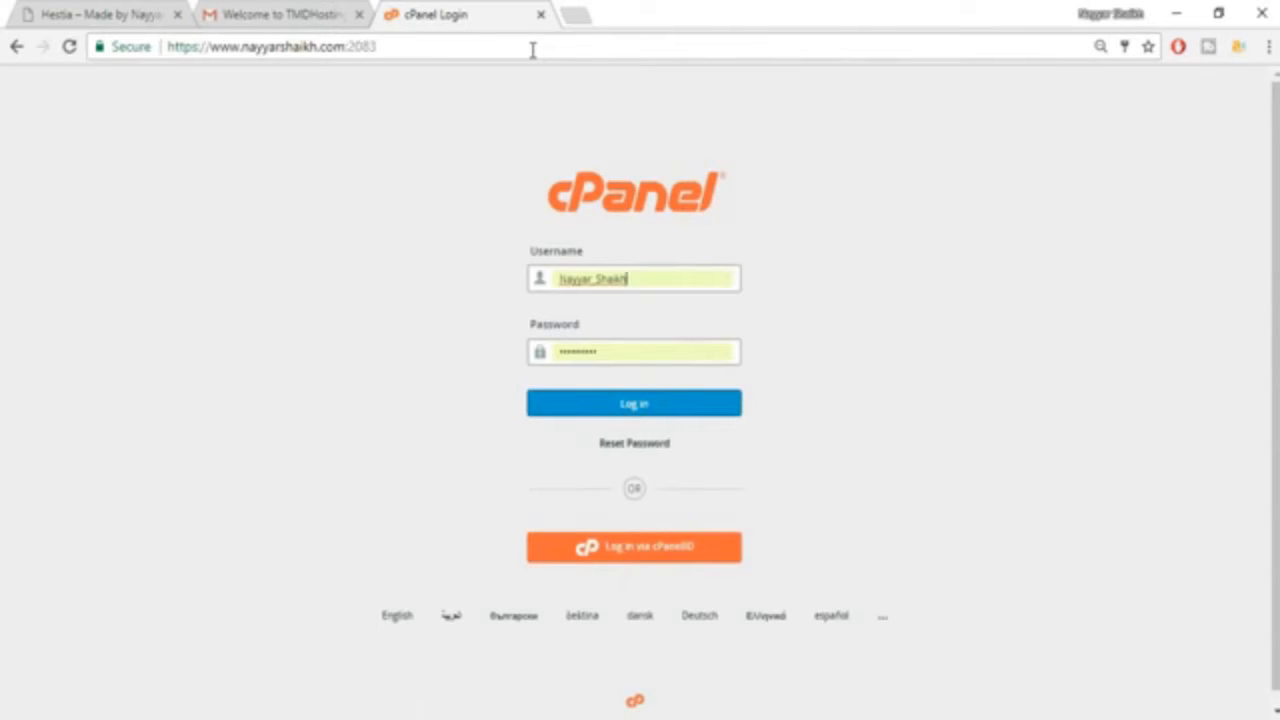
Replace the prefilled login with the saved cPanel account username and its stored password, and log in.
drag(660, 283, 543, 281)
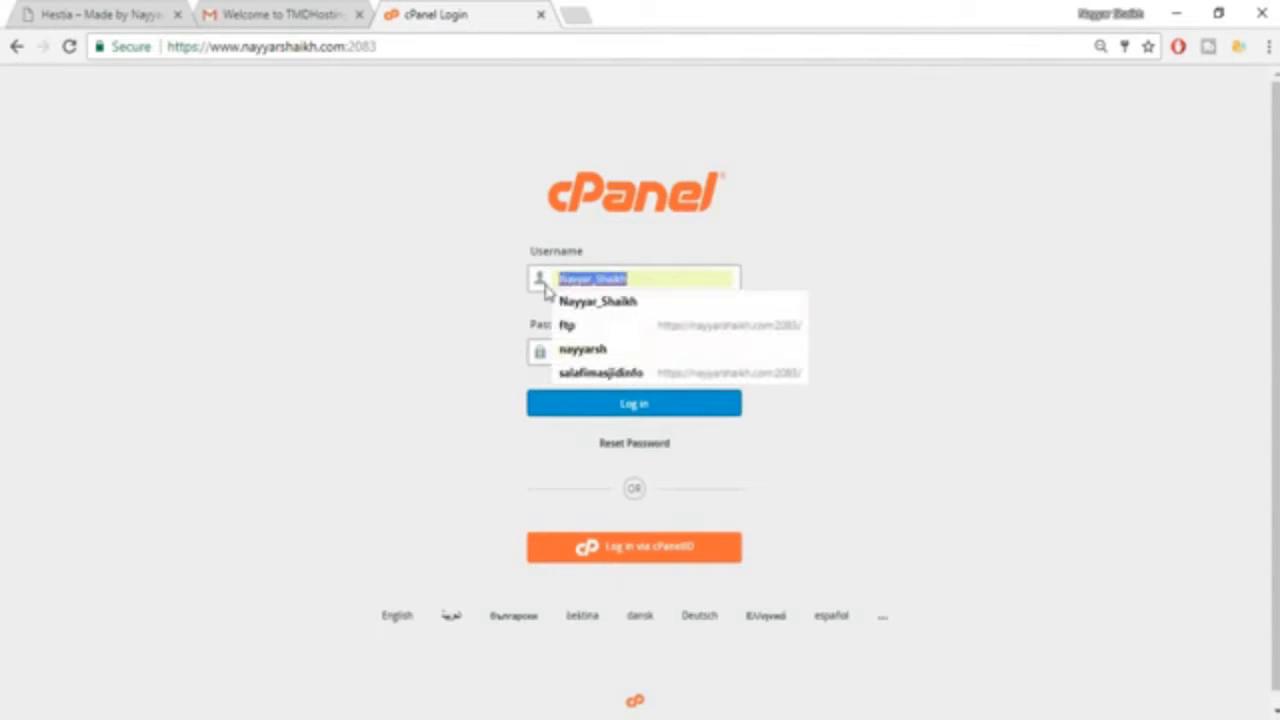
key(BackSpace)
key(Down)
key(Down)
key(Down)
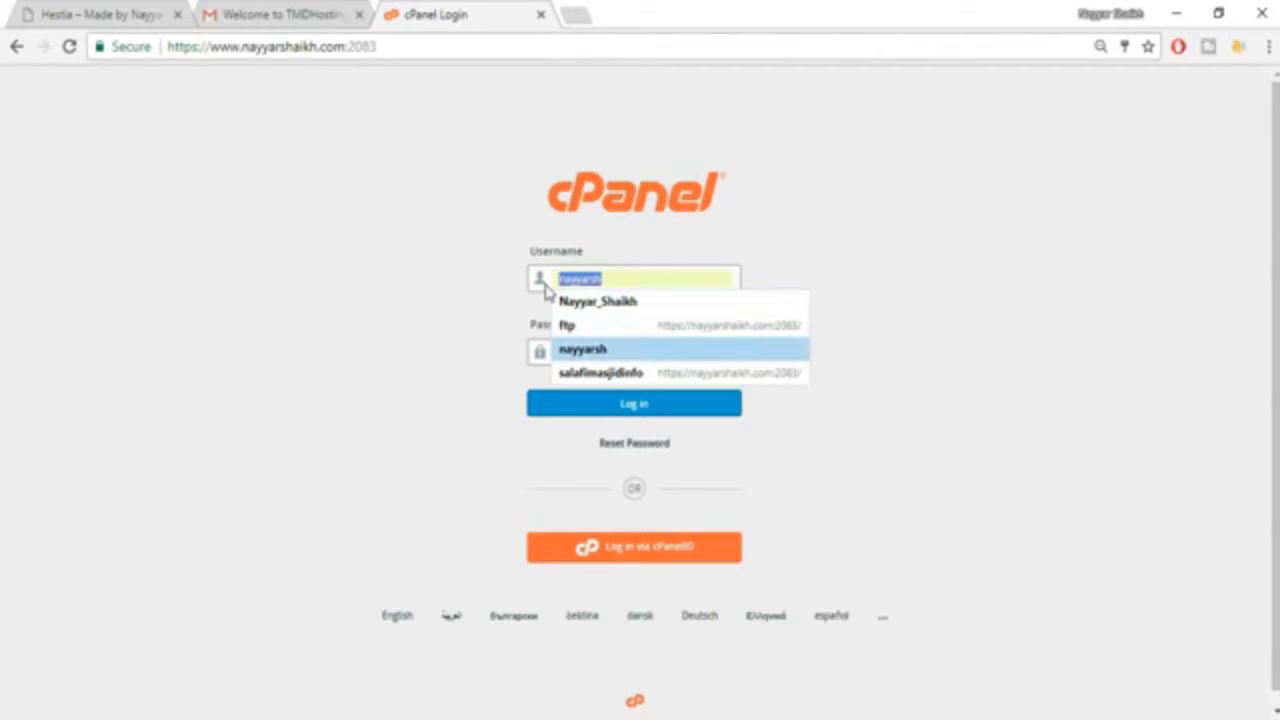
click(600, 349)
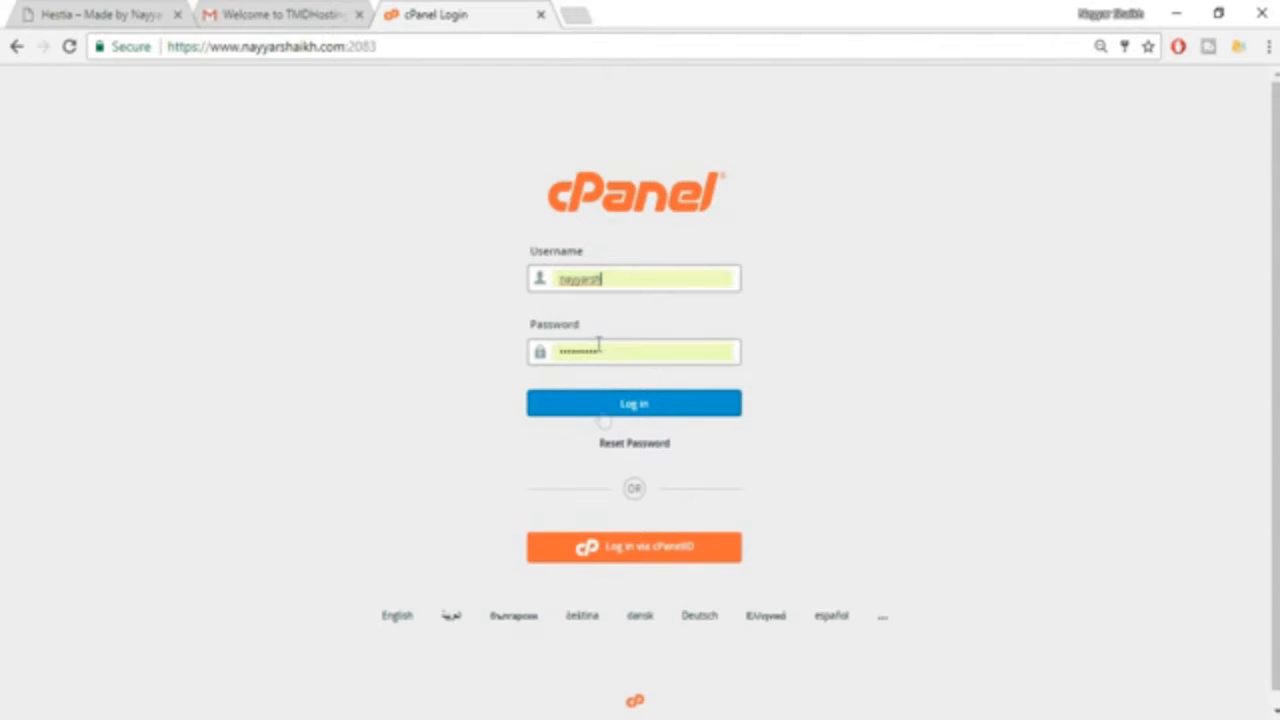
click(629, 419)
click(562, 404)
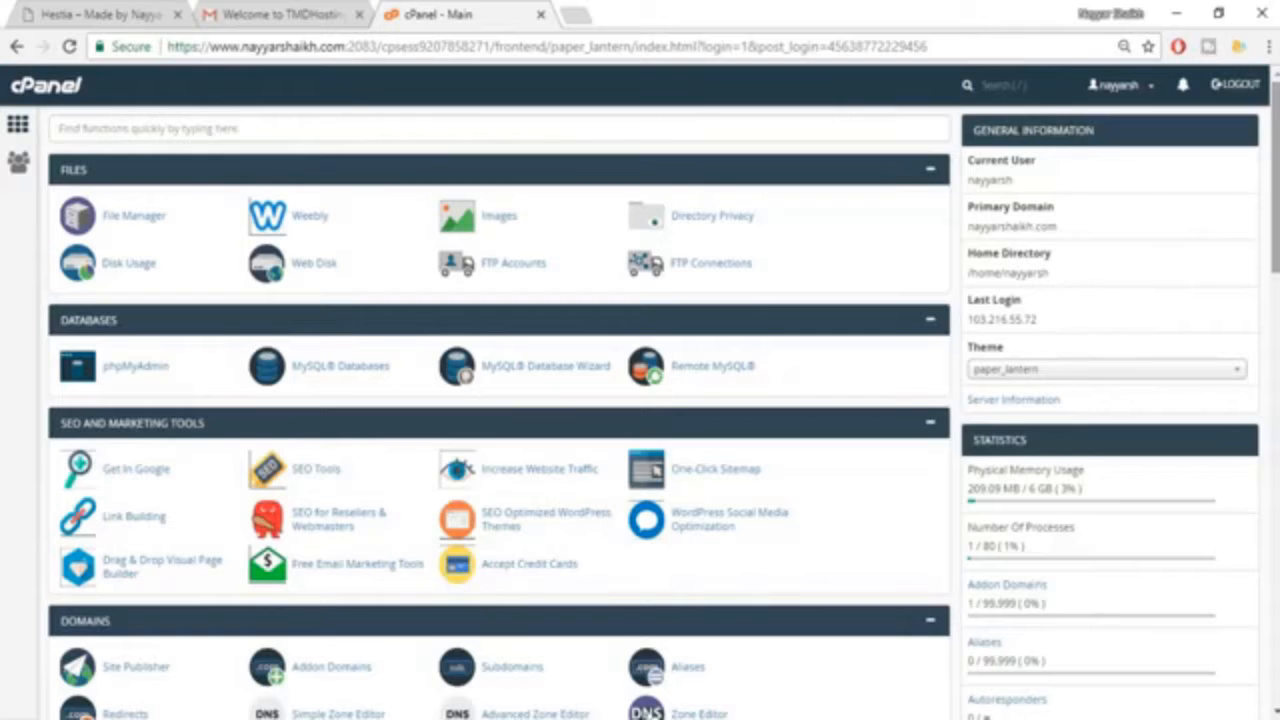
Open the WordPress installation form from the Softaculous Apps Installer scripts.
scroll(648, 278, down, 4)
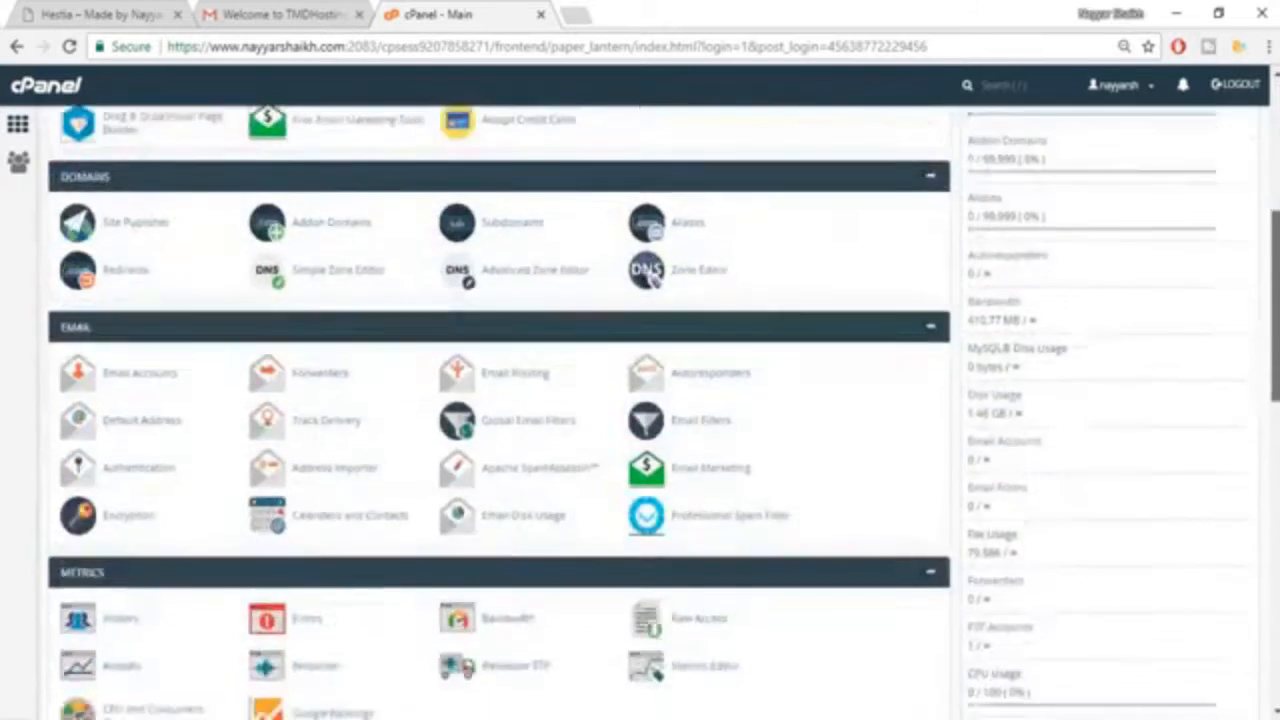
scroll(652, 278, down, 5)
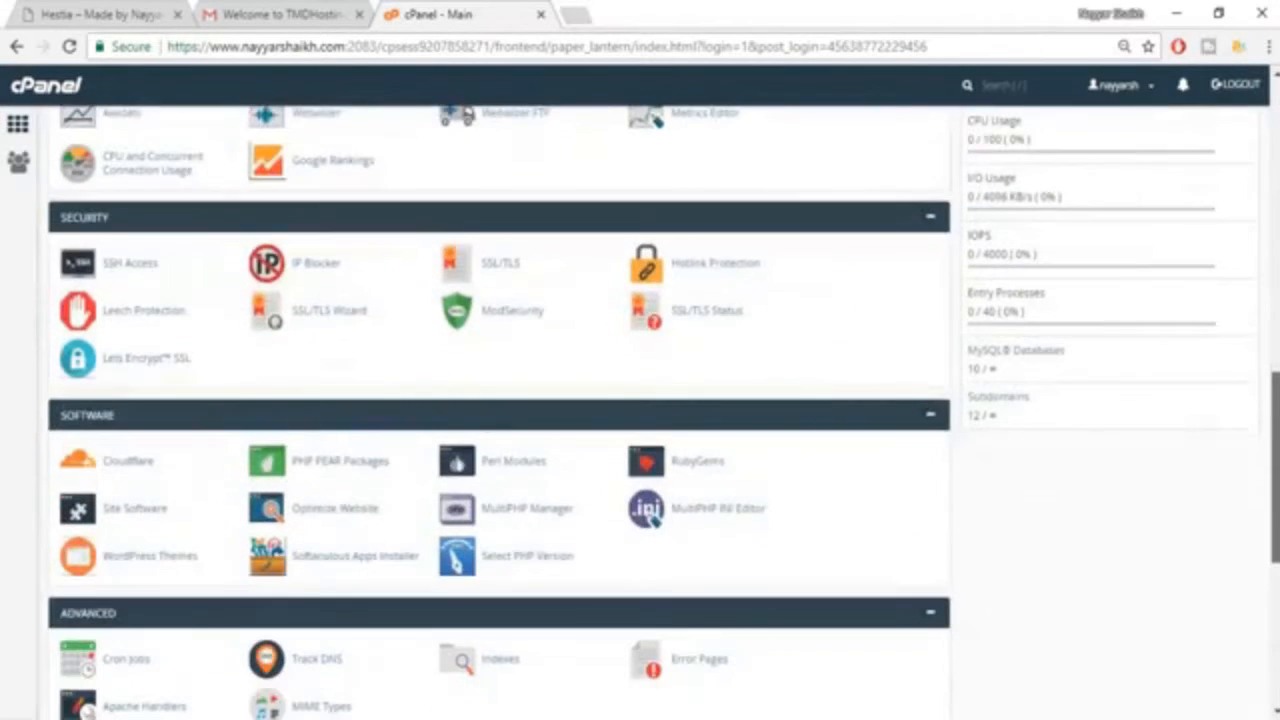
scroll(663, 412, down, 5)
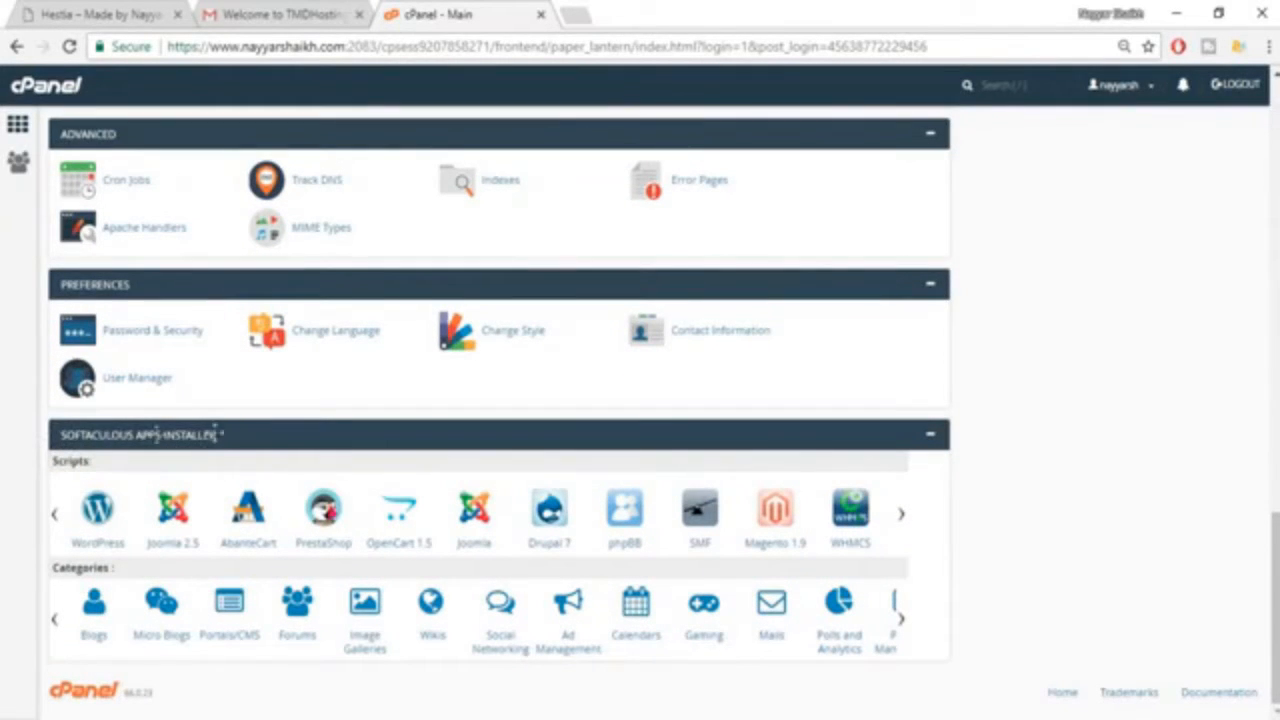
click(102, 524)
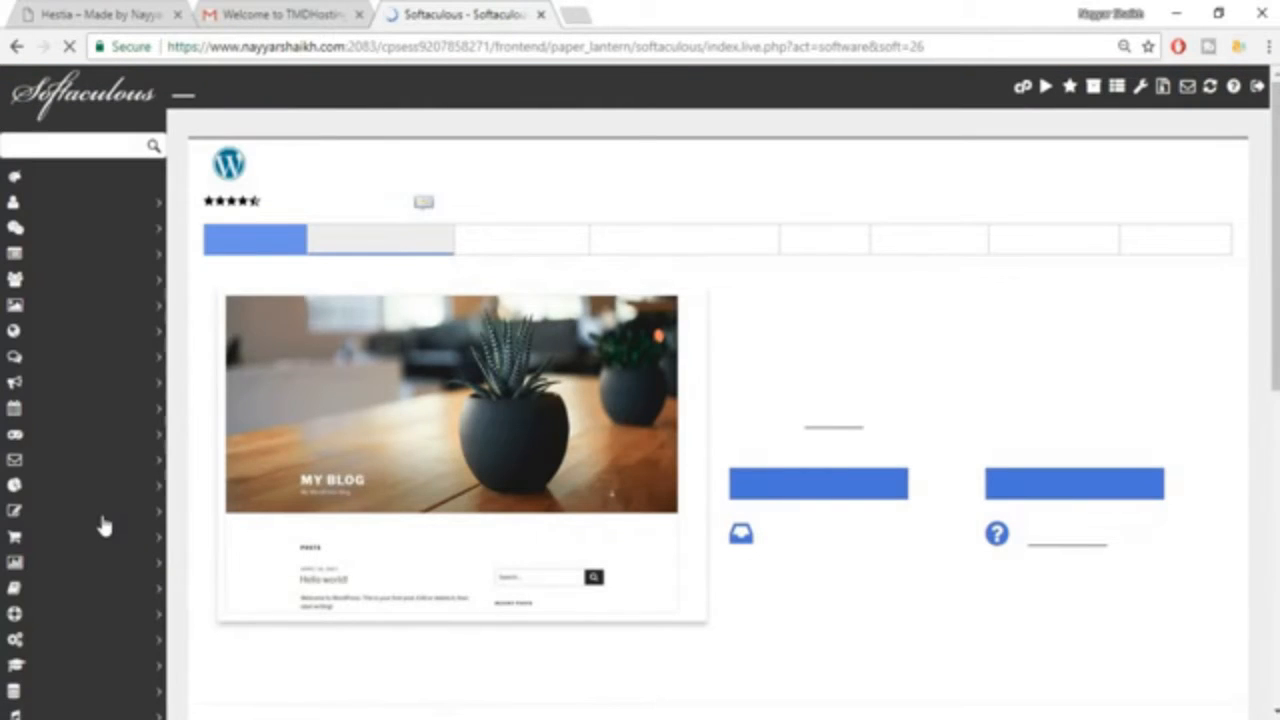
Set the installation domain to the hestia2 subdomain and clear the directory so WordPress installs at its root.
click(768, 402)
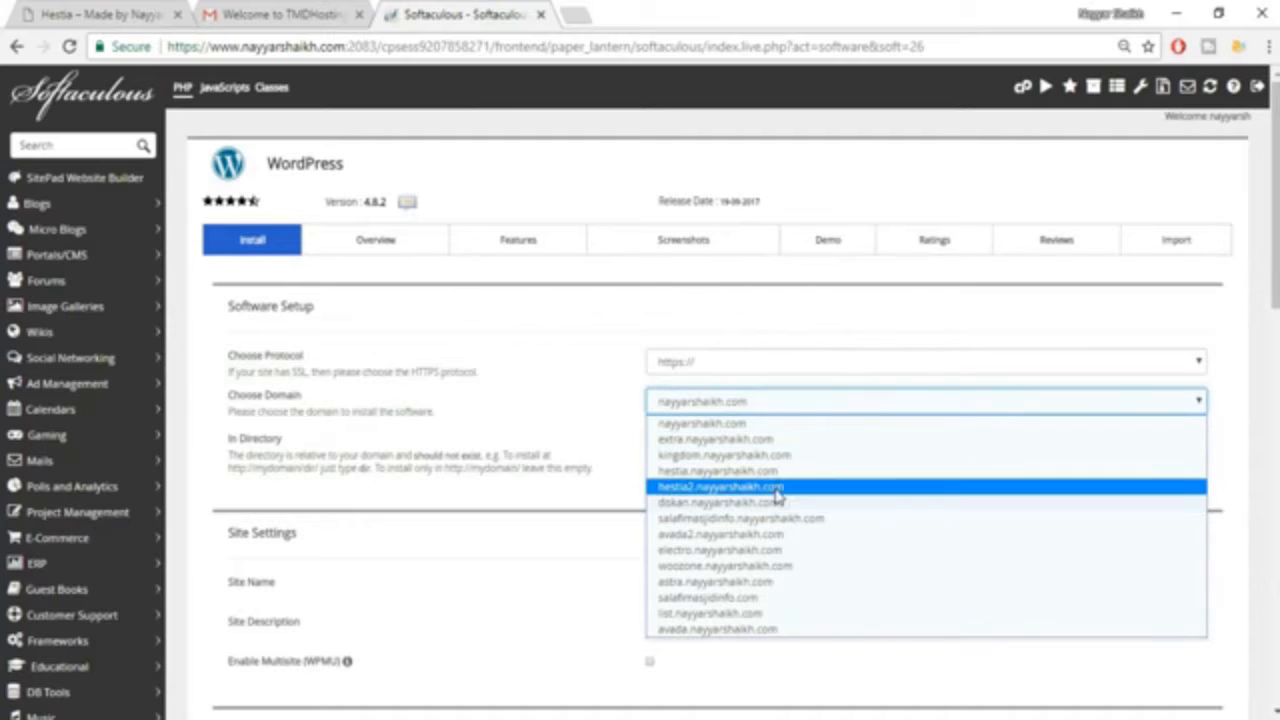
click(779, 489)
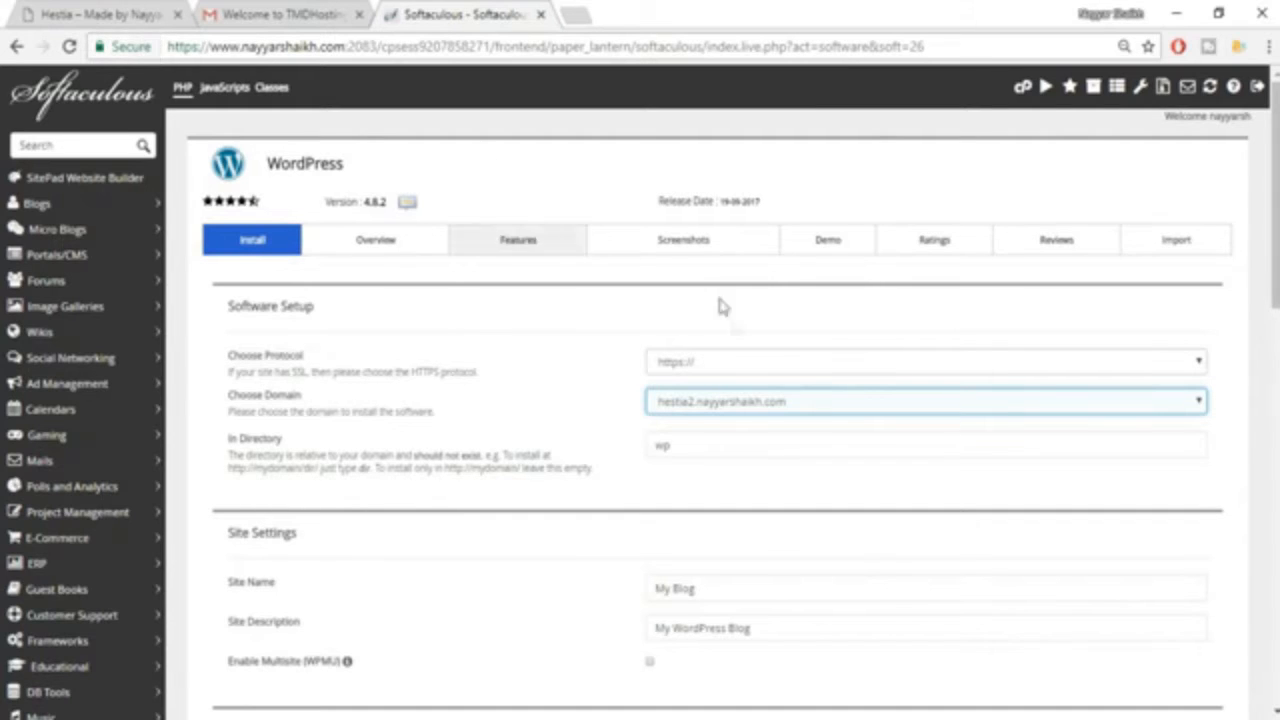
double_click(700, 444)
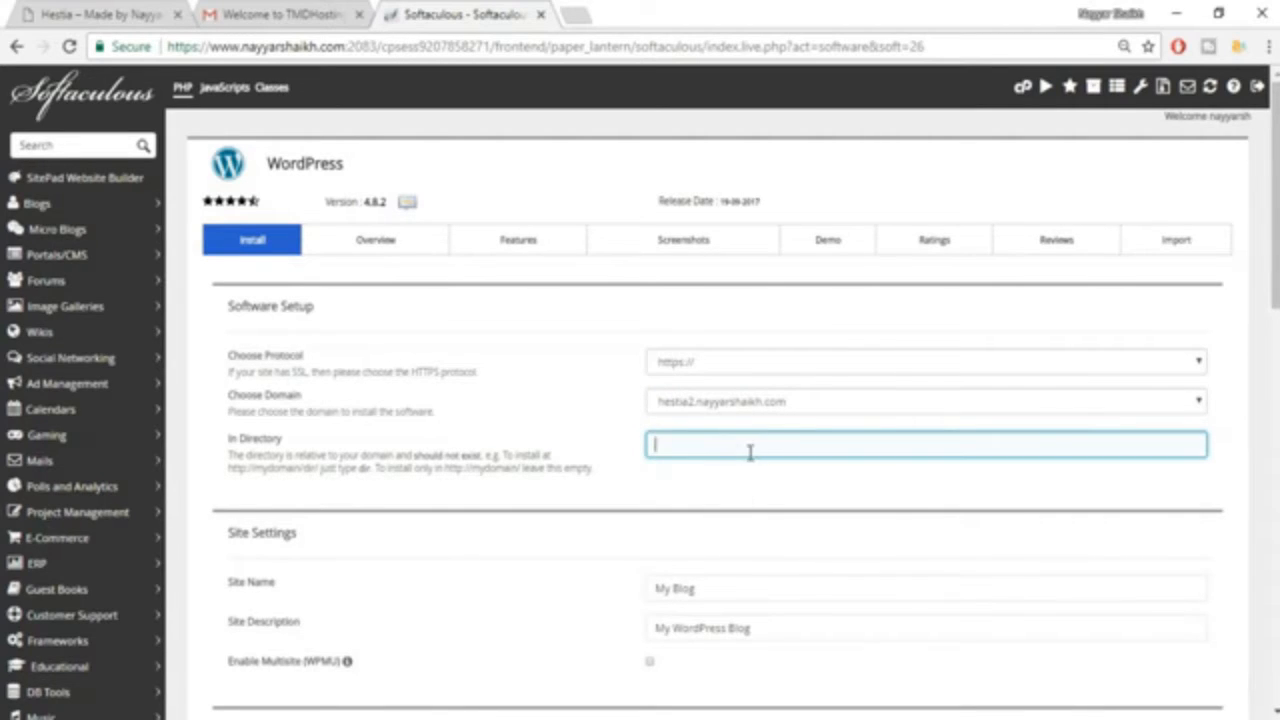
click(716, 470)
click(706, 456)
Replace the default admin username in the Admin Account settings with the saved personal username.
scroll(886, 486, down, 3)
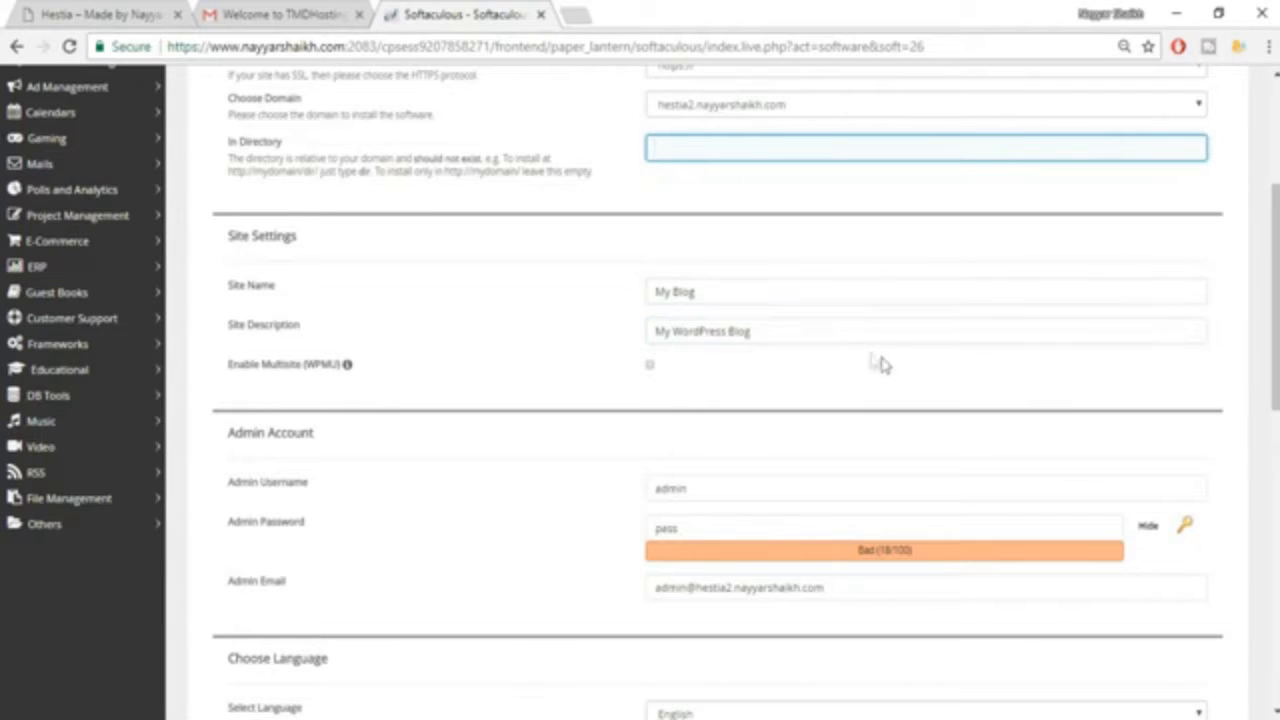
scroll(877, 372, down, 2)
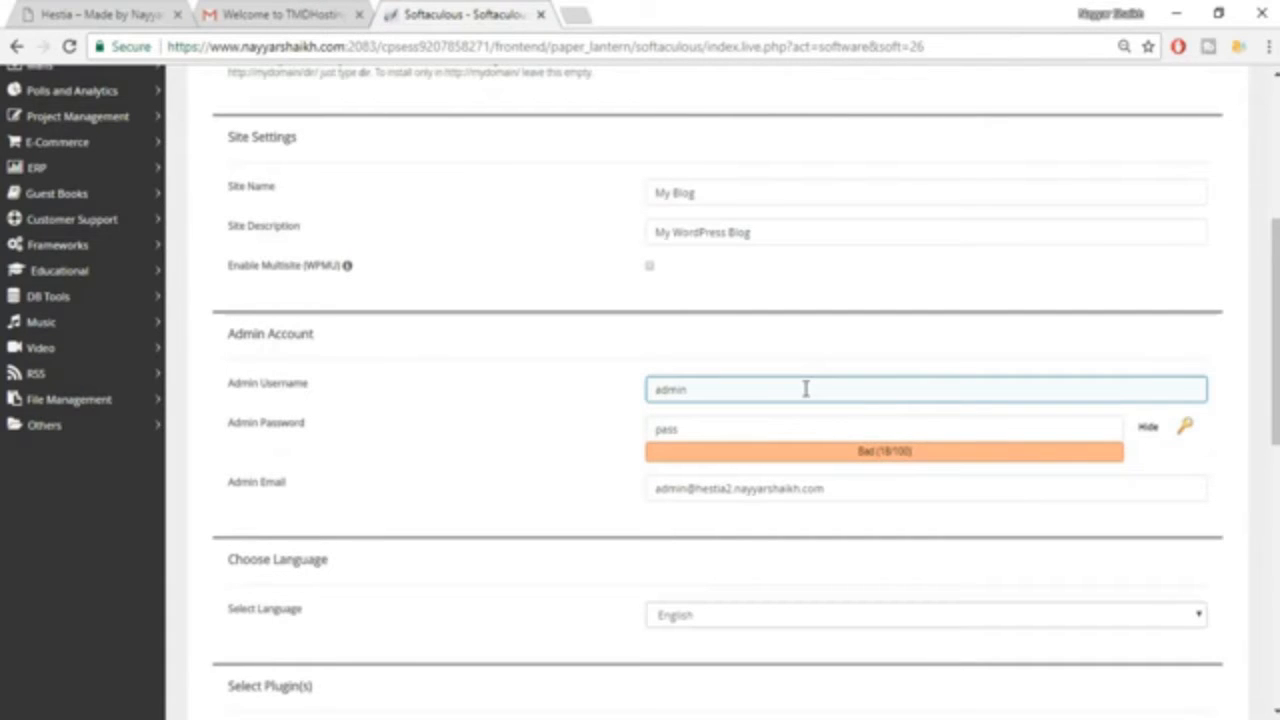
drag(806, 389, 631, 400)
key(BackSpace)
key(Down)
key(Down)
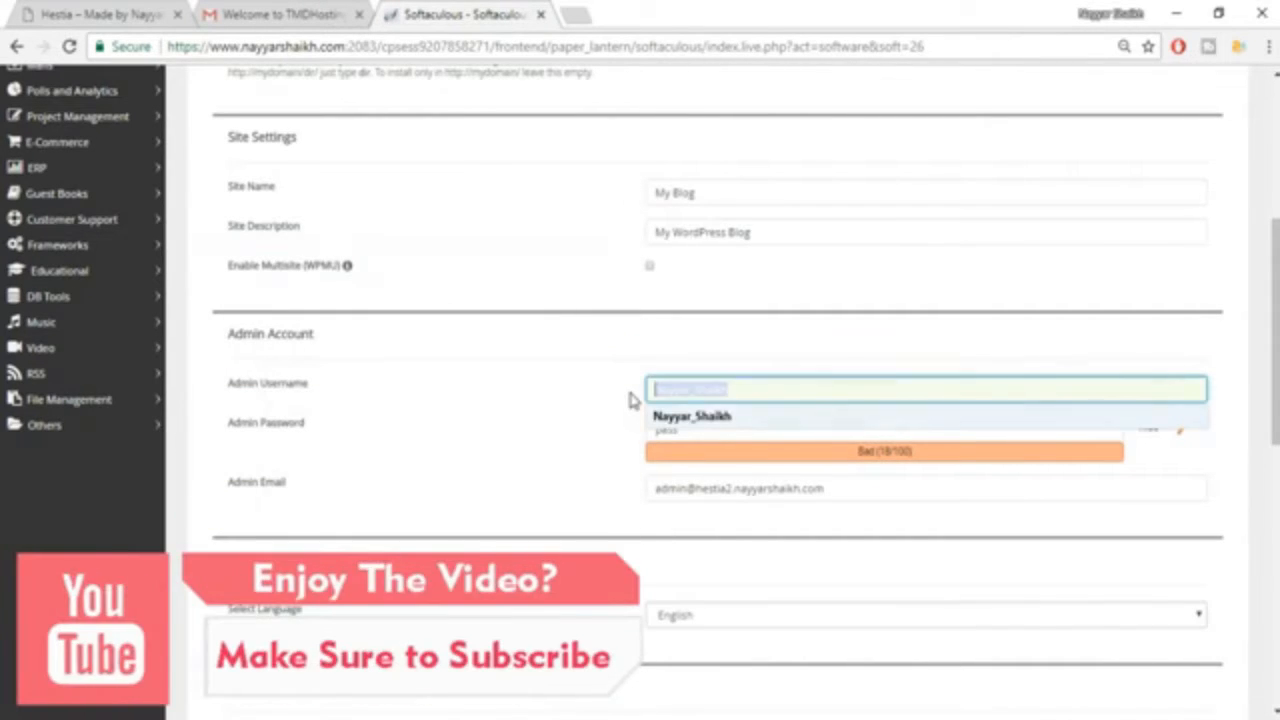
click(706, 424)
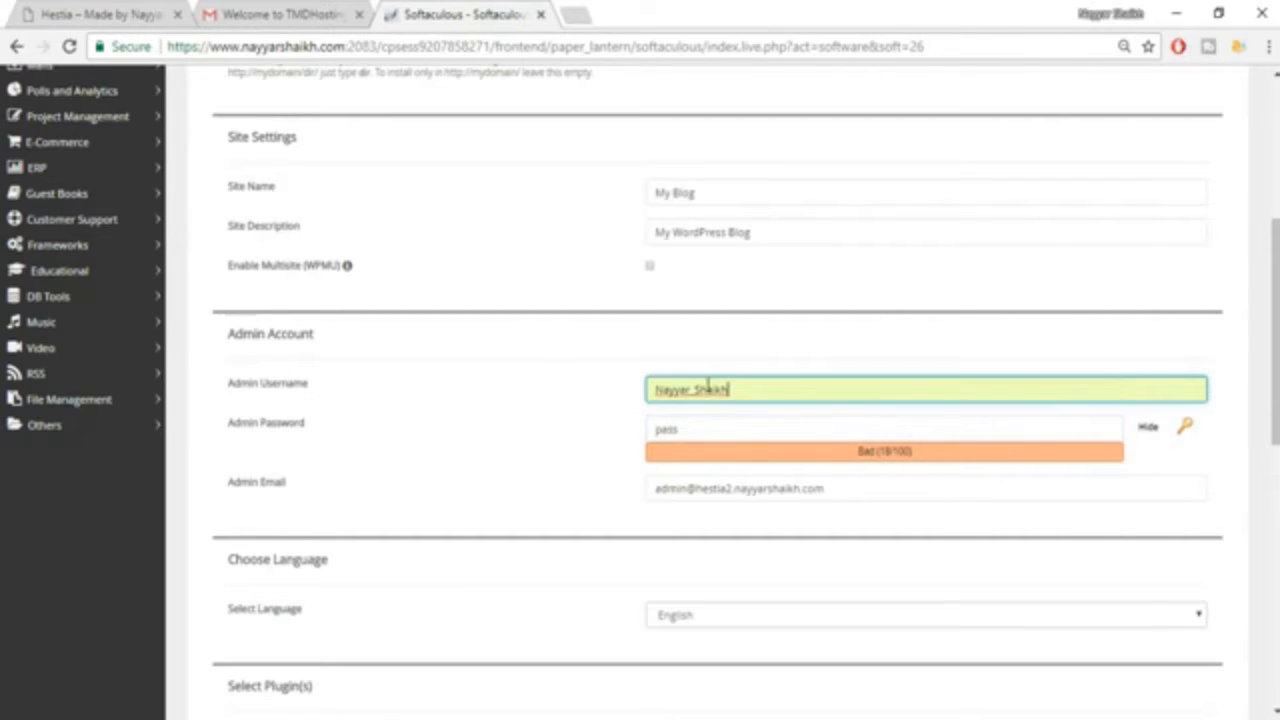
Hide the admin password characters and replace the default with a new admin password.
drag(738, 428, 601, 437)
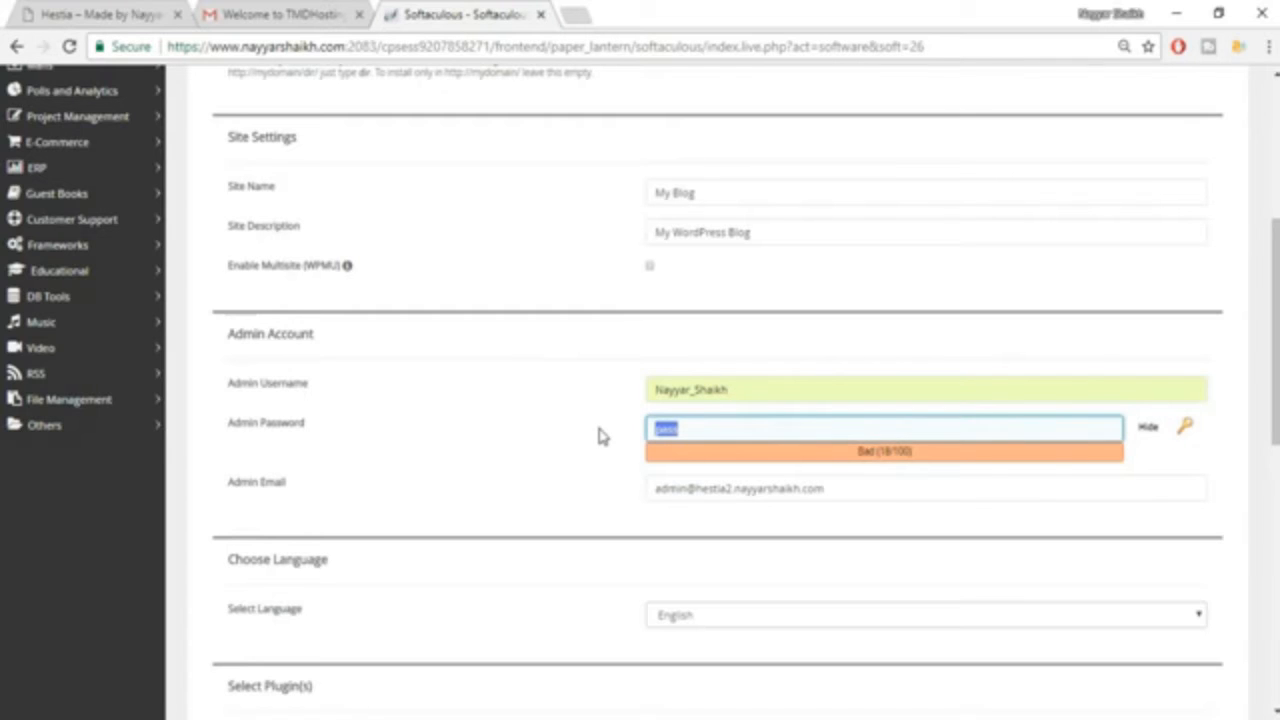
click(1147, 427)
drag(712, 428, 625, 437)
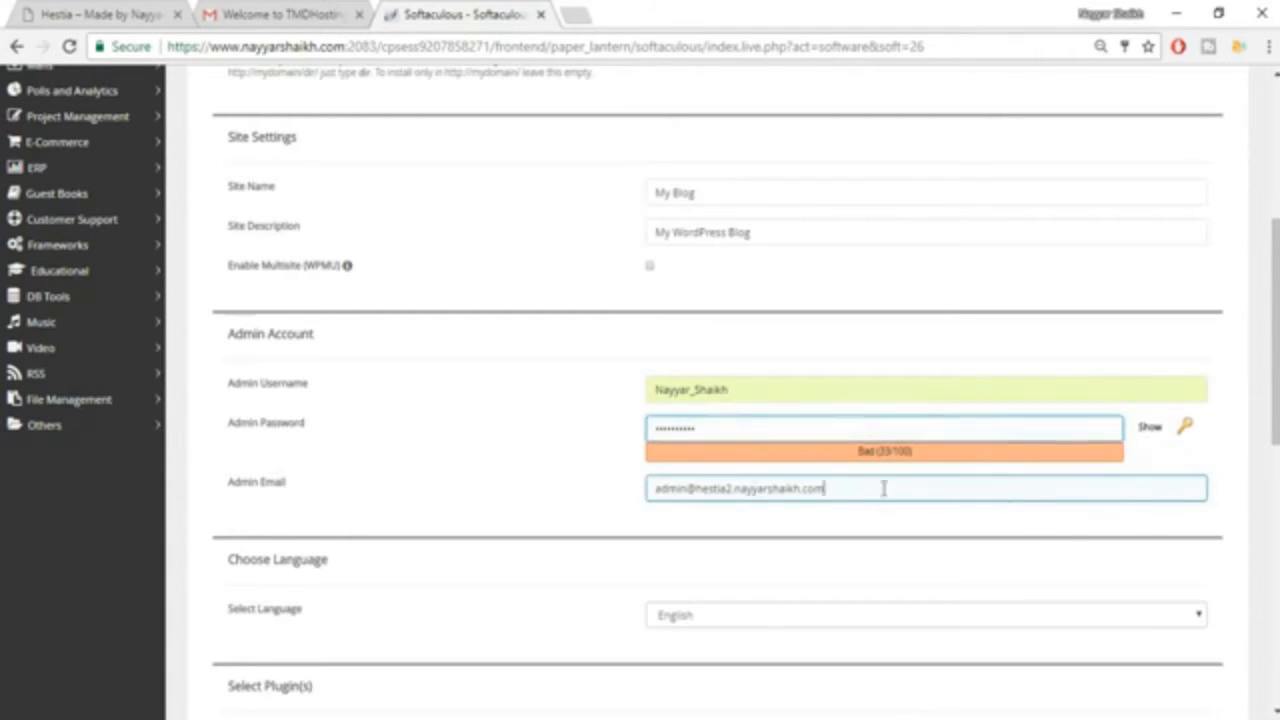
Replace the admin email with the owner's own email address and install WordPress without selecting a theme.
drag(886, 489, 645, 488)
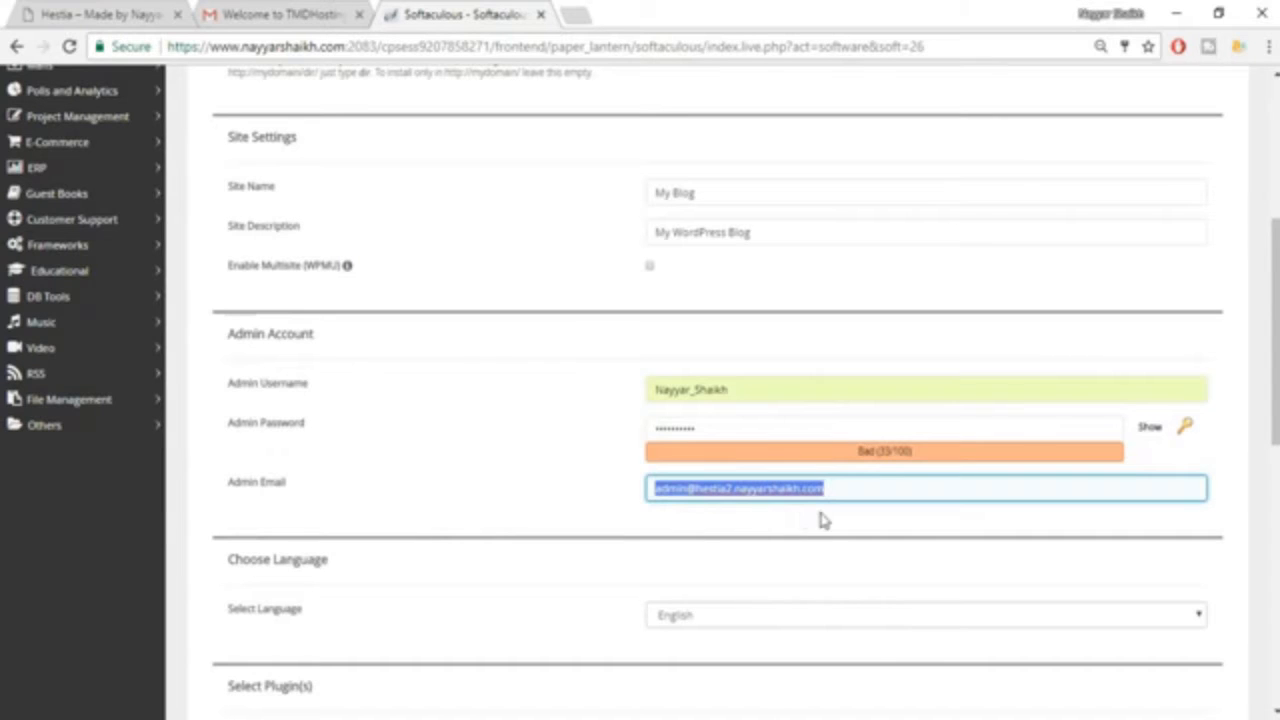
text(r)
click(767, 517)
click(666, 543)
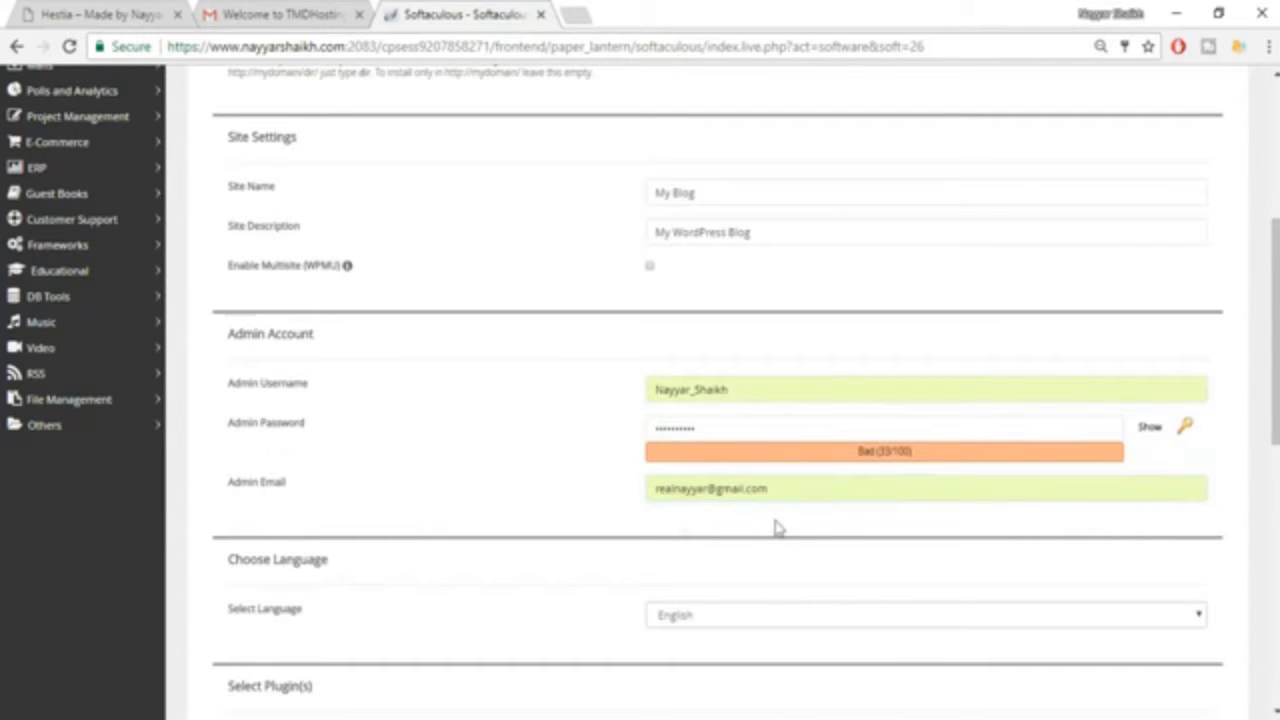
scroll(843, 520, down, 8)
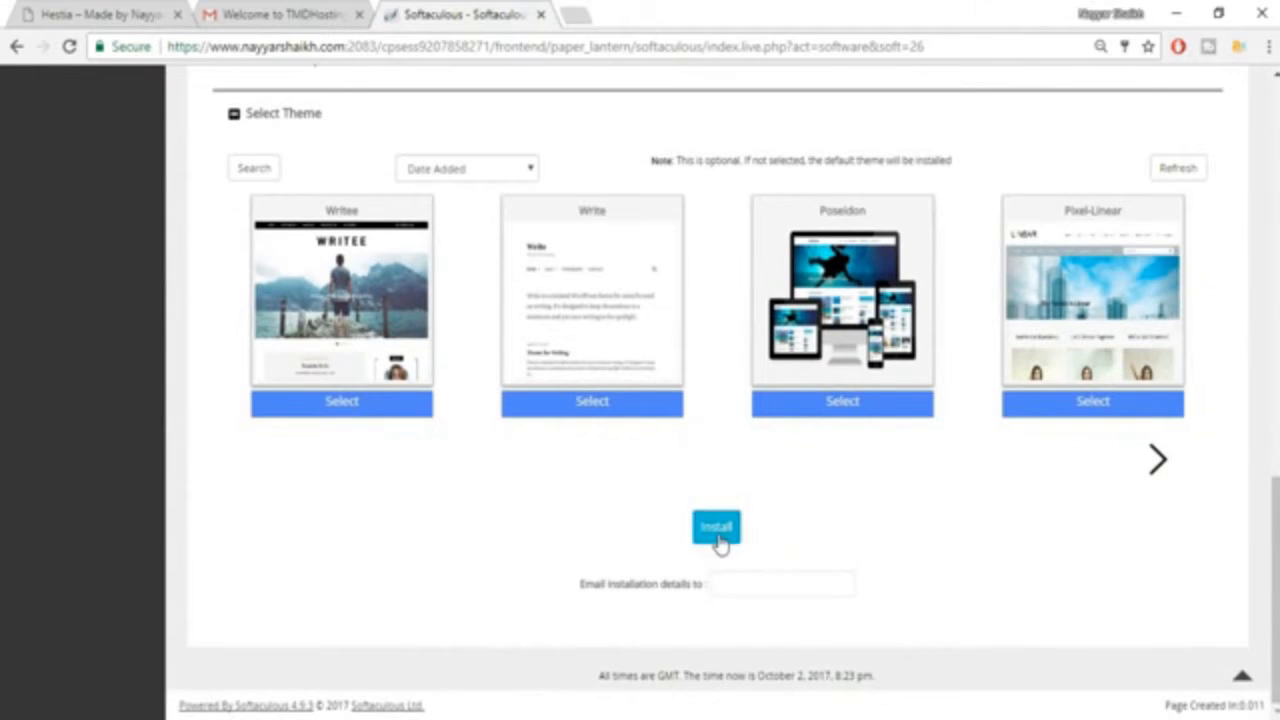
click(725, 537)
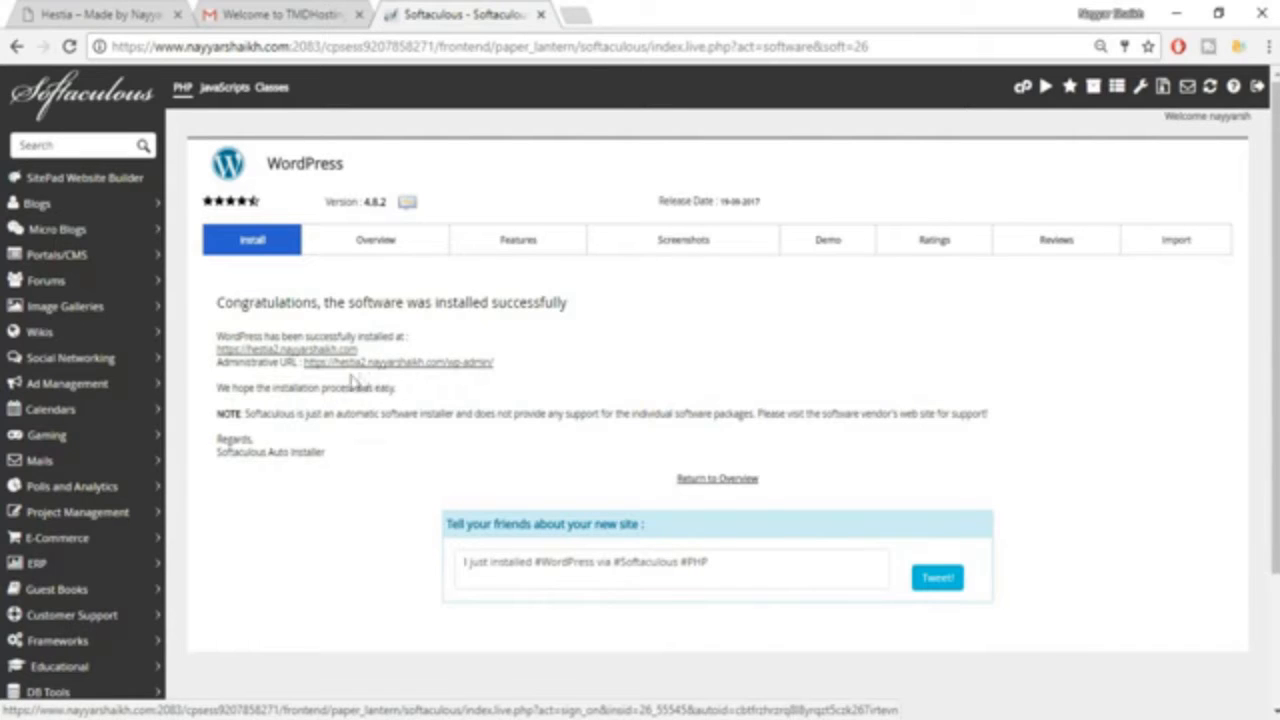
Open the new WordPress site's administrative URL in a new browser tab and switch to it.
right_click(471, 366)
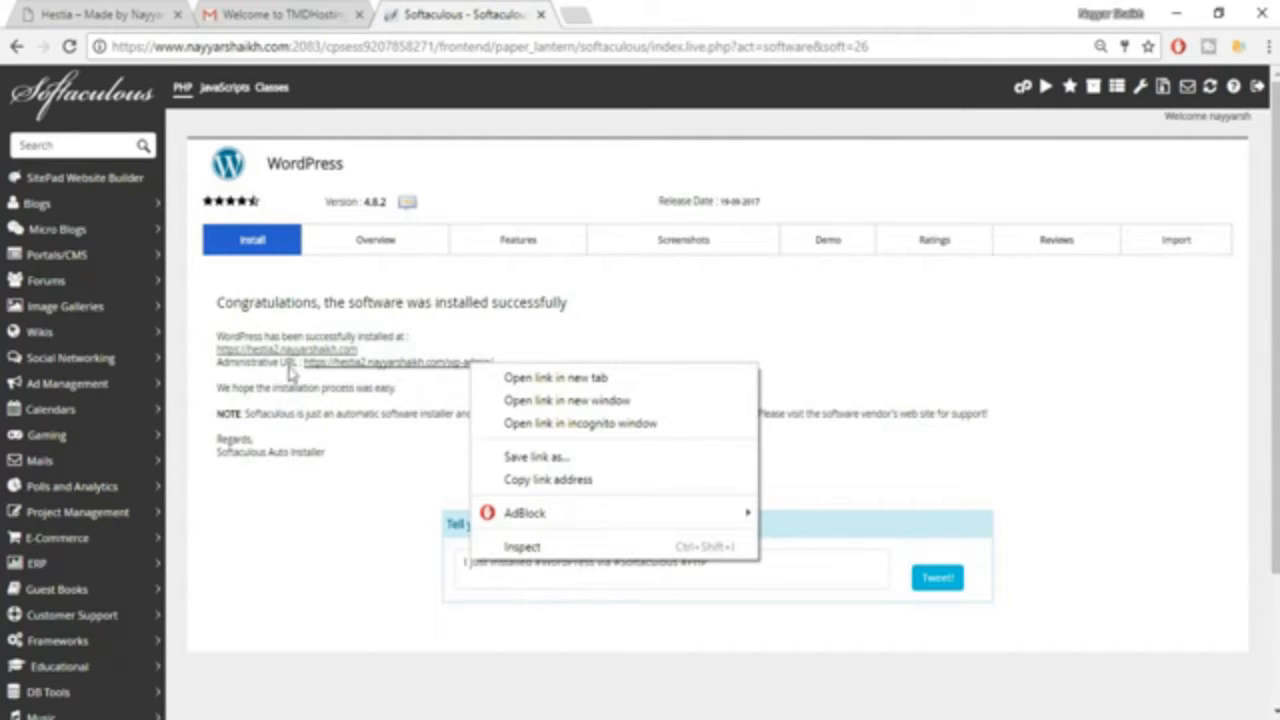
click(517, 380)
click(620, 14)
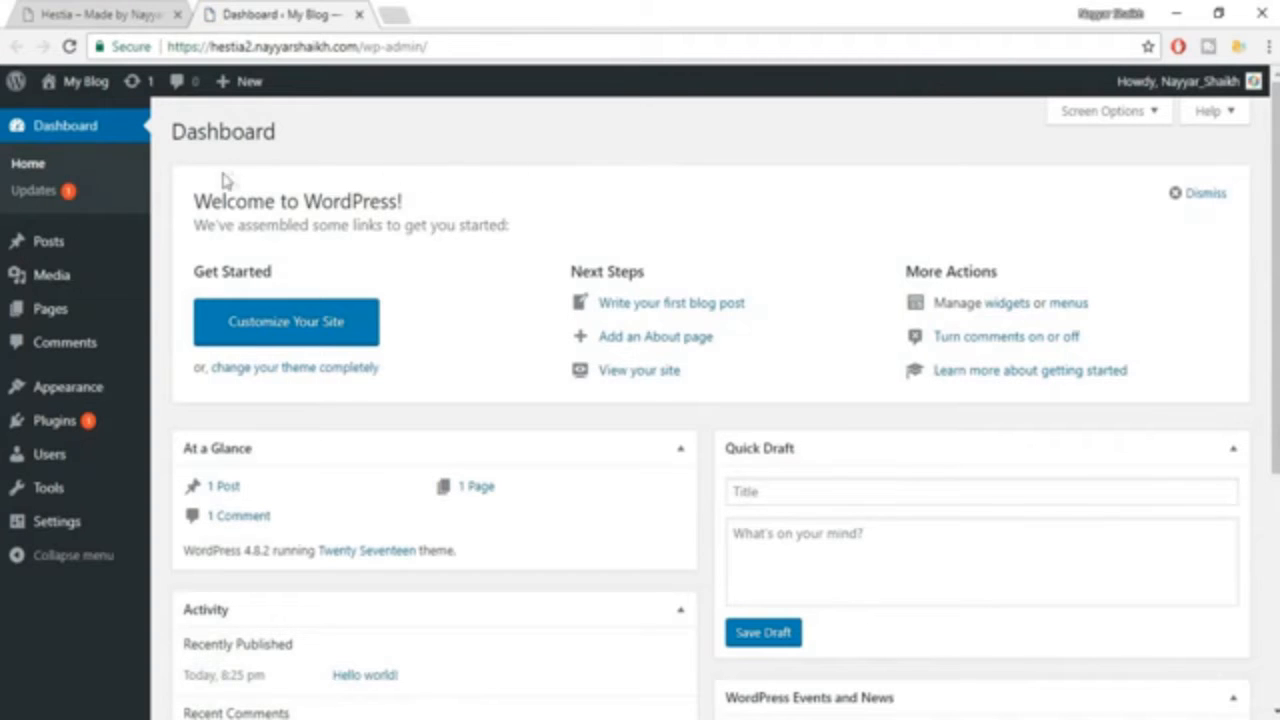
Open the My Blog front page in a new browser tab and look over its default header, posts and sidebar.
mouse_move(82, 93)
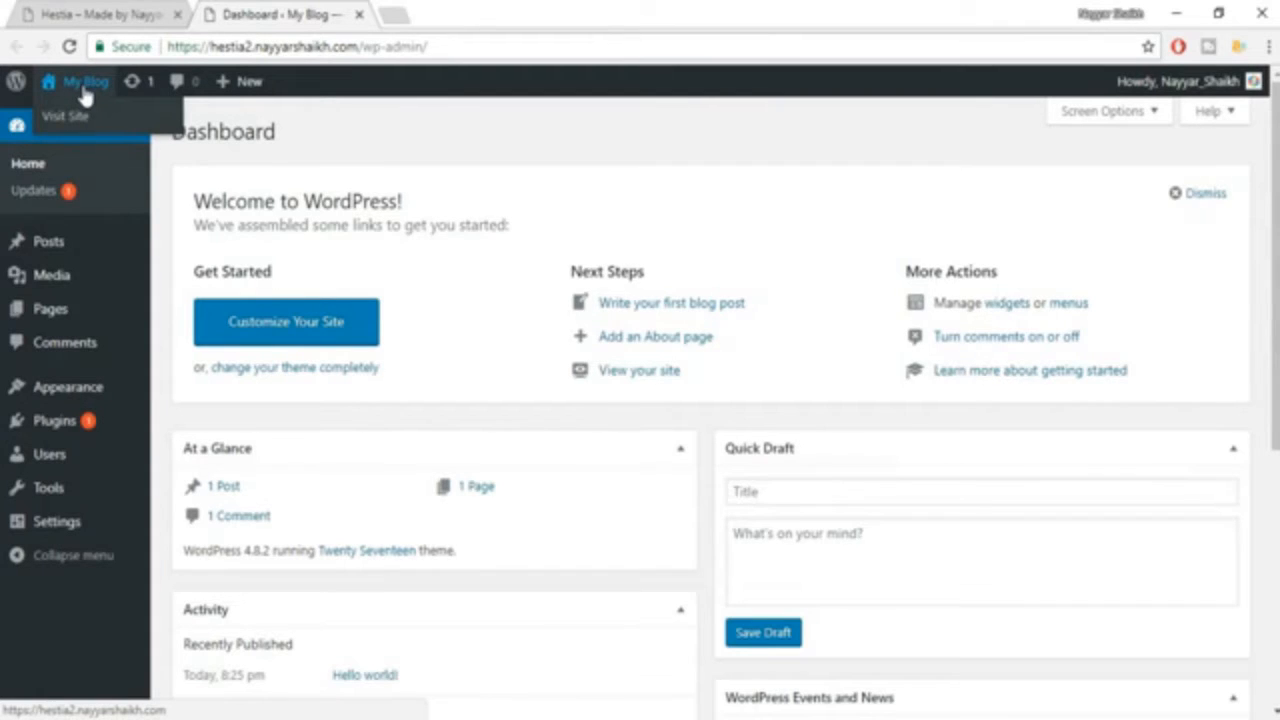
right_click(75, 93)
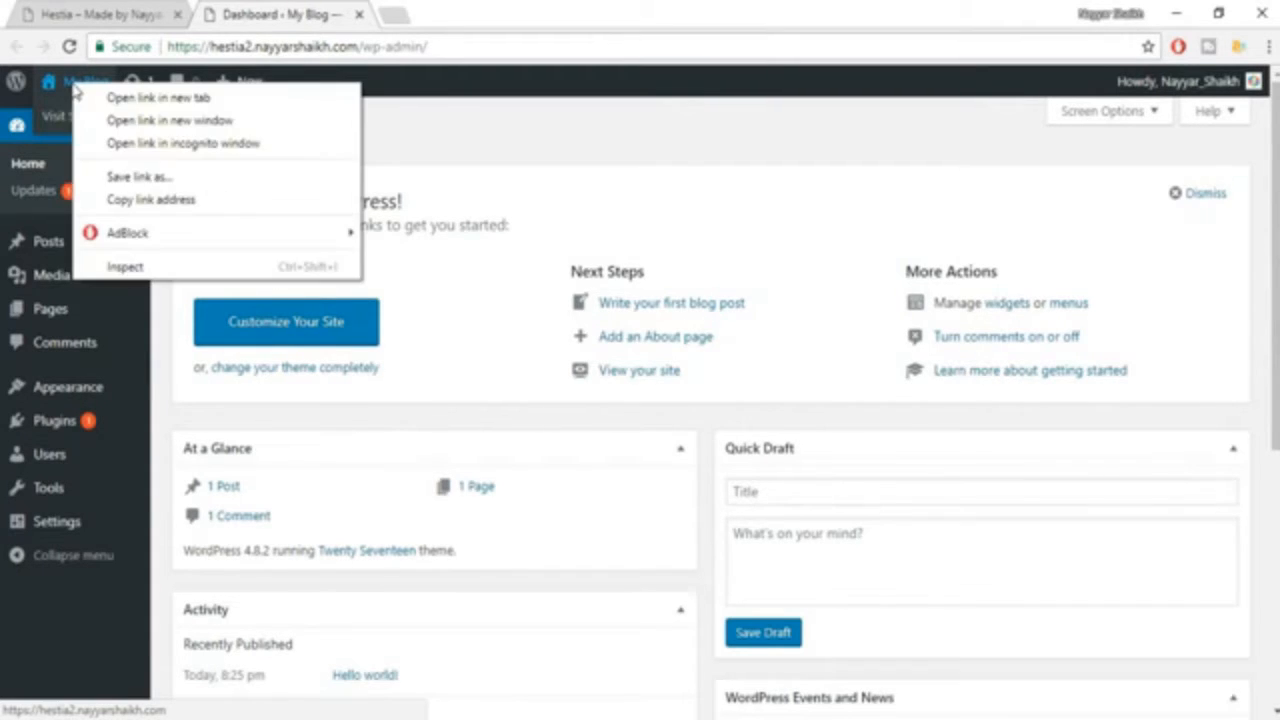
click(148, 99)
click(425, 12)
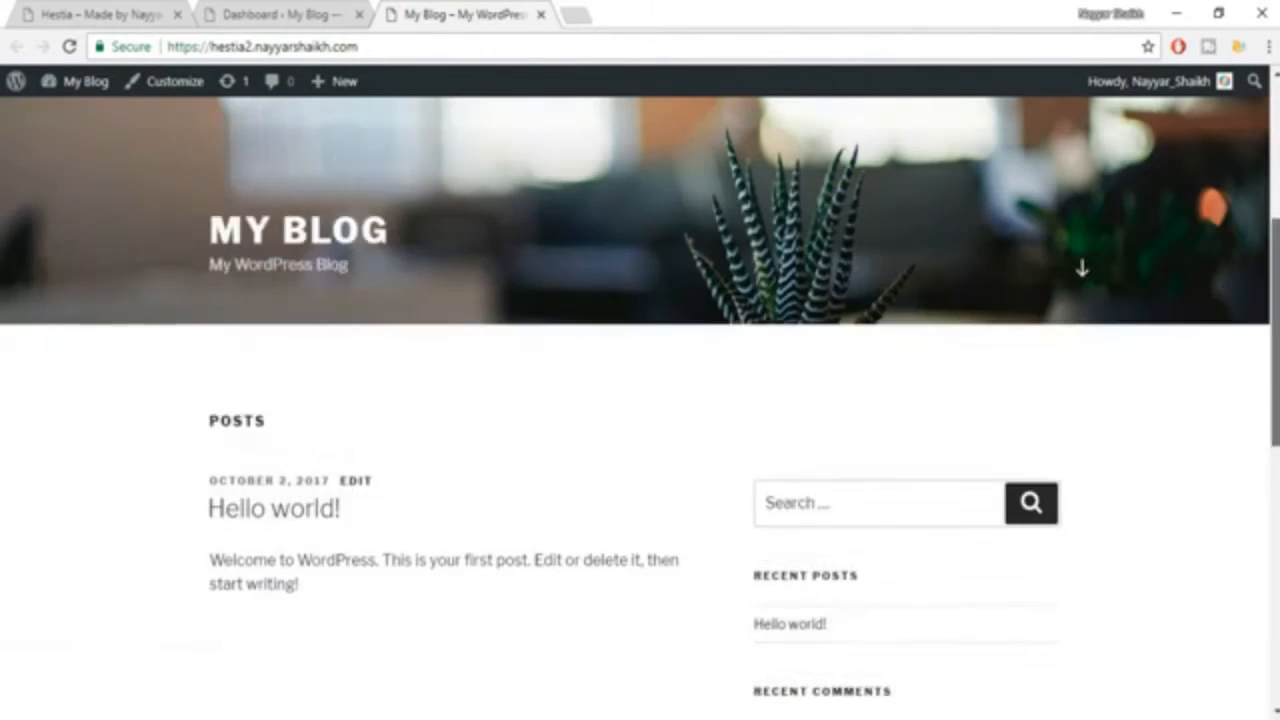
scroll(640, 400, up, 1)
scroll(640, 400, down, 8)
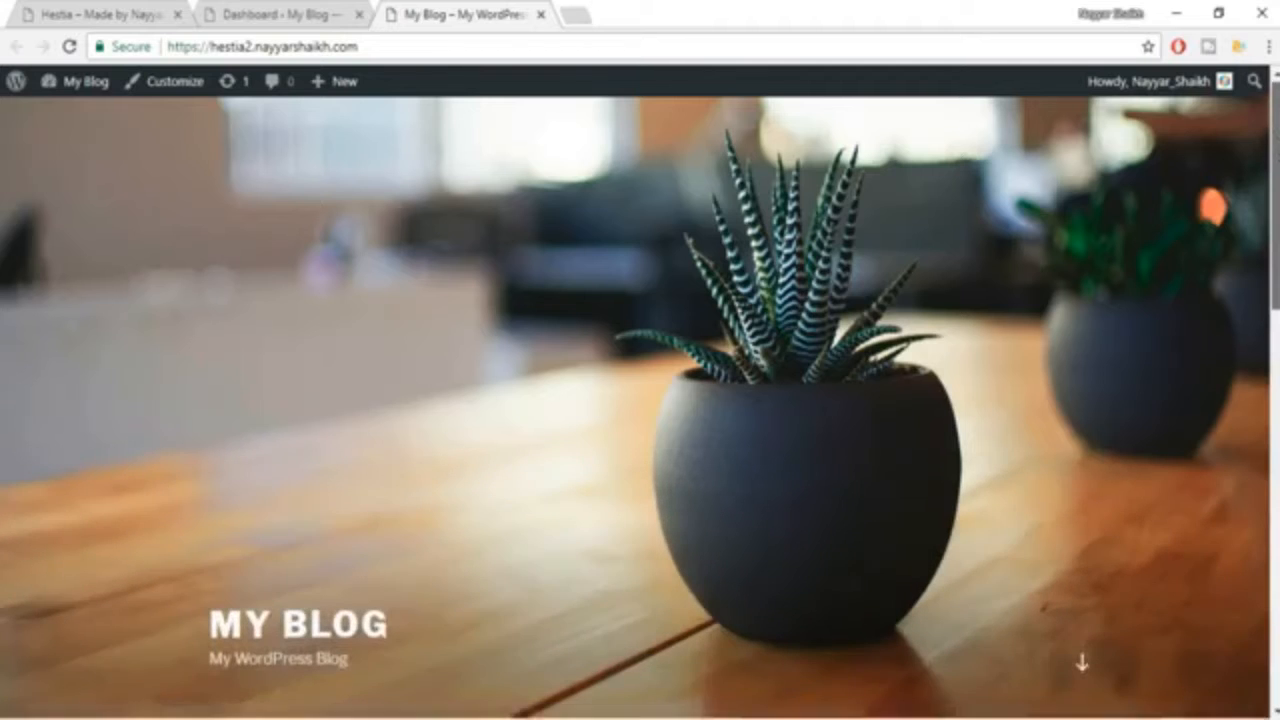
scroll(1272, 300, down, 5)
scroll(1272, 128, up, 12)
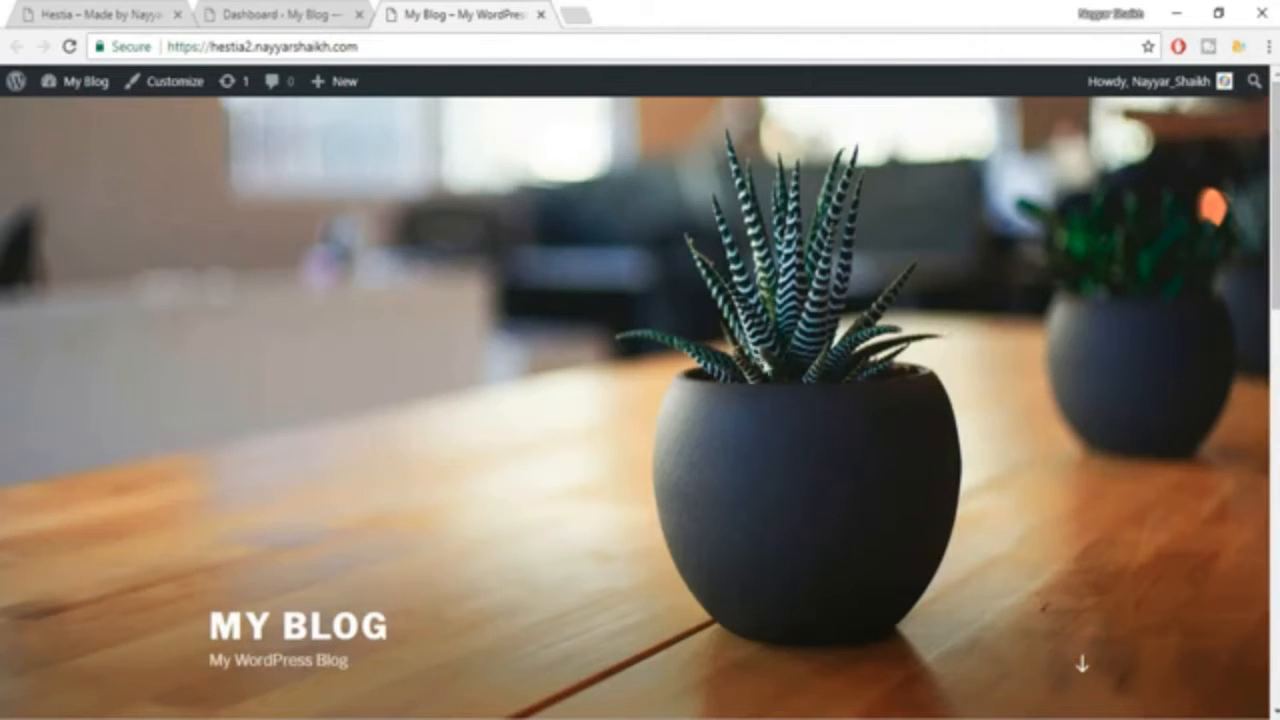
scroll(1272, 200, down, 15)
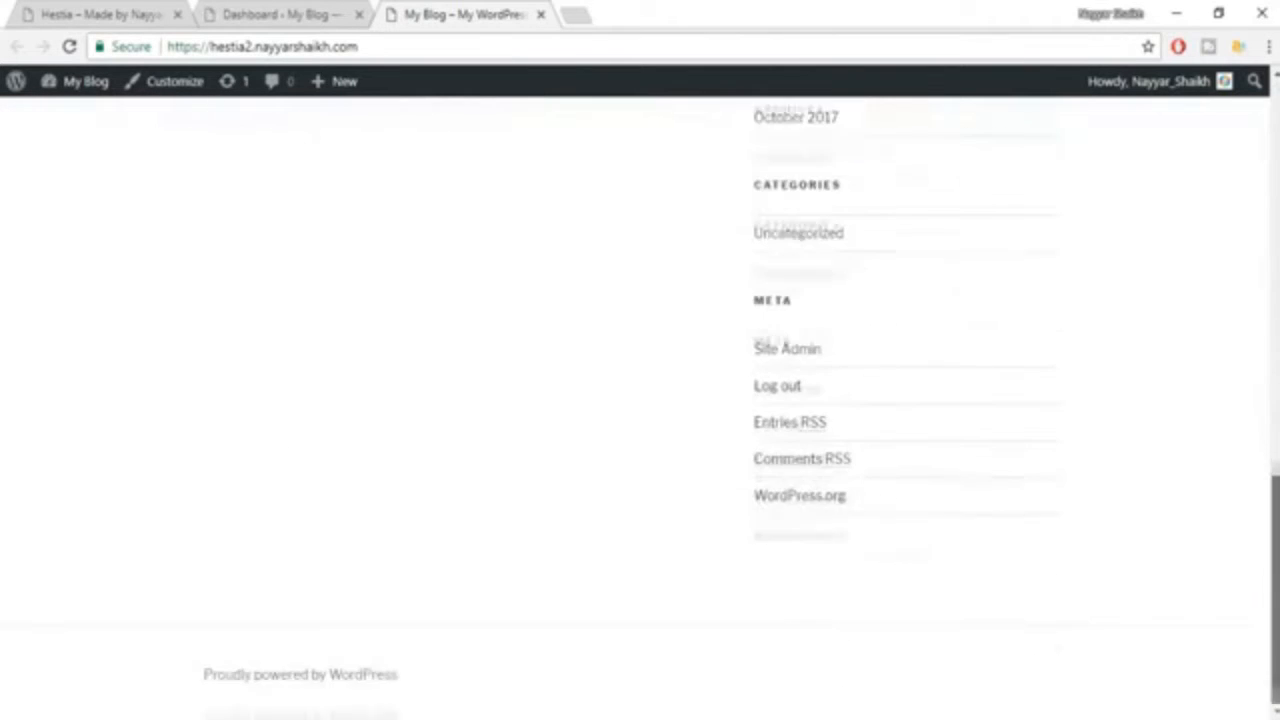
scroll(1175, 190, up, 15)
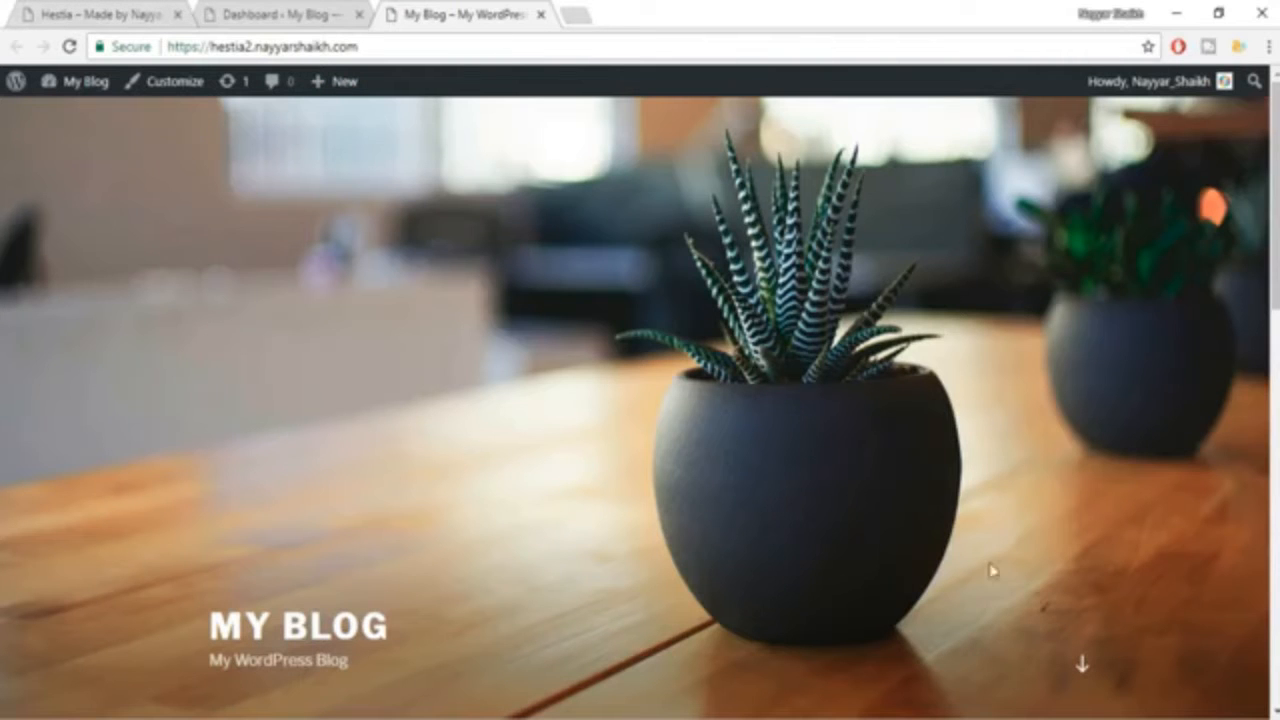
Return to the WordPress dashboard and open the page for managing the installed themes.
click(147, 8)
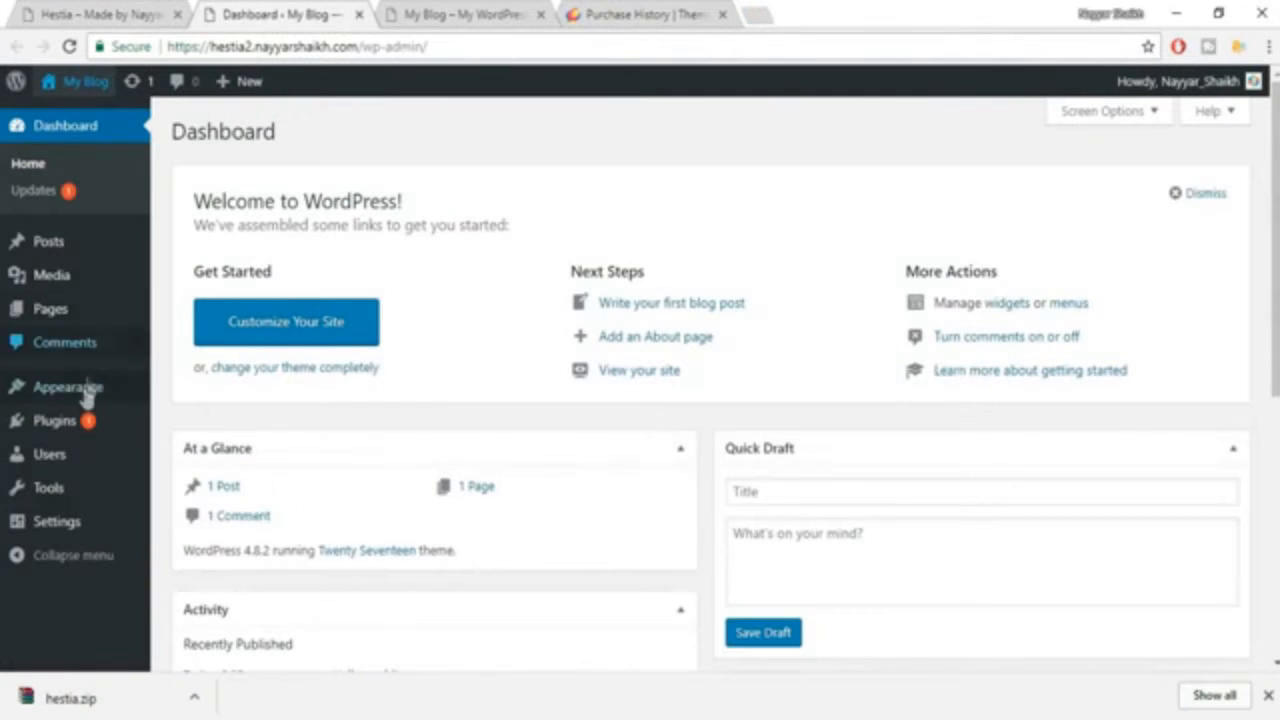
mouse_move(85, 410)
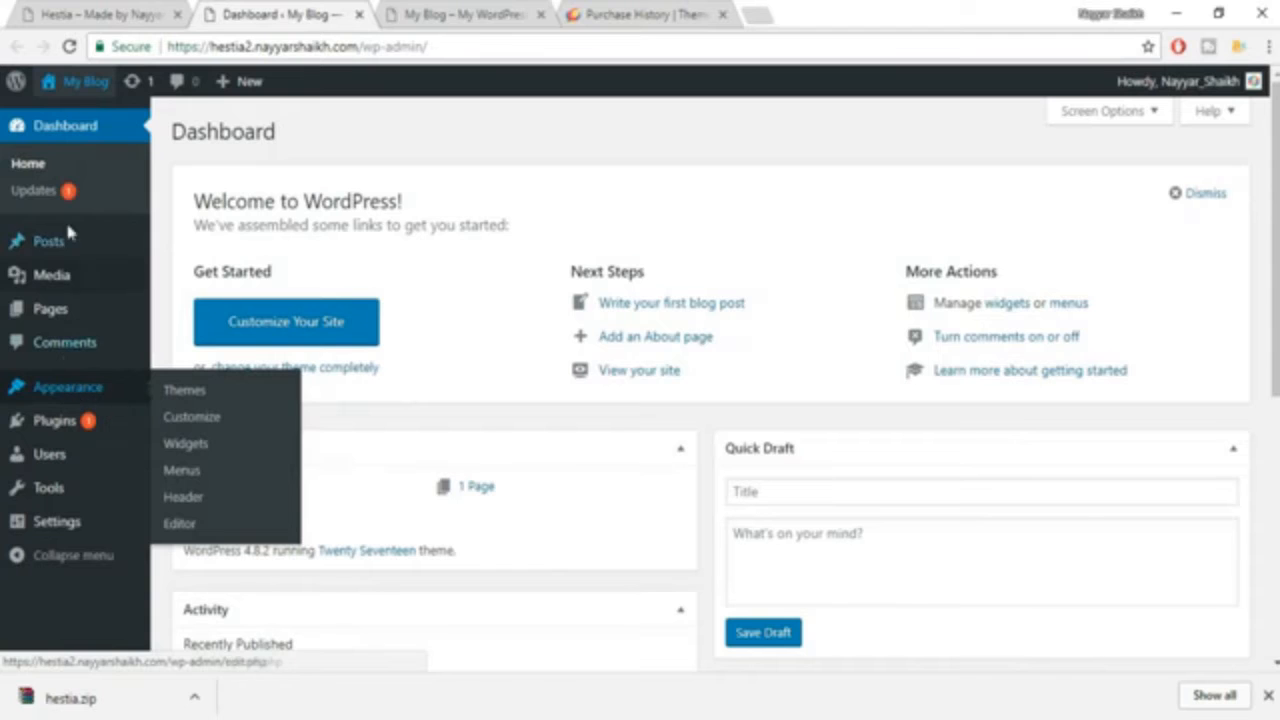
mouse_move(40, 389)
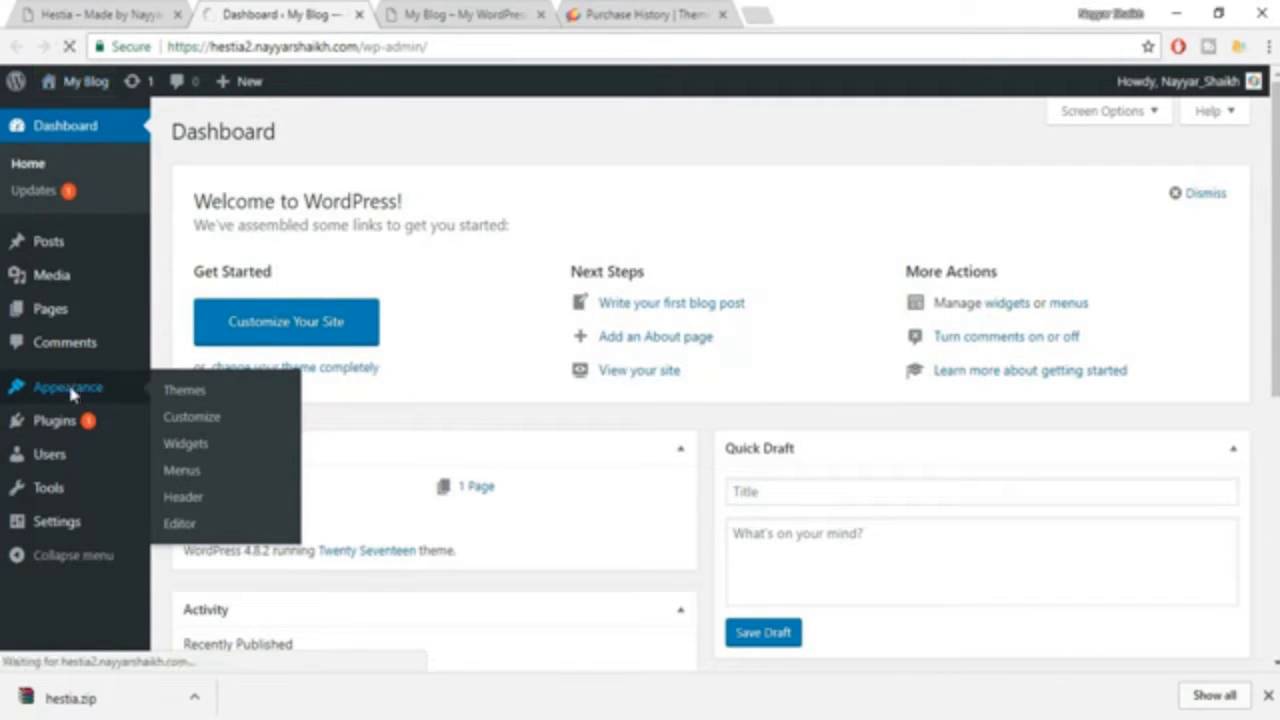
click(68, 390)
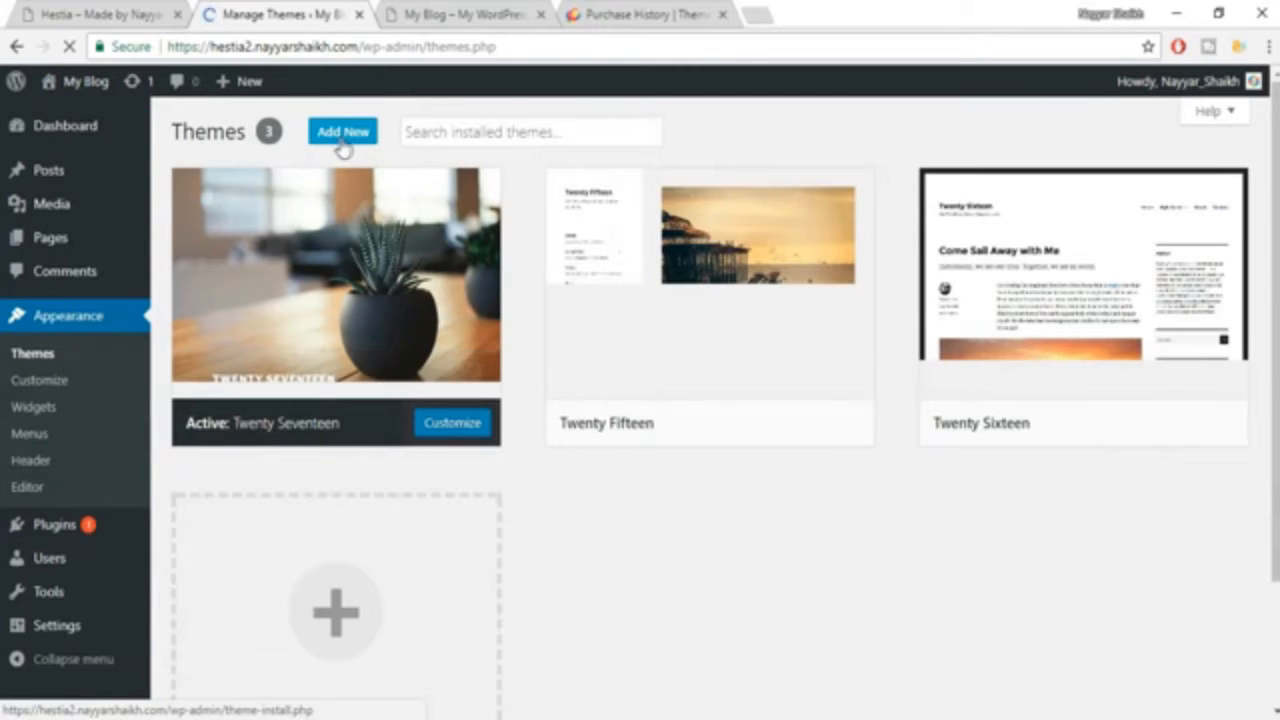
Upload hestia.zip from the Downloads folder as a new theme, then install and activate it.
click(345, 133)
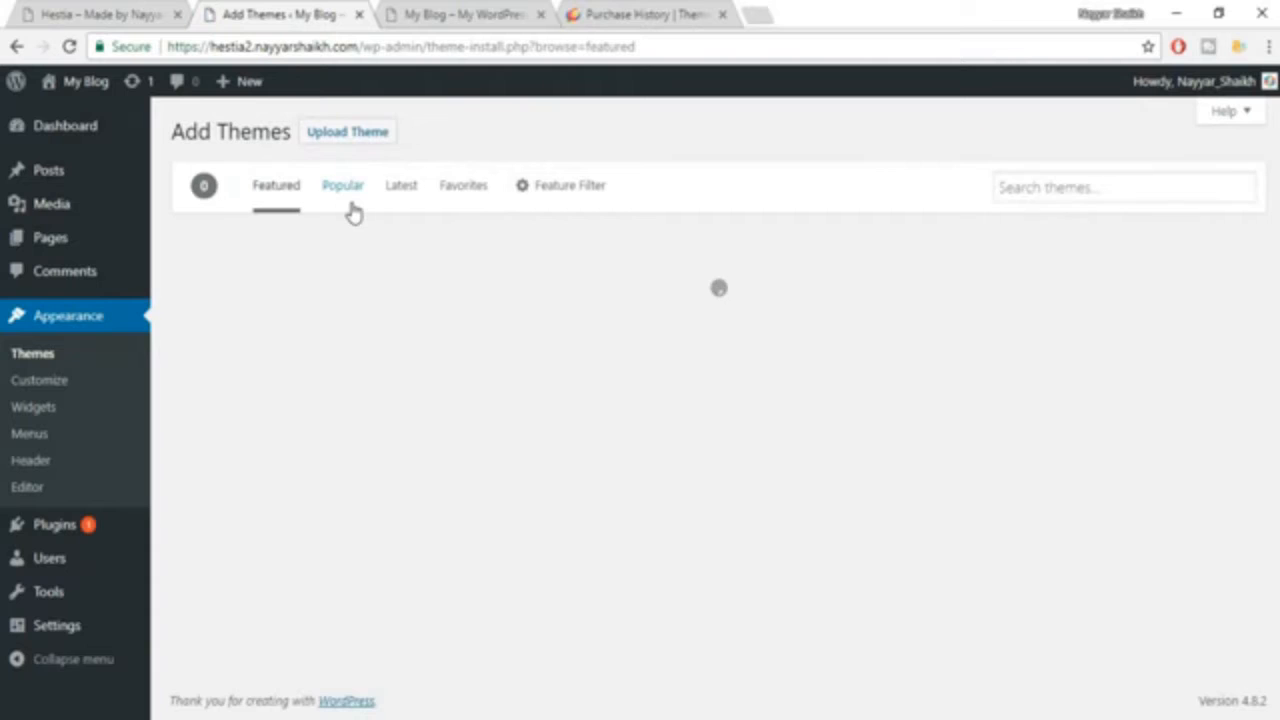
click(350, 140)
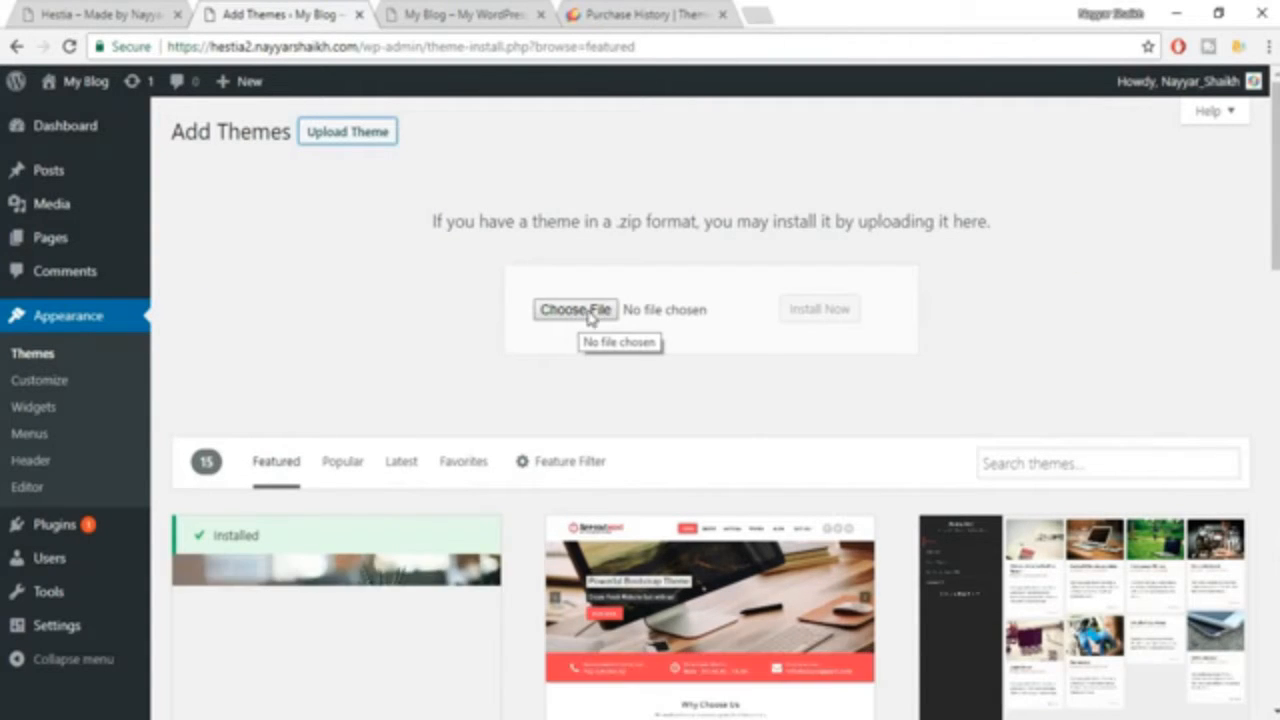
click(590, 316)
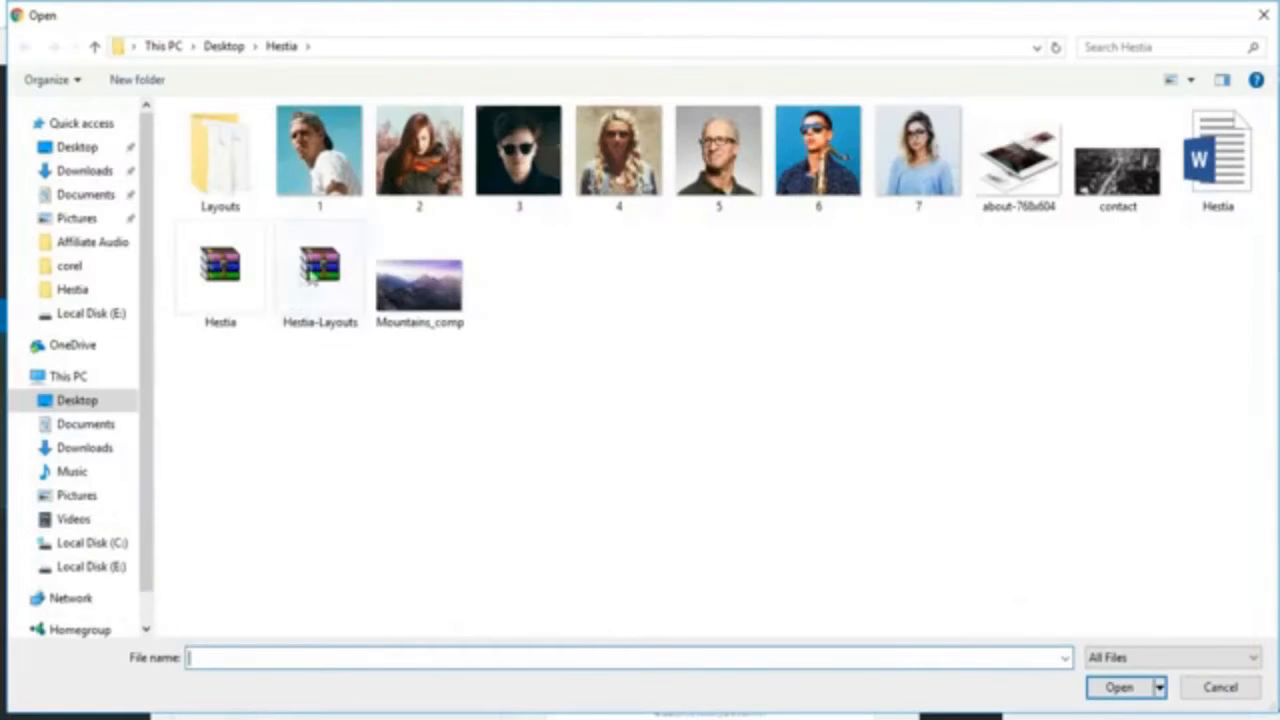
click(100, 171)
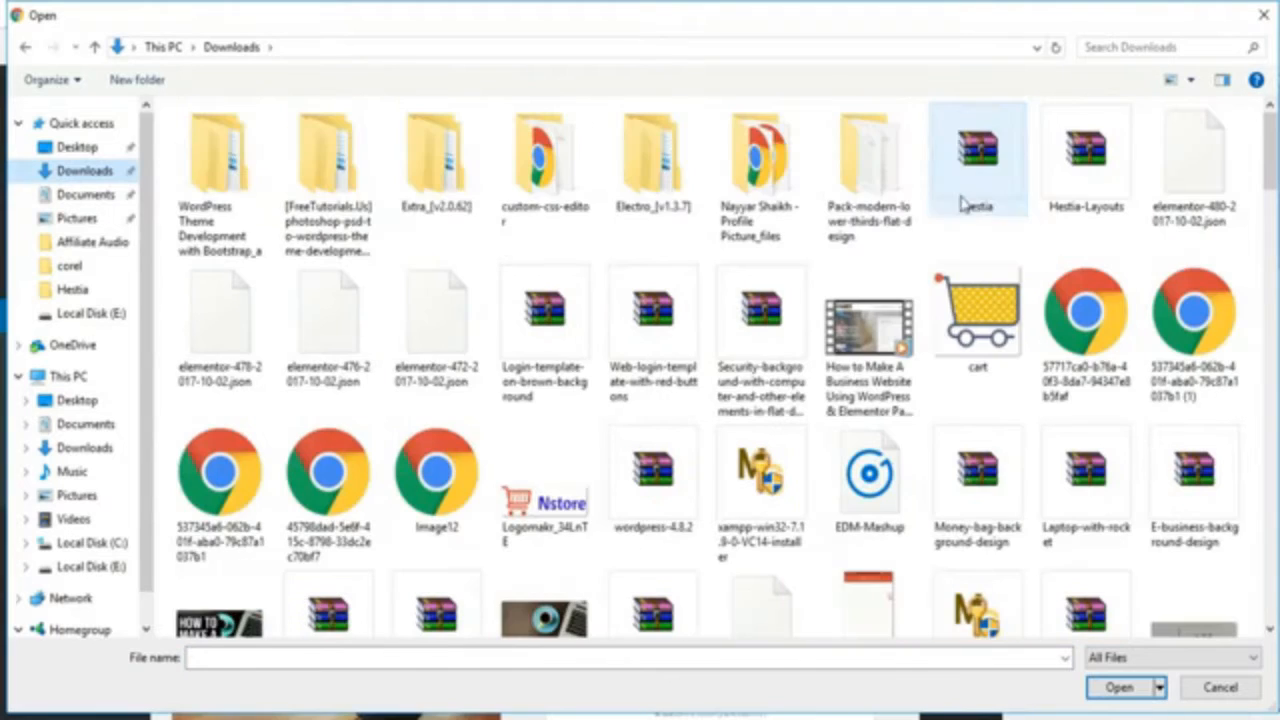
click(985, 175)
click(1133, 690)
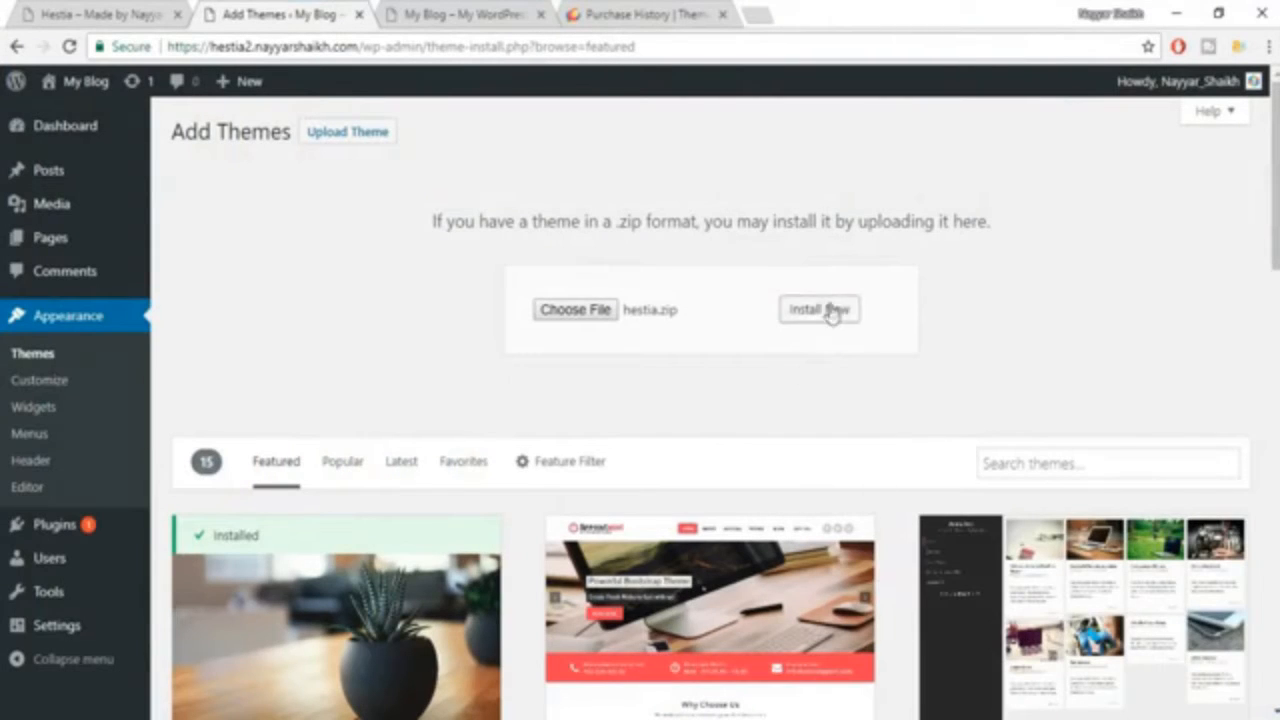
click(829, 309)
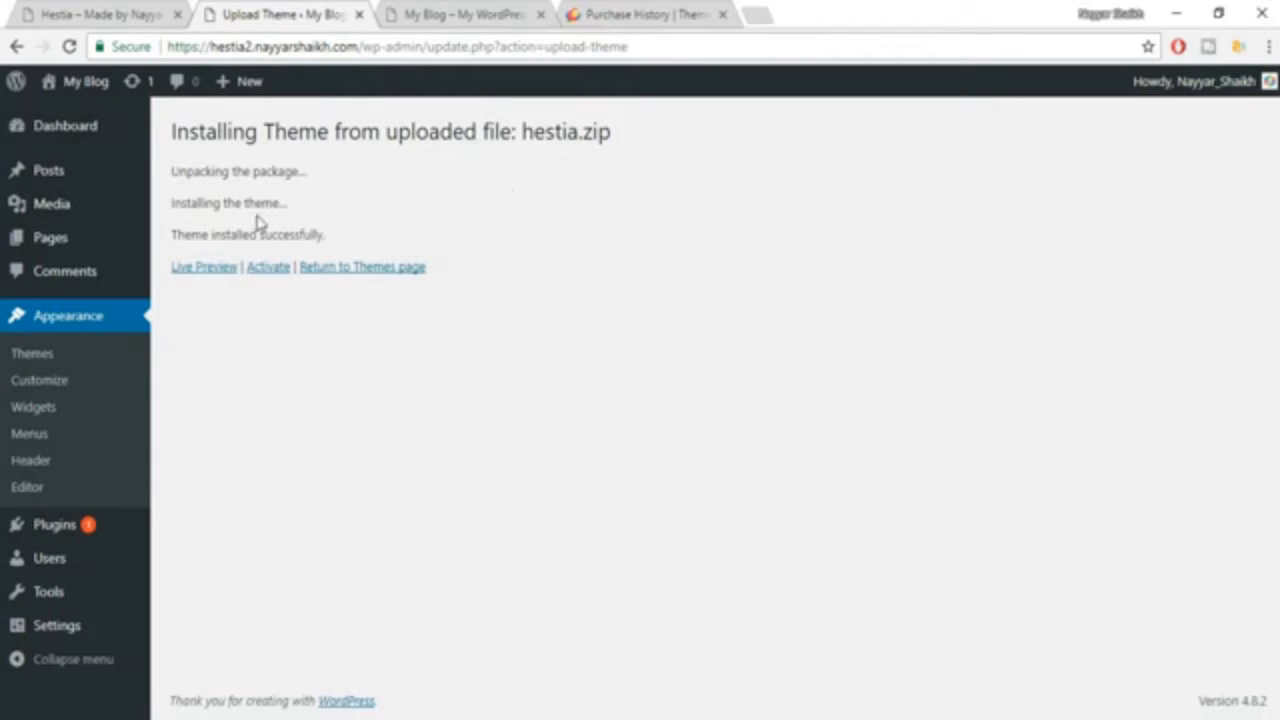
click(271, 280)
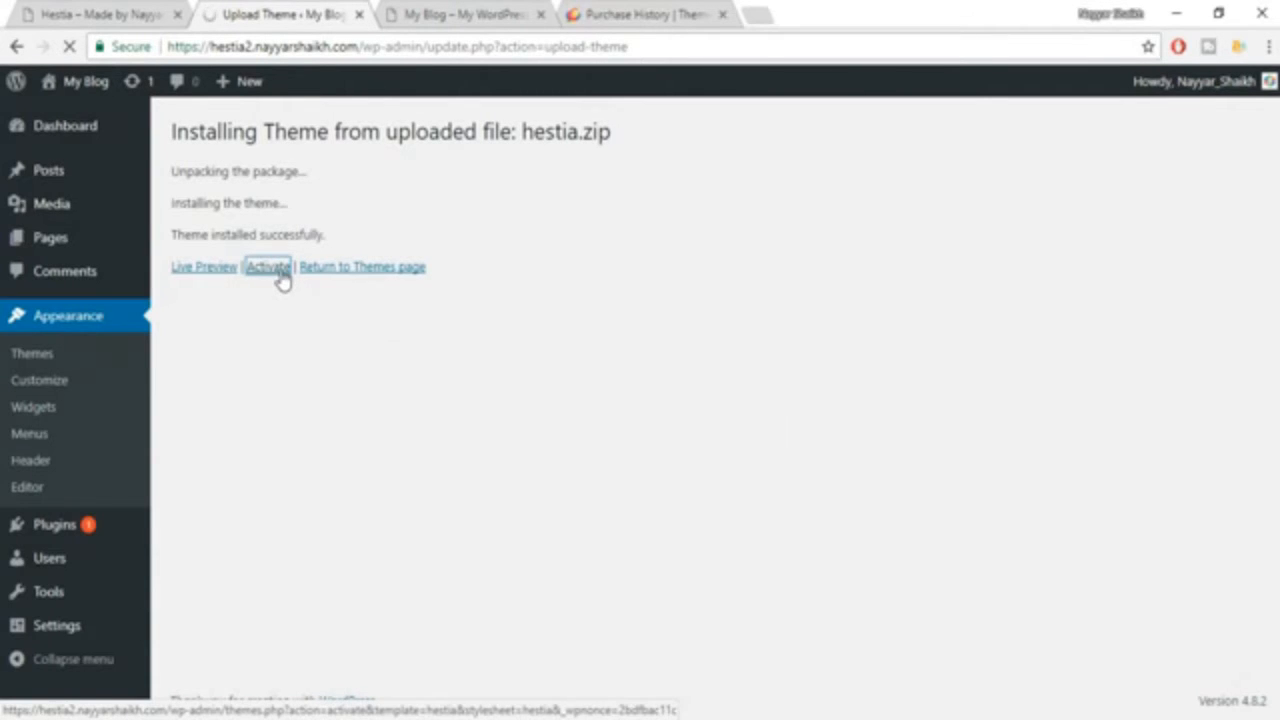
Delete the unused Twenty Fifteen, Twenty Seventeen and Twenty Sixteen themes.
scroll(450, 322, down, 1)
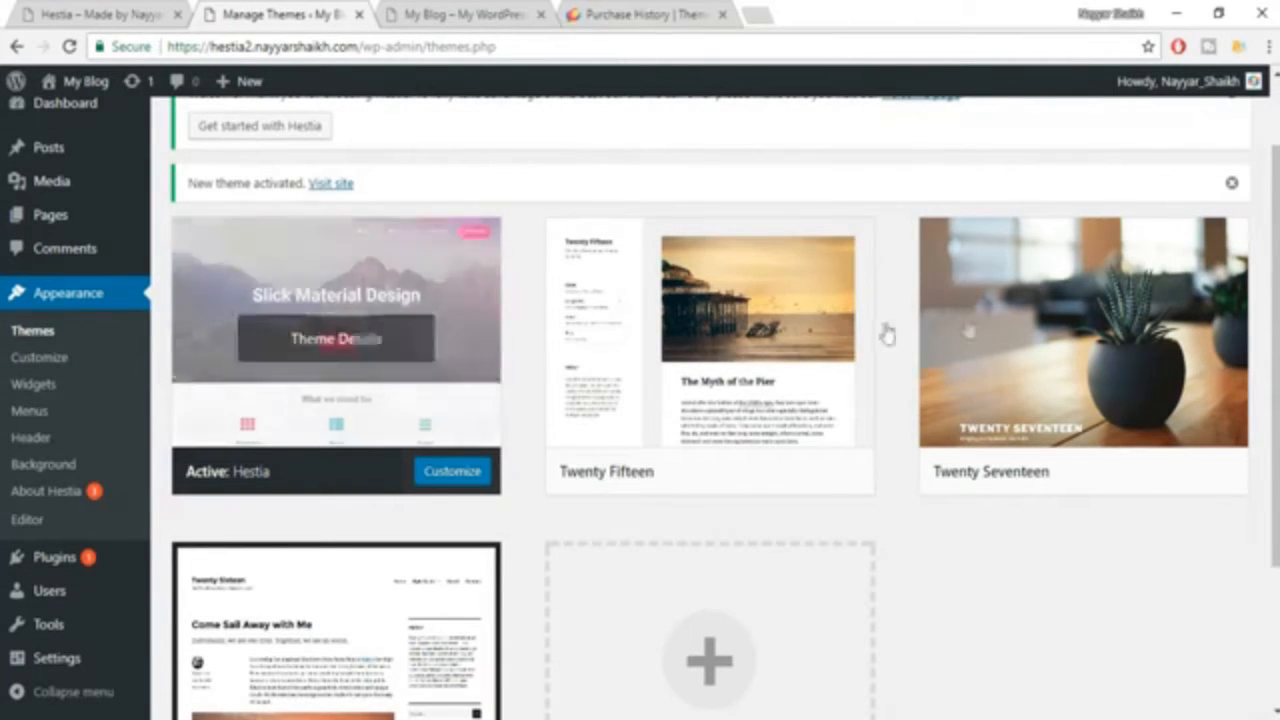
click(785, 352)
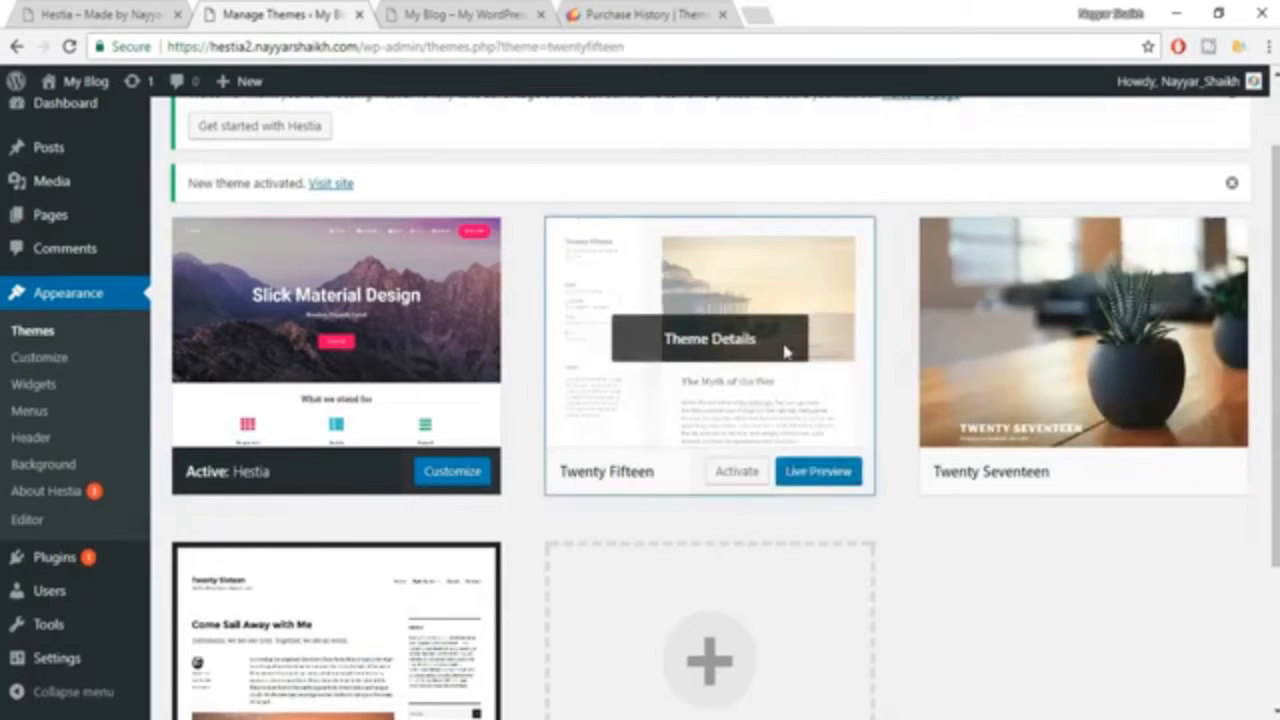
click(1214, 677)
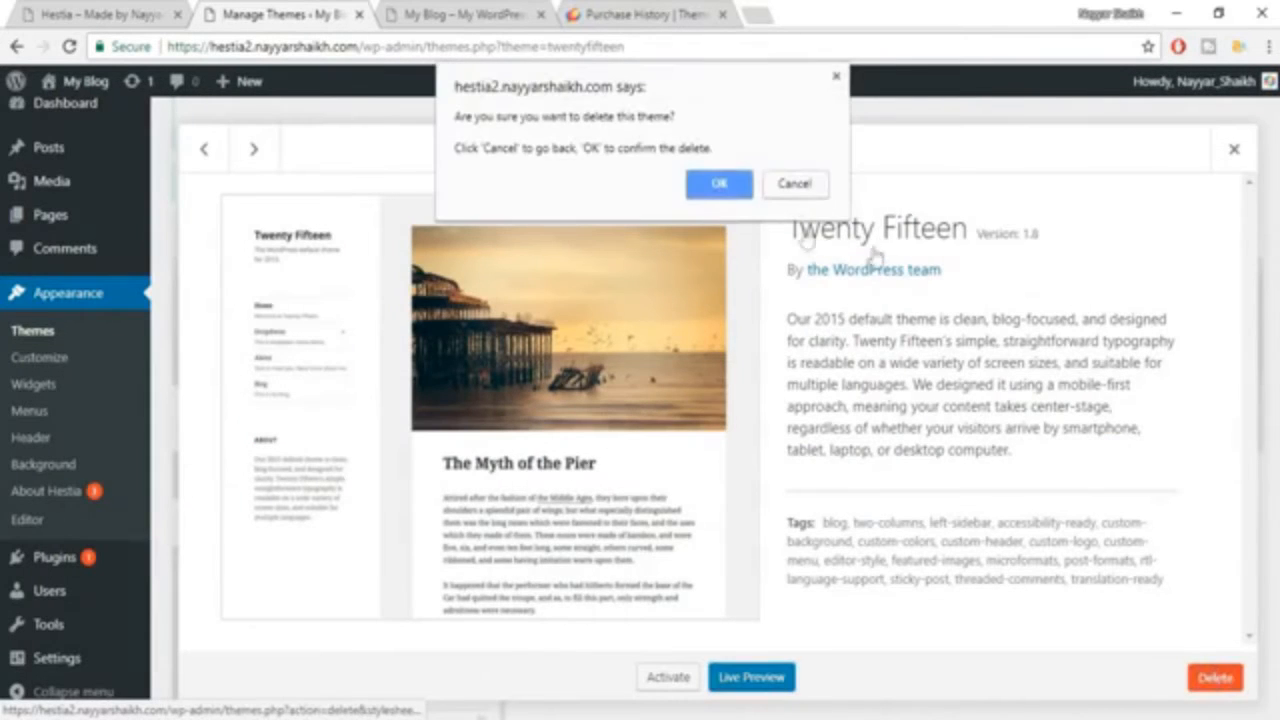
click(723, 181)
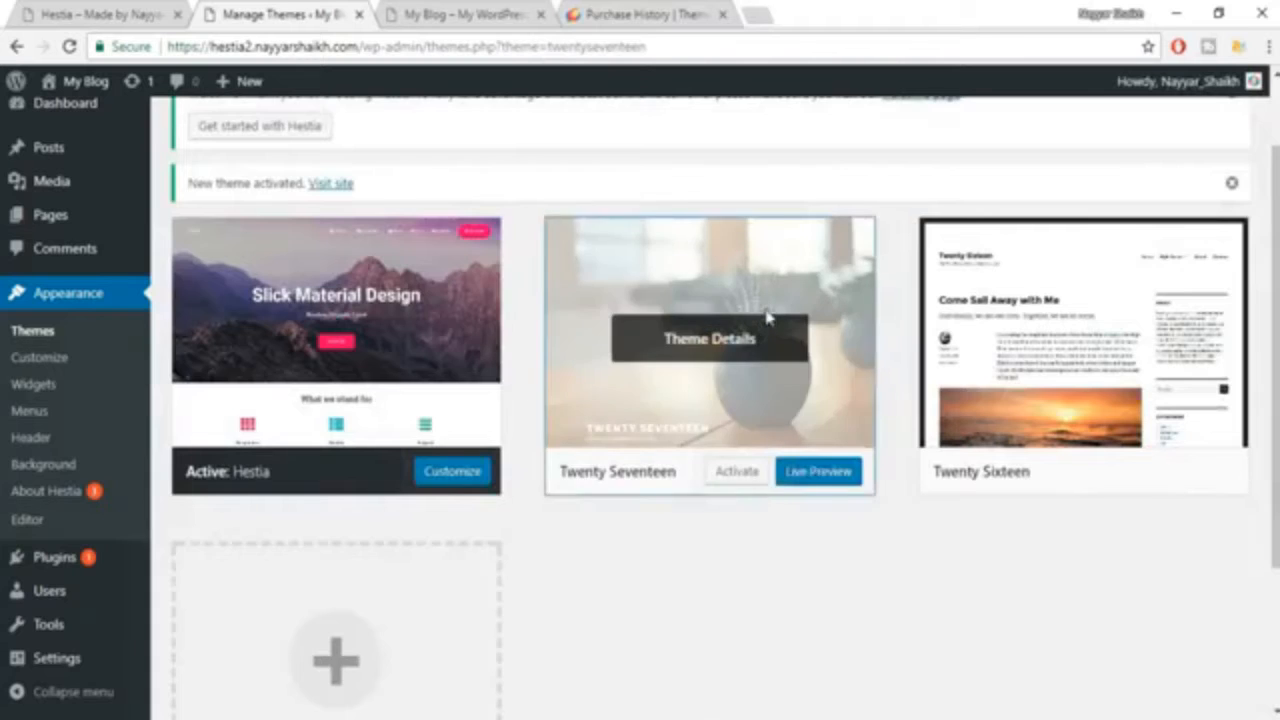
click(750, 337)
click(1216, 680)
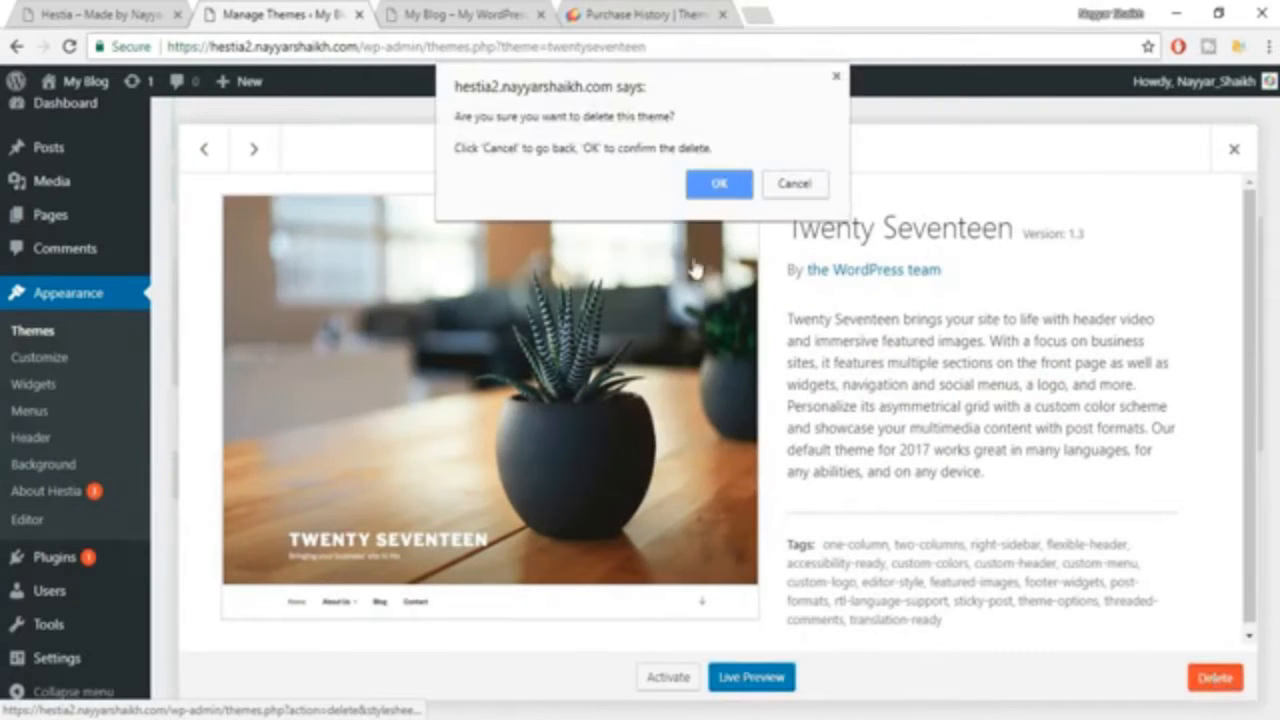
click(708, 181)
click(712, 390)
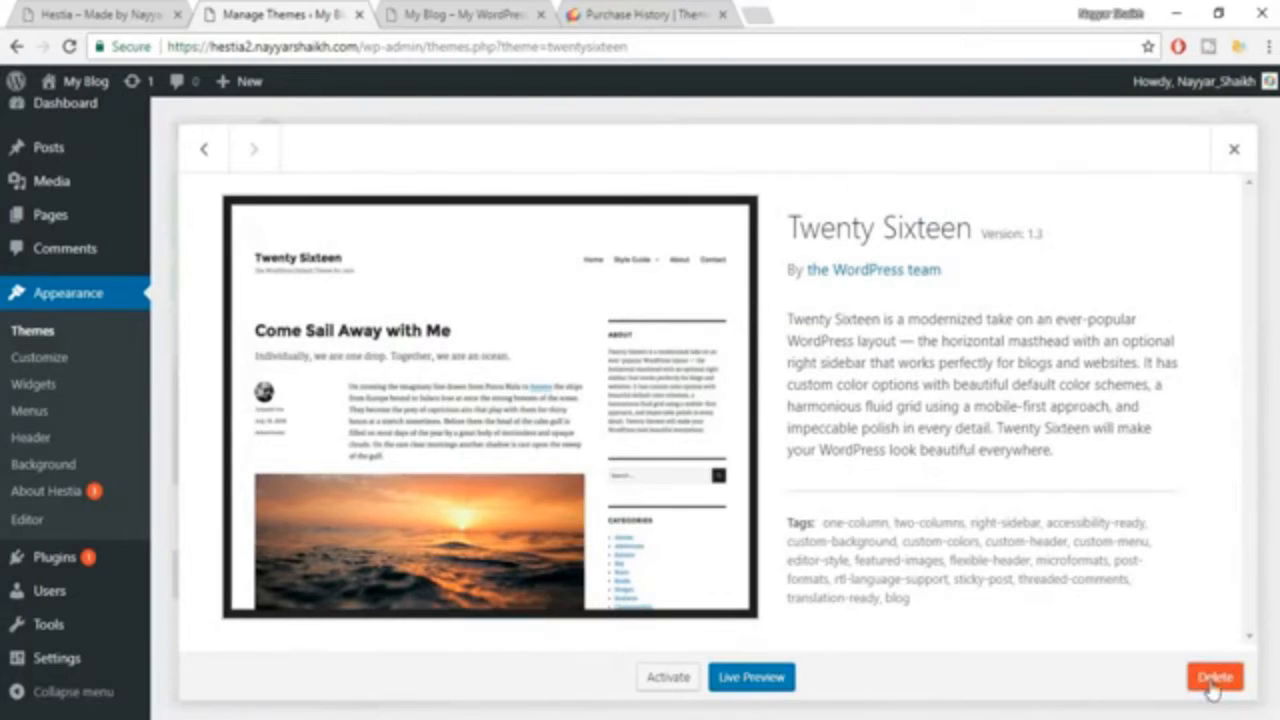
click(1213, 680)
click(722, 180)
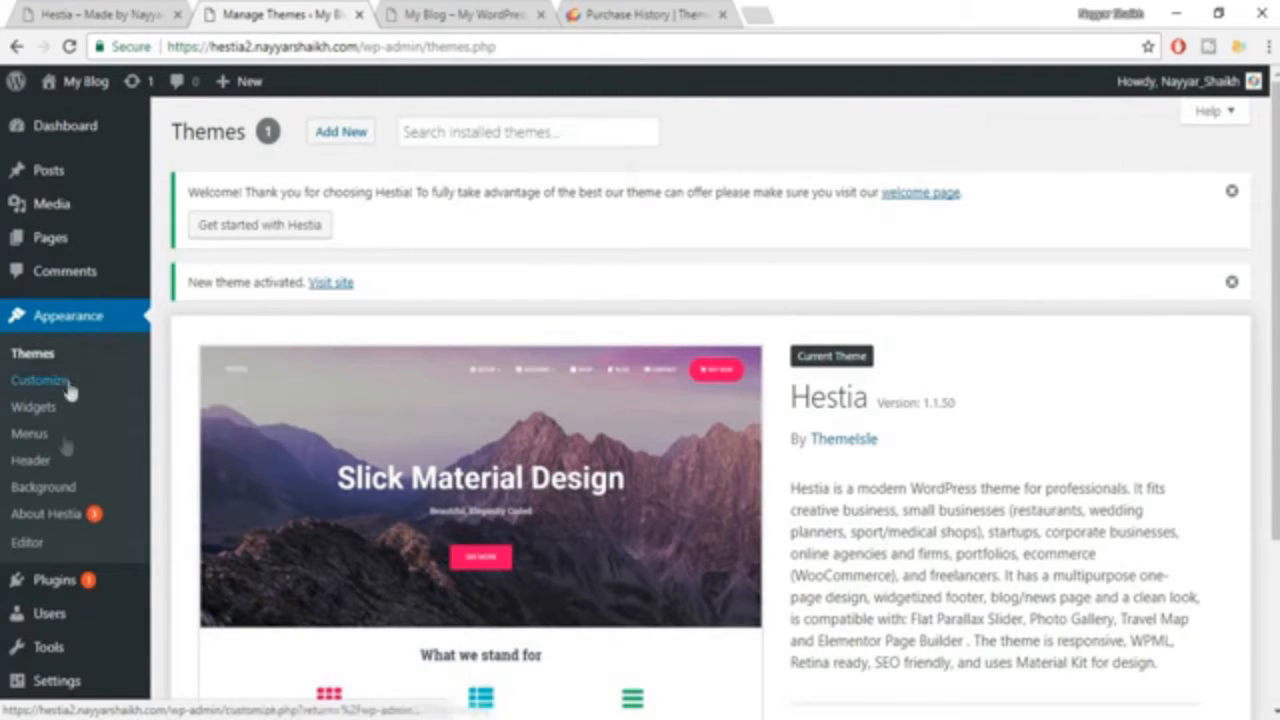
Install and activate ThemeIsle Companion and Pirate Forms from Hestia's recommended actions.
click(105, 519)
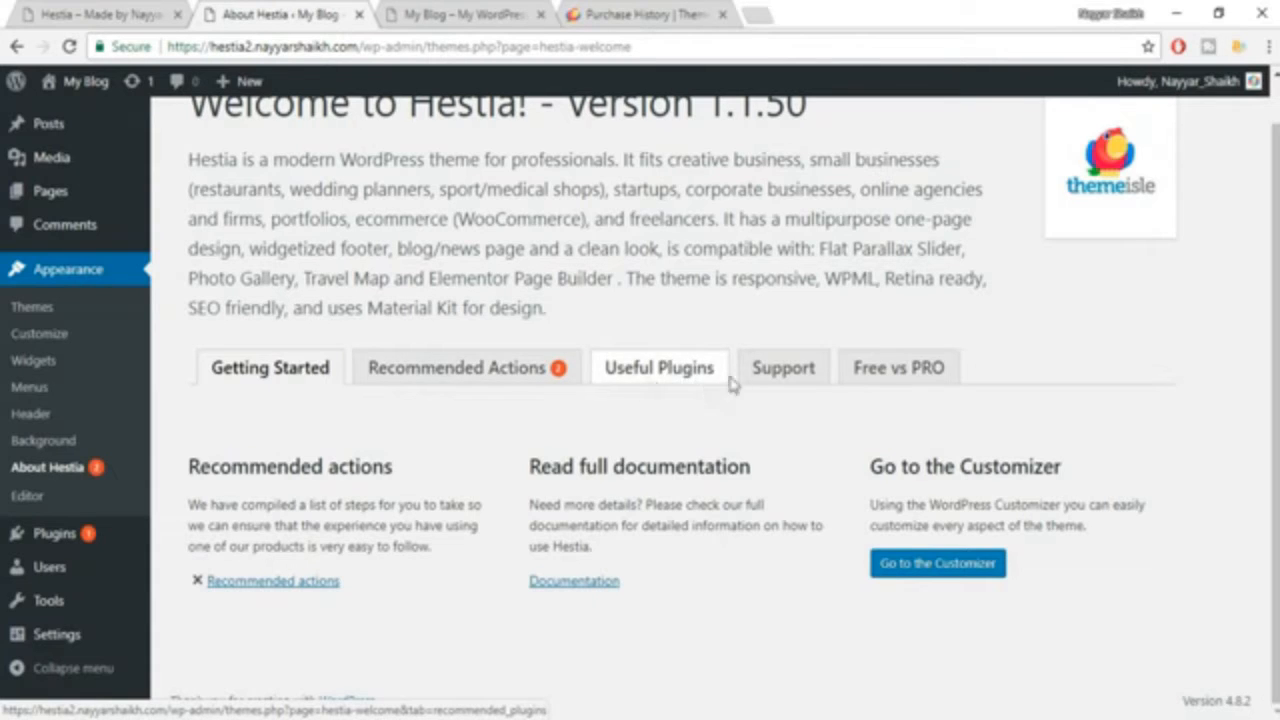
click(493, 386)
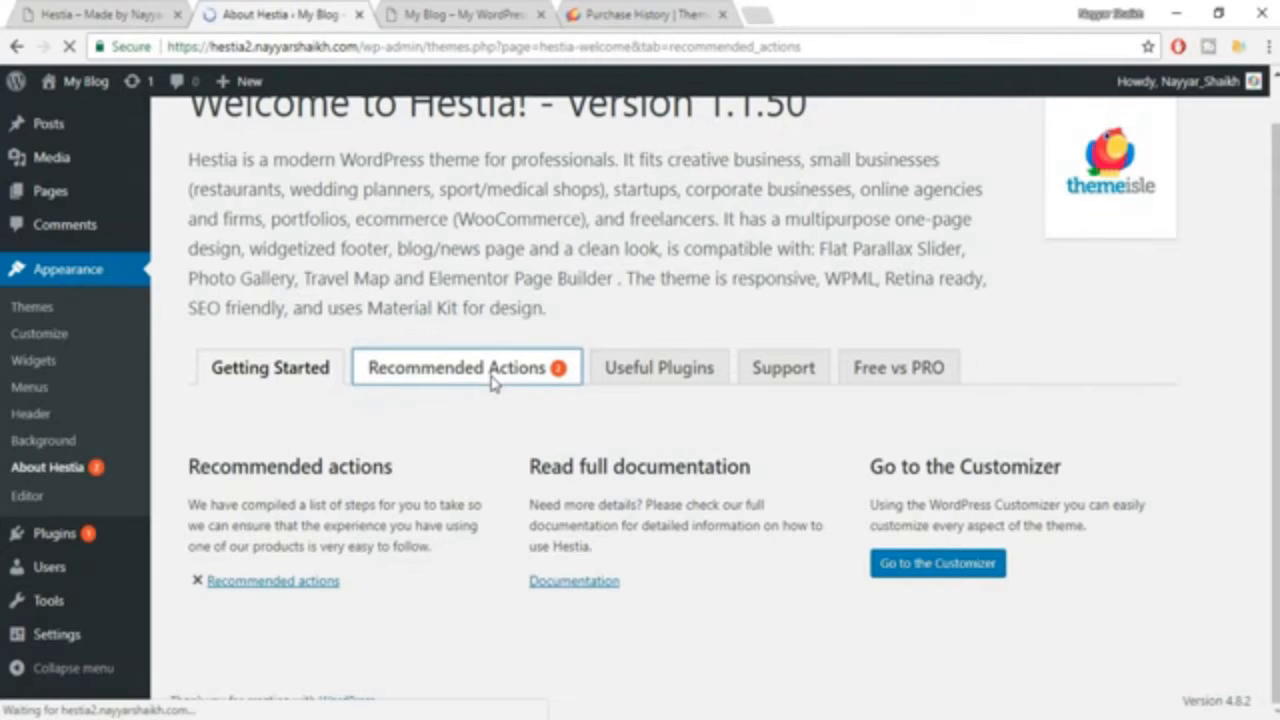
scroll(638, 380, down, 2)
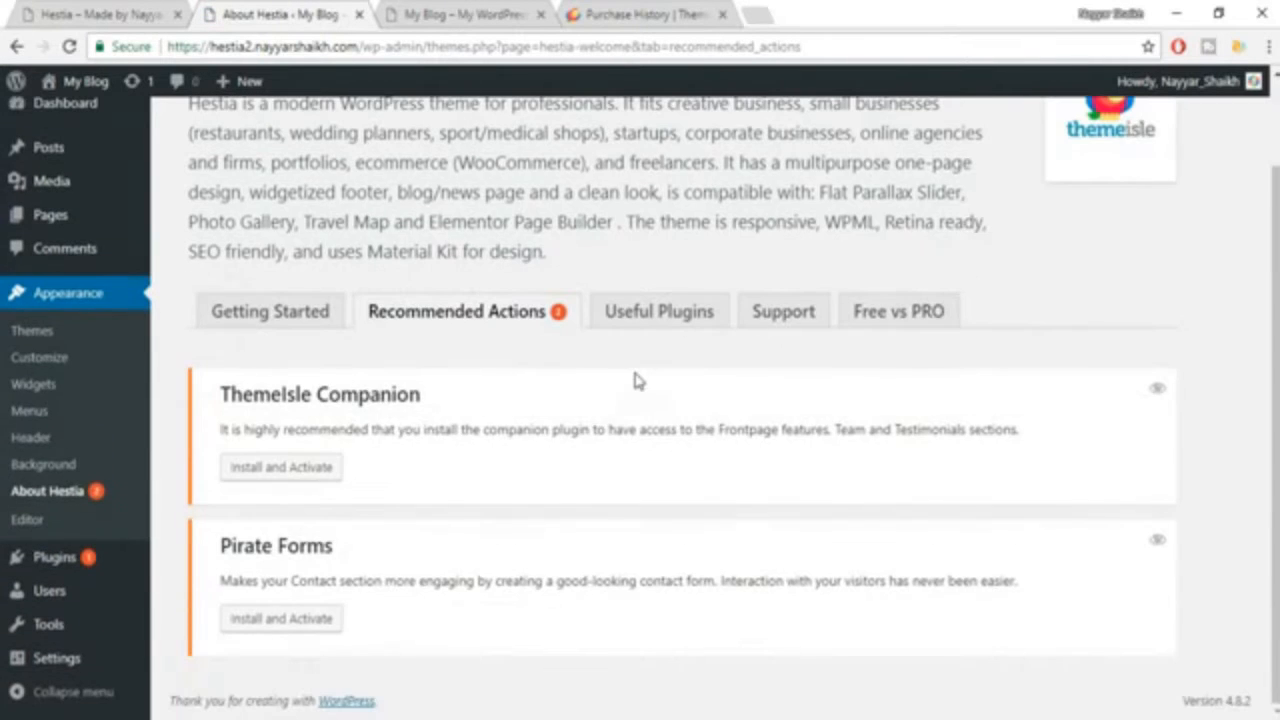
click(316, 478)
click(320, 621)
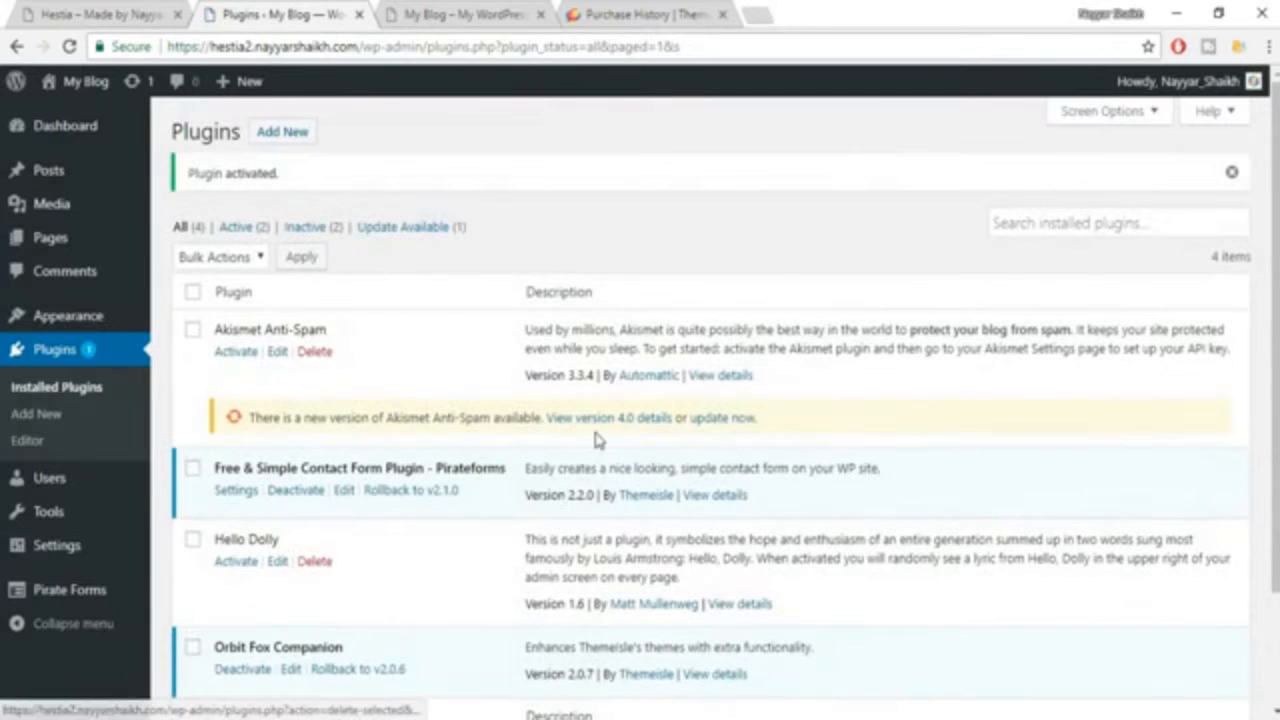
Return to the About Hestia page and start installing Elementor Page Builder and TranslatePress from its useful plugins.
click(15, 47)
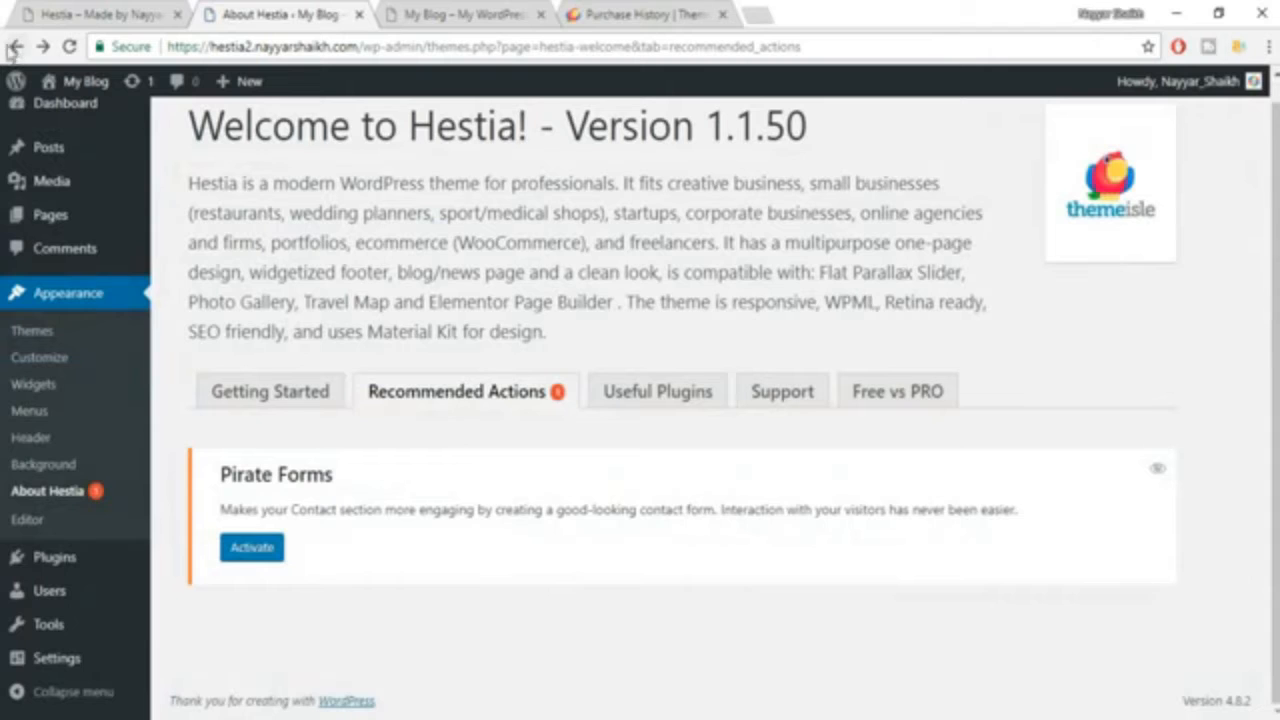
click(684, 404)
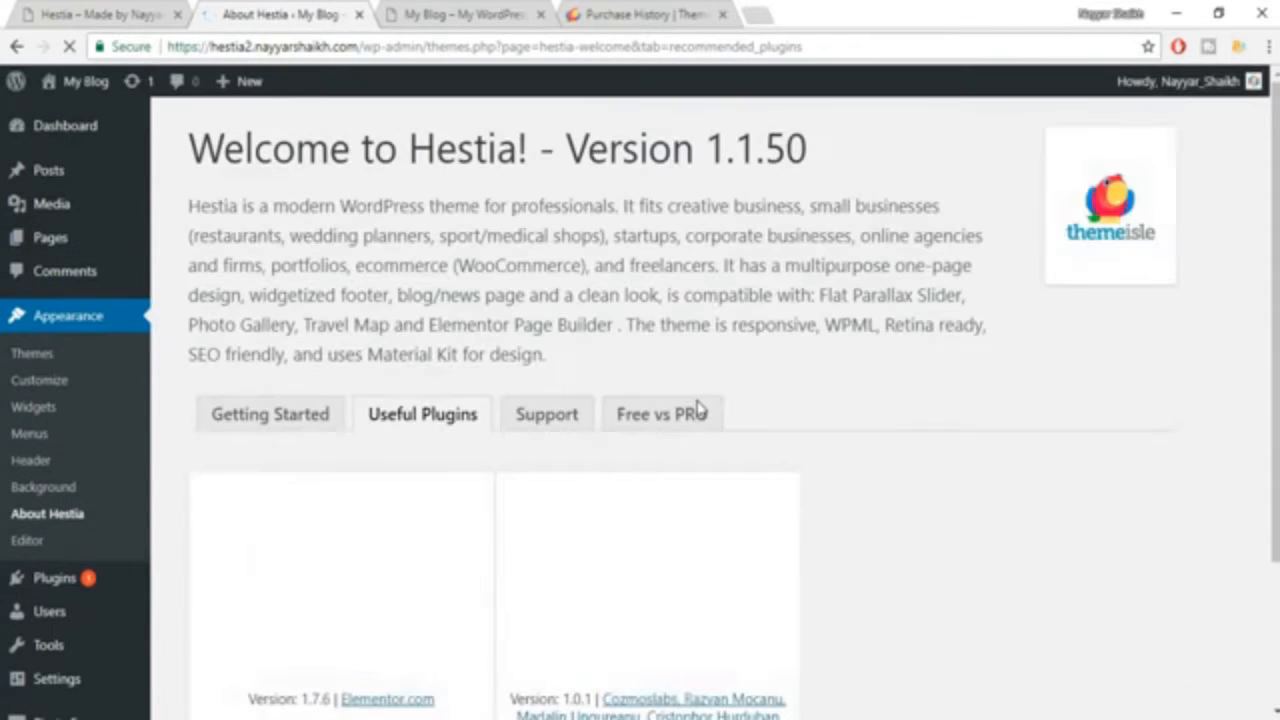
scroll(1022, 387, down, 2)
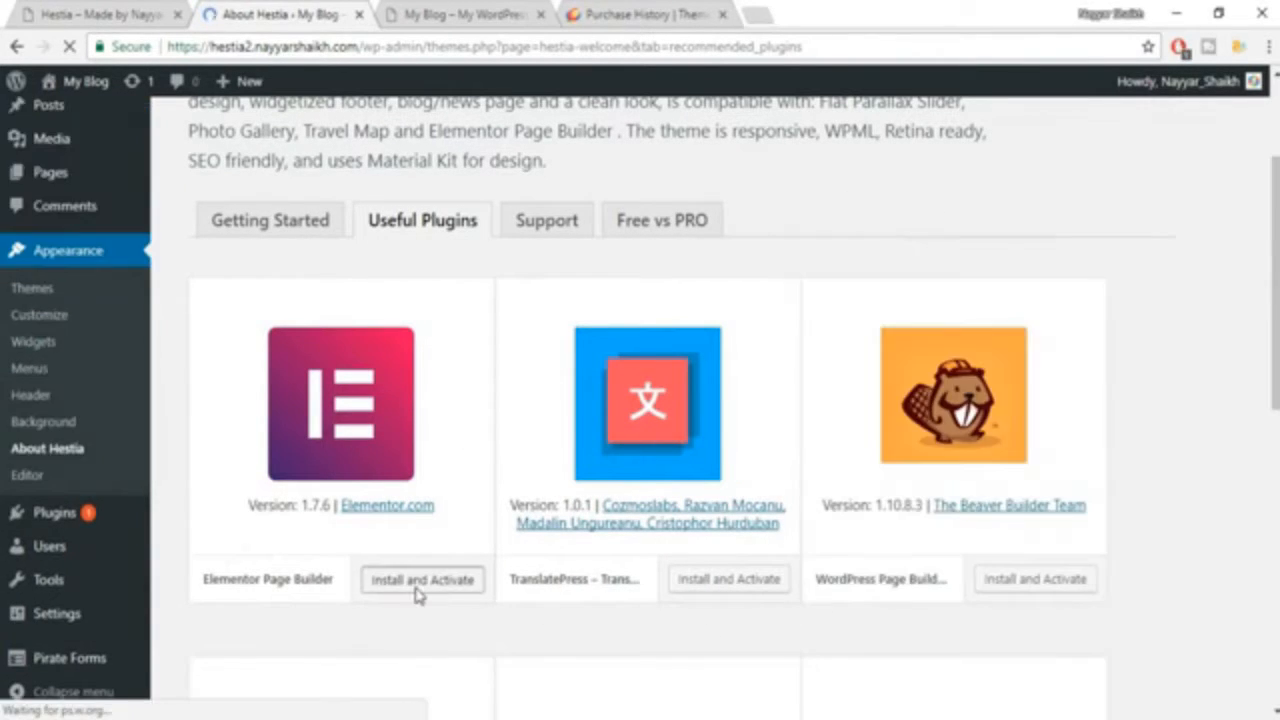
click(418, 594)
click(743, 590)
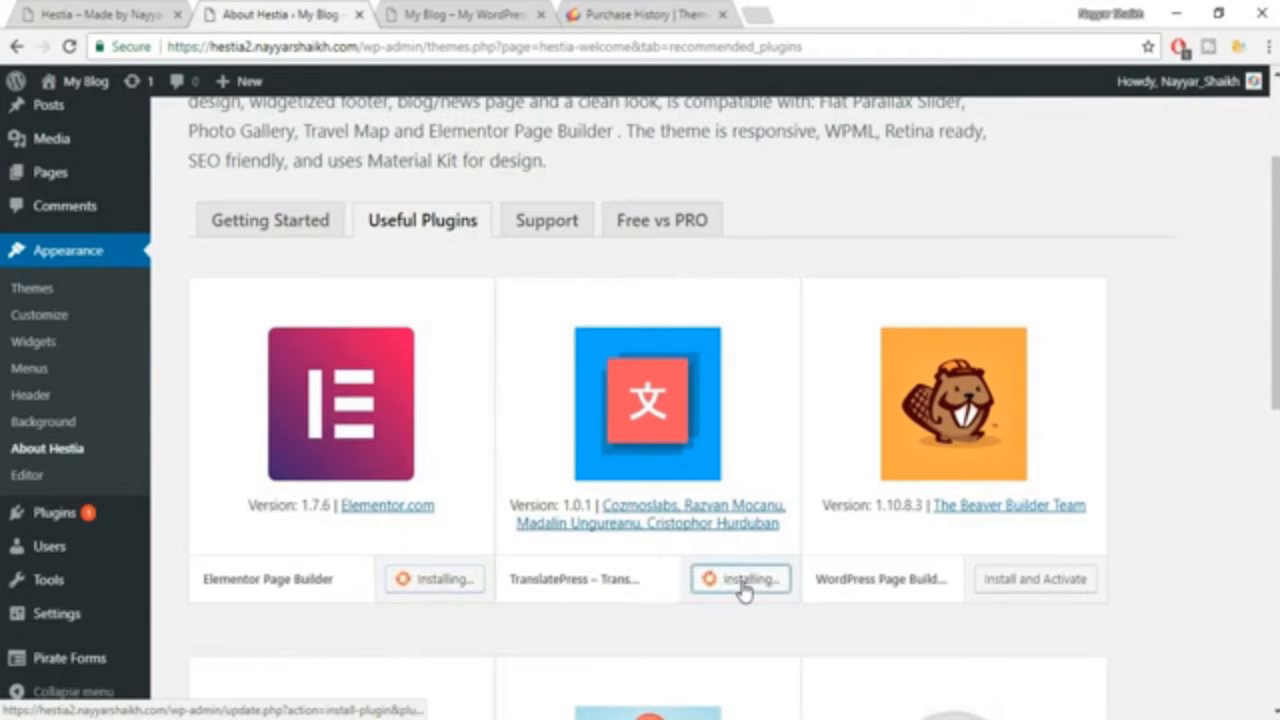
Look through the other useful plugins suggested for Hestia and check the installation status of Elementor and TranslatePress.
scroll(1100, 490, down, 3)
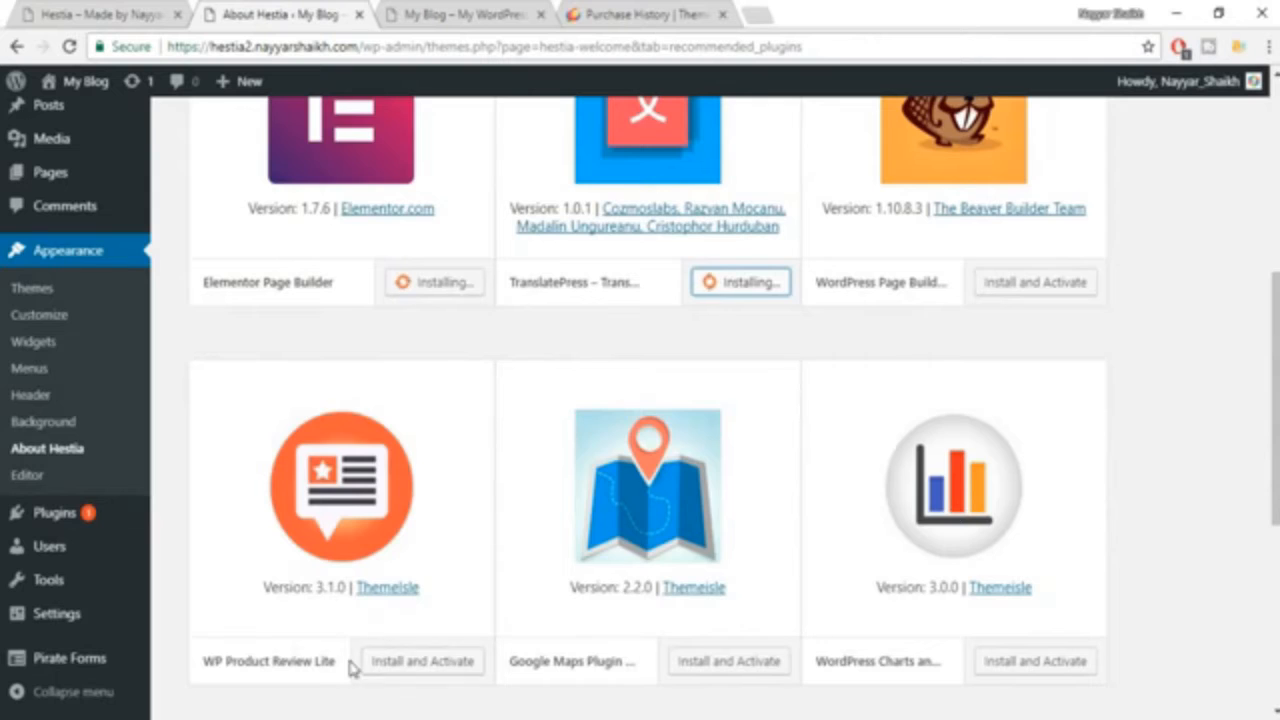
scroll(380, 600, up, 2)
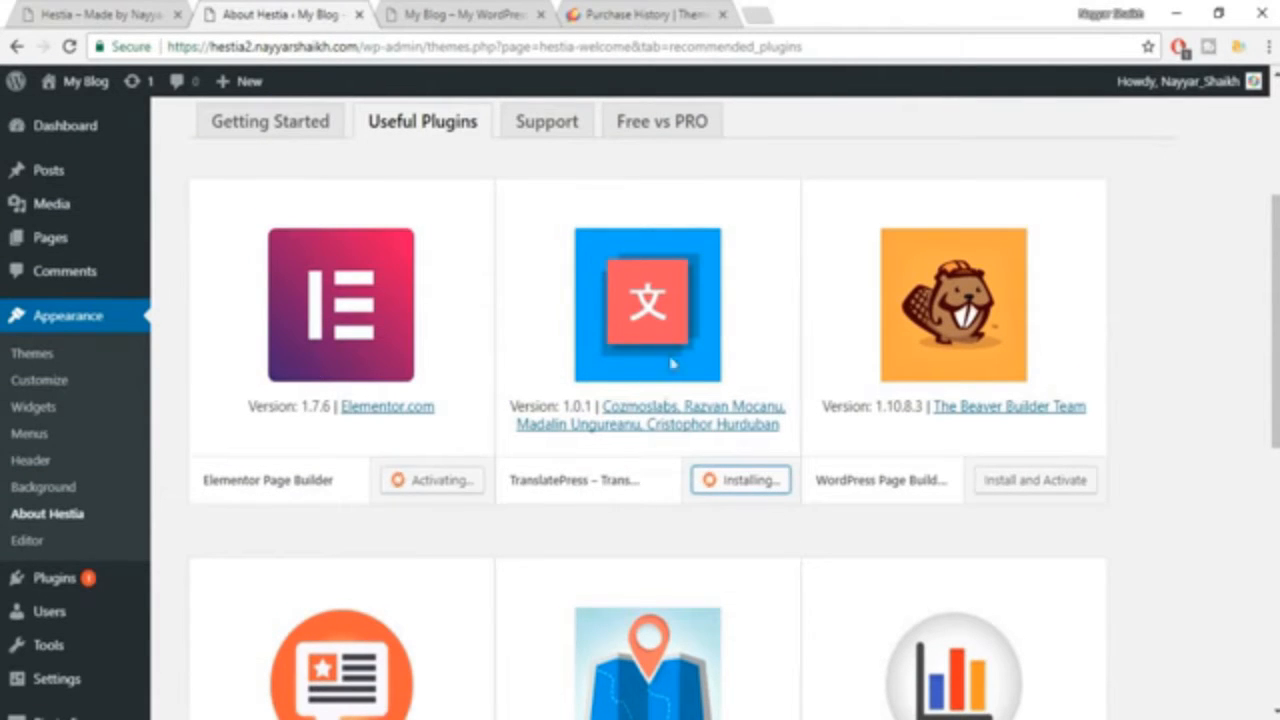
key(F5)
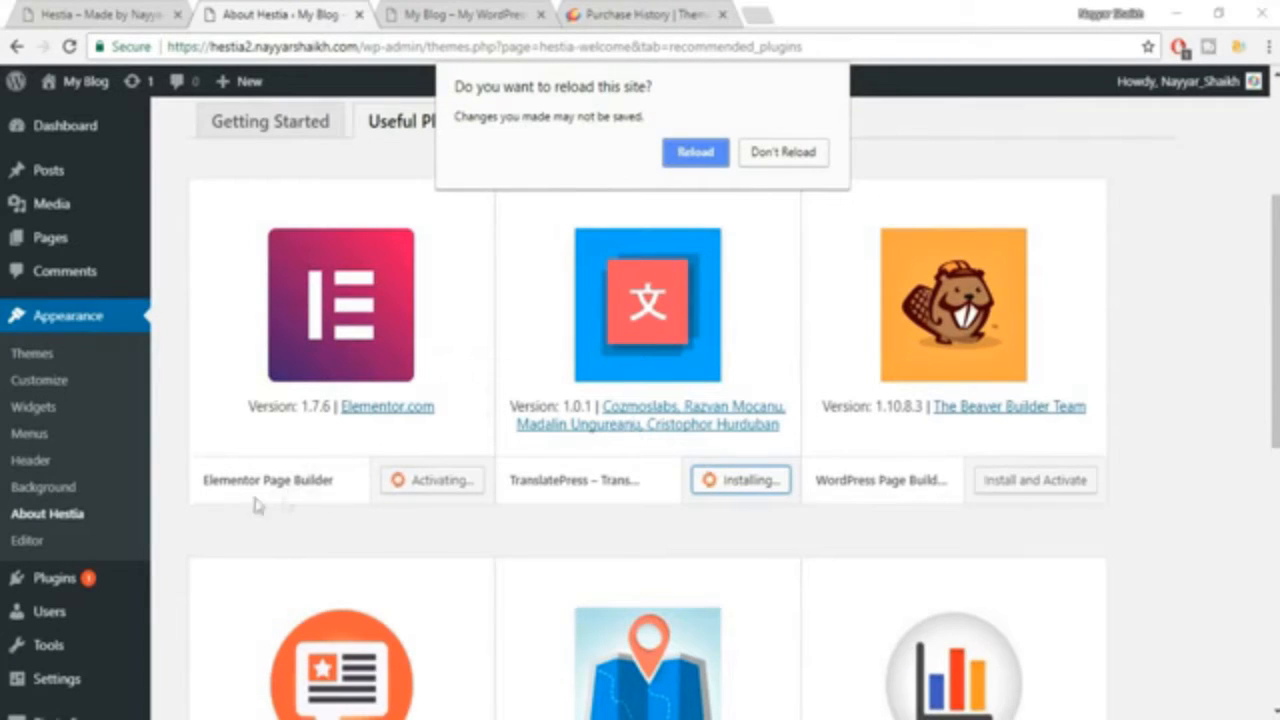
click(795, 150)
scroll(1211, 335, down, 3)
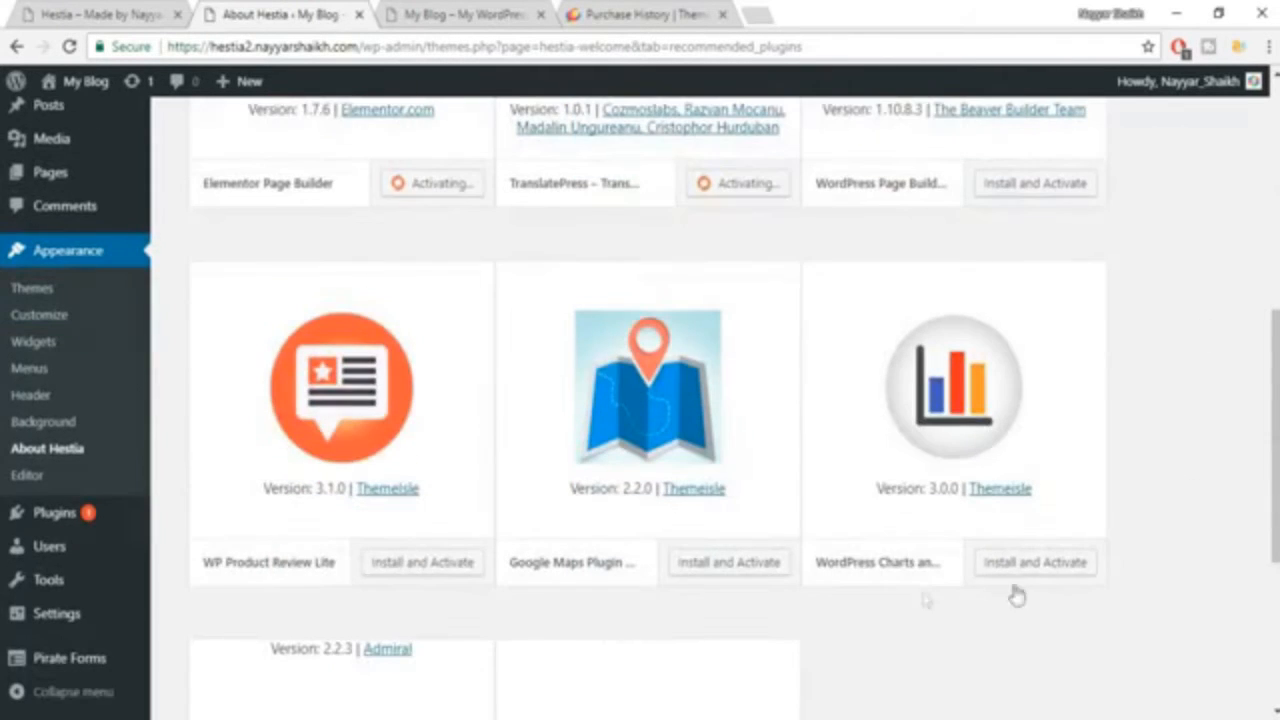
scroll(1037, 577, down, 3)
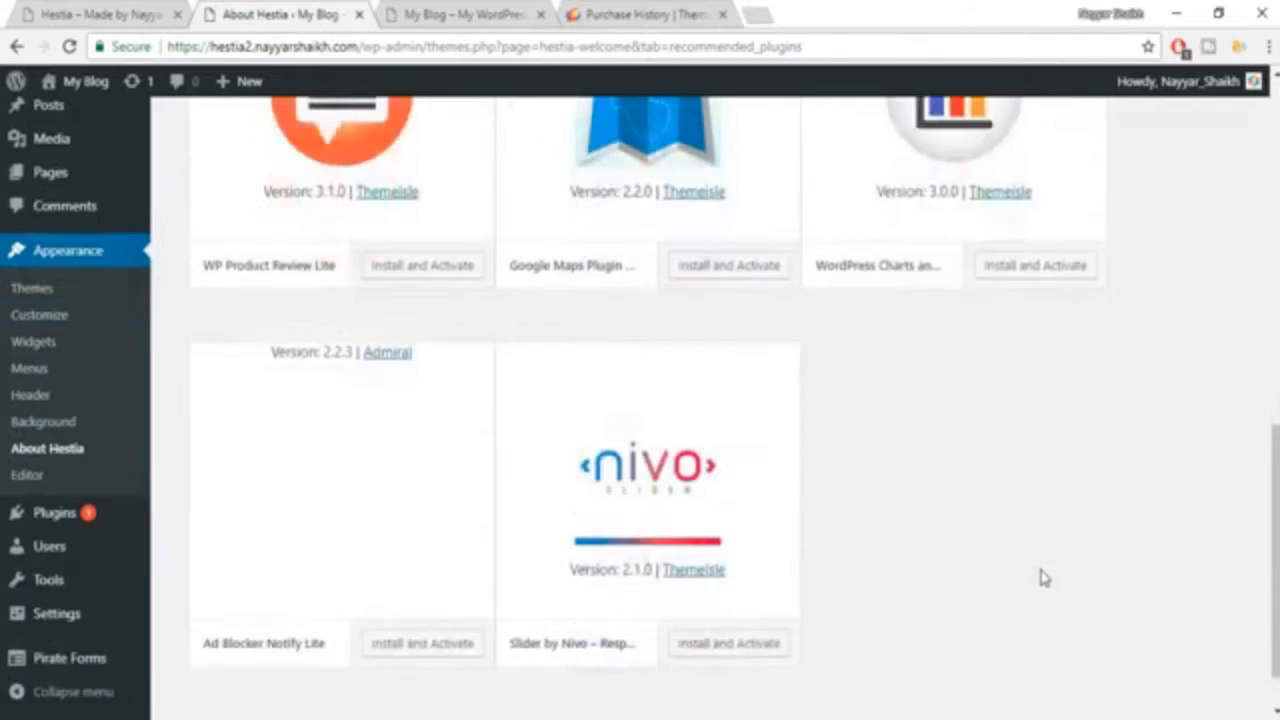
scroll(1040, 578, down, 1)
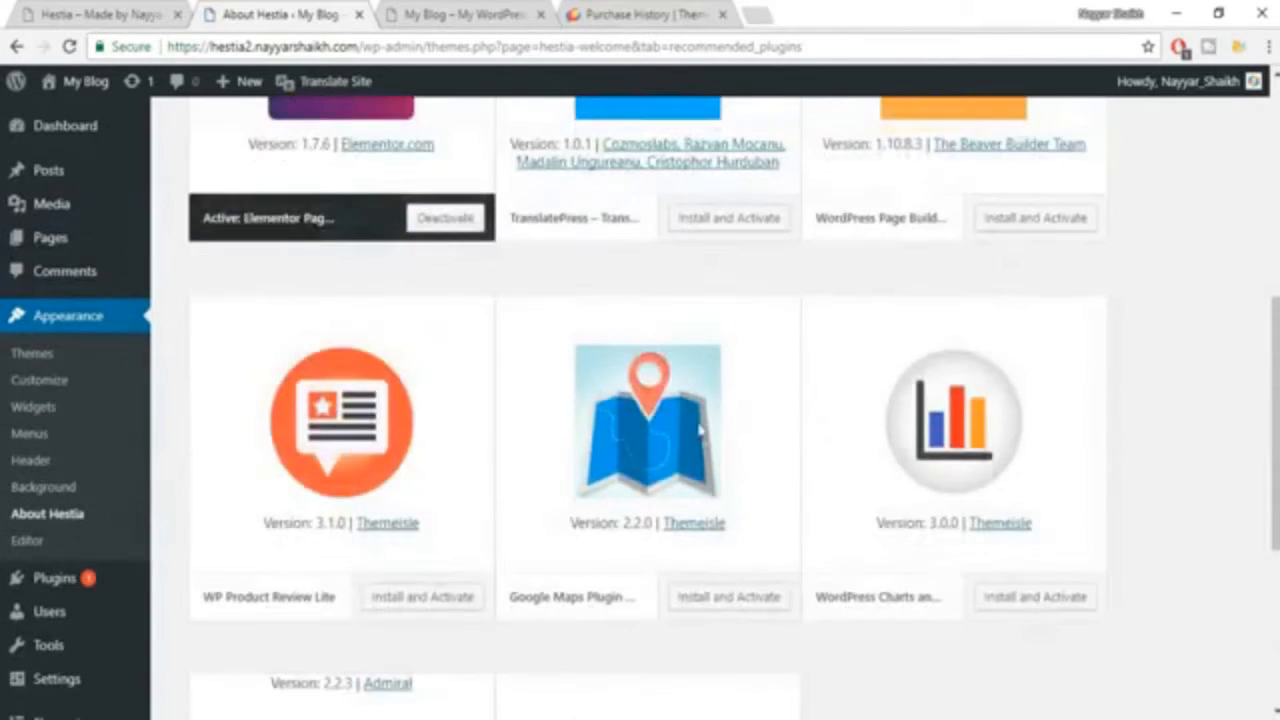
scroll(700, 430, up, 6)
scroll(1205, 521, down, 2)
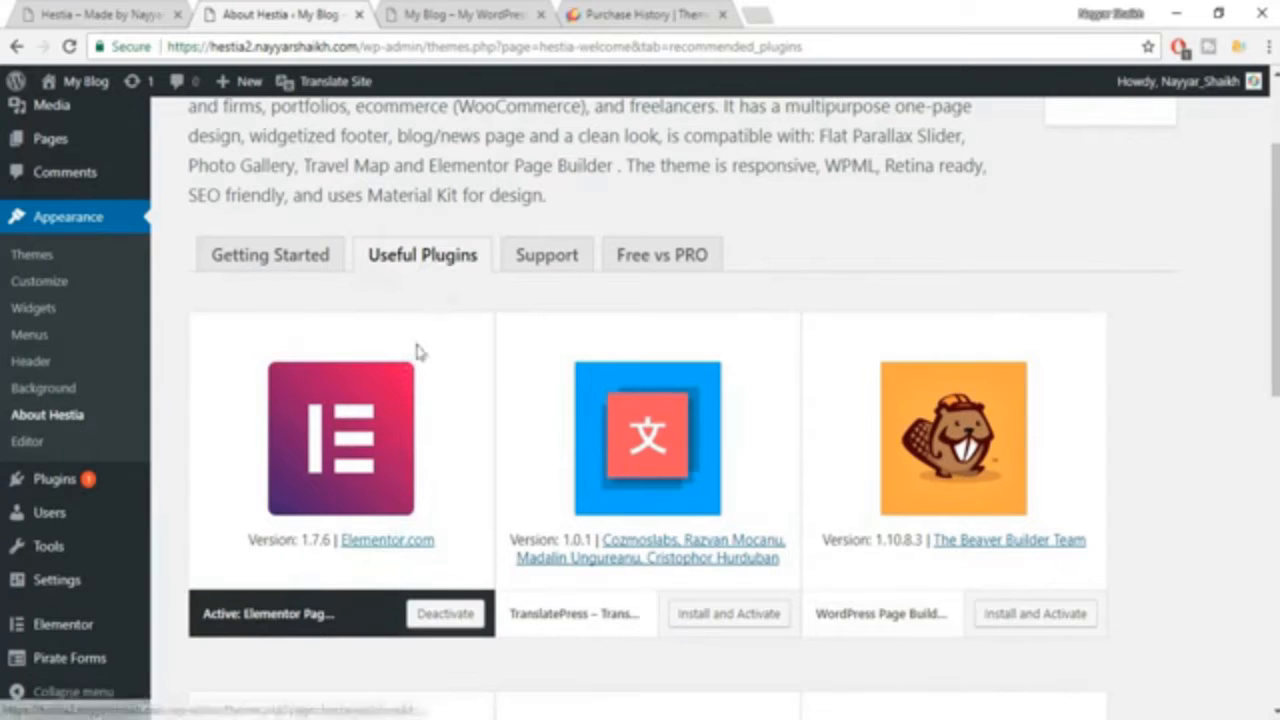
Reload the My Blog front page and look over its header, post and sidebar in the Hestia theme.
click(510, 10)
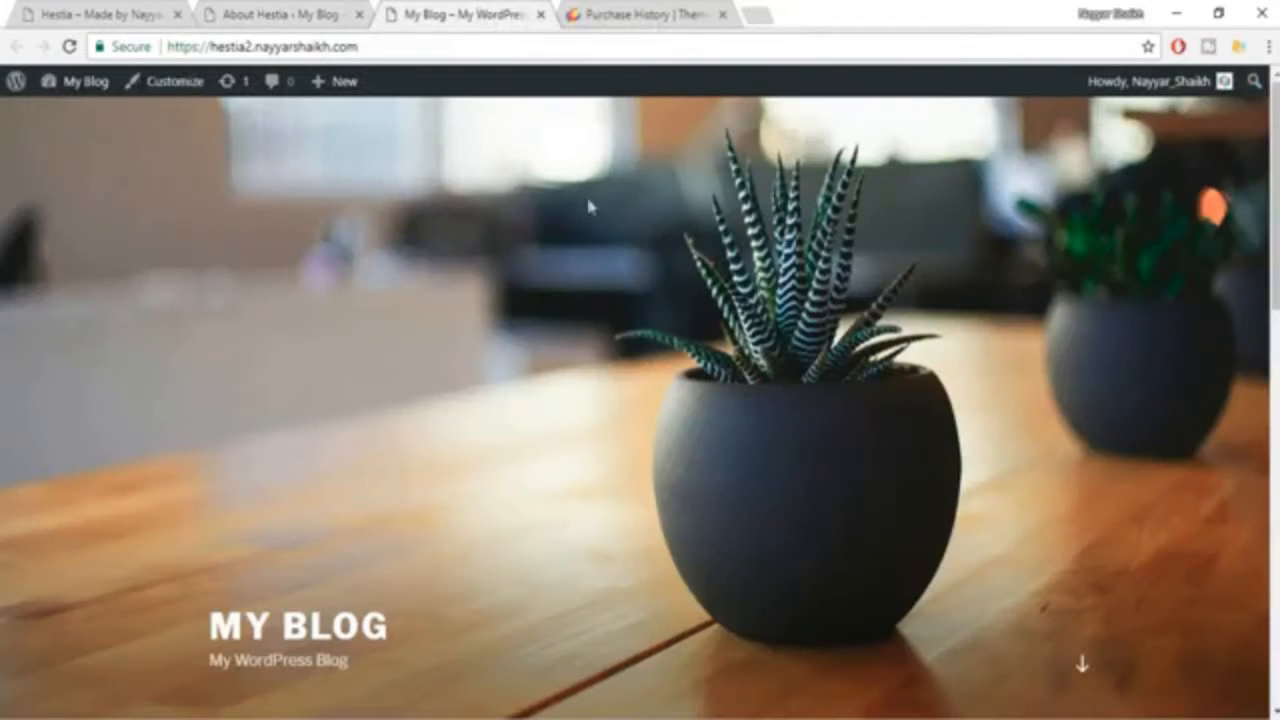
click(74, 50)
scroll(1006, 337, down, 1)
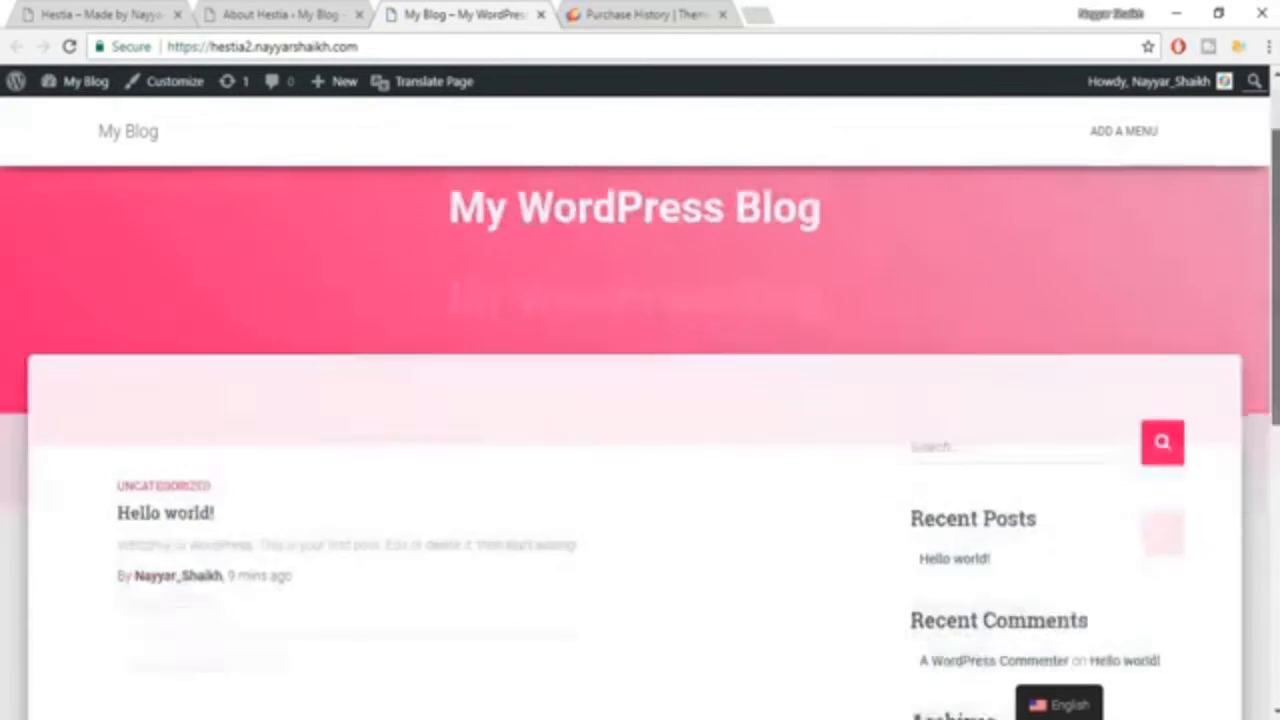
scroll(640, 400, down, 5)
scroll(640, 400, up, 6)
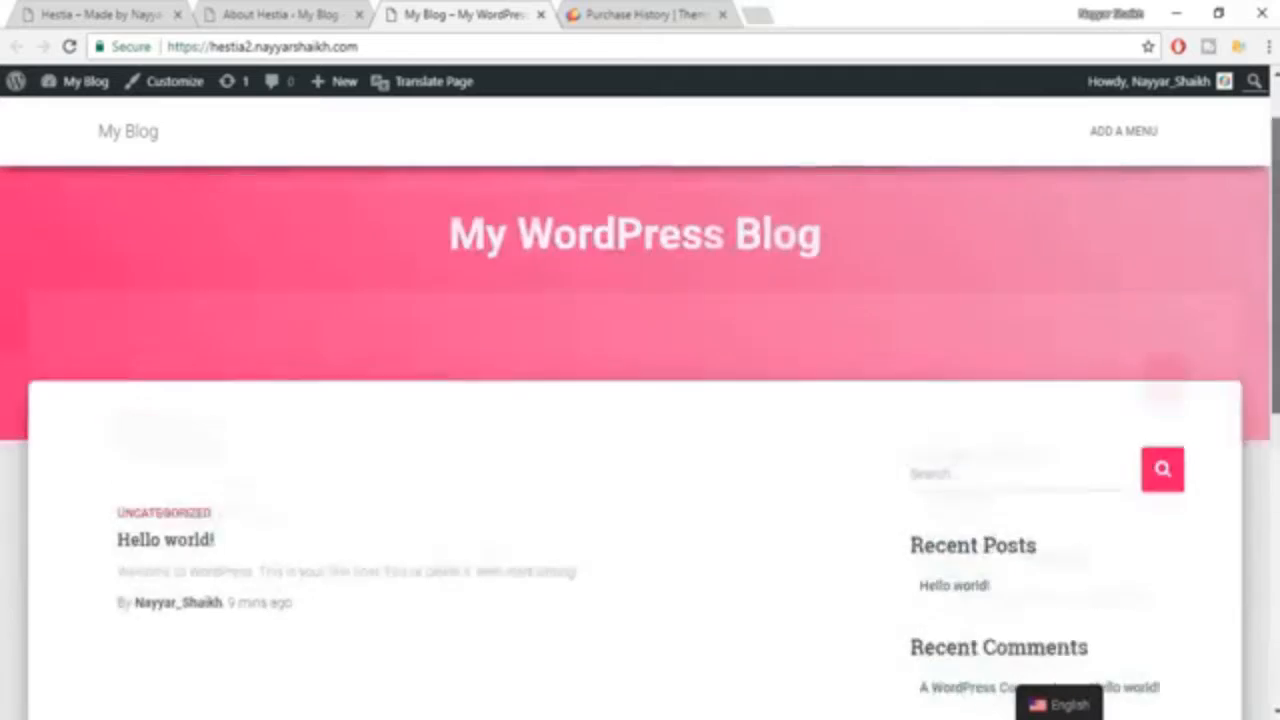
View the home page of the finished Hestia example site, then return to the About Hestia page.
click(80, 14)
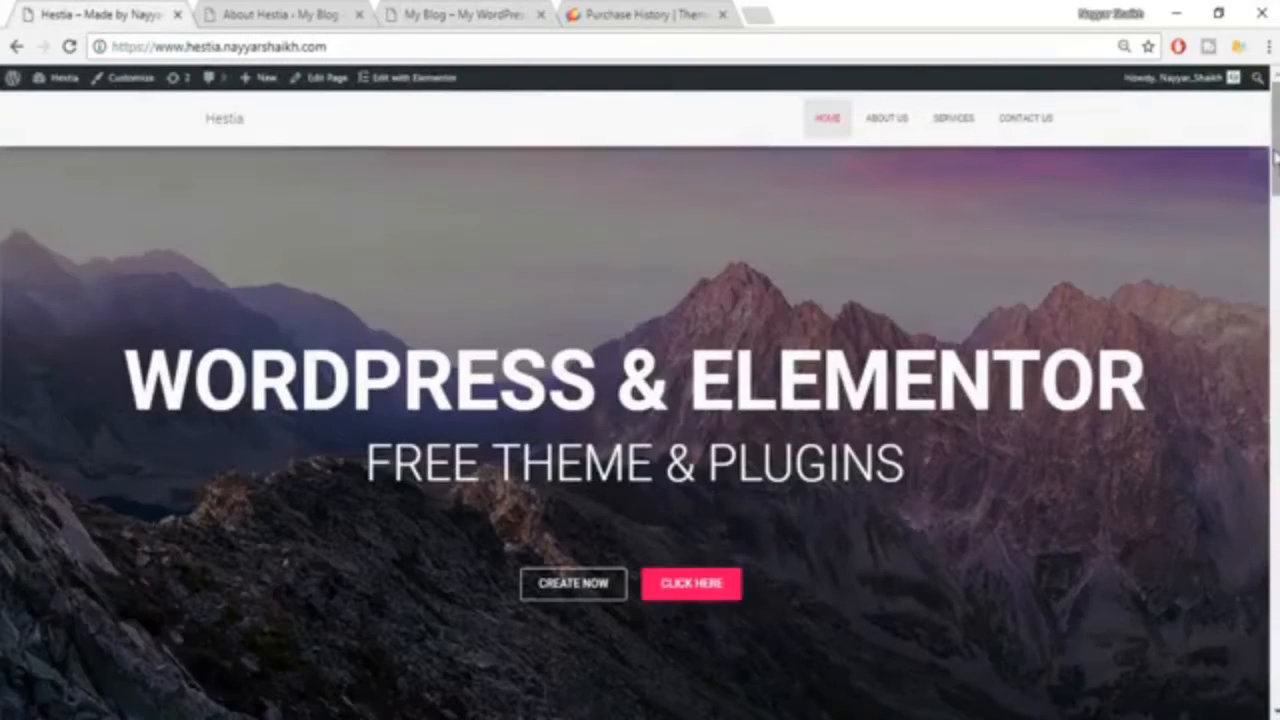
mouse_move(1276, 157)
mouse_down()
mouse_move(1276, 375)
mouse_move(1276, 150)
mouse_up()
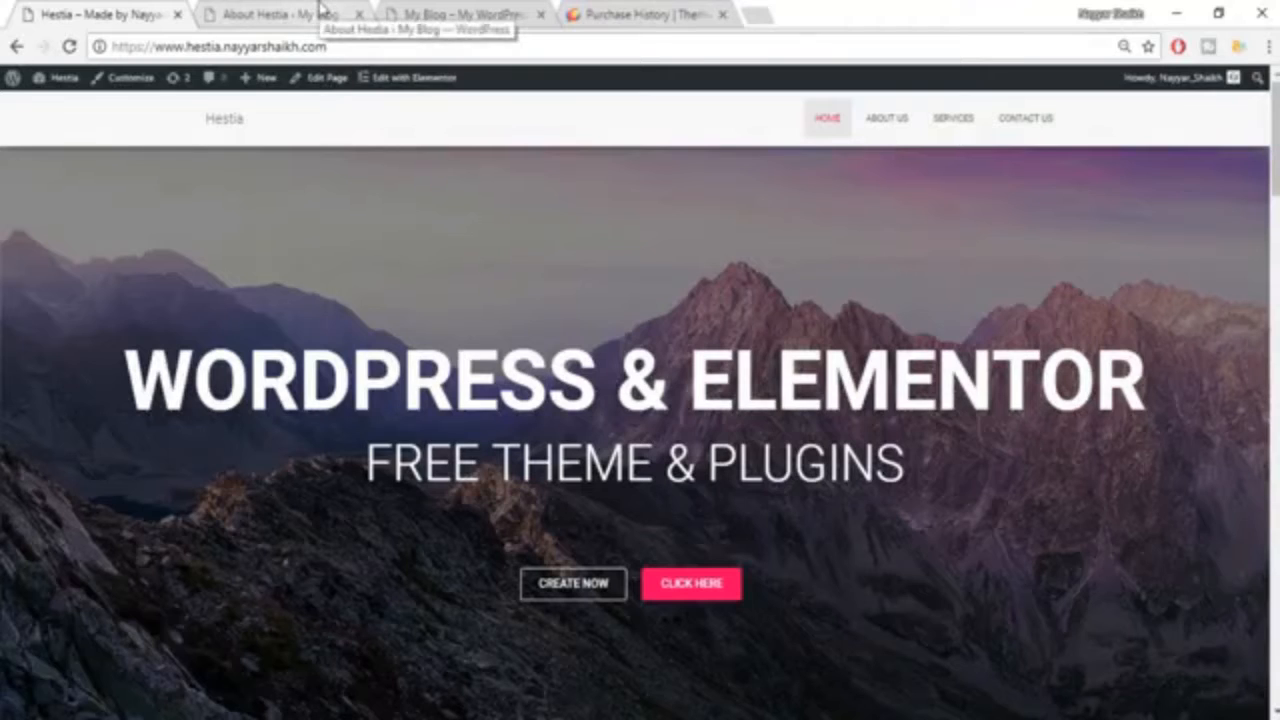
click(321, 8)
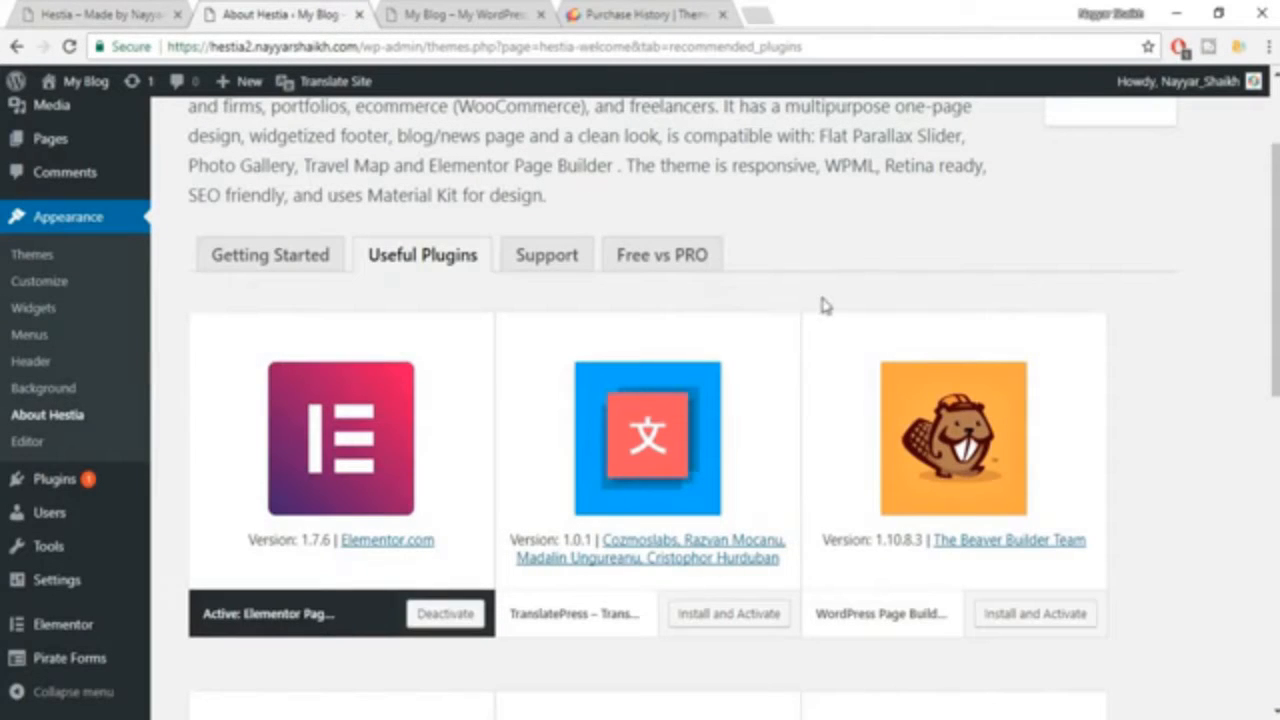
Start a new WordPress page and title it "Home Page".
scroll(825, 323, up, 2)
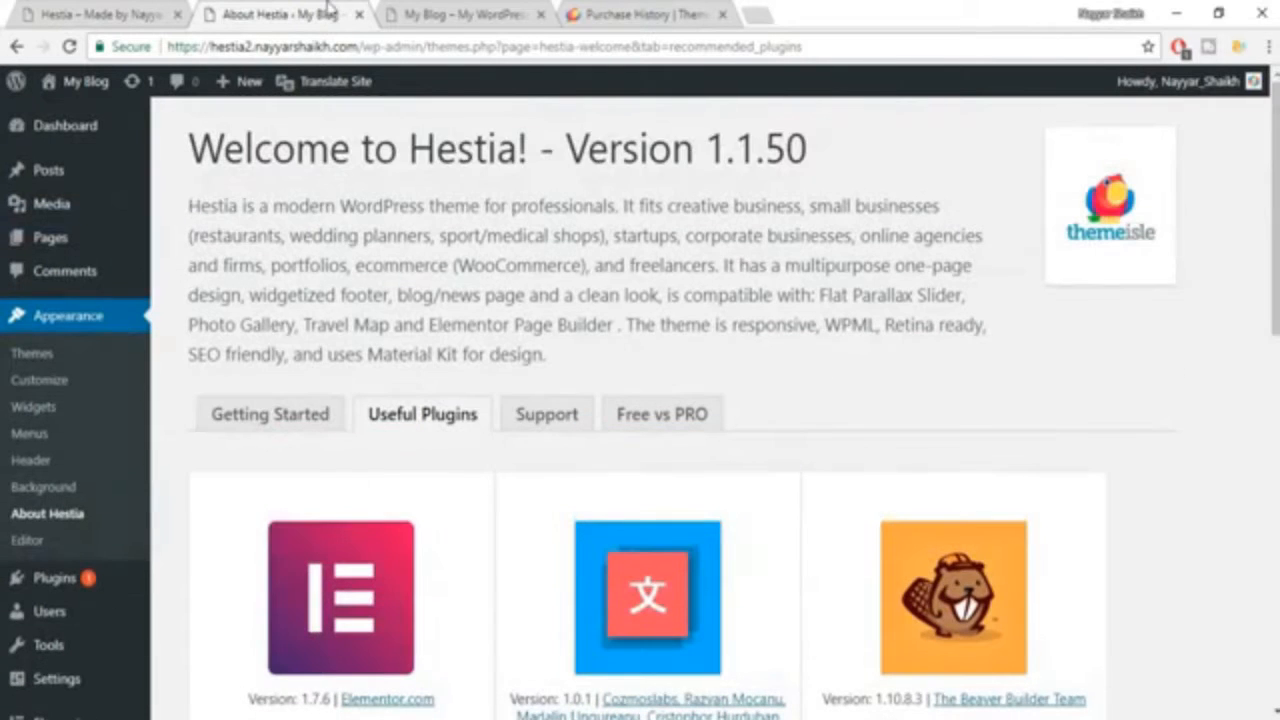
click(29, 6)
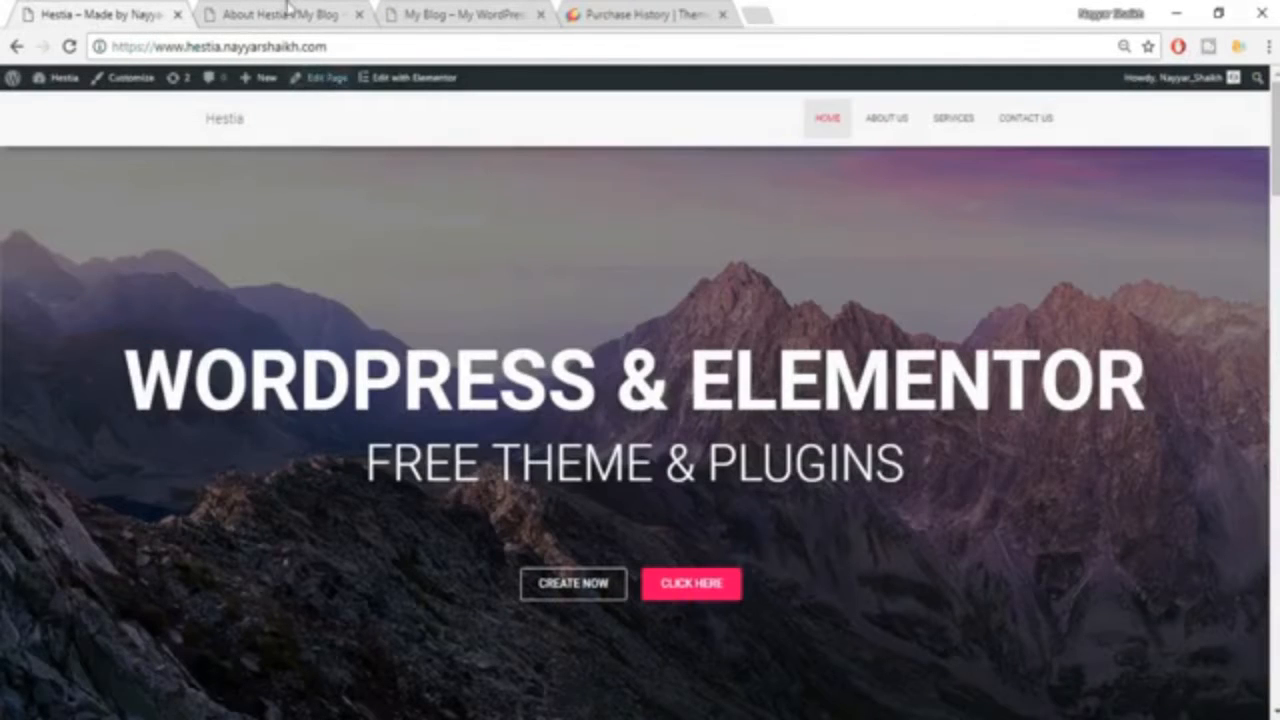
click(287, 14)
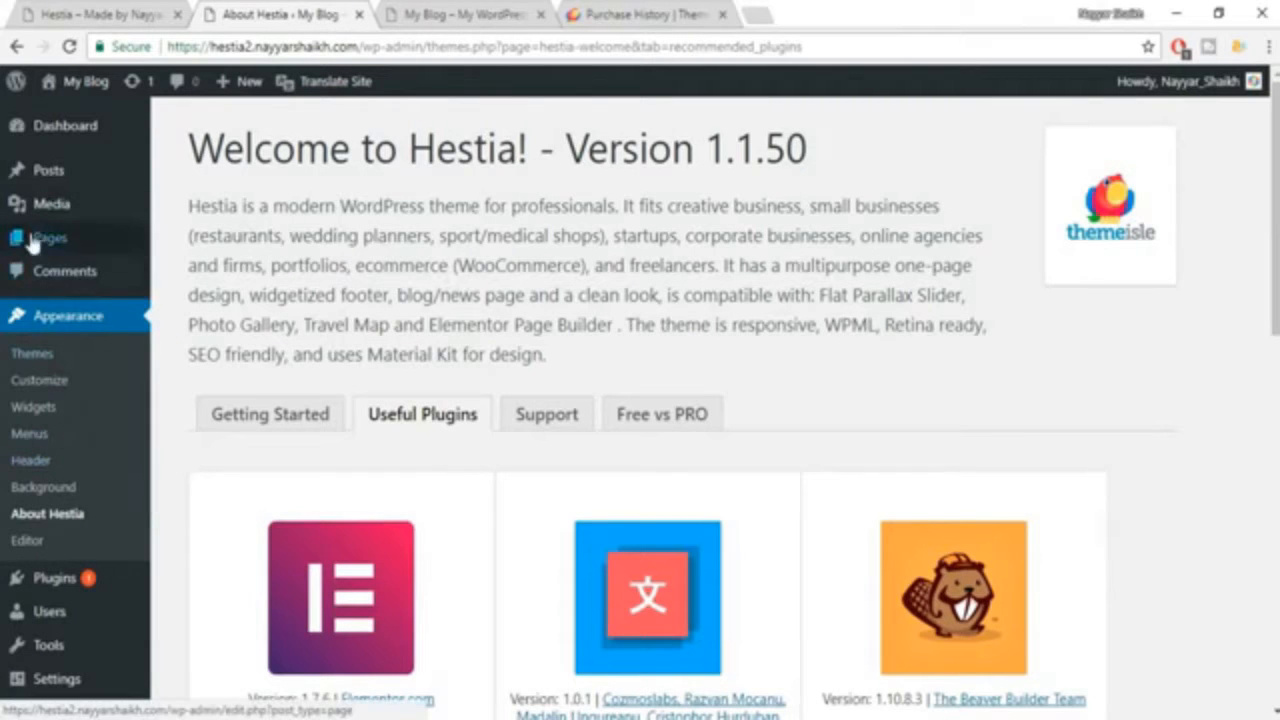
mouse_move(63, 243)
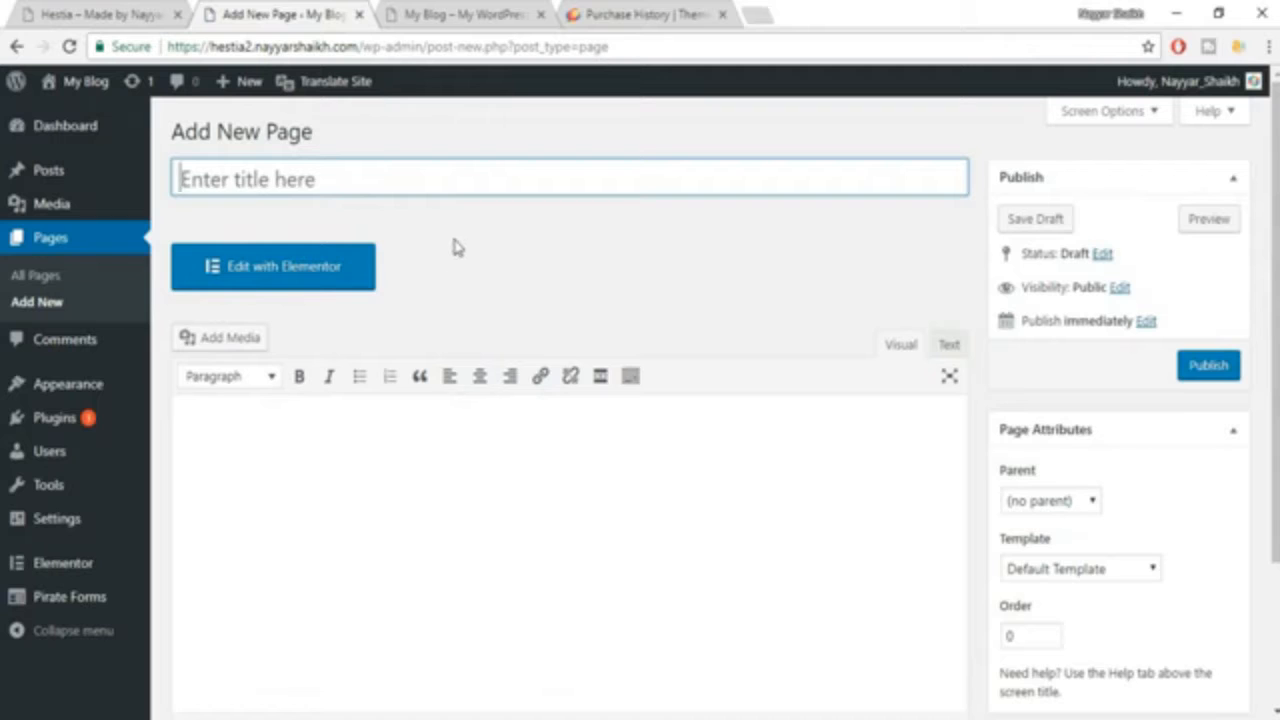
text(Home)
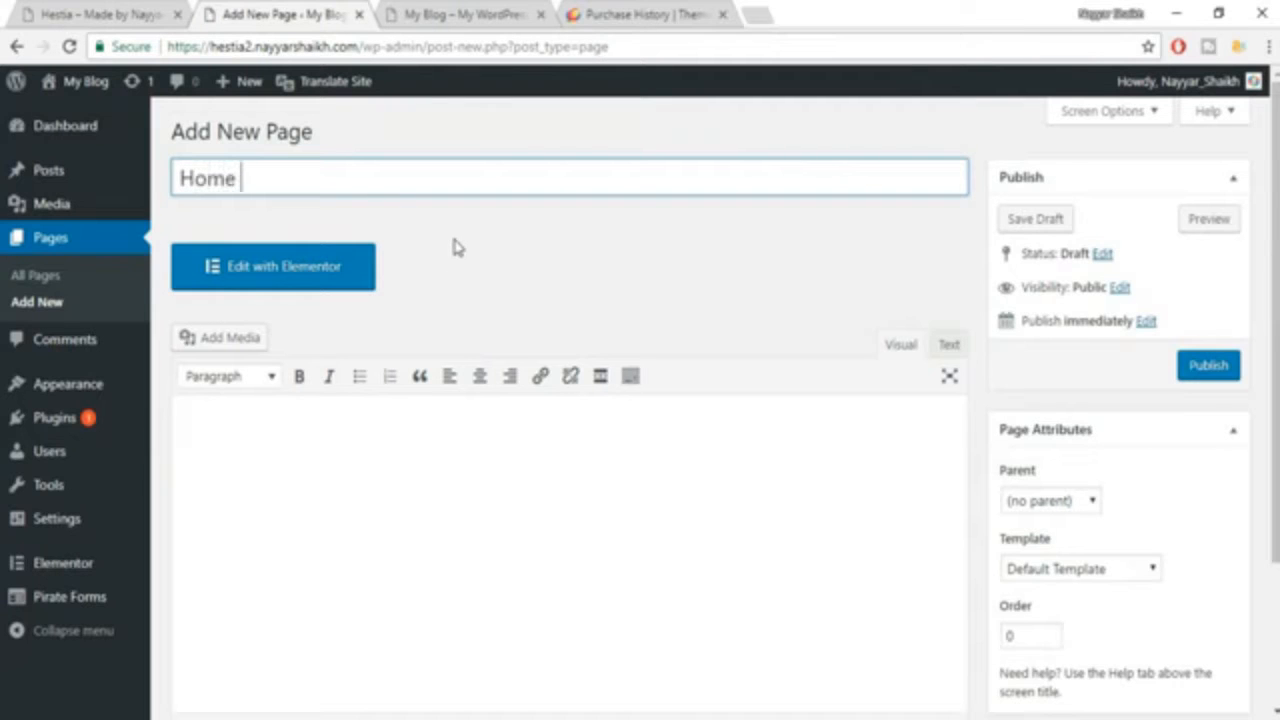
text( Page)
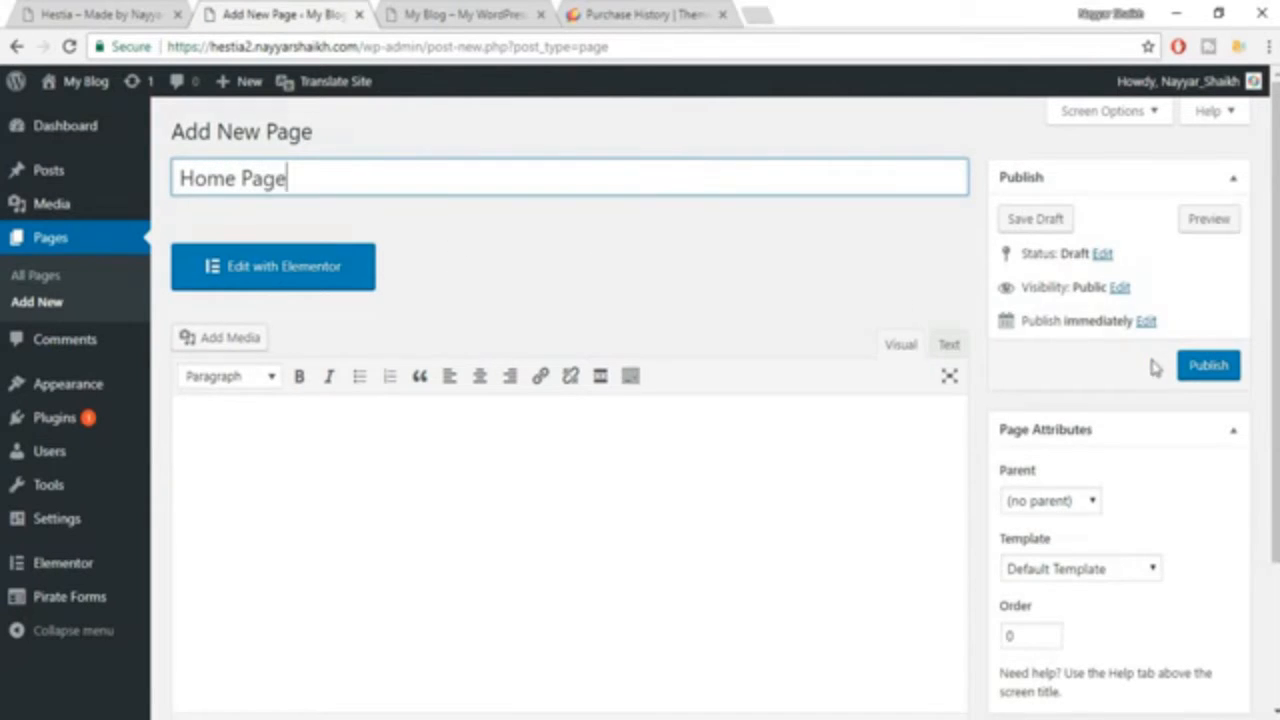
Assign the Page Builder Full Width template to the Home Page and publish it.
scroll(1100, 367, down, 1)
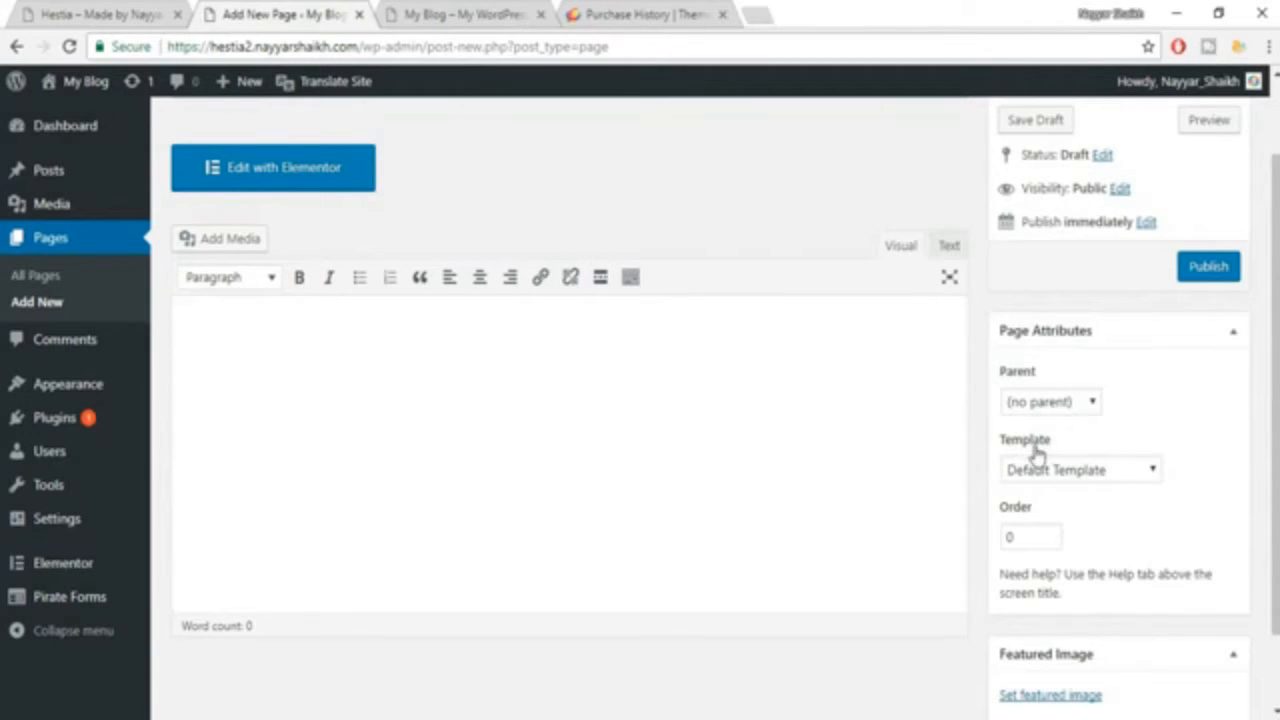
click(1063, 476)
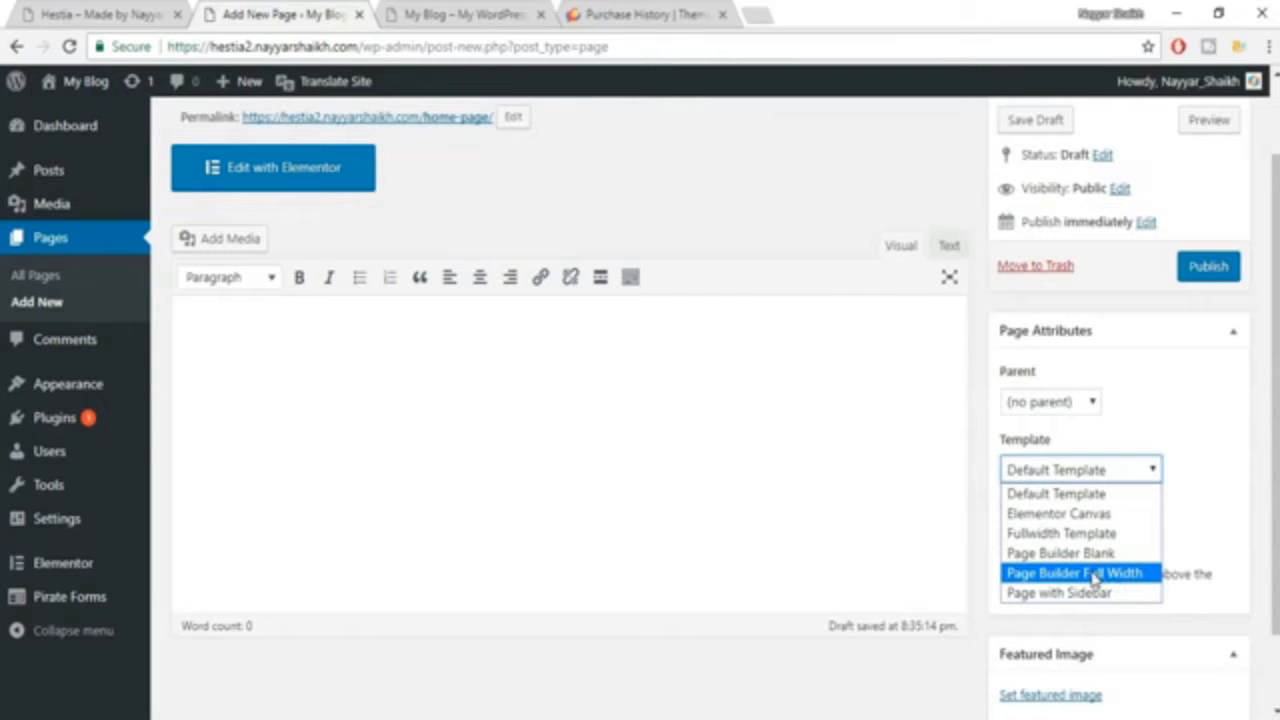
click(1100, 574)
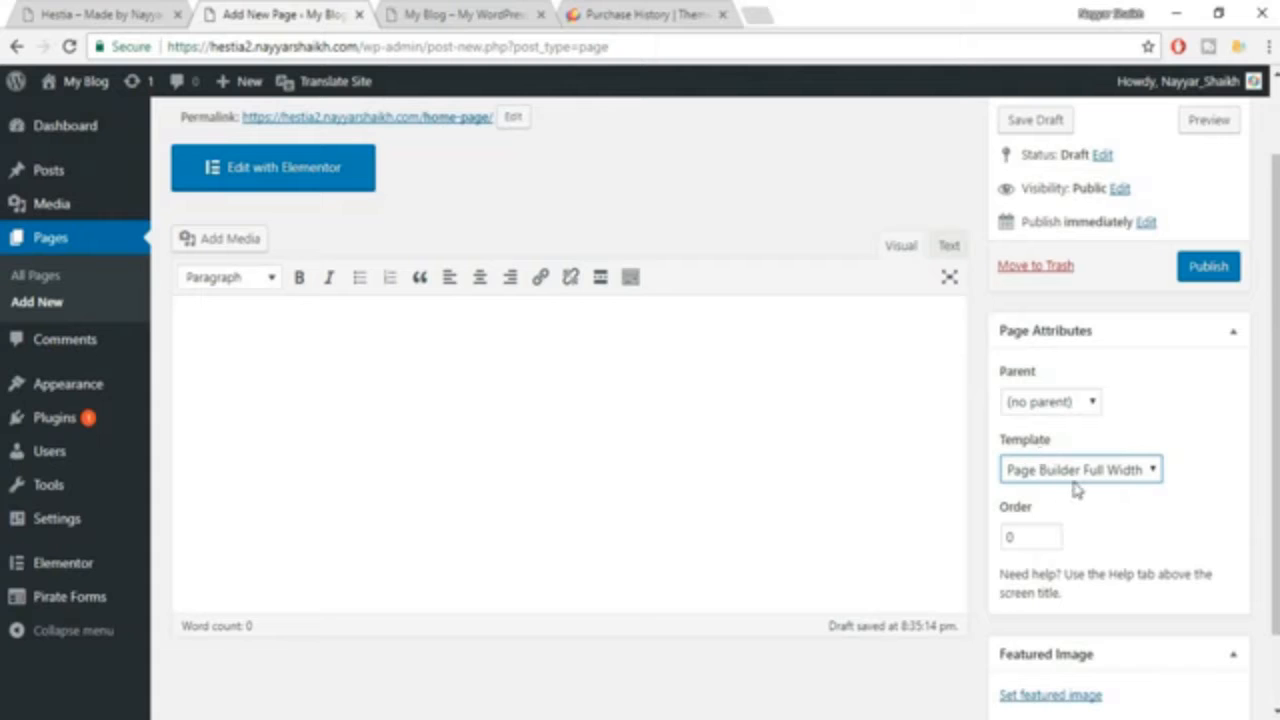
click(1212, 274)
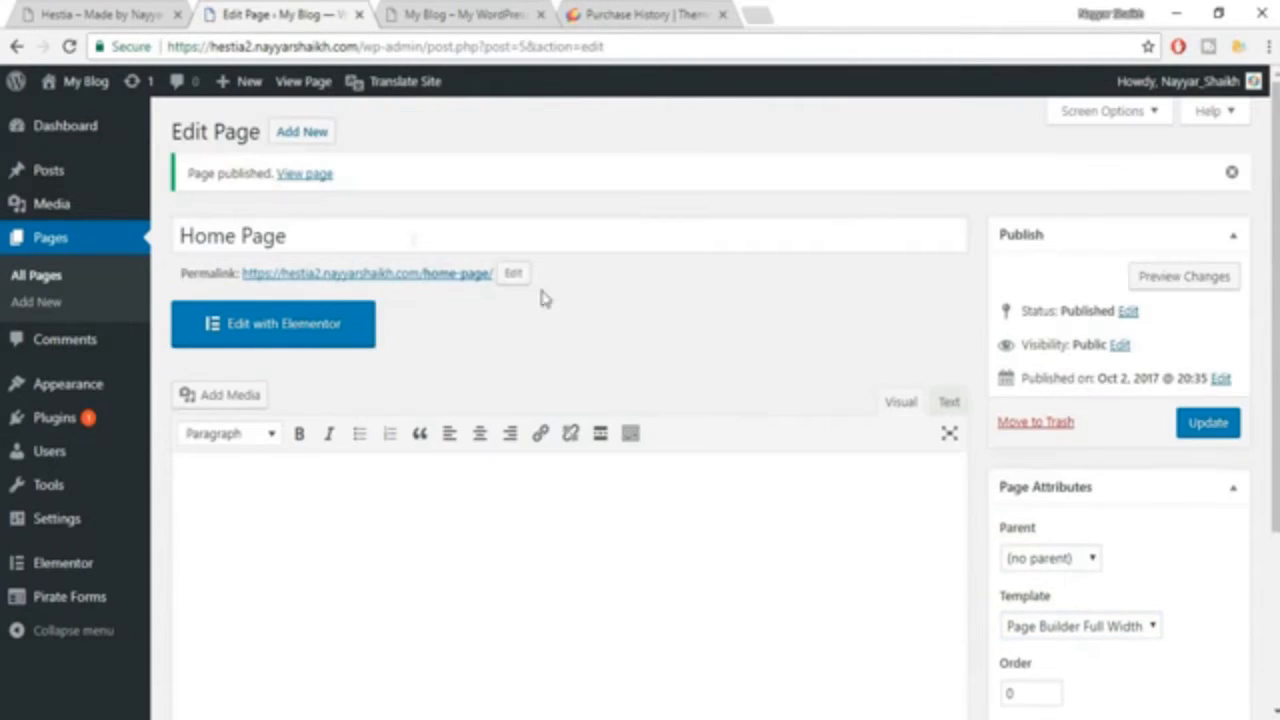
View the published Home Page in a new tab and compare it with the finished Hestia example site.
right_click(328, 178)
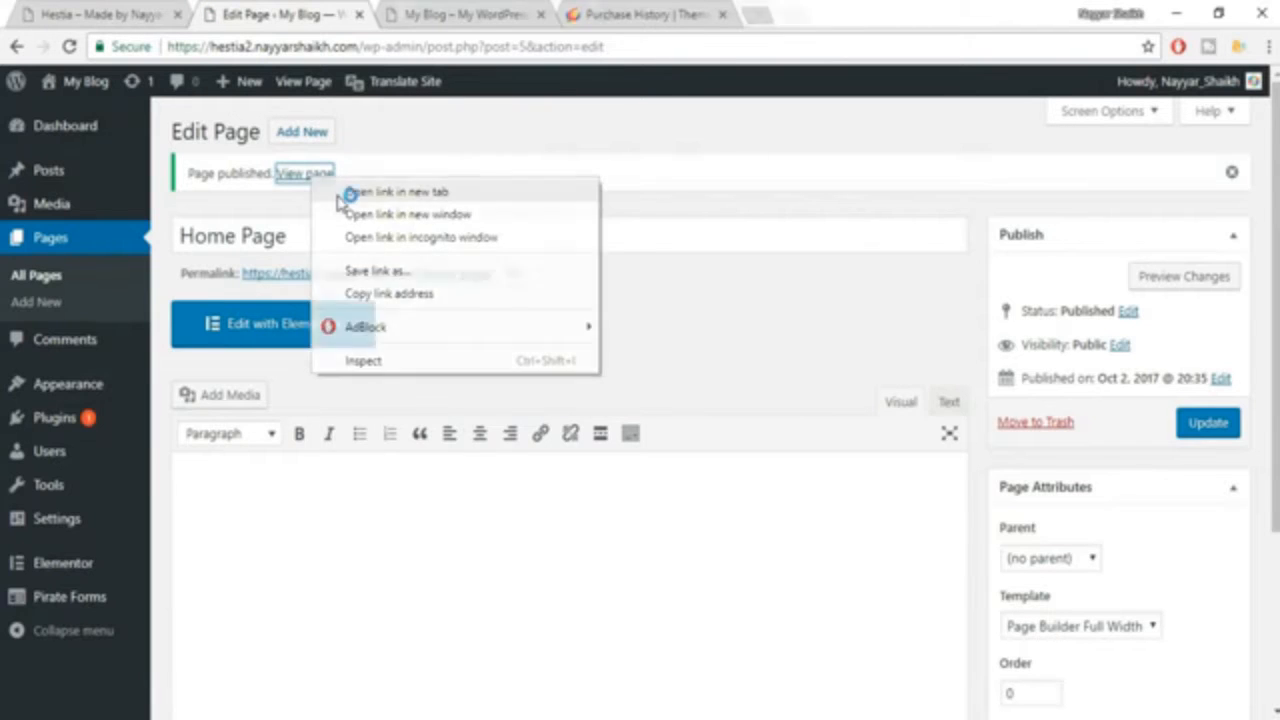
click(346, 186)
click(432, 12)
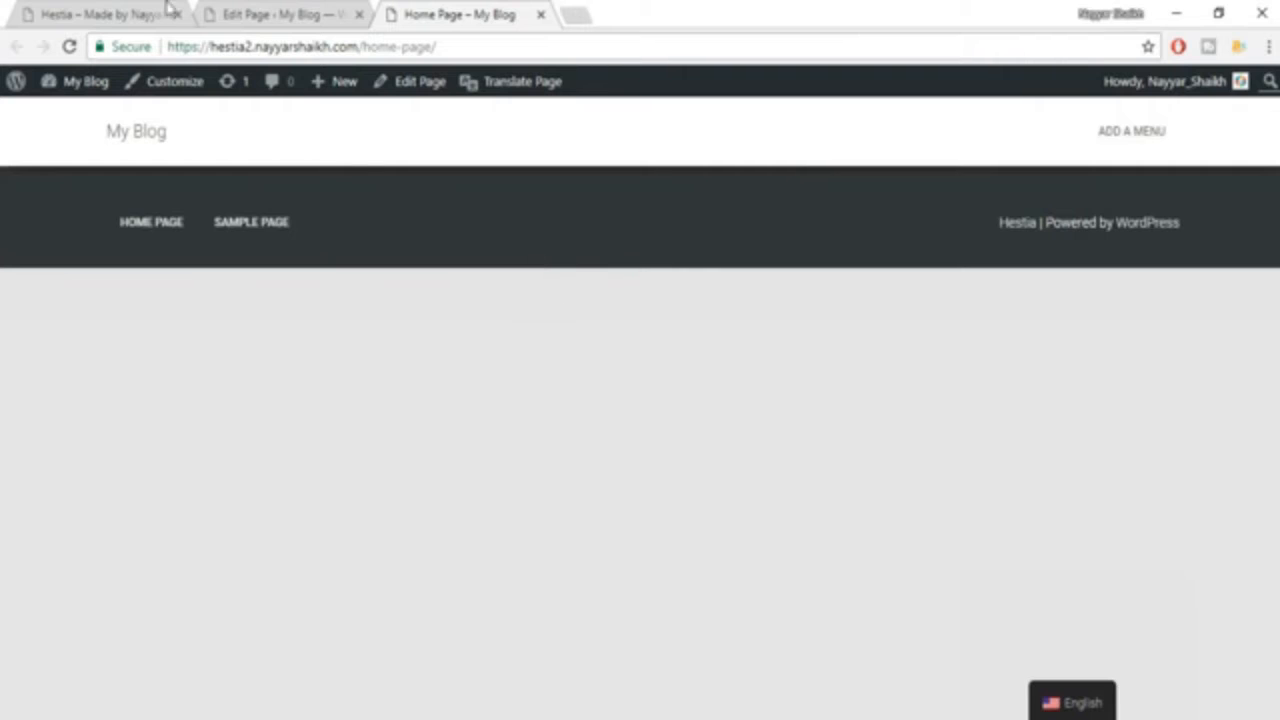
click(100, 14)
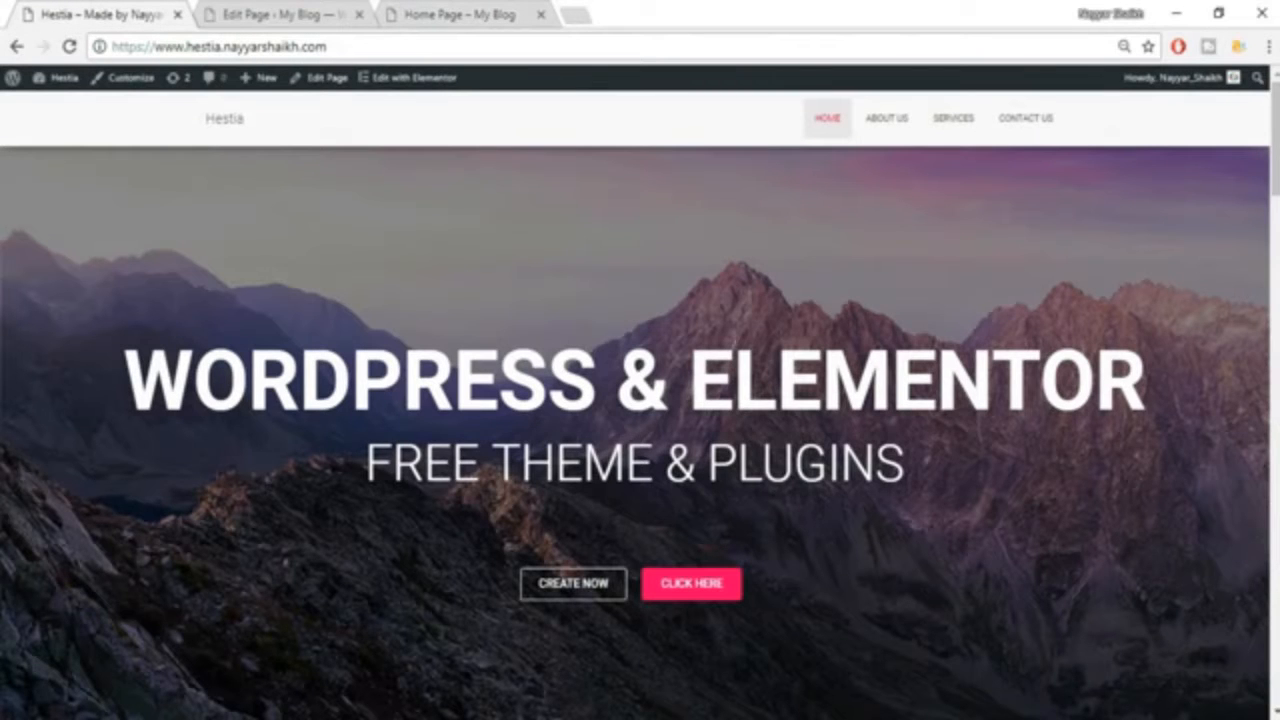
click(289, 10)
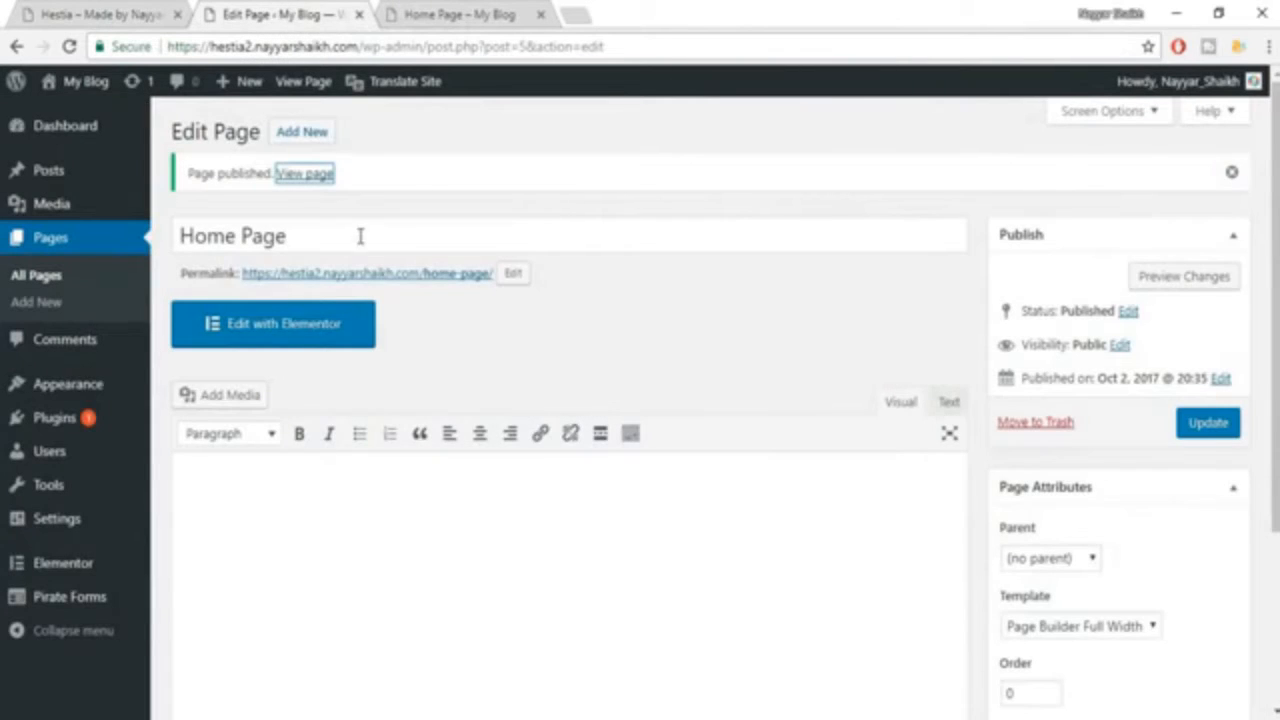
click(468, 10)
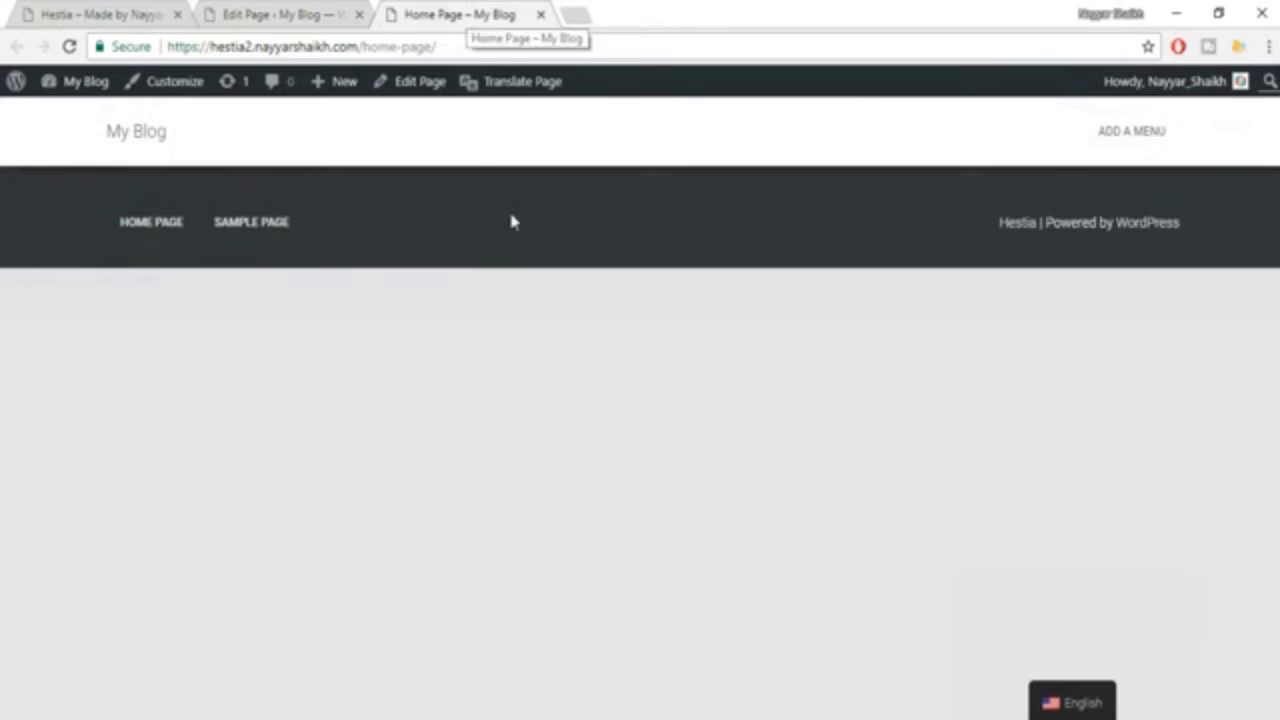
click(294, 12)
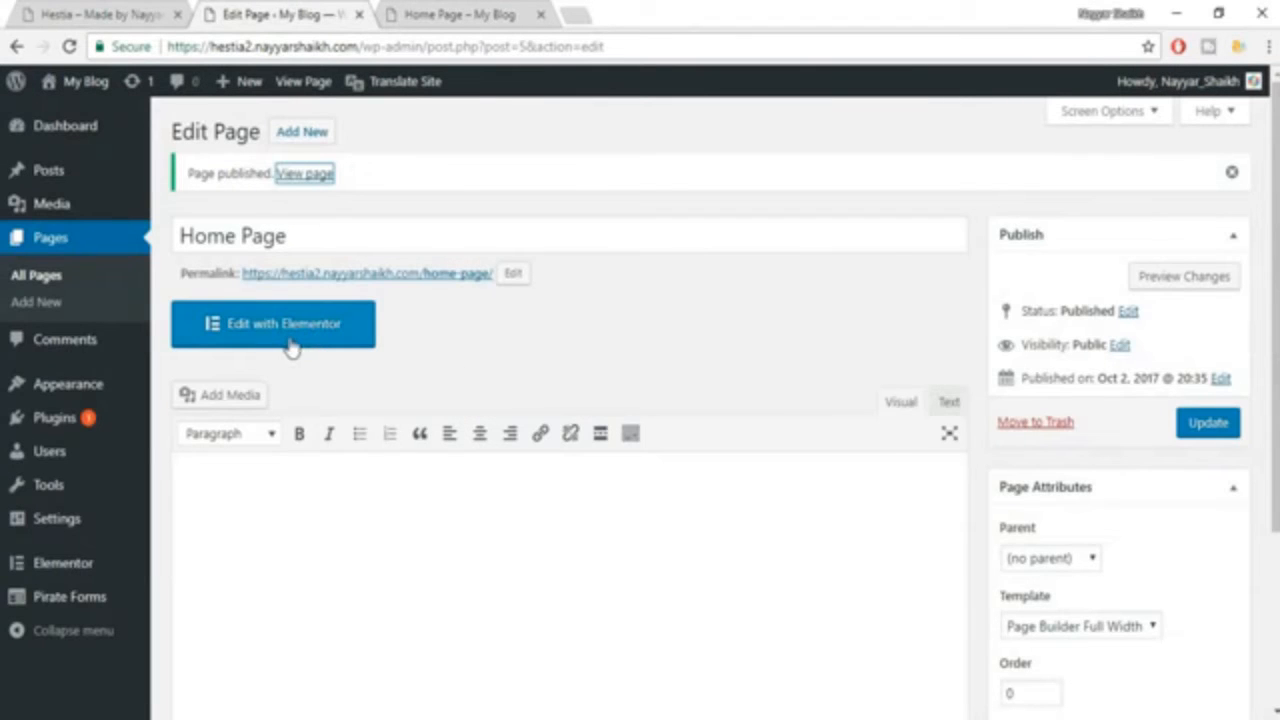
Open the Home Page in the Elementor editor and check the example's hero and product feature sections for reference.
click(300, 340)
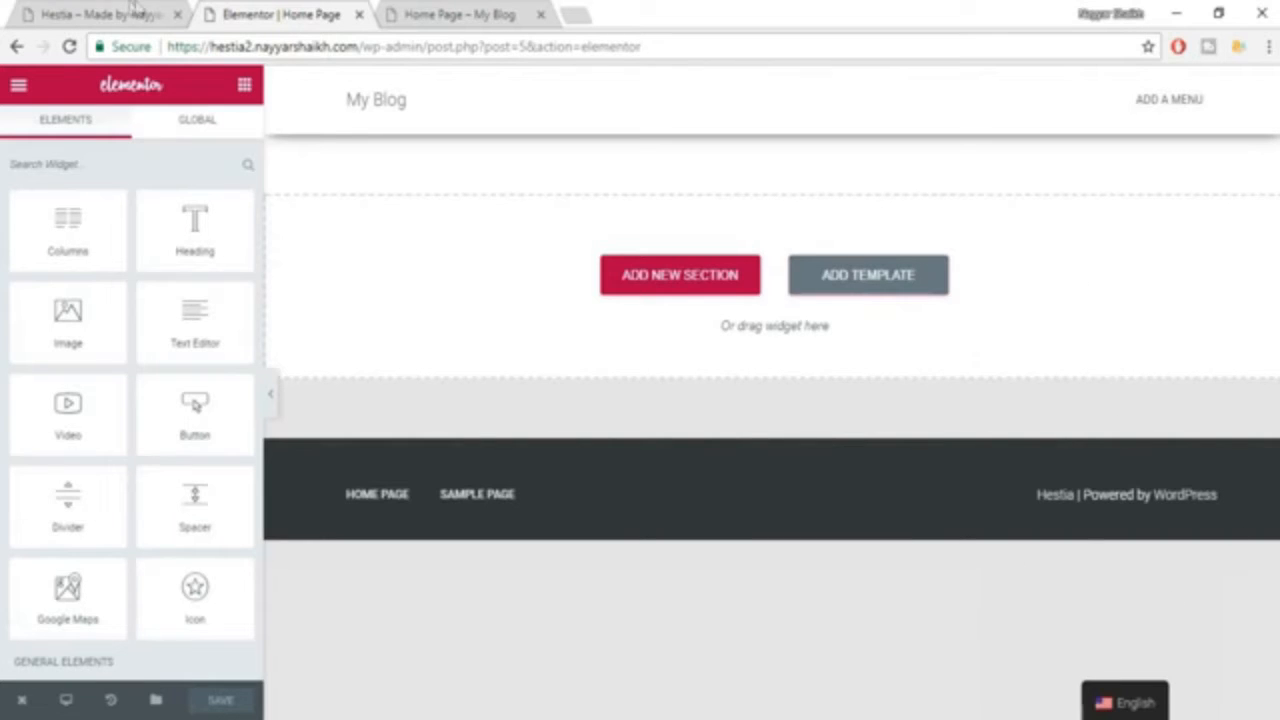
click(133, 10)
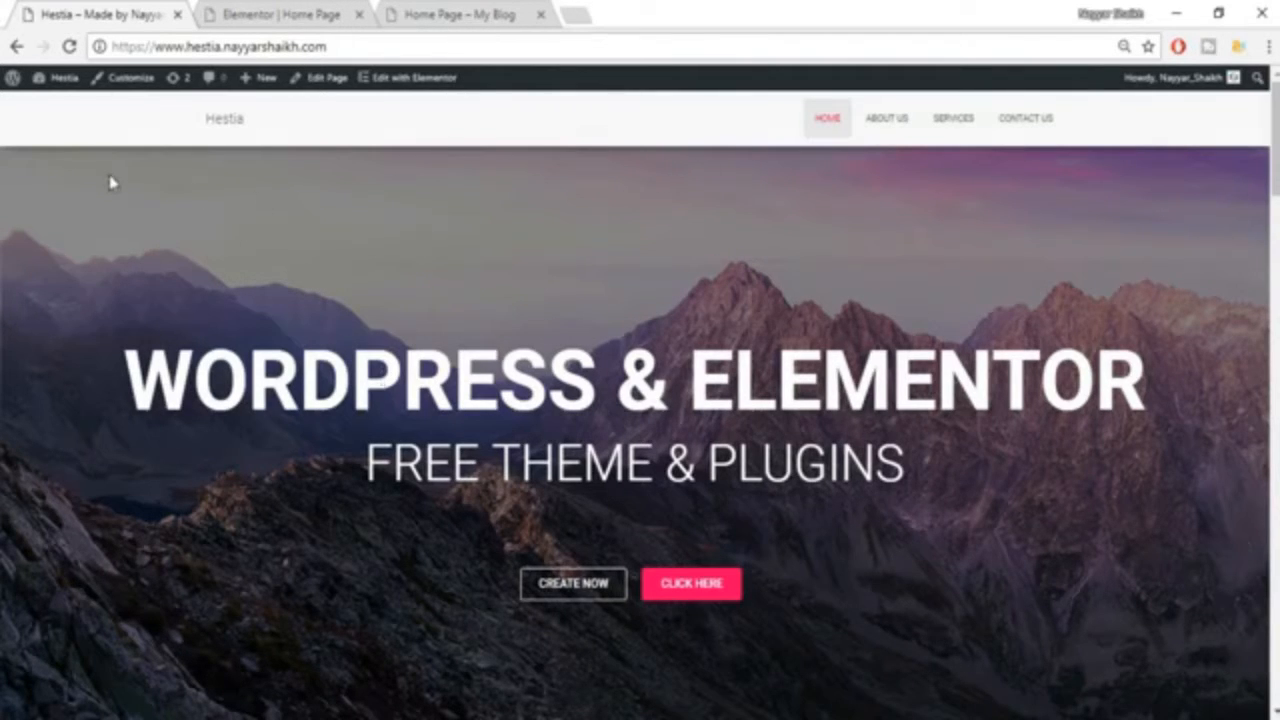
scroll(985, 357, down, 6)
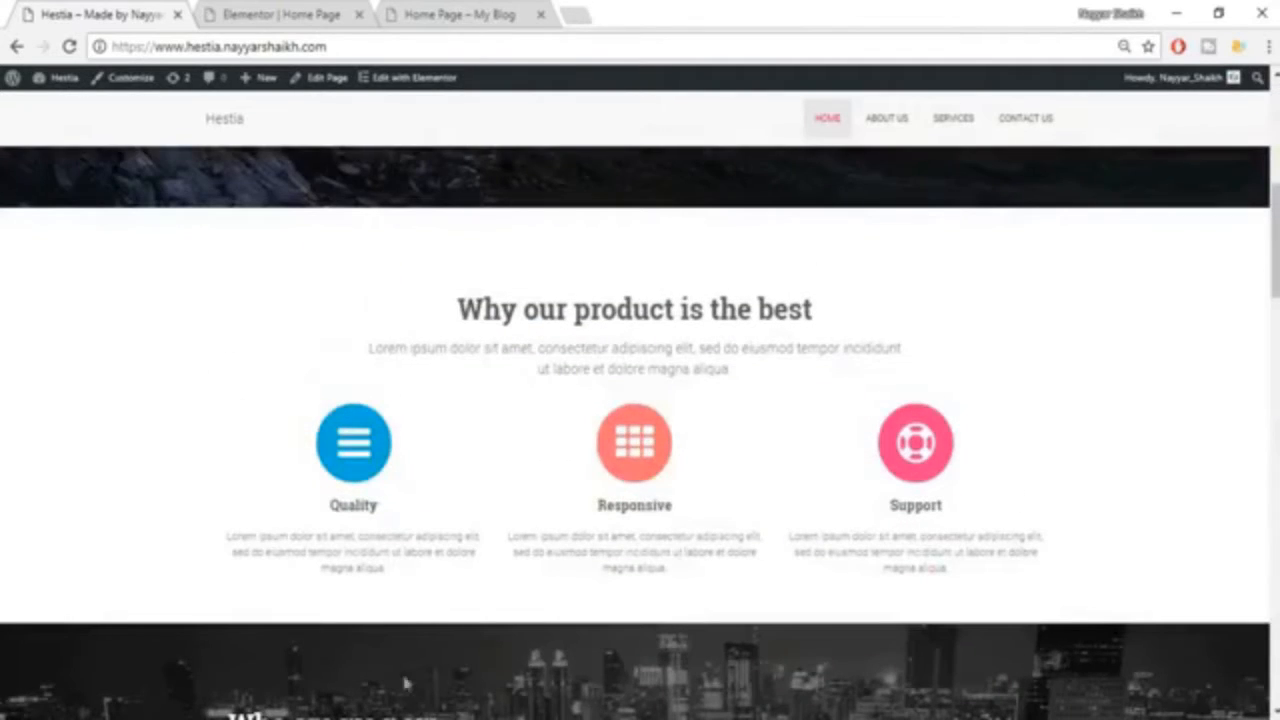
scroll(414, 543, up, 6)
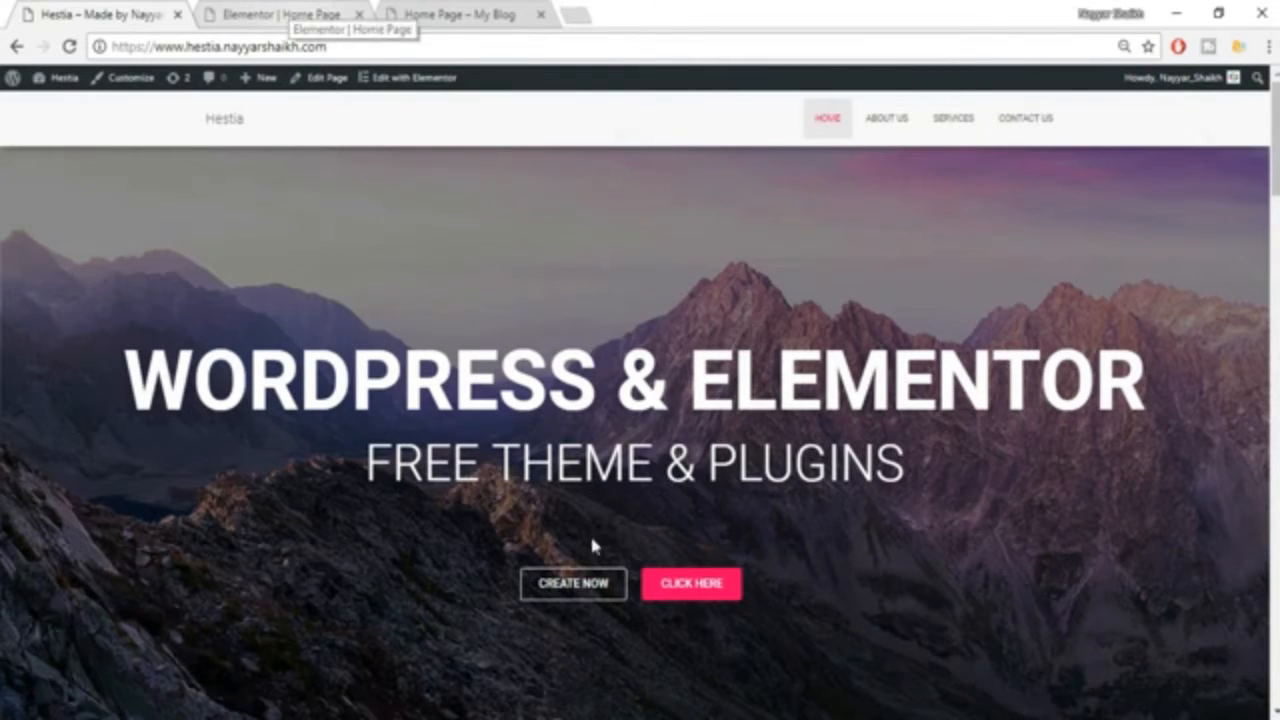
click(287, 12)
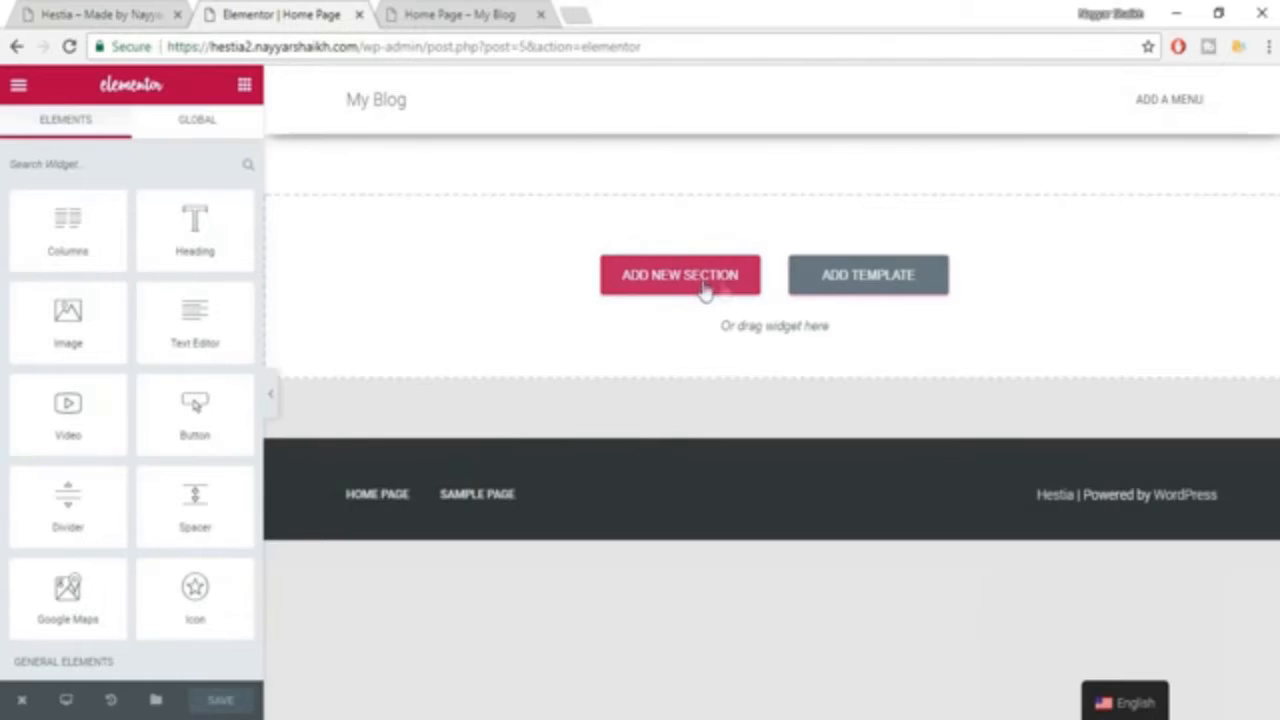
Add a new section with the single-column structure to the Home Page.
click(698, 297)
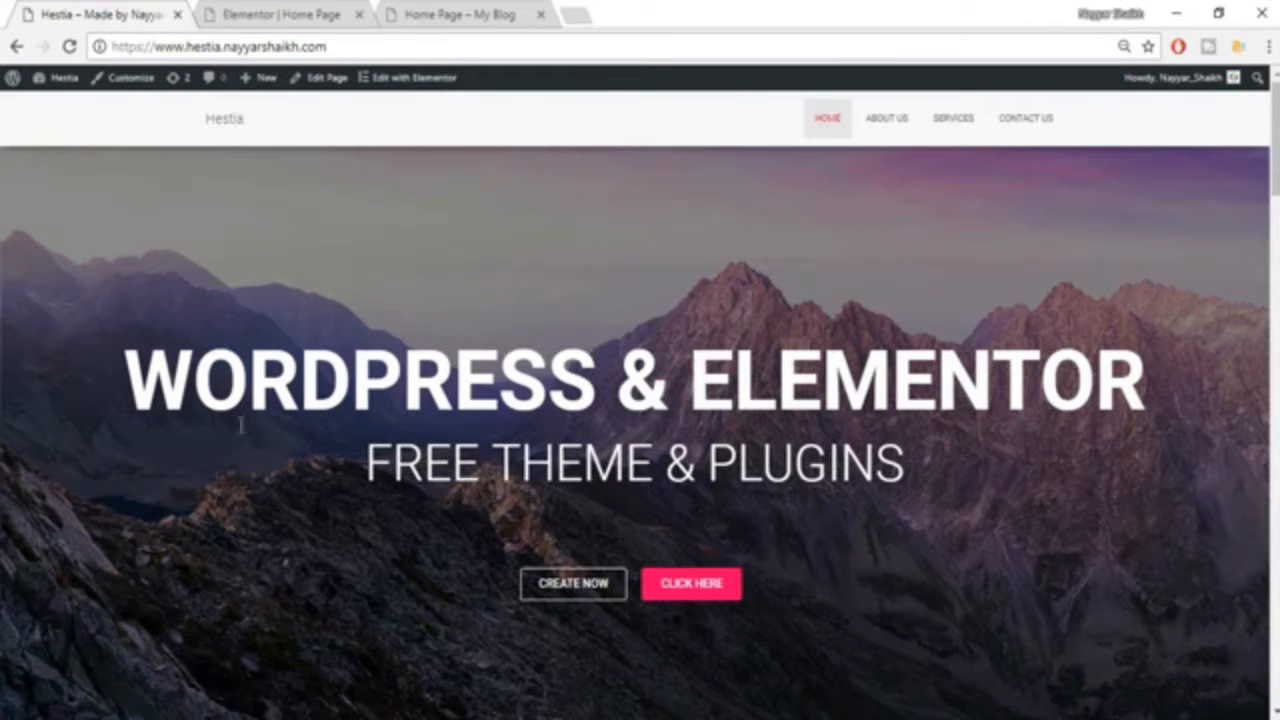
click(318, 12)
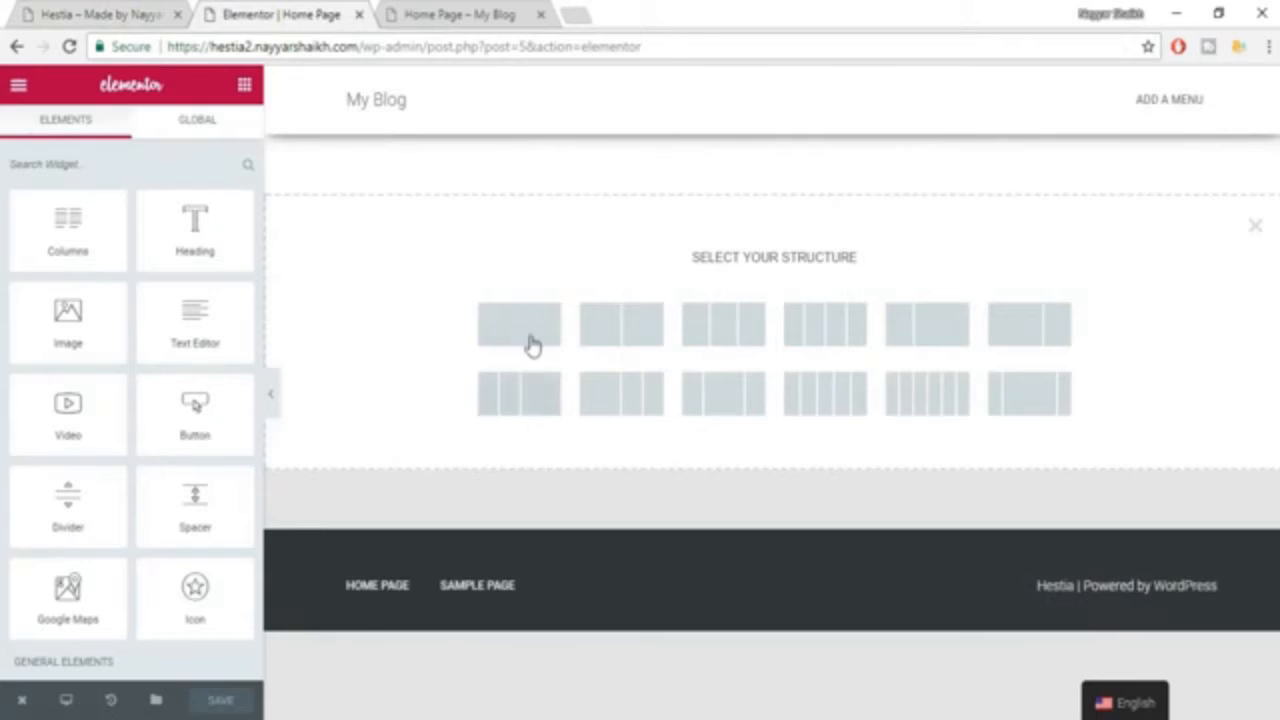
click(529, 343)
mouse_move(799, 206)
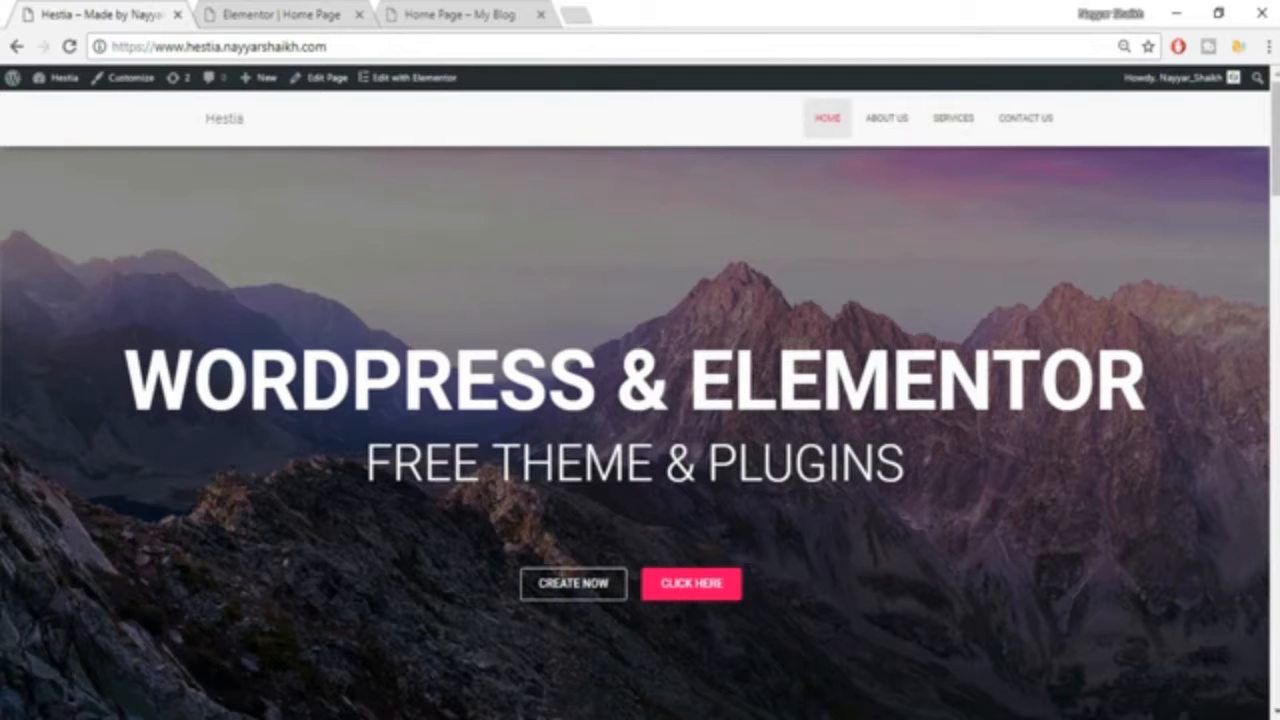
click(316, 12)
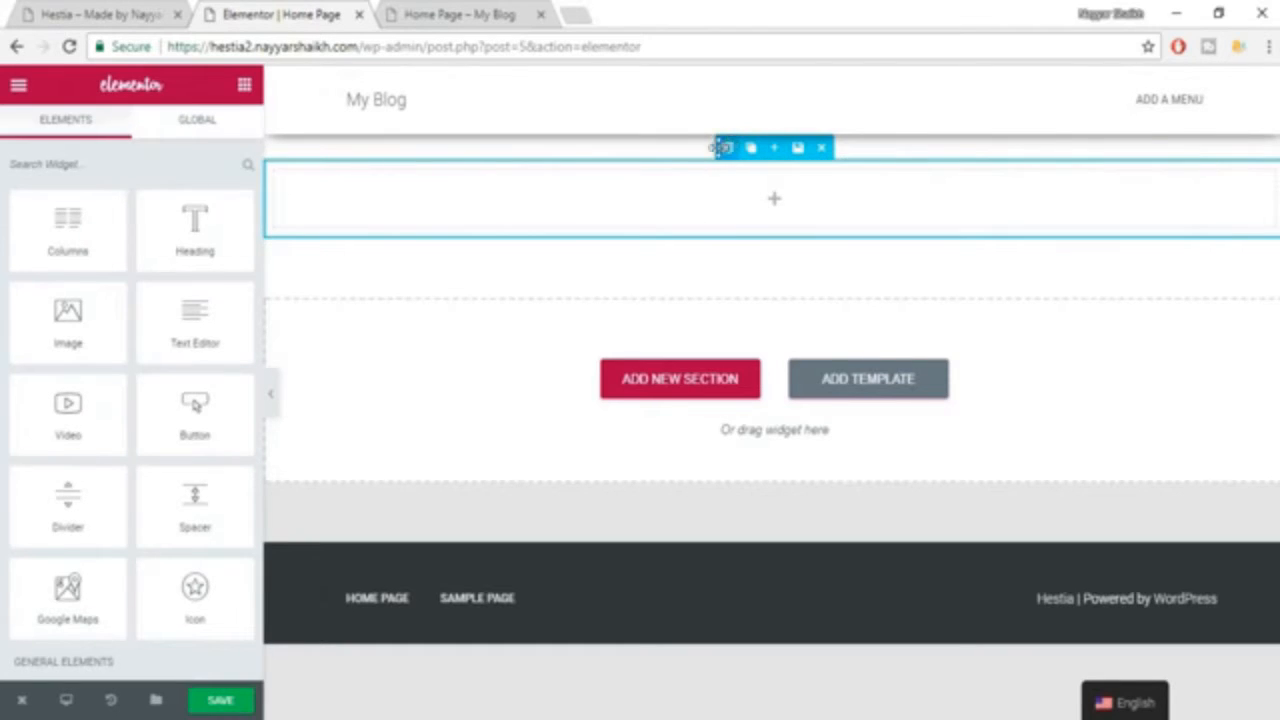
Turn on Stretch Section for the new section and set its content width to Full Width.
click(722, 147)
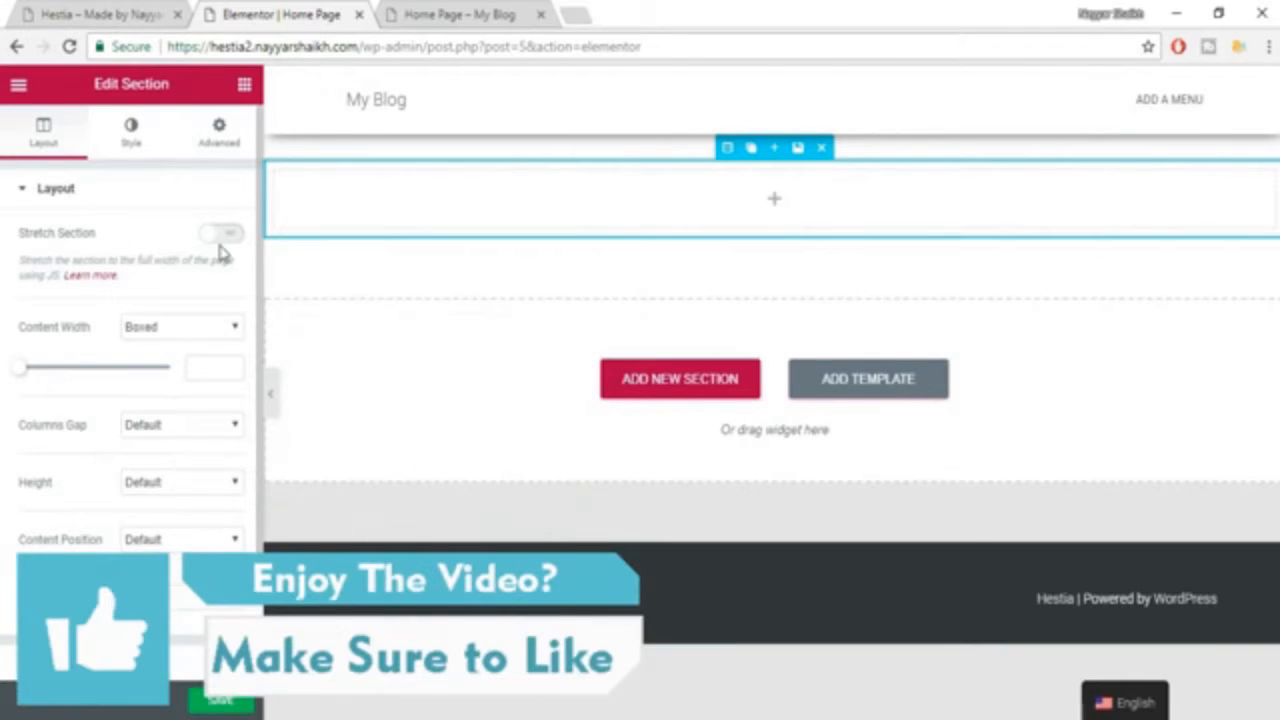
click(160, 12)
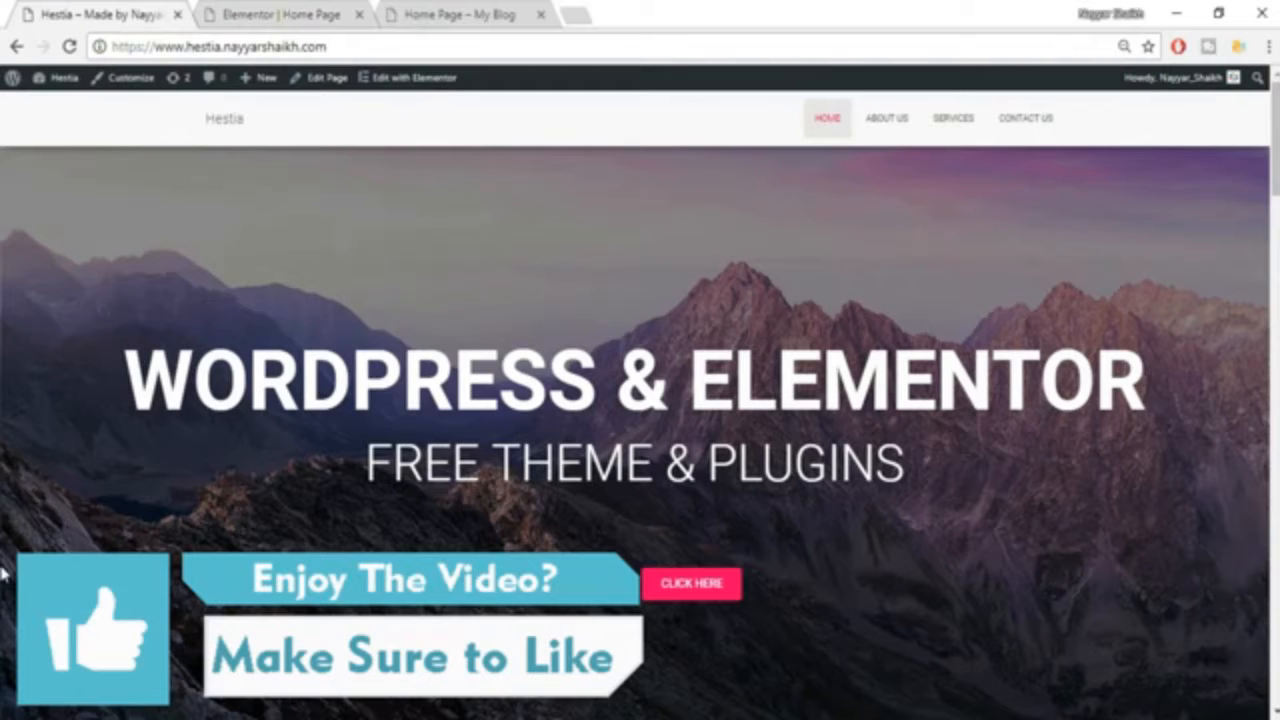
click(290, 12)
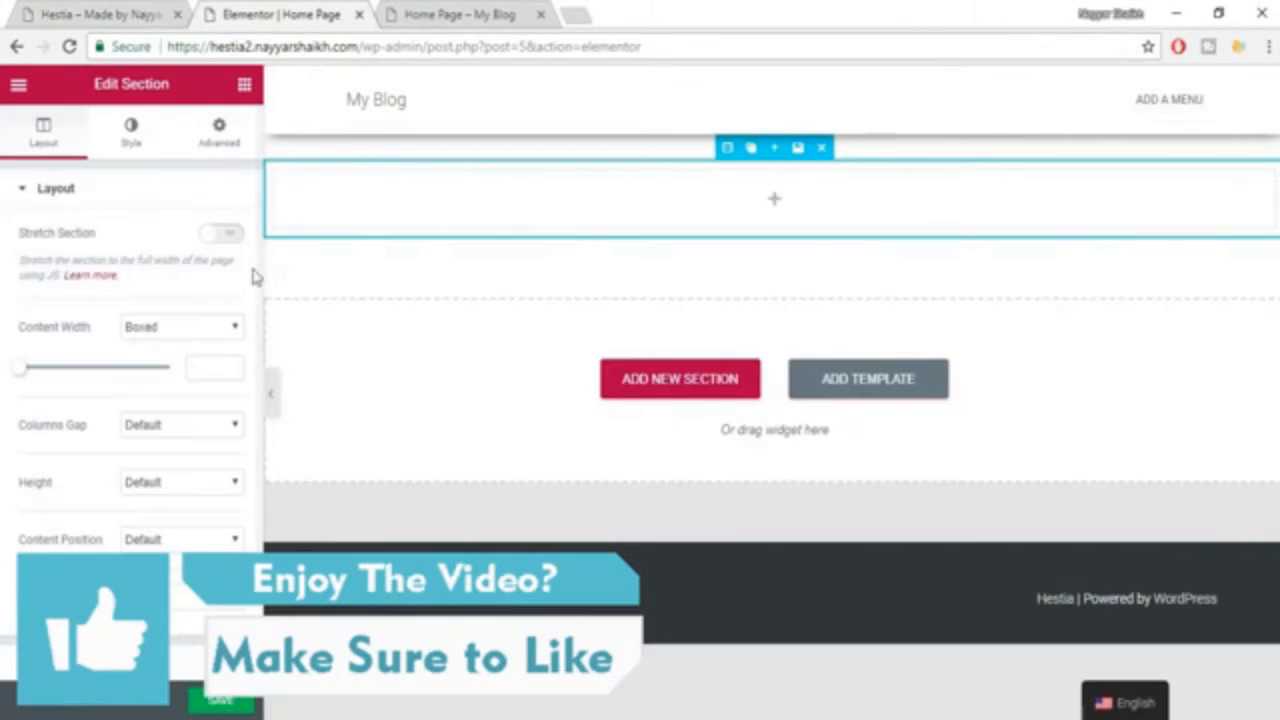
click(222, 242)
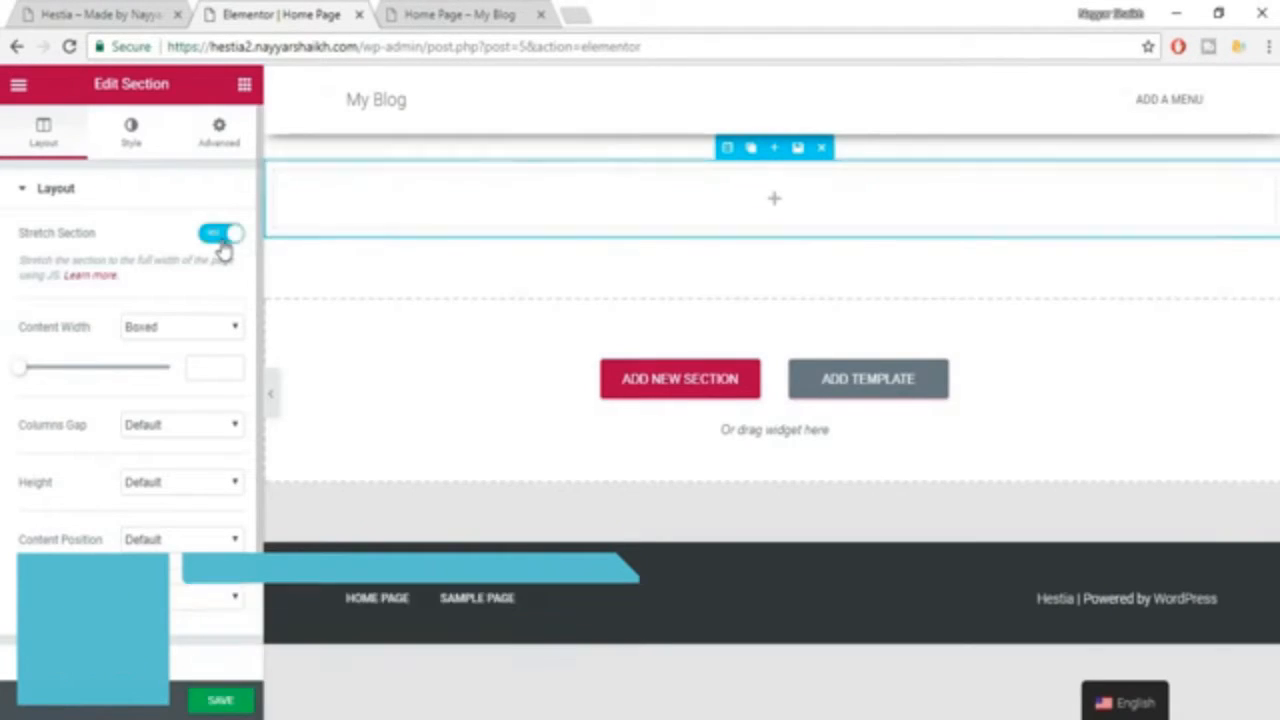
click(183, 333)
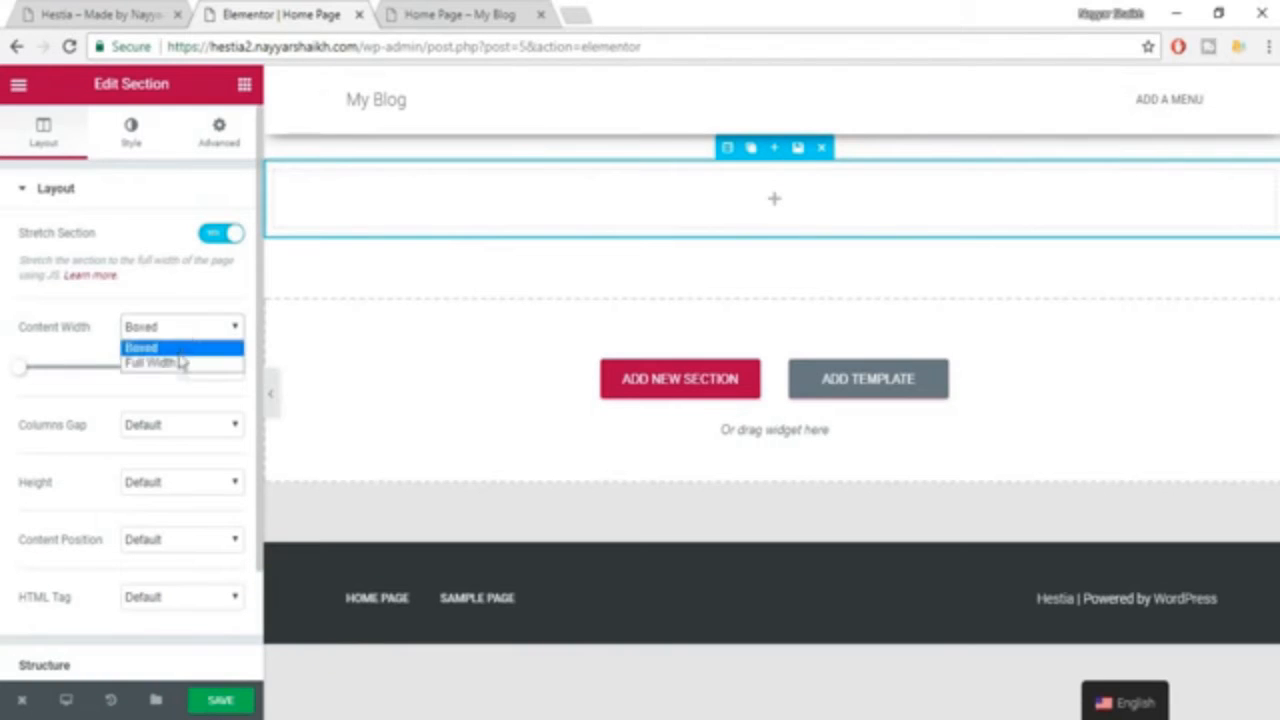
click(177, 362)
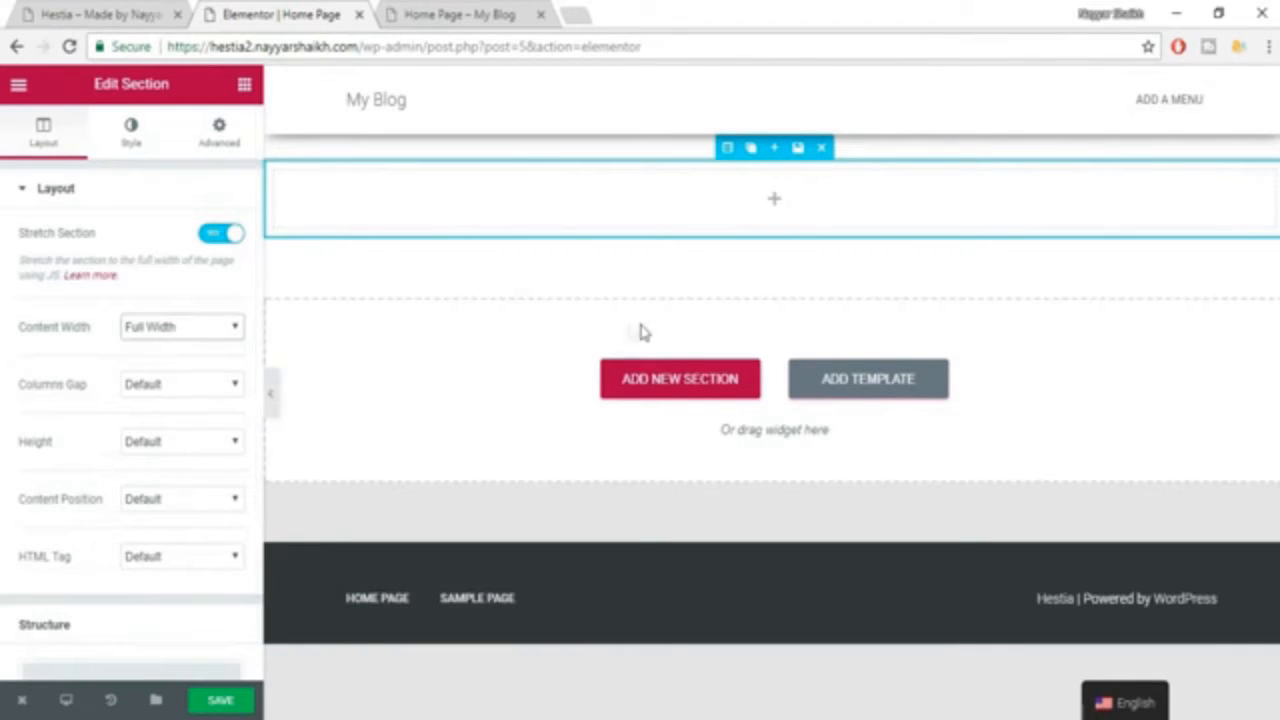
scroll(130, 477, down, 1)
scroll(194, 655, up, 1)
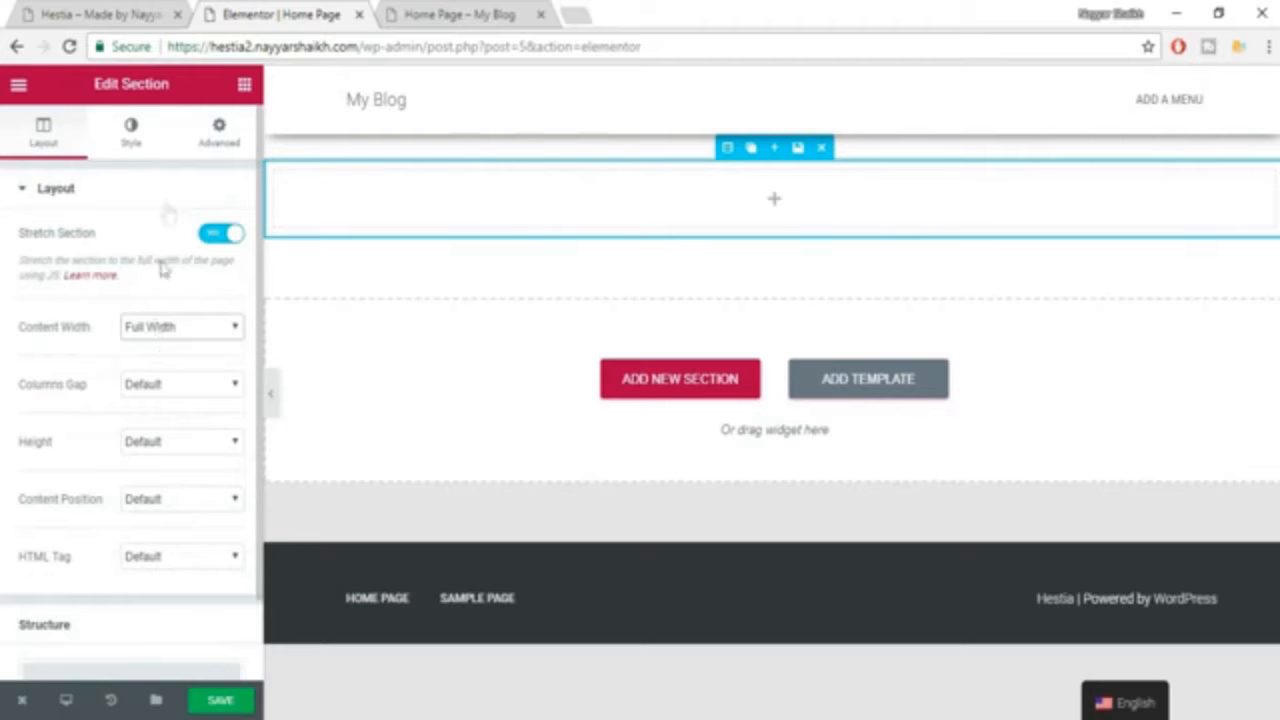
Check the example's hero background and set the new section's background type to Classic.
click(136, 140)
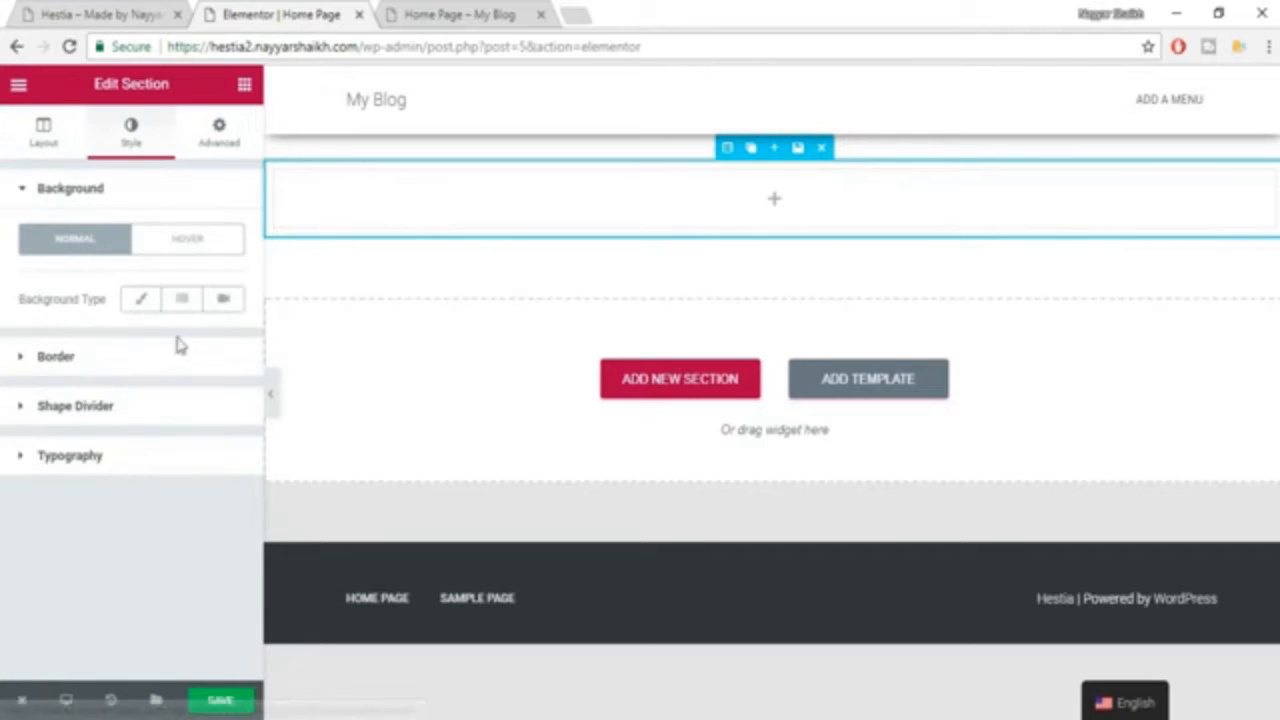
click(52, 12)
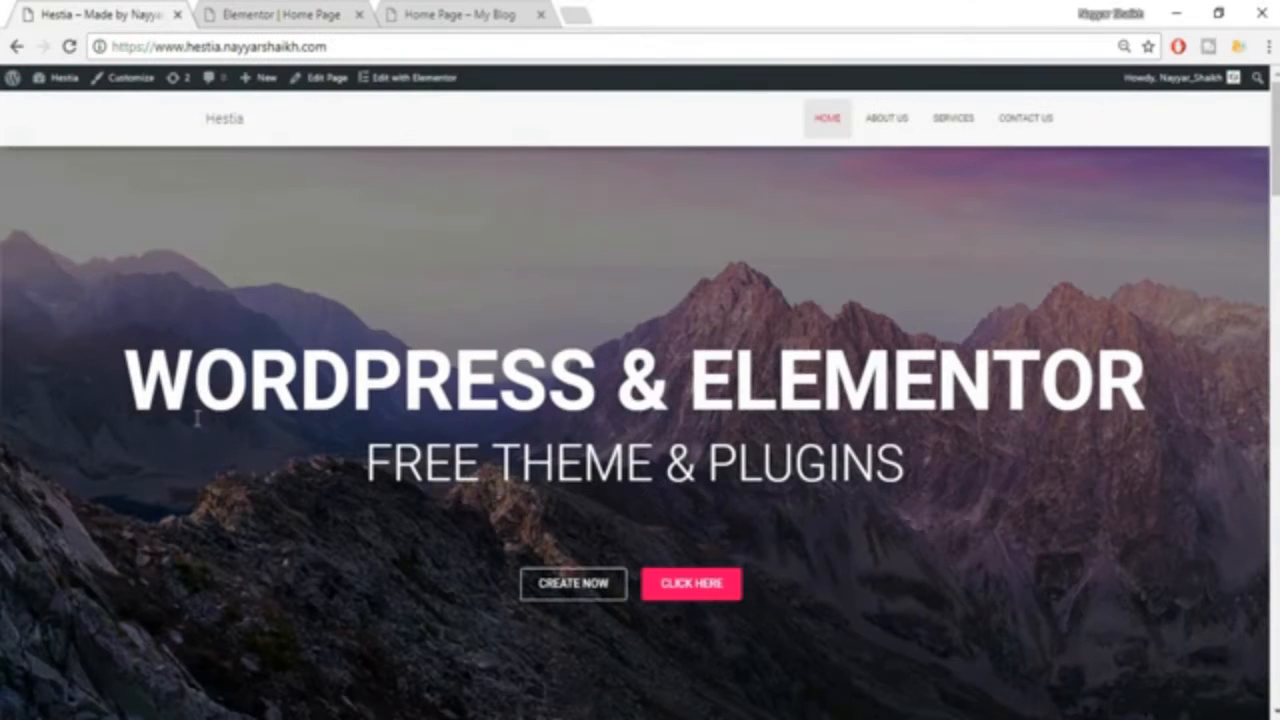
click(238, 10)
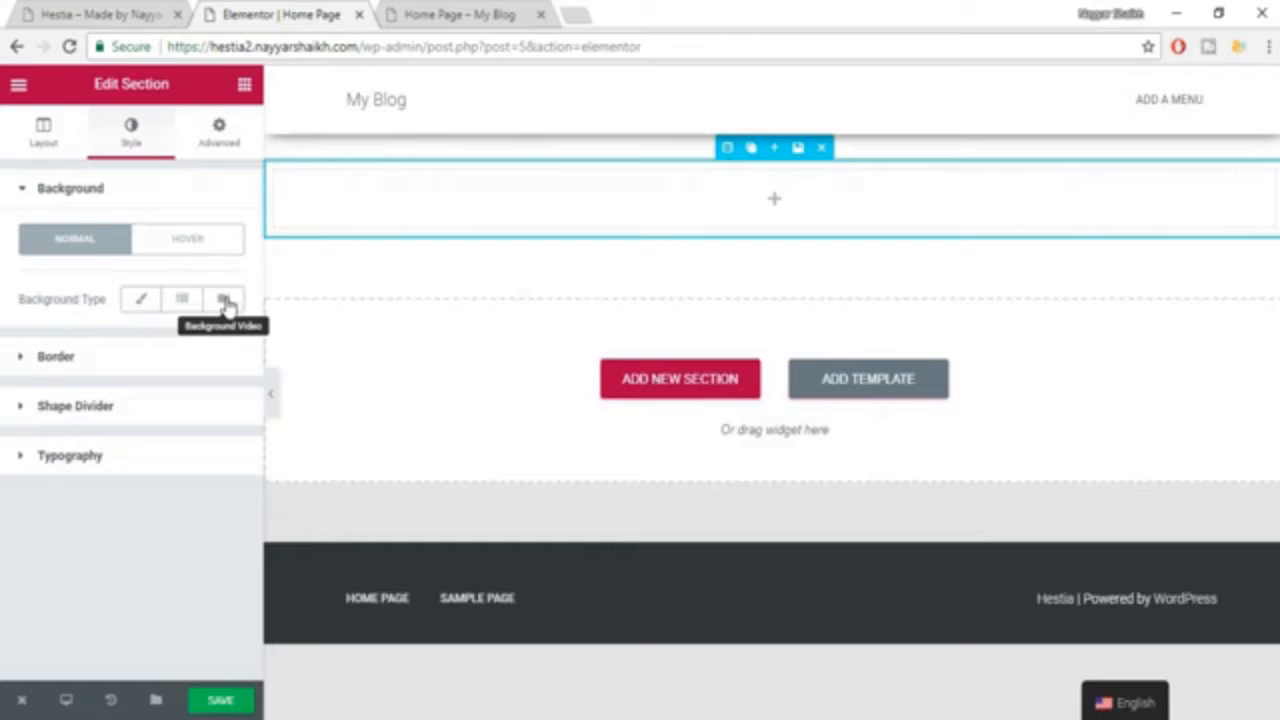
click(144, 302)
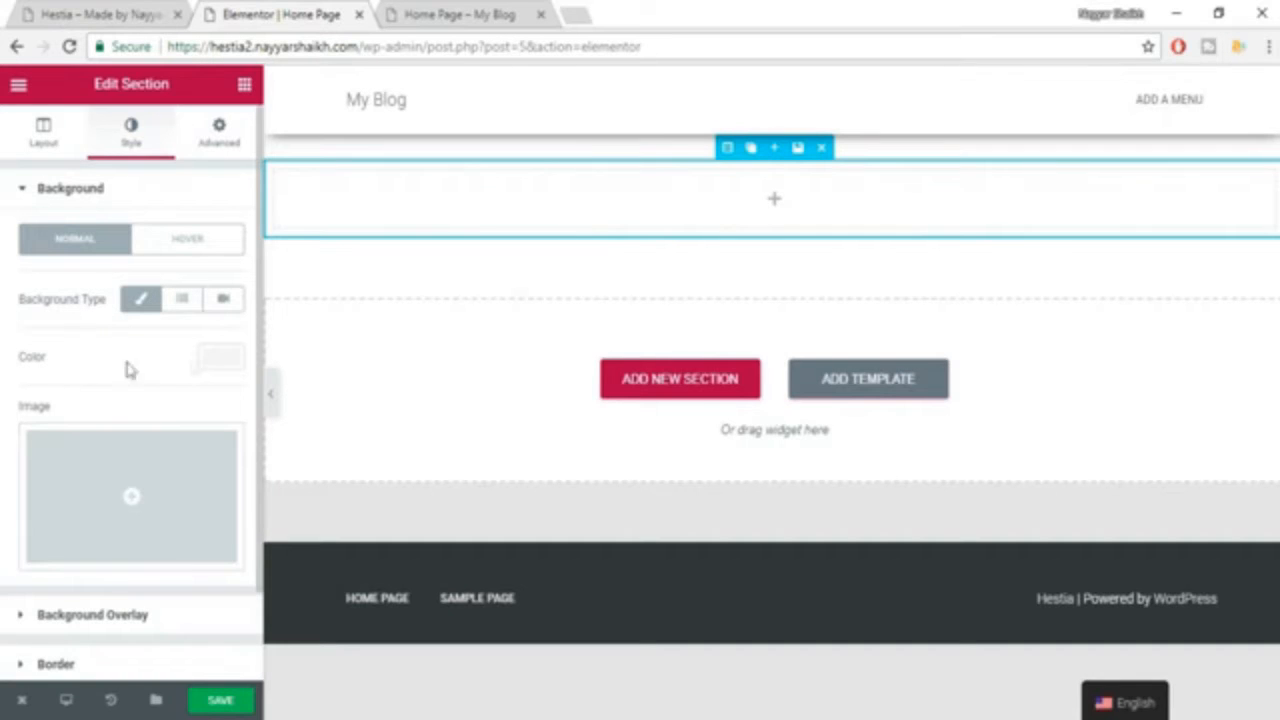
Try the green swatch #61ce70 as the section's background color and clear it again.
click(220, 362)
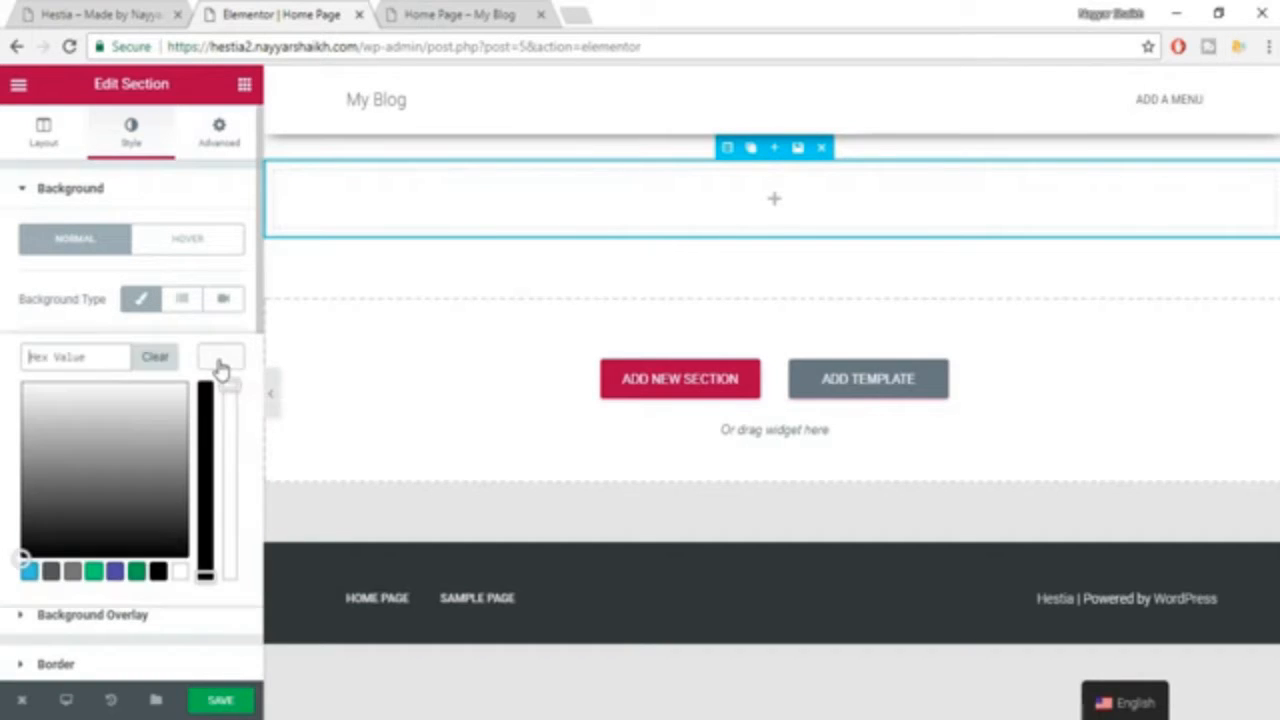
click(93, 571)
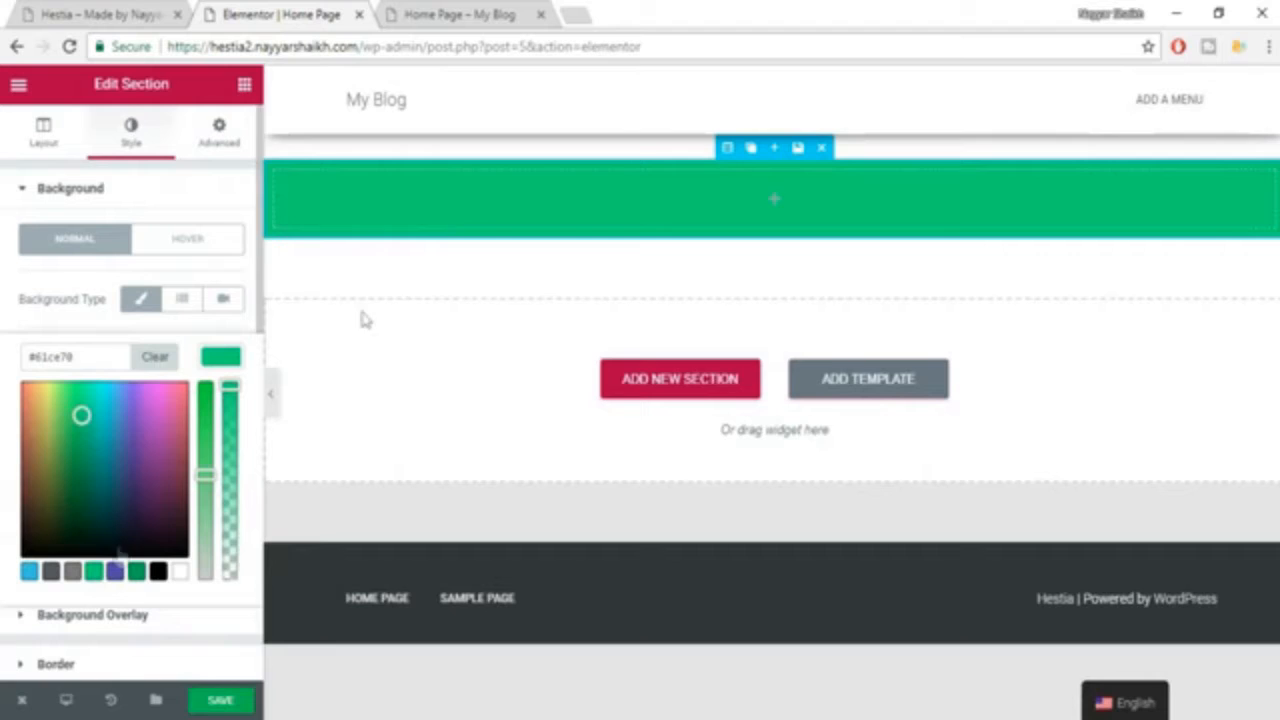
click(153, 364)
click(228, 364)
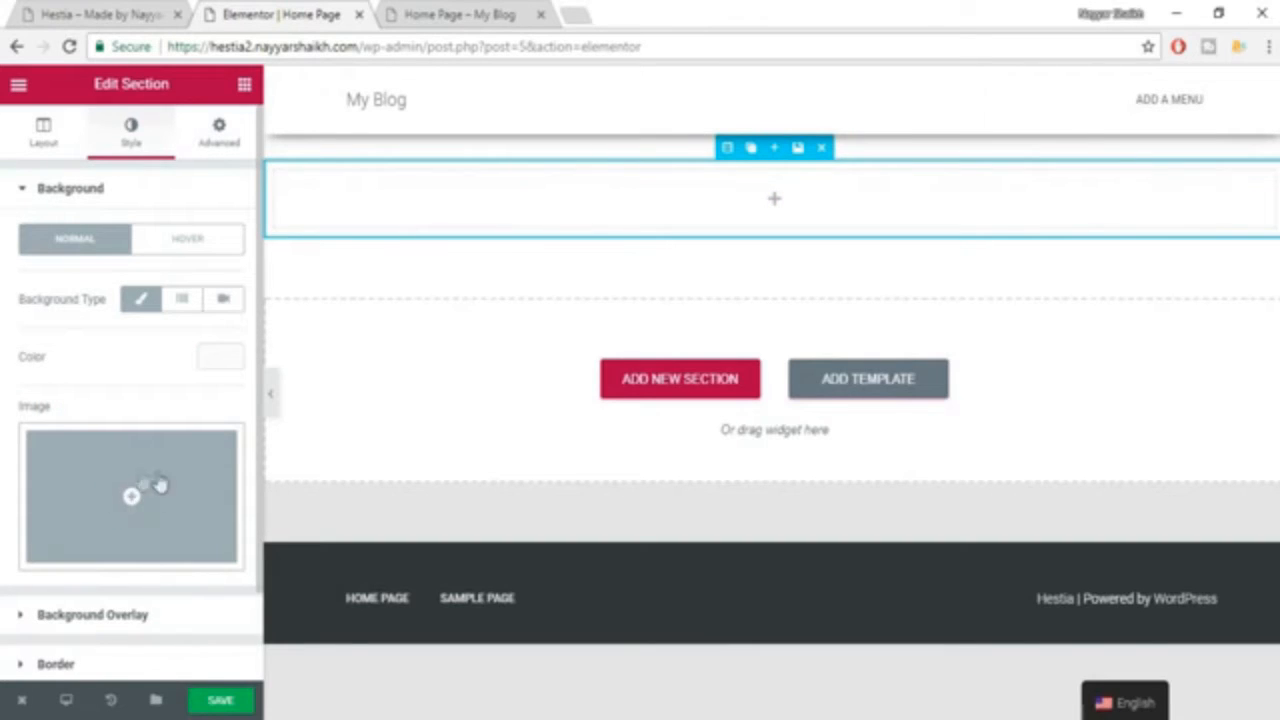
Upload Mountains_comp from the Hestia folder on the Desktop and insert it as the section's background image.
click(130, 508)
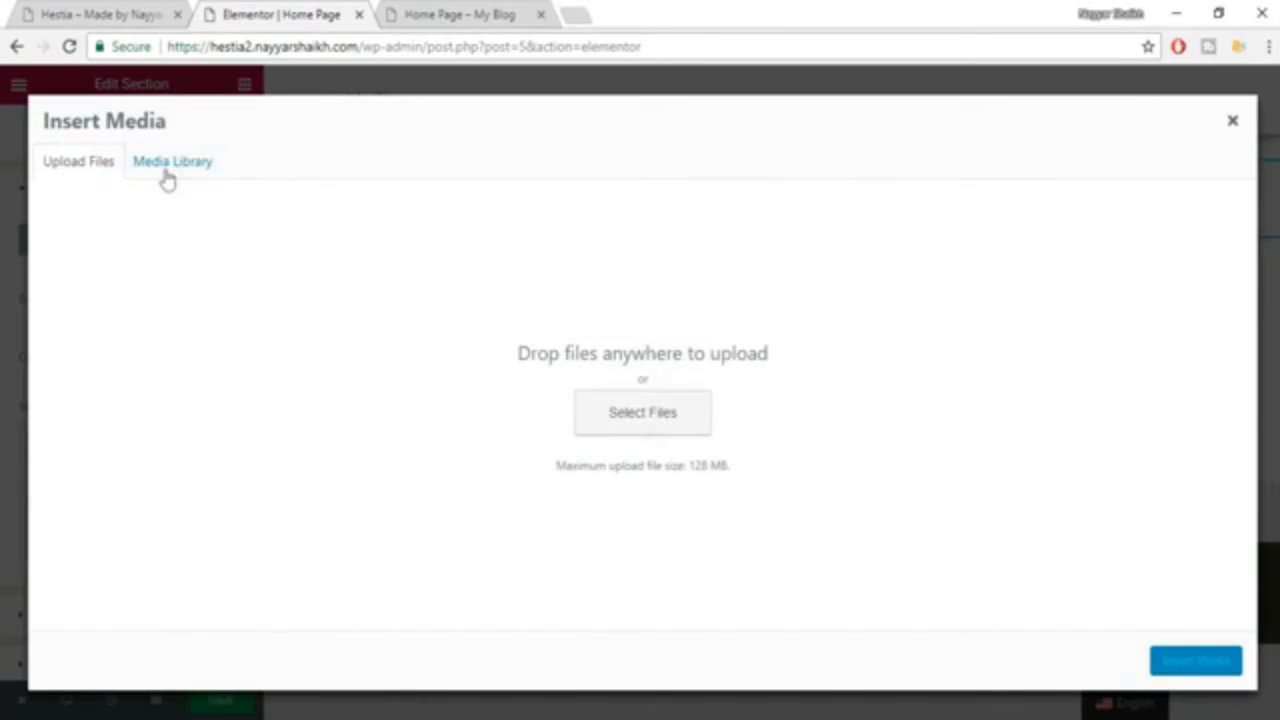
click(620, 411)
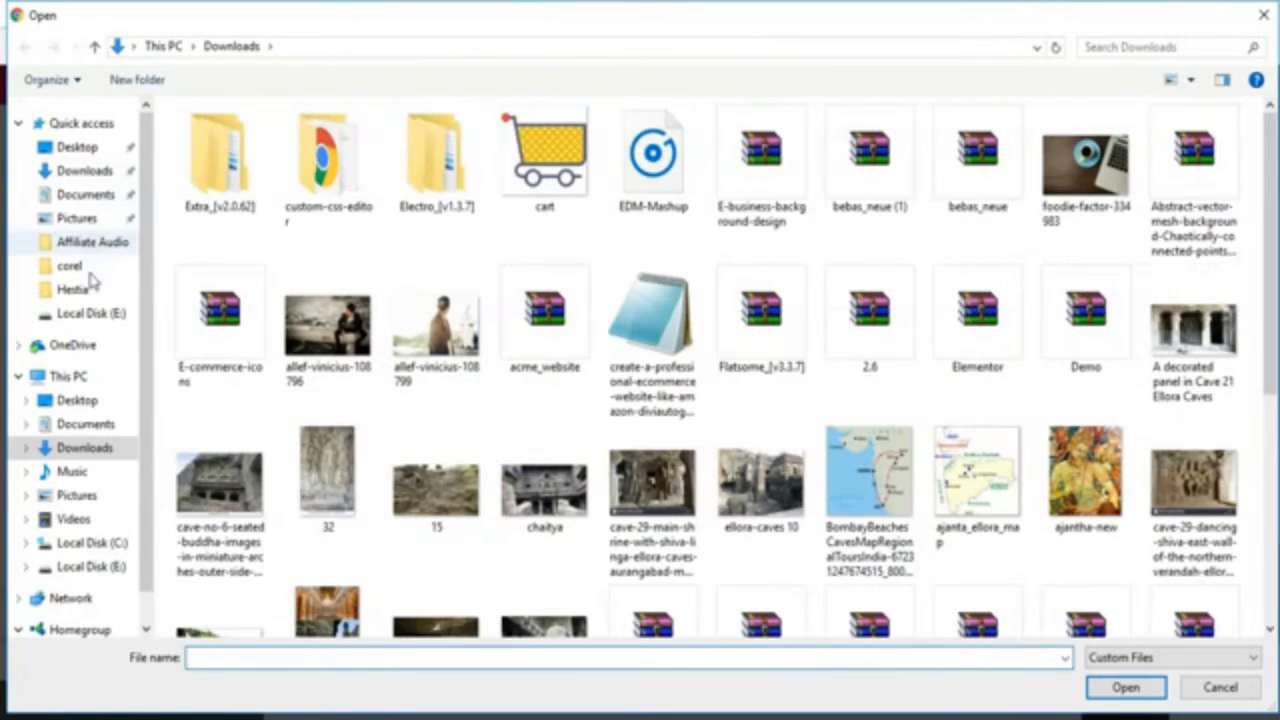
click(90, 293)
click(410, 300)
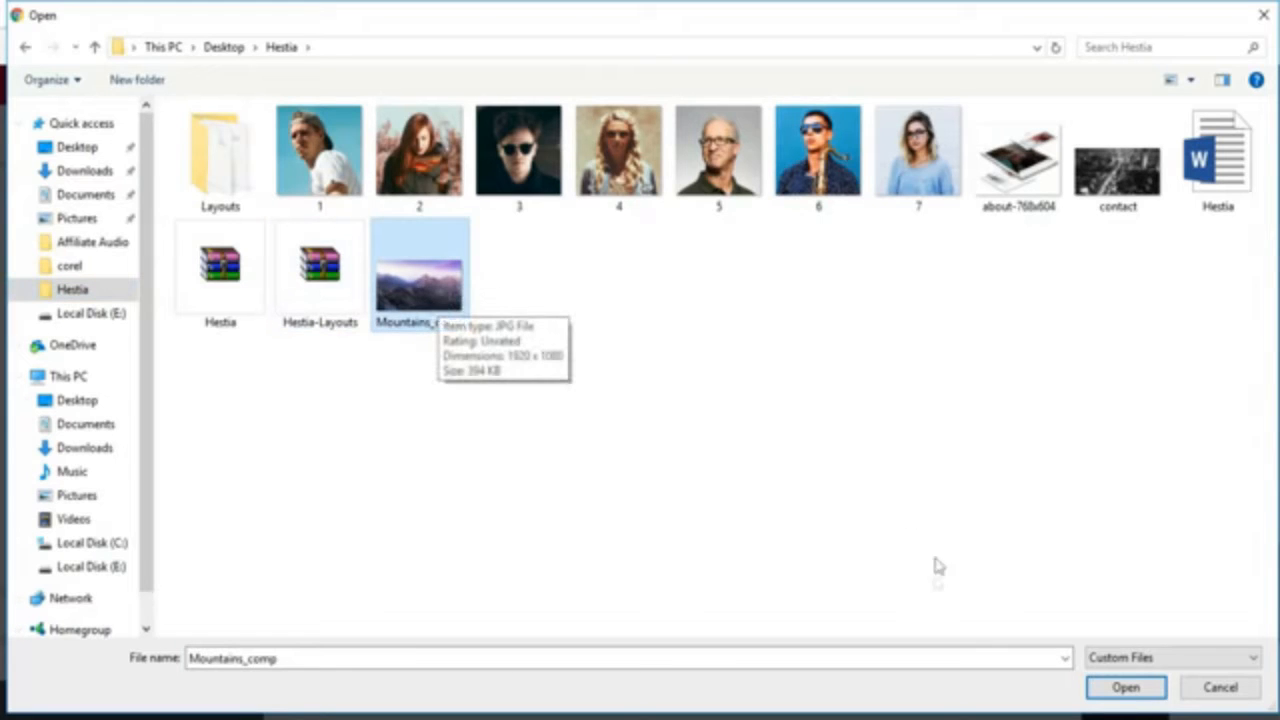
click(1102, 687)
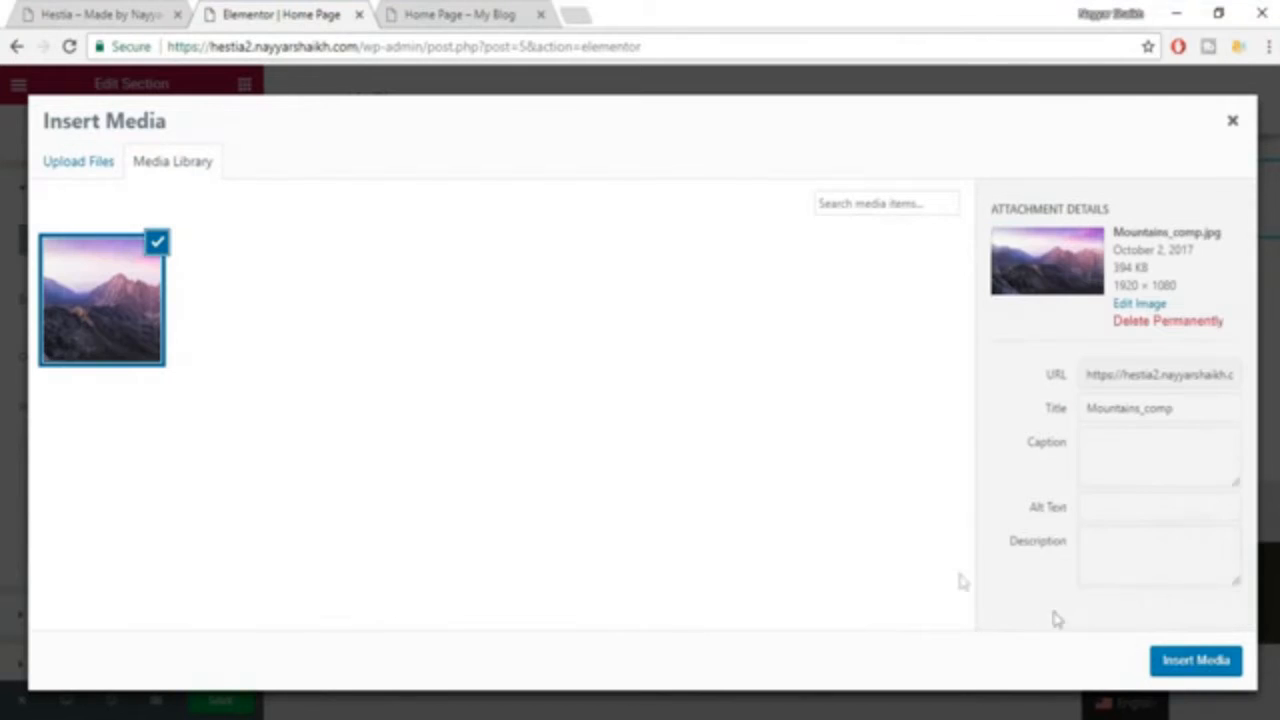
click(1177, 663)
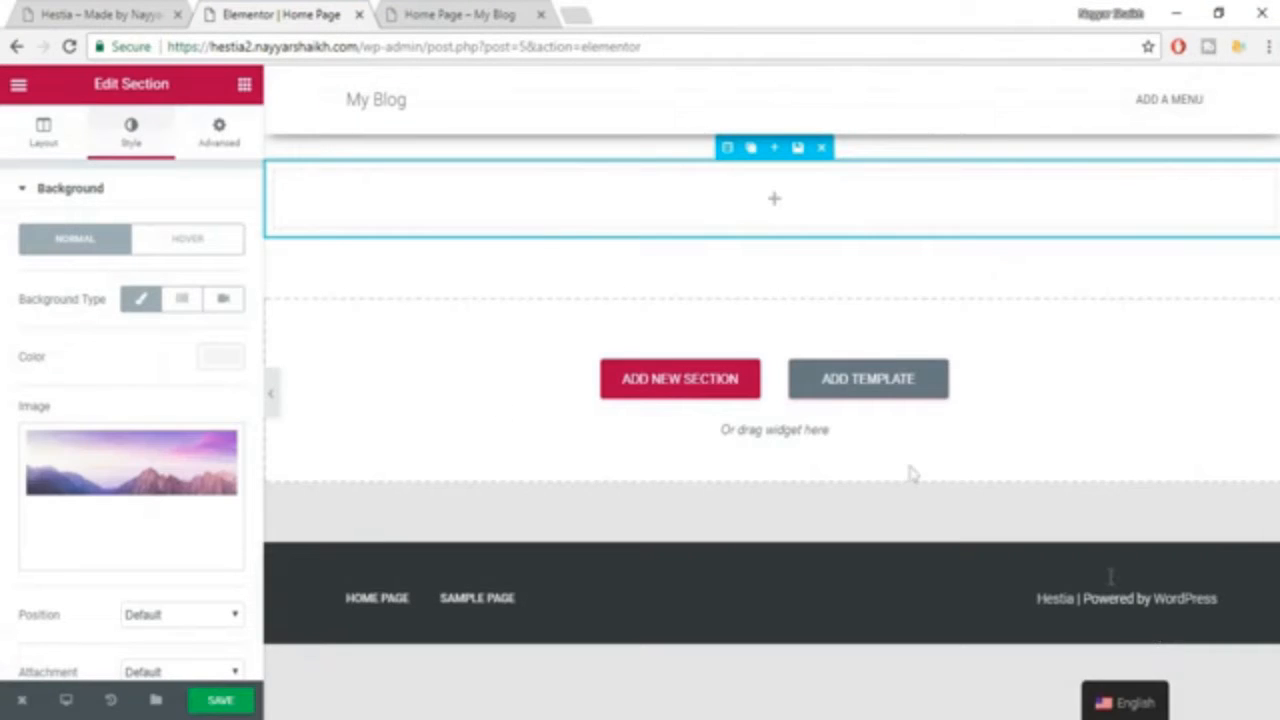
Set the size of the section's background image to Cover.
scroll(224, 435, down, 2)
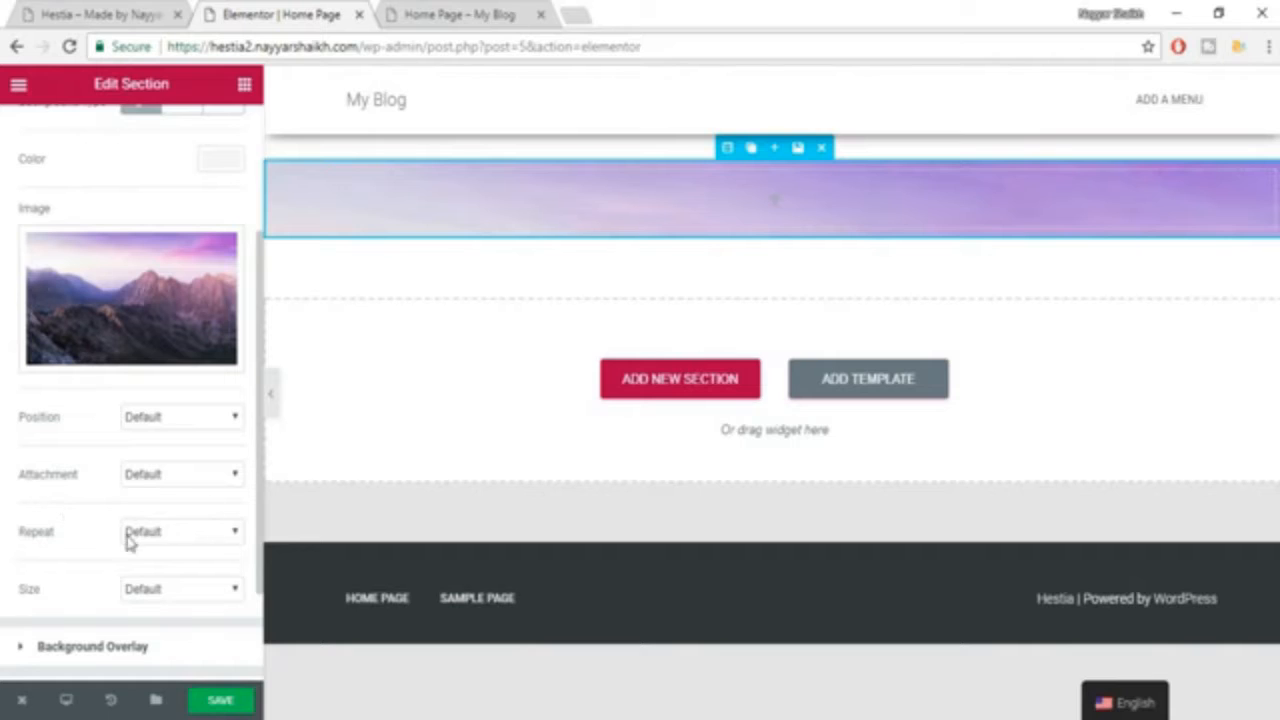
scroll(190, 609, down, 1)
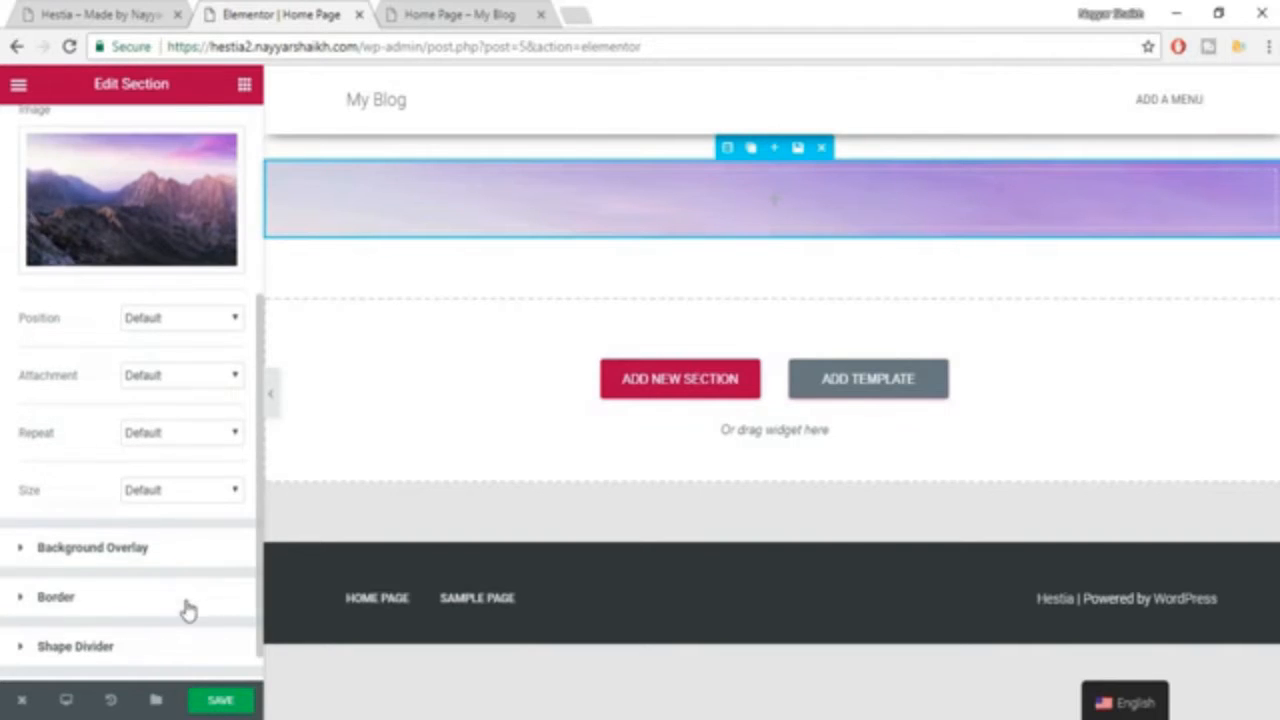
click(185, 490)
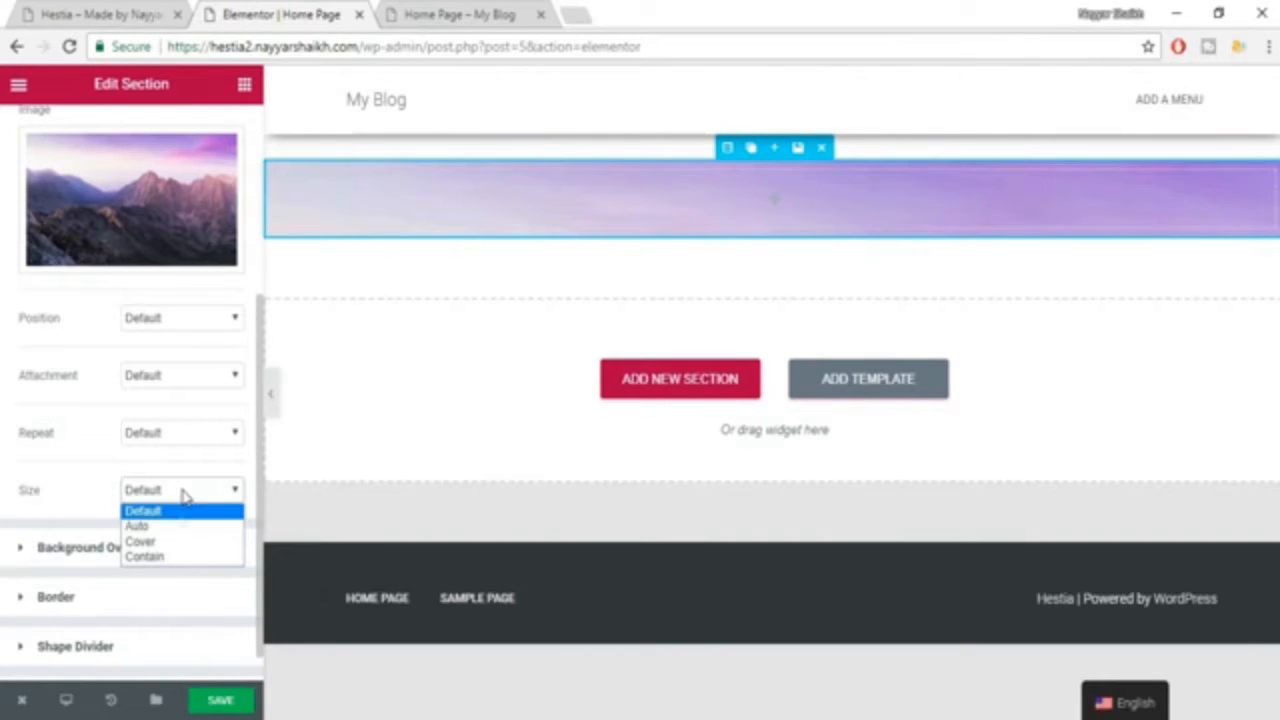
click(173, 542)
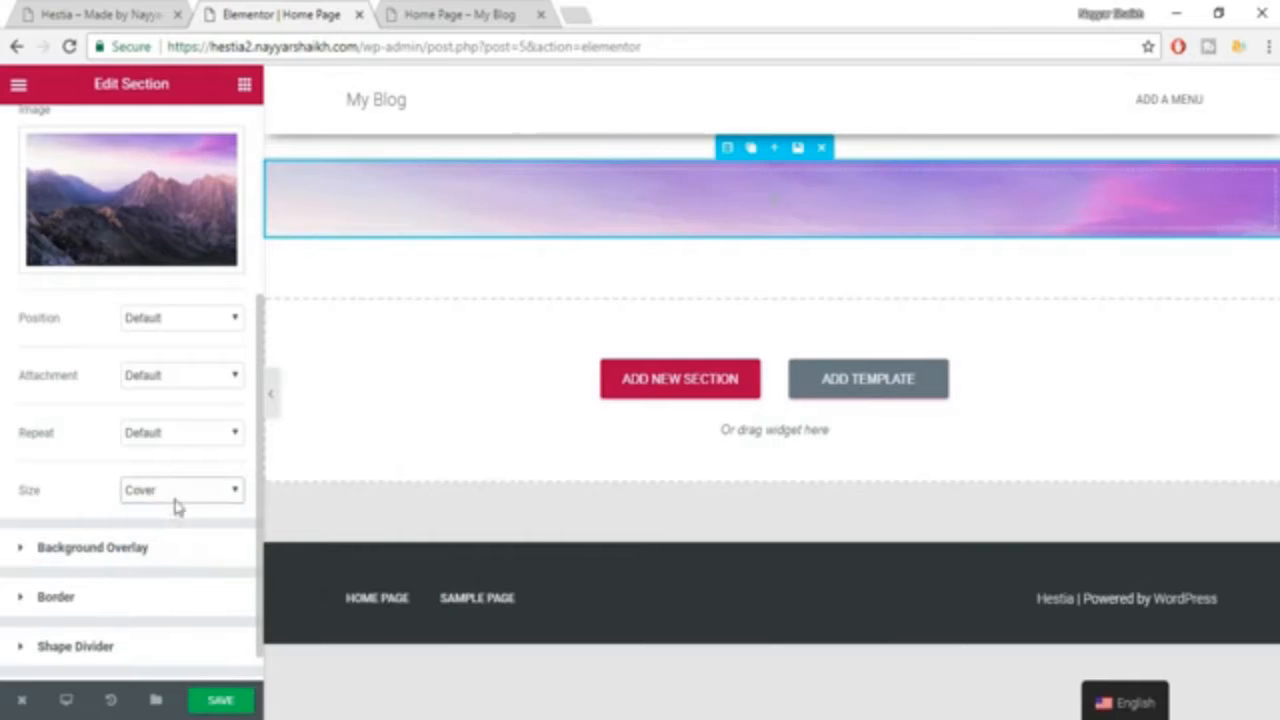
Set the section's height to Fit To Screen and save the page.
scroll(180, 503, up, 3)
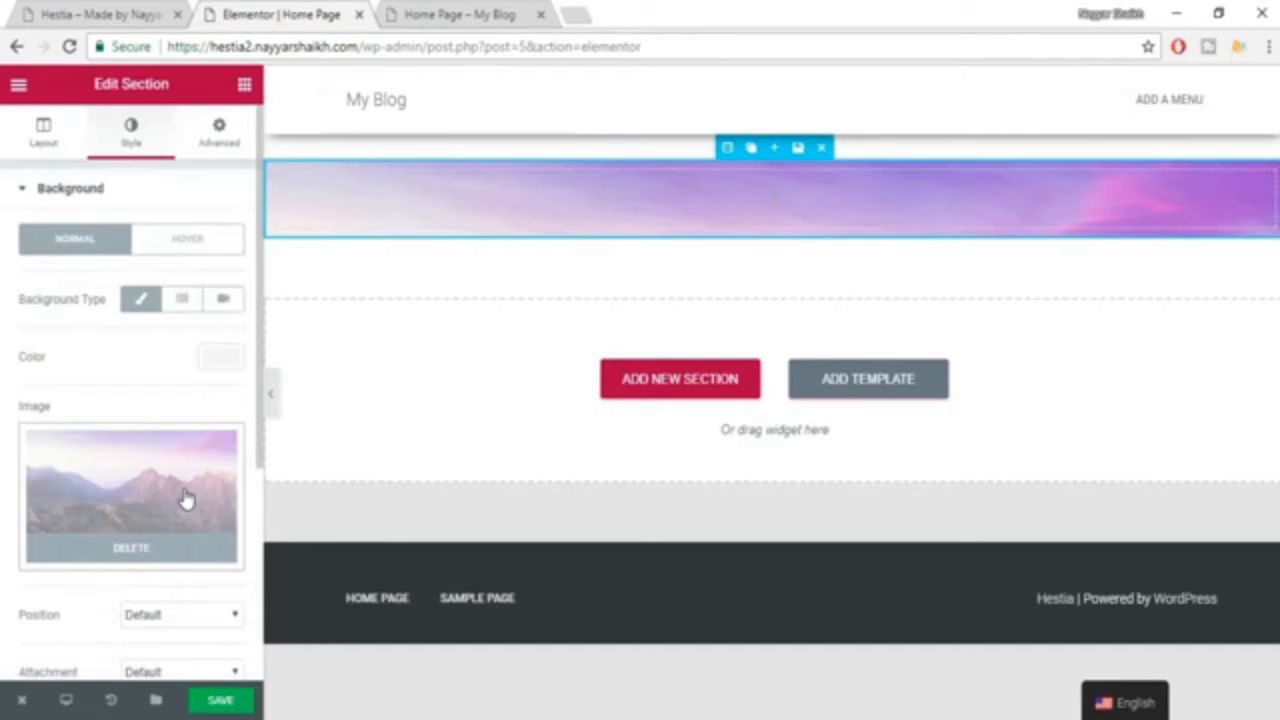
scroll(190, 505, down, 3)
scroll(71, 406, up, 3)
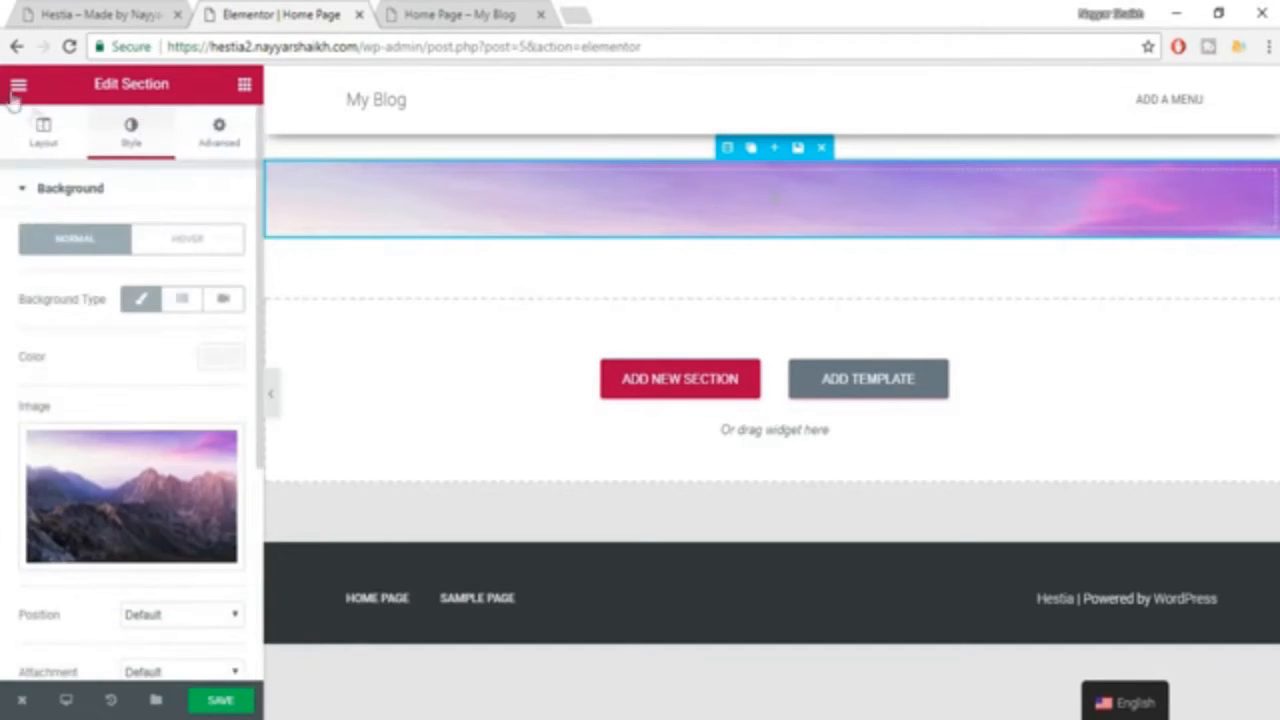
click(40, 145)
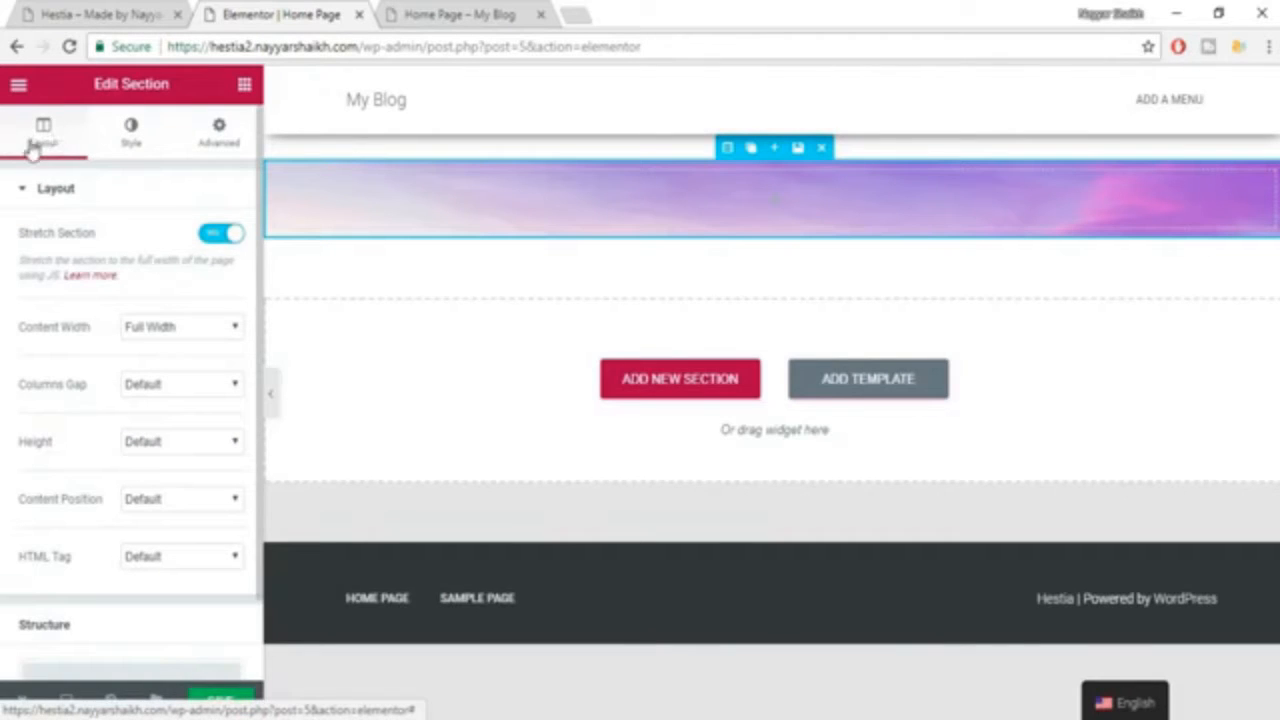
click(160, 445)
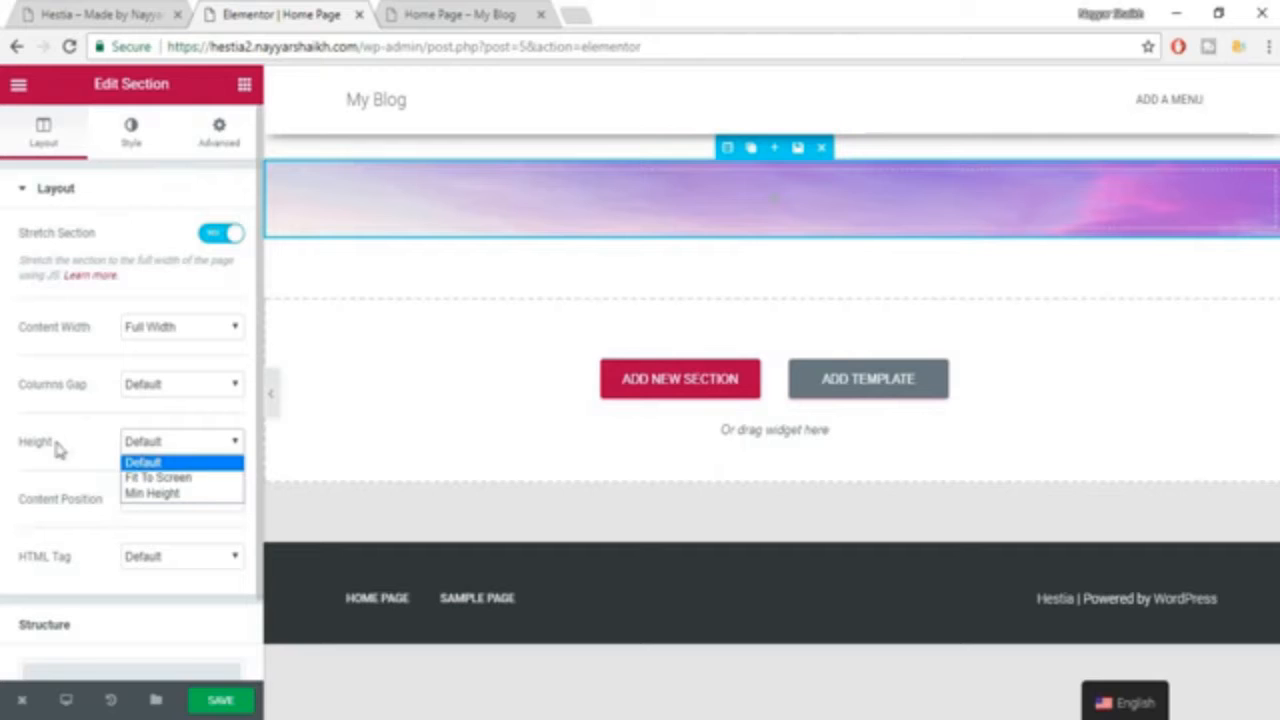
click(200, 478)
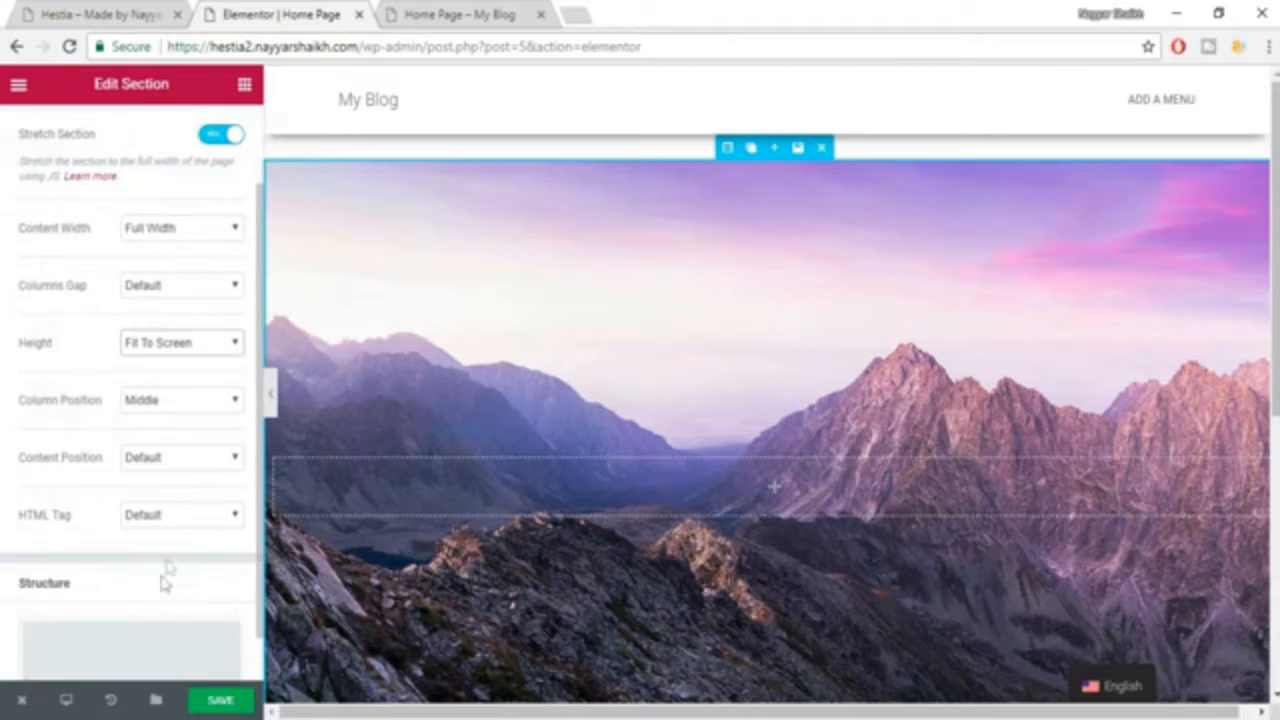
click(231, 702)
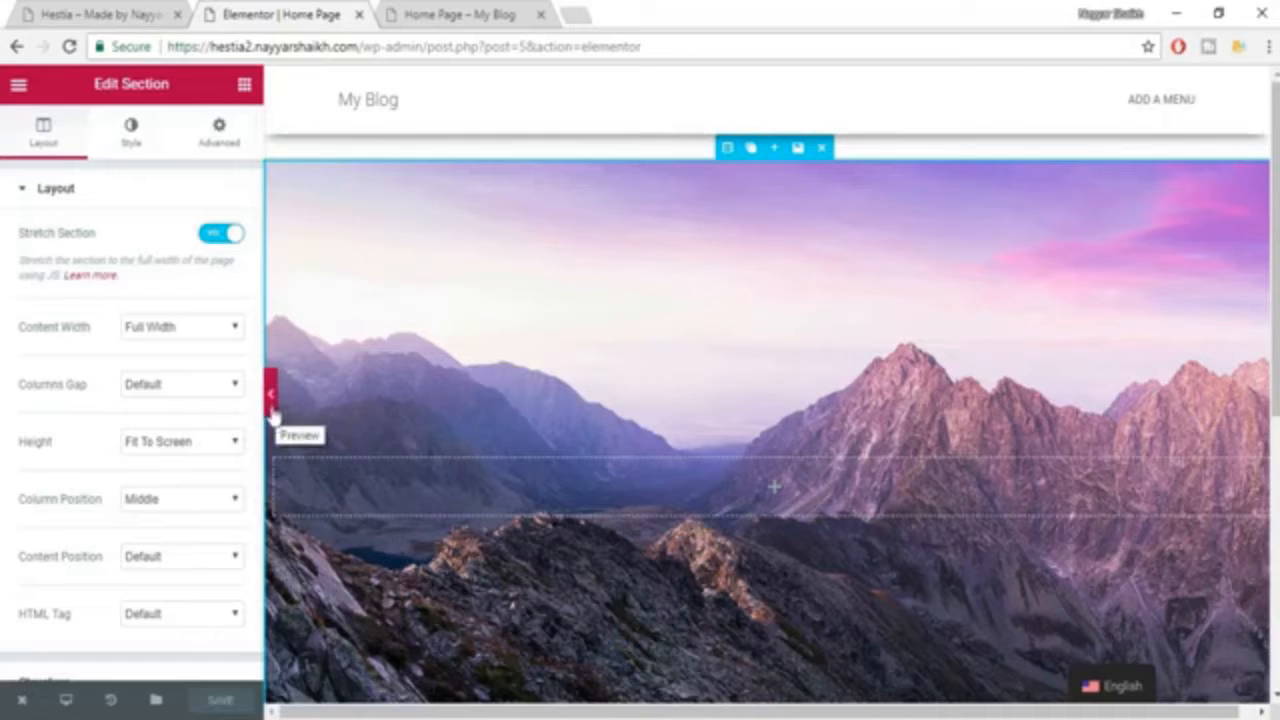
Preview the page without the editing panel and compare its hero section with the Hestia example site.
click(271, 405)
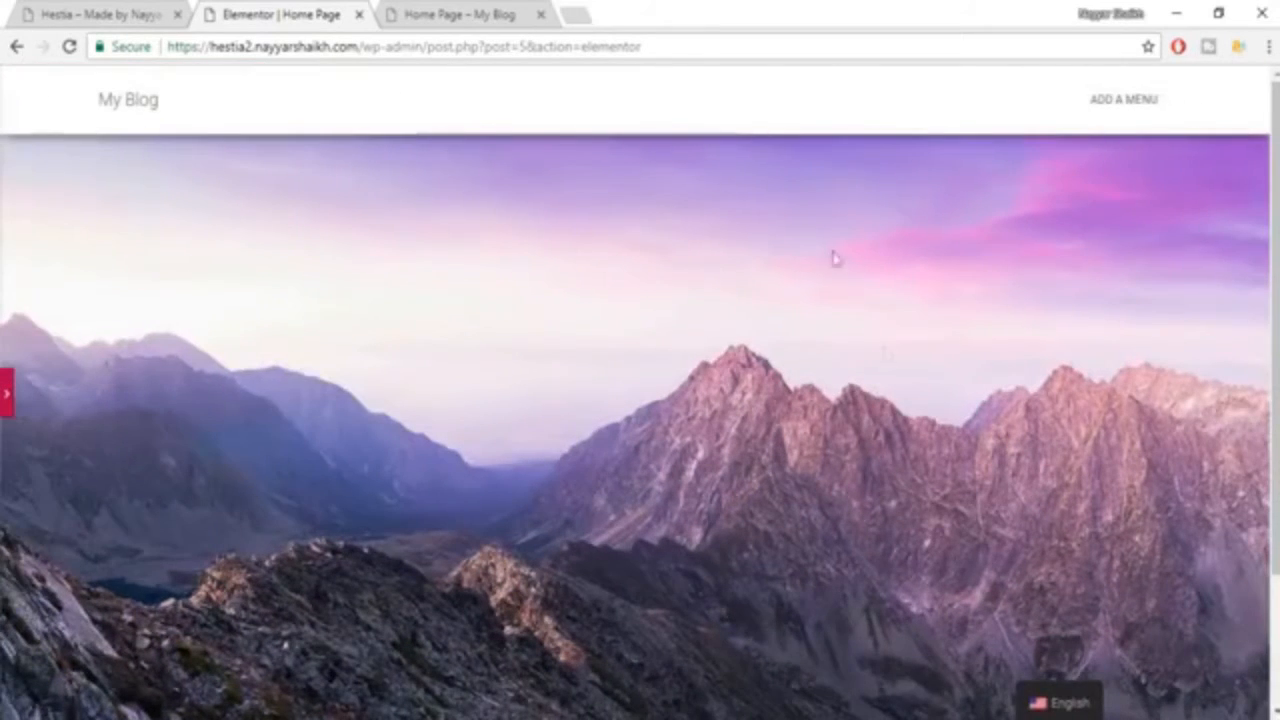
scroll(895, 448, down, 3)
scroll(895, 448, up, 3)
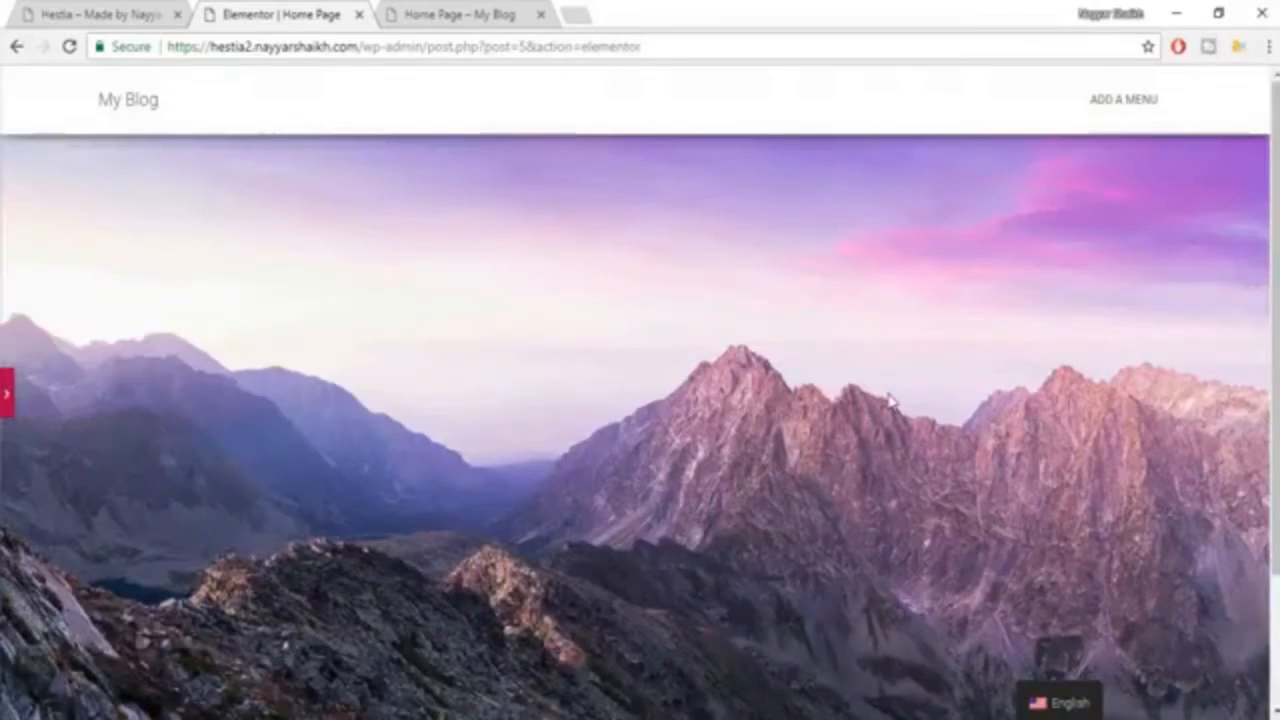
scroll(890, 401, down, 3)
scroll(900, 489, up, 3)
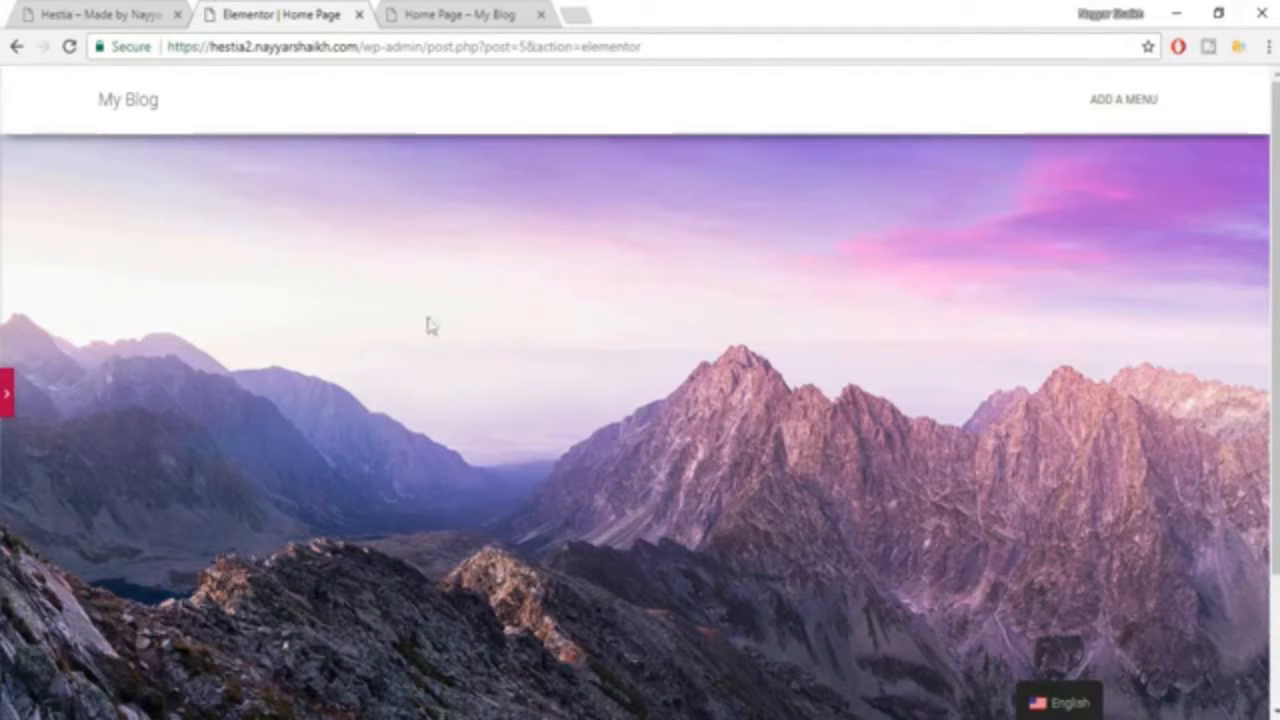
click(7, 408)
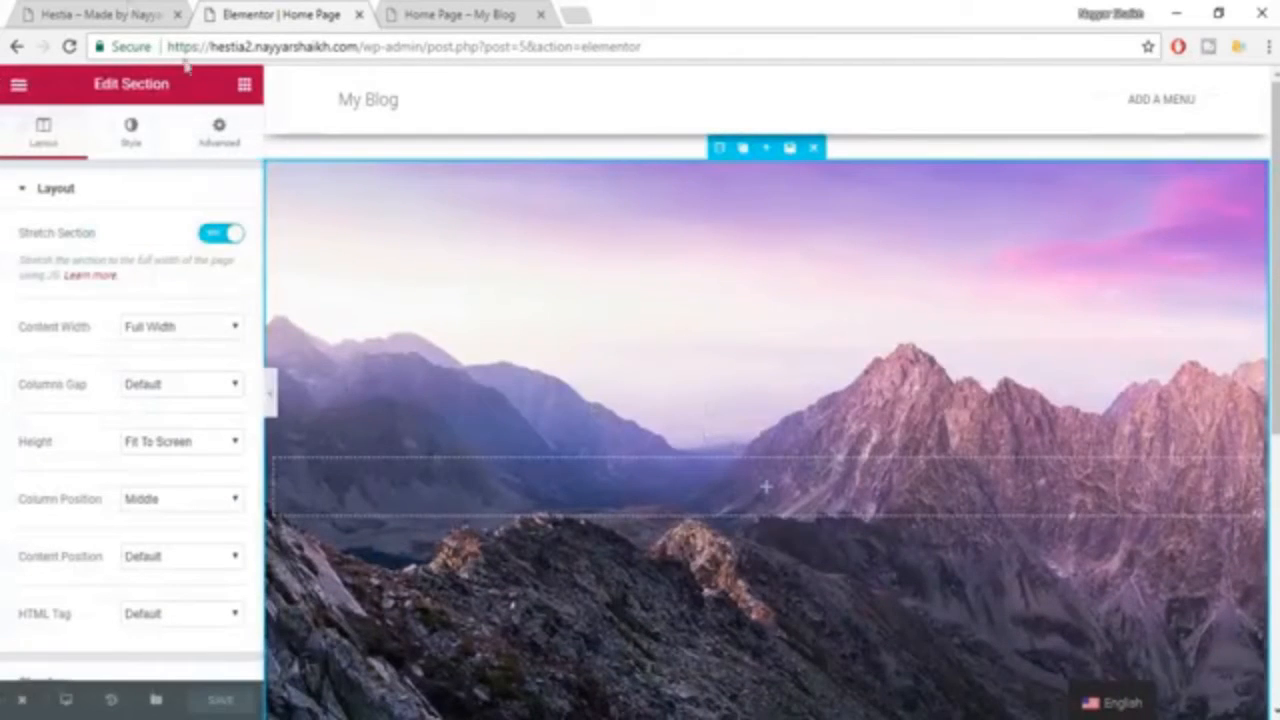
click(80, 12)
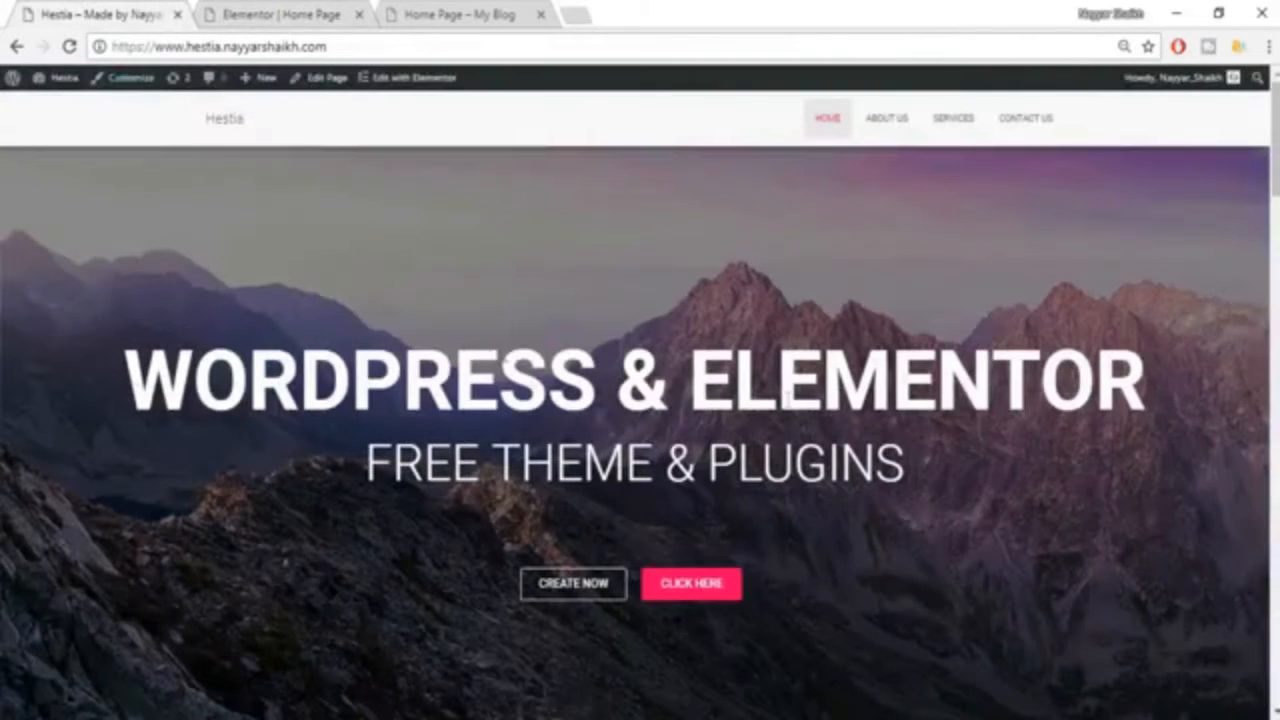
click(325, 14)
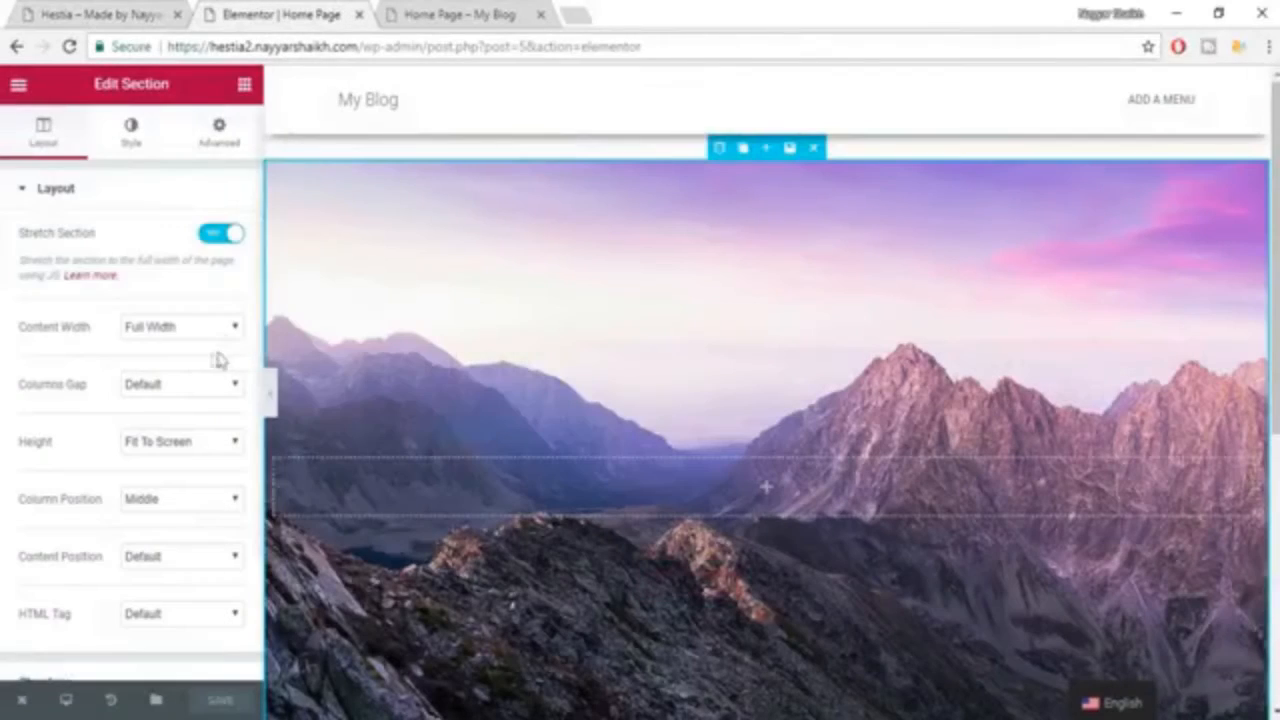
Add a Heading widget to the empty column of the hero section.
click(244, 86)
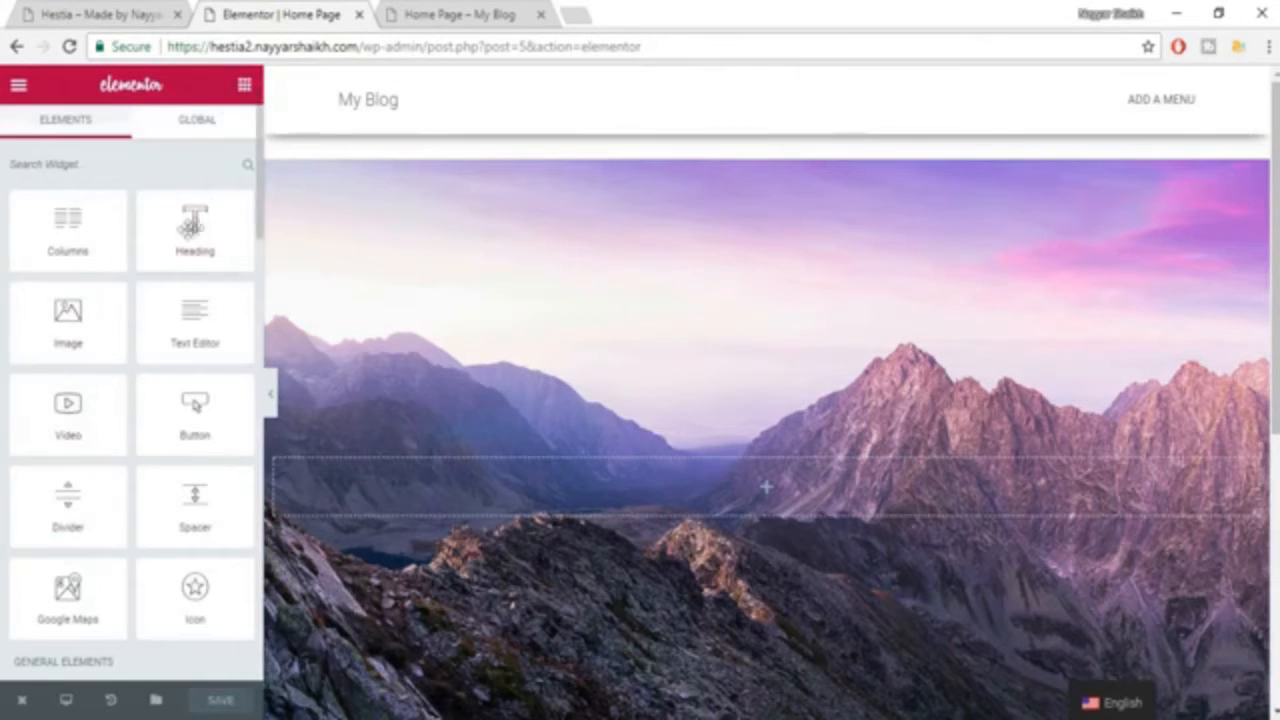
scroll(177, 543, down, 2)
scroll(173, 560, up, 2)
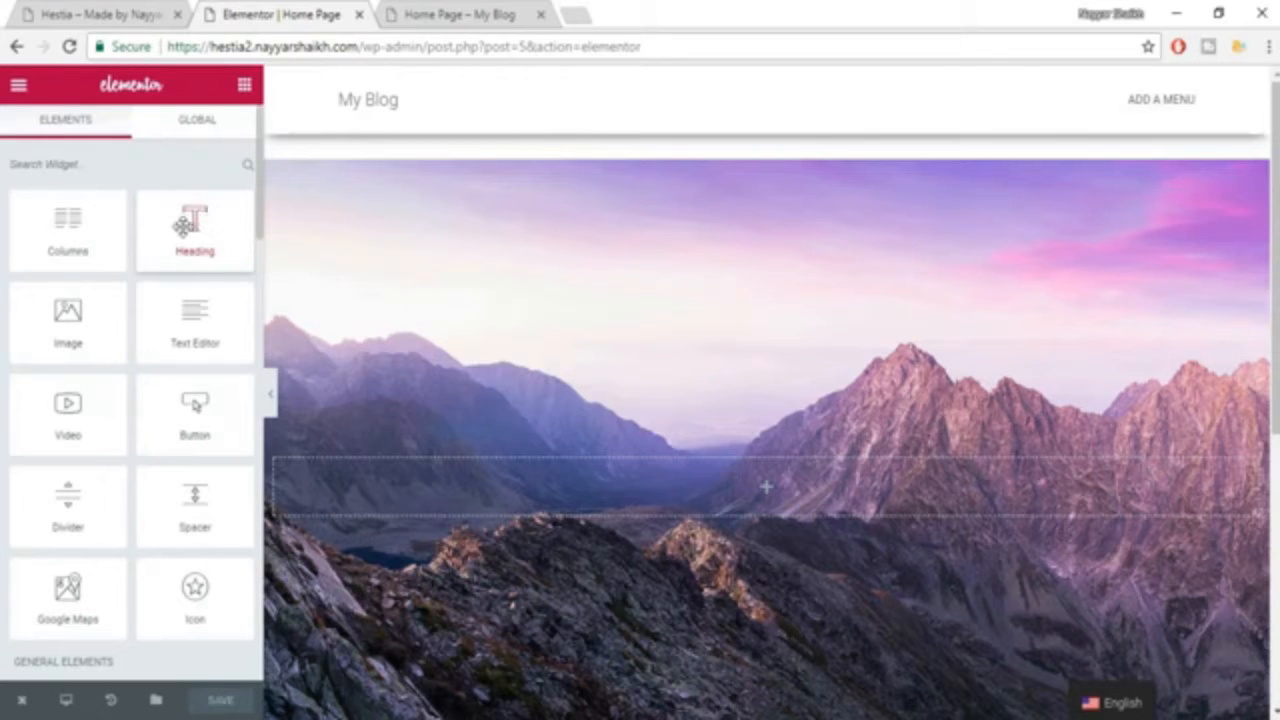
drag(183, 225, 769, 500)
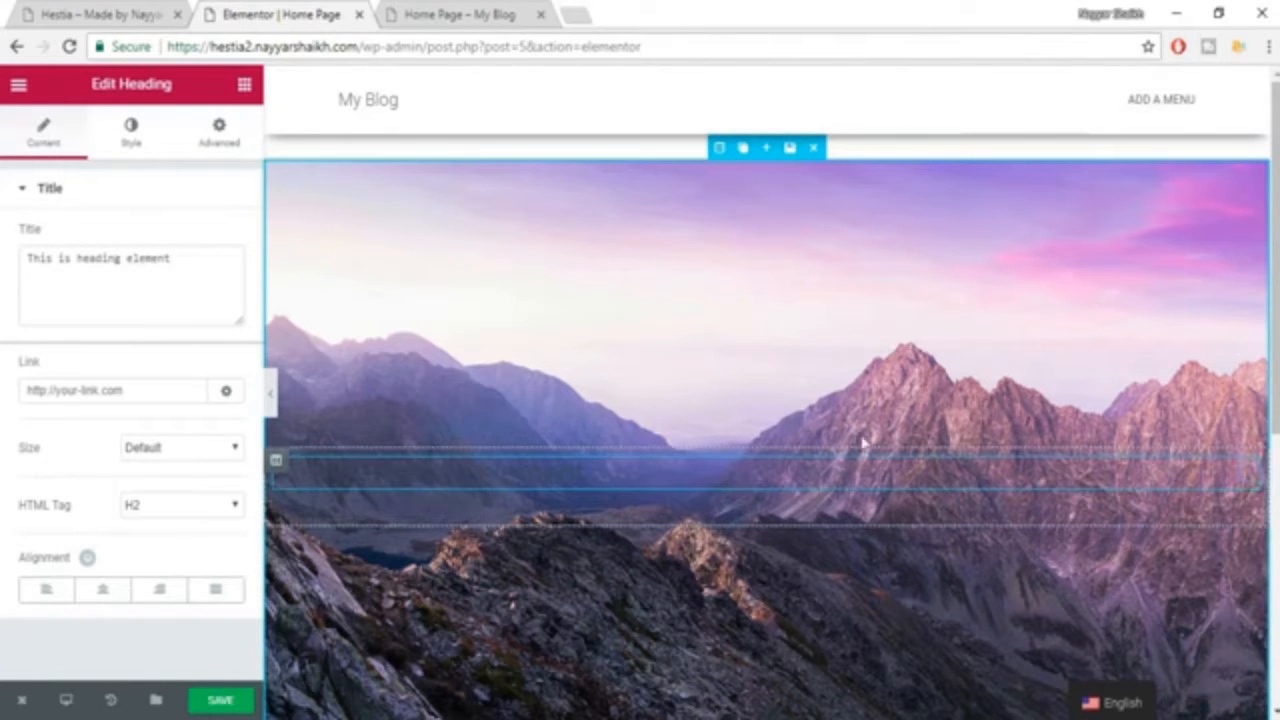
Copy the main headline from the example's hero and replace the new heading's title with "WORDPRESS & ELEMENTOR".
click(105, 14)
drag(147, 370, 1205, 378)
key(ctrl+c)
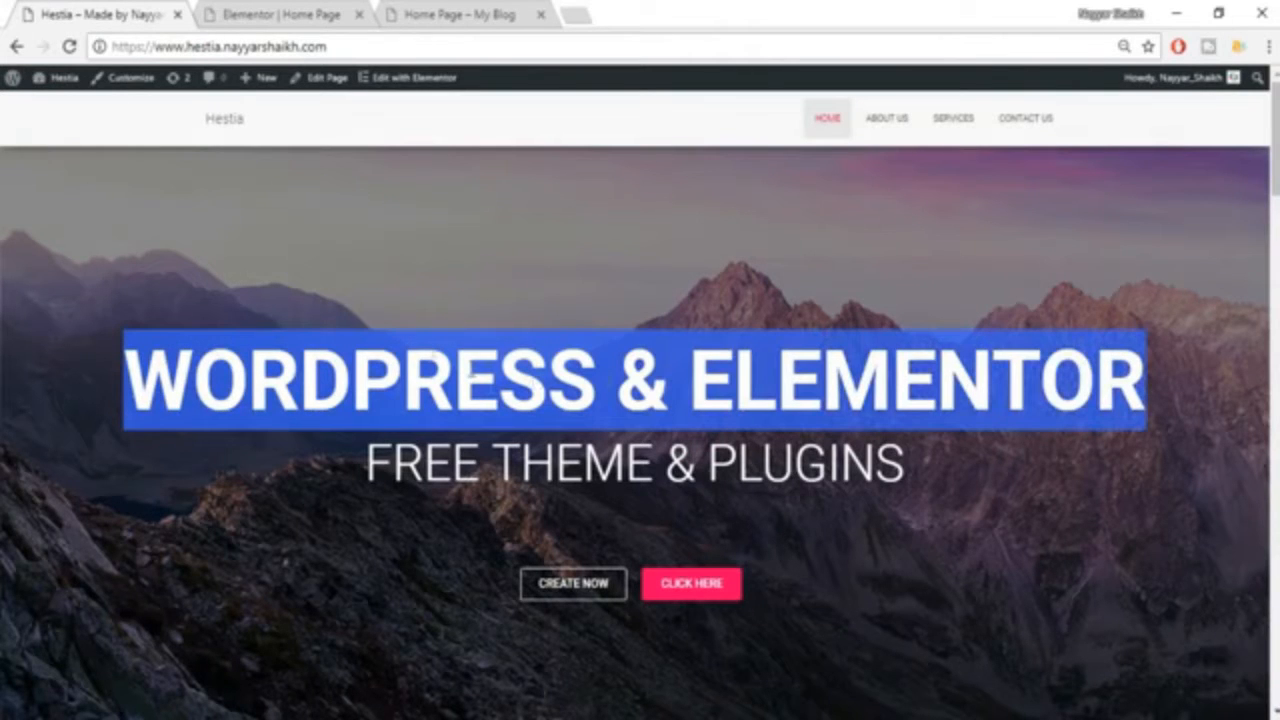
click(255, 12)
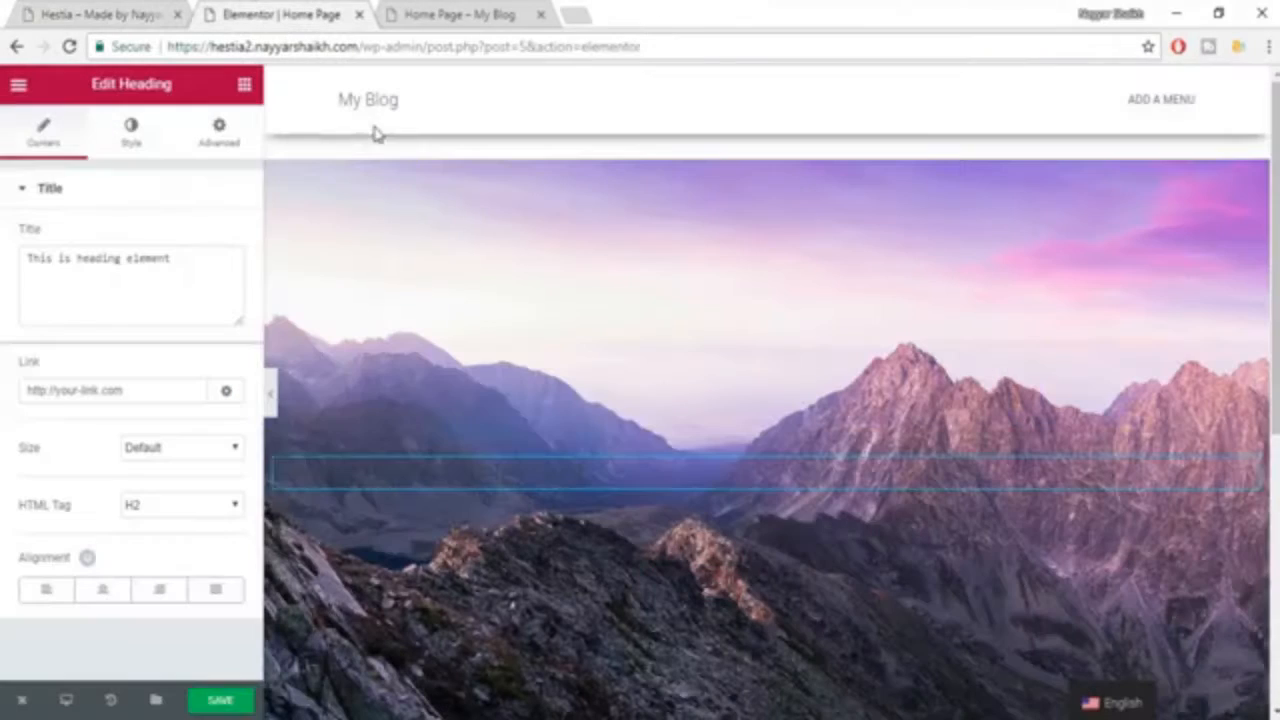
drag(187, 273, 33, 260)
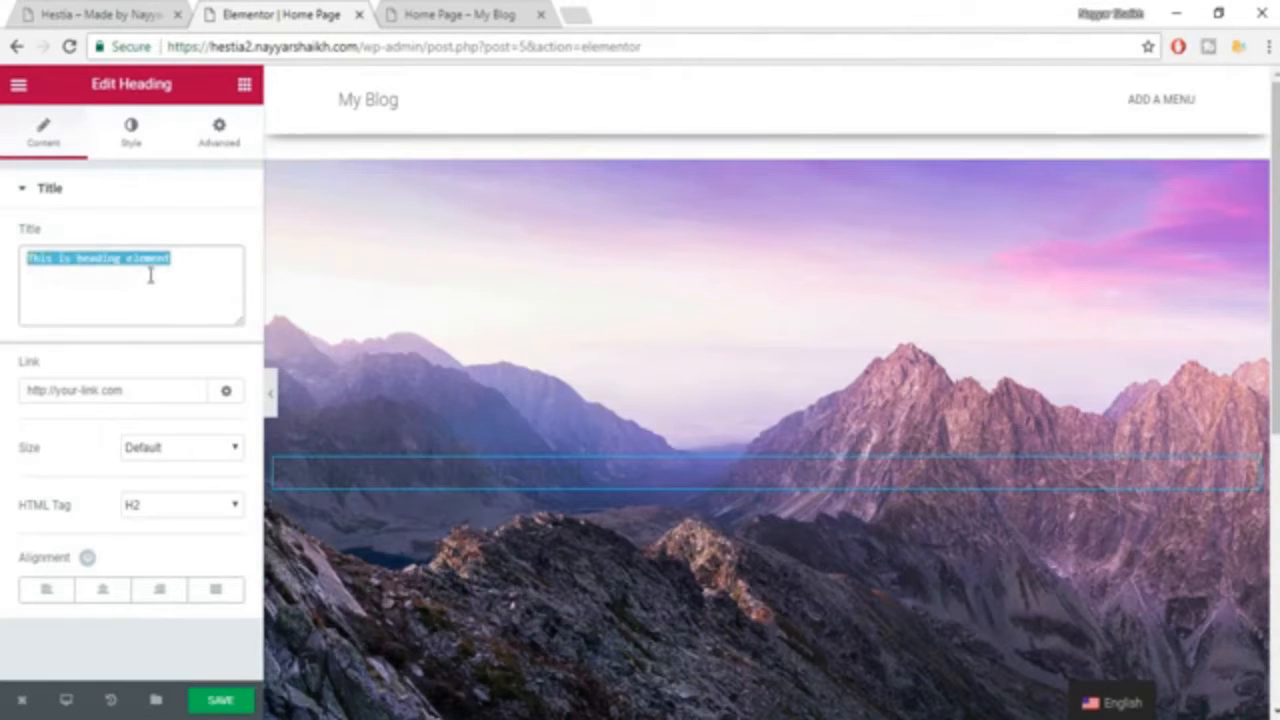
key(ctrl+v)
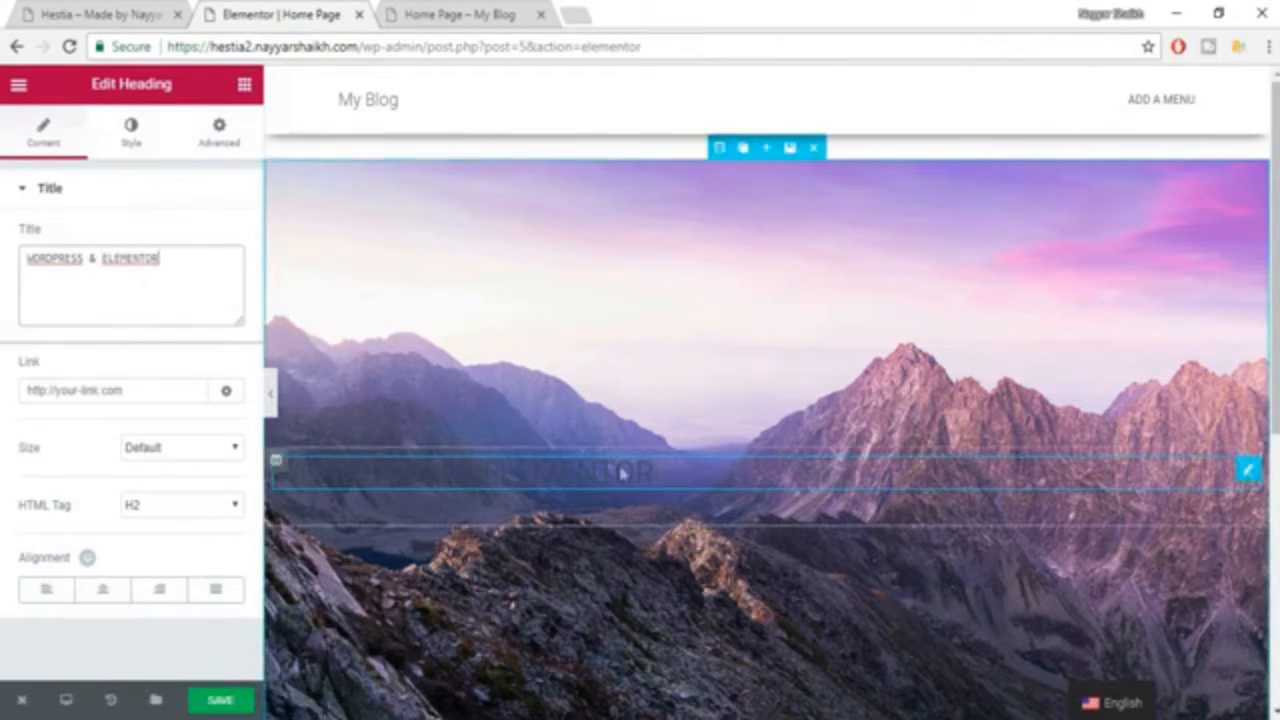
Set the text color of the "WORDPRESS & ELEMENTOR" heading to white (#ffffff).
click(134, 148)
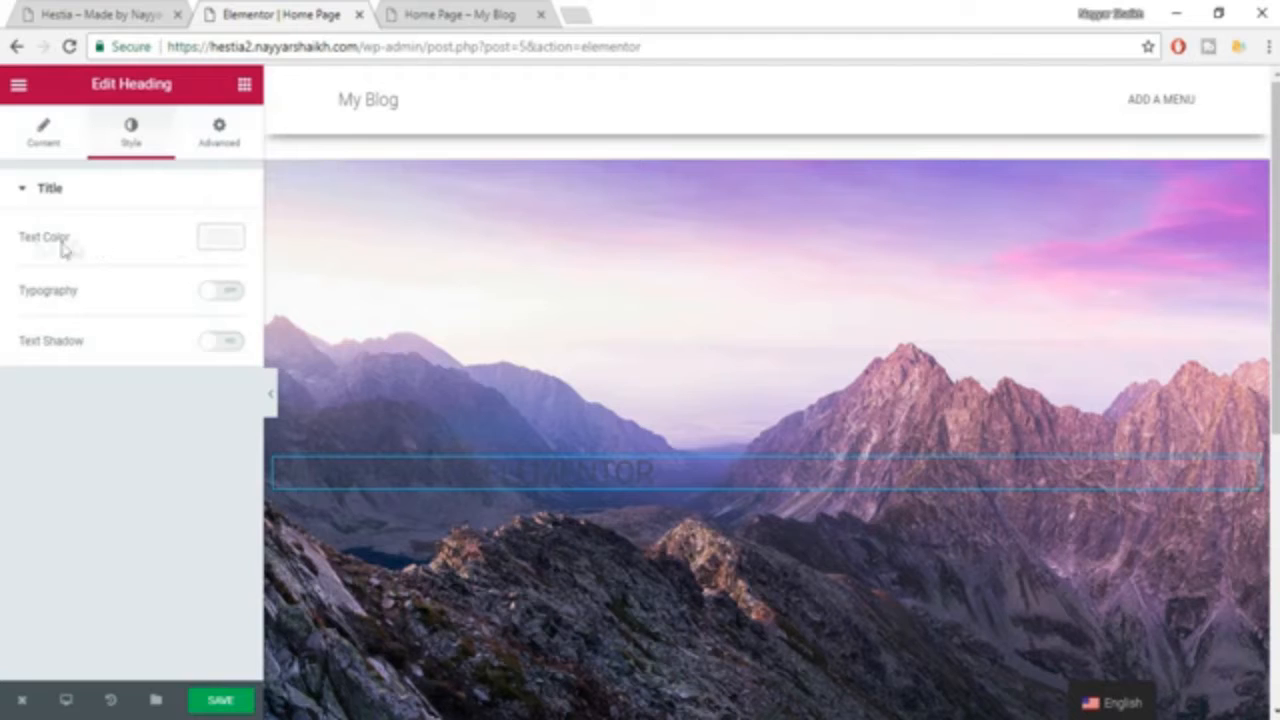
click(201, 246)
click(180, 459)
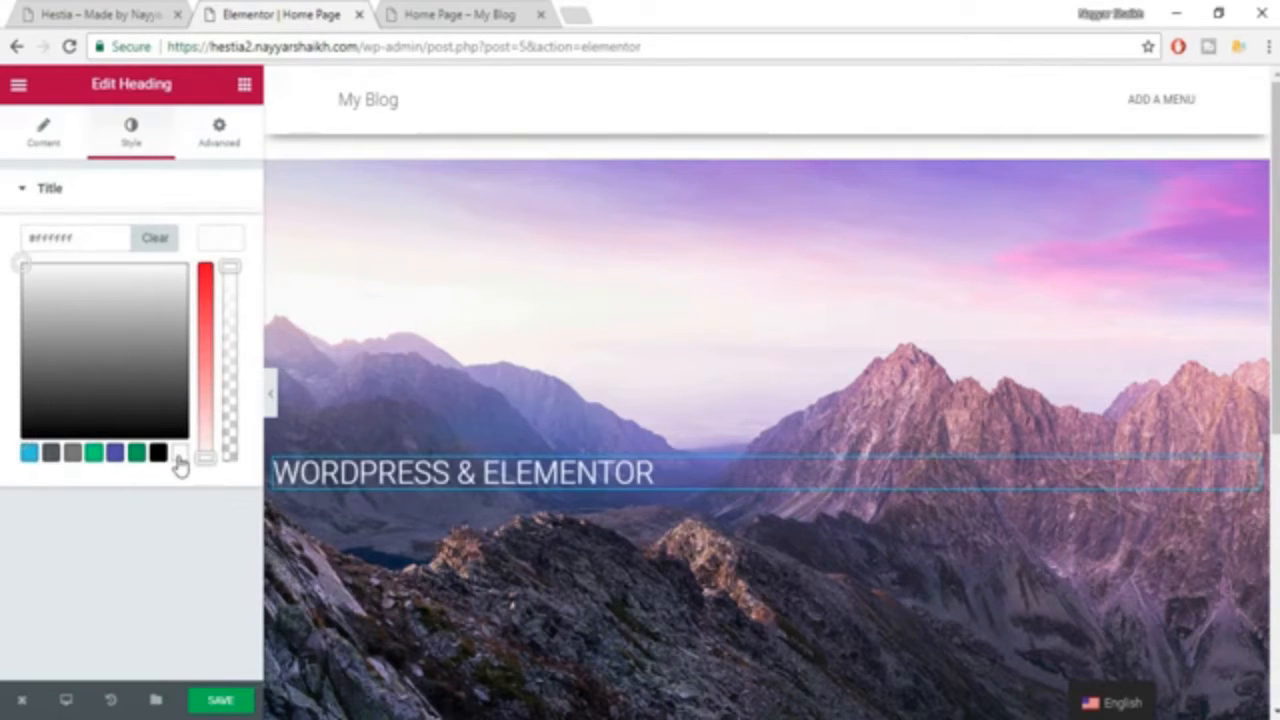
click(229, 248)
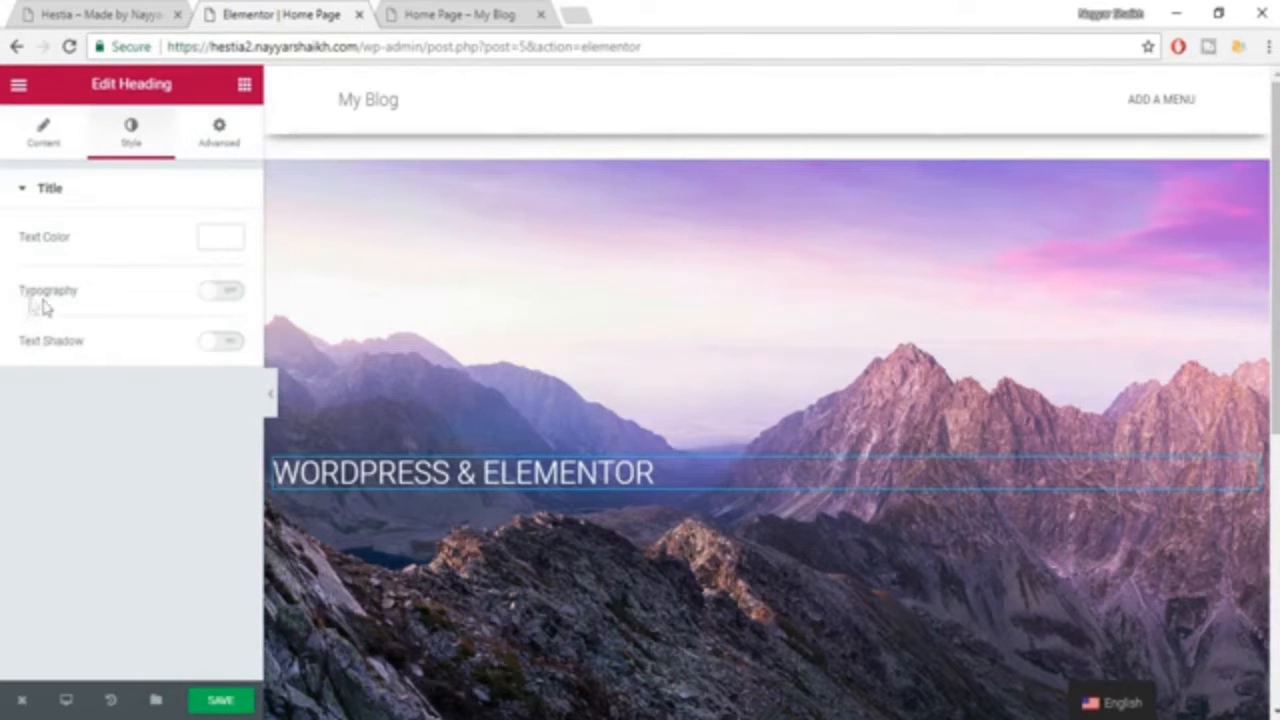
Enable custom typography for the main heading with size 71 px, font family Roboto and weight 700.
click(229, 292)
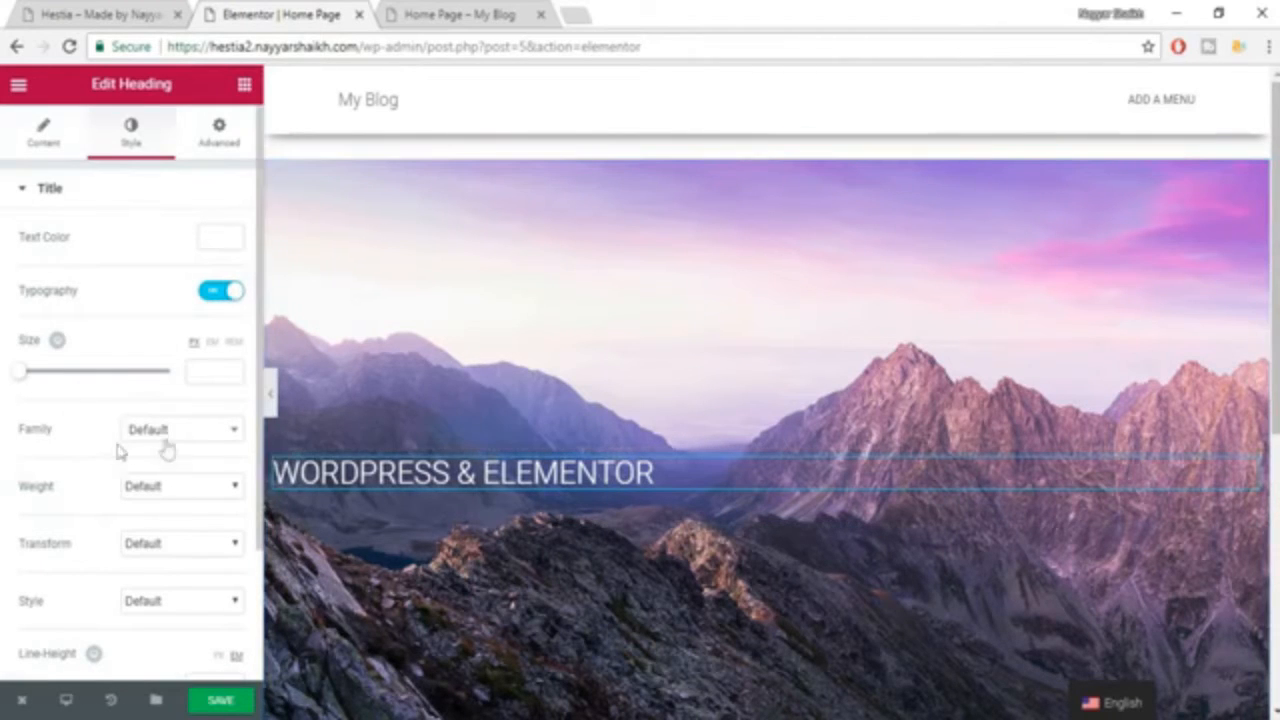
drag(20, 378, 73, 388)
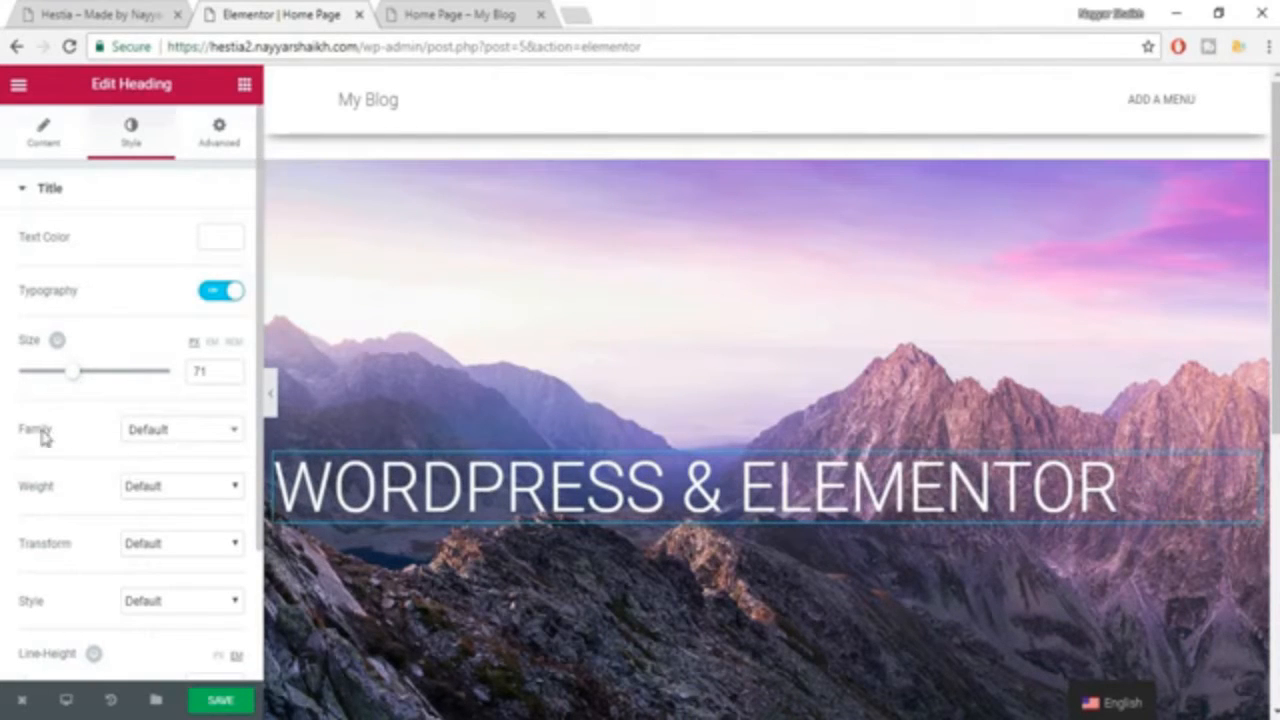
click(157, 431)
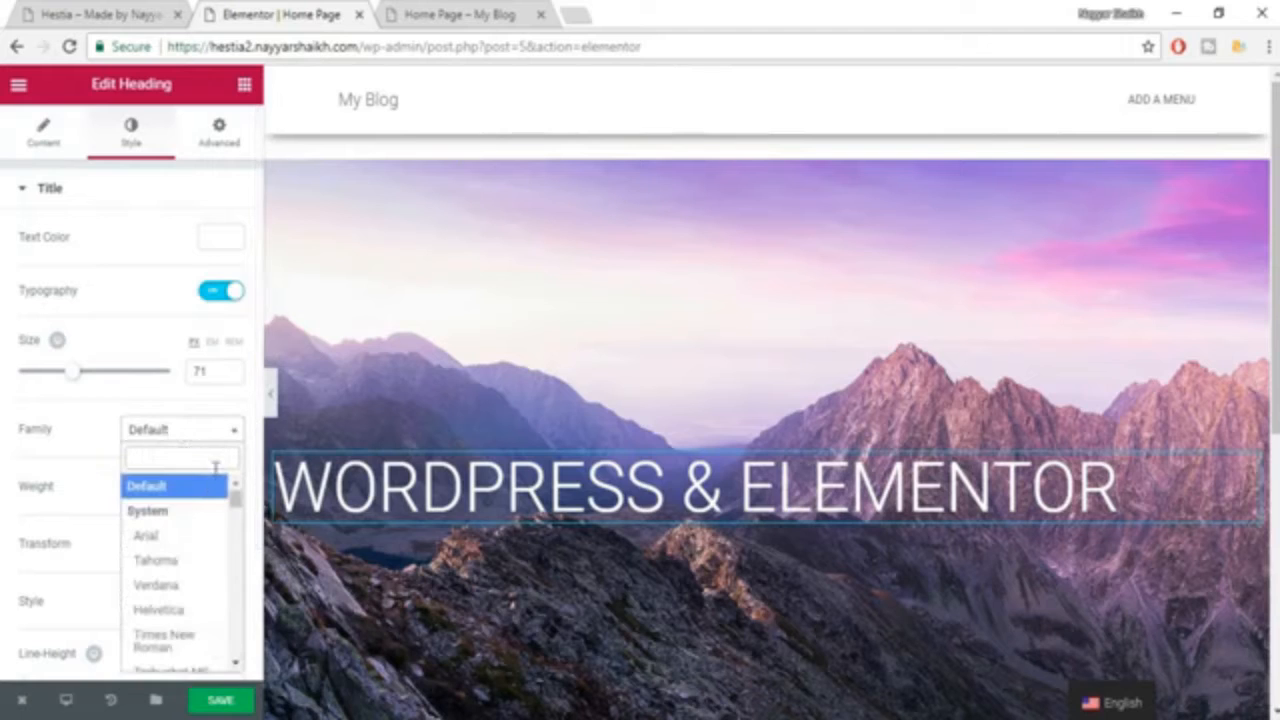
text(roboto)
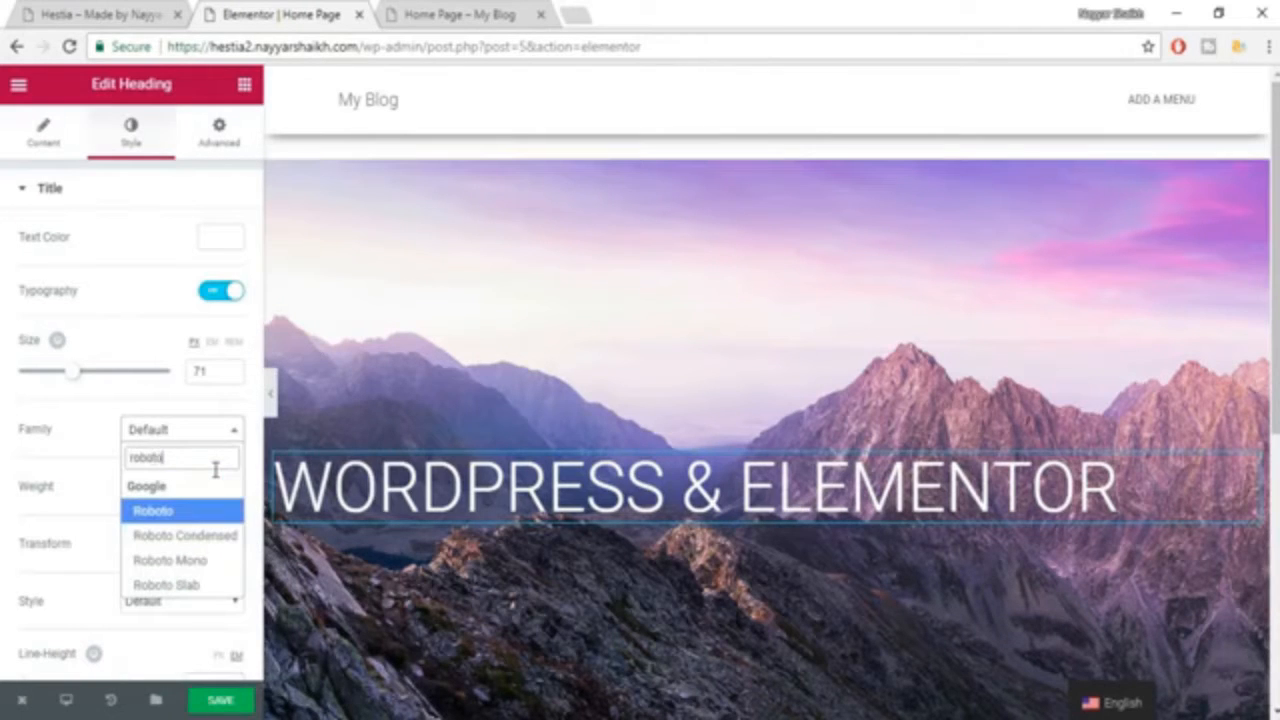
key(Return)
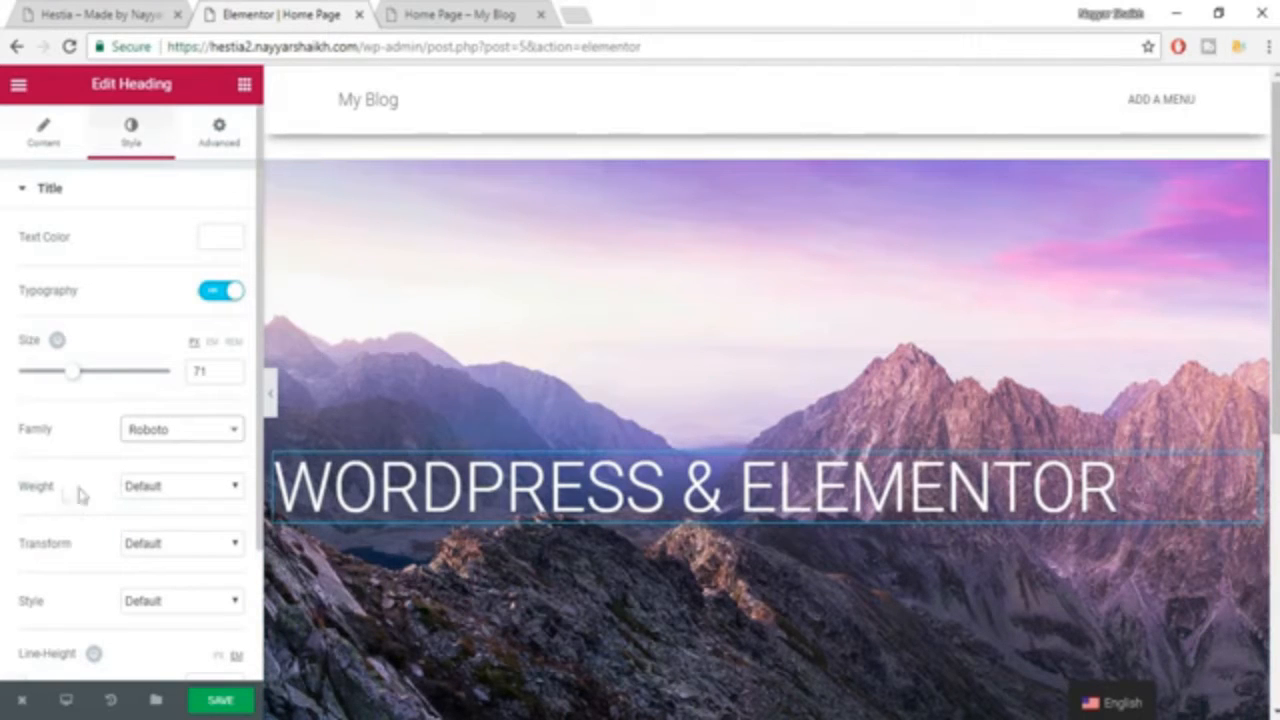
click(170, 487)
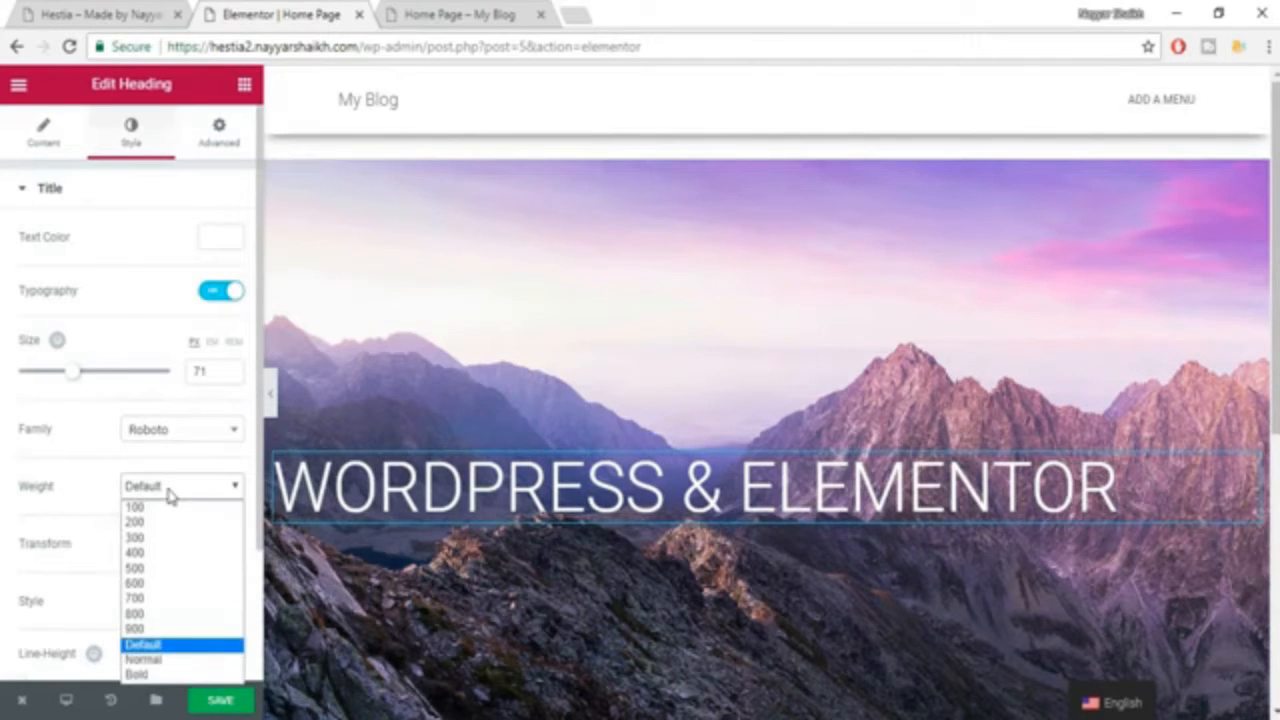
click(170, 599)
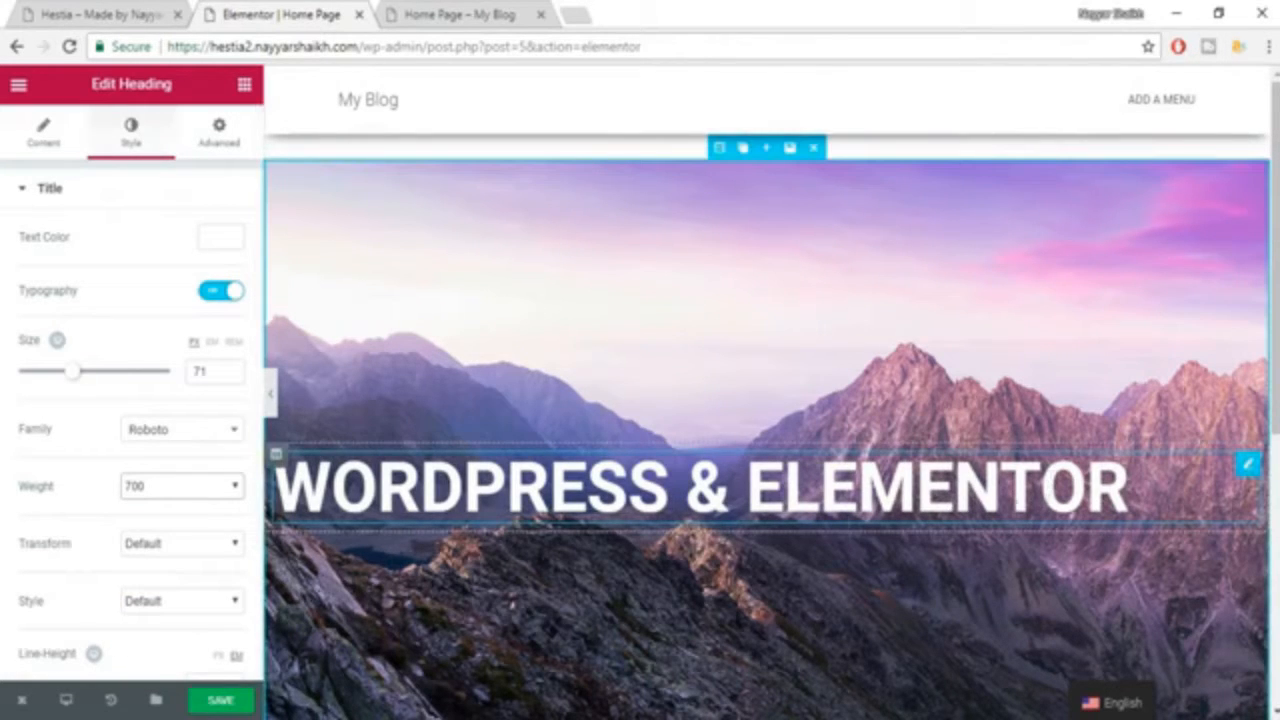
scroll(177, 563, down, 3)
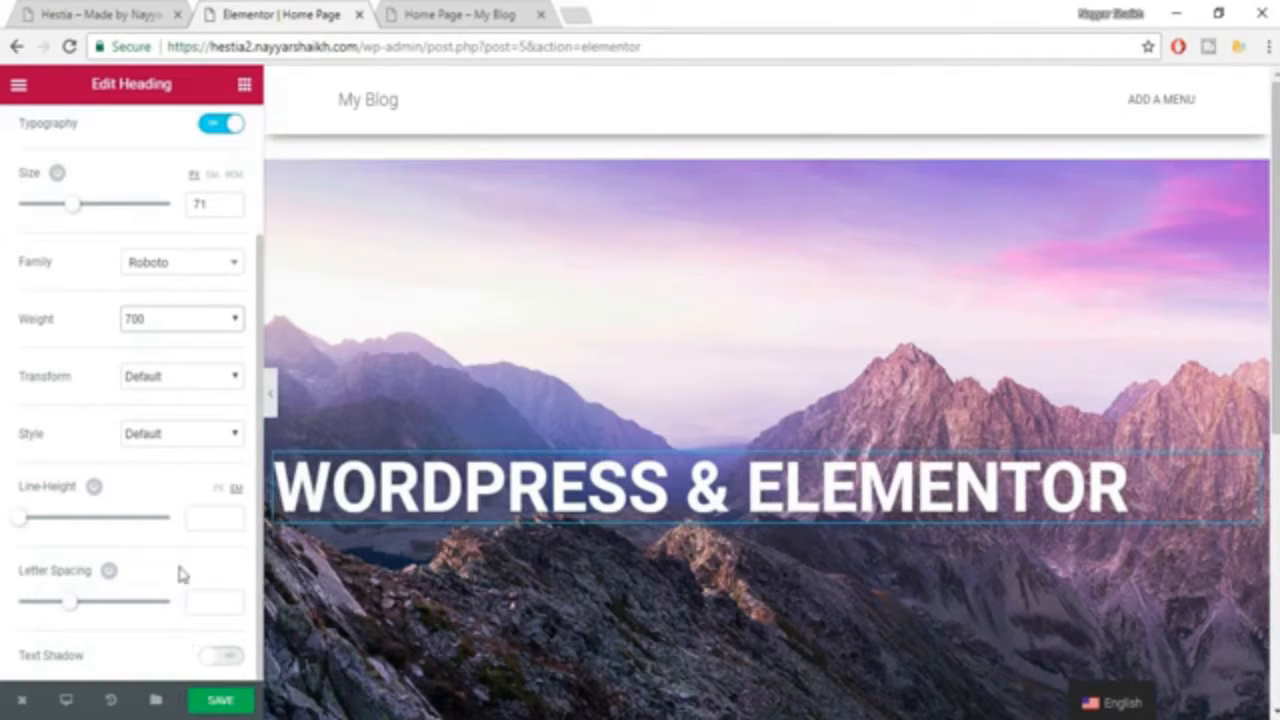
scroll(168, 470, up, 3)
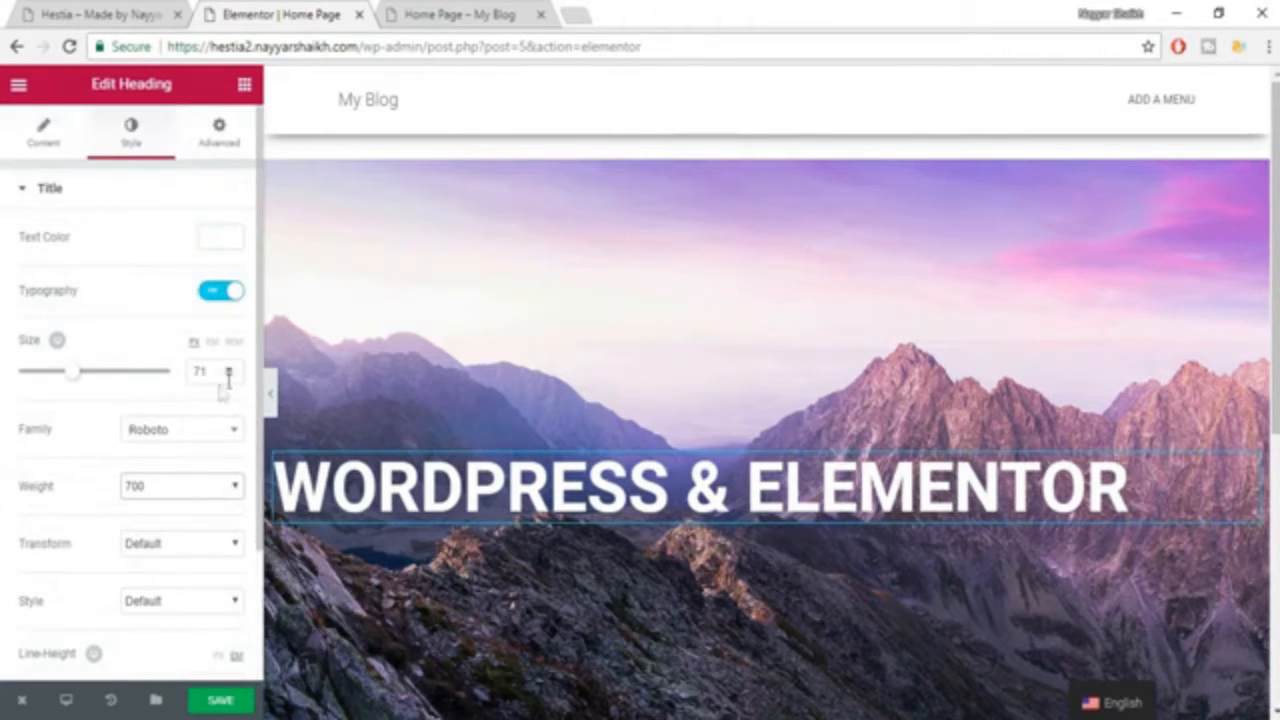
scroll(186, 595, down, 3)
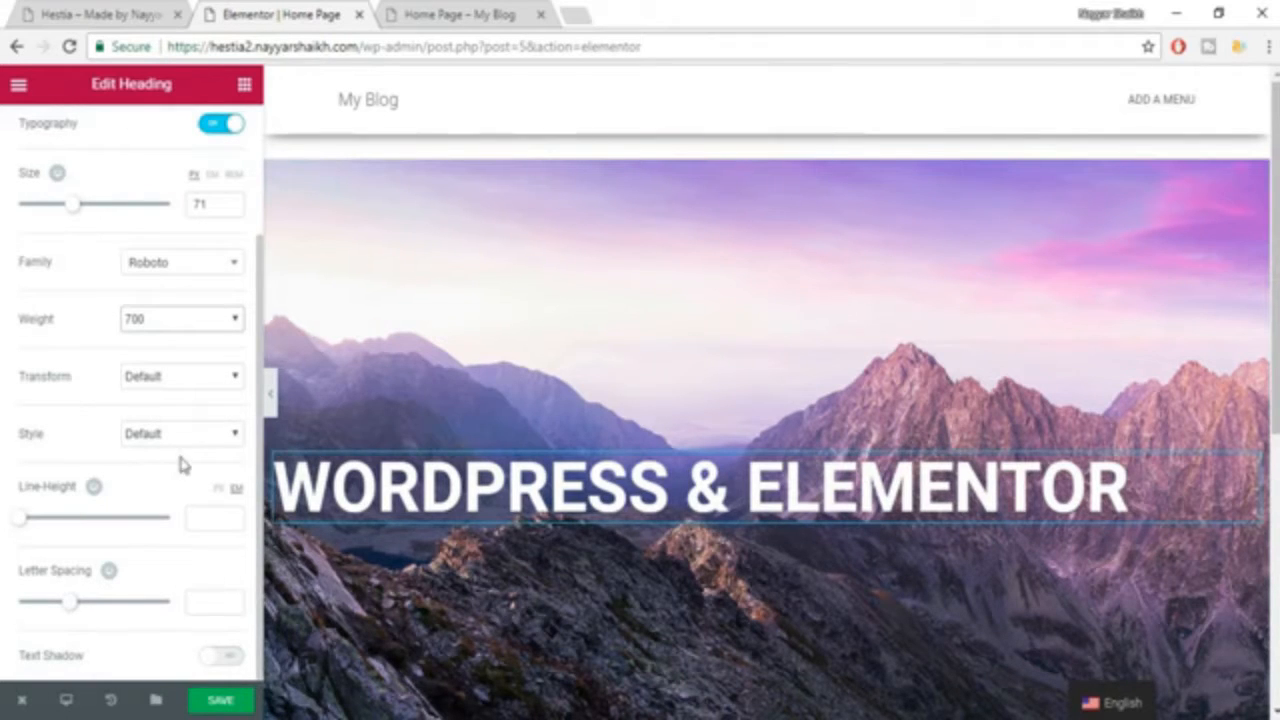
scroll(155, 521, up, 3)
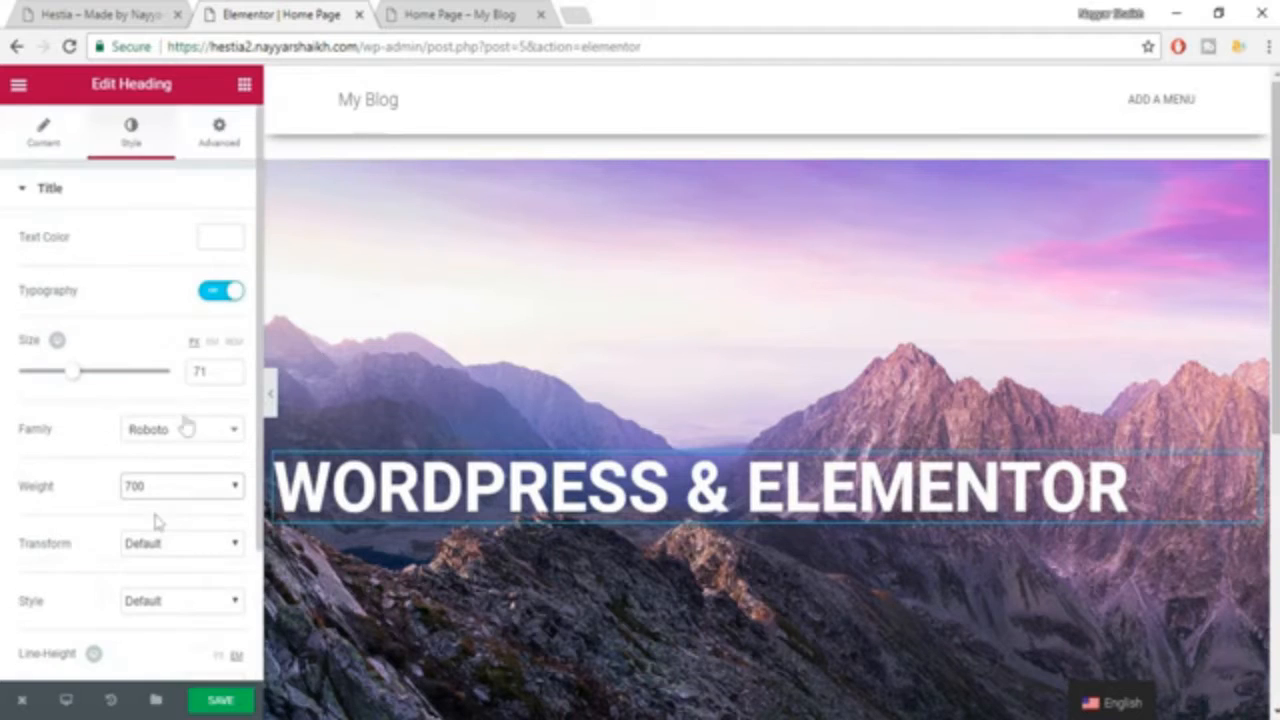
Center-align the main heading to match the Hestia example's hero and save the page.
click(43, 145)
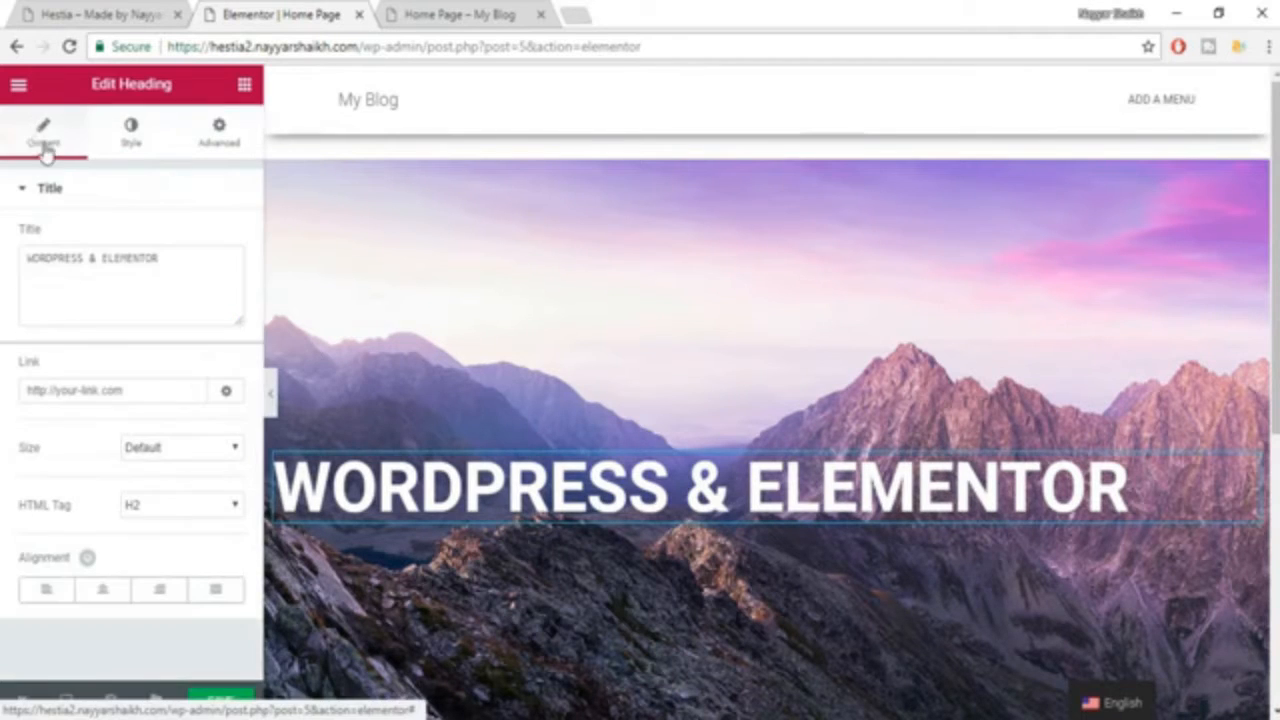
click(102, 592)
click(105, 14)
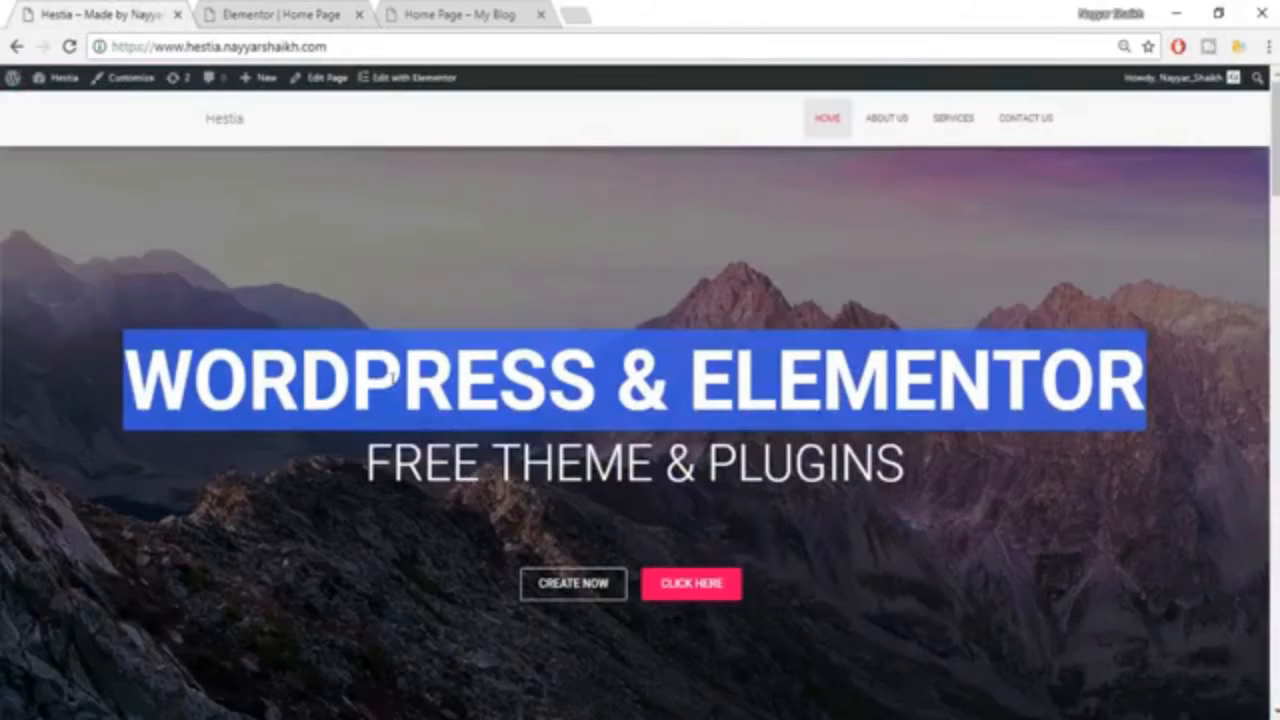
click(391, 378)
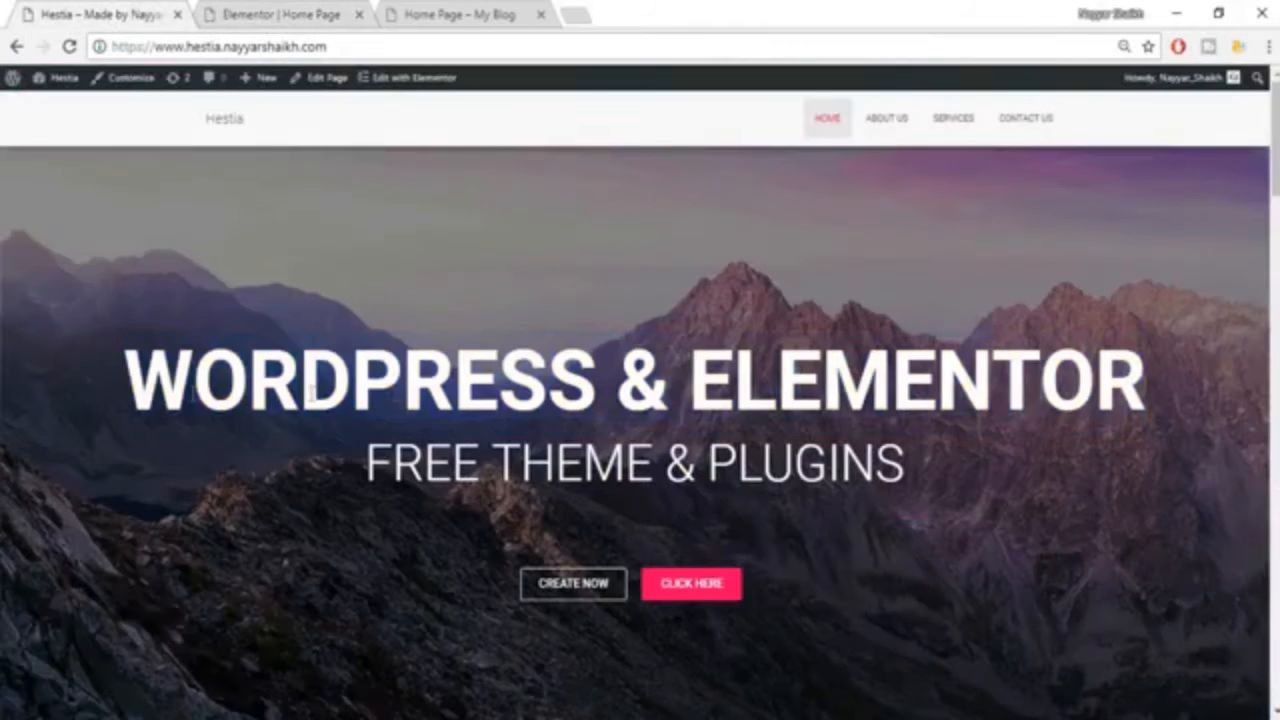
click(281, 12)
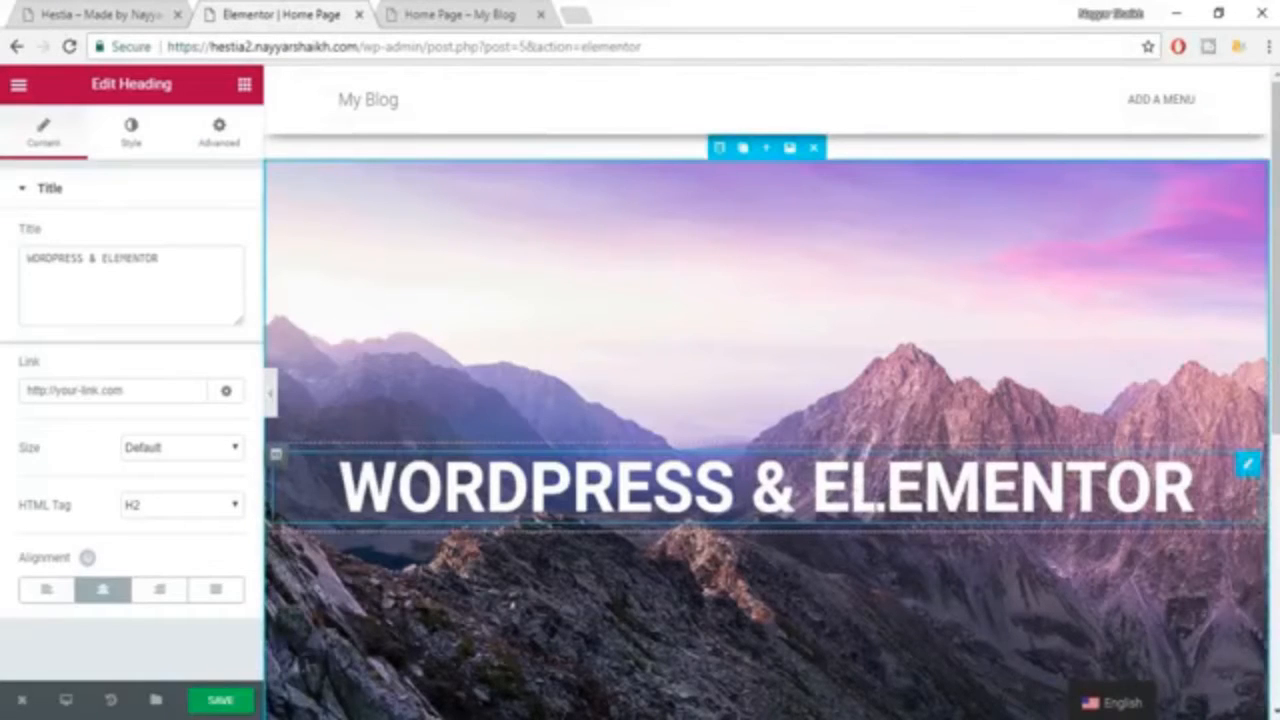
scroll(865, 450, down, 1)
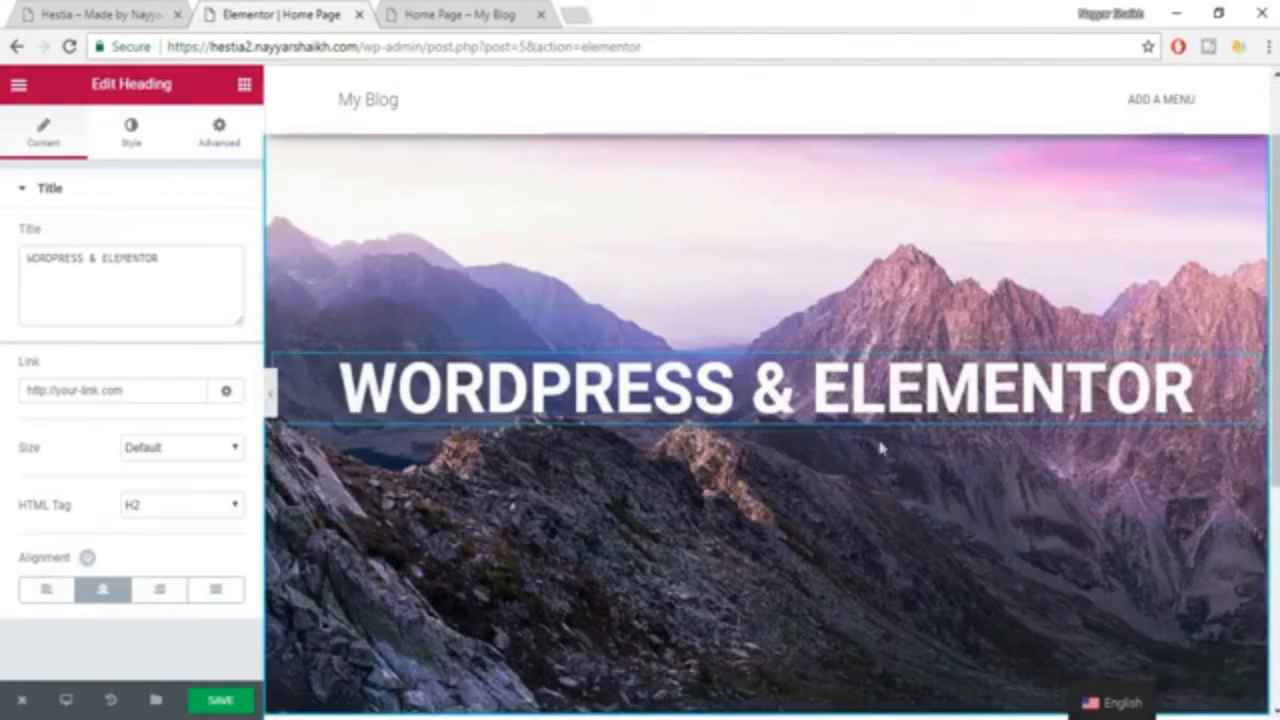
scroll(886, 522, up, 1)
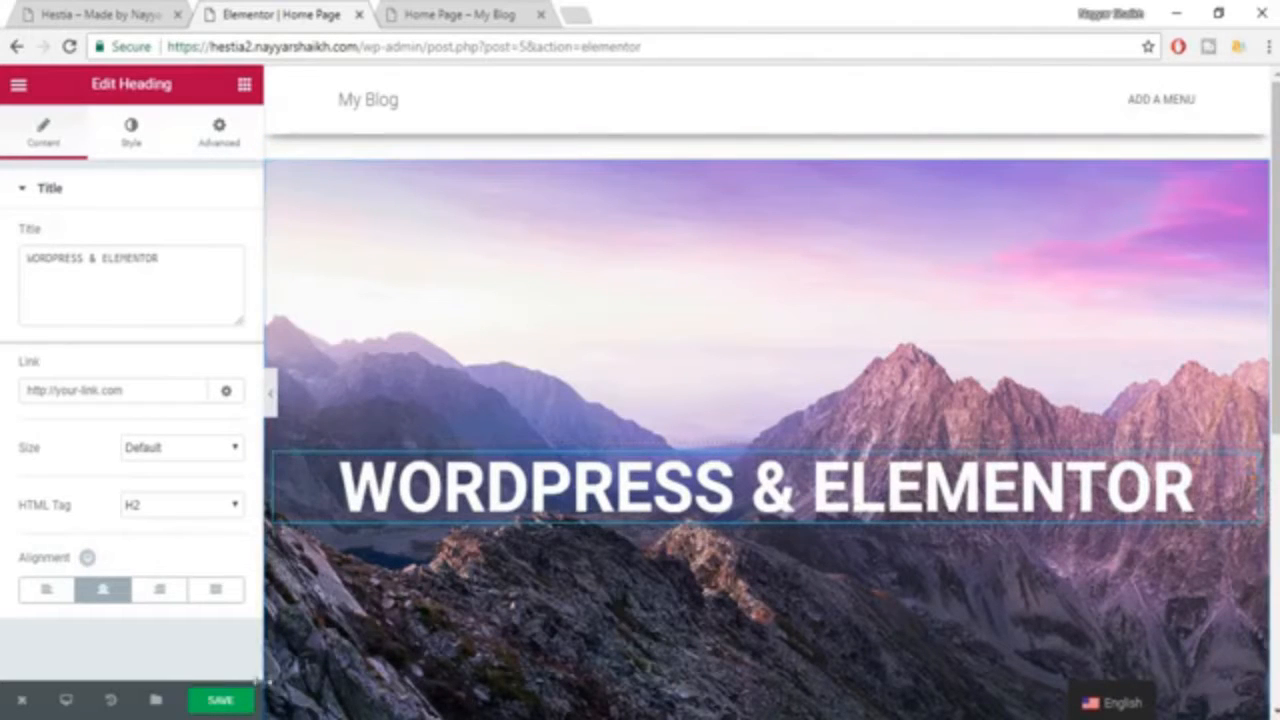
click(222, 702)
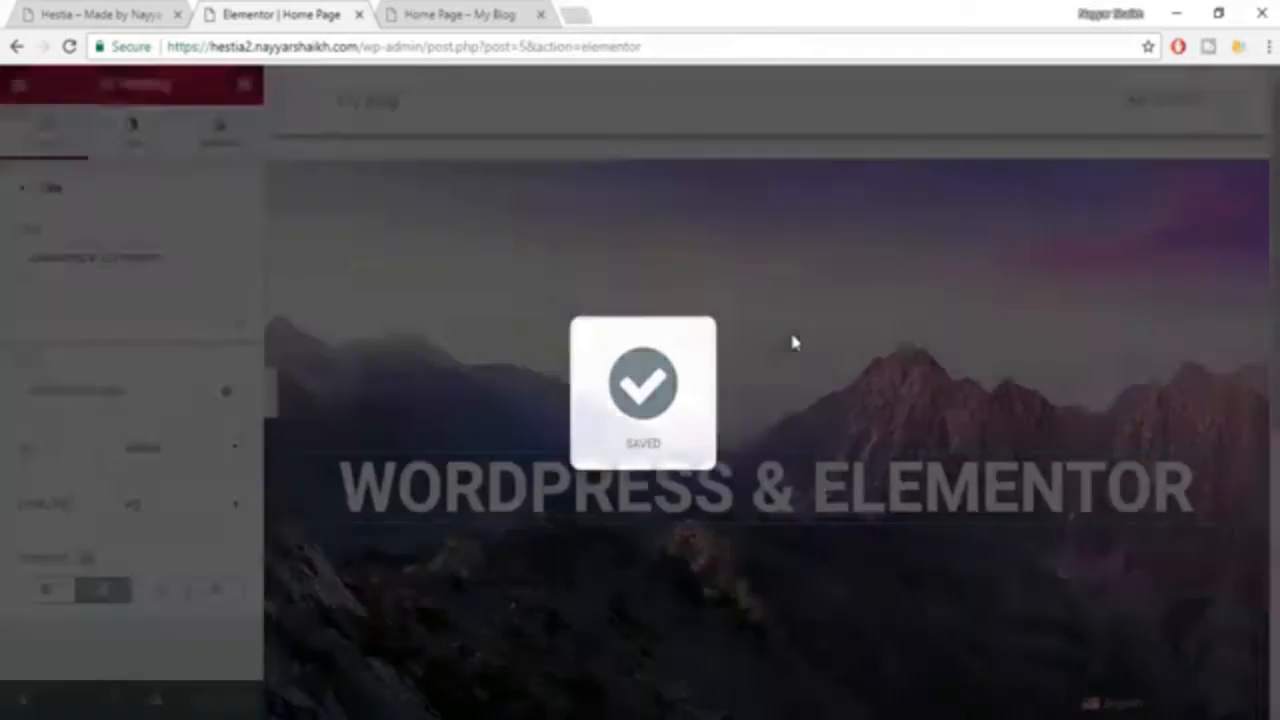
Check the example's subheading and add a second Heading widget directly below the main heading in the hero section.
scroll(792, 343, down, 1)
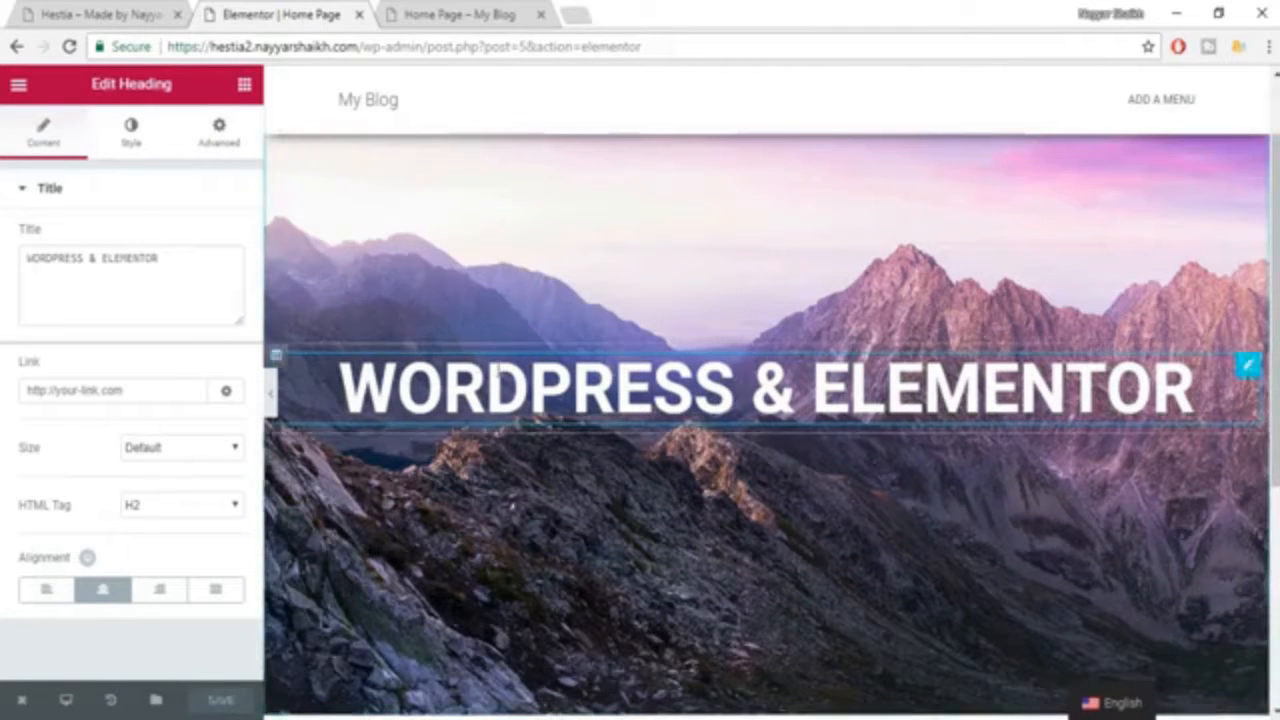
click(85, 14)
drag(366, 465, 797, 470)
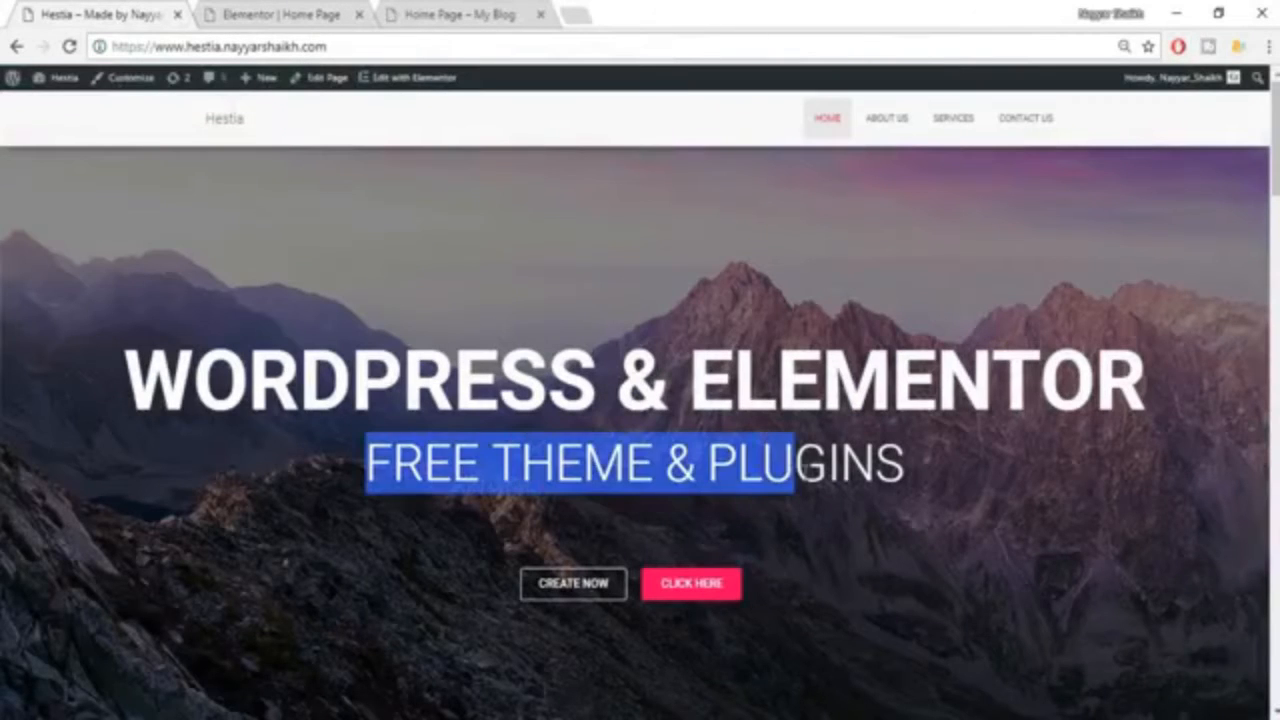
click(797, 470)
click(247, 12)
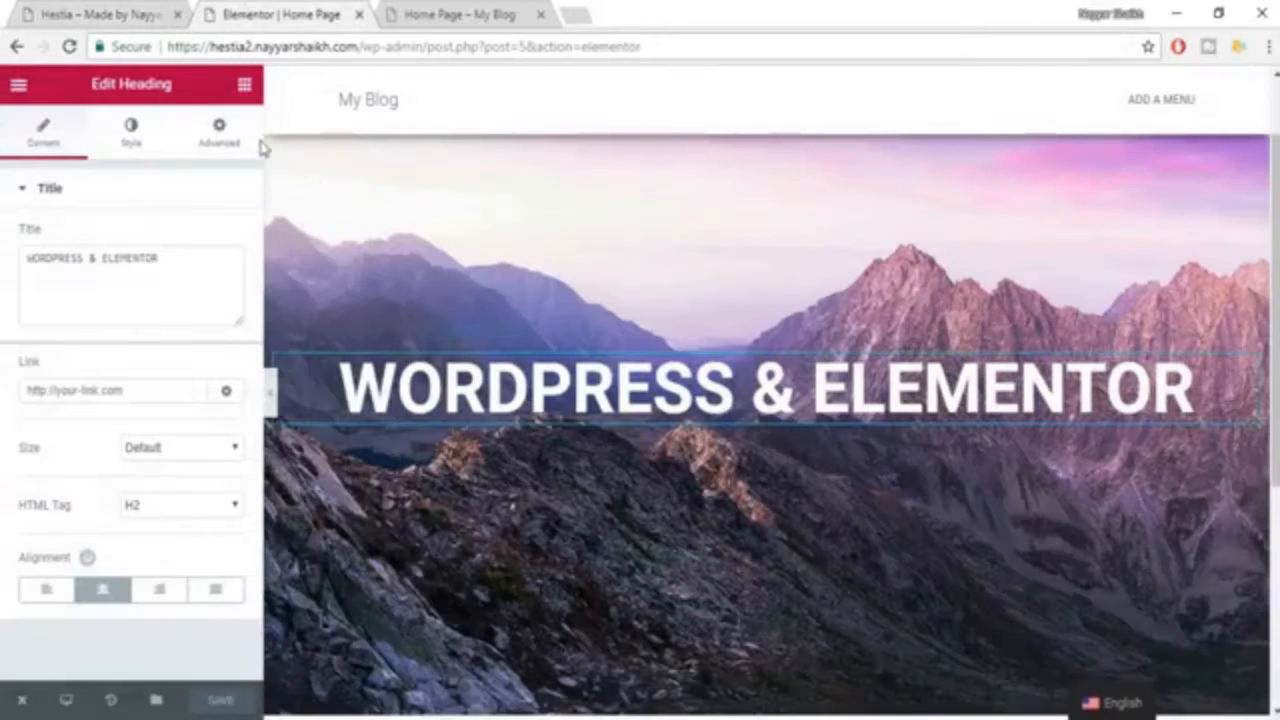
click(244, 87)
drag(188, 233, 741, 426)
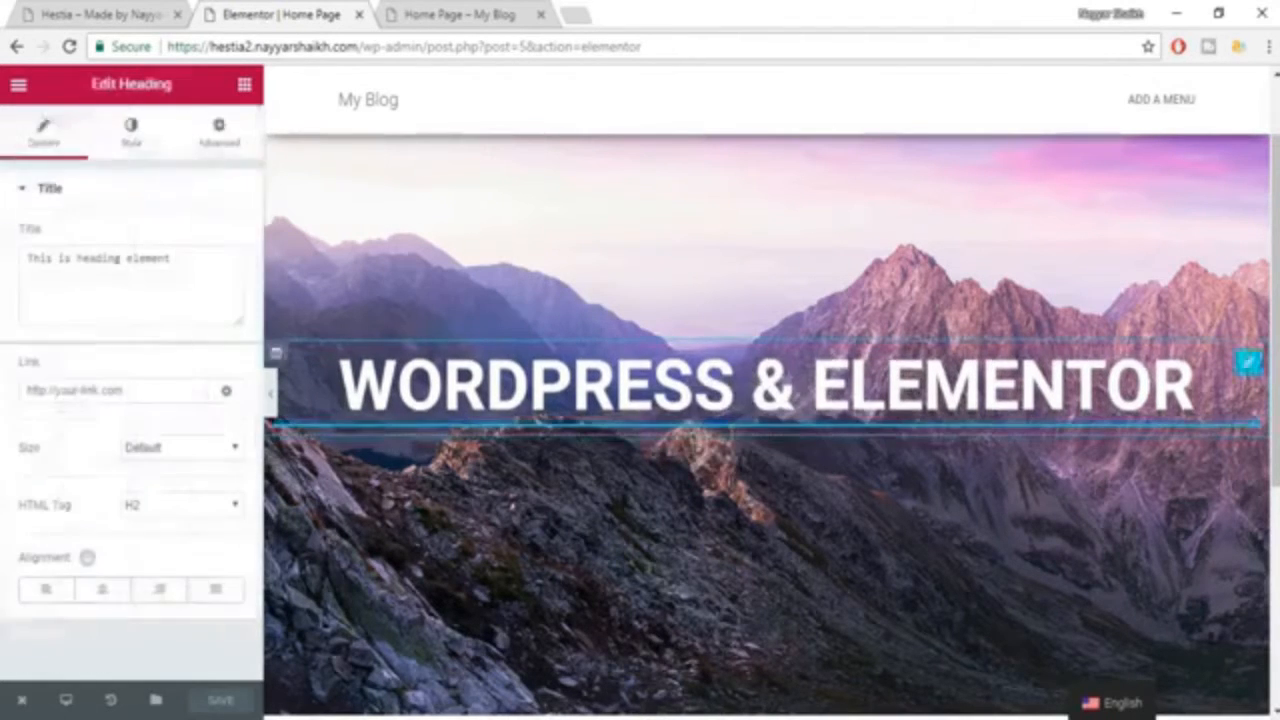
Copy the subheading from the example's hero and replace the second heading's title with "FREE THEME & PLUGINS".
click(124, 12)
drag(322, 468, 1034, 457)
key(ctrl+c)
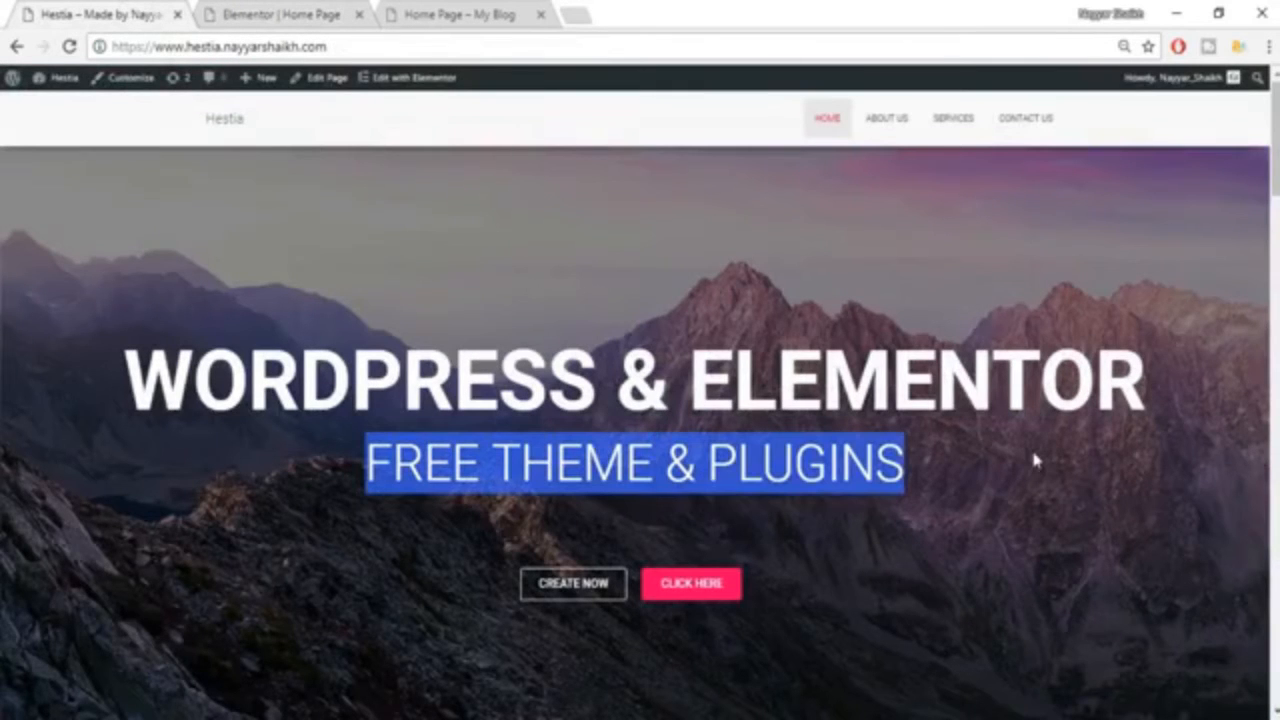
click(284, 15)
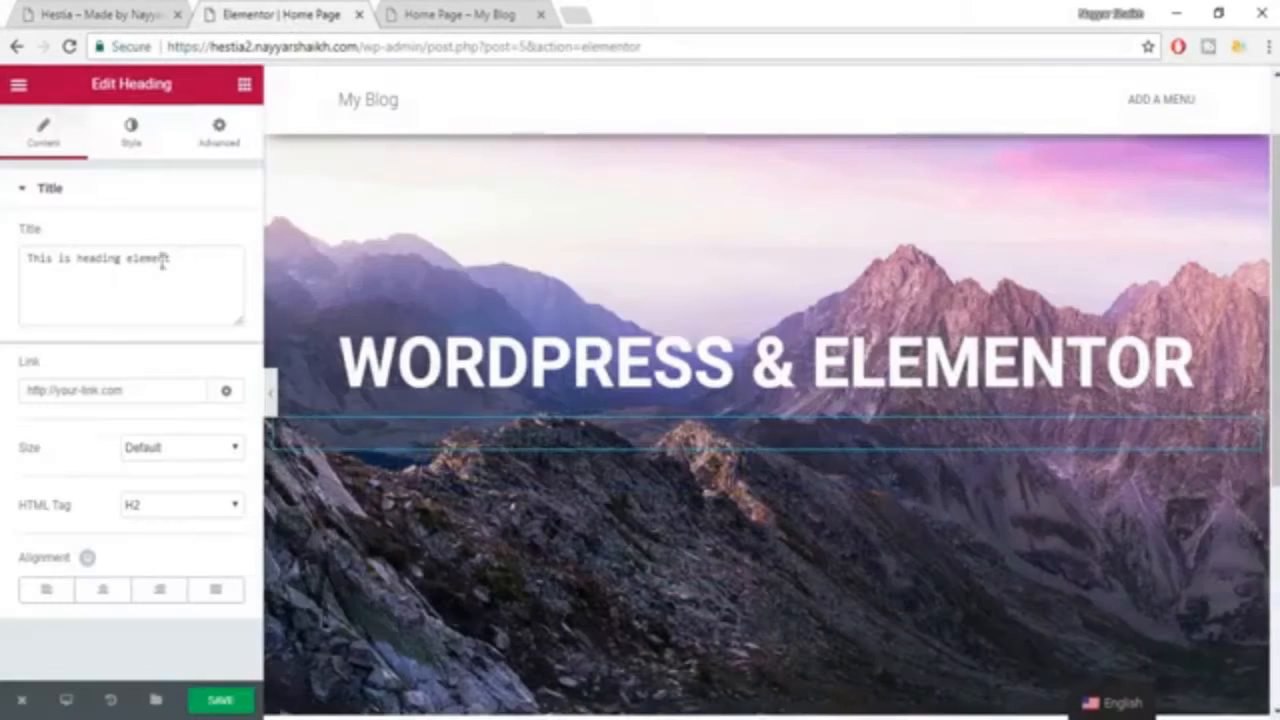
triple_click(131, 275)
key(ctrl+v)
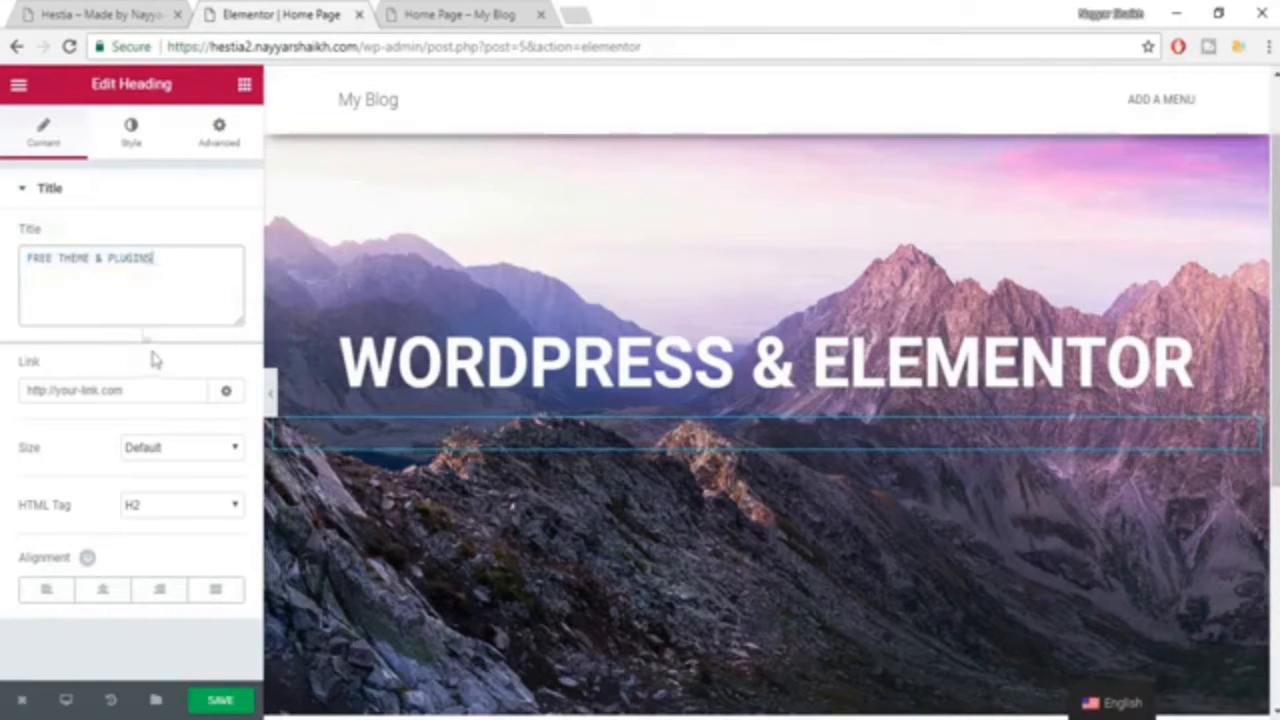
Center-align the "FREE THEME & PLUGINS" heading and set its text color to white (#ffffff).
click(104, 590)
click(129, 130)
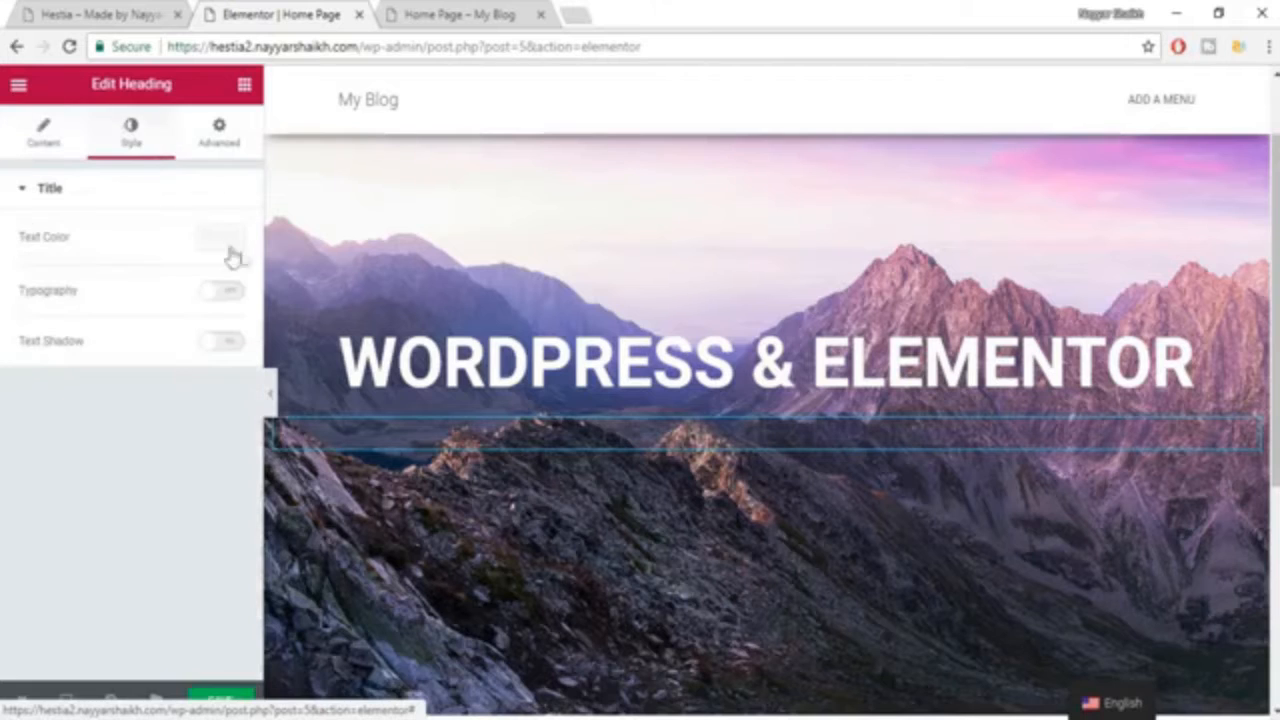
click(217, 246)
click(181, 455)
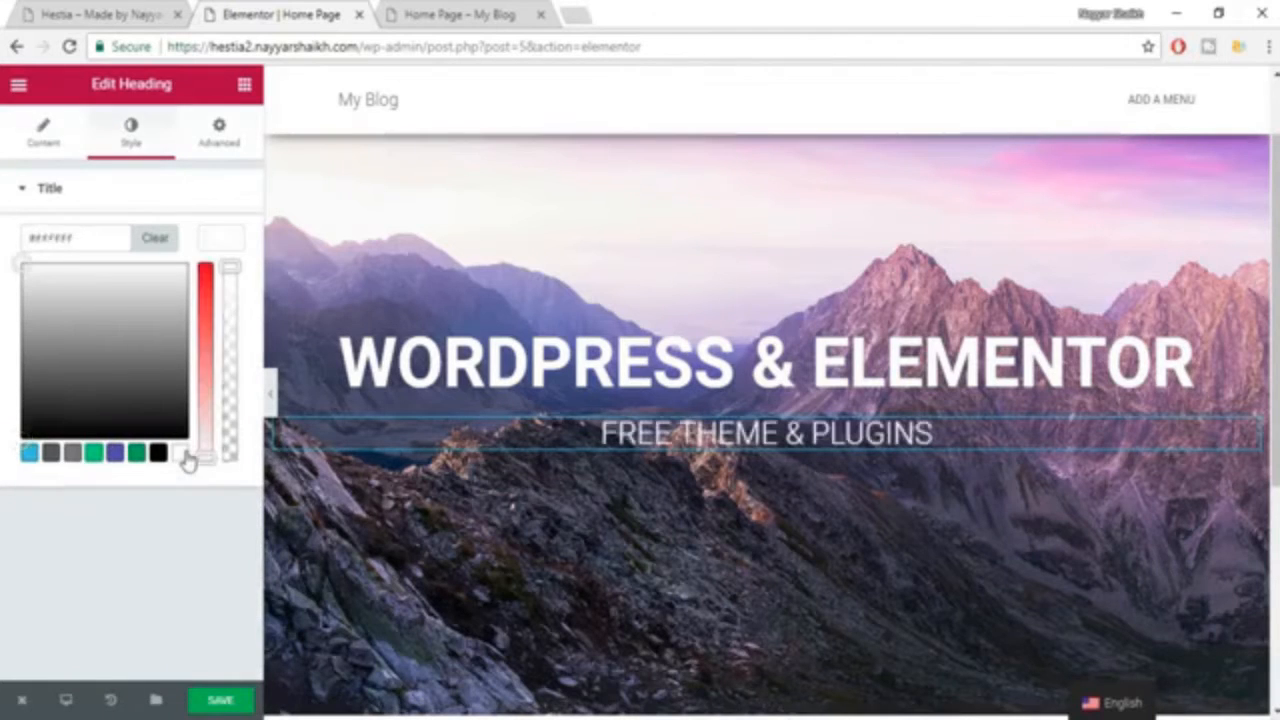
click(214, 245)
Enable custom typography for the subheading with size 58 px and font family Roboto.
click(226, 292)
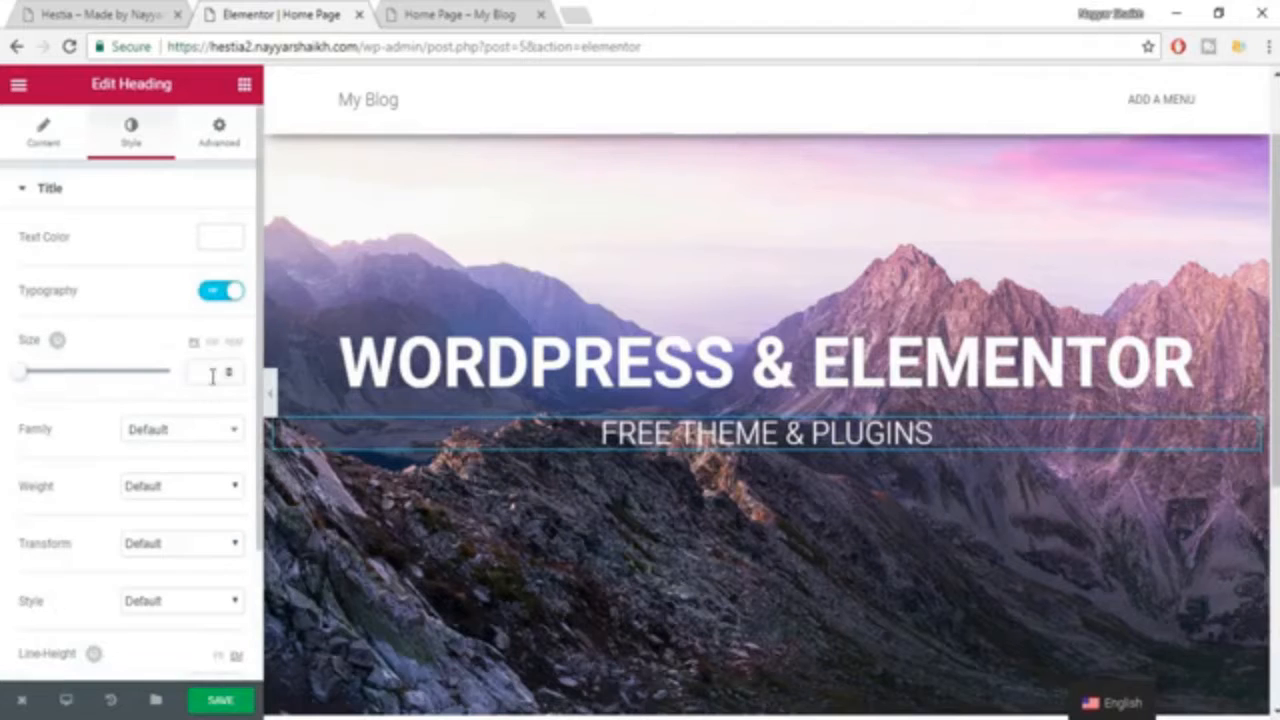
drag(34, 382, 62, 375)
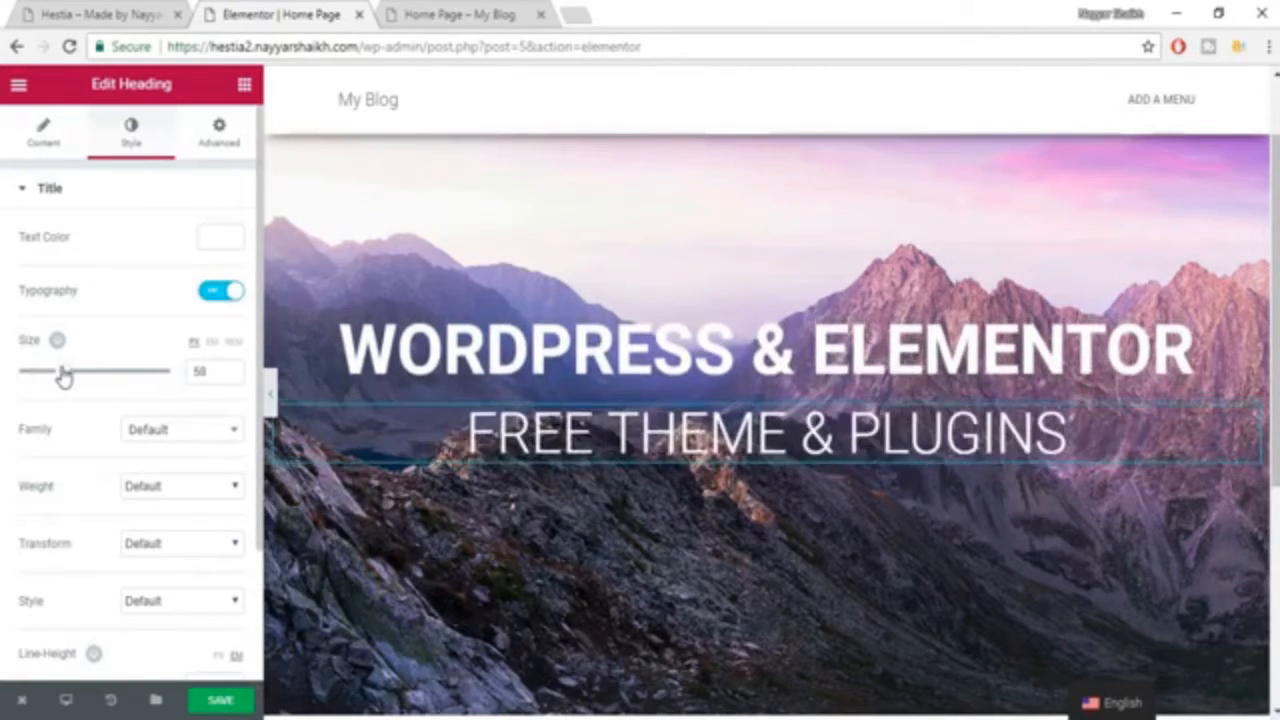
click(199, 430)
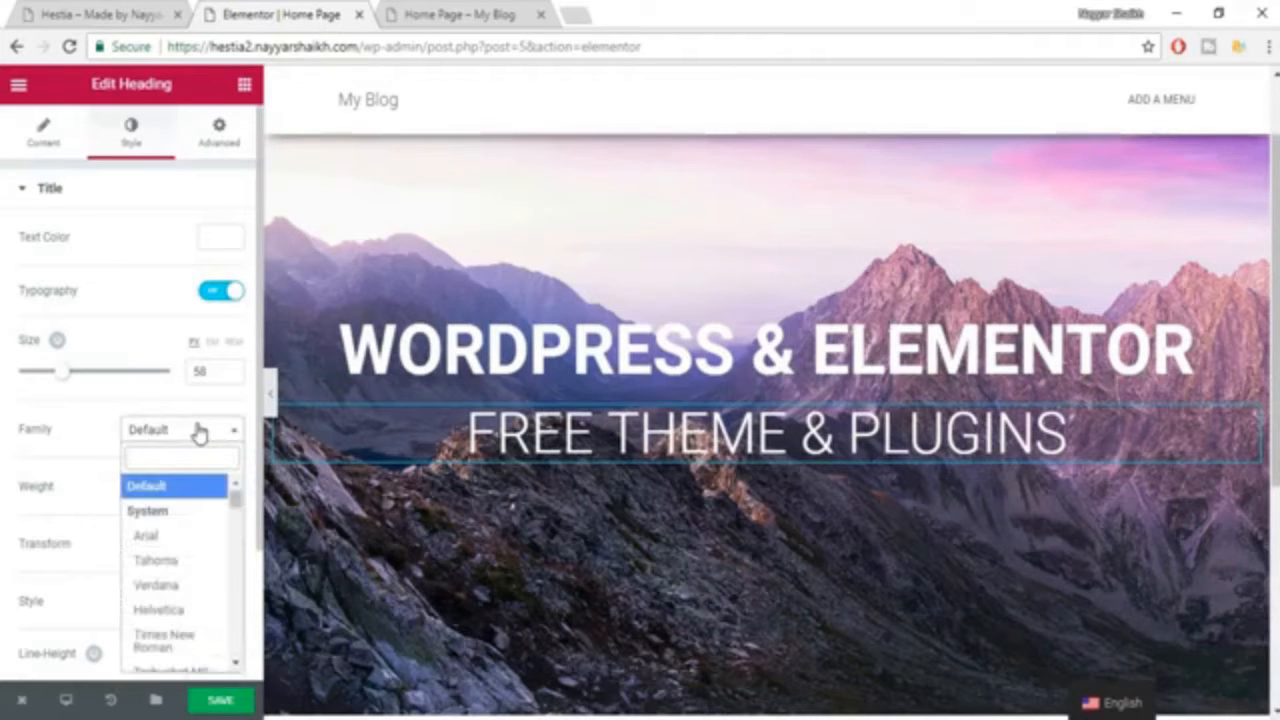
text(robo)
key(Return)
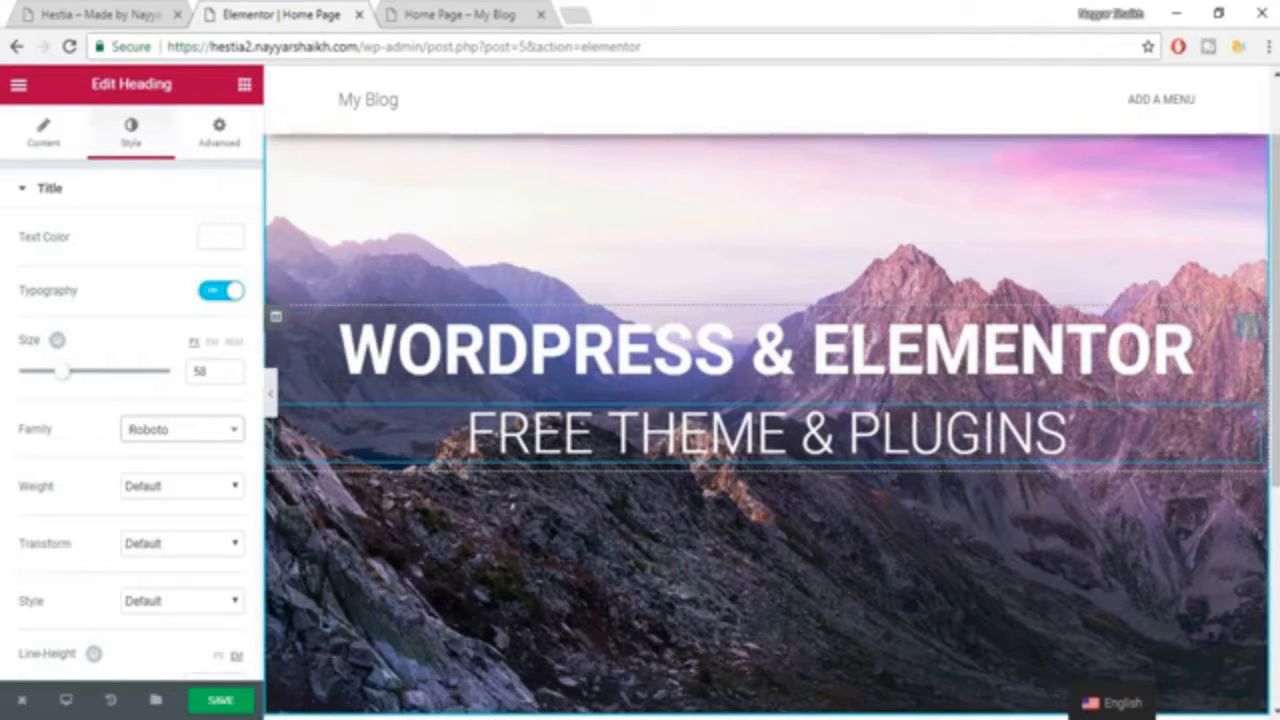
Check the example's hero buttons and add a Spacer widget directly below the "FREE THEME & PLUGINS" heading.
click(113, 10)
click(825, 530)
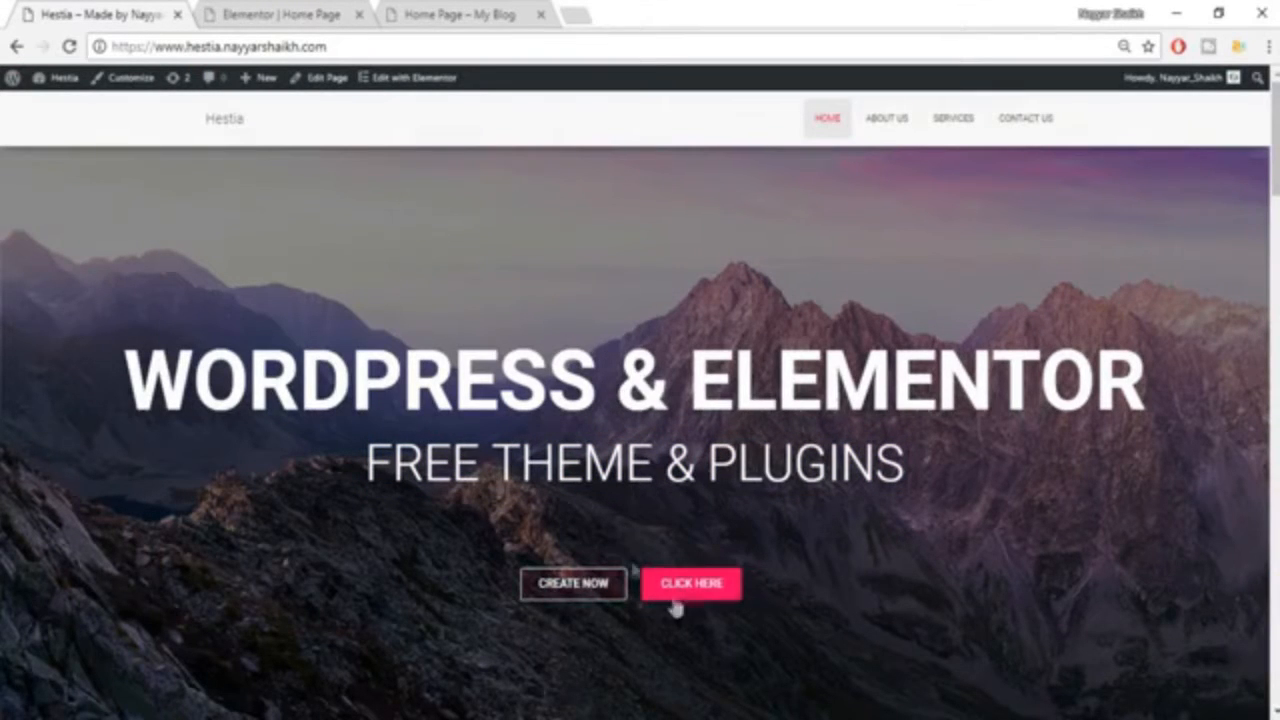
click(251, 12)
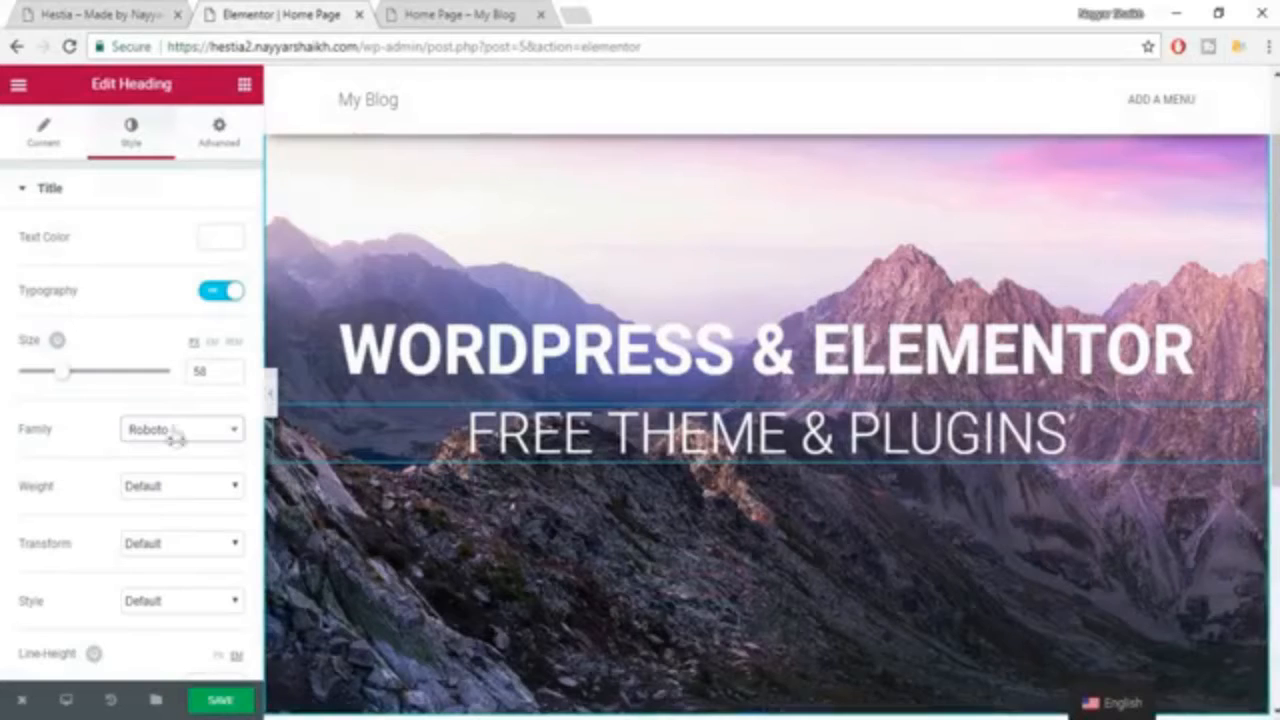
click(246, 91)
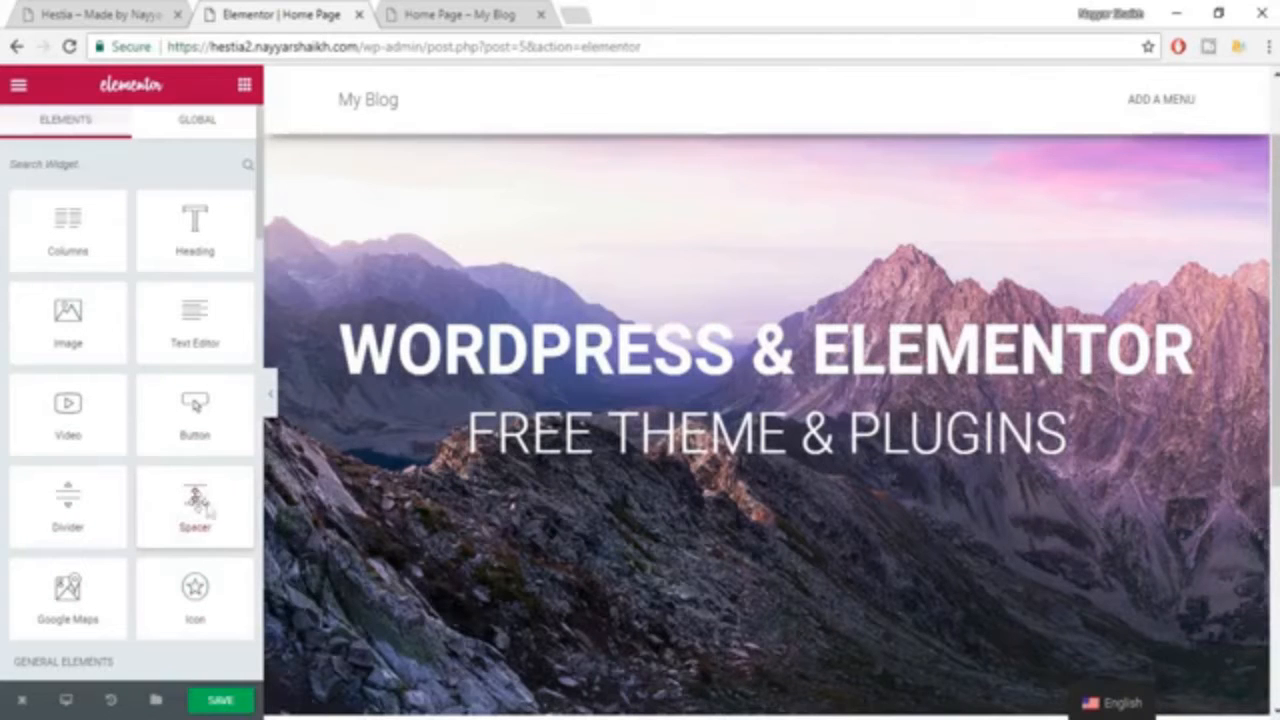
drag(197, 500, 765, 484)
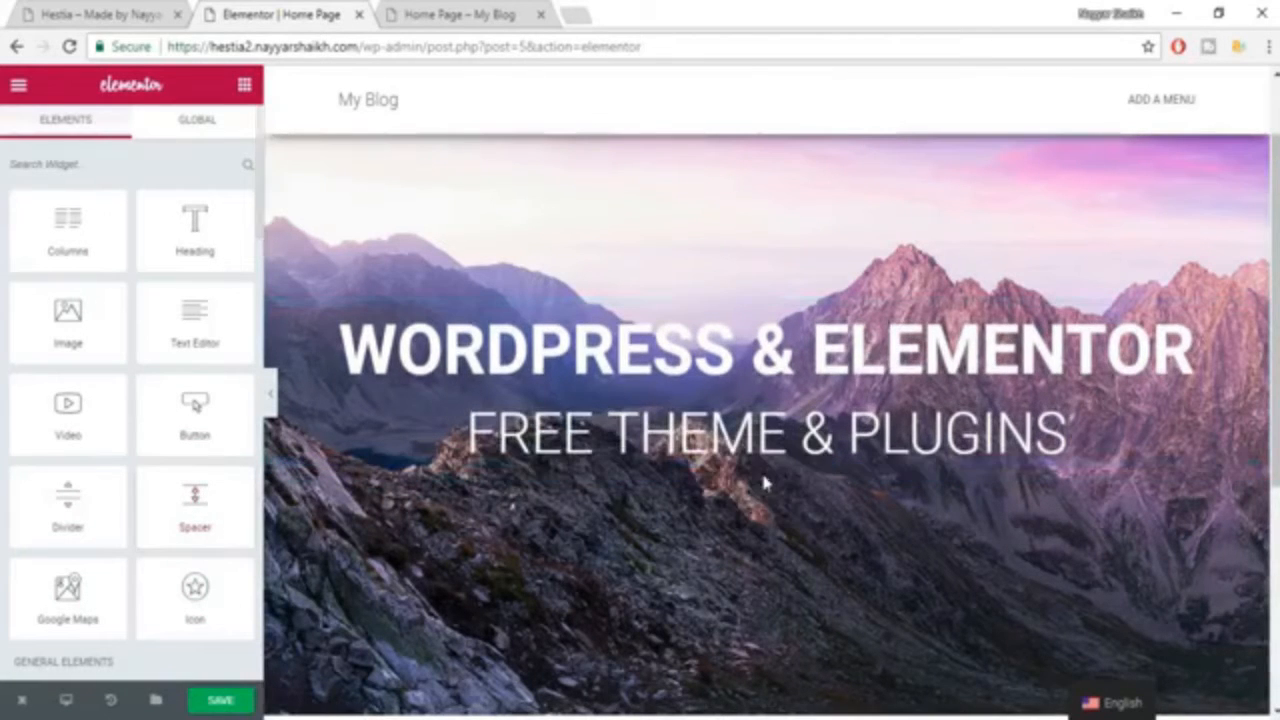
drag(195, 500, 686, 452)
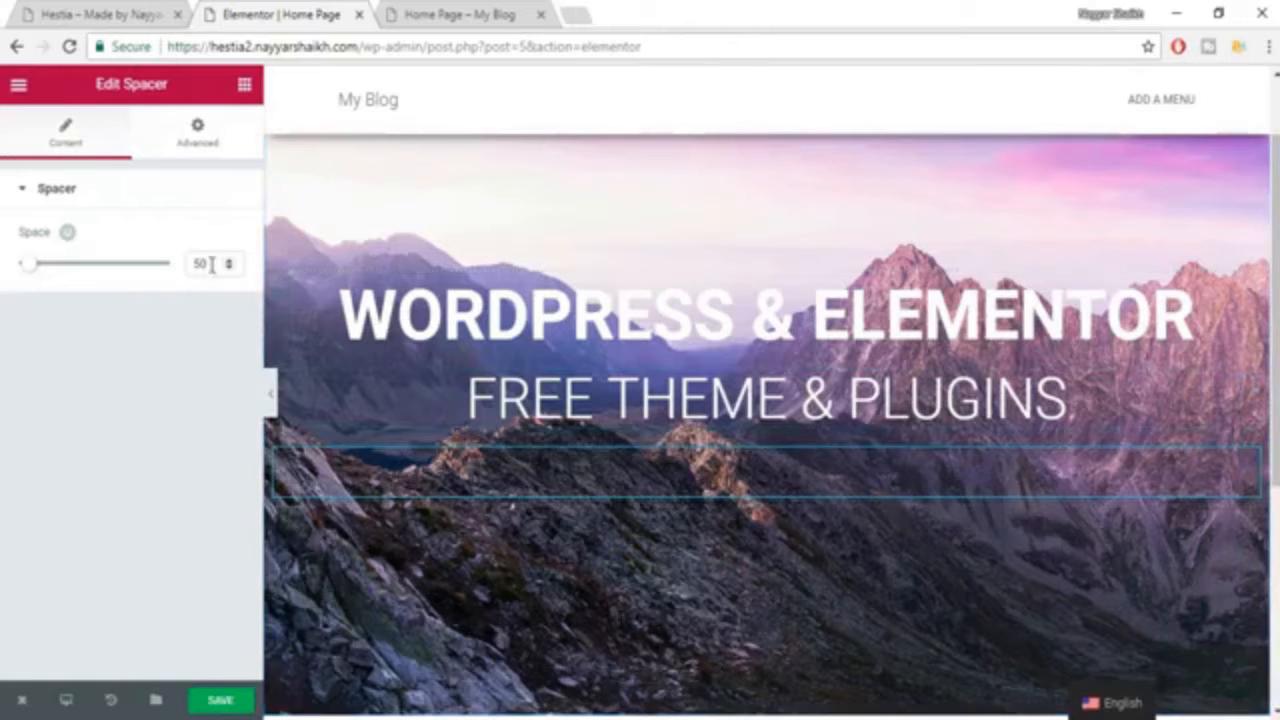
Try a slightly larger height for the spacer, and set its space back to 50.
double_click(211, 264)
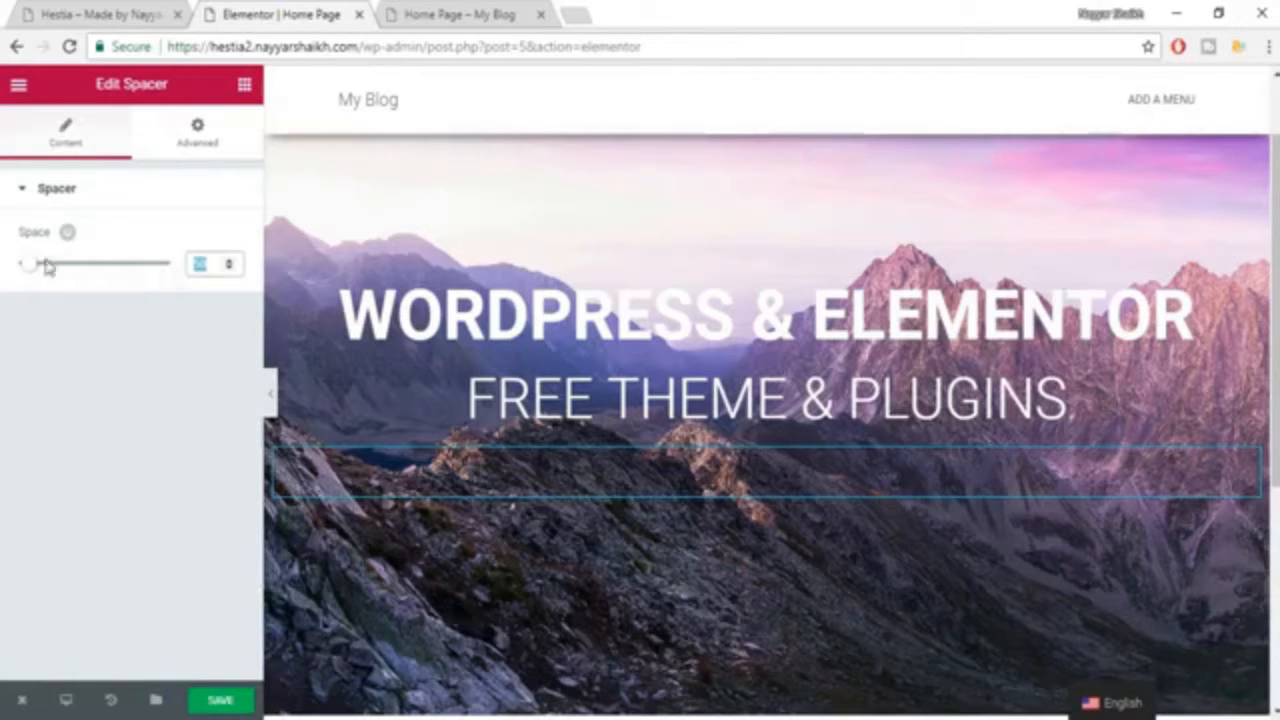
mouse_move(45, 265)
mouse_down()
mouse_move(80, 277)
mouse_move(31, 282)
mouse_up()
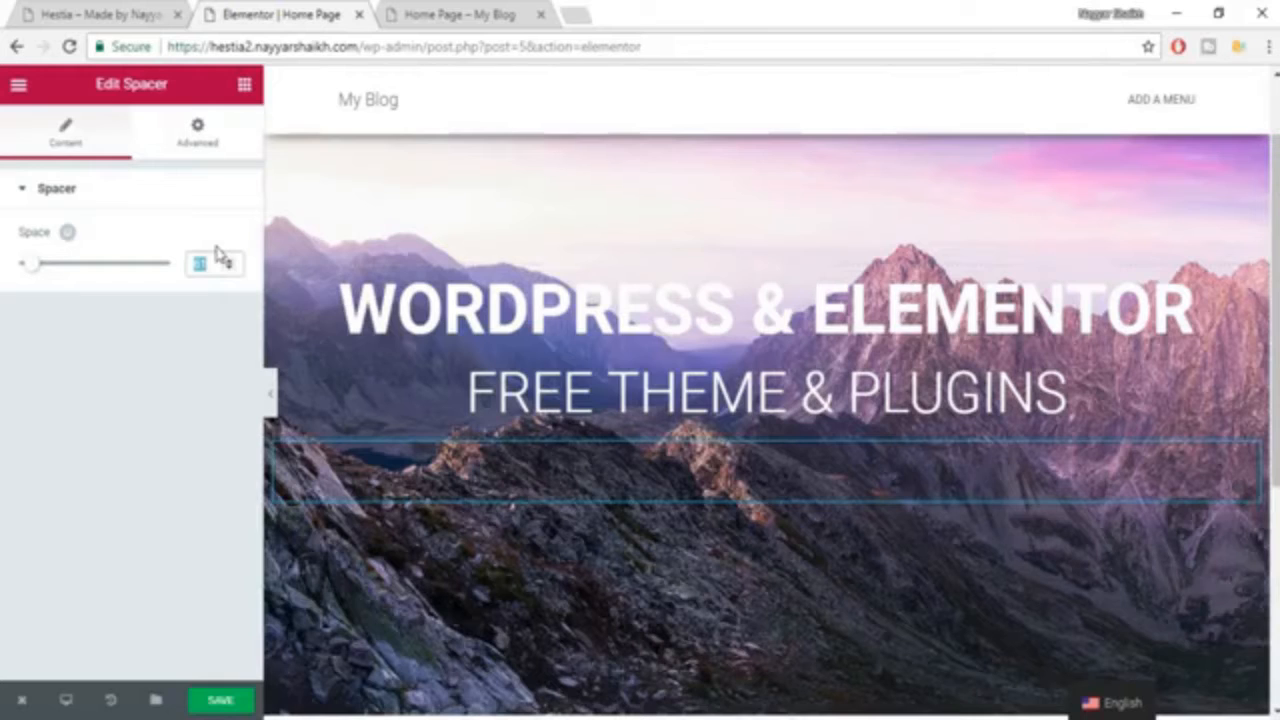
text(50)
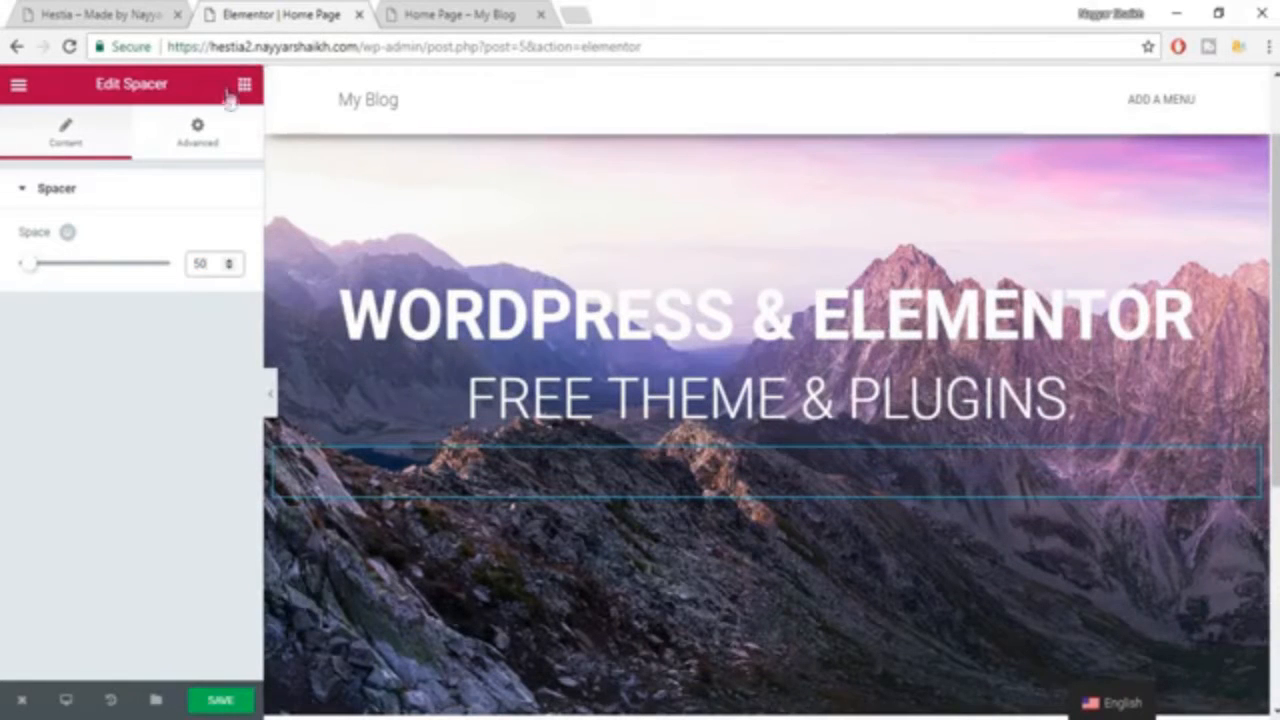
Check the button layout in the example and add a two-column Columns widget below the spacer in the hero section.
click(244, 85)
click(122, 12)
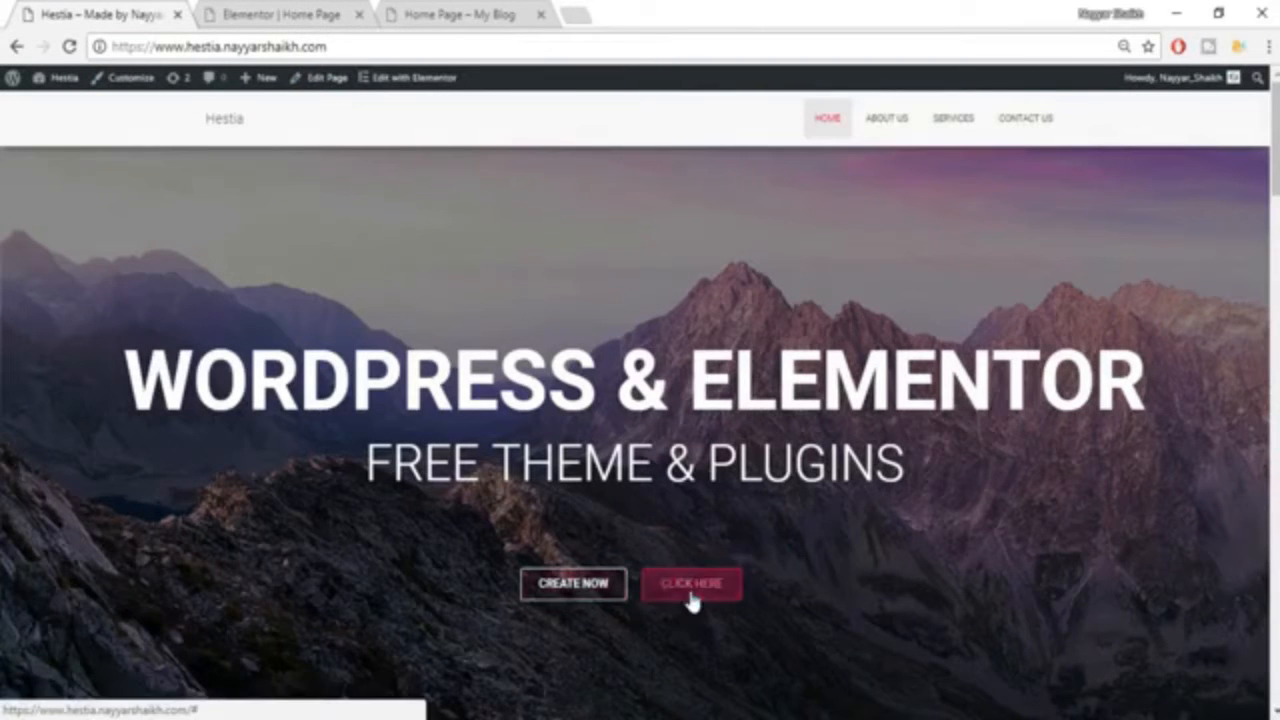
click(340, 12)
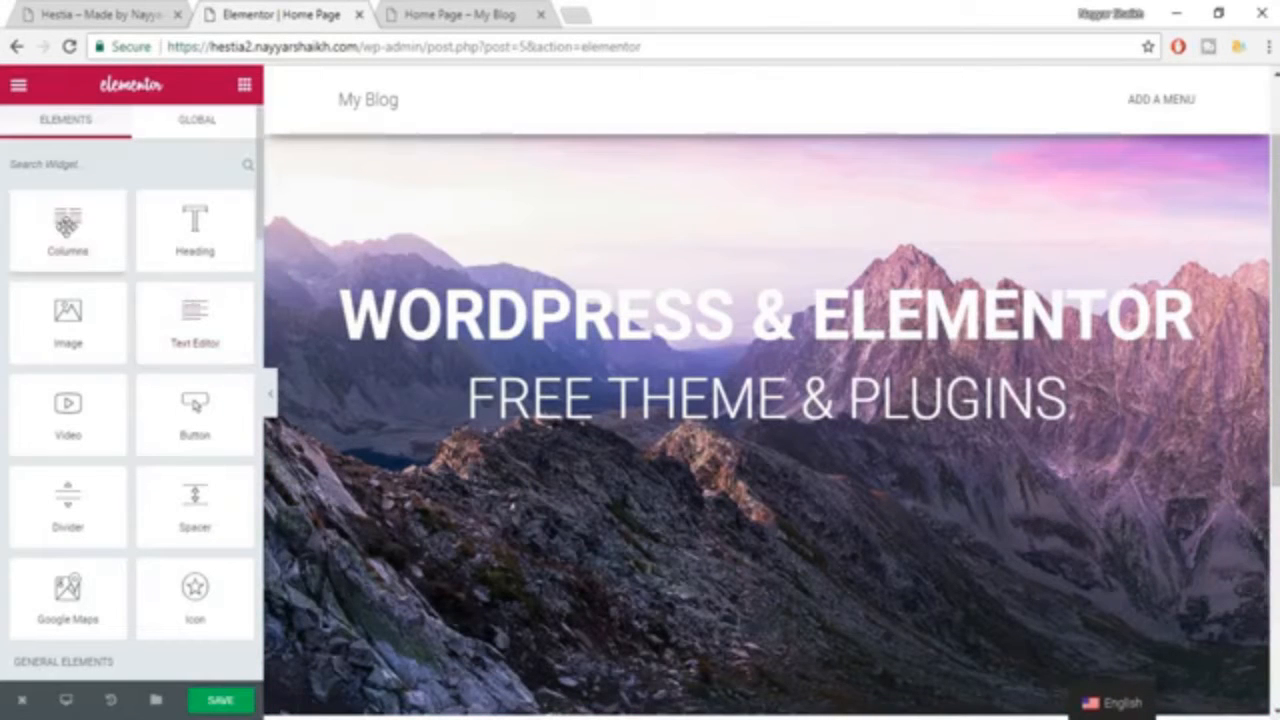
drag(67, 232, 655, 540)
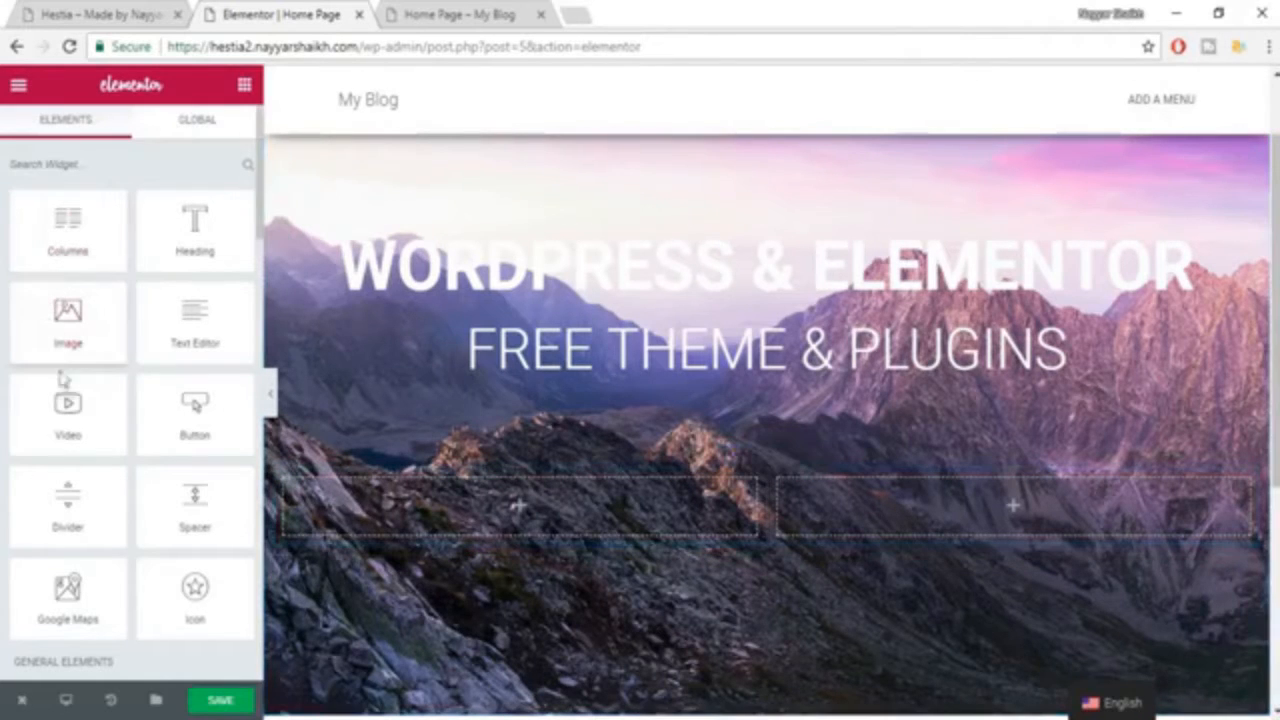
Add a Button widget to the left inner column with the text "CREATE NOW", and align it right.
drag(198, 415, 506, 516)
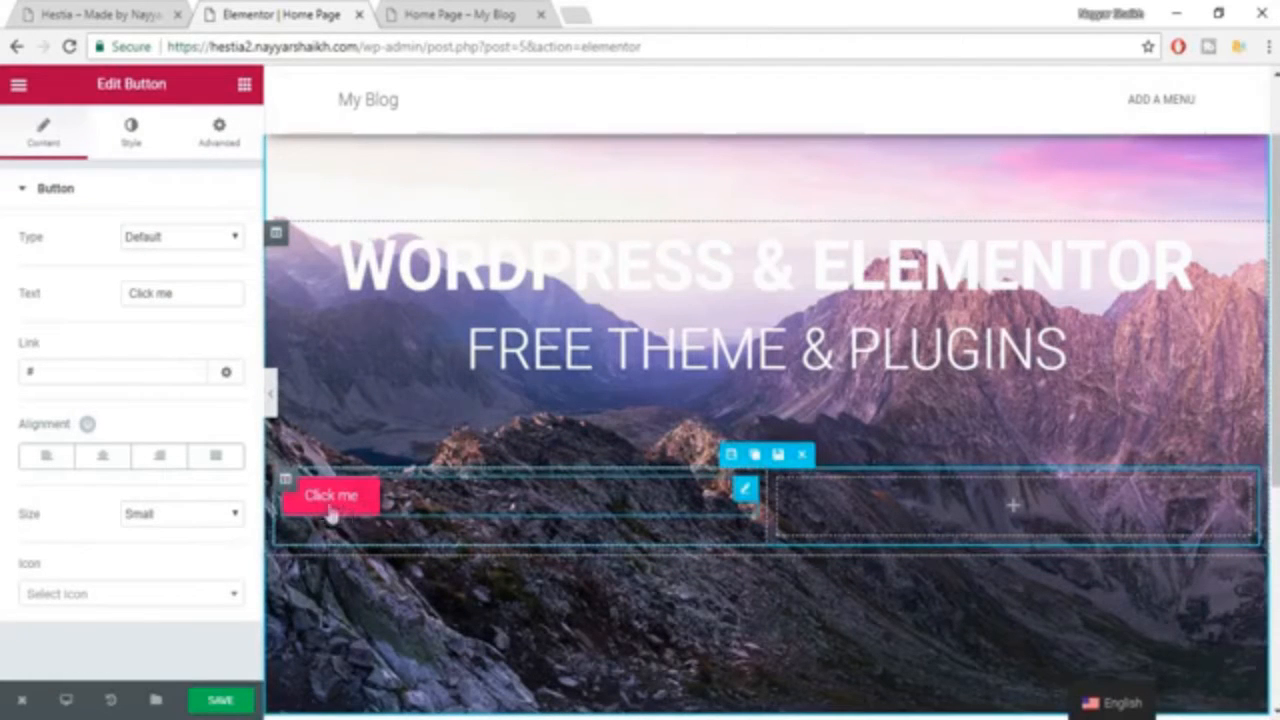
click(196, 243)
click(196, 243)
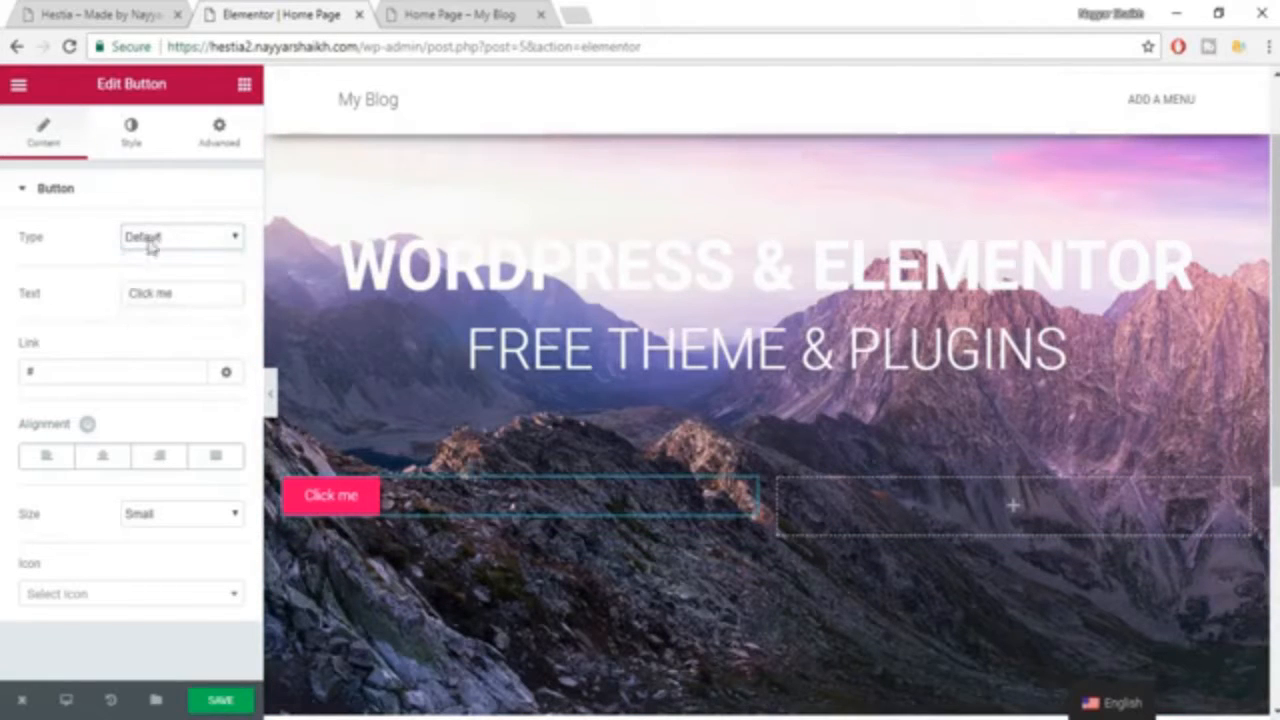
drag(178, 298, 86, 300)
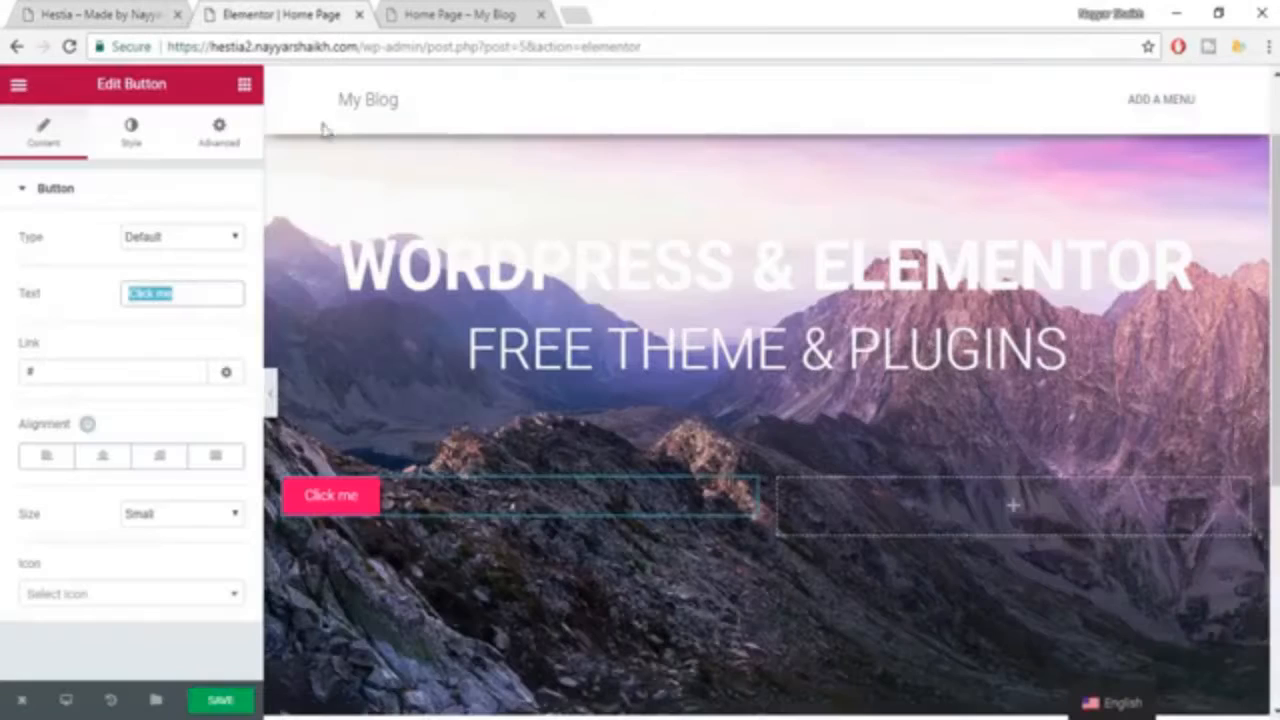
text(C)
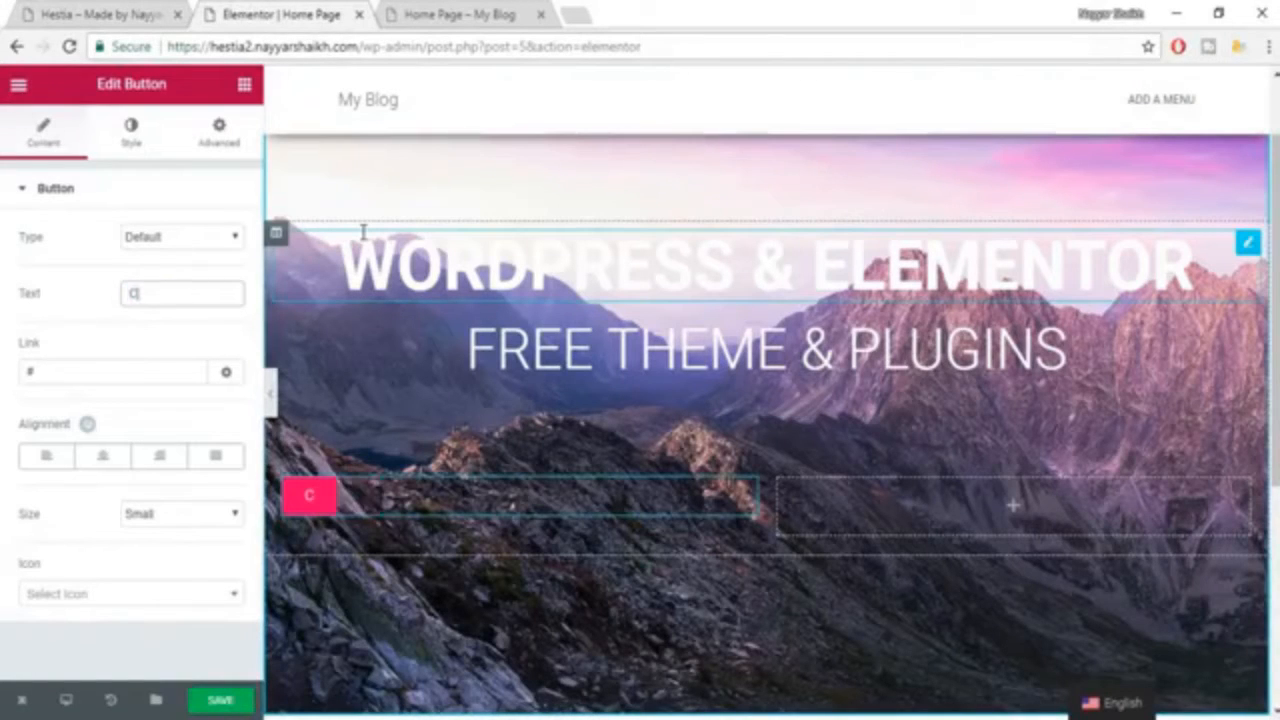
text(REATE NOW)
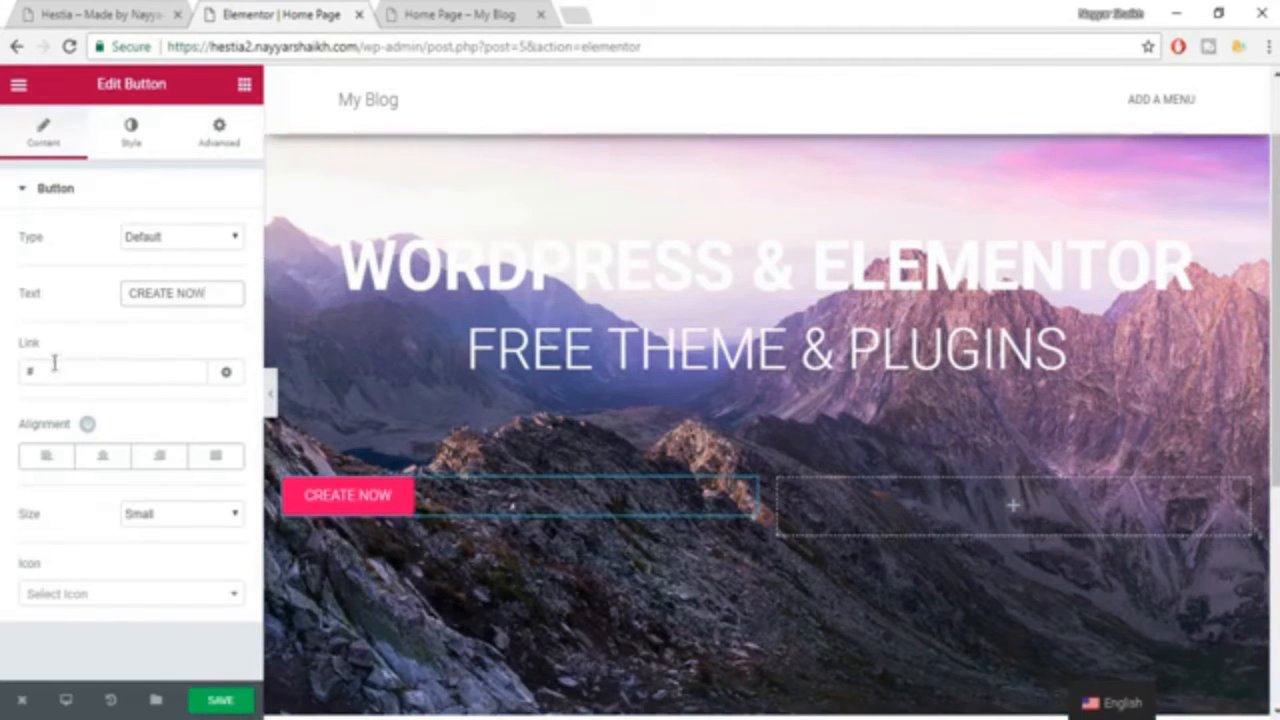
drag(54, 373, 14, 370)
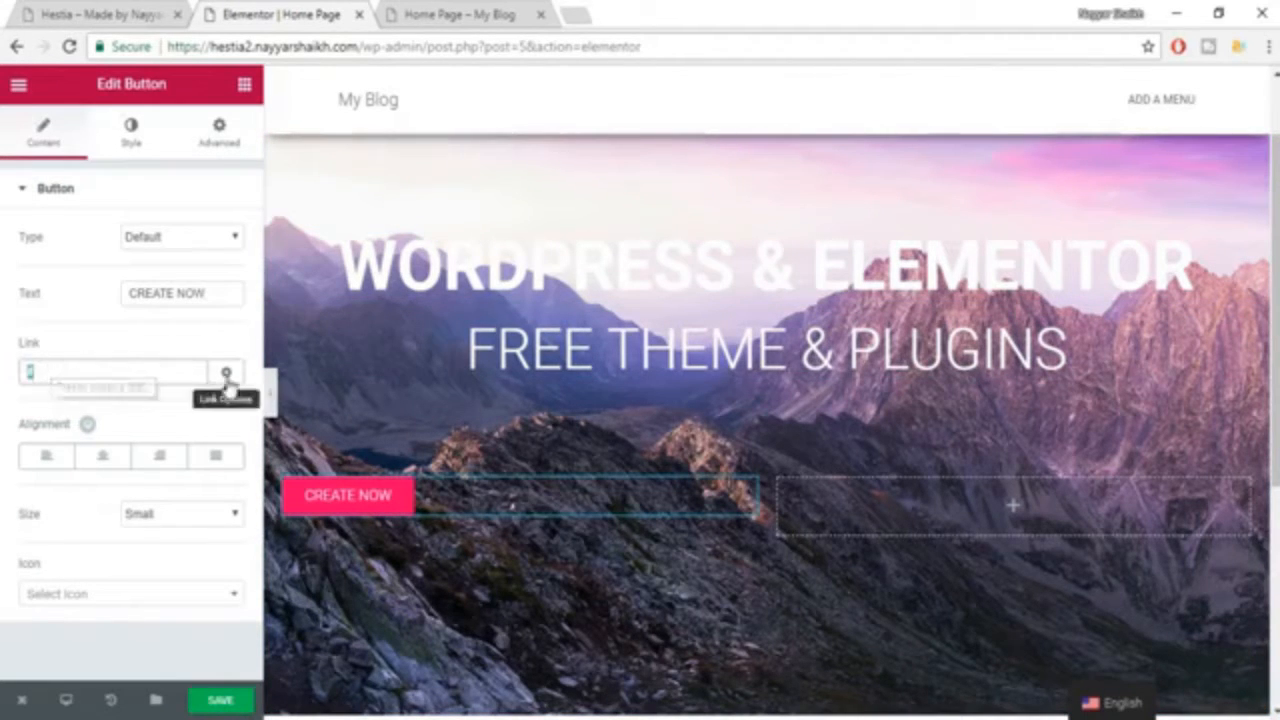
click(160, 458)
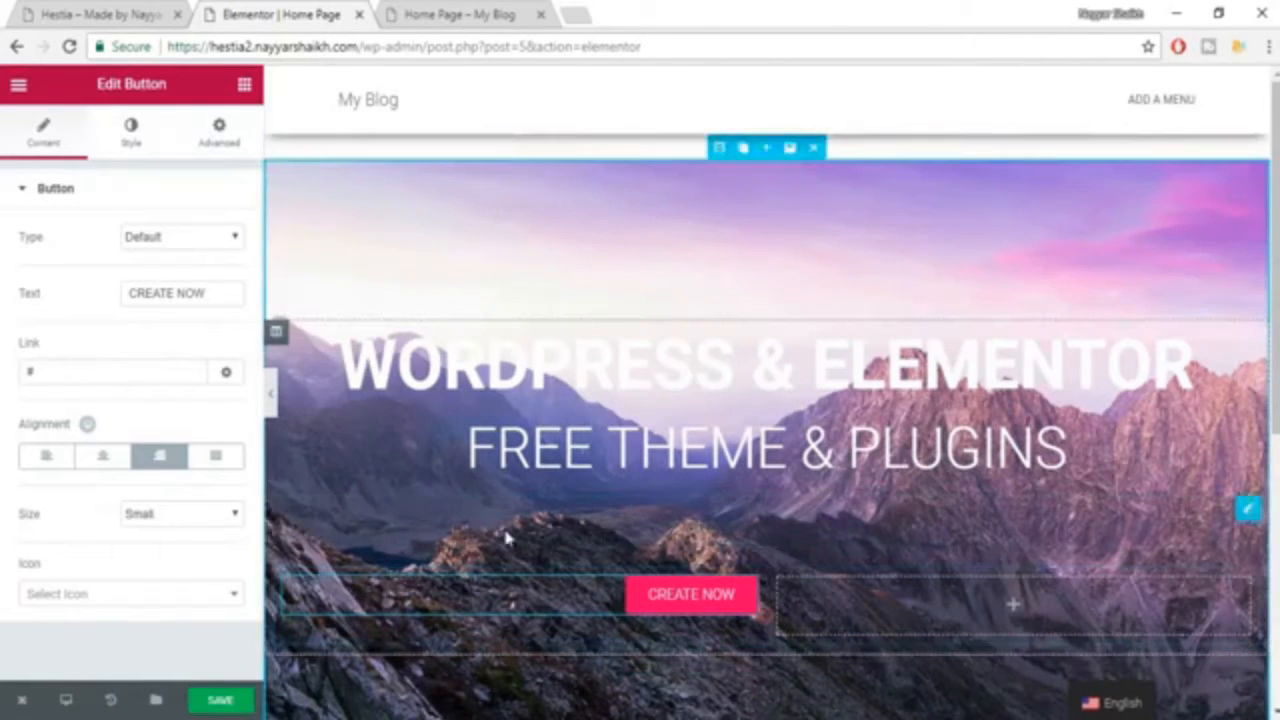
Try the Medium size for the "CREATE NOW" button, and return it to Small.
click(178, 518)
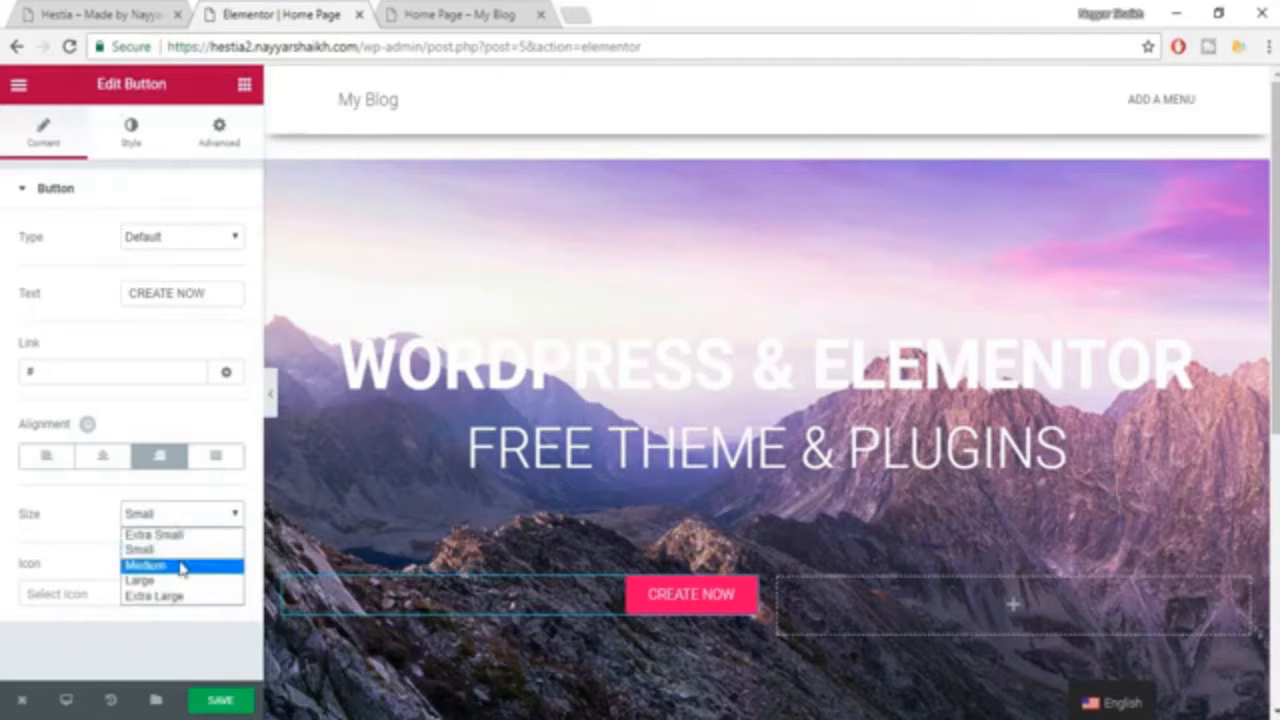
click(182, 562)
click(193, 518)
click(189, 545)
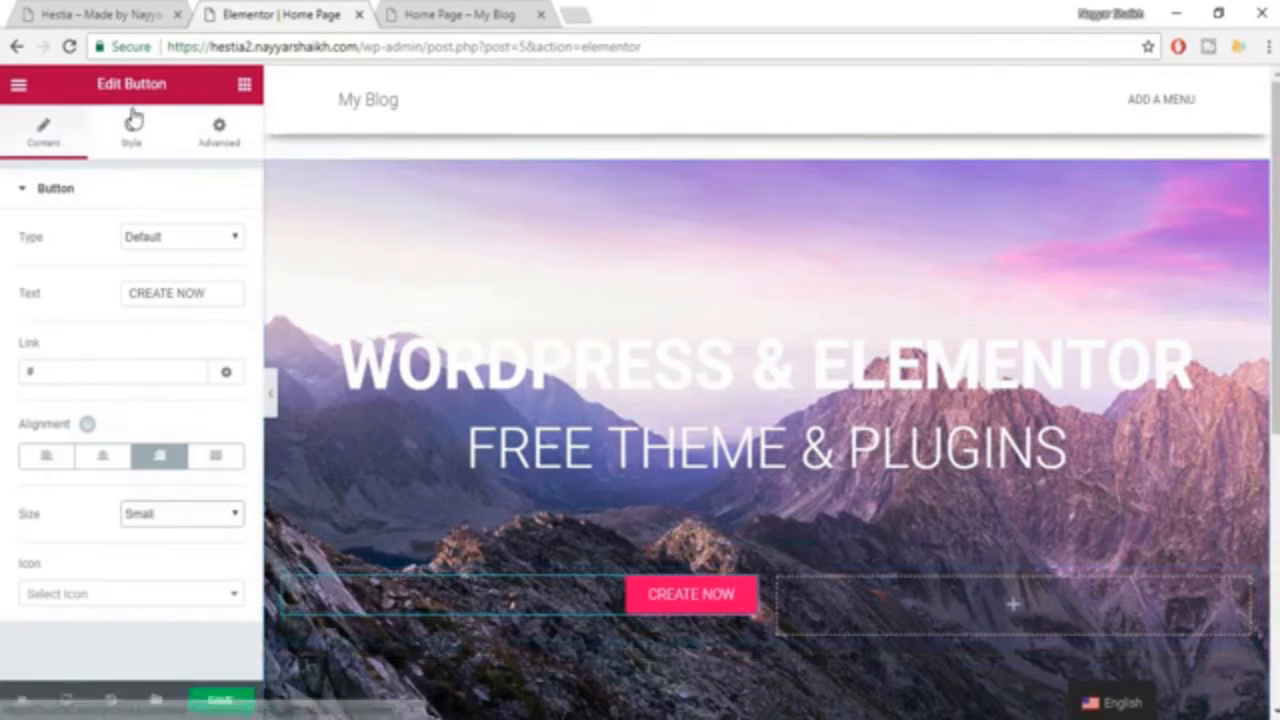
Open the button's style settings and examine how the "CREATE NOW" button is styled in the example's hero.
click(128, 150)
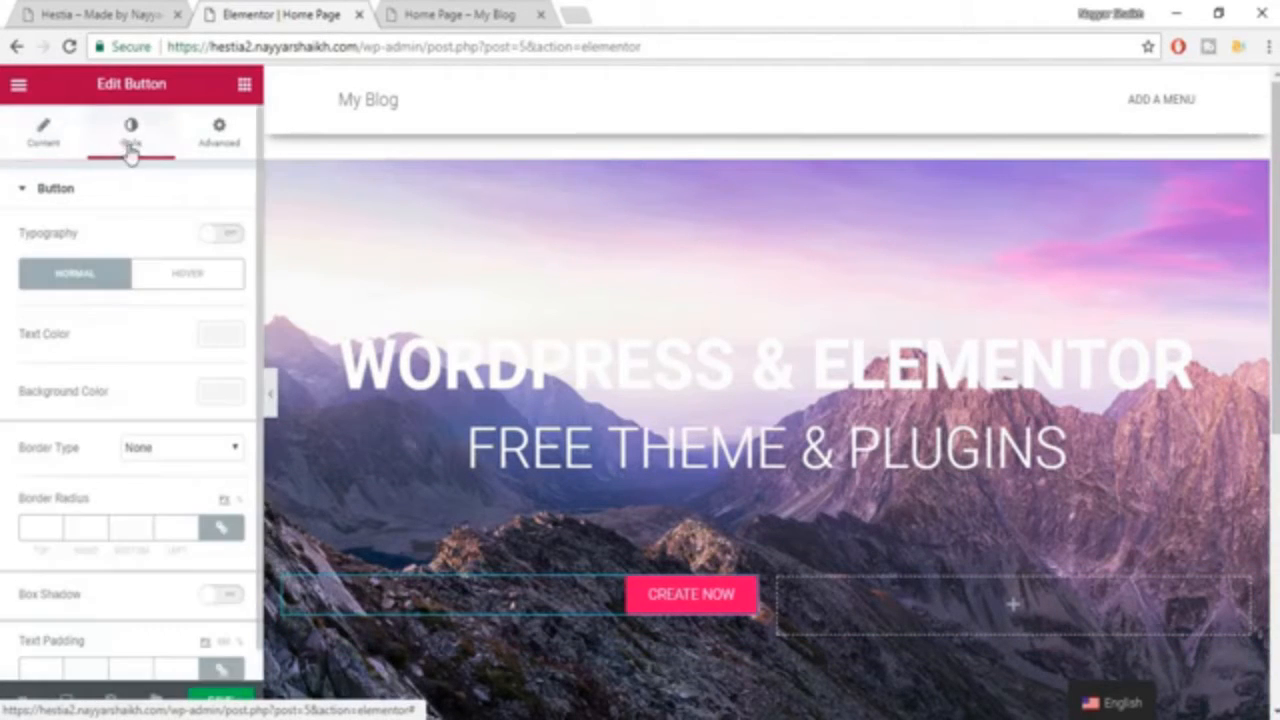
click(38, 10)
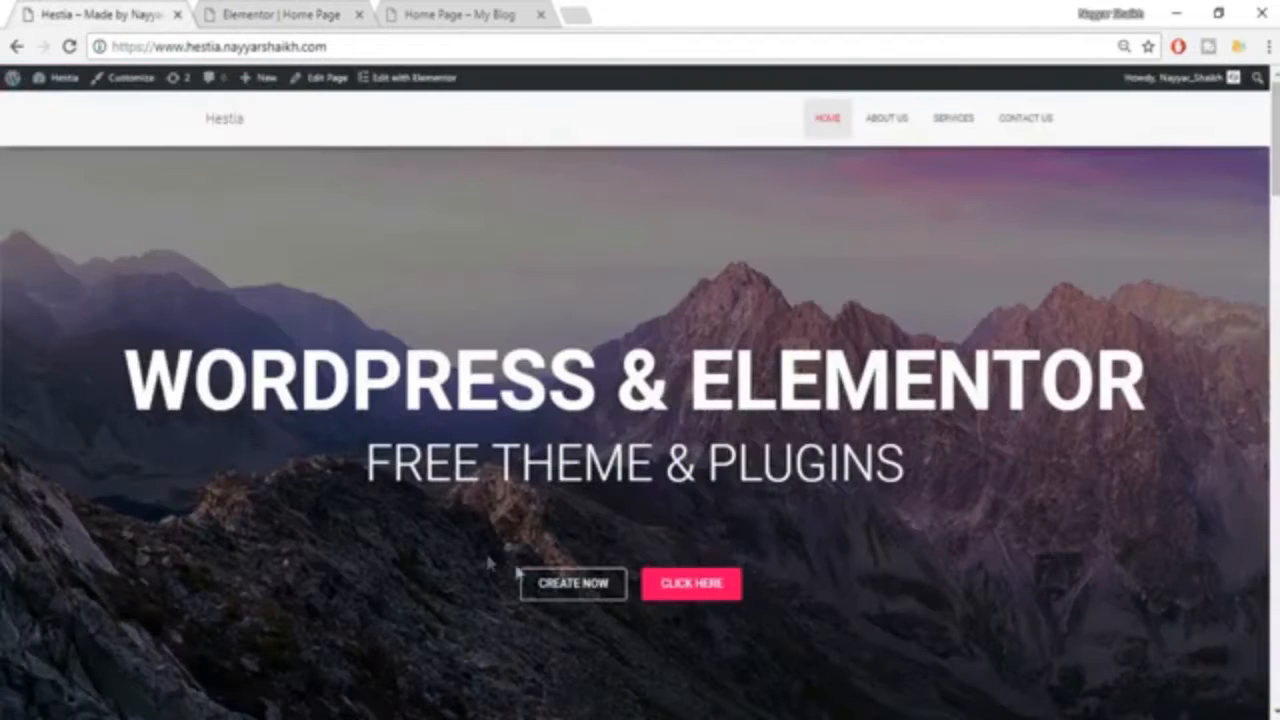
scroll(633, 662, down, 2)
scroll(944, 541, down, 8)
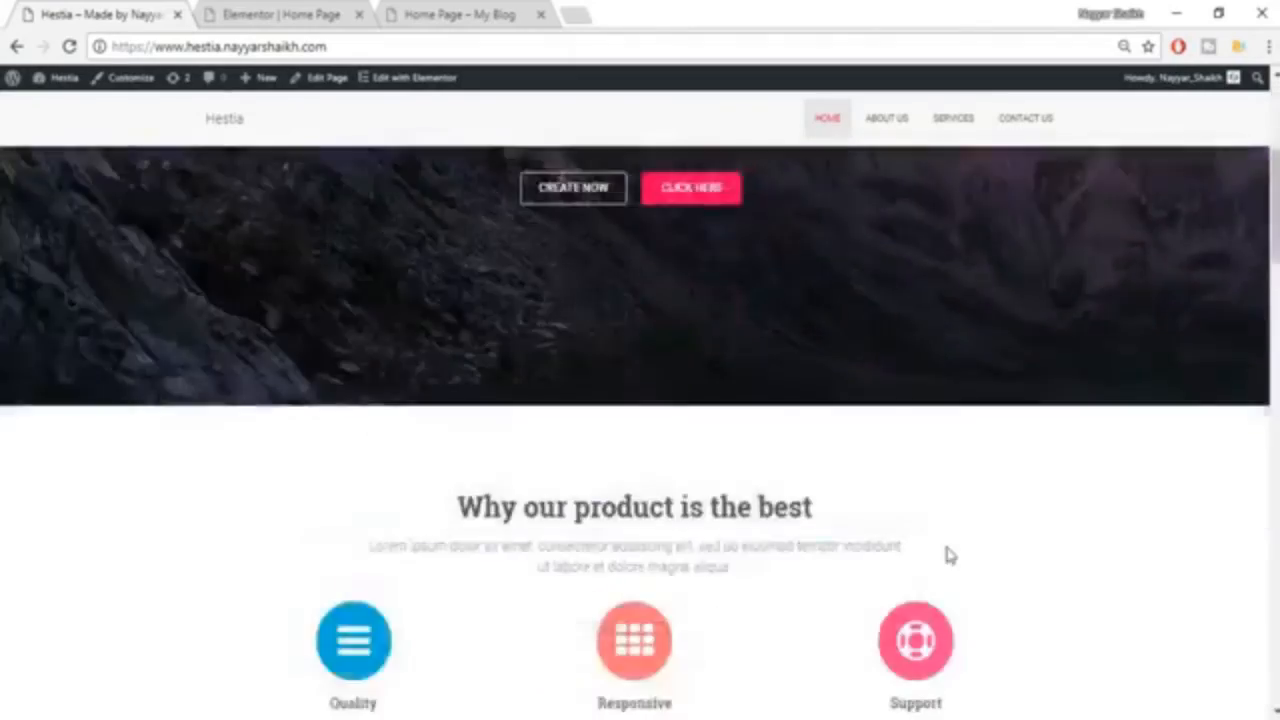
scroll(958, 330, down, 8)
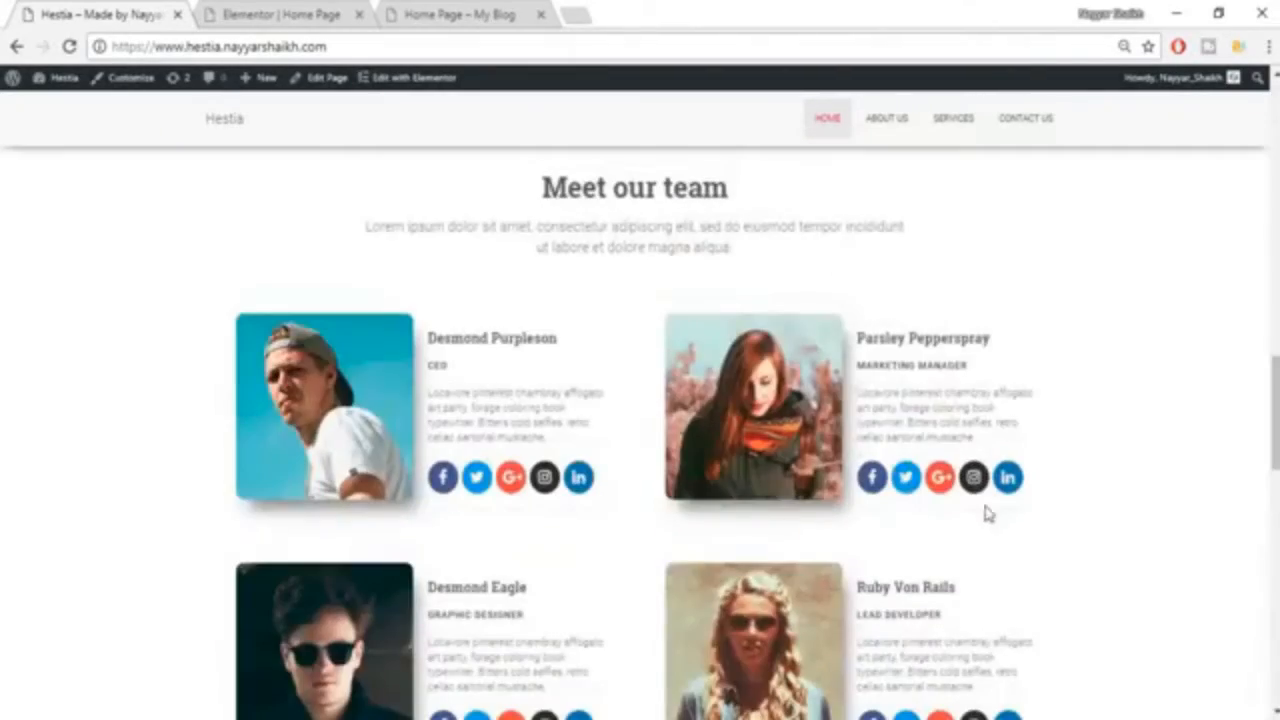
scroll(1078, 515, up, 15)
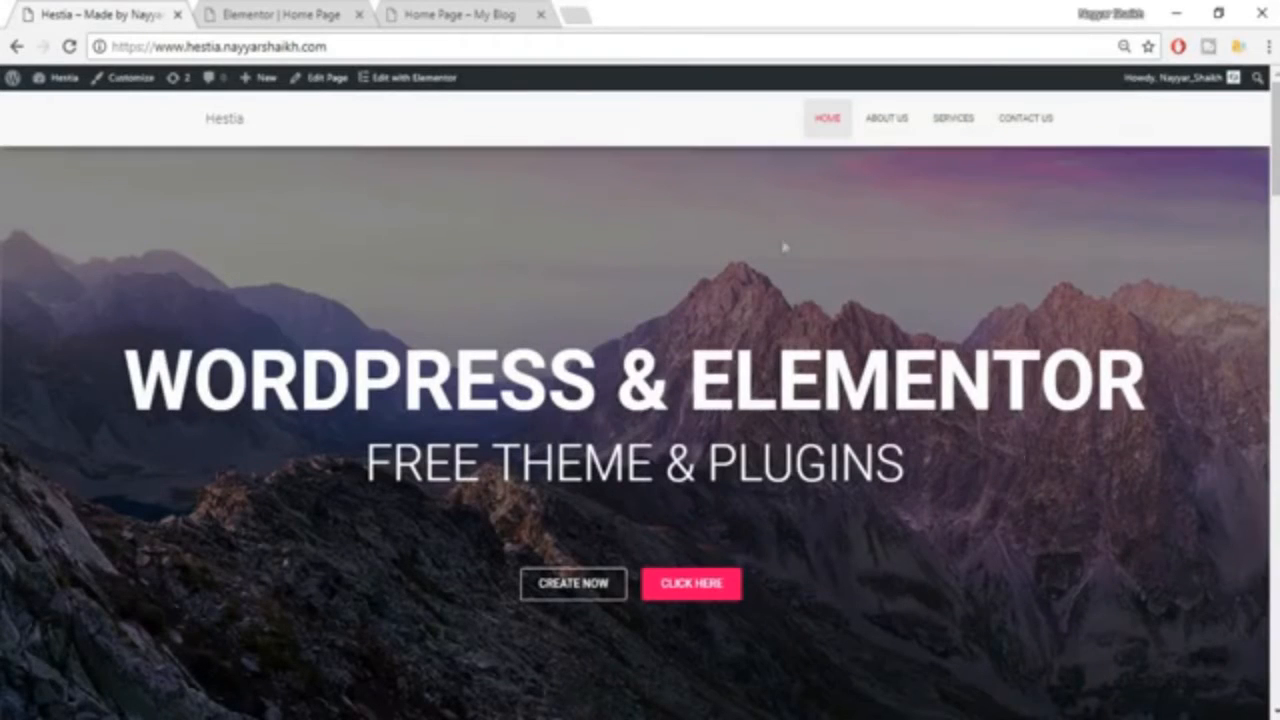
click(285, 12)
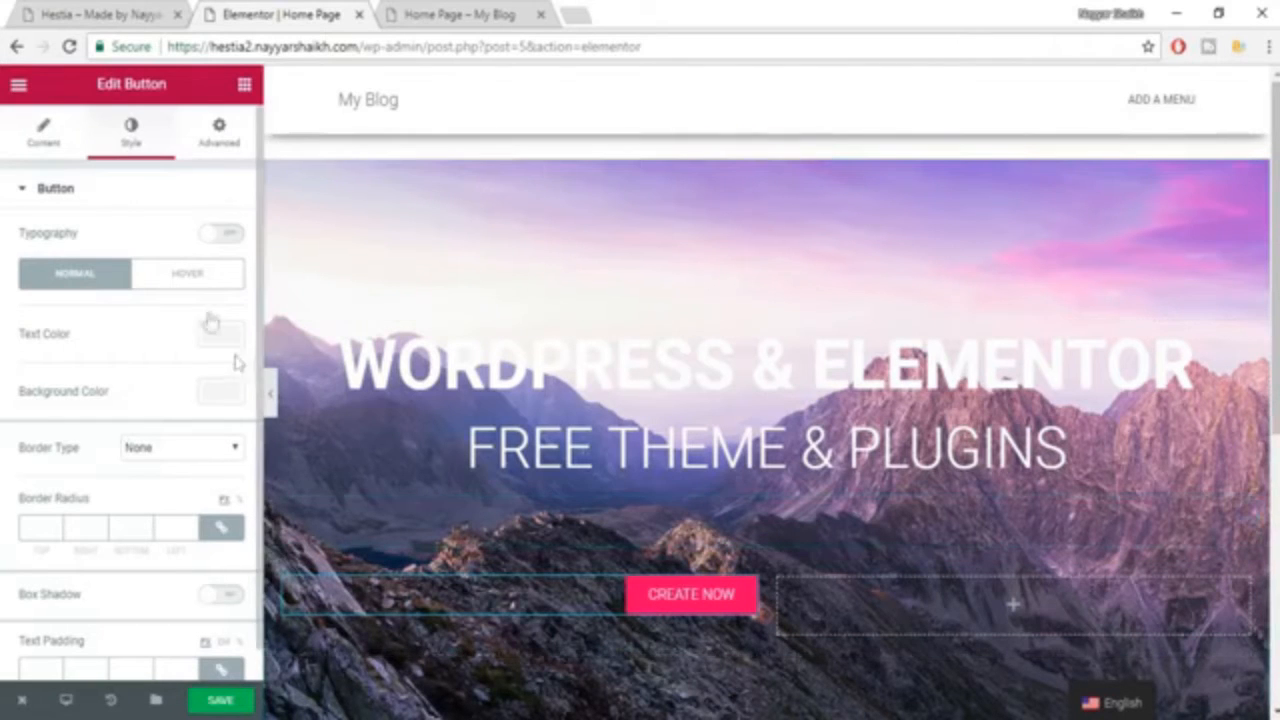
click(110, 14)
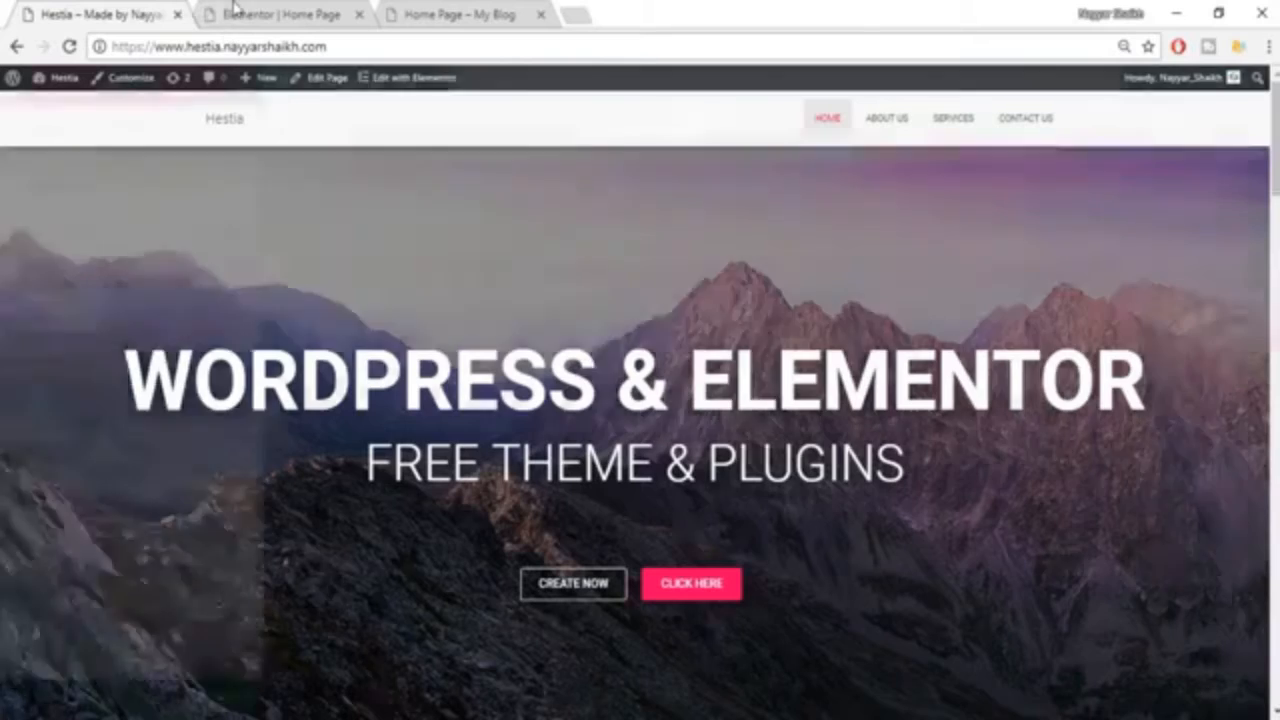
click(240, 12)
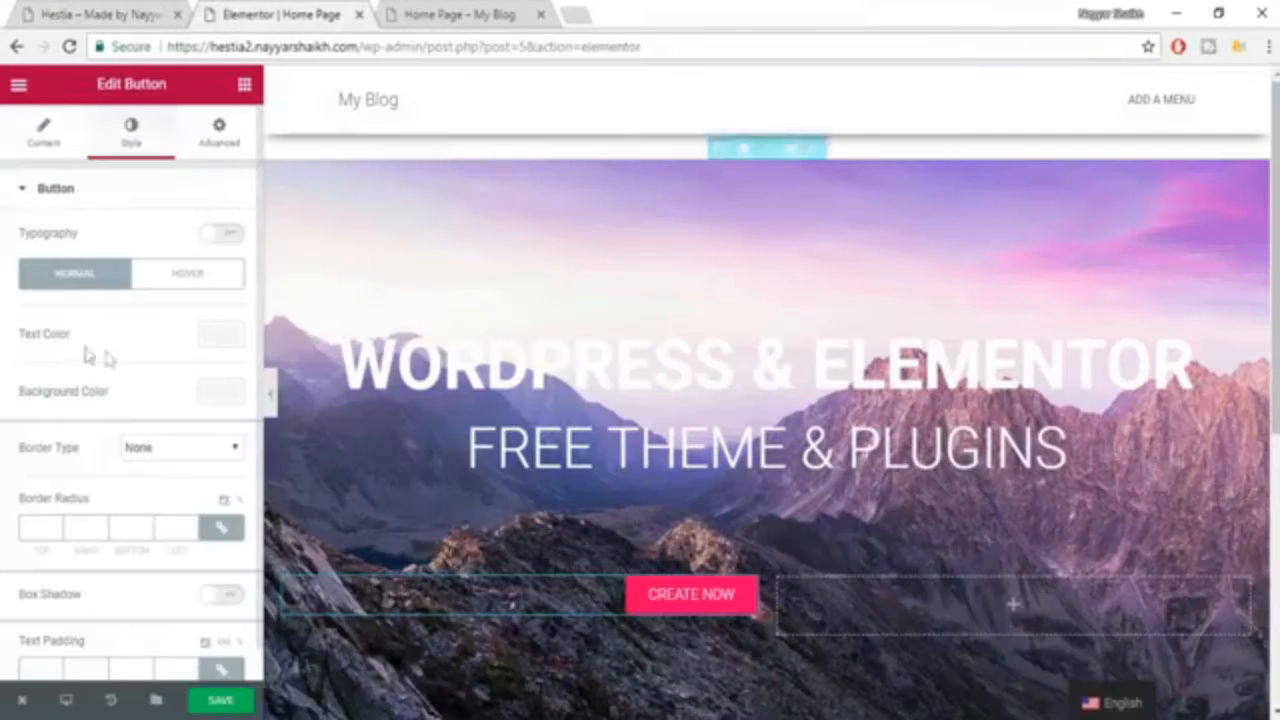
click(111, 12)
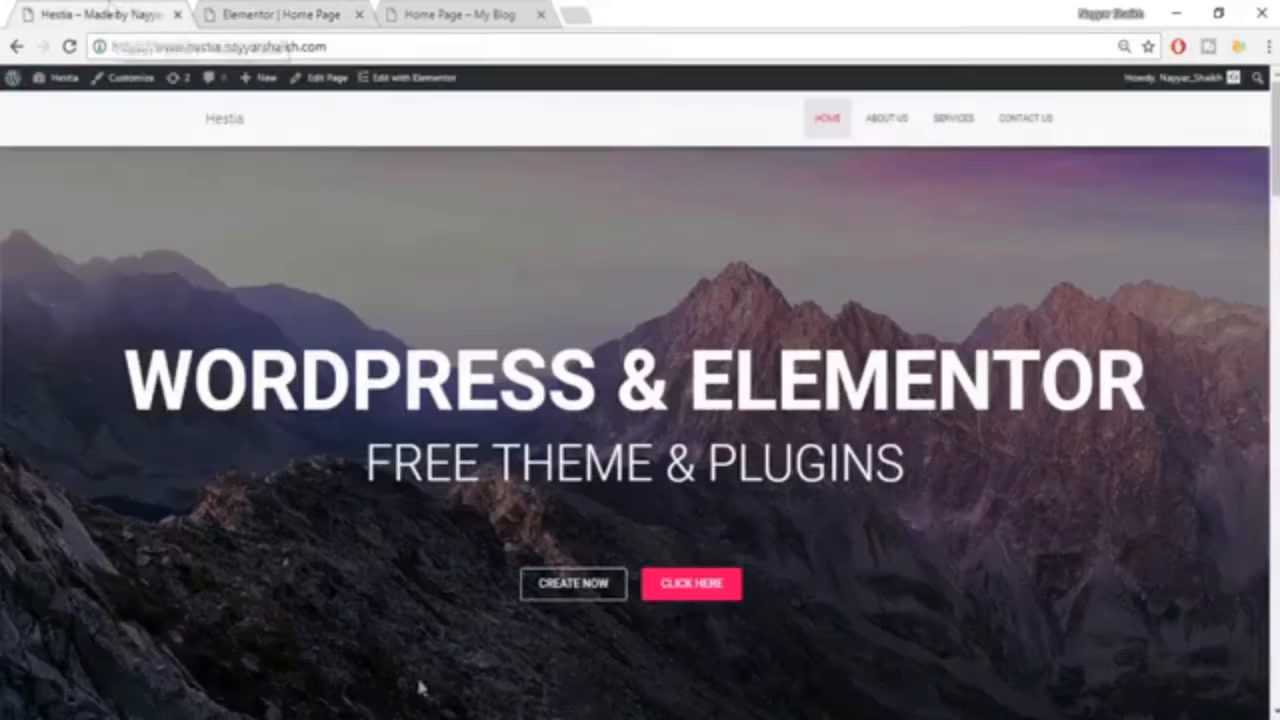
click(243, 10)
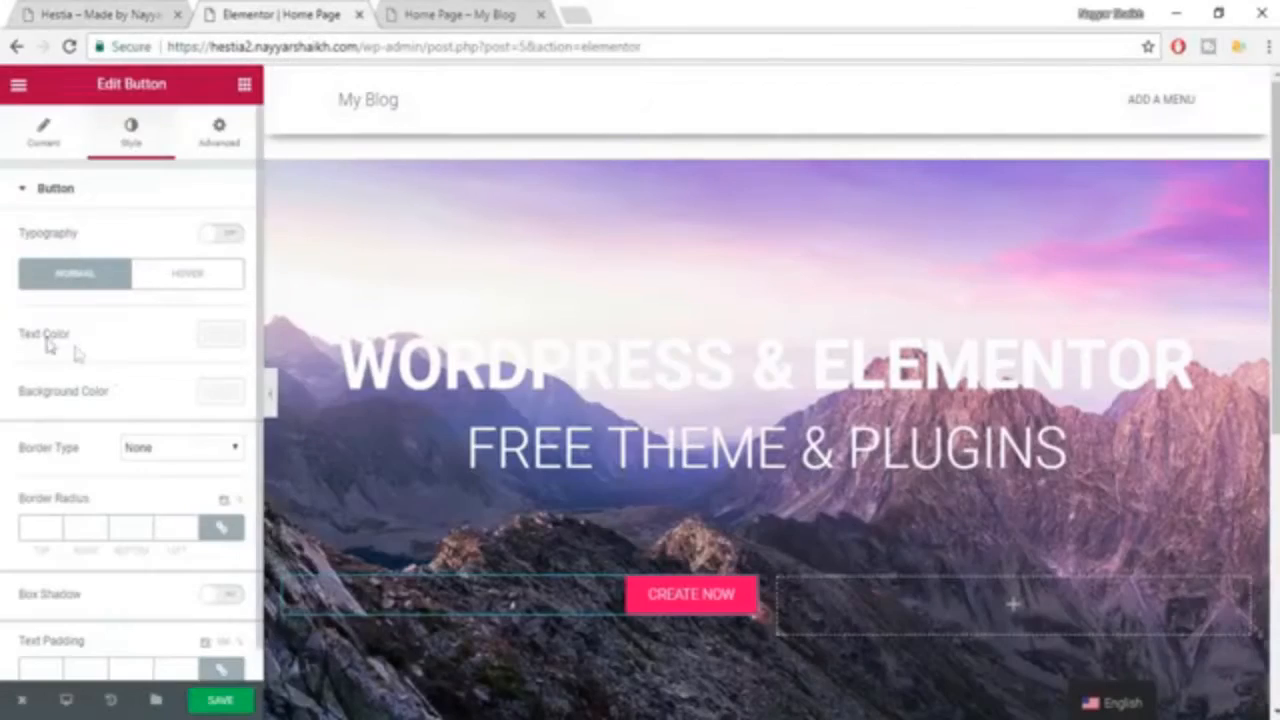
Set the "CREATE NOW" button's text color to white and make its background color fully transparent.
click(221, 335)
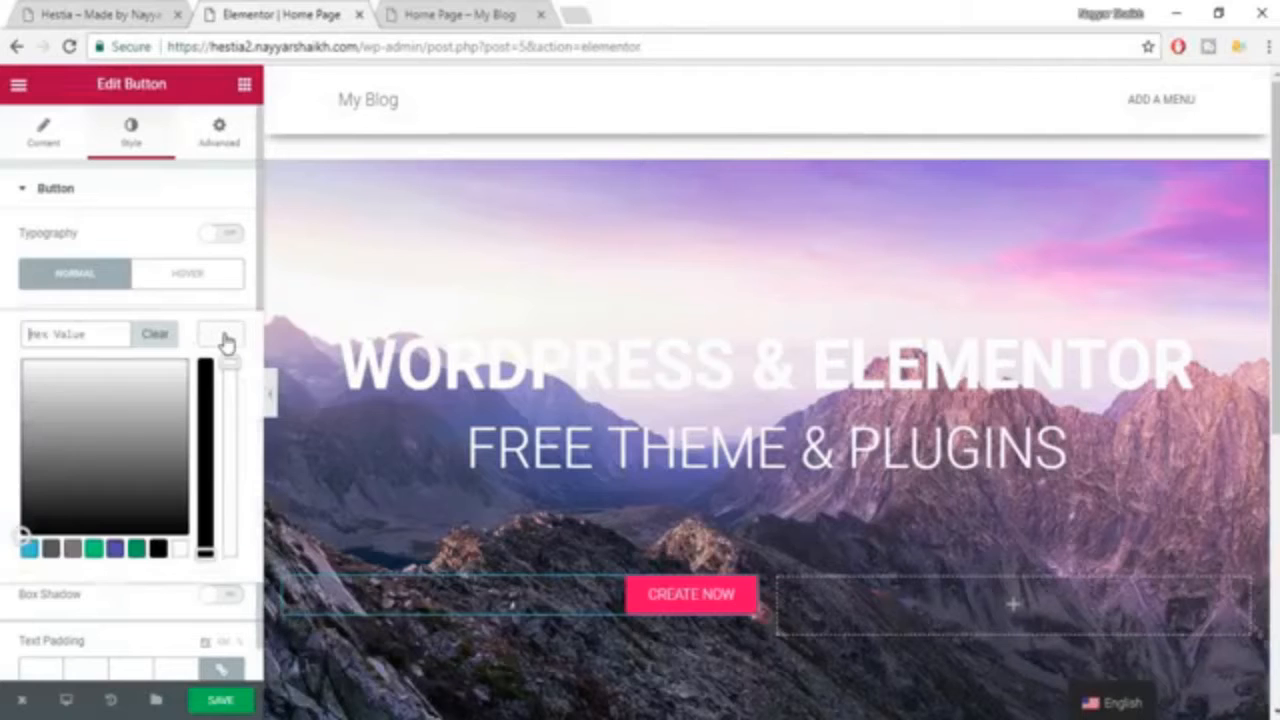
click(181, 549)
click(215, 343)
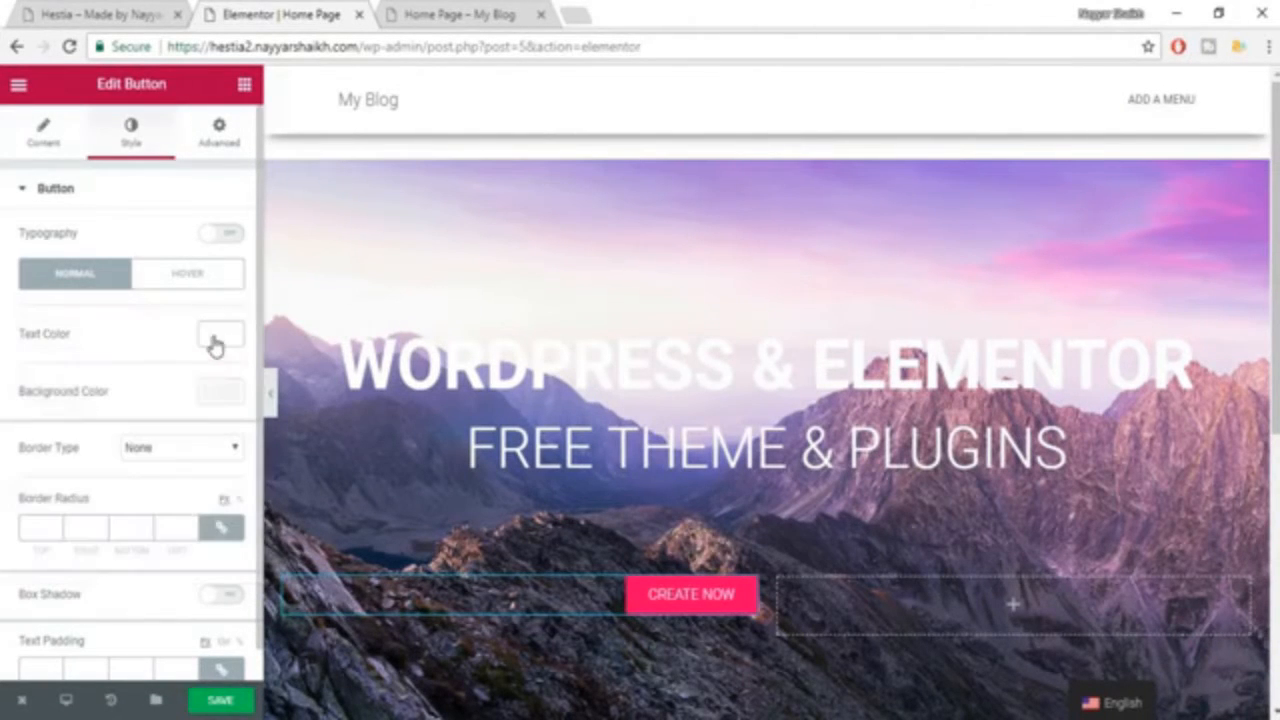
click(221, 395)
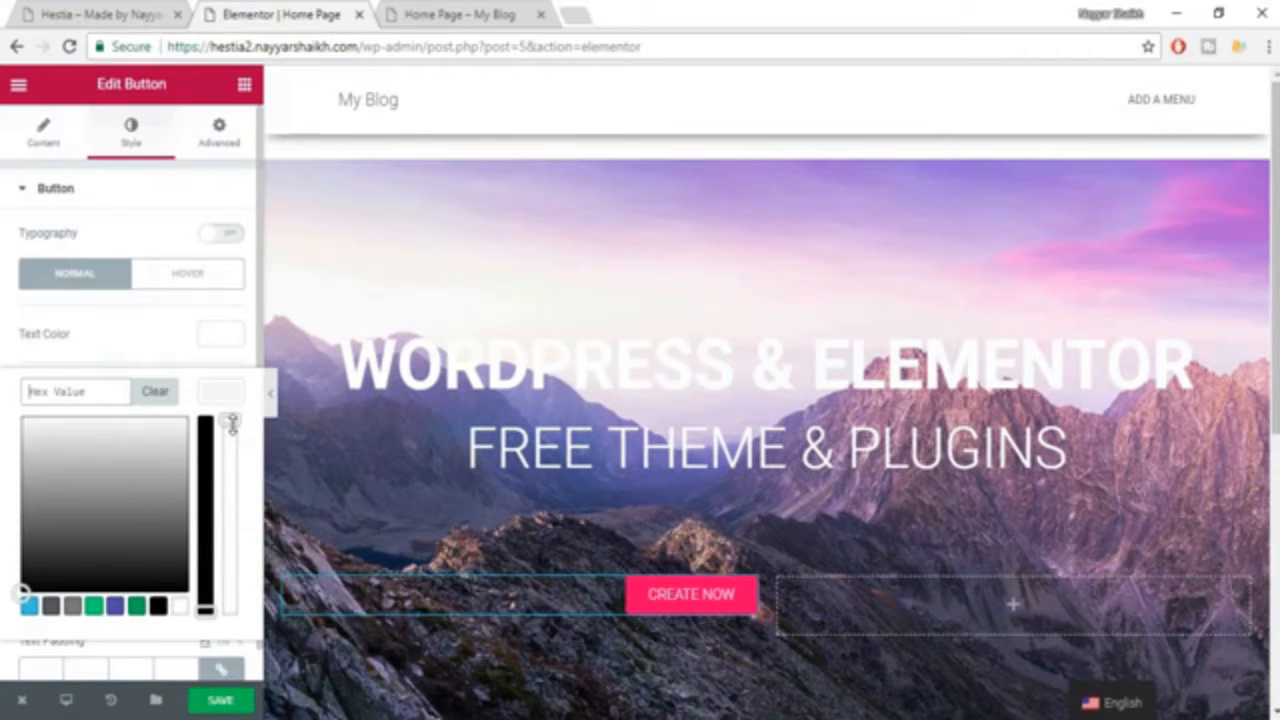
drag(231, 422, 250, 687)
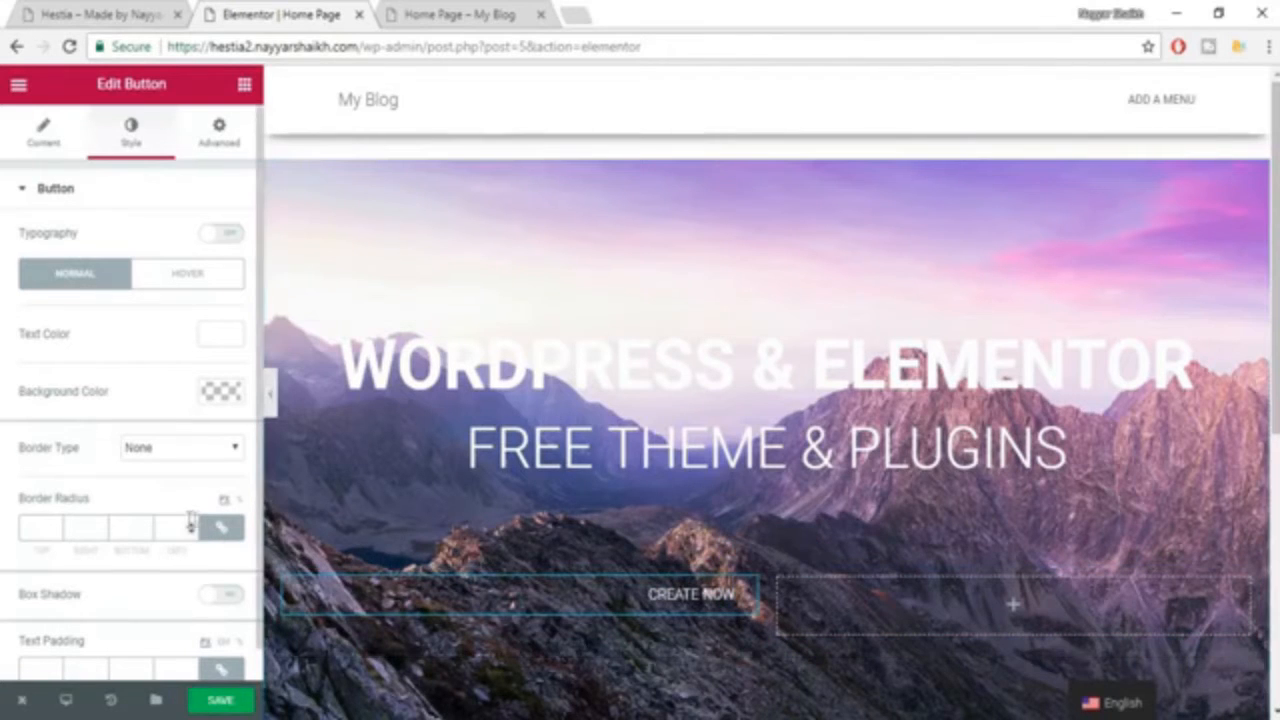
Give the "CREATE NOW" button a solid border with a width of 1 on all sides.
click(150, 450)
click(170, 485)
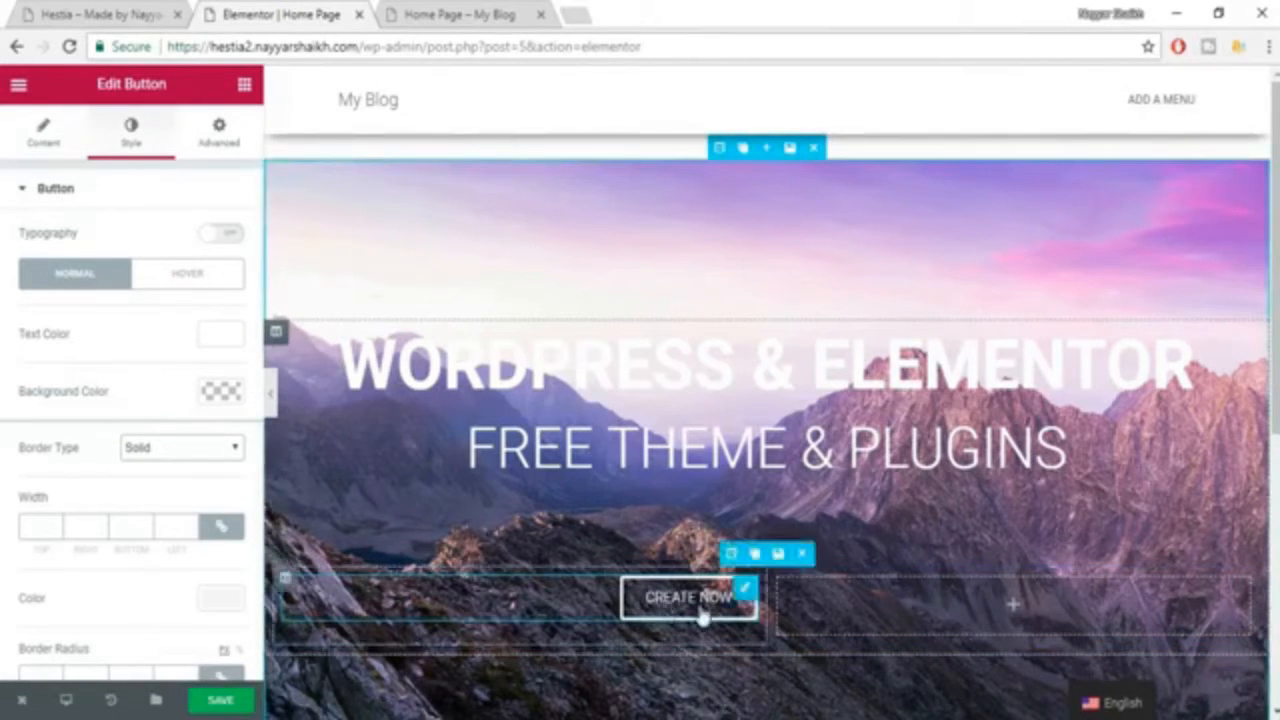
scroll(703, 611, down, 1)
scroll(655, 597, down, 1)
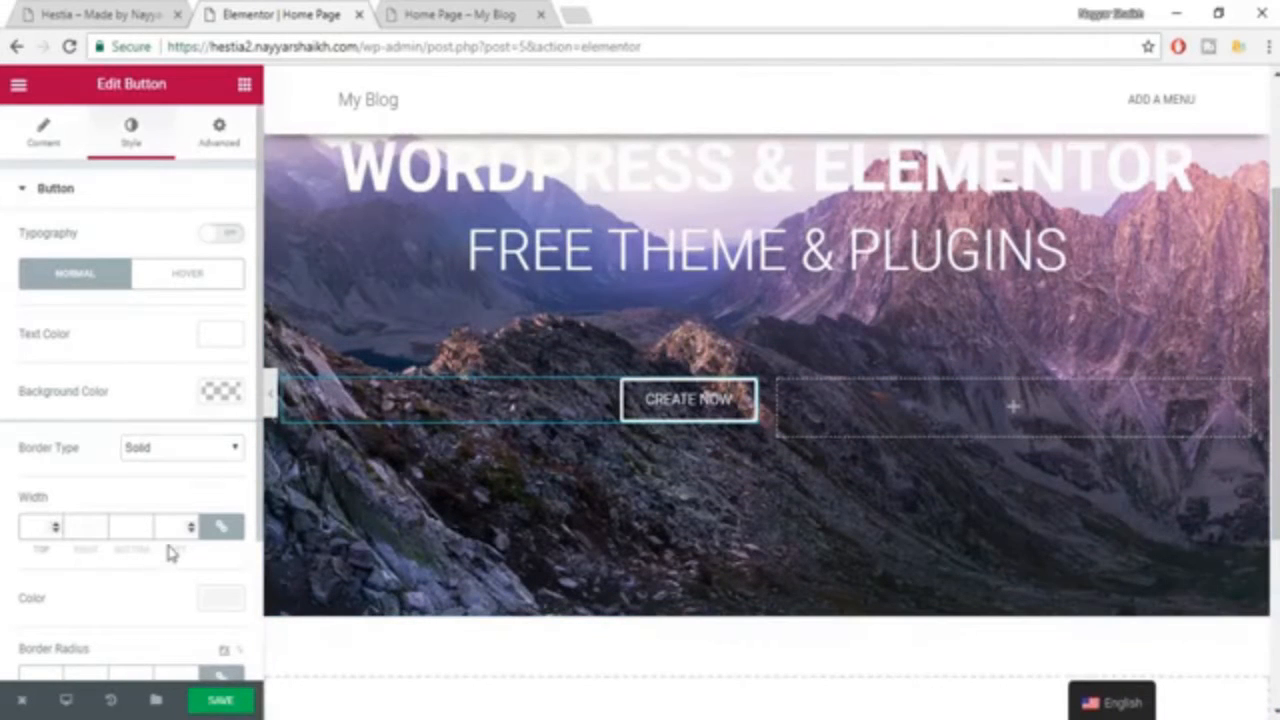
text(1)
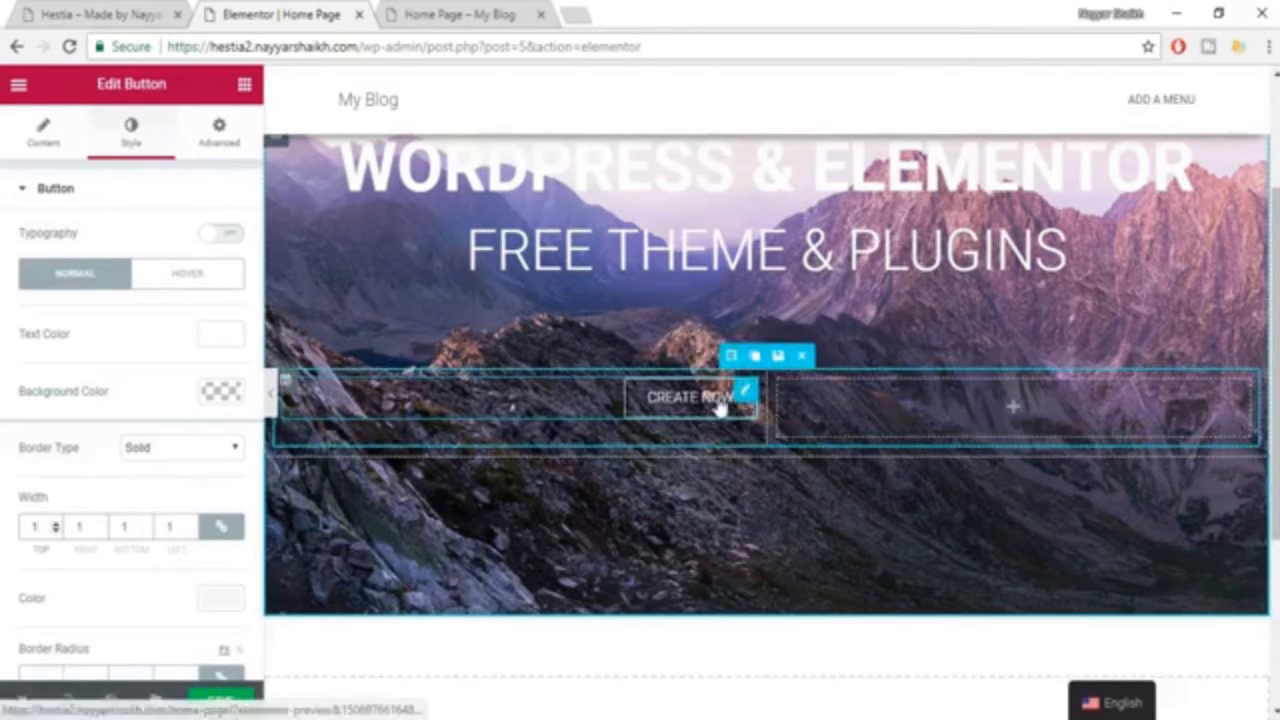
scroll(730, 512, up, 1)
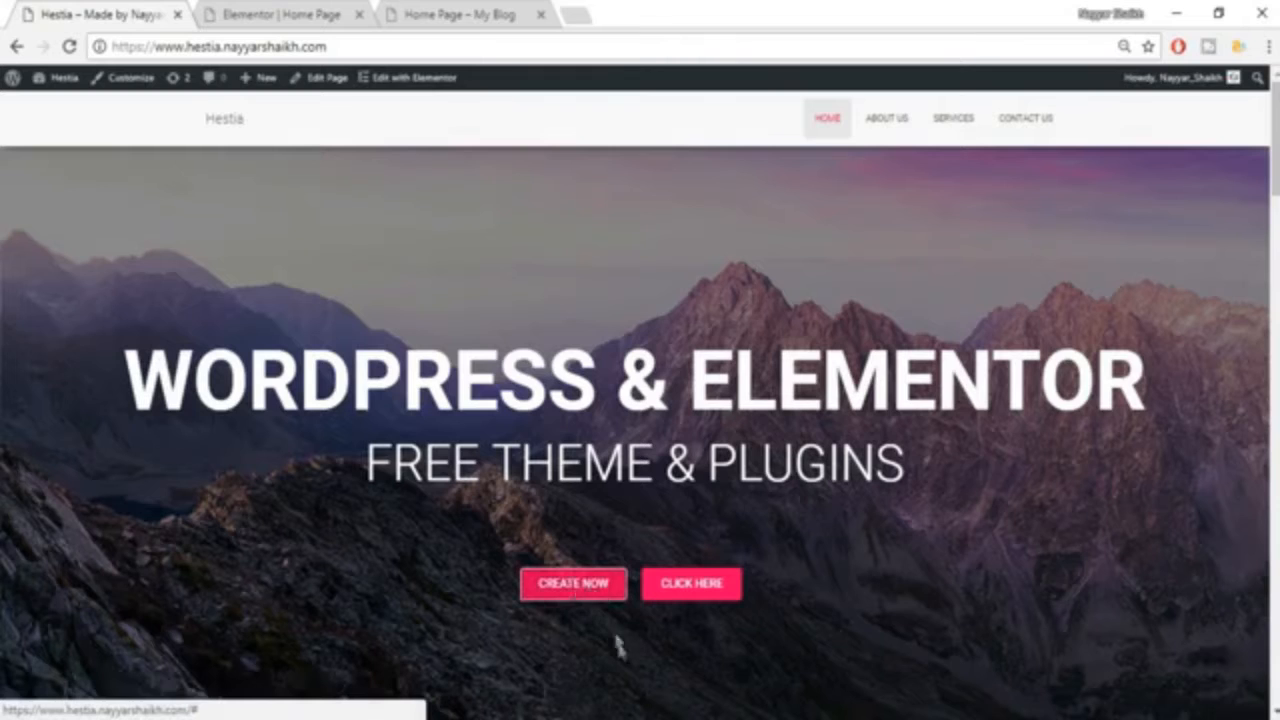
Copy the color code #e91e63 from the Word notes, set it as the "CREATE NOW" button's hover background color, and save the page.
click(340, 12)
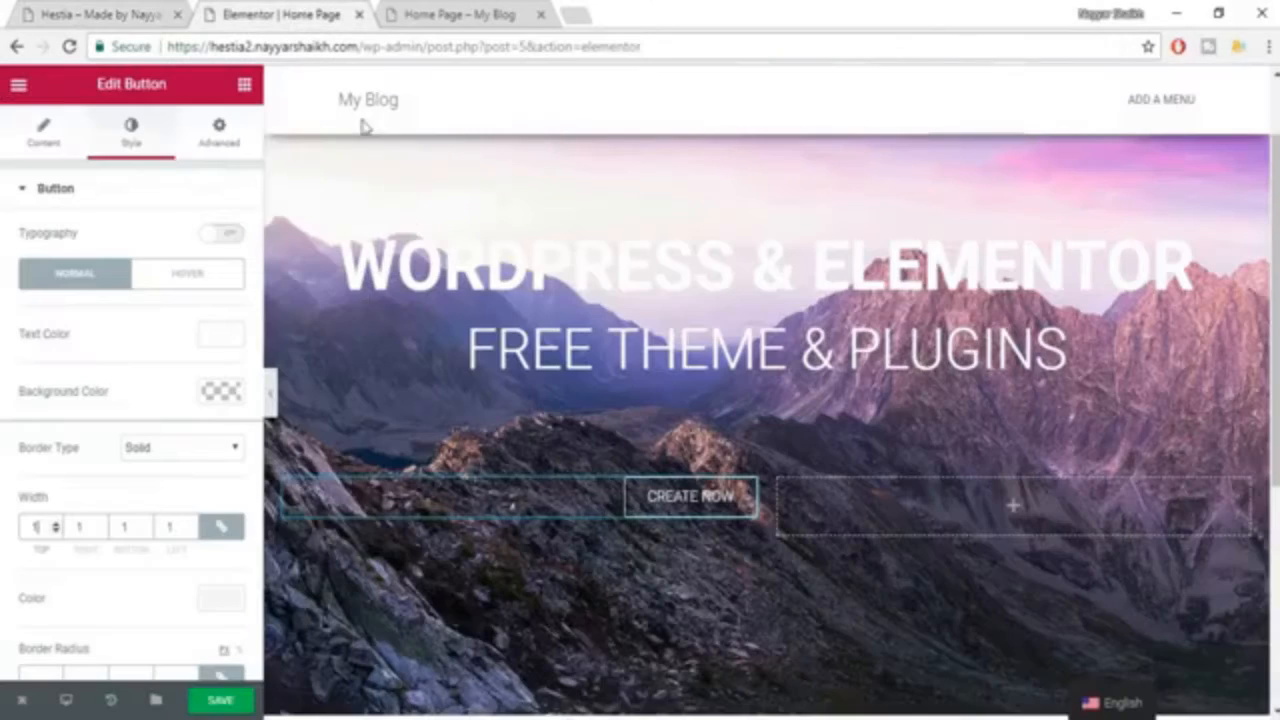
click(184, 291)
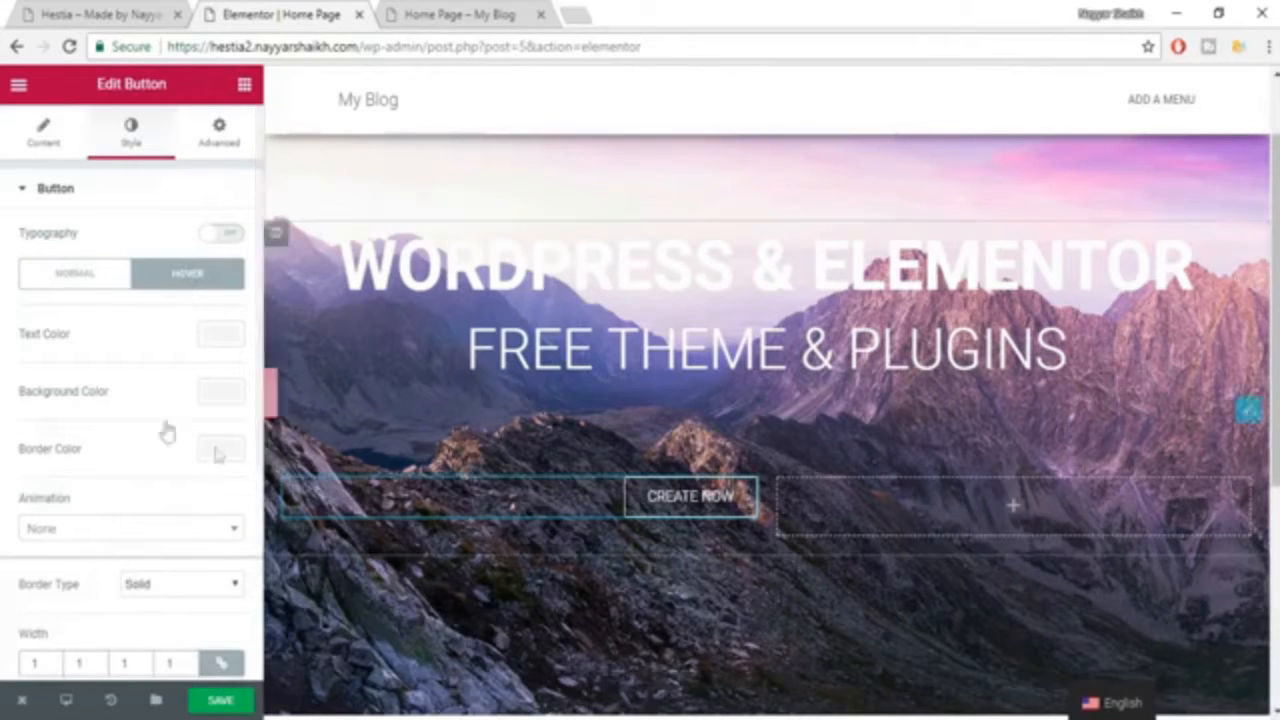
click(221, 394)
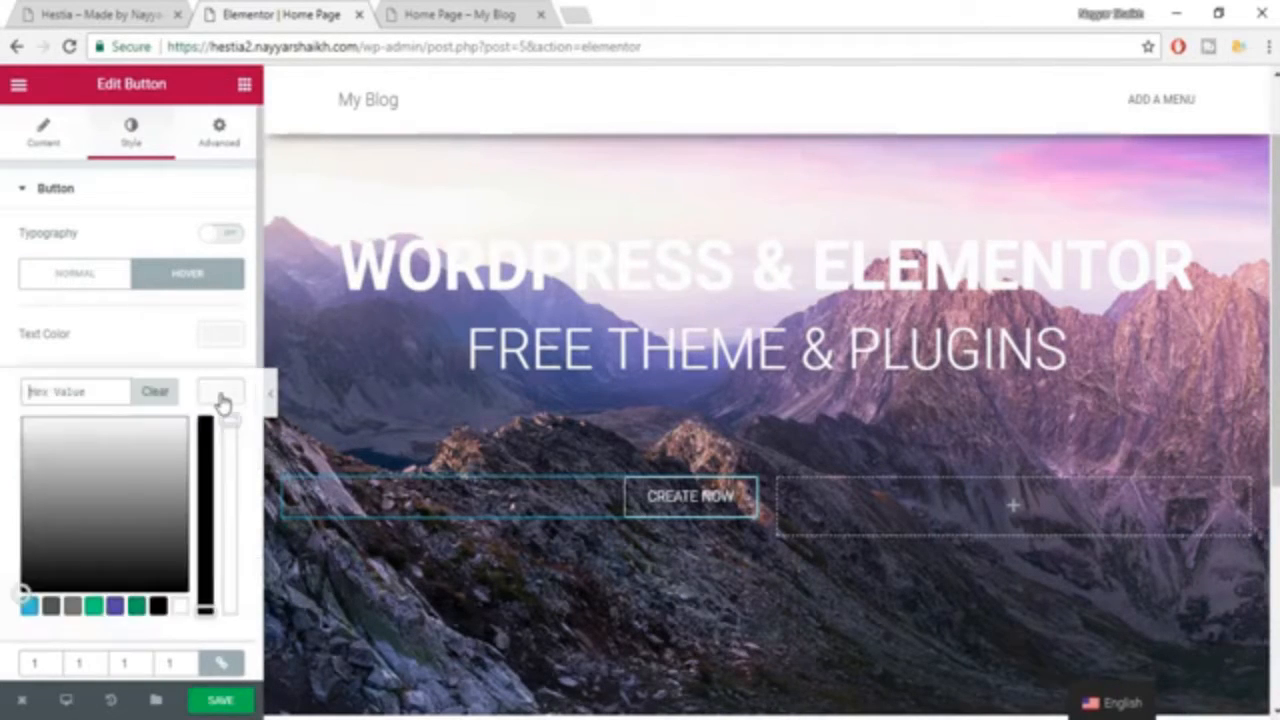
text(THEME & PLUGINS)
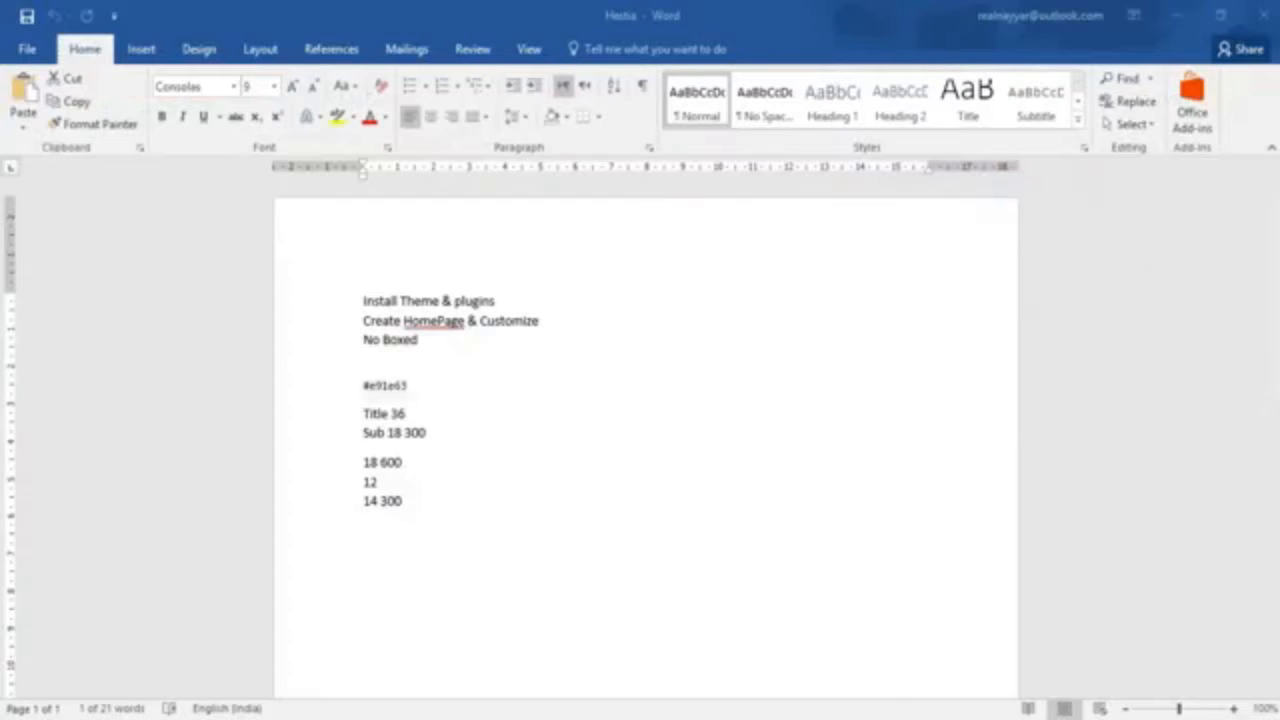
triple_click(388, 385)
key(ctrl+c)
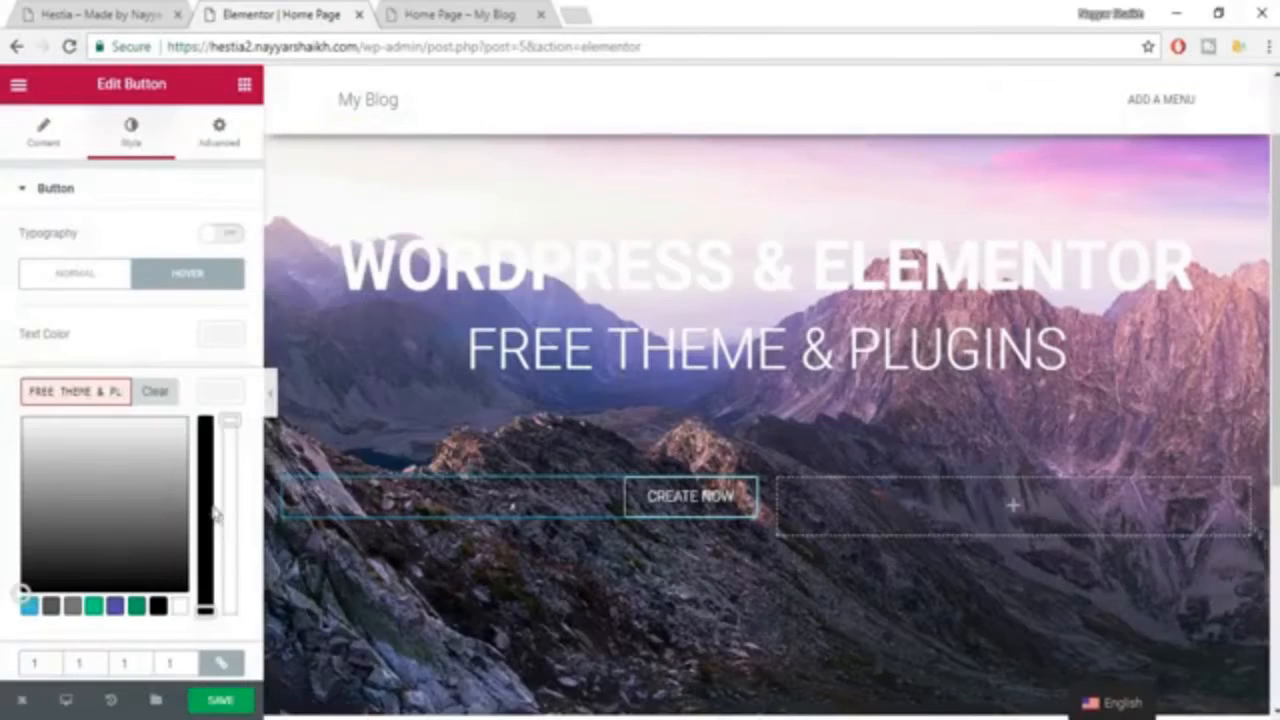
key(ctrl+a)
key(ctrl+v)
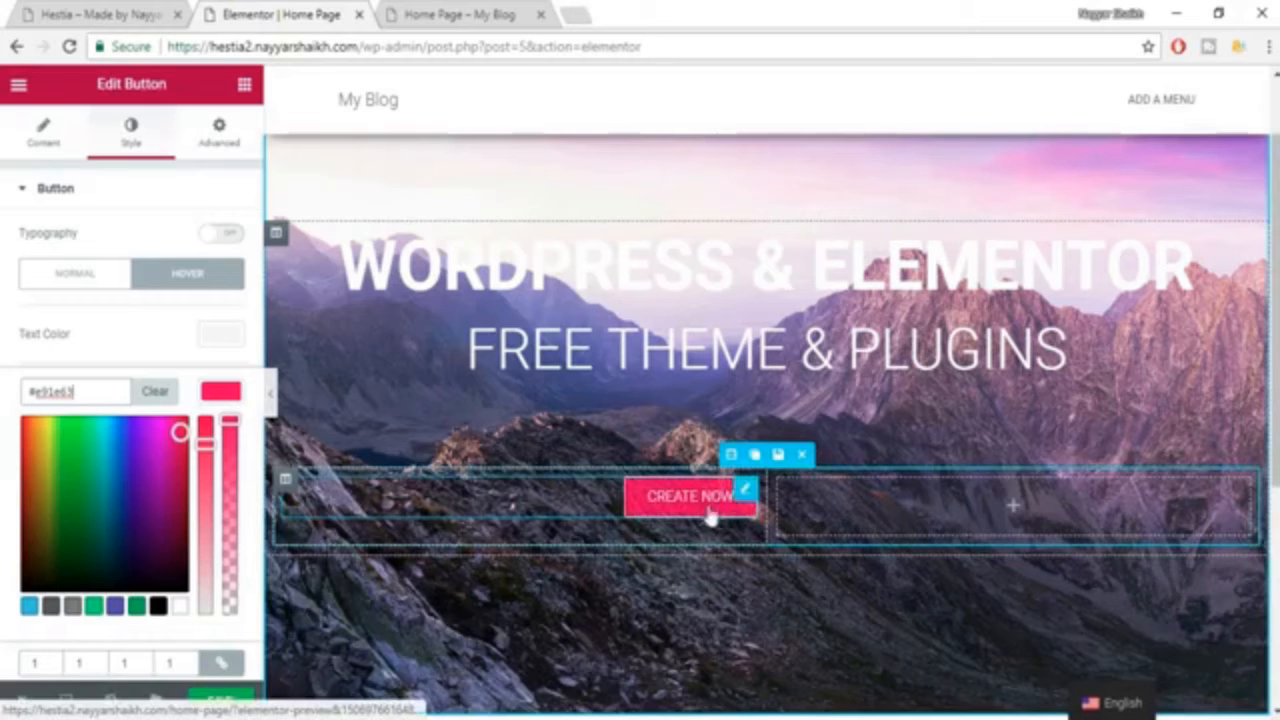
click(250, 424)
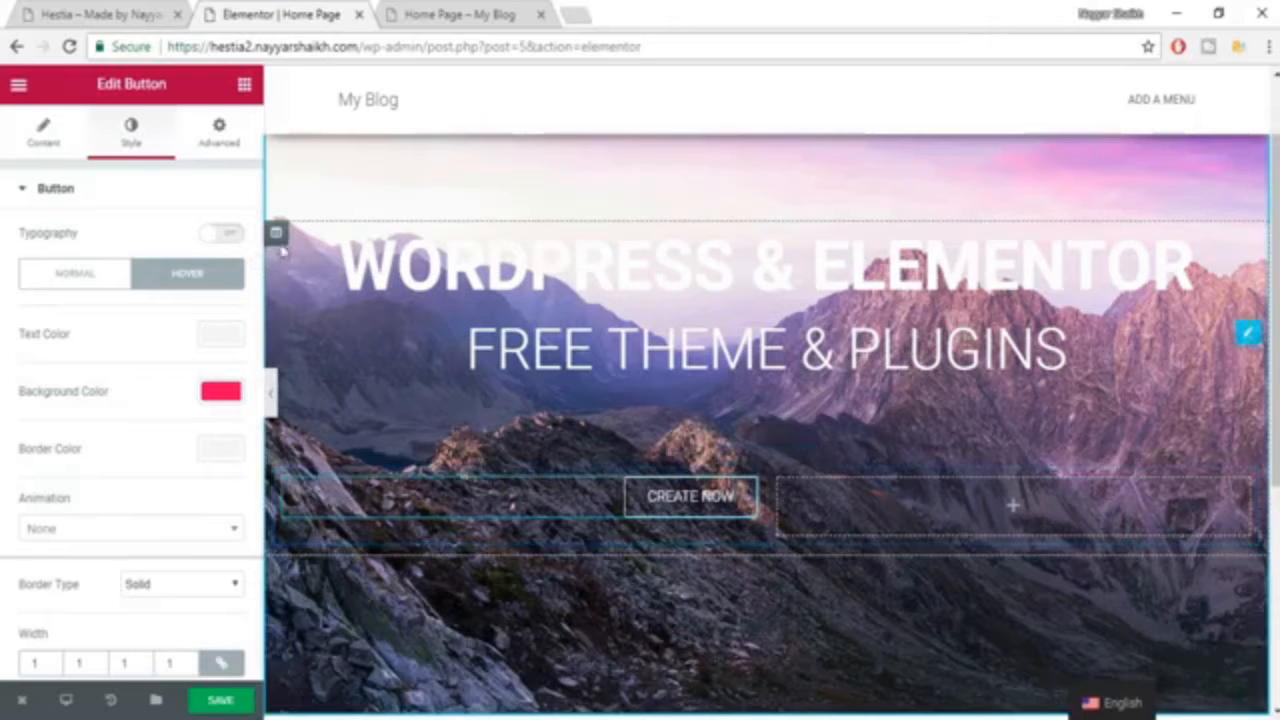
click(236, 702)
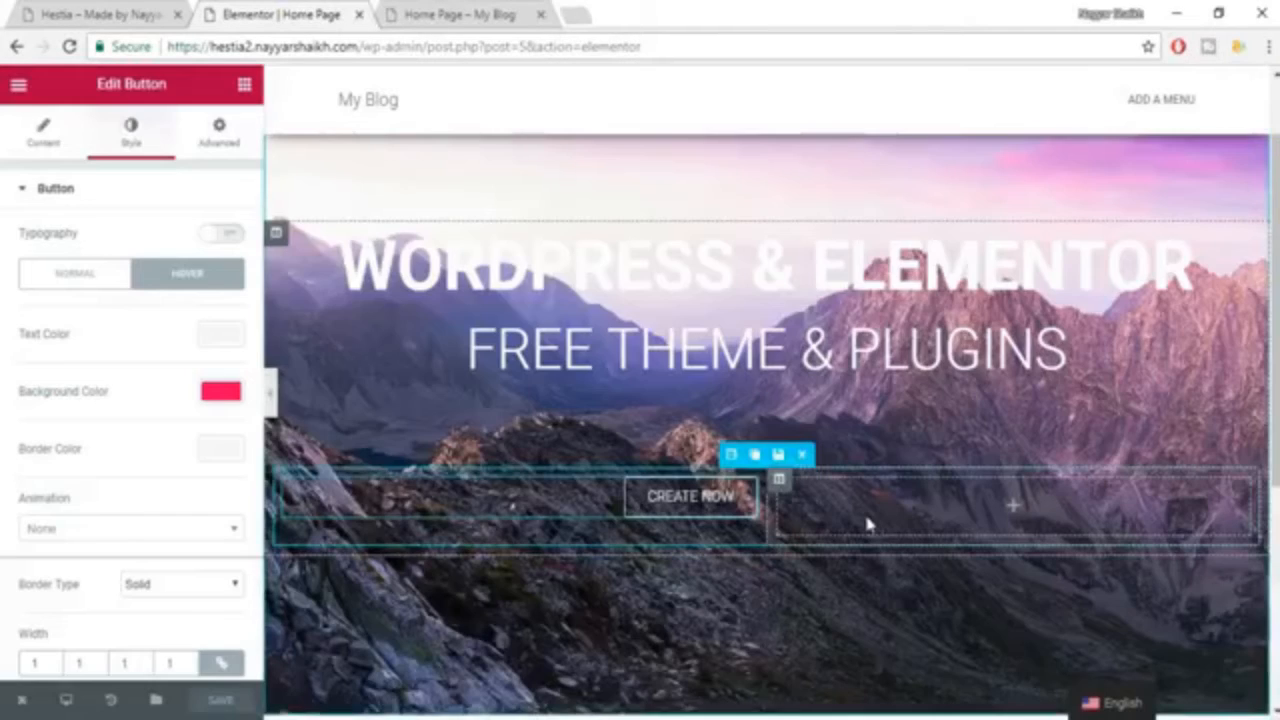
Duplicate the inner column holding the "CREATE NOW" button, and remove the empty column beside the copy.
scroll(866, 522, up, 1)
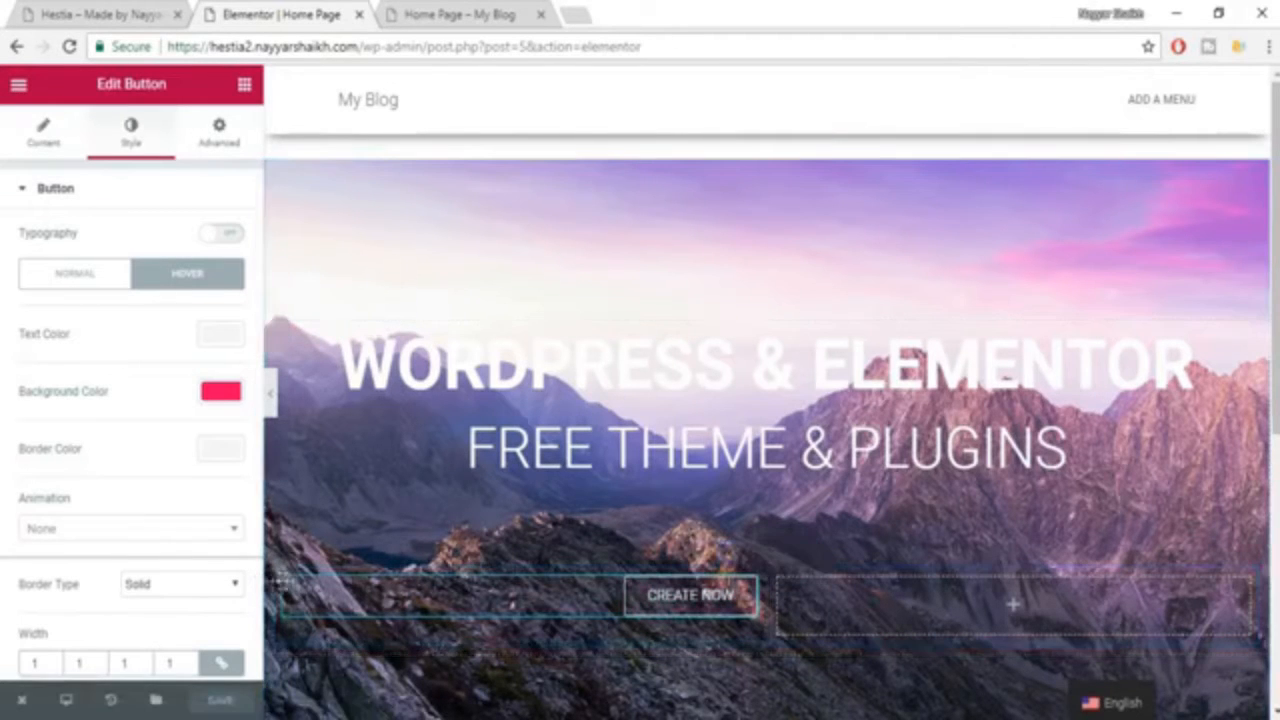
scroll(290, 585, down, 1)
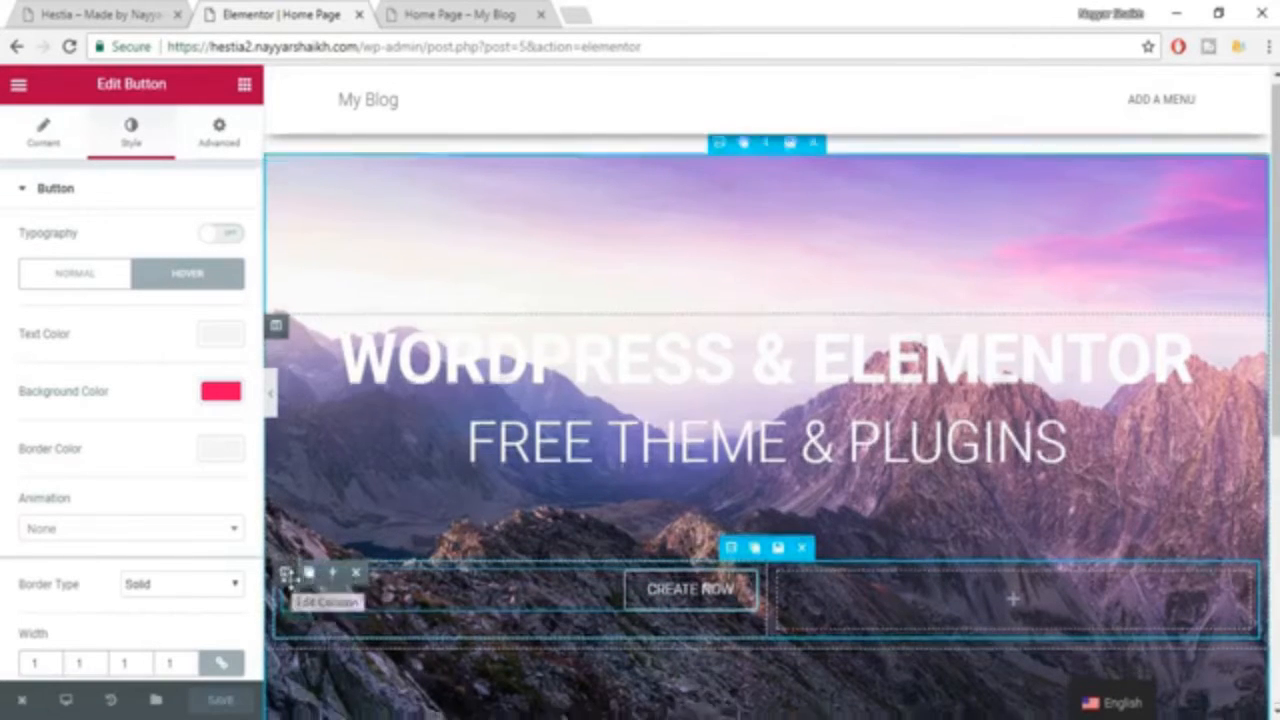
scroll(298, 518, down, 1)
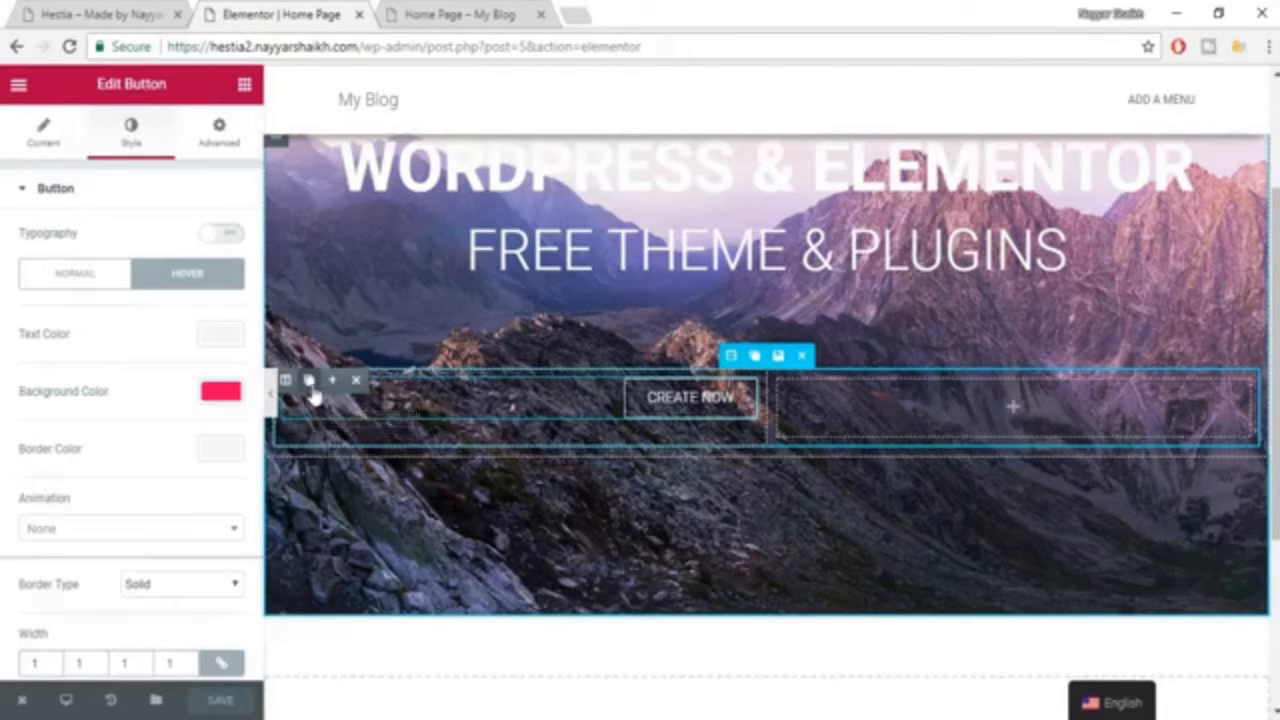
click(310, 381)
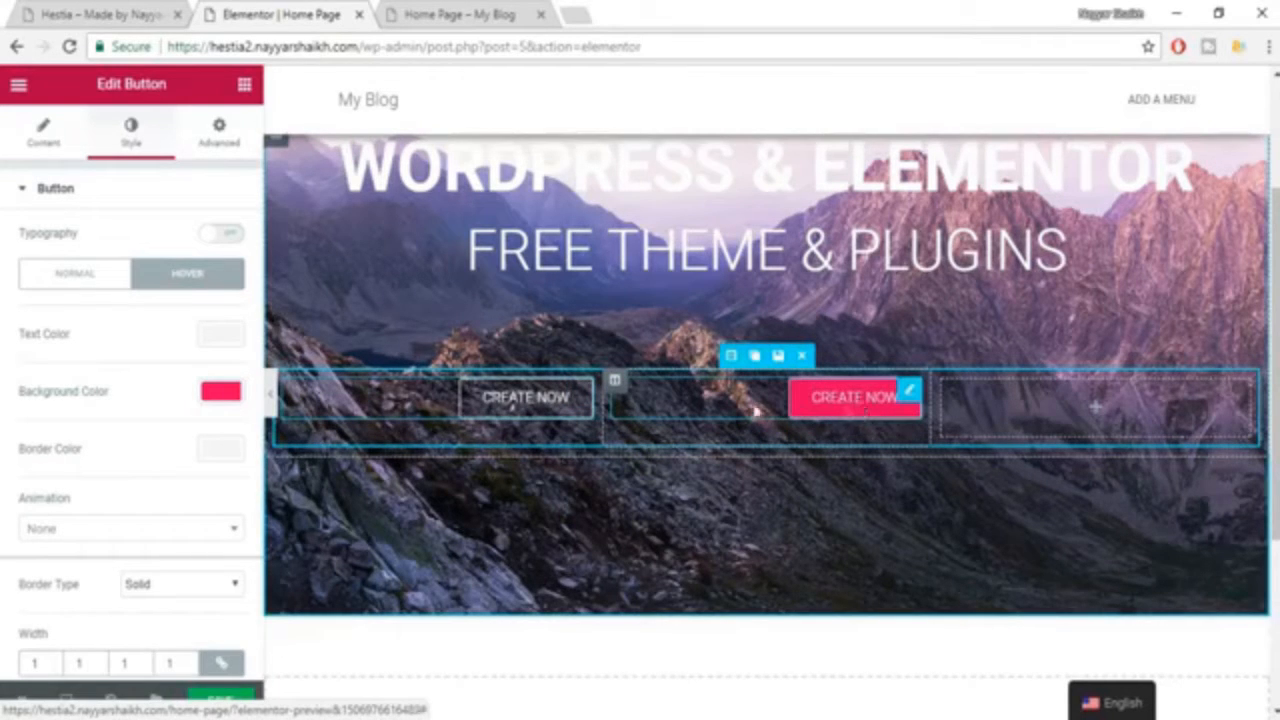
click(1072, 408)
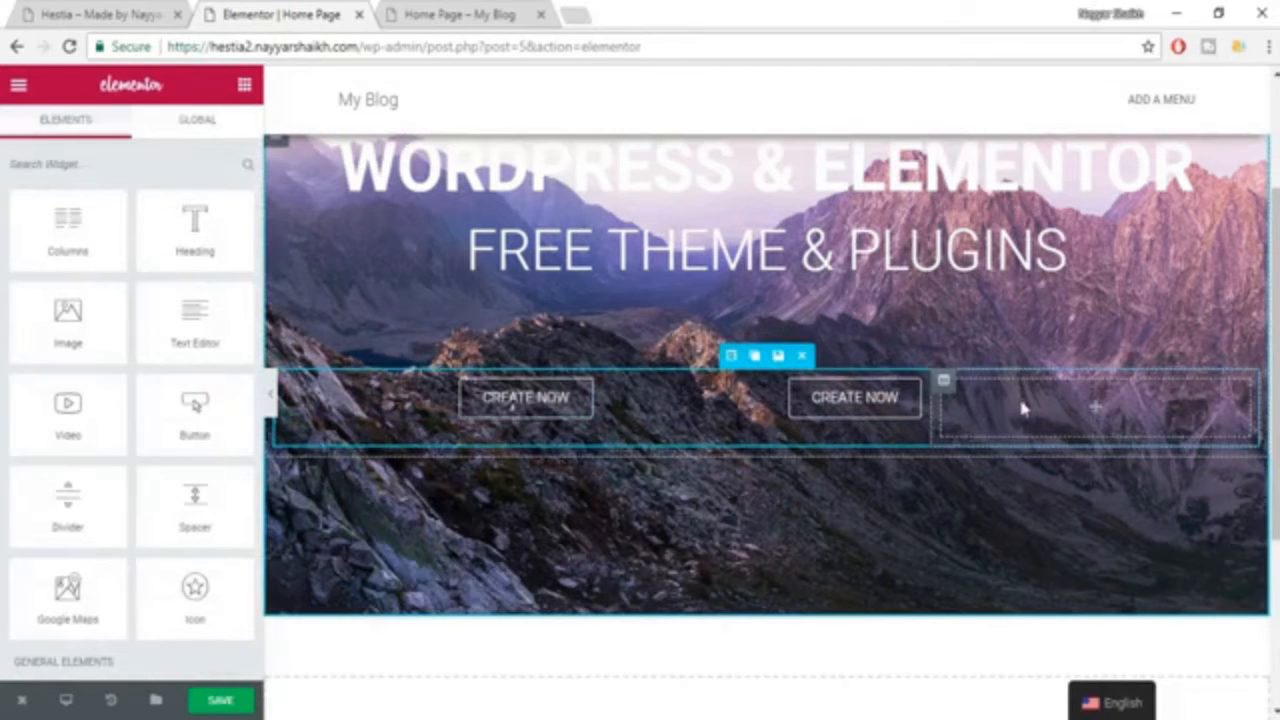
mouse_move(944, 384)
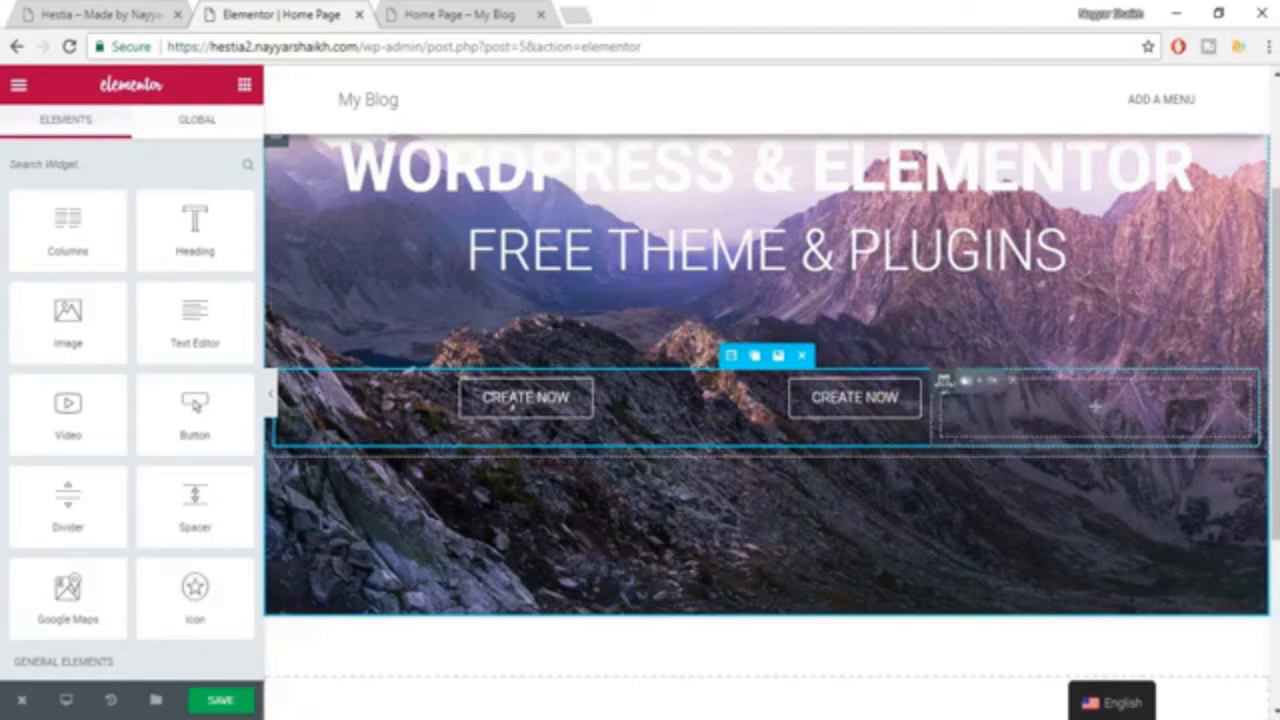
click(1015, 384)
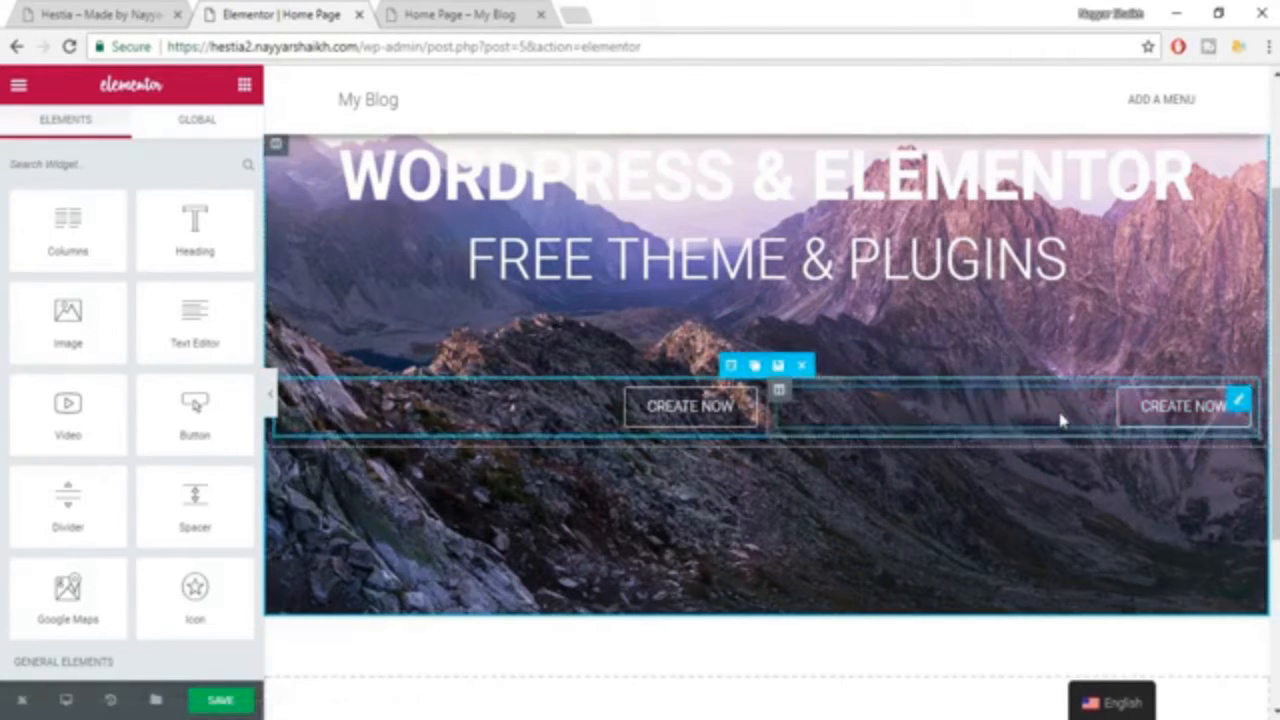
Align the duplicated button left within its column and set its normal background color to #e91e63.
click(980, 412)
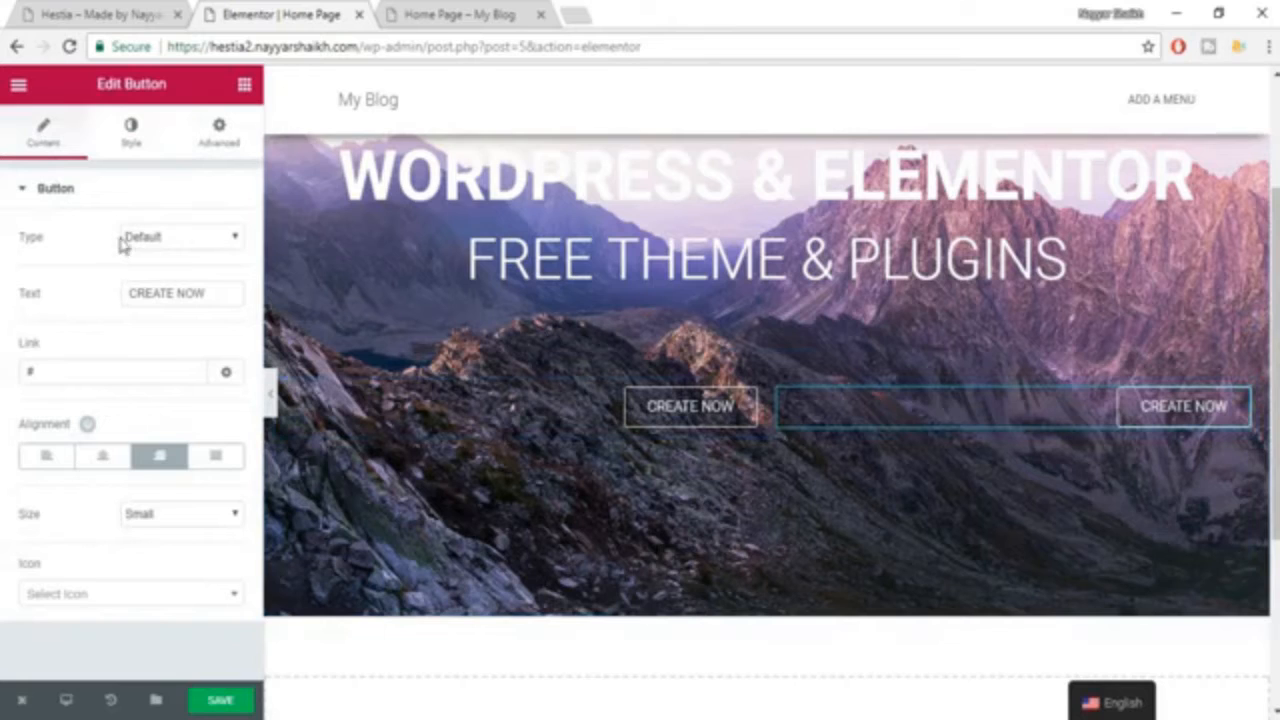
click(46, 458)
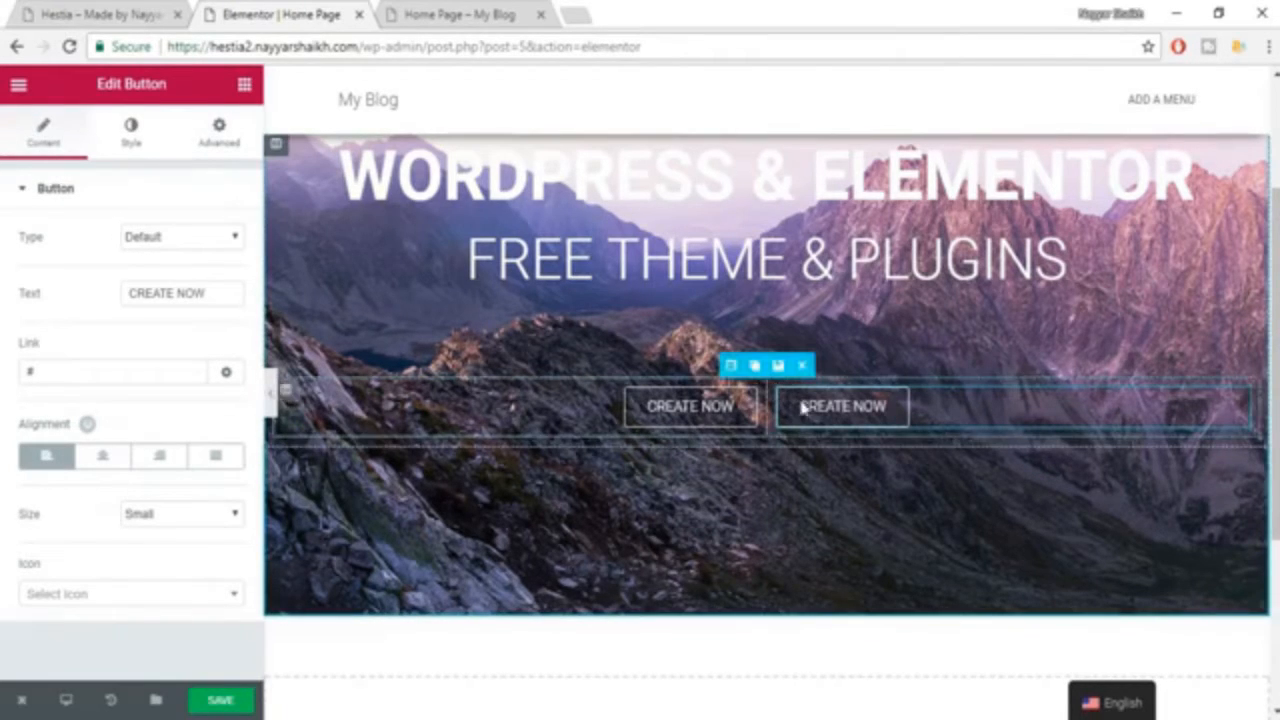
click(131, 131)
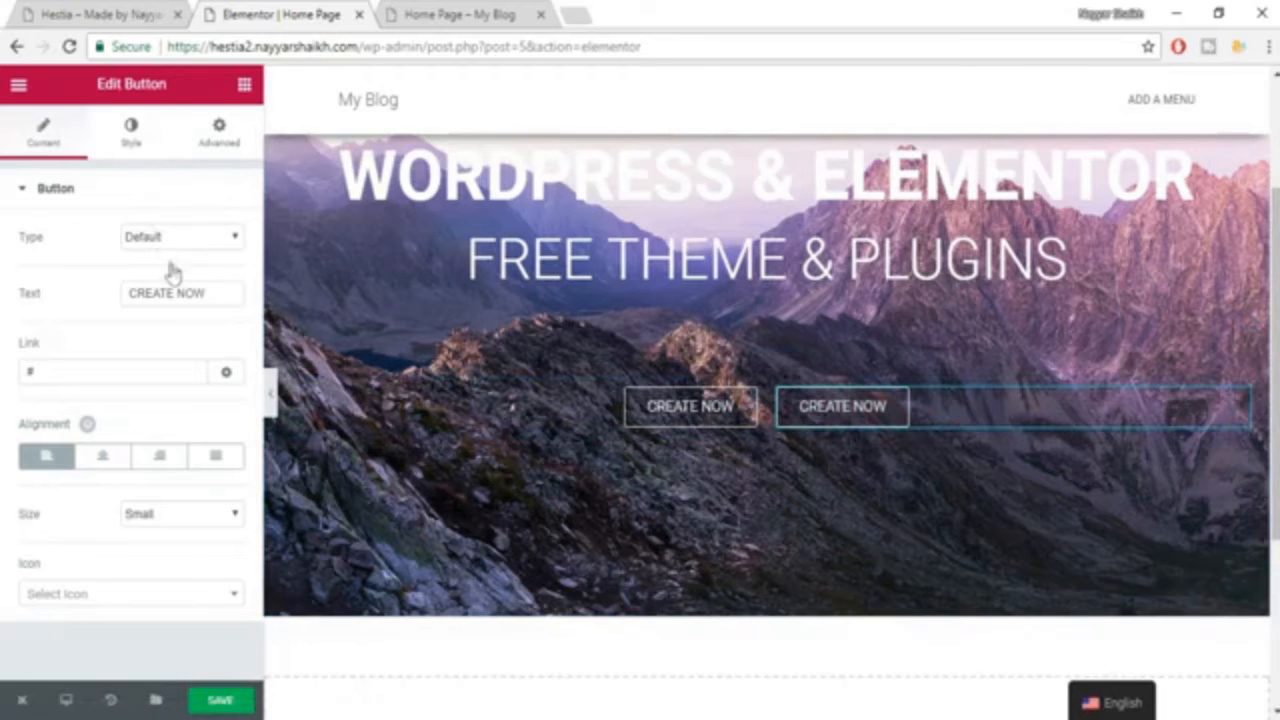
click(216, 392)
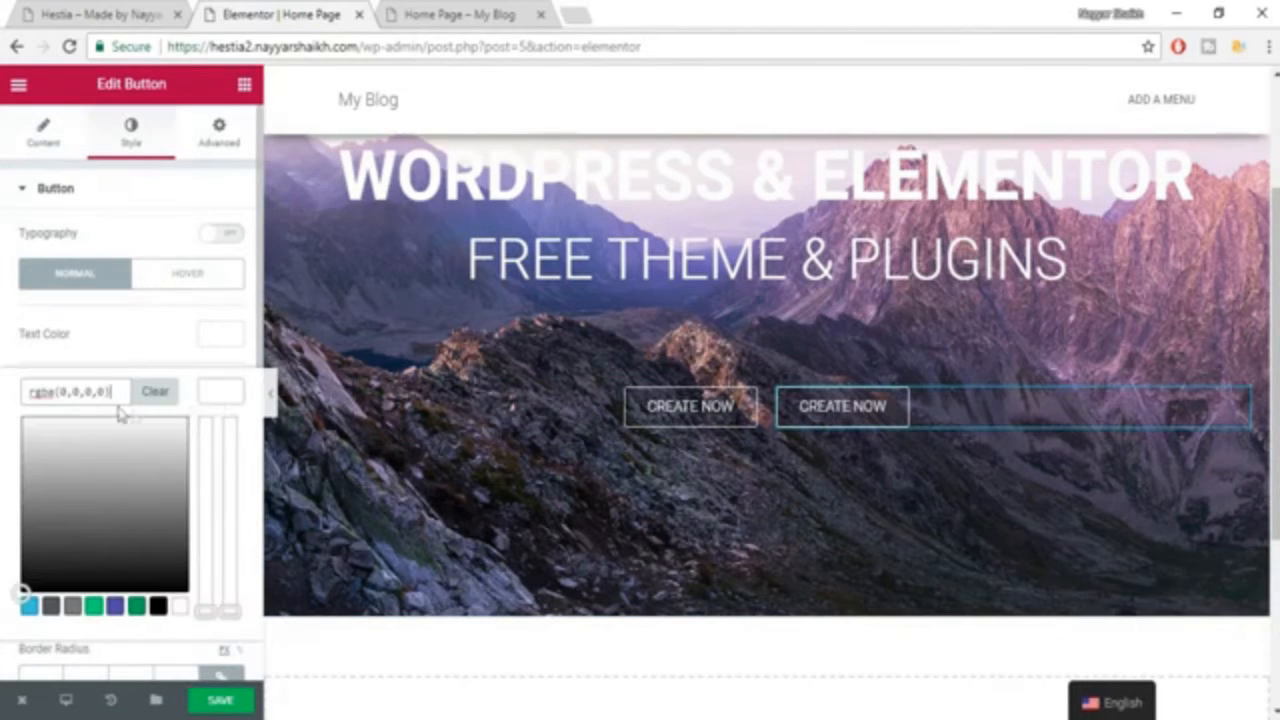
key(ctrl+a)
key(ctrl+v)
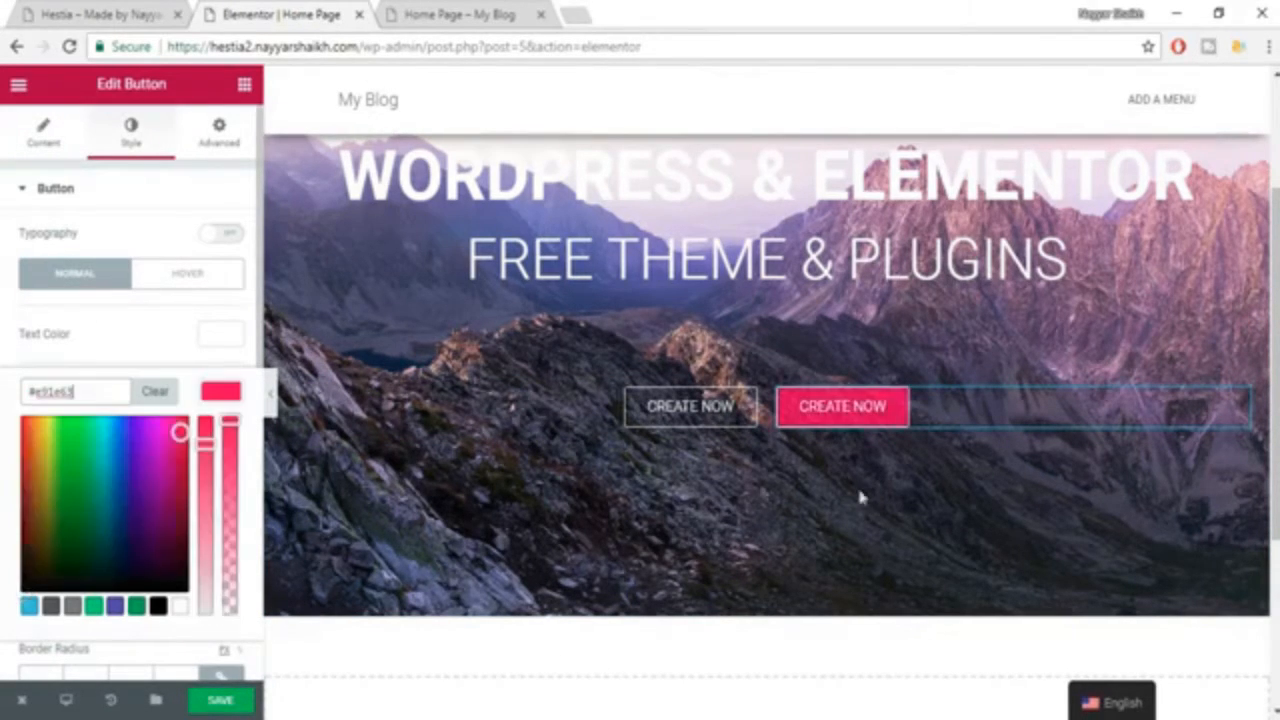
Make the duplicated button's hover background color fully transparent.
click(189, 282)
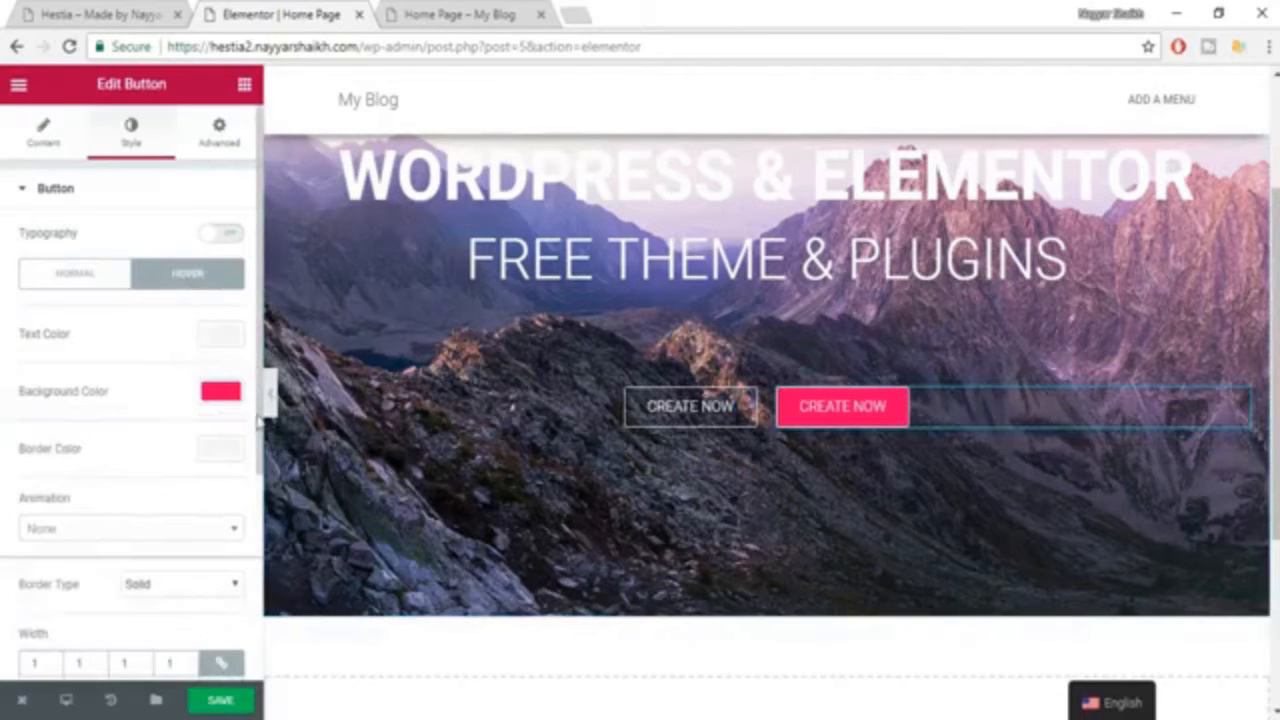
click(238, 400)
drag(230, 425, 228, 655)
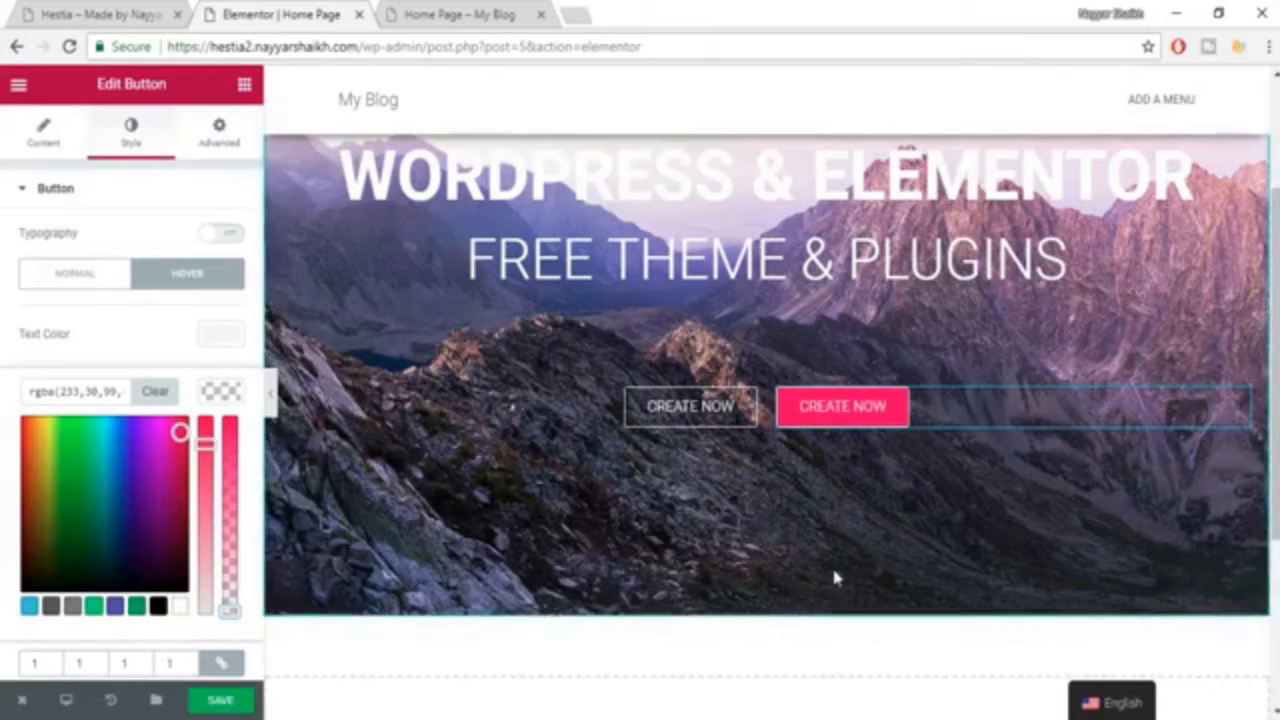
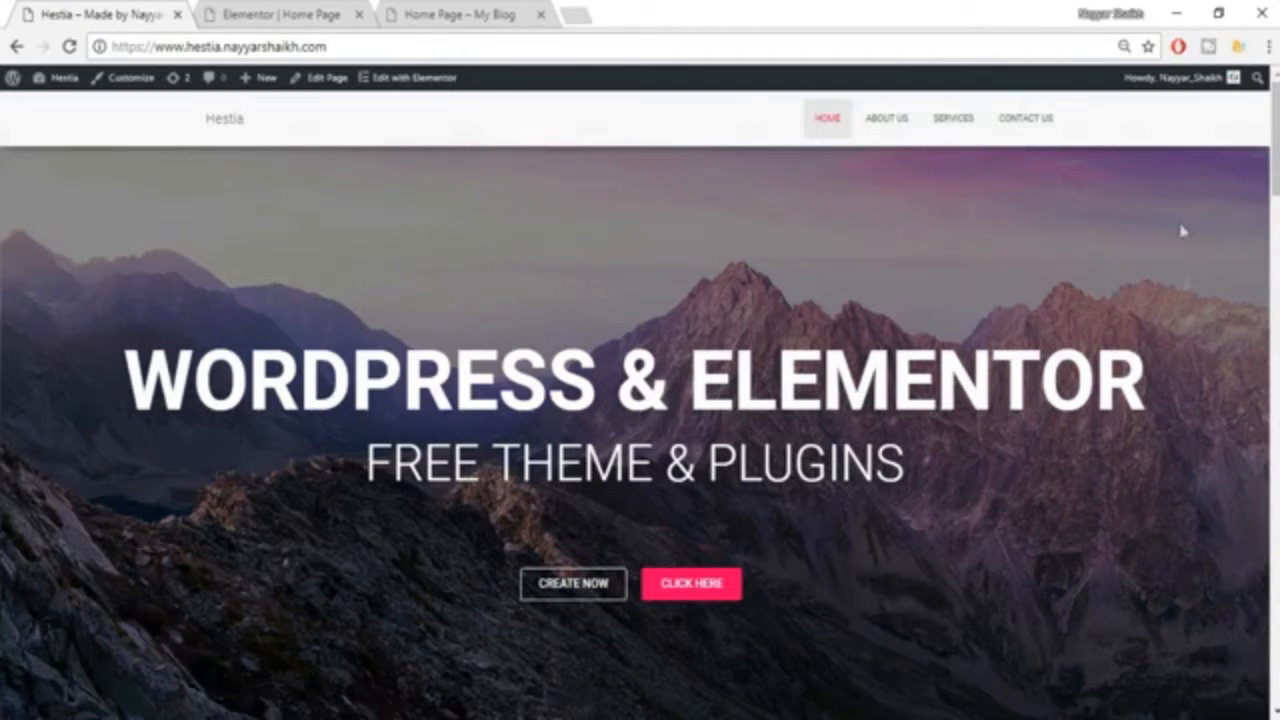
Switch back to the Elementor editor and give the hero section a classic background overlay in black (#000000).
click(285, 12)
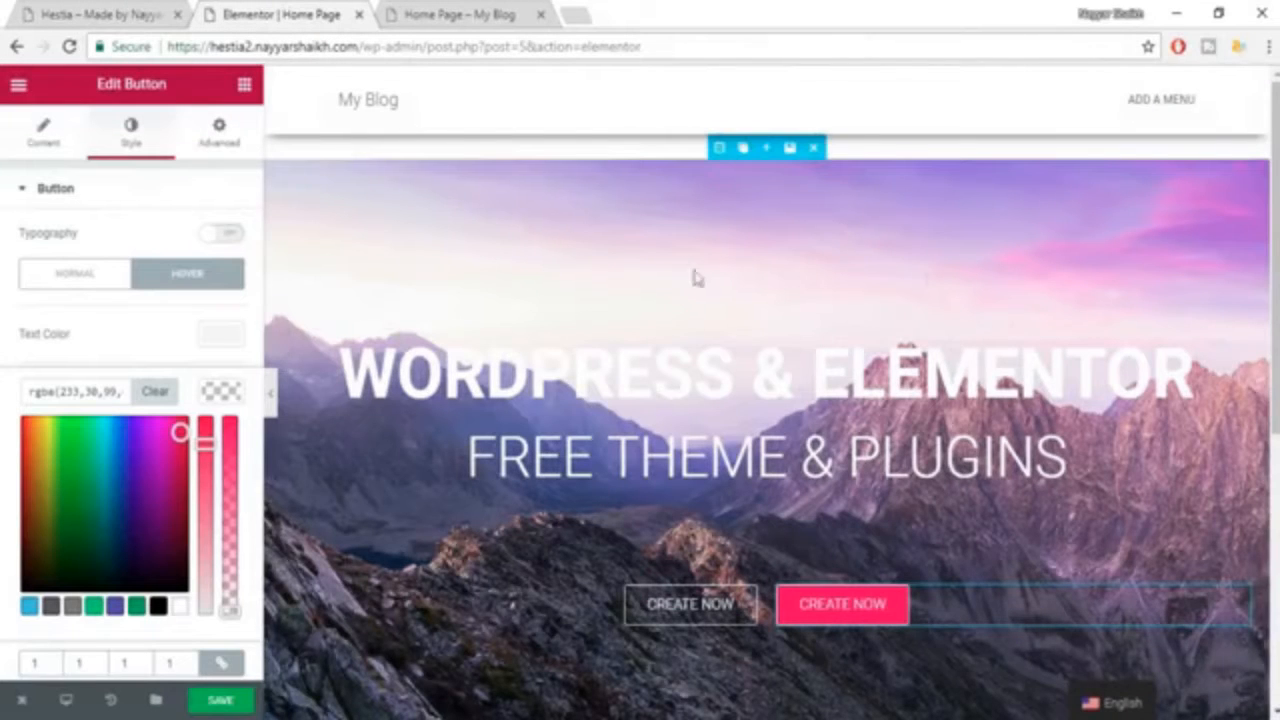
click(722, 148)
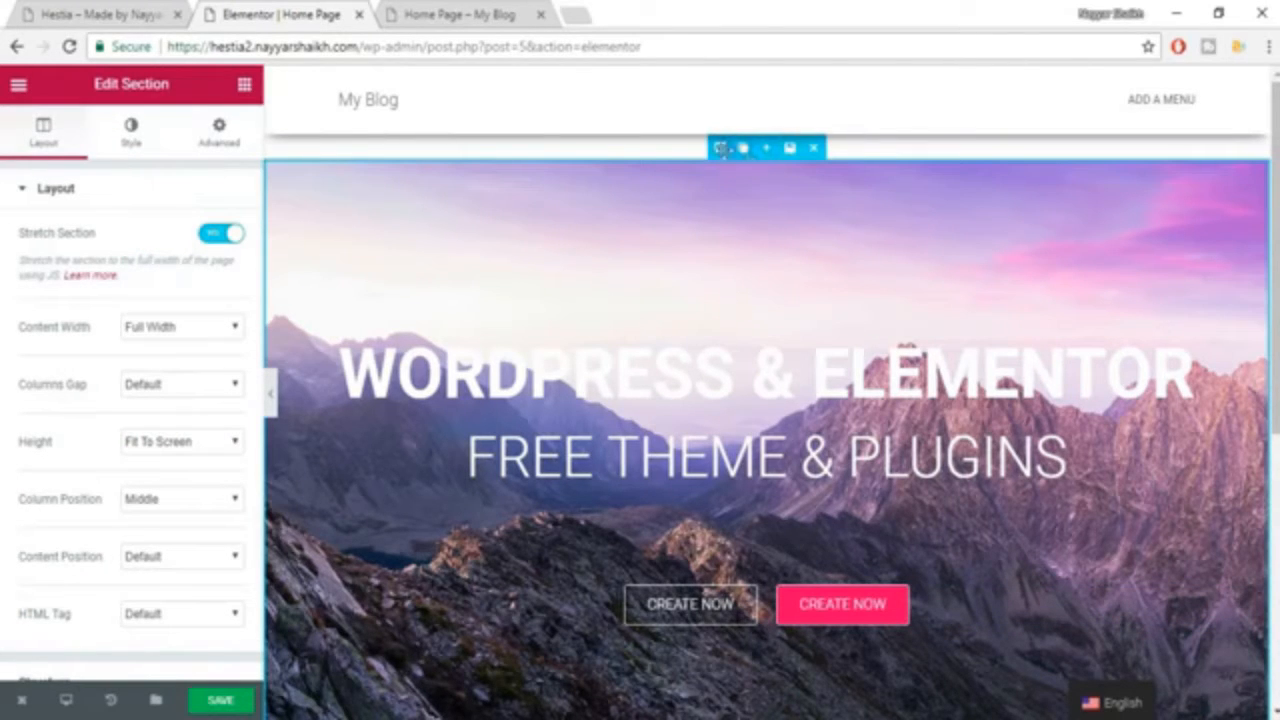
click(131, 132)
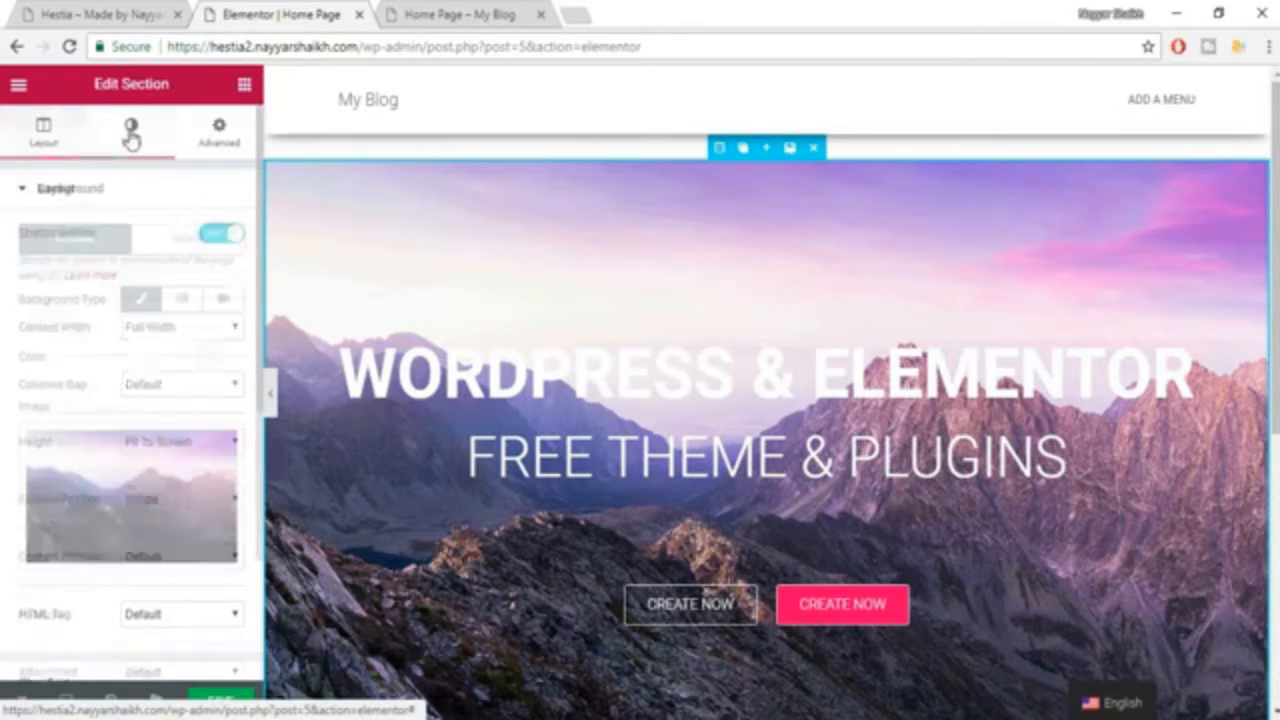
scroll(180, 394, down, 2)
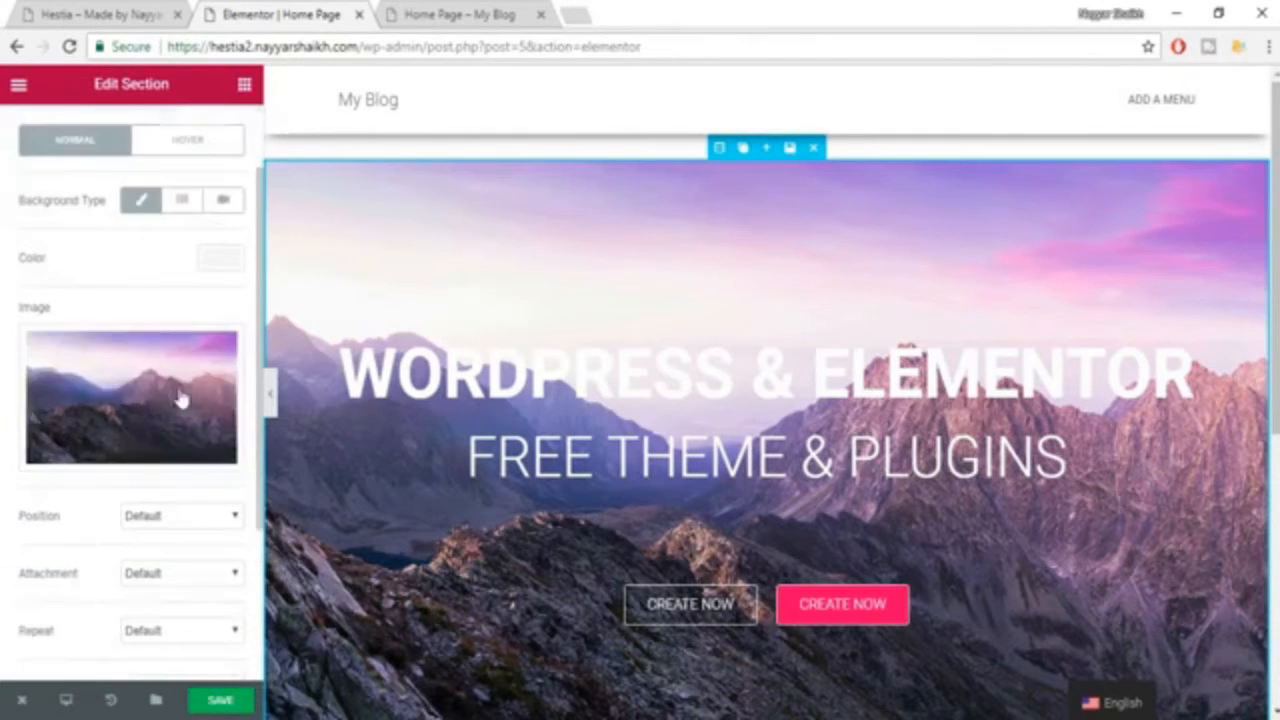
scroll(180, 394, down, 2)
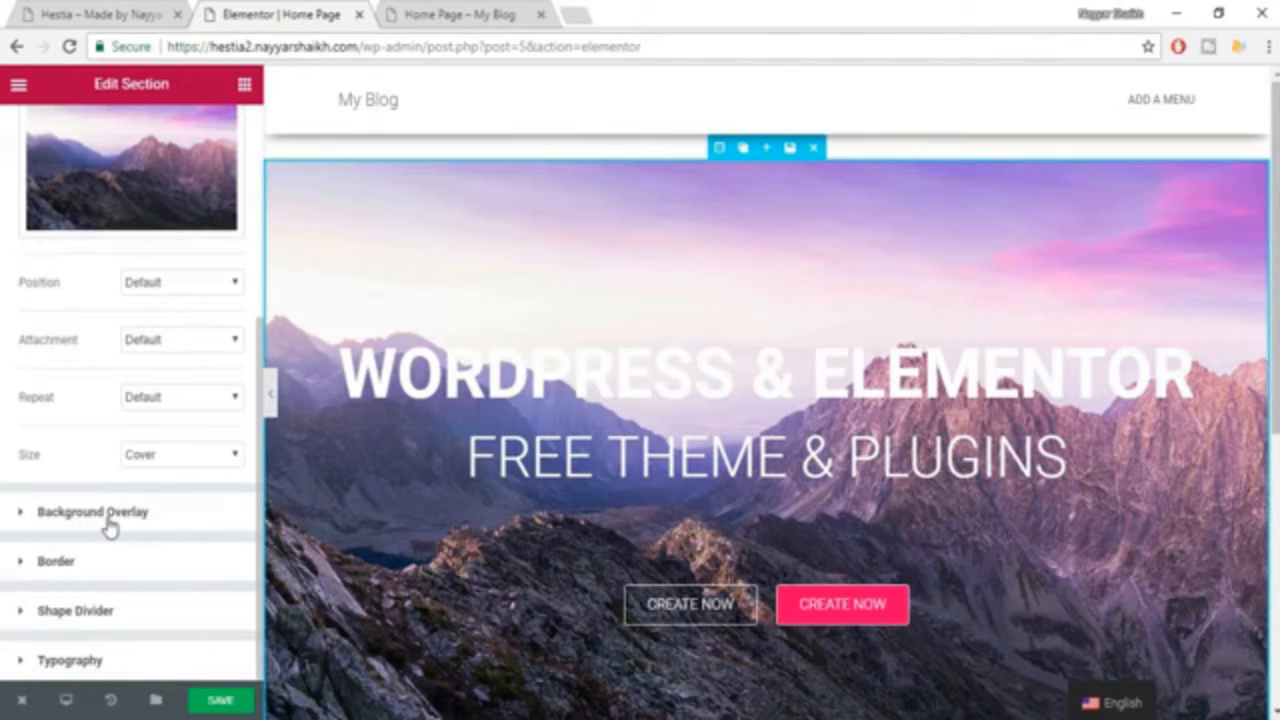
click(174, 518)
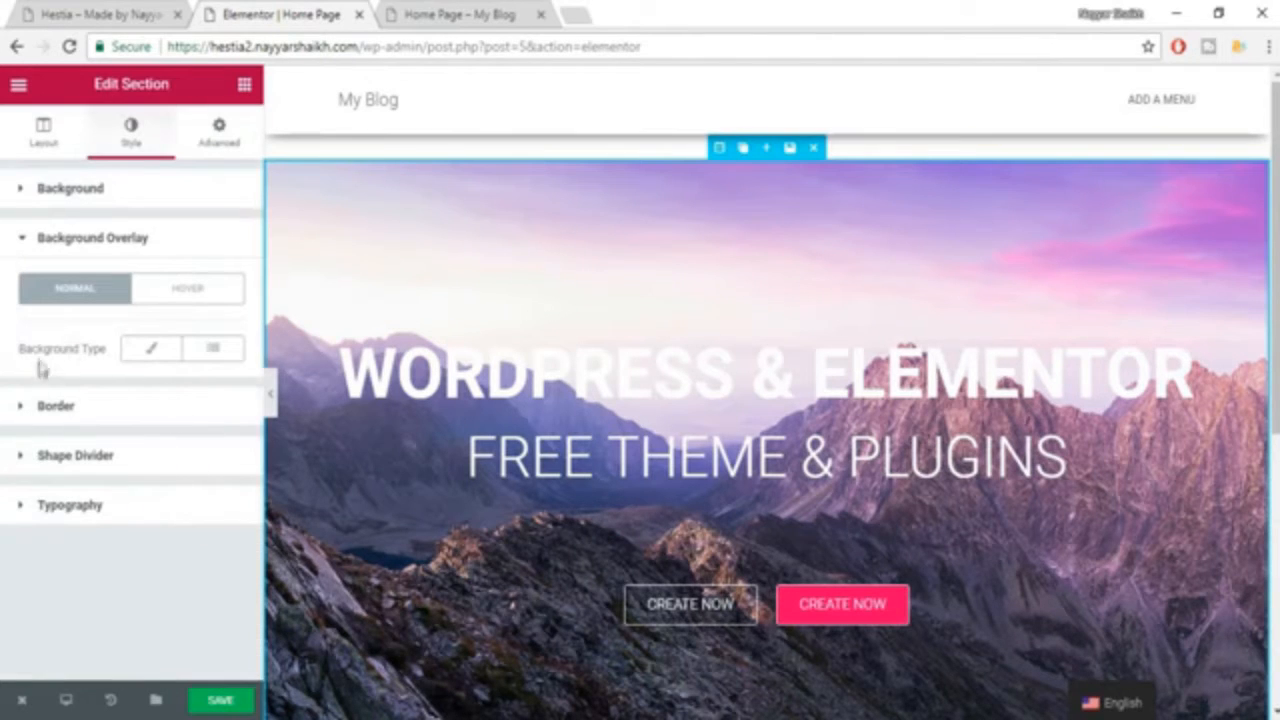
click(151, 358)
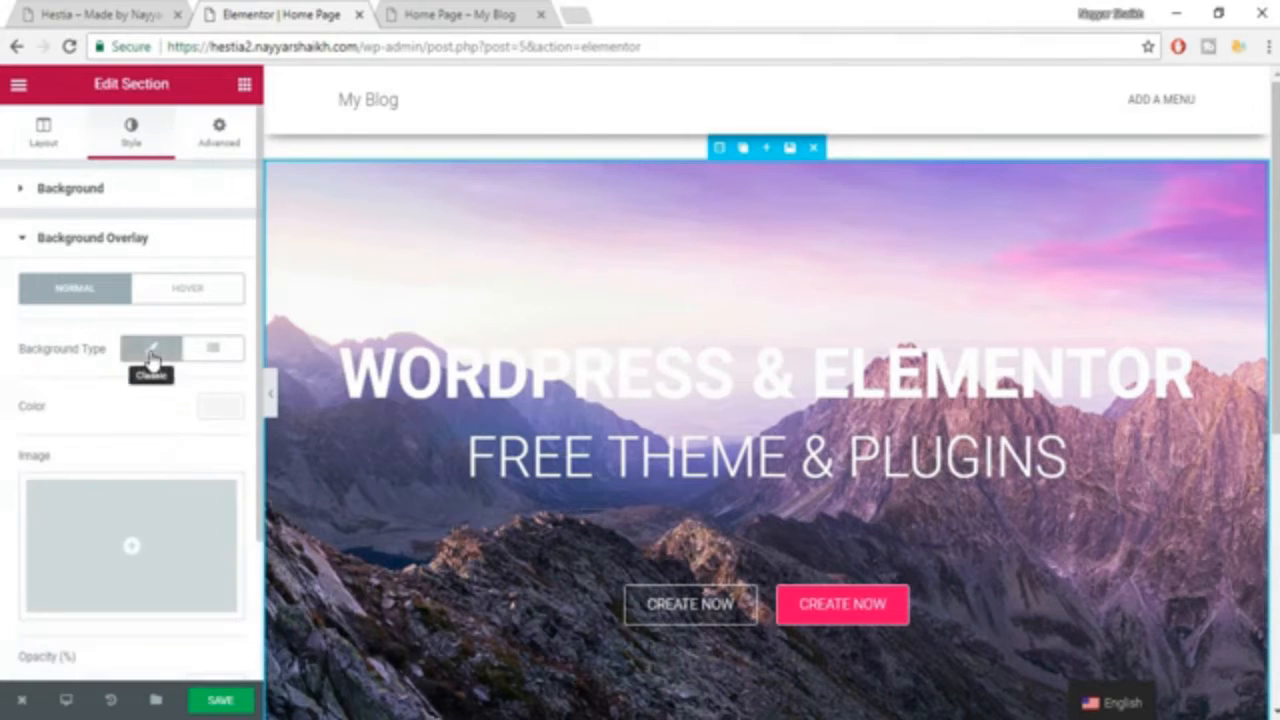
scroll(180, 465, down, 2)
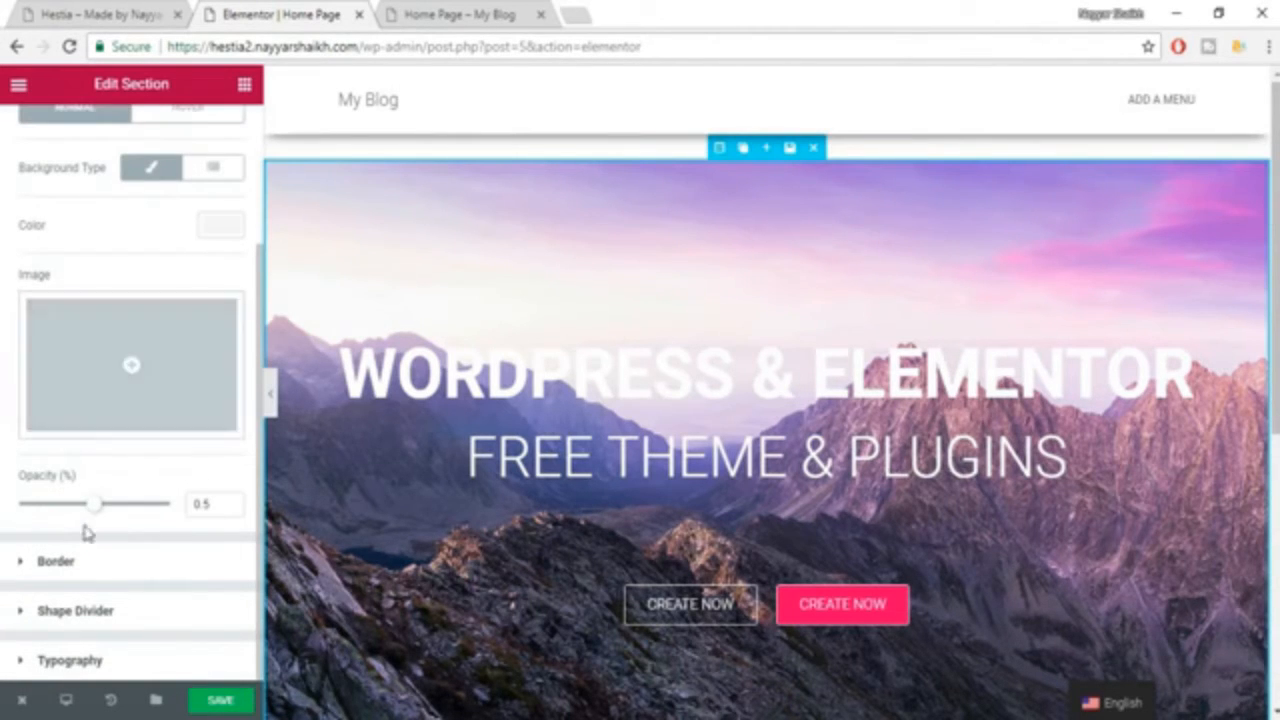
click(213, 234)
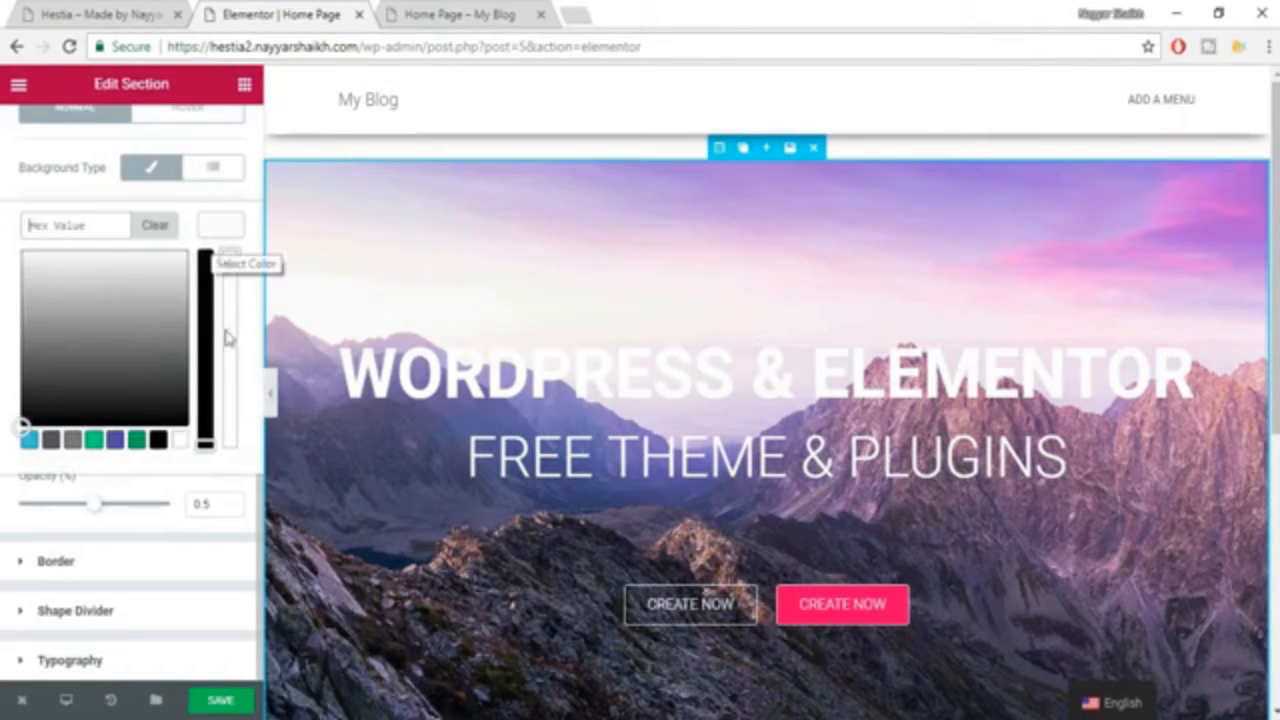
click(158, 441)
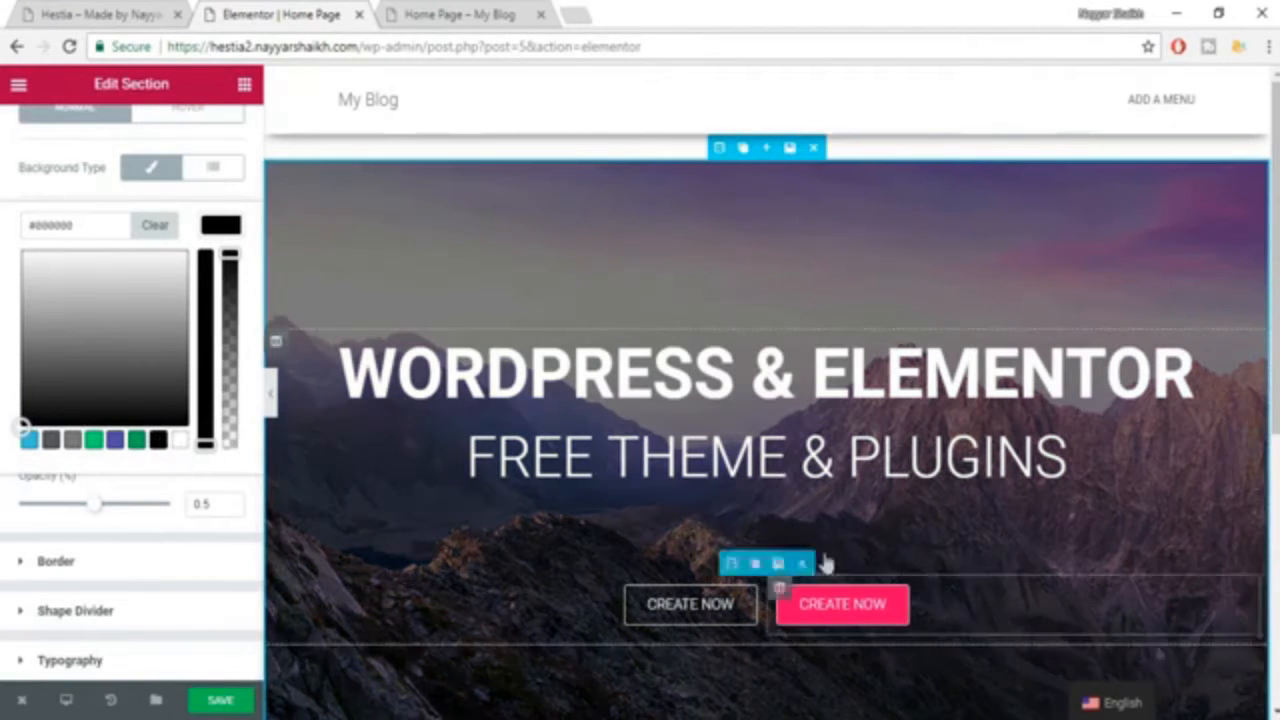
click(210, 236)
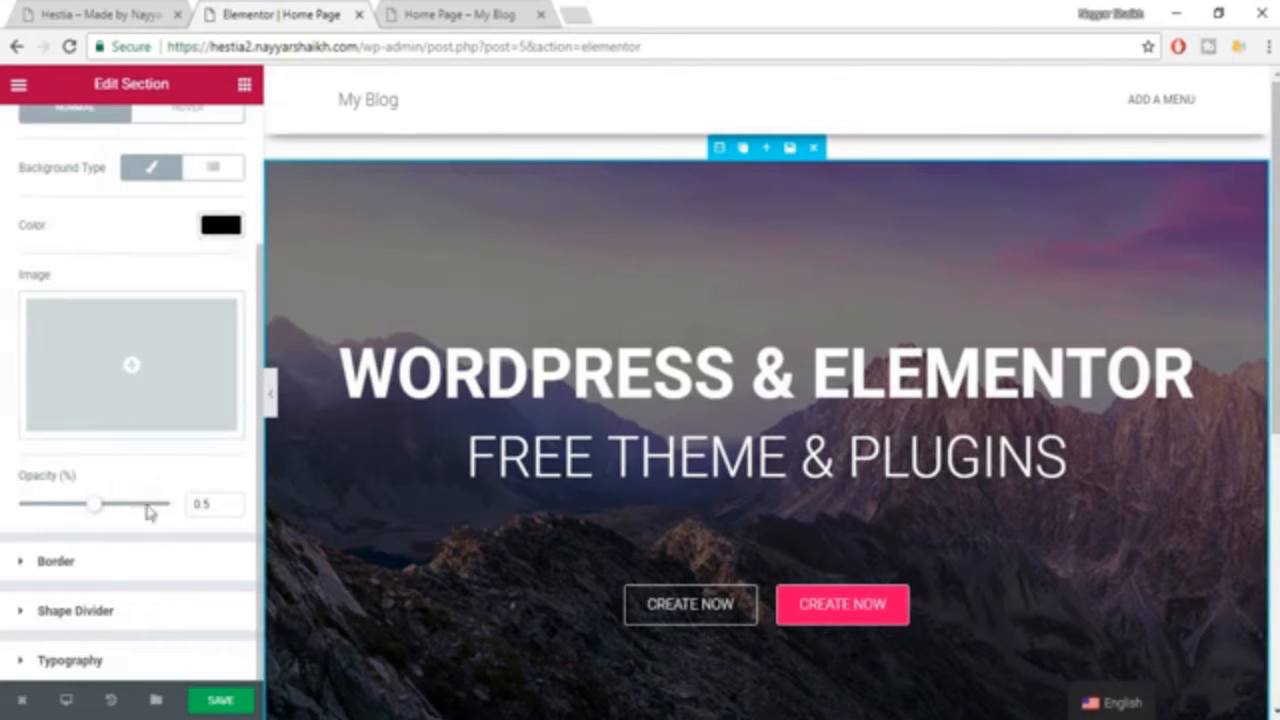
Set the hero section's background overlay opacity to 0.55 and save the page.
drag(108, 511, 193, 507)
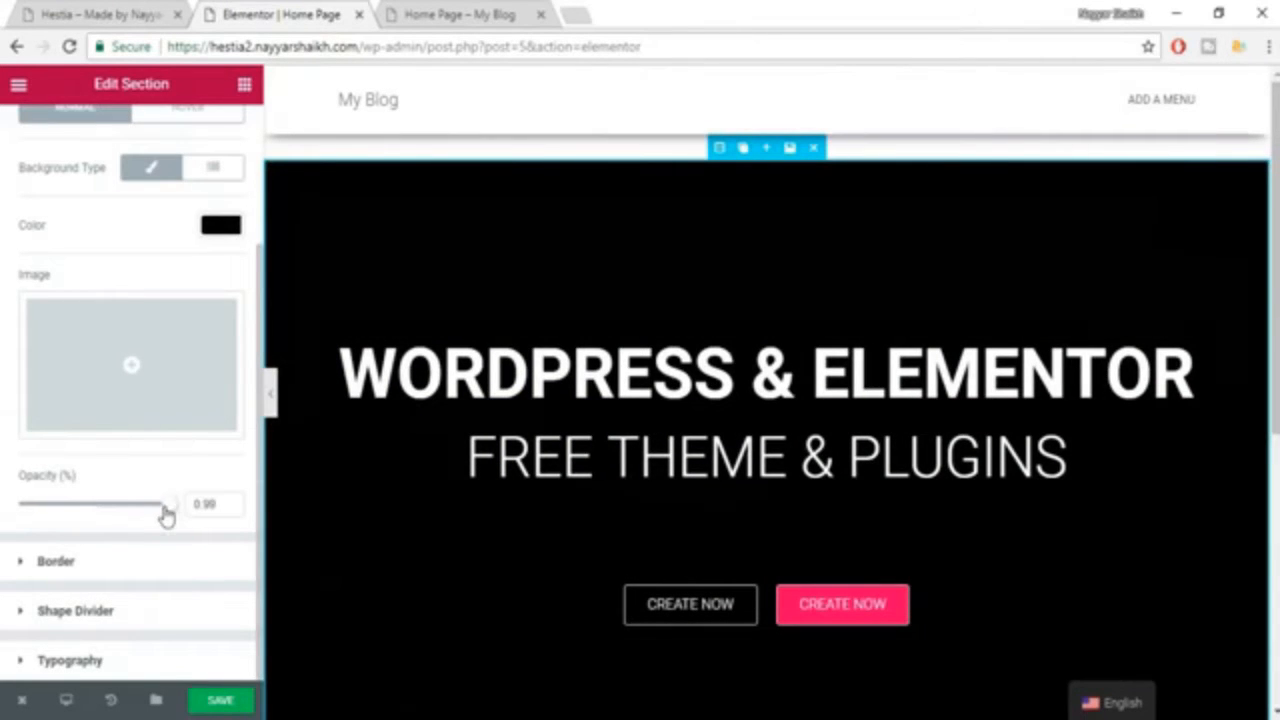
drag(166, 514, 103, 517)
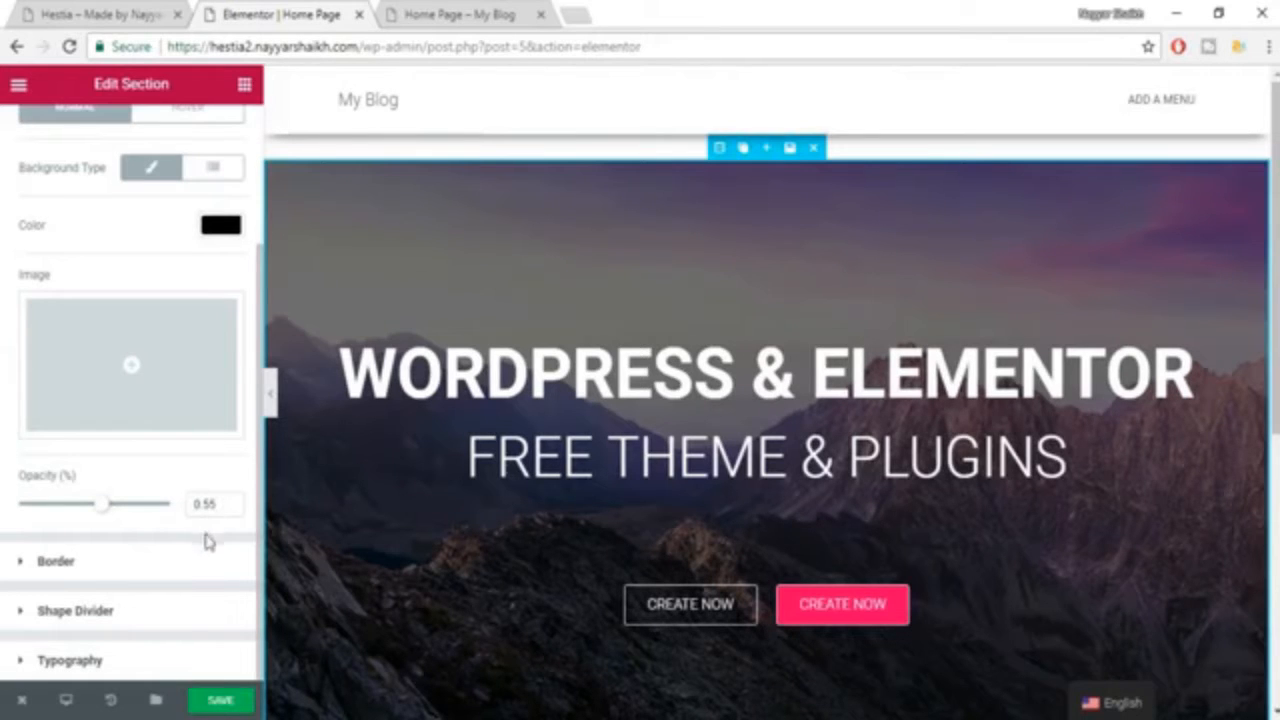
scroll(1000, 451, down, 2)
scroll(905, 318, up, 2)
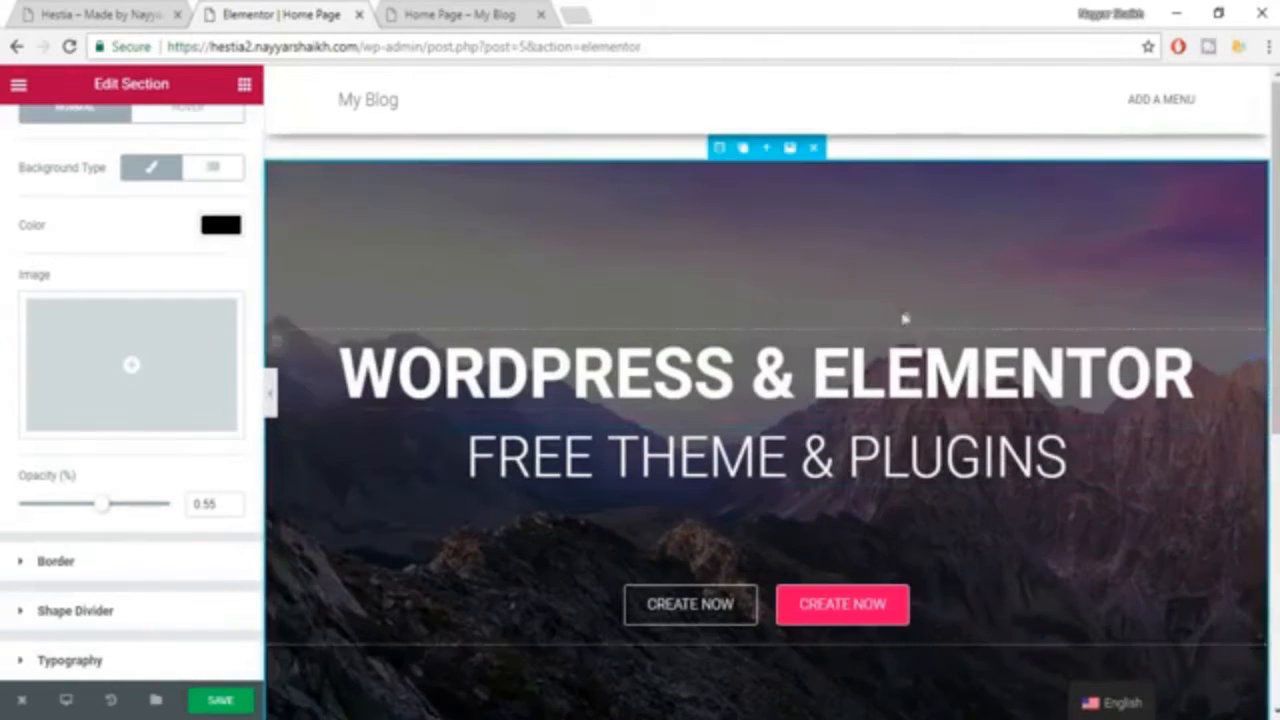
click(210, 703)
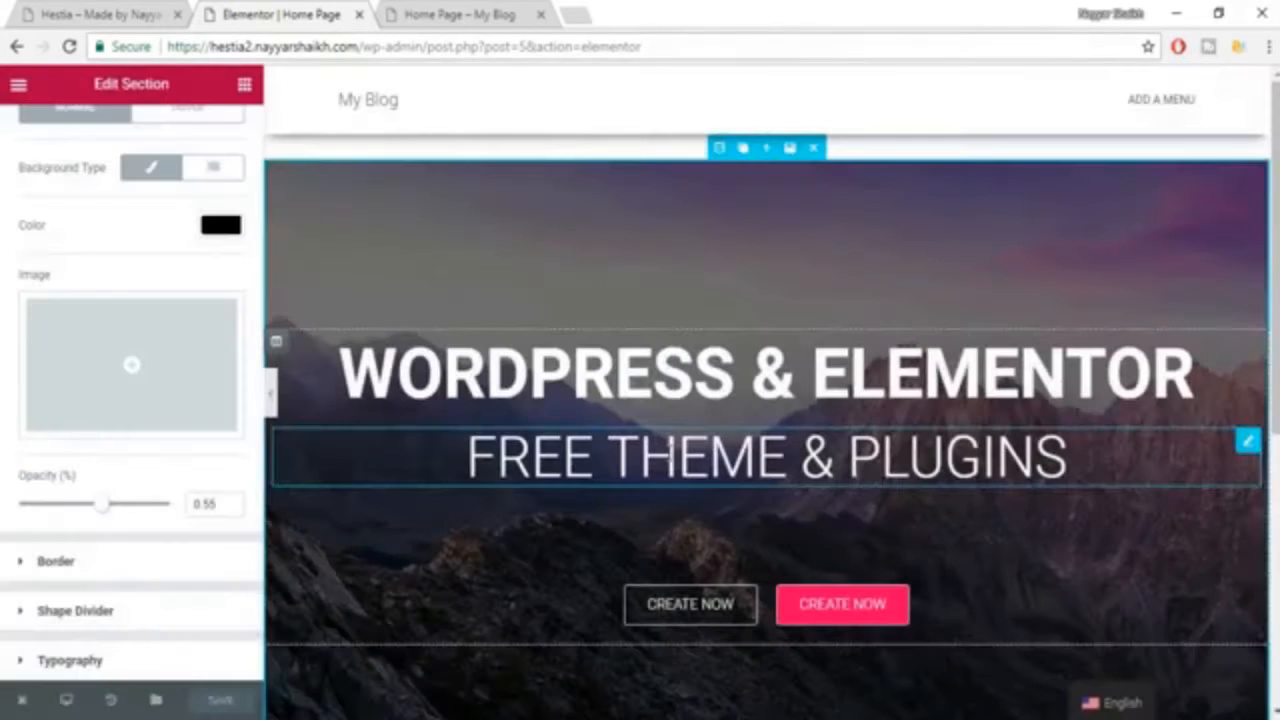
Compare the edited hero with the Hestia example and examine the section that follows it on the example page.
click(121, 15)
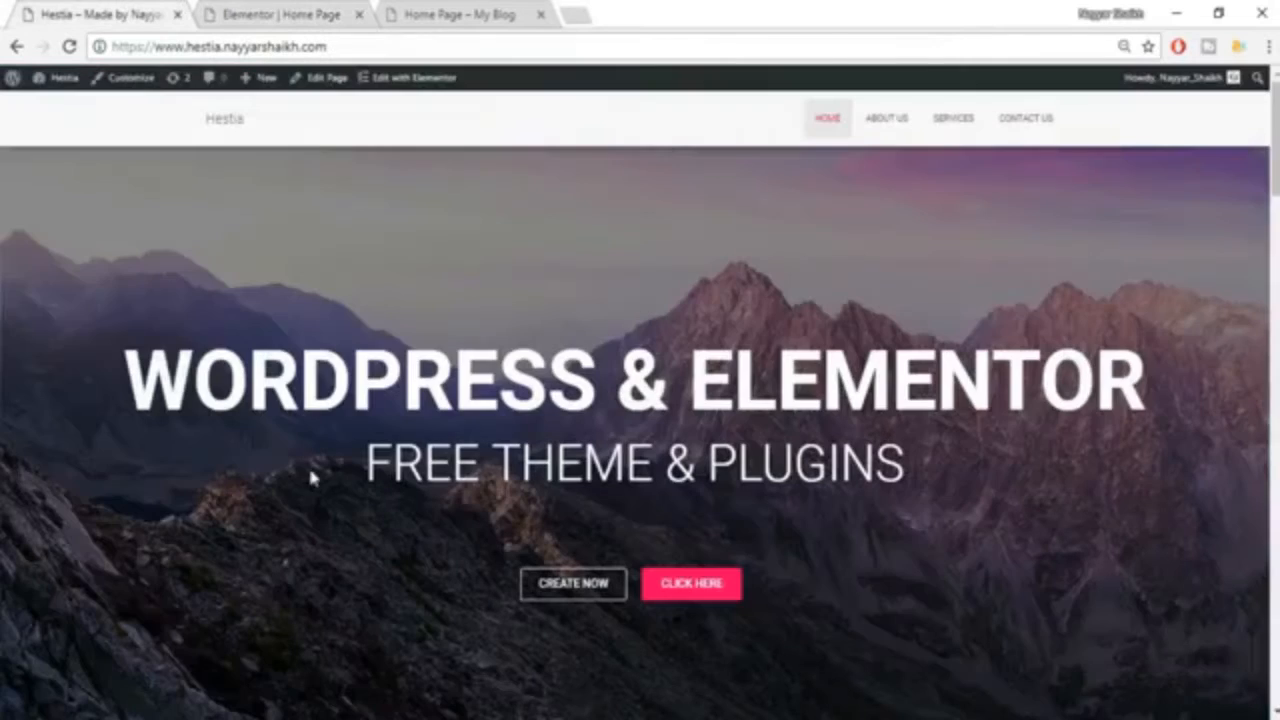
click(255, 15)
scroll(1013, 475, down, 3)
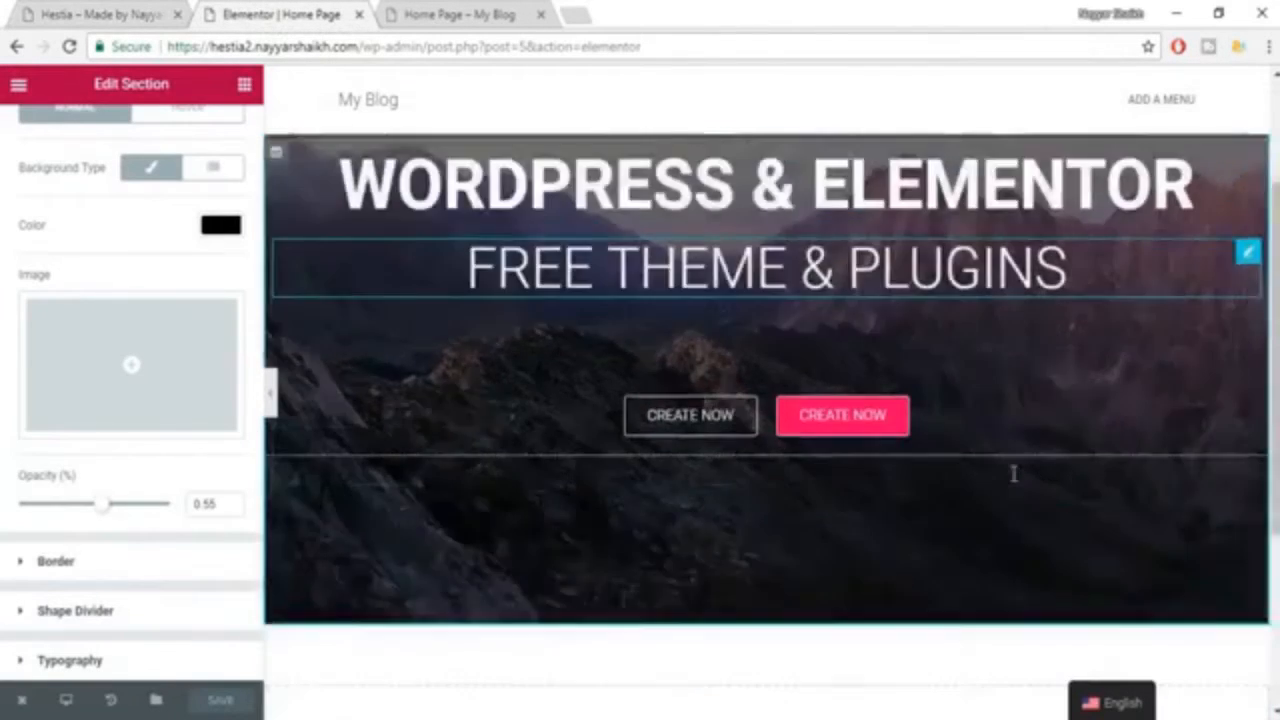
click(80, 12)
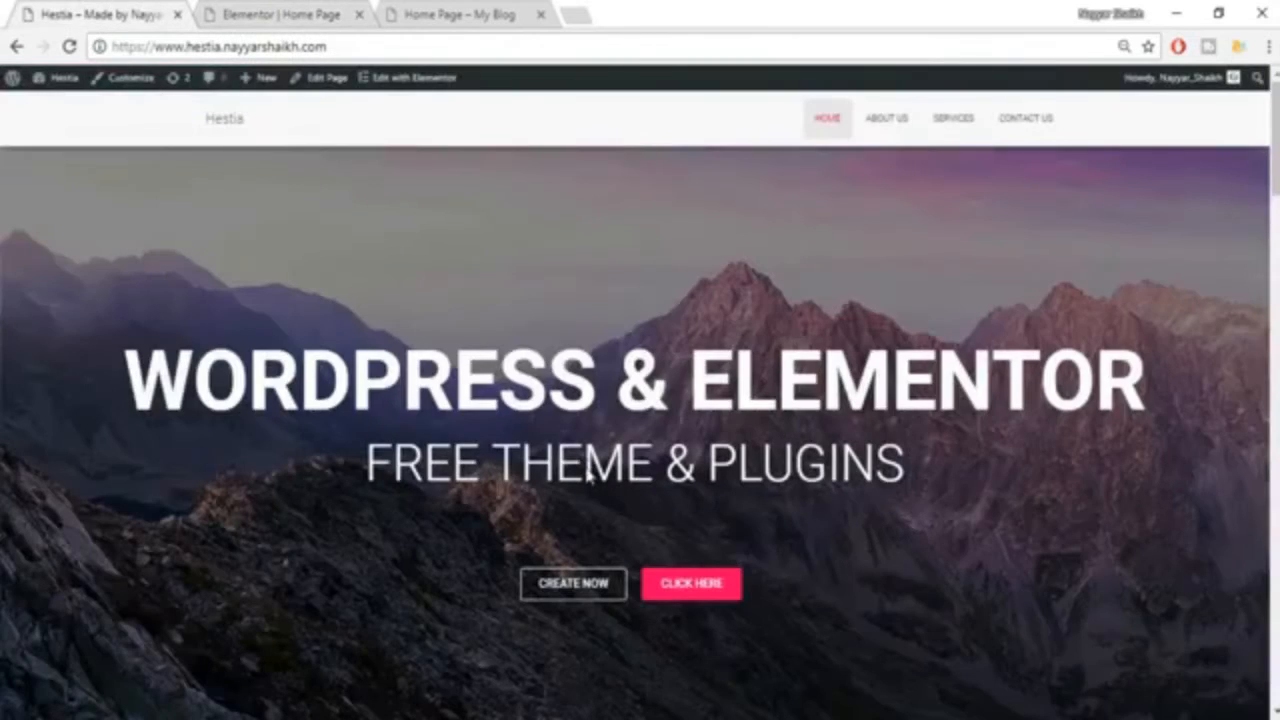
scroll(589, 475, down, 6)
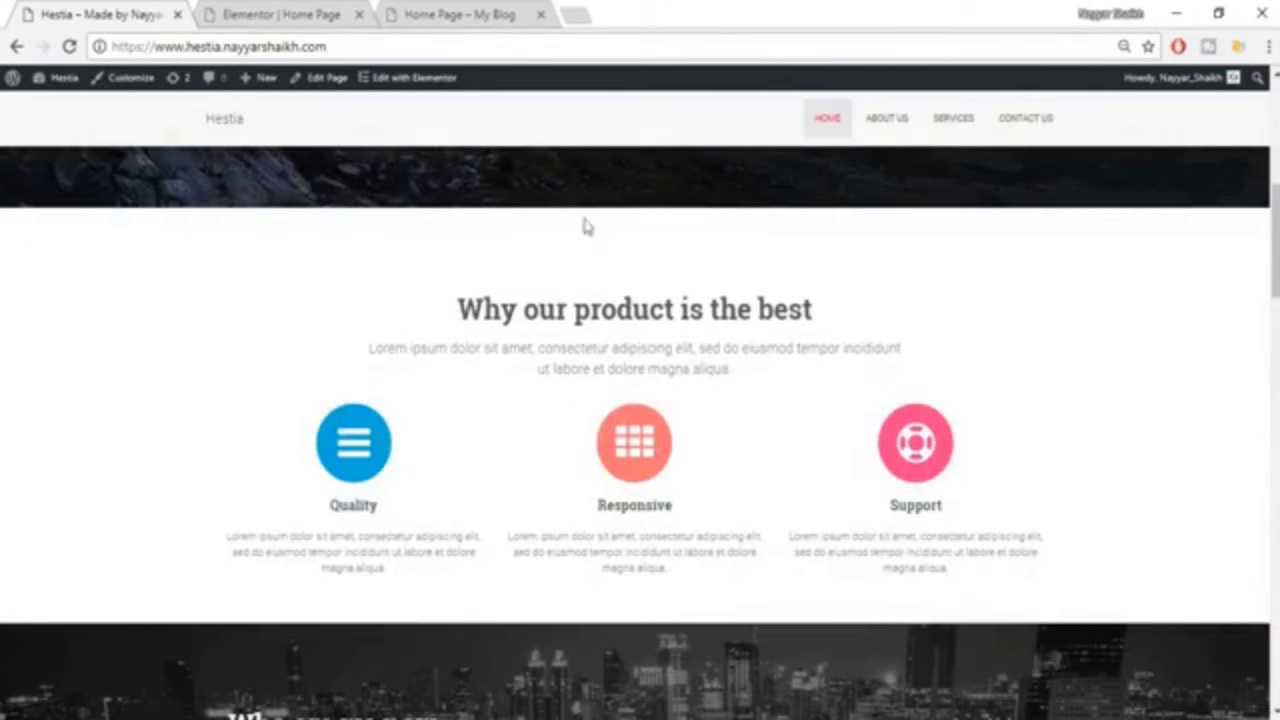
click(296, 12)
scroll(749, 391, down, 2)
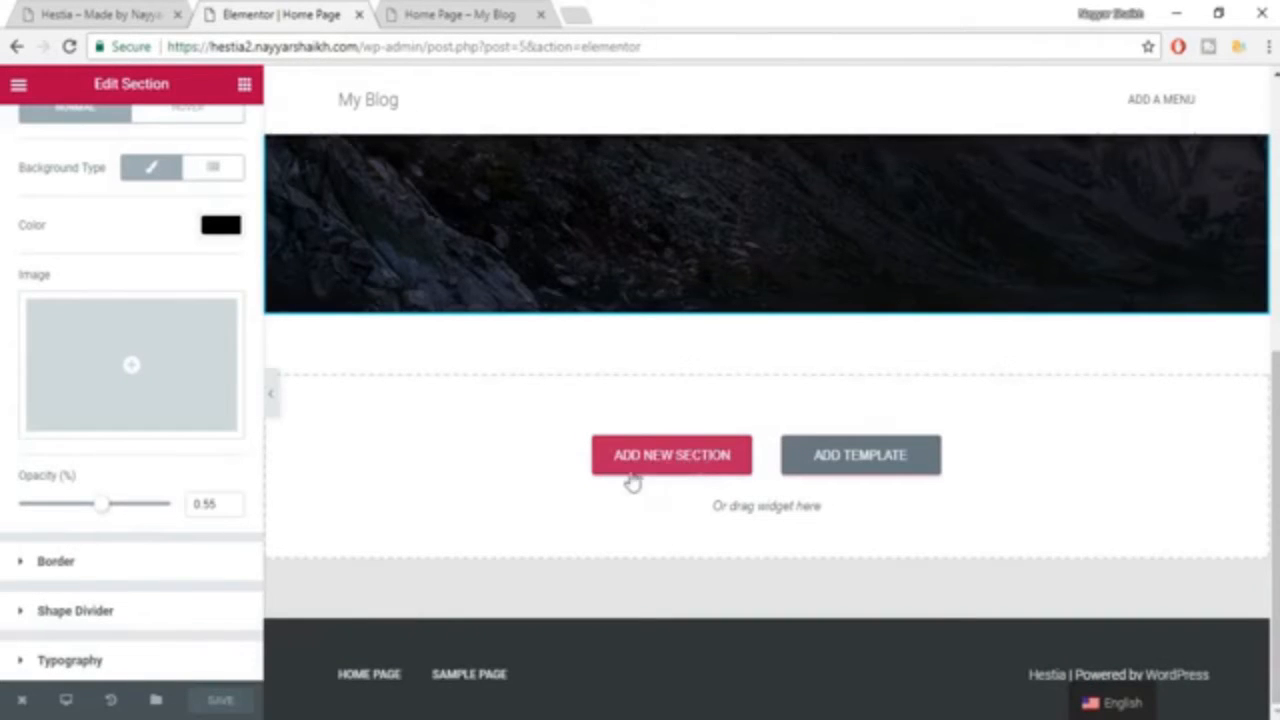
Add a Heading widget in a new section directly below the hero.
click(245, 88)
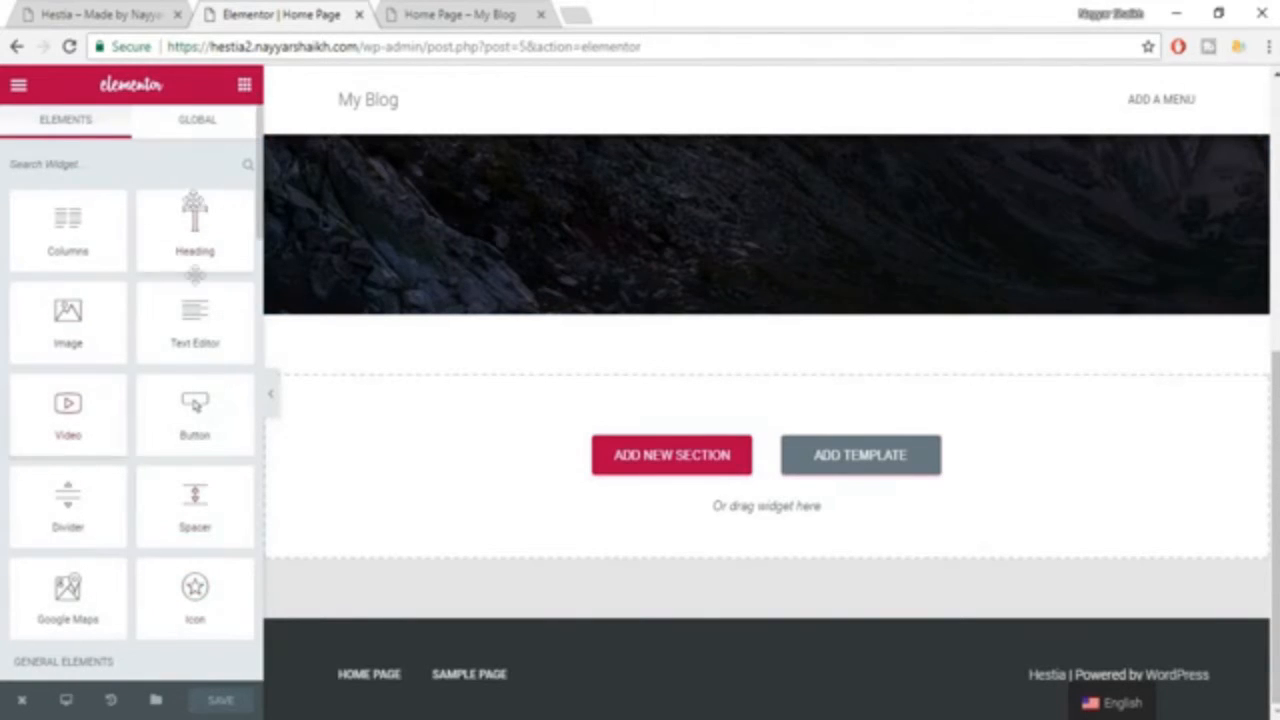
click(79, 18)
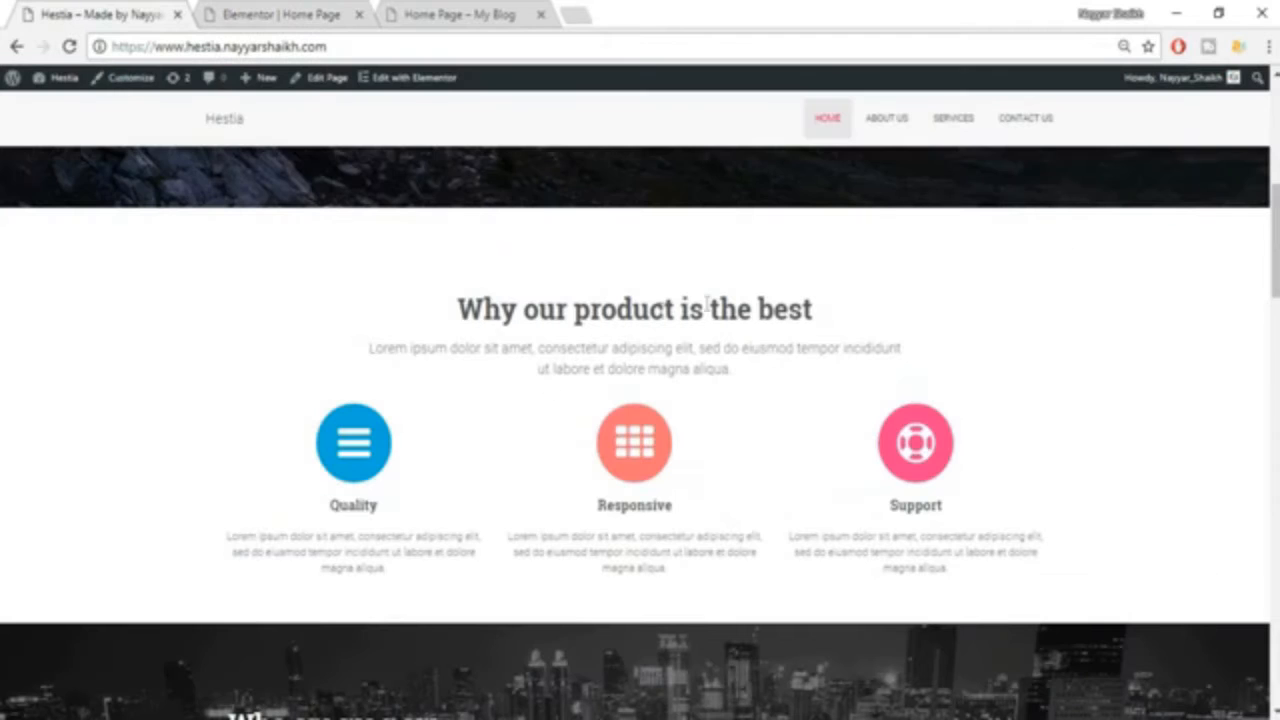
click(282, 14)
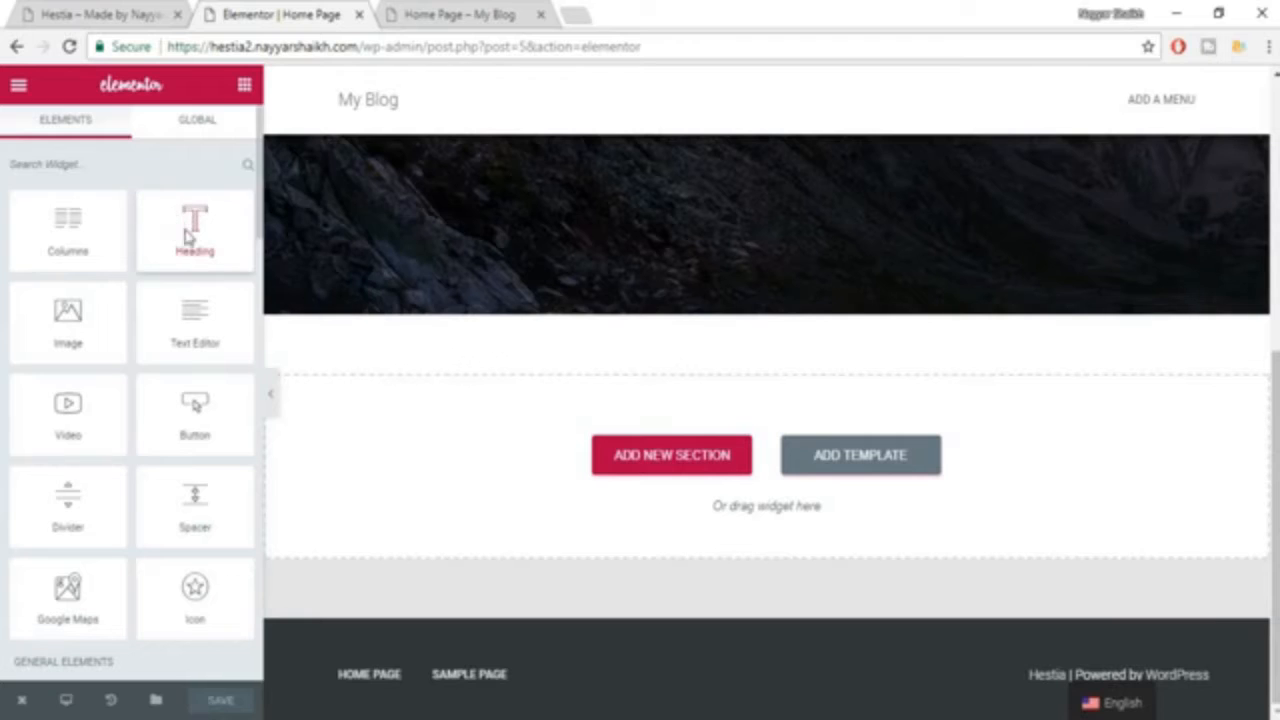
drag(195, 228, 660, 462)
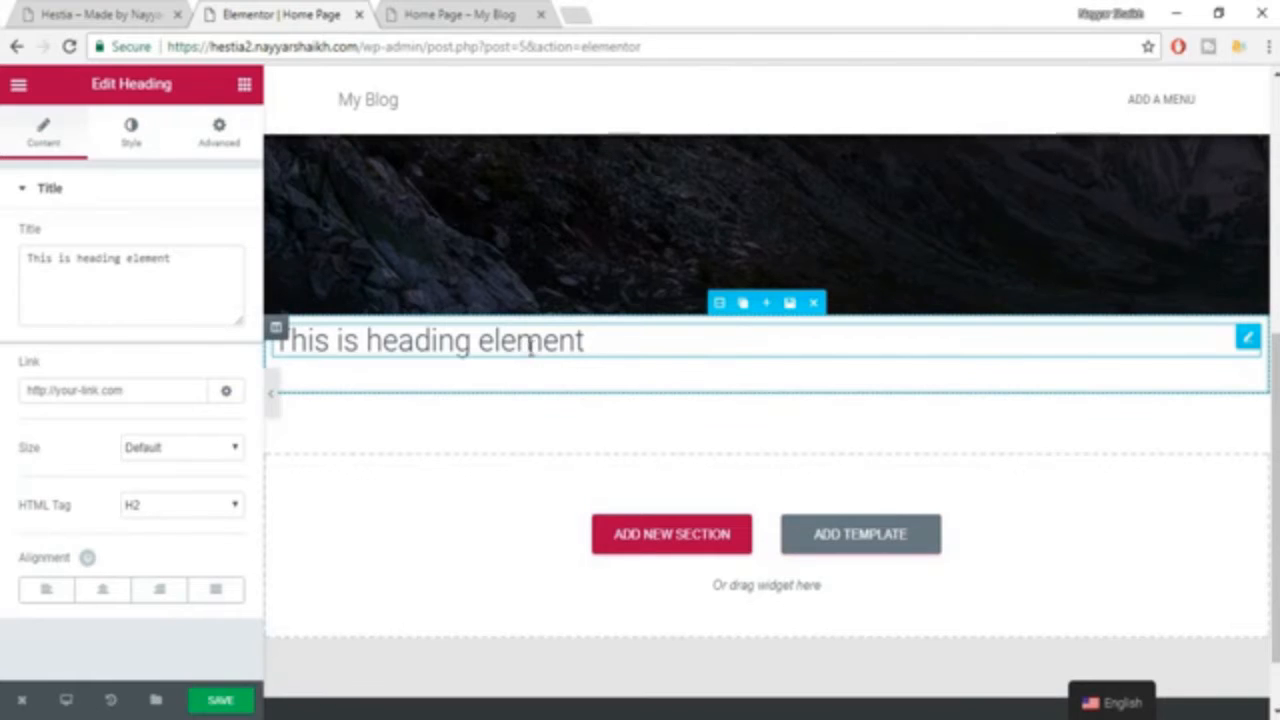
scroll(551, 446, up, 1)
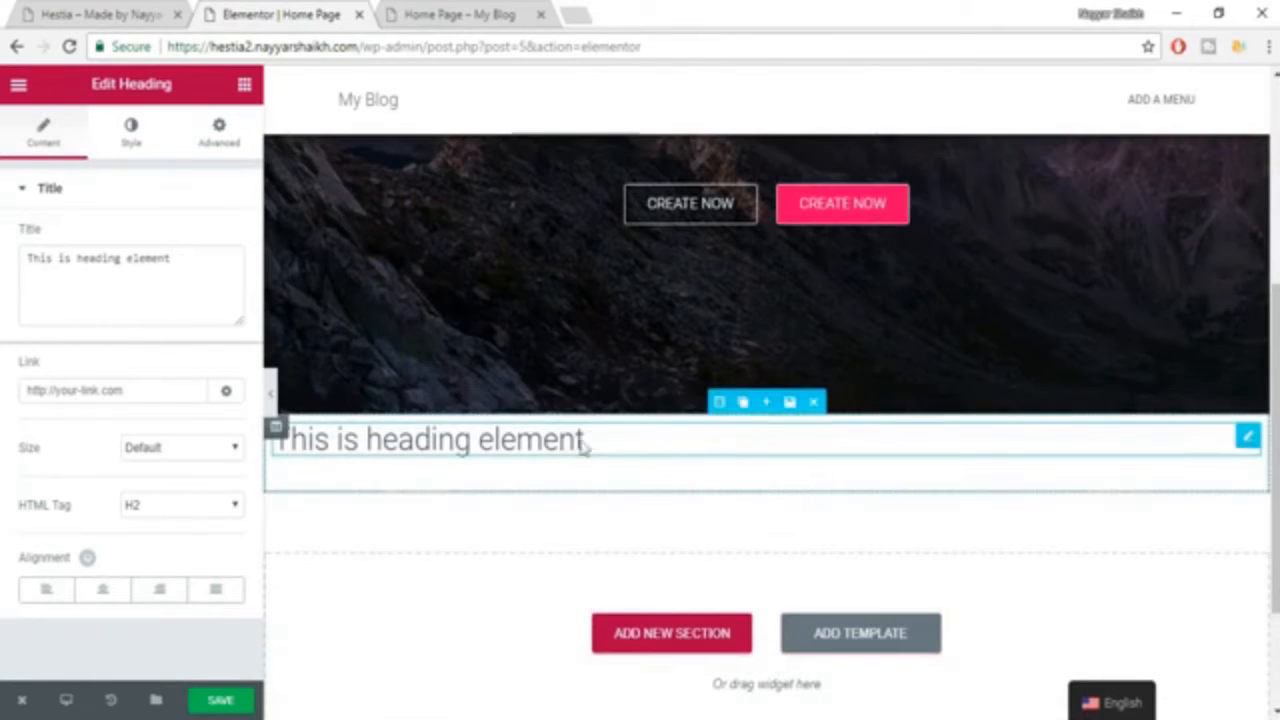
Copy "Why our product is the best" from the Hestia example, use it as the new heading's title, and center the heading.
click(146, 12)
drag(449, 316, 838, 302)
key(ctrl+c)
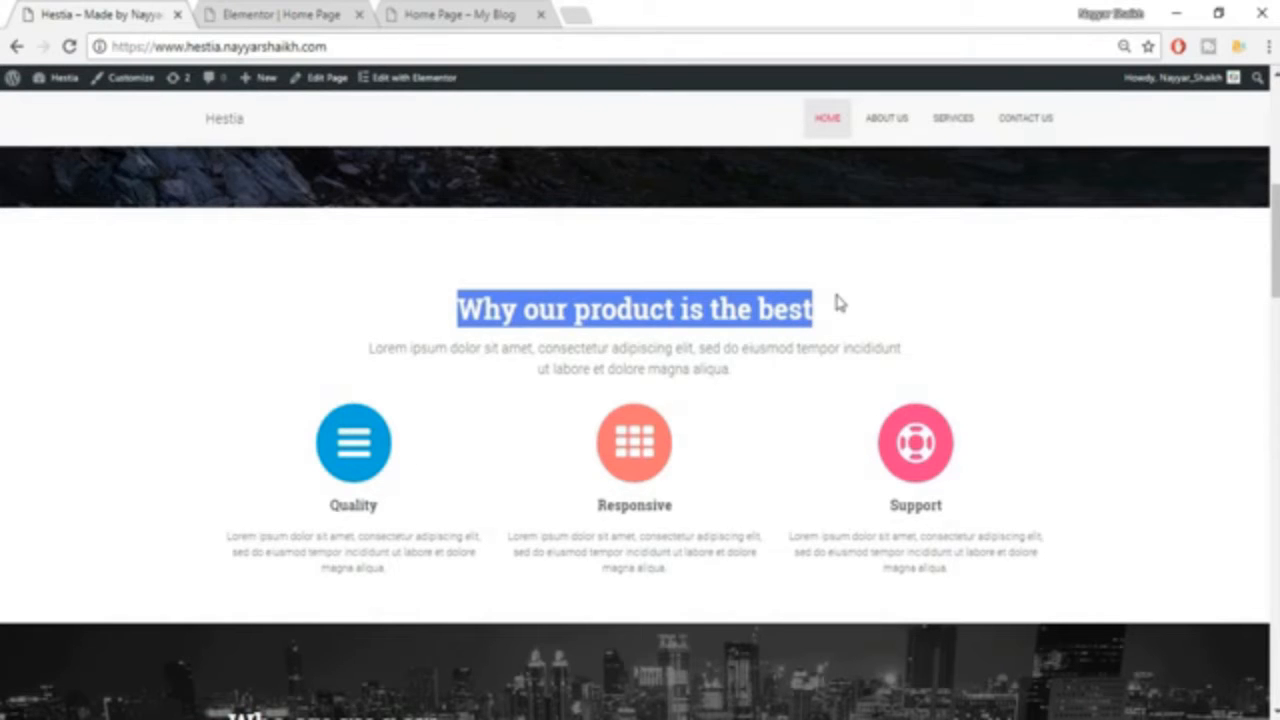
click(282, 14)
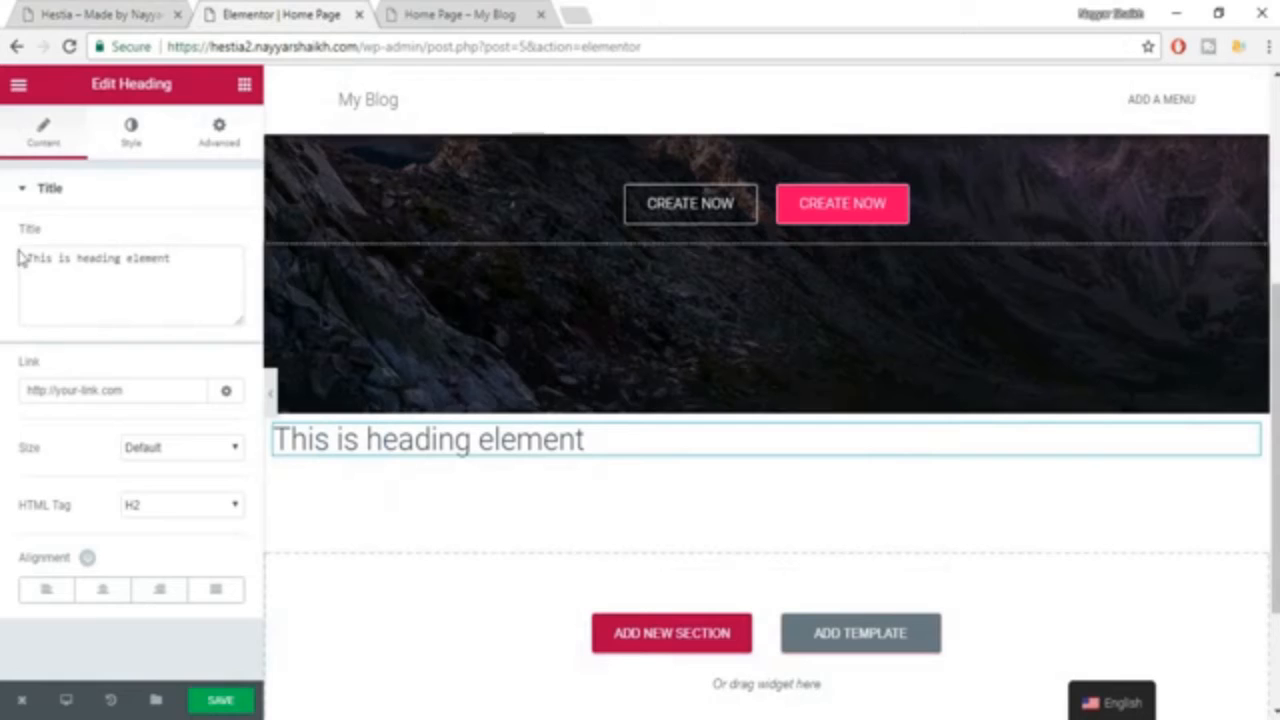
key(ctrl+a)
click(146, 265)
key(ctrl+a)
key(ctrl+v)
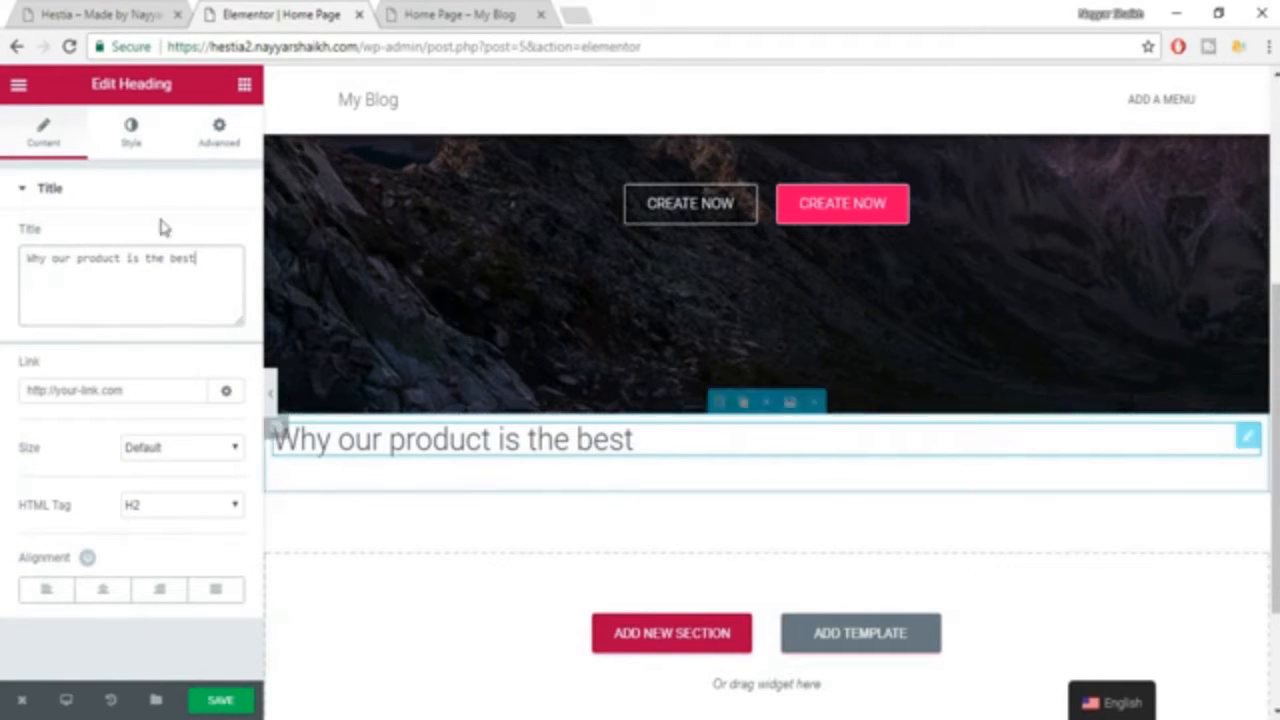
click(103, 589)
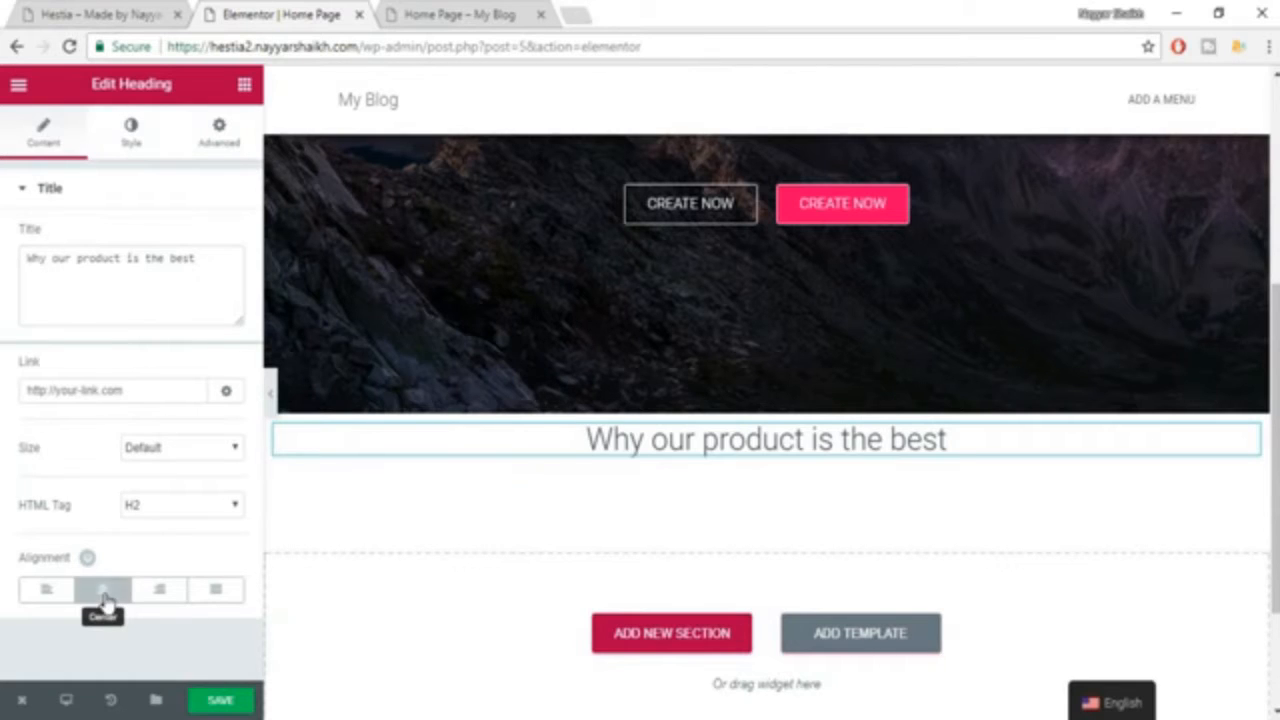
Set the "Why our product is the best" heading's text color to the dark gray #54595f.
click(132, 150)
click(233, 244)
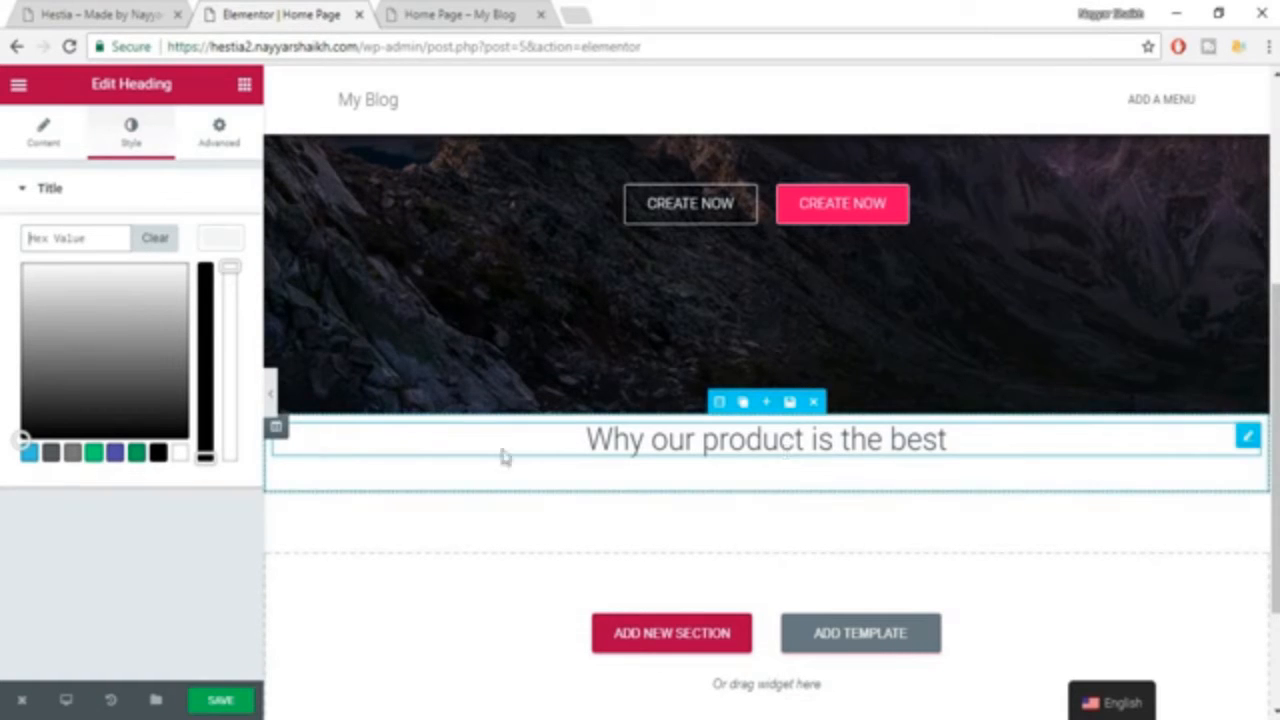
click(51, 455)
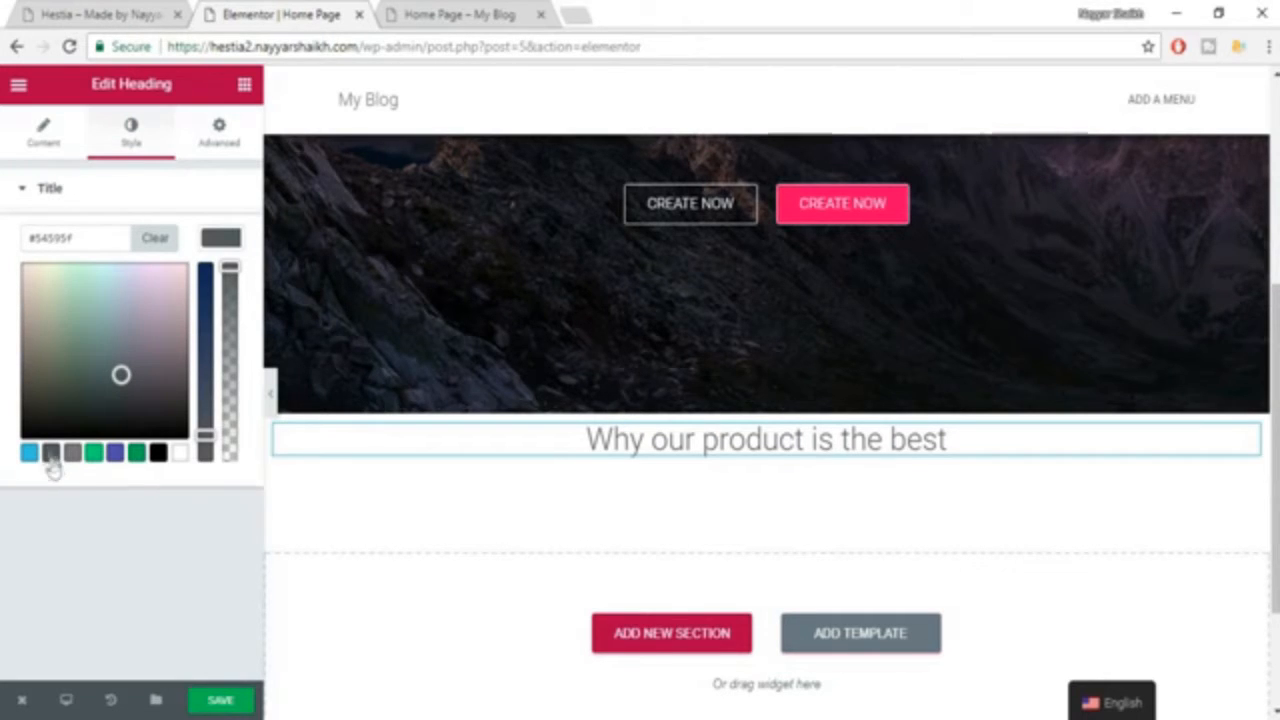
click(213, 244)
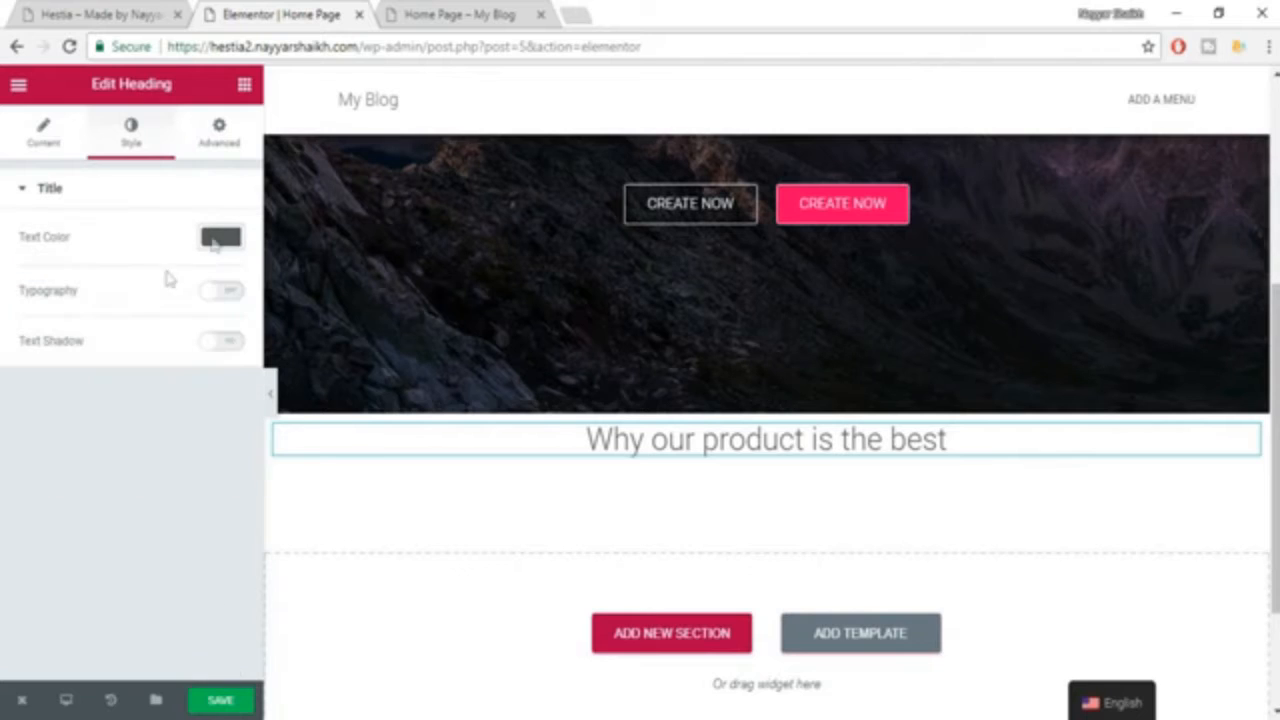
Enable custom typography for the "Why our product is the best" heading and set its size to 35 px.
click(214, 296)
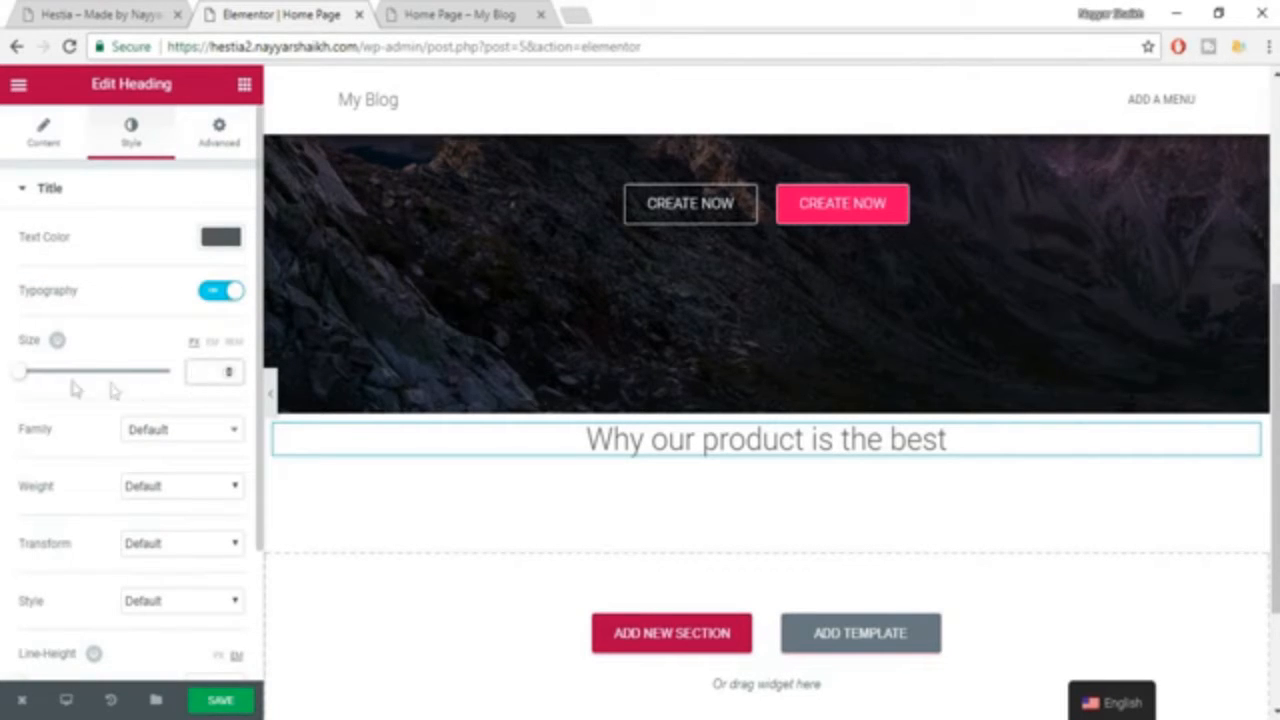
drag(23, 373, 48, 380)
drag(214, 371, 184, 379)
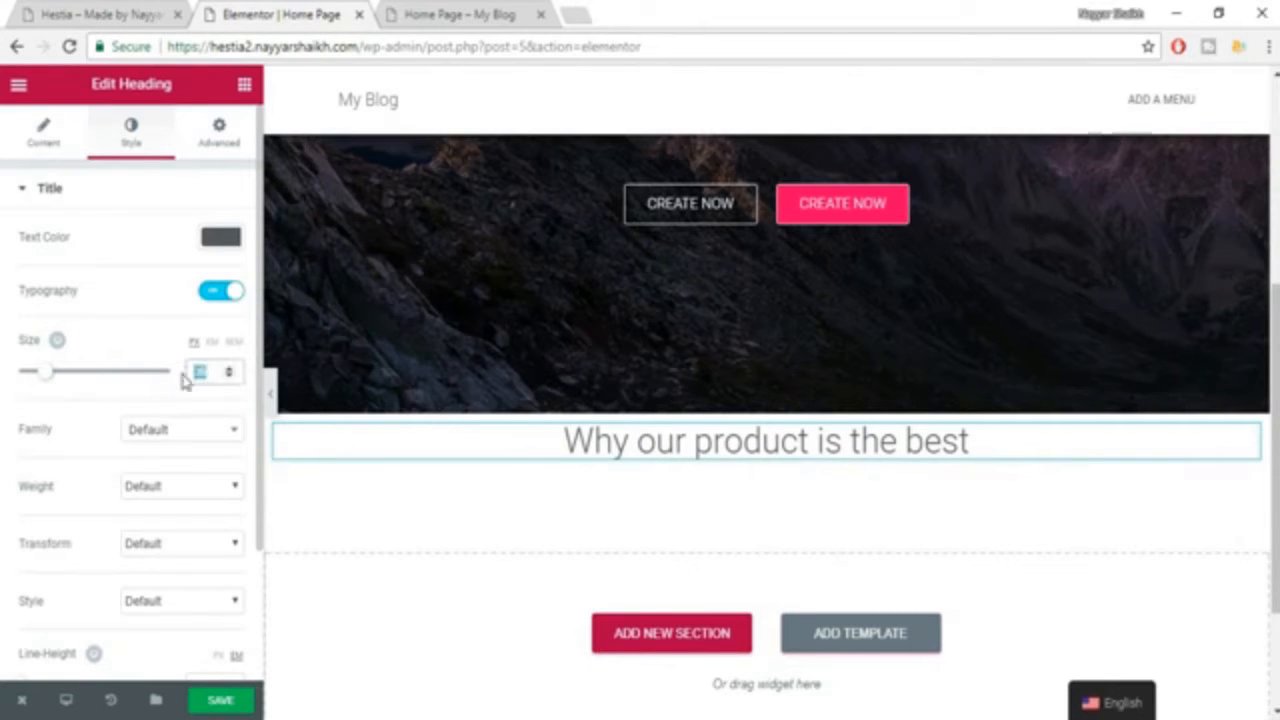
text(35)
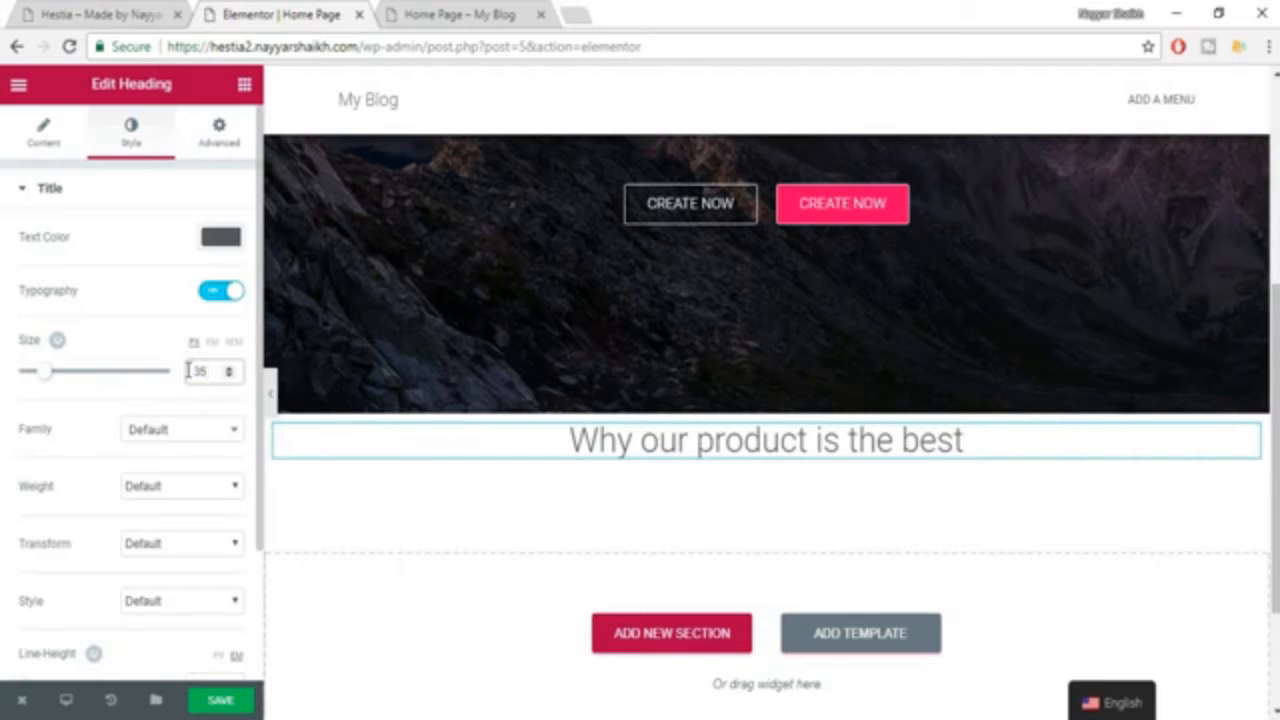
Set the "Why our product is the best" heading's font family to Roboto Slab and its weight to 600.
click(175, 433)
text(ROBOT)
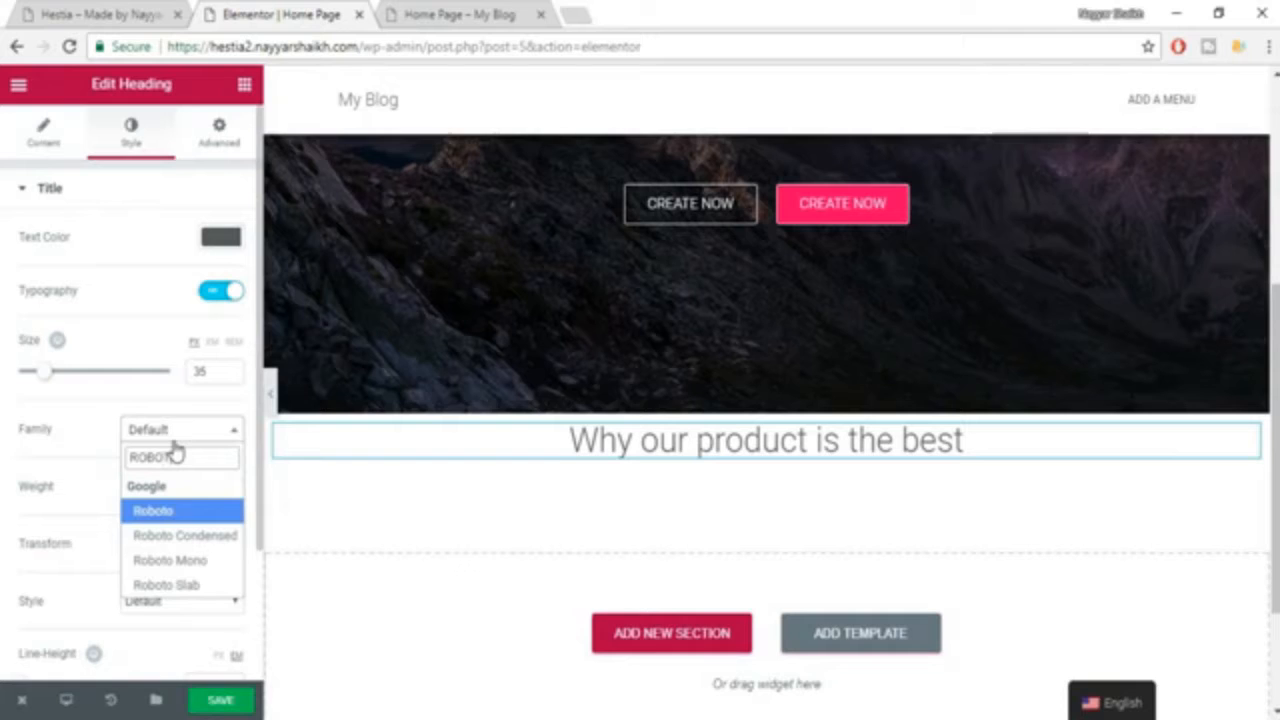
click(168, 585)
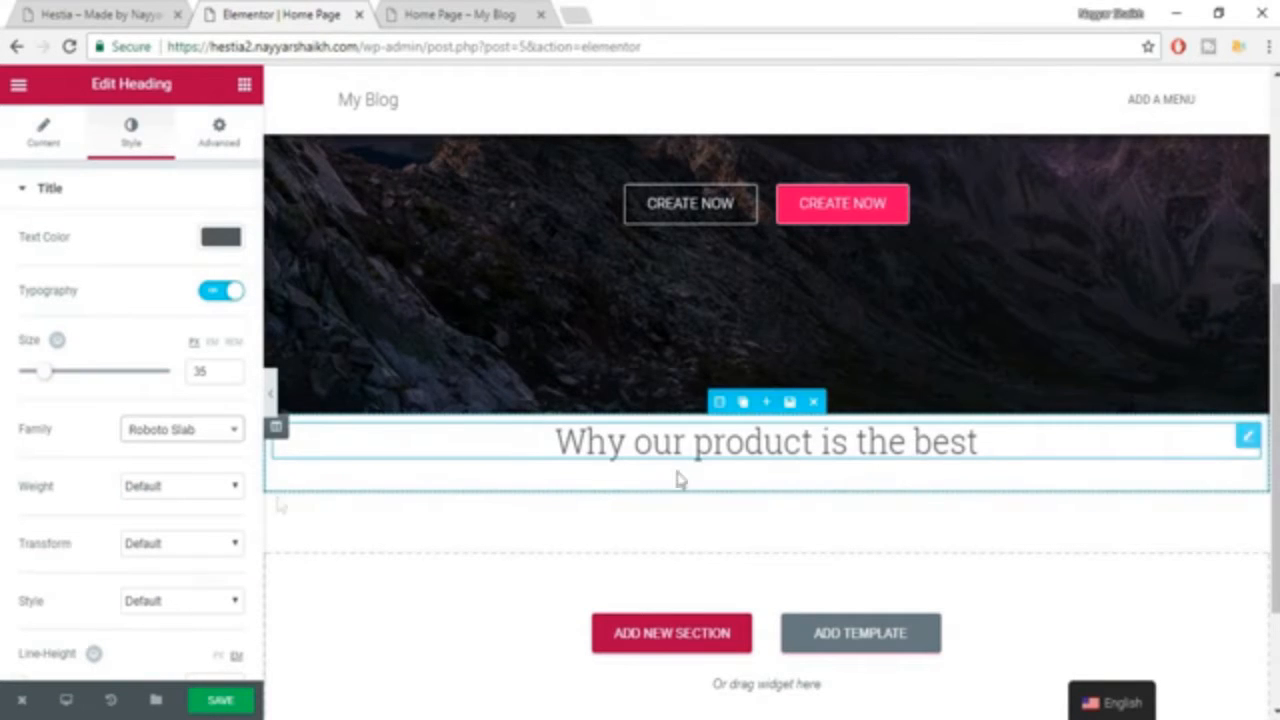
click(176, 488)
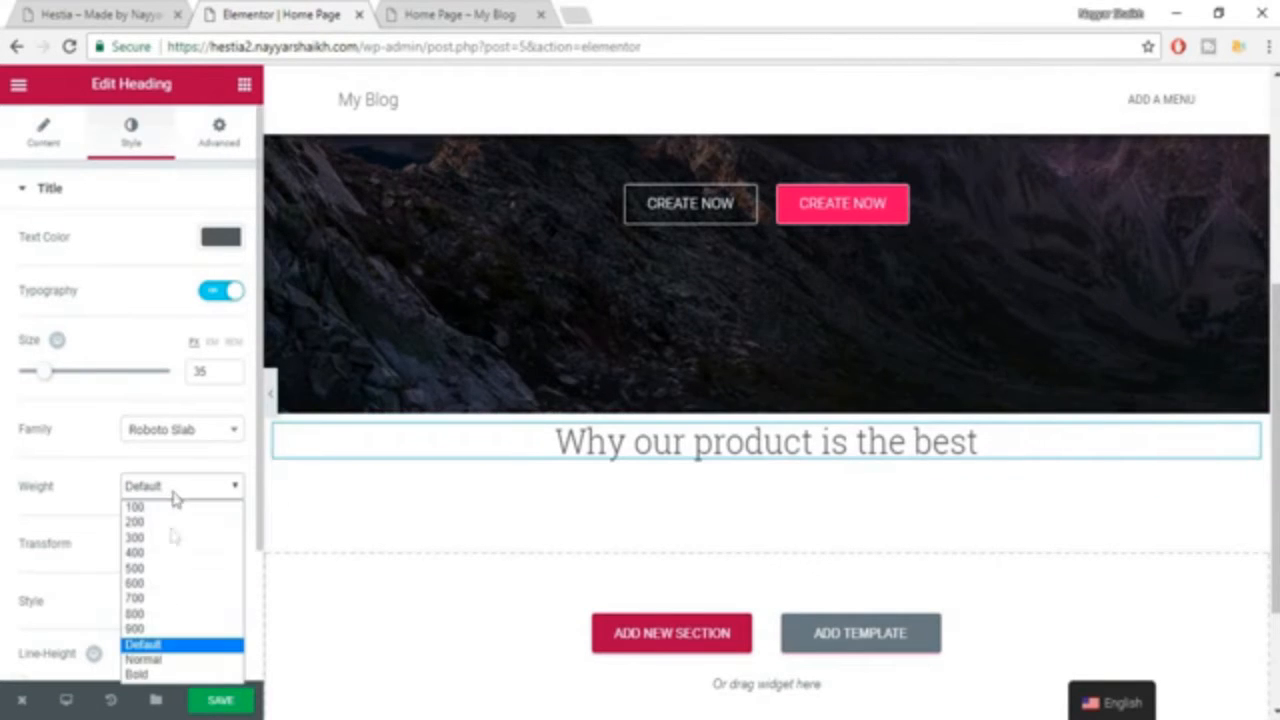
click(176, 584)
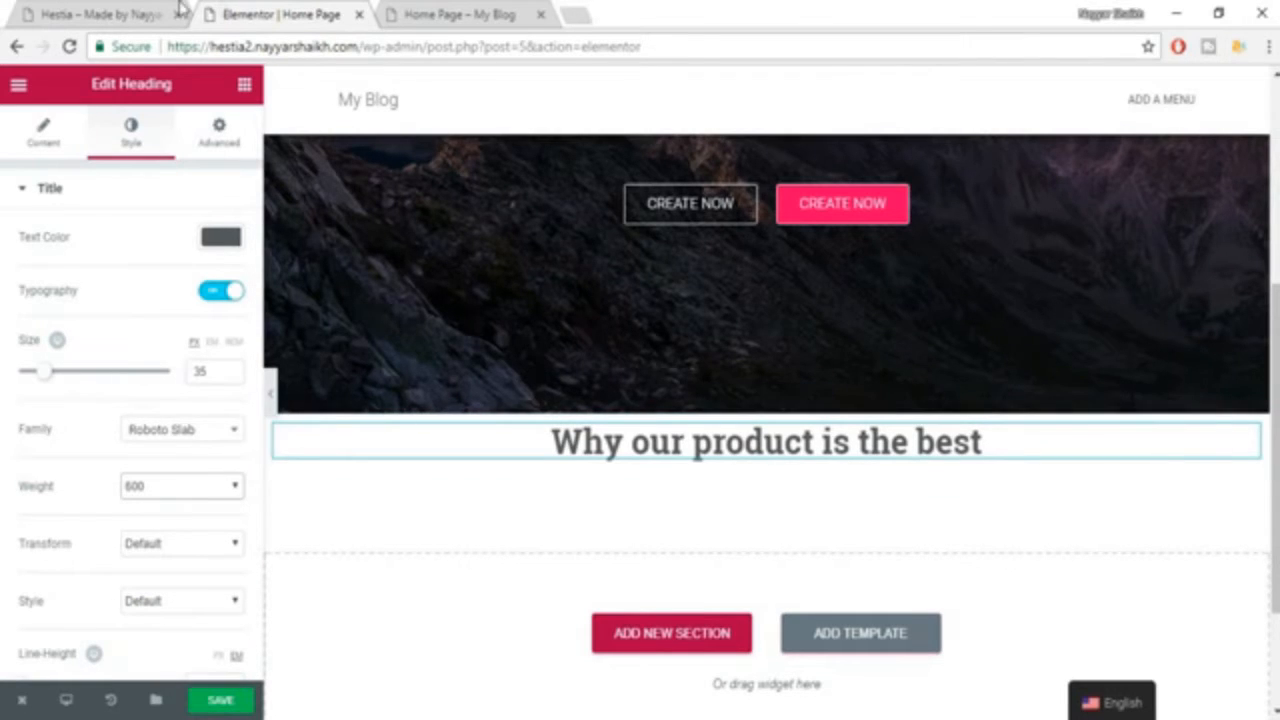
Compare the styled heading with the same section of the Hestia example, including the subtitle beneath it.
click(88, 12)
click(1008, 290)
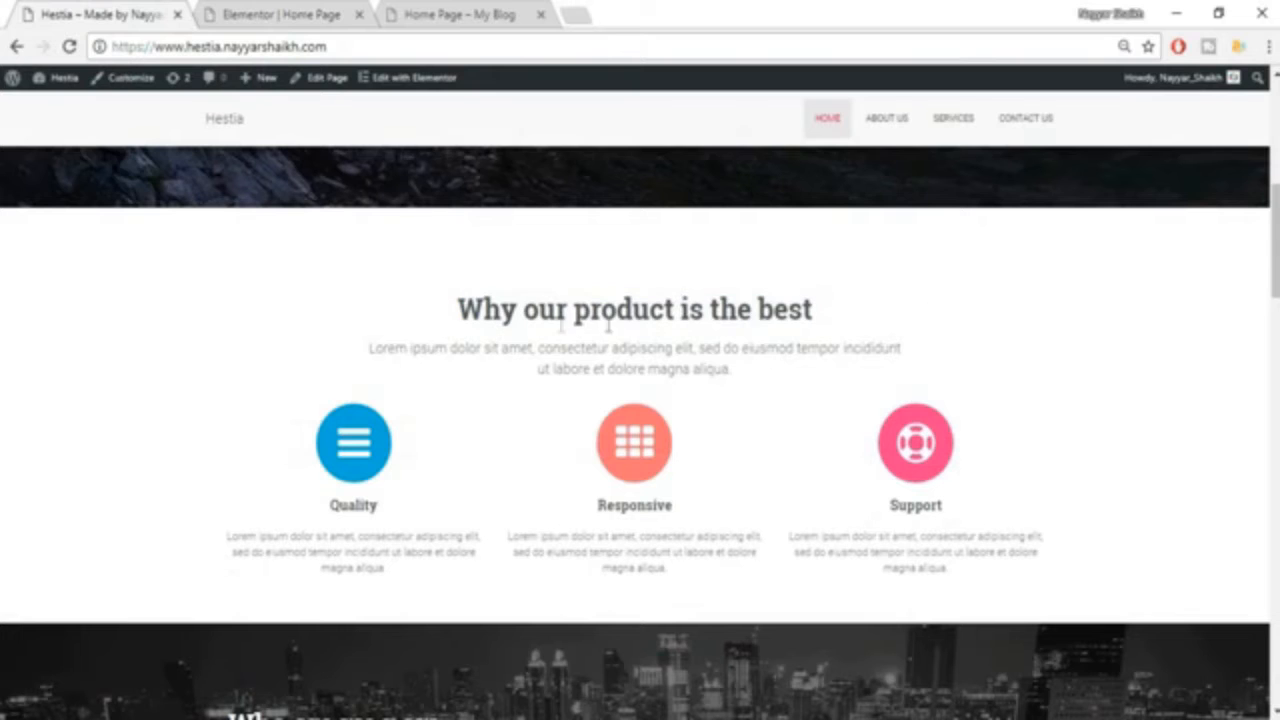
click(229, 10)
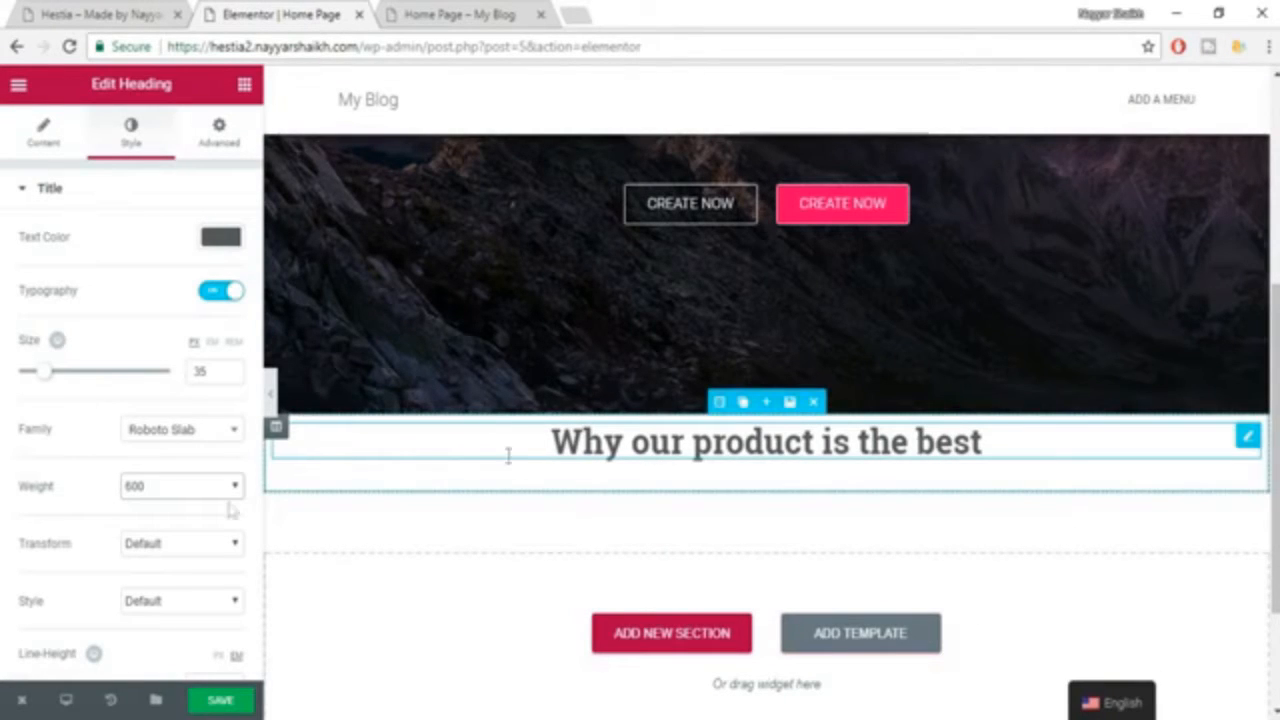
click(119, 11)
drag(588, 372, 714, 376)
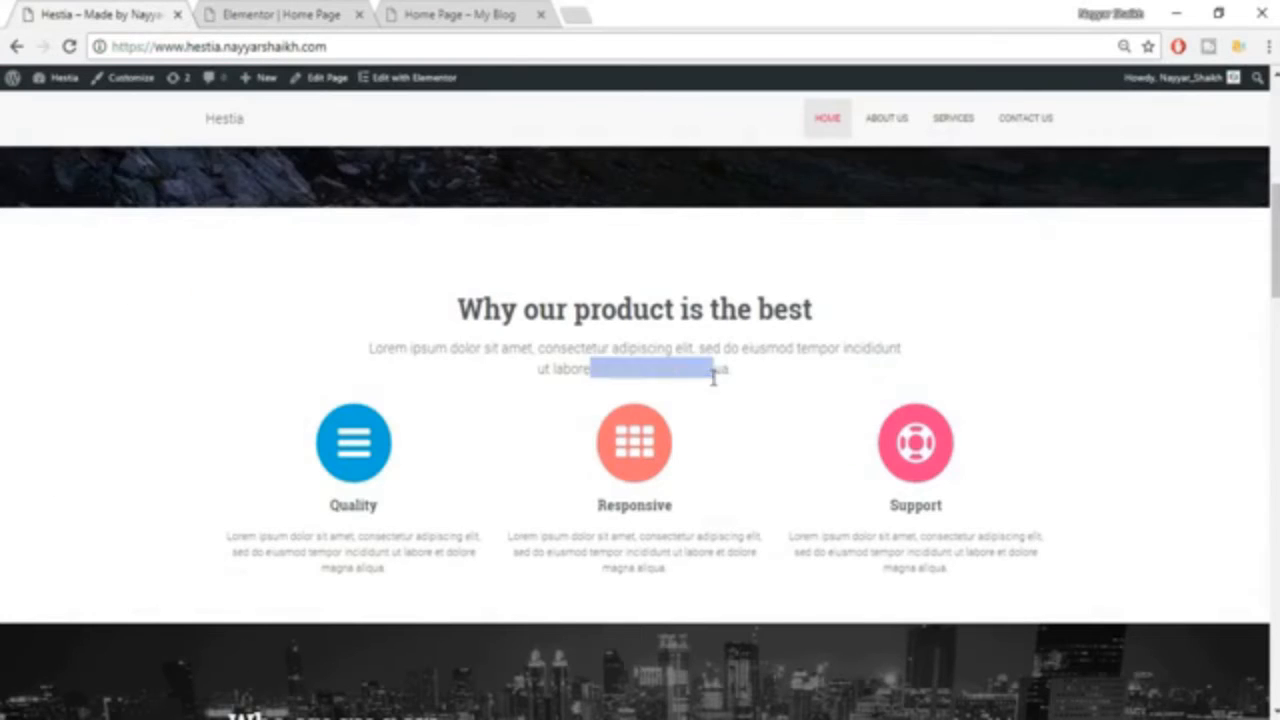
click(710, 424)
click(295, 12)
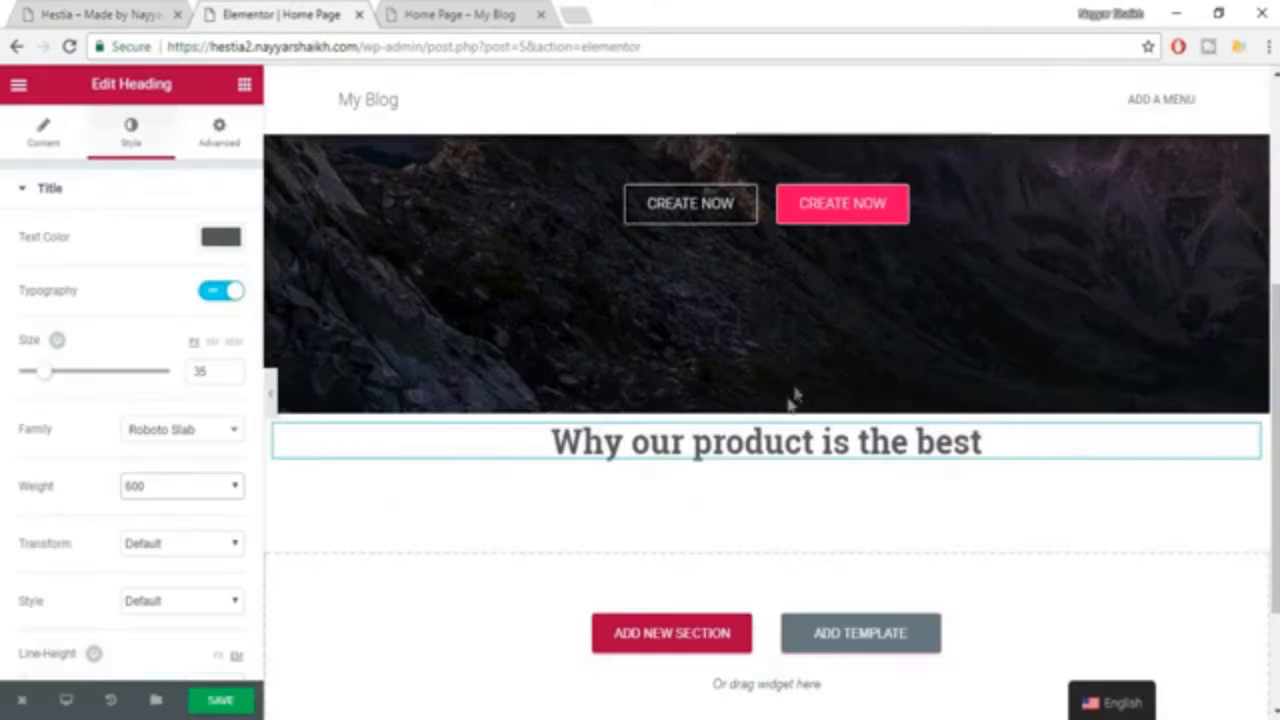
click(100, 12)
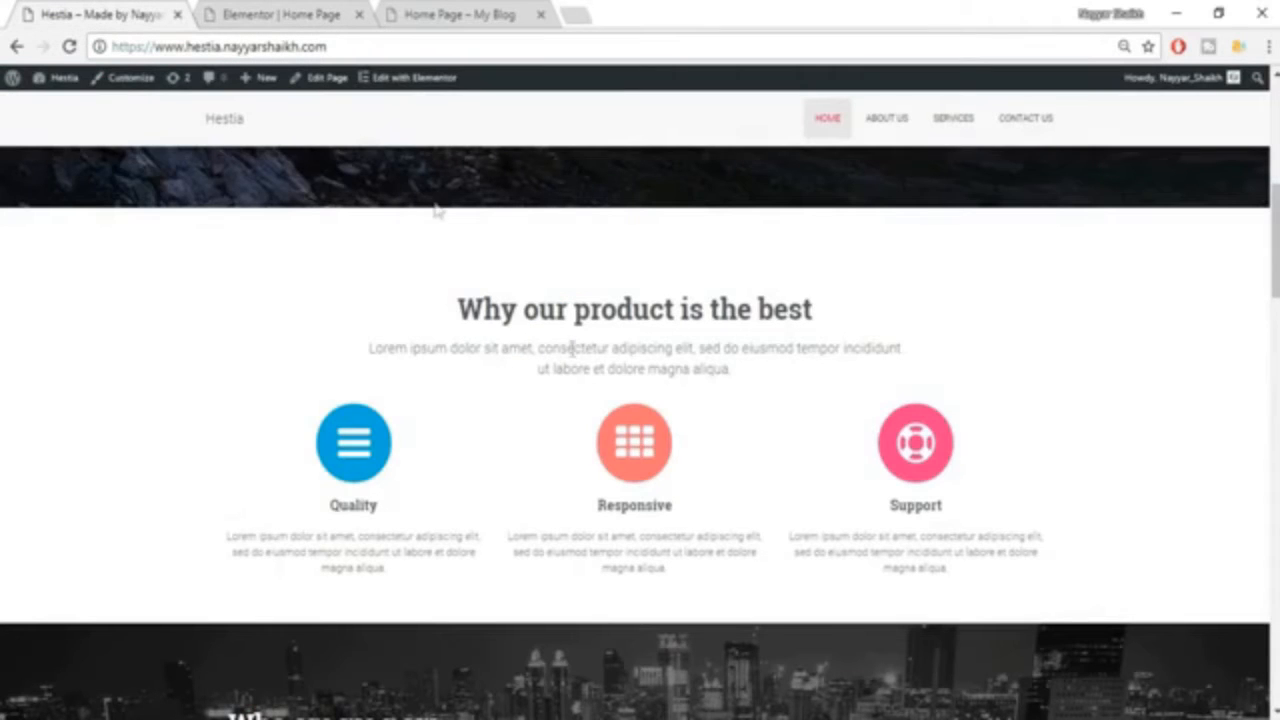
click(288, 13)
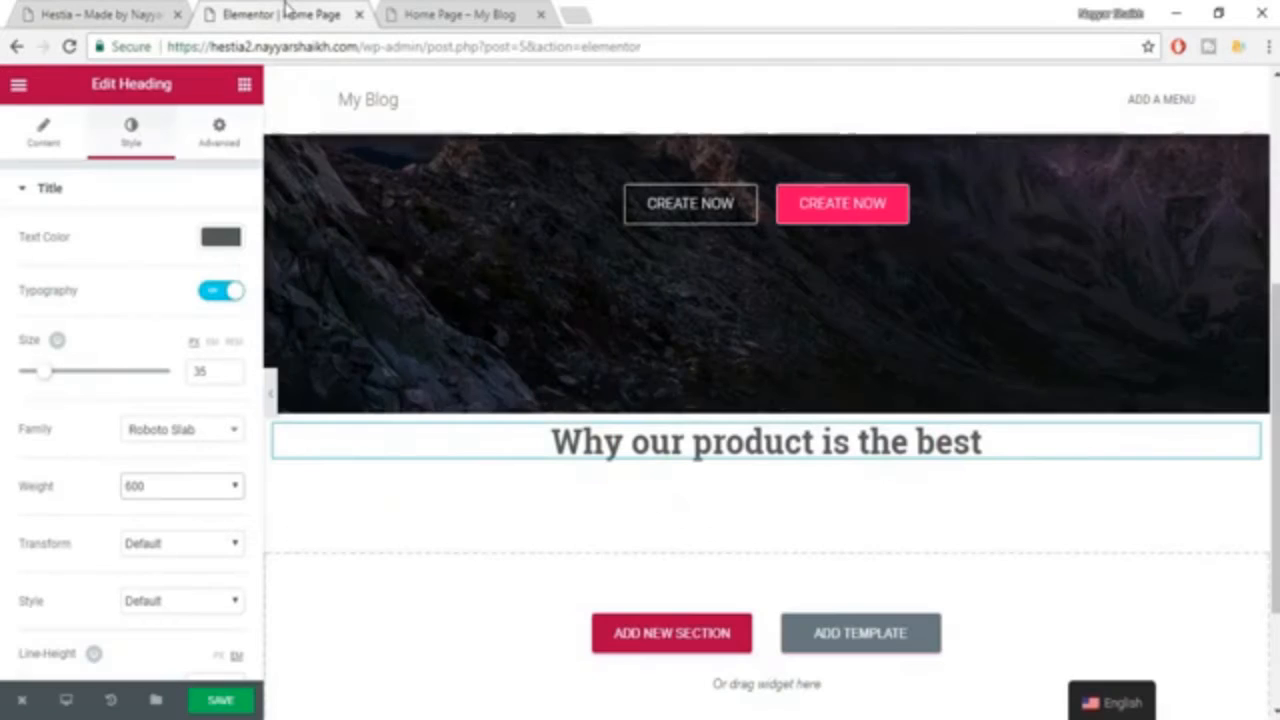
Add a Heading widget below "Why our product is the best" and use the Hestia example's "Lorem ipsum dolor sit amet" subtitle as its title.
click(244, 85)
drag(222, 247, 655, 463)
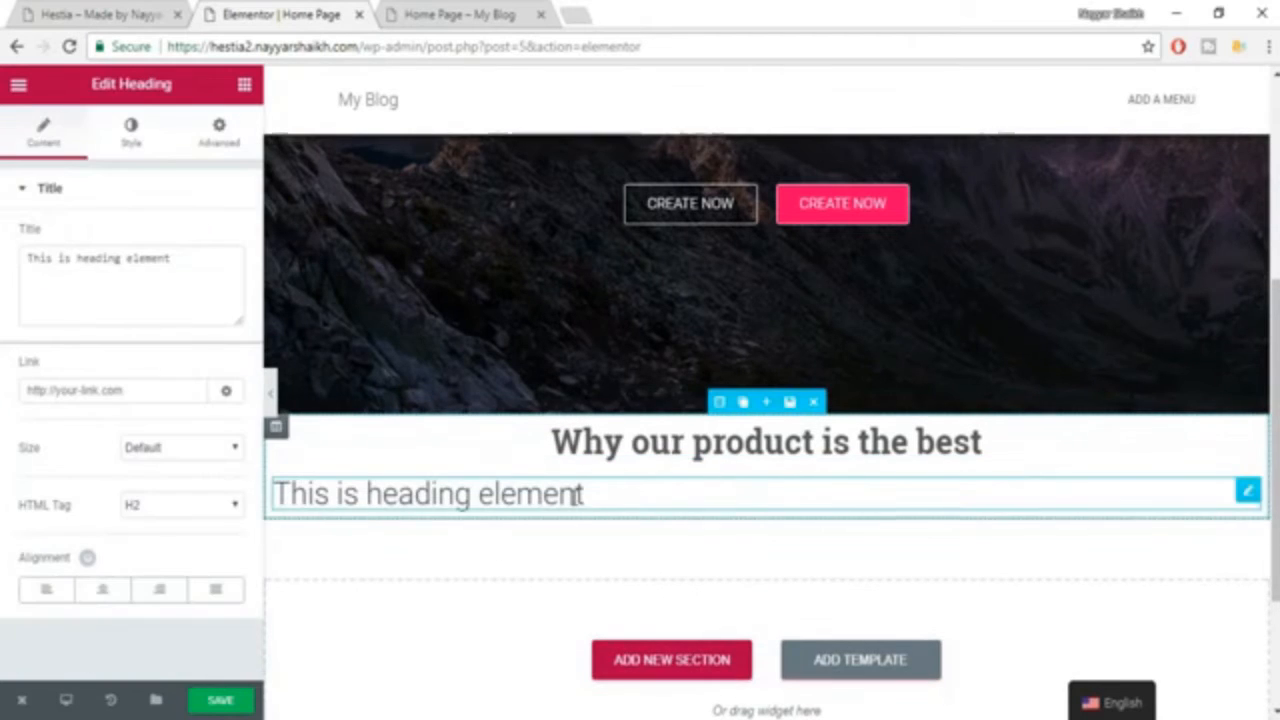
click(137, 12)
drag(369, 348, 805, 383)
key(ctrl+c)
click(237, 8)
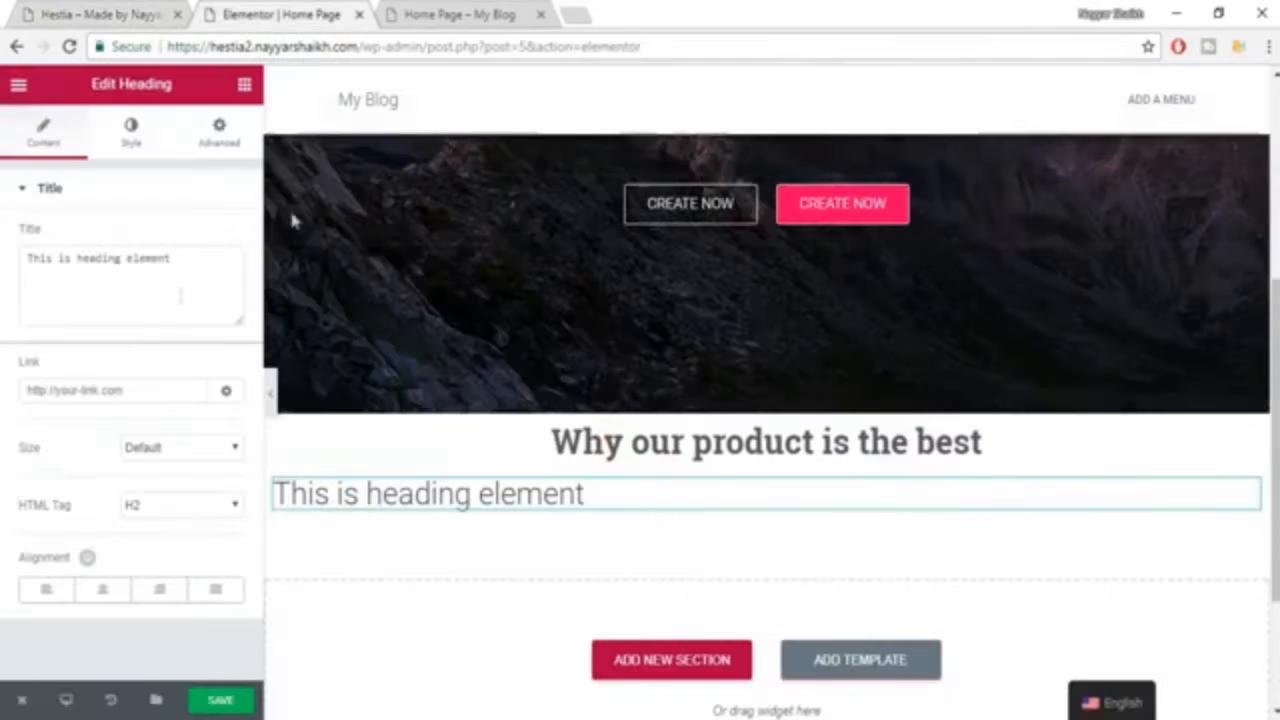
click(180, 294)
key(ctrl+a)
key(ctrl+v)
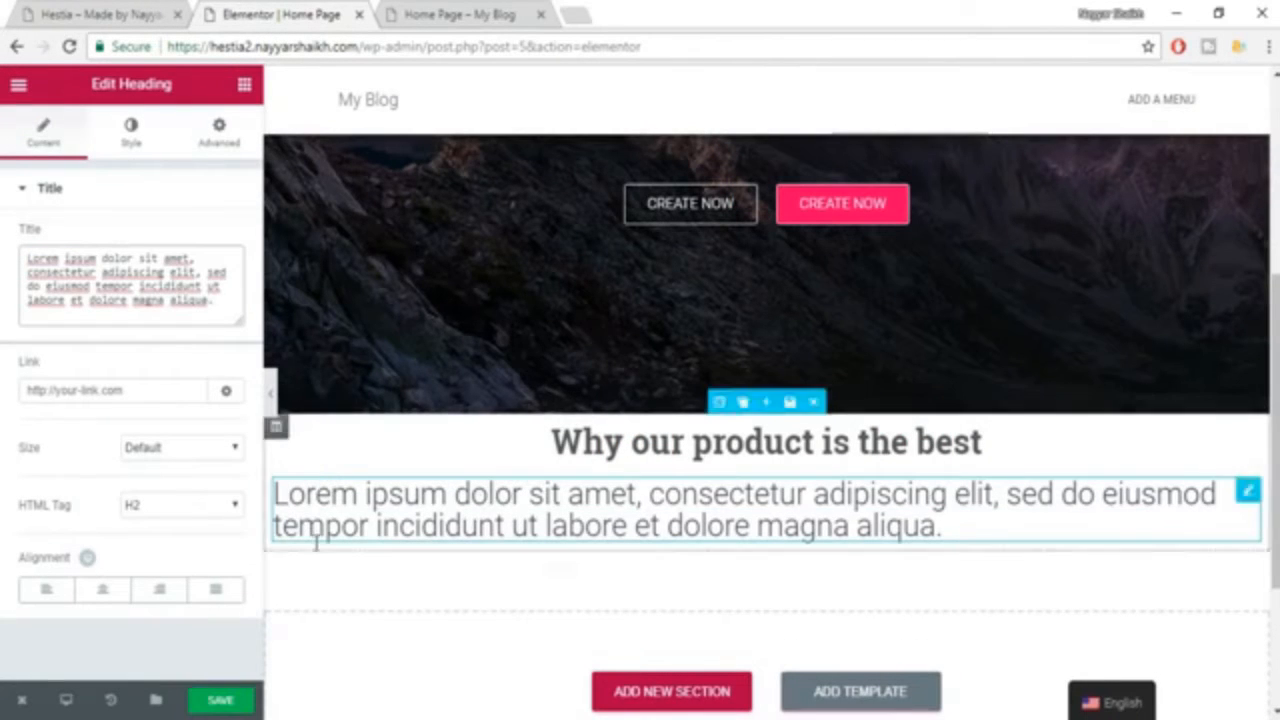
Center the "Lorem ipsum" subtitle and set its text color to the gray #7a7a7a.
click(104, 592)
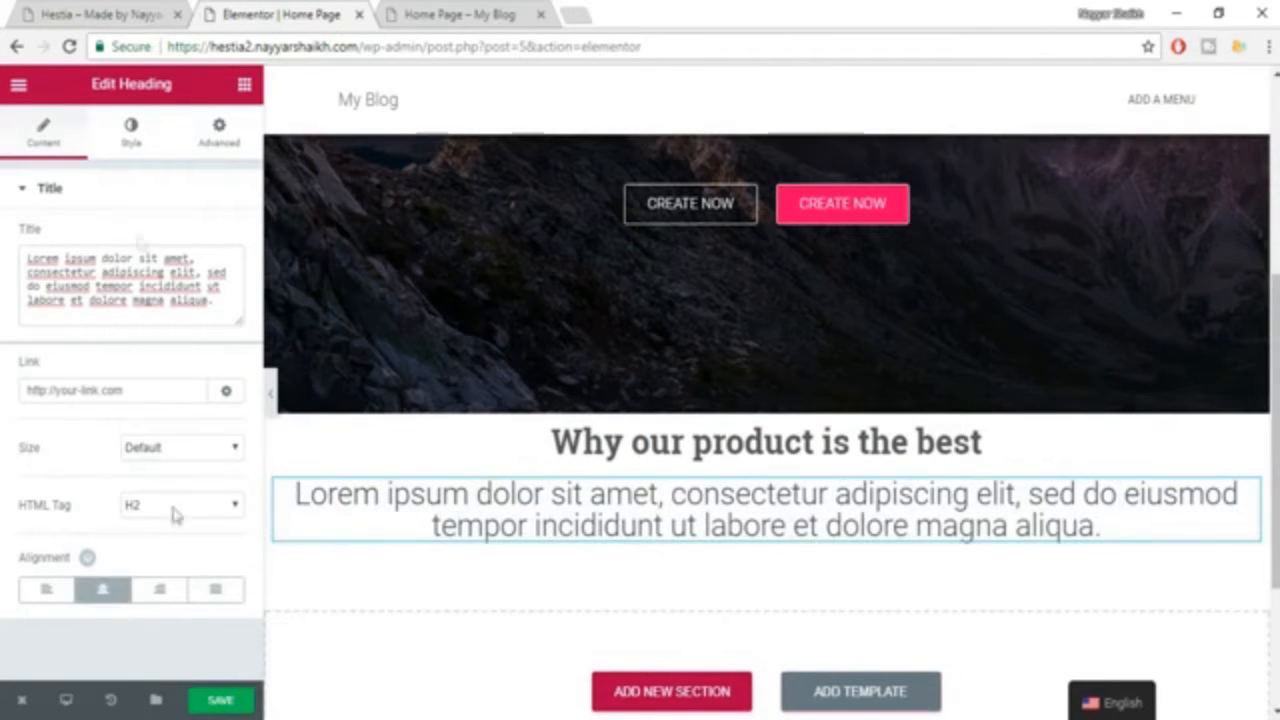
click(129, 133)
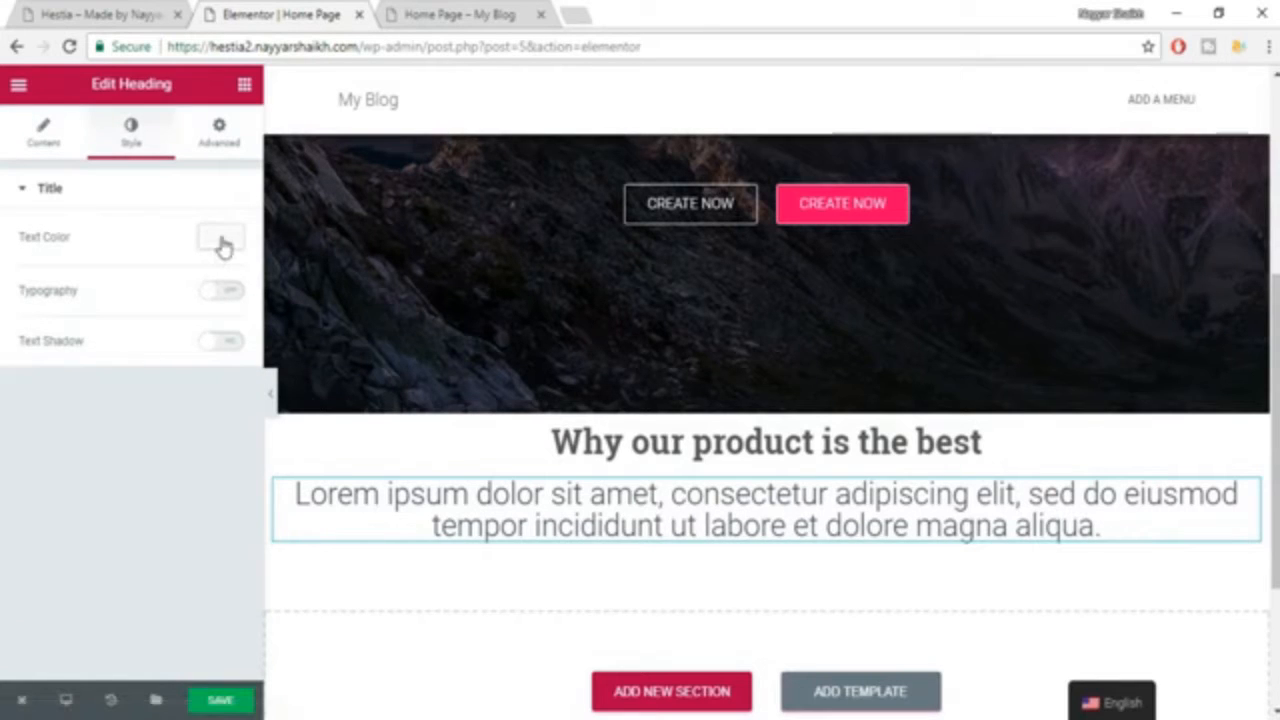
click(221, 240)
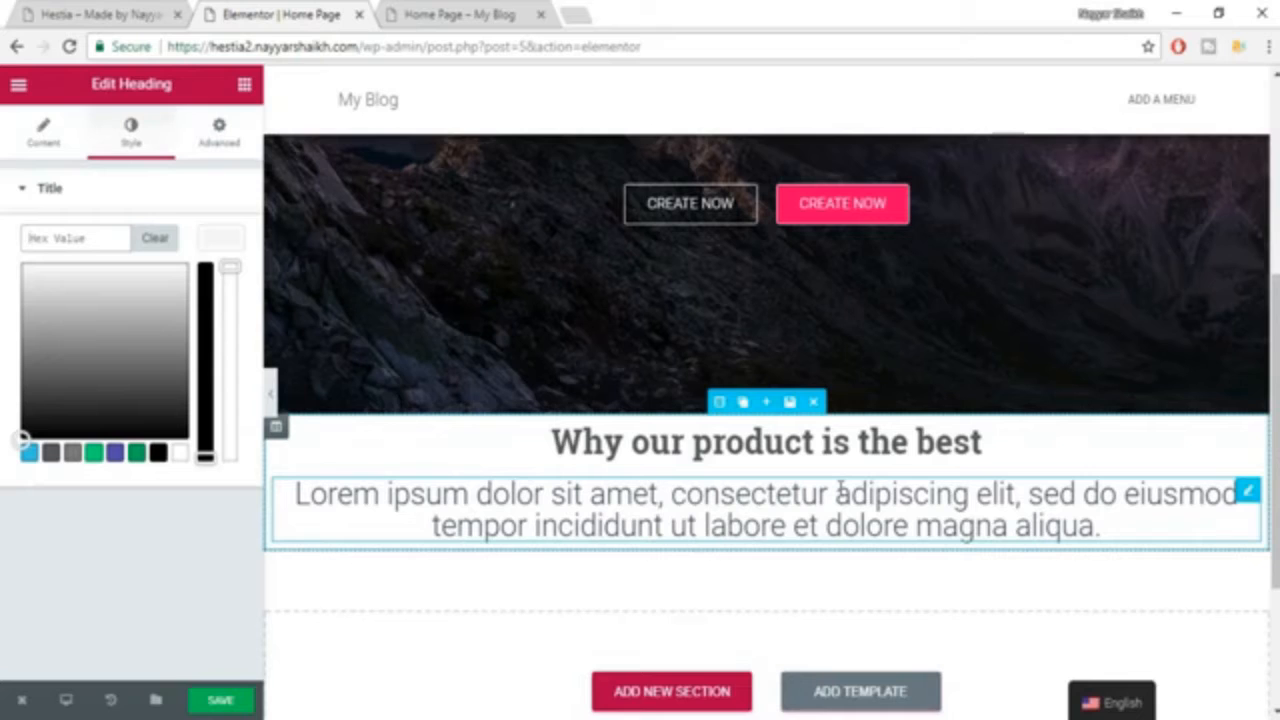
click(73, 454)
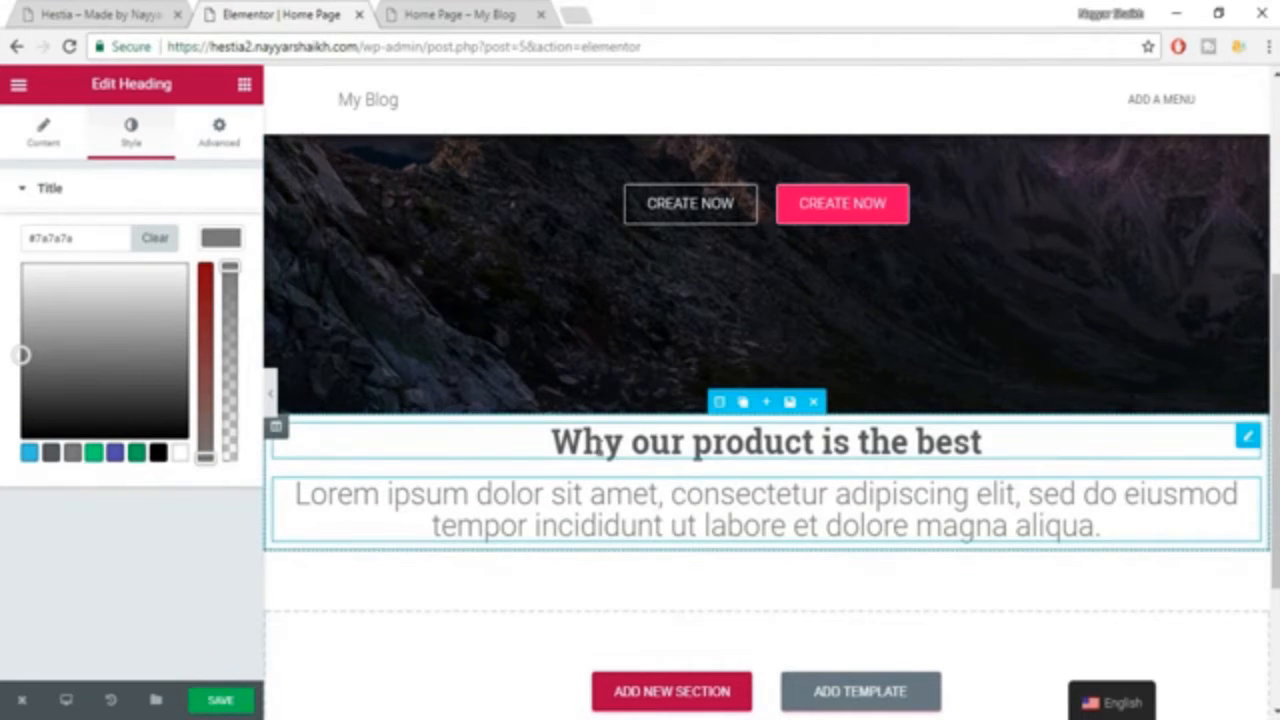
click(225, 248)
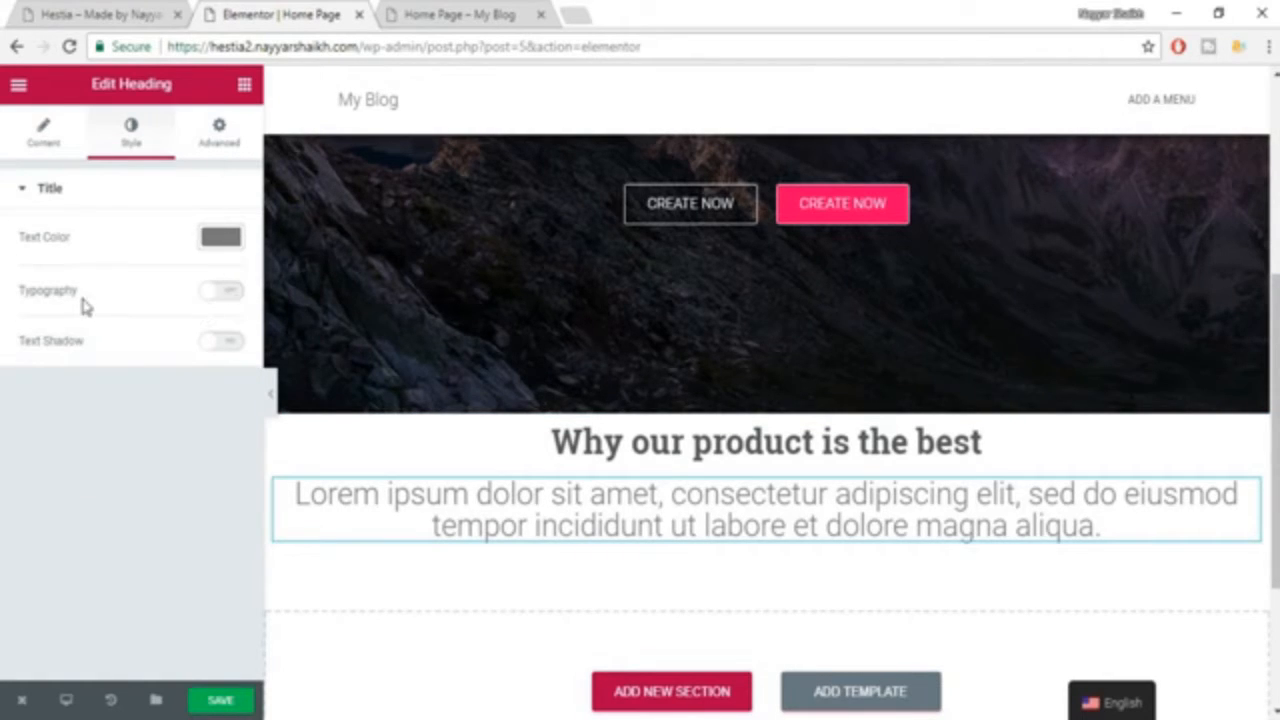
Give the "Lorem ipsum" subtitle custom typography with size 18 px and the Roboto family, and save the page.
click(222, 291)
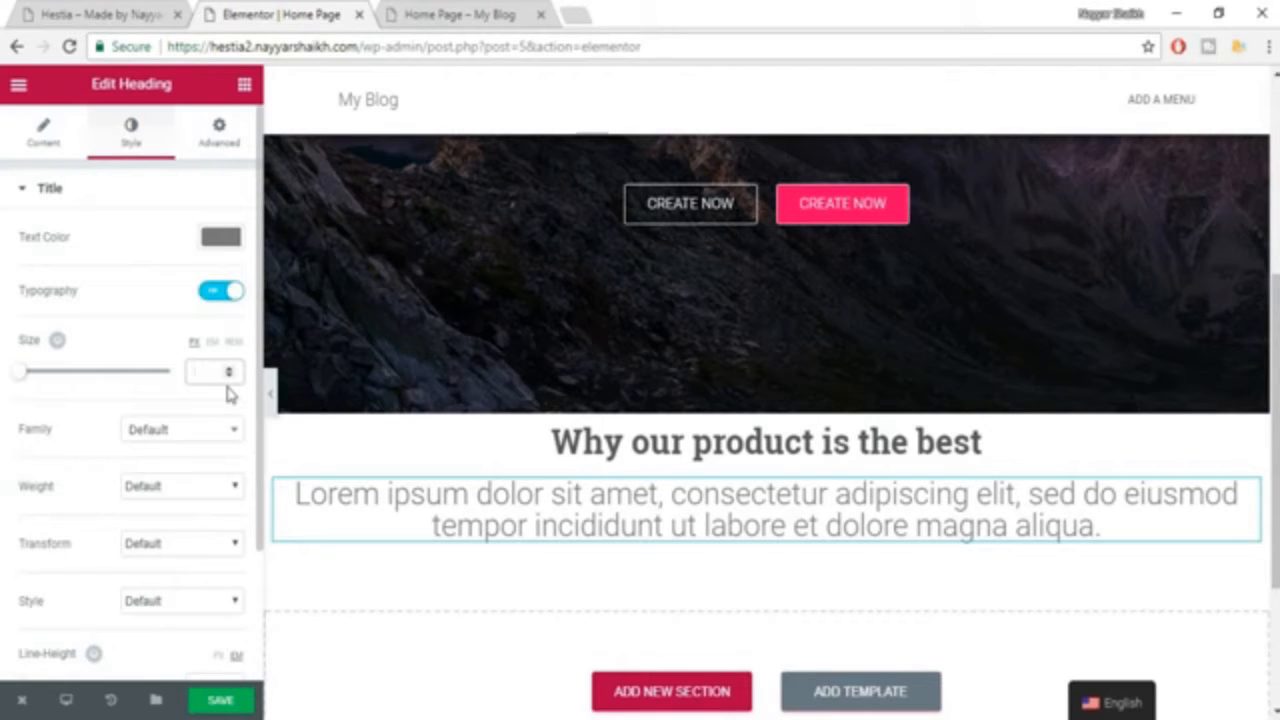
text(18)
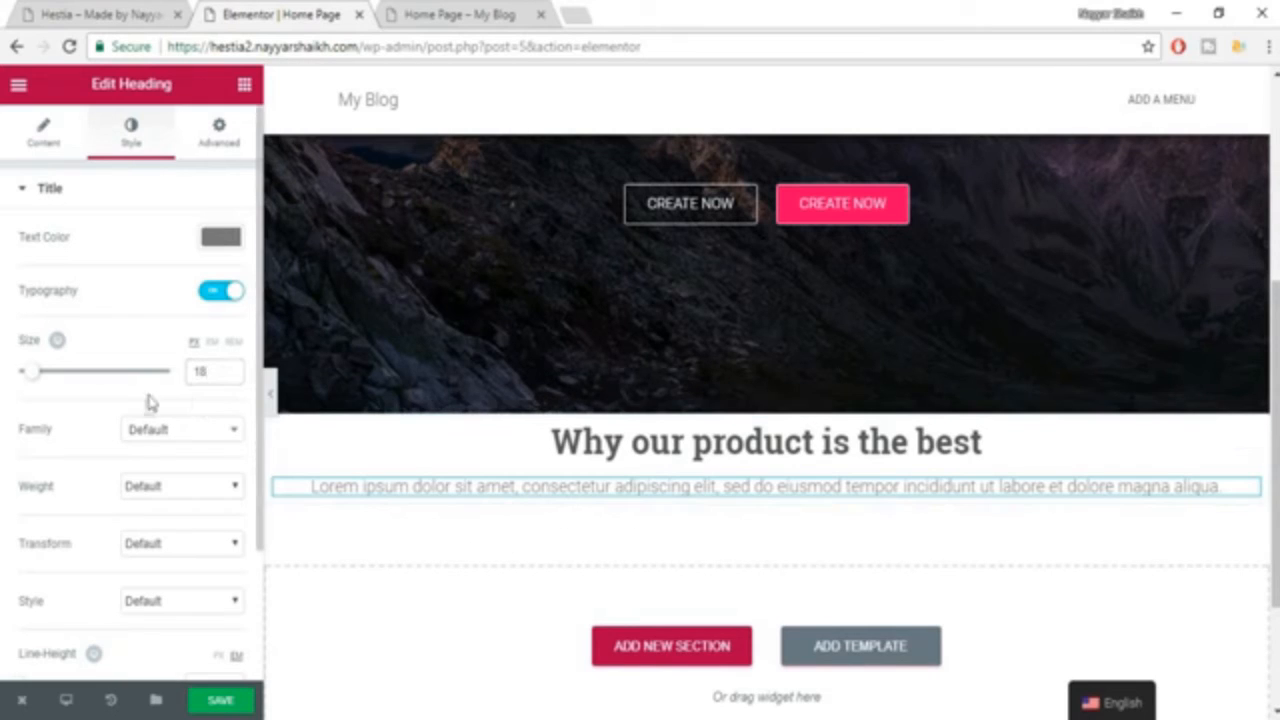
click(150, 429)
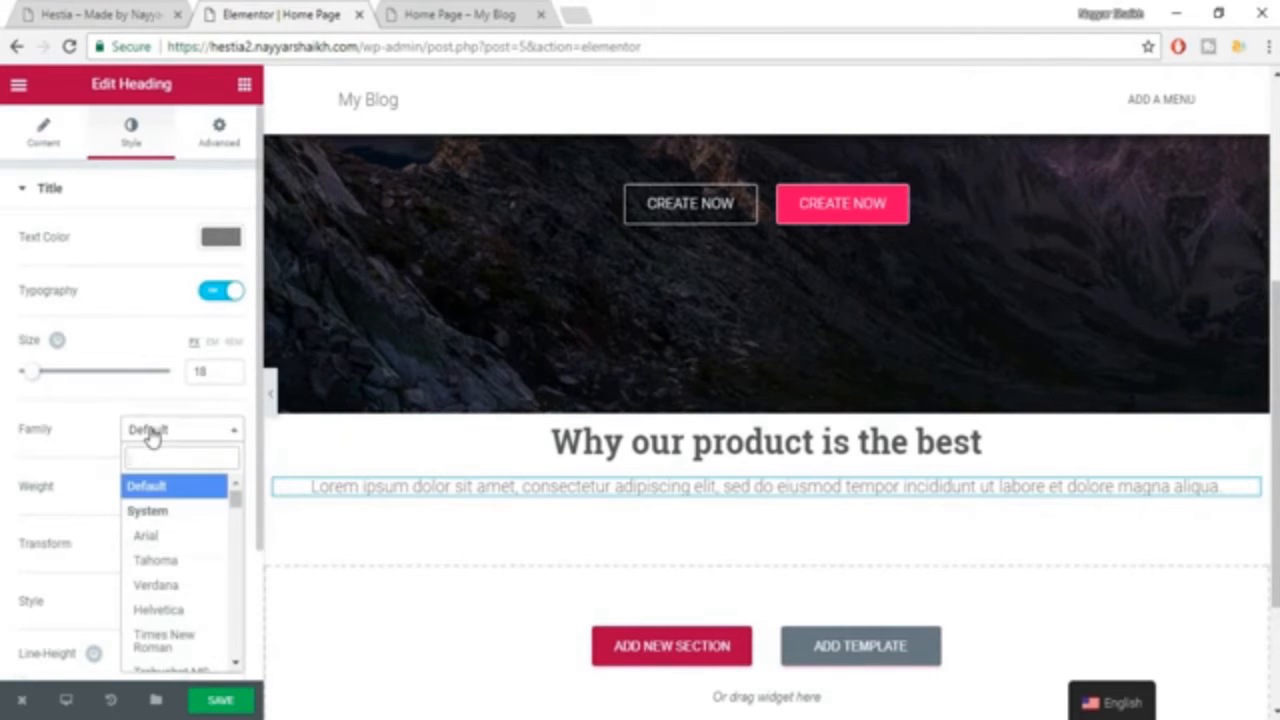
text(ROBOT)
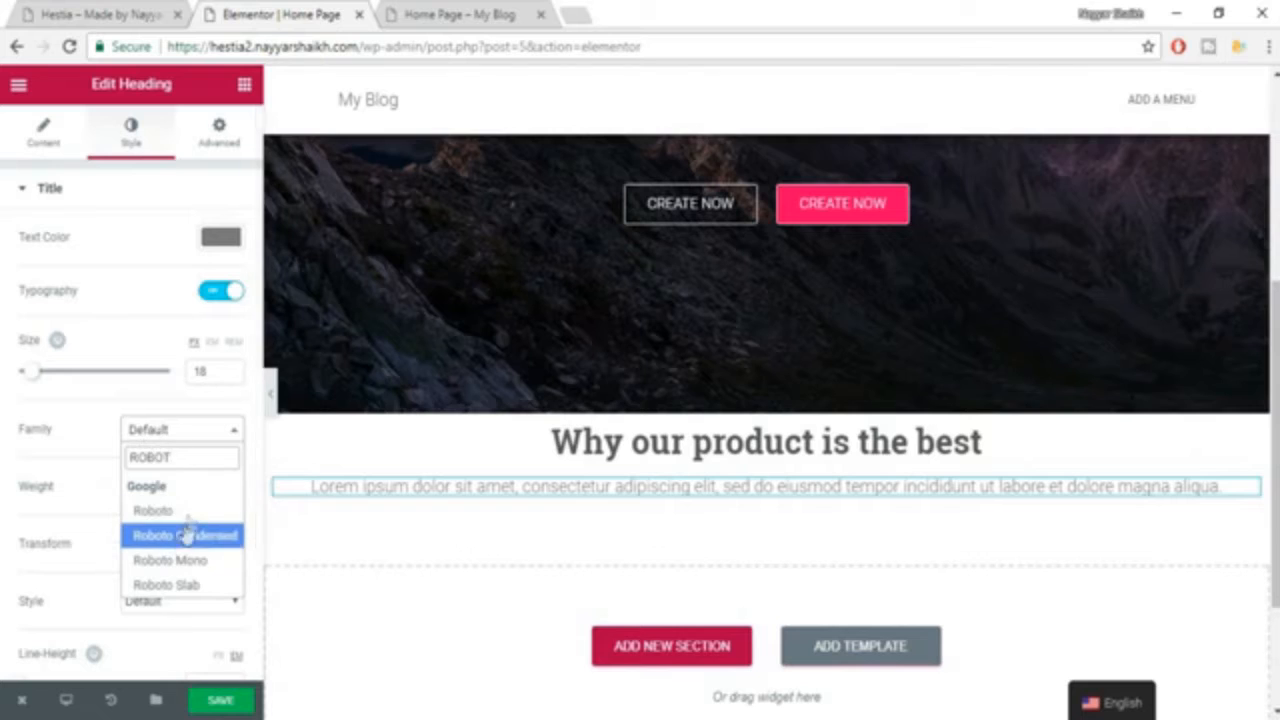
click(166, 512)
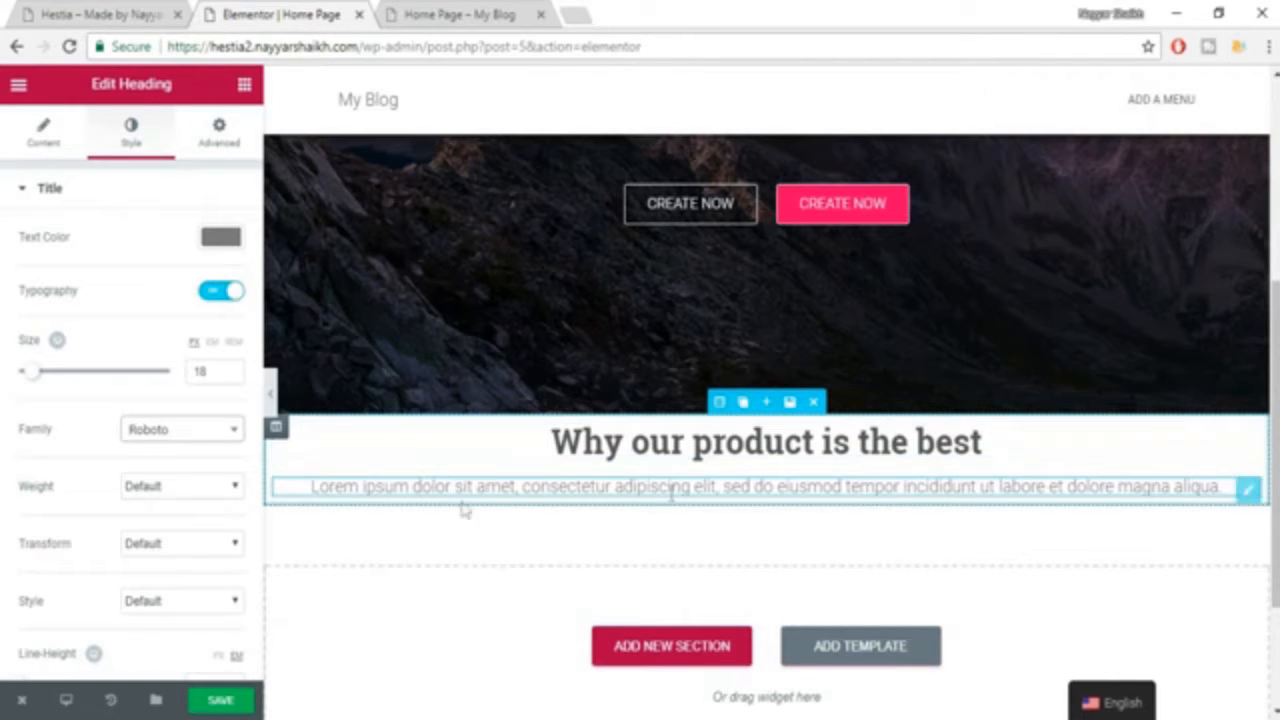
click(208, 490)
click(208, 496)
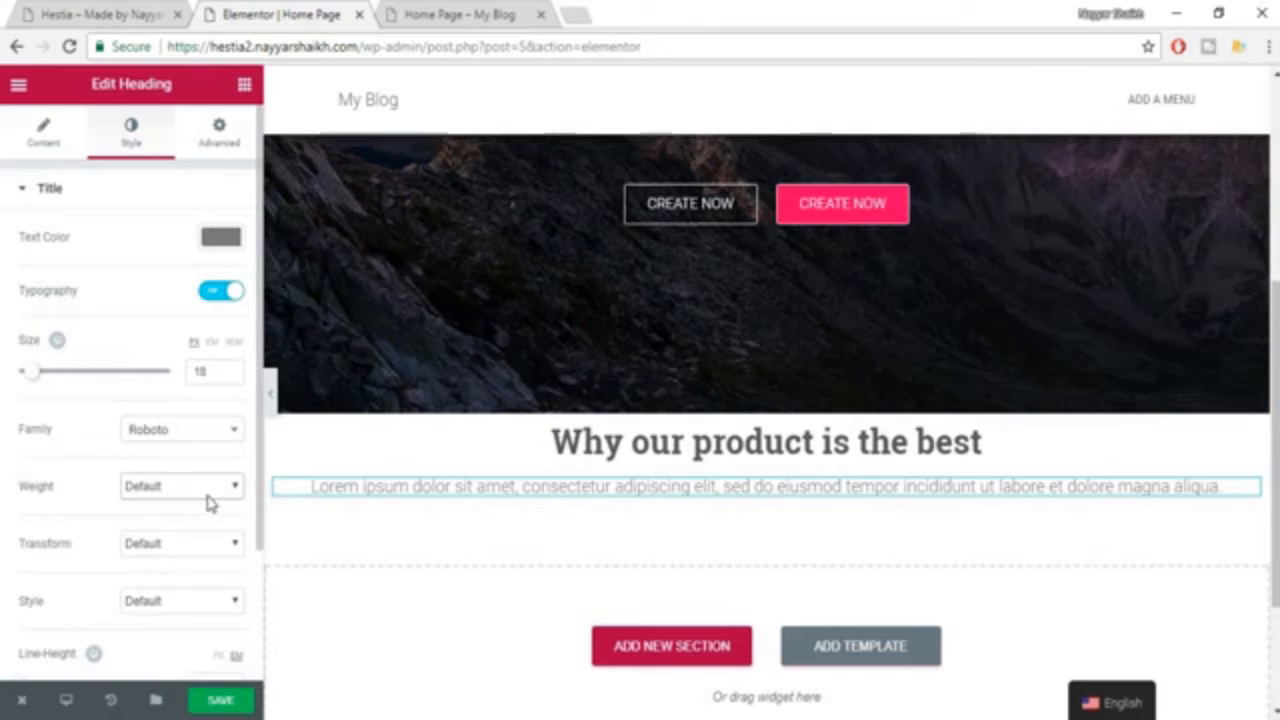
click(243, 702)
Check the feature layout in the Hestia example and add a Columns widget directly below the "Lorem ipsum" subtitle.
click(108, 13)
click(836, 307)
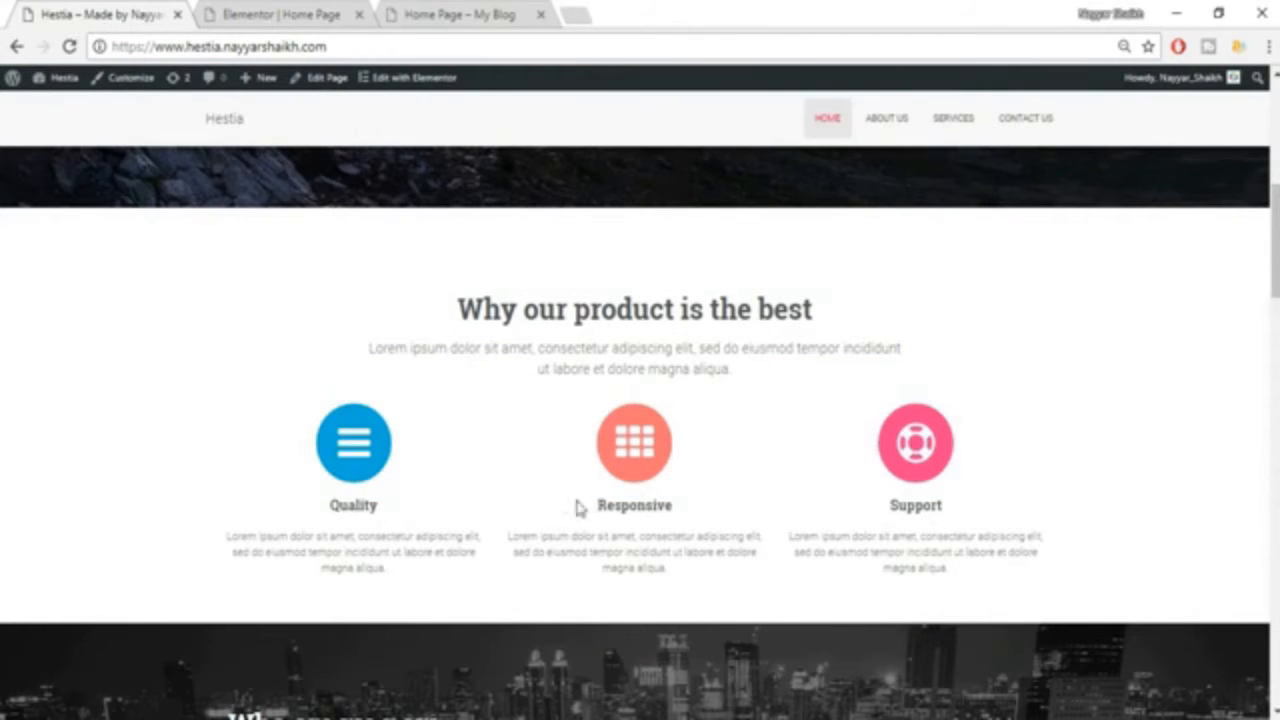
click(296, 10)
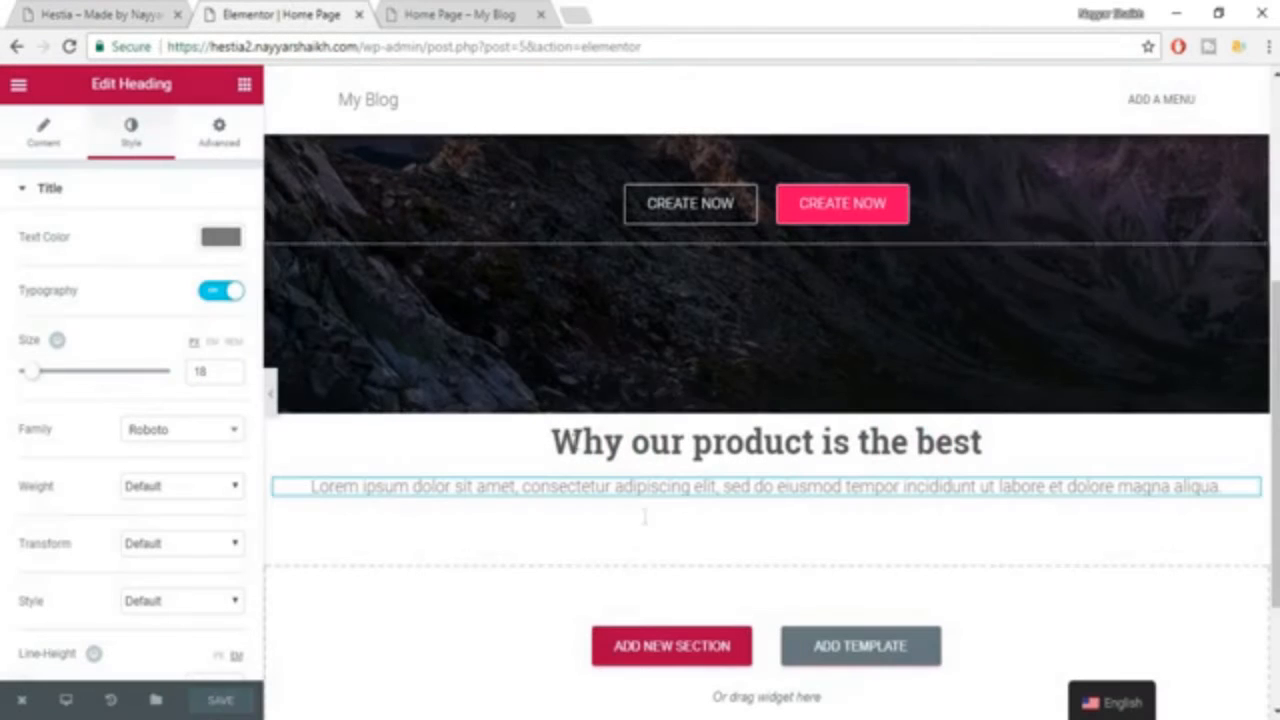
click(245, 86)
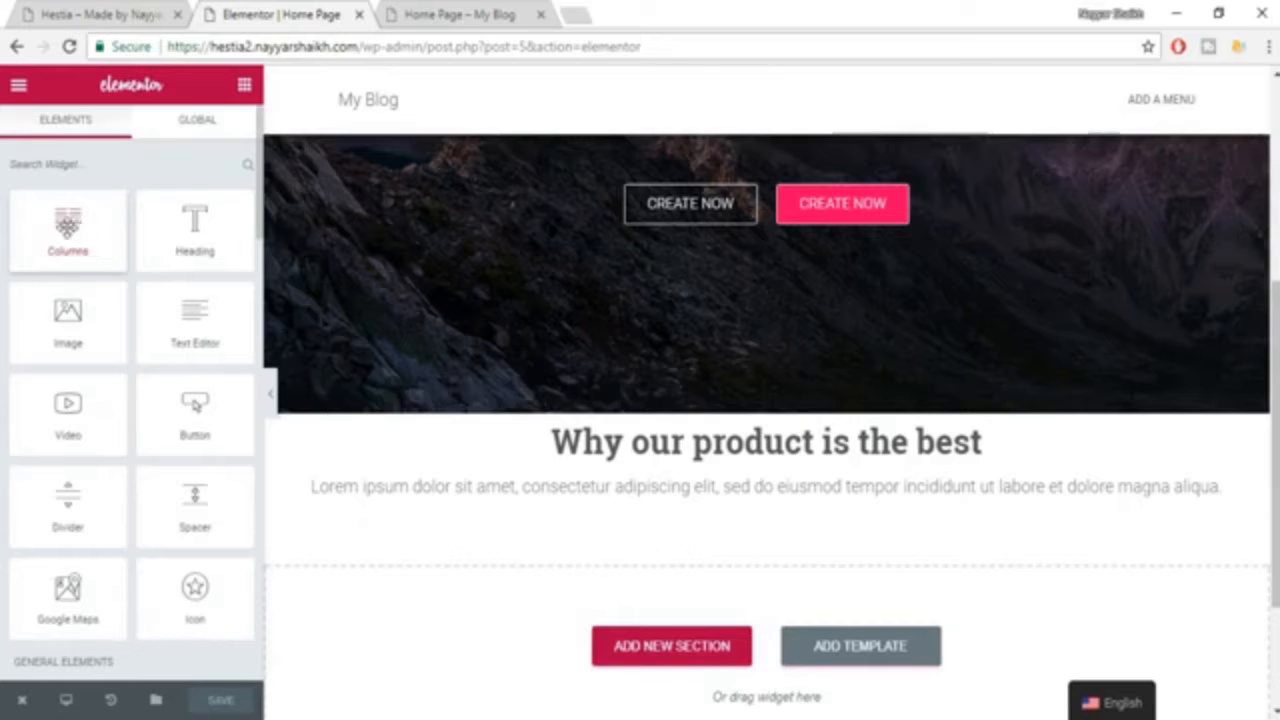
drag(67, 226, 747, 510)
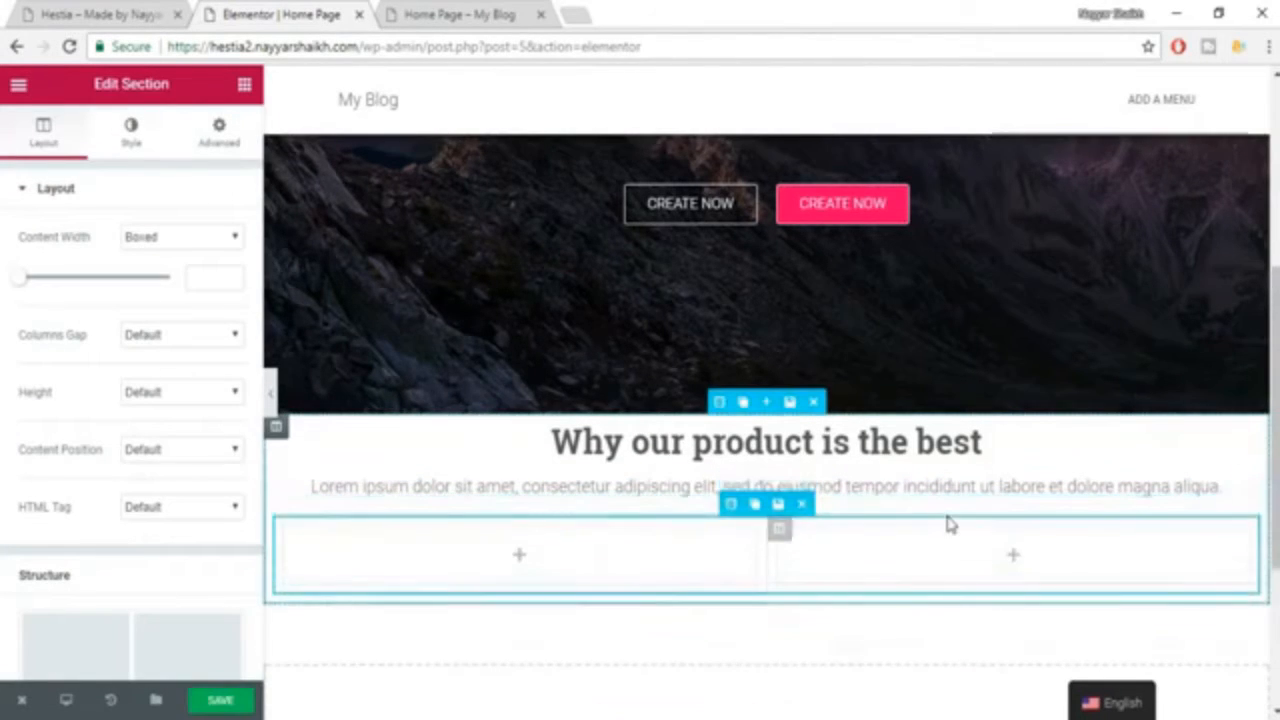
Check the example's icon features and add an Icon Box widget to the first of the two new columns.
scroll(948, 522, down, 1)
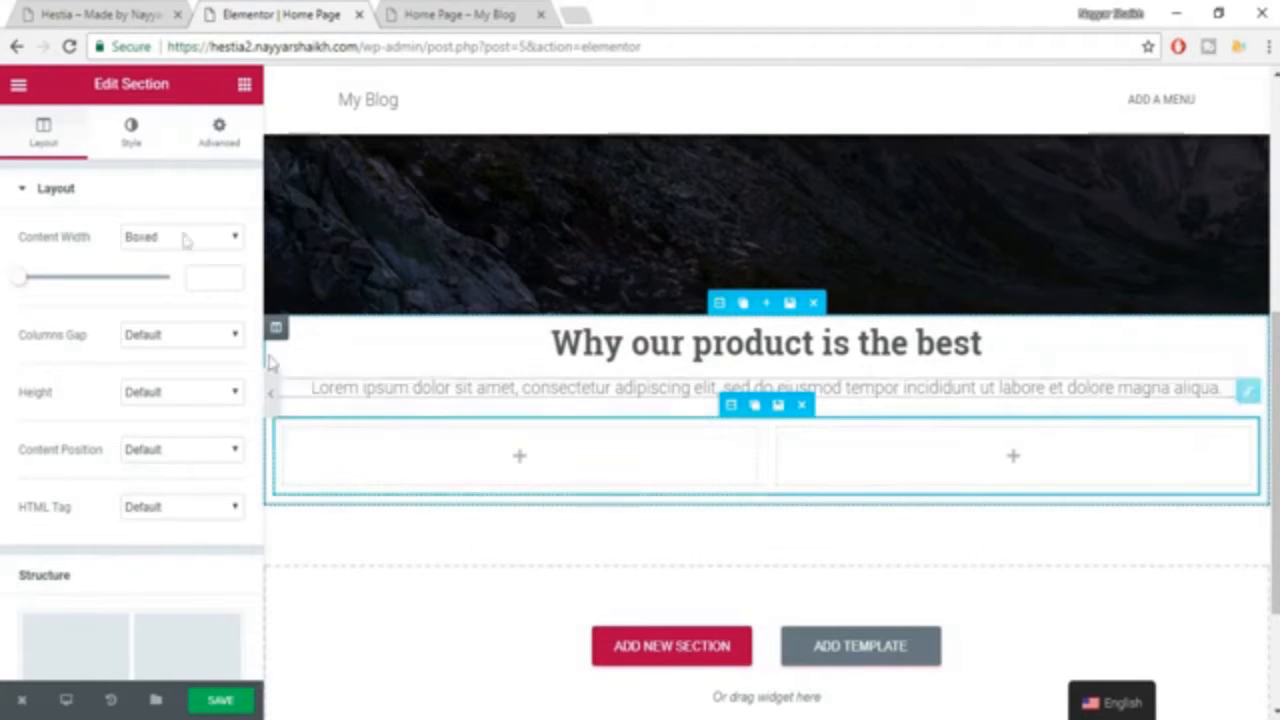
click(247, 88)
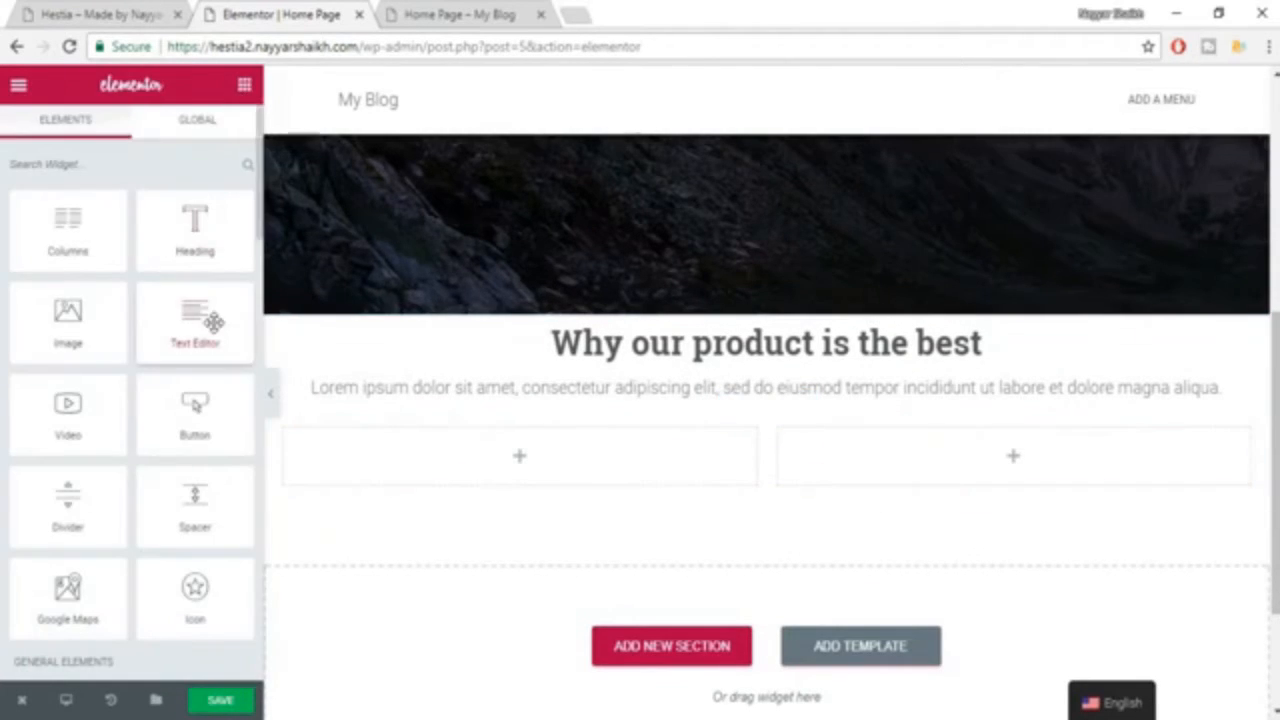
click(120, 14)
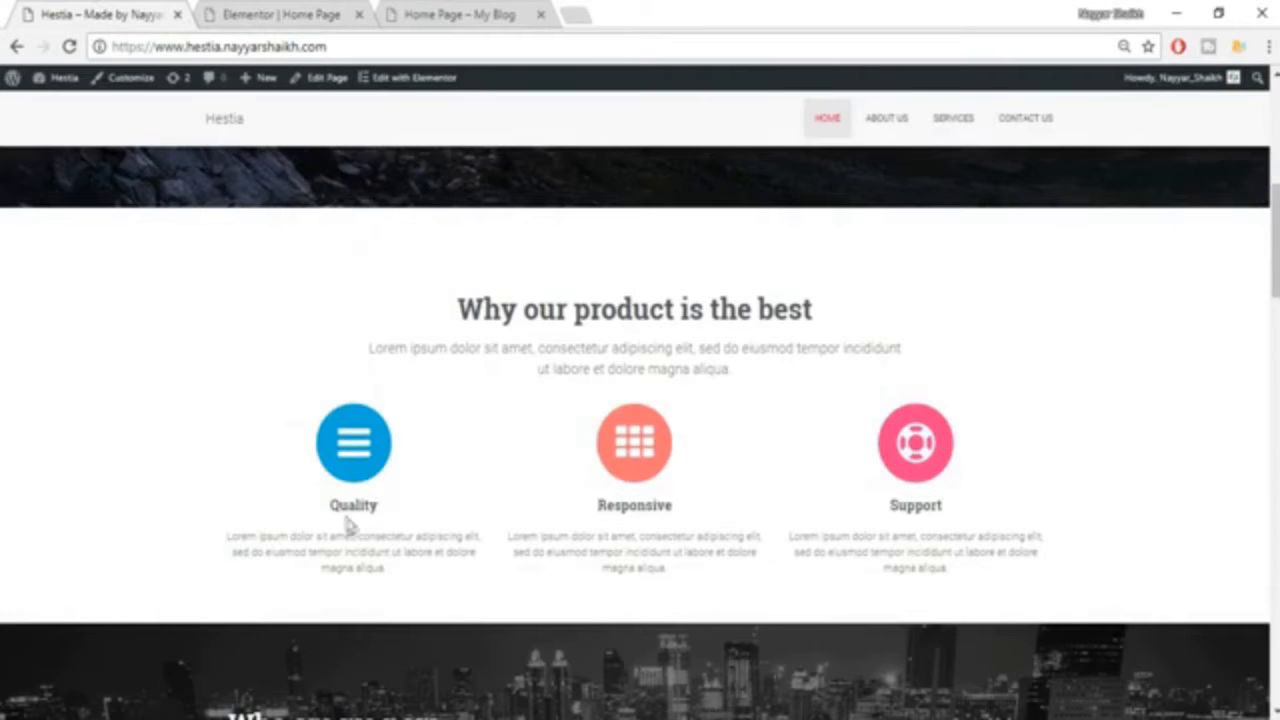
click(252, 10)
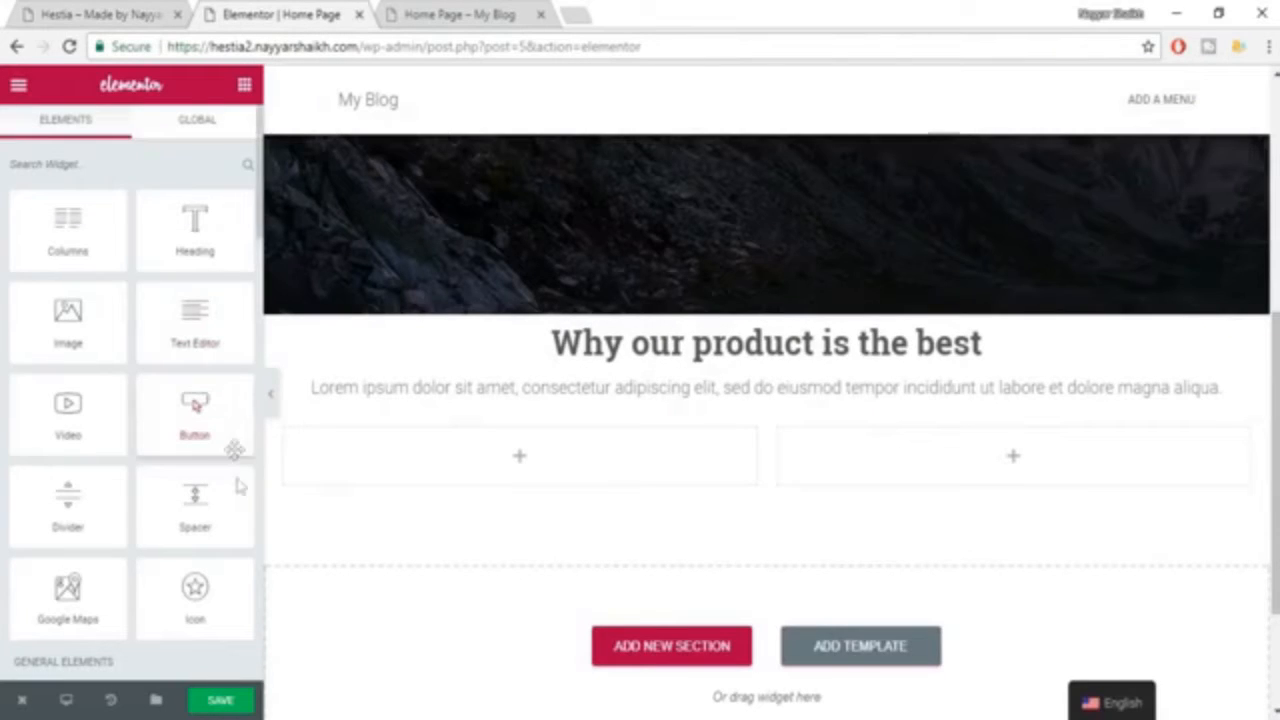
scroll(238, 490, down, 3)
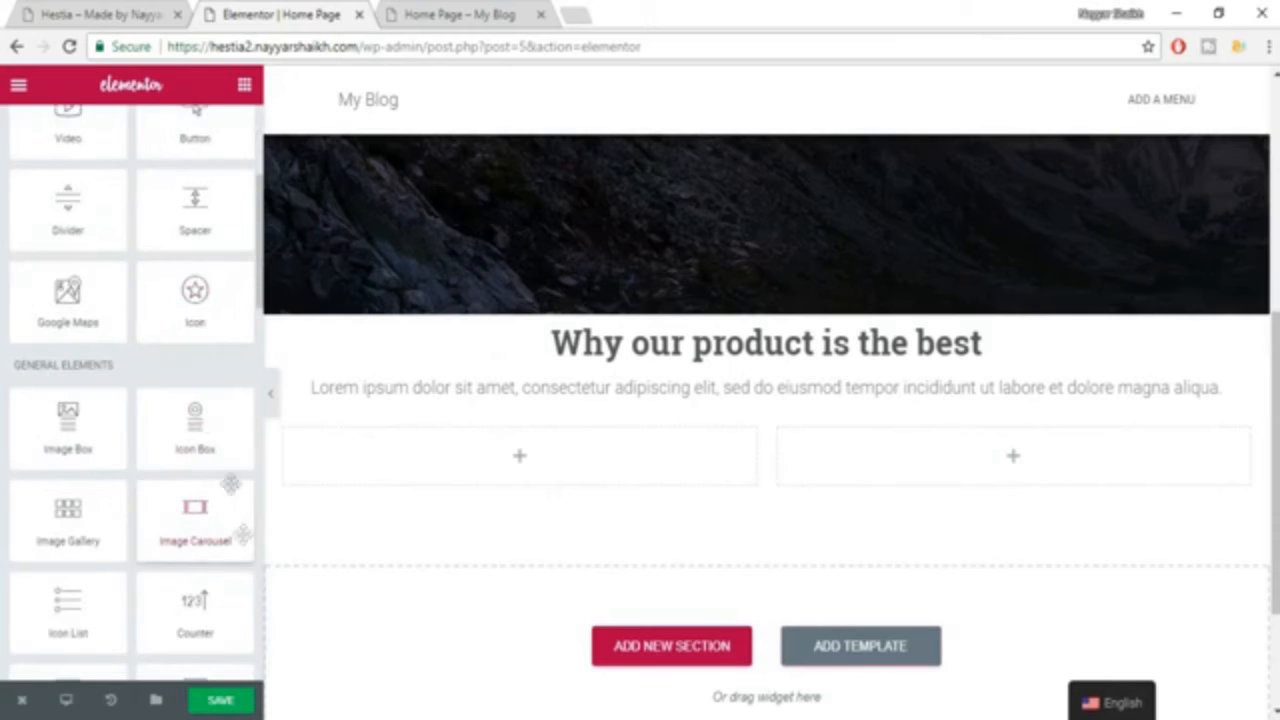
drag(193, 428, 522, 468)
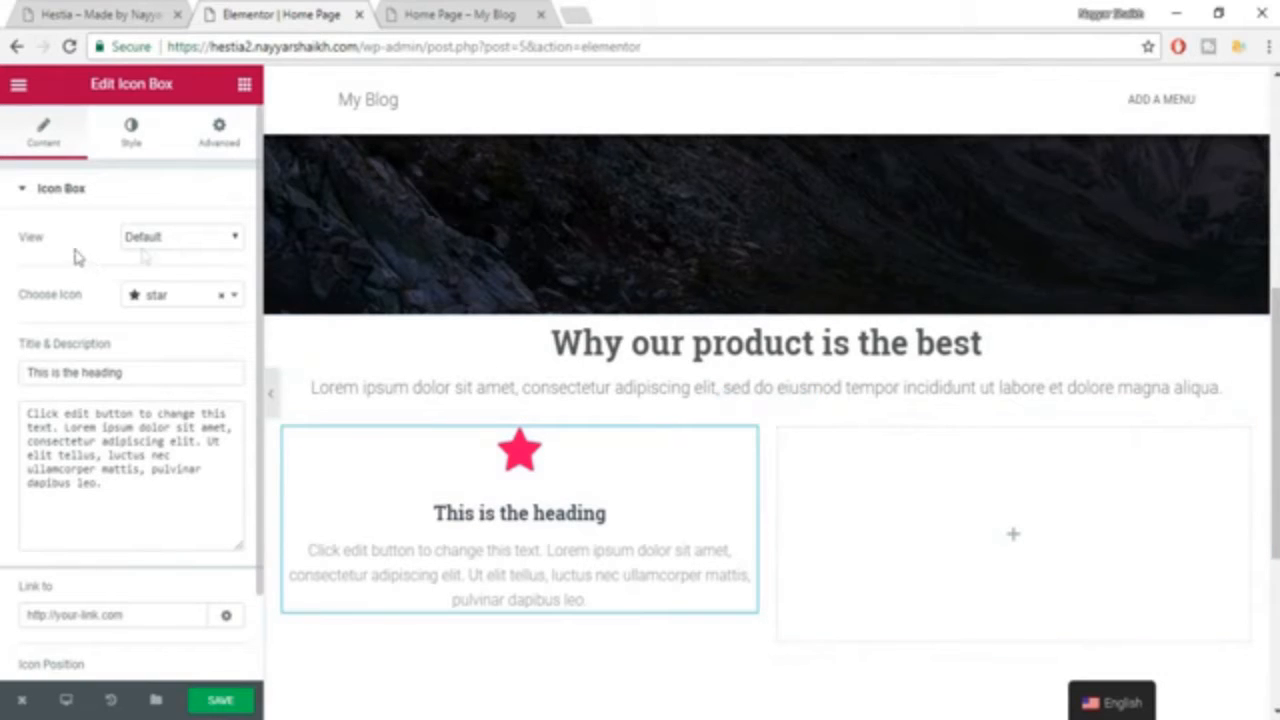
Change the first column's icon box to the android icon and set its view to Stacked.
click(187, 300)
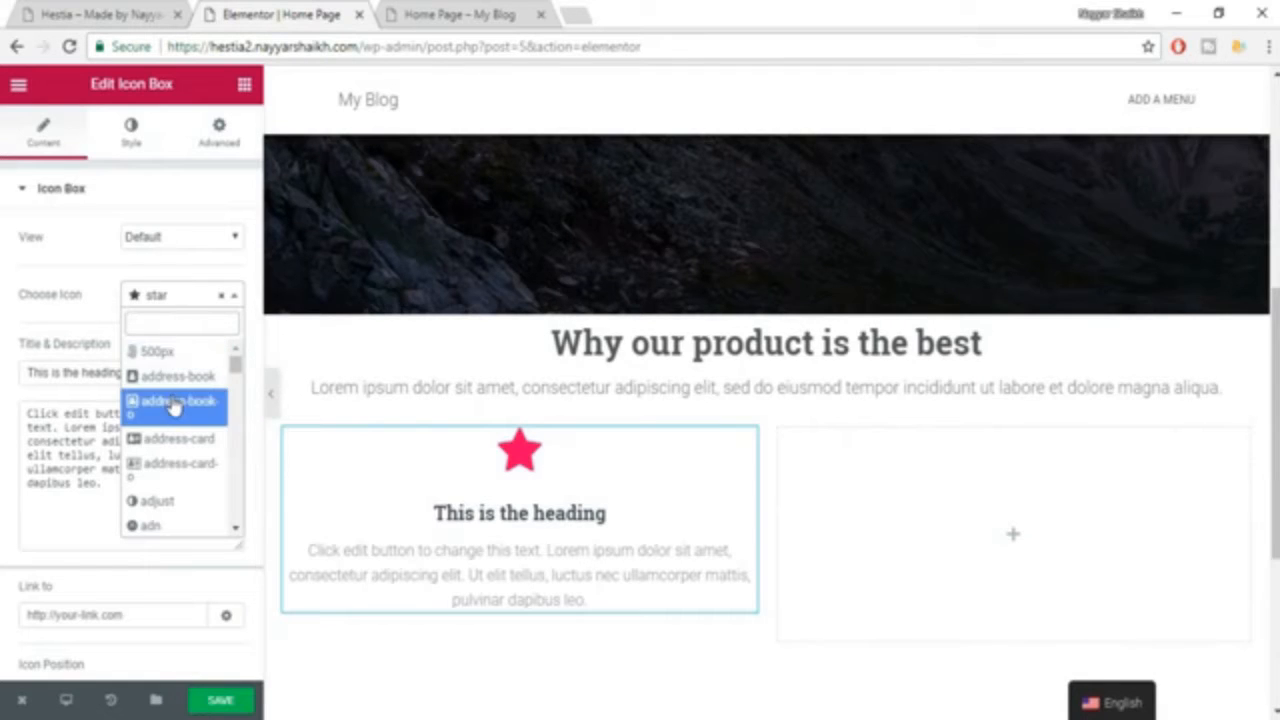
scroll(212, 500, down, 5)
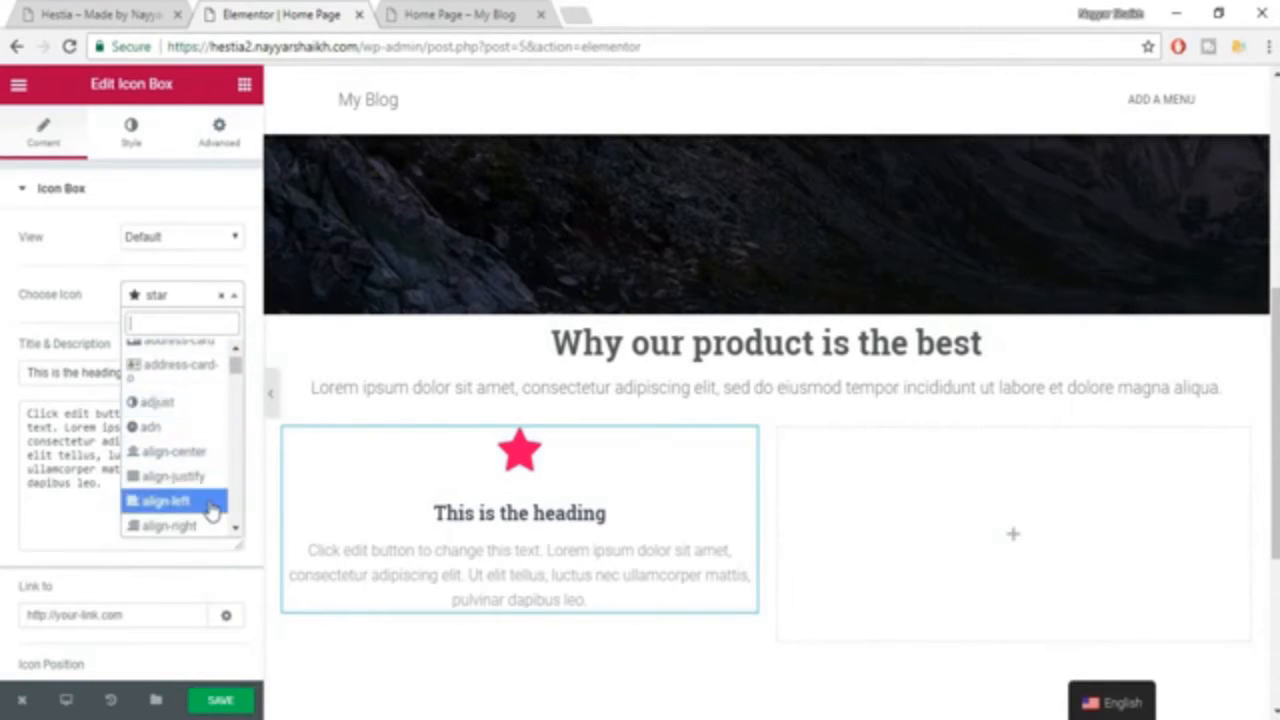
click(204, 481)
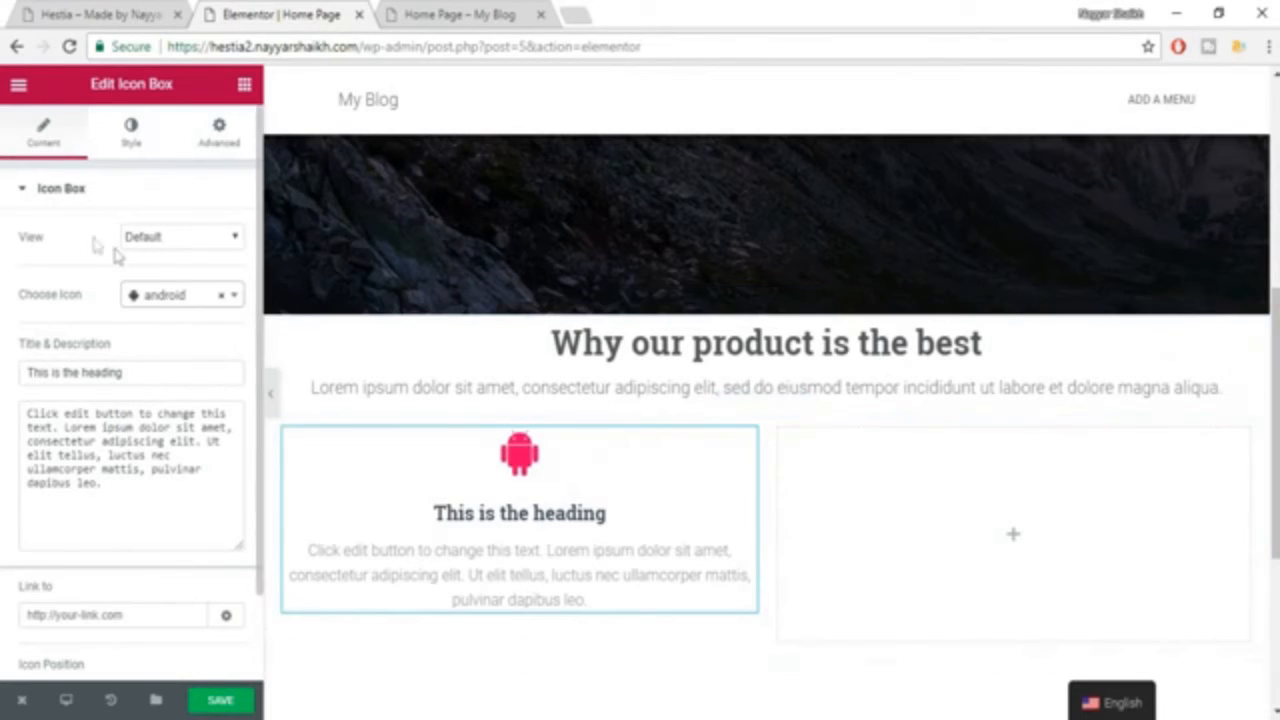
click(157, 240)
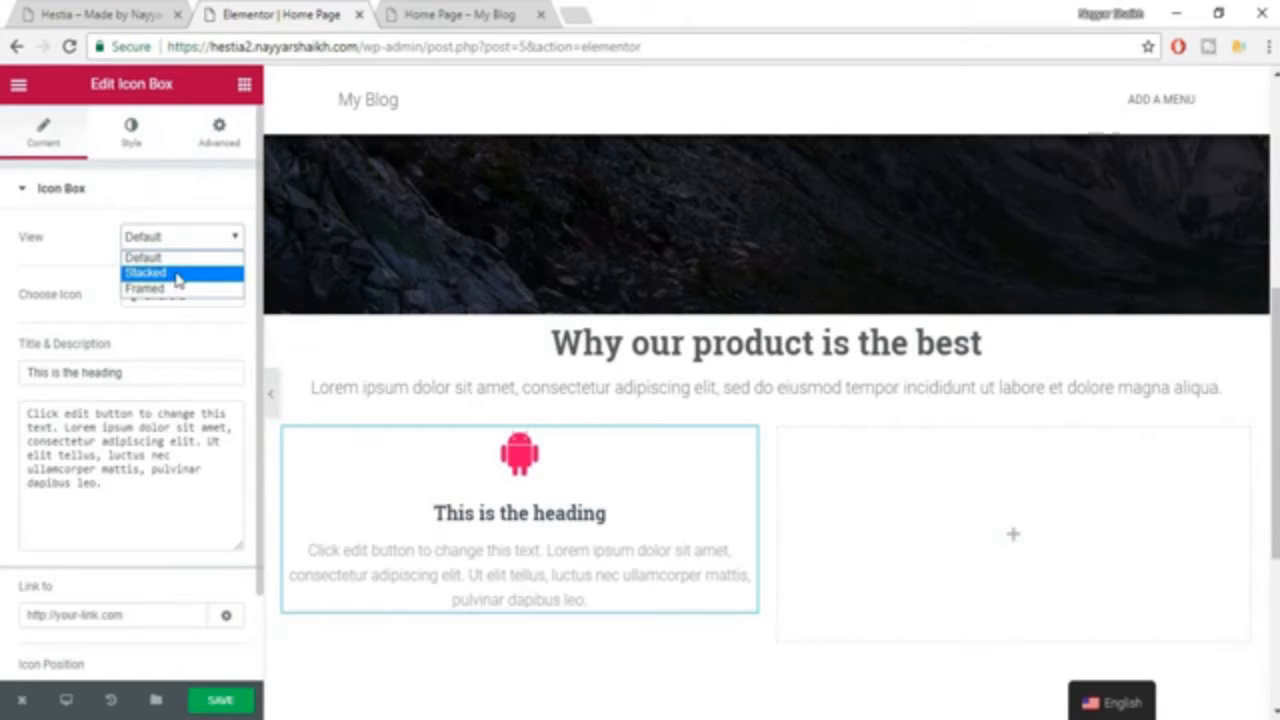
click(177, 274)
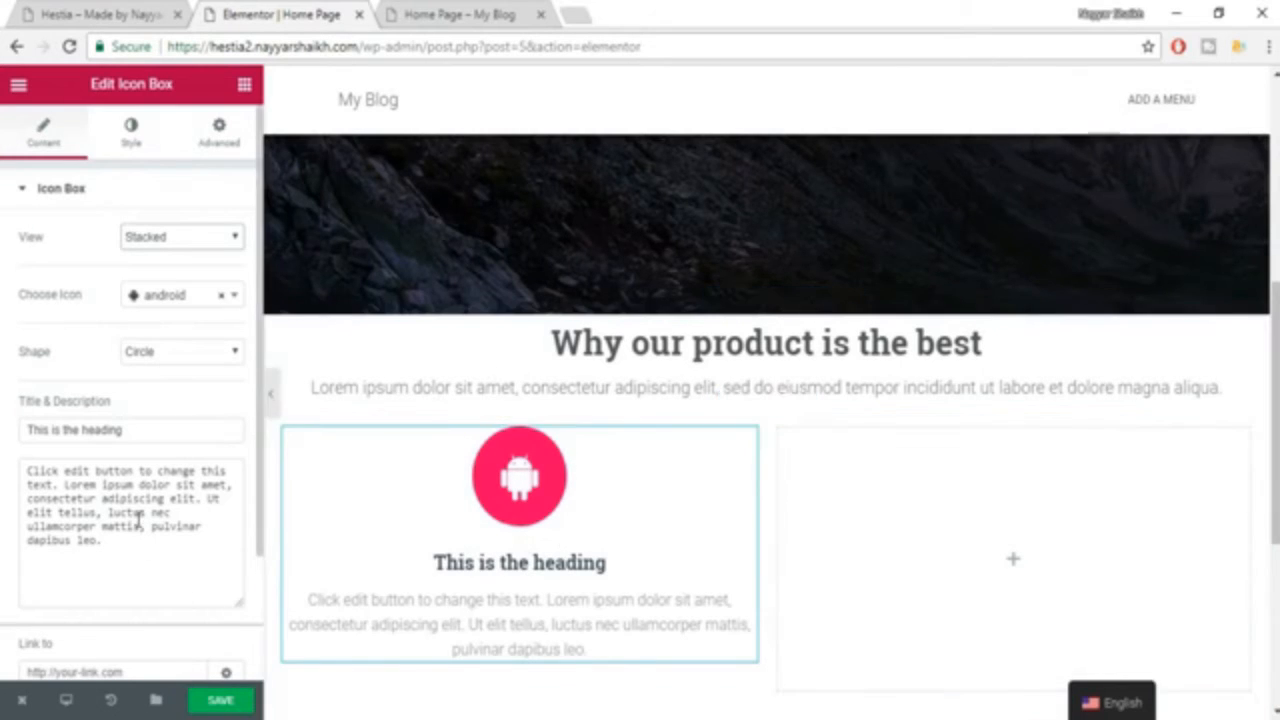
Copy the title "Quality" from the first feature of the Hestia example and paste it as the icon box title.
drag(92, 470, 174, 555)
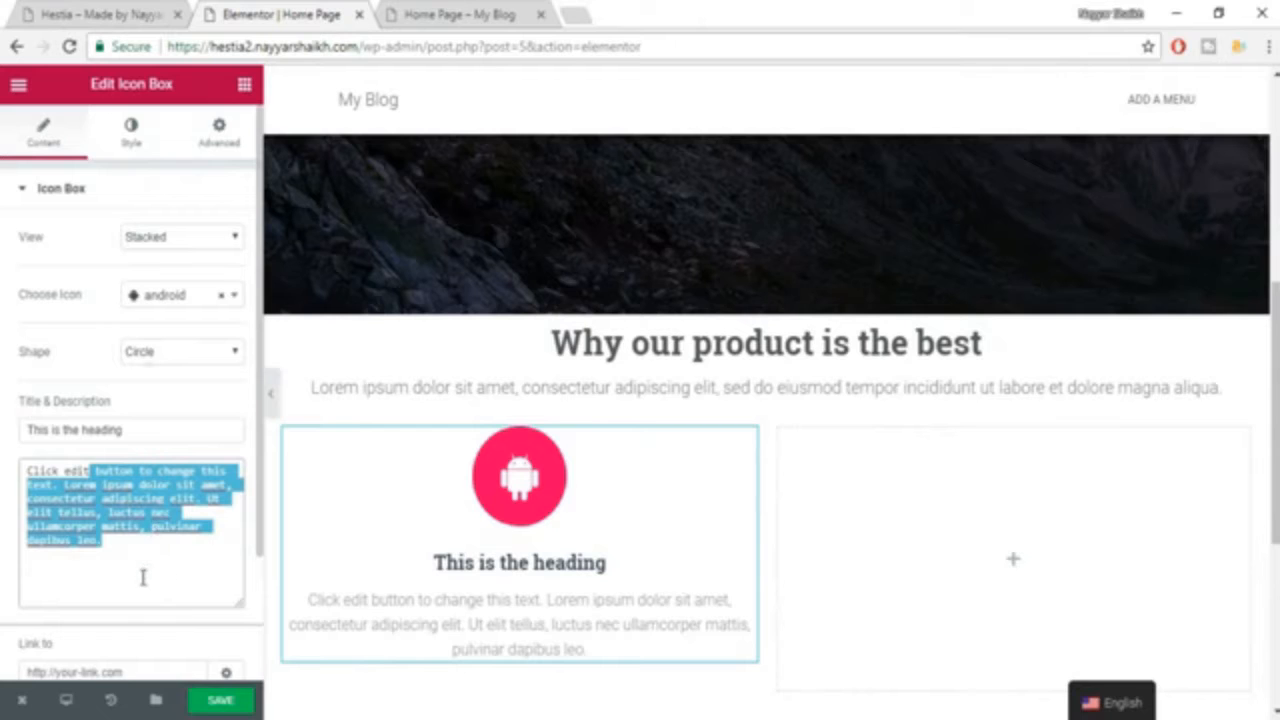
click(139, 12)
drag(406, 530, 314, 527)
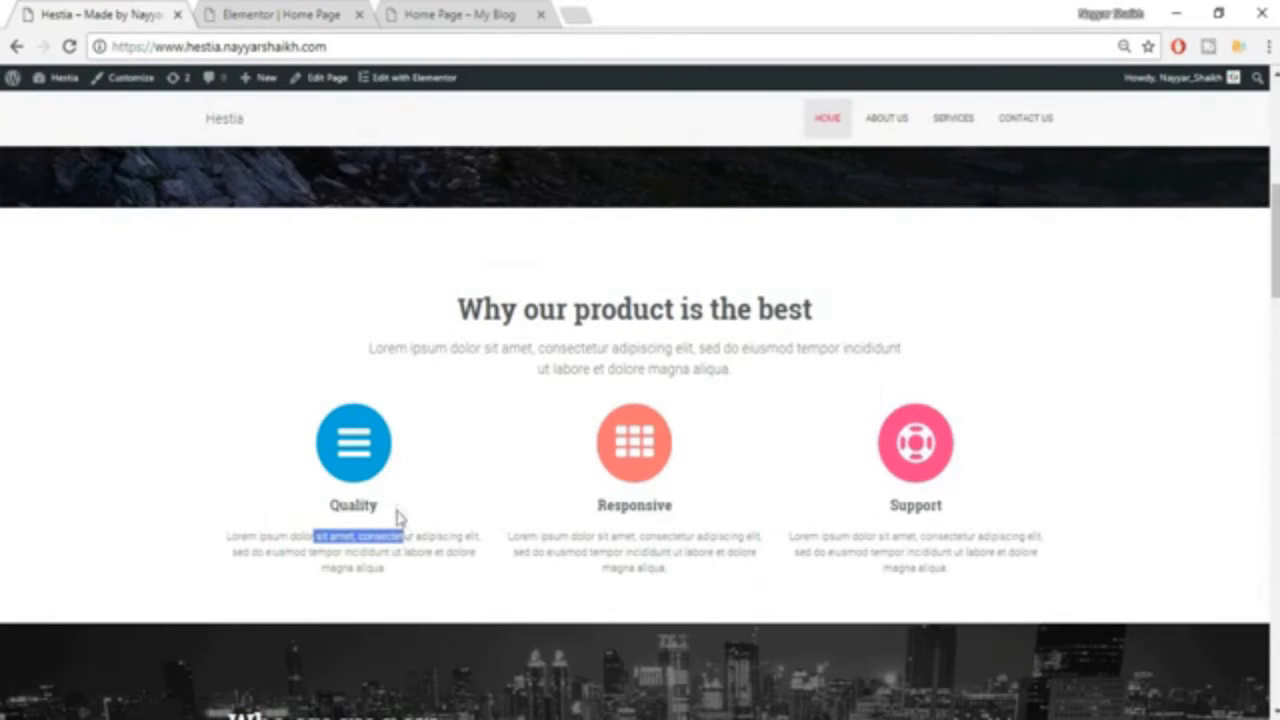
drag(398, 515, 330, 518)
key(ctrl+c)
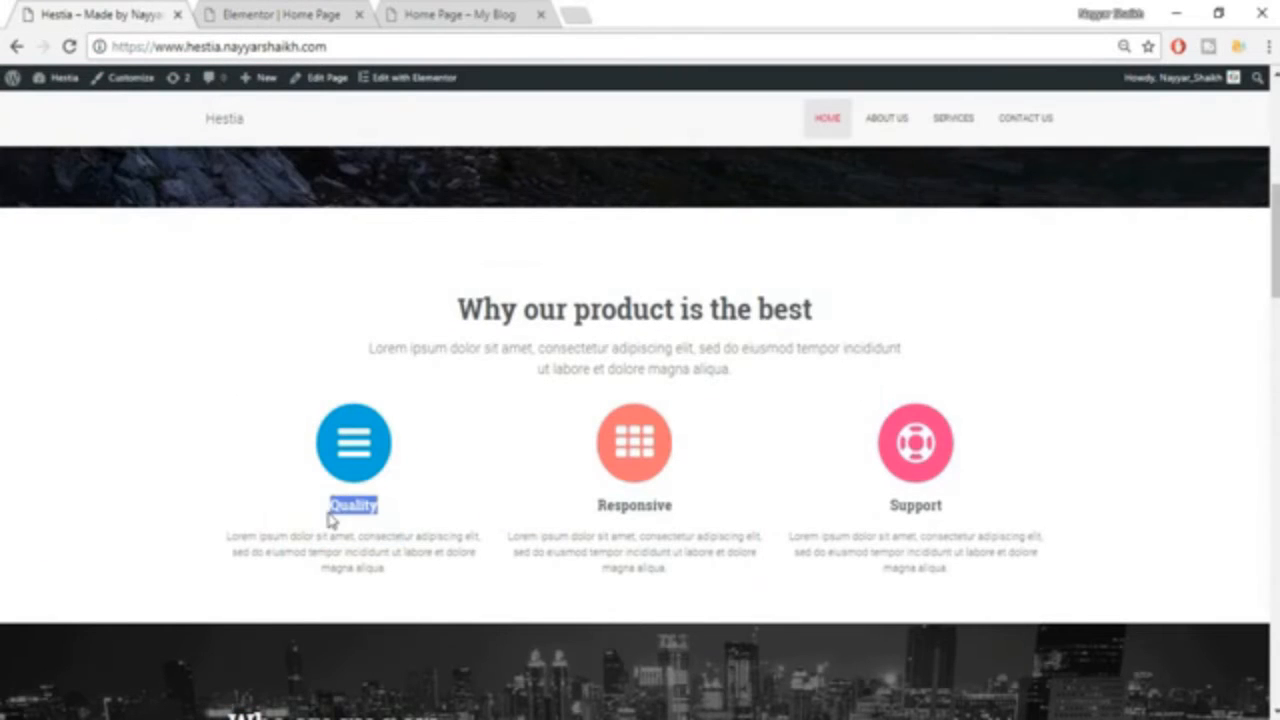
click(280, 12)
triple_click(167, 430)
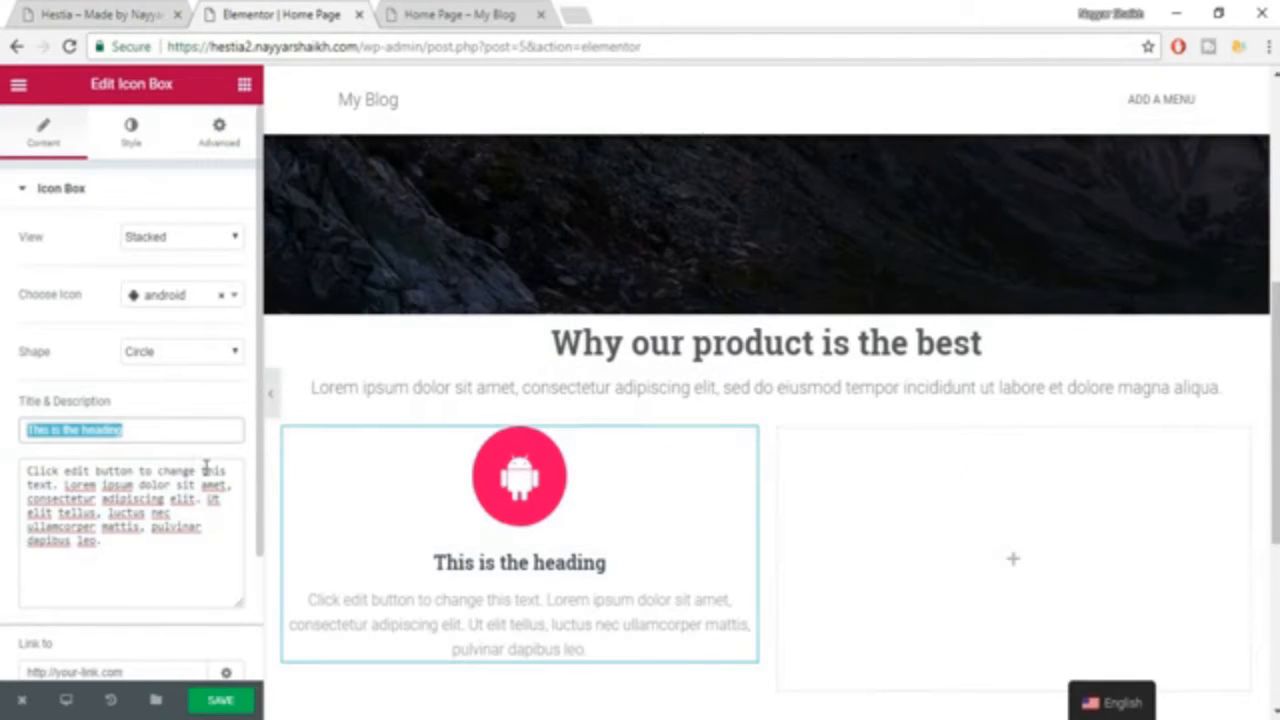
key(ctrl+v)
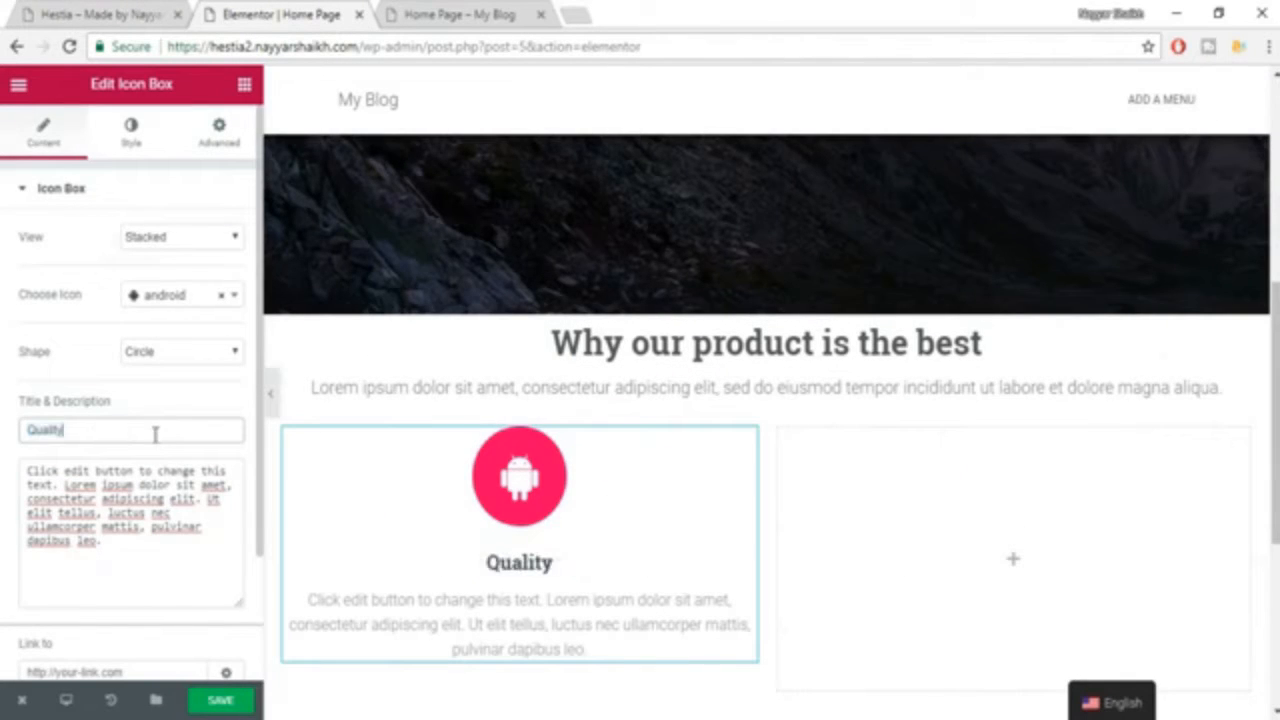
Replace the icon box description with the "Lorem ipsum" text copied from the Quality feature in the Hestia example and compare it with the example.
click(180, 8)
click(210, 8)
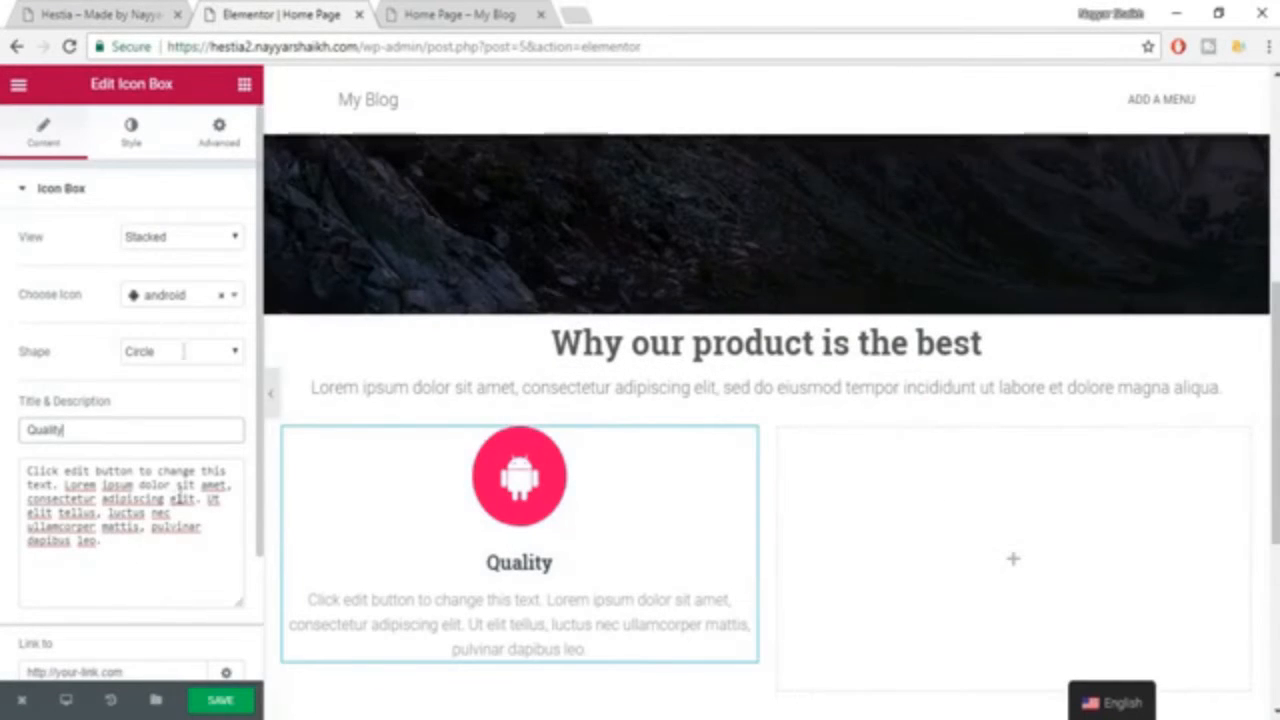
click(120, 14)
triple_click(368, 546)
key(ctrl+c)
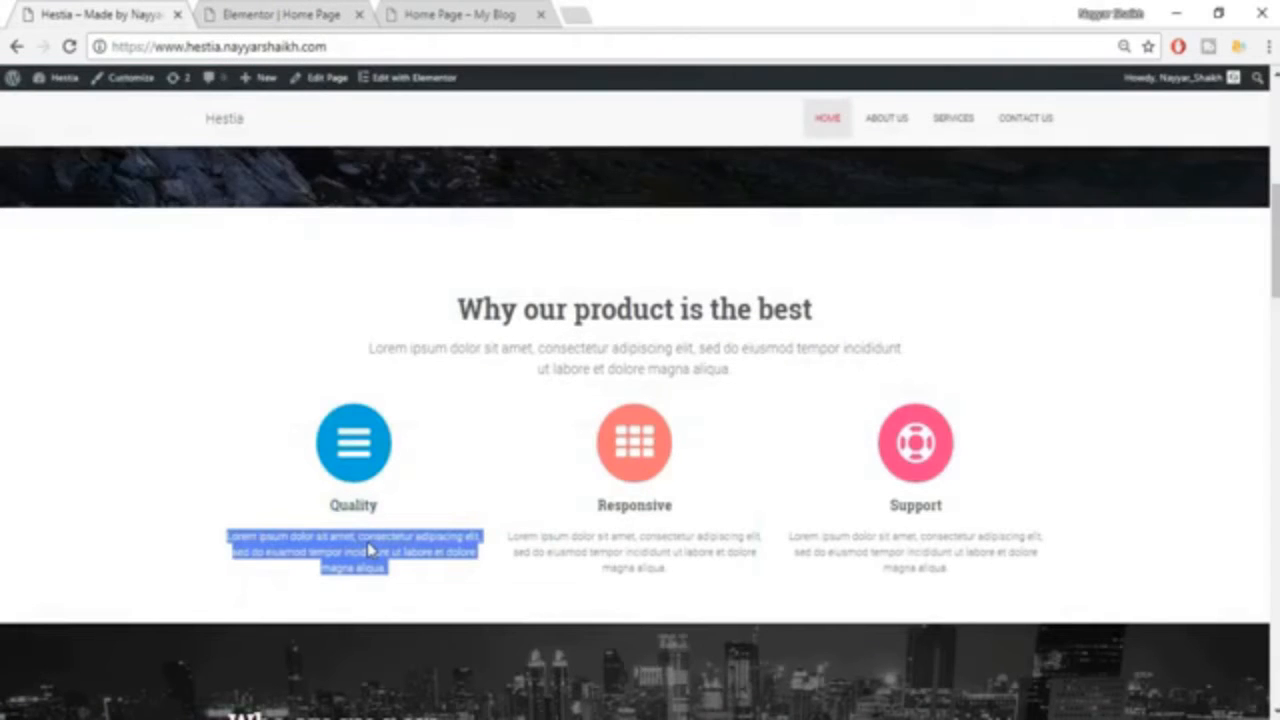
click(238, 8)
triple_click(143, 543)
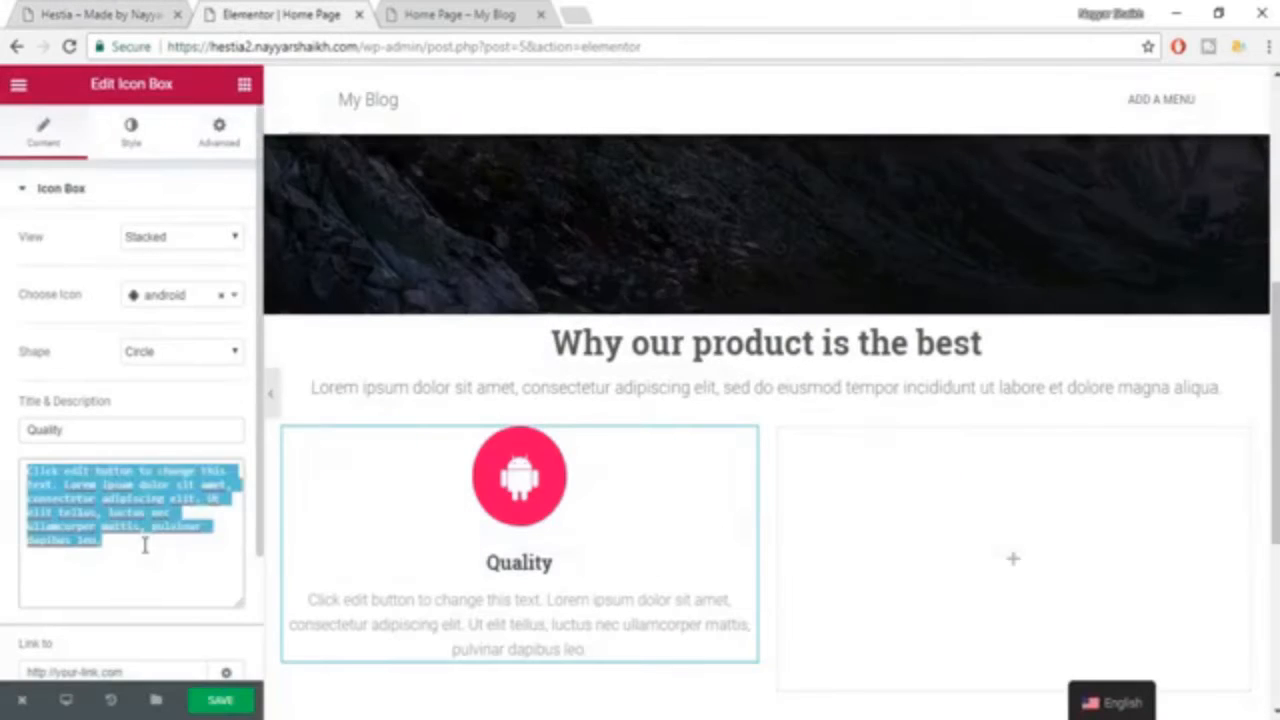
key(ctrl+v)
scroll(556, 597, down, 2)
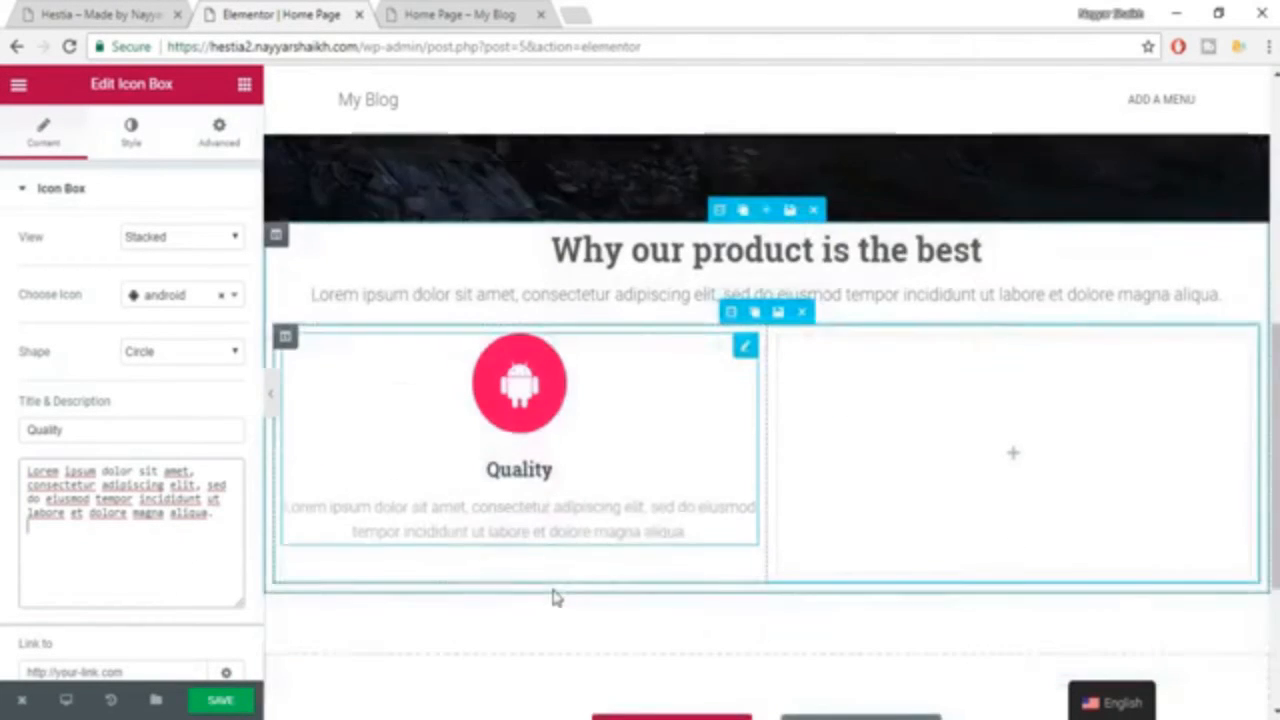
click(120, 10)
click(350, 14)
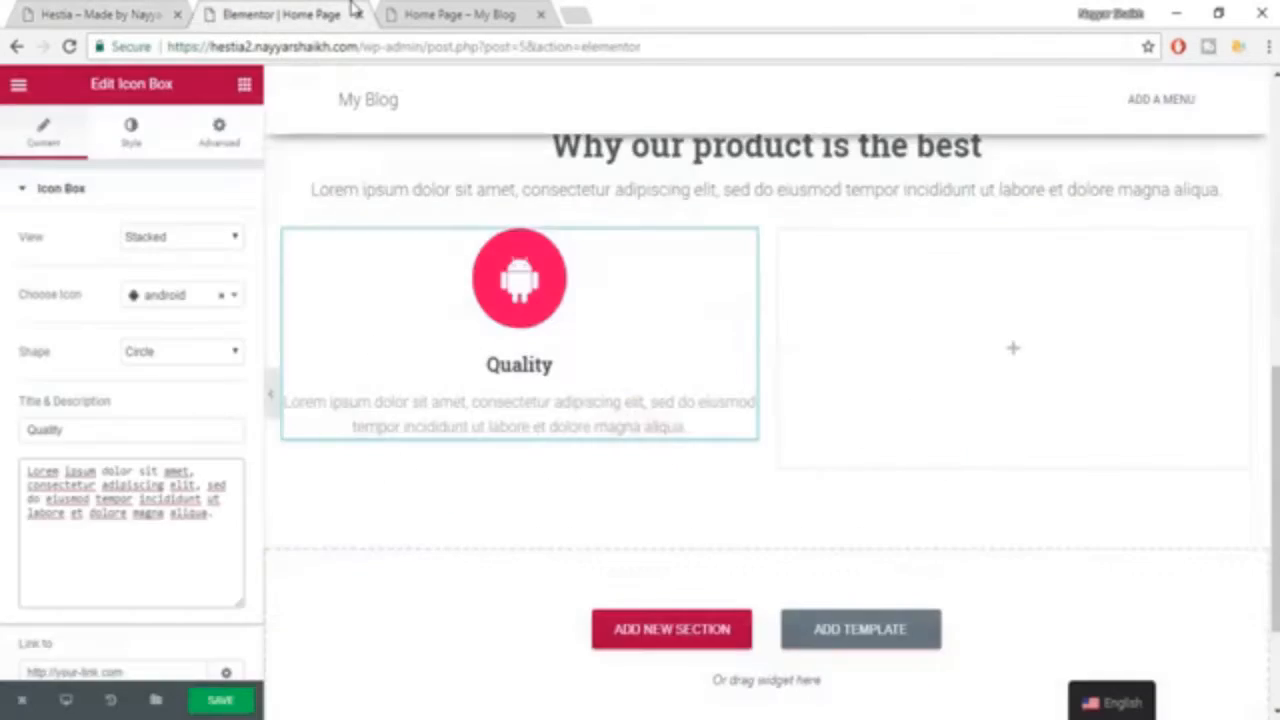
scroll(570, 418, up, 1)
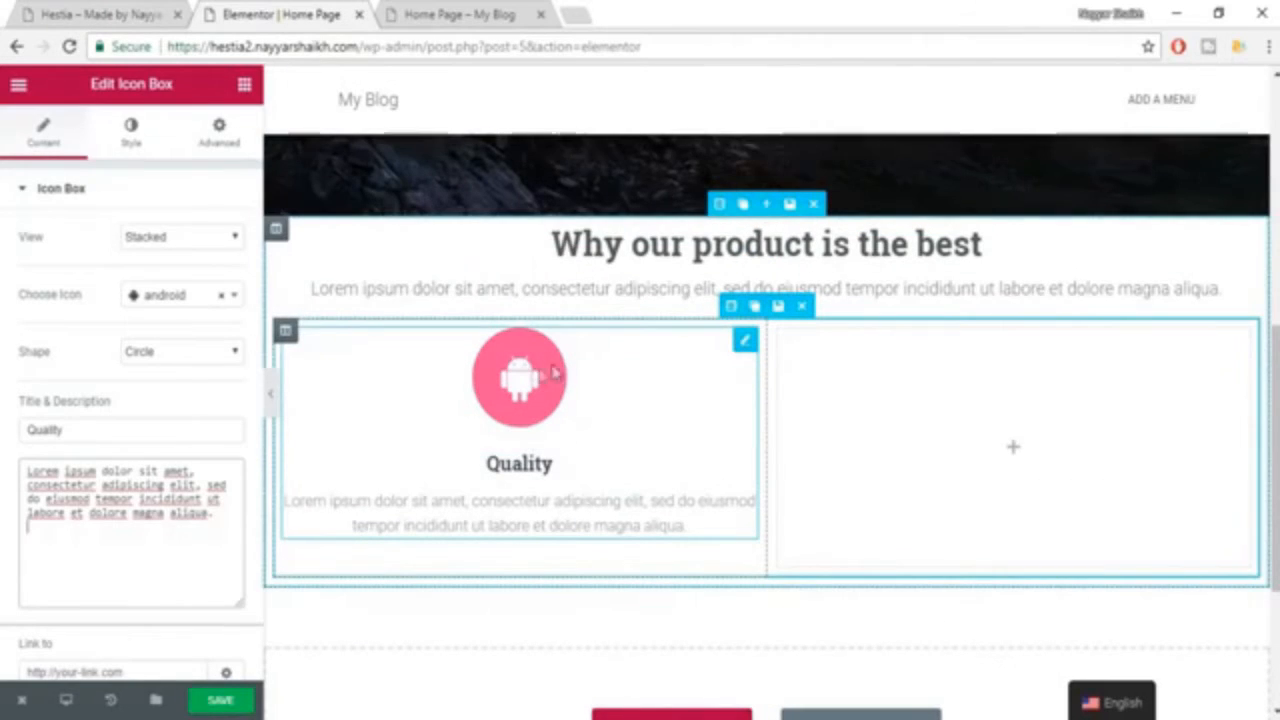
Set the icon's primary color to #e91e63, copying the code from the Hestia notes in Word.
click(130, 150)
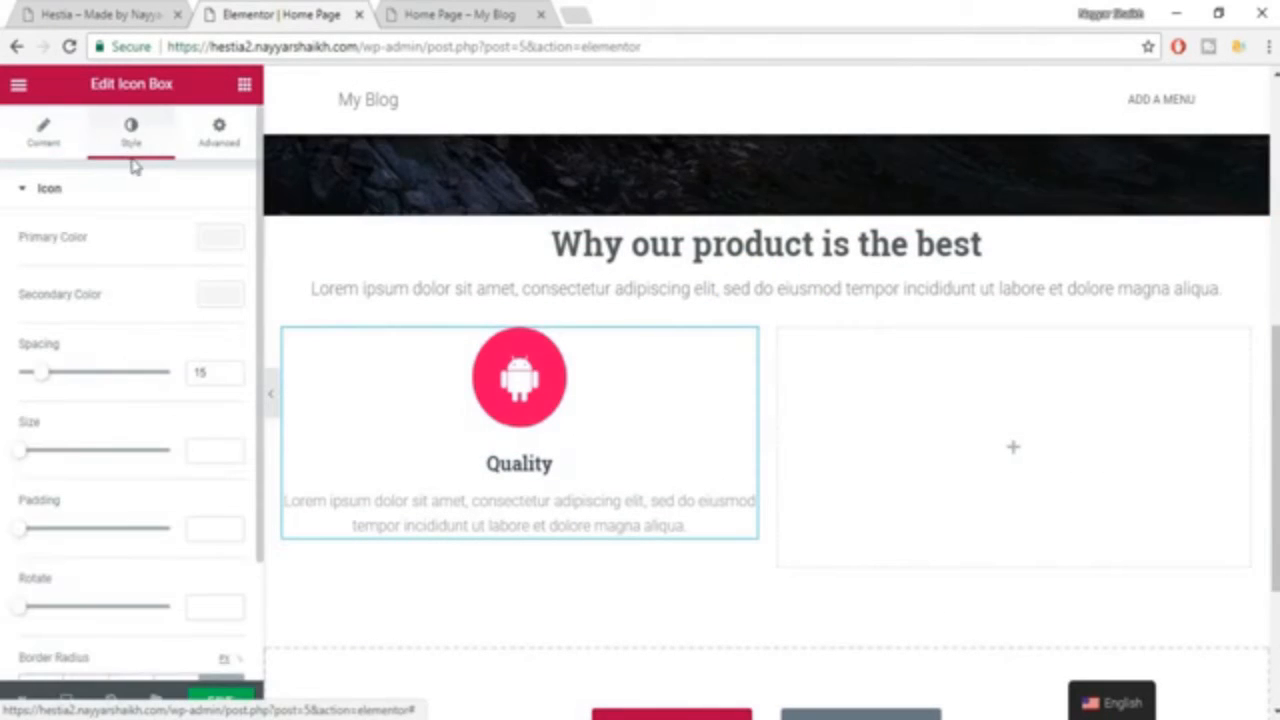
click(221, 243)
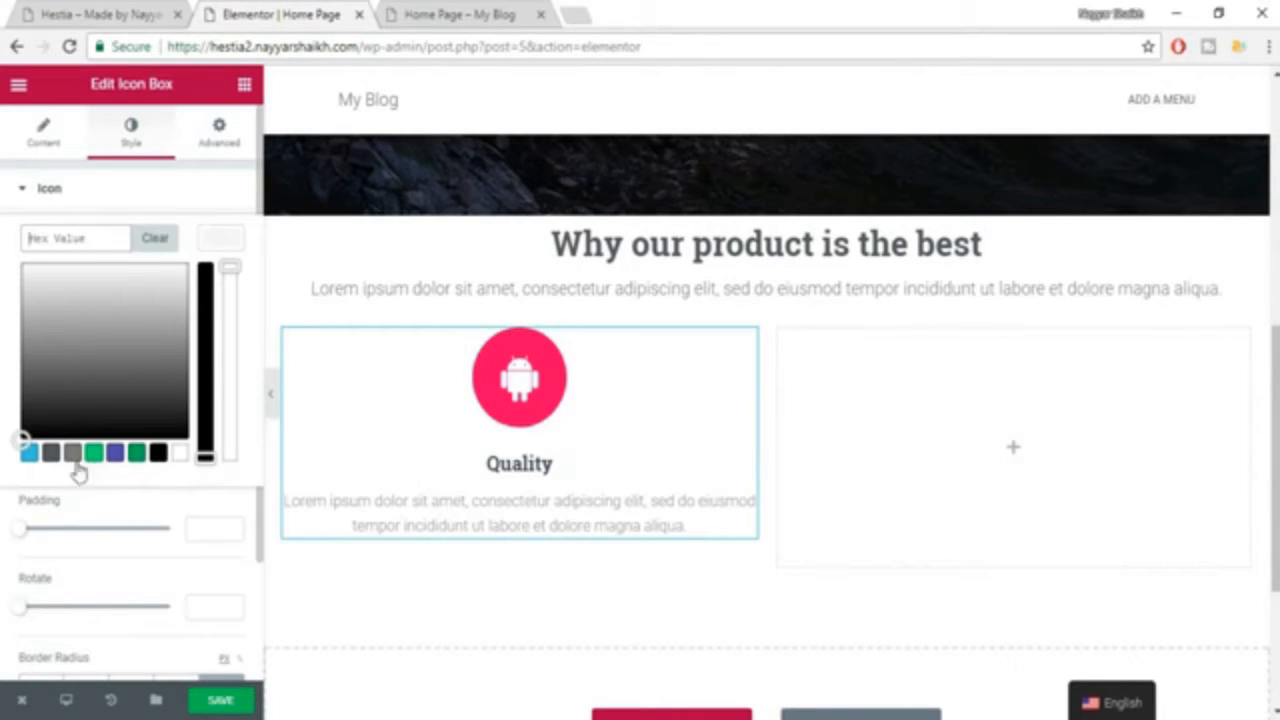
click(158, 453)
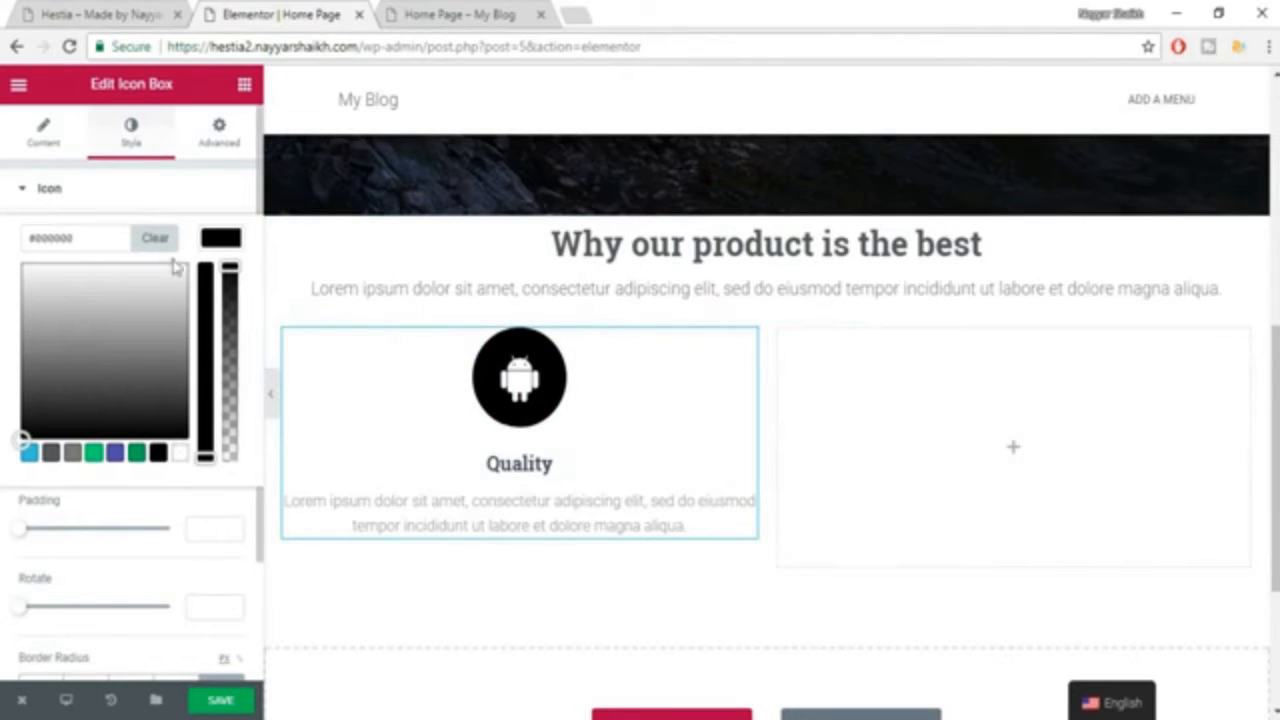
triple_click(72, 240)
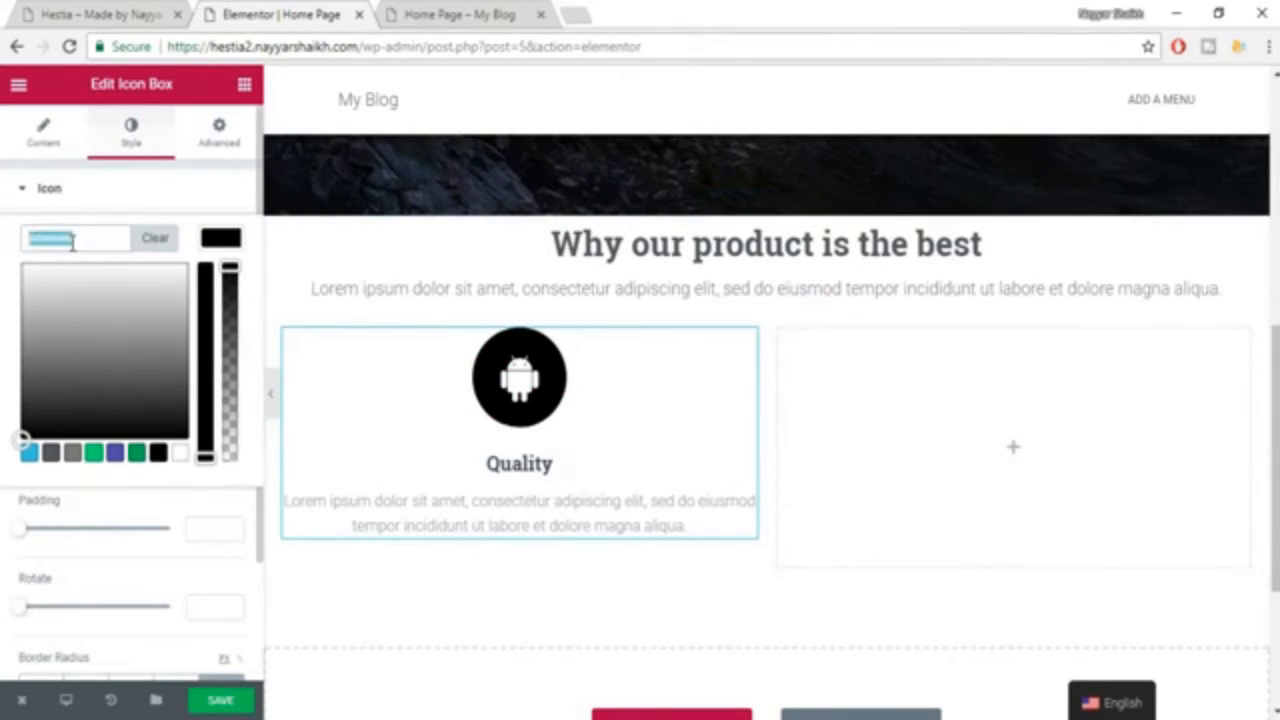
key(ctrl+v)
key(ctrl+a)
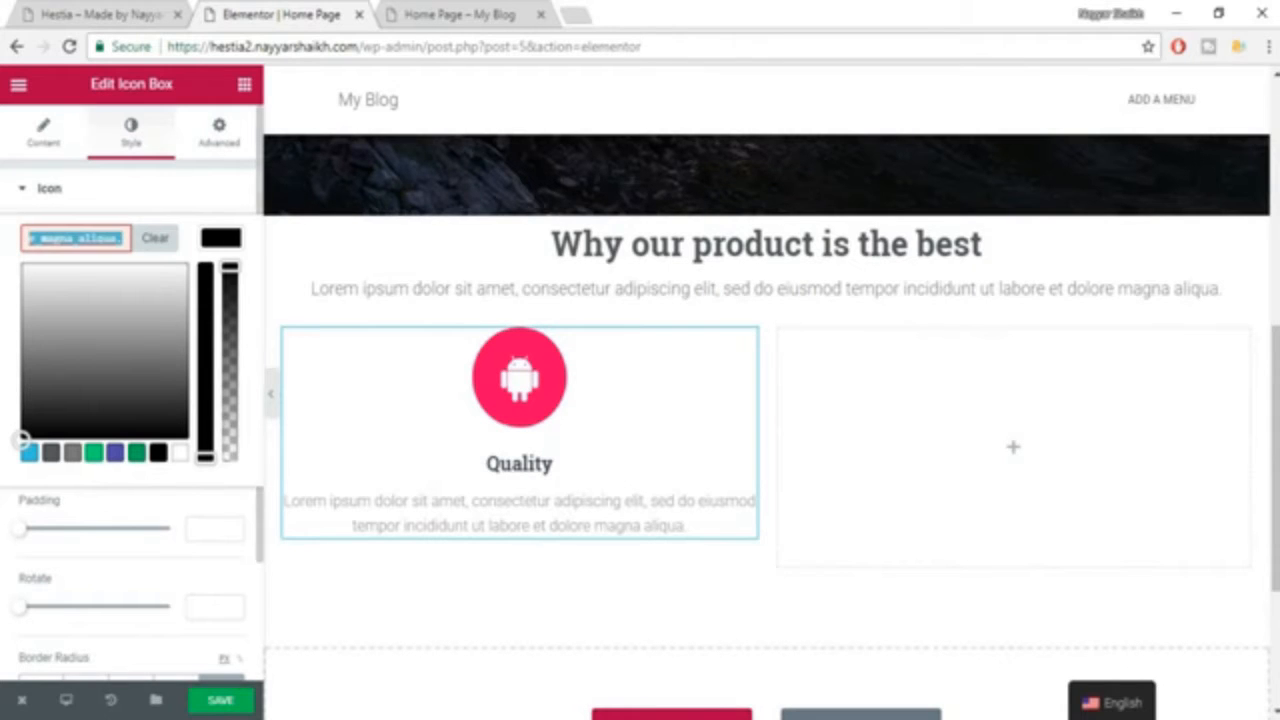
key(alt+Tab)
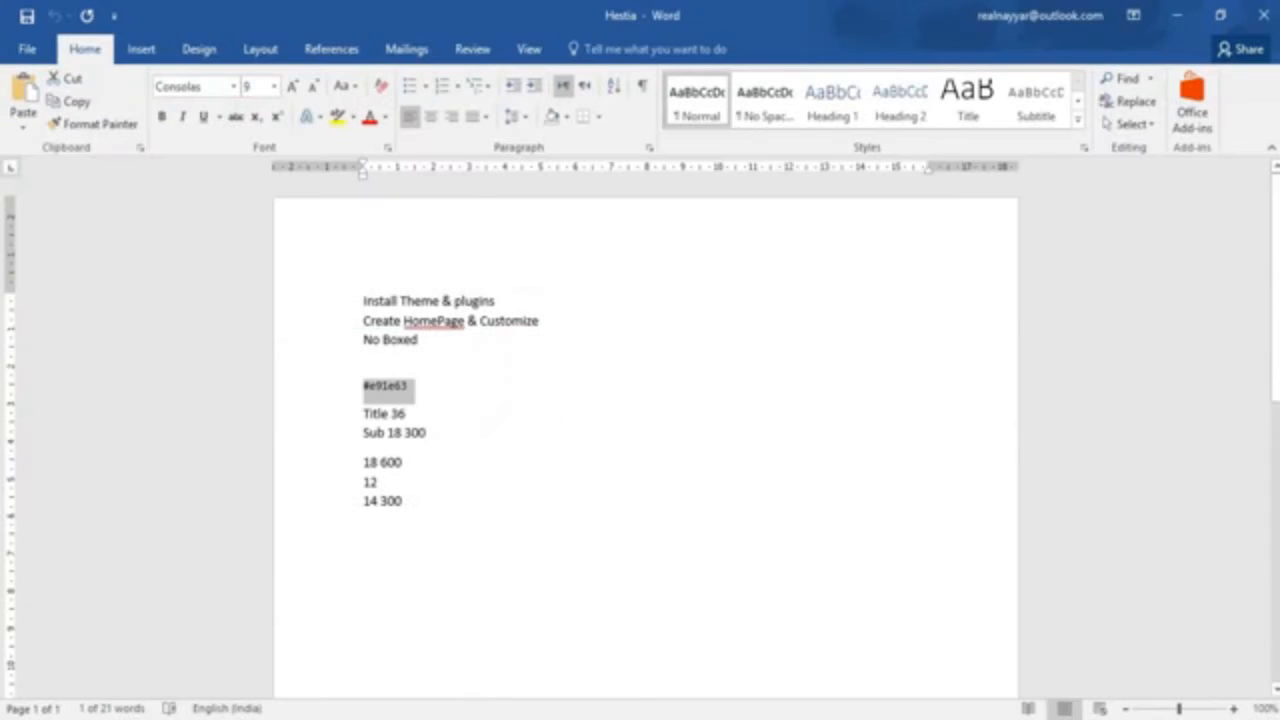
key(ctrl+c)
key(alt+Tab)
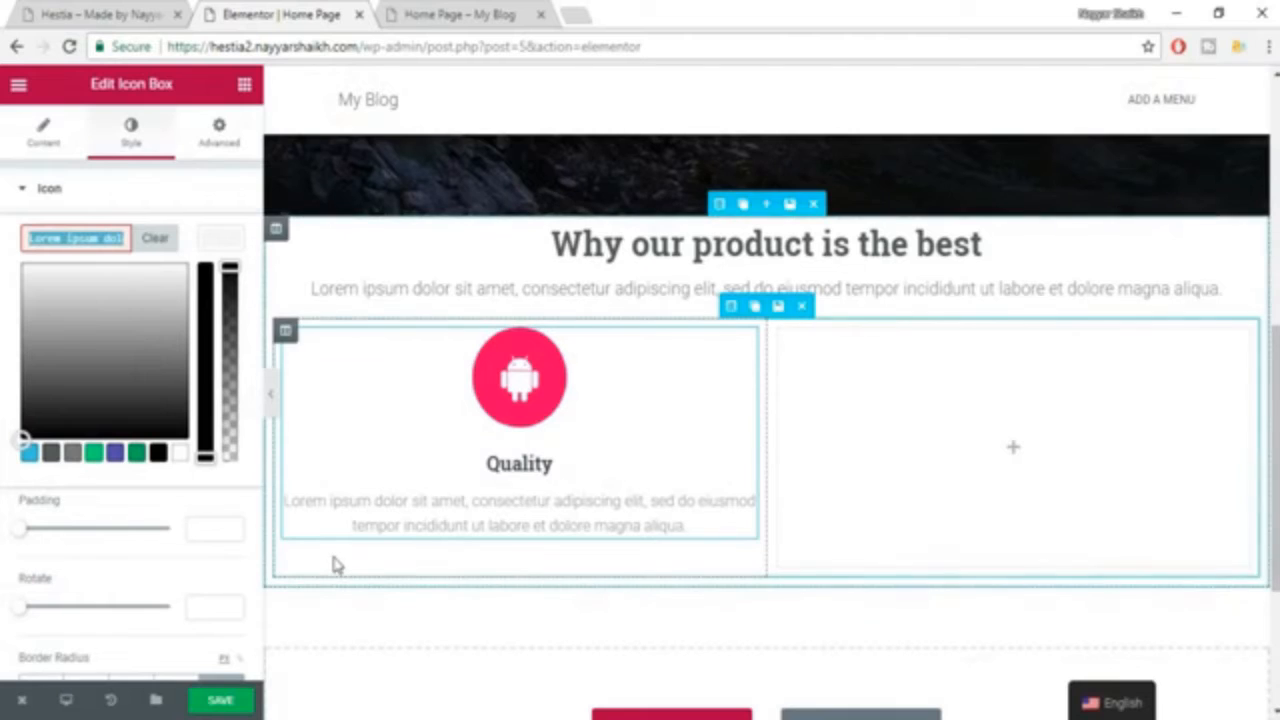
key(ctrl+v)
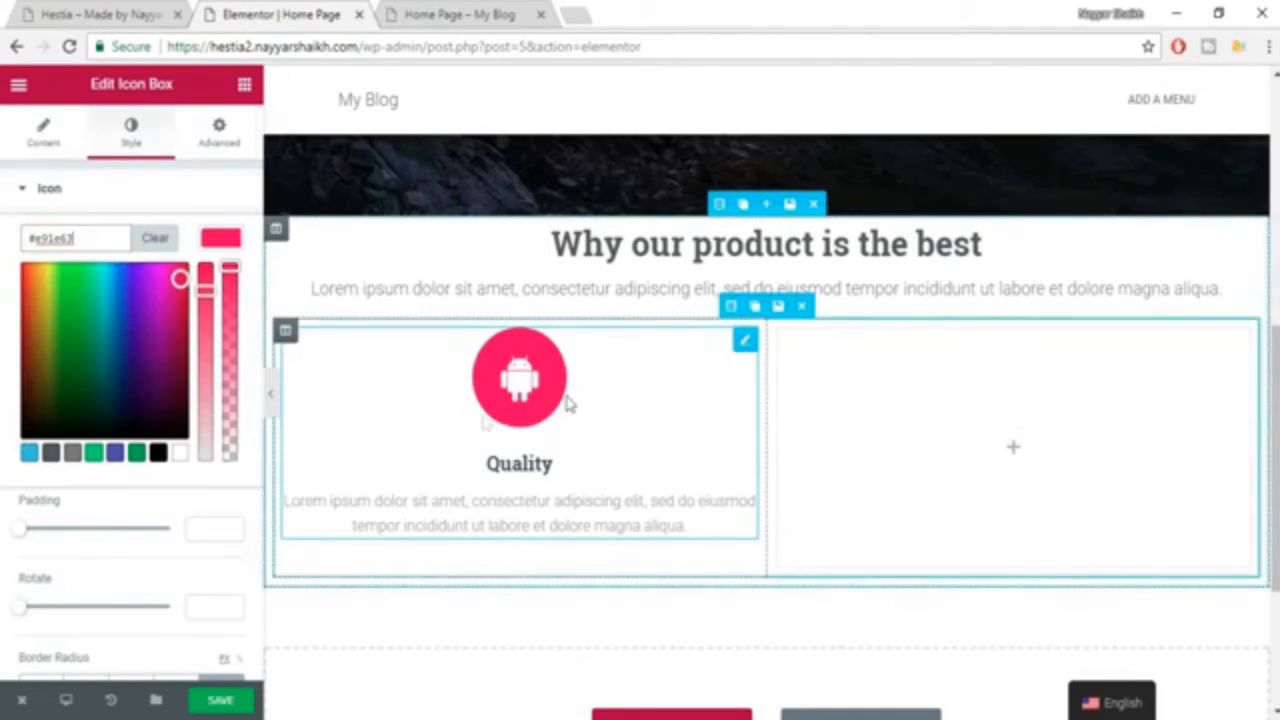
click(230, 240)
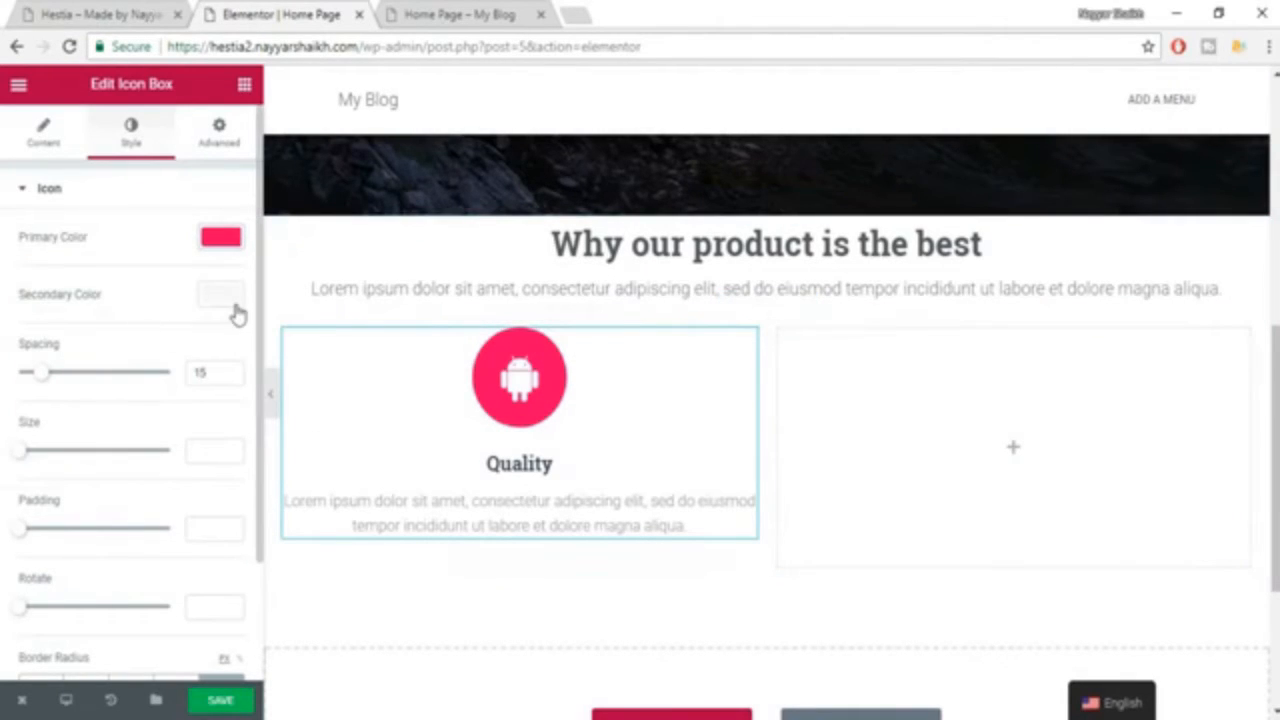
Try black as the icon's secondary color and set it to white, #FFFFFF.
click(224, 297)
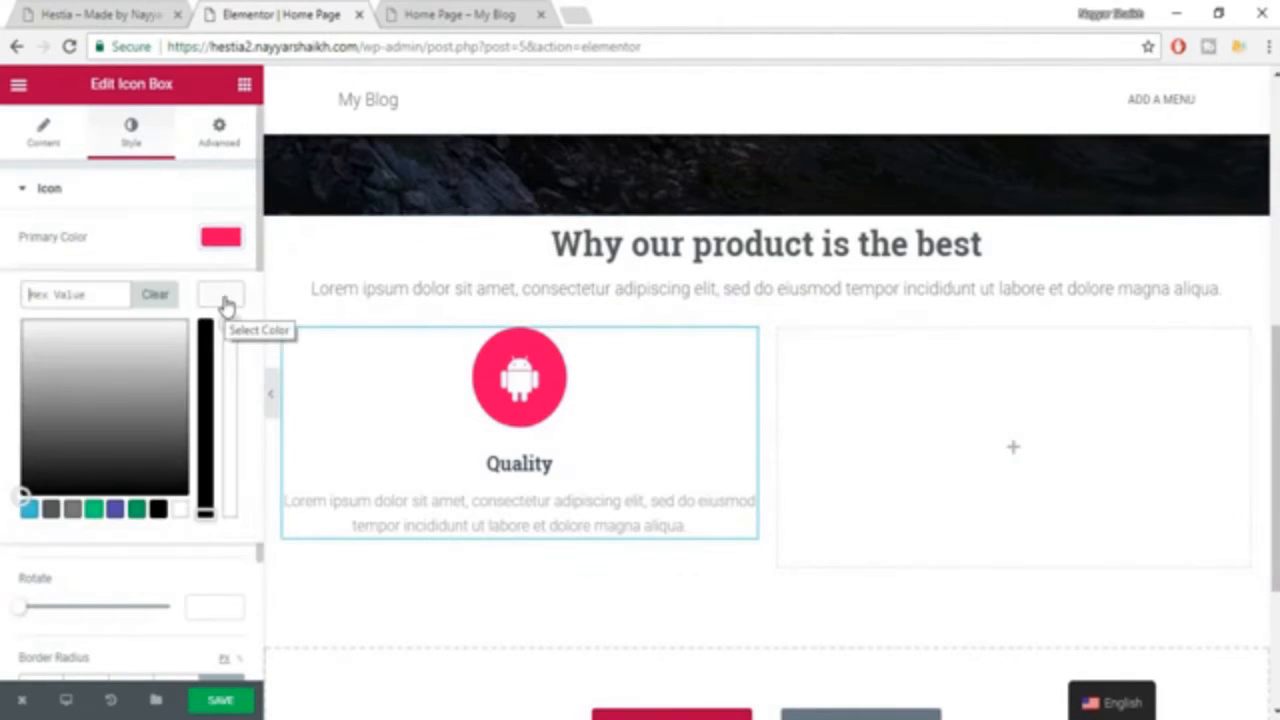
click(157, 510)
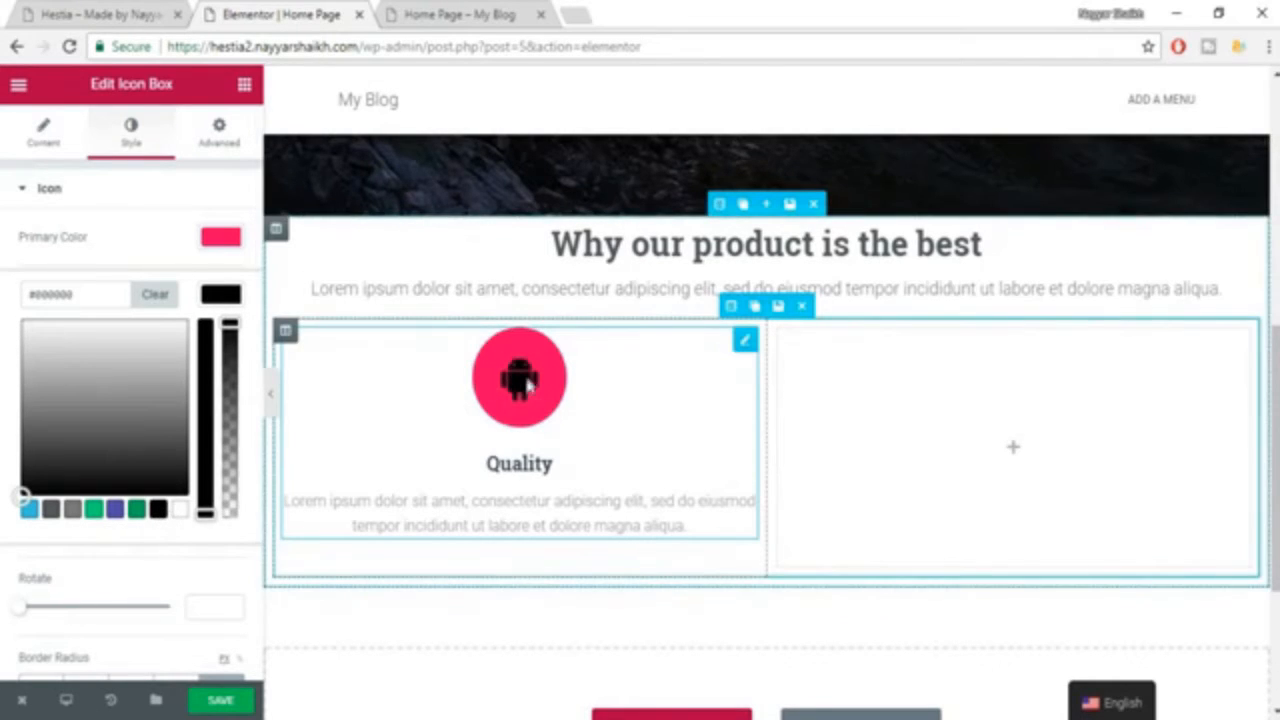
click(178, 512)
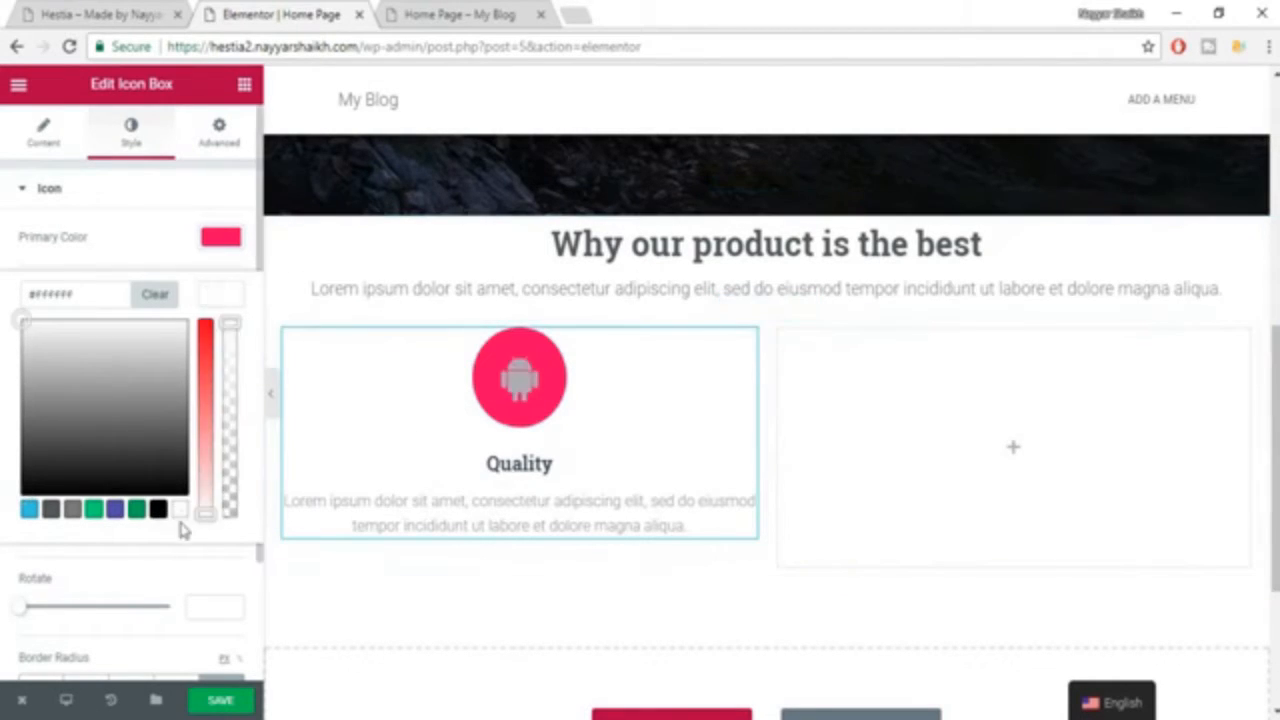
click(207, 302)
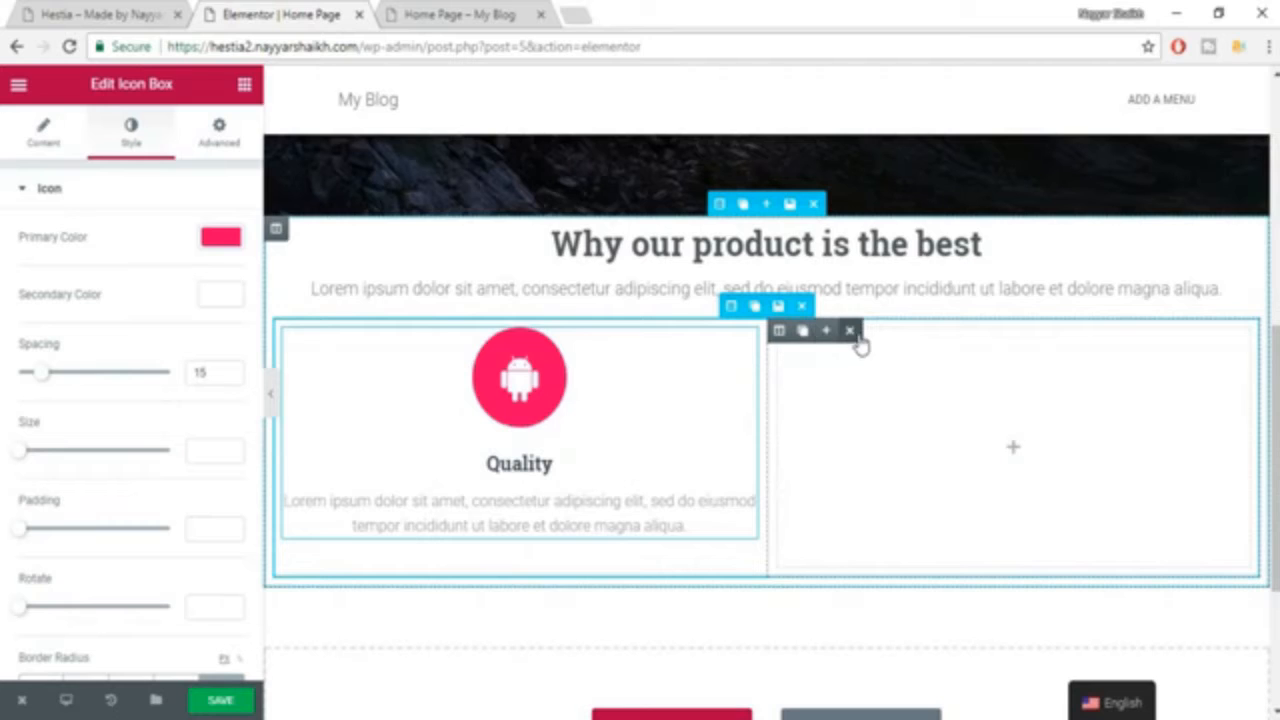
Delete the empty second column and duplicate the Quality icon box column twice to make three columns.
mouse_move(790, 333)
click(848, 330)
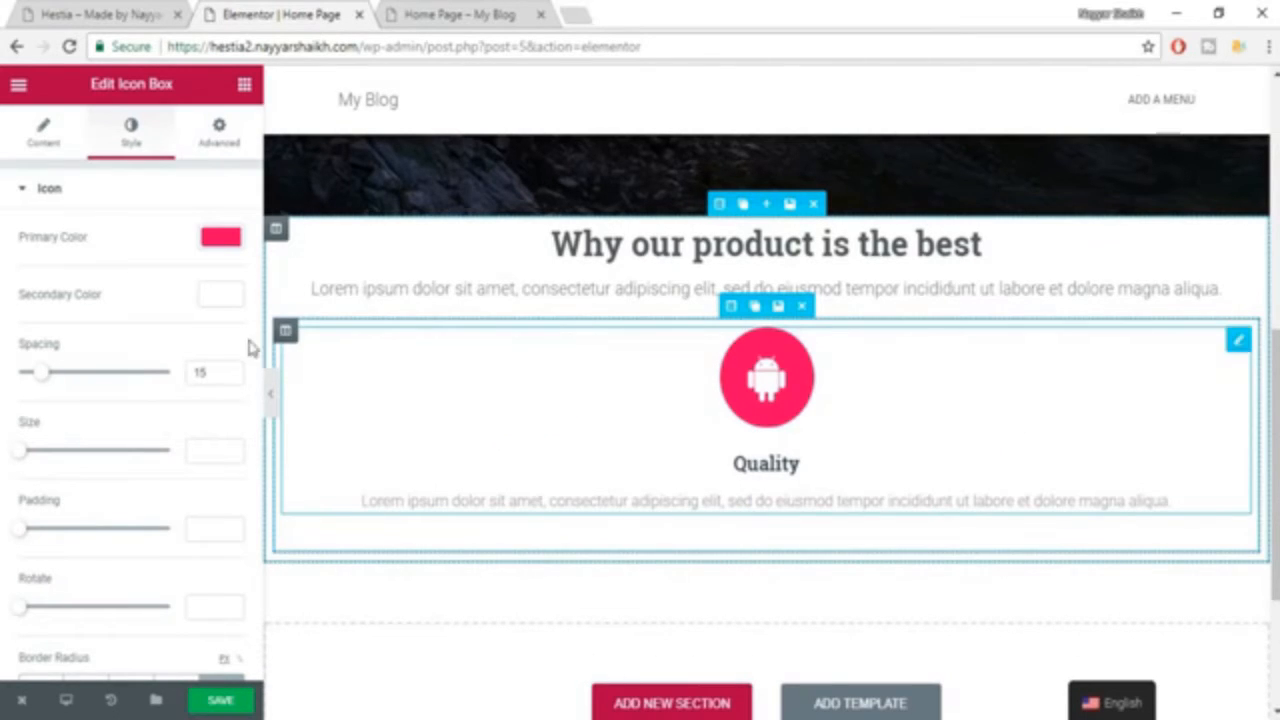
mouse_move(288, 332)
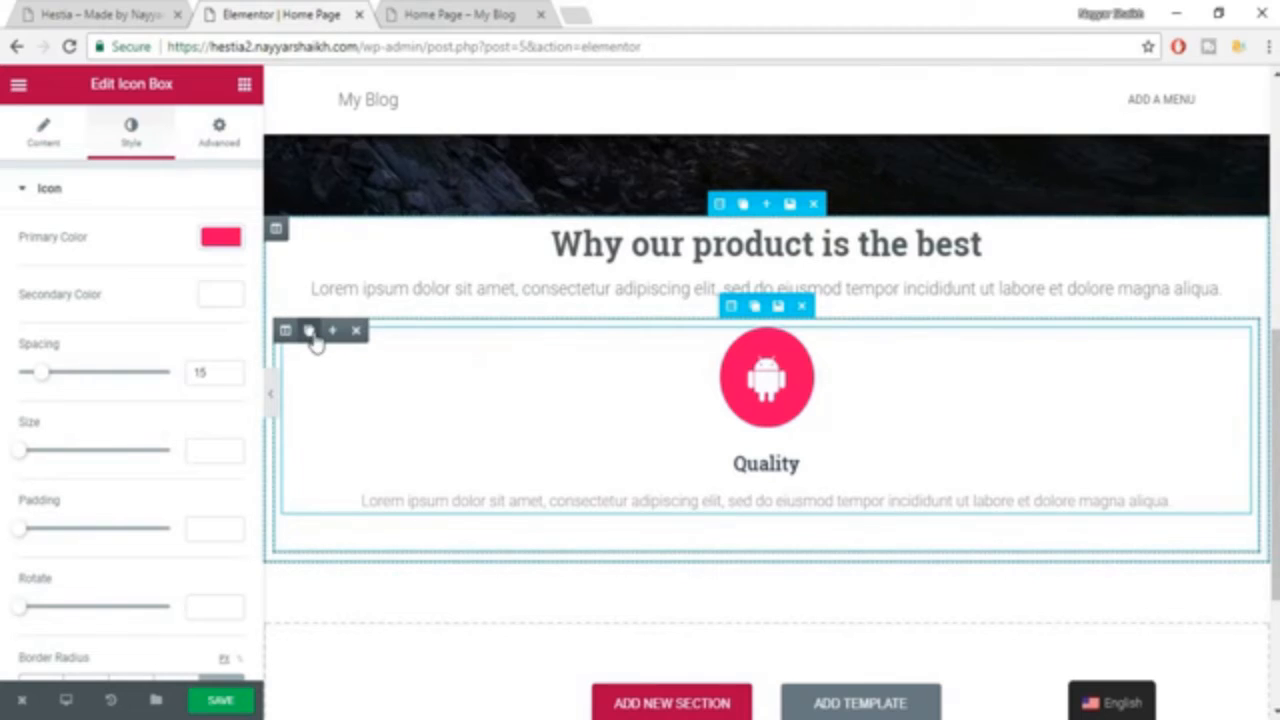
click(310, 331)
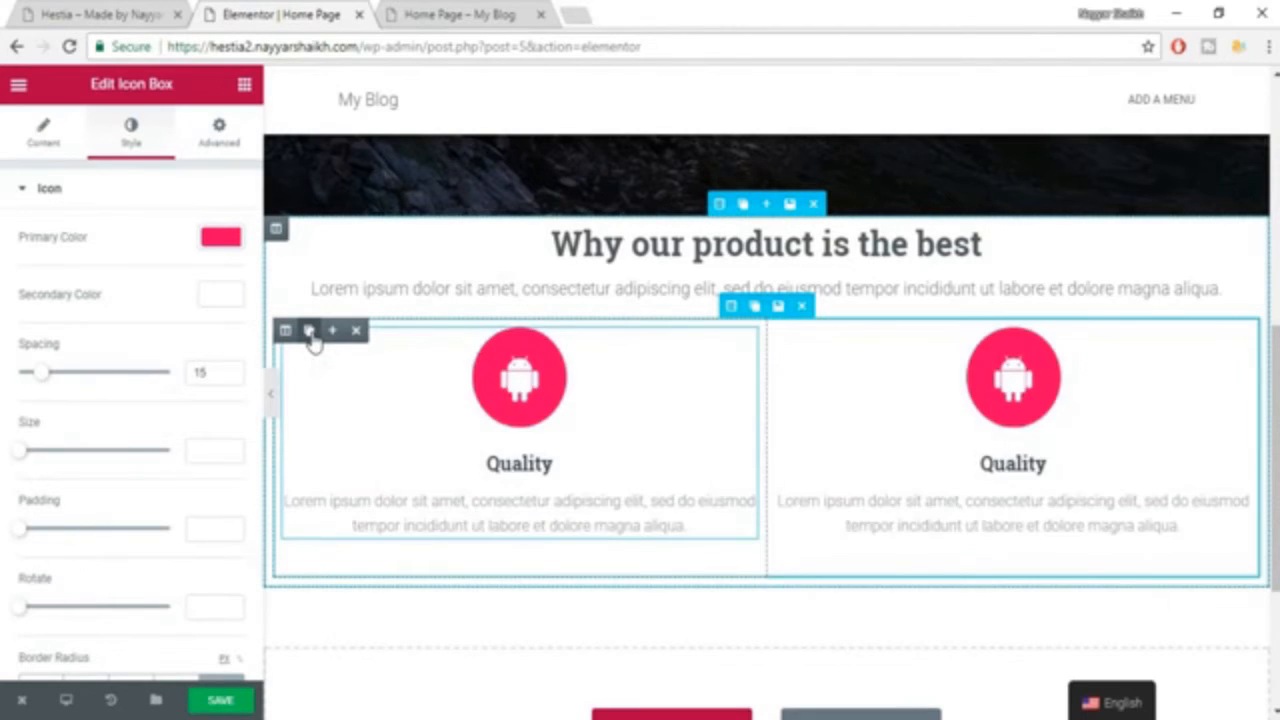
click(310, 331)
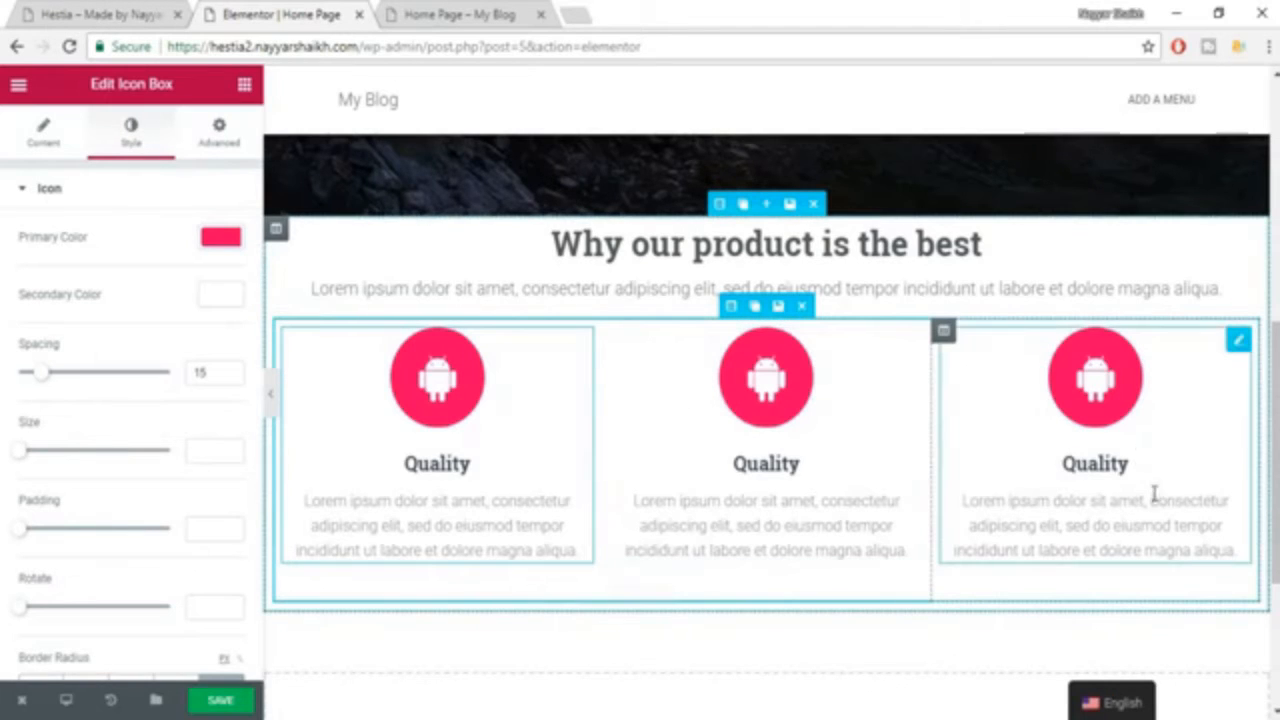
Change the middle Quality icon box's icon to ambulance.
click(772, 392)
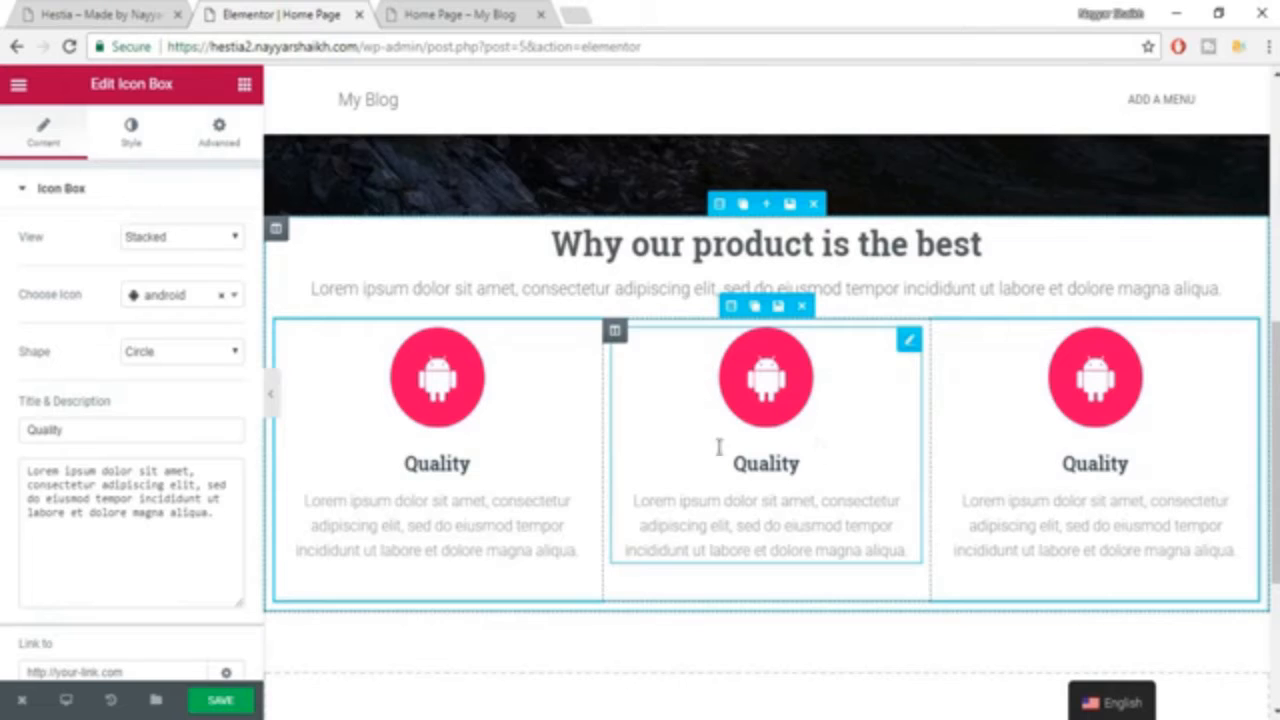
click(175, 300)
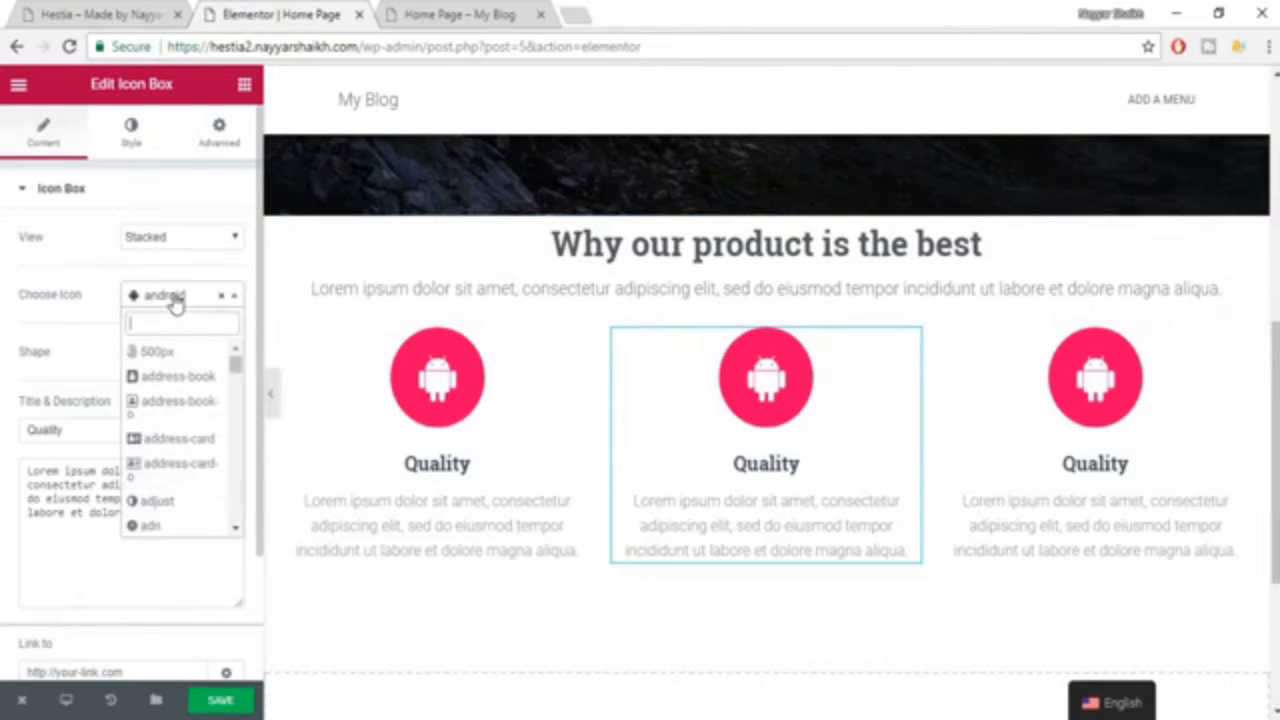
scroll(160, 460, down, 3)
scroll(192, 473, down, 2)
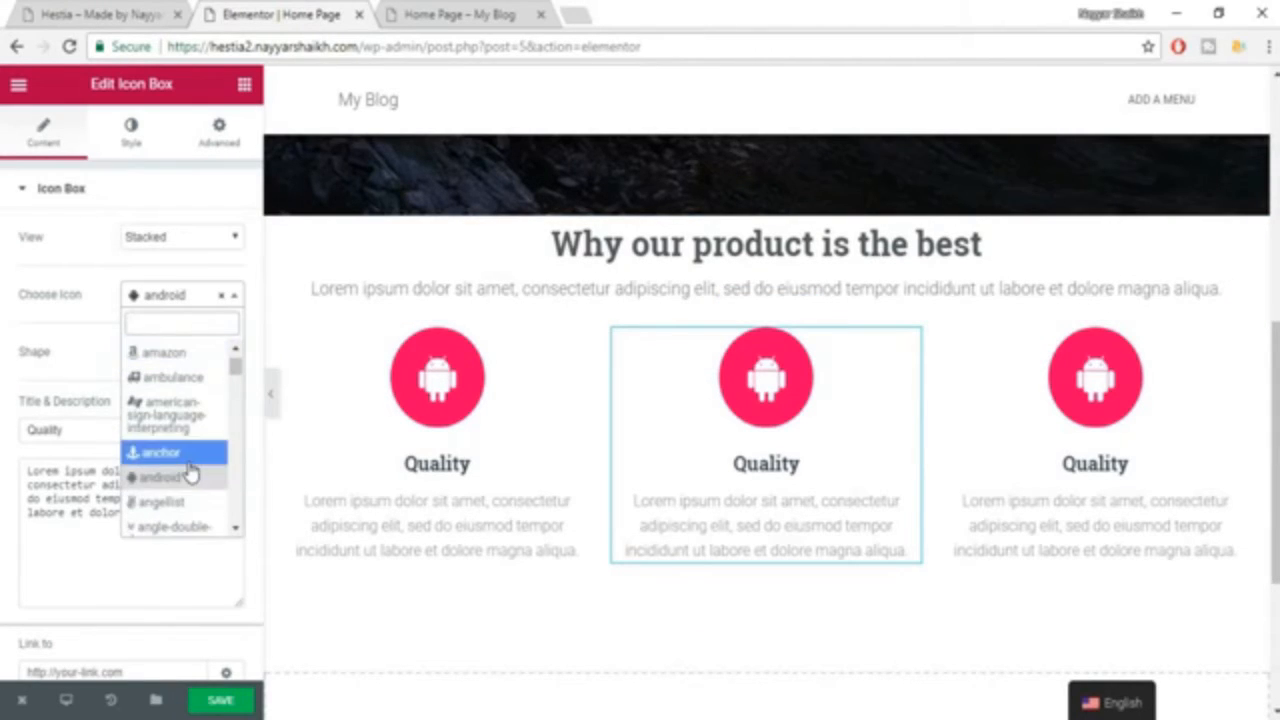
click(175, 378)
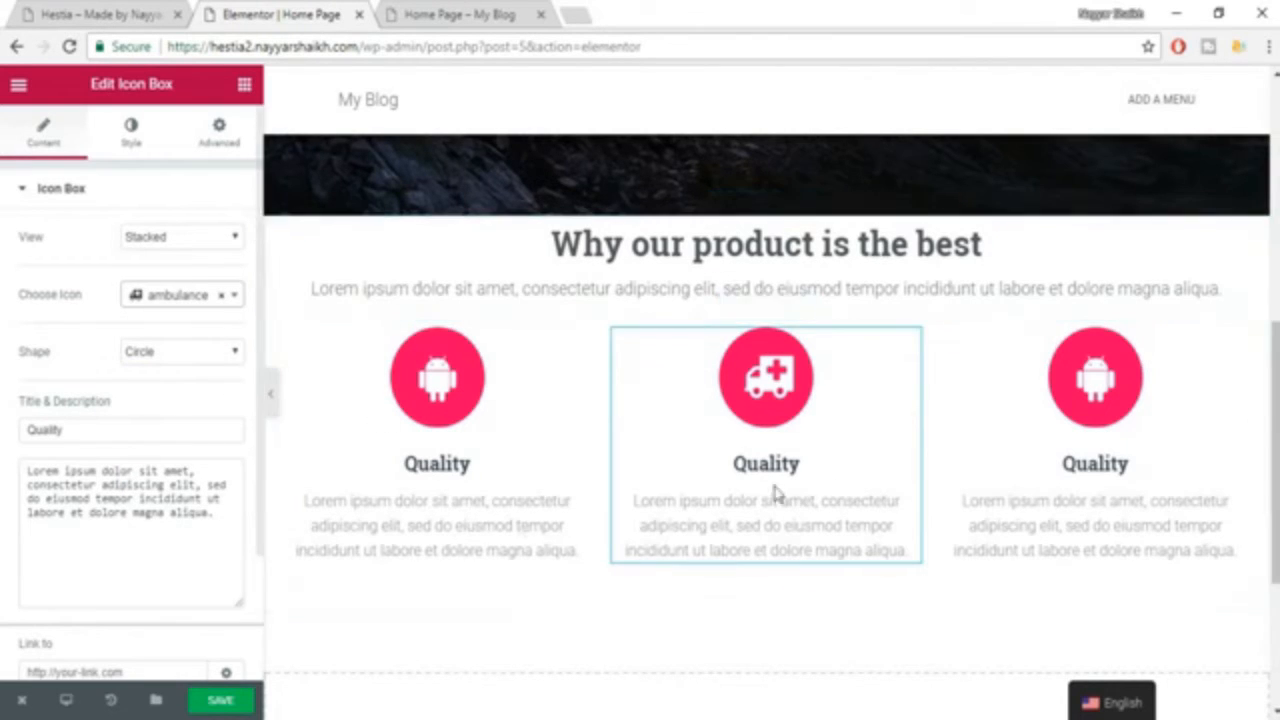
Replace the middle icon box's title with "Title" and select its description text.
drag(143, 432, 10, 447)
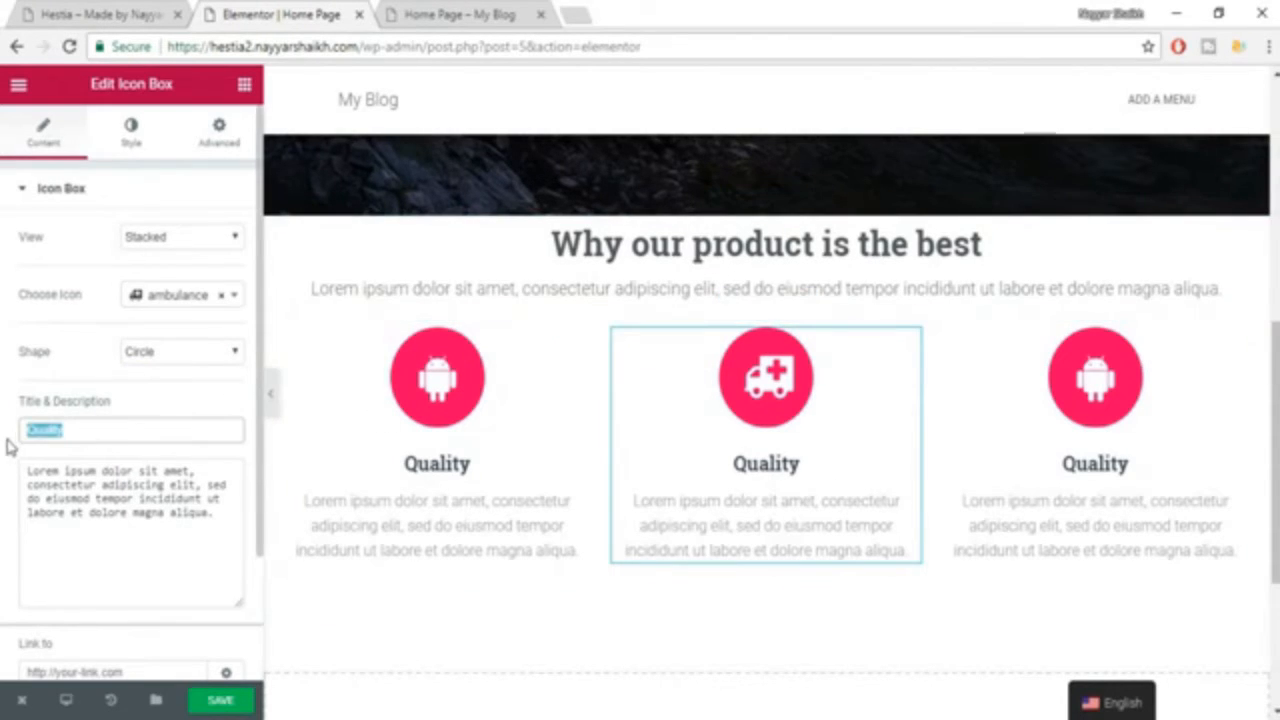
text(tITLE)
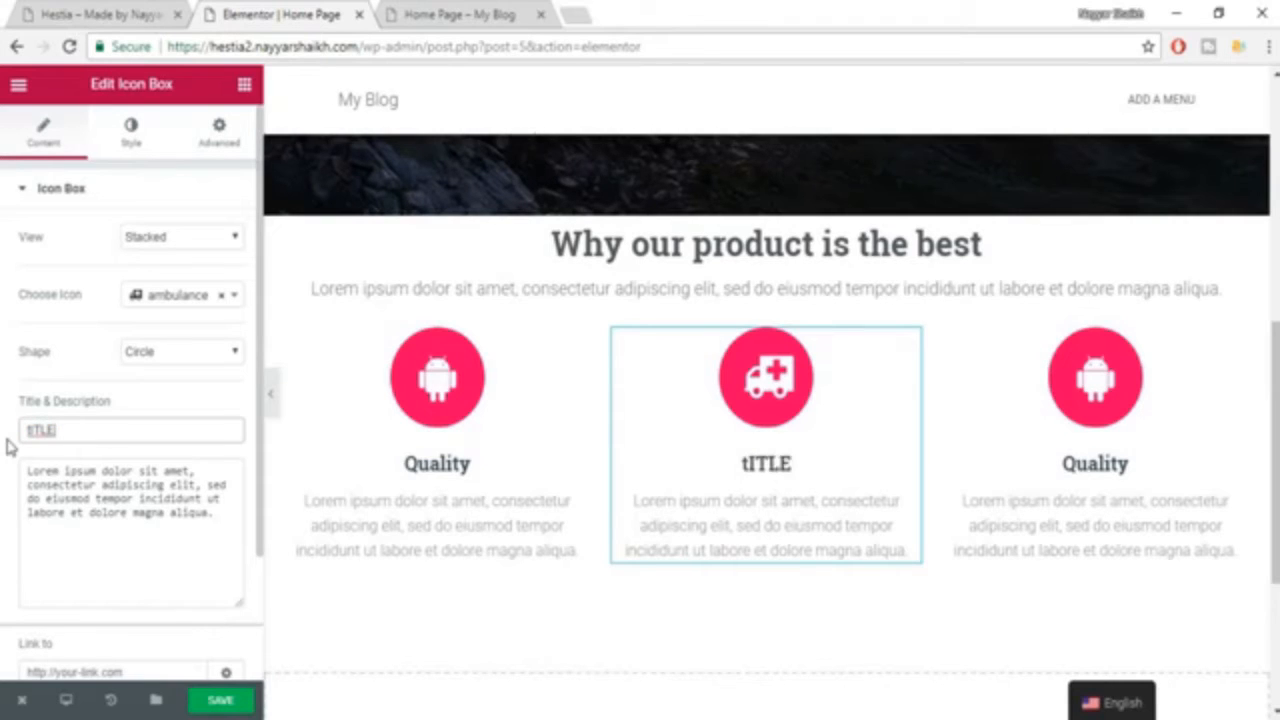
key(ctrl+a)
text(Title)
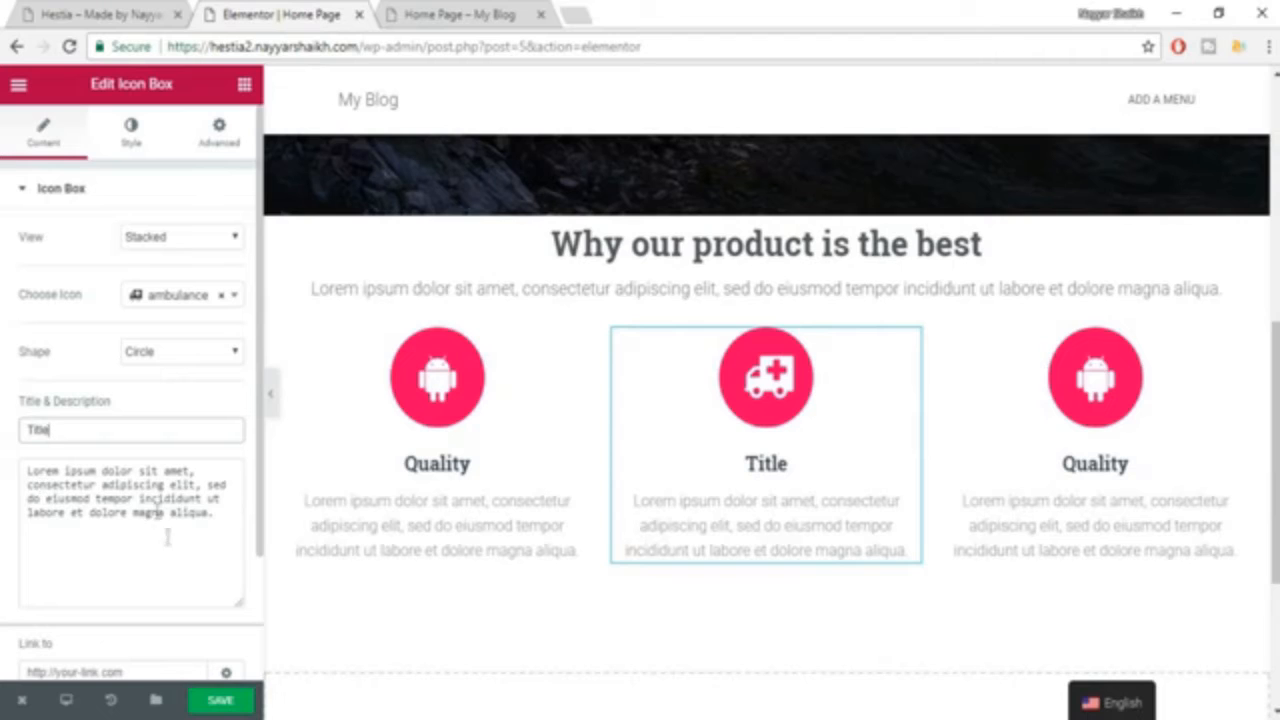
drag(172, 517, 30, 458)
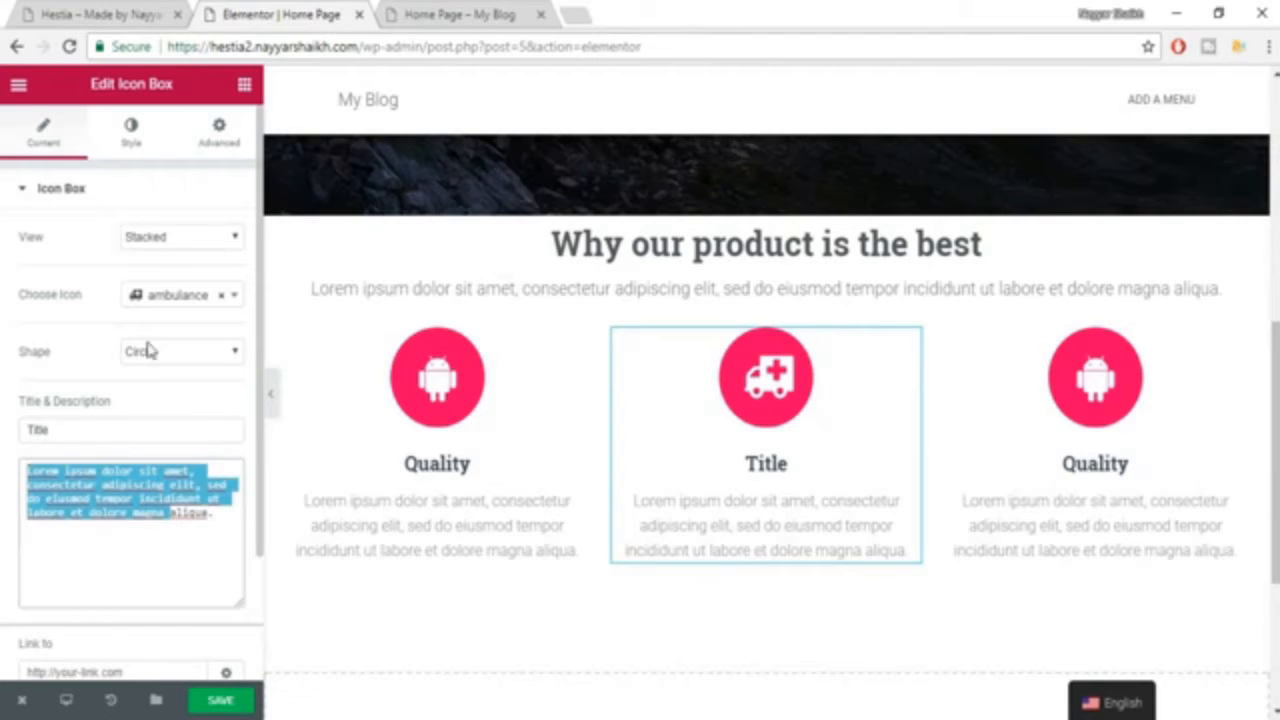
Try #61ce70 as the middle icon's primary color, set it to the darker green #23a455, and save the page.
click(129, 140)
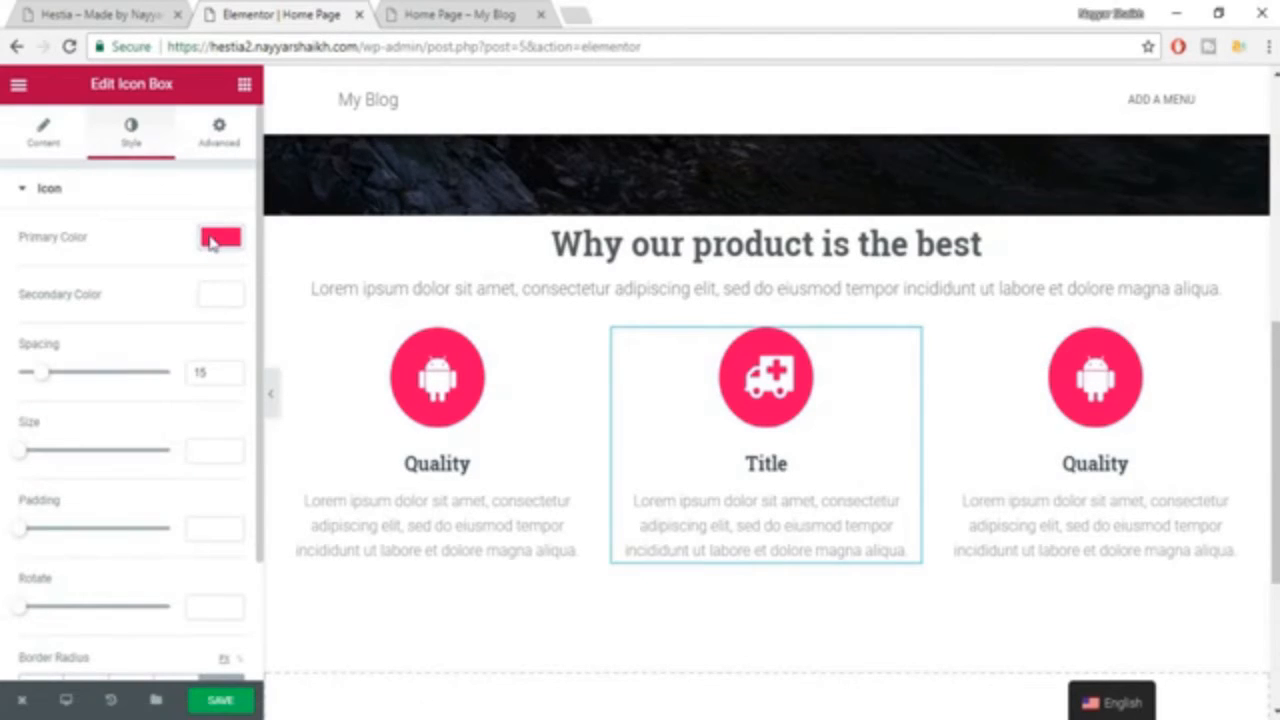
click(210, 240)
click(94, 456)
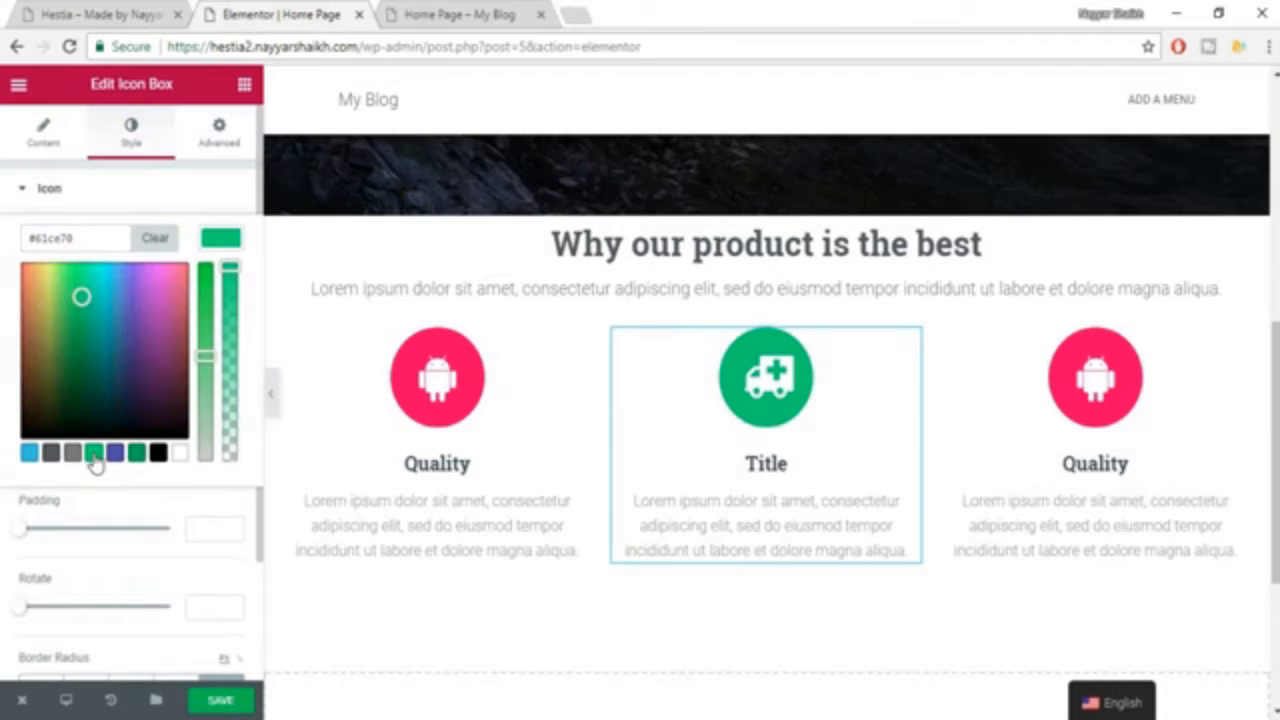
click(137, 455)
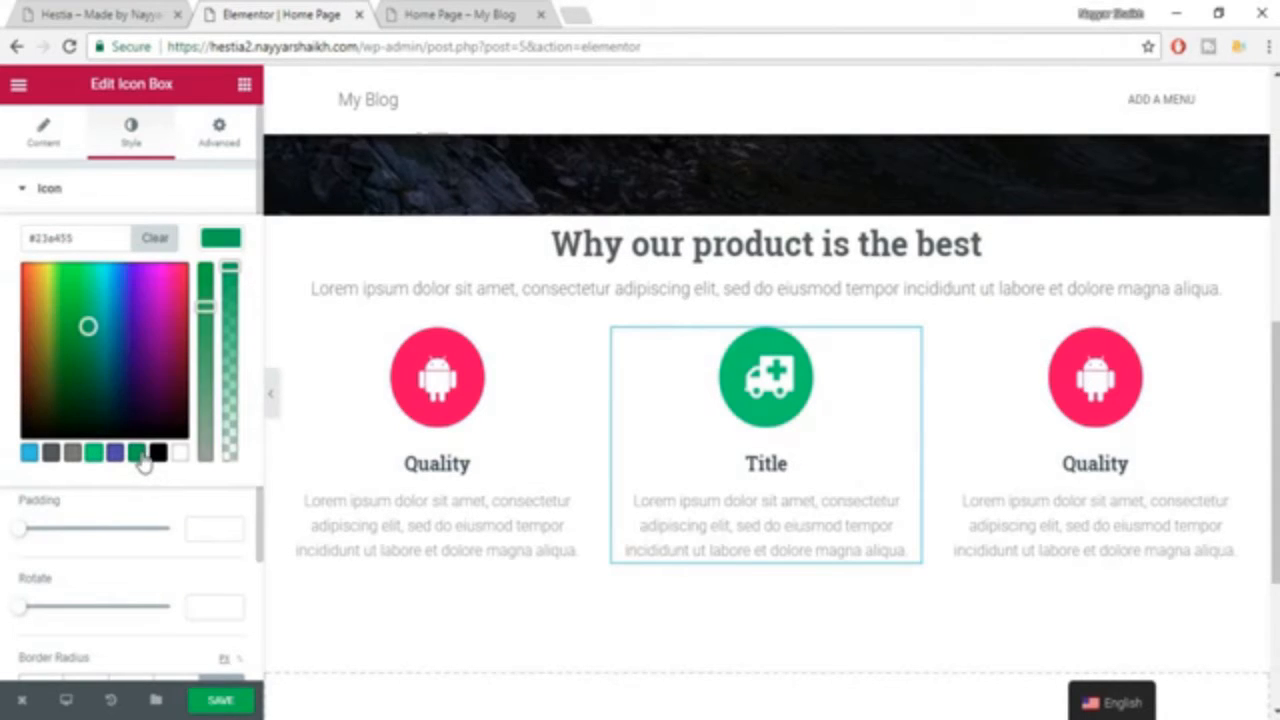
click(222, 698)
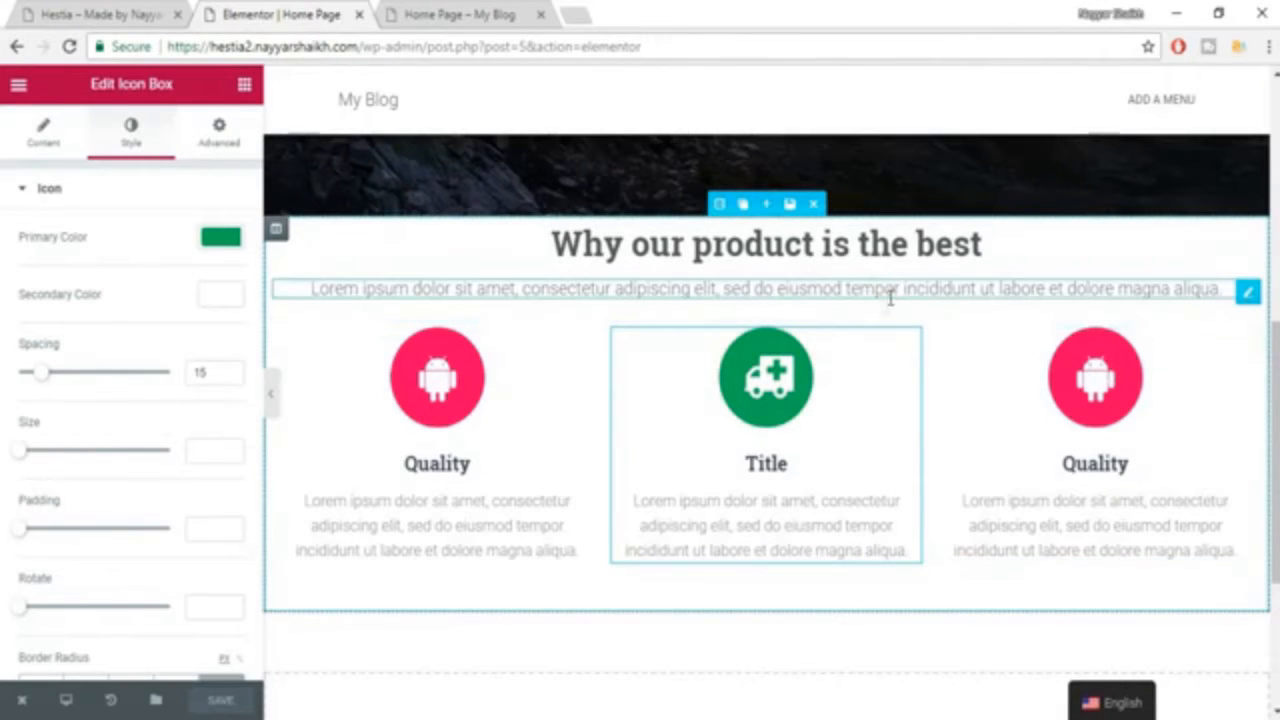
Check the spacing around the same section in the Hestia example and open the advanced settings of the "Why our product is the best" section.
click(122, 14)
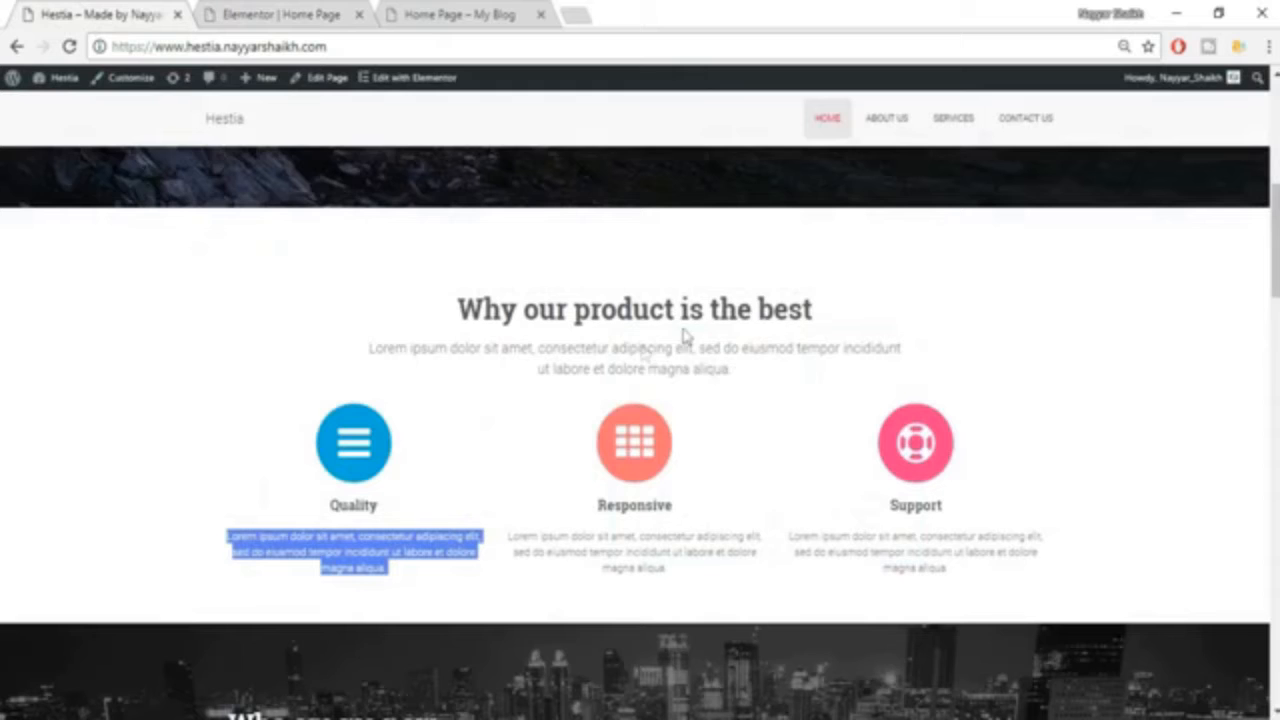
click(631, 253)
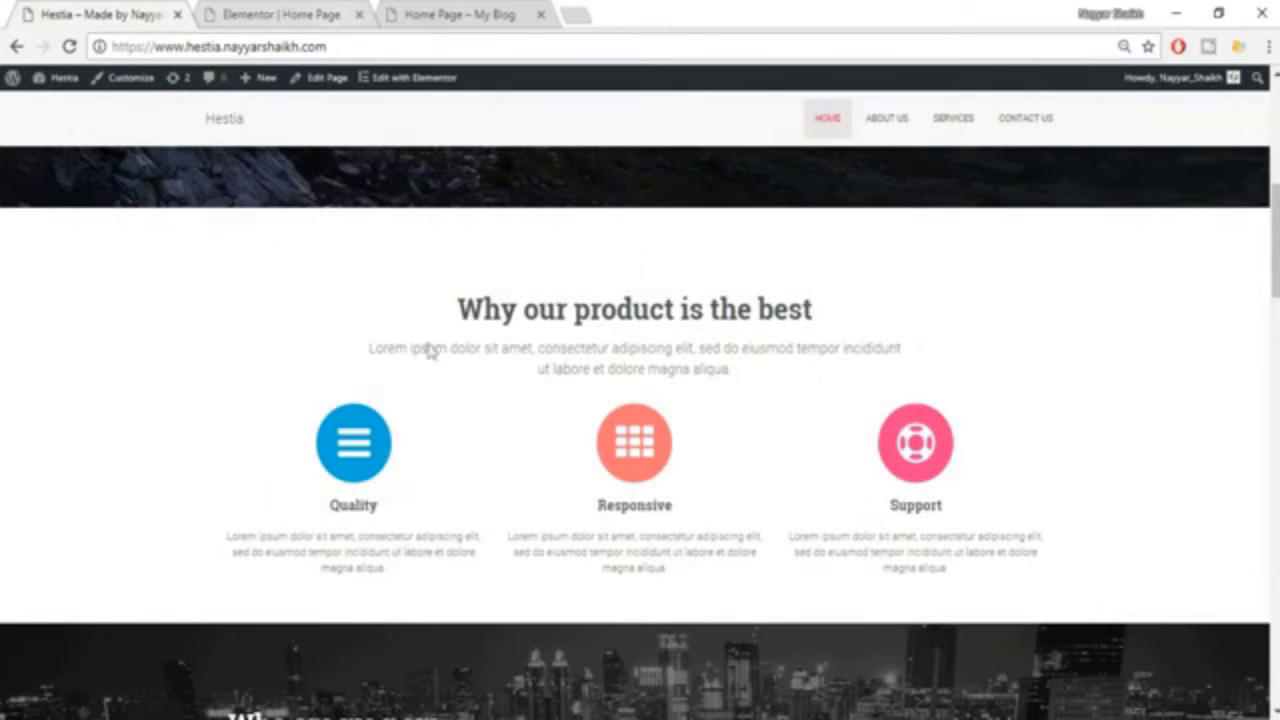
click(297, 10)
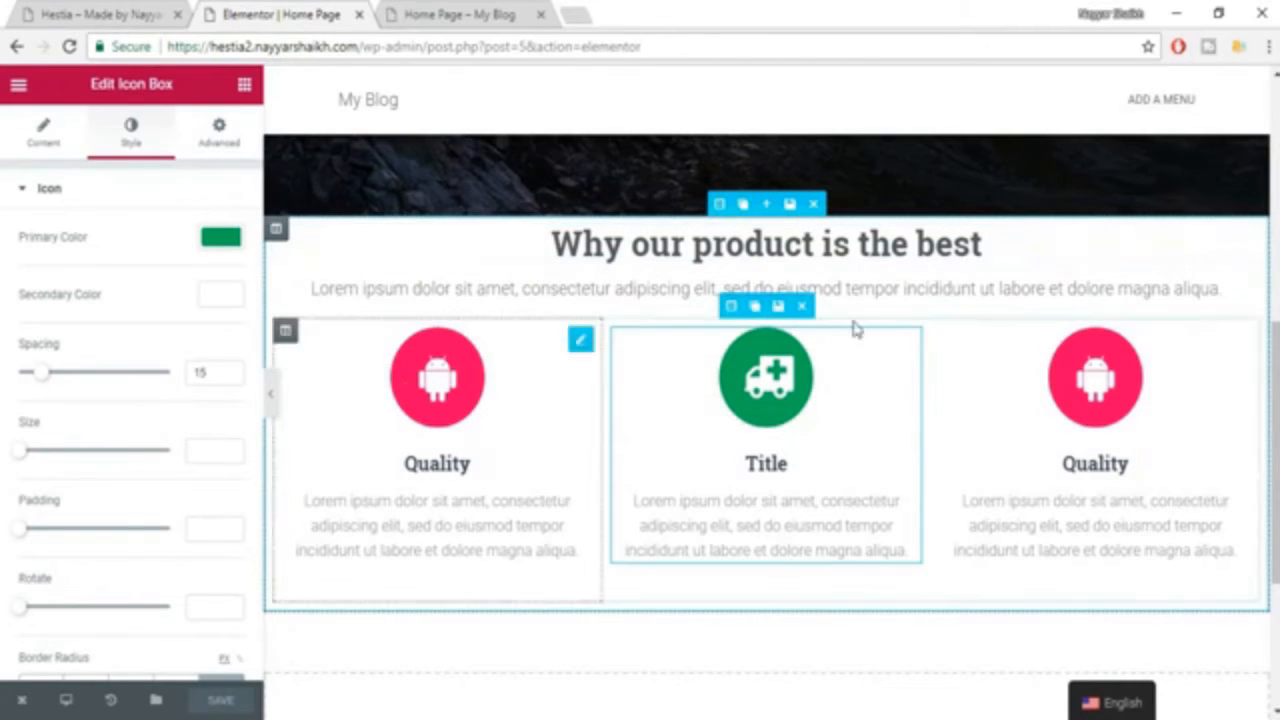
click(720, 203)
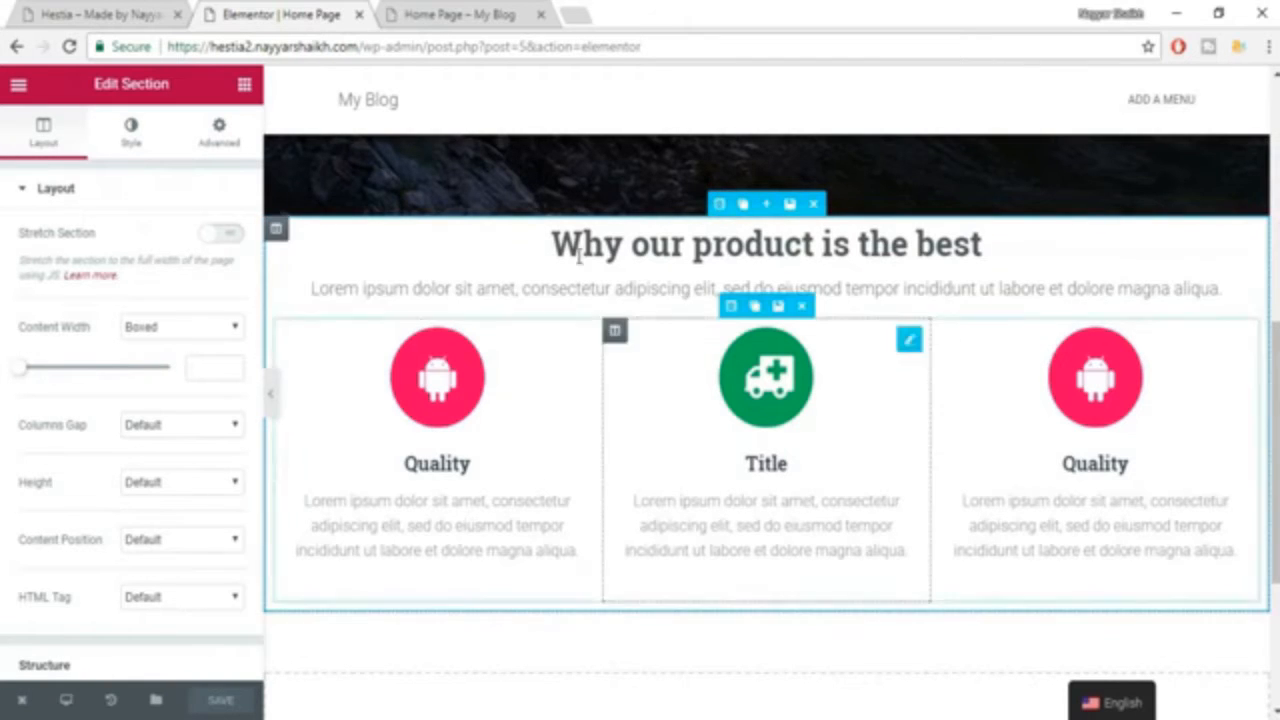
click(212, 150)
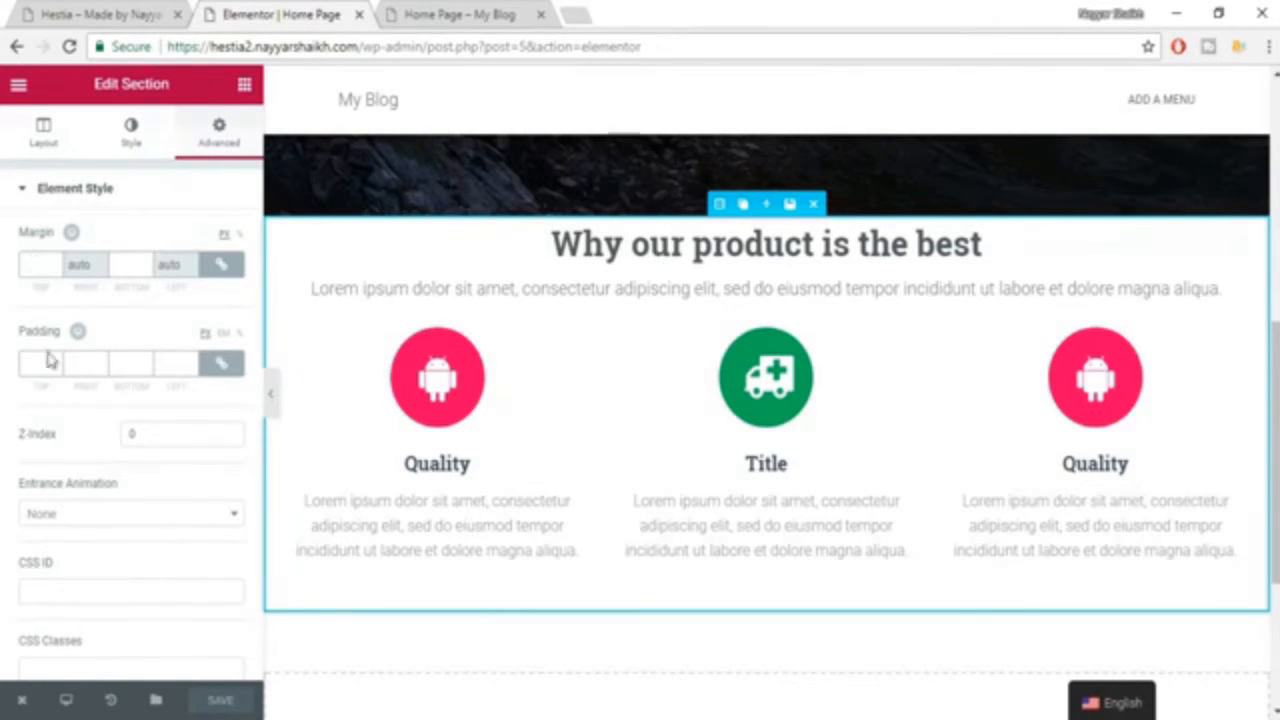
Try a linked padding of 10 px on all four sides of the section.
click(222, 368)
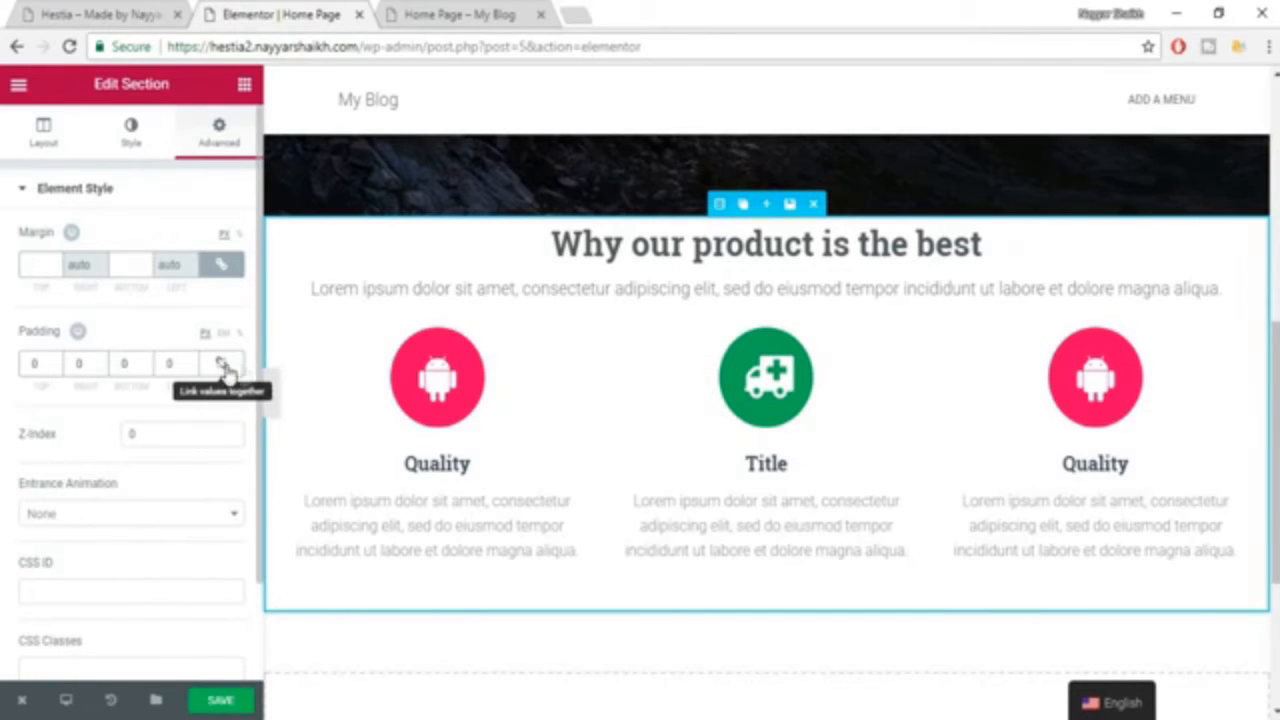
click(230, 368)
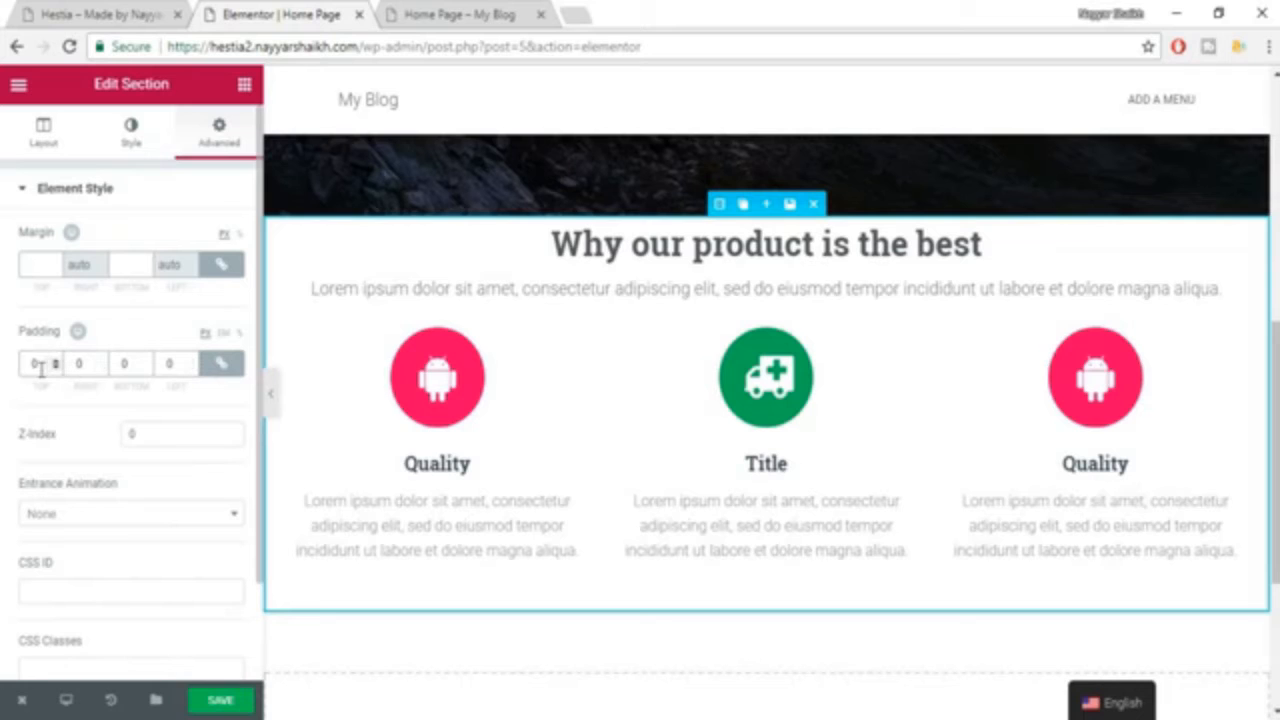
text(10)
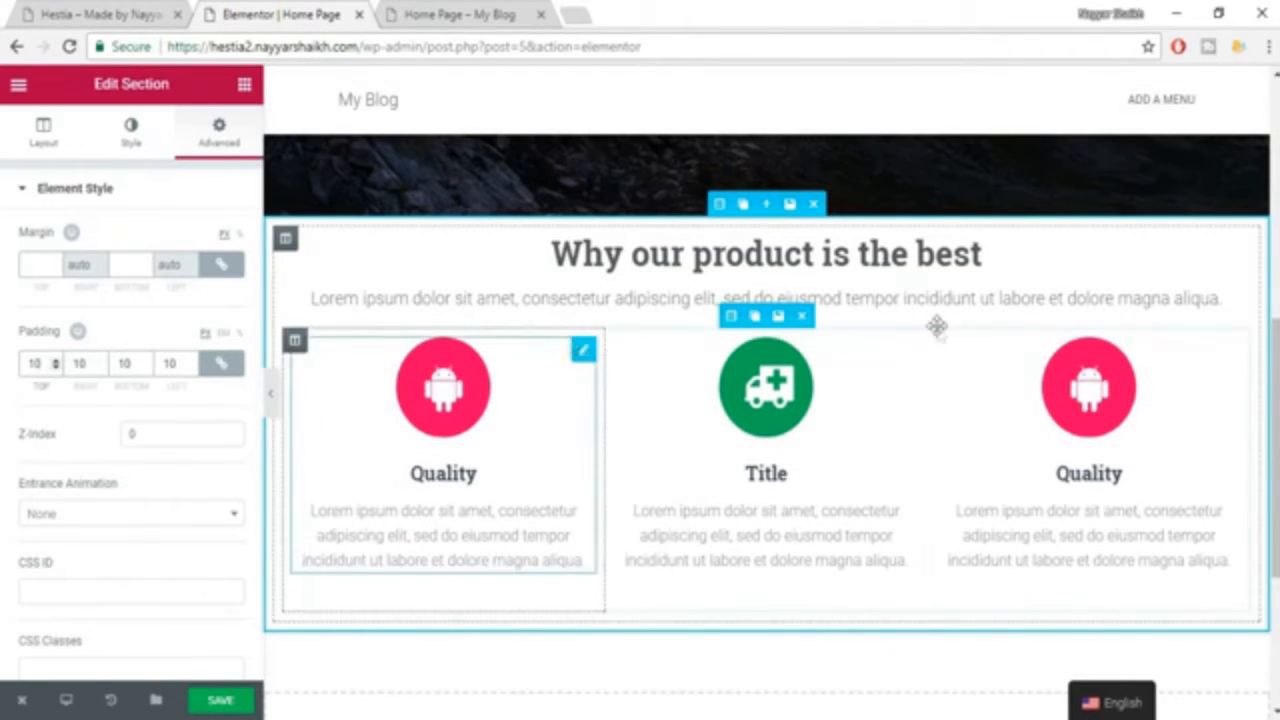
Unlink the section's padding values, keep the unit in px, and try a top padding of 100 before setting it to 70.
click(222, 363)
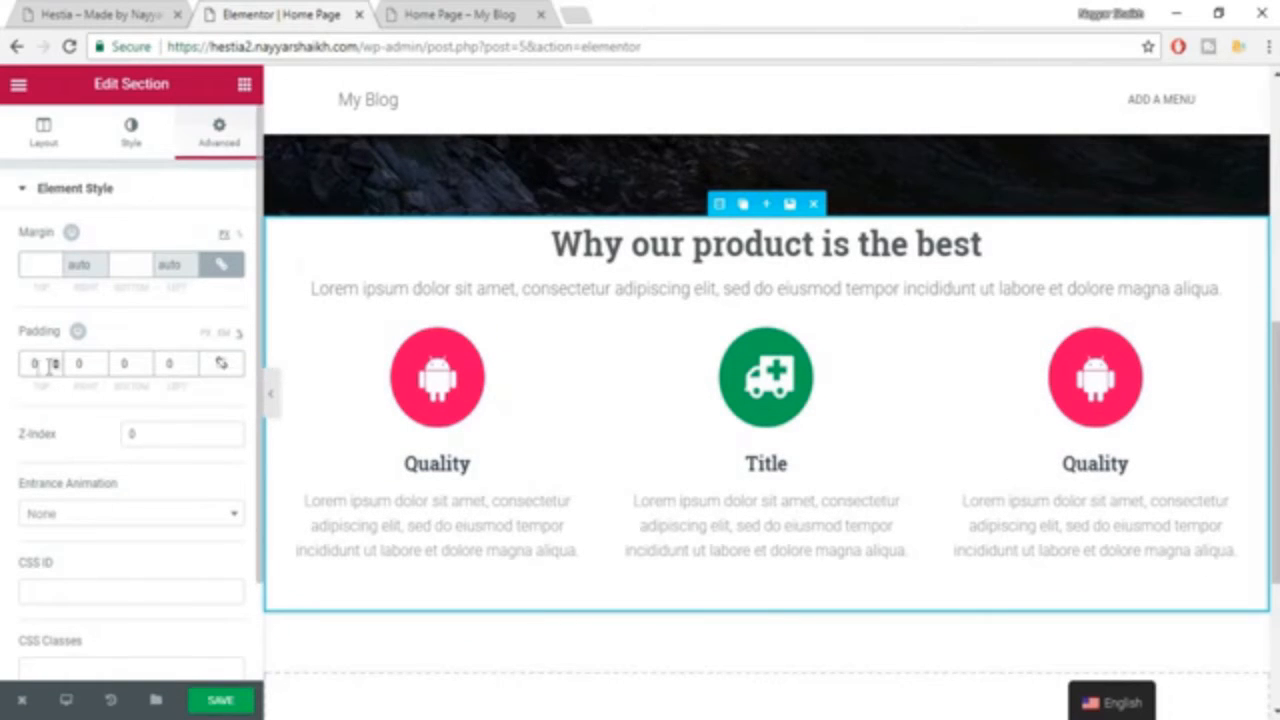
click(205, 334)
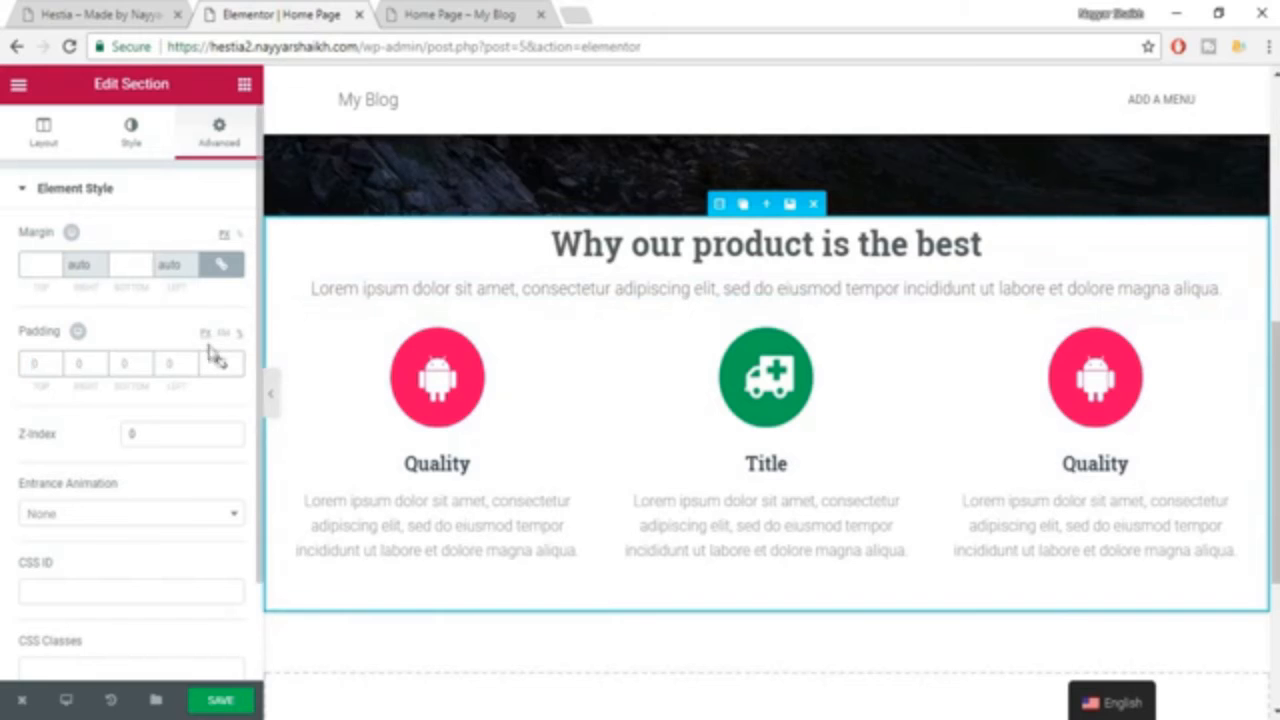
click(64, 362)
text(1)
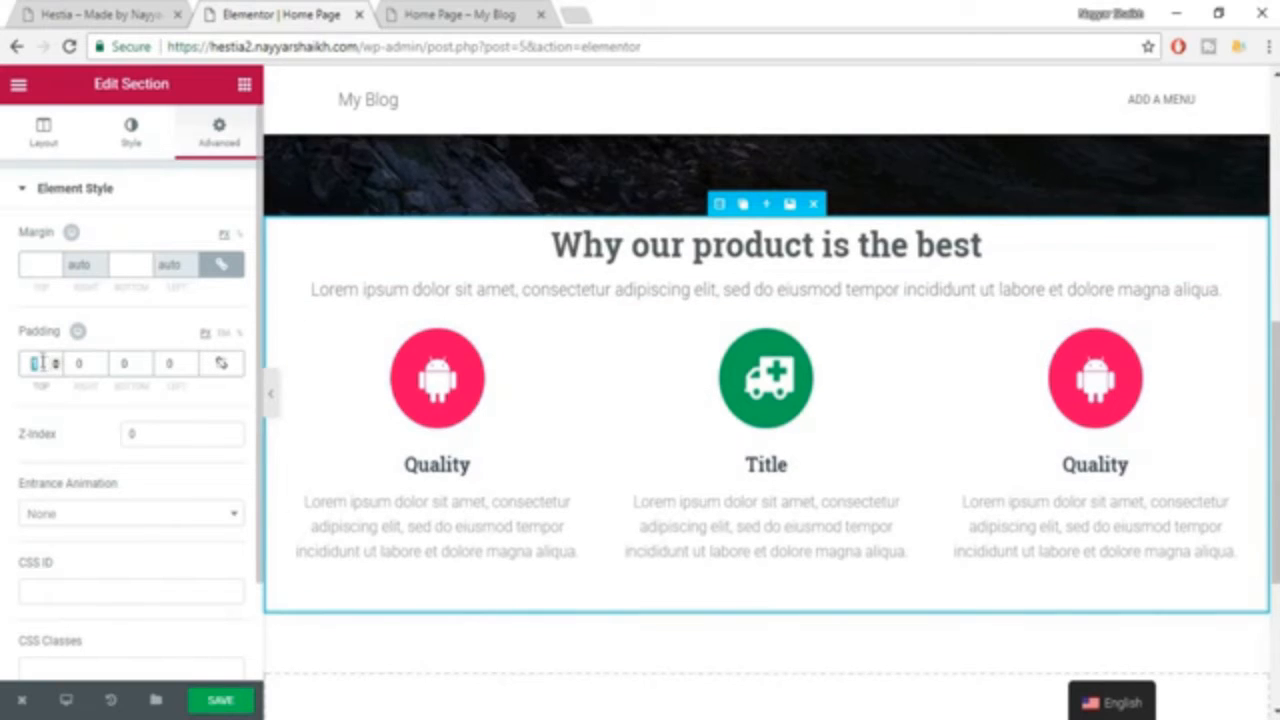
text(00)
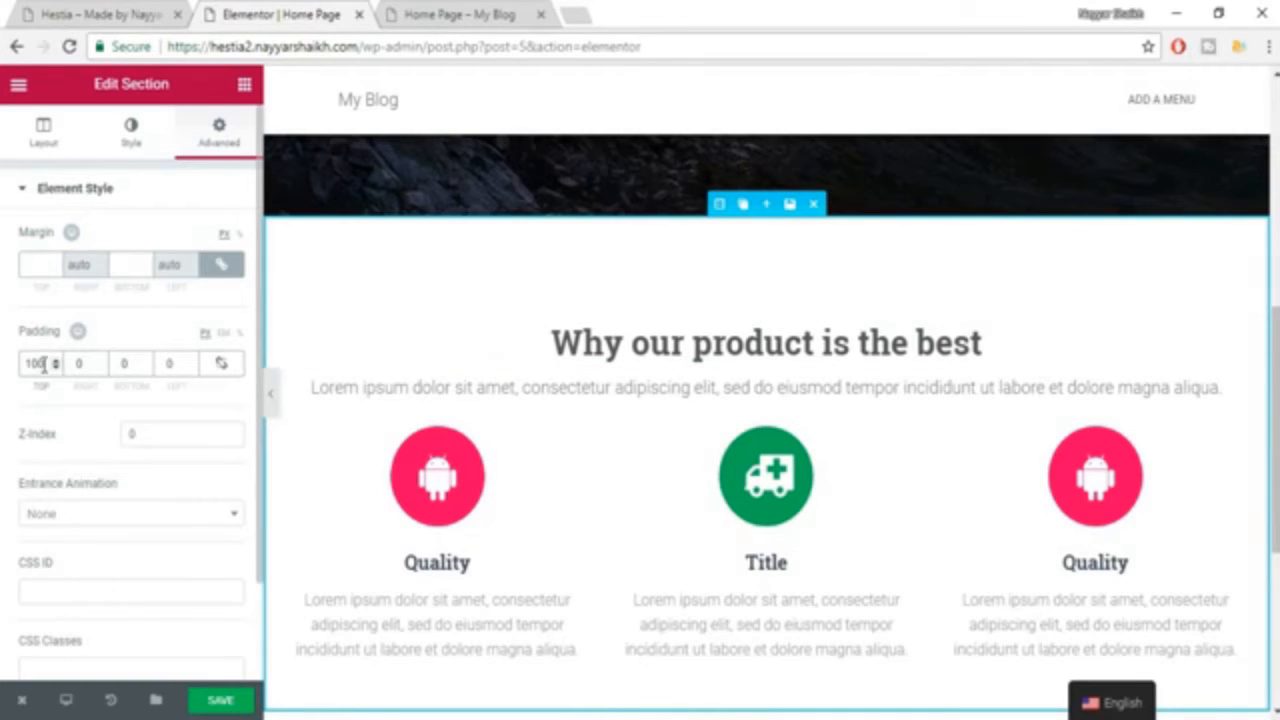
drag(42, 366, 12, 372)
text(70)
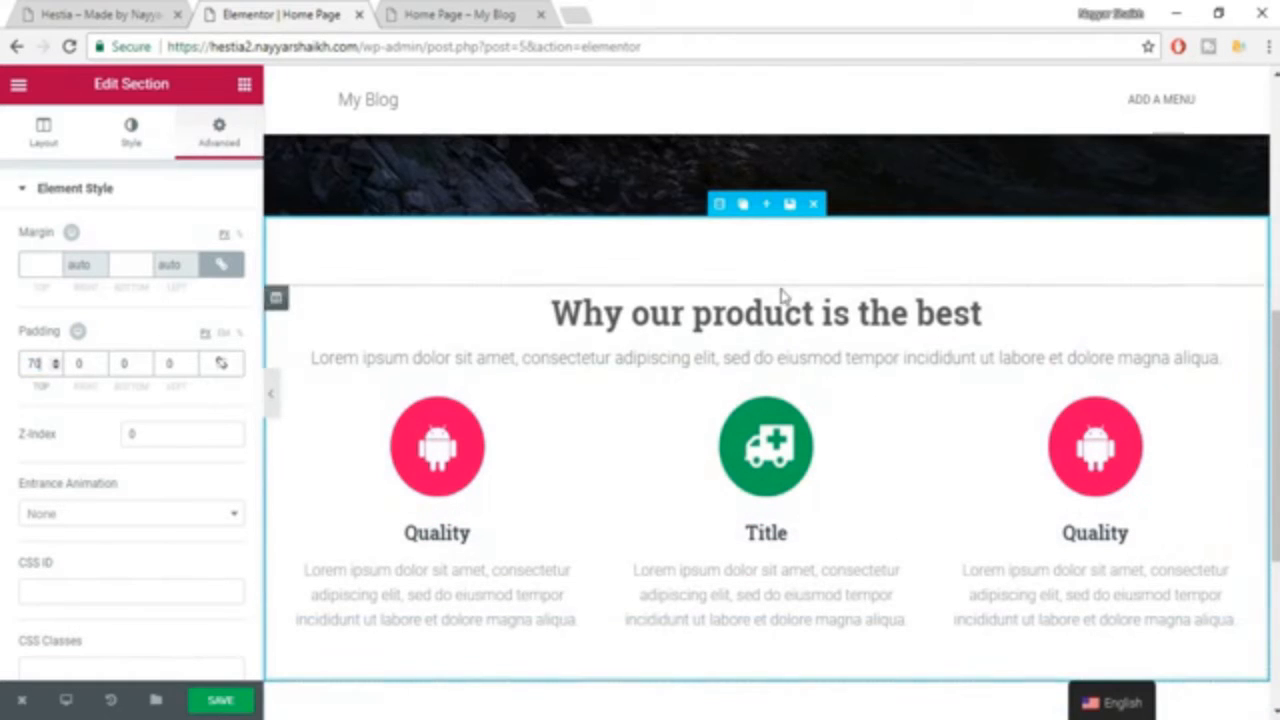
Set the section's bottom padding to 50 px and save the page.
scroll(800, 660, down, 2)
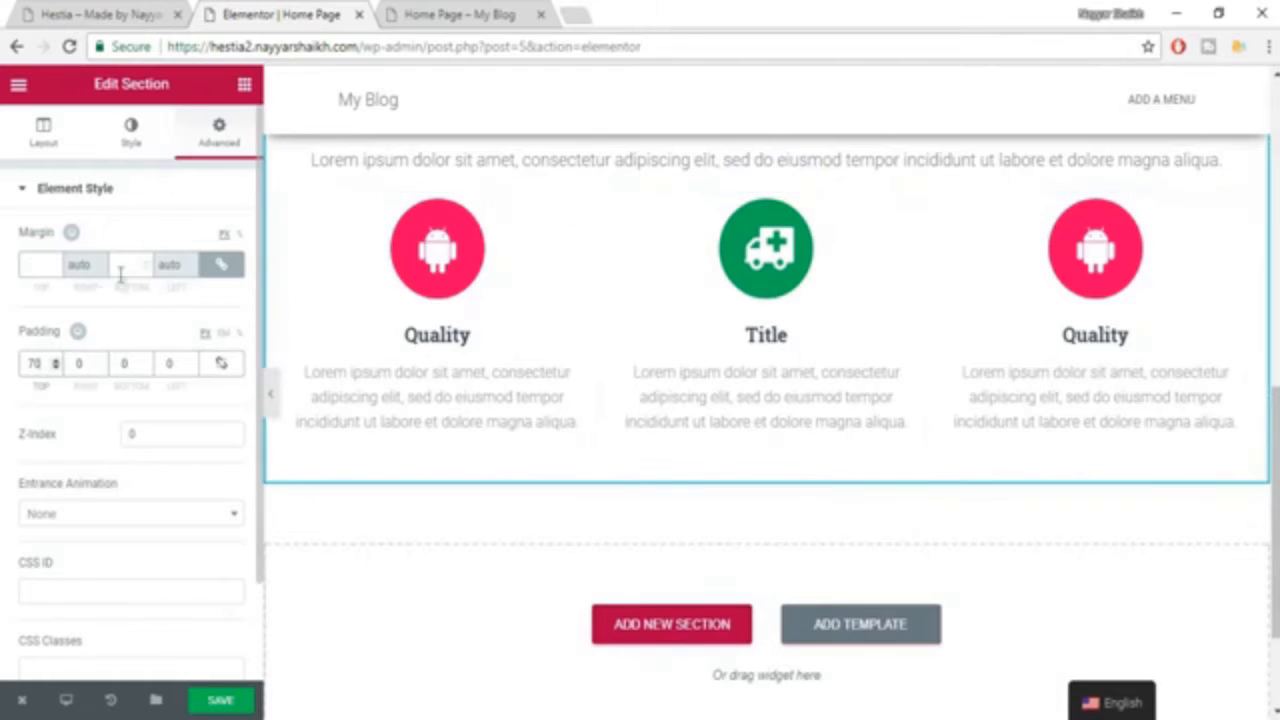
click(145, 368)
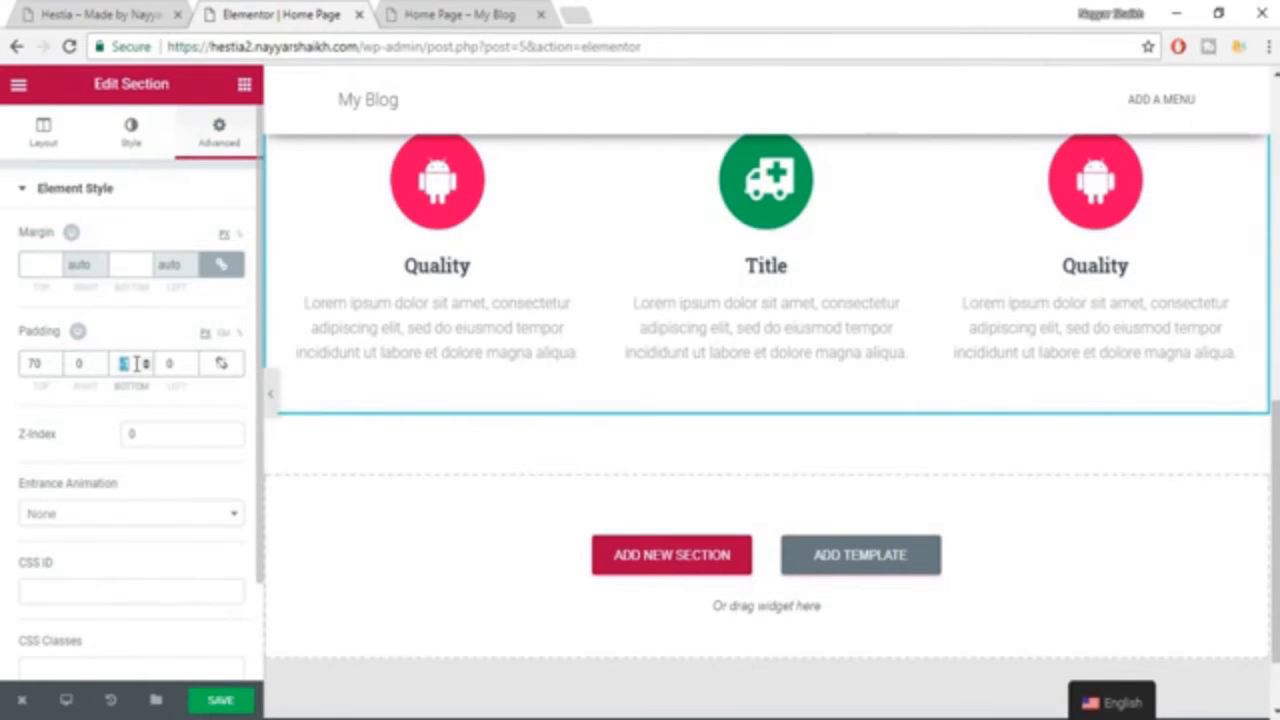
text(0)
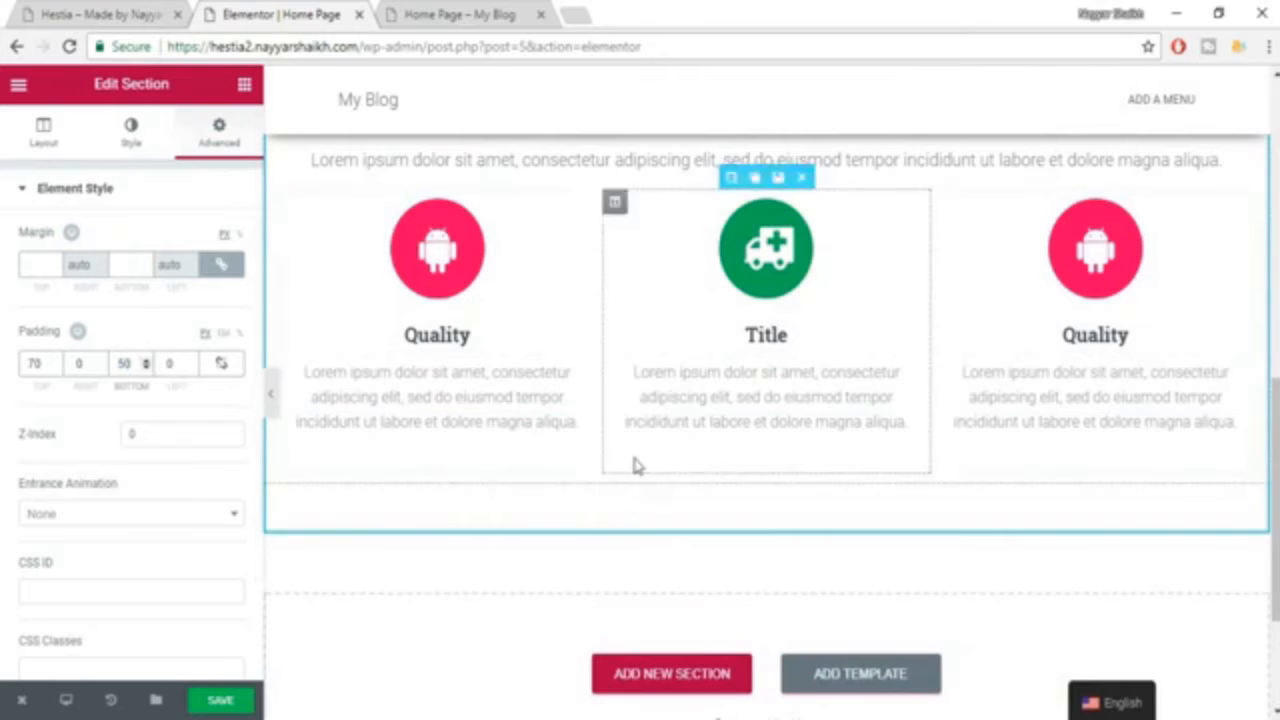
scroll(690, 485, up, 2)
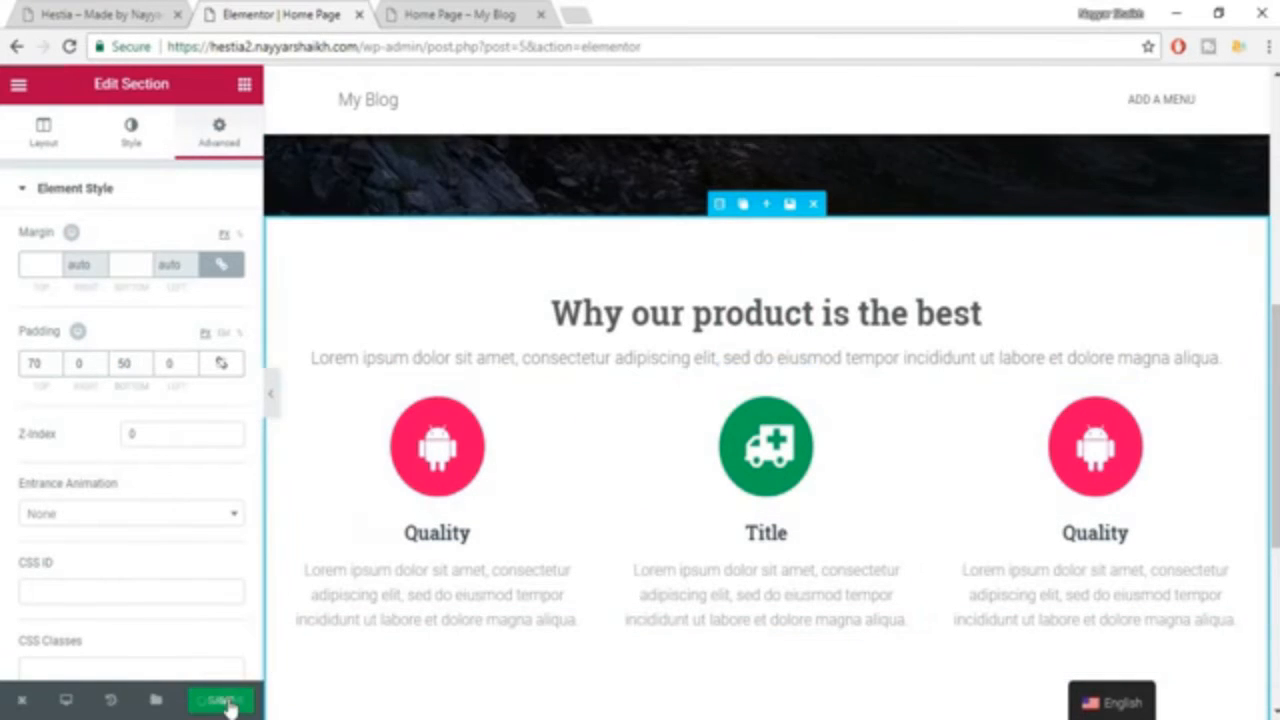
click(220, 700)
Examine how the subtitle below the section heading wraps in the Hestia example, and return to the Elementor page.
click(65, 12)
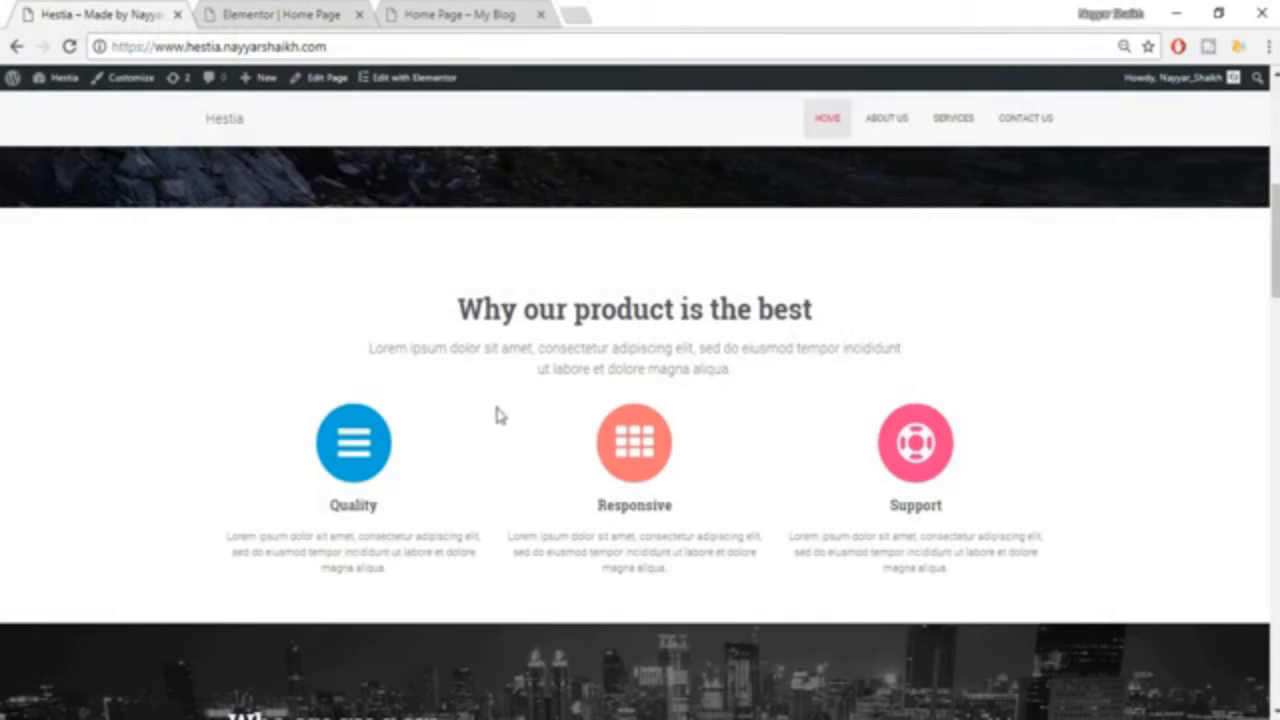
drag(366, 334, 366, 368)
click(546, 366)
click(320, 14)
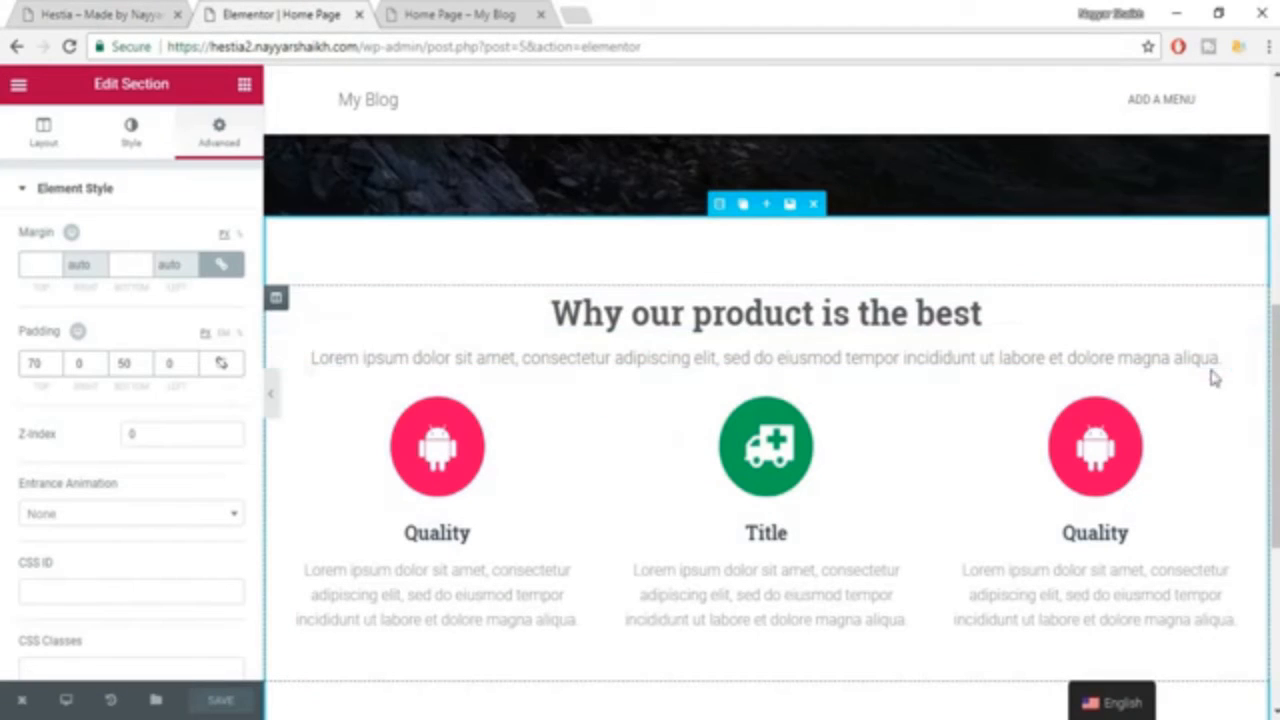
Unlink the padding values of the "Lorem ipsum" subtitle heading and set its right padding to 80 px.
click(476, 356)
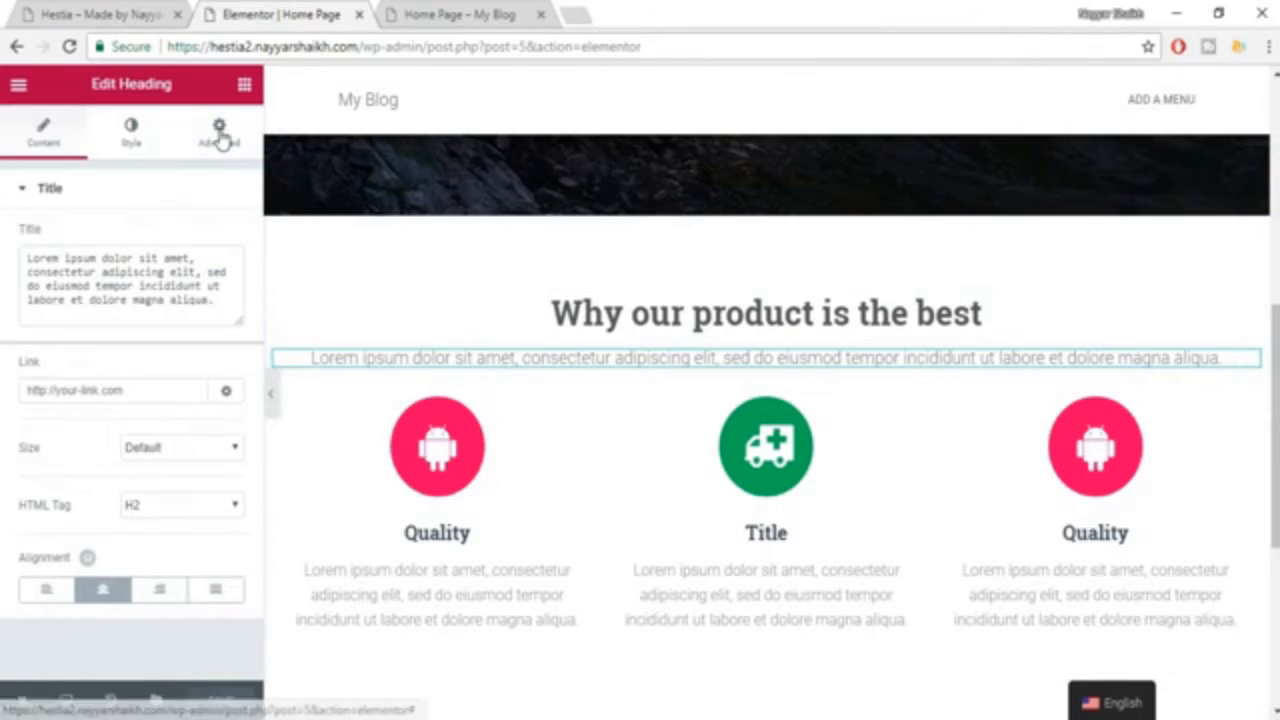
click(219, 130)
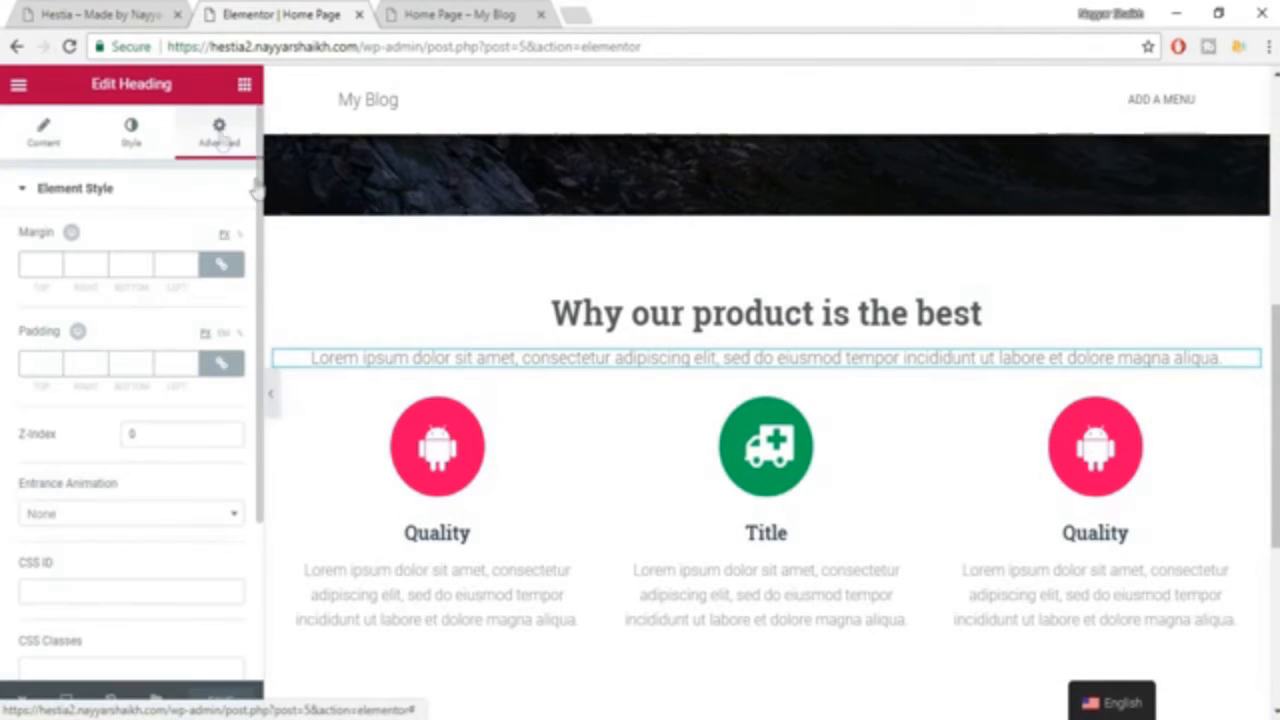
click(221, 363)
click(99, 367)
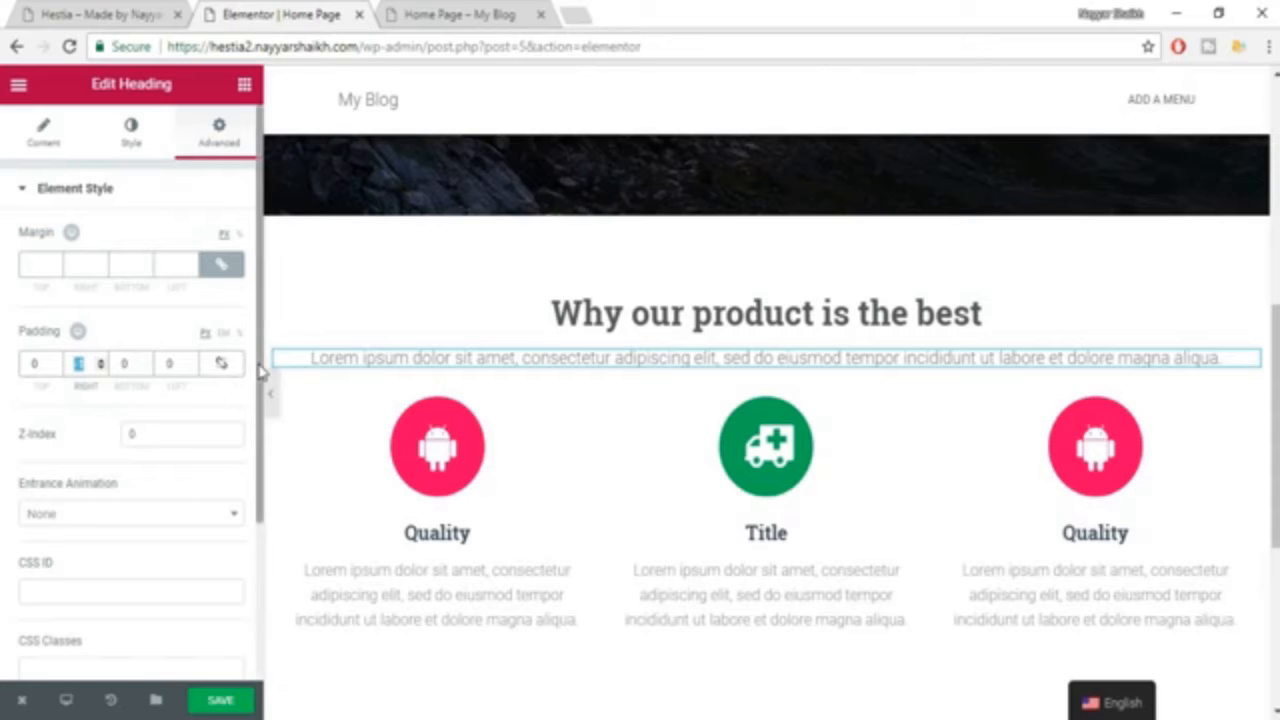
text(80)
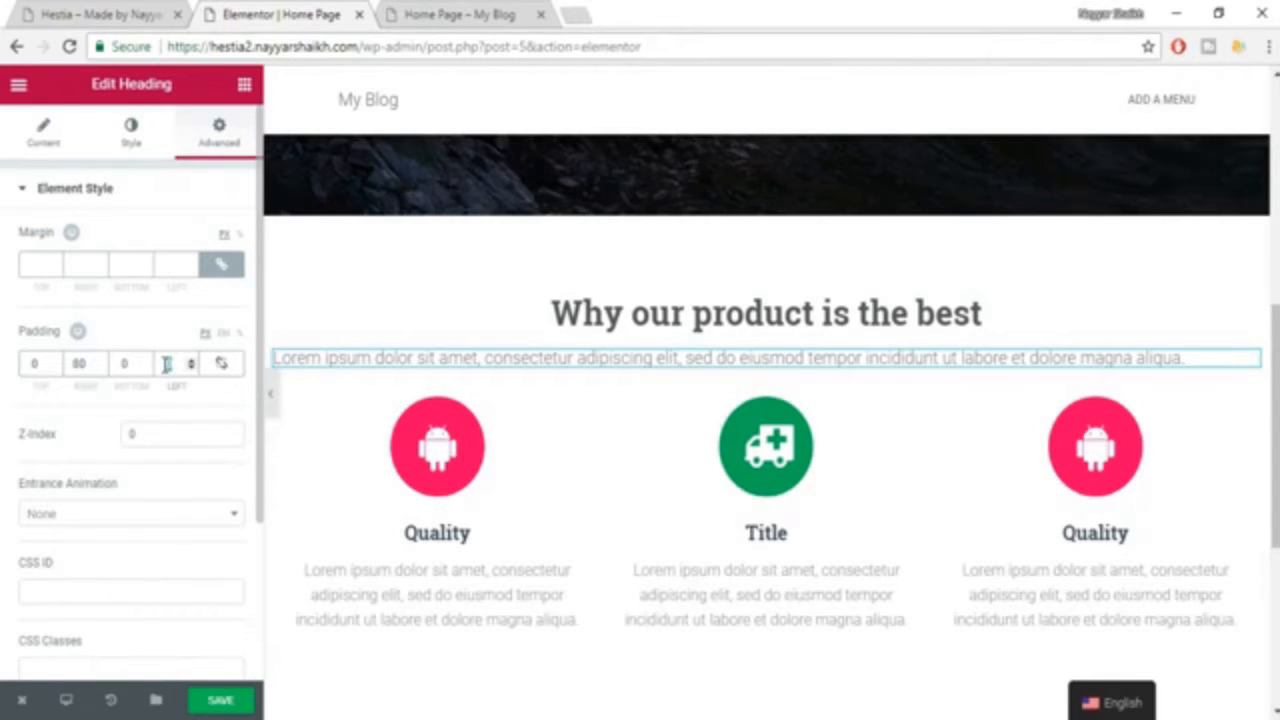
Try 80 px of left padding on the "Lorem ipsum" subtitle, and set both its left and right padding to 100 px.
click(166, 364)
text(80)
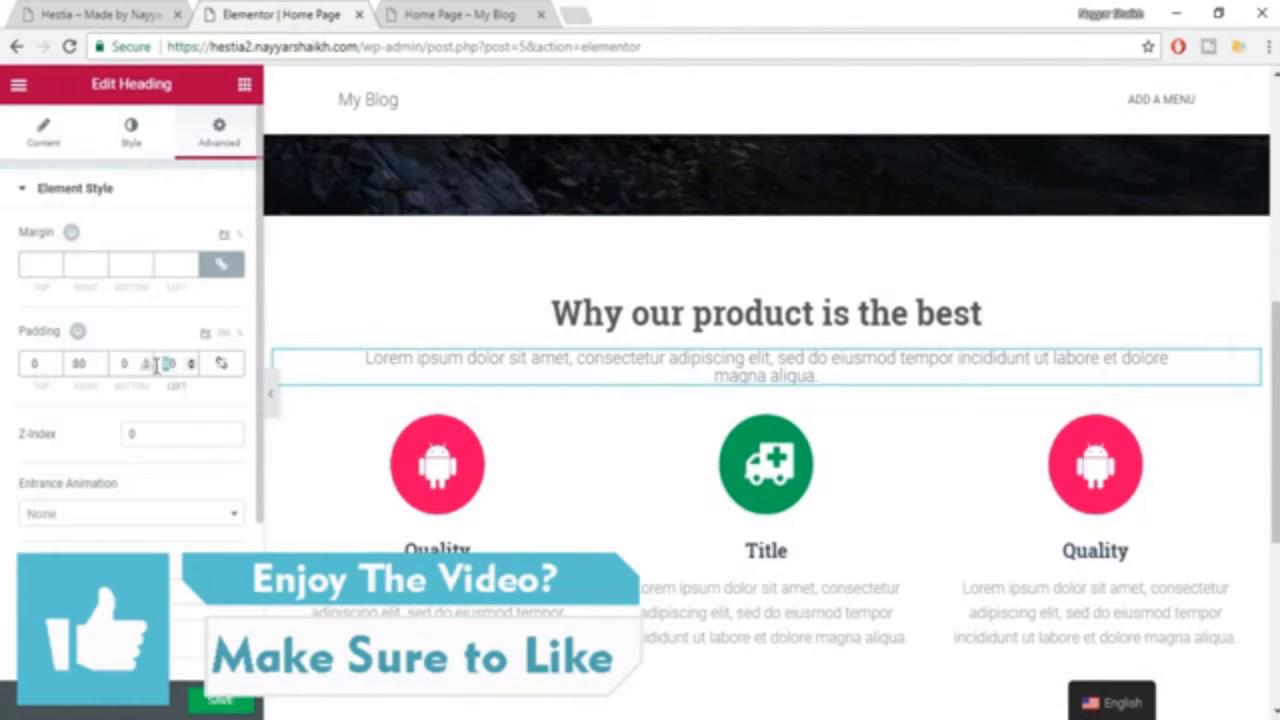
text(100)
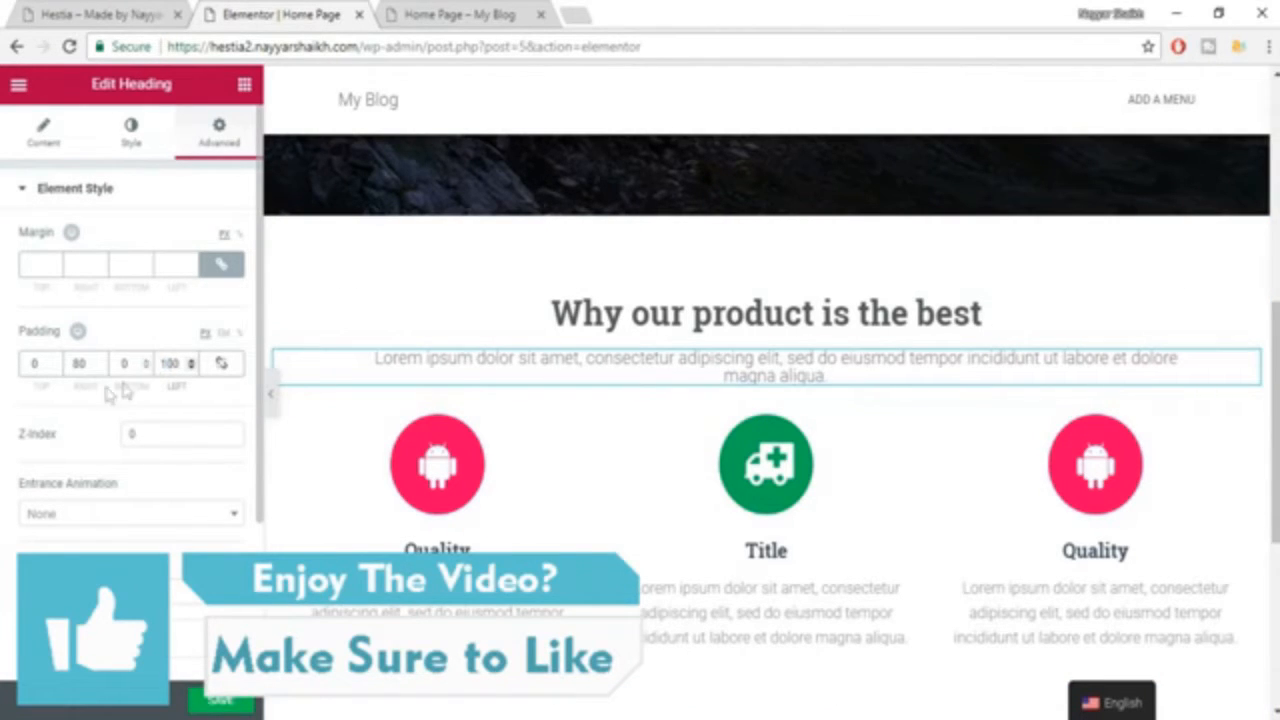
drag(91, 364, 46, 363)
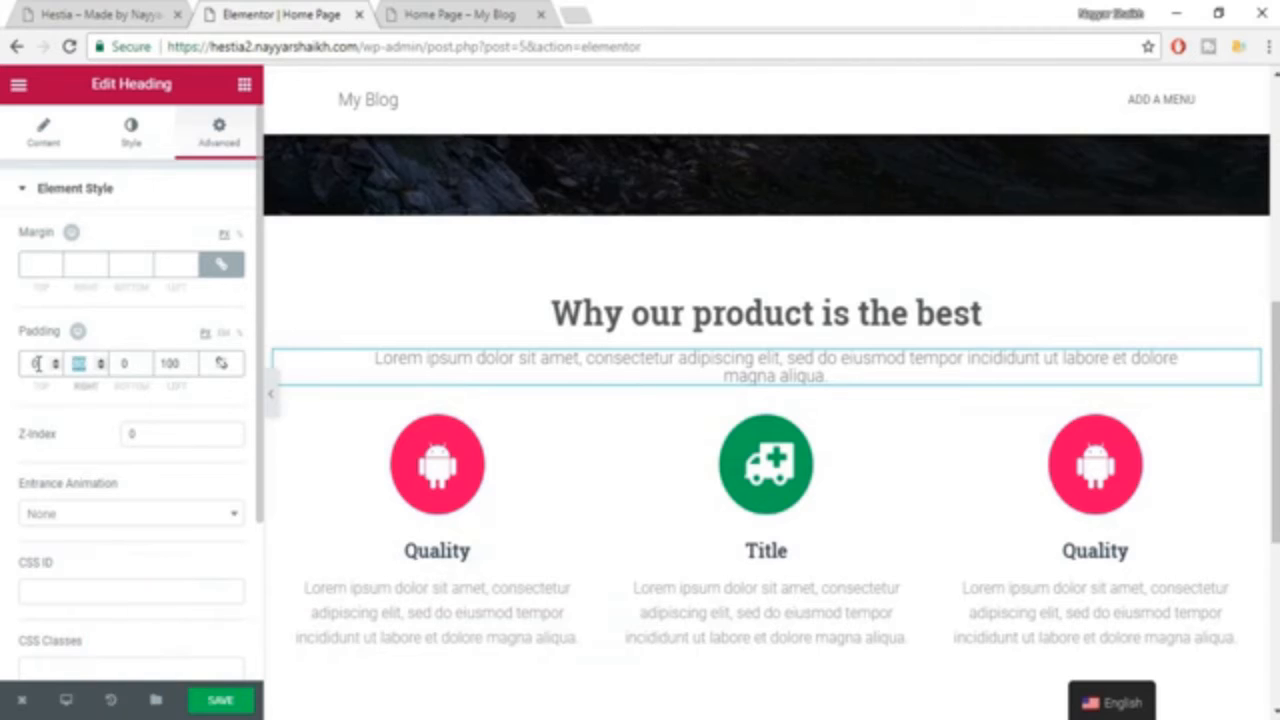
text(100)
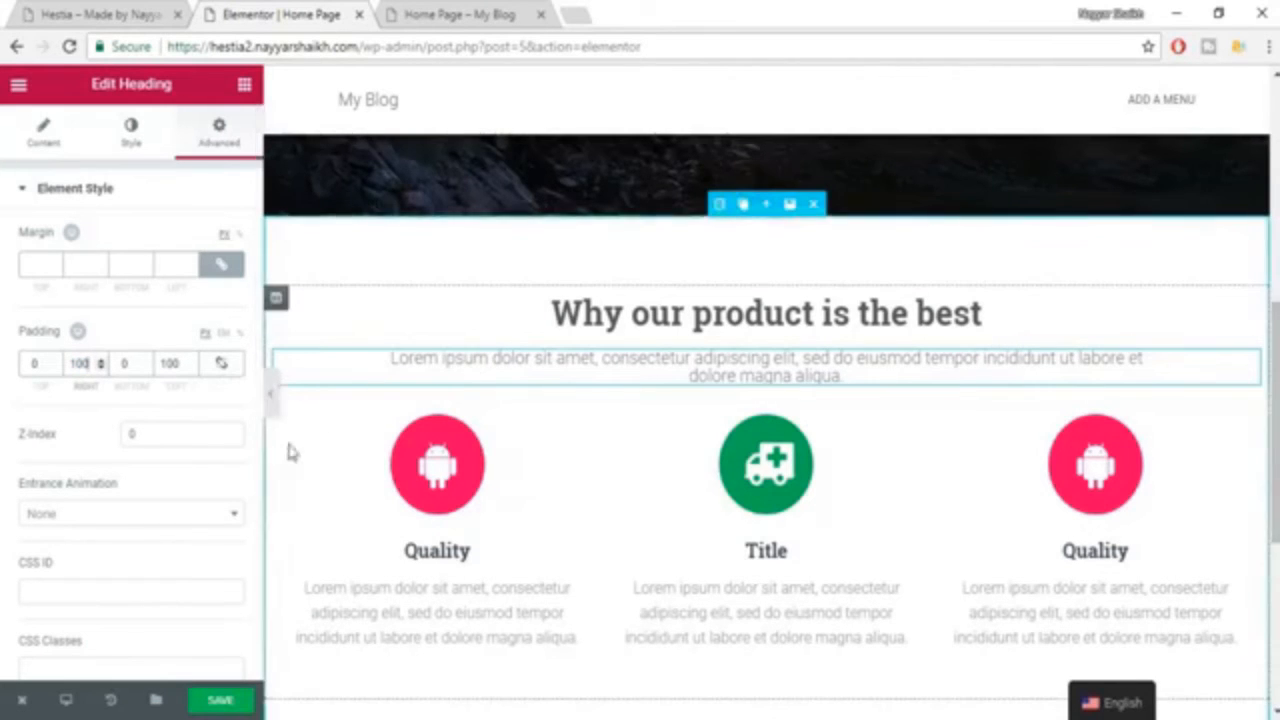
Preview the home page at full width with the editing panel hidden, restore the panel, and save the page.
click(271, 392)
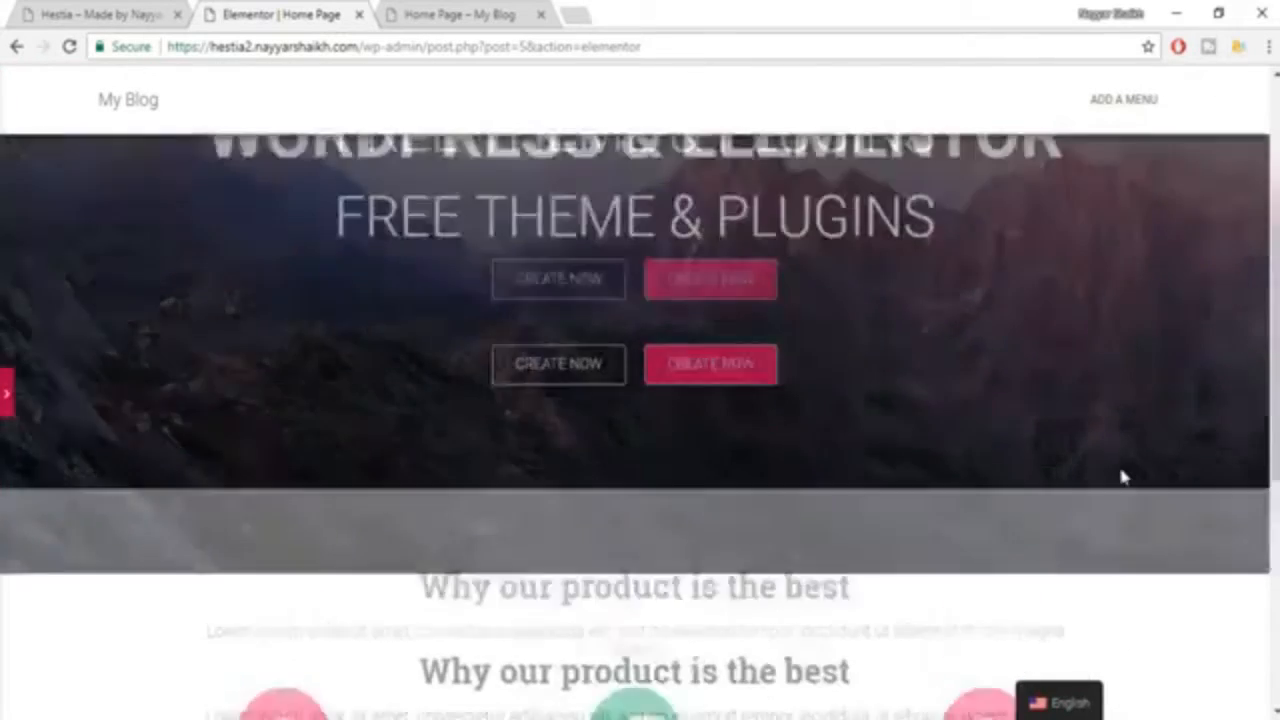
scroll(1122, 477, down, 2)
scroll(1122, 477, up, 3)
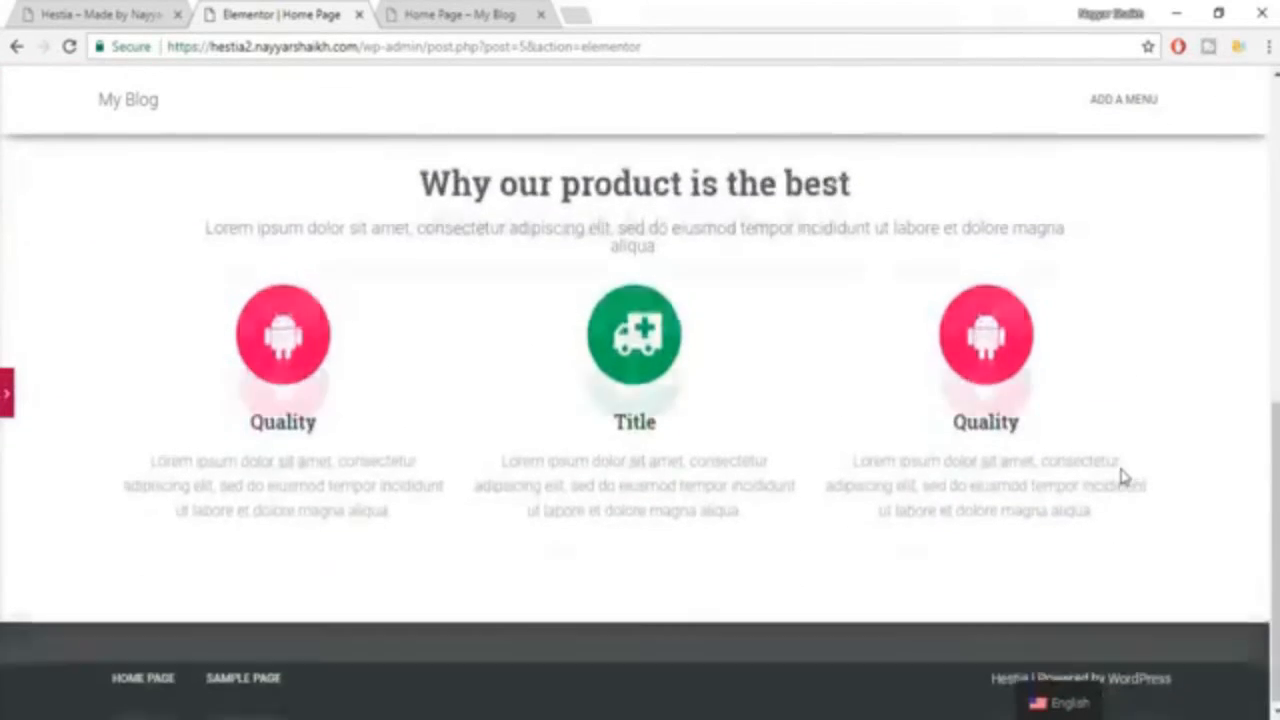
scroll(1113, 505, up, 3)
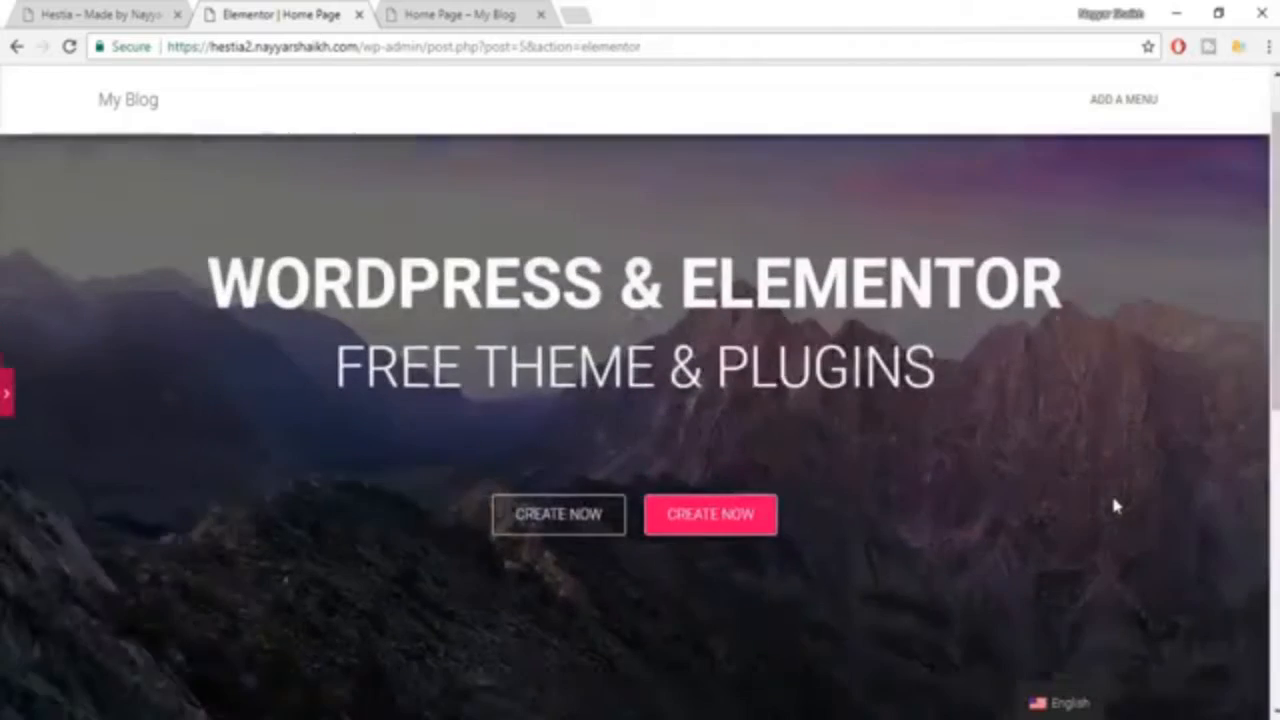
scroll(649, 389, down, 4)
scroll(100, 397, down, 2)
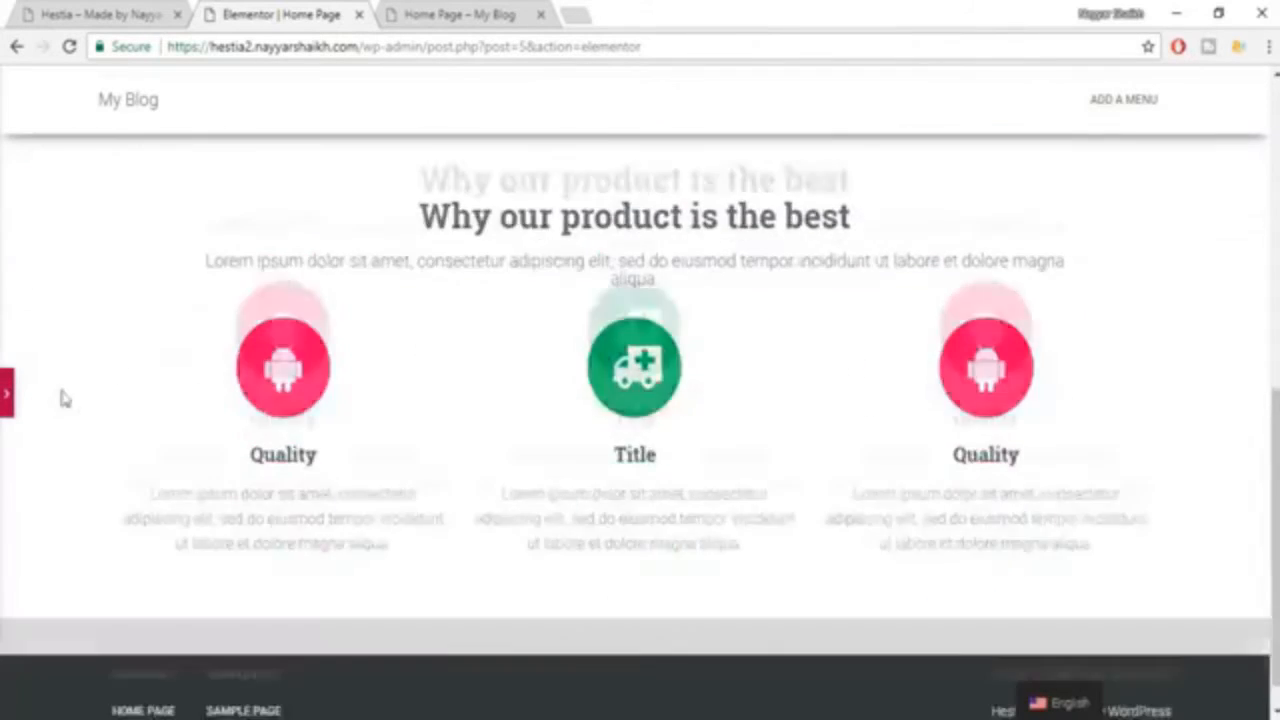
click(10, 398)
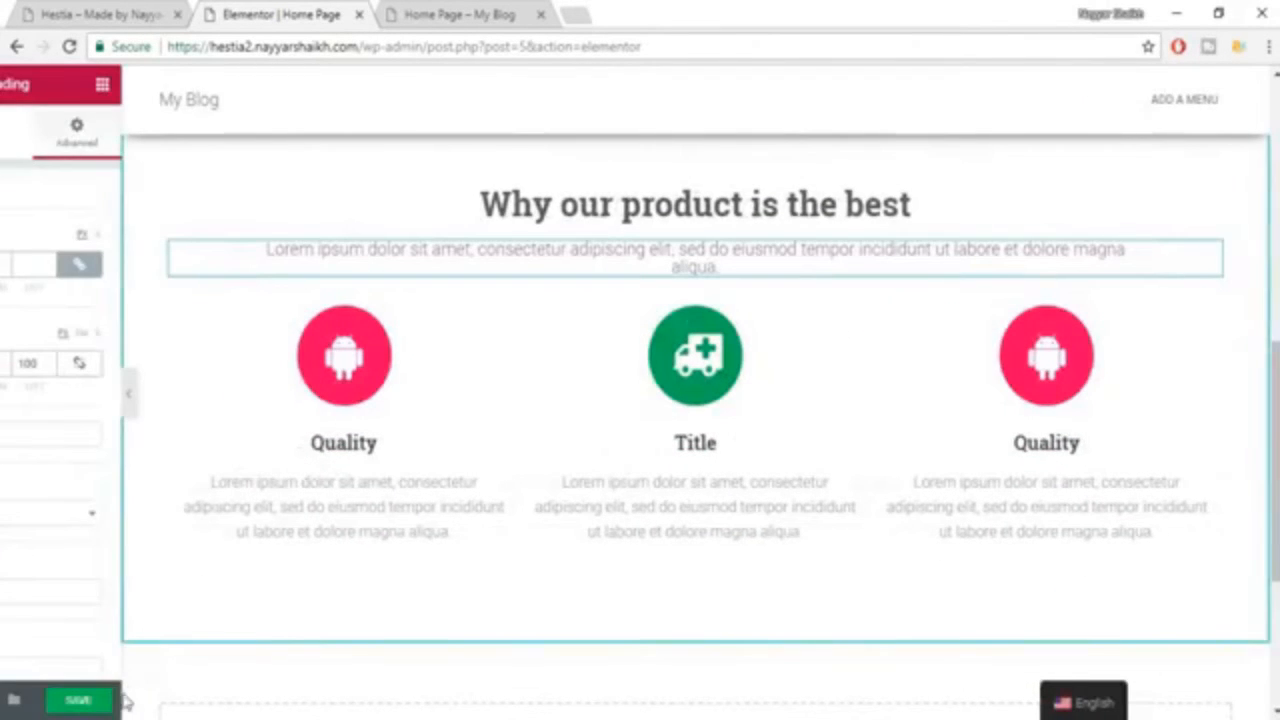
click(243, 702)
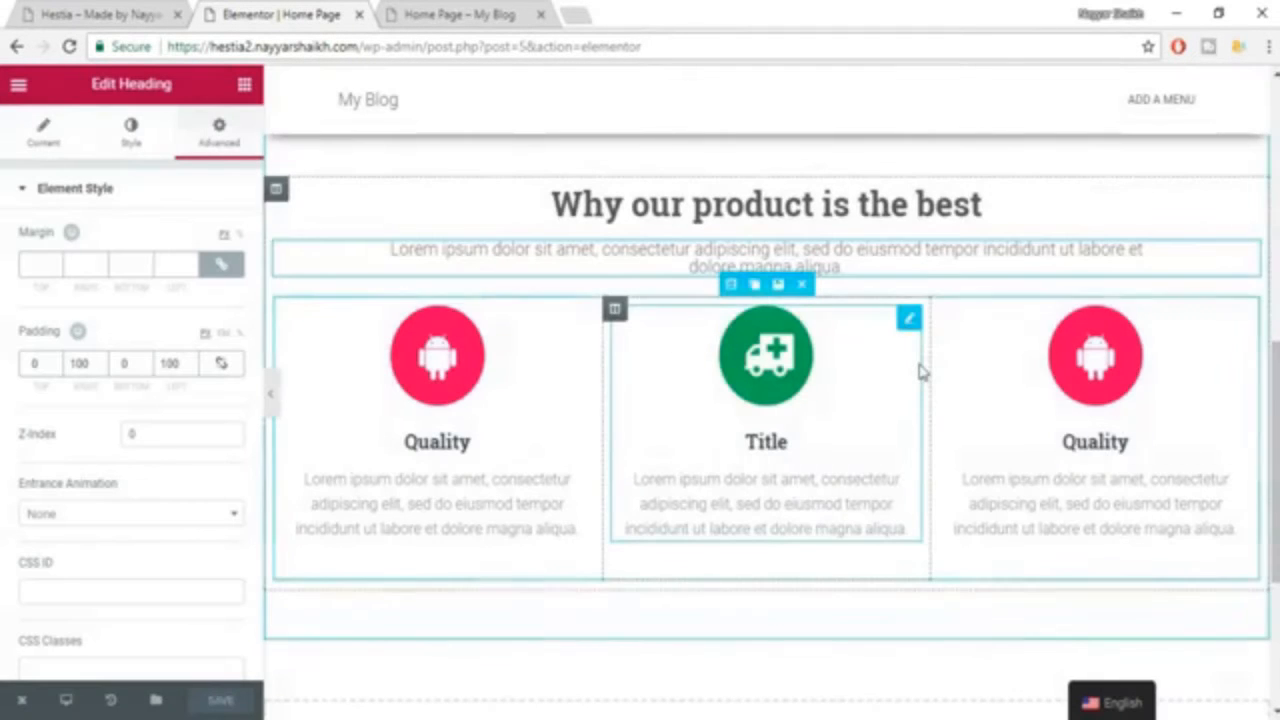
Compare the subtitle spacing with the Hestia example, try a bottom padding of 30 px, set it to 20 px, and save.
scroll(920, 366, up, 1)
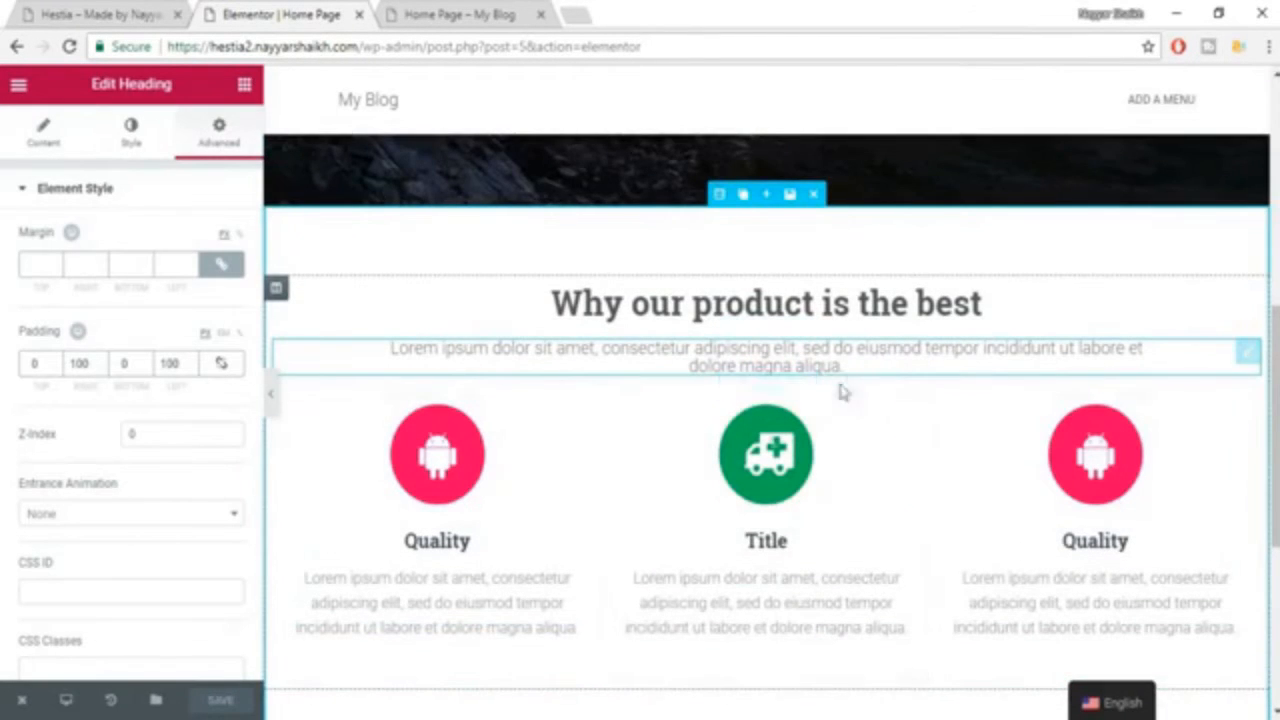
click(97, 10)
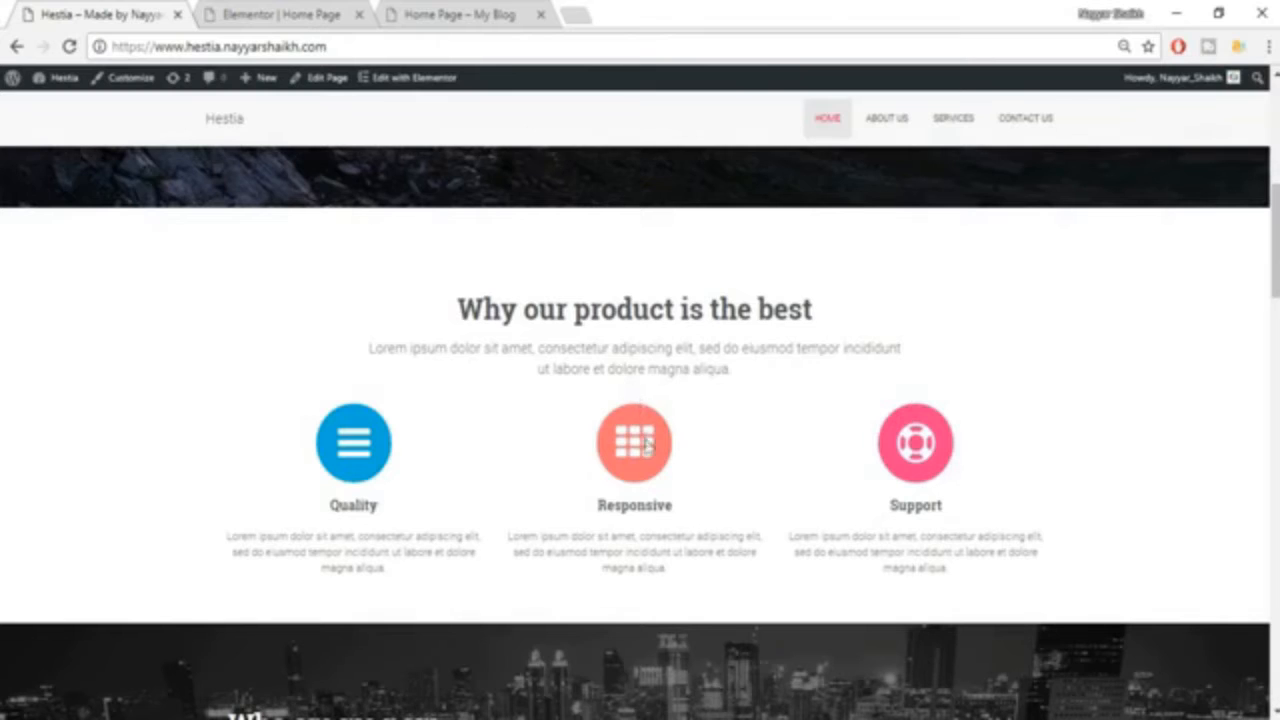
click(338, 10)
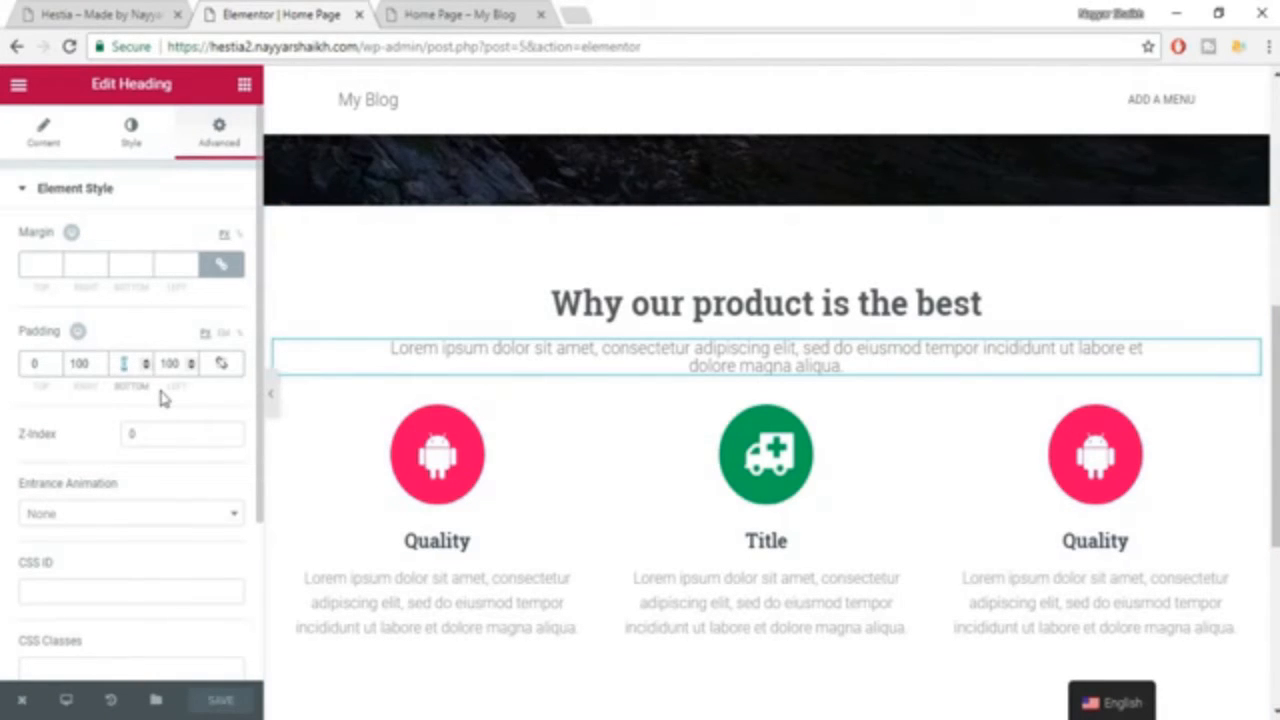
text(30)
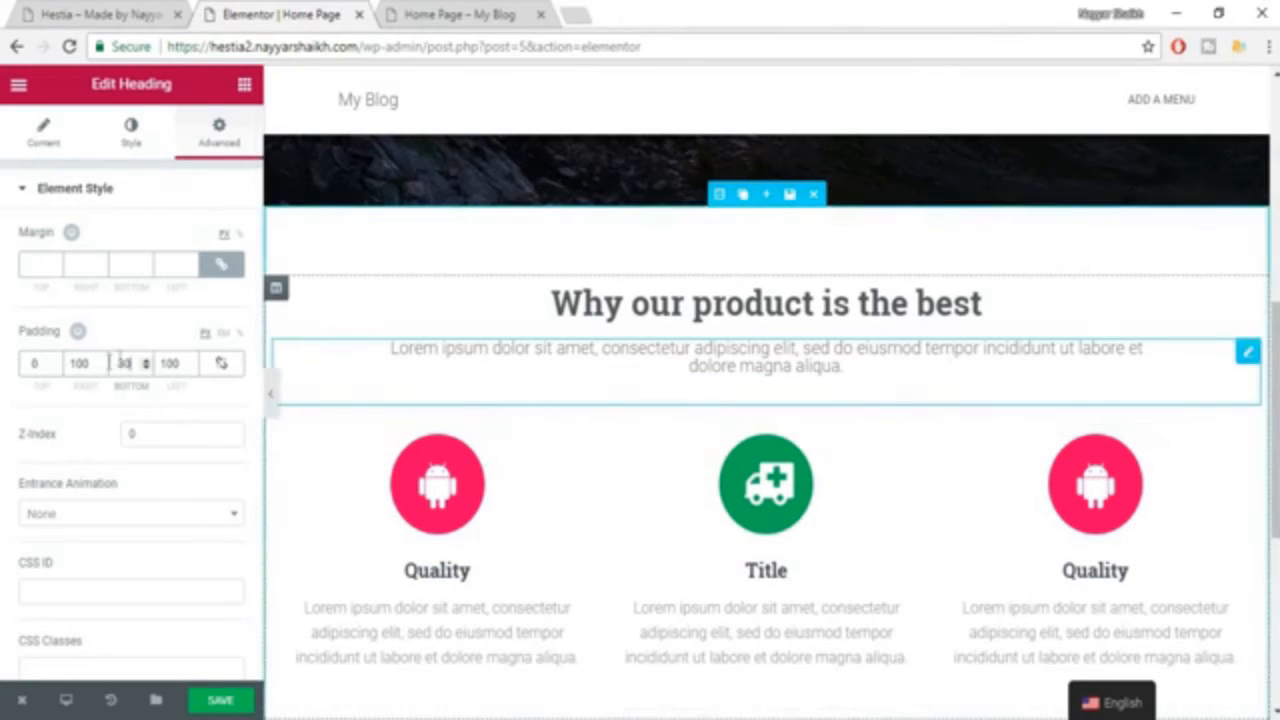
text(20)
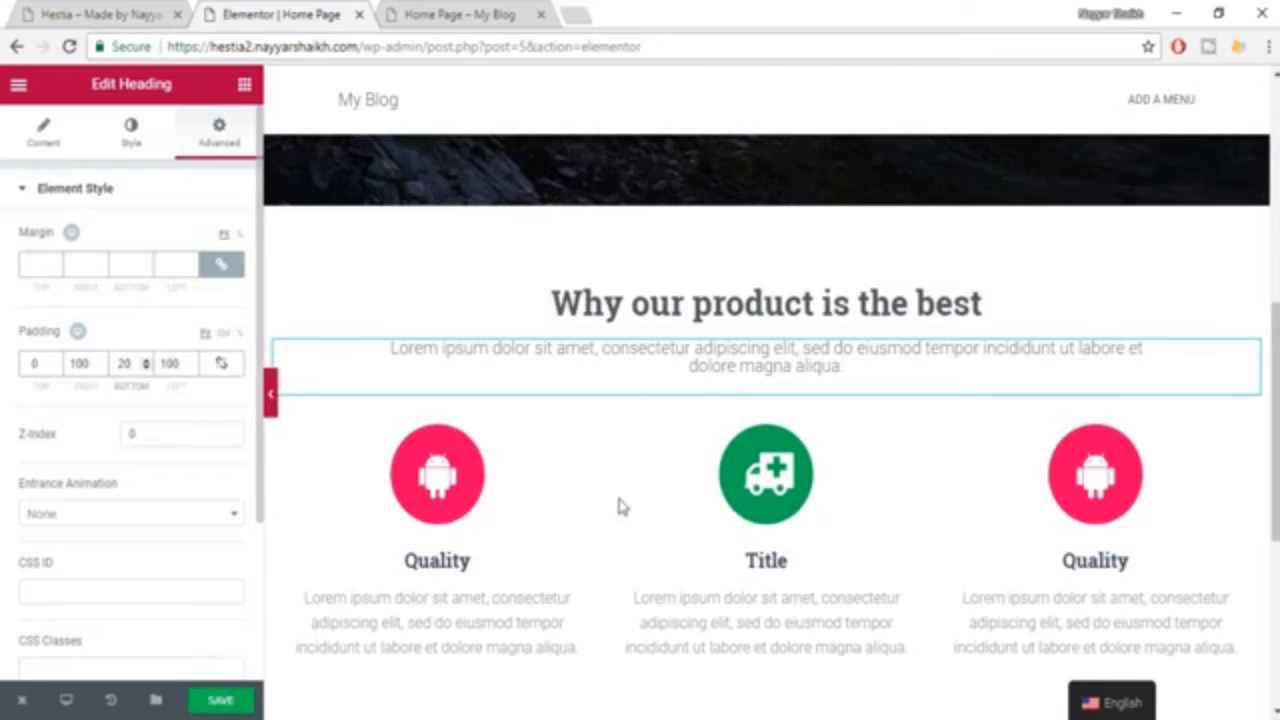
click(224, 702)
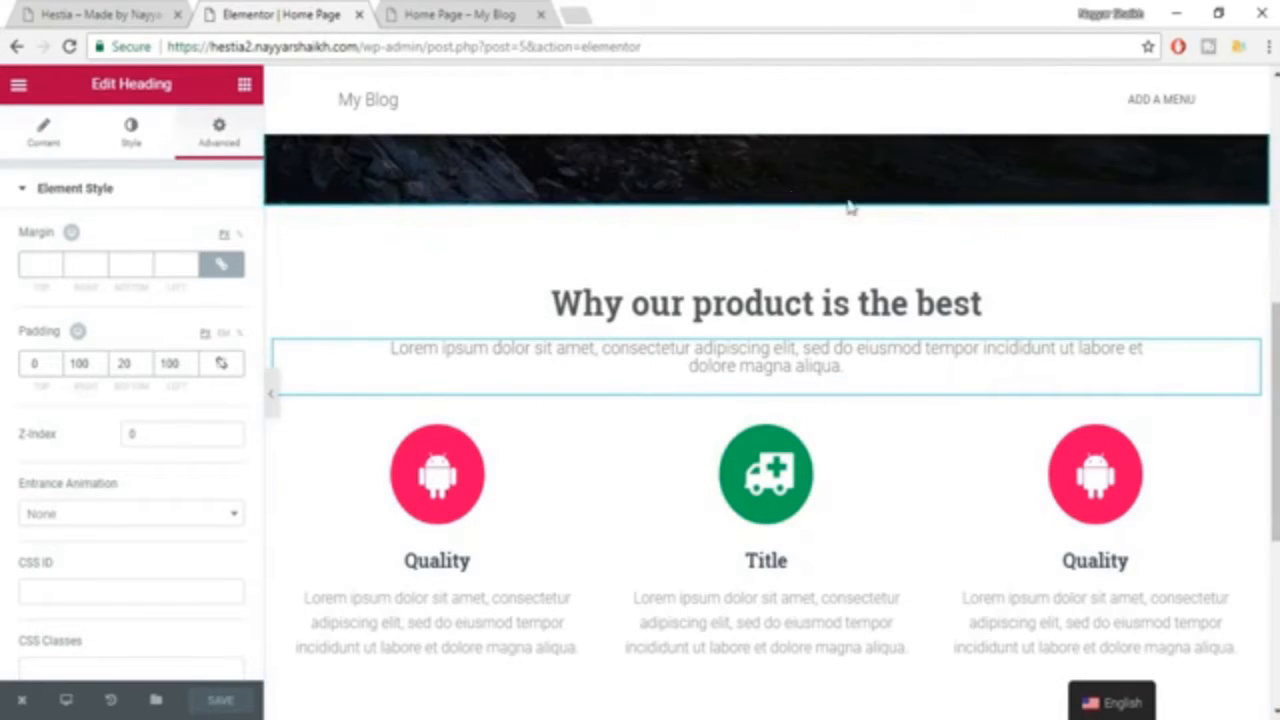
Try the Wobble entrance animation on the first "Quality" icon box below the subtitle.
scroll(936, 280, down, 2)
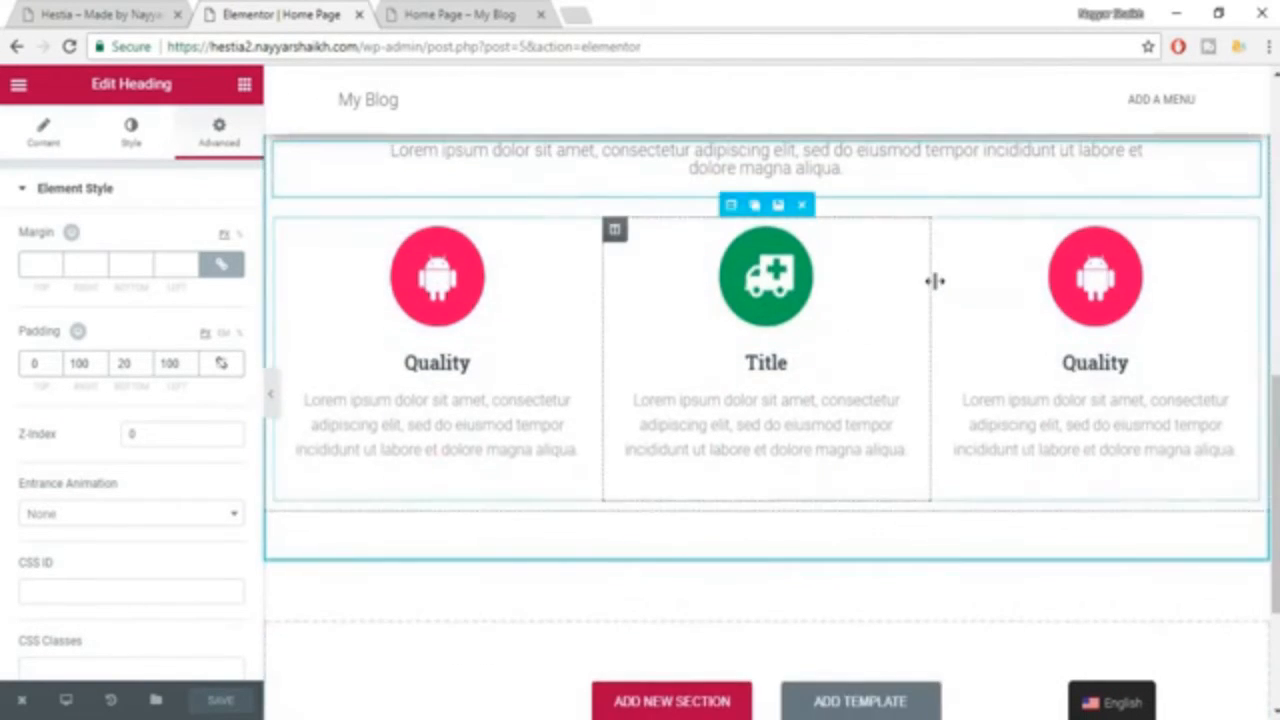
scroll(934, 281, up, 2)
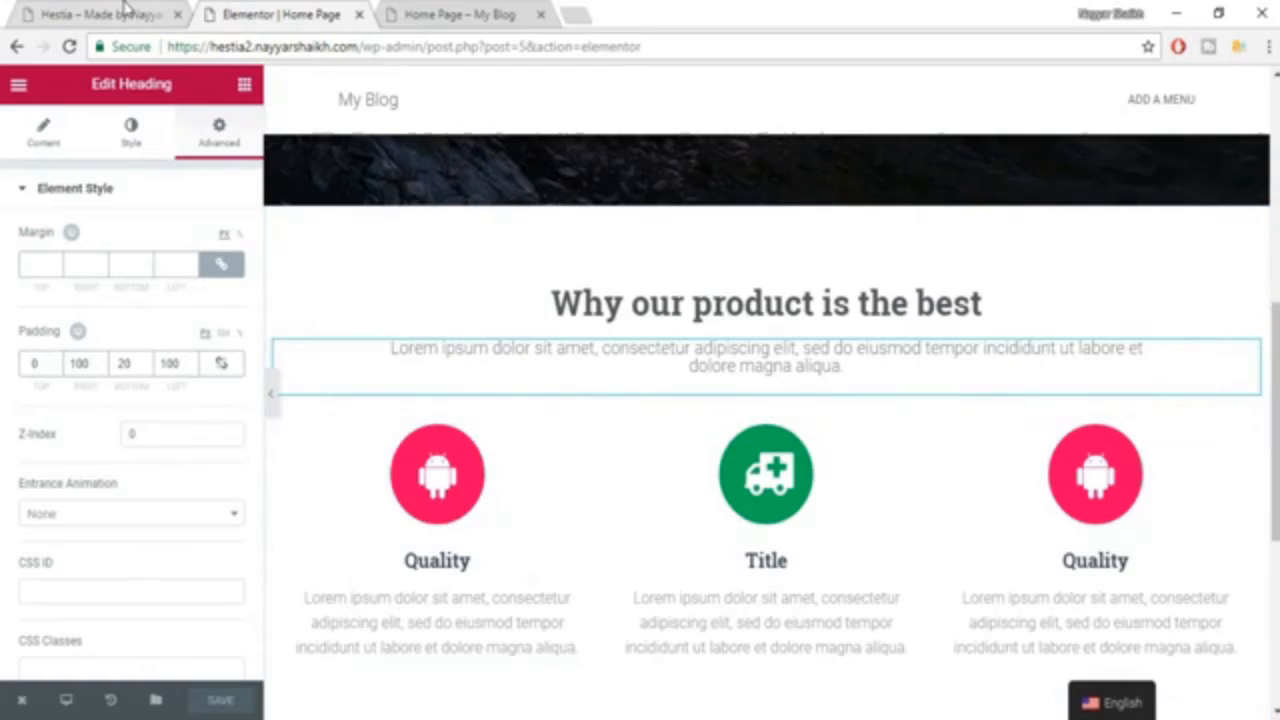
click(447, 510)
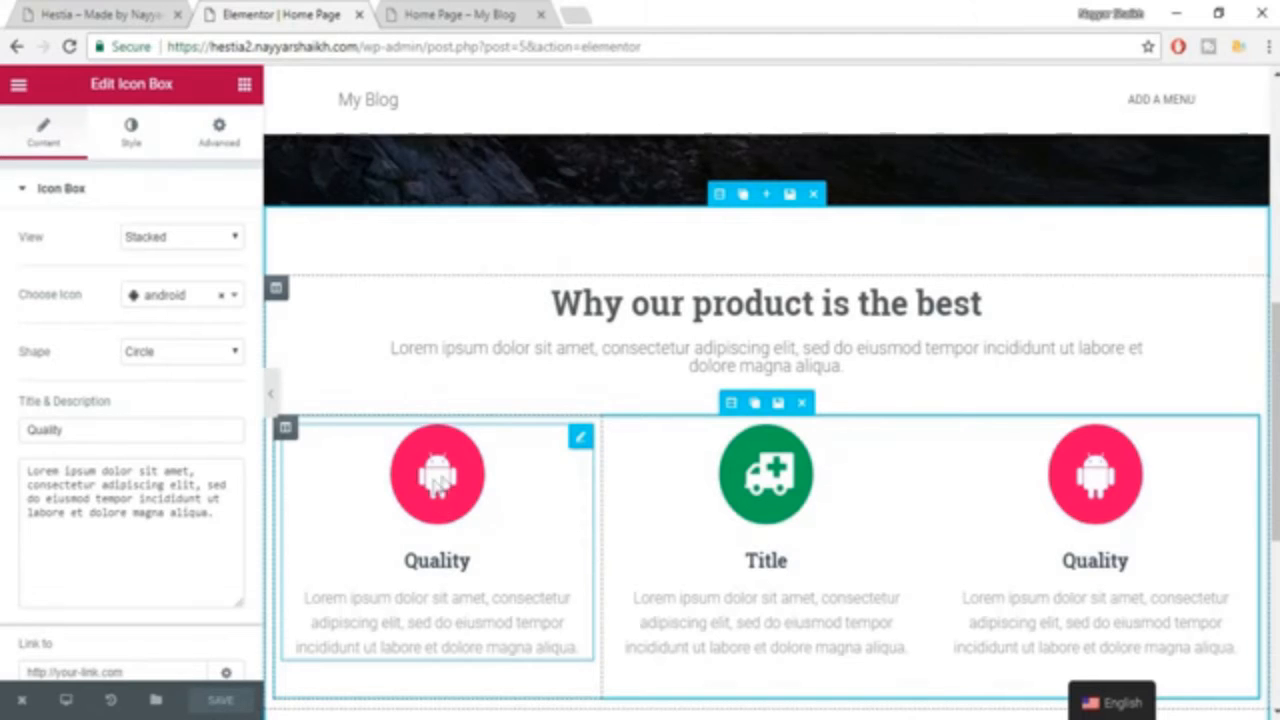
click(212, 133)
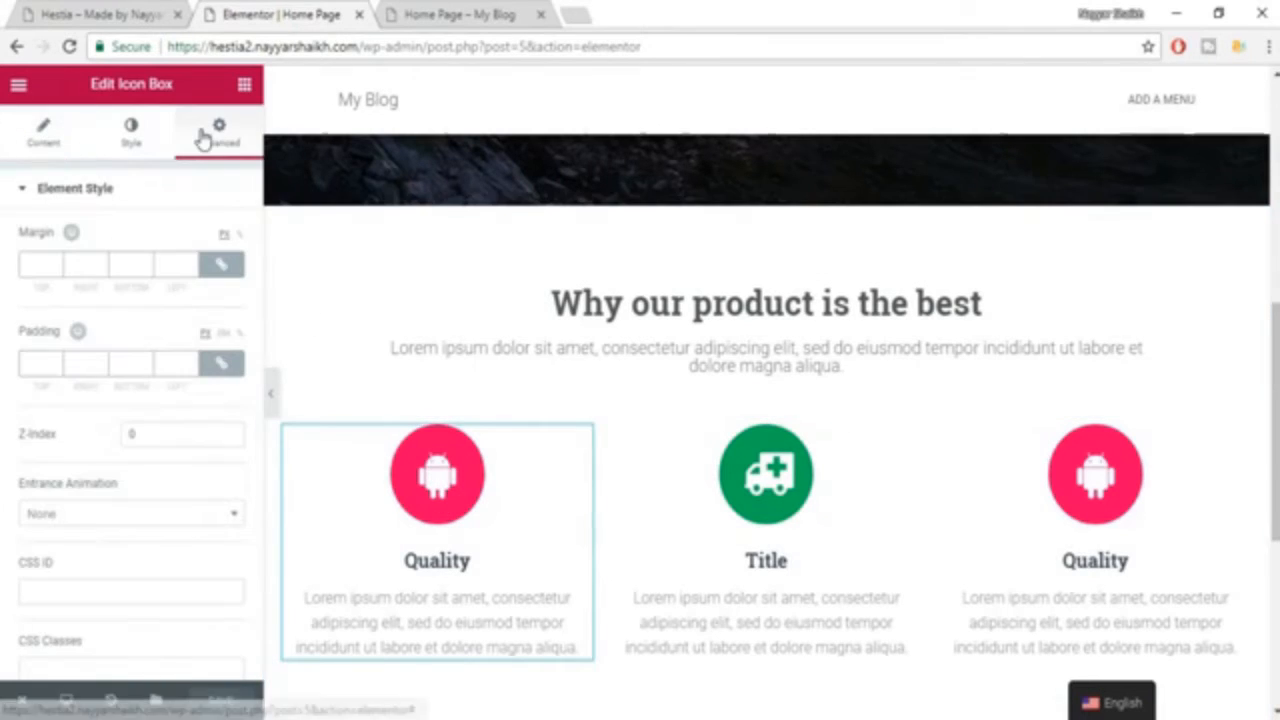
scroll(195, 400, down, 1)
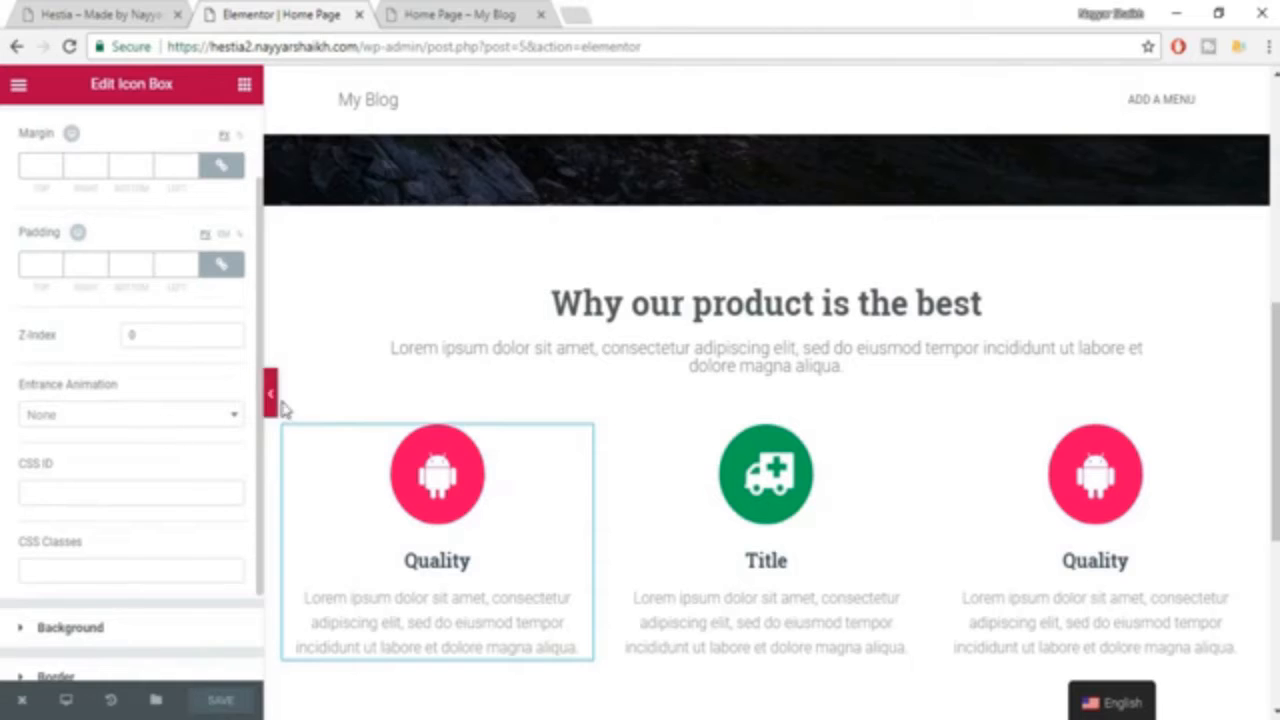
click(90, 425)
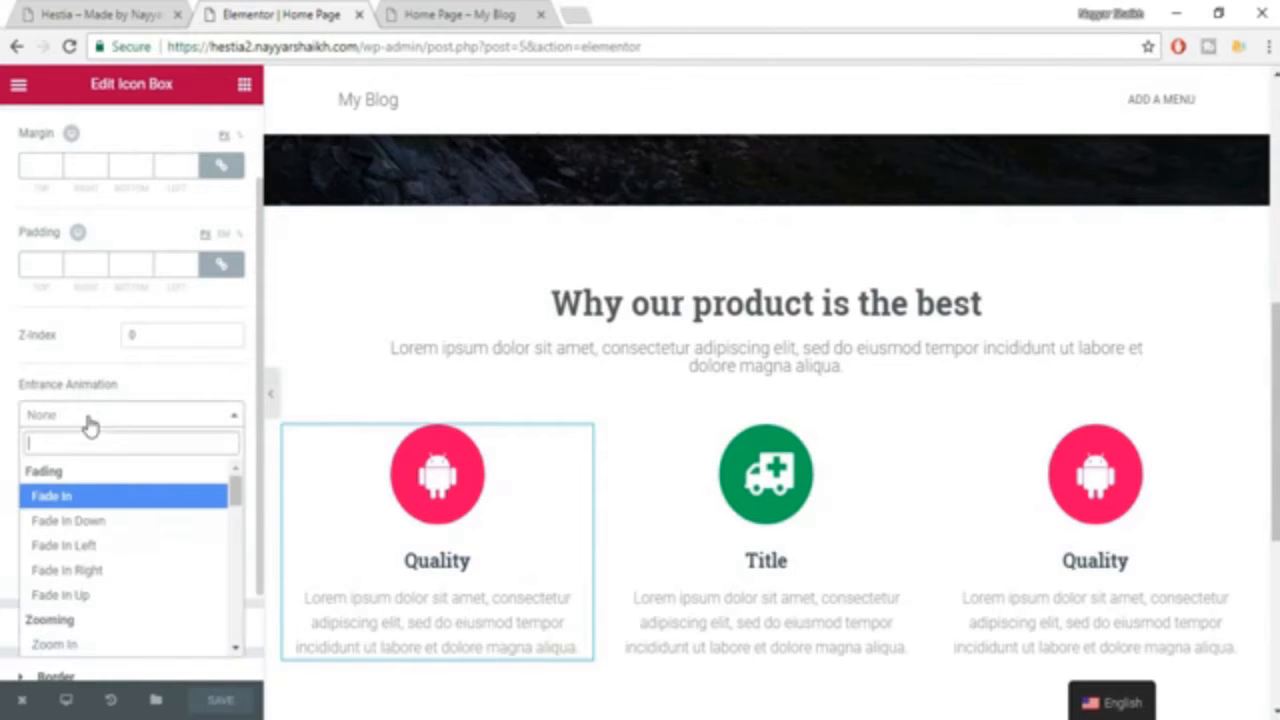
scroll(114, 600, down, 5)
scroll(114, 600, down, 5)
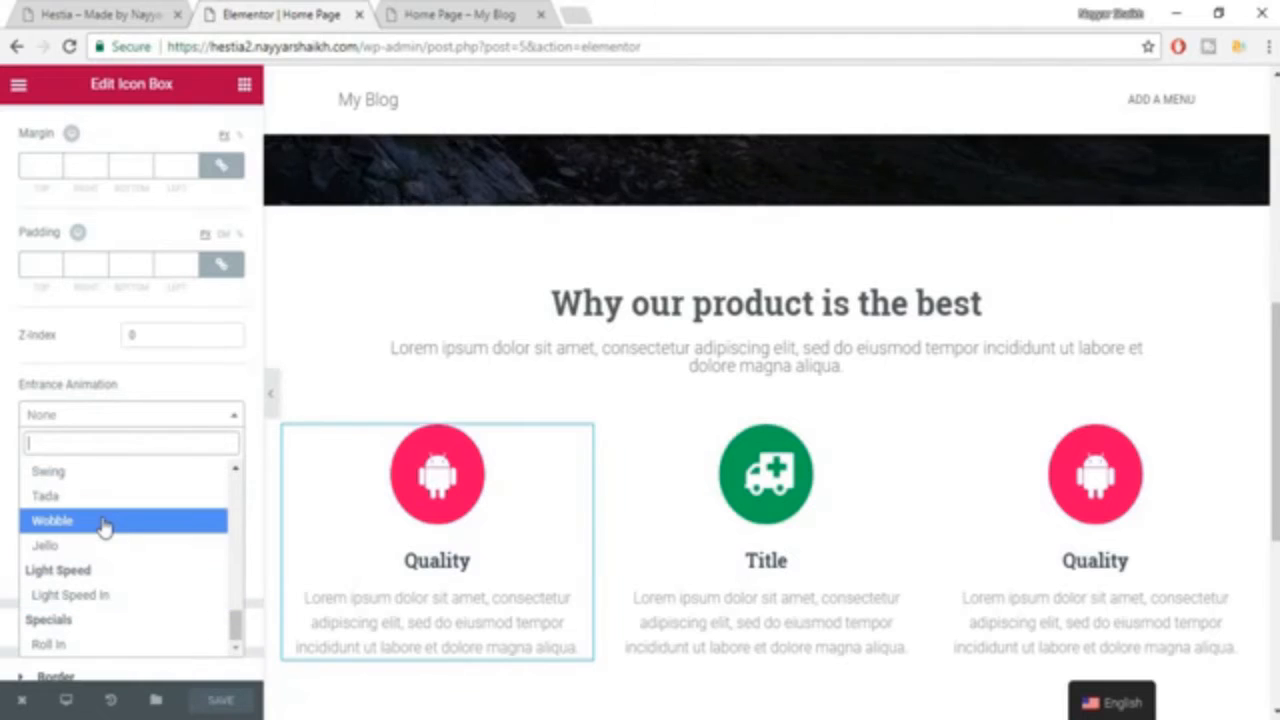
click(103, 527)
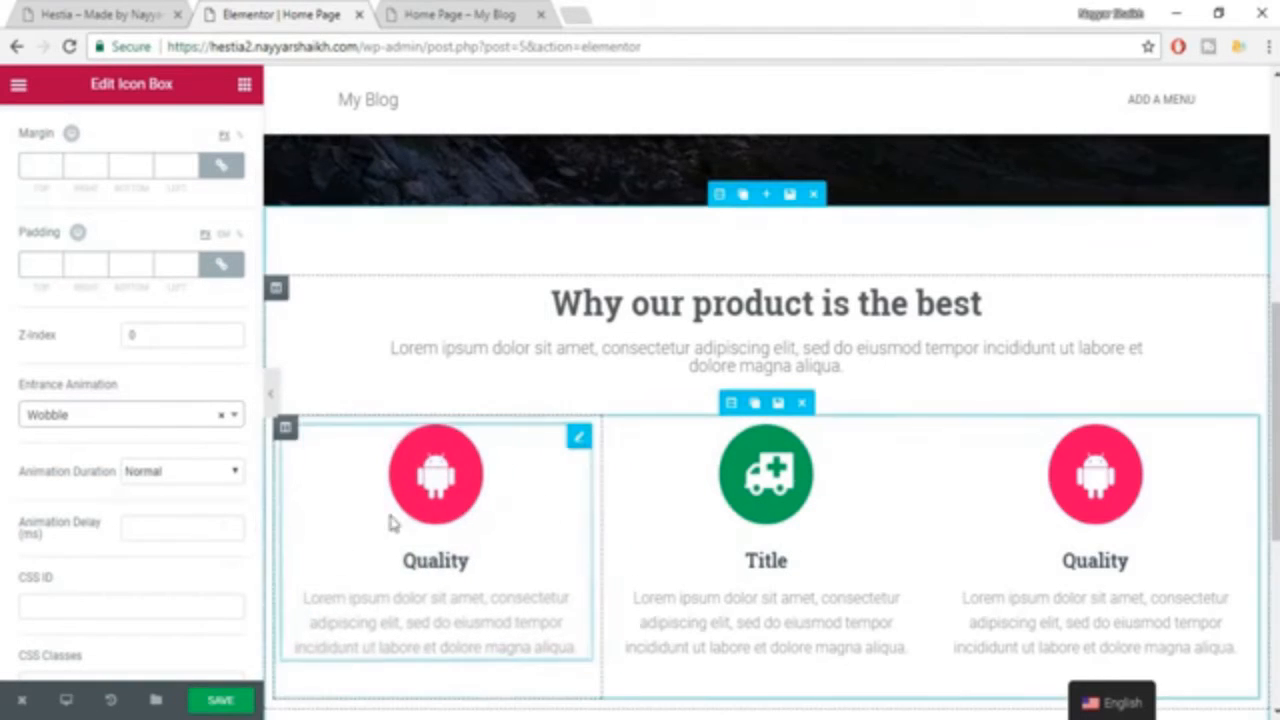
Try the Swing and Flash entrance animations on the first "Quality" icon box.
click(166, 418)
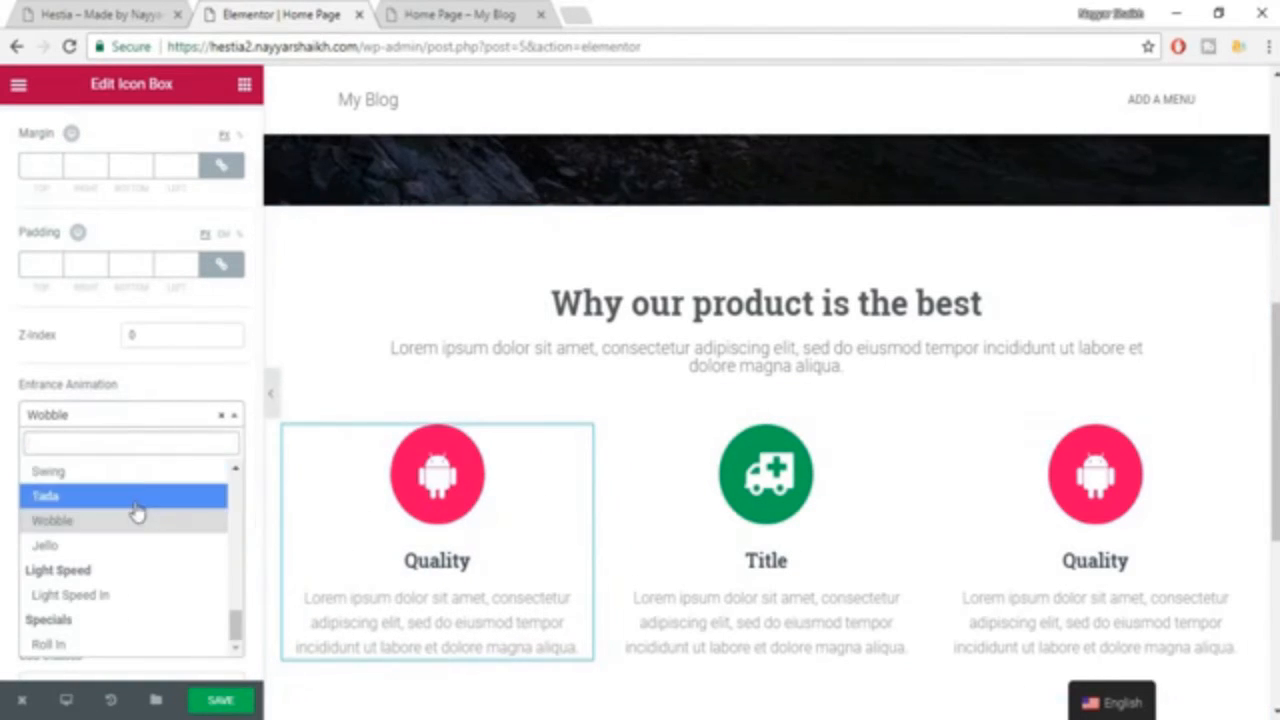
click(137, 471)
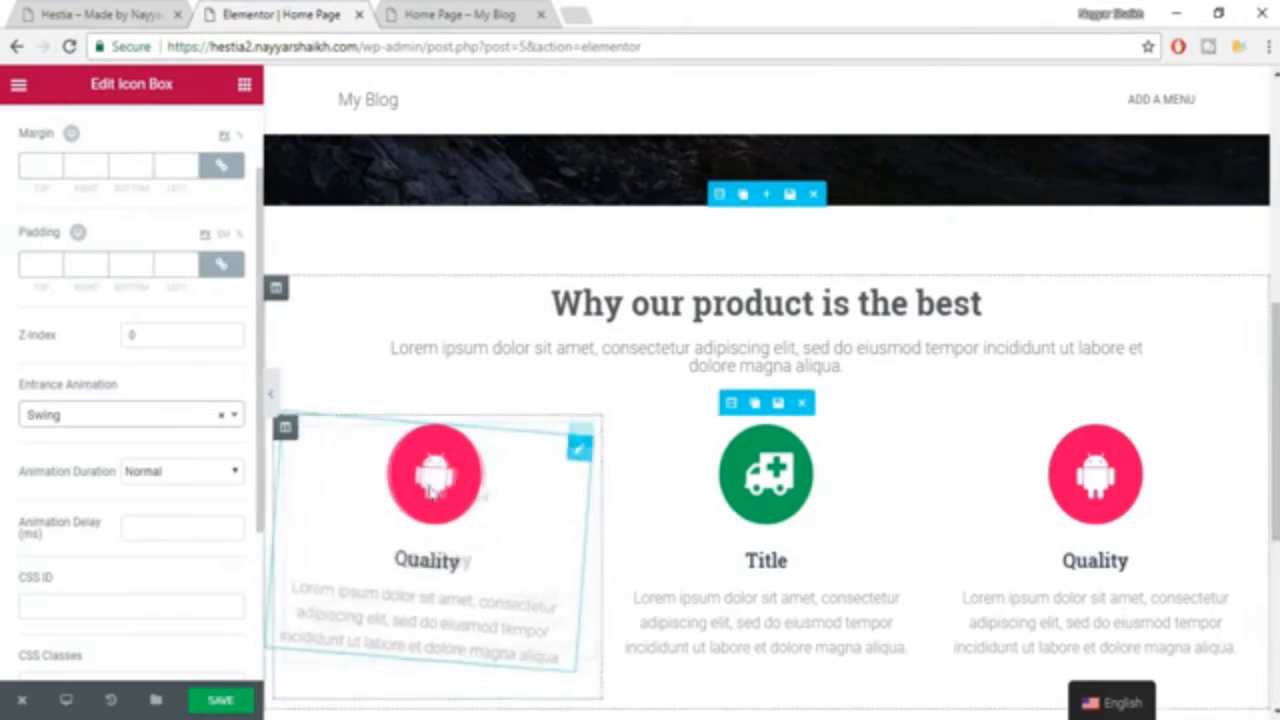
click(123, 416)
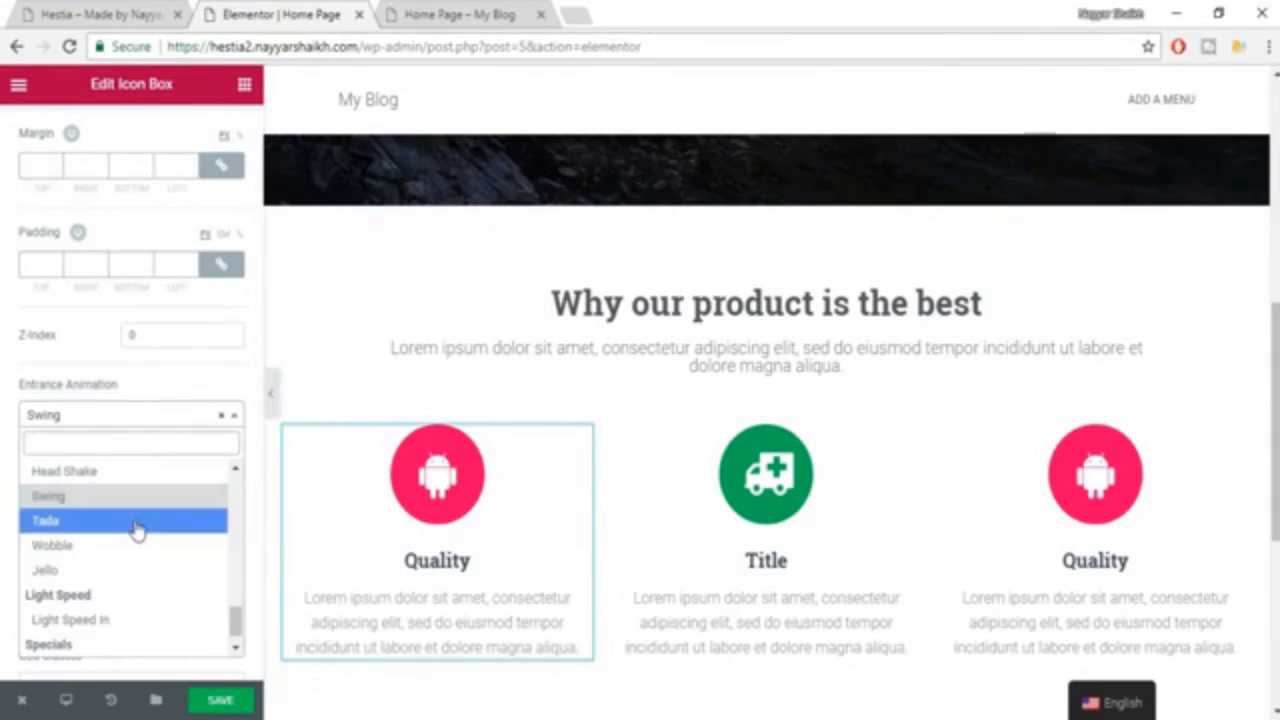
scroll(128, 519, down, 5)
click(95, 572)
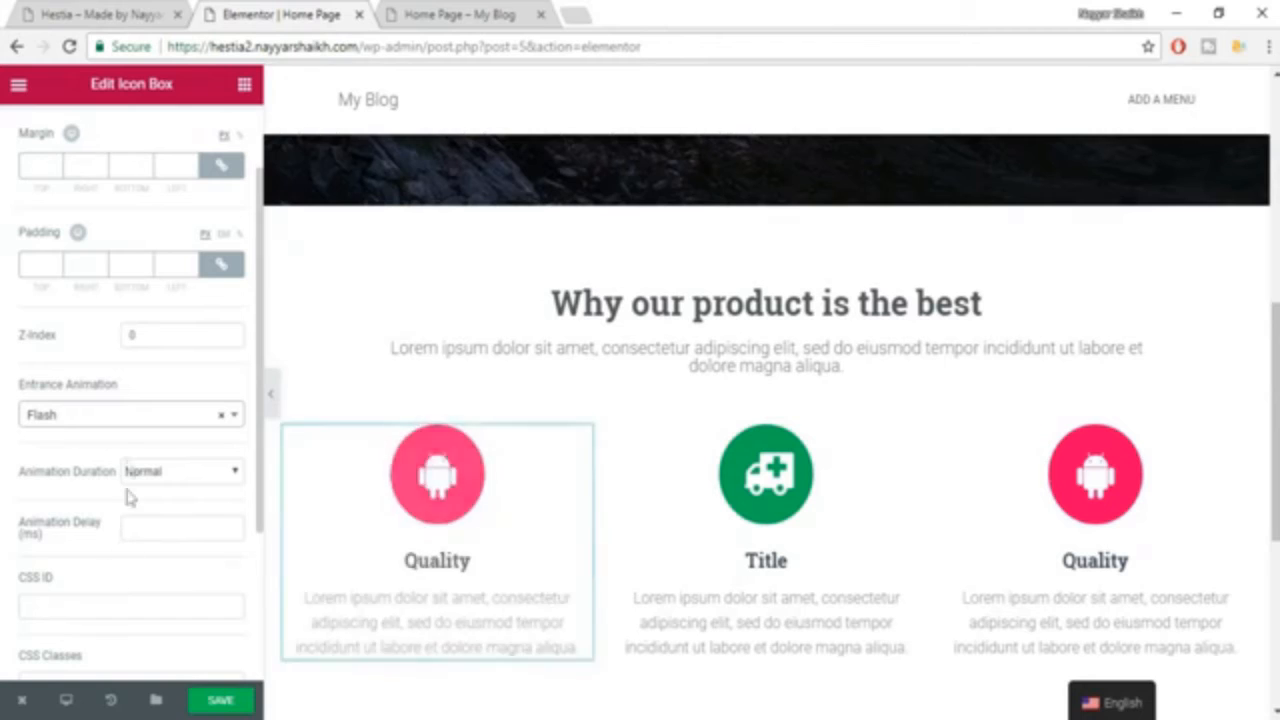
Set the entrance animation of the first "Quality" icon box to Fade In Left.
click(127, 416)
scroll(129, 534, up, 5)
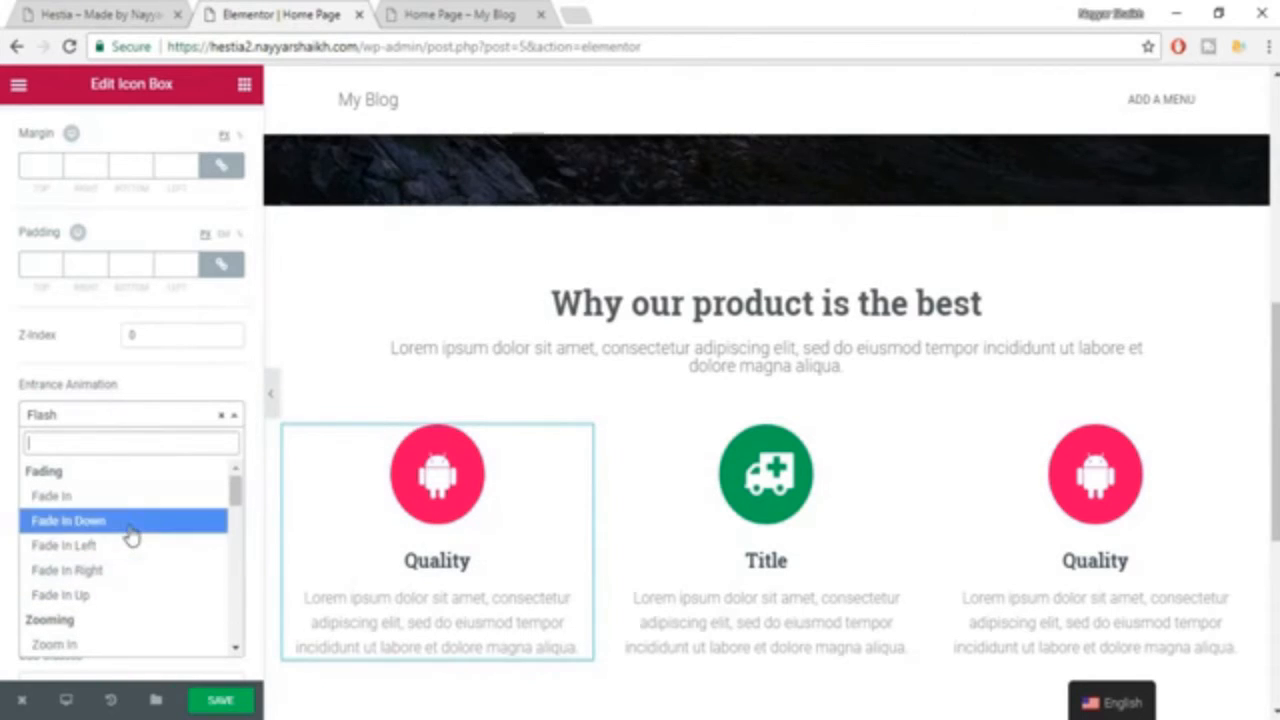
click(135, 547)
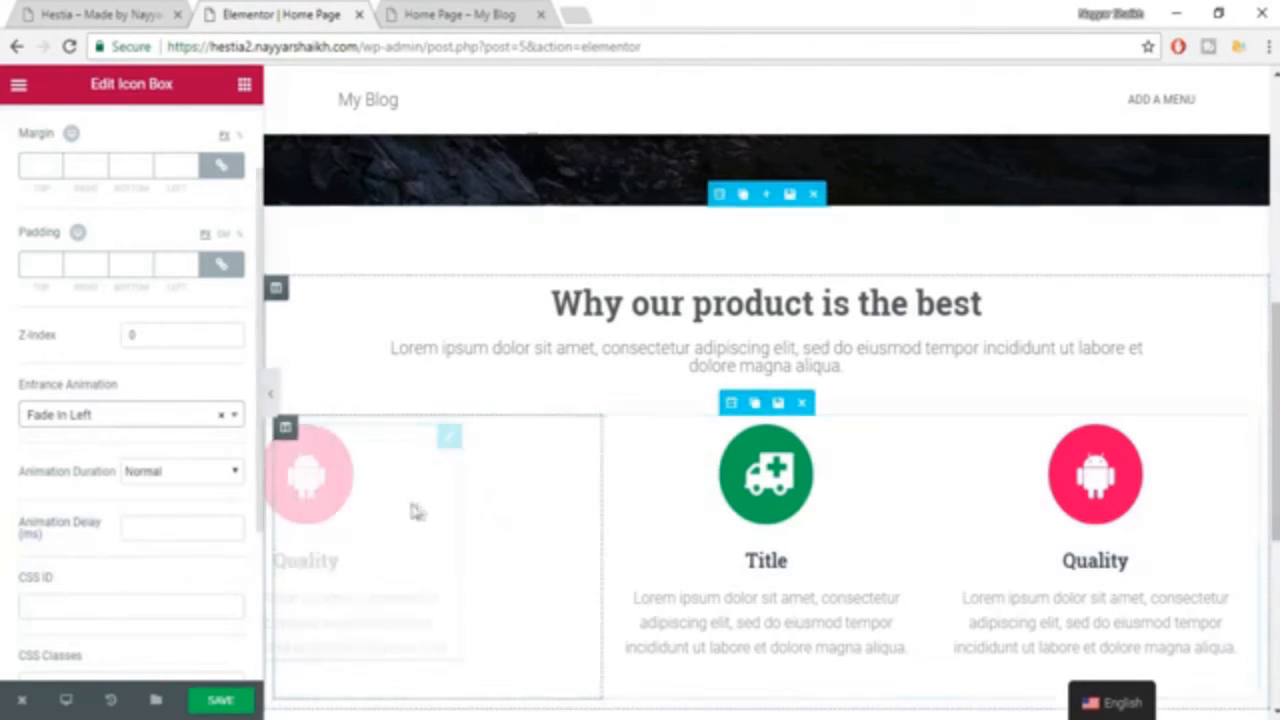
Set the entrance animation of the third icon box, the "Quality" box in the last column, to Fade In Right.
click(1130, 487)
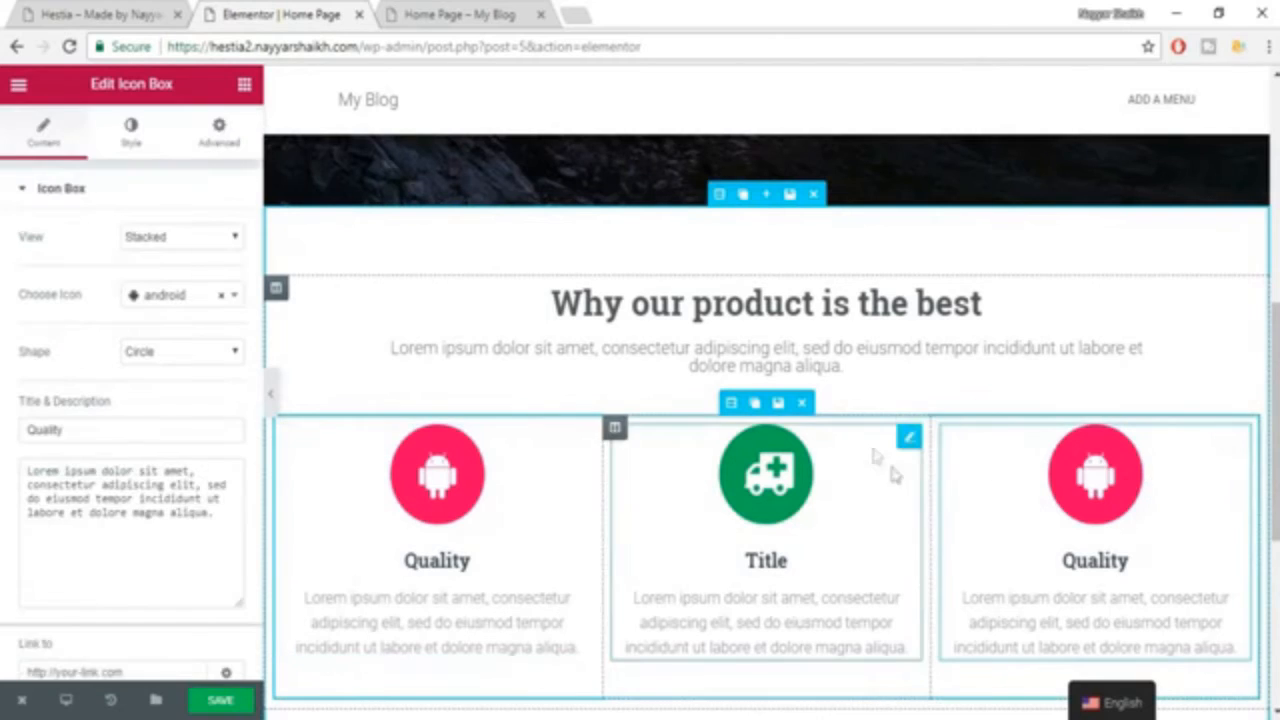
click(208, 145)
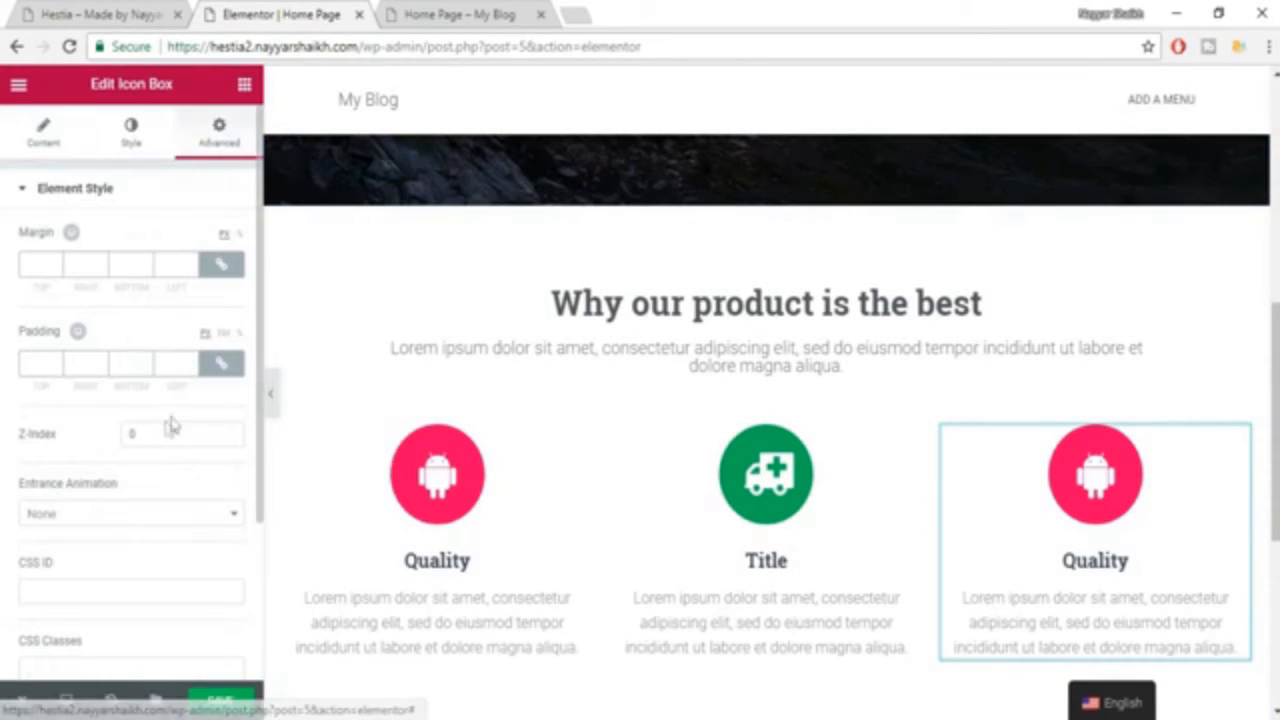
click(157, 515)
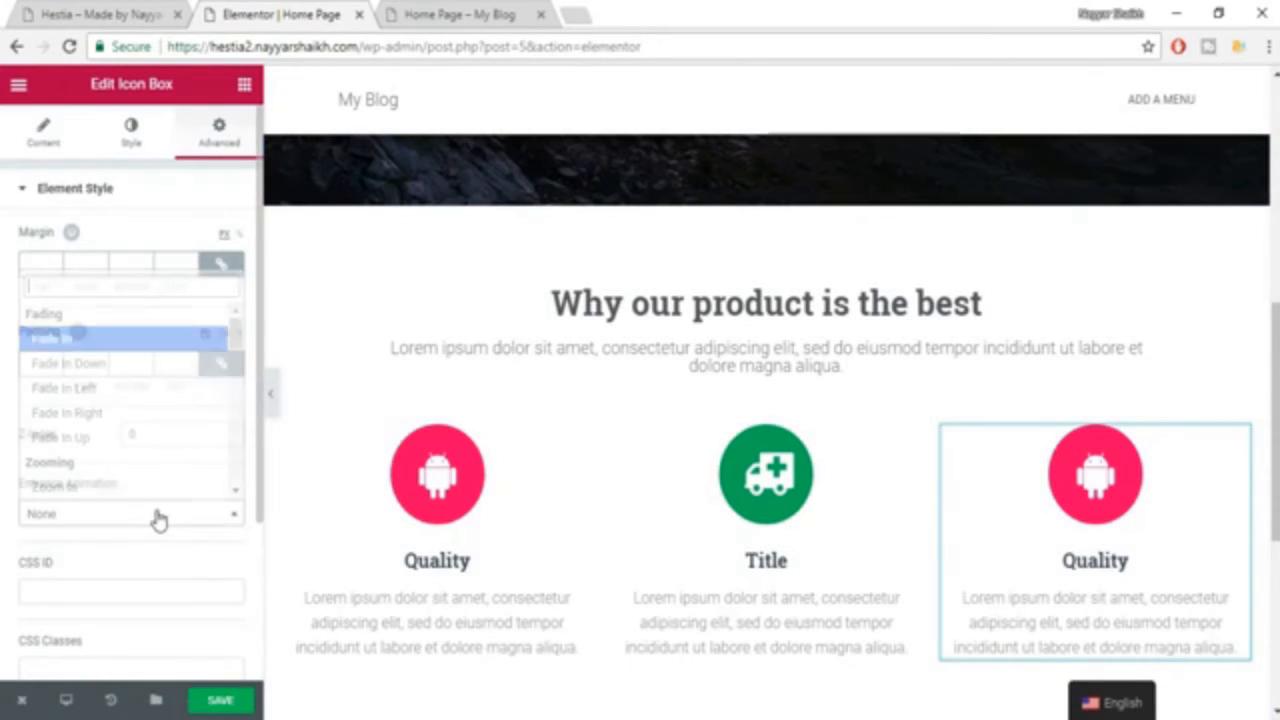
click(130, 412)
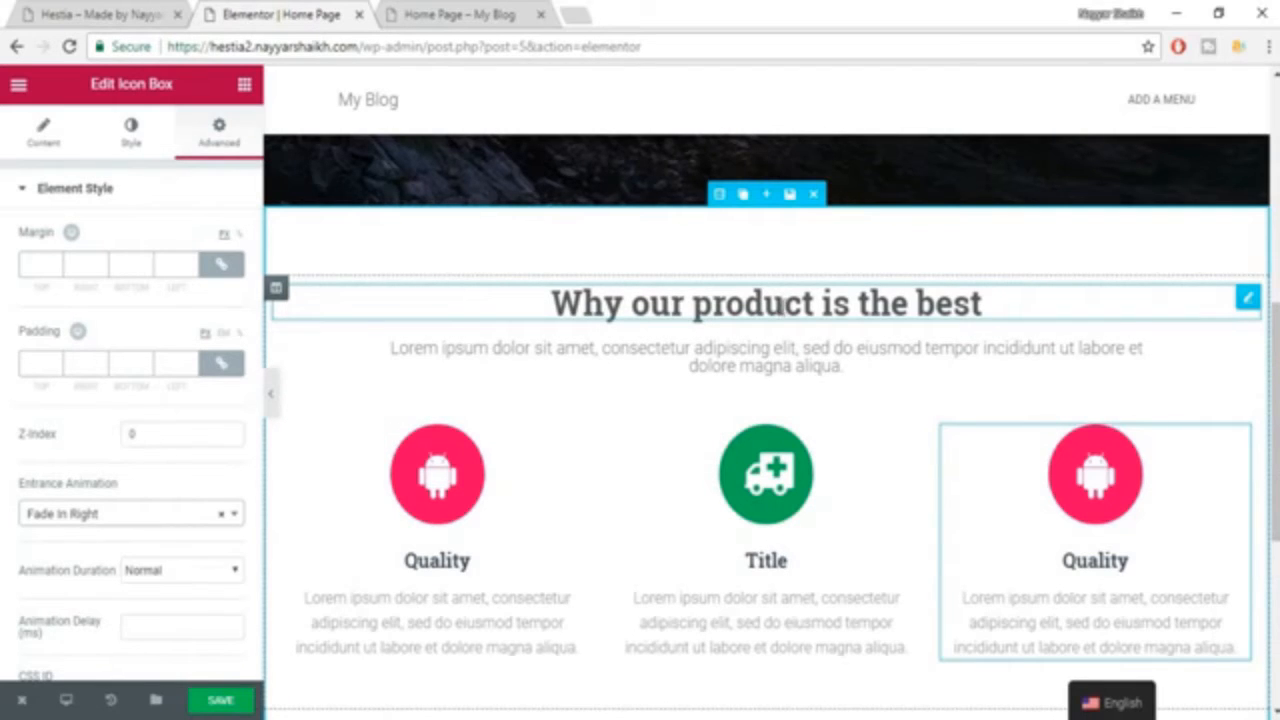
Set the entrance animation of the "Why our product is the best" heading to Bounce In Up and save the page.
click(765, 302)
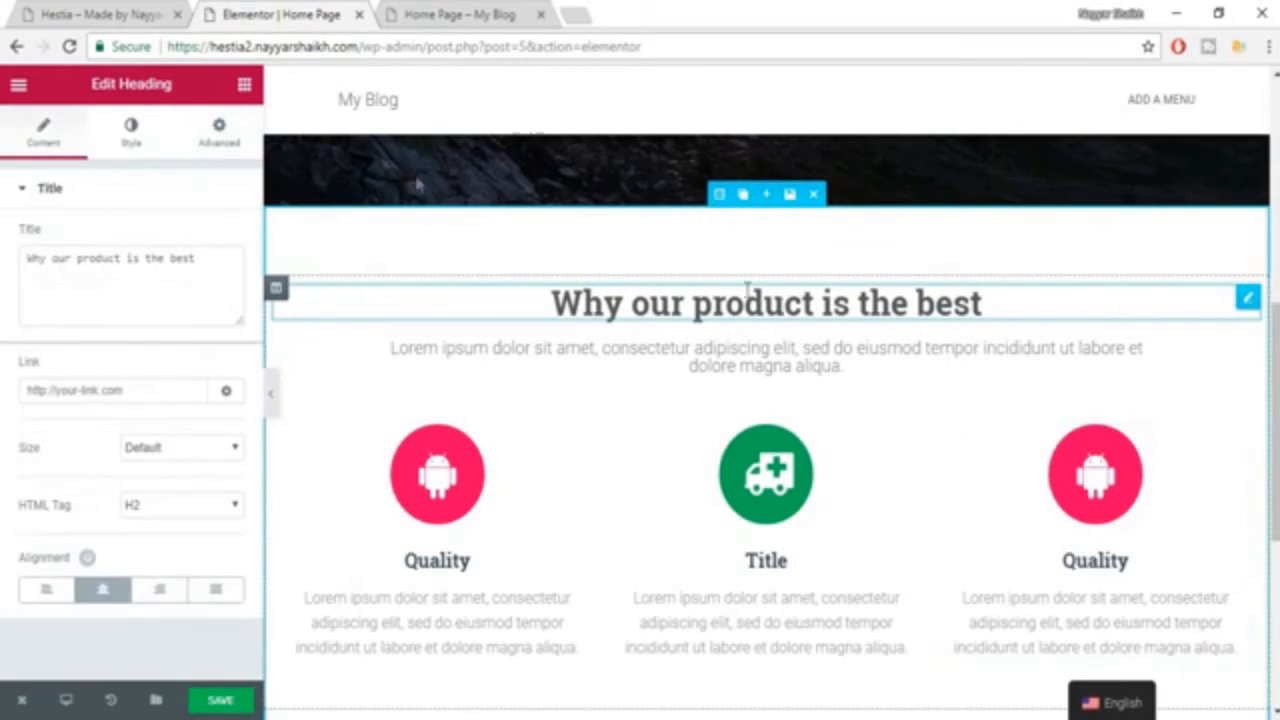
click(219, 150)
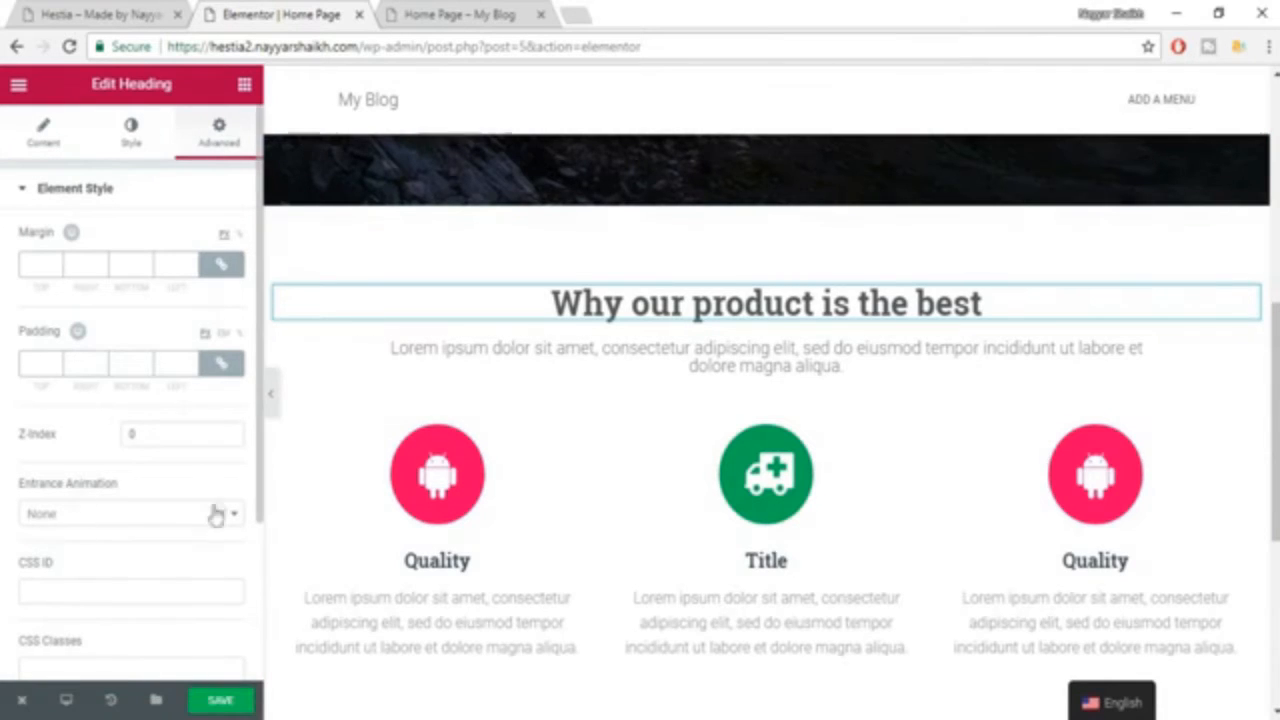
click(125, 515)
scroll(125, 470, down, 3)
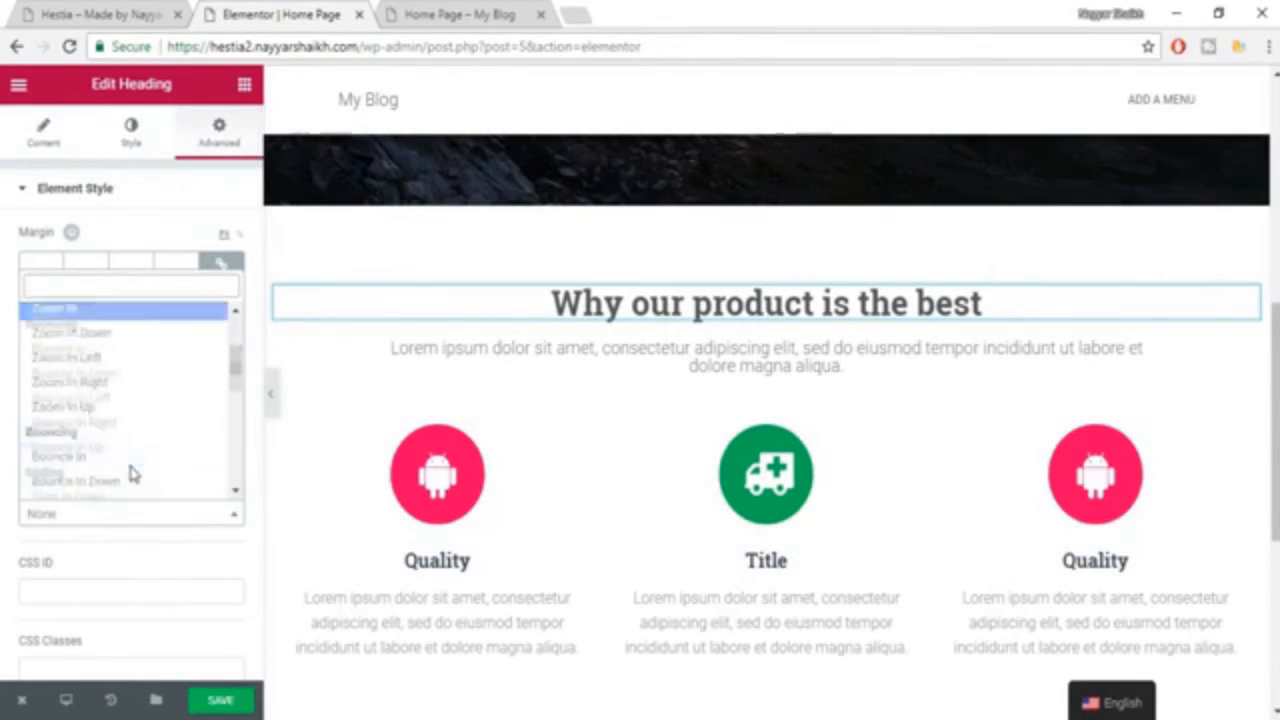
click(113, 440)
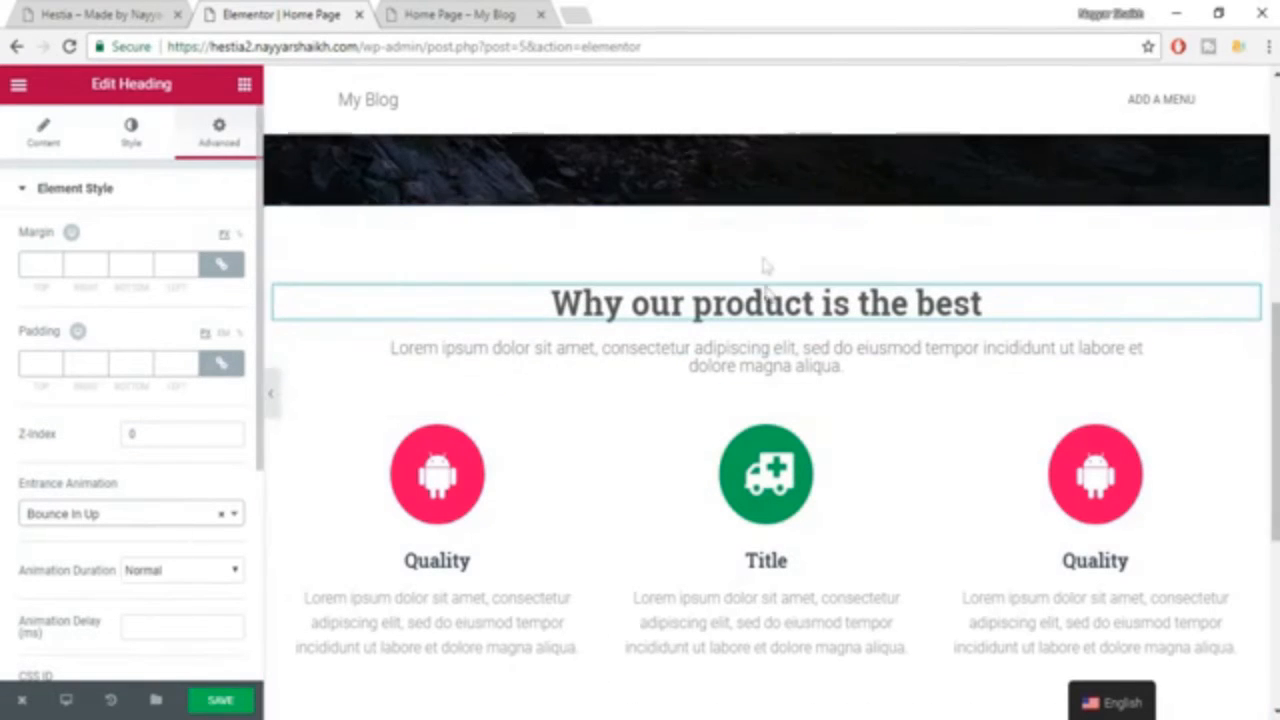
click(213, 704)
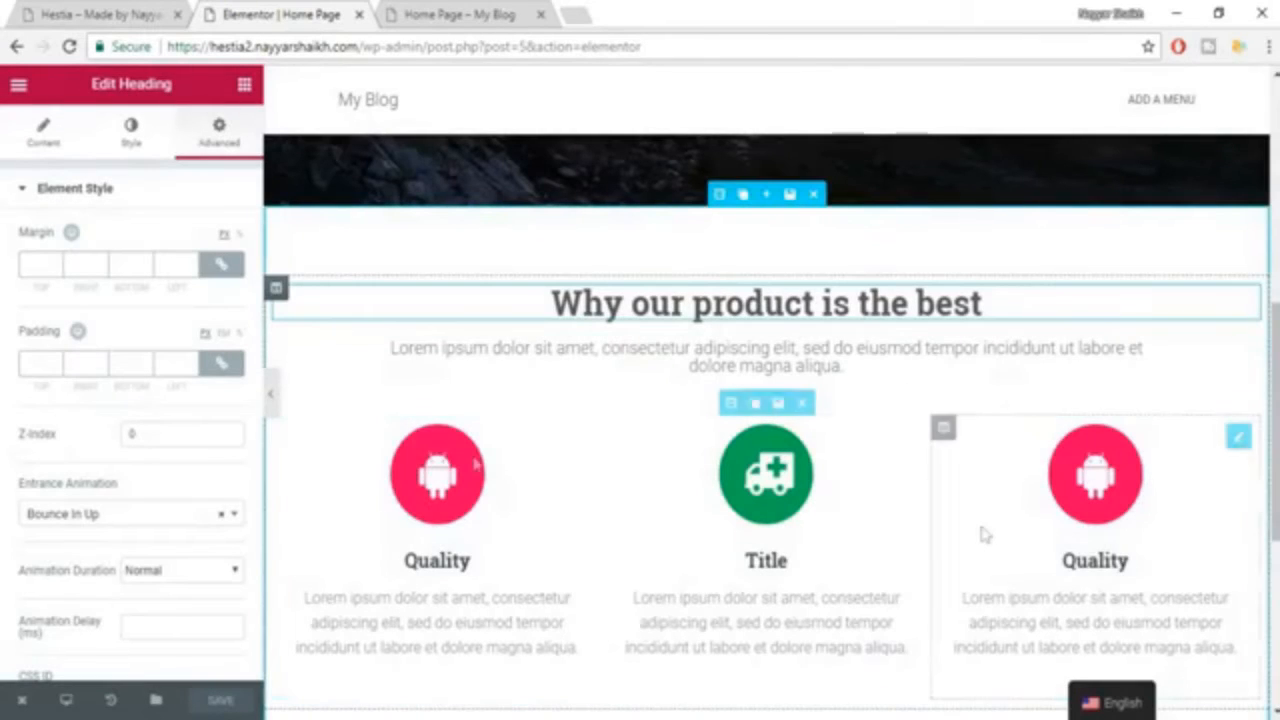
Check the example Hestia site for the section that follows the feature section.
scroll(1048, 437, down, 5)
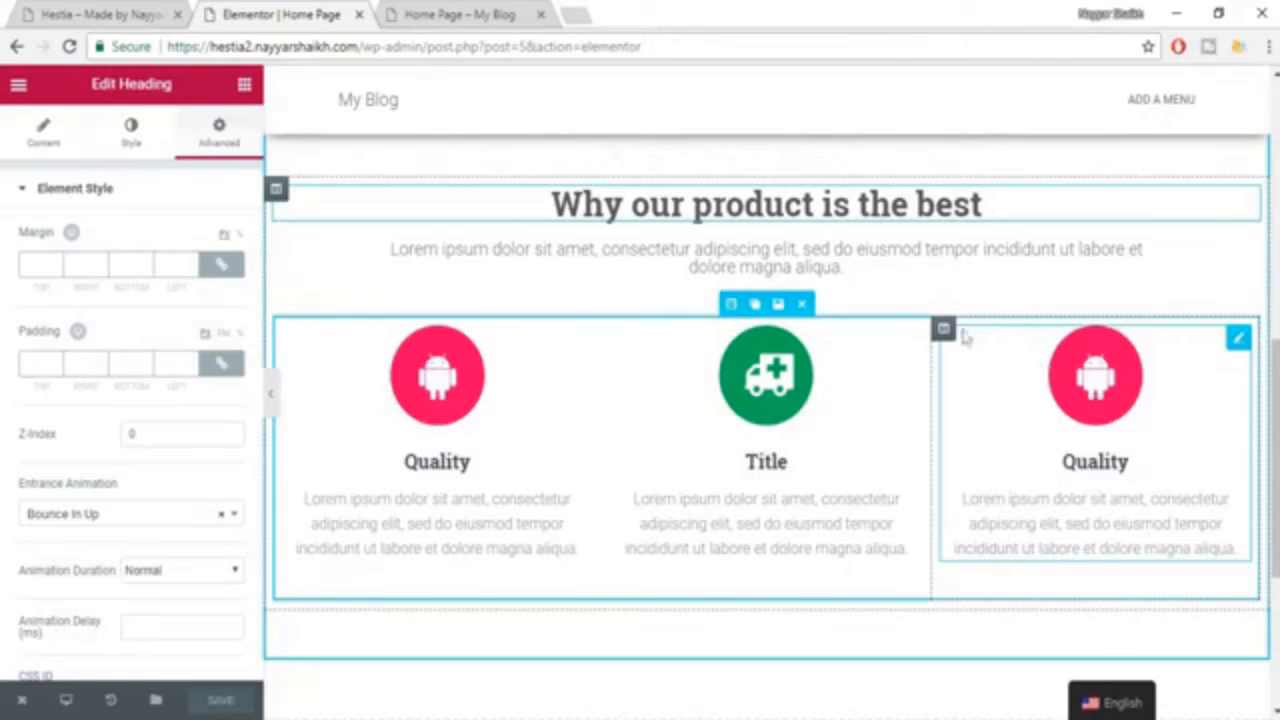
click(93, 10)
scroll(1004, 430, down, 4)
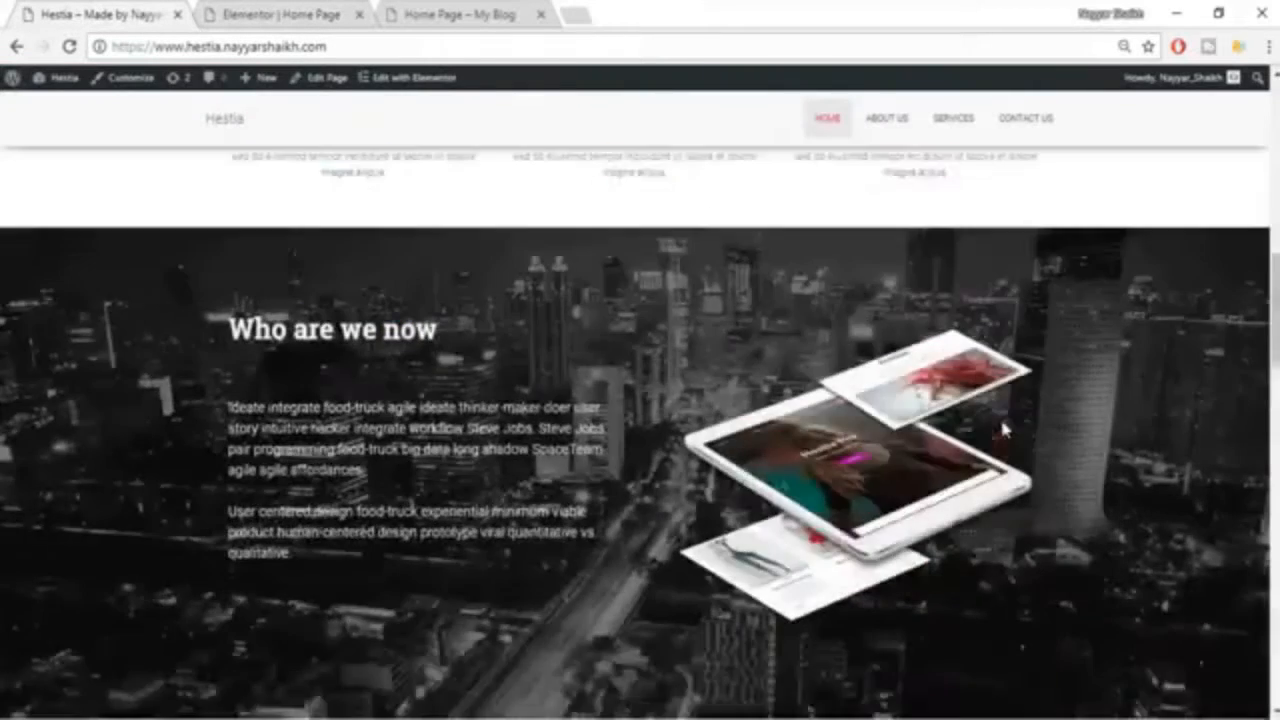
scroll(1004, 430, down, 1)
scroll(1004, 430, up, 1)
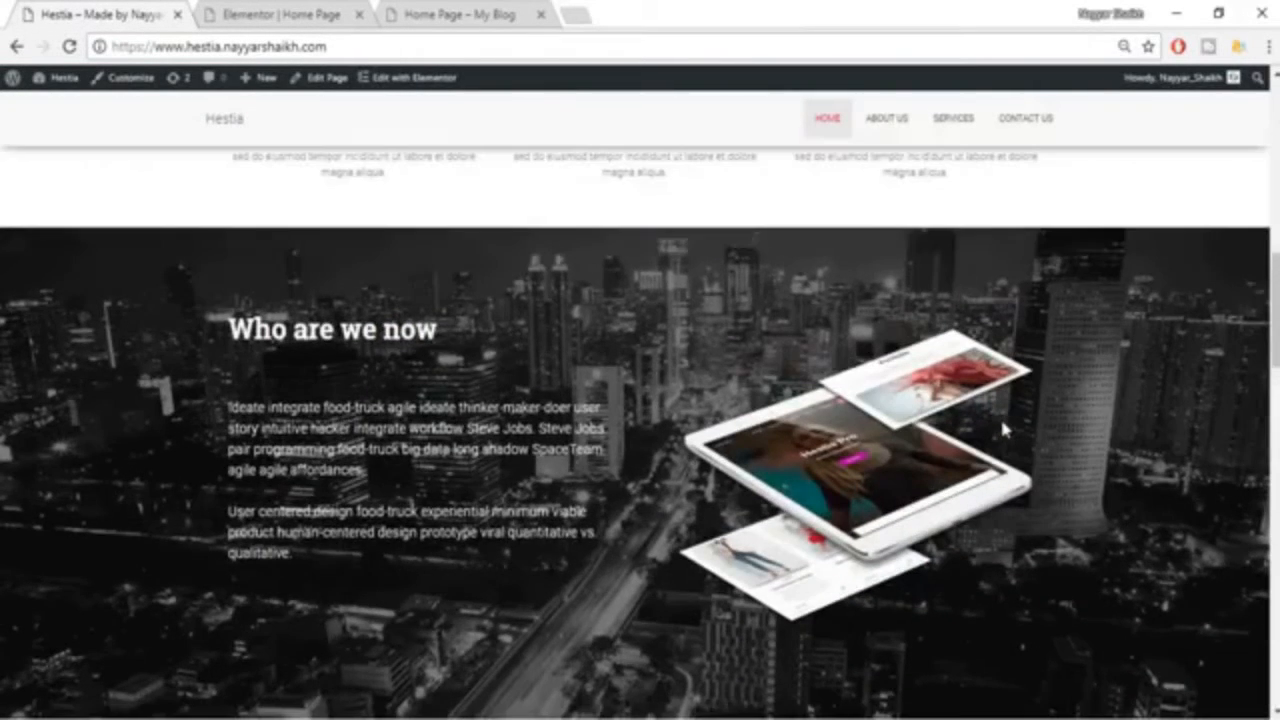
click(298, 10)
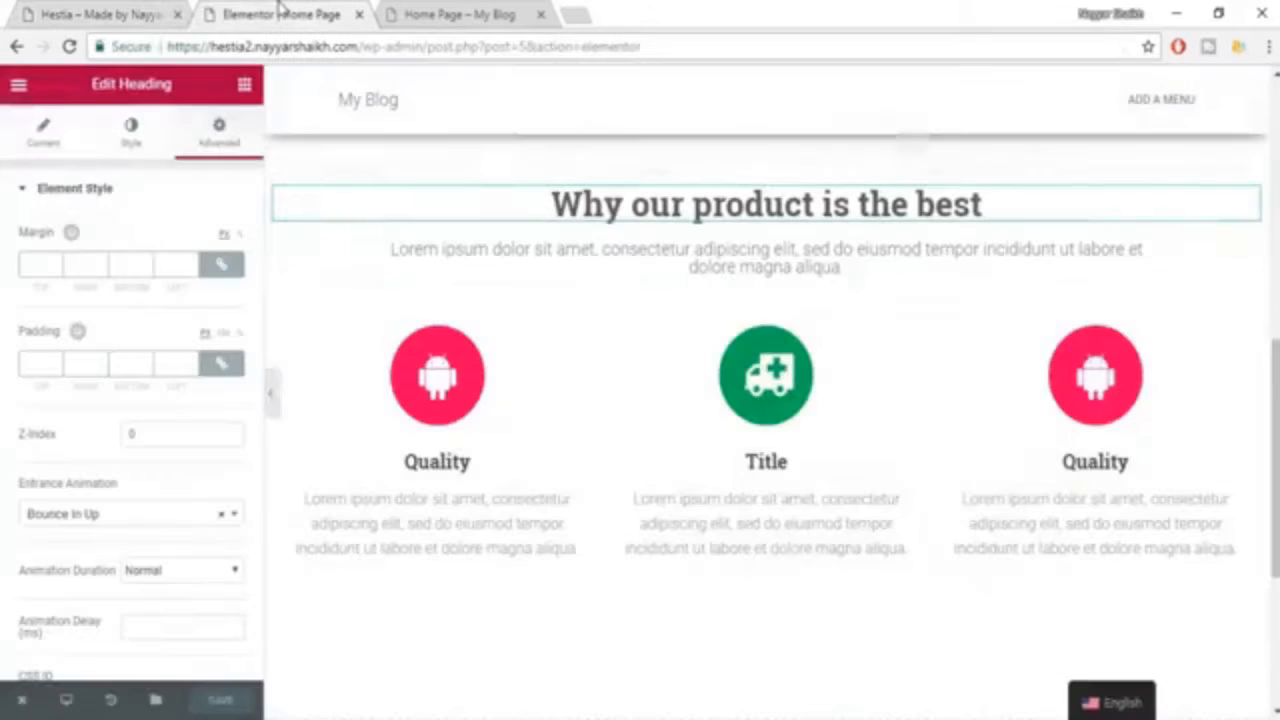
Preview the page without the editing panel at 80% browser zoom and compare it with the example Hestia home page.
click(270, 400)
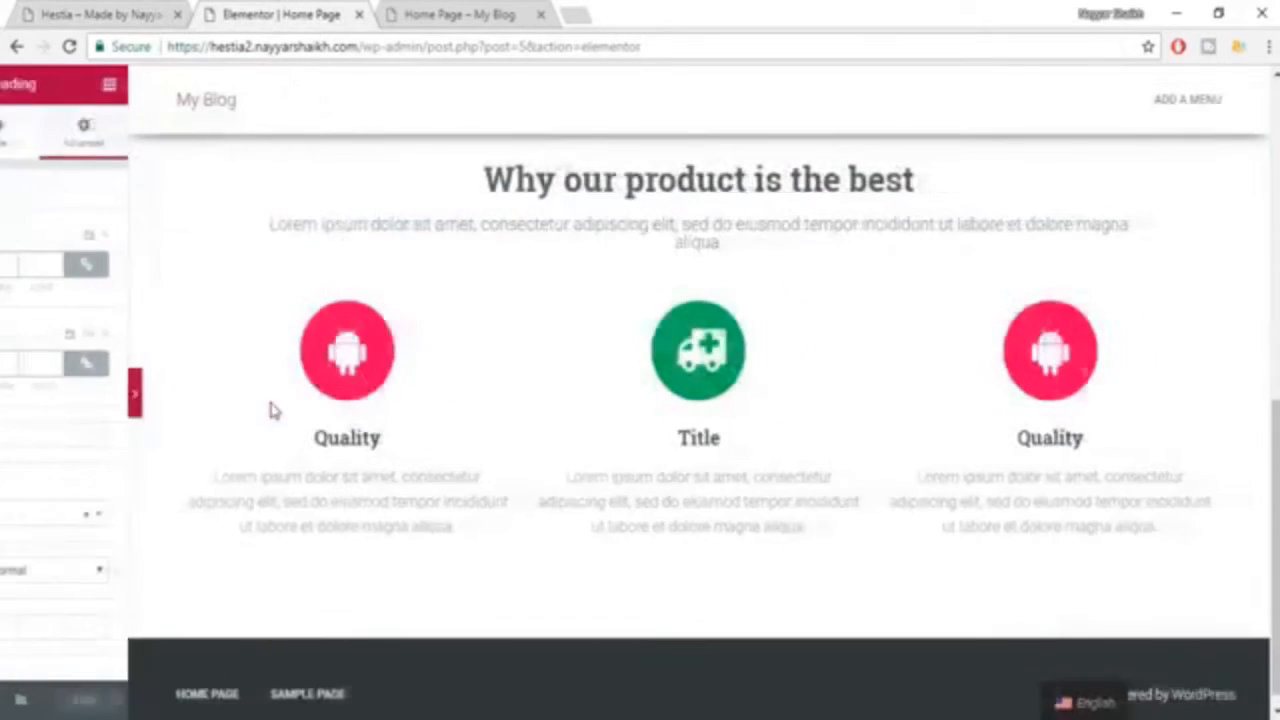
scroll(140, 440, up, 4)
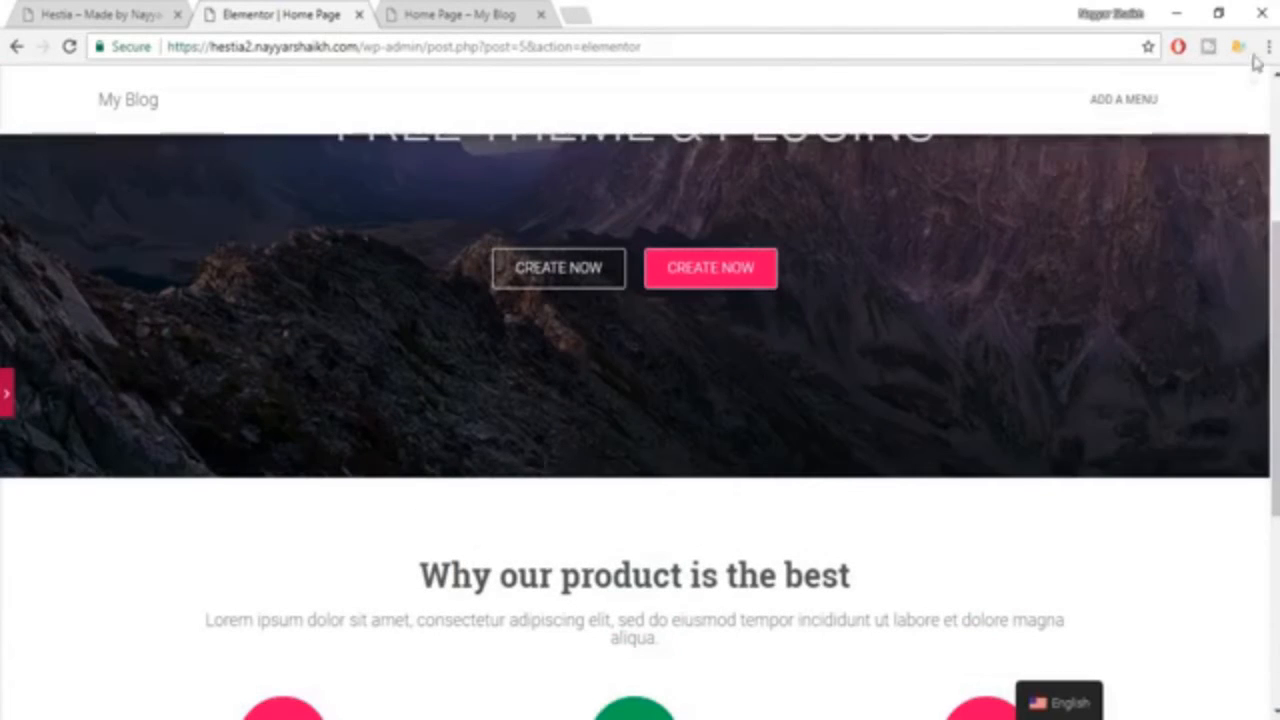
click(1267, 47)
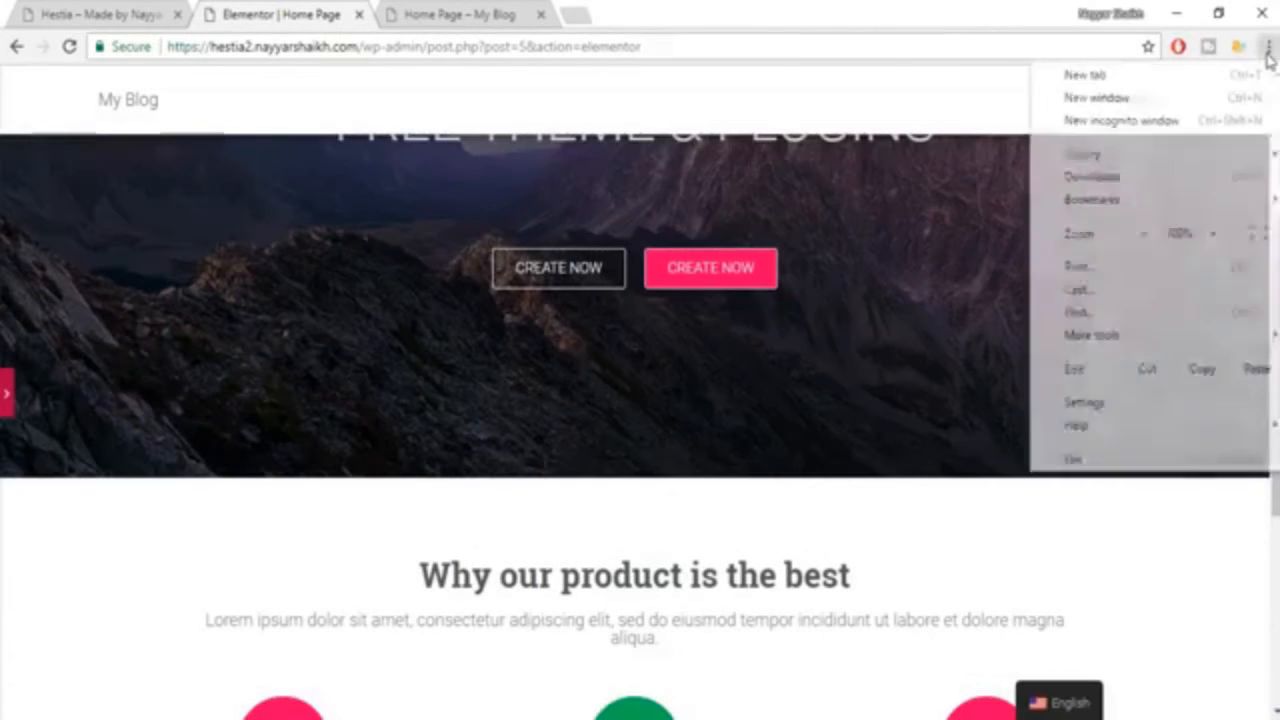
click(1148, 234)
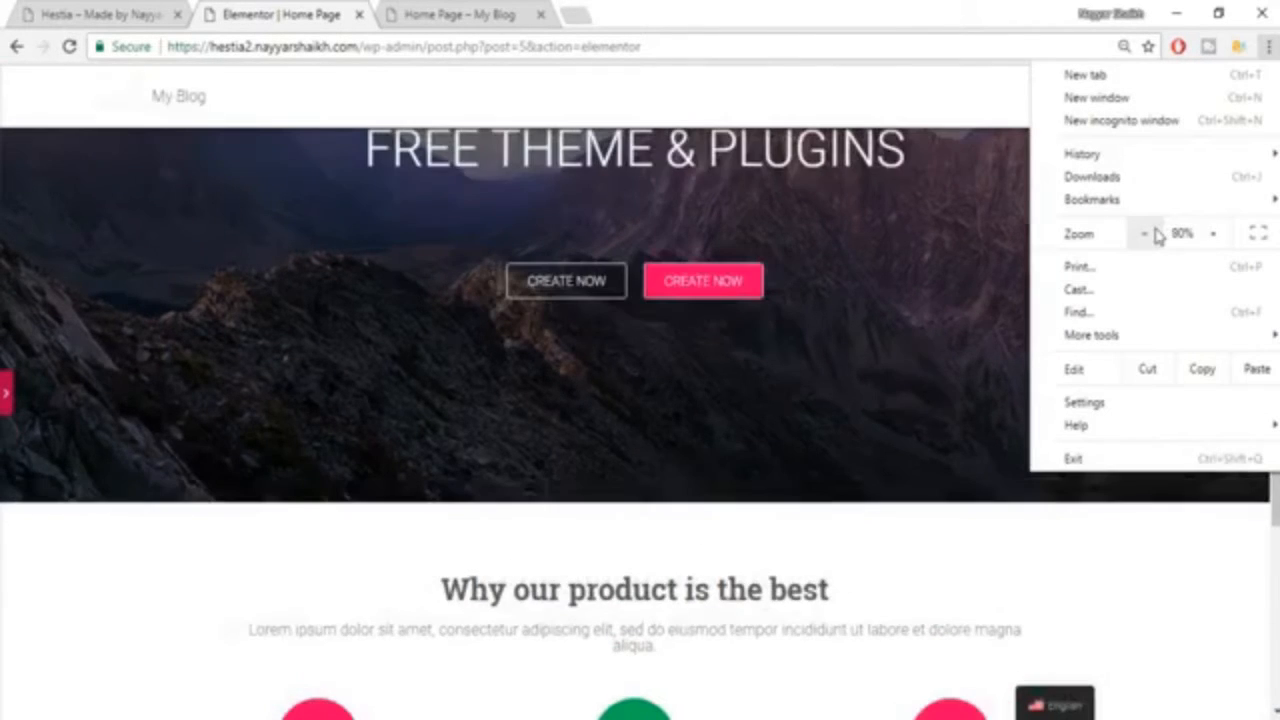
click(1148, 234)
click(966, 335)
scroll(966, 335, down, 2)
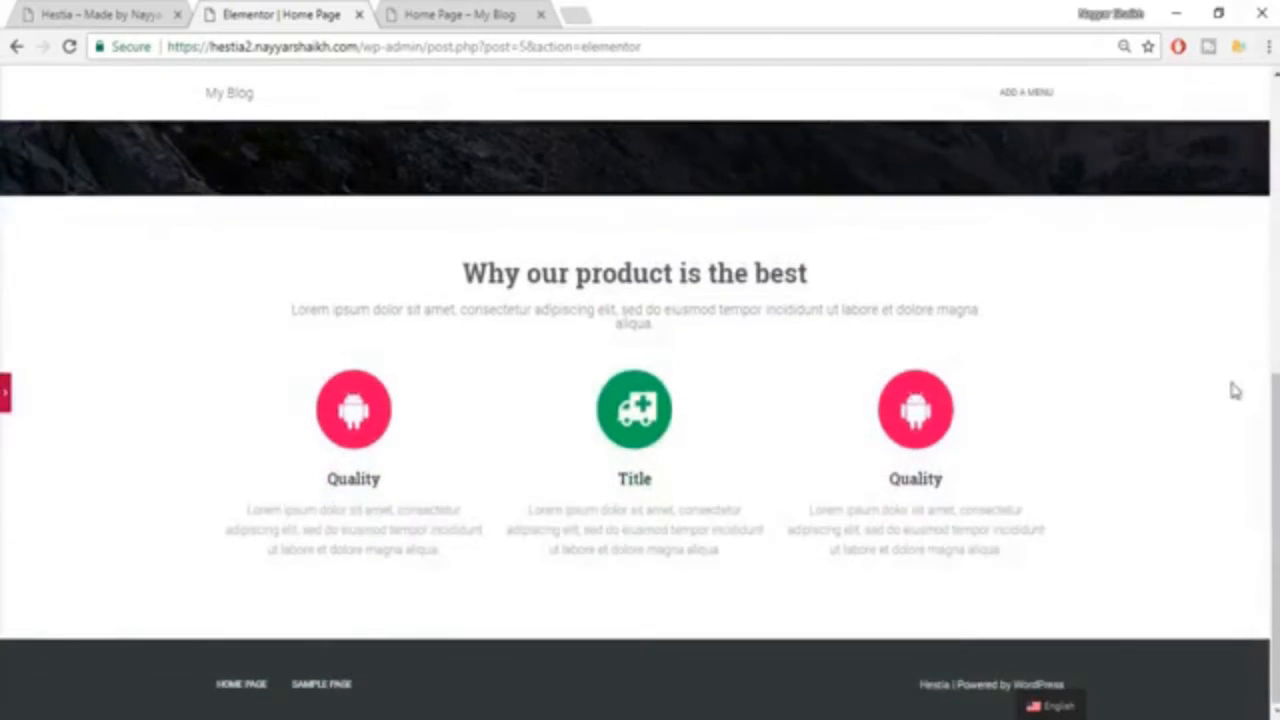
scroll(1120, 385, up, 5)
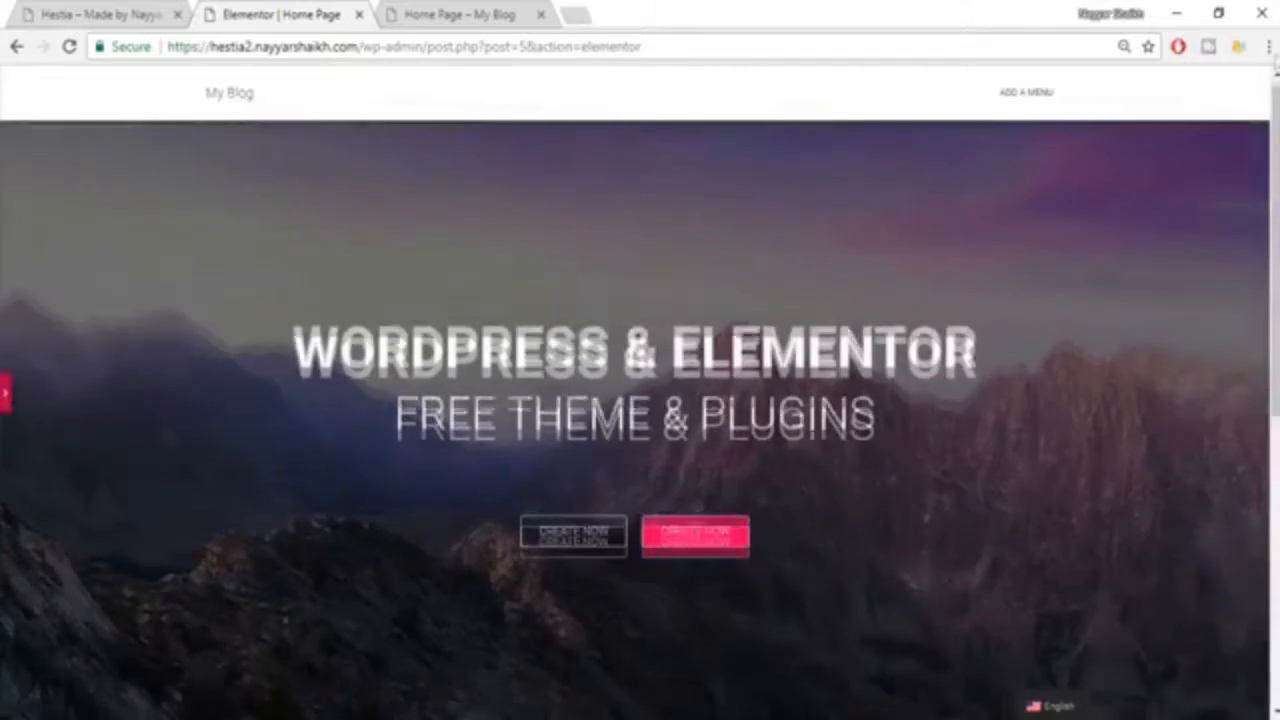
scroll(1211, 283, down, 5)
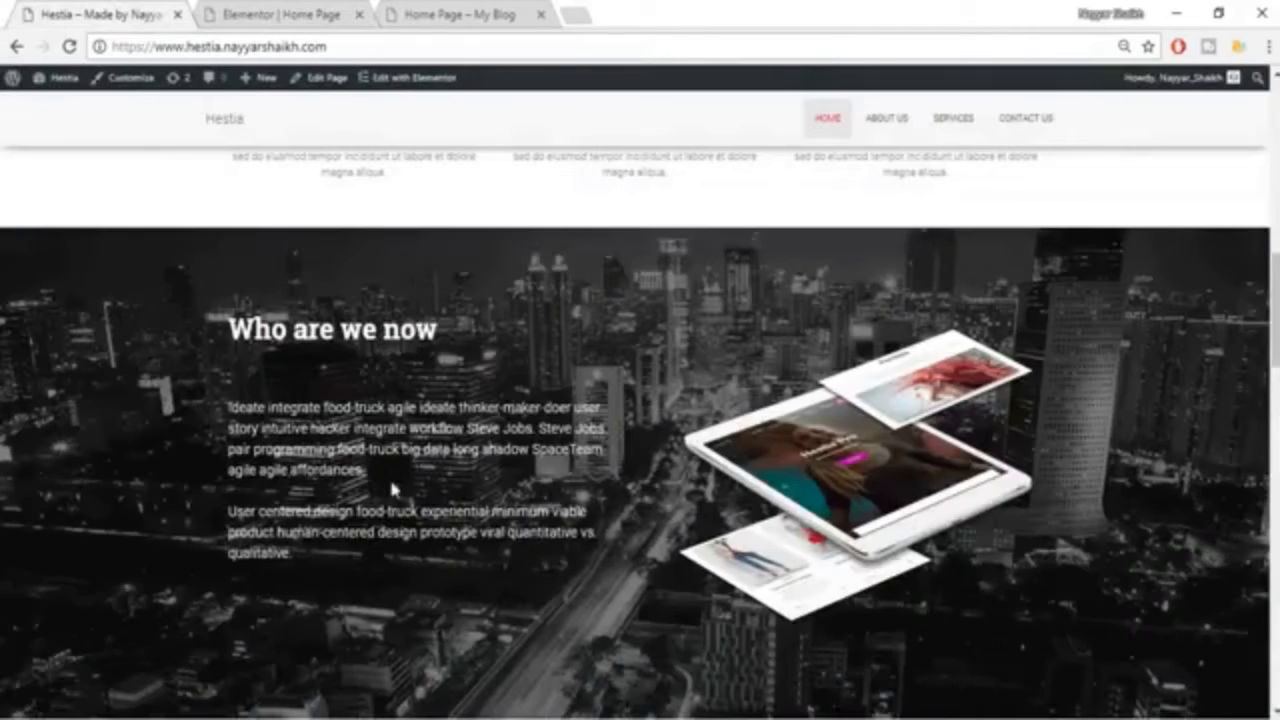
scroll(392, 478, down, 2)
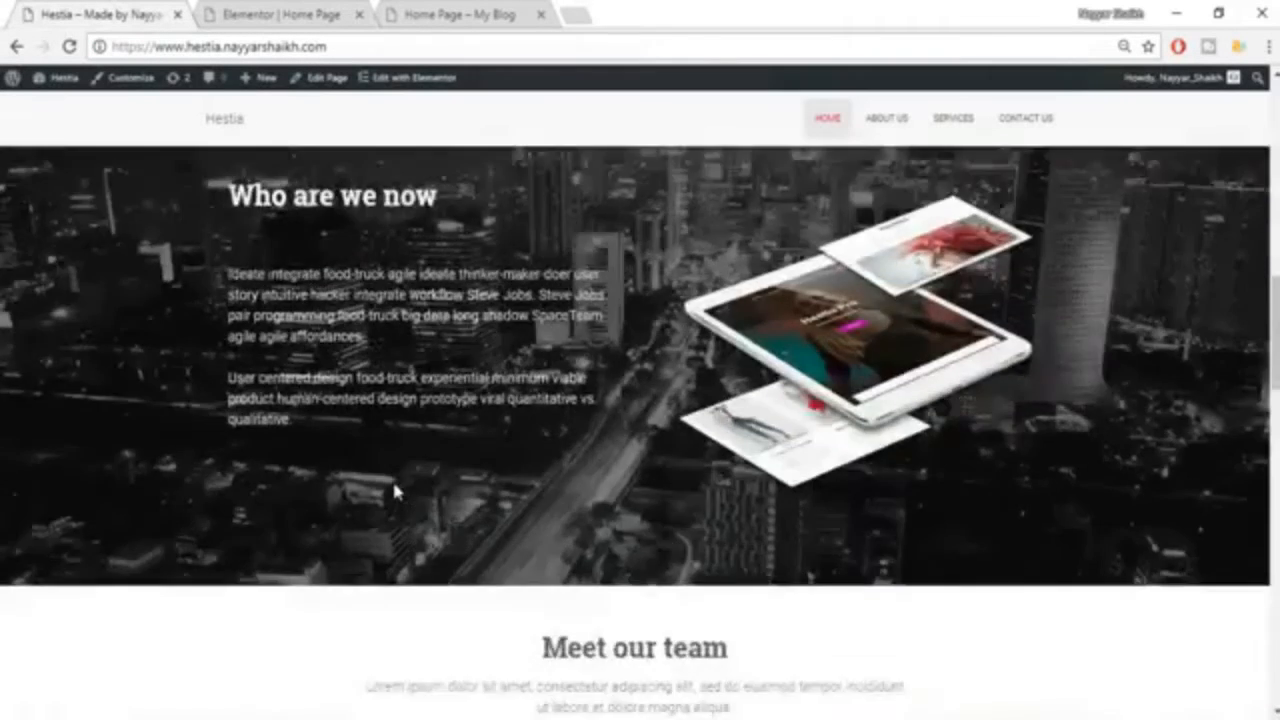
scroll(393, 480, up, 8)
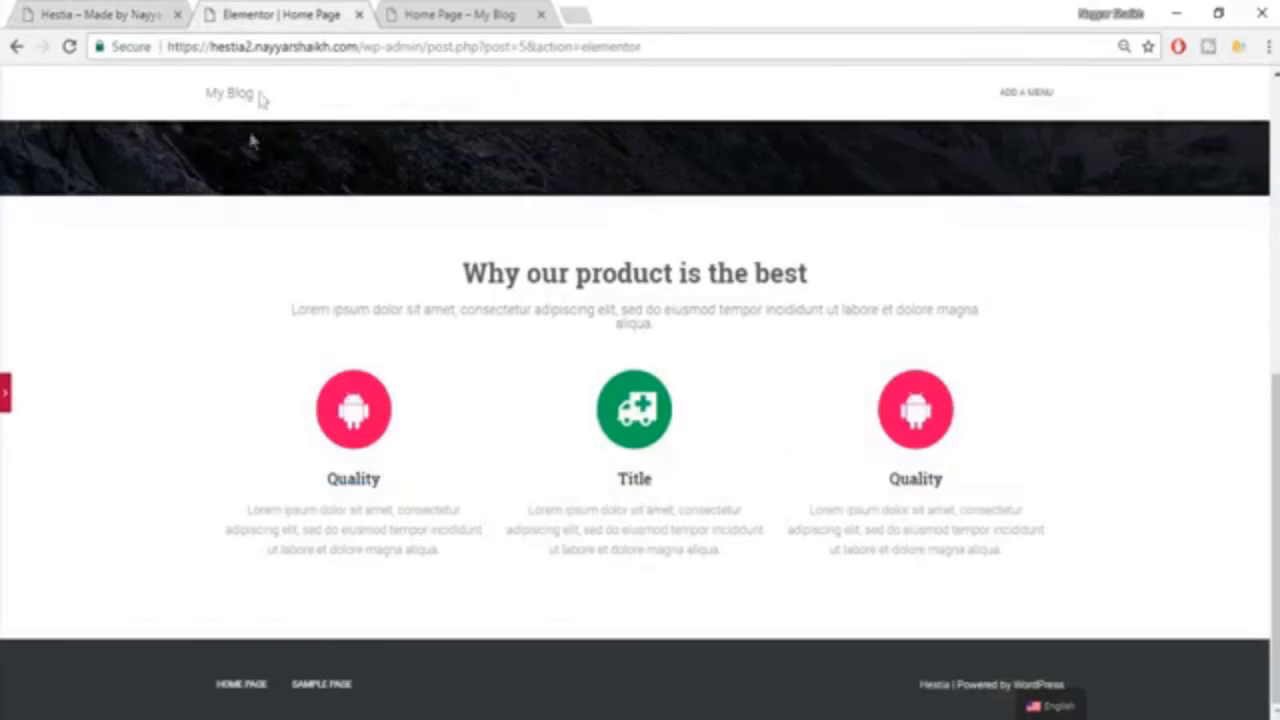
Show the editing panel again and reset the browser zoom to 100%.
click(7, 398)
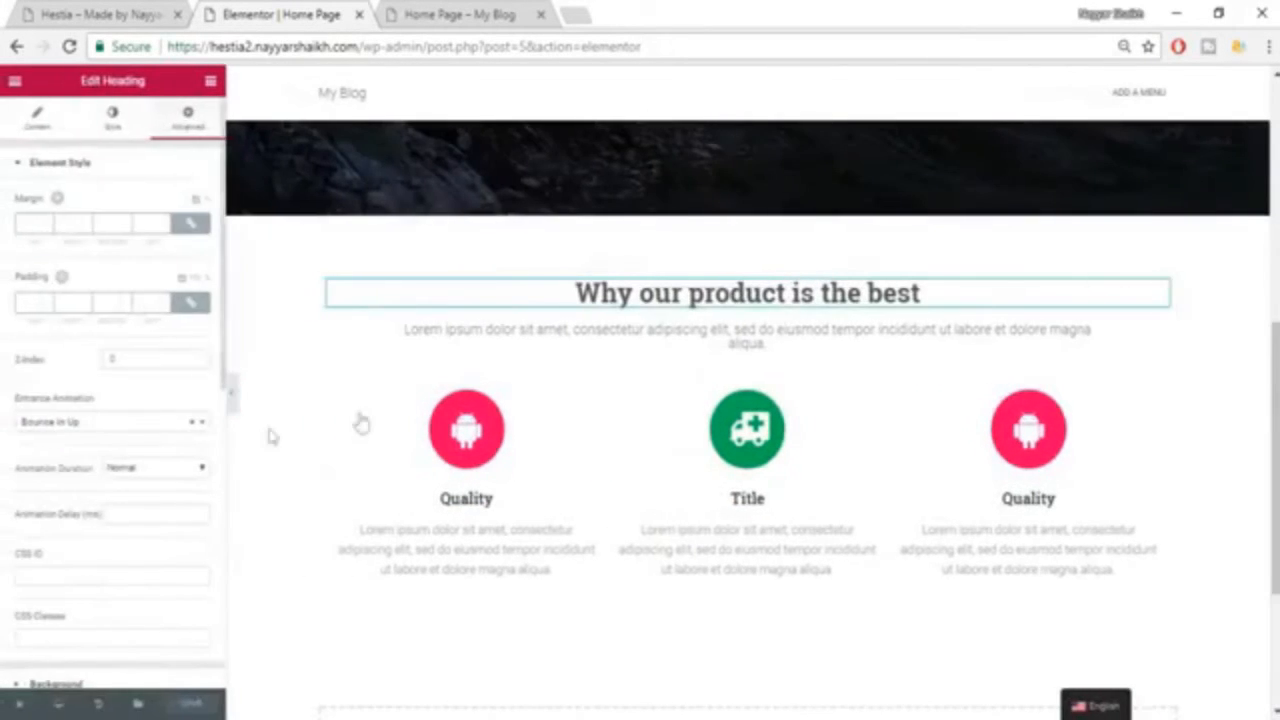
scroll(140, 450, down, 2)
scroll(141, 450, up, 2)
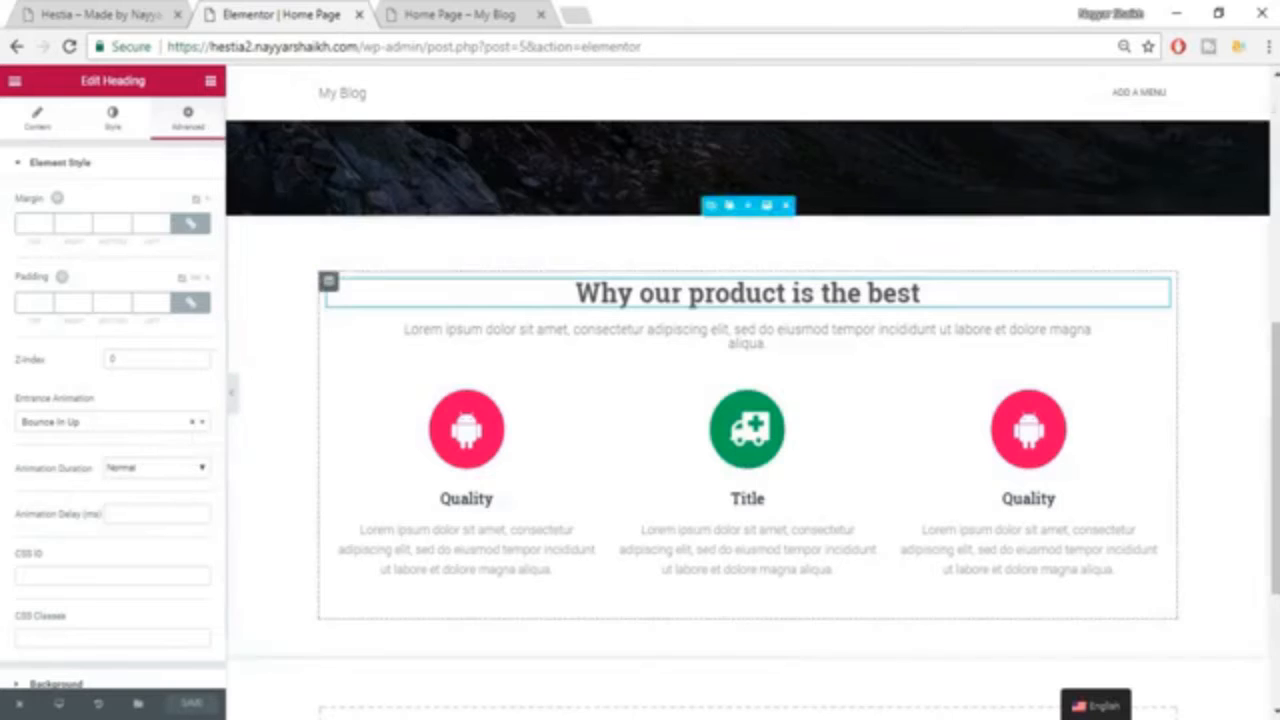
click(1268, 46)
click(1216, 236)
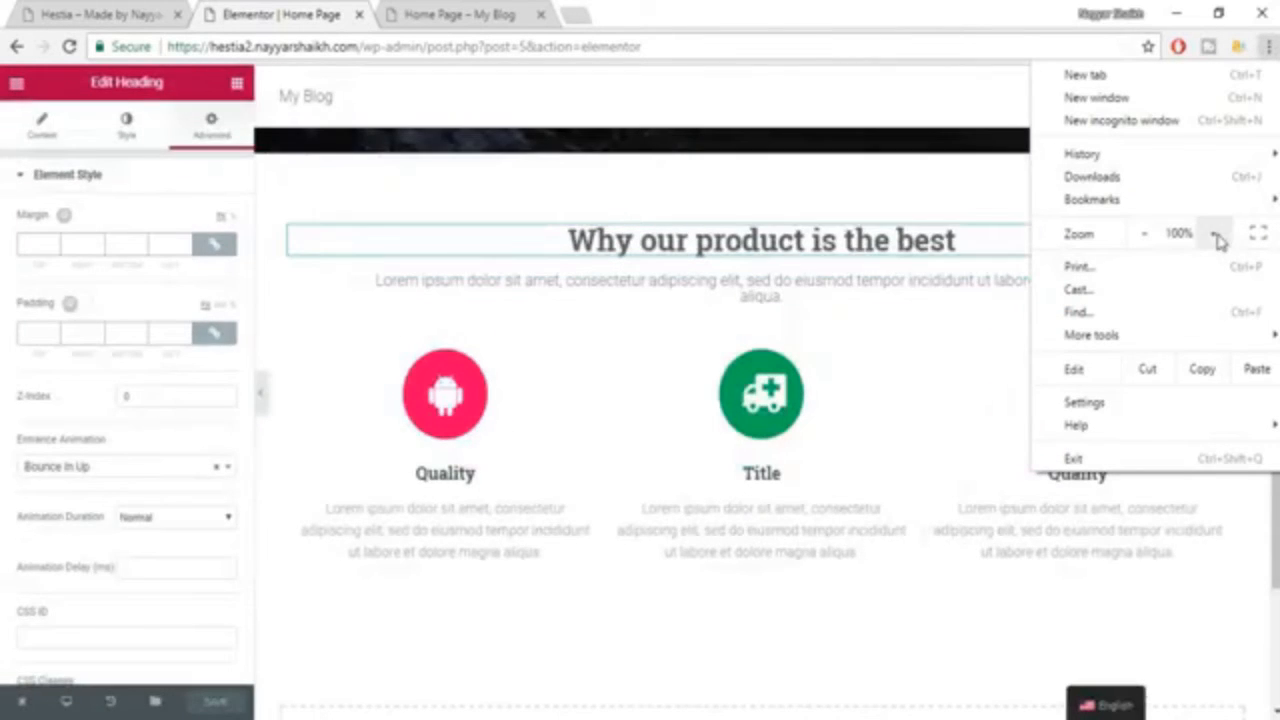
click(762, 561)
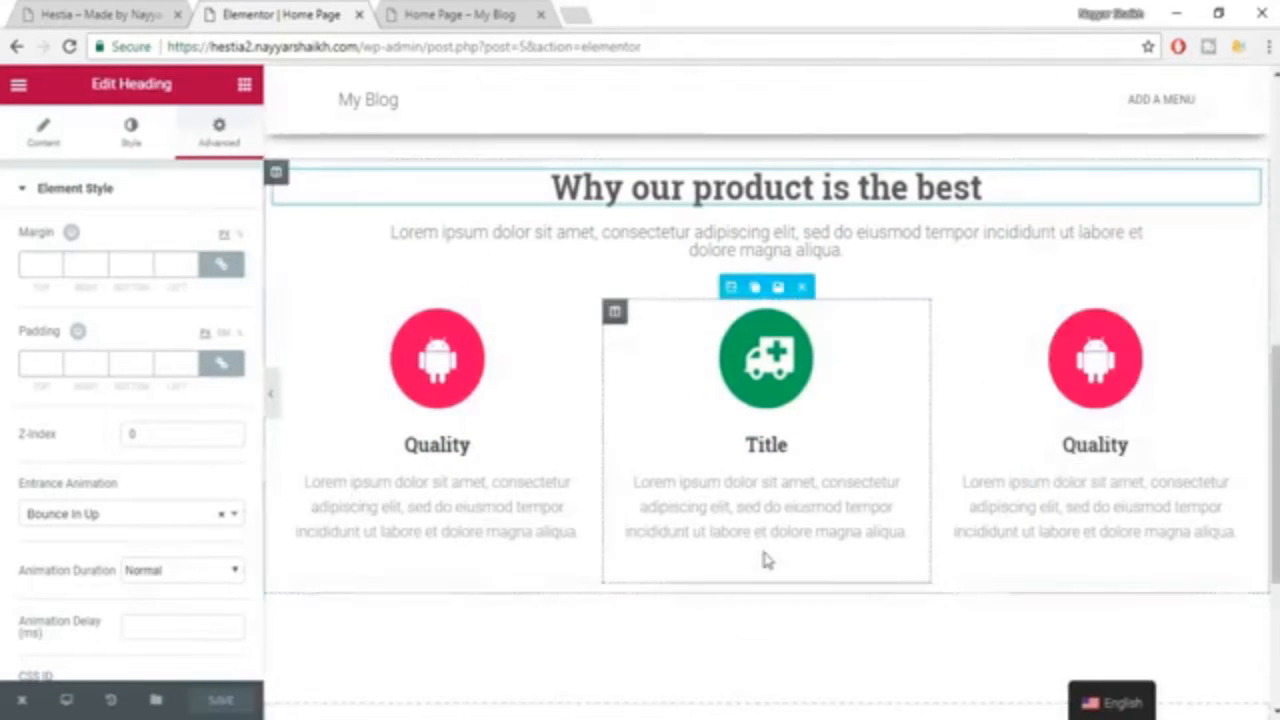
Examine the layout of the "Who are we now" section on the example Hestia site.
click(150, 14)
scroll(690, 380, down, 5)
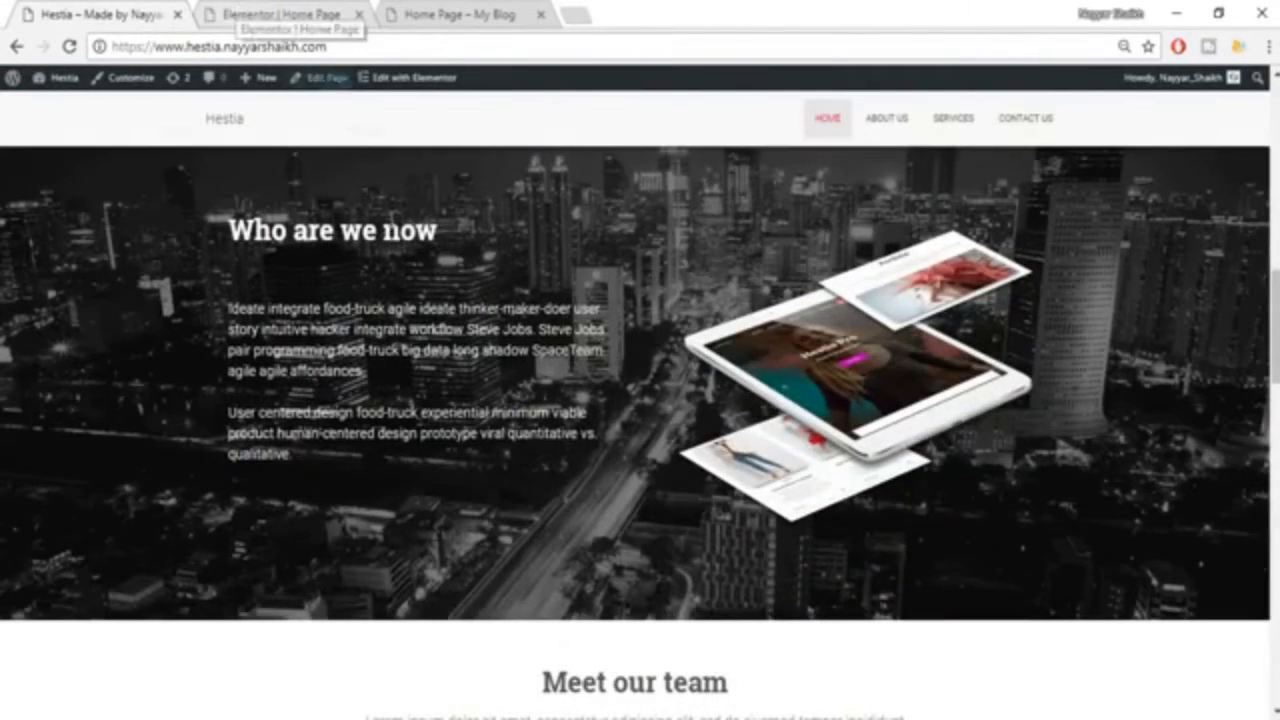
scroll(247, 338, up, 1)
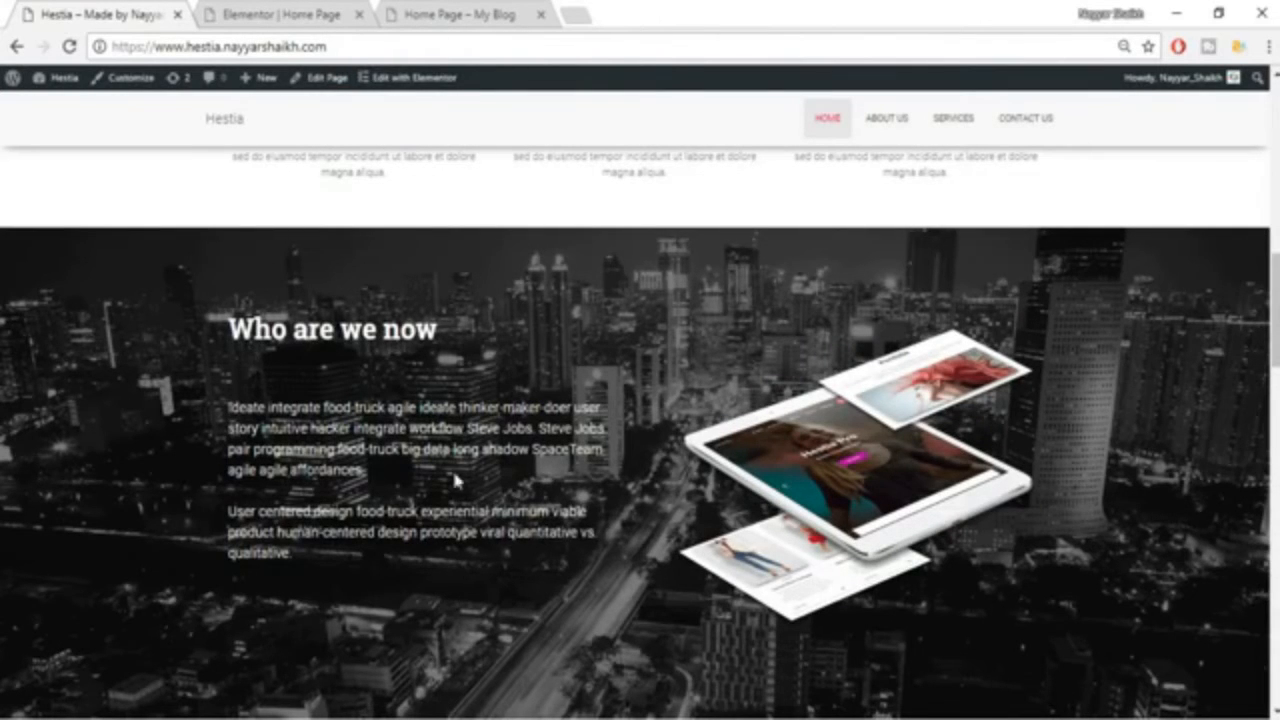
click(250, 12)
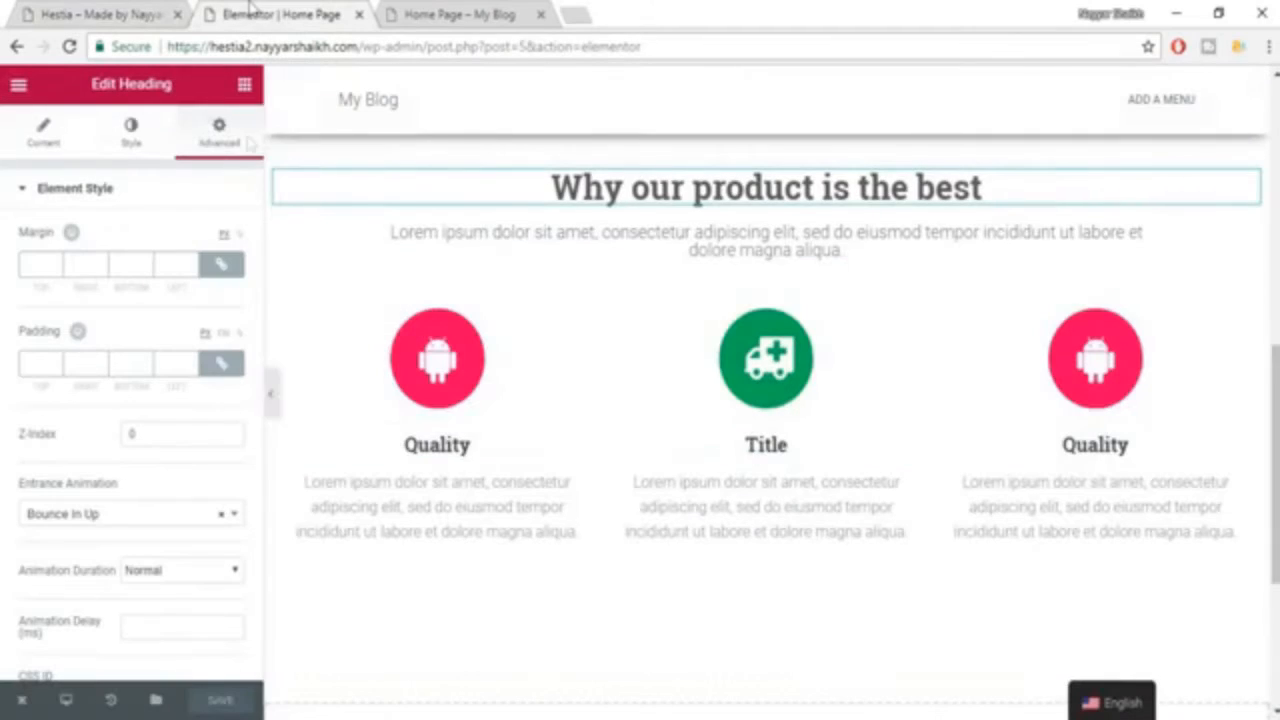
Add a Heading widget in a new section below the three icon boxes.
click(244, 86)
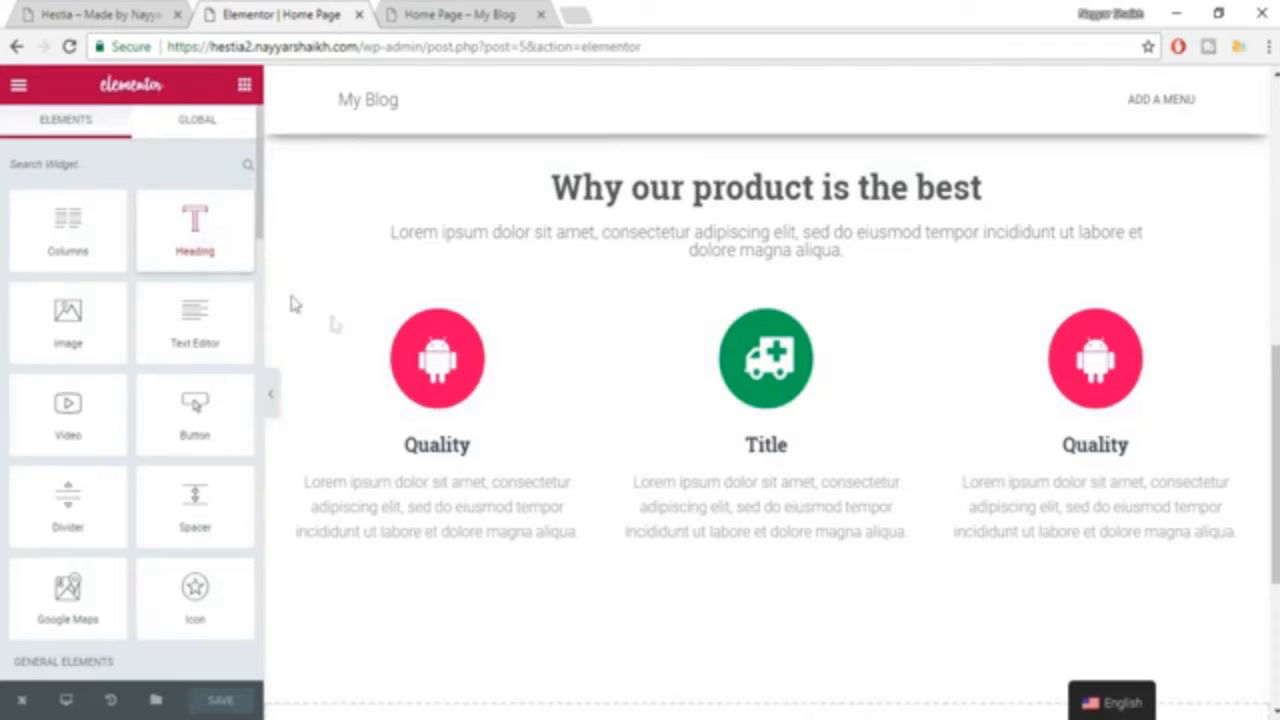
scroll(691, 434, down, 3)
drag(237, 240, 731, 491)
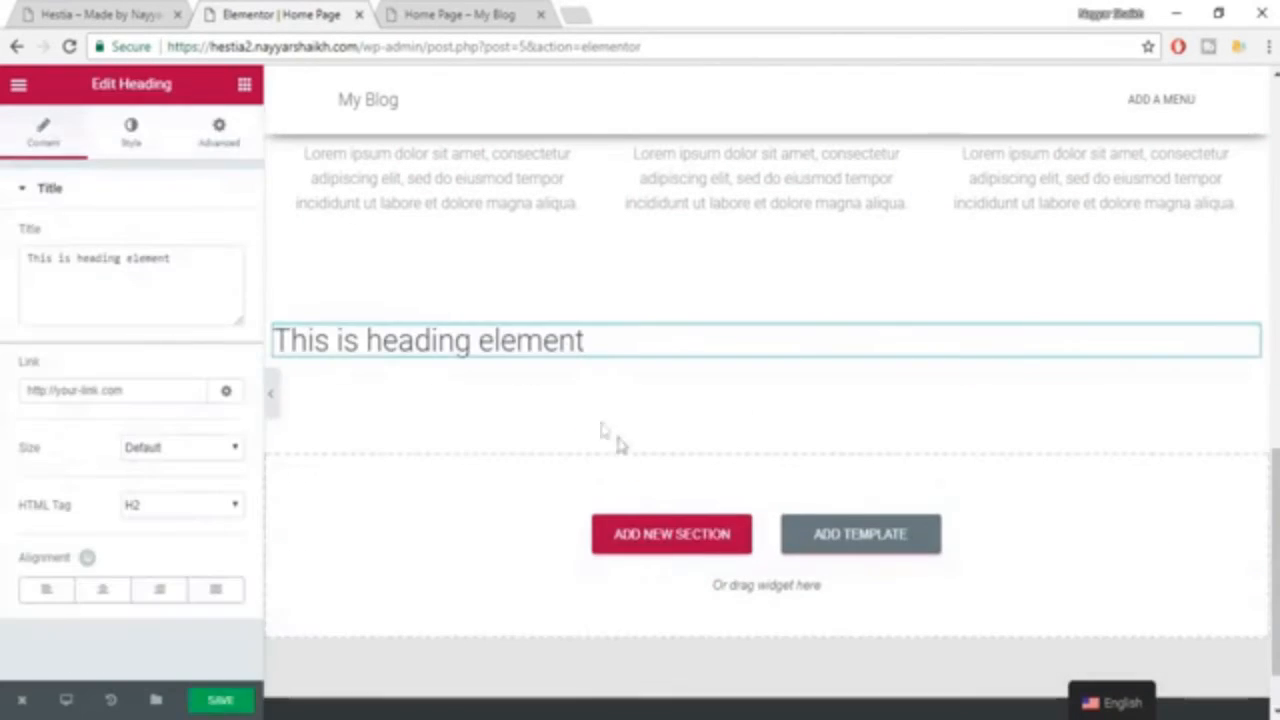
Replace the new heading's title with "Who are we now" copied from the example site and align it left.
click(100, 14)
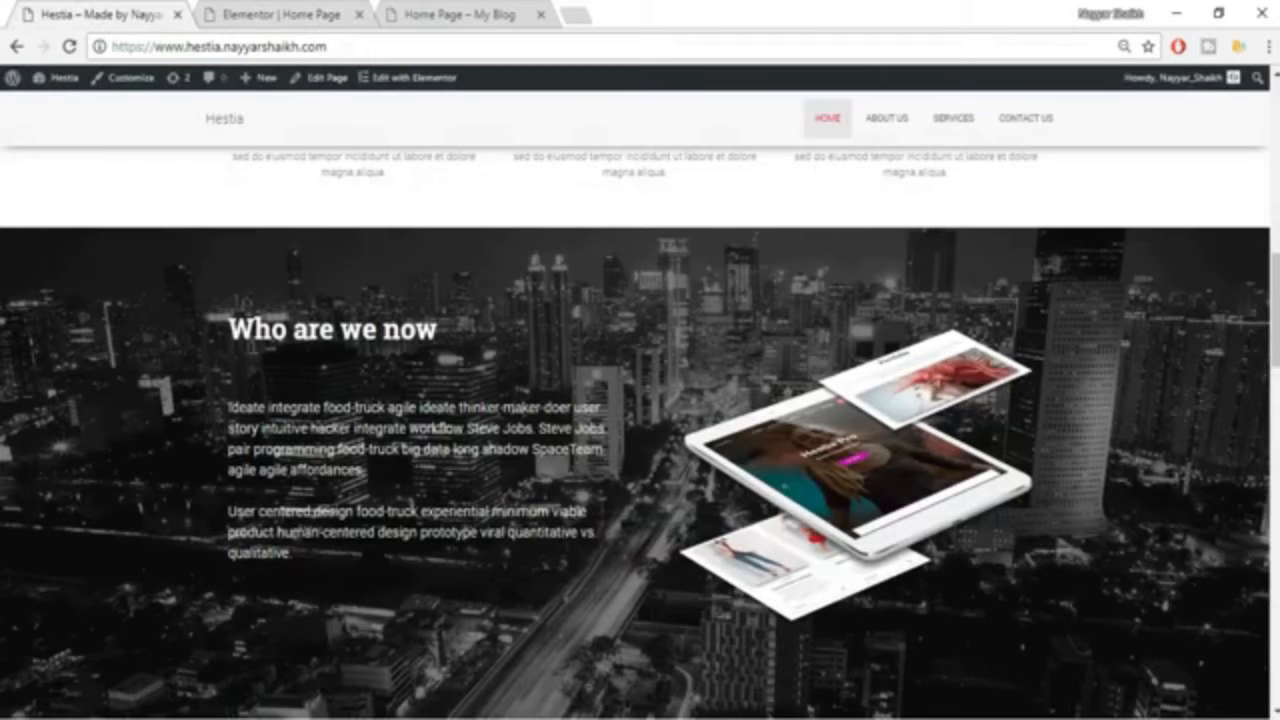
drag(231, 325, 478, 333)
key(ctrl+c)
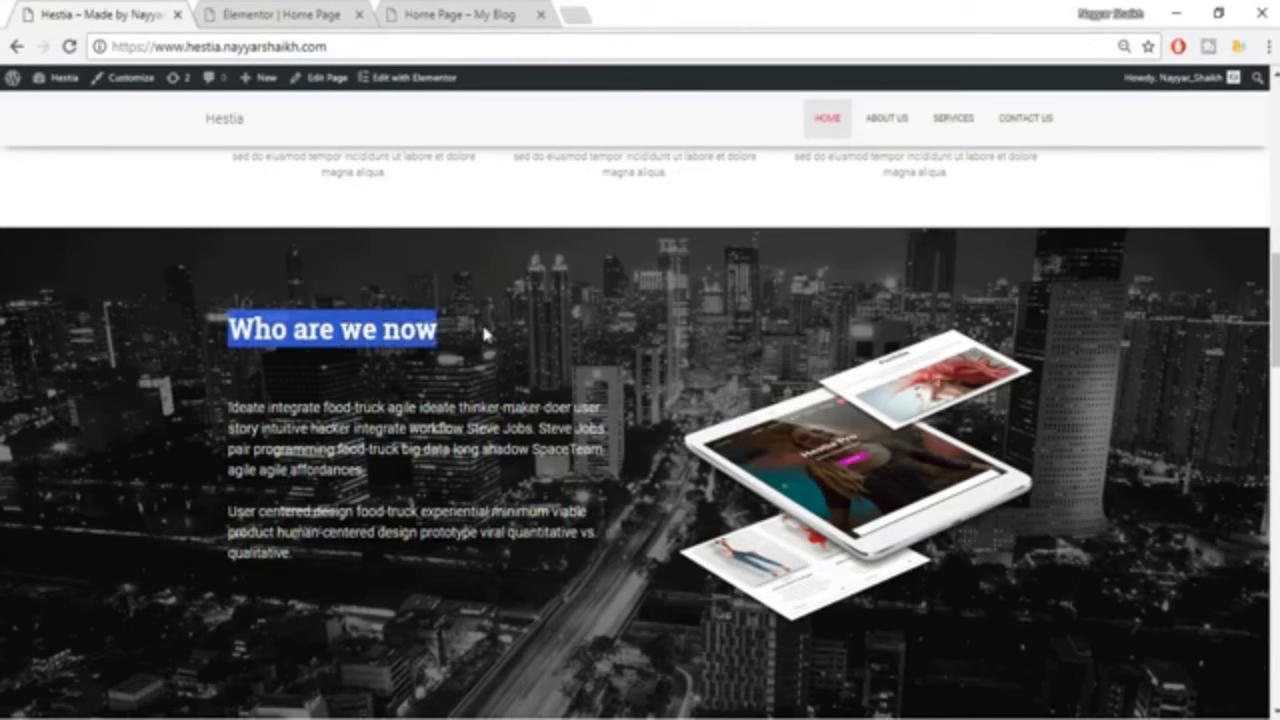
click(285, 14)
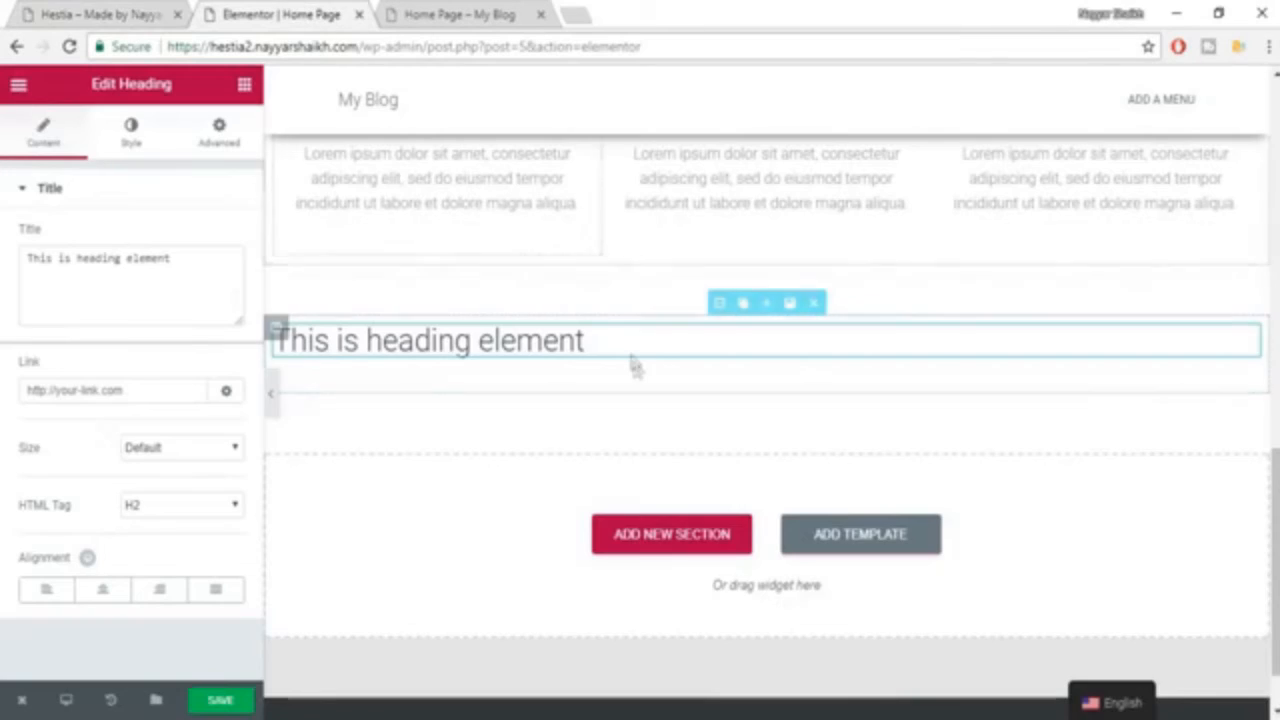
click(120, 258)
key(ctrl+a)
key(ctrl+v)
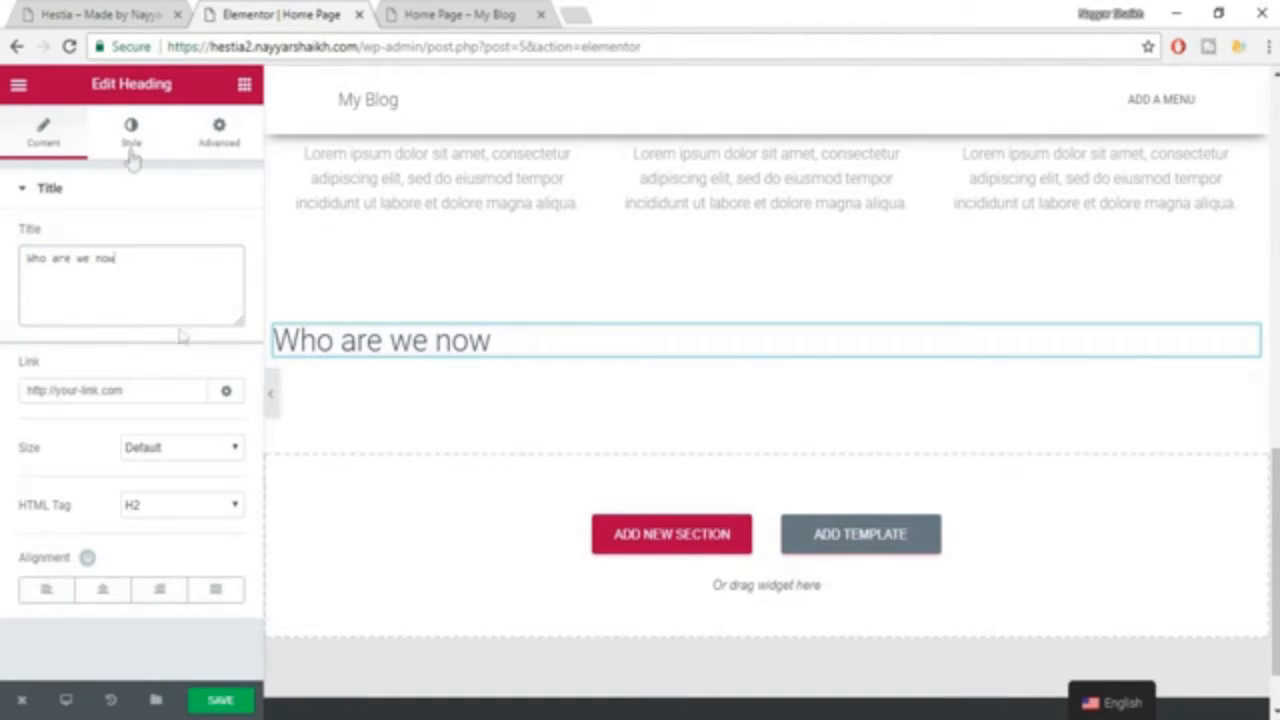
click(55, 596)
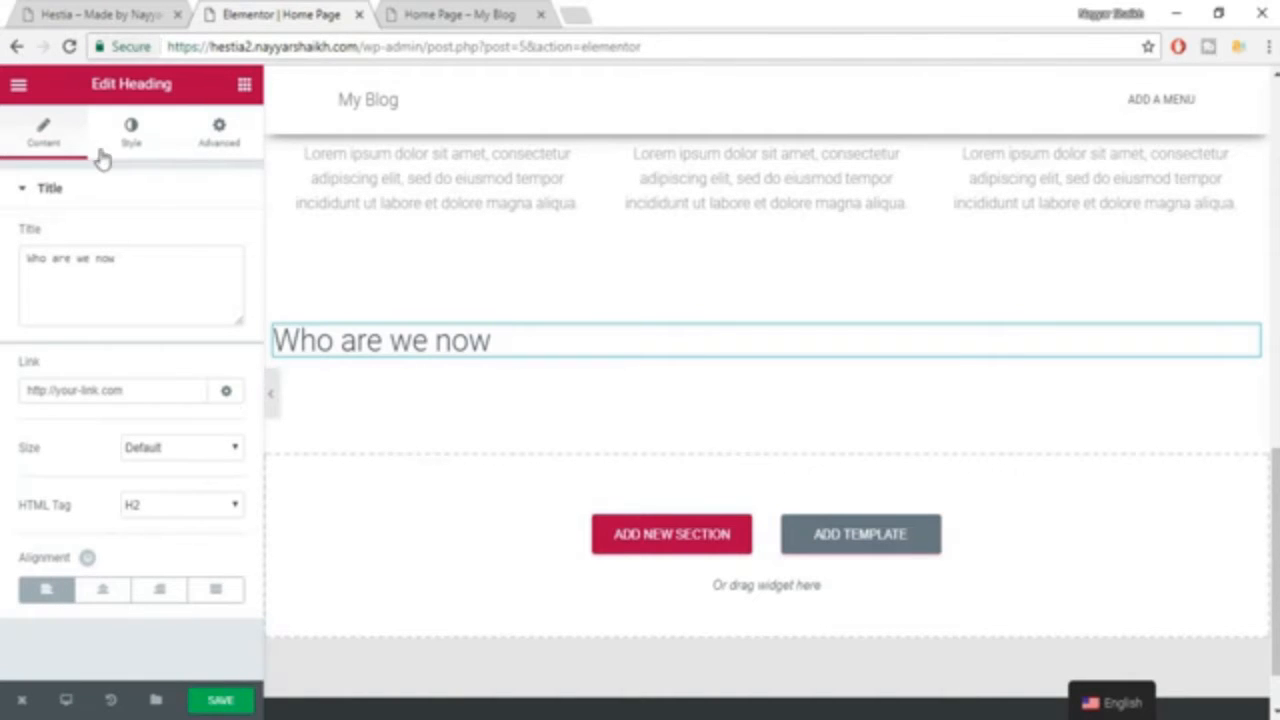
Set the "Who are we now" heading's text color to white (#ffffff), checking it against the example site.
click(130, 135)
click(80, 15)
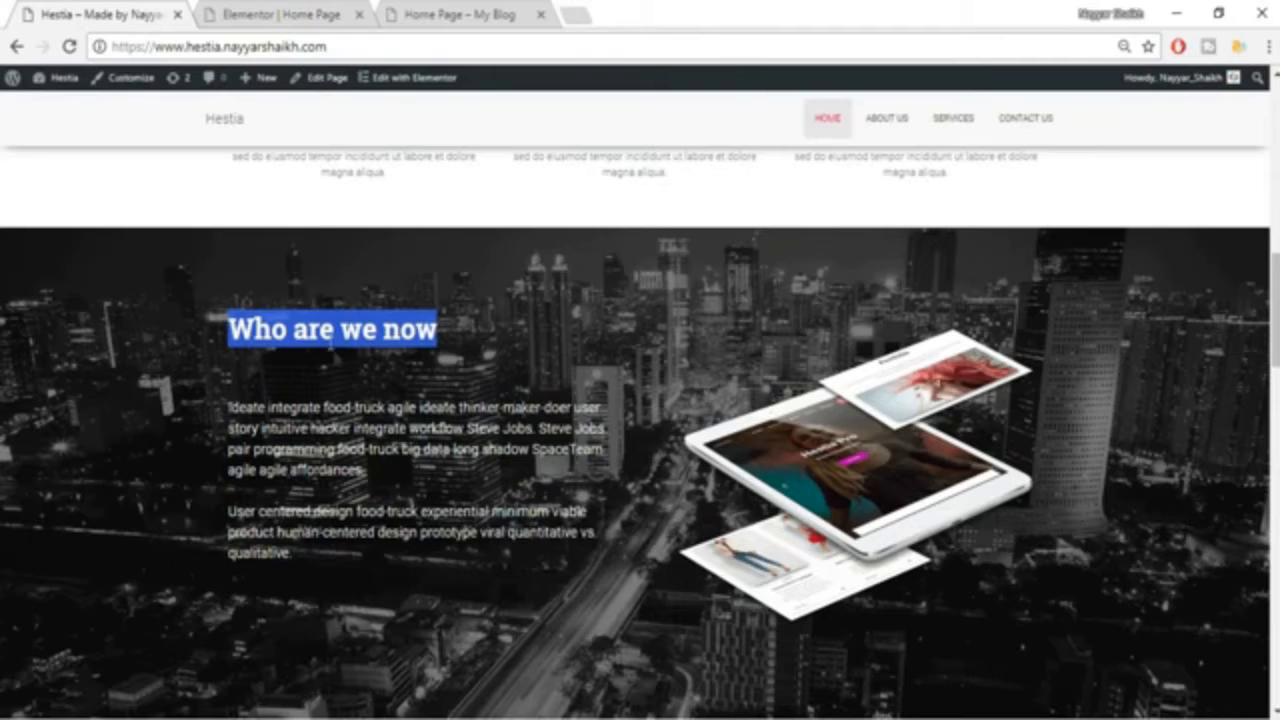
click(222, 10)
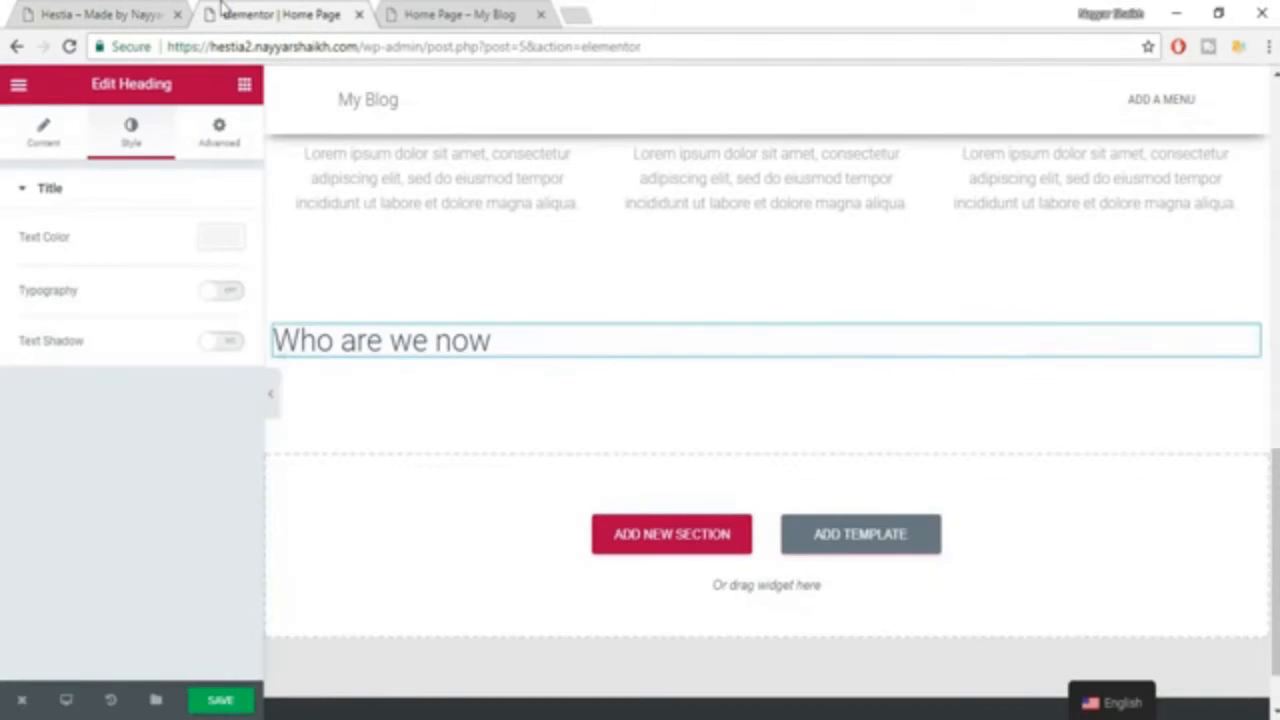
click(220, 240)
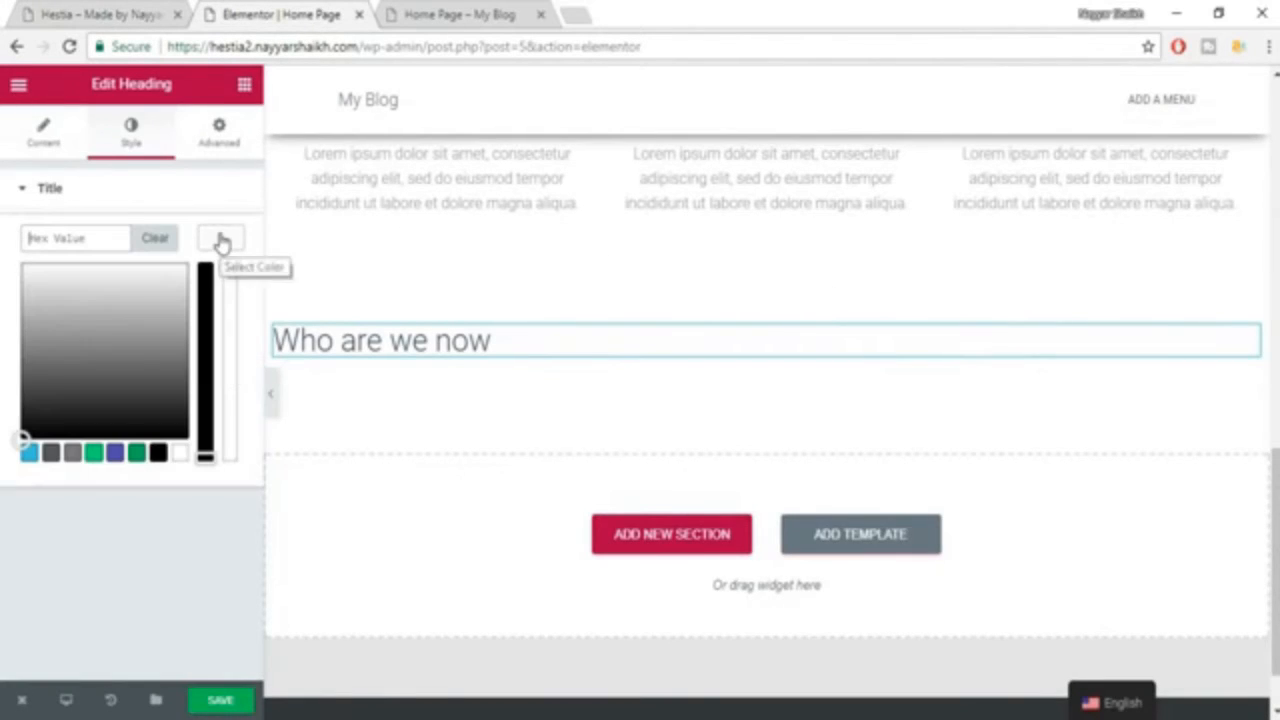
click(178, 456)
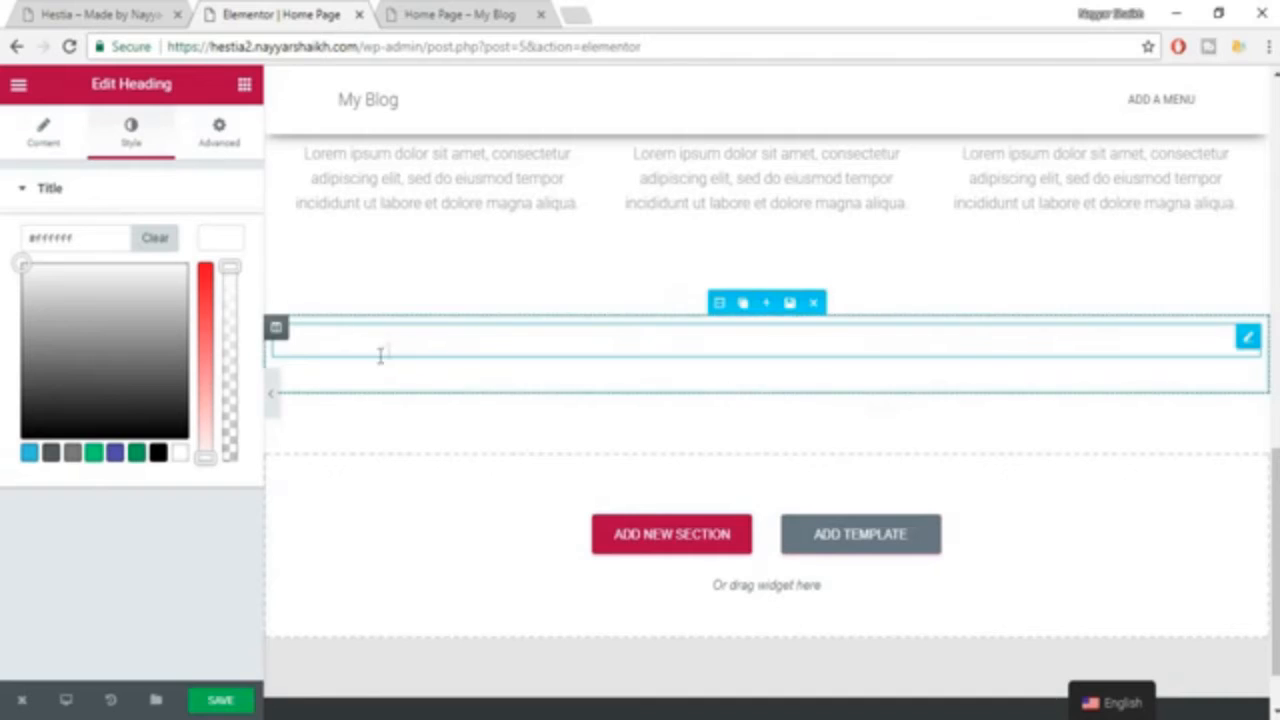
click(221, 240)
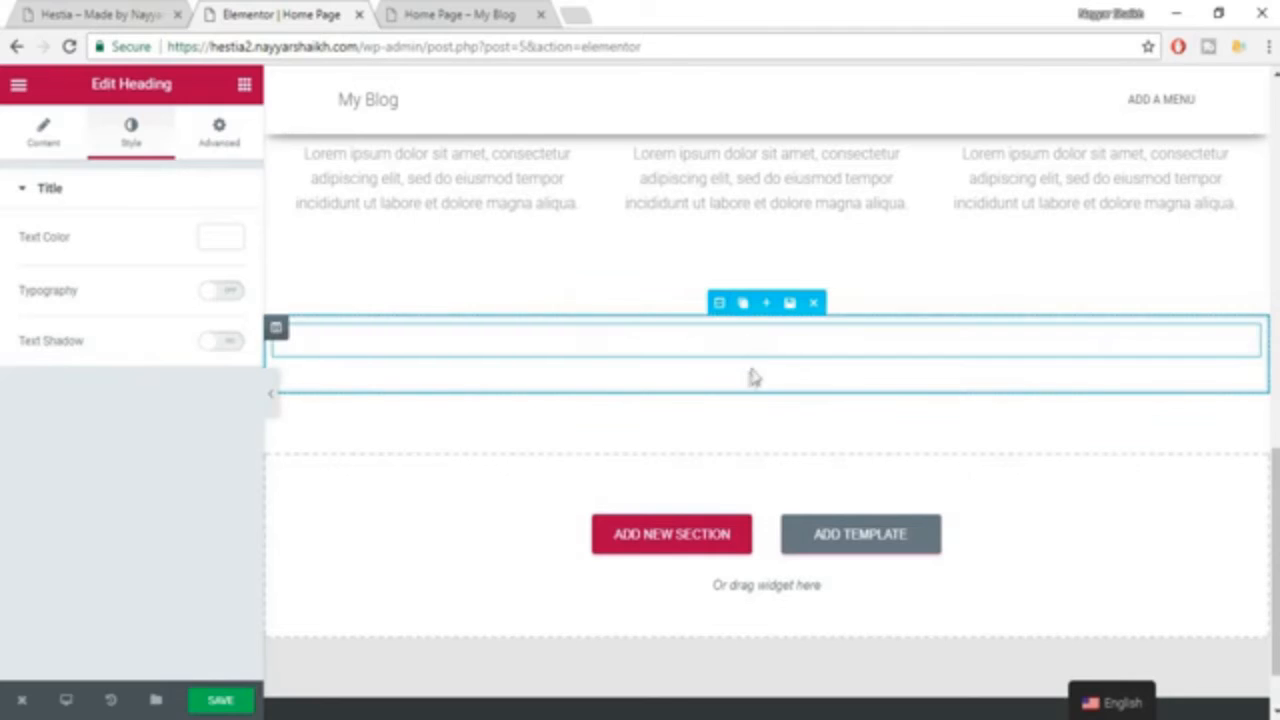
Set the background type of the section holding the heading to Classic, using the example site as reference.
click(719, 304)
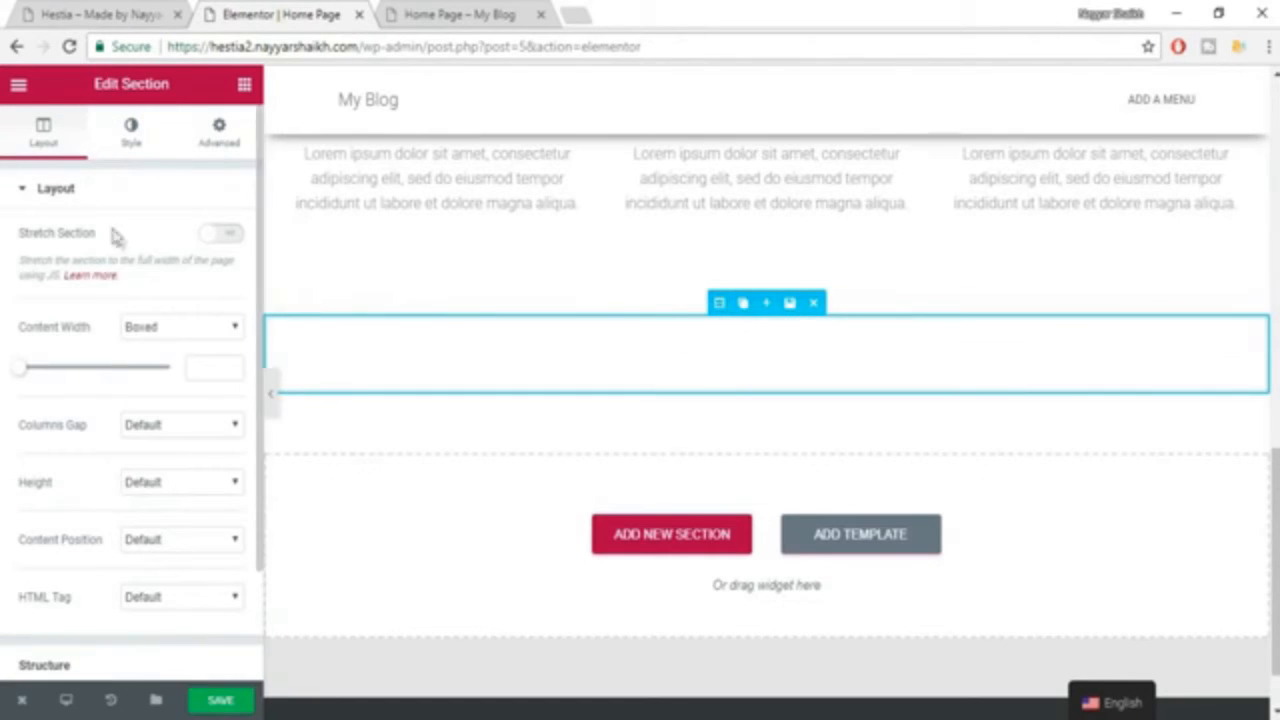
click(33, 10)
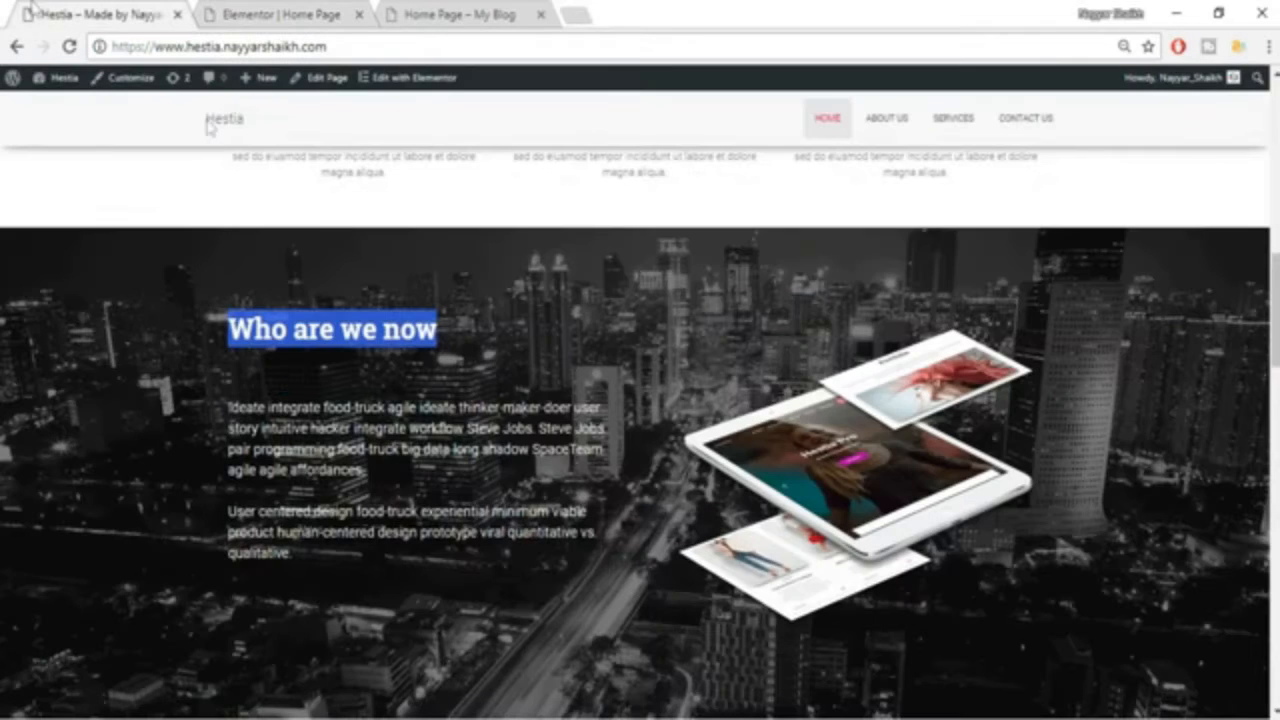
click(265, 10)
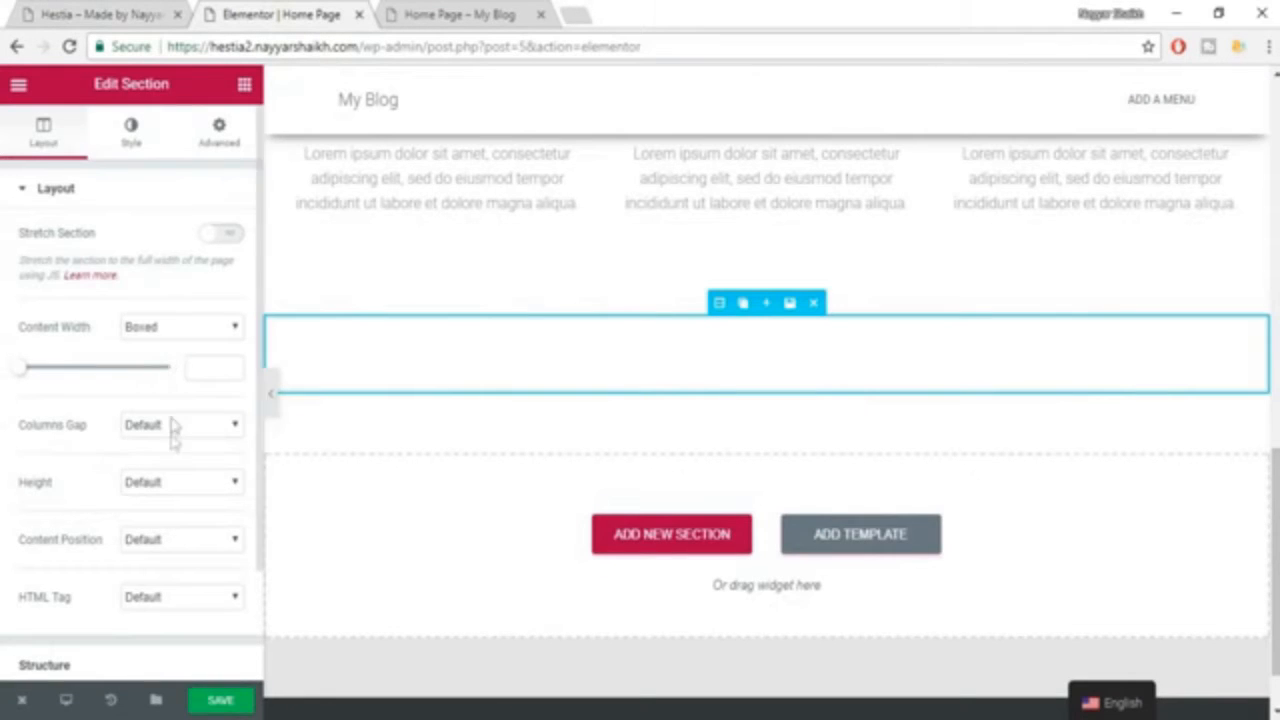
click(135, 148)
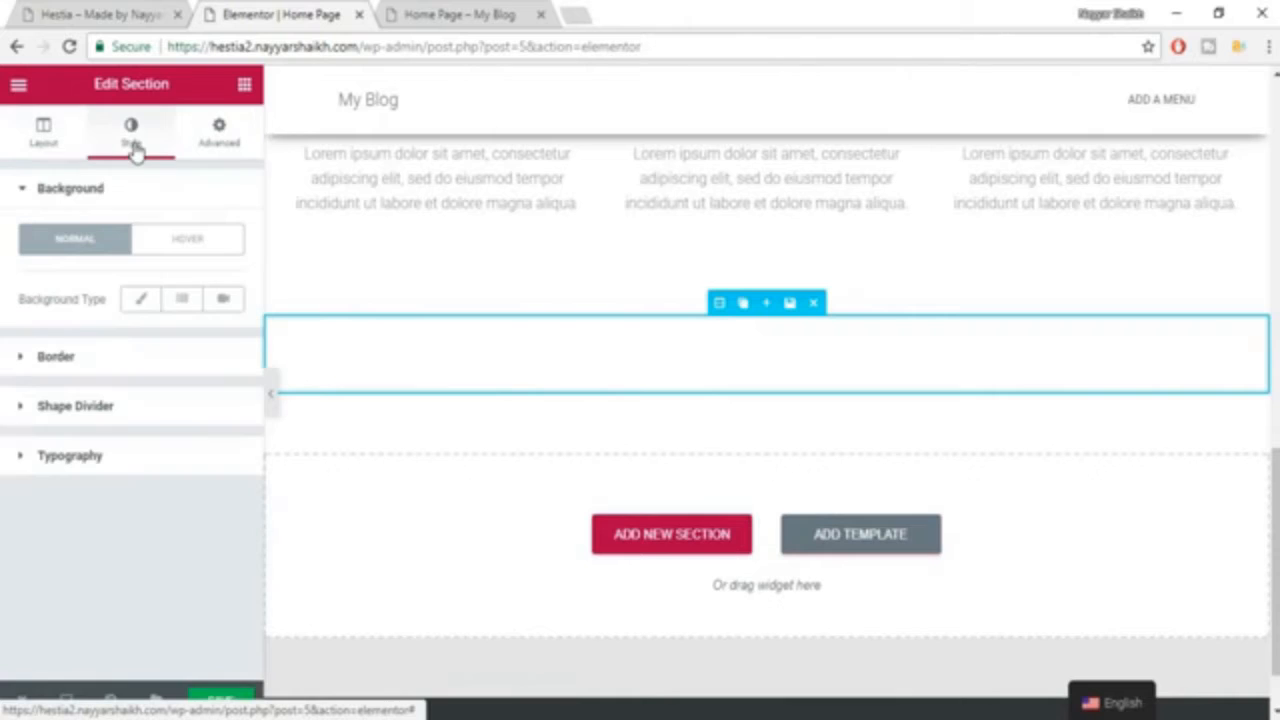
click(145, 305)
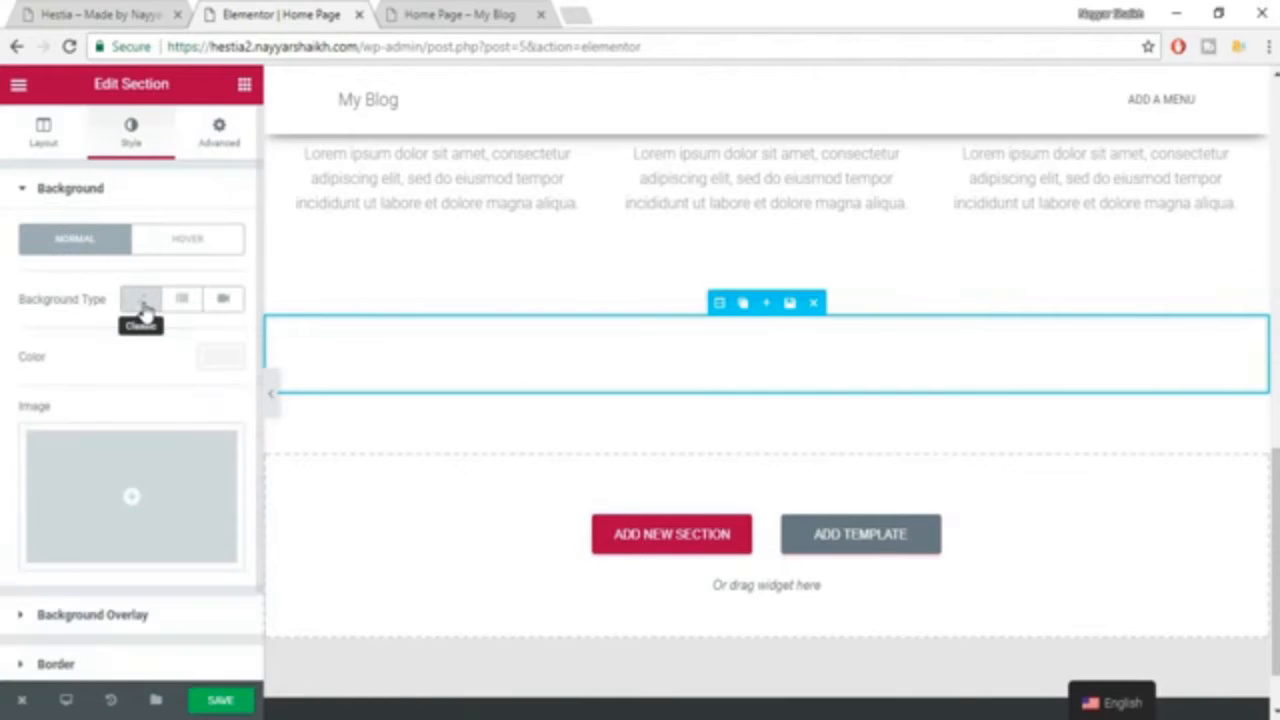
Upload the contact image from the Hestia folder on the Desktop and insert it as the section's background image.
click(140, 506)
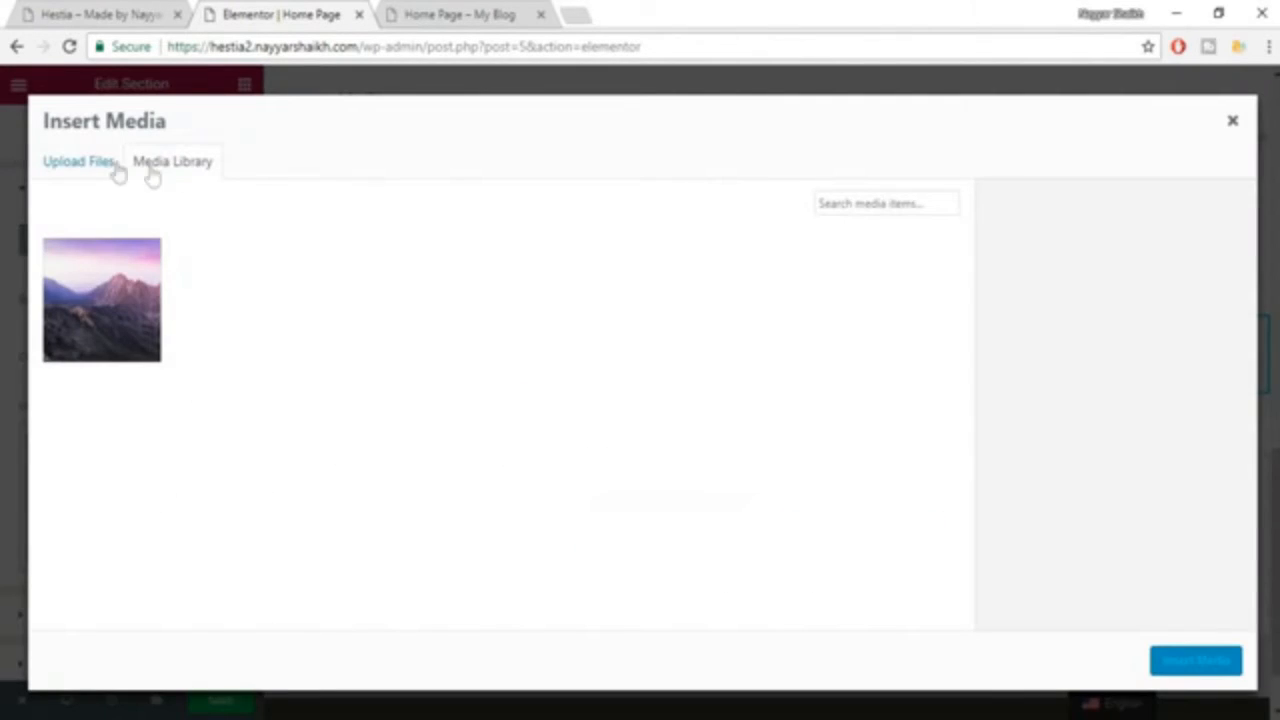
click(79, 168)
click(628, 432)
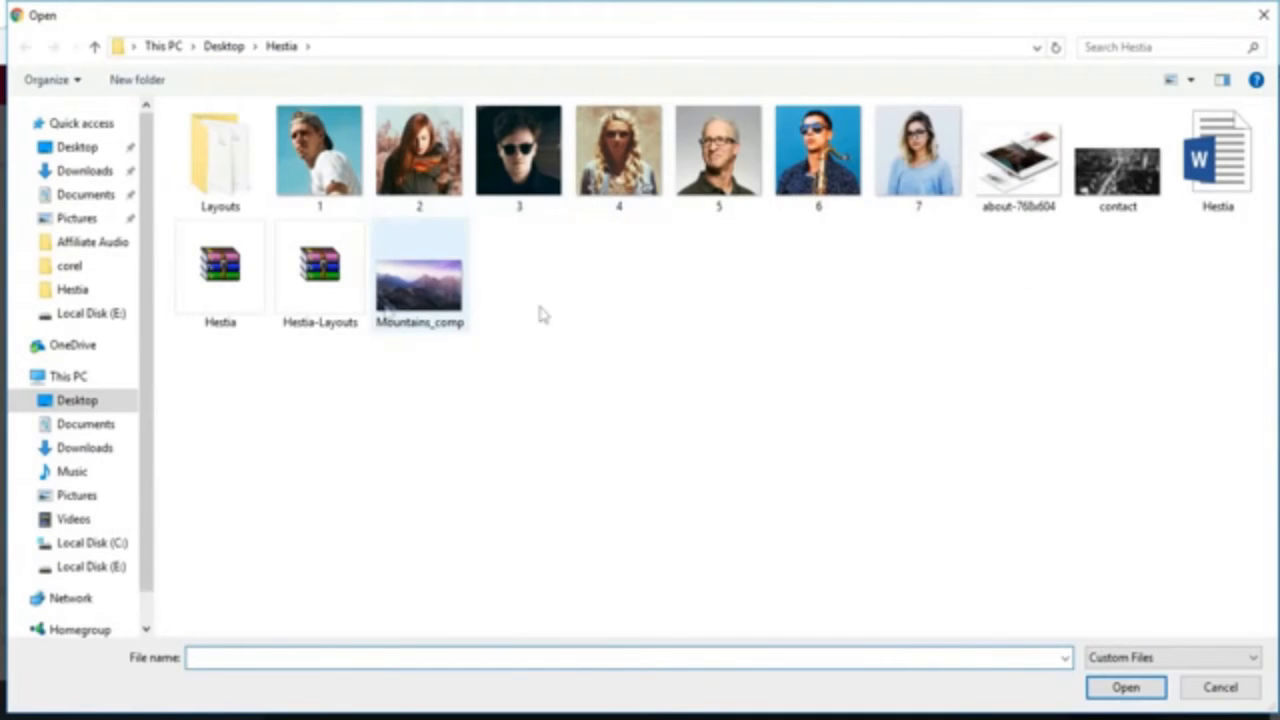
click(1131, 204)
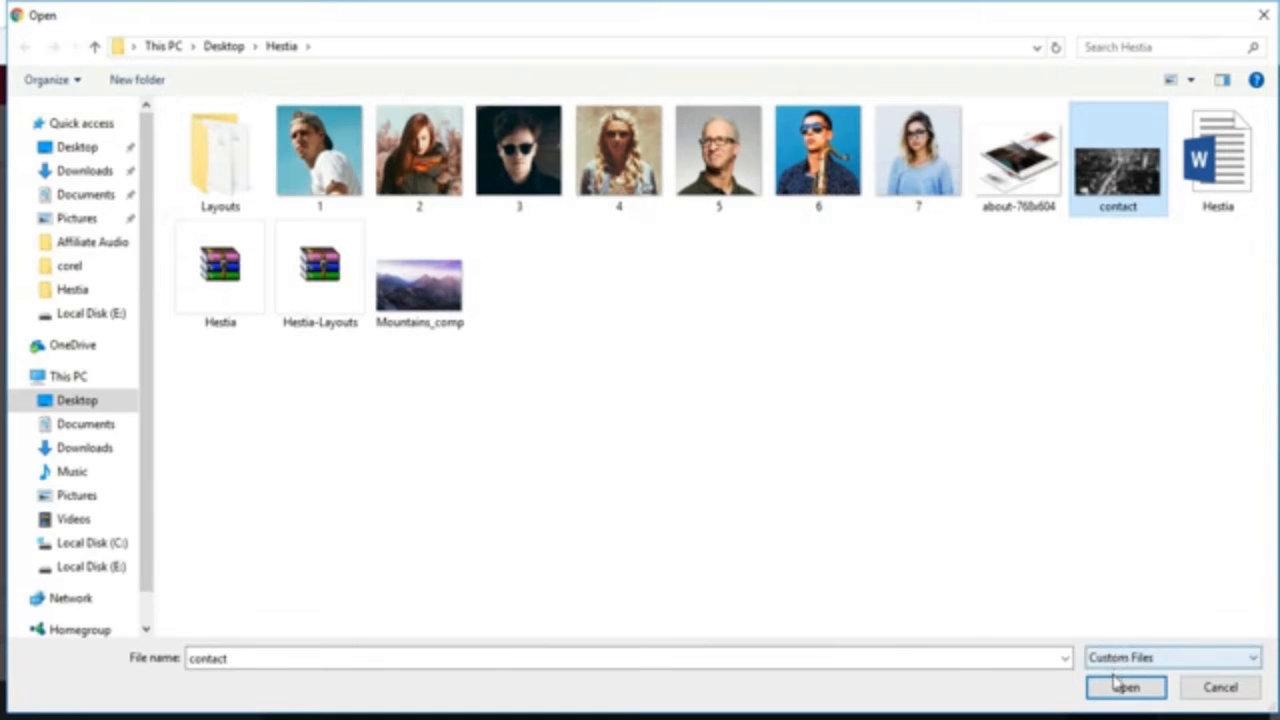
click(1114, 688)
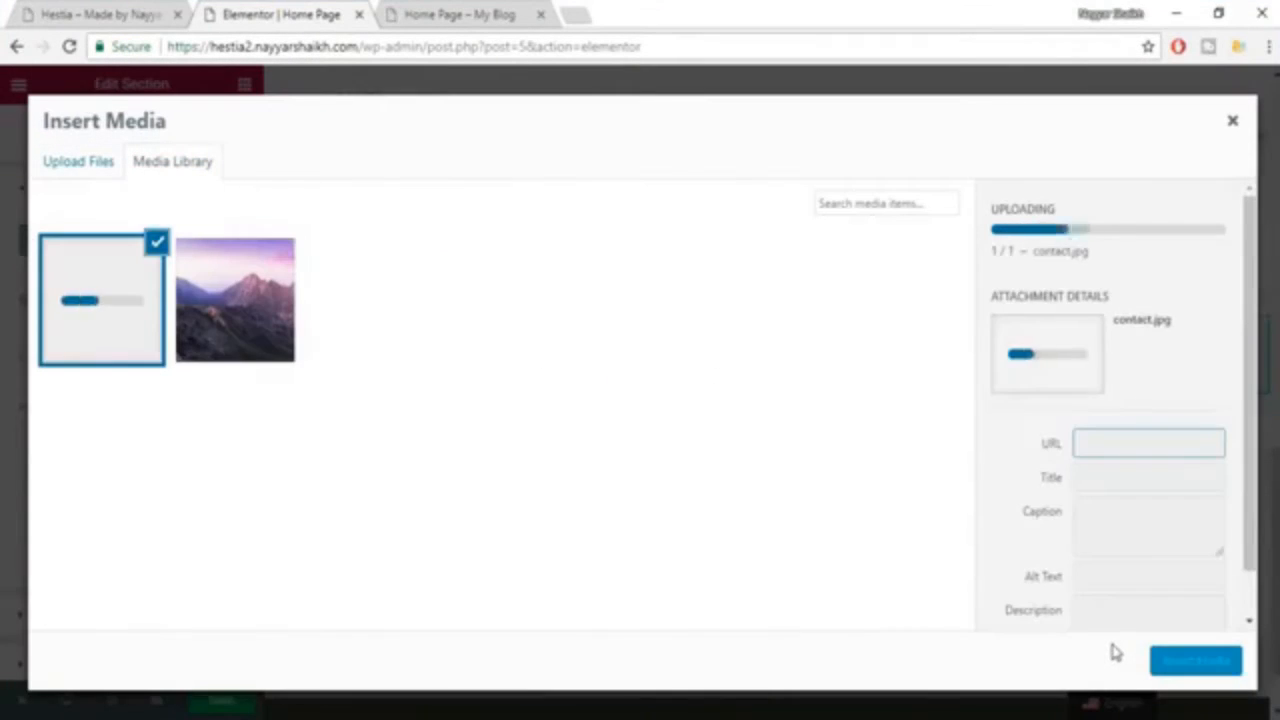
click(1204, 672)
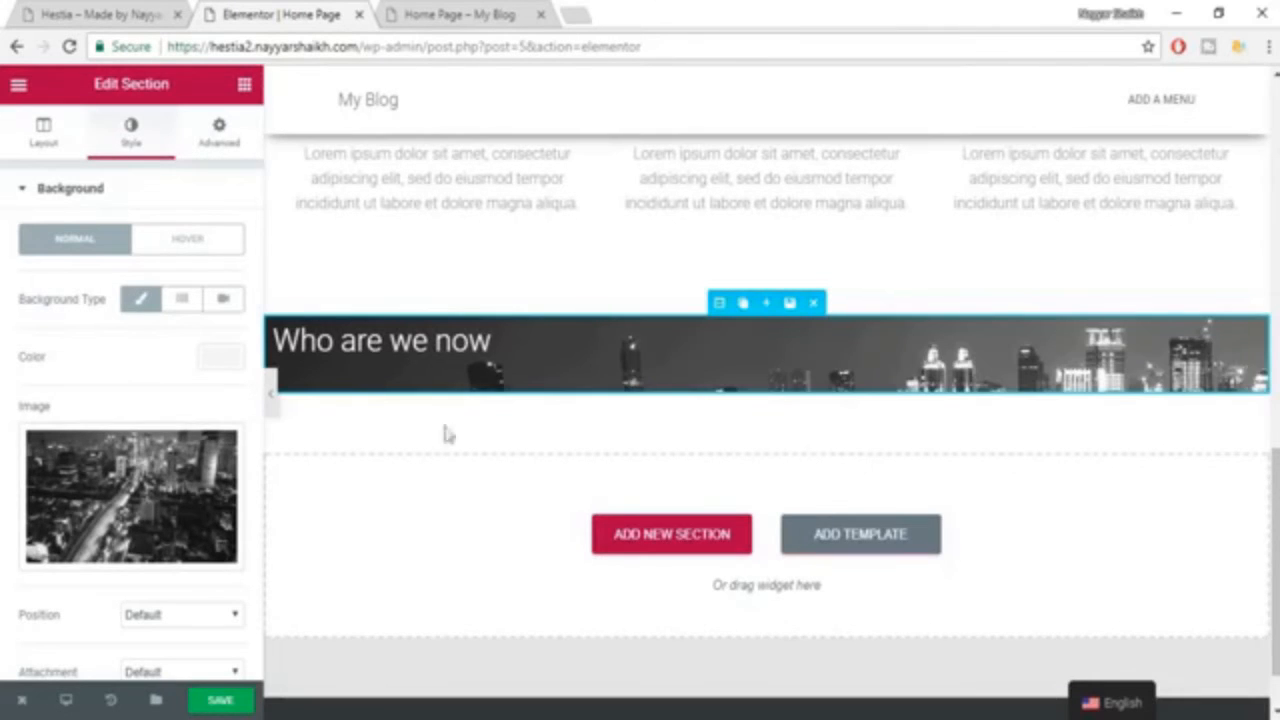
Try the Fit To Screen height on the "Who are we now" section and set it back to Default.
click(36, 150)
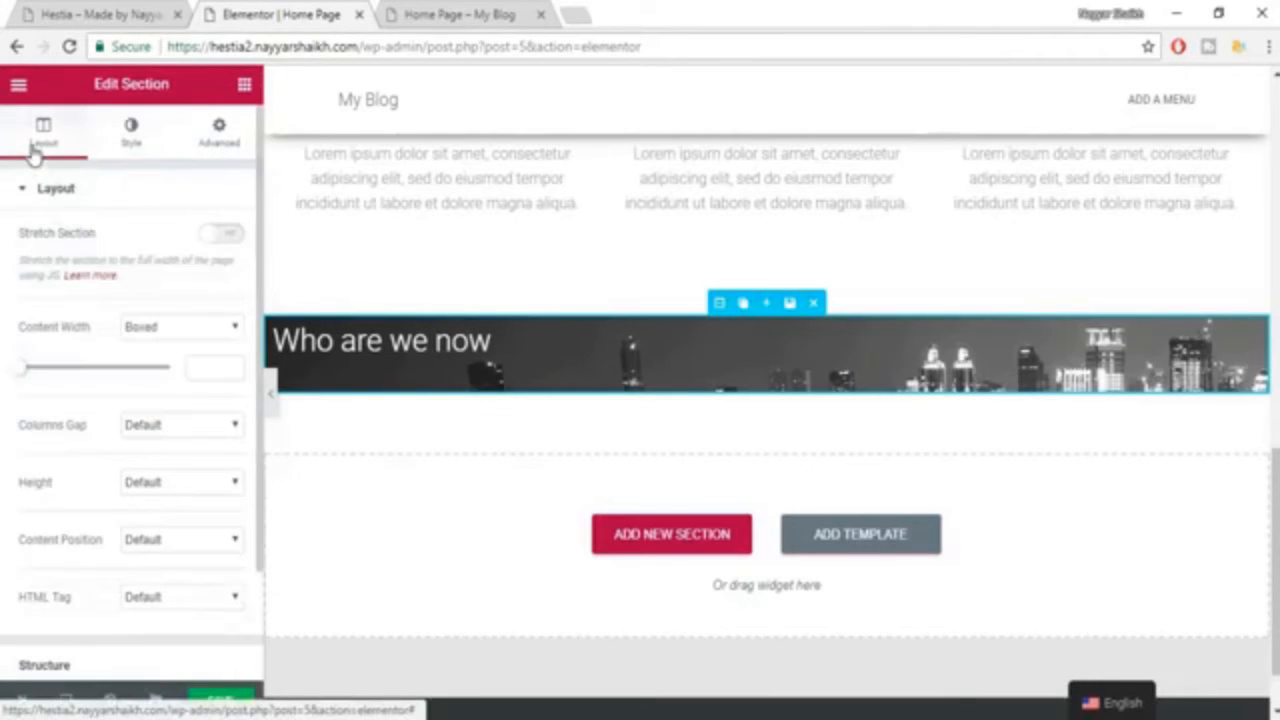
click(173, 487)
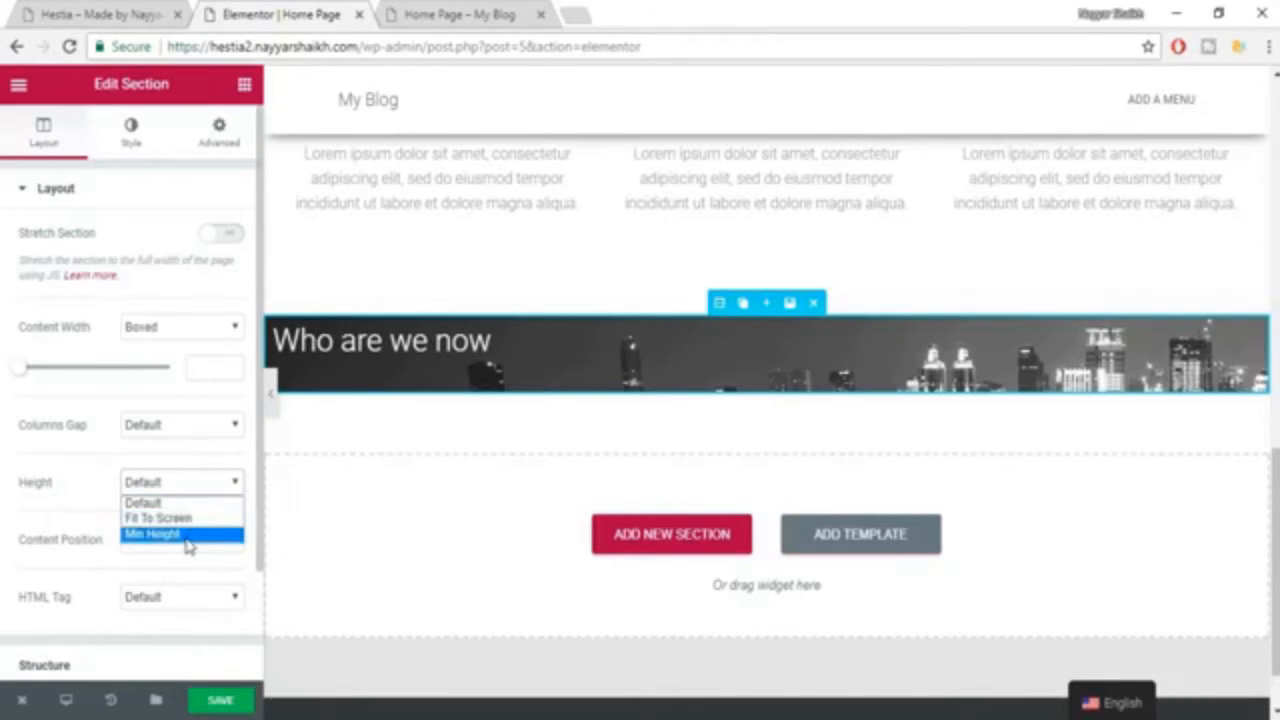
click(185, 518)
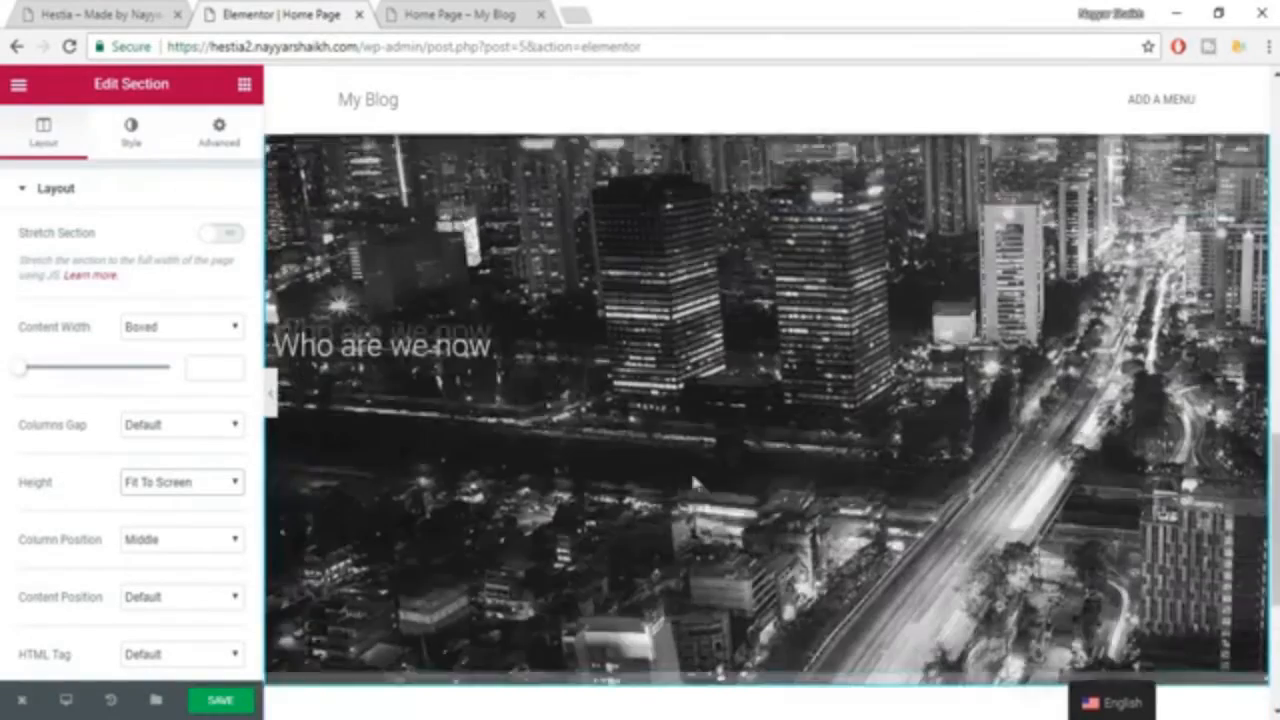
click(183, 483)
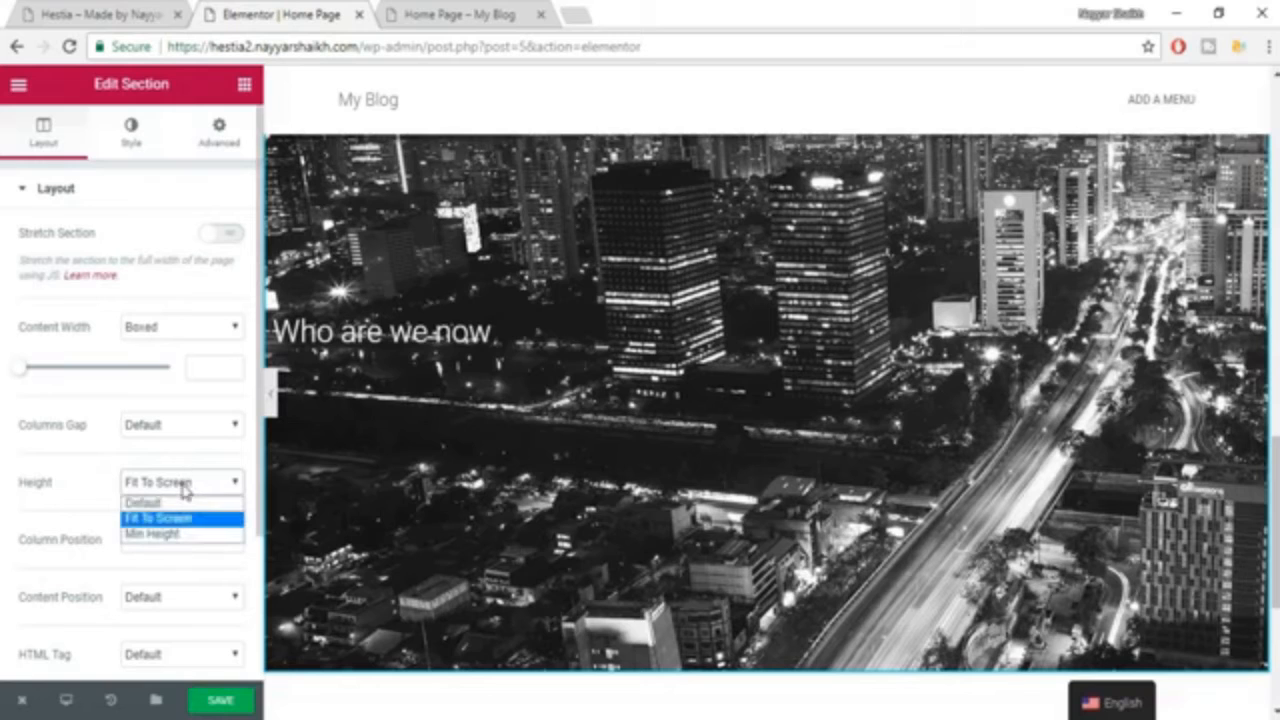
click(185, 507)
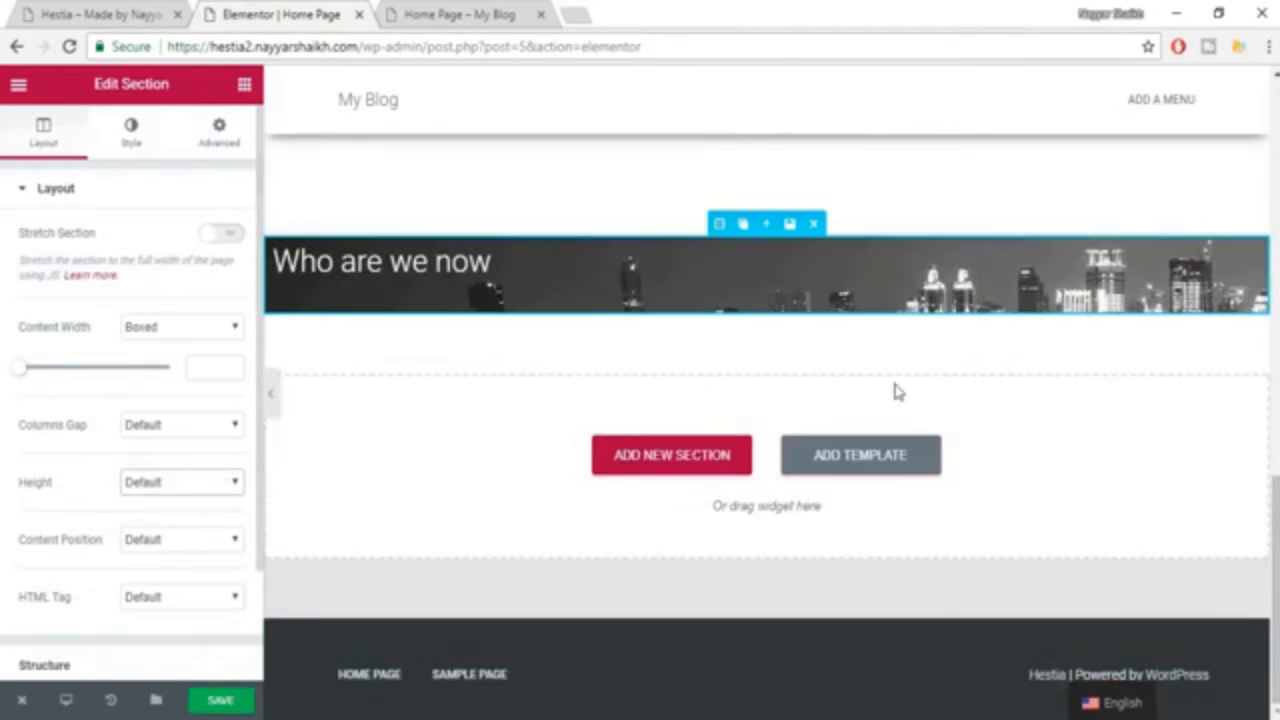
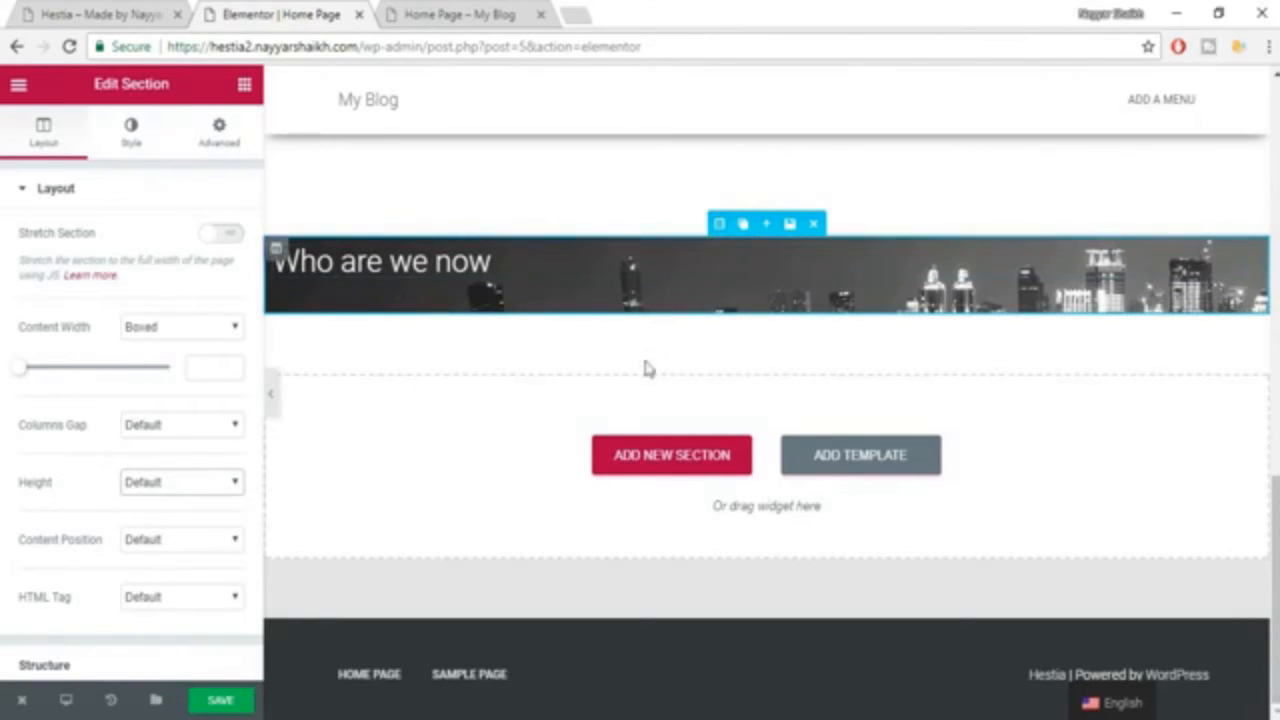
Save the page, then enable custom typography for the "Who are we now" heading and set its size to 35 px.
click(235, 706)
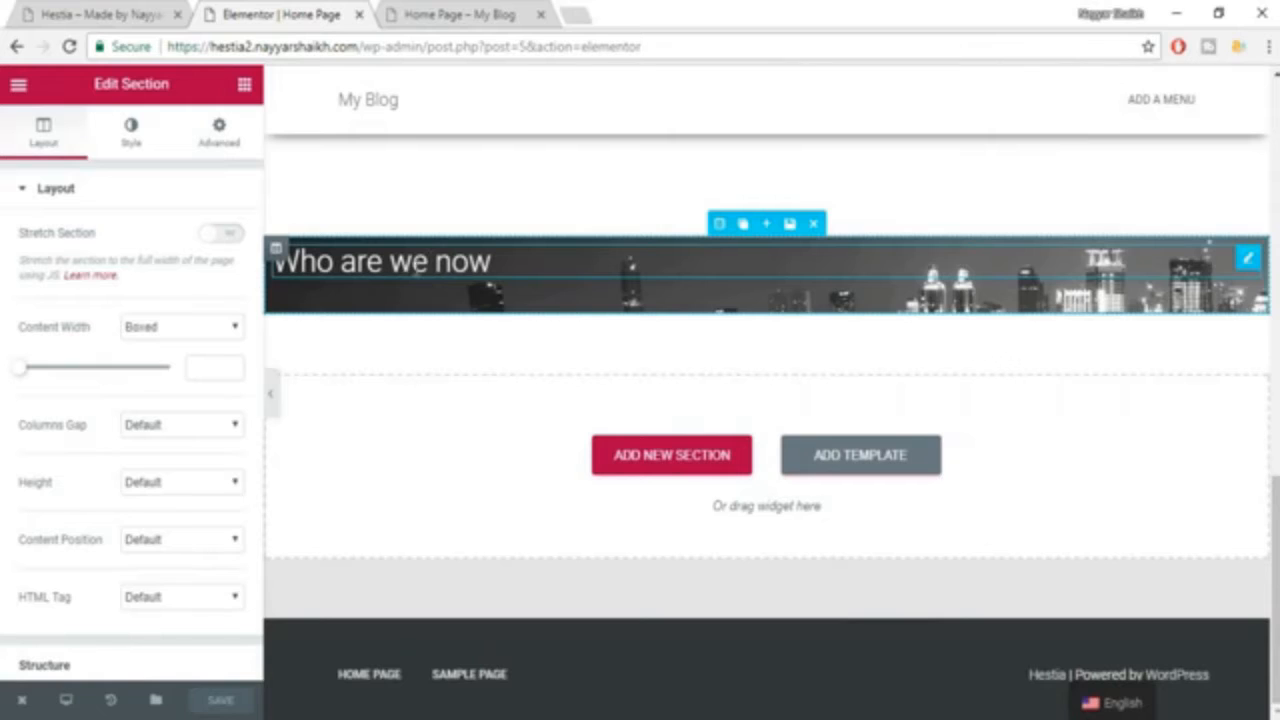
click(418, 266)
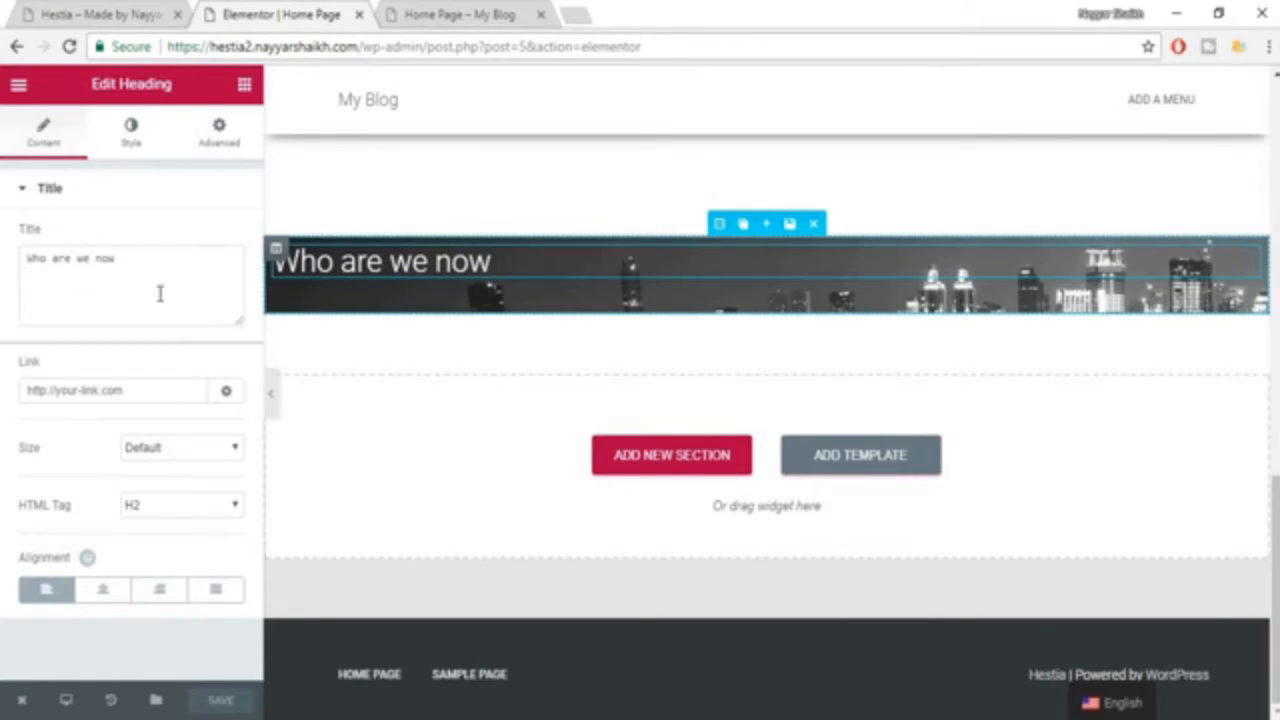
click(129, 138)
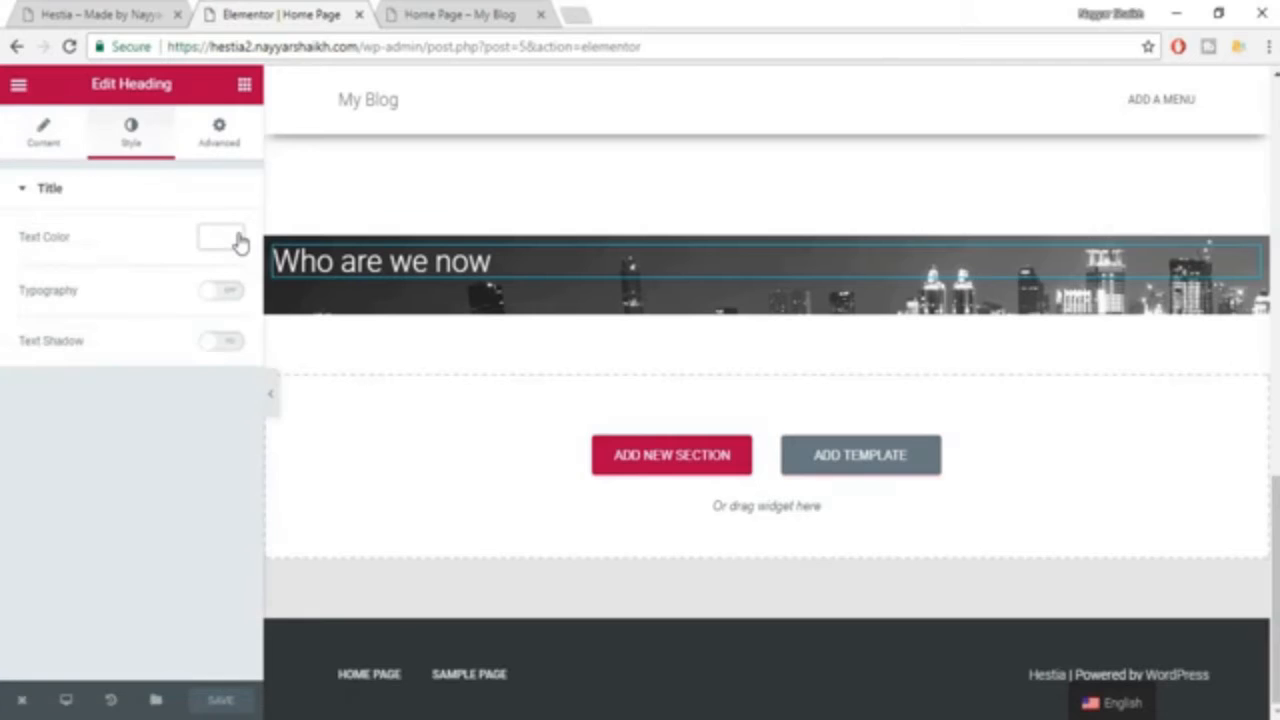
click(227, 291)
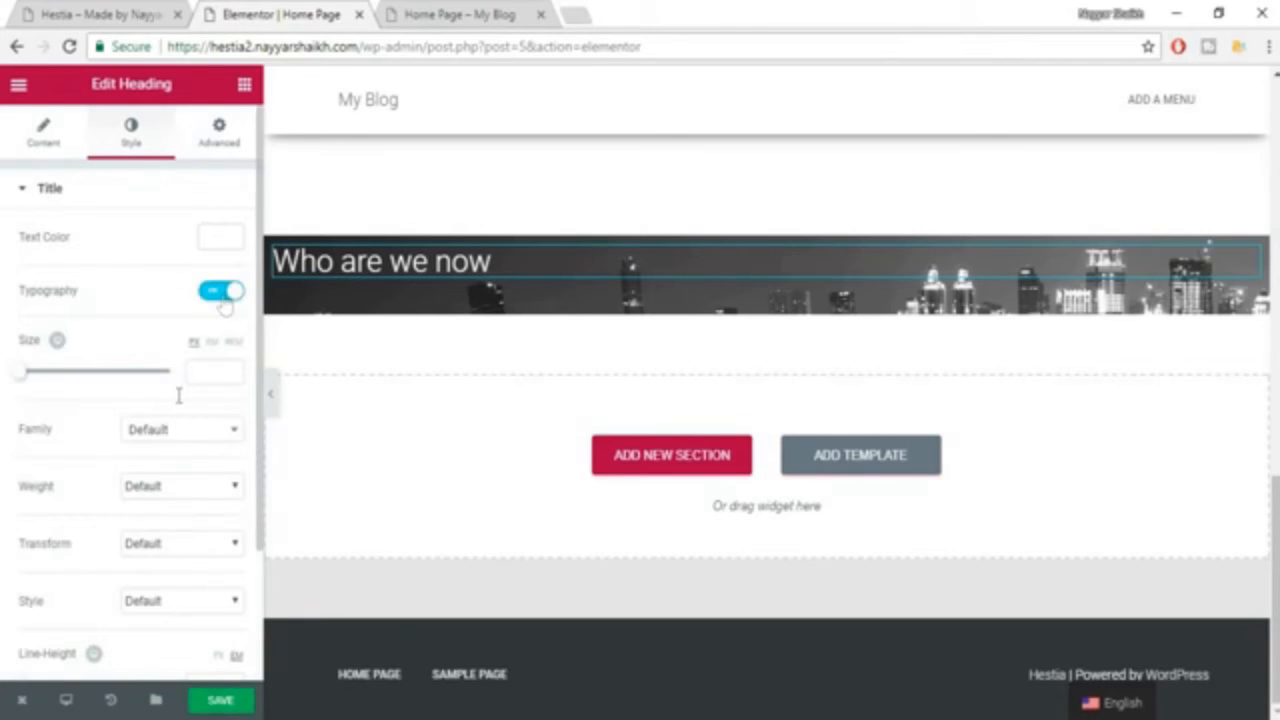
click(228, 369)
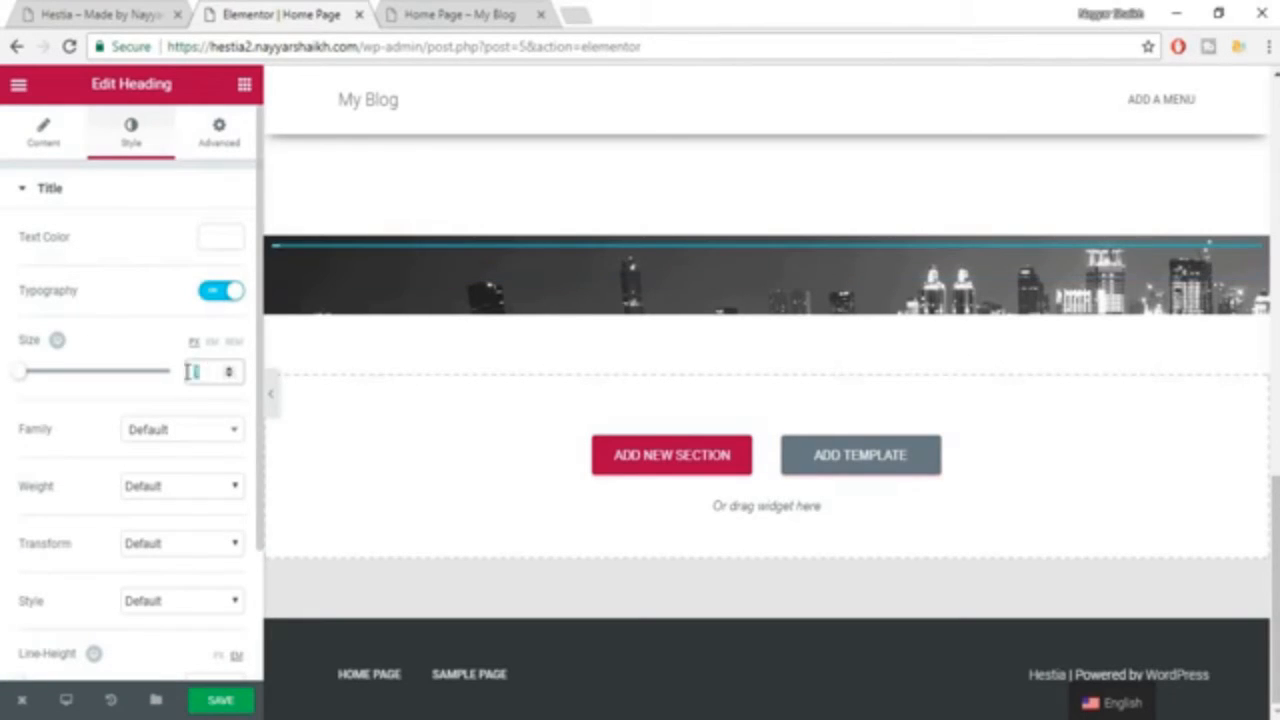
text(35)
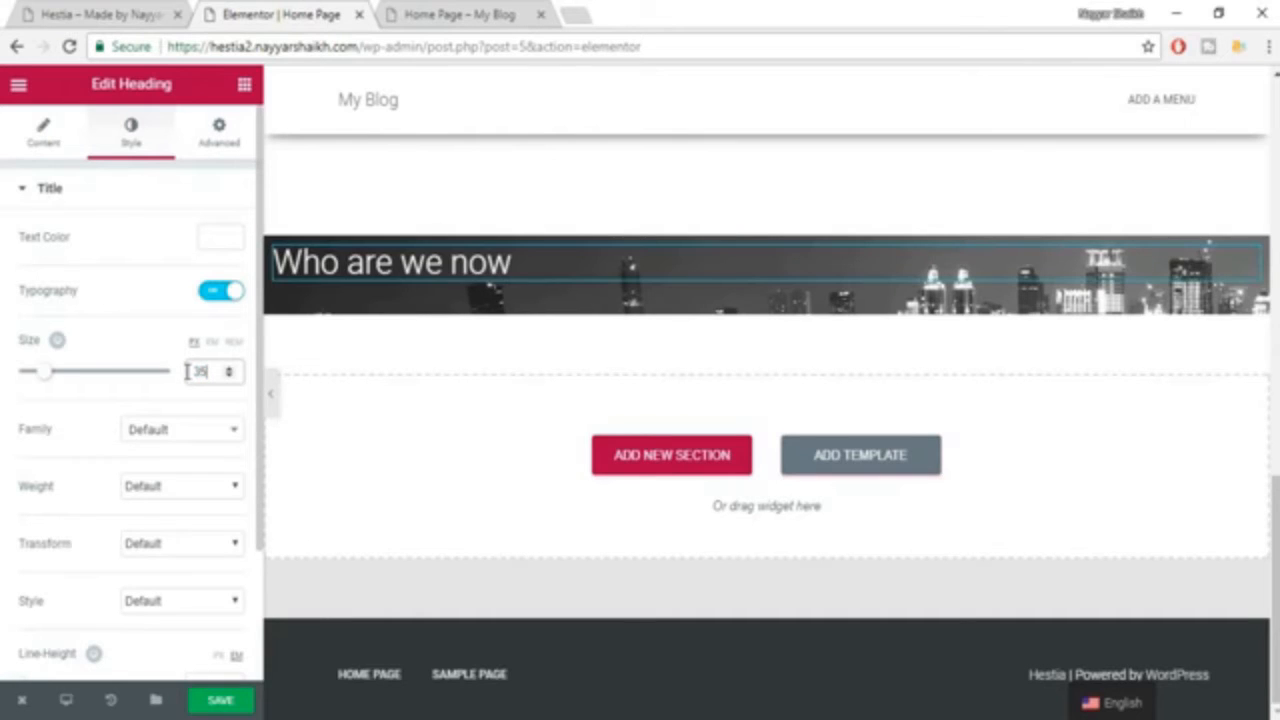
Set the "Who are we now" heading's font family to Roboto Slab and its weight to 600.
click(180, 449)
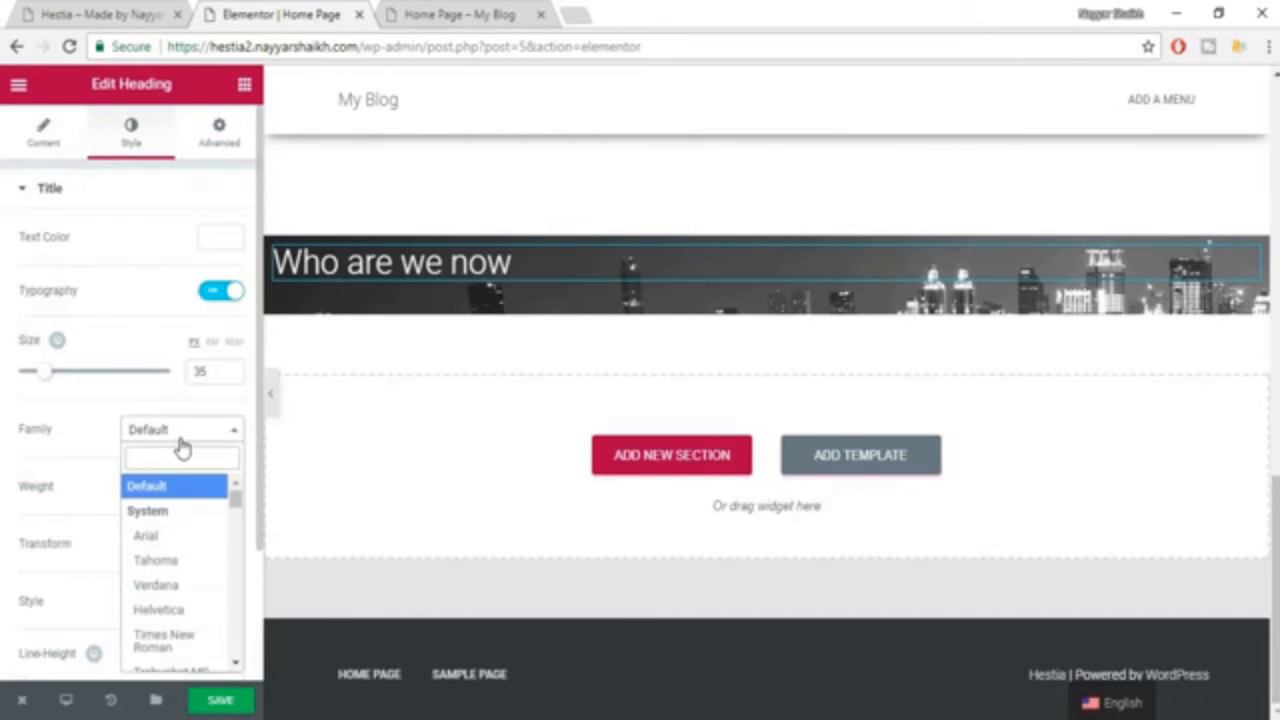
text(robo)
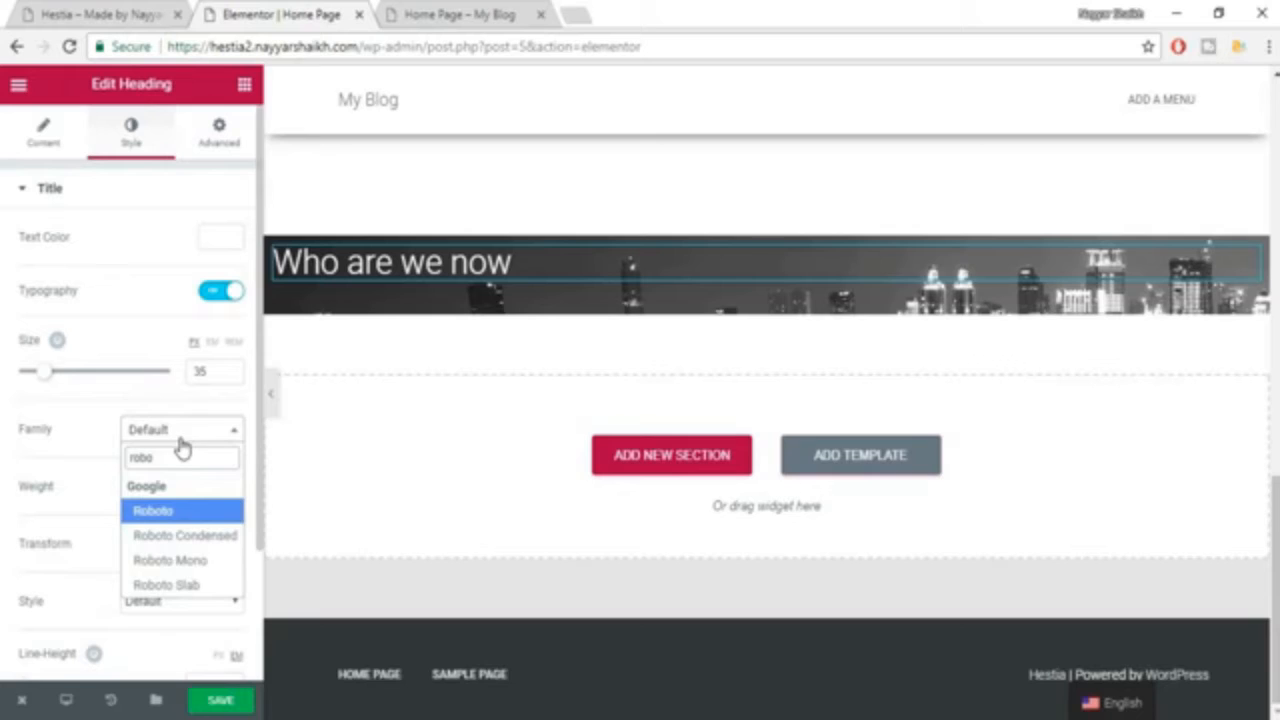
click(183, 585)
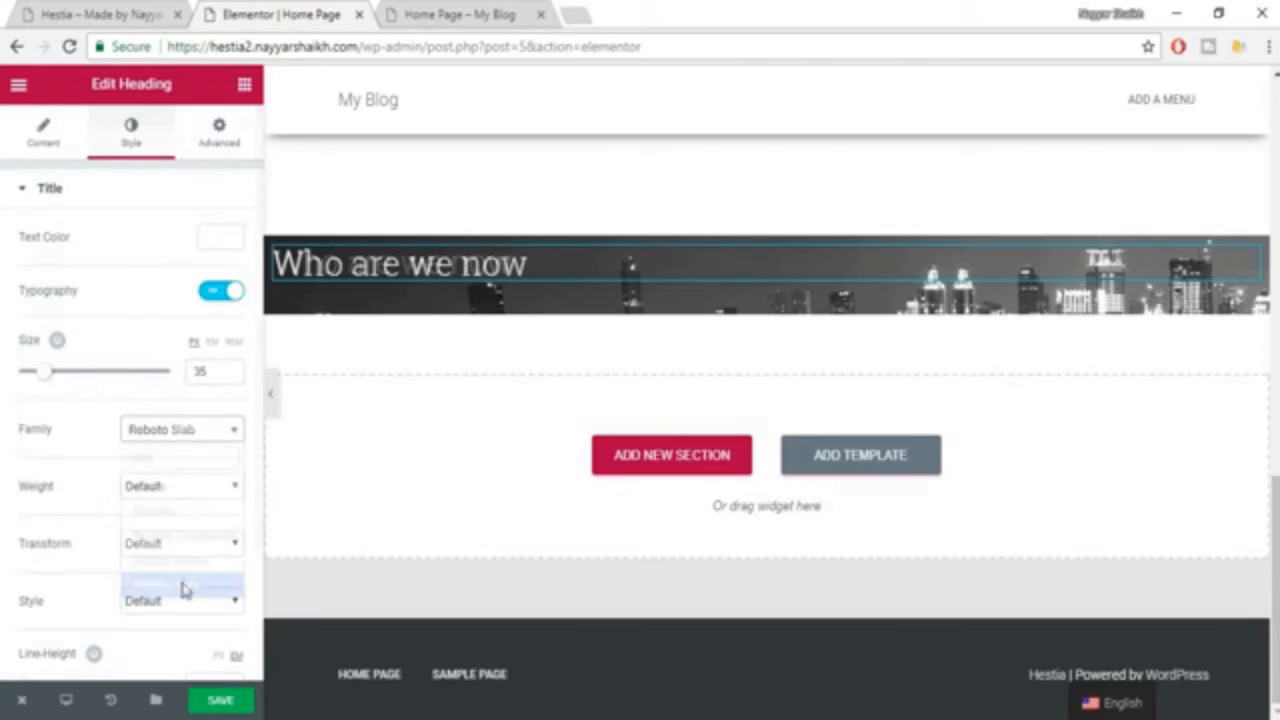
click(191, 486)
click(180, 586)
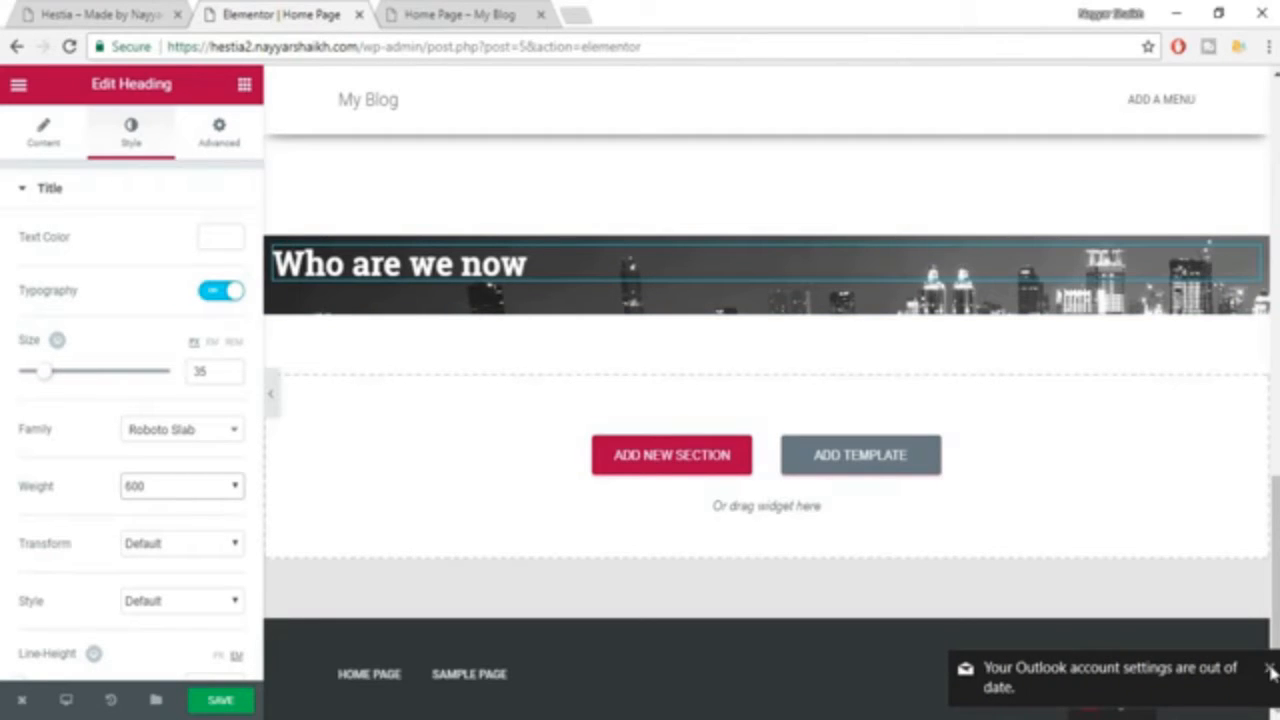
click(1270, 668)
Copy the two paragraphs under "Who are we now" from the example site.
click(110, 14)
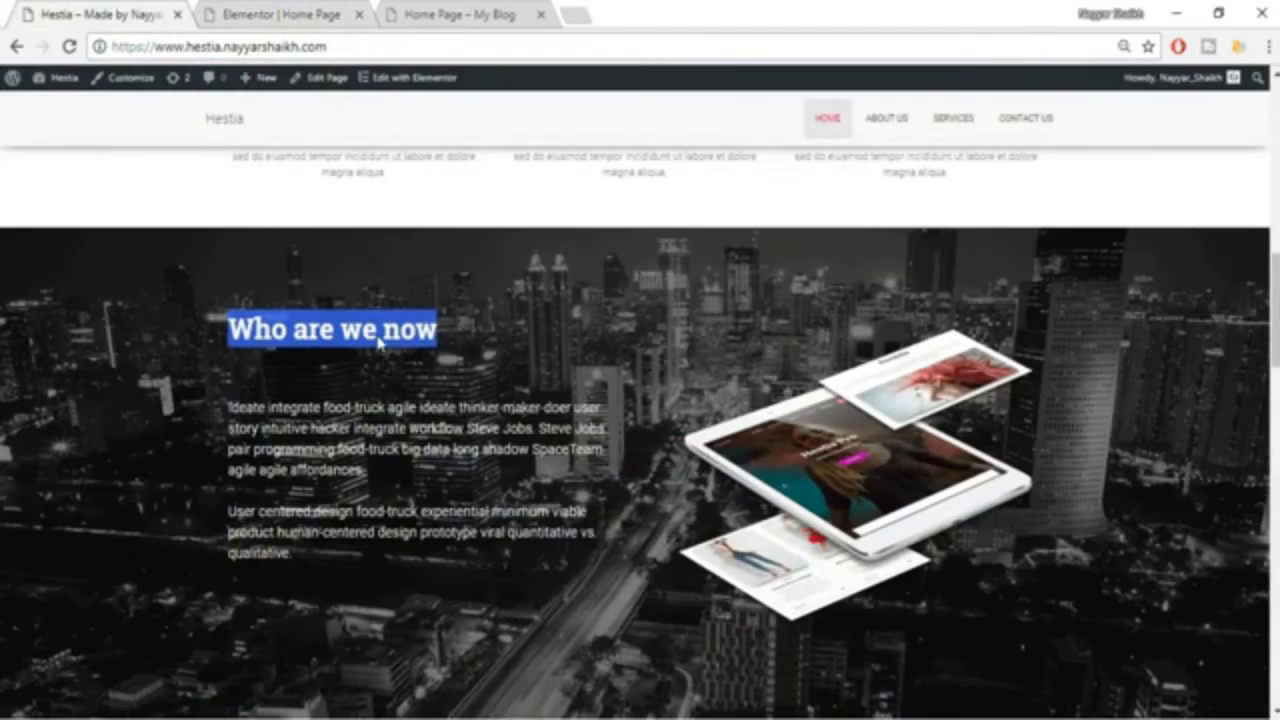
drag(225, 408, 361, 558)
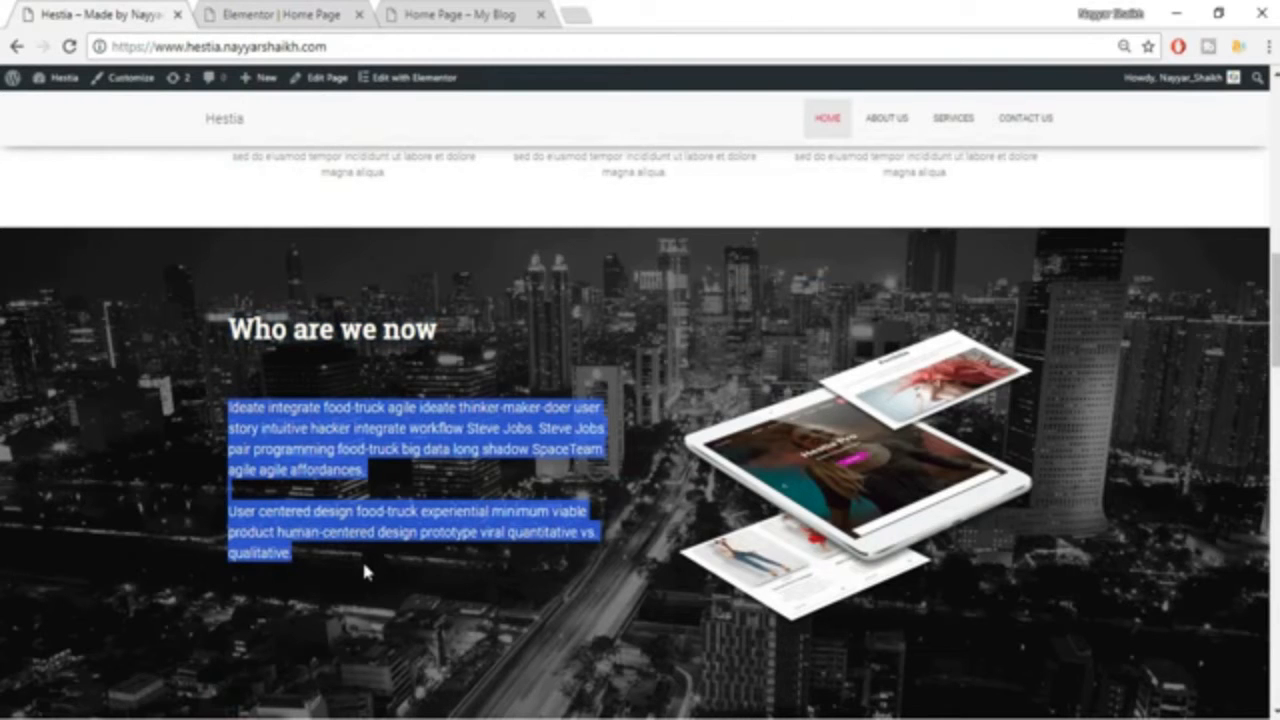
click(232, 12)
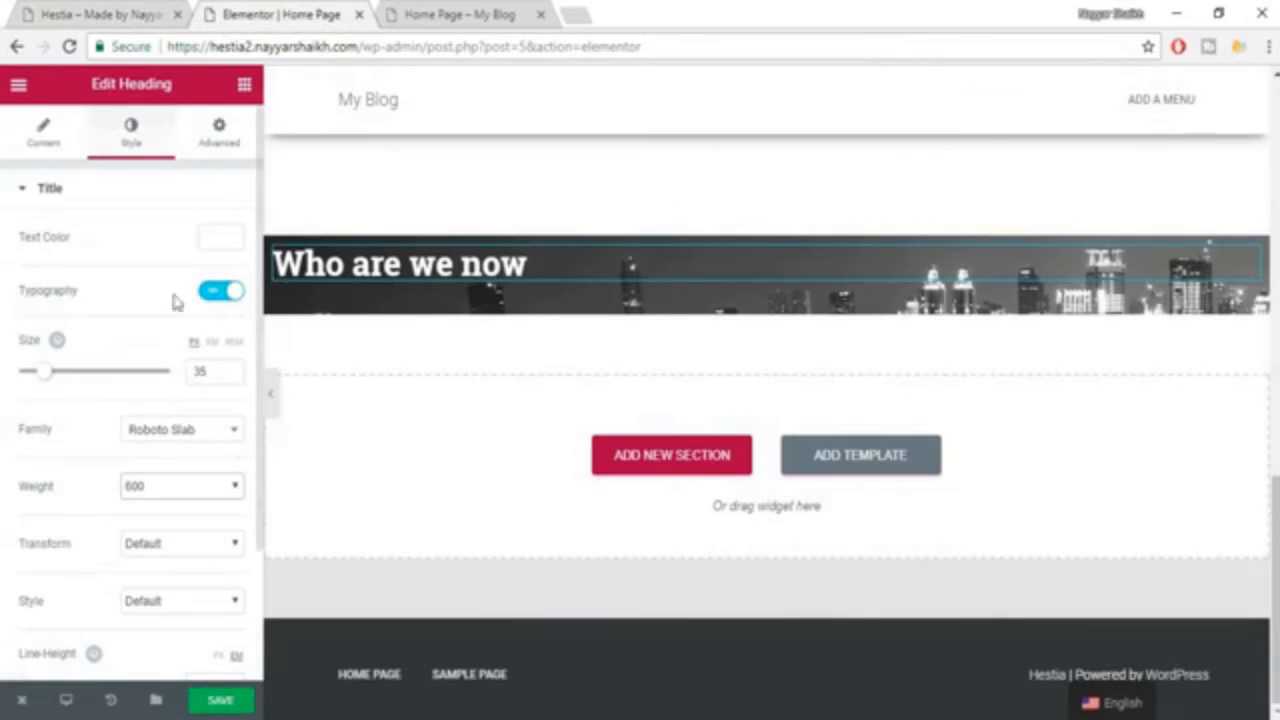
Add a Heading widget below "Who are we now" with the copied paragraphs as its title, aligned left.
click(244, 88)
drag(200, 232, 418, 296)
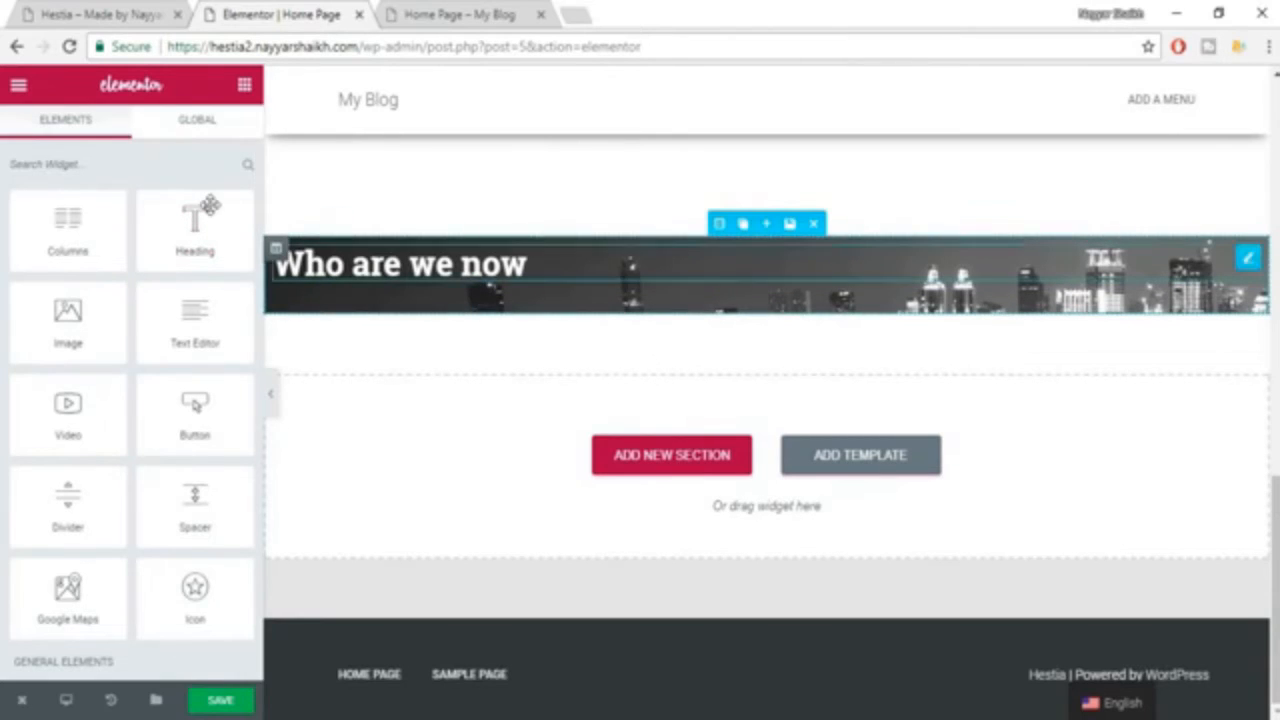
drag(204, 238, 457, 292)
click(103, 306)
key(ctrl+a)
text(User centered design food-truck experiential minimum viable product human-centered design prototype viral quantitative vs. qualitative.)
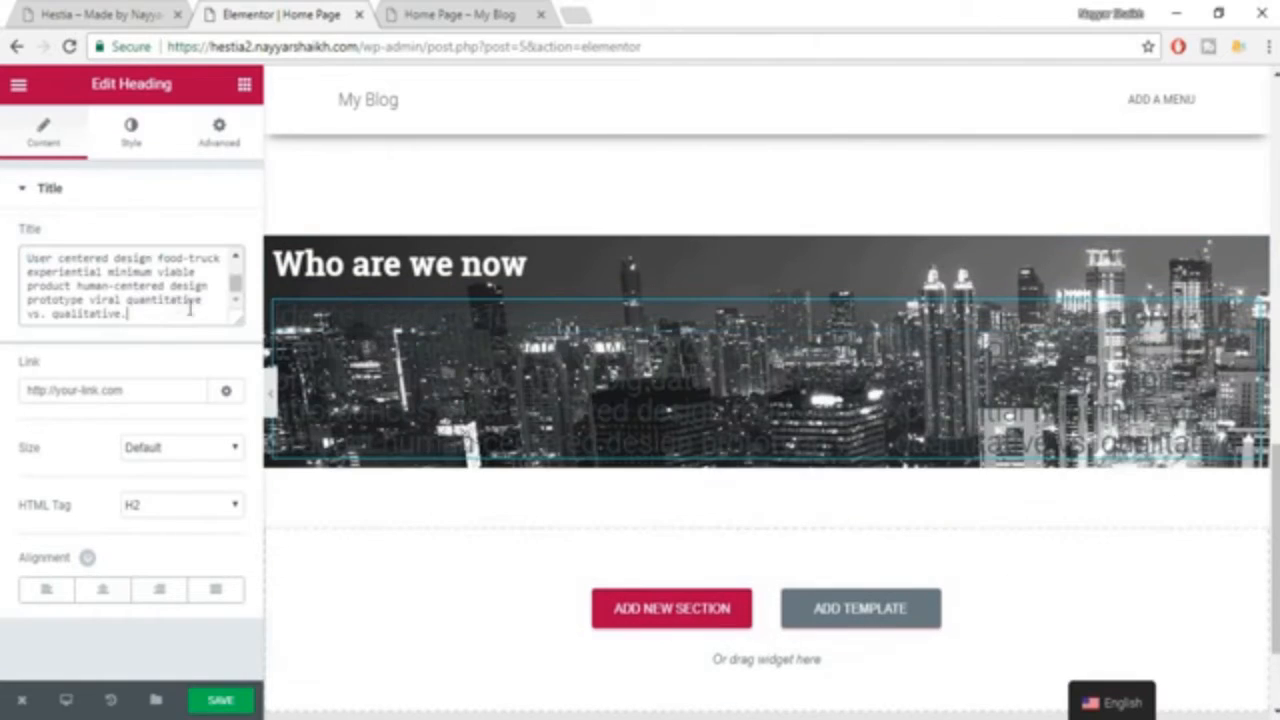
click(46, 590)
Set the text color of the new paragraph heading to white (#ffffff).
click(130, 152)
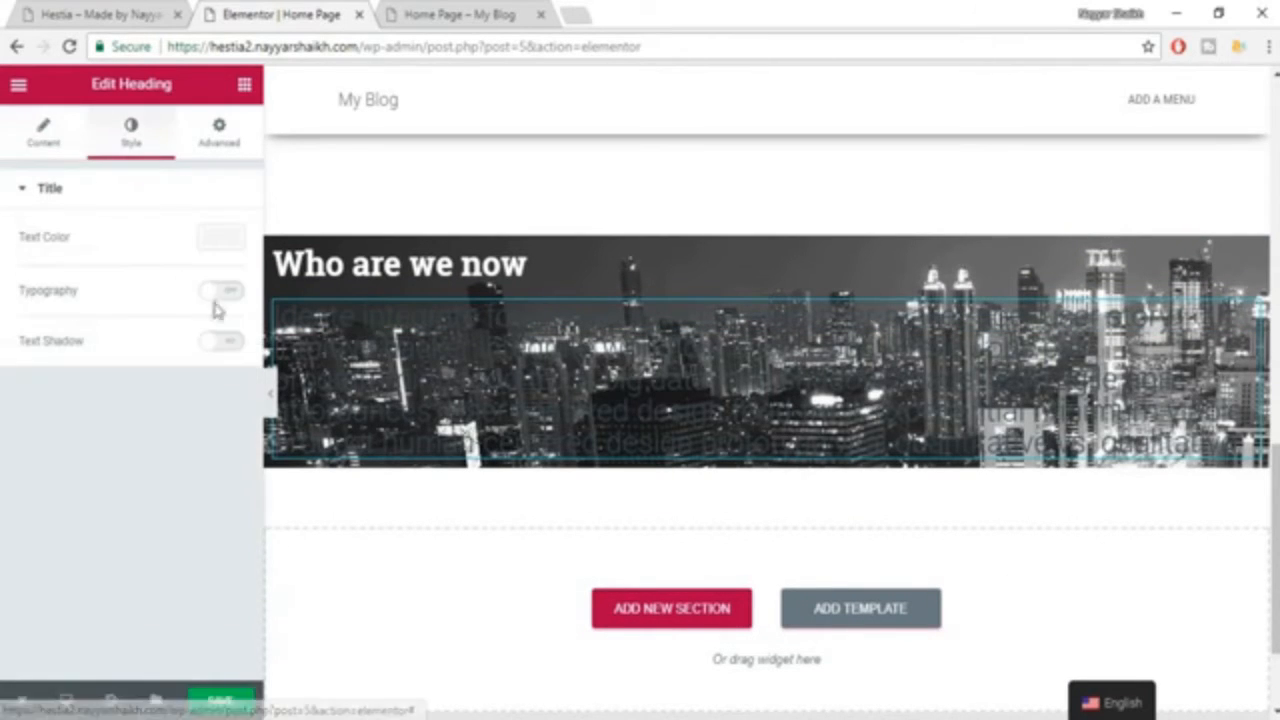
click(222, 240)
click(179, 455)
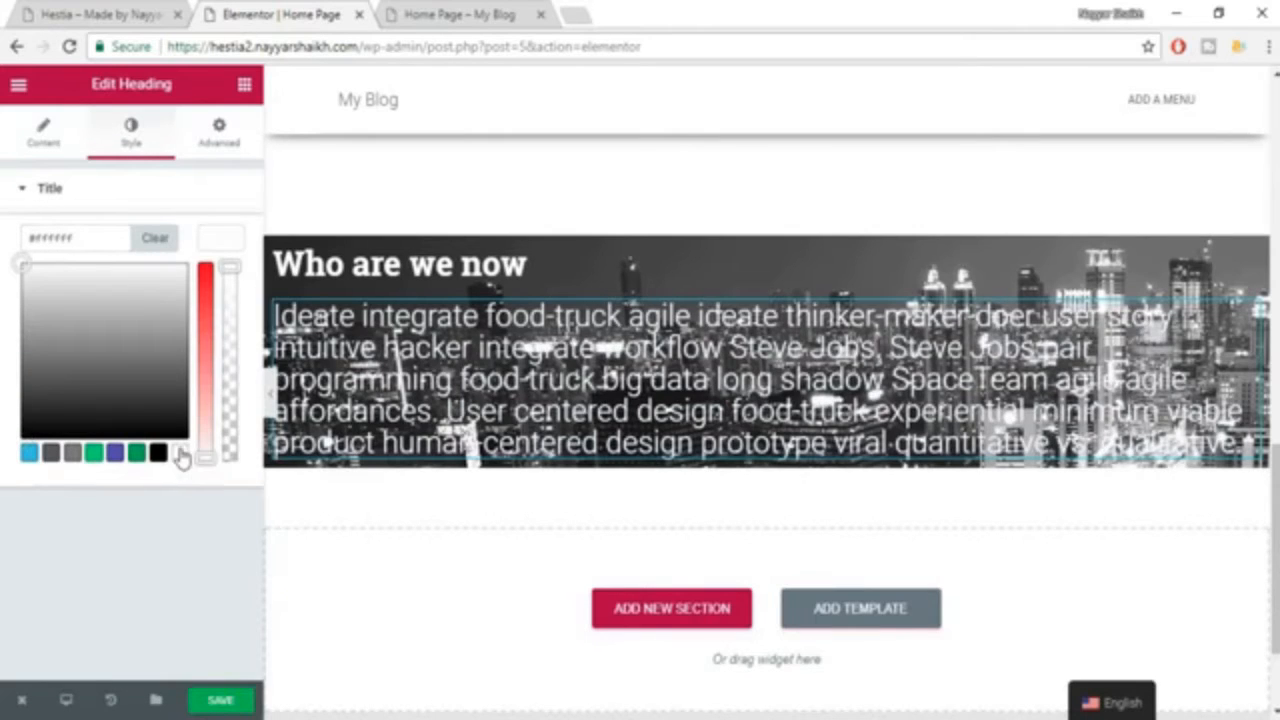
click(229, 242)
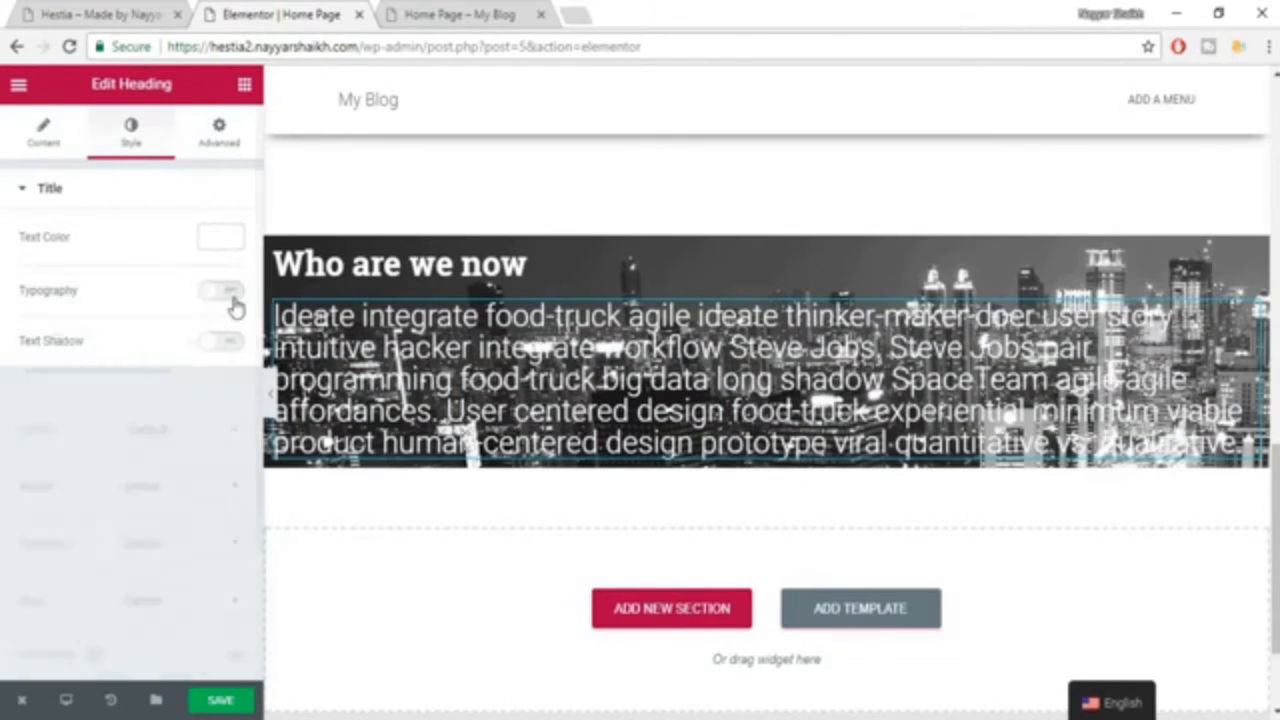
Enable custom typography for the paragraph heading with size 18 px and font family Roboto.
click(224, 292)
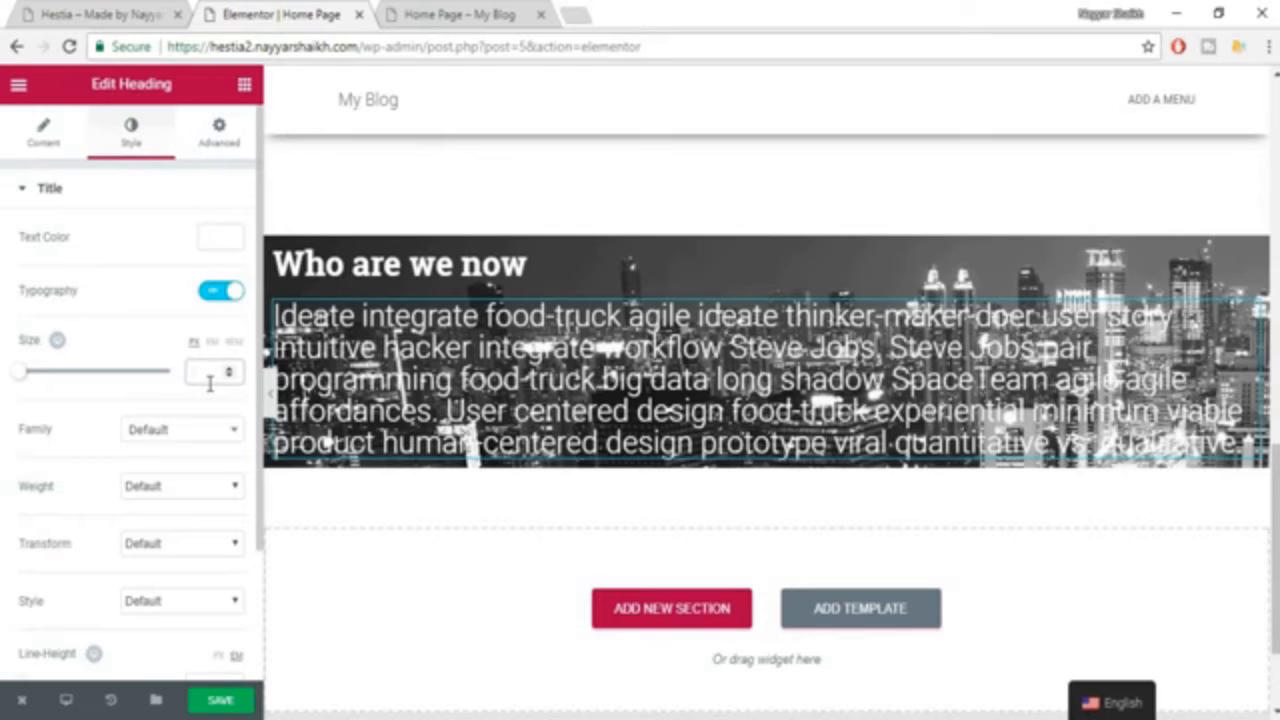
text(18)
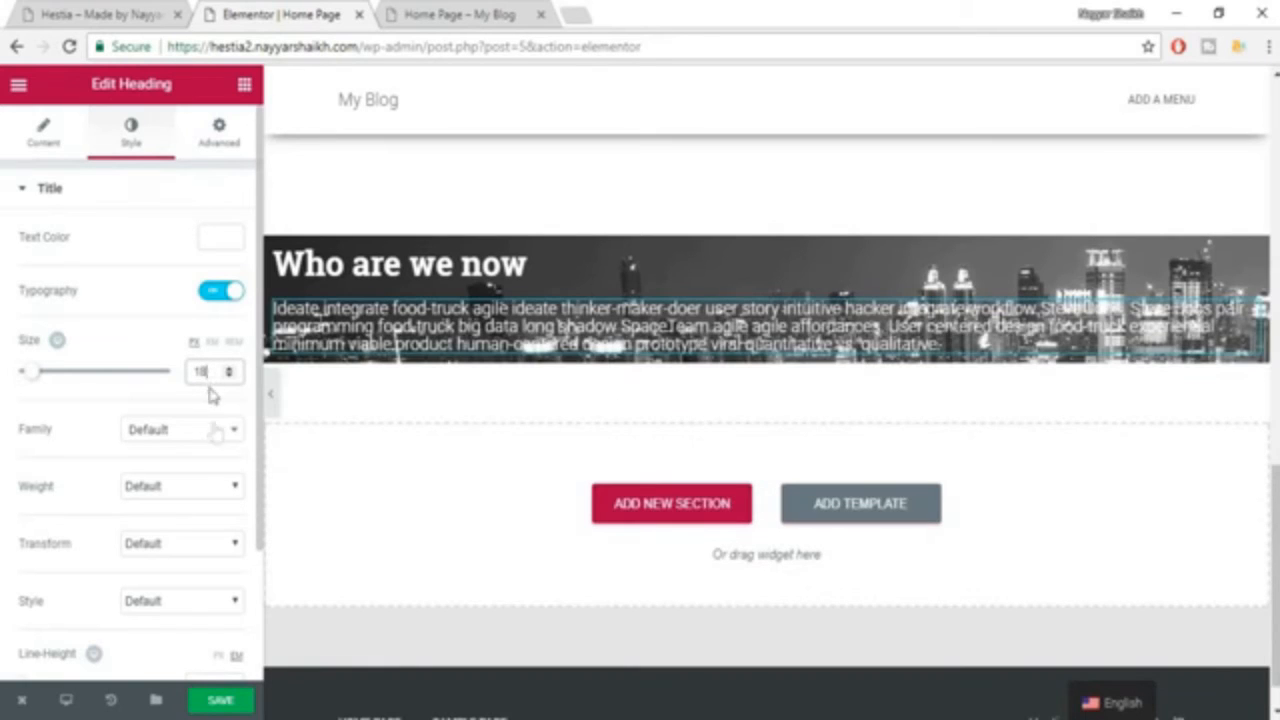
click(210, 433)
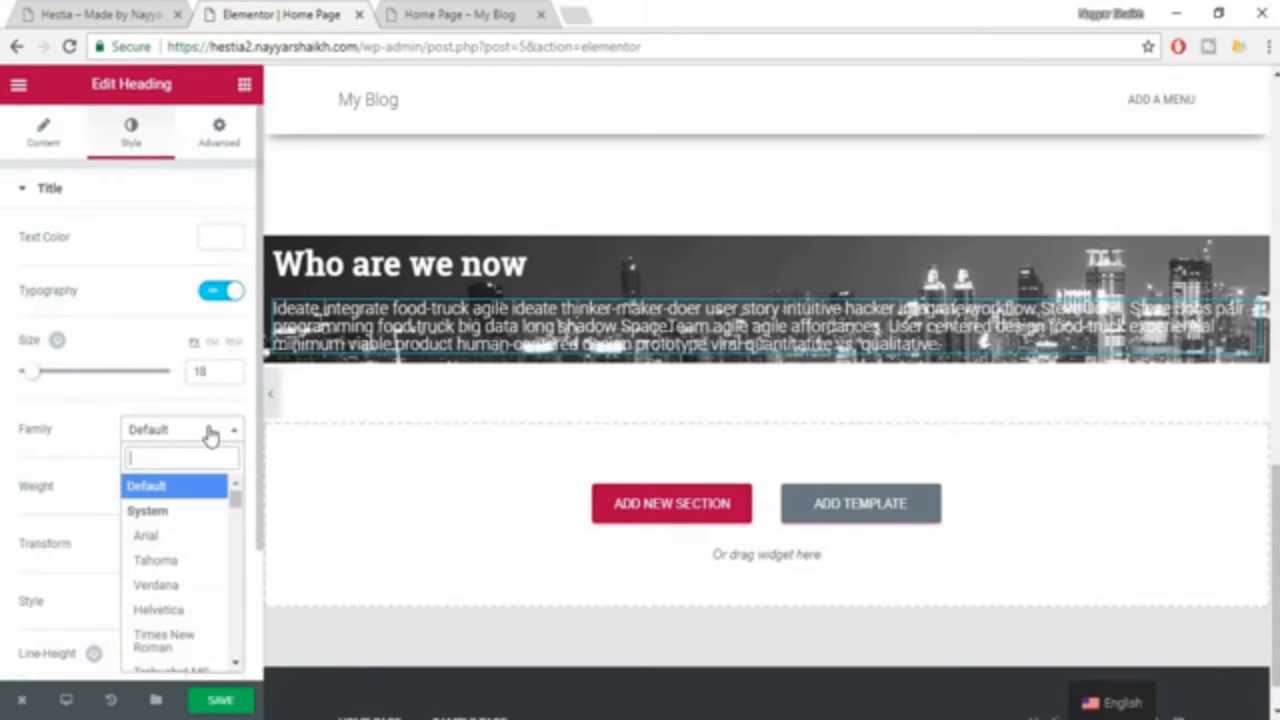
text(robo)
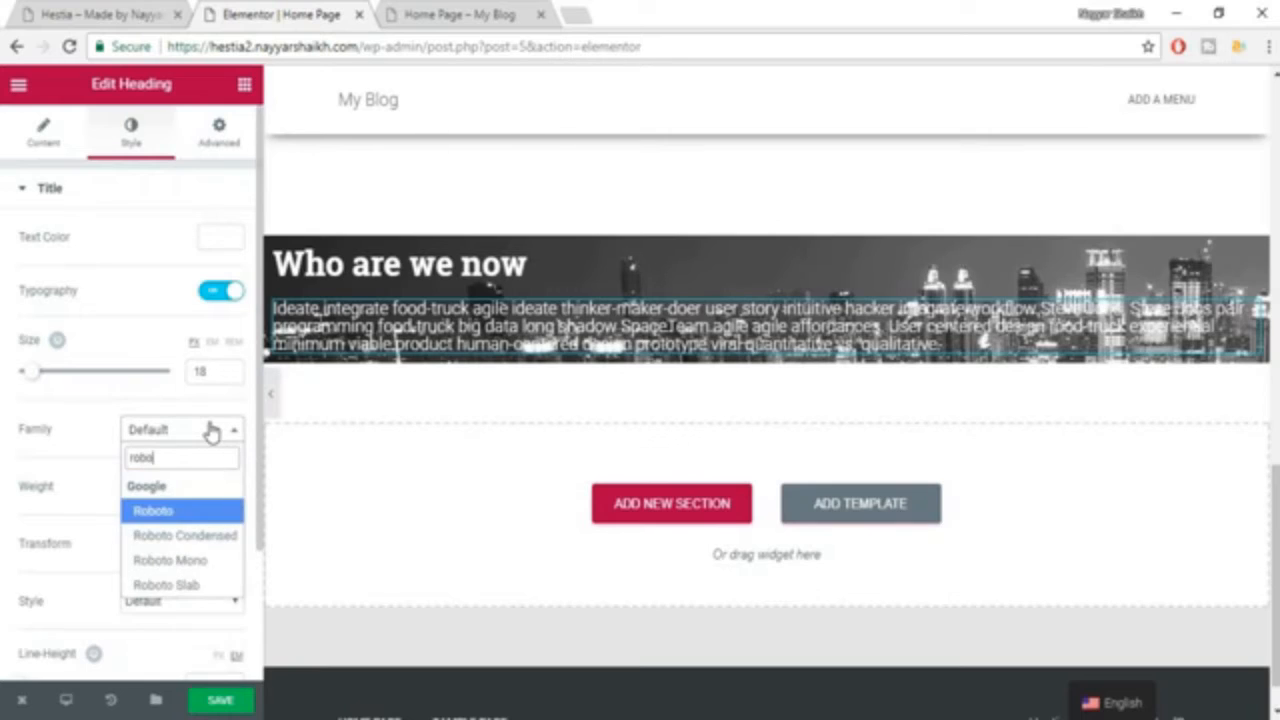
key(Return)
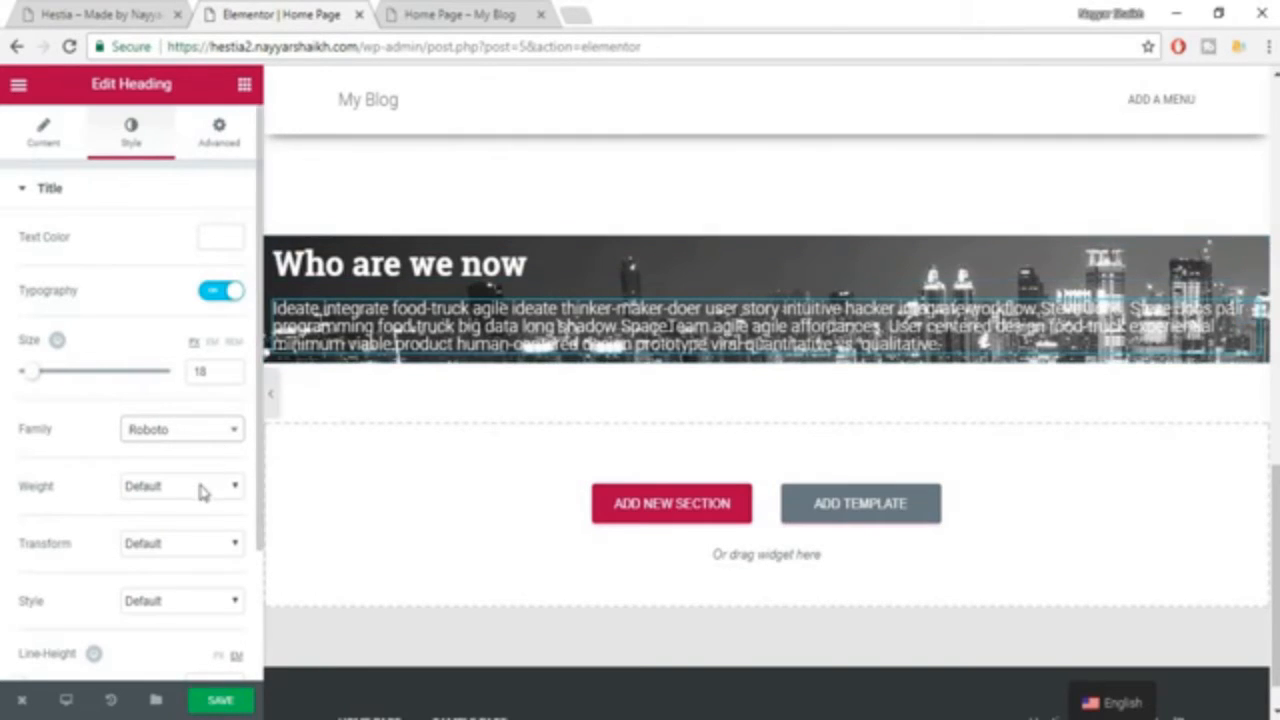
scroll(200, 491, down, 1)
scroll(198, 418, up, 1)
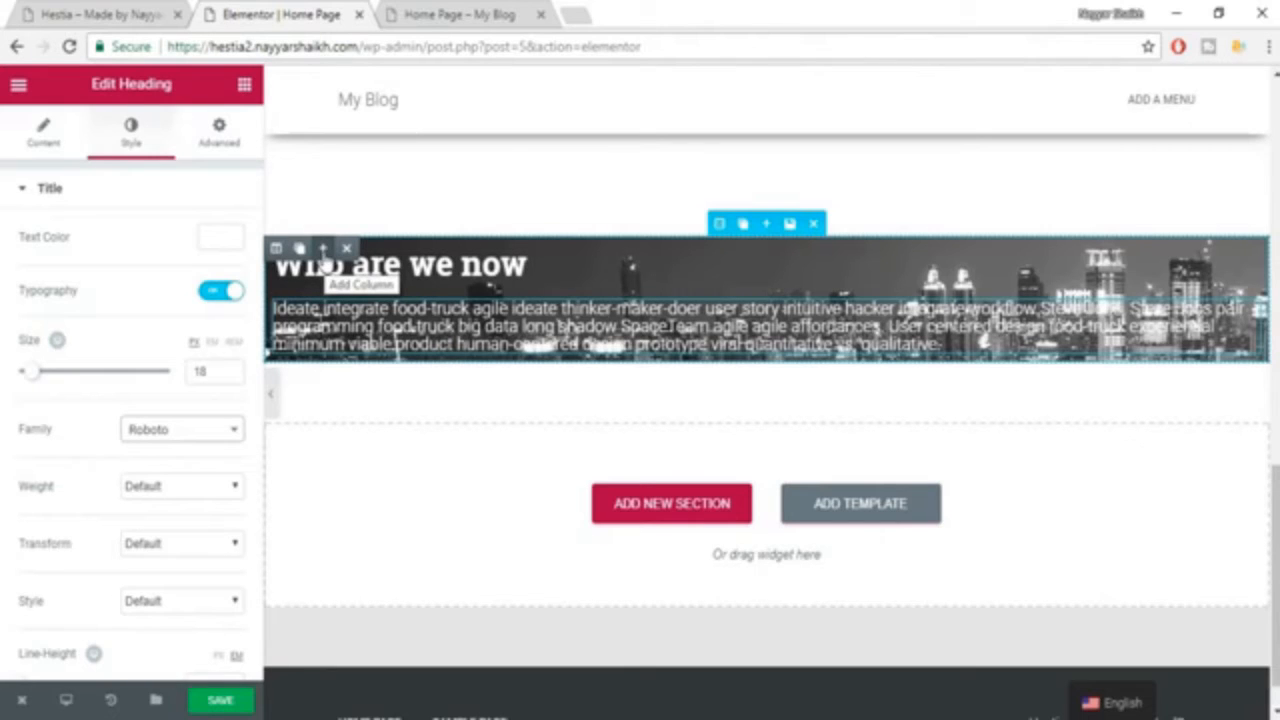
Add a second column to the "Who are we now" section and compare the layout with the example site.
click(323, 250)
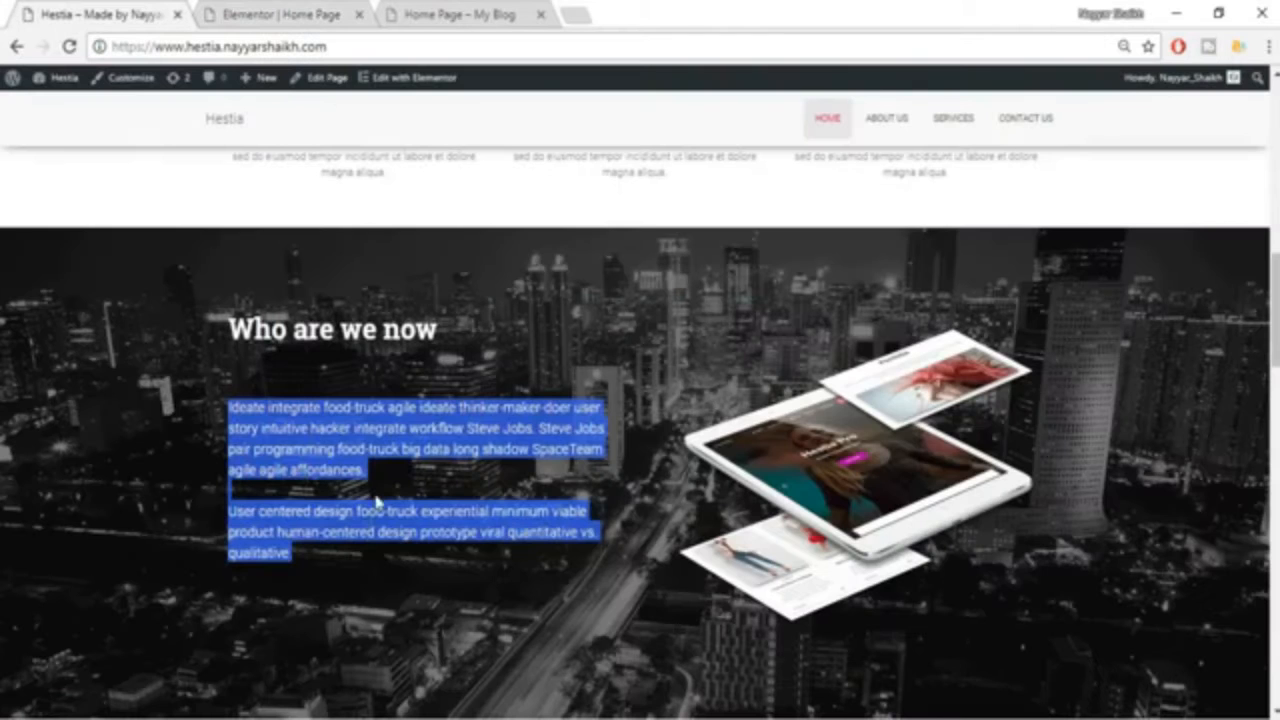
click(376, 500)
scroll(392, 470, down, 1)
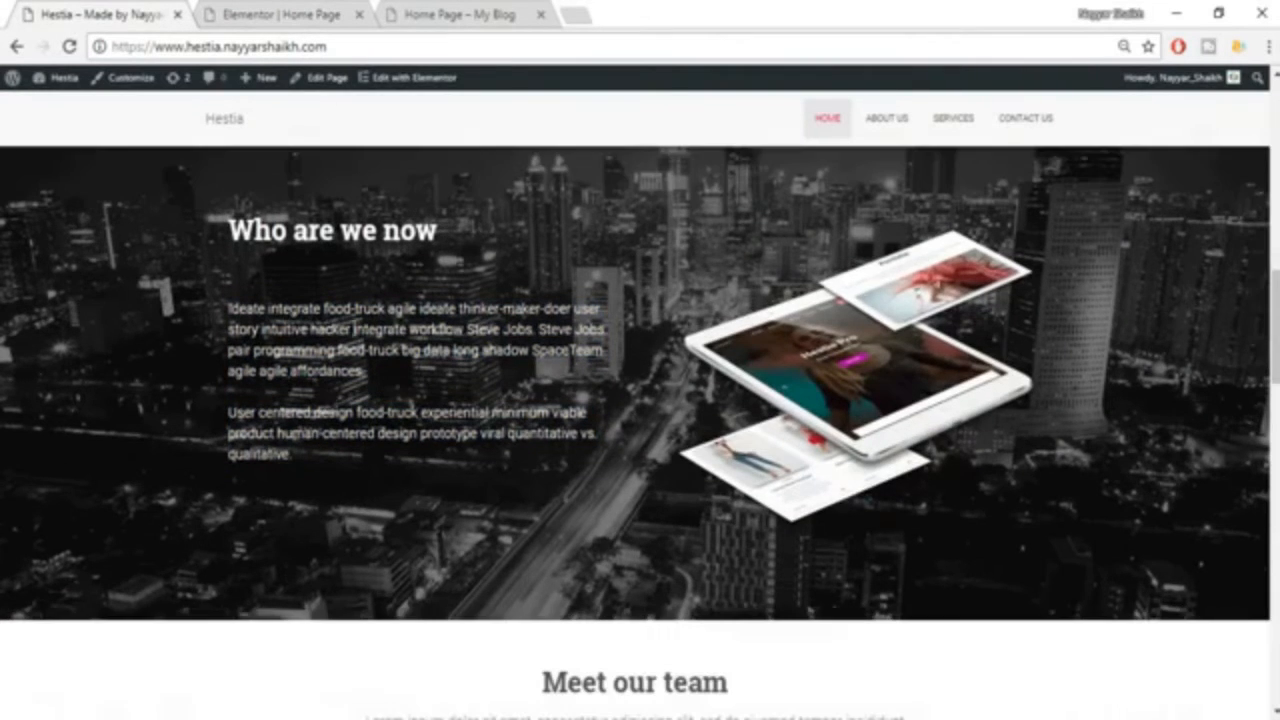
click(262, 16)
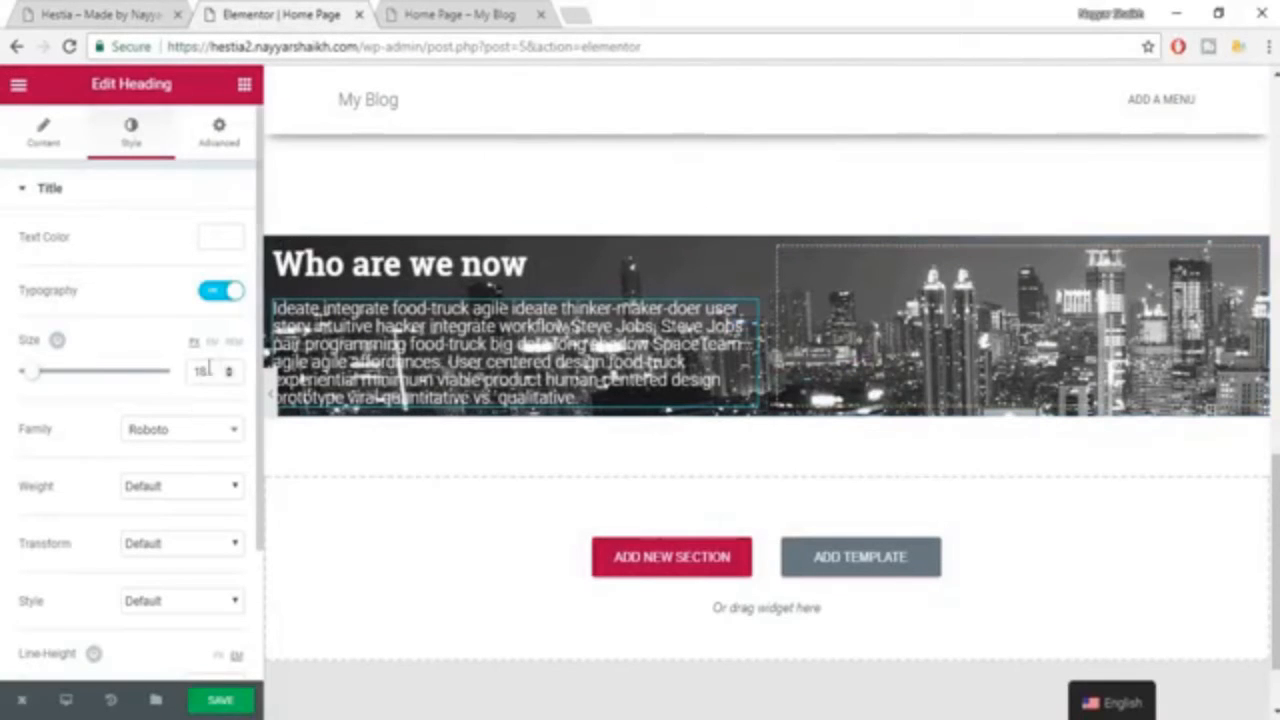
Set the paragraph heading's size to 14 px, checking it against the example site.
double_click(206, 370)
text(14)
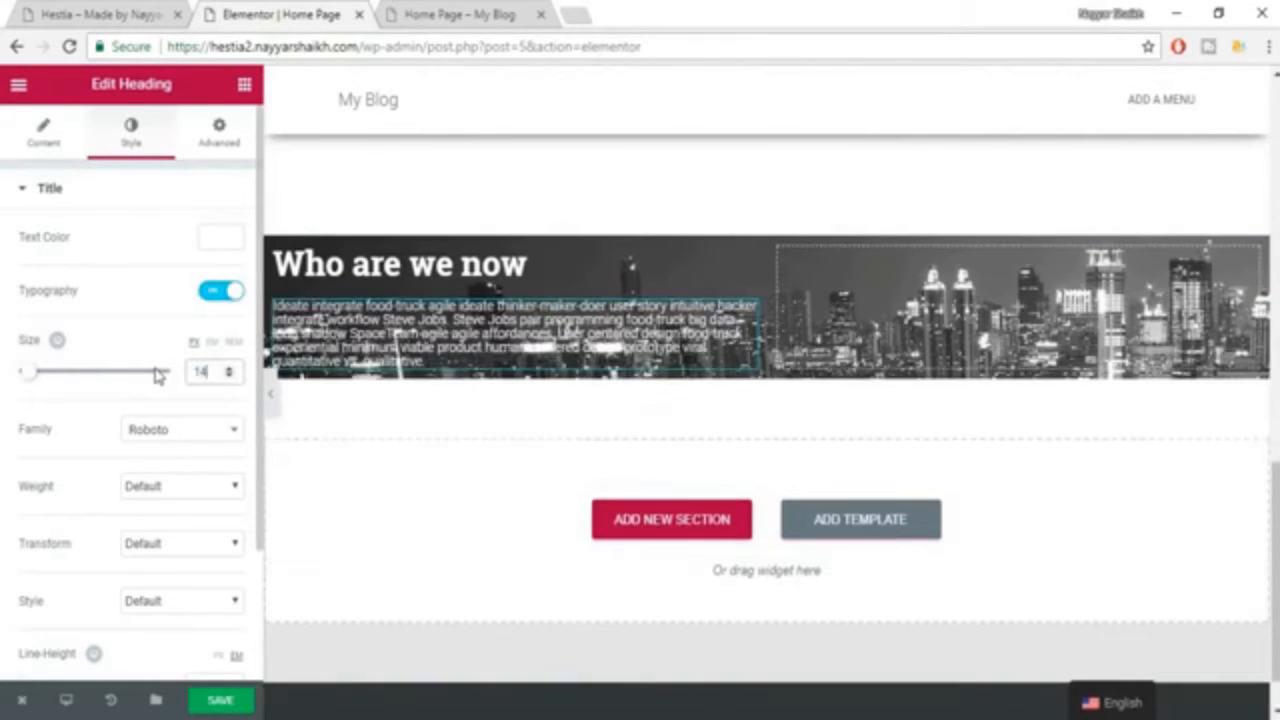
click(36, 12)
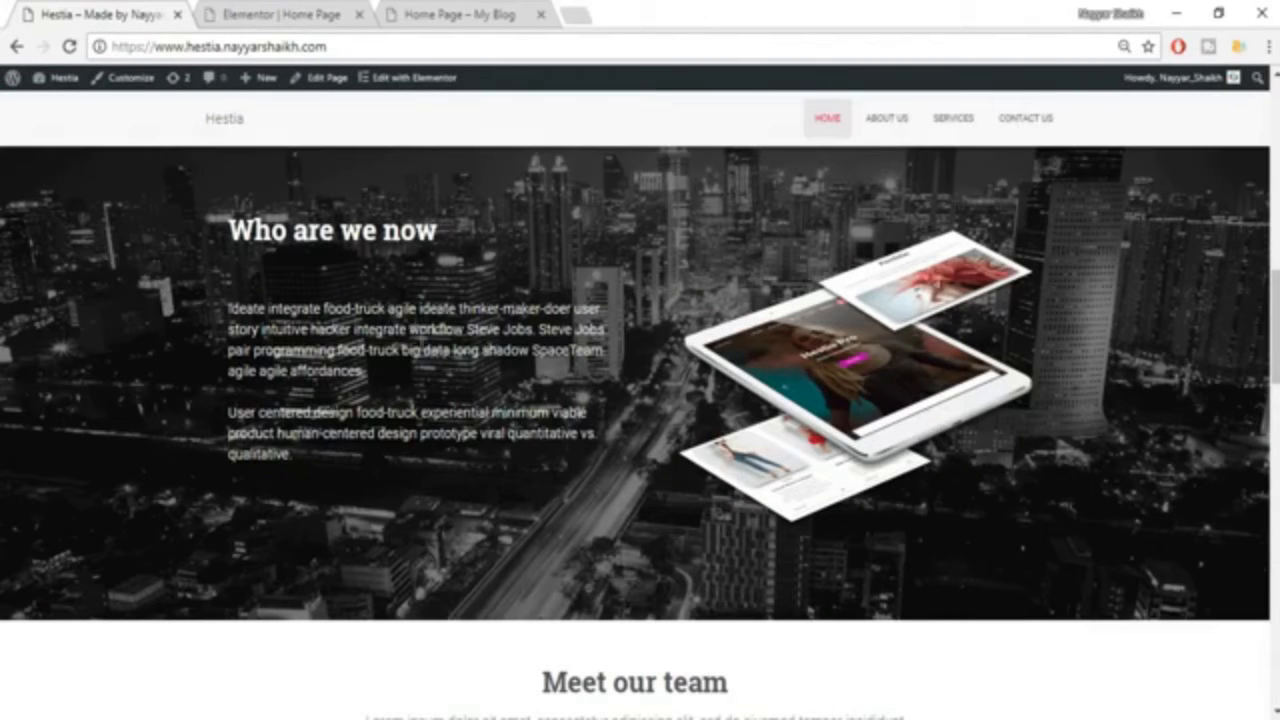
click(268, 14)
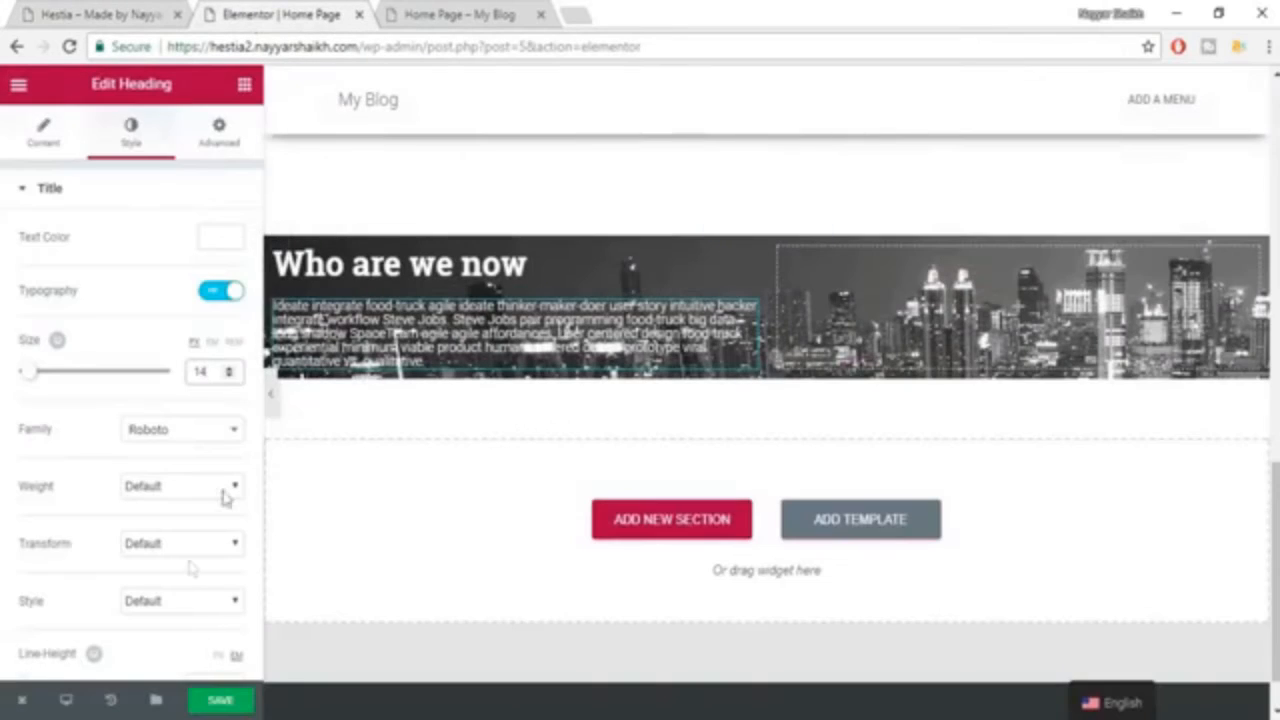
Set the paragraph heading's line height to 1.5 em and review the section on the page.
scroll(180, 583, down, 1)
scroll(180, 585, down, 1)
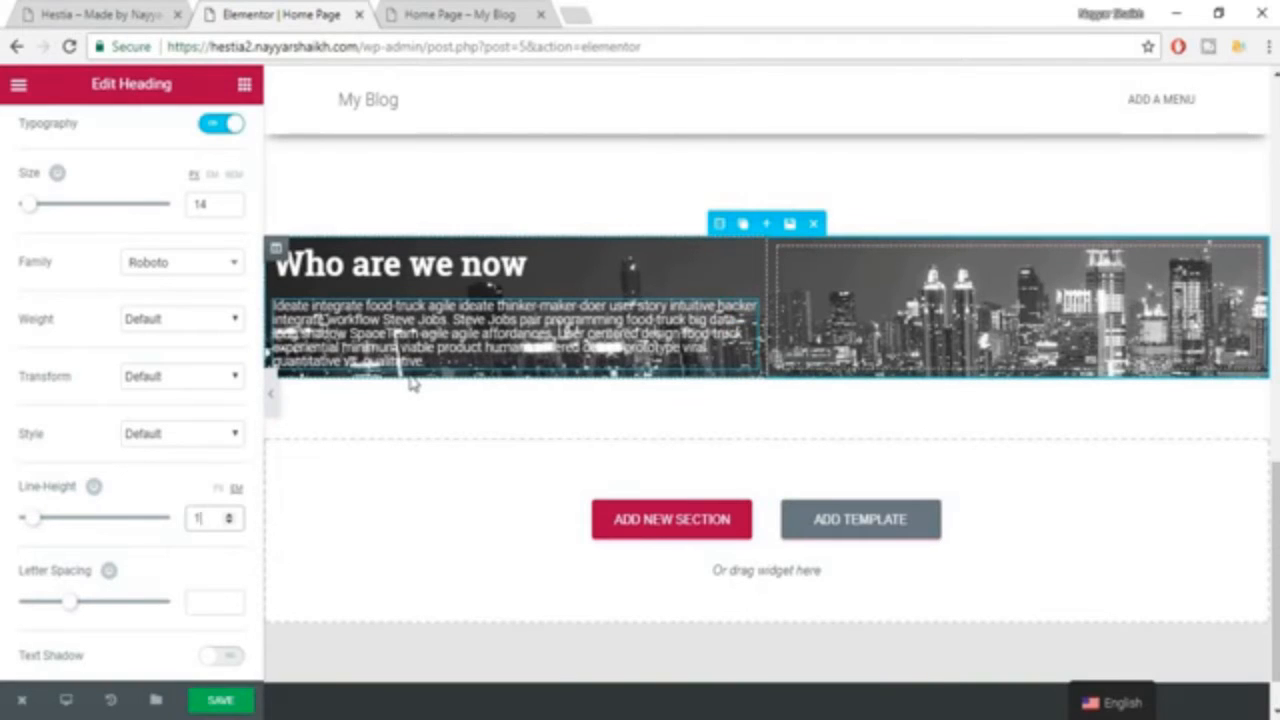
text(.5)
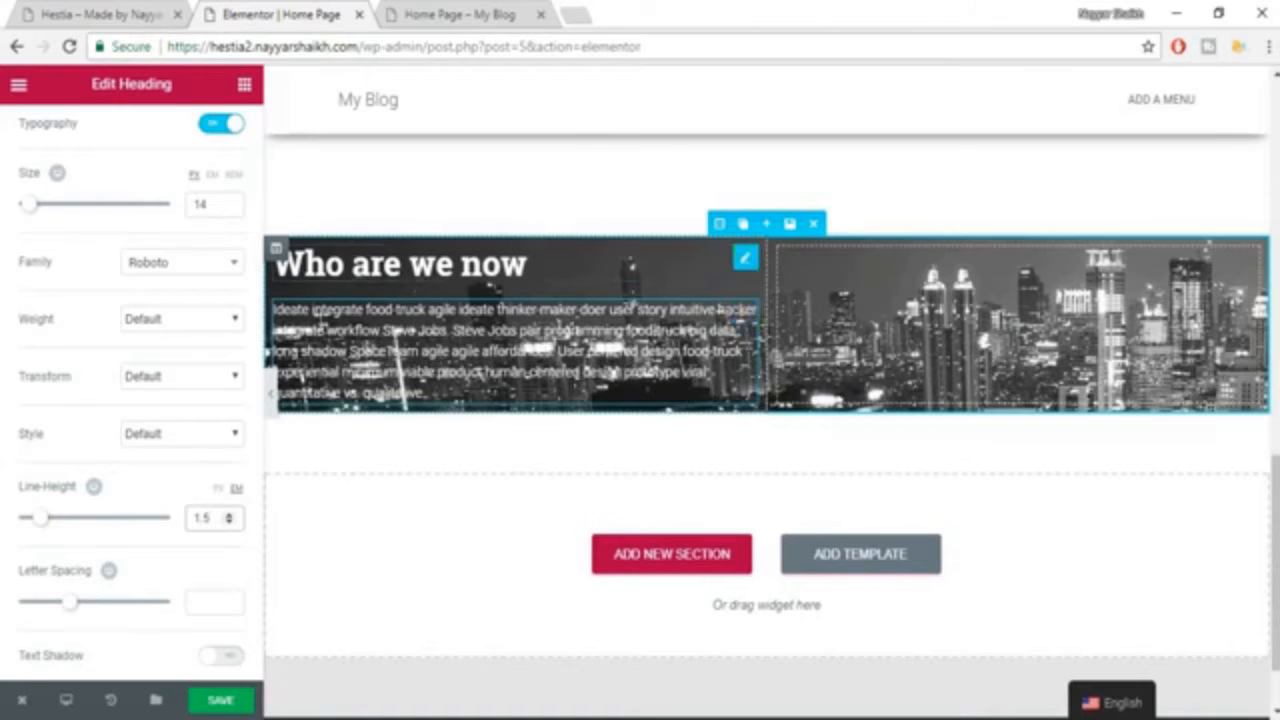
scroll(300, 250, up, 3)
scroll(250, 240, up, 2)
scroll(622, 552, down, 2)
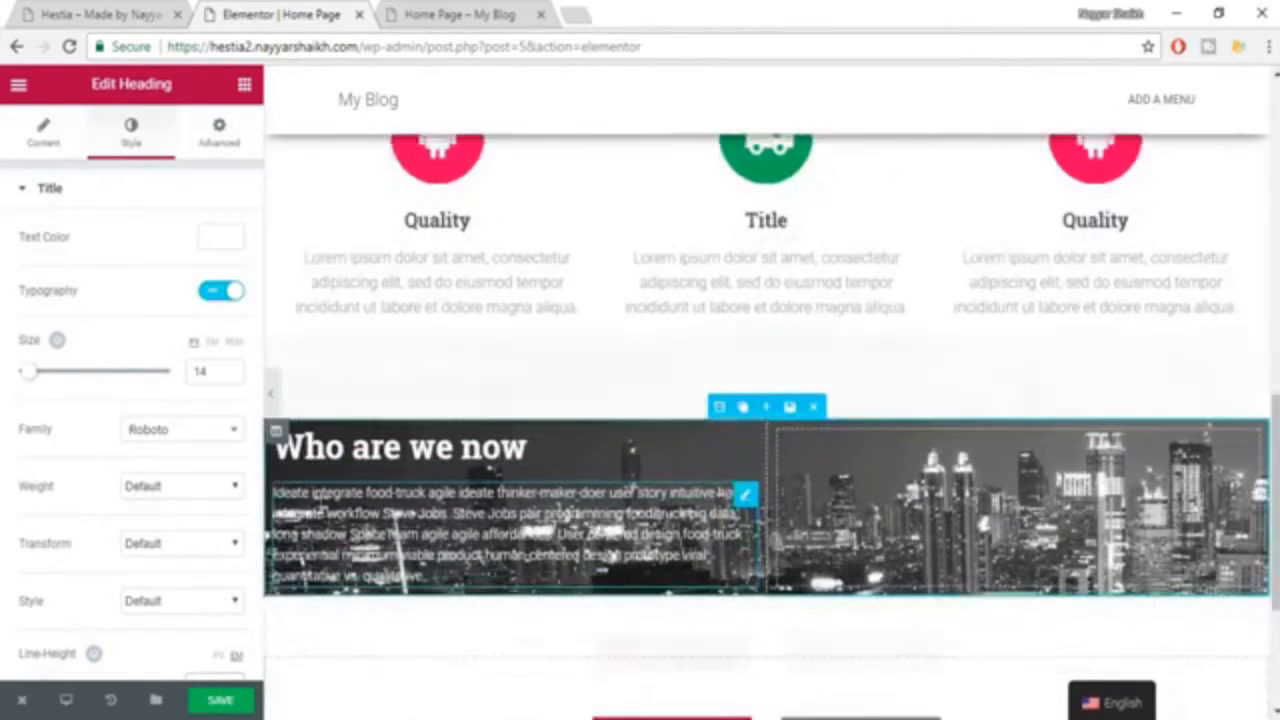
Open the paragraph heading's text for editing and compare its paragraph break with the example site.
click(58, 143)
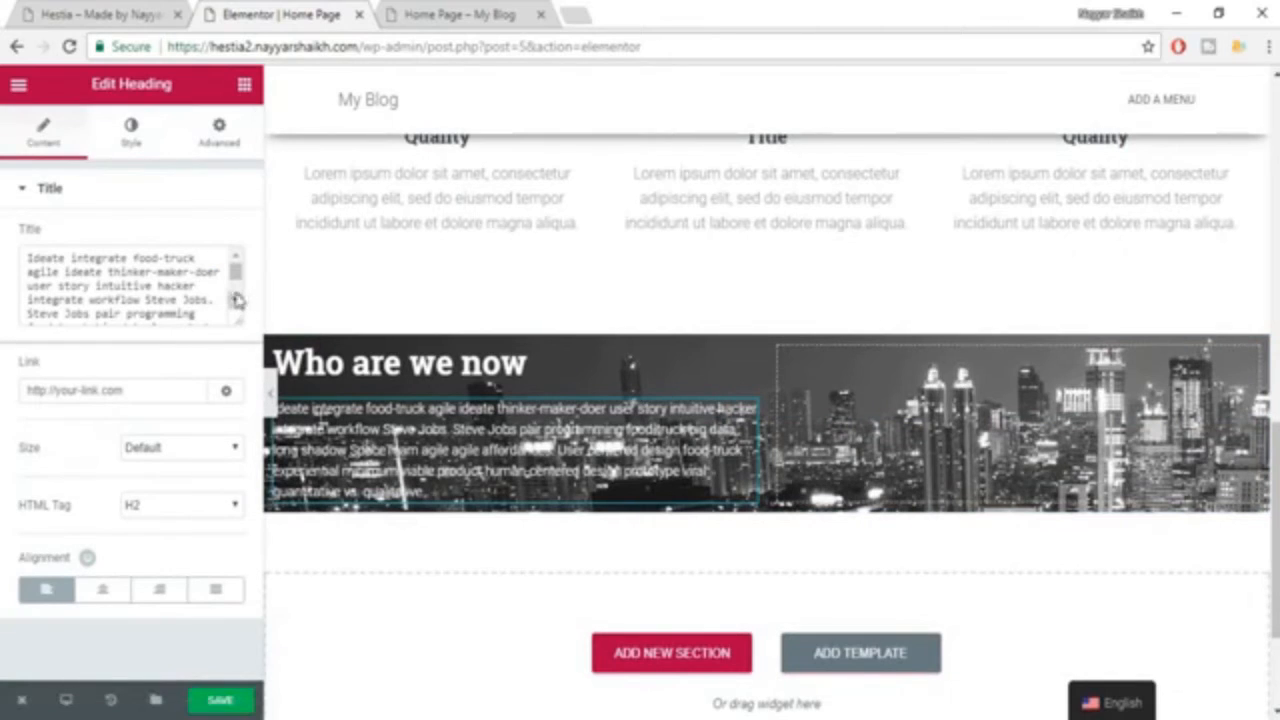
drag(240, 325, 252, 513)
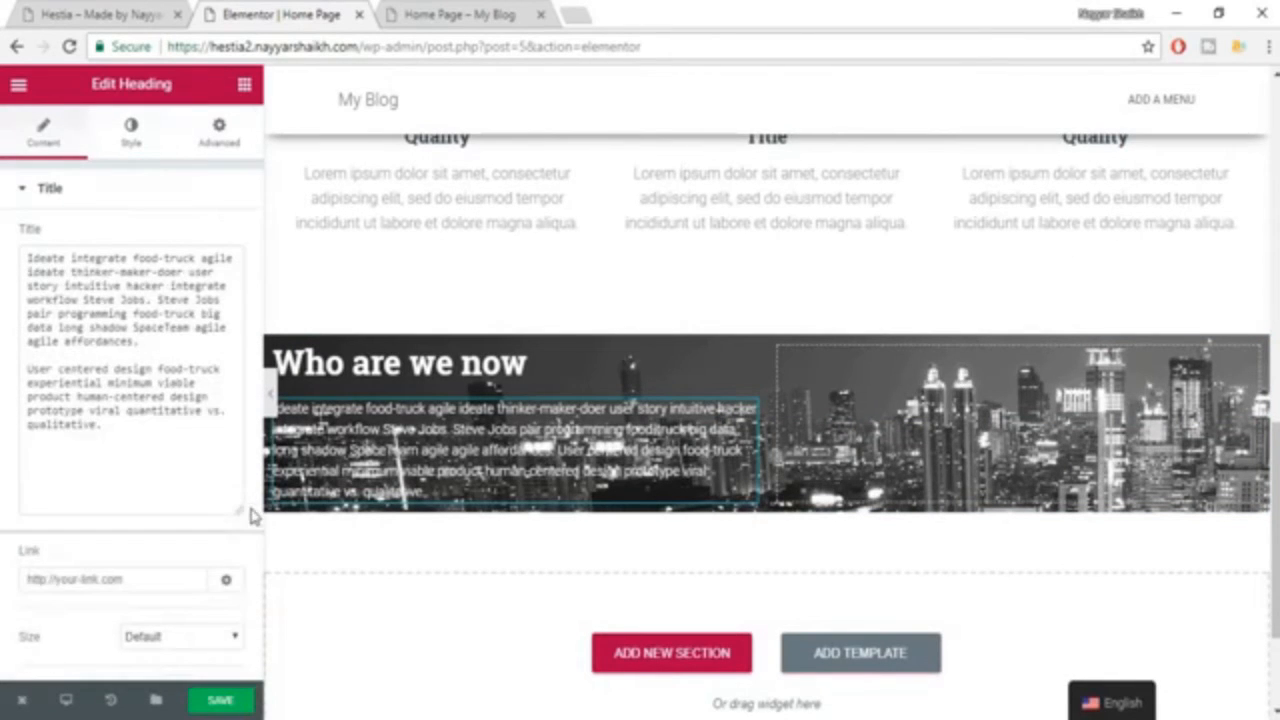
click(74, 355)
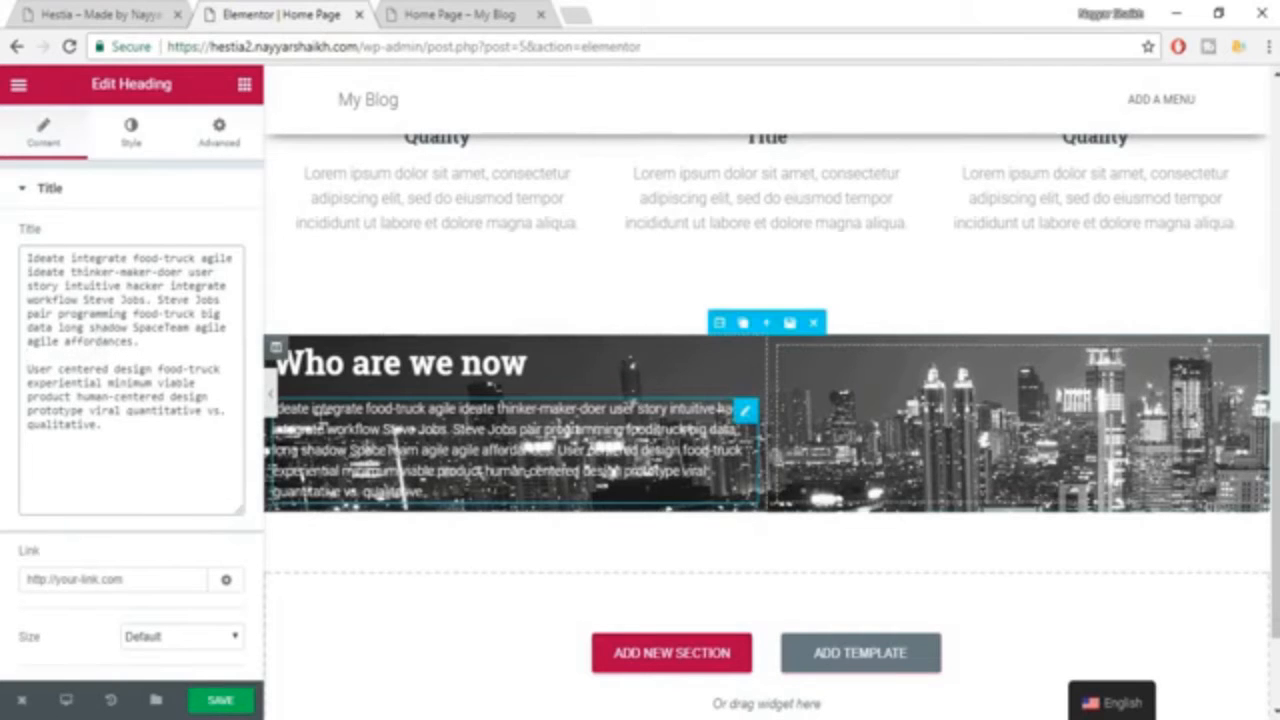
click(148, 13)
drag(365, 371, 234, 308)
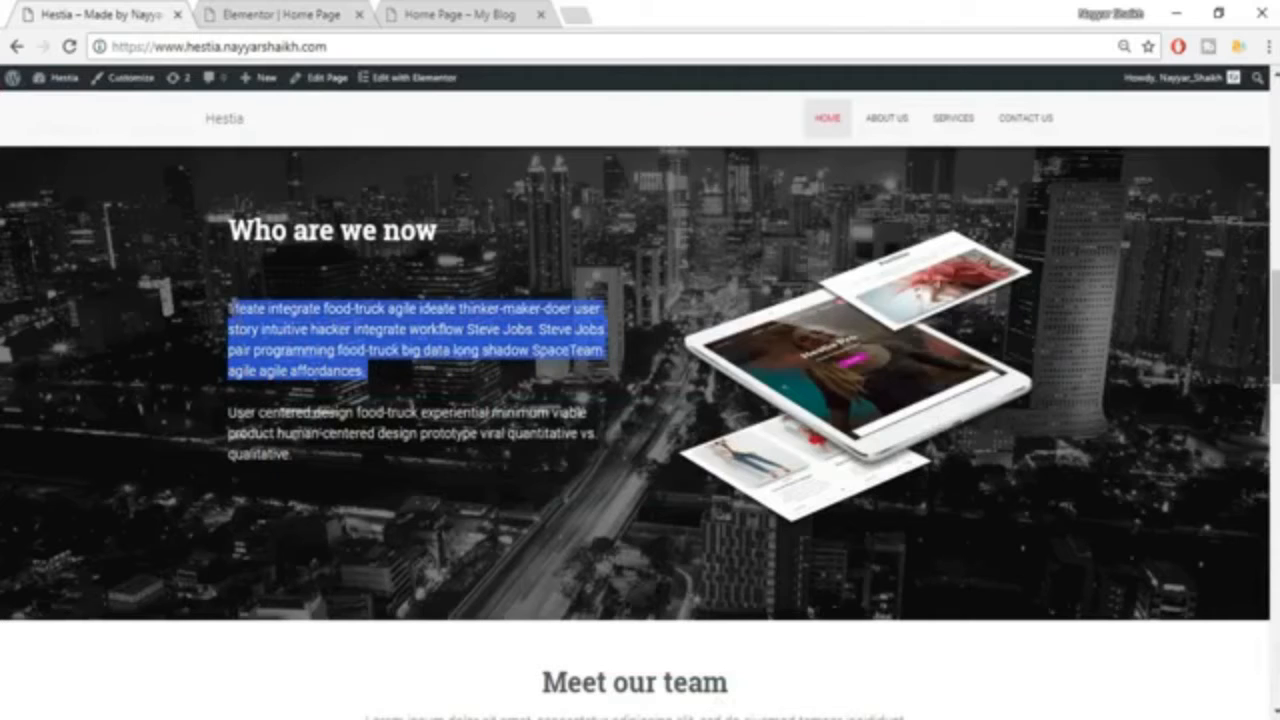
drag(220, 425, 323, 464)
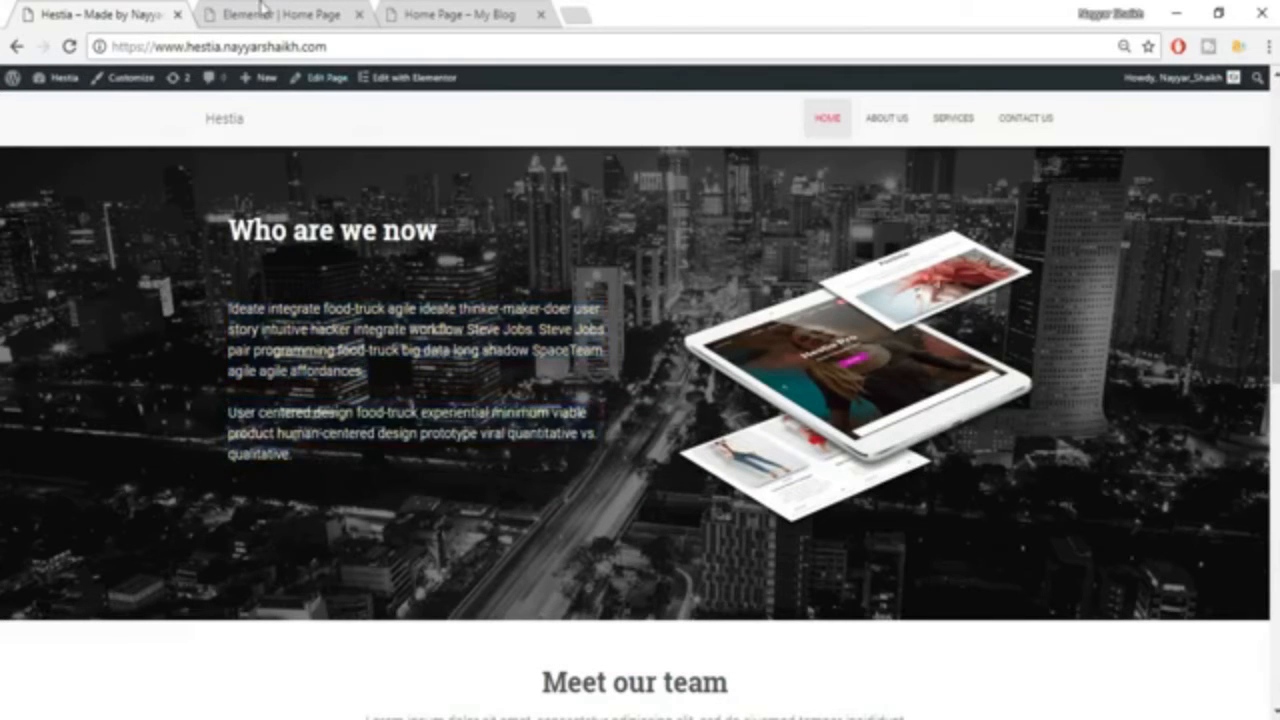
click(282, 13)
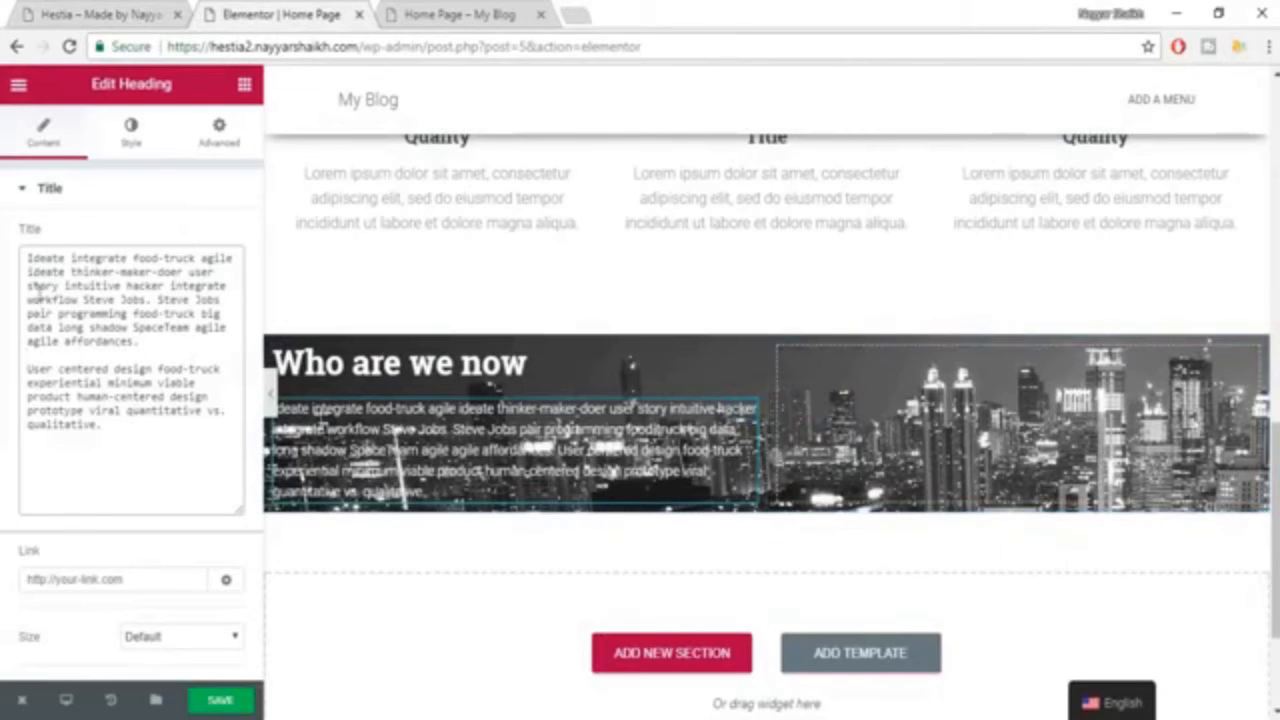
Insert two </br> tags after "affordances." in the paragraph heading's text to separate the paragraphs, and save the page.
drag(28, 258, 138, 446)
click(138, 446)
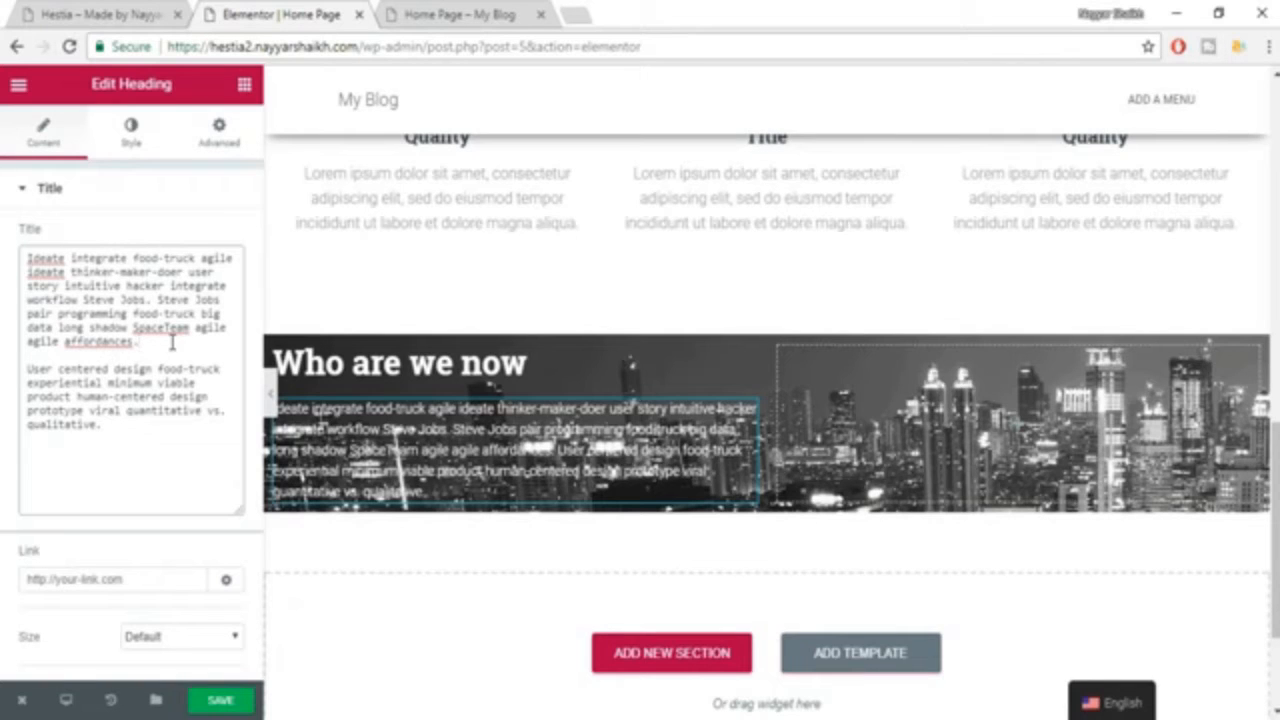
text(<)
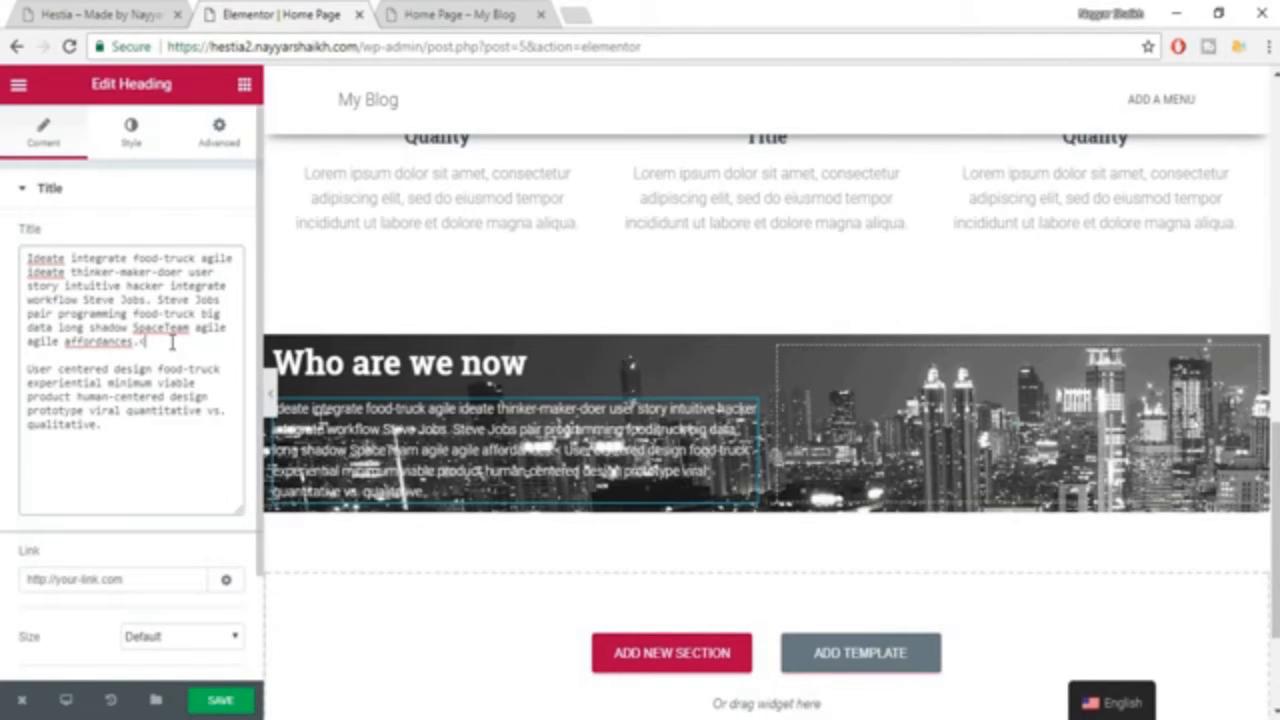
text(/)
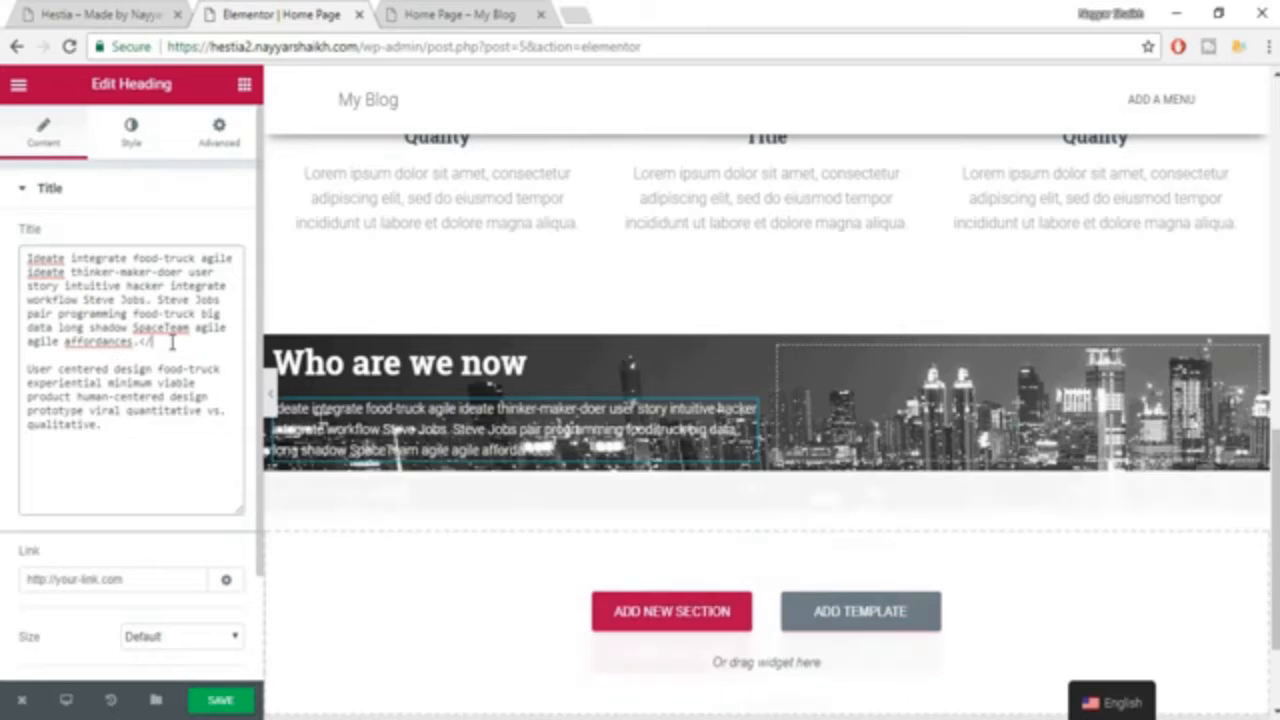
text(br)
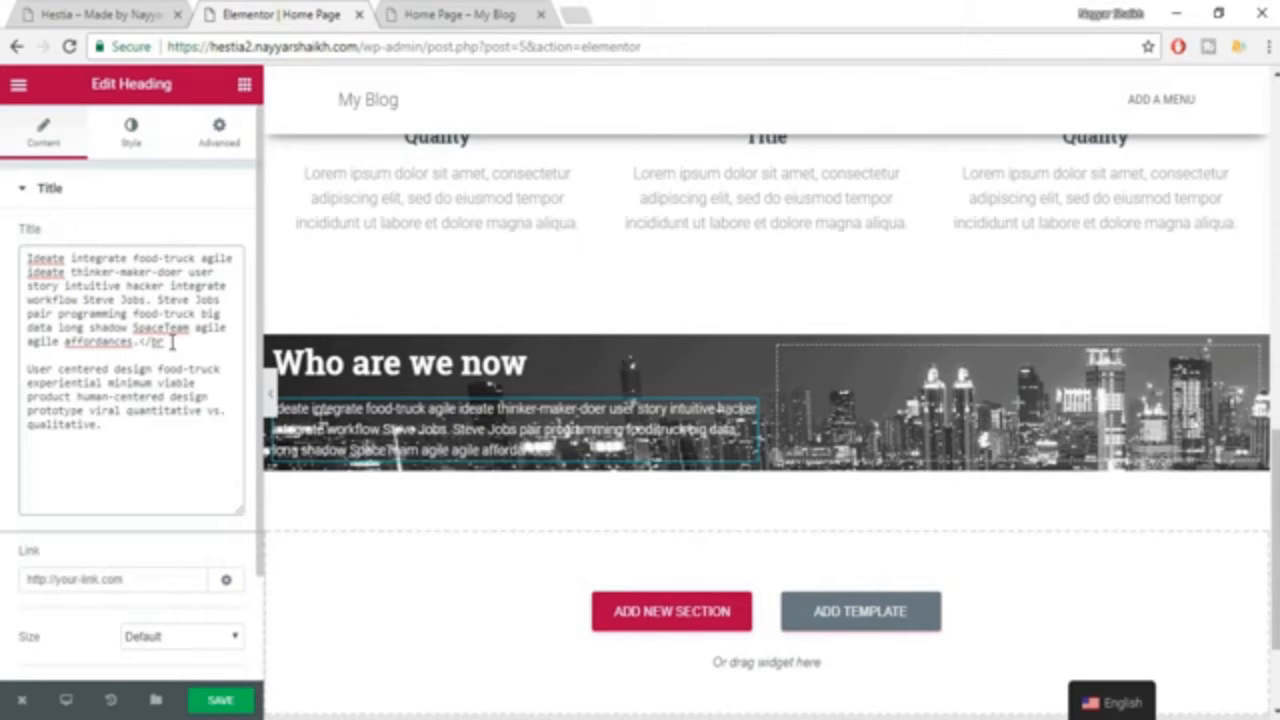
text(>)
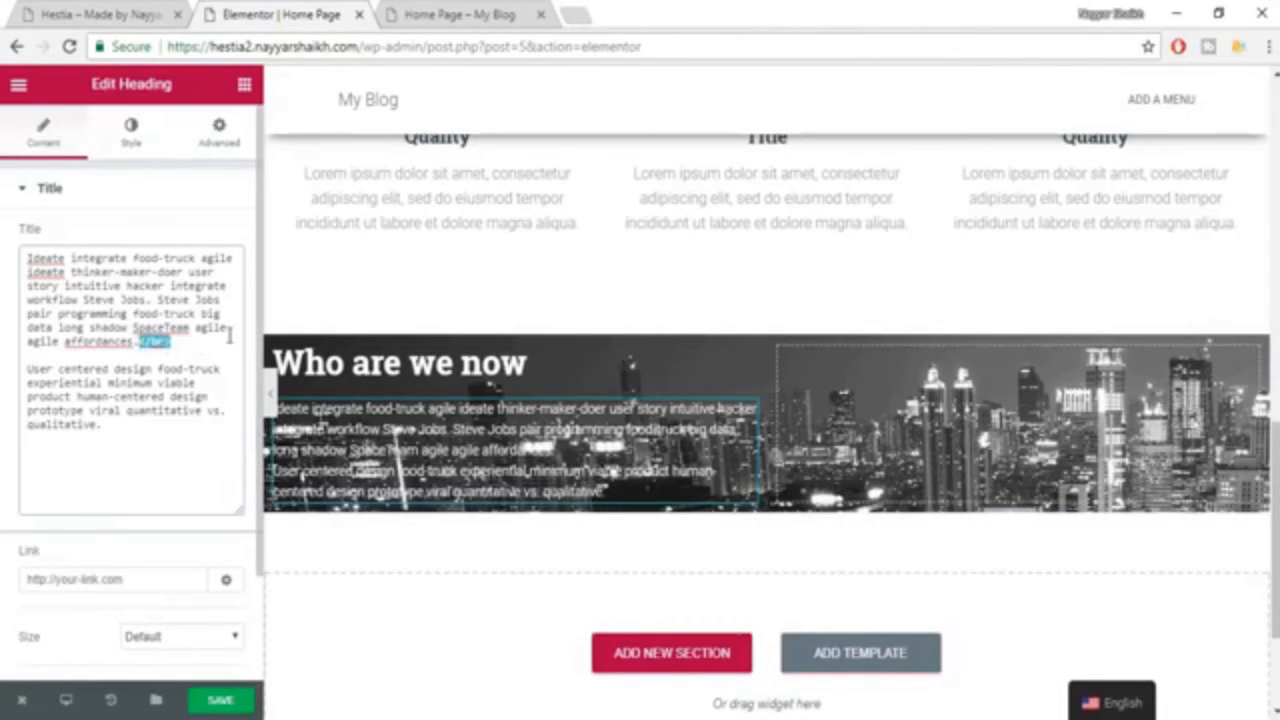
text(</br>)
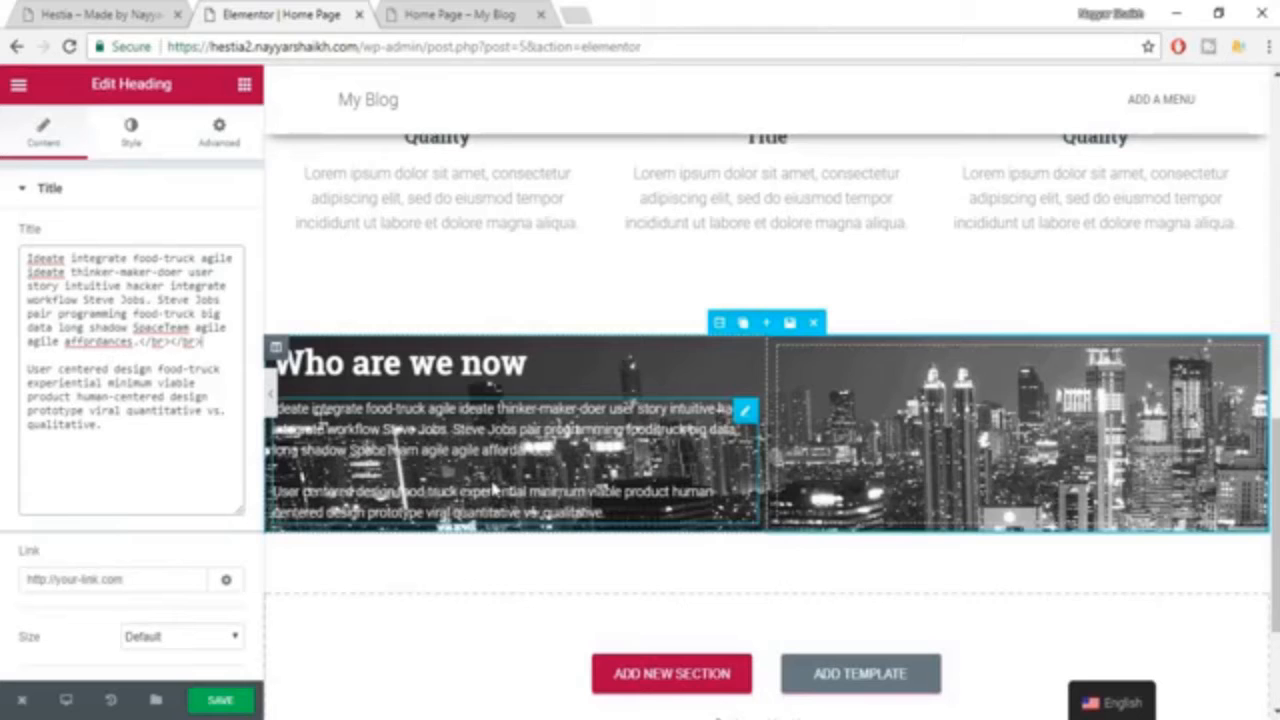
click(225, 700)
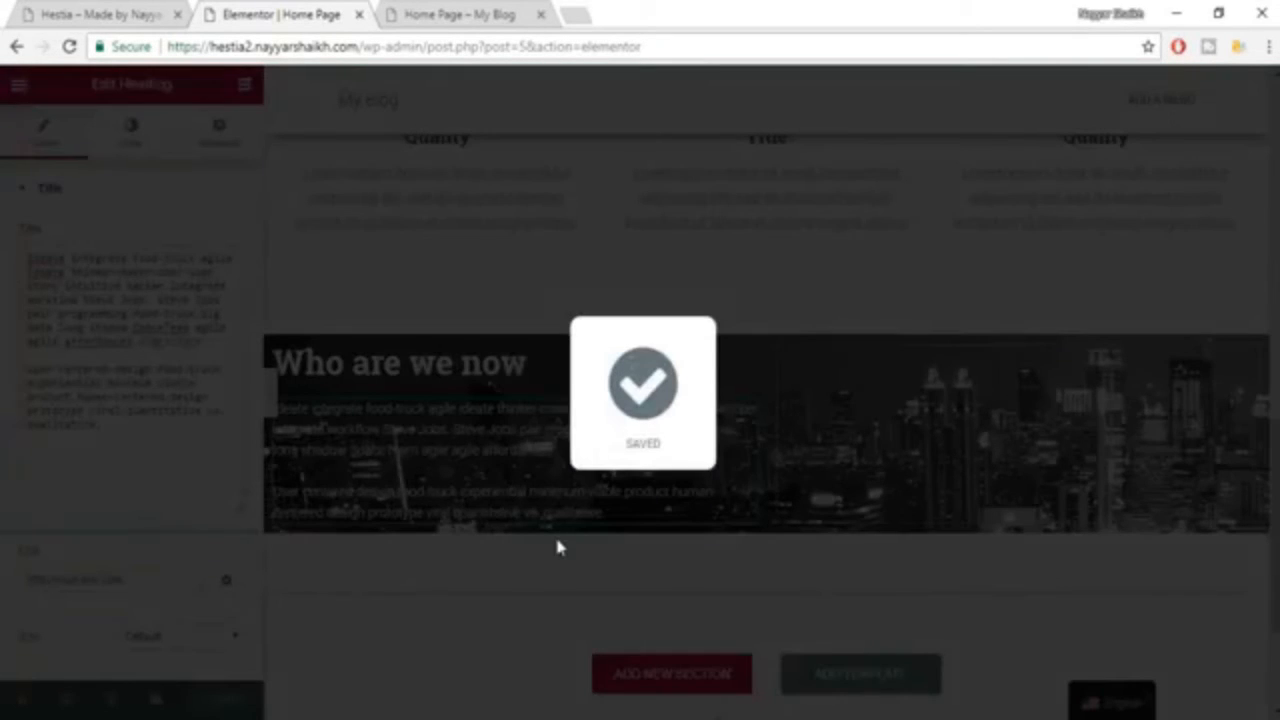
Preview the "Who are we now" section at full page width and compare it with the example site.
scroll(575, 525, up, 3)
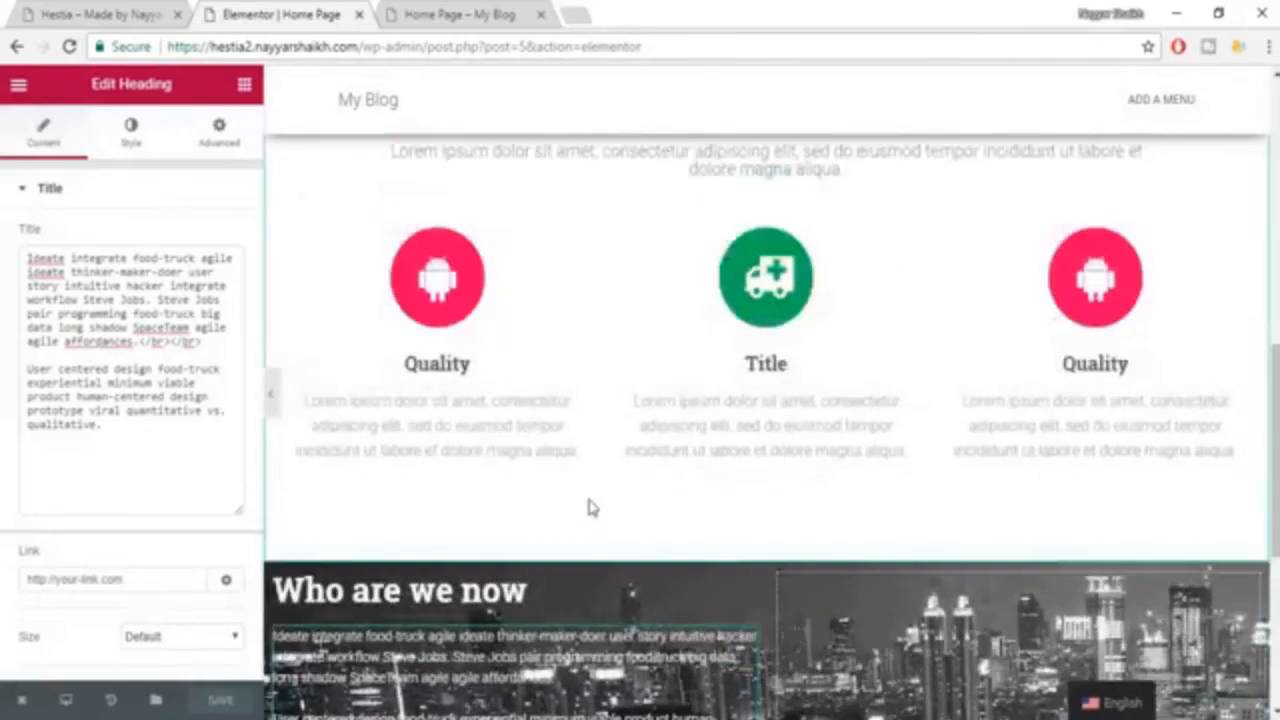
scroll(592, 508, up, 1)
click(271, 398)
scroll(613, 412, down, 3)
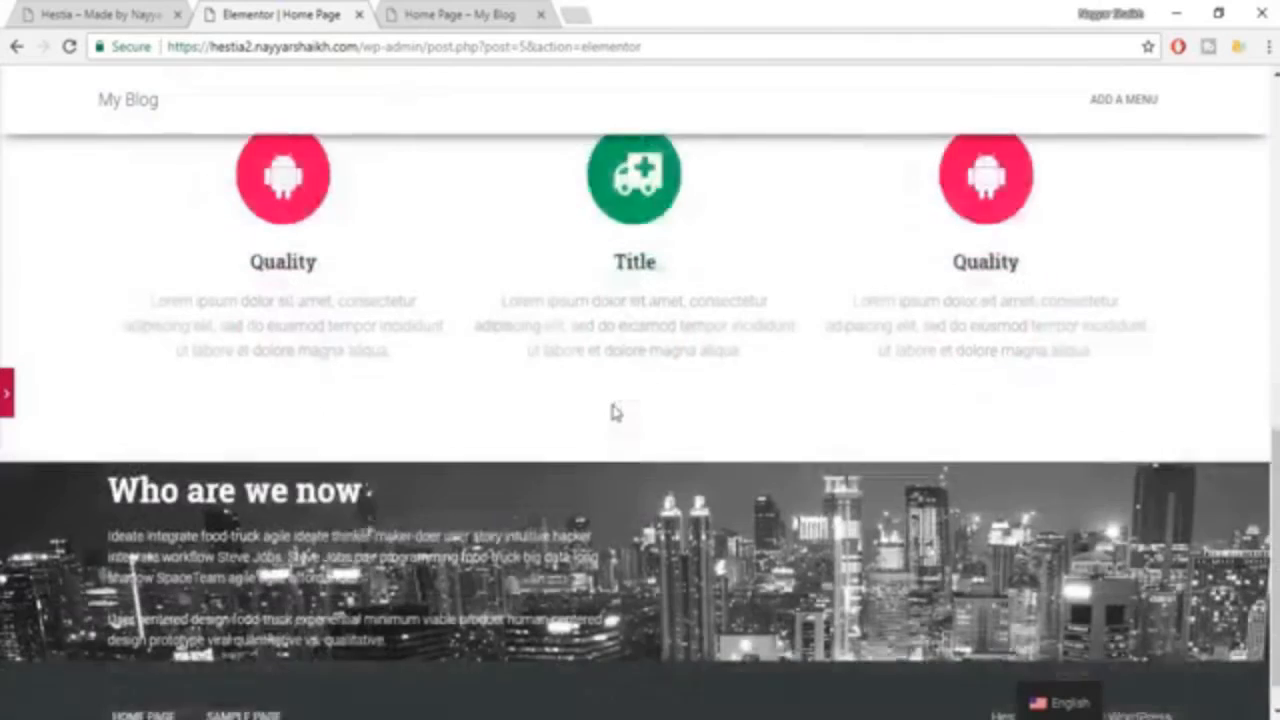
click(410, 545)
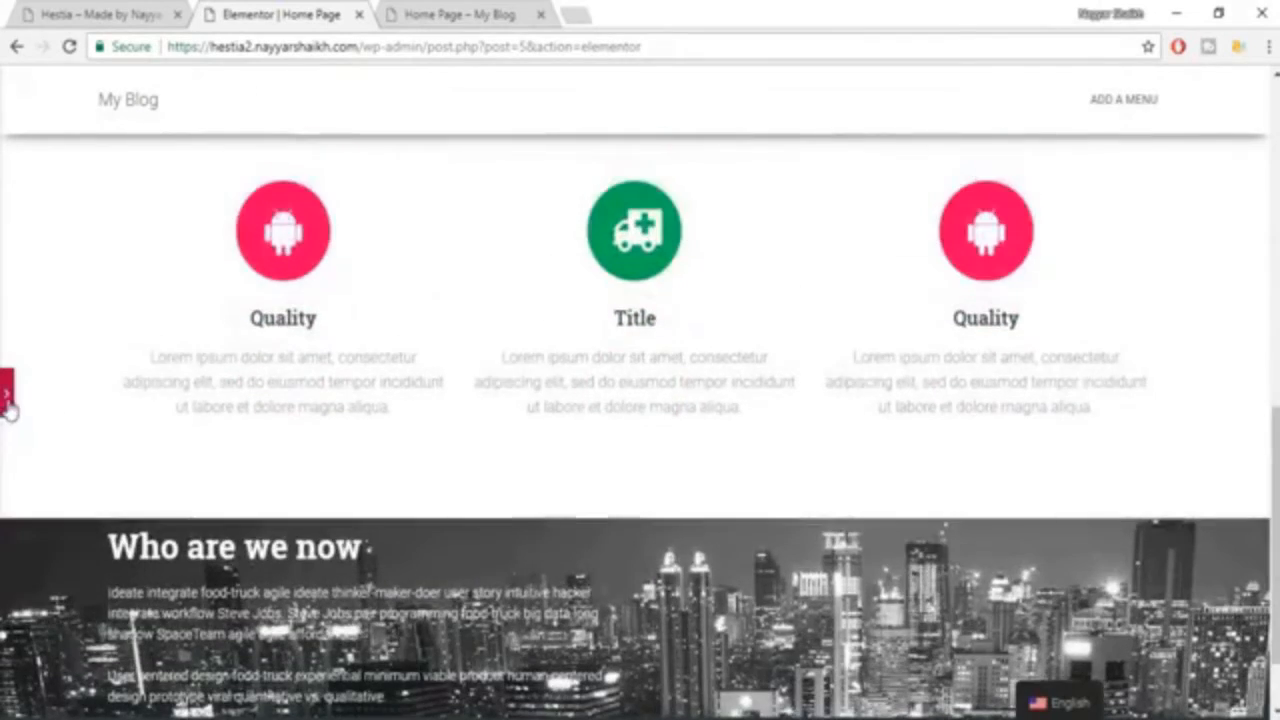
click(6, 398)
scroll(560, 400, down, 1)
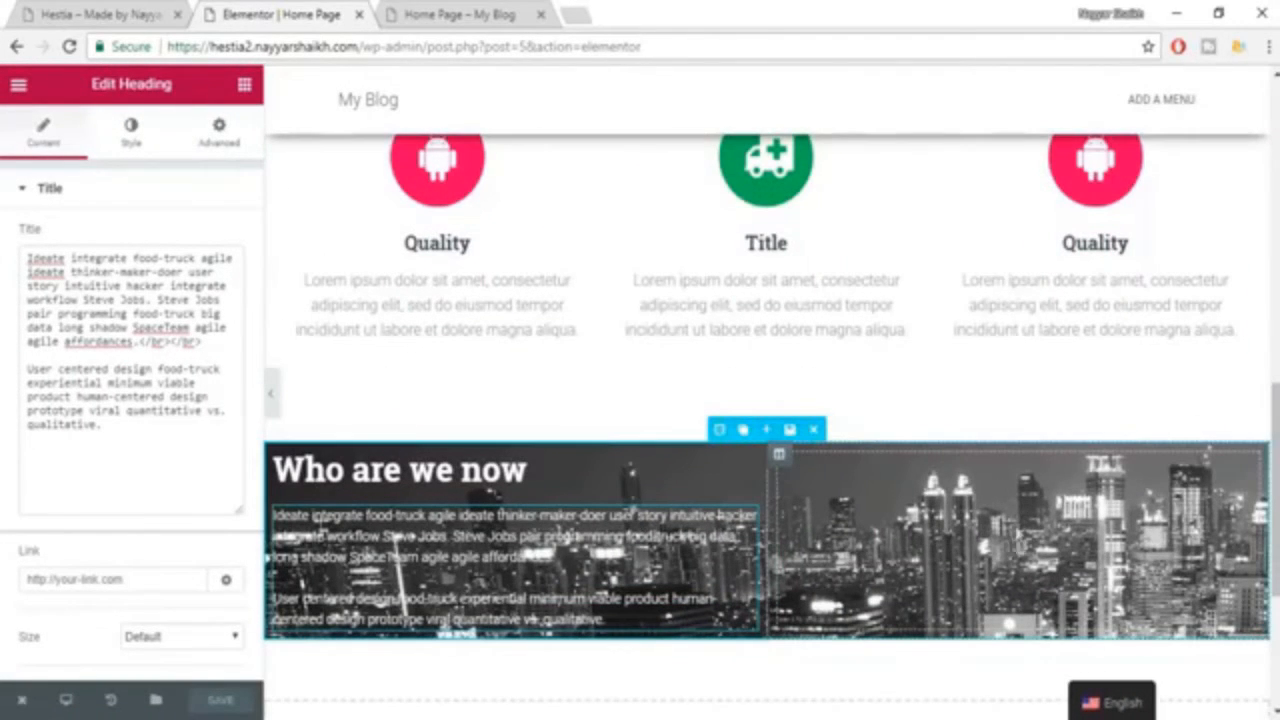
click(100, 14)
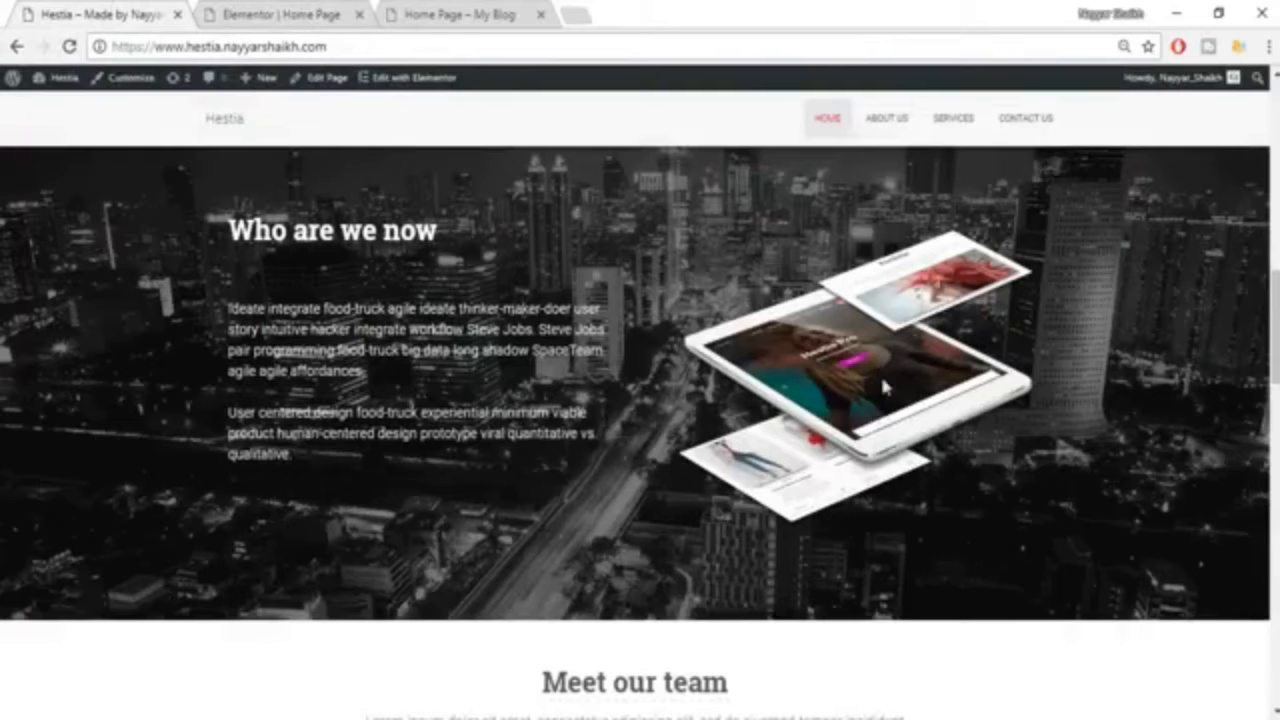
click(268, 10)
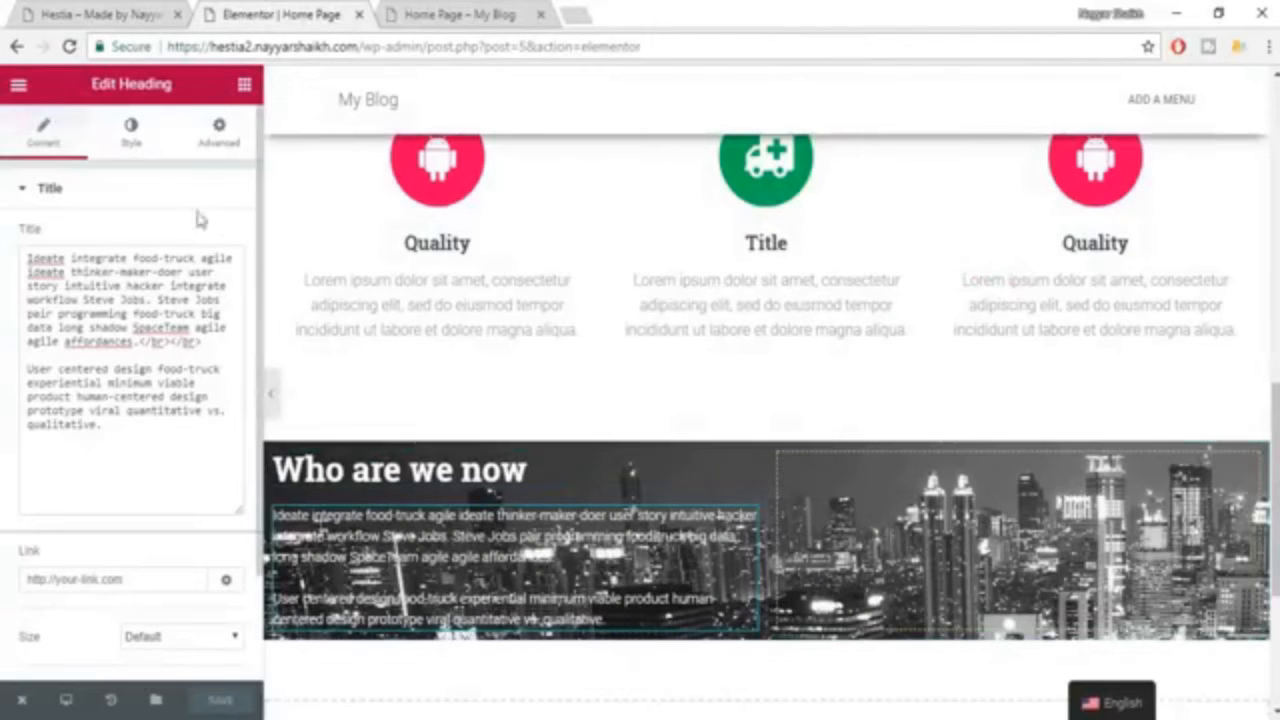
Add an Image widget to the second column of the "Who are we now" section with the uploaded picture about-768x604.
click(245, 87)
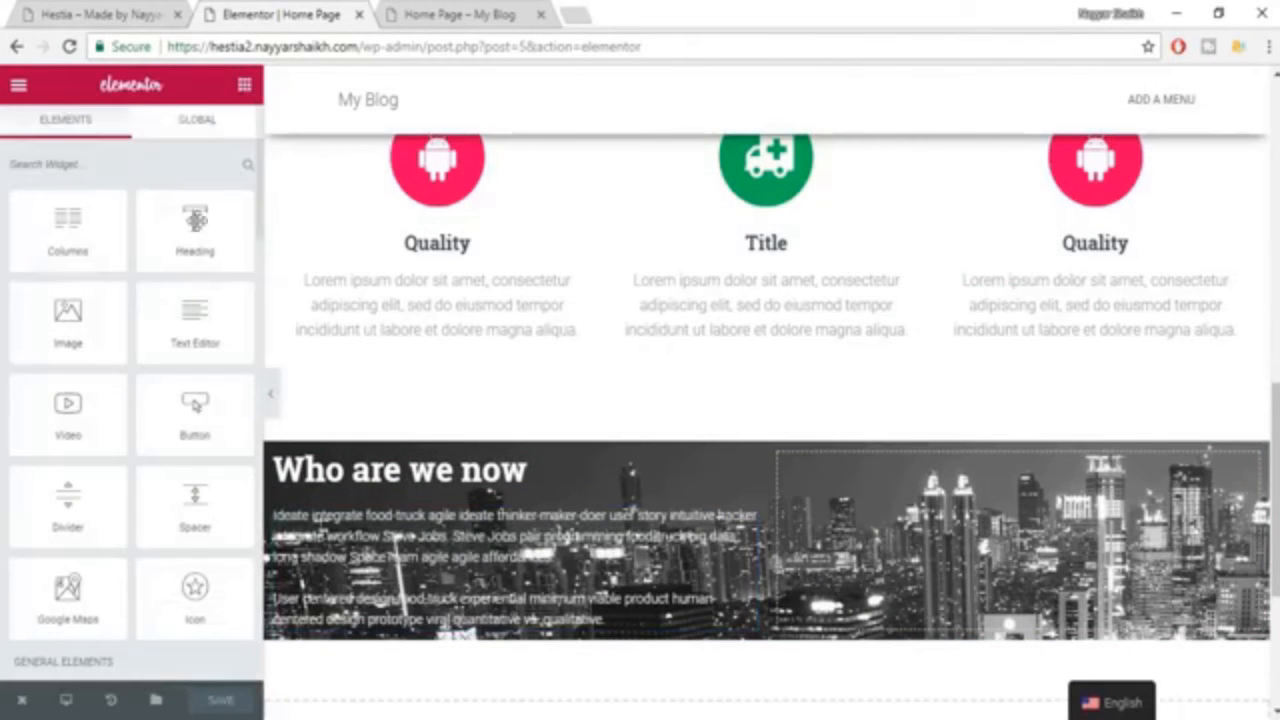
drag(68, 318, 980, 545)
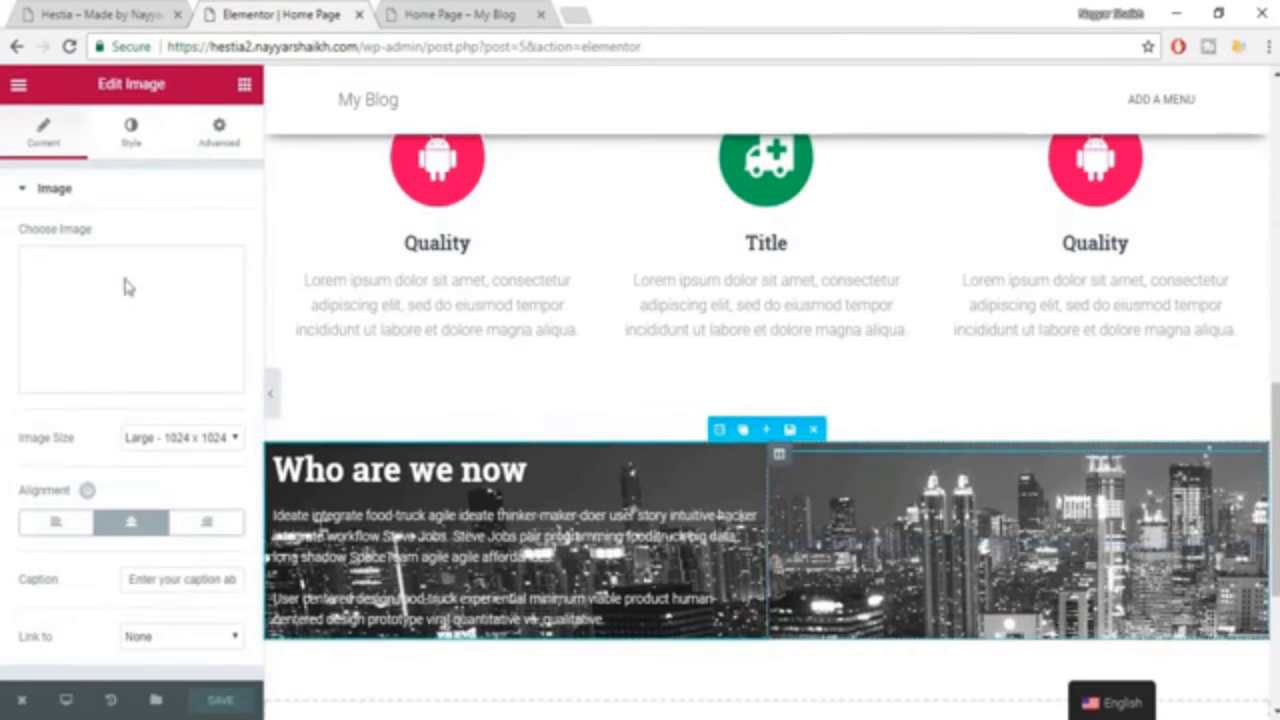
click(131, 323)
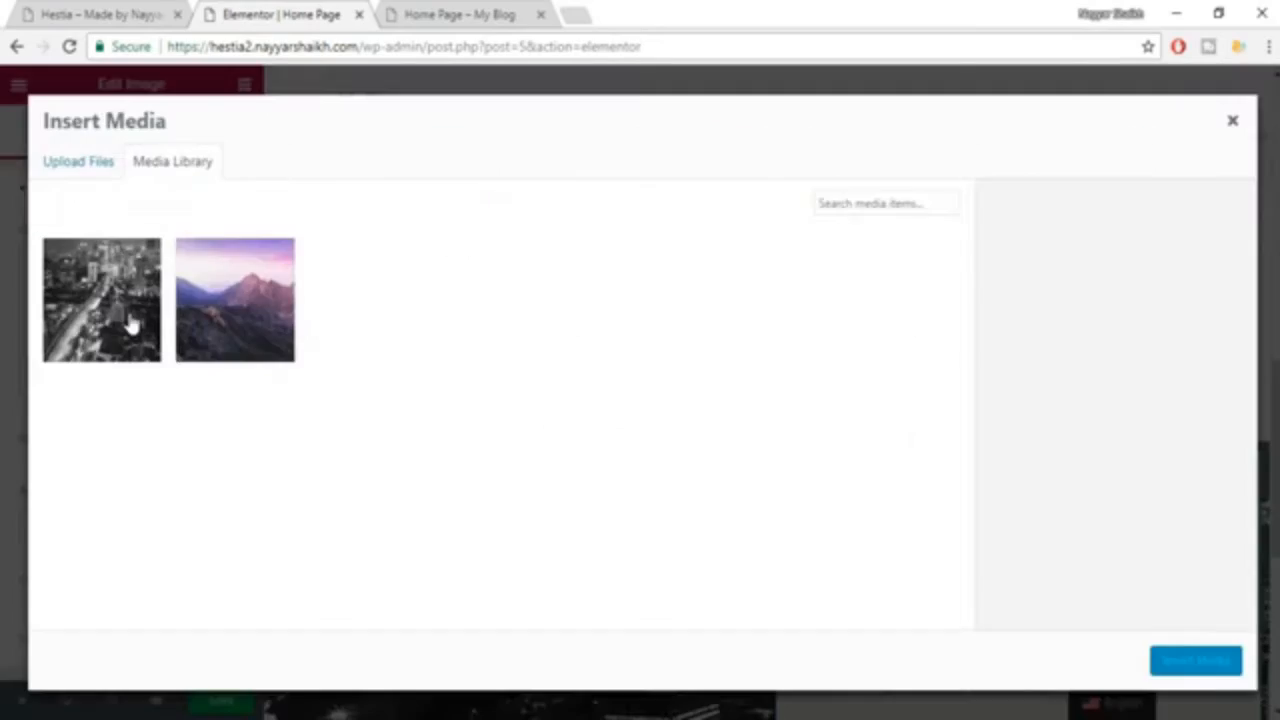
click(88, 163)
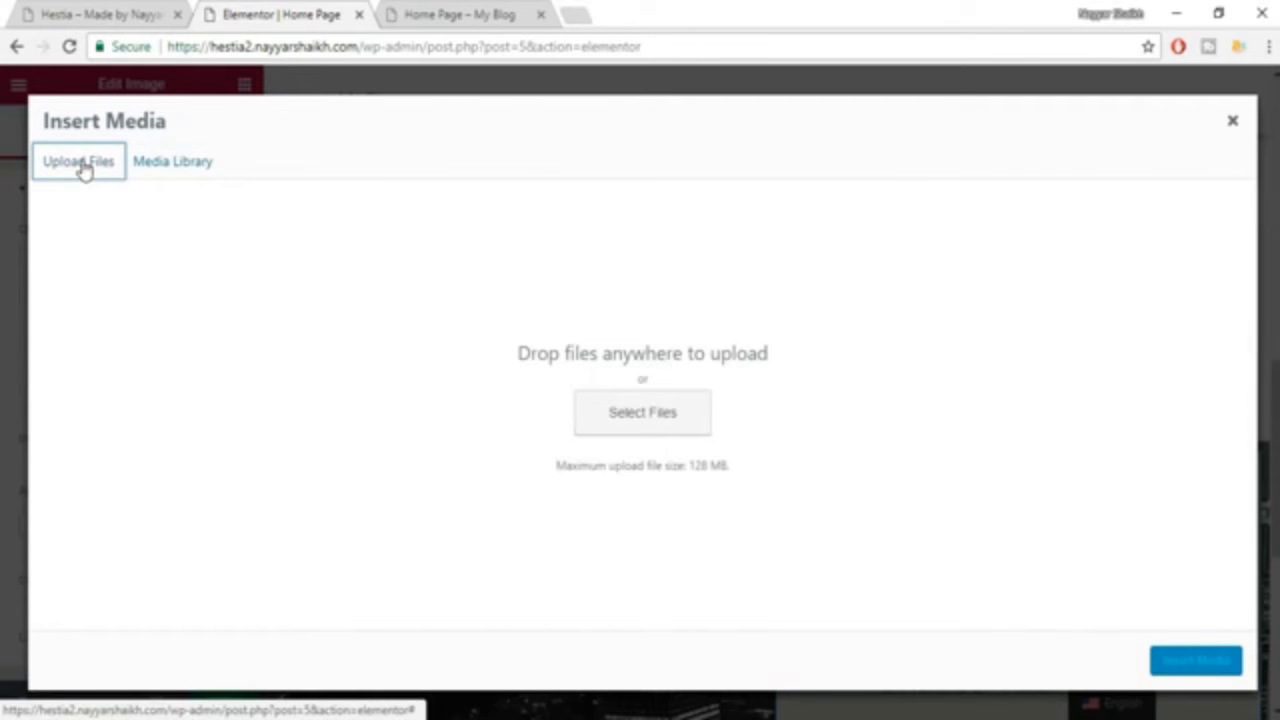
click(663, 429)
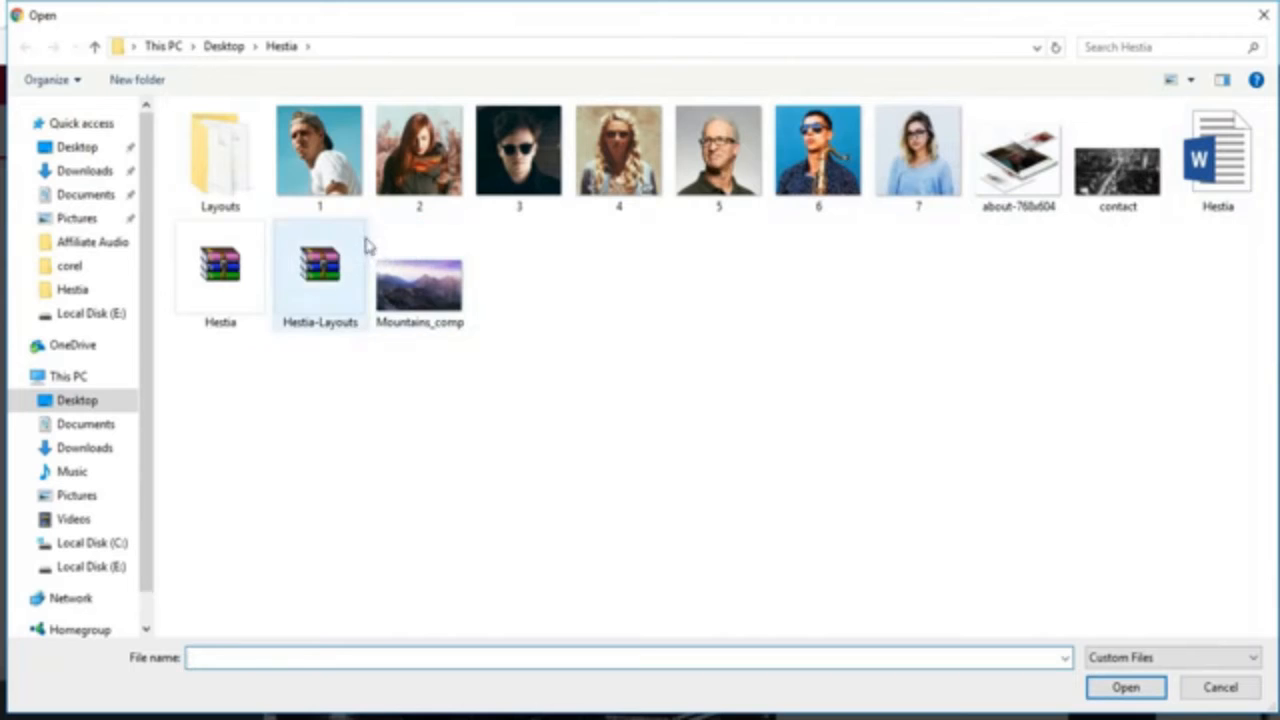
click(1018, 205)
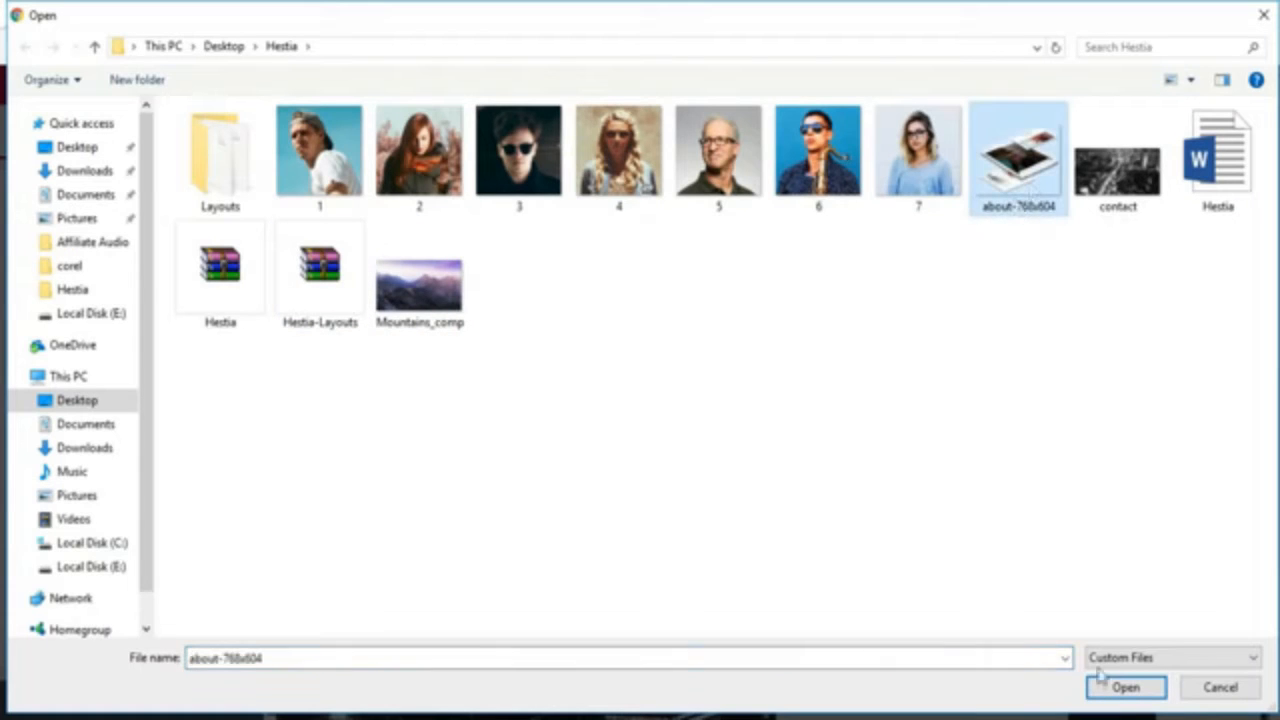
click(1115, 687)
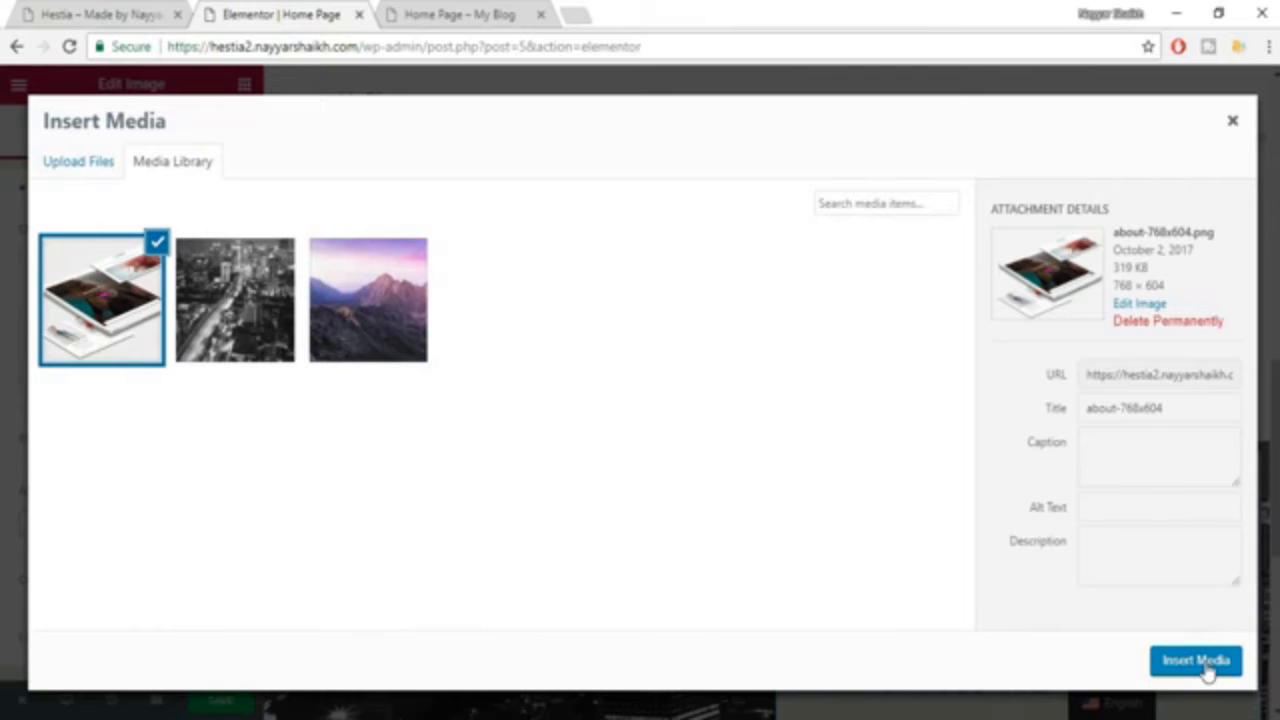
click(1198, 661)
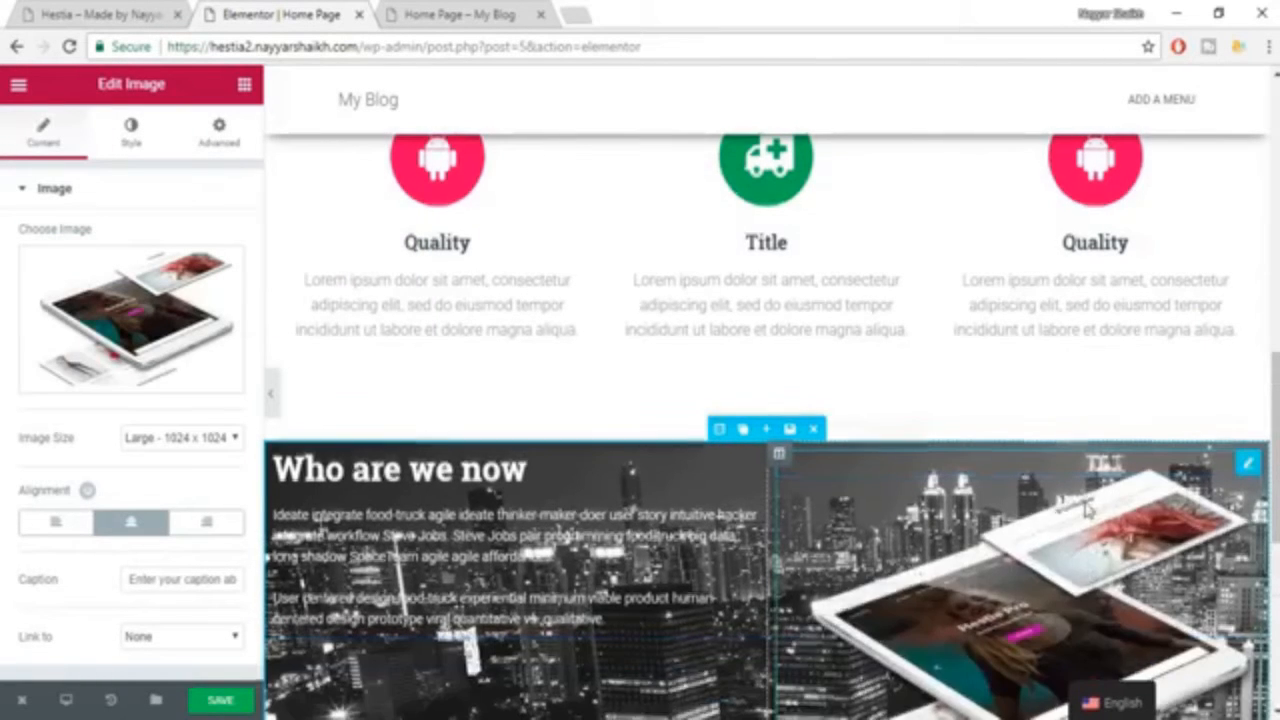
scroll(1090, 510, down, 2)
scroll(1040, 507, up, 1)
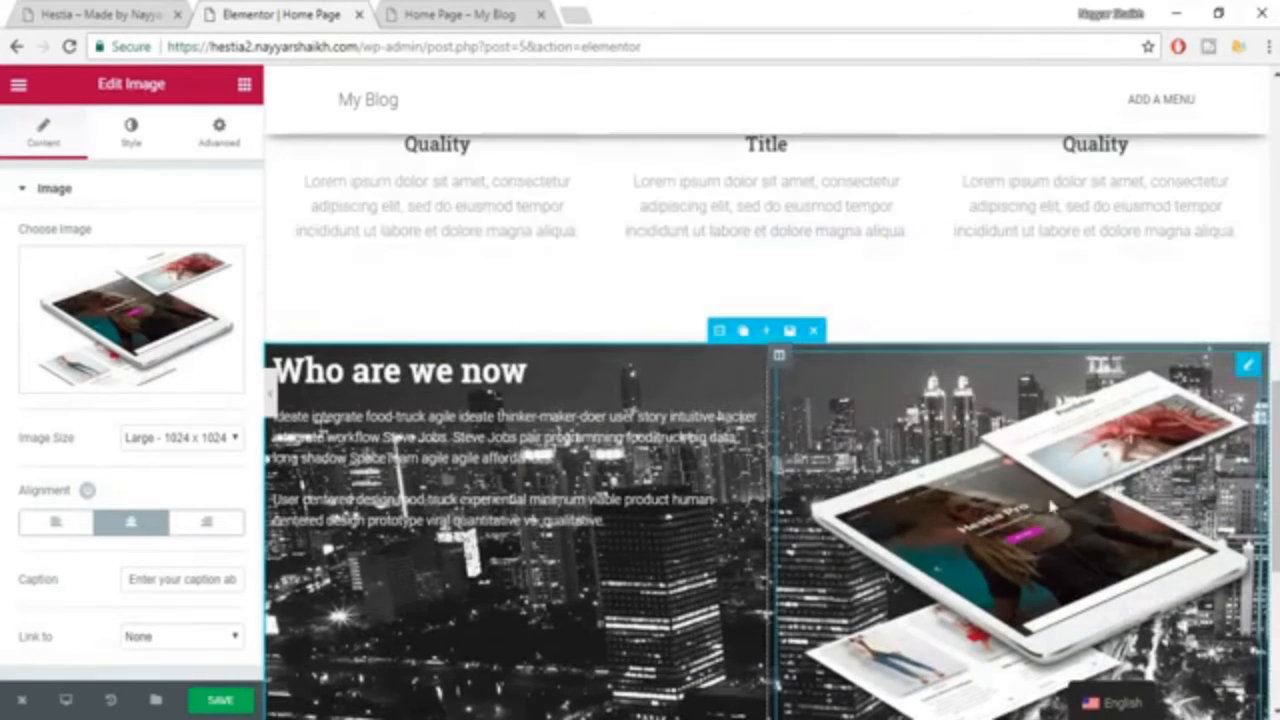
Unlink the "Who are we now" heading's padding values and set its bottom padding to 50 px, using the example site as reference.
click(60, 14)
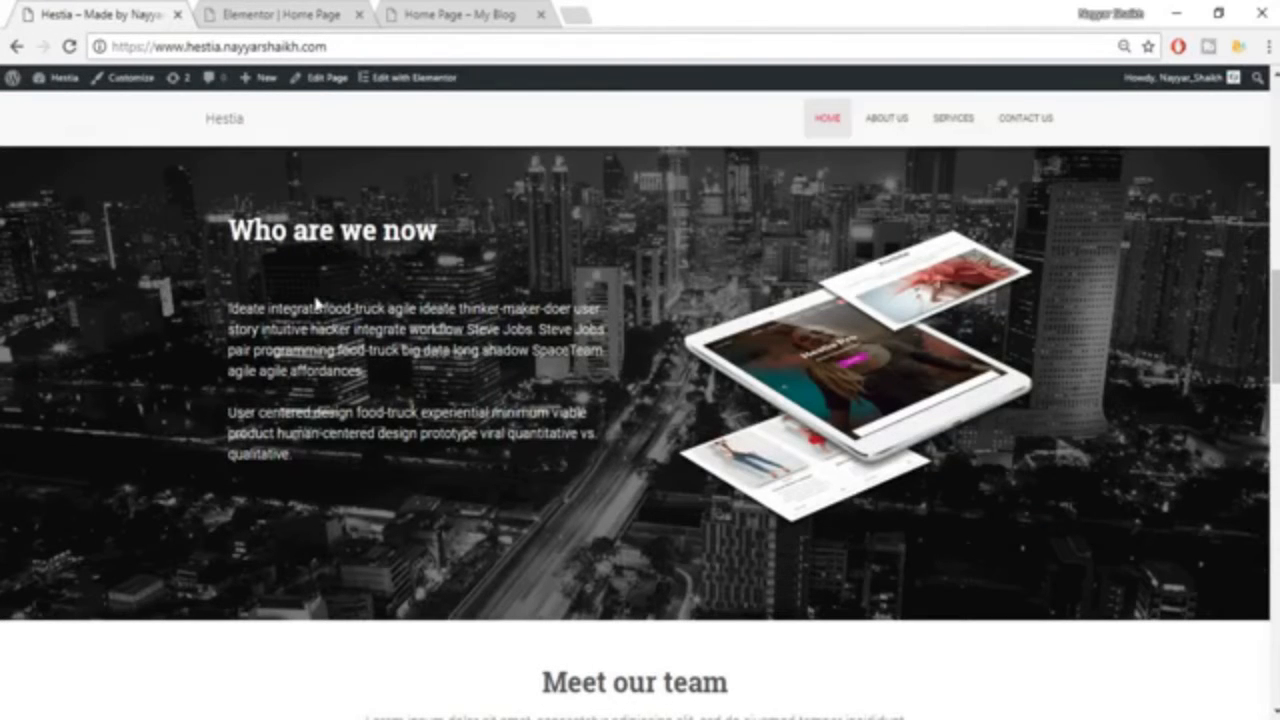
click(263, 12)
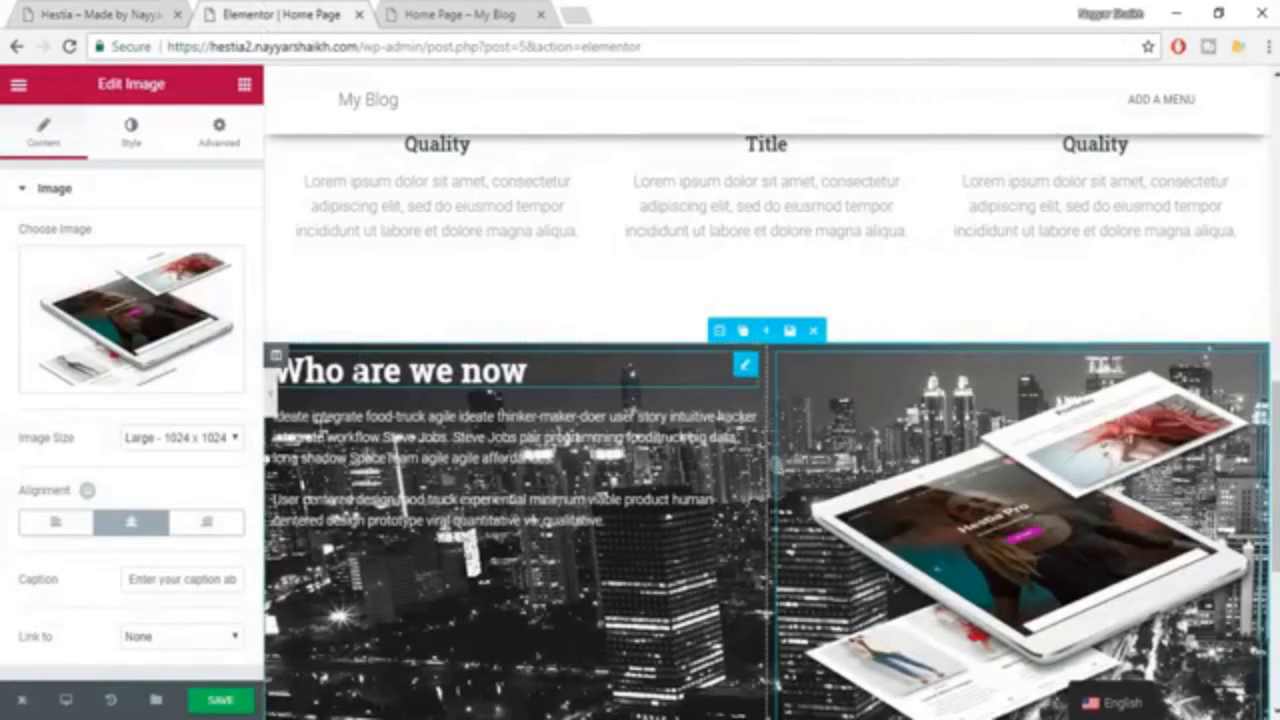
click(400, 371)
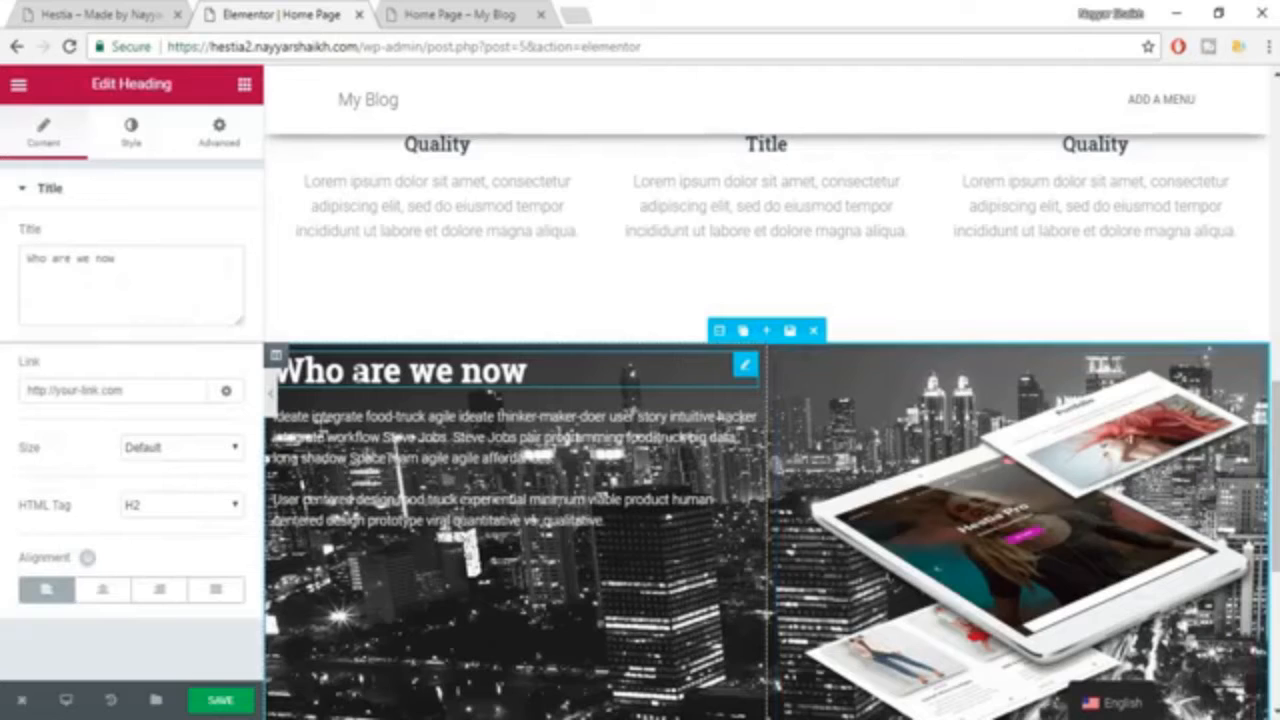
click(219, 131)
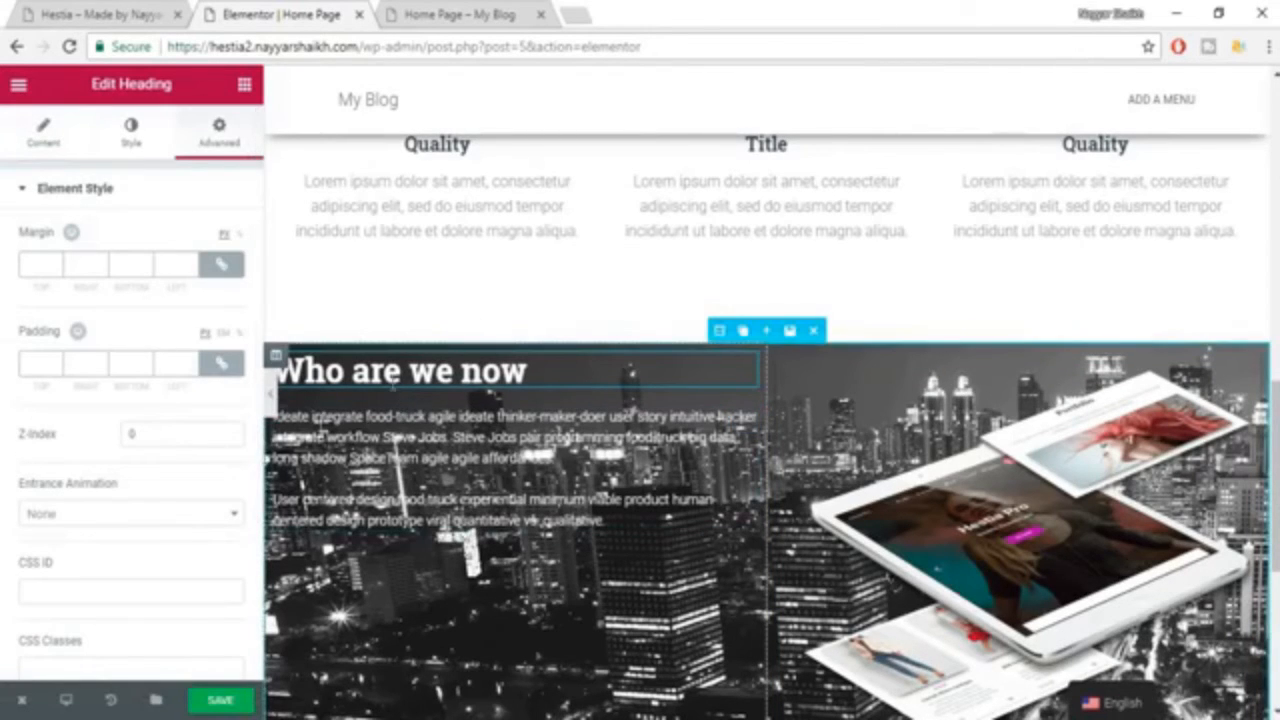
click(221, 364)
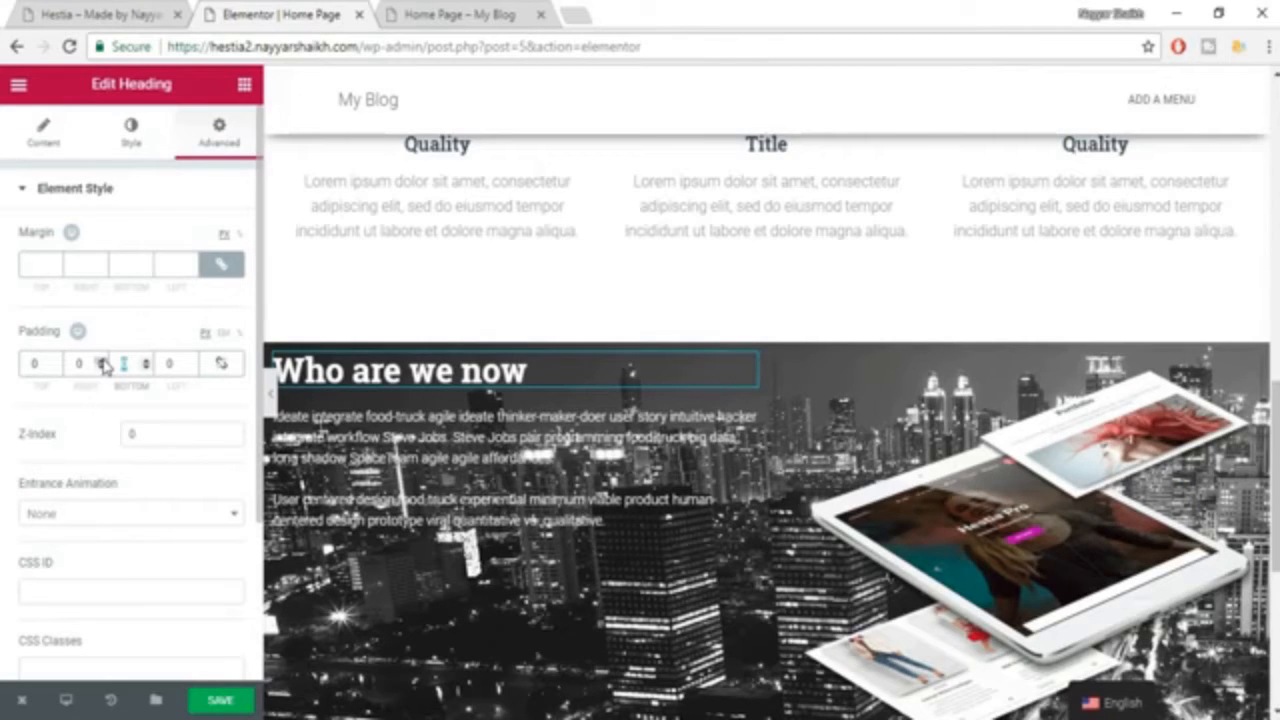
text(30)
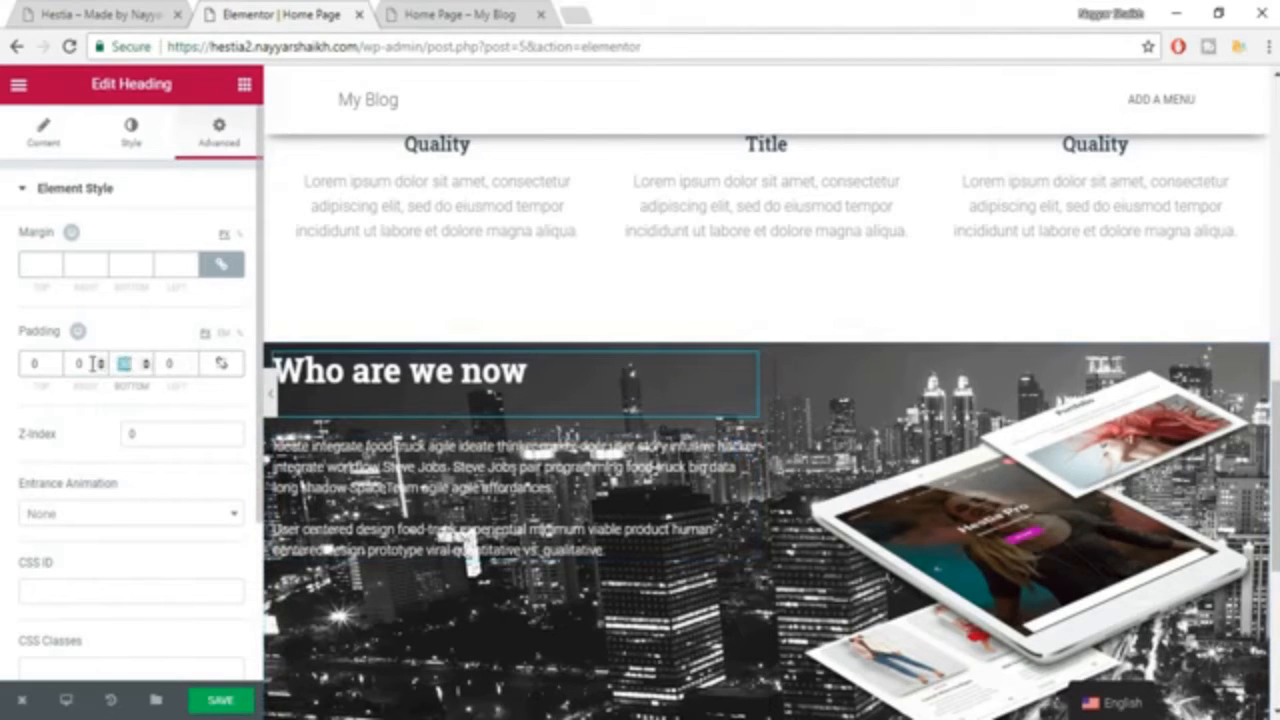
text(50)
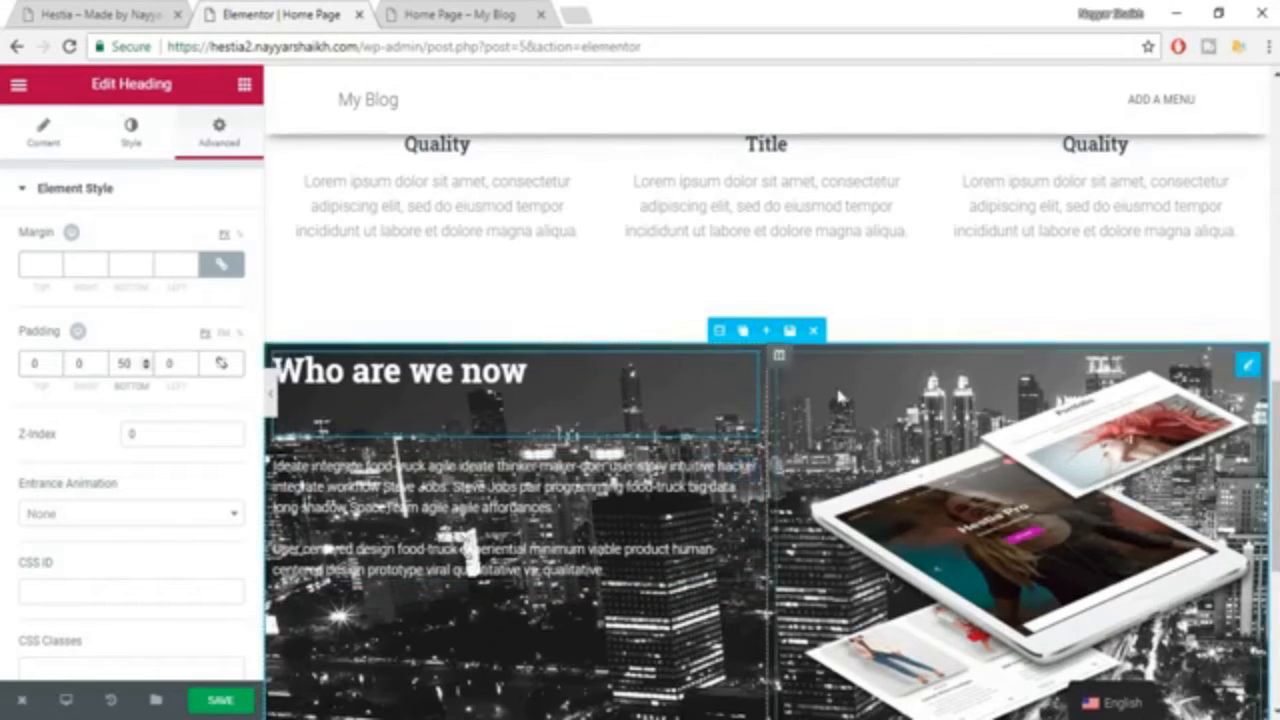
Unlink the "Who are we now" section's padding values and set its top and bottom padding to 80 px, using the example site as reference.
scroll(1013, 391, down, 1)
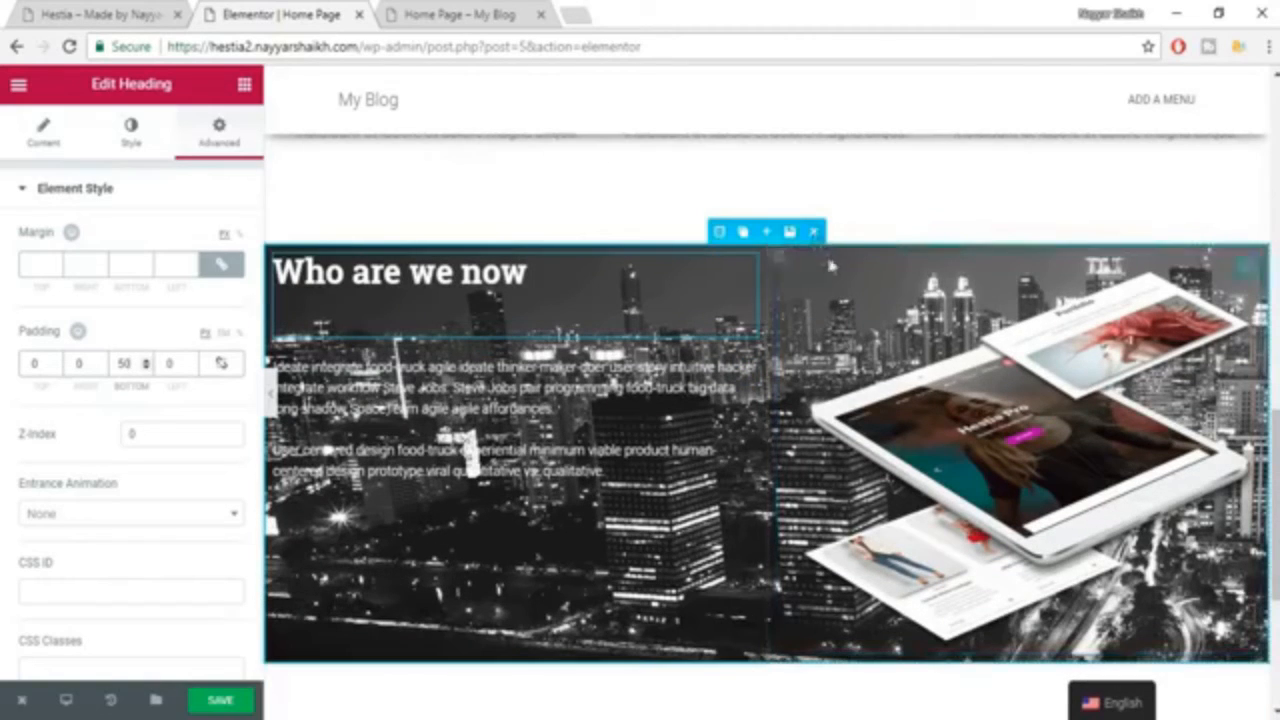
click(72, 12)
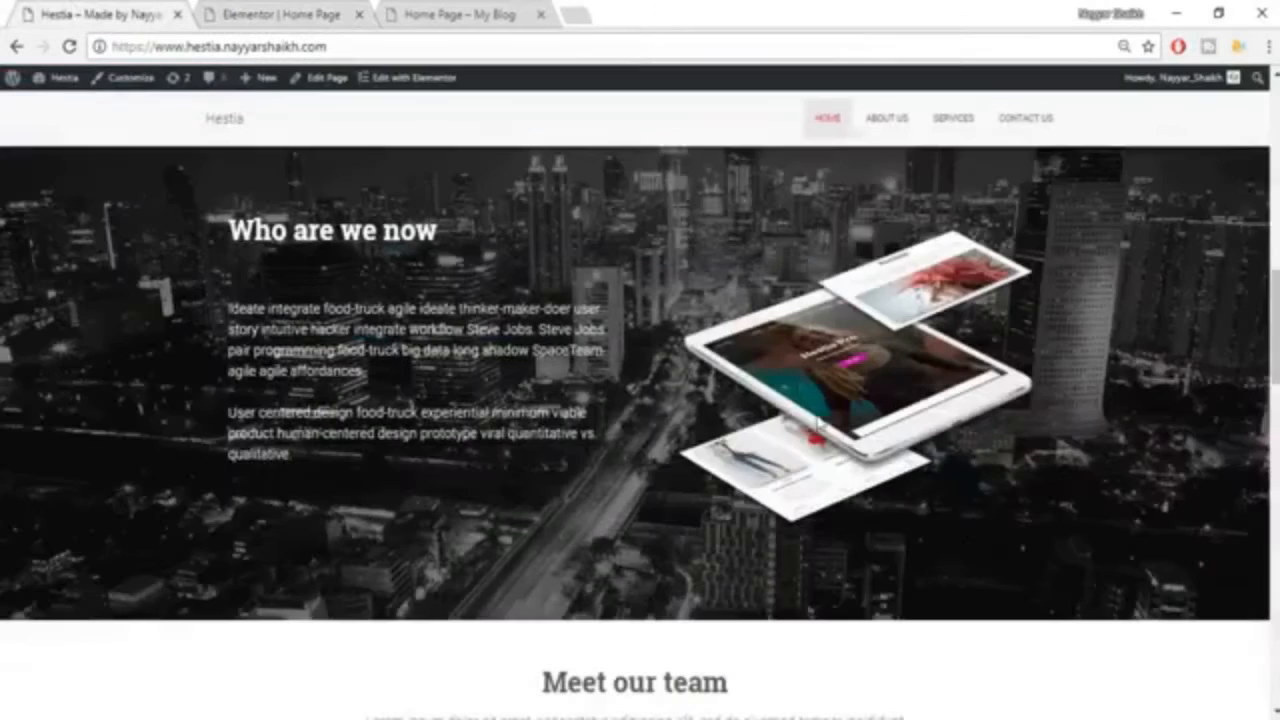
scroll(818, 425, up, 1)
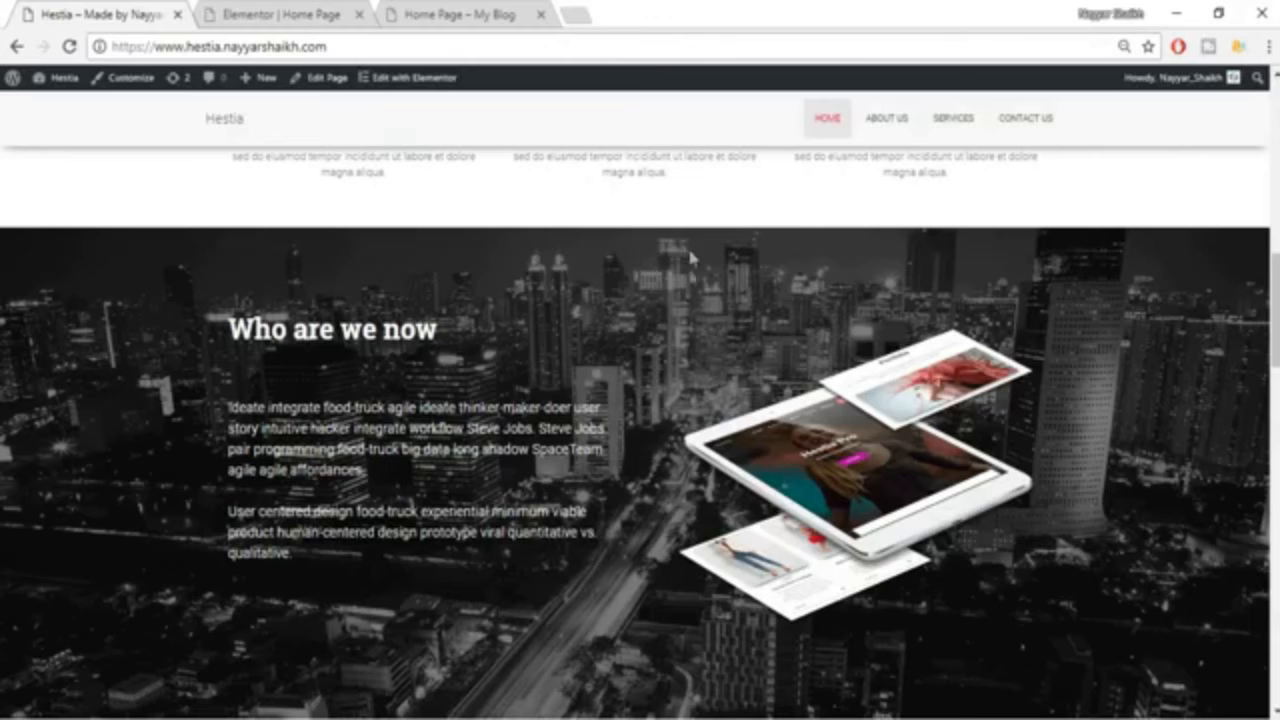
click(345, 12)
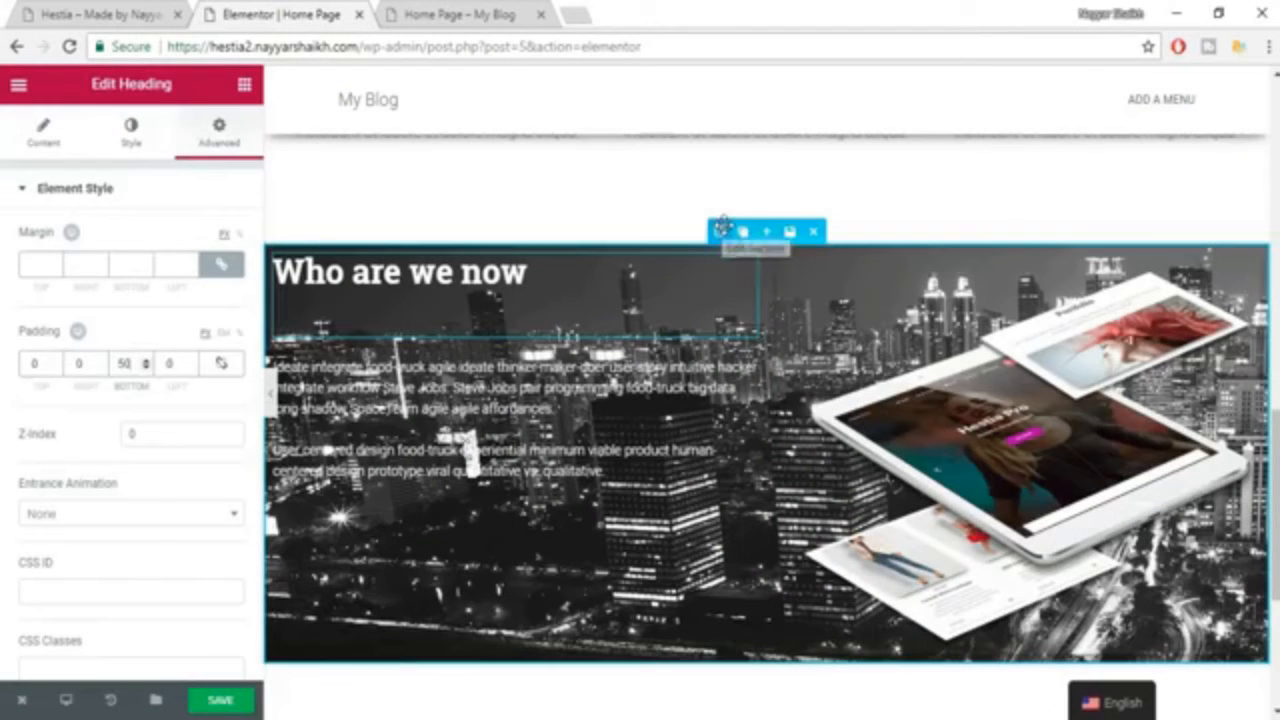
click(719, 231)
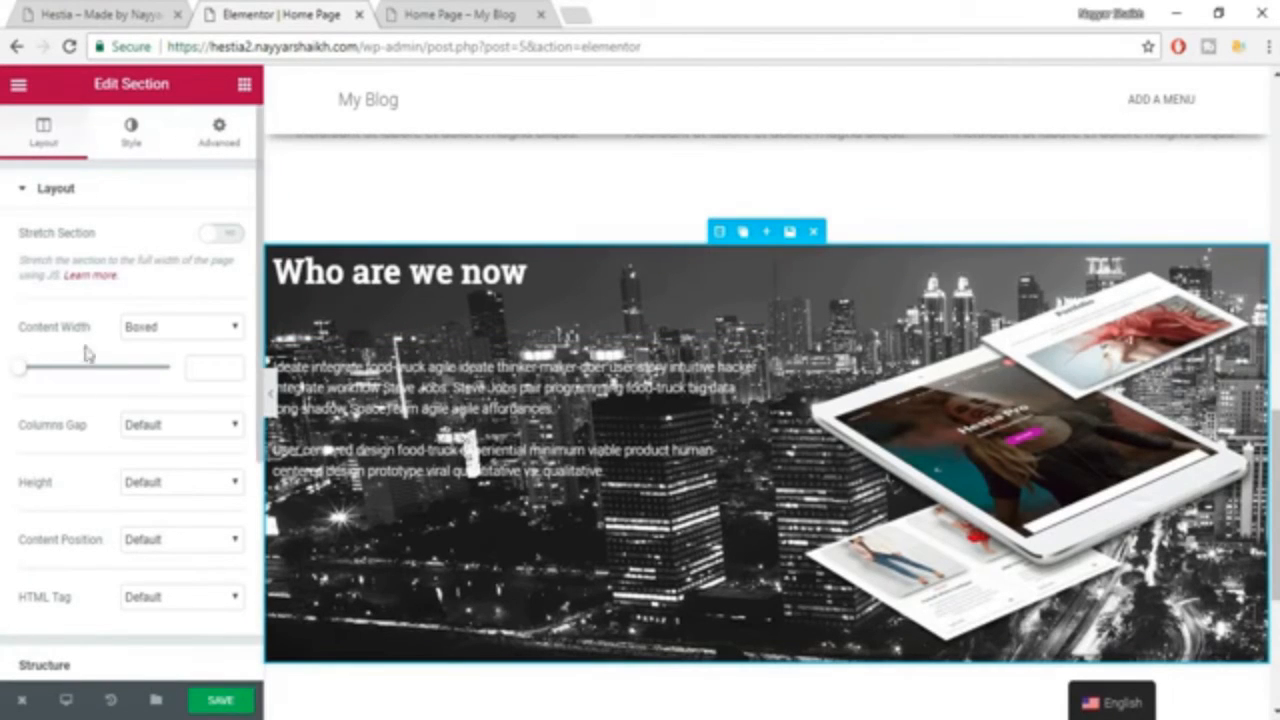
click(219, 130)
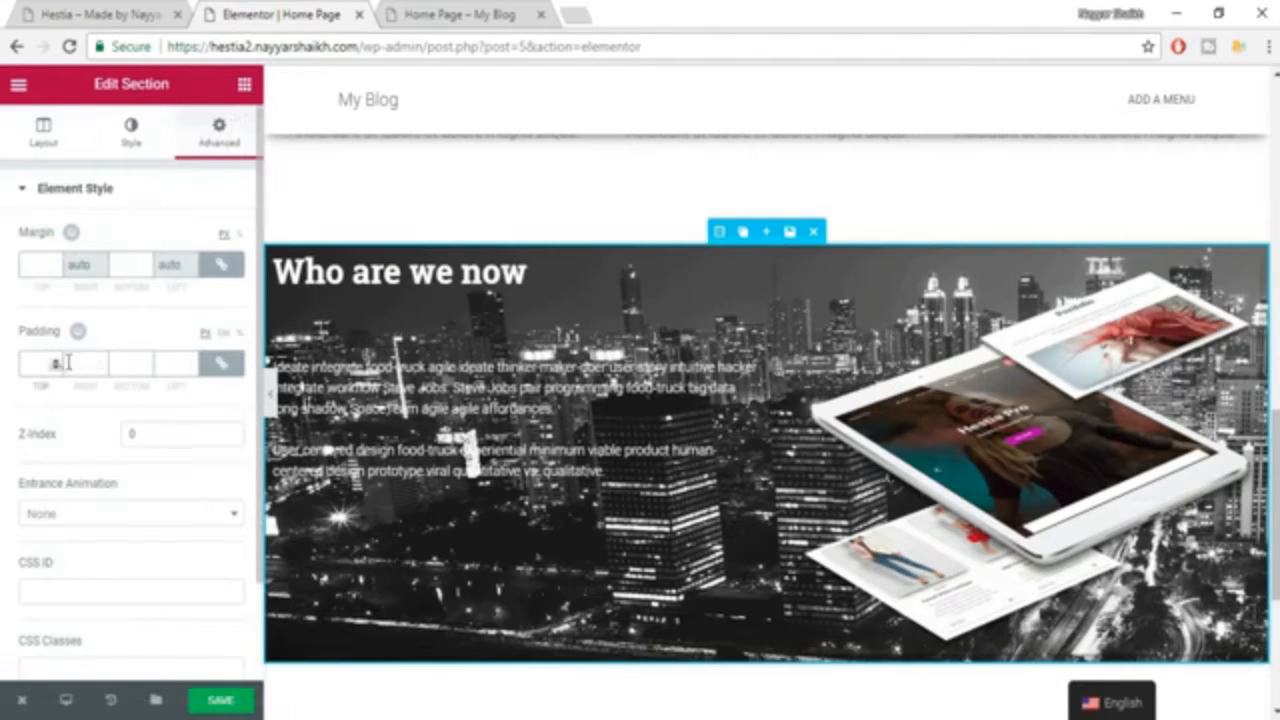
click(221, 363)
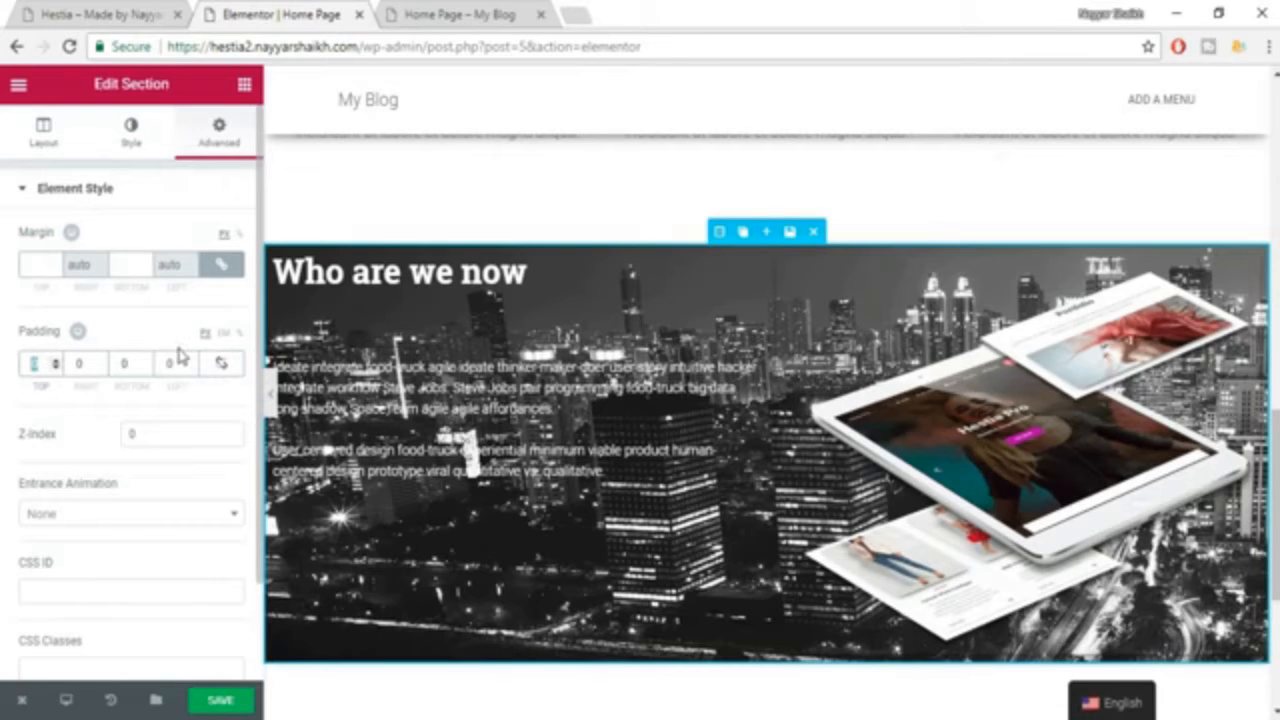
text(70)
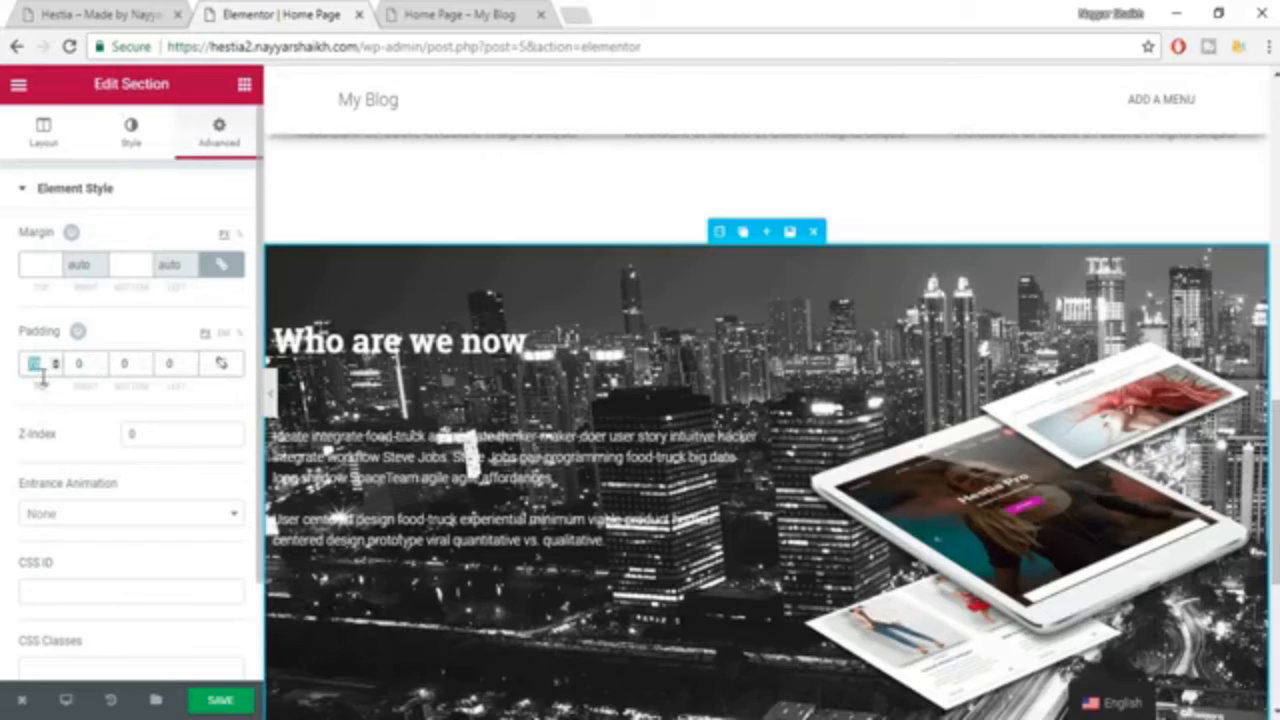
text(80)
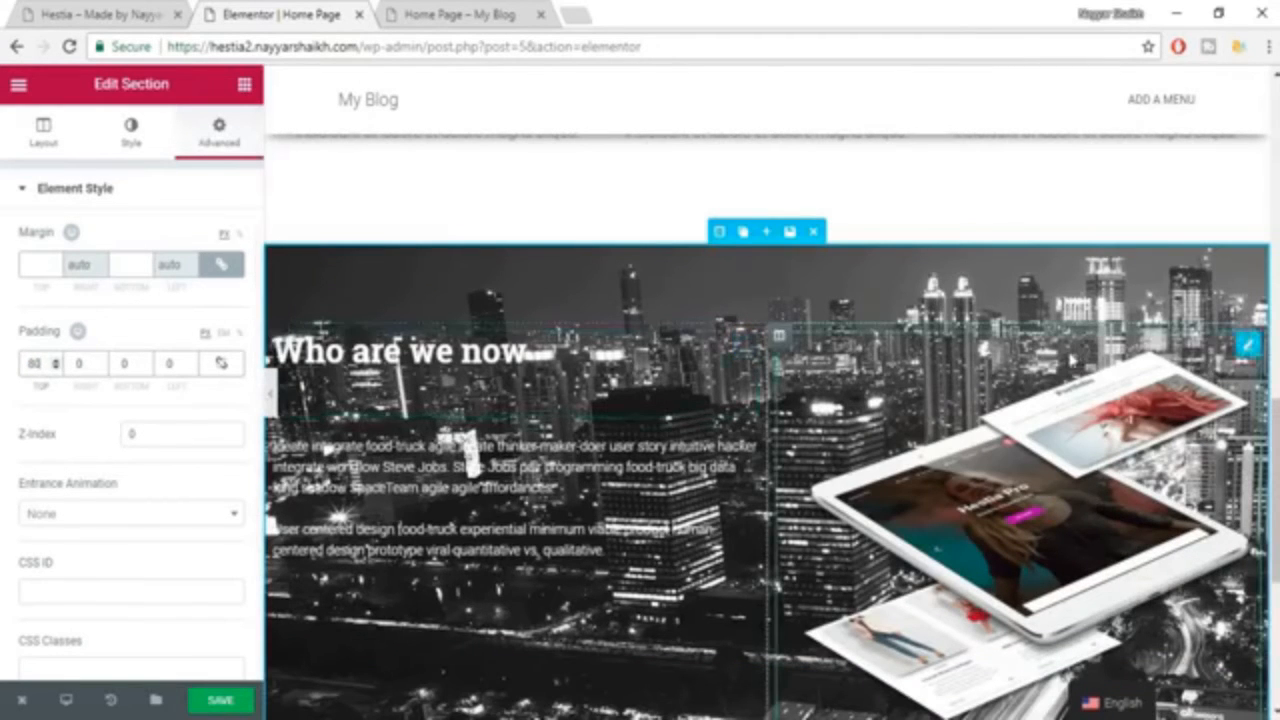
scroll(900, 450, down, 2)
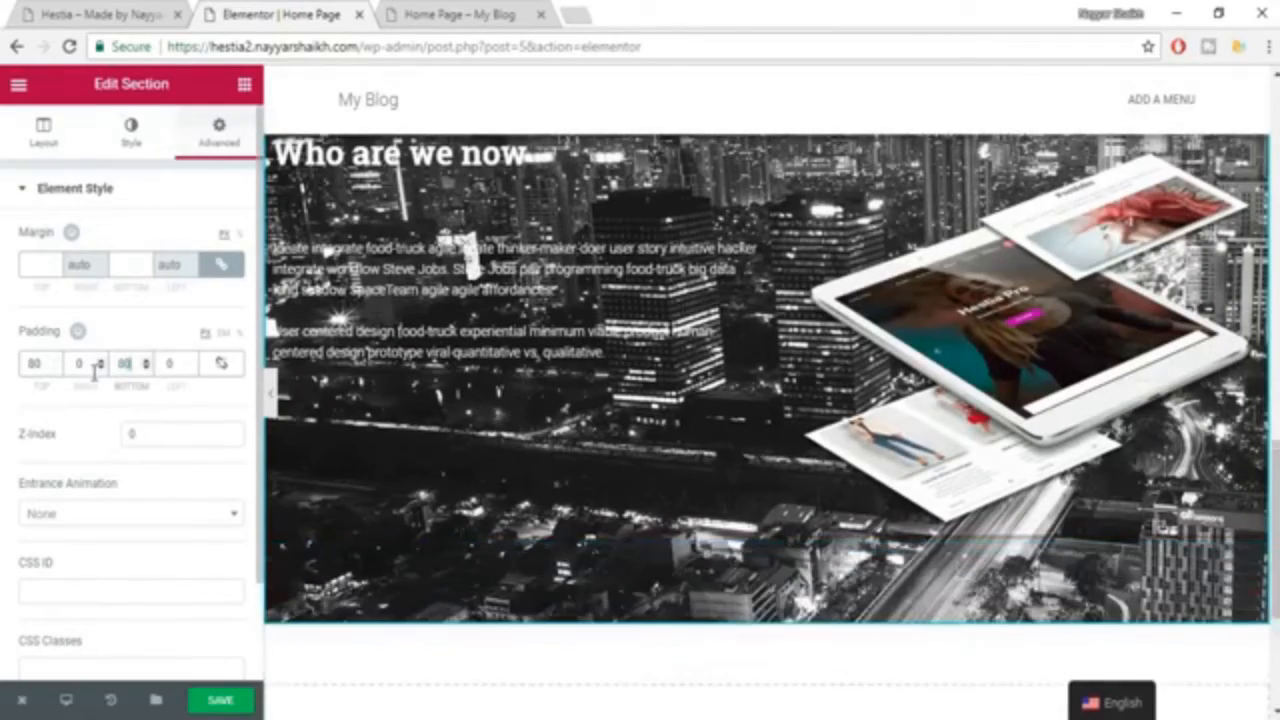
text(80)
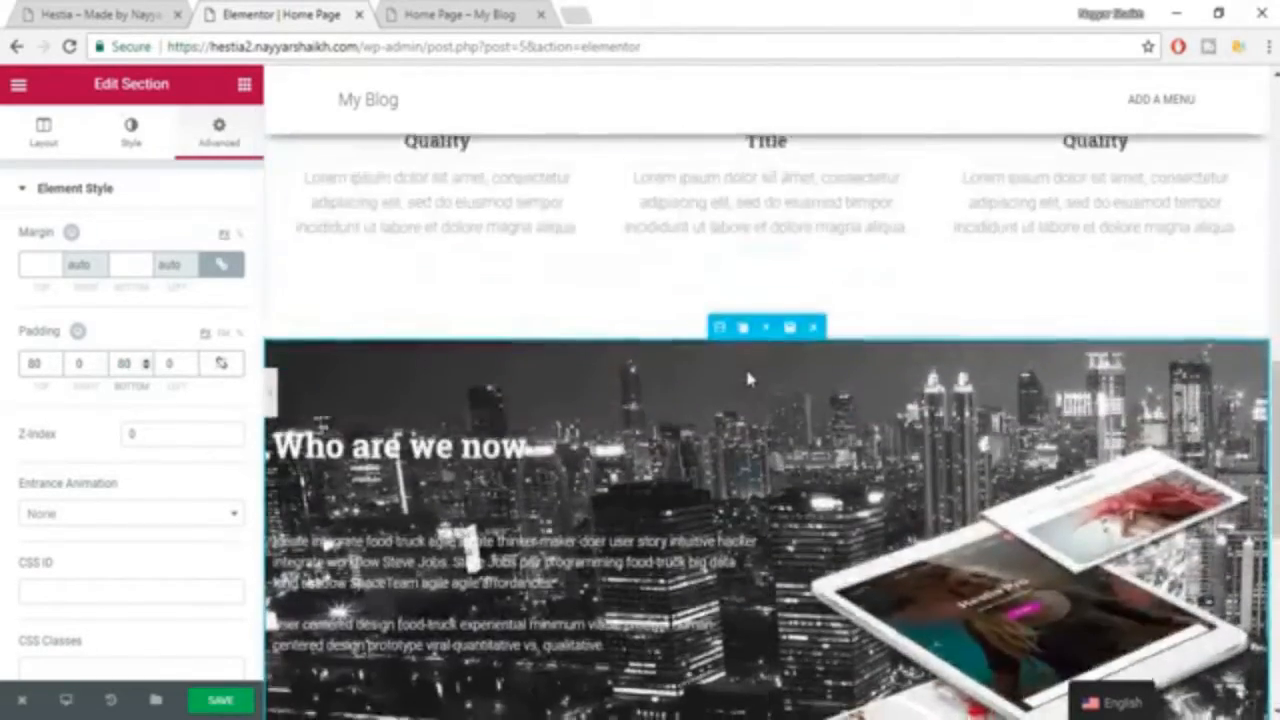
Increase the "Who are we now" section's top padding to 100 px and save the page.
scroll(790, 618, down, 3)
scroll(833, 634, up, 2)
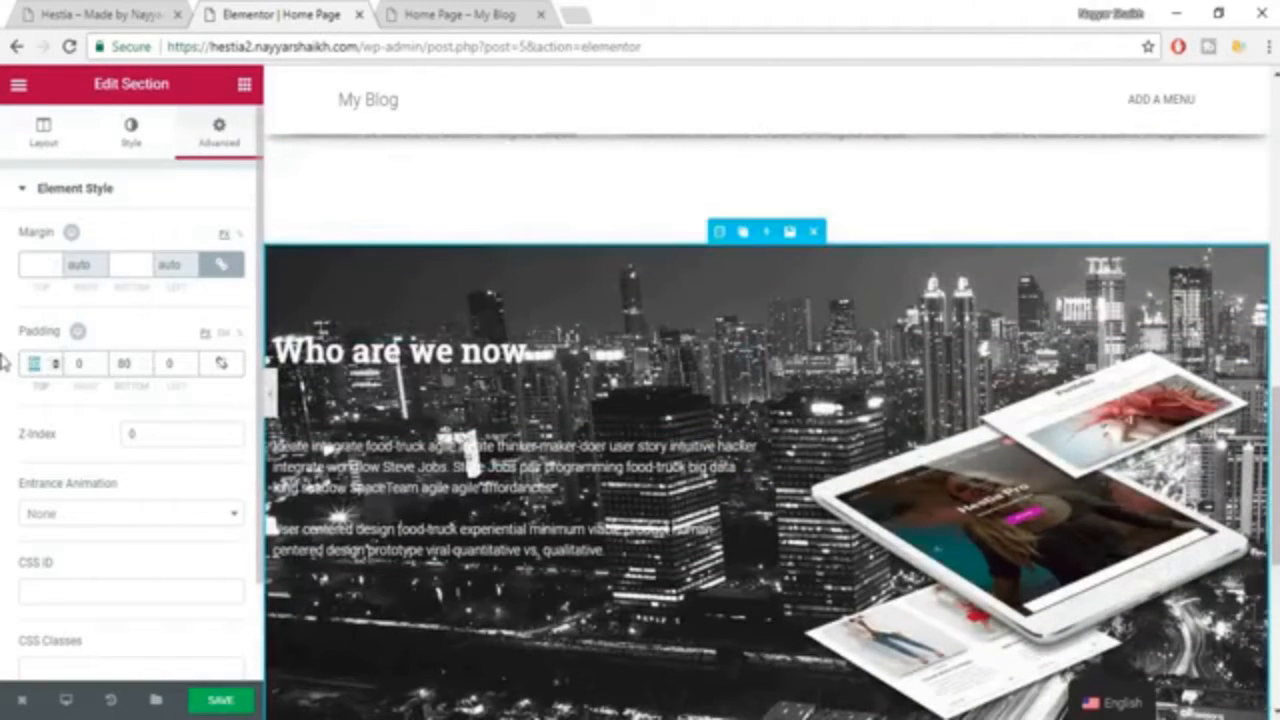
text(100)
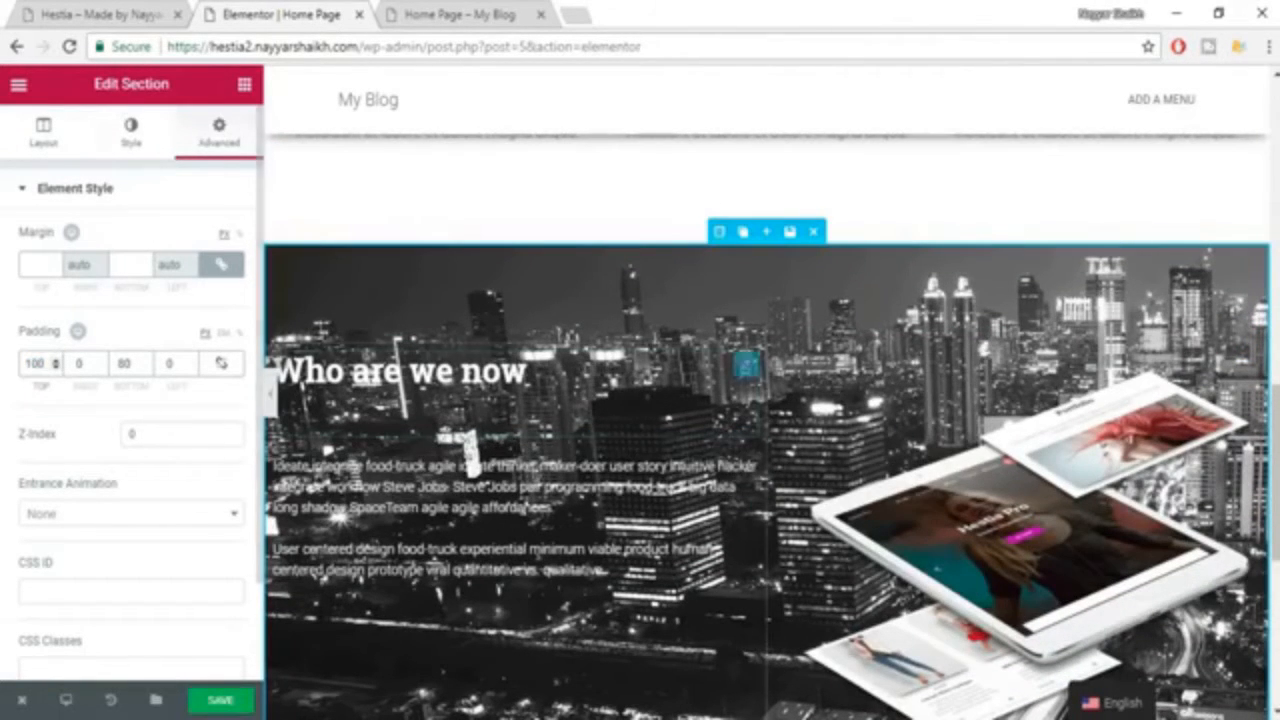
click(243, 700)
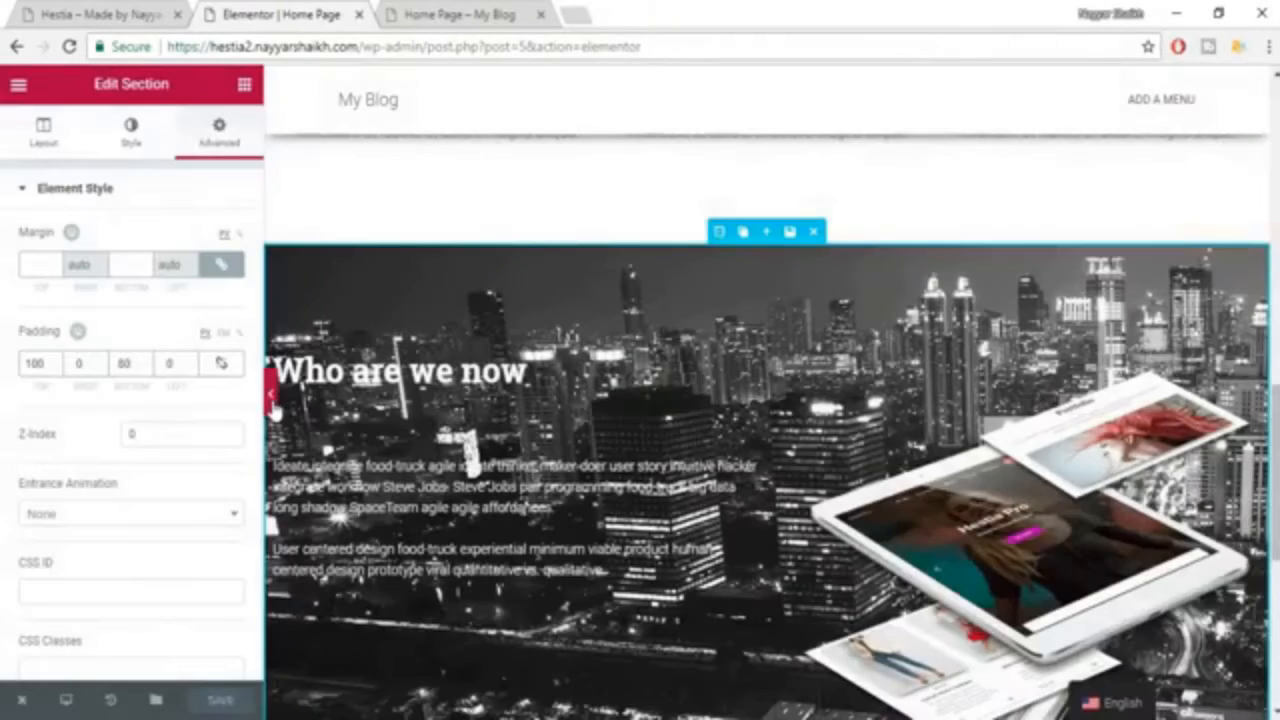
Preview the "Who are we now" section at full page width to check its spacing and background, and return to editing the section.
click(276, 410)
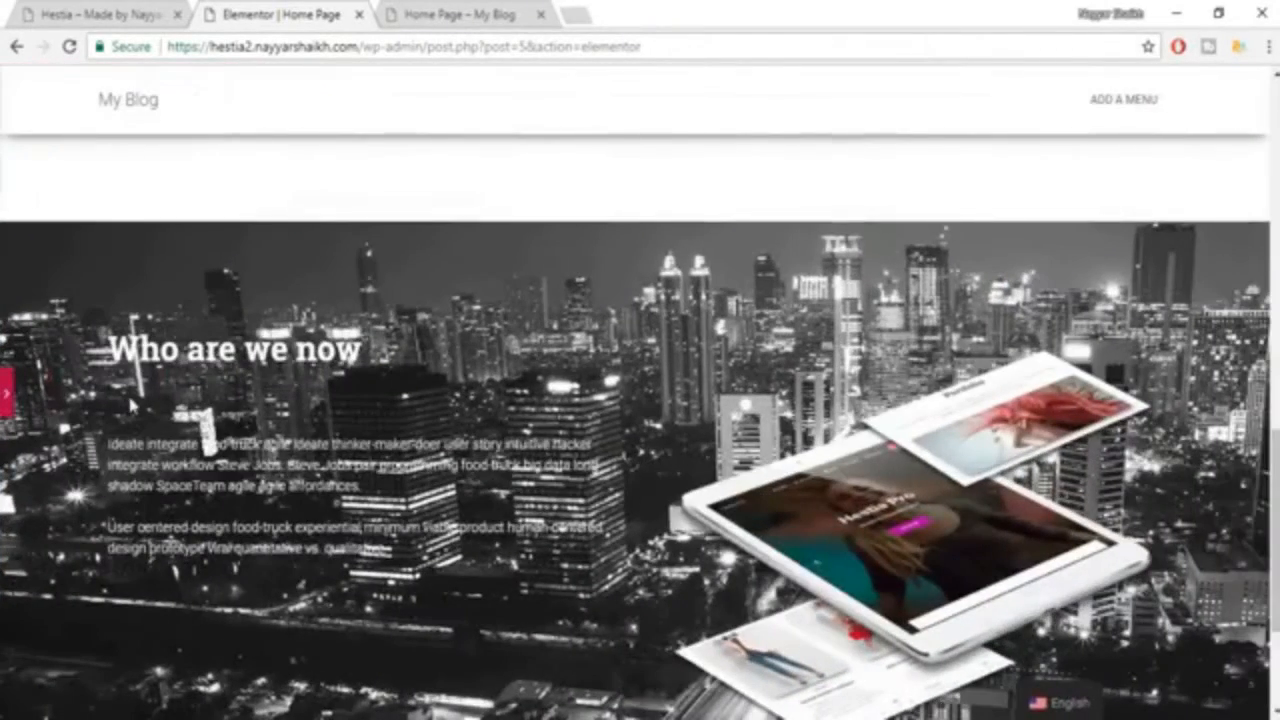
scroll(130, 404, up, 3)
scroll(130, 404, down, 4)
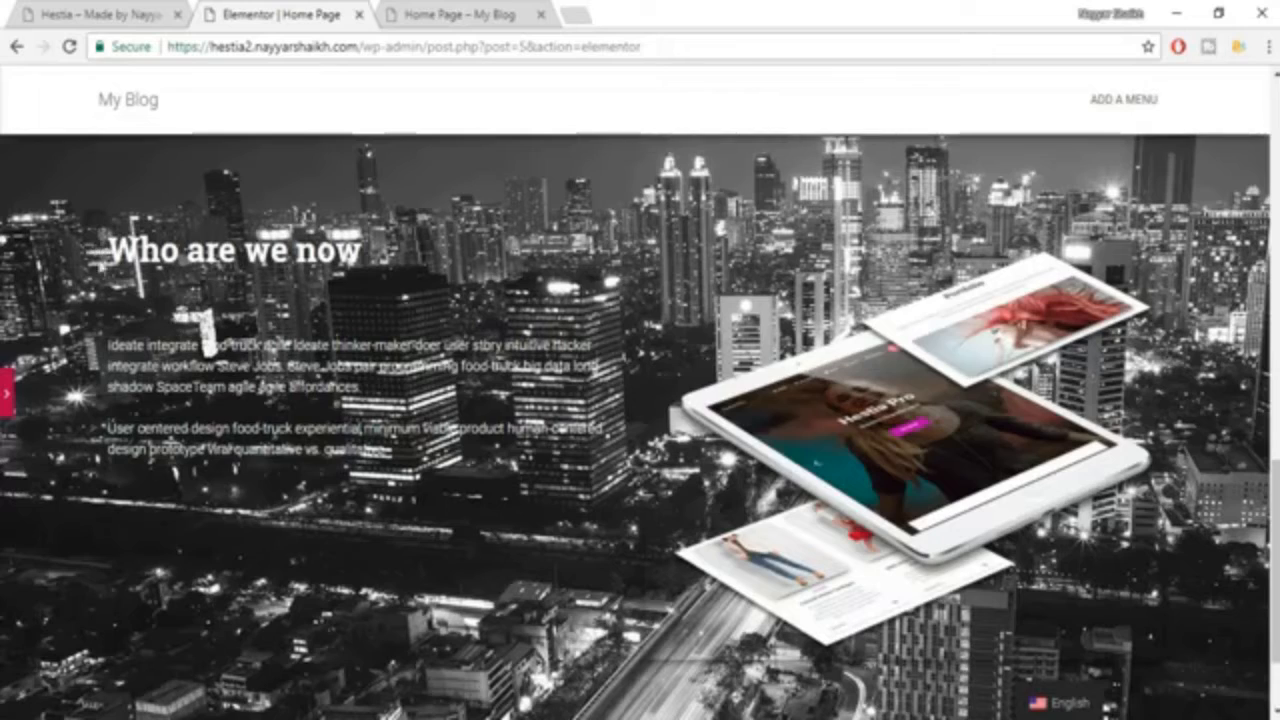
click(9, 402)
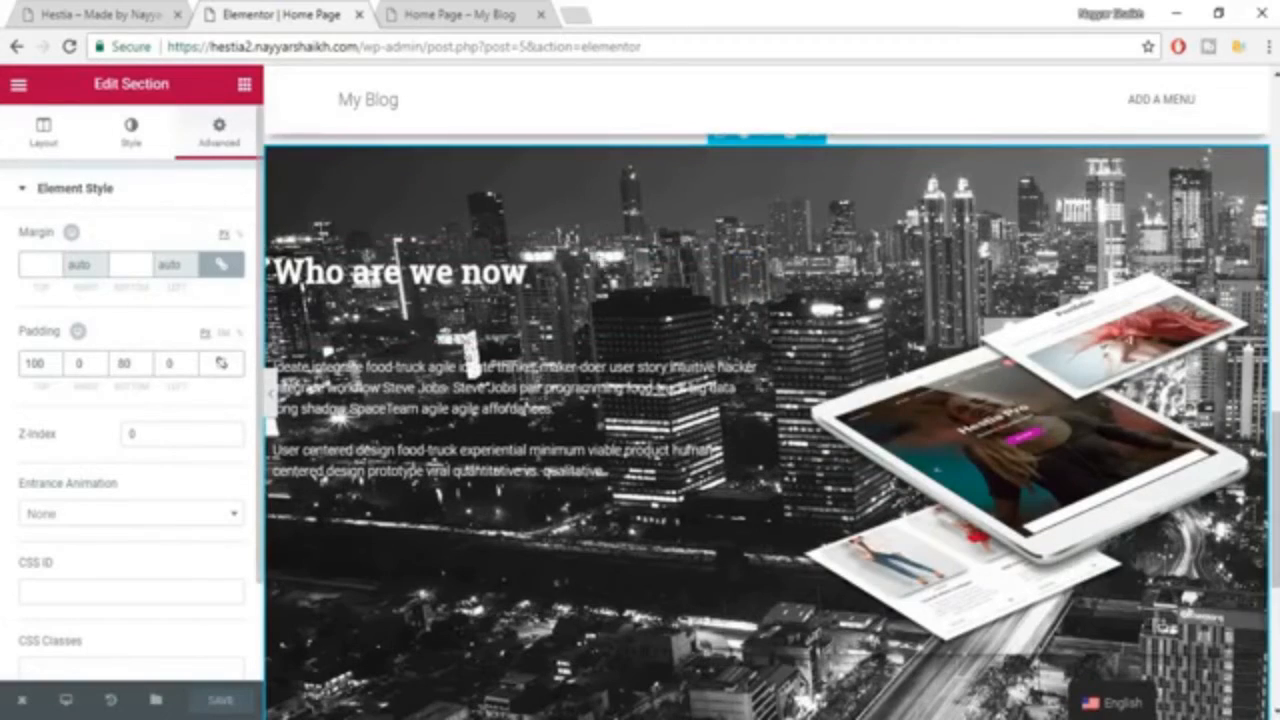
scroll(675, 252, up, 2)
scroll(763, 263, down, 1)
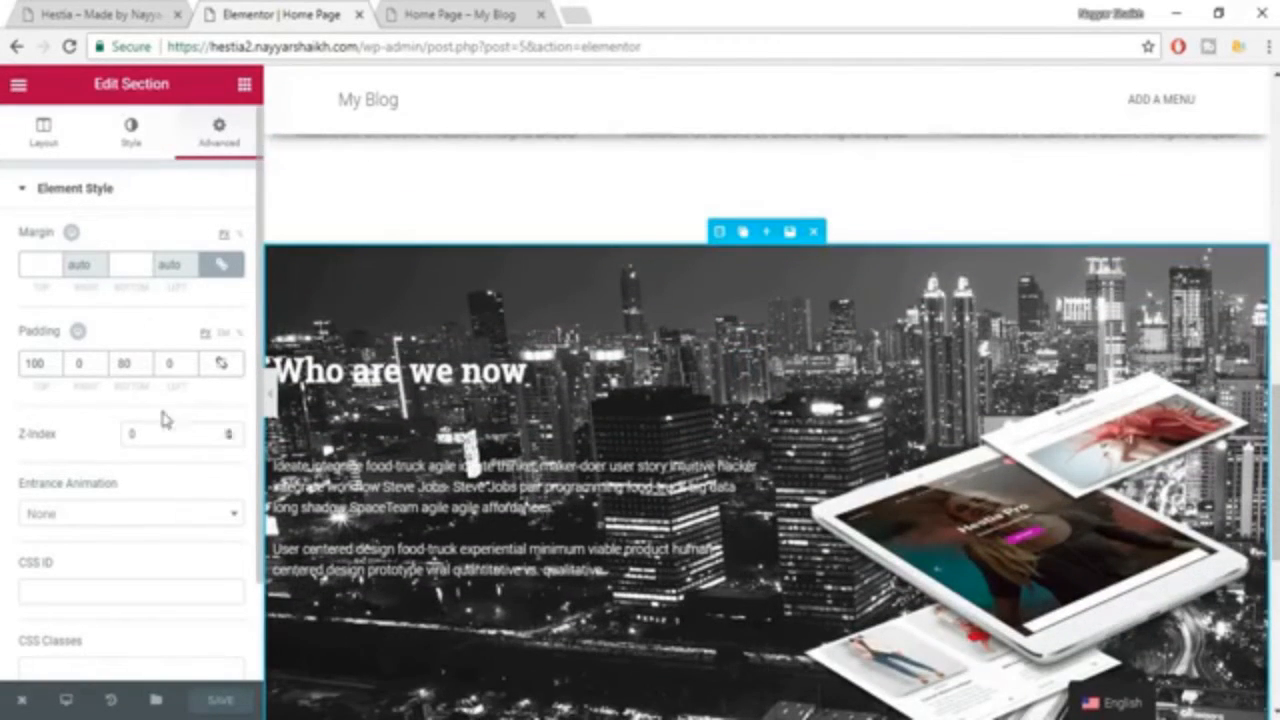
Add a classic background overlay in black (#000000) to the "Who are we now" section.
click(131, 140)
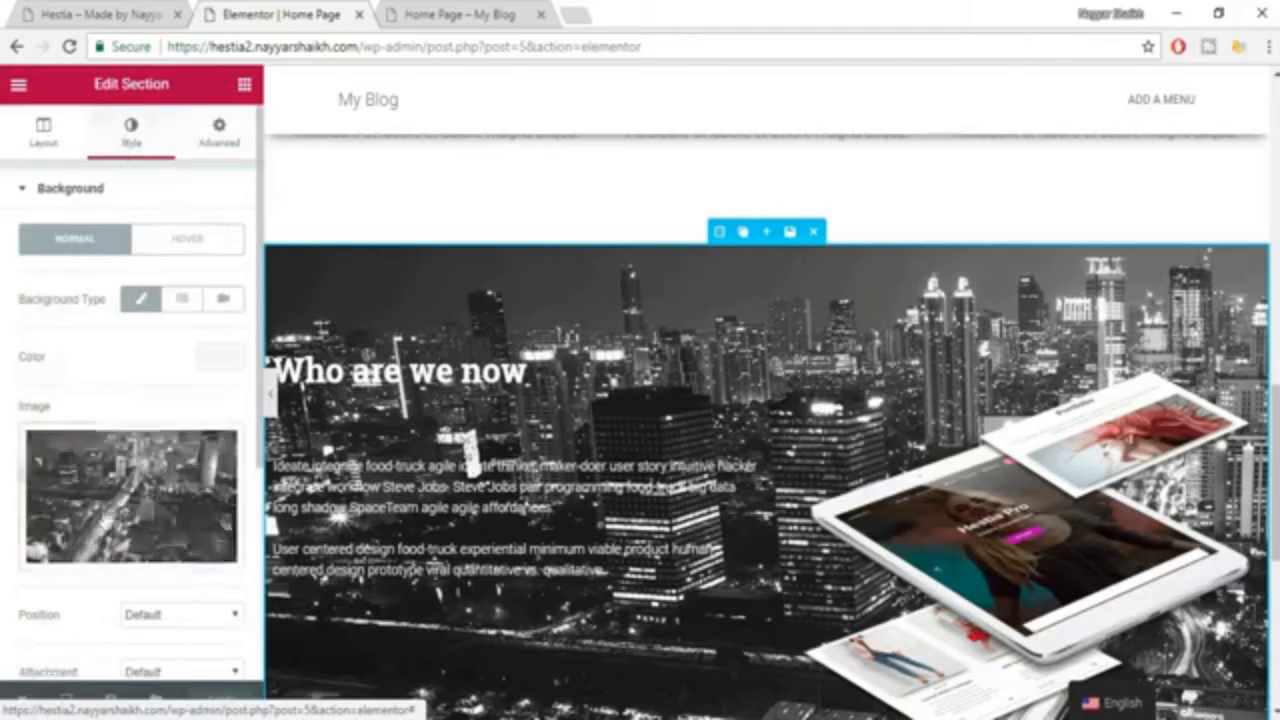
scroll(130, 400, down, 3)
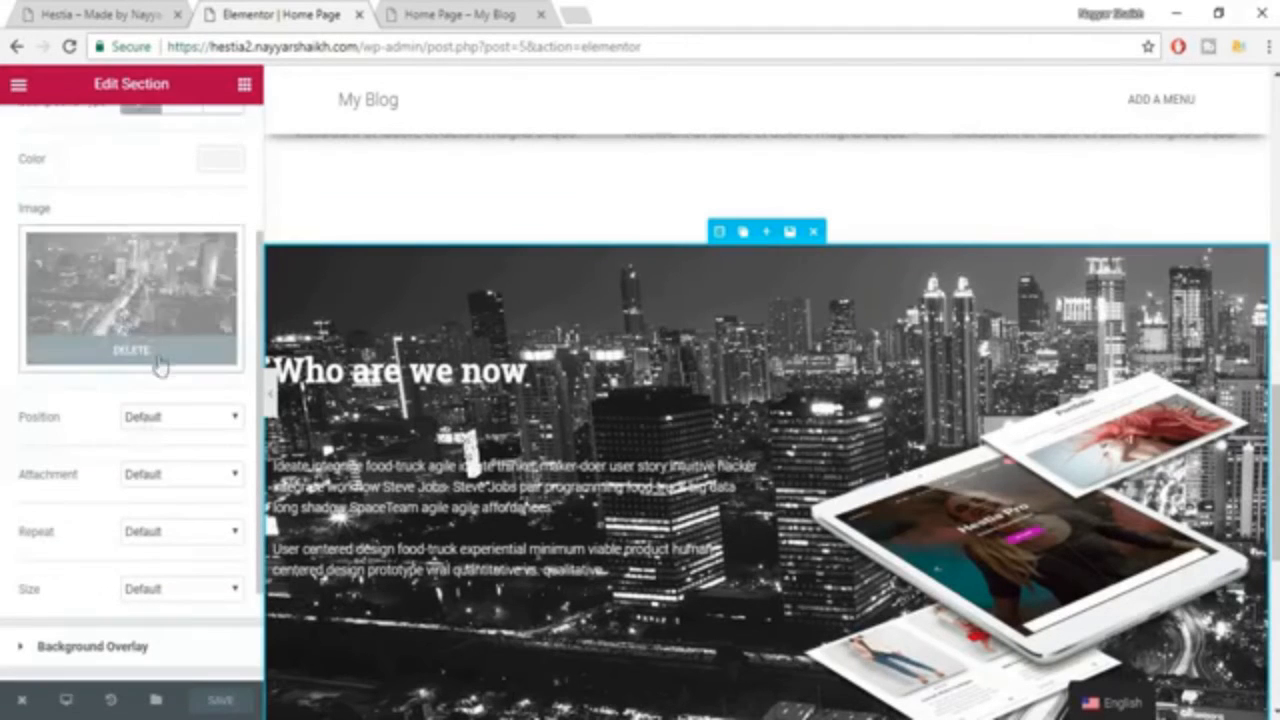
scroll(160, 365, down, 1)
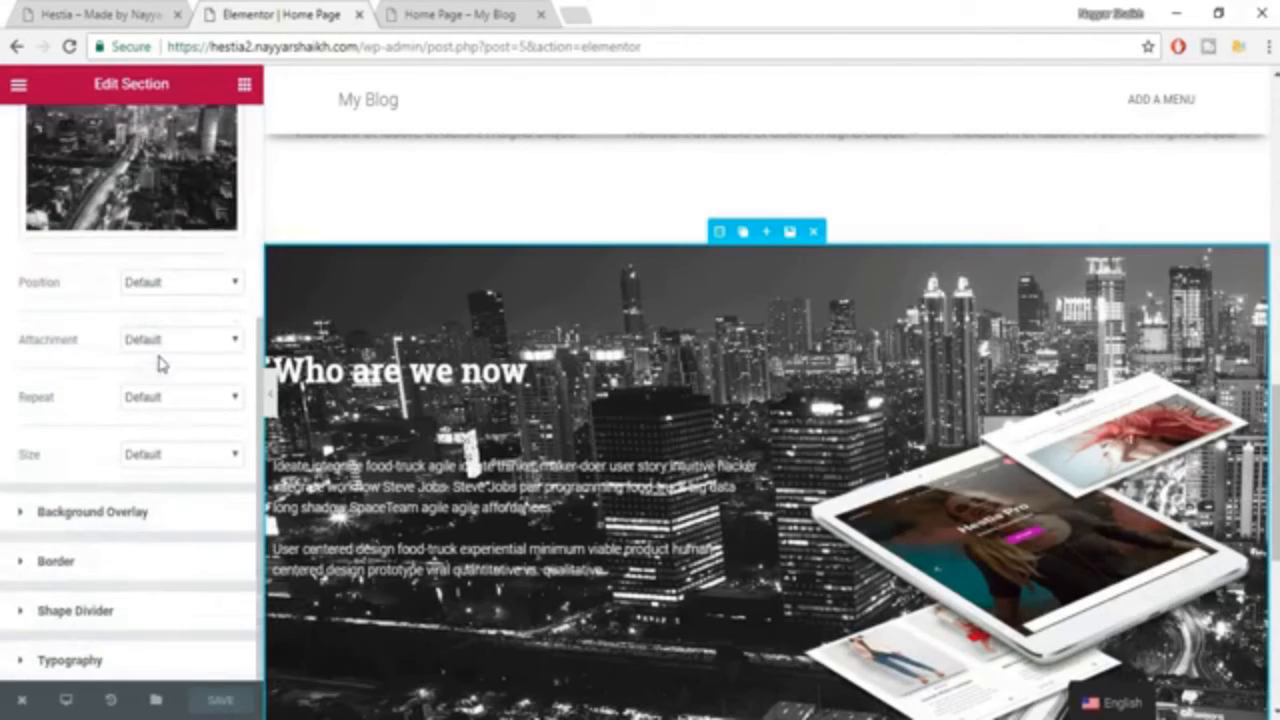
click(172, 522)
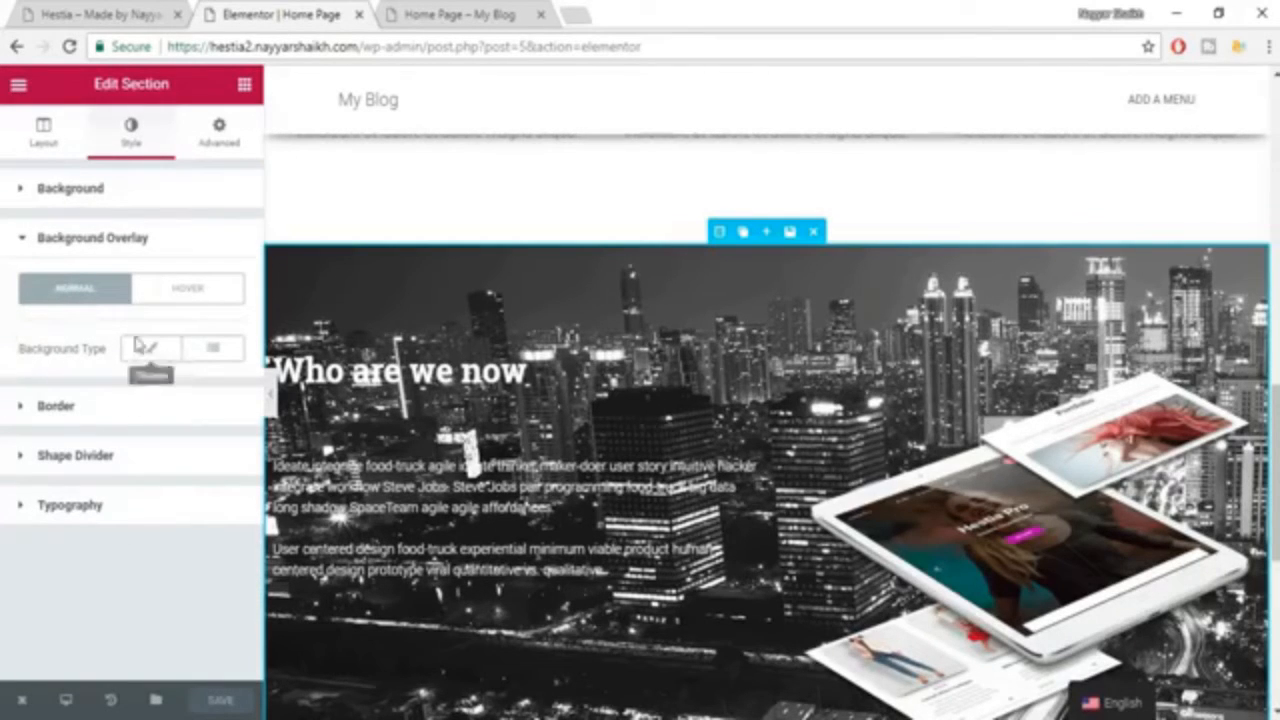
click(163, 358)
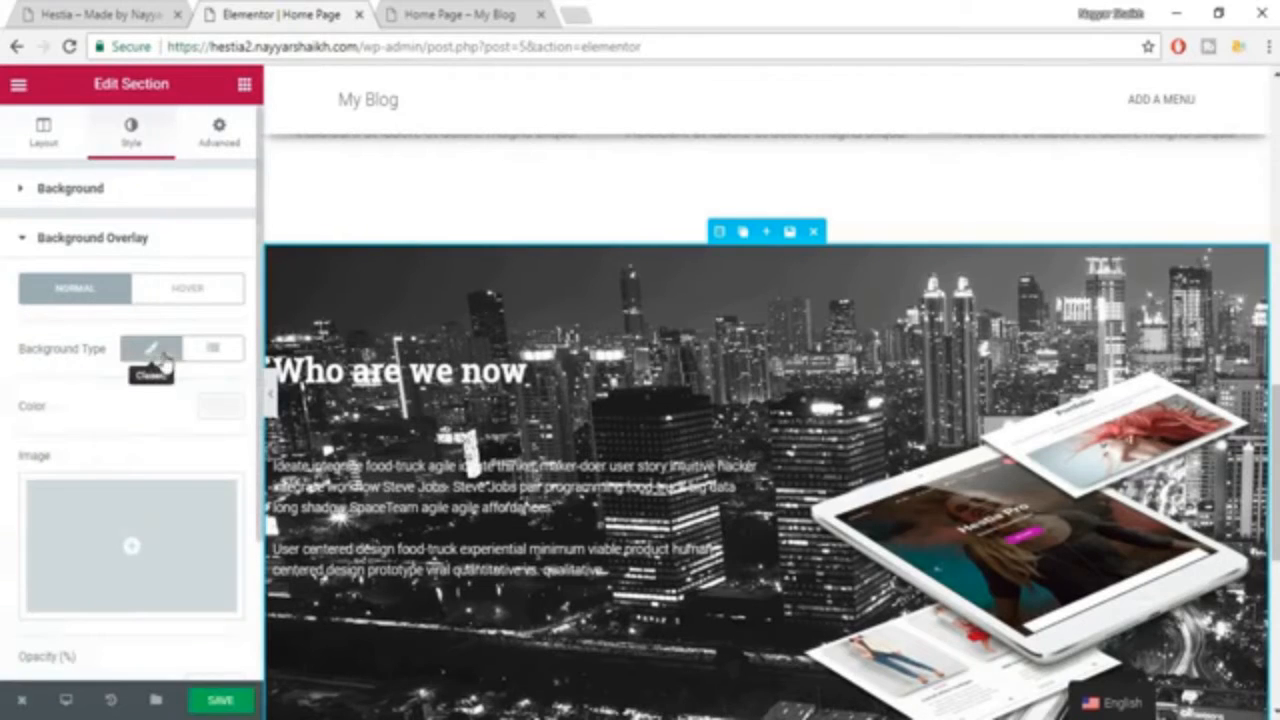
click(223, 411)
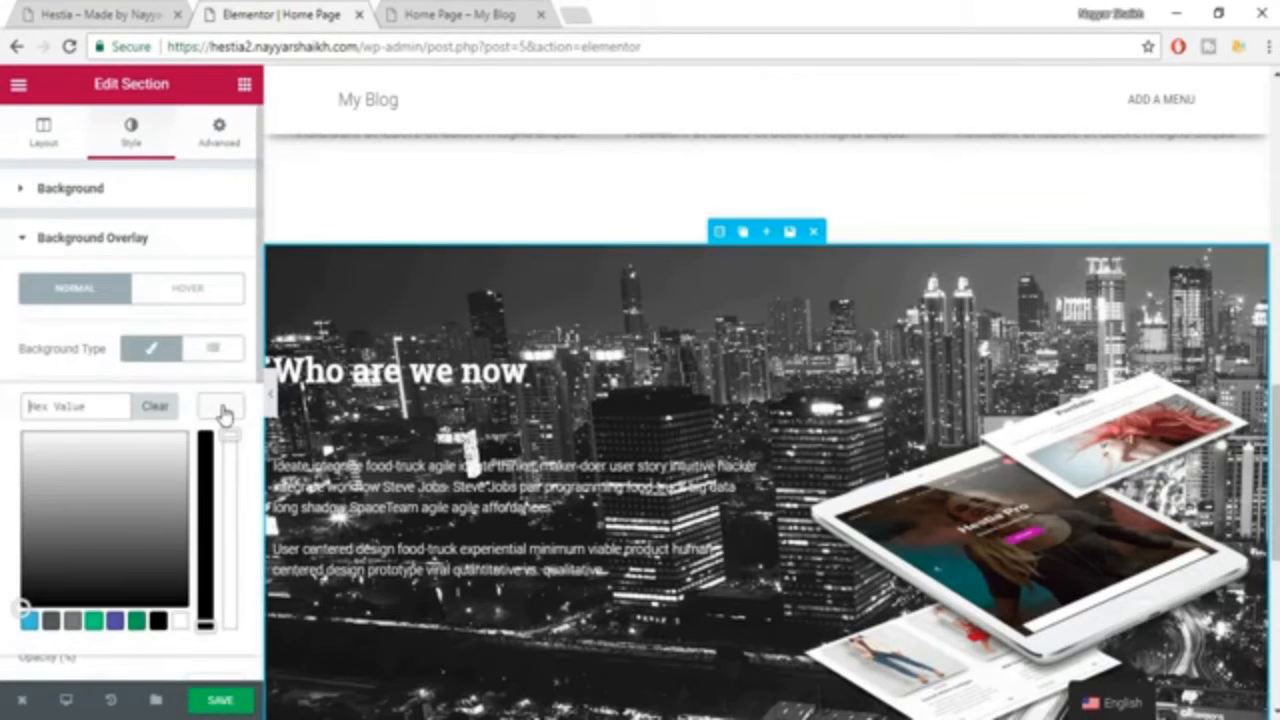
click(158, 622)
scroll(664, 428, down, 2)
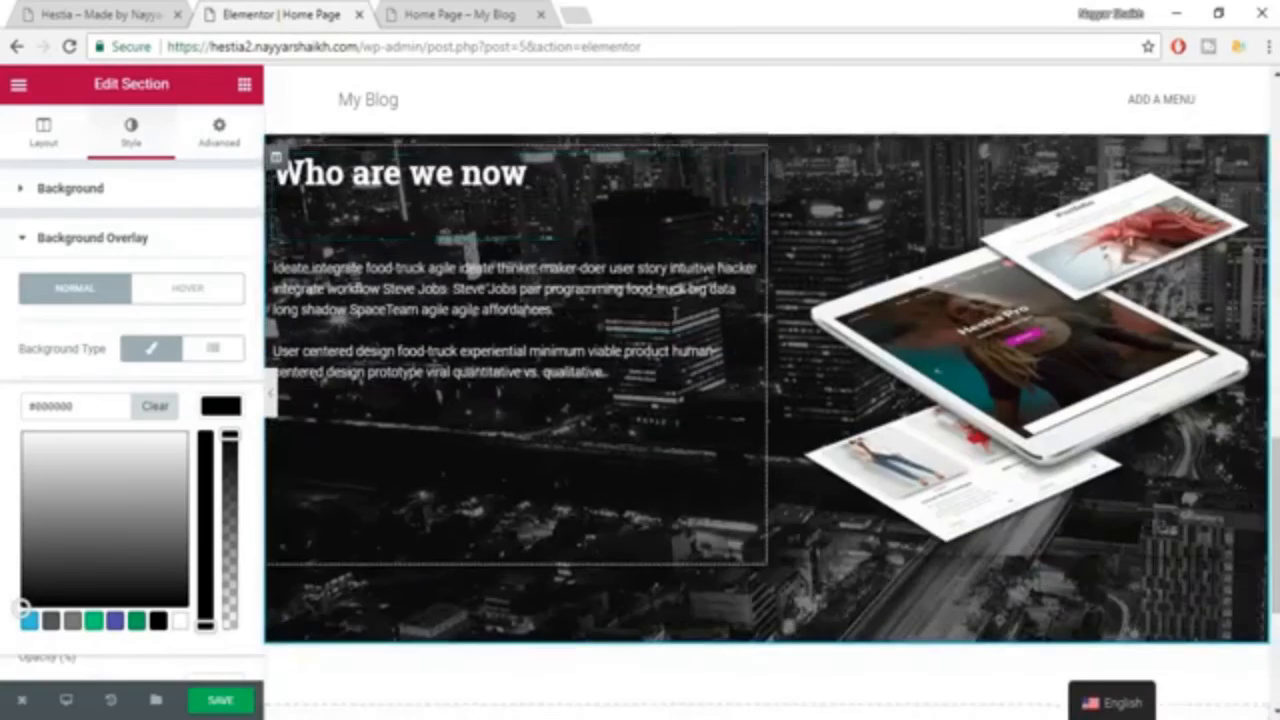
Set the section's background overlay opacity to 0.59 and save the page.
scroll(155, 591, down, 1)
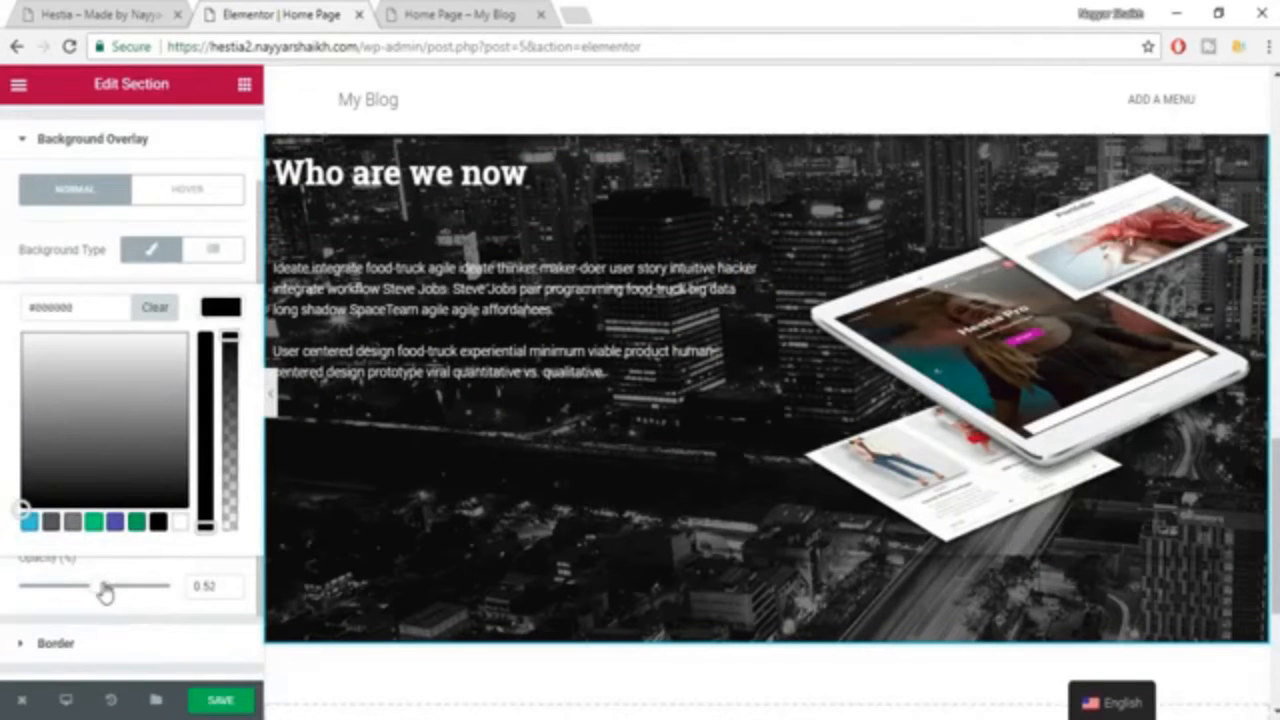
drag(105, 592, 111, 594)
click(220, 702)
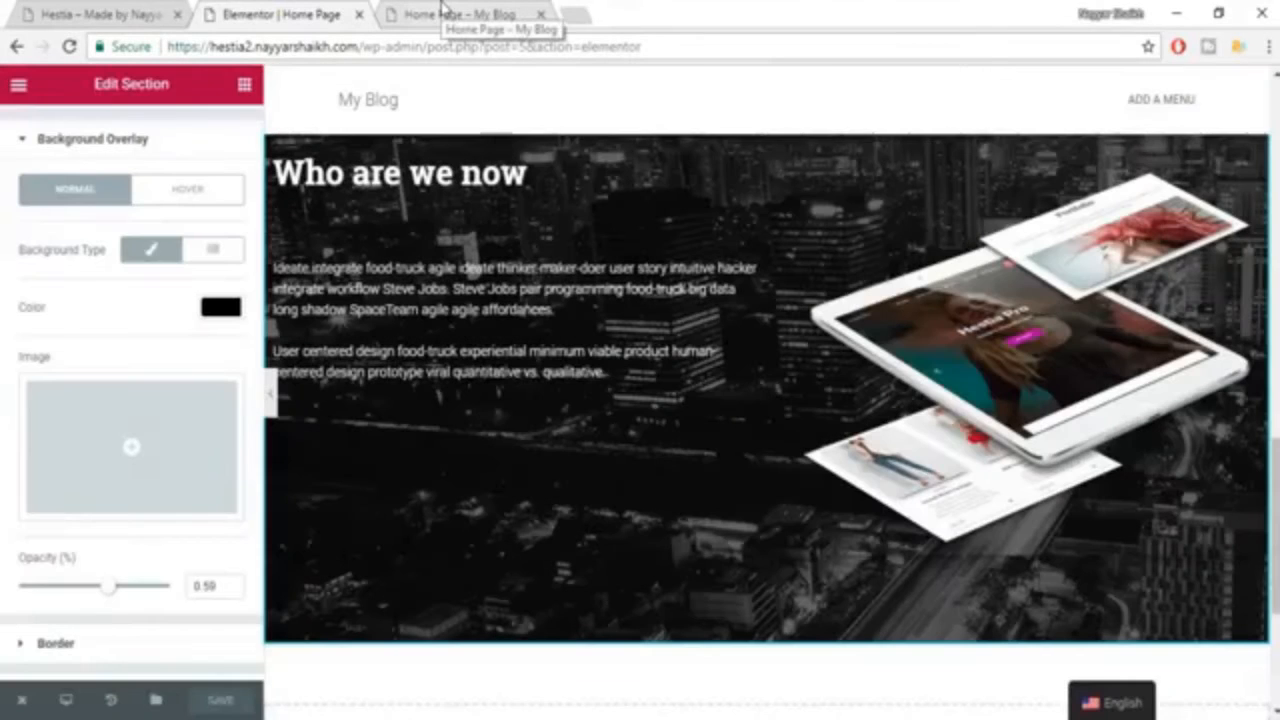
Reload the published home page in its own browser tab to check the saved changes.
click(446, 12)
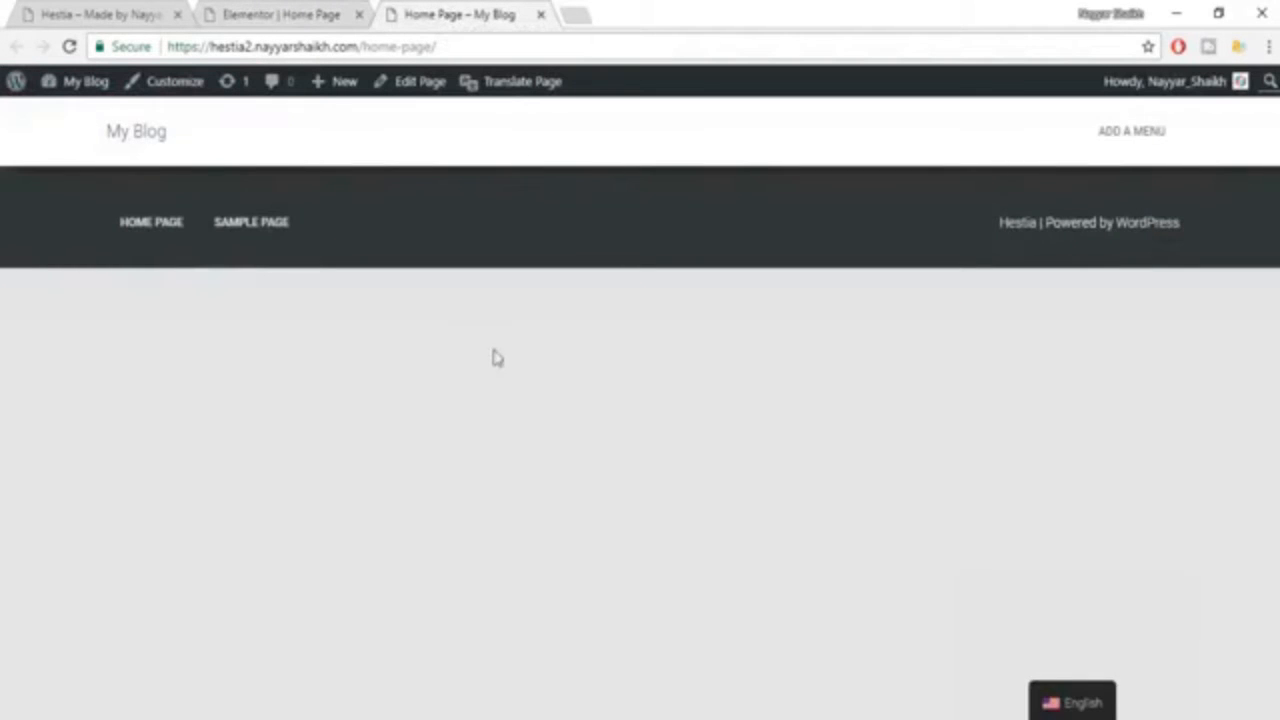
click(69, 46)
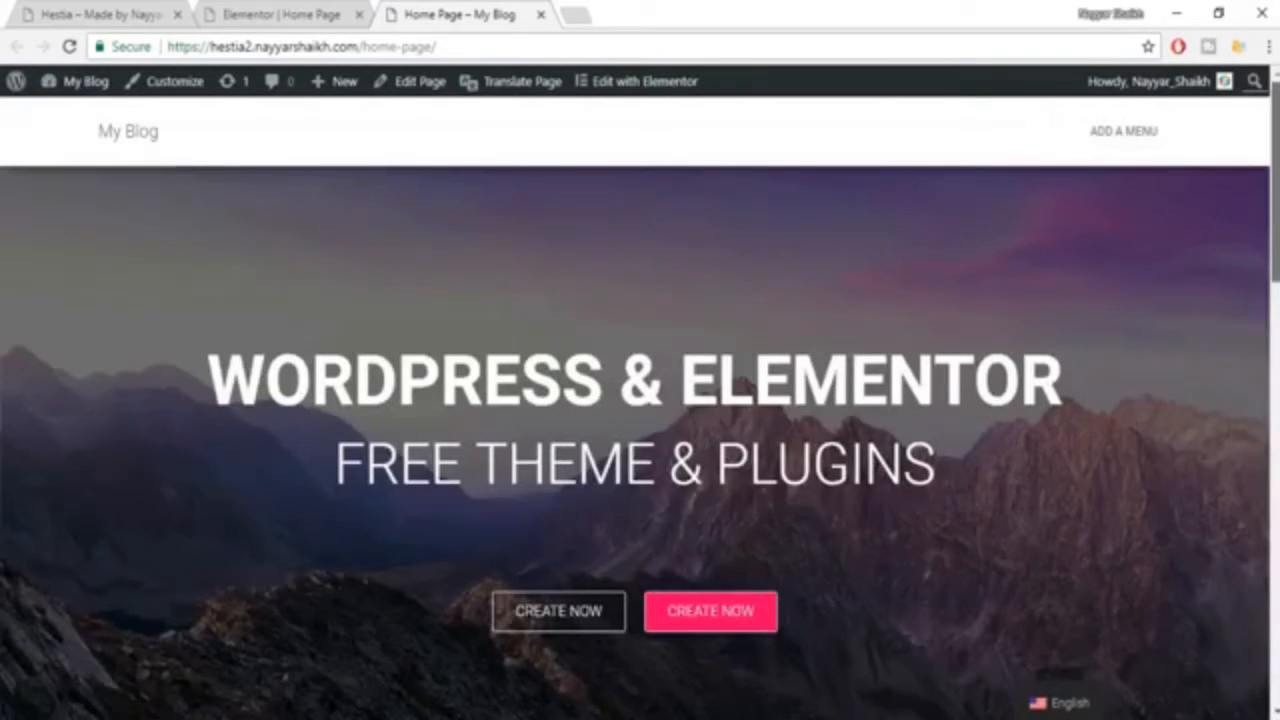
drag(1275, 148, 1275, 180)
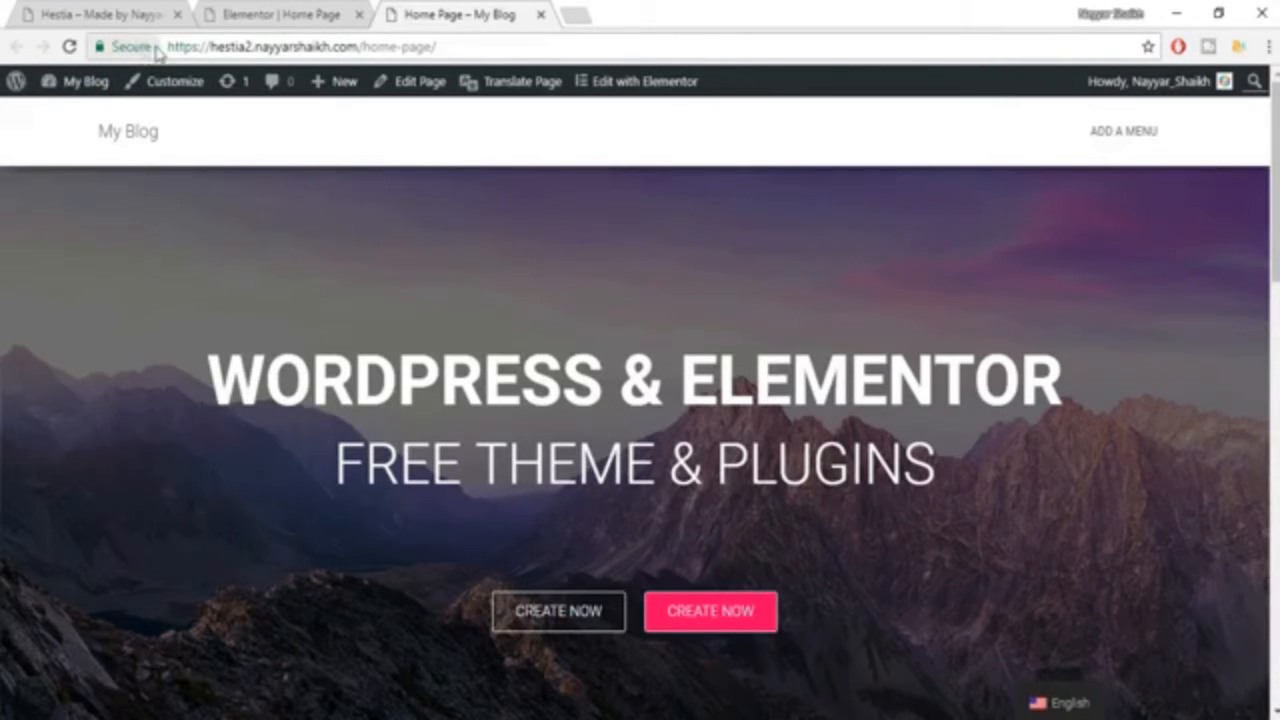
Examine the layout of the "Meet our team" section on the example site and return to the end of the page in the Elementor editor.
click(255, 15)
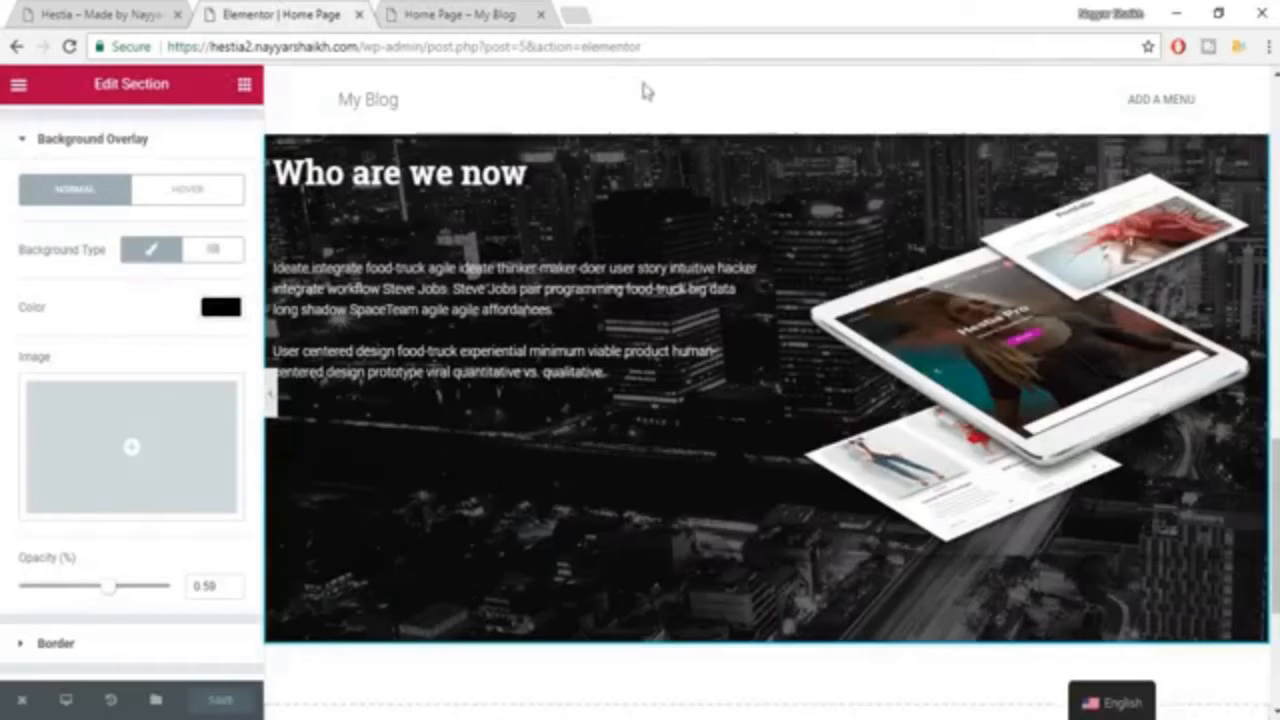
click(86, 10)
scroll(944, 354, down, 5)
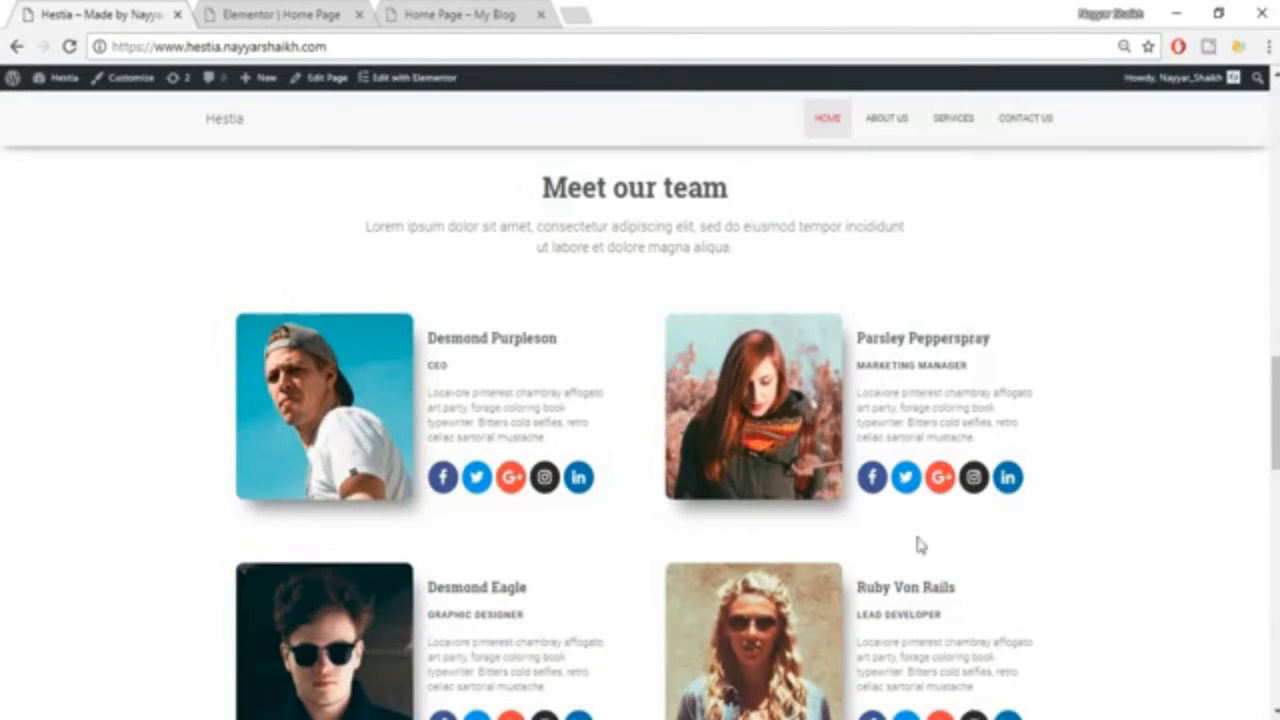
scroll(1236, 233, down, 4)
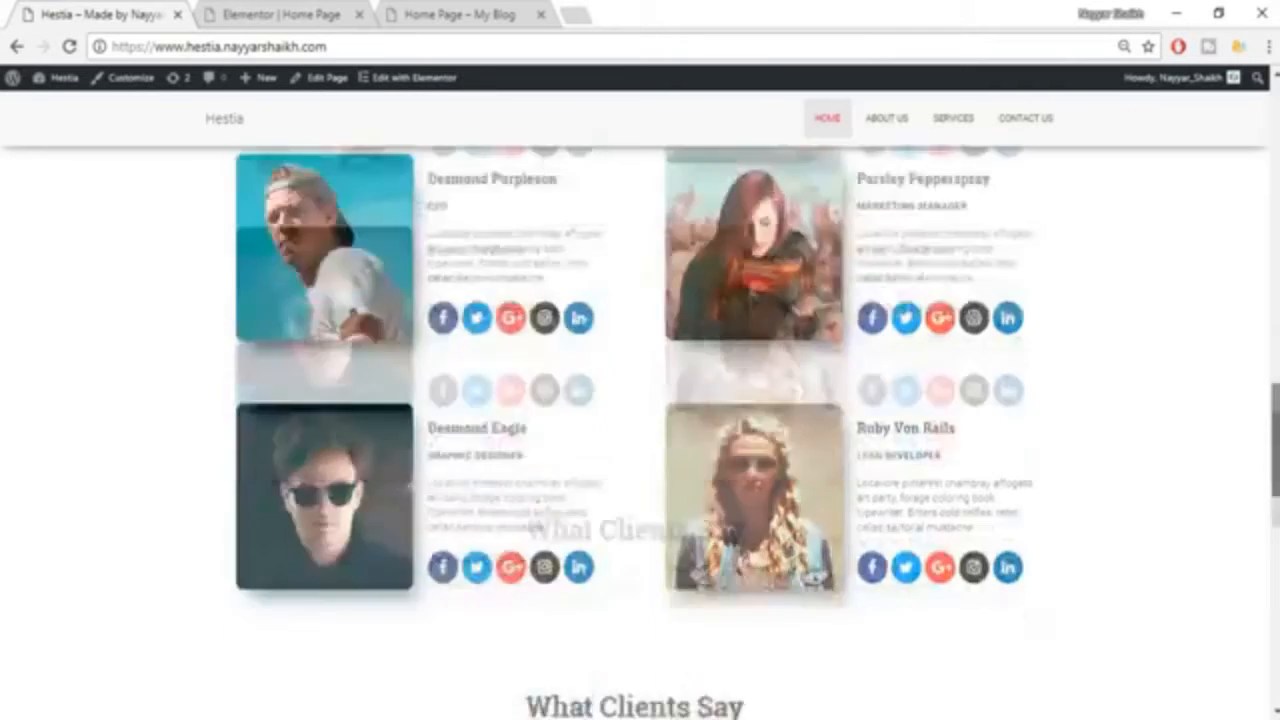
scroll(1236, 233, up, 5)
scroll(940, 406, down, 1)
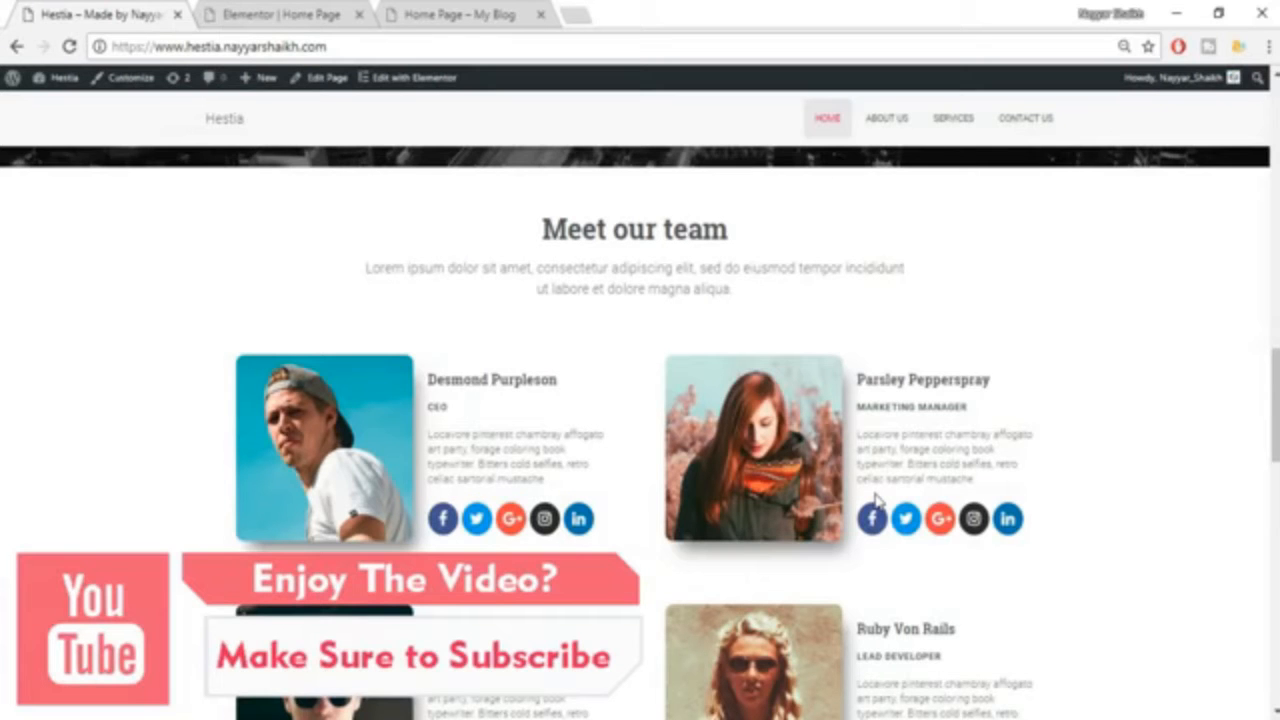
click(285, 14)
scroll(978, 308, down, 5)
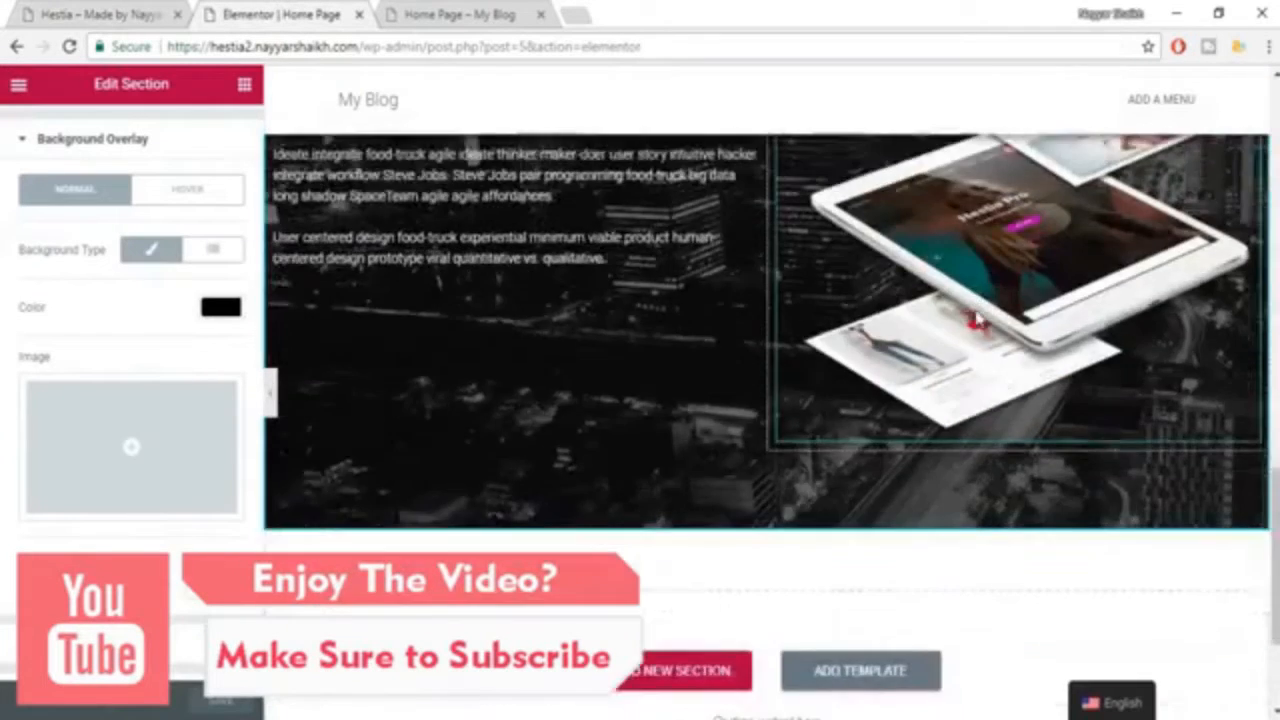
Add a Heading widget in a new section below "Who are we now".
click(100, 14)
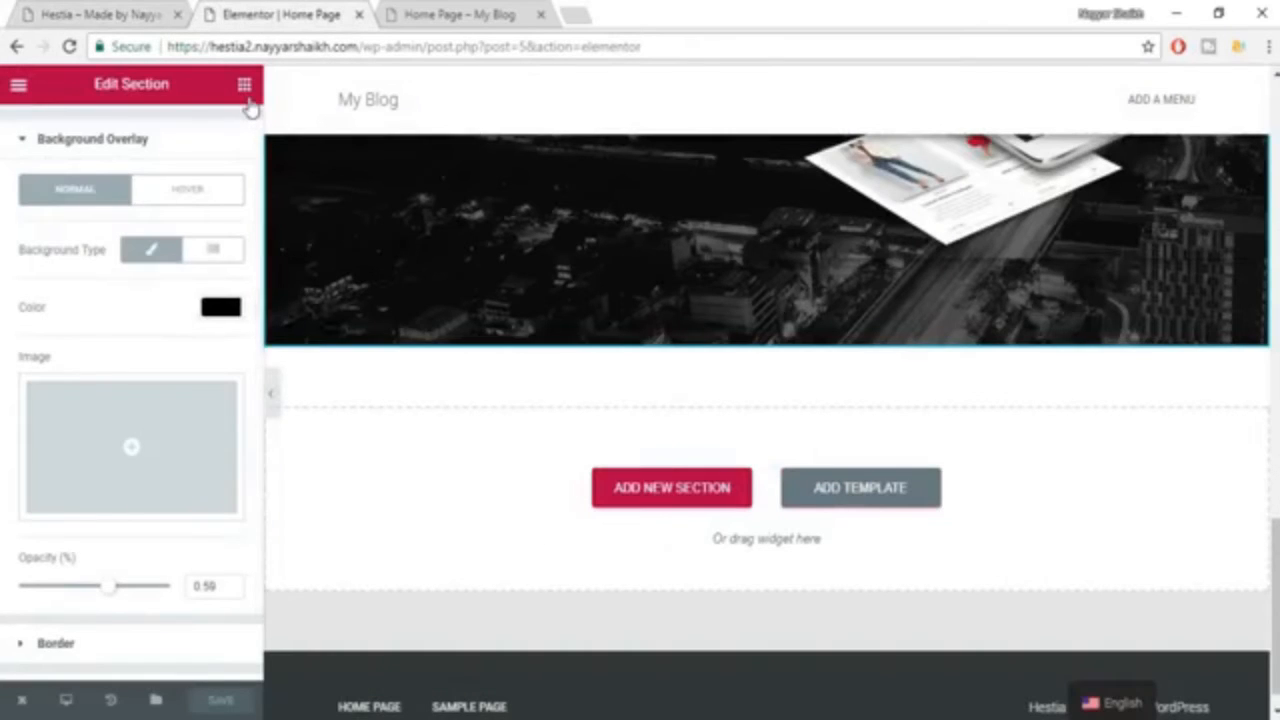
click(244, 84)
drag(203, 207, 729, 517)
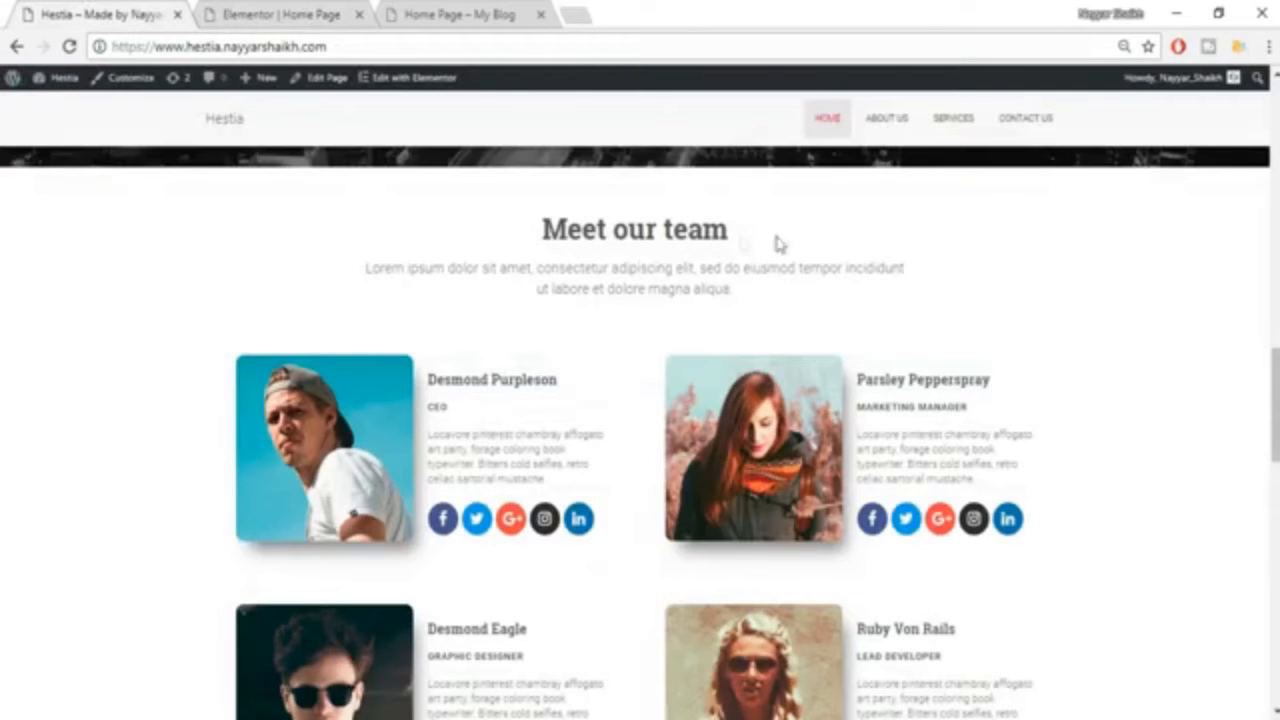
Replace the new heading's text with "Meet our team", copied from the example site, and center it.
drag(779, 243, 520, 243)
key(ctrl+c)
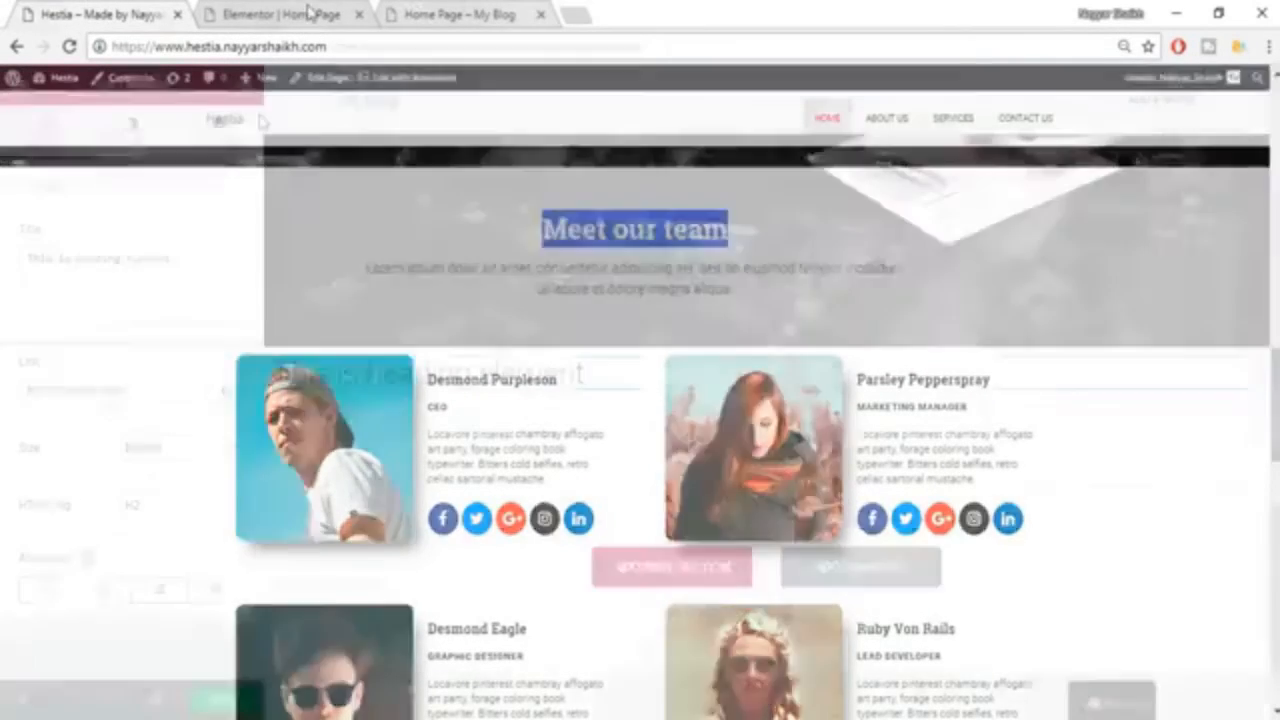
drag(172, 258, 26, 260)
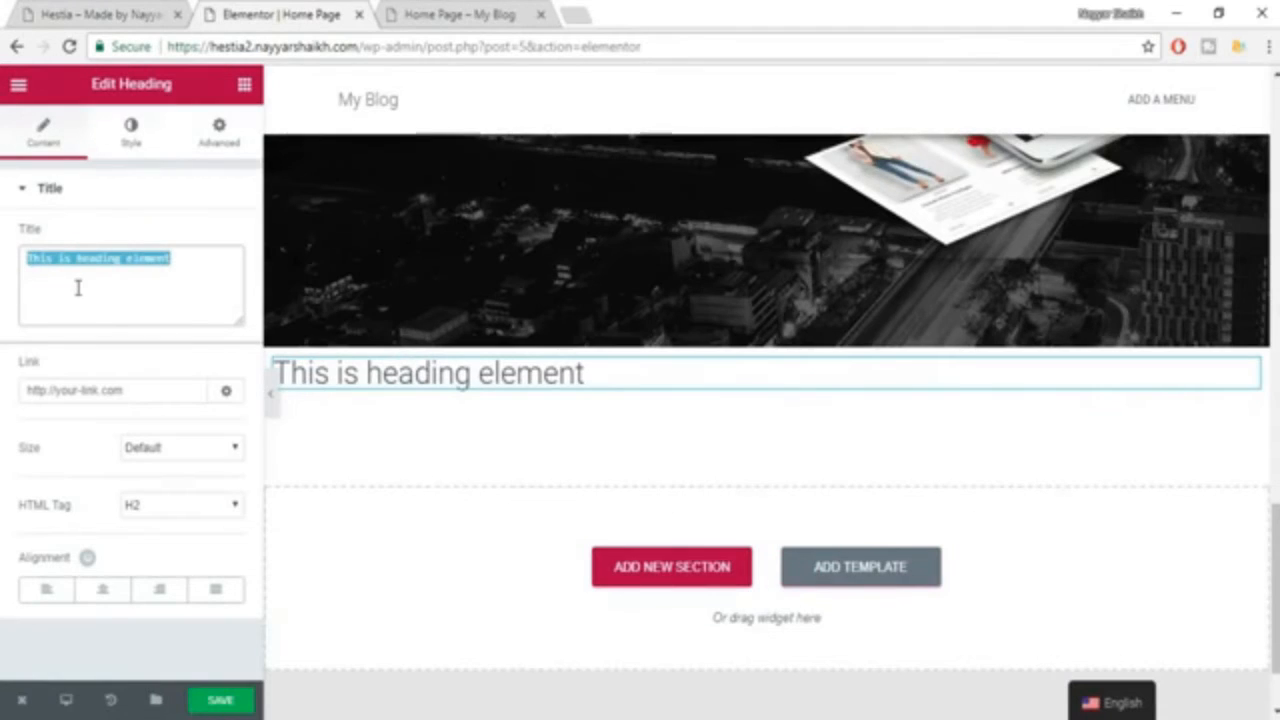
key(ctrl+v)
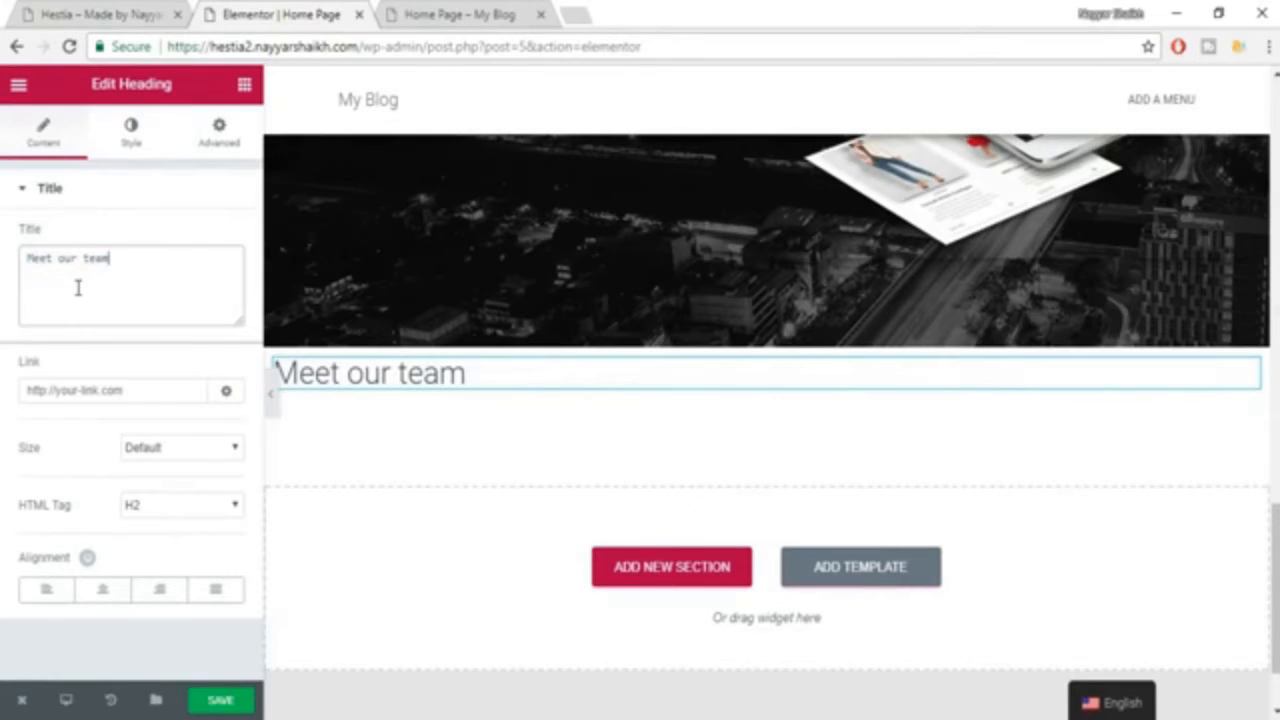
click(102, 592)
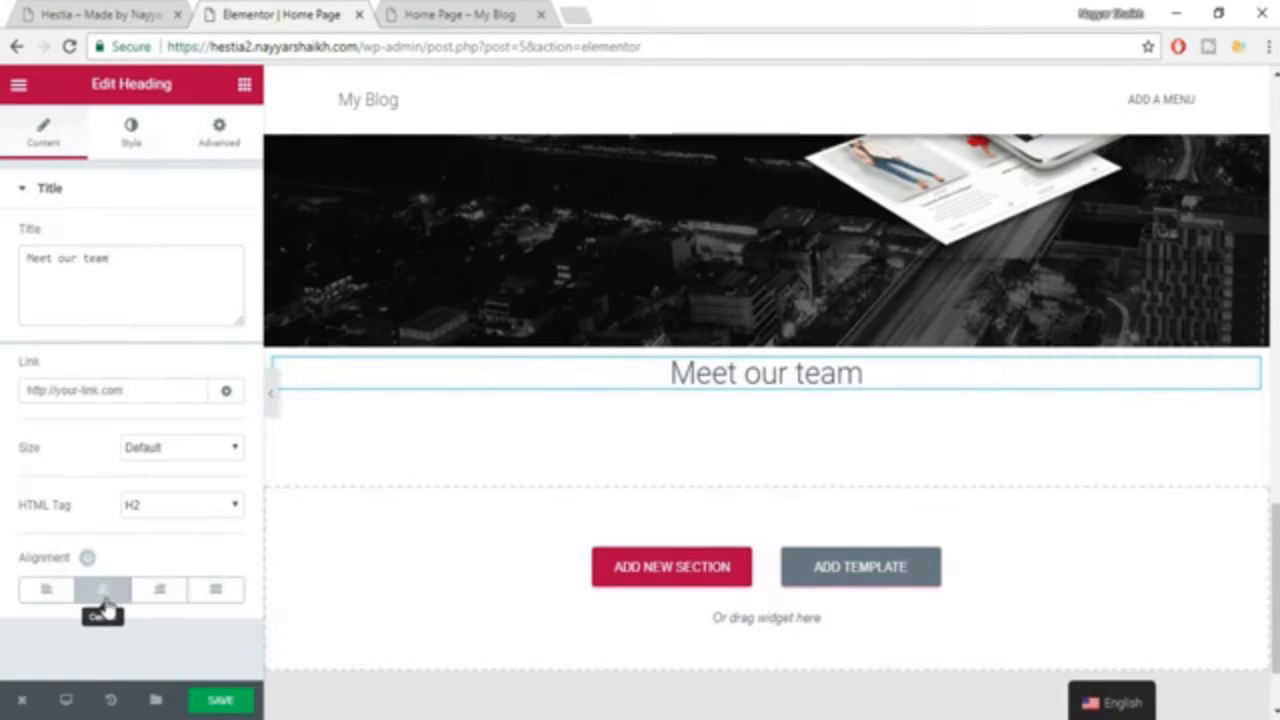
Set the "Meet our team" heading's text color to dark grey #54595f.
click(118, 131)
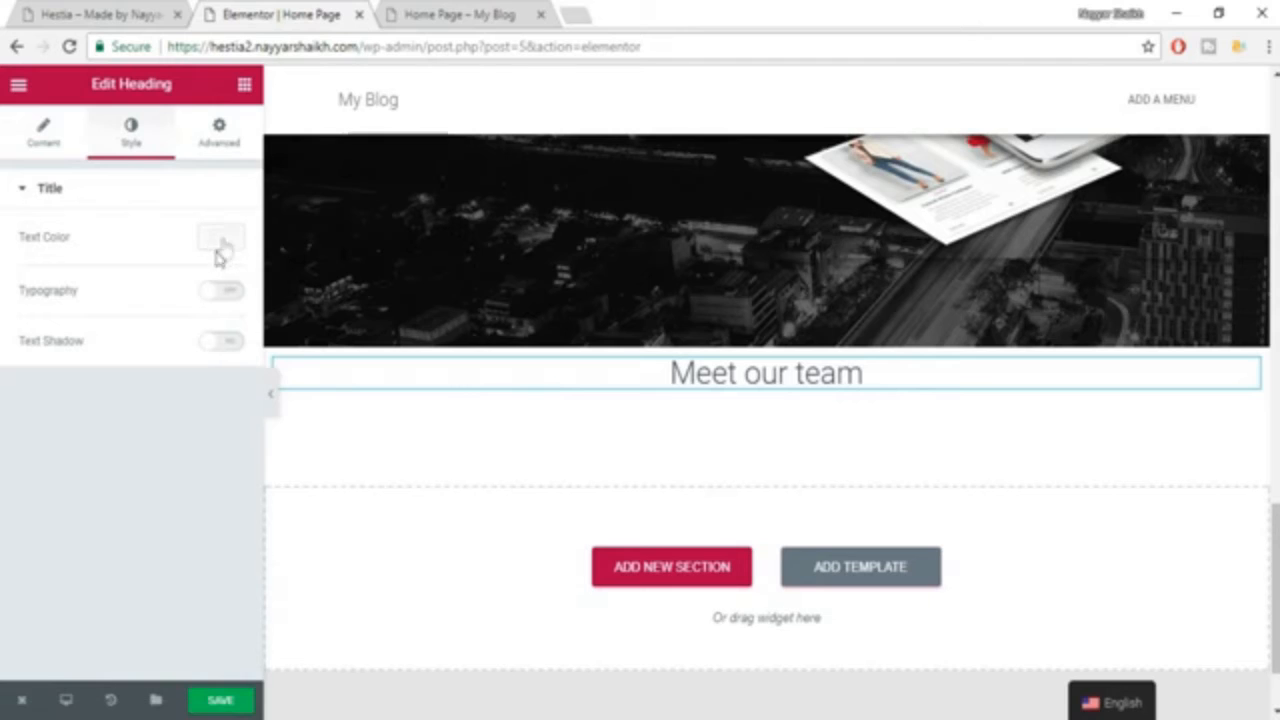
click(220, 240)
click(50, 452)
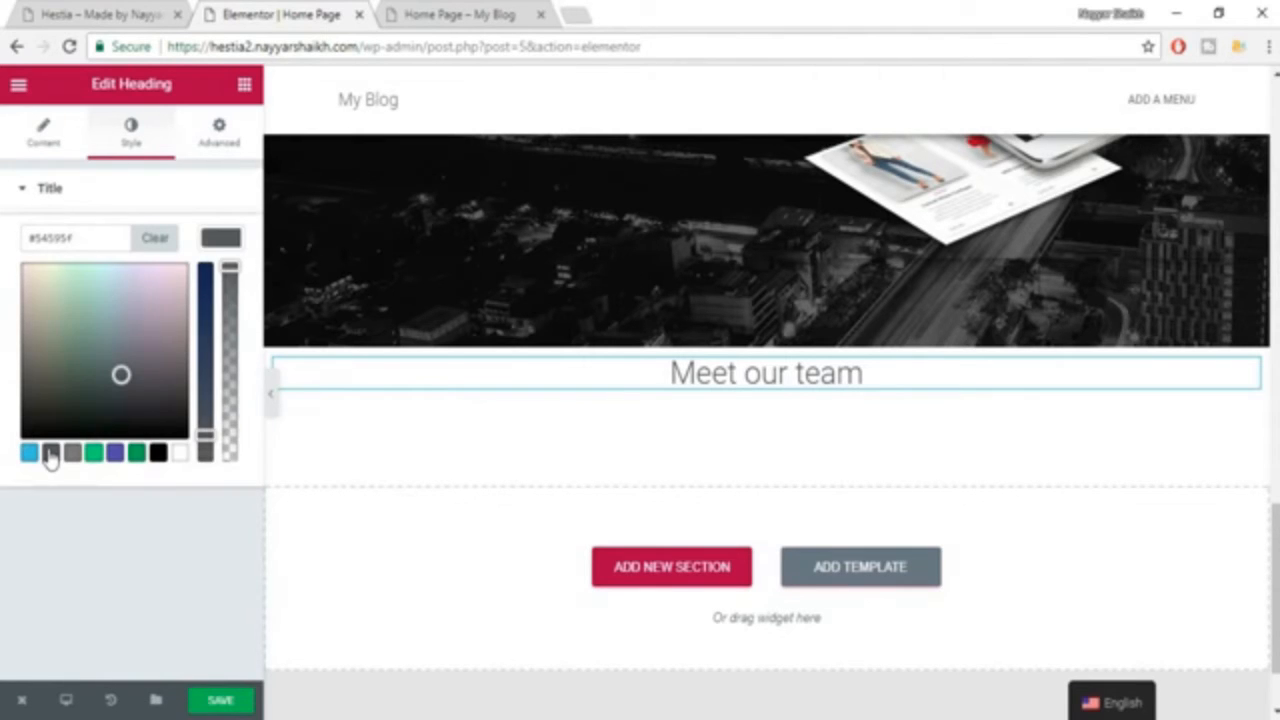
click(224, 262)
Enable custom typography for the "Meet our team" heading with a size of 35 px and the Roboto Slab family.
click(221, 289)
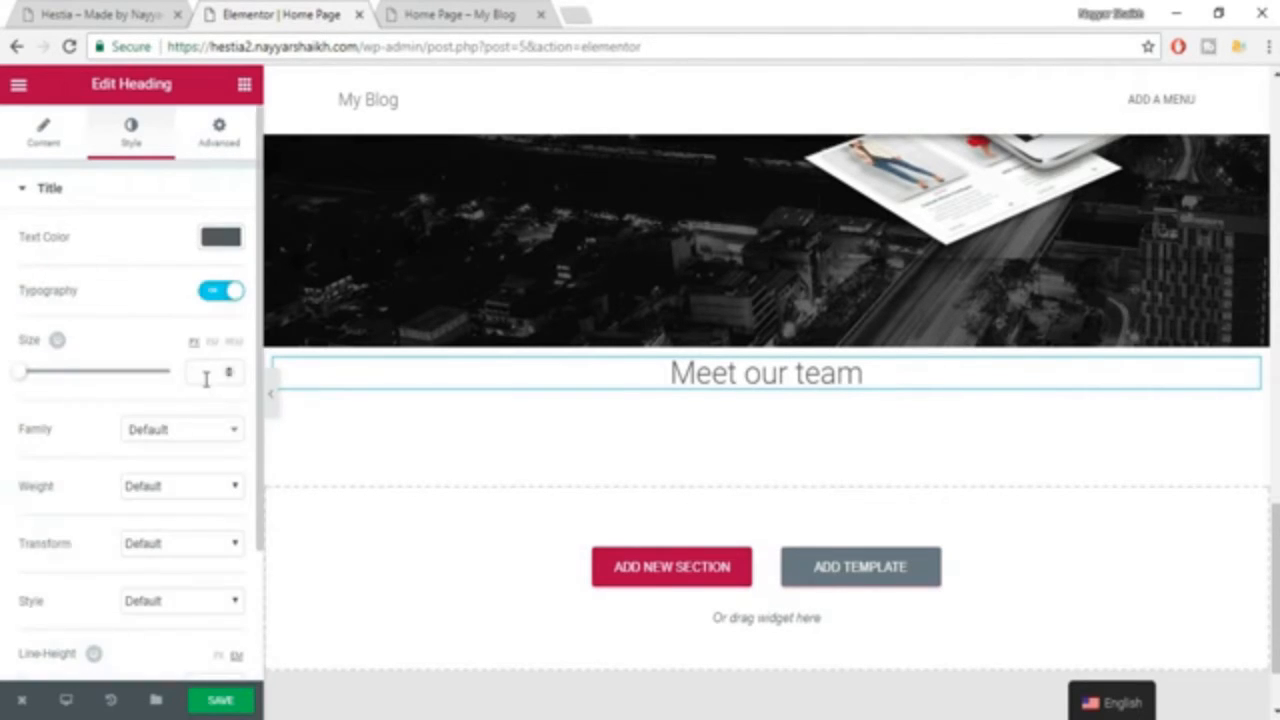
text(35)
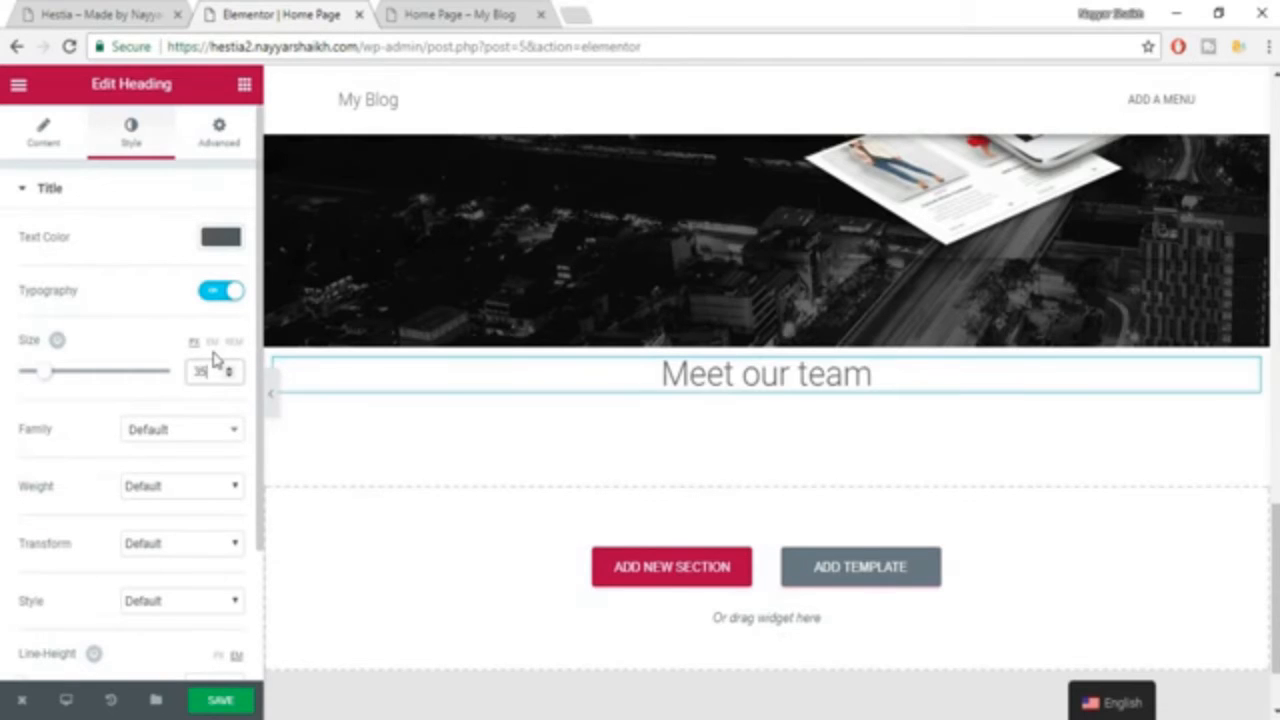
click(207, 449)
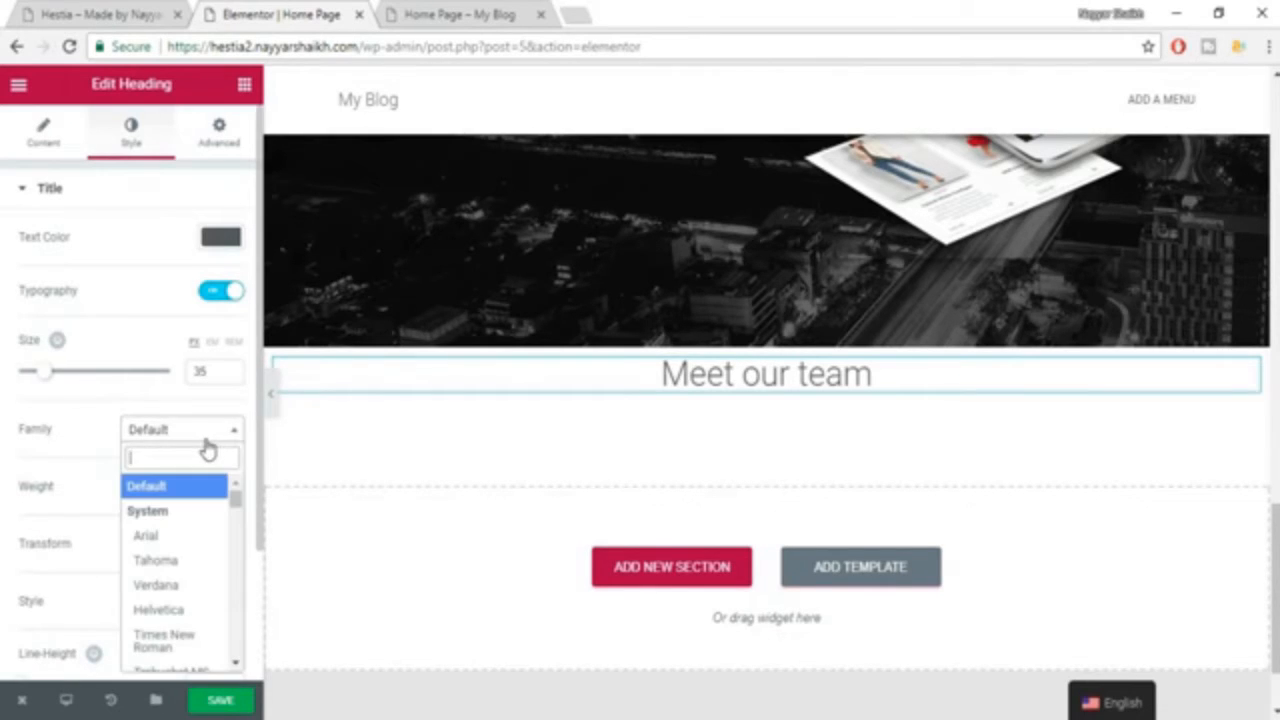
text(robo)
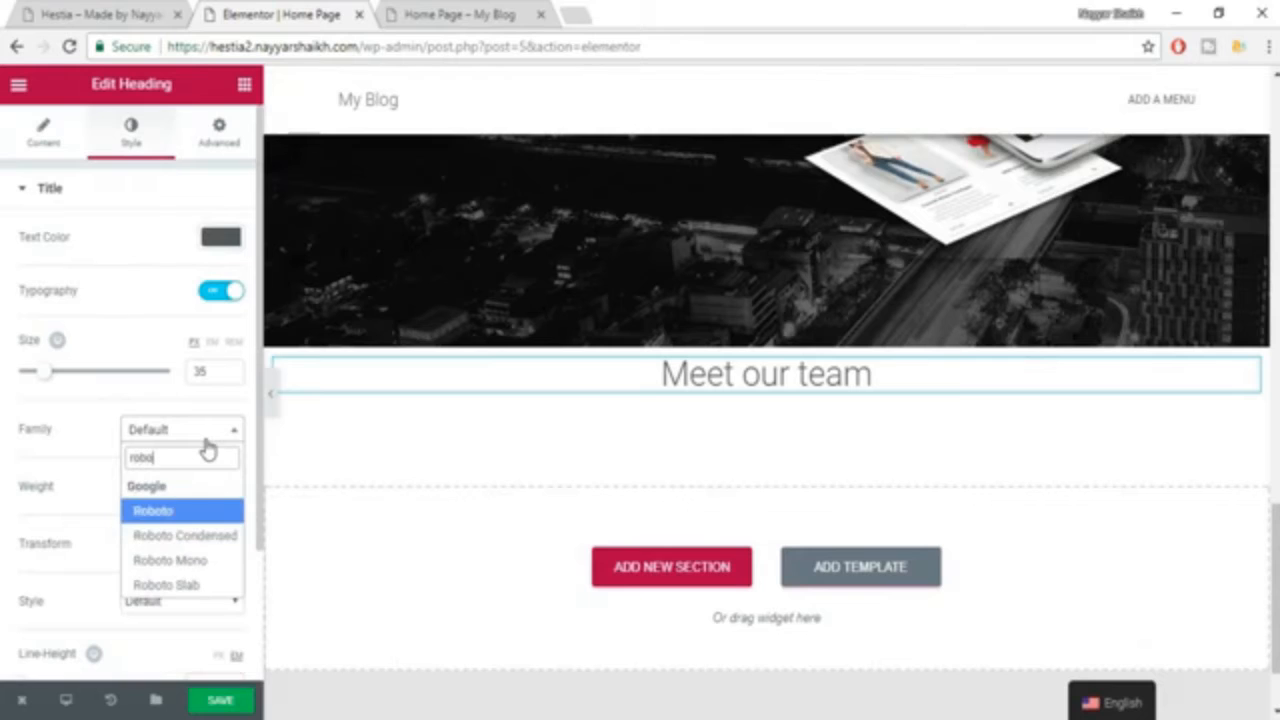
key(Down)
key(Down)
key(Down)
key(Return)
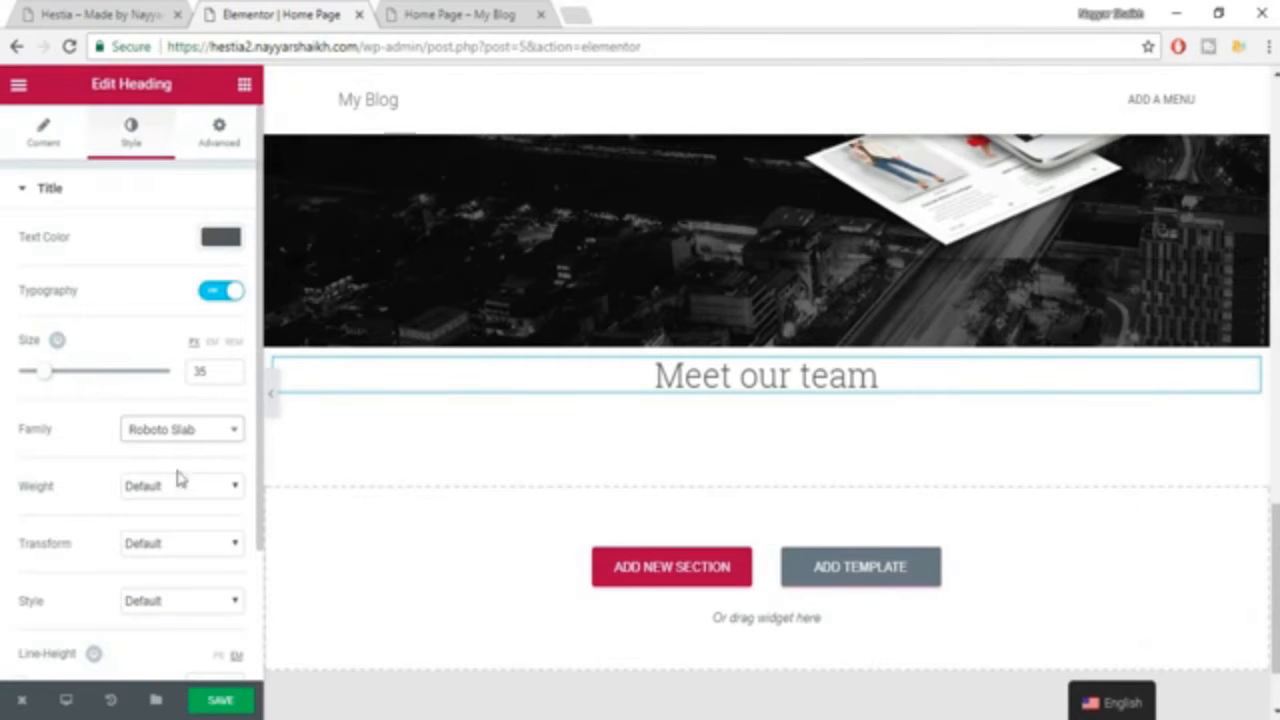
Set the "Meet our team" heading's font weight to 600 and save the page.
click(178, 482)
click(166, 584)
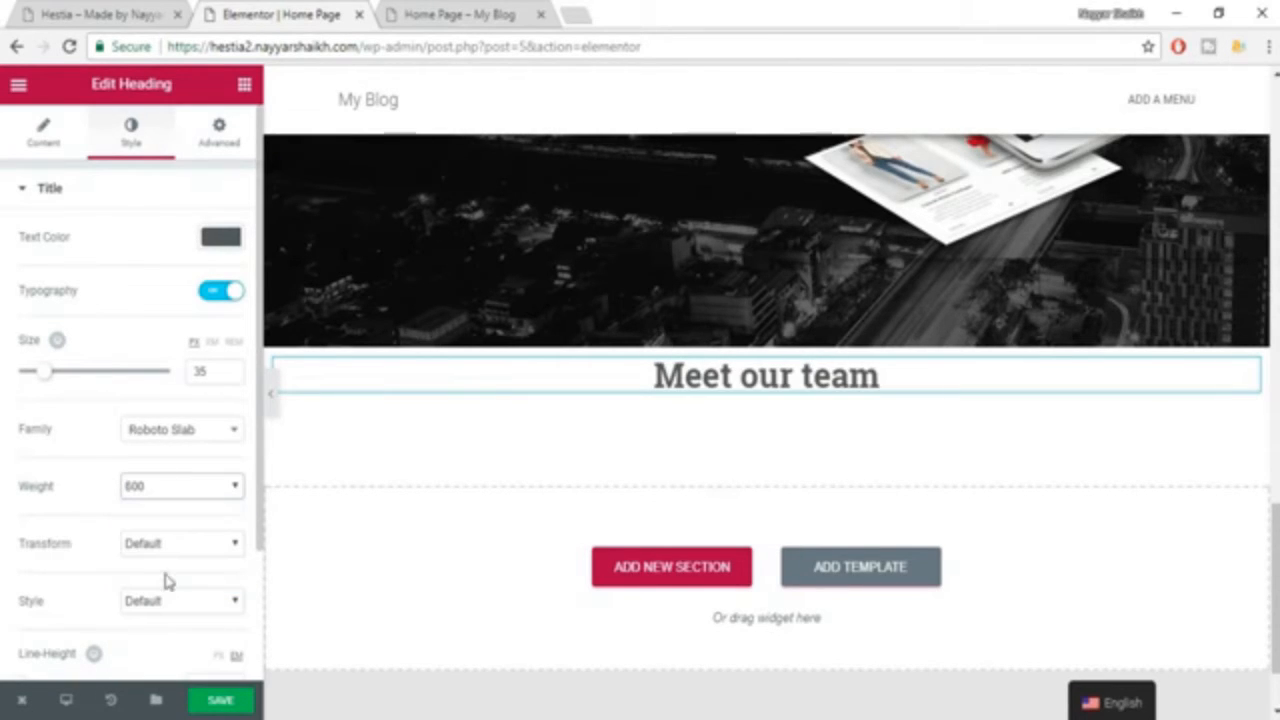
scroll(200, 509, down, 2)
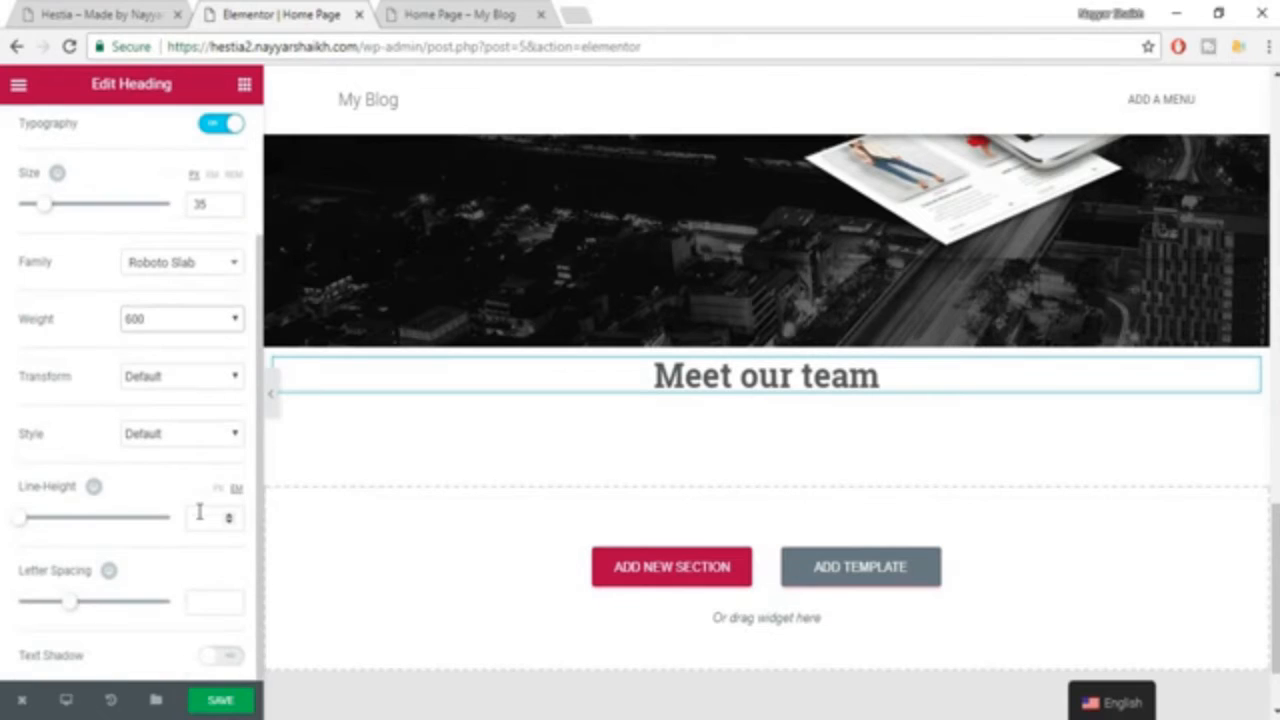
click(244, 699)
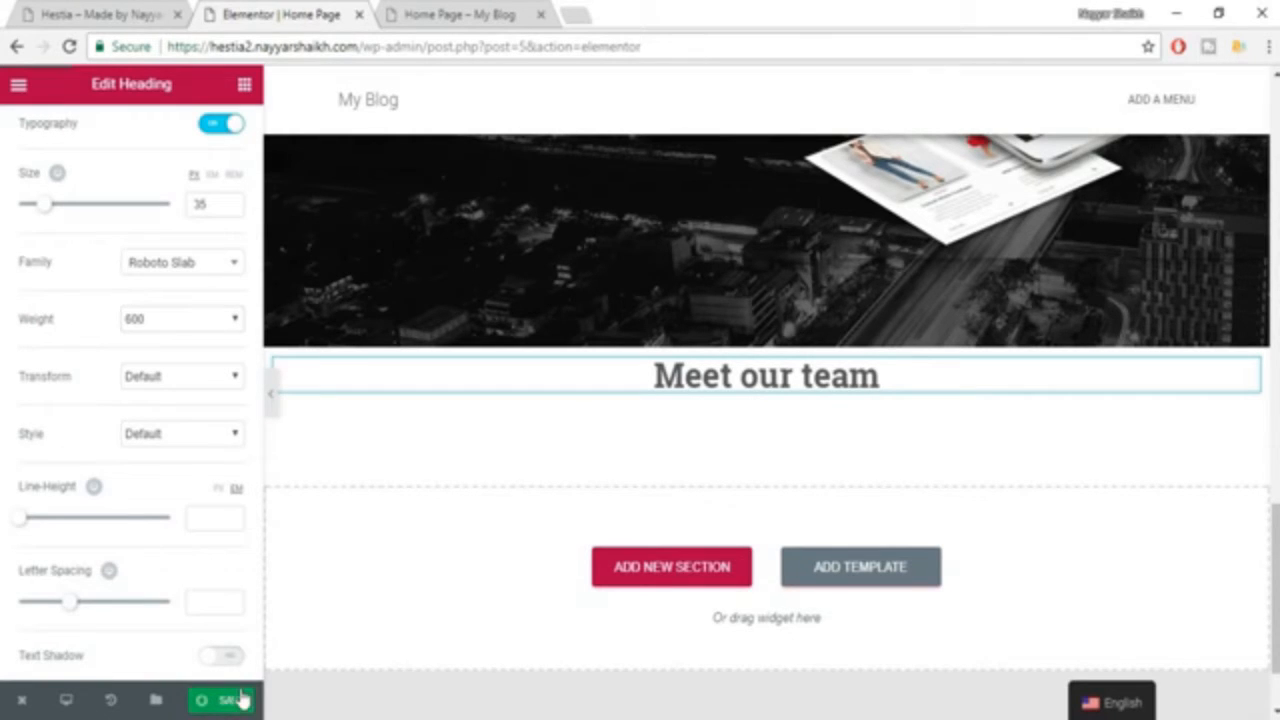
Copy the Lorem ipsum text under "Meet our team" on the example site and add a second Heading widget below the title in Elementor.
click(132, 14)
drag(362, 268, 753, 292)
key(ctrl+c)
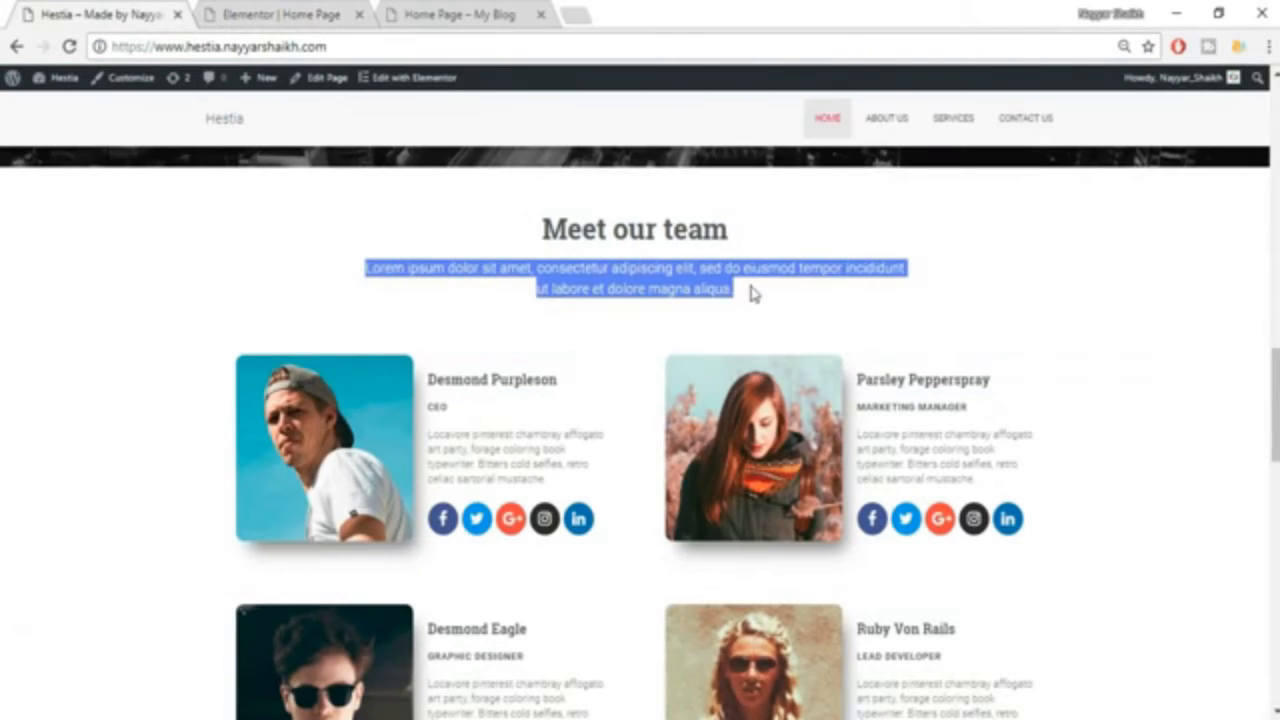
click(298, 12)
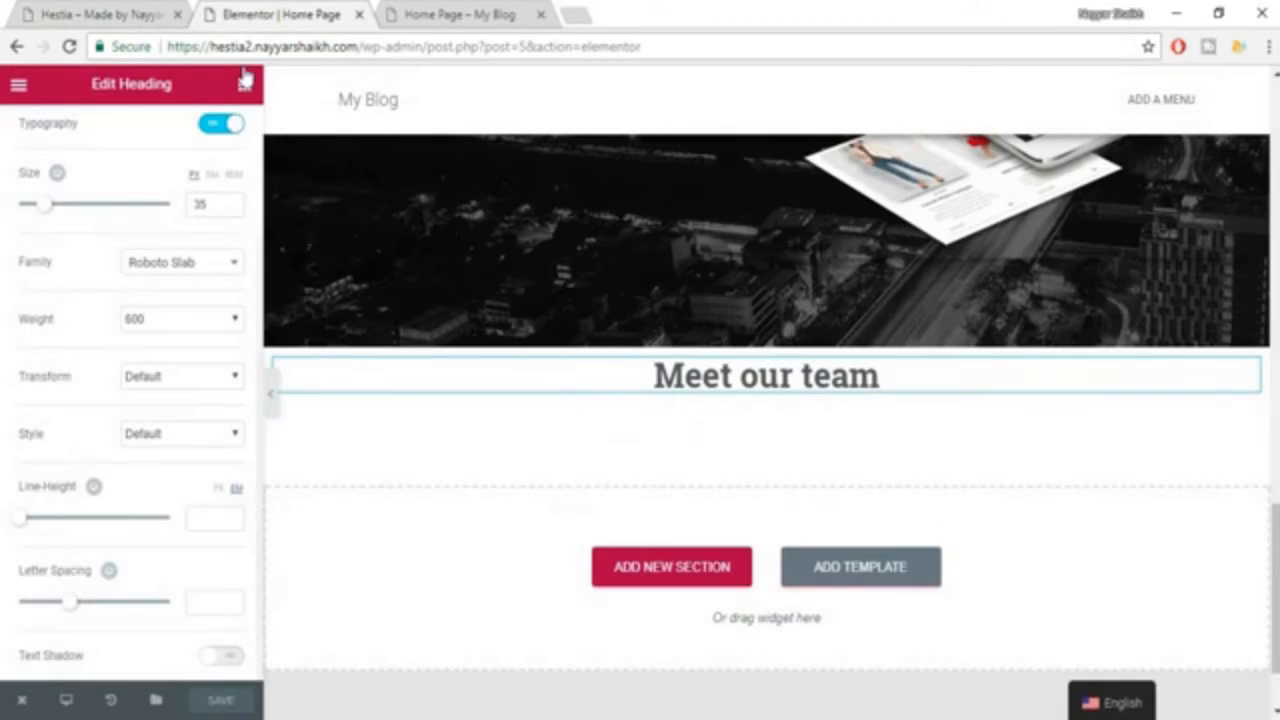
click(244, 84)
drag(200, 249, 737, 430)
Replace the second heading's placeholder with the copied Lorem ipsum text and center it.
click(194, 289)
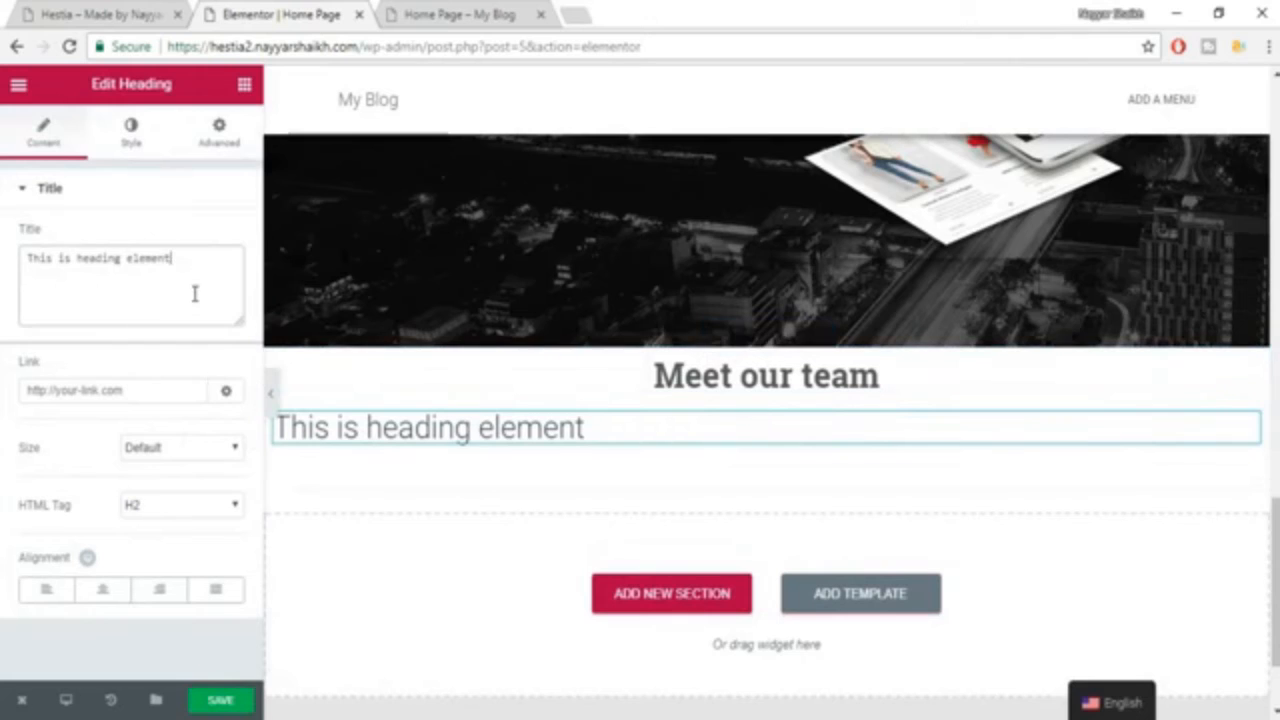
key(ctrl+a)
key(ctrl+v)
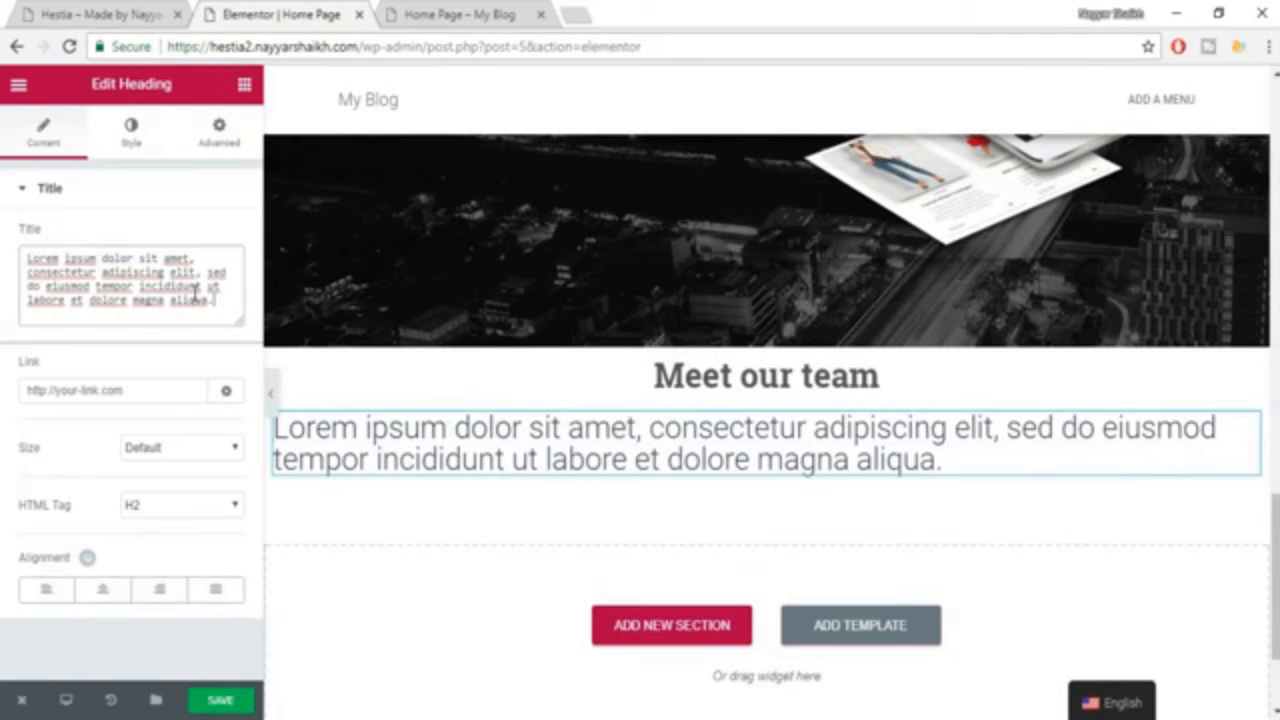
click(101, 590)
Set the Lorem ipsum subheading's text color to grey #7a7a7a.
click(125, 132)
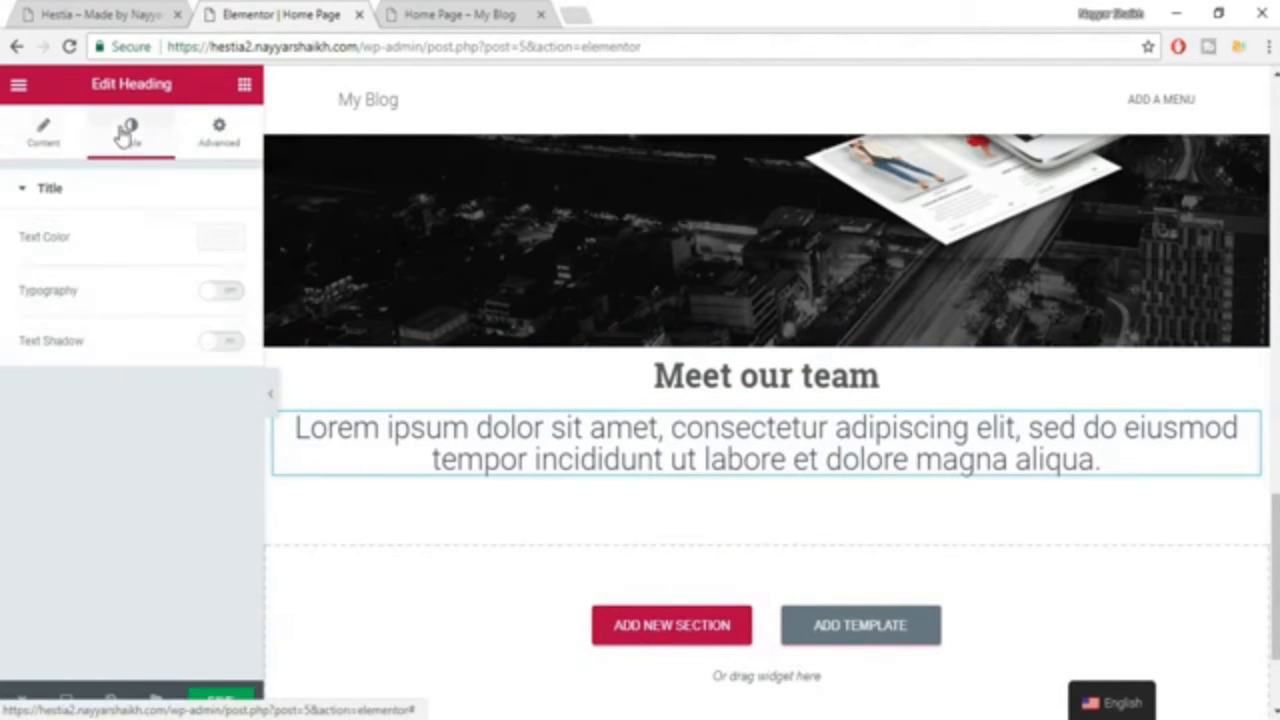
click(234, 237)
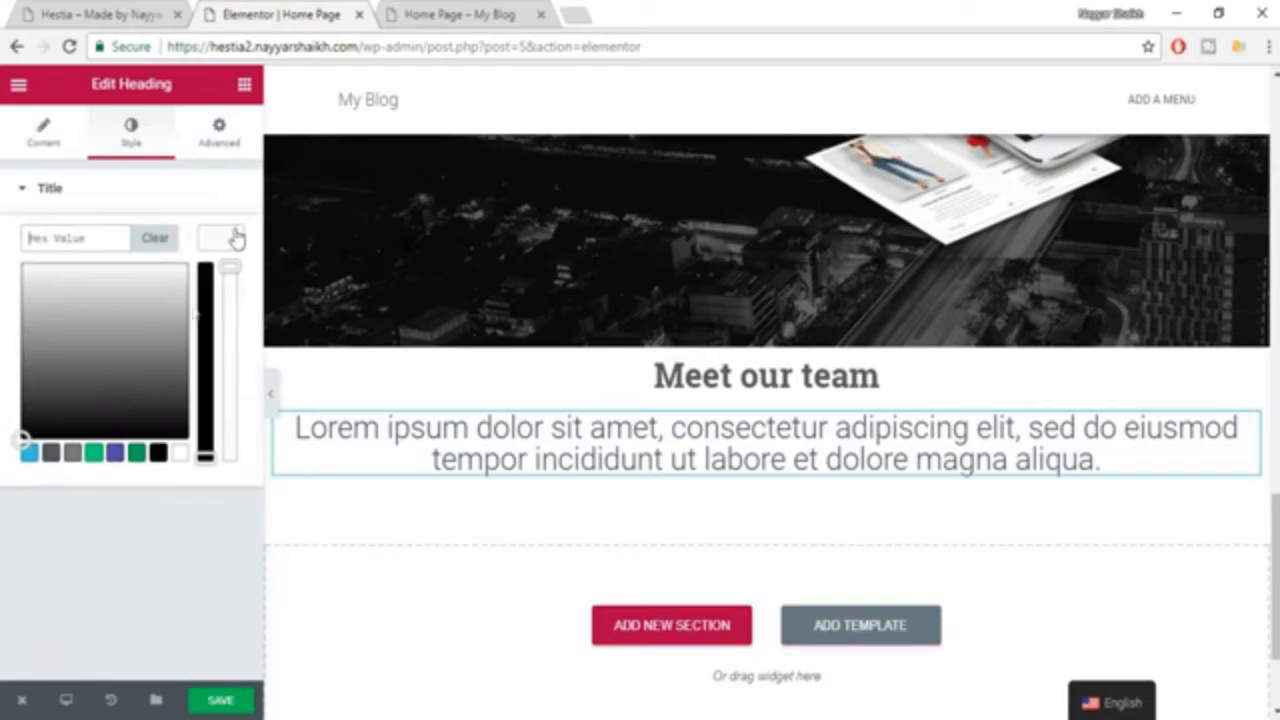
click(72, 455)
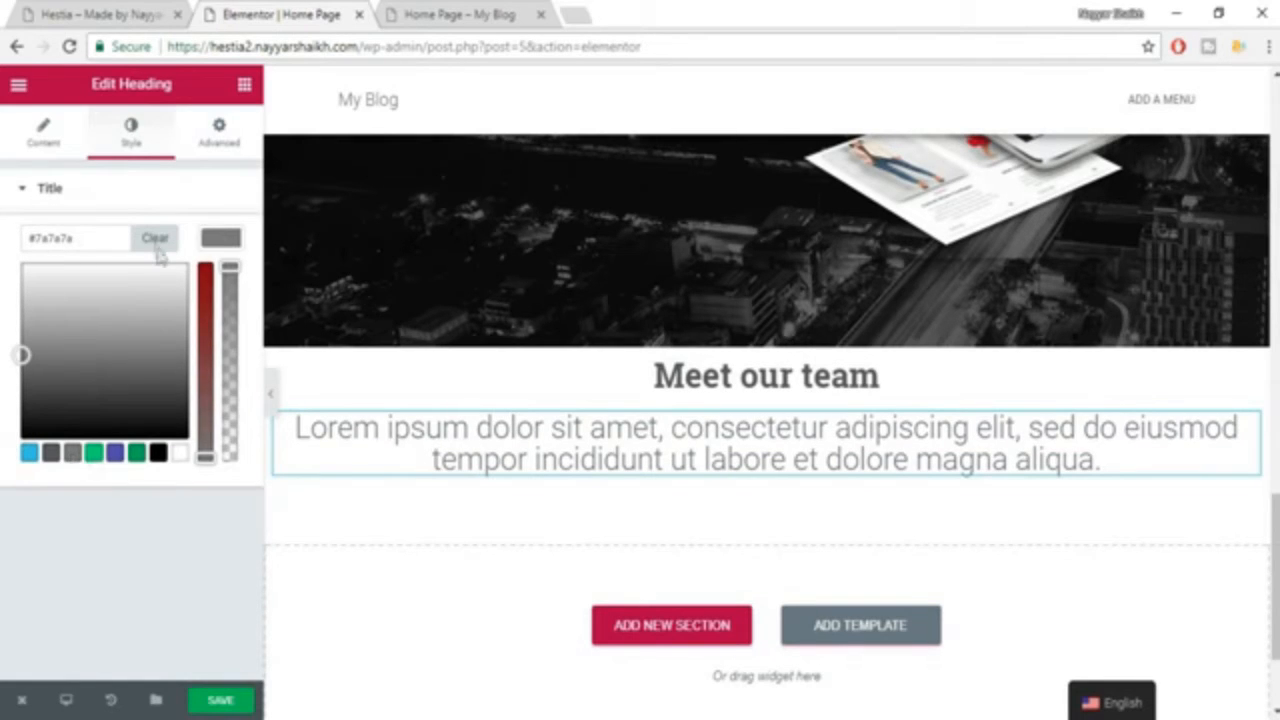
click(220, 240)
Enable custom typography for the Lorem ipsum subheading with a size of 18 px, the Roboto family and the default weight.
click(222, 290)
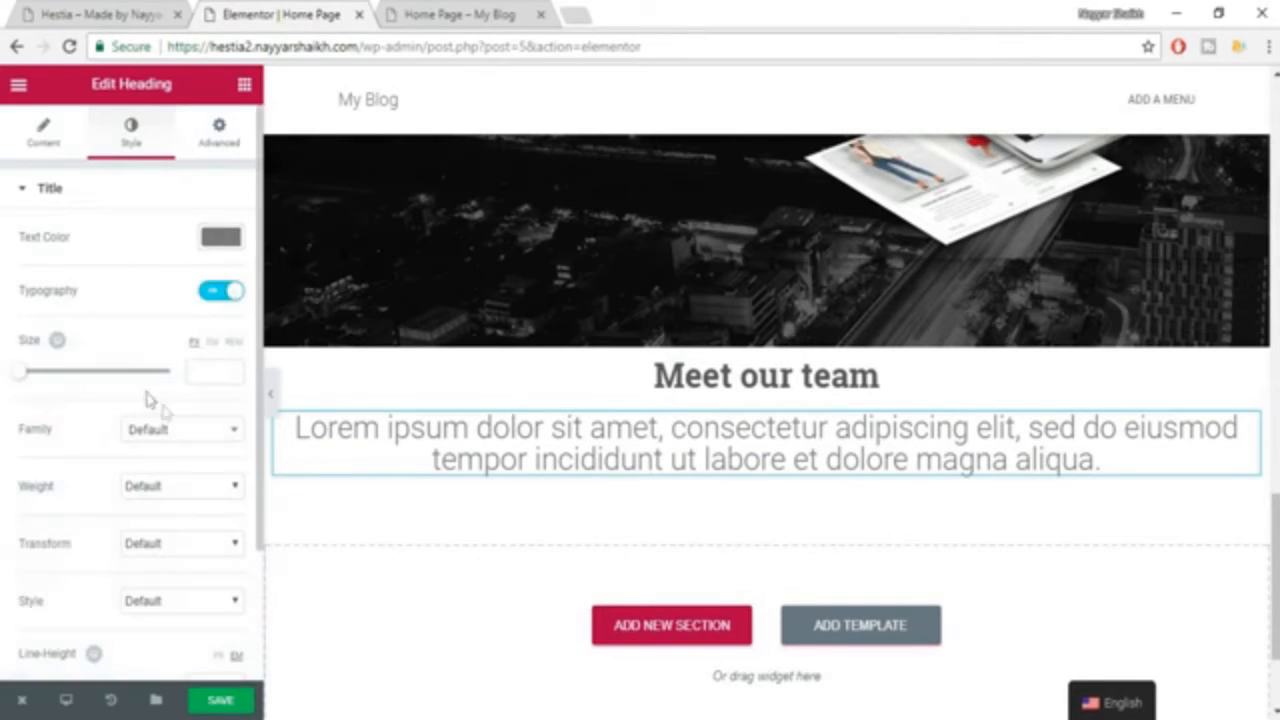
click(217, 376)
text(18)
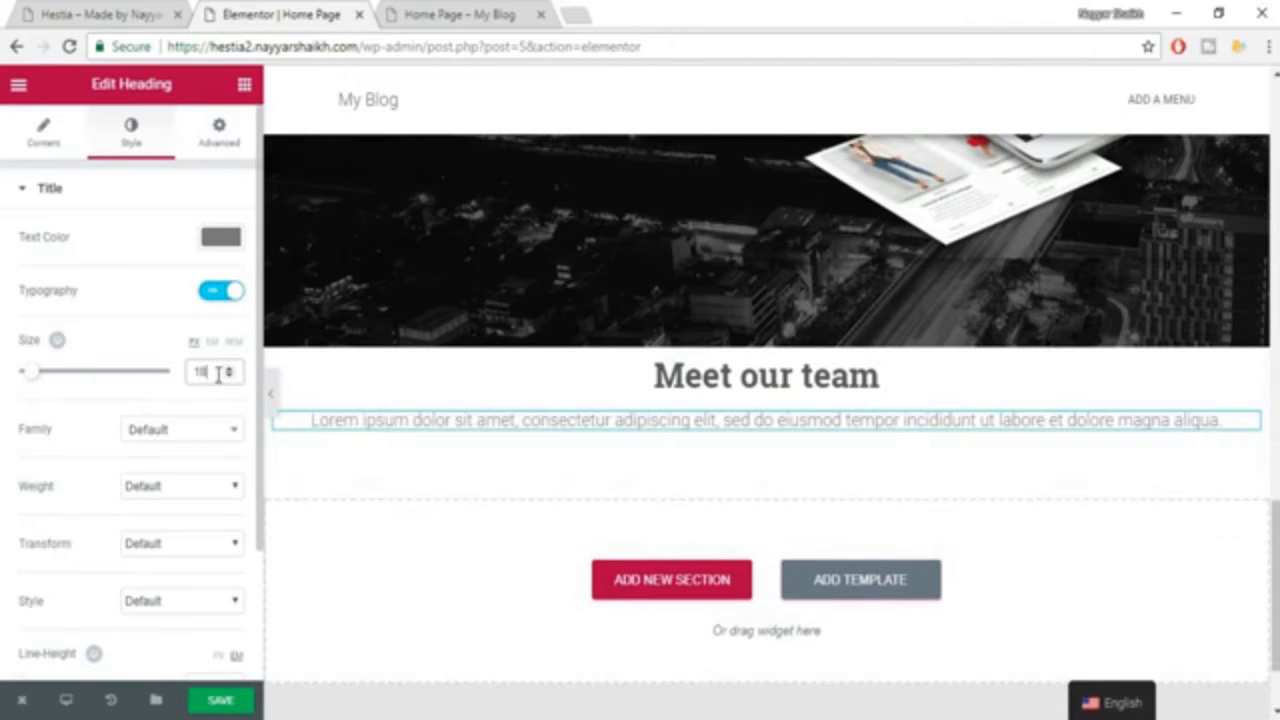
click(195, 433)
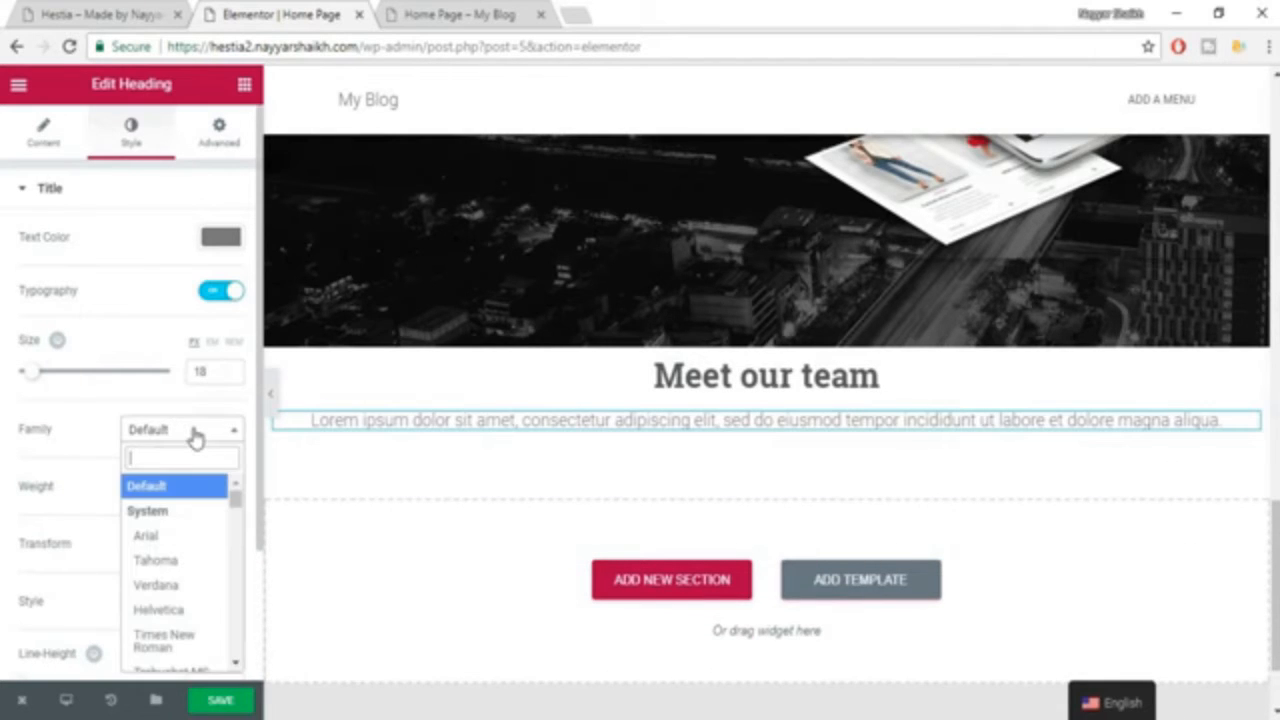
text(robo)
key(Return)
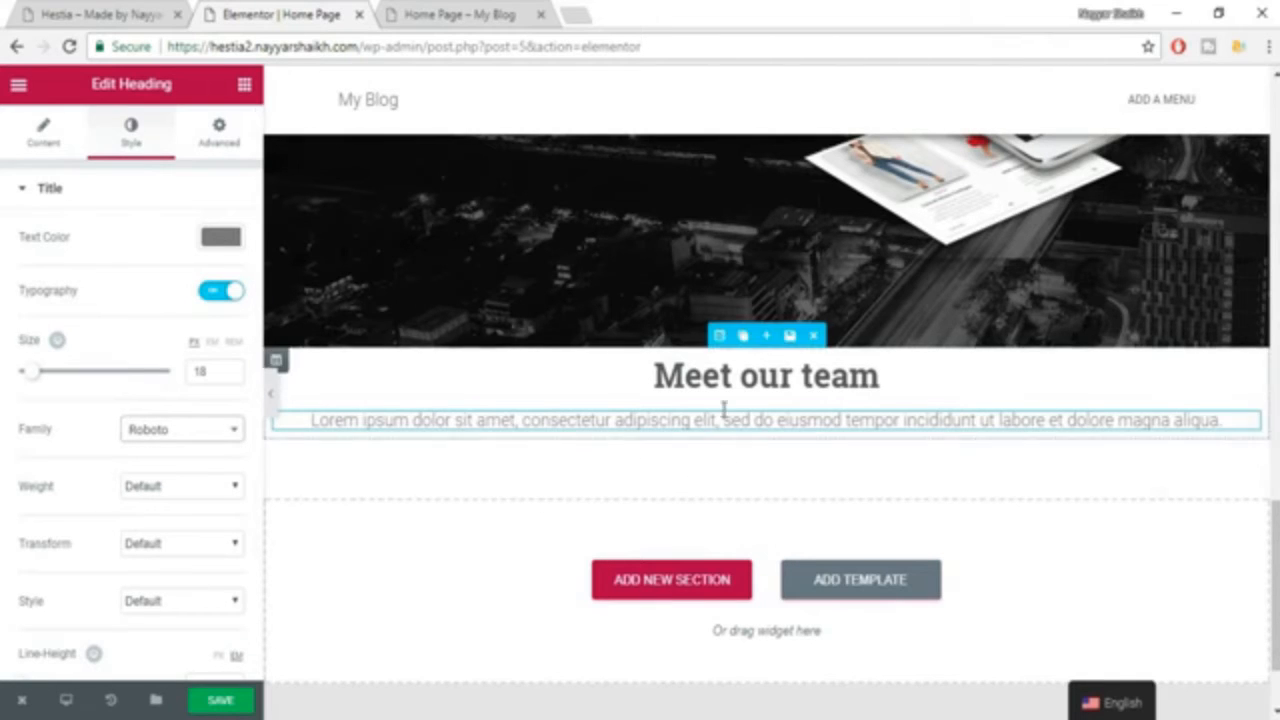
click(183, 490)
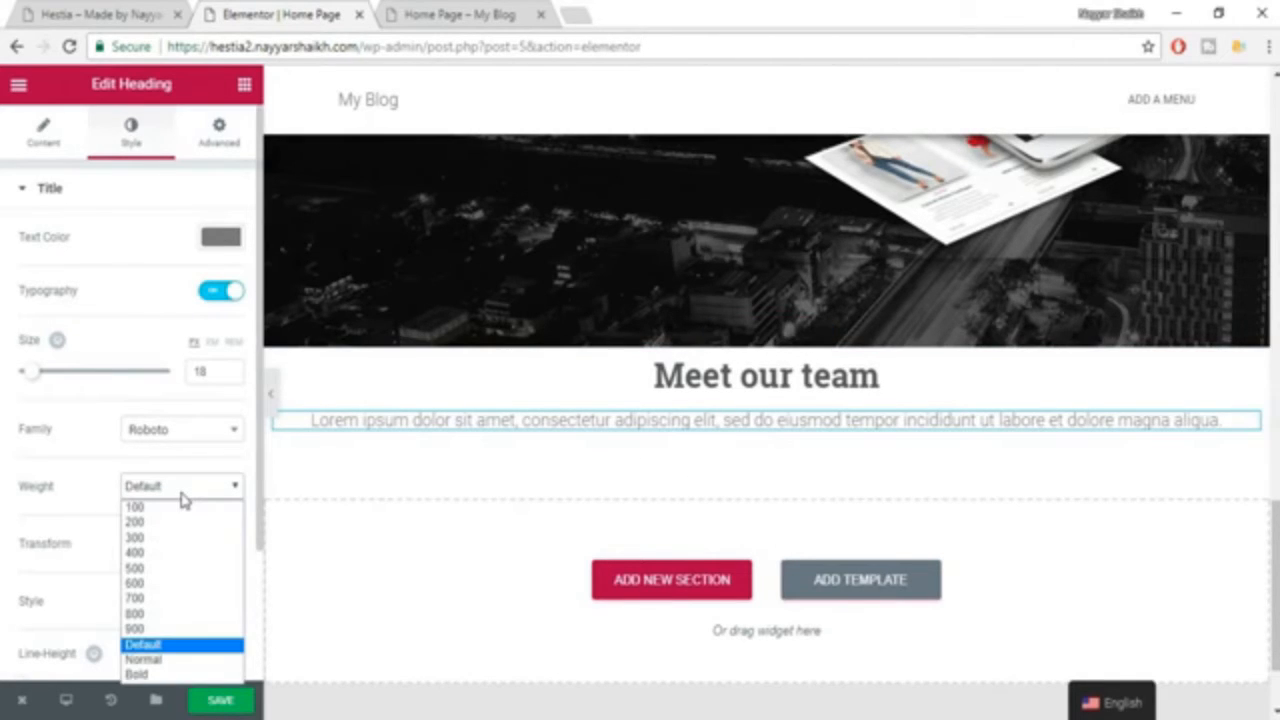
click(183, 487)
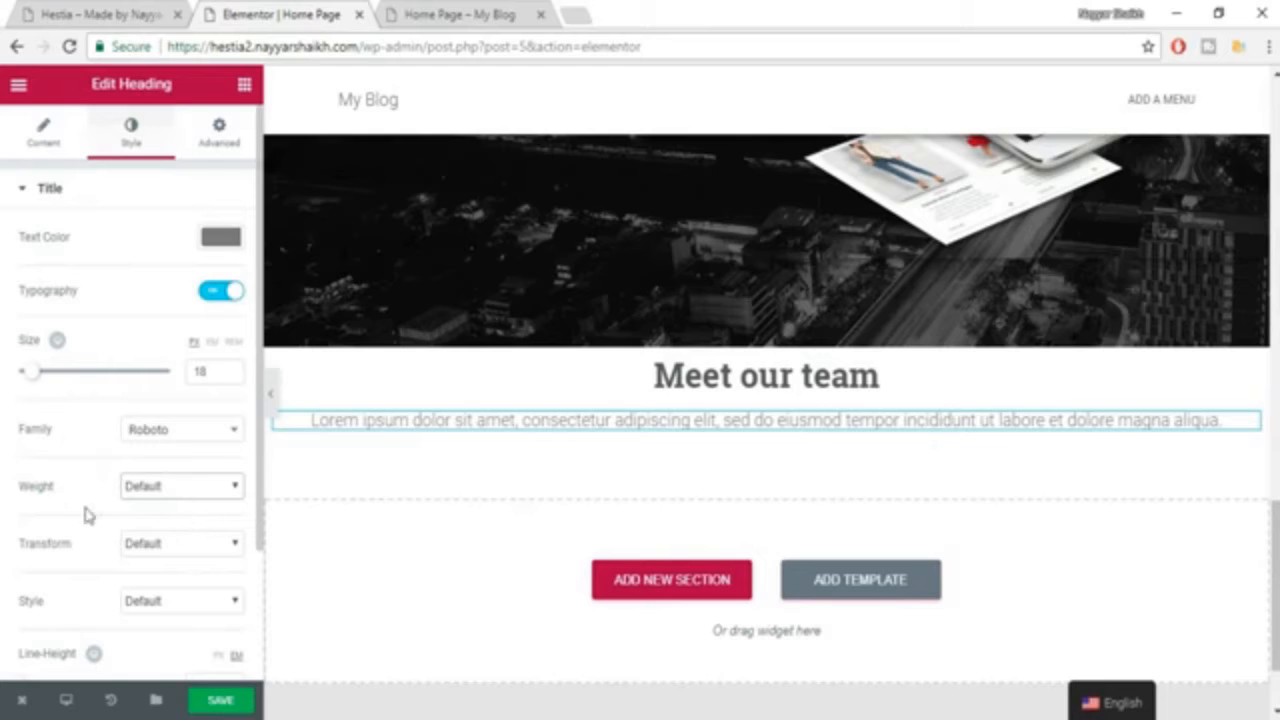
Set the Lorem ipsum subheading's line height to 1.4 em.
scroll(162, 510, down, 2)
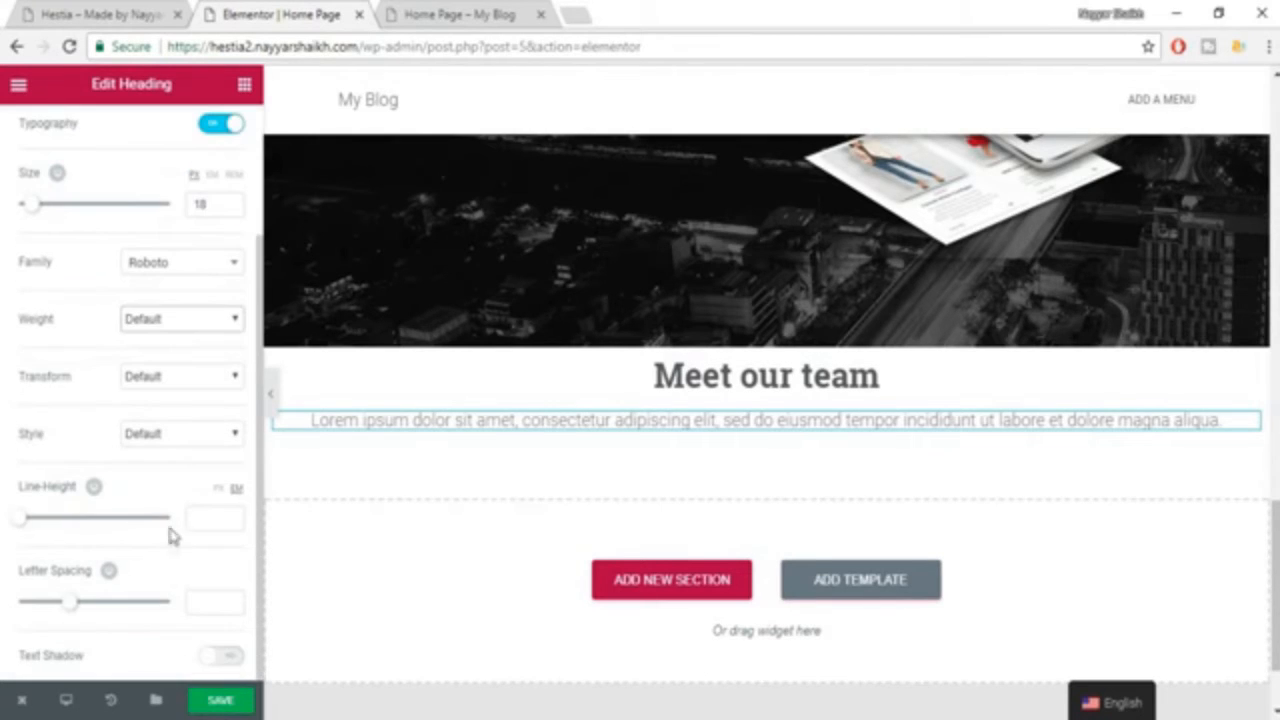
click(218, 527)
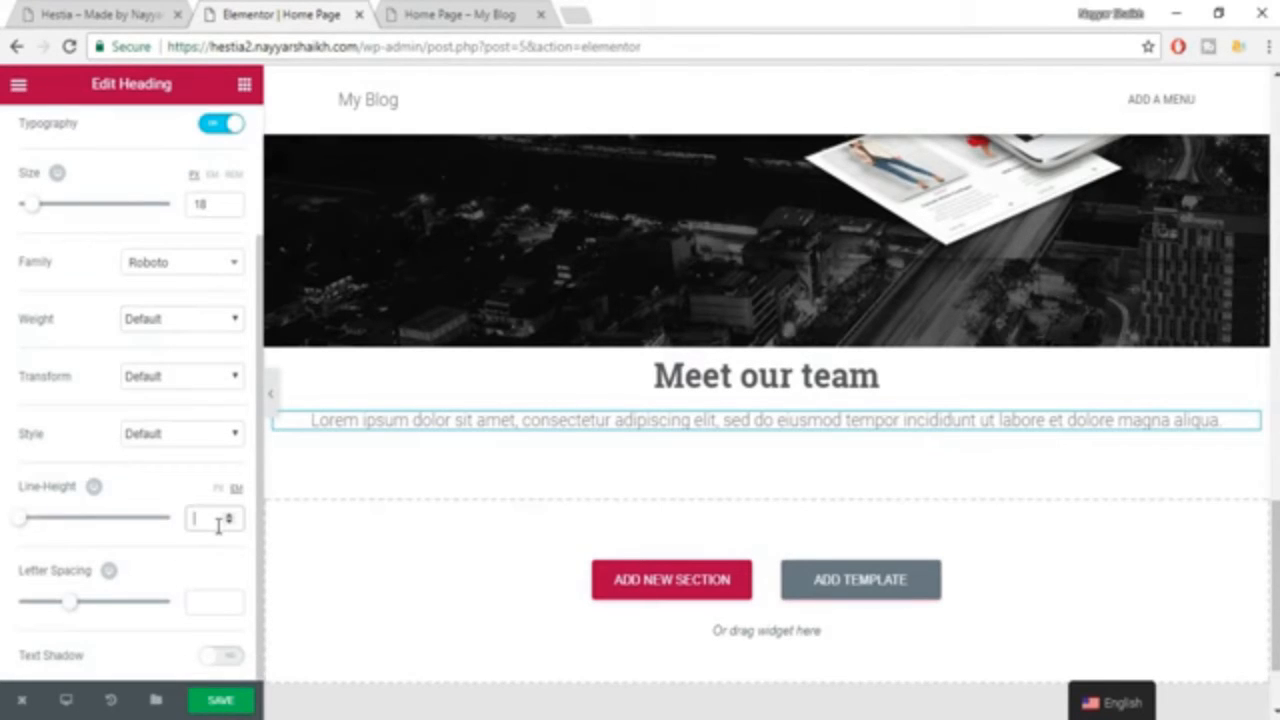
text(1.4)
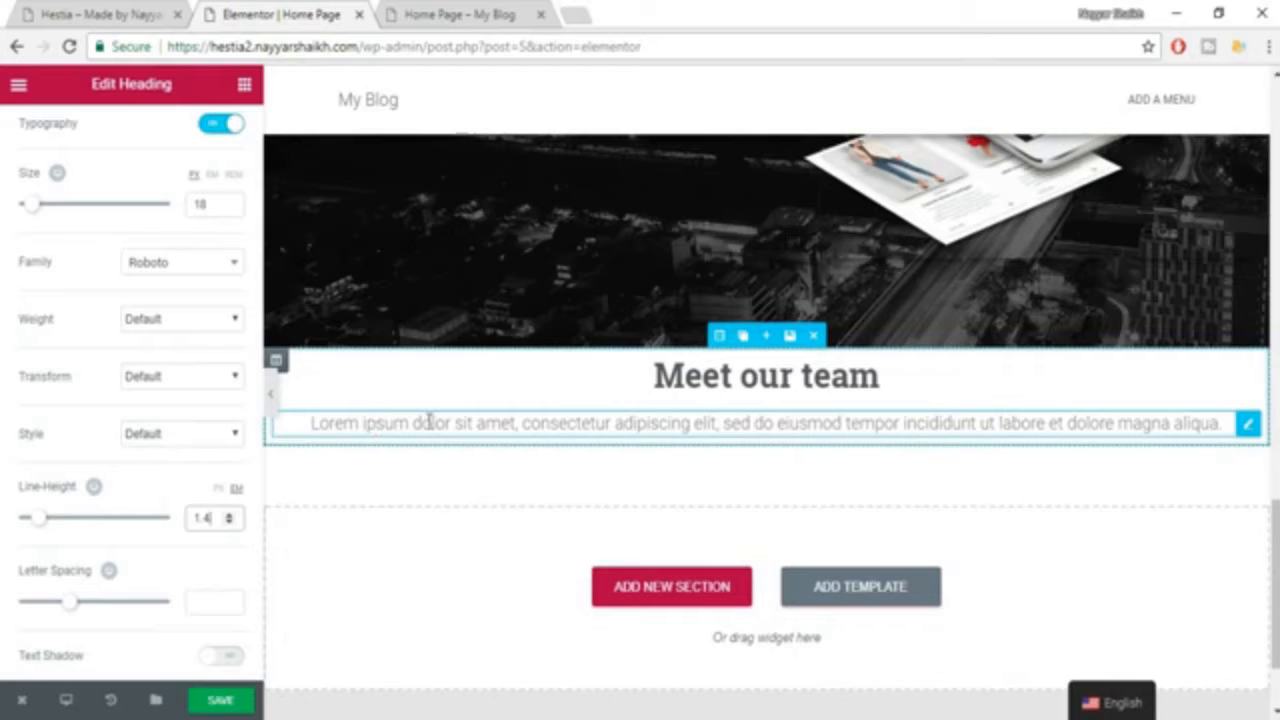
Unlink the Lorem ipsum subheading's padding values and set the right and left padding to 100 px each.
scroll(226, 246, up, 3)
click(224, 134)
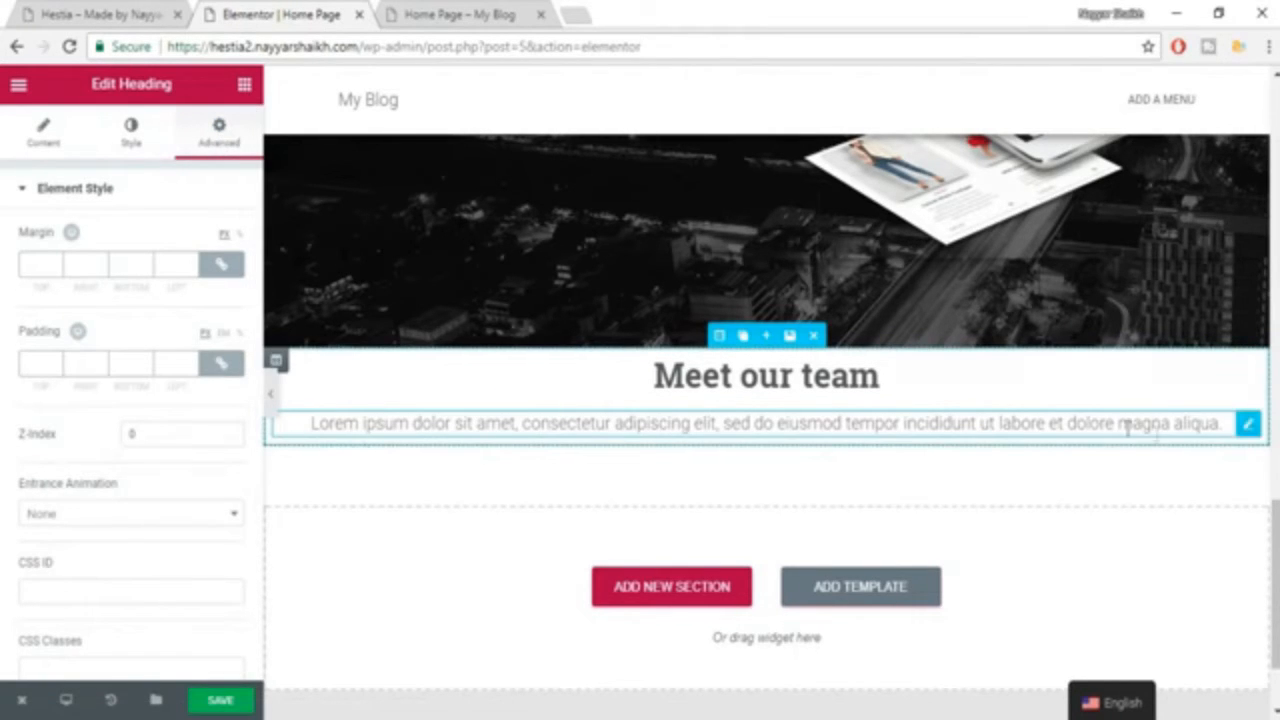
click(221, 364)
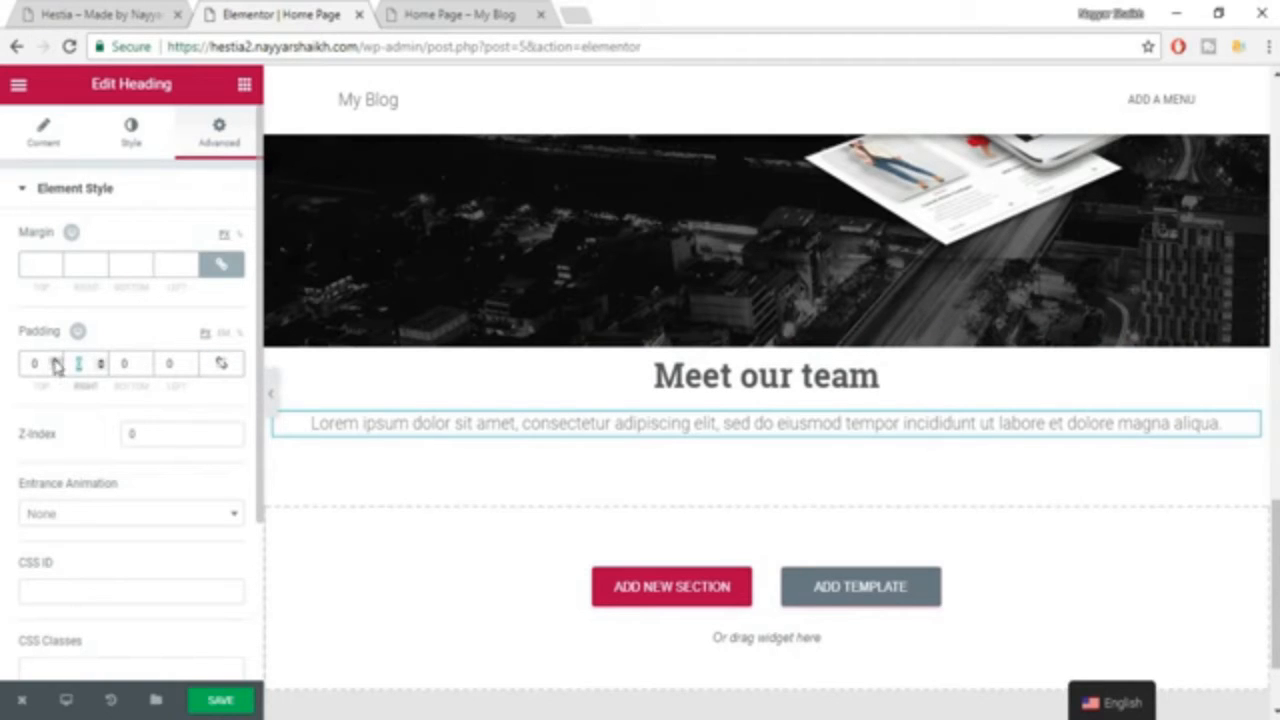
text(100)
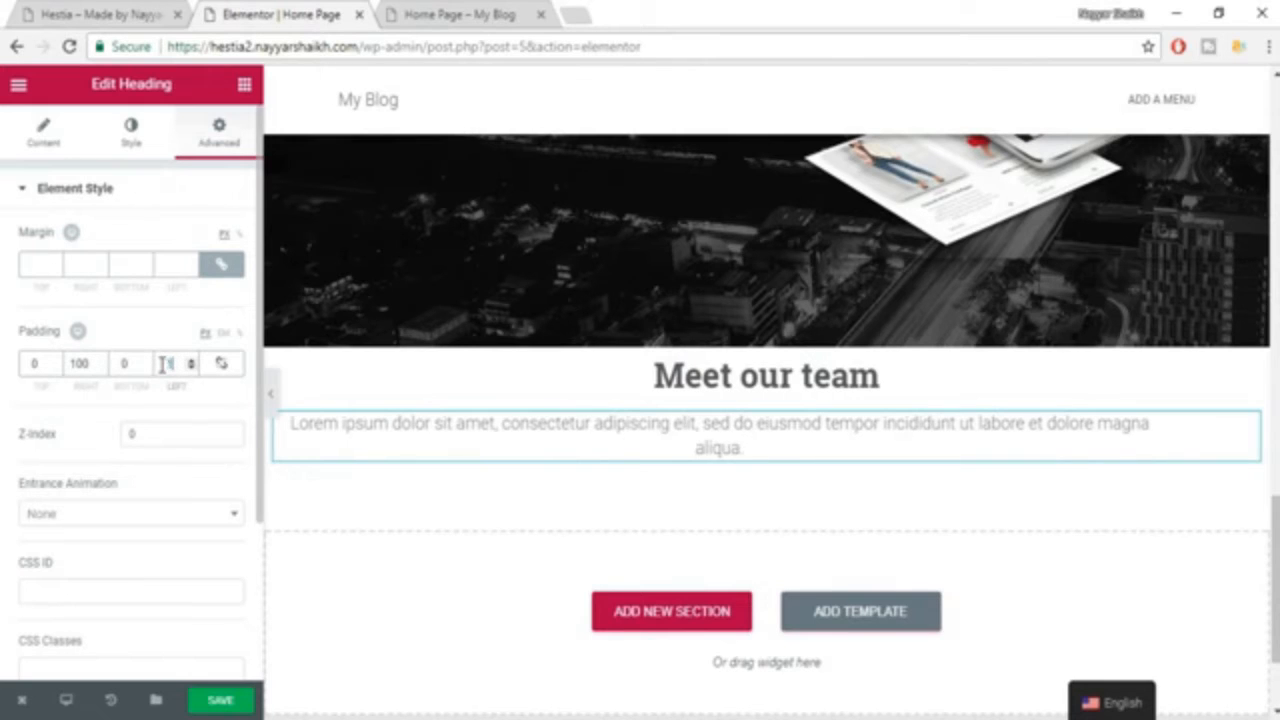
text(100)
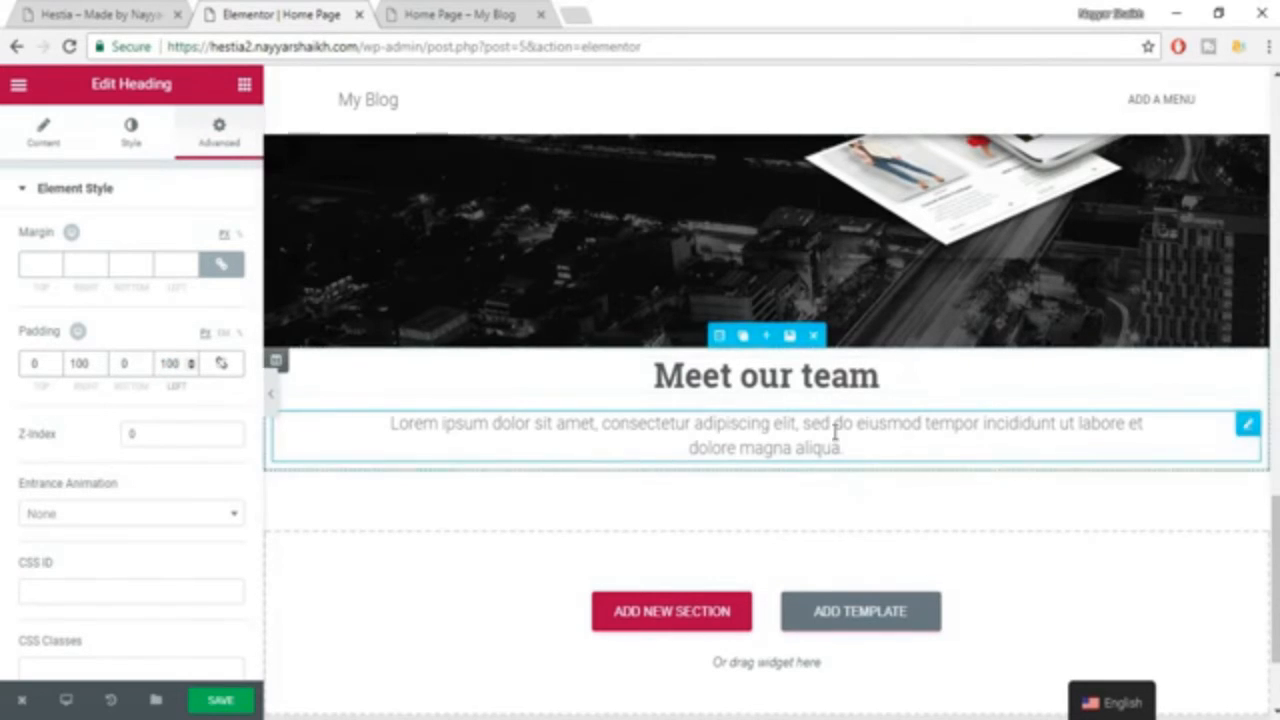
Set only the top padding of the "Meet our team" section to 80 px and save the page.
click(719, 335)
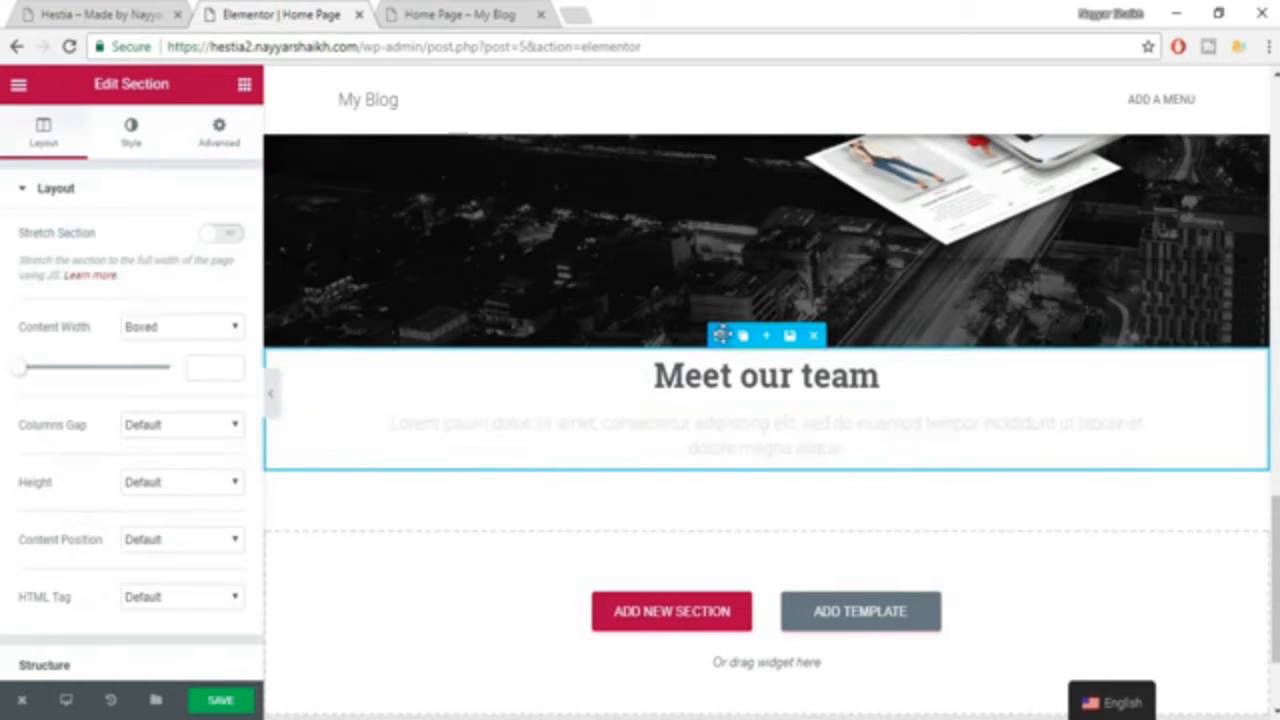
click(219, 128)
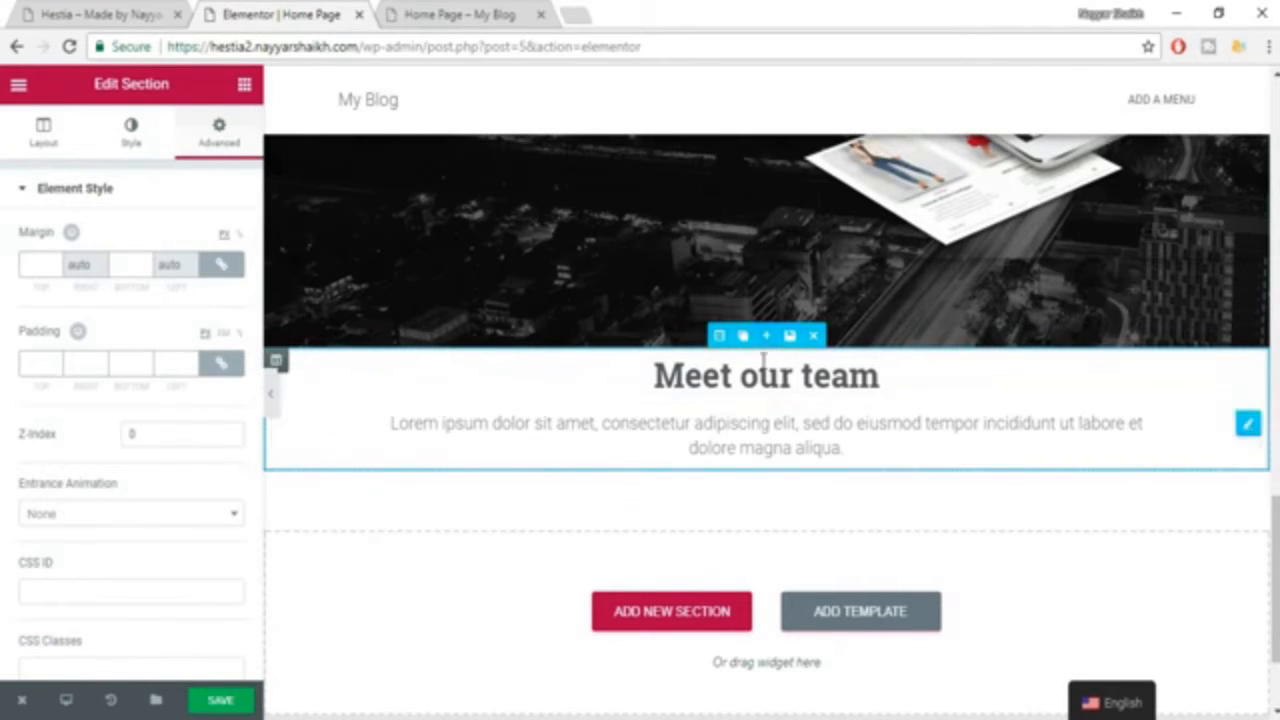
click(221, 363)
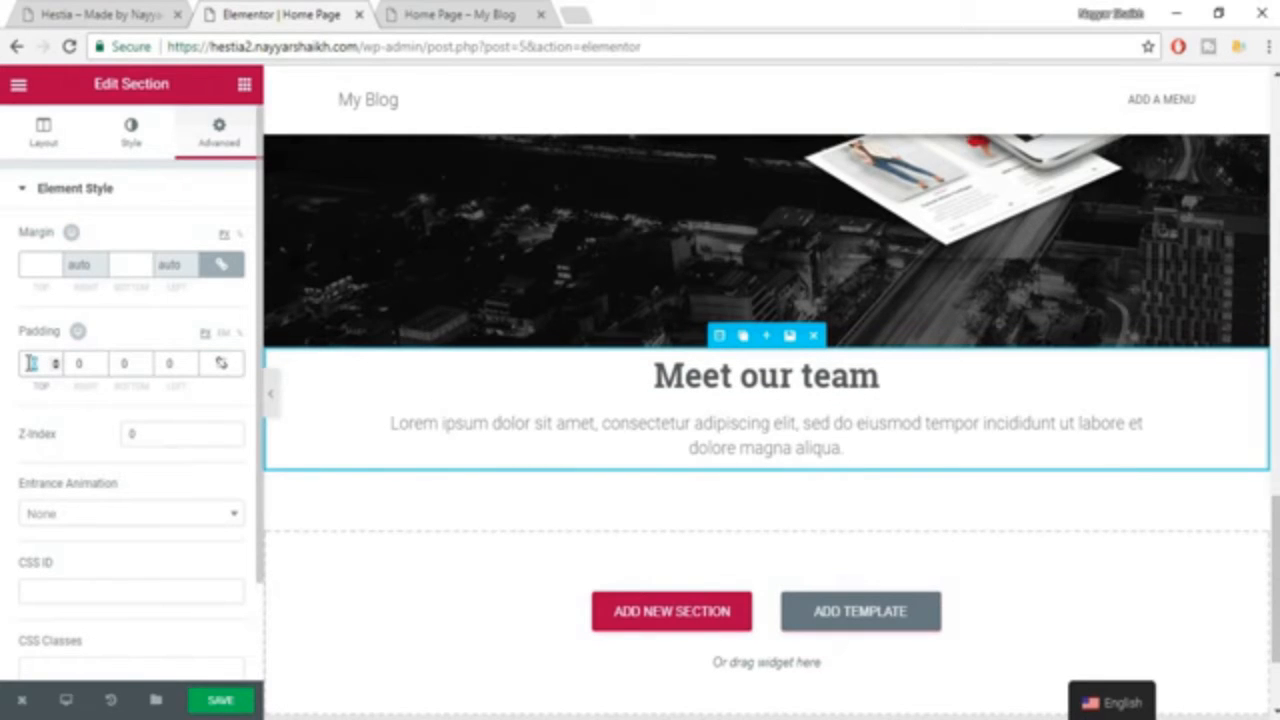
click(32, 363)
text(80)
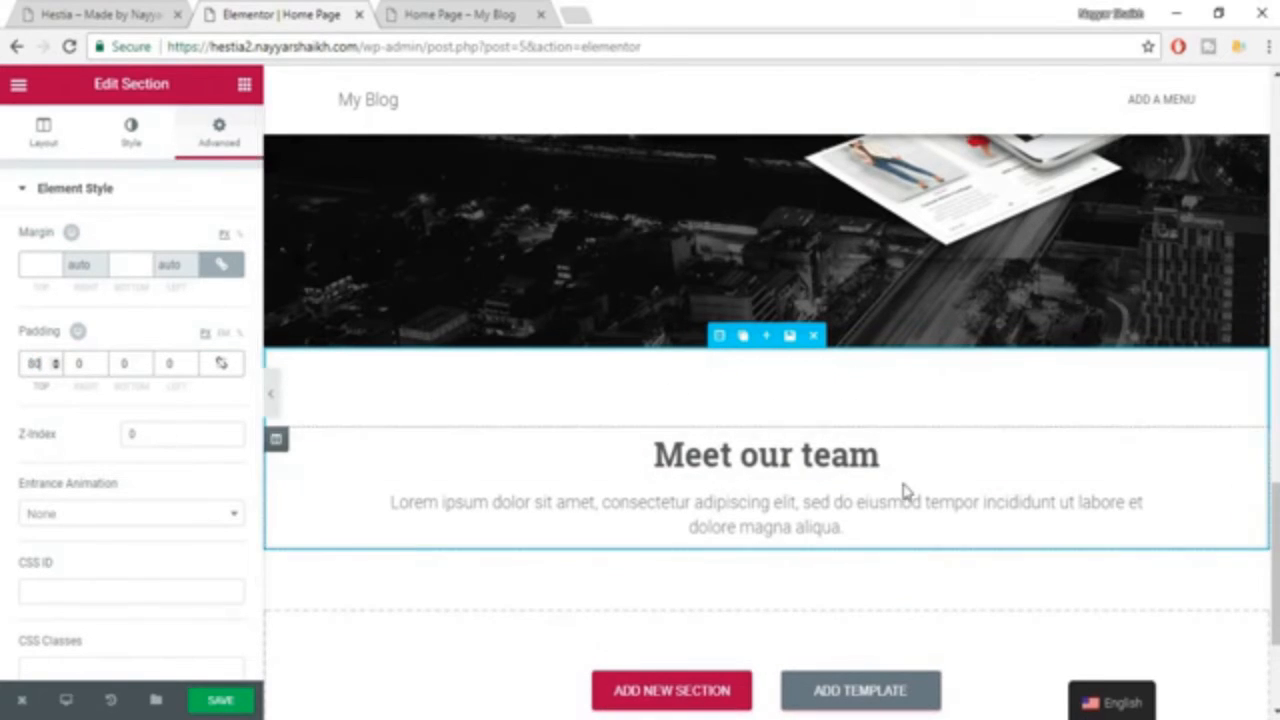
key(ctrl+s)
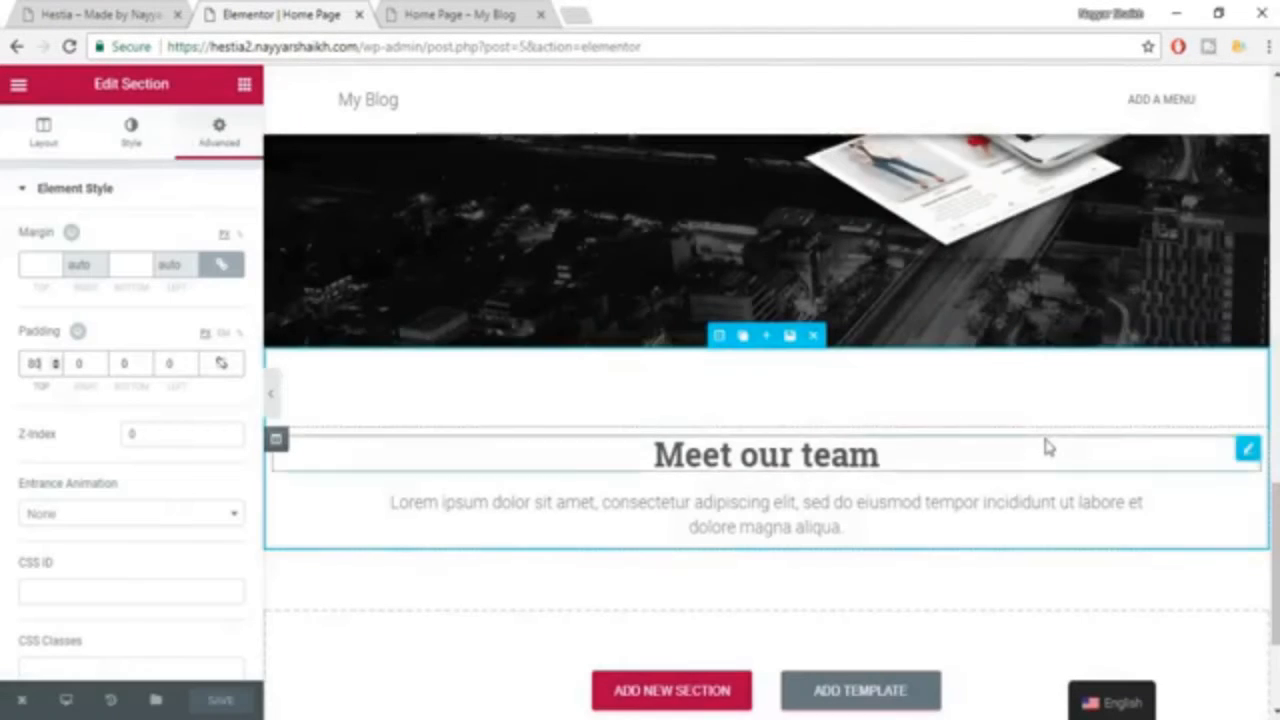
Check the team layout on the Hestia example page and add a two-column inner section below the Lorem ipsum subheading.
scroll(1046, 449, down, 2)
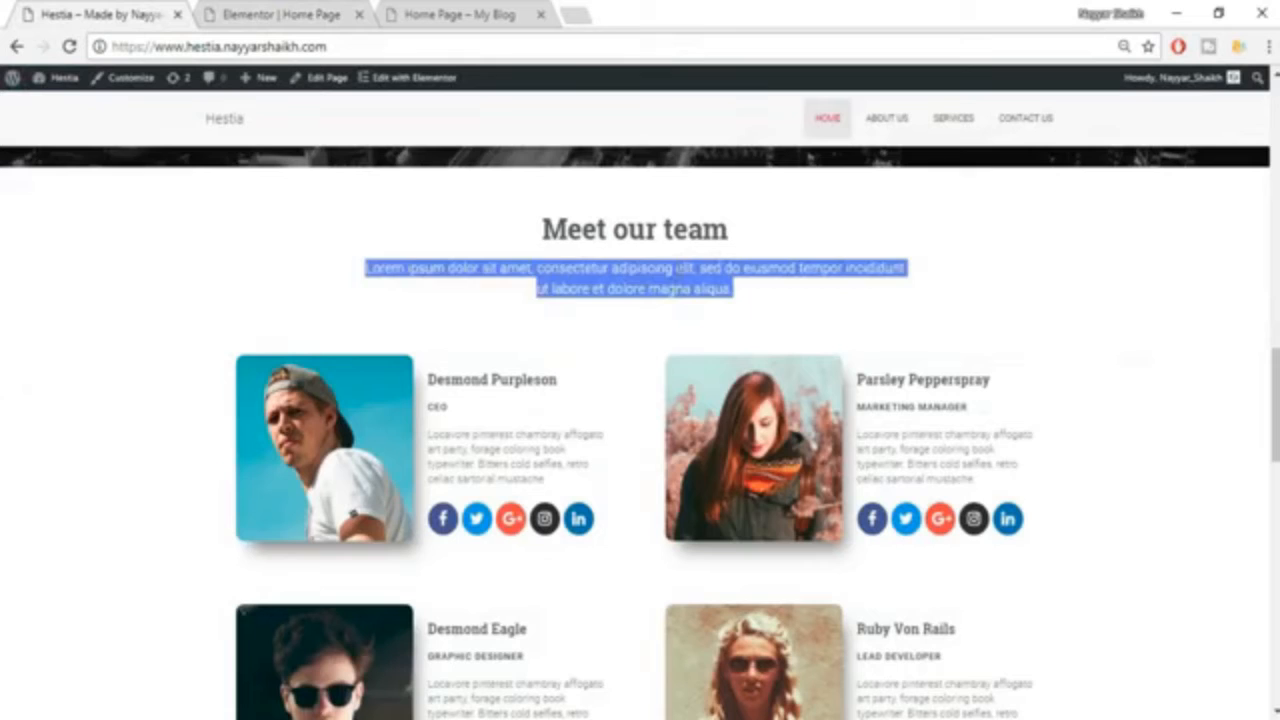
click(652, 270)
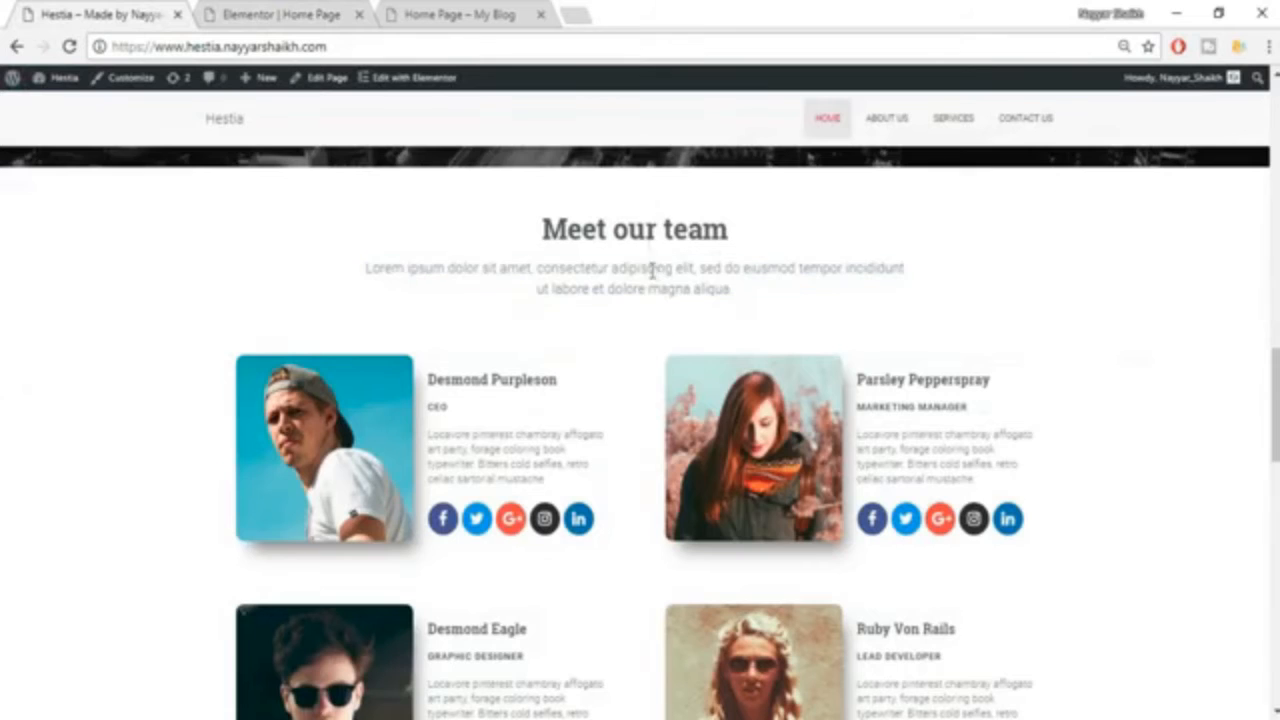
scroll(652, 312, down, 1)
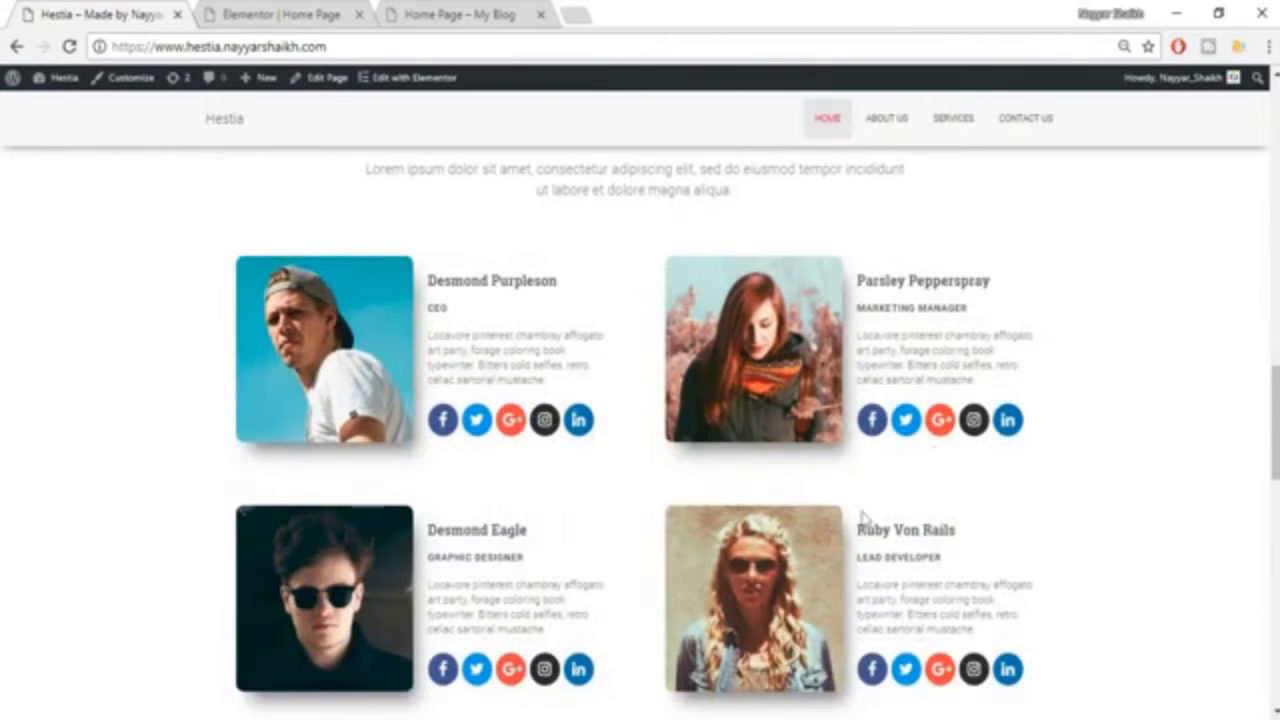
click(270, 12)
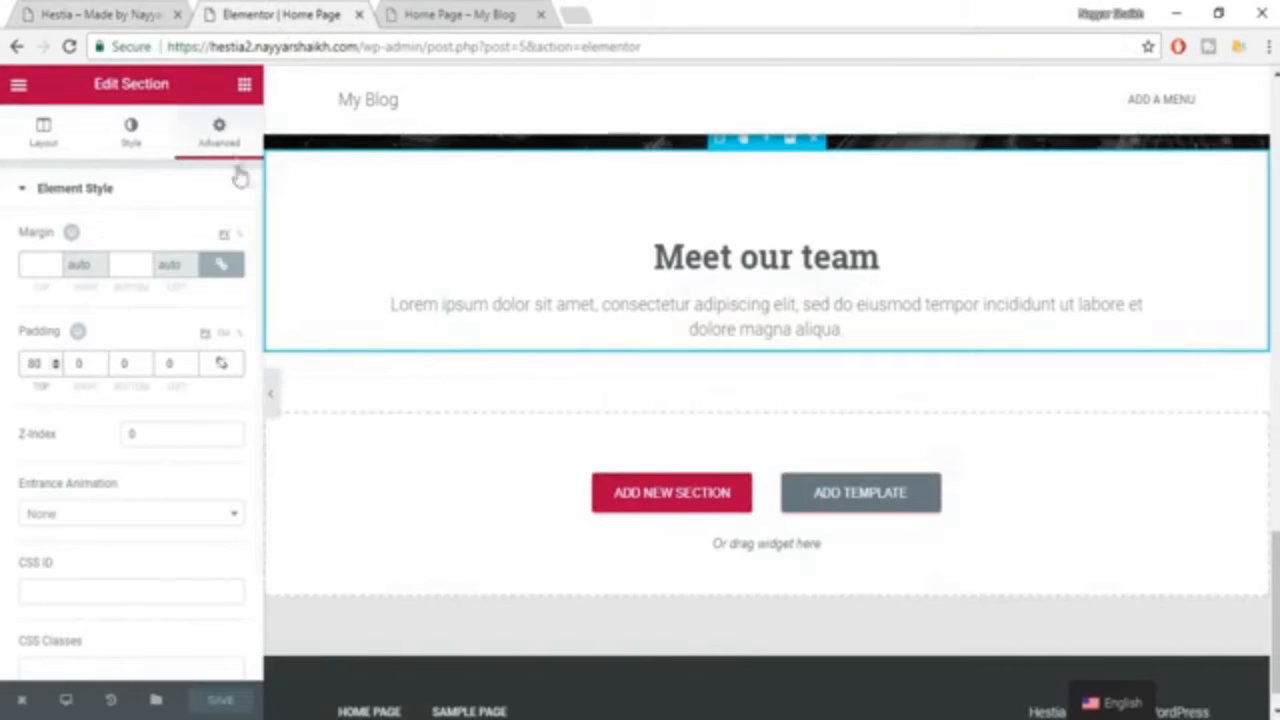
click(244, 86)
drag(114, 214, 809, 332)
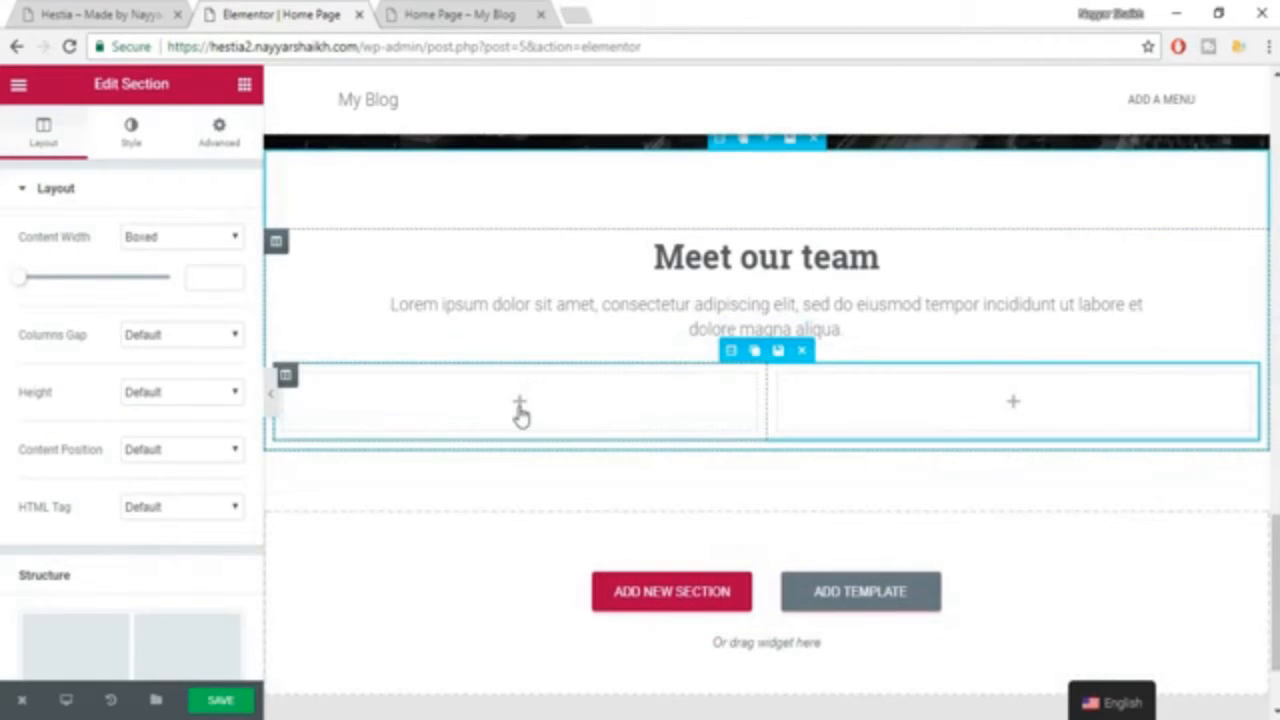
Compare with the example's team layout and add an Image widget to the first column of the inner section.
click(160, 12)
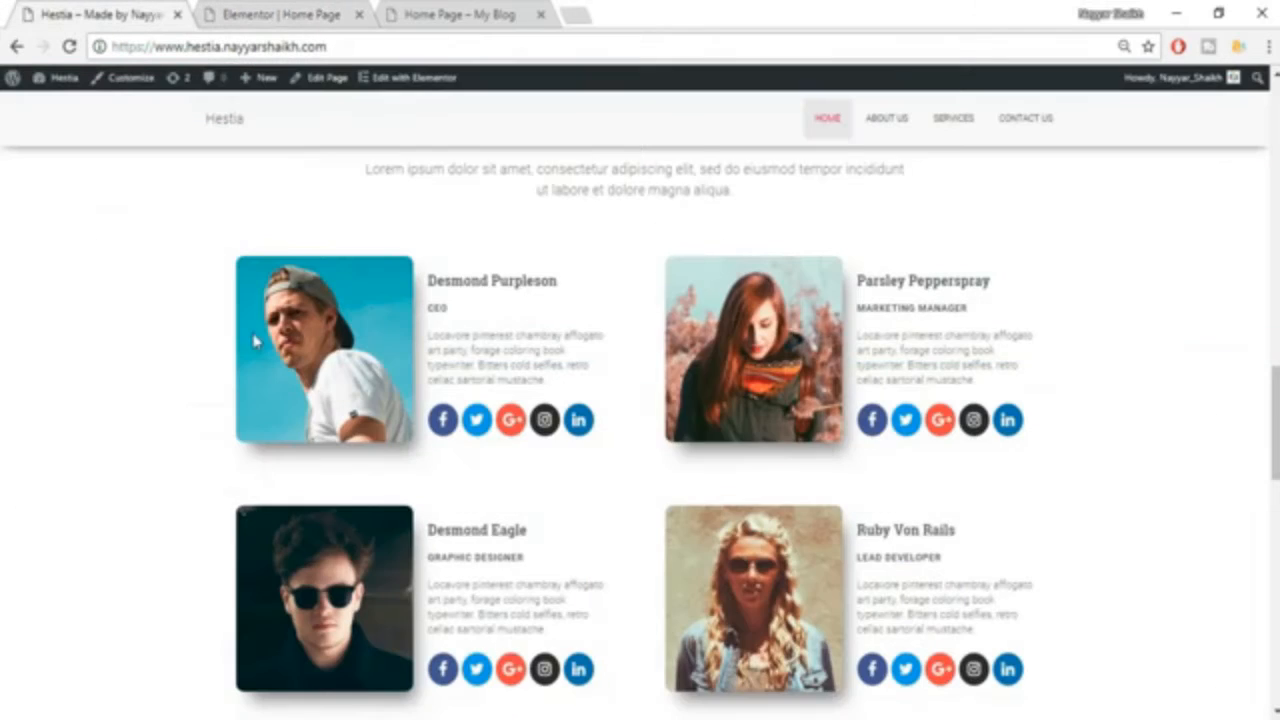
click(287, 10)
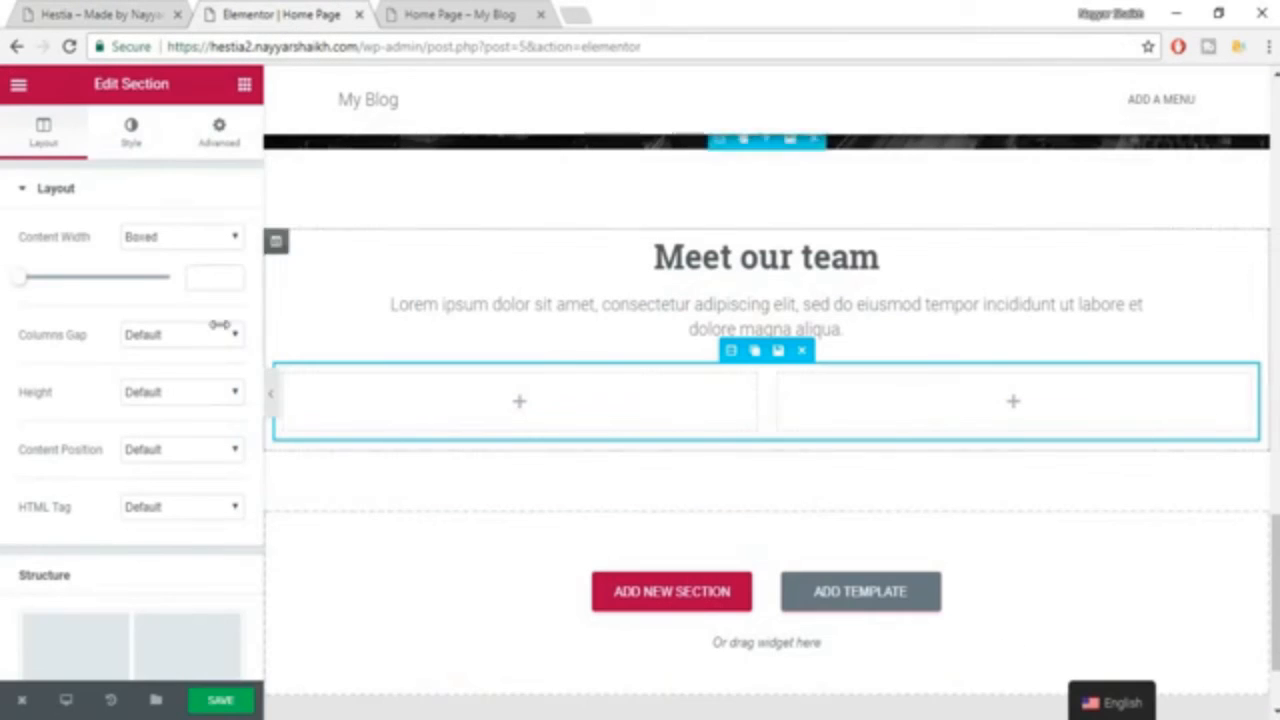
click(244, 85)
drag(94, 331, 543, 417)
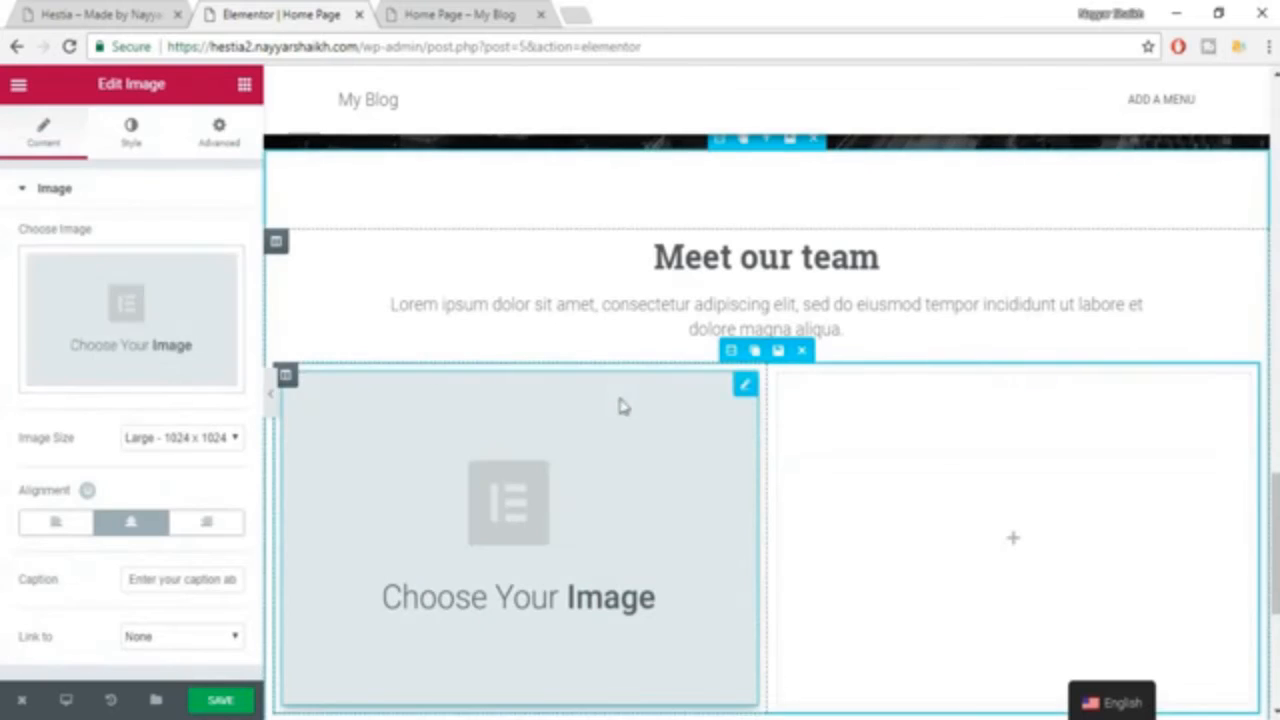
Upload picture 1 from the Hestia folder and insert it into the first column's Image widget.
click(148, 319)
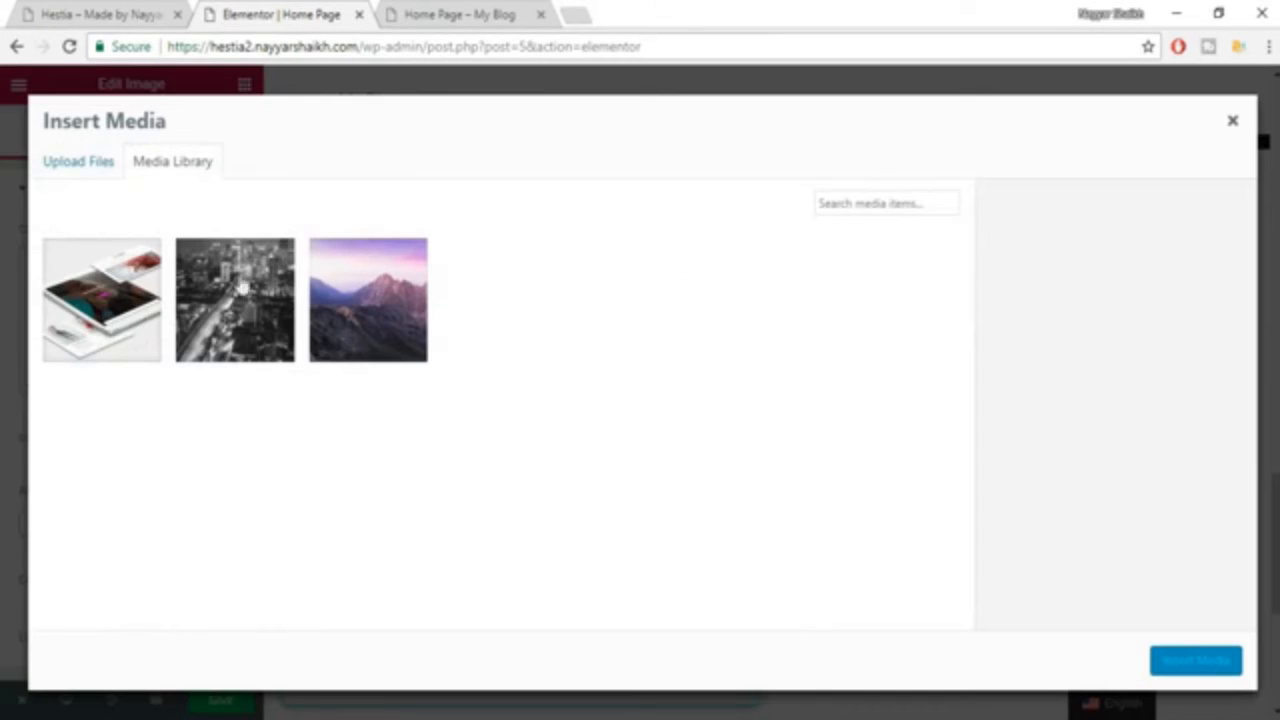
click(78, 166)
click(660, 413)
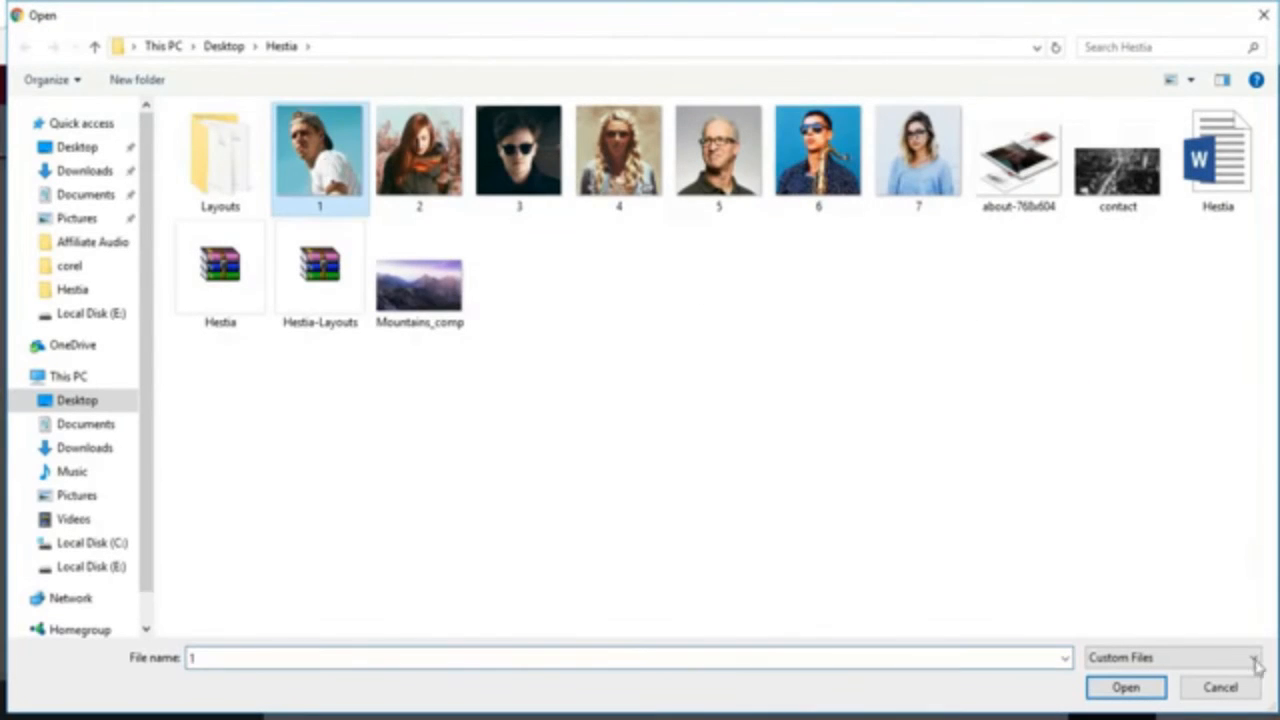
click(1126, 687)
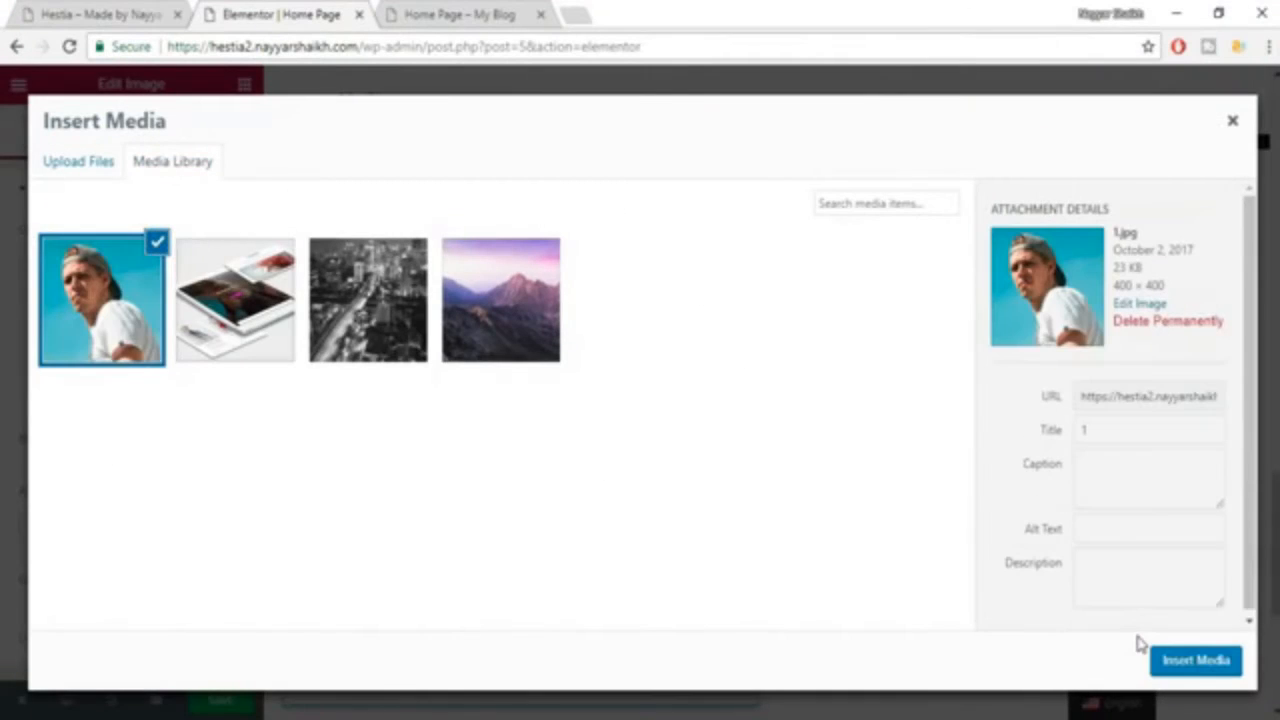
click(1198, 666)
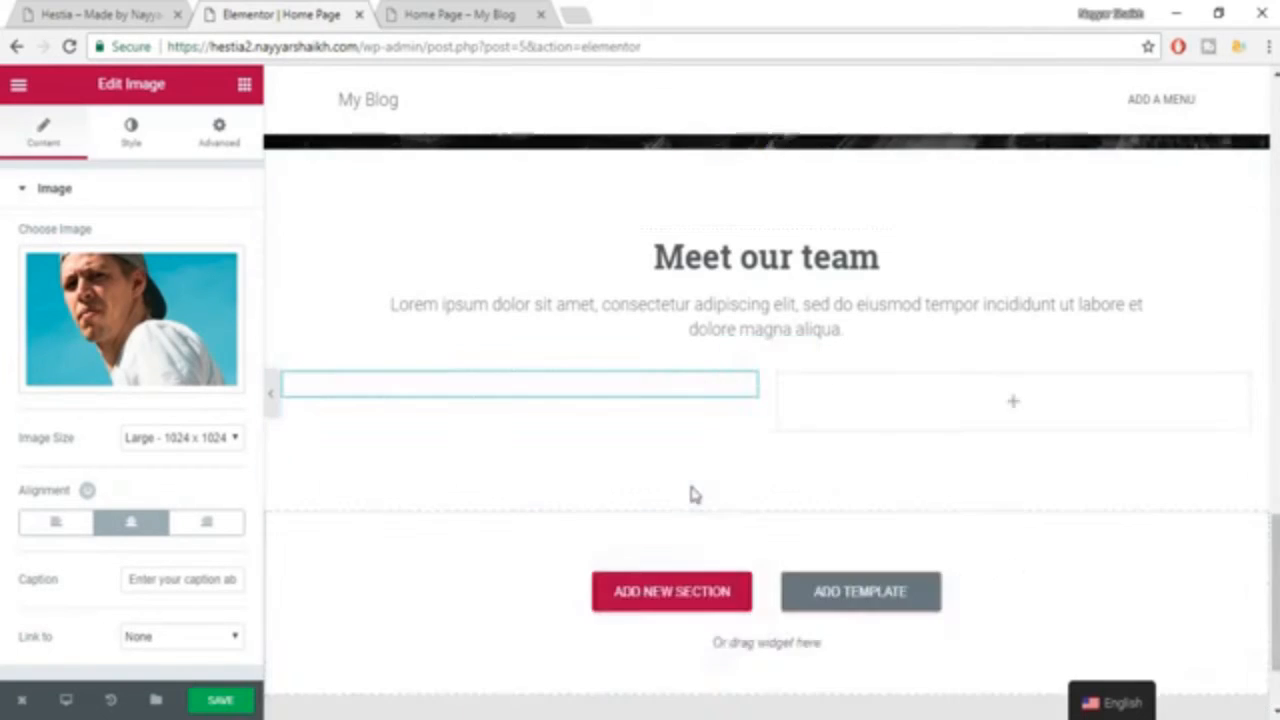
Add two more columns to the inner section to make four, matching the example page's team layout.
scroll(706, 437, down, 2)
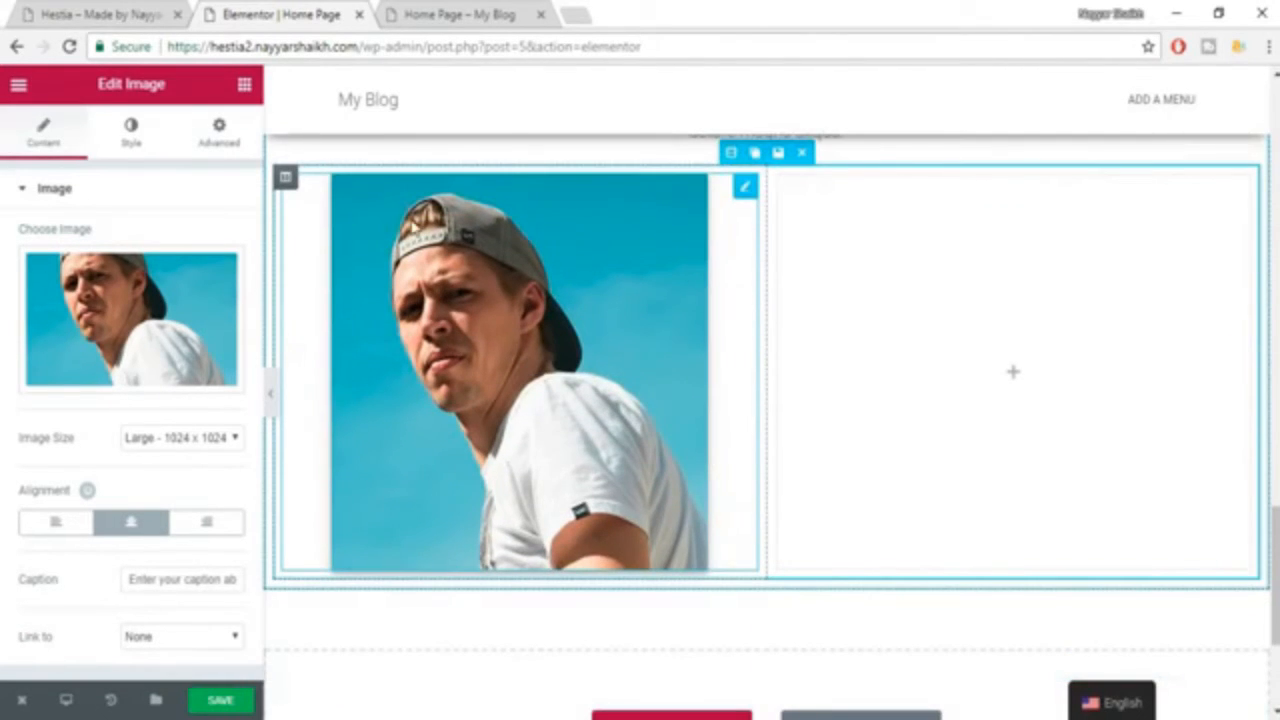
click(100, 14)
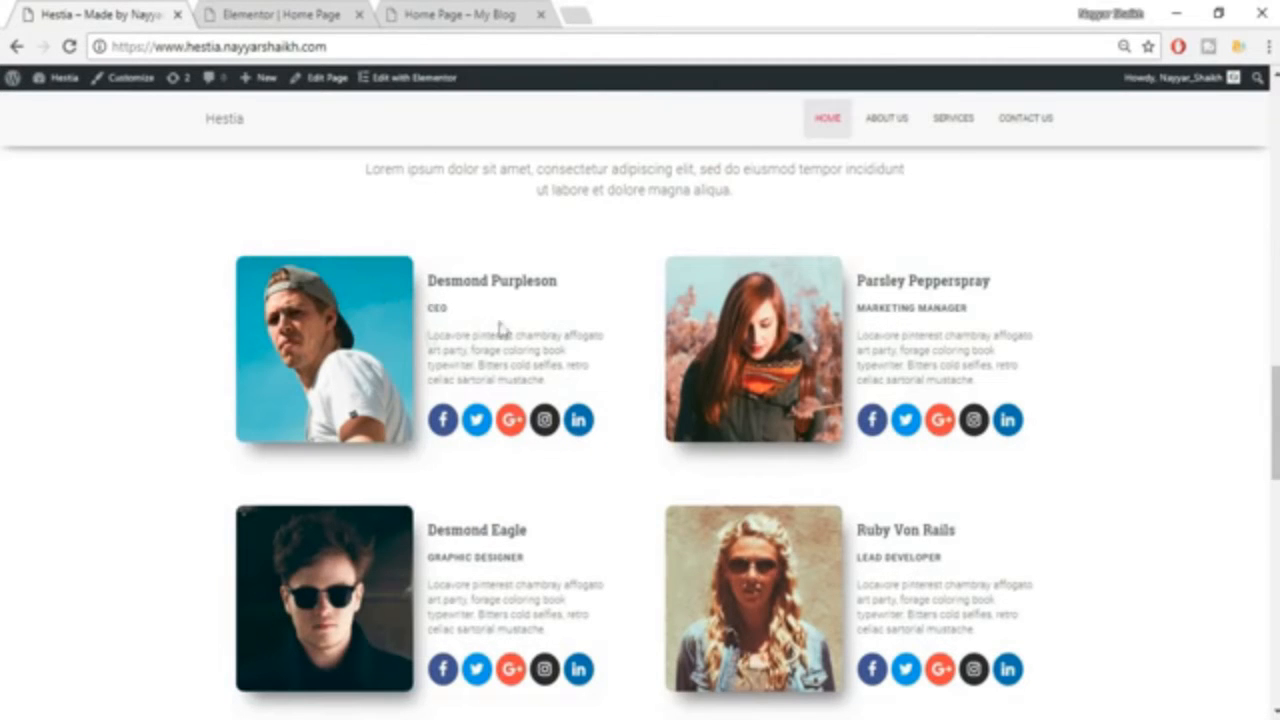
click(300, 14)
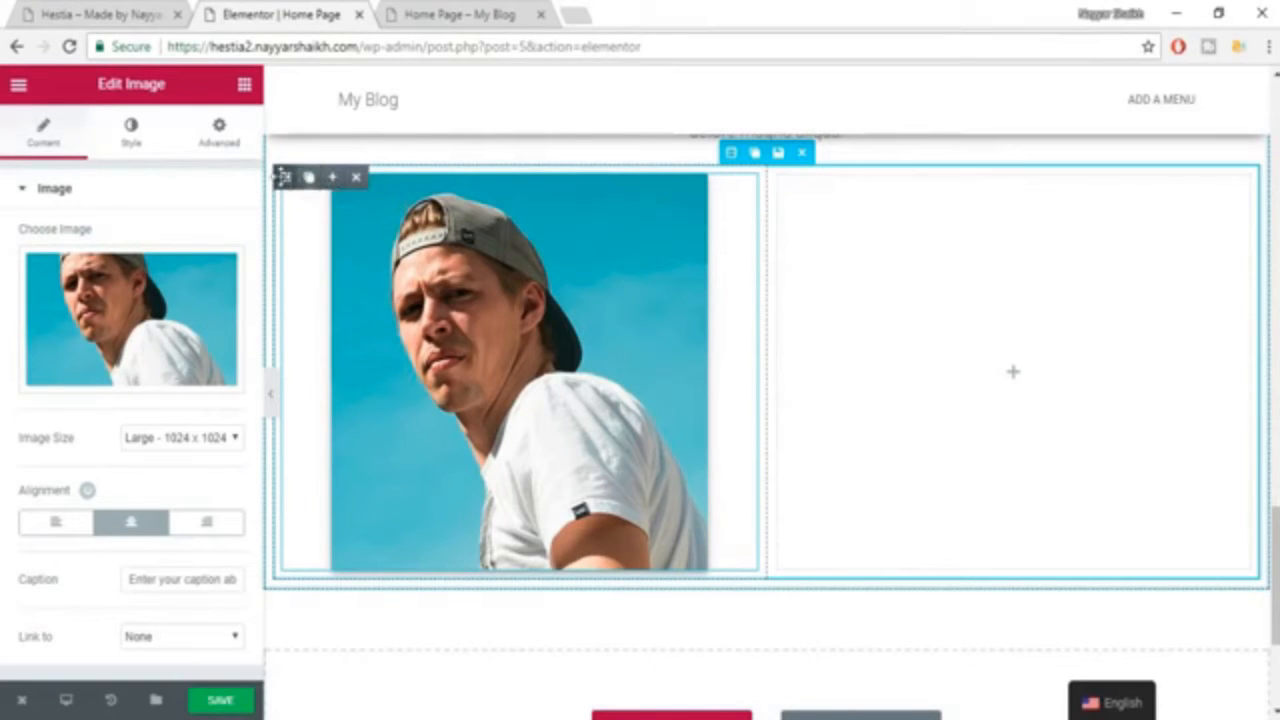
click(332, 178)
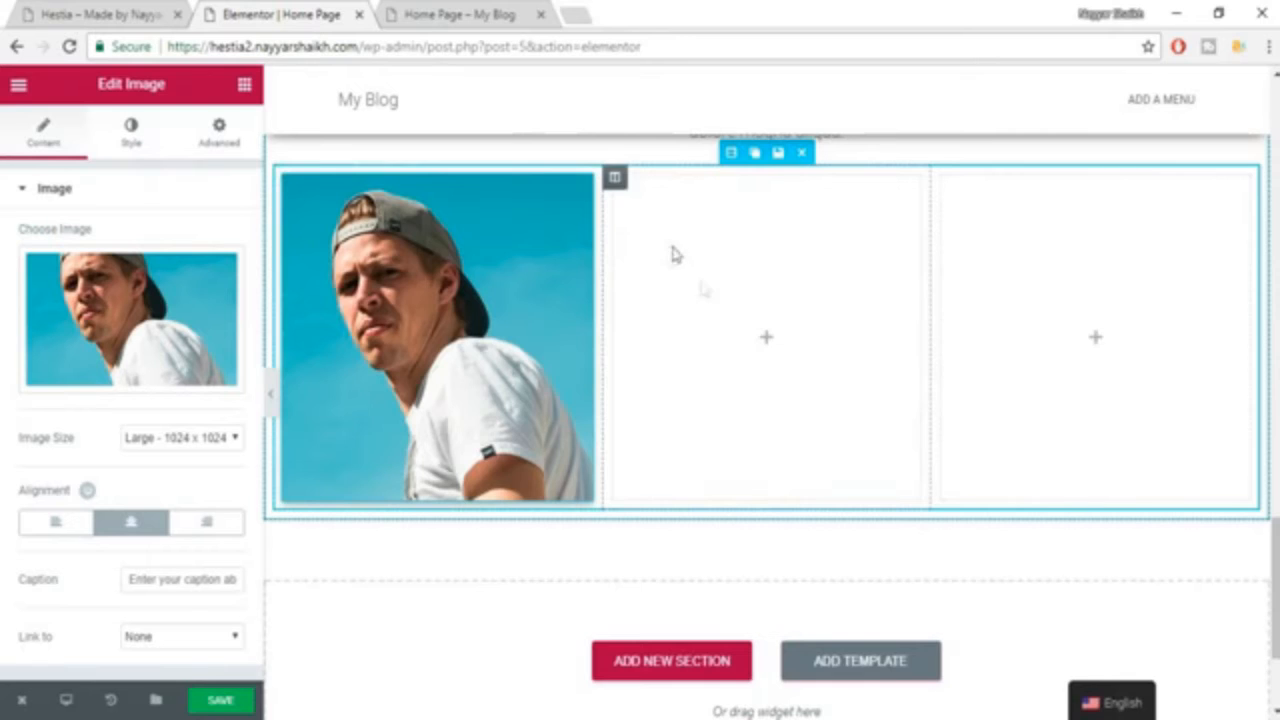
scroll(711, 303, up, 1)
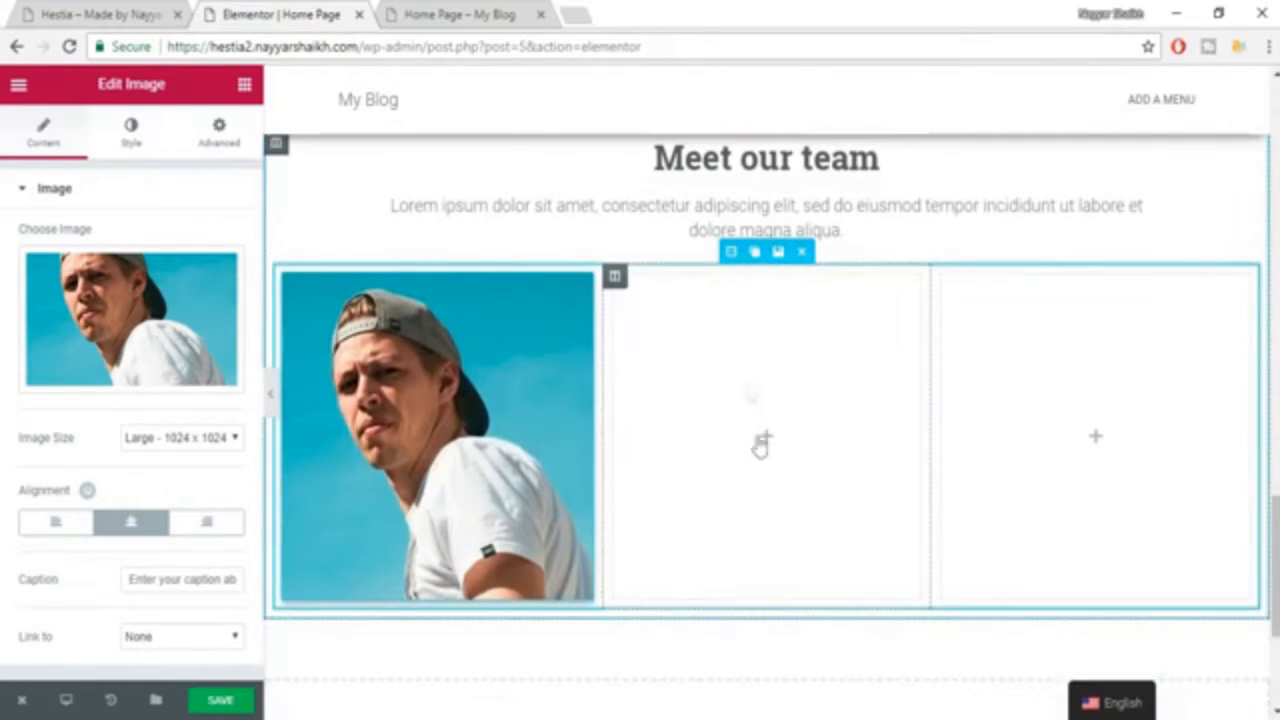
click(162, 13)
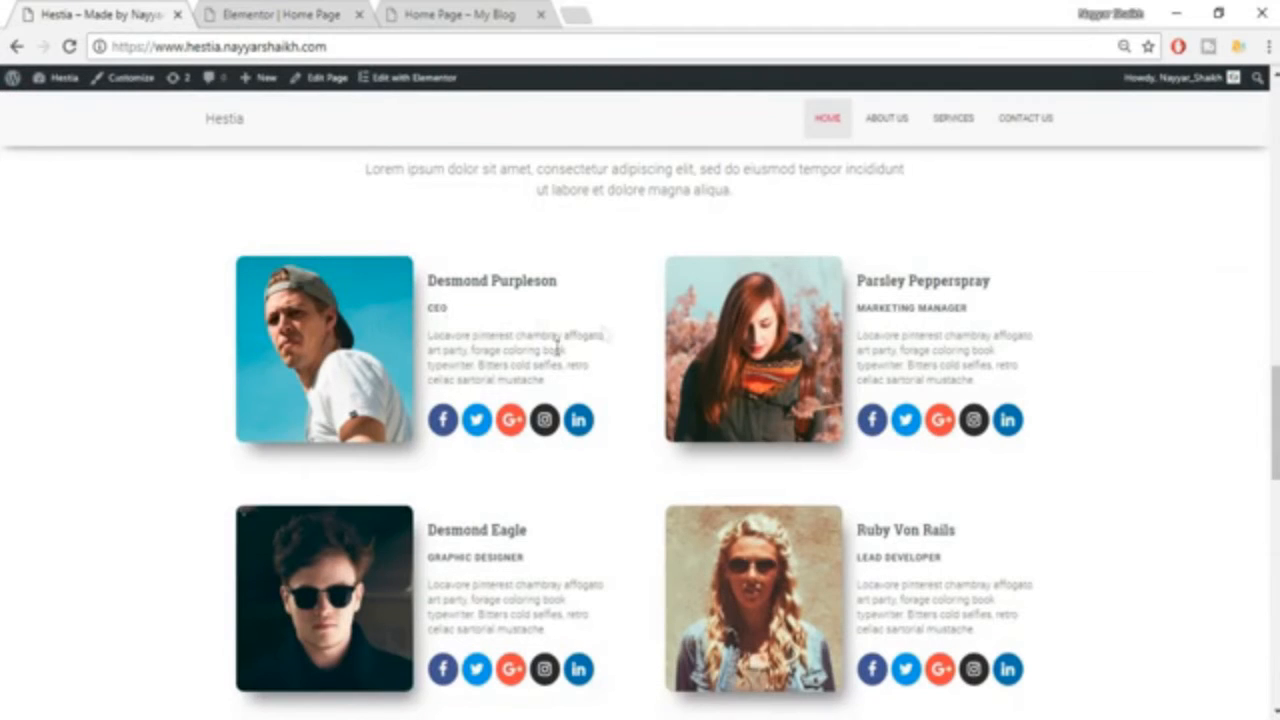
click(265, 10)
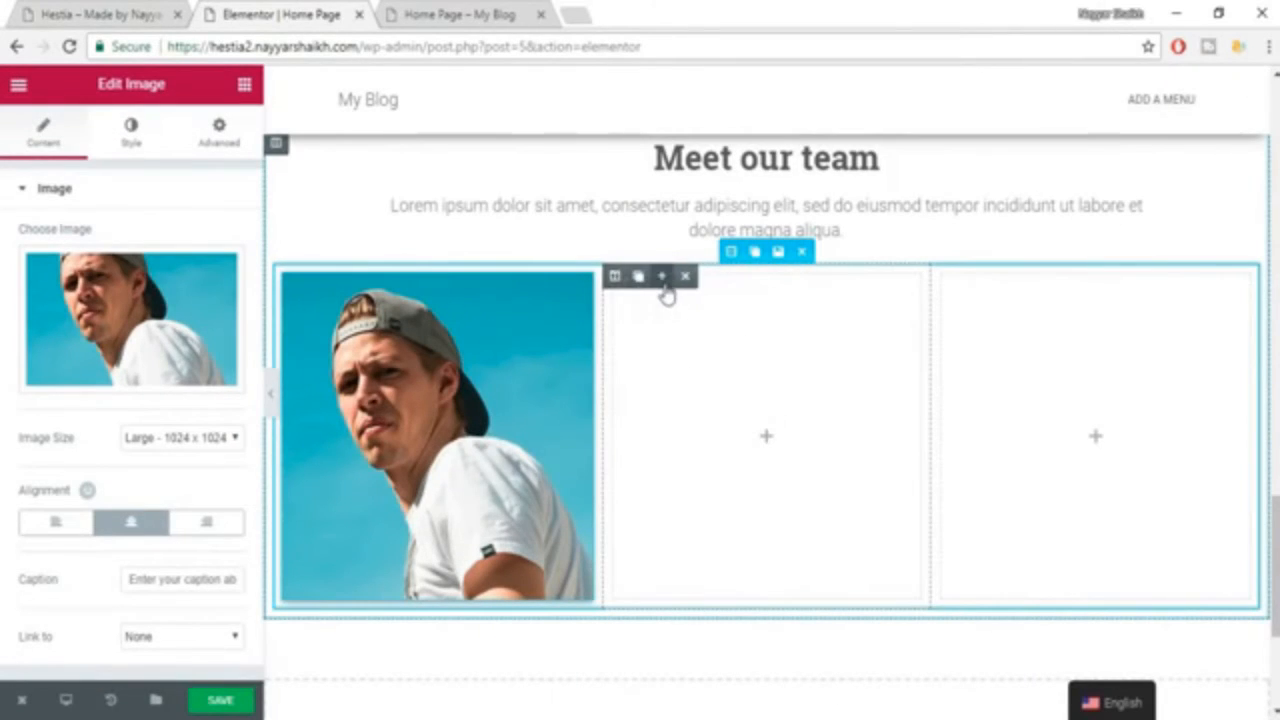
click(661, 280)
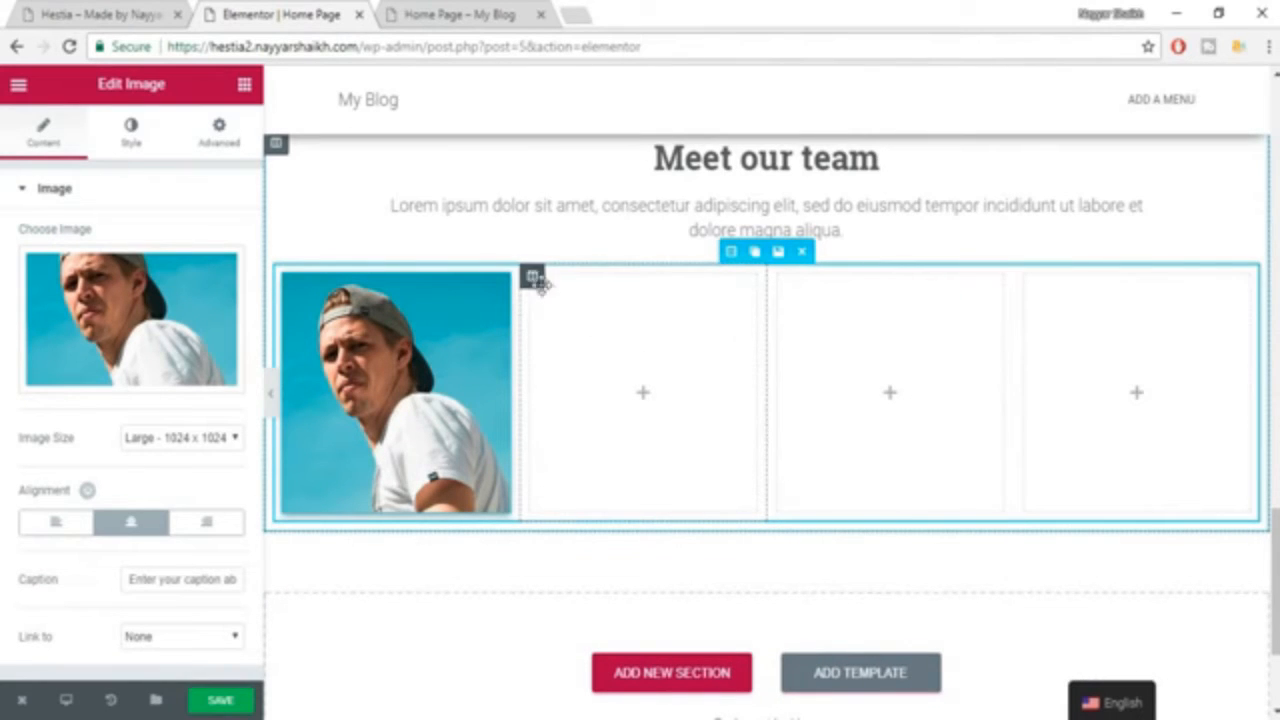
Recheck the example's team member details and add a Heading widget to the second column beside the photo.
click(149, 10)
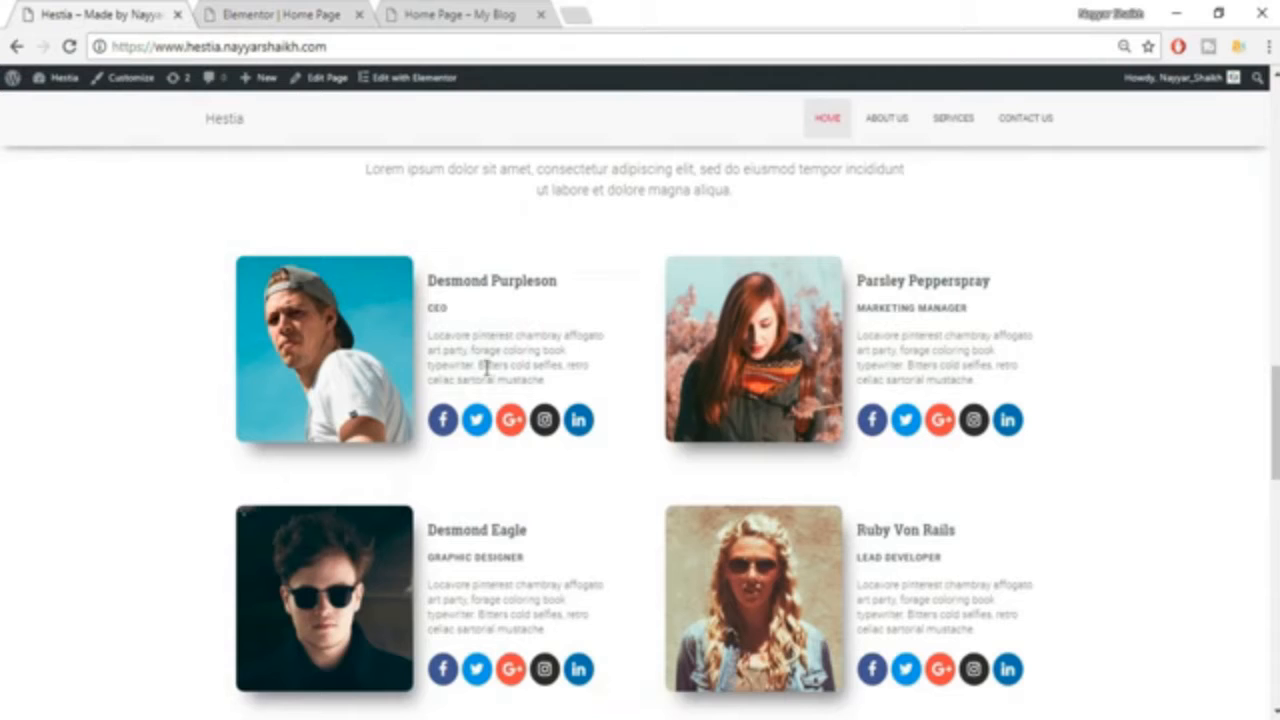
click(255, 12)
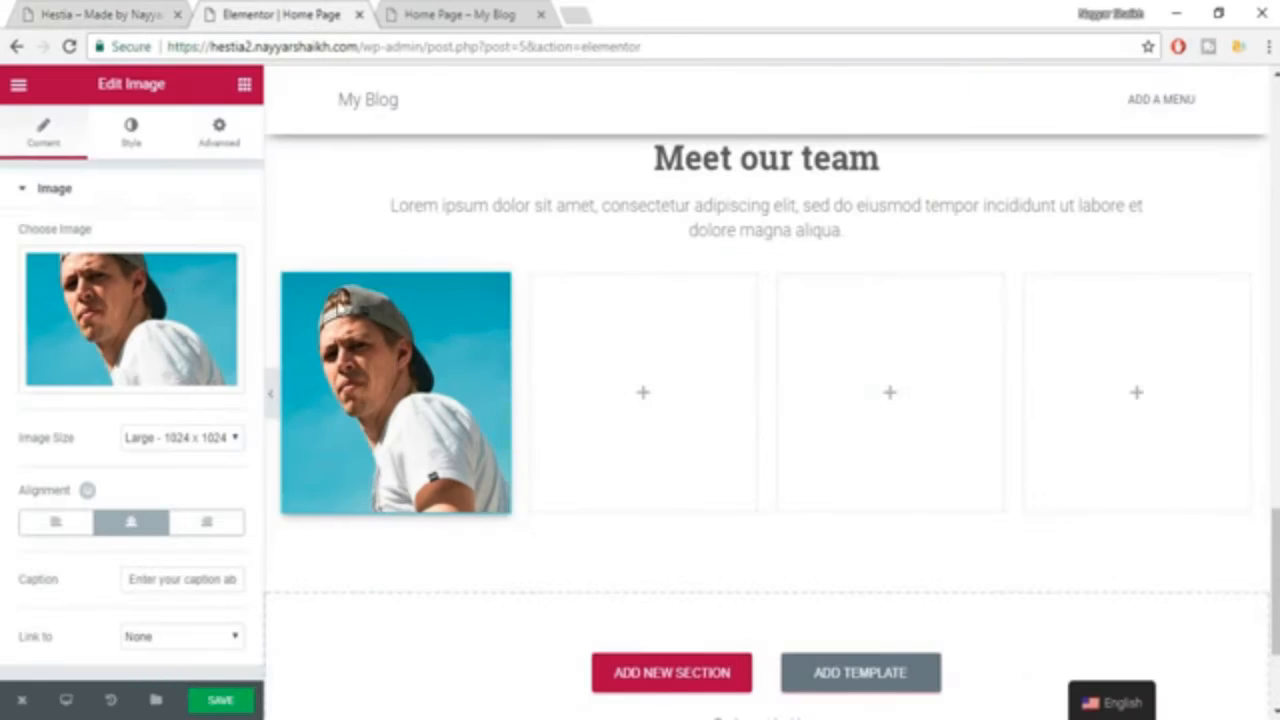
click(243, 88)
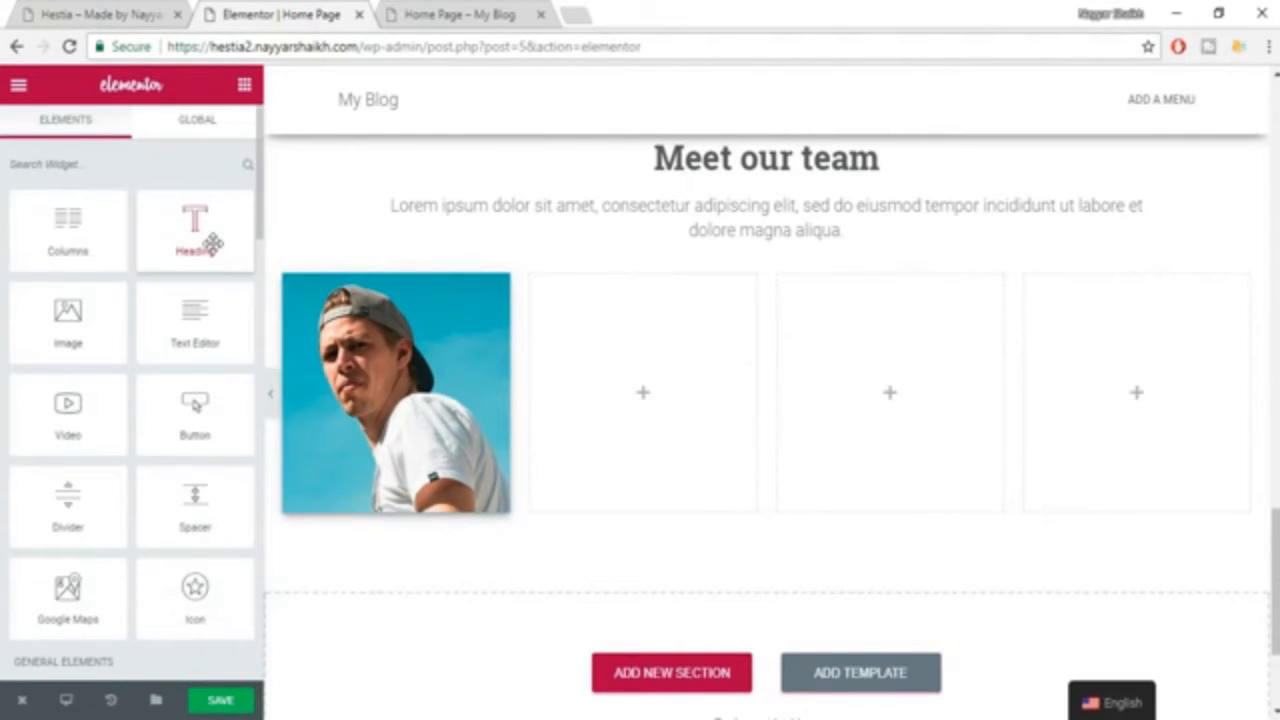
drag(214, 251, 672, 400)
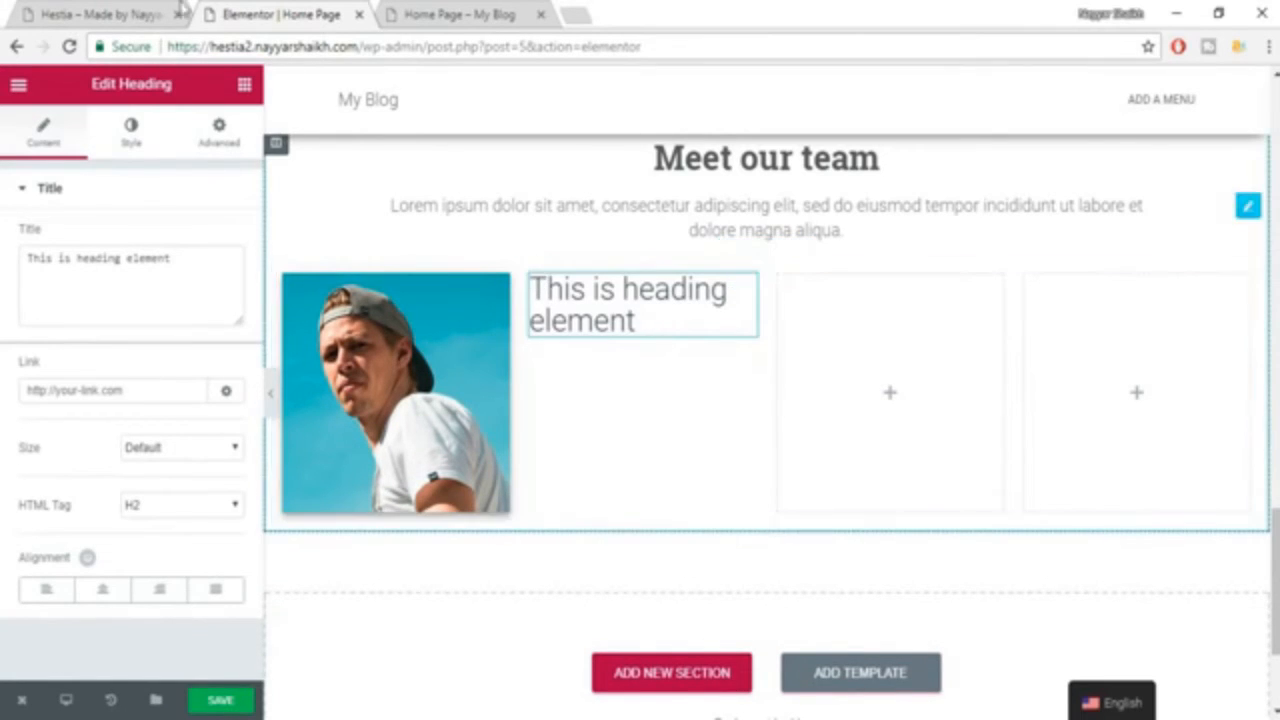
Copy the first team member's name from the example page and replace the new heading's placeholder text with it.
click(118, 15)
drag(574, 286, 397, 292)
key(ctrl+c)
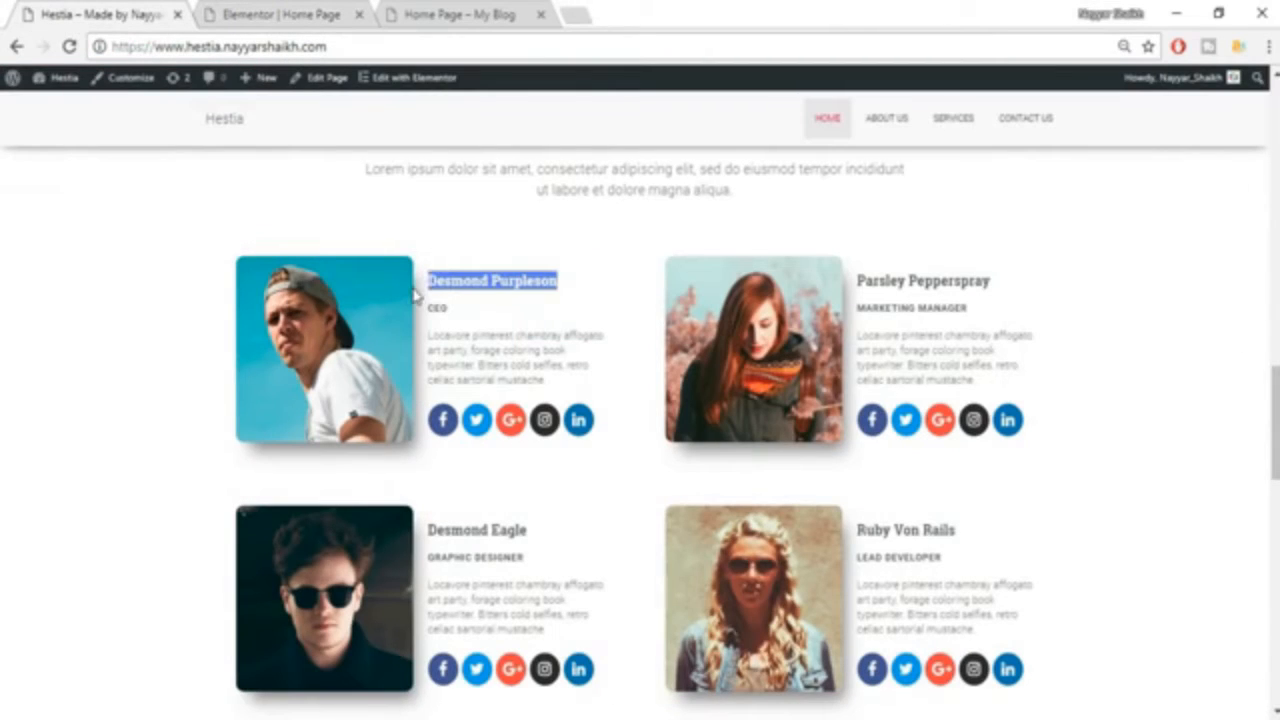
click(304, 14)
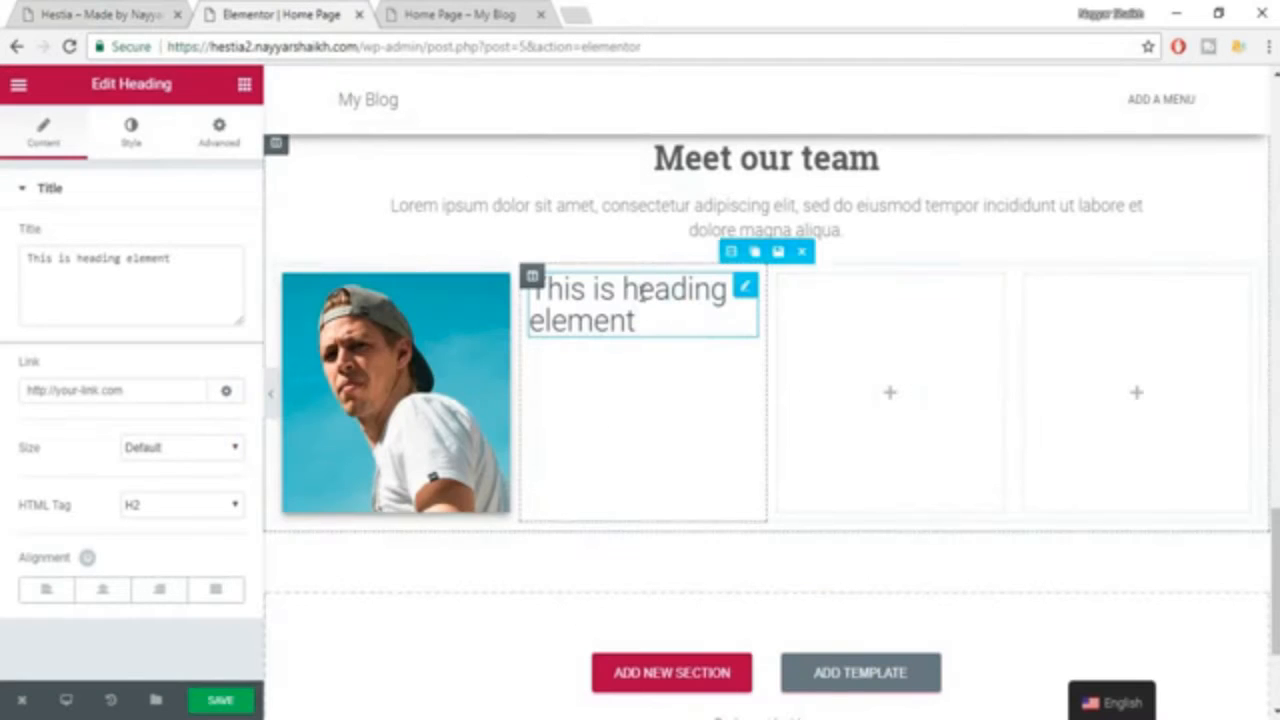
drag(231, 286, 72, 289)
key(ctrl+v)
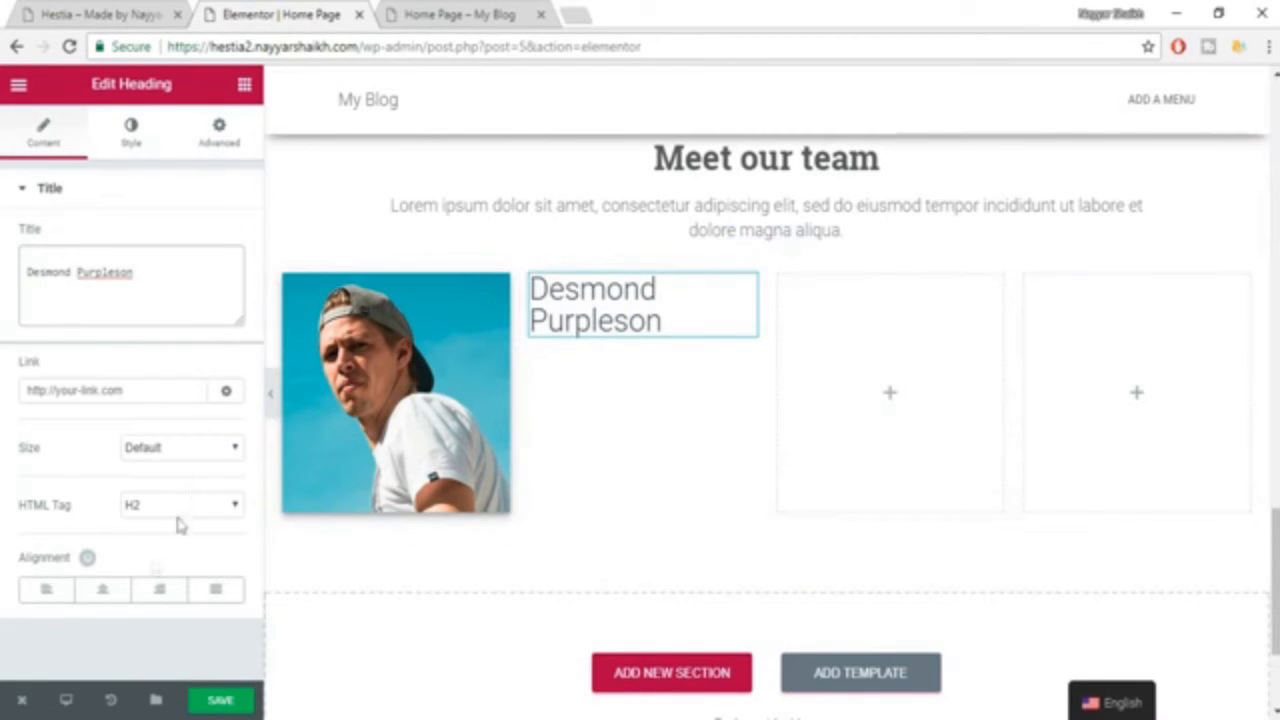
Set the team member name heading's text color to #54595f and its font size to 18 px.
click(72, 12)
click(271, 11)
click(127, 135)
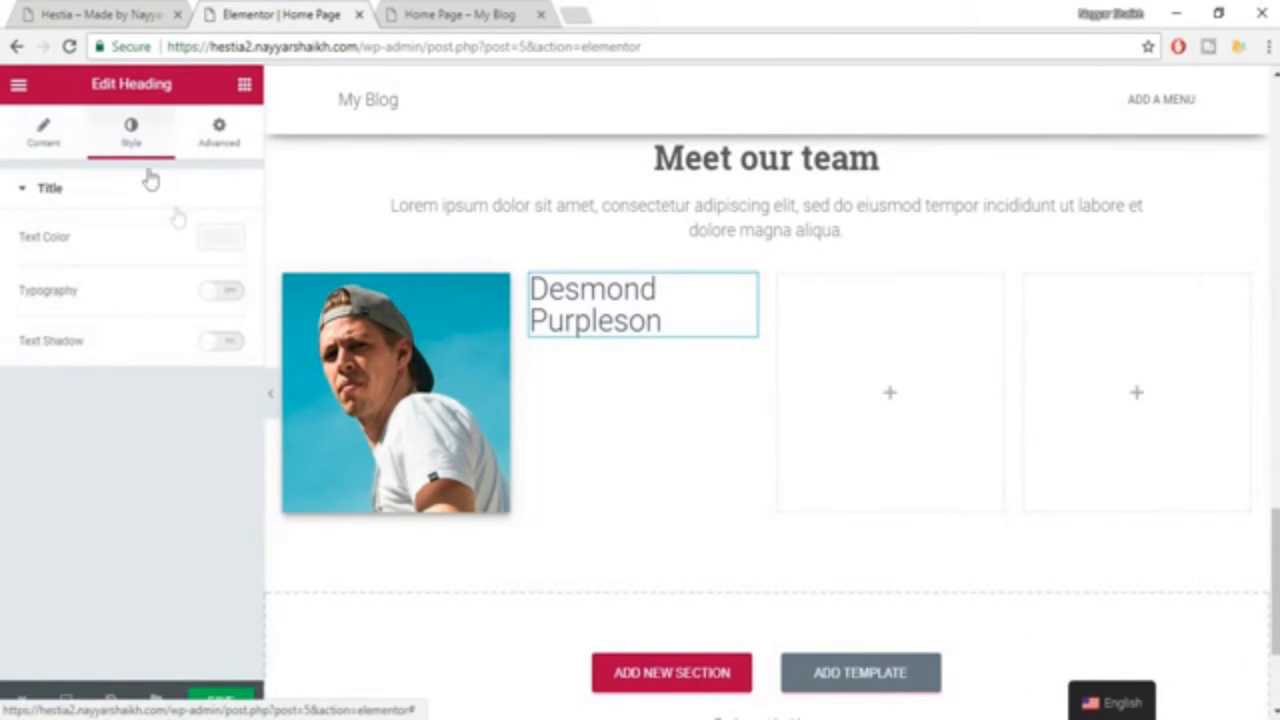
click(218, 246)
click(52, 454)
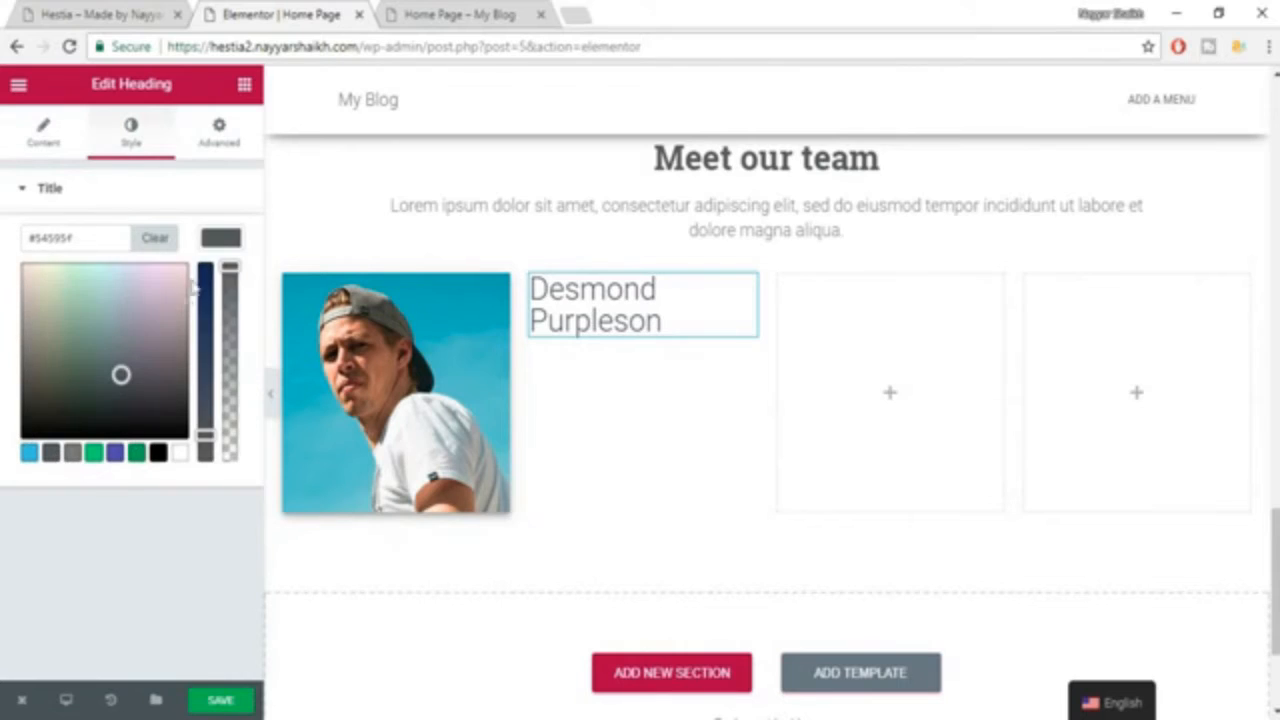
click(224, 240)
click(226, 292)
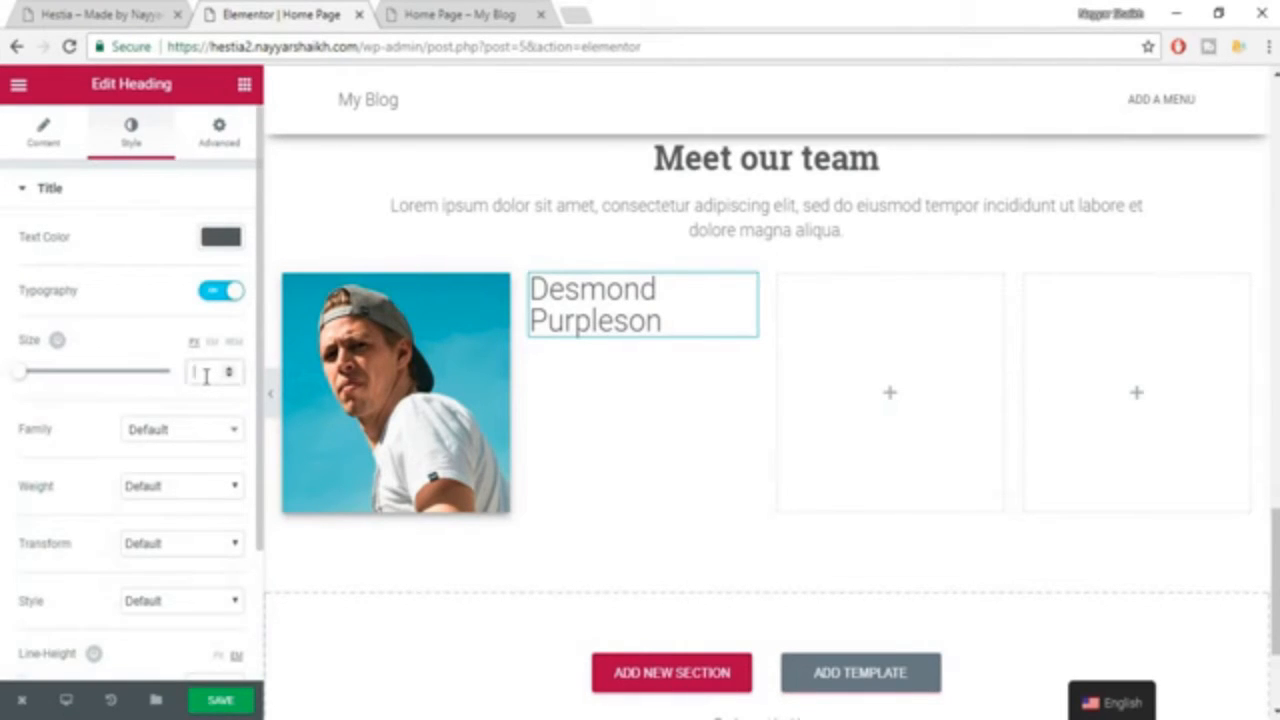
text(18)
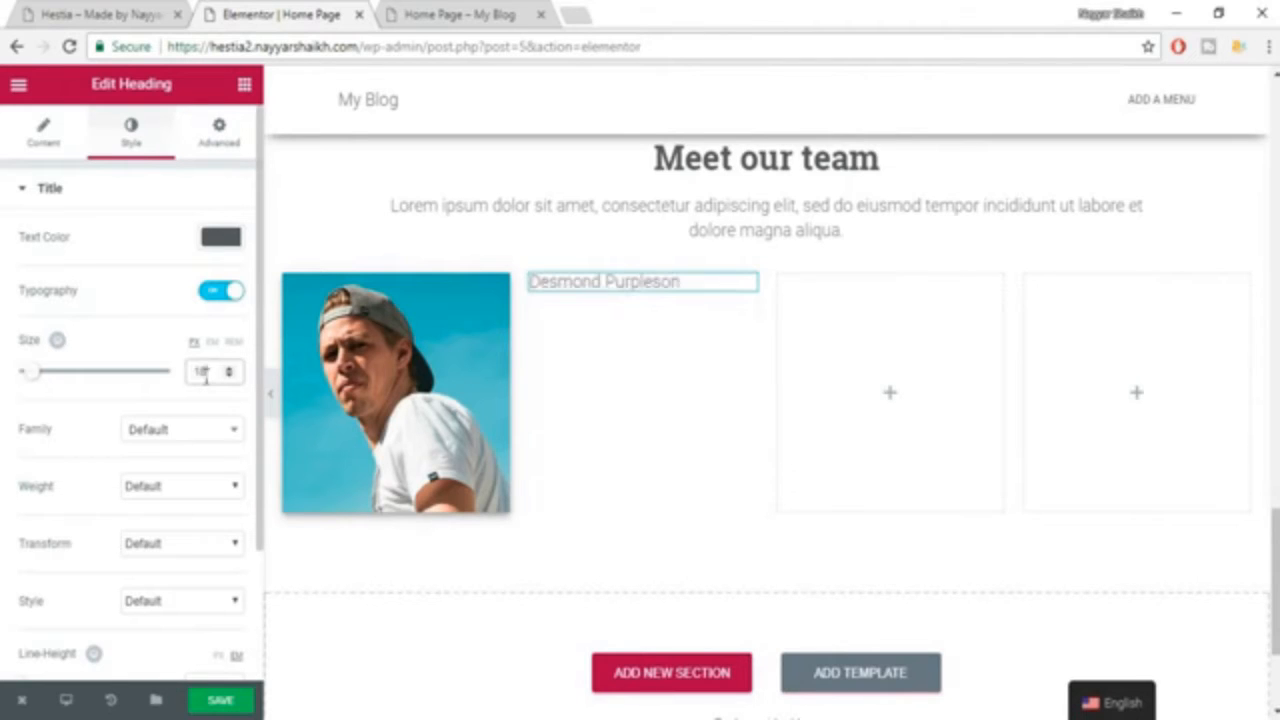
Set the name heading's font family to Roboto Slab and its weight to 600.
click(178, 440)
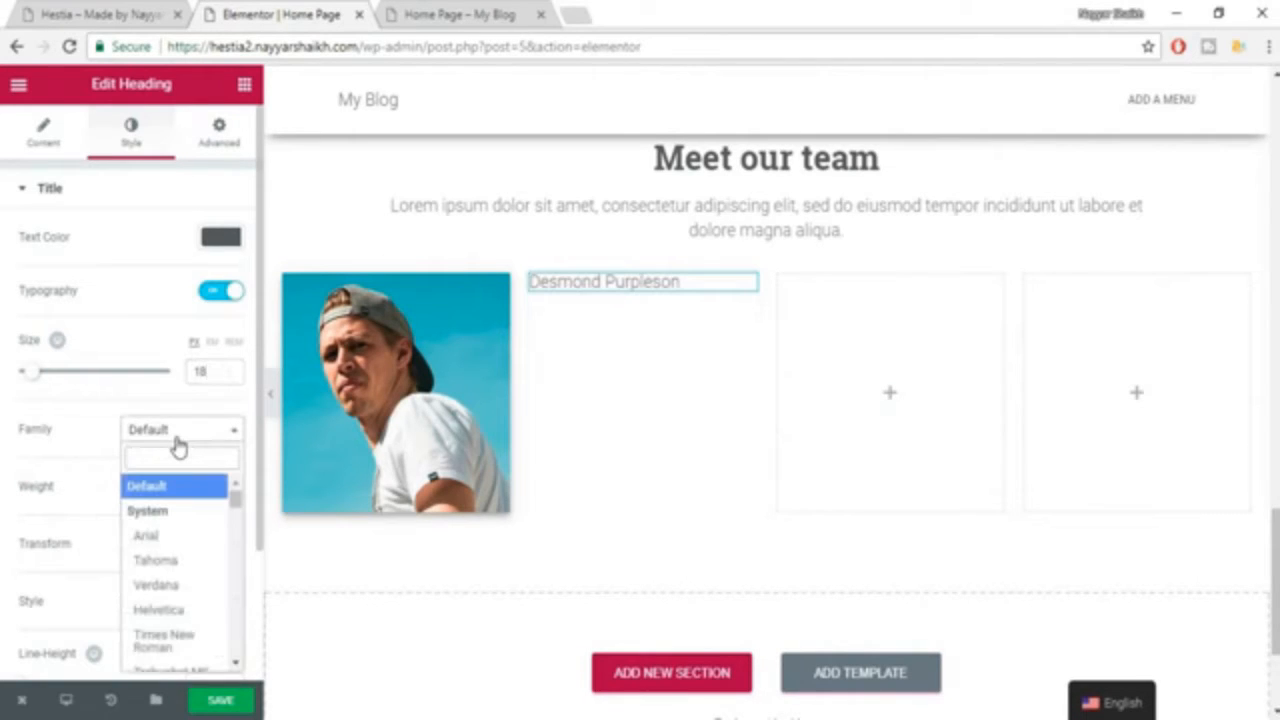
text(robot)
key(Down)
key(Down)
key(Down)
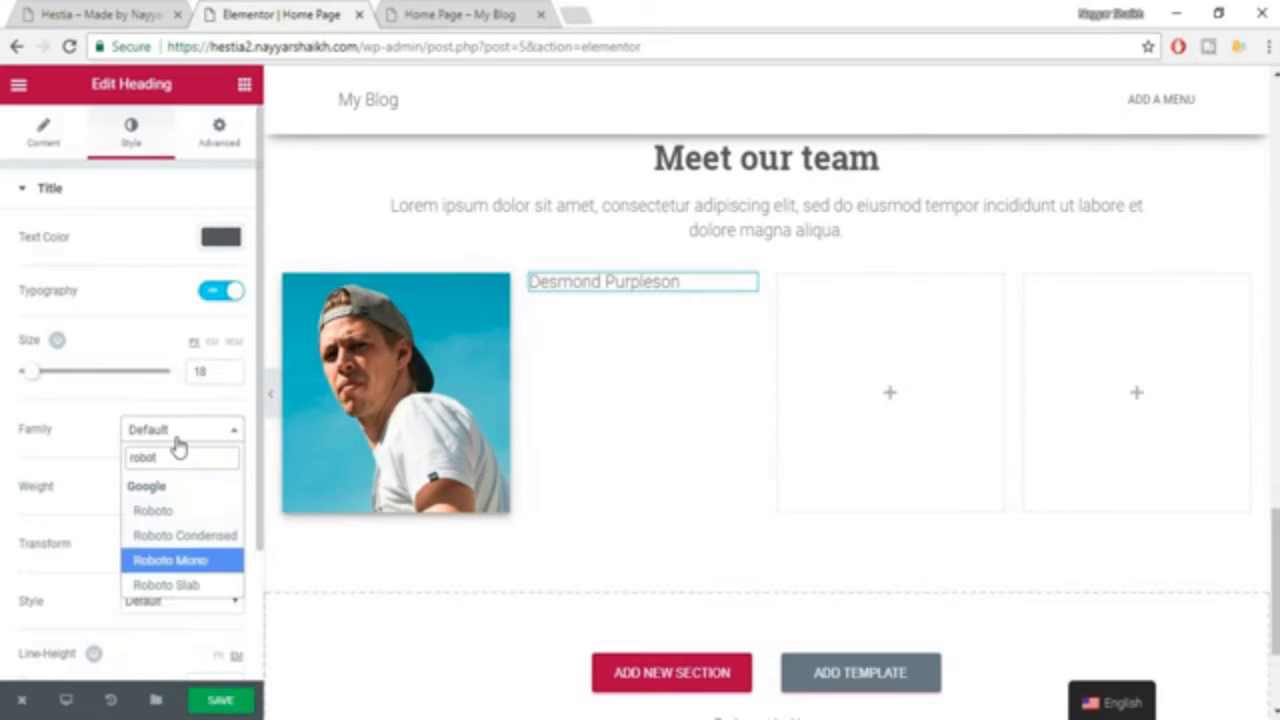
key(Return)
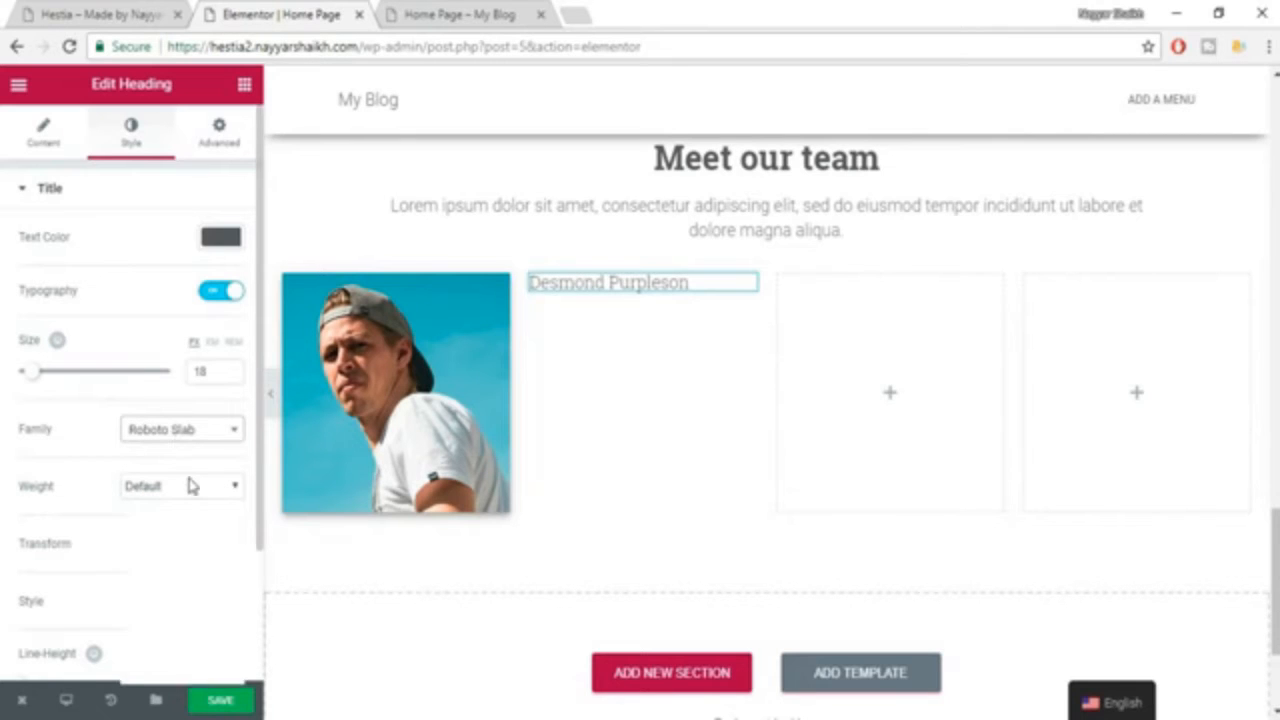
click(191, 486)
click(177, 585)
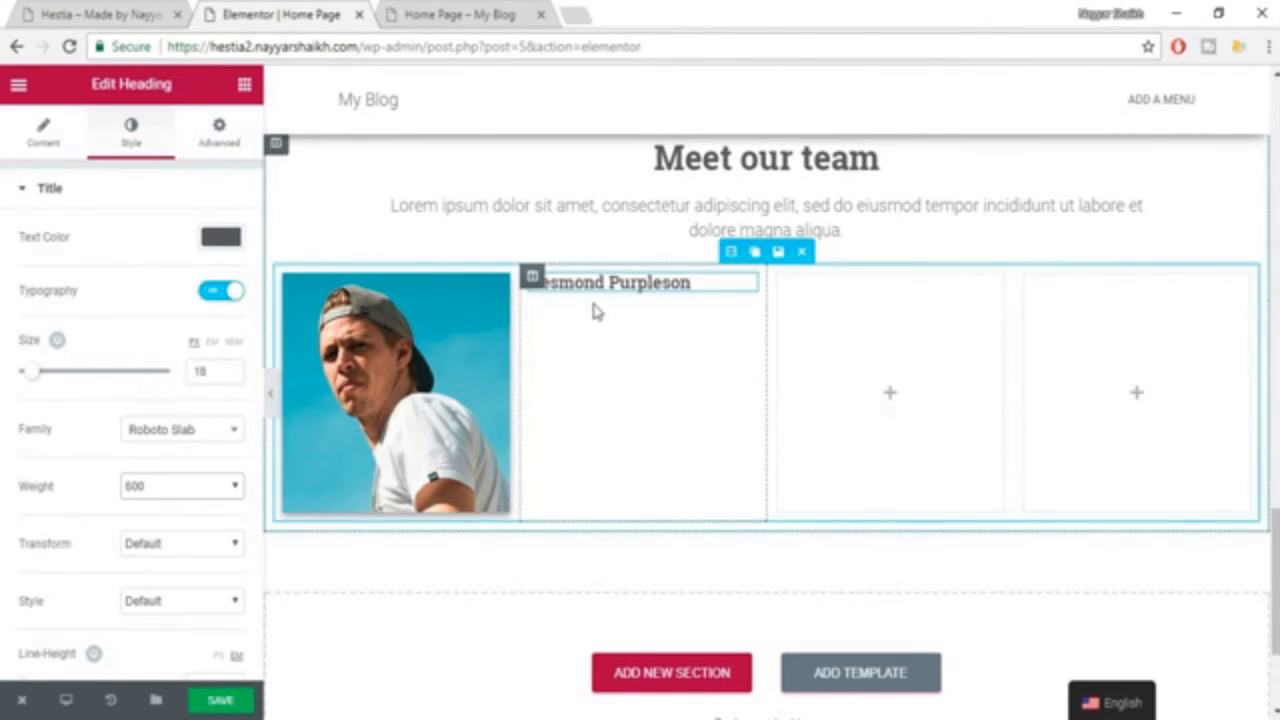
Check the example page's team details and add another Heading widget below the member's name in the second column.
click(134, 12)
click(451, 312)
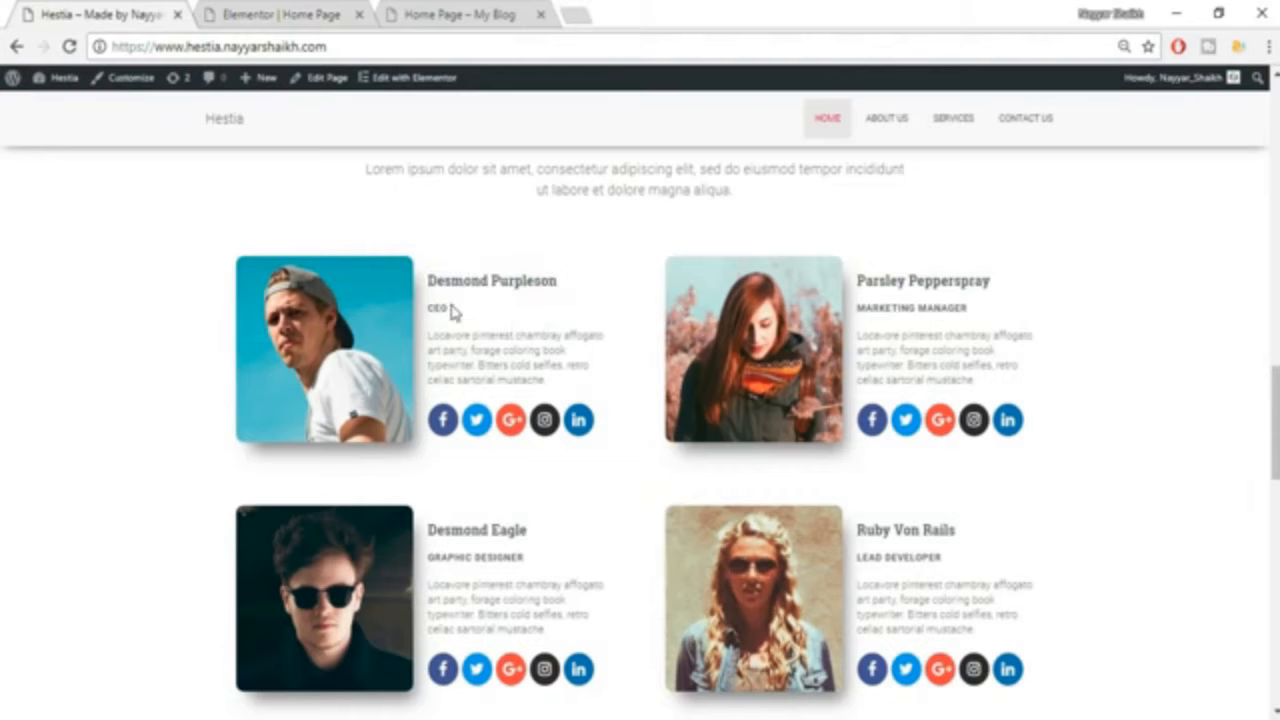
click(293, 12)
click(244, 85)
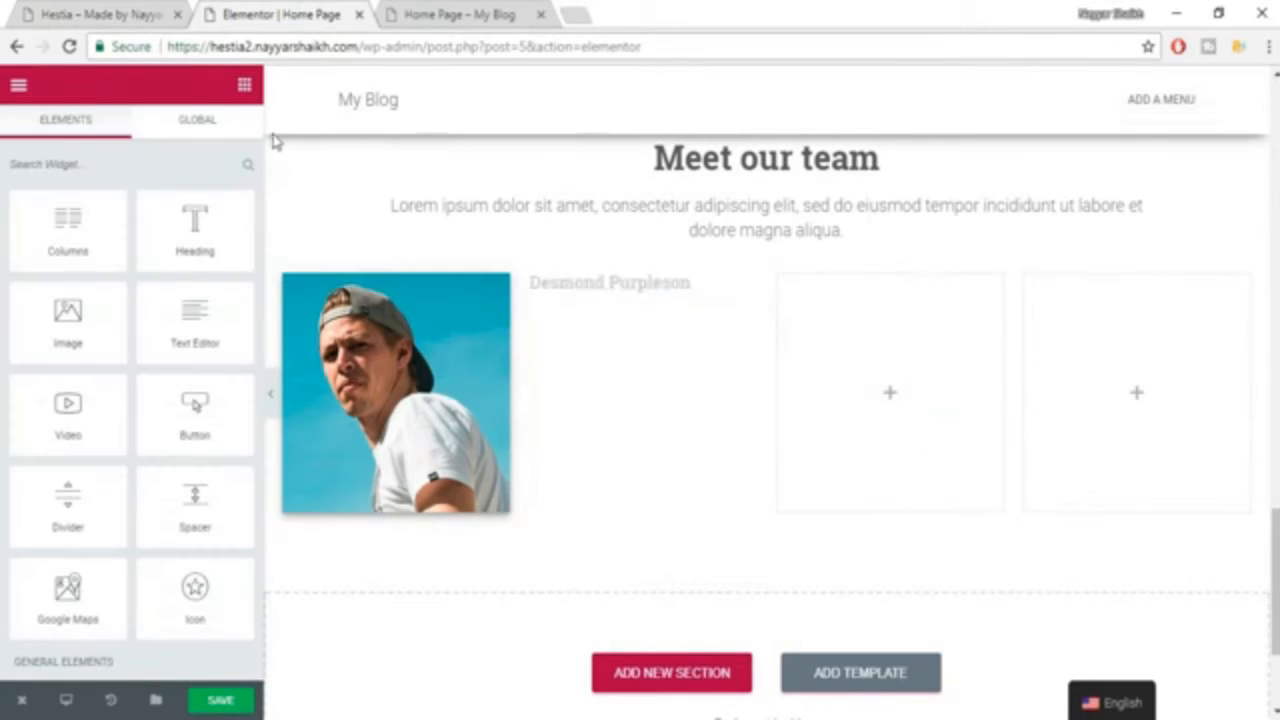
drag(205, 232, 614, 341)
Look up the first member's job title on the example page and replace the new heading's placeholder text with CEO.
click(10, 10)
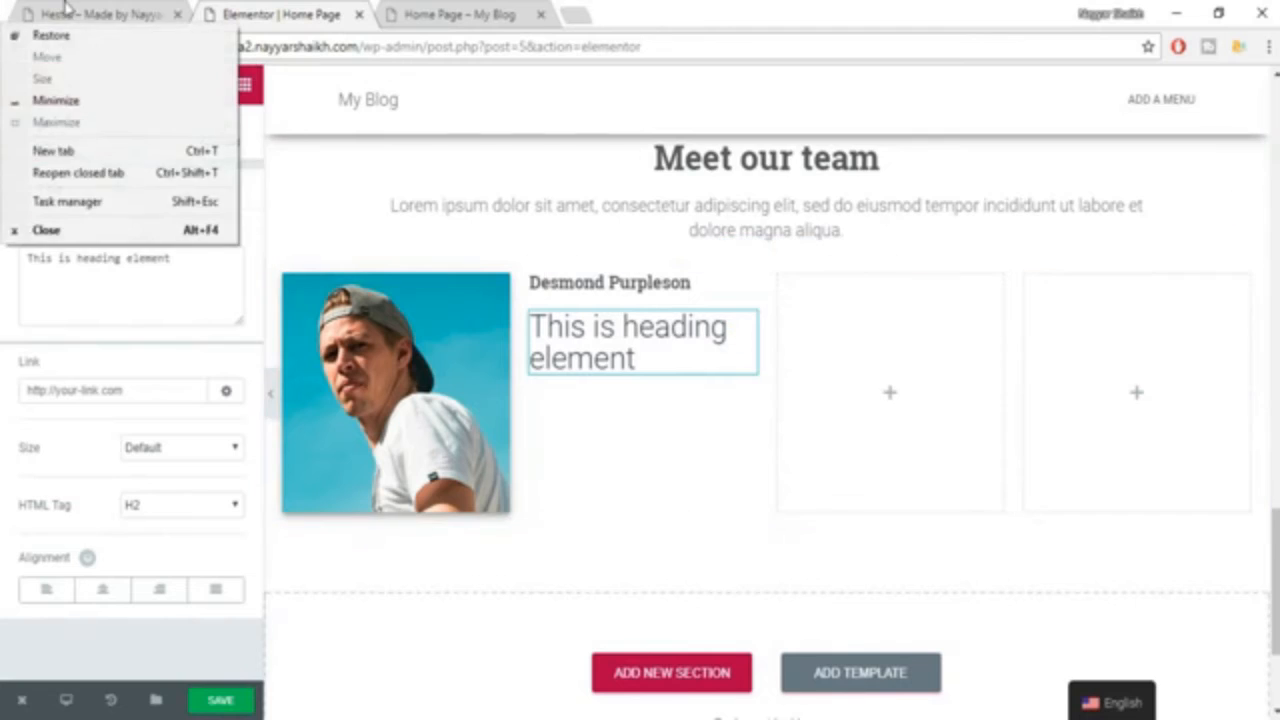
click(70, 13)
drag(460, 325, 413, 322)
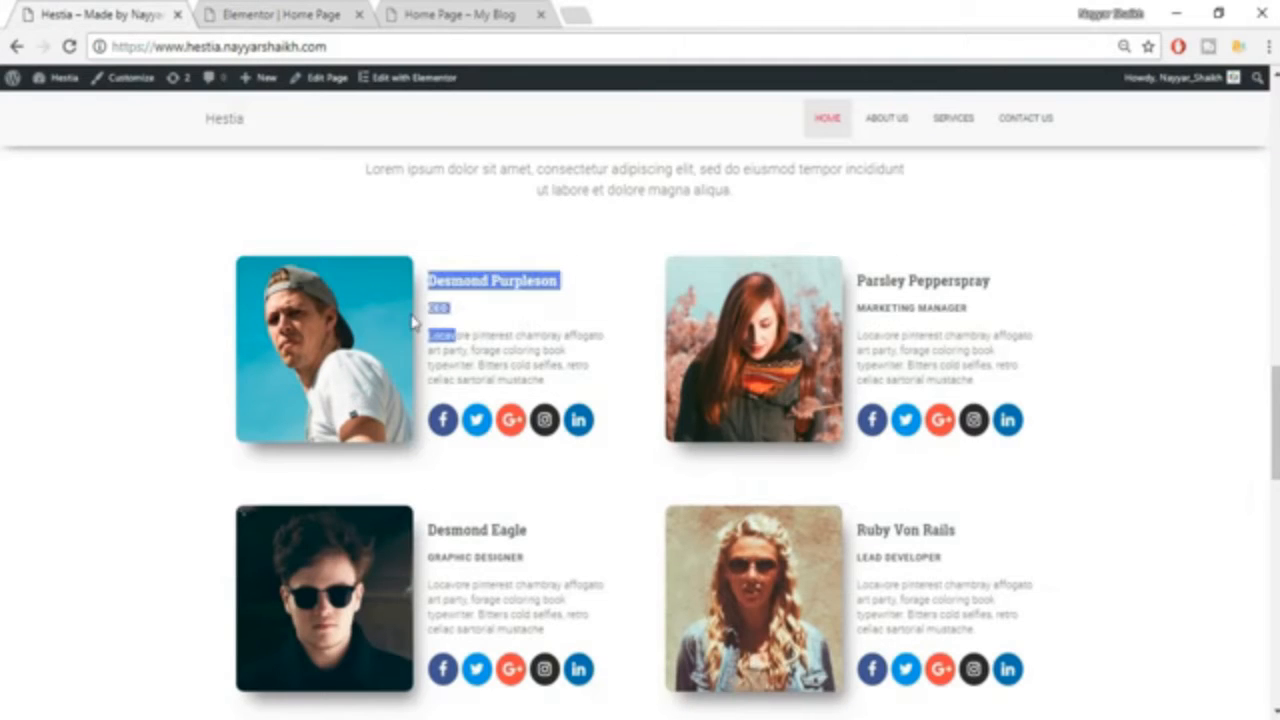
click(245, 8)
triple_click(174, 277)
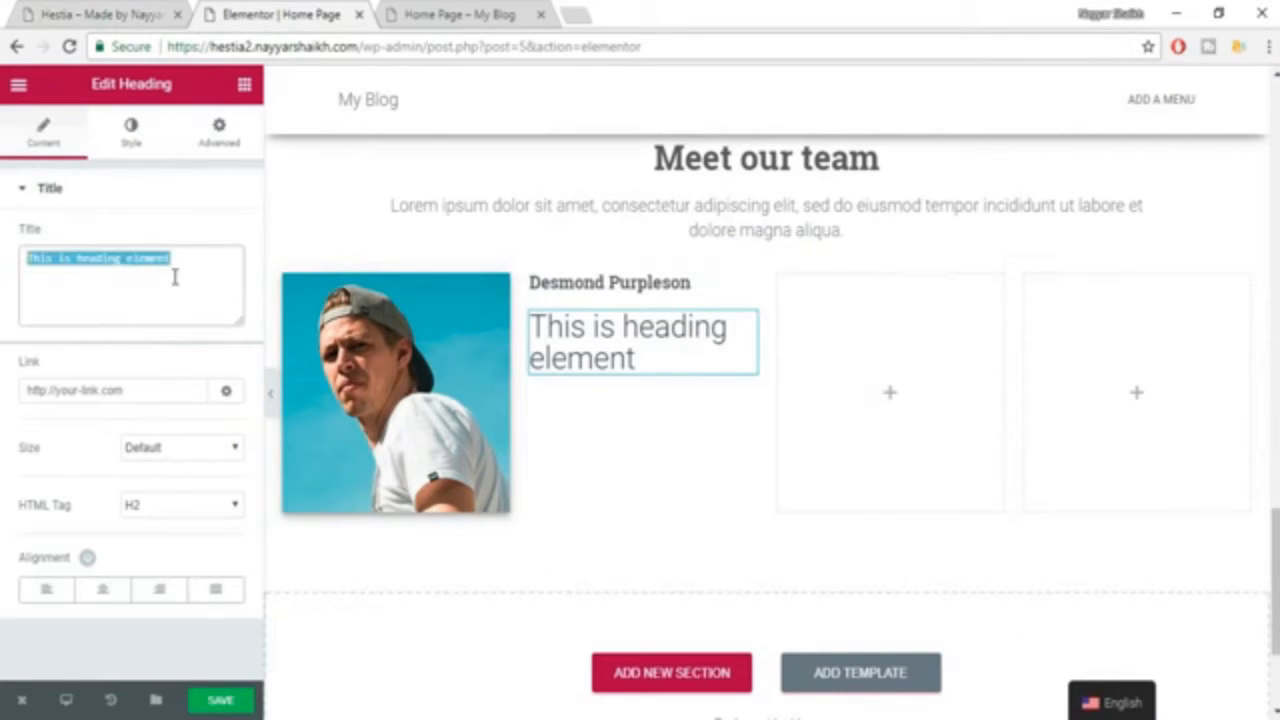
text(CEO)
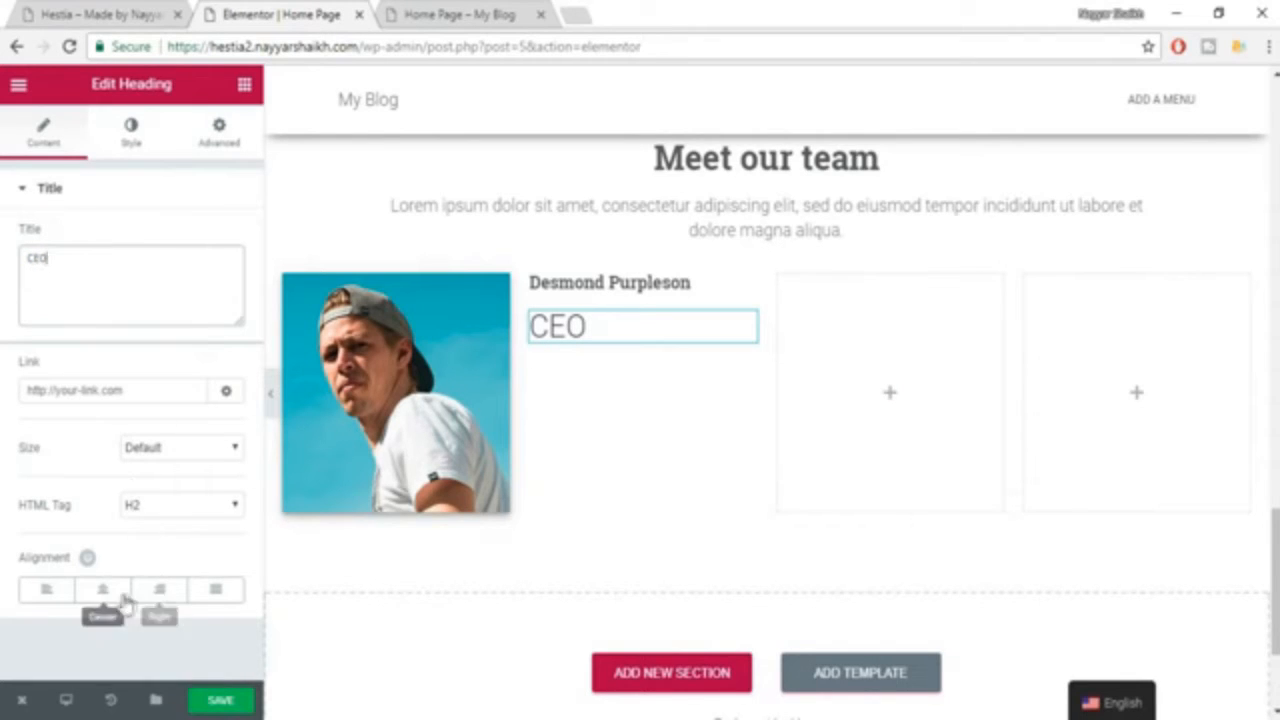
Set the CEO heading's text color to #7a7a7a and its font size to 14 px.
click(127, 152)
click(216, 252)
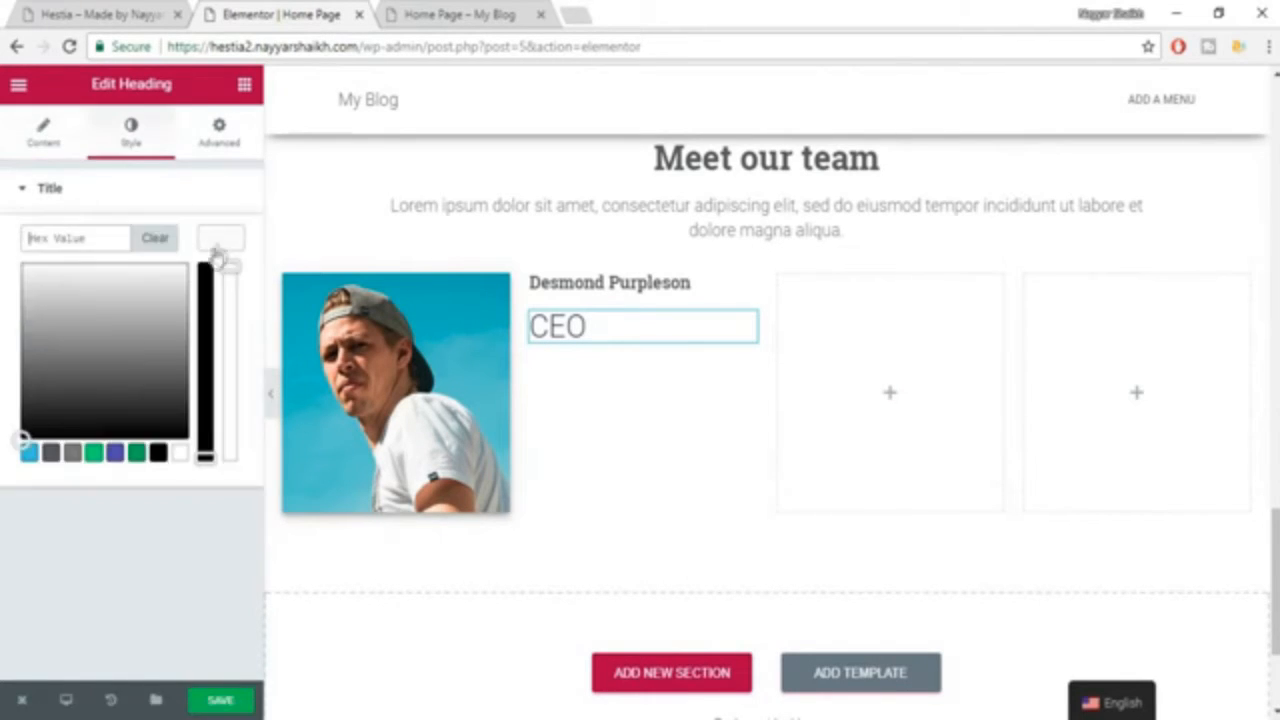
click(74, 458)
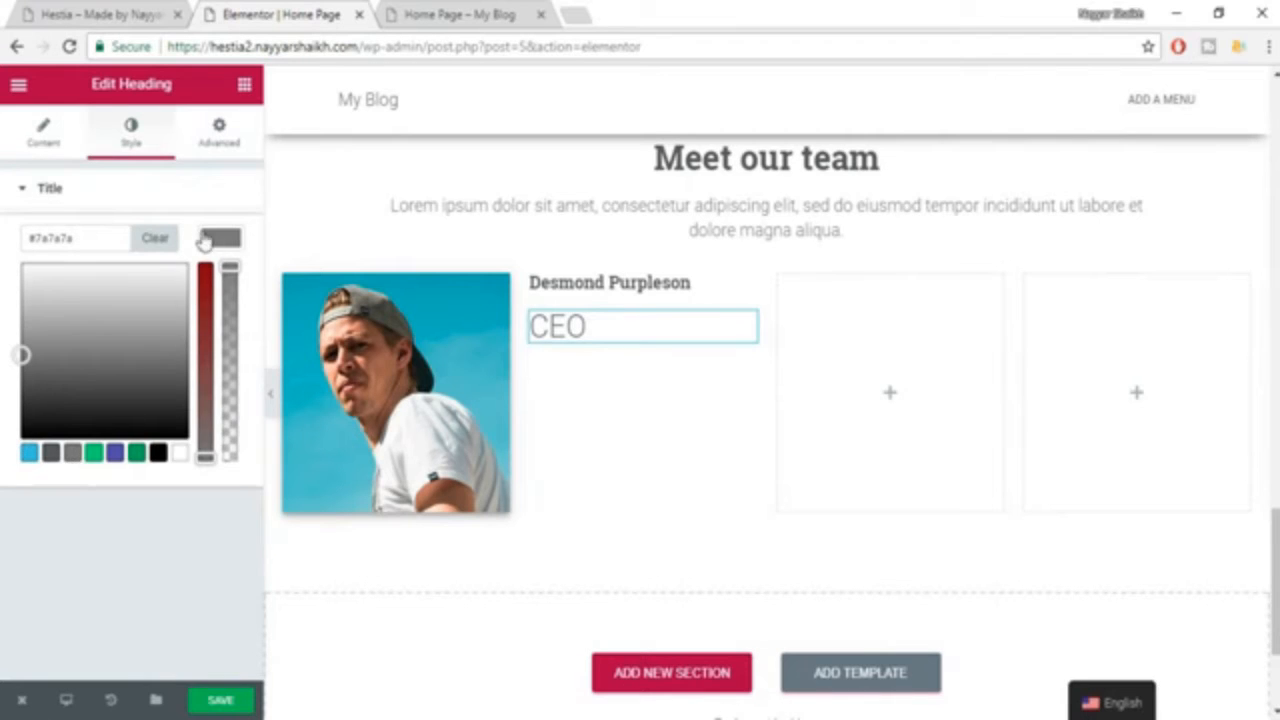
click(206, 241)
click(226, 294)
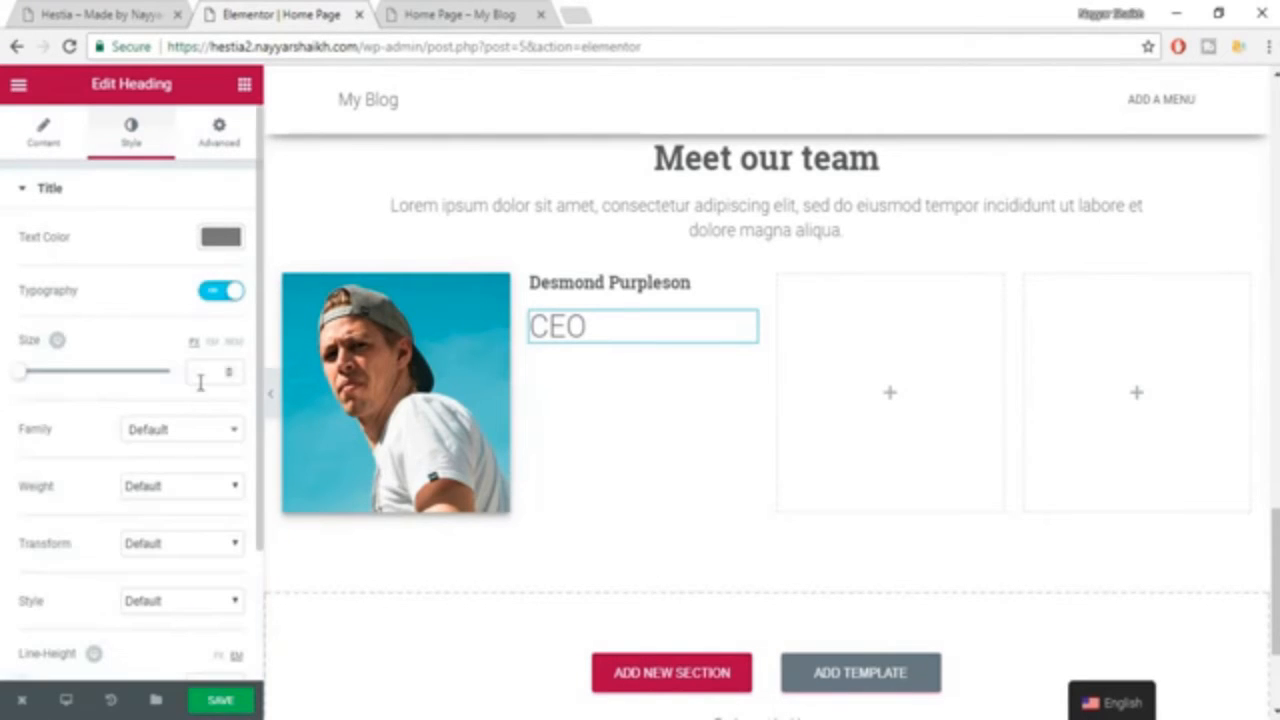
text(1)
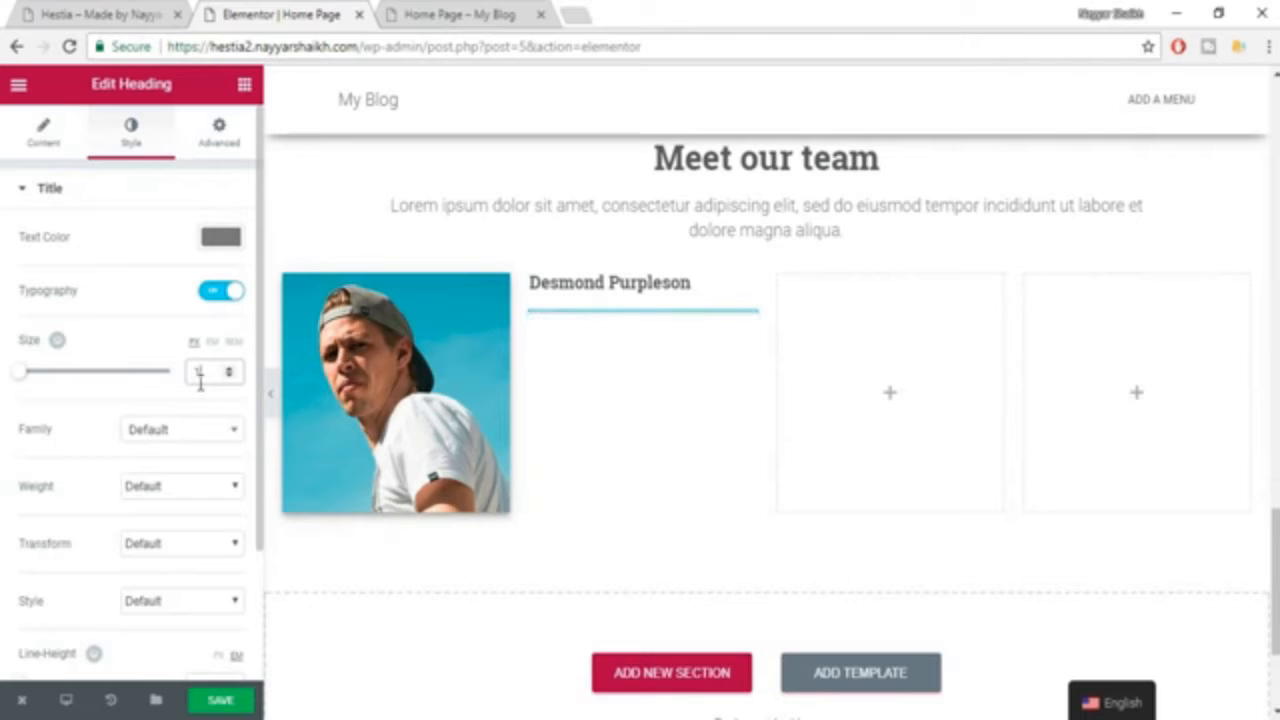
text(0)
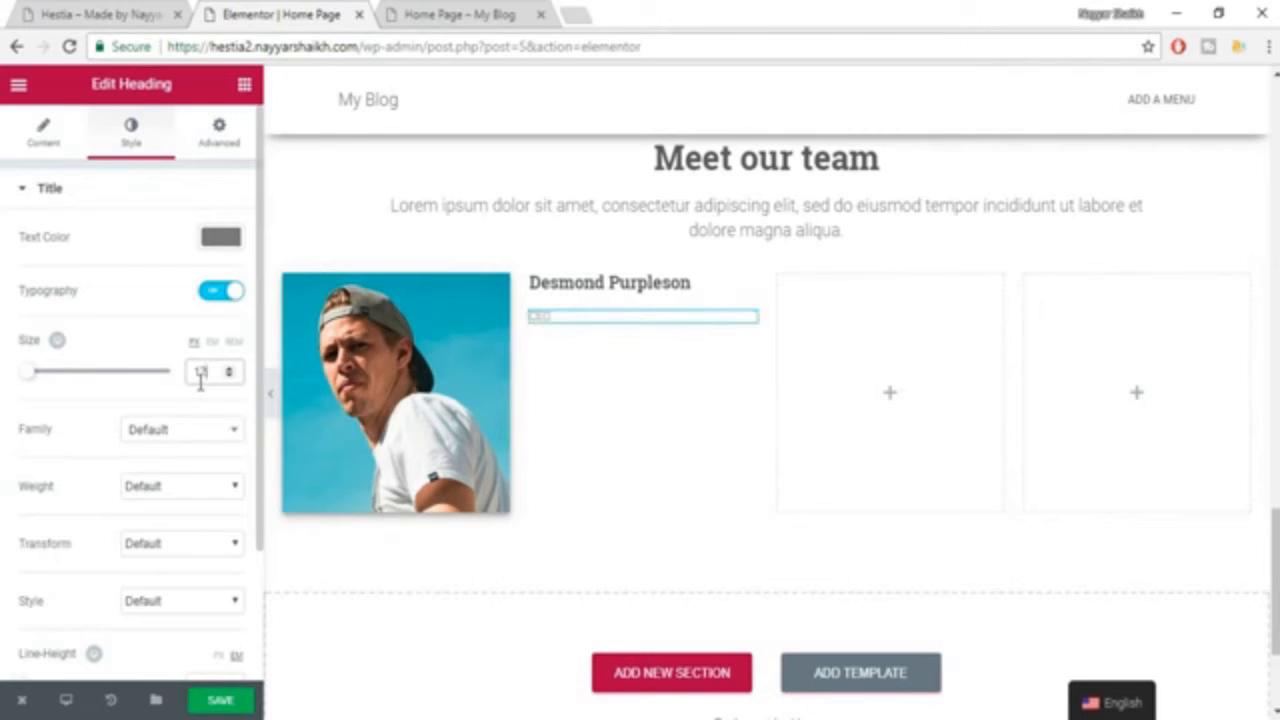
text(14)
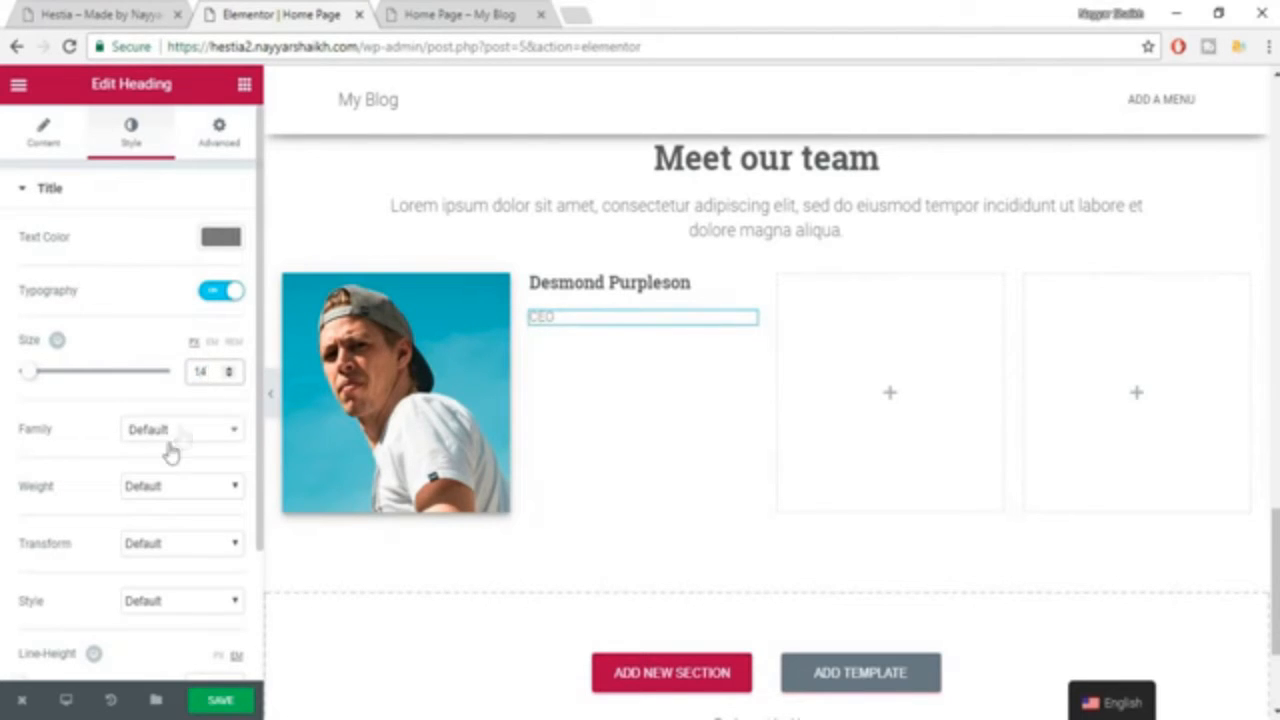
Set the CEO heading's font family to Roboto and its weight to 600.
click(179, 432)
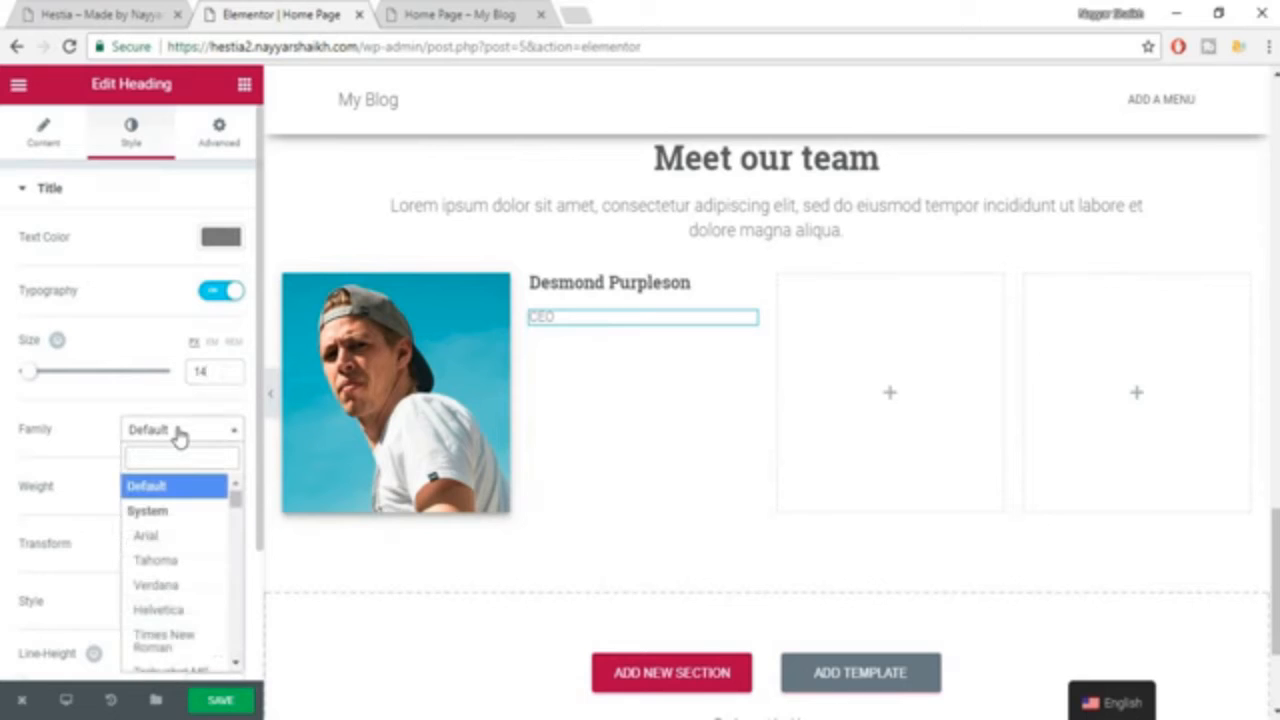
text(robo)
key(Return)
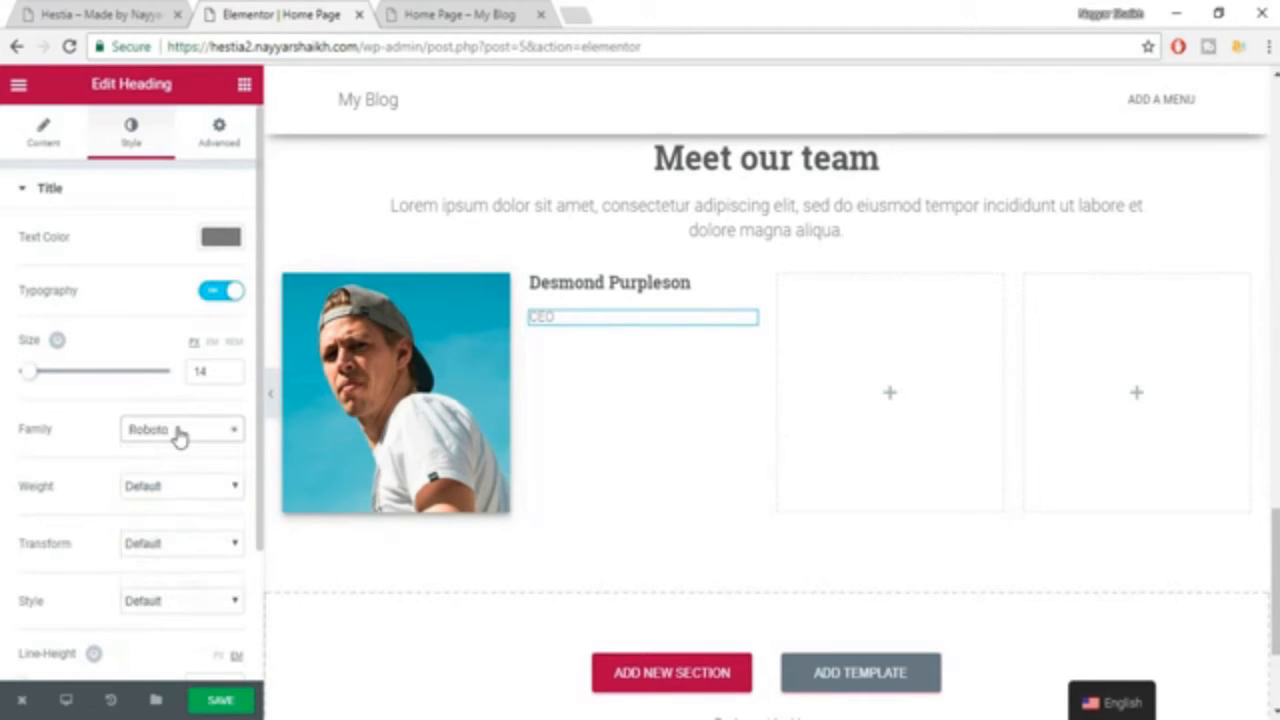
click(171, 486)
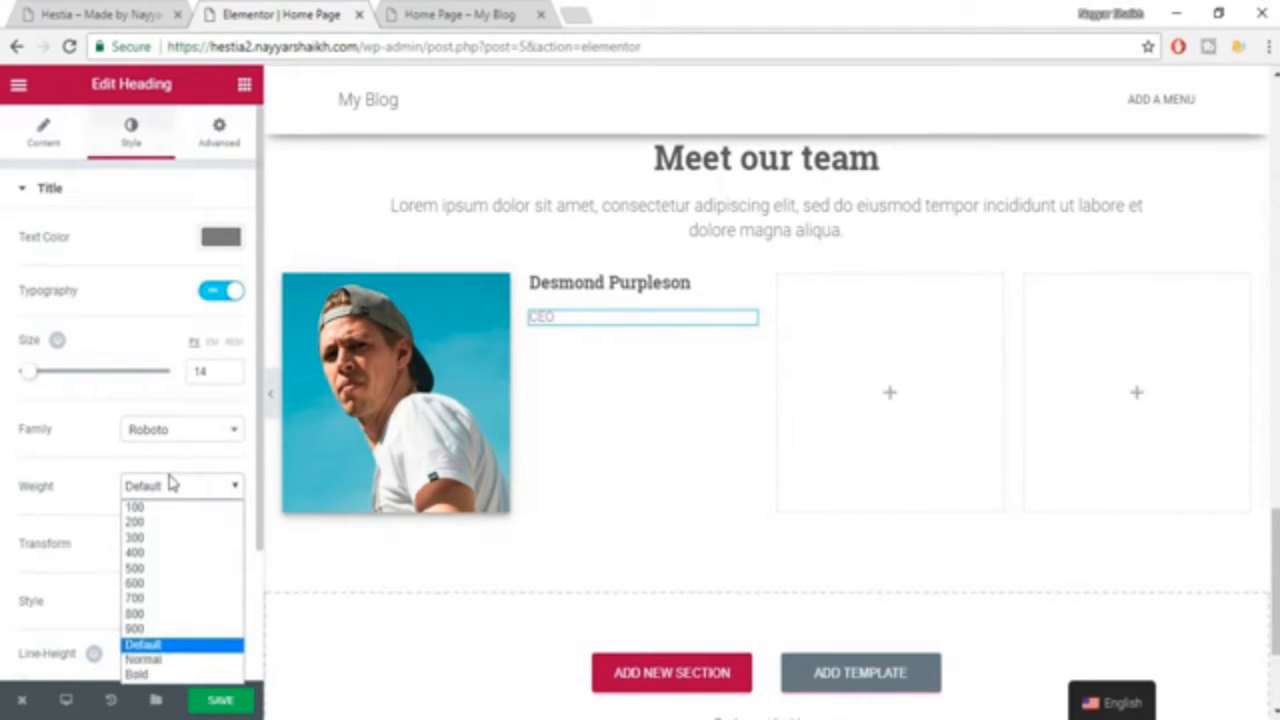
click(150, 584)
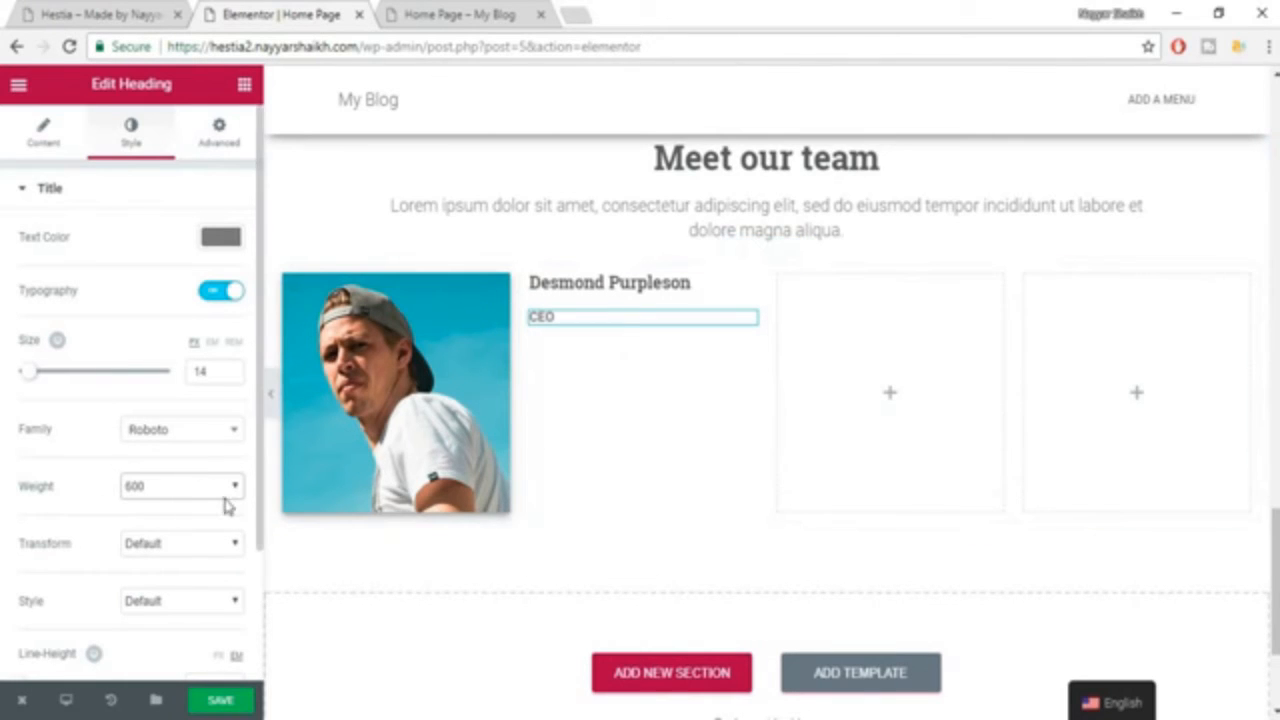
Copy the first team member's description from the example page into a new Heading widget below CEO, replacing its placeholder text.
click(72, 12)
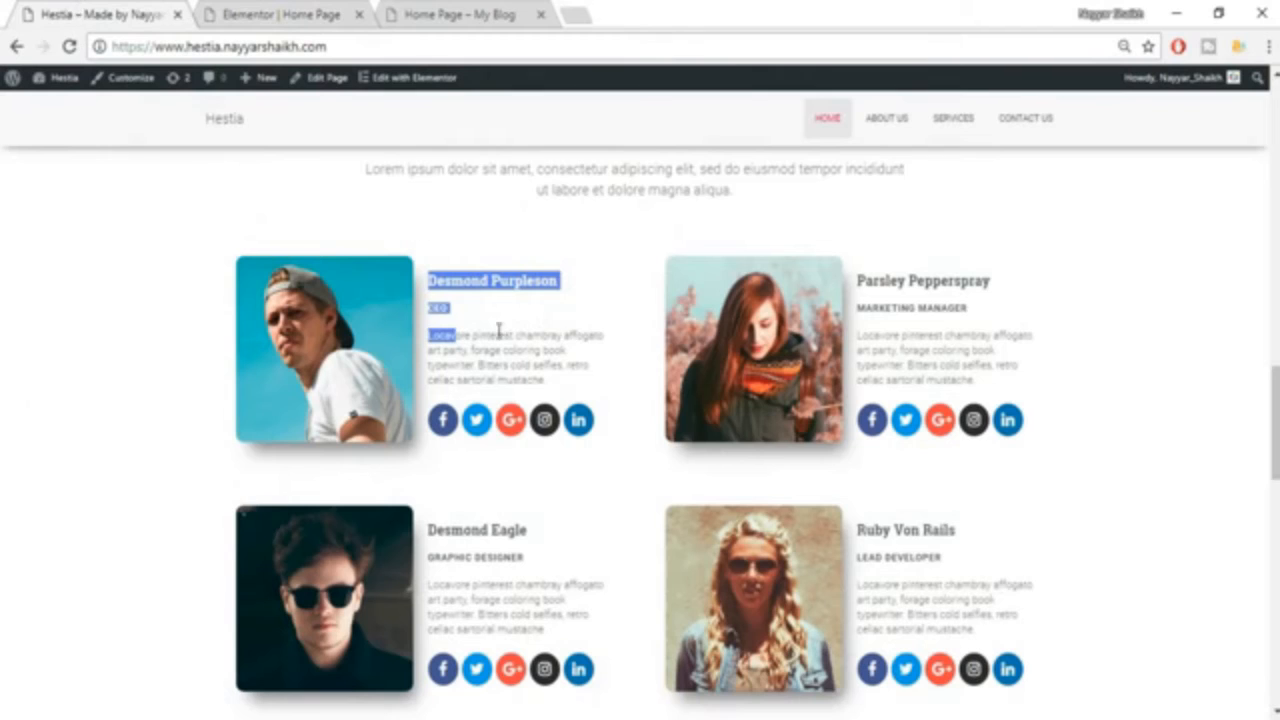
click(418, 350)
drag(428, 332, 578, 395)
key(ctrl+c)
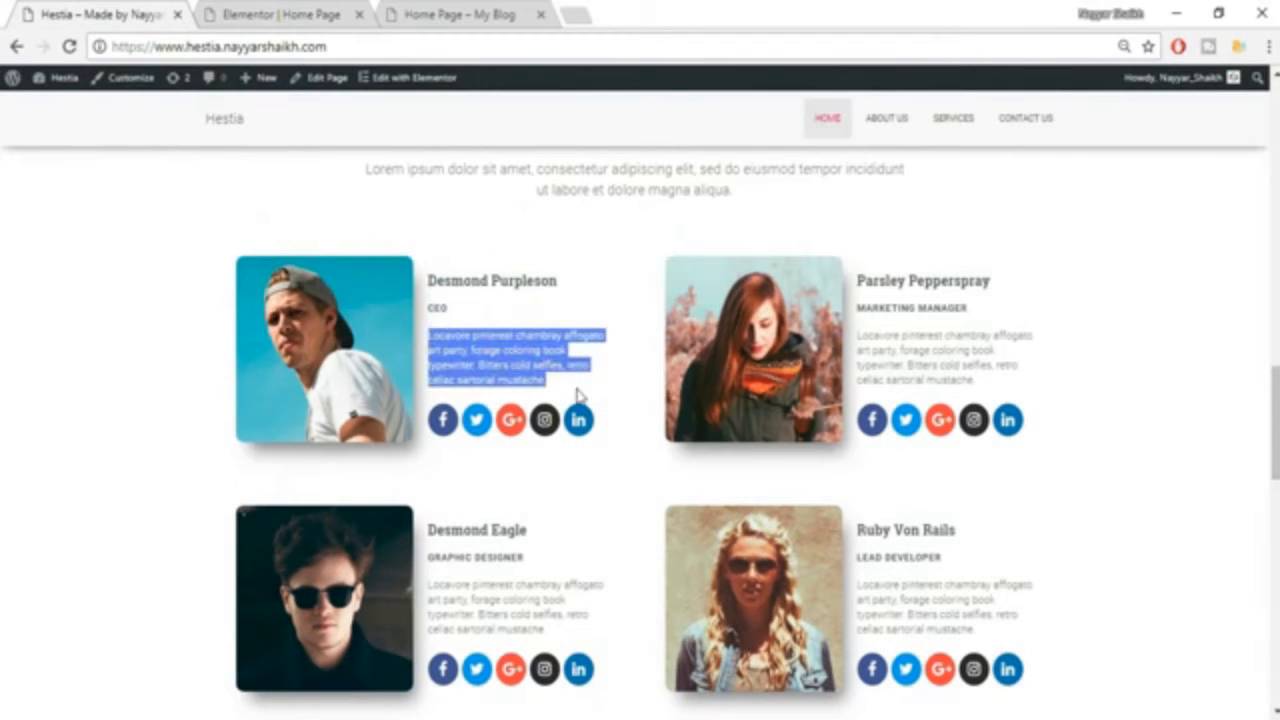
click(235, 10)
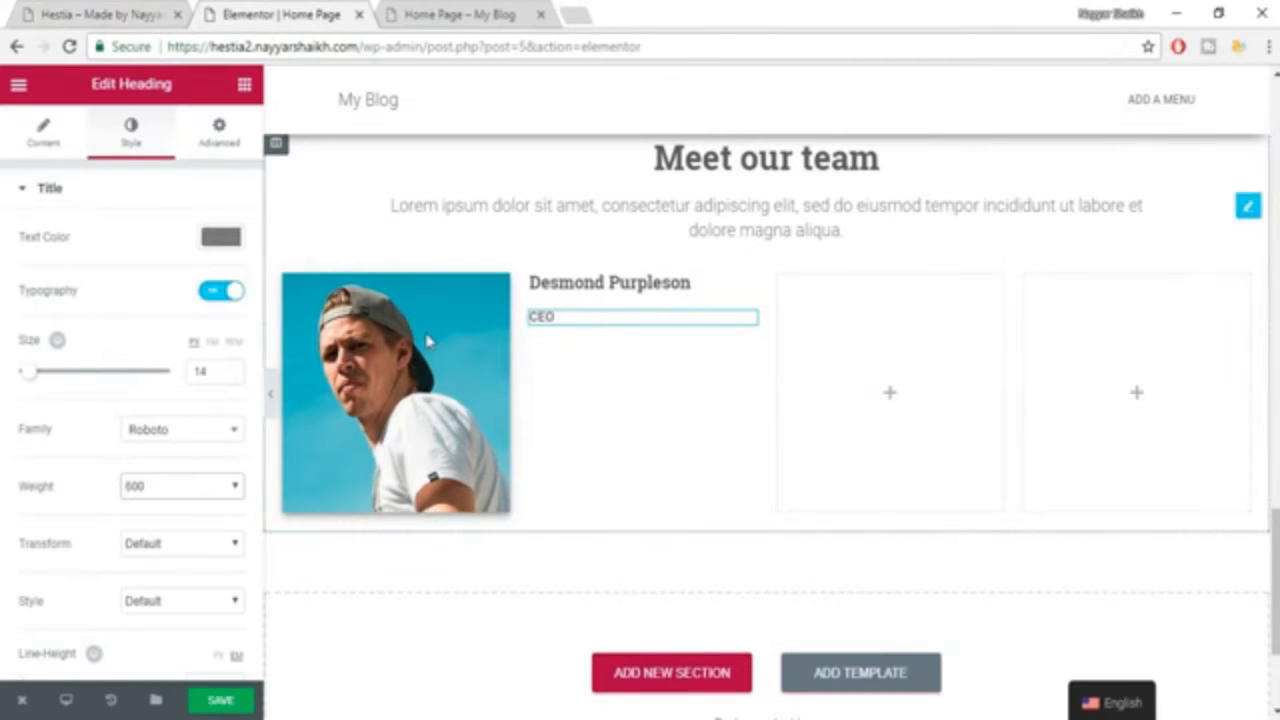
click(244, 86)
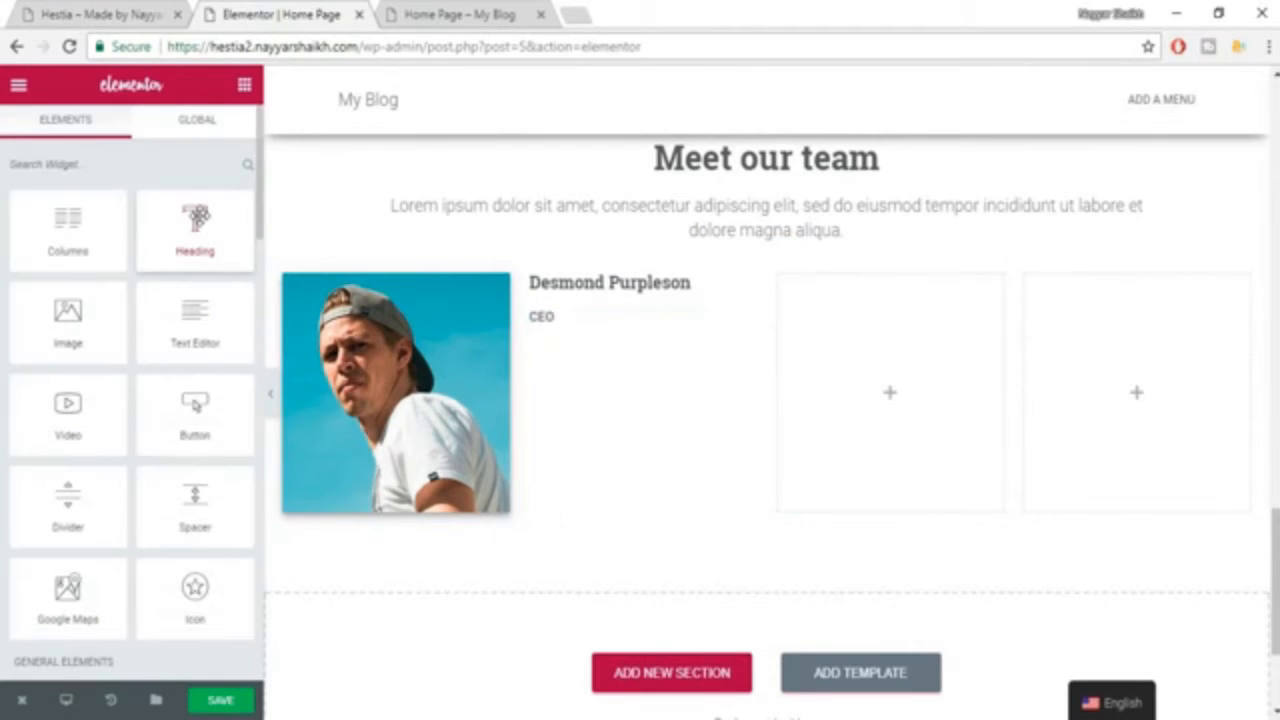
drag(195, 228, 623, 329)
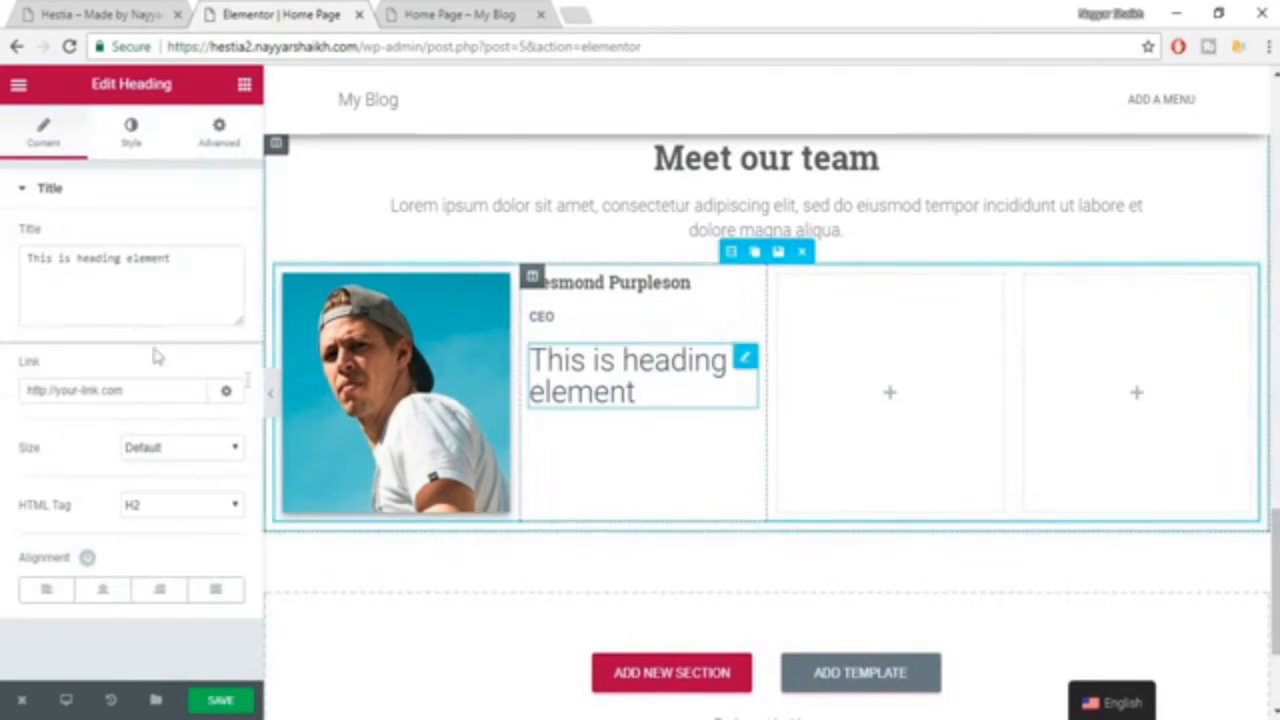
triple_click(143, 291)
key(ctrl+v)
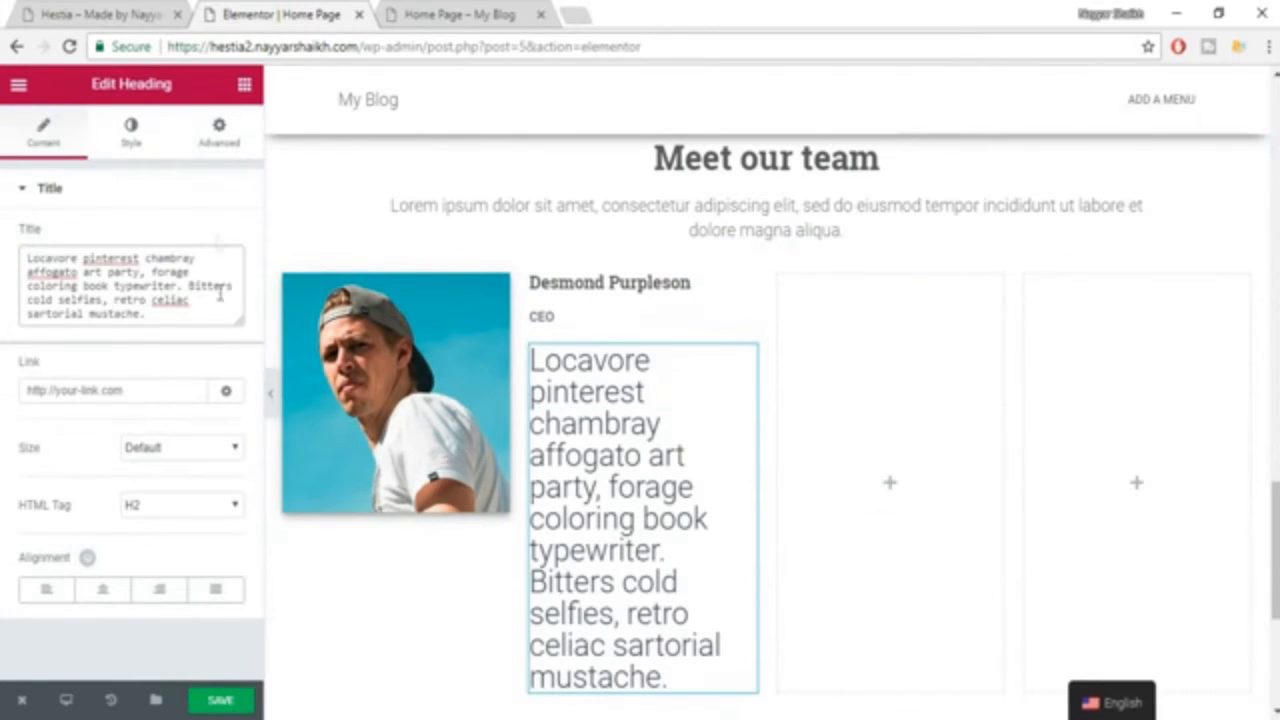
Set the description heading's text color to #7a7a7a and its font size to 12 px.
click(131, 130)
click(220, 240)
click(73, 453)
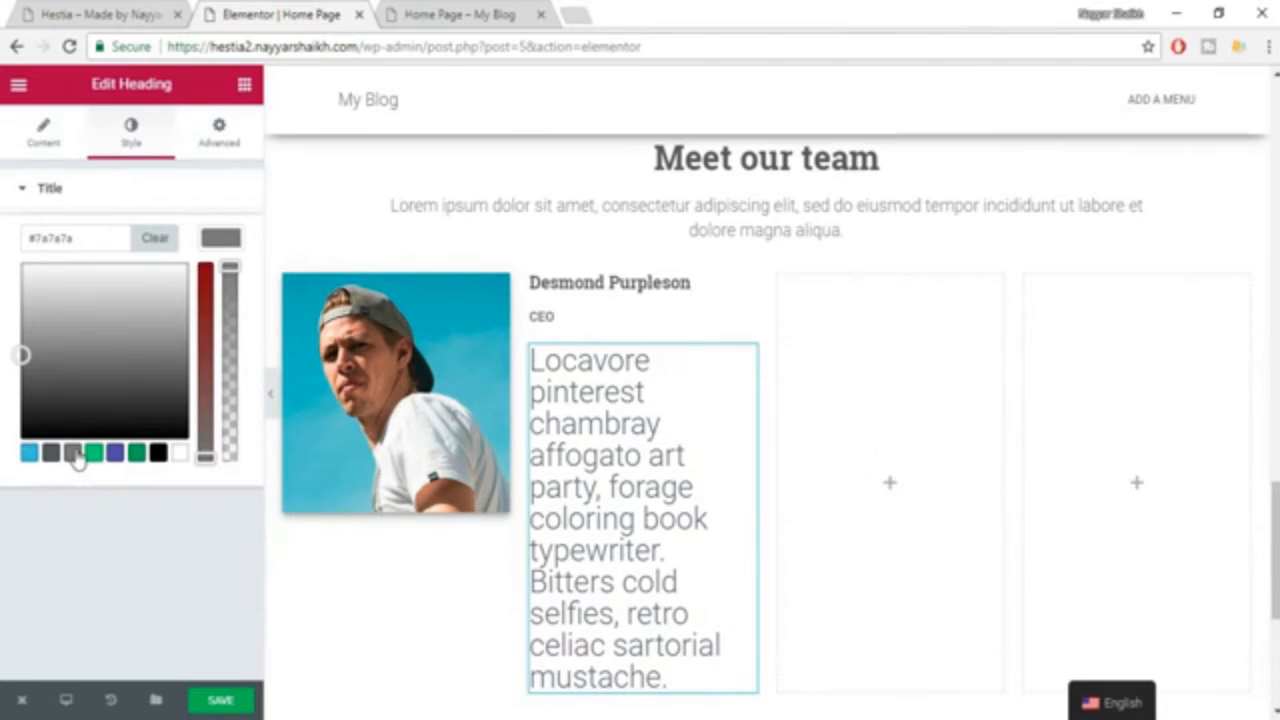
click(219, 240)
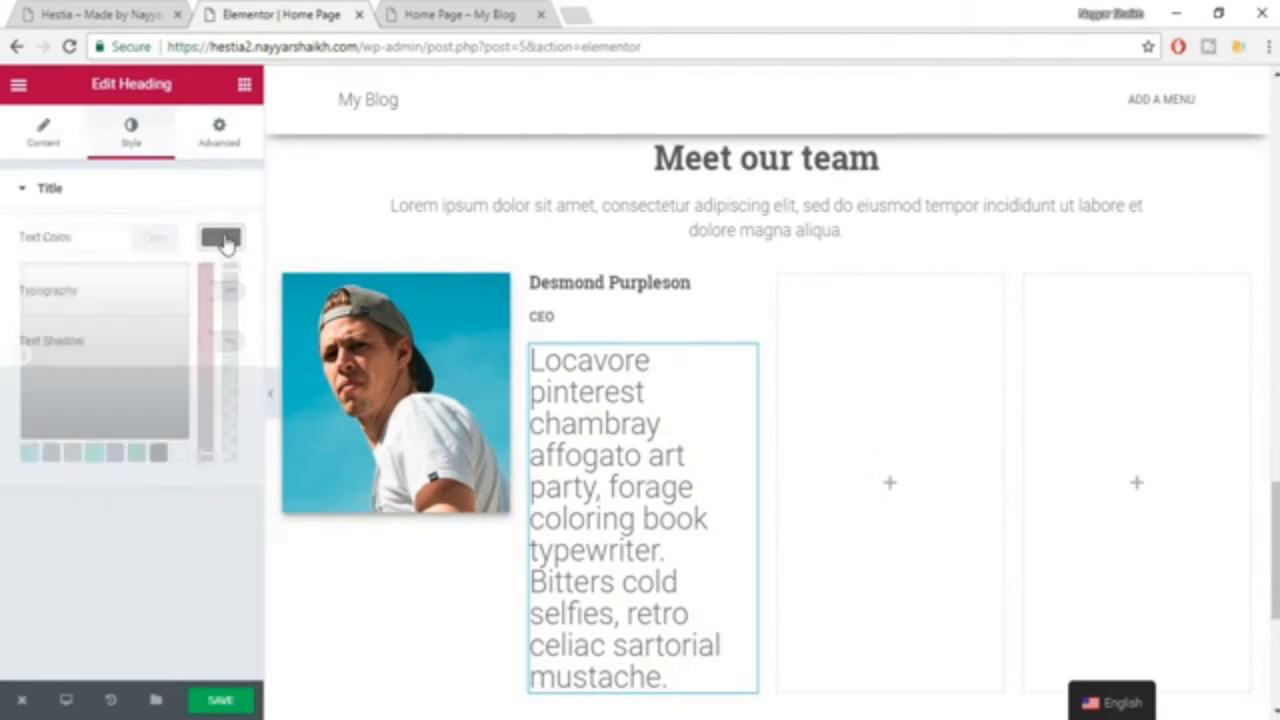
click(224, 294)
click(211, 370)
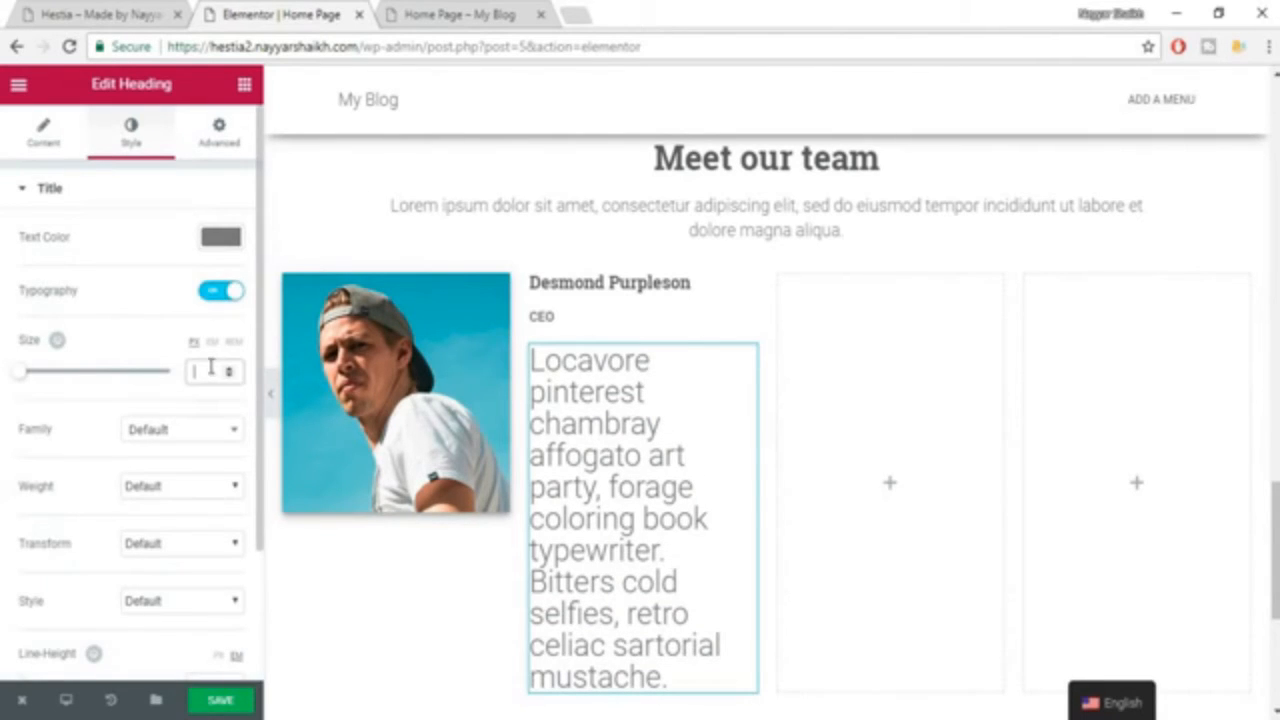
text(0)
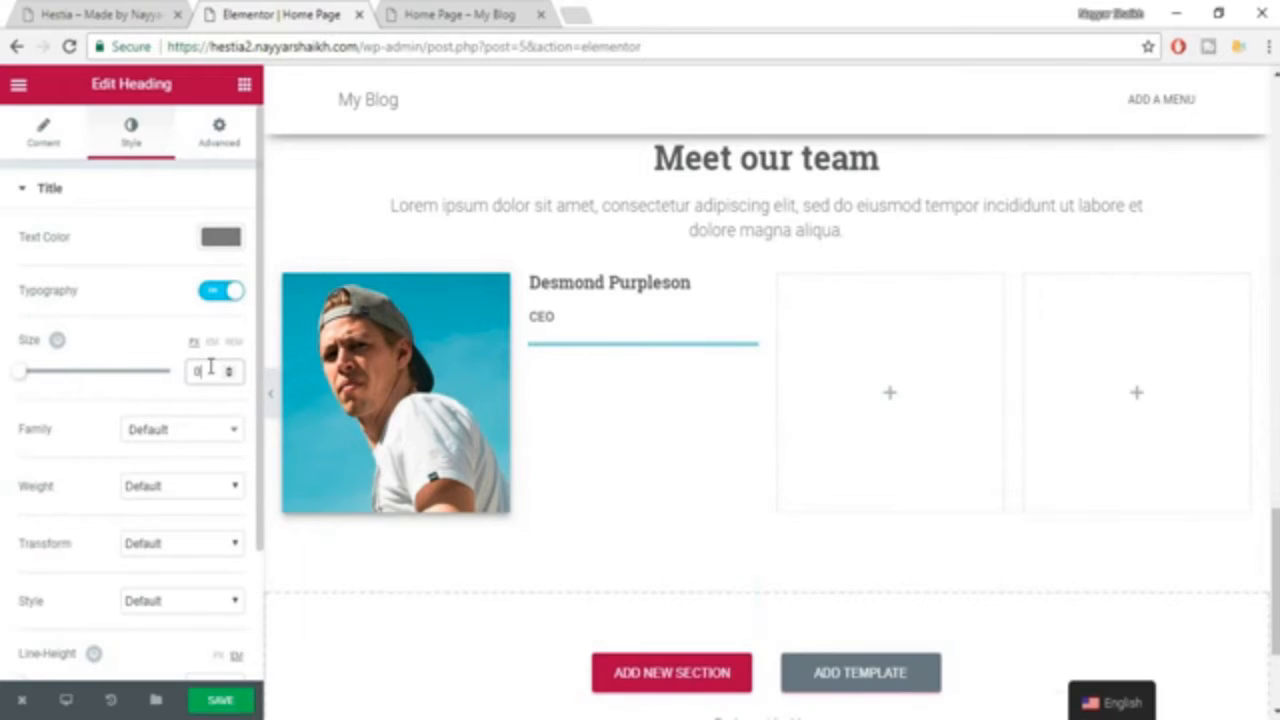
text(12)
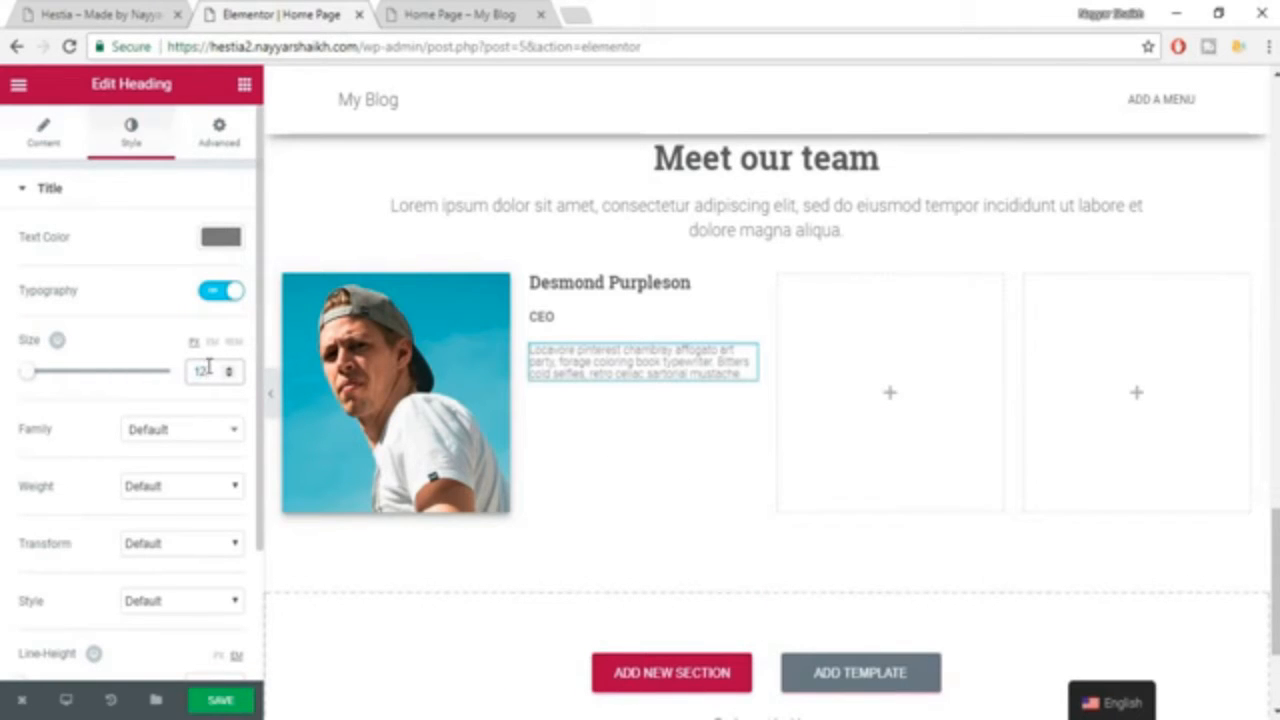
Set the first team member's description heading font size to 14 px.
click(60, 13)
click(263, 8)
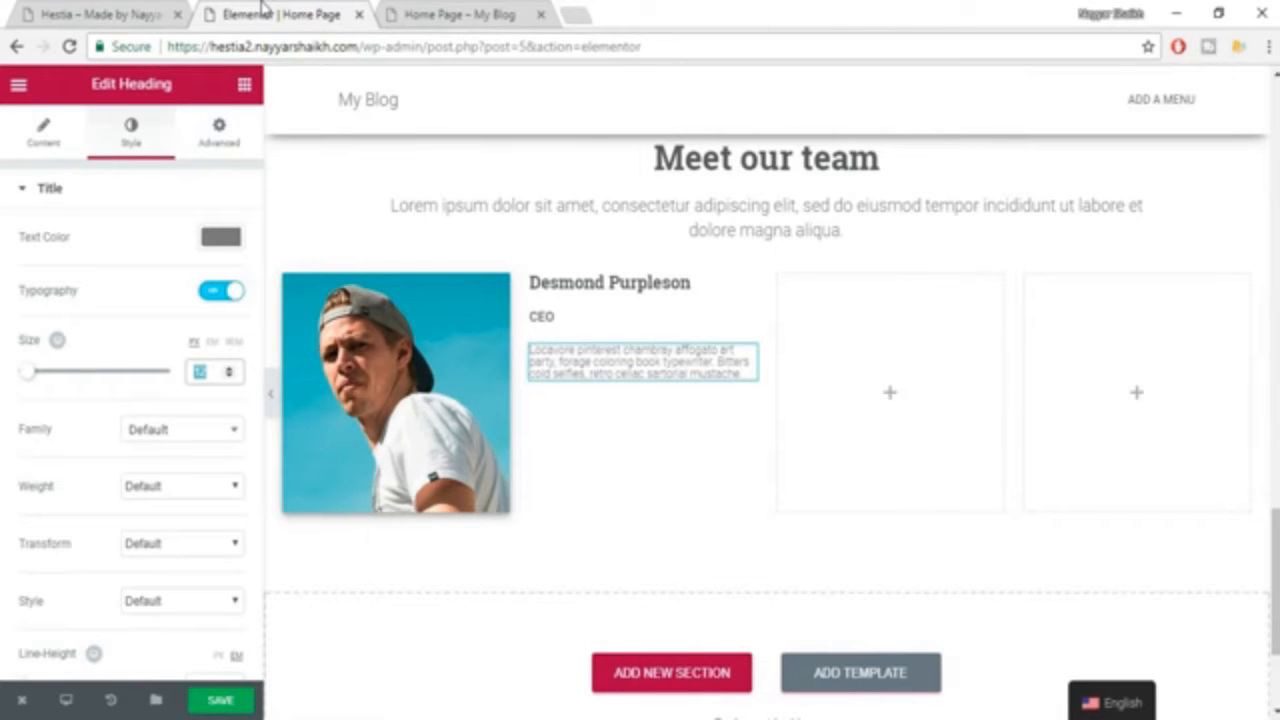
text(01)
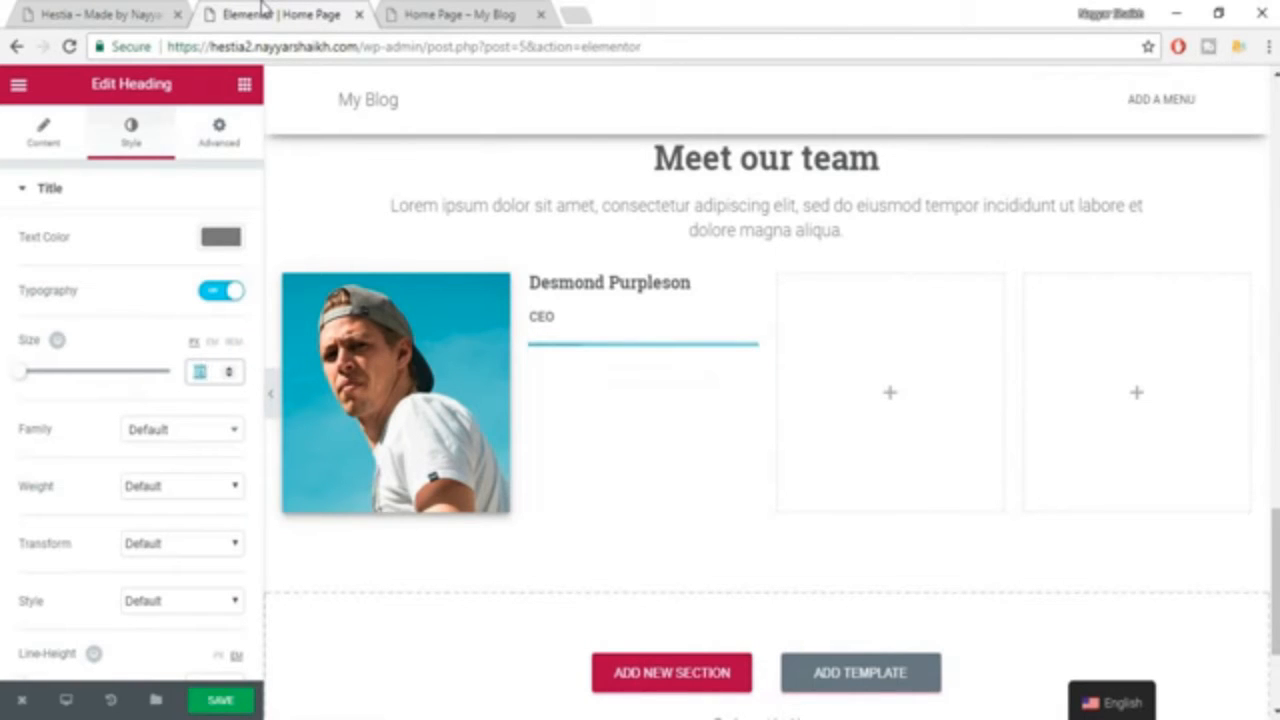
text(14)
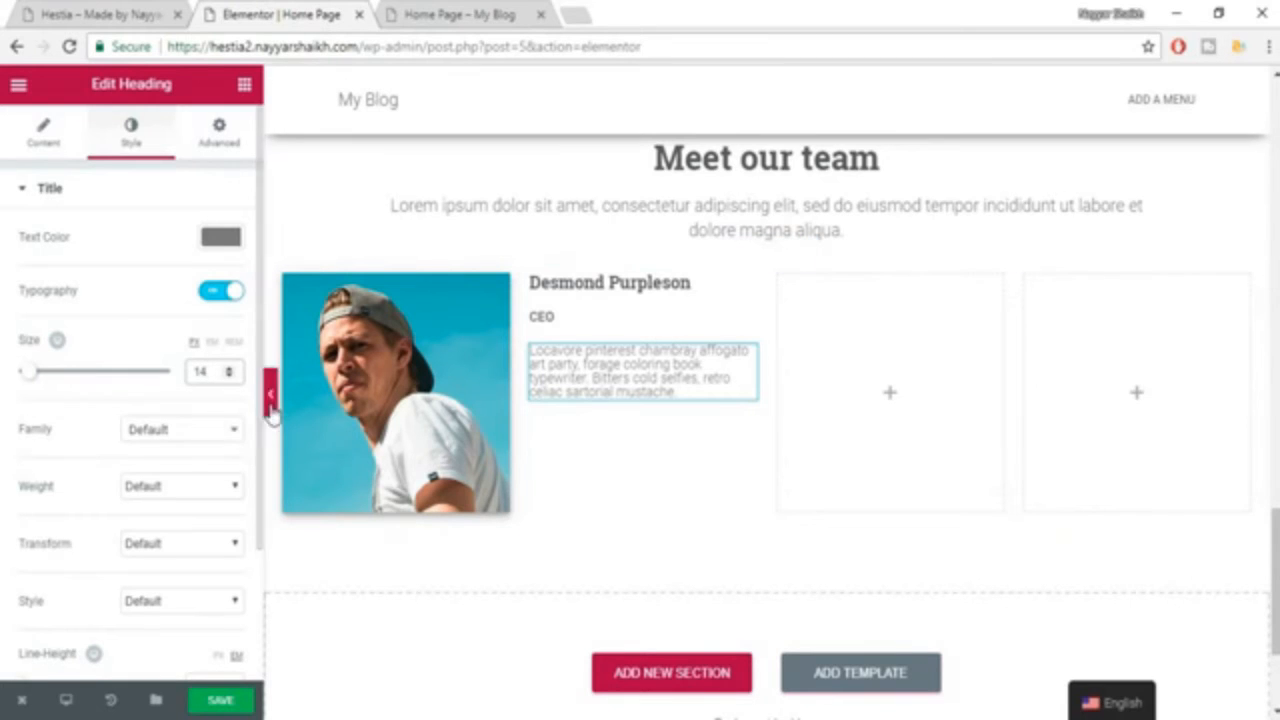
Set the description heading's line height to 1.4 em.
scroll(171, 491, down, 2)
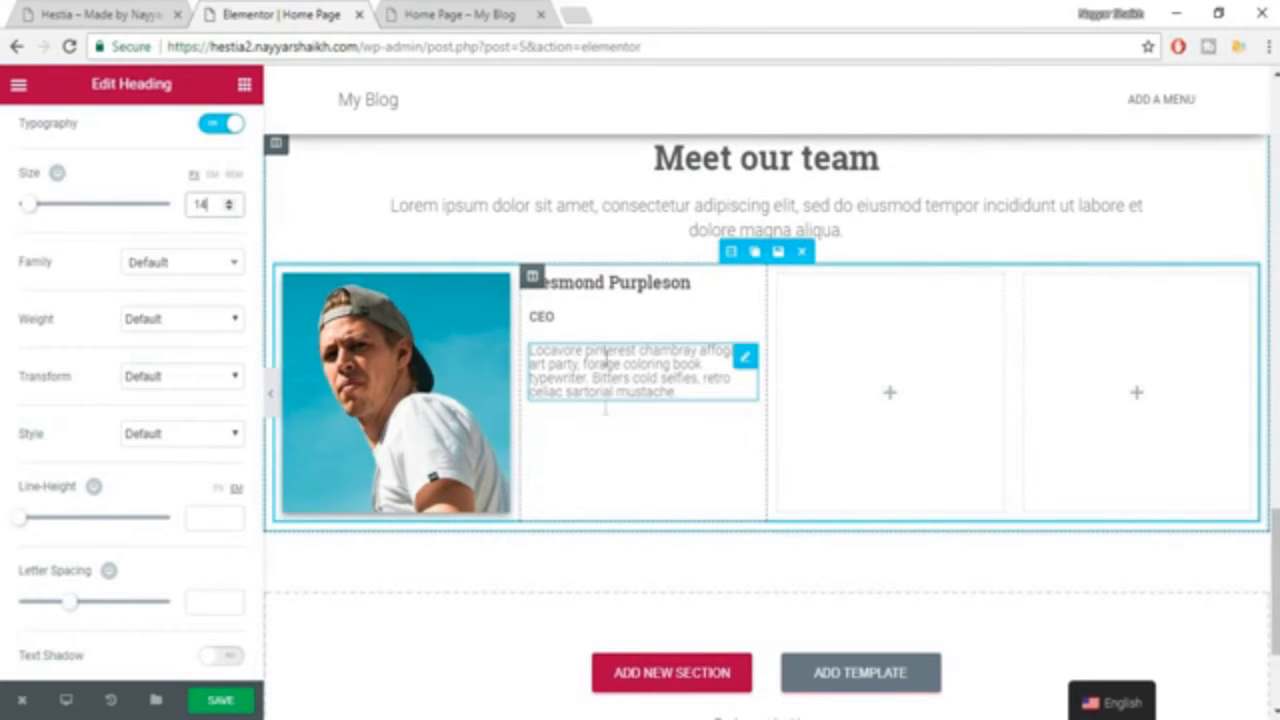
click(211, 516)
text(1)
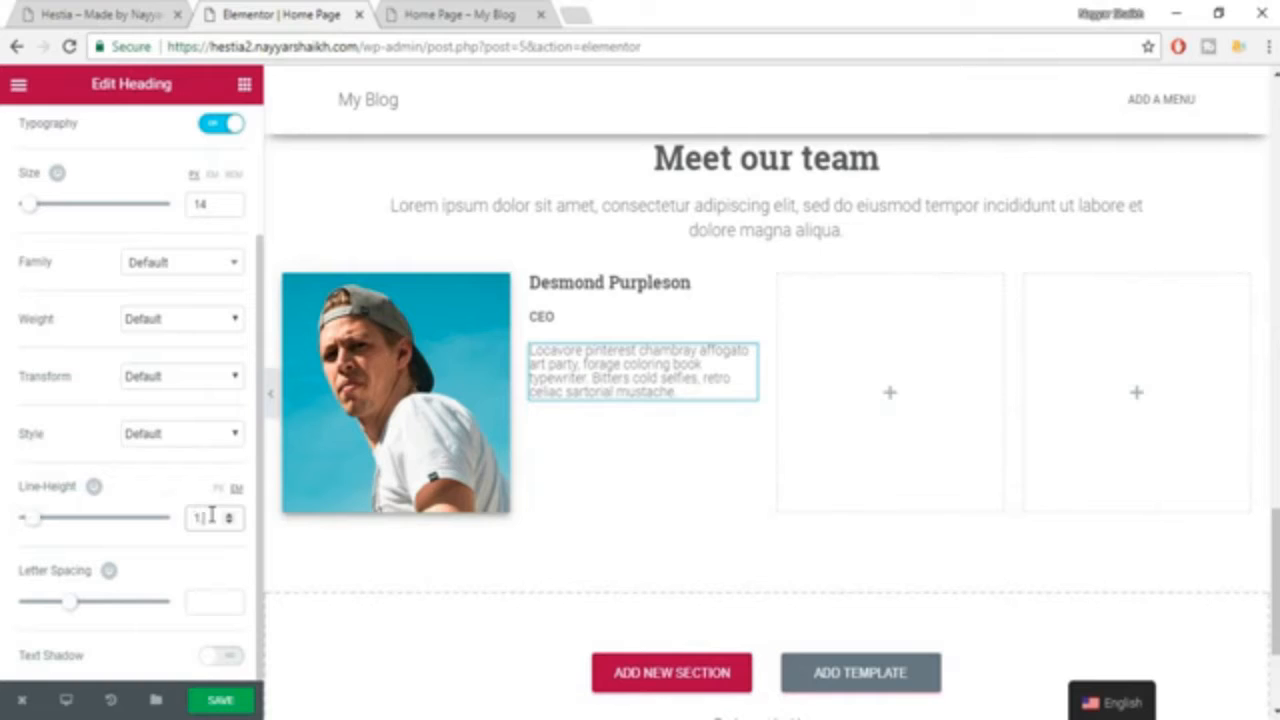
text(.4)
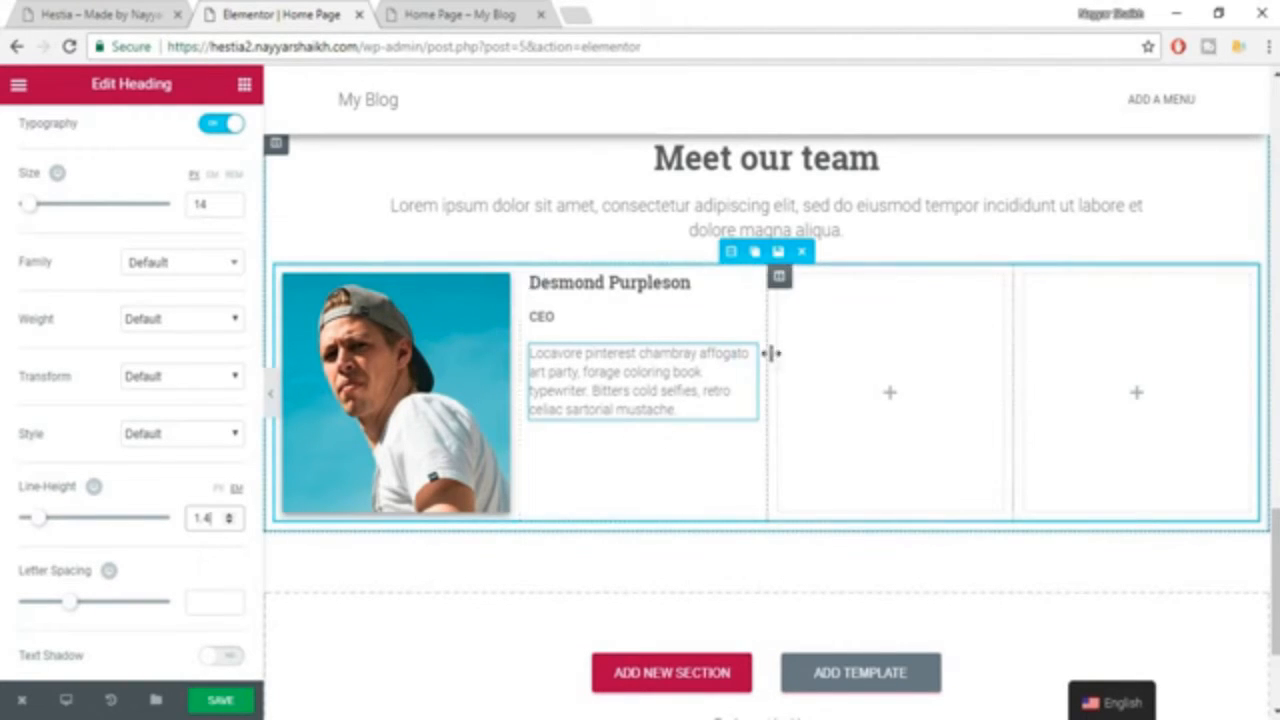
Check the example page's team section and add a Social Icons widget below the first team member's description.
click(137, 10)
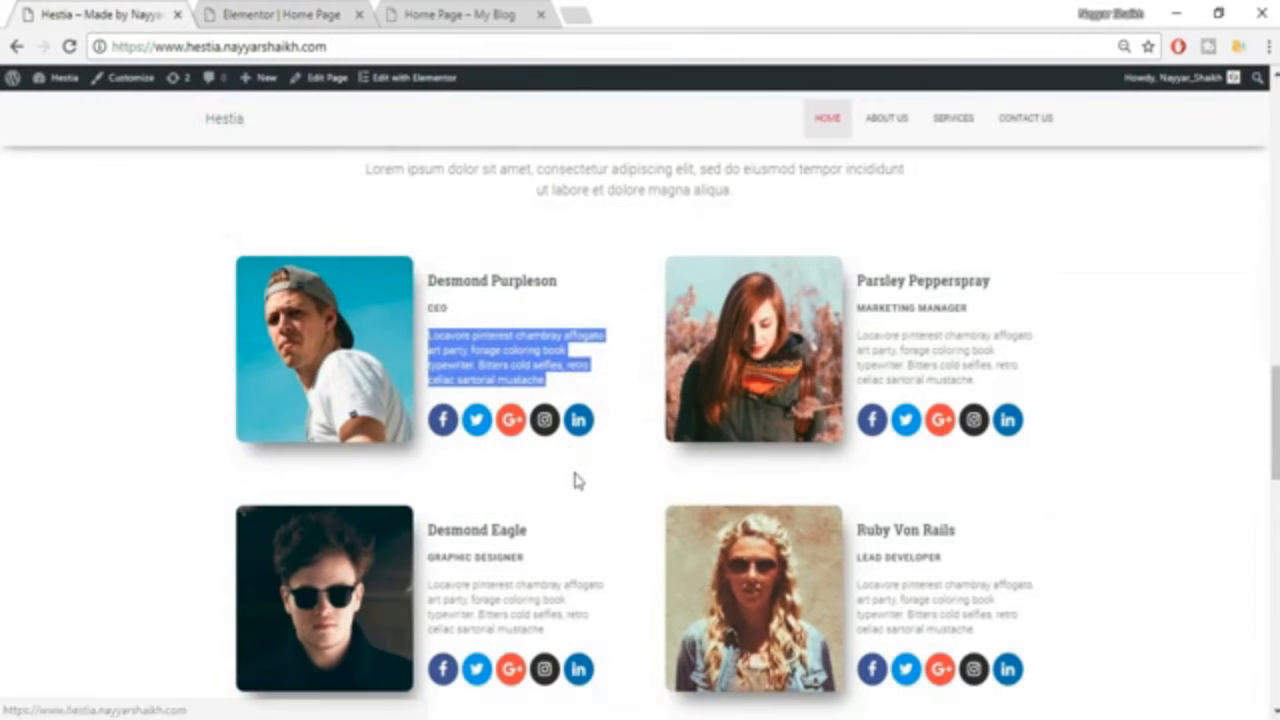
click(573, 474)
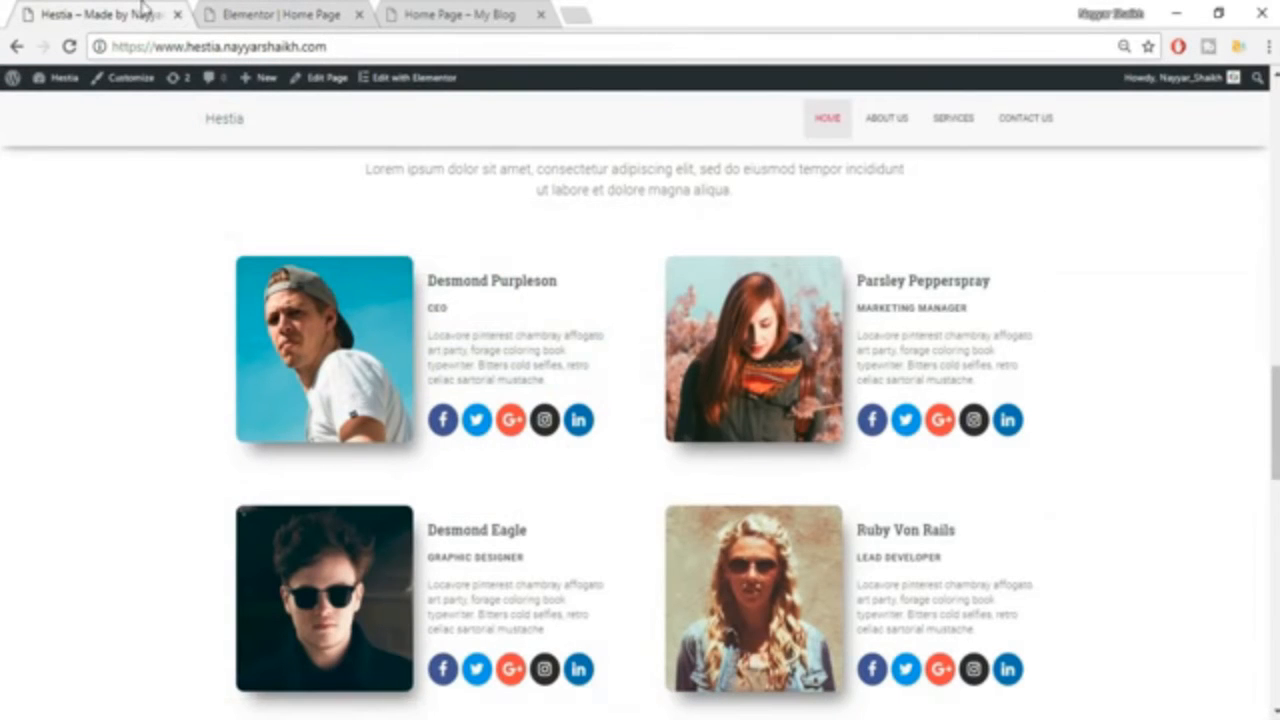
click(258, 8)
click(245, 85)
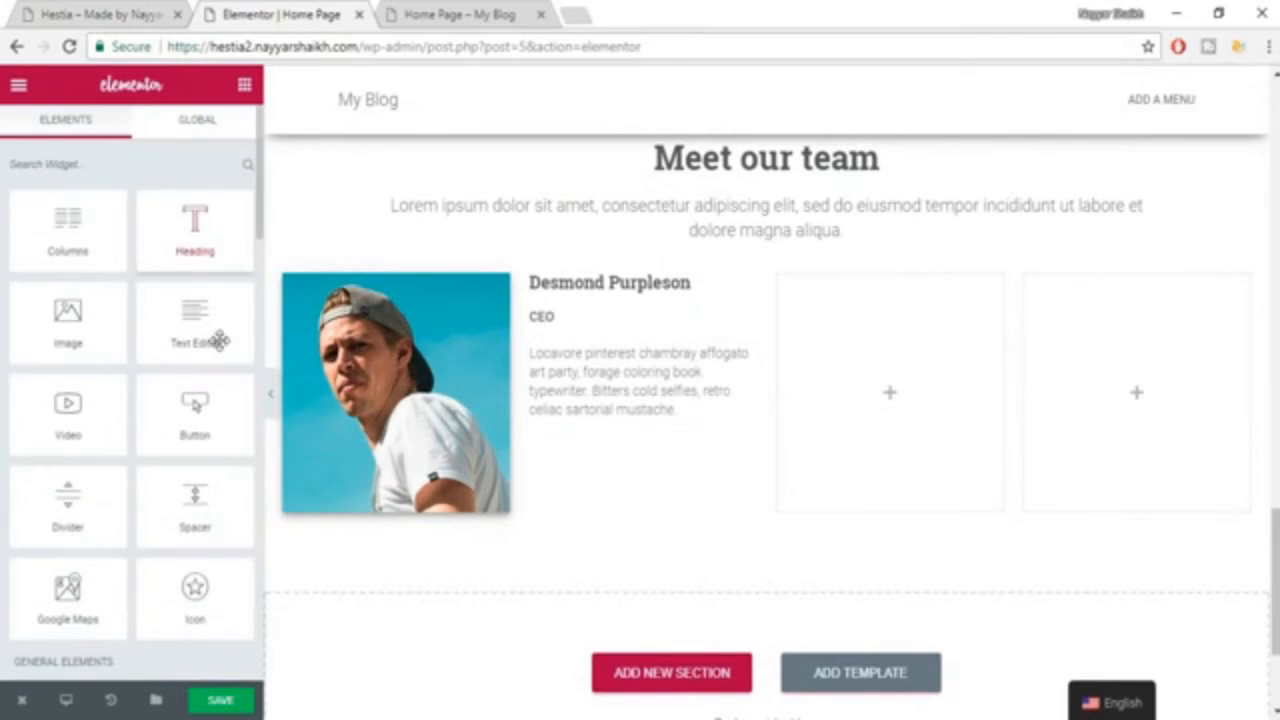
scroll(223, 380, down, 3)
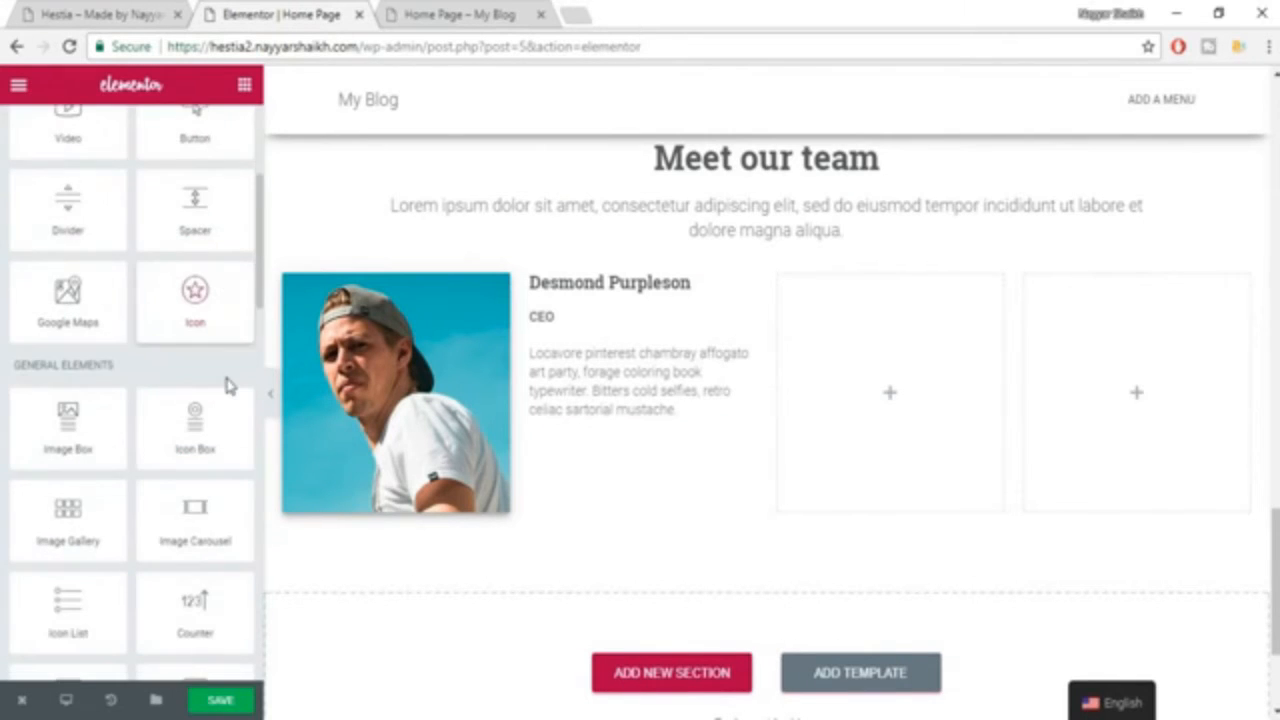
scroll(226, 386, down, 4)
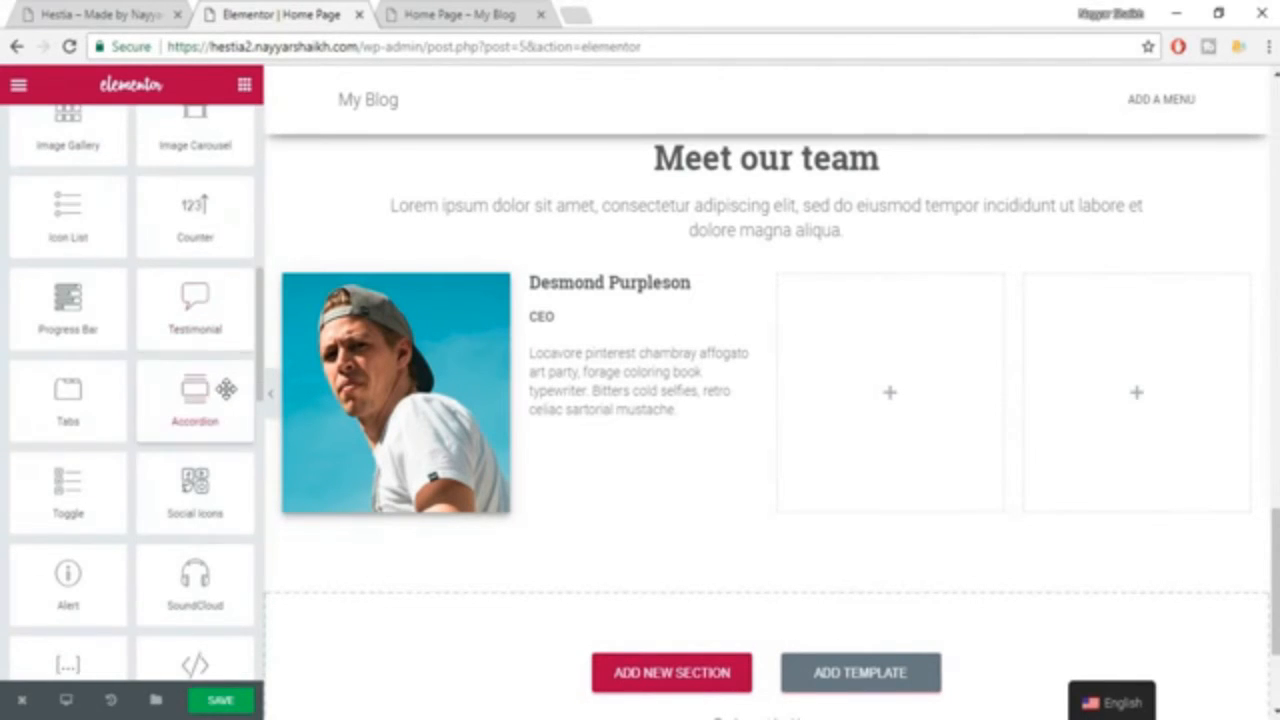
drag(199, 500, 650, 406)
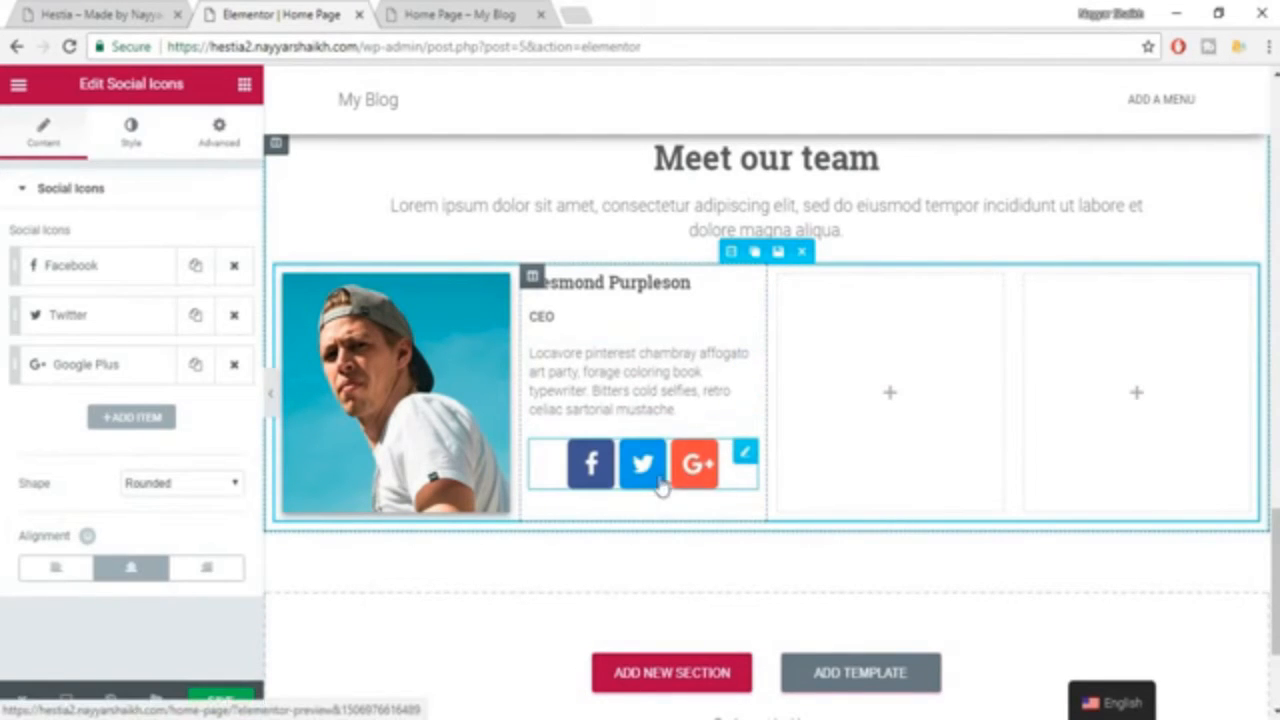
Compare with the social icons on the example page and inspect the Facebook item's icon and link settings.
click(68, 10)
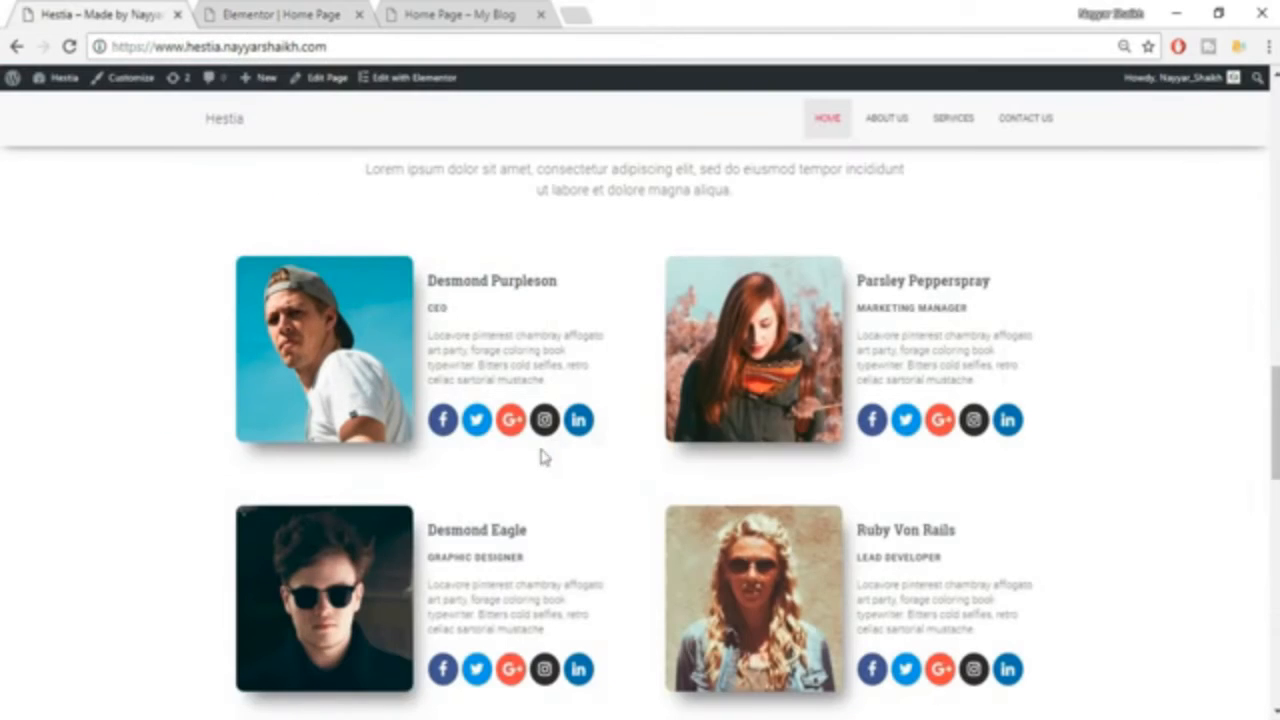
click(287, 12)
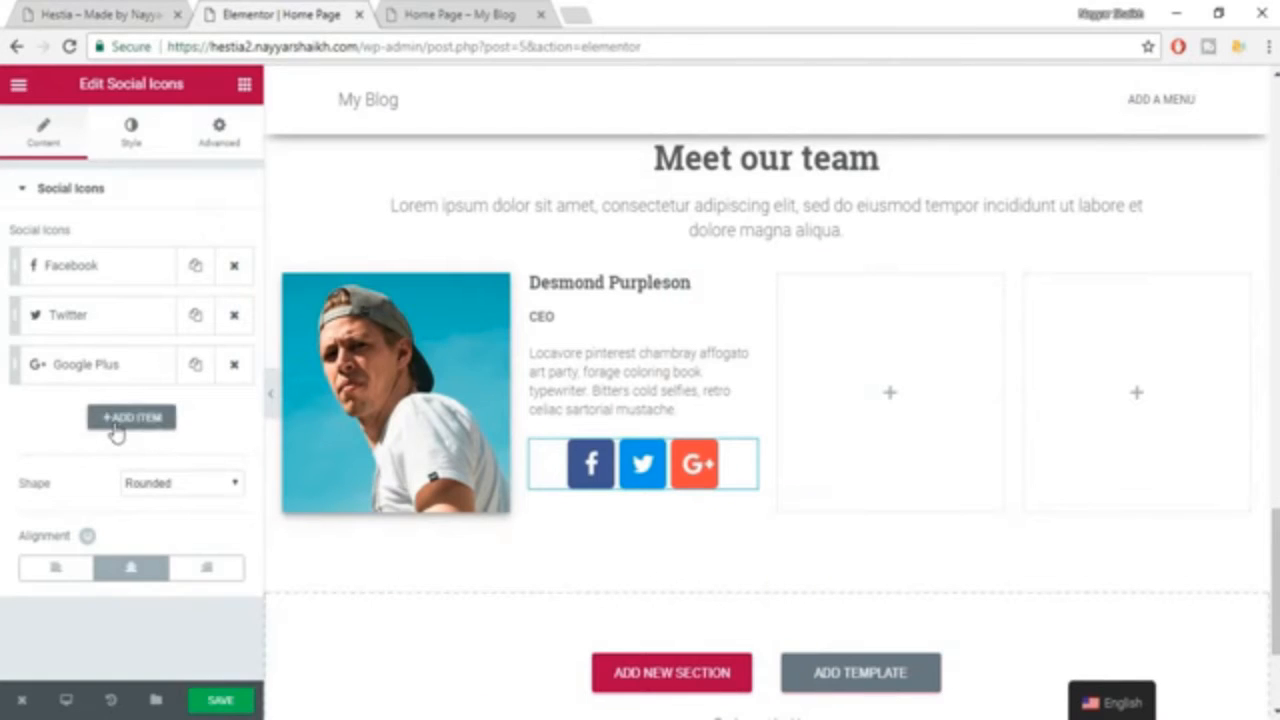
click(104, 278)
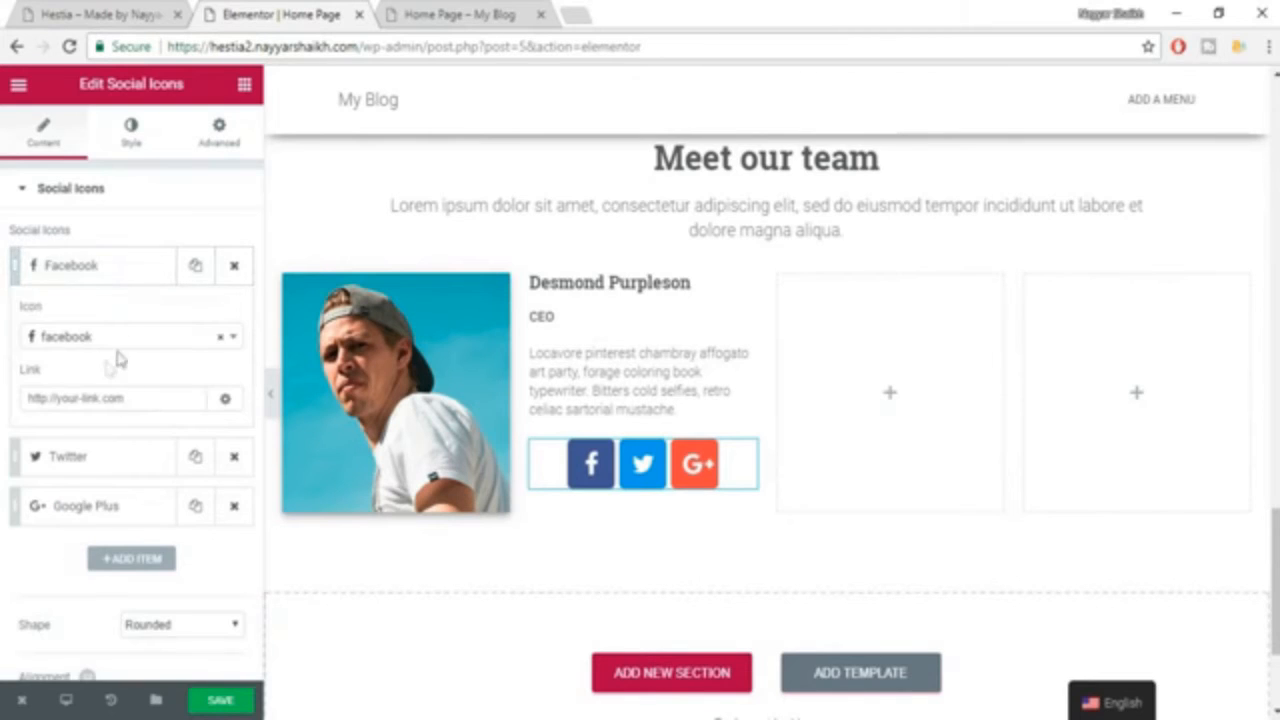
click(138, 398)
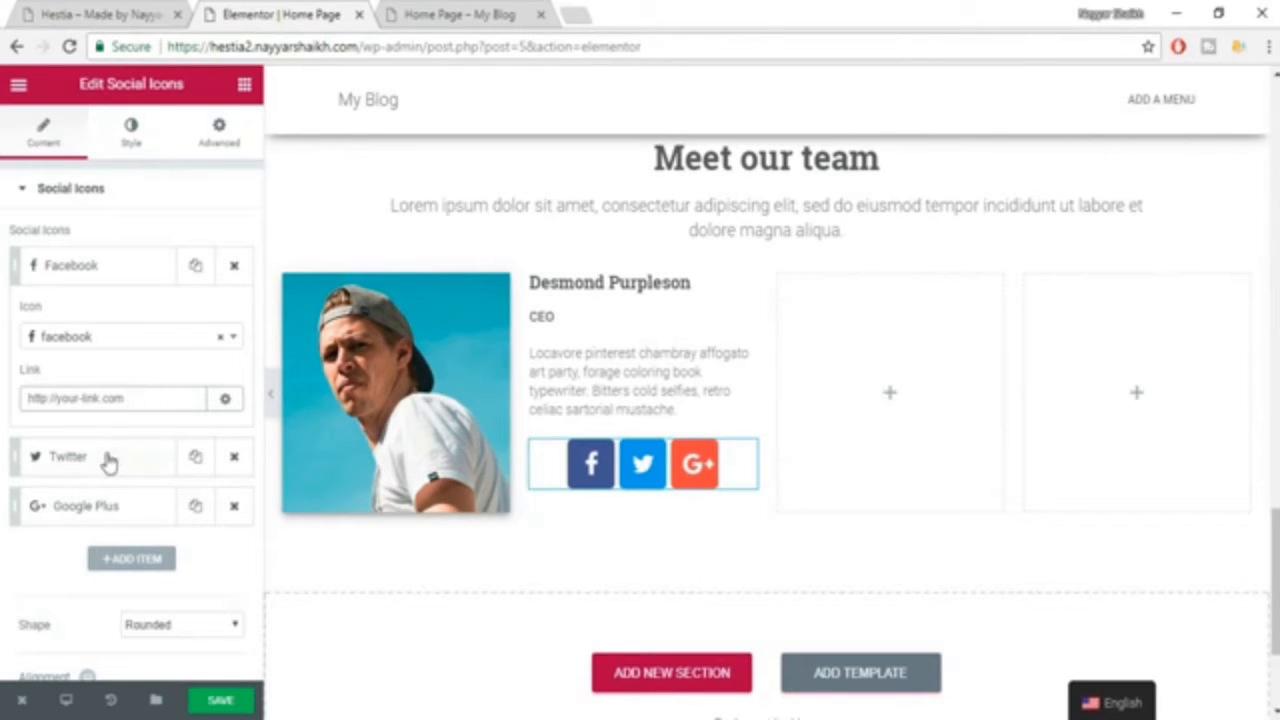
click(108, 268)
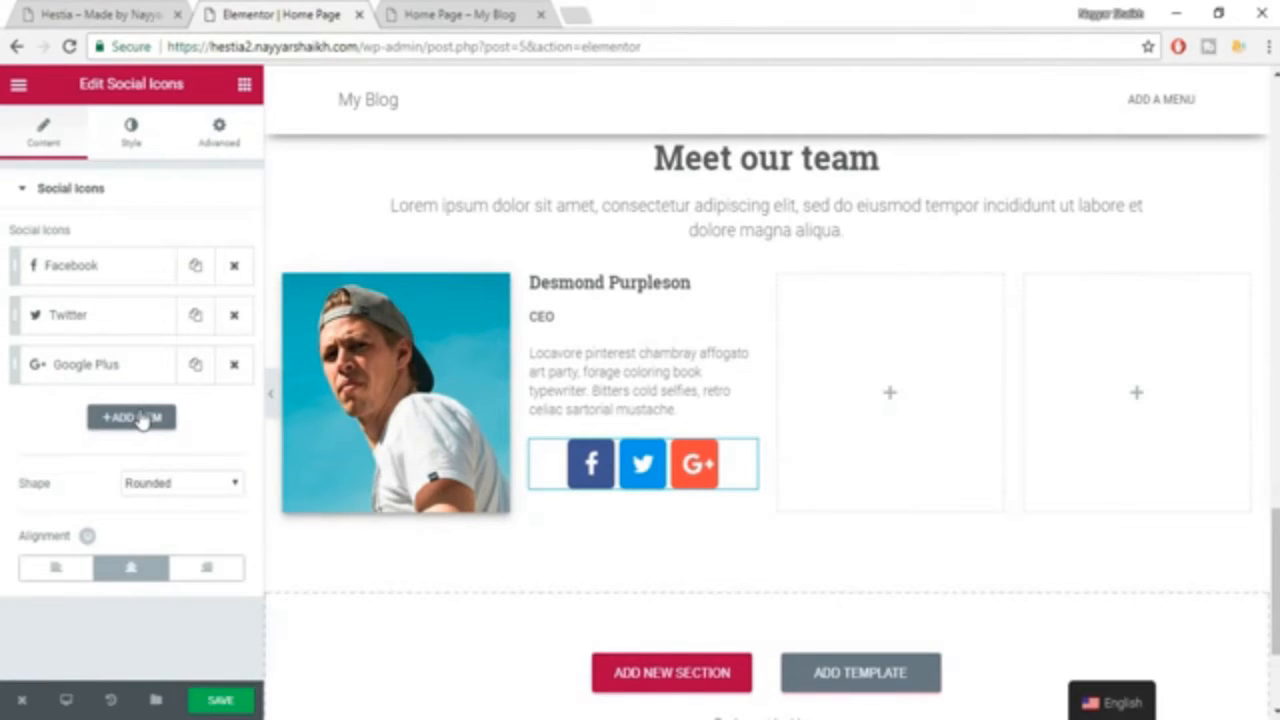
Add a fourth social icon item and browse its icon choices, keeping the WordPress icon.
click(131, 418)
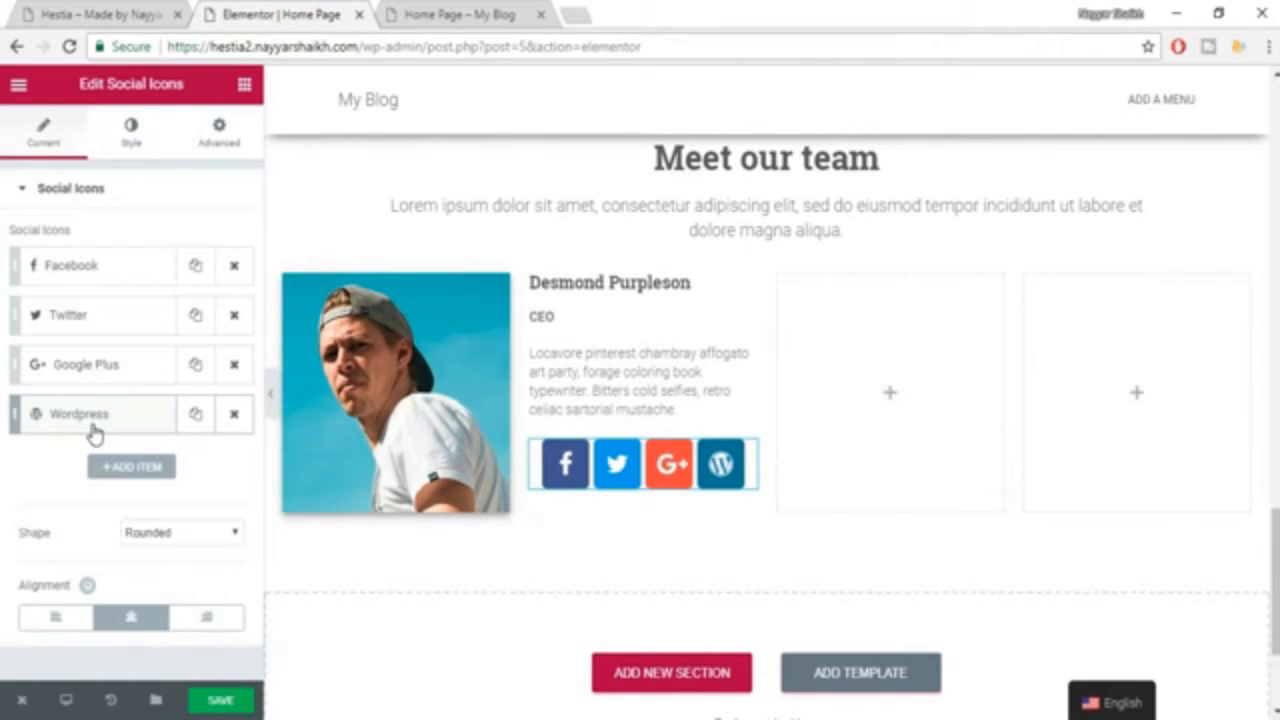
click(99, 420)
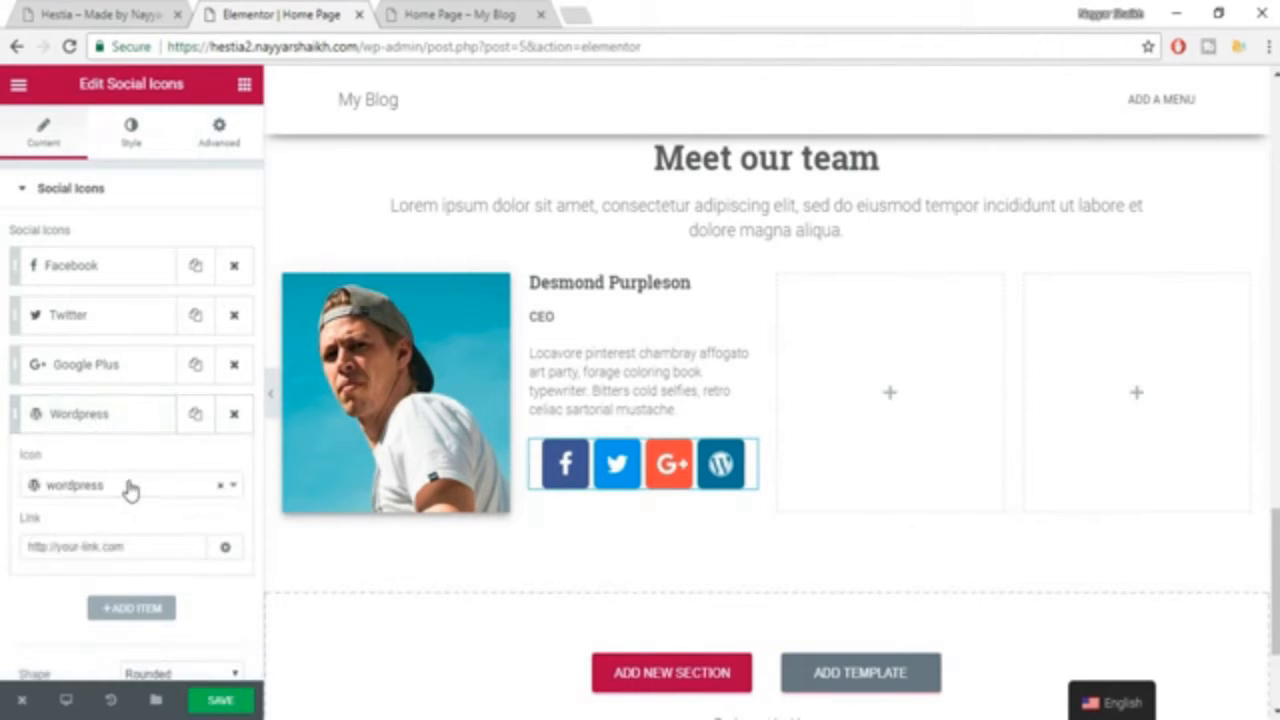
click(128, 488)
scroll(124, 420, down, 1)
scroll(123, 408, down, 5)
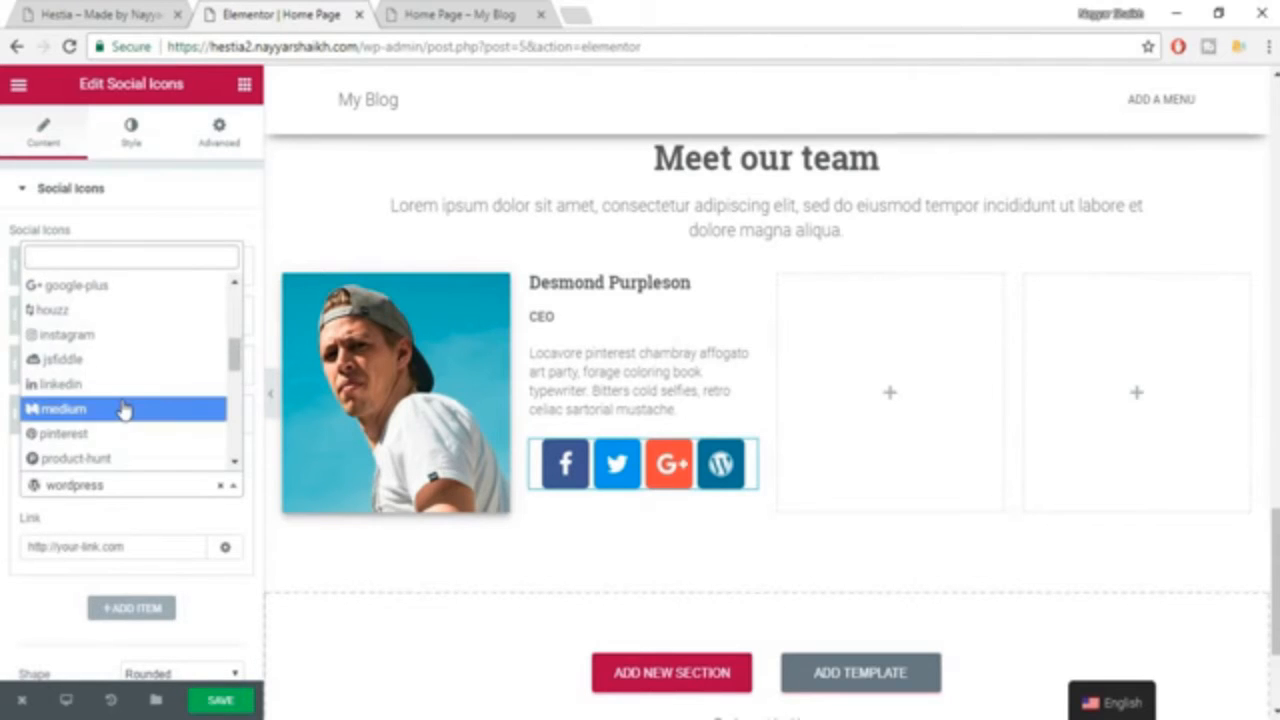
scroll(122, 406, down, 2)
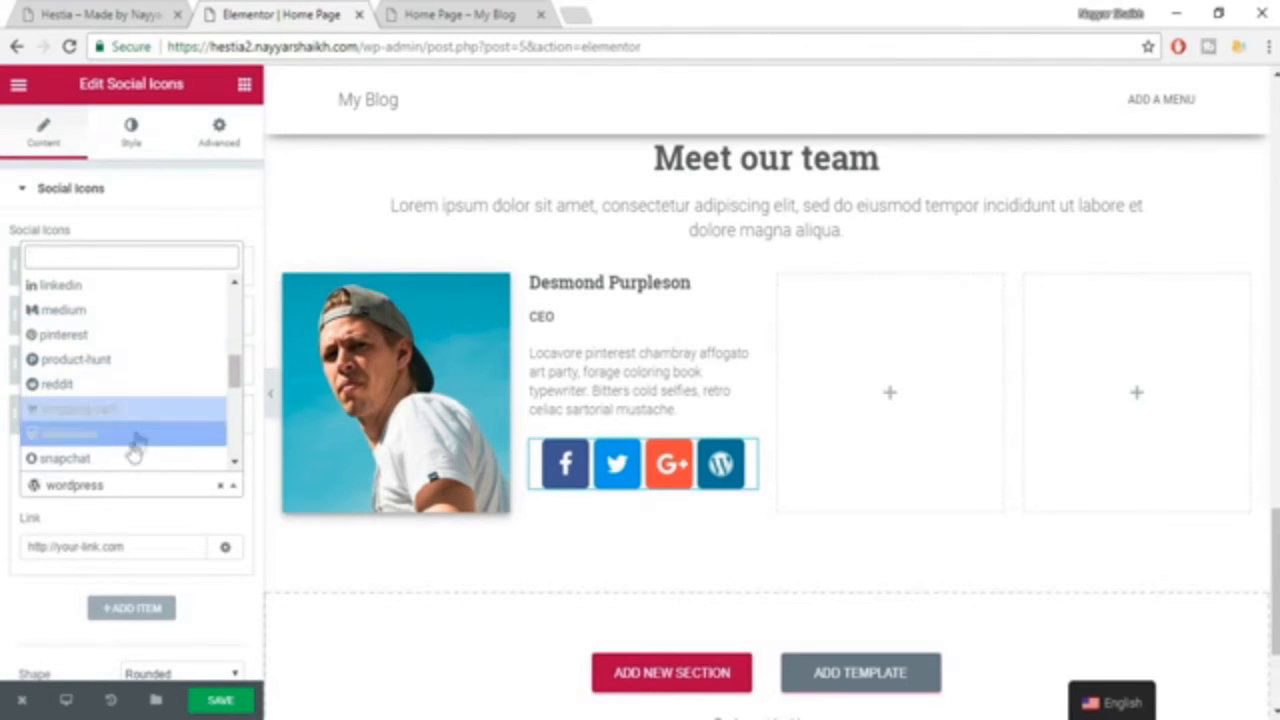
scroll(128, 445, down, 2)
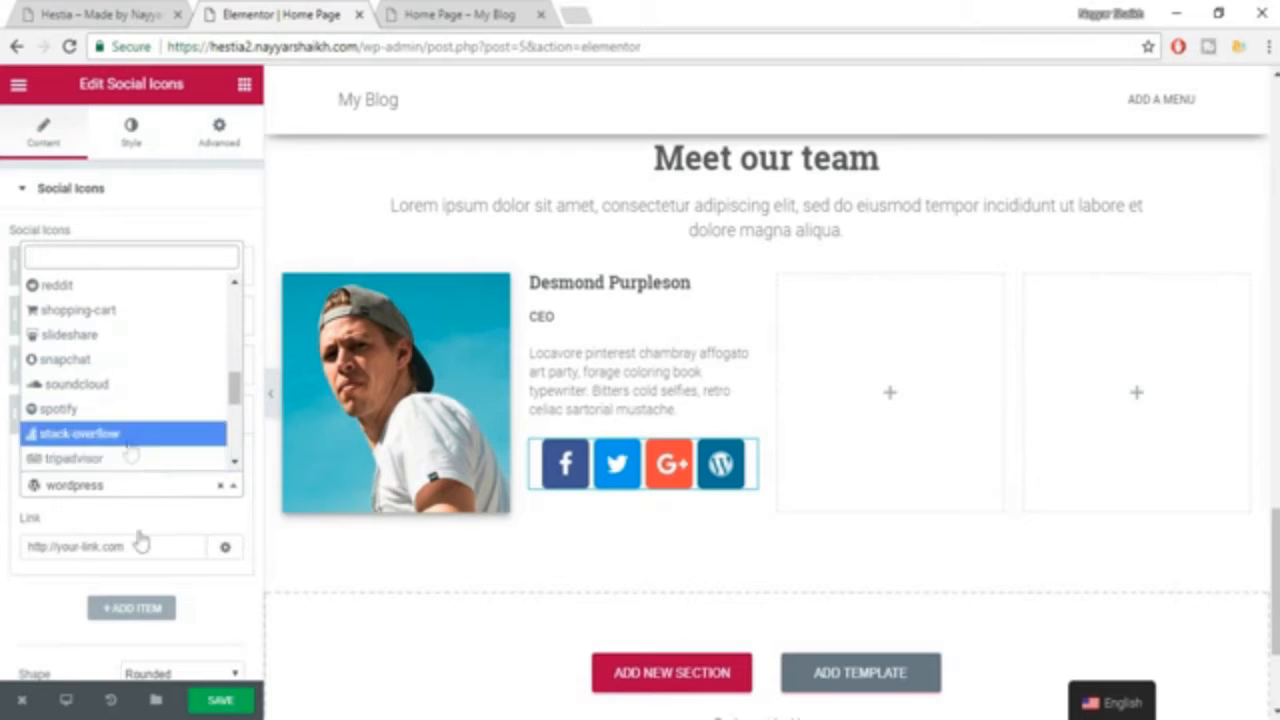
click(104, 542)
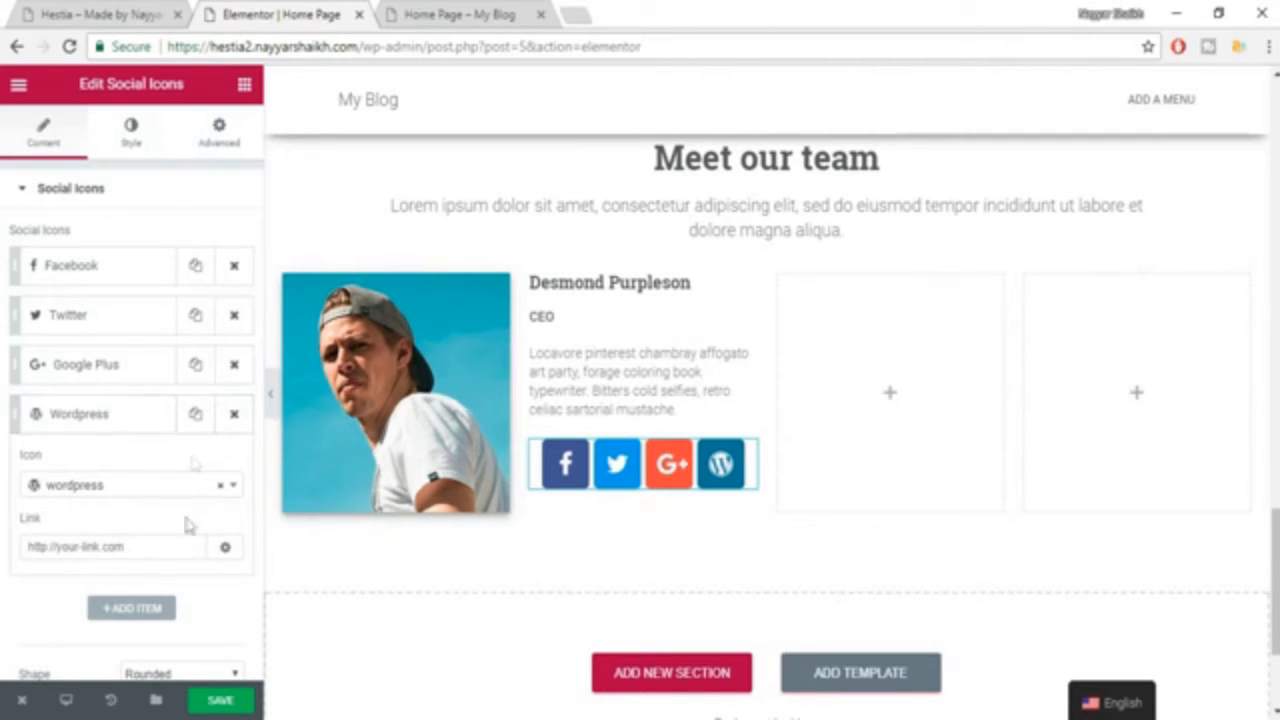
Add a fifth social icon item and set its icon to instagram.
click(168, 607)
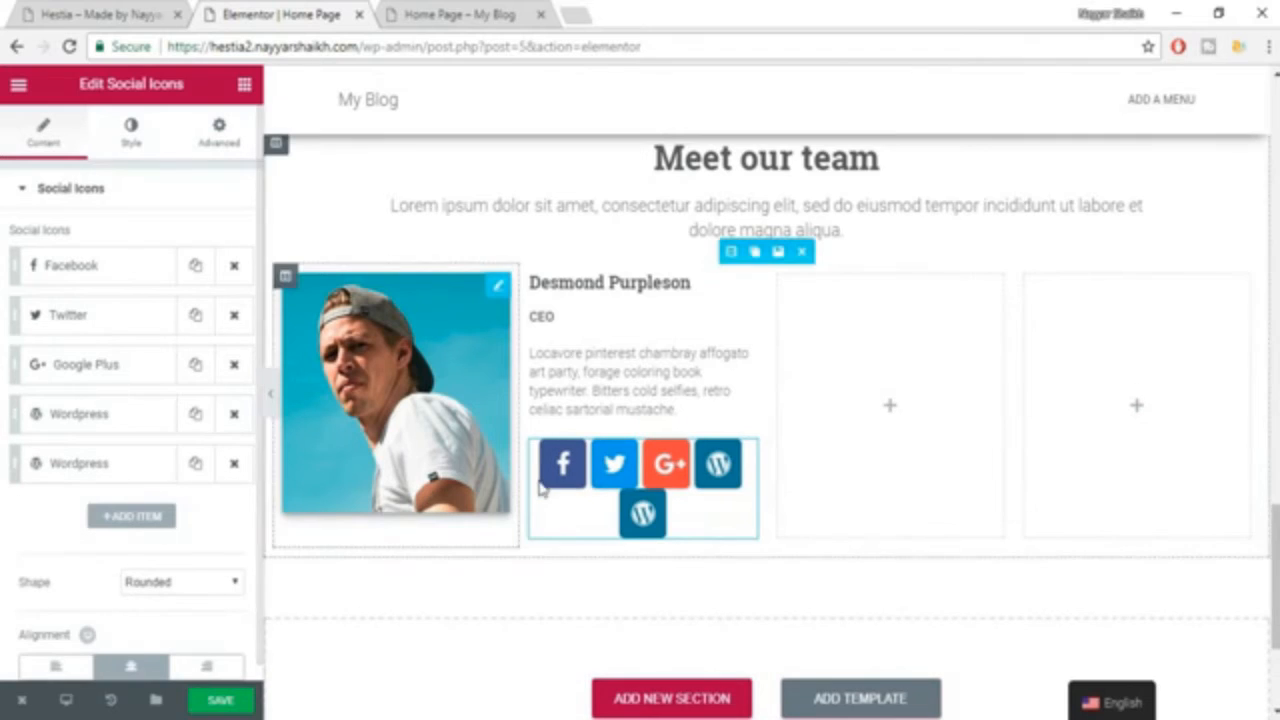
click(108, 470)
click(118, 540)
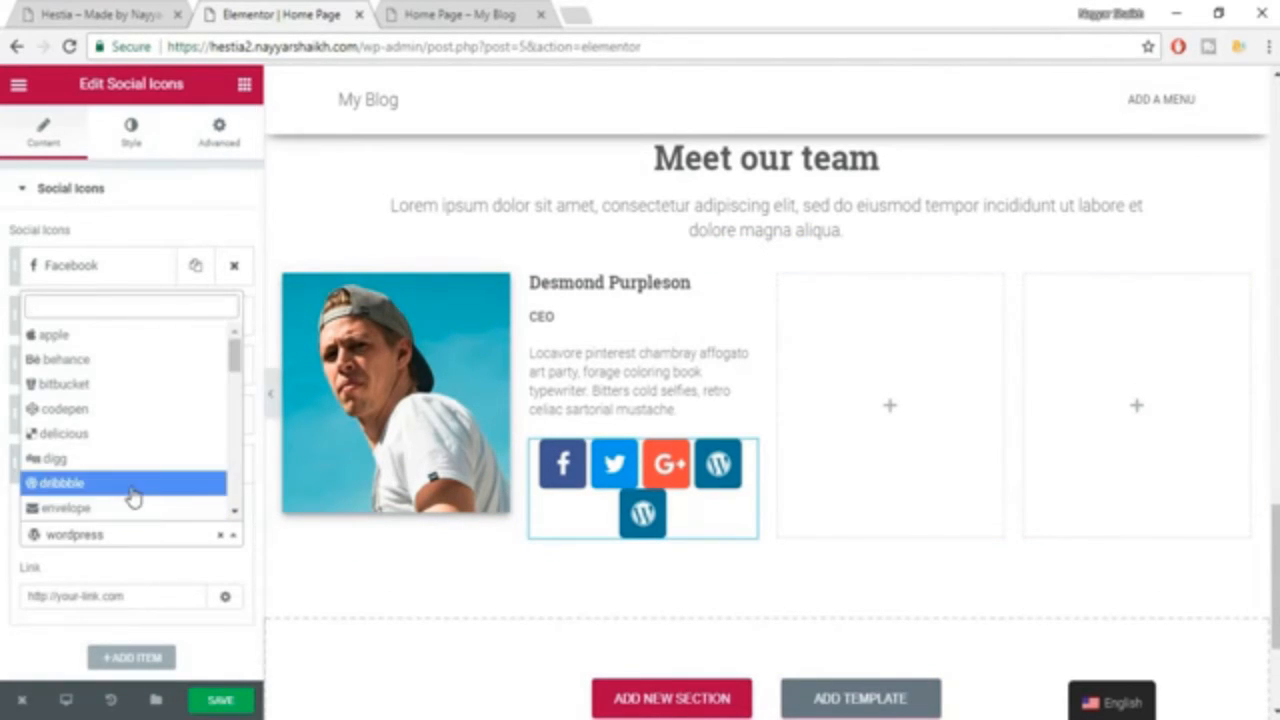
text(inns)
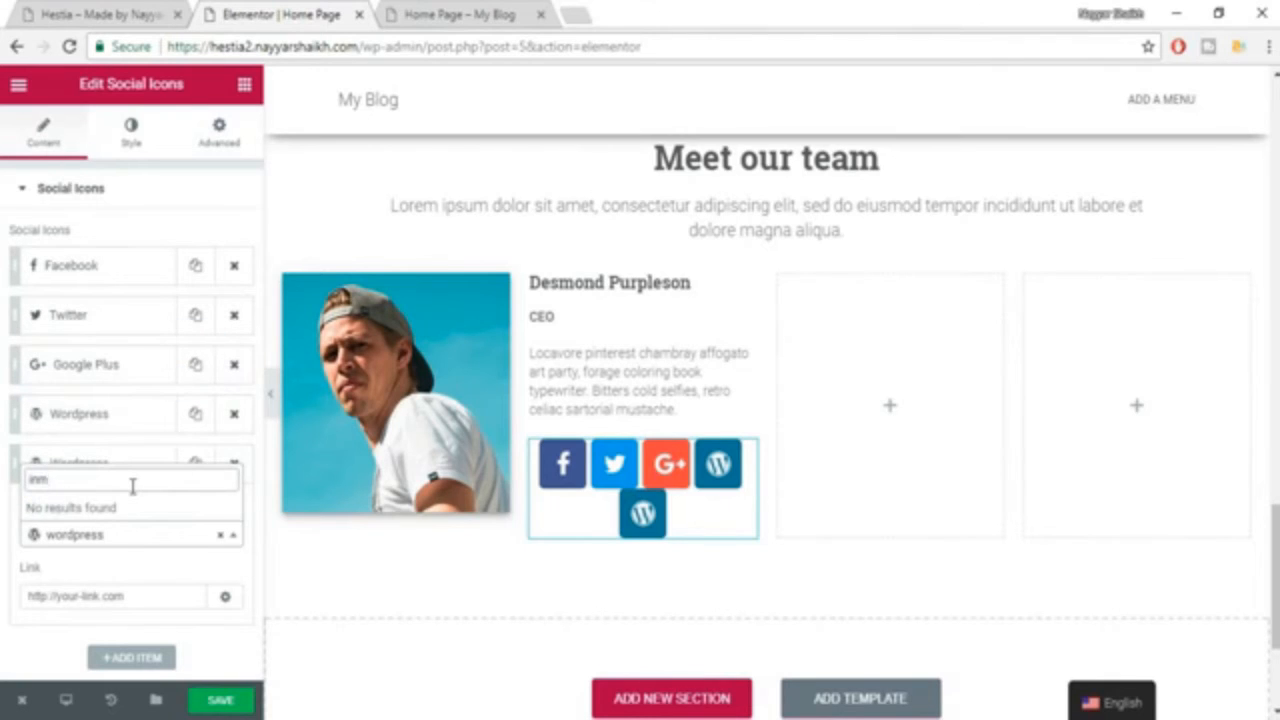
key(BackSpace)
text(s)
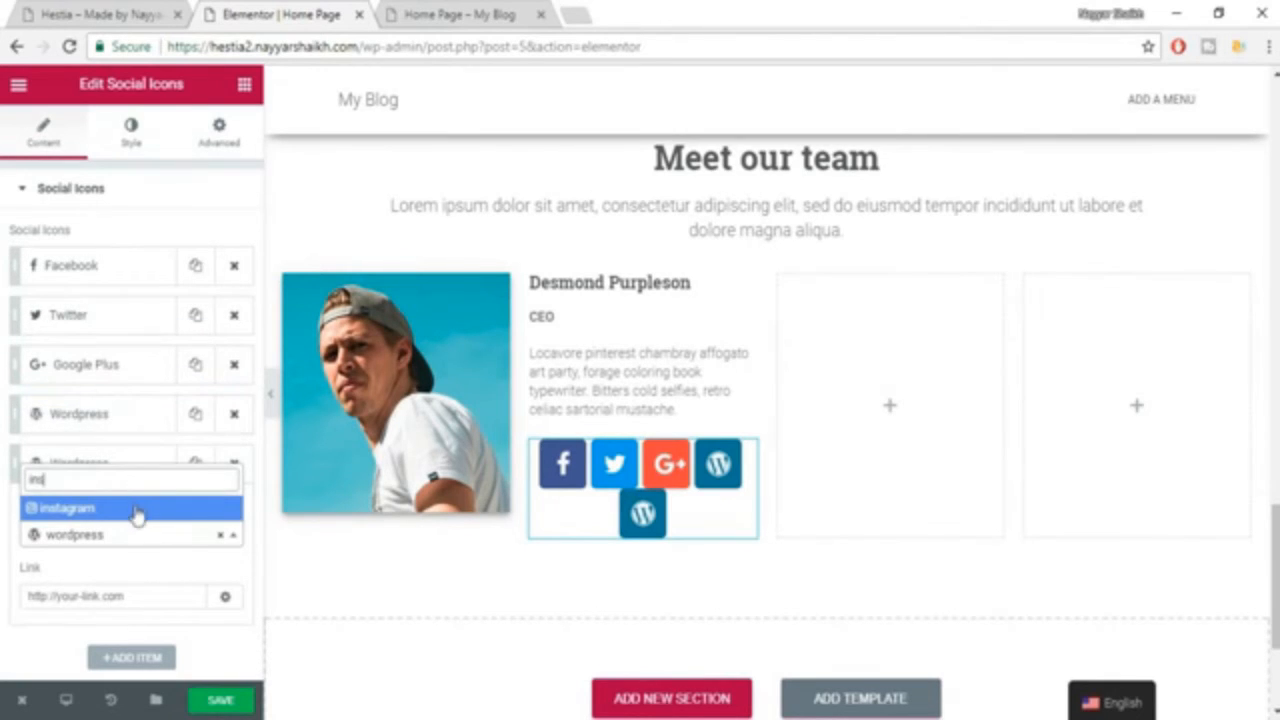
click(132, 510)
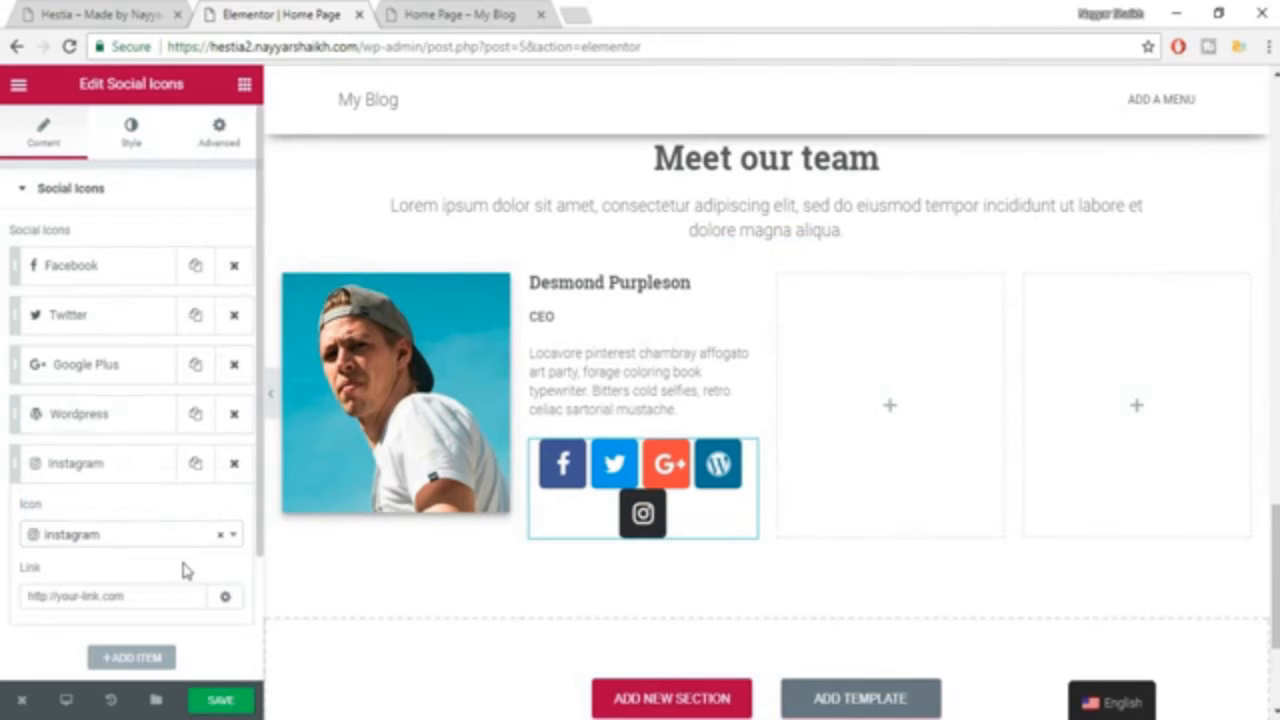
Set the shape of the first team member's social icons to Circle.
scroll(200, 320, down, 2)
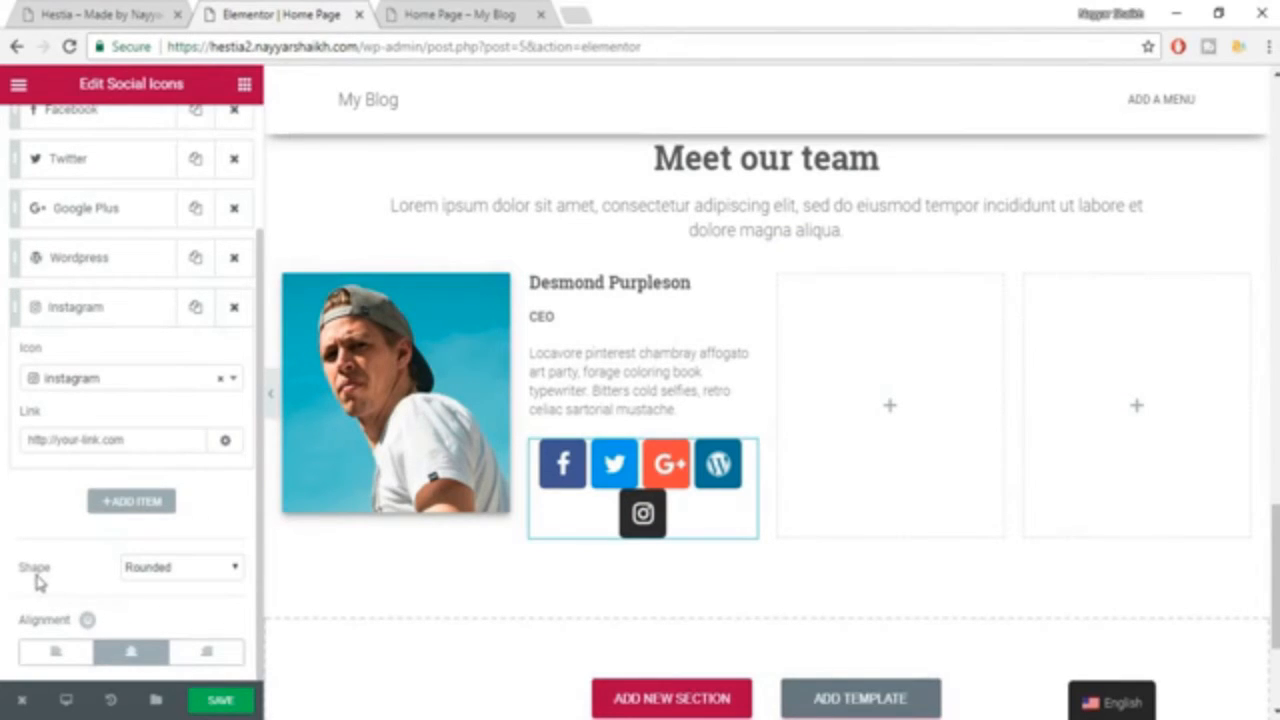
click(183, 577)
click(170, 618)
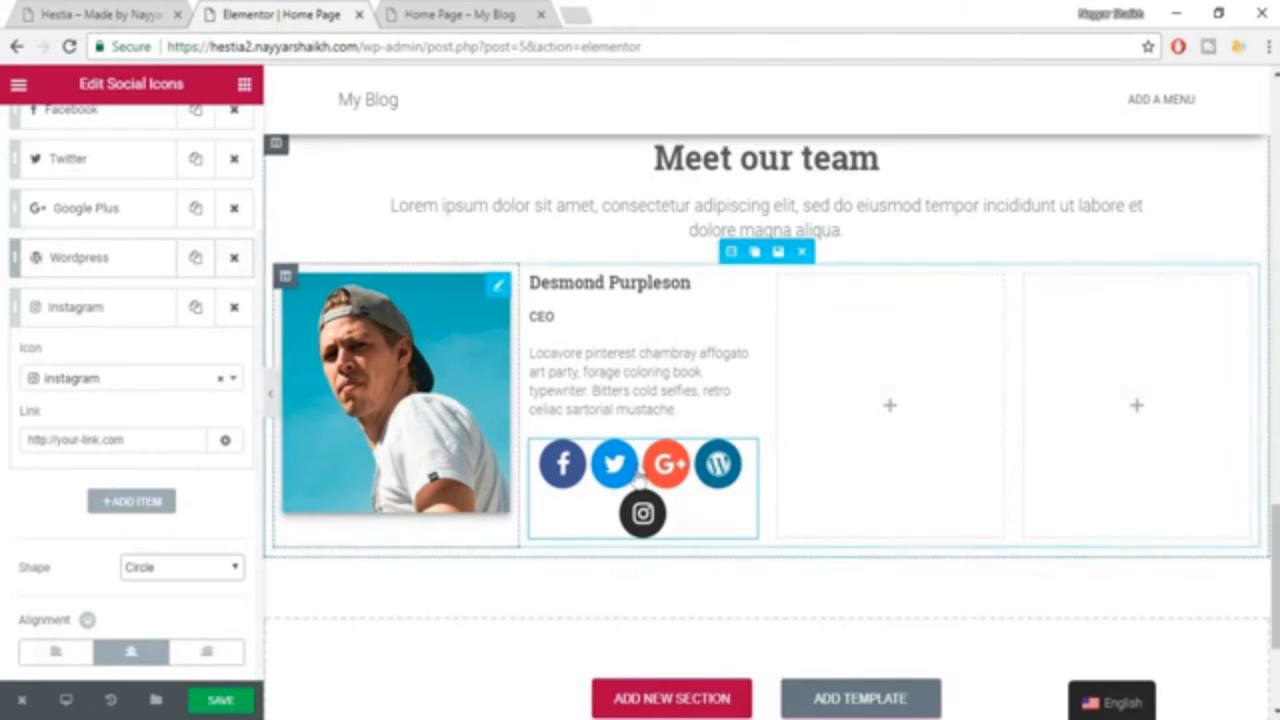
Set the social icons' size to 17 in the widget's style settings.
scroll(640, 480, up, 3)
scroll(671, 568, down, 3)
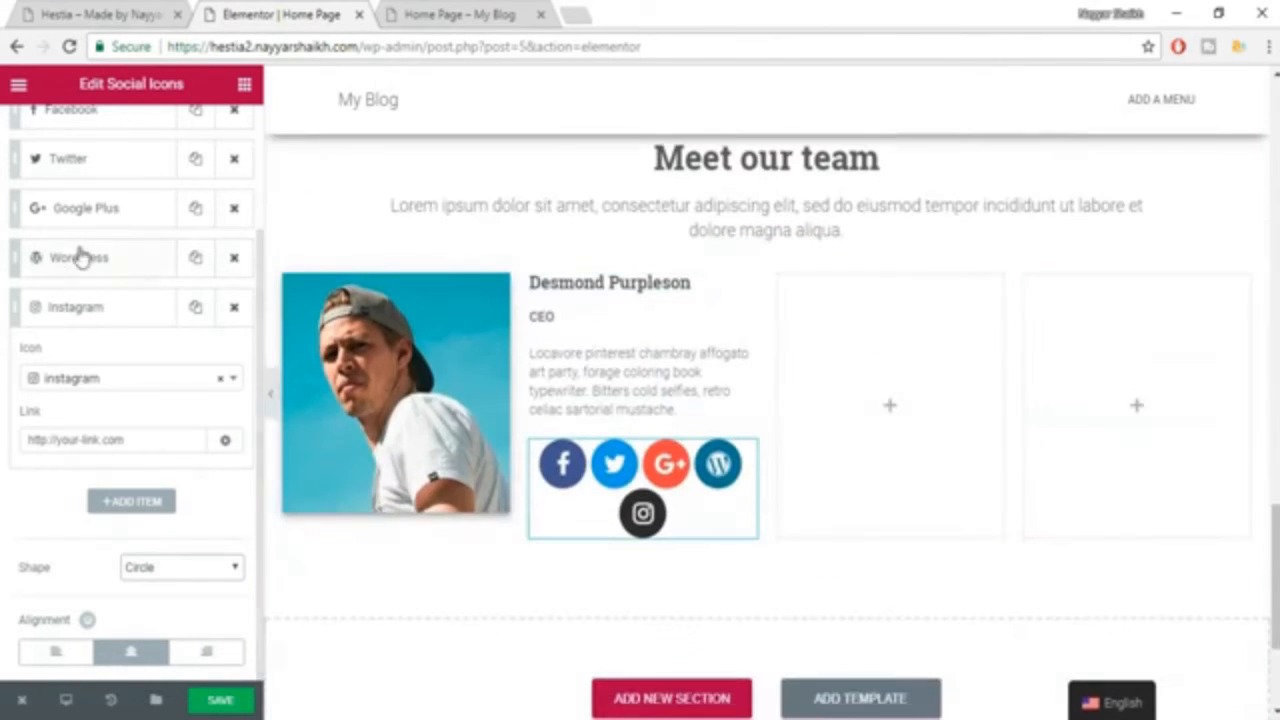
scroll(82, 257, up, 3)
click(131, 132)
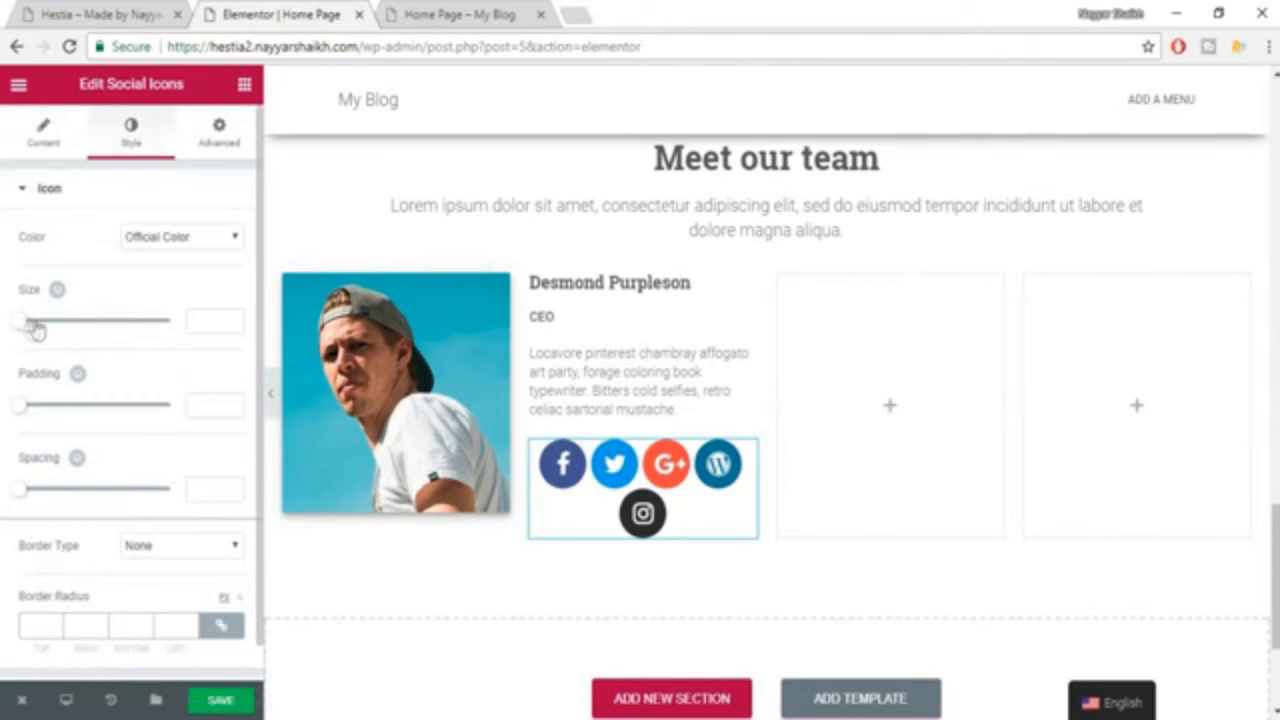
mouse_move(35, 330)
mouse_down()
mouse_move(49, 329)
mouse_move(14, 334)
mouse_move(33, 333)
mouse_up()
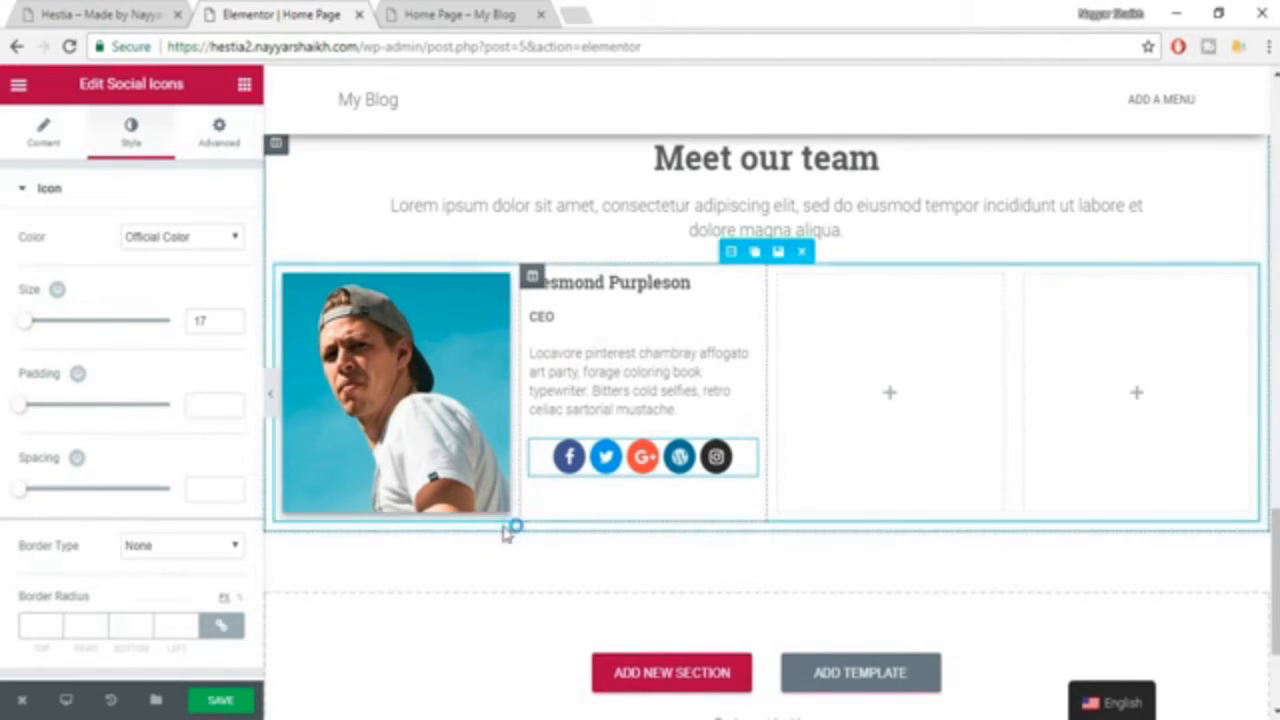
Align the first team member's social icons to the left.
scroll(222, 455, down, 1)
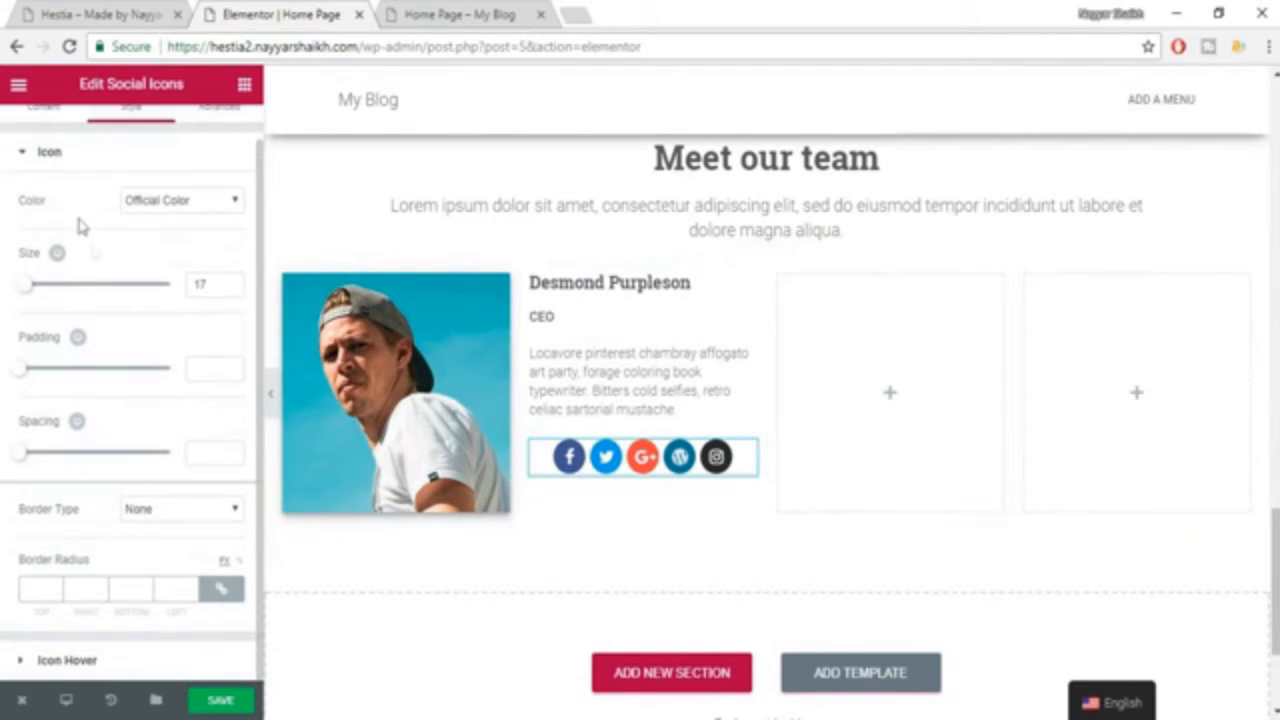
scroll(88, 278, up, 1)
click(40, 143)
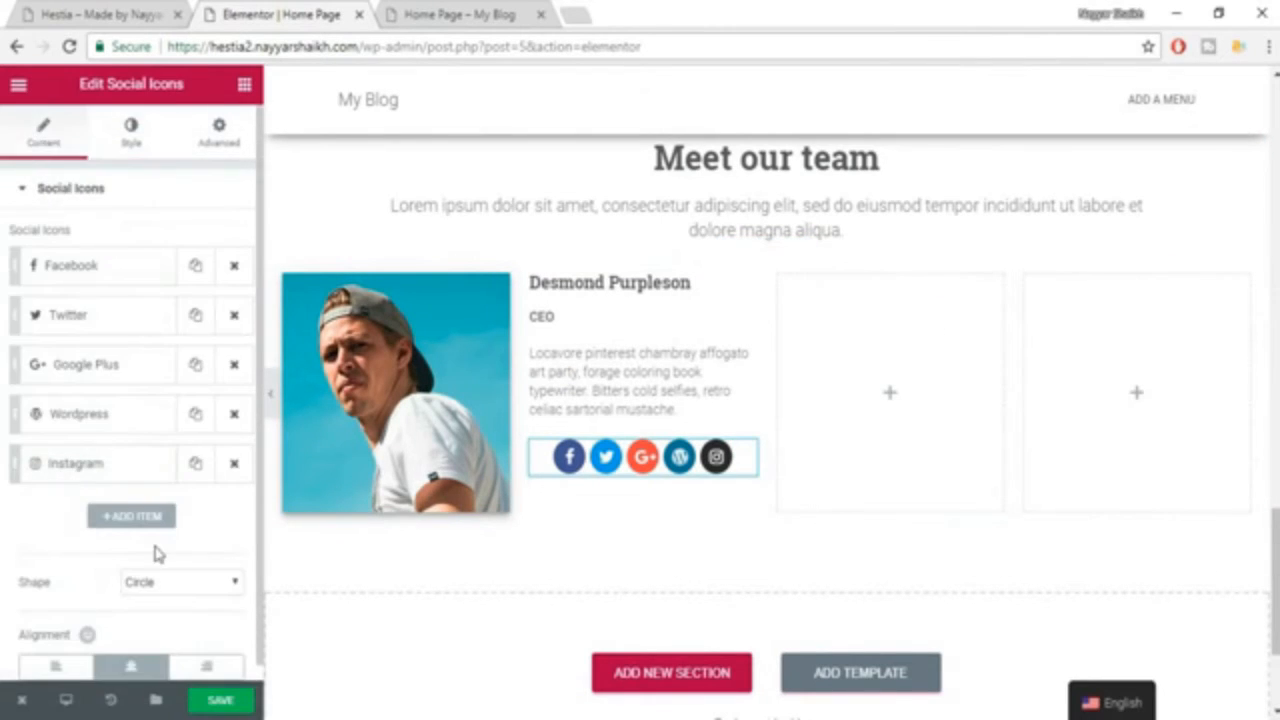
scroll(154, 551, down, 1)
click(50, 652)
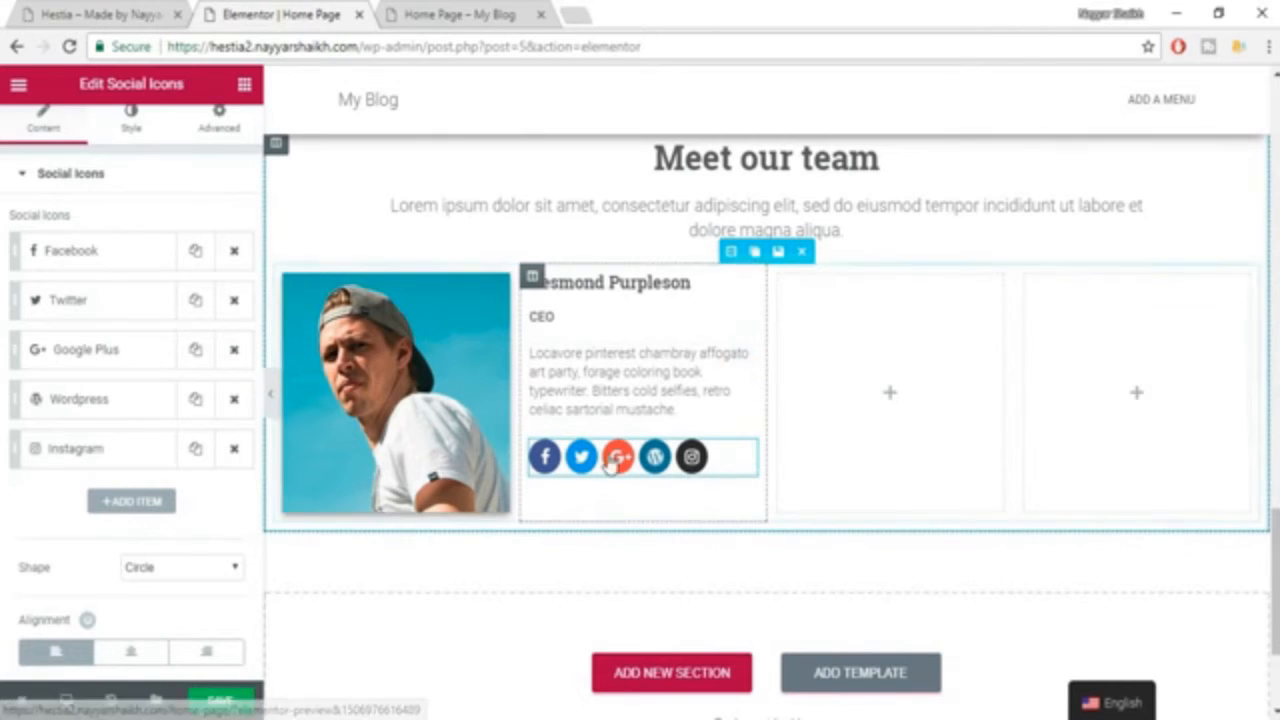
Compare the team section with the Hestia example page and set the first team member's image border radius to 10 on all corners.
click(92, 12)
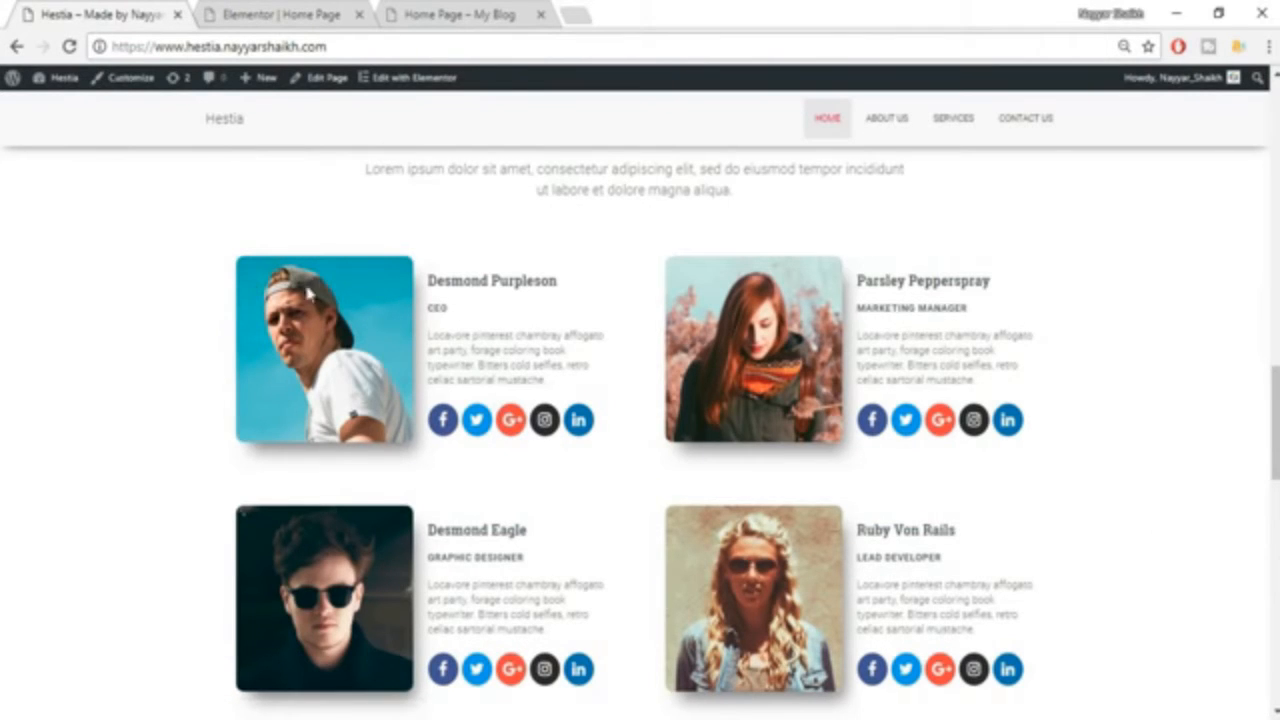
click(237, 10)
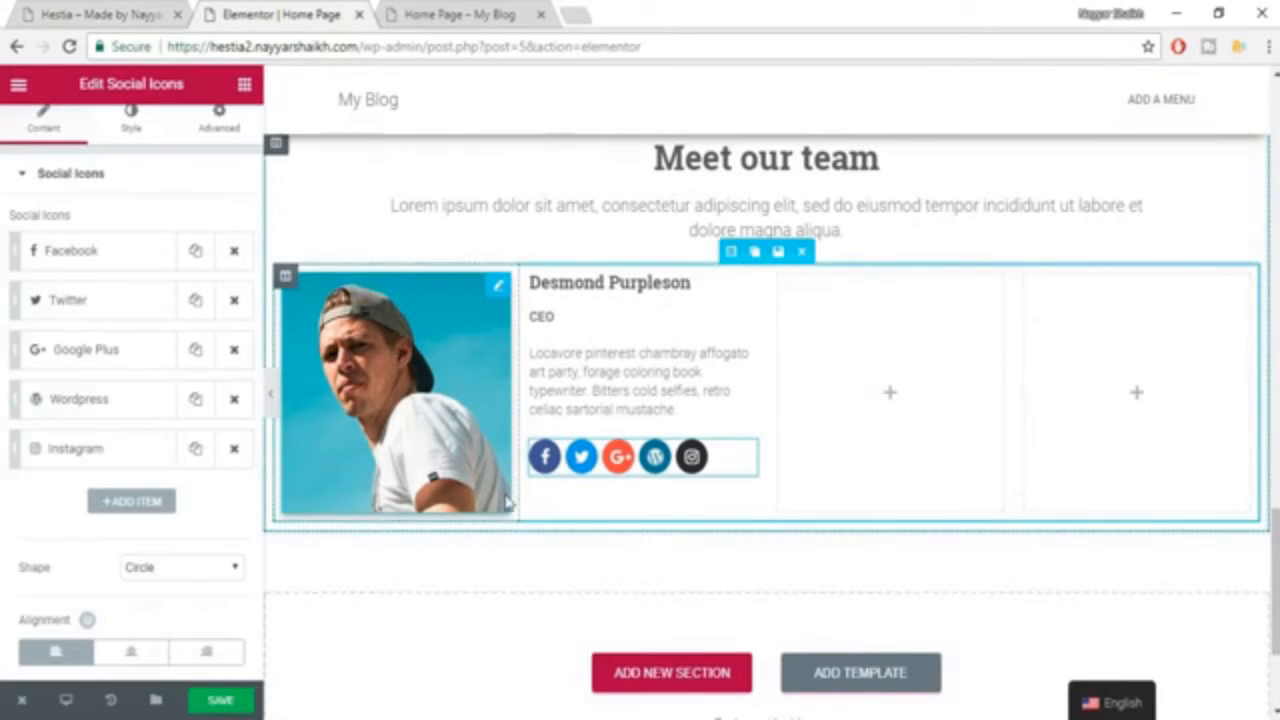
key(ctrl+shift+Tab)
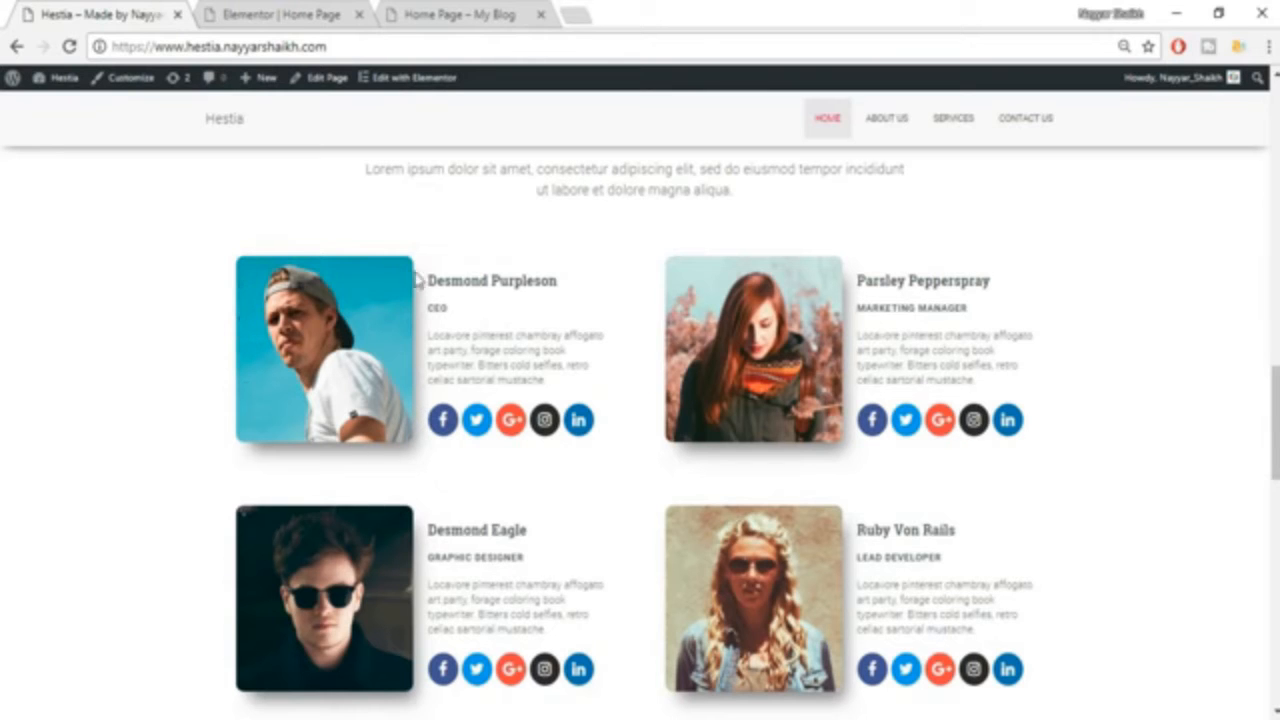
click(305, 12)
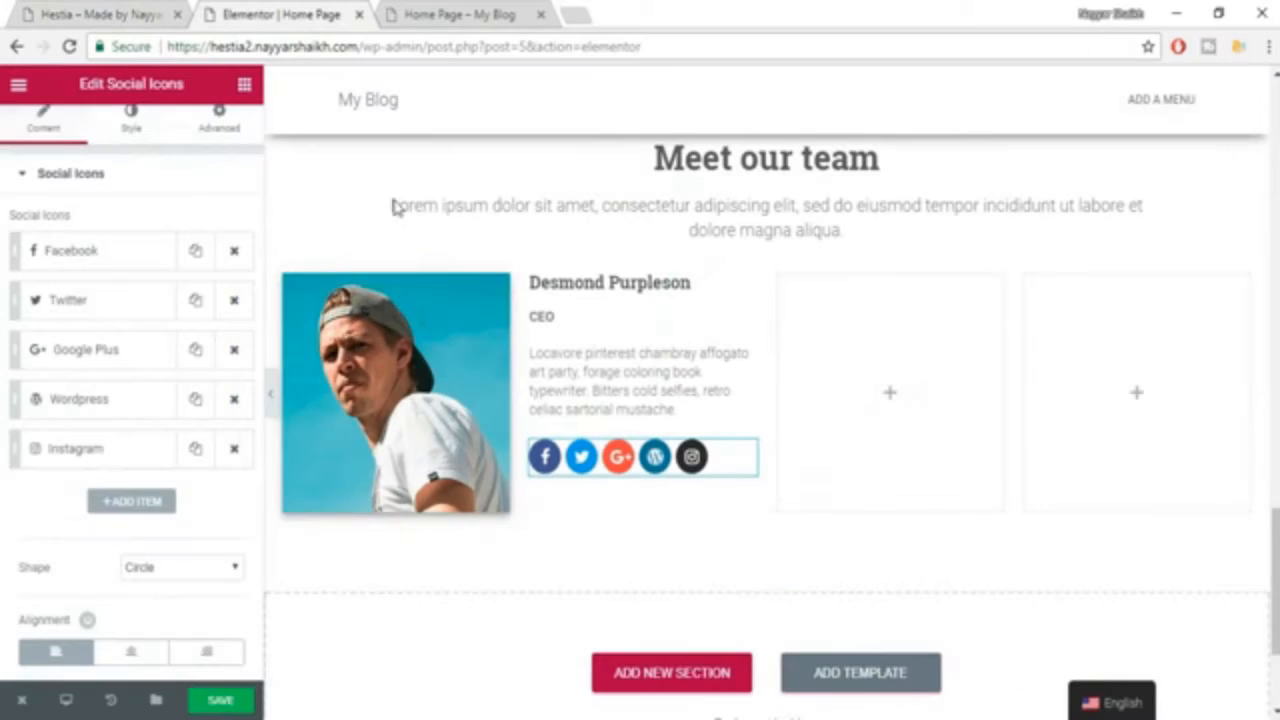
click(413, 371)
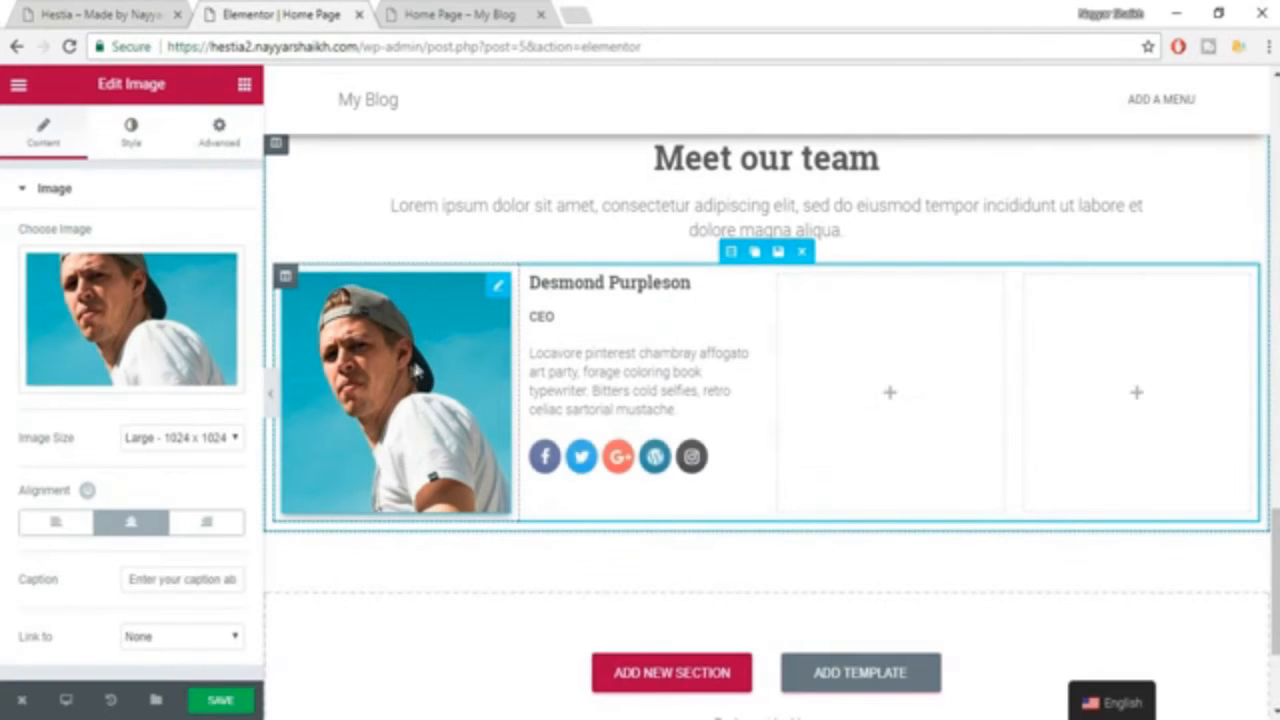
click(132, 135)
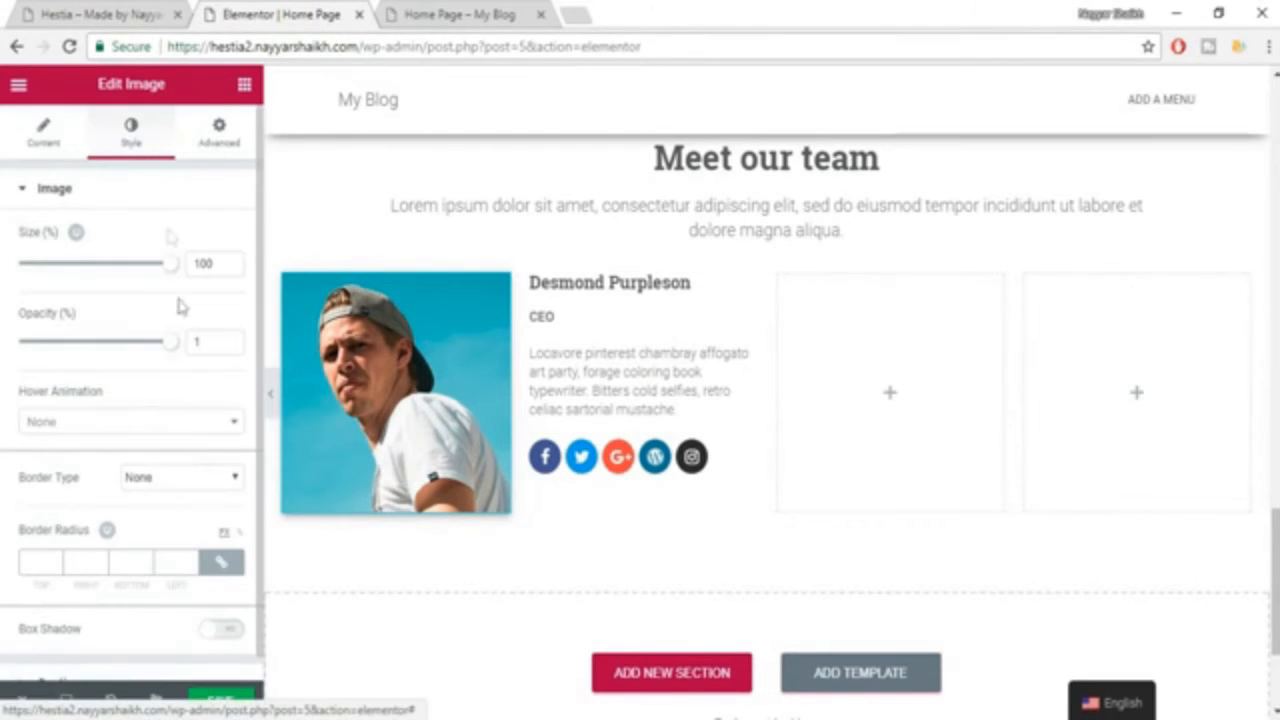
scroll(185, 484, down, 1)
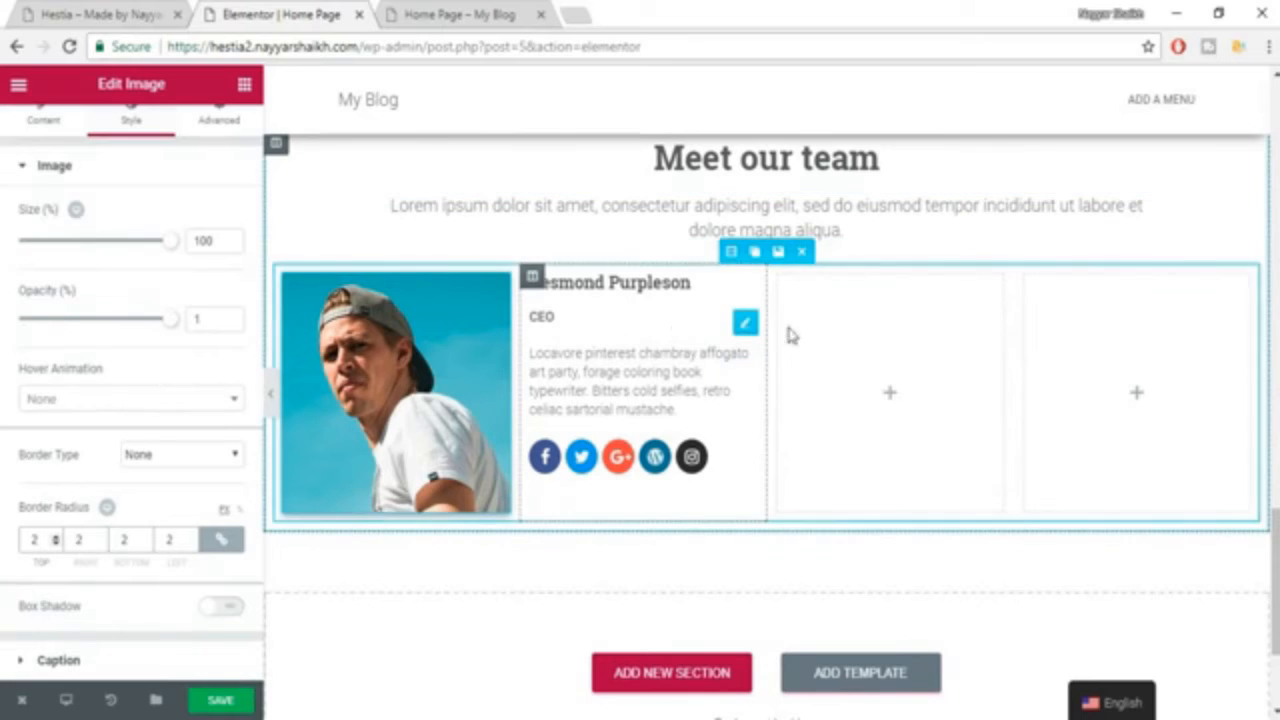
click(541, 316)
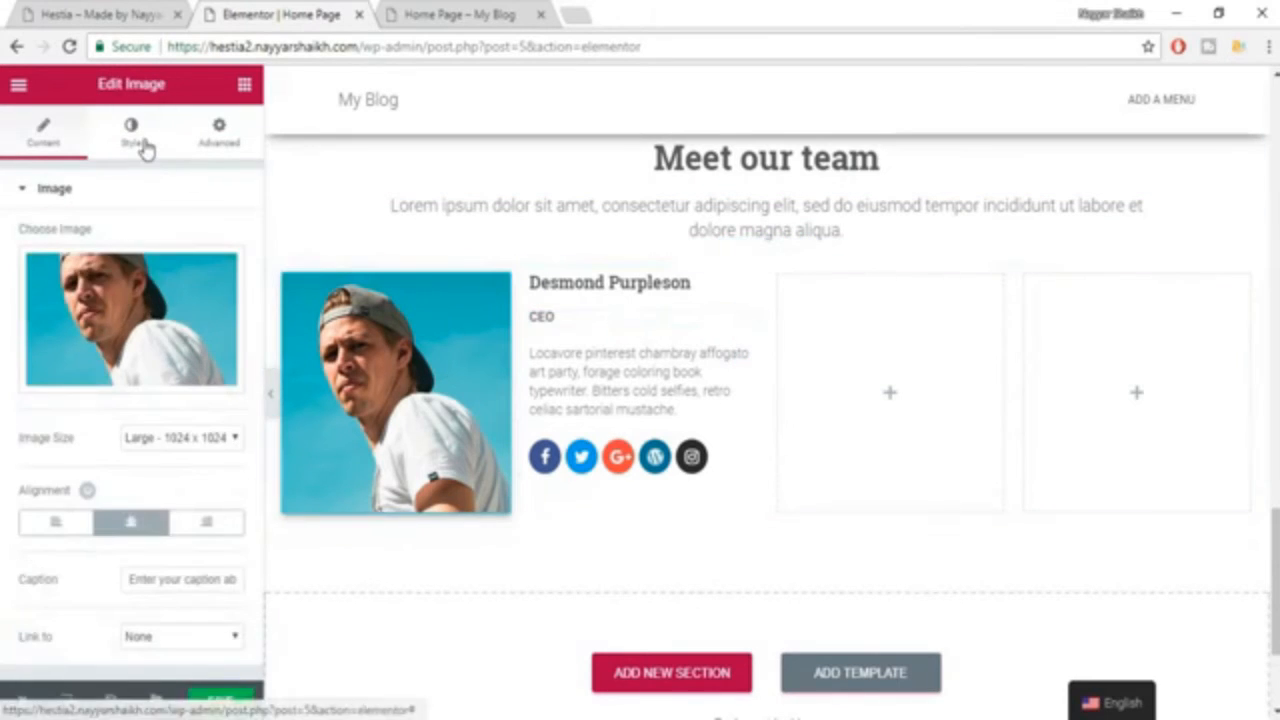
click(135, 135)
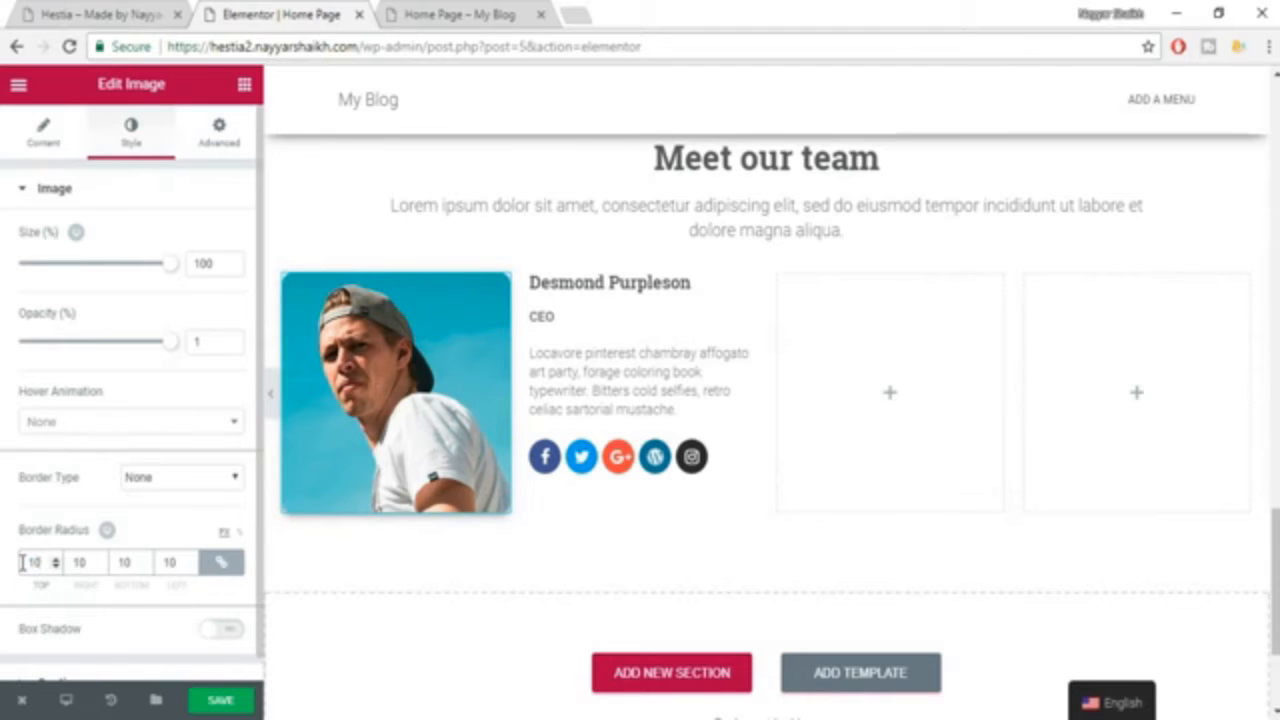
click(617, 204)
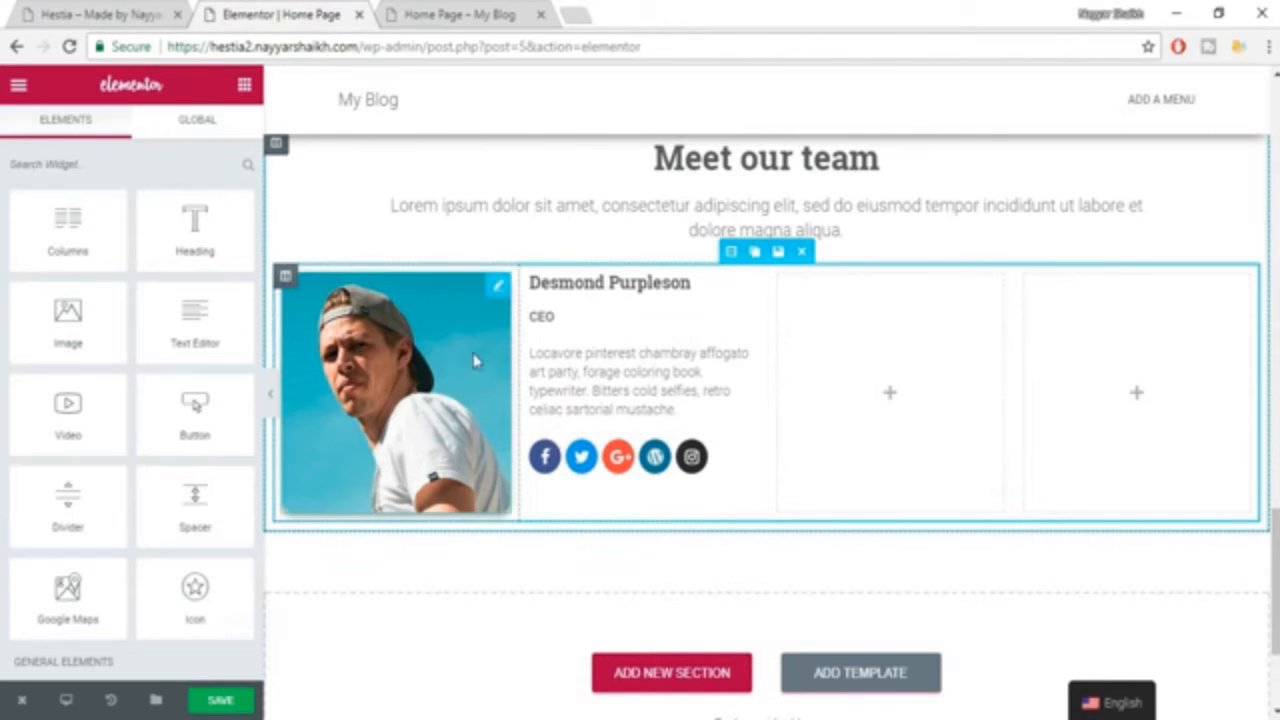
Check the example page's photo shadows and enable the box shadow for the first team member's image.
click(463, 388)
click(92, 14)
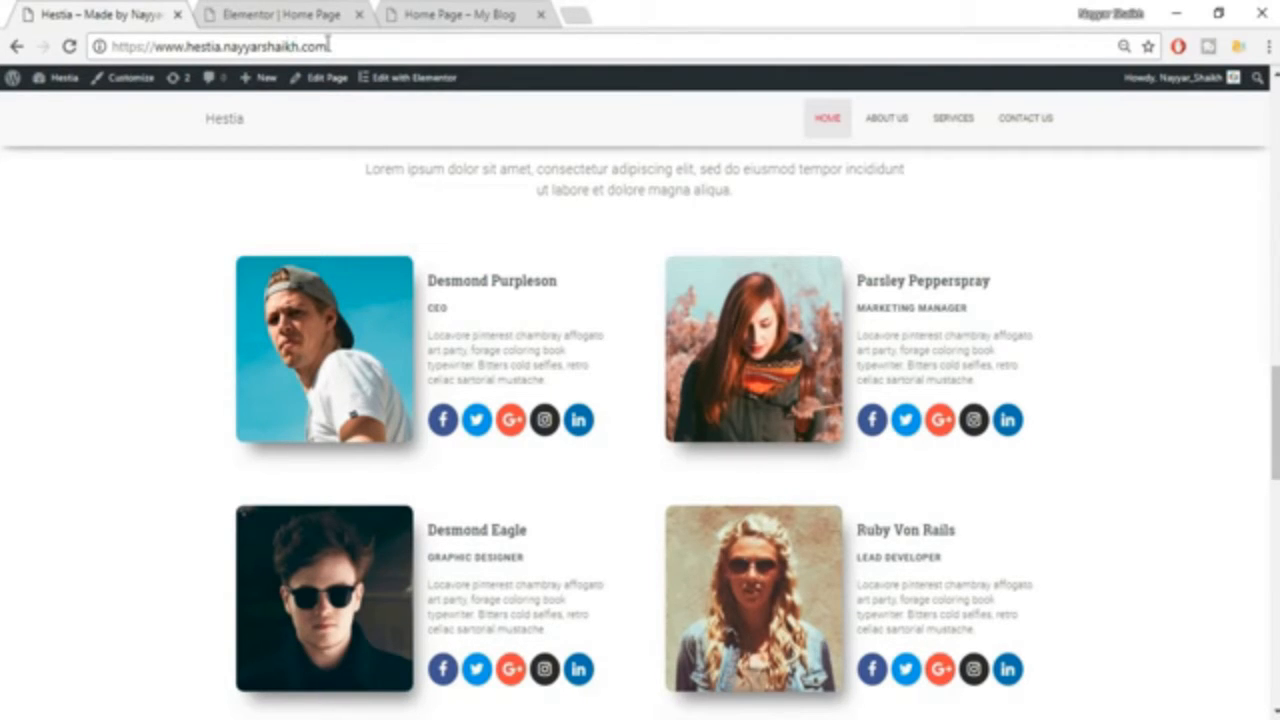
click(279, 10)
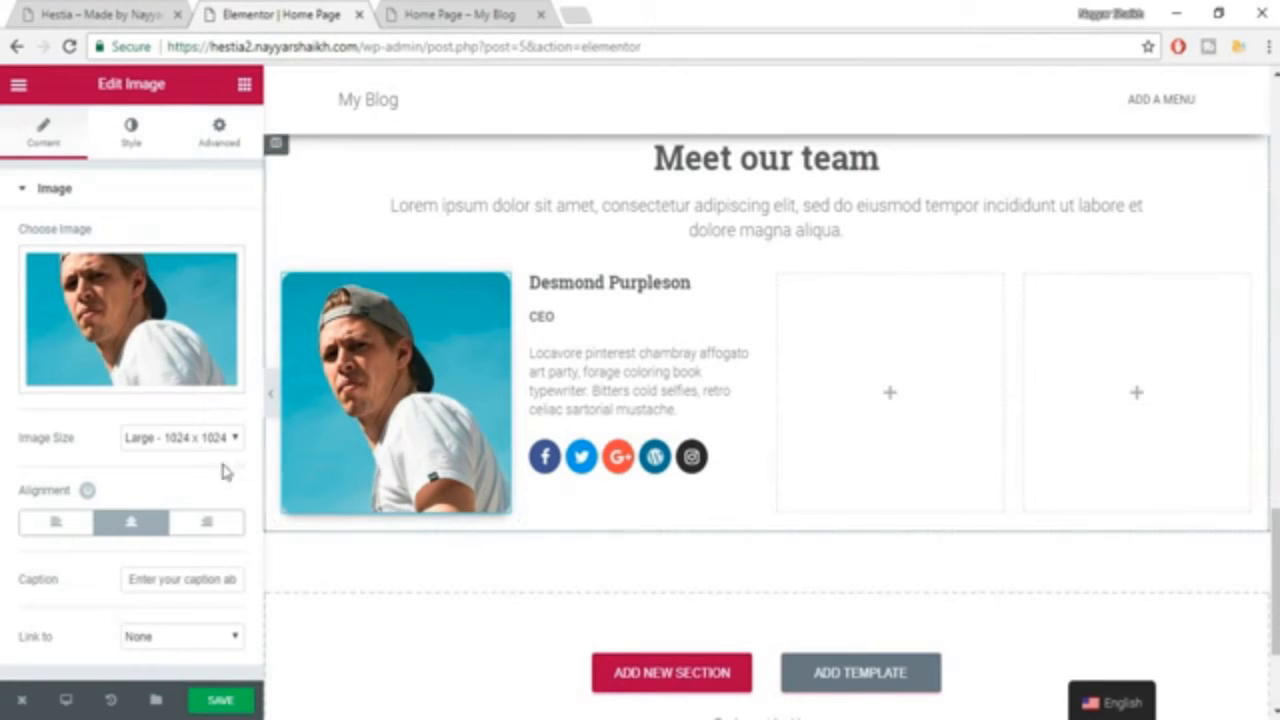
click(131, 140)
scroll(171, 329, down, 1)
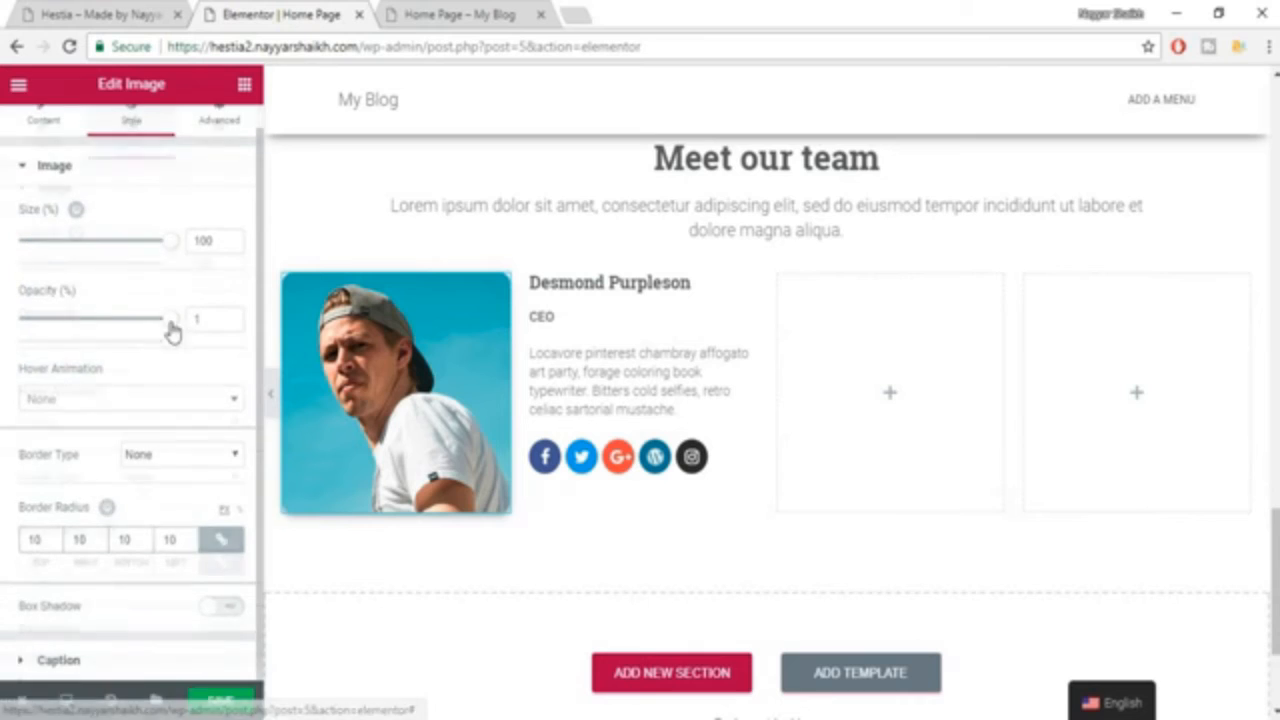
click(222, 610)
scroll(157, 611, down, 3)
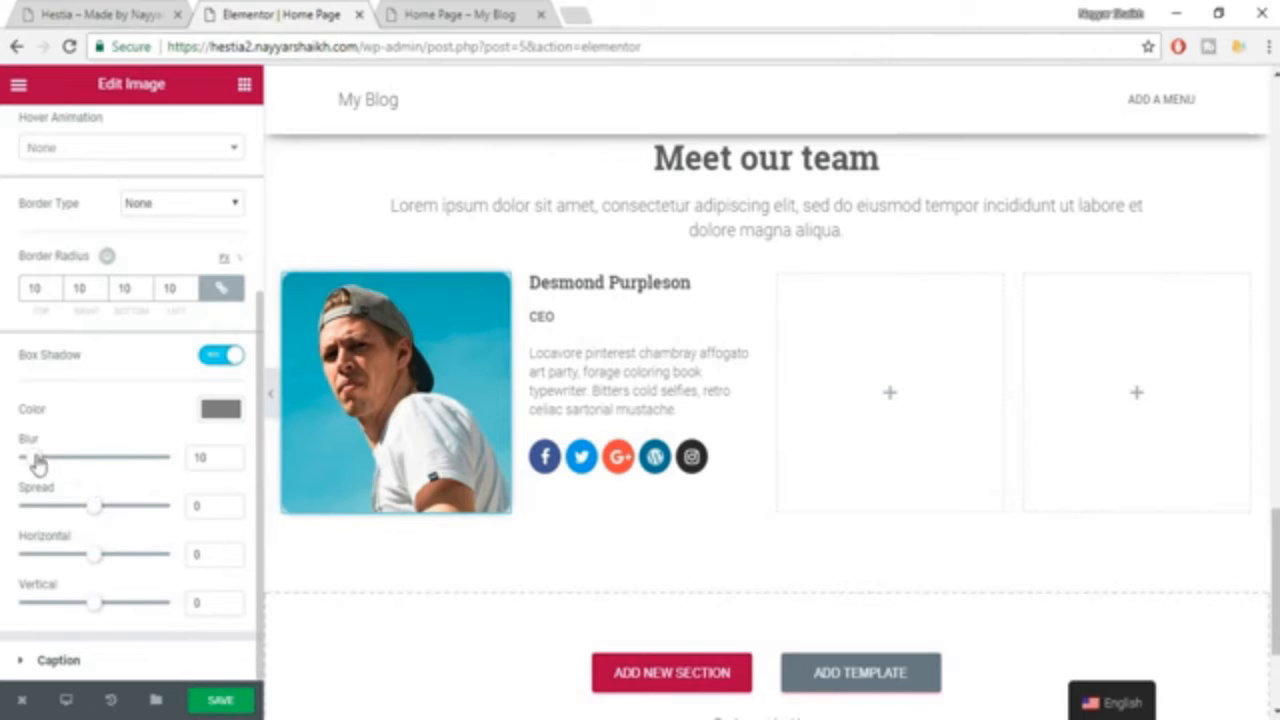
Set the image's box shadow to blur 65, spread 4 and horizontal -3, and compare it with the example page.
drag(38, 463, 118, 467)
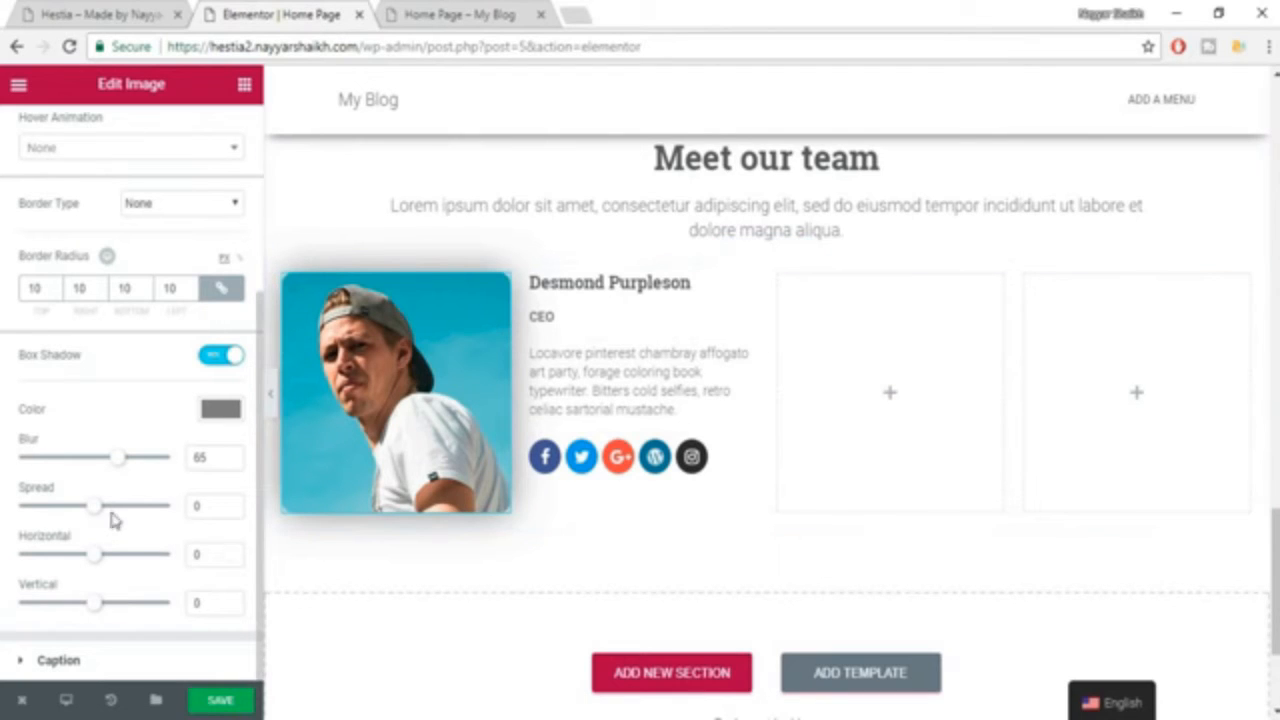
mouse_move(110, 519)
mouse_down()
mouse_move(148, 516)
mouse_move(99, 521)
mouse_up()
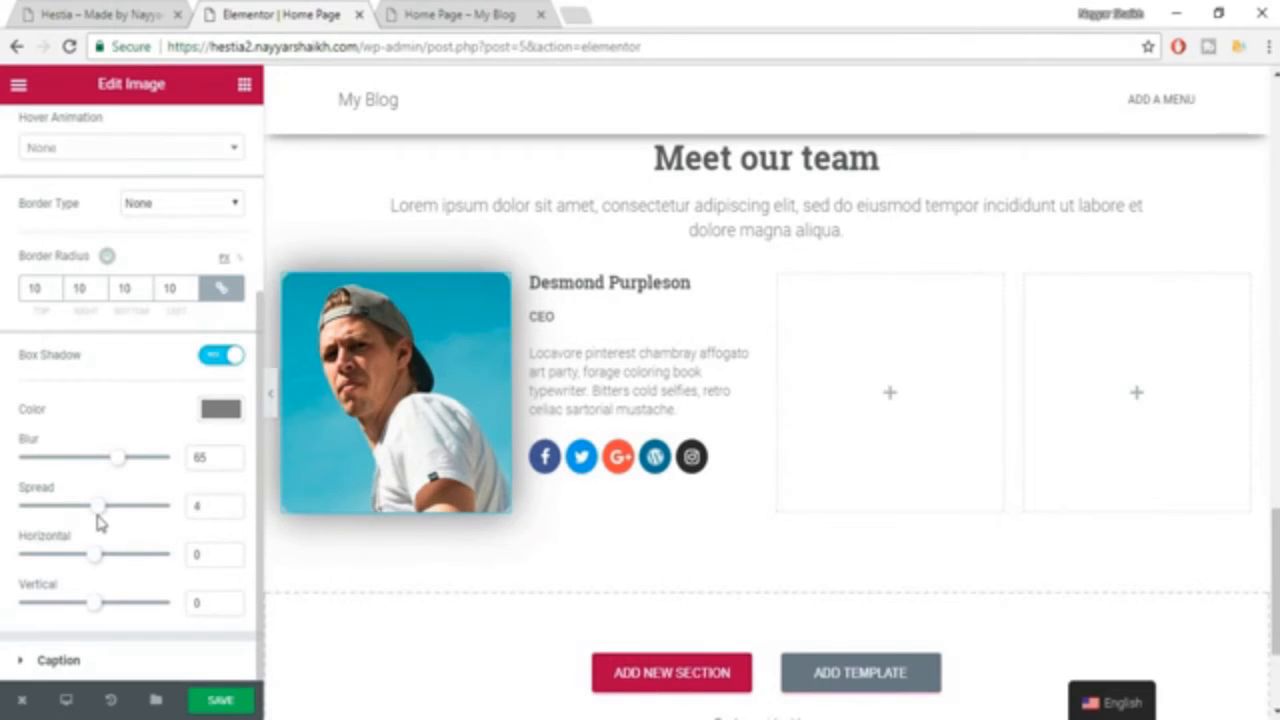
mouse_move(96, 570)
mouse_down()
mouse_move(169, 560)
mouse_move(102, 564)
mouse_up()
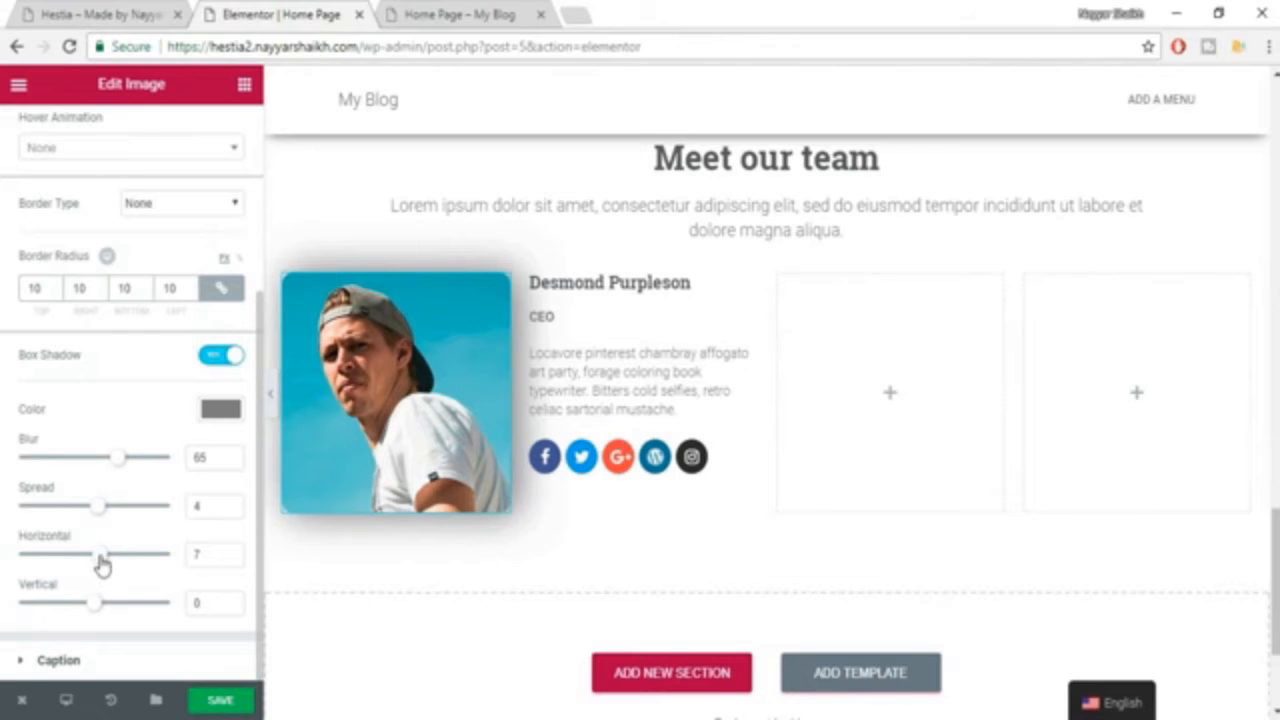
drag(100, 567, 97, 566)
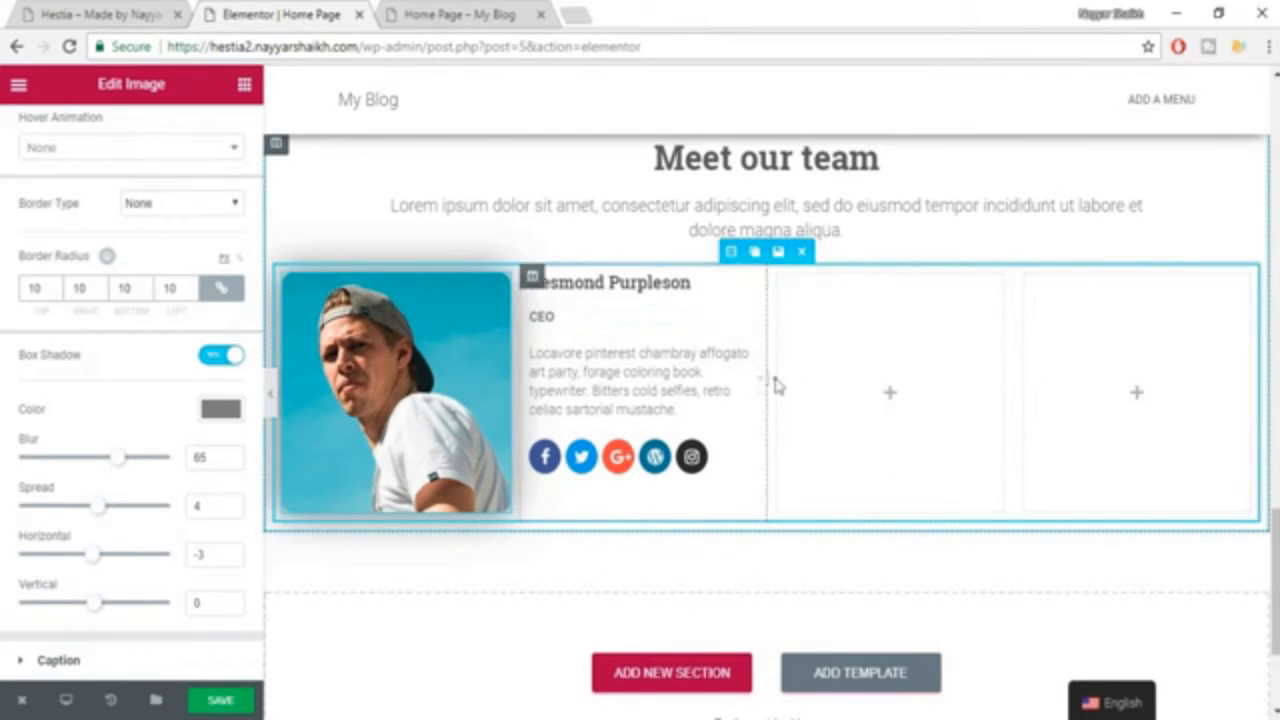
click(118, 10)
click(345, 10)
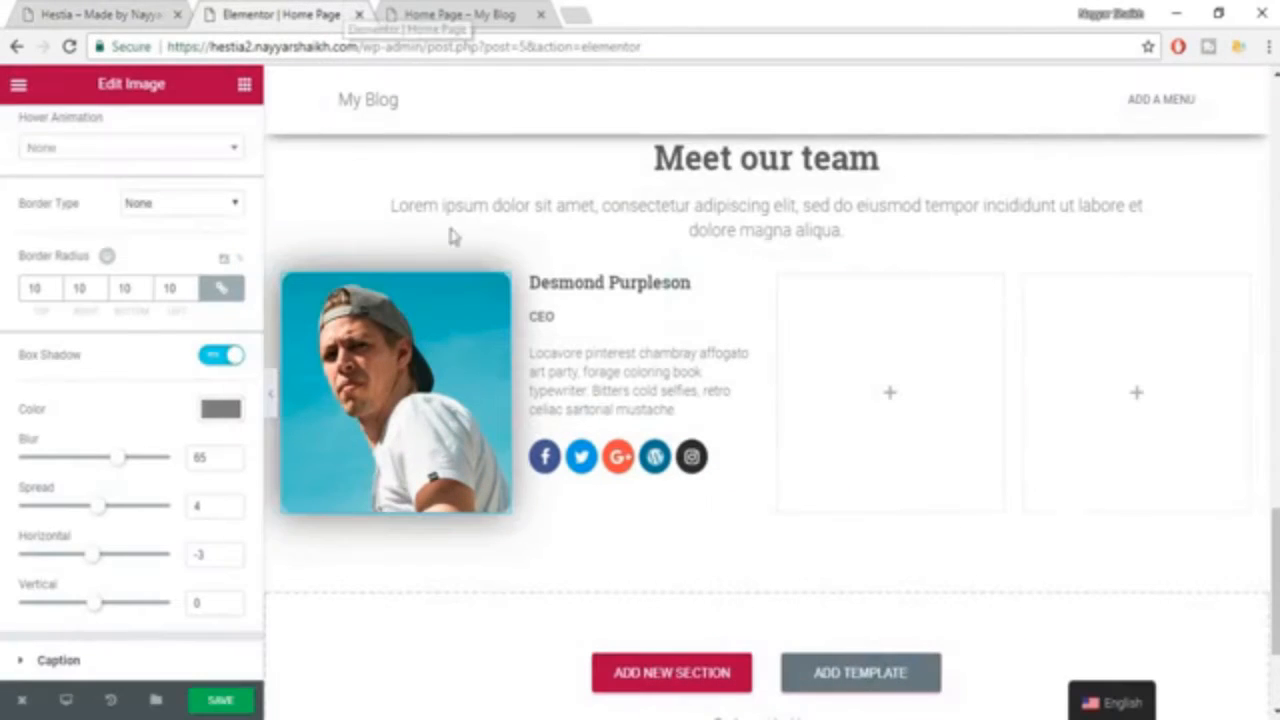
Delete the two empty columns in the team row and duplicate the first member's photo and text columns.
click(853, 280)
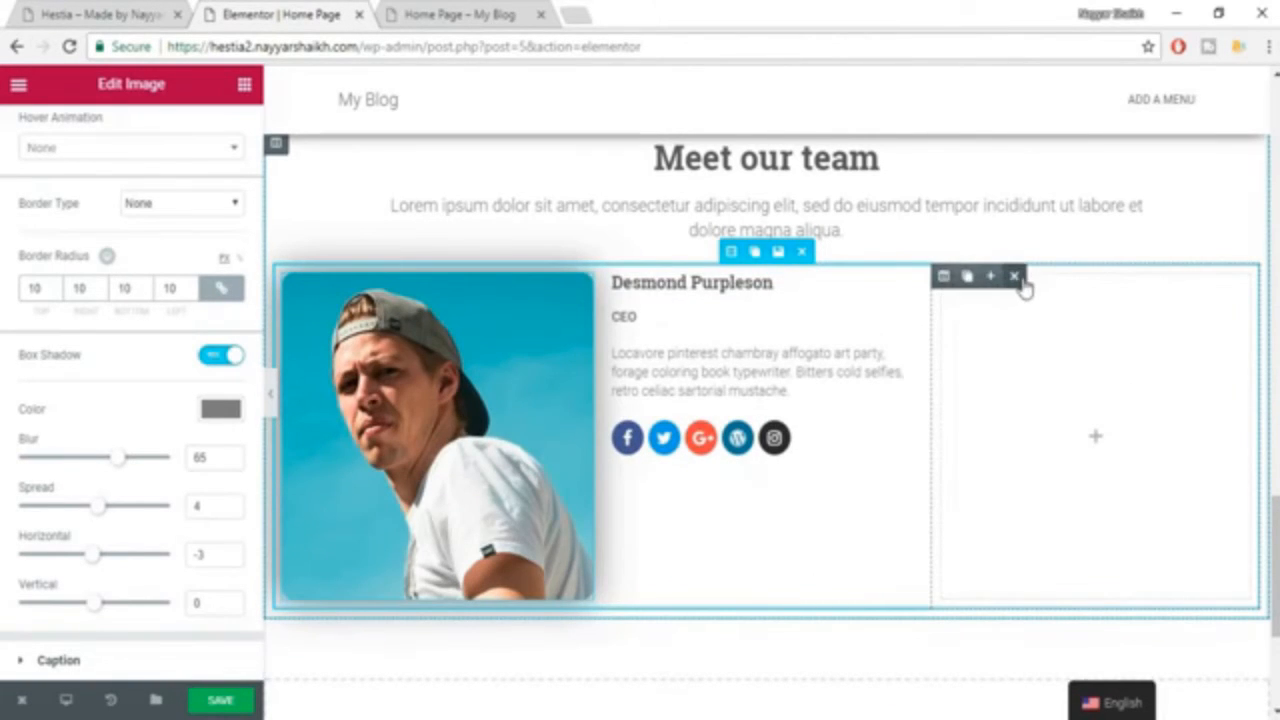
click(1020, 276)
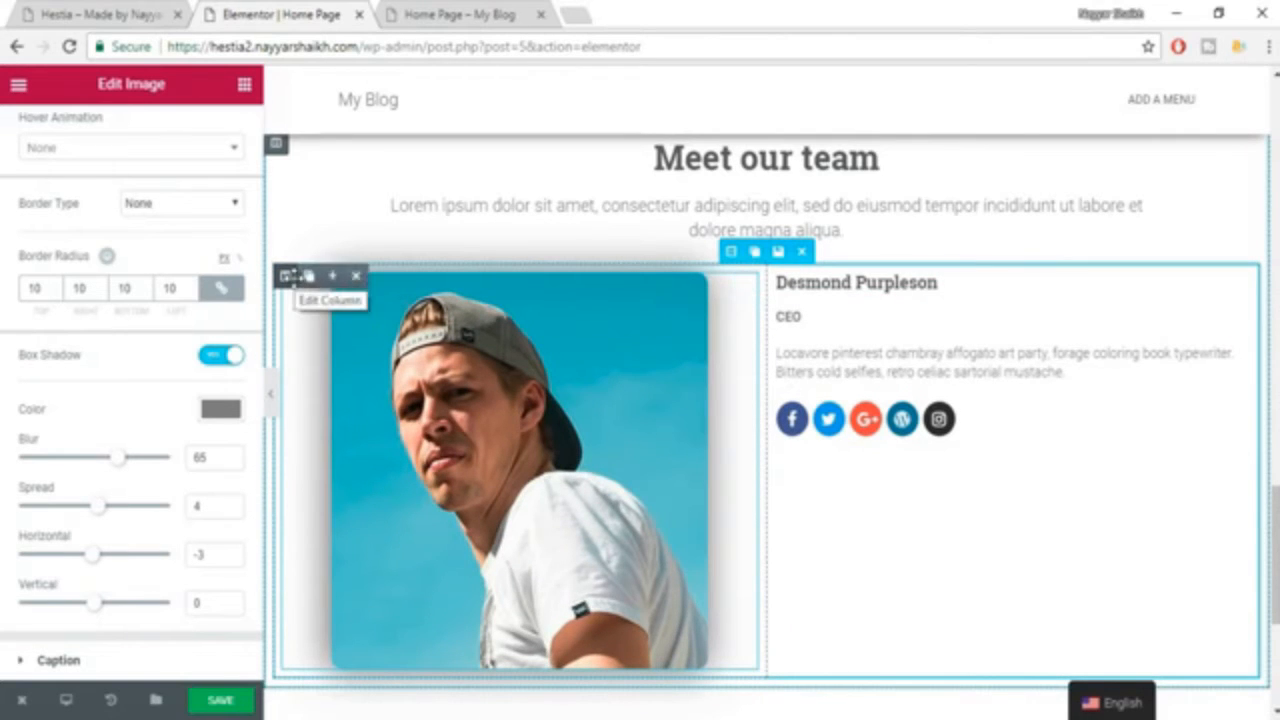
click(309, 277)
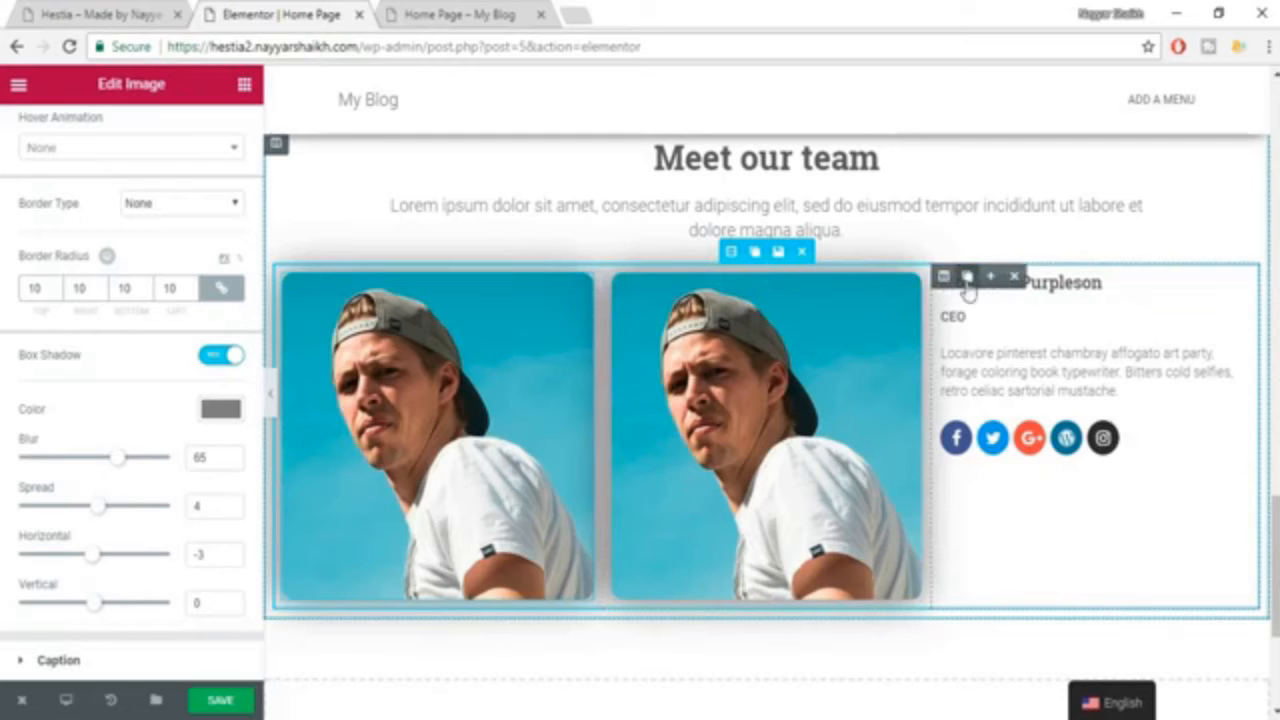
click(967, 277)
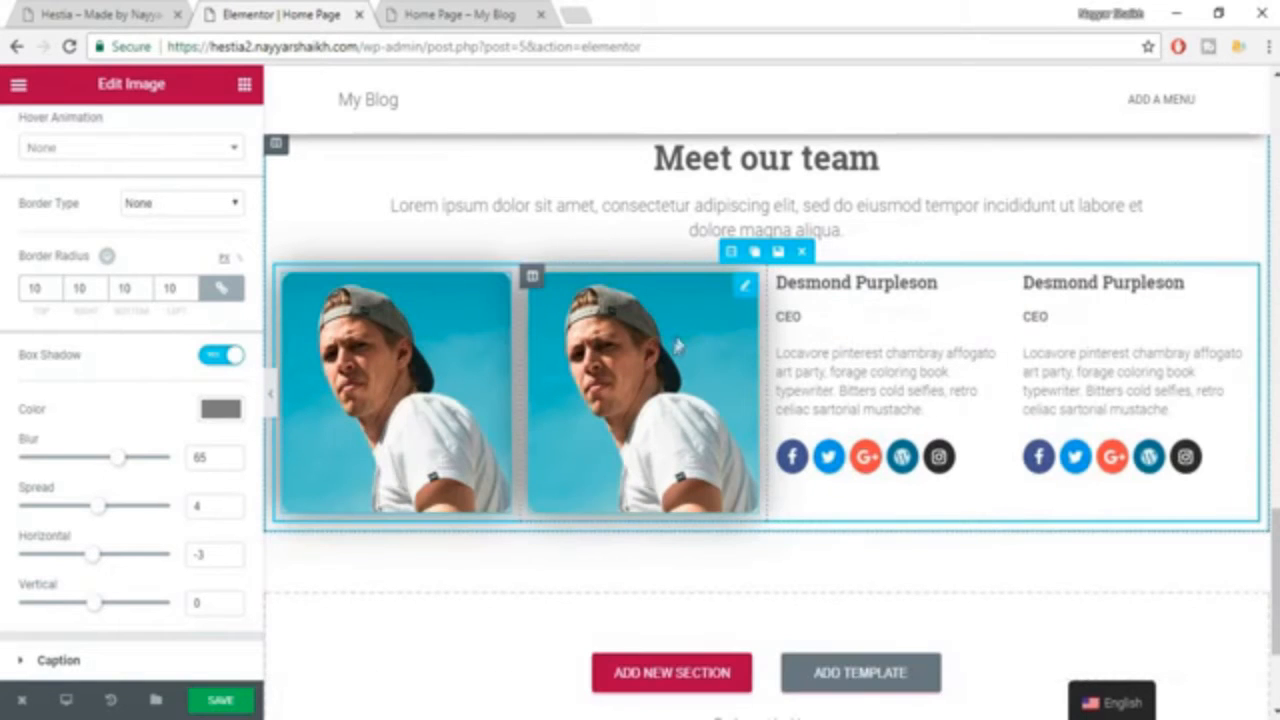
Reorder the team row's columns so that each photo column is followed by a text column.
drag(821, 340, 698, 373)
drag(779, 277, 582, 316)
drag(972, 358, 975, 360)
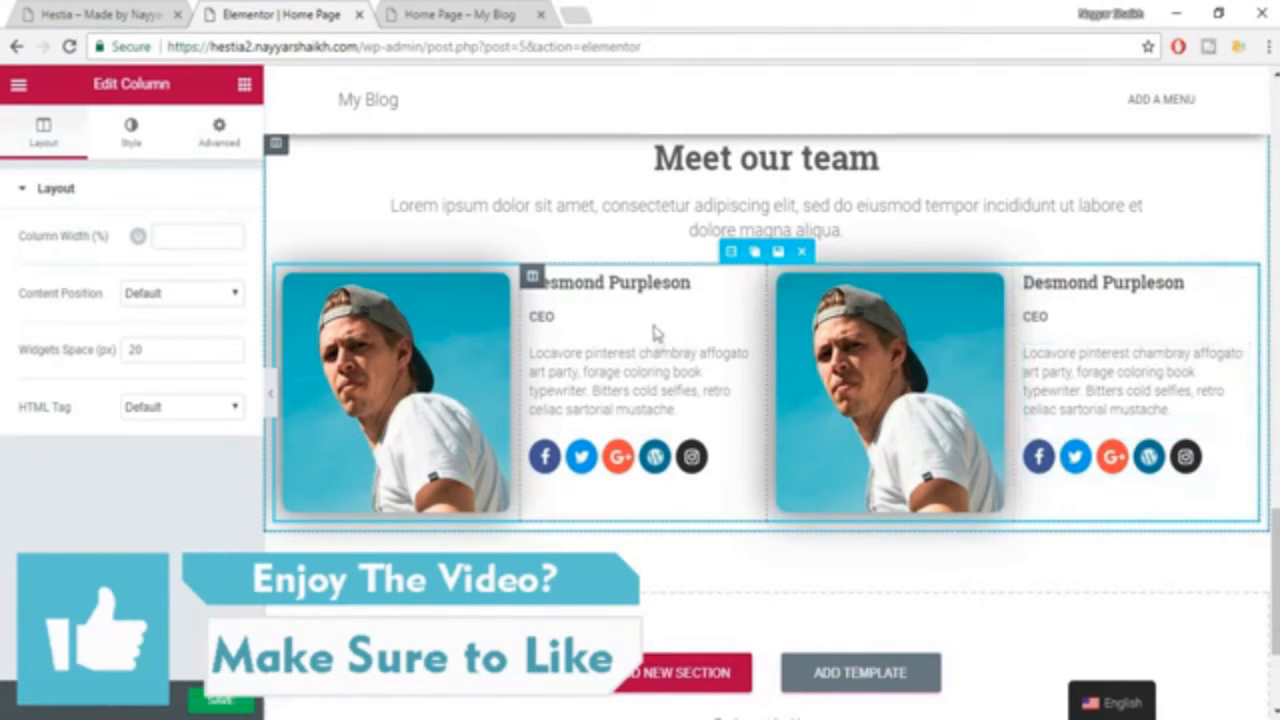
Replace the second team member's photo by uploading and inserting image 2 from the Hestia folder.
click(995, 350)
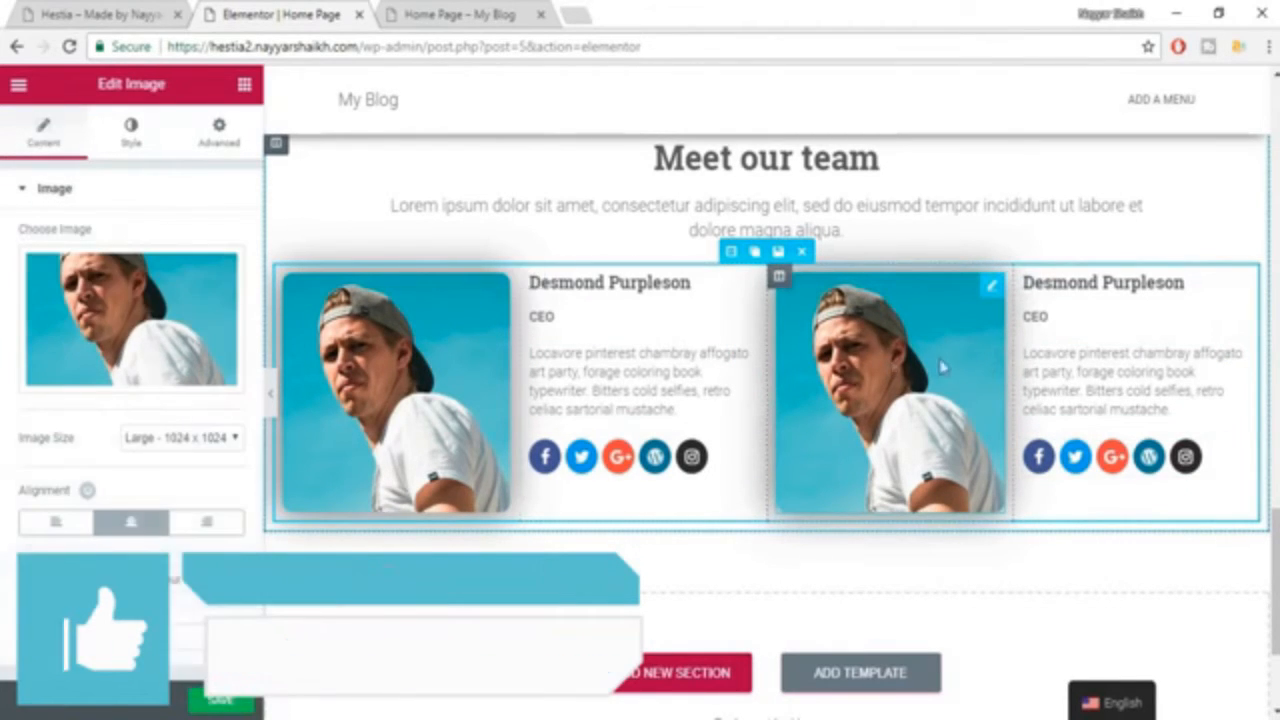
click(150, 362)
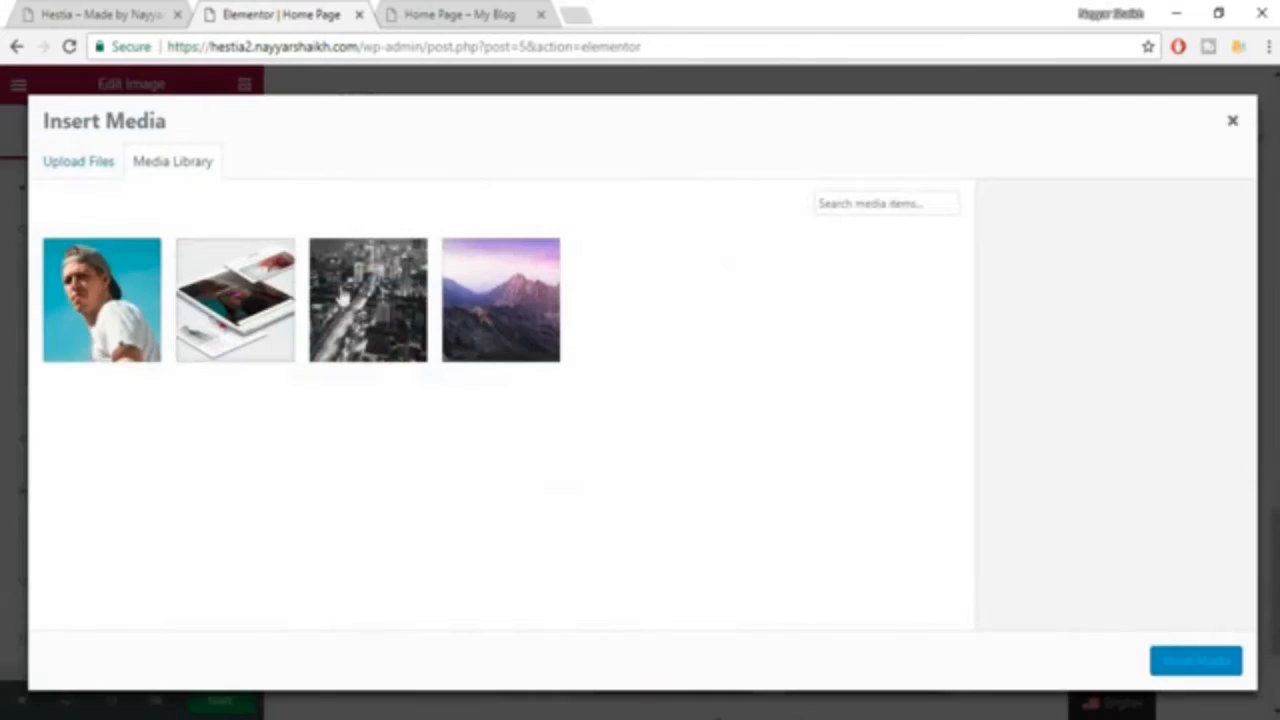
click(72, 166)
click(650, 418)
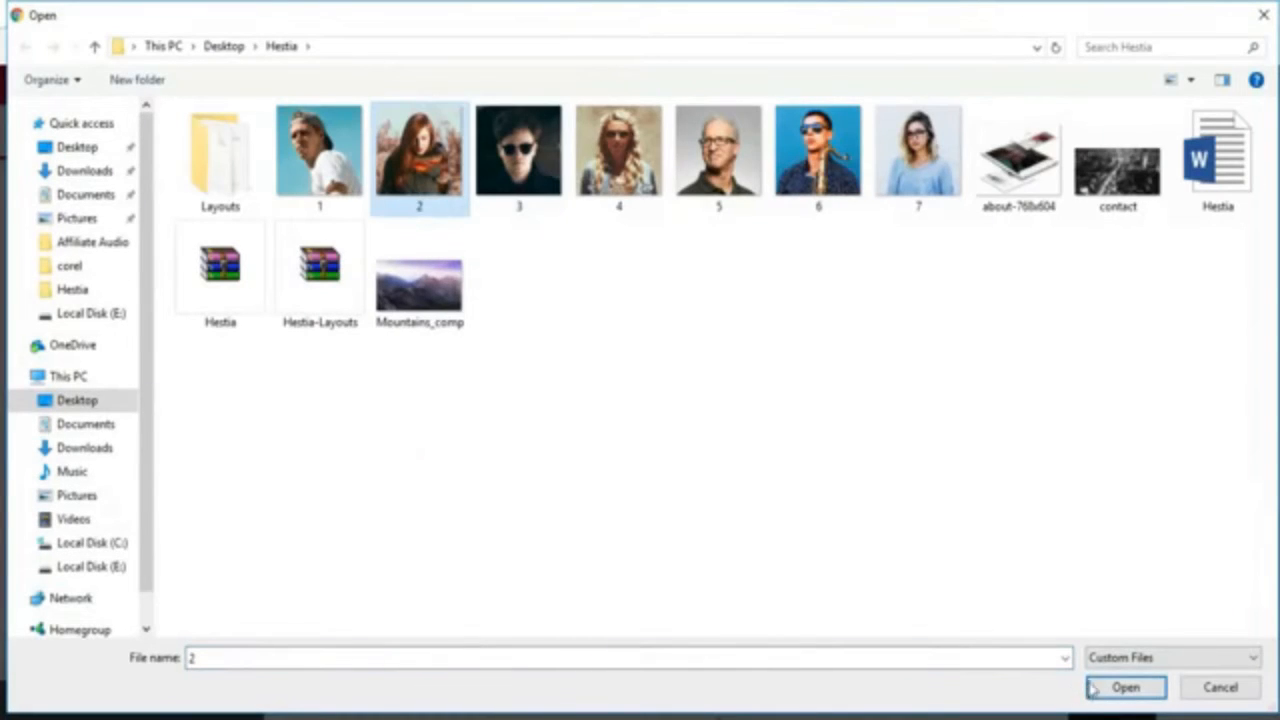
click(1100, 688)
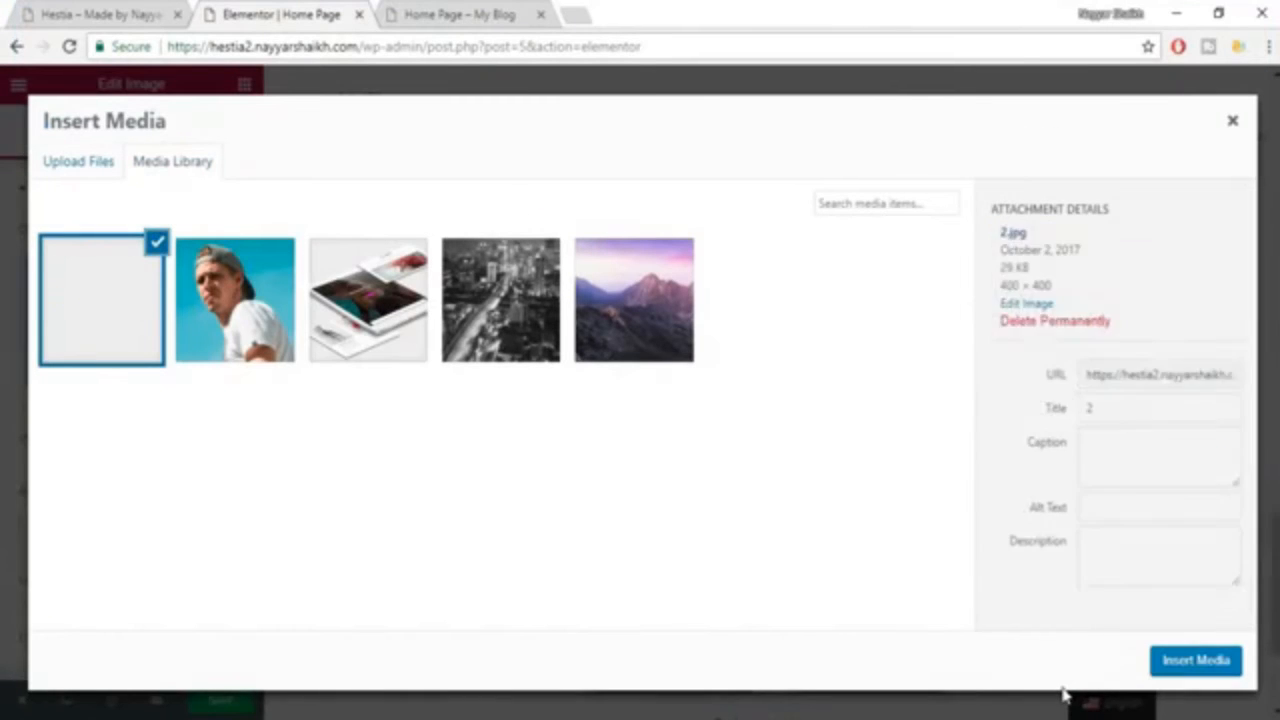
click(1195, 661)
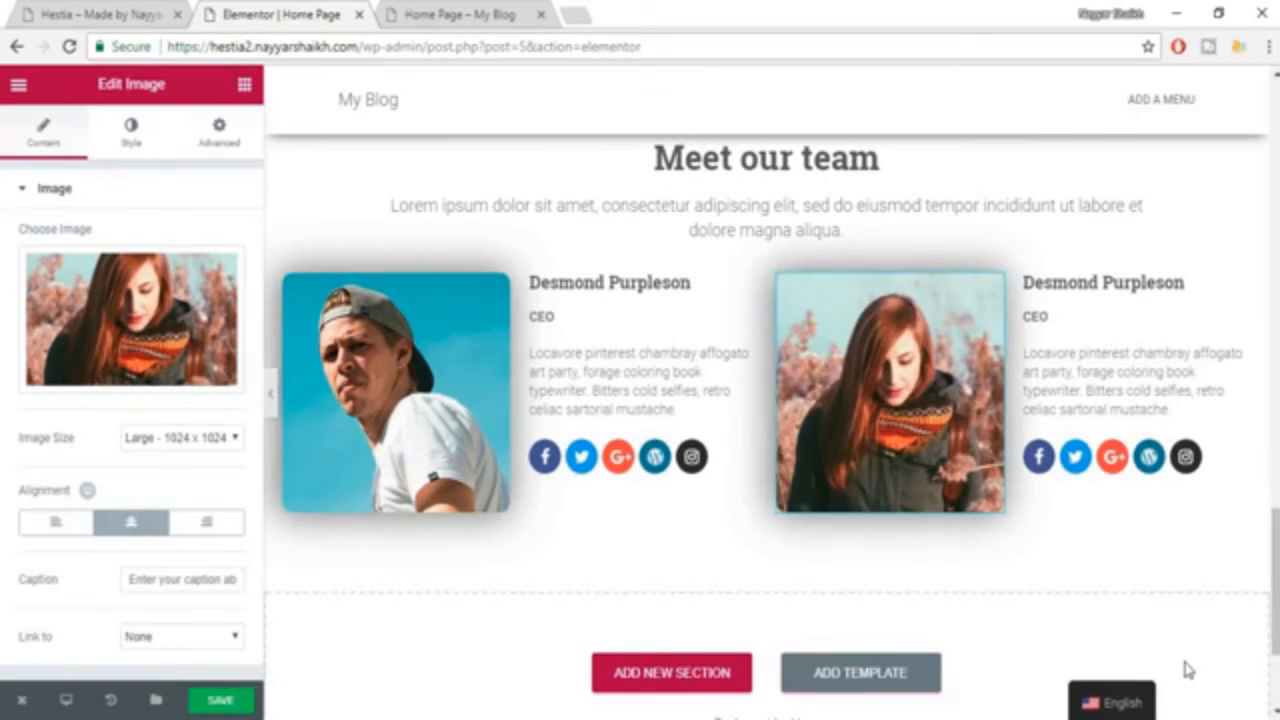
Replace the name in the second team member's heading with a new one.
click(1150, 288)
double_click(182, 300)
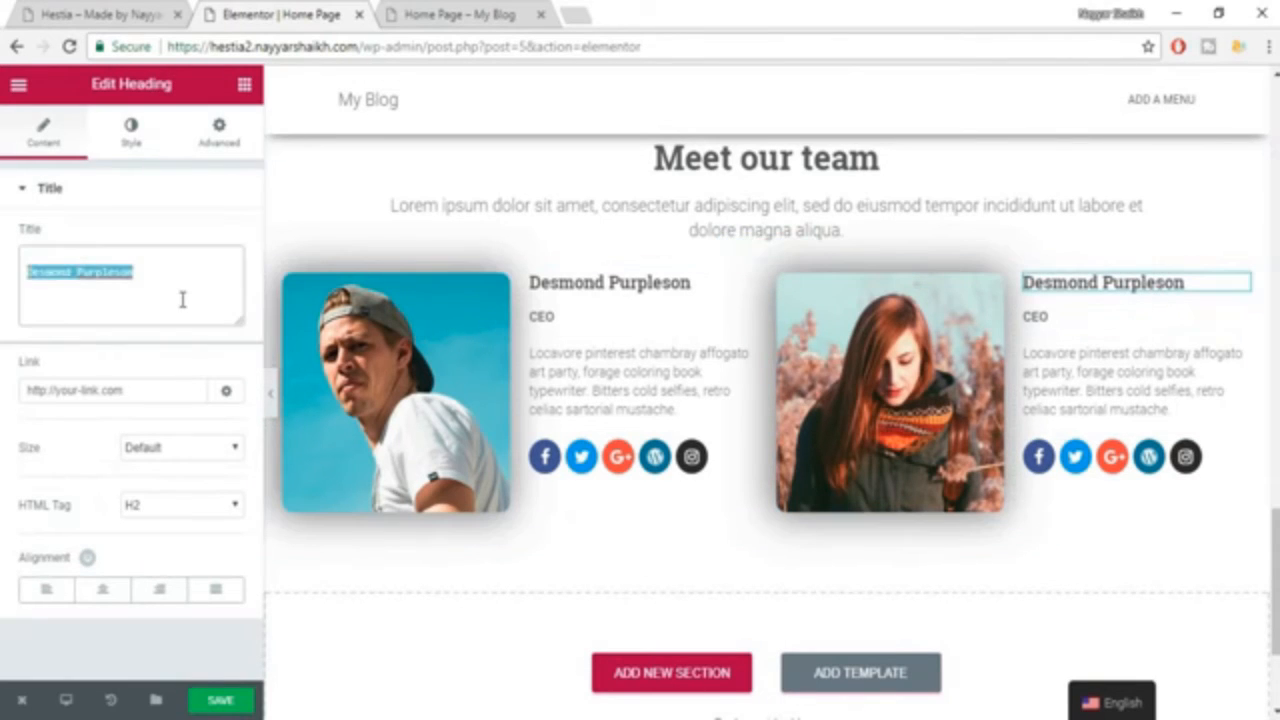
text(Nayyar Shaikh)
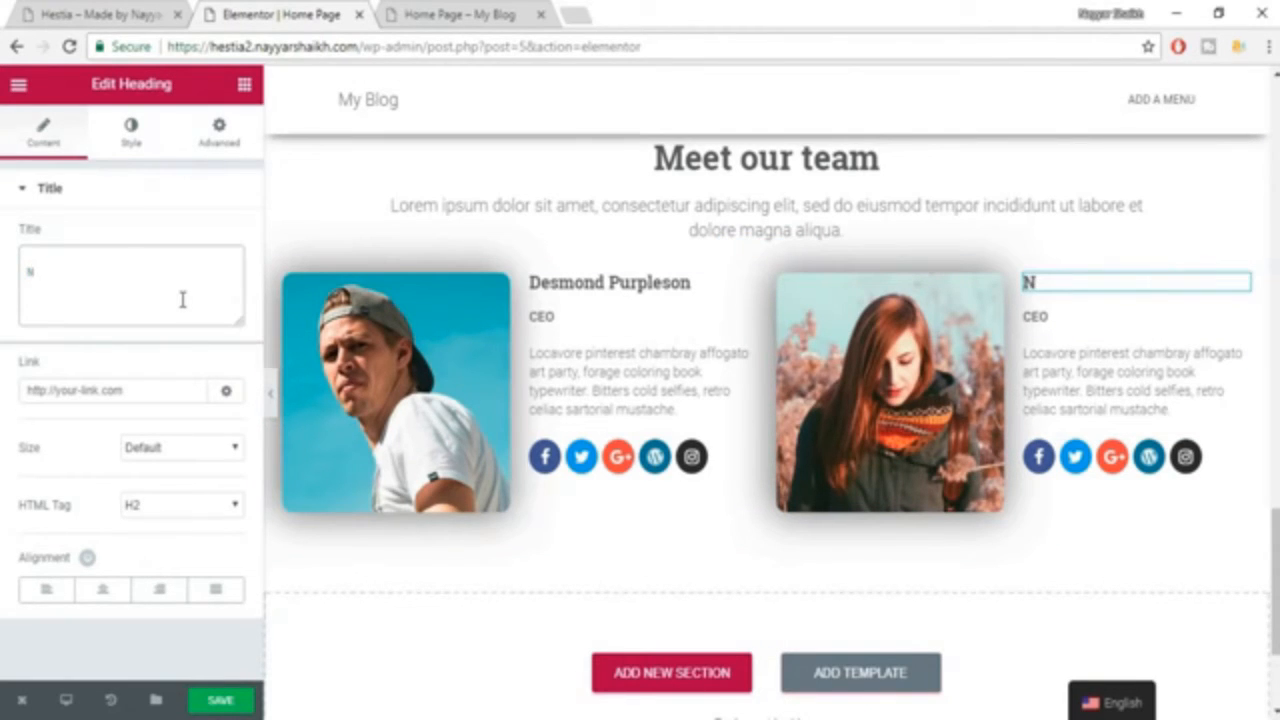
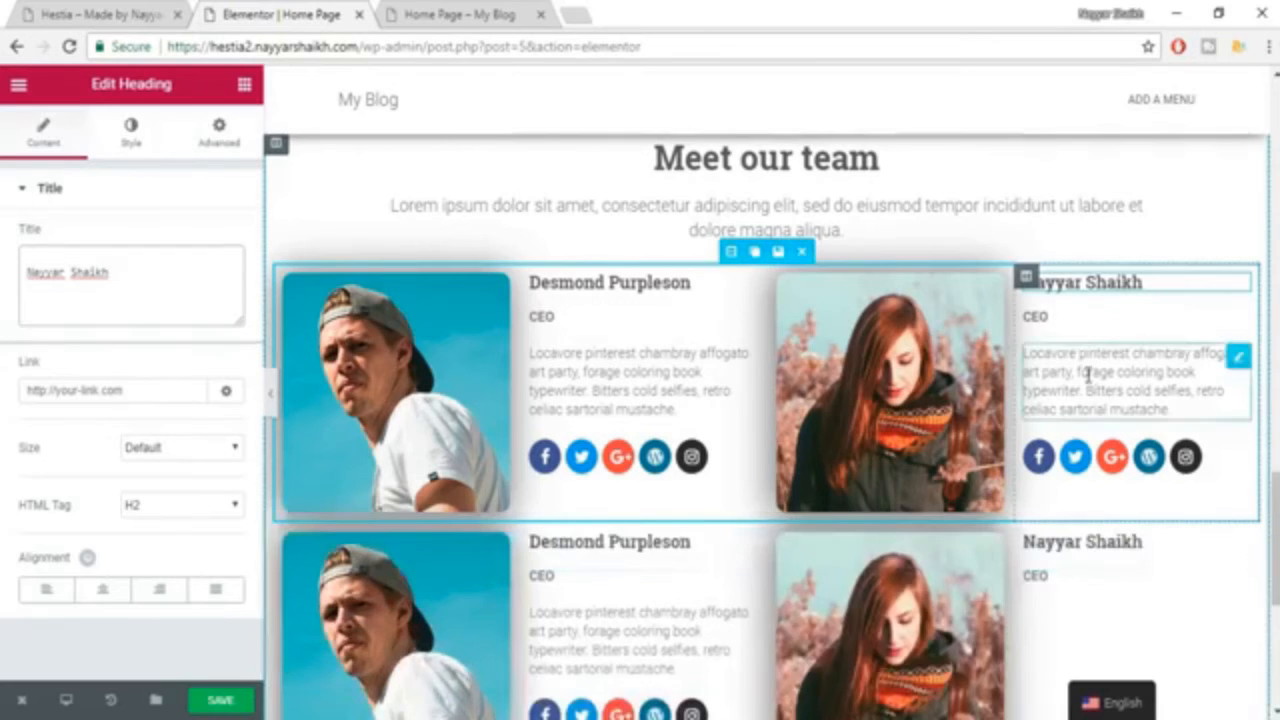
Widen the second member's photo column slightly by narrowing the adjacent text column in the first team row, and save the page.
scroll(1089, 378, down, 1)
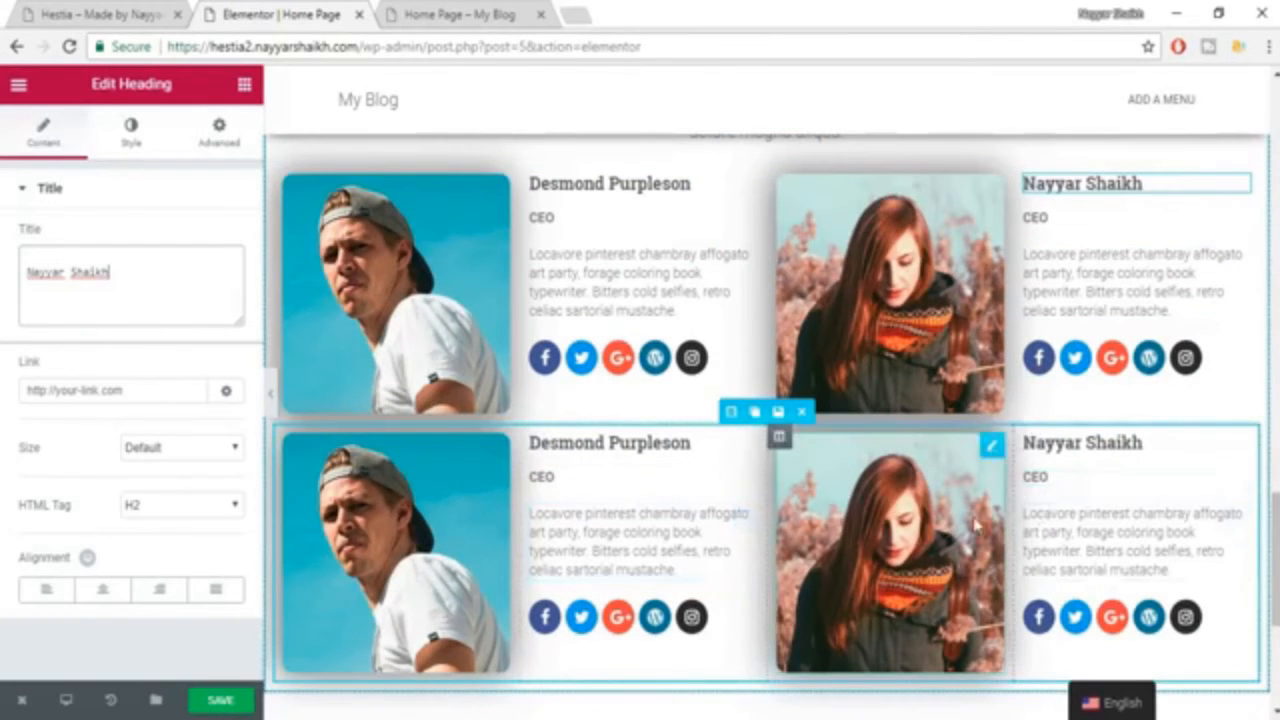
scroll(764, 367, up, 1)
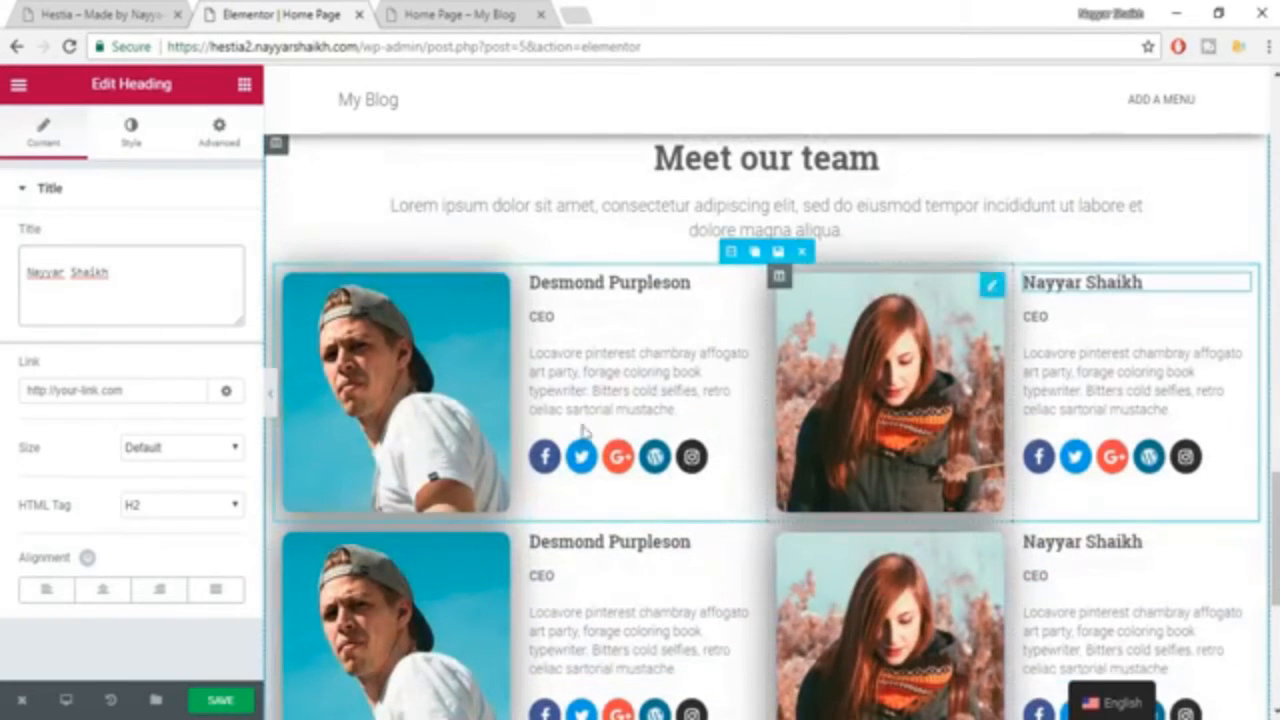
click(152, 14)
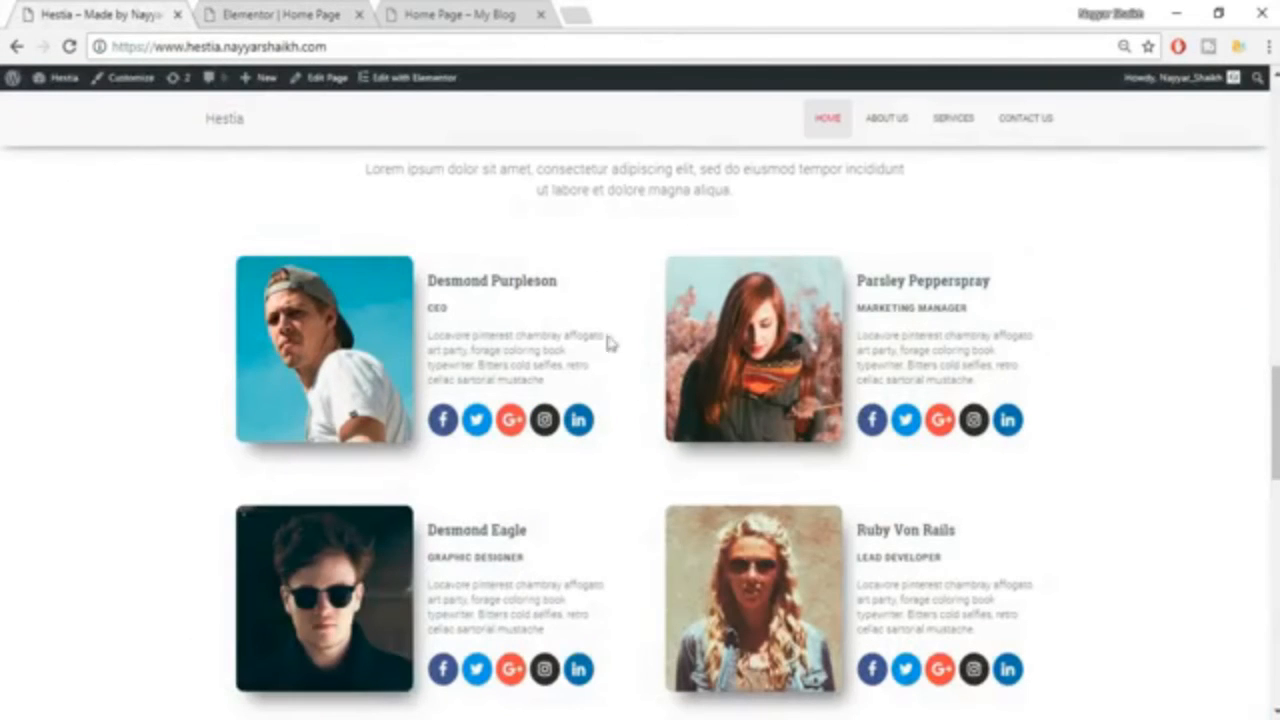
click(348, 10)
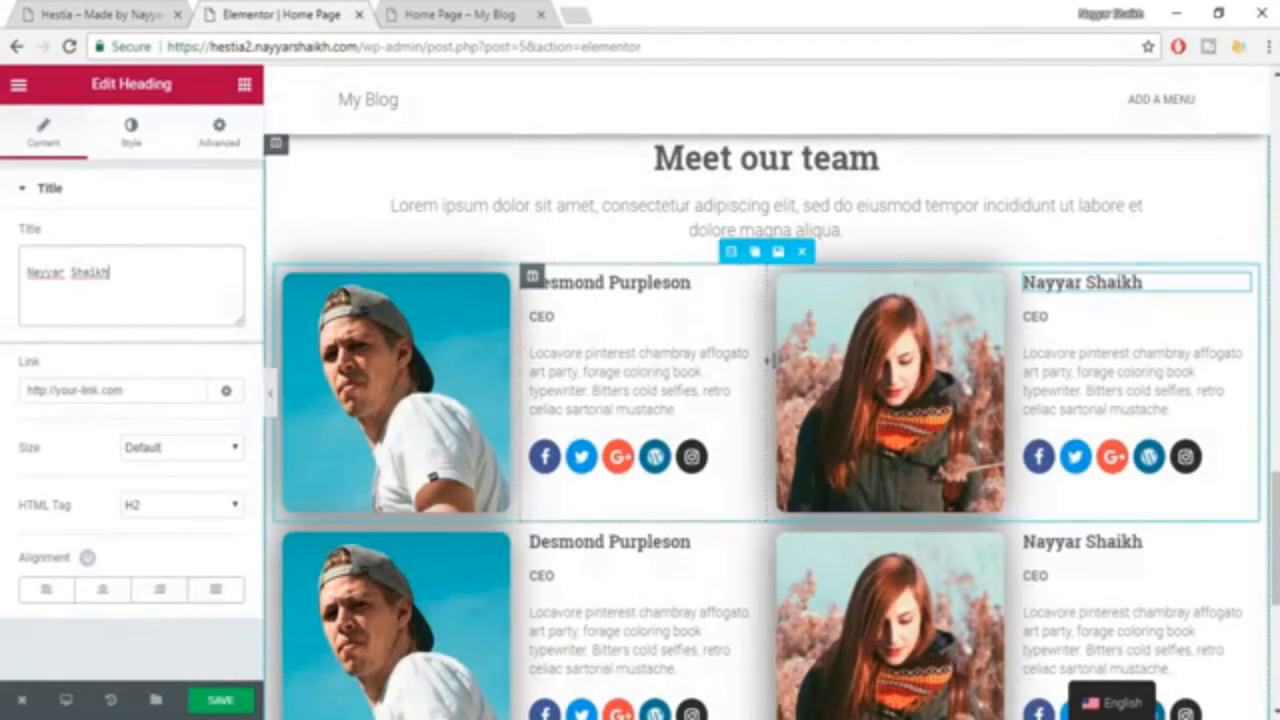
drag(755, 357, 748, 357)
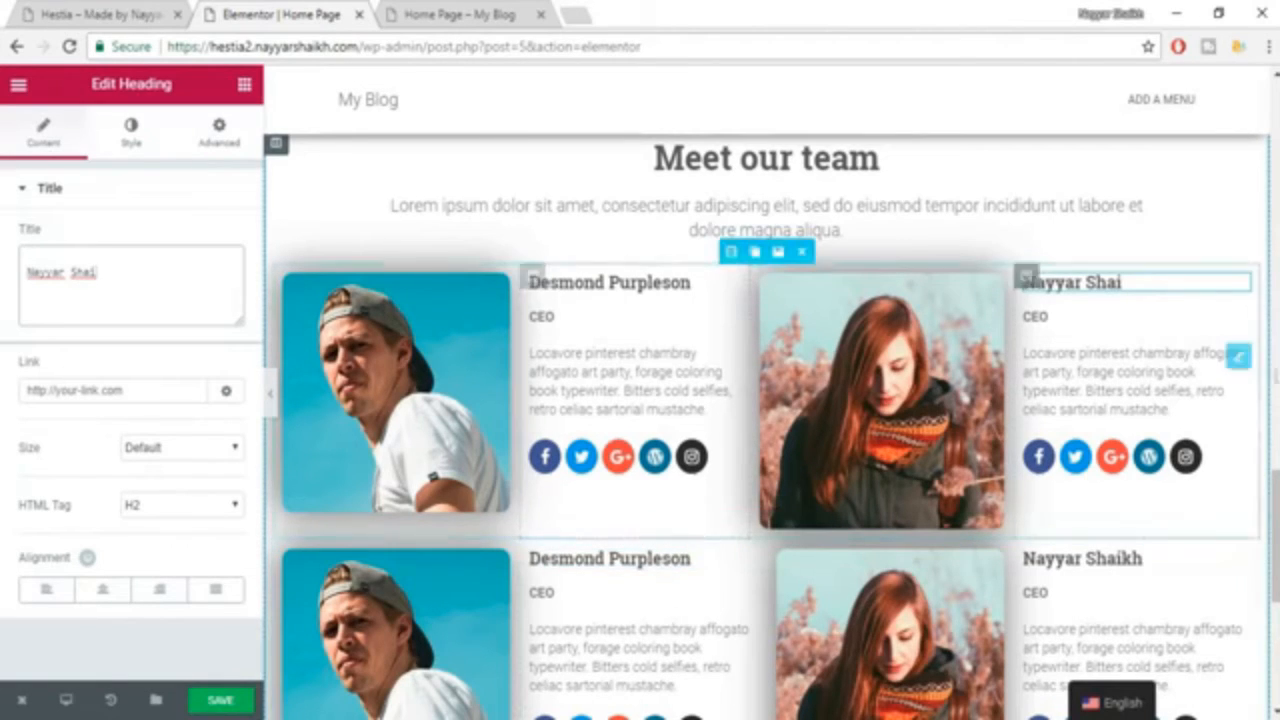
click(1176, 203)
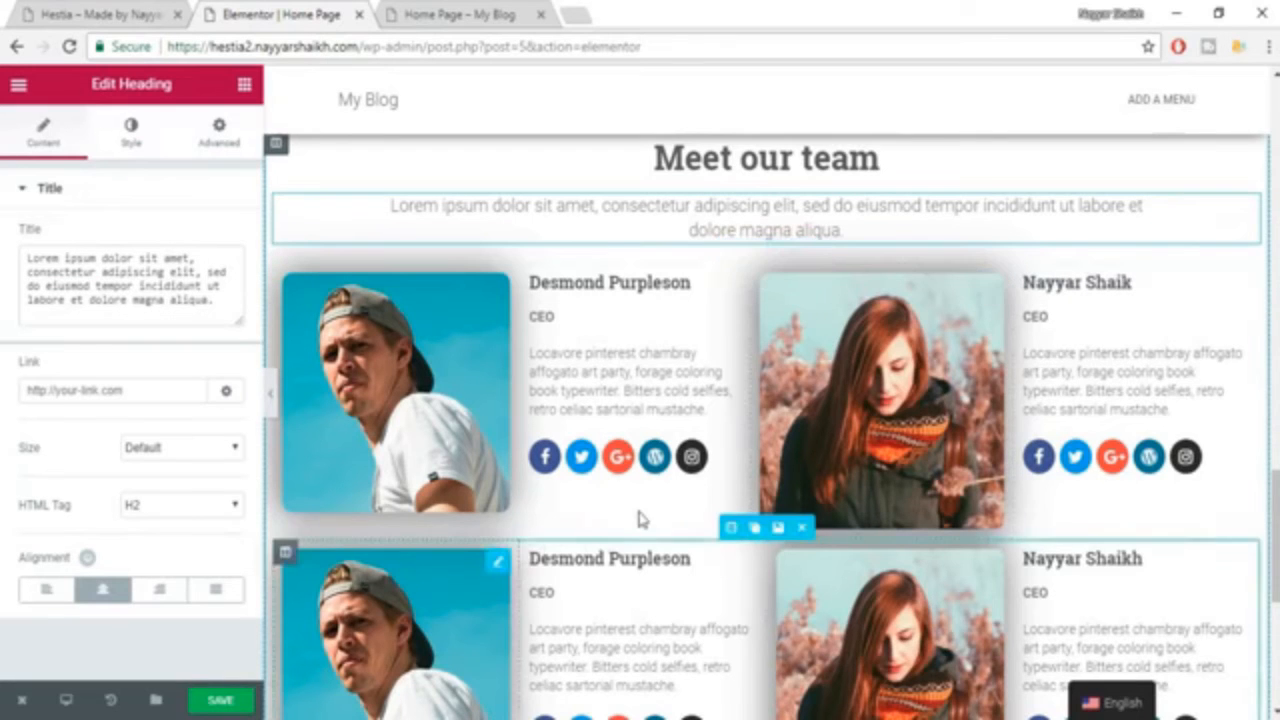
scroll(700, 525, down, 1)
click(211, 706)
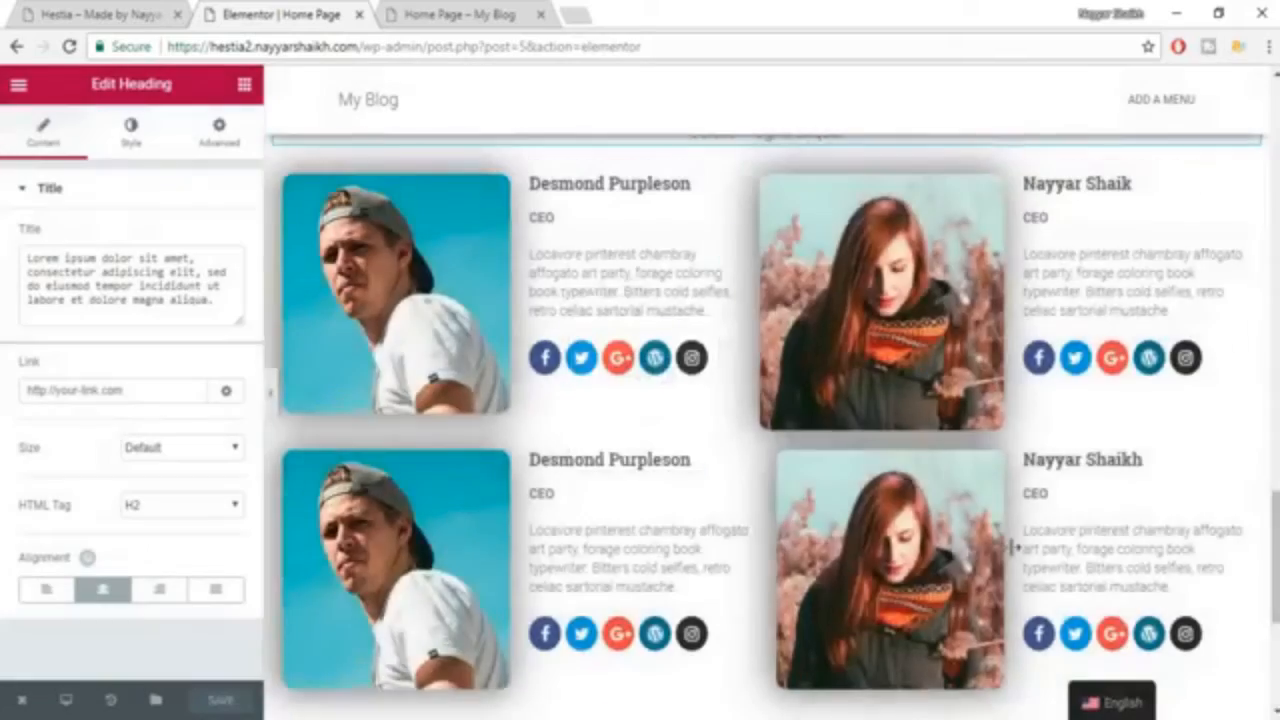
Set the bottom padding of the subheading under "Meet our team" to 50.
scroll(1010, 554, down, 4)
scroll(1013, 556, up, 2)
scroll(1012, 556, up, 2)
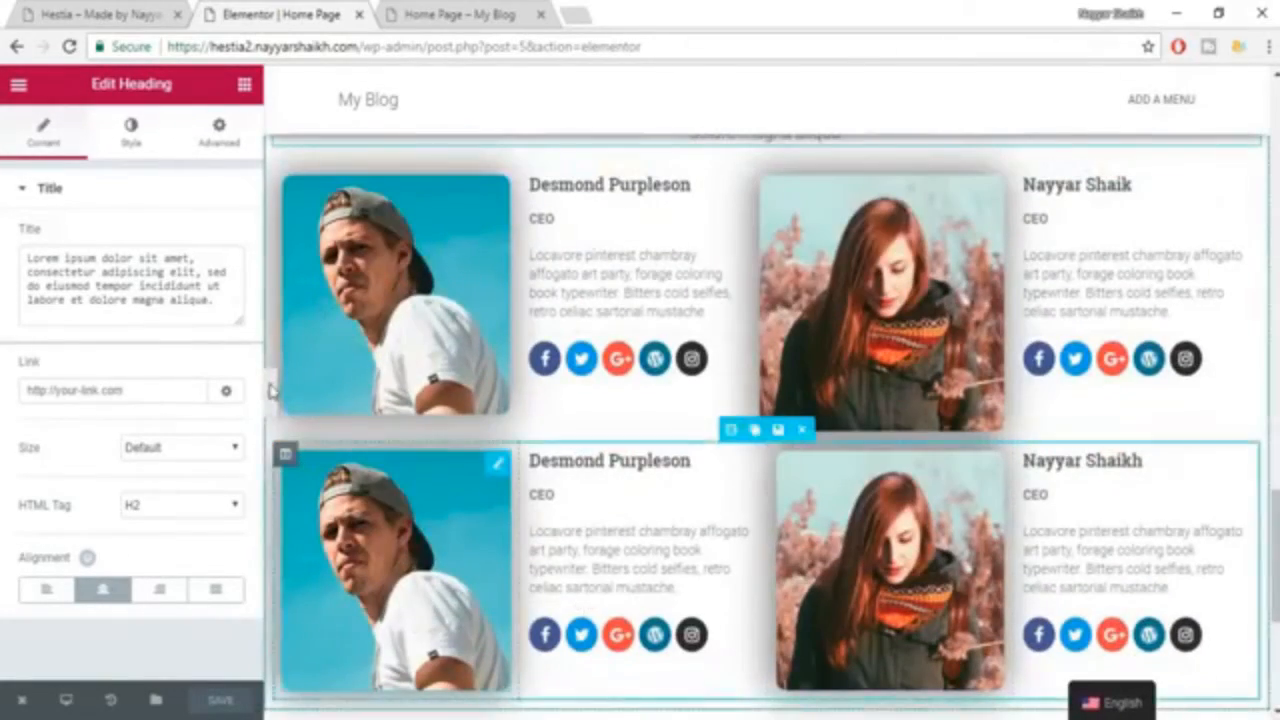
click(300, 405)
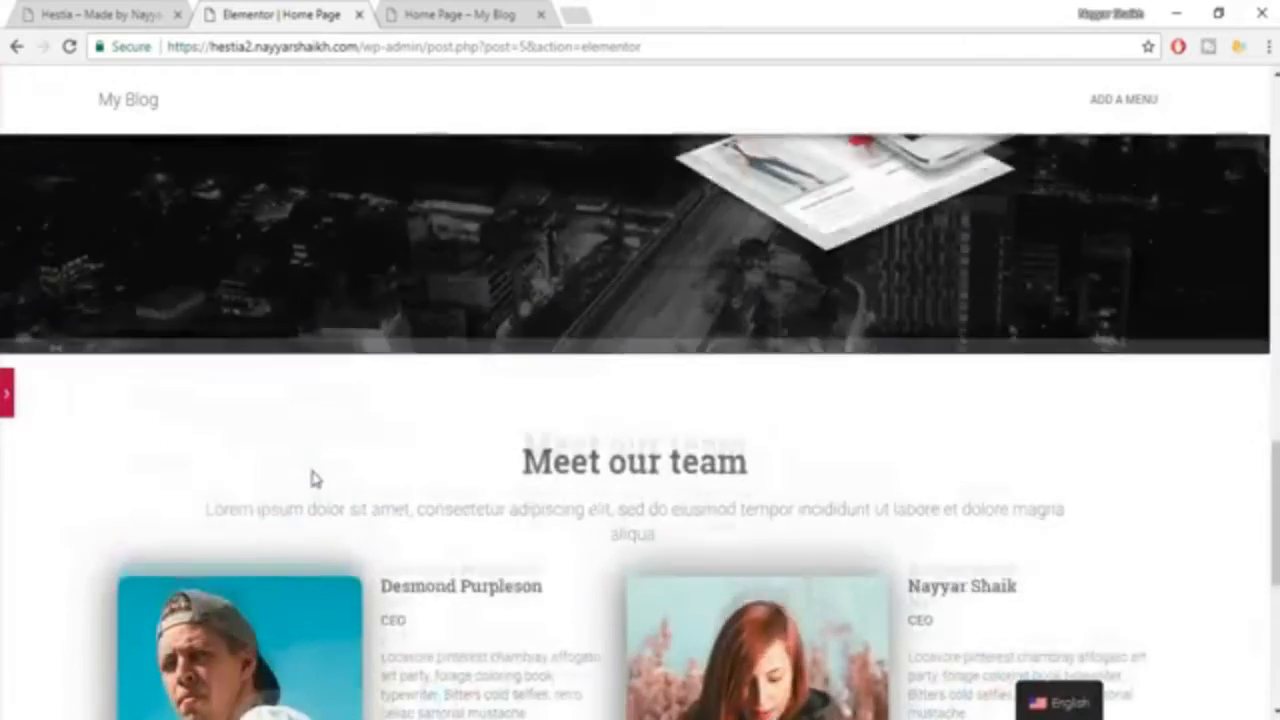
scroll(311, 479, down, 6)
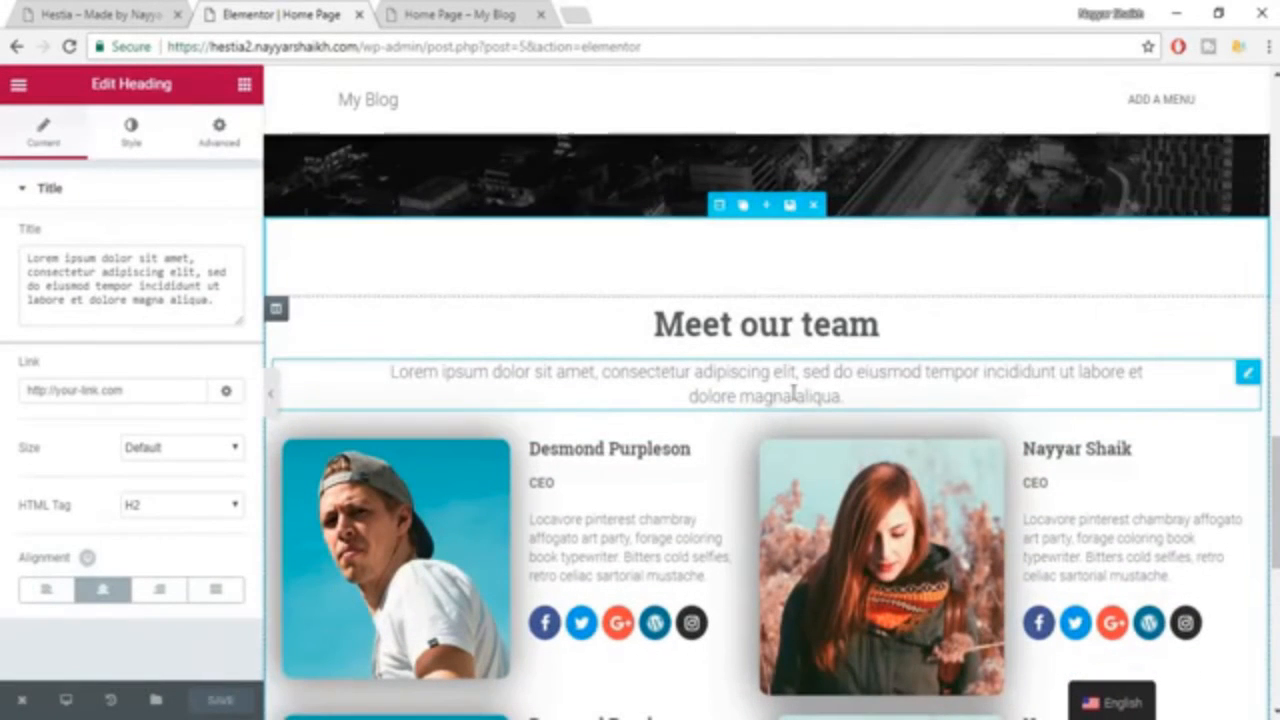
click(222, 135)
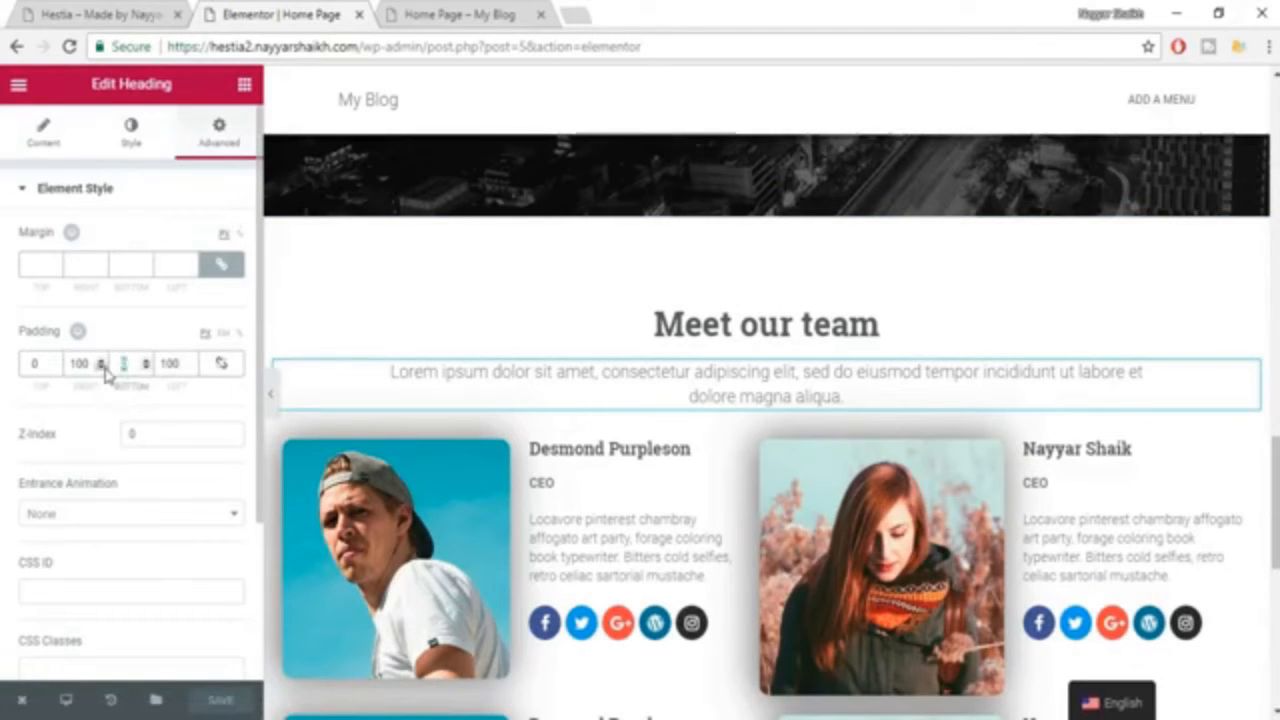
text(50)
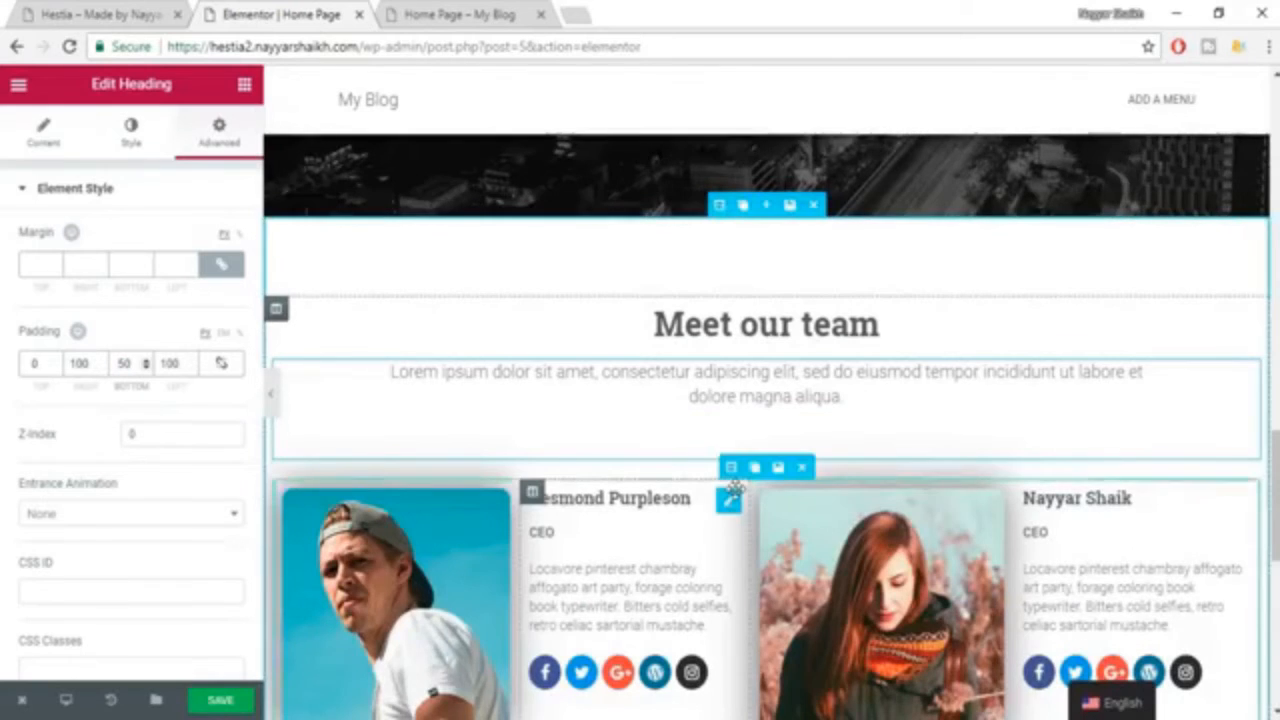
Unlink the first team row's padding values, set its bottom padding to 40, and save the page.
scroll(745, 500, down, 4)
scroll(780, 495, down, 1)
scroll(810, 480, up, 3)
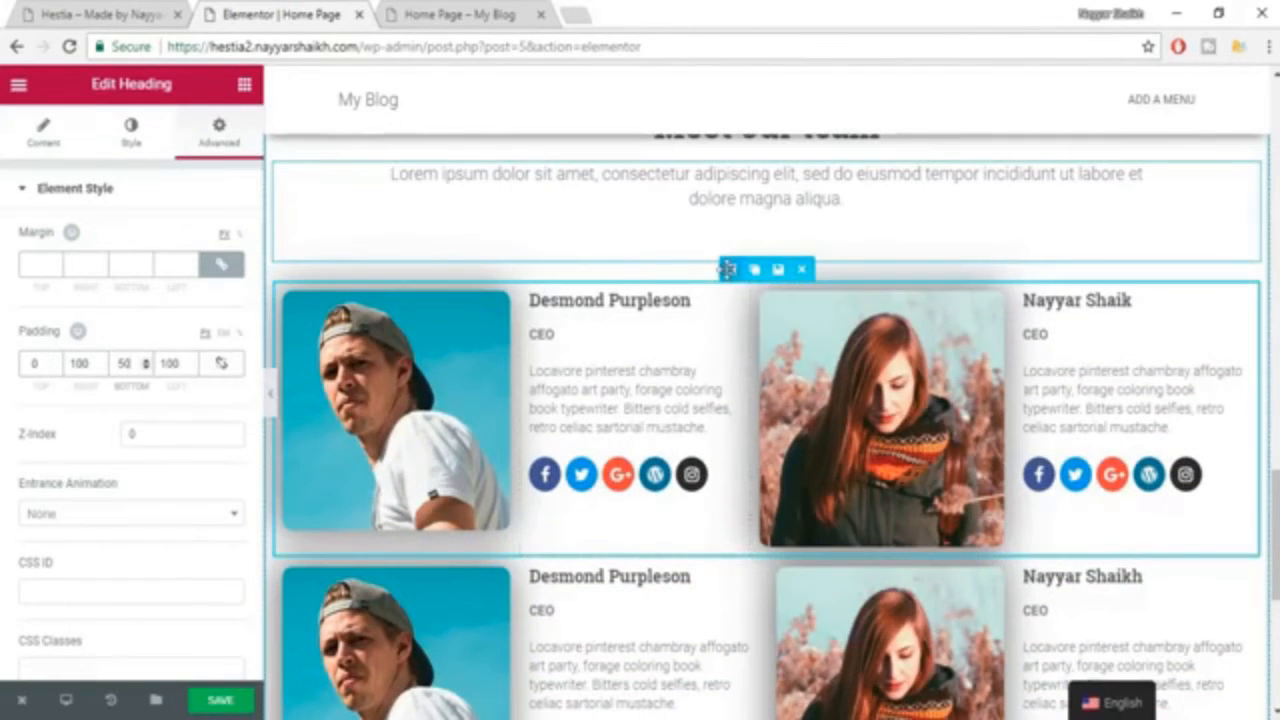
click(727, 269)
click(214, 131)
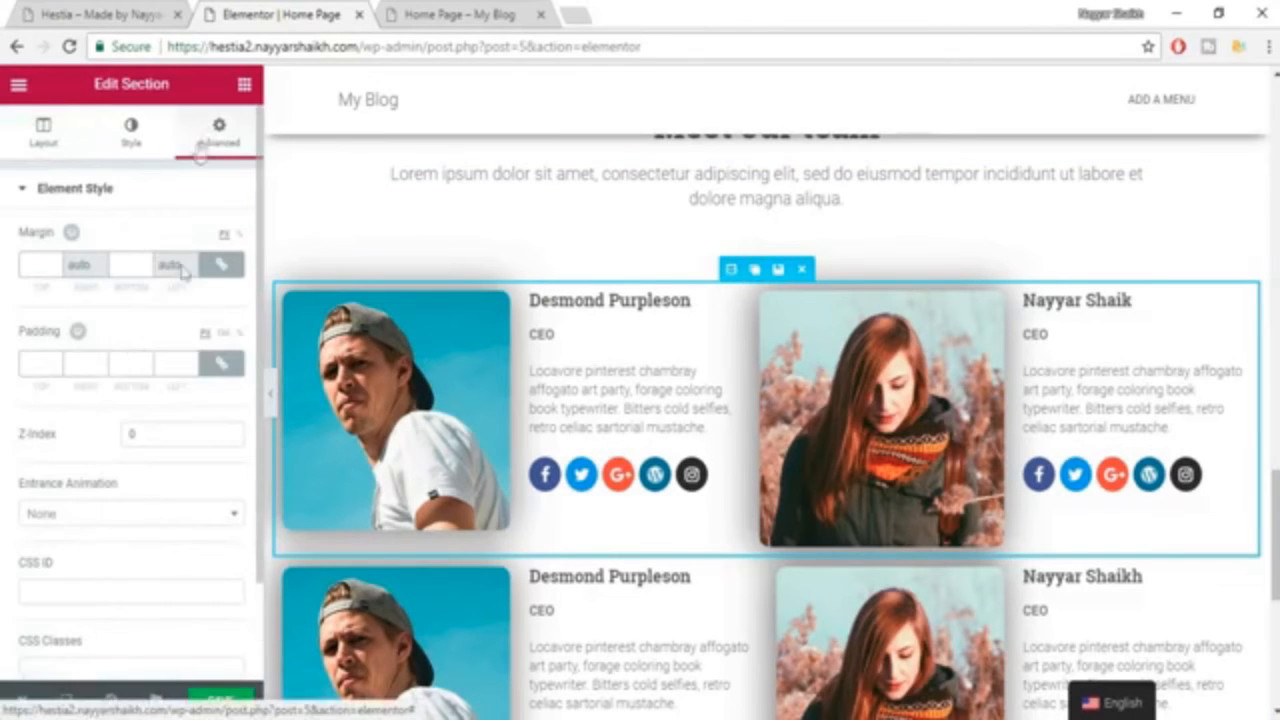
click(222, 363)
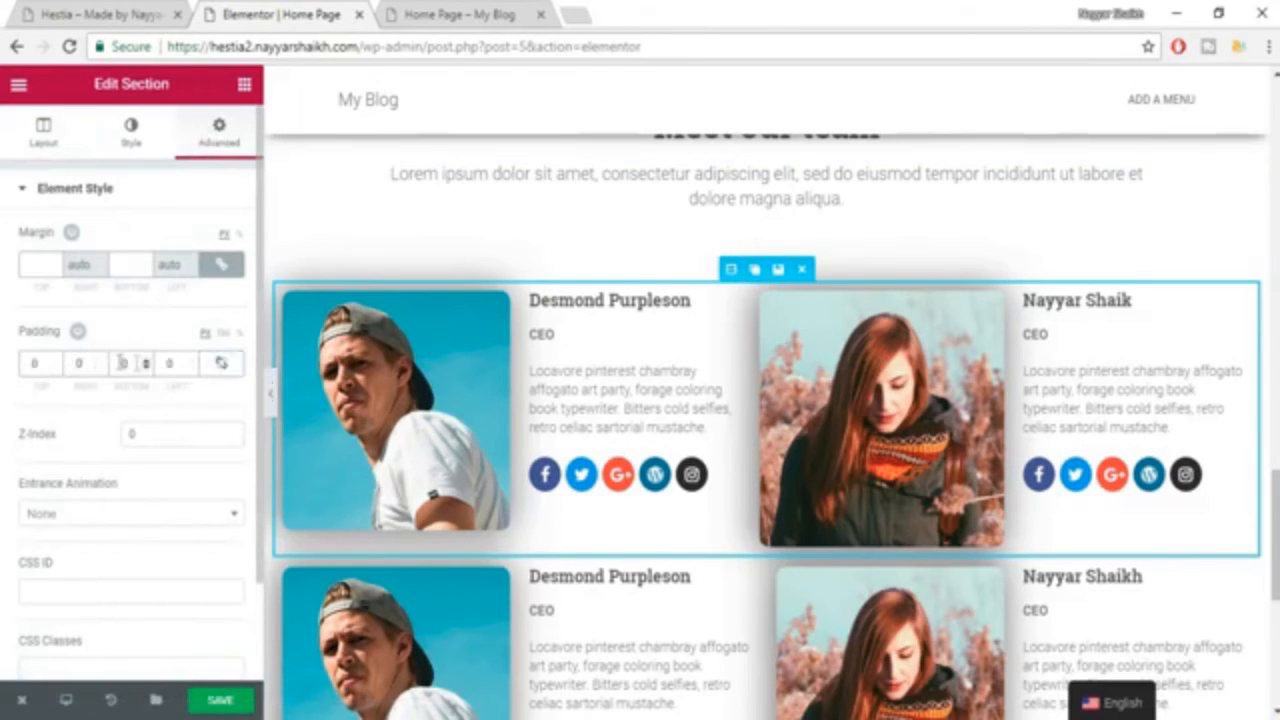
text(40)
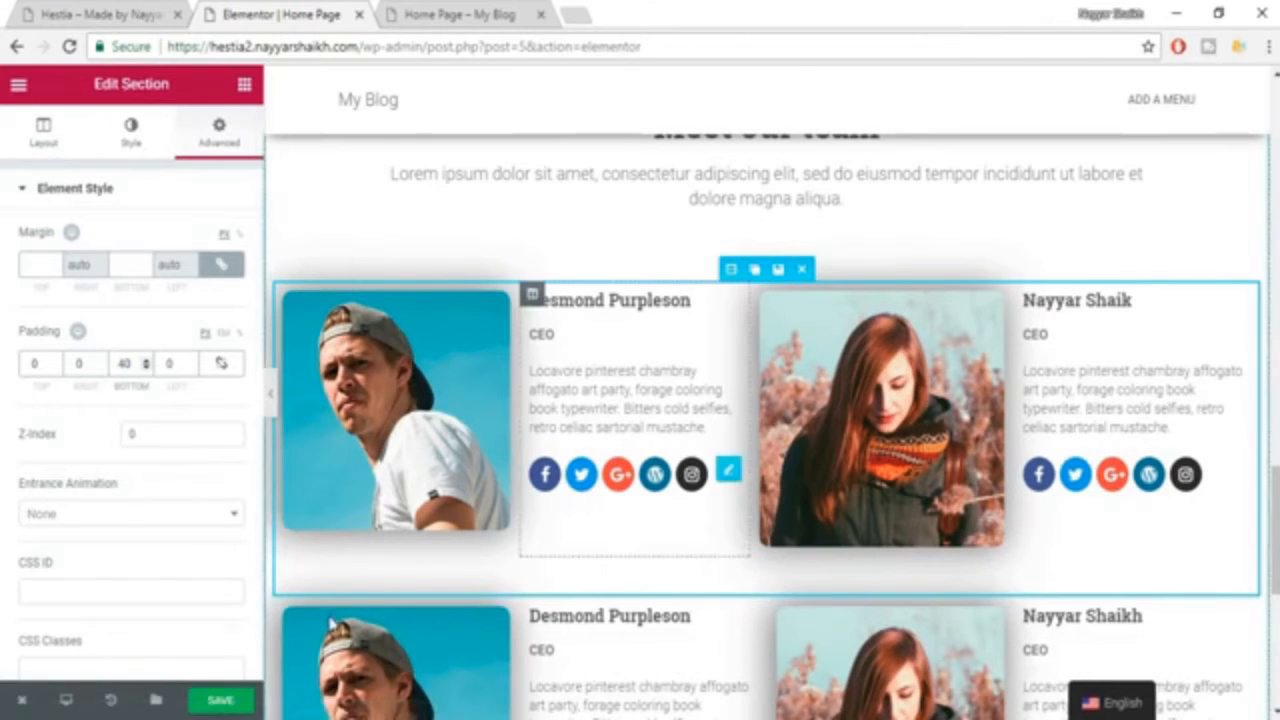
scroll(372, 600, down, 4)
click(222, 708)
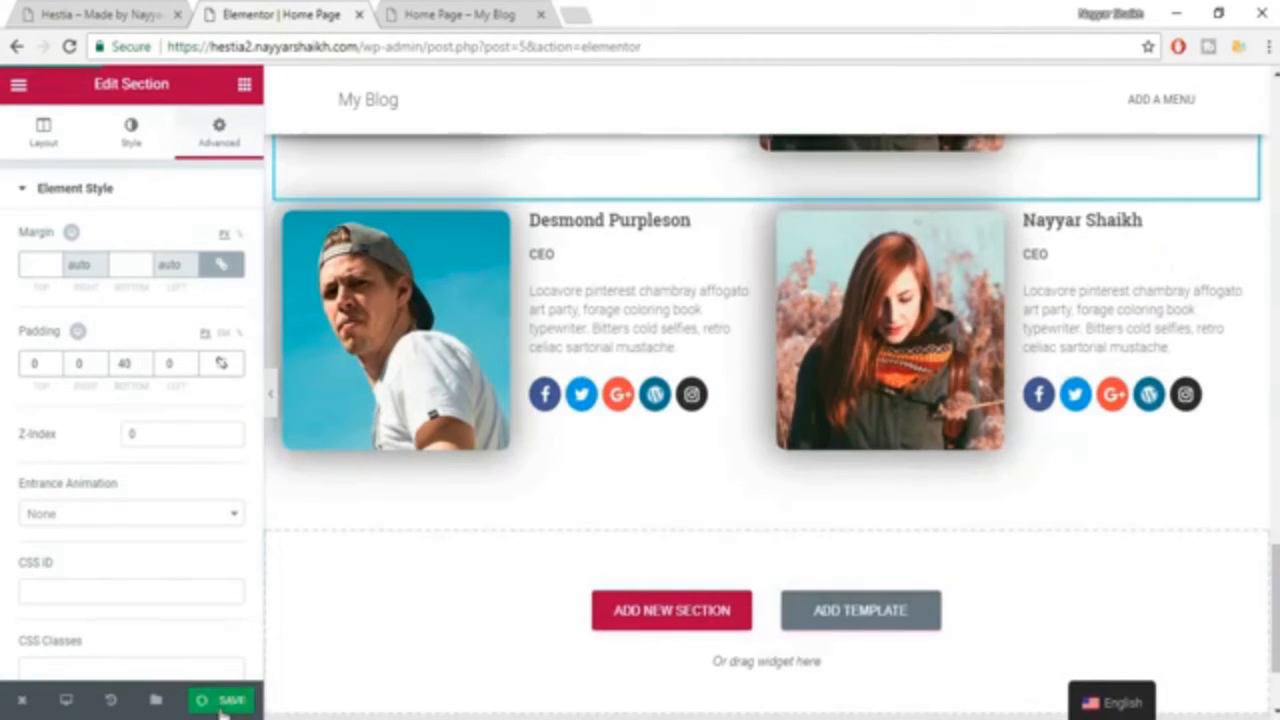
Reload the live home page and compare its team section with the Hestia example and the editor version.
click(105, 14)
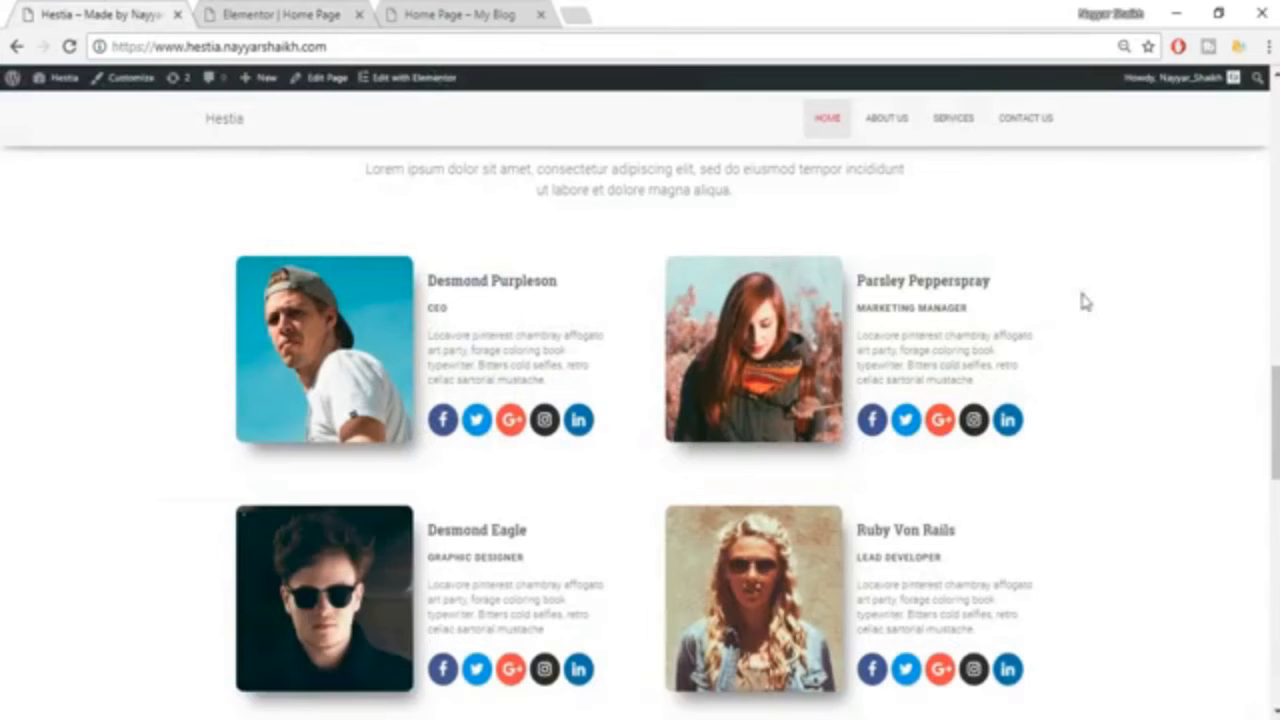
click(459, 12)
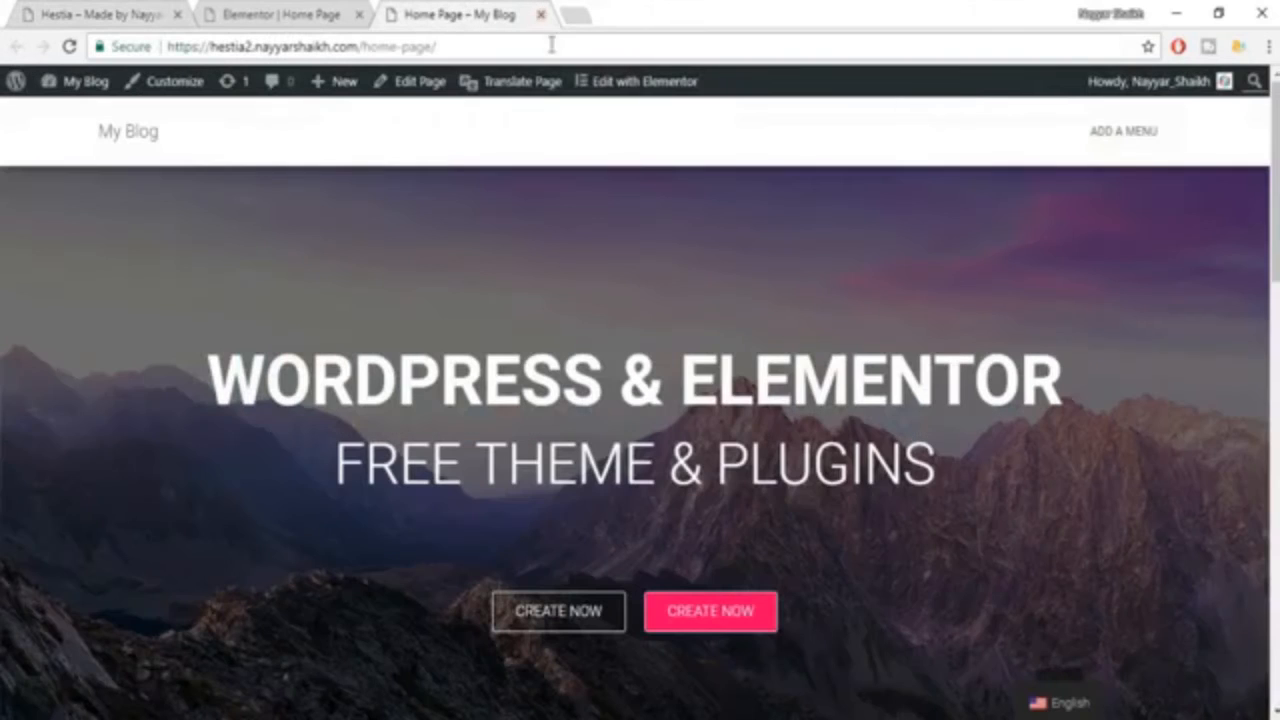
click(69, 46)
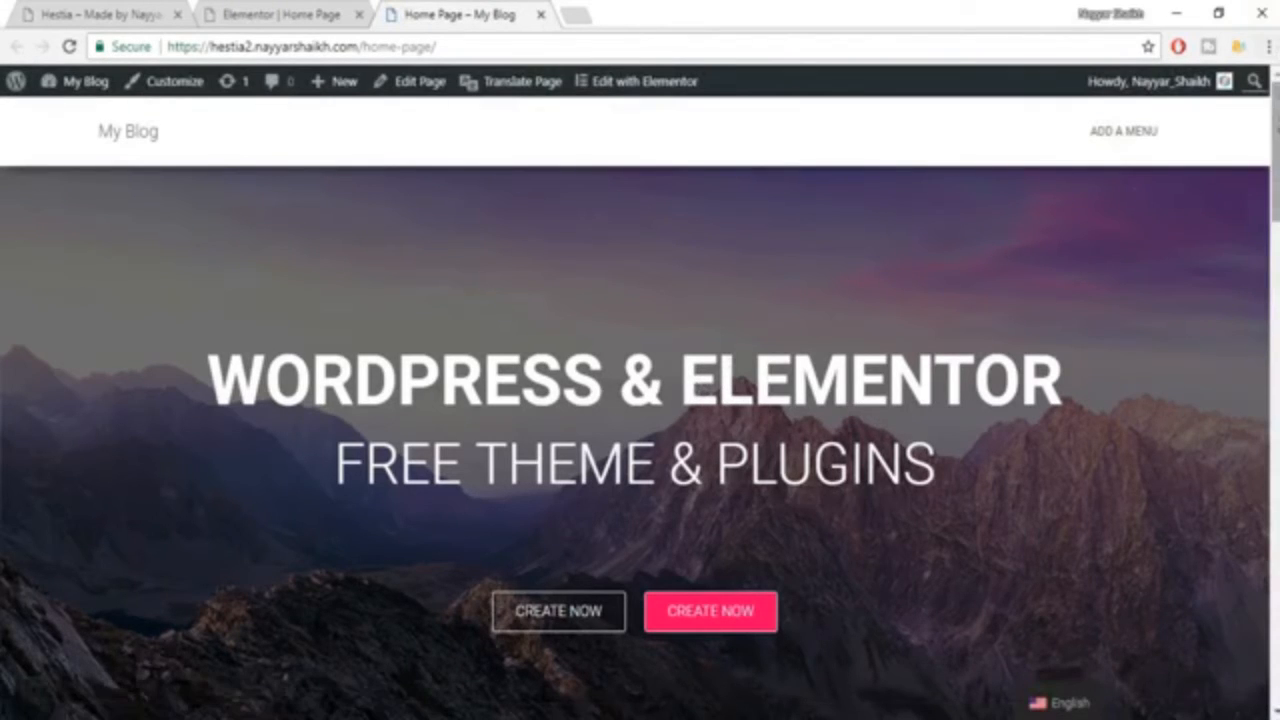
scroll(700, 388, down, 2)
scroll(640, 400, down, 5)
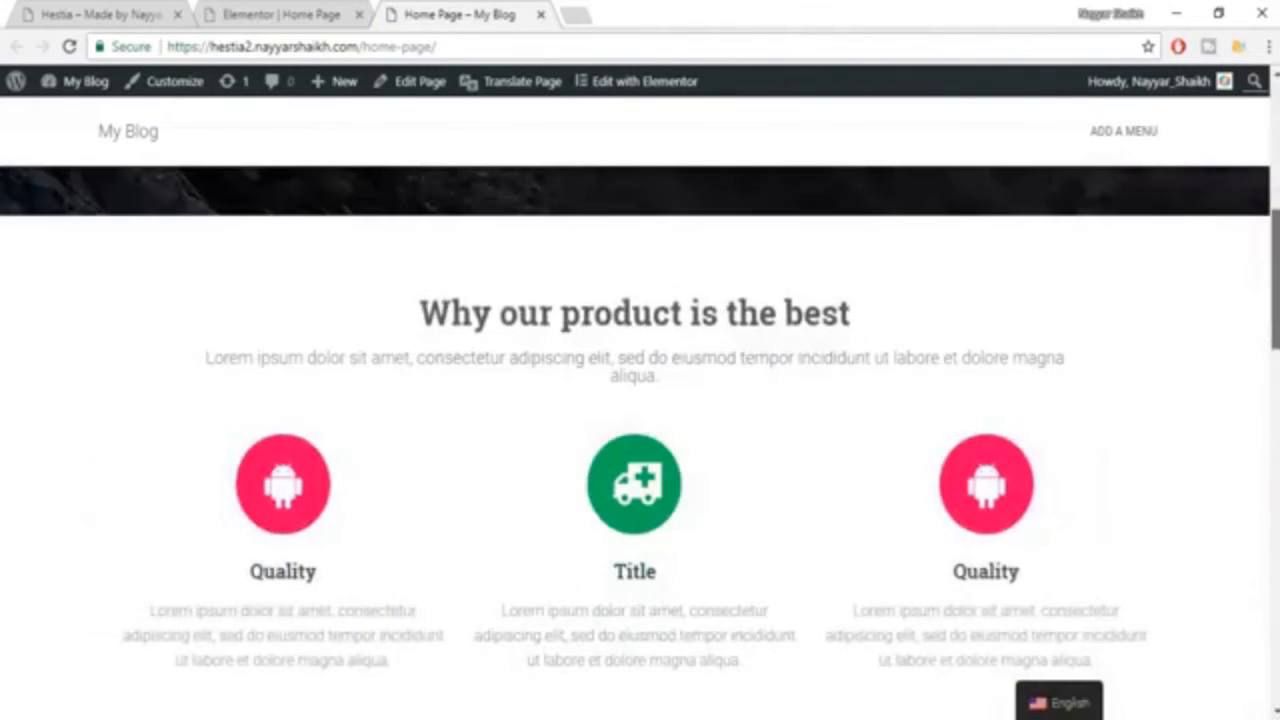
scroll(640, 400, down, 5)
scroll(640, 400, down, 8)
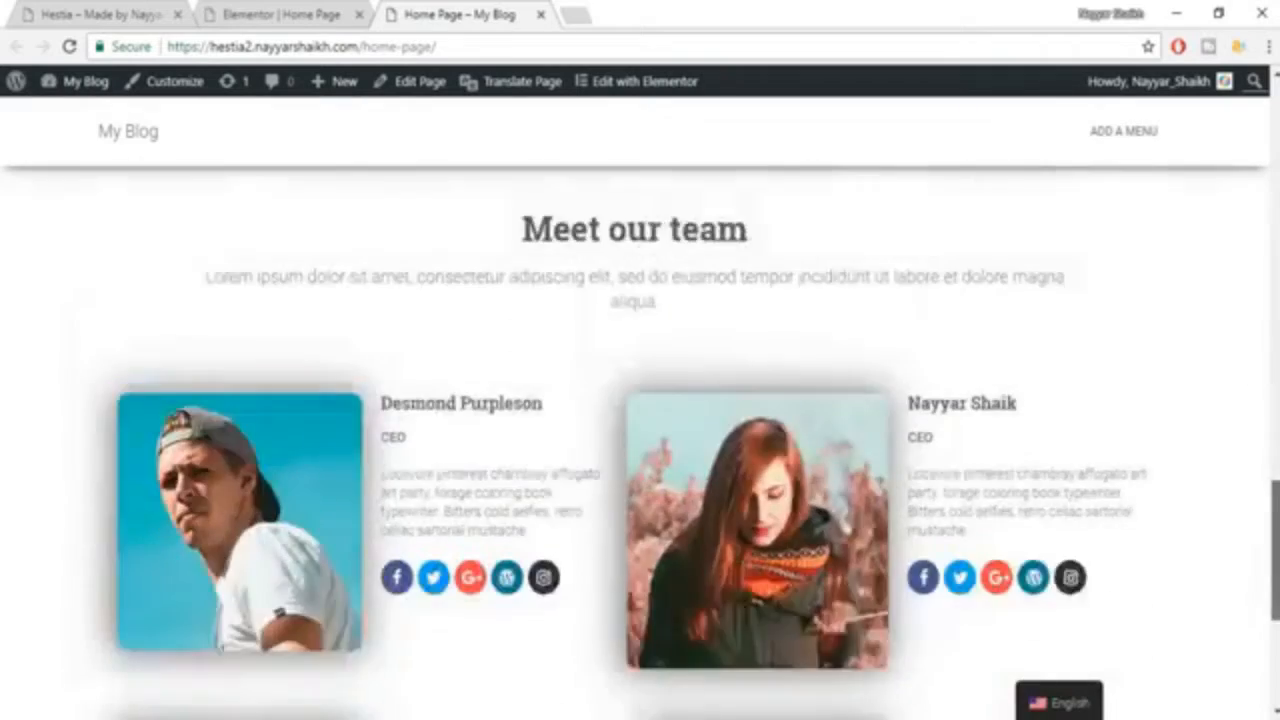
scroll(640, 400, down, 3)
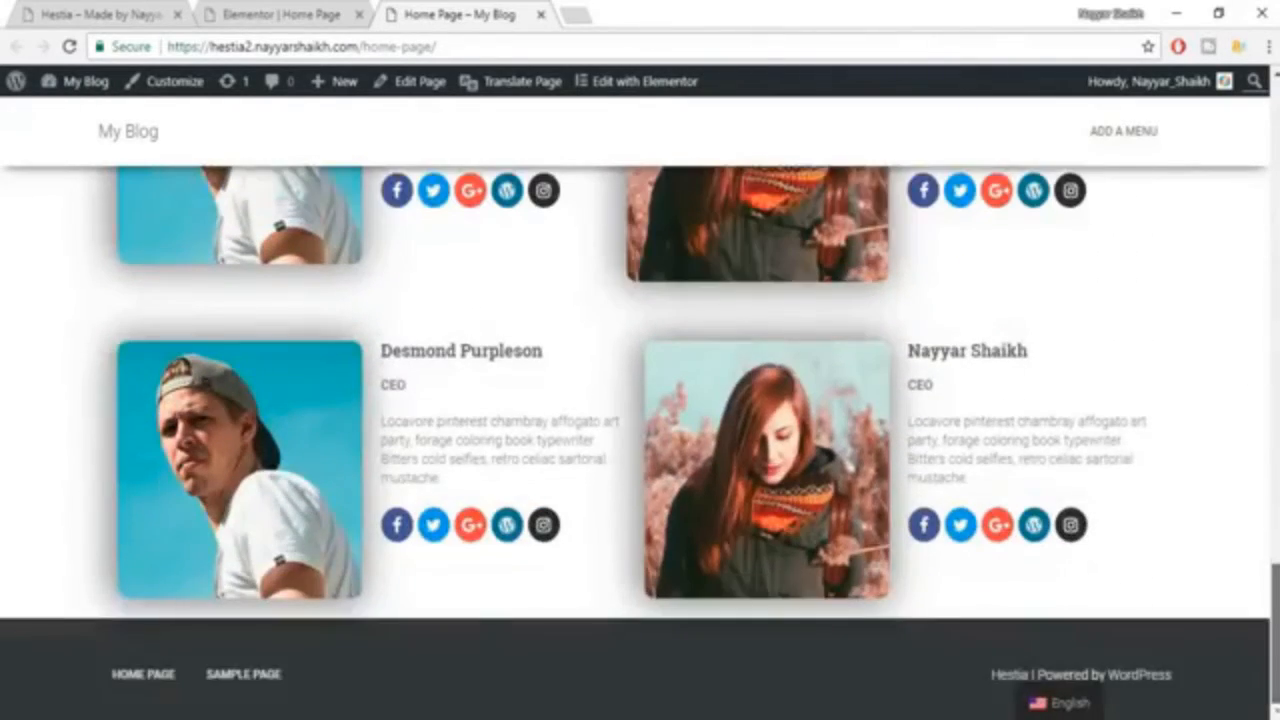
scroll(640, 440, up, 5)
click(95, 12)
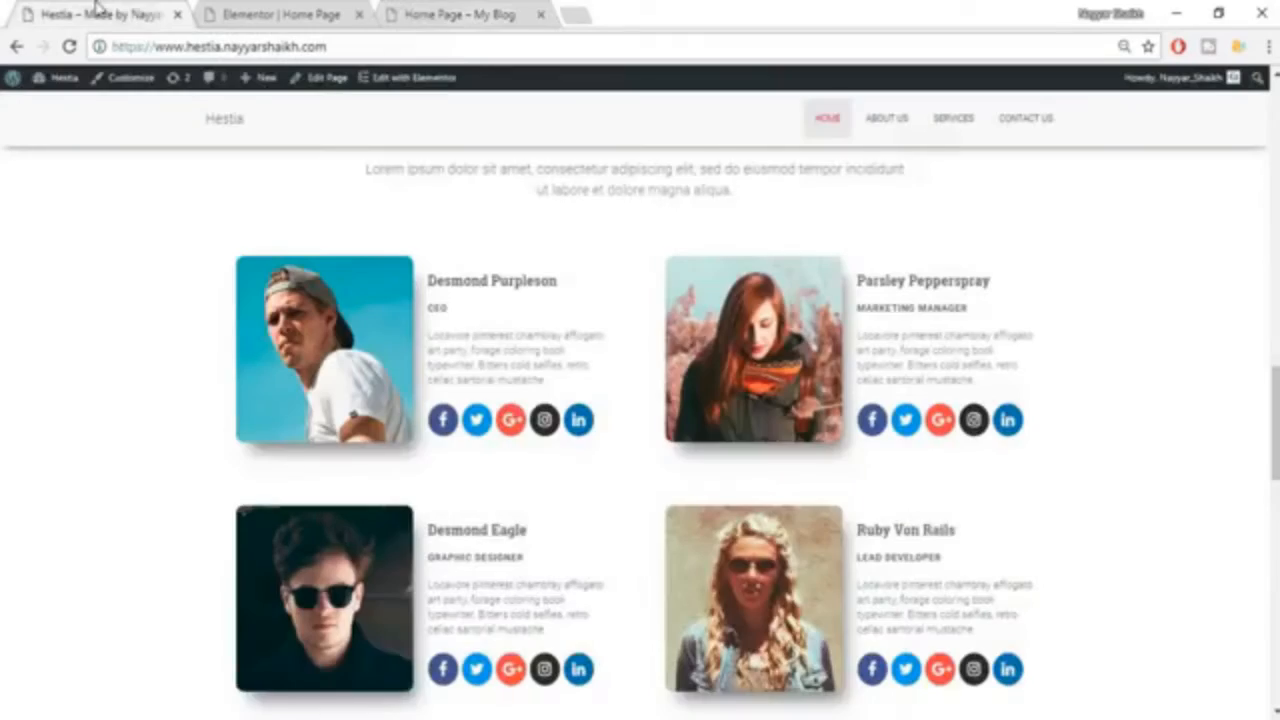
click(488, 12)
scroll(483, 323, up, 5)
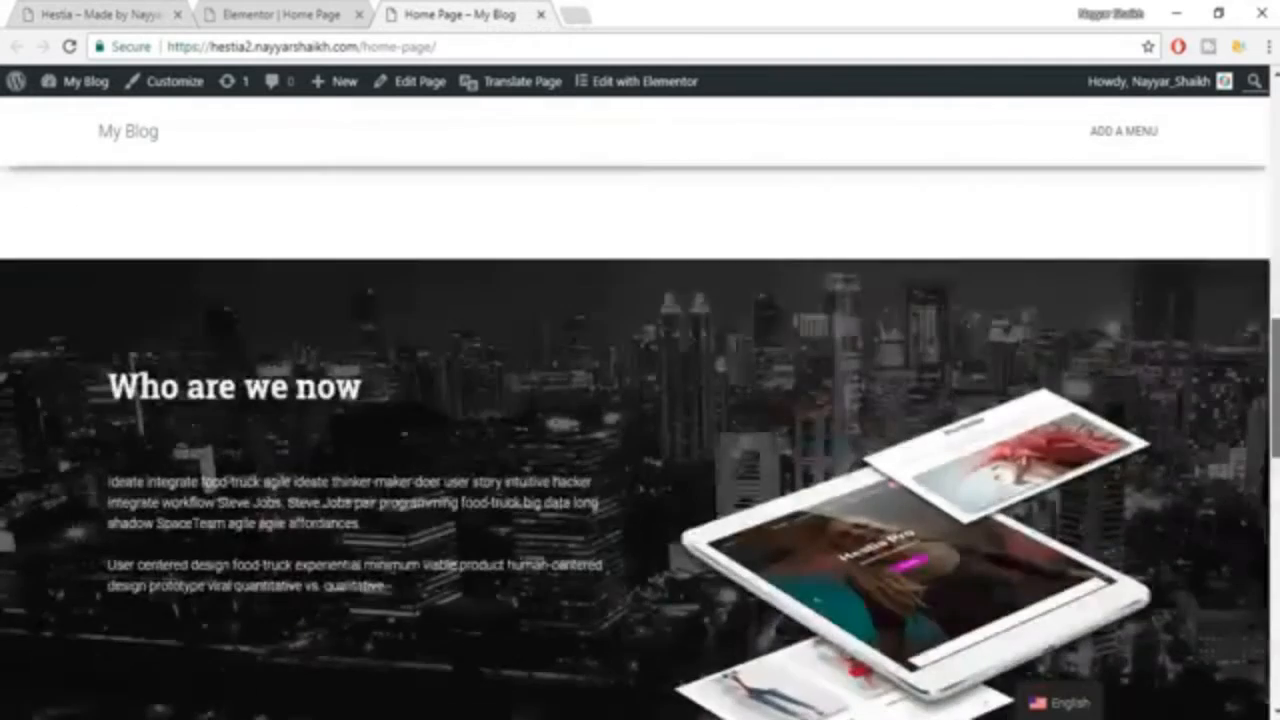
scroll(483, 323, up, 6)
click(262, 14)
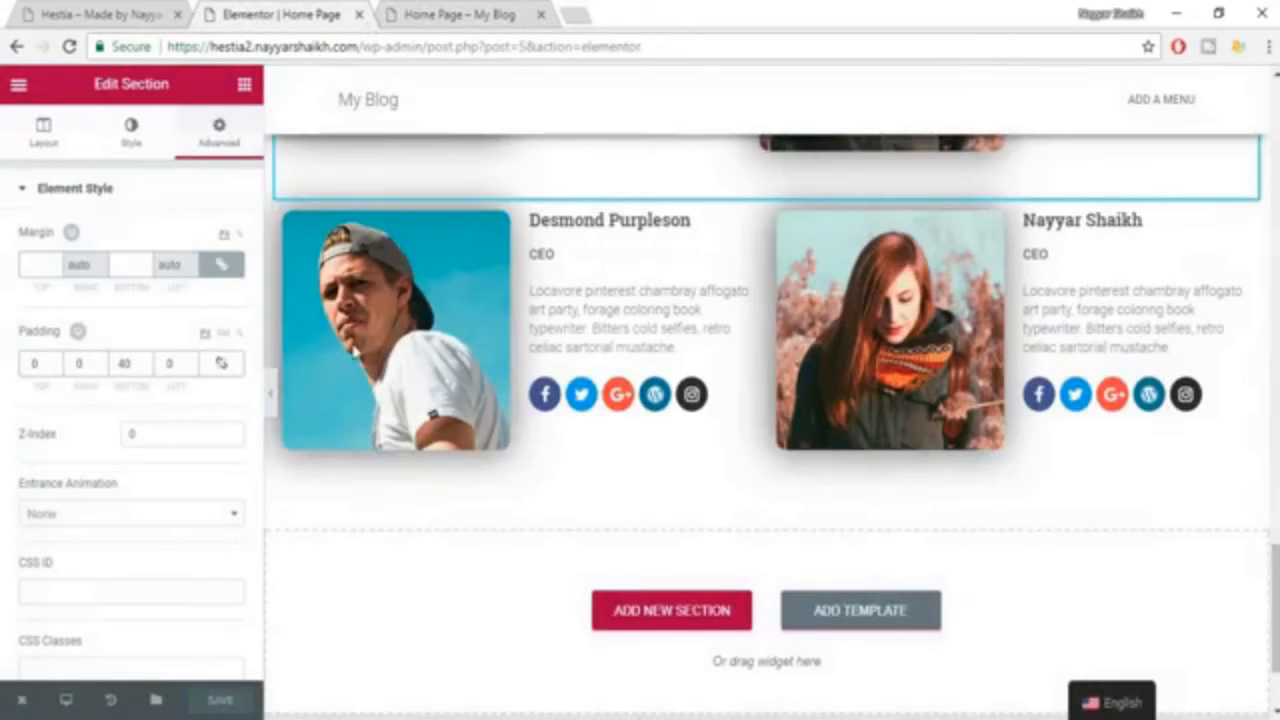
scroll(725, 268, up, 1)
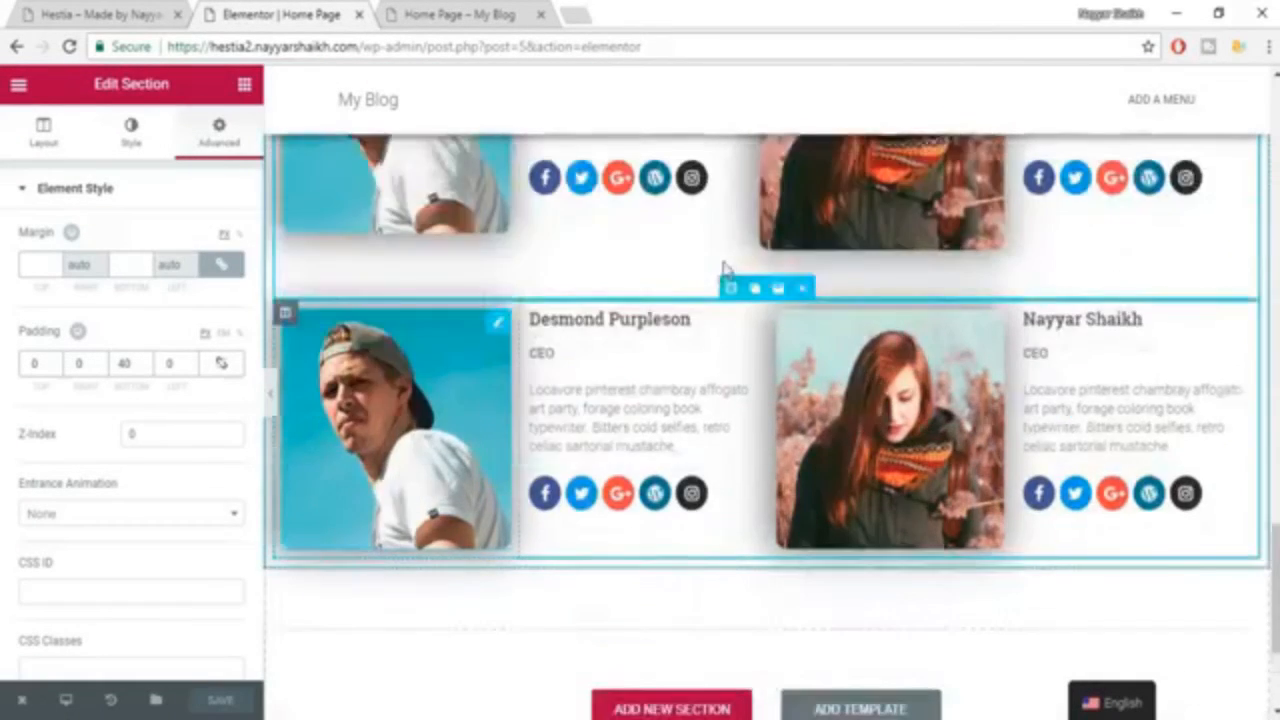
scroll(725, 268, up, 3)
scroll(815, 425, down, 3)
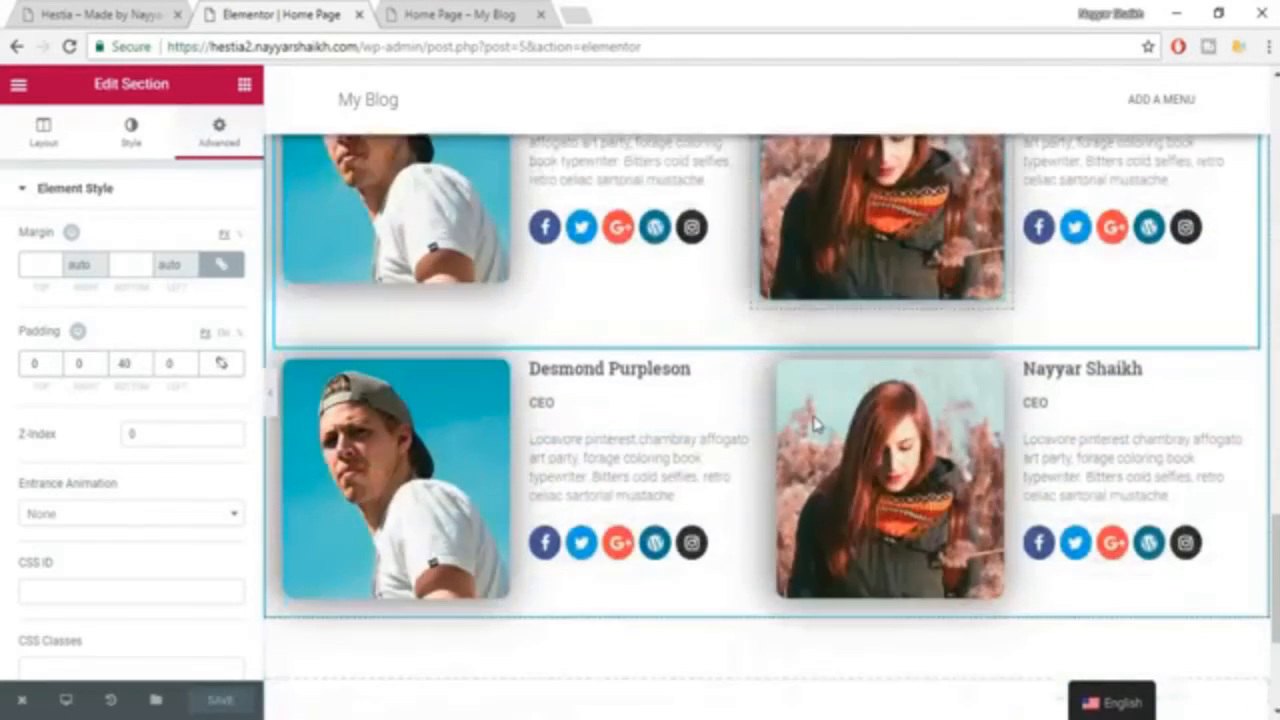
scroll(815, 425, down, 3)
Check the example's section following the team and add a Heading widget in a new section below the team rows.
click(6, 12)
click(108, 8)
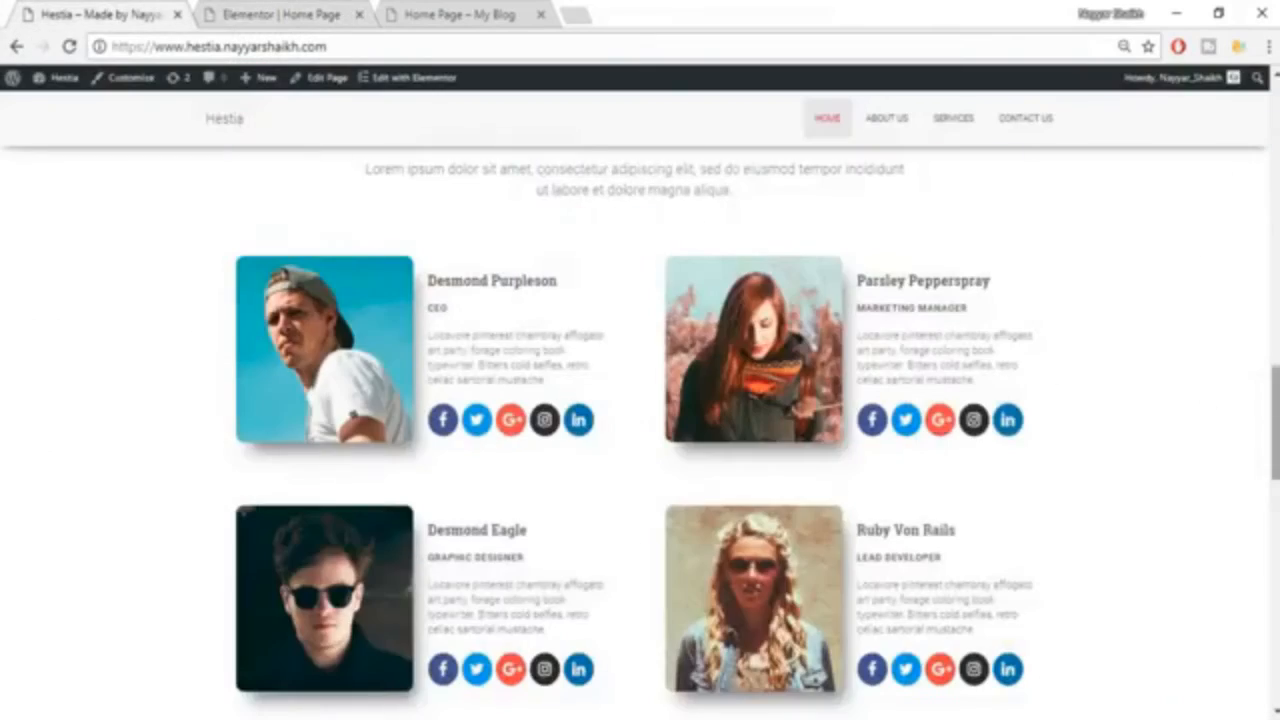
scroll(597, 376, down, 5)
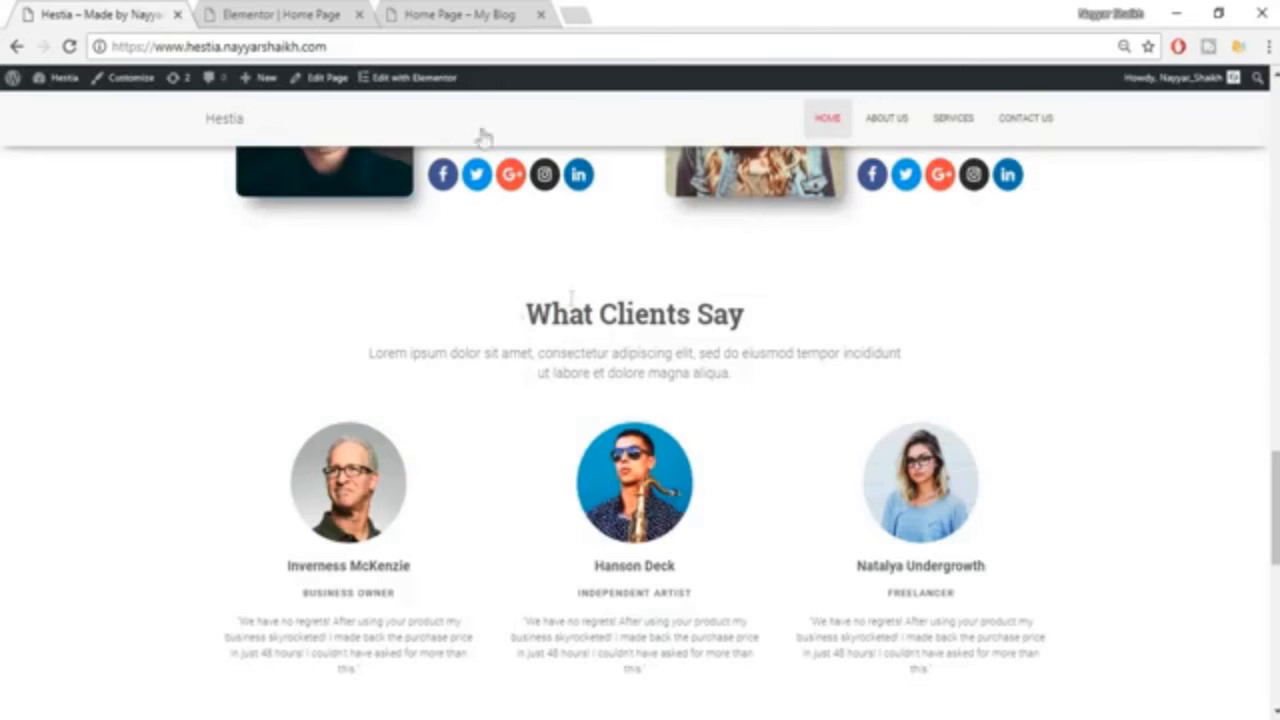
click(325, 12)
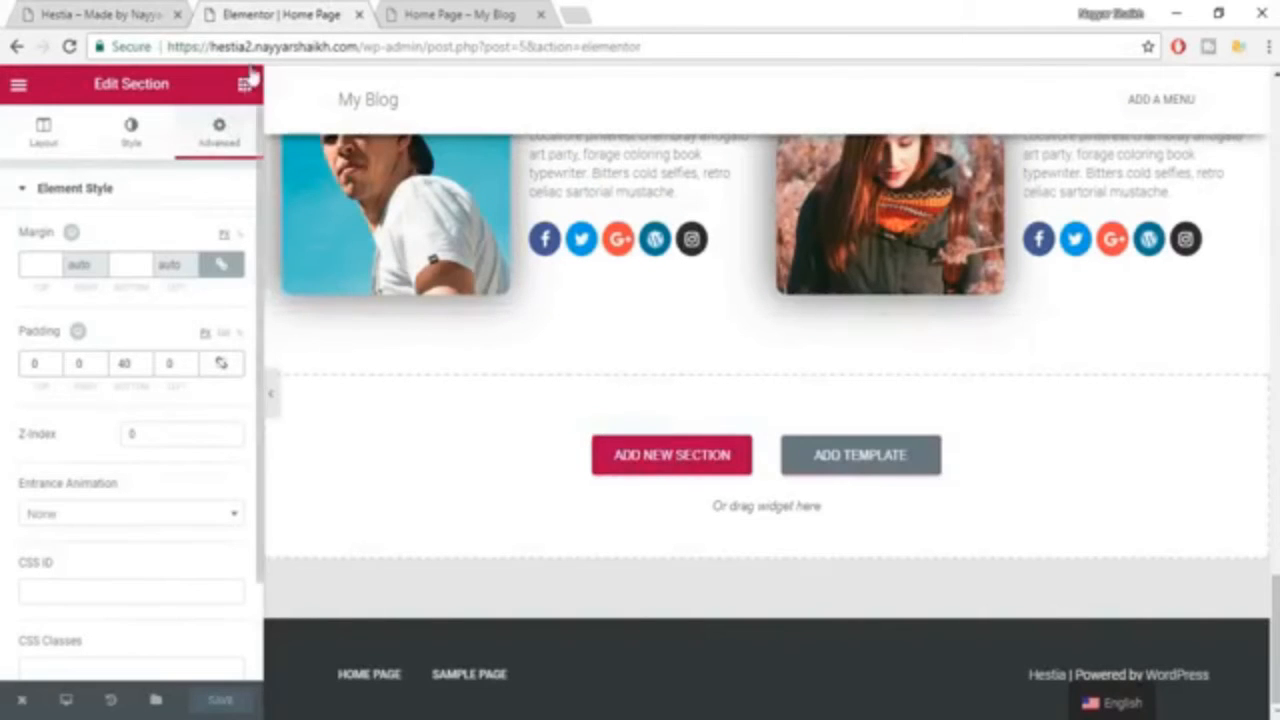
click(104, 12)
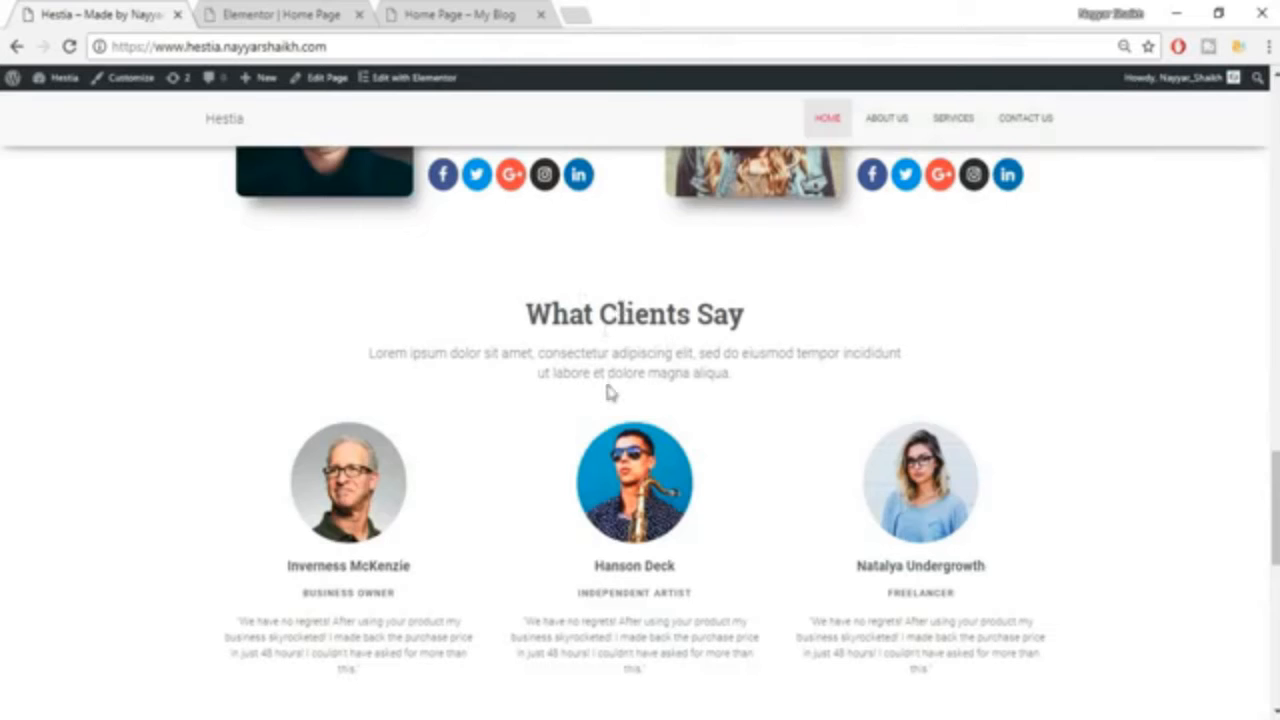
click(303, 10)
drag(212, 248, 832, 480)
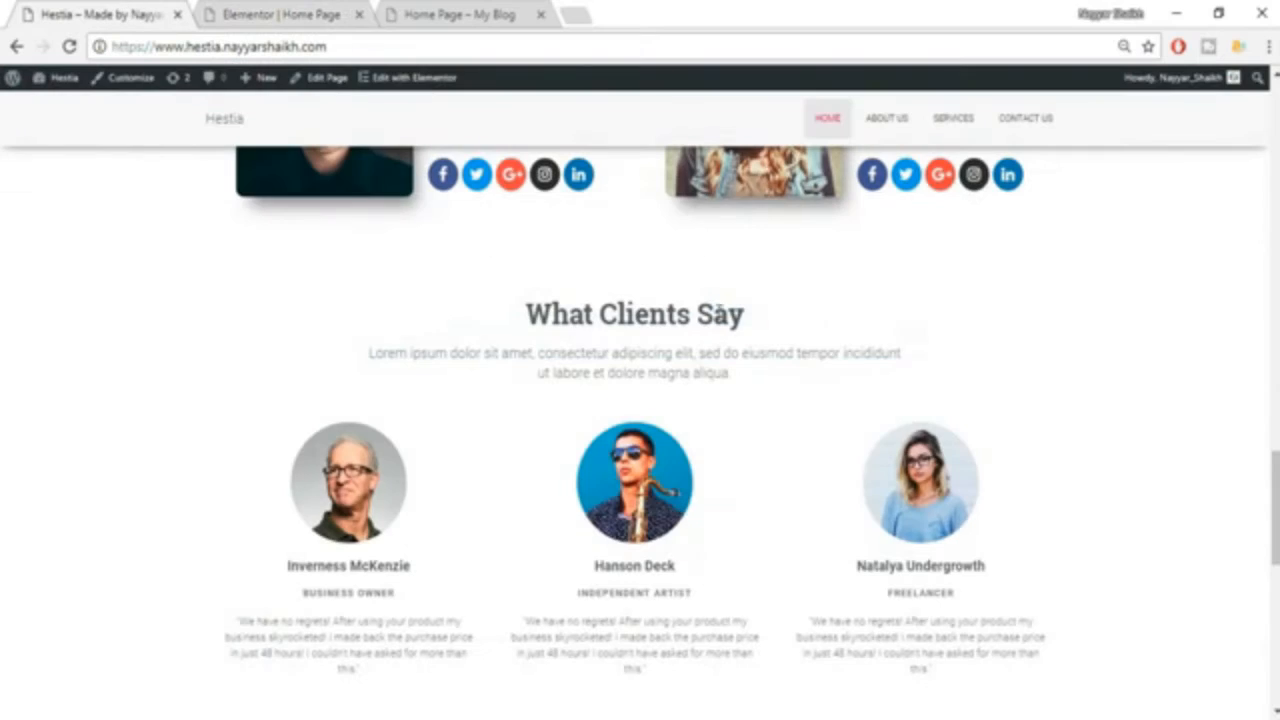
Copy the title "What Clients Say" from the Hestia example into the new heading and center it.
triple_click(714, 297)
key(ctrl+c)
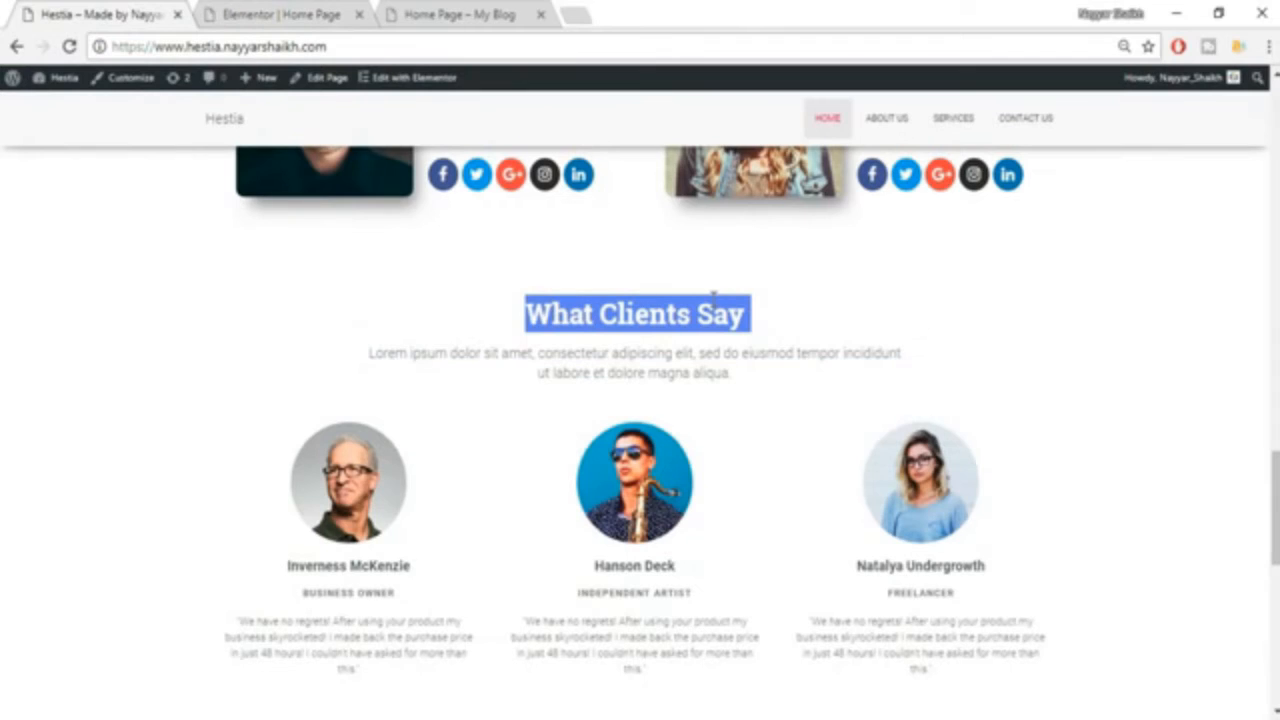
click(260, 13)
triple_click(192, 260)
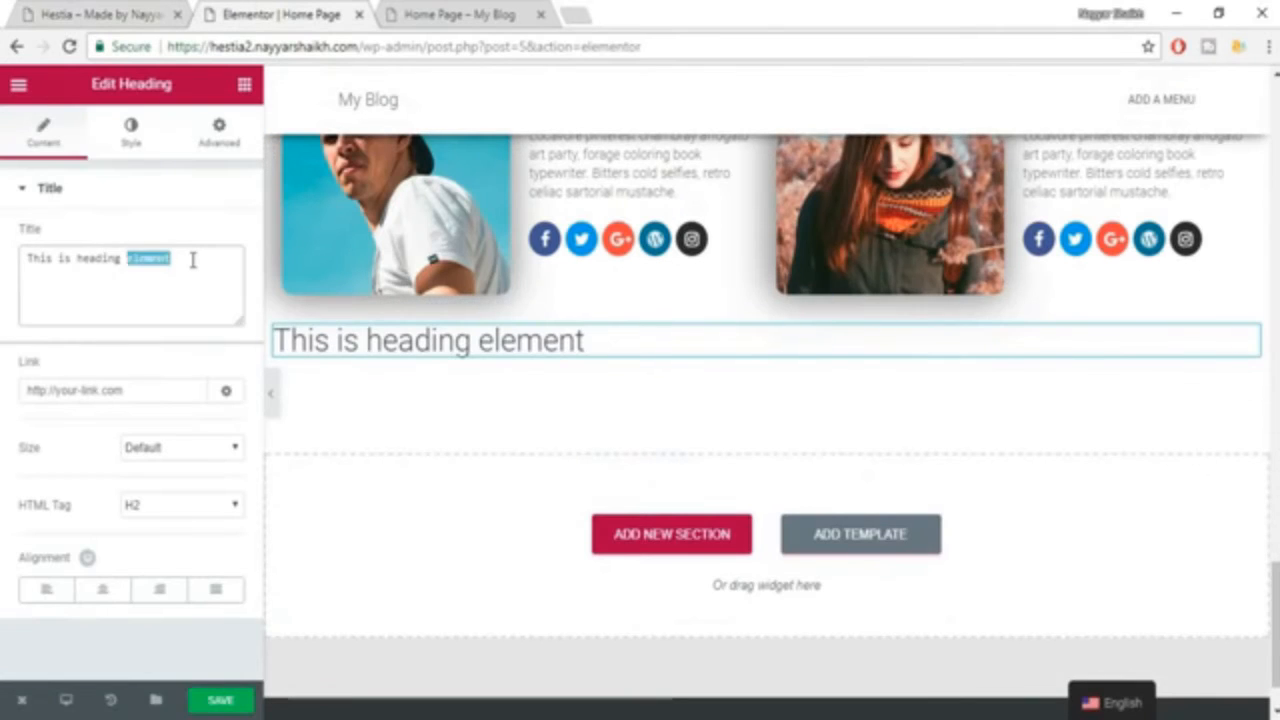
key(ctrl+v)
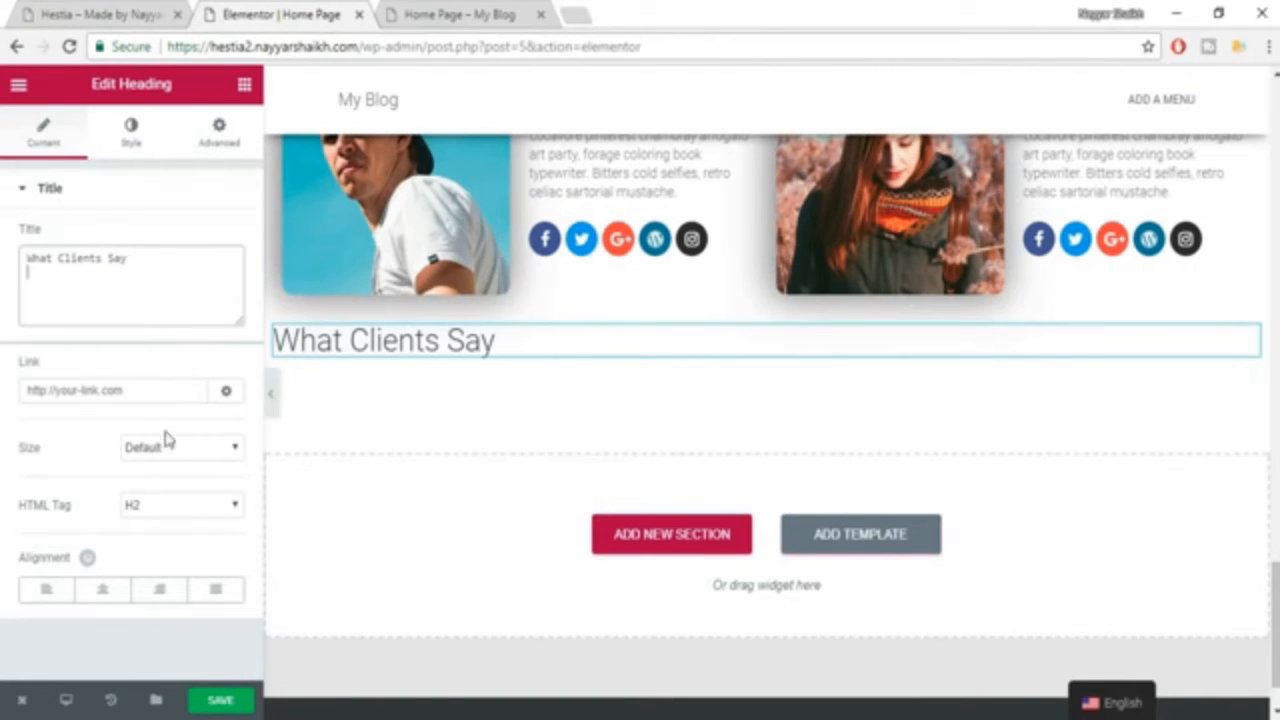
click(102, 590)
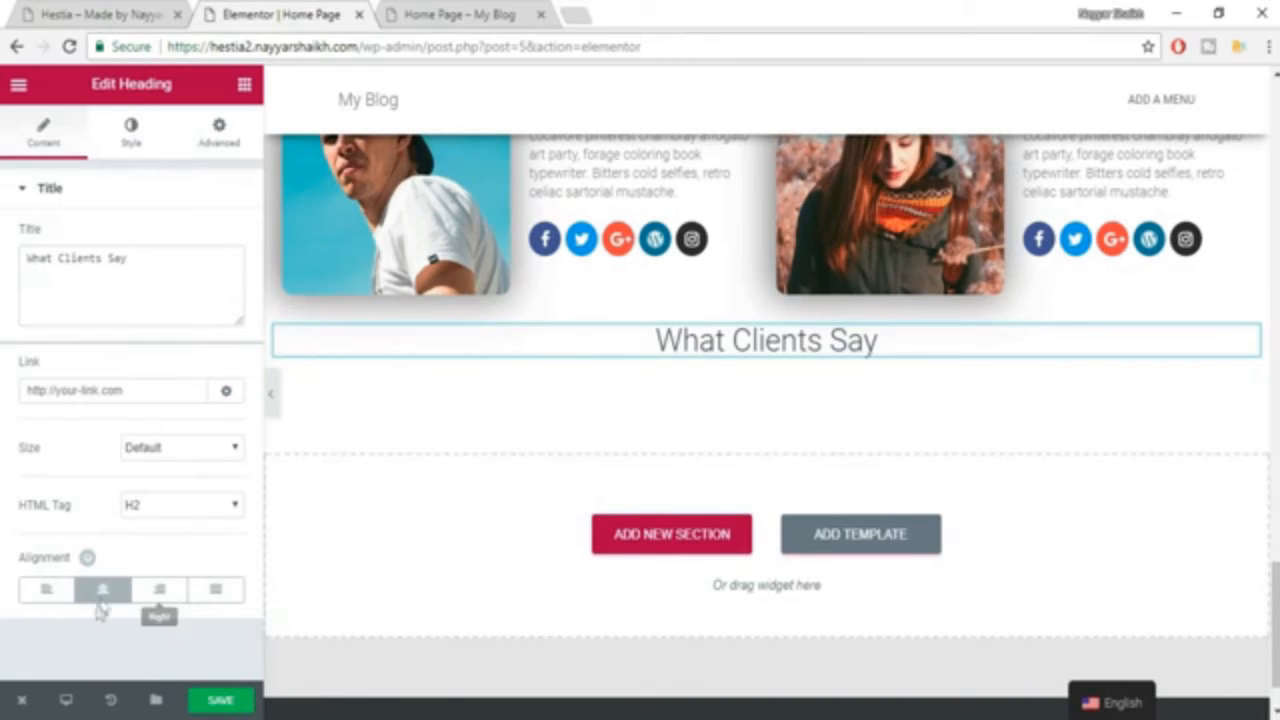
Set the "What Clients Say" heading's text color to dark grey and enable custom typography with size 35.
click(145, 150)
click(220, 242)
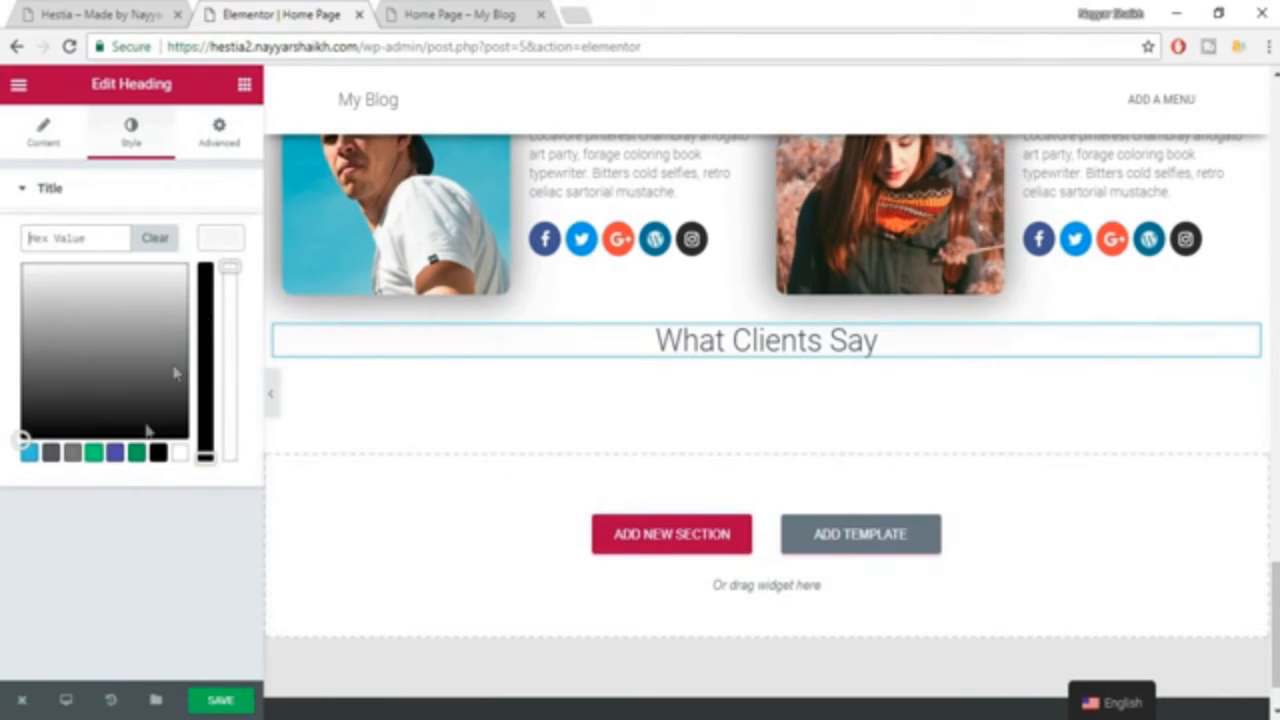
click(51, 454)
click(226, 252)
click(220, 290)
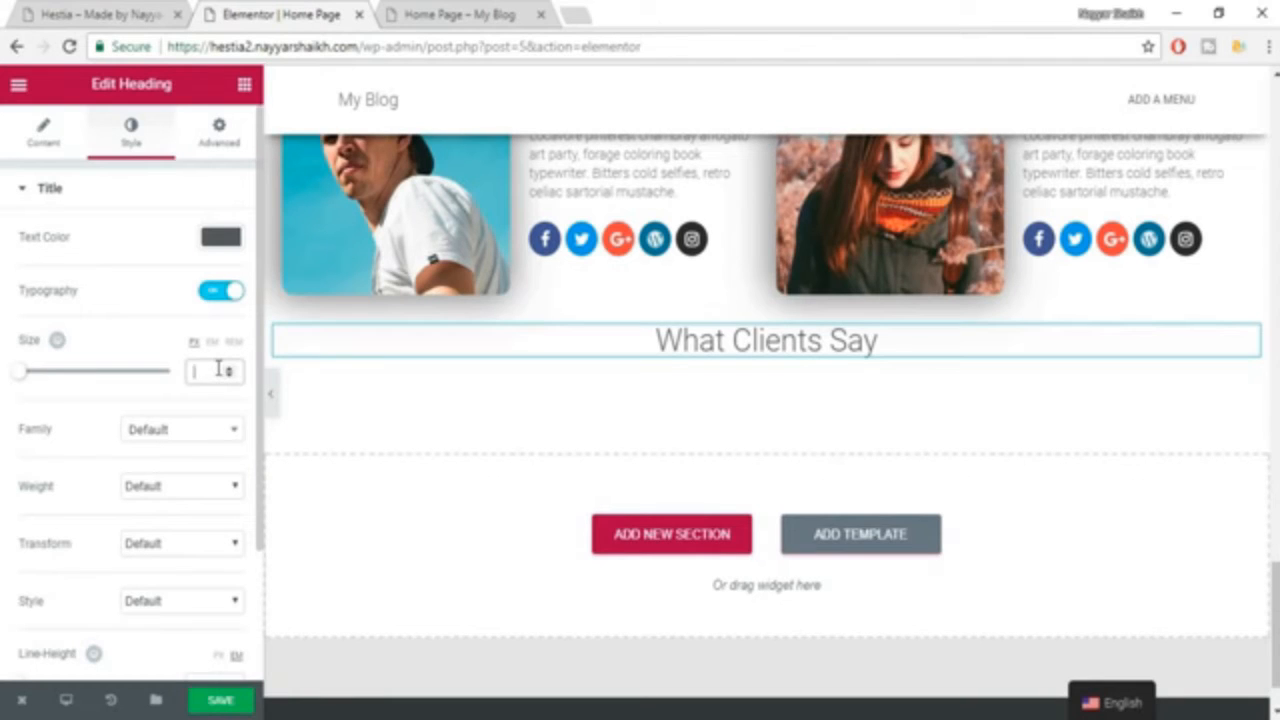
text(35)
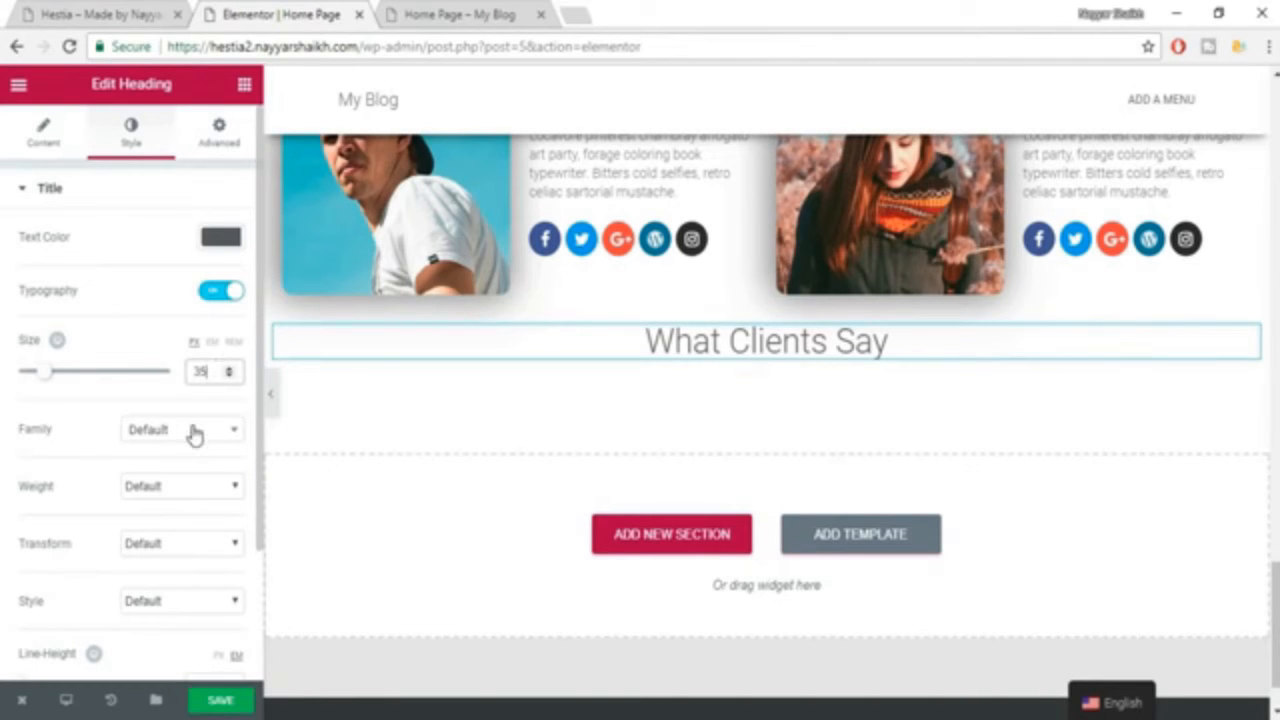
Set the "What Clients Say" heading's font family to Roboto Slab and weight to 600, and save the page.
click(195, 430)
text(rob)
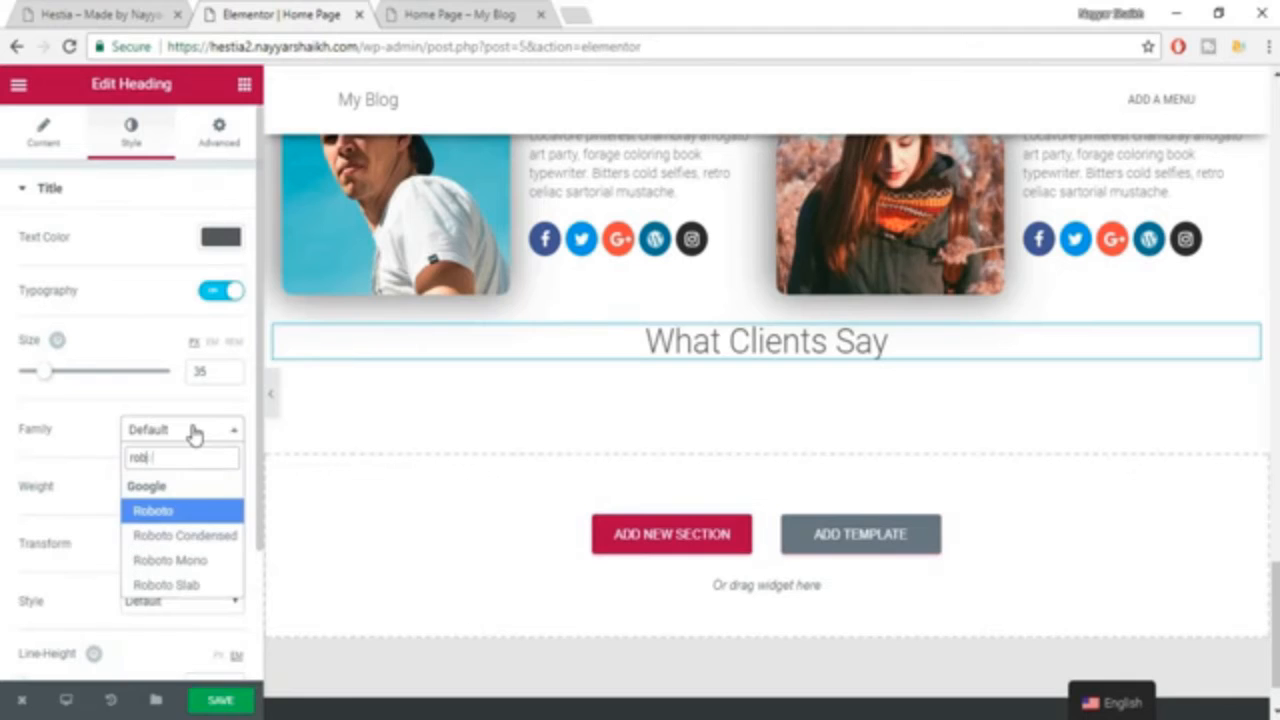
key(Down)
key(Down)
key(Down)
key(Return)
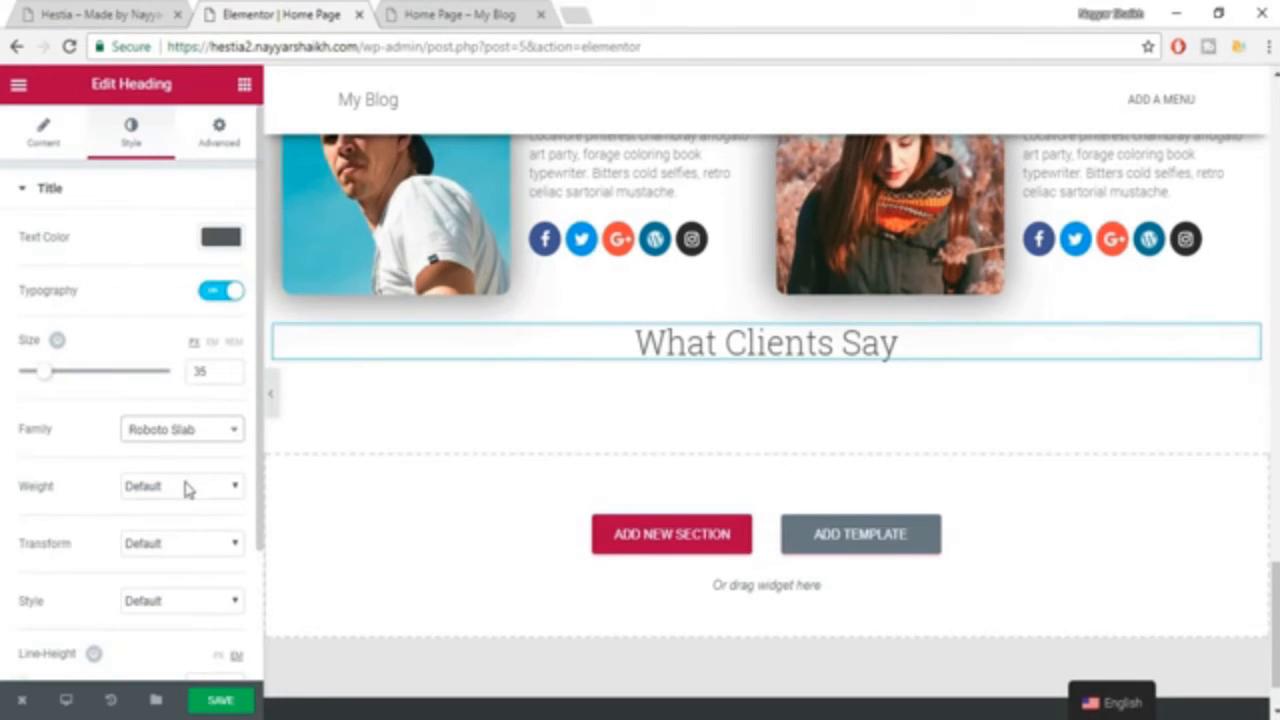
click(184, 487)
click(172, 597)
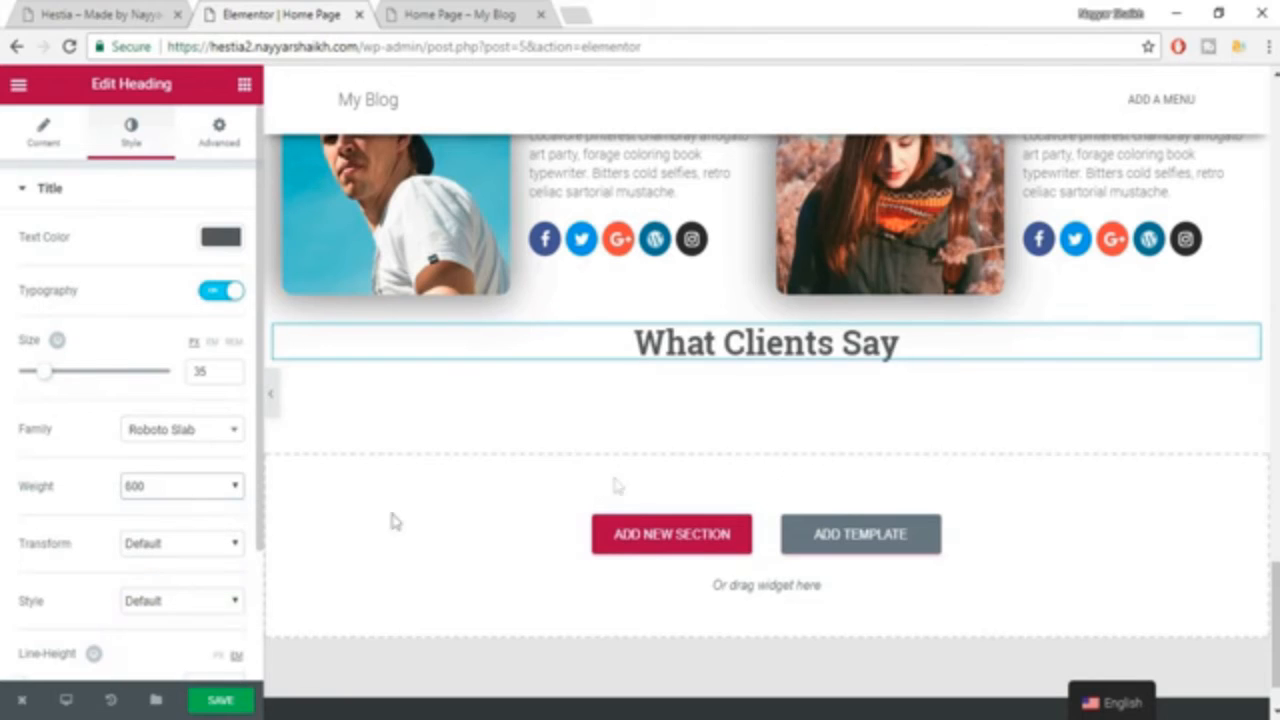
click(220, 703)
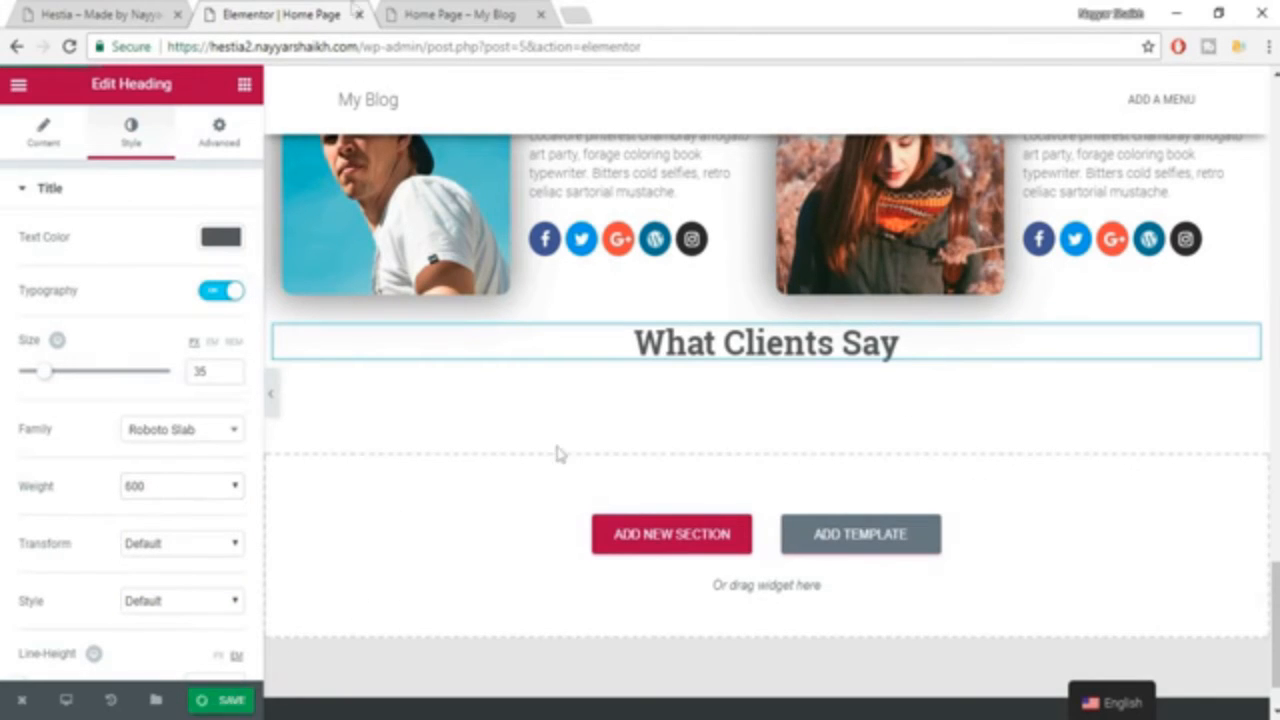
Add a Heading widget below "What Clients Say" with the lorem ipsum subheading copied from the example, and center it.
click(100, 12)
double_click(625, 354)
triple_click(624, 360)
key(ctrl+c)
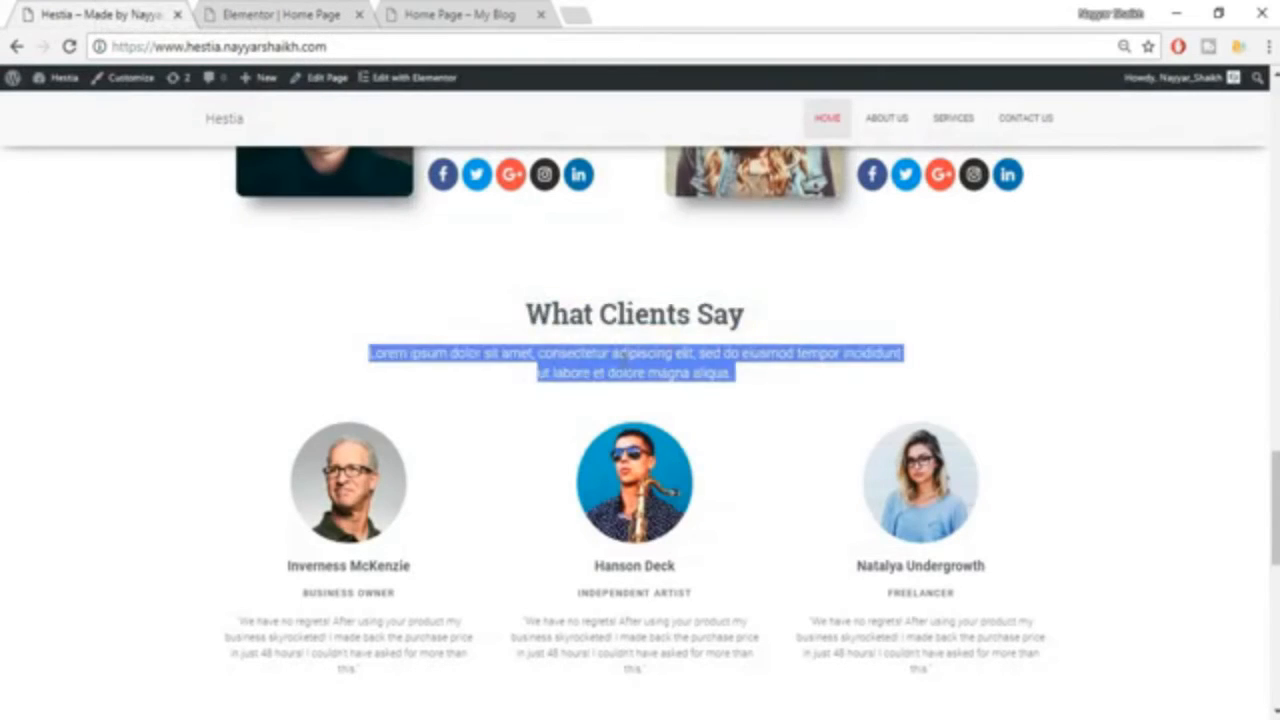
click(280, 14)
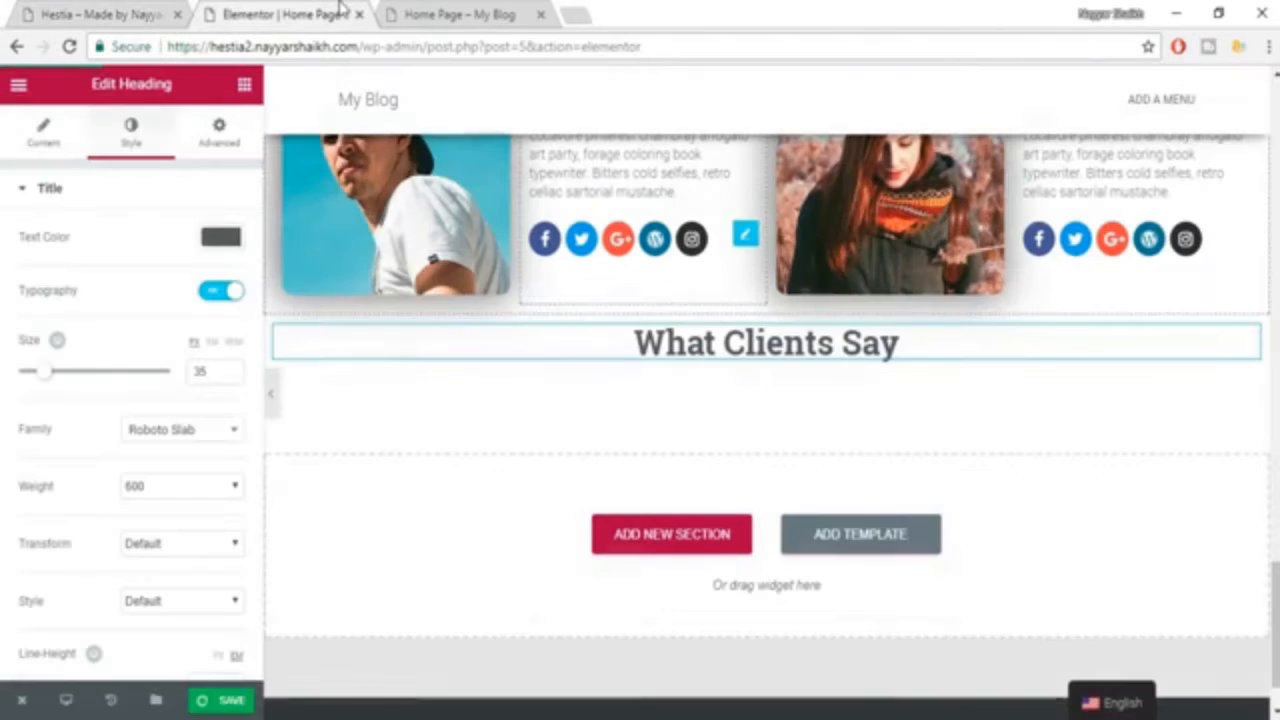
click(244, 85)
drag(237, 249, 768, 362)
click(146, 291)
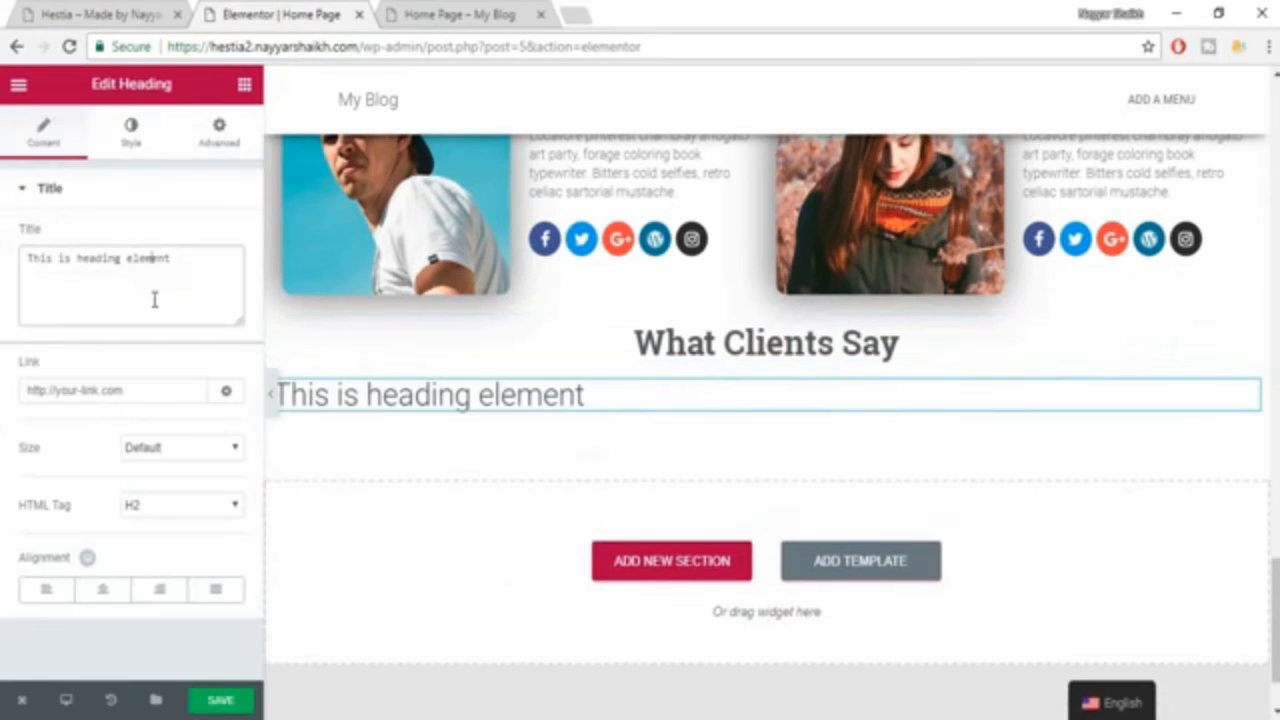
key(ctrl+a)
key(ctrl+v)
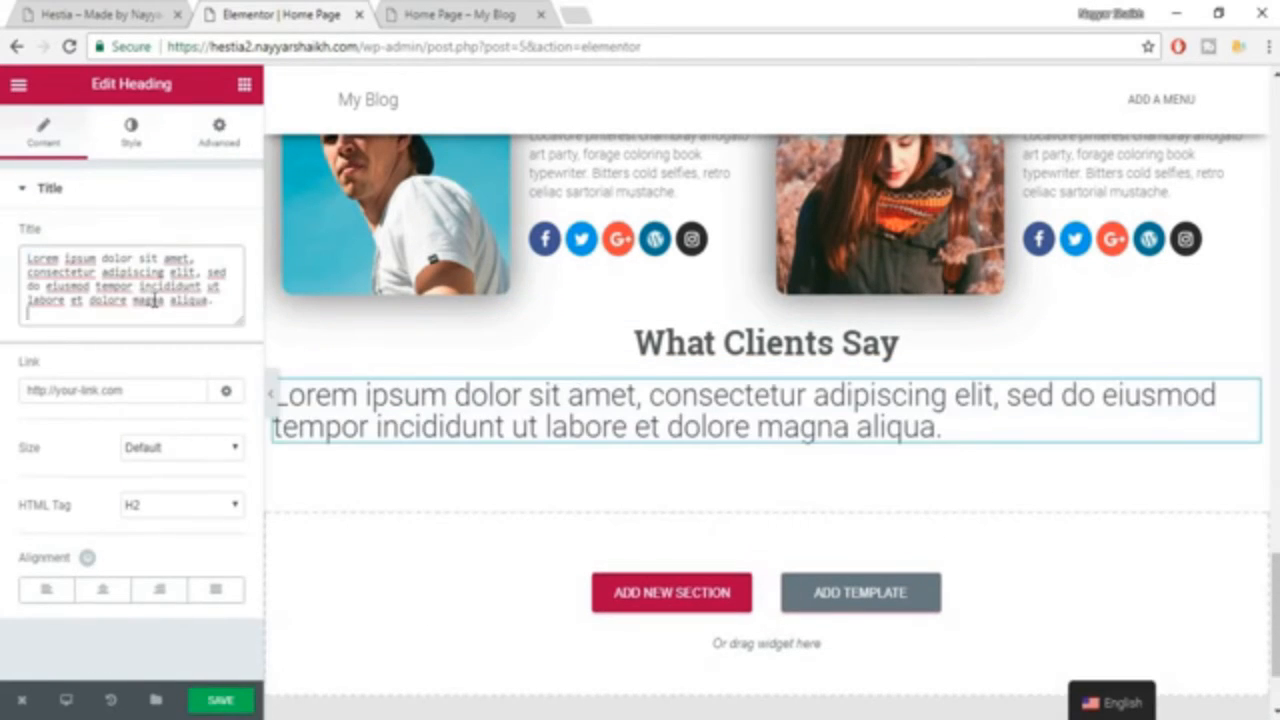
click(99, 590)
Style the lorem ipsum subheading with text color #7a7a7a, size 18 and the Roboto font family.
click(133, 145)
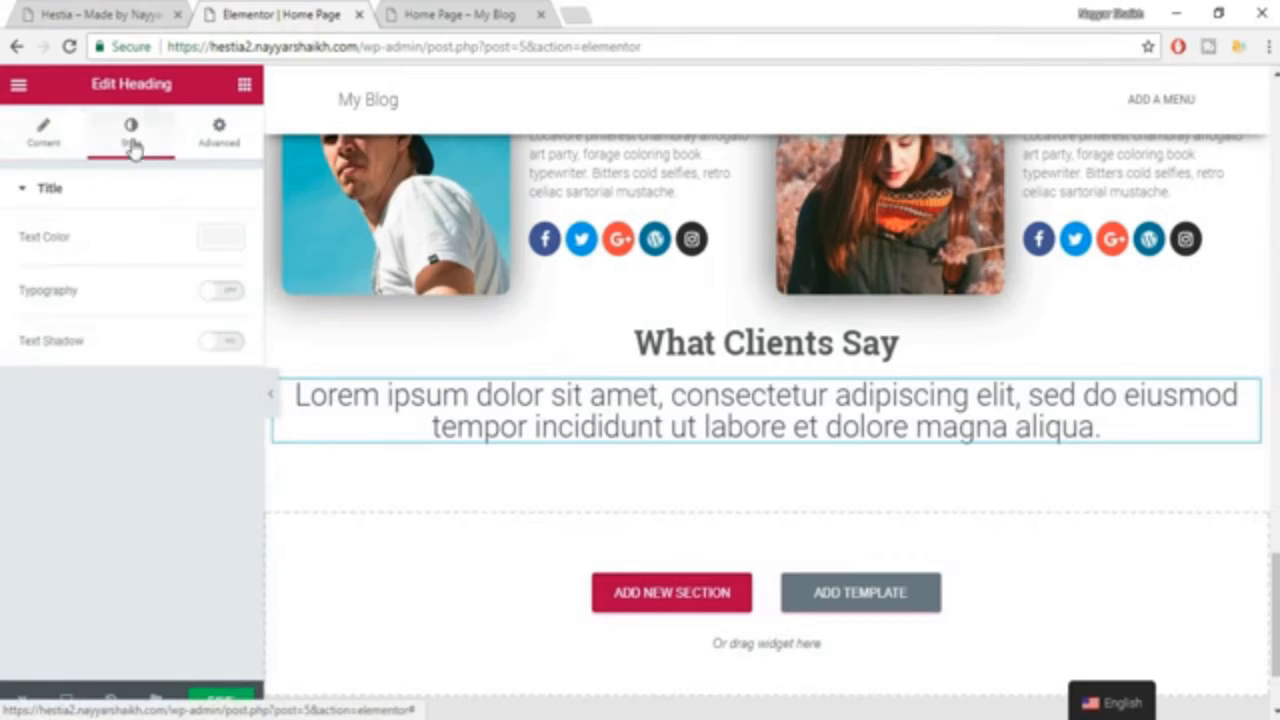
click(219, 240)
click(72, 458)
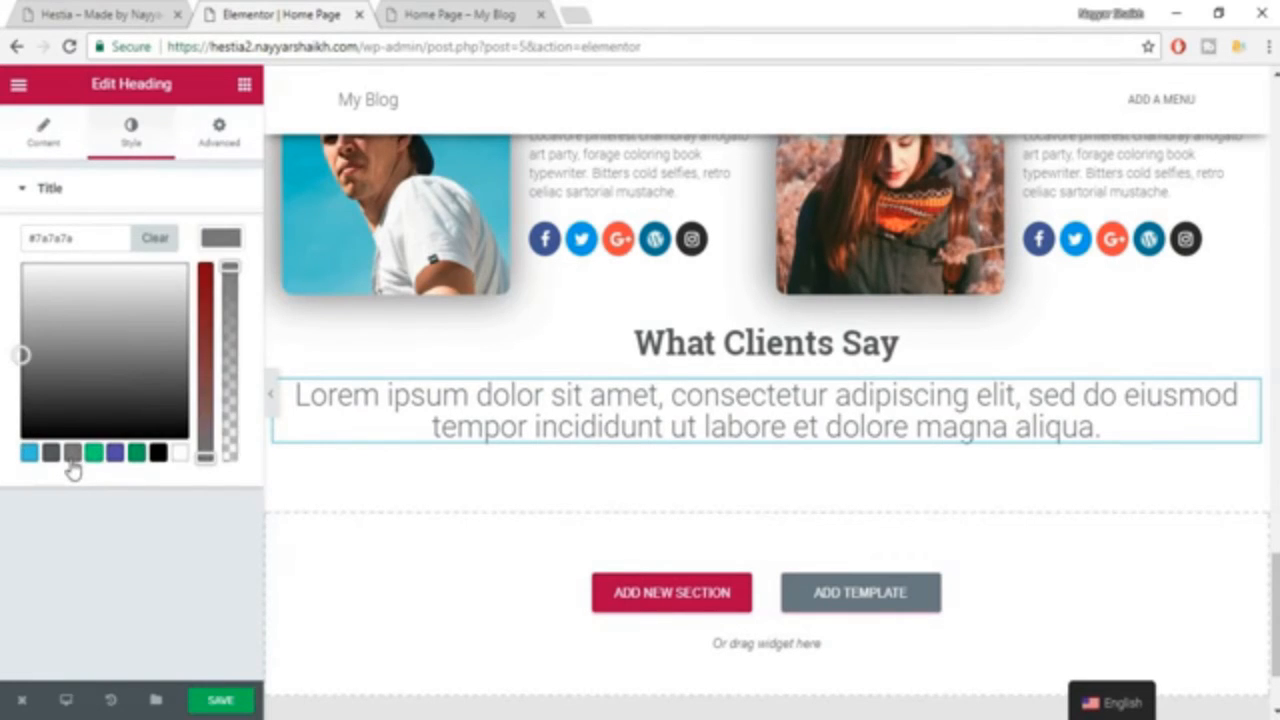
click(214, 237)
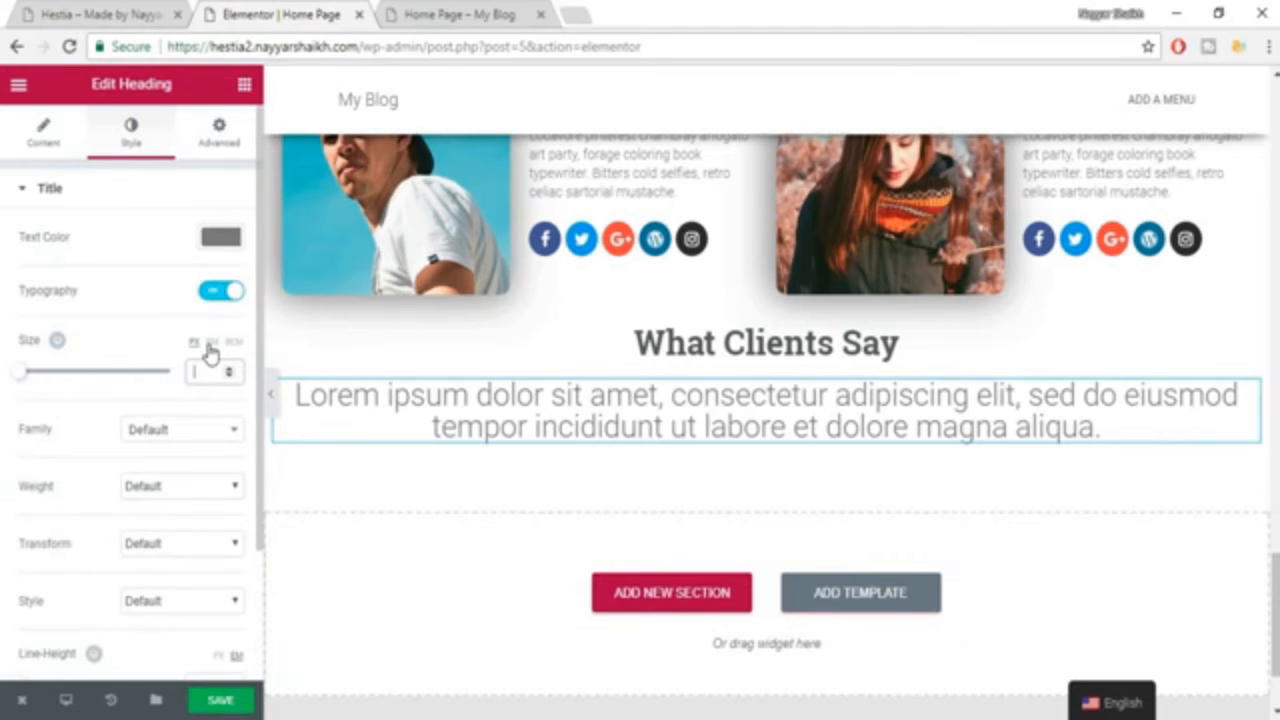
text(18)
click(193, 431)
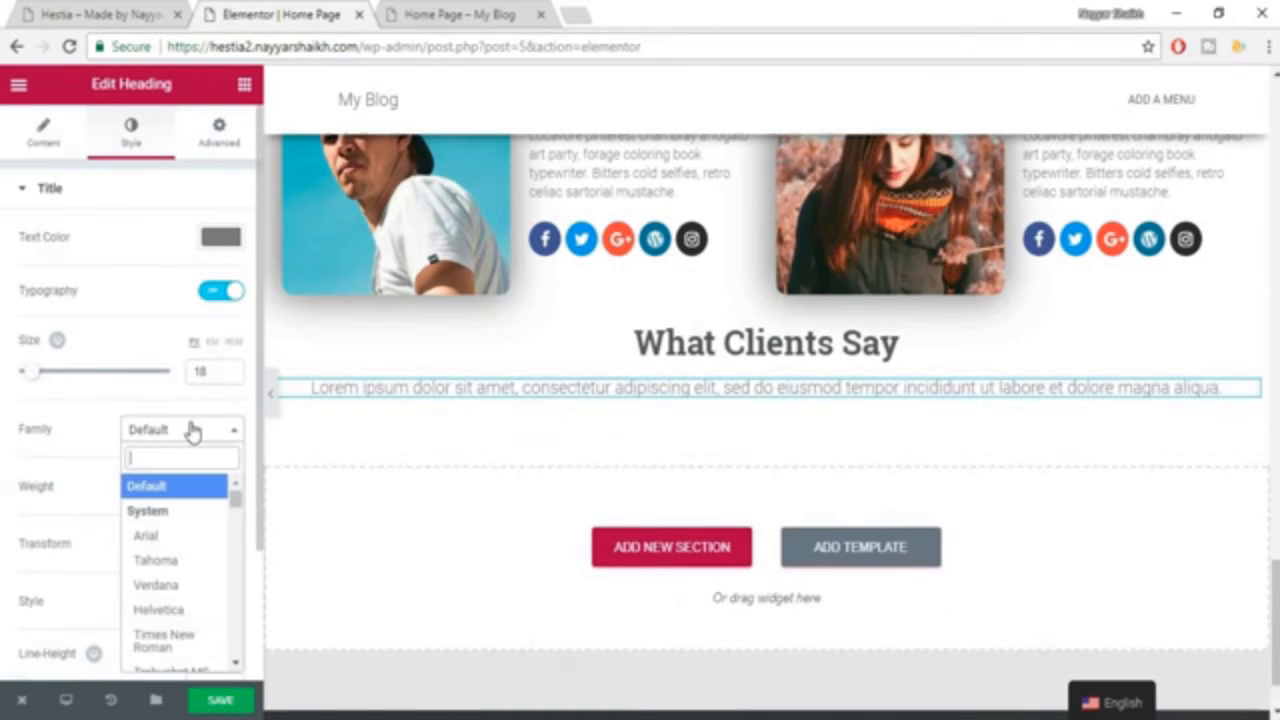
text(rob)
key(Return)
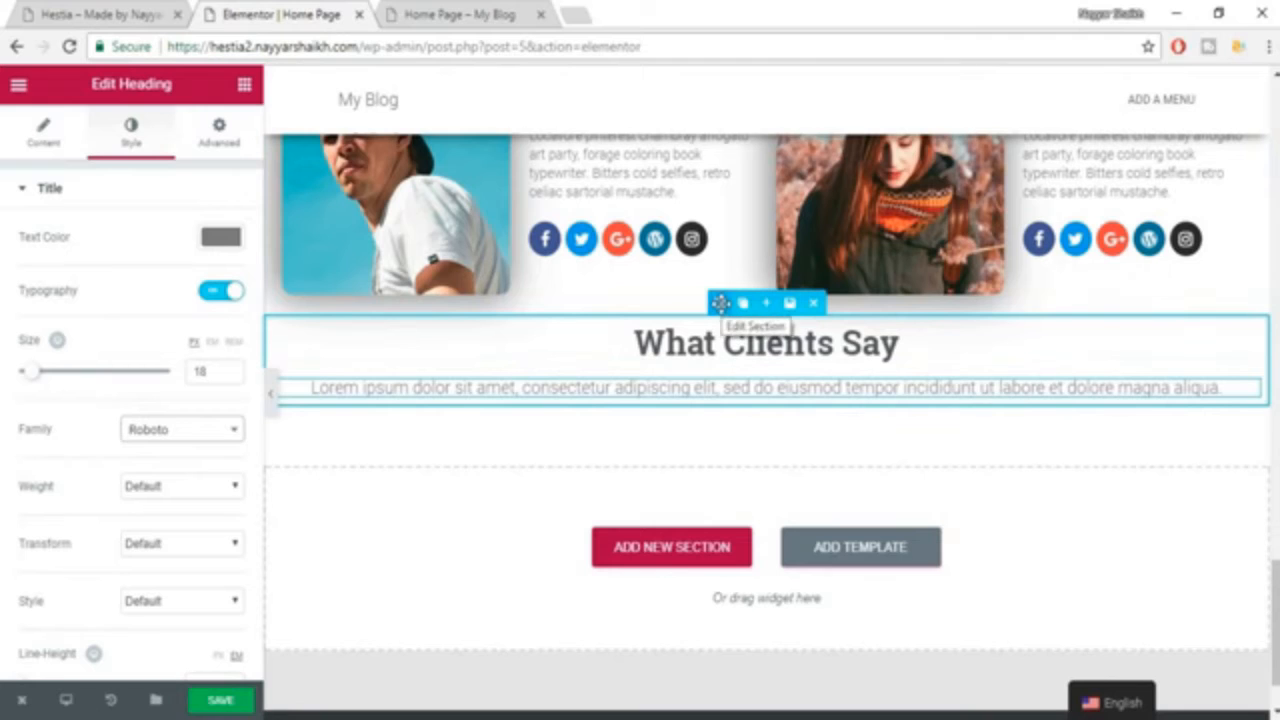
Unlink the padding values of the "What Clients Say" section and set its top padding to 80.
click(720, 303)
click(219, 130)
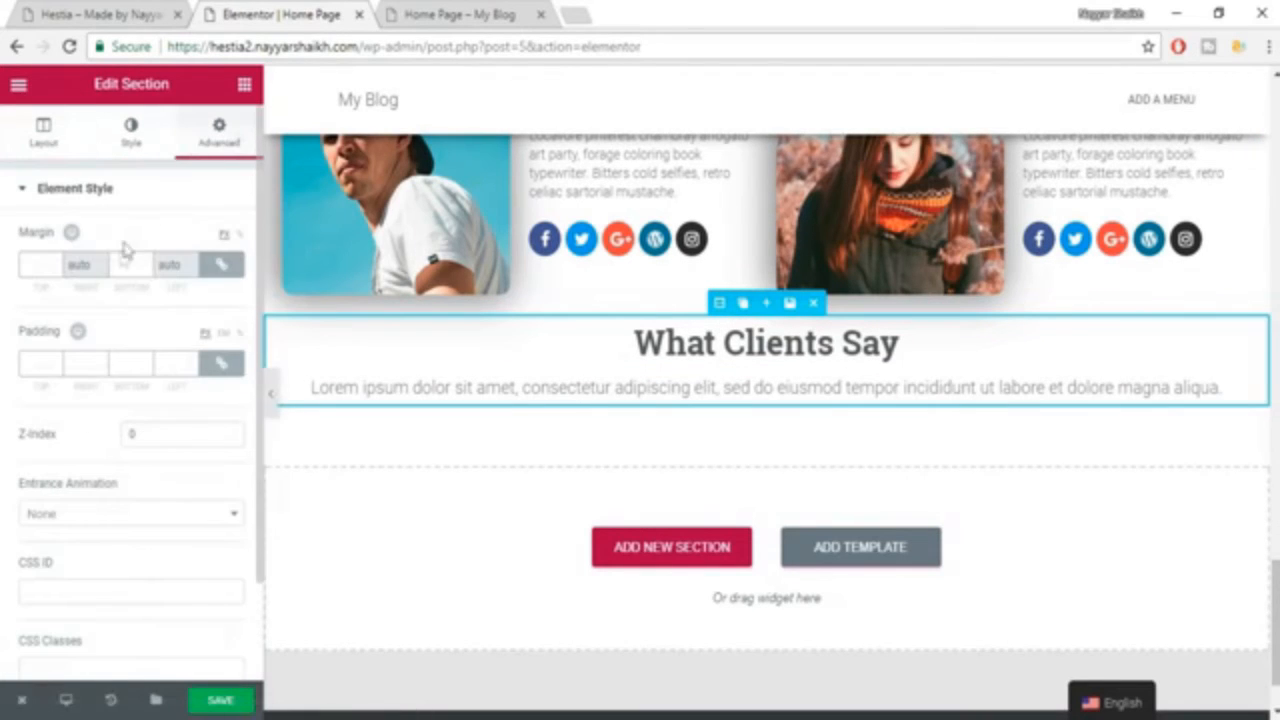
click(221, 363)
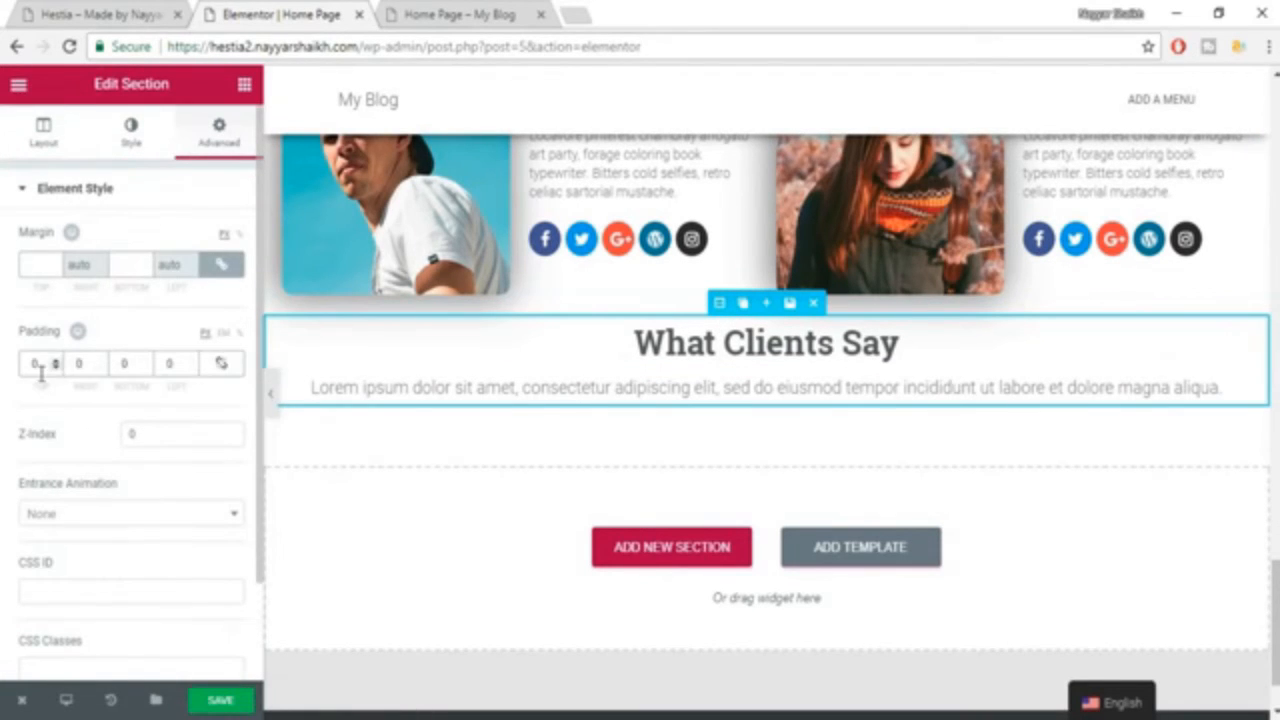
text(80)
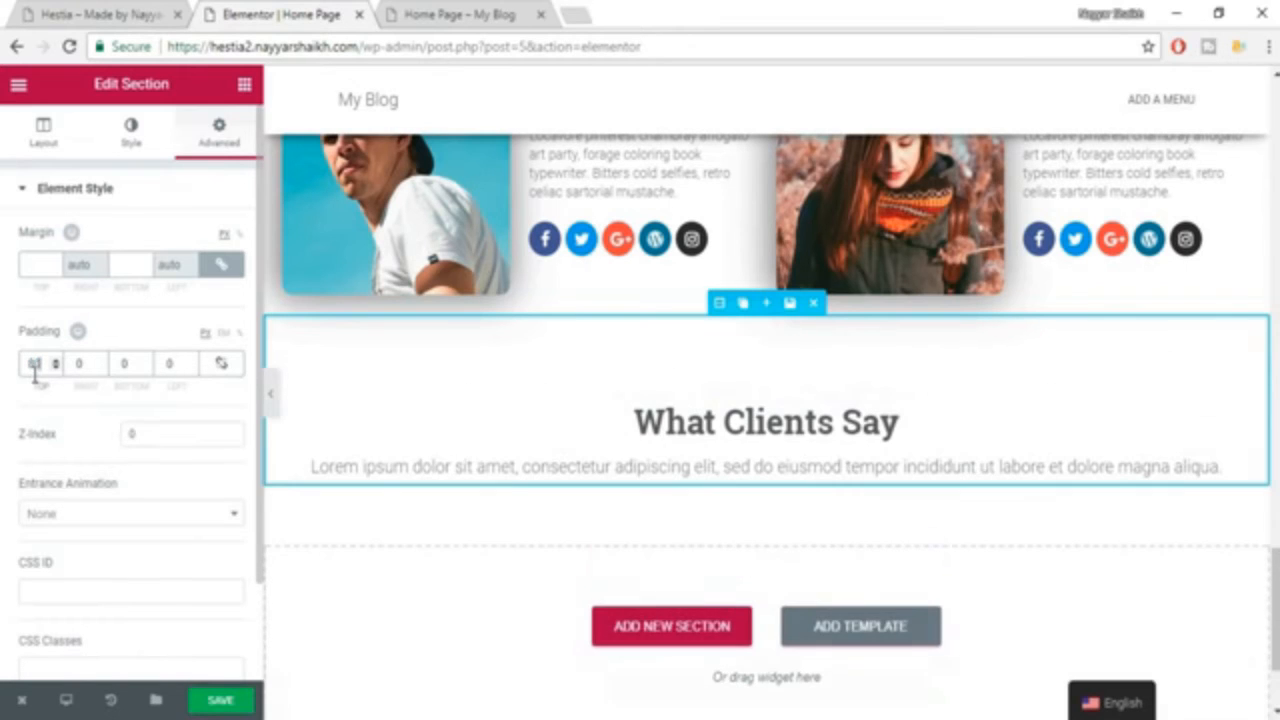
Unlink the padding values of the subheading under "What Clients Say" and set its right and left padding to 100.
click(688, 468)
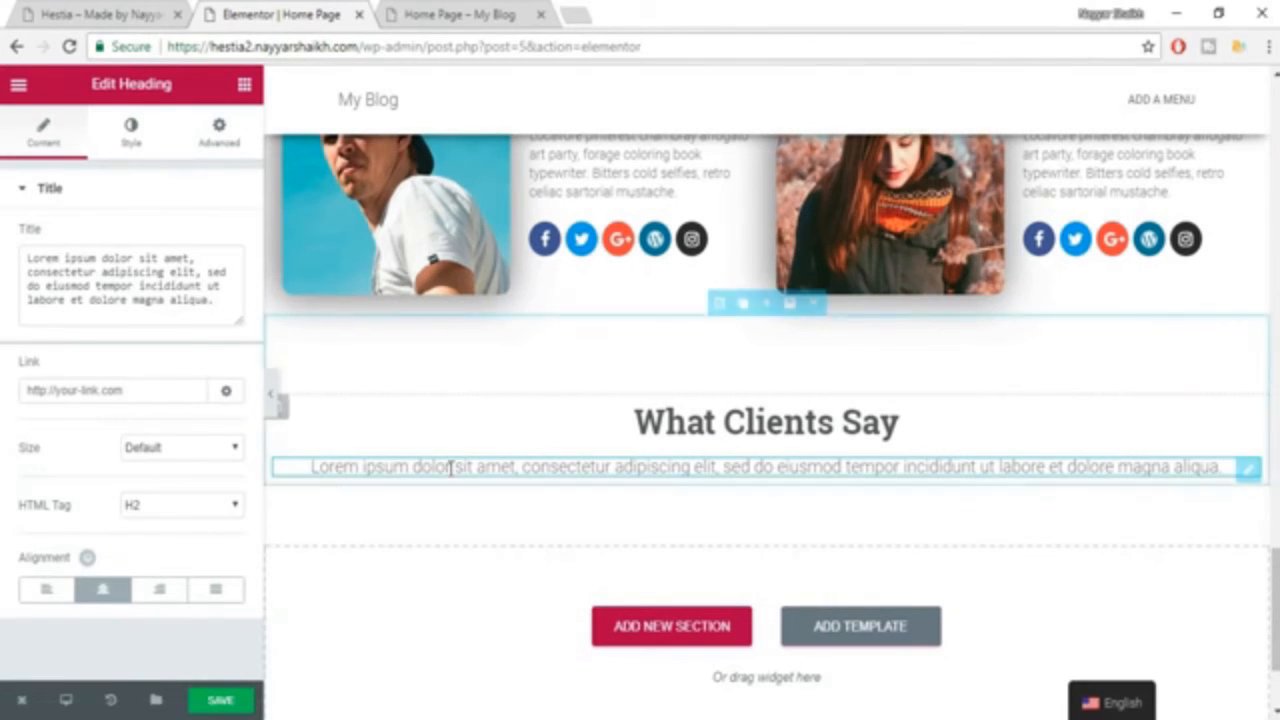
click(220, 135)
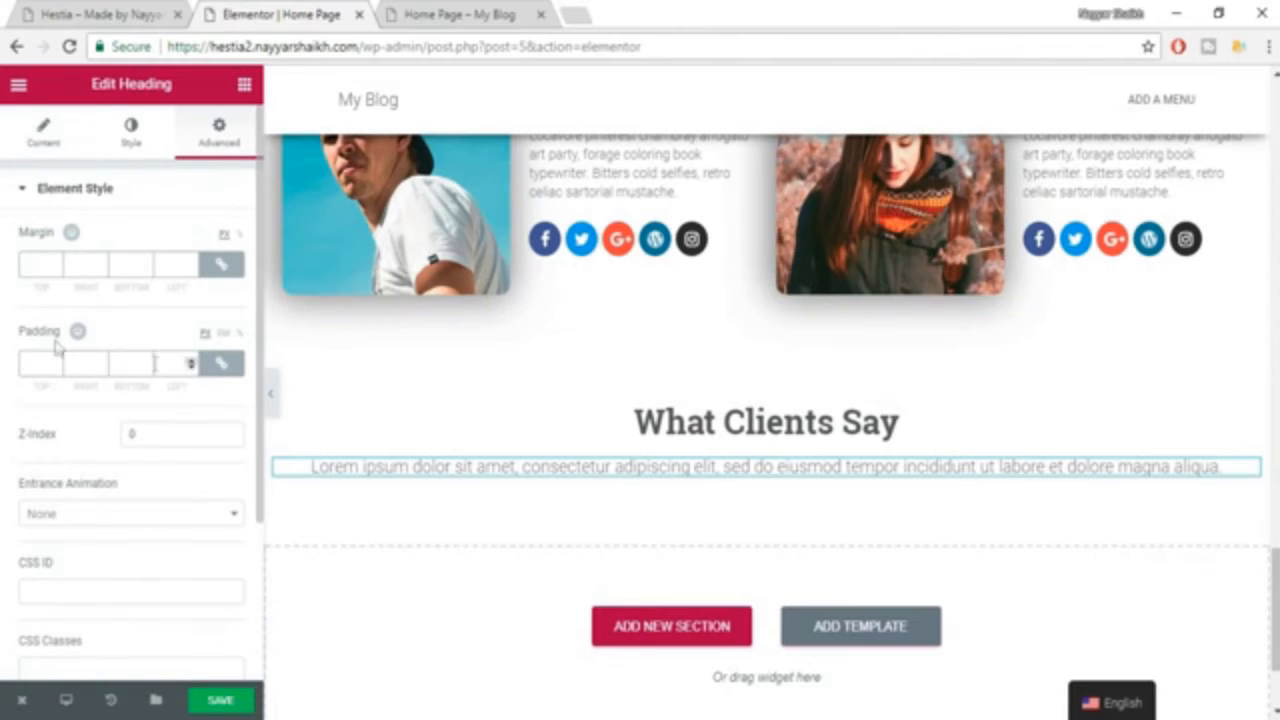
click(221, 363)
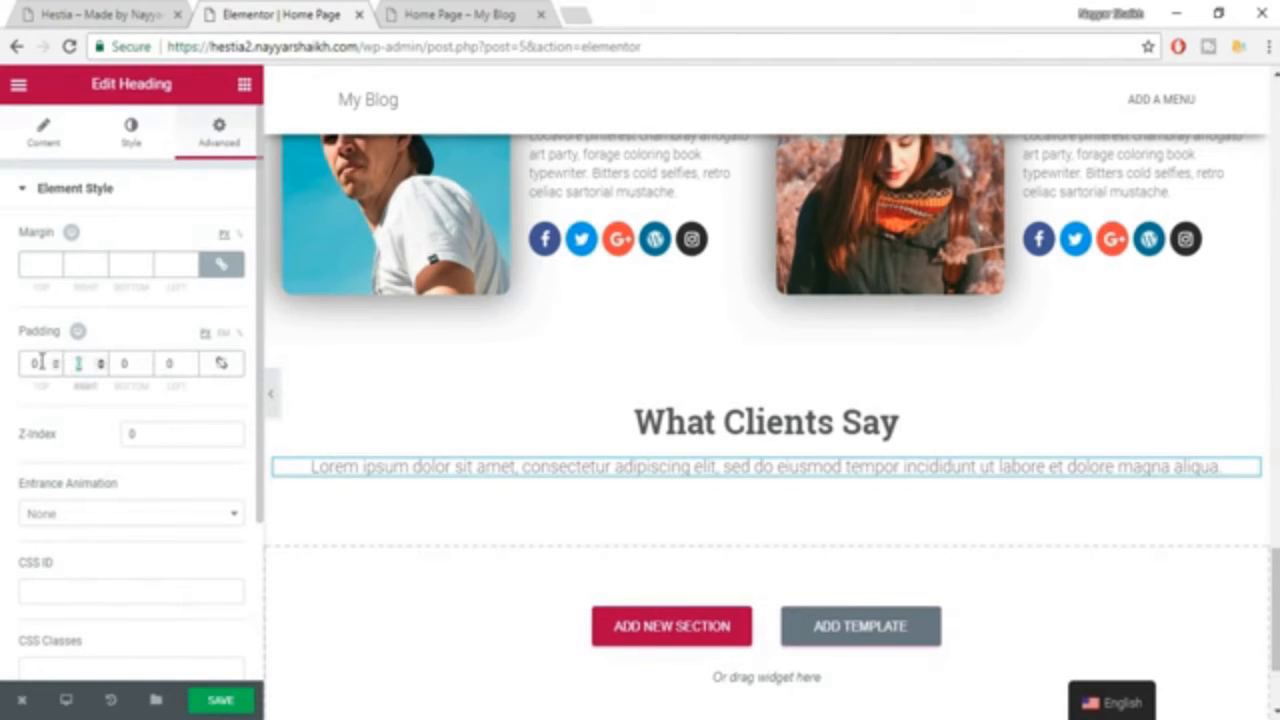
click(78, 363)
text(100)
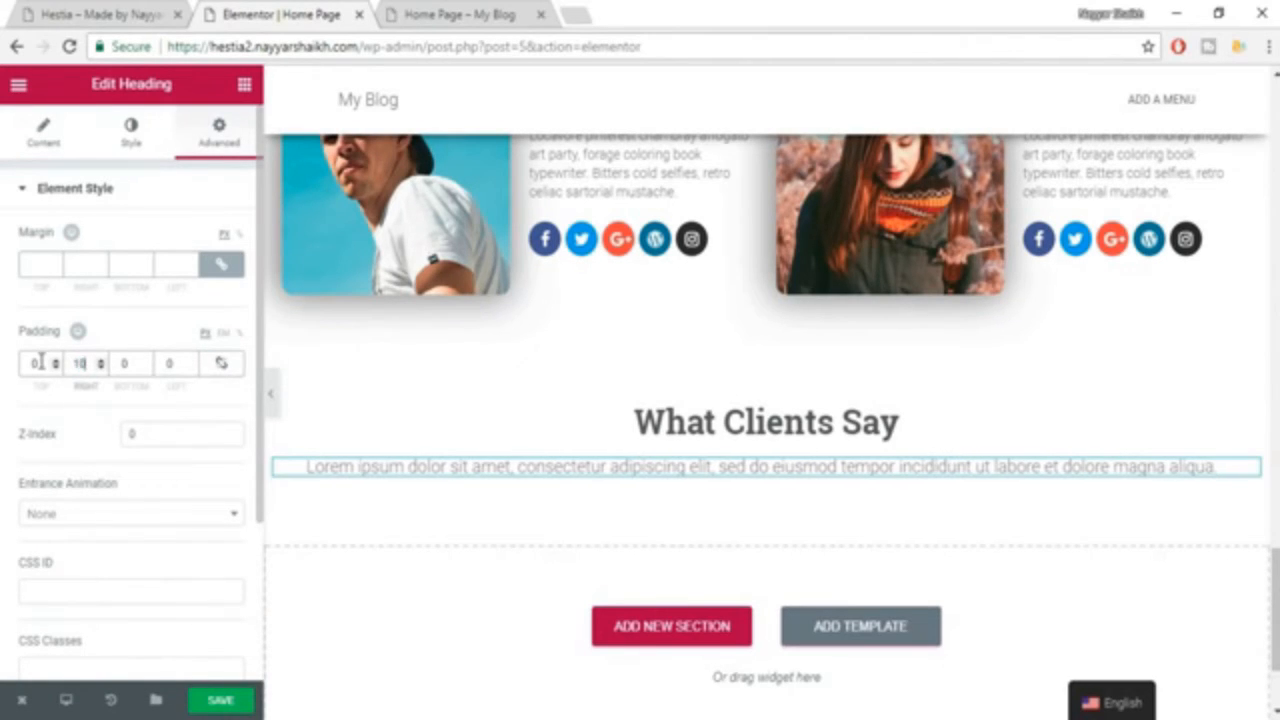
click(157, 352)
text(100)
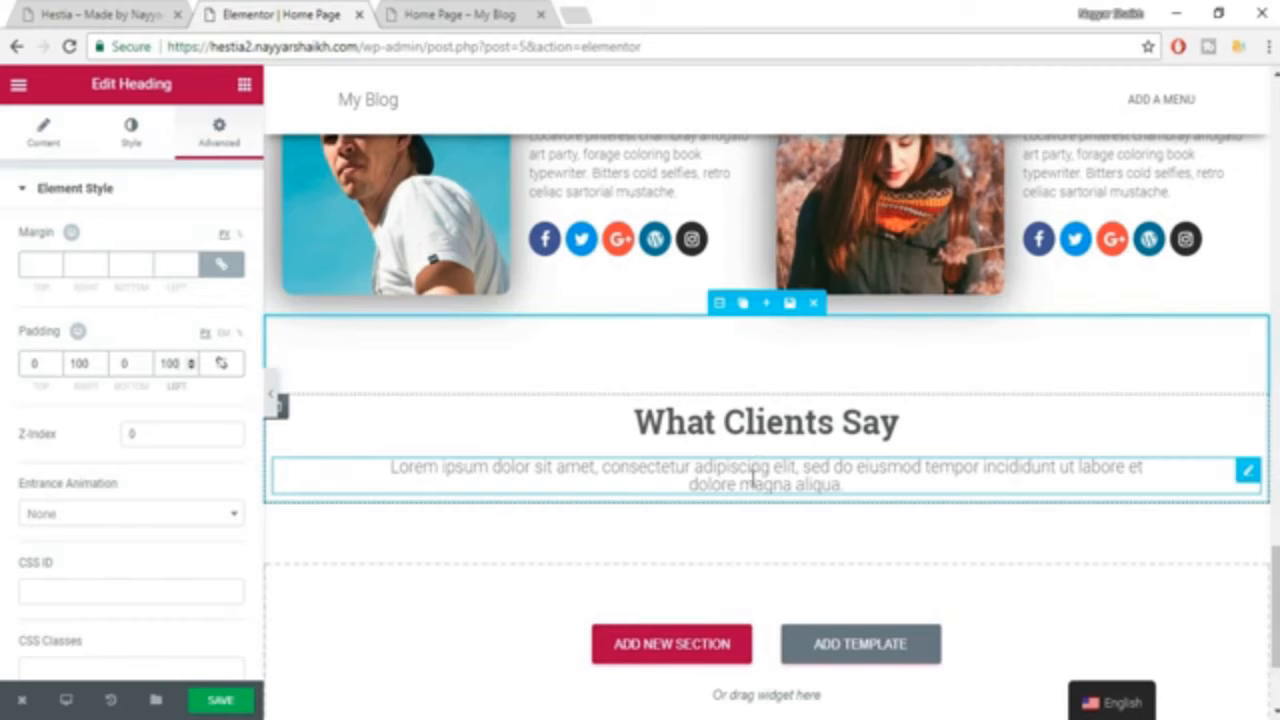
Set the line height of the subheading under "What Clients Say" to 1.5 and save the page.
click(132, 150)
scroll(200, 334, down, 2)
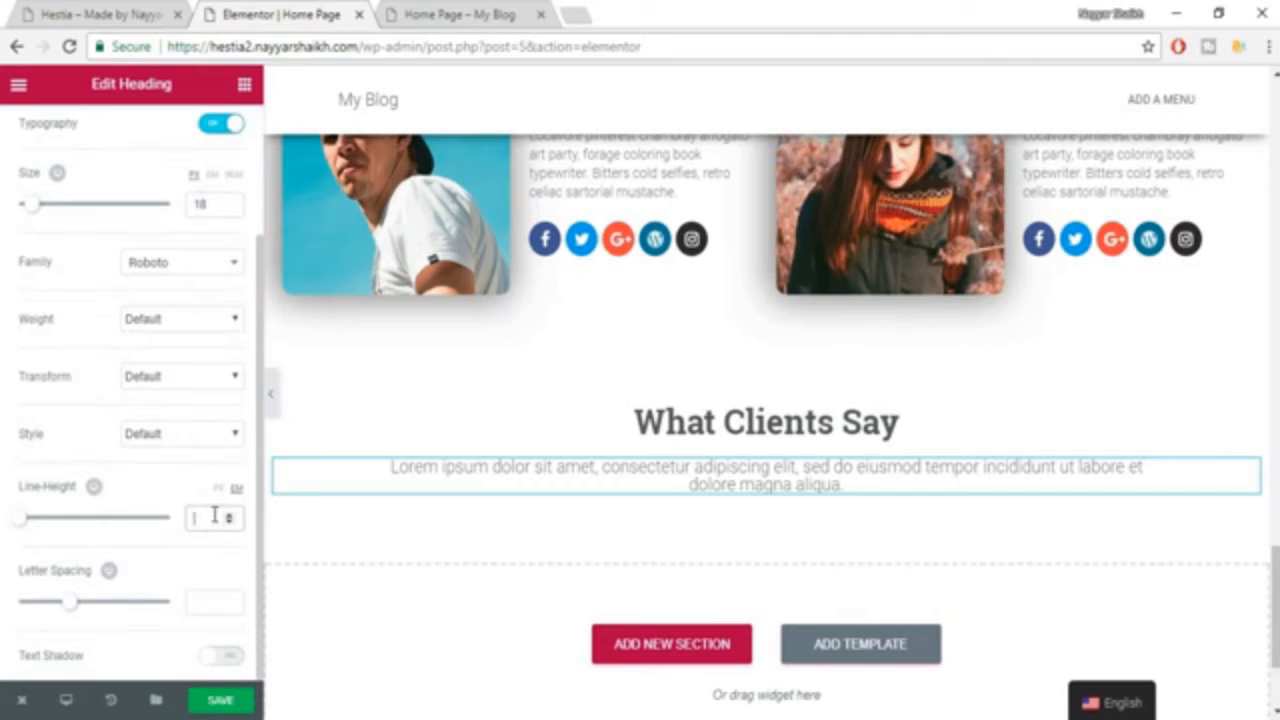
text(.5)
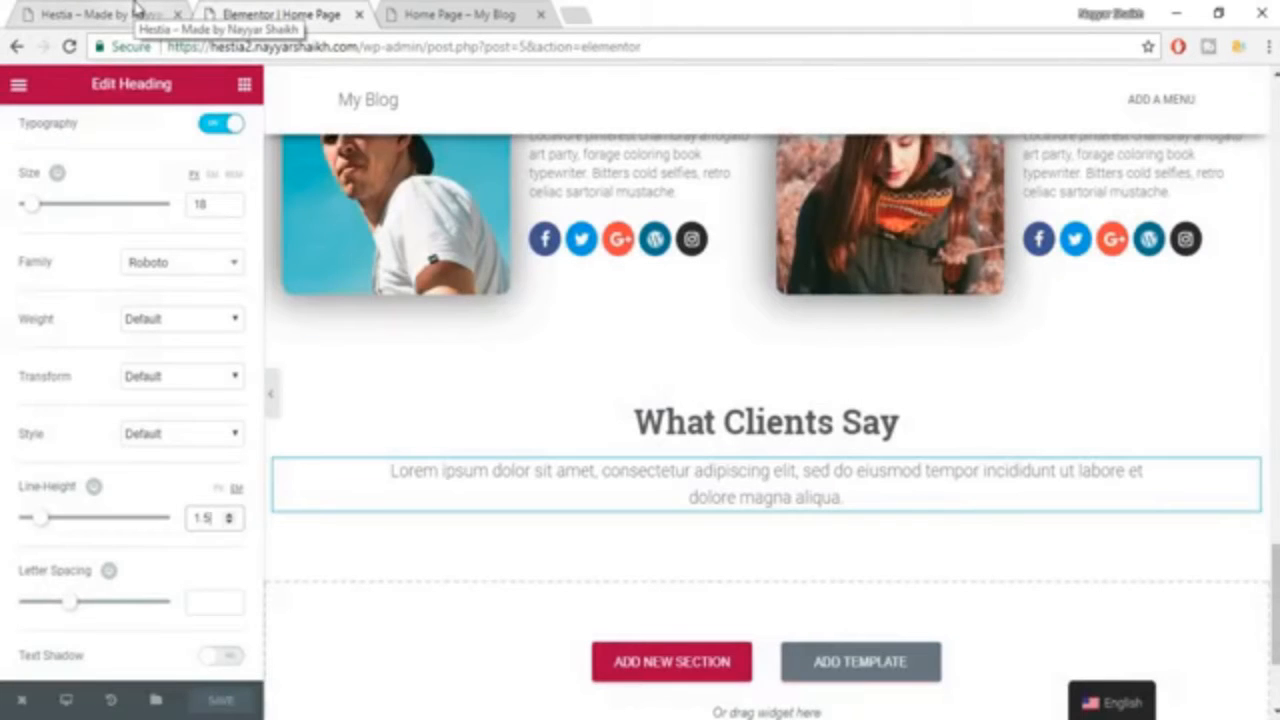
Examine the client testimonials layout in the Hestia example, and return to the editor's list of widgets.
click(135, 8)
click(1064, 326)
scroll(622, 474, down, 1)
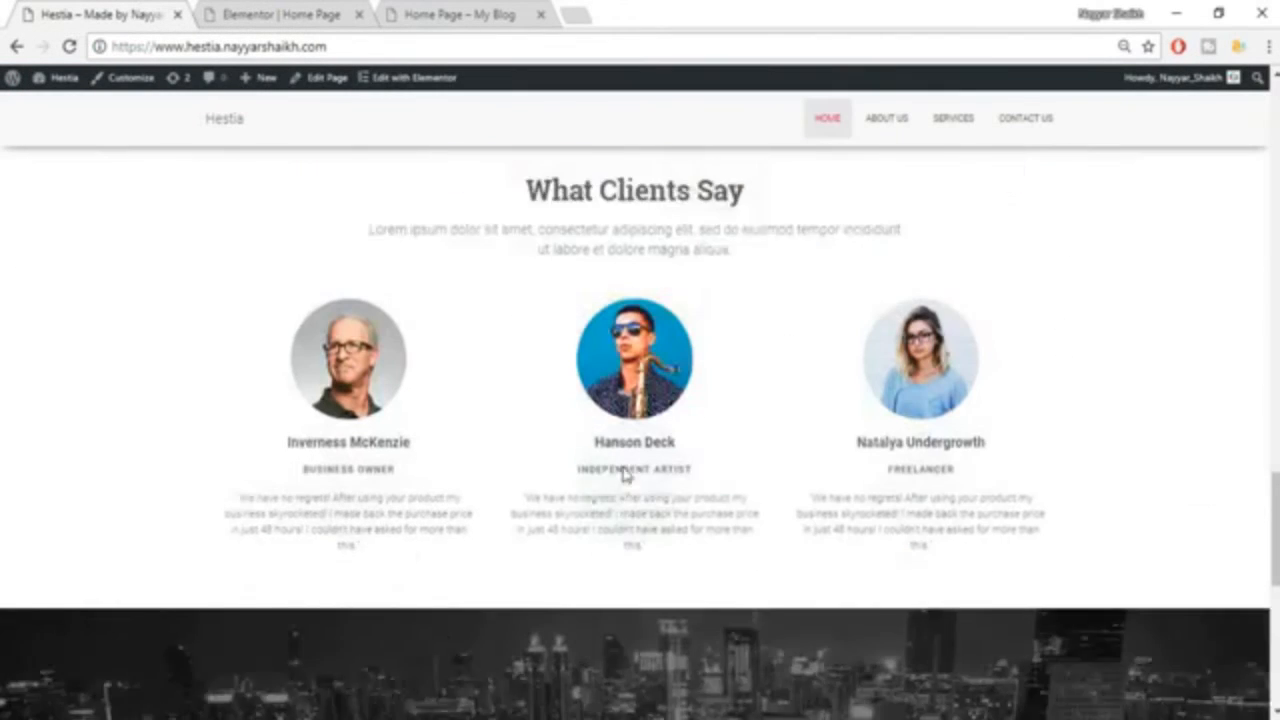
scroll(622, 474, down, 1)
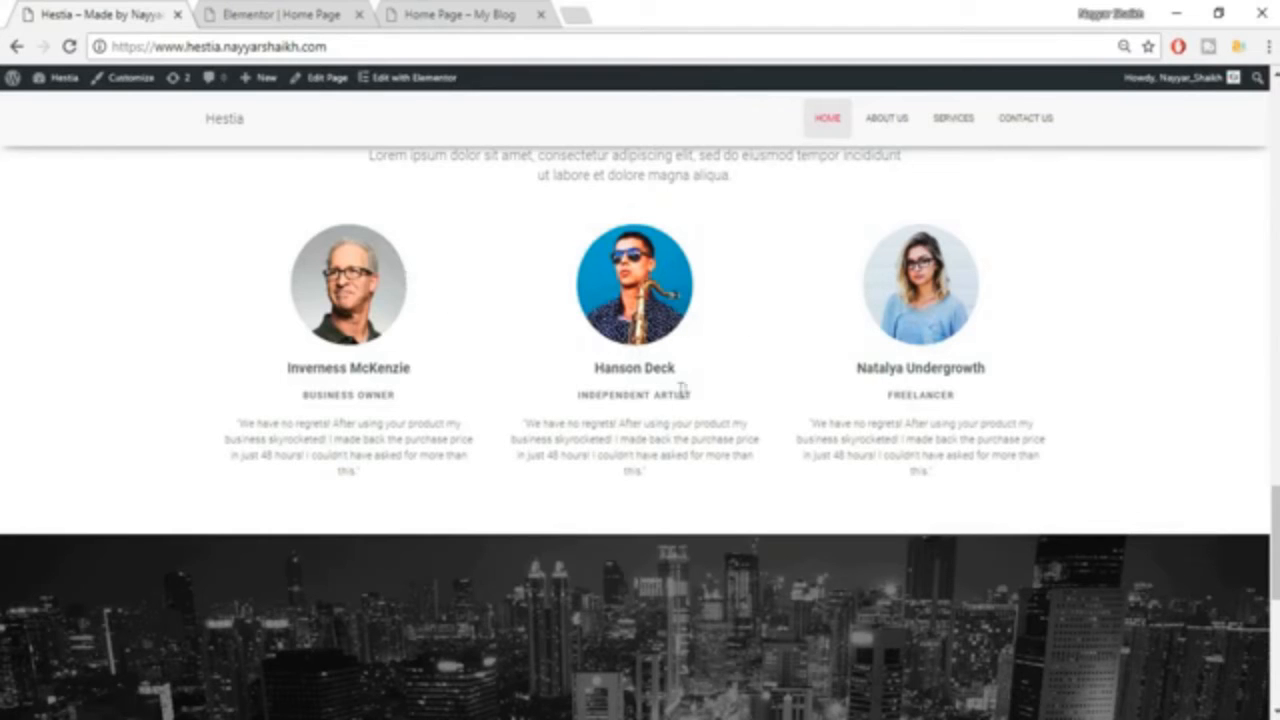
click(296, 14)
click(138, 13)
click(288, 12)
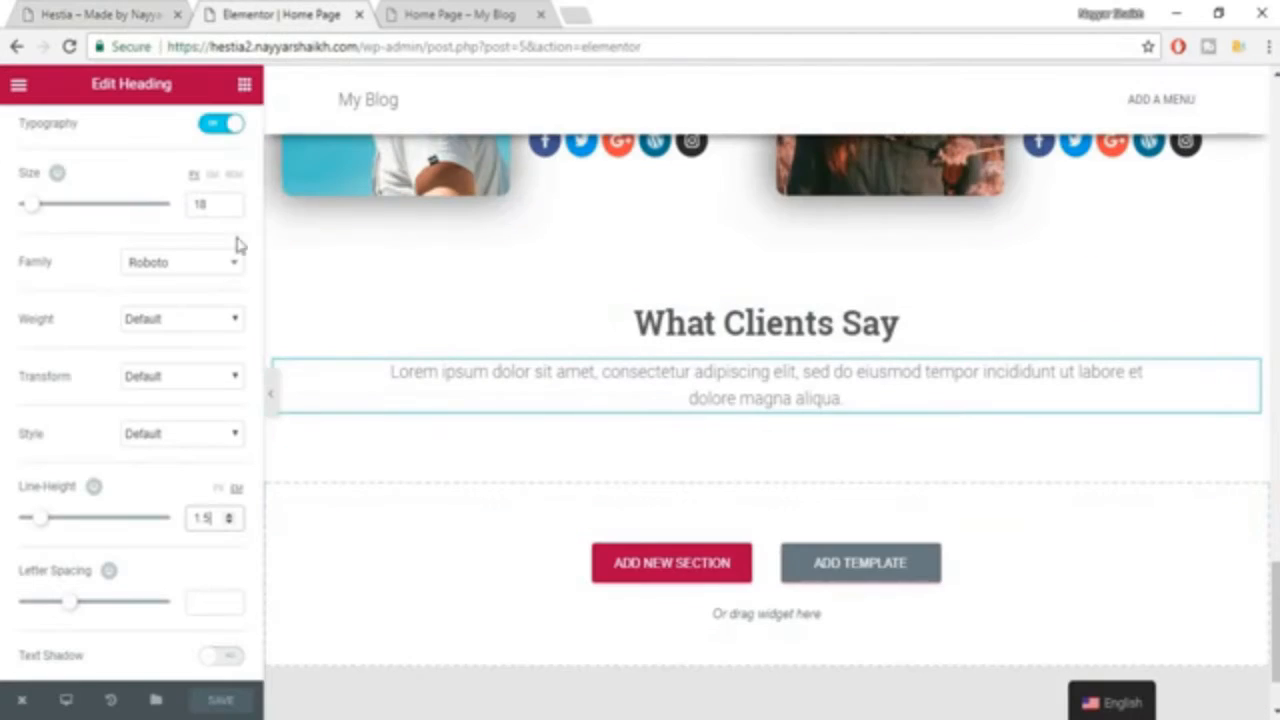
click(244, 85)
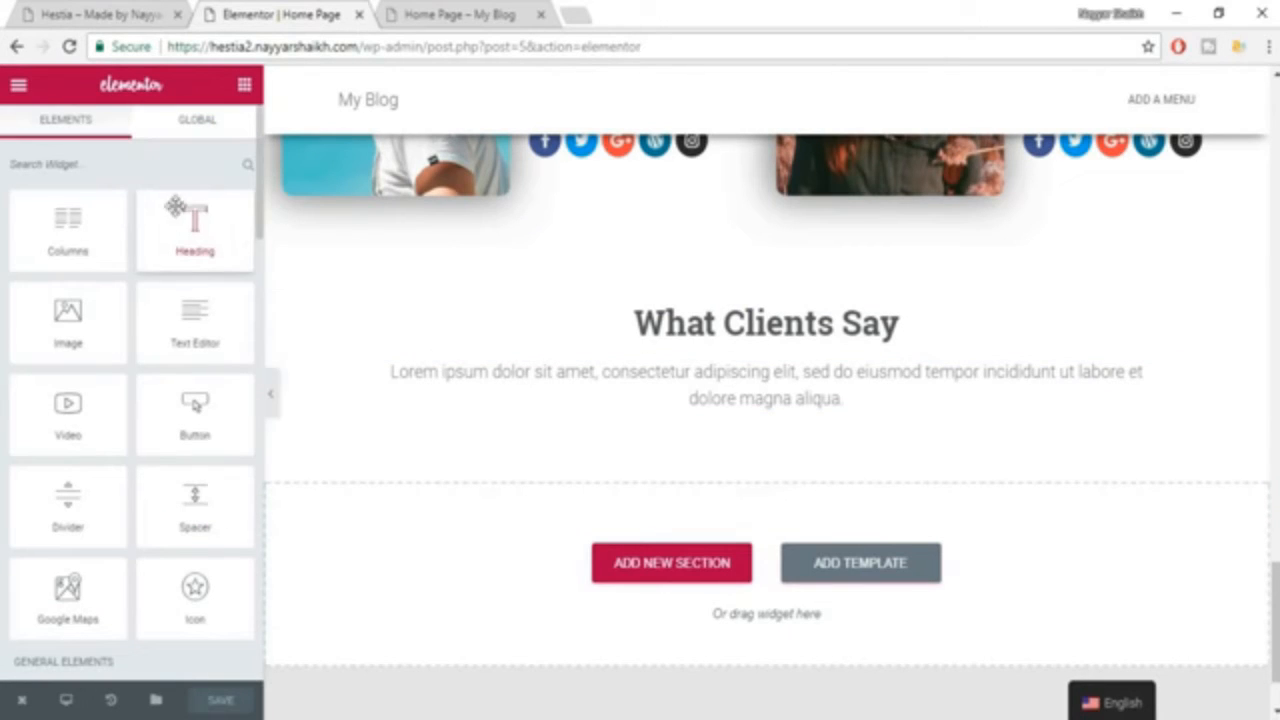
Add an image widget under the "What Clients Say" subheading, then upload picture 5 from the Hestia folder and insert it.
drag(66, 318, 762, 424)
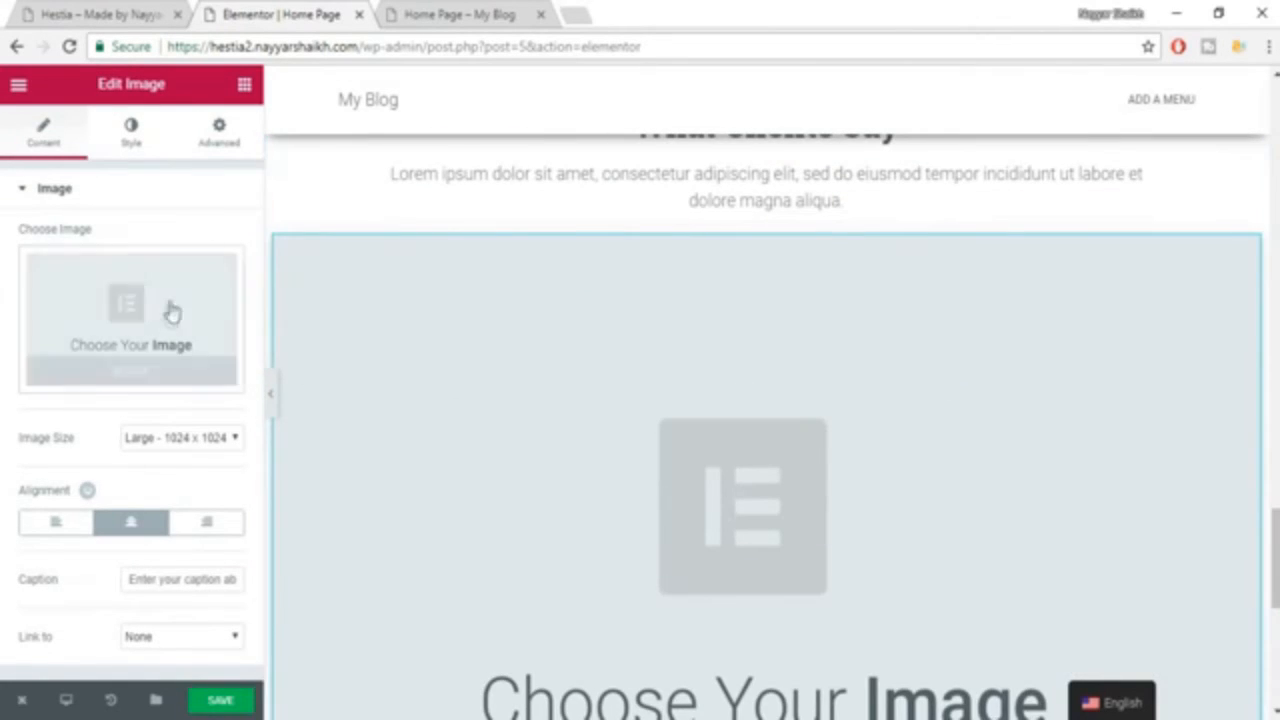
click(168, 312)
click(86, 163)
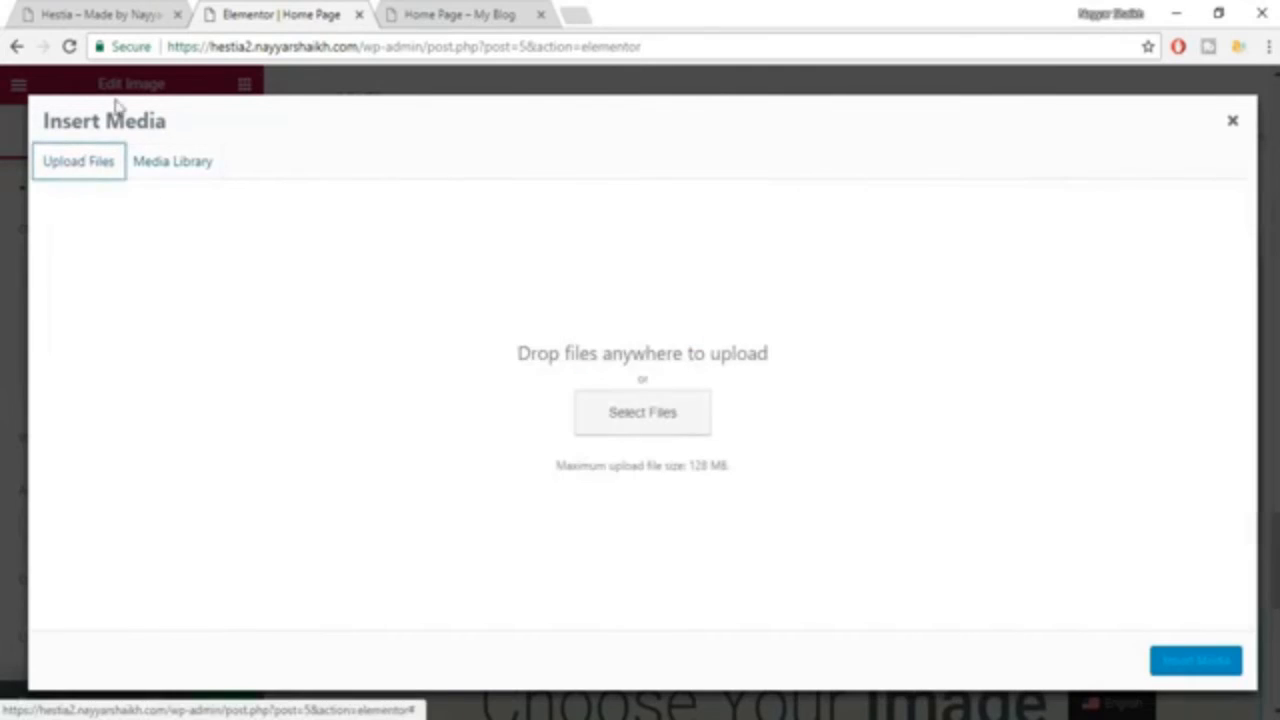
click(129, 18)
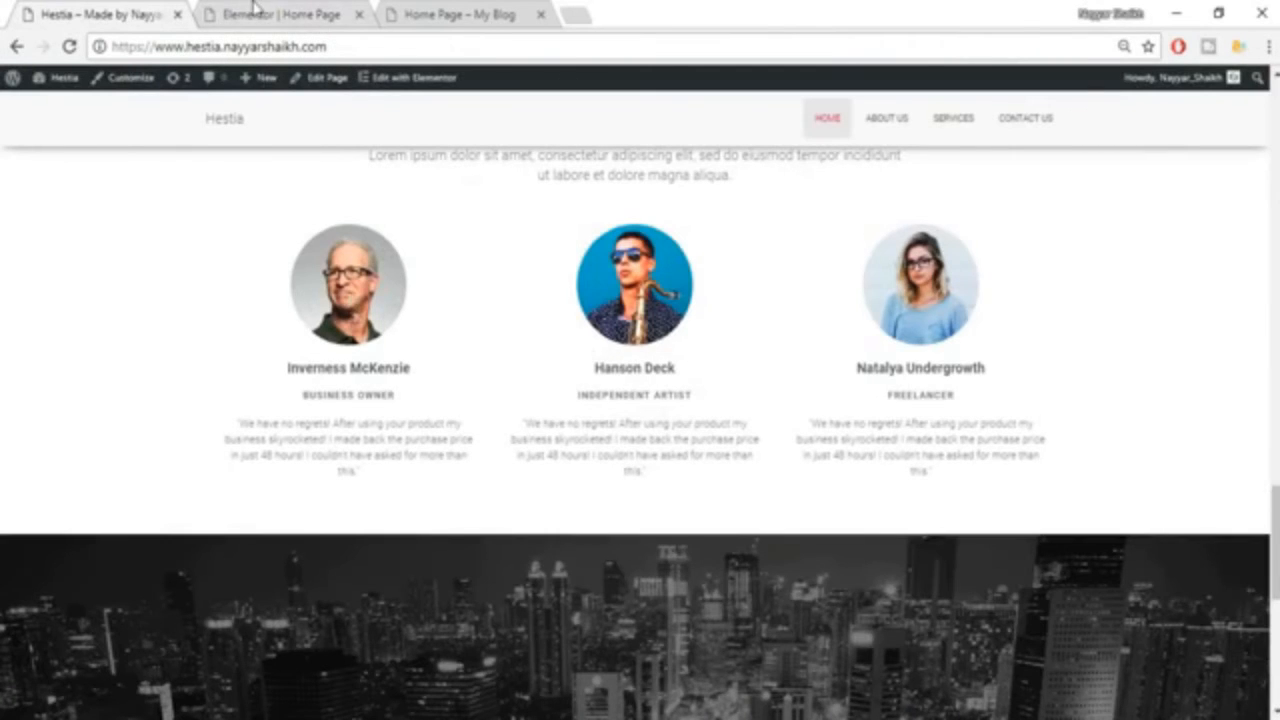
click(255, 12)
click(603, 429)
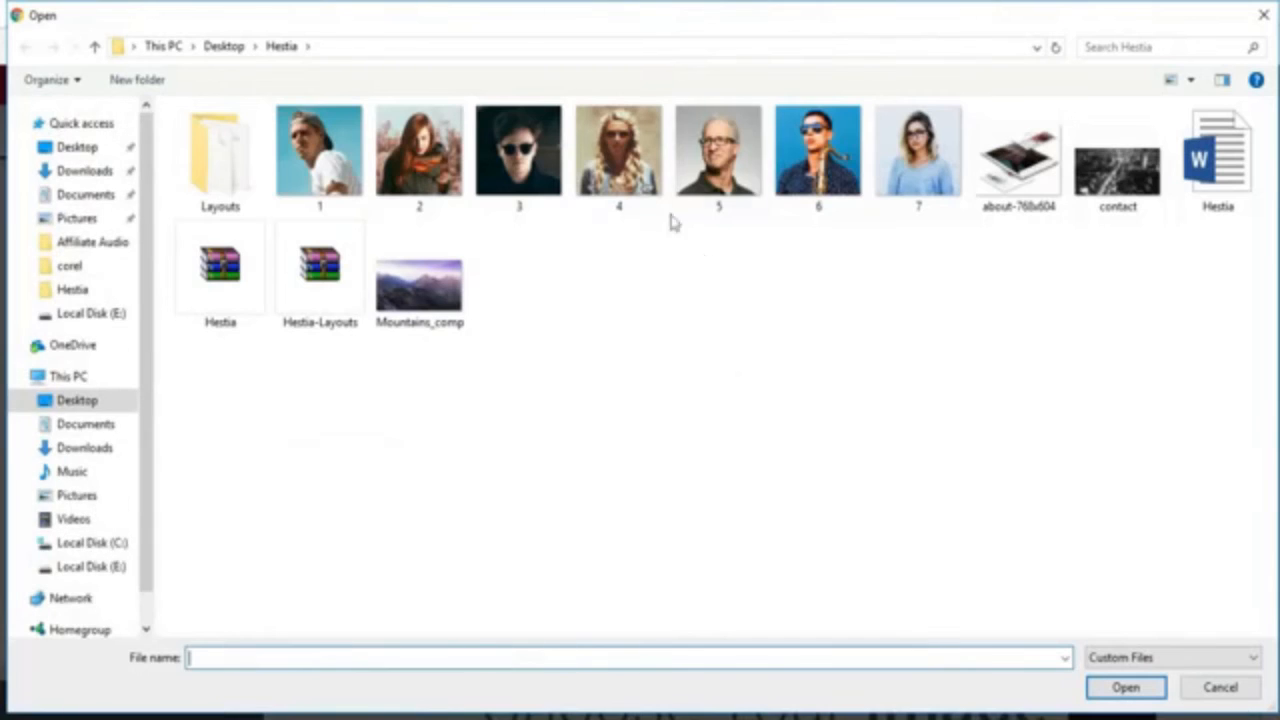
click(722, 205)
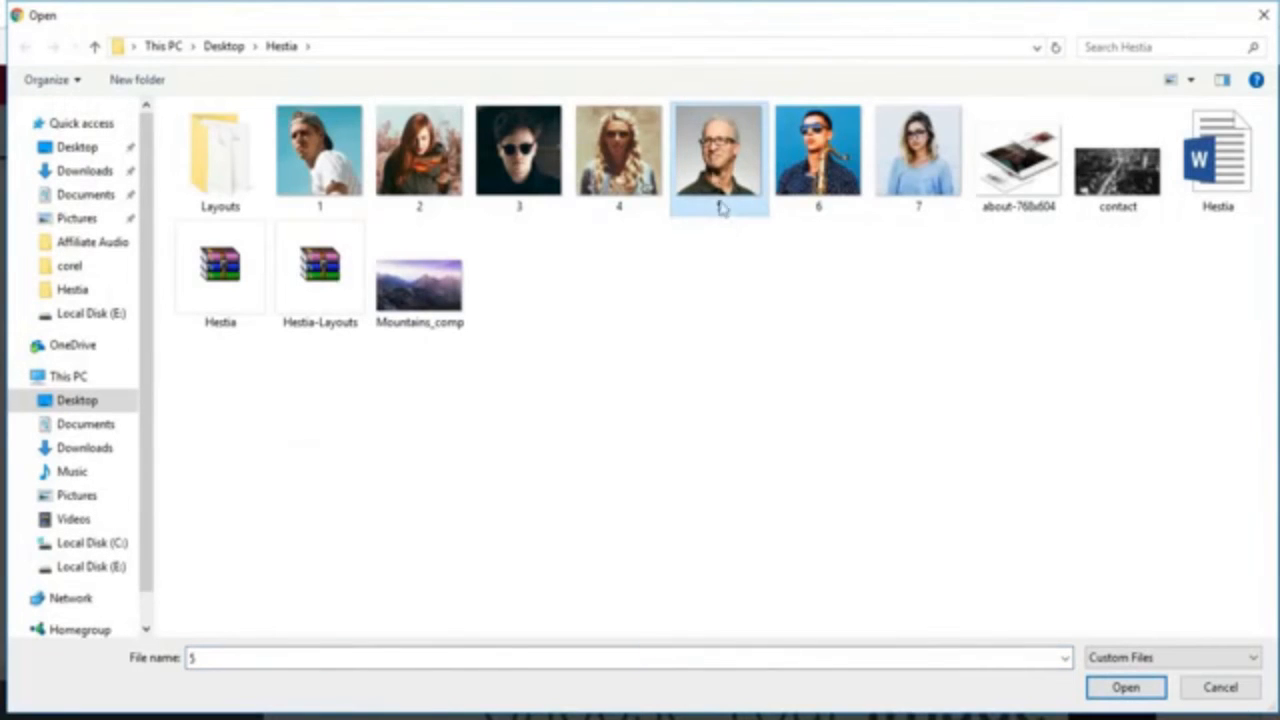
click(1128, 688)
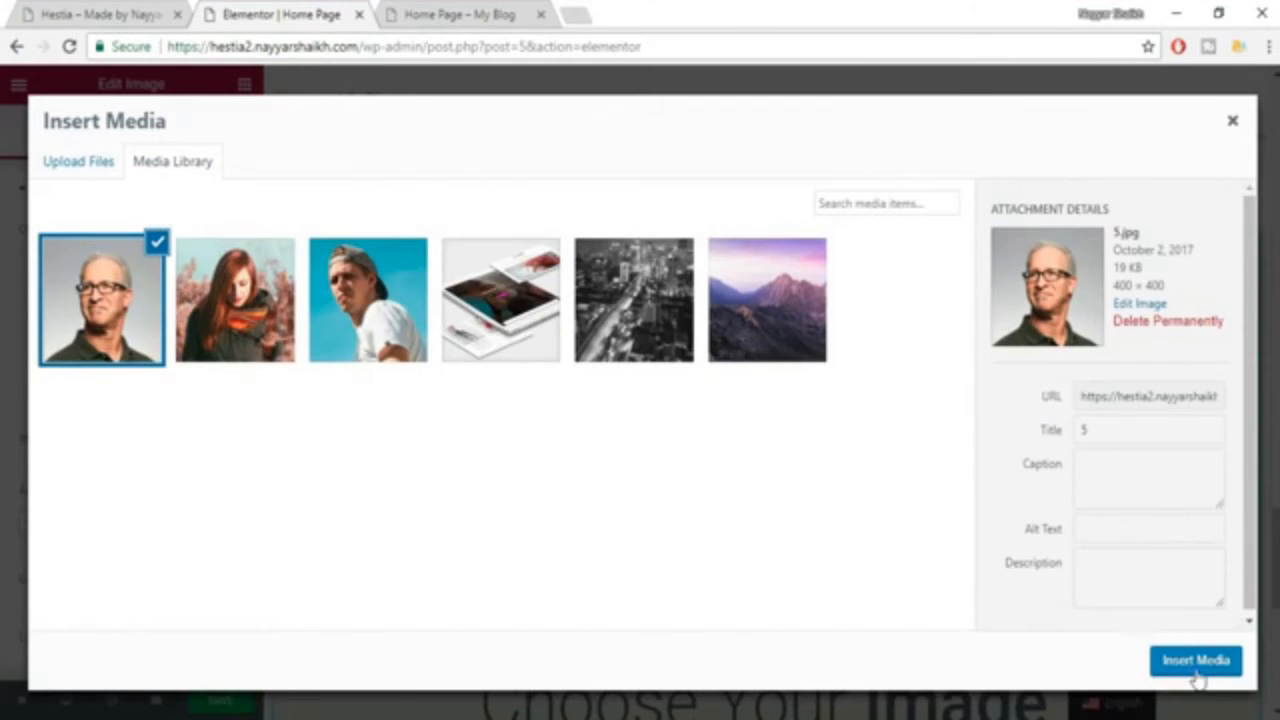
click(1196, 661)
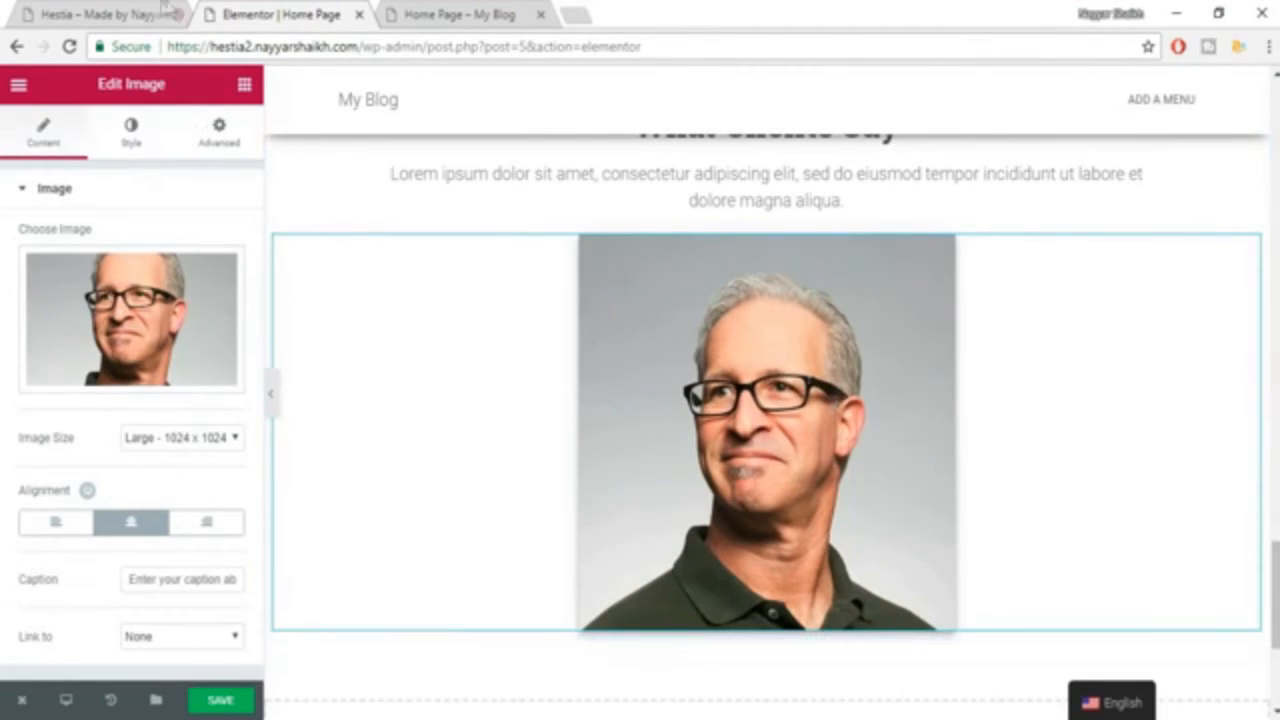
Add a heading below the portrait with the first client's name copied from the Hestia example, and center it.
click(113, 12)
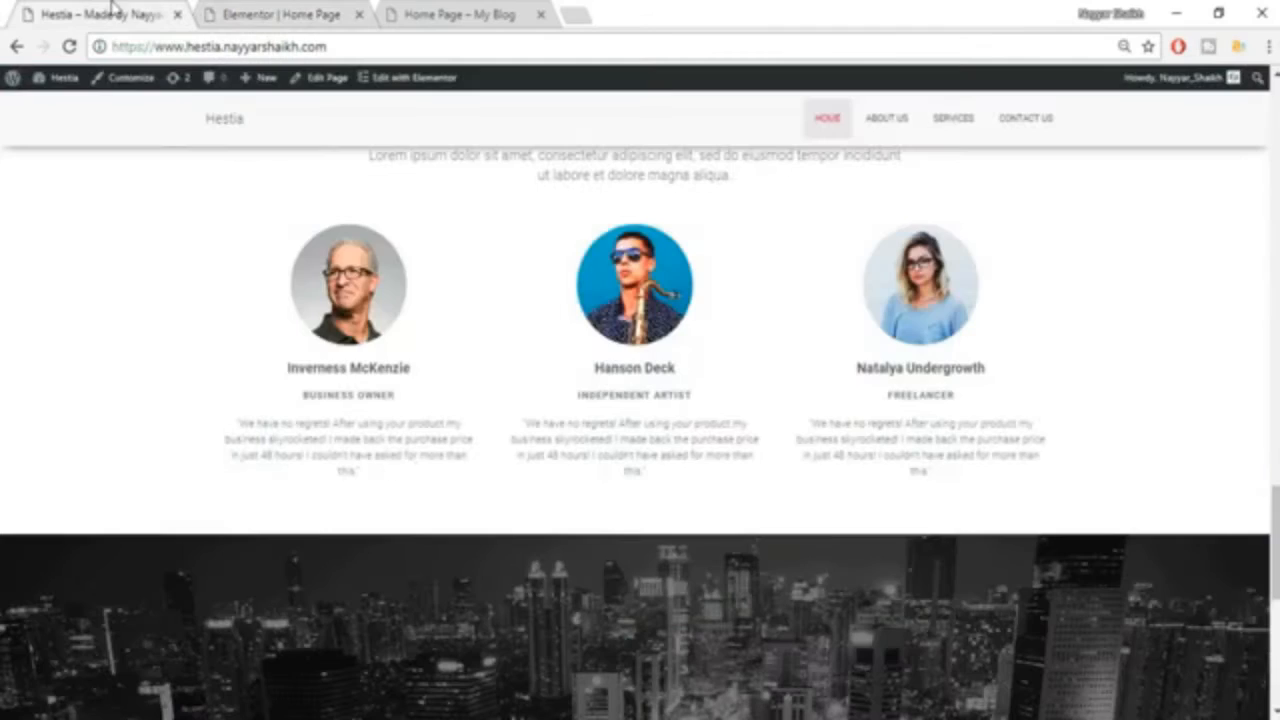
triple_click(337, 366)
key(ctrl+c)
click(313, 14)
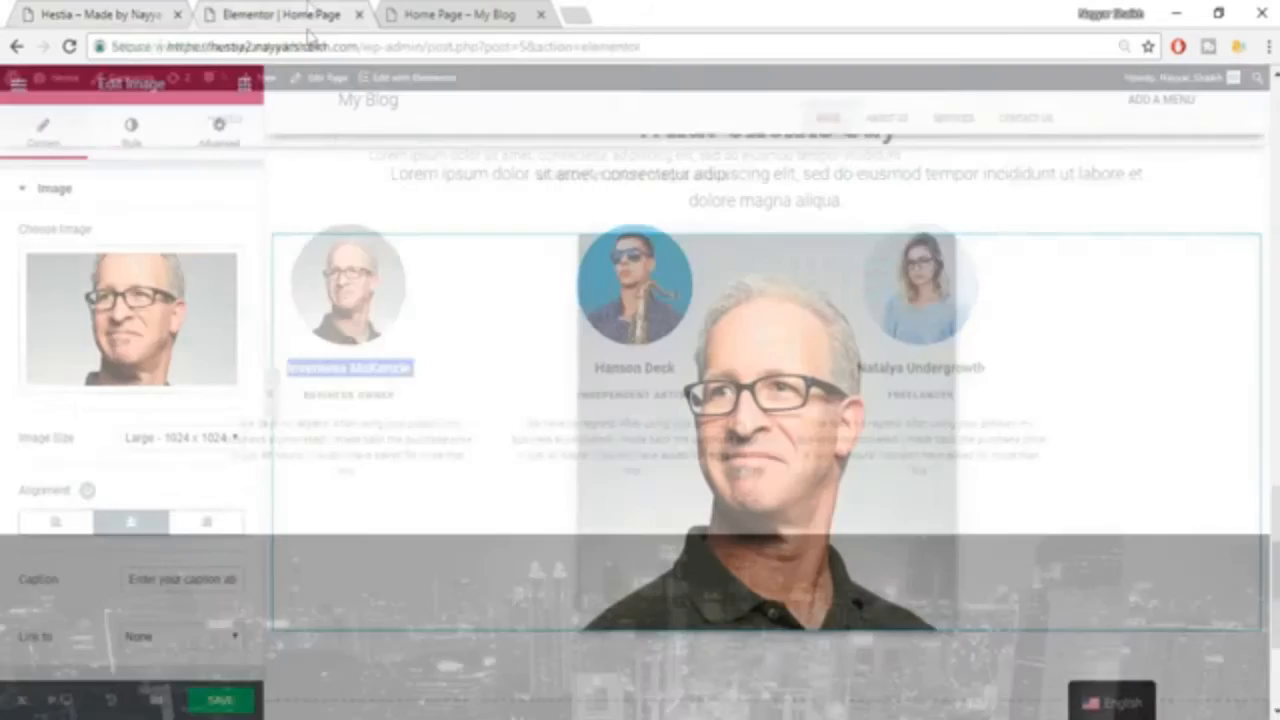
click(244, 84)
drag(213, 232, 770, 636)
scroll(826, 585, down, 2)
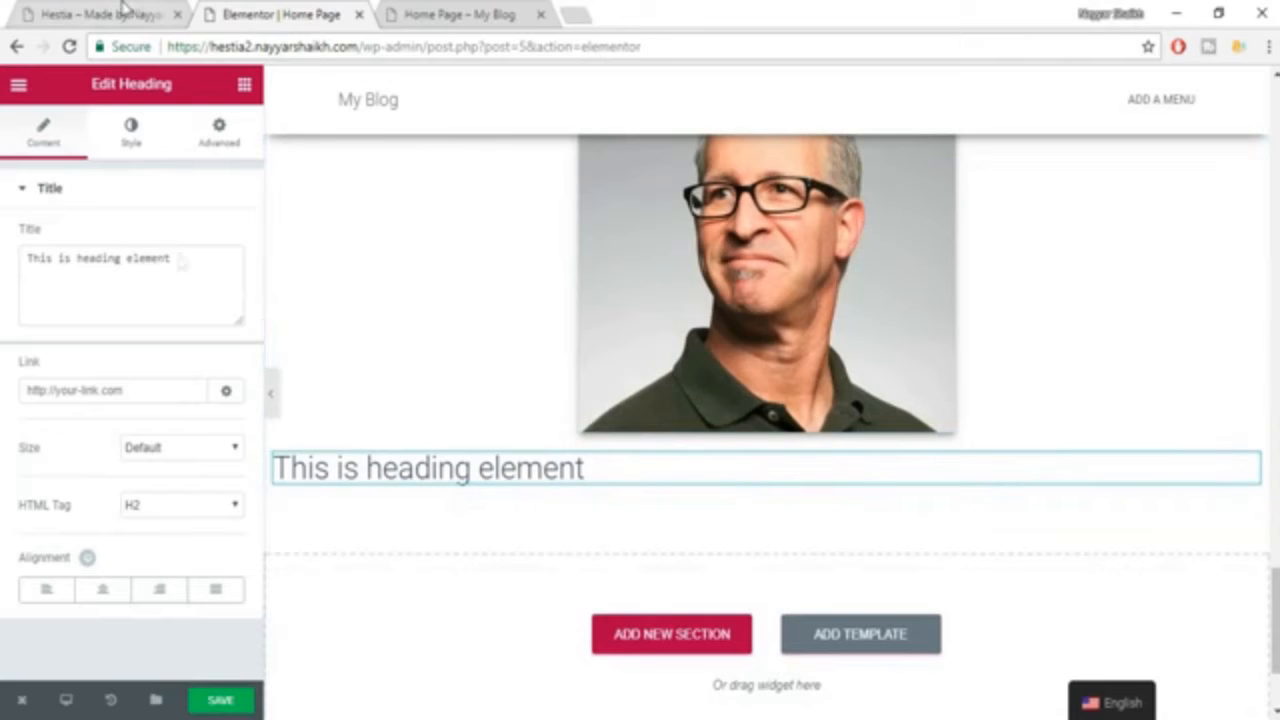
triple_click(126, 248)
key(ctrl+v)
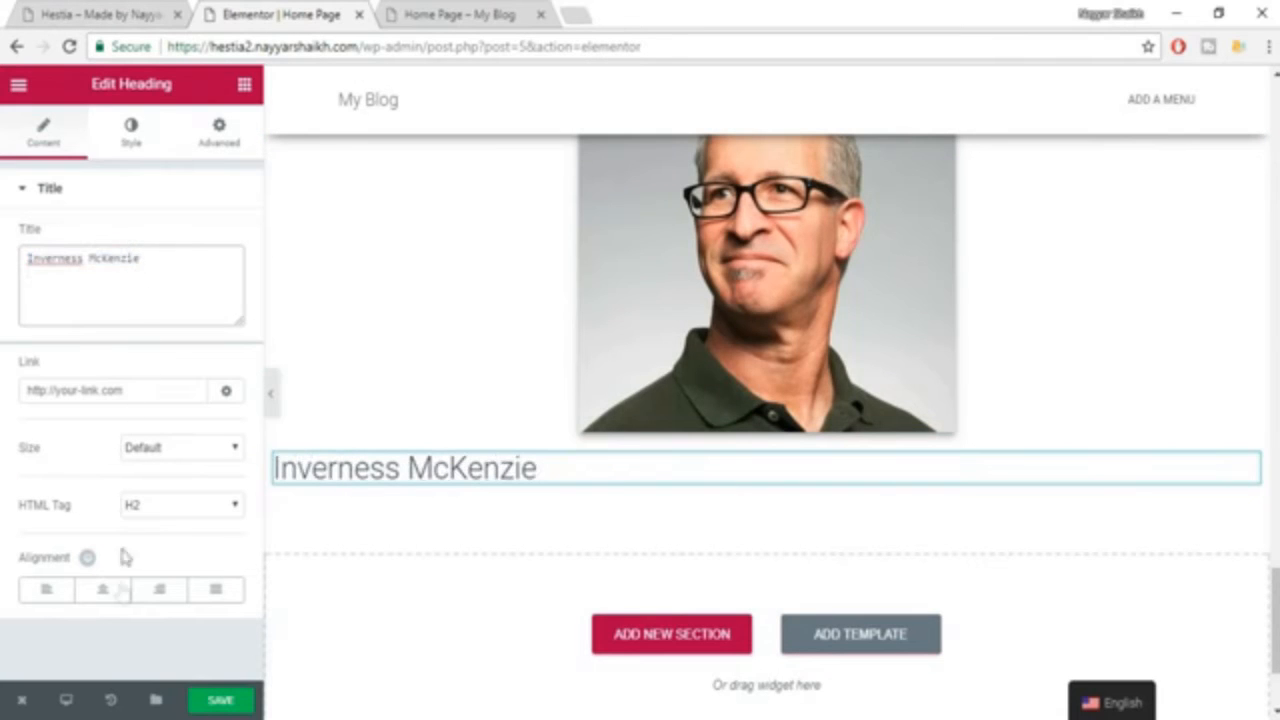
click(150, 12)
click(222, 10)
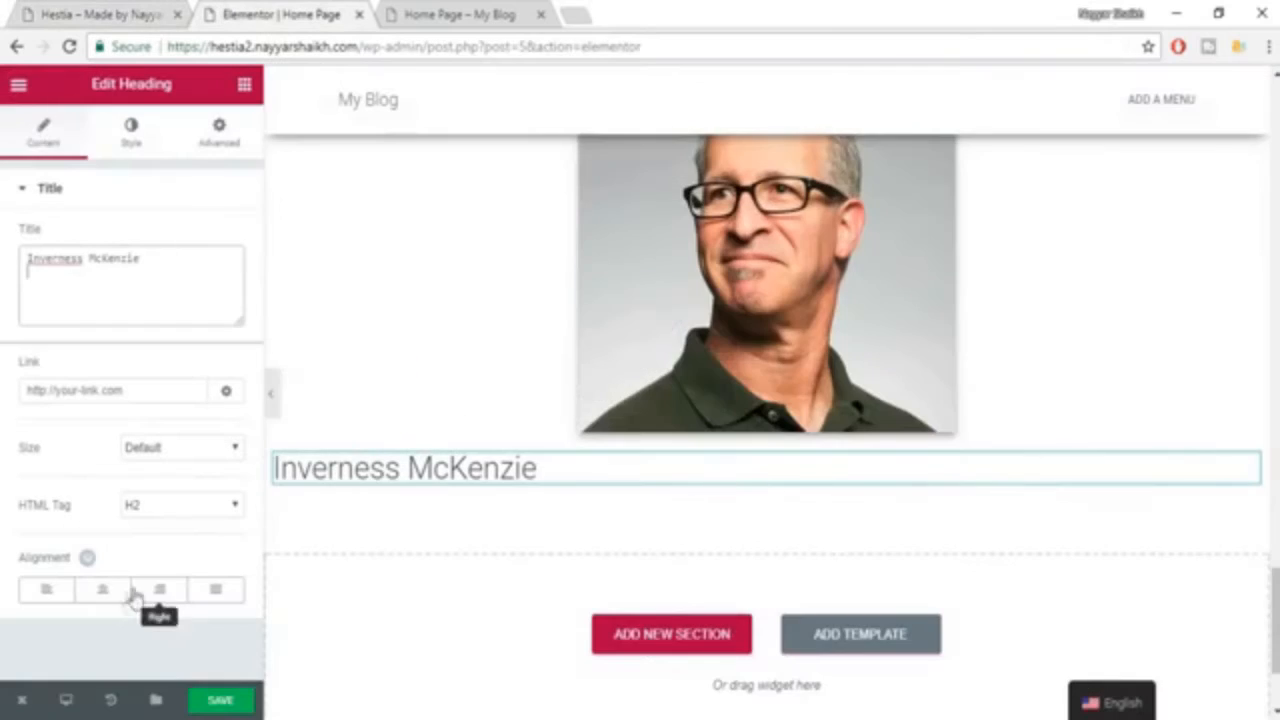
click(102, 589)
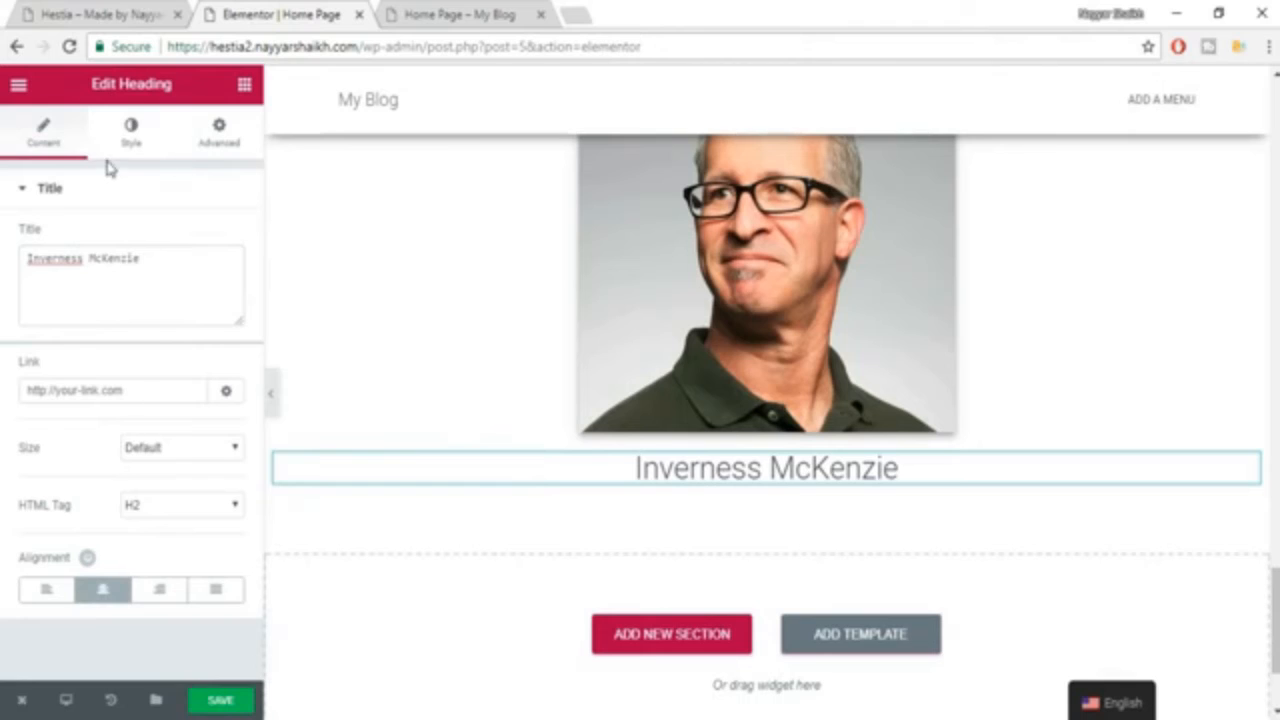
Set the client name heading's text color to the dark grey preset and its font size to 18 px.
click(131, 130)
click(216, 243)
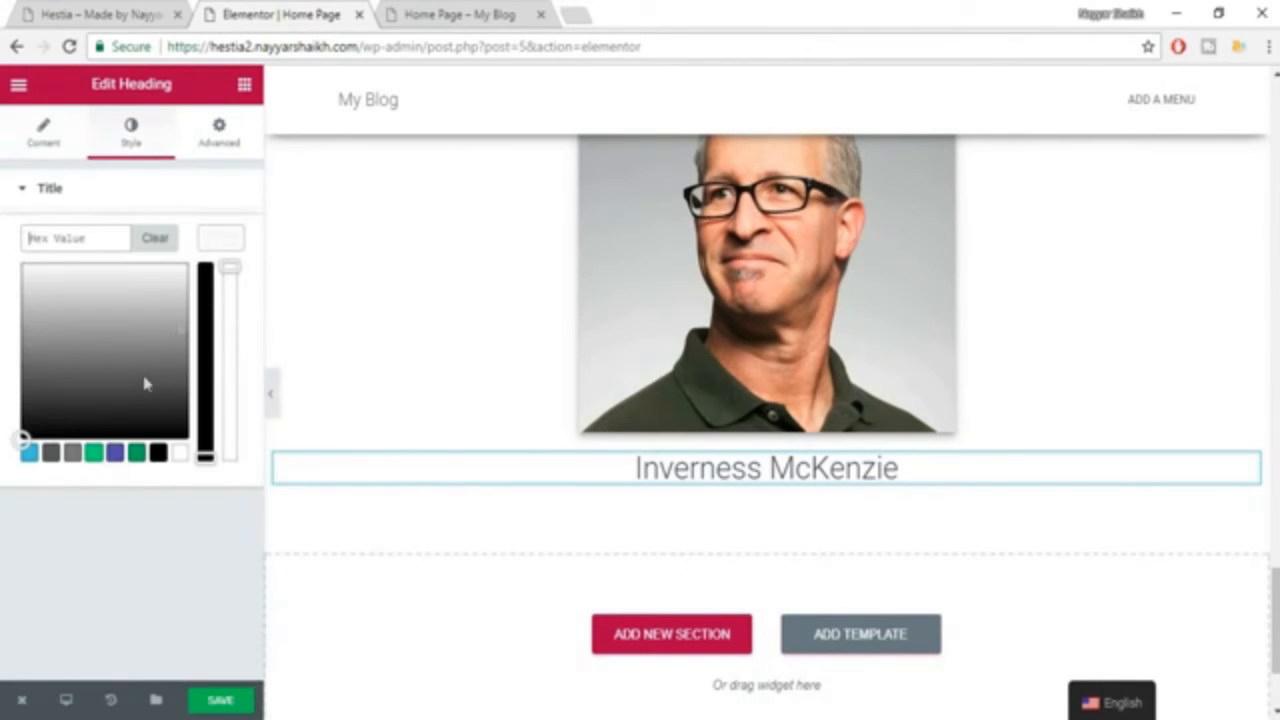
click(51, 453)
click(214, 242)
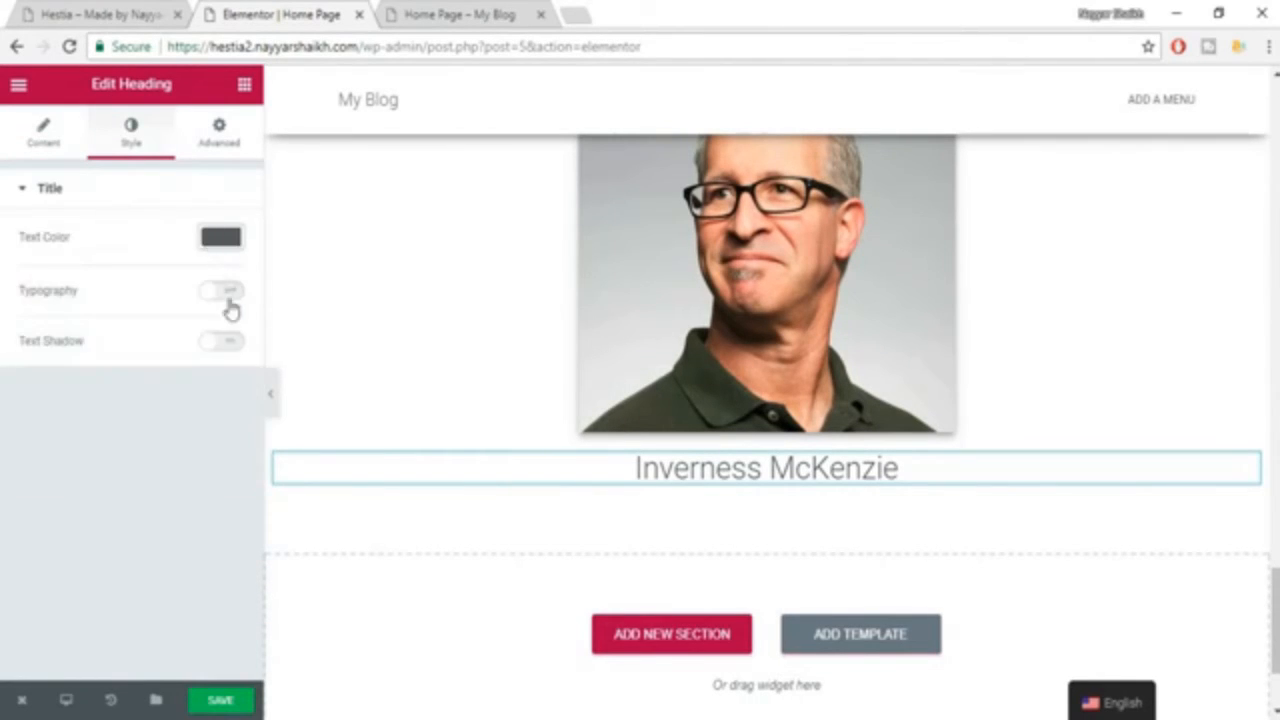
click(225, 293)
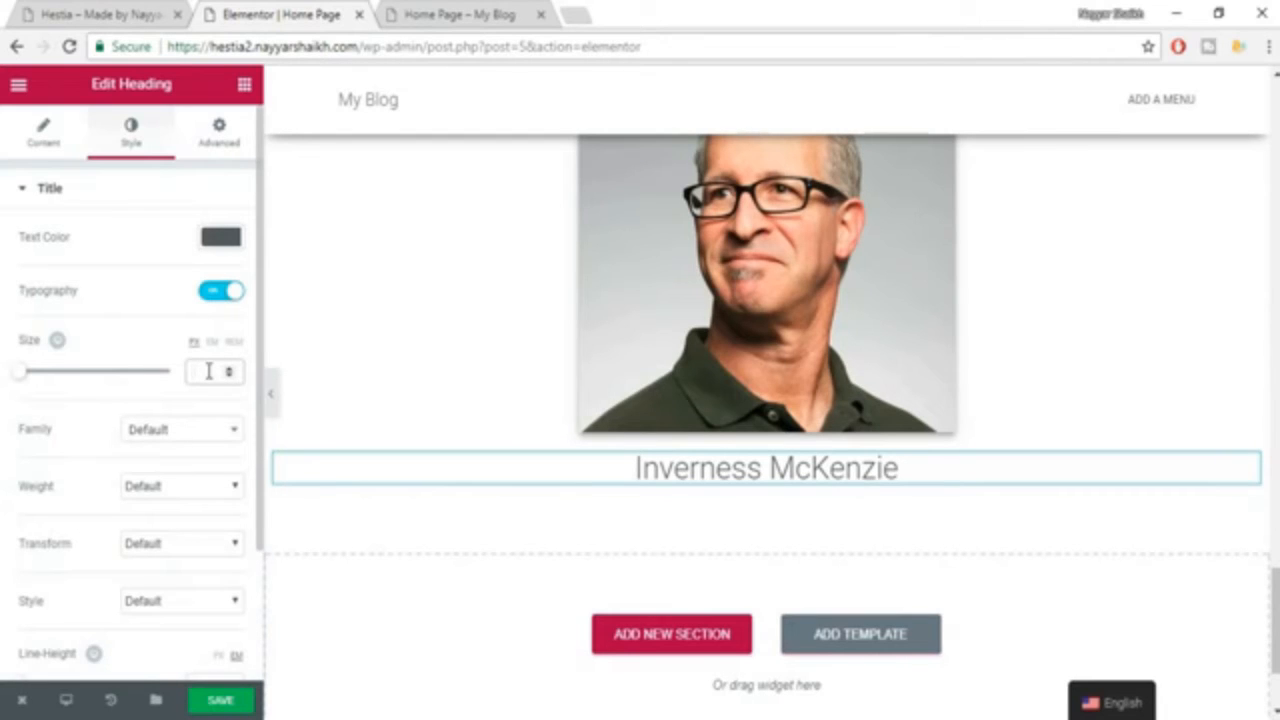
click(103, 12)
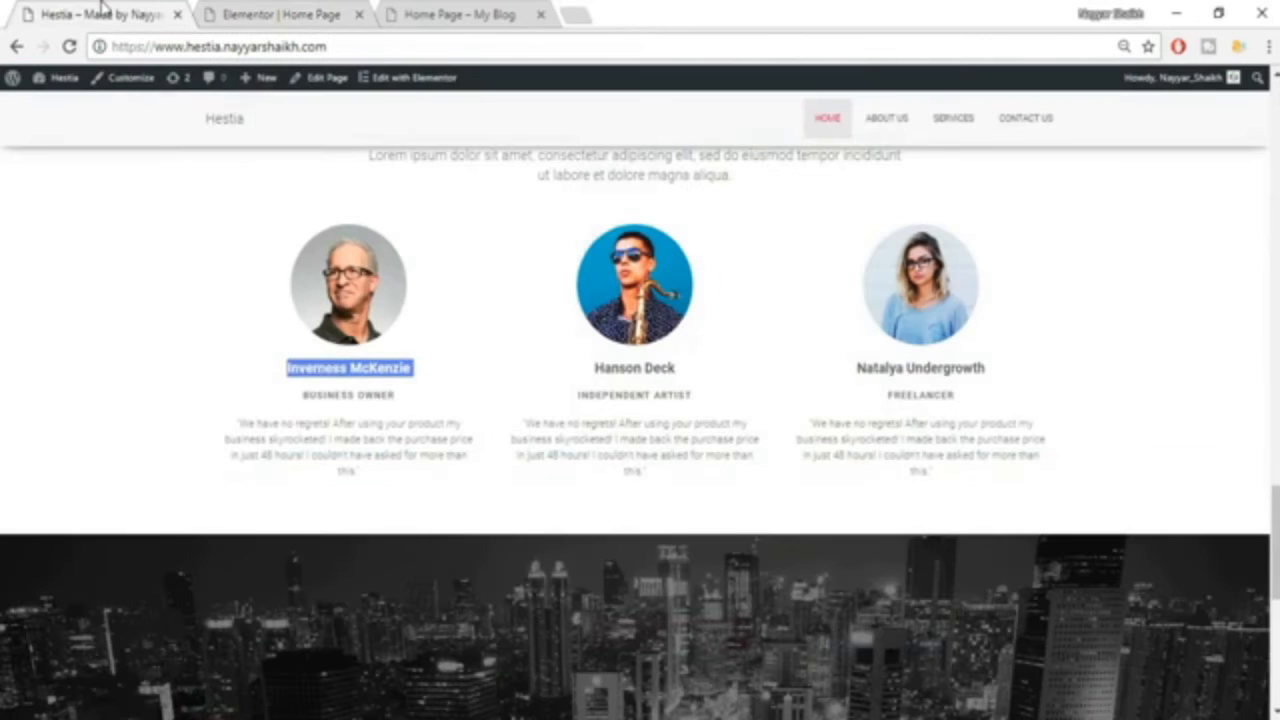
click(338, 388)
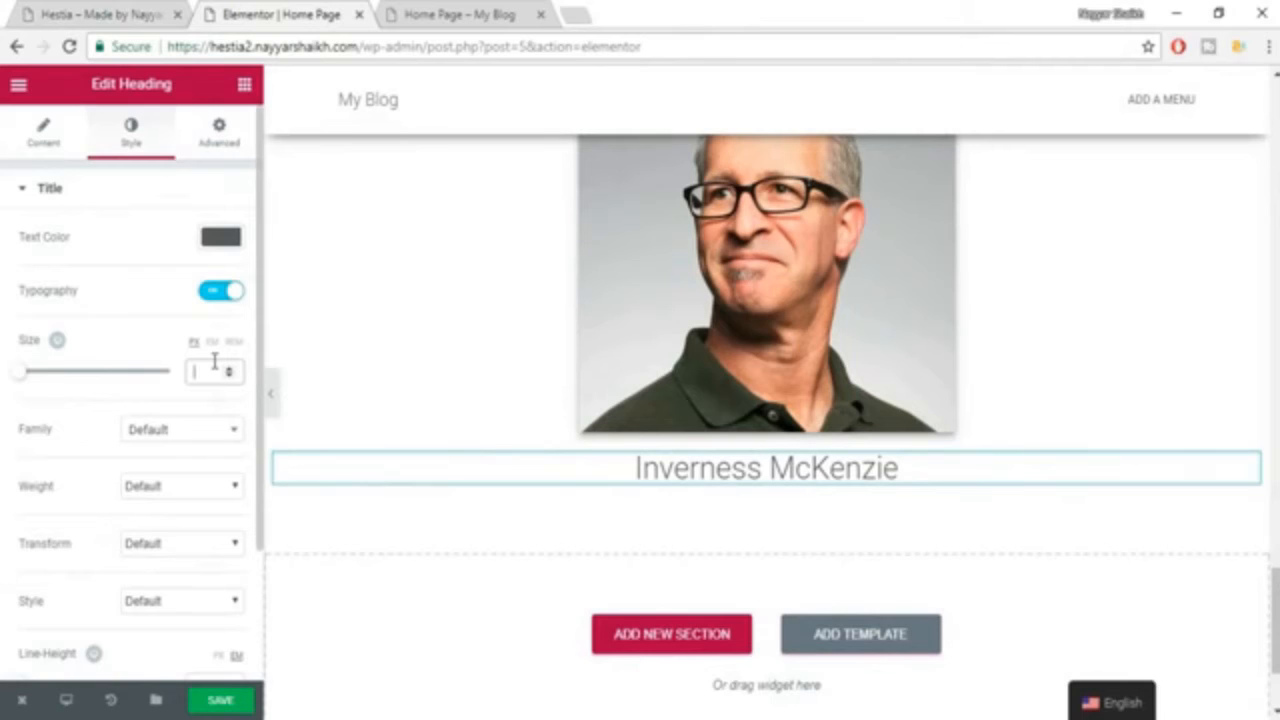
click(214, 370)
text(18)
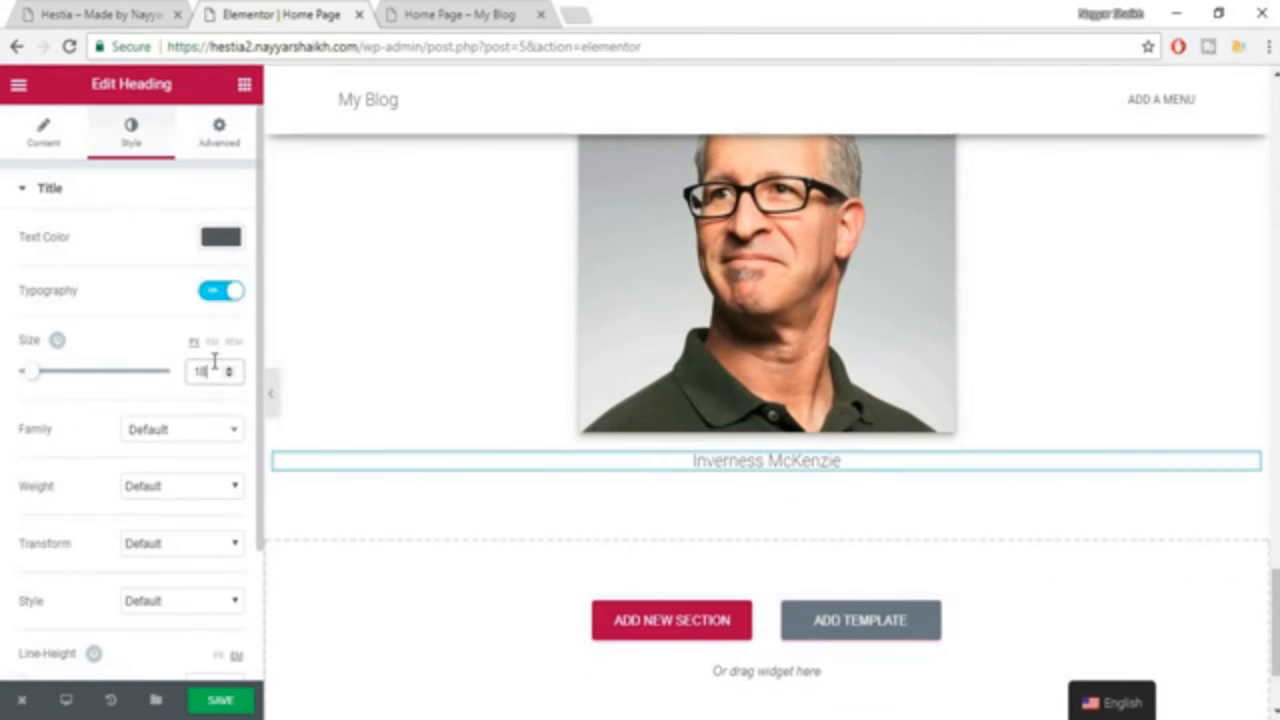
Set the client name heading's font family to Roboto Slab and its weight to 600.
click(181, 429)
text(robo)
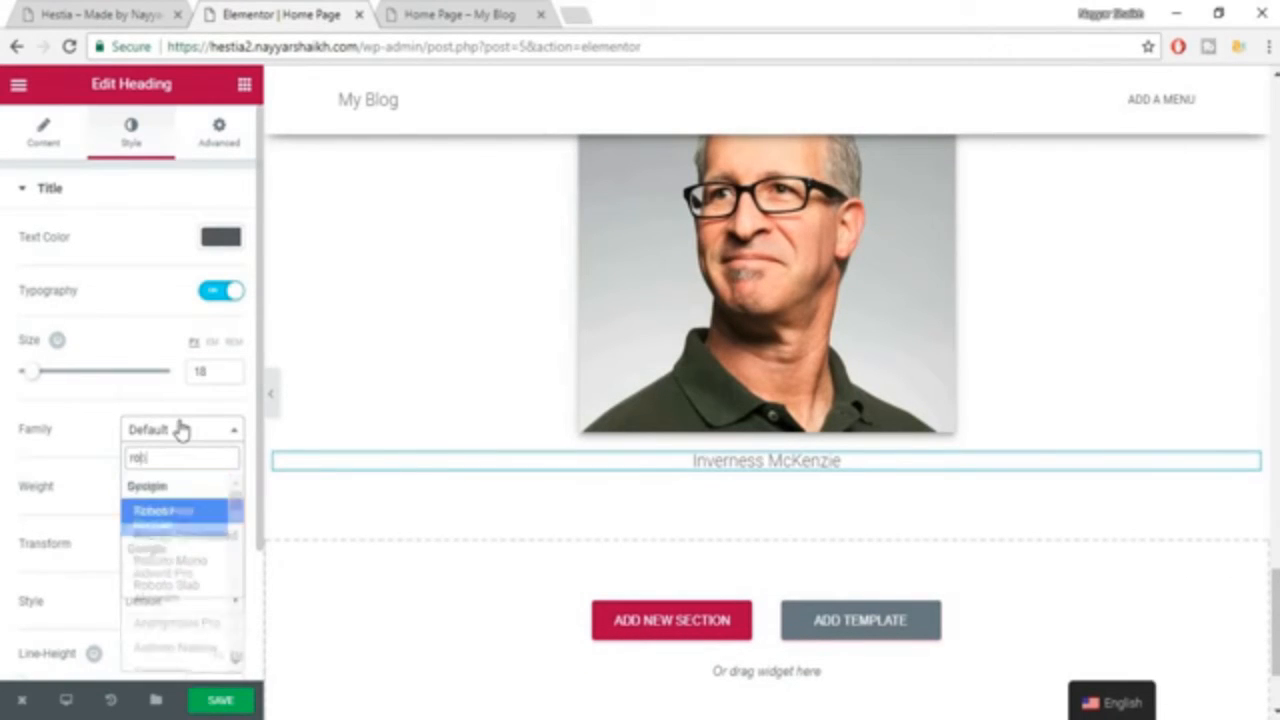
key(Down)
key(Down)
key(Down)
key(Return)
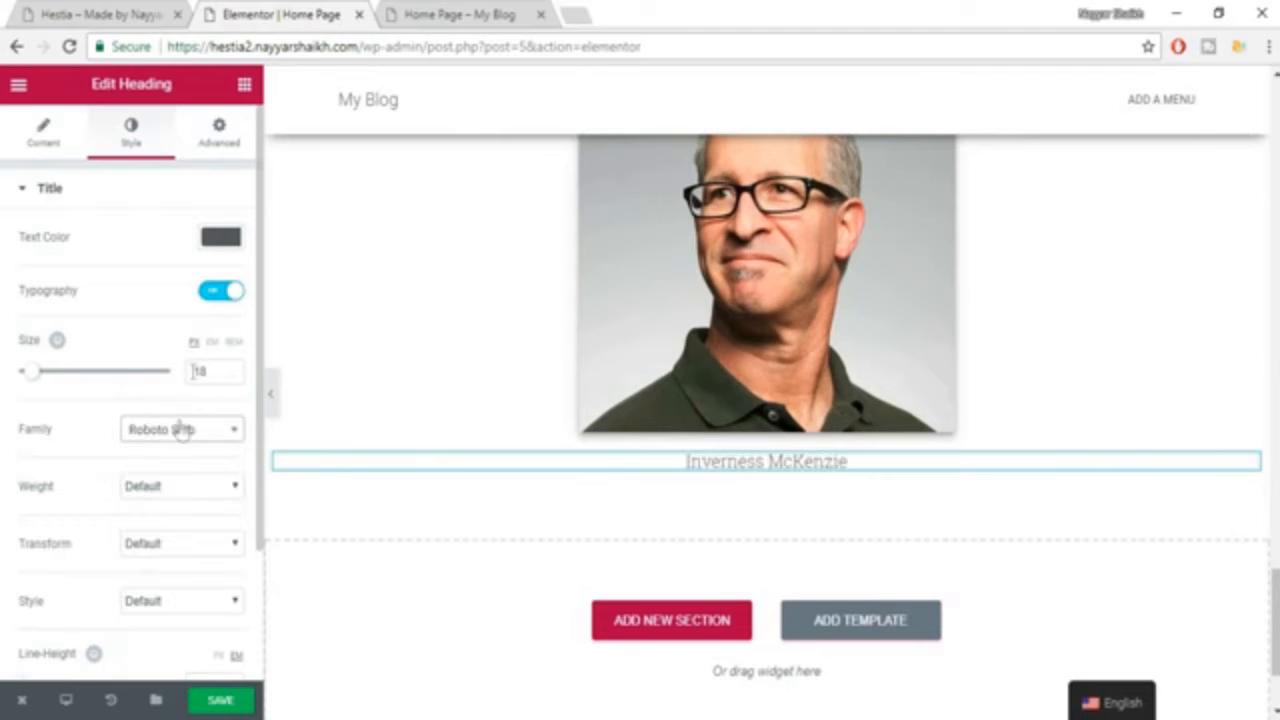
click(198, 487)
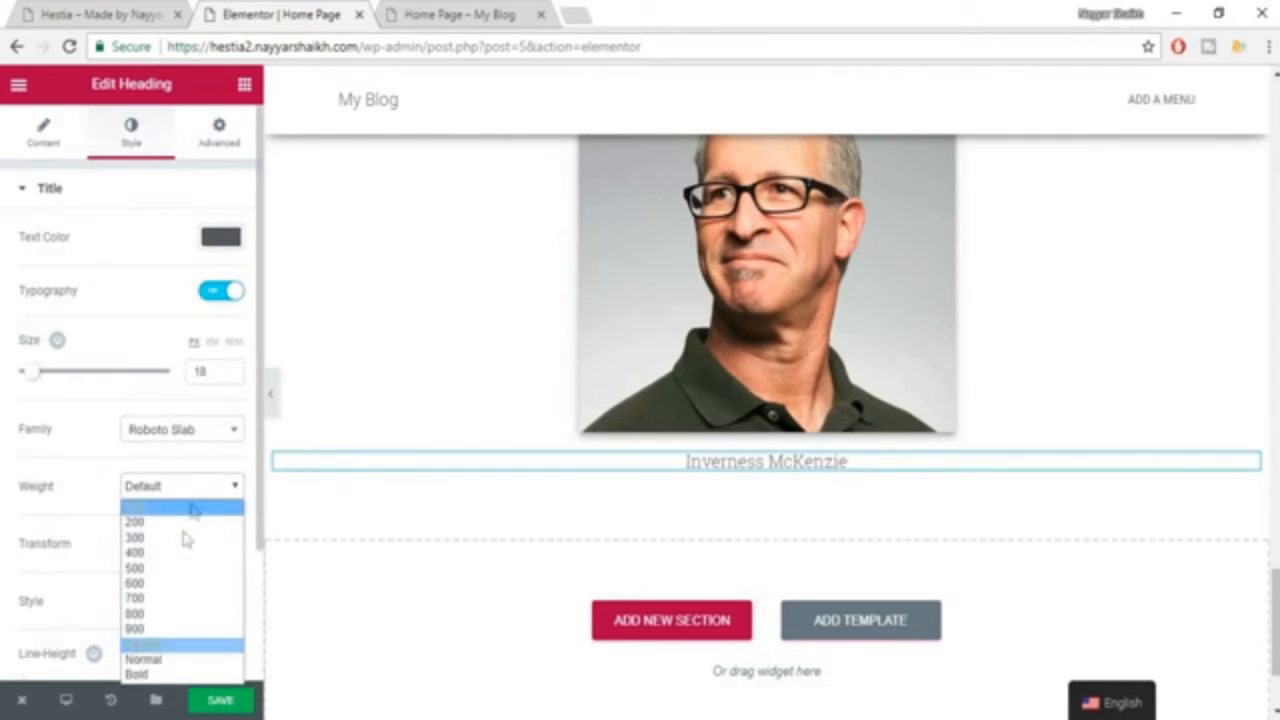
click(177, 583)
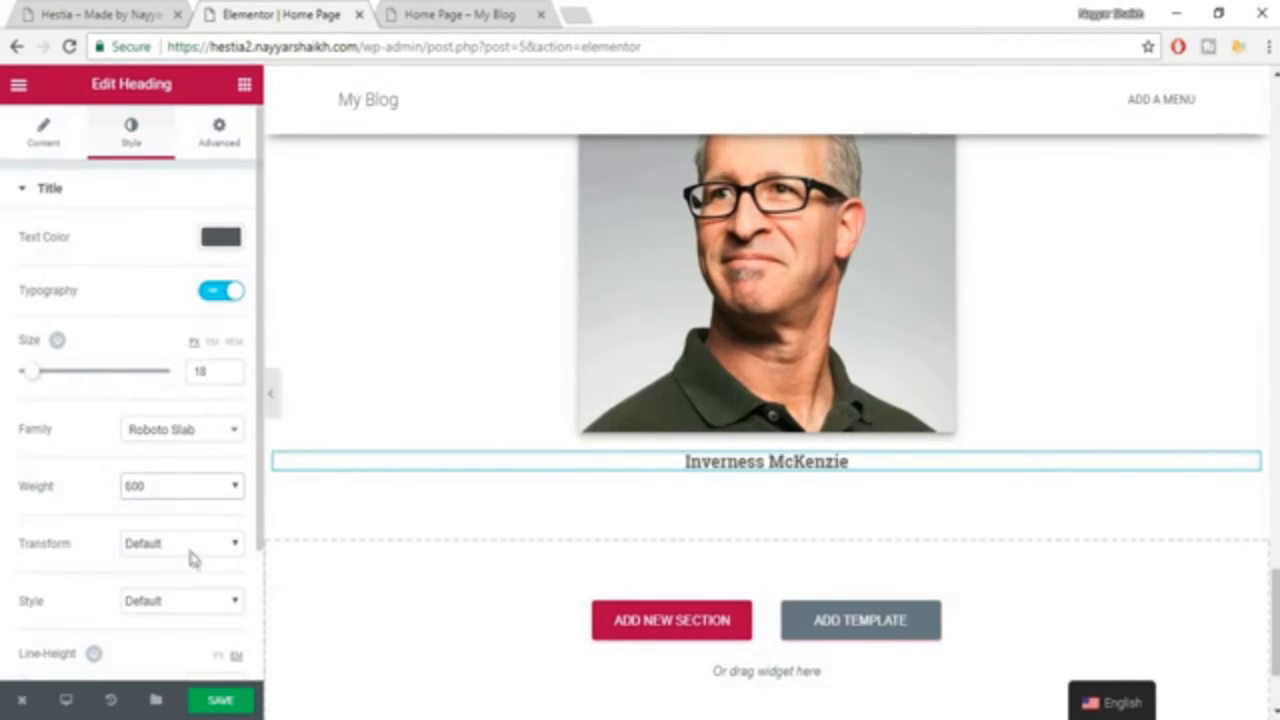
Add a centered heading below the client's name with the text "BUSINESS OWNER" copied from the Hestia example.
click(87, 12)
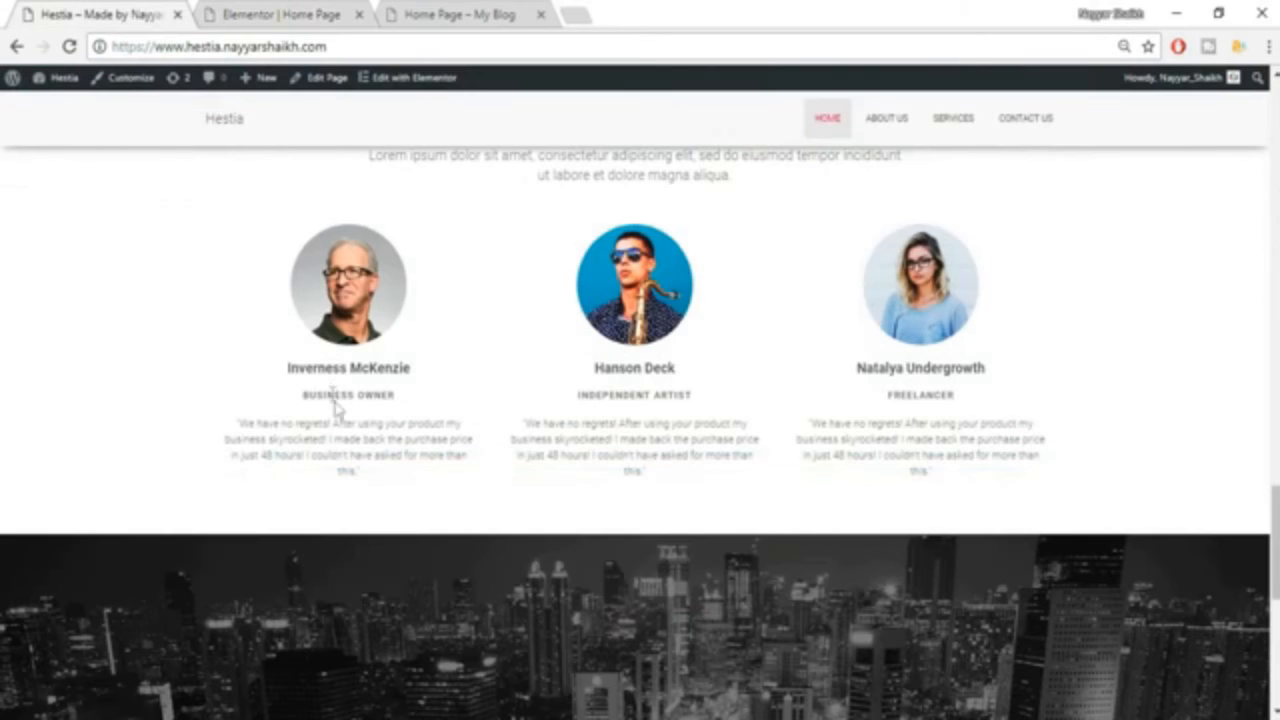
click(227, 12)
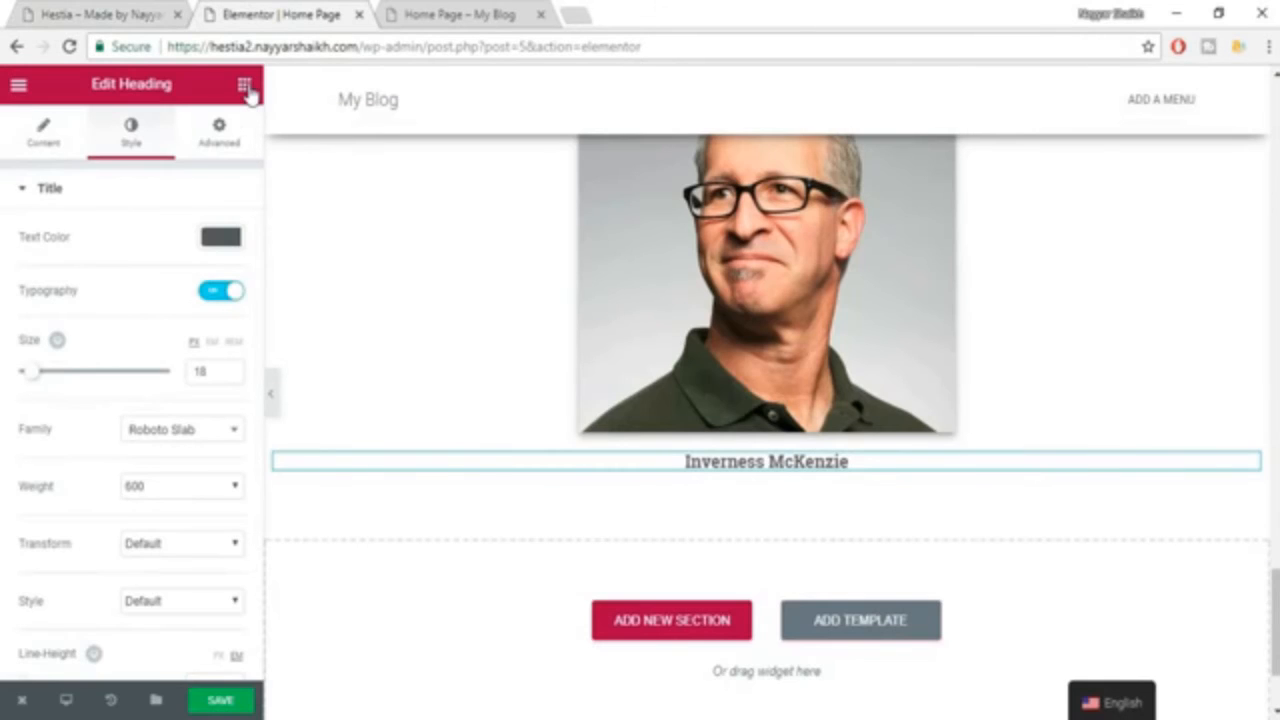
click(244, 84)
drag(195, 230, 806, 474)
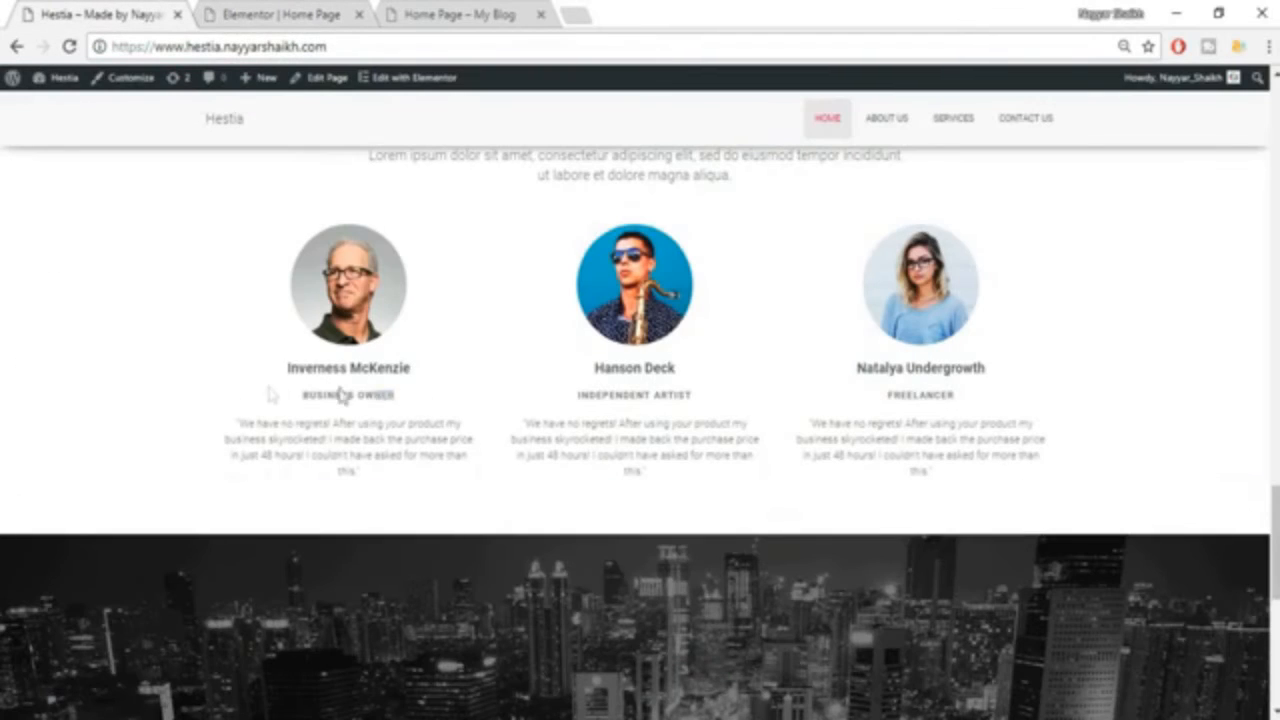
drag(340, 396, 268, 394)
key(ctrl+c)
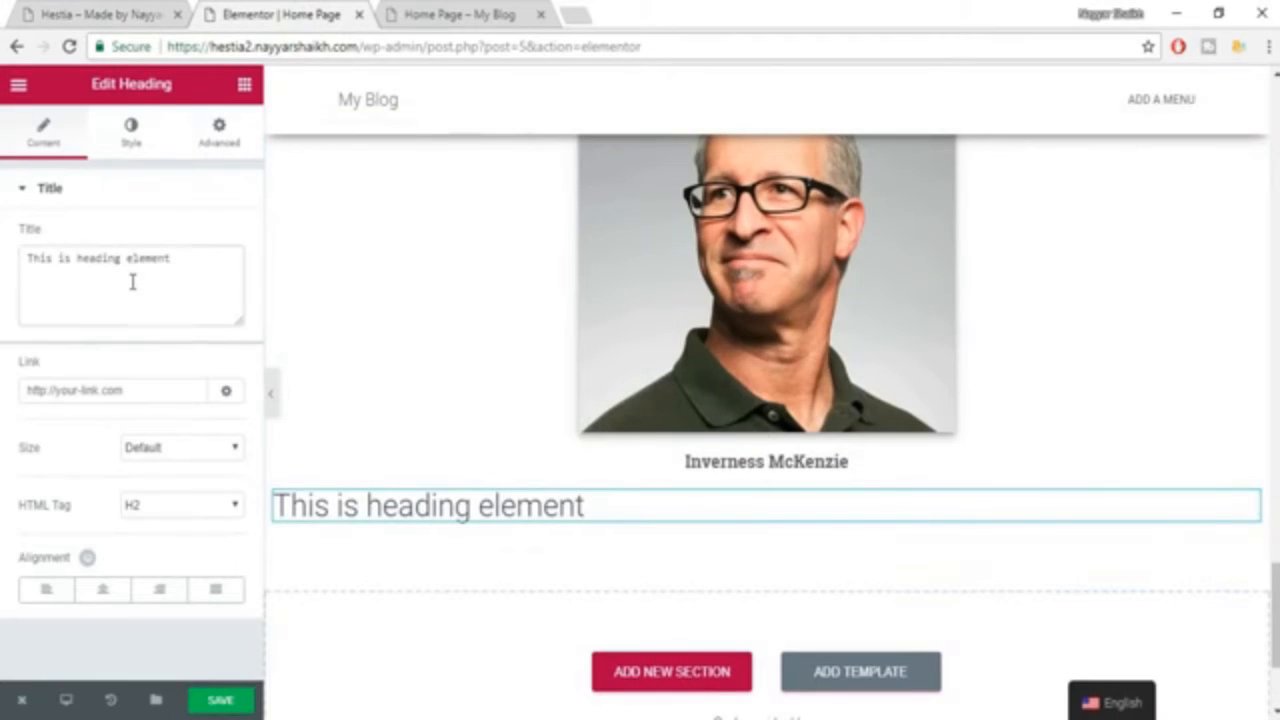
key(ctrl+a)
key(ctrl+v)
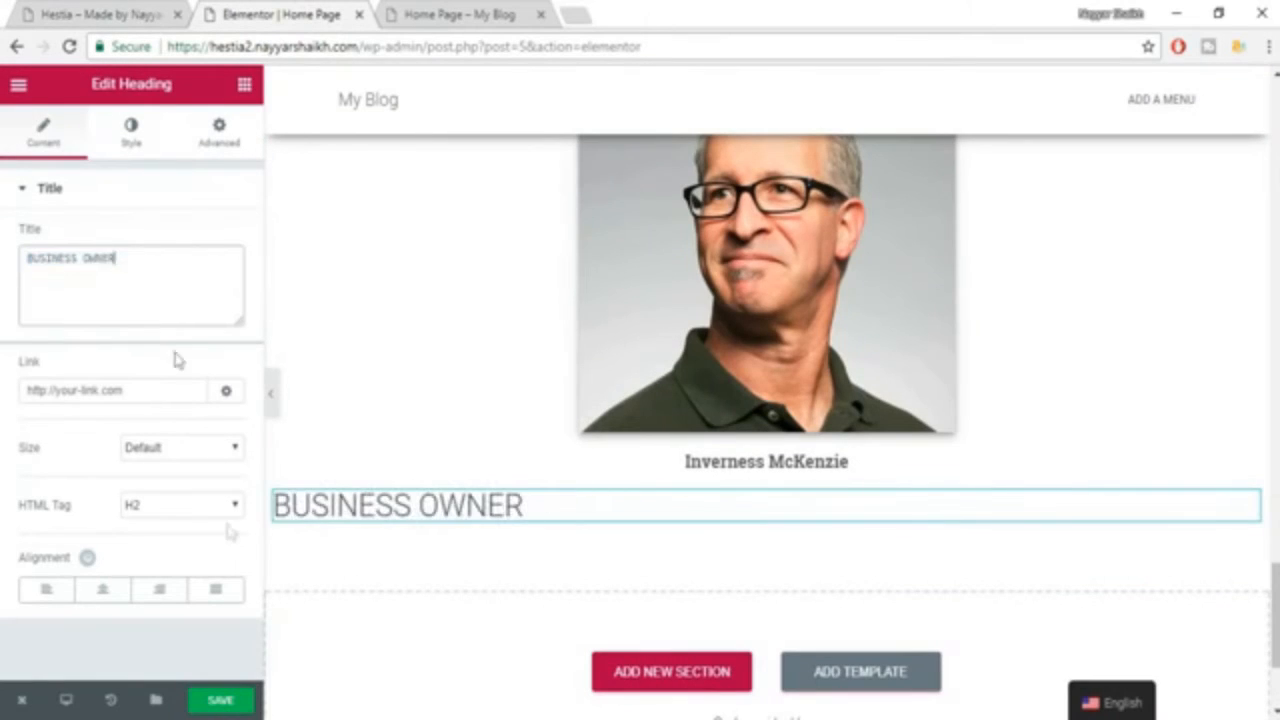
click(103, 591)
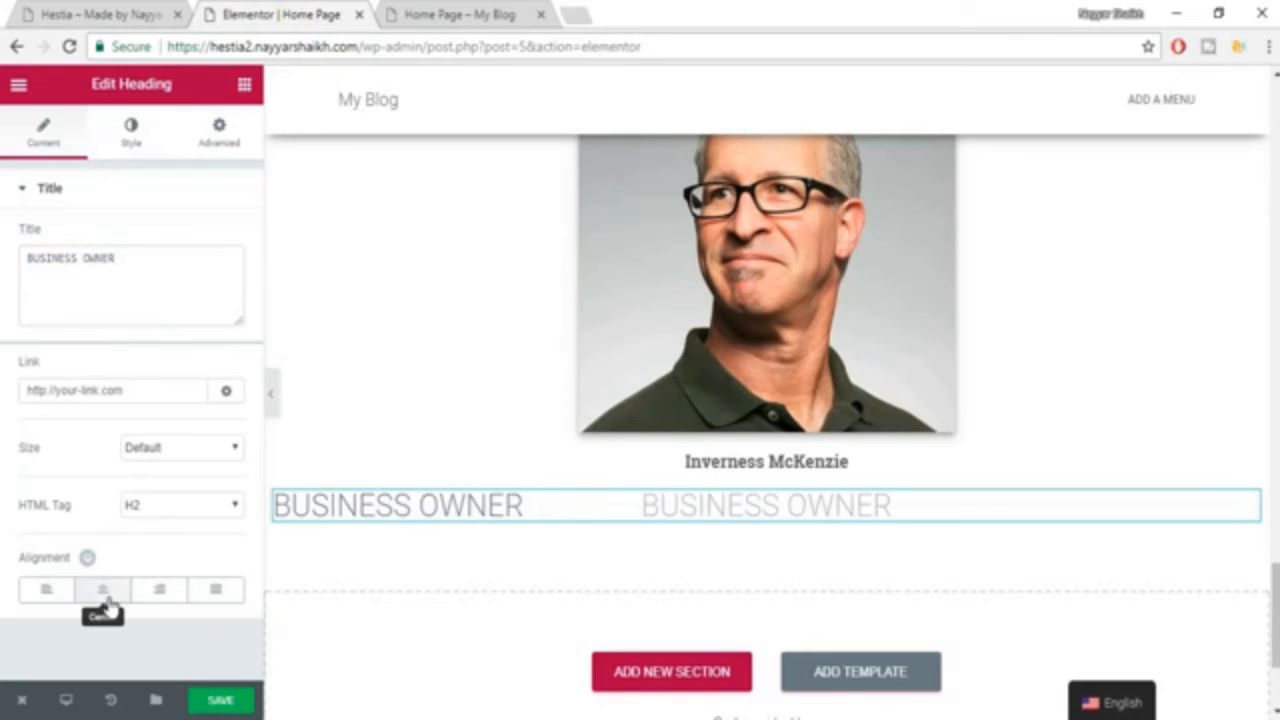
Set the "BUSINESS OWNER" heading's text color to the medium grey preset.
click(131, 135)
click(222, 238)
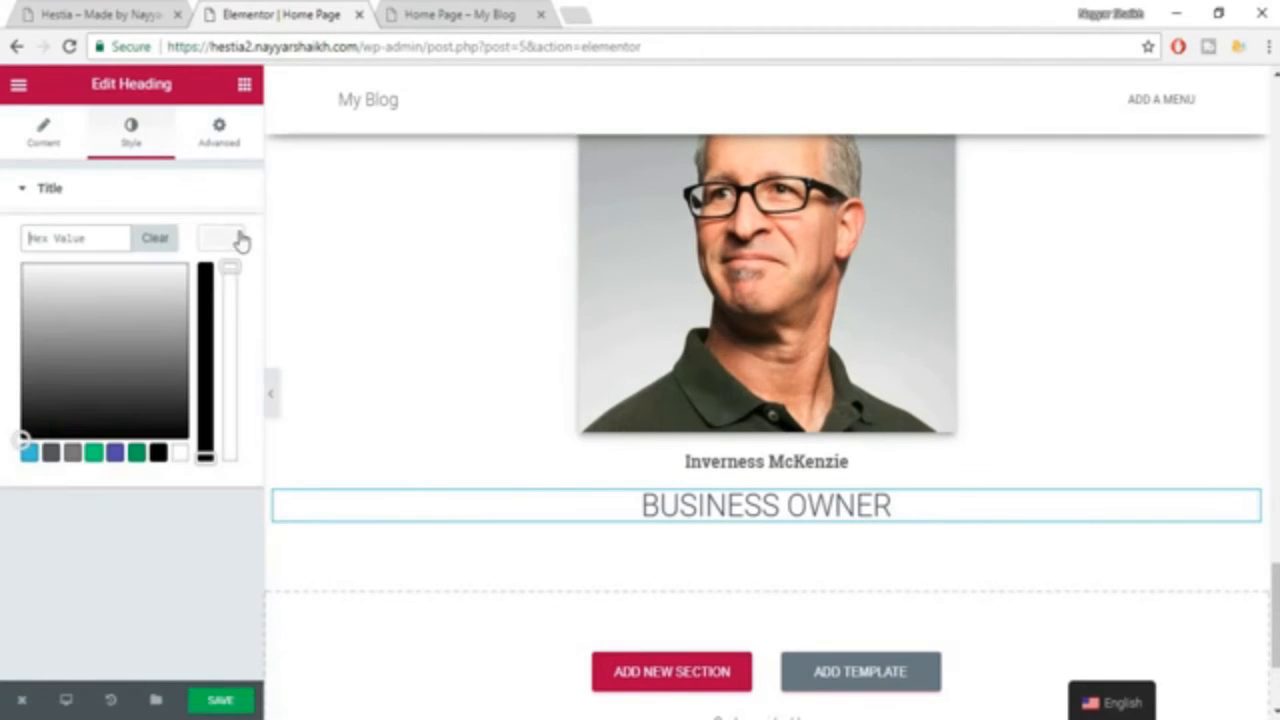
click(72, 455)
click(215, 235)
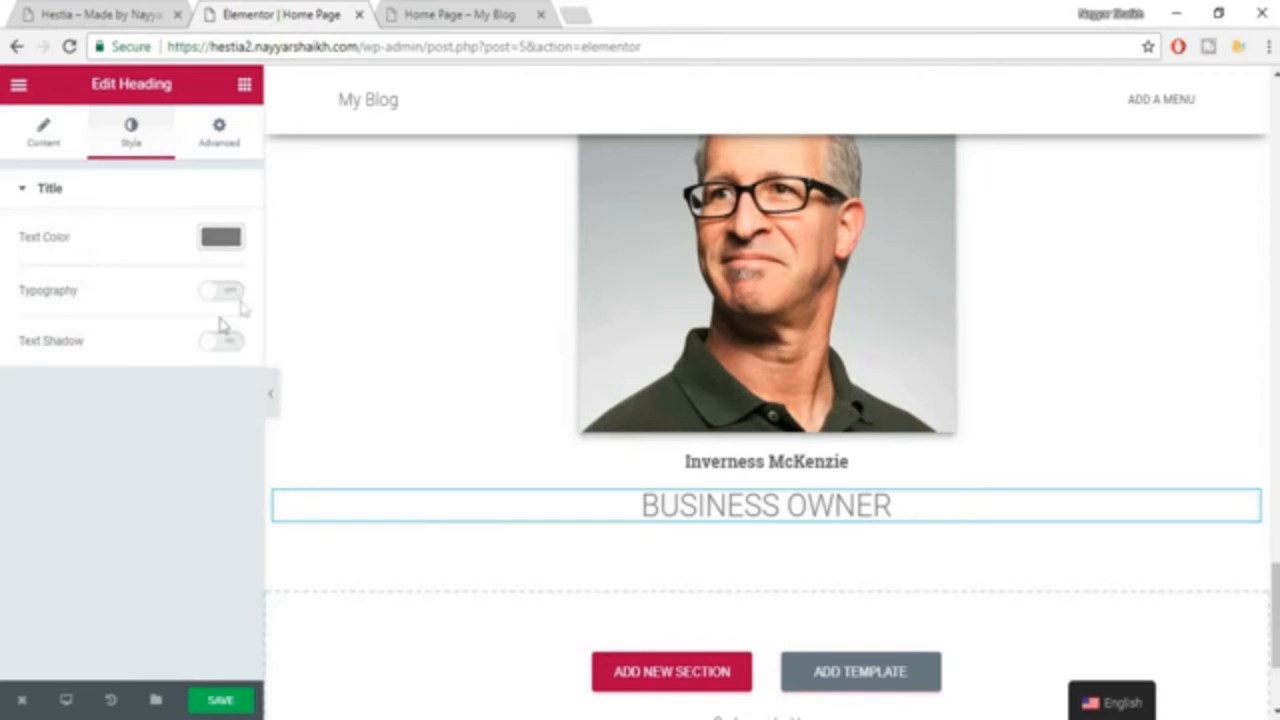
Turn on custom typography for the "BUSINESS OWNER" heading with font size 14 px and the Roboto family.
click(229, 291)
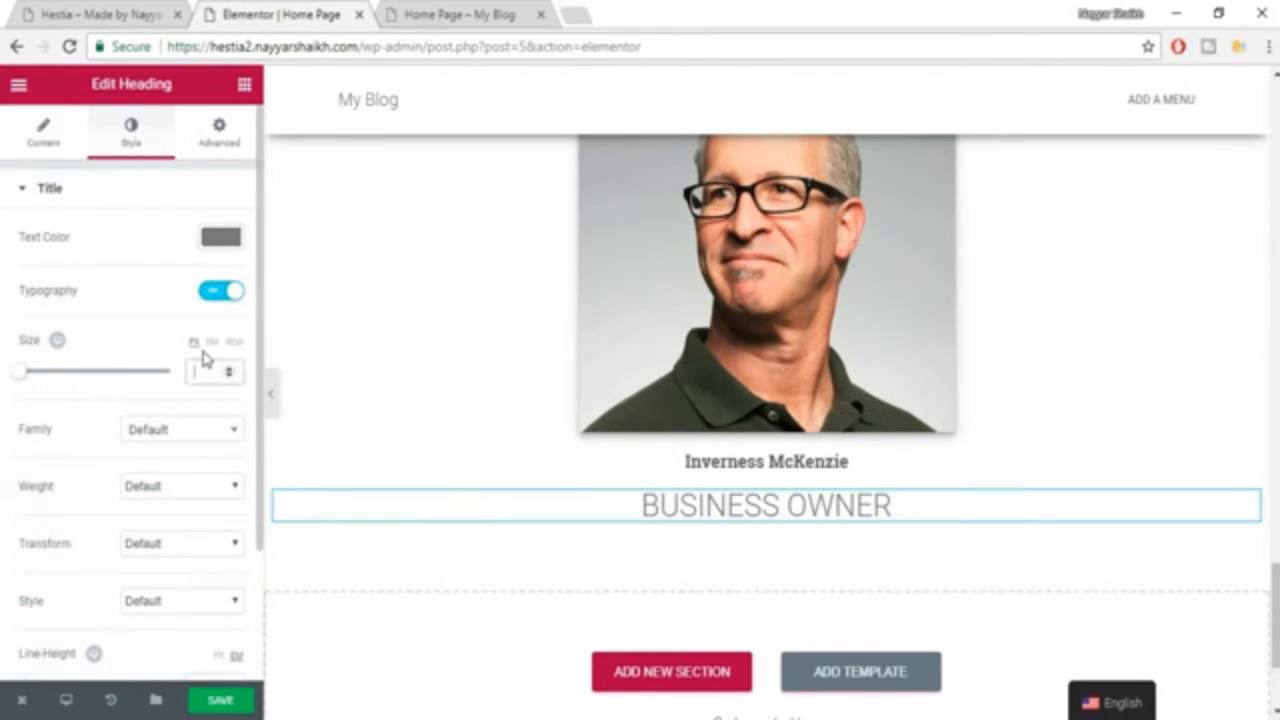
text(14)
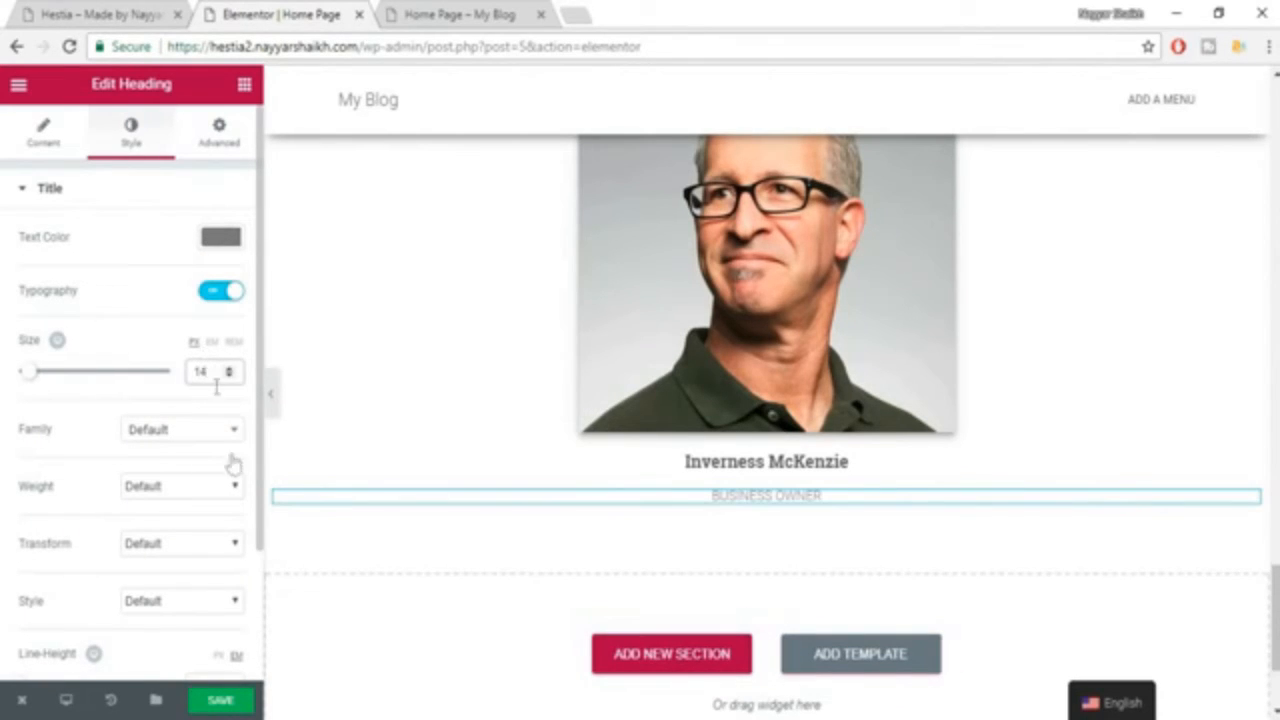
click(217, 430)
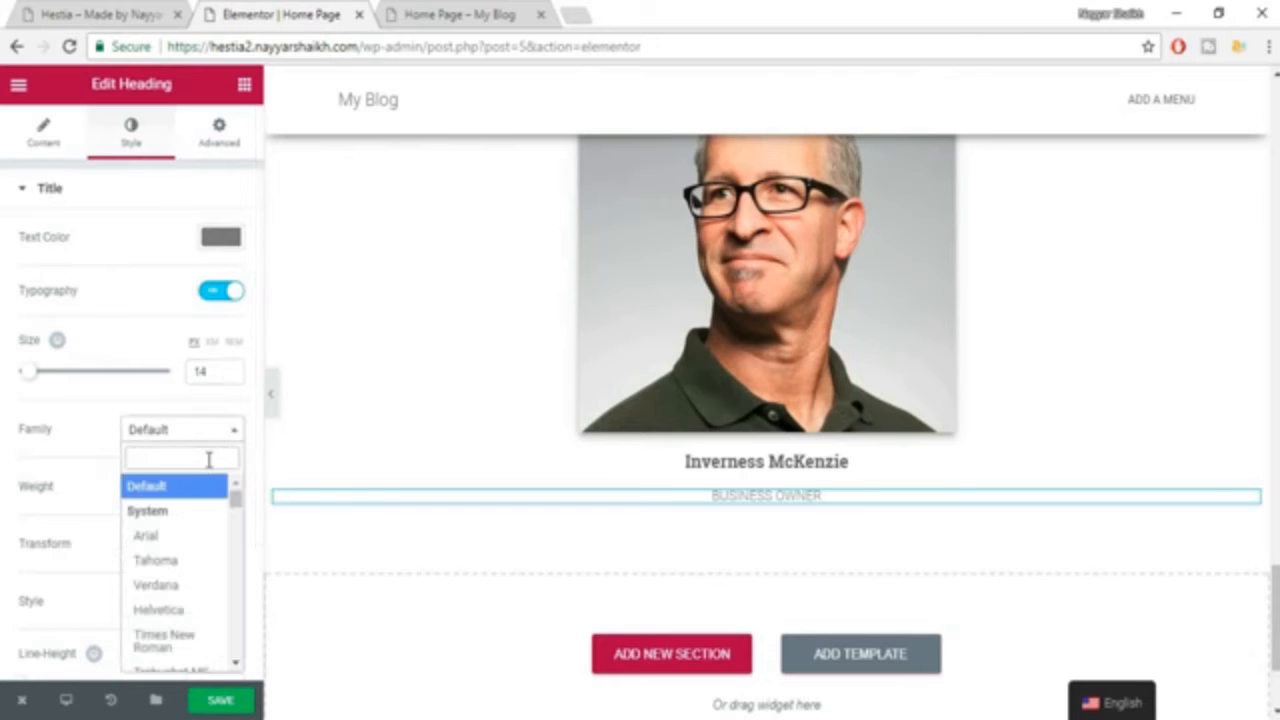
text(robo)
key(Return)
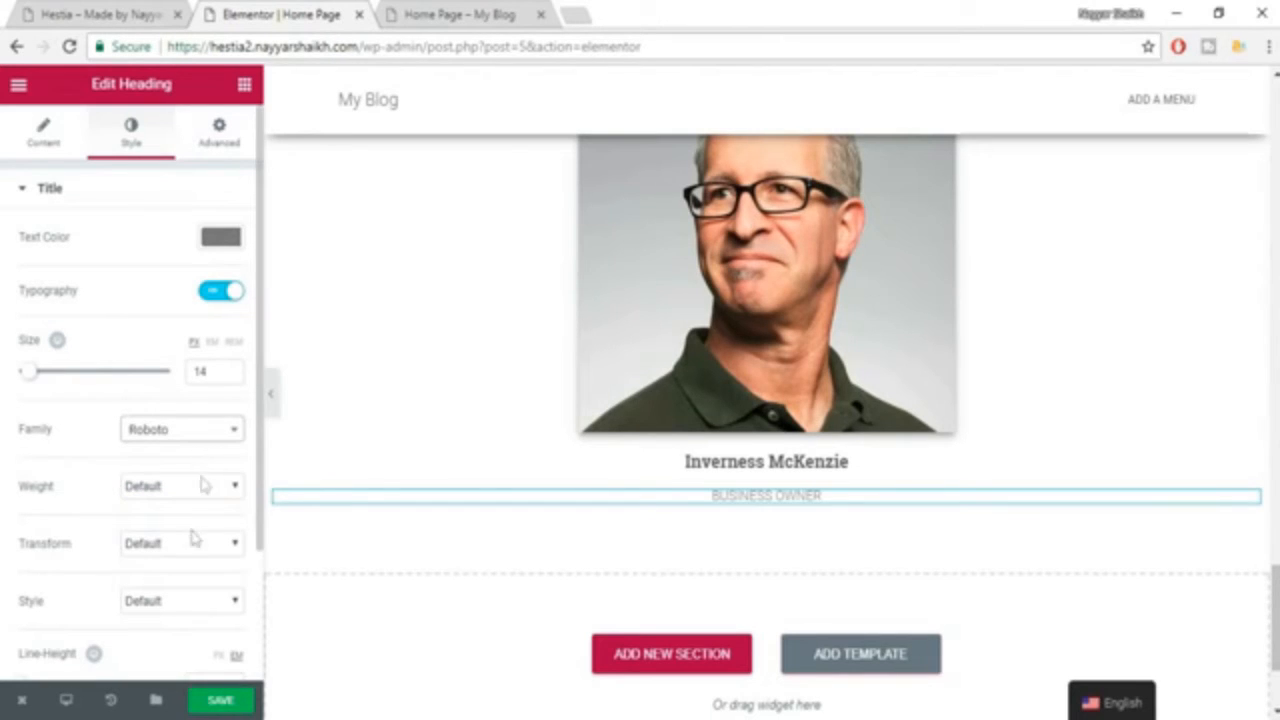
Set the "BUSINESS OWNER" heading's font weight to 500.
click(180, 488)
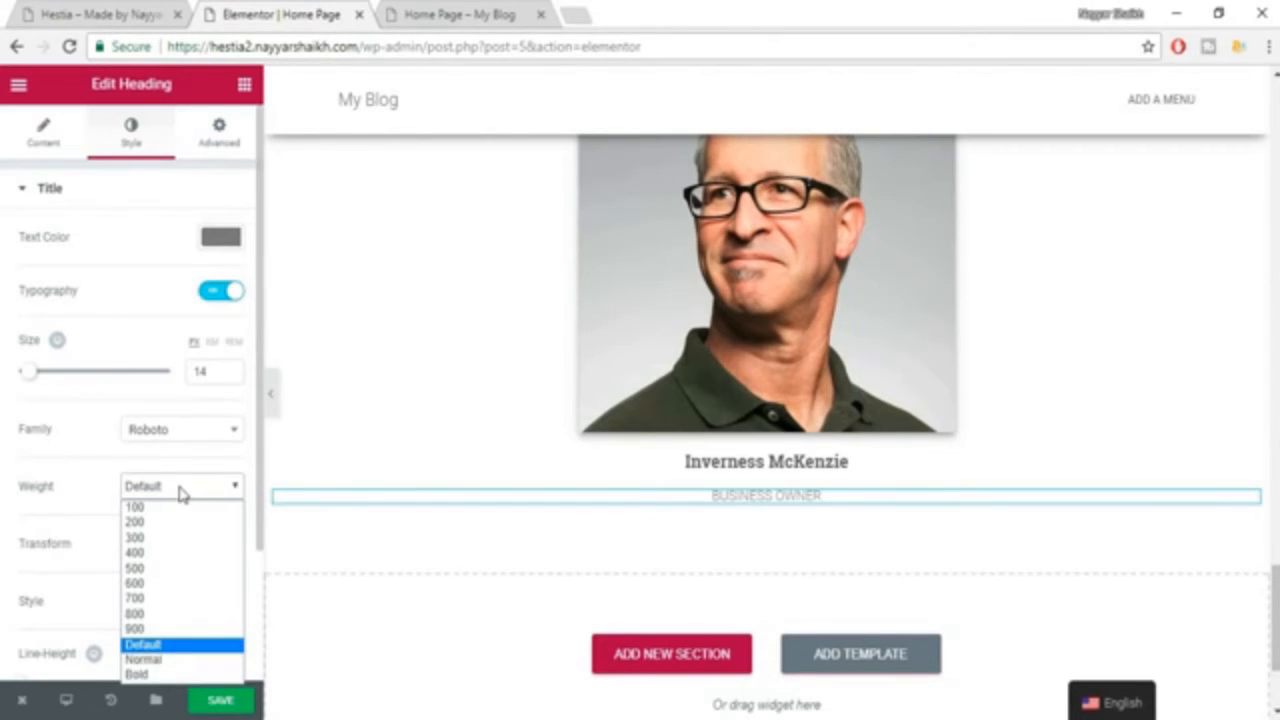
click(175, 567)
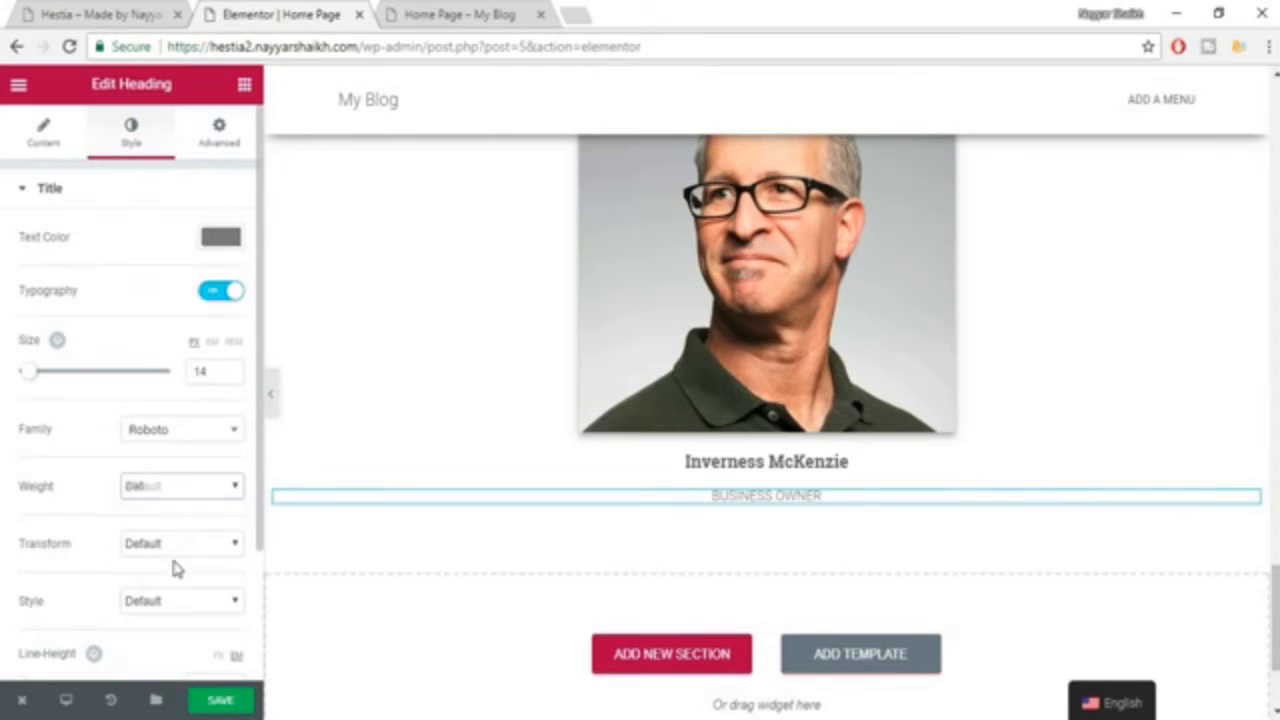
click(178, 487)
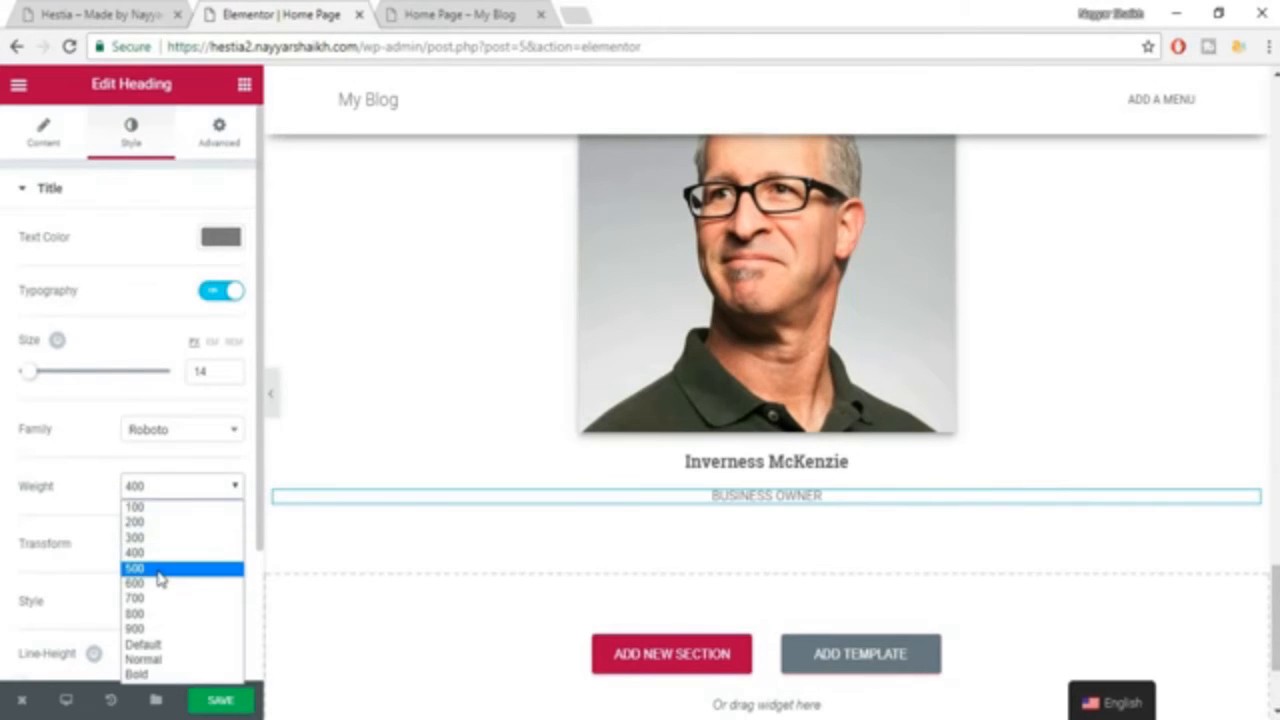
click(163, 568)
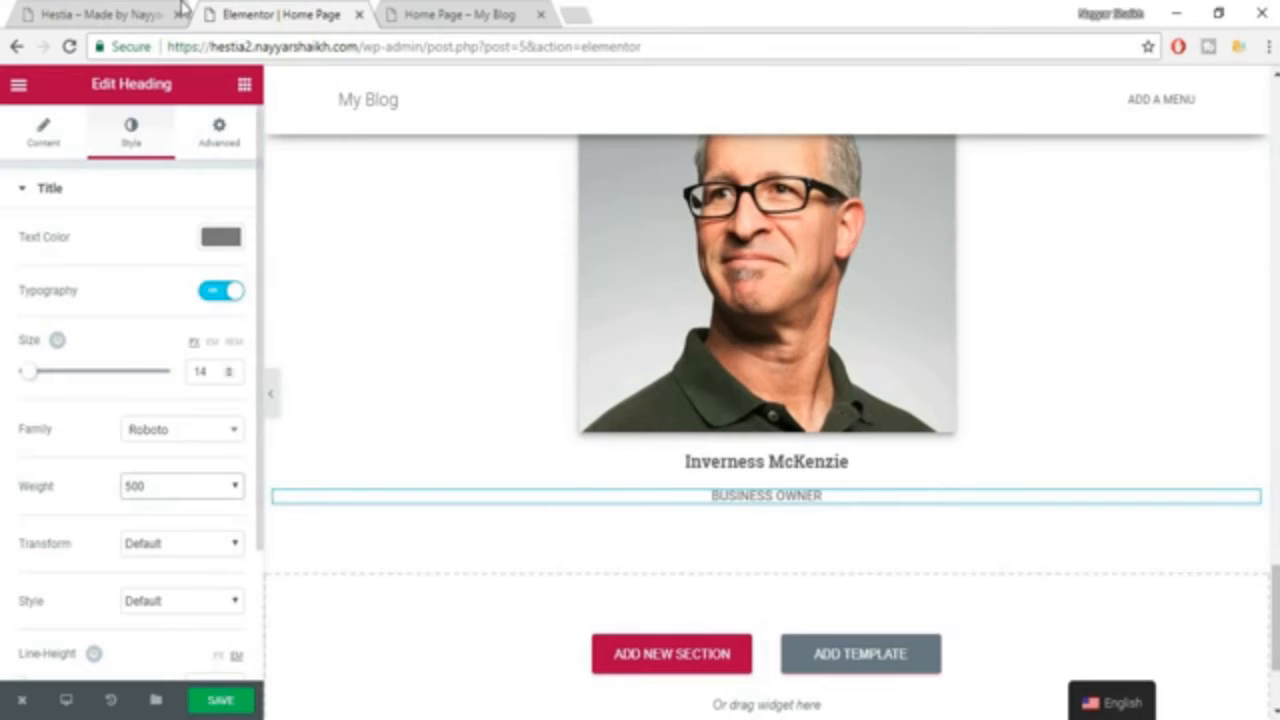
Copy the first client's testimonial quote from the Hestia example and save the page in the Elementor editor.
click(150, 13)
triple_click(326, 428)
key(ctrl+c)
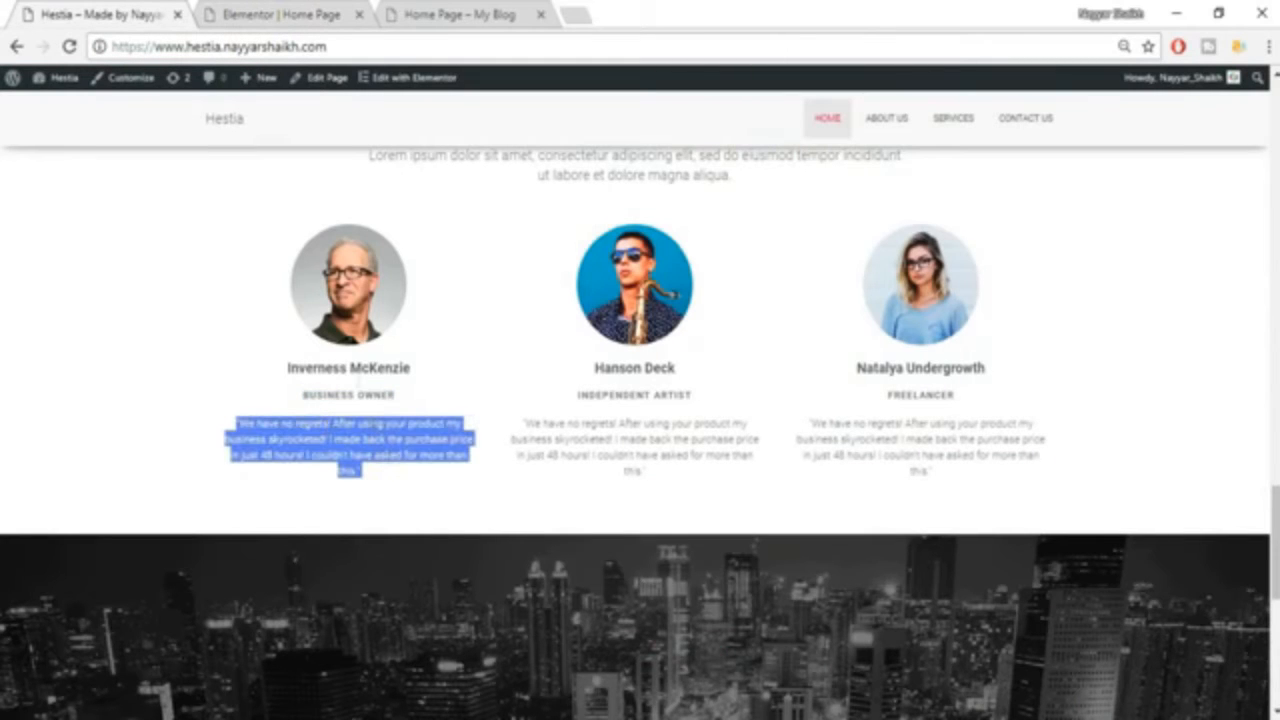
click(279, 12)
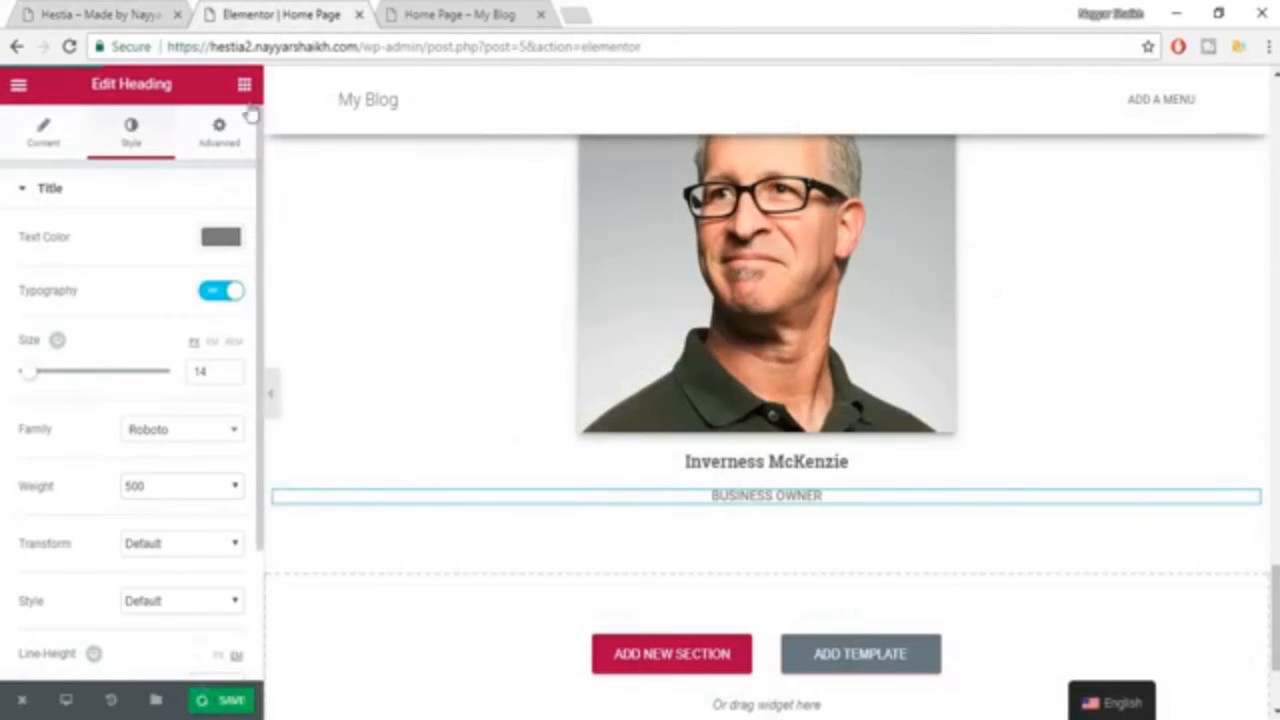
key(ctrl+s)
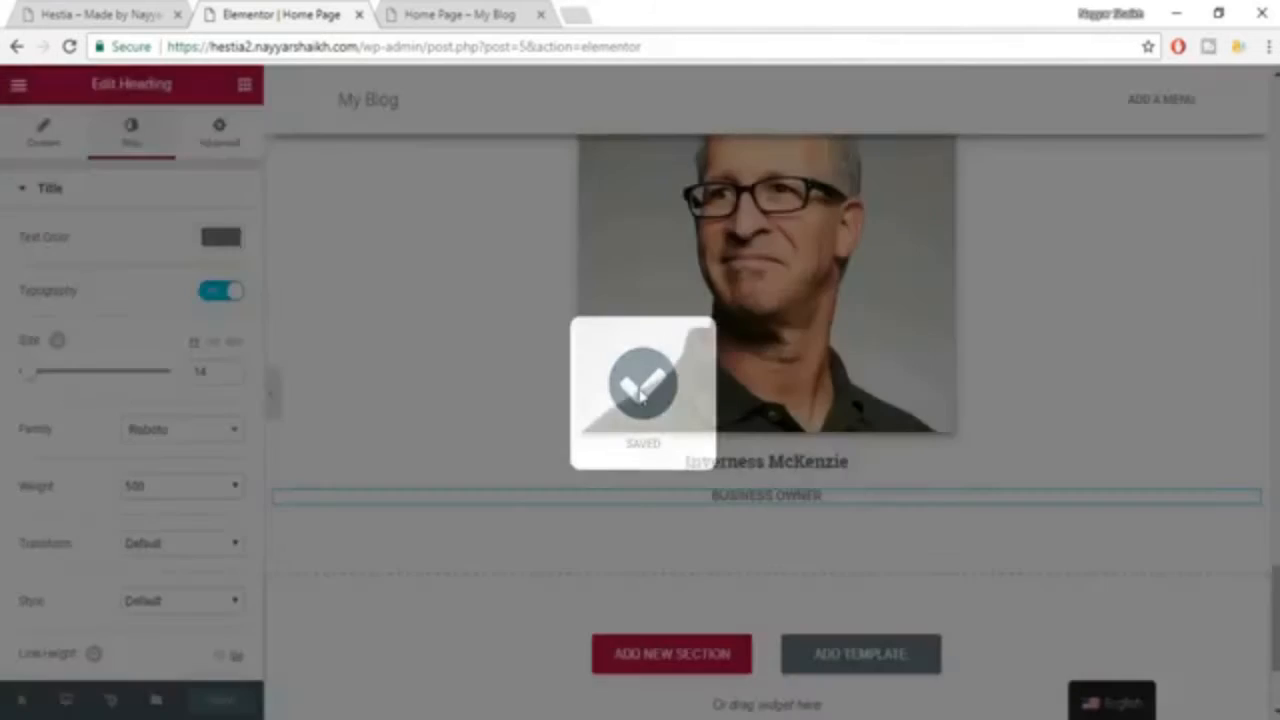
scroll(1106, 483, up, 2)
scroll(1106, 487, down, 2)
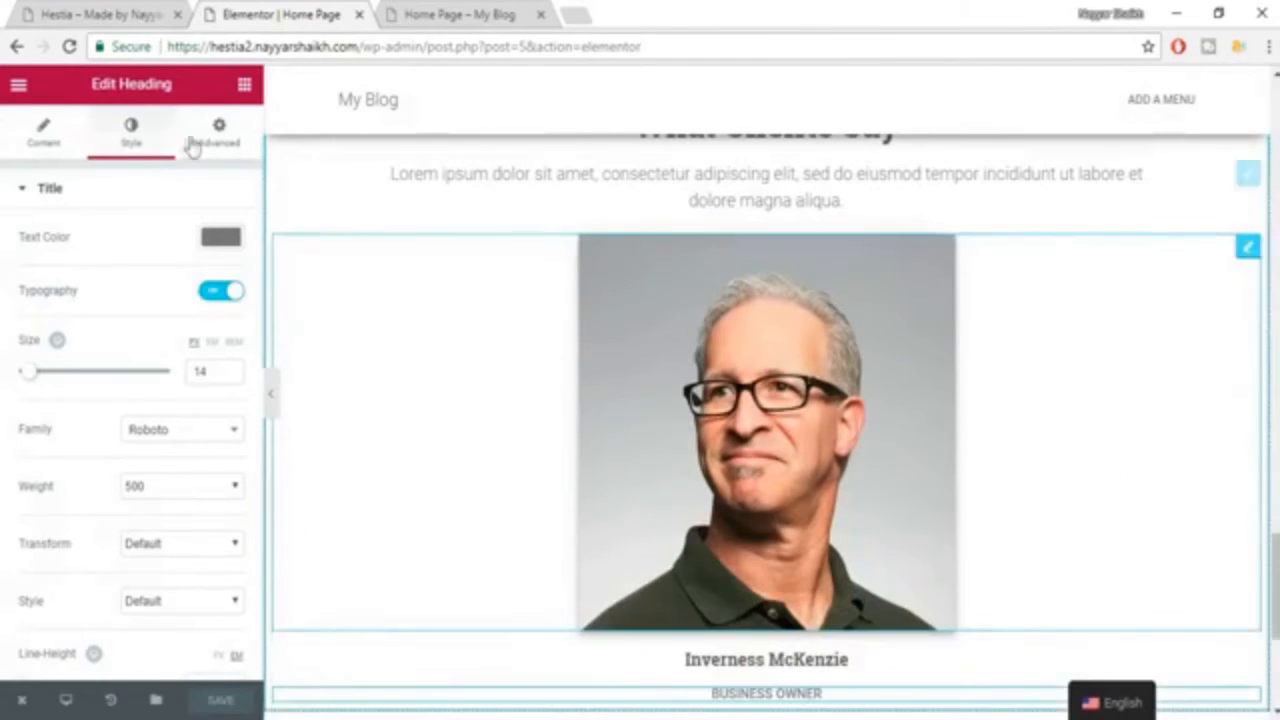
Add a centered heading below "BUSINESS OWNER" containing the copied quote that begins "We have no regrets!".
click(220, 135)
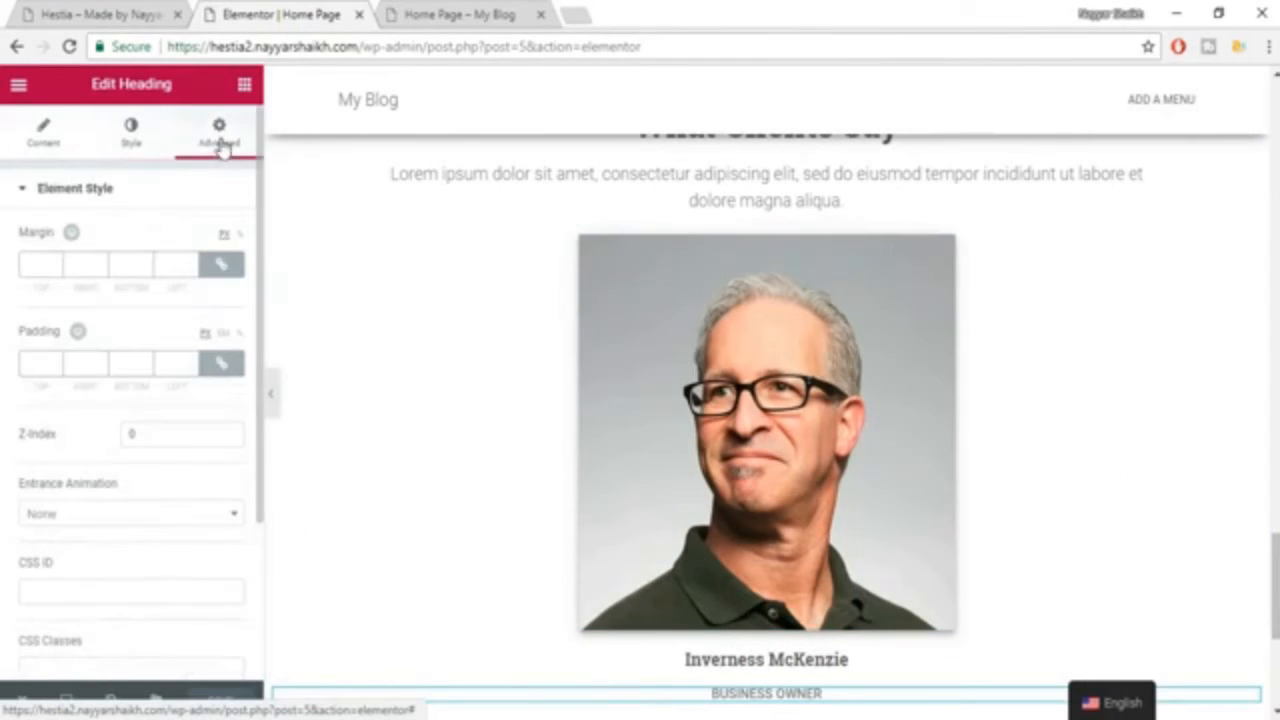
click(244, 84)
drag(205, 245, 760, 487)
scroll(757, 357, down, 2)
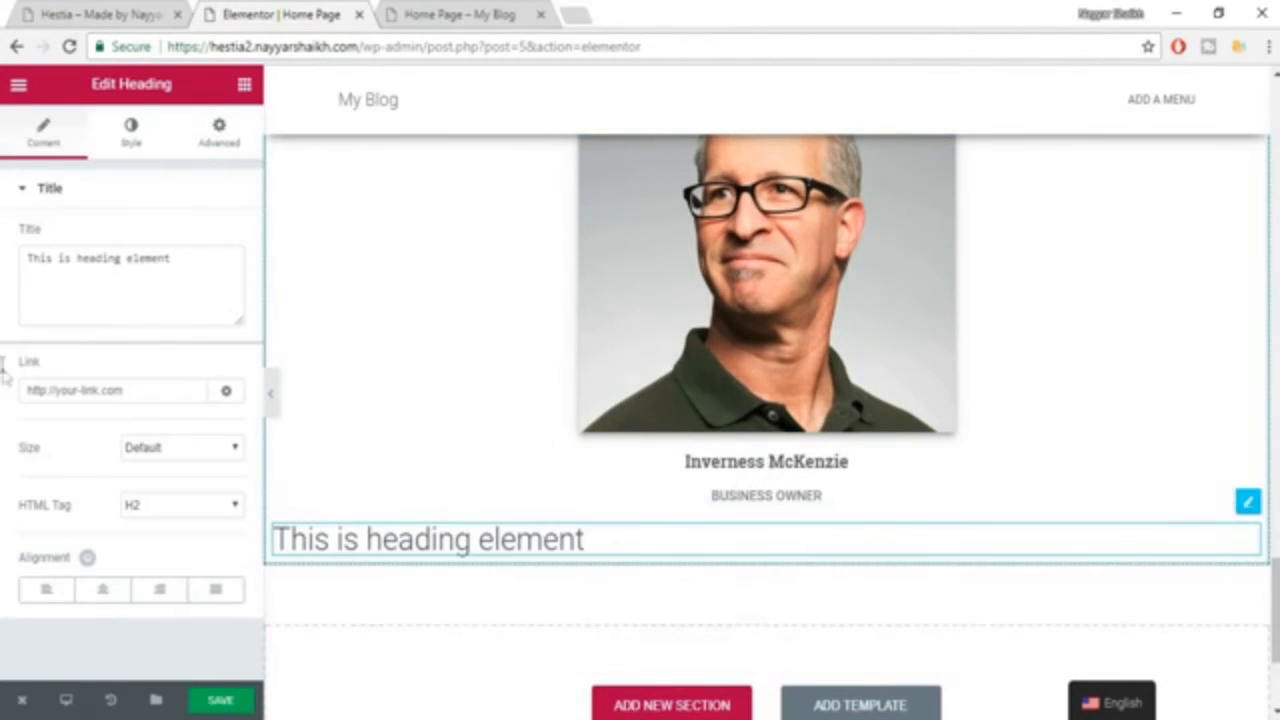
click(100, 297)
key(ctrl+a)
key(ctrl+v)
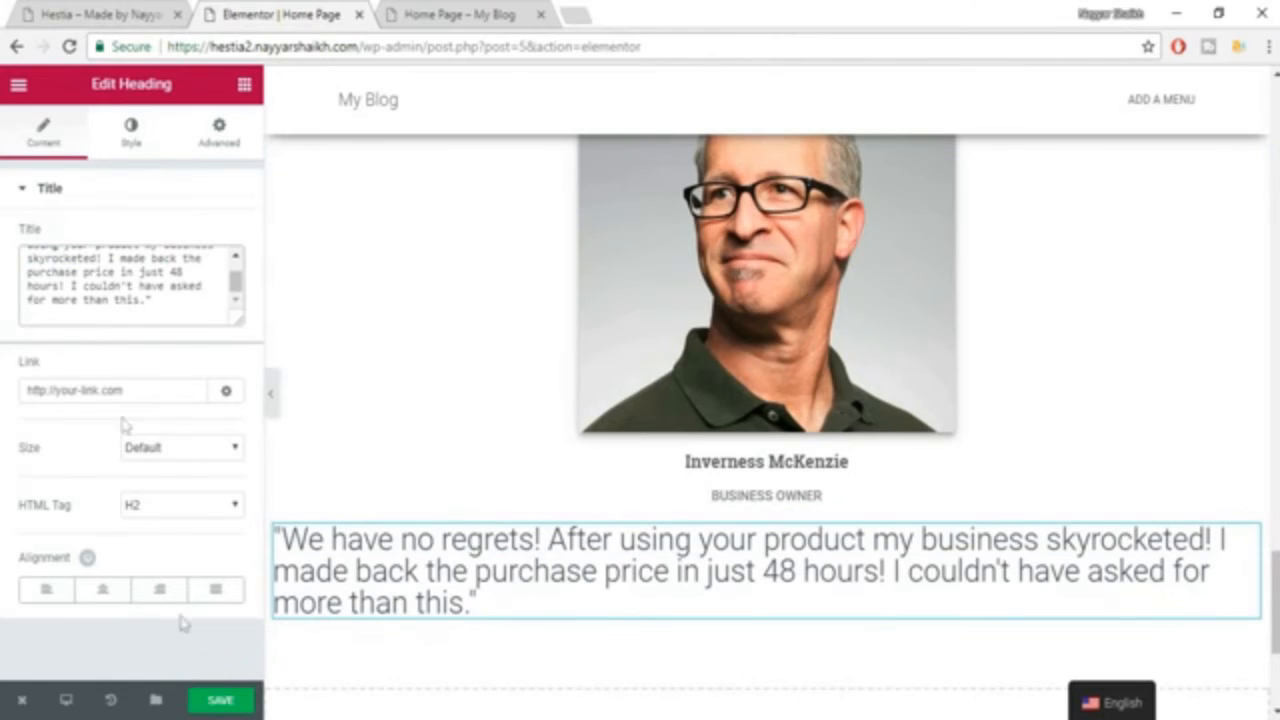
click(102, 589)
Set the testimonial quote heading's text color to the medium grey preset.
click(133, 133)
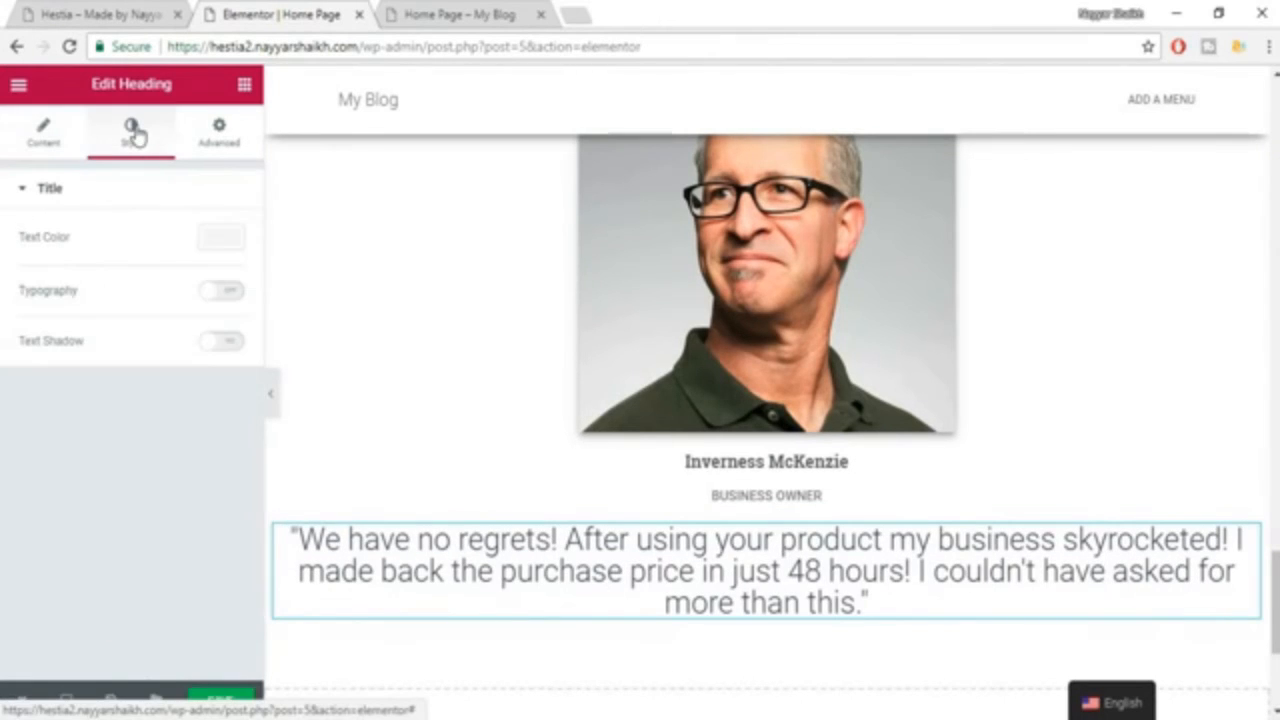
click(220, 240)
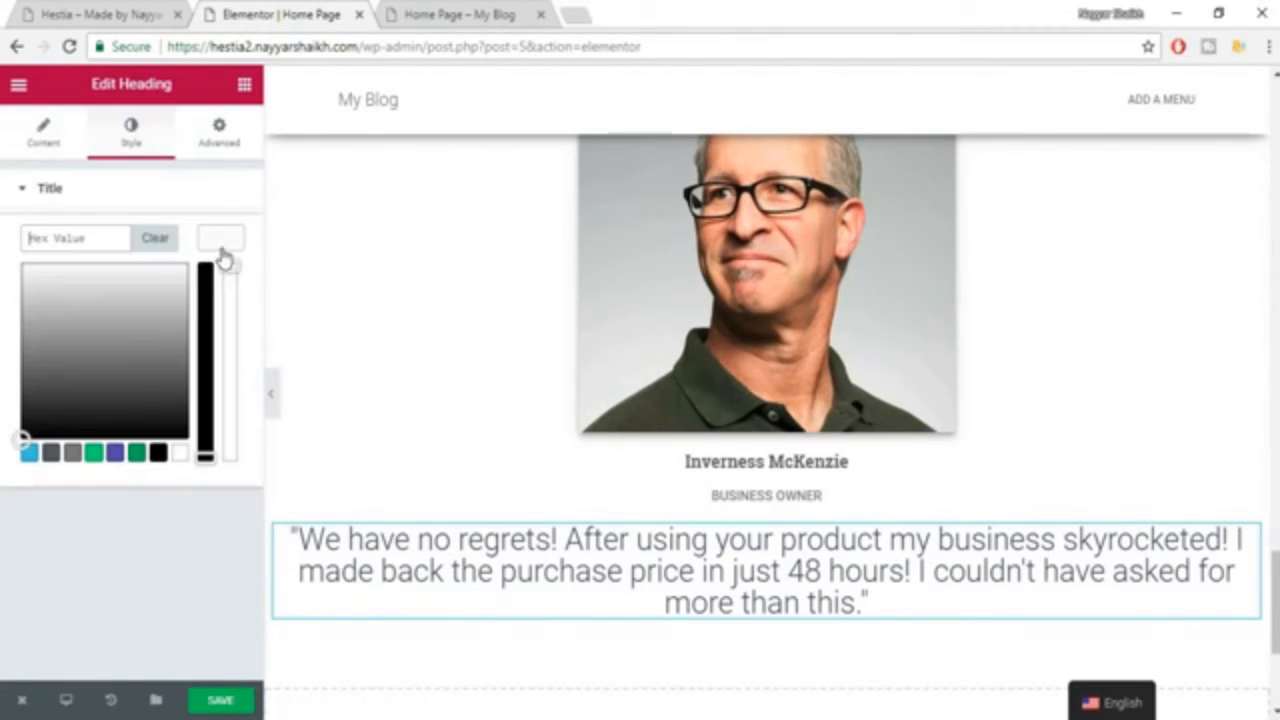
click(74, 455)
click(222, 240)
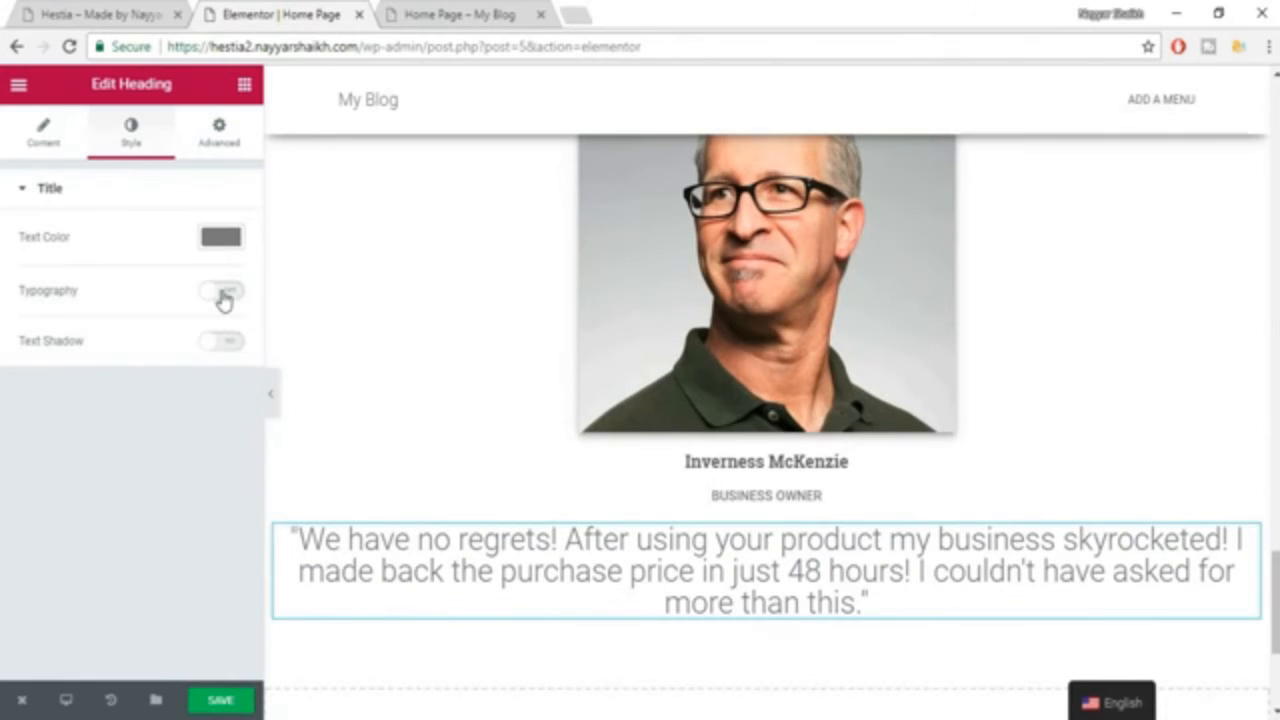
Turn on custom typography for the testimonial quote with font size 14 px and the Roboto family.
click(224, 292)
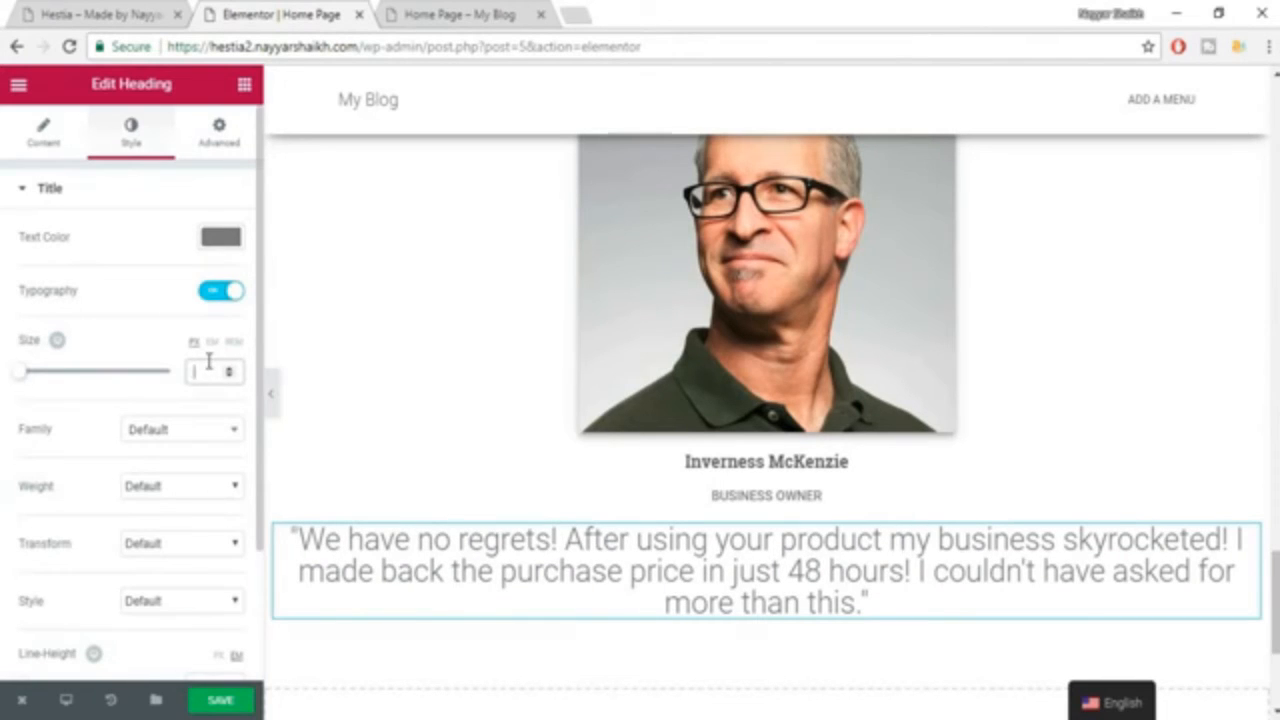
text(14)
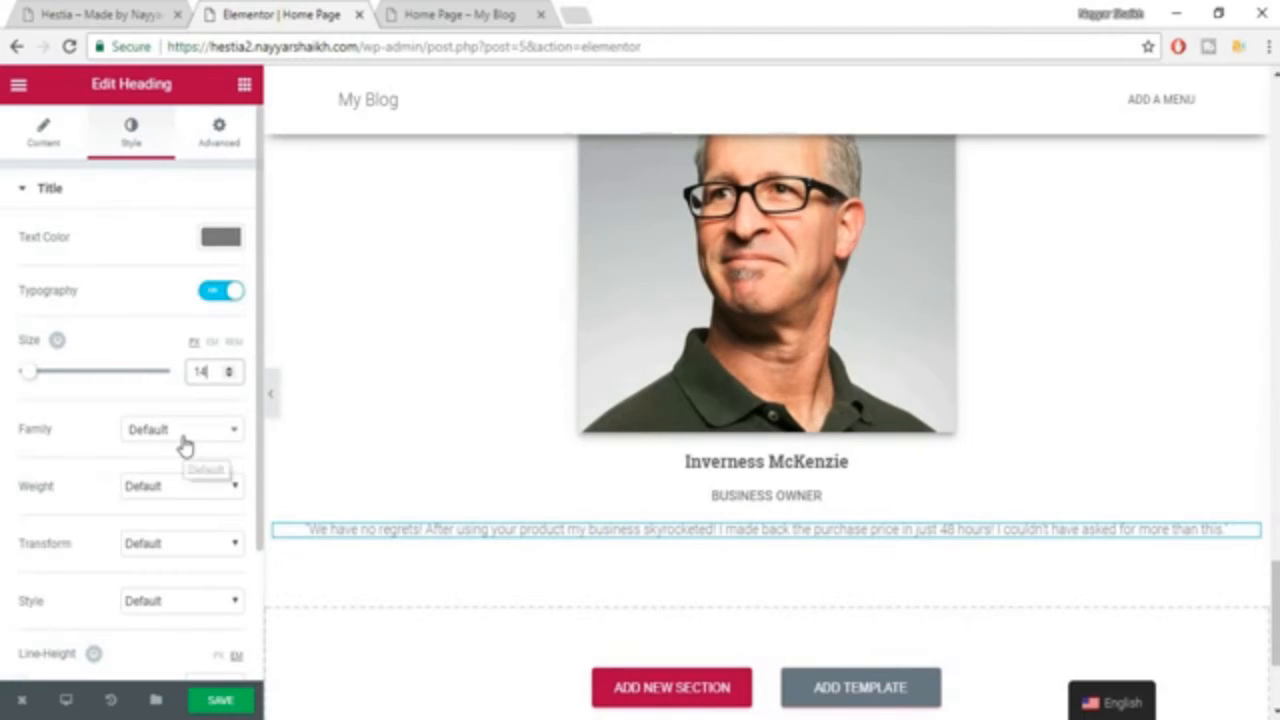
click(184, 443)
text(robo)
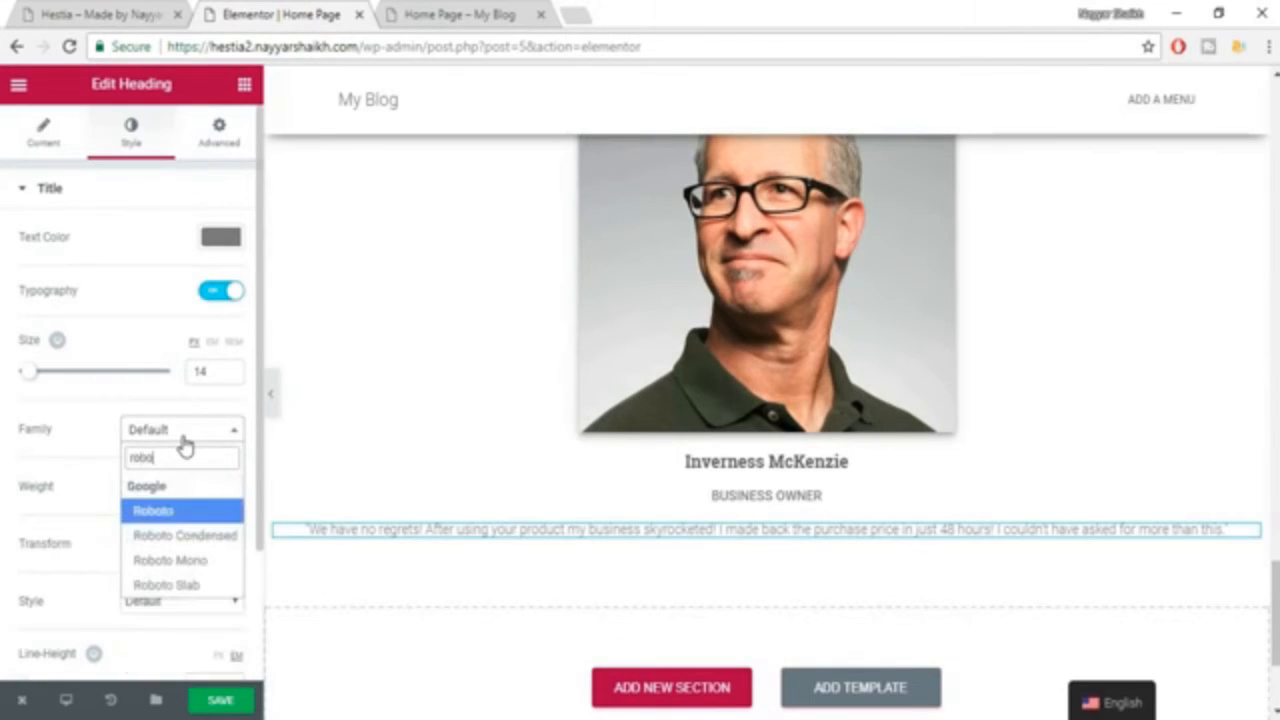
key(Return)
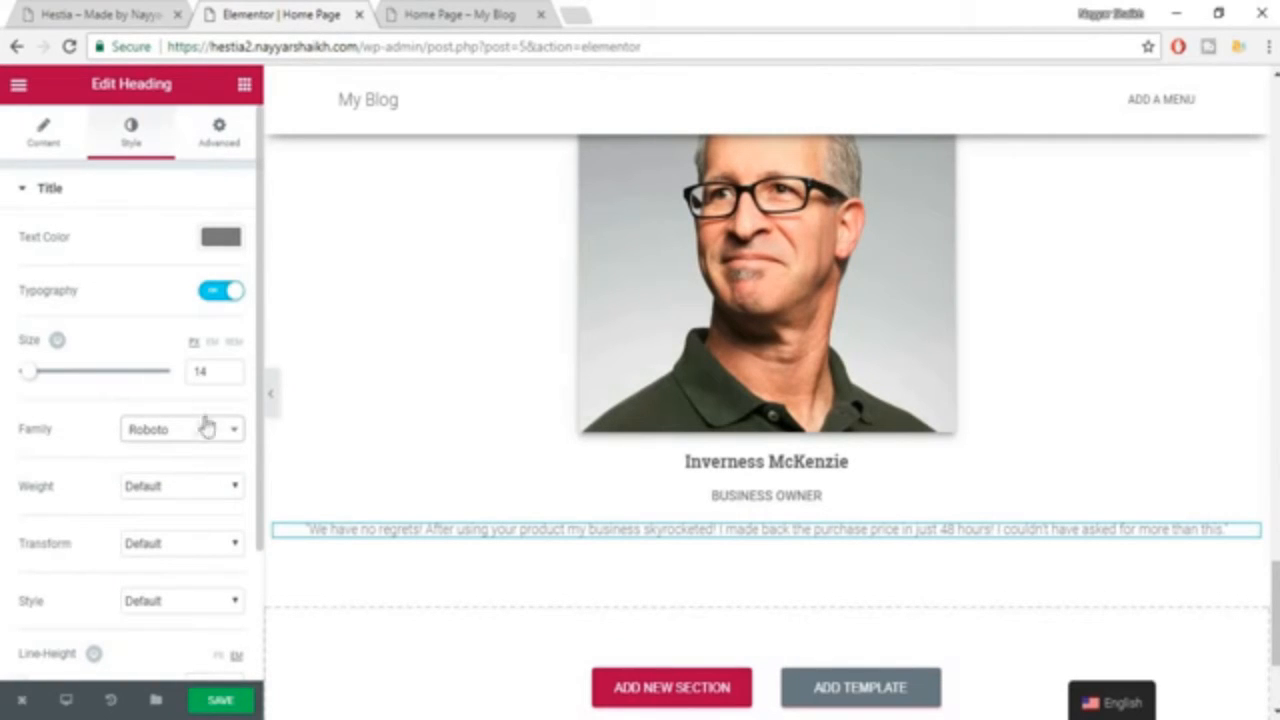
Set the testimonial quote's line height to 1.5 em and save the page.
scroll(188, 610, down, 1)
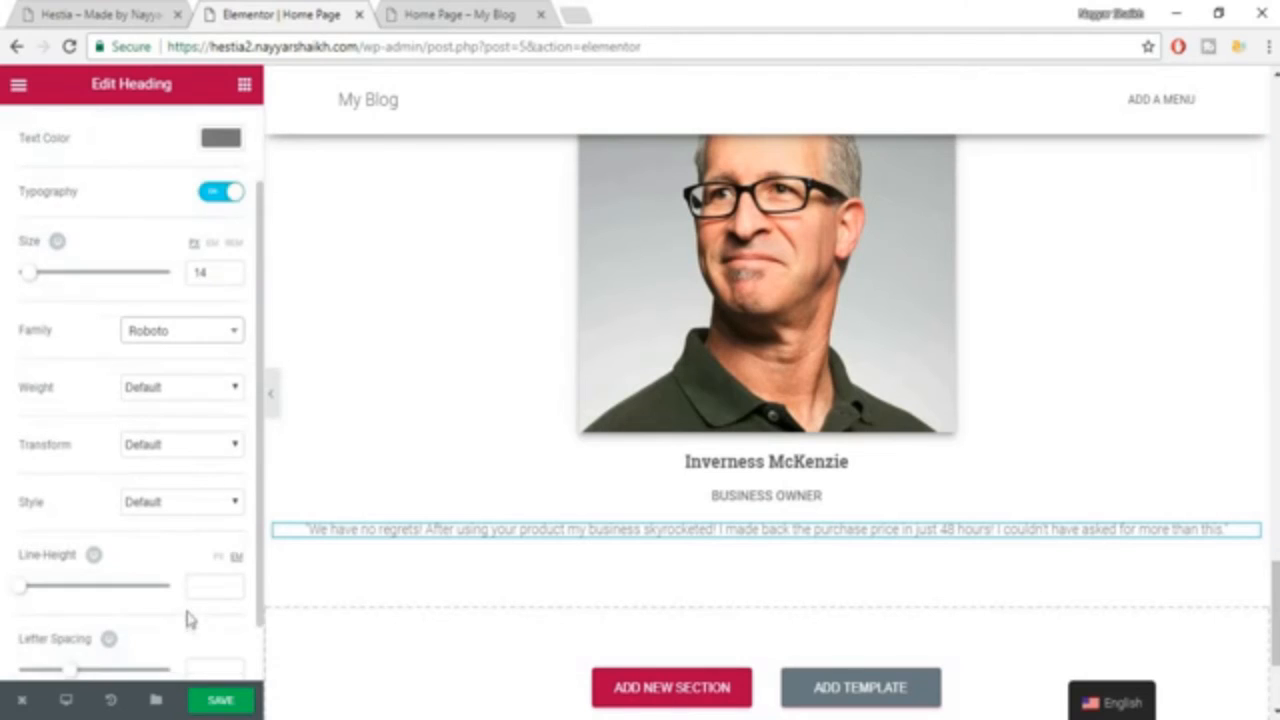
scroll(190, 620, down, 1)
click(205, 510)
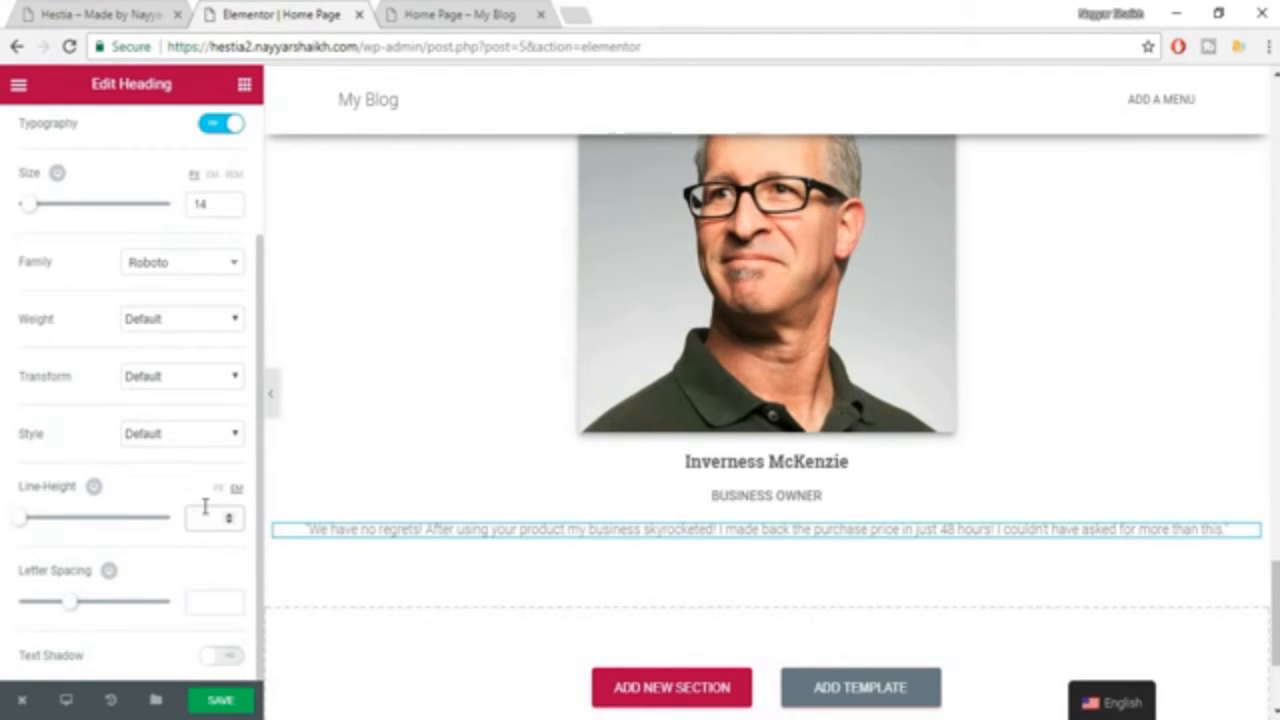
text(1.5)
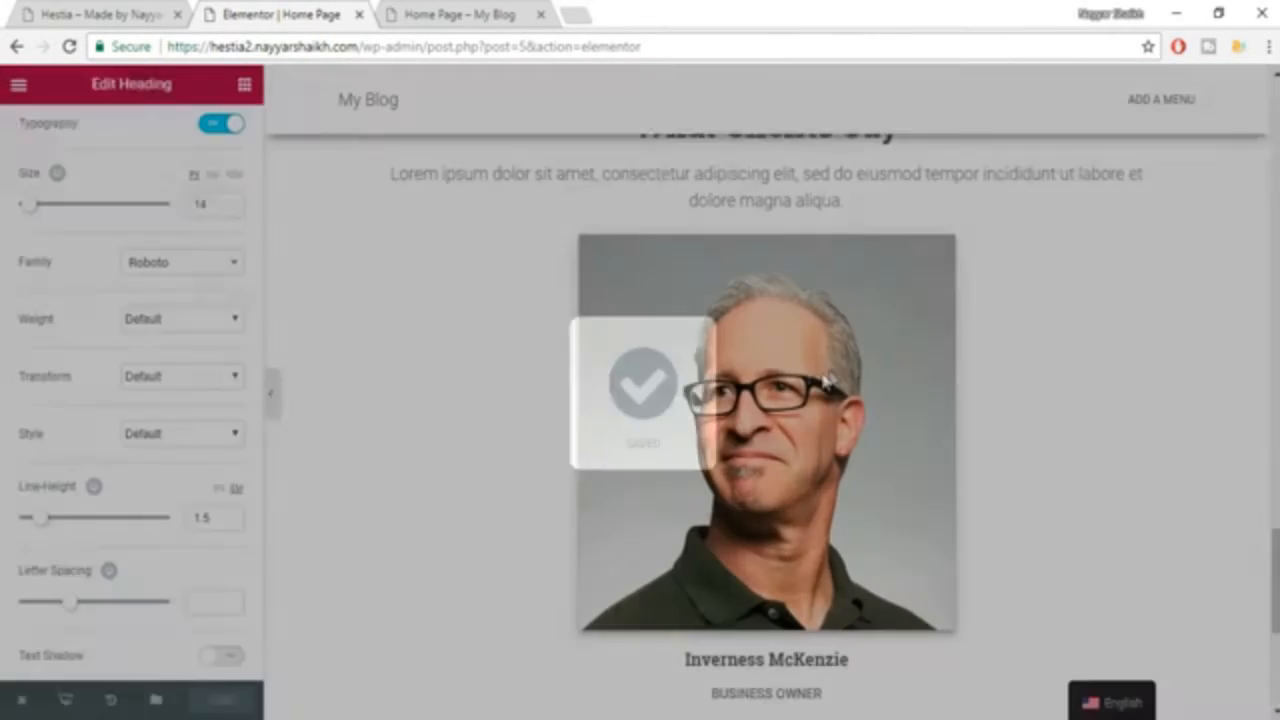
scroll(842, 372, down, 1)
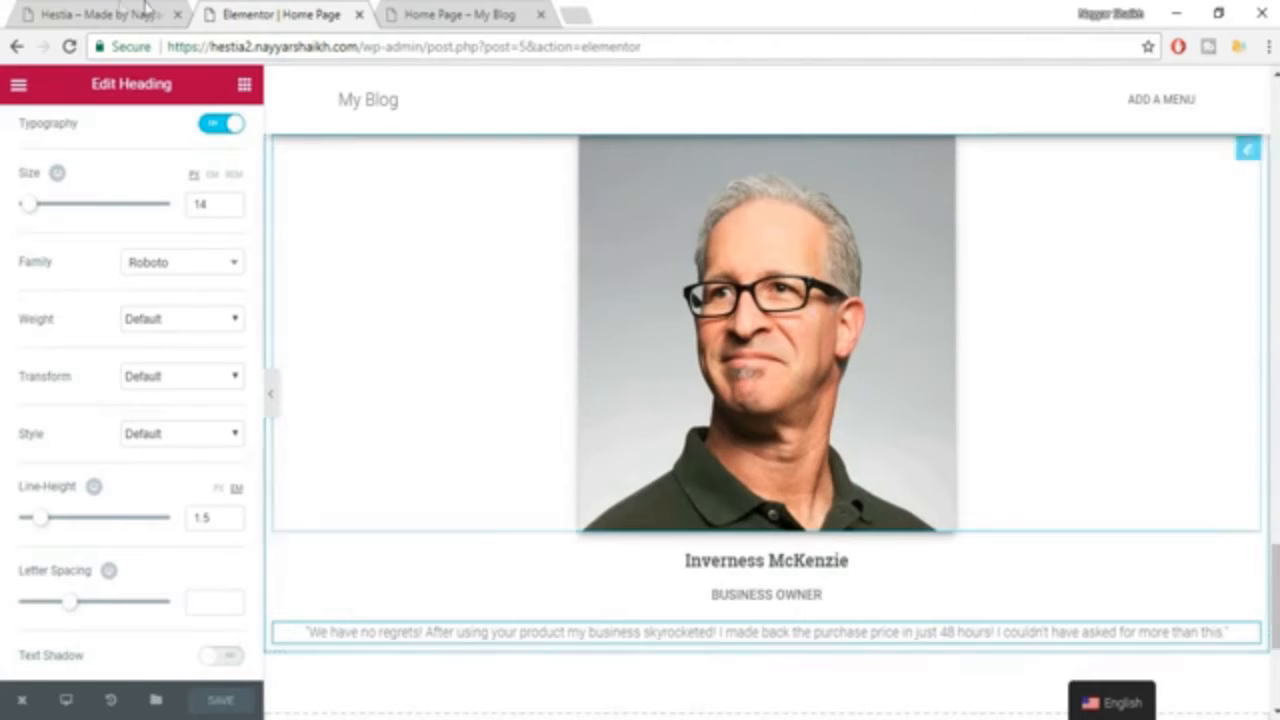
Round the client photo like the Hestia example by setting its border radius to 200 px on all corners.
click(145, 10)
click(532, 376)
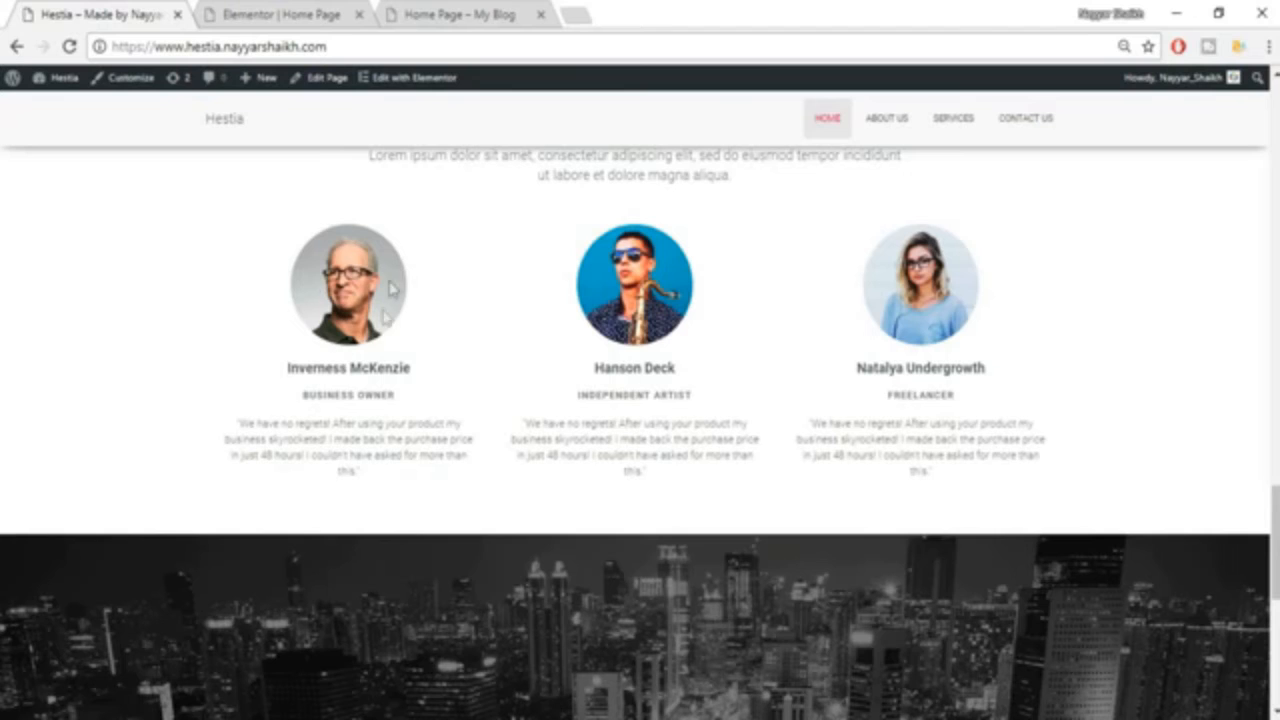
click(230, 8)
scroll(860, 370, up, 2)
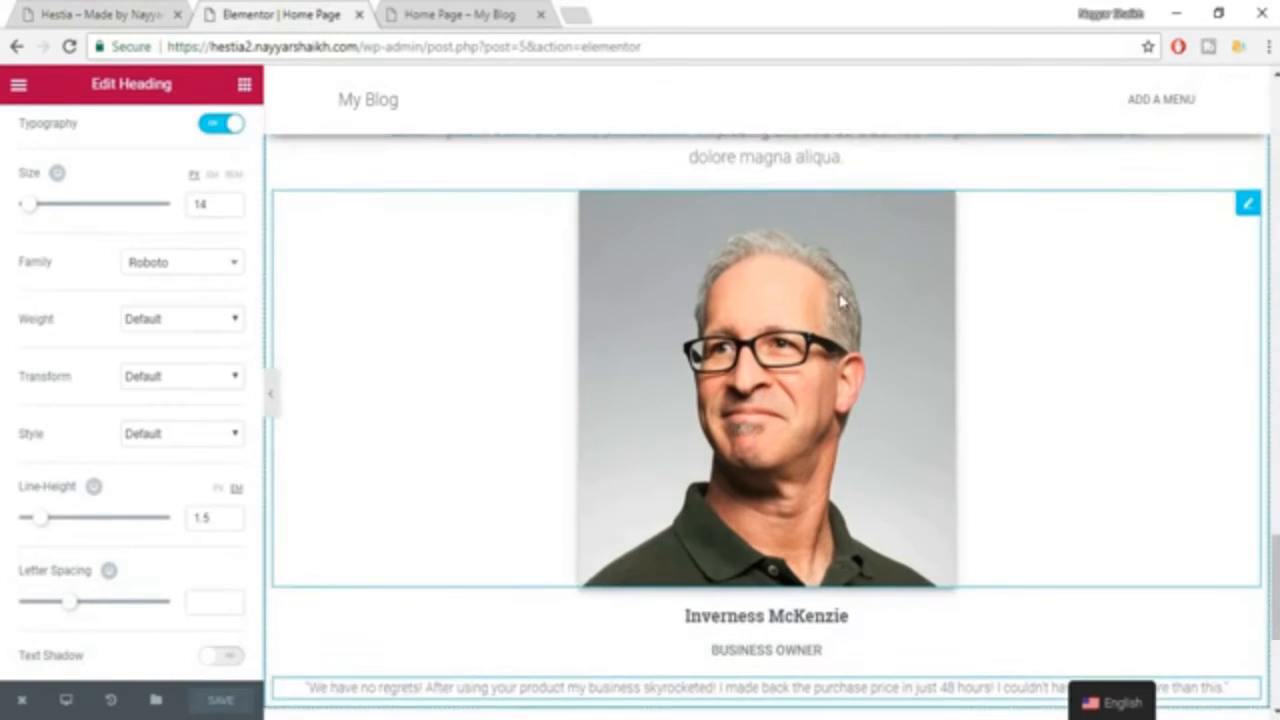
click(806, 347)
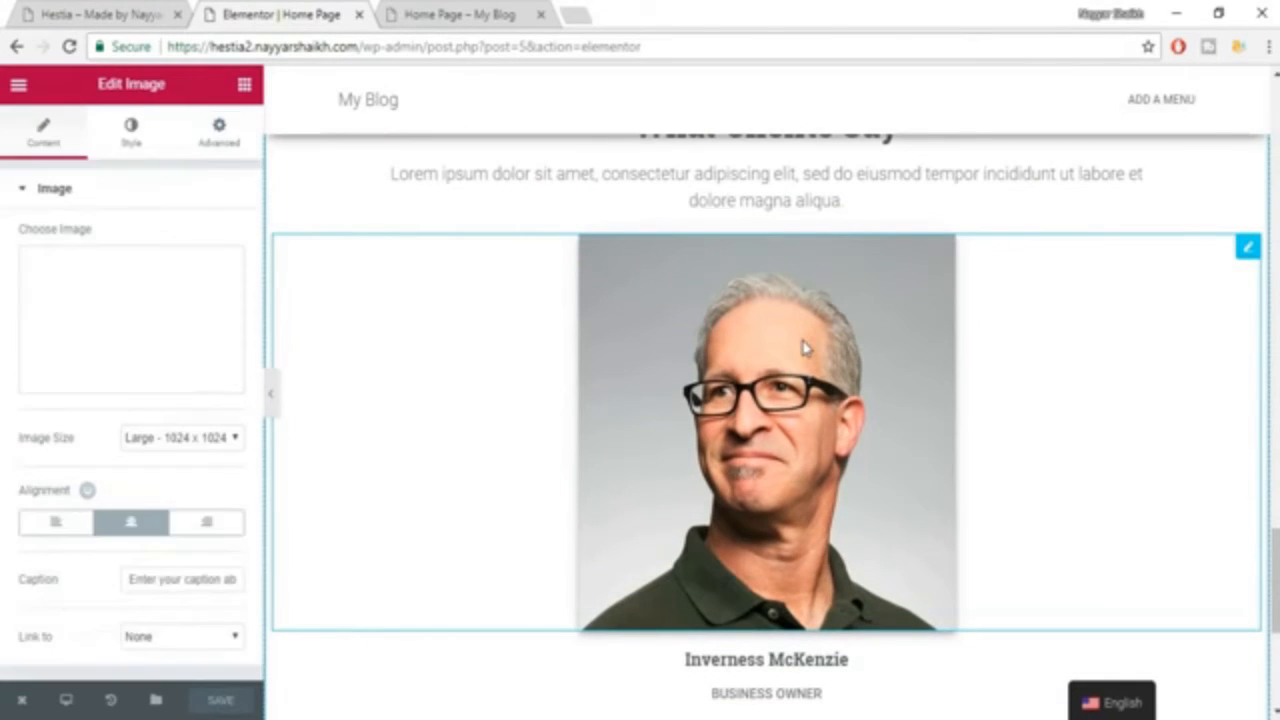
click(130, 140)
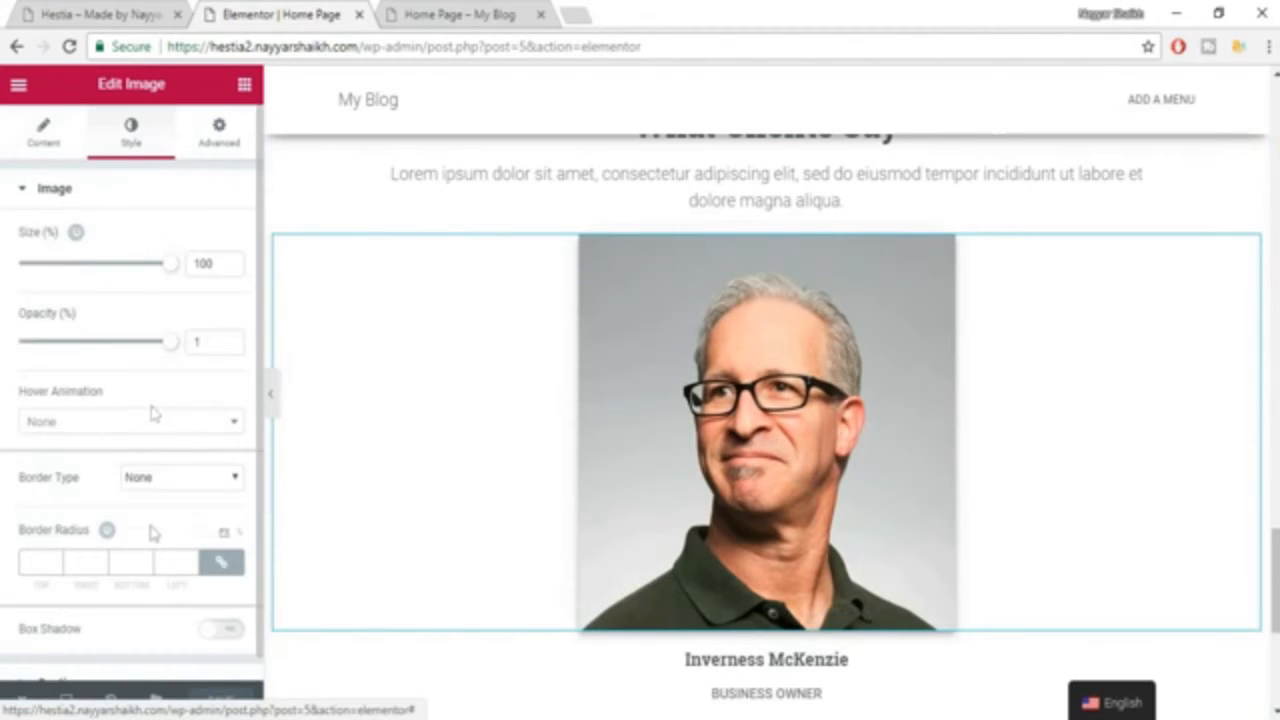
scroll(150, 540, down, 1)
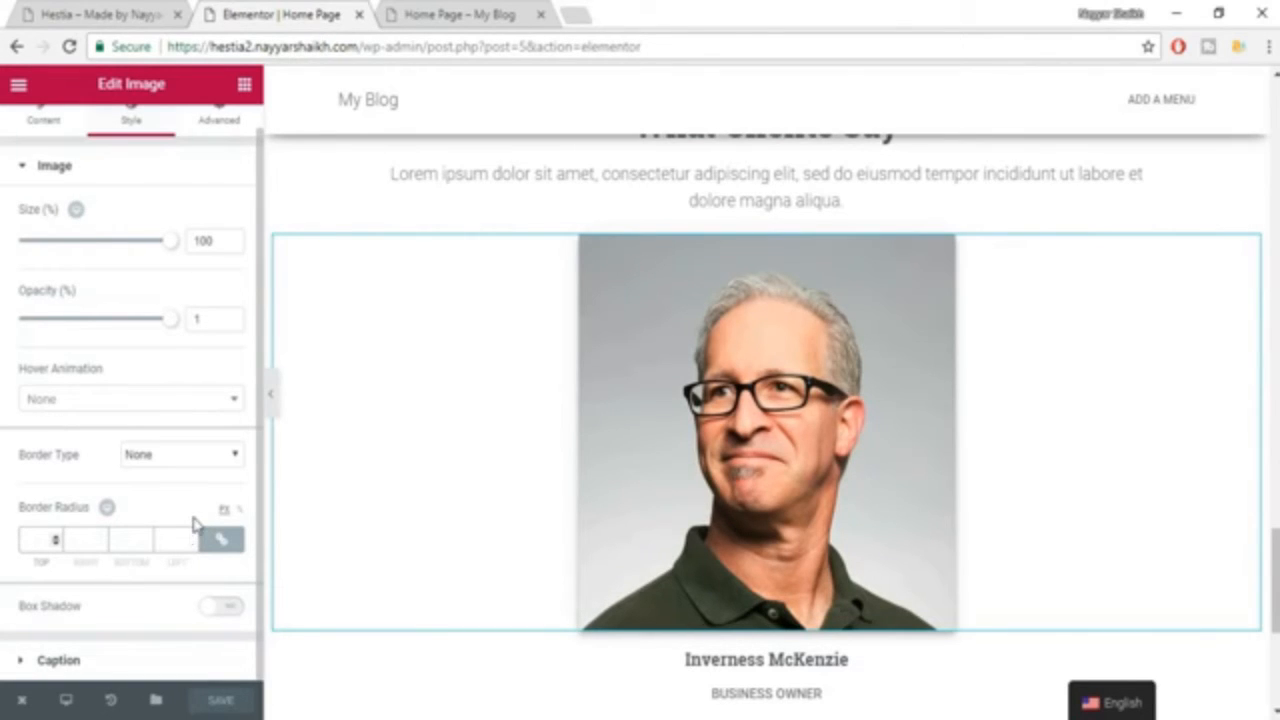
text(150)
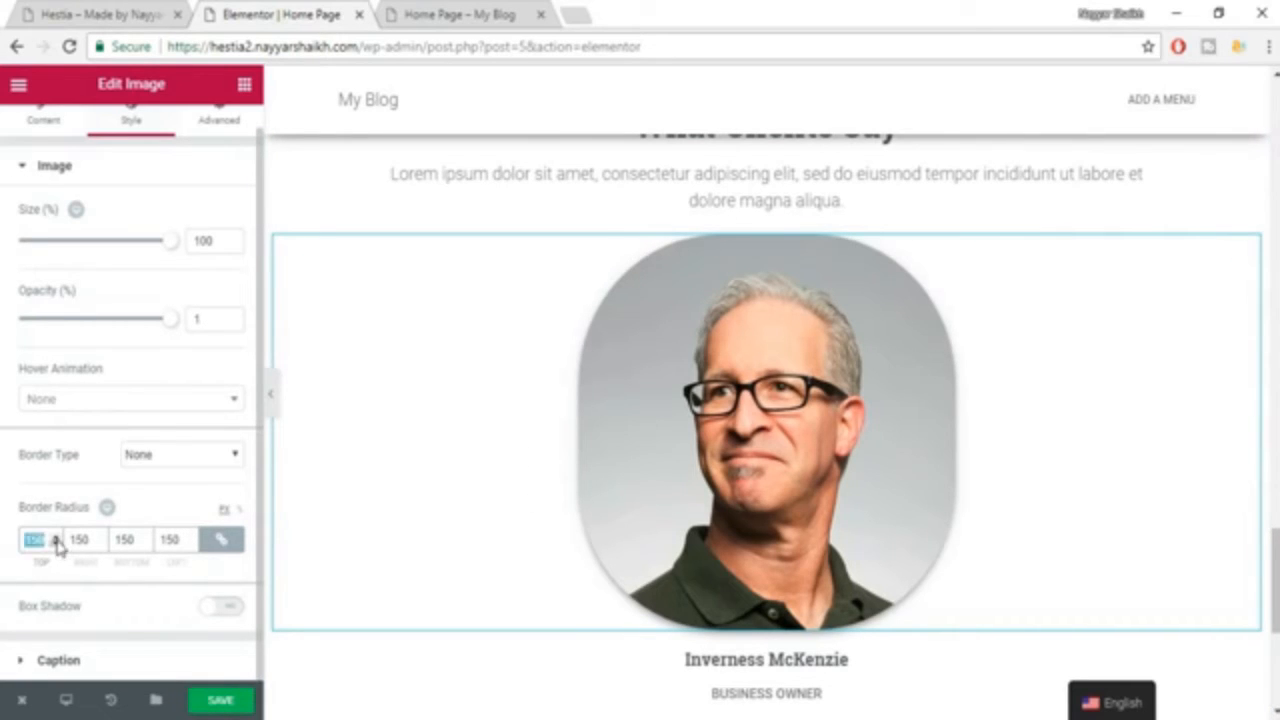
text(200)
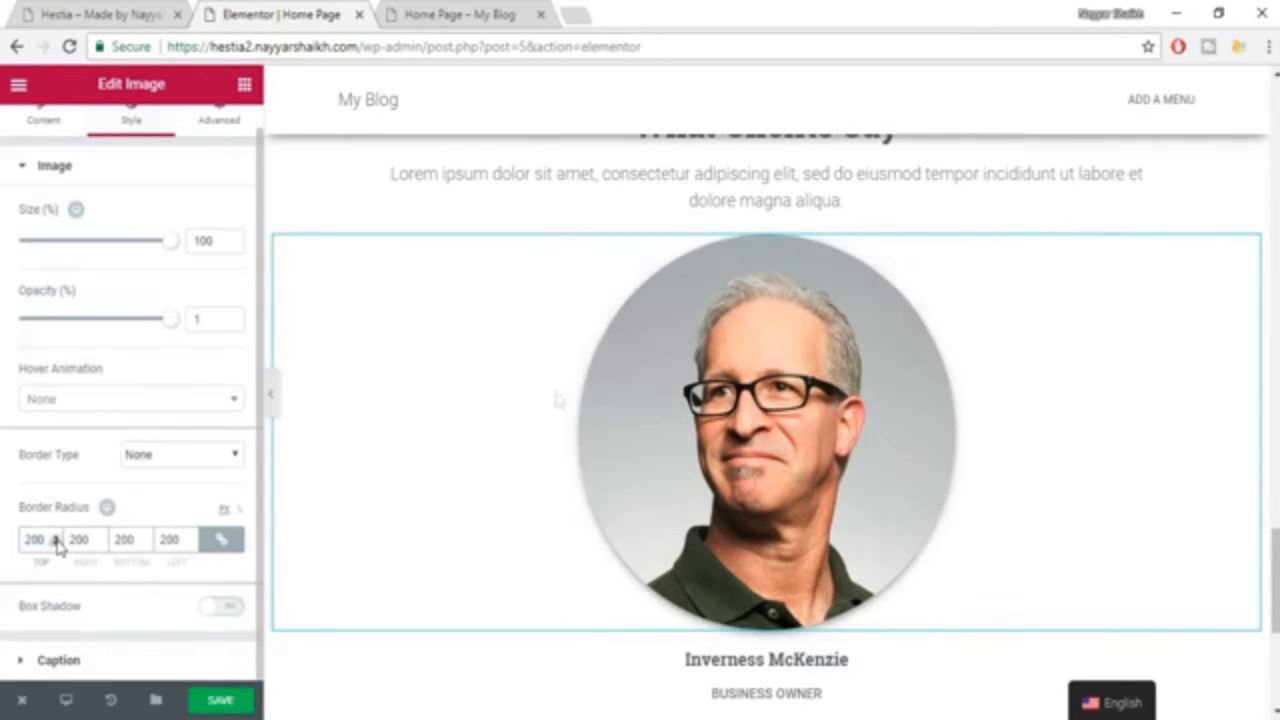
Duplicate the column that holds the "What Clients Say" heading and the first testimonial.
scroll(1031, 445, down, 3)
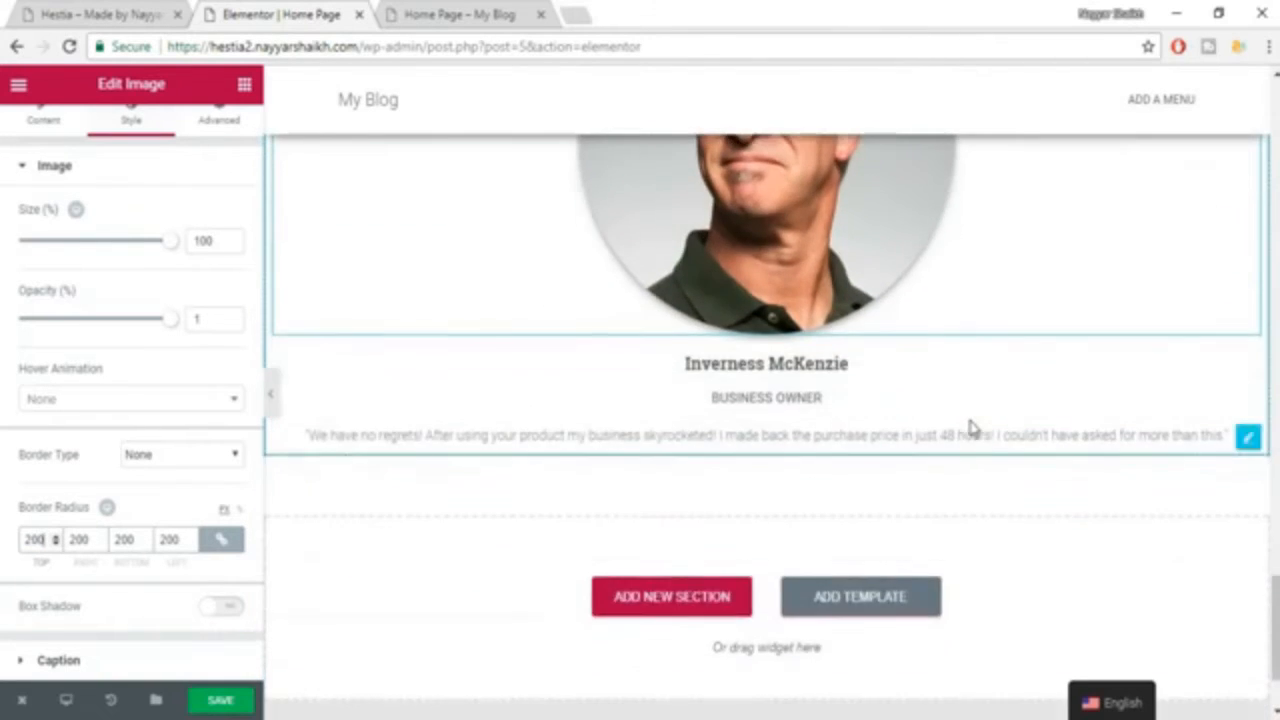
scroll(970, 428, up, 4)
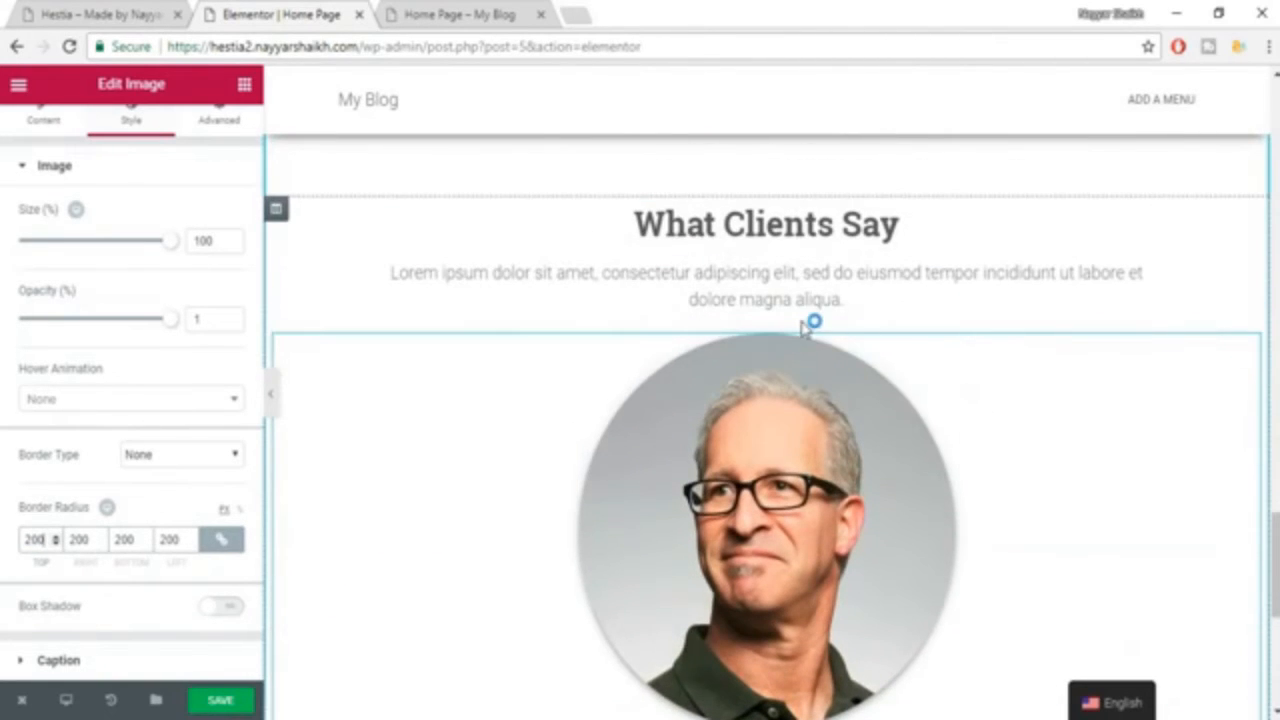
scroll(808, 327, down, 3)
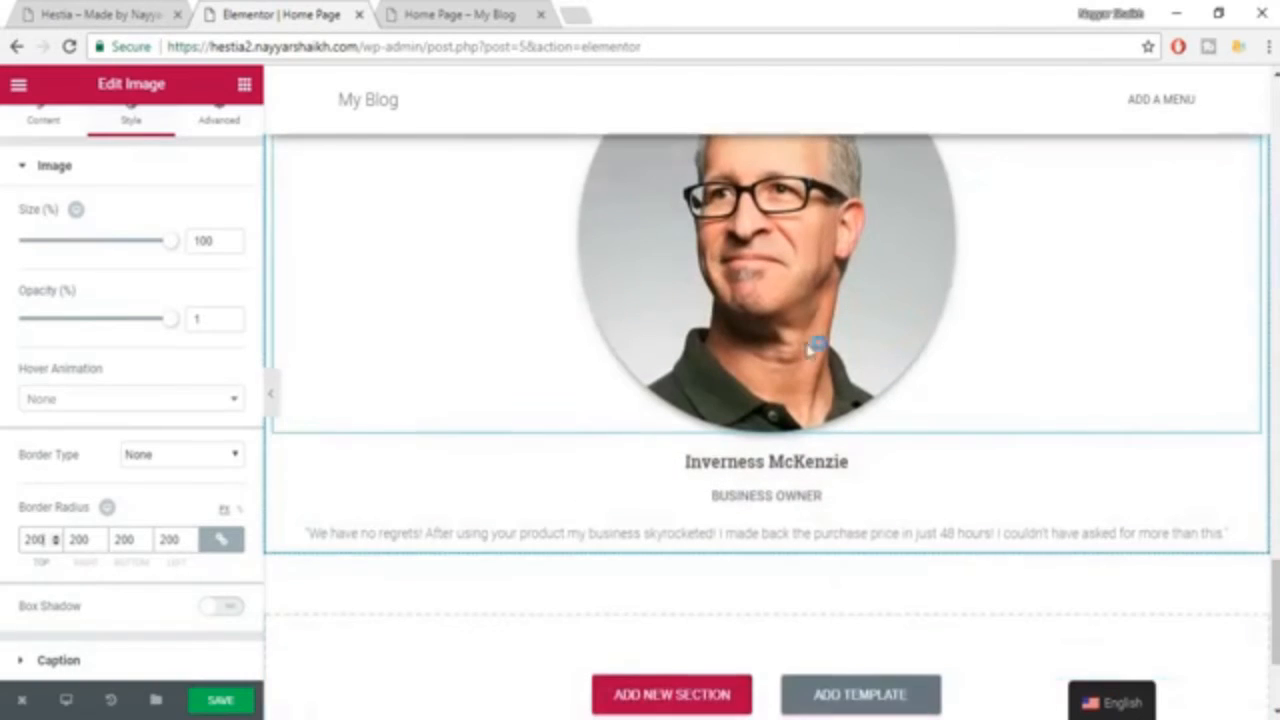
scroll(654, 349, up, 3)
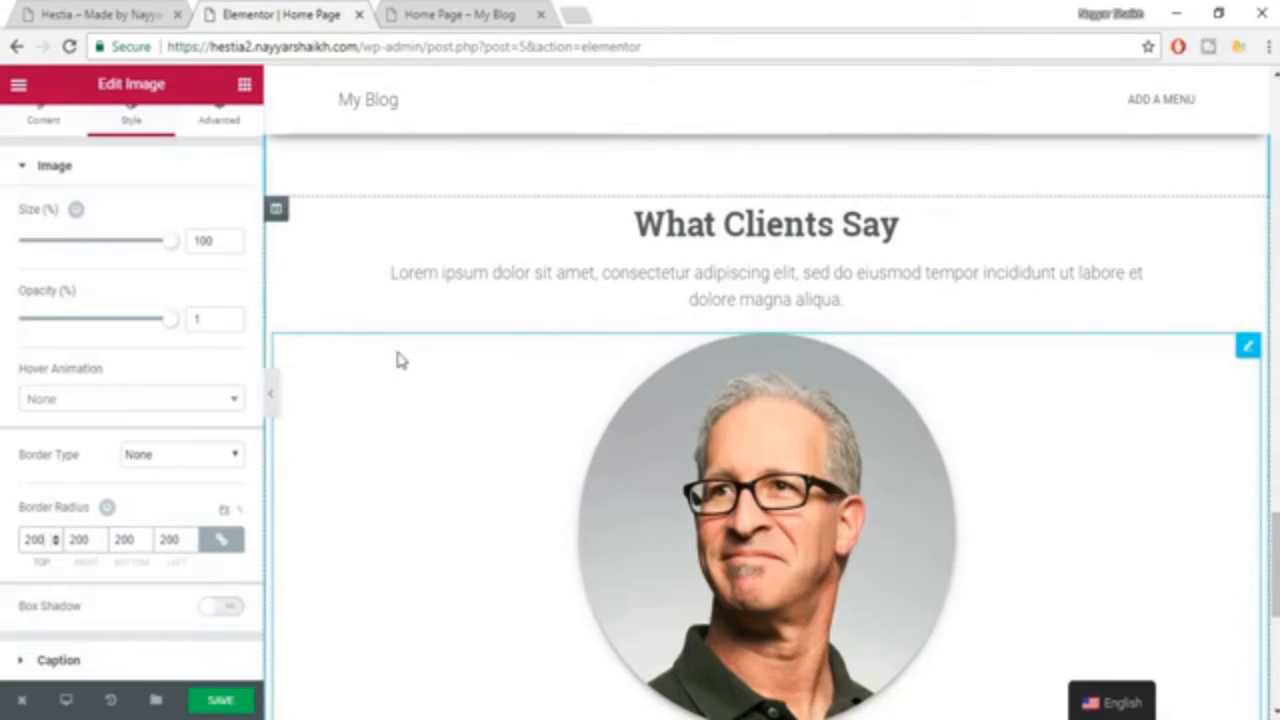
scroll(395, 366, down, 2)
scroll(397, 360, up, 6)
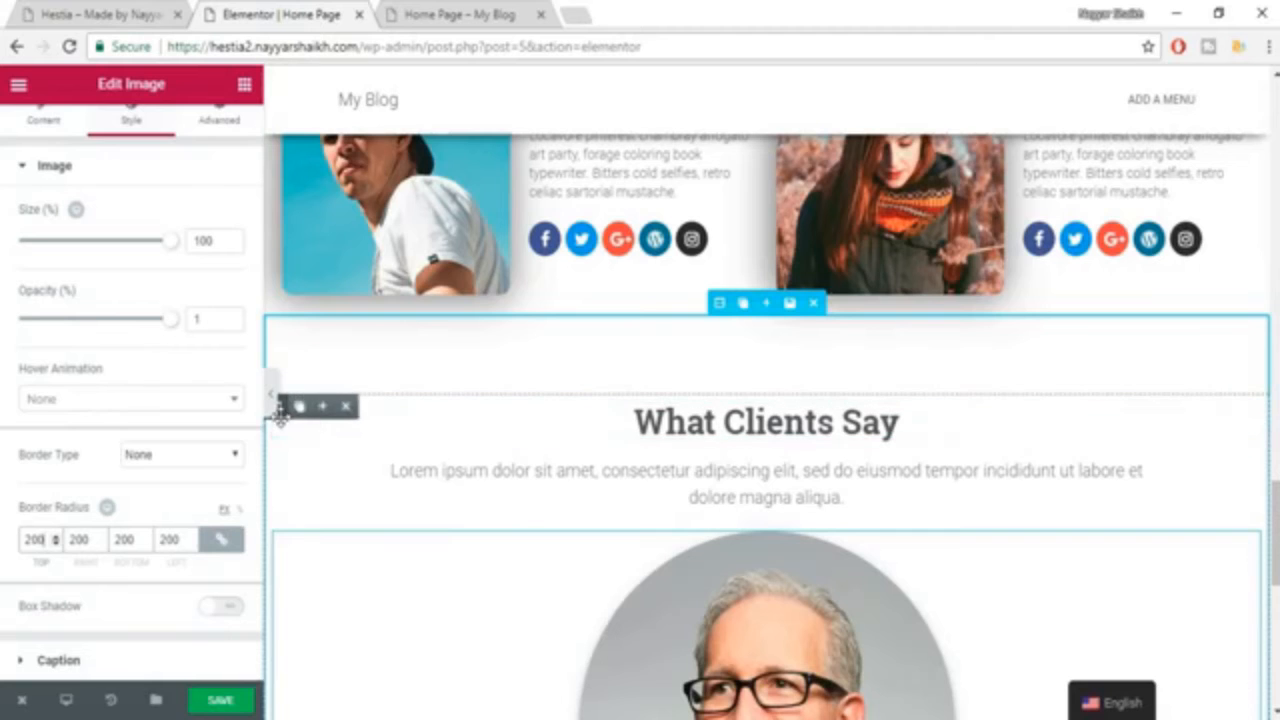
click(300, 407)
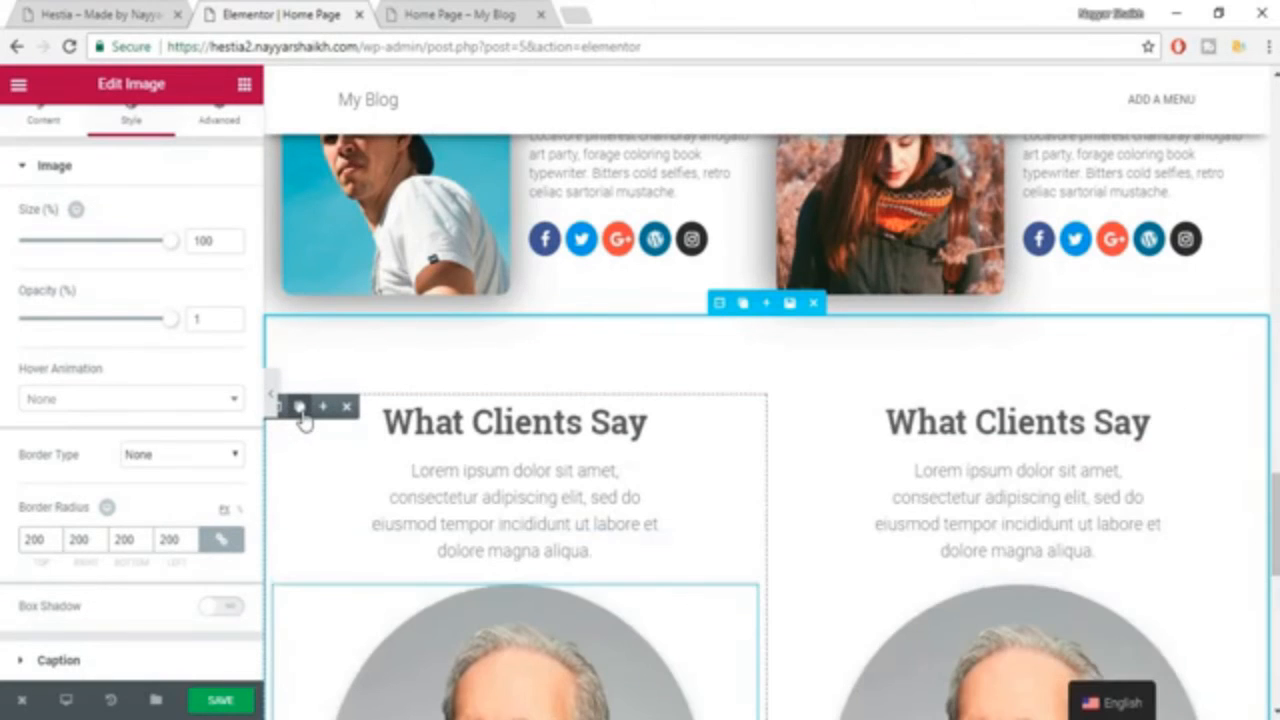
Duplicate the first testimonial column once more to make a row of three columns.
click(300, 407)
scroll(1108, 530, down, 3)
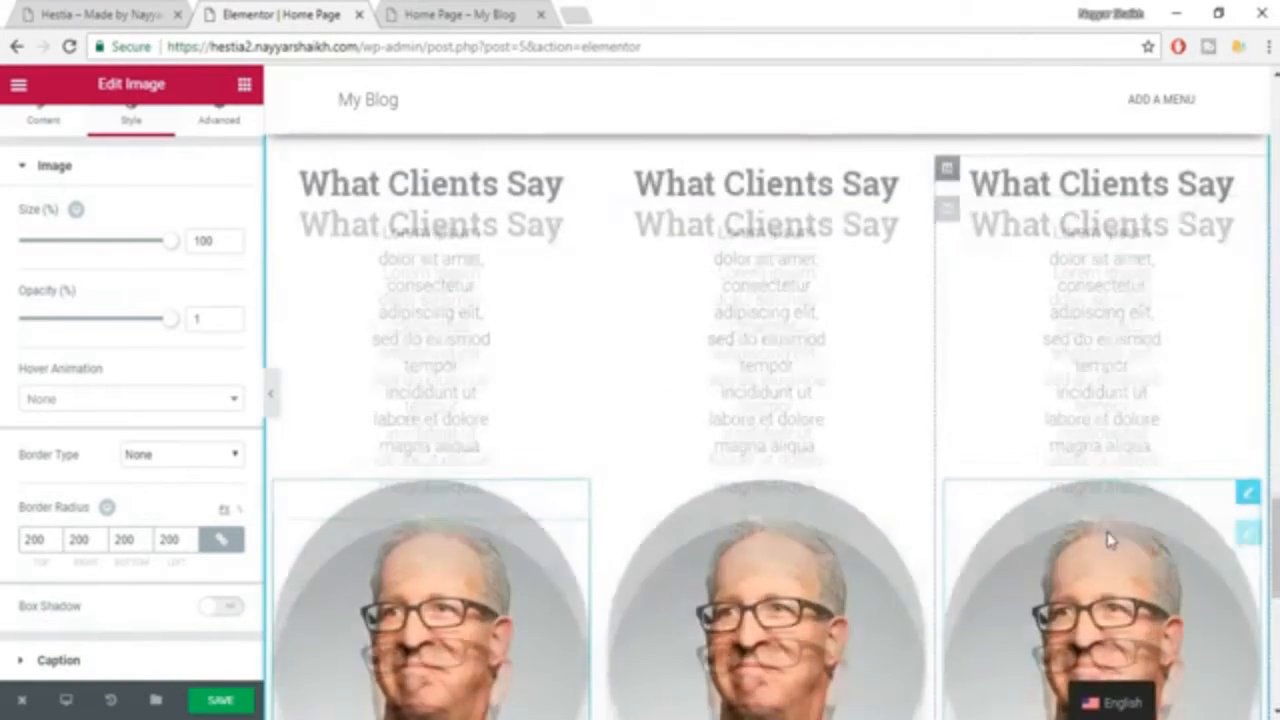
scroll(960, 420, up, 1)
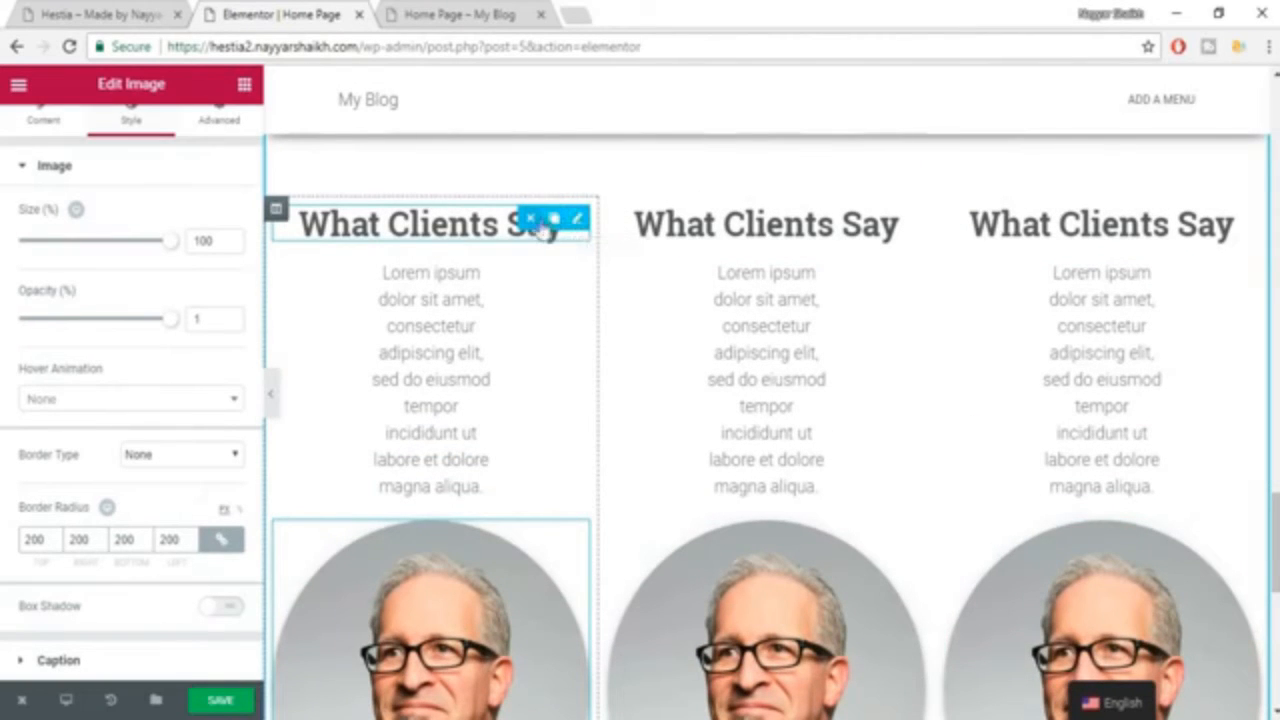
Delete the "What Clients Say" heading and the intro text from the first two testimonial columns.
click(532, 220)
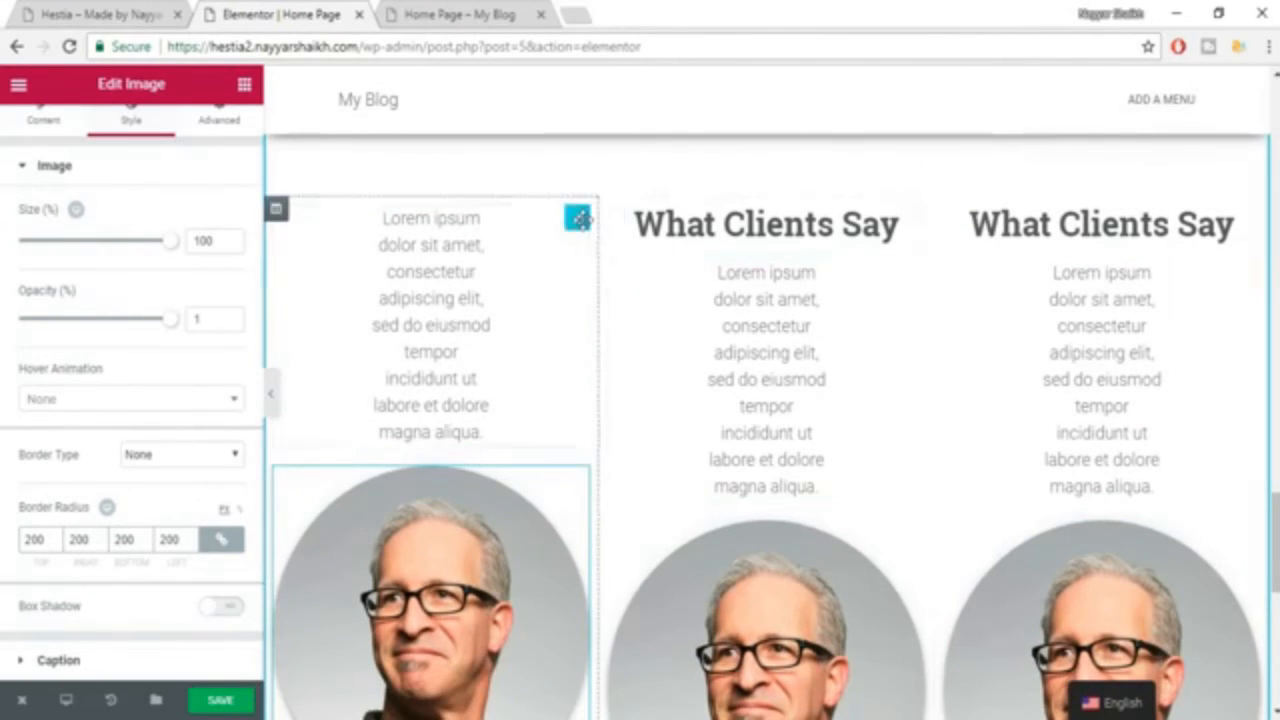
click(531, 221)
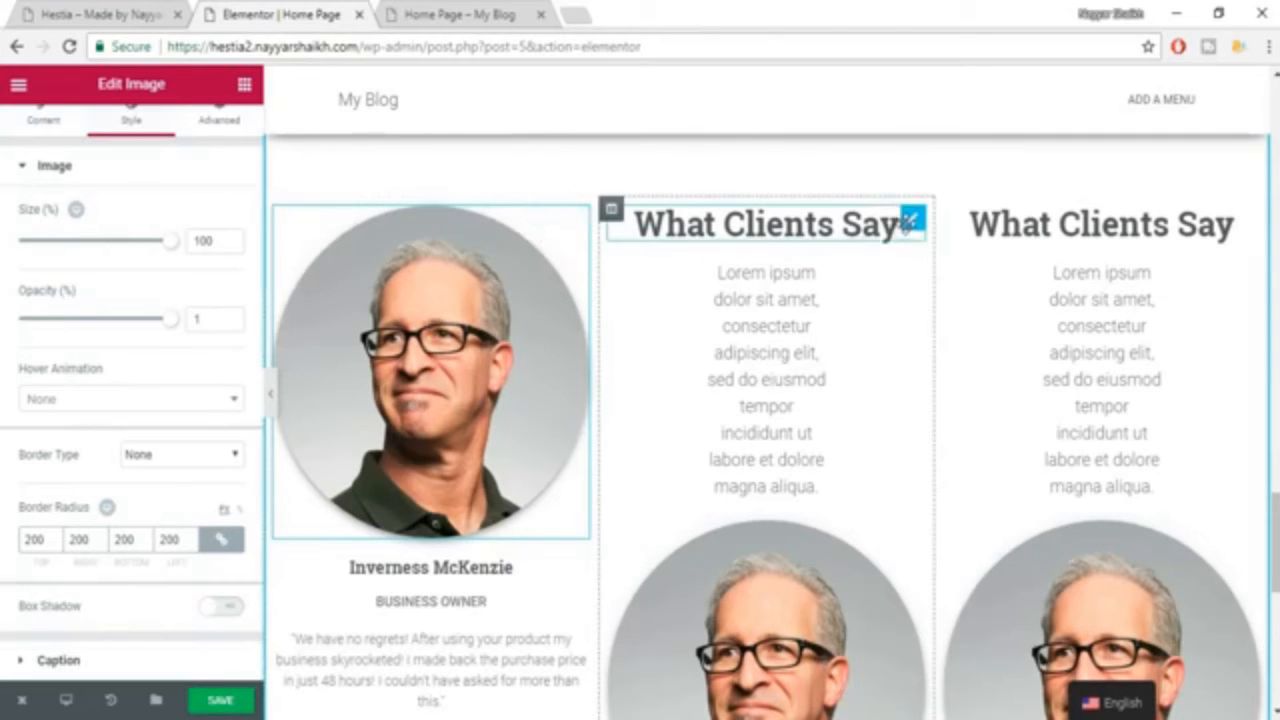
click(863, 219)
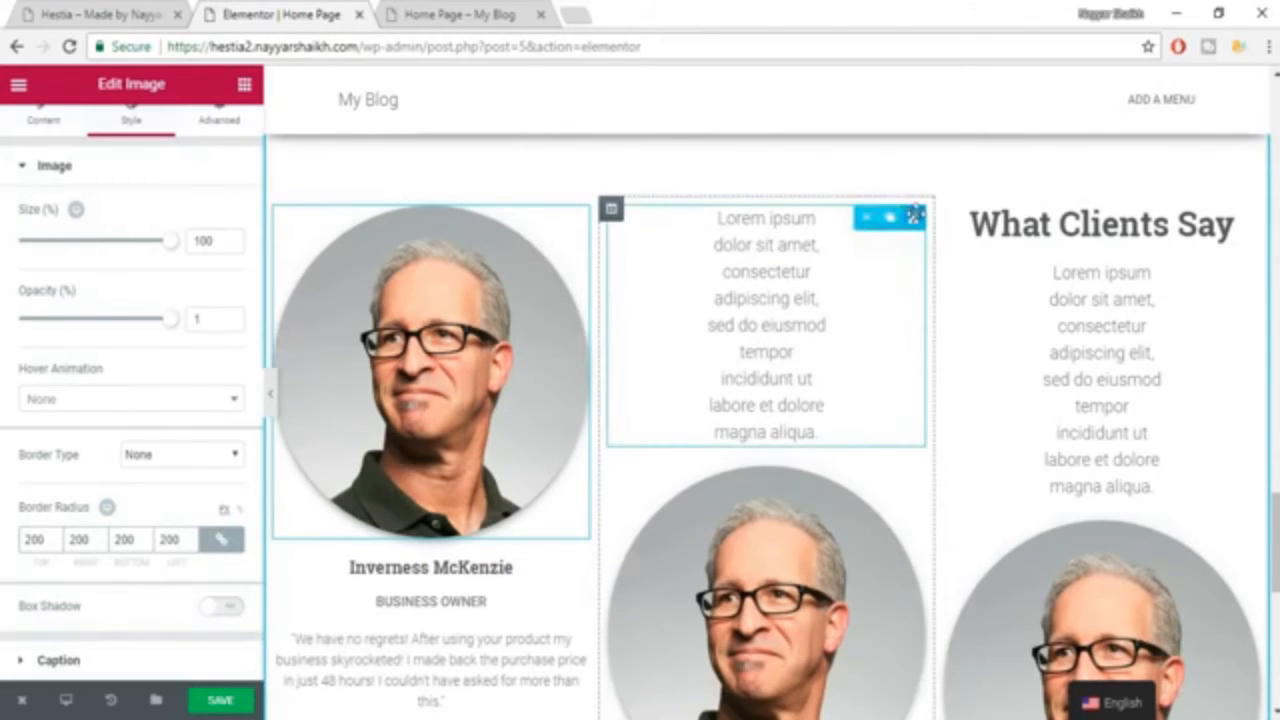
click(868, 219)
Open a new section area above the testimonials and try to move the third column's heading and intro text into it.
scroll(1045, 378, up, 3)
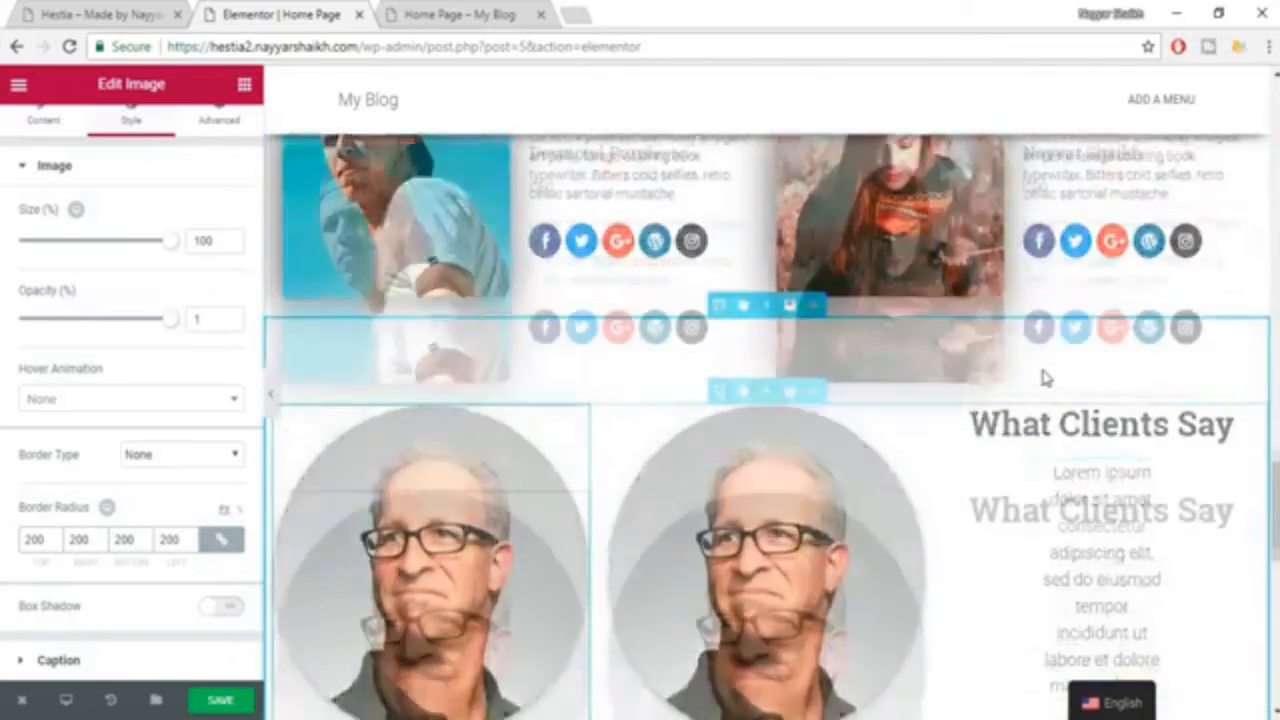
click(767, 404)
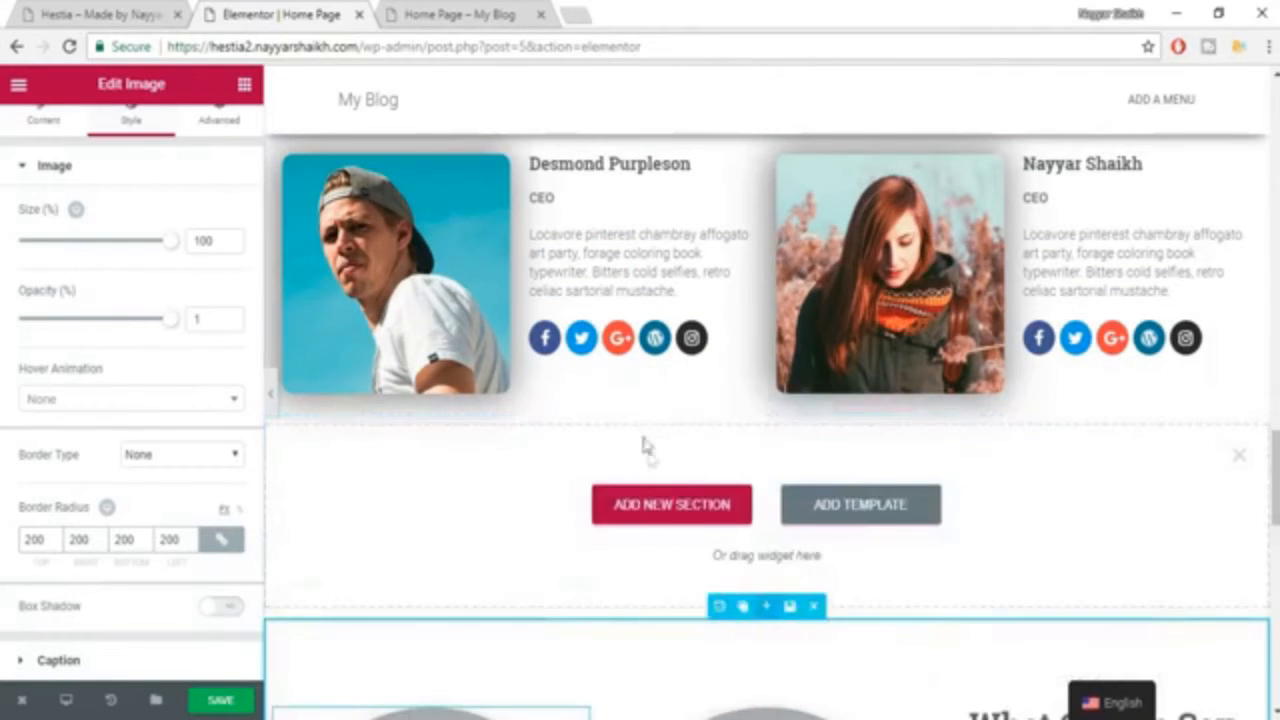
scroll(1100, 640, down, 2)
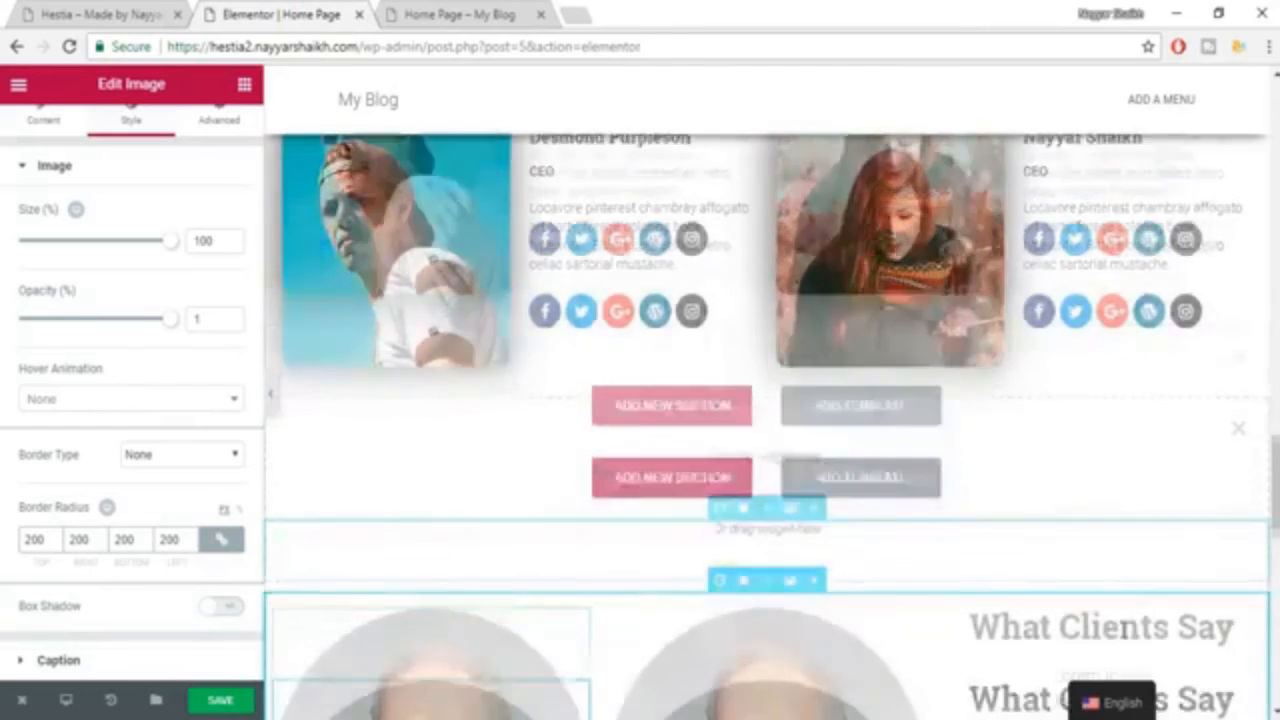
drag(1097, 529, 831, 323)
drag(1105, 510, 808, 266)
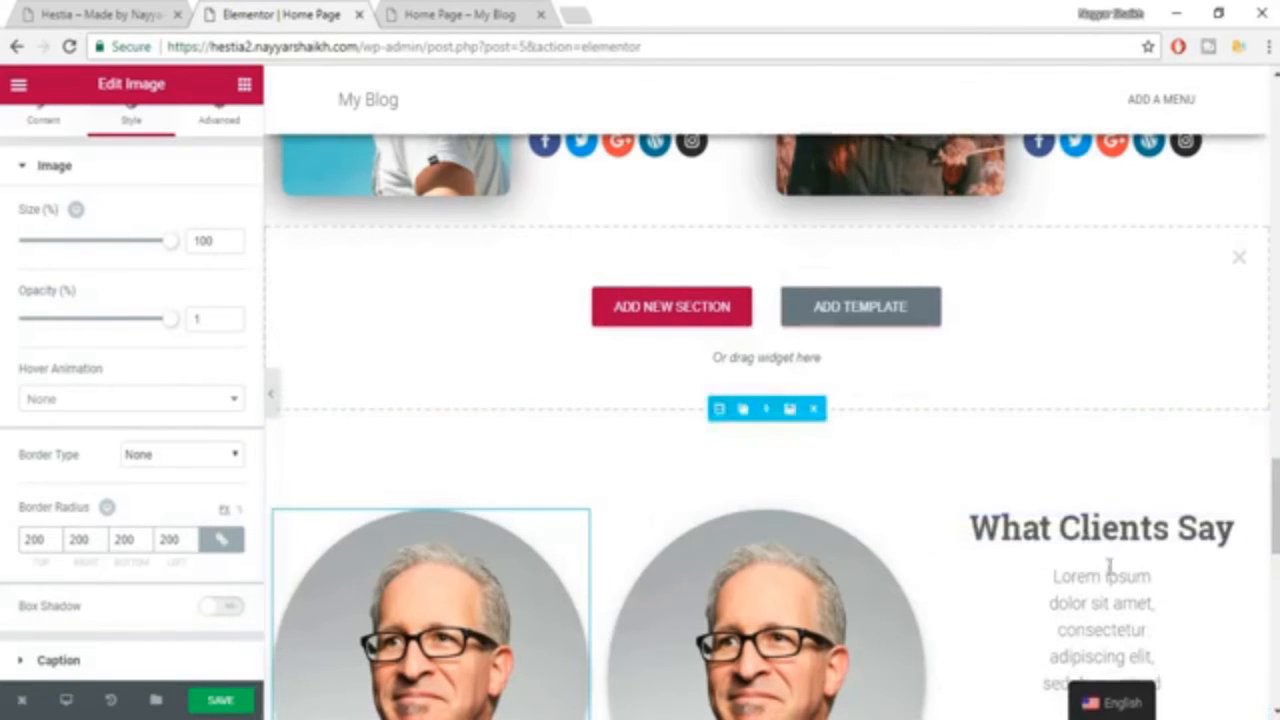
Delete the "What Clients Say" heading and the intro text from the third testimonial column.
scroll(1115, 560, down, 1)
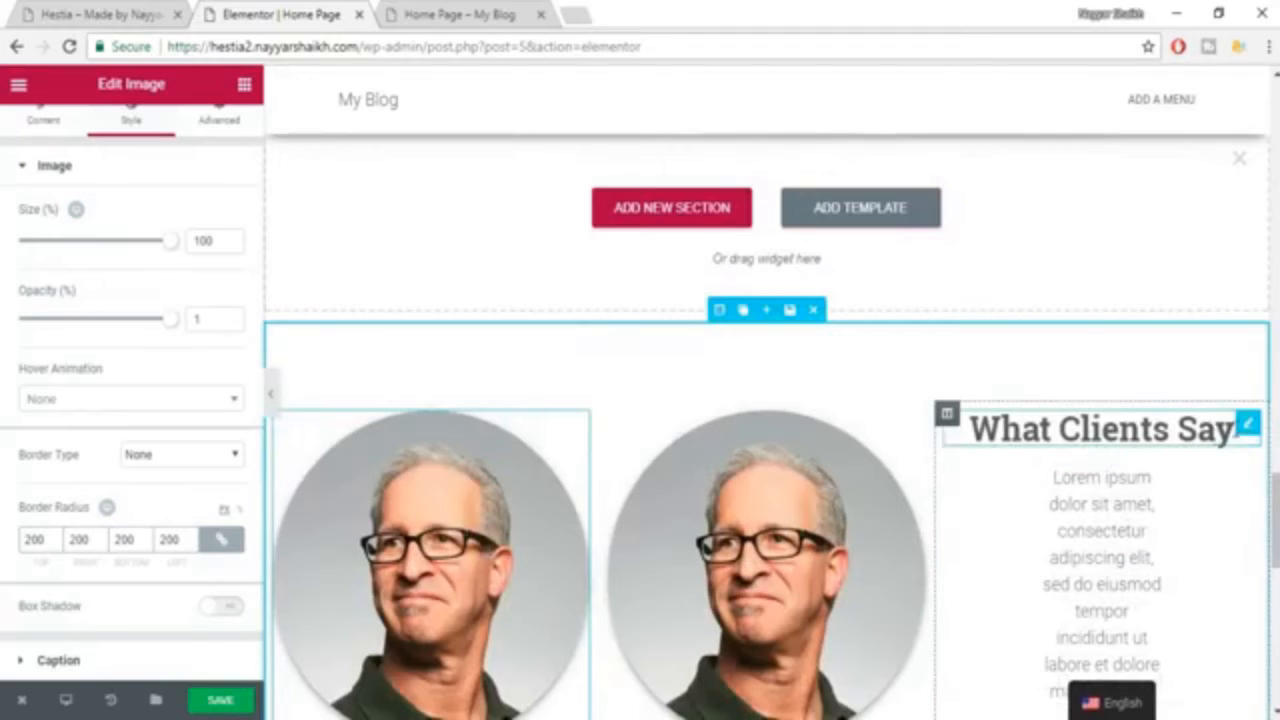
scroll(1245, 428, down, 1)
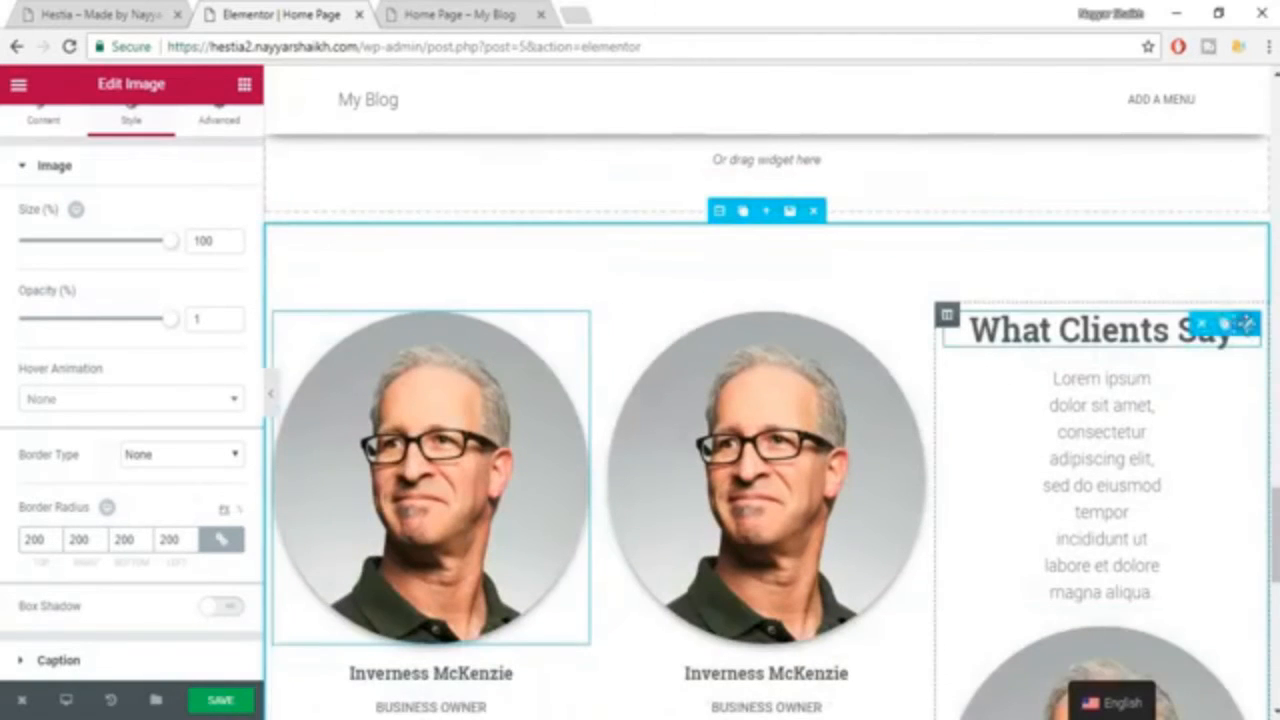
click(1202, 327)
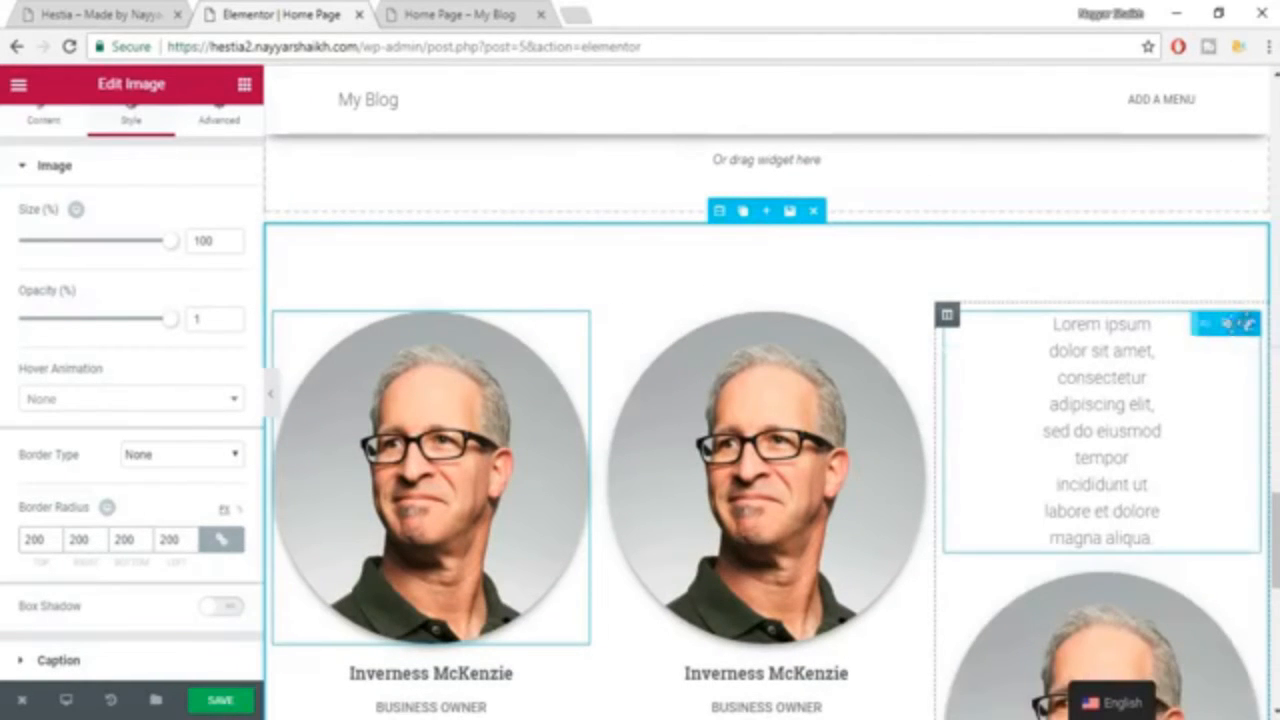
click(1247, 323)
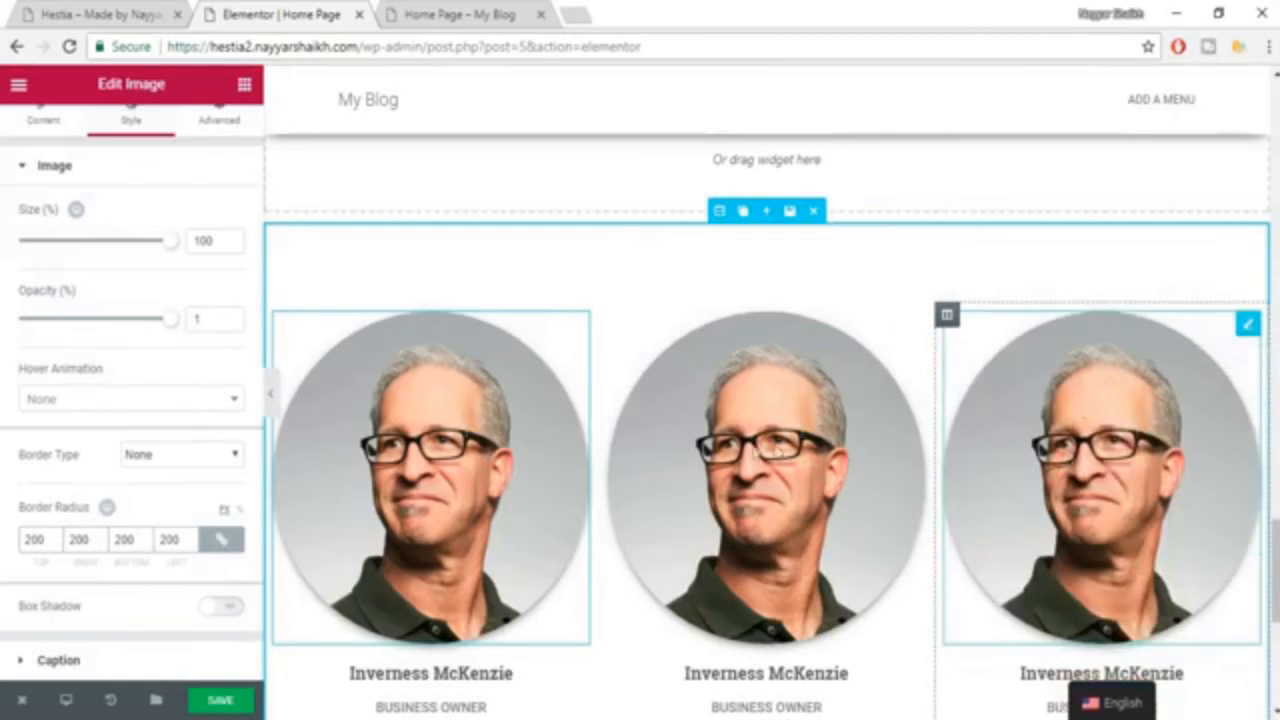
scroll(775, 450, down, 2)
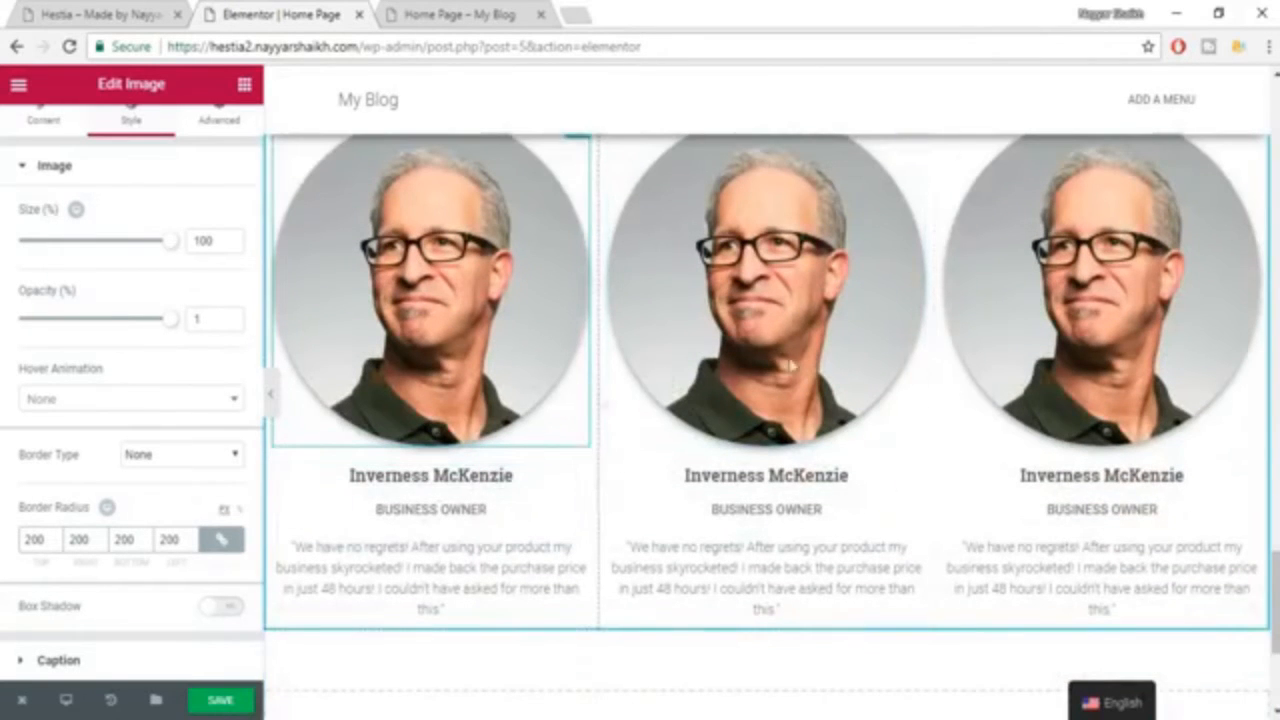
Copy the "What Clients Say" title from the Hestia example page and return to the Elementor editor.
scroll(932, 375, up, 3)
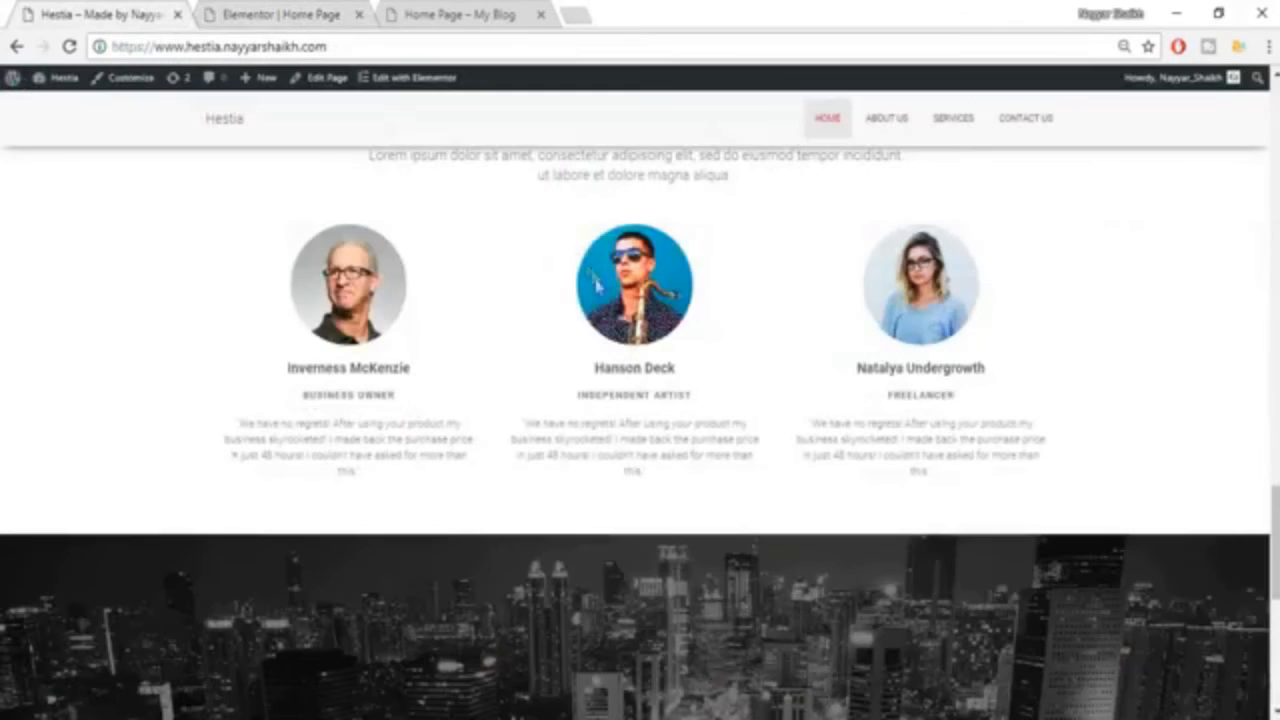
scroll(583, 316, up, 3)
drag(528, 412, 782, 413)
key(ctrl+c)
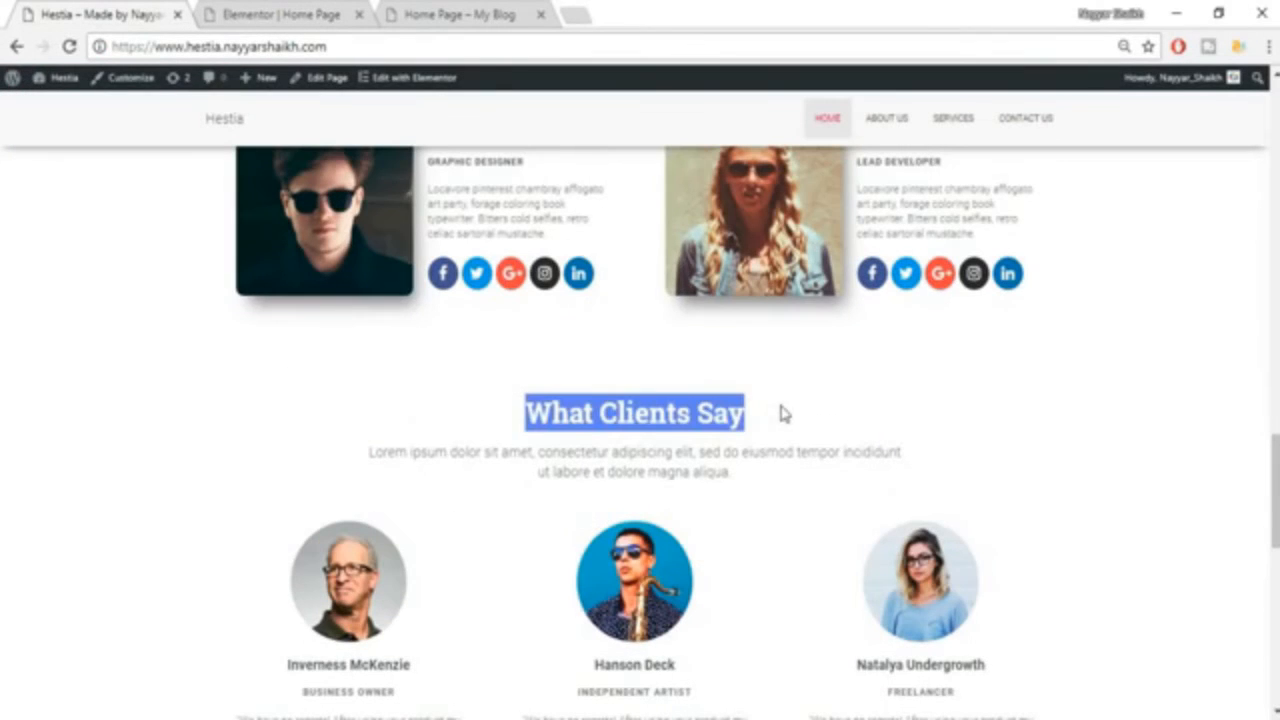
click(290, 12)
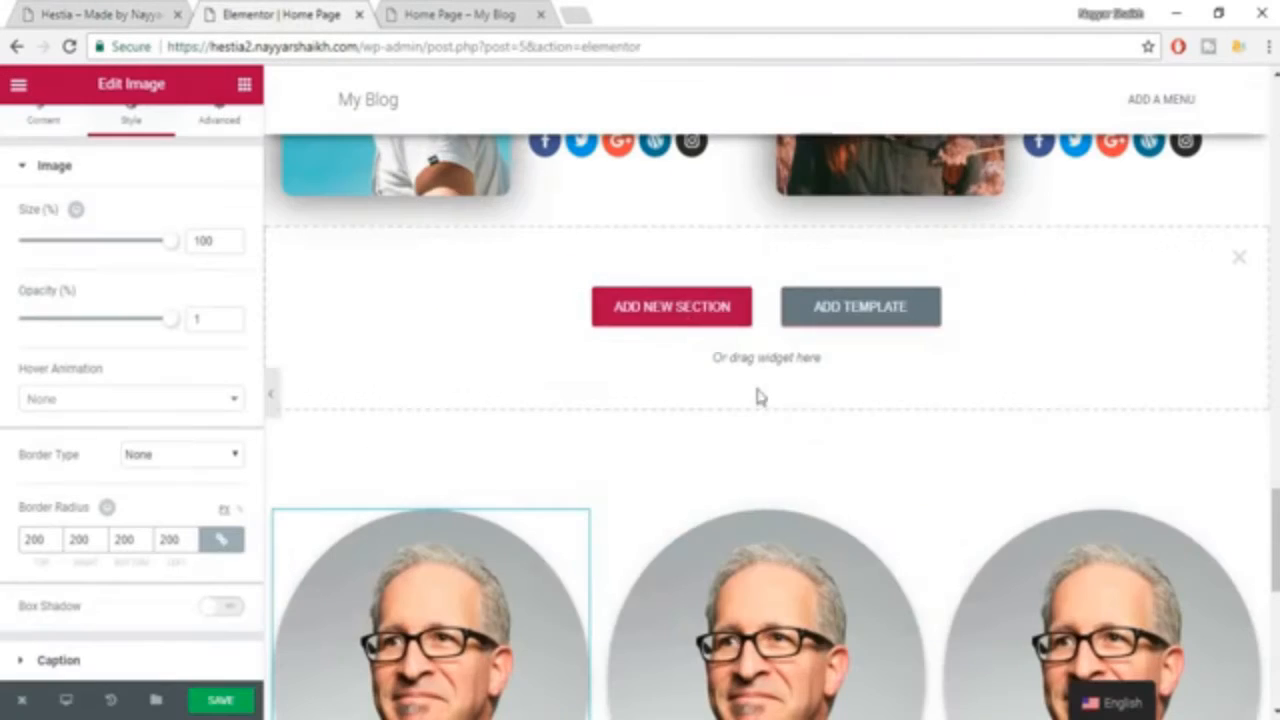
Add a single-column section above the testimonials with a centred heading that reads "What Clients Say".
click(686, 323)
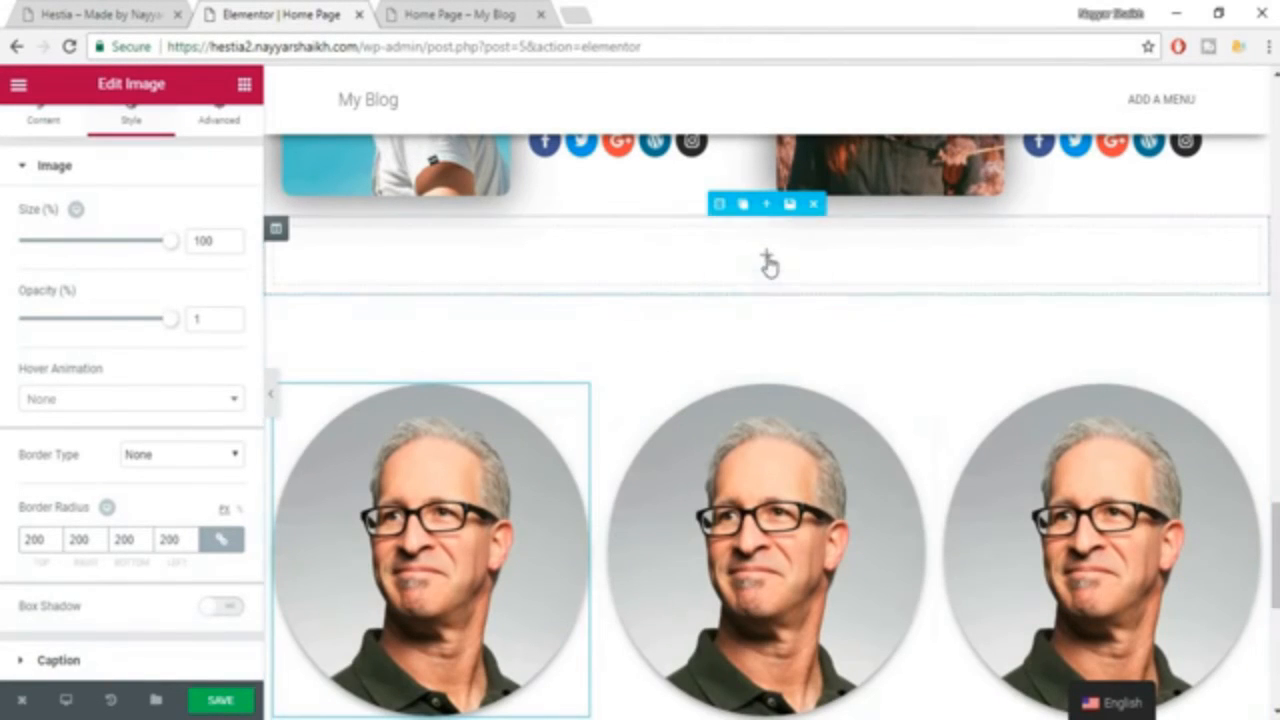
click(243, 85)
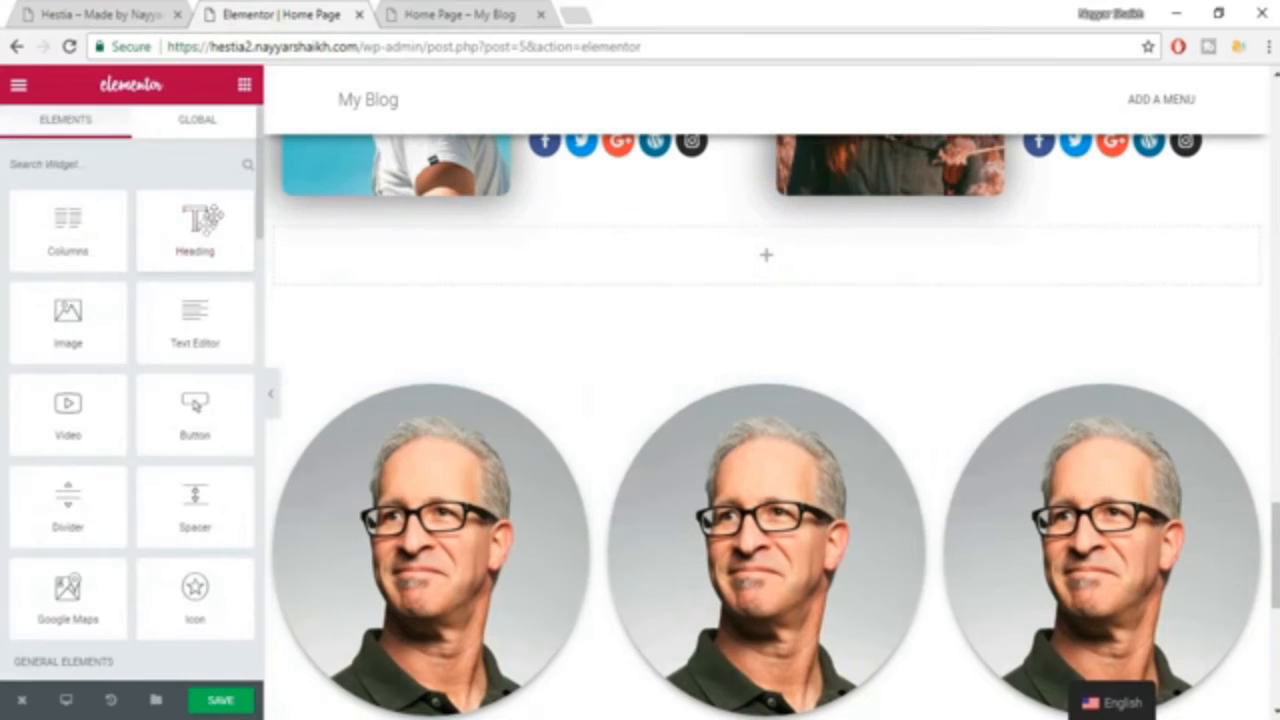
drag(197, 225, 771, 262)
click(134, 291)
key(ctrl+a)
key(ctrl+v)
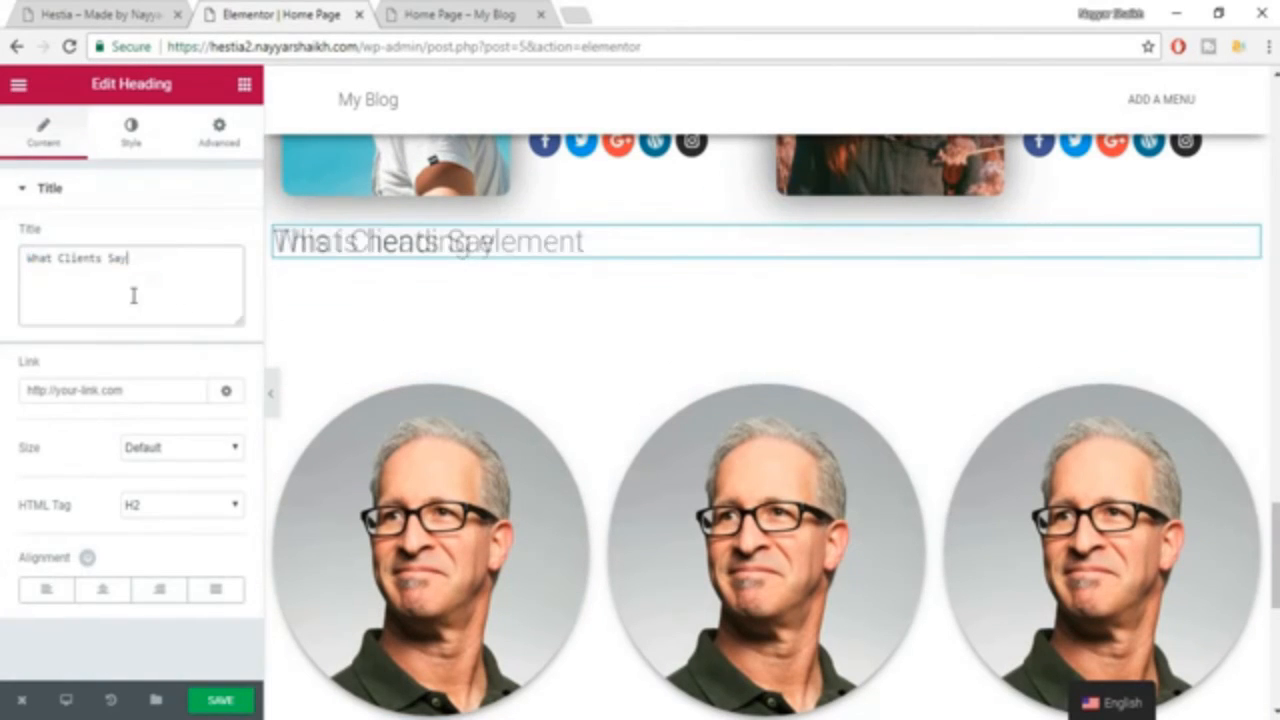
click(102, 589)
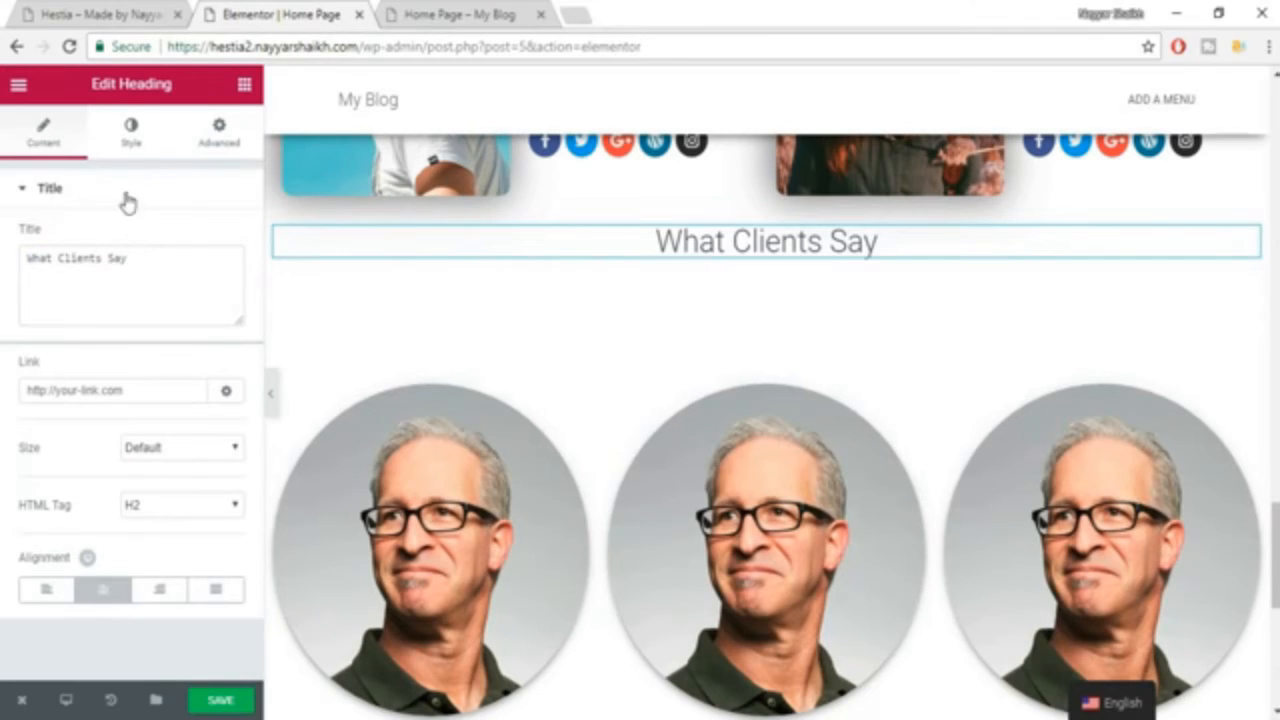
Set the text colour of the new "What Clients Say" heading to dark grey.
click(130, 132)
click(217, 238)
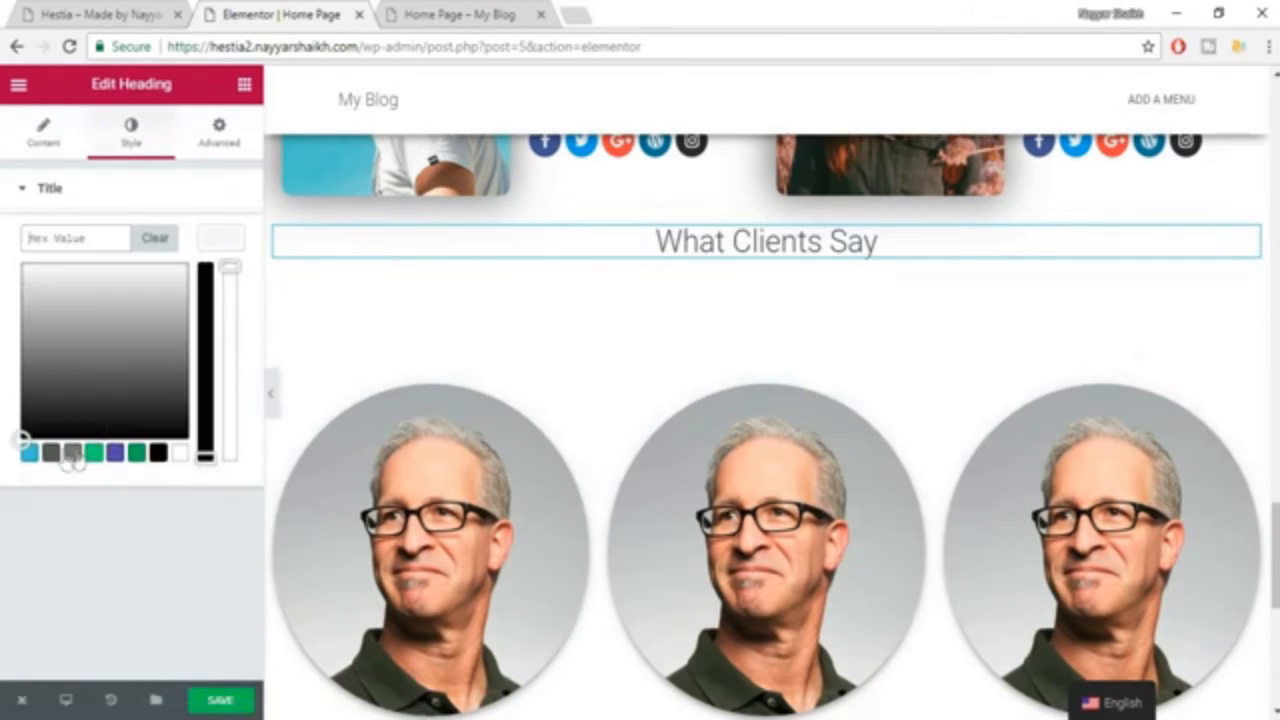
click(72, 453)
click(215, 242)
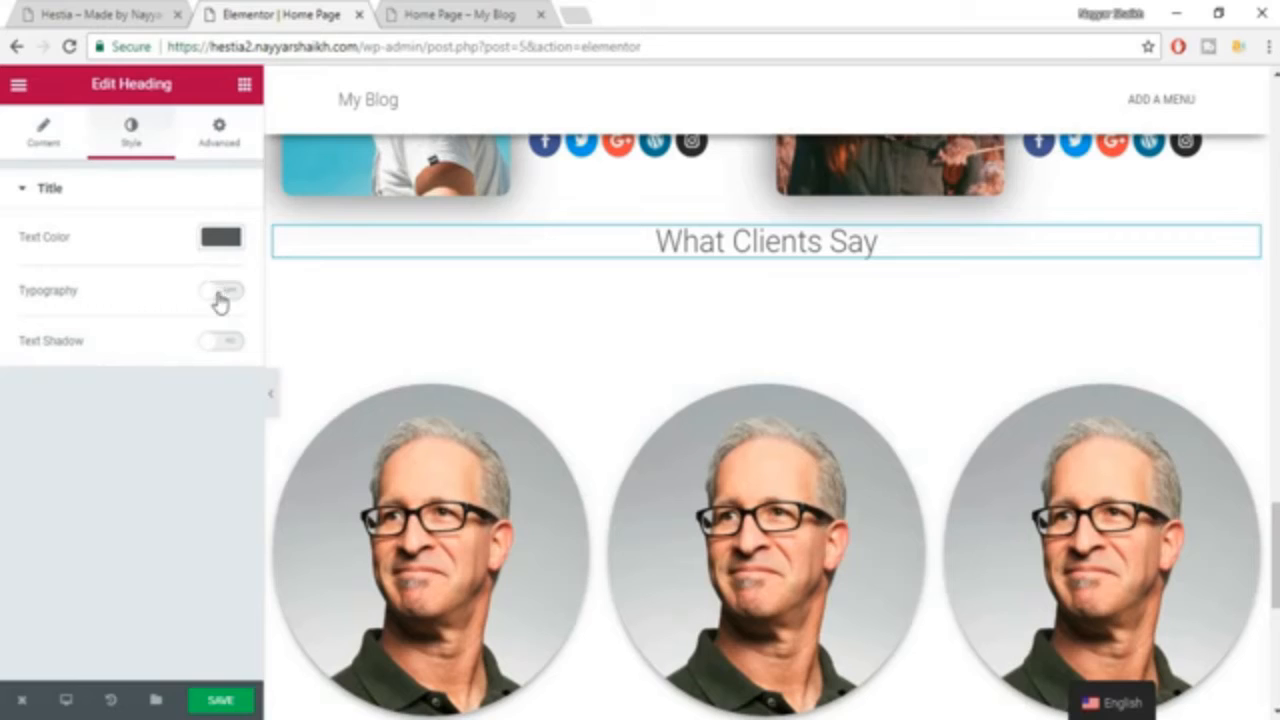
Turn on custom typography for the "What Clients Say" heading with size 35 px and the Roboto Slab family.
click(220, 294)
text(35)
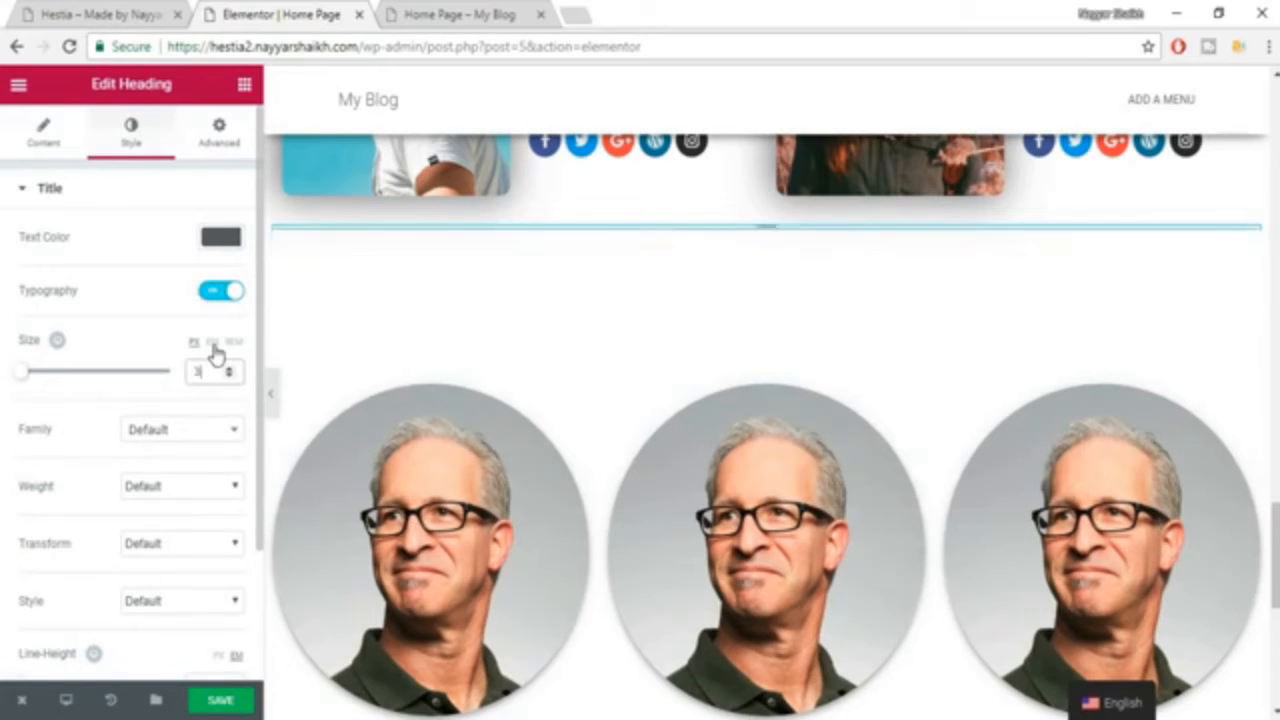
click(174, 440)
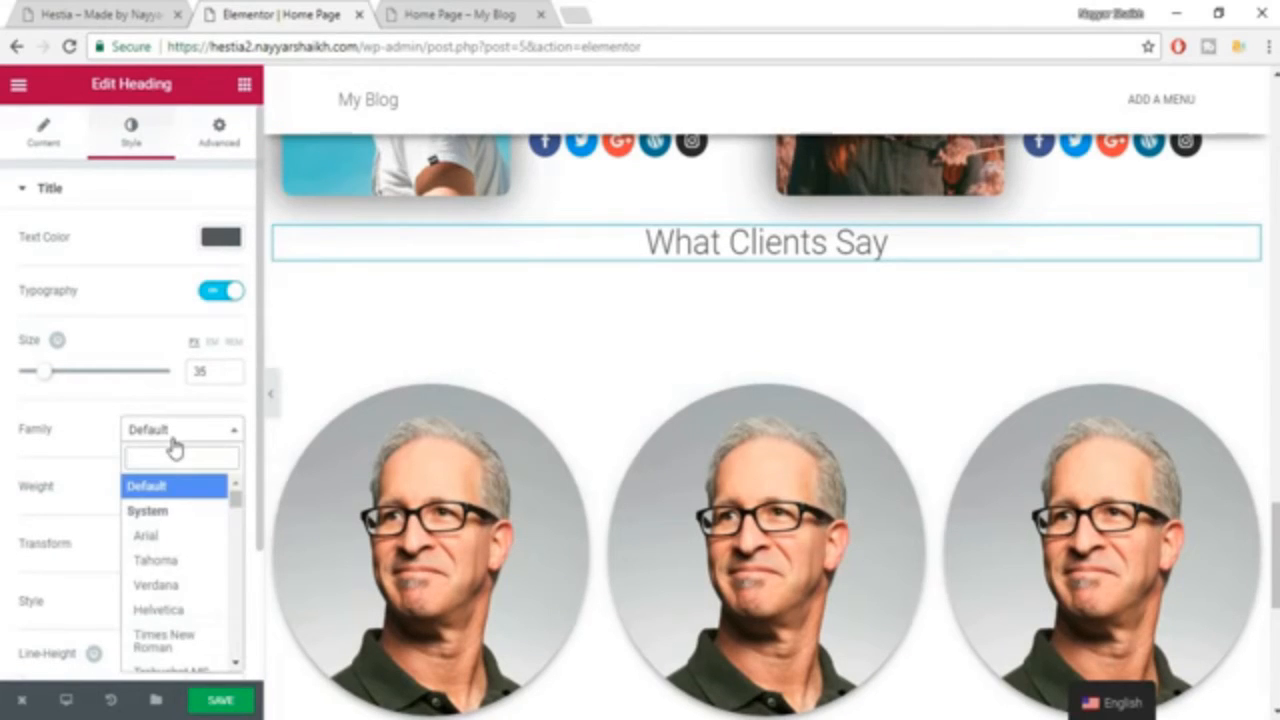
text(robo)
key(Down)
key(Down)
key(Down)
key(Return)
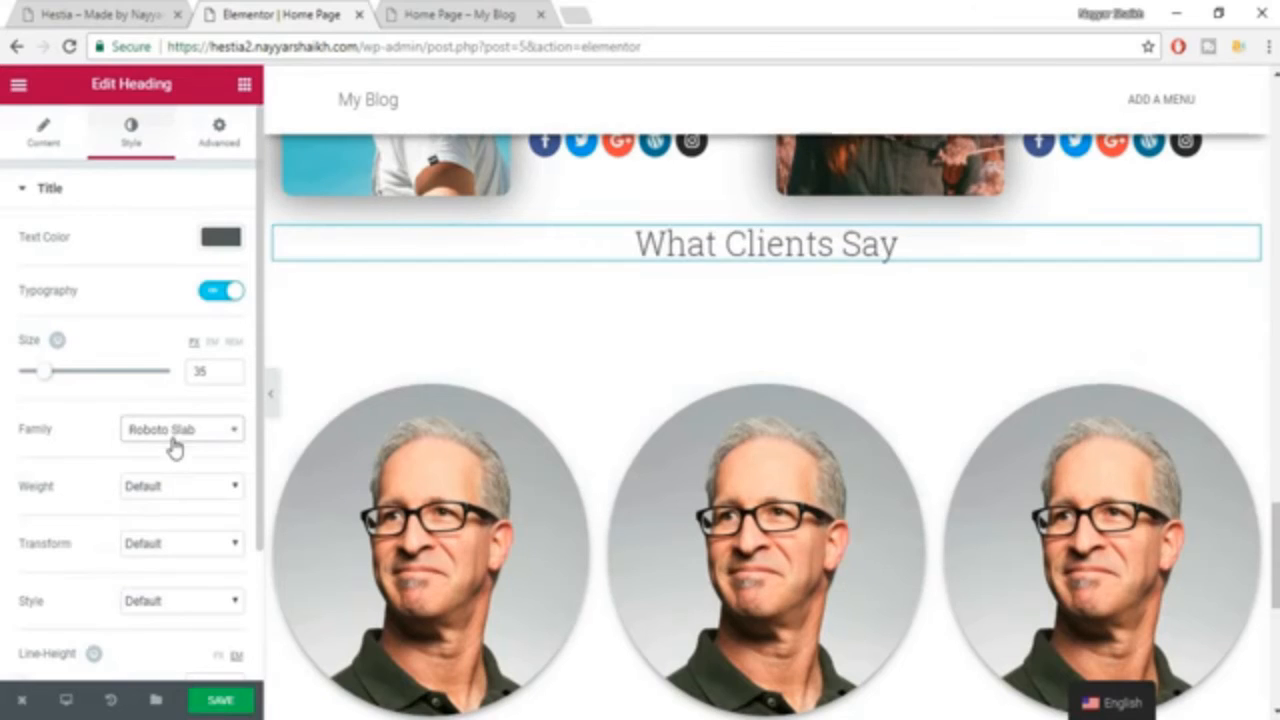
Set the "What Clients Say" heading's font weight to 600 and save the page.
click(167, 490)
click(150, 578)
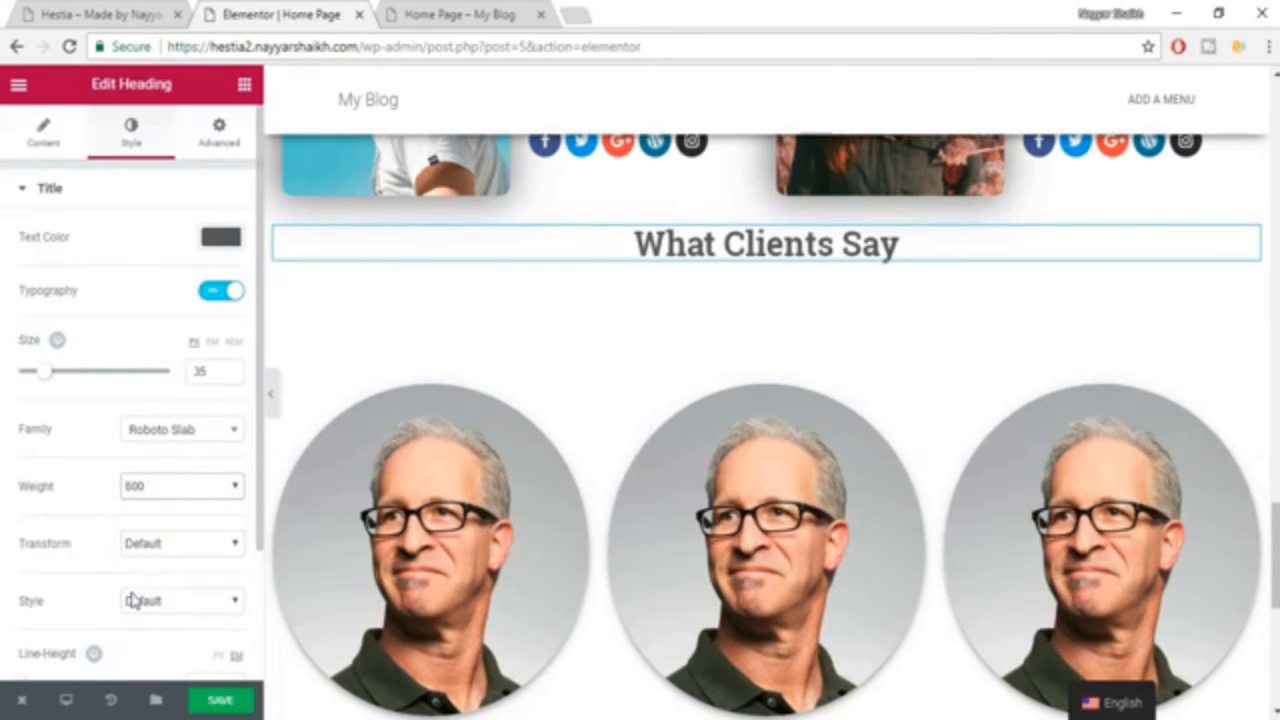
click(218, 701)
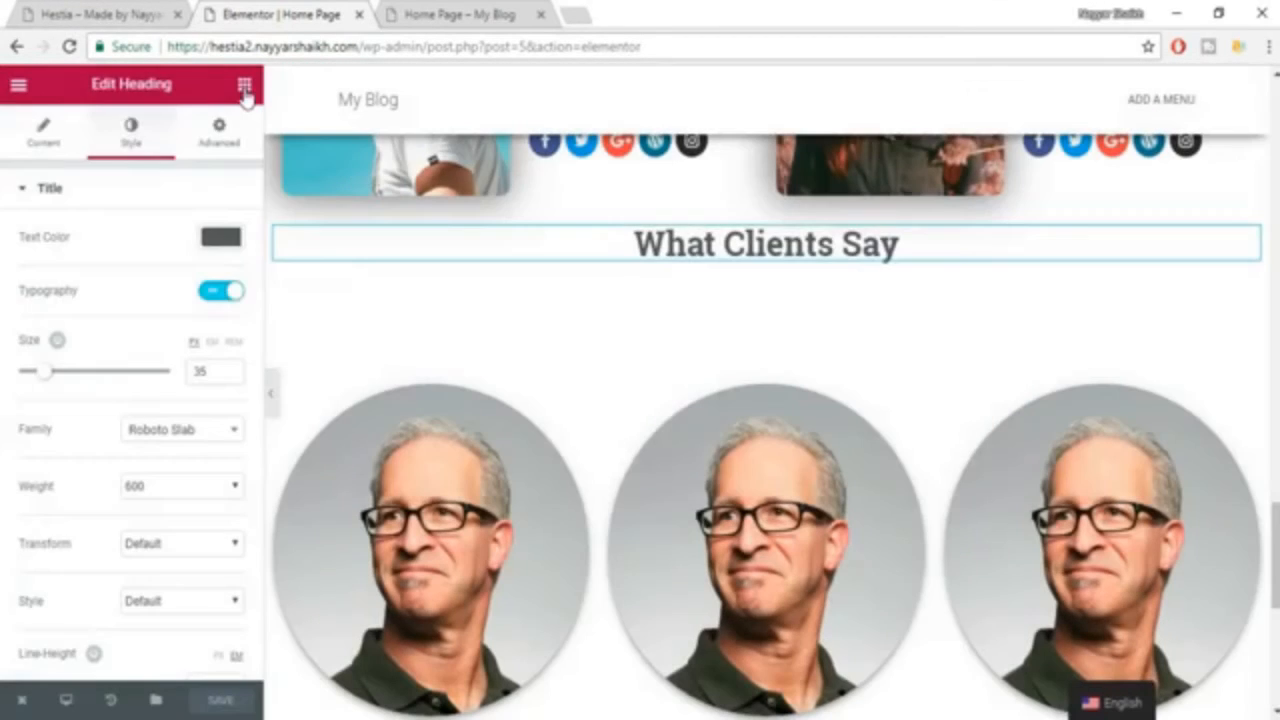
Add a second heading below "What Clients Say" and copy the matching intro paragraph from the Hestia example page.
click(244, 86)
drag(195, 228, 757, 257)
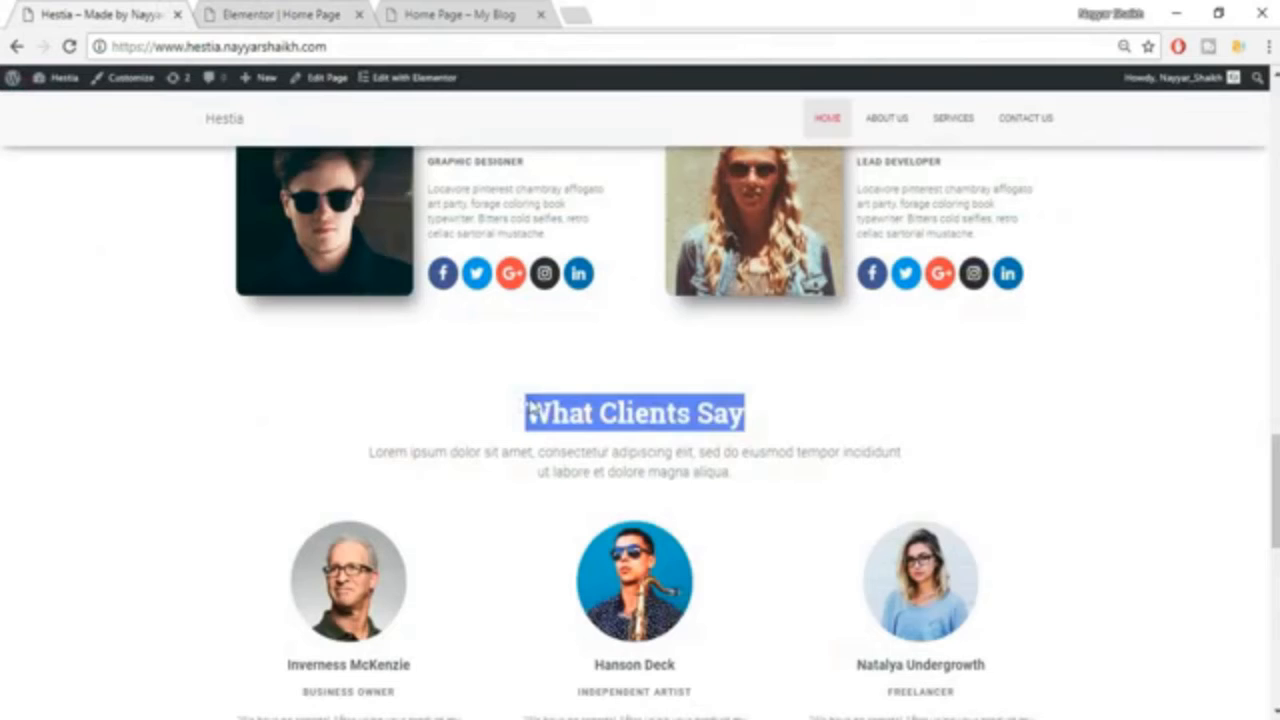
drag(553, 471, 586, 472)
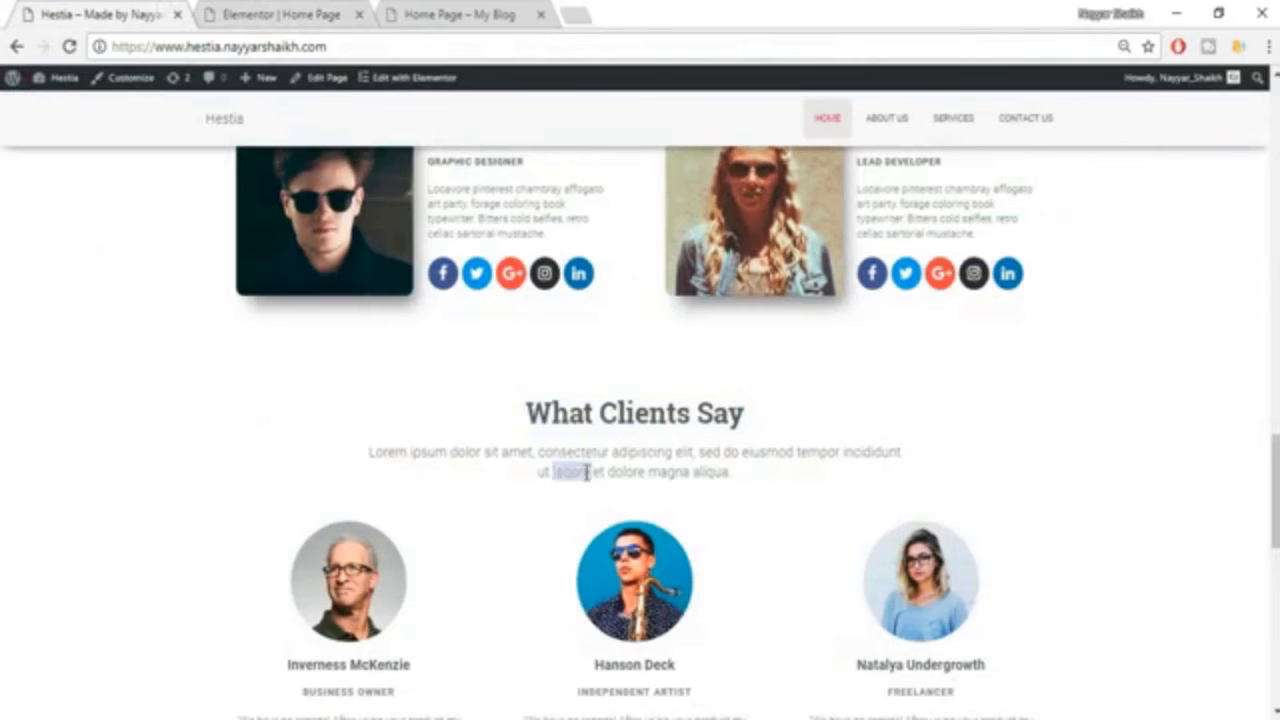
triple_click(586, 472)
key(ctrl+c)
click(320, 12)
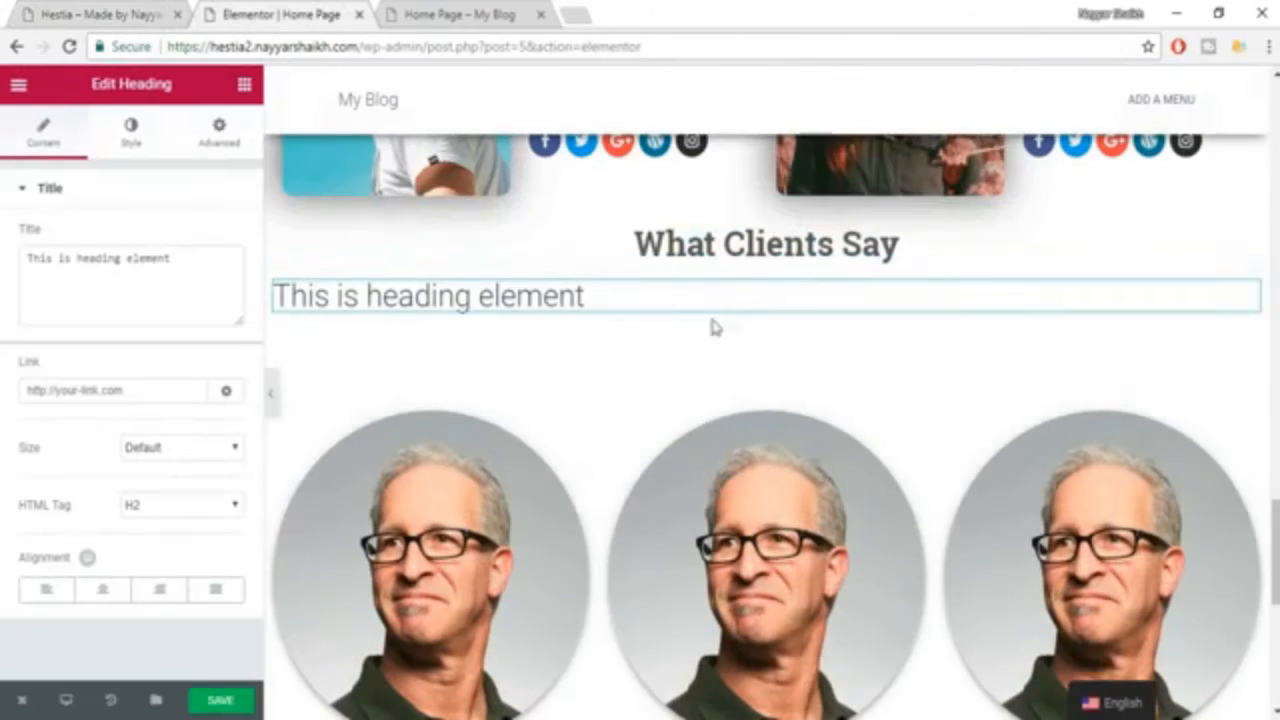
Replace the second heading's text with the copied "Lorem ipsum dolor sit amet" paragraph and centre it.
triple_click(91, 277)
key(ctrl+v)
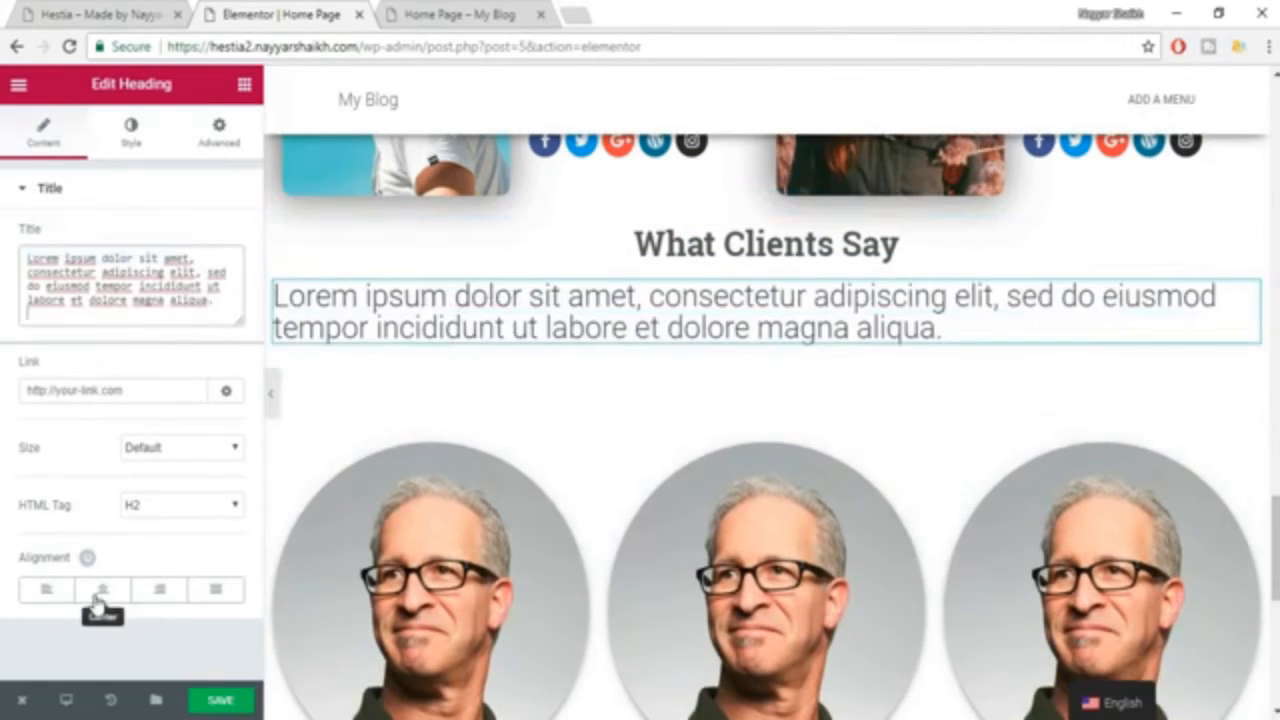
click(102, 589)
Set the intro text's colour to grey #7a7a7a.
click(133, 148)
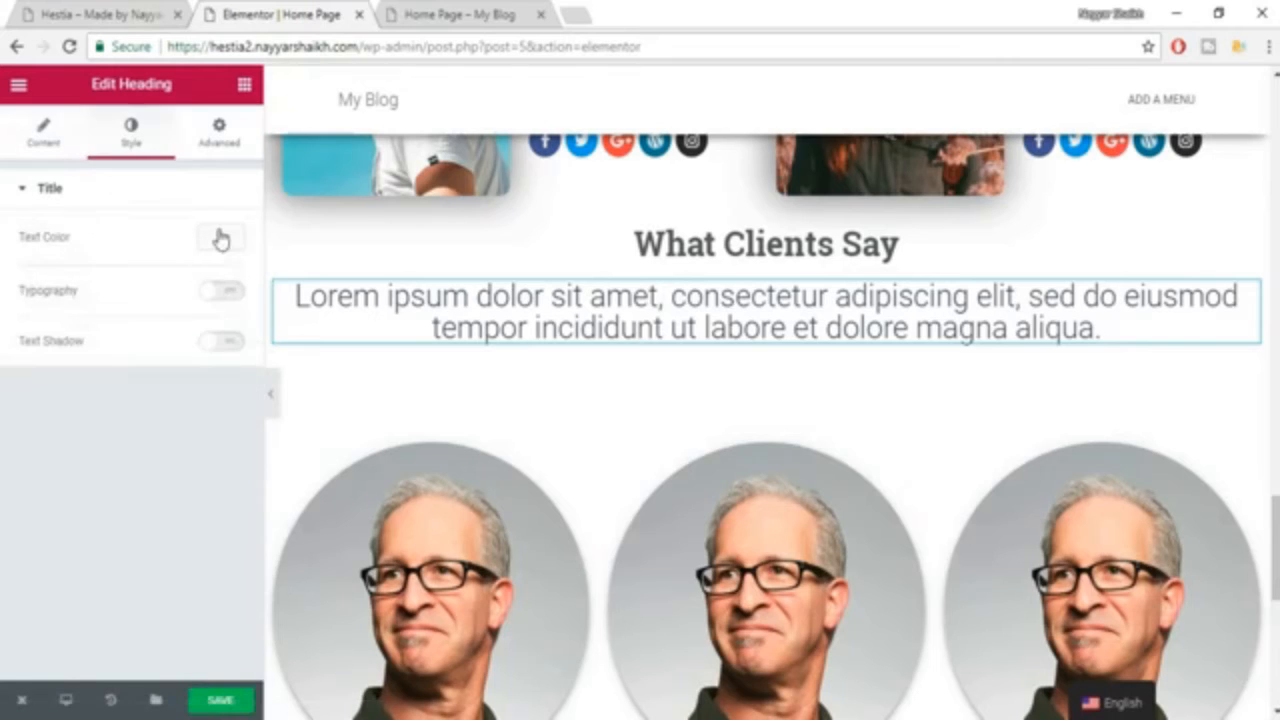
click(222, 239)
click(74, 454)
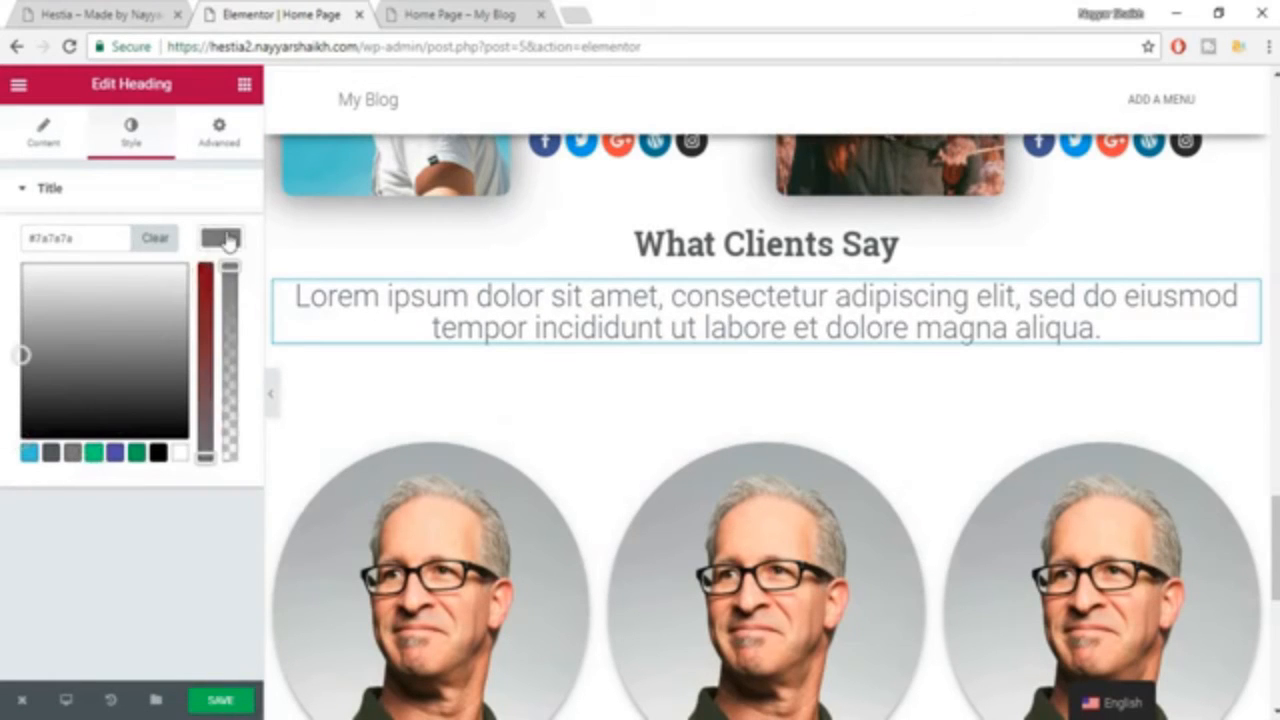
click(228, 241)
Enable custom typography for the intro text, with an 18 px size and the Roboto font family.
click(213, 300)
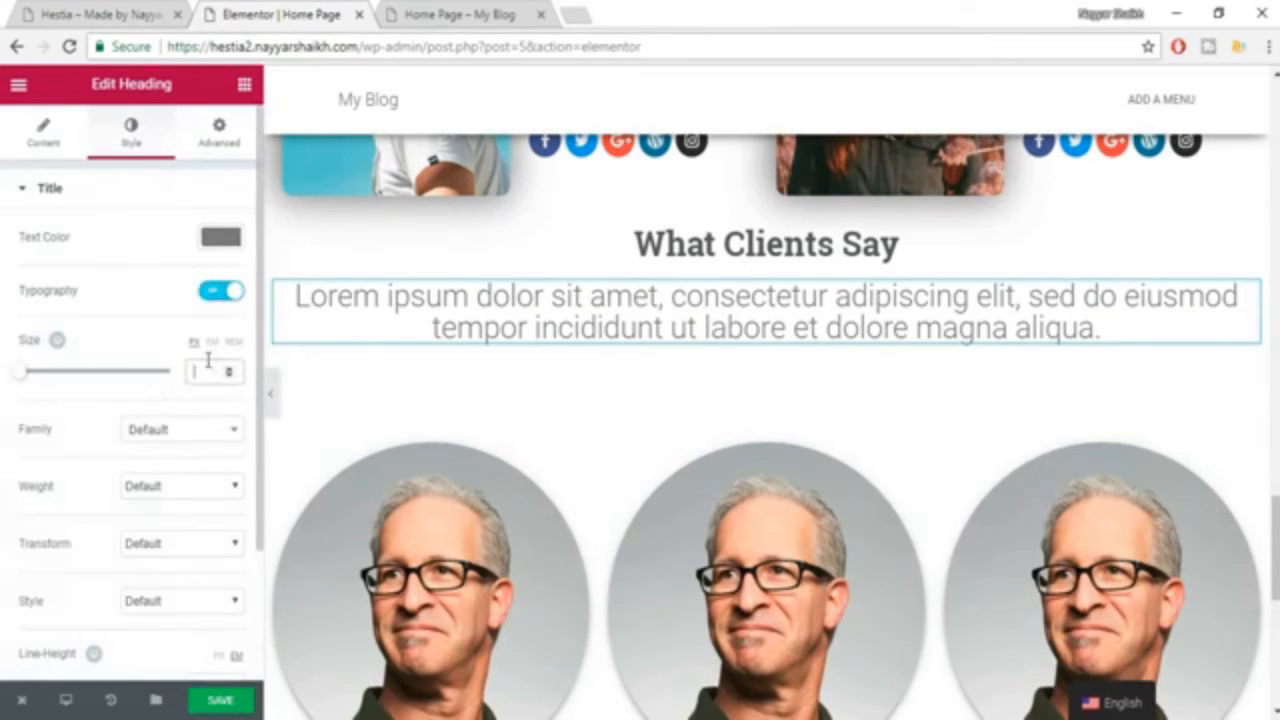
text(18)
click(176, 440)
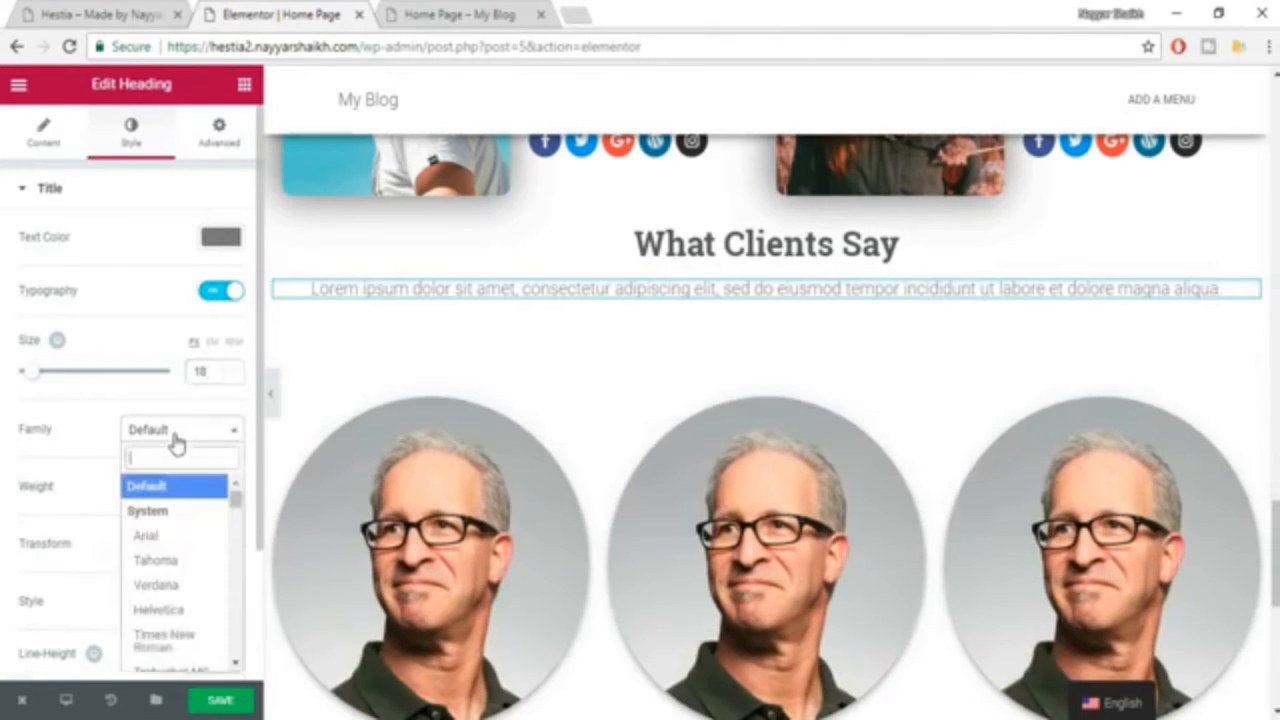
text(robo)
key(Return)
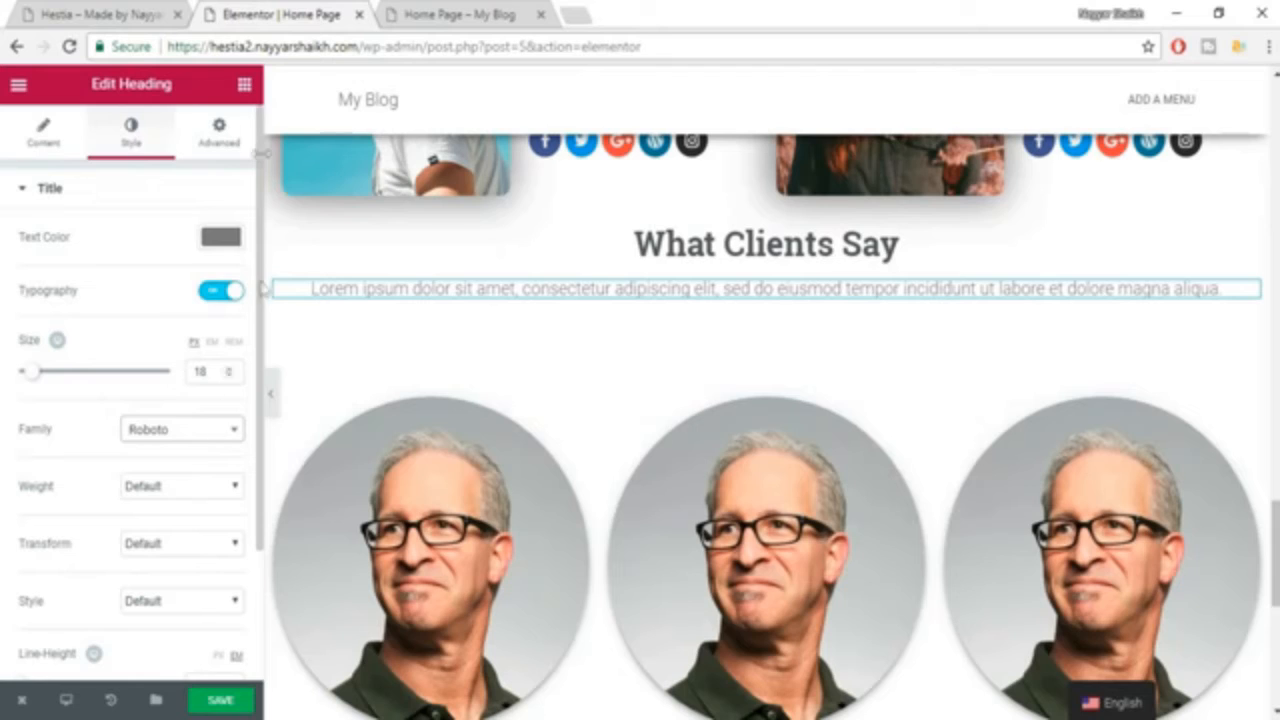
Unlink the intro text's padding, set the right and left padding to 100 px, and save the page.
click(216, 132)
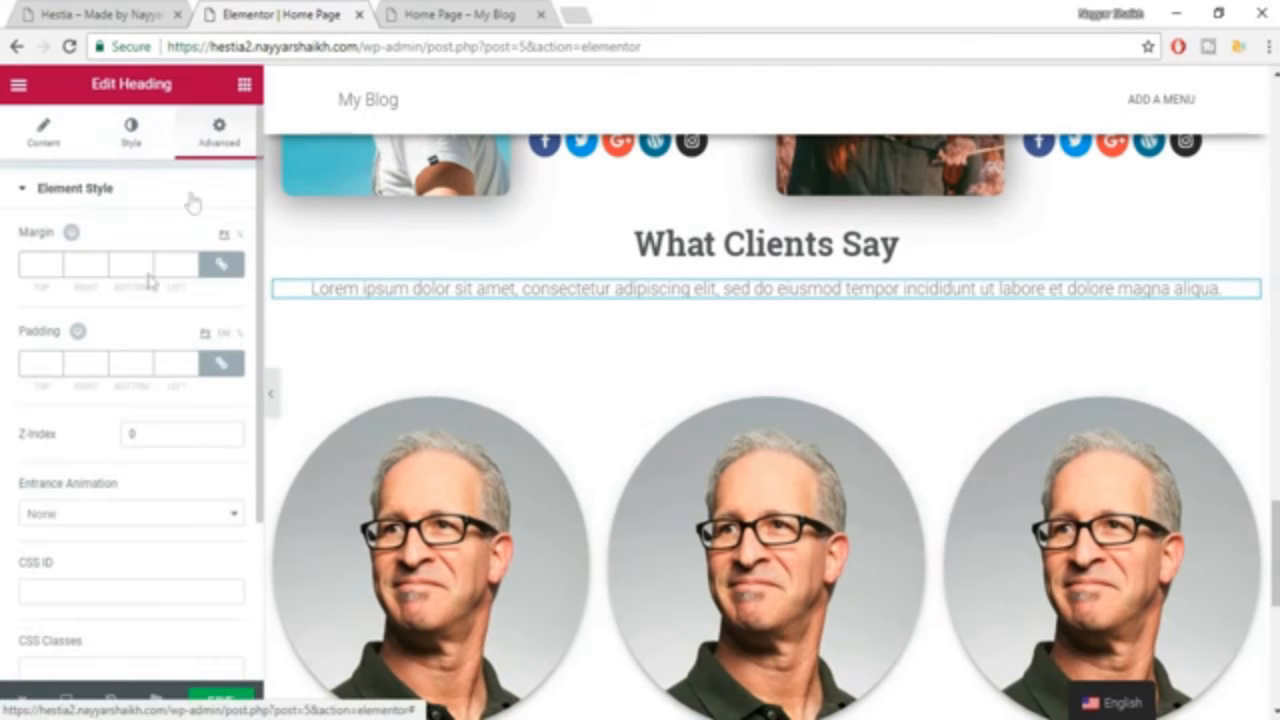
click(224, 366)
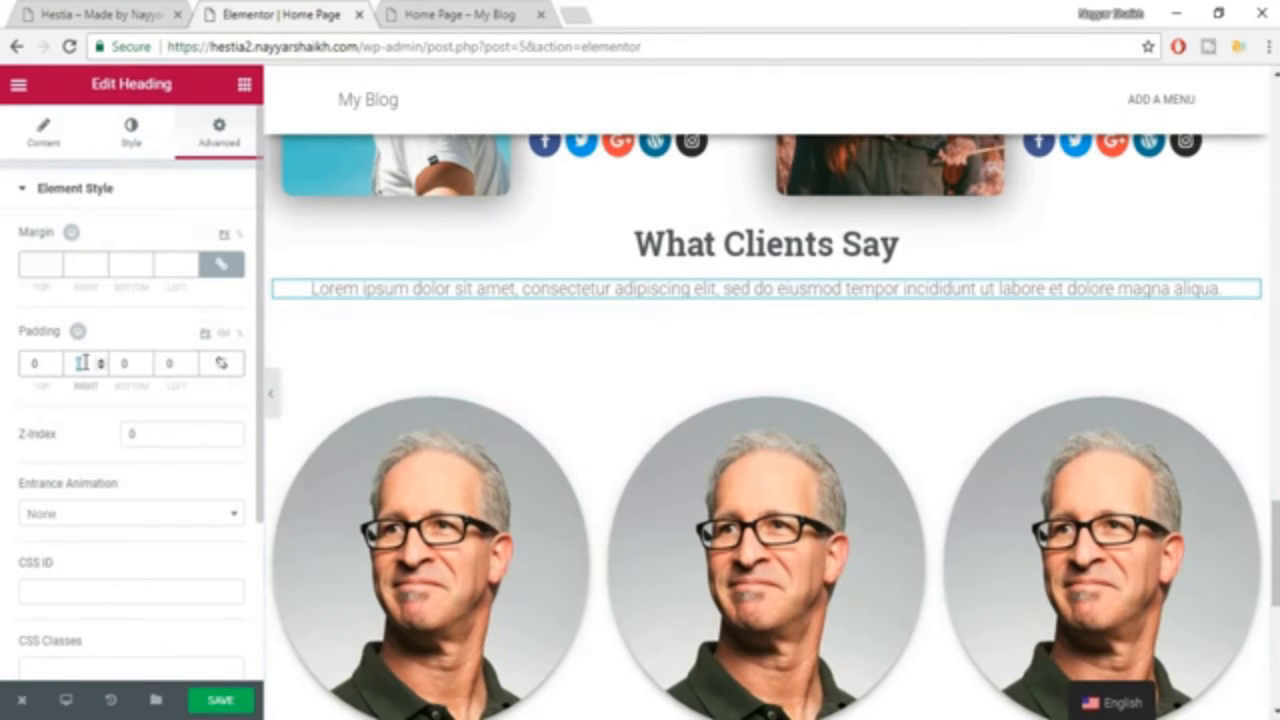
click(82, 363)
text(100)
text(1)
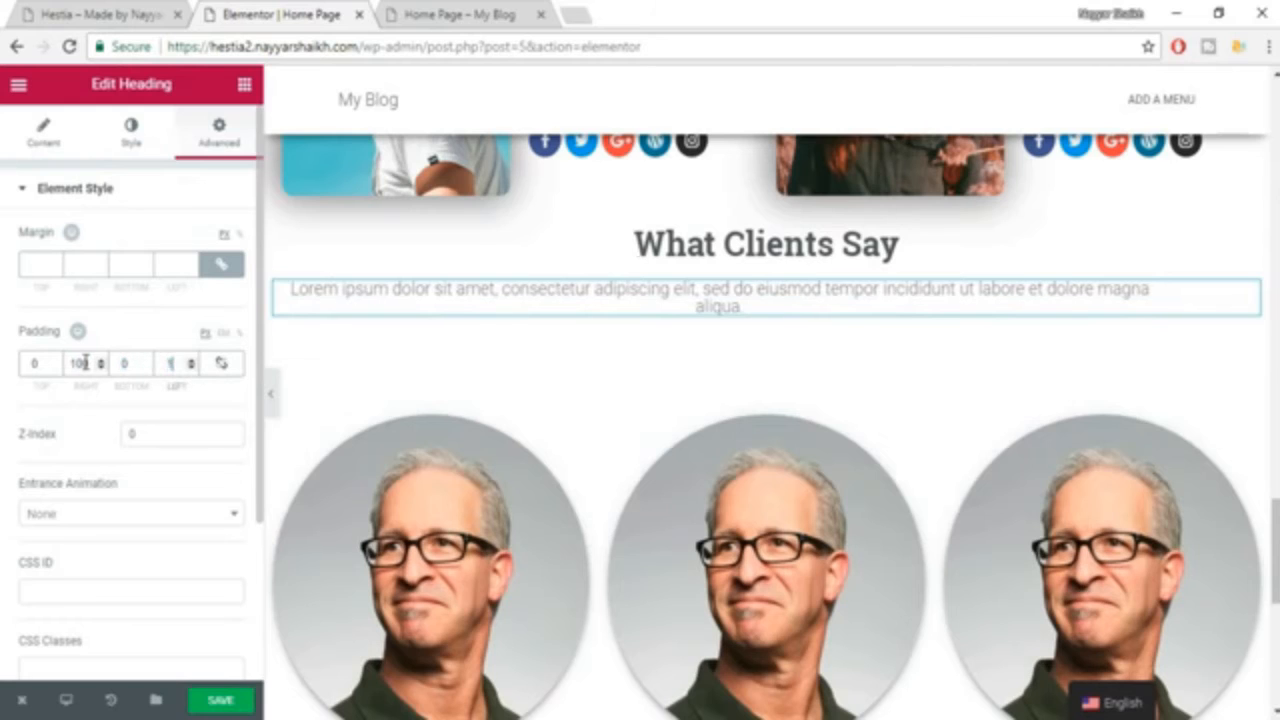
text(000)
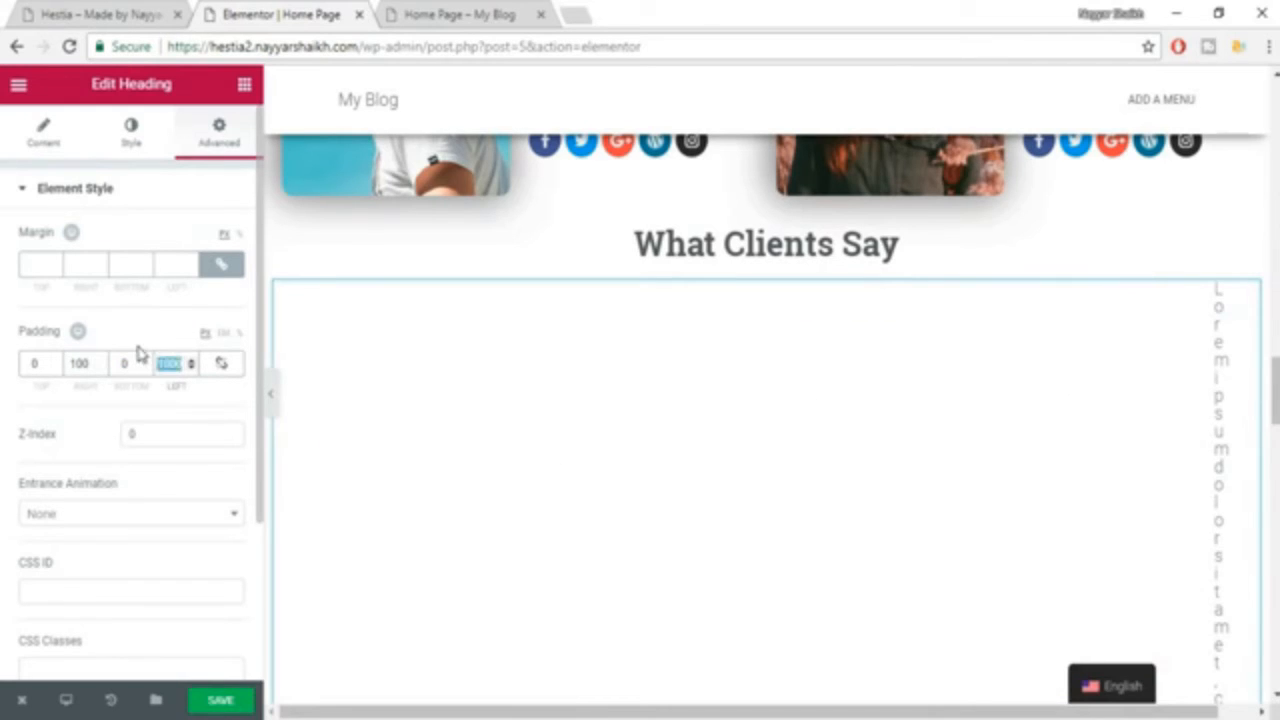
text(100)
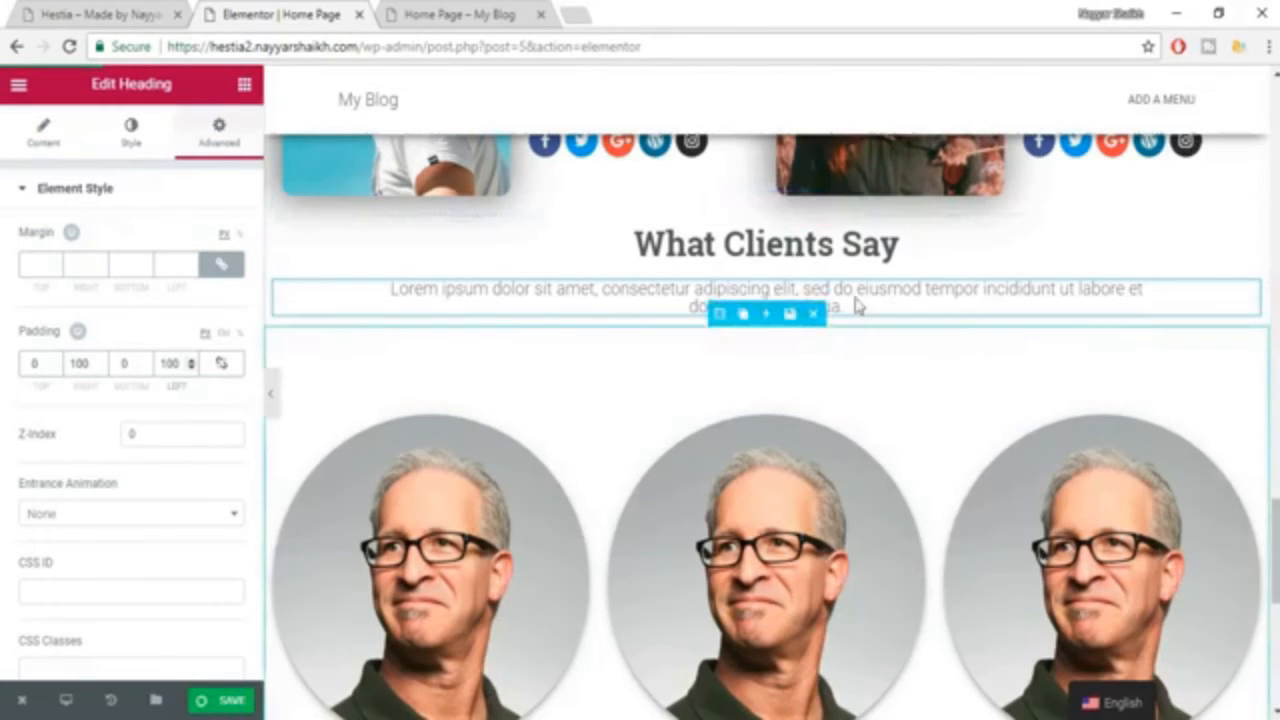
key(ctrl+s)
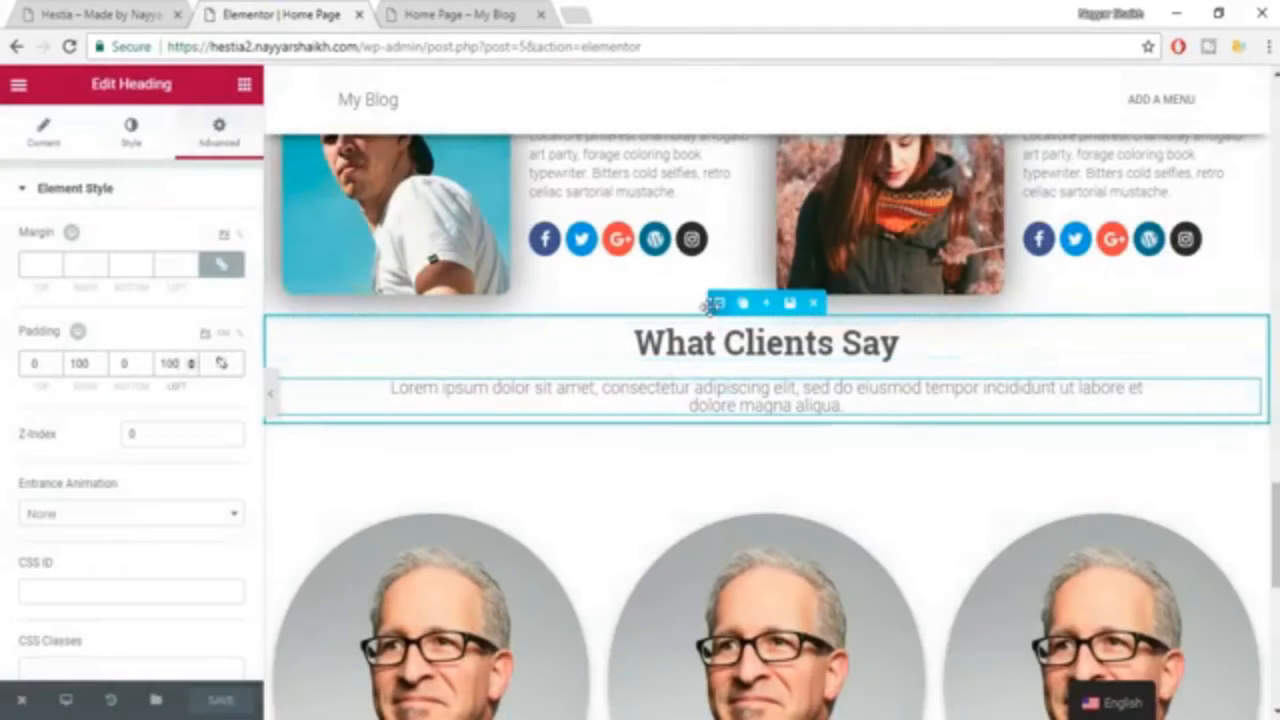
Give the "What Clients Say" section an unlinked top padding of 100 px and save the page.
click(714, 303)
click(219, 131)
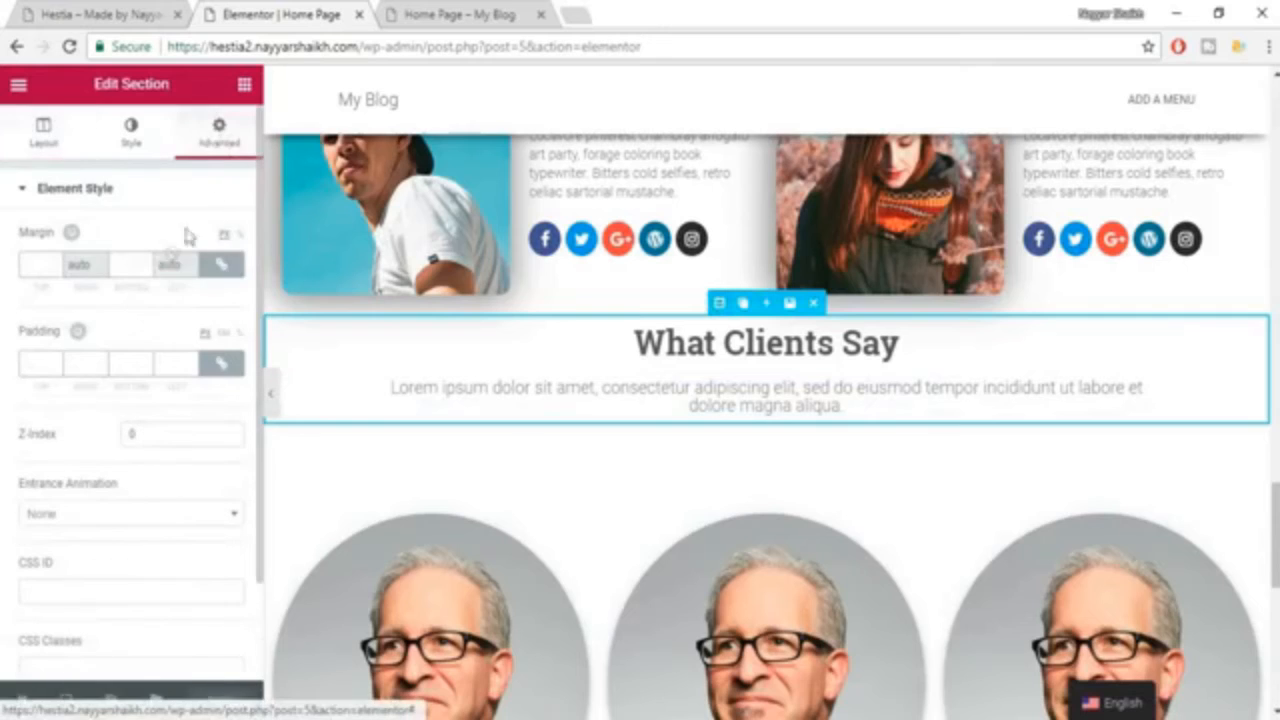
click(221, 363)
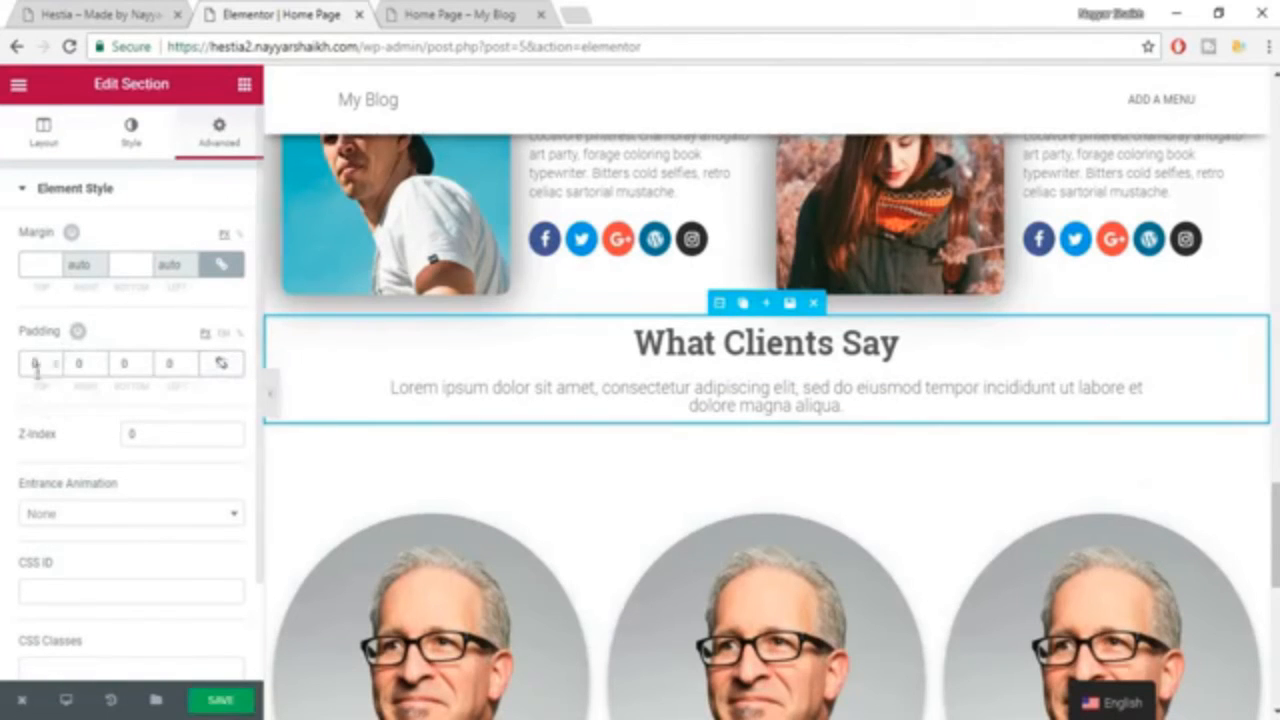
text(100)
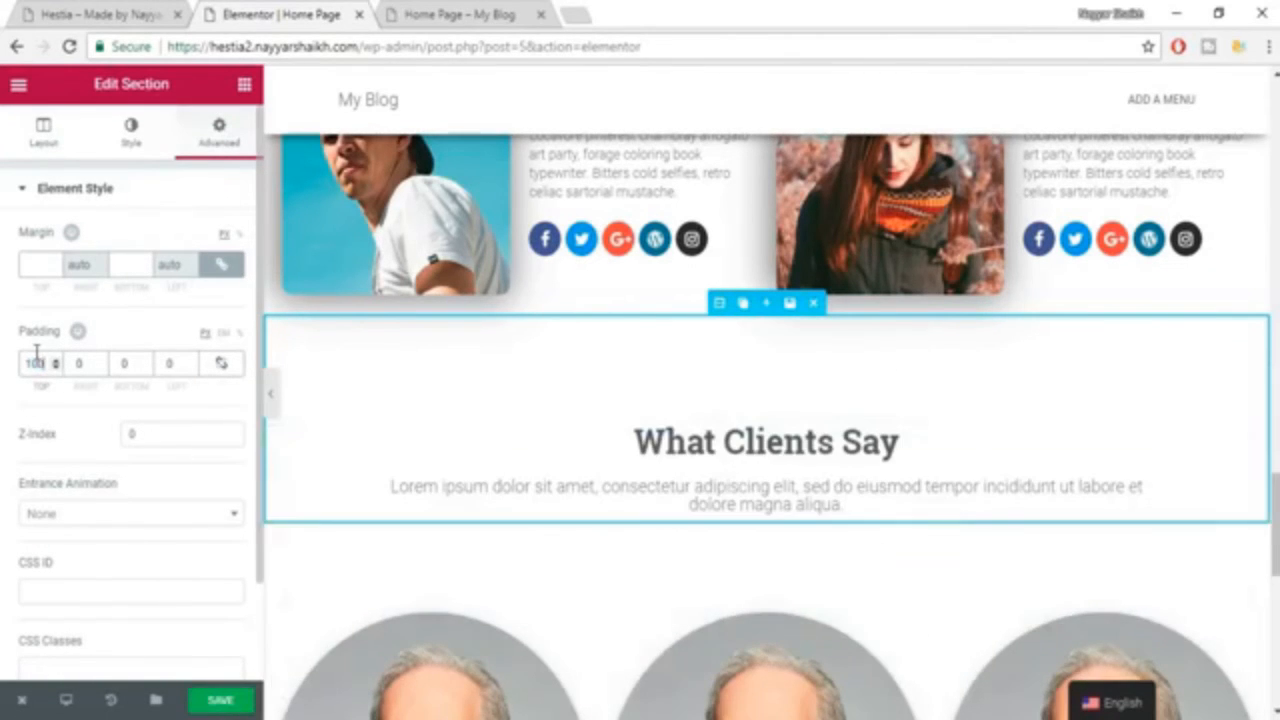
scroll(560, 460, down, 1)
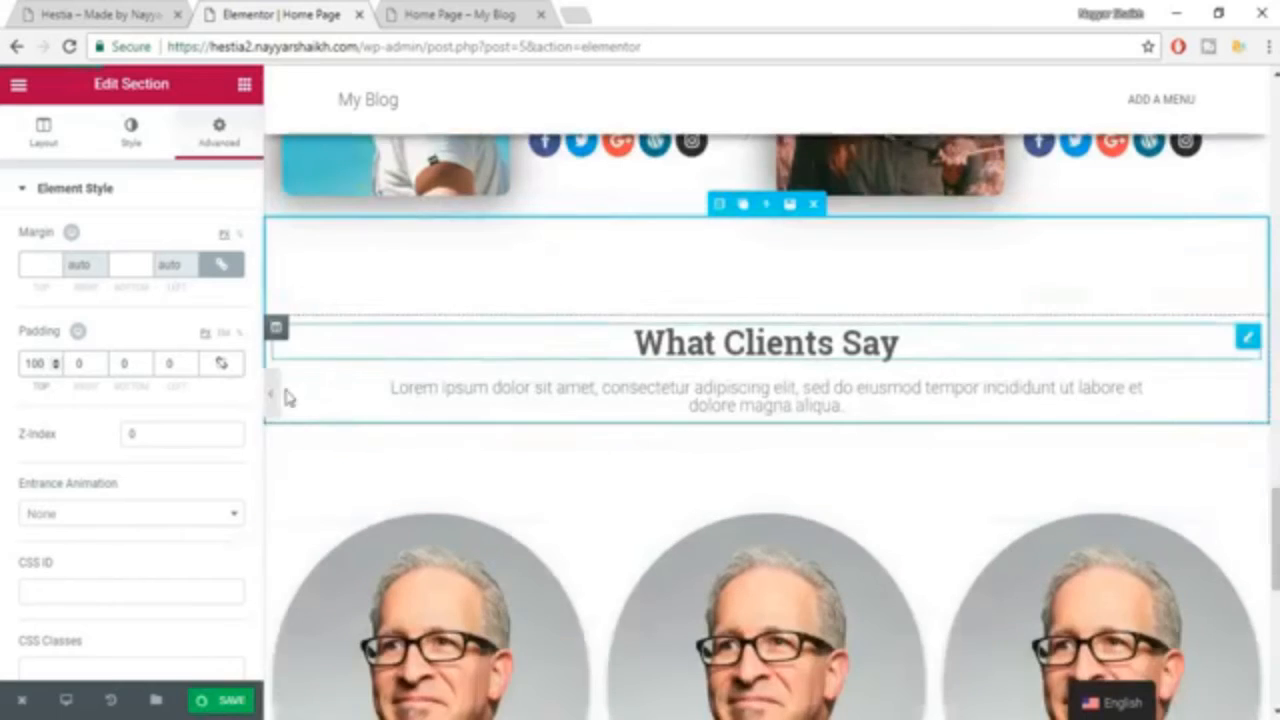
key(ctrl+s)
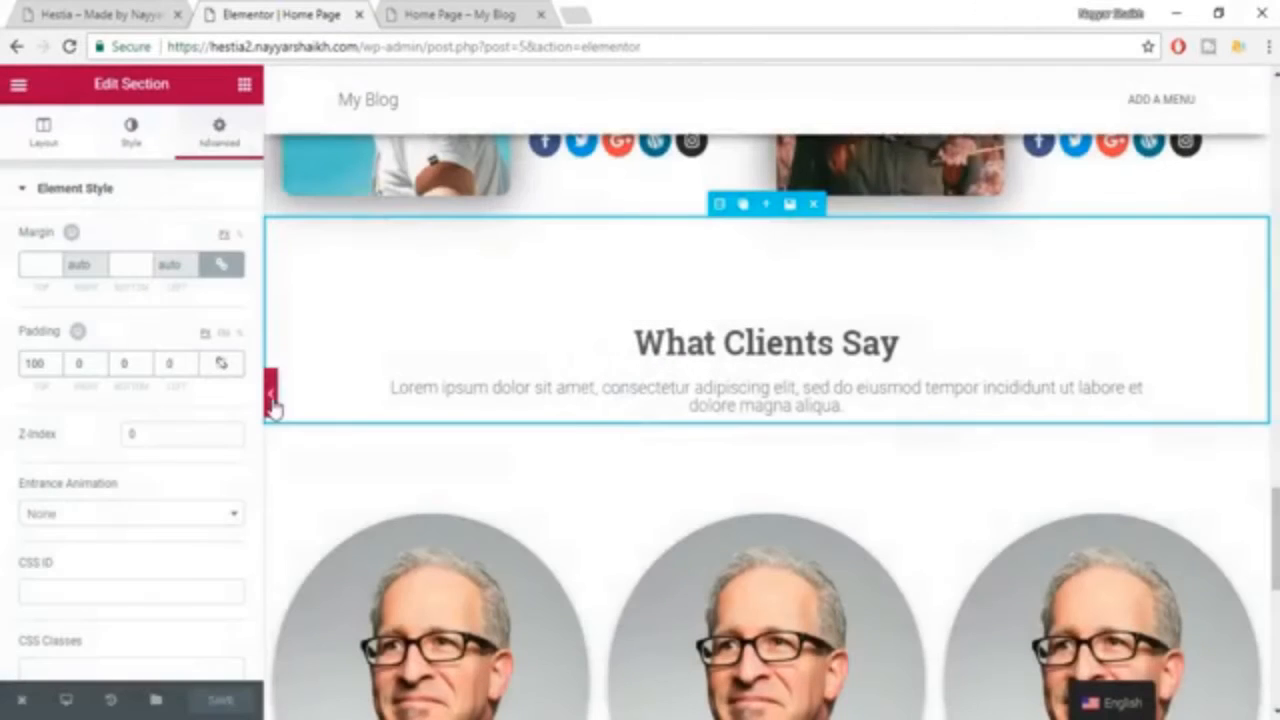
Preview the testimonials at full width and reduce the first testimonial's photo size to 40%.
click(271, 398)
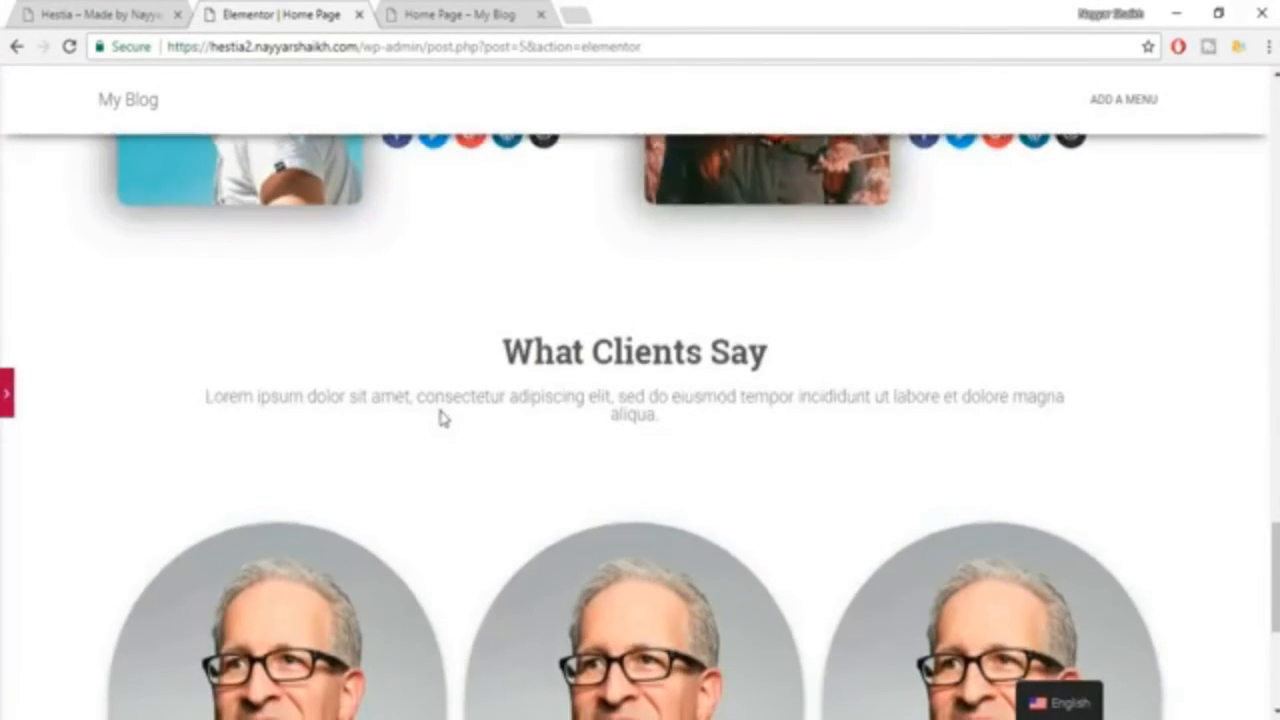
scroll(441, 418, down, 3)
scroll(909, 414, down, 2)
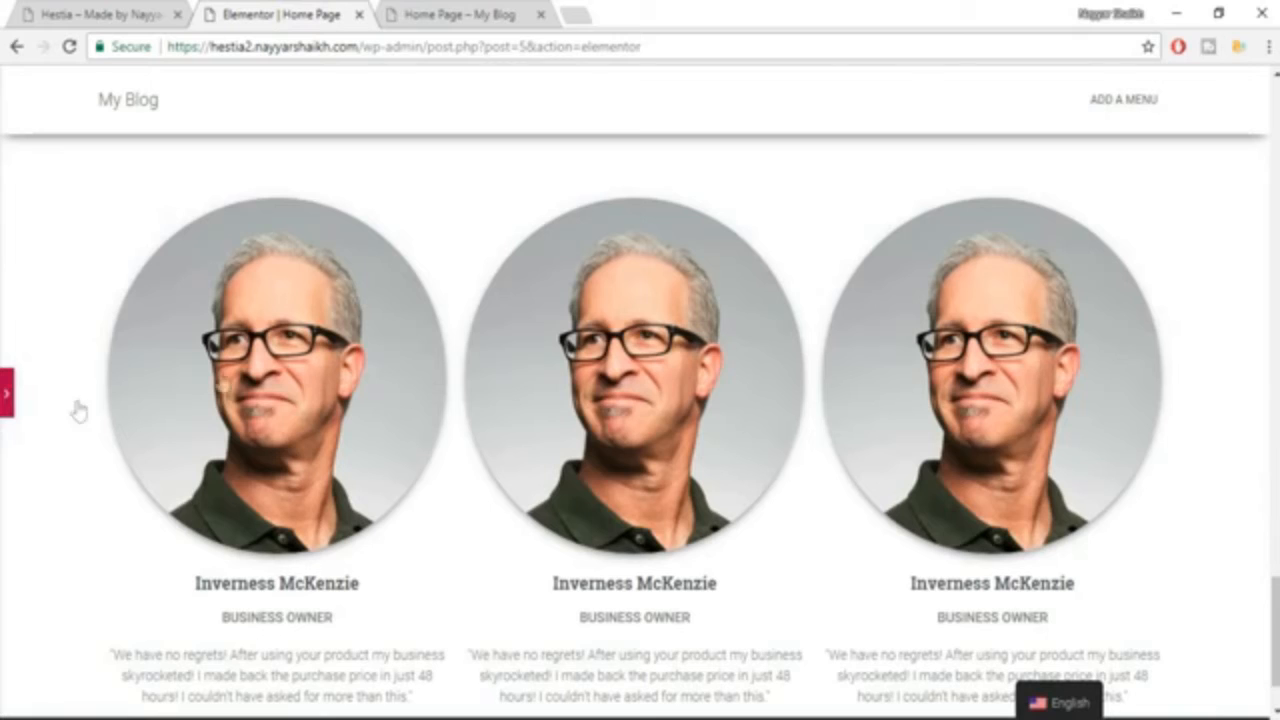
click(7, 393)
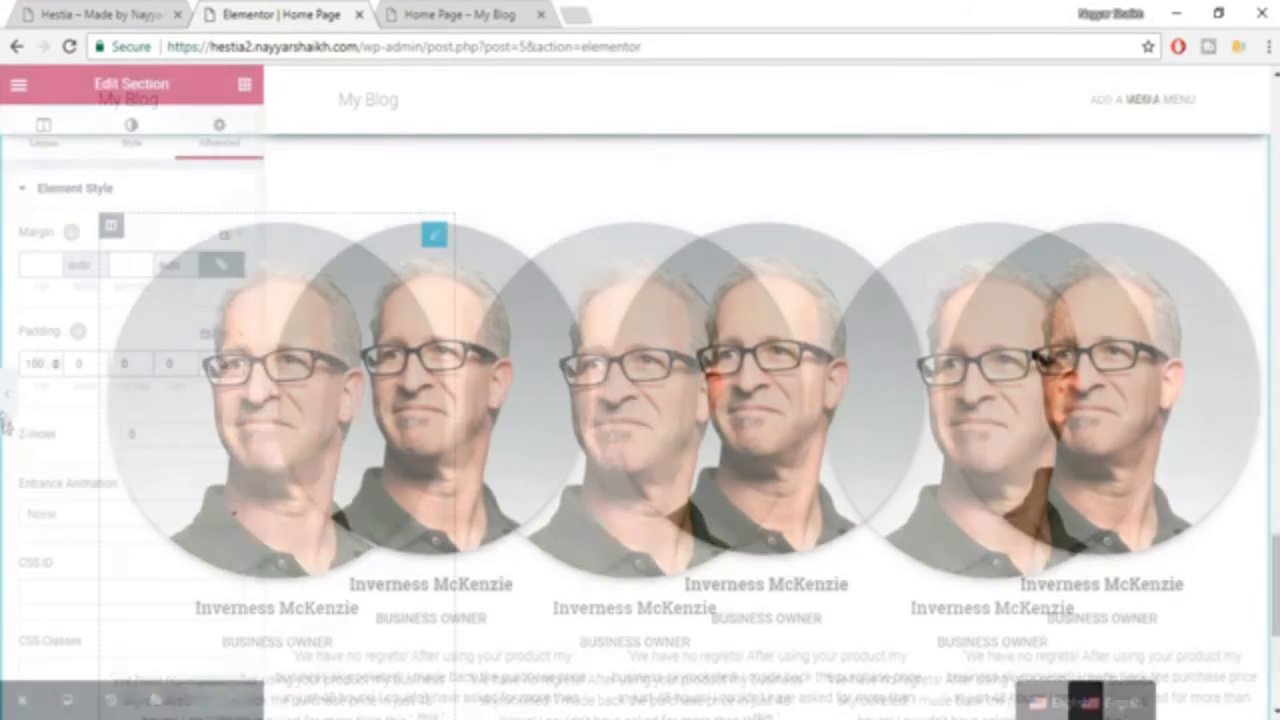
click(437, 401)
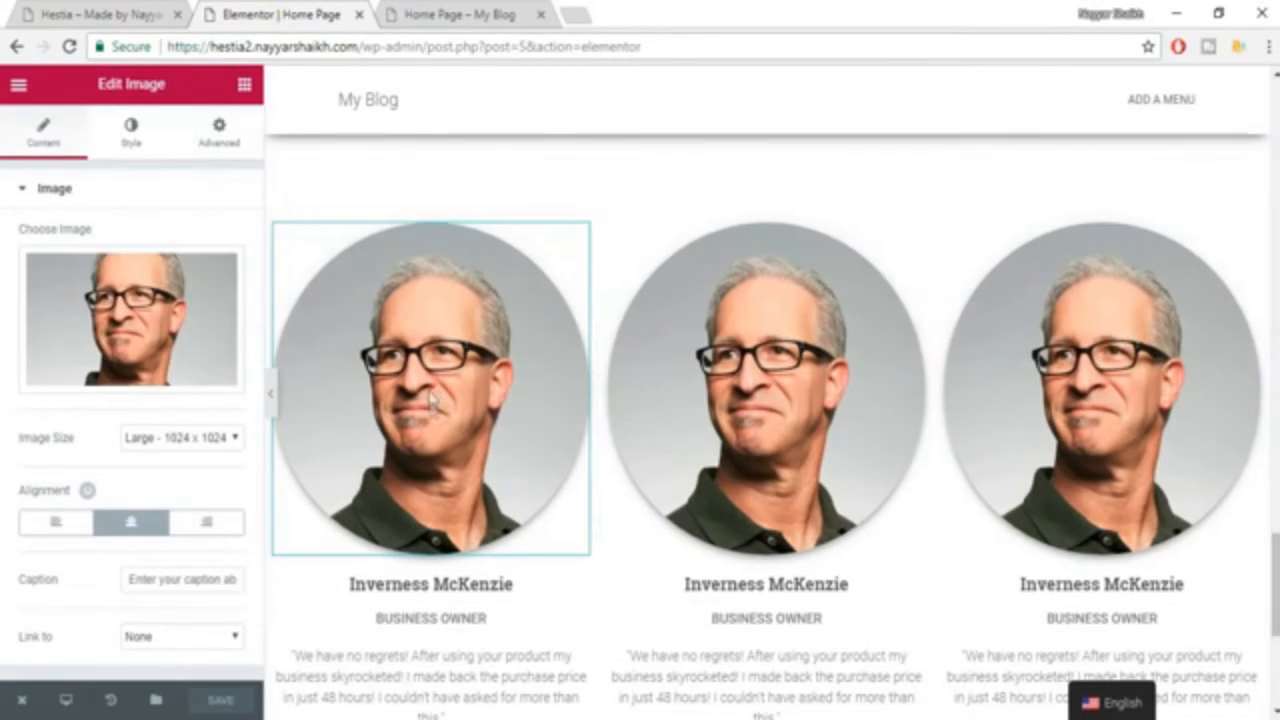
click(131, 131)
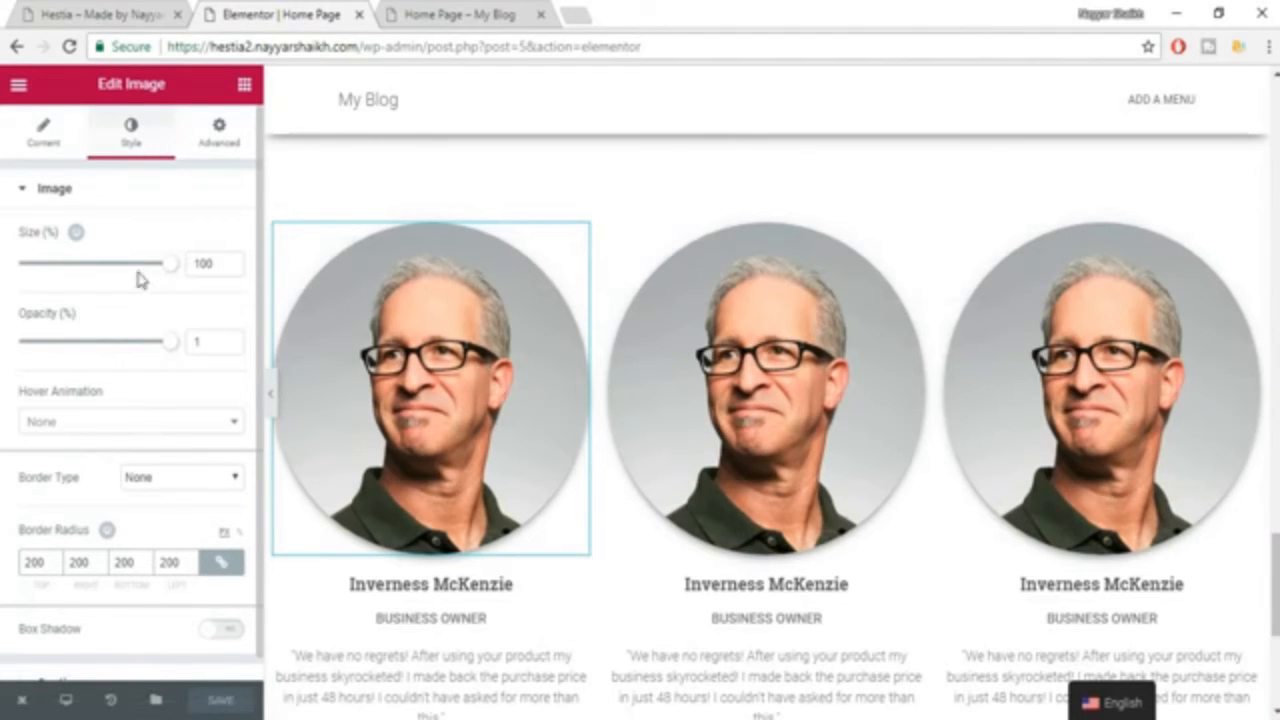
drag(167, 272, 78, 278)
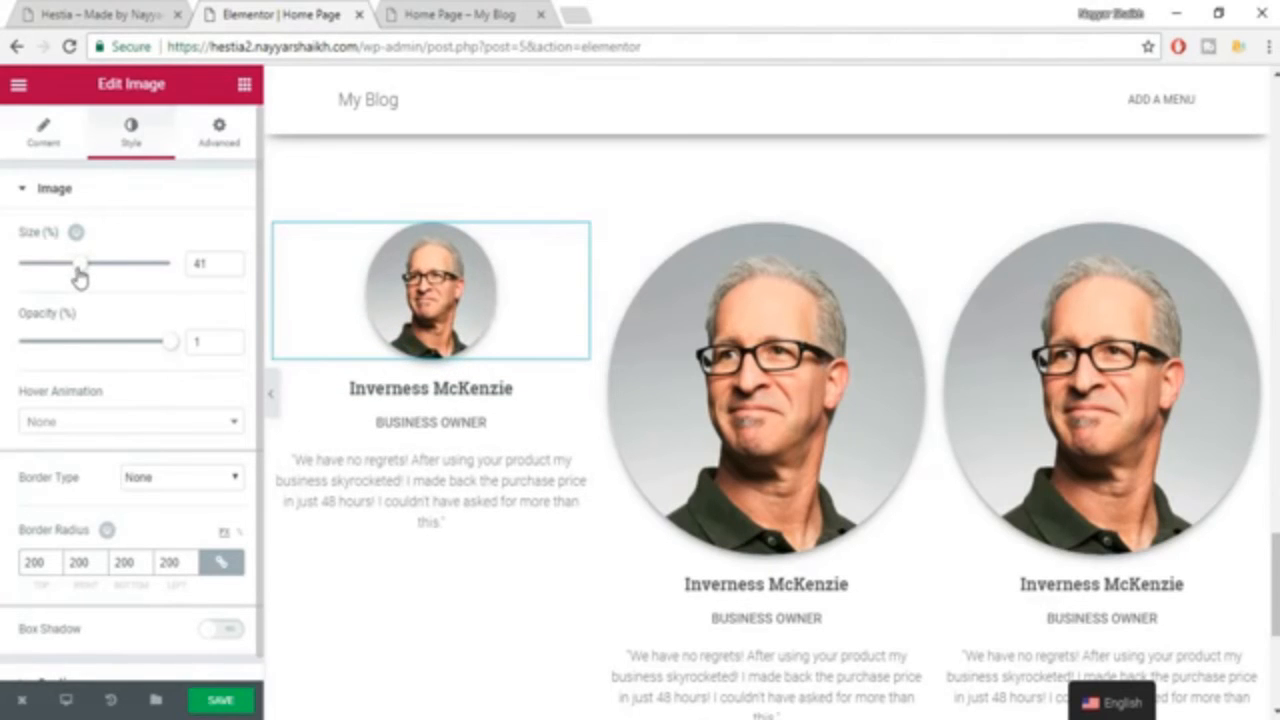
double_click(199, 265)
text(40)
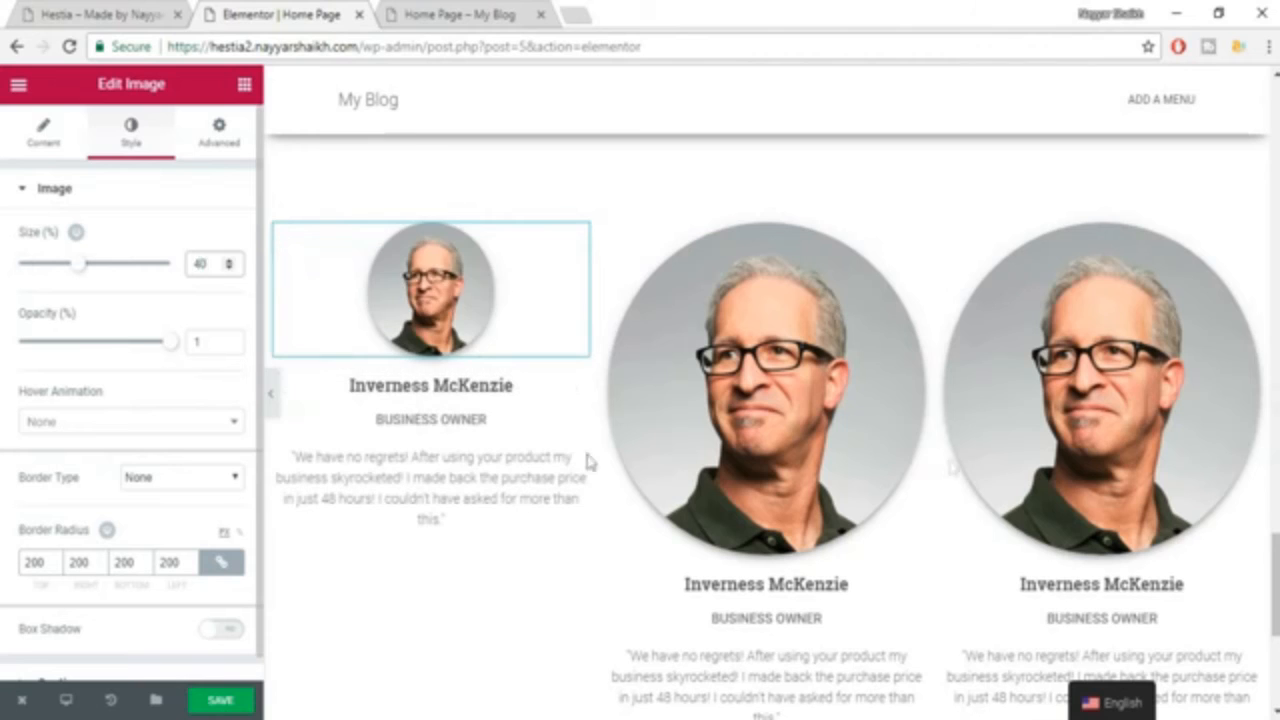
Set the size of the second and third testimonial photos to 40% and save the page.
click(780, 405)
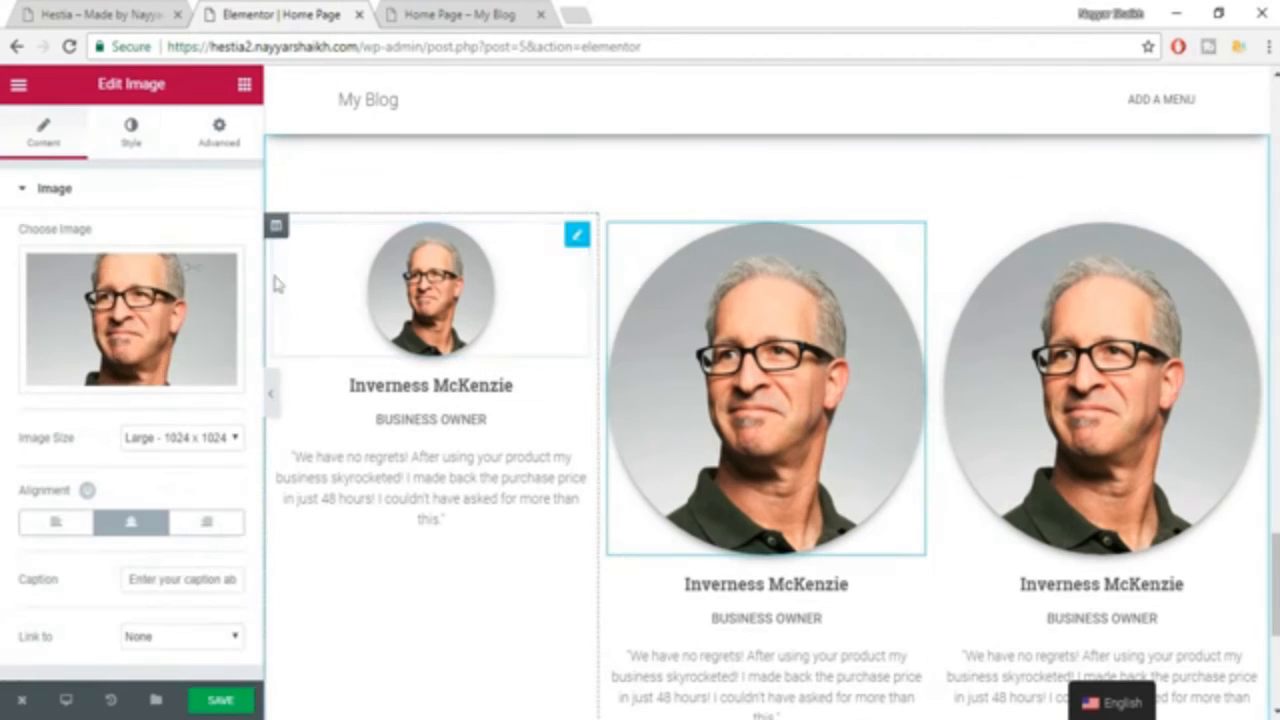
click(145, 138)
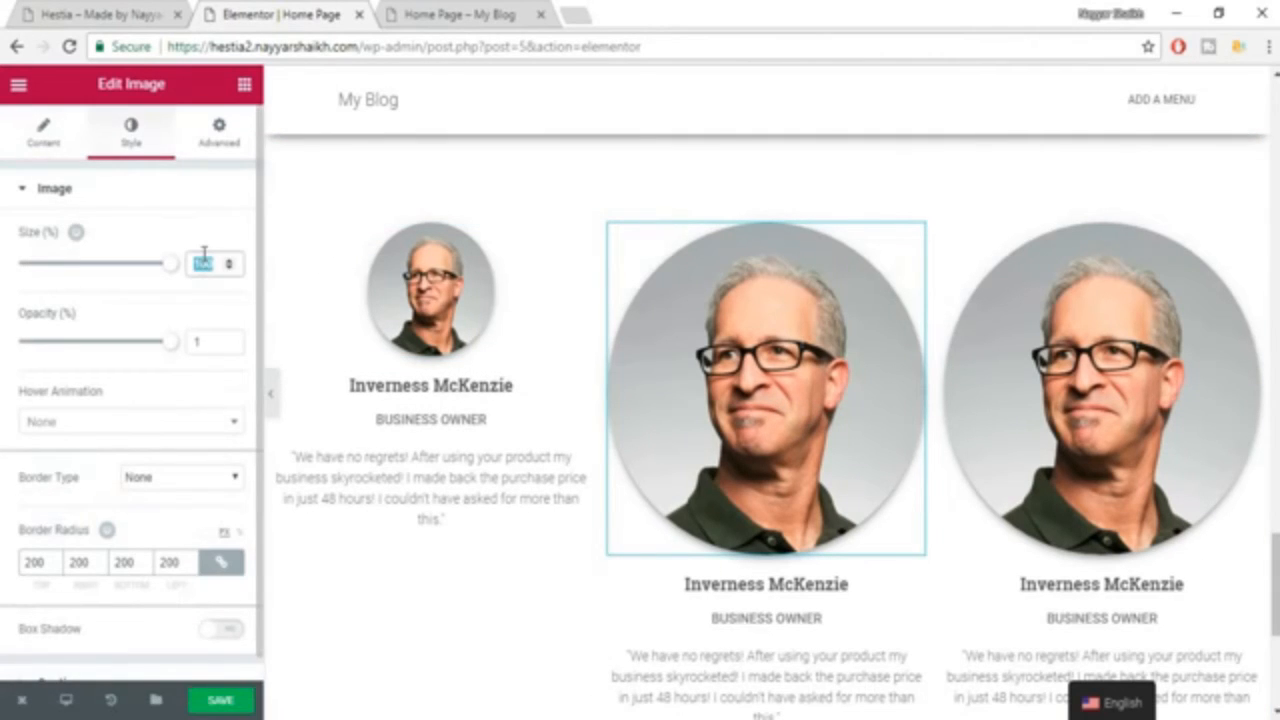
text(40)
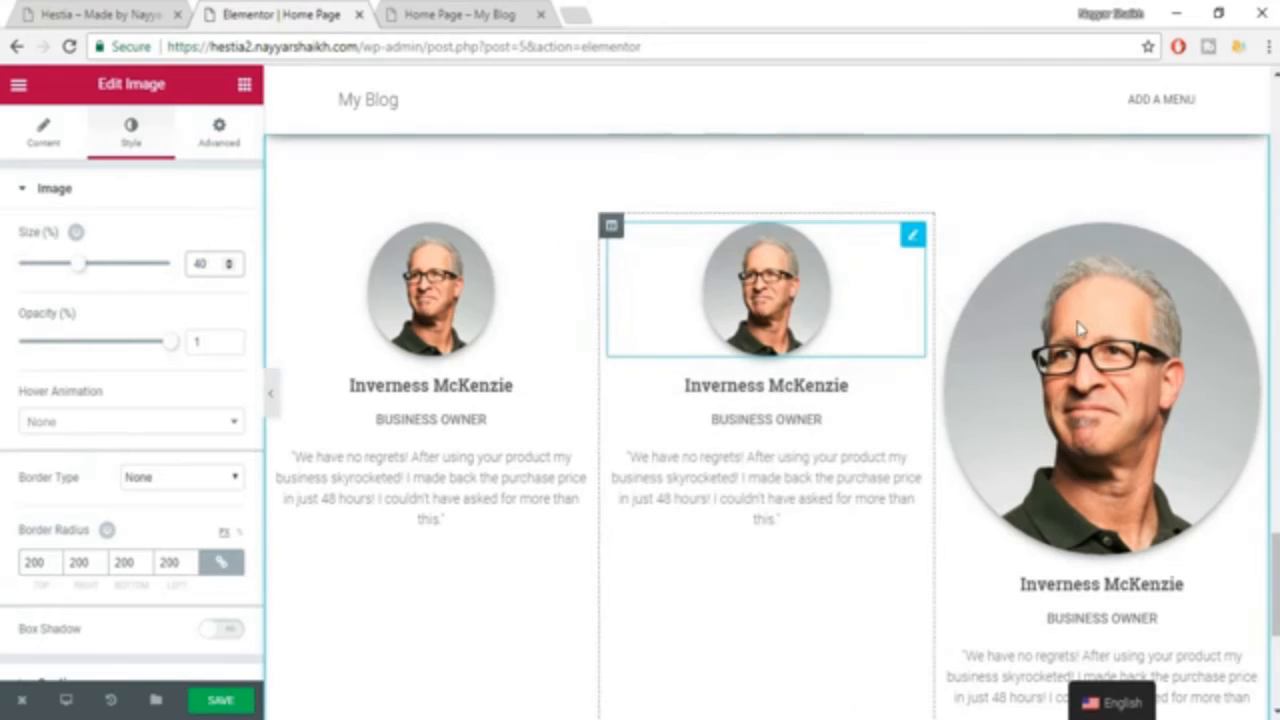
click(1100, 400)
click(152, 127)
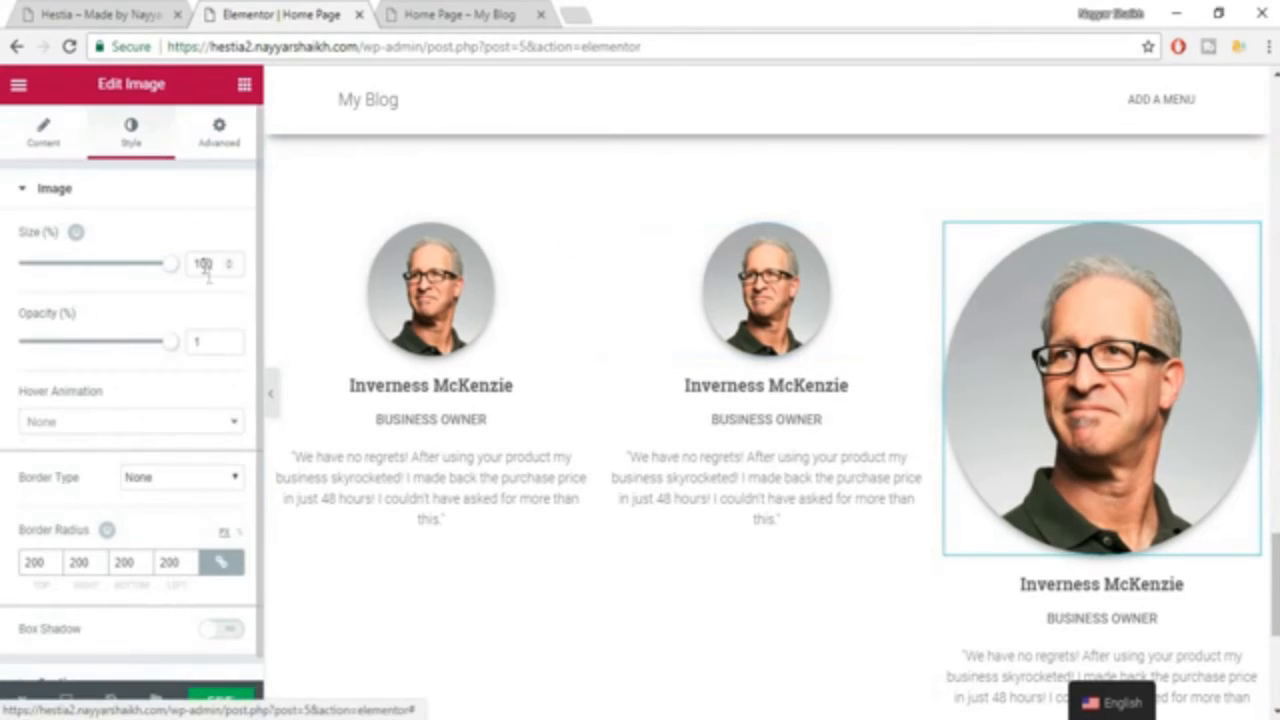
double_click(204, 265)
text(40)
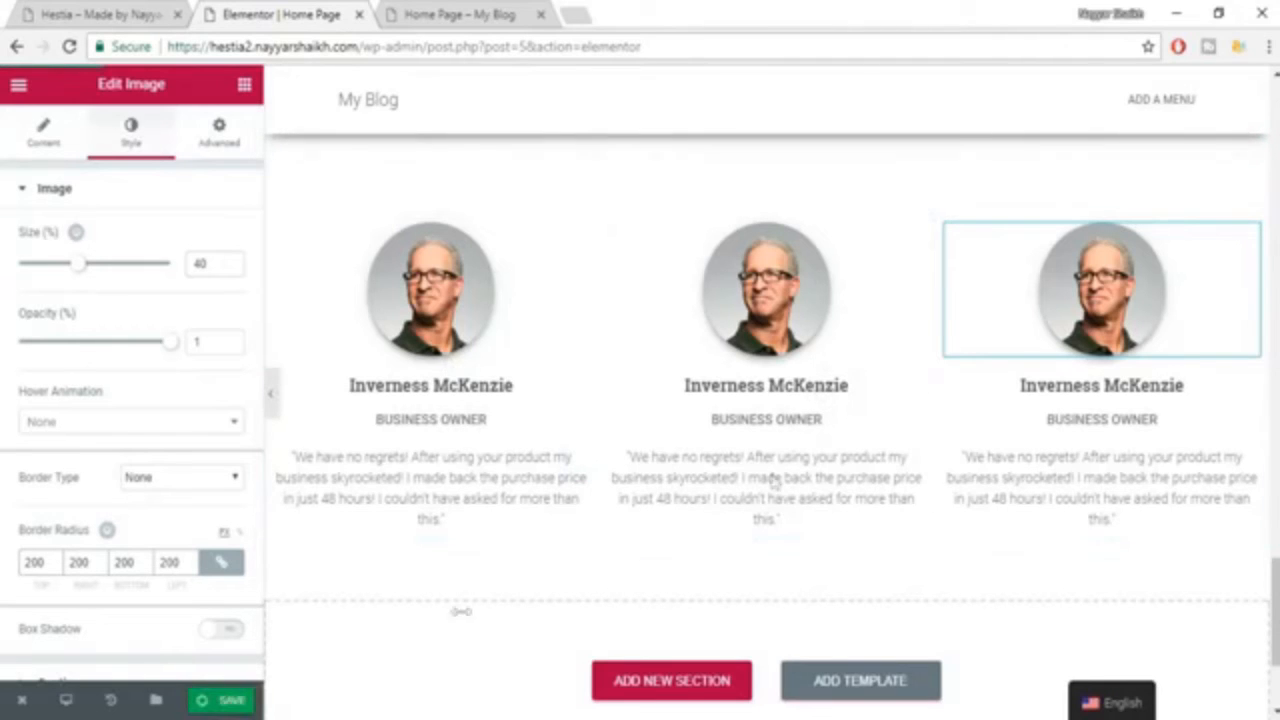
key(ctrl+s)
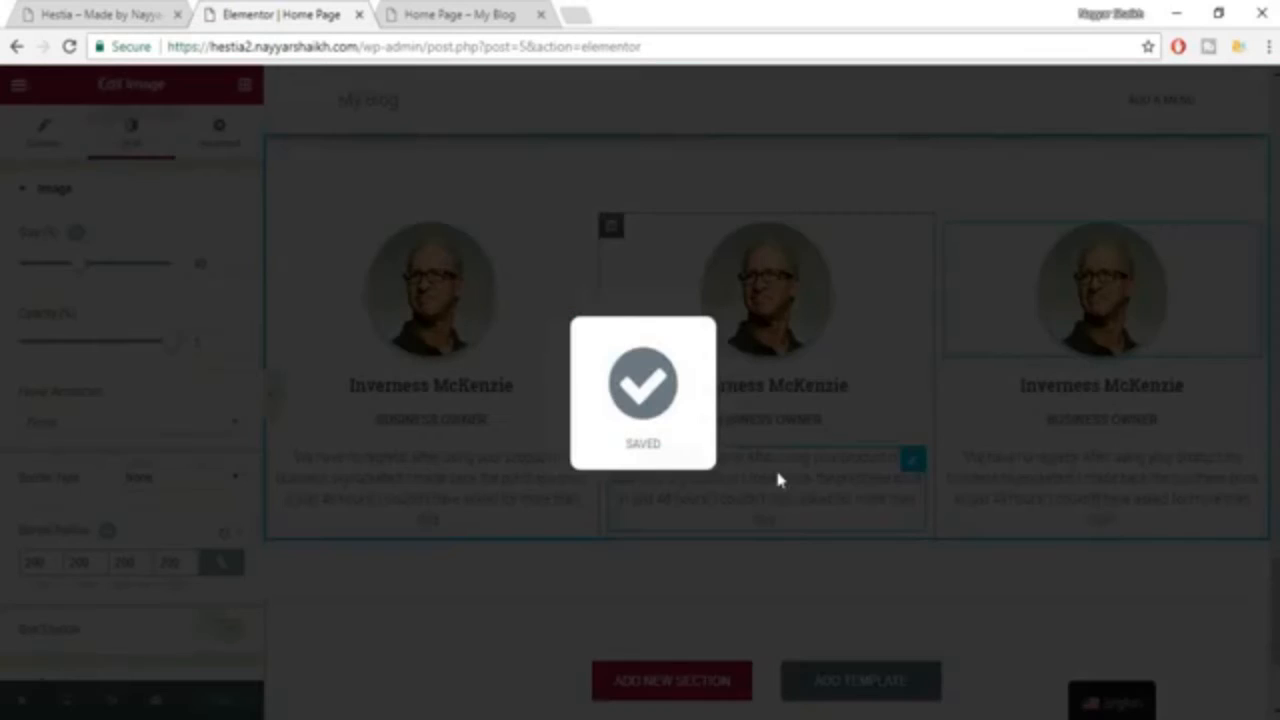
Review the resized testimonials, then examine the contact section's background, "Get in Touch" details and "Contact Us" form on the Hestia example page.
scroll(873, 363, up, 1)
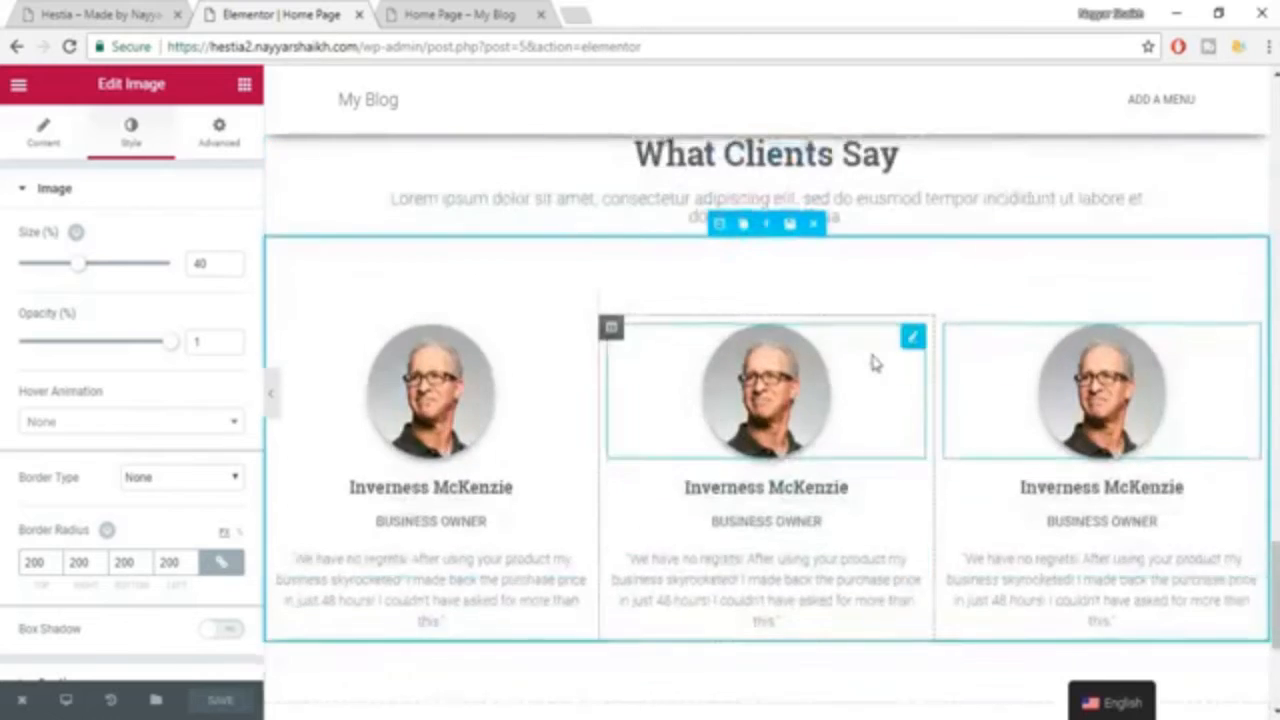
scroll(911, 362, down, 1)
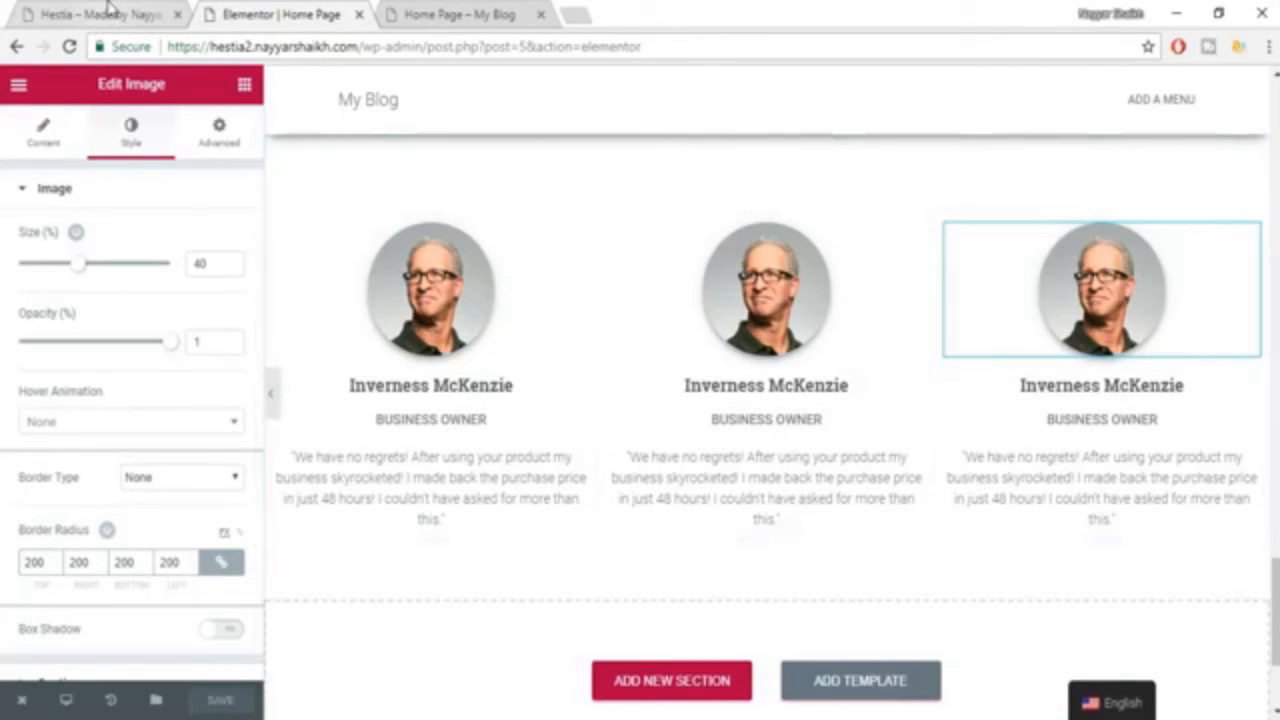
click(110, 10)
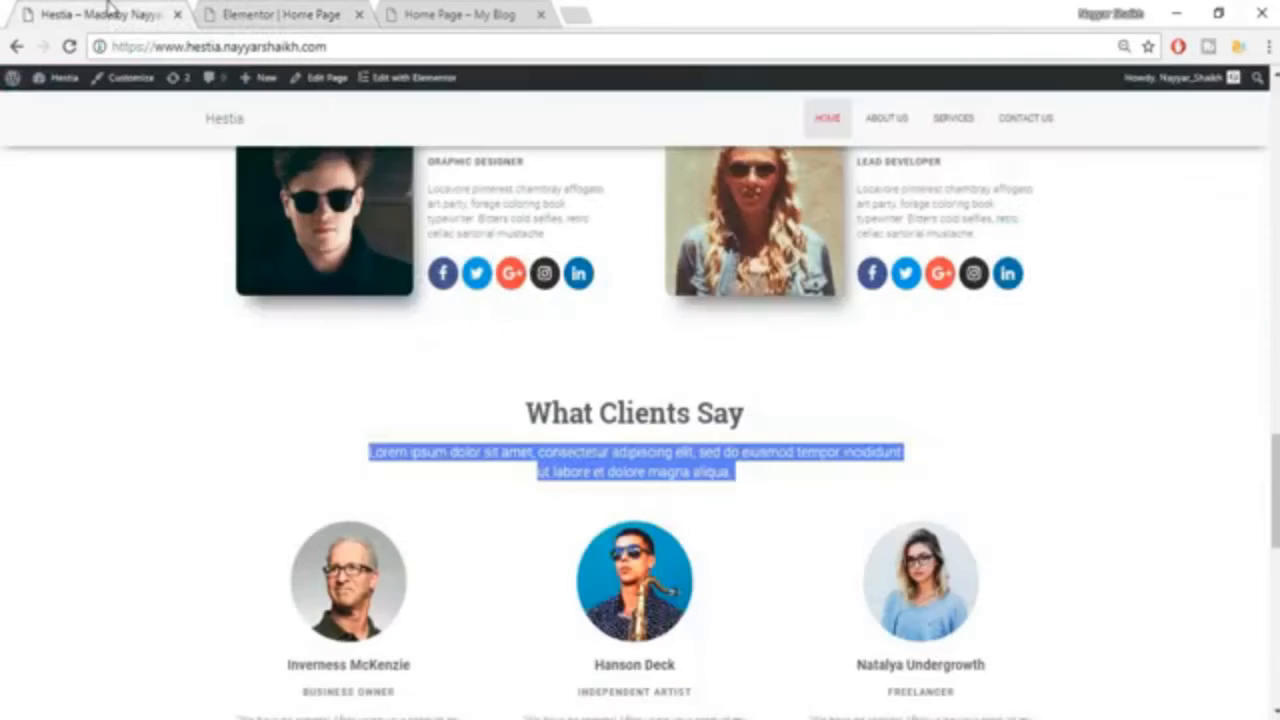
scroll(1077, 430, down, 7)
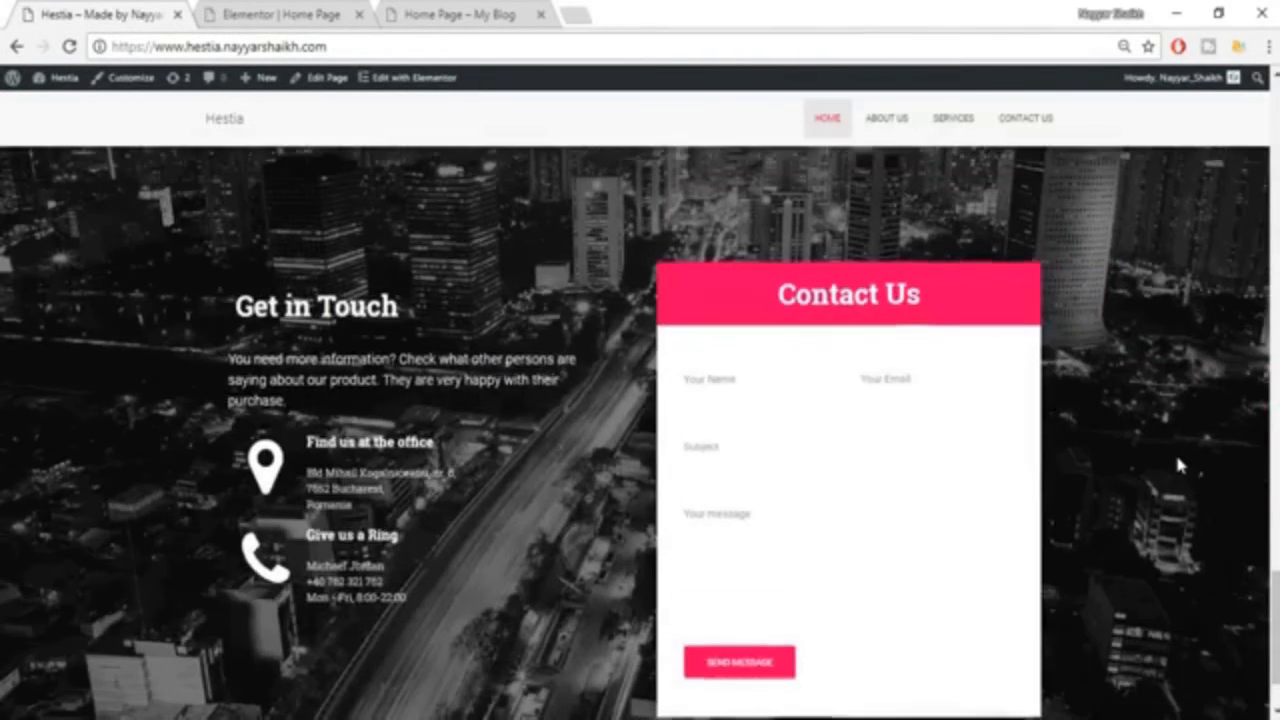
scroll(1176, 455, down, 1)
scroll(1178, 465, up, 3)
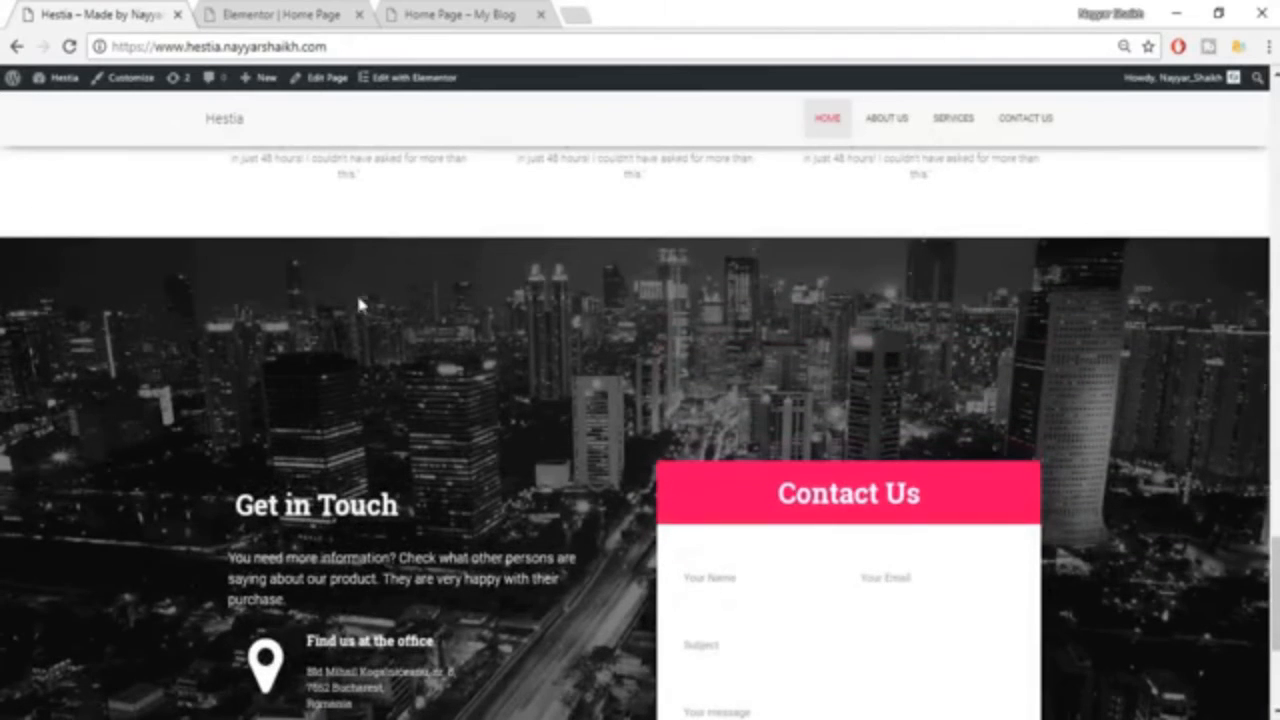
scroll(458, 256, down, 3)
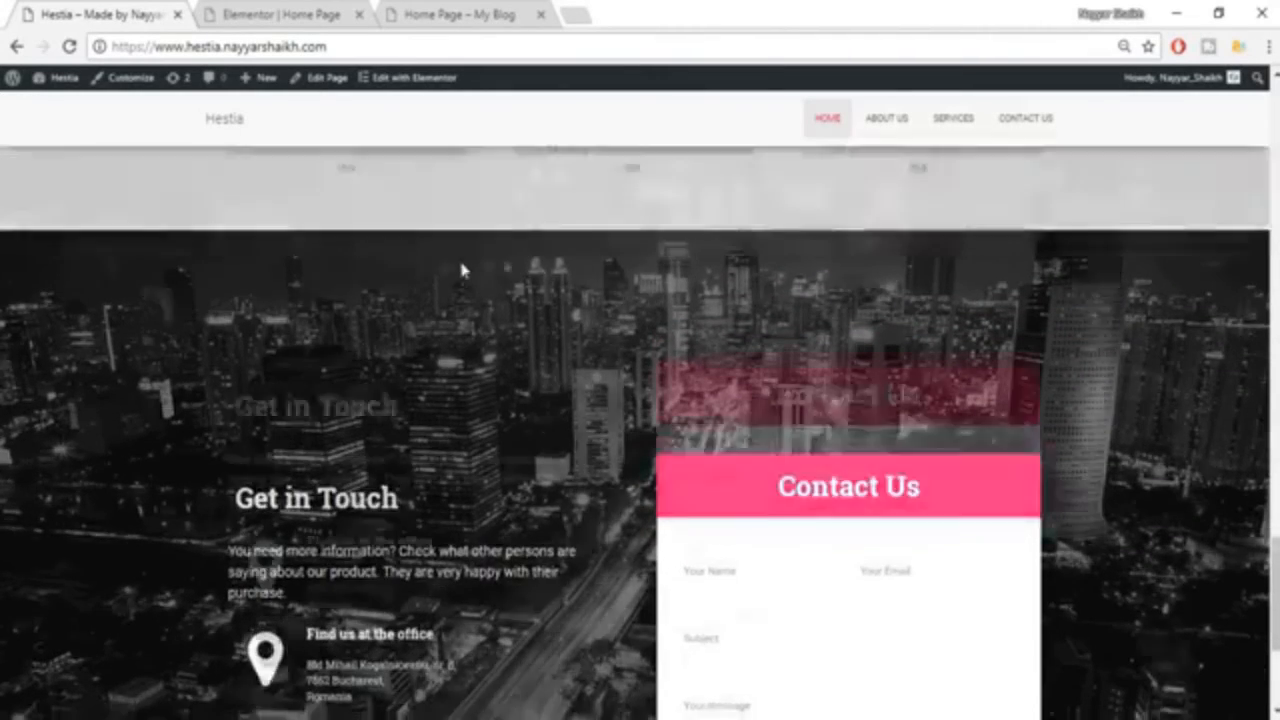
scroll(645, 296, up, 2)
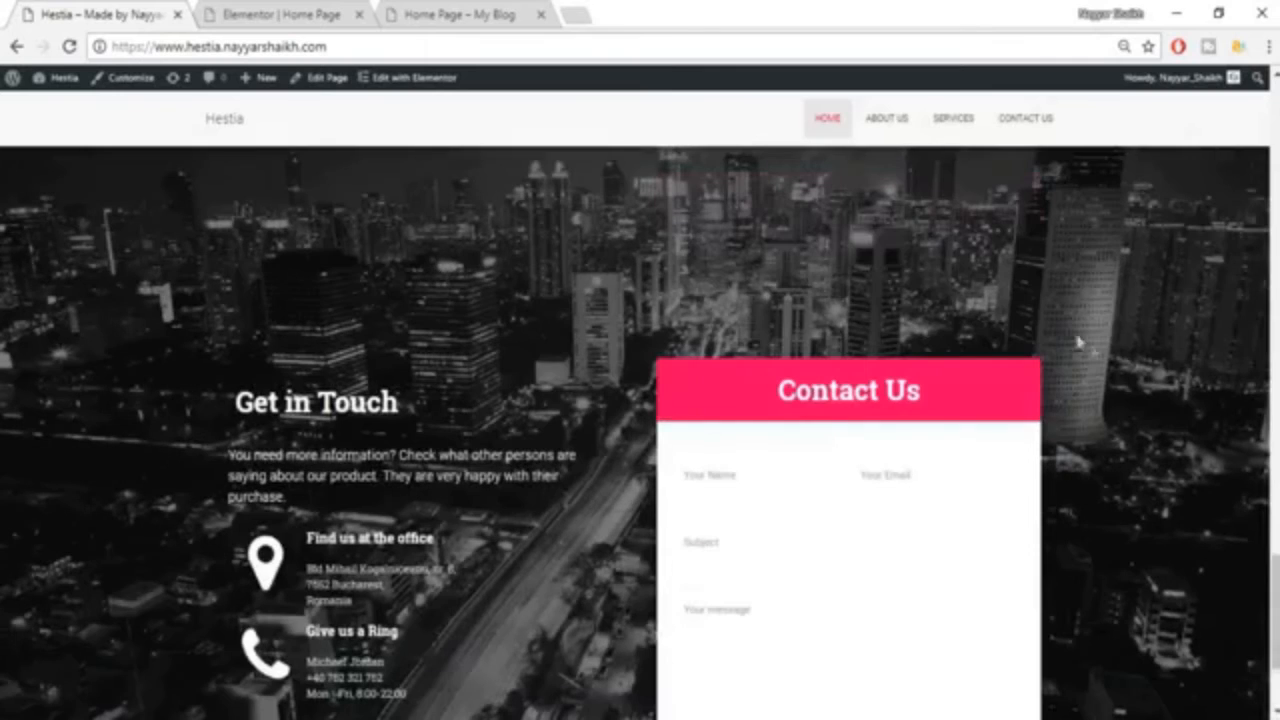
scroll(1131, 390, down, 2)
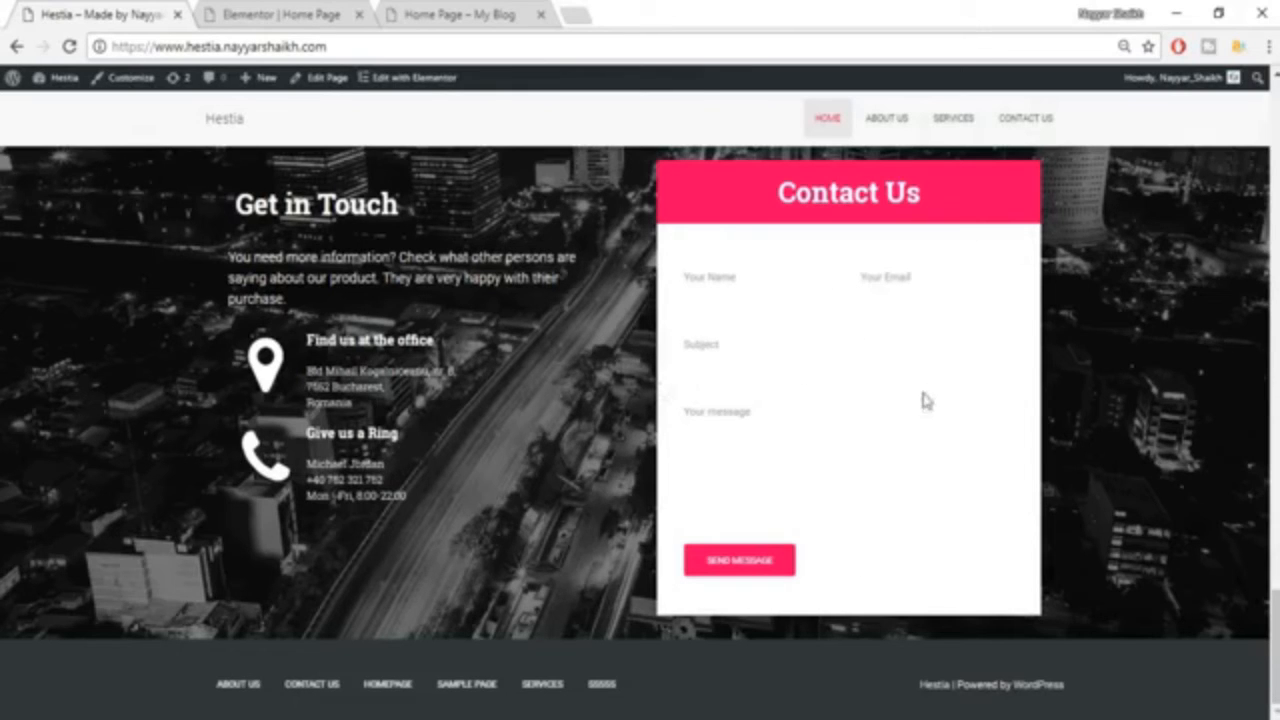
Return to the Elementor editor and add a Heading widget in a new section below the testimonials.
click(262, 12)
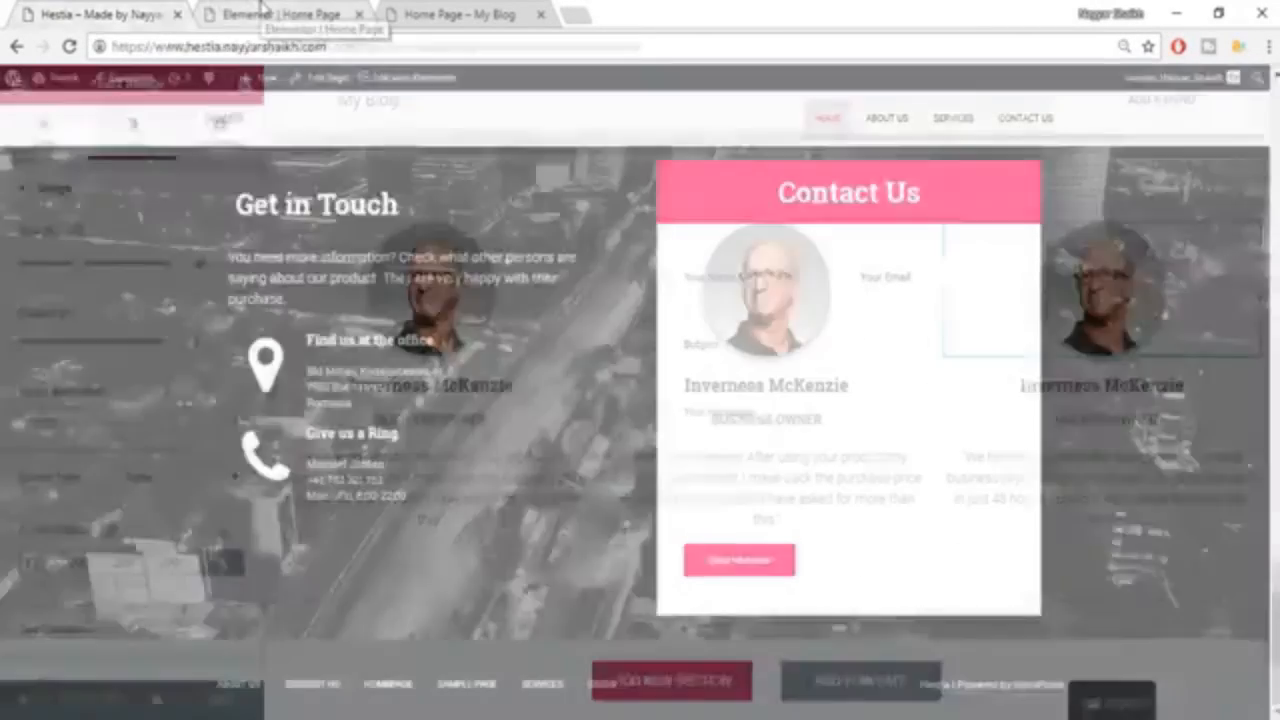
scroll(845, 378, down, 3)
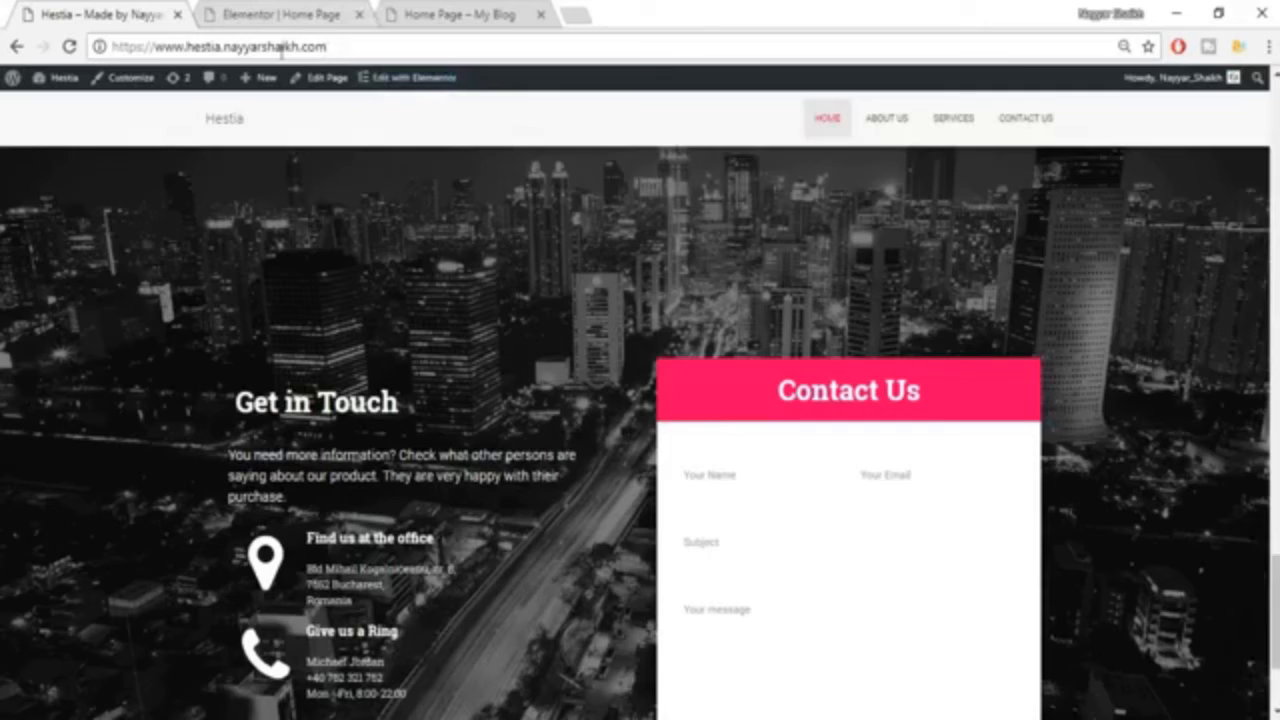
click(282, 46)
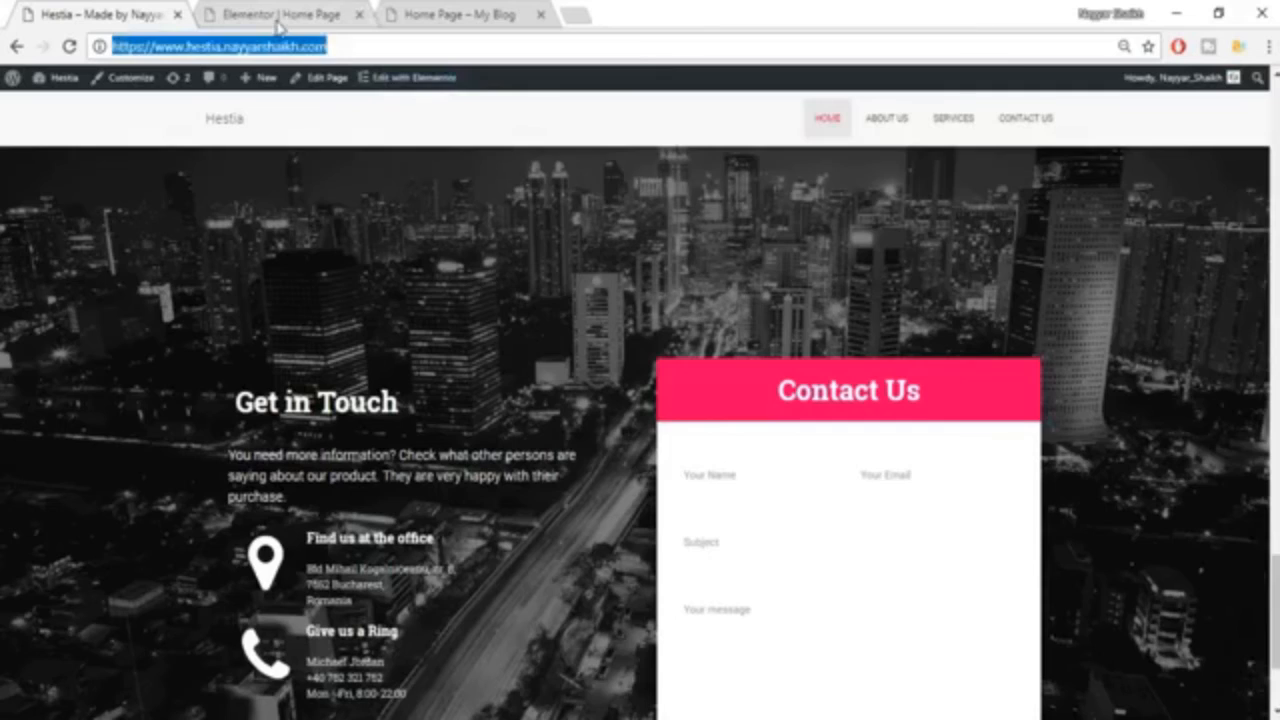
click(280, 14)
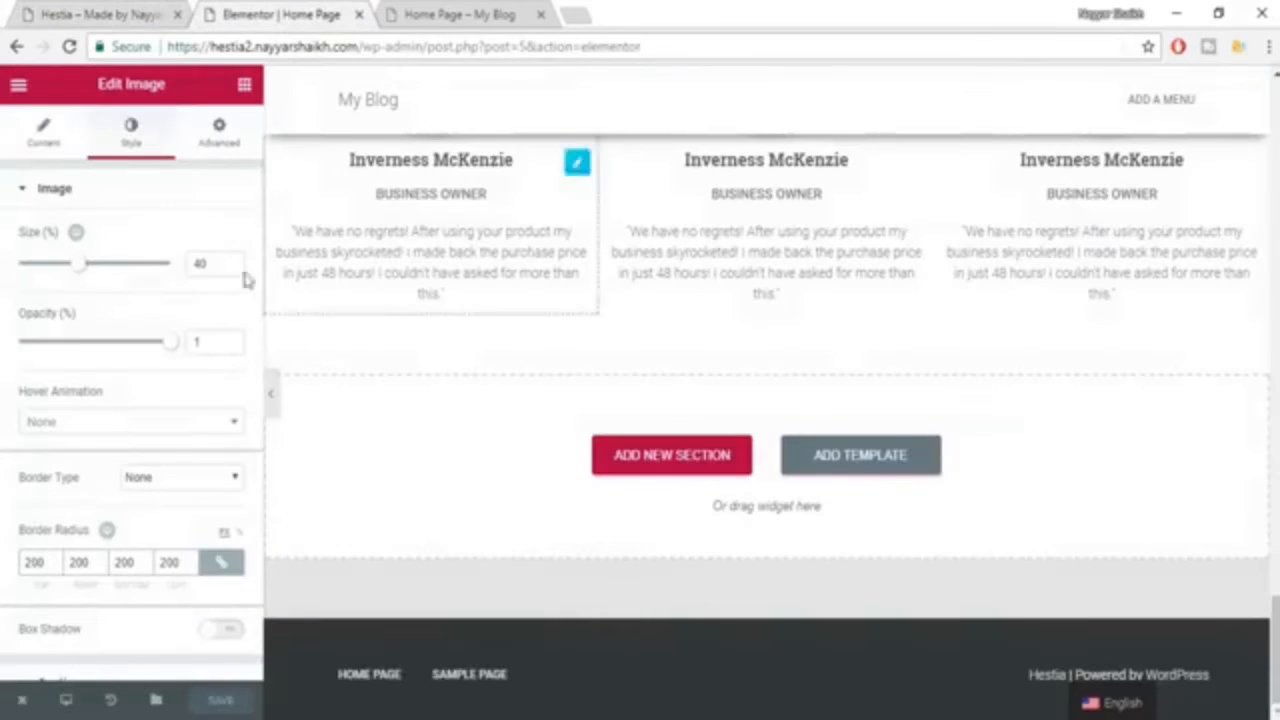
click(243, 90)
drag(194, 230, 672, 492)
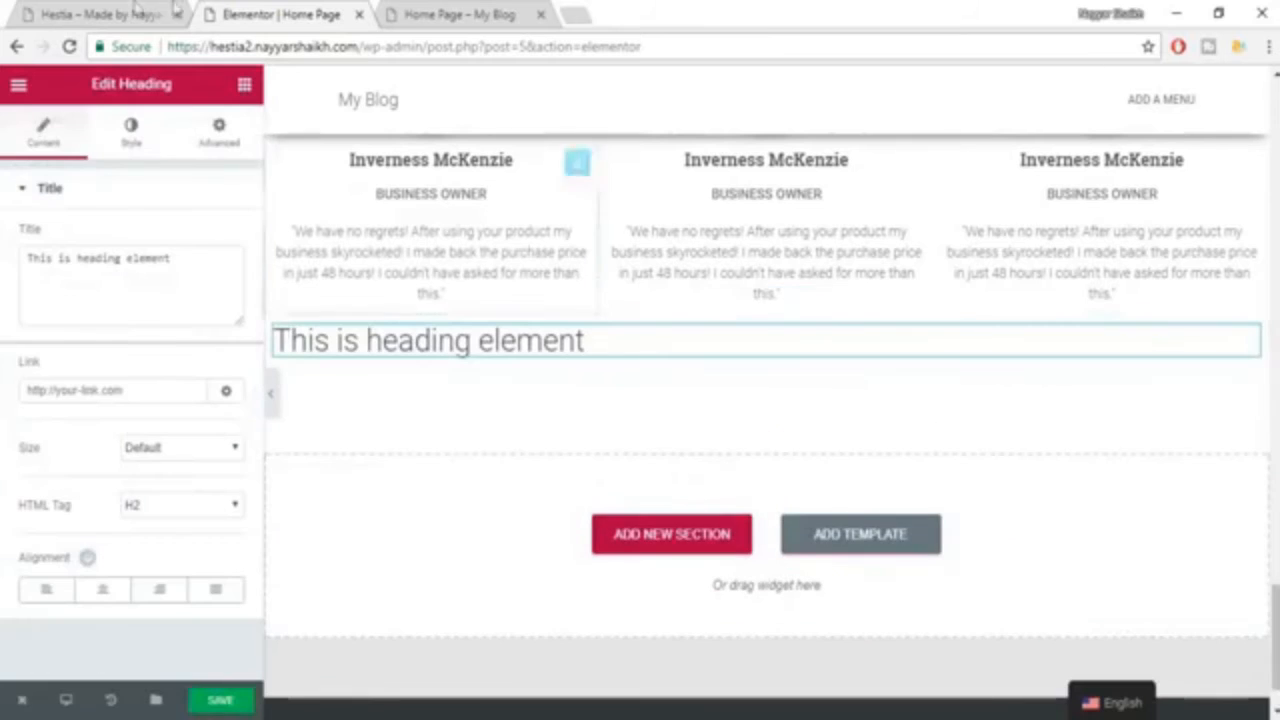
Copy the "Get in Touch" title from the Hestia example page and use it as the new heading's text.
click(108, 15)
triple_click(345, 403)
key(ctrl+c)
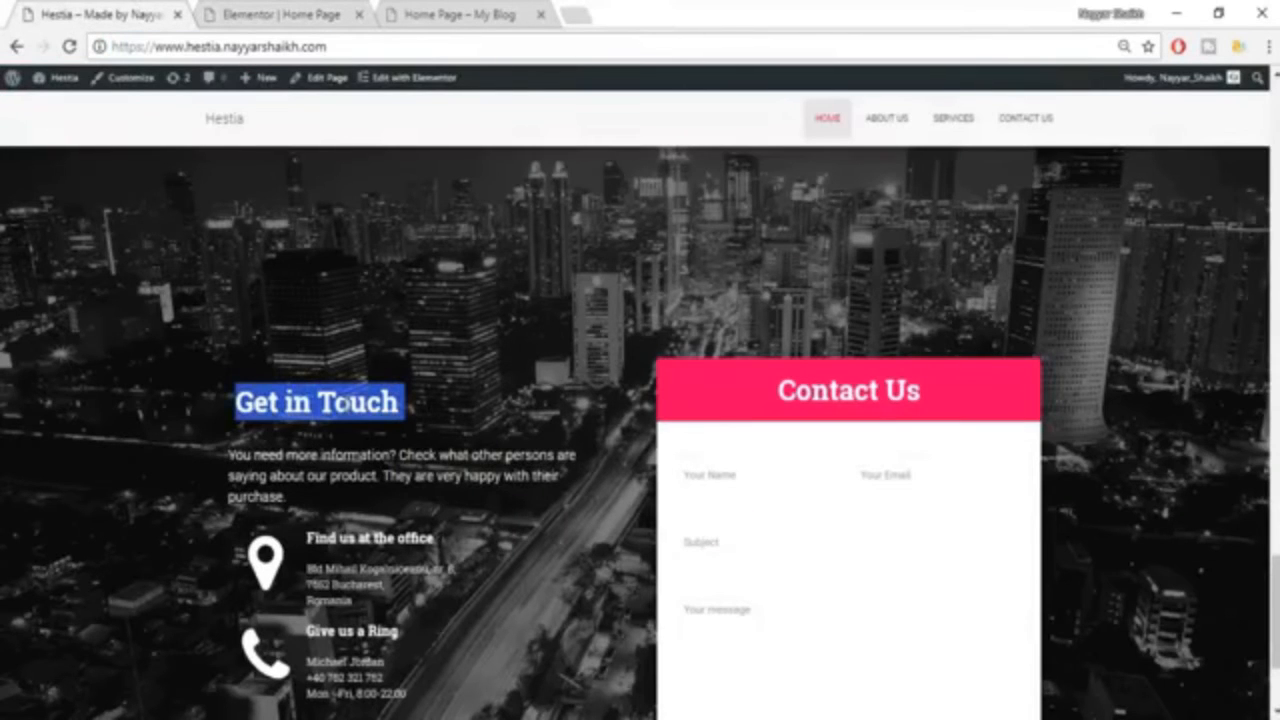
click(268, 14)
triple_click(149, 277)
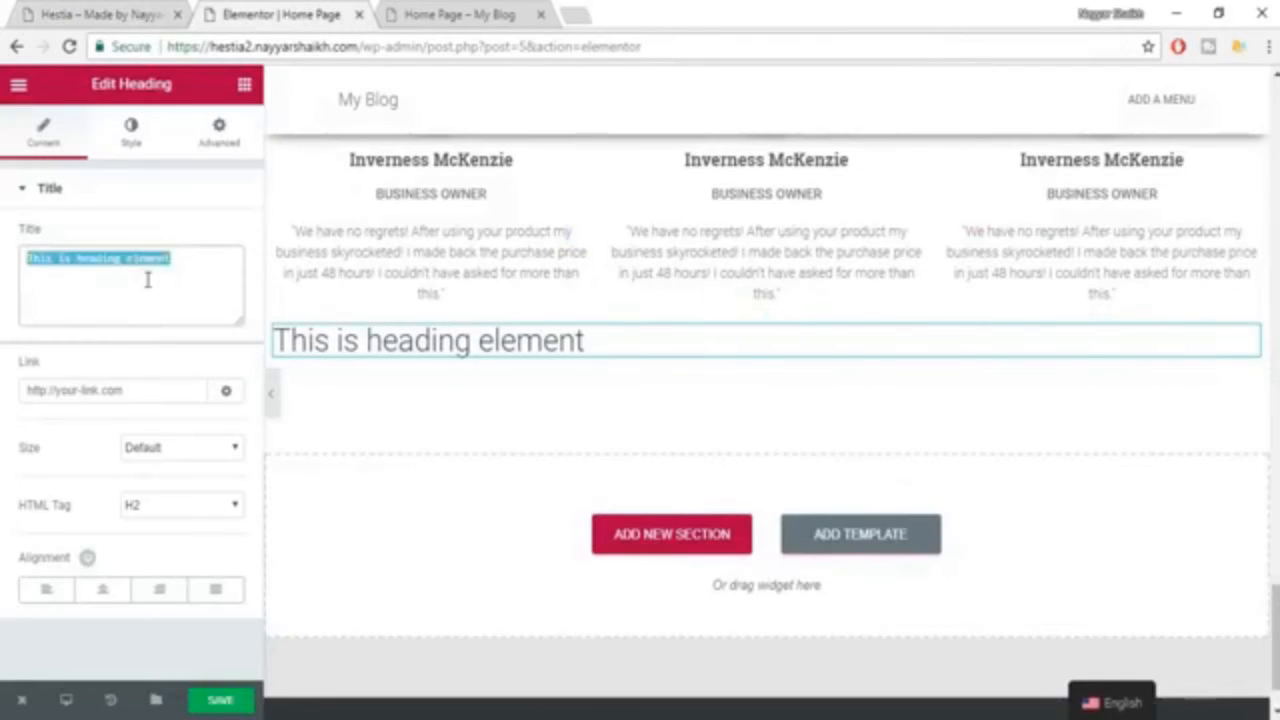
key(ctrl+v)
click(100, 14)
click(290, 14)
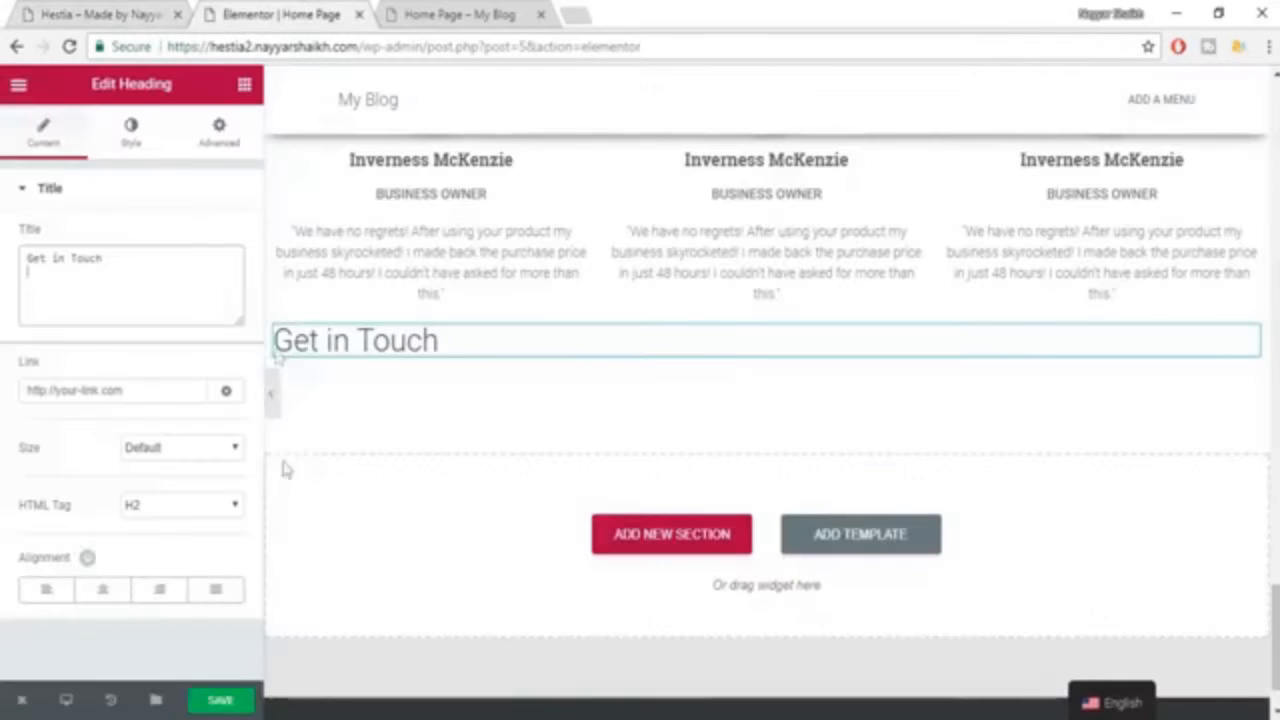
Check the title color on the Hestia example page and set the "Get in Touch" heading's text color to white.
click(143, 137)
click(220, 240)
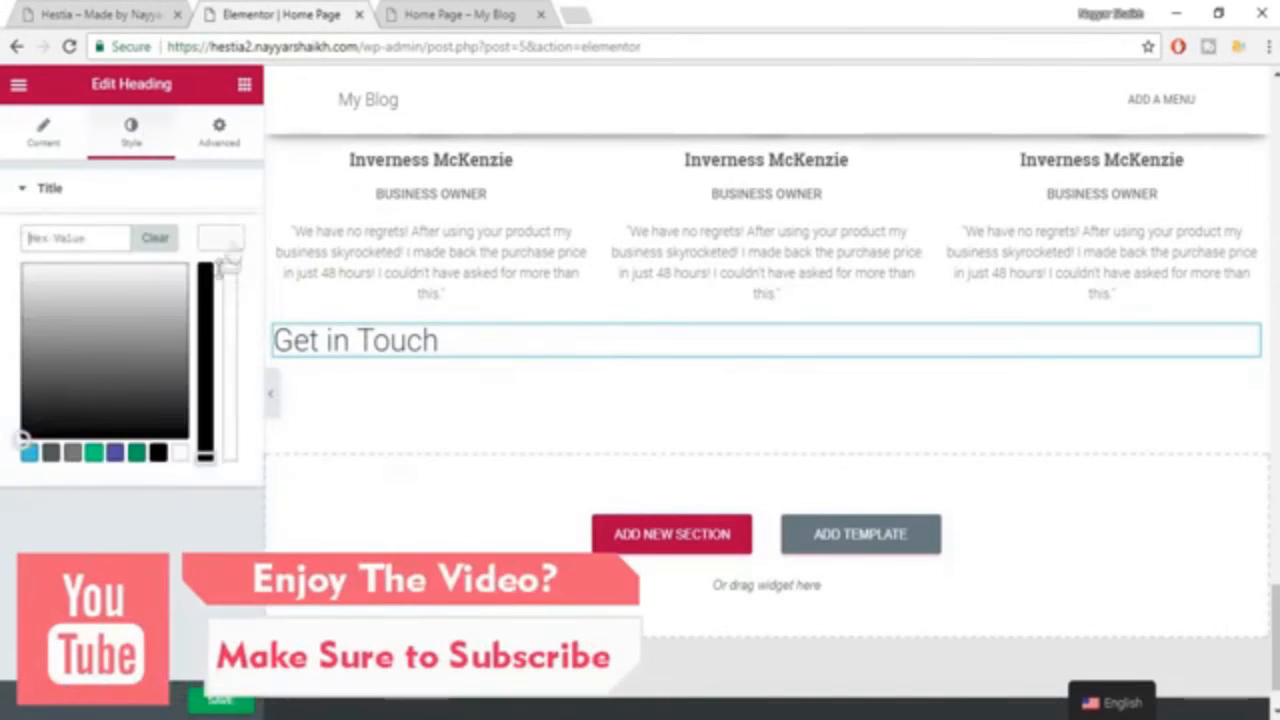
click(50, 453)
click(95, 16)
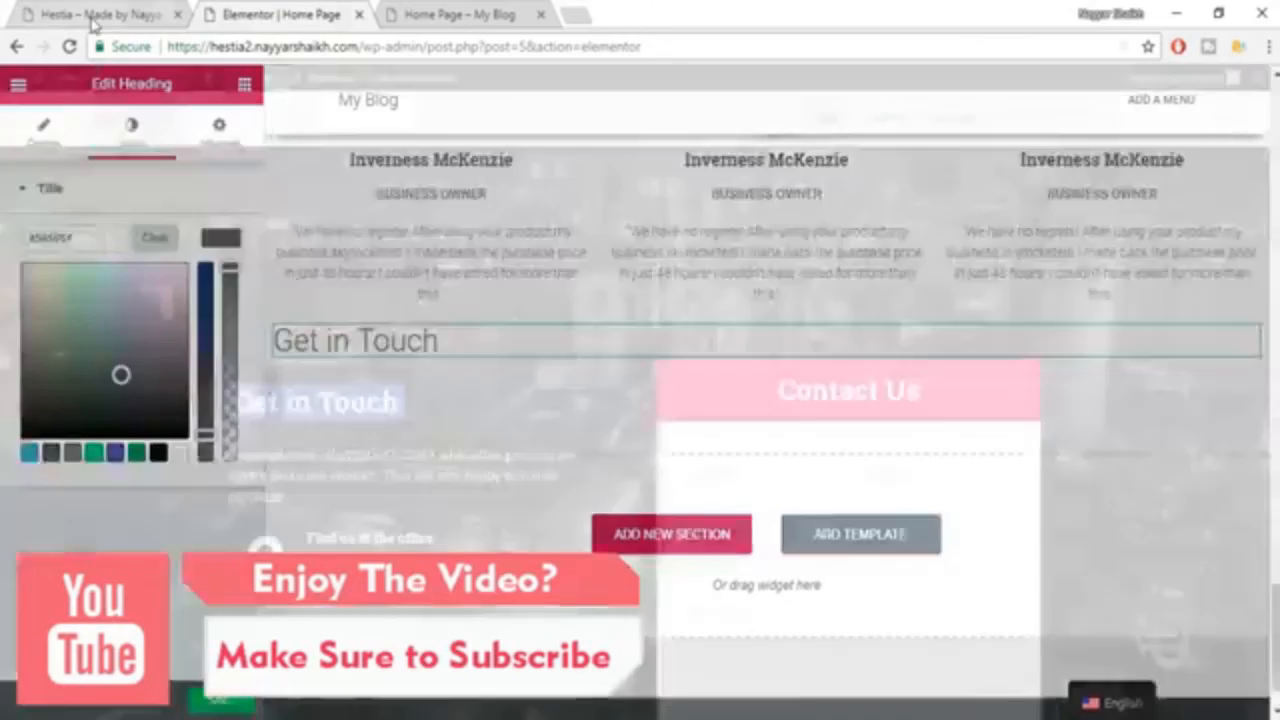
click(436, 349)
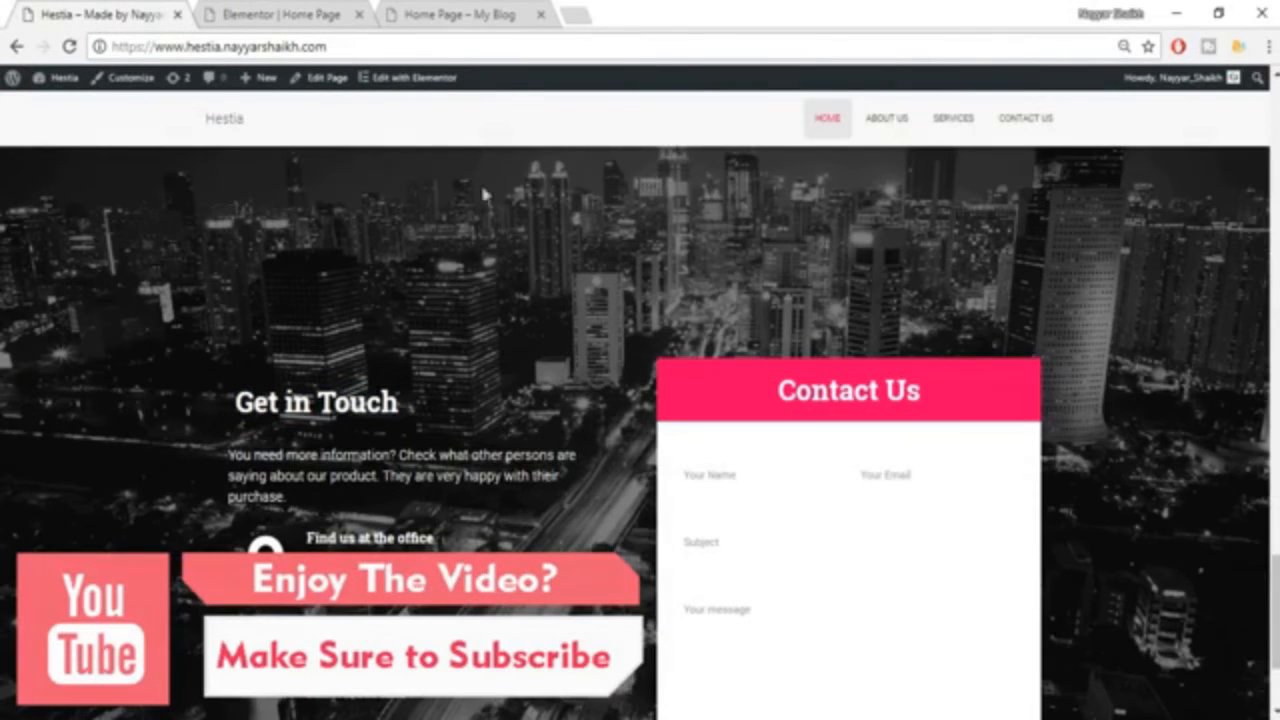
click(243, 12)
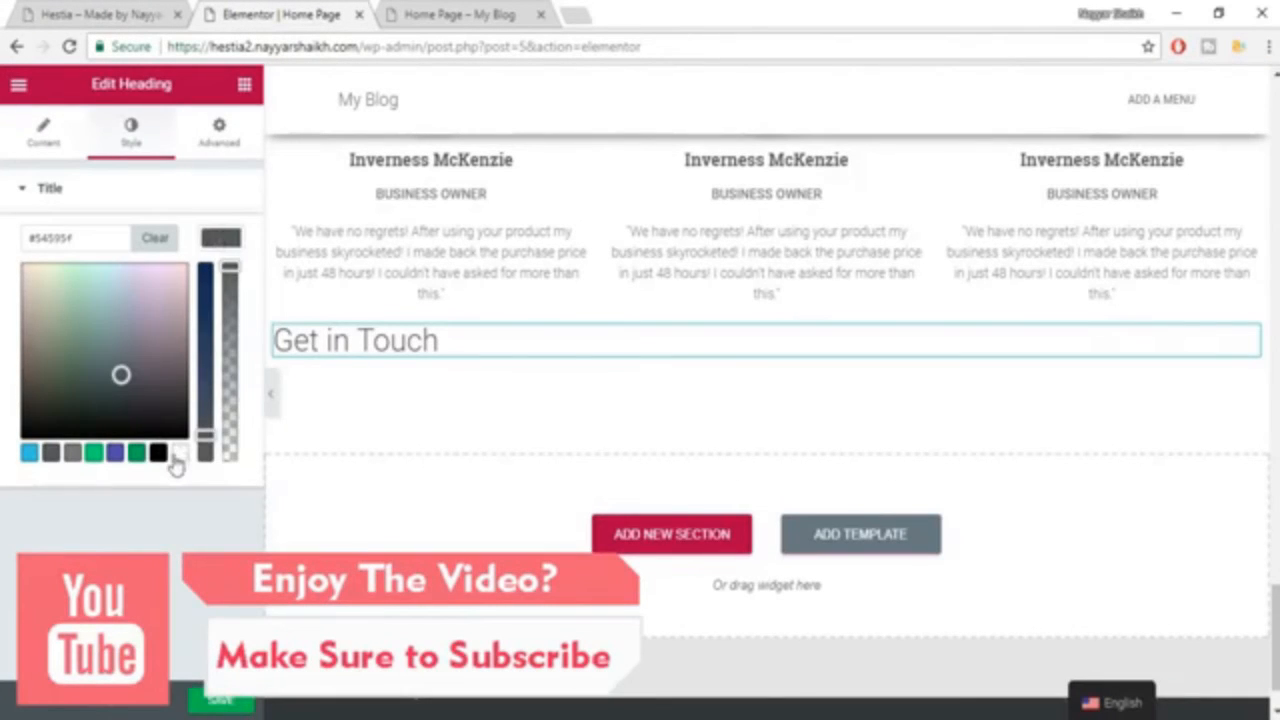
click(178, 454)
click(226, 245)
Enable custom typography for the "Get in Touch" heading with size 35 px and the Roboto Slab font family.
click(214, 300)
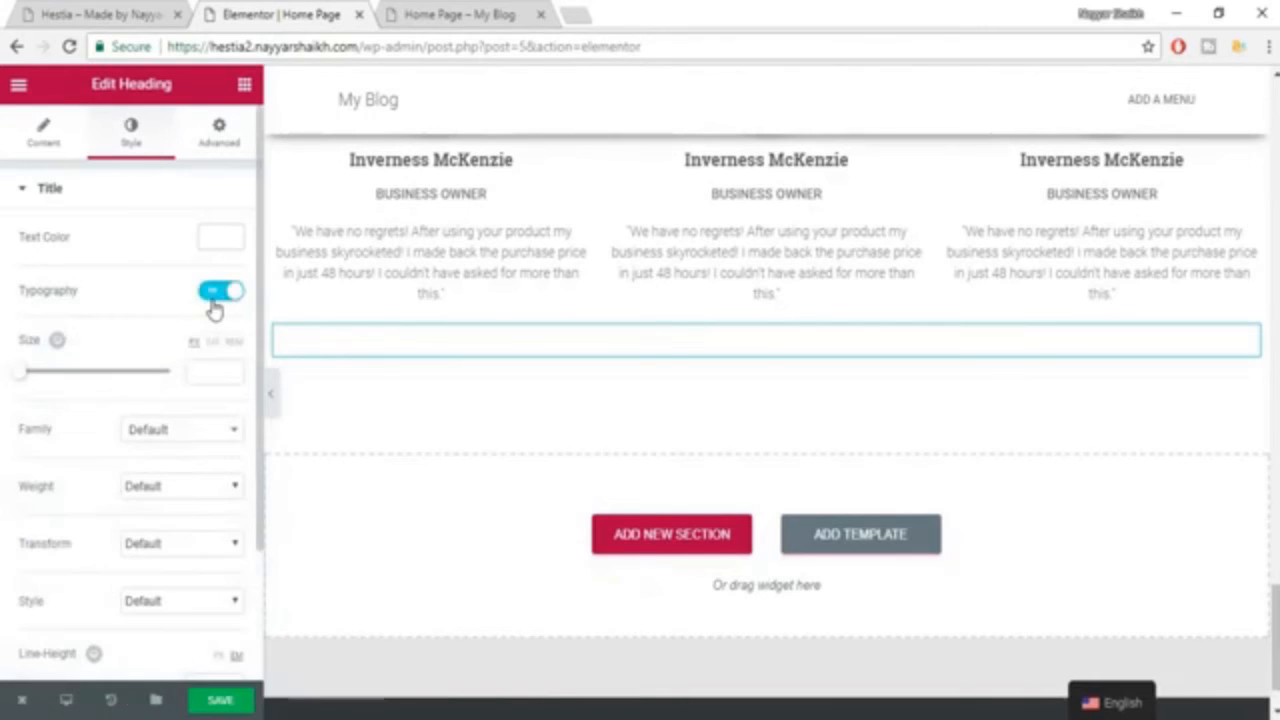
click(198, 372)
text(35)
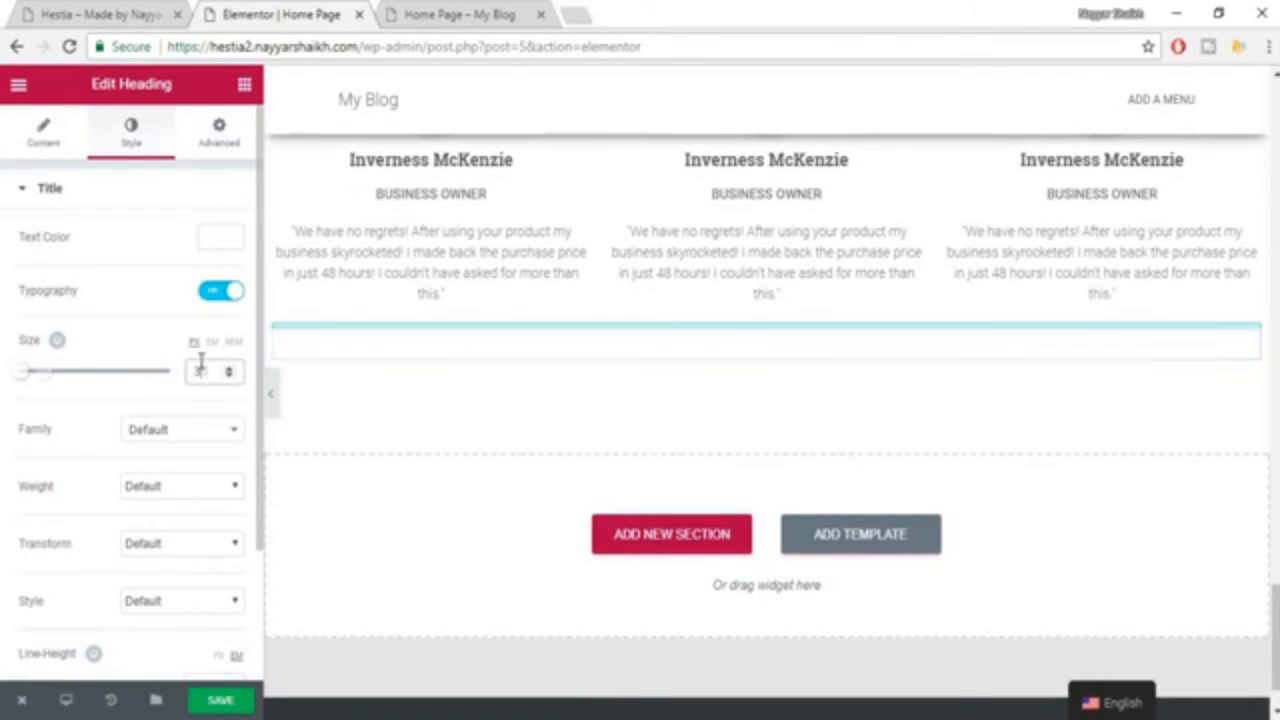
click(196, 438)
text(robo)
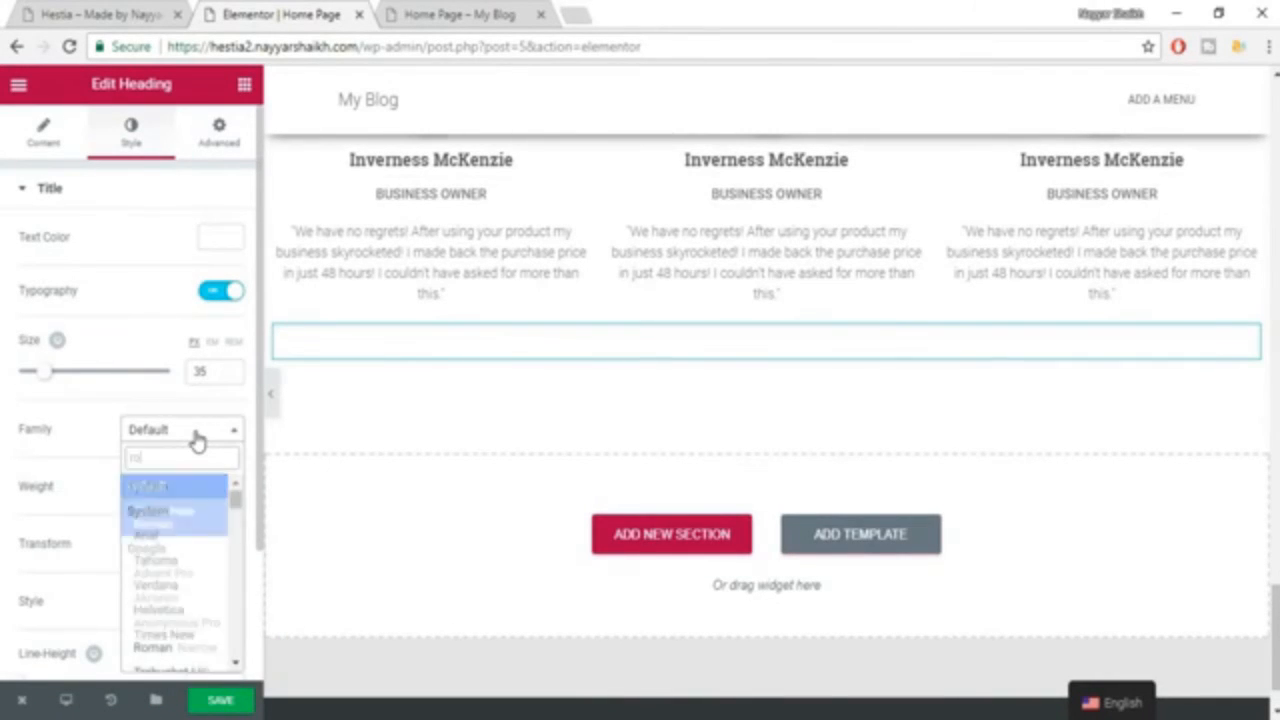
key(Down)
key(Down)
key(Down)
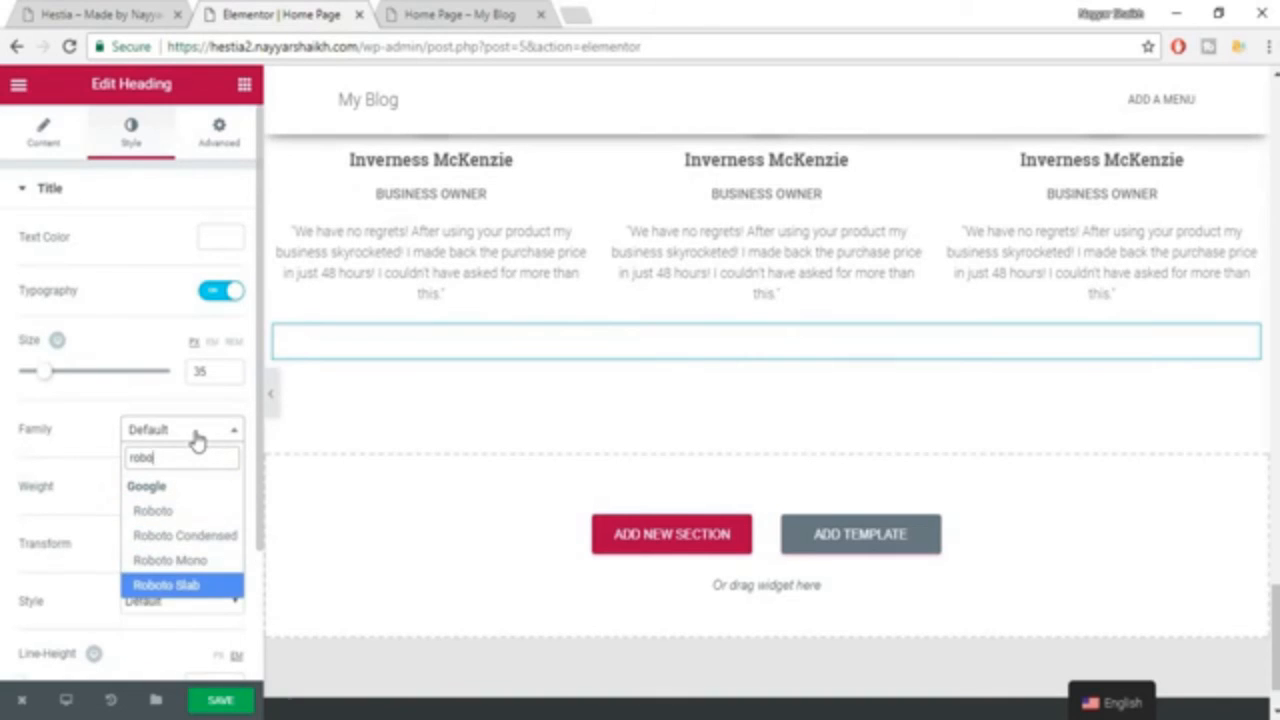
key(Return)
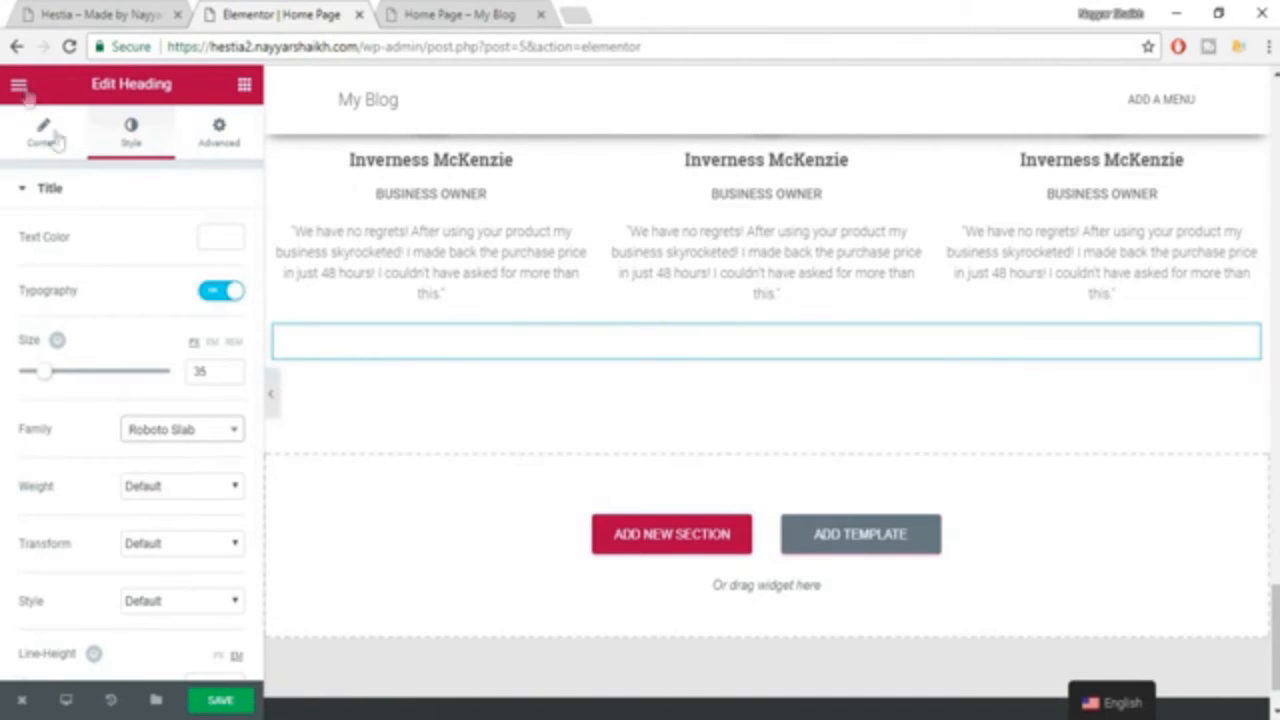
Set the "Get in Touch" heading's font weight to 600 and save the page.
click(200, 488)
click(188, 588)
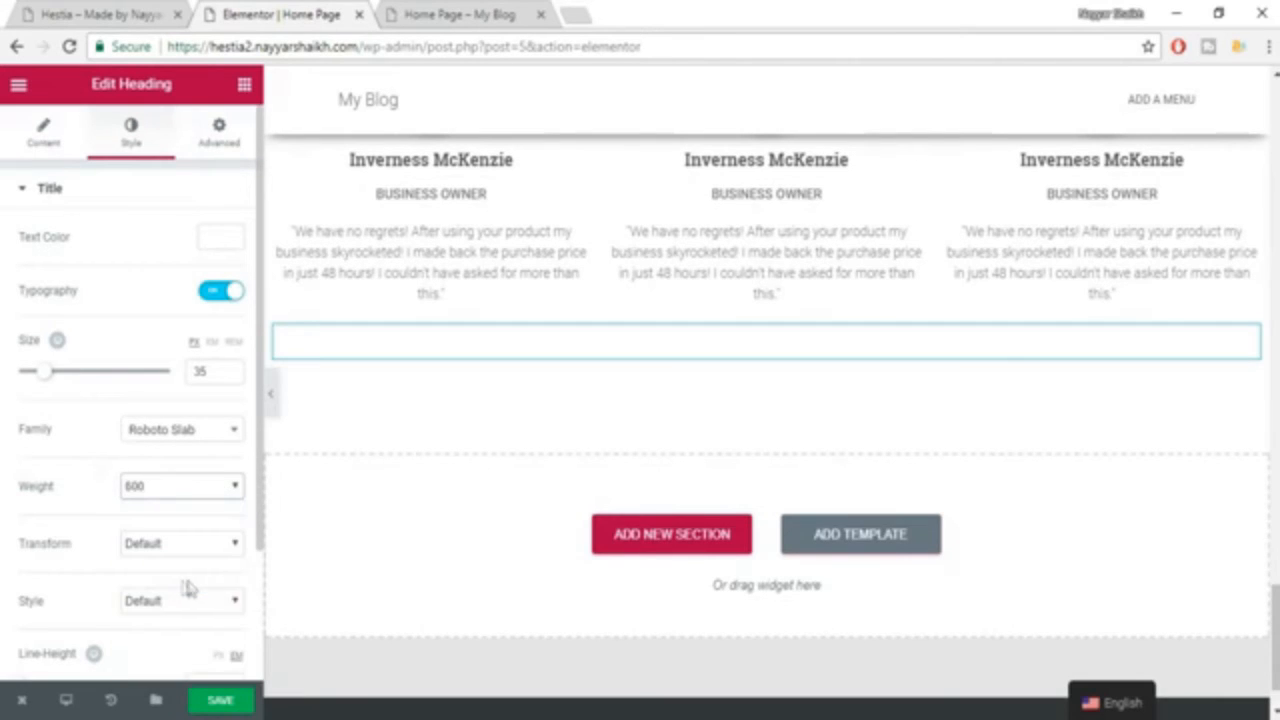
click(222, 702)
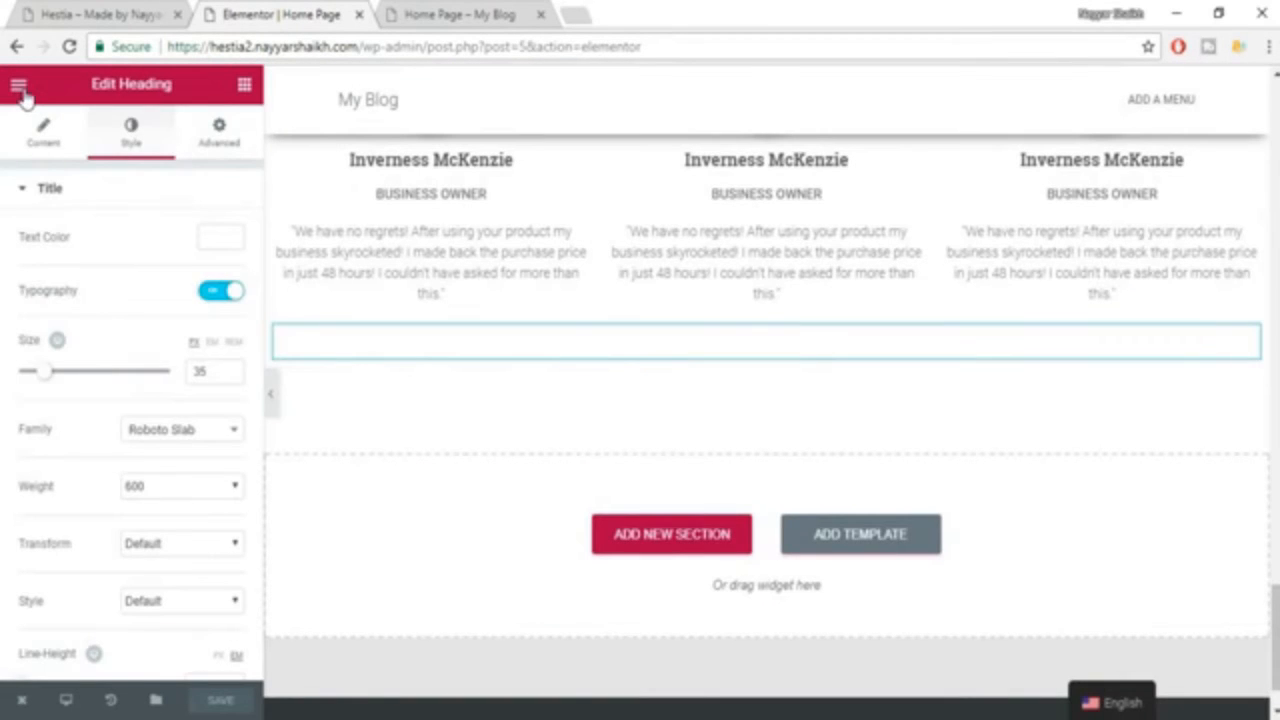
Look through Elementor's Global Fonts and Global Settings for default font options.
click(20, 88)
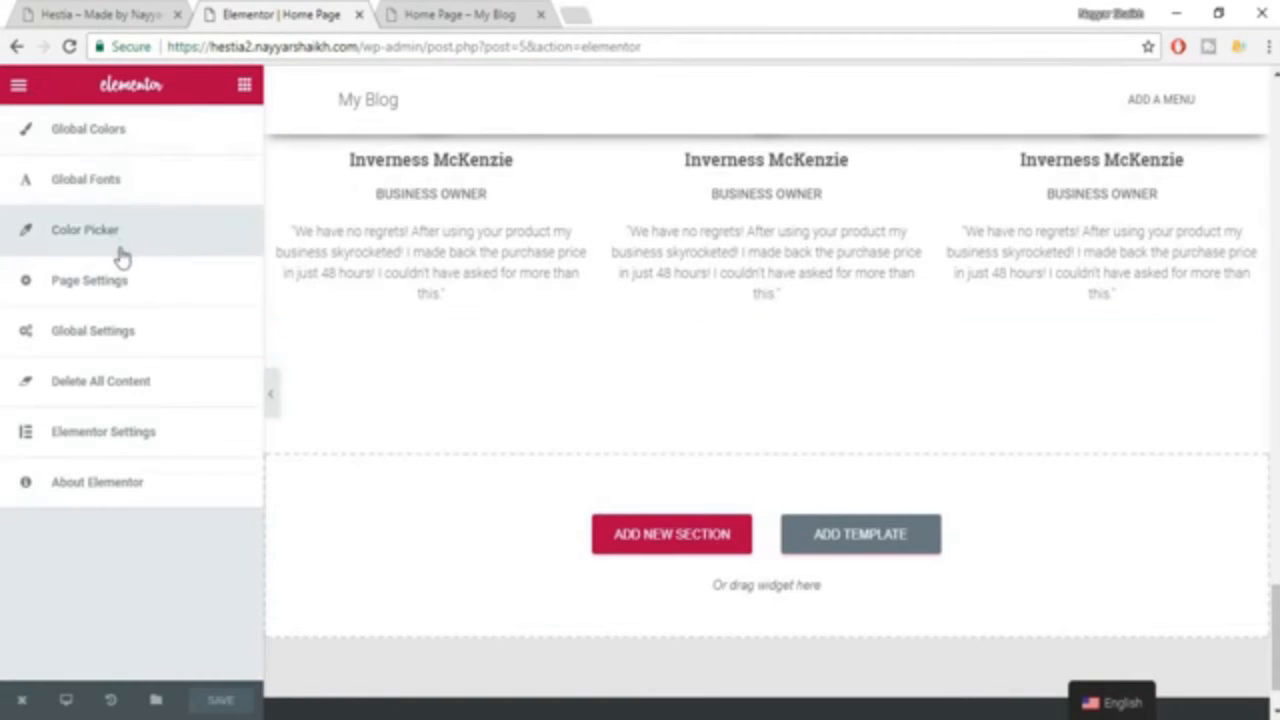
click(116, 196)
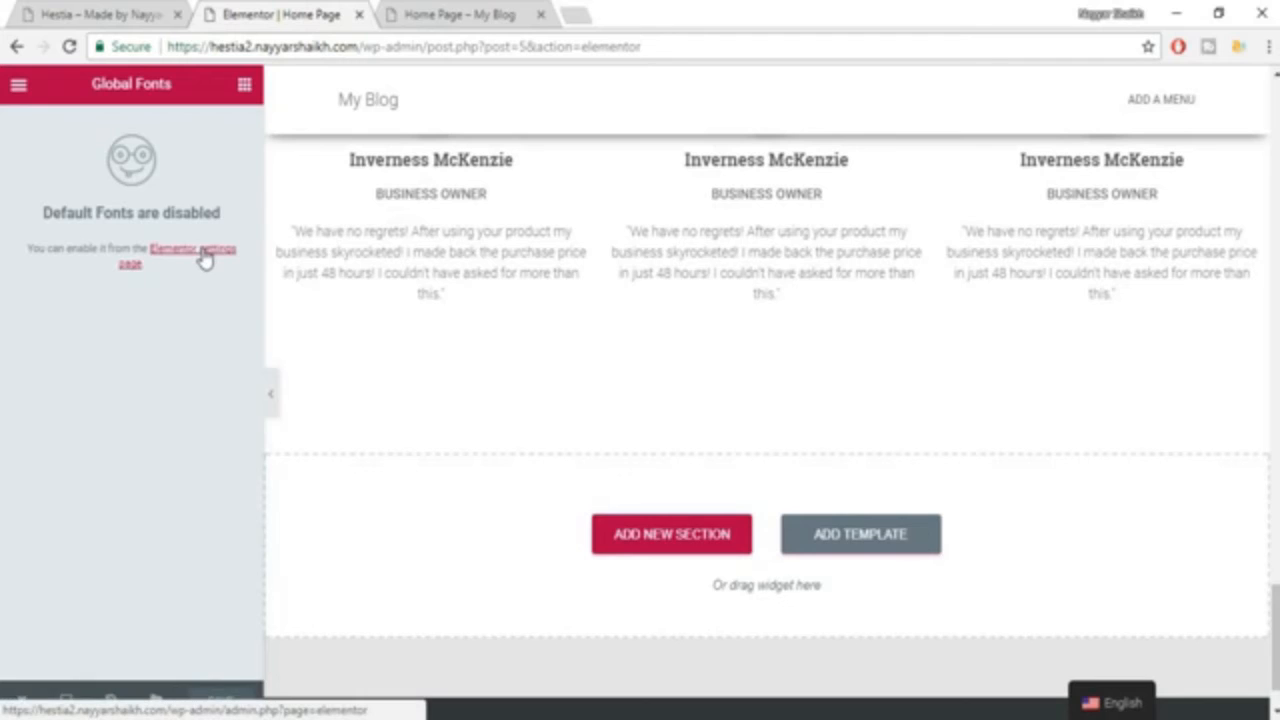
click(18, 88)
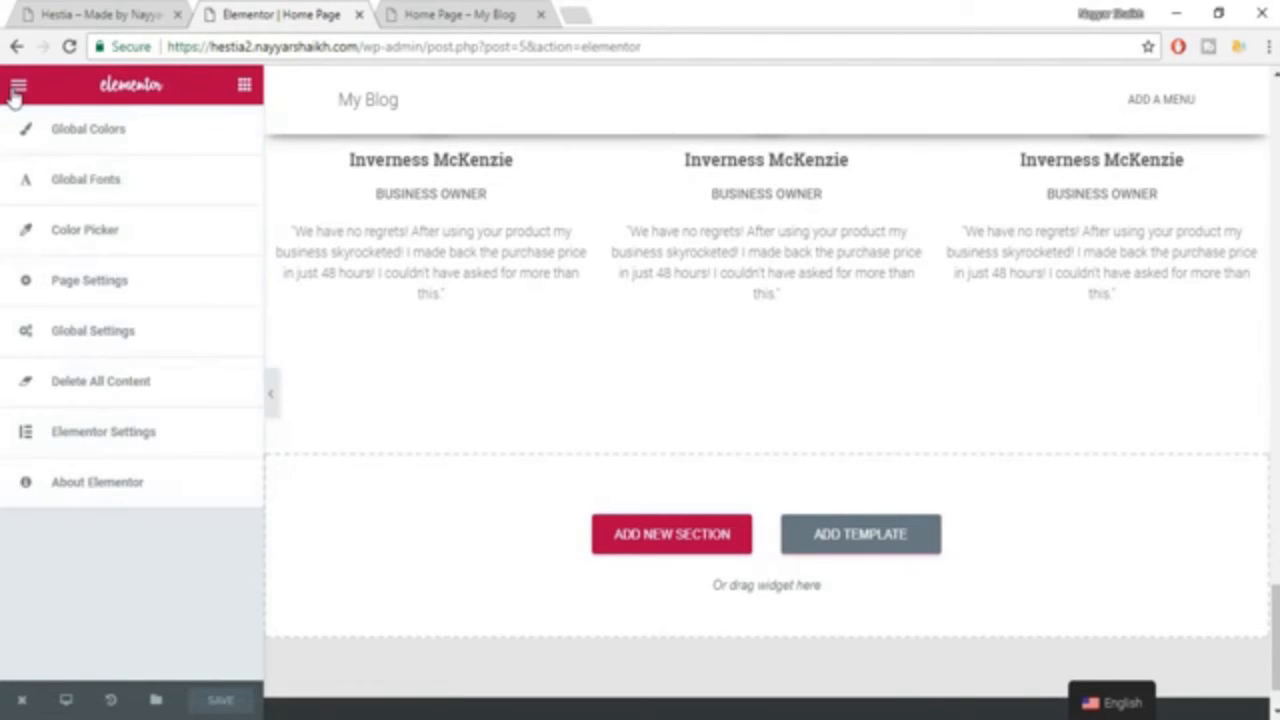
click(455, 14)
click(283, 12)
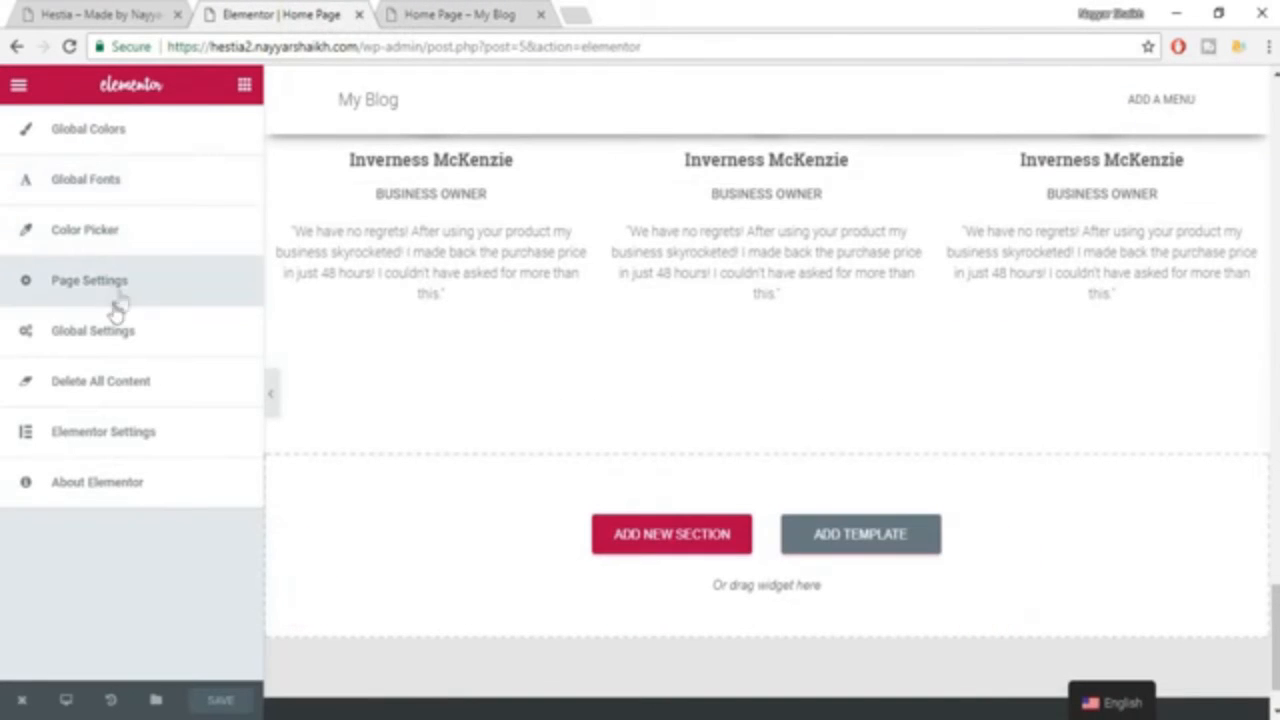
click(167, 338)
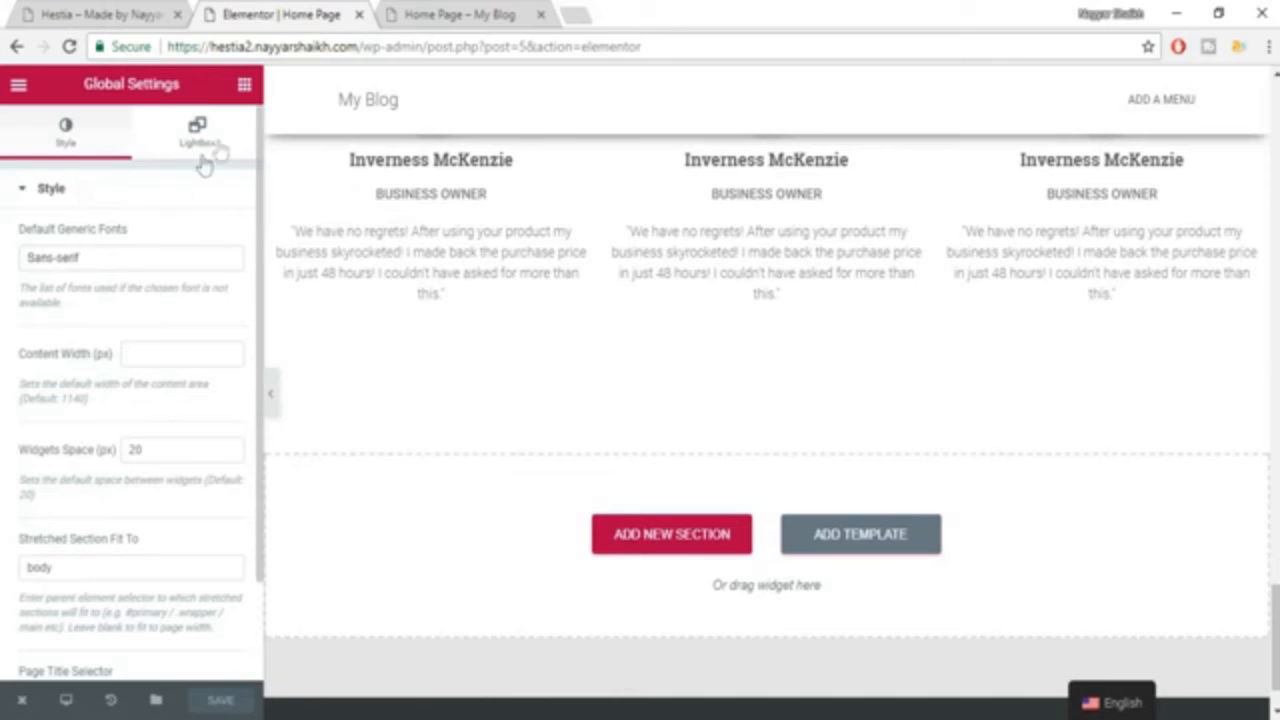
click(18, 85)
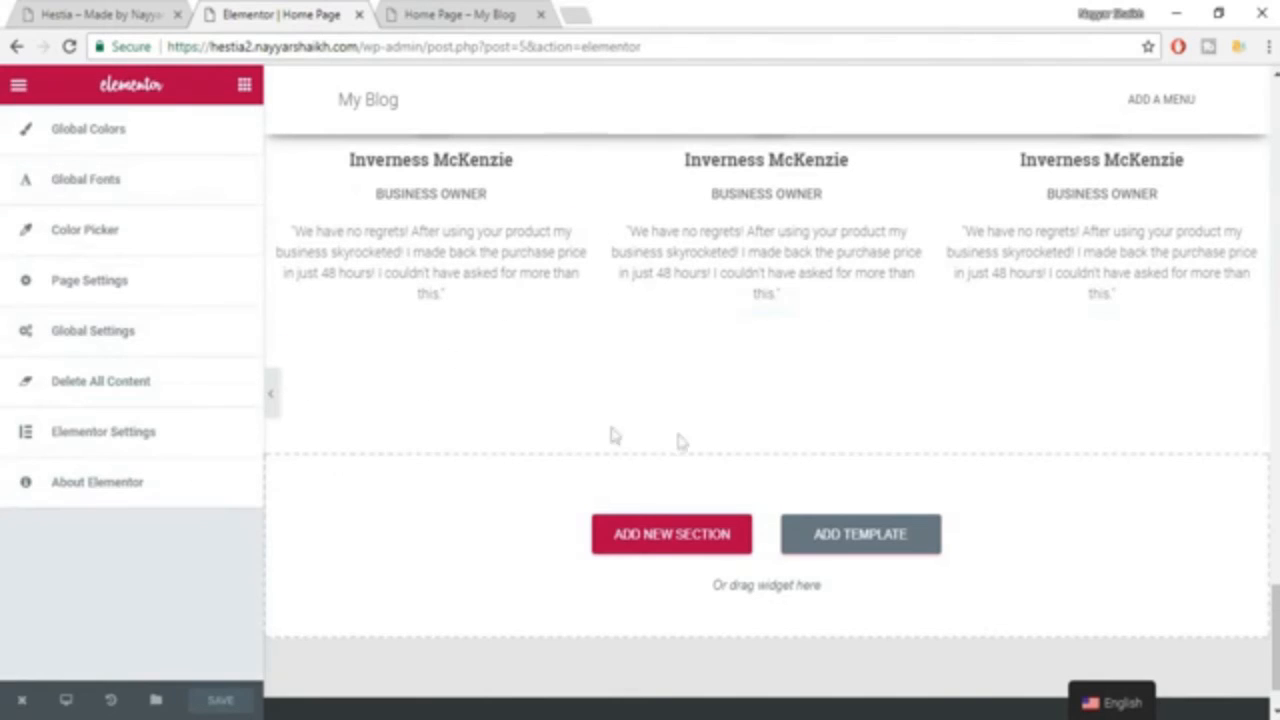
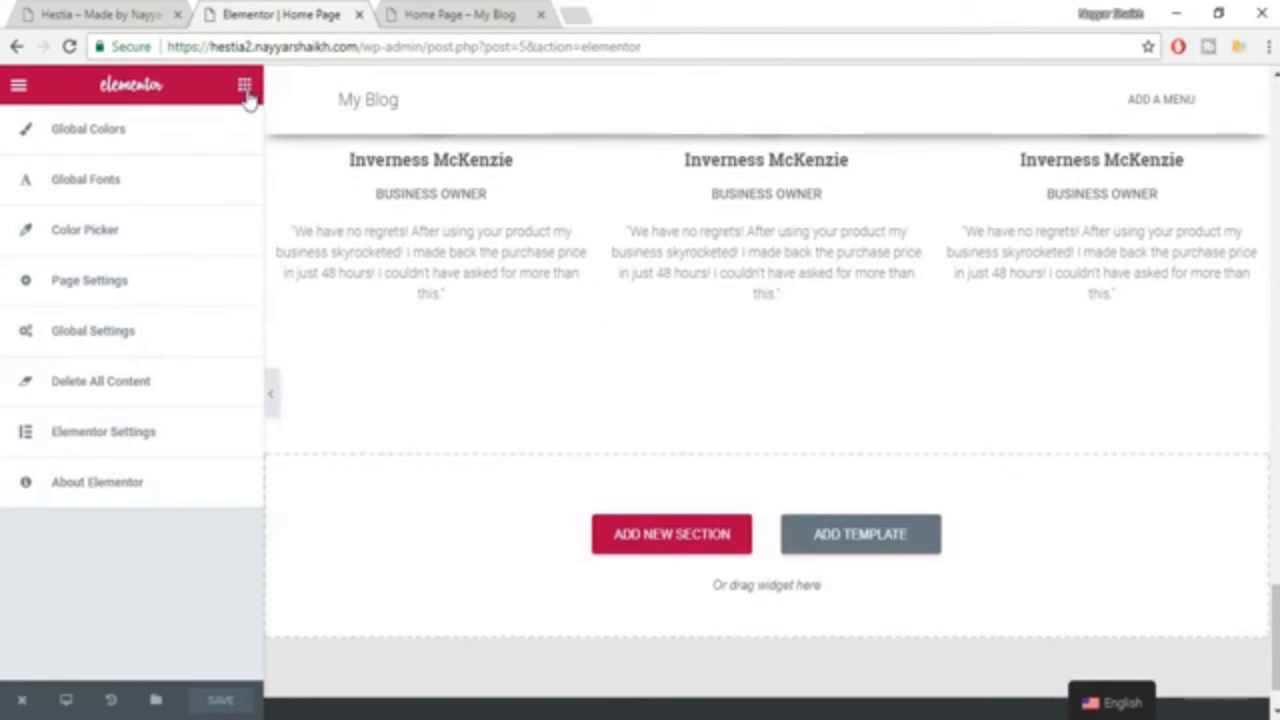
Give the "Get in Touch" section a classic background using the contact.jpg image from the media library.
click(244, 88)
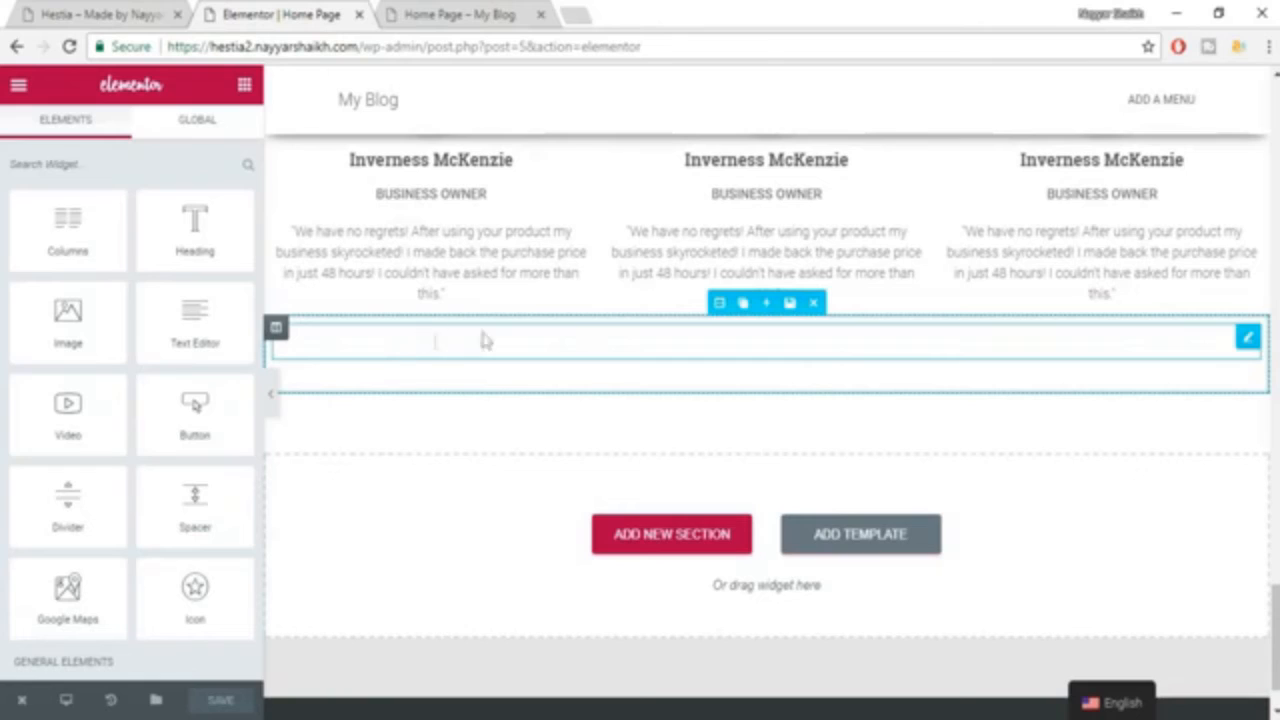
key(ctrl+z)
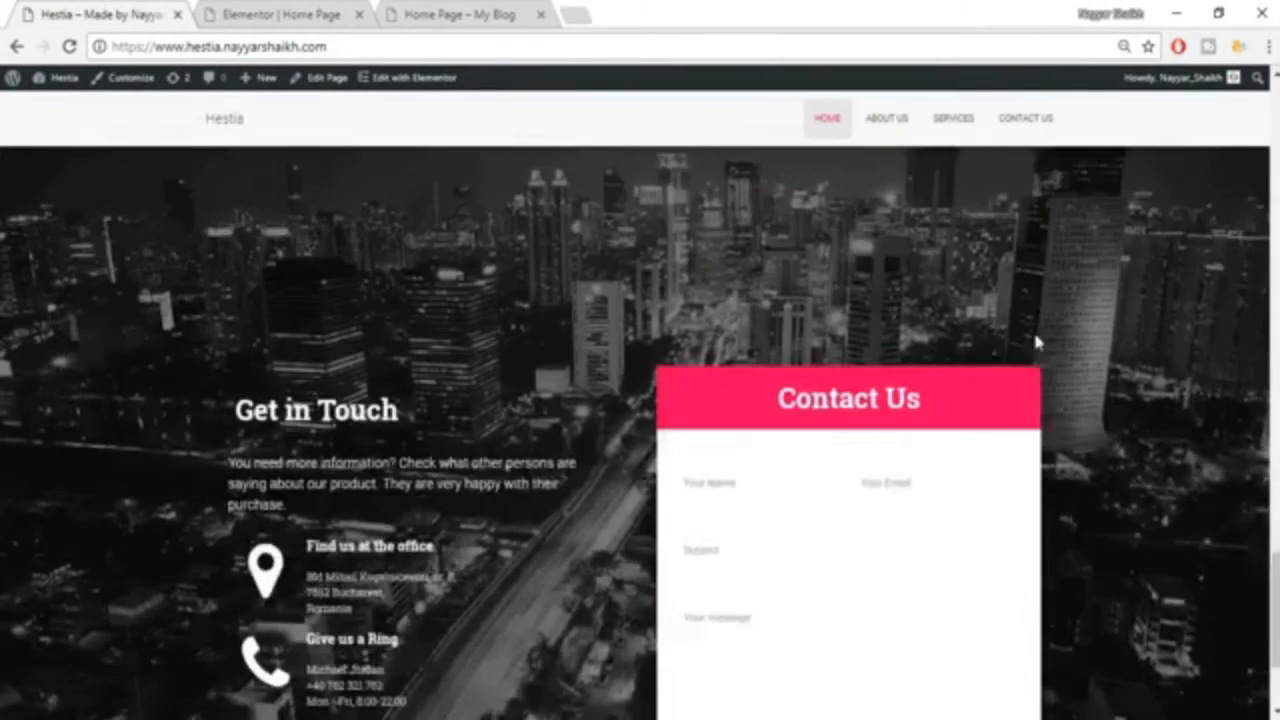
scroll(1033, 329, down, 1)
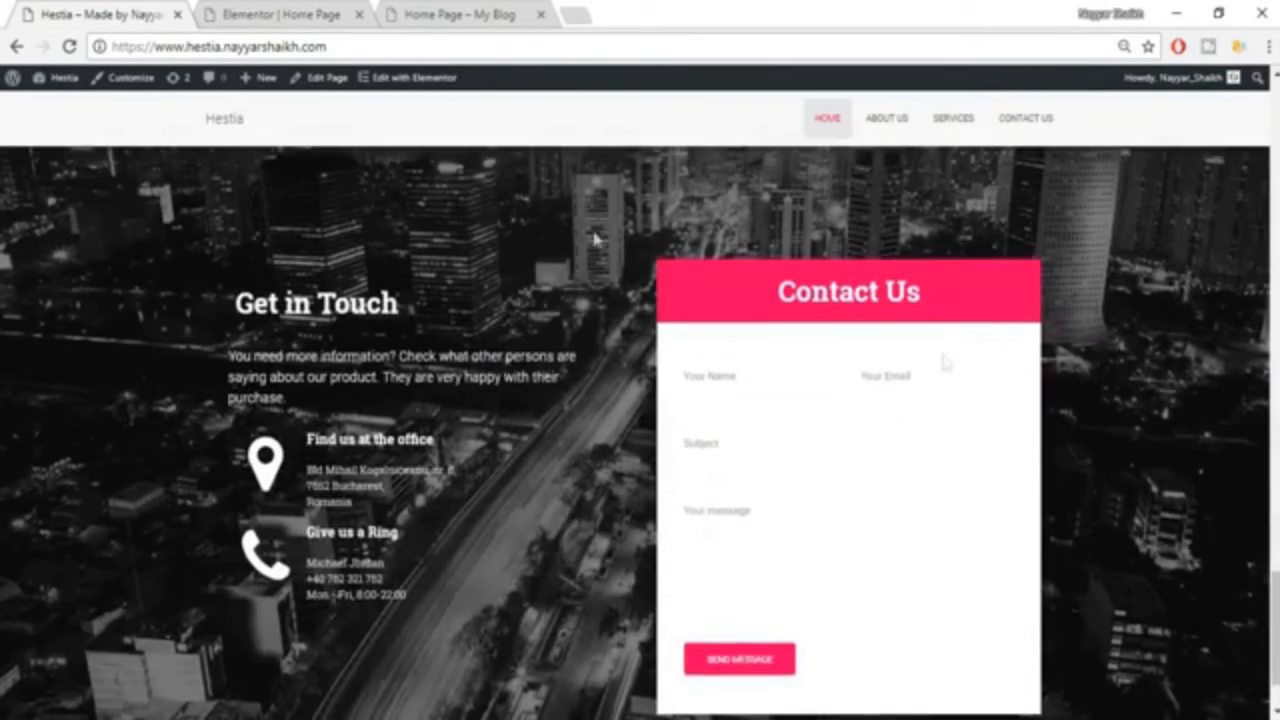
click(290, 14)
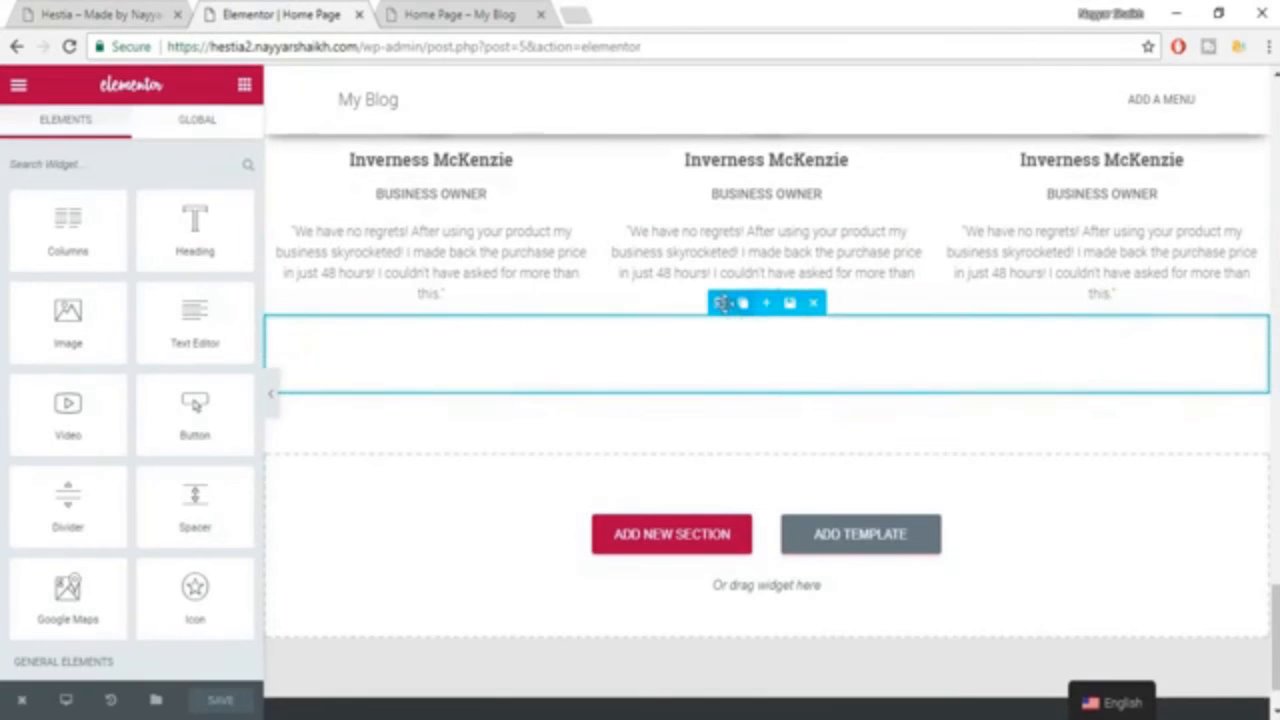
click(722, 303)
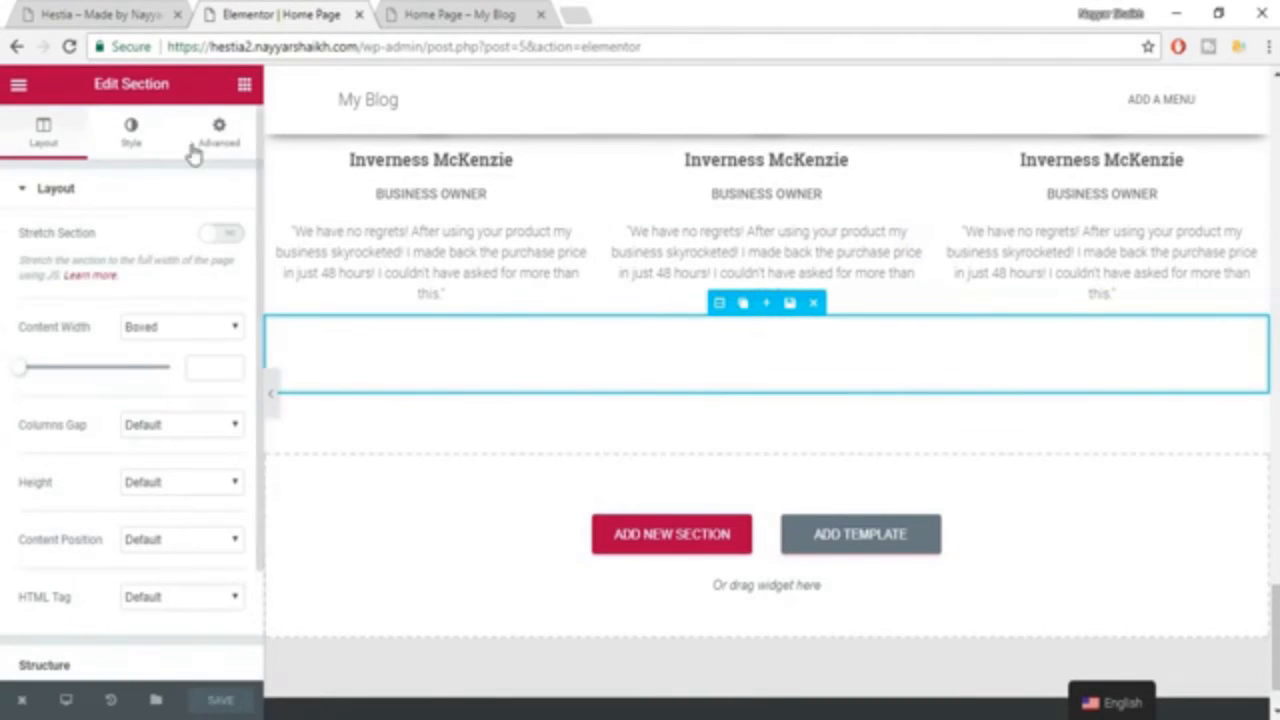
click(120, 155)
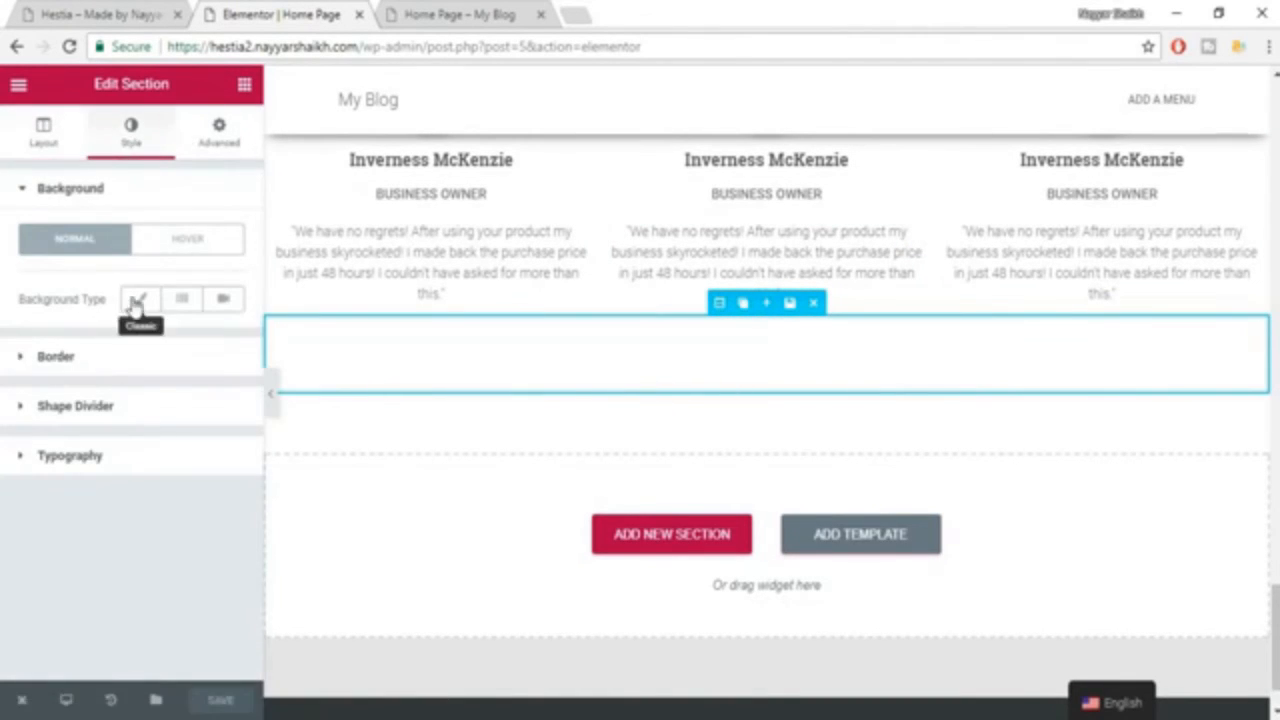
click(136, 305)
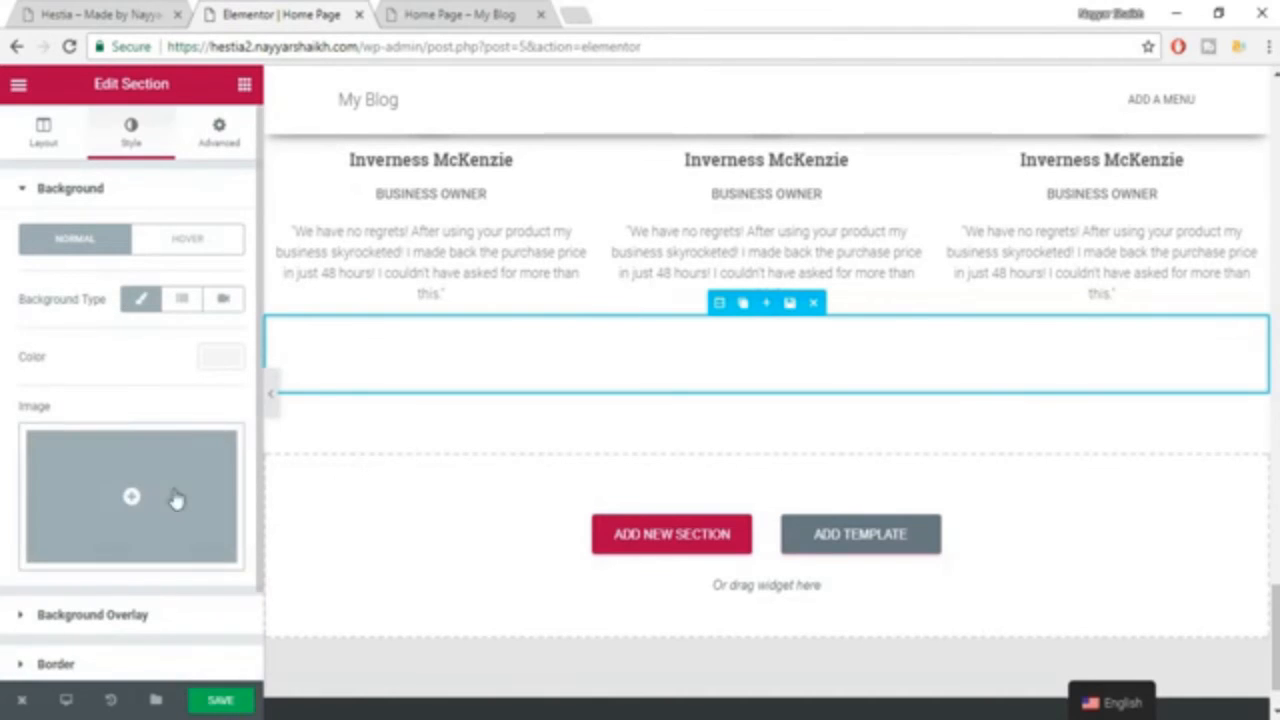
click(174, 500)
click(684, 291)
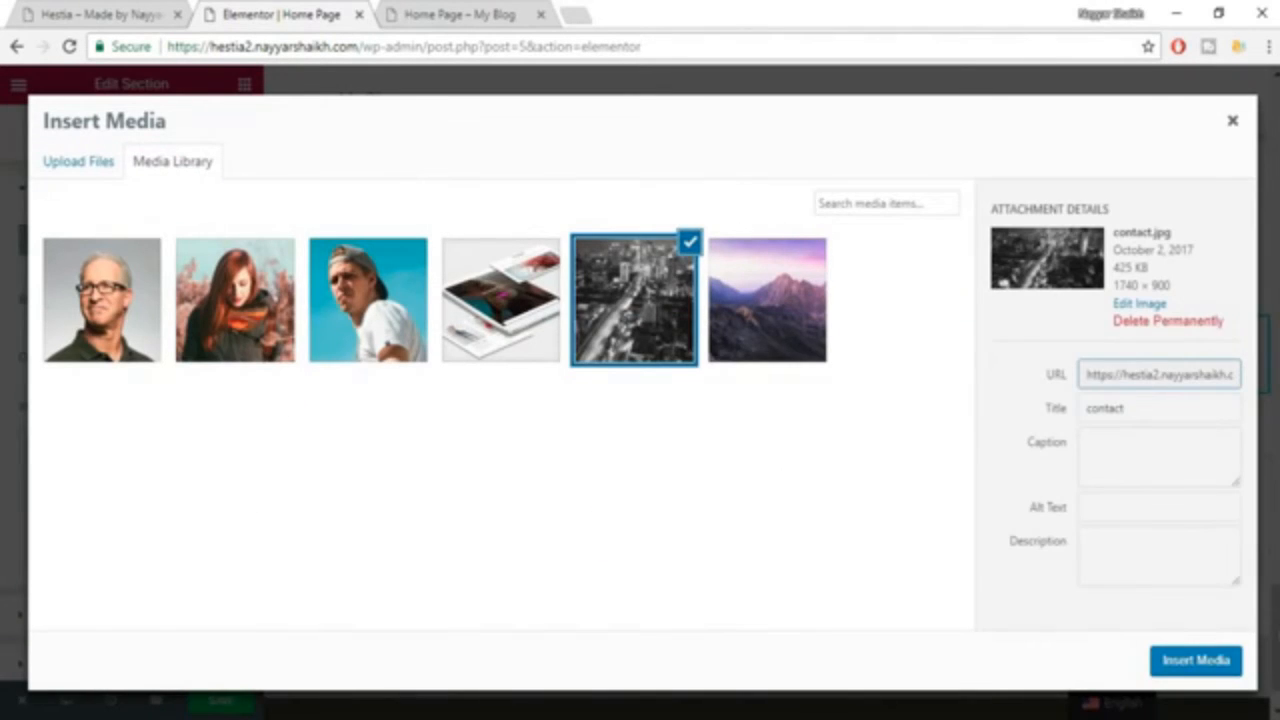
click(1170, 667)
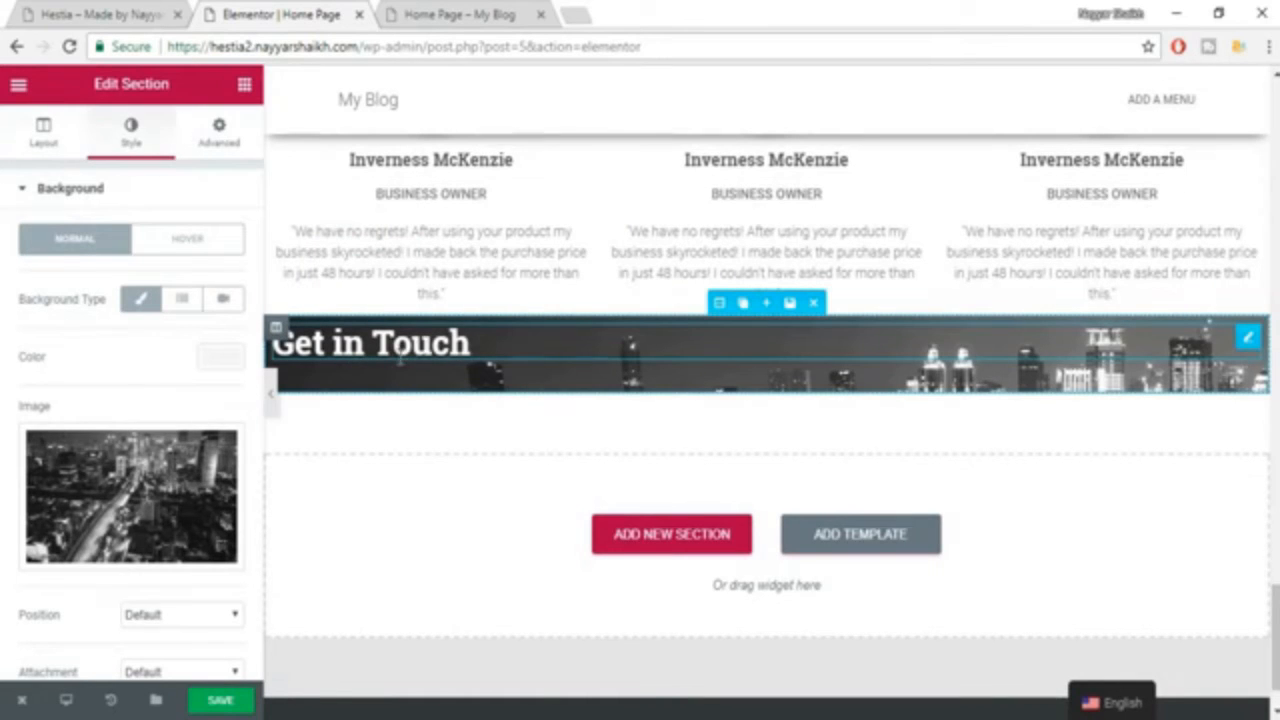
Copy the "You need more information?" paragraph from the reference Hestia page into a new heading below "Get in Touch".
key(ctrl+Page_Up)
drag(226, 354, 300, 412)
key(ctrl+c)
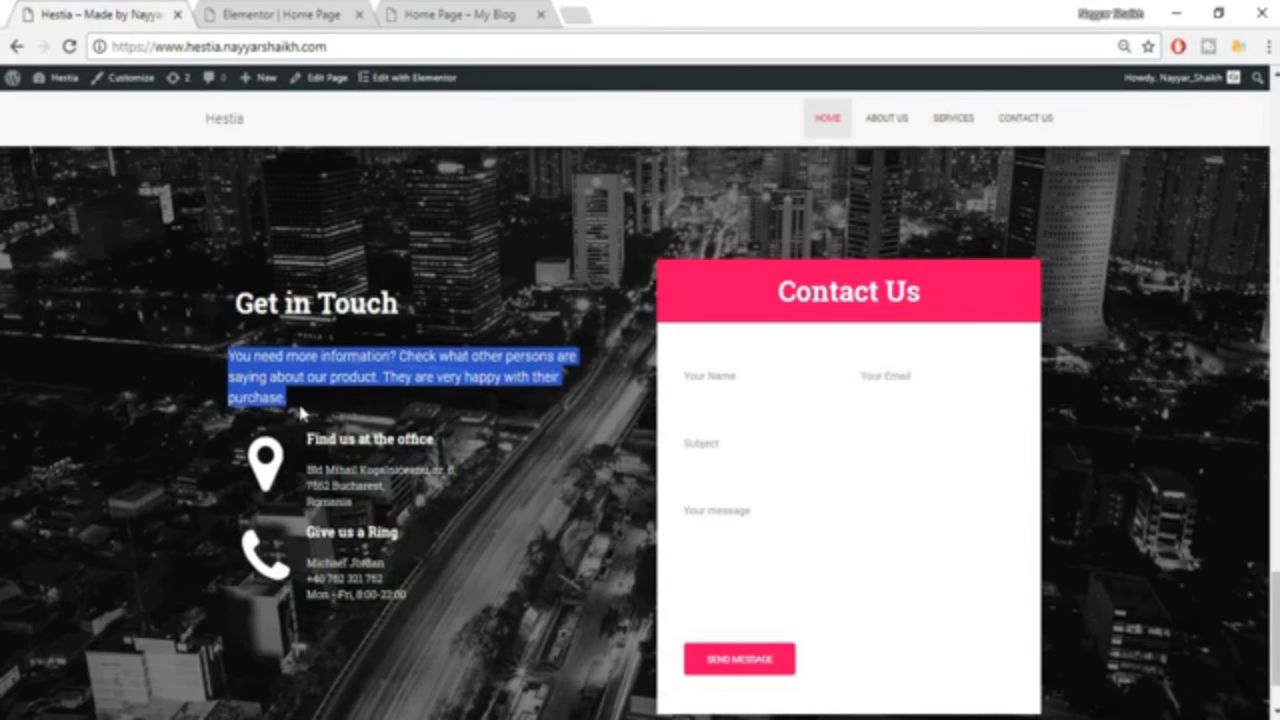
click(233, 10)
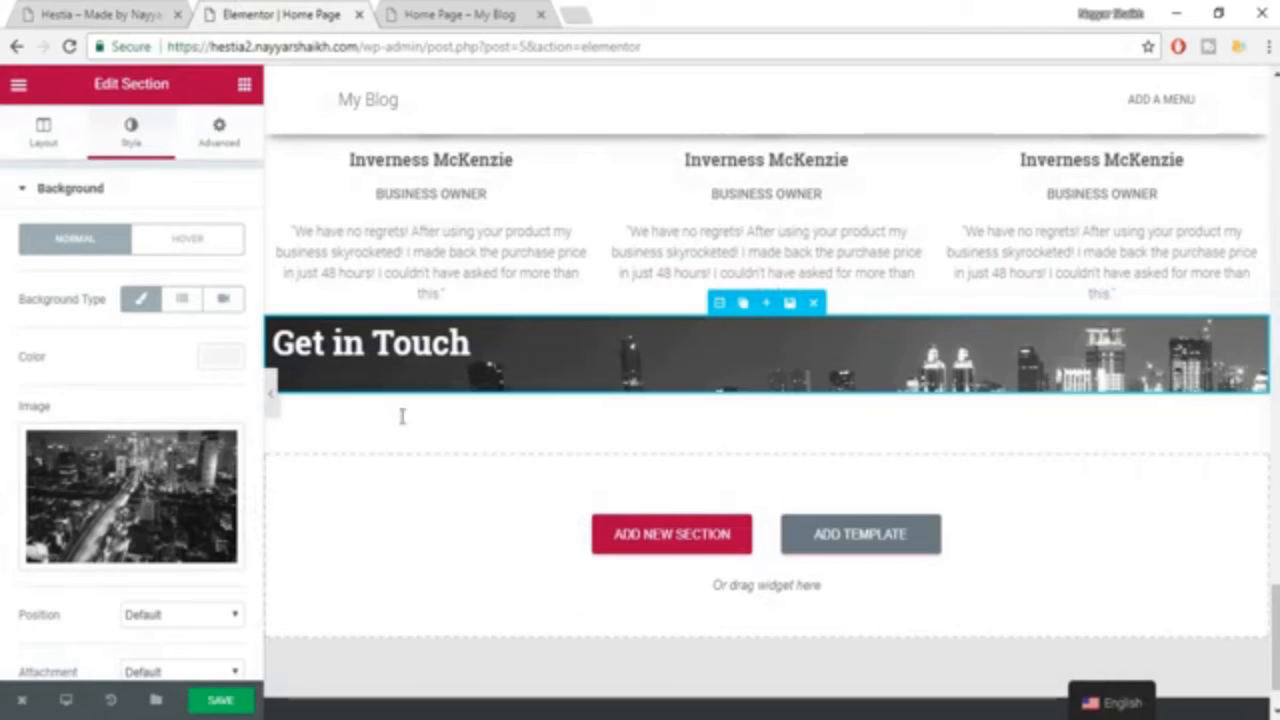
click(244, 85)
drag(195, 230, 413, 371)
click(236, 280)
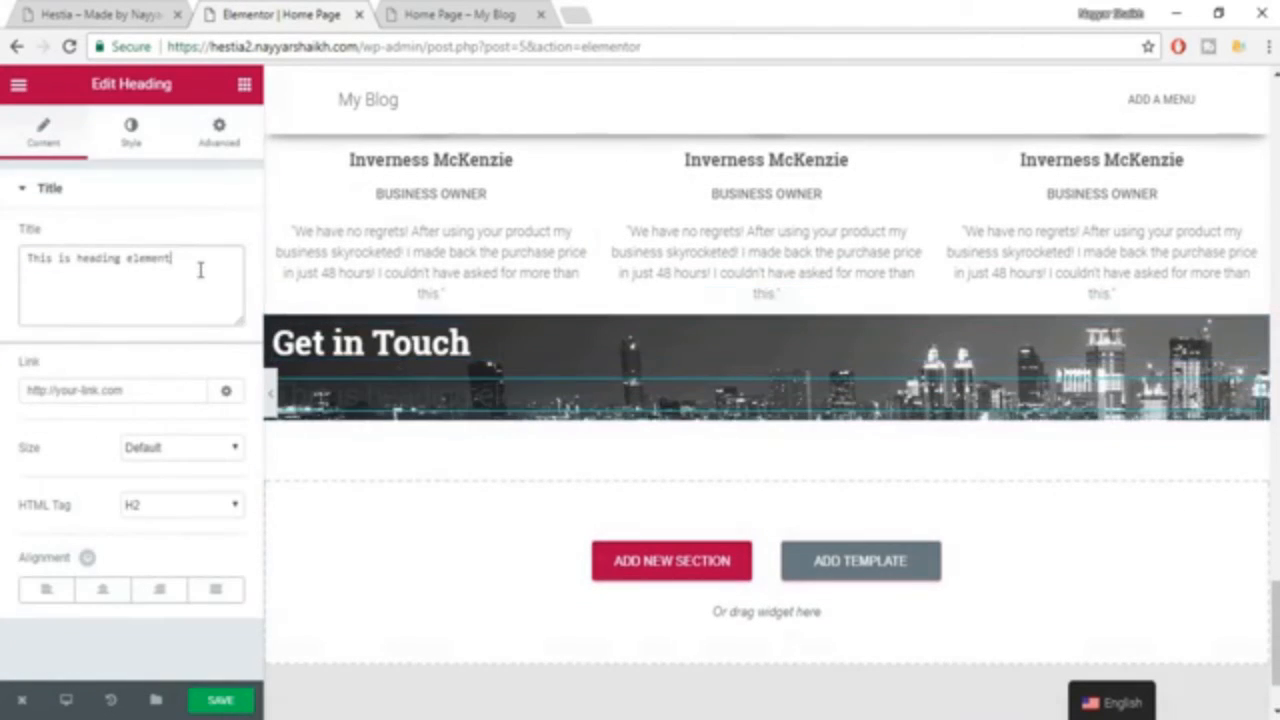
key(ctrl+a)
key(ctrl+v)
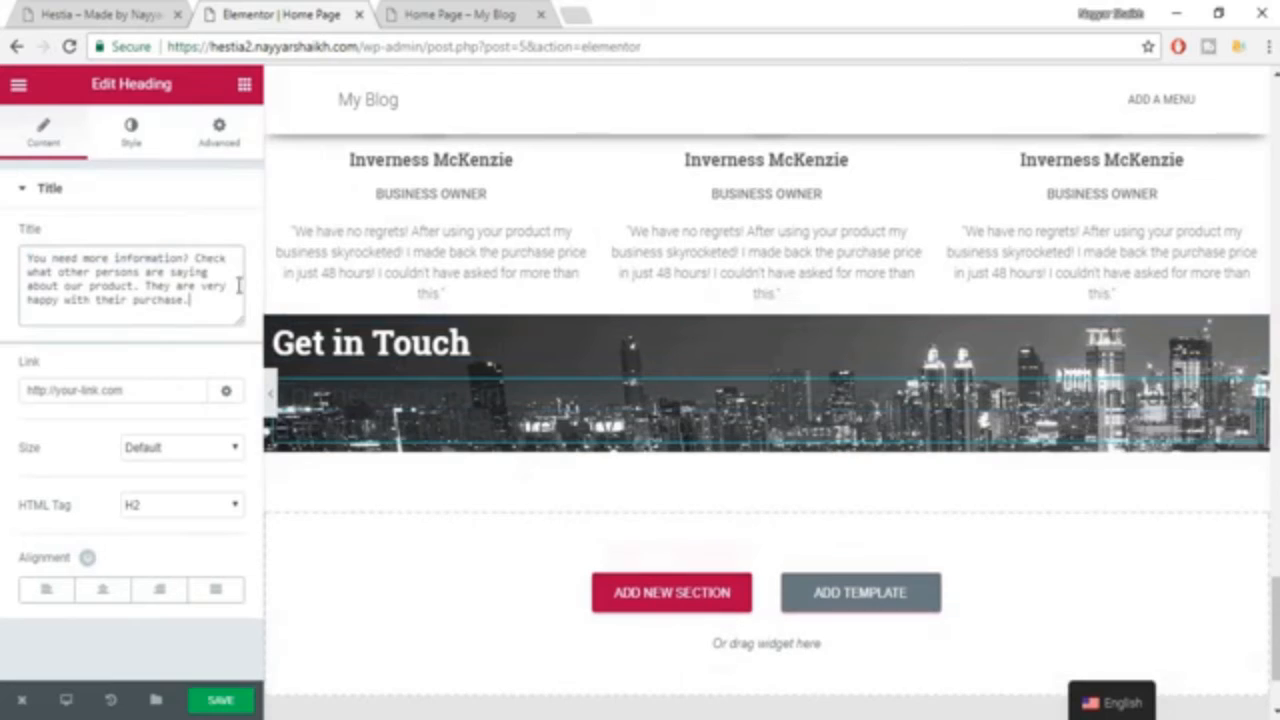
Set the text color of the new "You need more information?" heading to white.
click(127, 132)
click(220, 240)
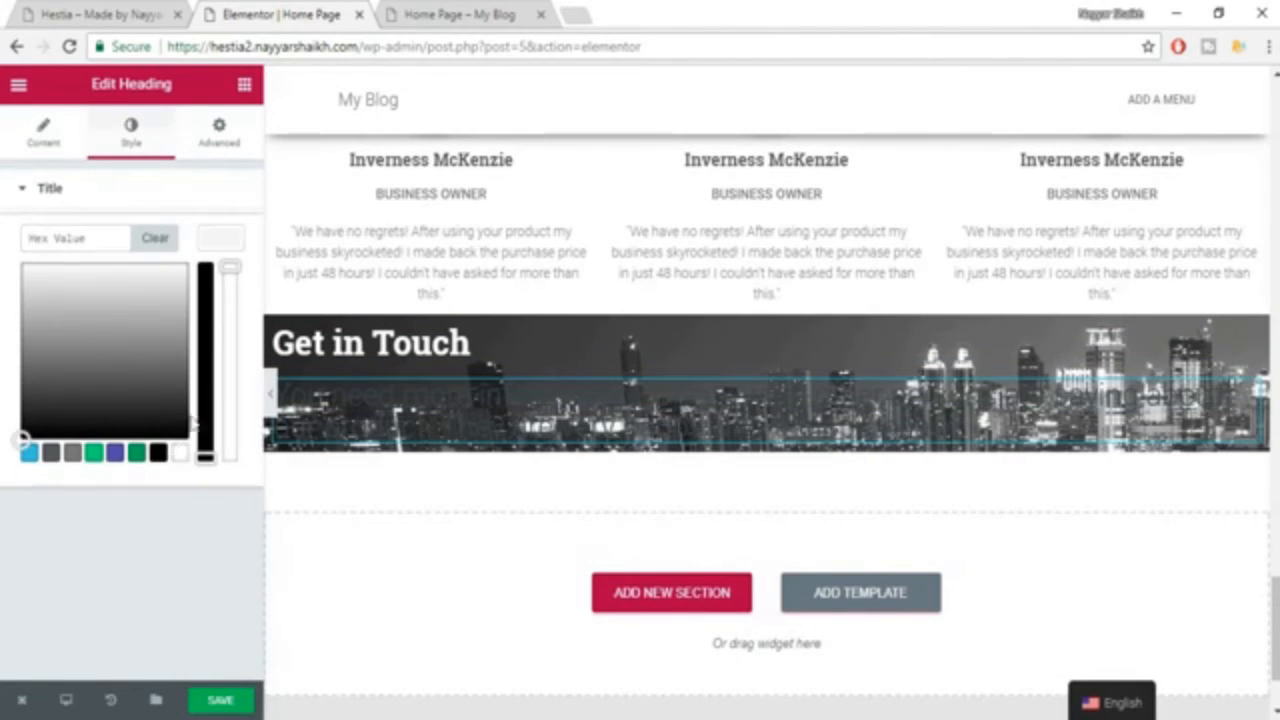
click(181, 453)
click(221, 244)
Enable custom typography for the paragraph heading, with size 18 px and the Roboto font family.
click(224, 292)
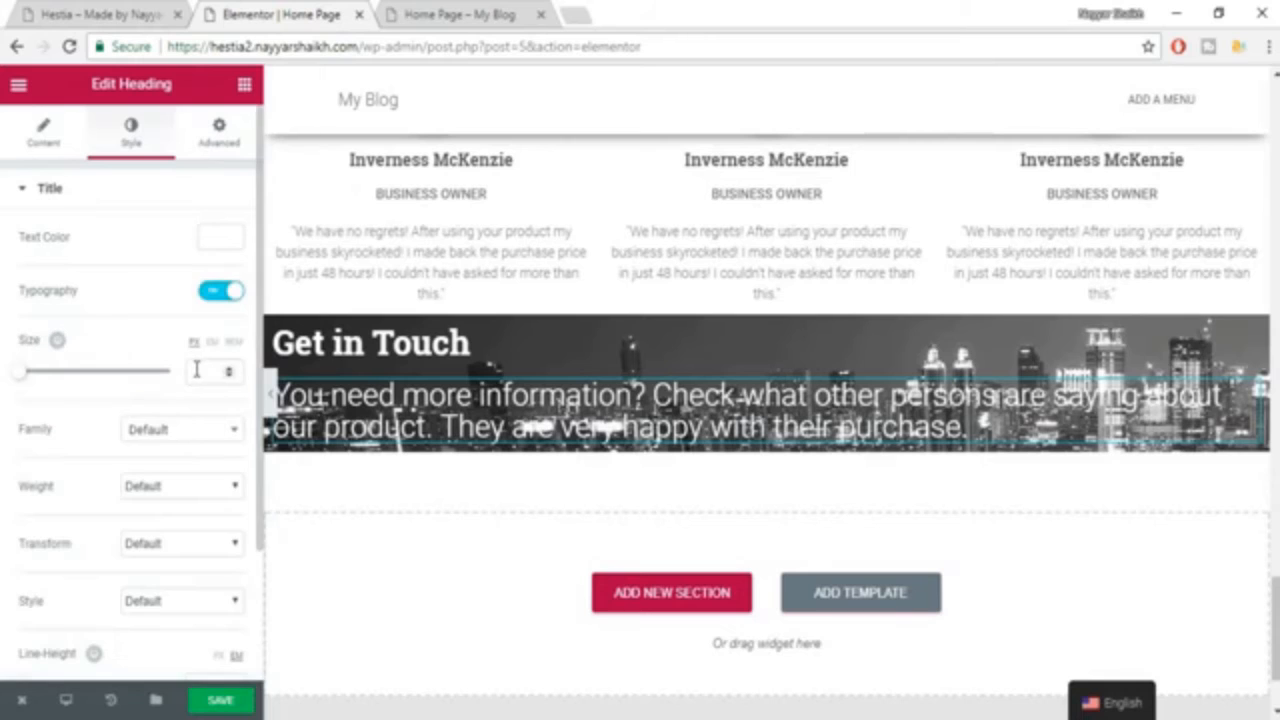
text(189)
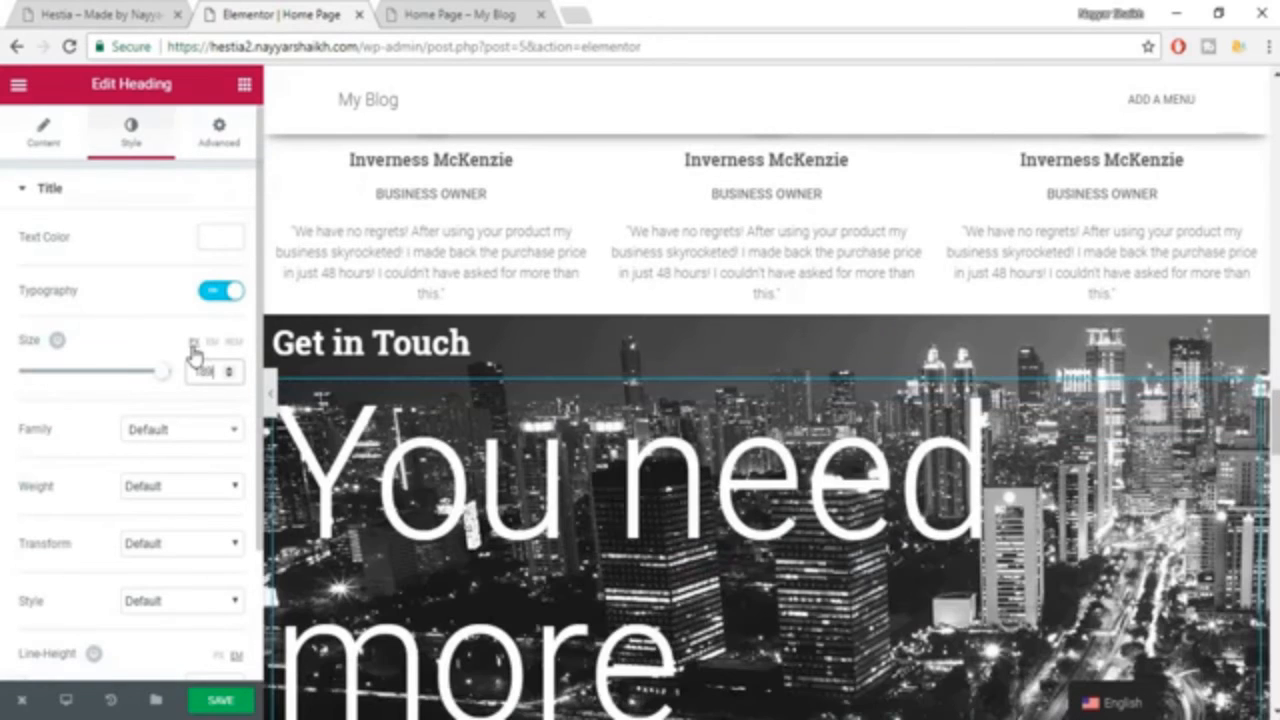
key(BackSpace)
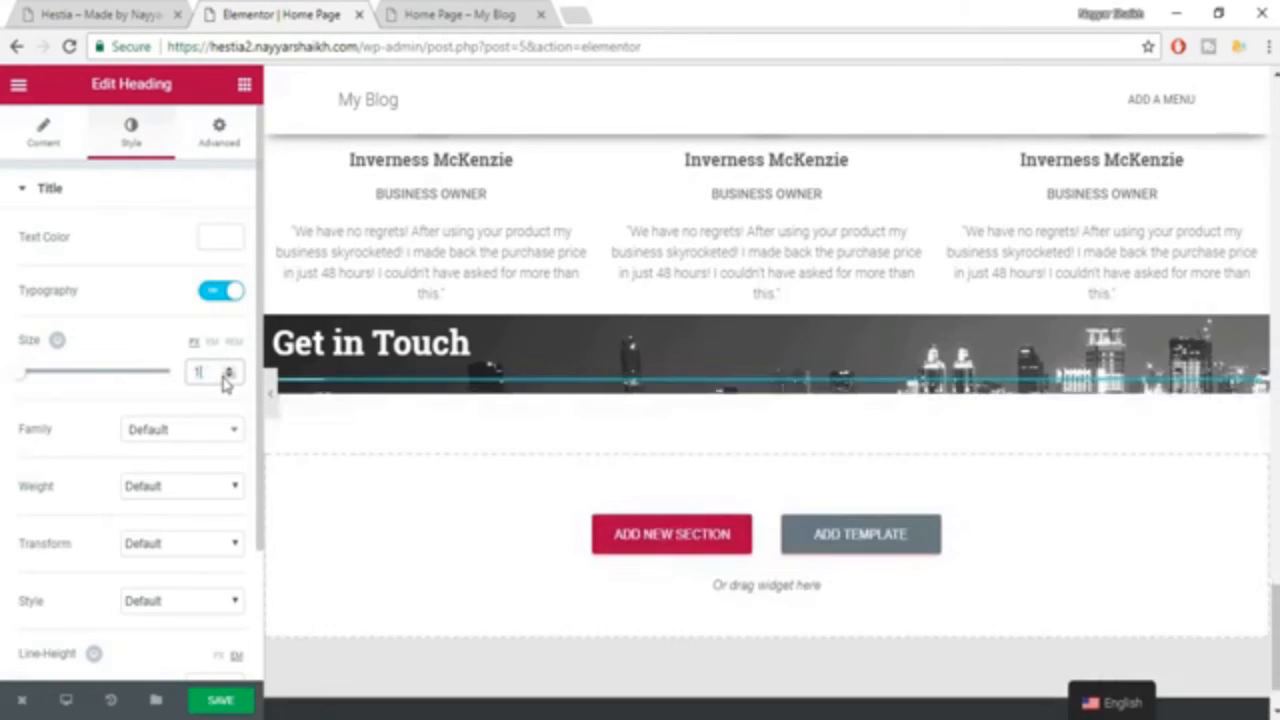
click(199, 437)
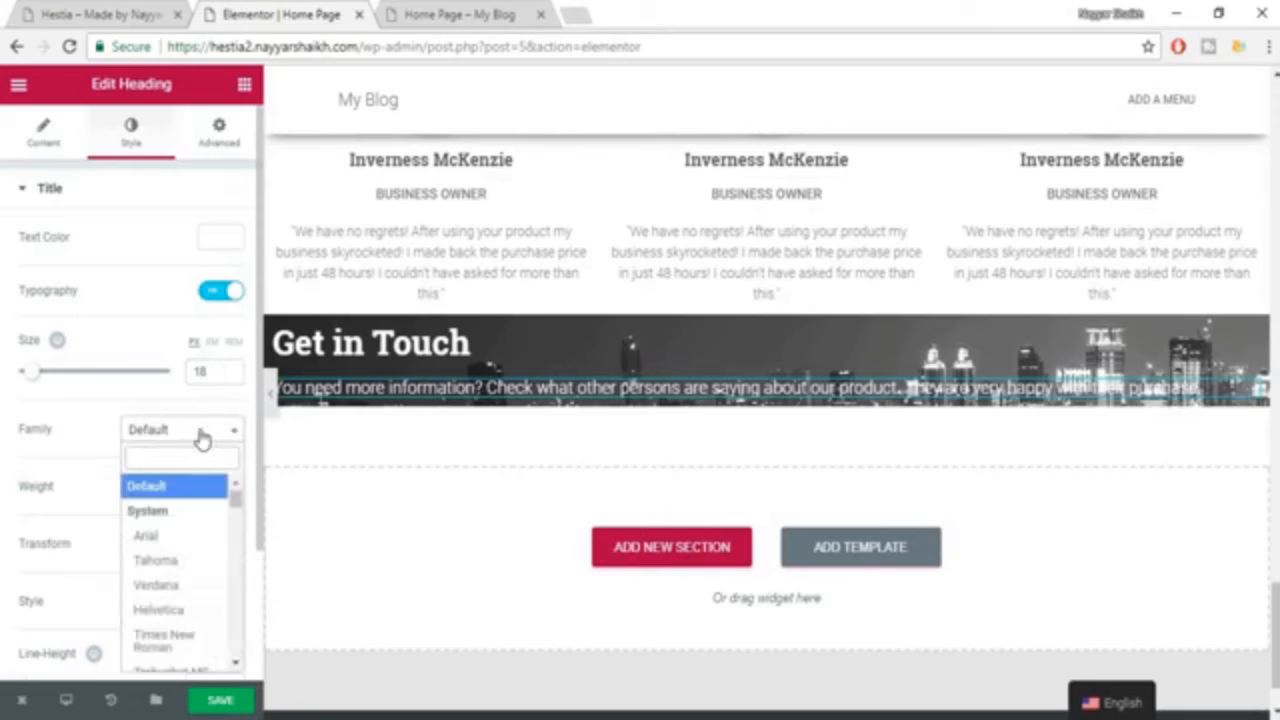
text(rob)
key(Return)
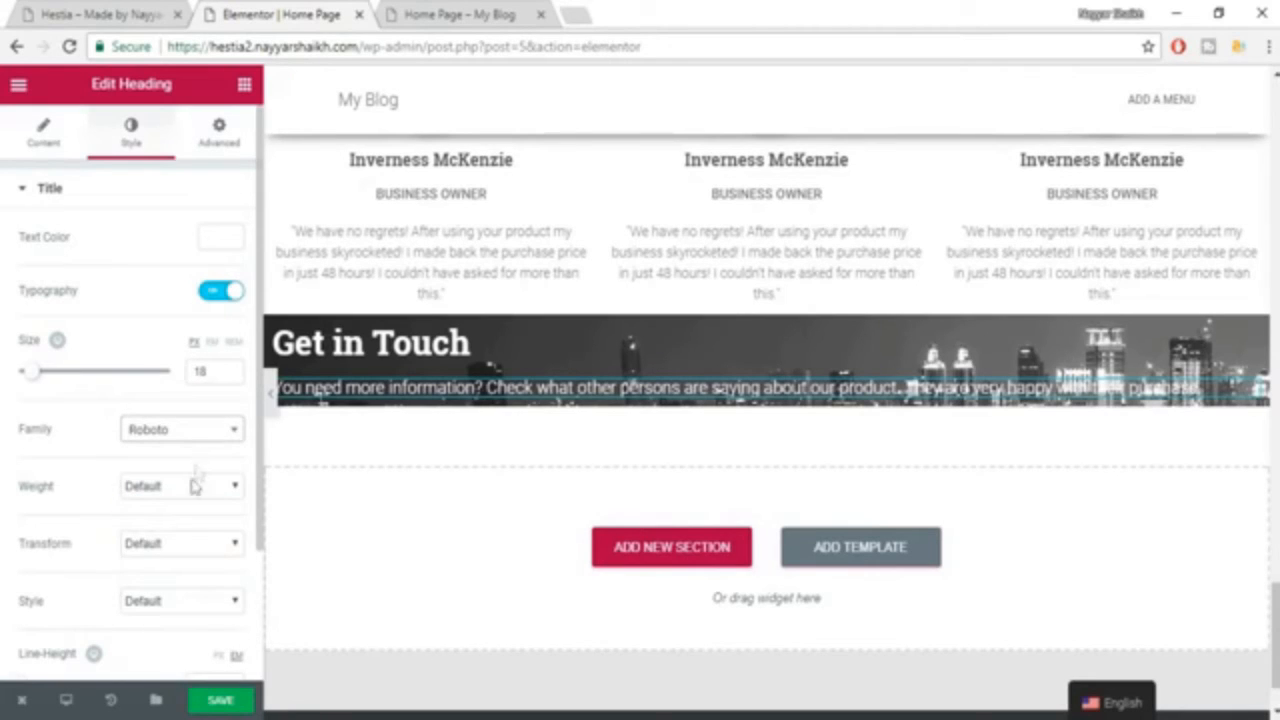
Set the paragraph heading's line height to 1.4 em and save the page.
scroll(207, 587, down, 1)
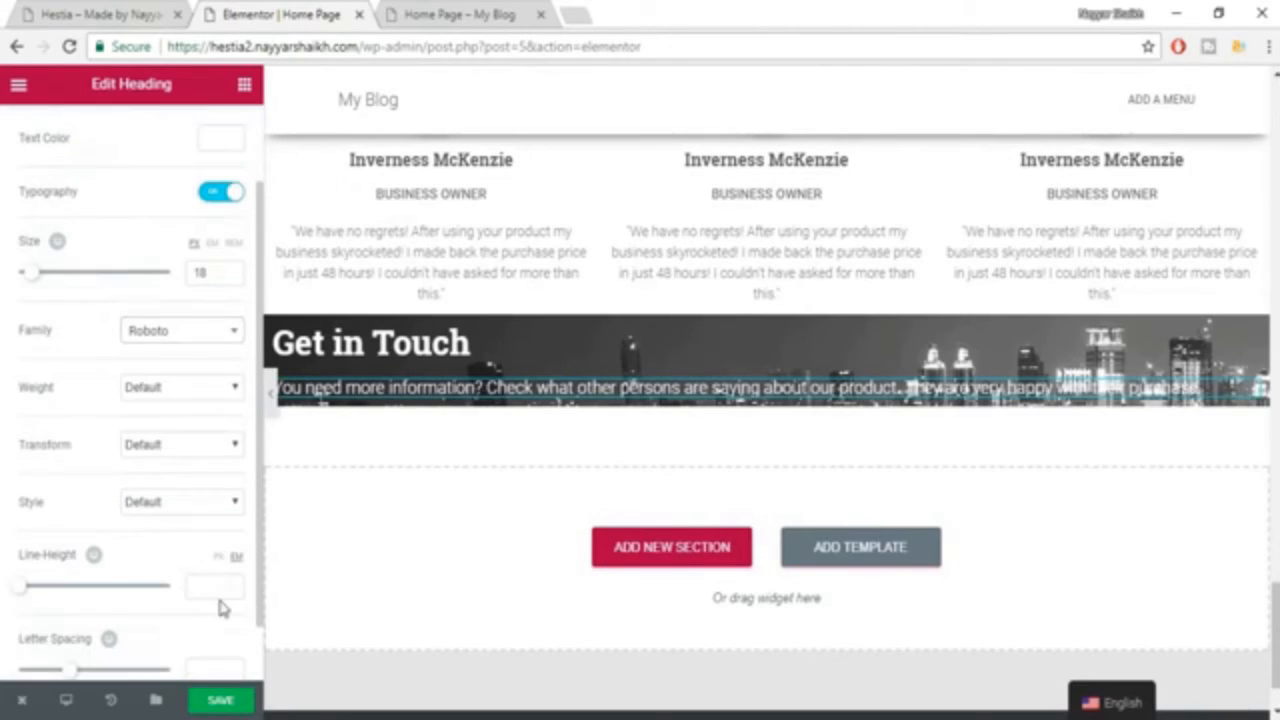
click(215, 575)
text(1.45)
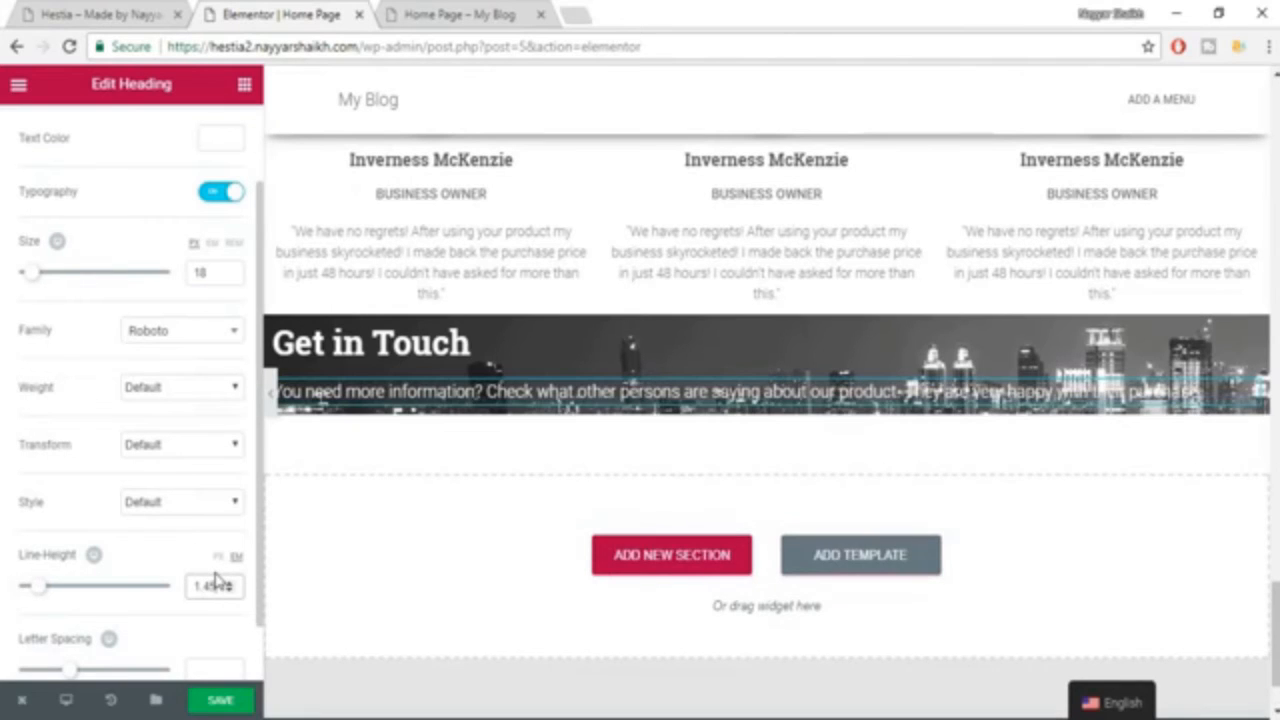
key(BackSpace)
scroll(212, 575, down, 1)
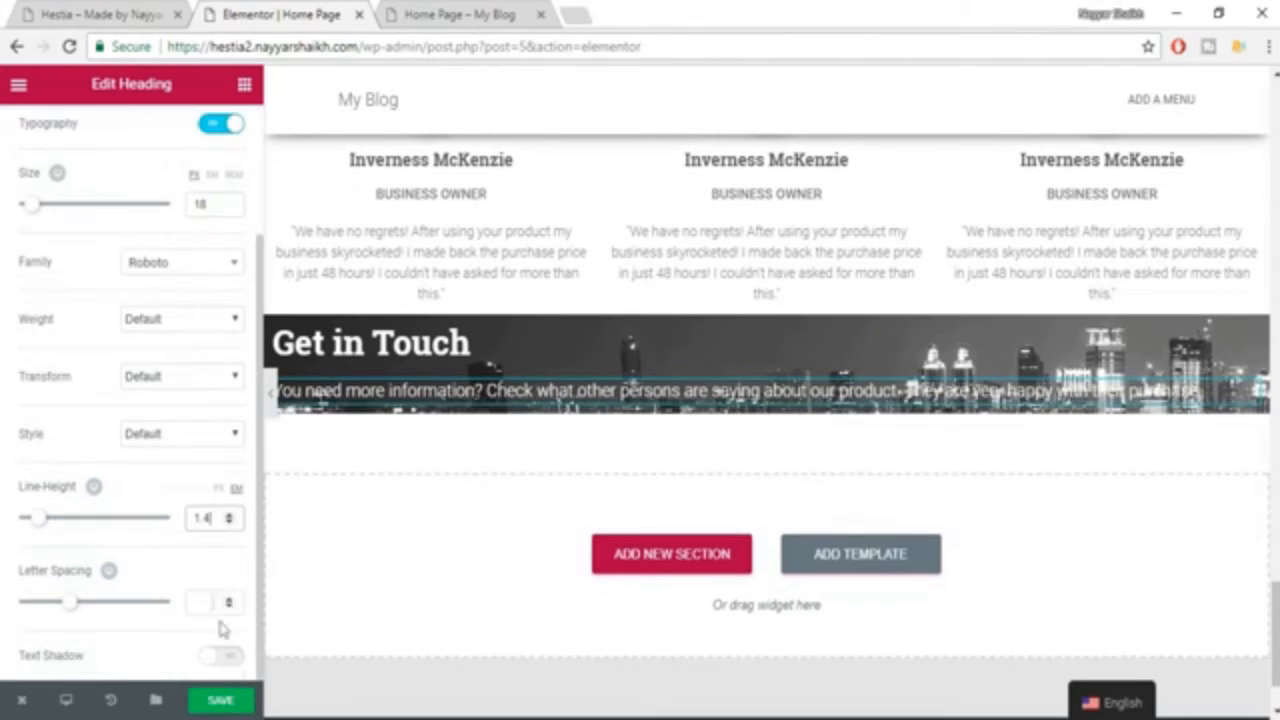
click(224, 701)
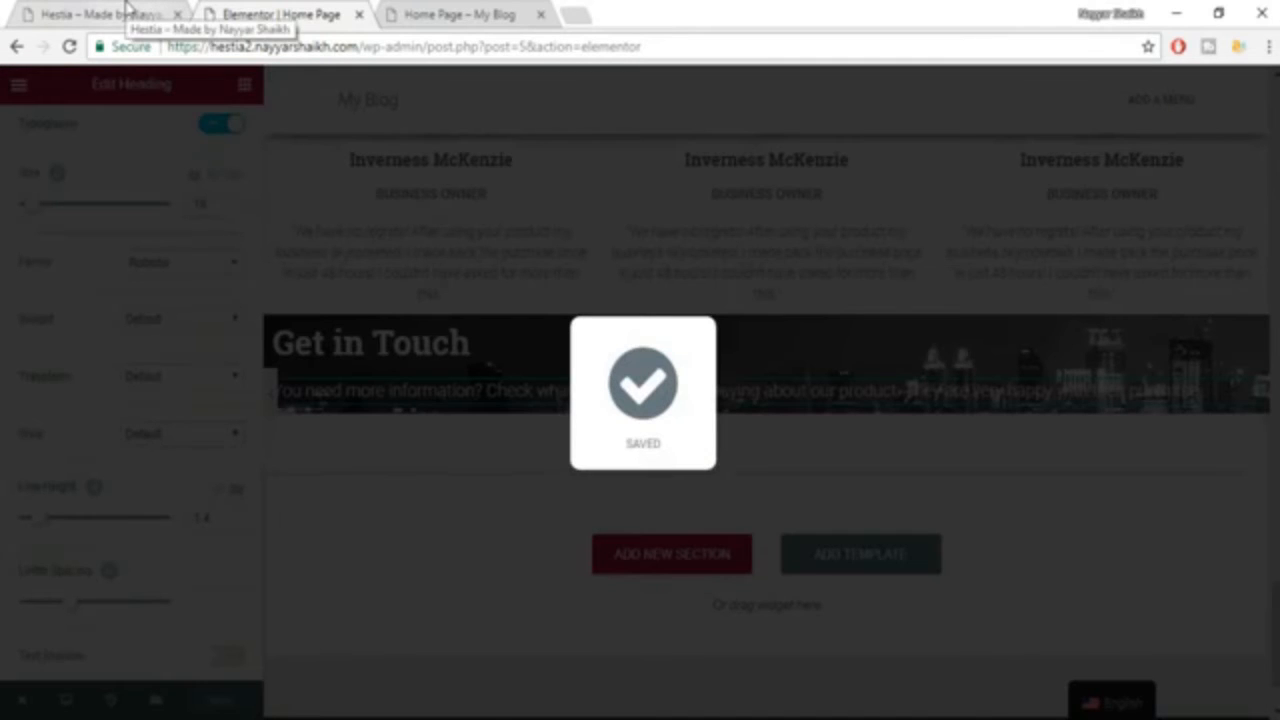
Check the contact layout on the reference Hestia page and add a two-column inner section below the paragraph heading.
click(128, 12)
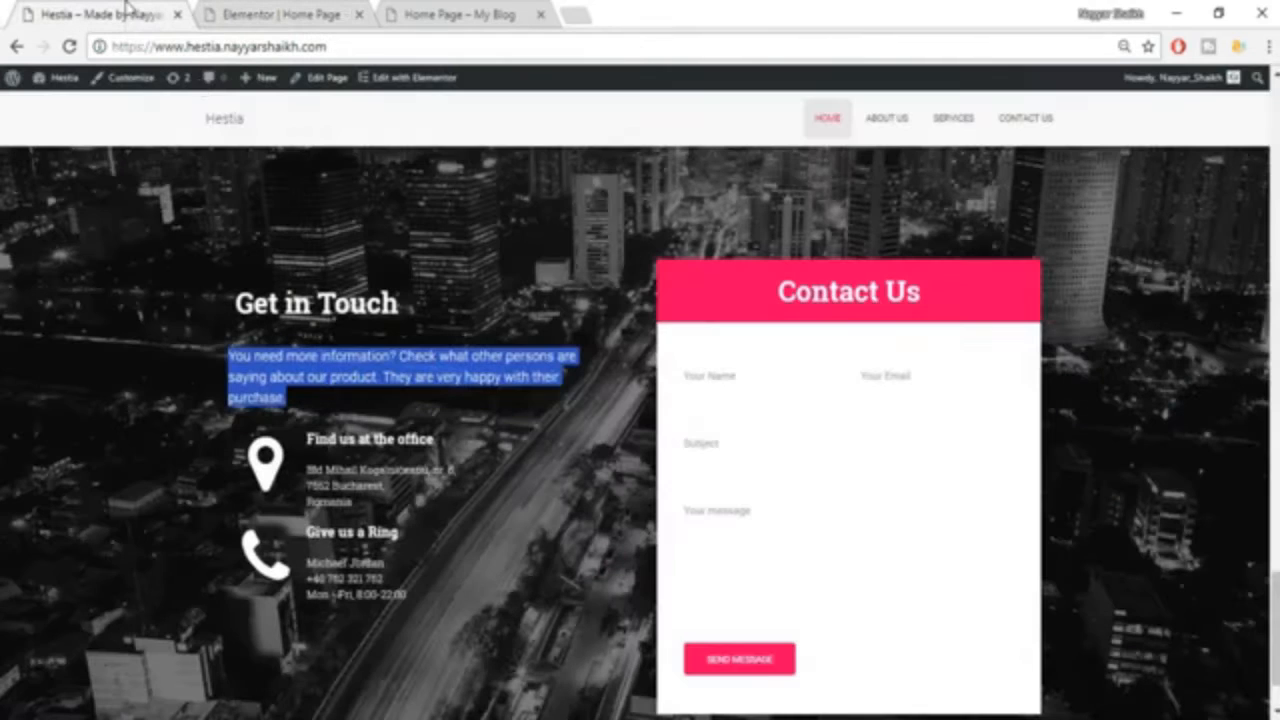
scroll(386, 456, down, 1)
click(287, 362)
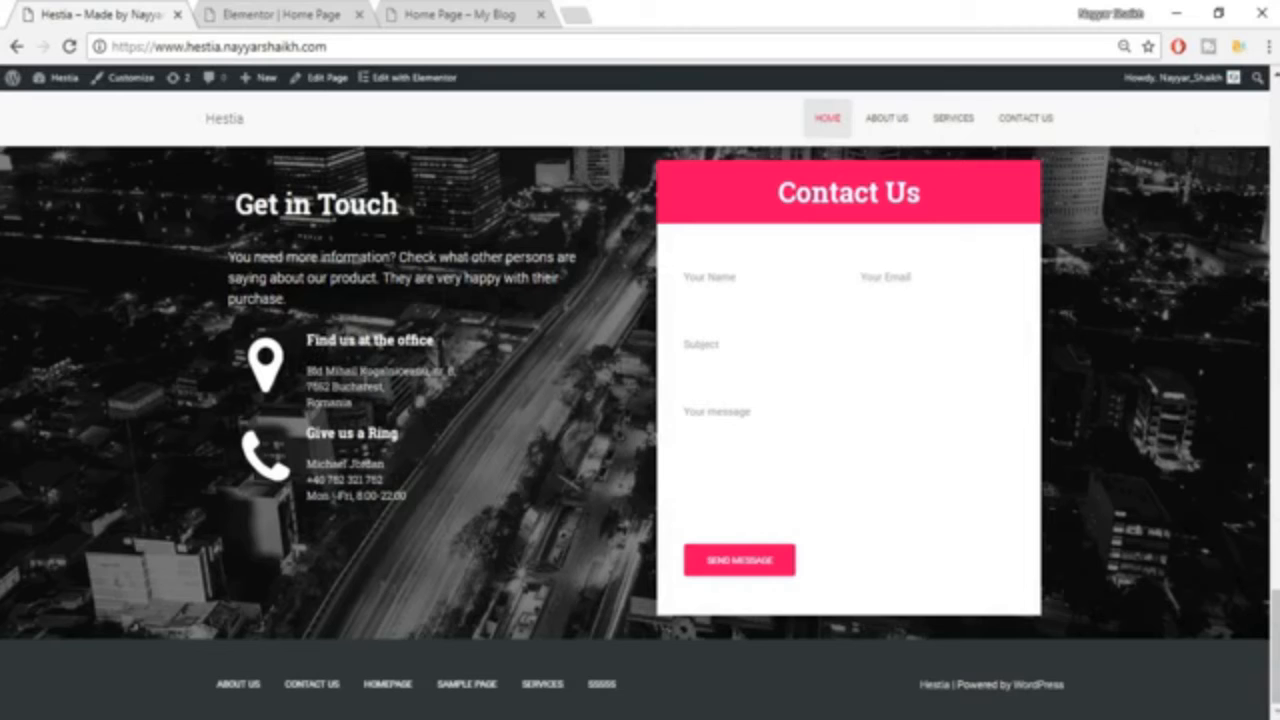
click(320, 12)
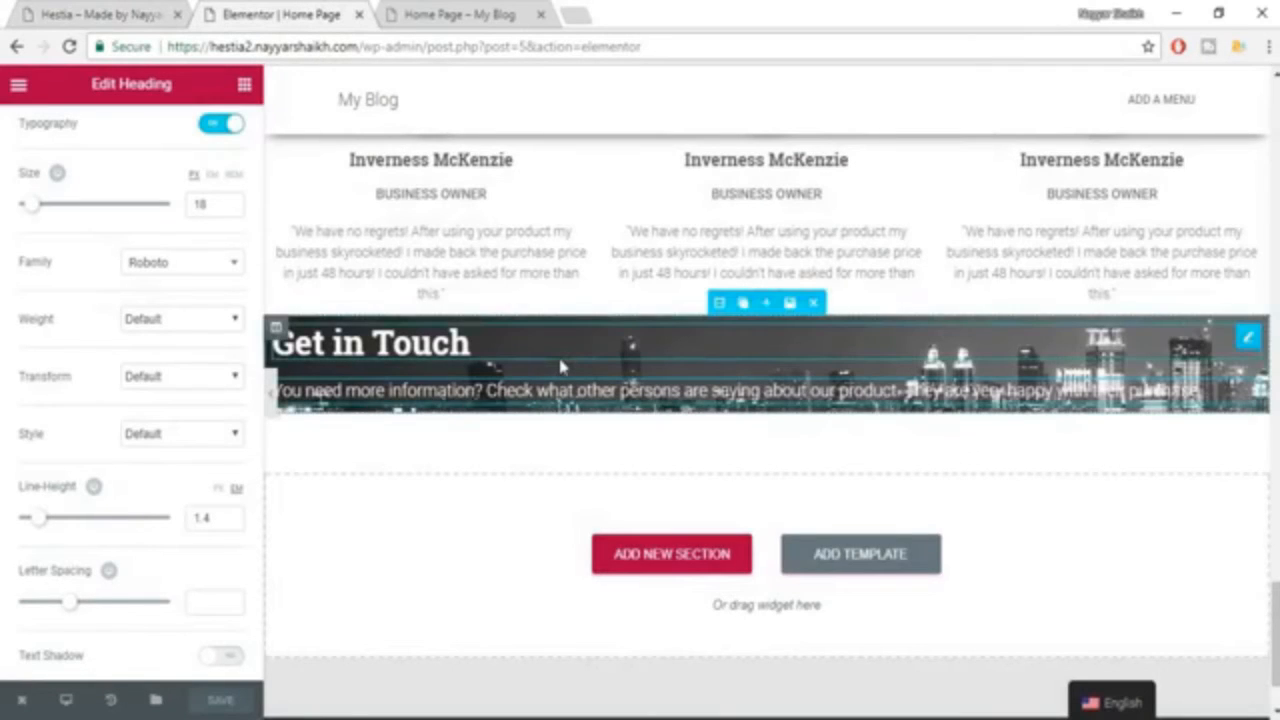
scroll(557, 353, up, 1)
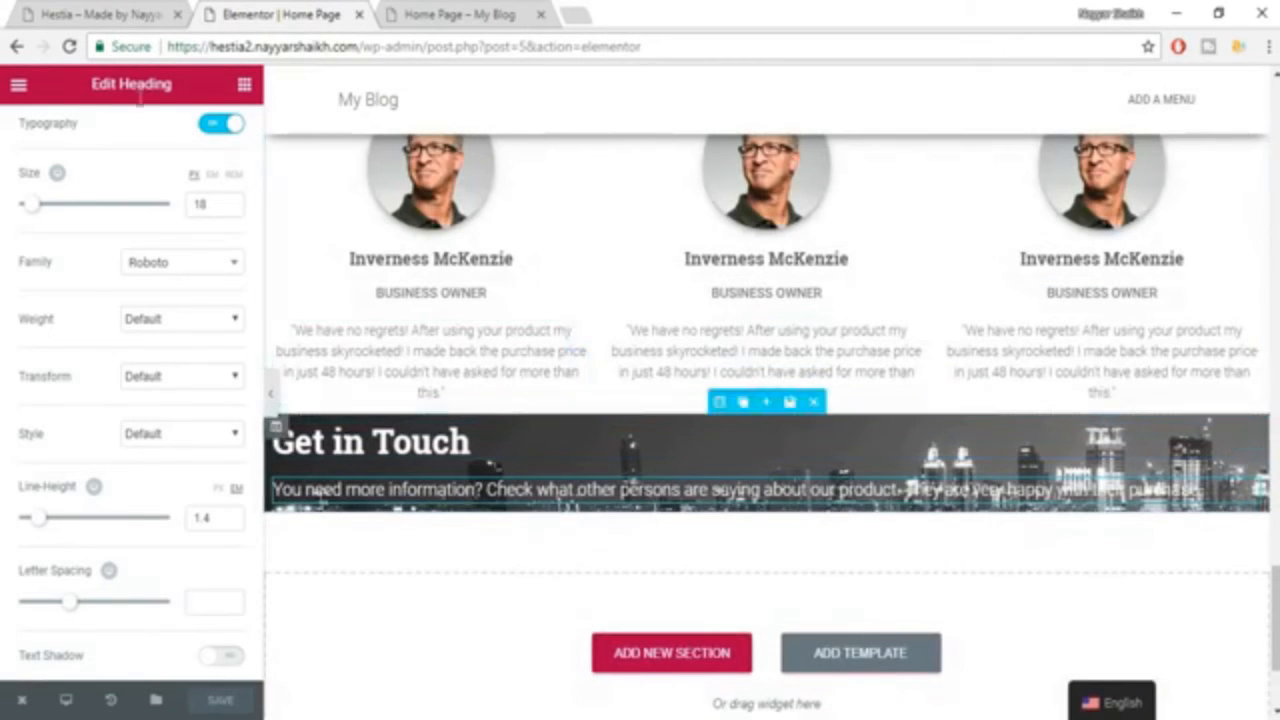
click(244, 86)
drag(117, 233, 563, 500)
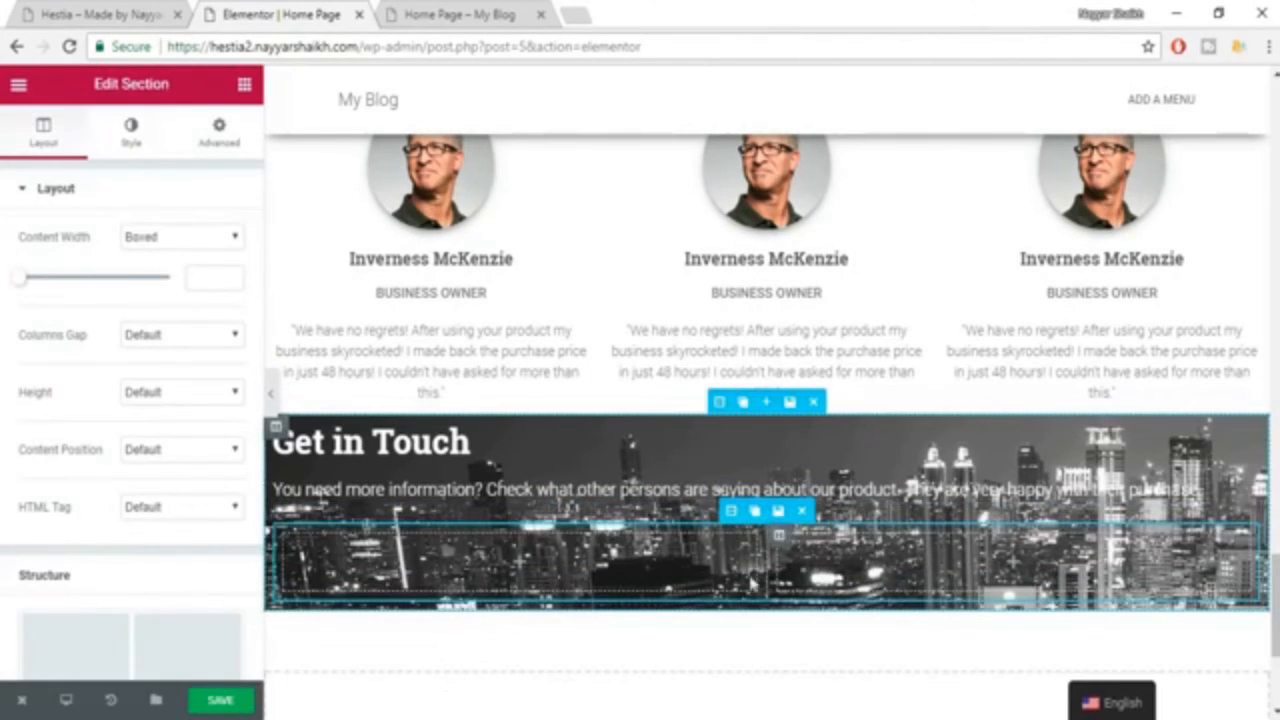
Compare with the reference page's contact details and place an Icon widget in the first column of the inner section.
click(165, 13)
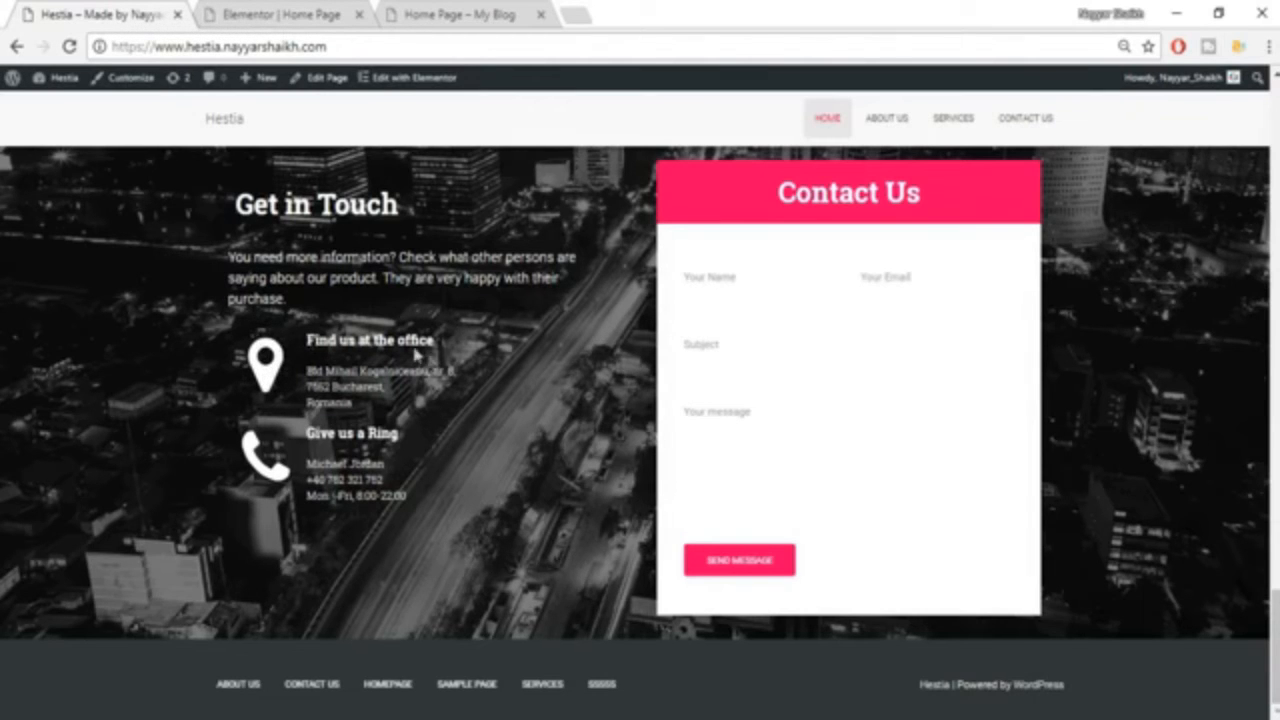
click(240, 13)
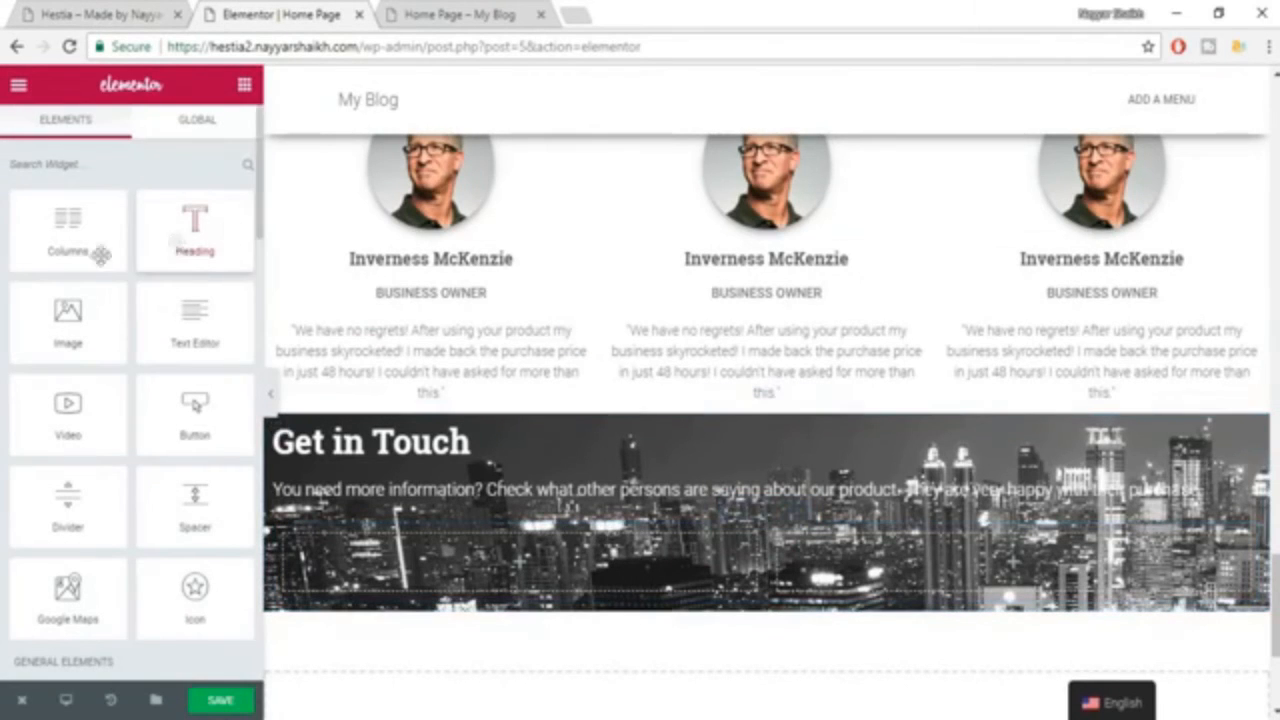
scroll(134, 451, down, 1)
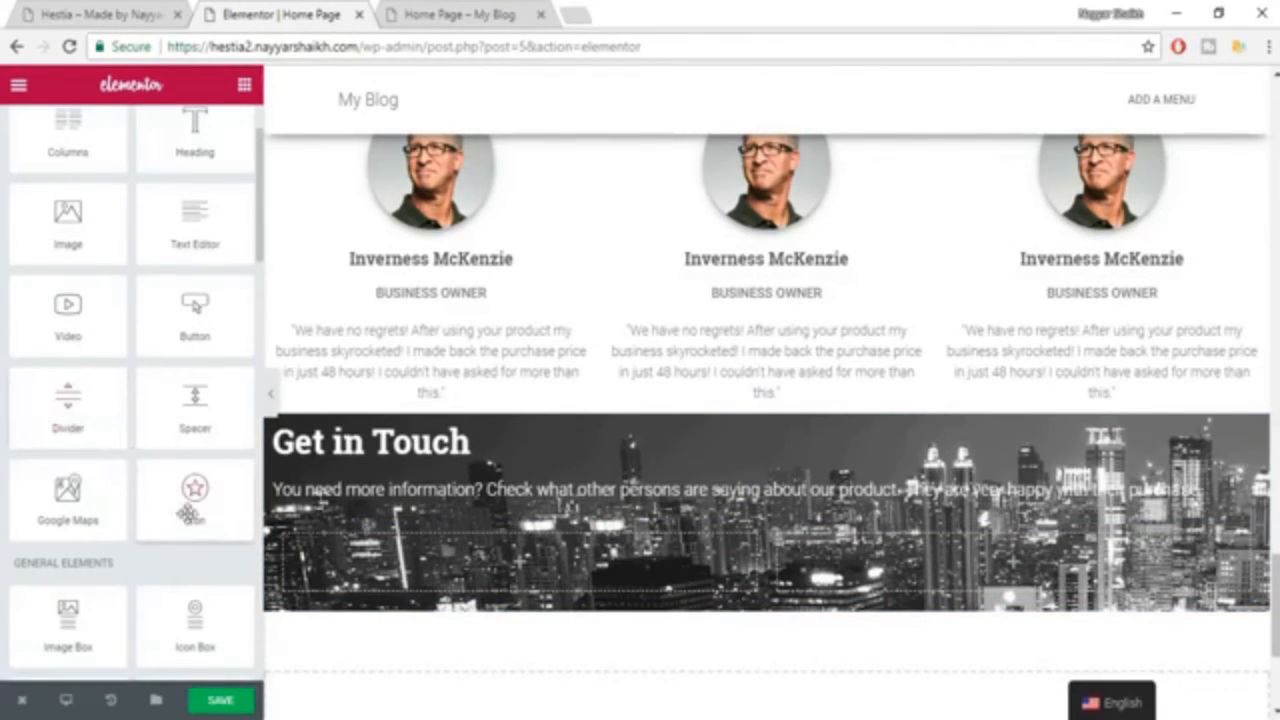
drag(189, 486, 490, 595)
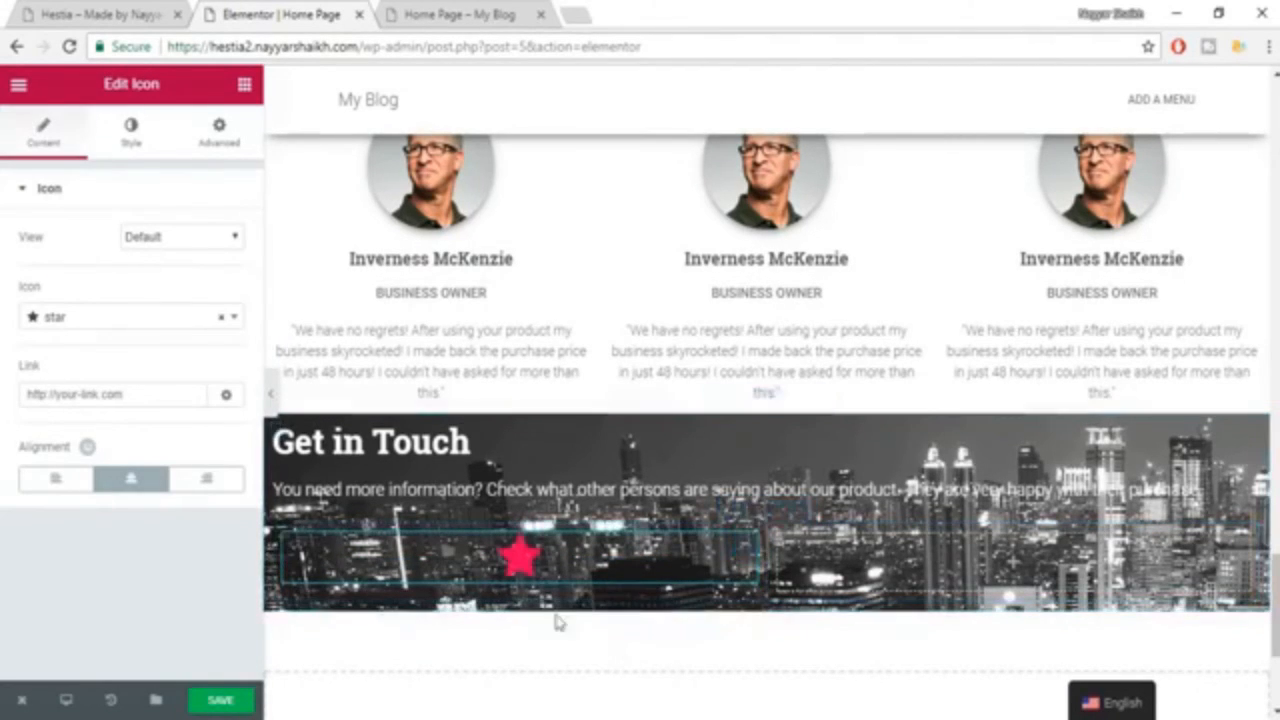
Check the office icon on the reference Hestia page and change the star icon to map-marker.
click(72, 12)
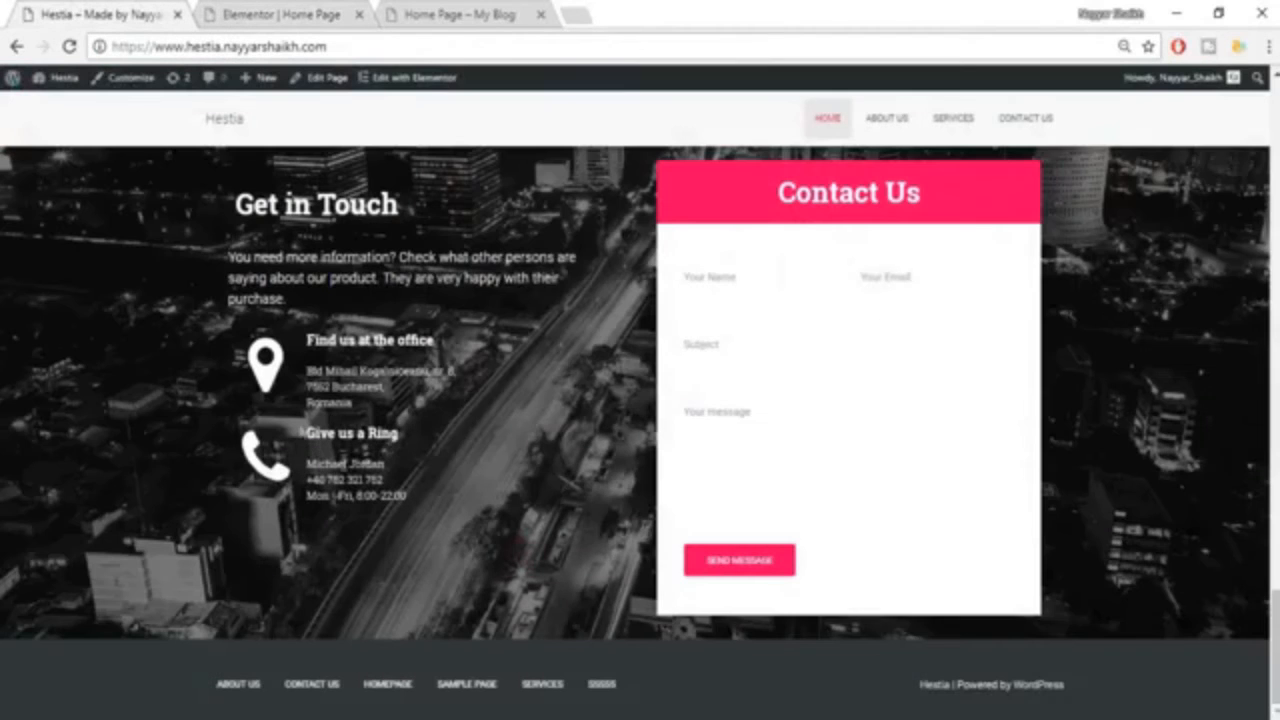
click(265, 10)
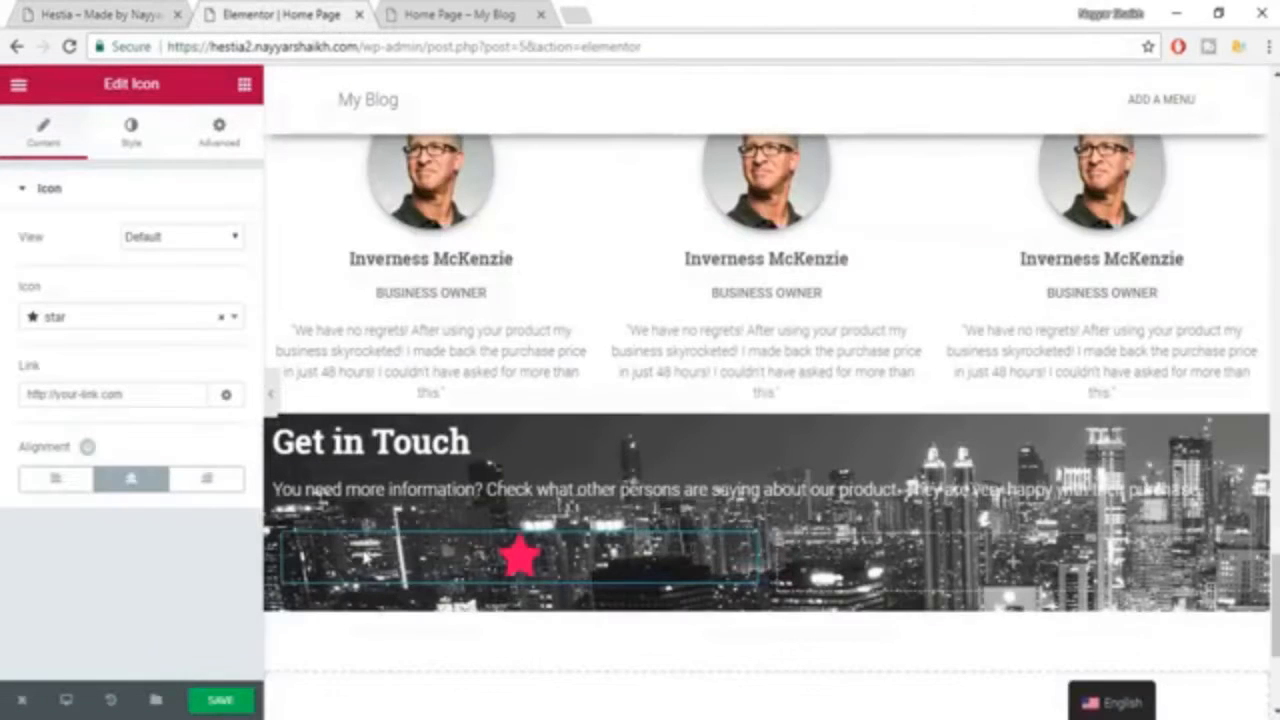
click(141, 317)
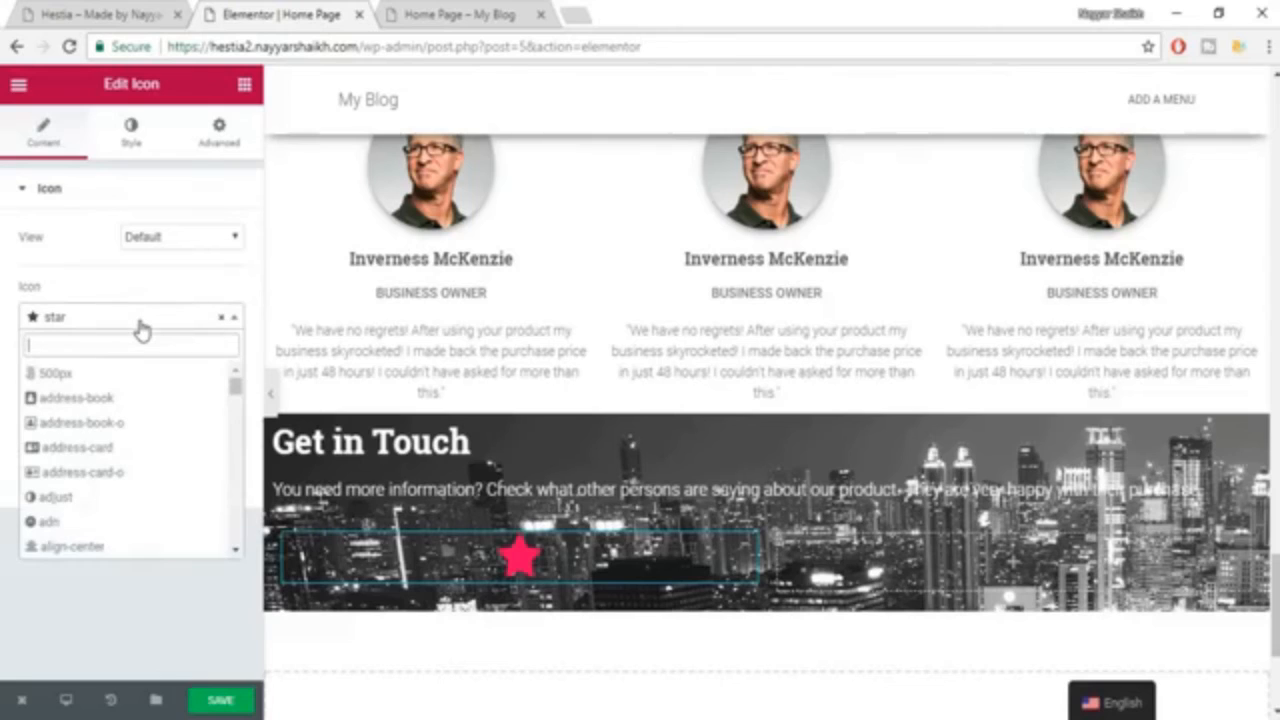
text(map)
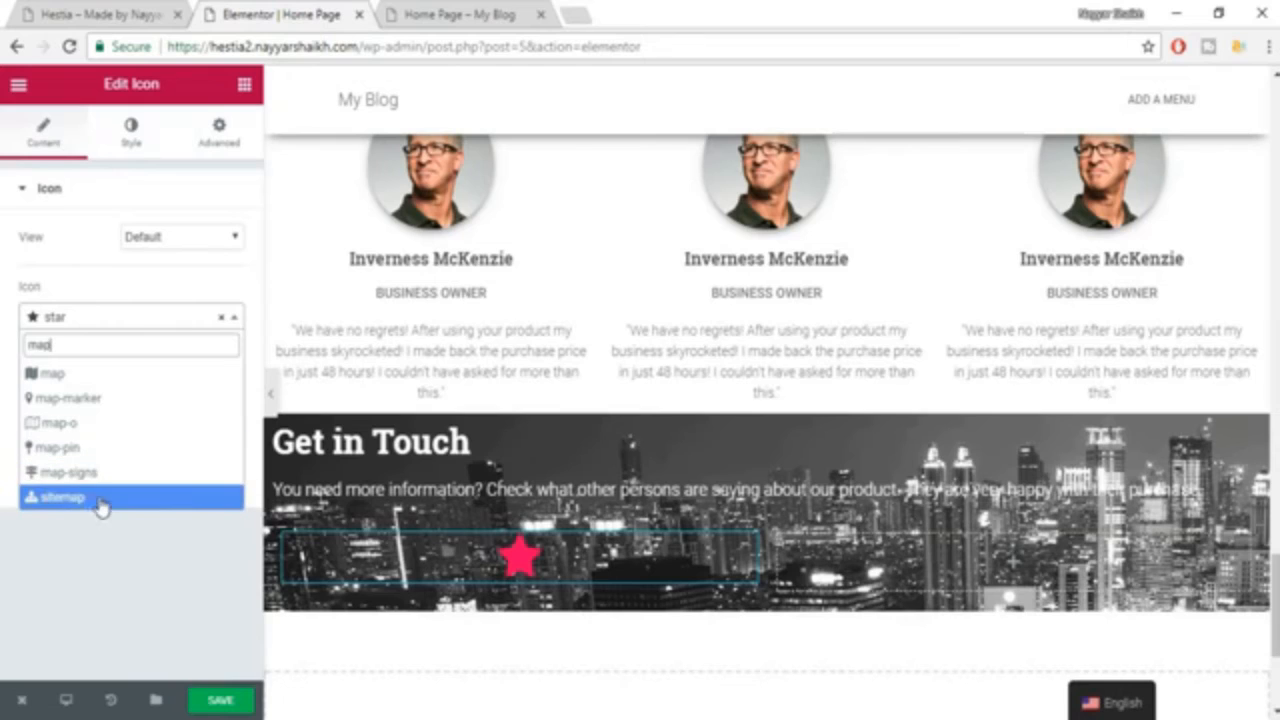
click(95, 398)
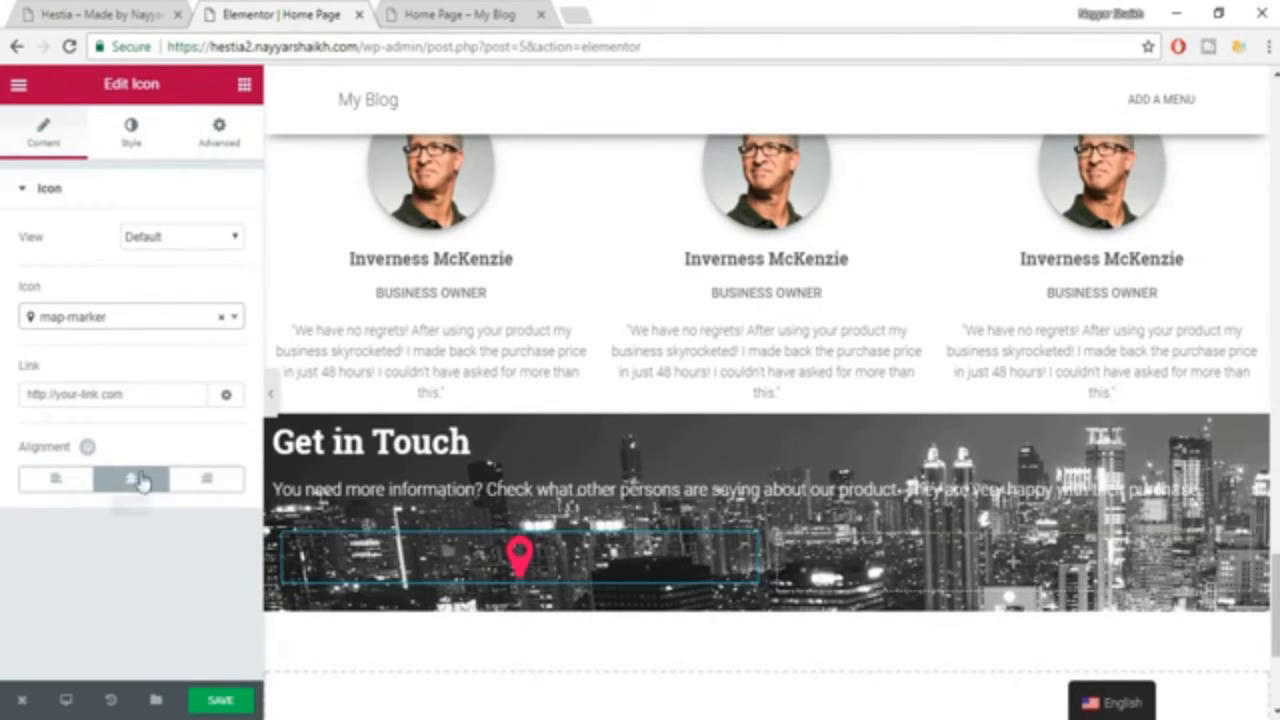
Left-align the map-marker icon and set its primary color to white (#ffffff).
click(62, 484)
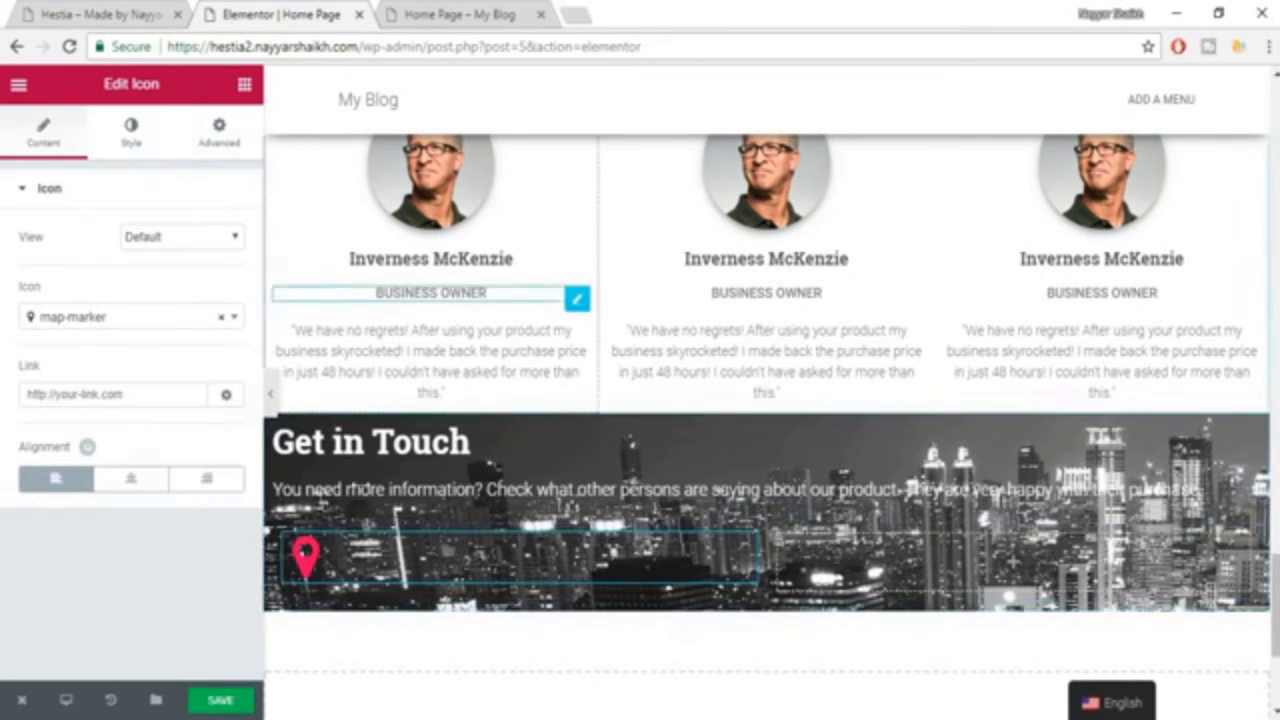
click(152, 138)
click(235, 244)
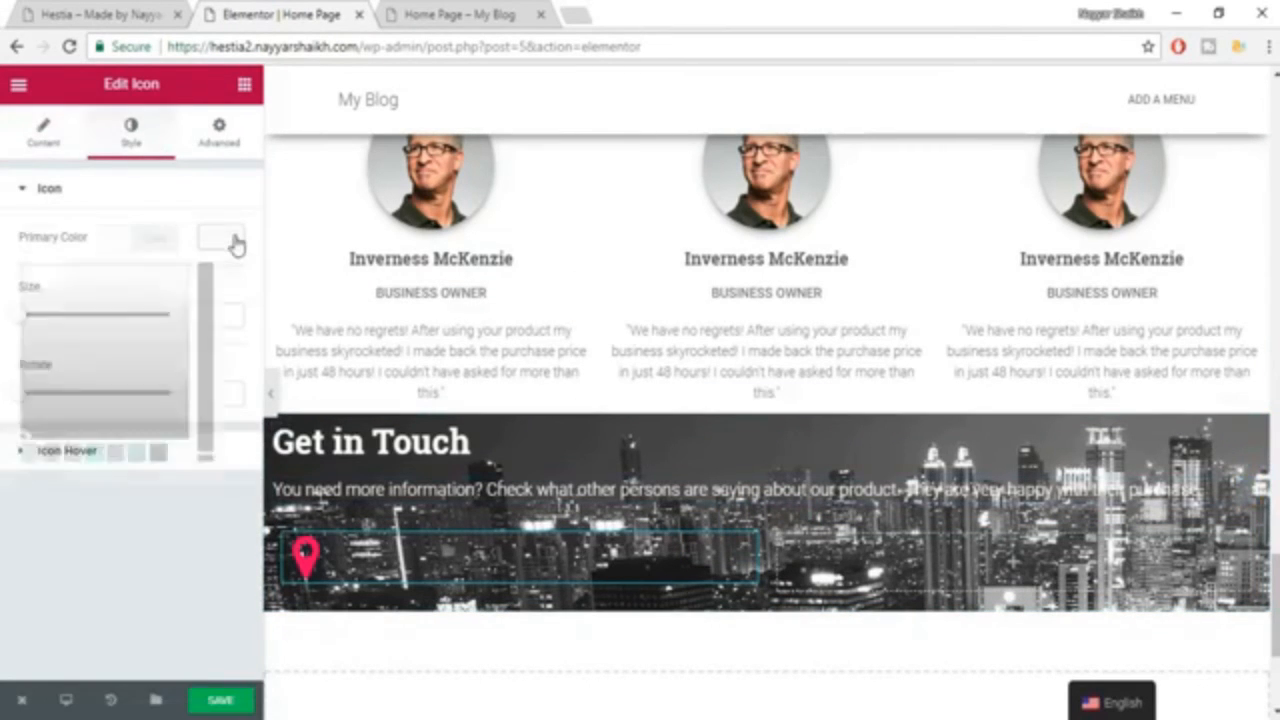
click(180, 454)
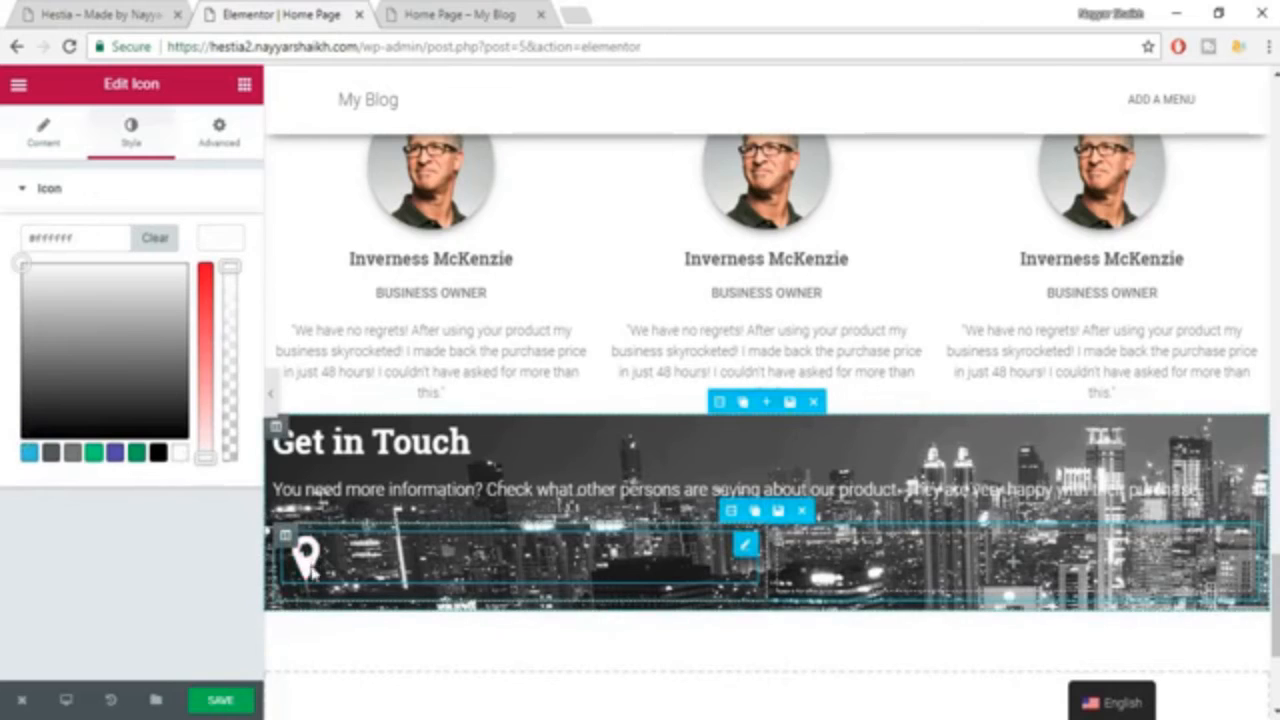
click(218, 241)
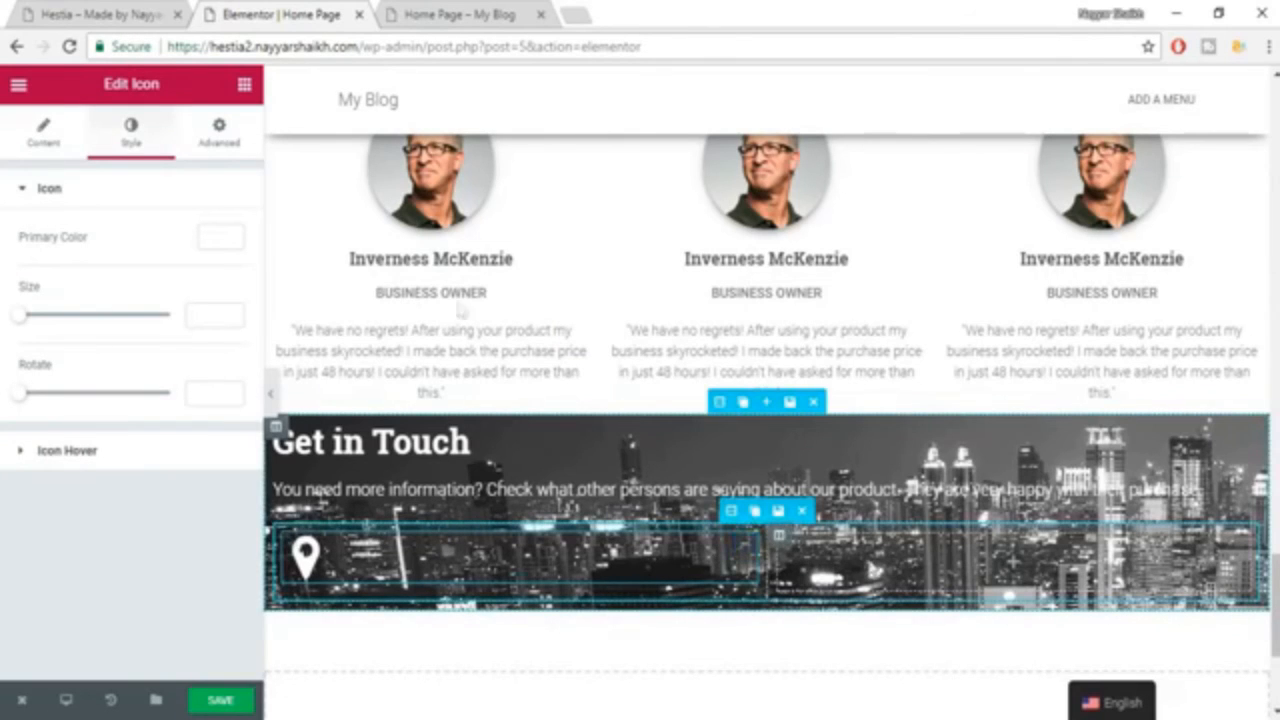
Copy the office title and address from the reference page into a new Heading widget in the inner section's second column.
click(86, 14)
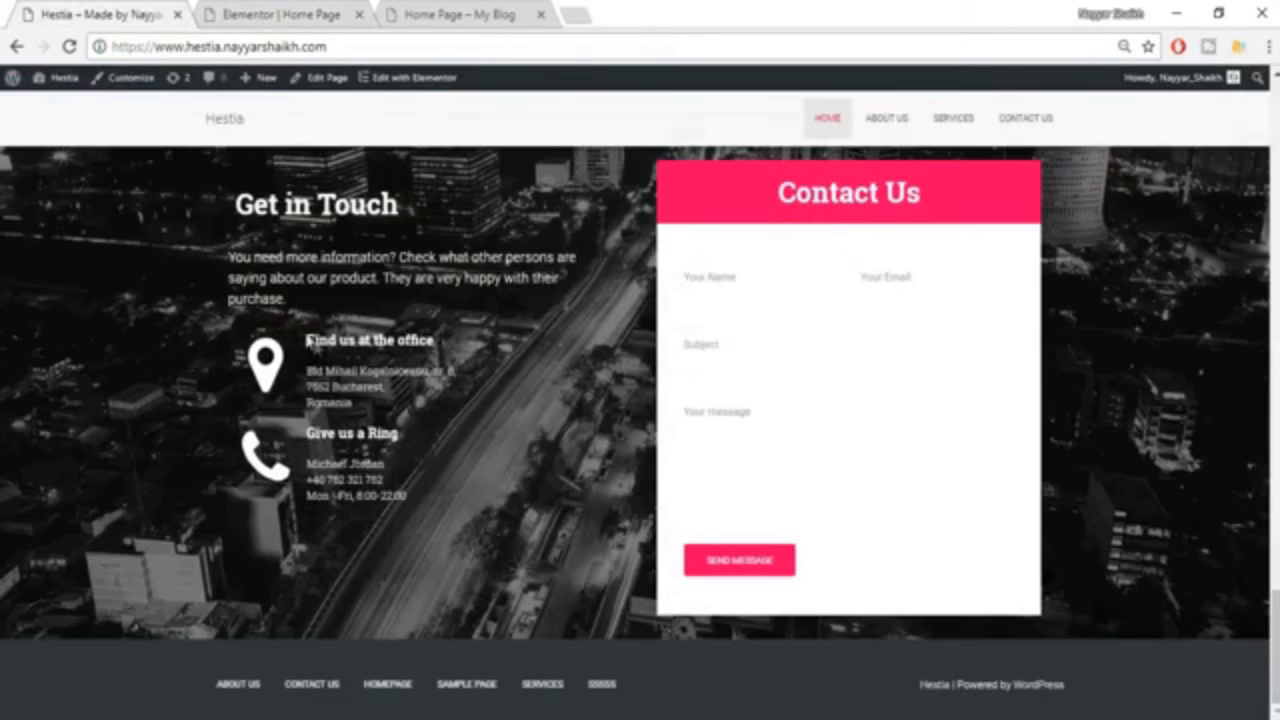
drag(305, 338, 424, 404)
key(ctrl+c)
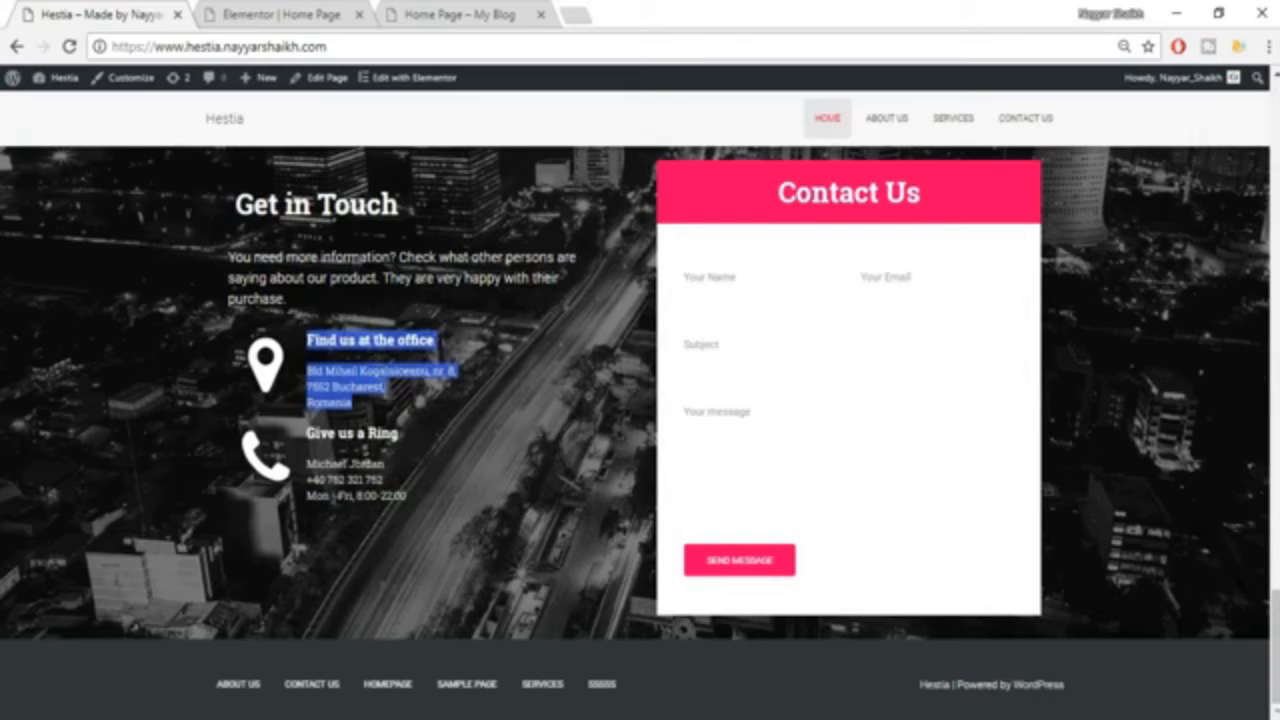
click(266, 12)
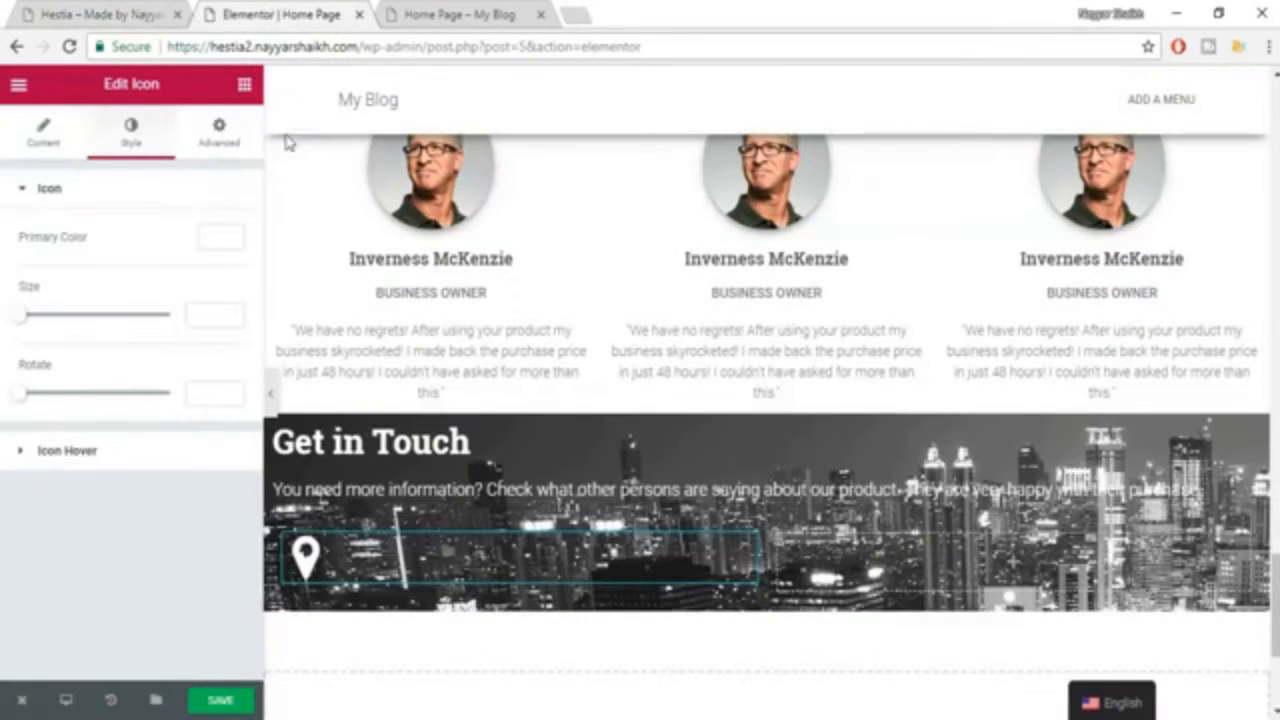
click(245, 86)
drag(196, 235, 1008, 563)
triple_click(137, 271)
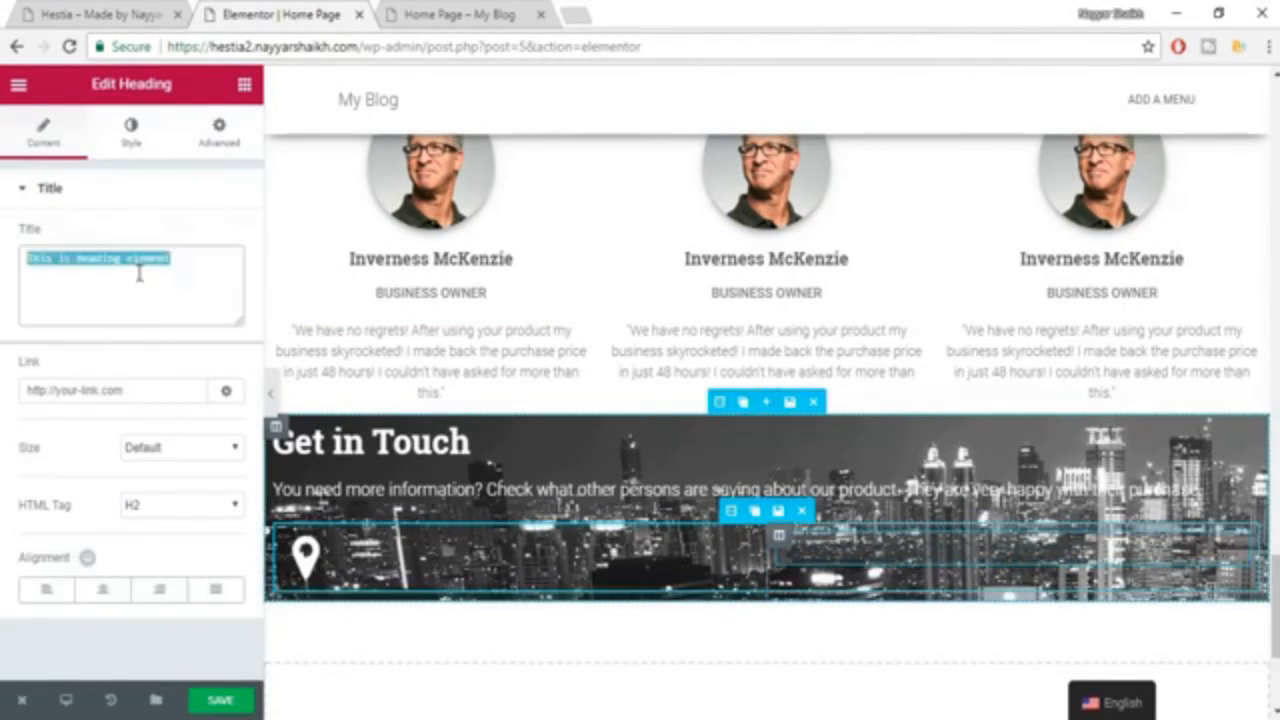
key(ctrl+v)
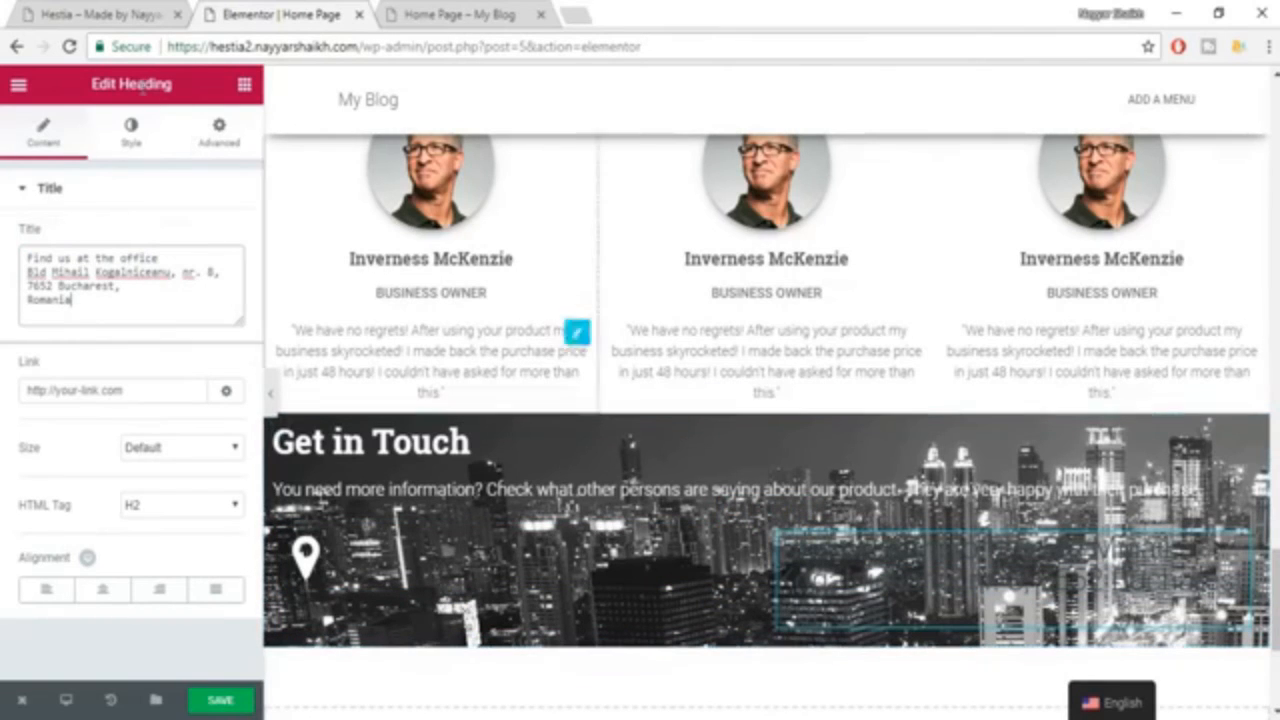
Set the office heading's text color to white (#ffffff).
click(131, 140)
click(214, 237)
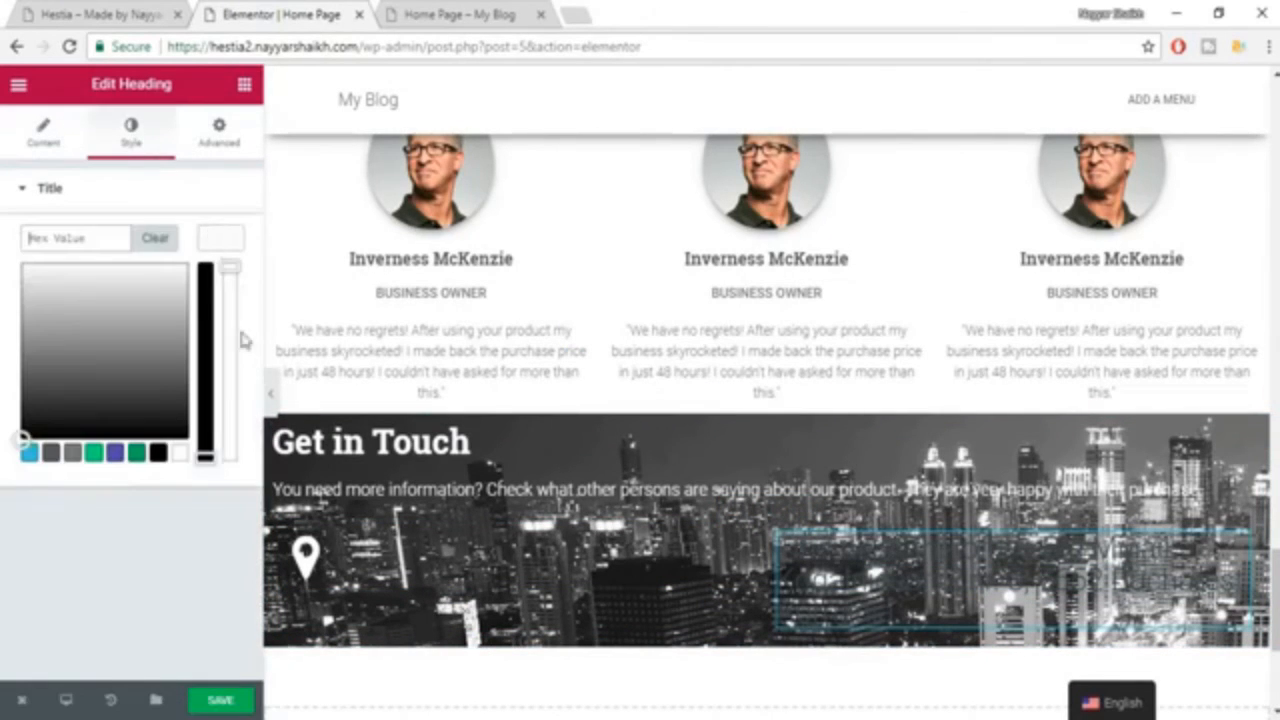
click(181, 455)
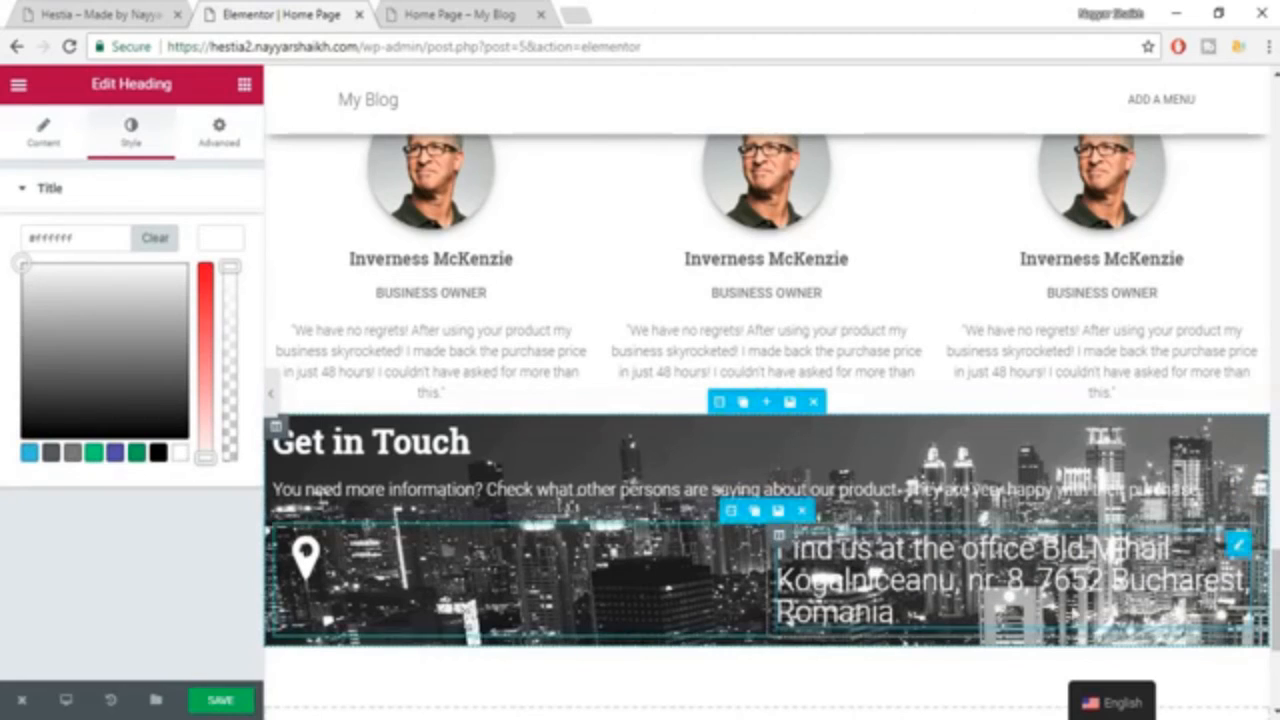
click(222, 255)
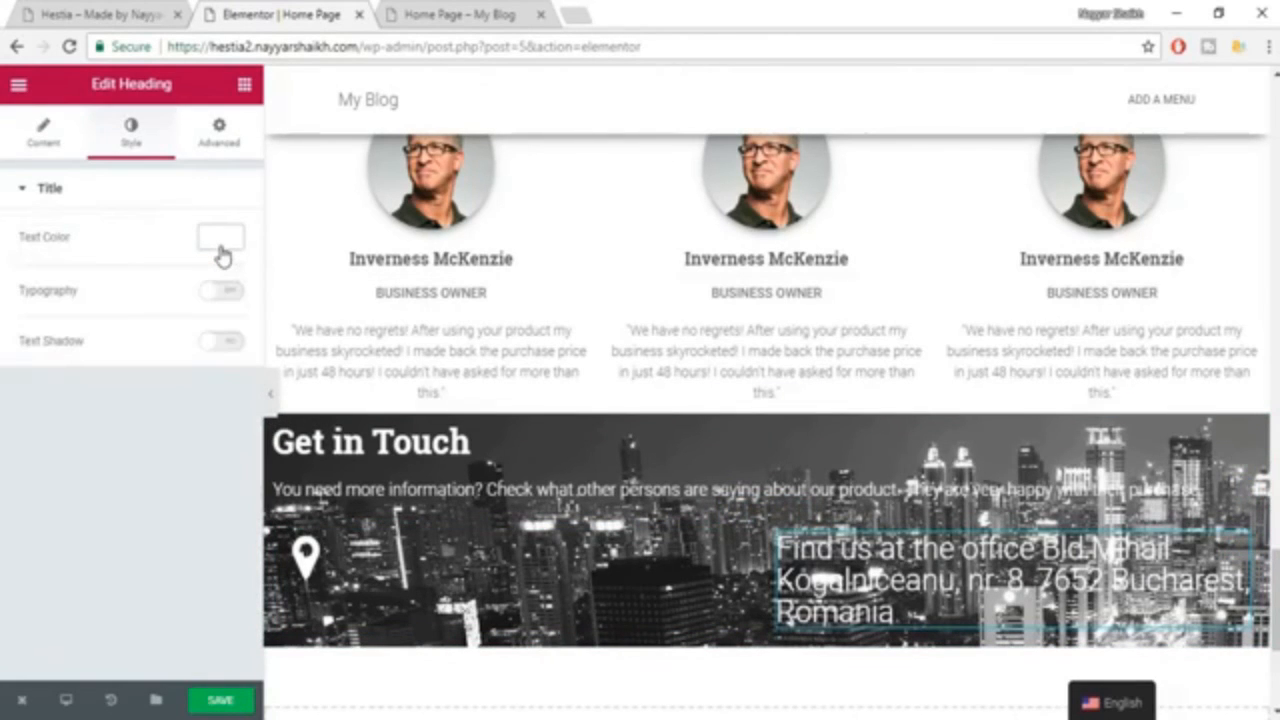
Compare with the reference page and remove the address lines from the heading, keeping only "Find us at the office".
click(43, 130)
click(80, 12)
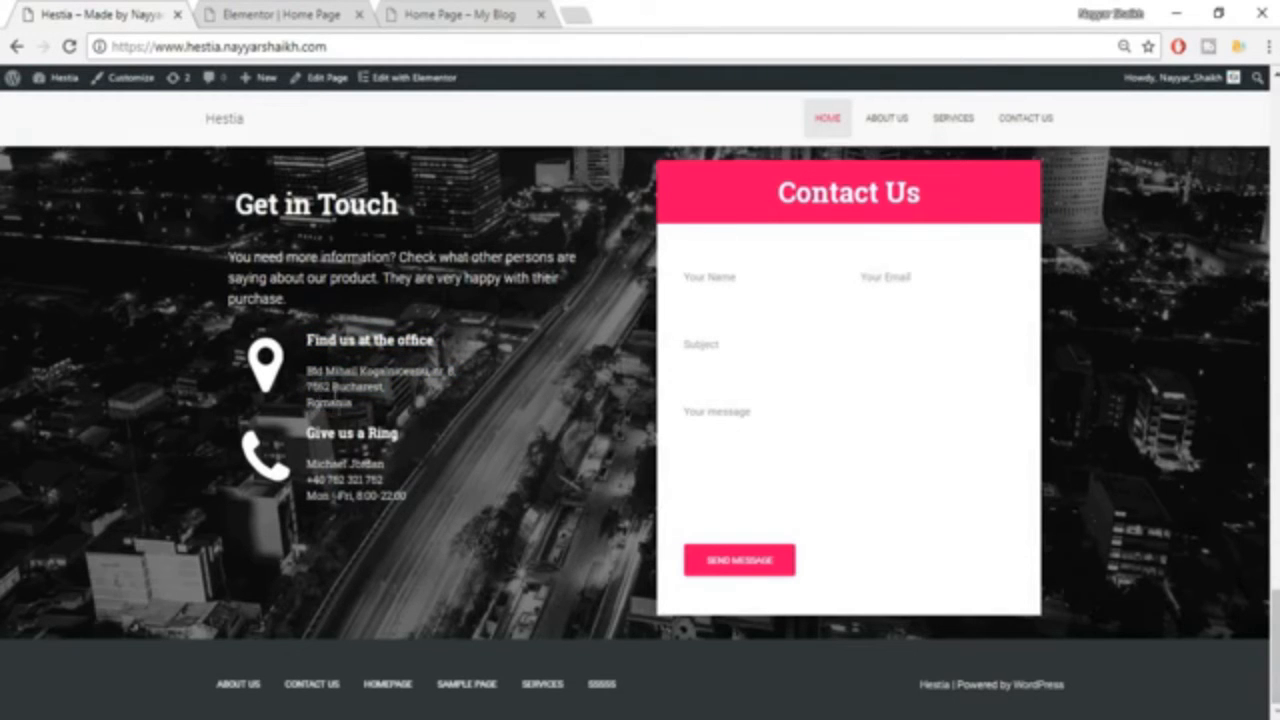
click(220, 10)
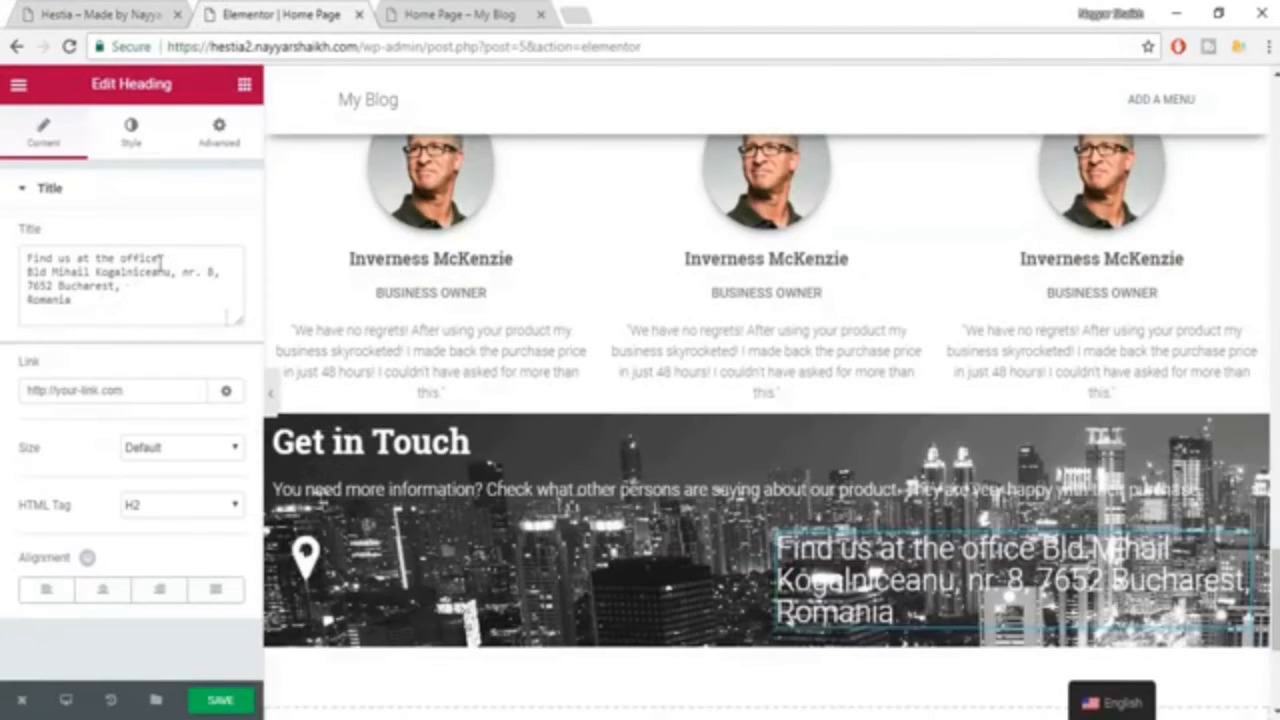
drag(160, 260, 230, 310)
key(BackSpace)
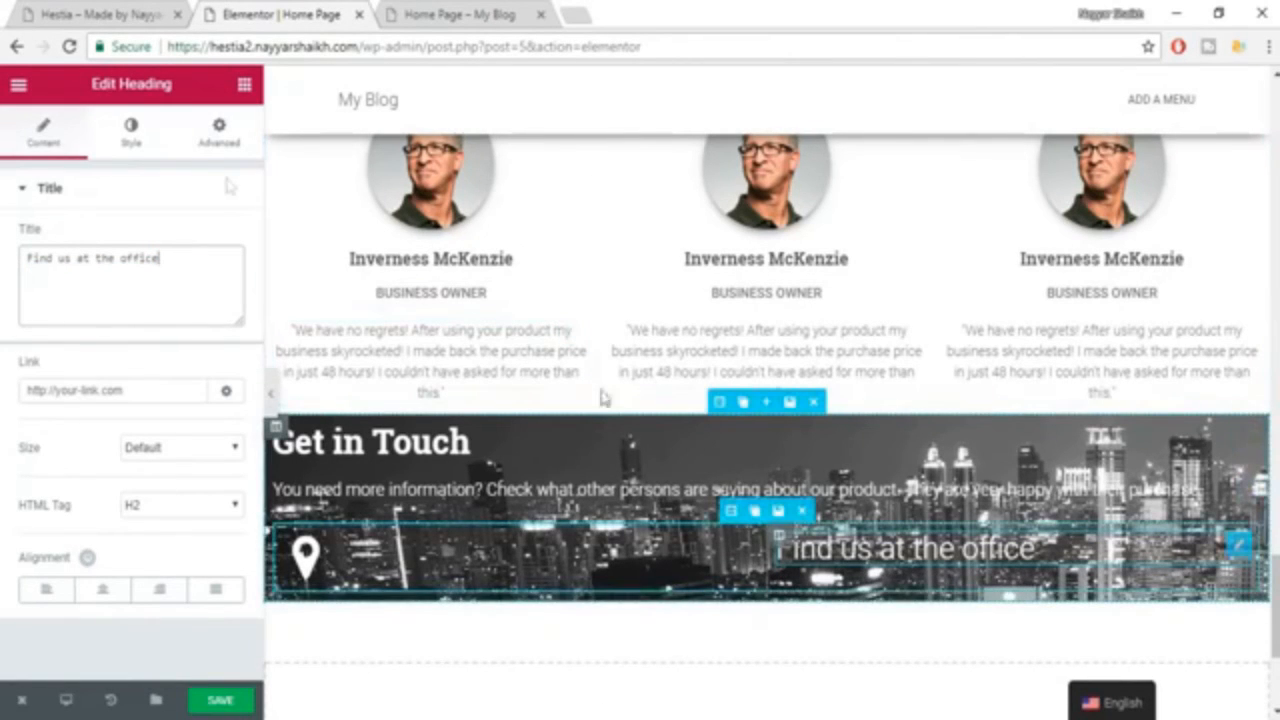
Enable custom typography for the "Find us at the office" heading, with size 18 px and the Roboto font family.
click(131, 135)
click(220, 291)
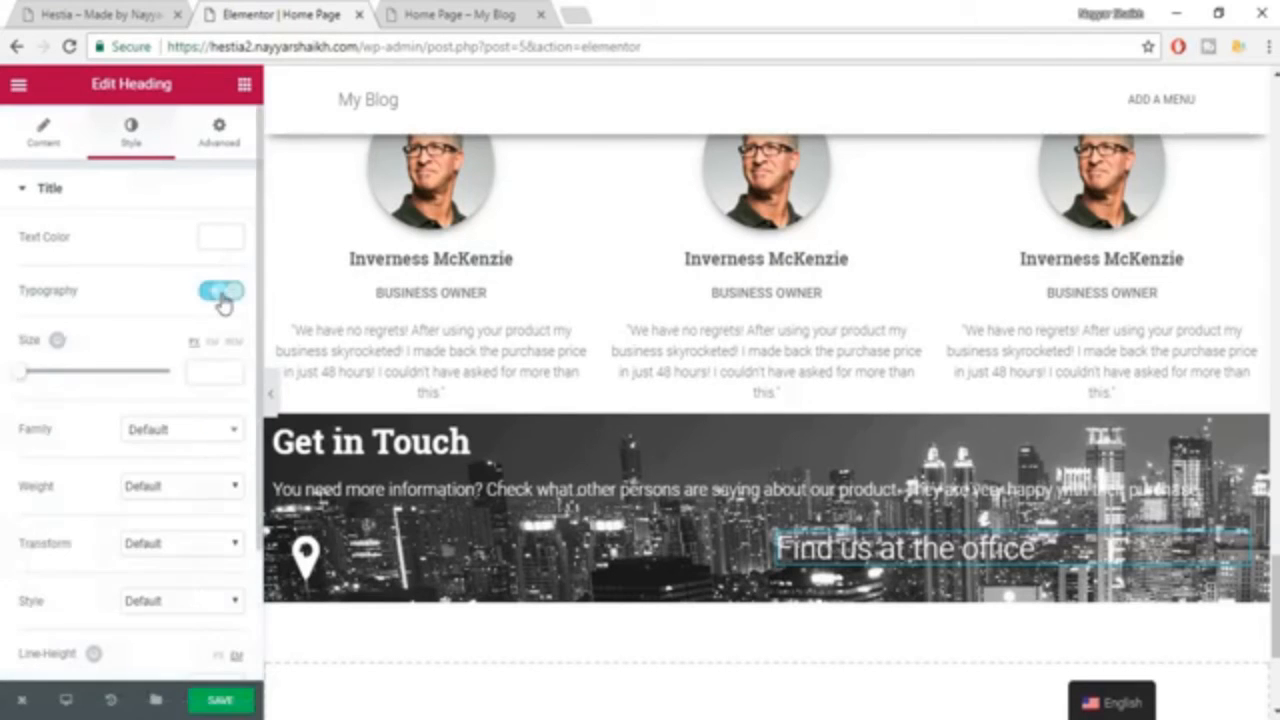
click(91, 10)
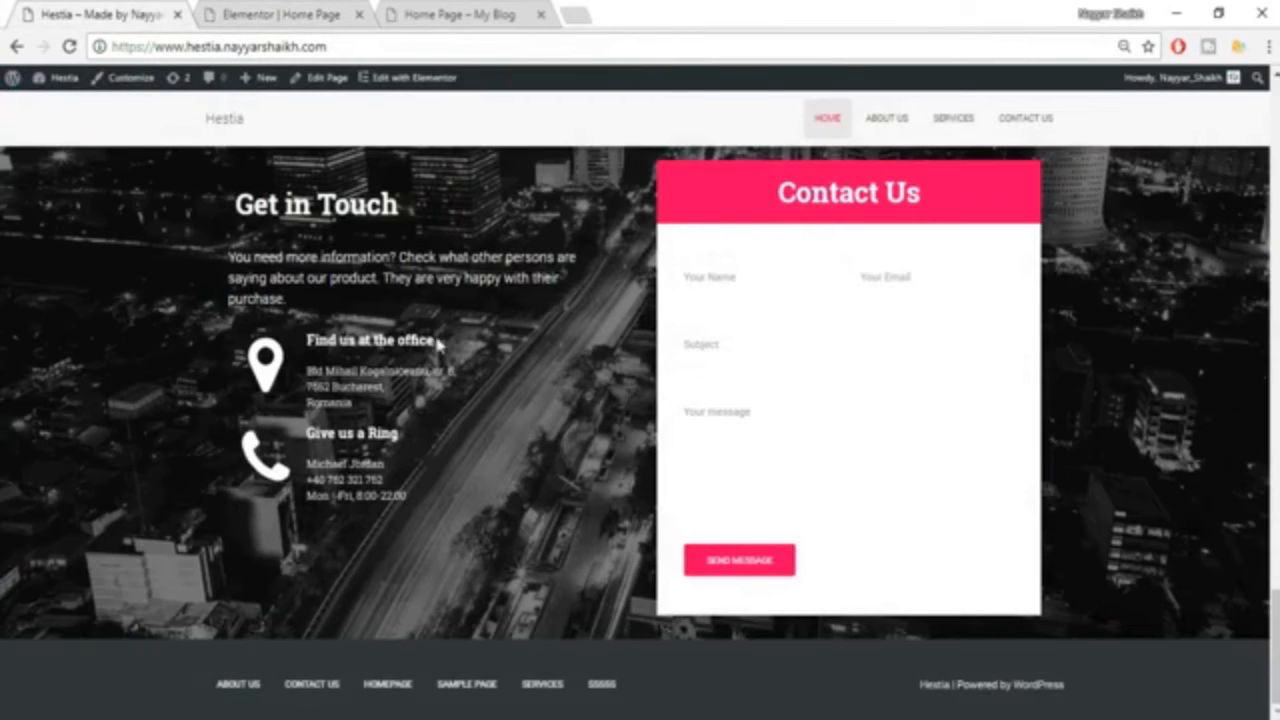
click(305, 10)
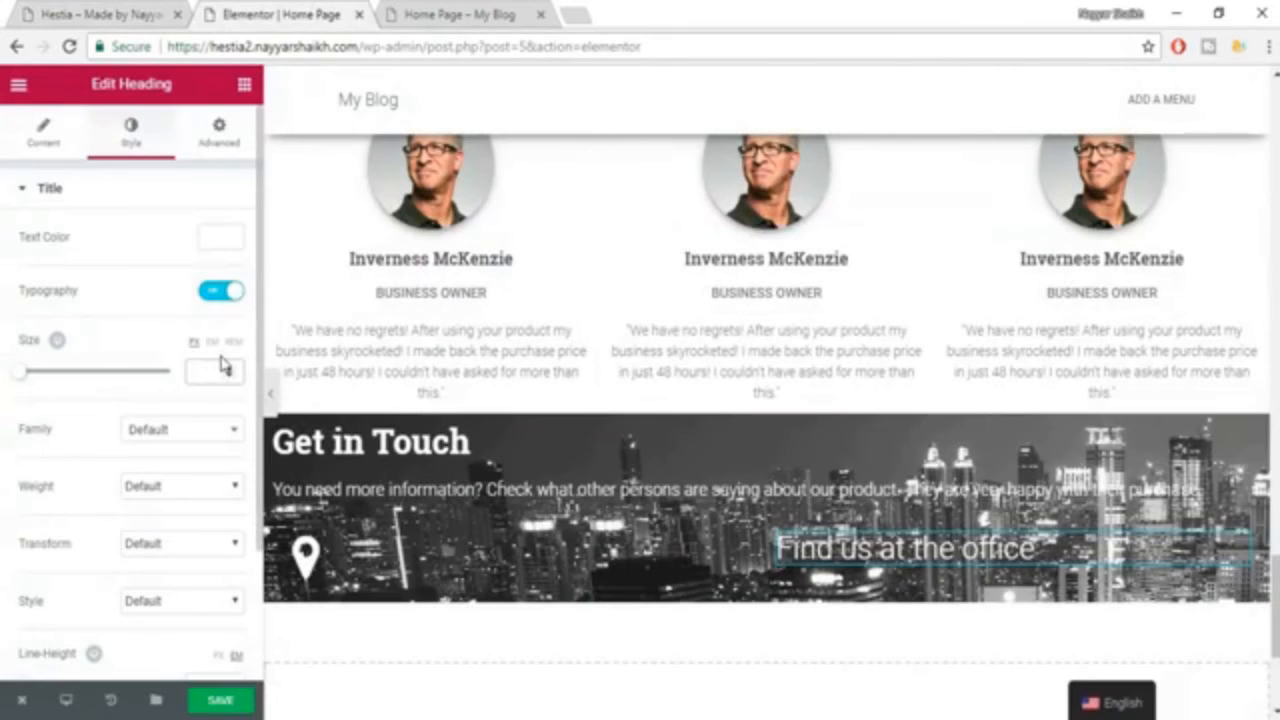
text(189)
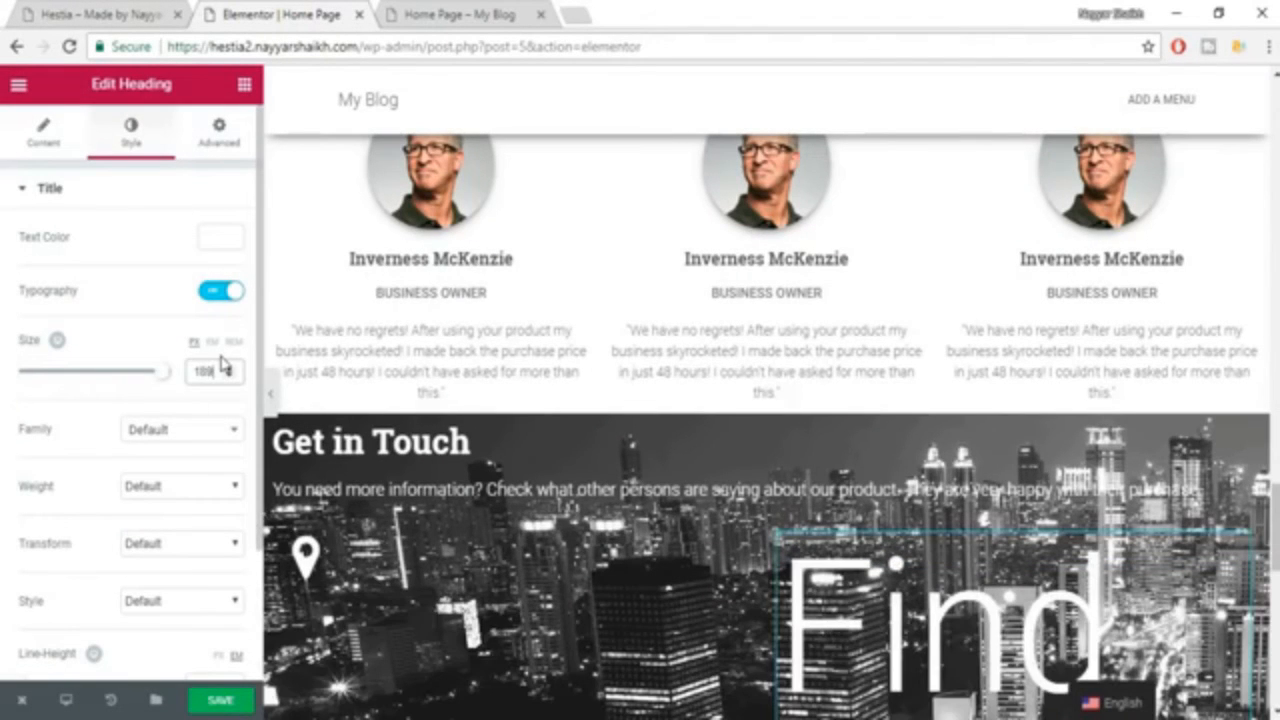
key(BackSpace)
click(189, 430)
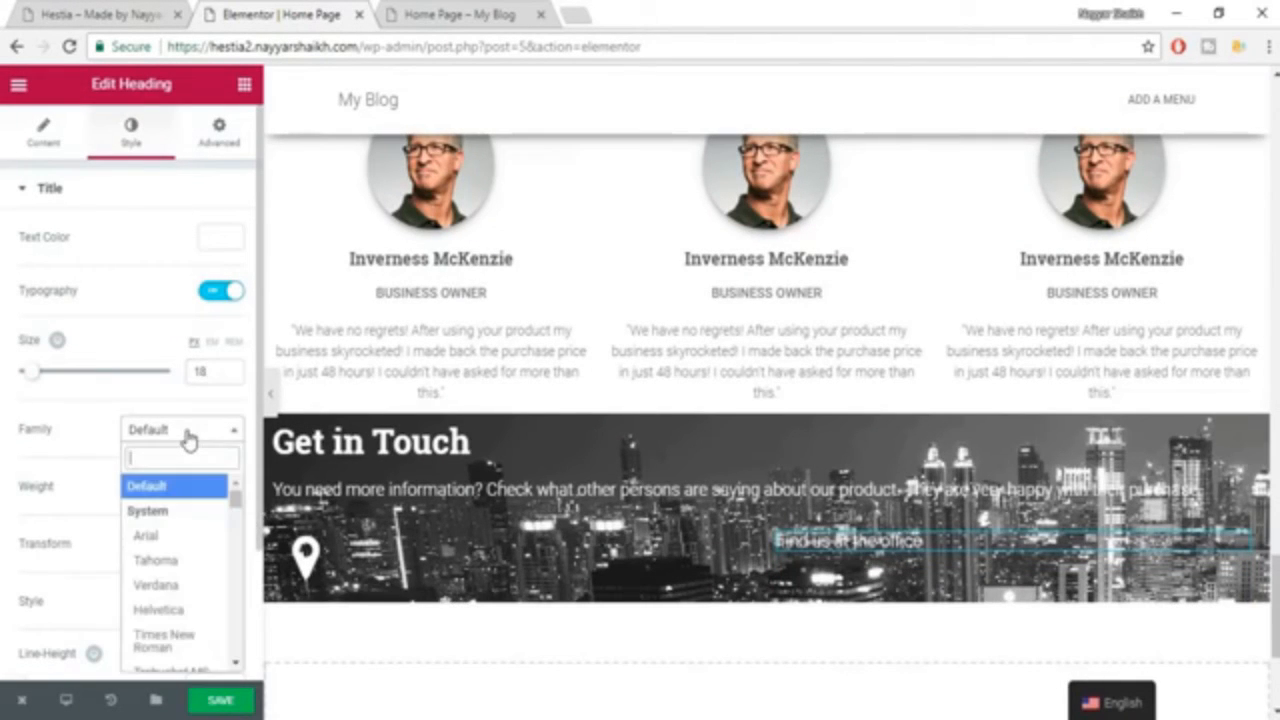
text(roboto)
key(Return)
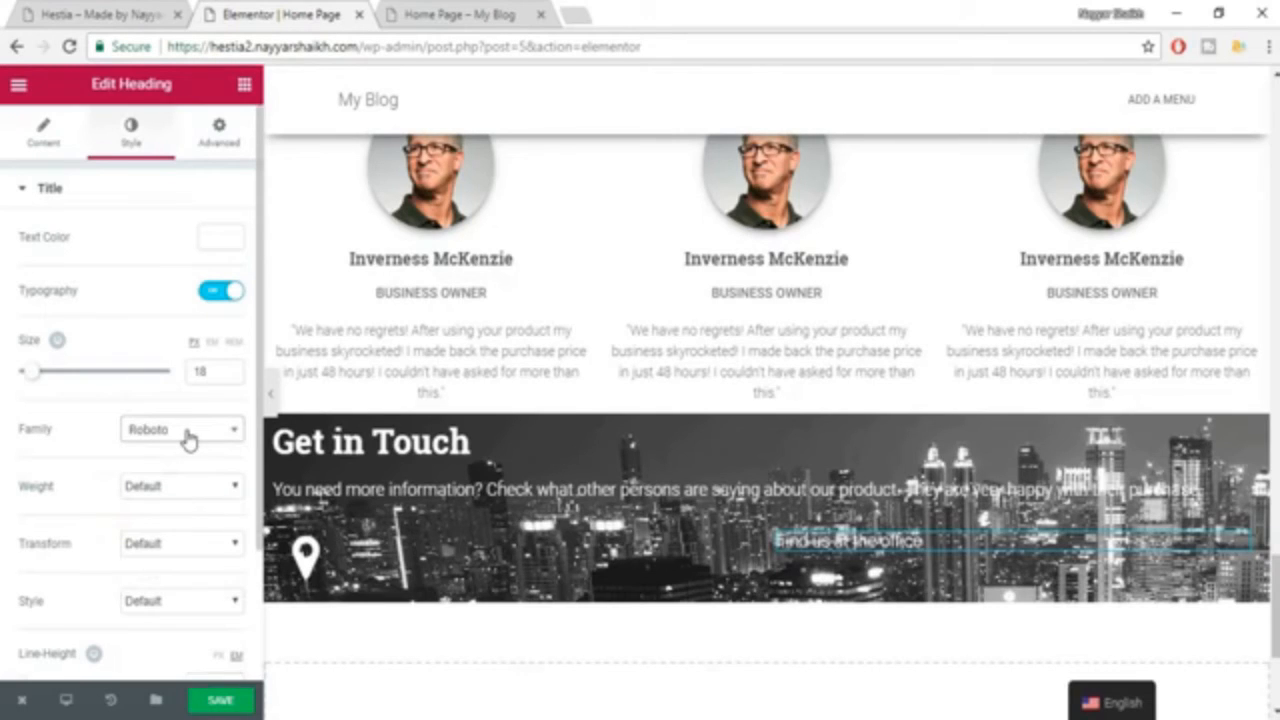
Set the office heading's weight to 500 and narrow the icon column to bring the heading closer, as on the reference page.
click(175, 489)
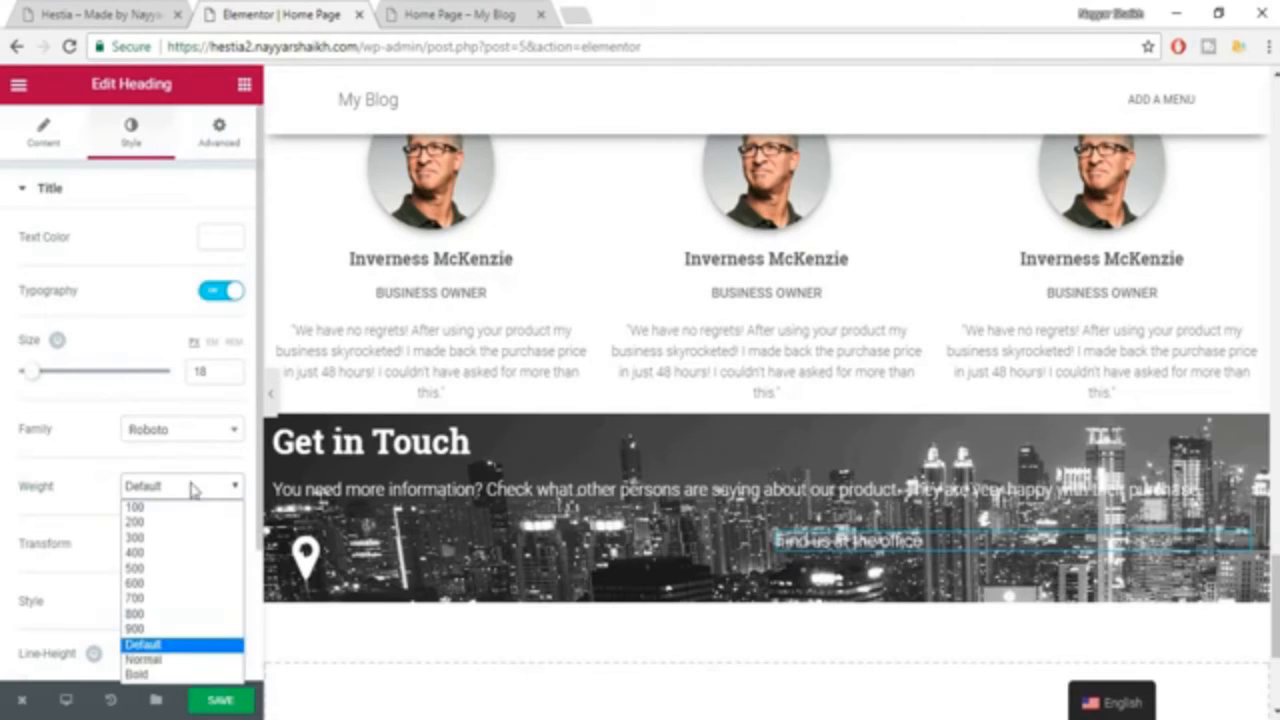
click(158, 568)
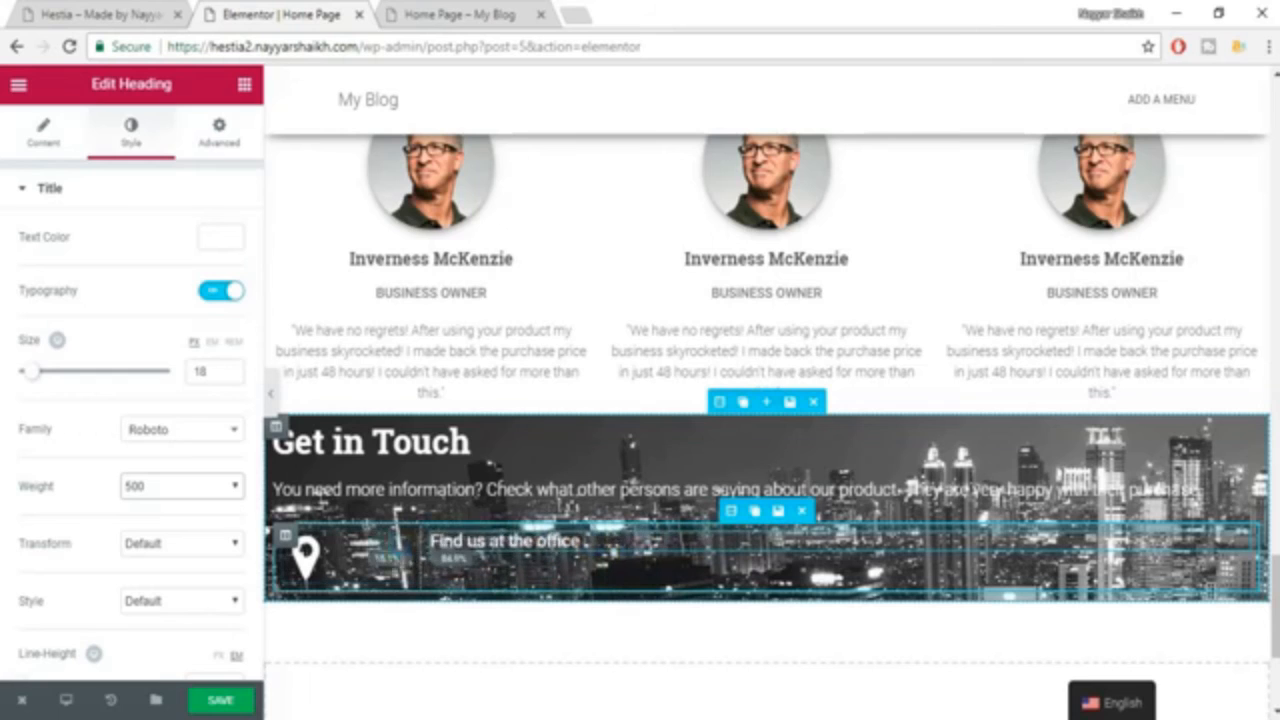
click(150, 14)
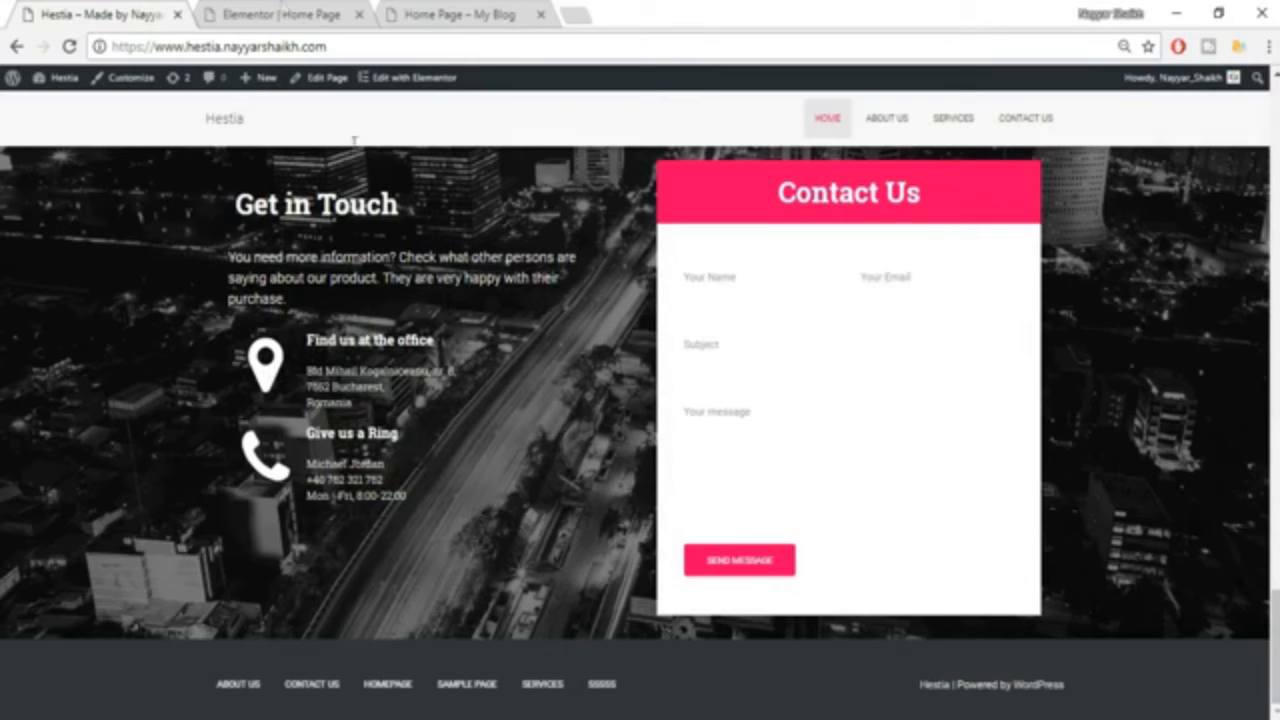
click(278, 9)
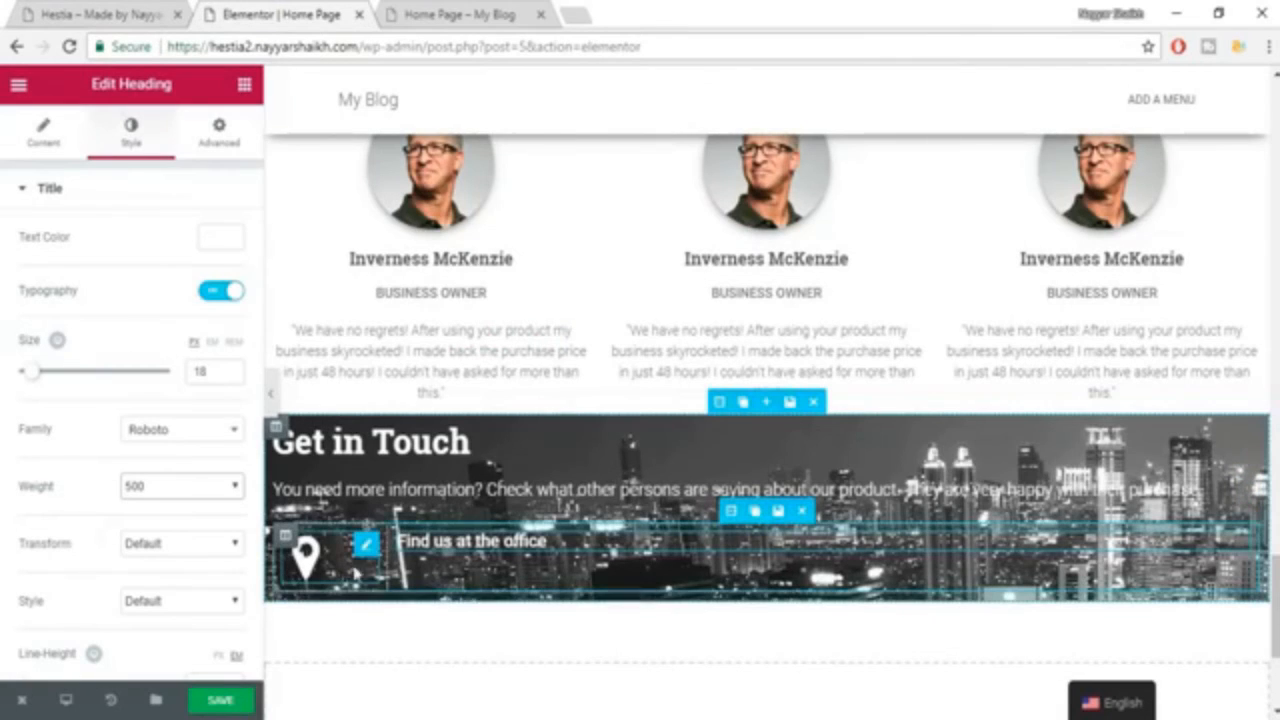
Give the Get in Touch section a classic background overlay in black (#000000) and save the page.
scroll(997, 486, down, 2)
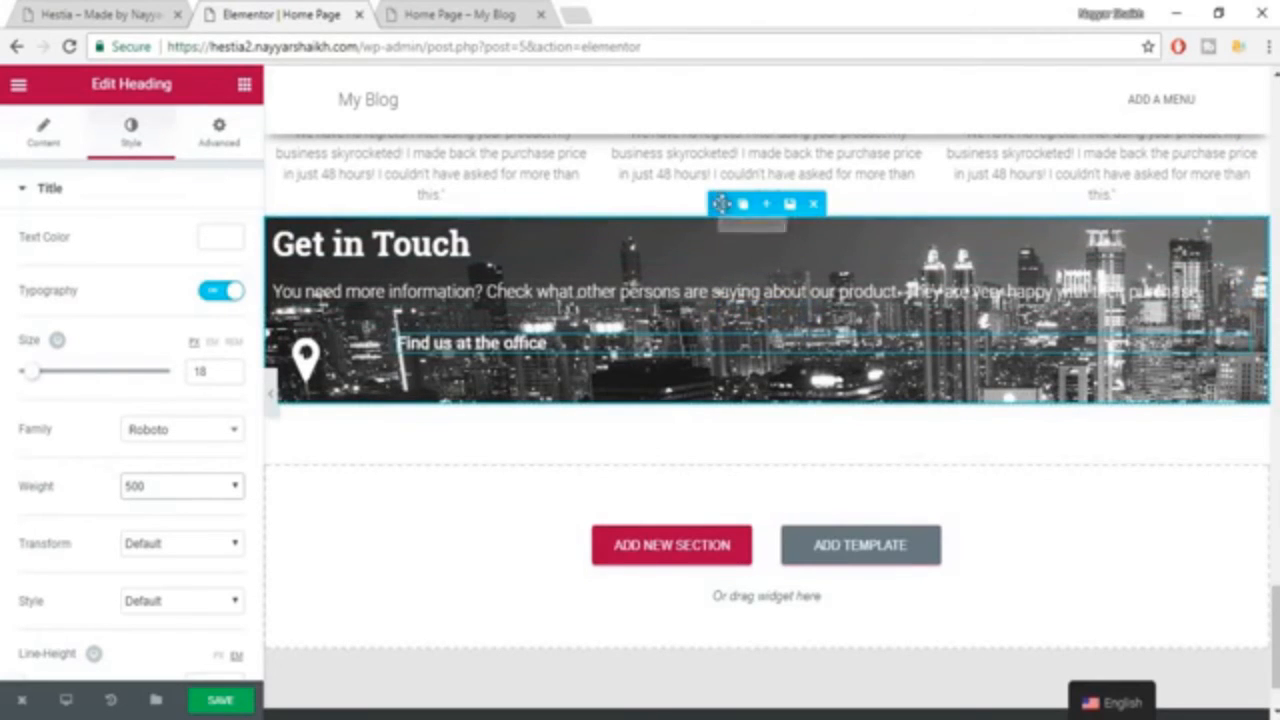
click(718, 203)
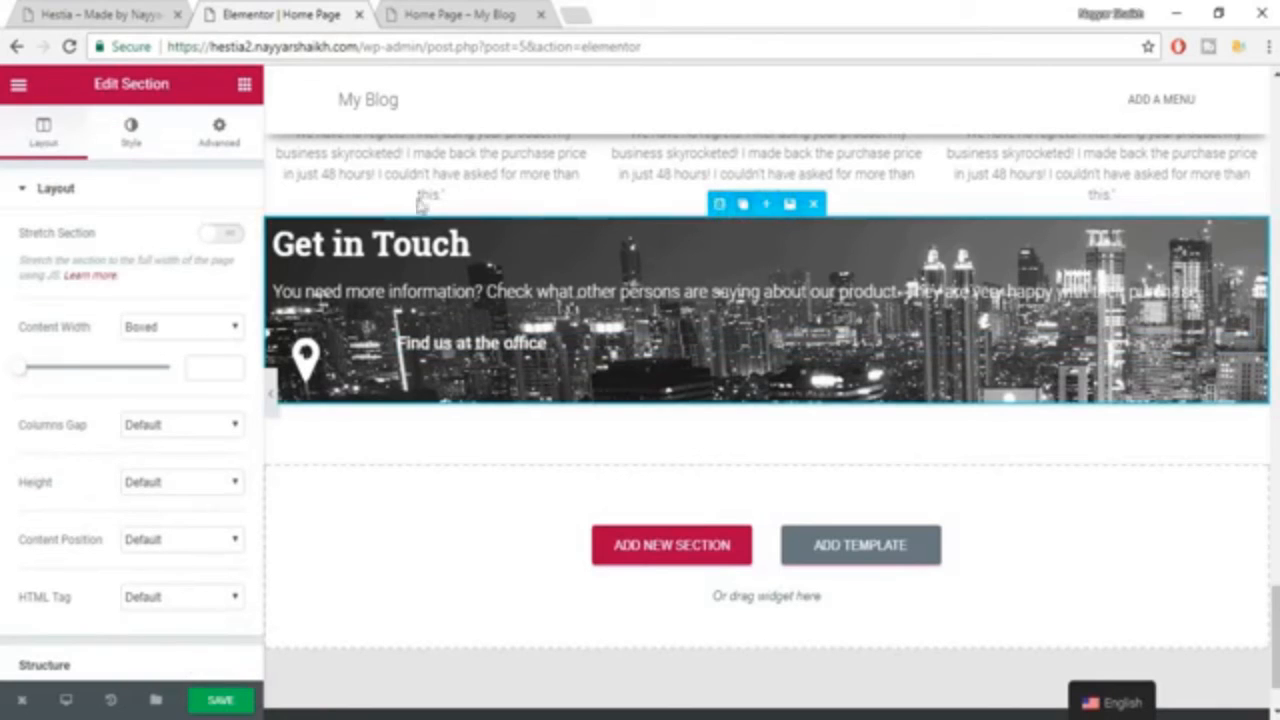
click(131, 132)
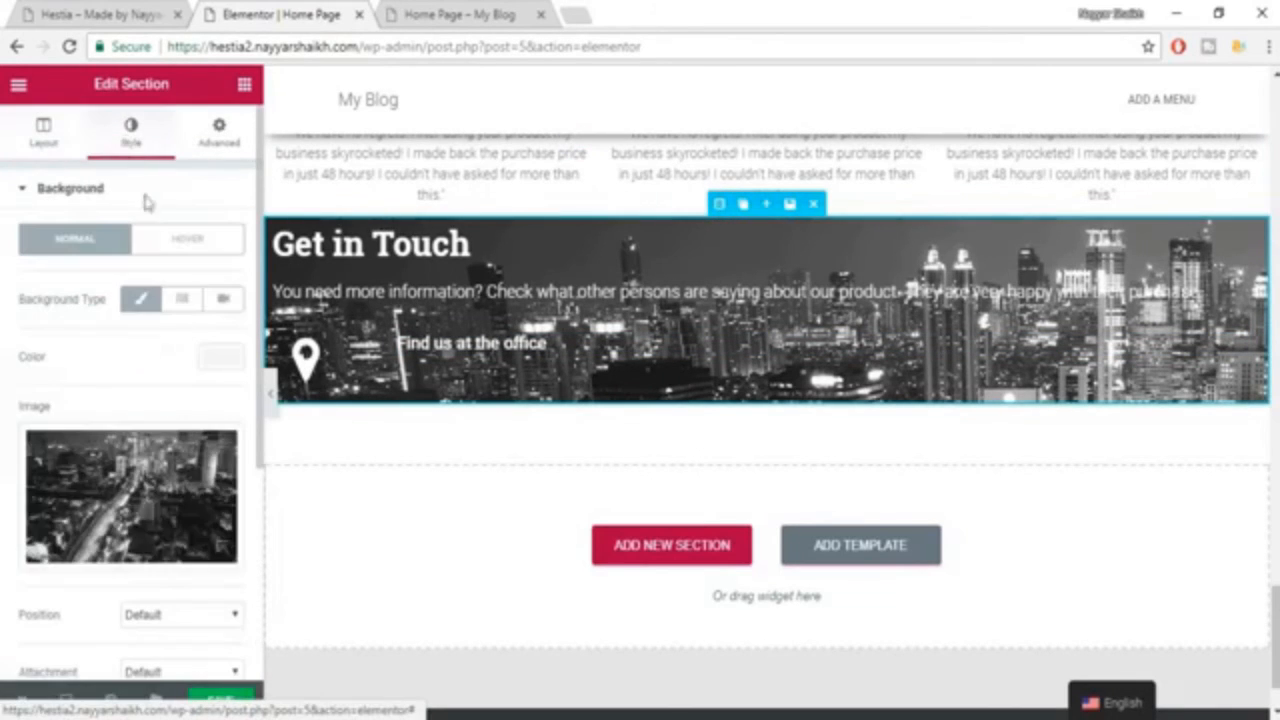
scroll(200, 490, down, 4)
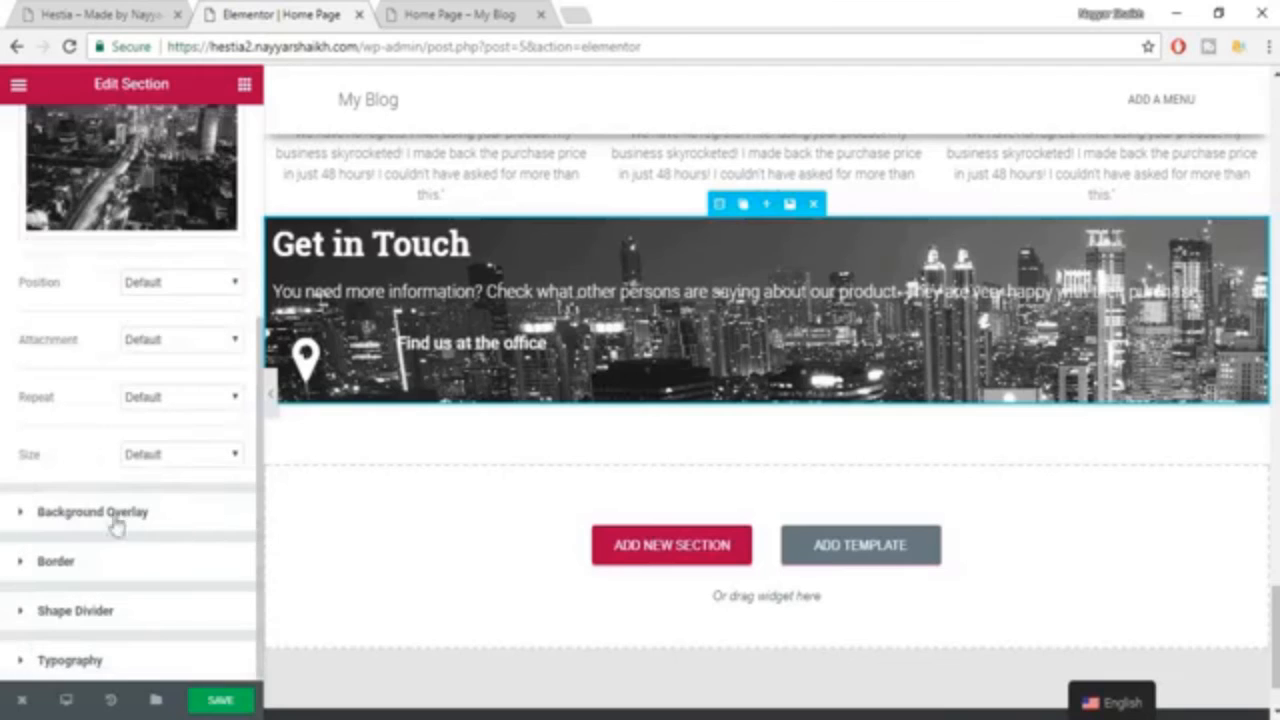
click(90, 518)
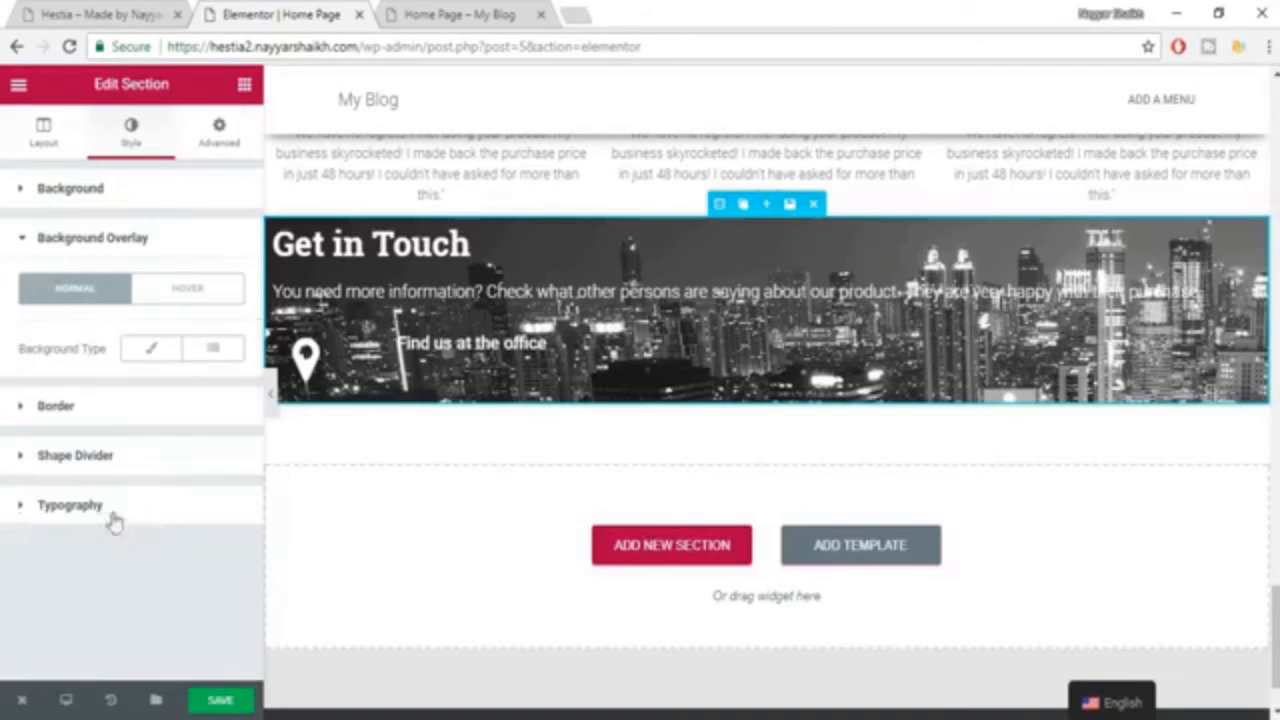
click(152, 349)
click(219, 414)
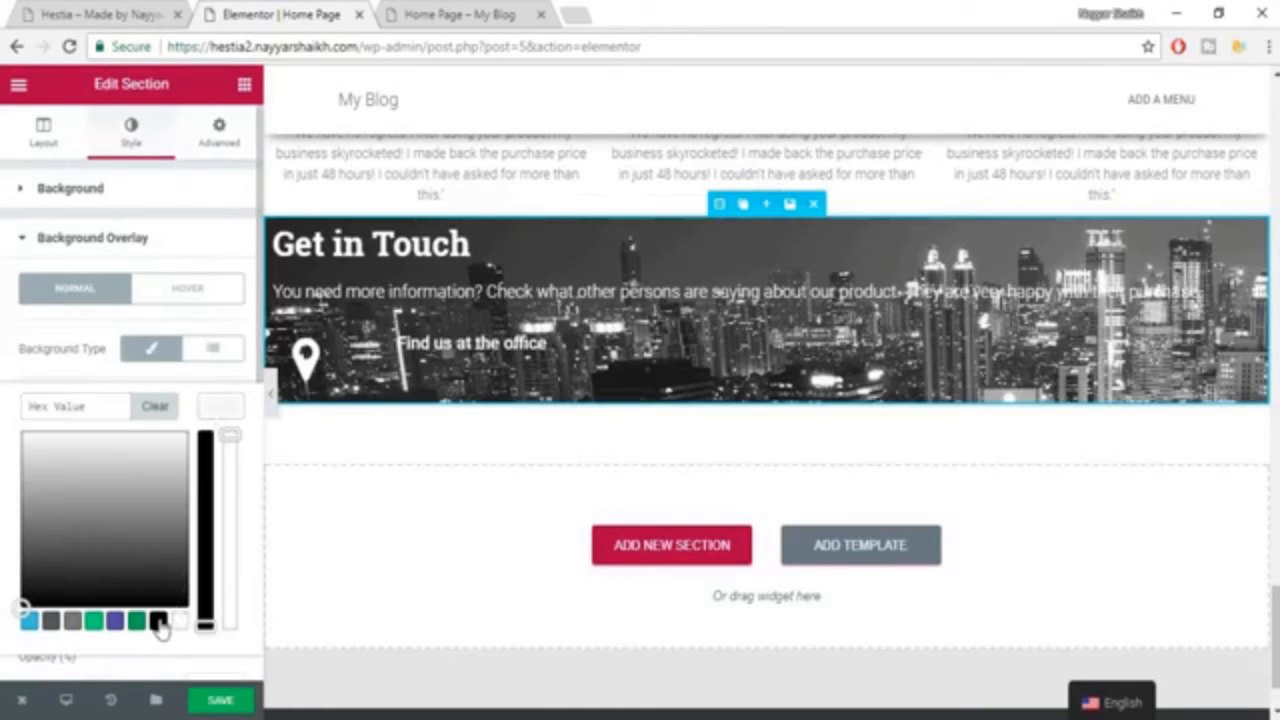
click(158, 622)
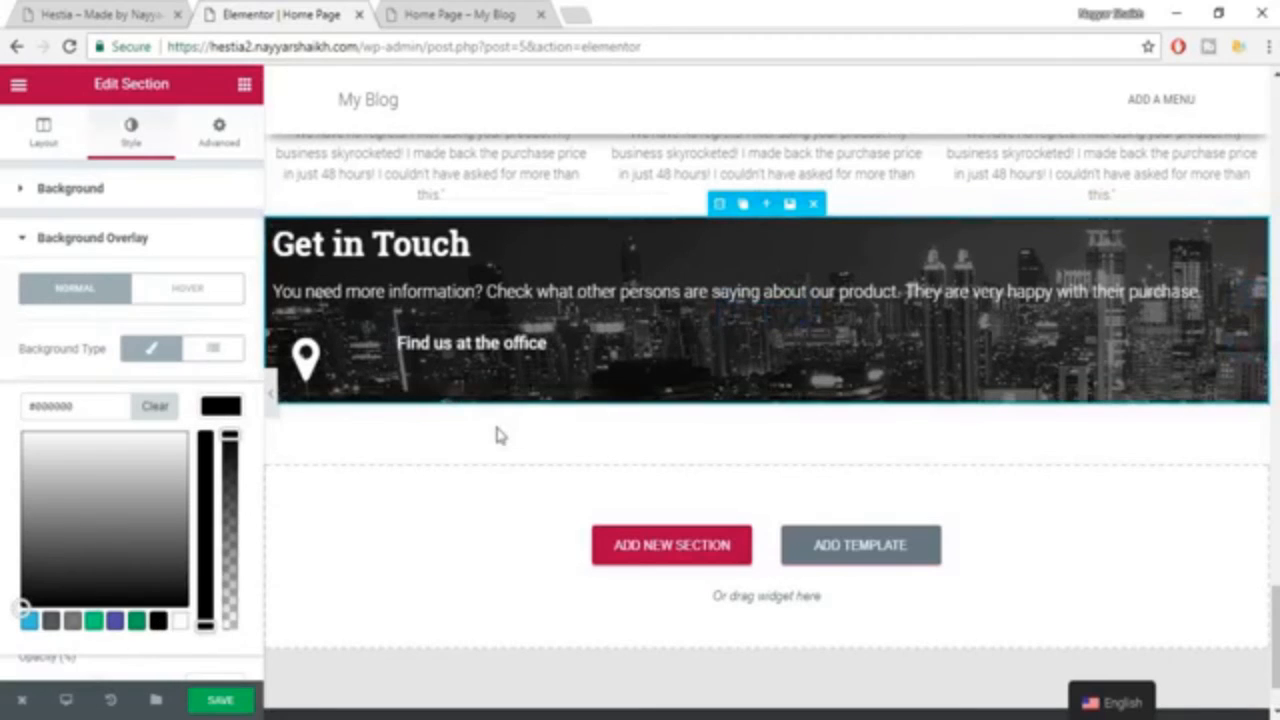
scroll(561, 426, down, 1)
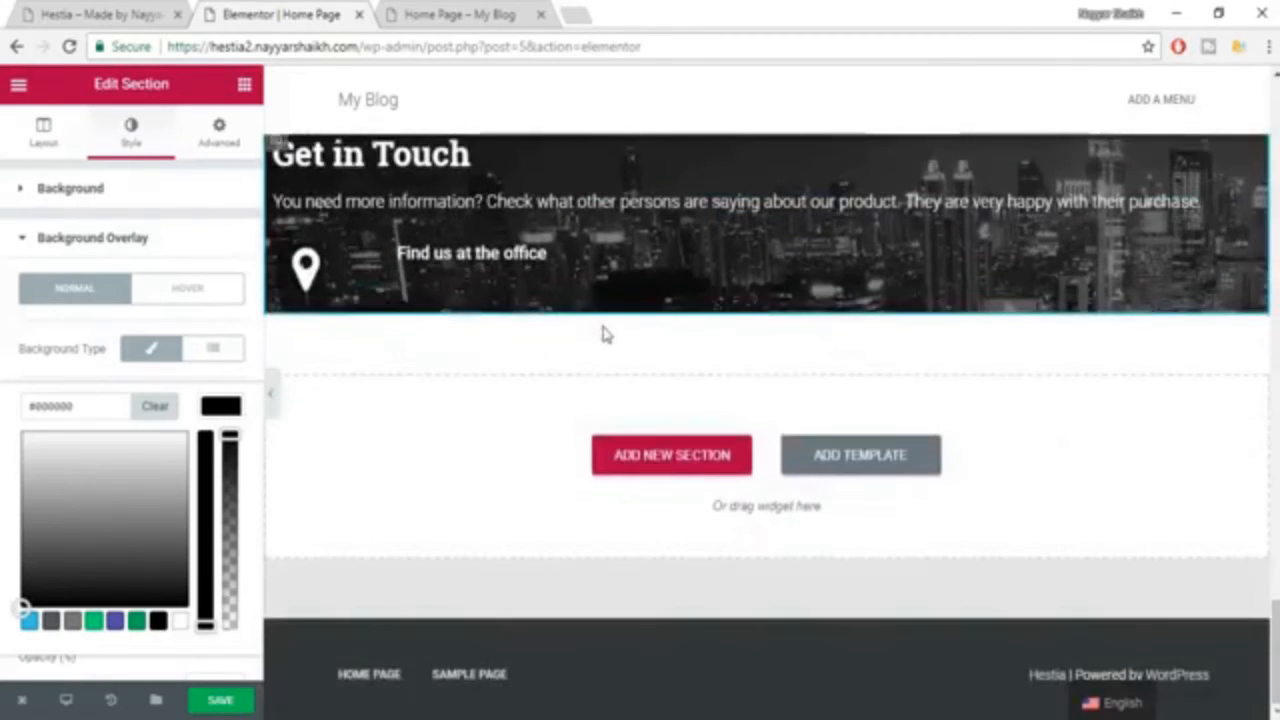
scroll(603, 330, up, 1)
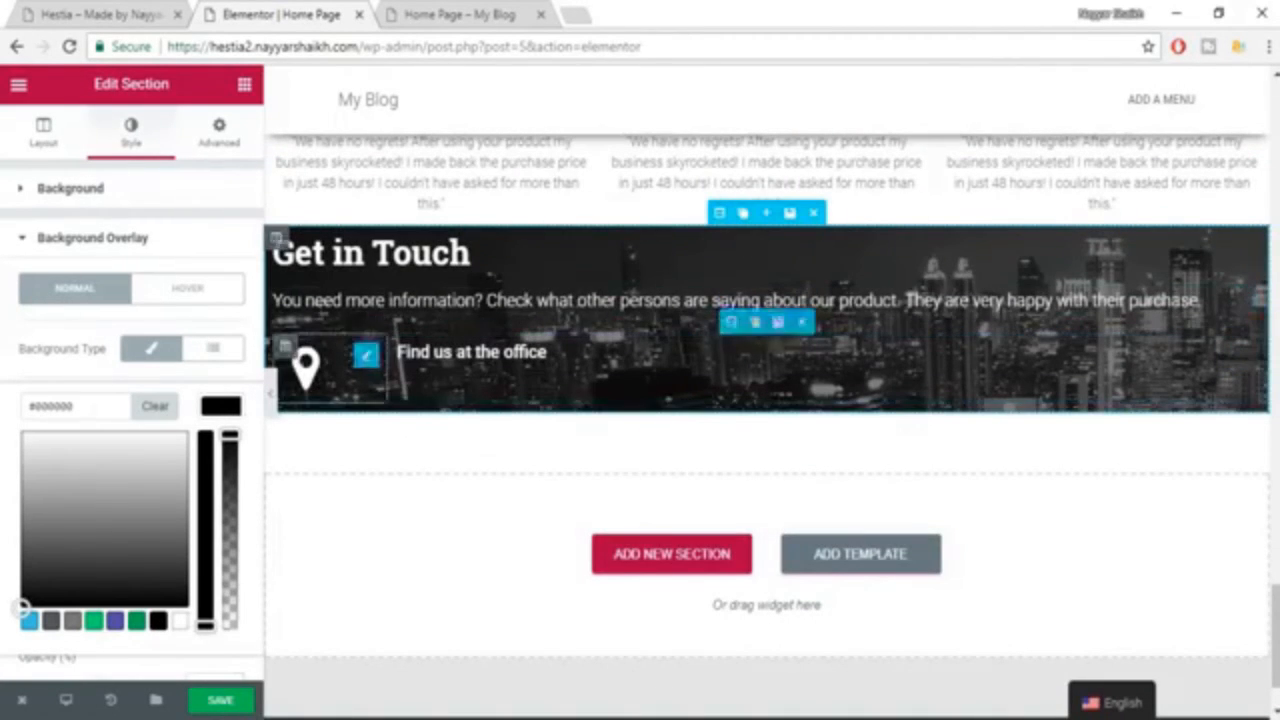
click(221, 701)
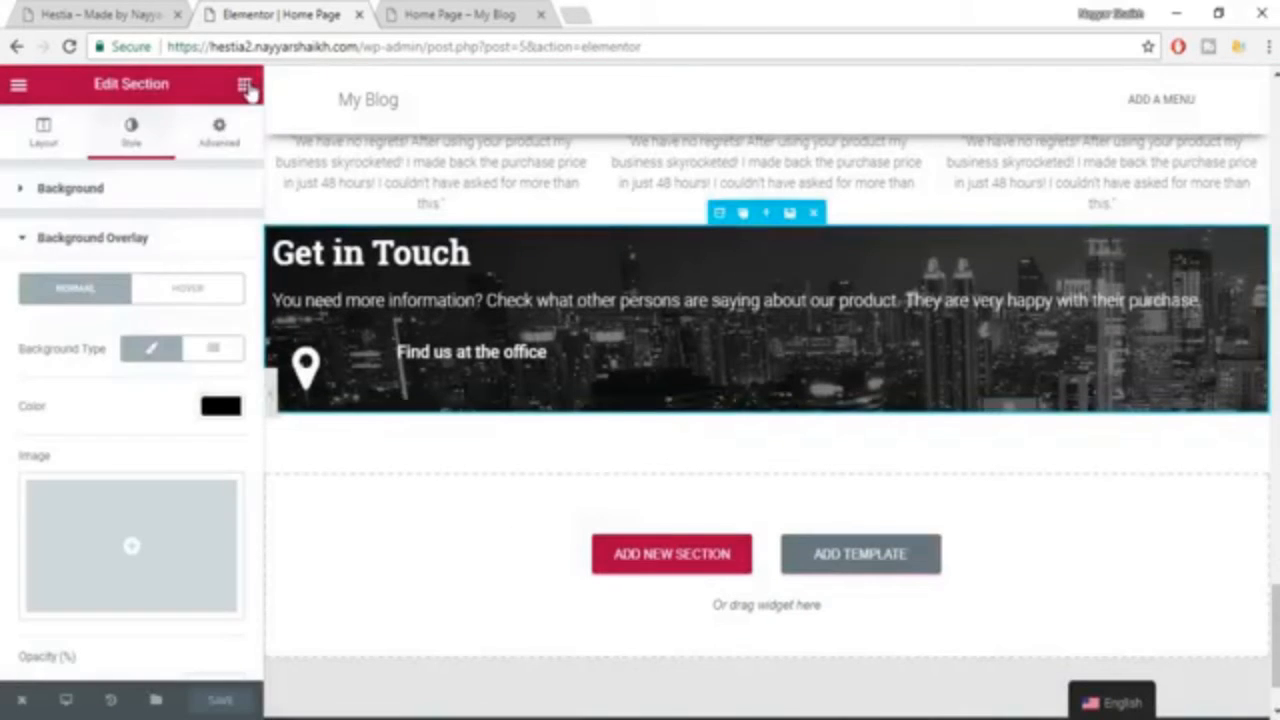
click(245, 86)
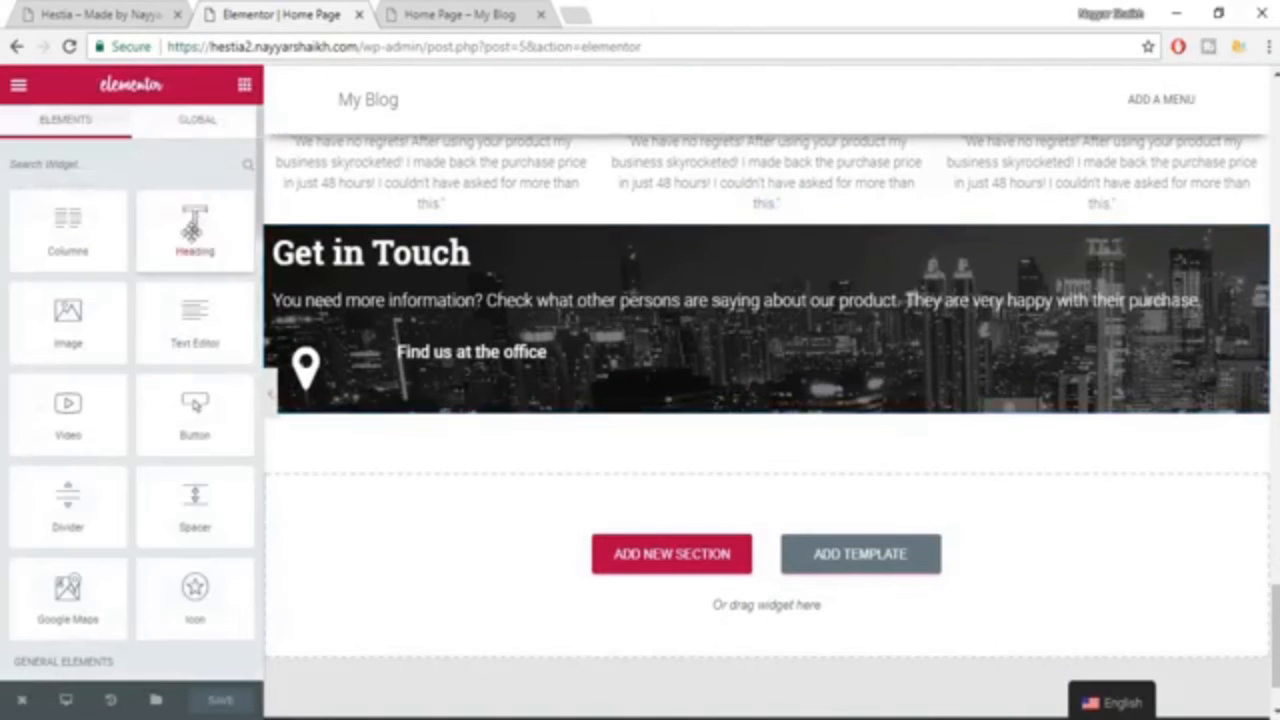
drag(195, 228, 651, 378)
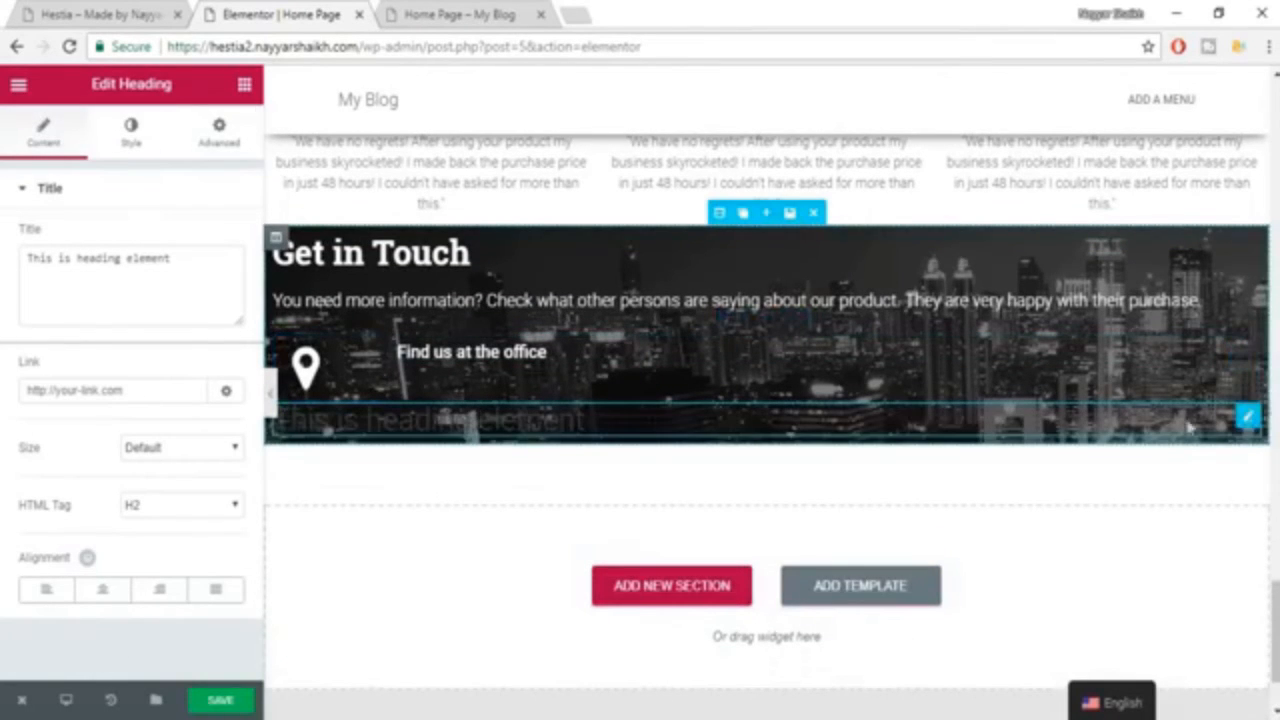
mouse_move(1247, 417)
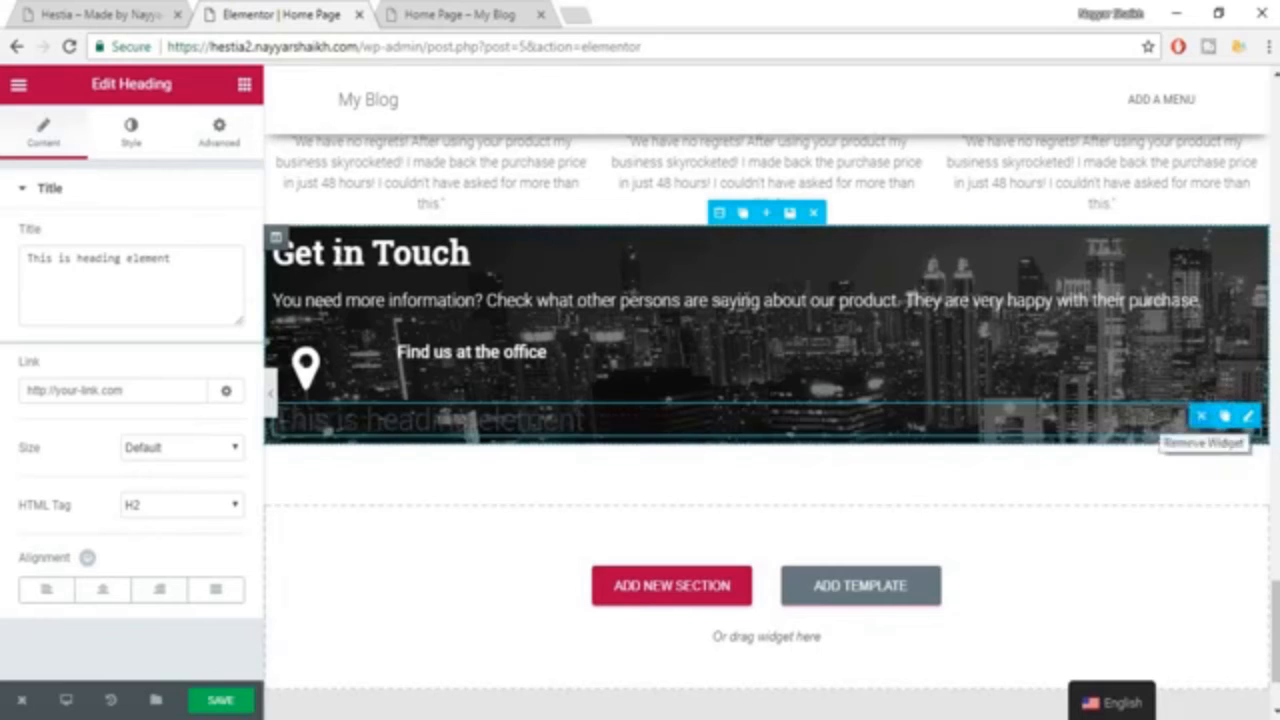
click(1201, 416)
Add a heading below "Find us at the office" and replace its title with the office address copied from the Hestia reference page.
drag(195, 195, 560, 355)
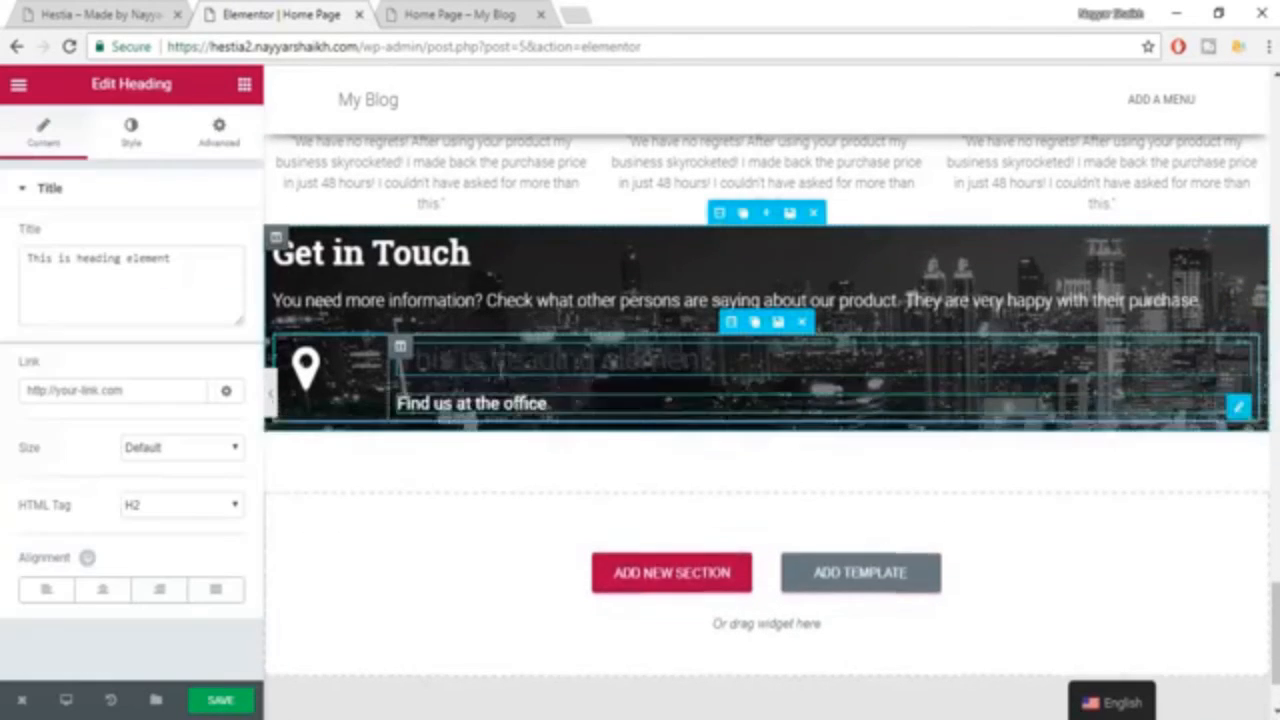
drag(540, 404, 507, 346)
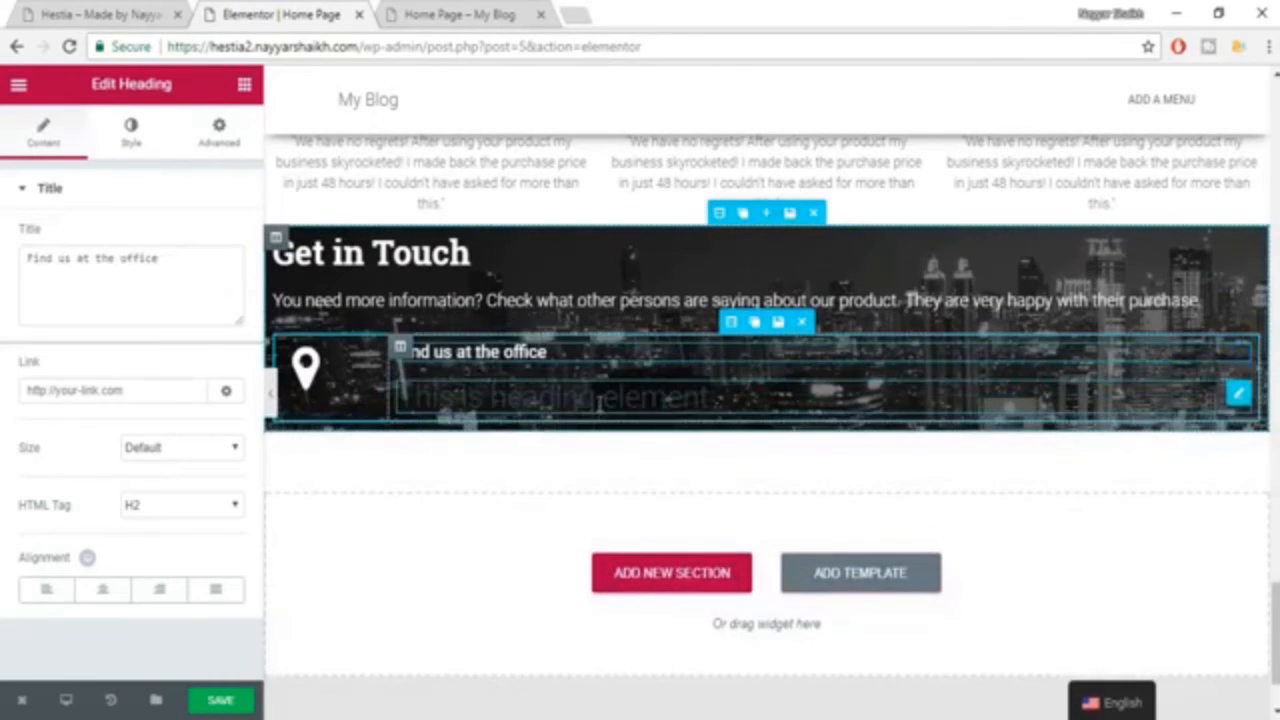
click(81, 14)
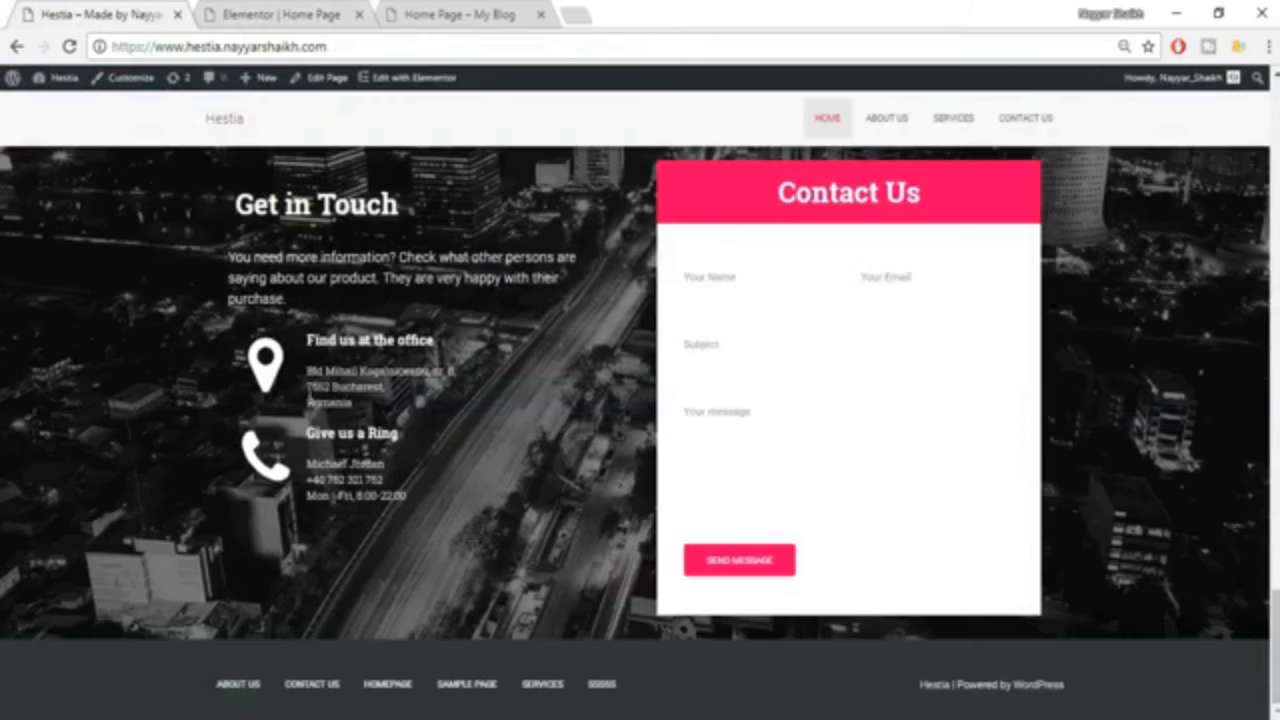
drag(308, 370, 407, 414)
key(ctrl+c)
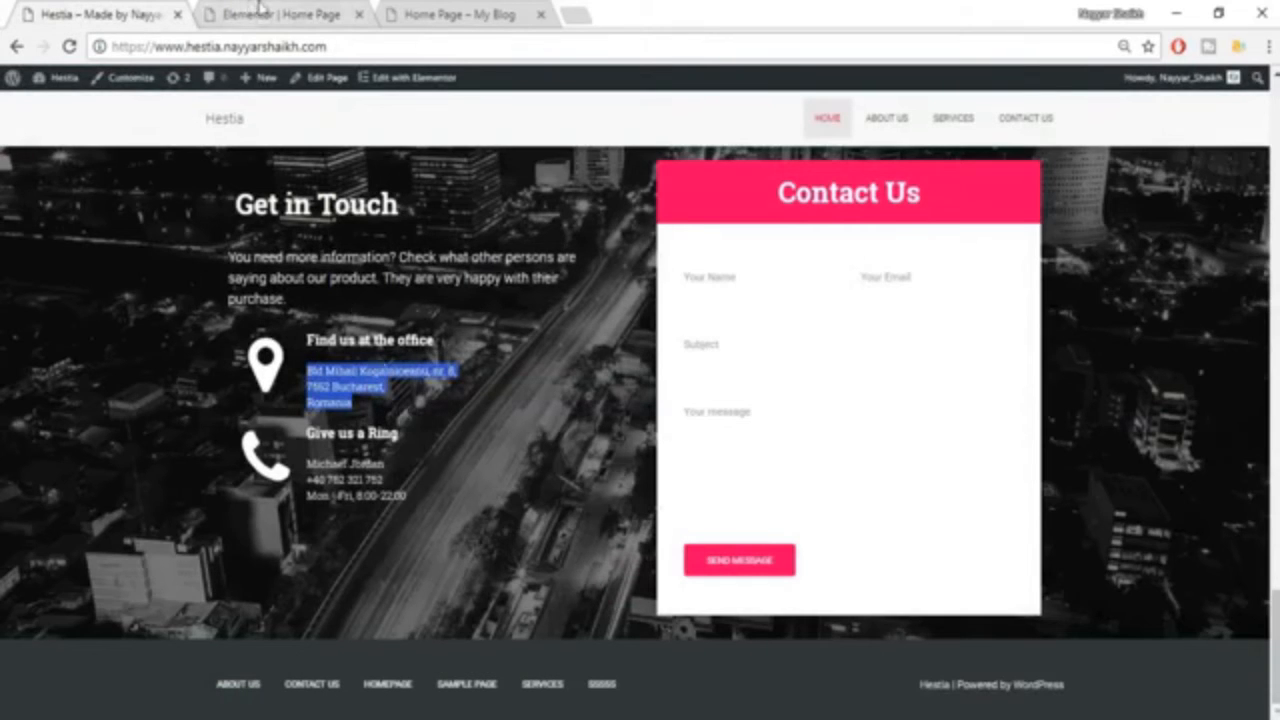
click(258, 12)
click(238, 316)
key(ctrl+a)
key(ctrl+v)
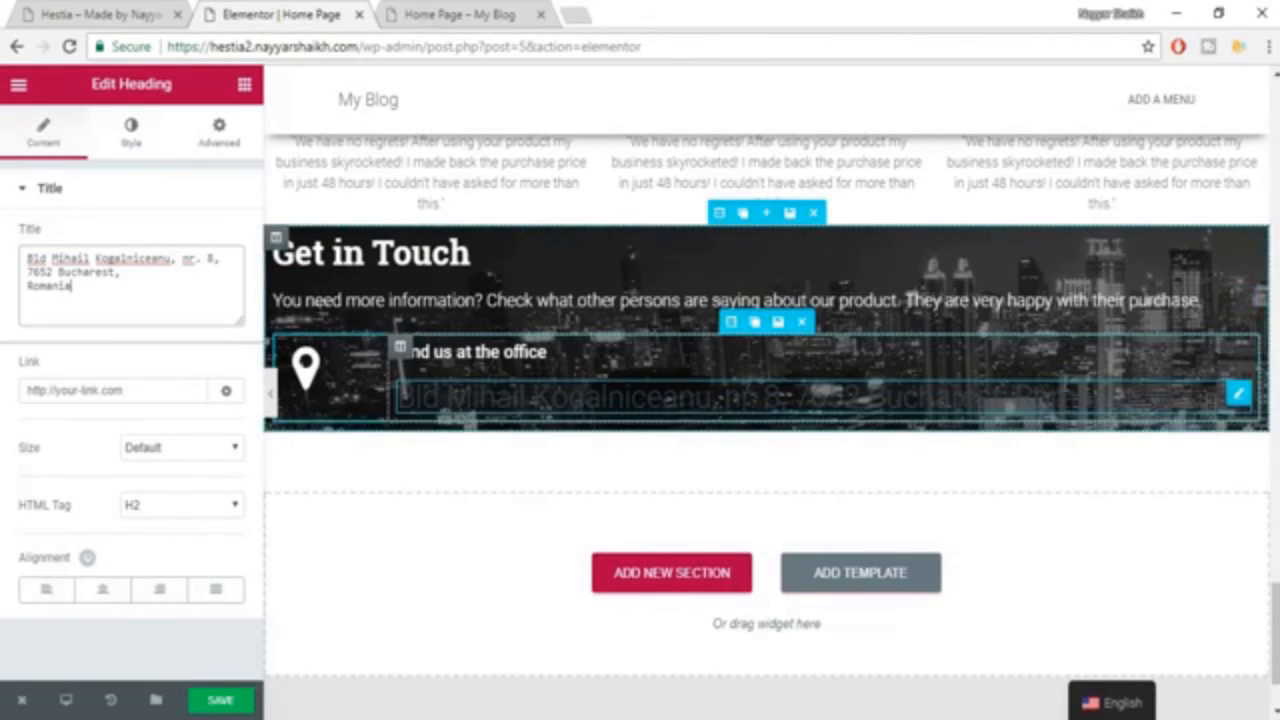
Set the address heading's text color to white.
click(131, 132)
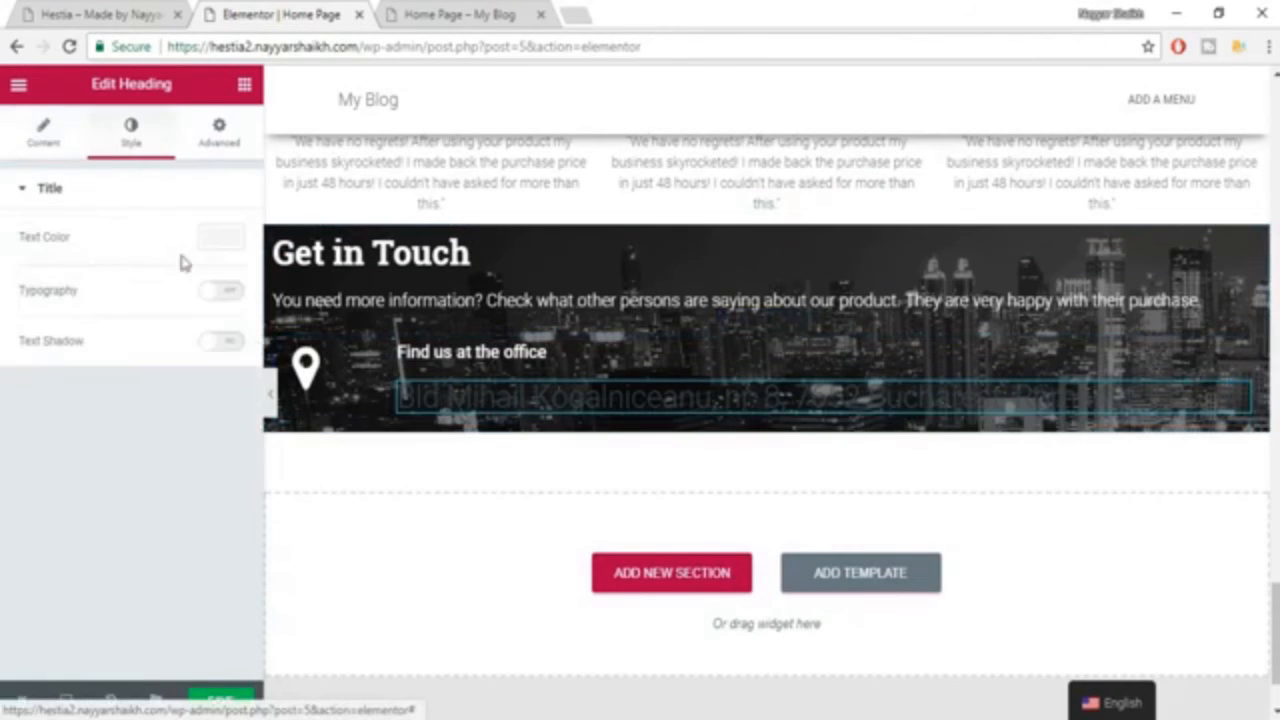
click(227, 241)
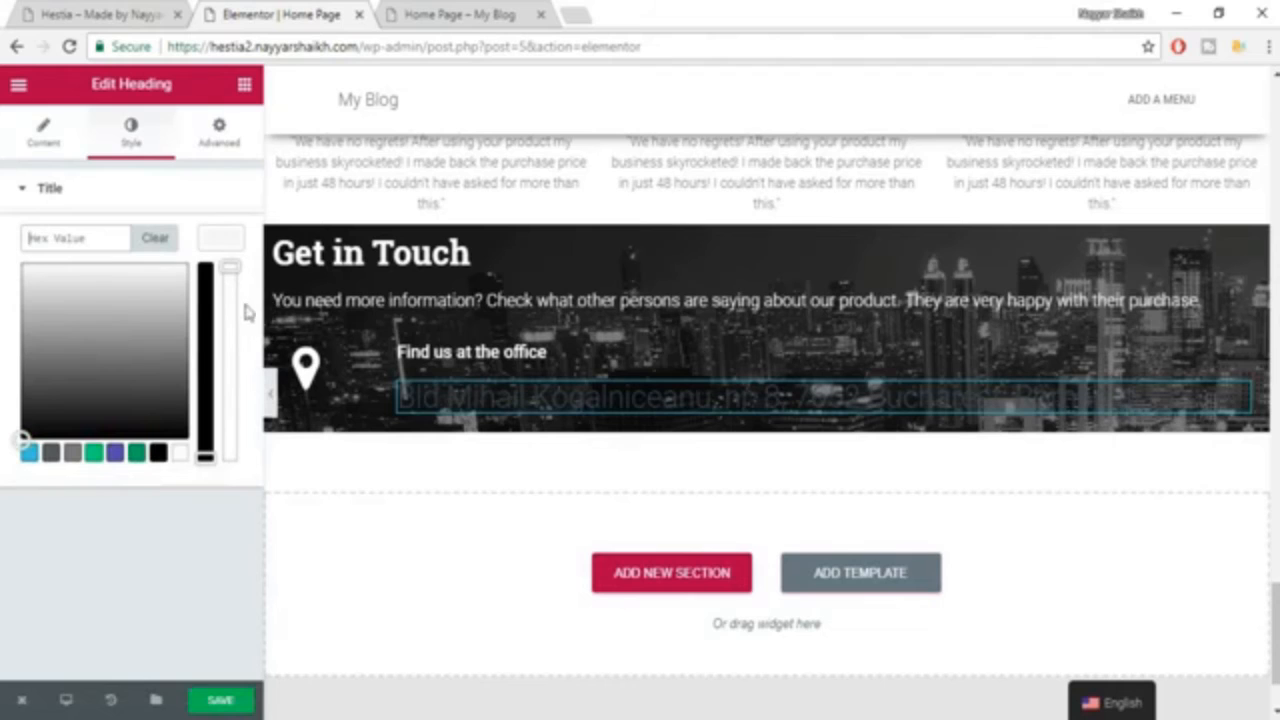
click(180, 456)
click(212, 241)
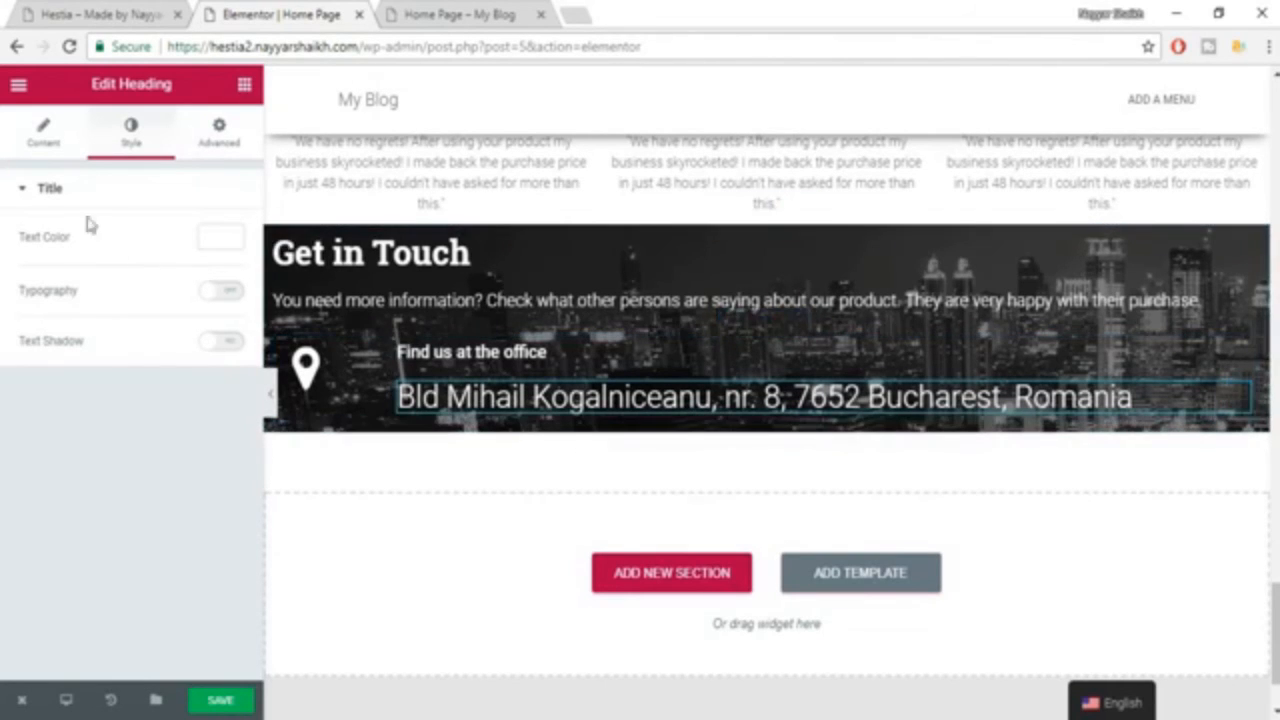
Insert </br> after the street line and after the city line of the address heading to split it into three lines.
click(45, 130)
click(222, 258)
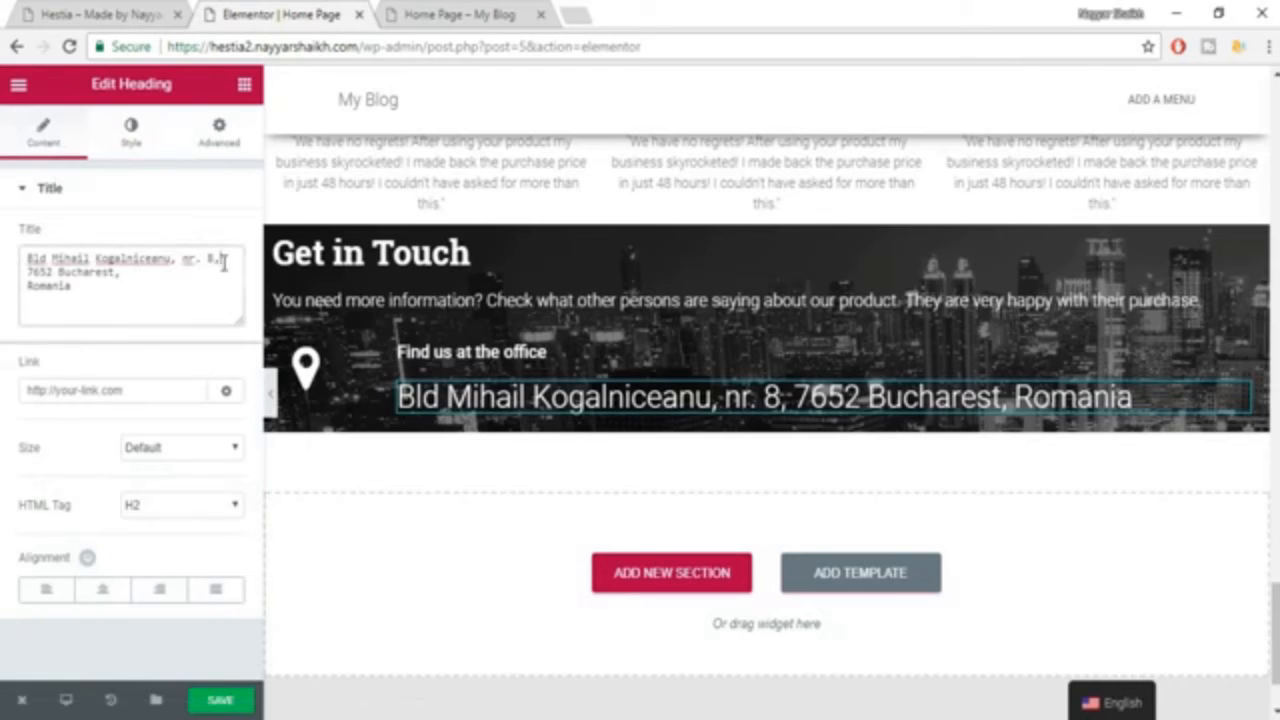
text(<)
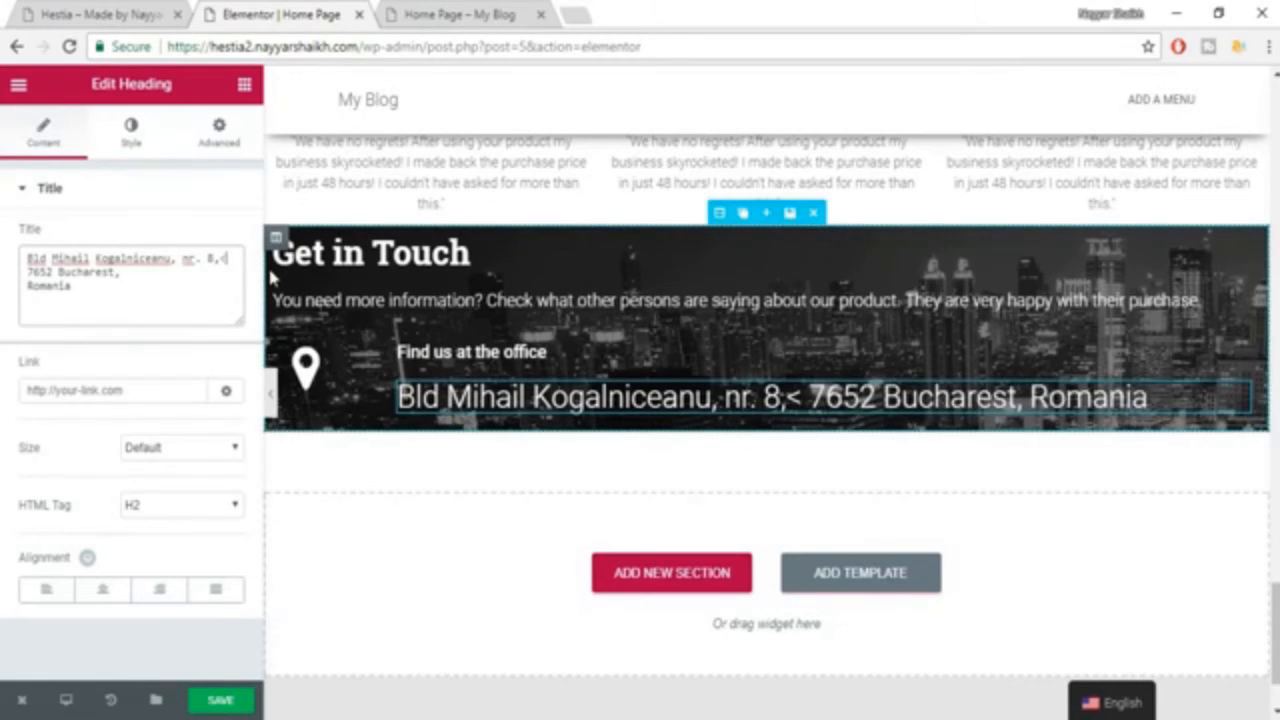
text(/)
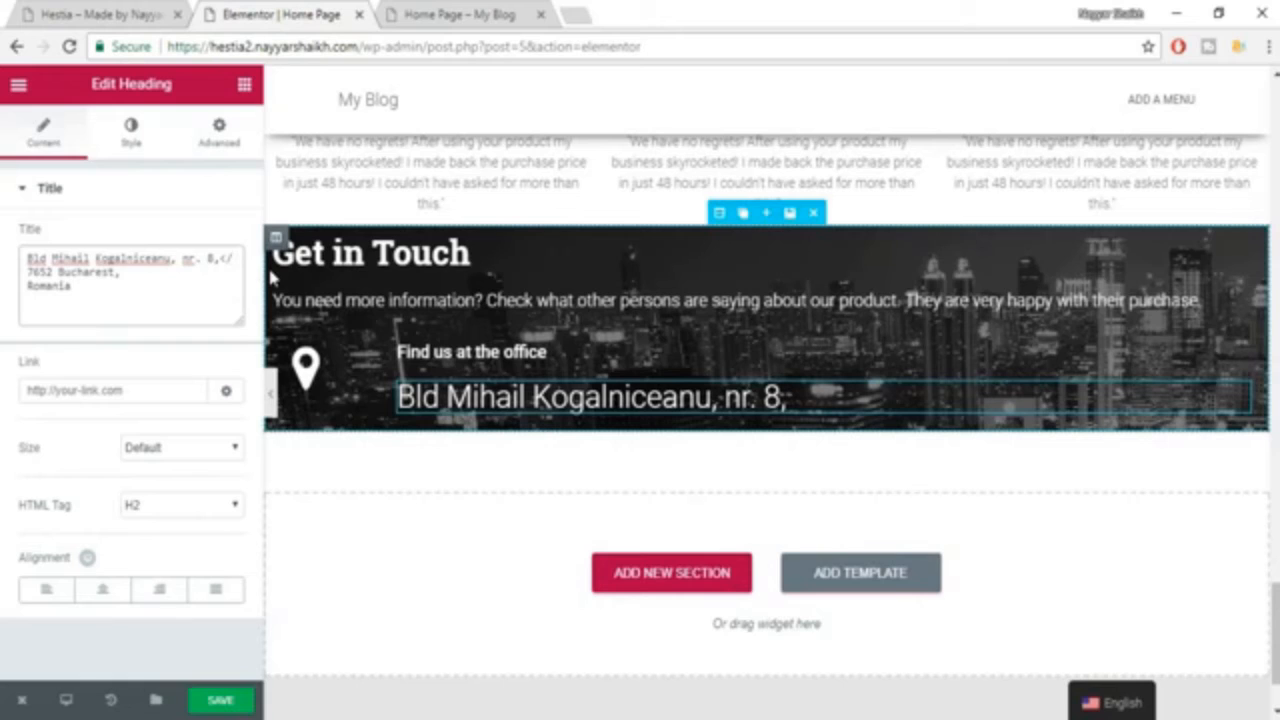
text(br>)
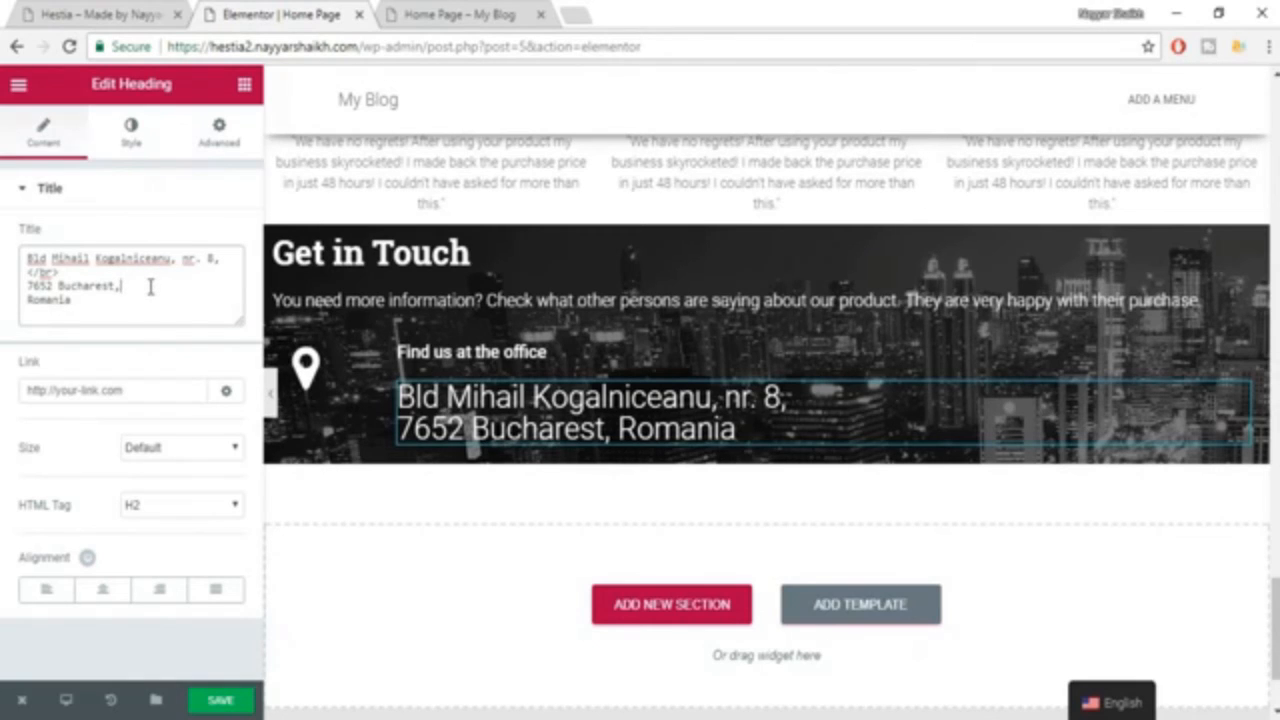
text(</)
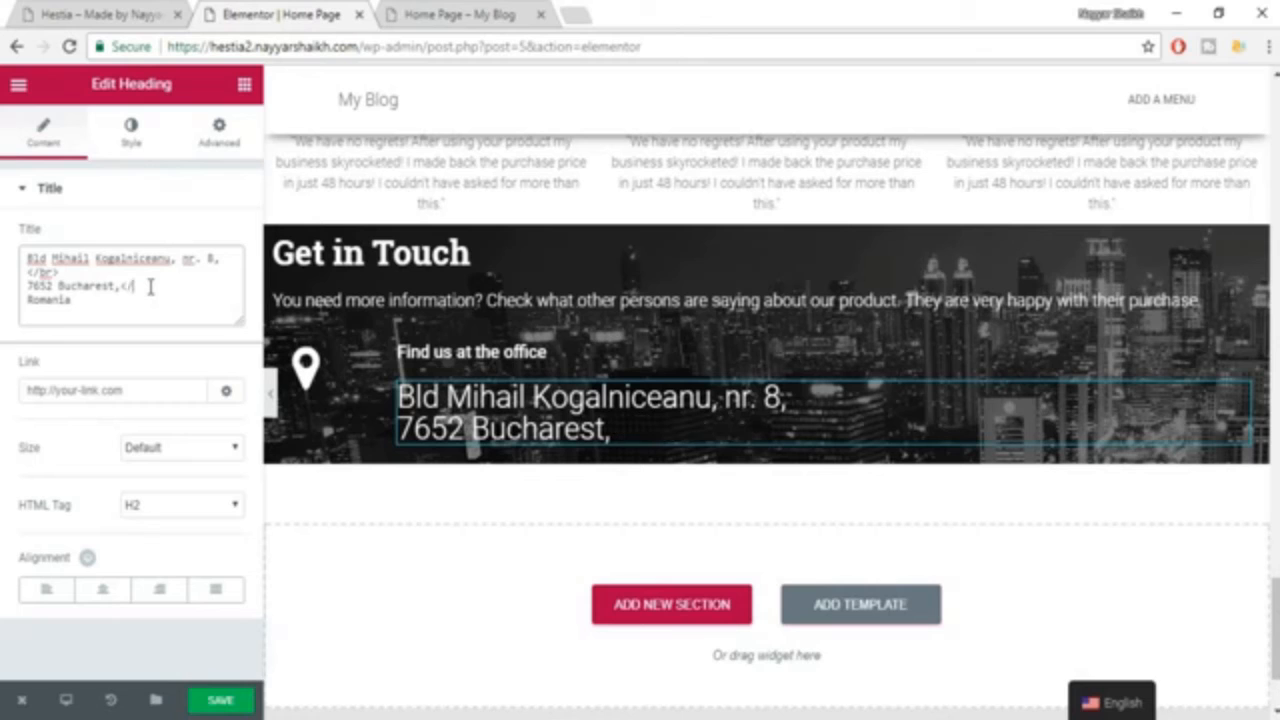
text(br>)
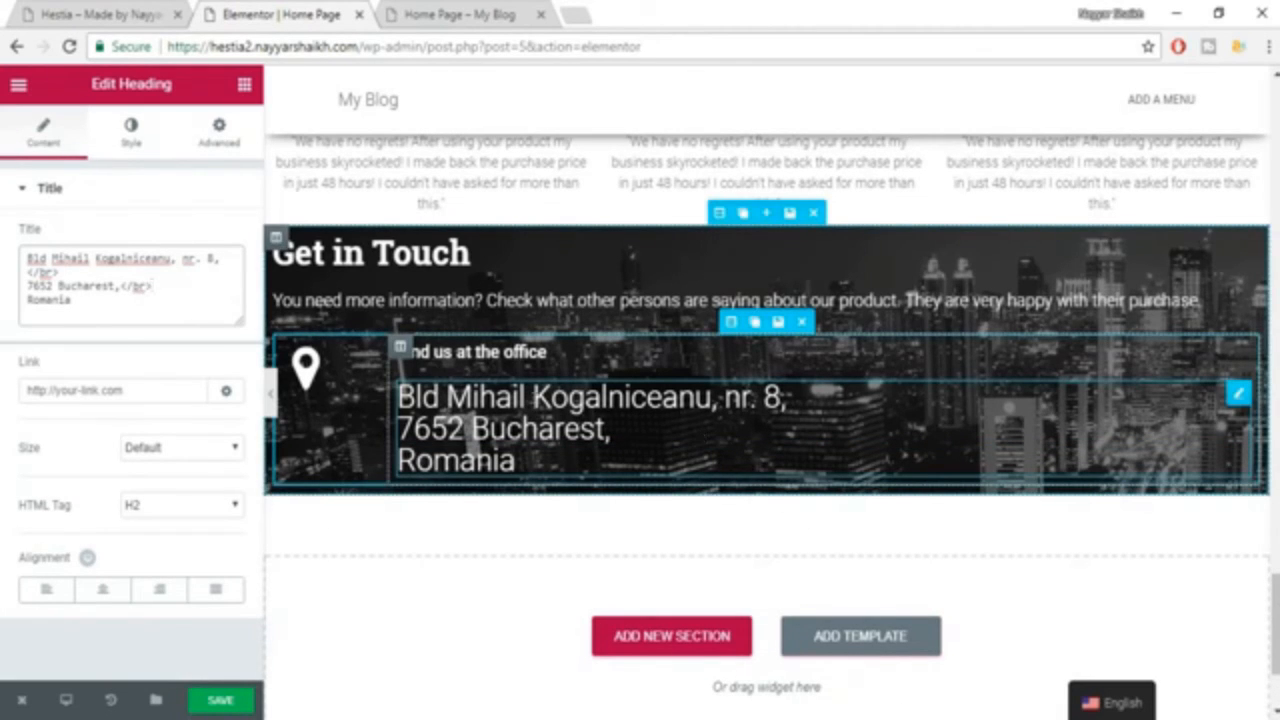
Enable custom typography for the address heading, with size 14 px and the Roboto font family.
click(131, 132)
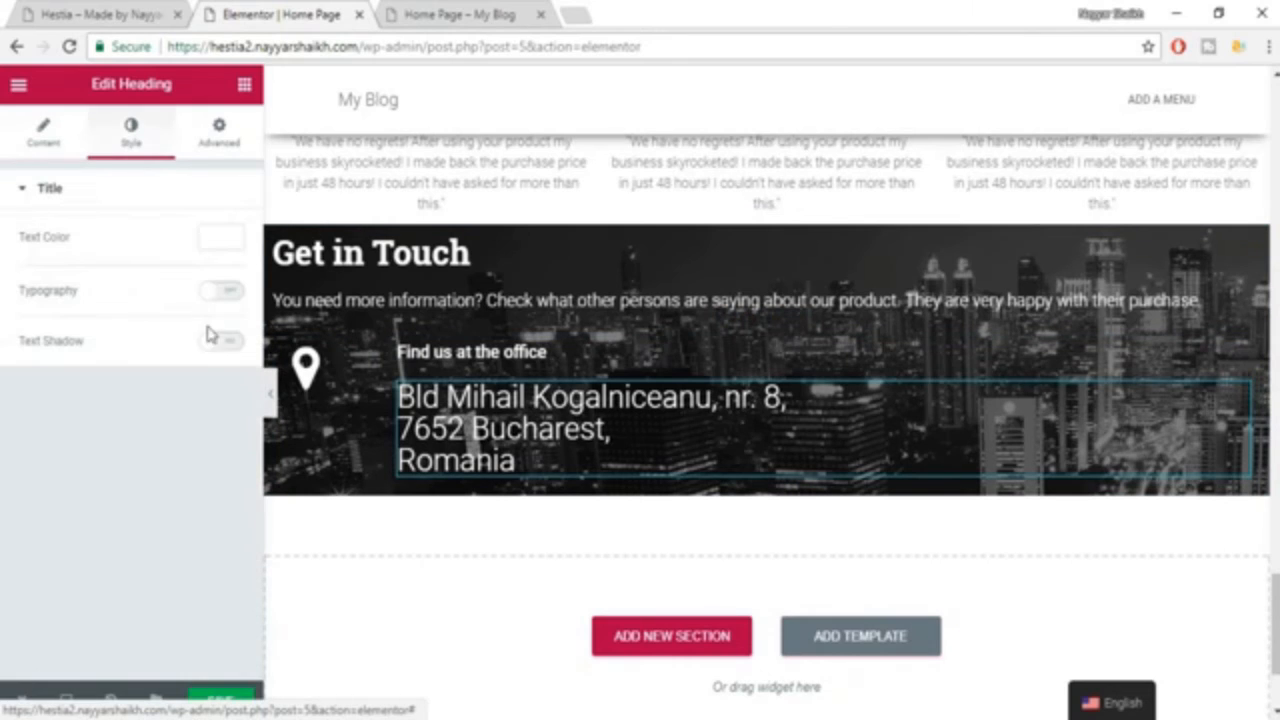
click(225, 292)
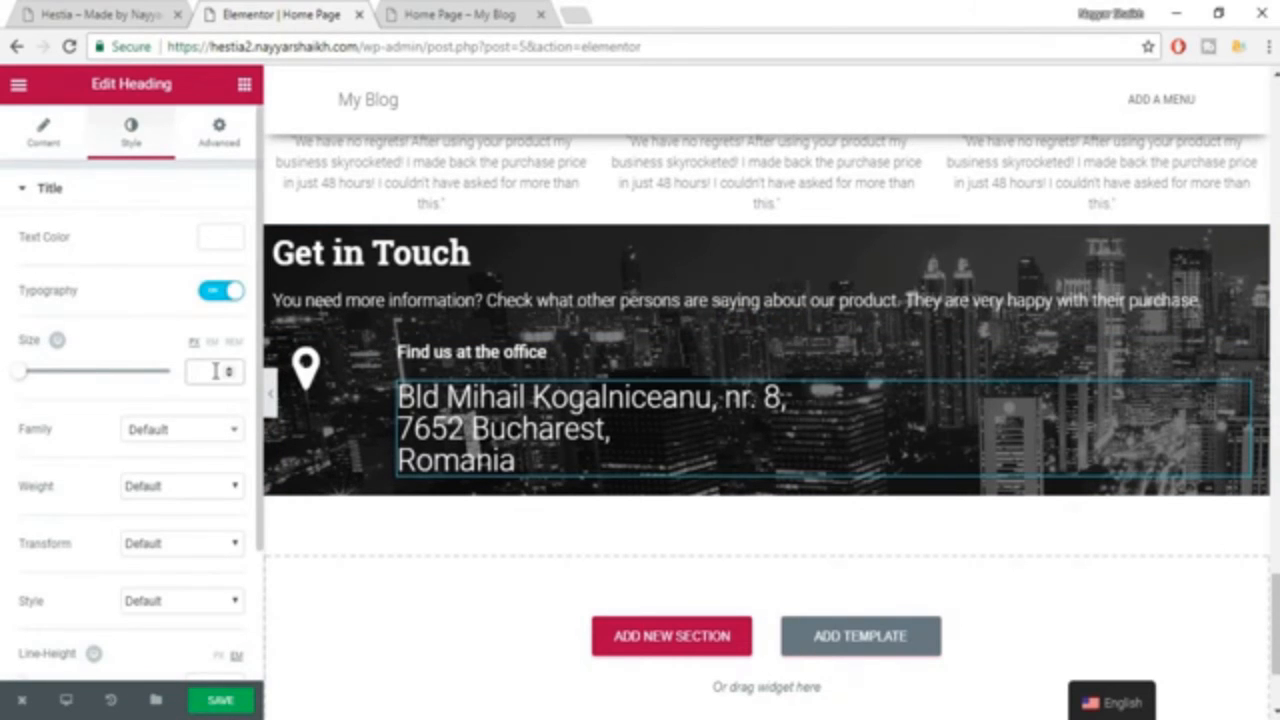
click(215, 371)
text(14)
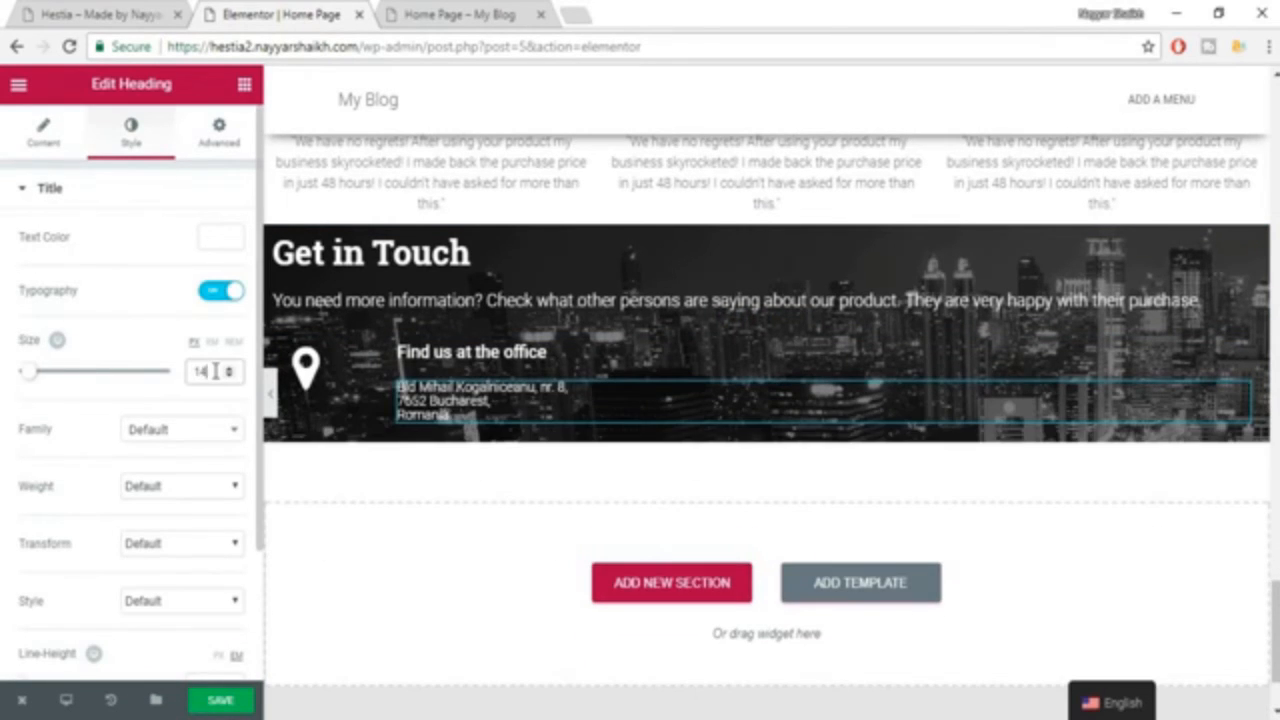
click(187, 432)
text(robo)
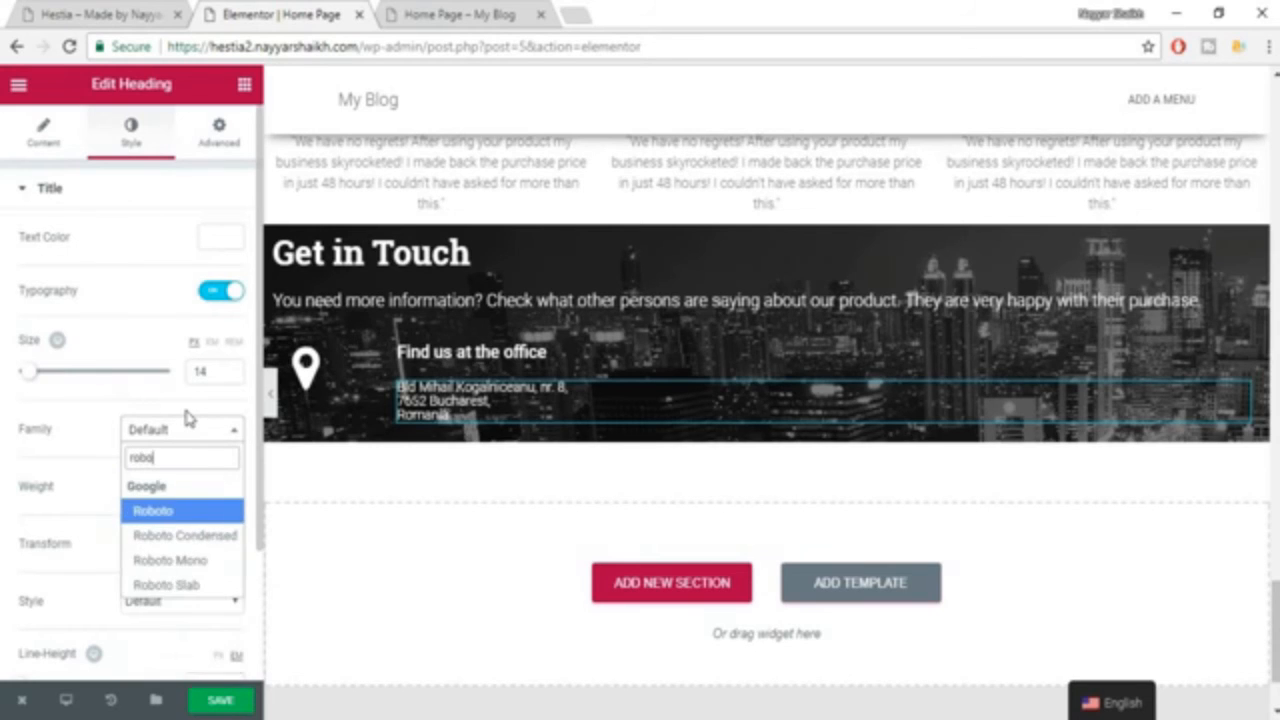
key(Return)
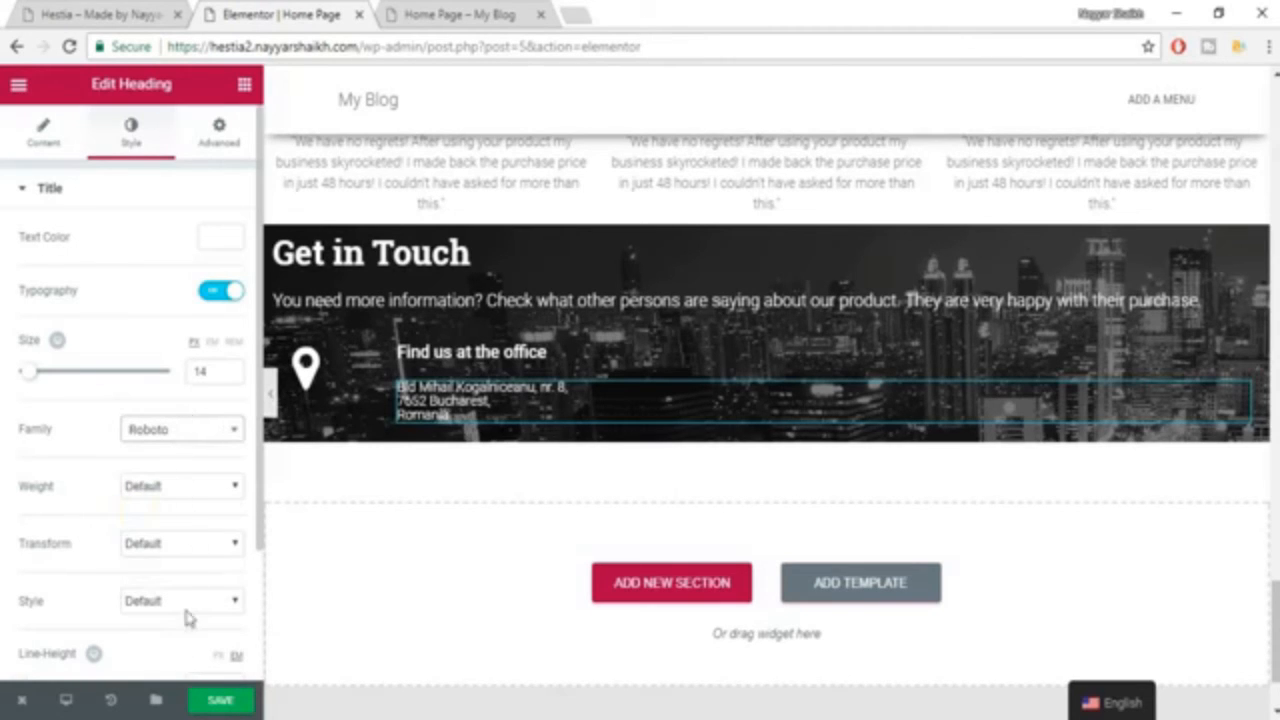
Set the address heading's line height to 1.4 em and save the page.
scroll(190, 626, down, 1)
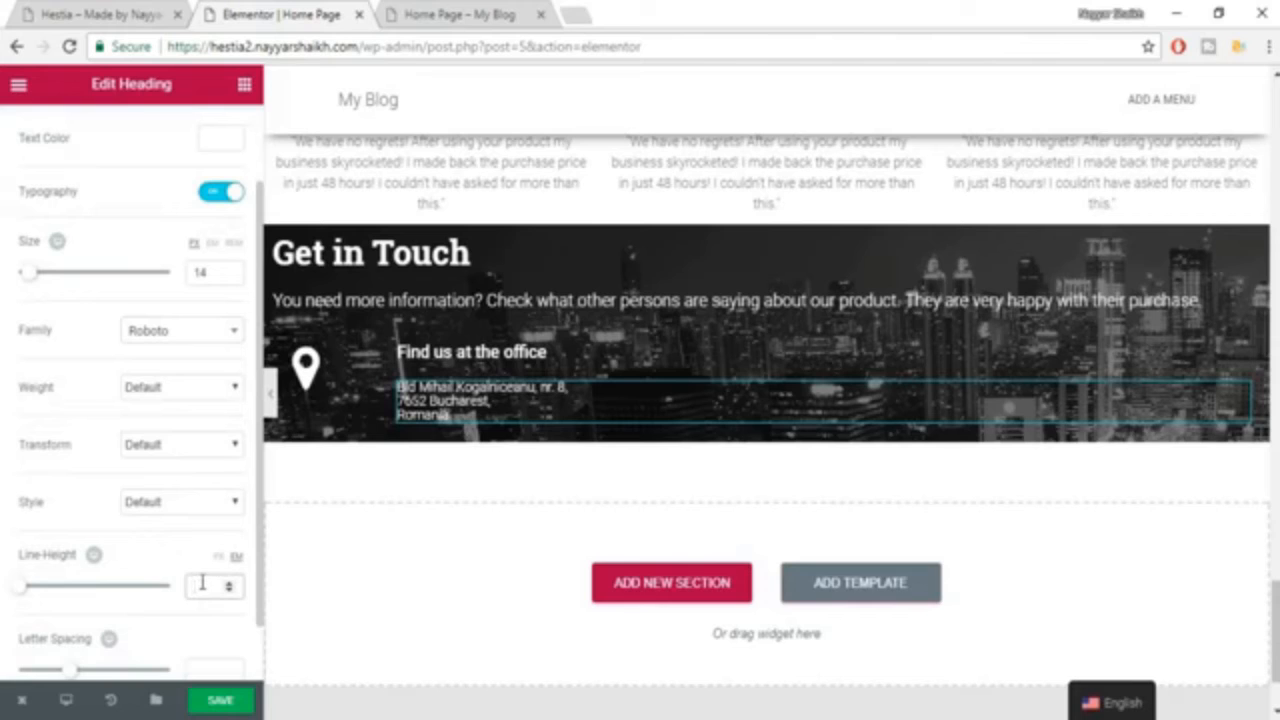
click(202, 583)
text(1.4)
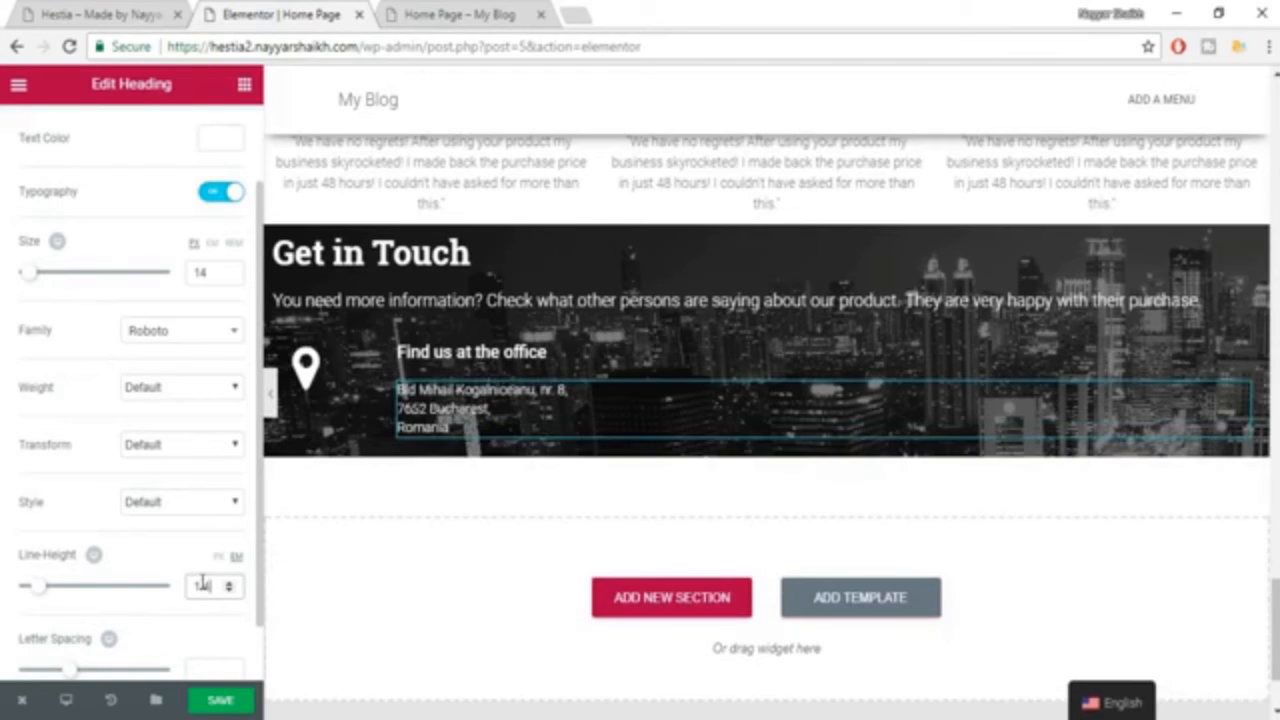
click(227, 703)
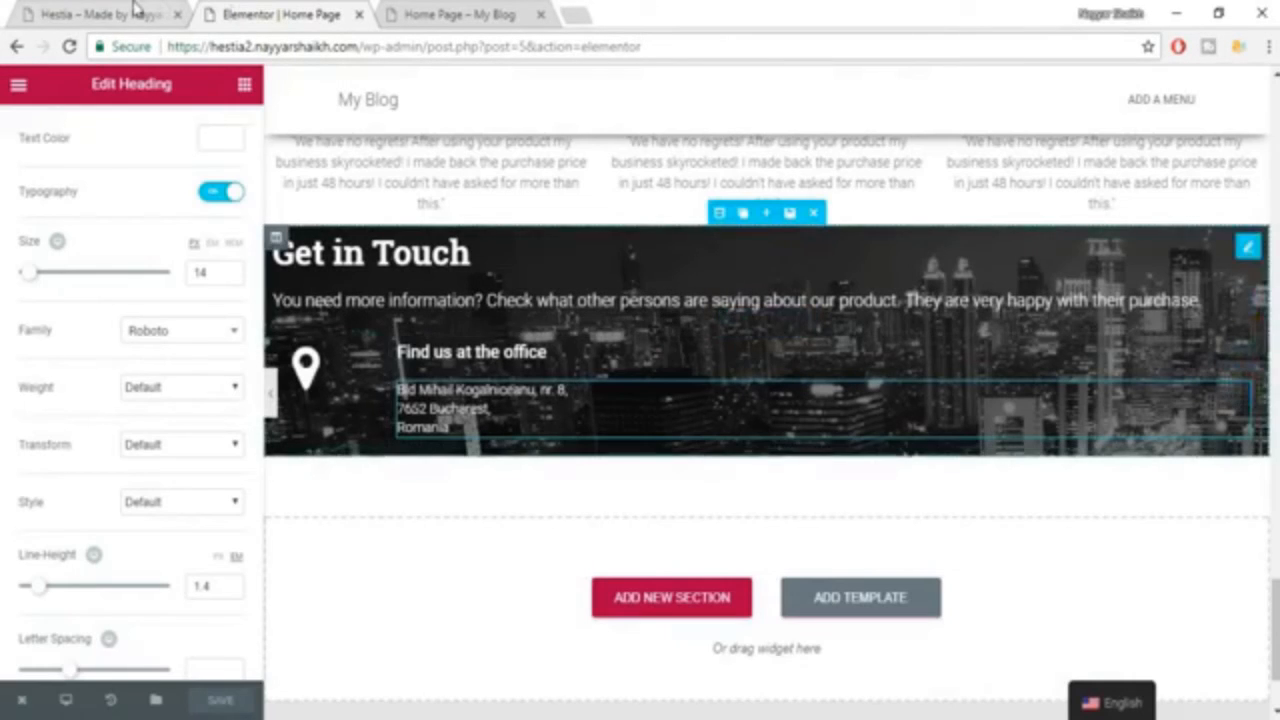
Add a second column to the Get in Touch section, following the demo page's two-column layout.
click(137, 12)
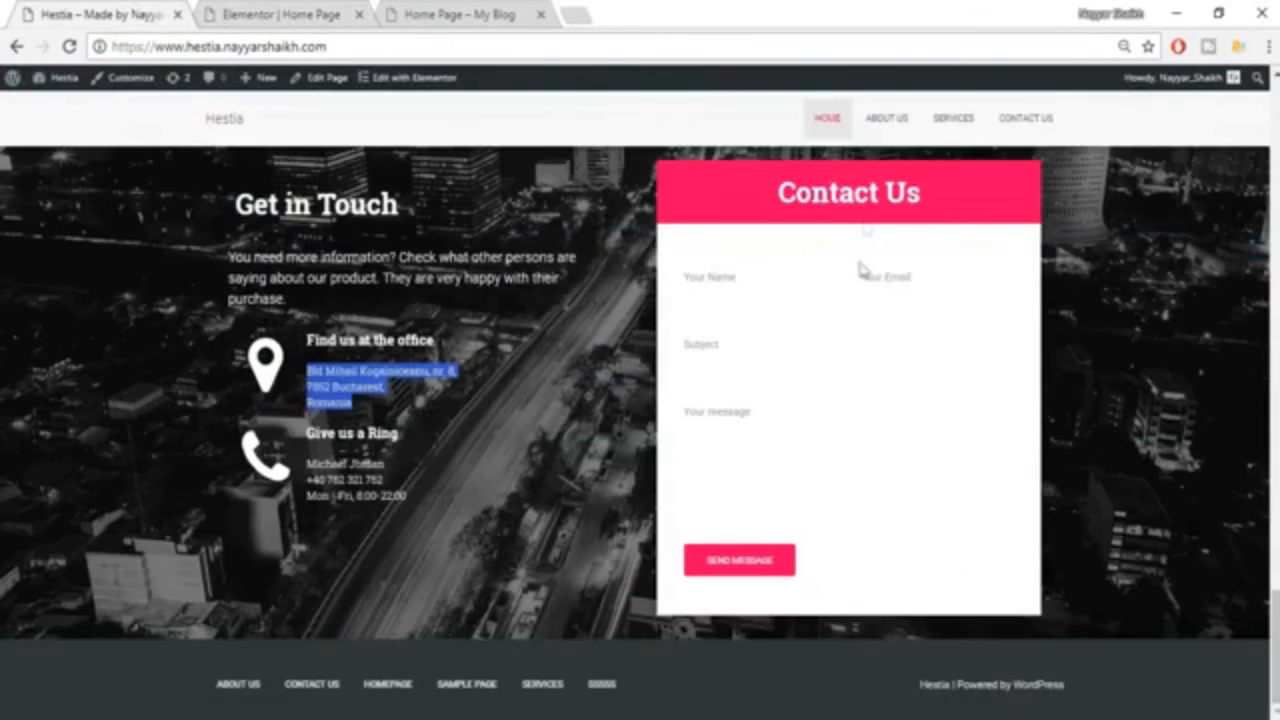
click(225, 12)
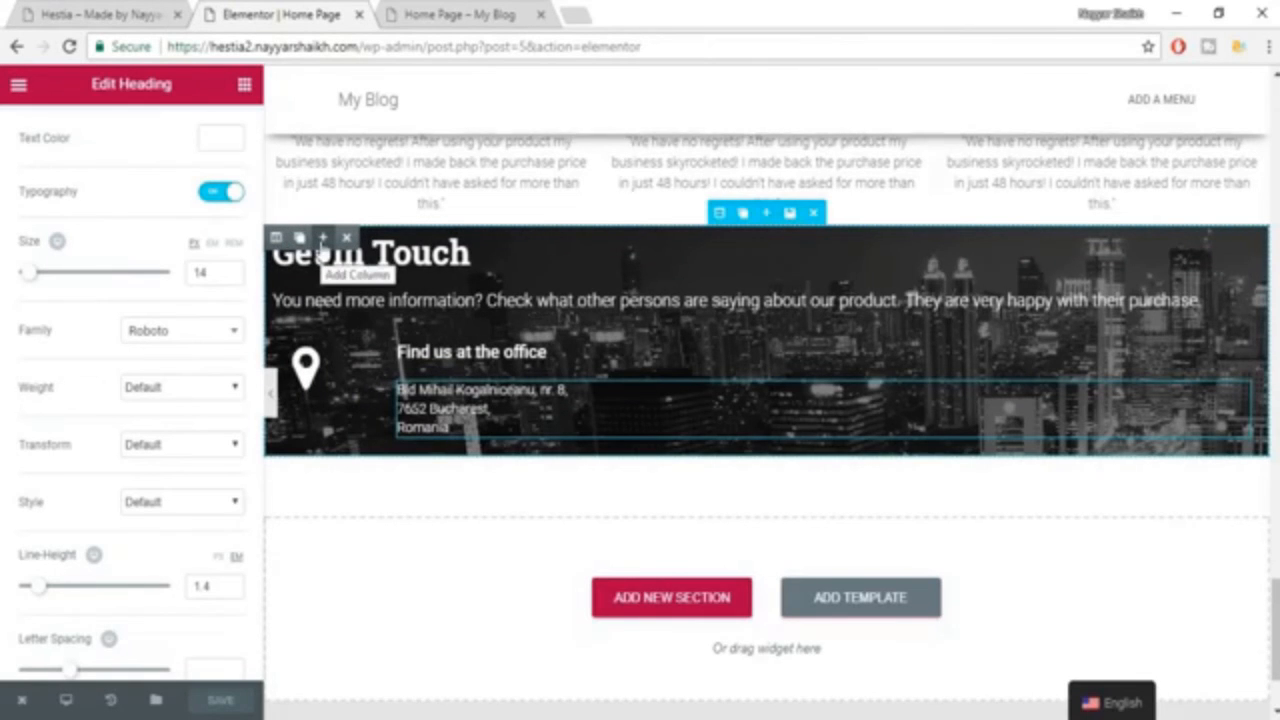
click(322, 238)
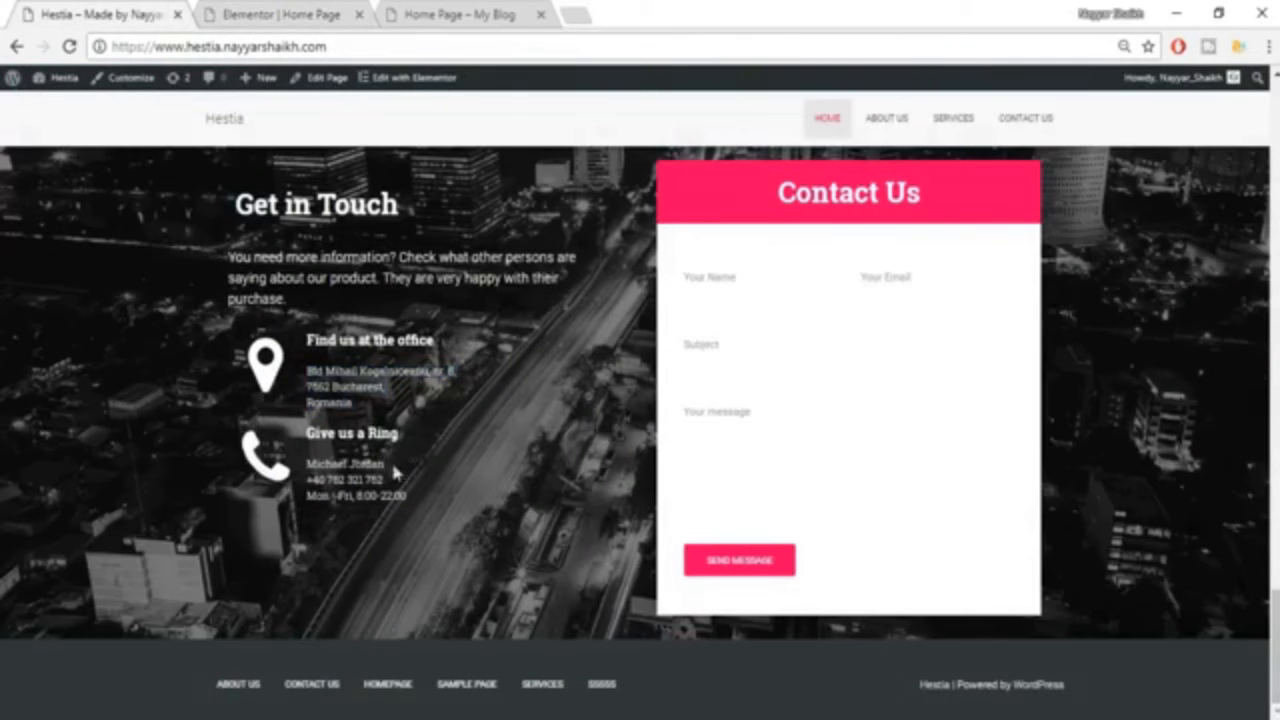
click(240, 15)
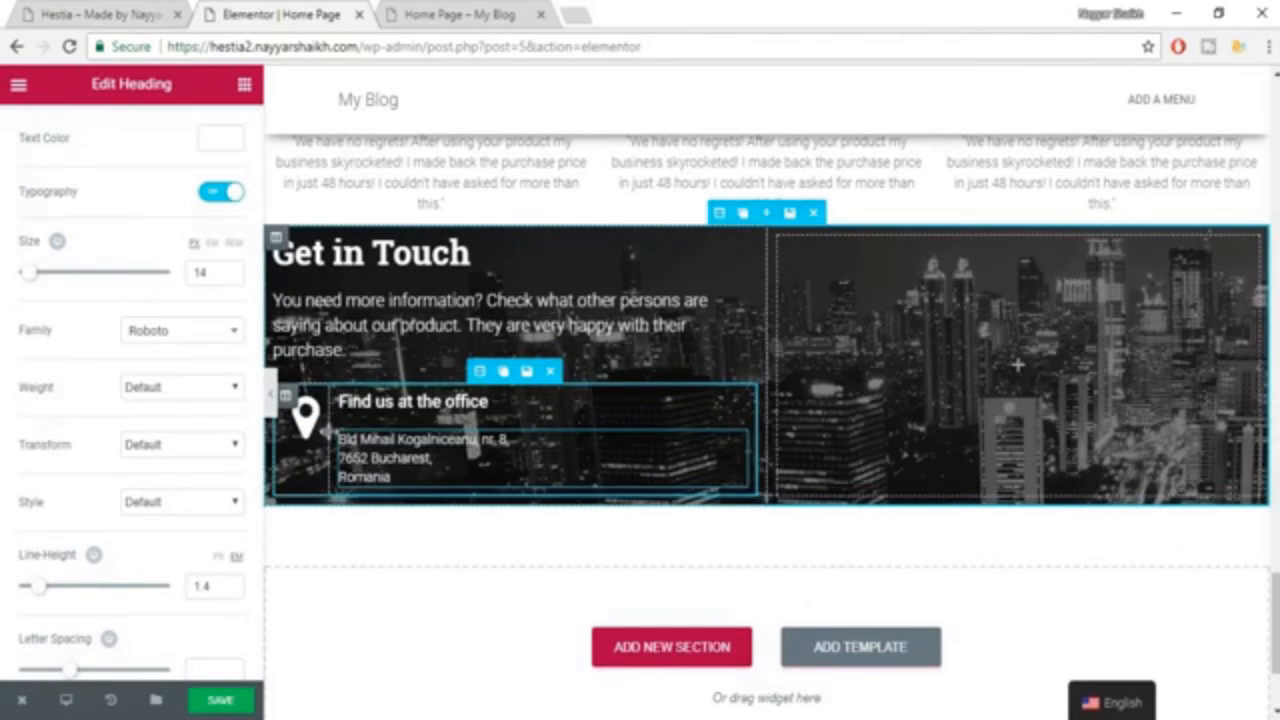
Widen the map-marker icon's inner column slightly, set the icon size to 74, and save the page.
drag(330, 429, 366, 428)
click(305, 420)
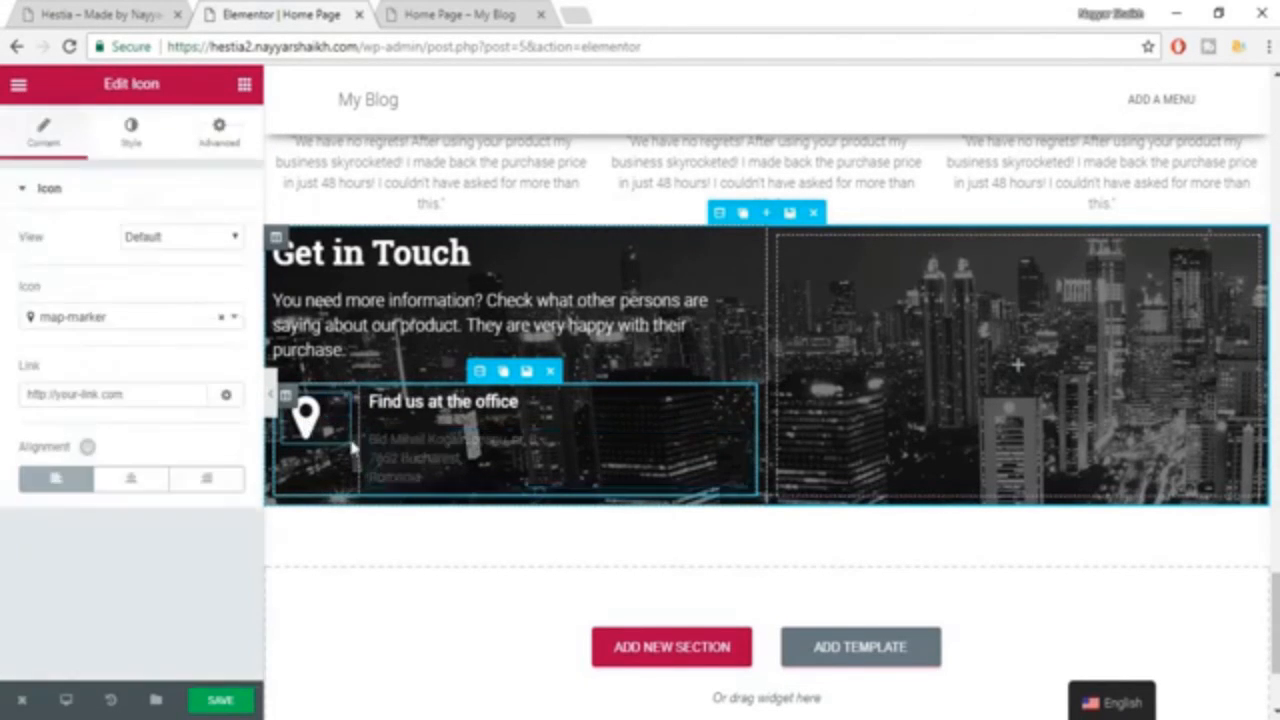
click(131, 130)
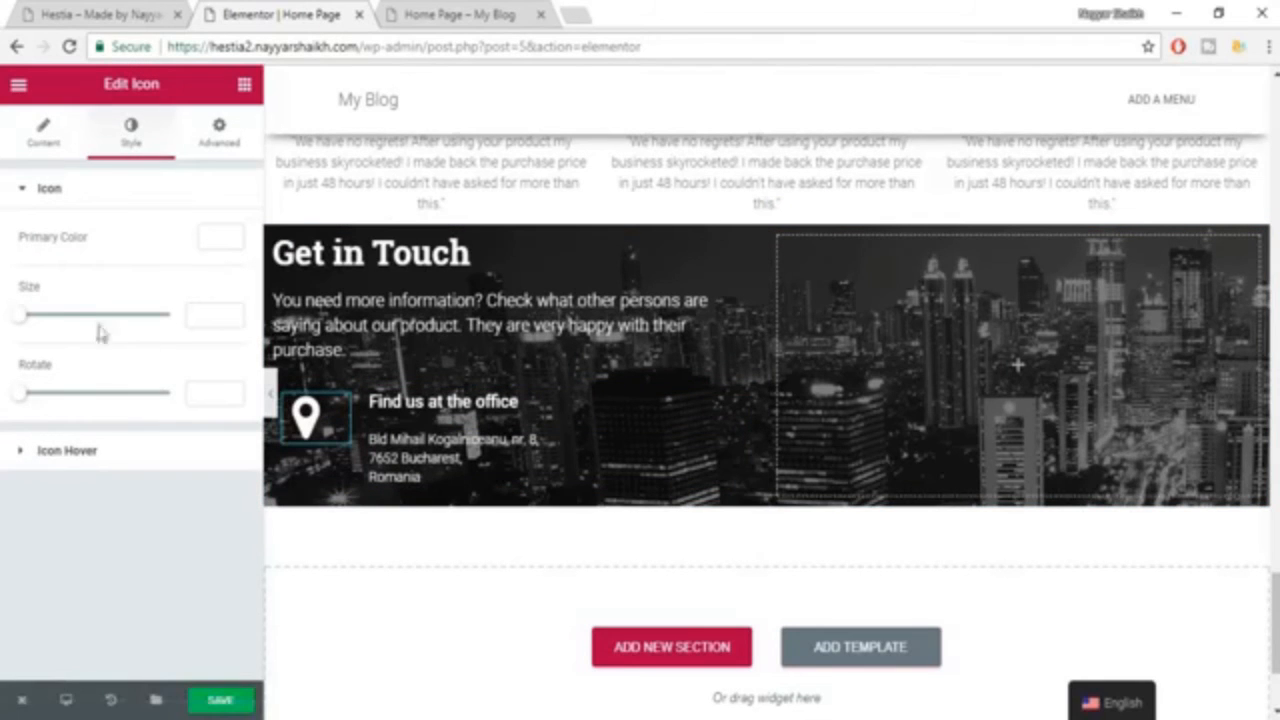
drag(22, 326, 85, 336)
drag(75, 337, 57, 340)
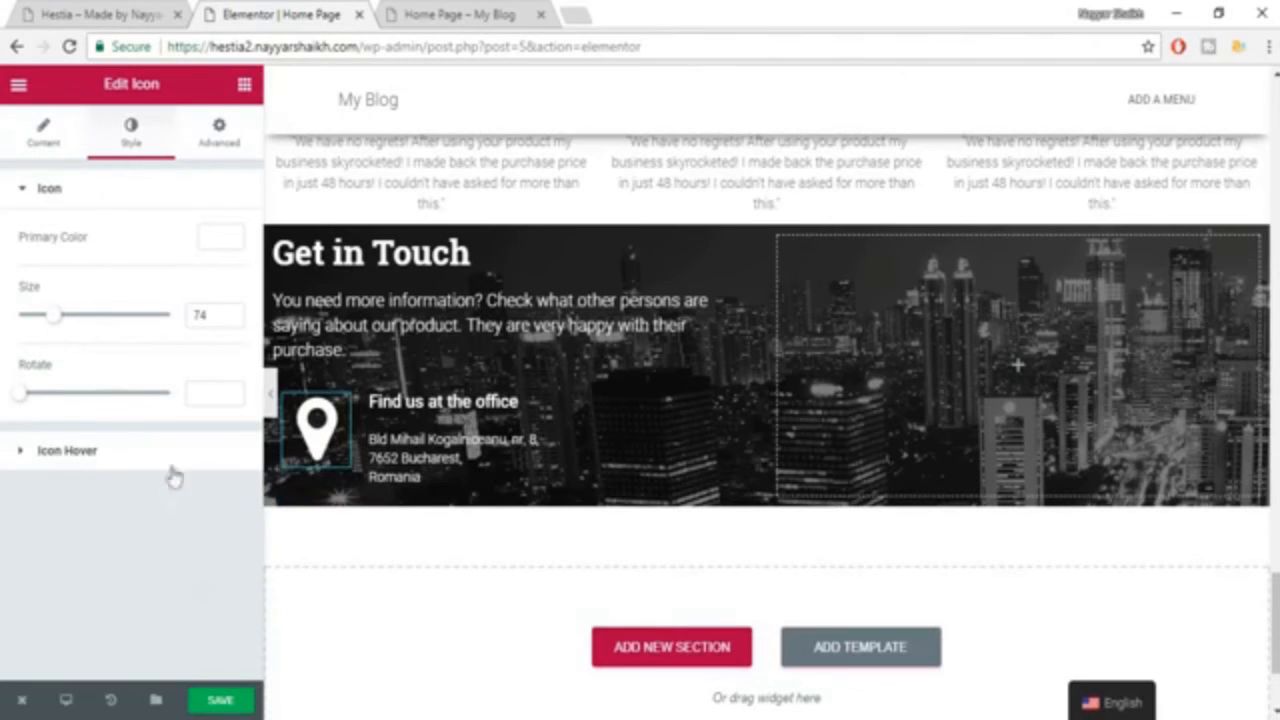
click(222, 702)
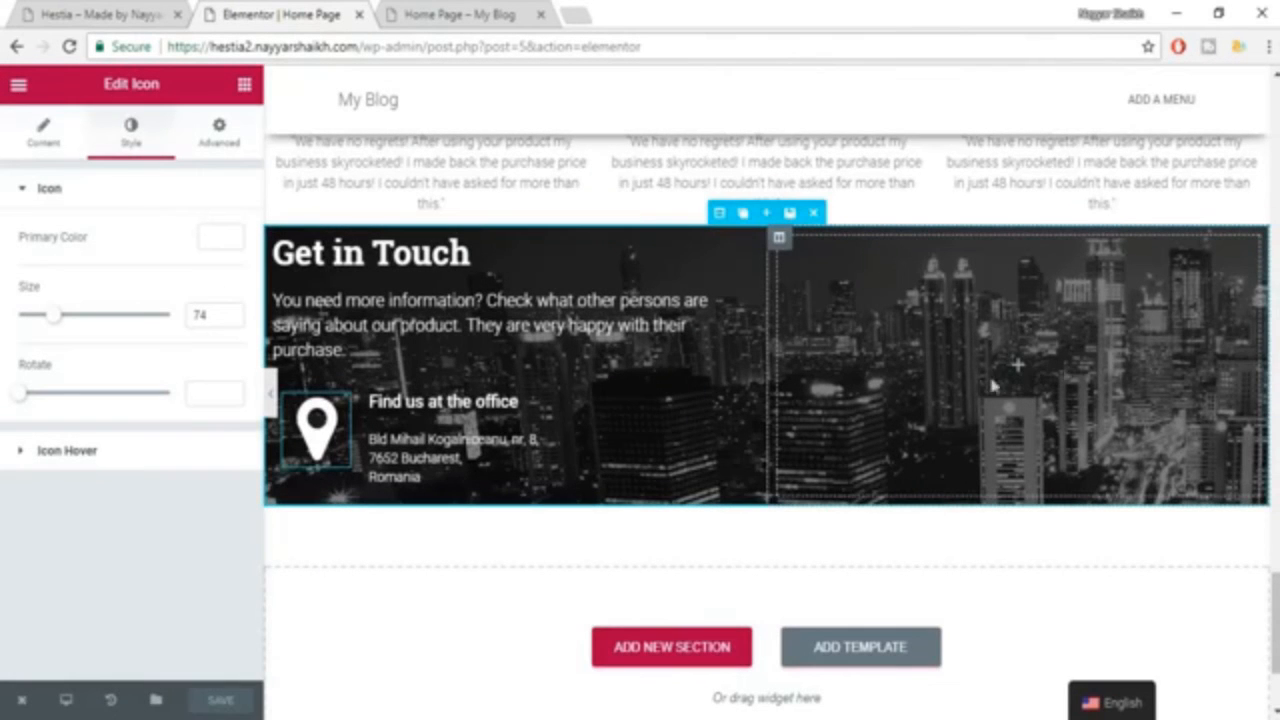
Go to the site's Pirate Forms settings in the WordPress dashboard and copy the [pirate_forms] shortcode.
click(460, 14)
mouse_move(80, 84)
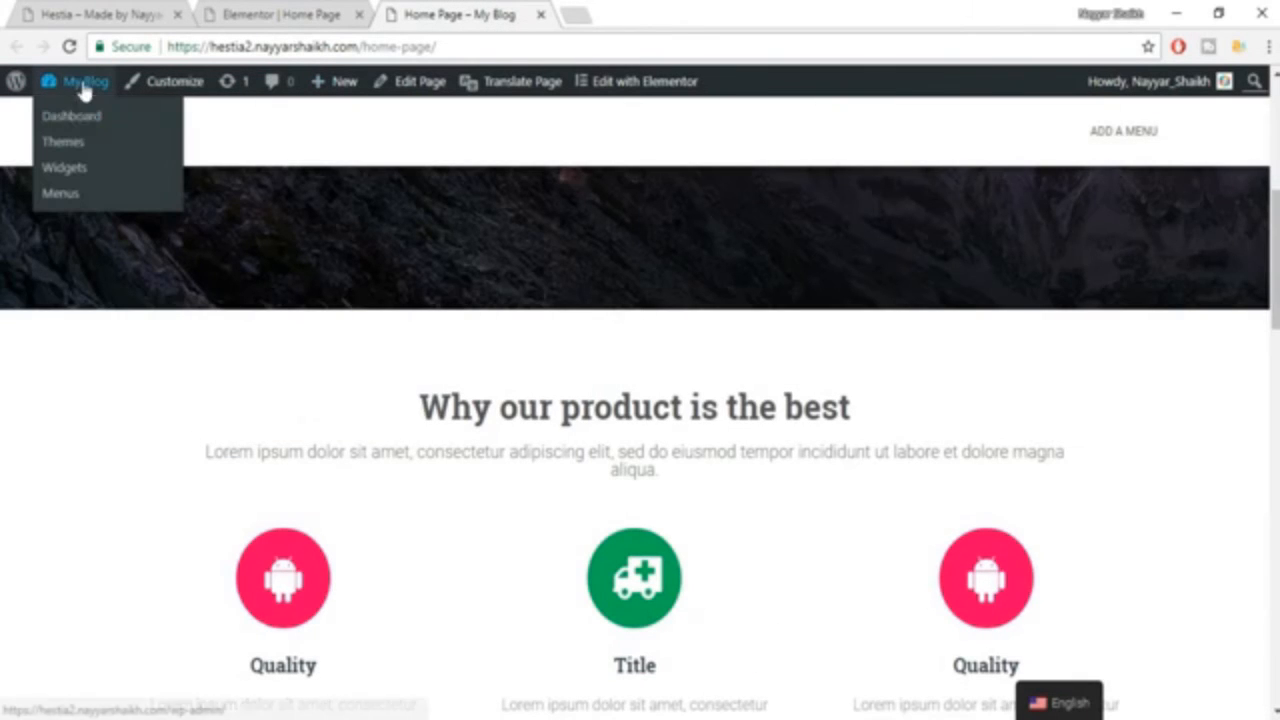
click(84, 120)
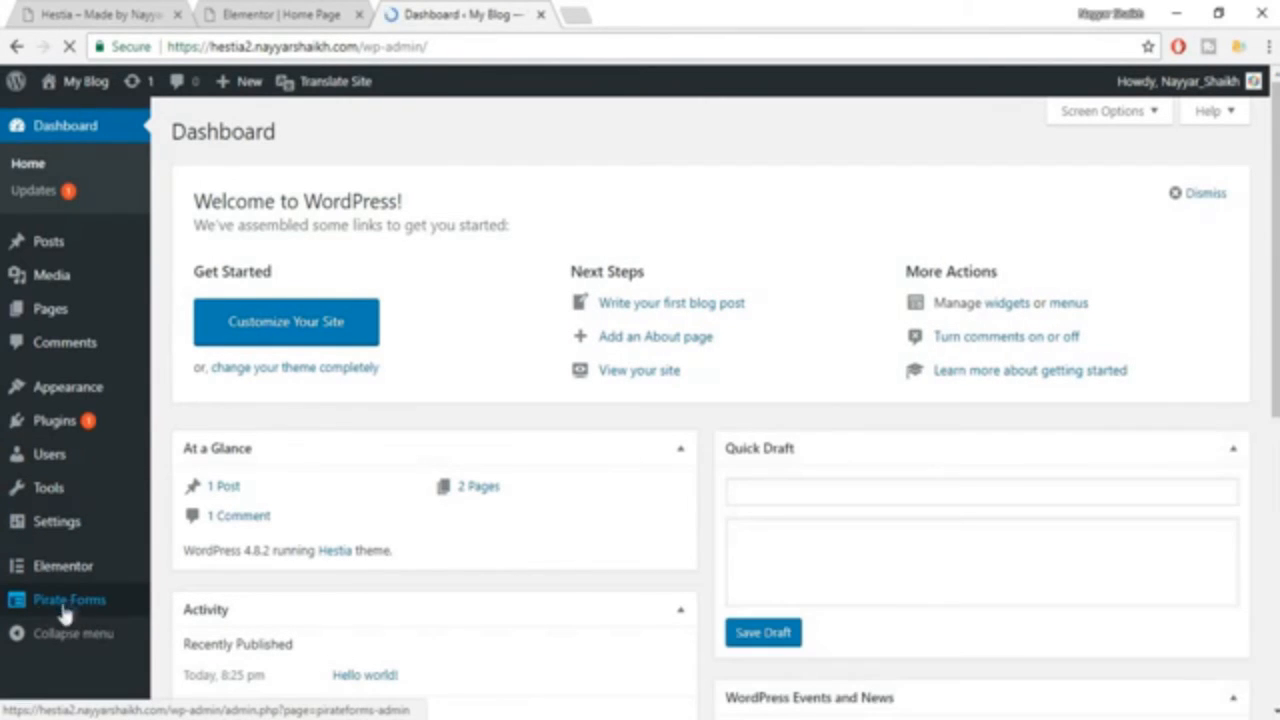
click(68, 603)
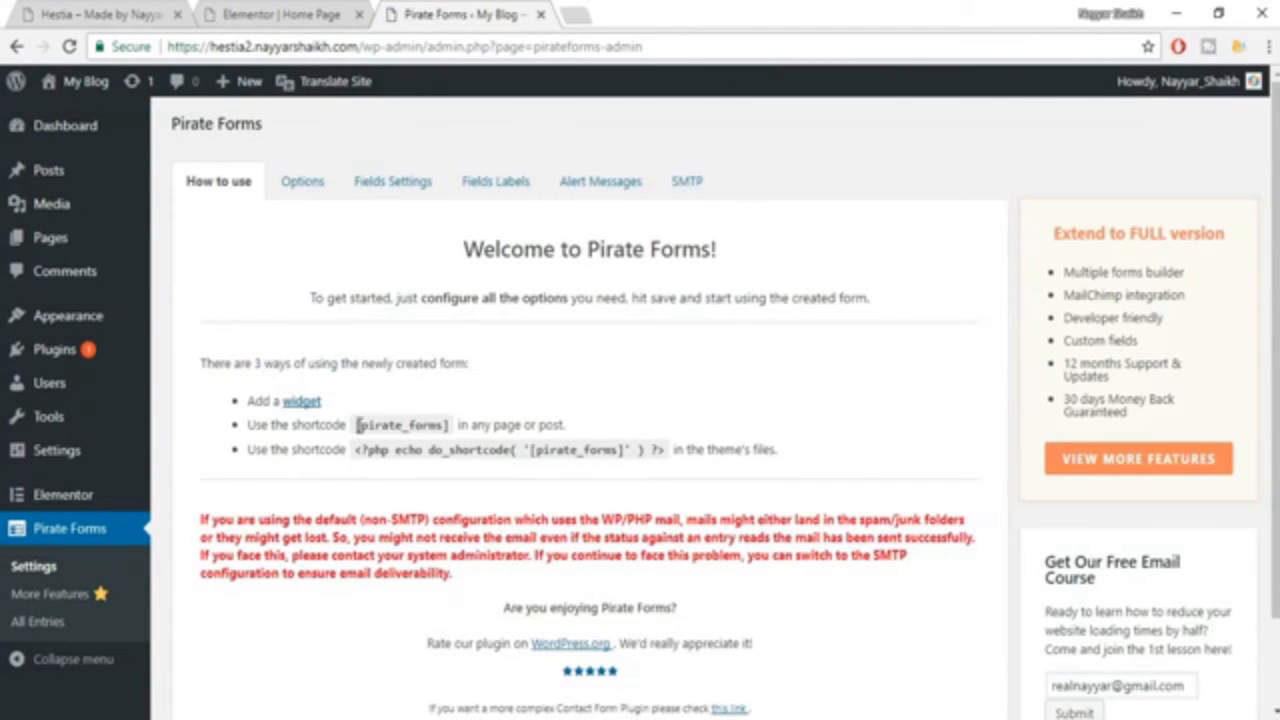
drag(388, 420, 440, 418)
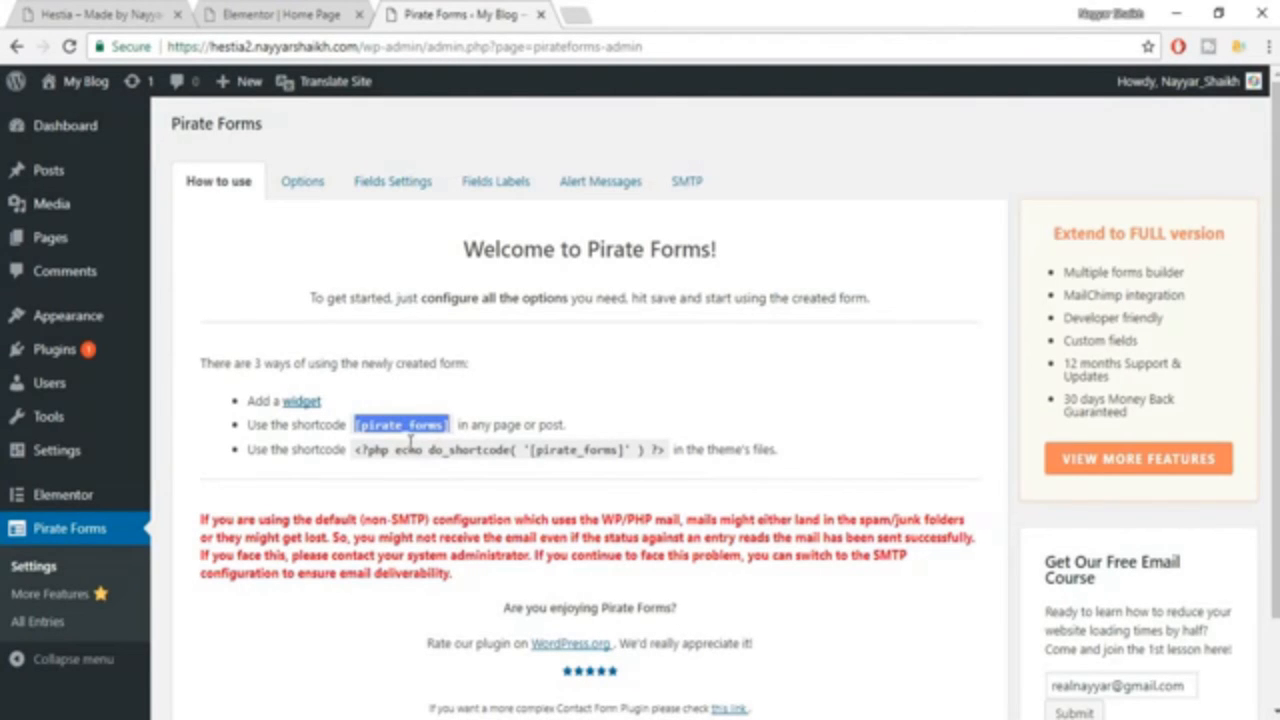
Return to the Elementor editor and add a Heading widget to the empty second column of the Get in Touch section.
click(280, 12)
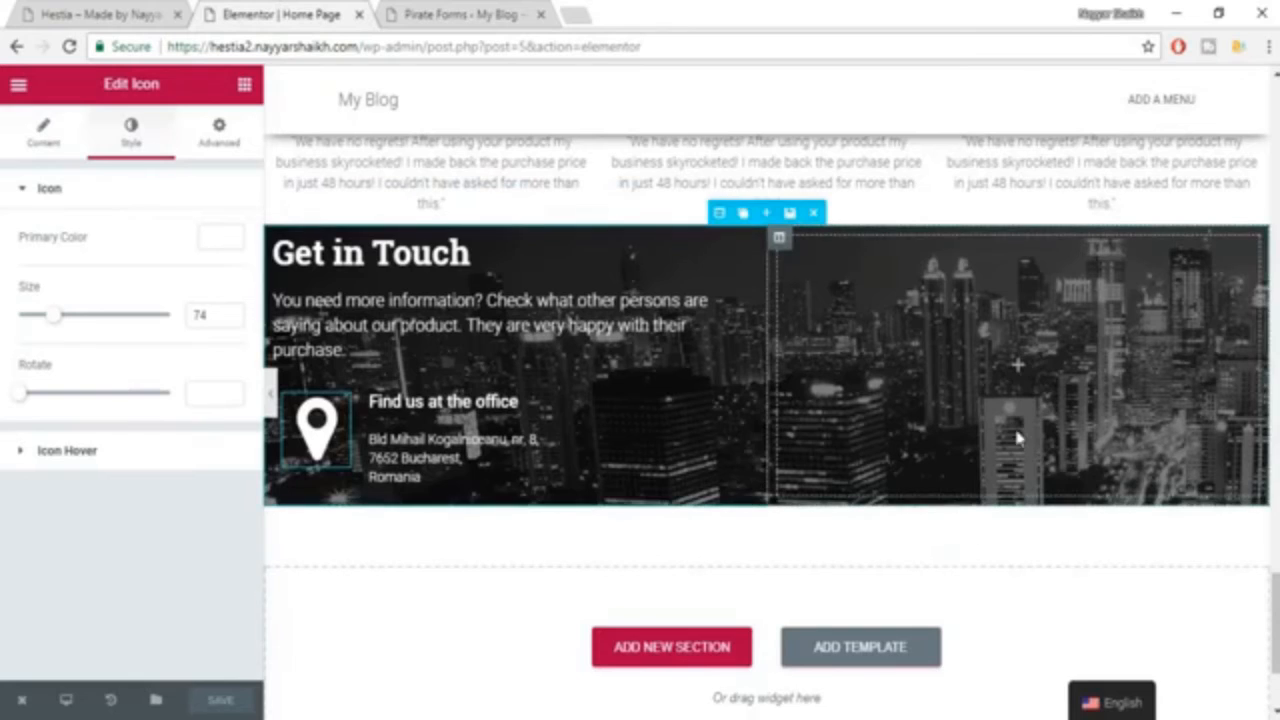
click(245, 86)
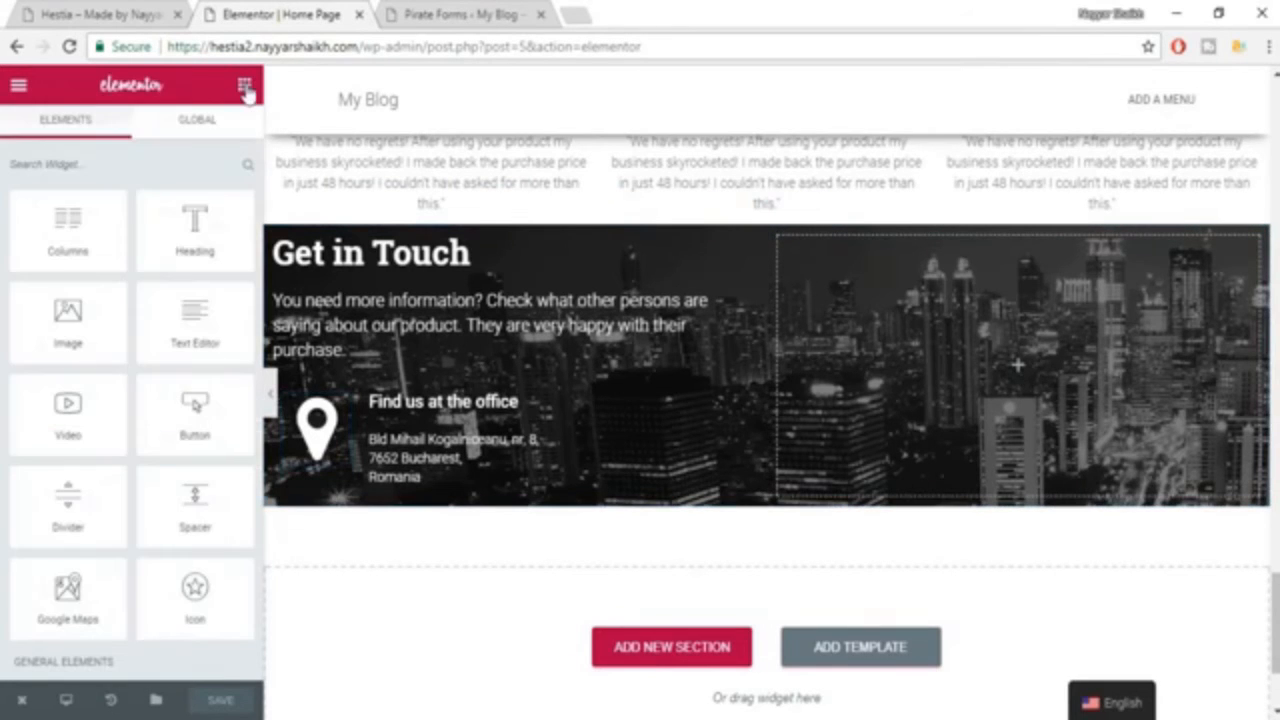
drag(215, 250, 998, 410)
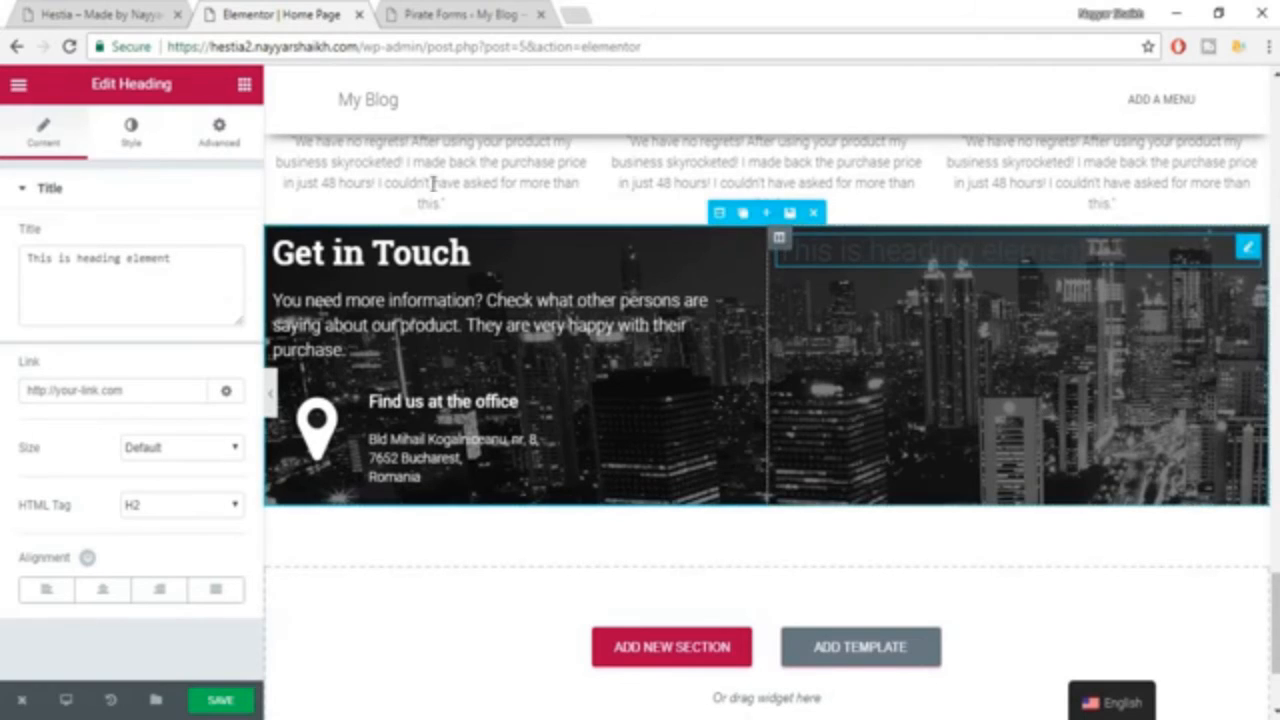
Add an HTML widget below the new heading in the second column of the Get in Touch section.
click(245, 85)
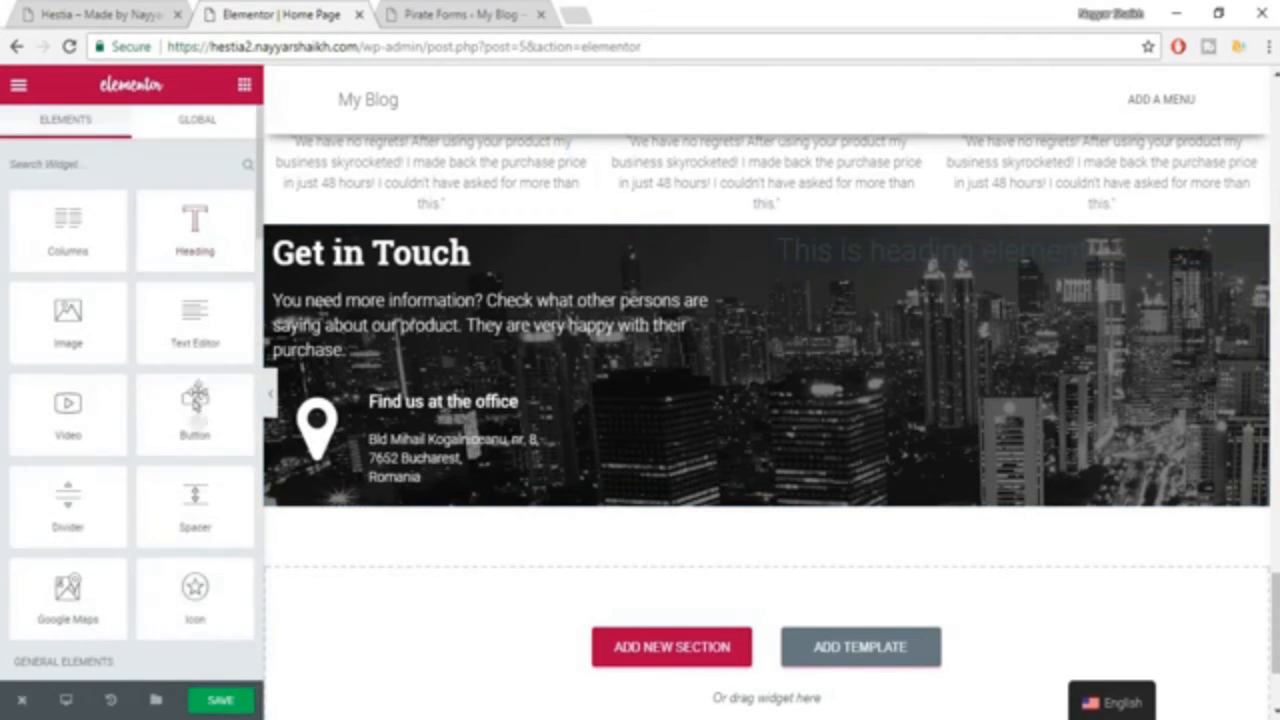
scroll(205, 500, down, 5)
scroll(205, 500, down, 3)
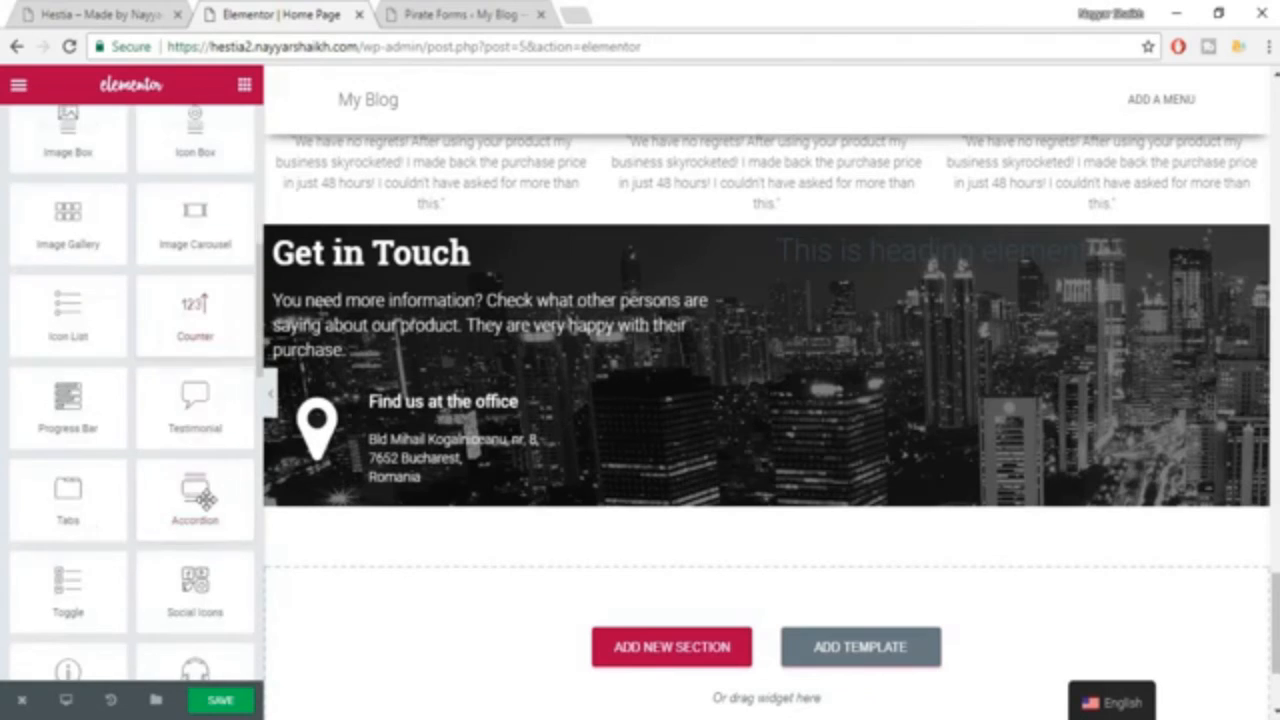
scroll(205, 497, down, 3)
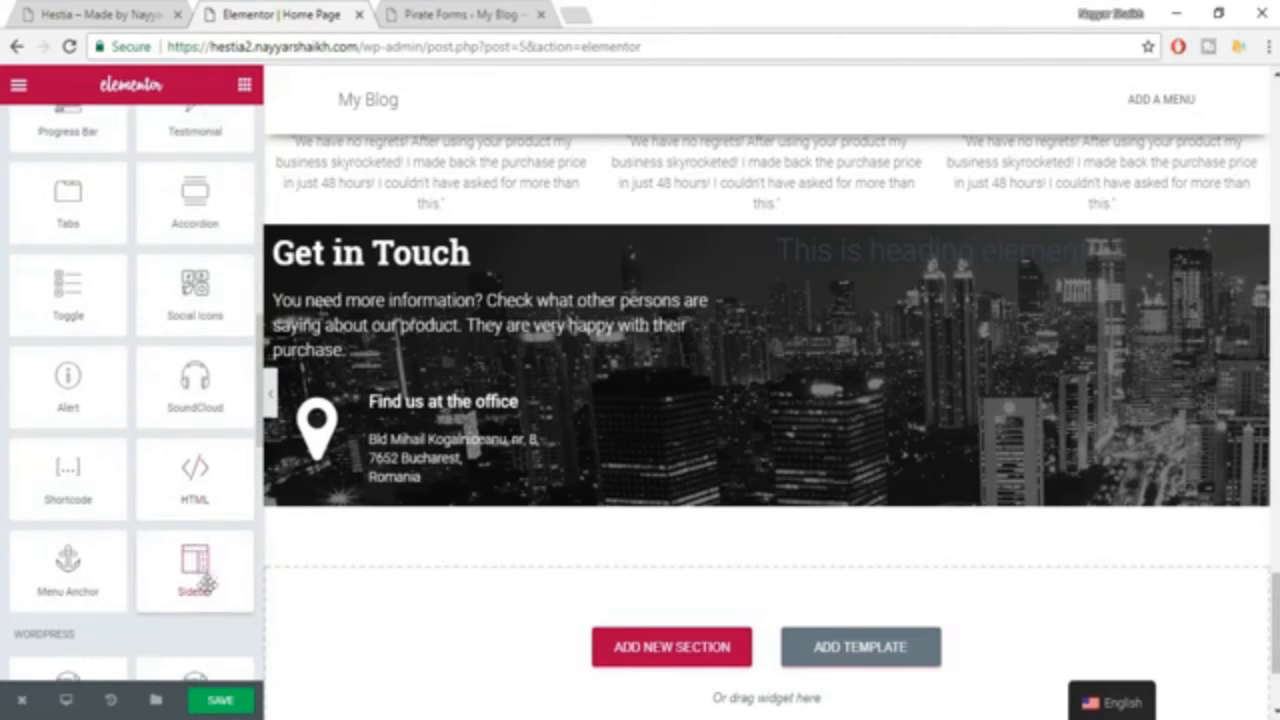
scroll(190, 508, up, 1)
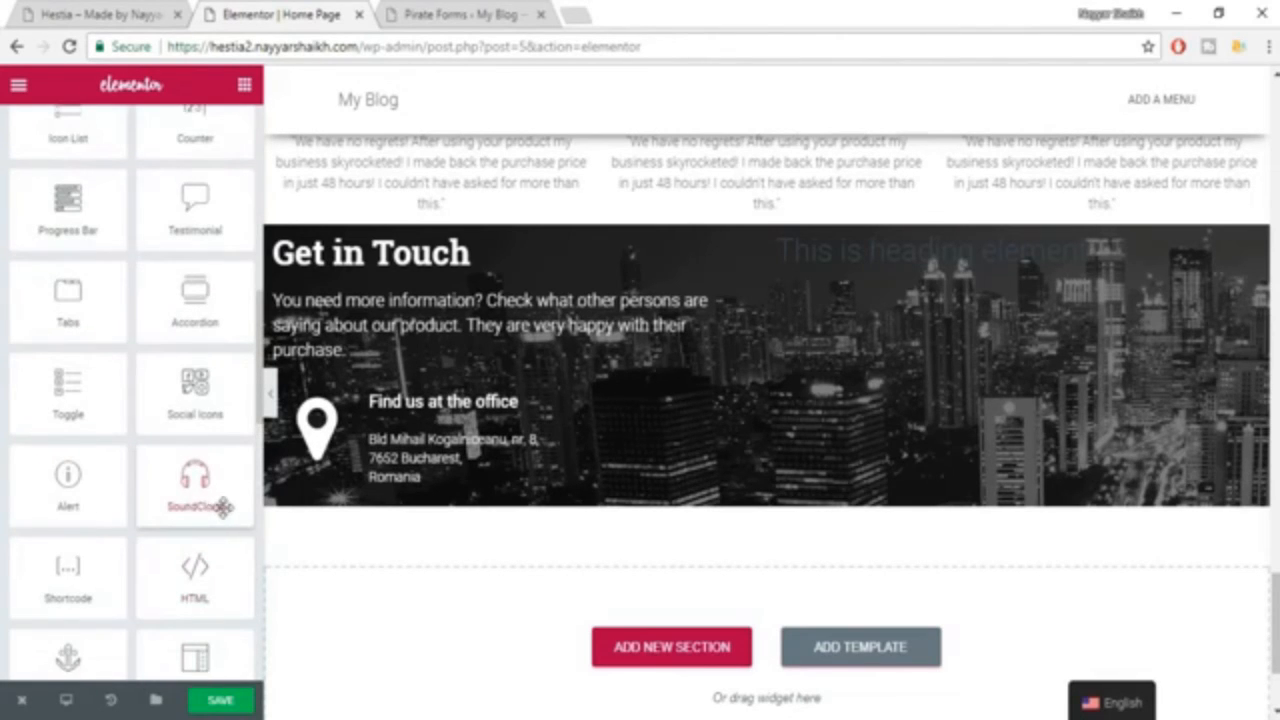
scroll(222, 510, up, 2)
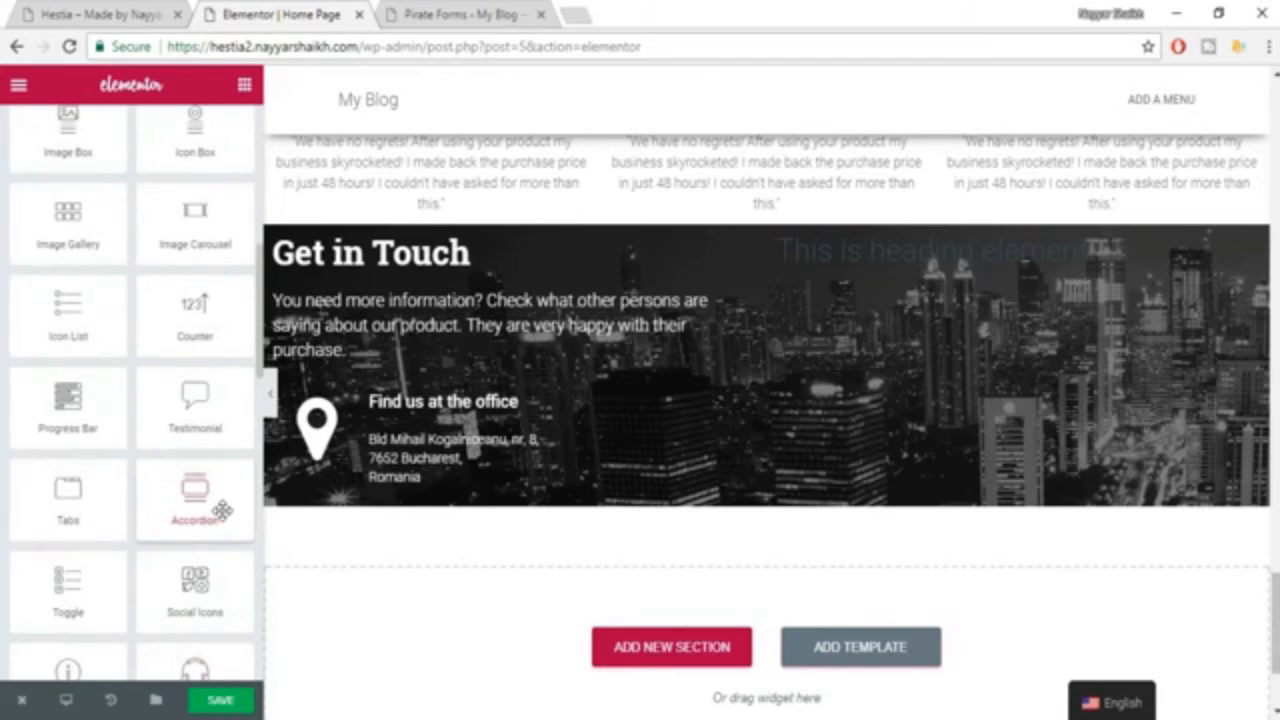
scroll(222, 510, up, 6)
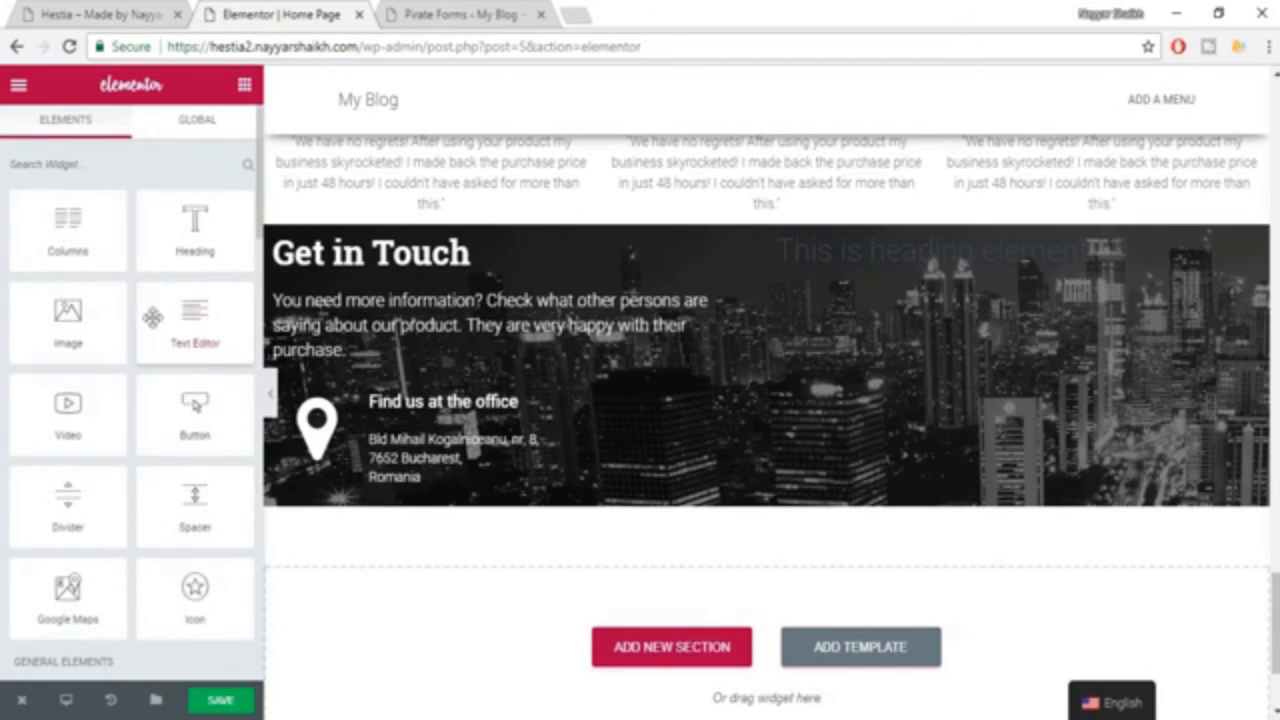
scroll(172, 355, down, 3)
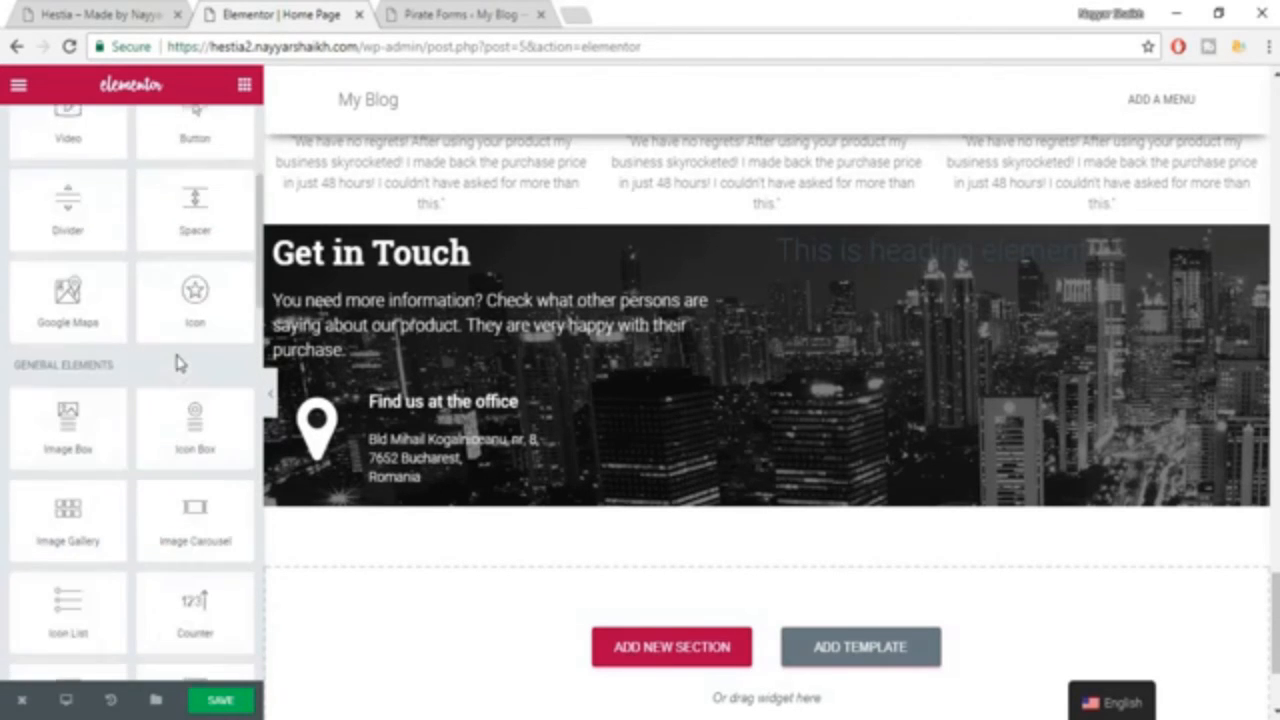
scroll(176, 363, down, 5)
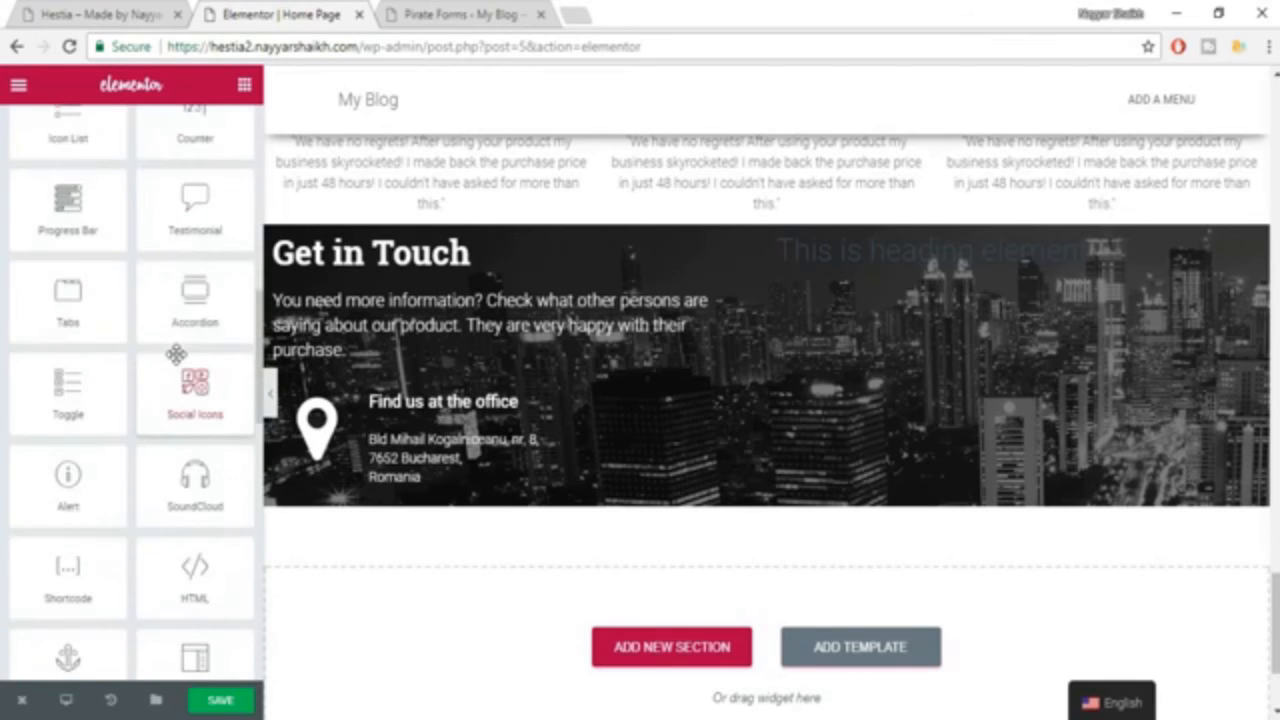
scroll(176, 354, down, 1)
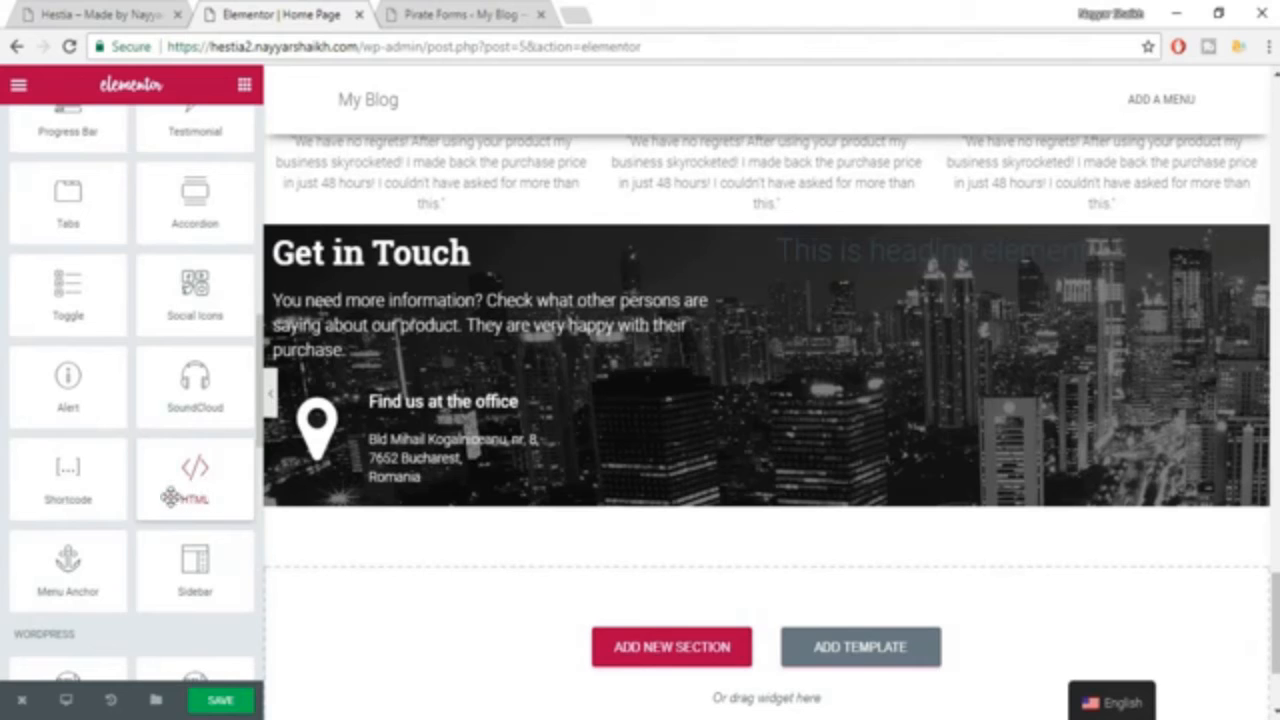
drag(178, 484, 997, 260)
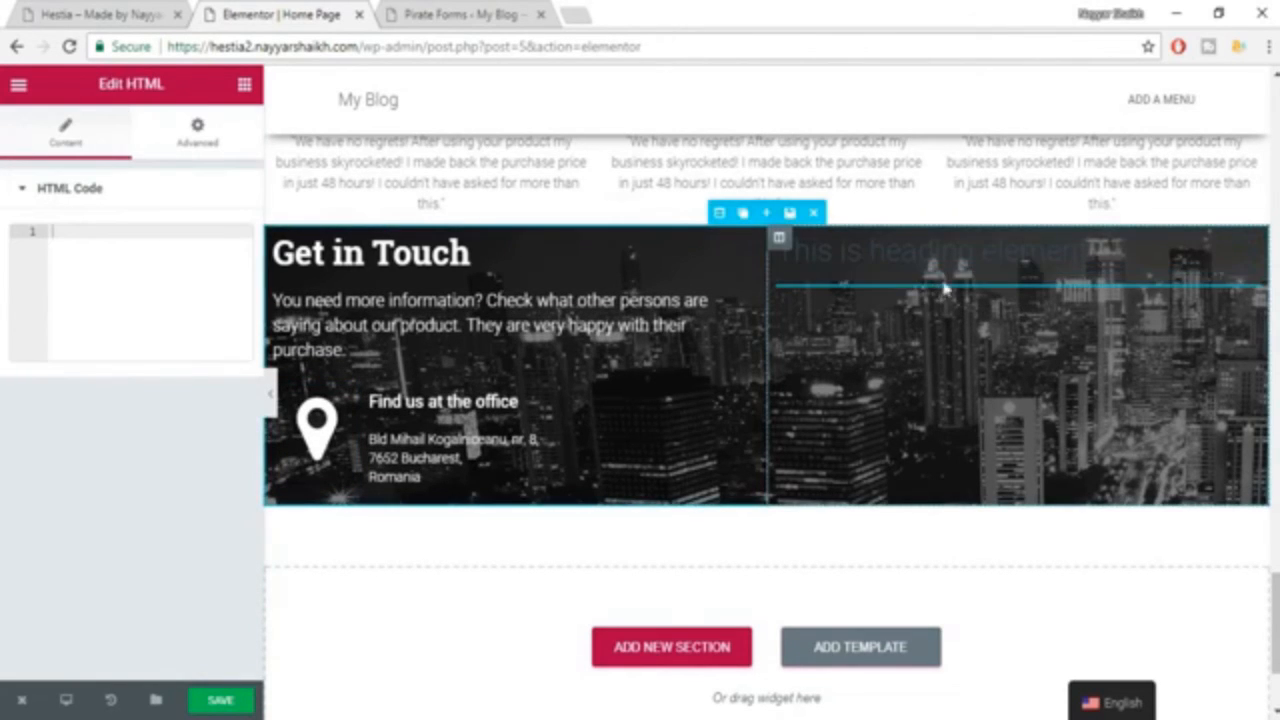
Paste the [pirate_forms] shortcode as the HTML widget's code and save the page.
click(132, 257)
text([pirate_forms])
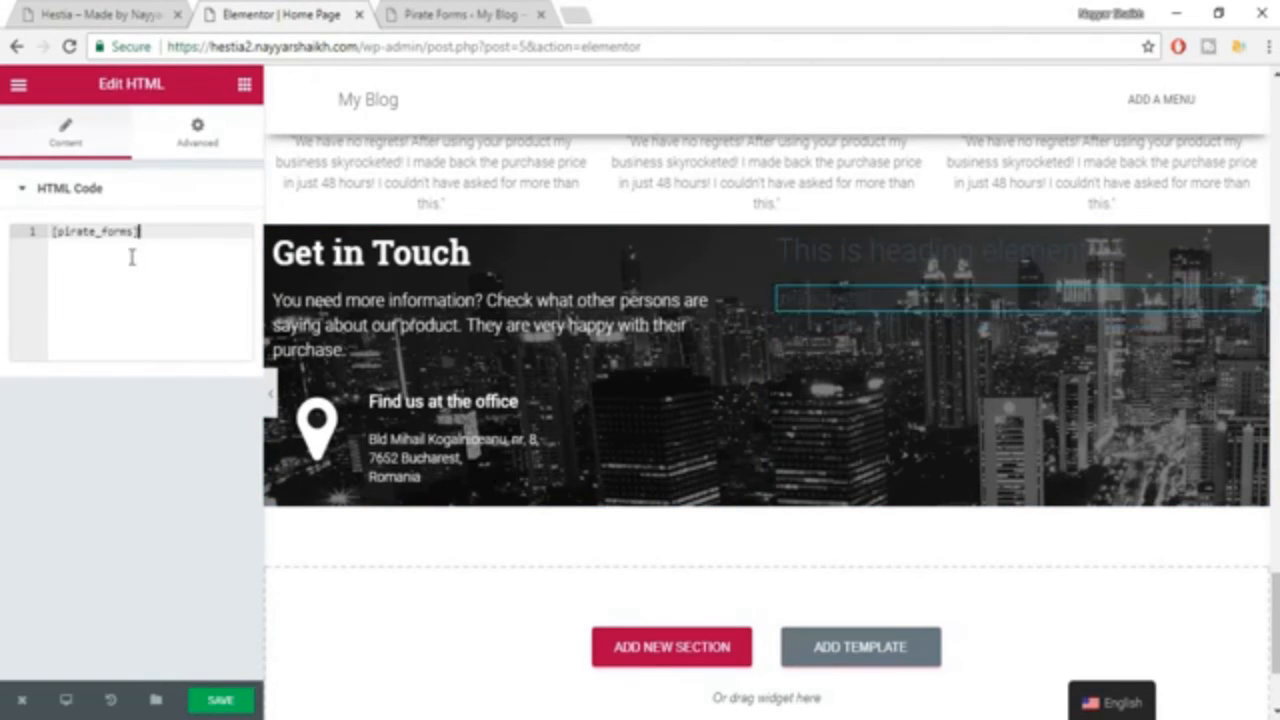
click(222, 701)
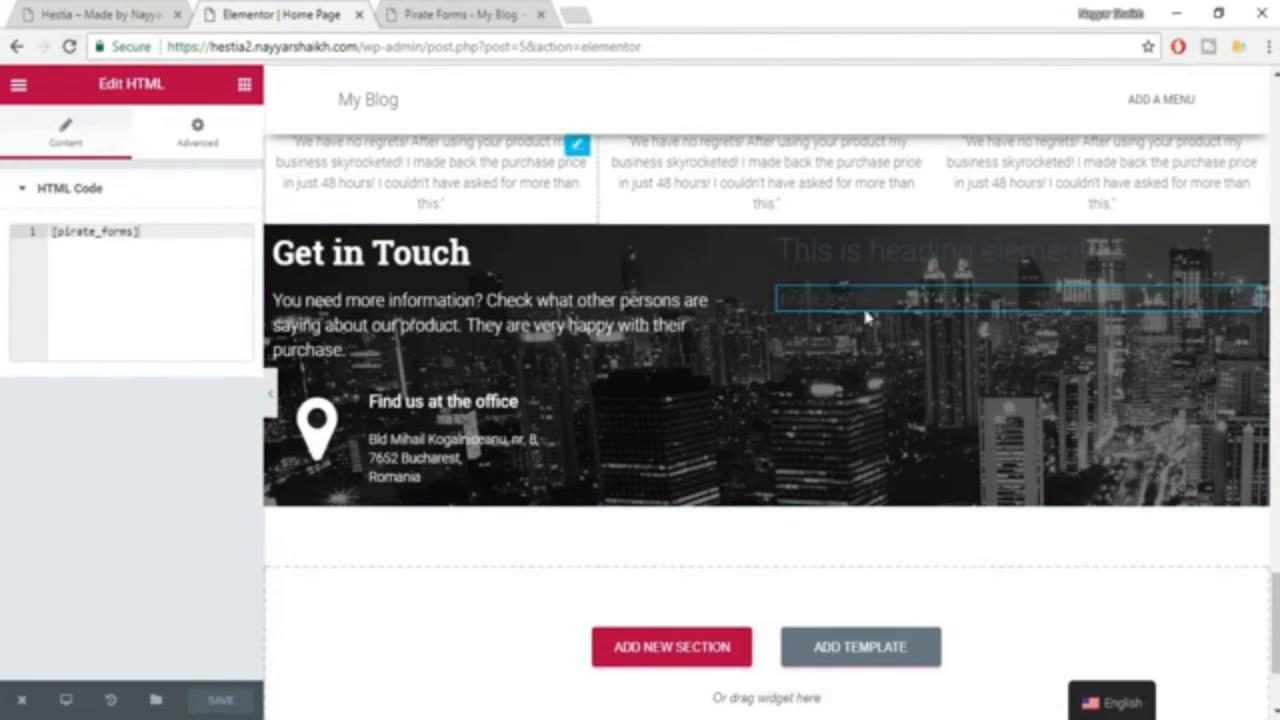
Reload the editor and the live home page, and check how the contact form renders in the Get in Touch section.
click(68, 47)
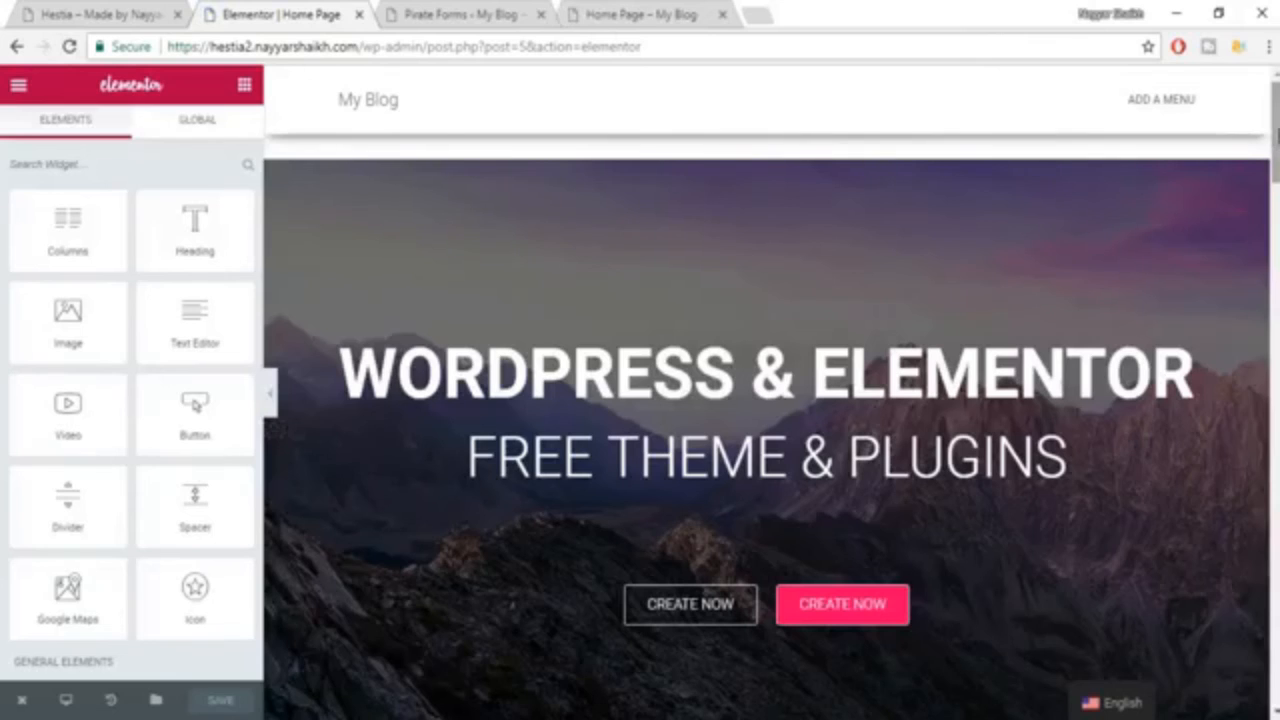
drag(1278, 137, 1278, 608)
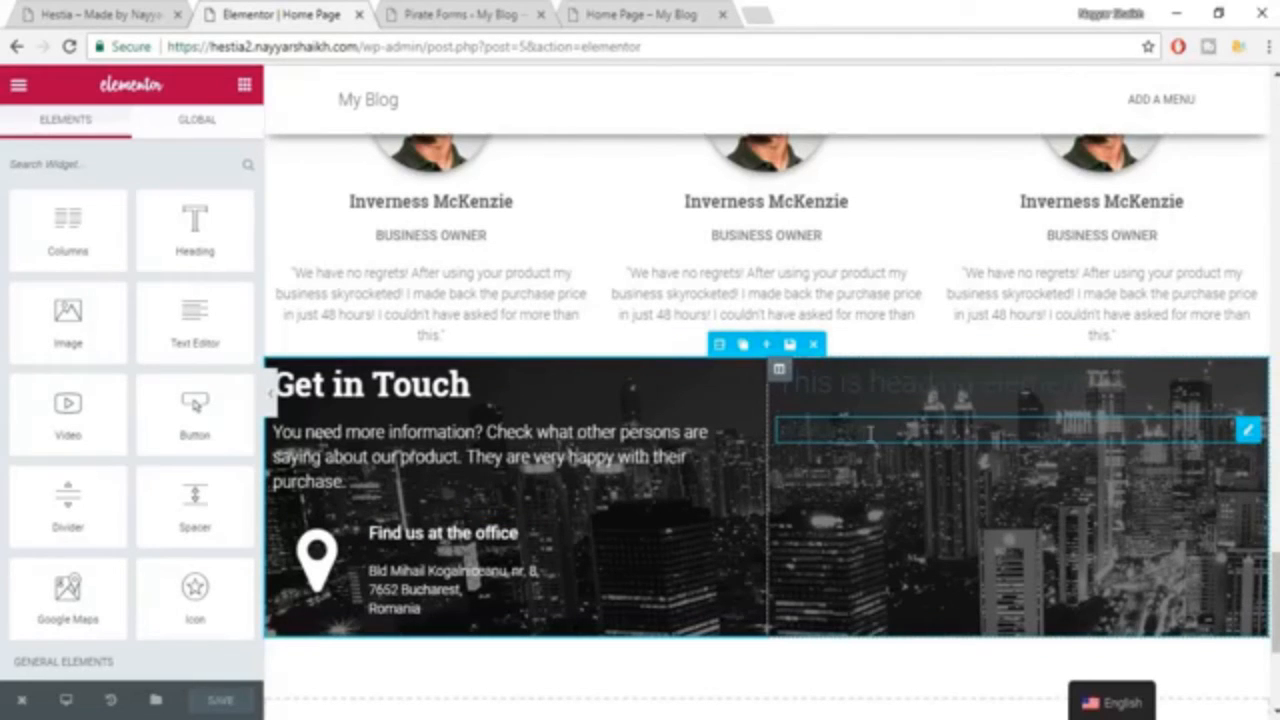
click(609, 14)
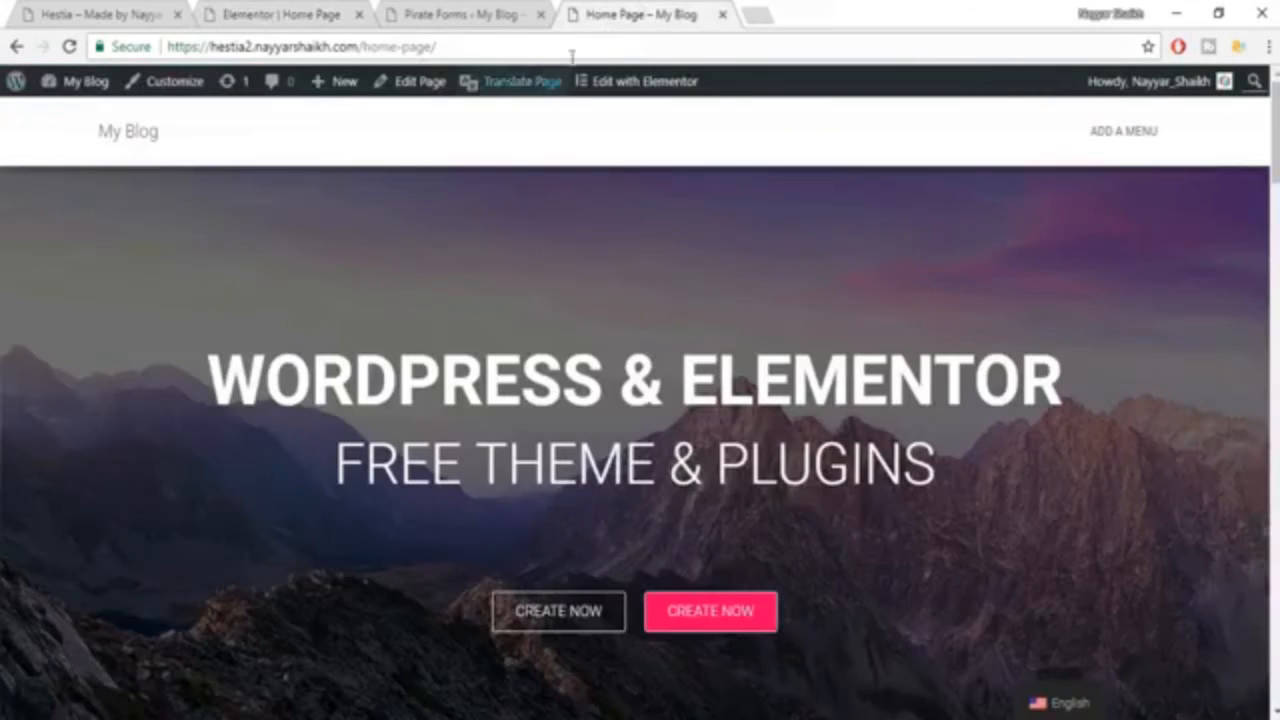
click(69, 49)
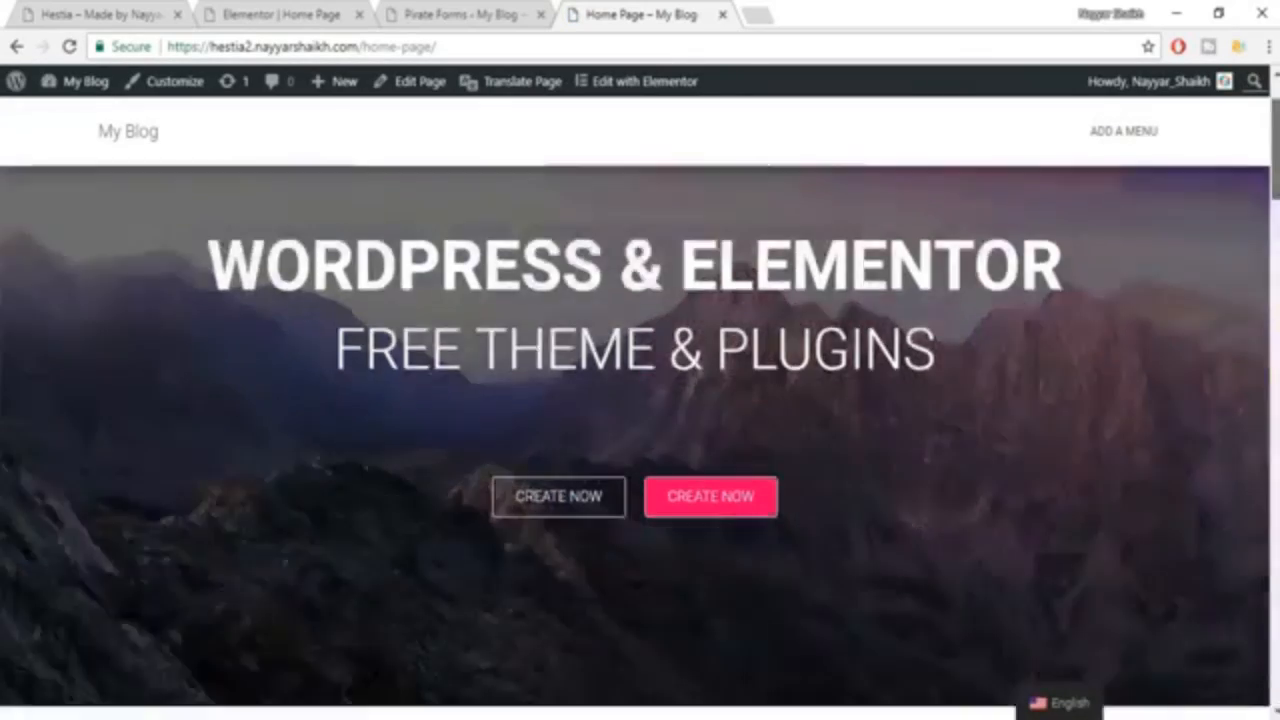
scroll(640, 420, down, 20)
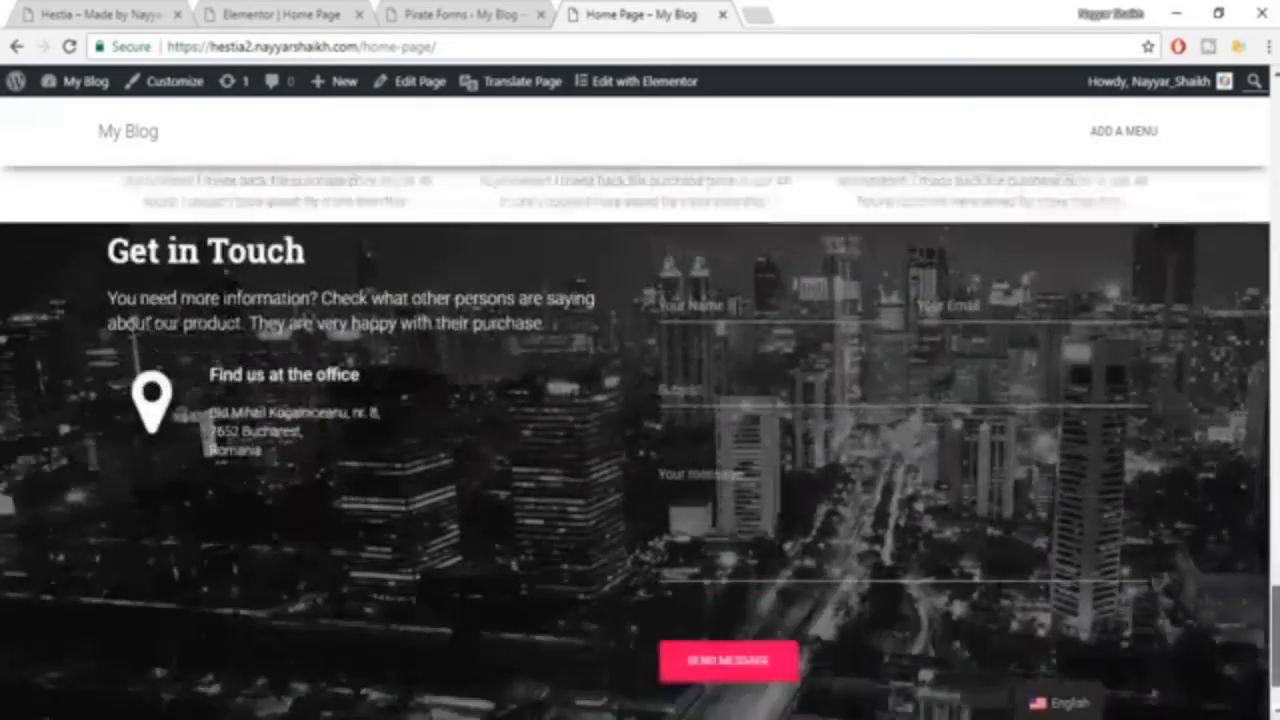
scroll(640, 440, down, 1)
scroll(685, 263, up, 1)
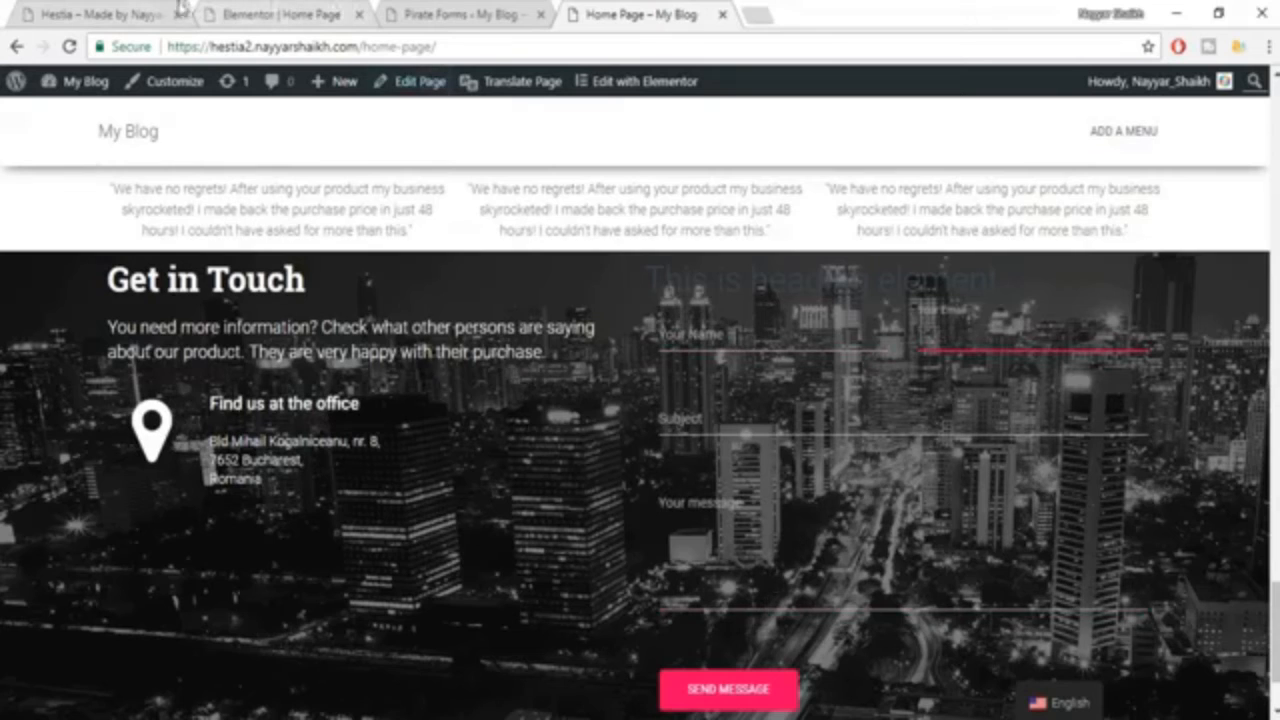
In the Elementor editor, copy the [pirate_forms] shortcode from the second column's HTML widget and delete that widget.
click(268, 10)
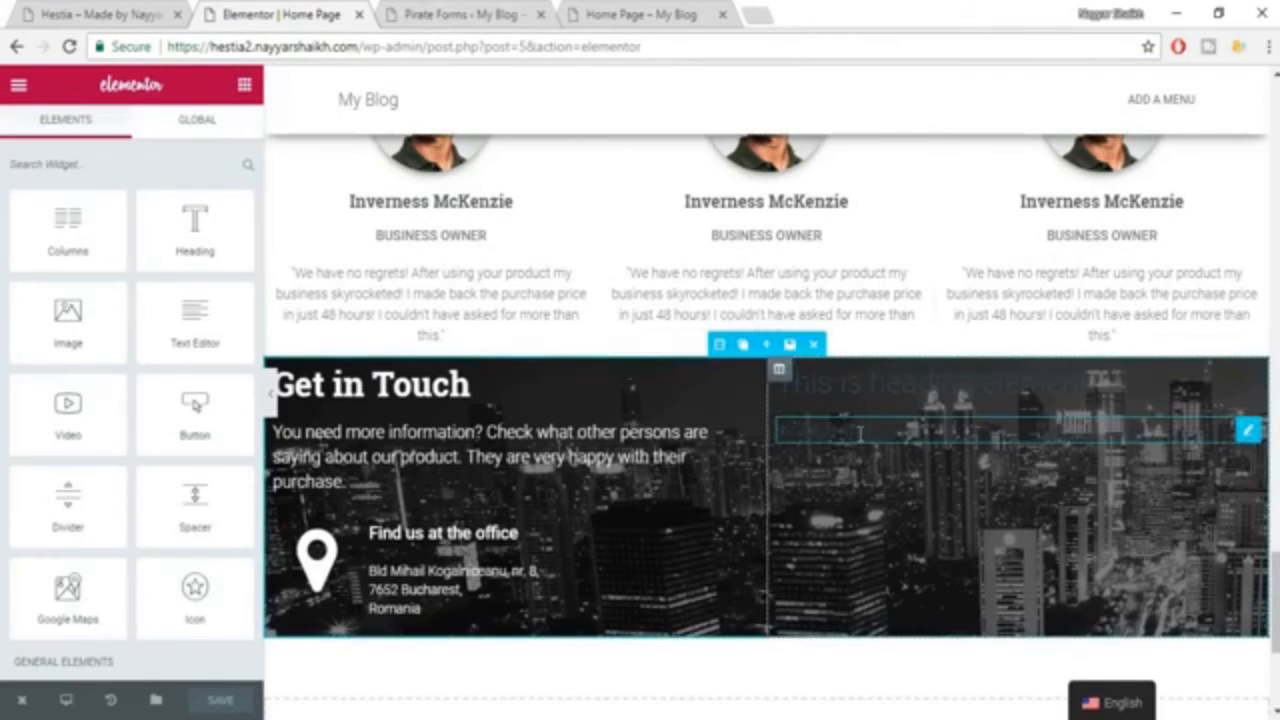
click(858, 432)
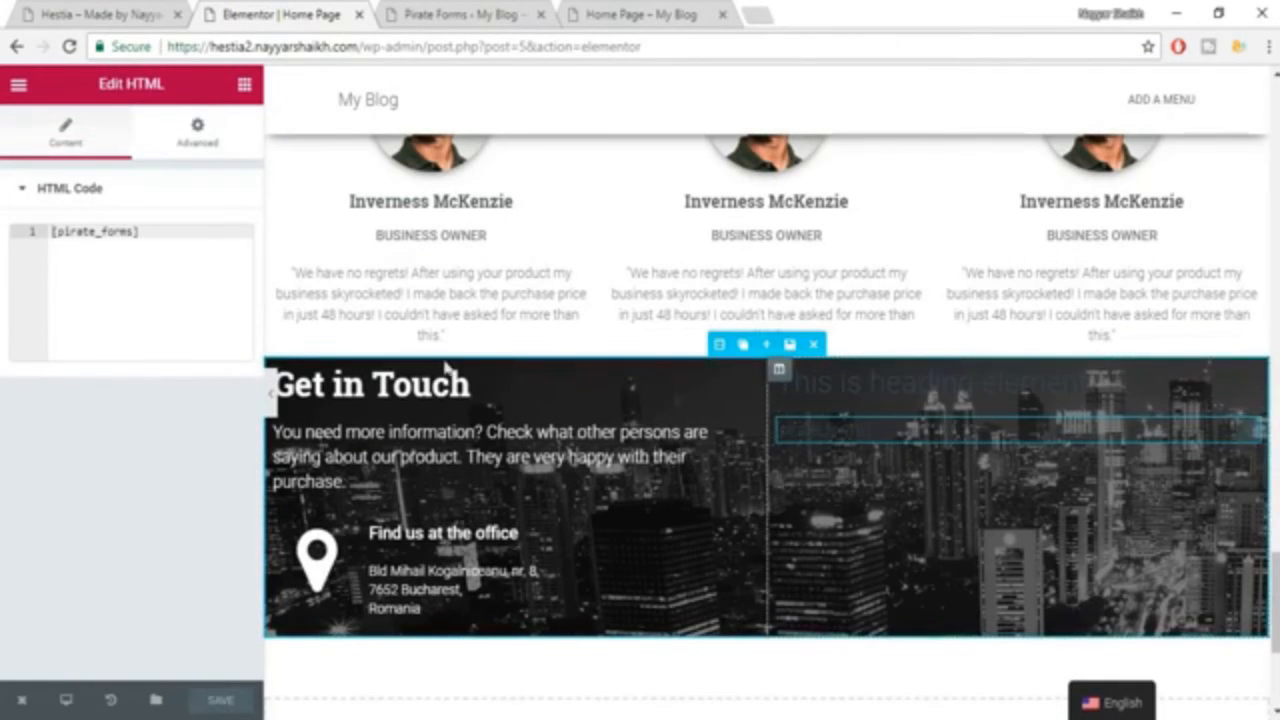
drag(148, 234, 32, 238)
key(ctrl+c)
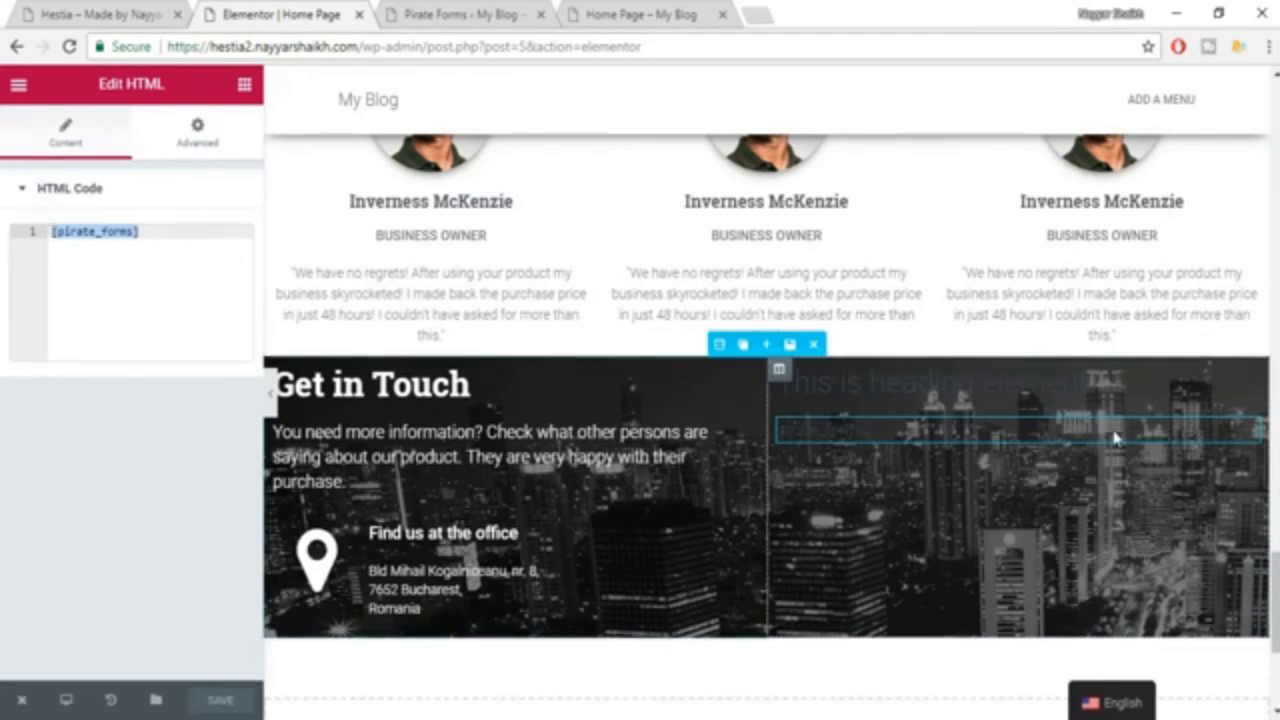
mouse_move(1247, 429)
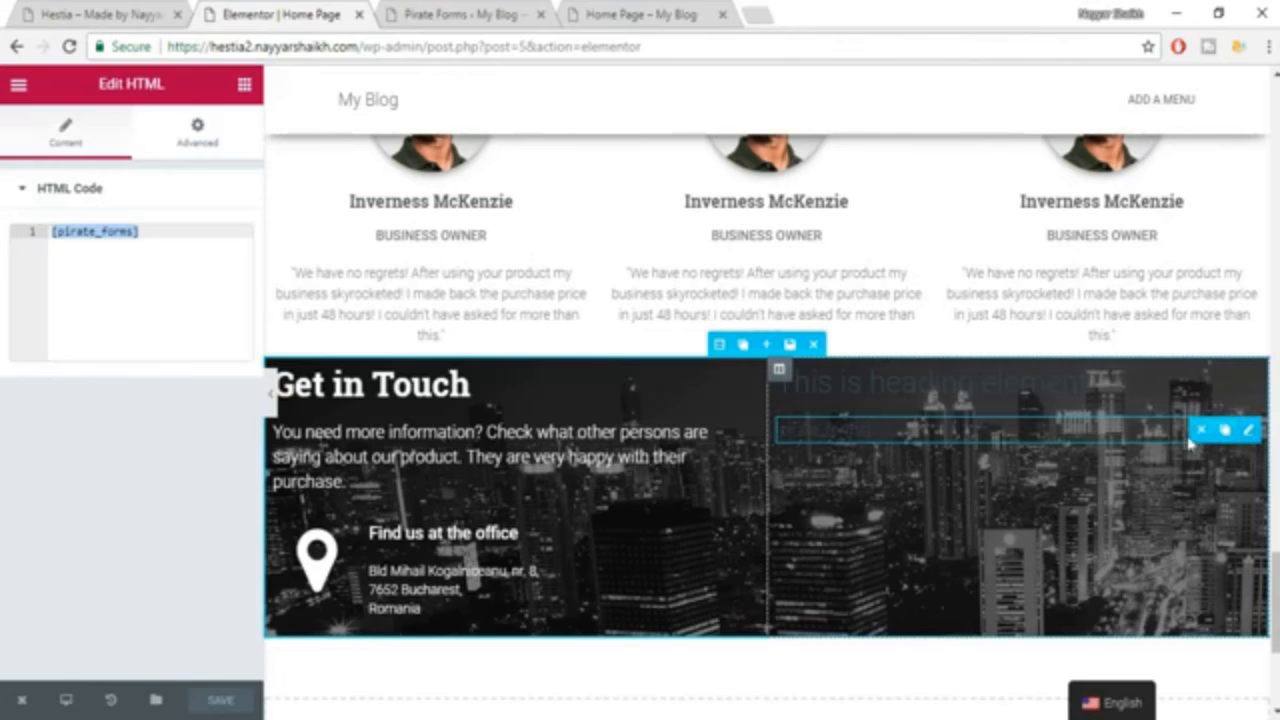
click(1201, 429)
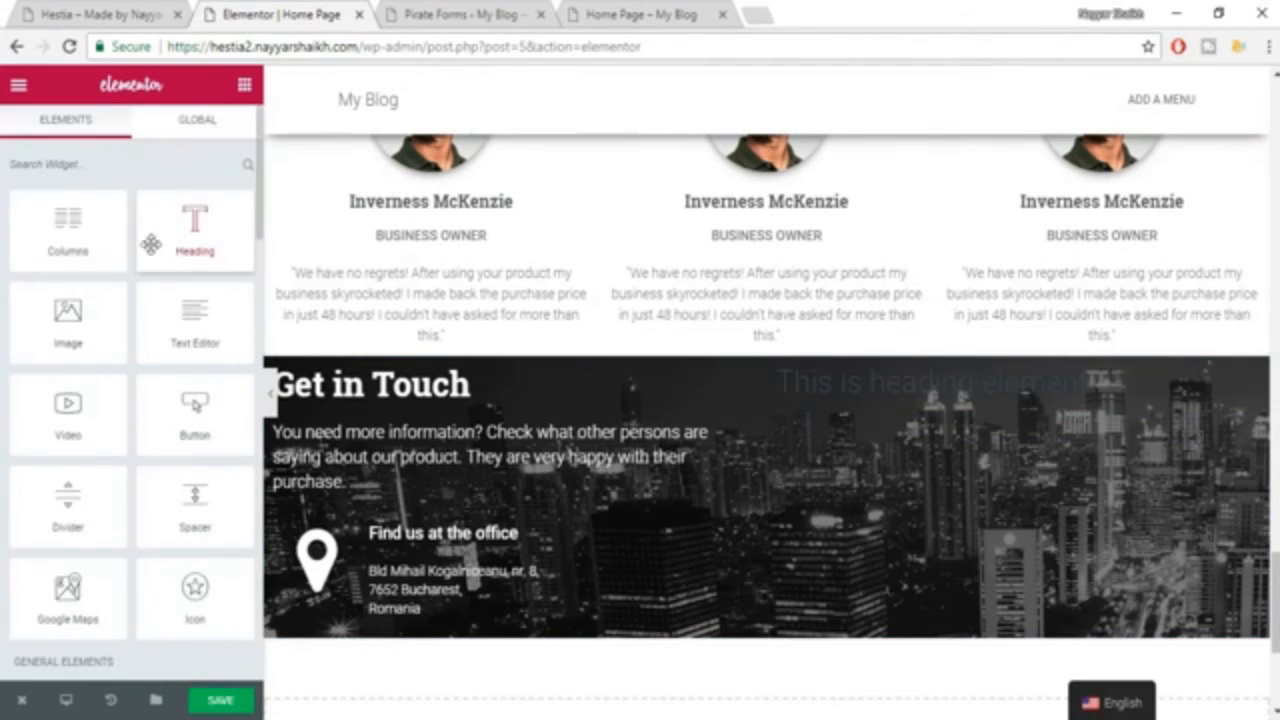
Add a Text Editor widget below the heading in the second column of the Get in Touch section.
scroll(190, 350, down, 1)
scroll(154, 347, down, 1)
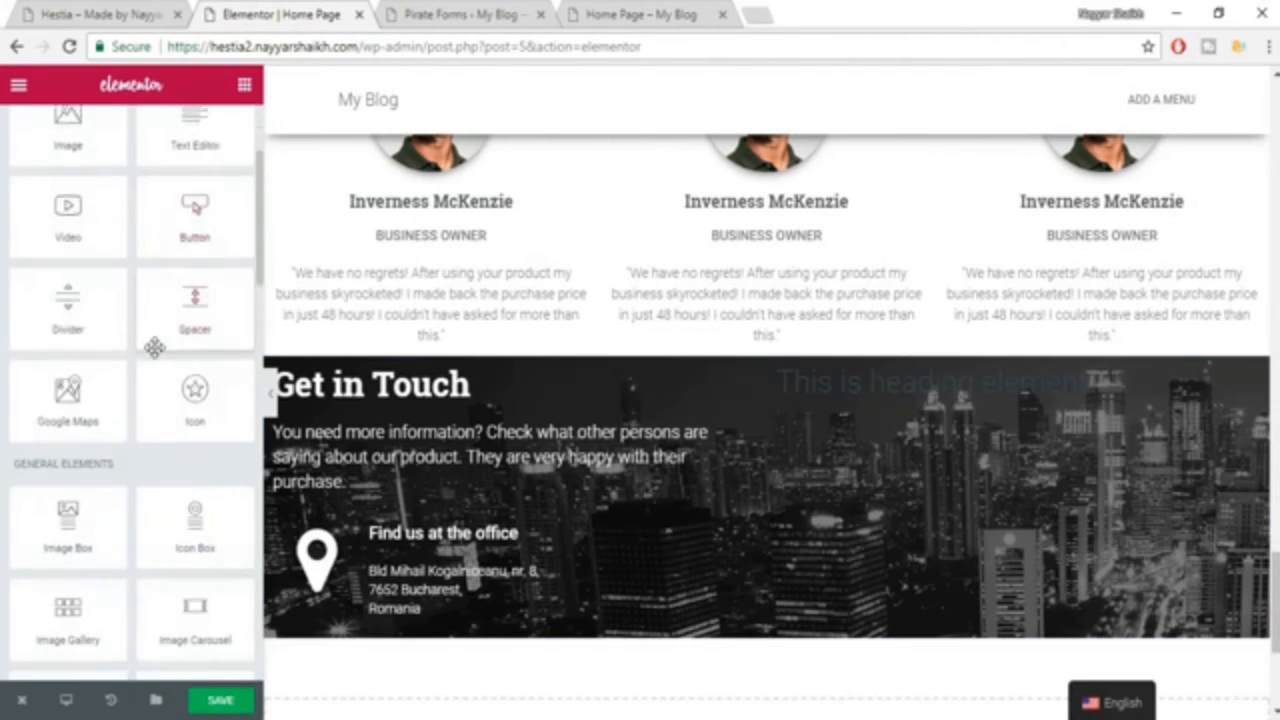
scroll(154, 347, down, 3)
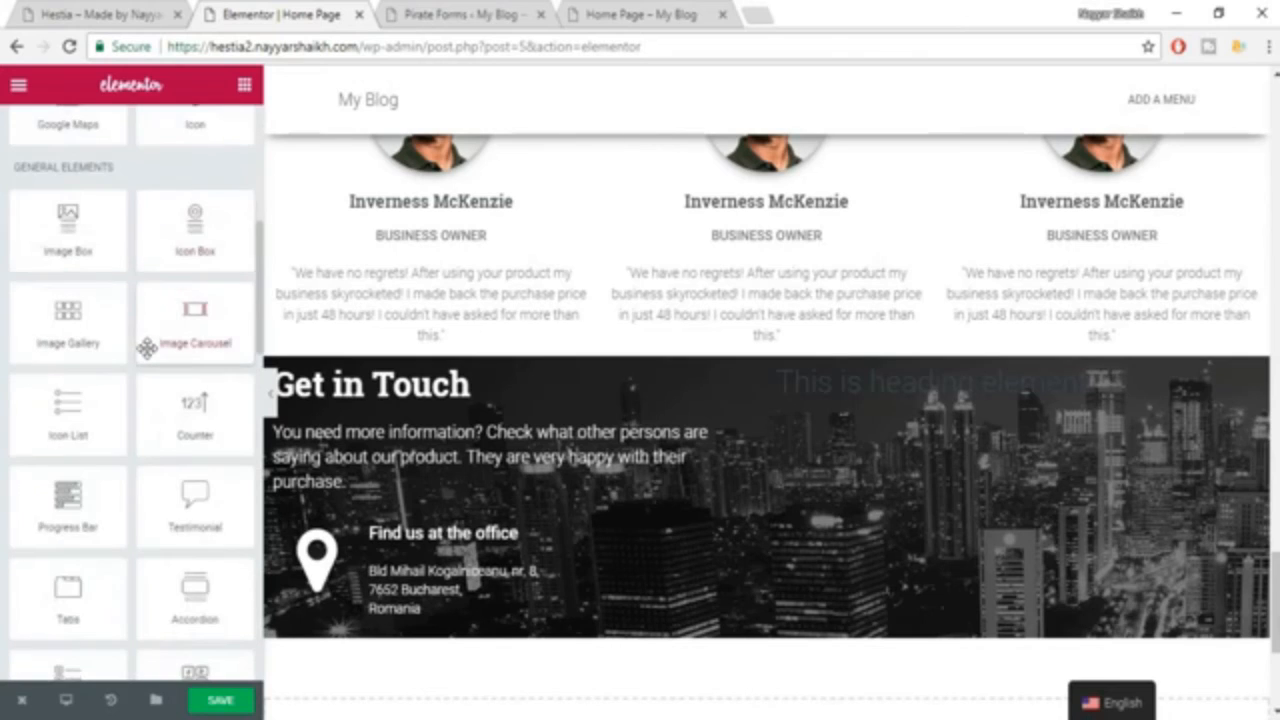
scroll(147, 347, down, 2)
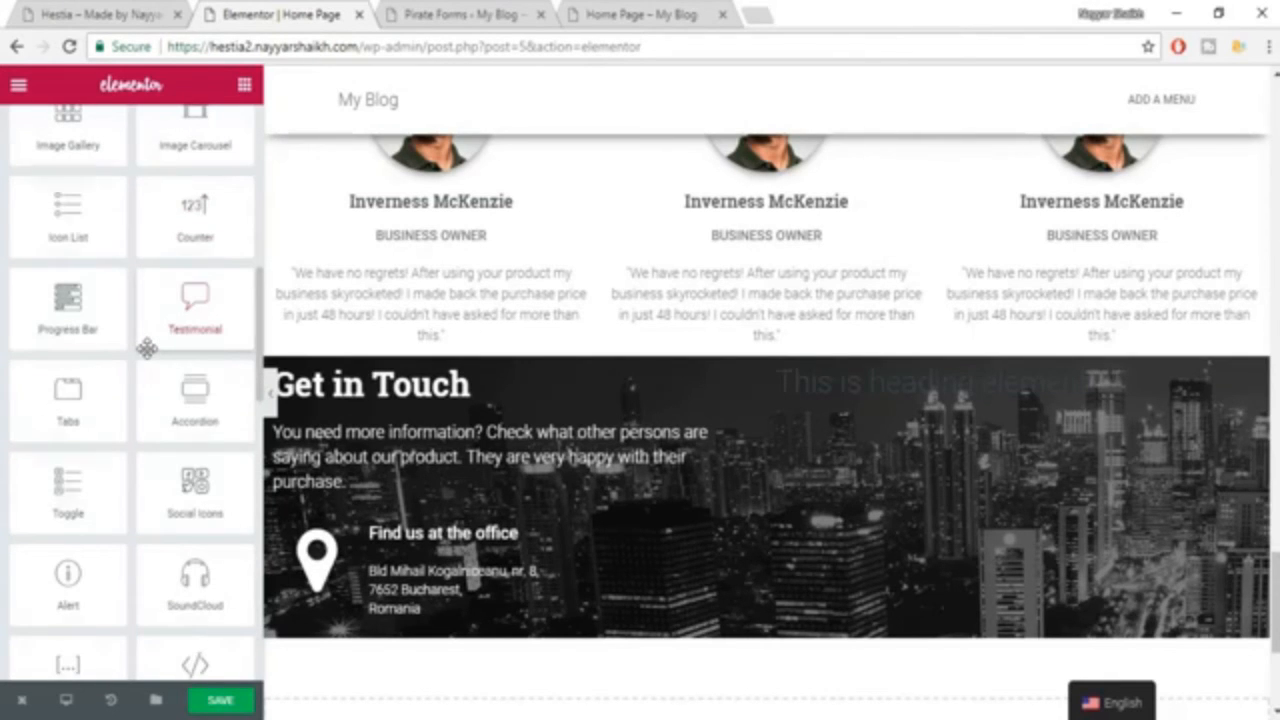
scroll(145, 347, up, 8)
drag(183, 332, 1046, 400)
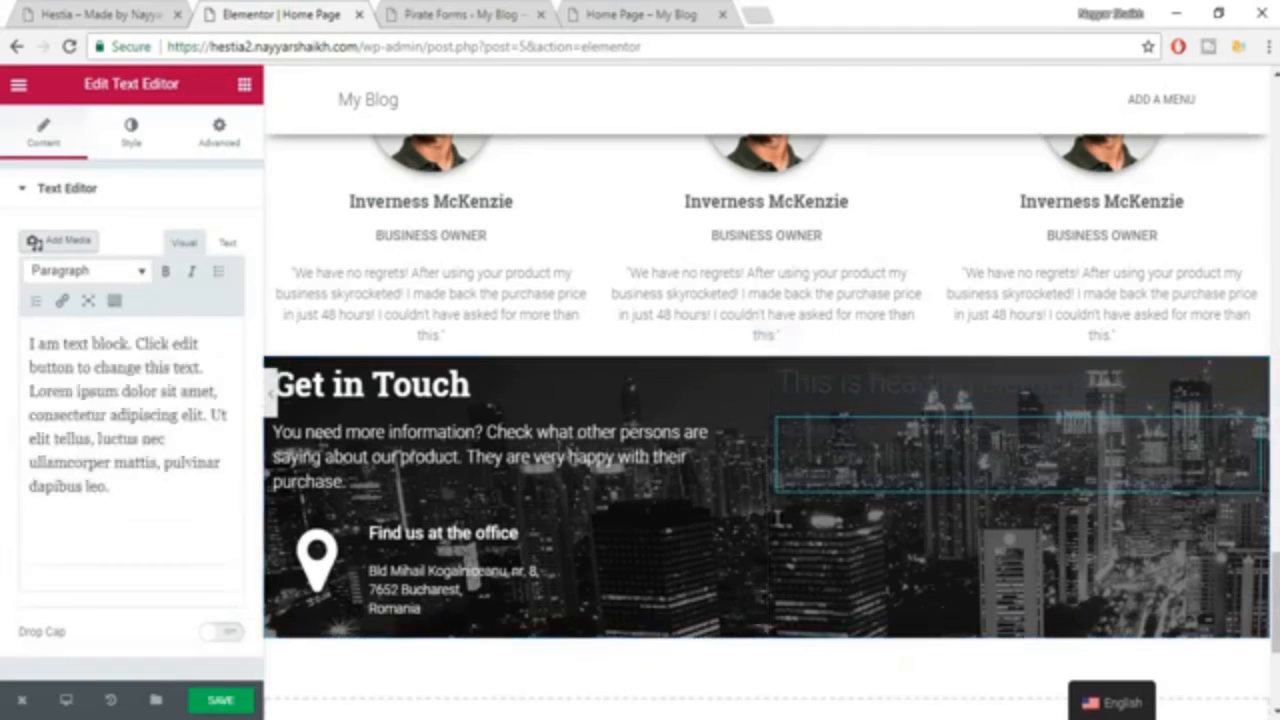
Replace the Text Editor widget's placeholder with the [pirate_forms] shortcode in plain text mode and save the page.
click(229, 244)
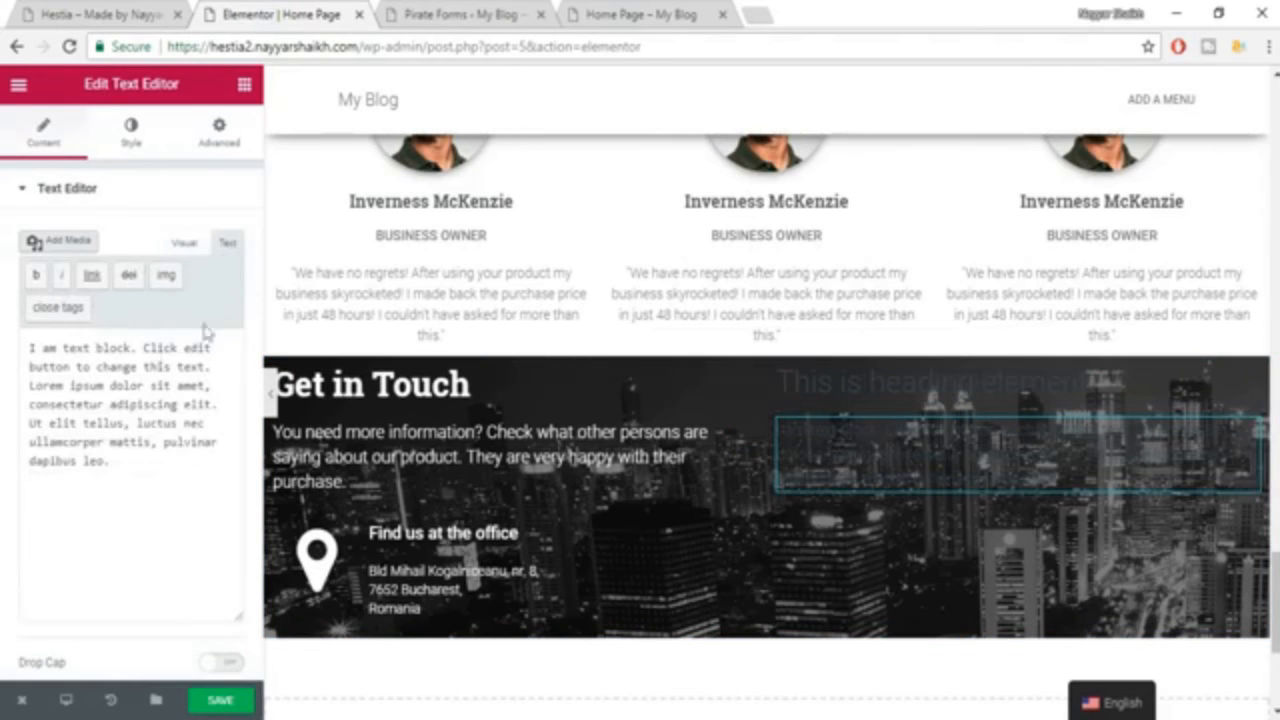
click(160, 352)
key(ctrl+a)
key(ctrl+v)
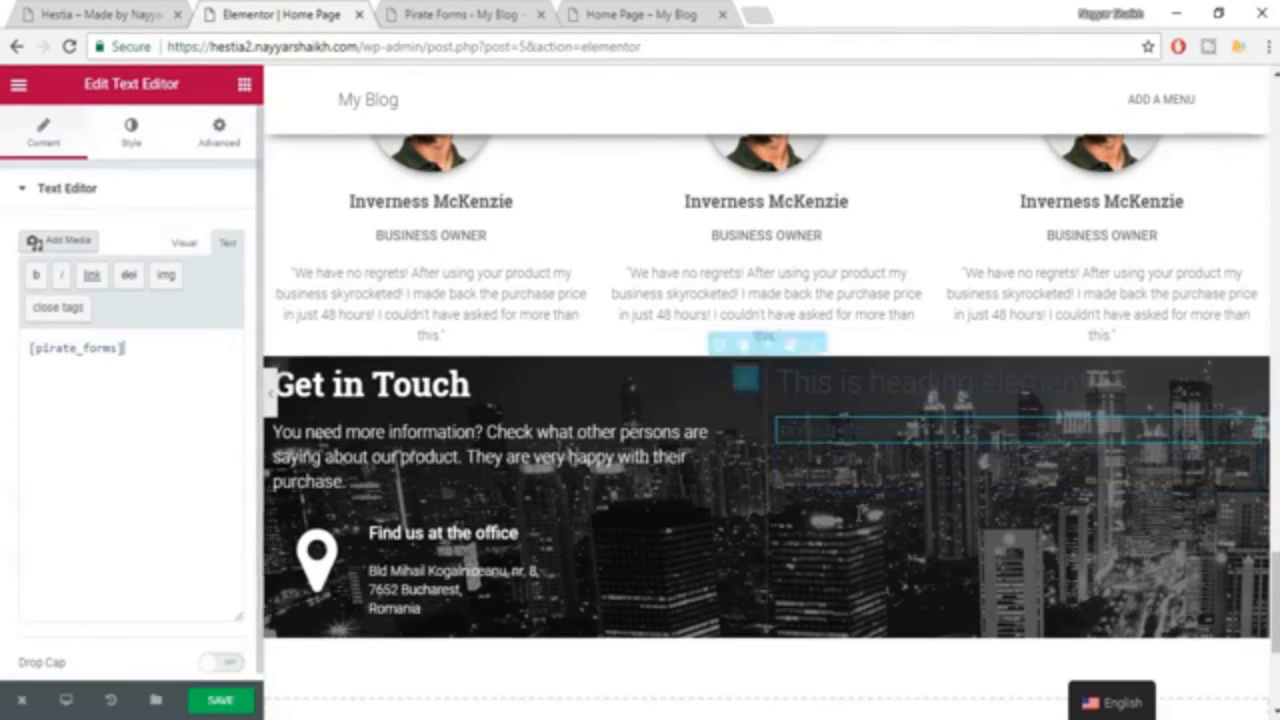
click(233, 702)
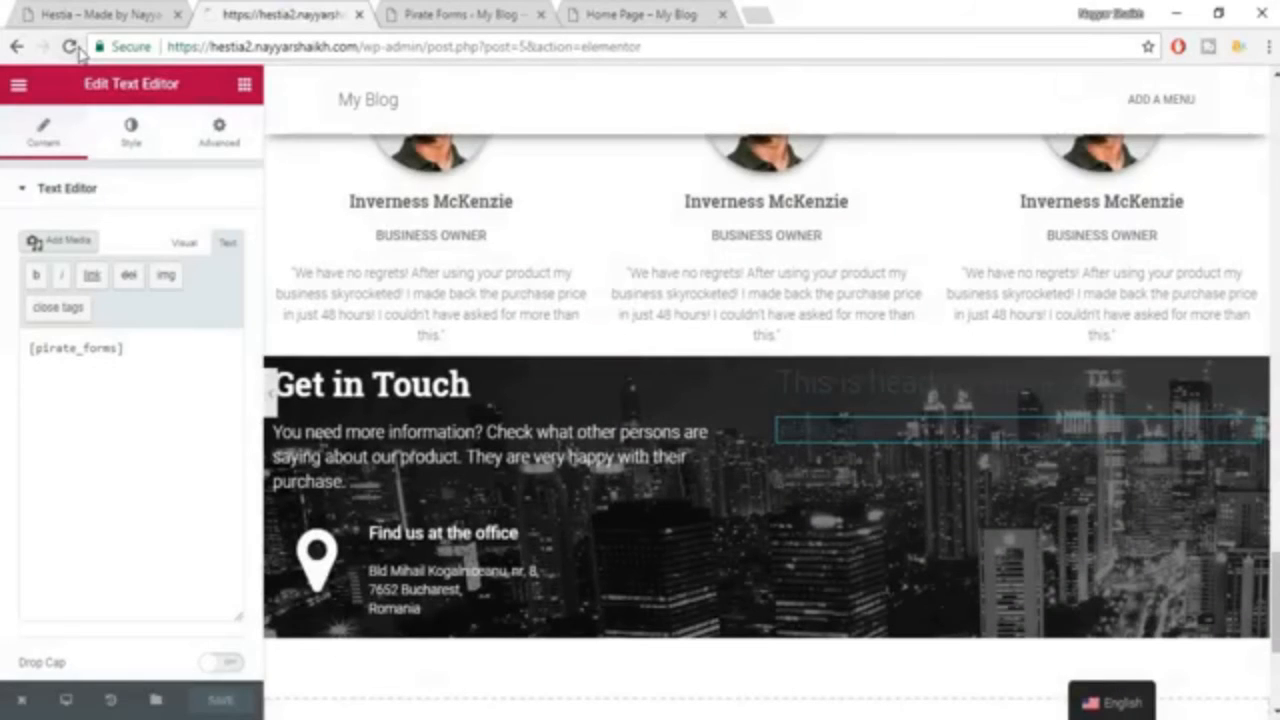
Reload the Elementor editor and check how the contact form renders in the Get in Touch section.
click(70, 47)
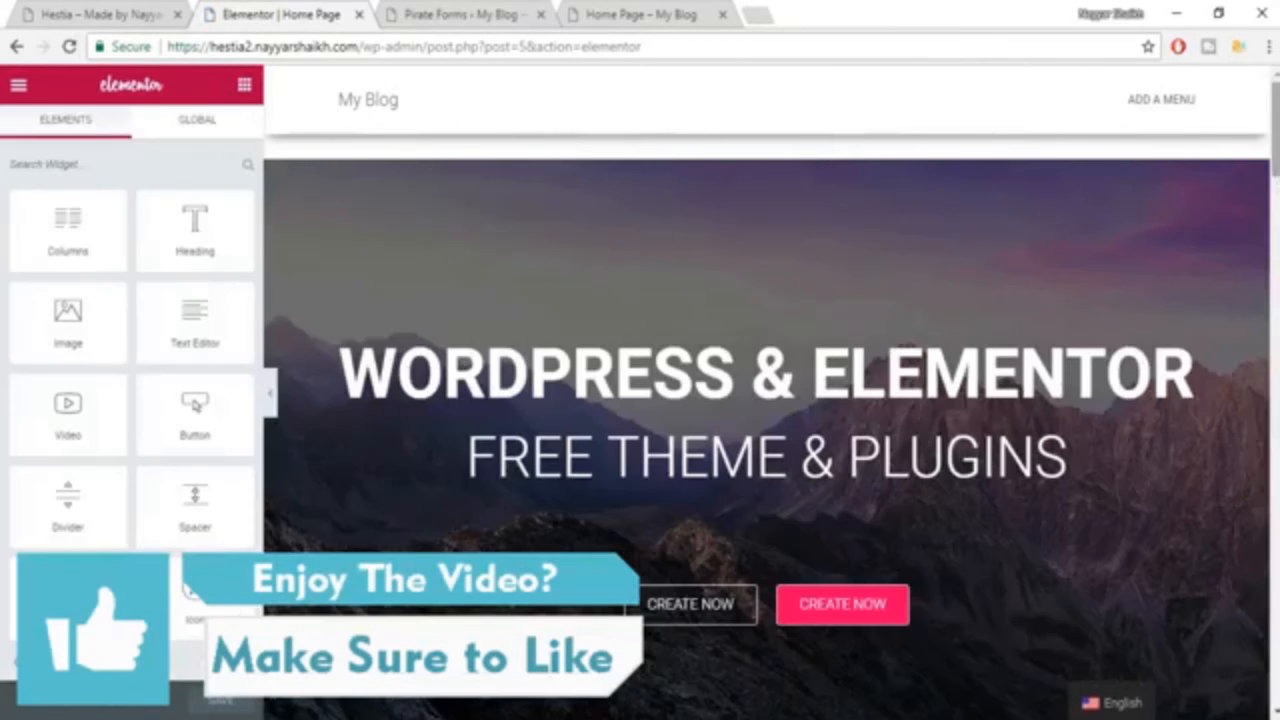
scroll(930, 192, down, 15)
scroll(822, 382, down, 11)
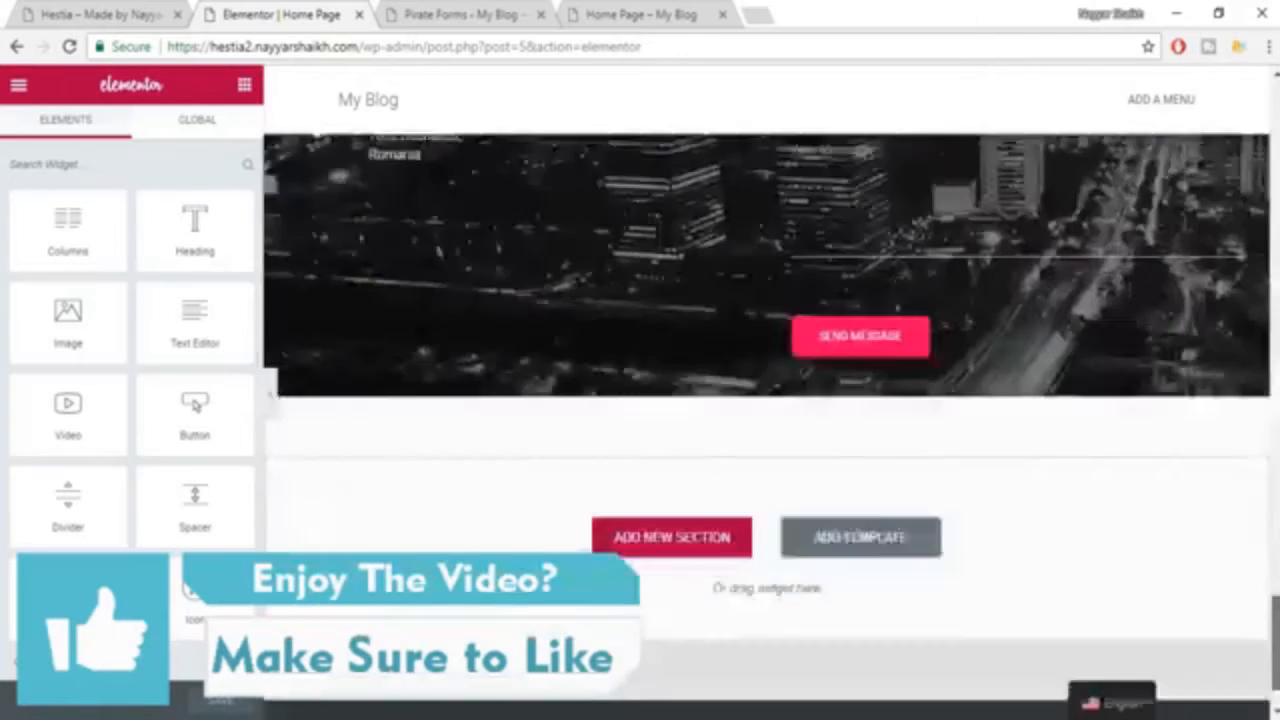
scroll(822, 382, up, 4)
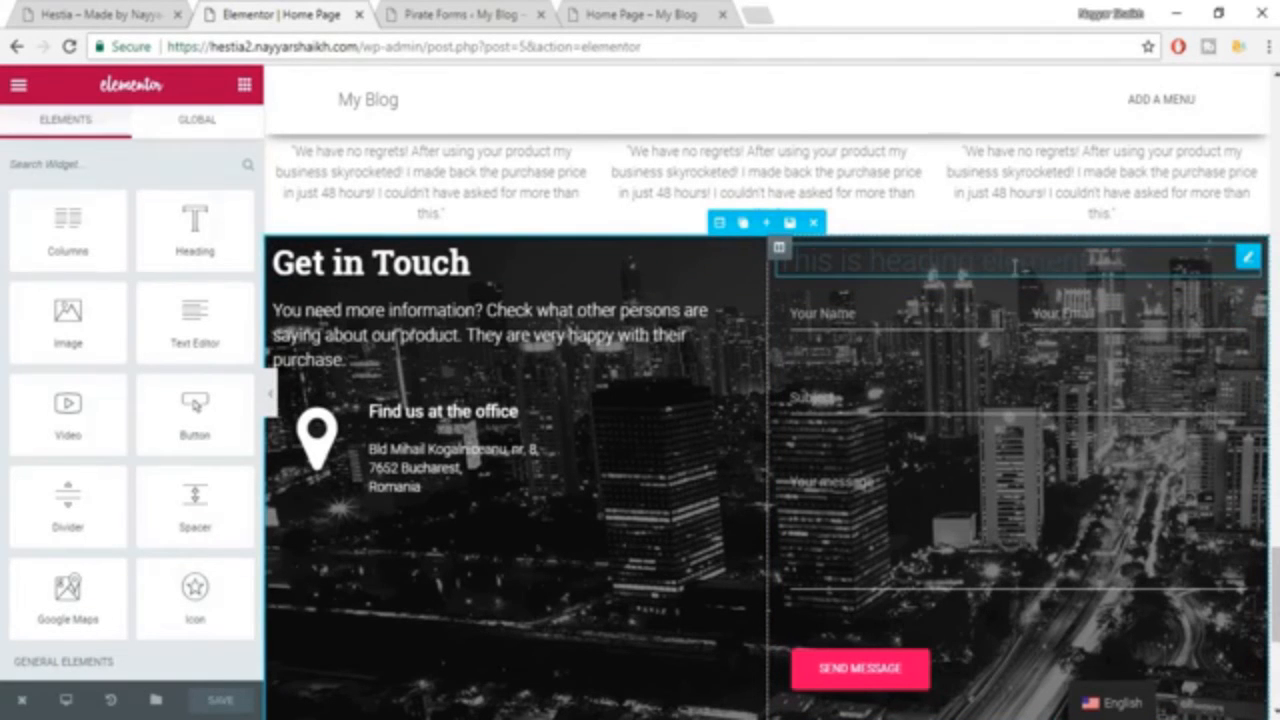
Check the demo's contact form heading and set the title of the heading above the form to CONTACT US.
click(1014, 267)
key(ctrl+1)
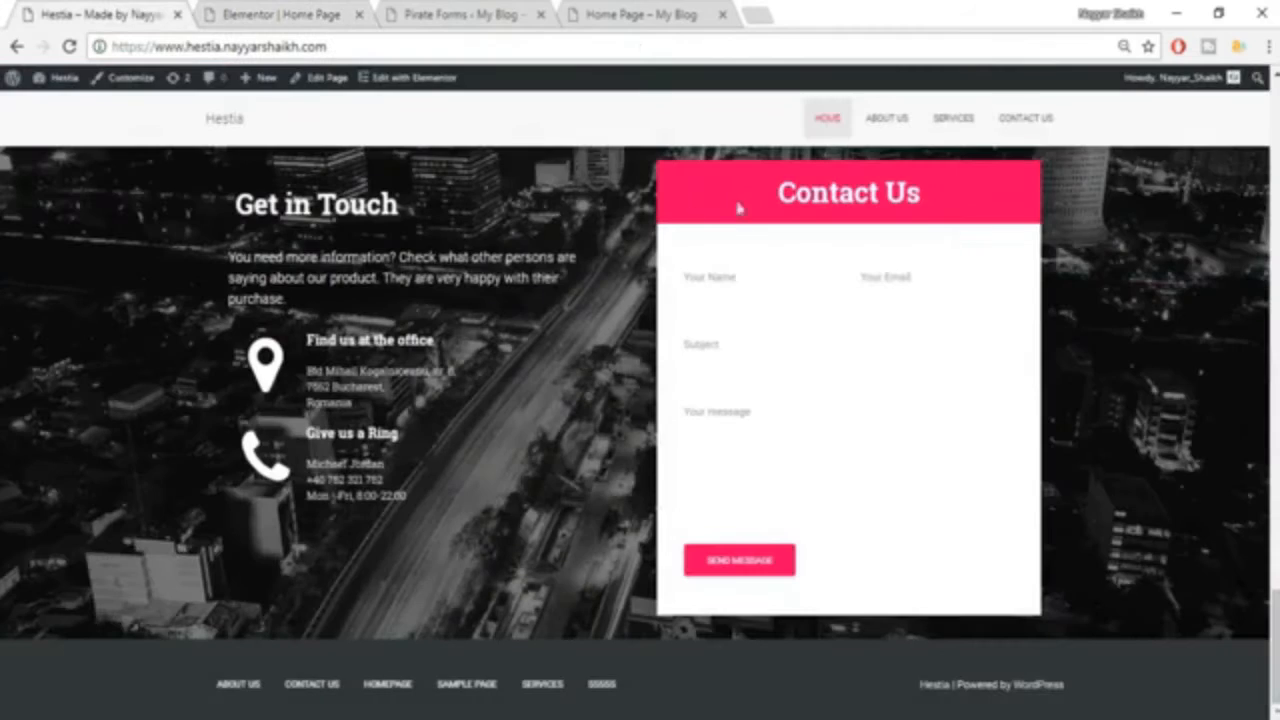
click(272, 13)
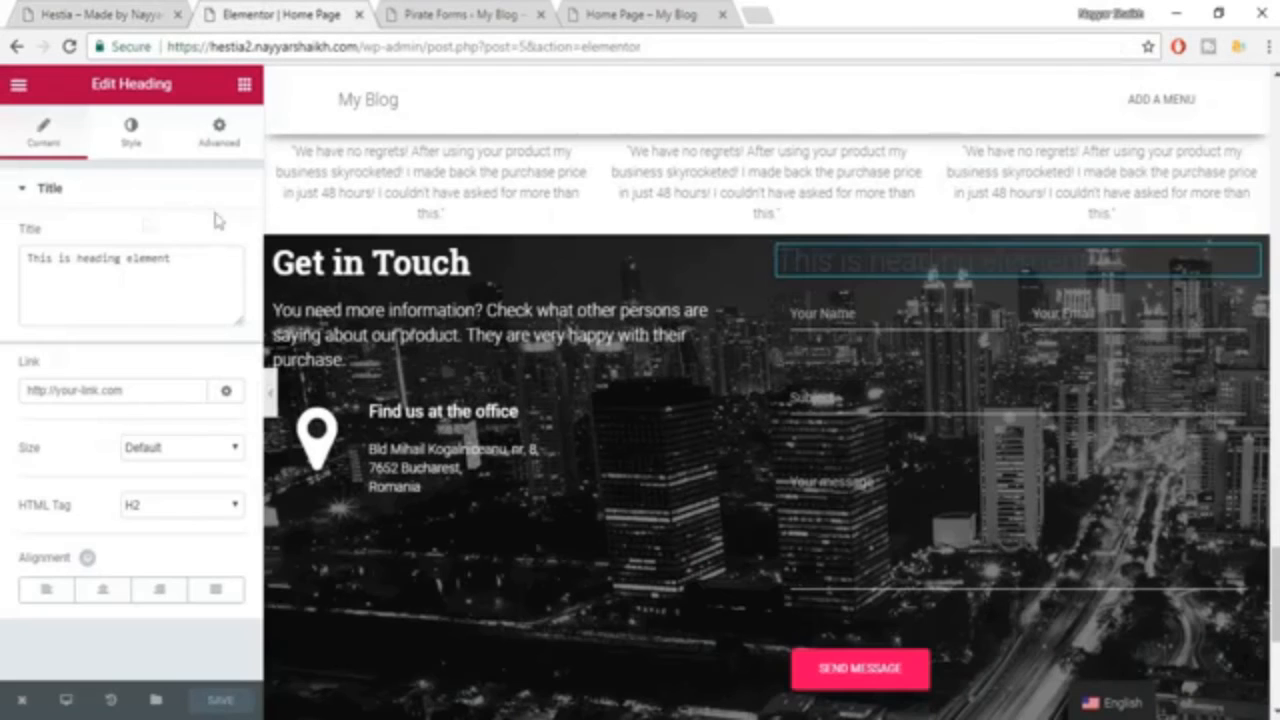
triple_click(110, 262)
text(CONTACT US)
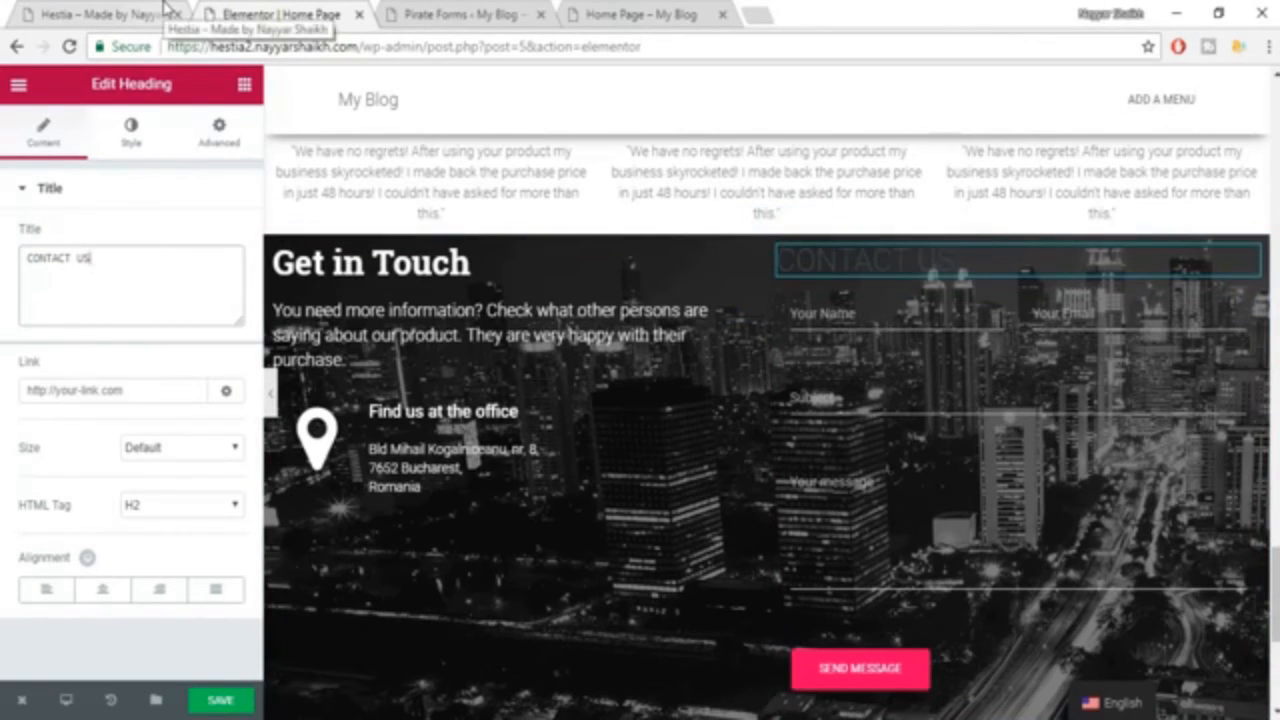
Center the CONTACT US heading and set its text color to white.
click(102, 592)
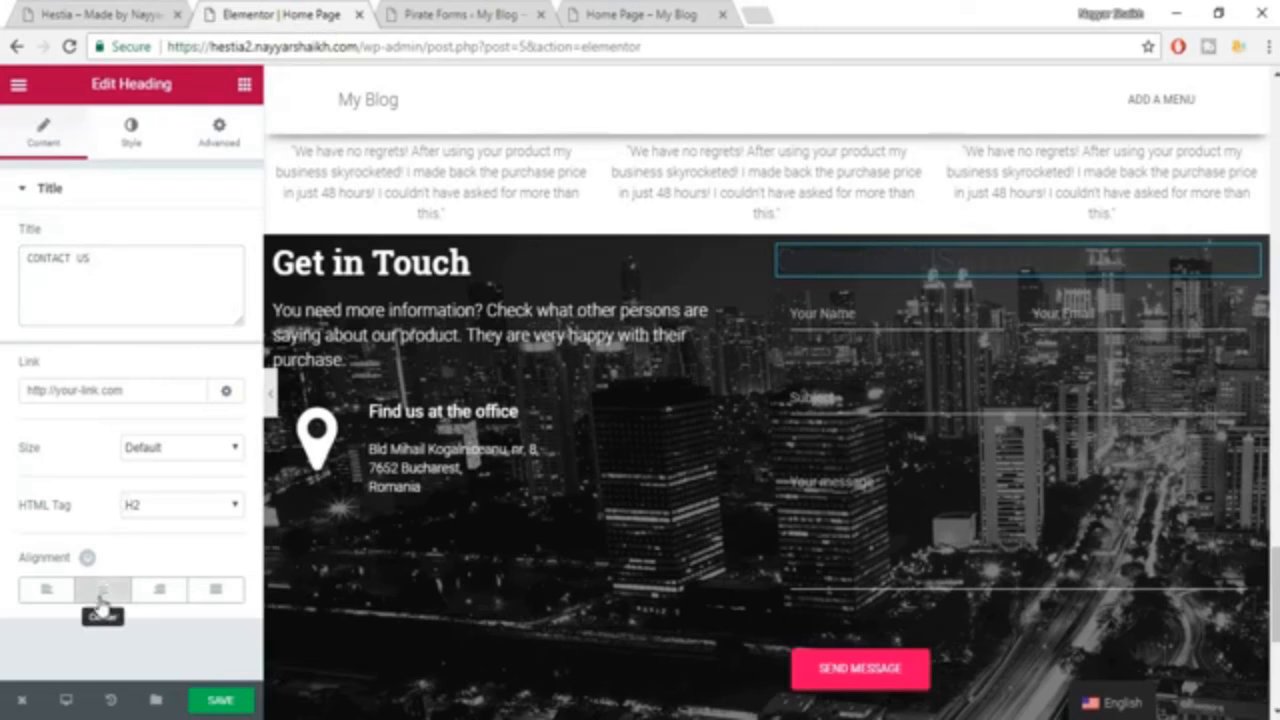
click(132, 130)
click(210, 238)
click(179, 455)
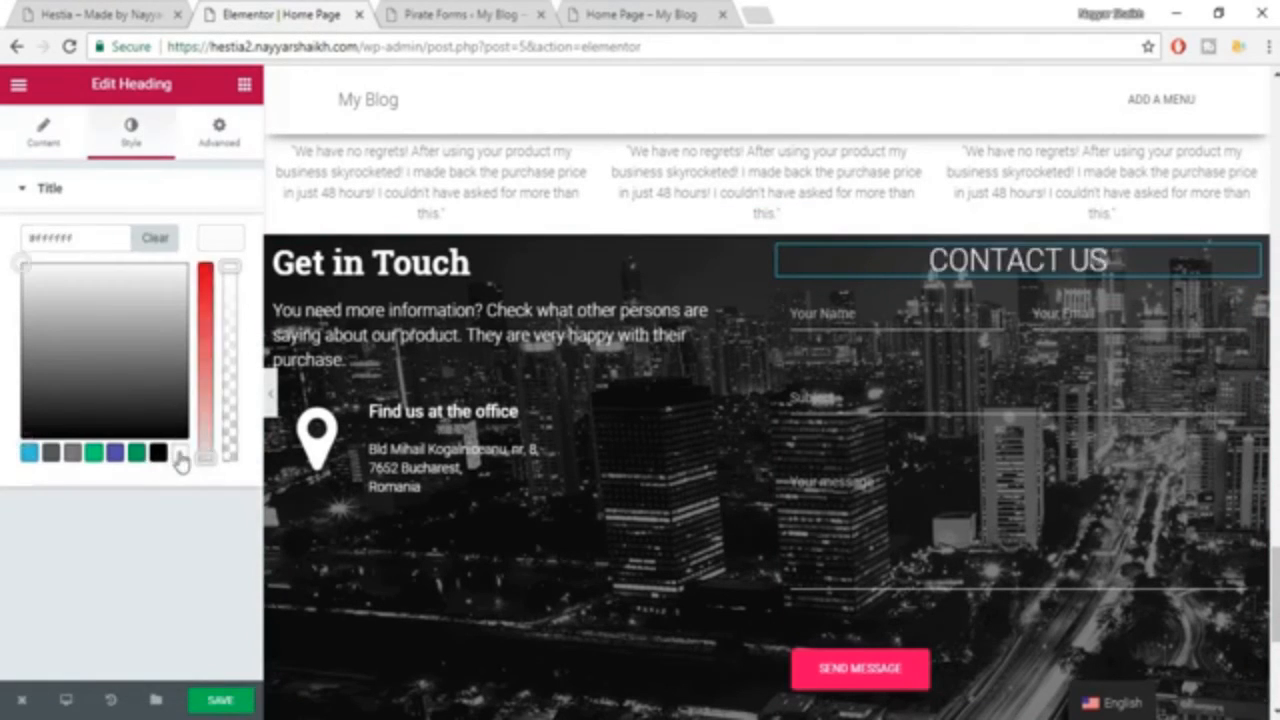
click(211, 244)
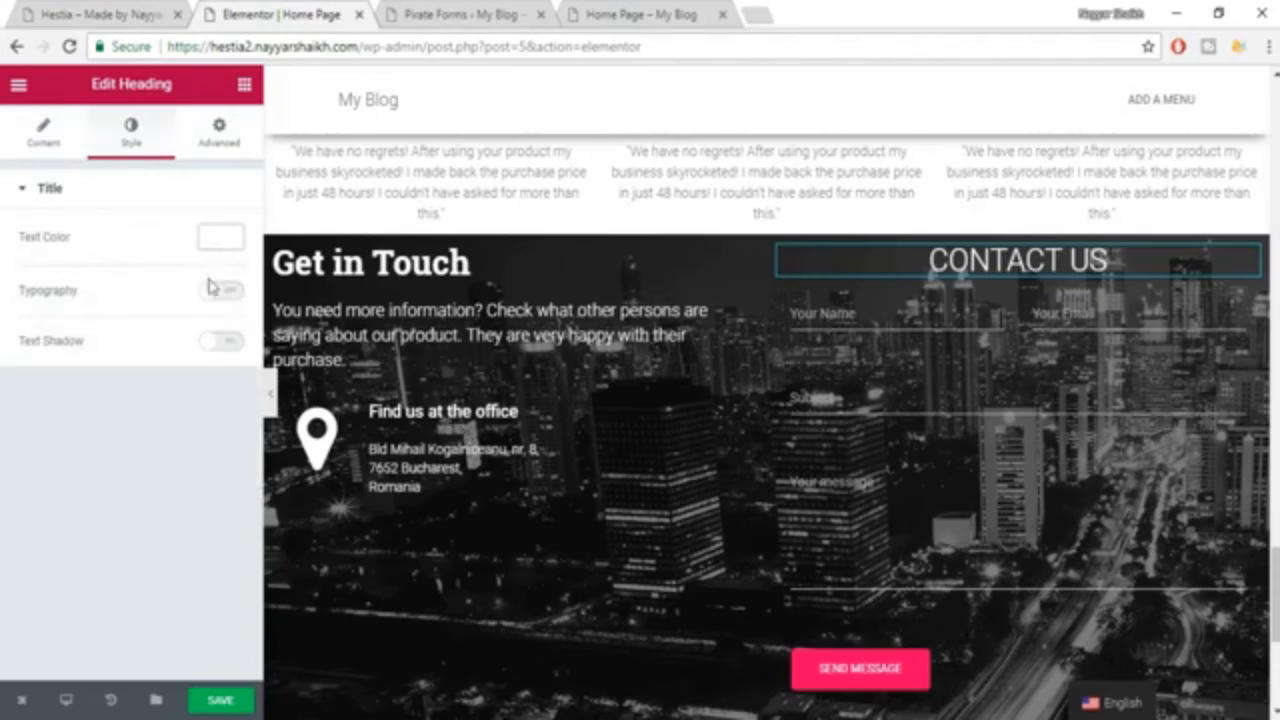
Enable custom typography for the CONTACT US heading with size 35 px, the Roboto Slab family and weight 600.
click(222, 291)
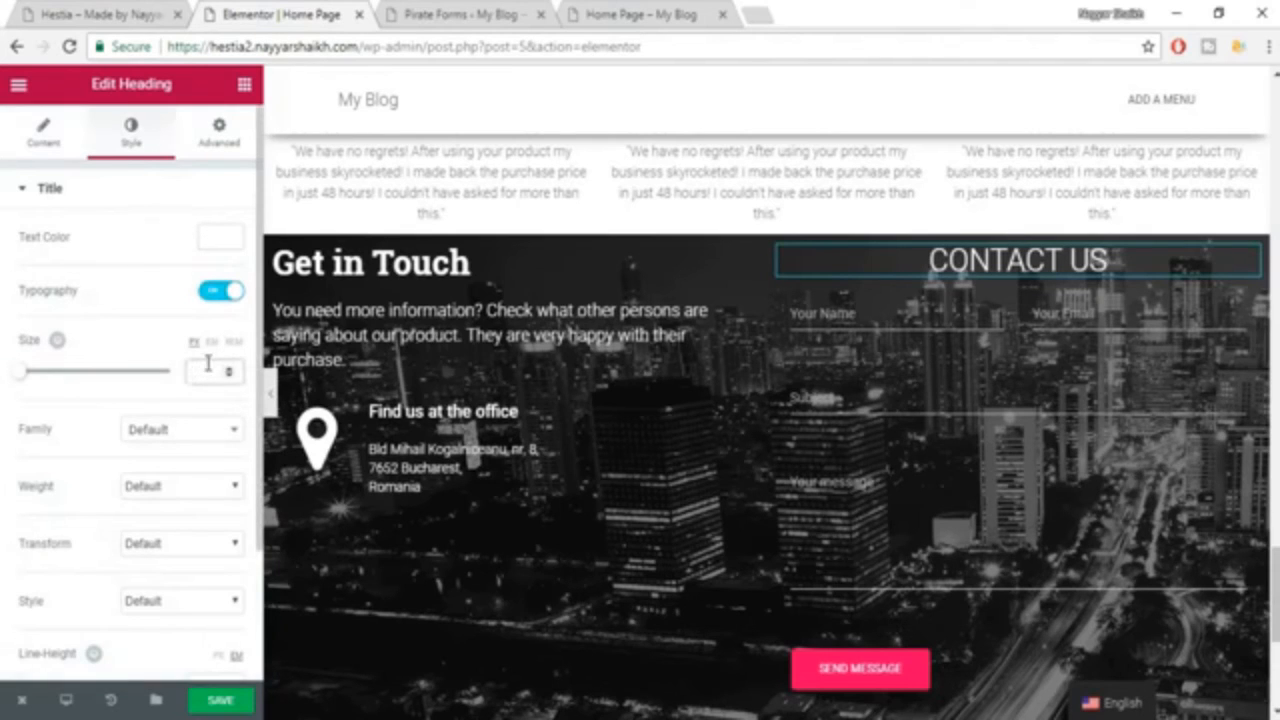
click(208, 366)
text(35)
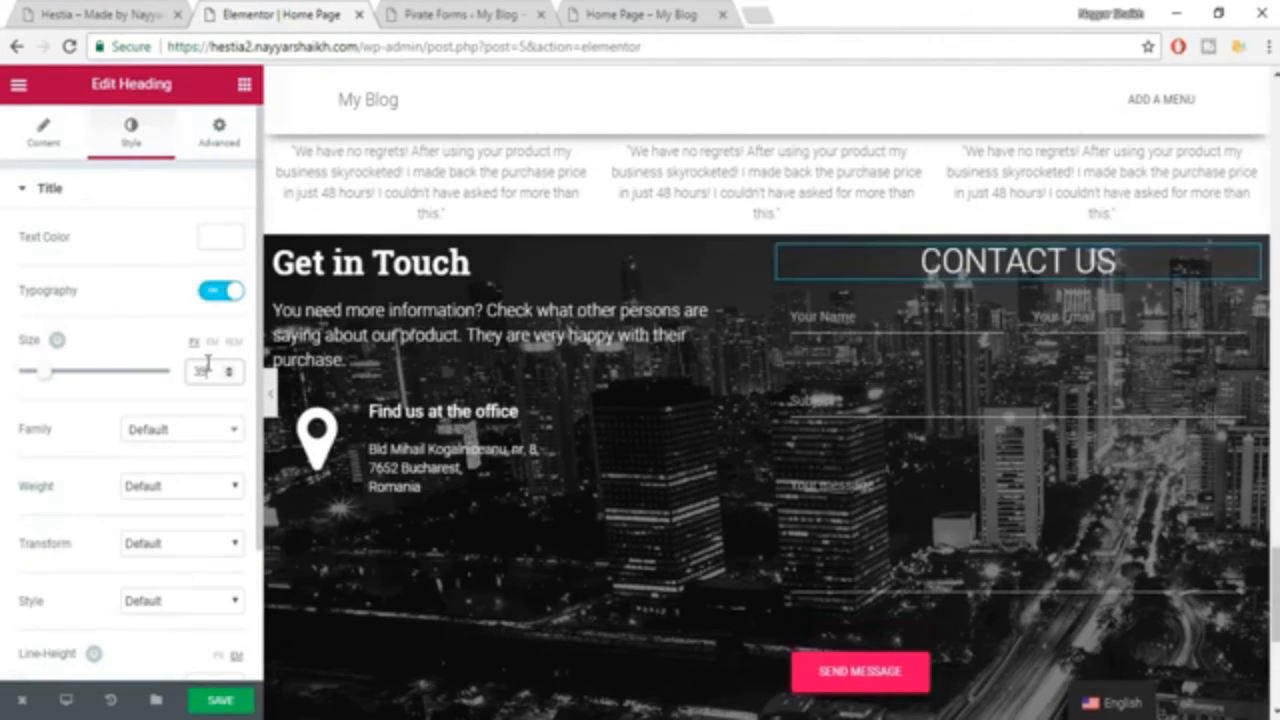
click(181, 442)
text(ROBOT)
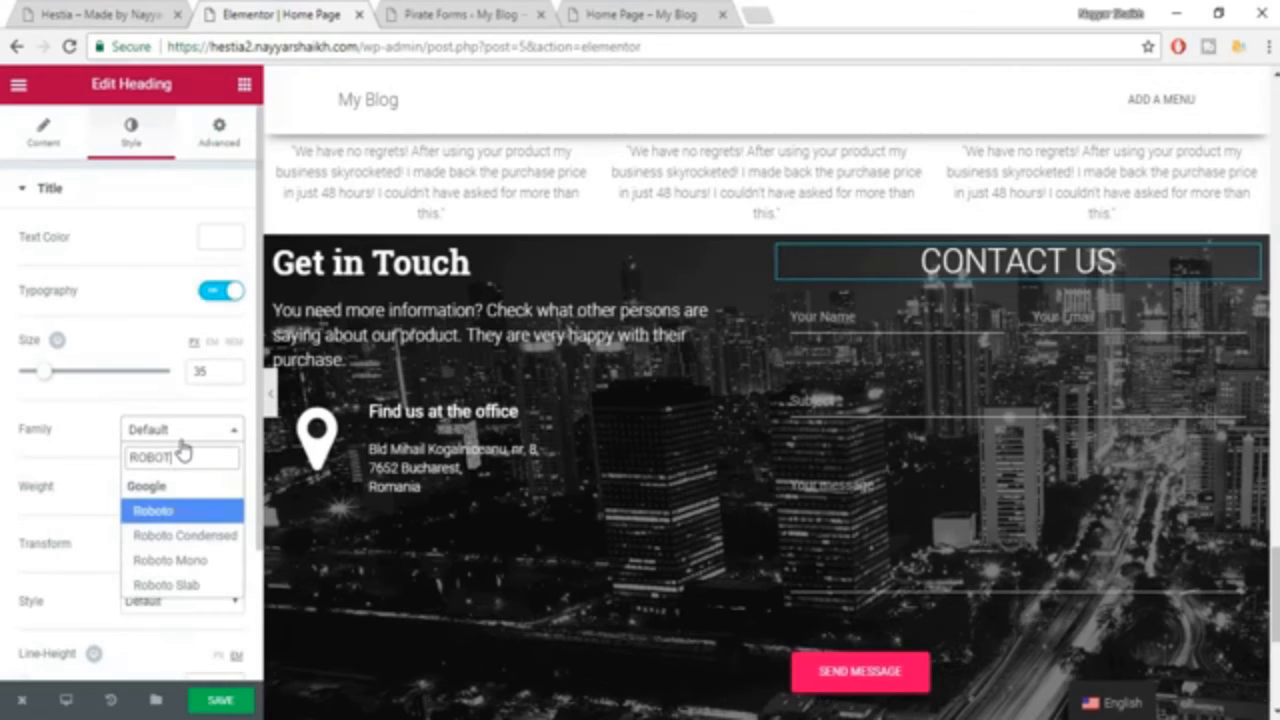
key(Down)
key(Down)
key(Down)
key(Return)
click(181, 486)
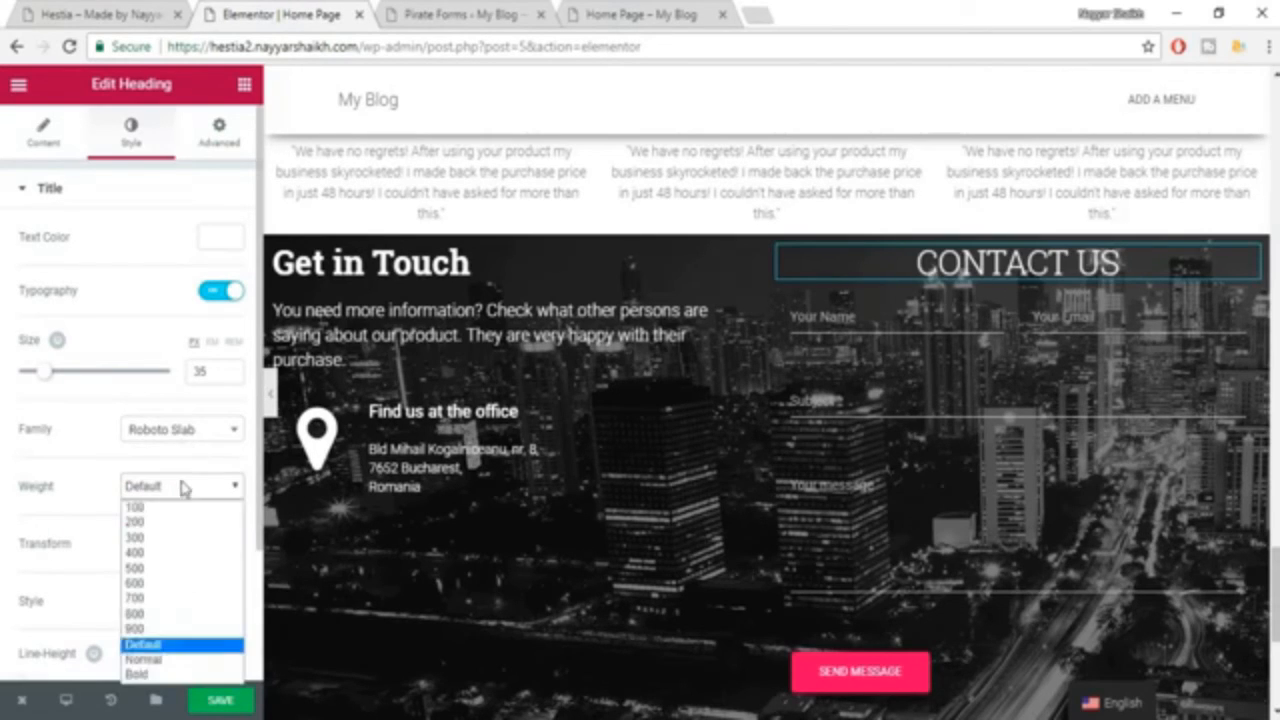
click(172, 583)
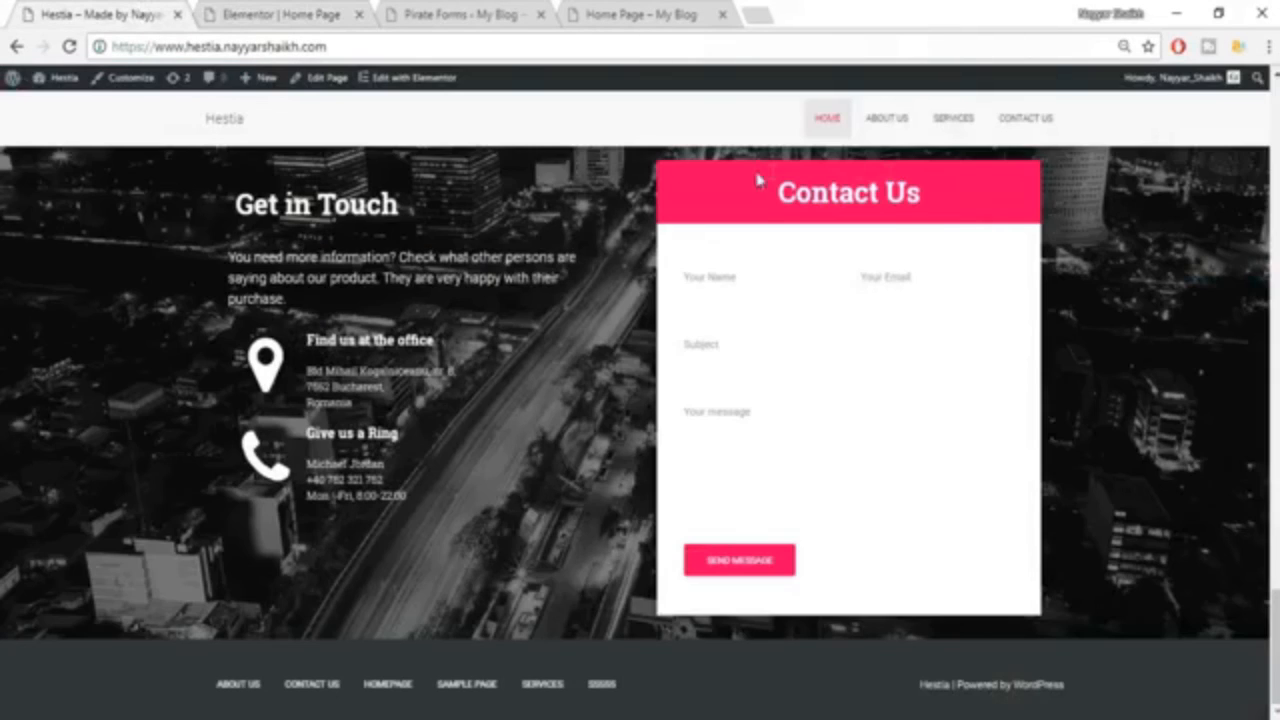
Switch to the Hestia notes in Word to get the color code #e91e63, and return to the Elementor editor.
key(alt+Tab)
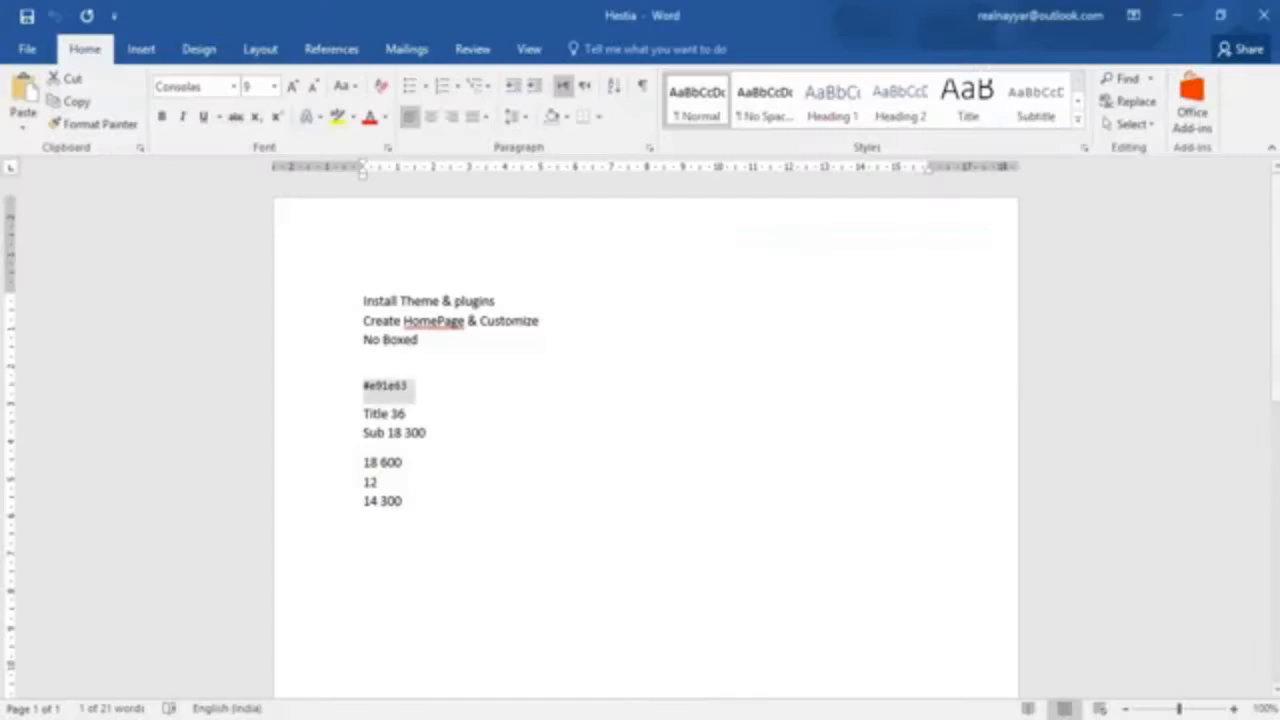
key(alt+Tab)
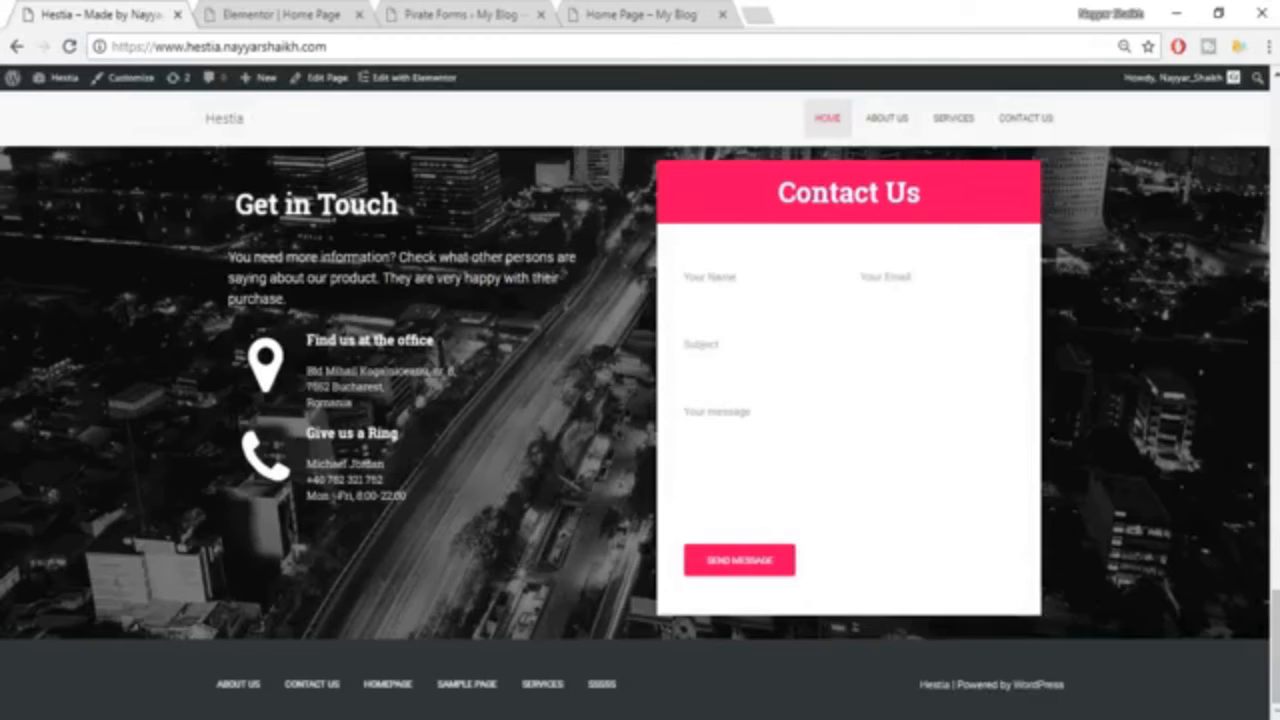
click(290, 12)
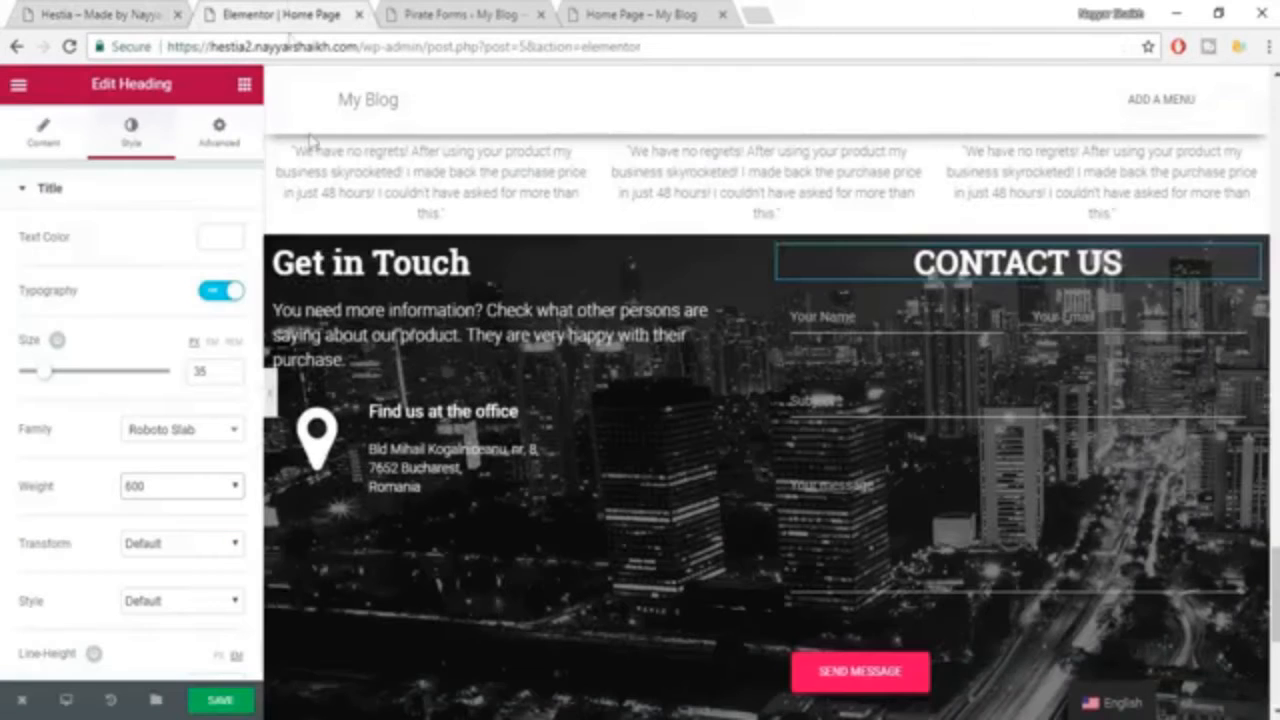
Give the CONTACT US heading a classic background in its normal state with the color #e91e63.
click(208, 140)
click(140, 138)
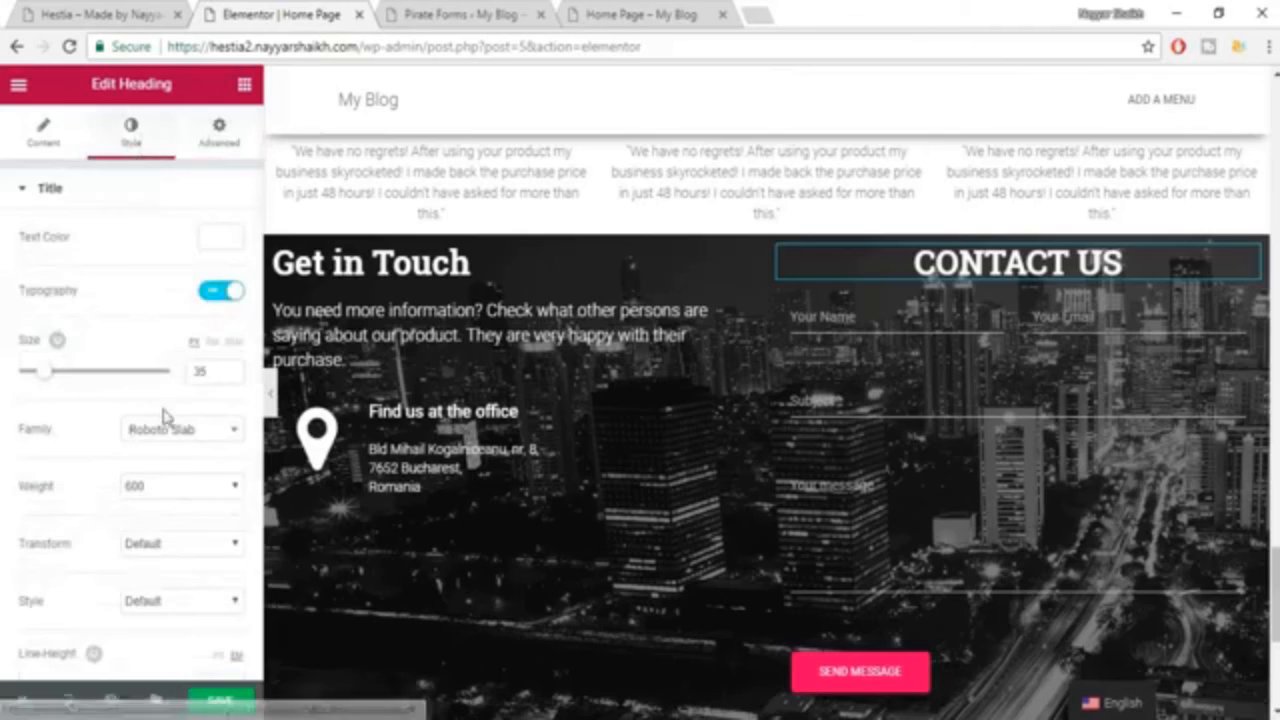
scroll(165, 417, down, 2)
scroll(172, 487, up, 2)
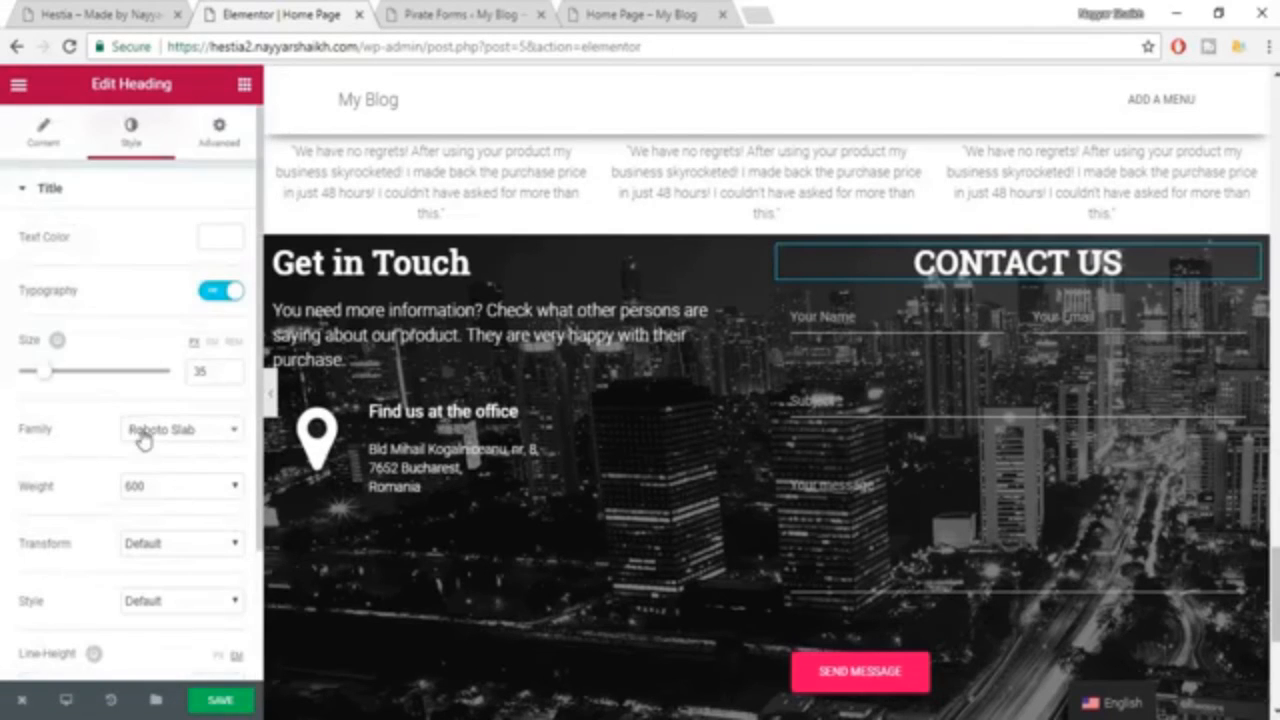
click(207, 150)
scroll(180, 306, down, 2)
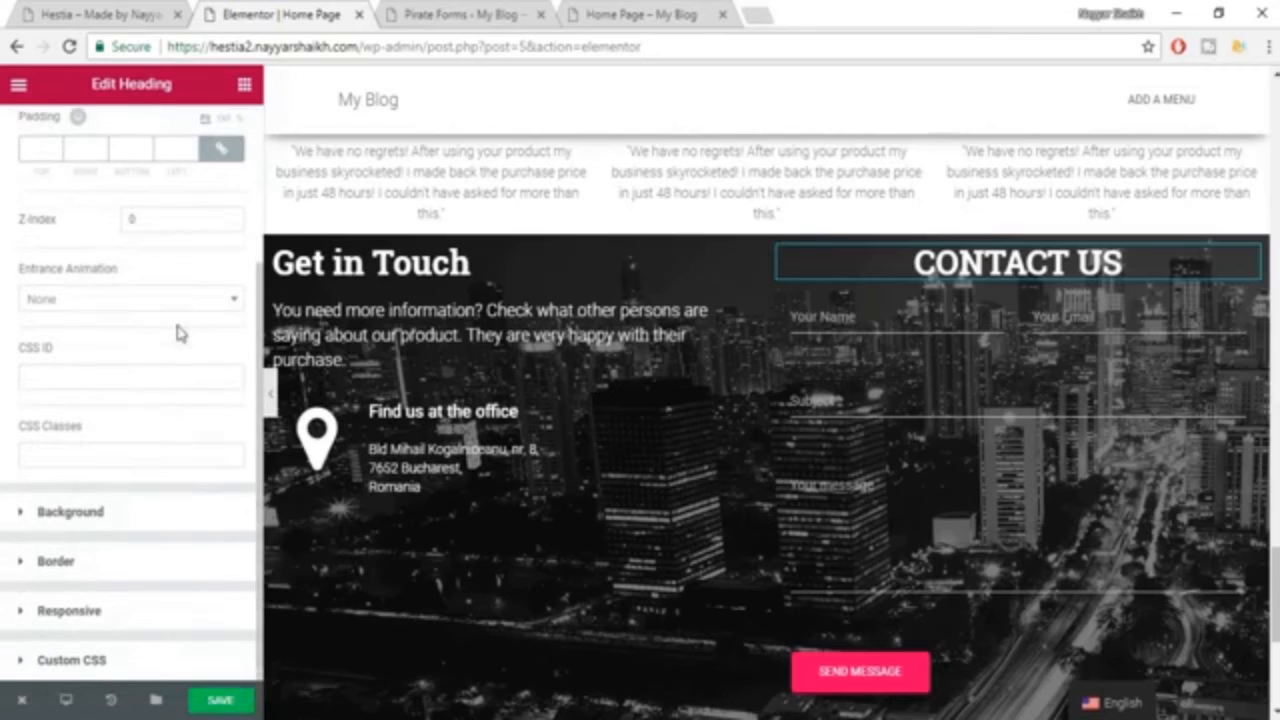
click(90, 525)
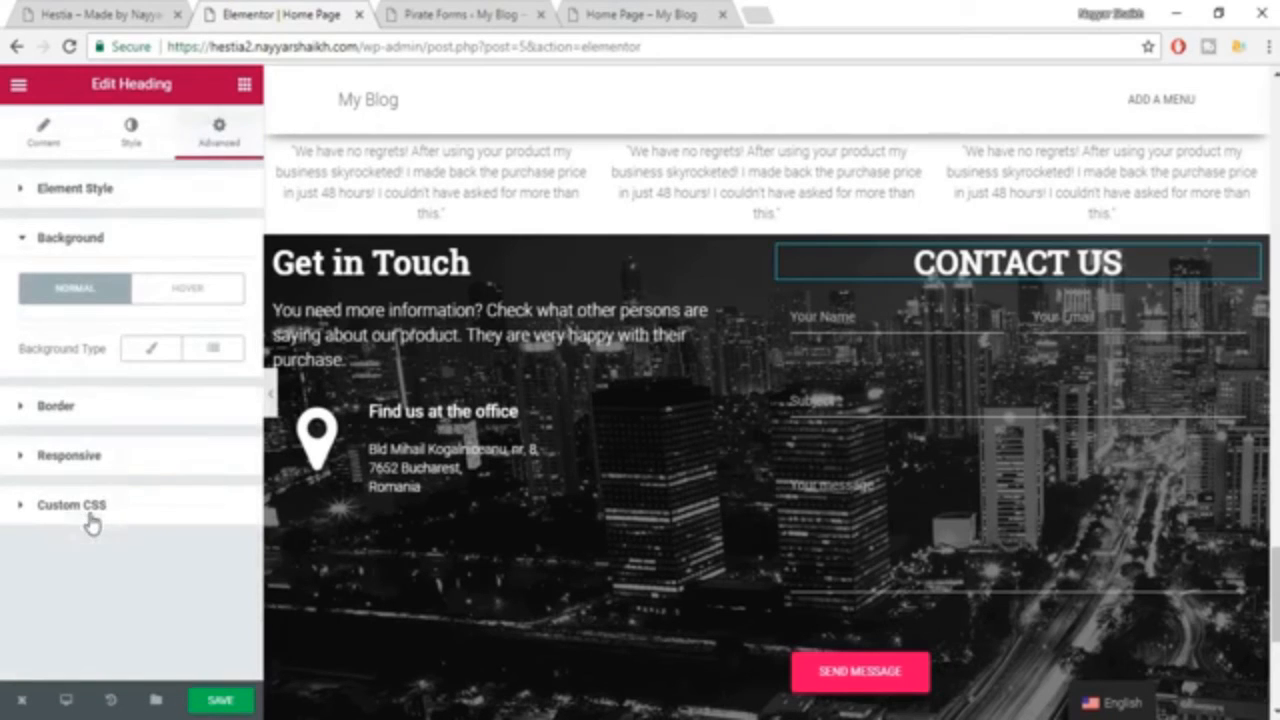
click(150, 349)
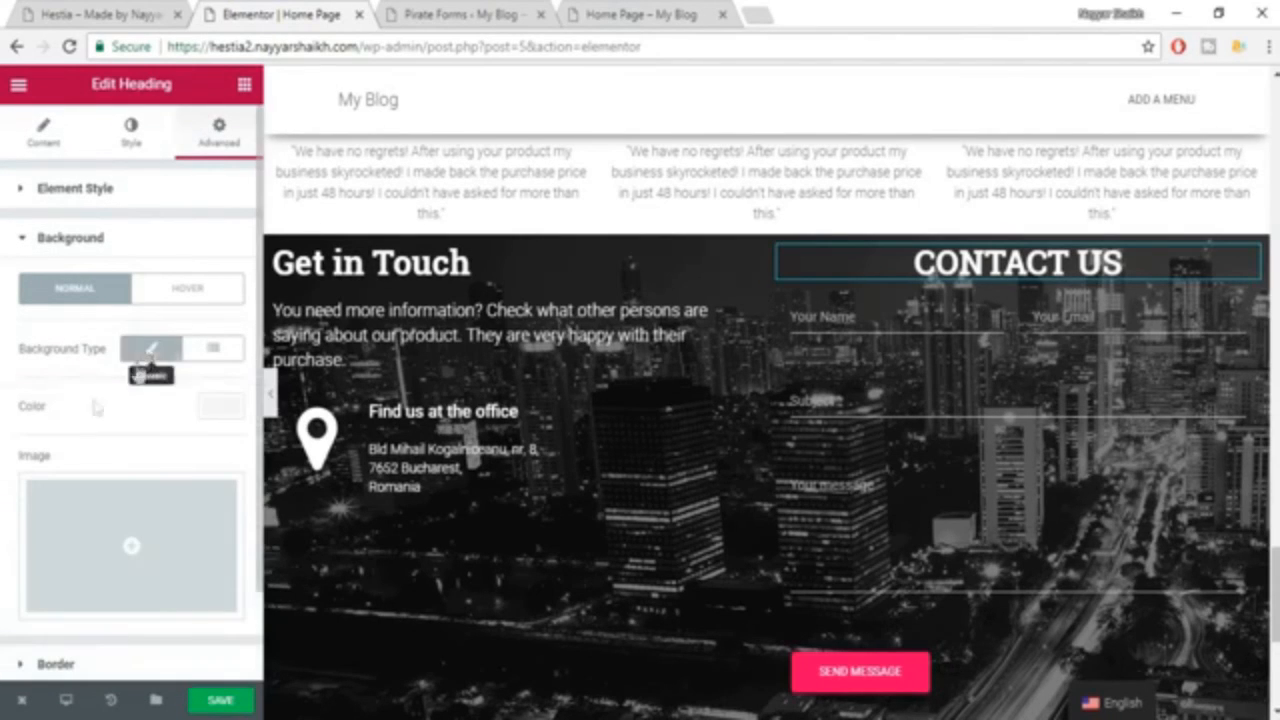
click(219, 410)
text(#e91e63)
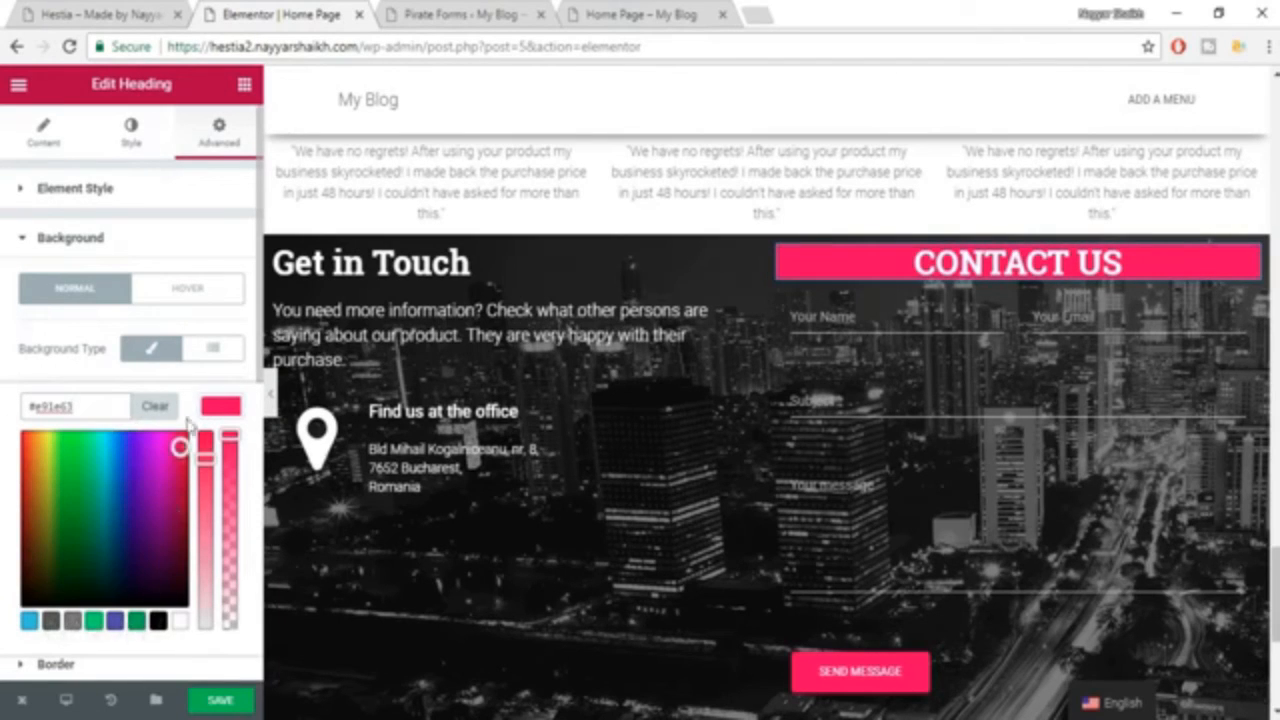
Turn the CONTACT US heading's classic background off and on again, save the page, and reopen its background color picker.
click(150, 352)
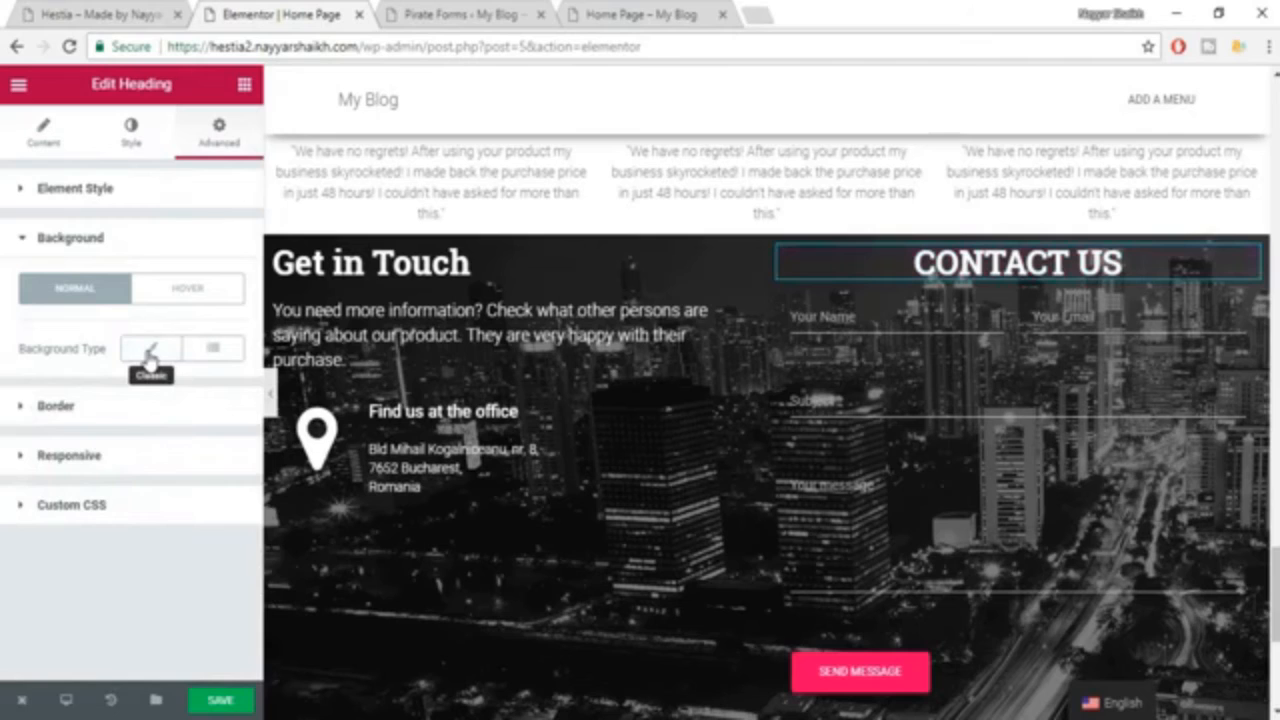
click(150, 352)
click(238, 700)
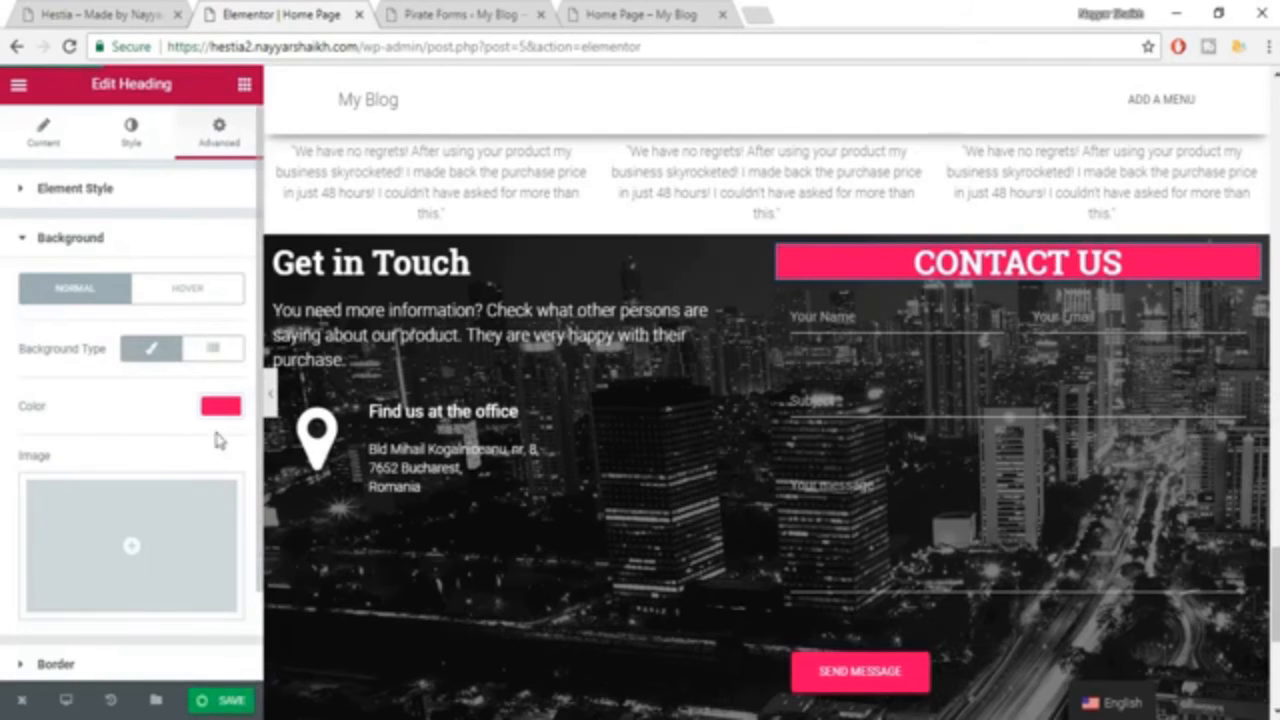
click(220, 409)
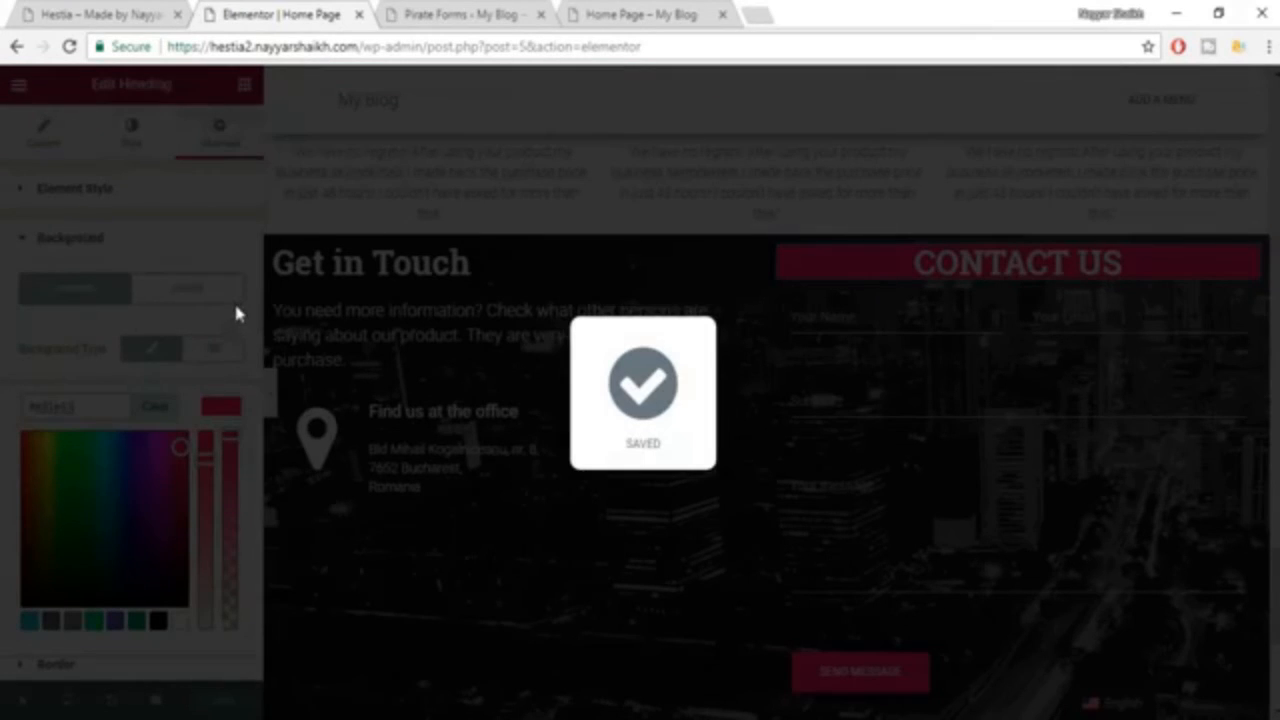
Compare the CONTACT US heading with the Contact Us header on the Hestia demo page, and return to the Elementor editor.
scroll(232, 452, down, 2)
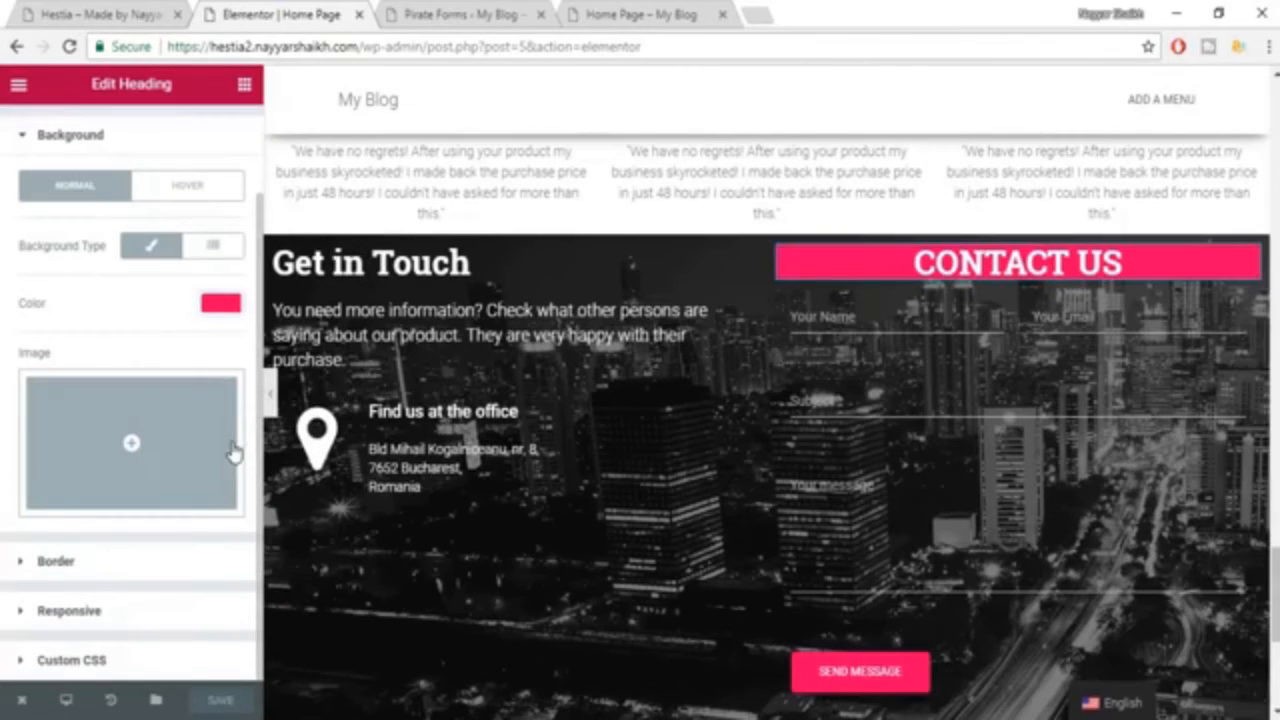
scroll(1012, 270, up, 1)
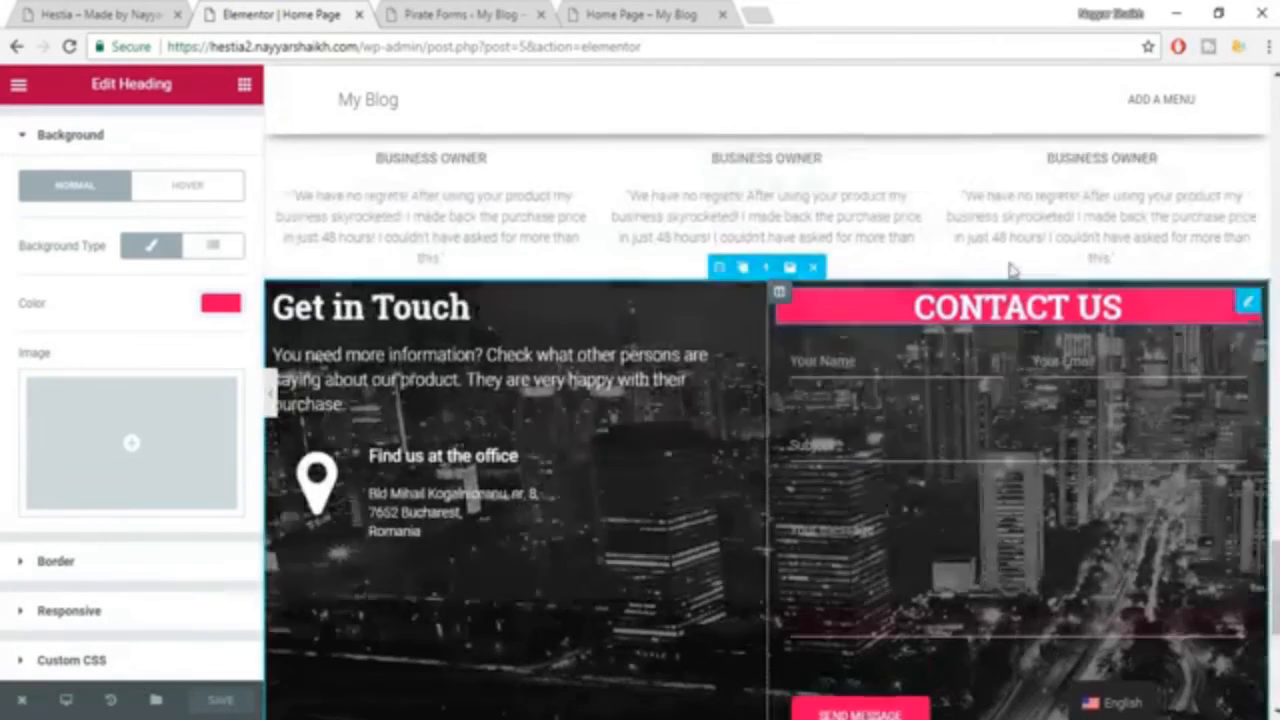
scroll(1012, 270, up, 5)
scroll(1028, 331, down, 4)
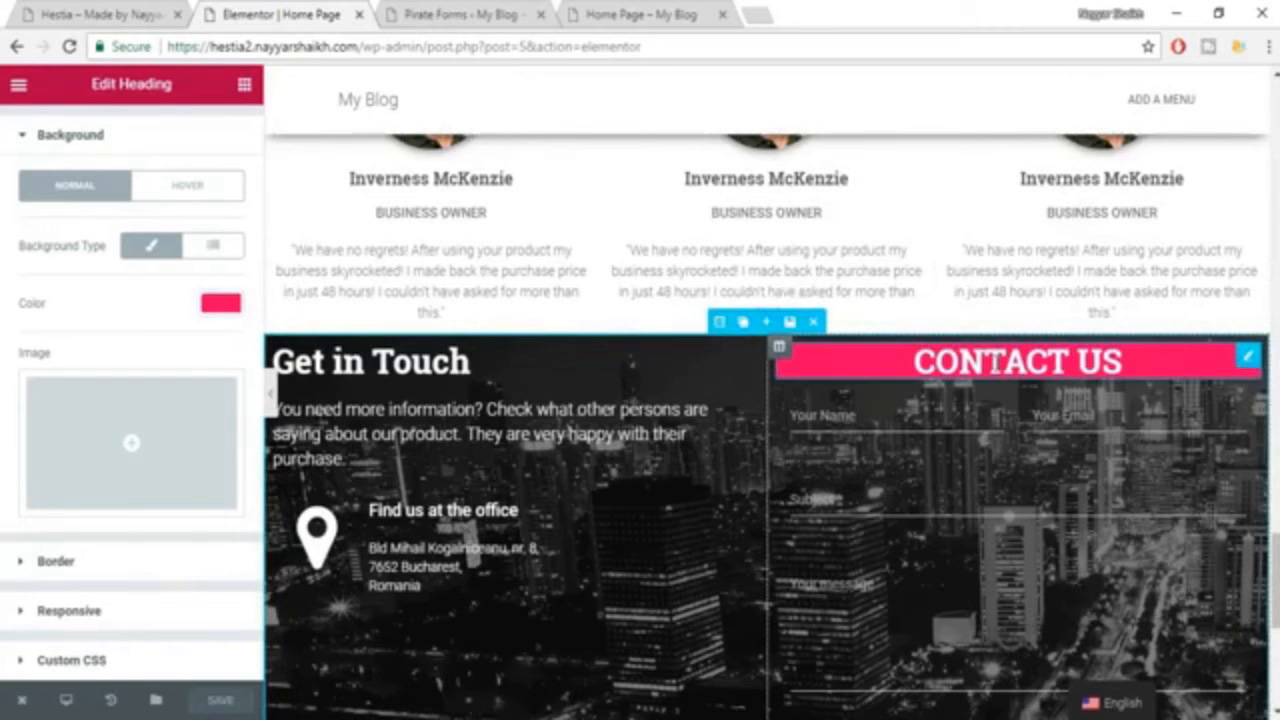
click(160, 11)
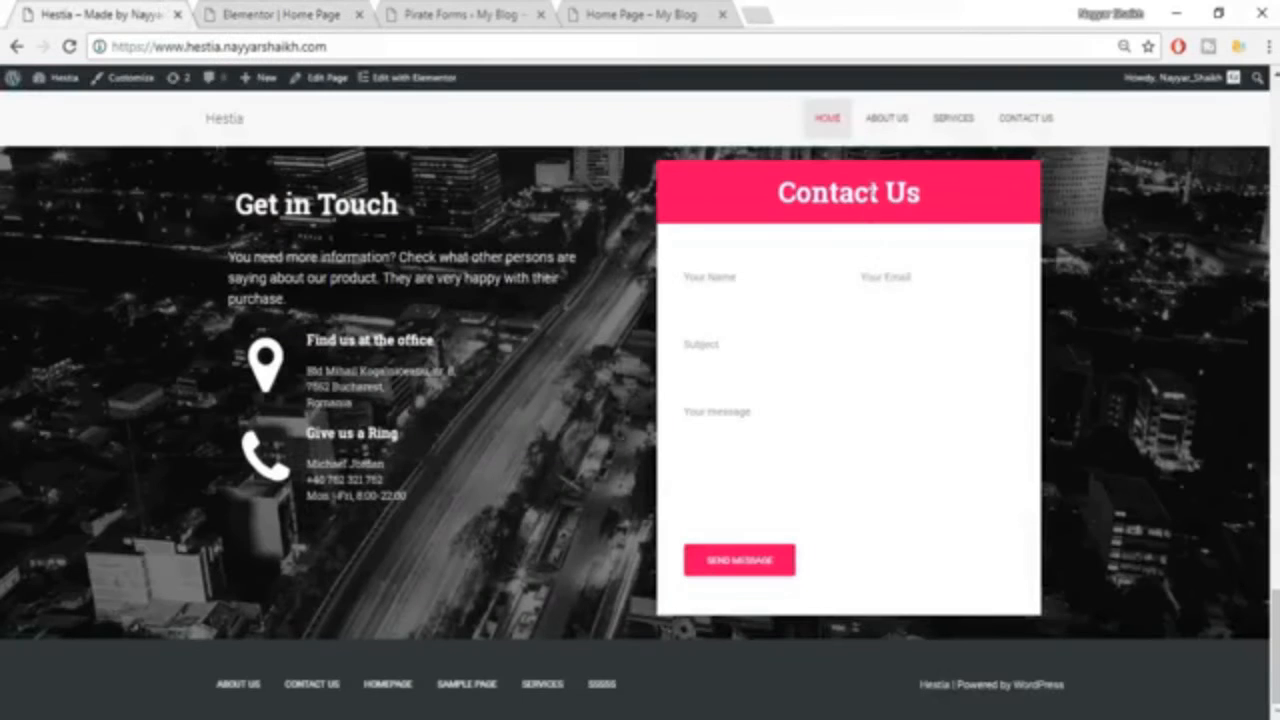
click(230, 10)
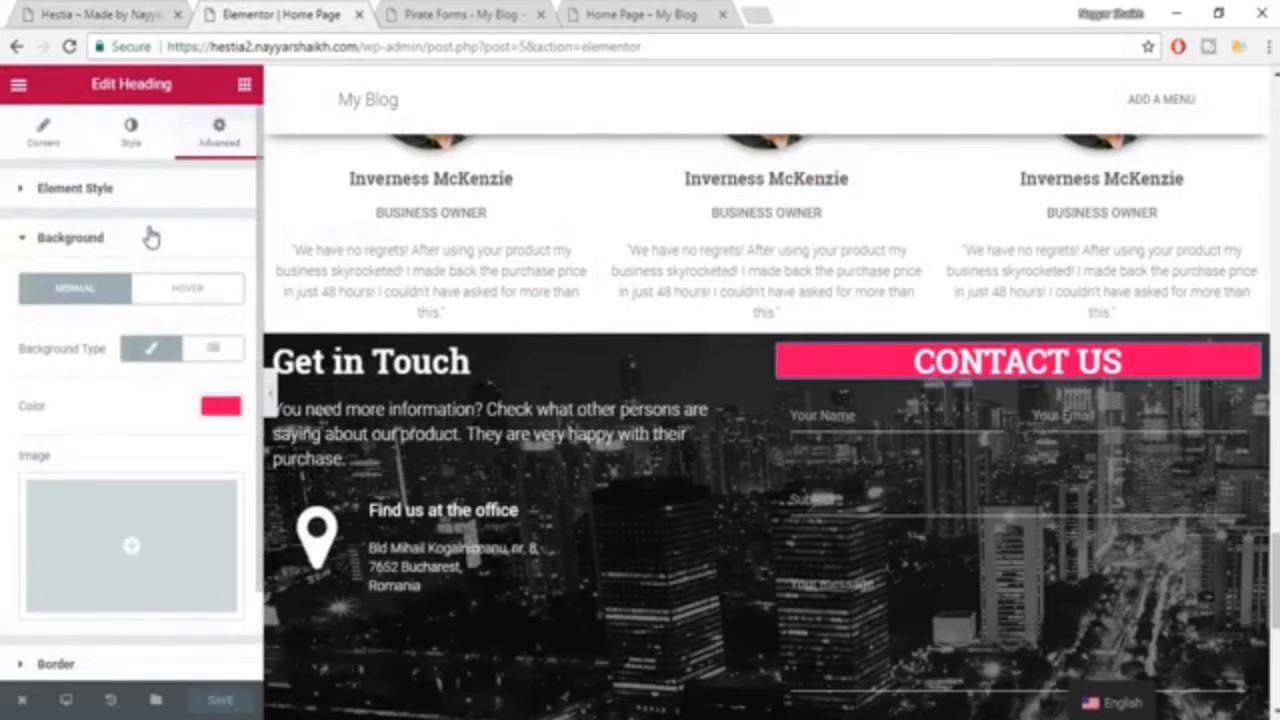
Unlink the CONTACT US heading's padding values and set its top and bottom padding to 20.
click(110, 200)
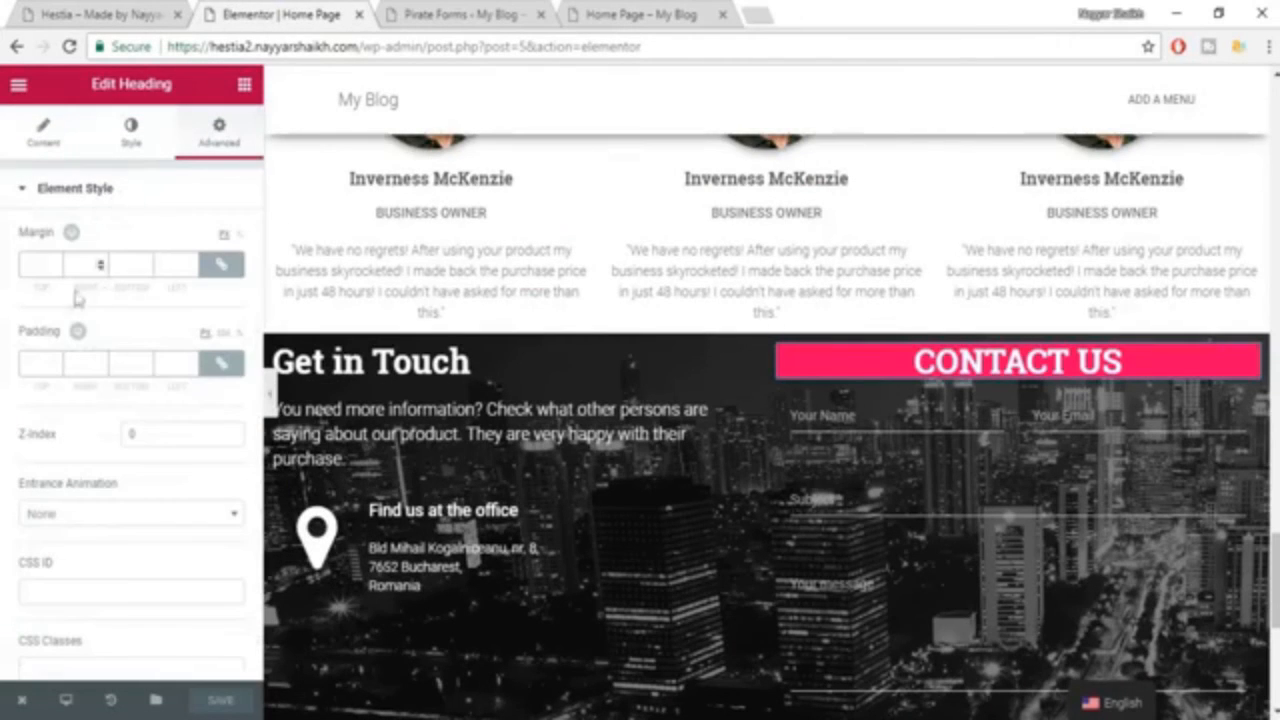
click(218, 366)
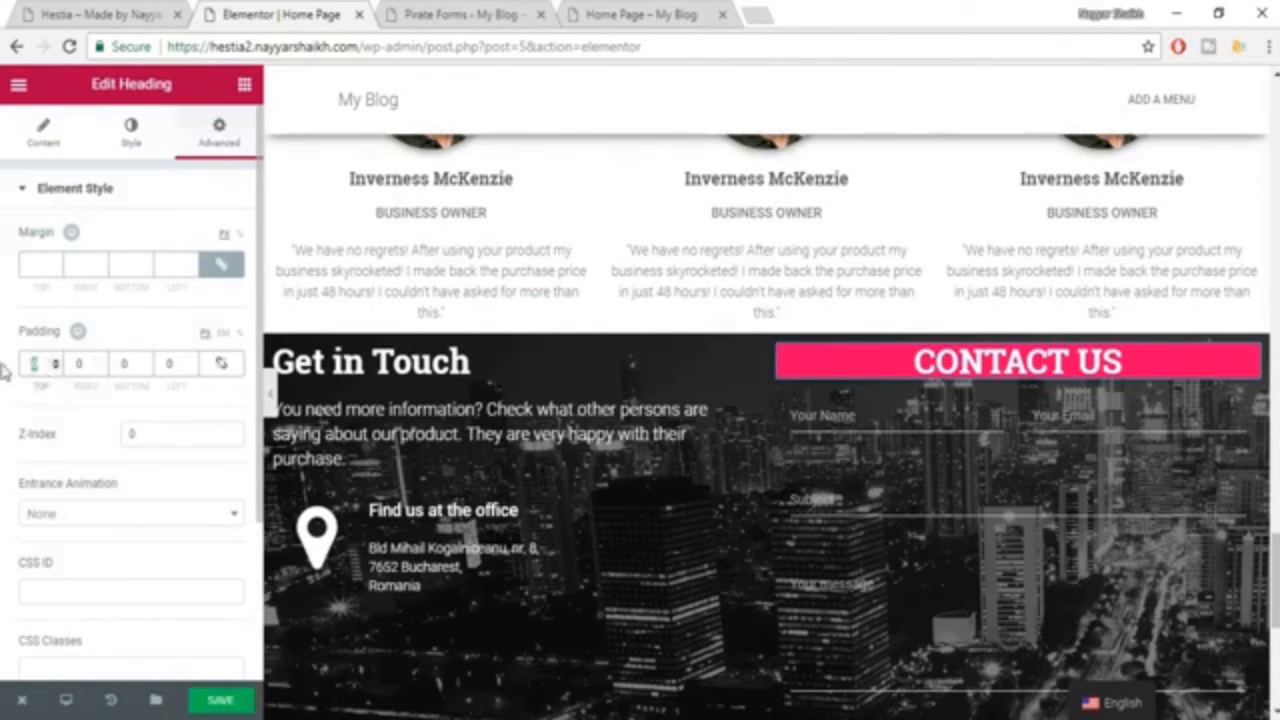
text(10)
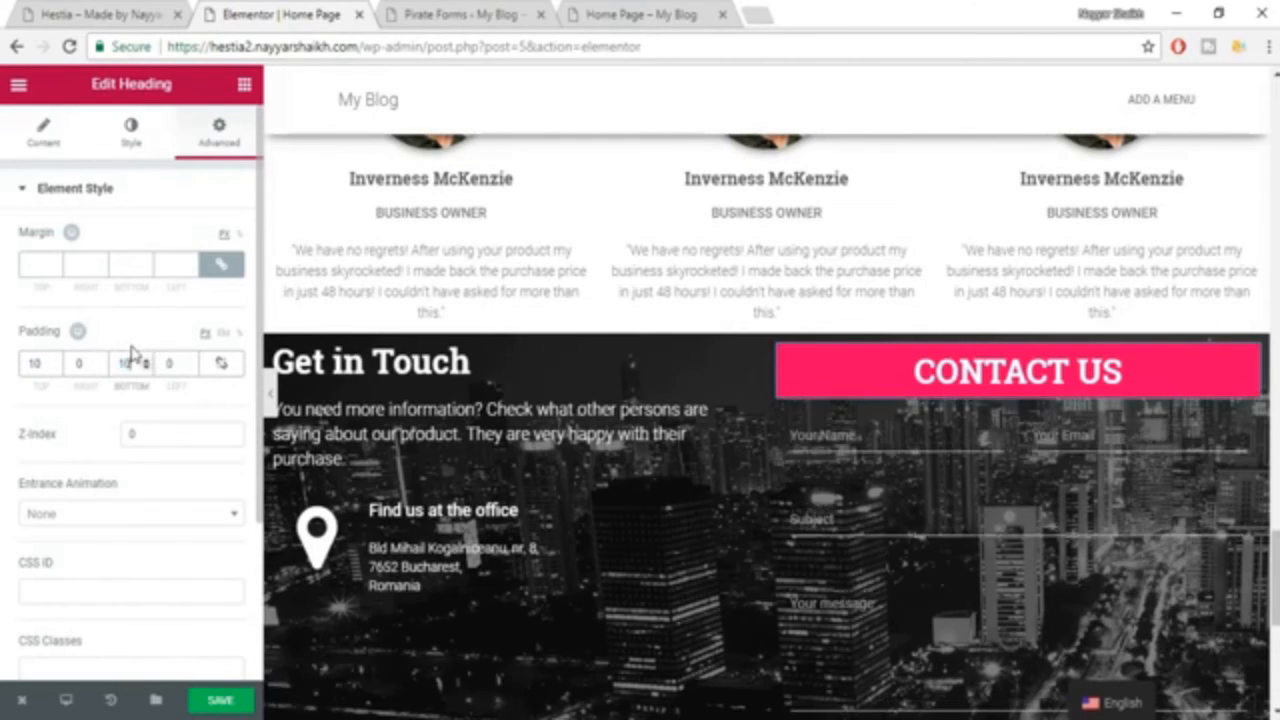
text(10)
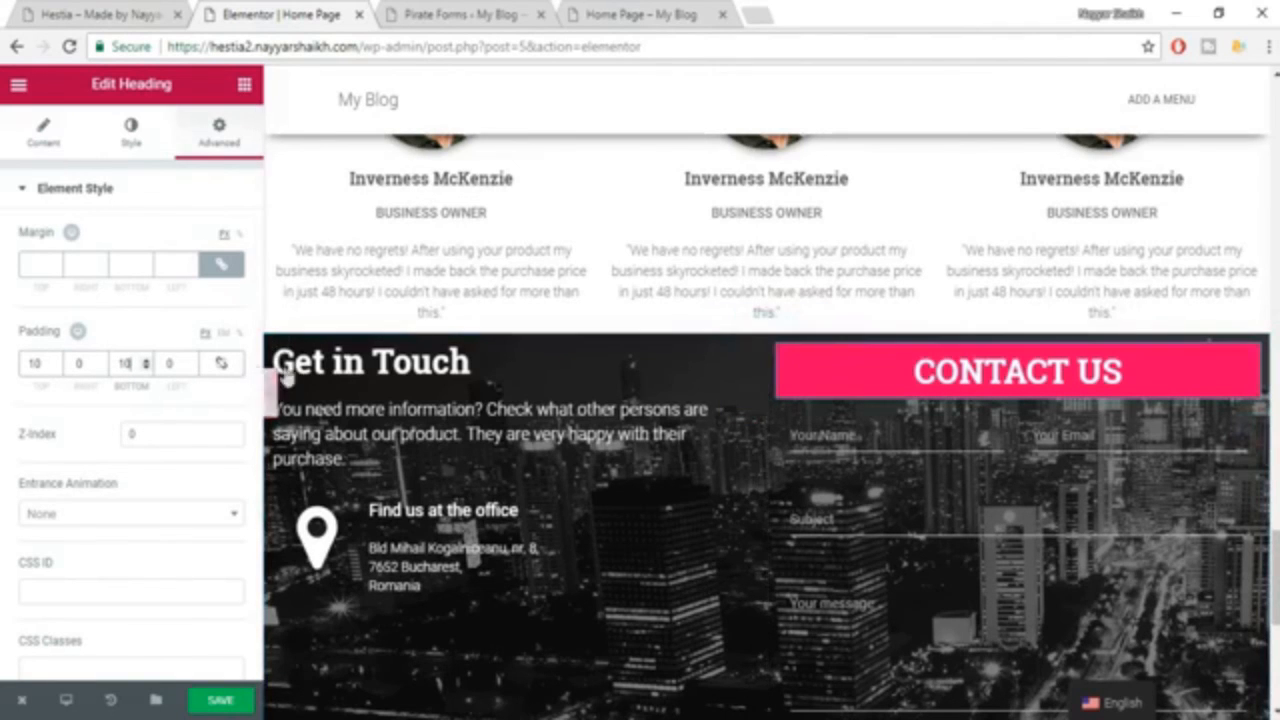
key(ctrl+a)
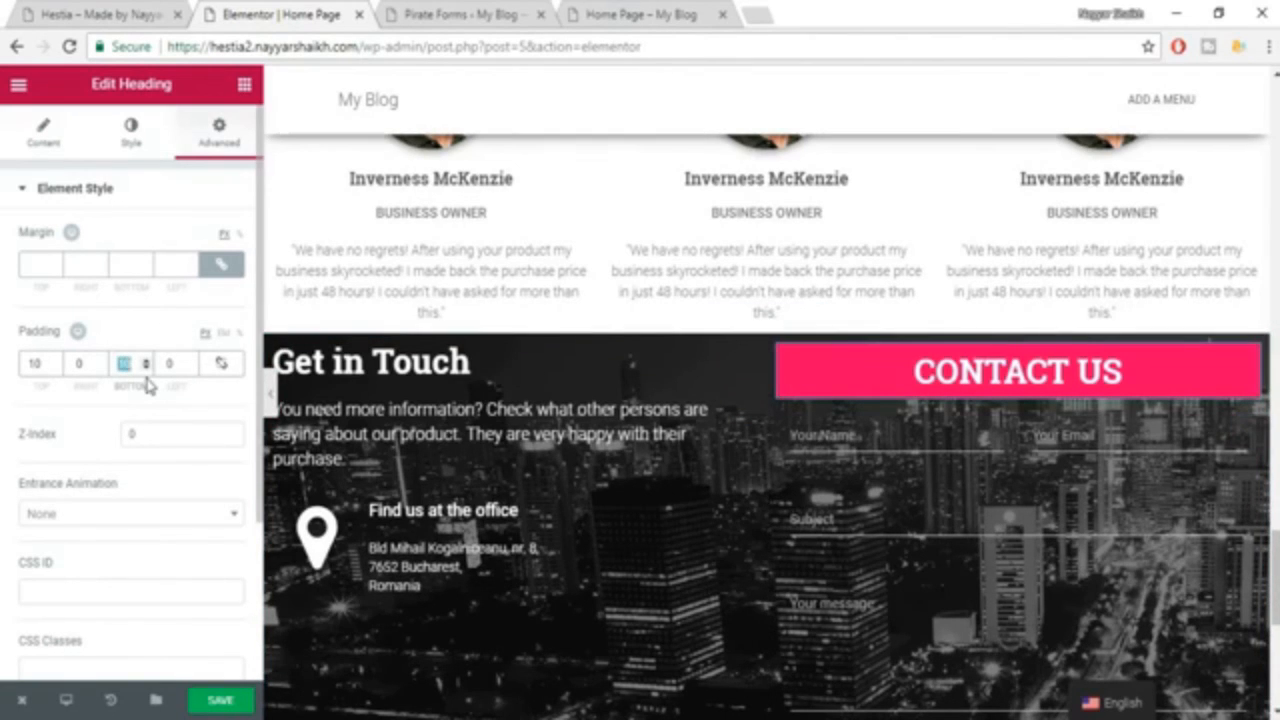
text(20)
double_click(36, 365)
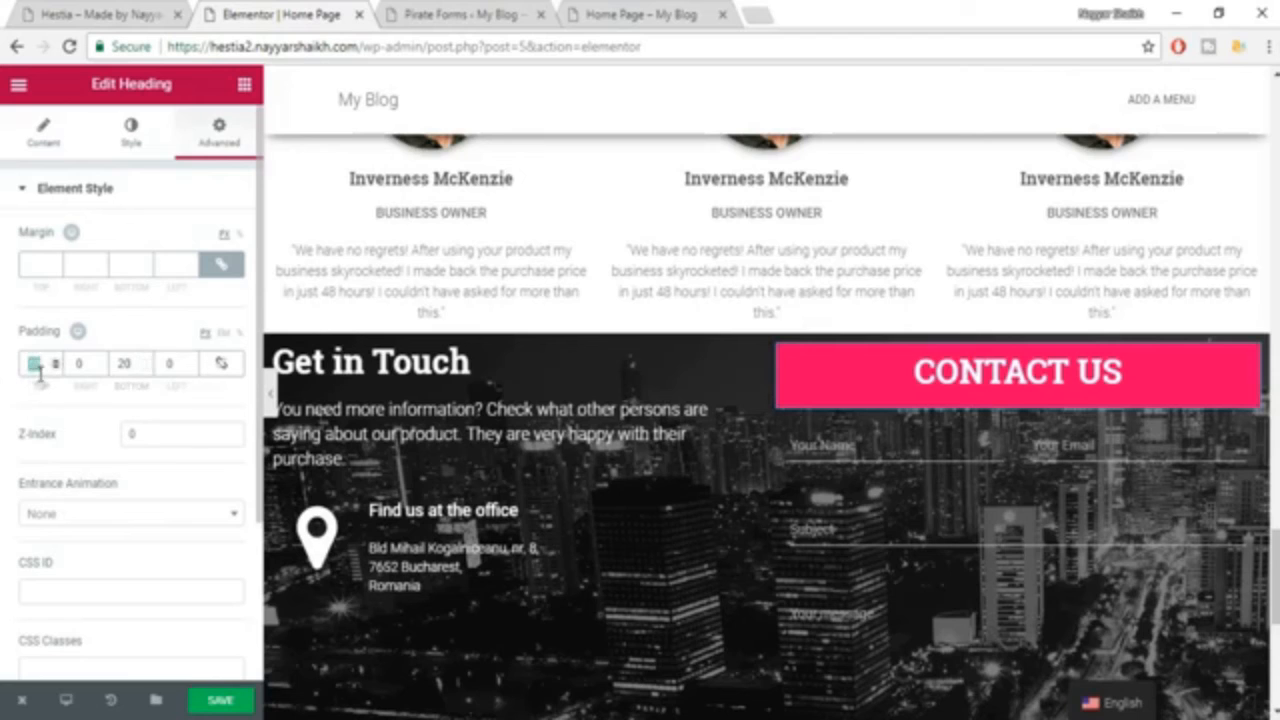
text(20)
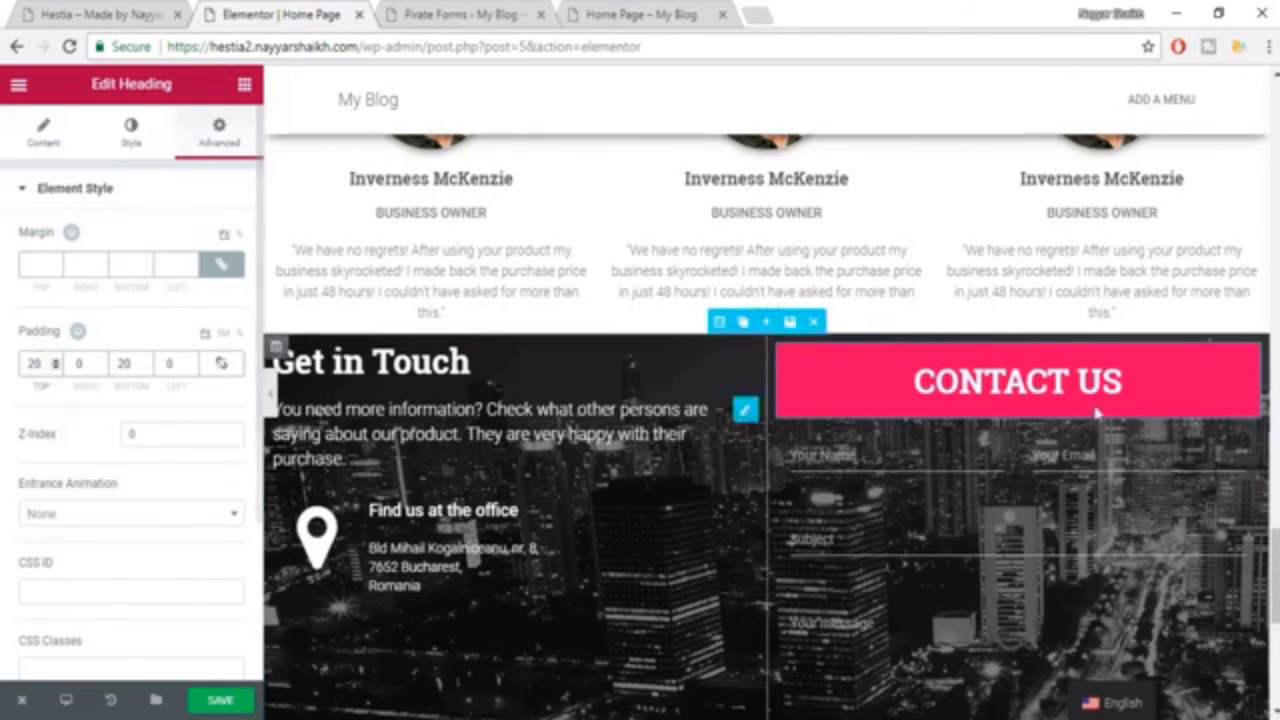
Compare the contact form area with the form on the Hestia demo page, and return to the Elementor editor.
click(1152, 511)
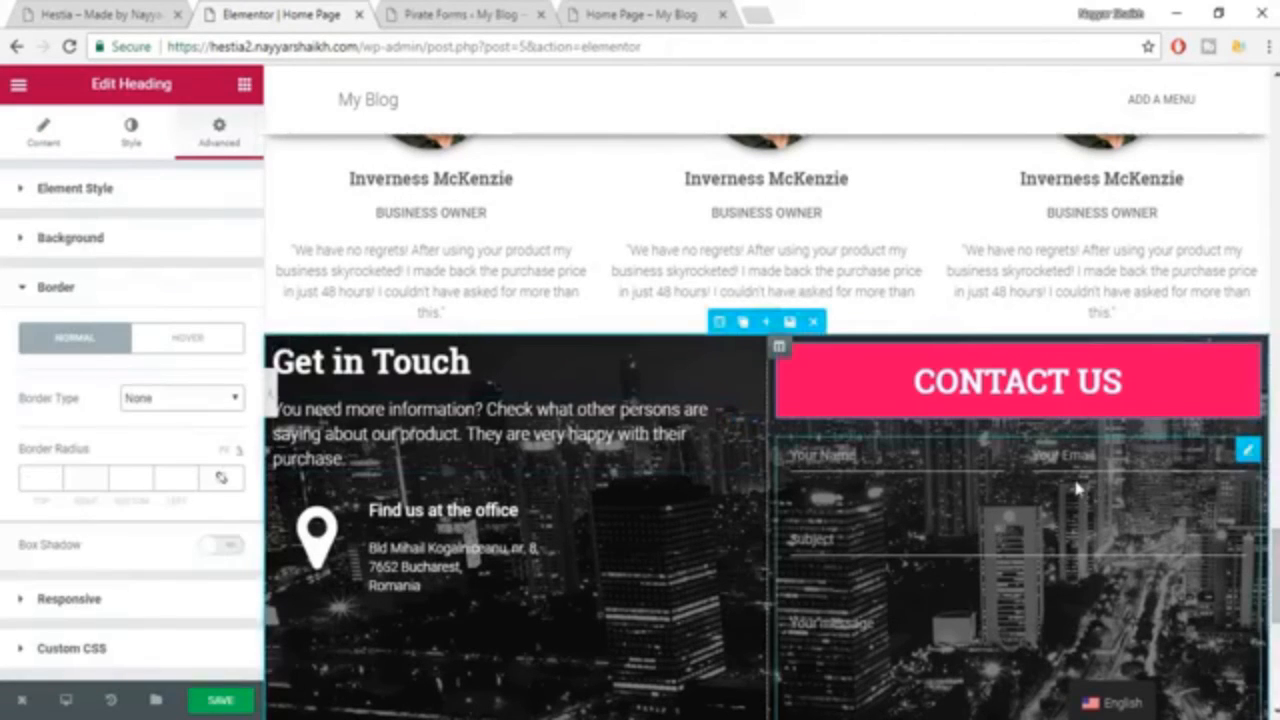
scroll(1078, 488, down, 1)
click(128, 9)
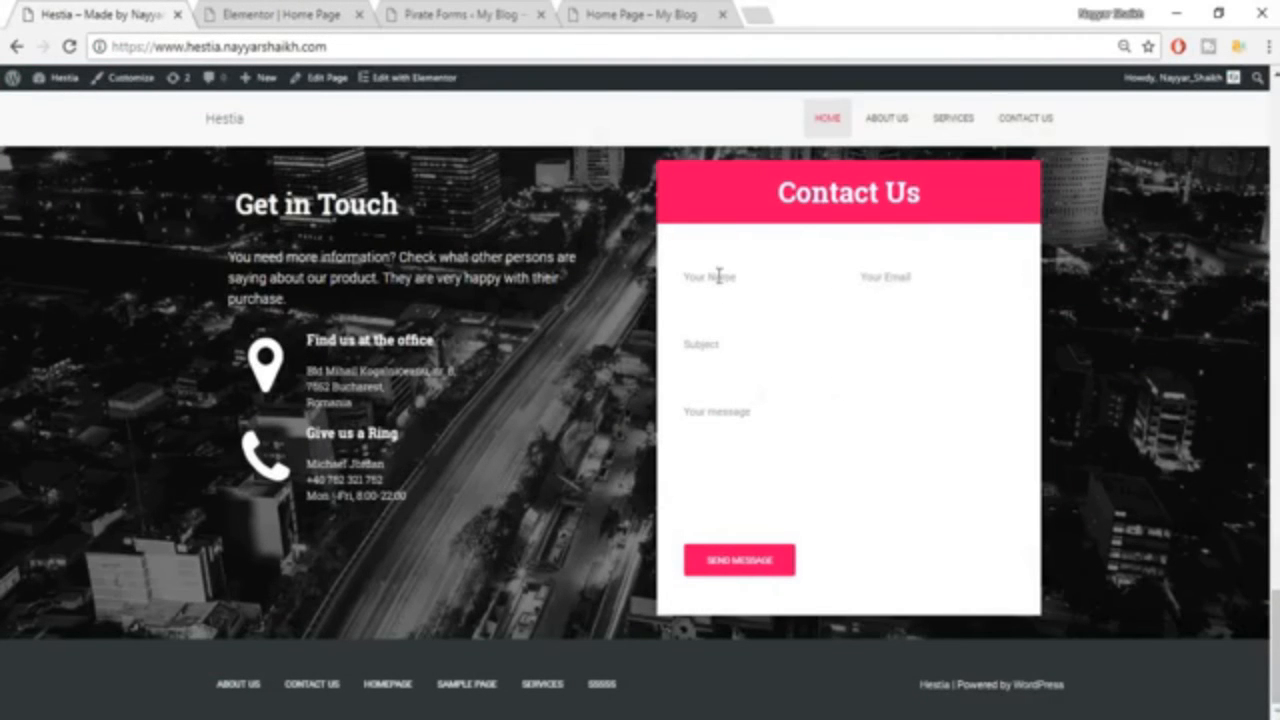
click(289, 12)
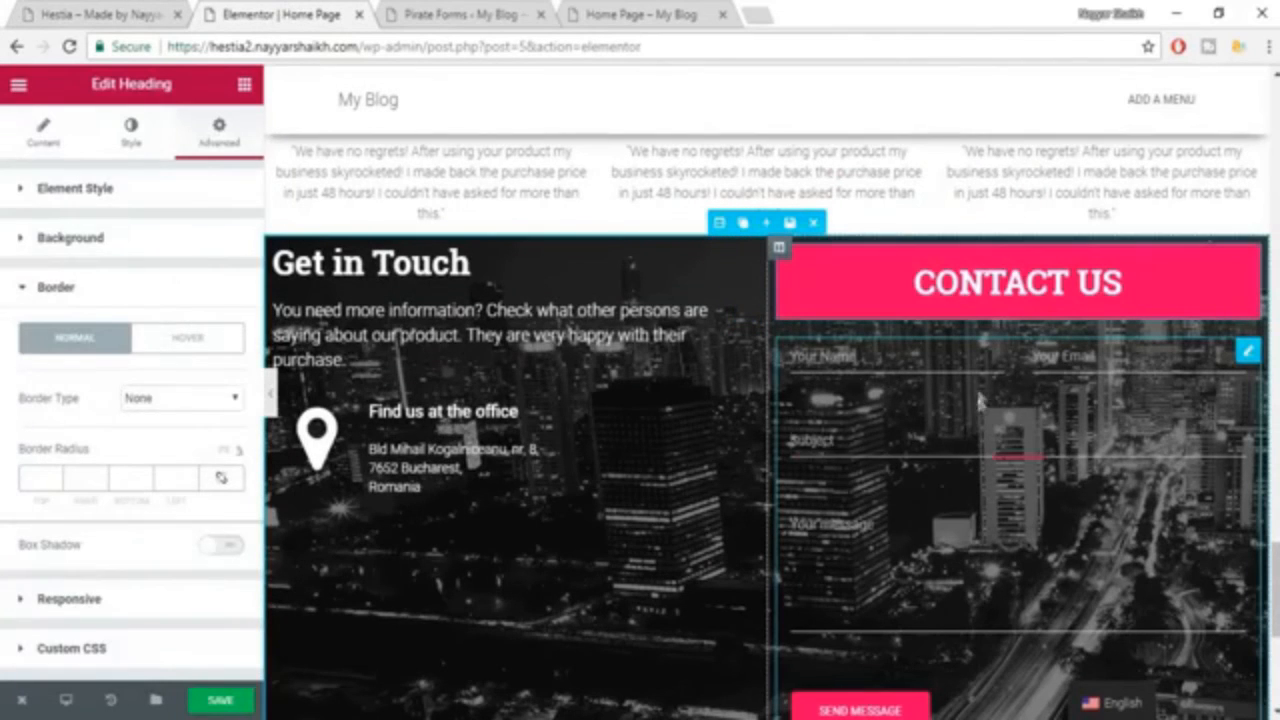
Open the Pirate Forms text widget below the CONTACT US heading and give it a classic background with the color #ffffff.
click(999, 454)
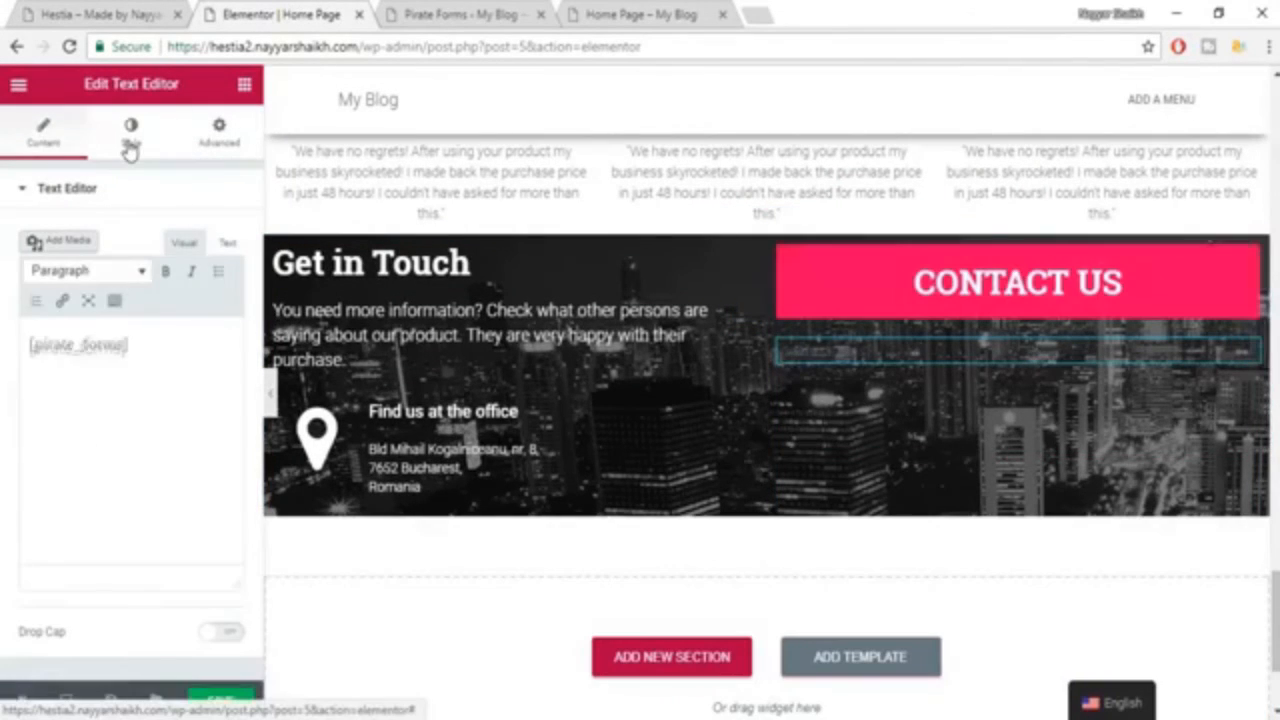
click(131, 133)
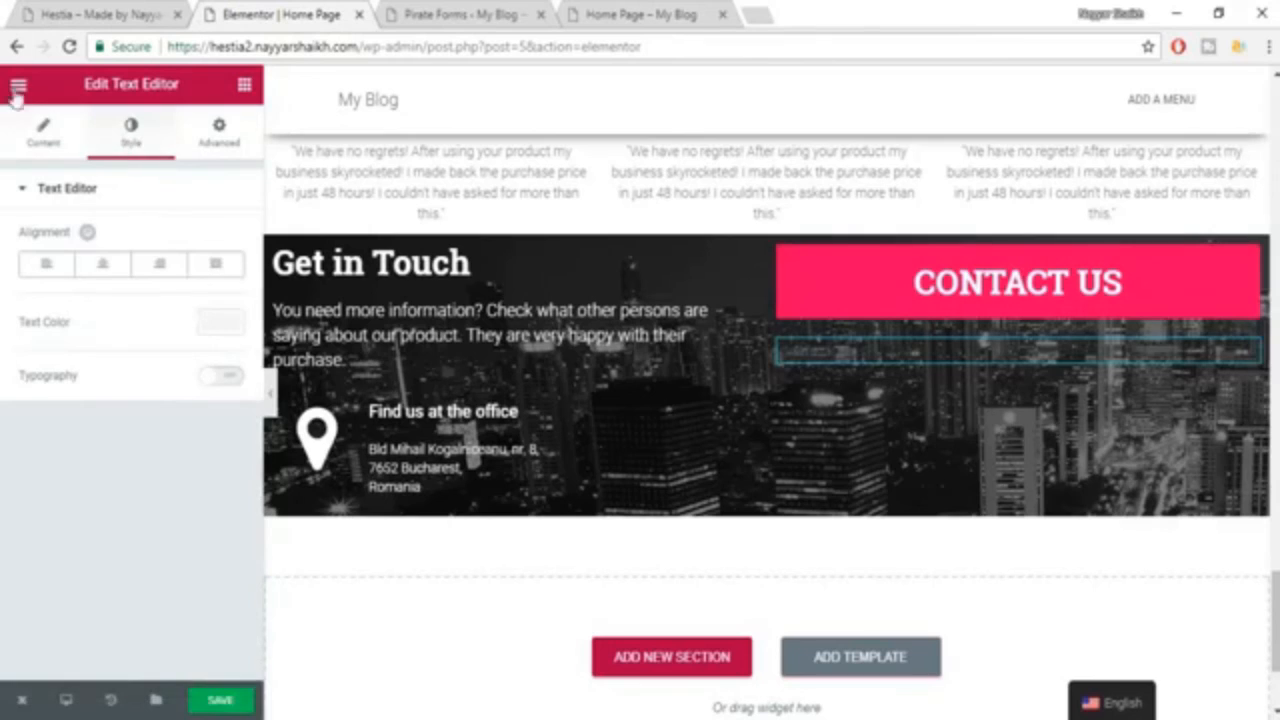
click(40, 140)
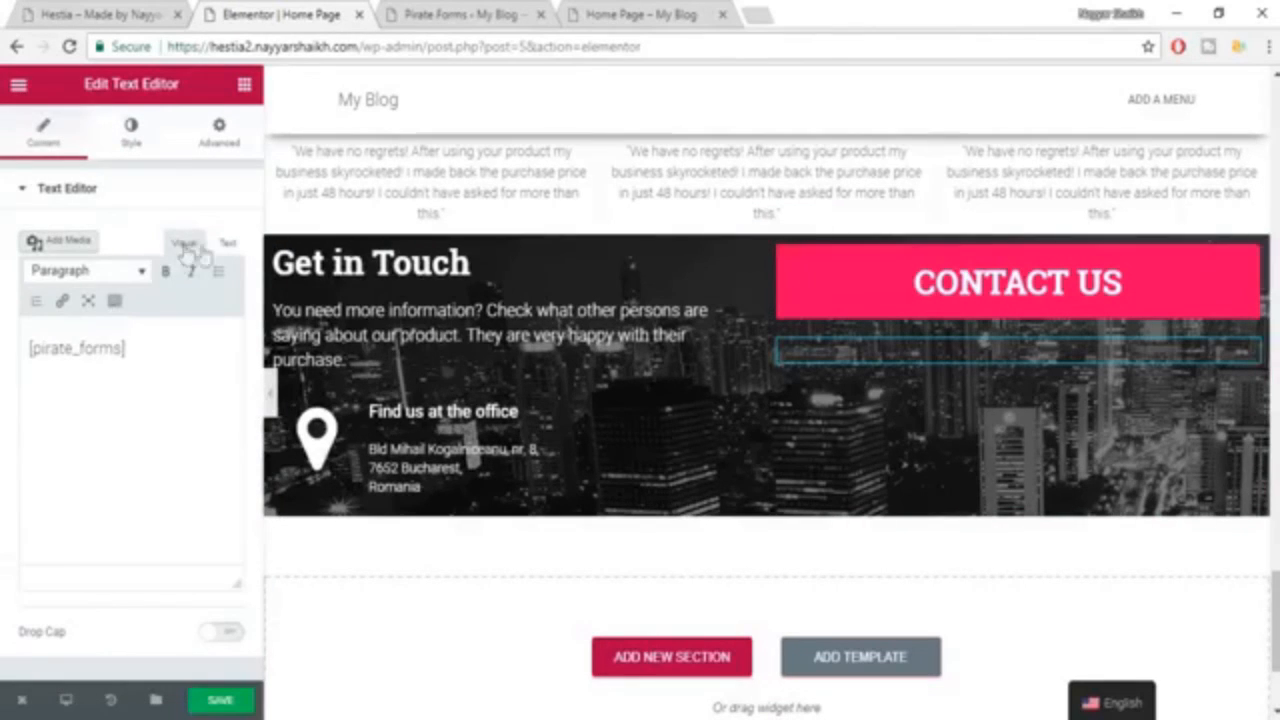
click(230, 246)
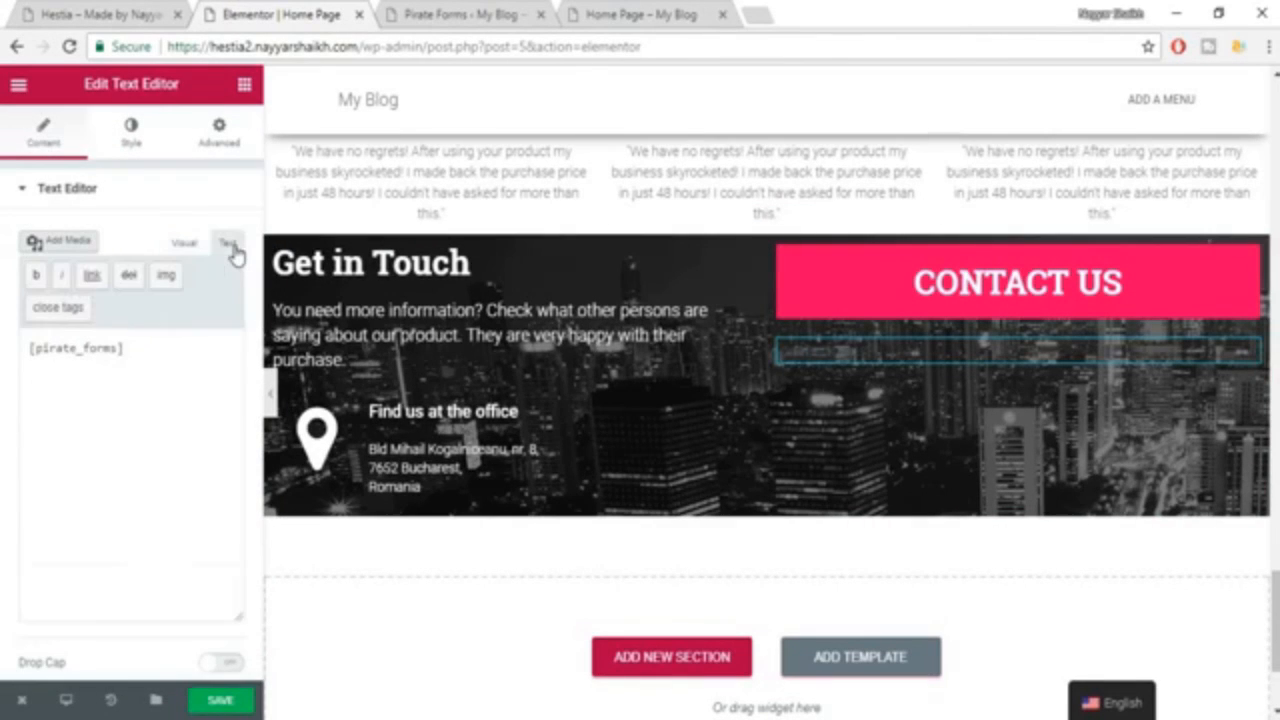
click(128, 137)
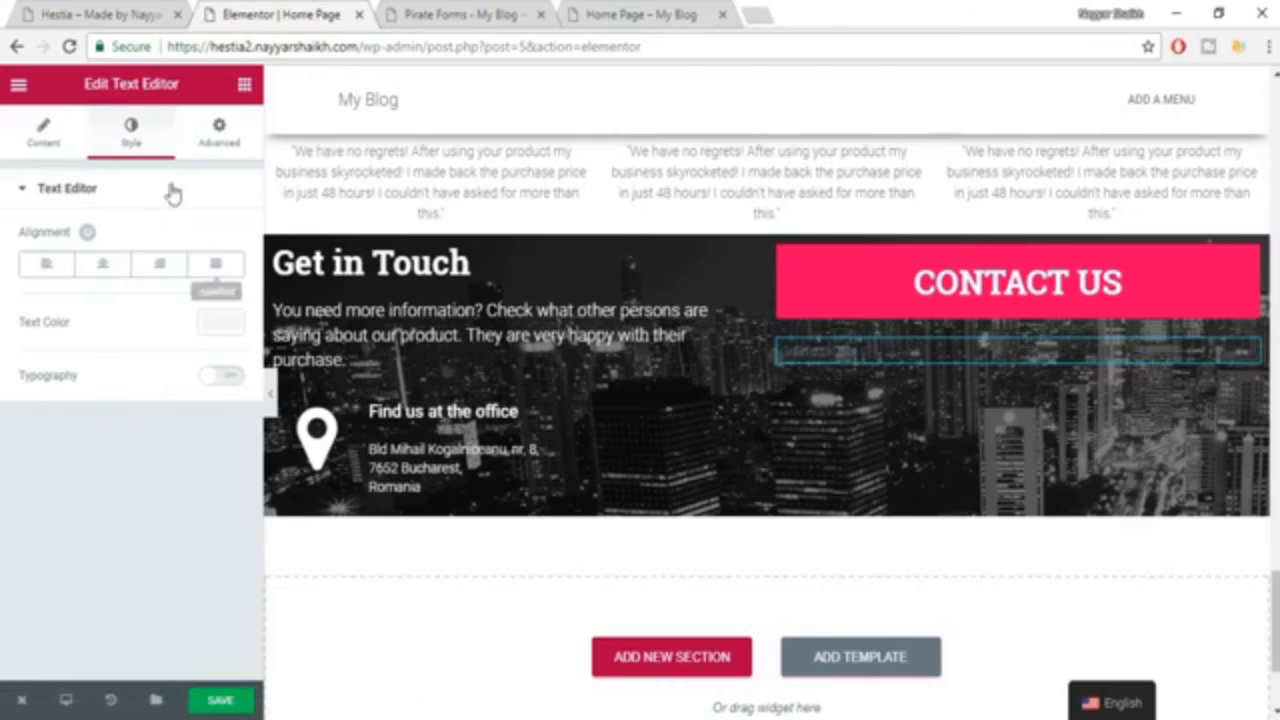
click(224, 146)
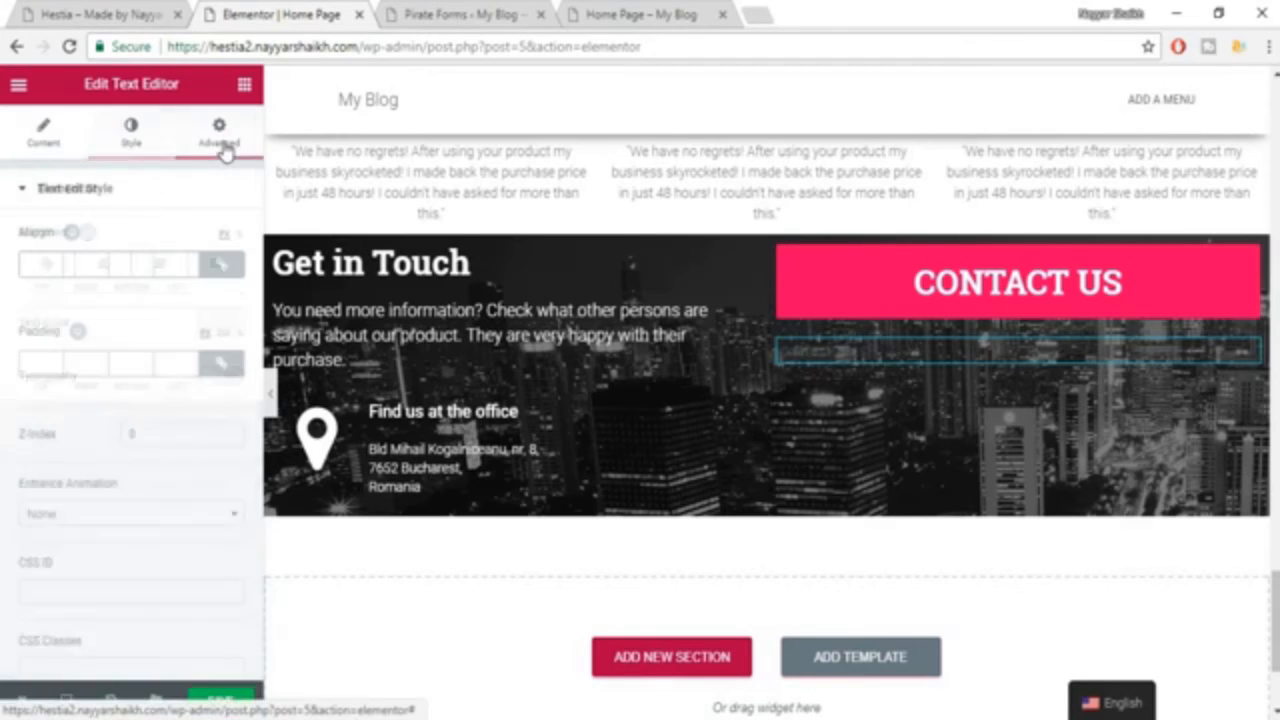
scroll(135, 420, down, 3)
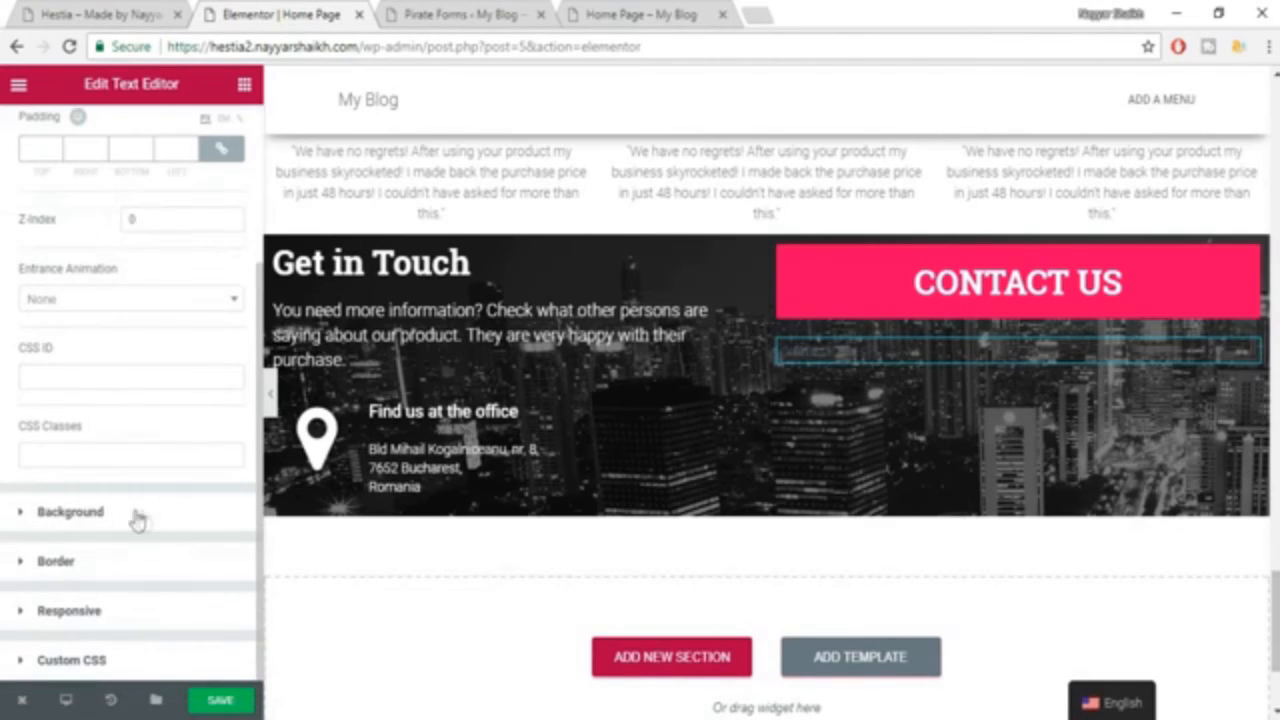
click(137, 515)
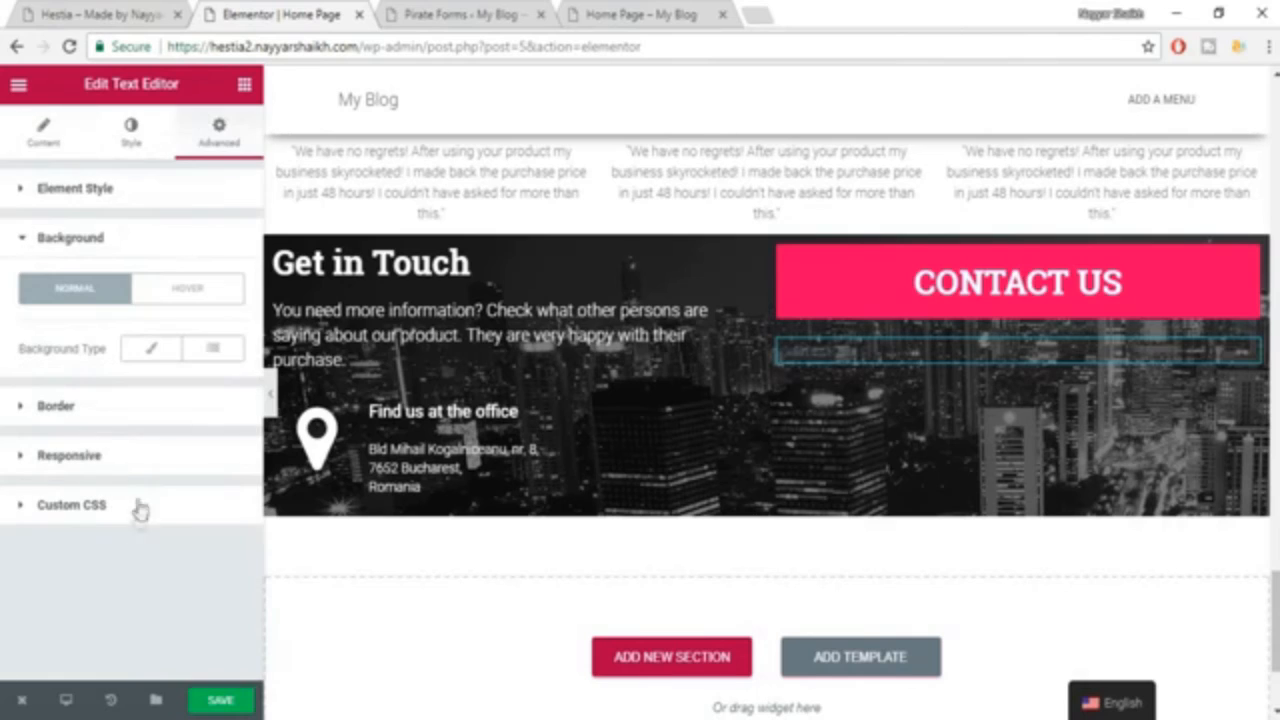
click(150, 348)
click(222, 410)
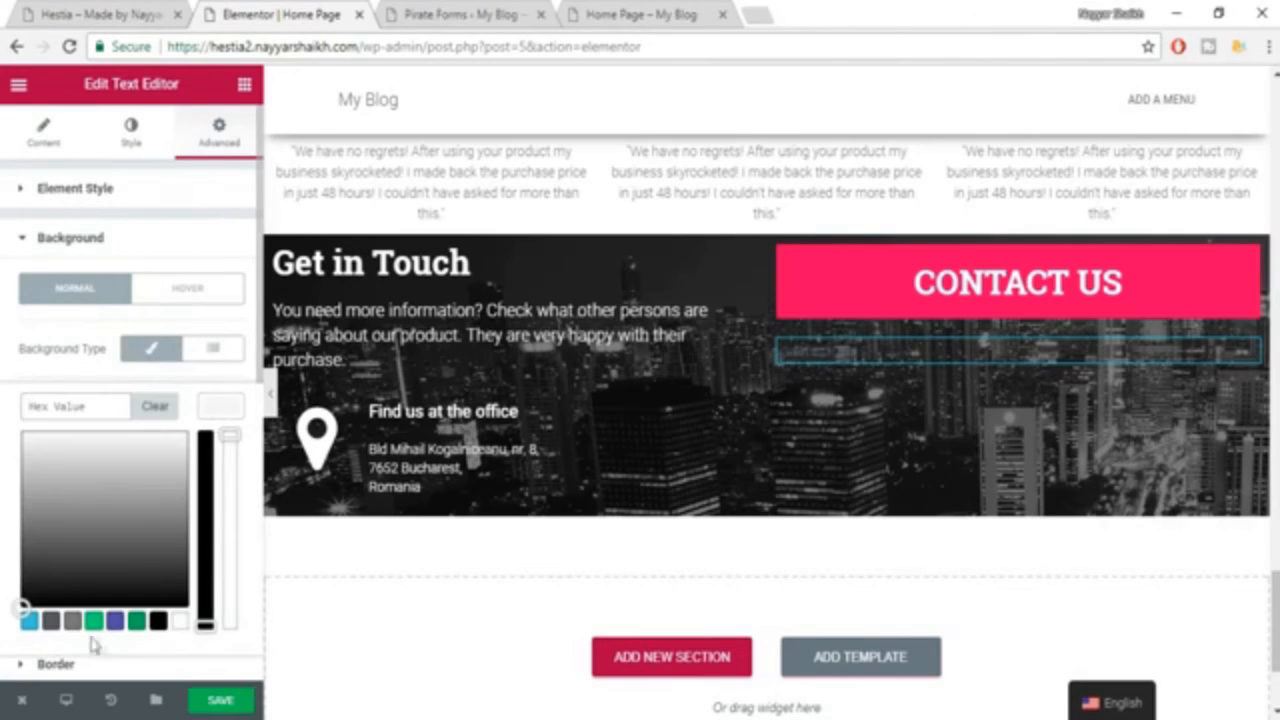
click(181, 622)
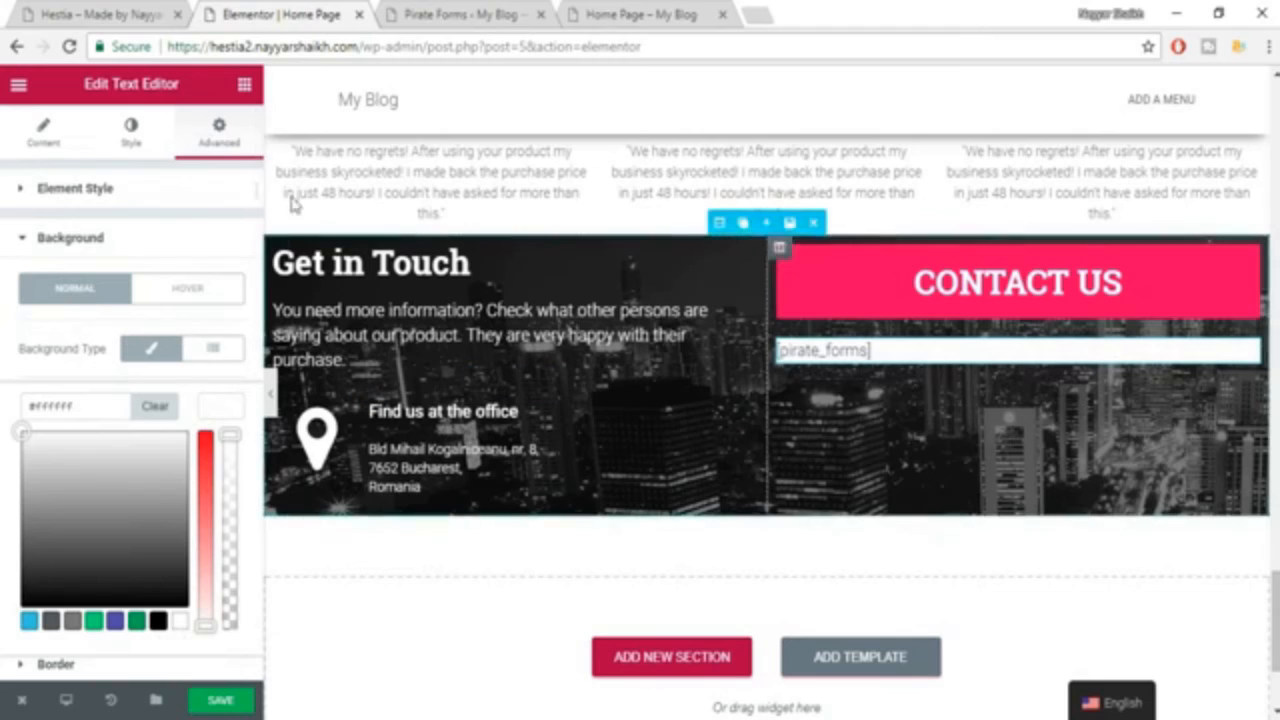
Check the [pirate_forms] shortcode in the widget's text view and the form on the live Home Page, and return to the editor.
click(43, 135)
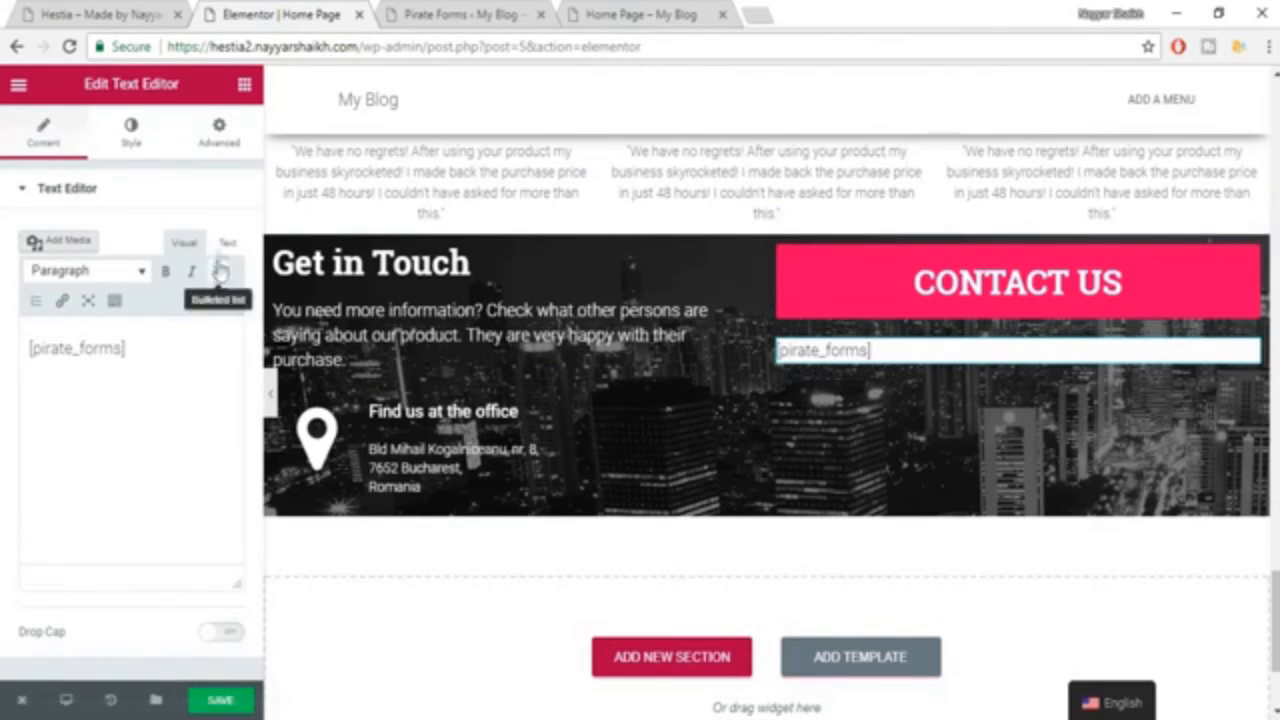
click(226, 244)
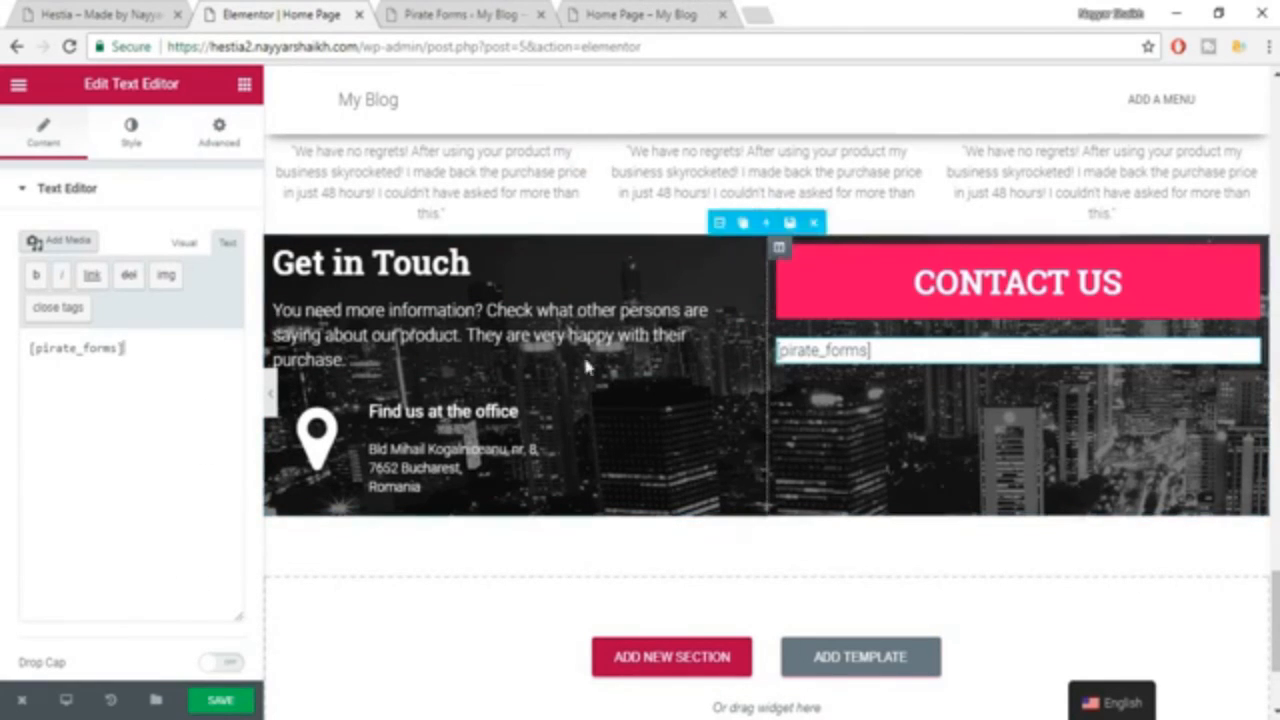
click(656, 12)
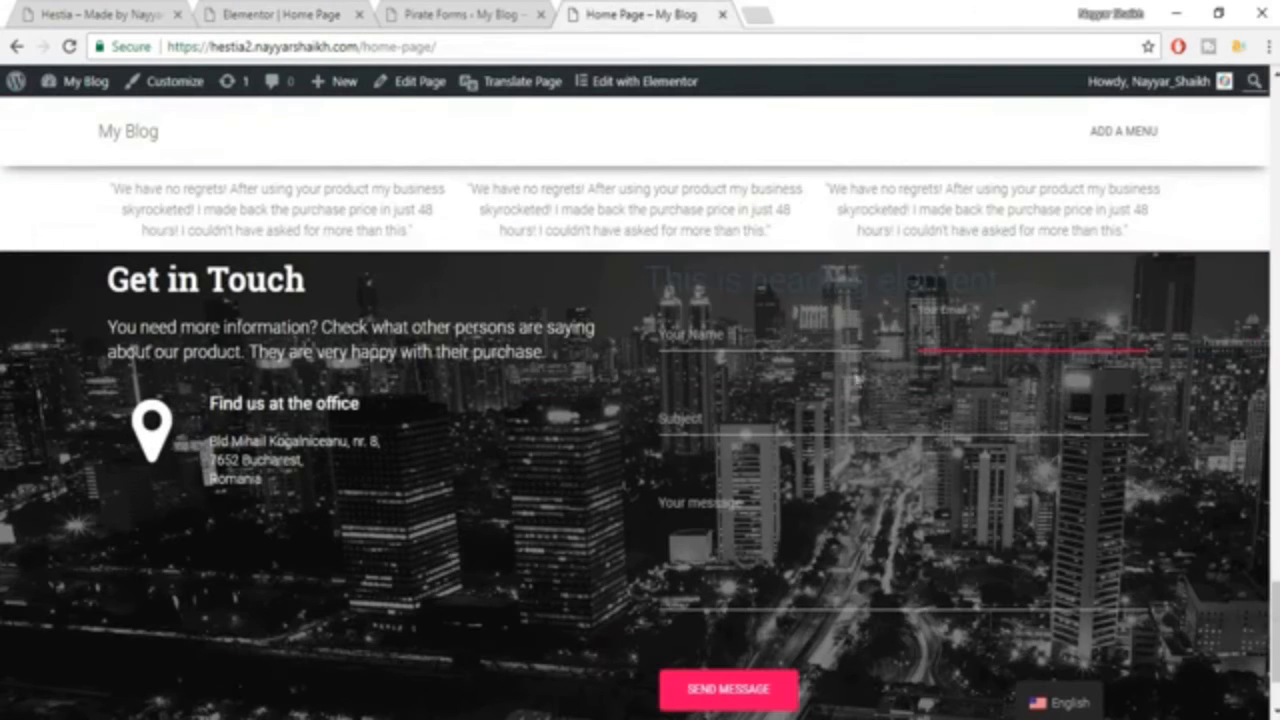
click(253, 10)
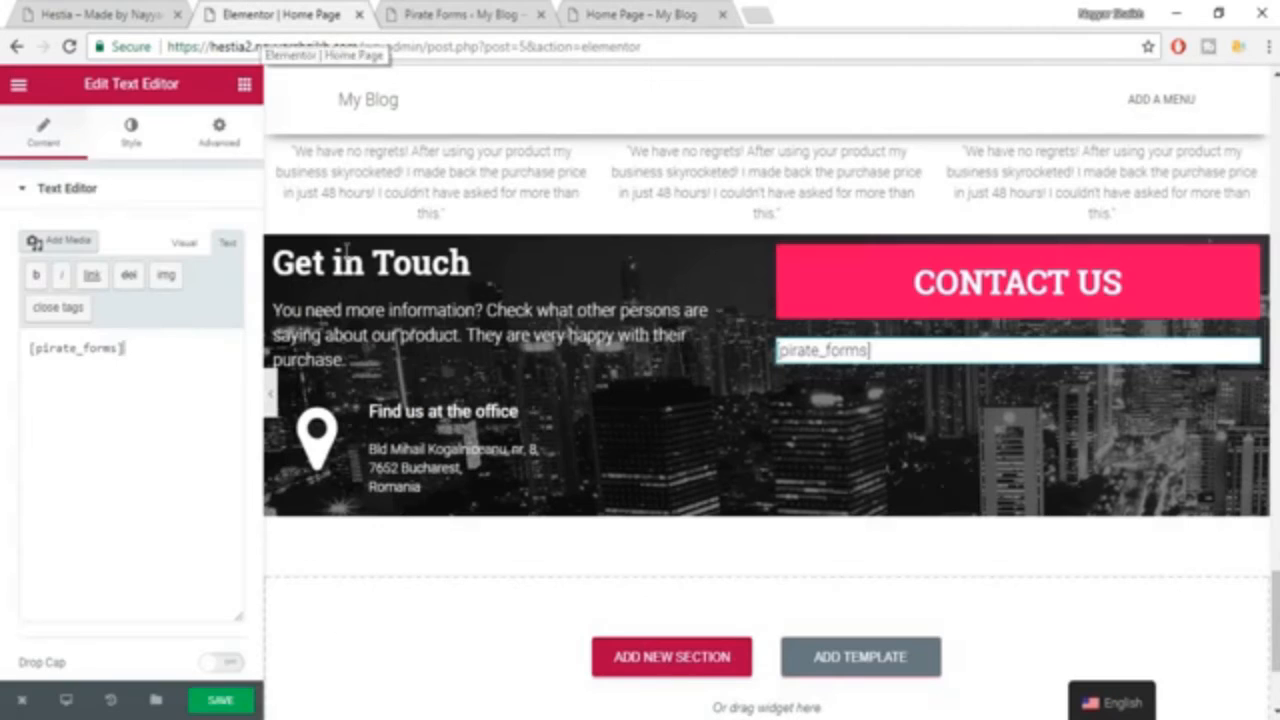
Set the Pirate Forms text widget's padding to 20 on all four sides and save the page.
click(219, 133)
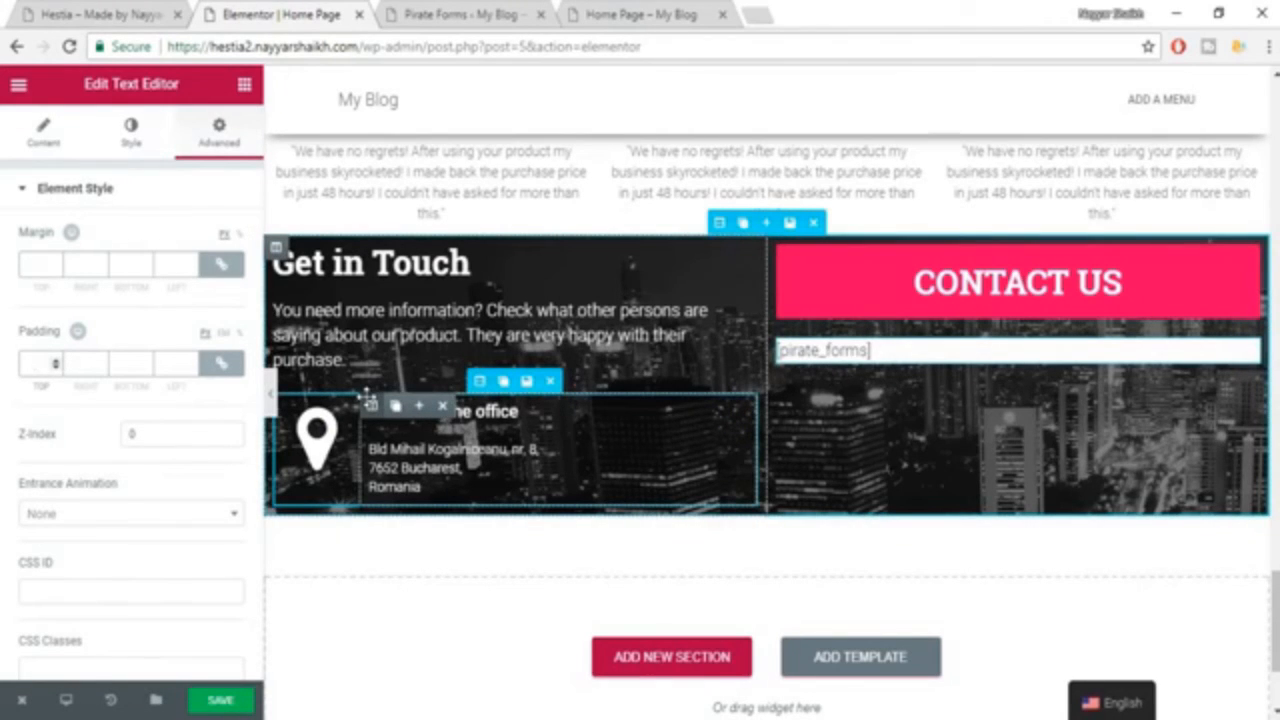
click(35, 363)
text(20)
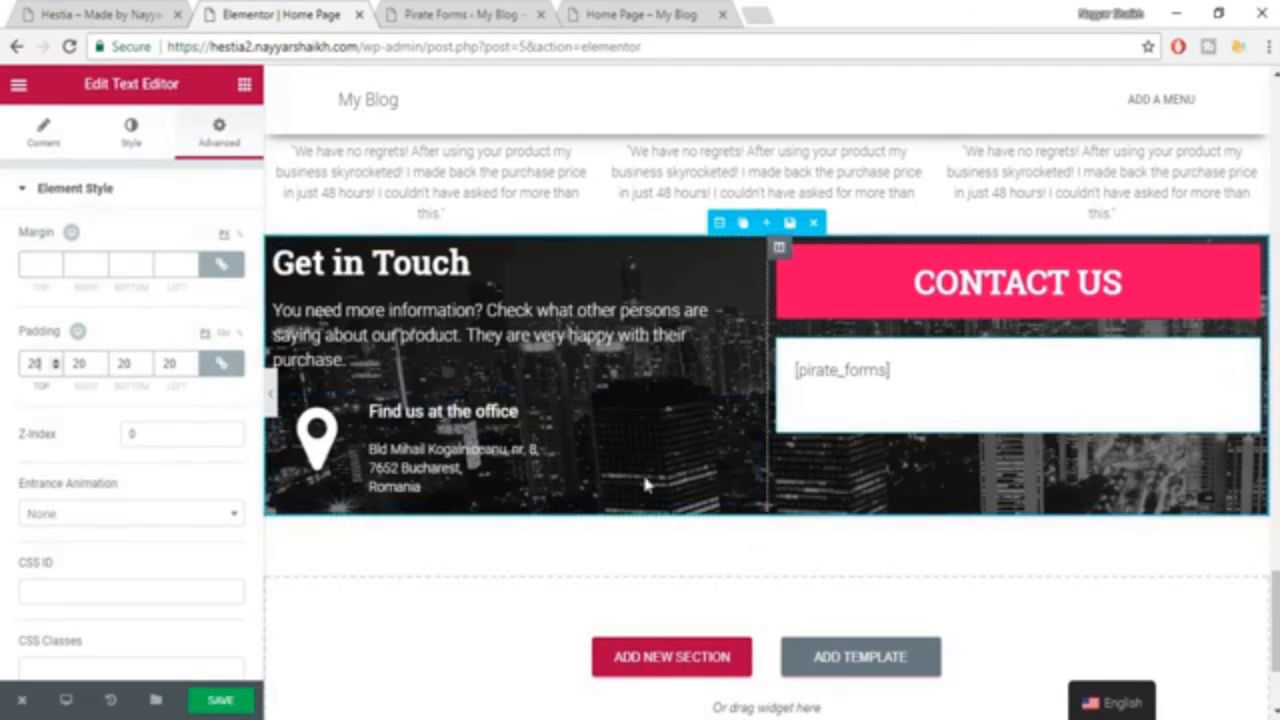
click(228, 704)
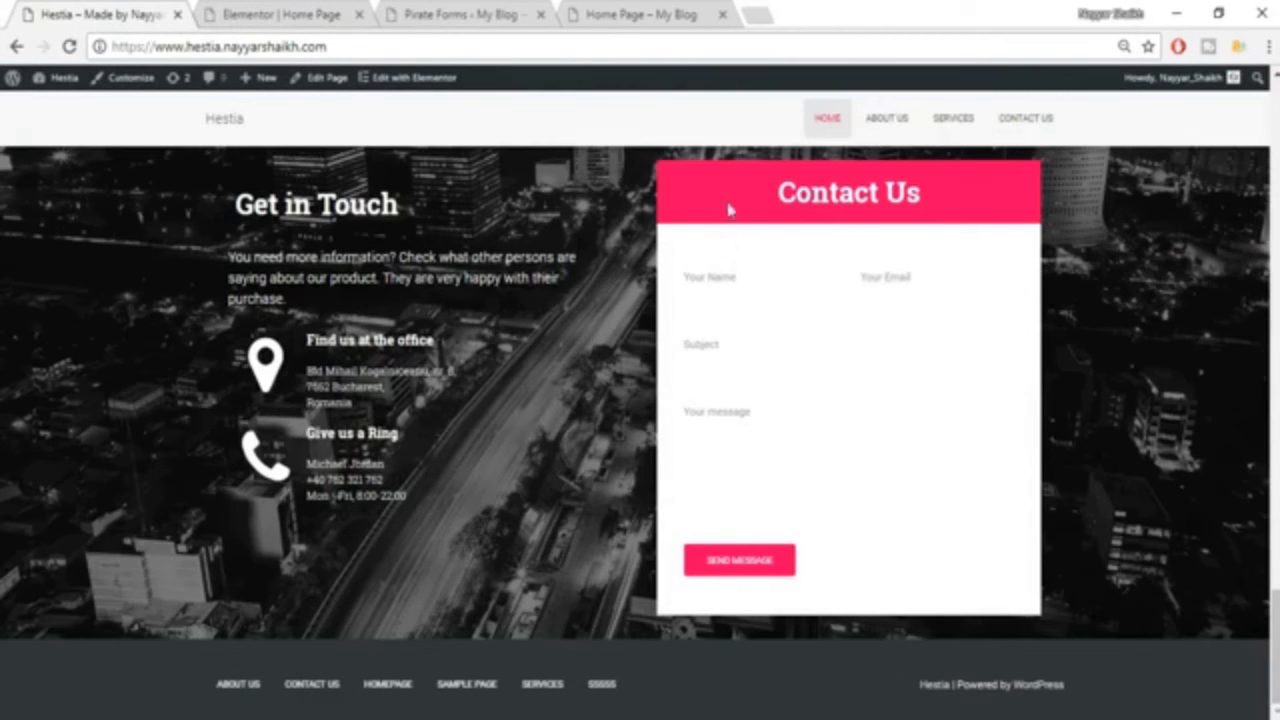
Return to the Elementor editor and unlink the CONTACT US heading's margins, setting the bottom margin to -20 and the other sides to 0.
click(280, 10)
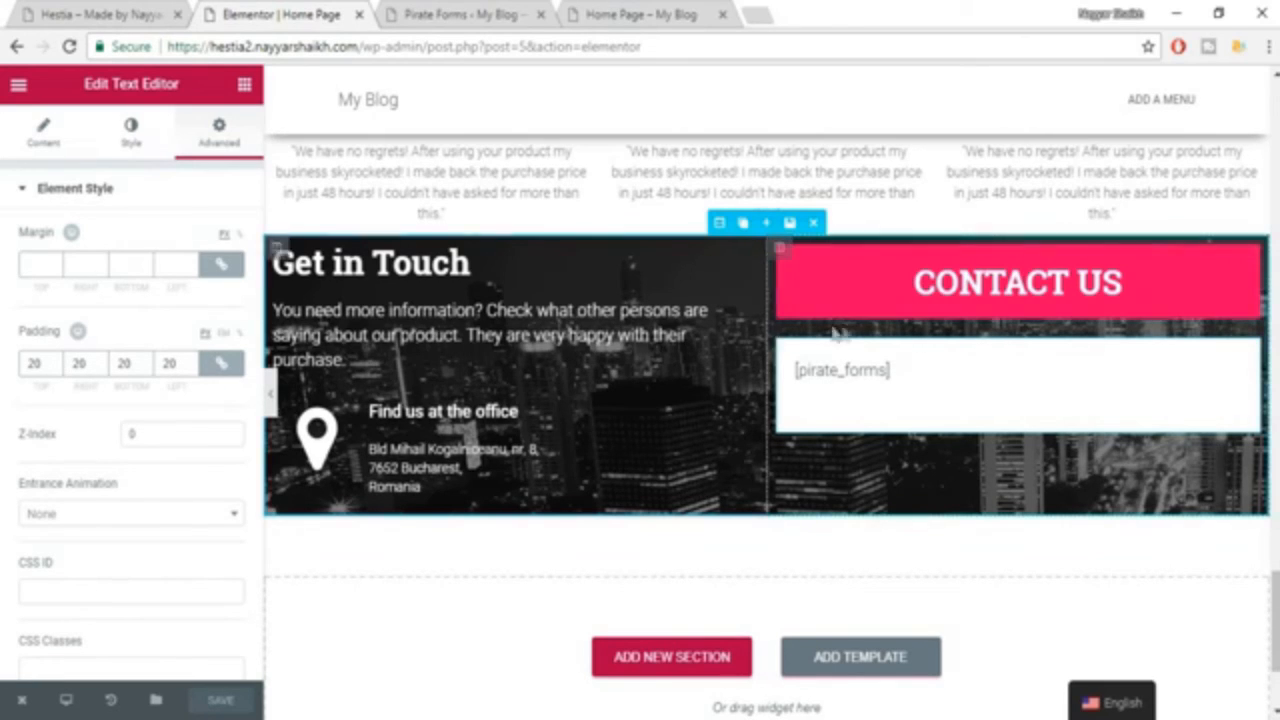
click(884, 290)
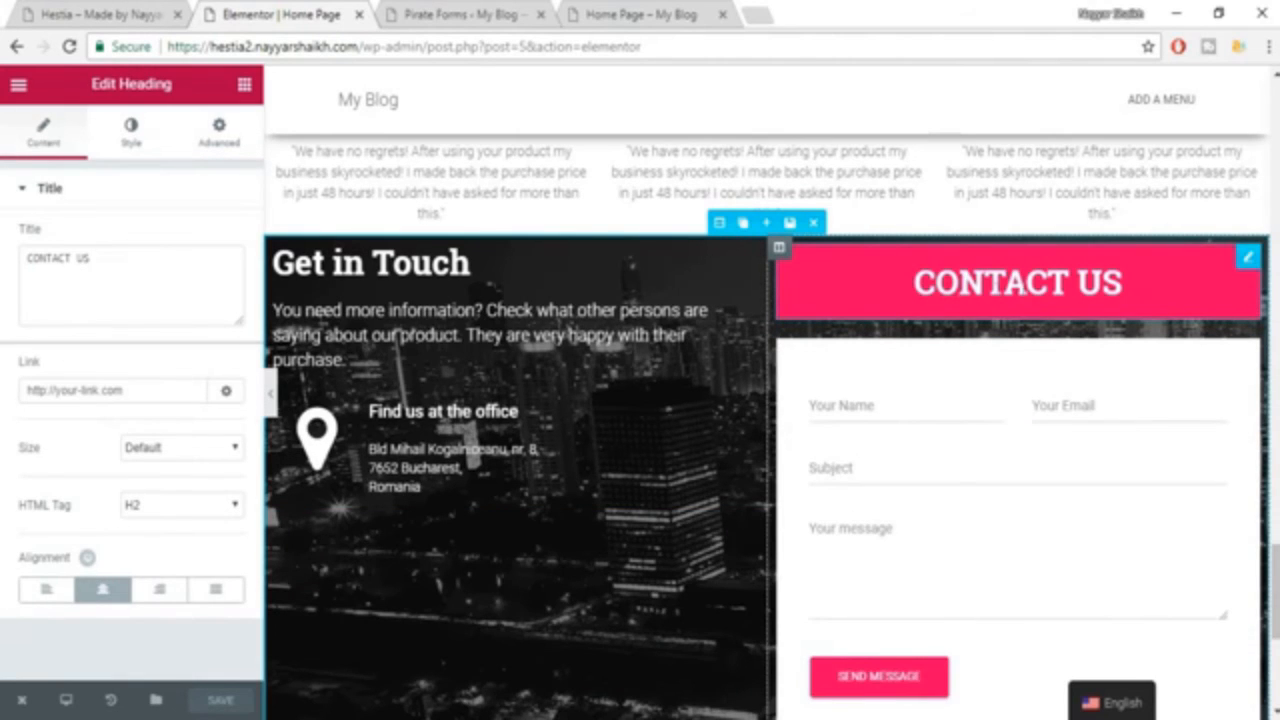
scroll(996, 563, down, 1)
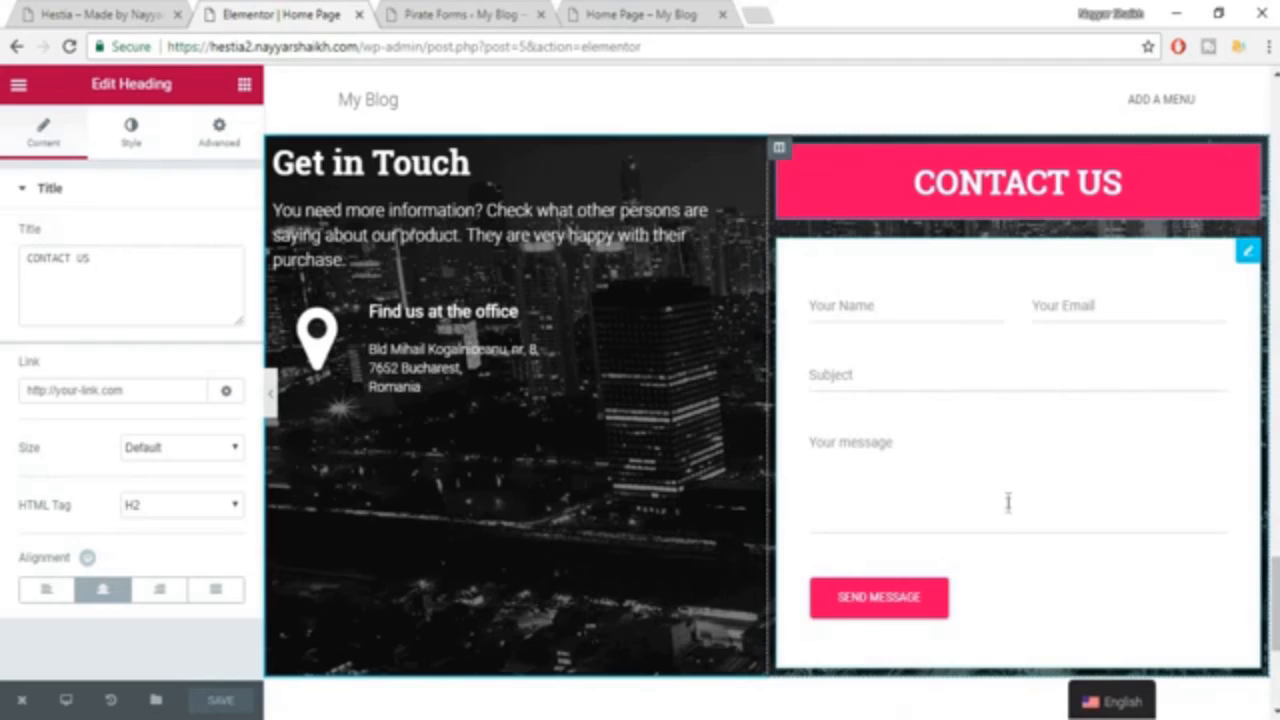
scroll(1008, 500, up, 1)
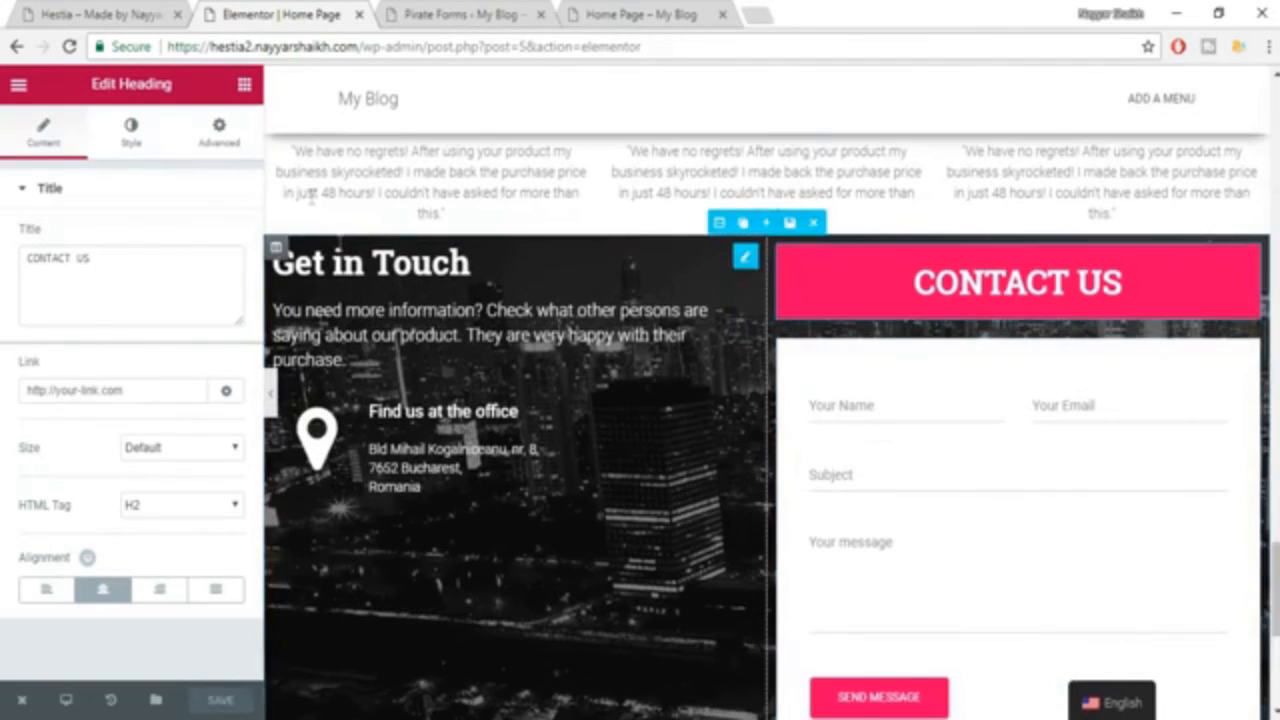
click(219, 135)
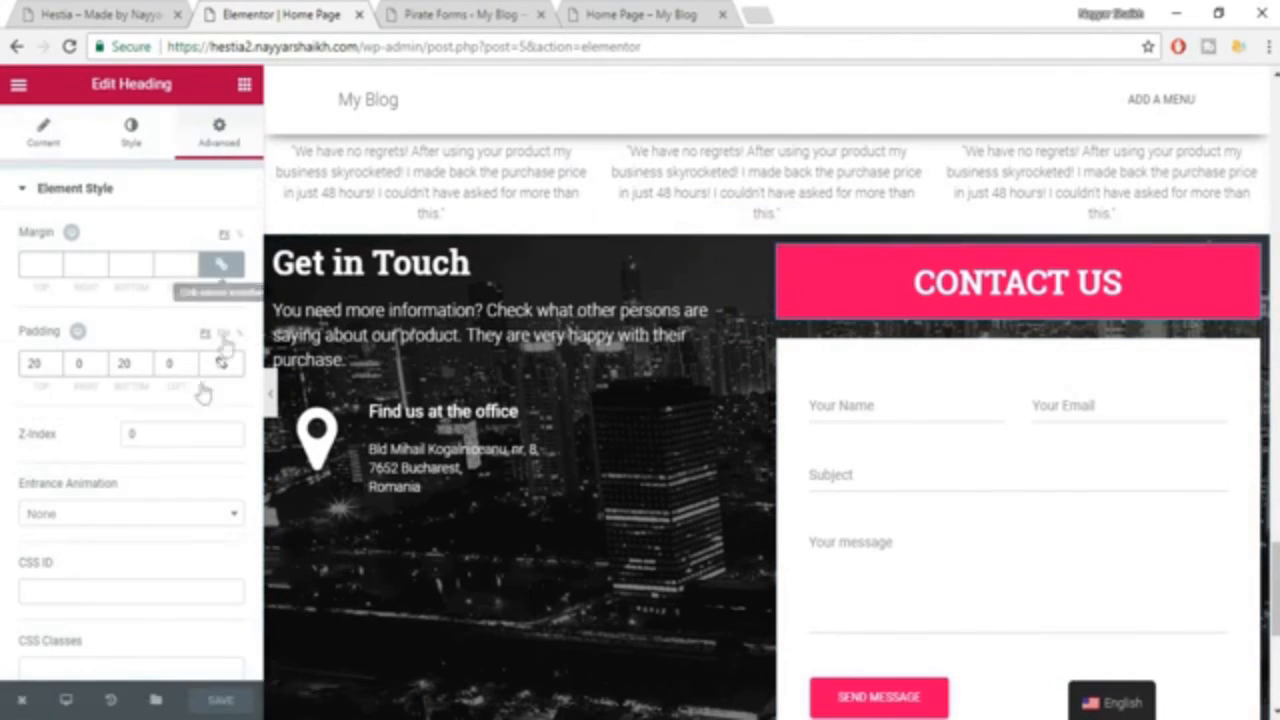
click(221, 264)
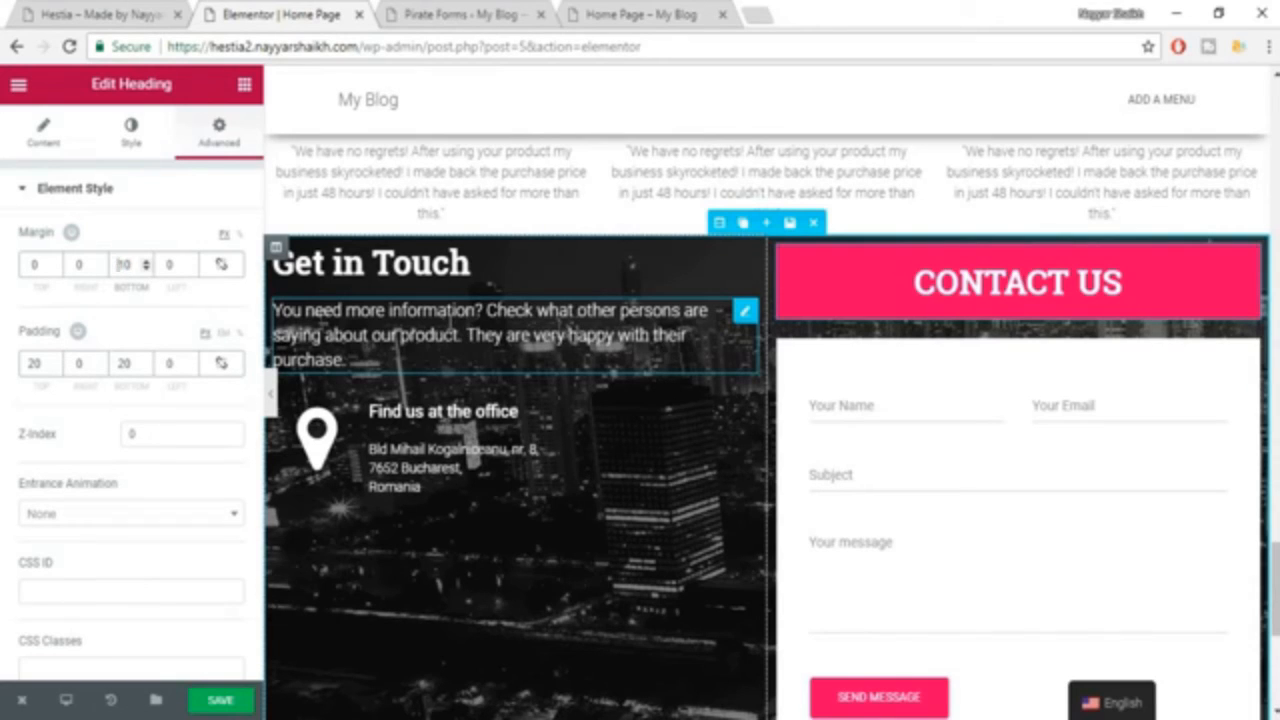
text(-)
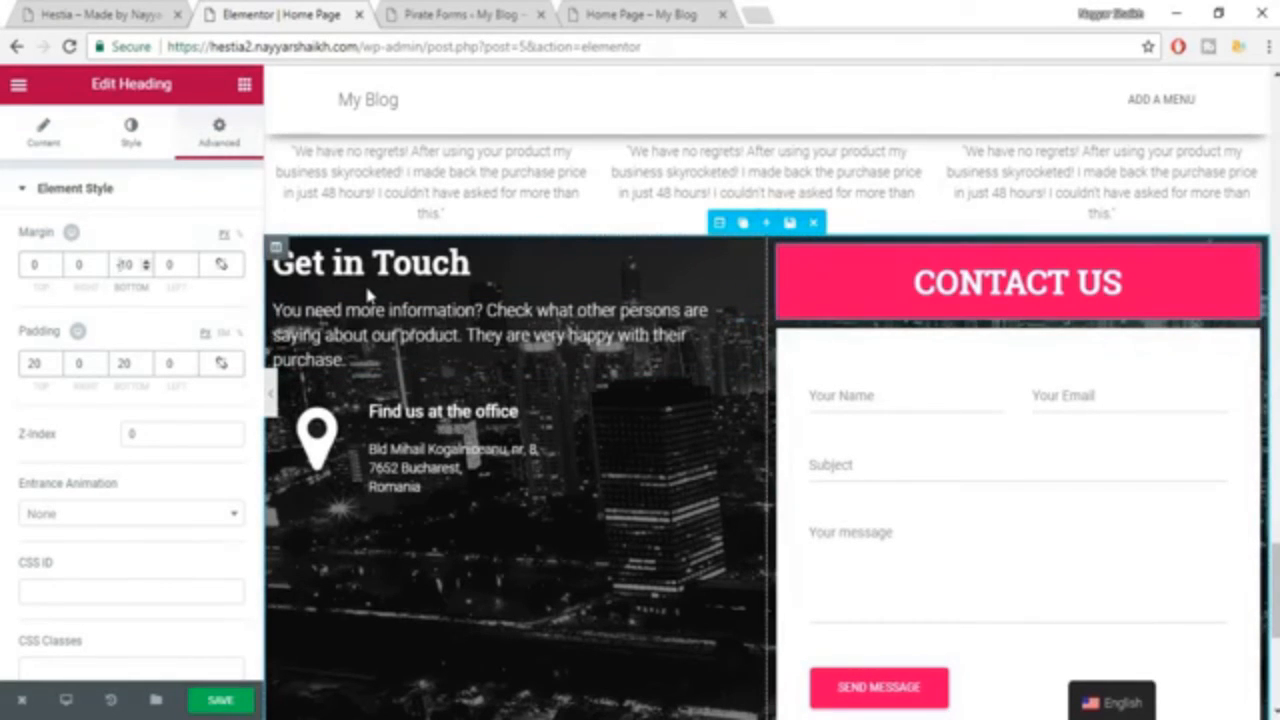
key(Delete)
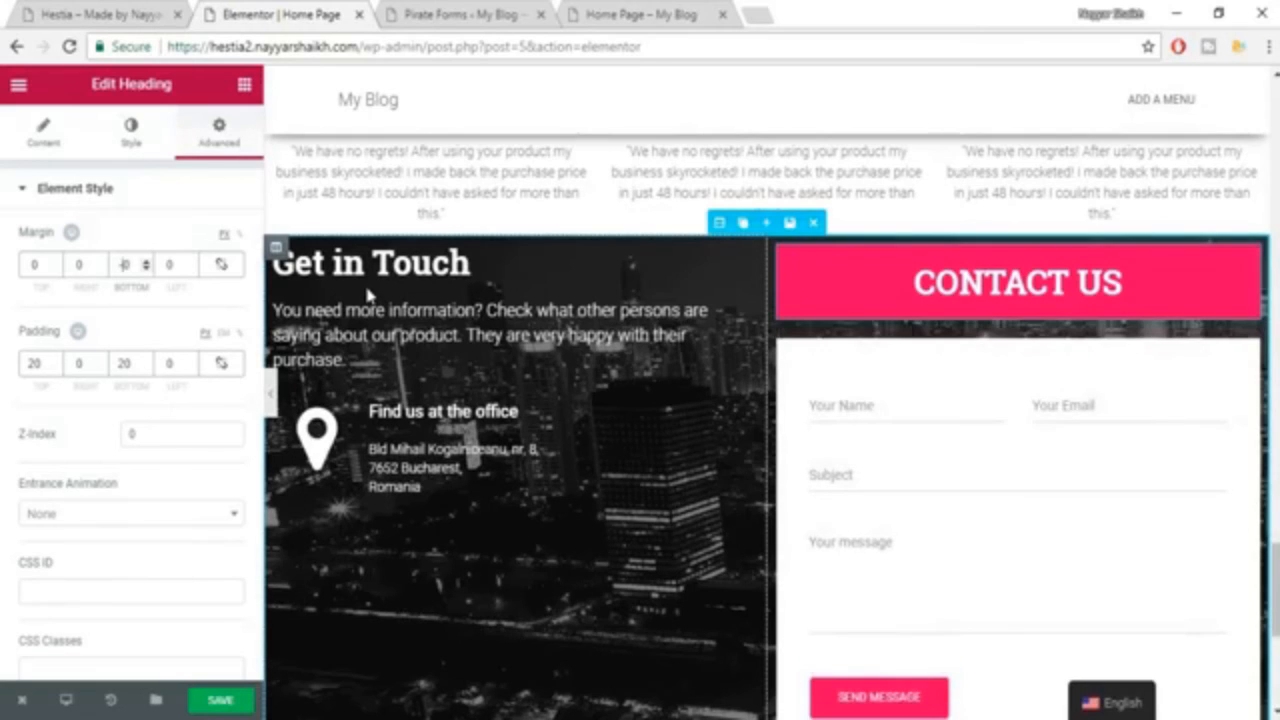
text(20)
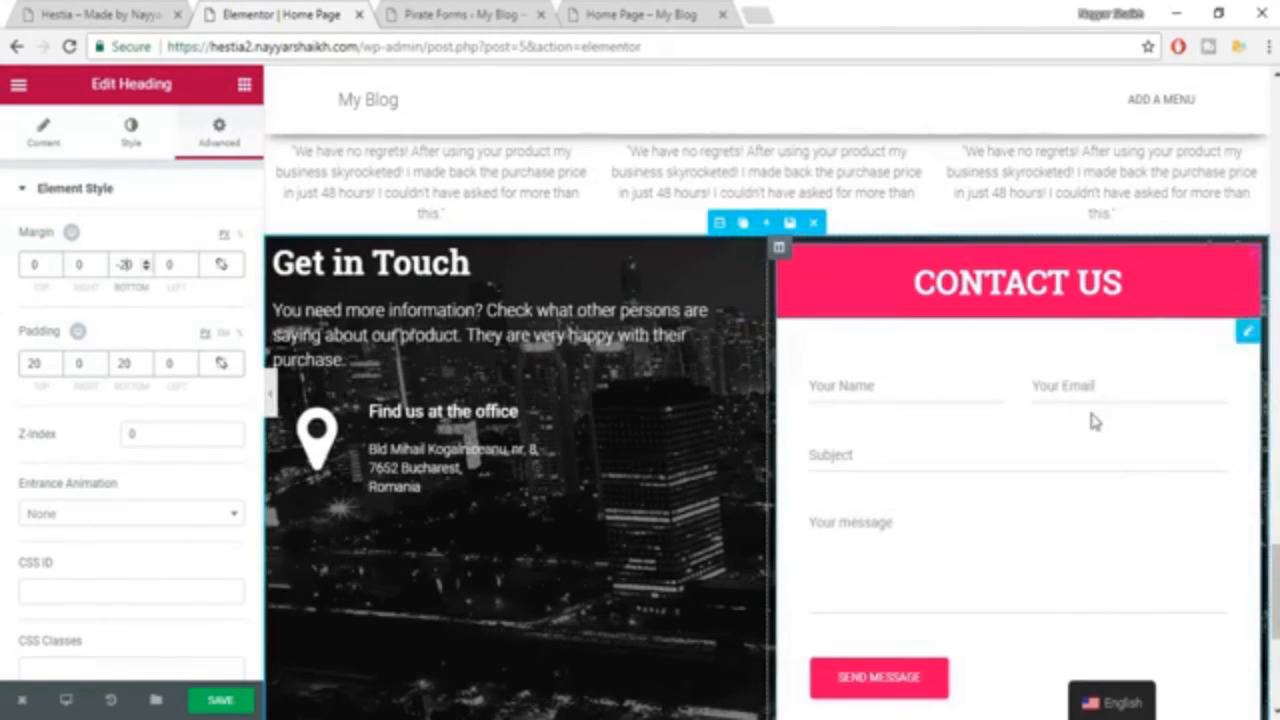
Review the join between the CONTACT US heading and the white form within the section, and save the page.
scroll(1092, 420, down, 2)
scroll(1094, 420, up, 4)
scroll(1094, 476, up, 2)
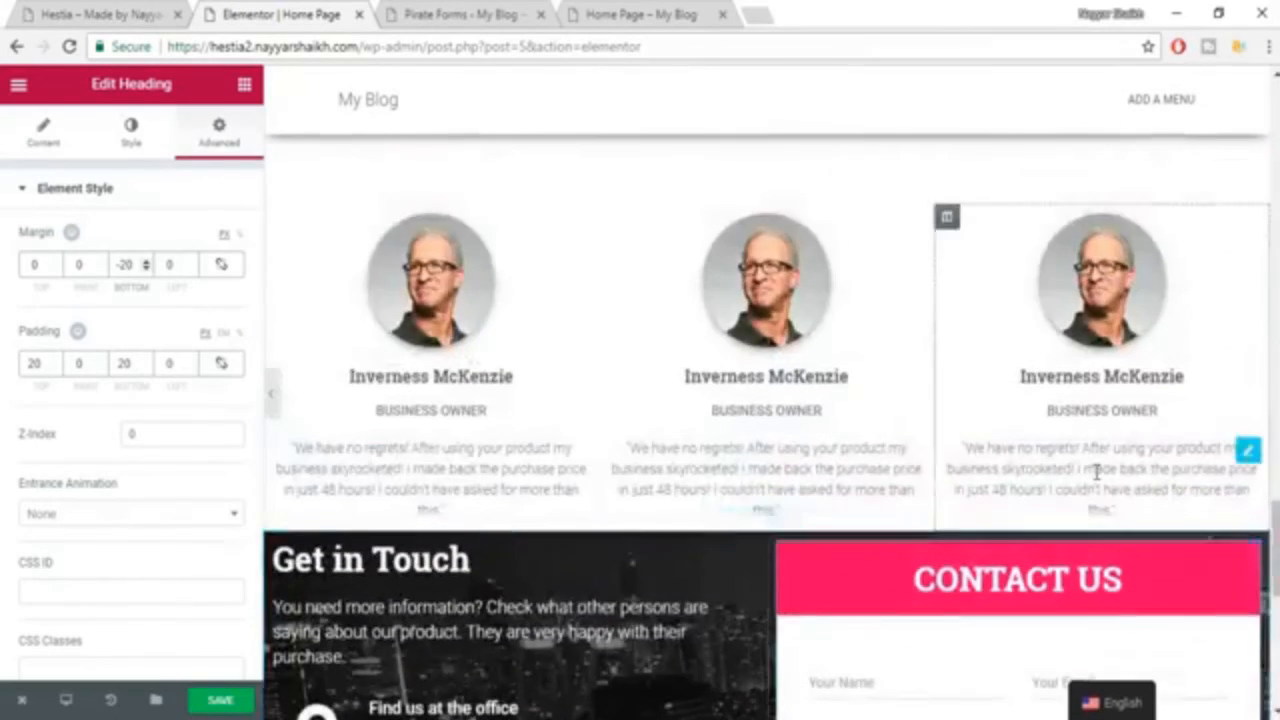
scroll(914, 509, down, 4)
scroll(906, 311, down, 4)
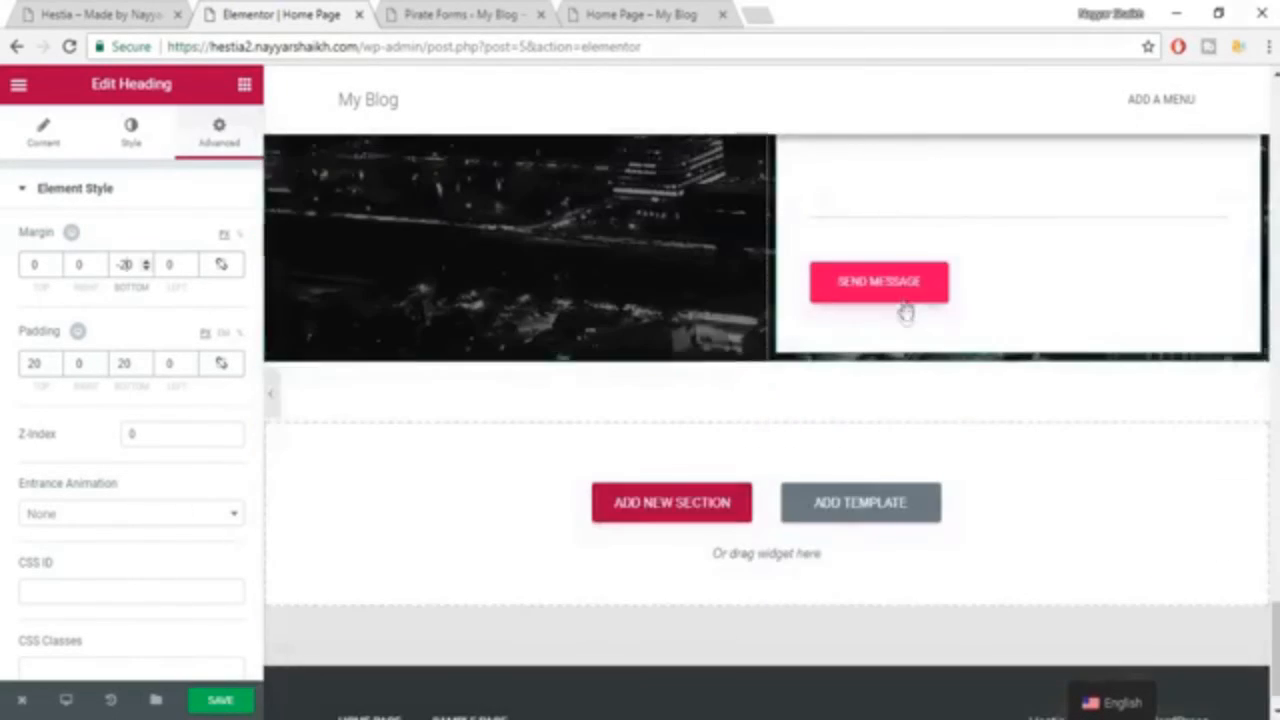
scroll(911, 443, up, 3)
click(230, 703)
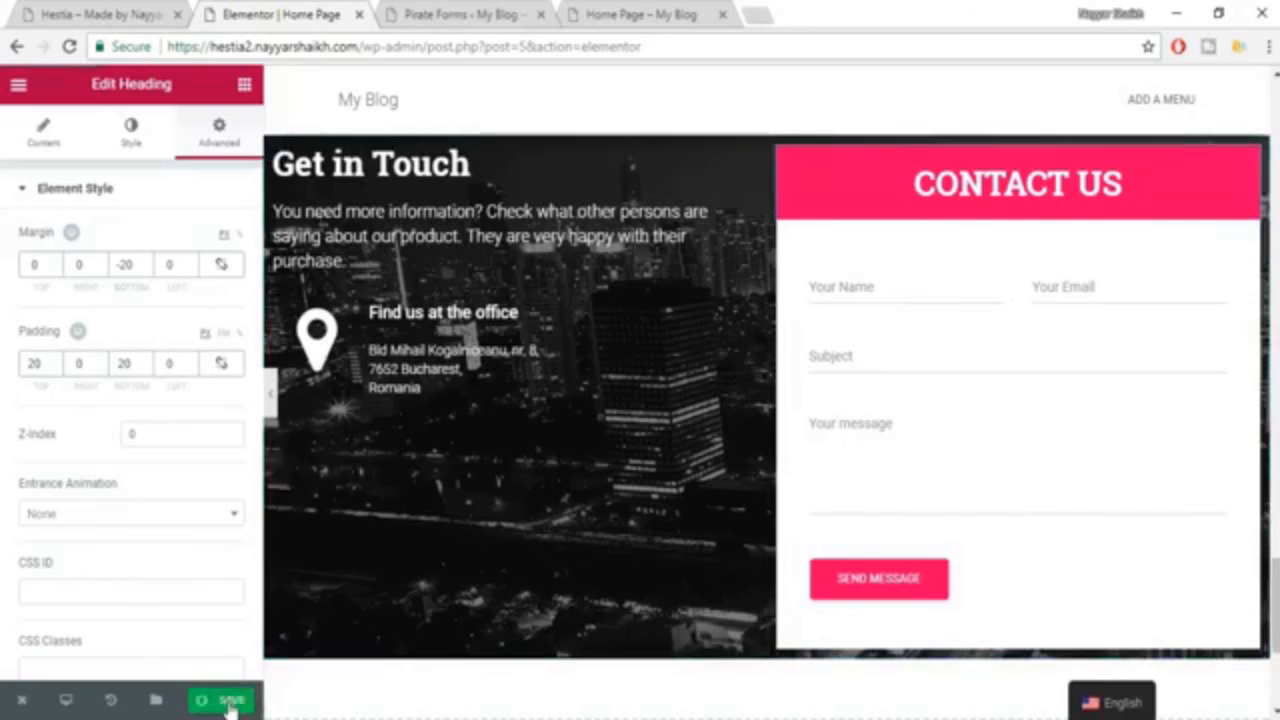
Compare the spacing above and below the Get in Touch content on the Hestia demo page, and return to the Elementor editor.
scroll(968, 550, up, 1)
scroll(968, 550, up, 3)
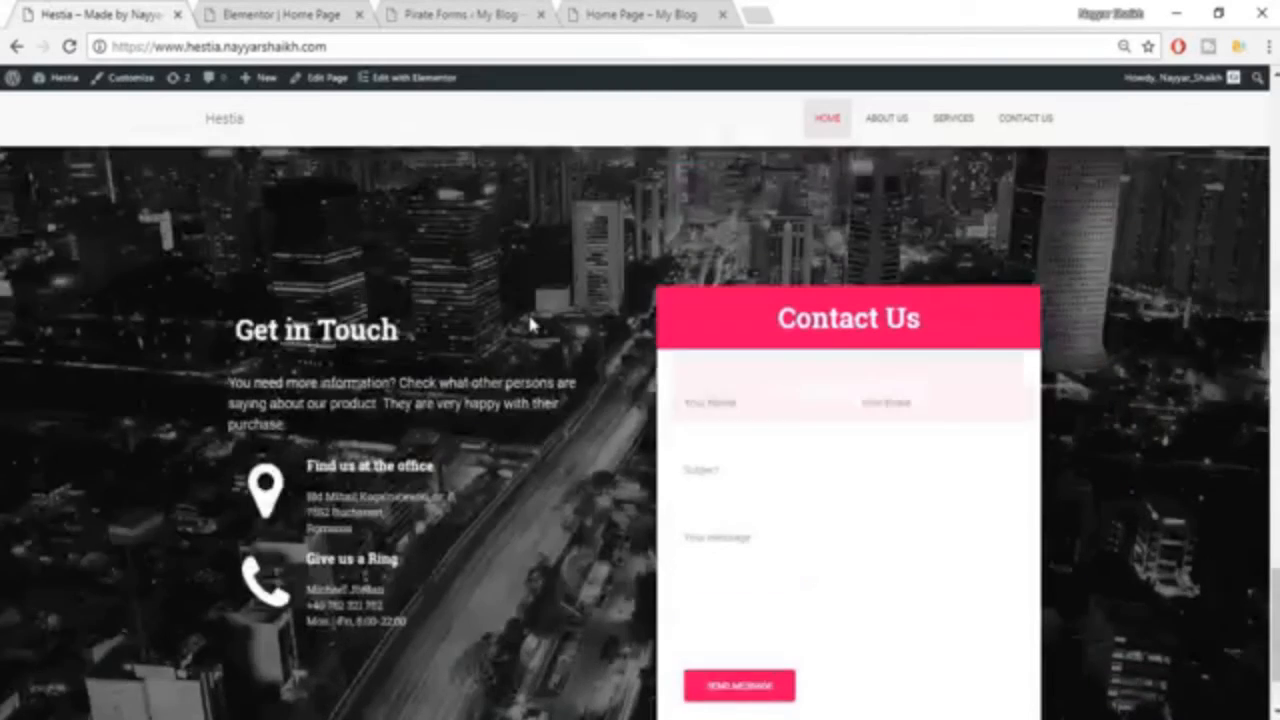
scroll(530, 318, up, 4)
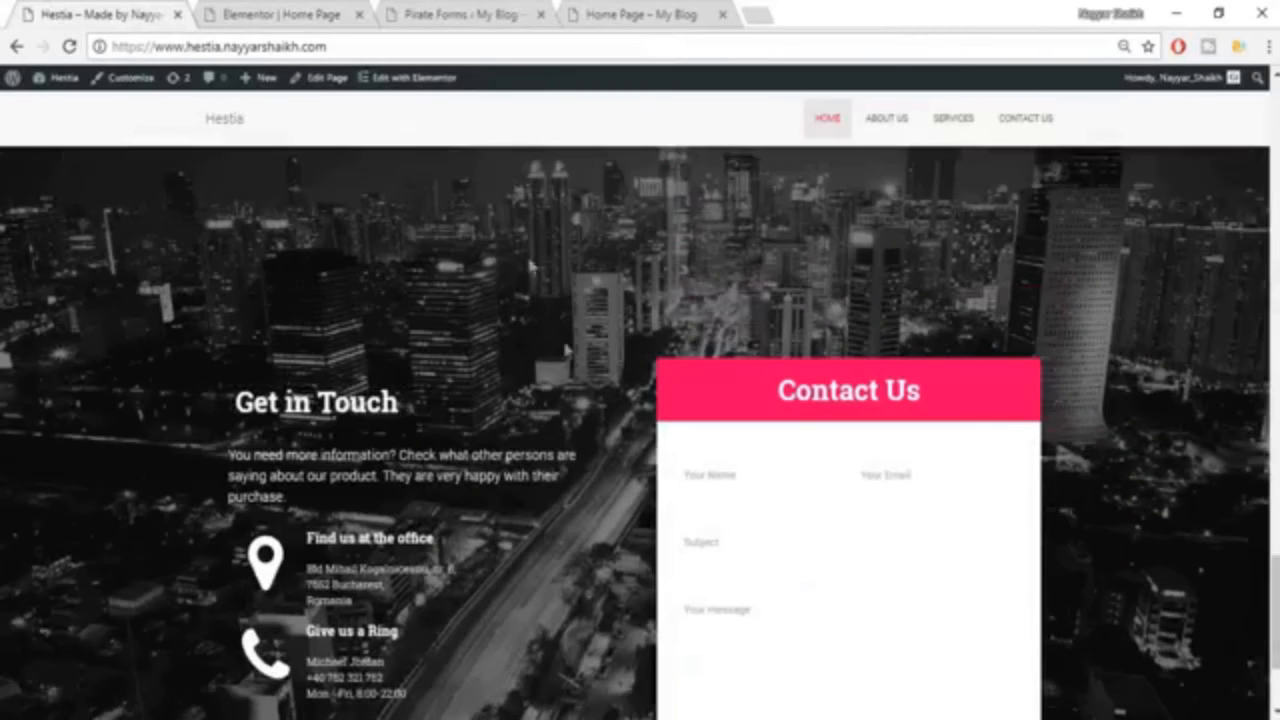
scroll(596, 454, down, 4)
scroll(596, 461, down, 1)
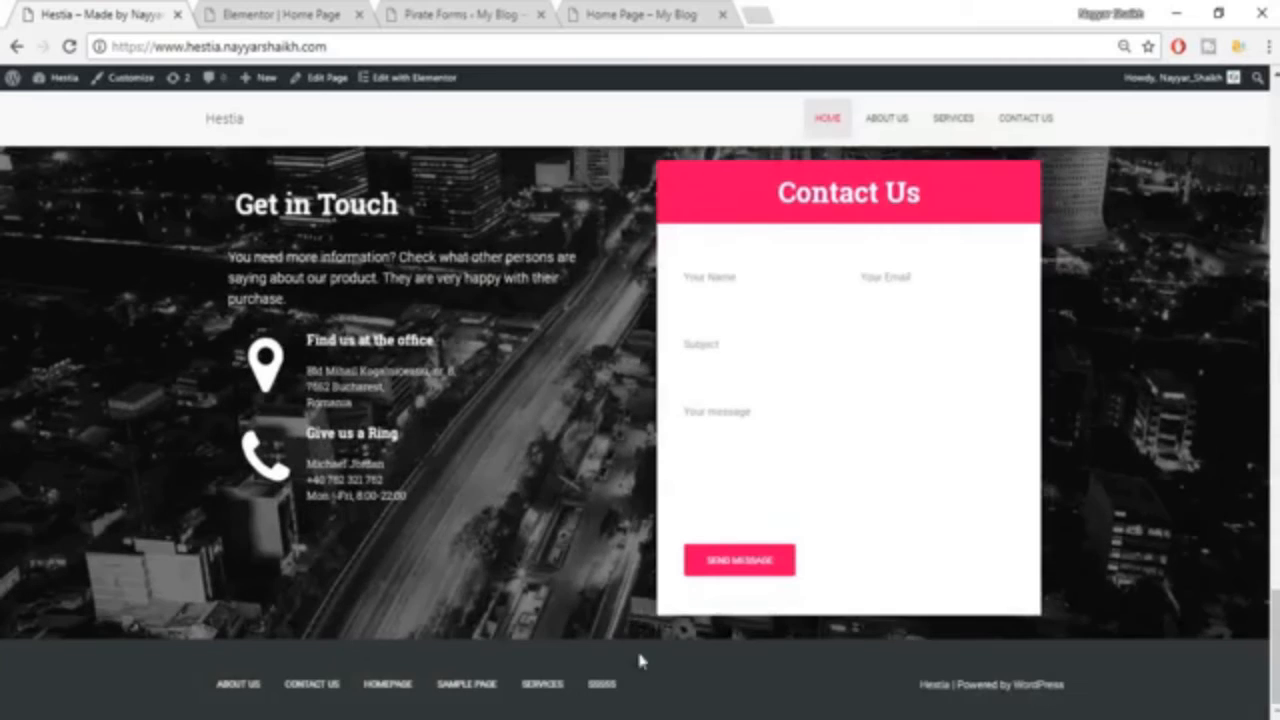
click(248, 10)
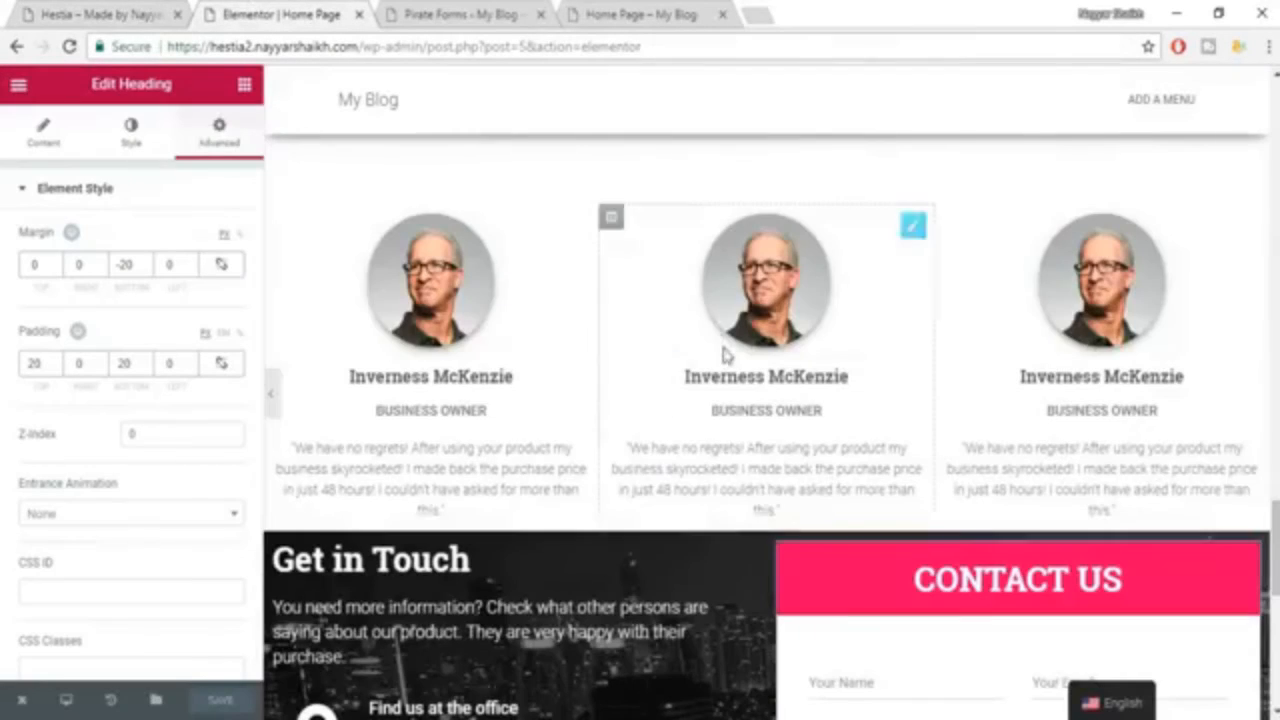
Unlink the Get in Touch section's padding, set it to 80 top, 0 right, 80 bottom and 0 left, and save the page.
scroll(800, 470, down, 1)
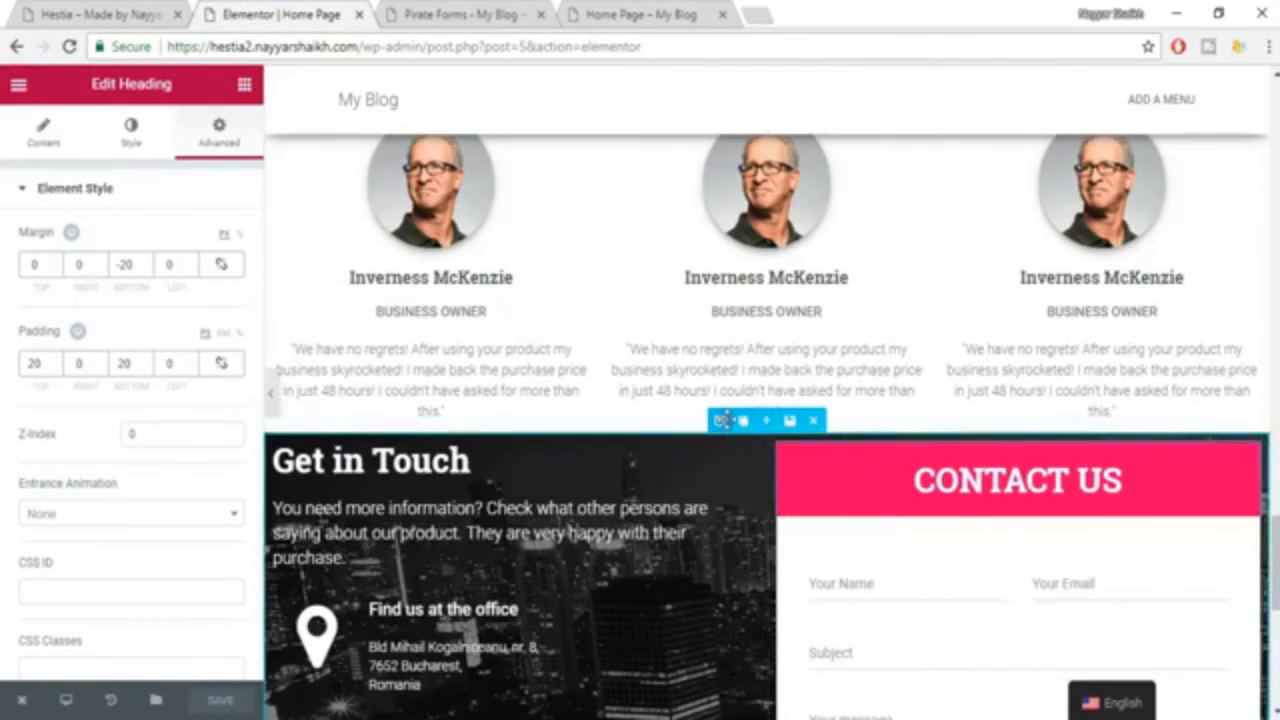
click(723, 419)
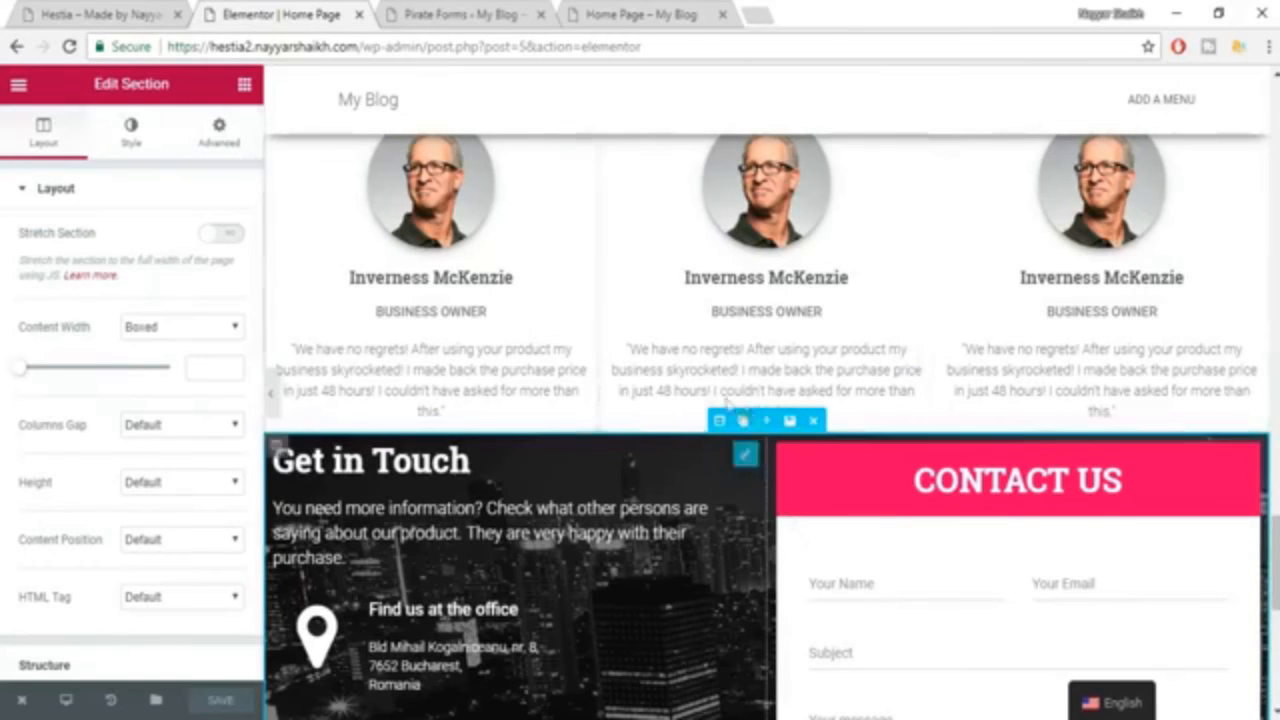
click(219, 128)
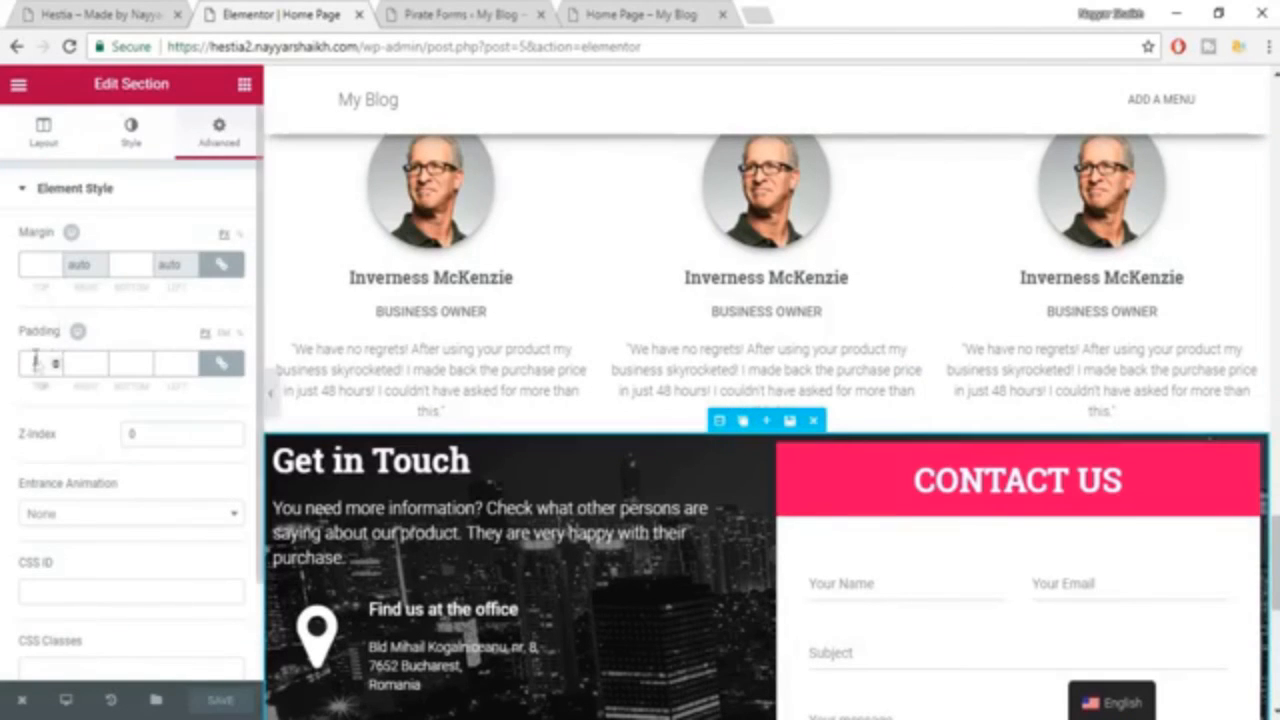
click(221, 363)
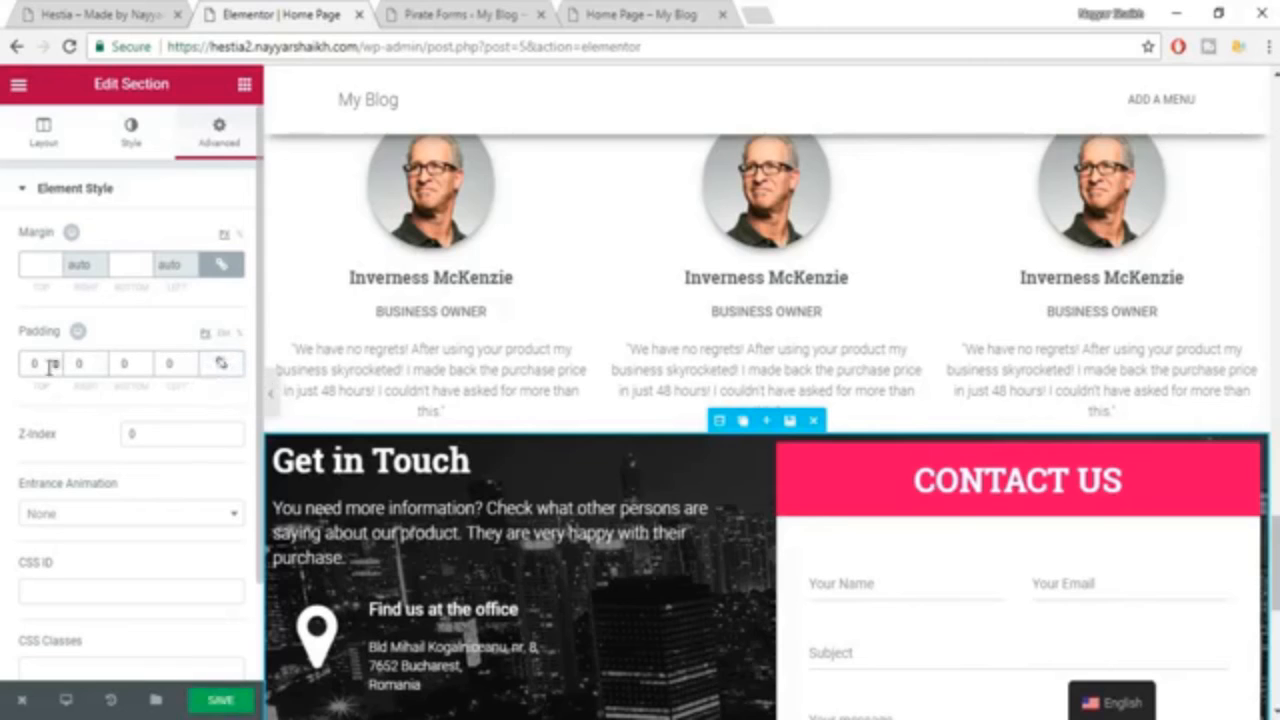
text(80)
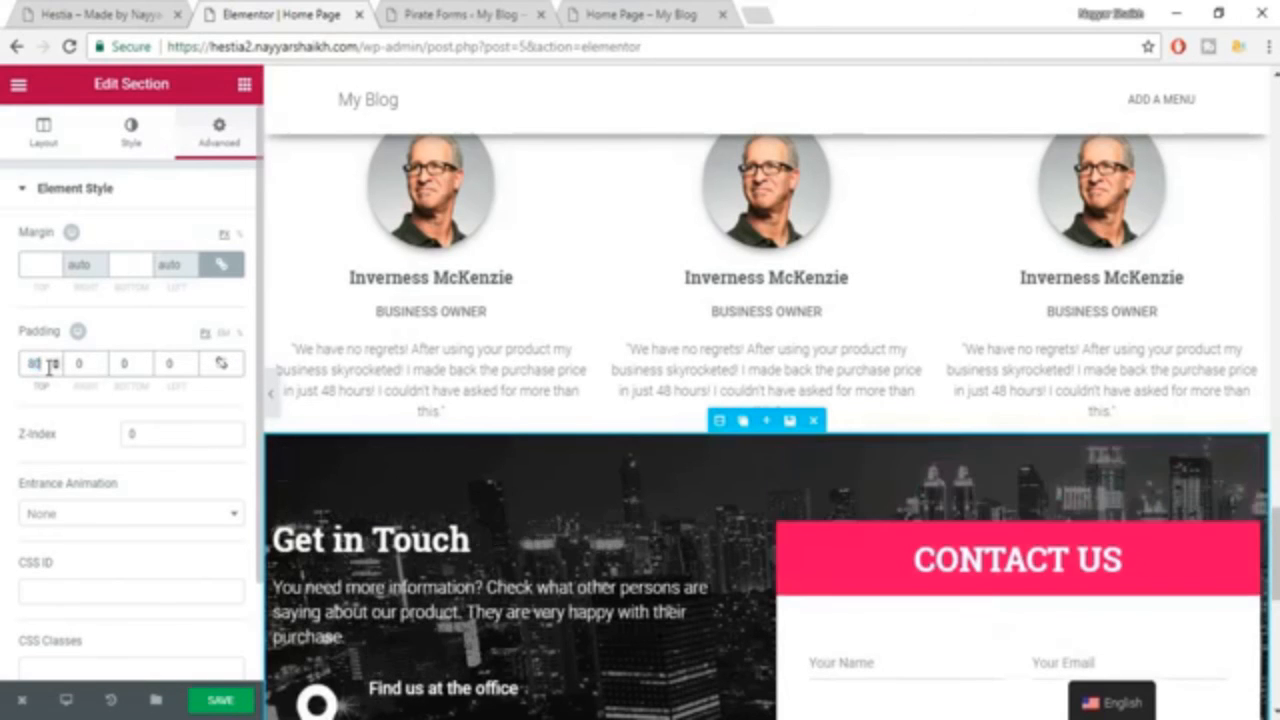
scroll(567, 524, down, 2)
drag(138, 366, 101, 370)
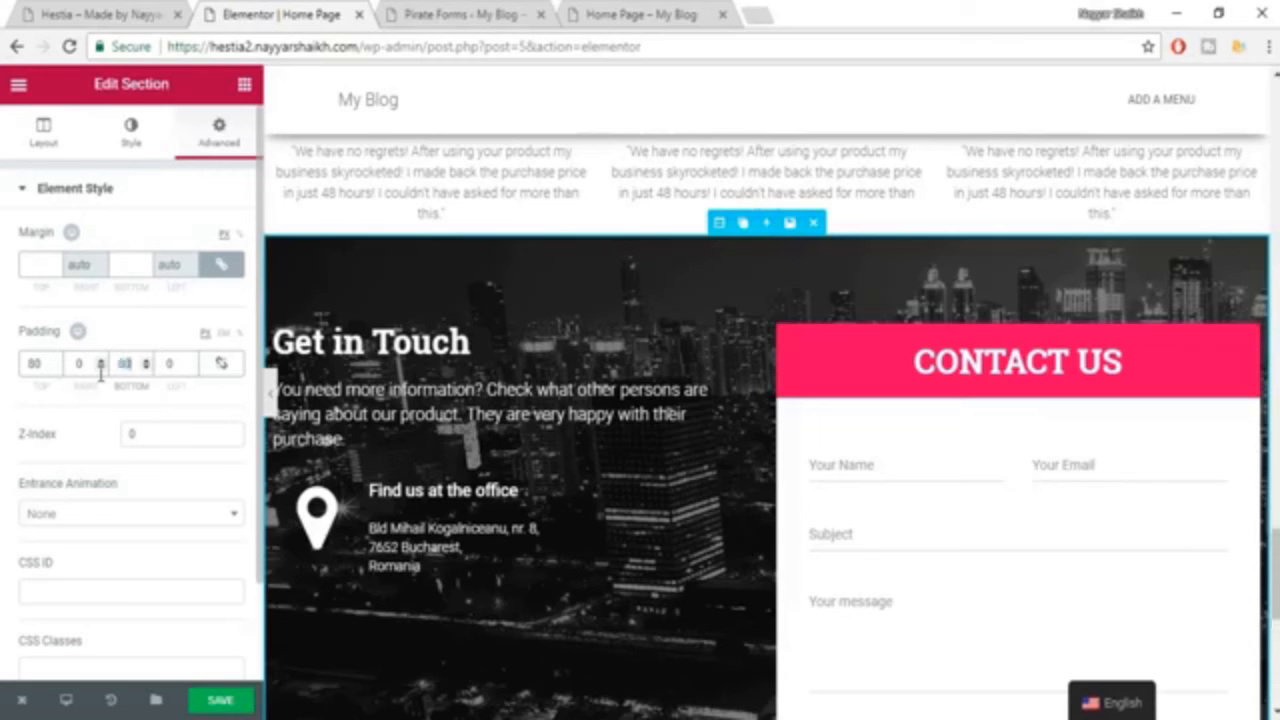
scroll(862, 532, down, 6)
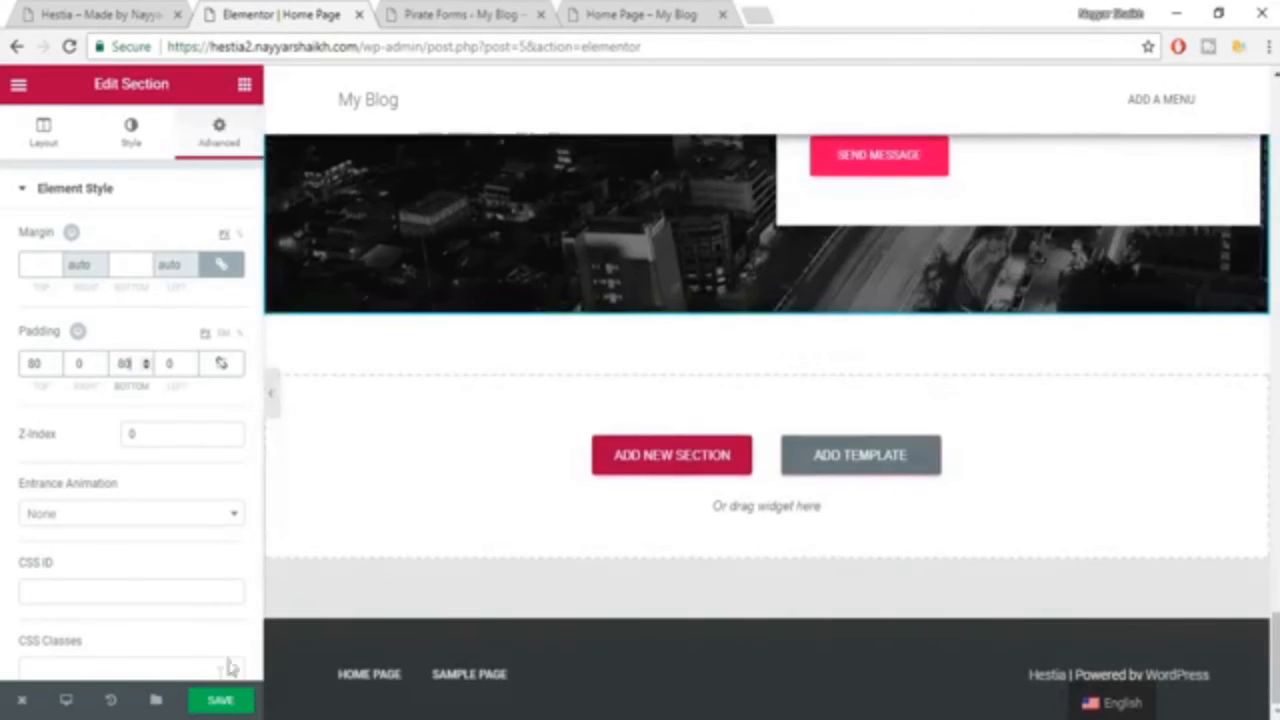
click(222, 706)
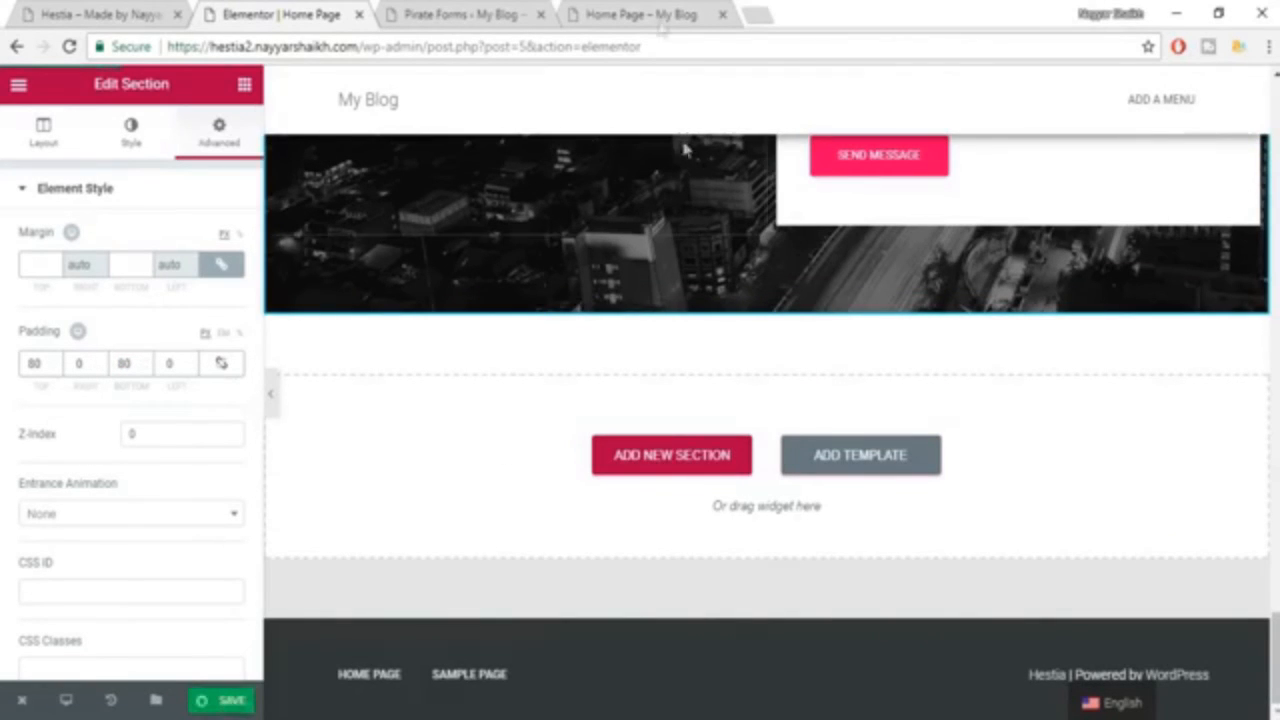
Reload the live Home Page and review its sections from the hero banner down to the Get in Touch contact form.
click(648, 14)
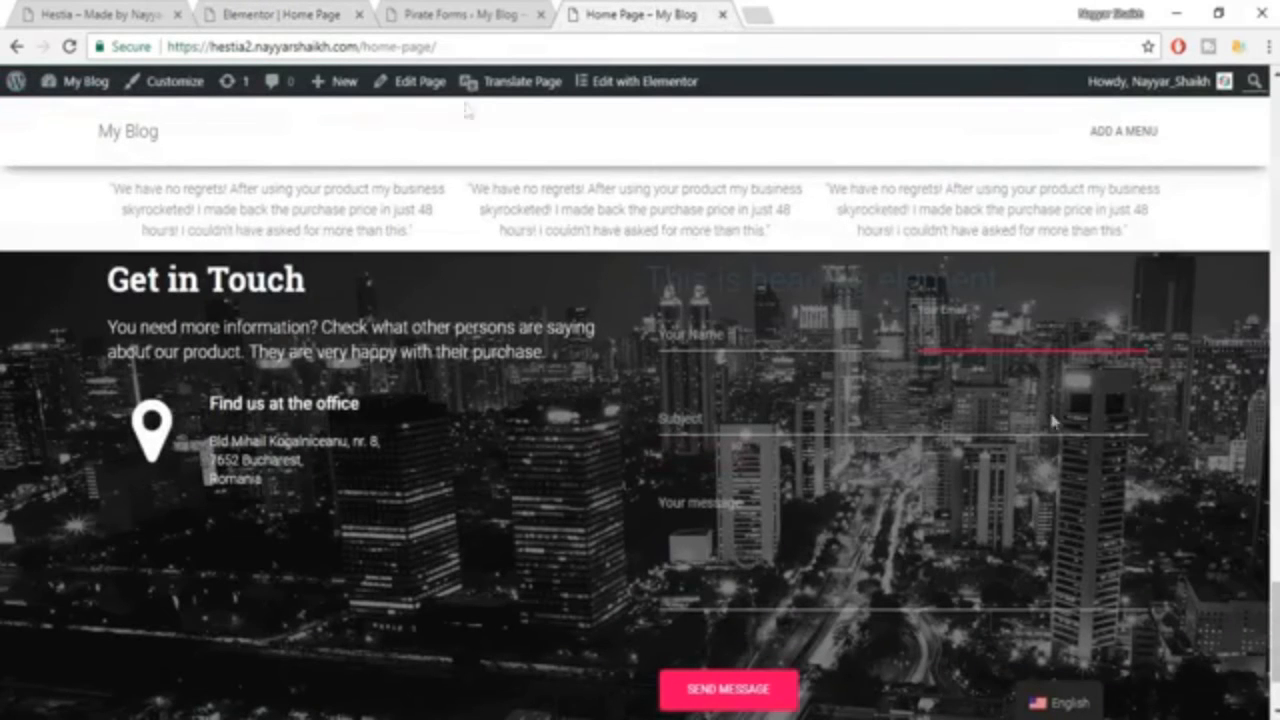
click(66, 44)
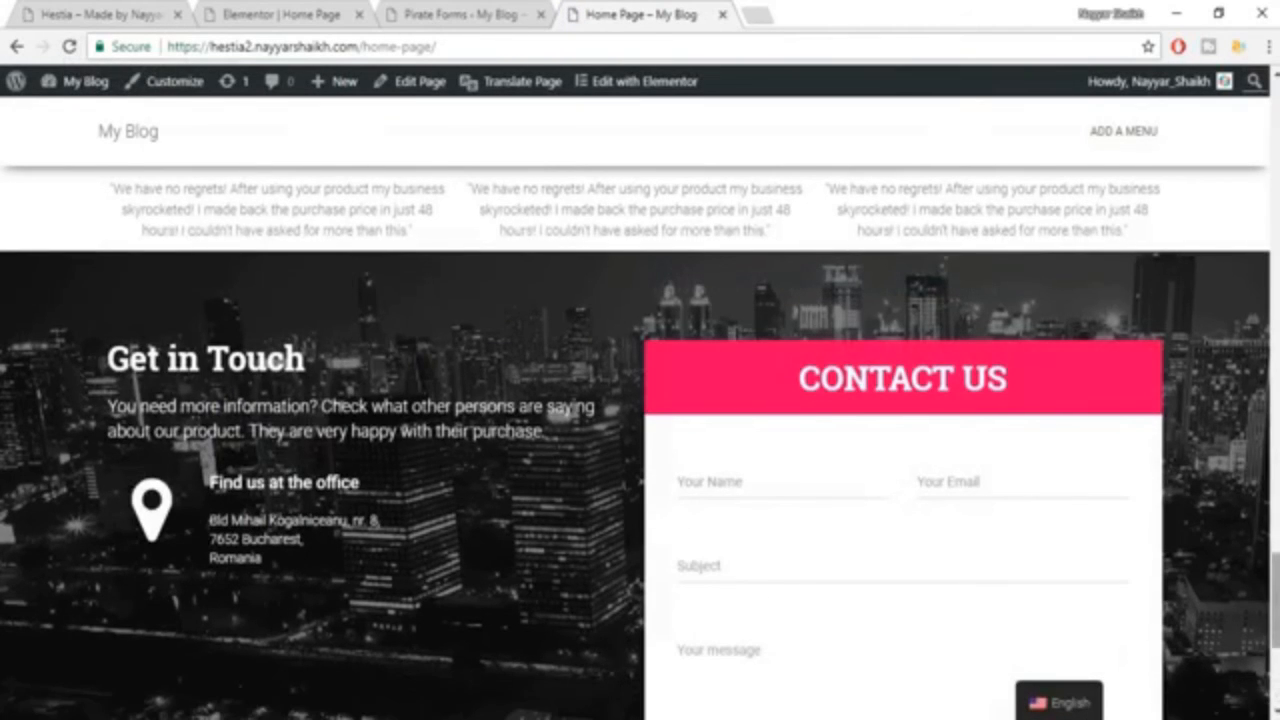
scroll(640, 440, down, 4)
drag(1276, 655, 1276, 566)
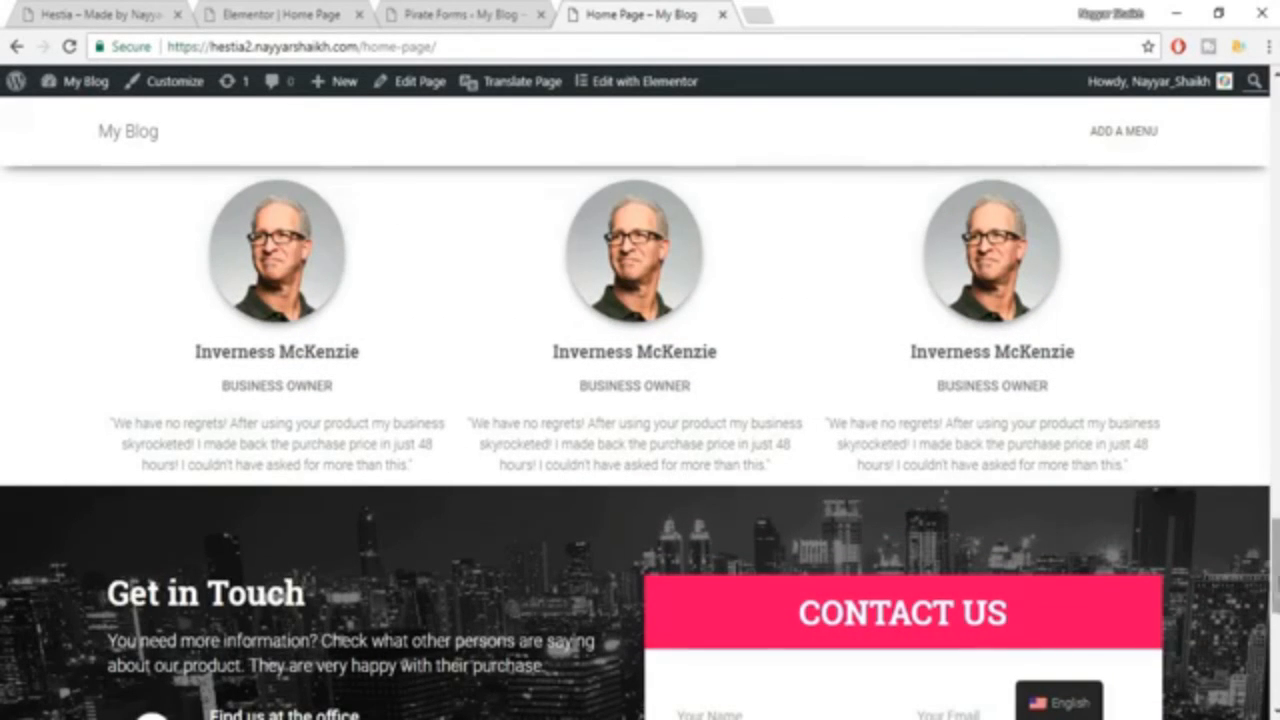
drag(1276, 566, 1249, 234)
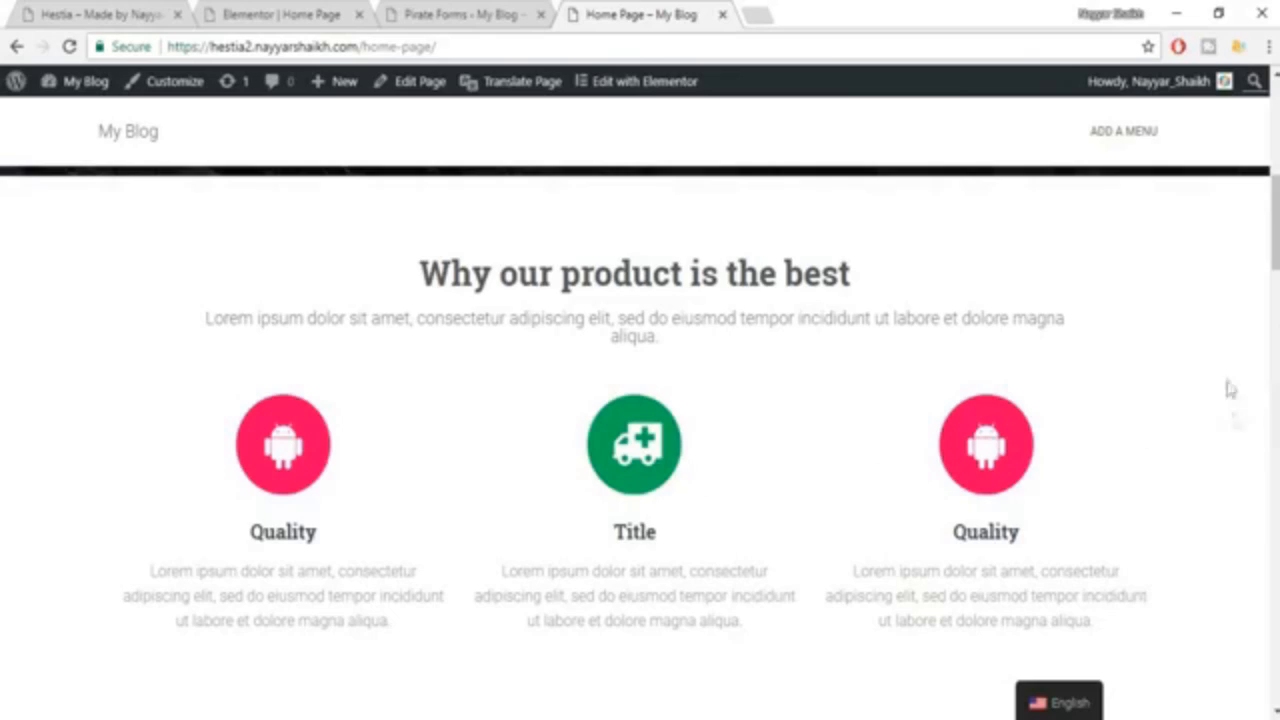
drag(1275, 228, 1275, 140)
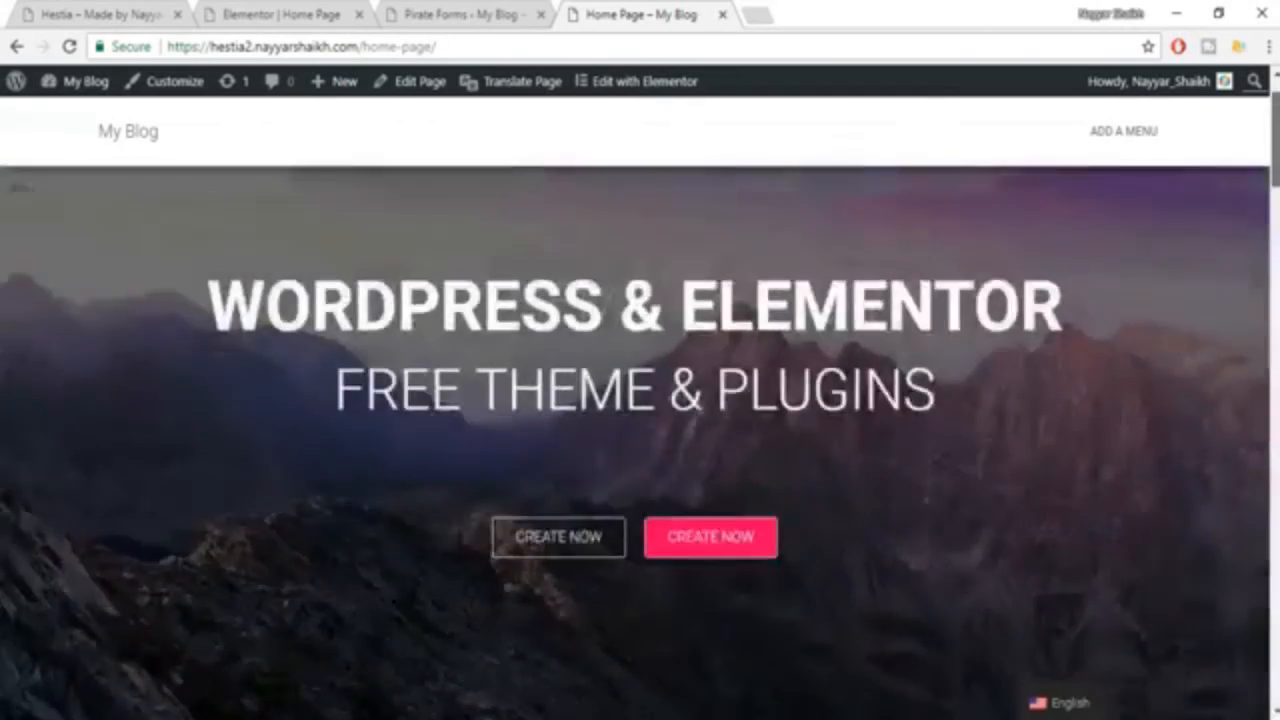
scroll(640, 440, down, 10)
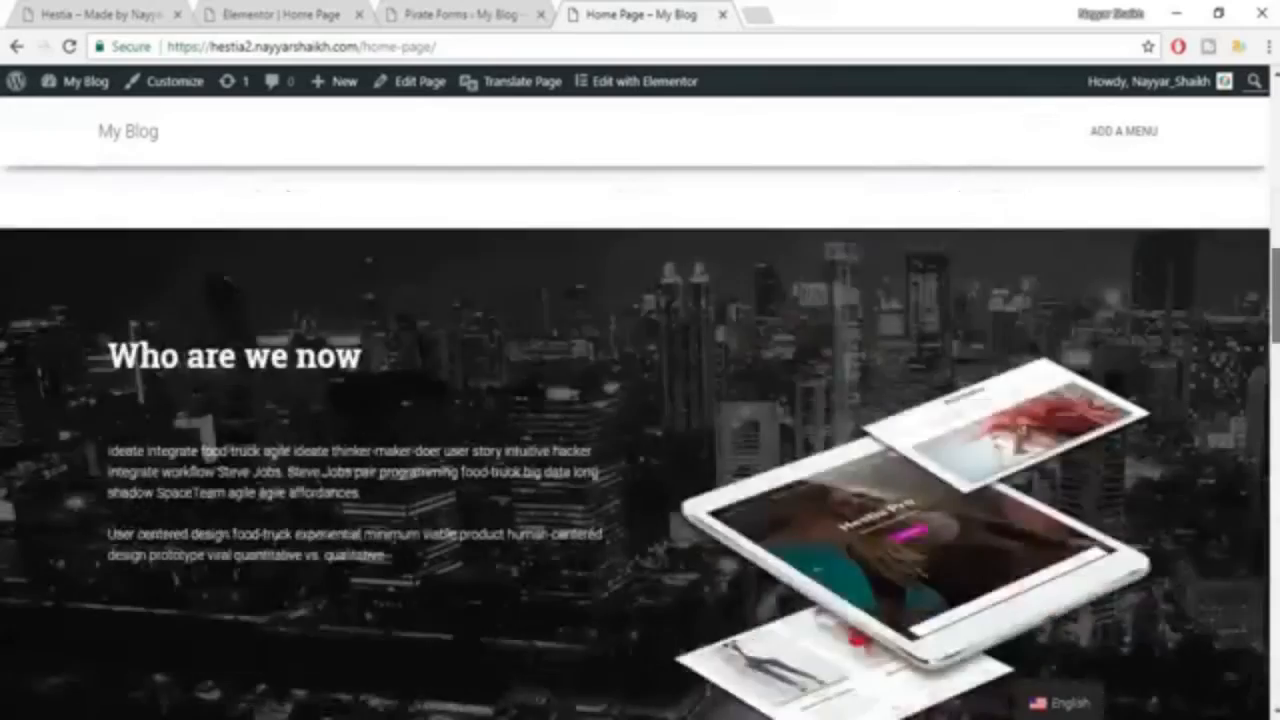
scroll(640, 440, down, 15)
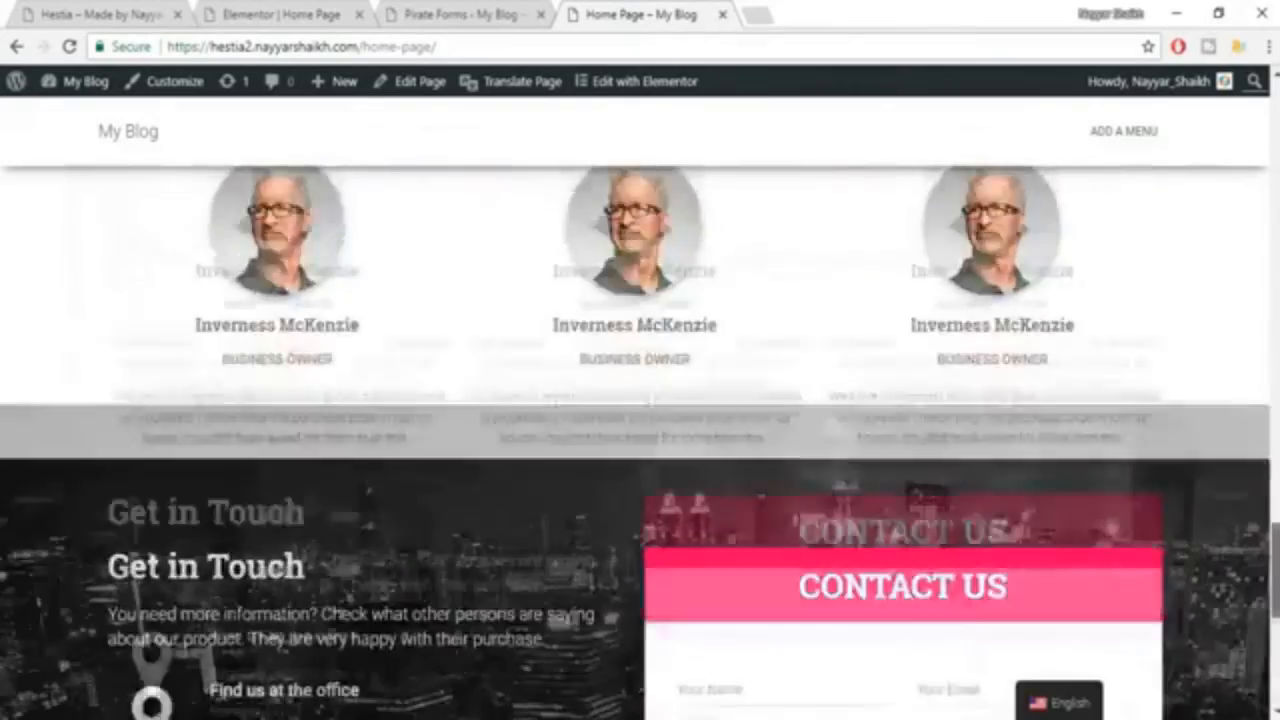
scroll(640, 440, down, 5)
scroll(1139, 259, up, 20)
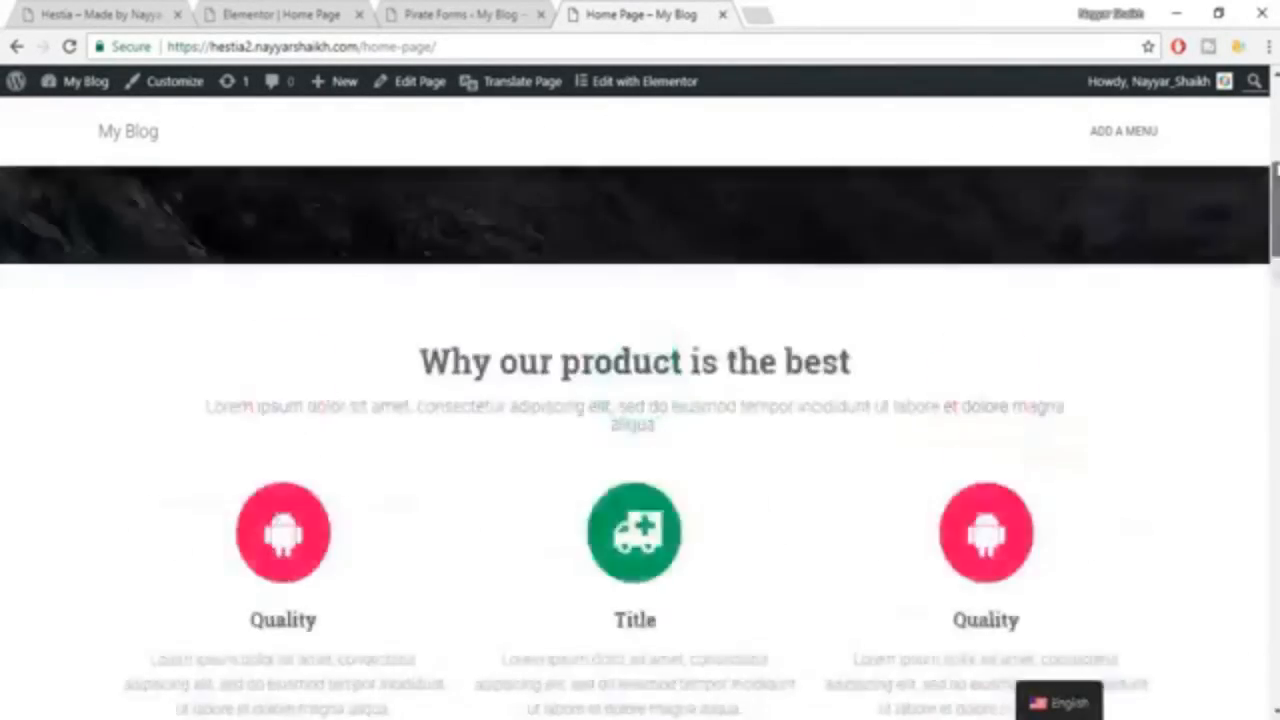
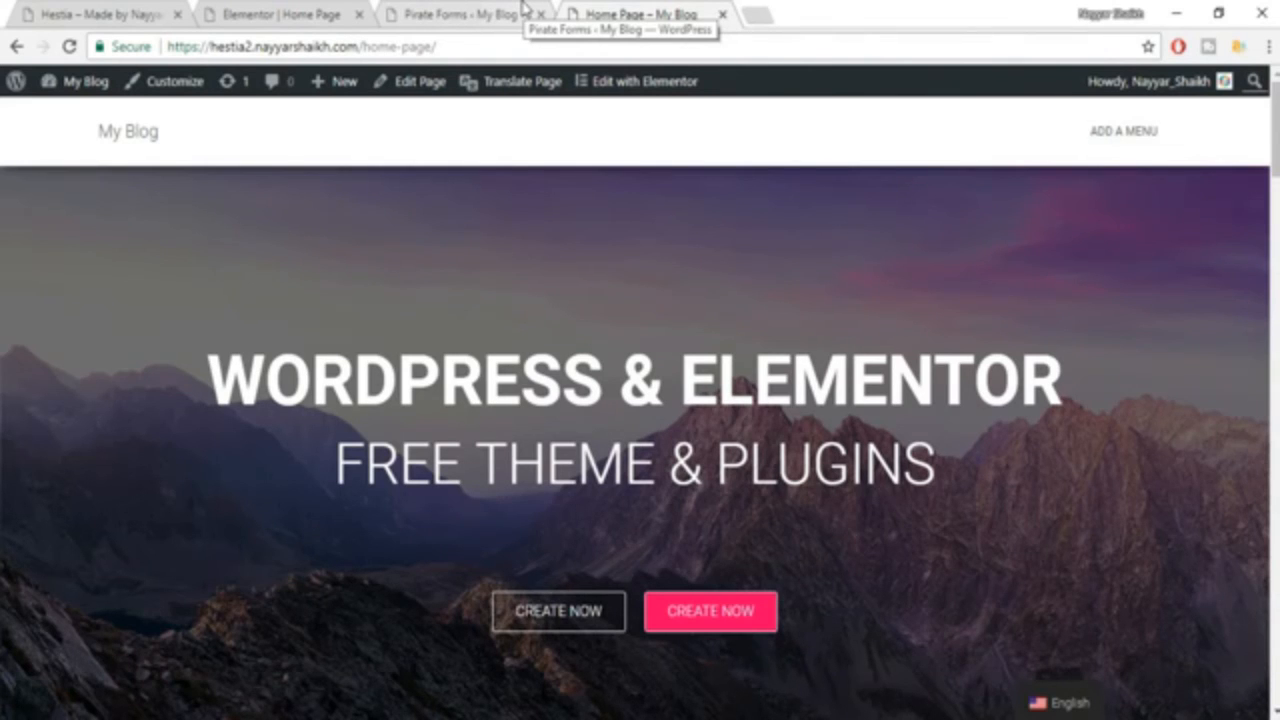
Create a new WordPress page titled About Us with the Page Builder Full Width template and publish it.
click(466, 16)
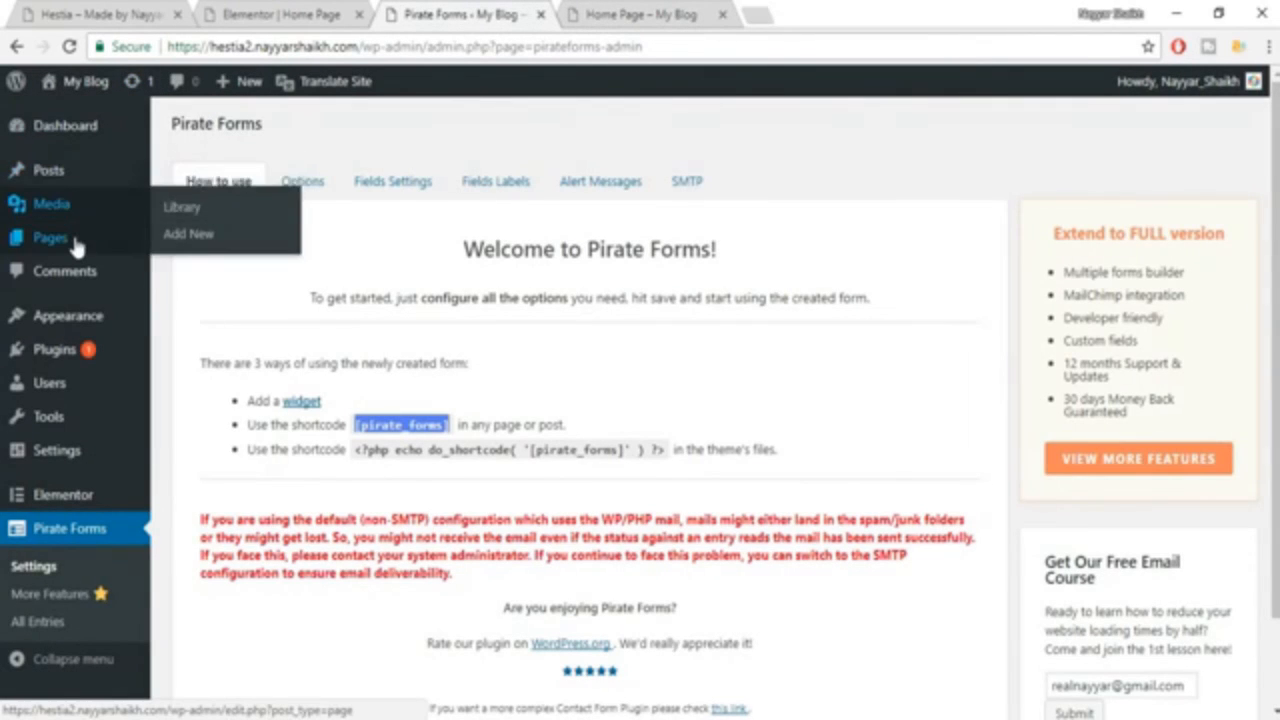
mouse_move(76, 247)
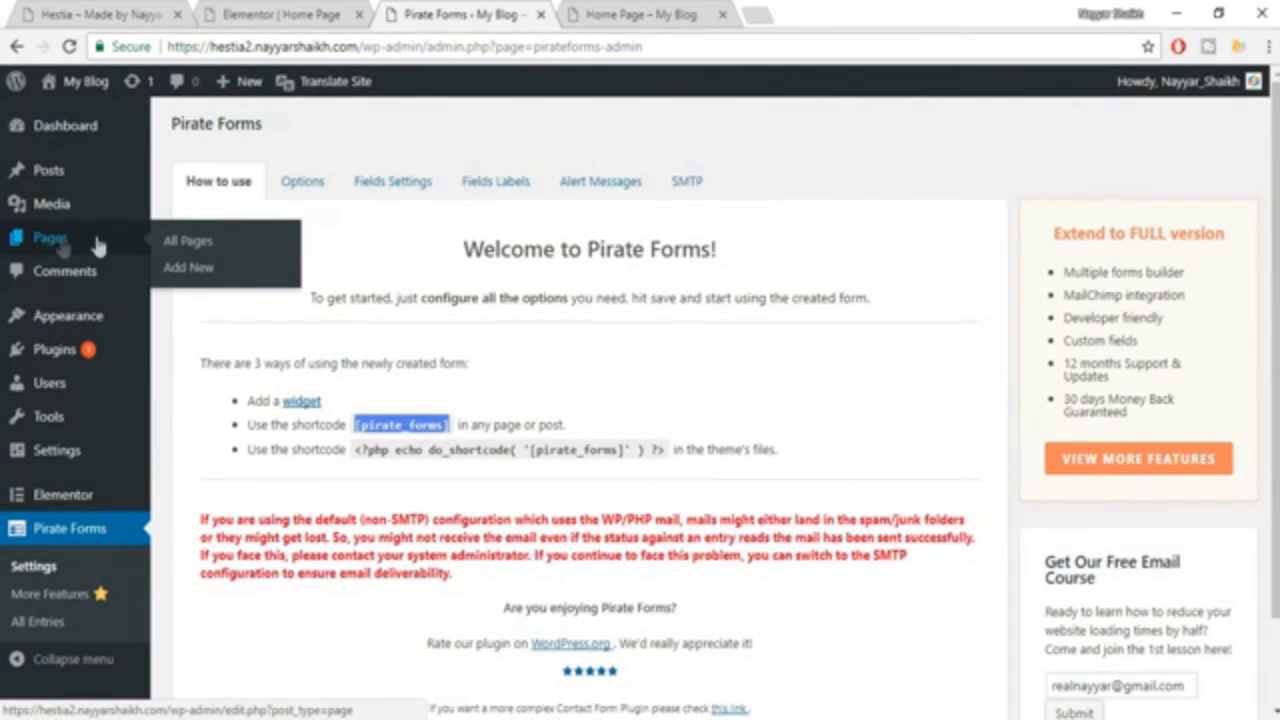
click(182, 272)
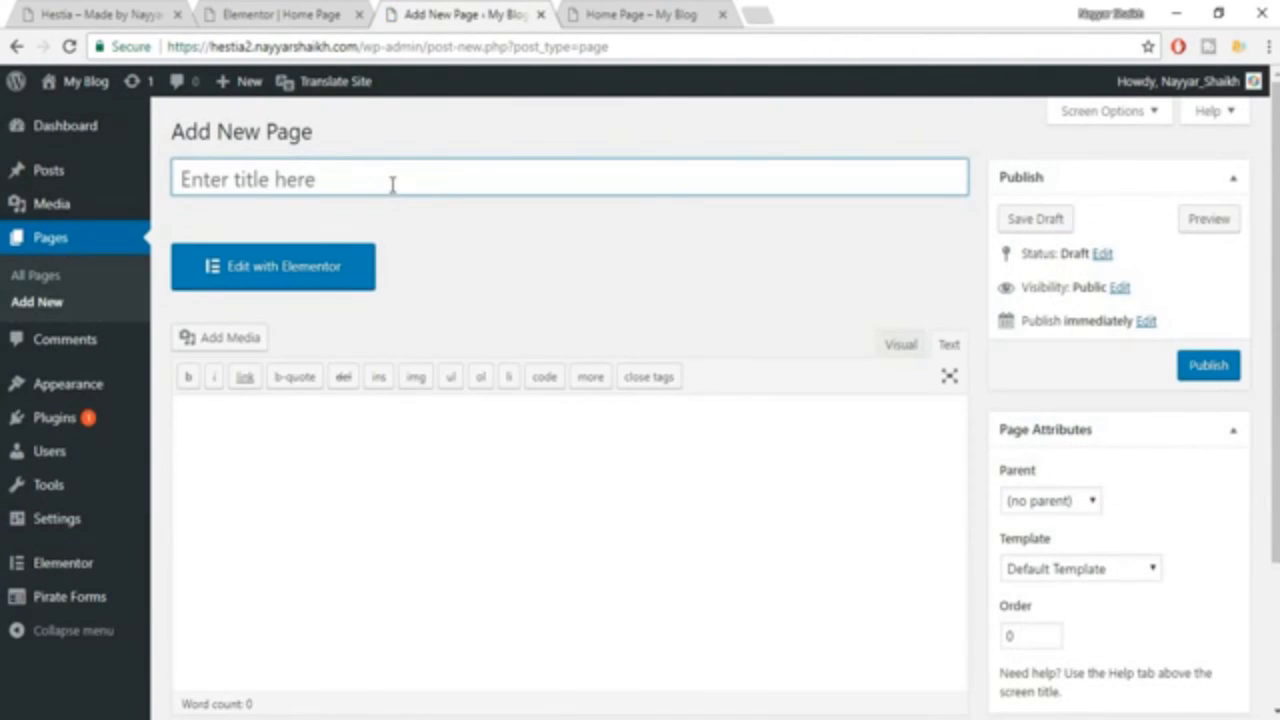
text(a)
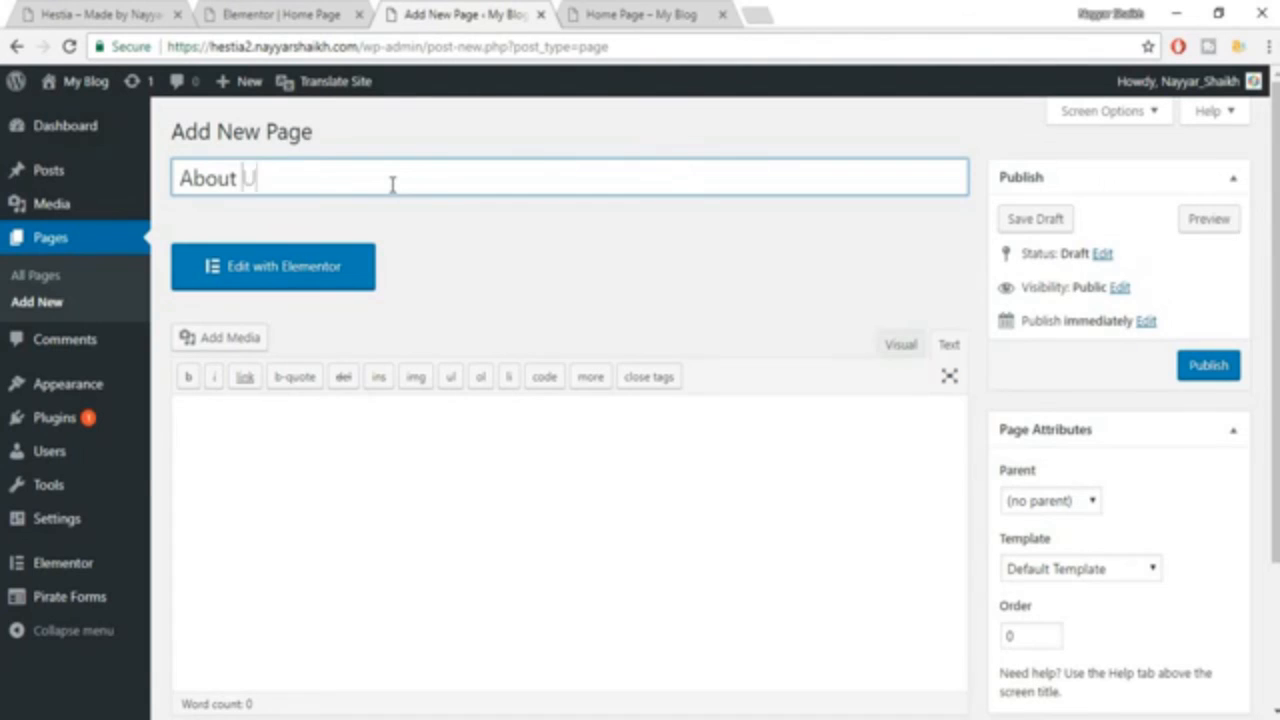
click(1078, 568)
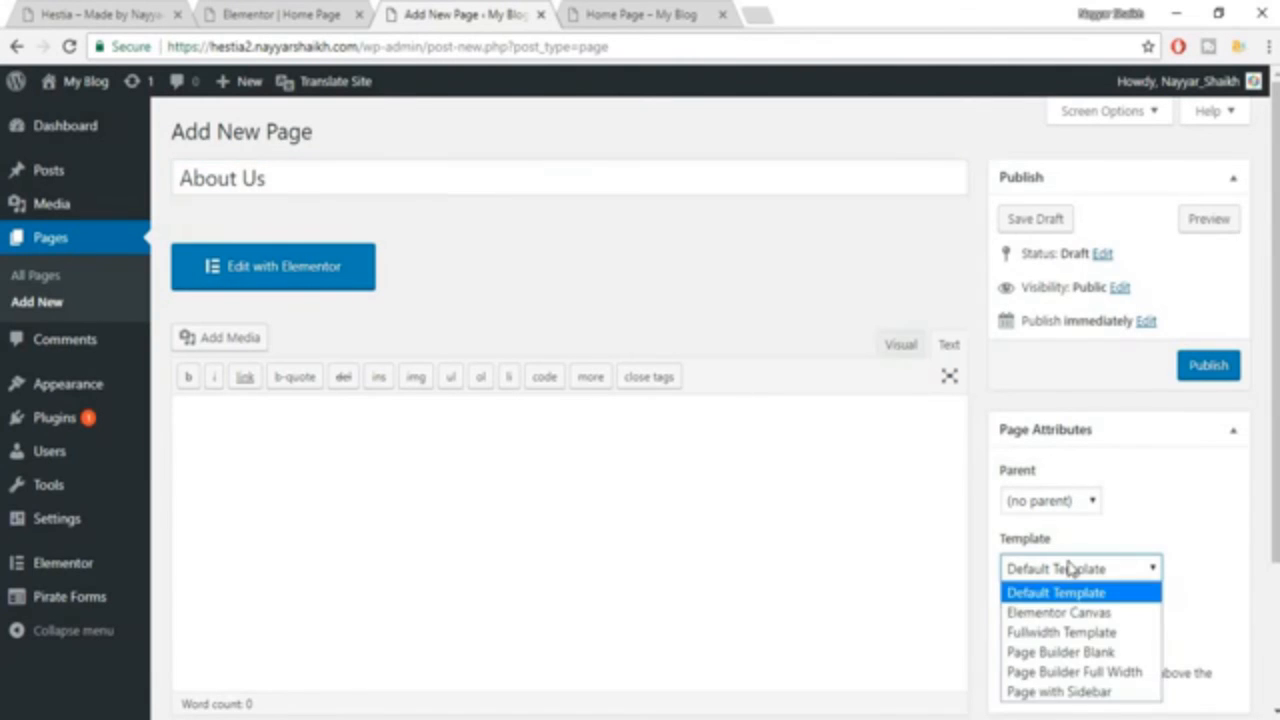
click(1075, 672)
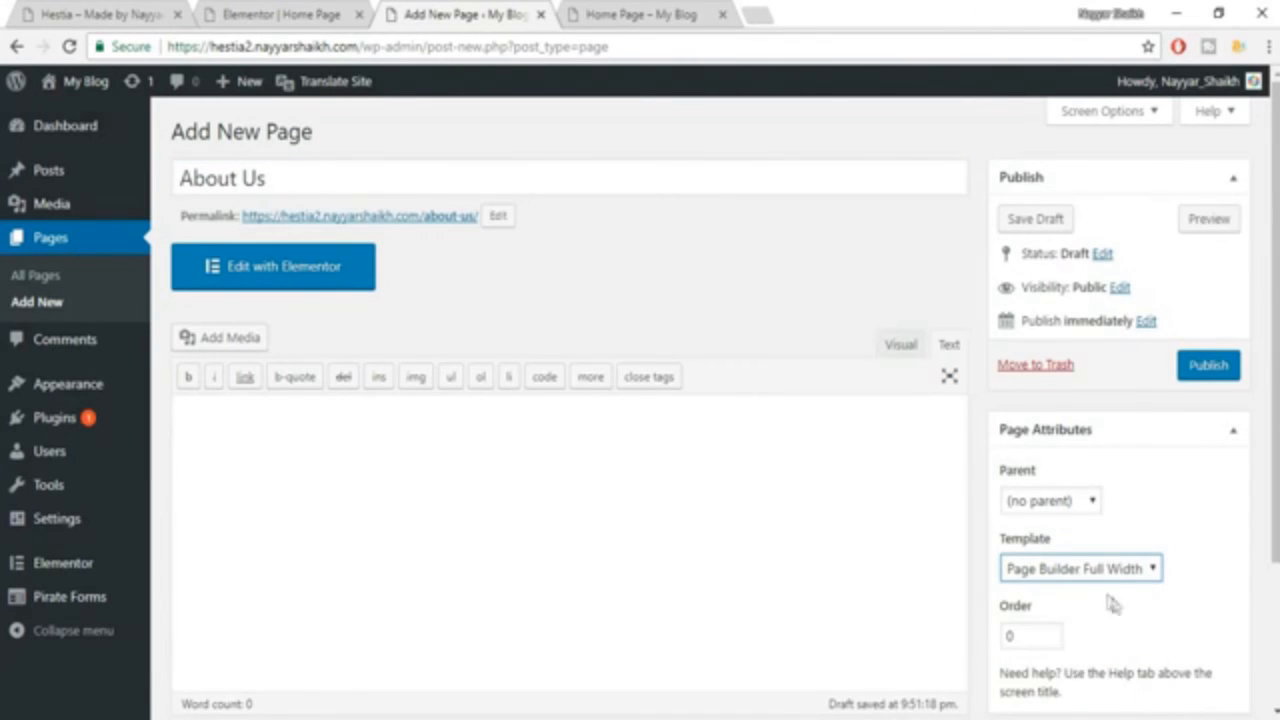
click(1226, 378)
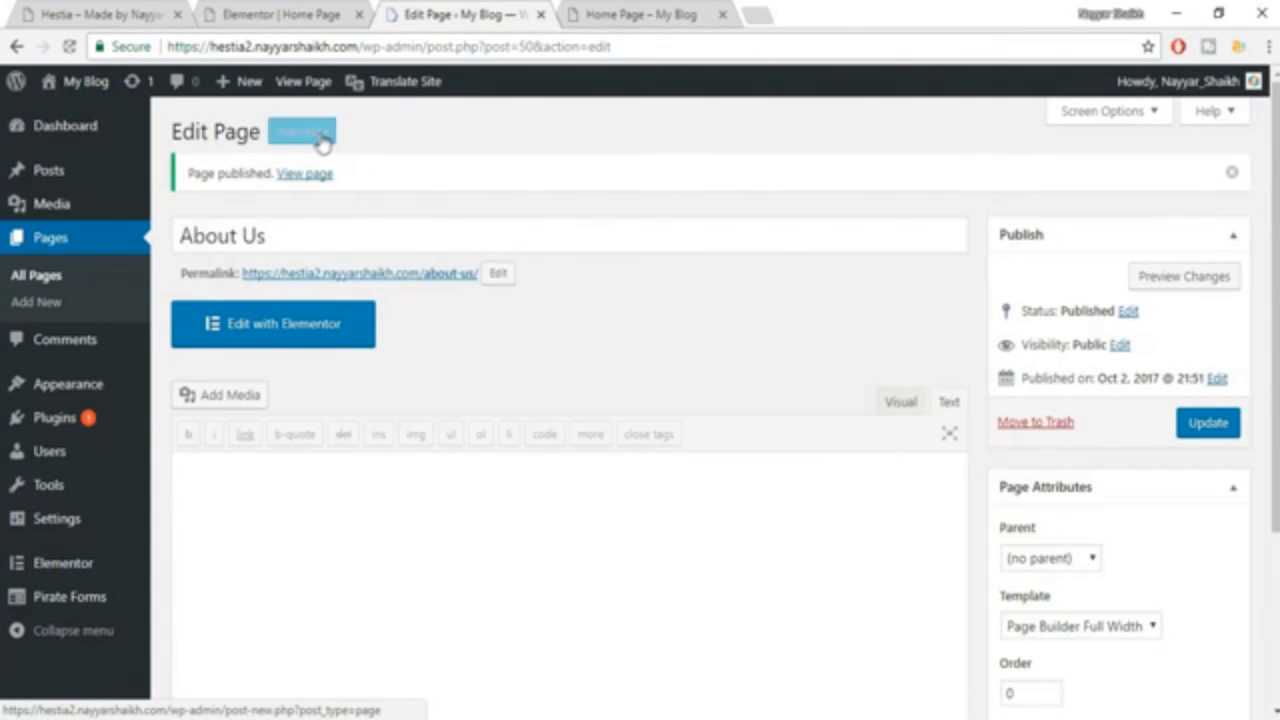
Add another page titled Services, assign it the Page Builder Full Width template and publish it.
click(319, 140)
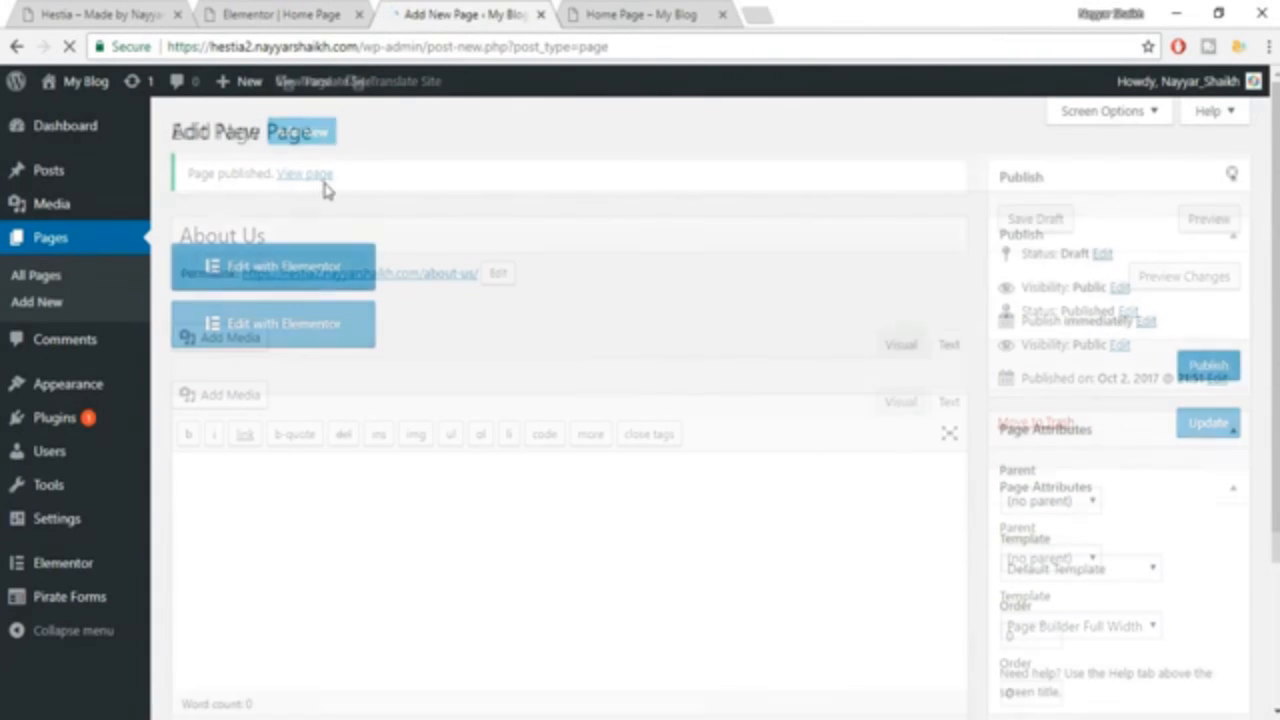
text(Services)
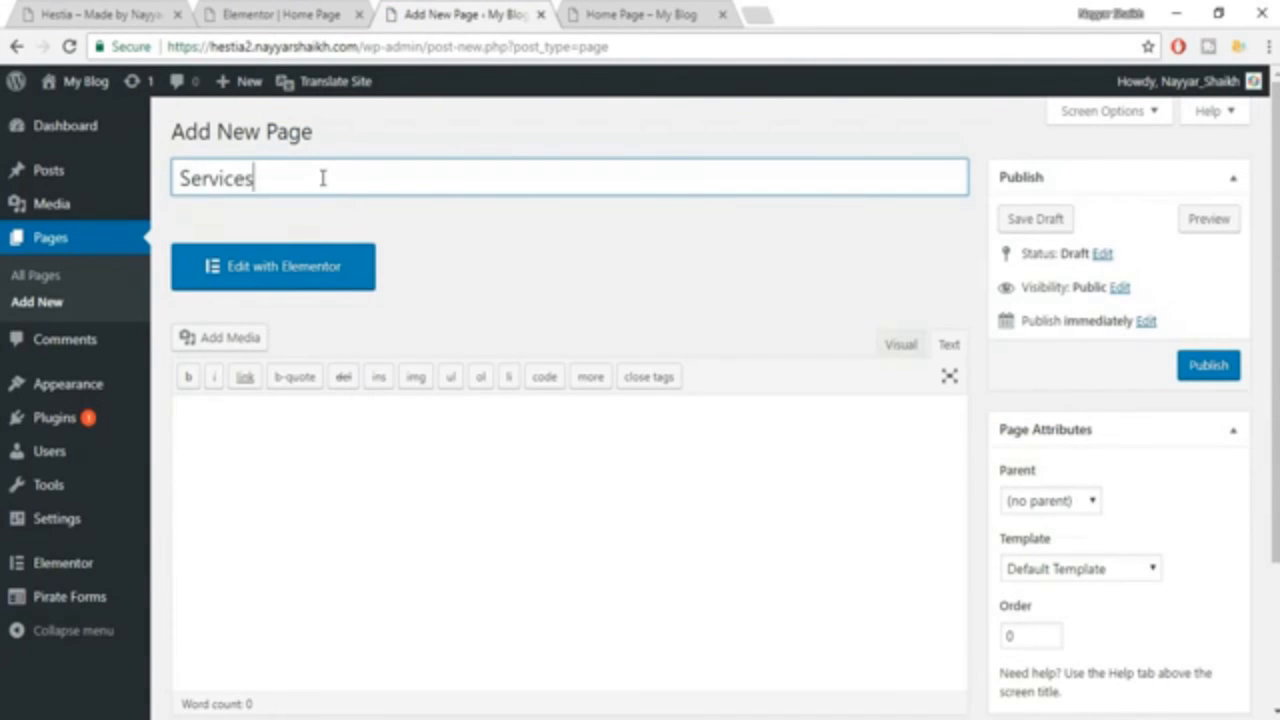
click(1096, 549)
click(1094, 566)
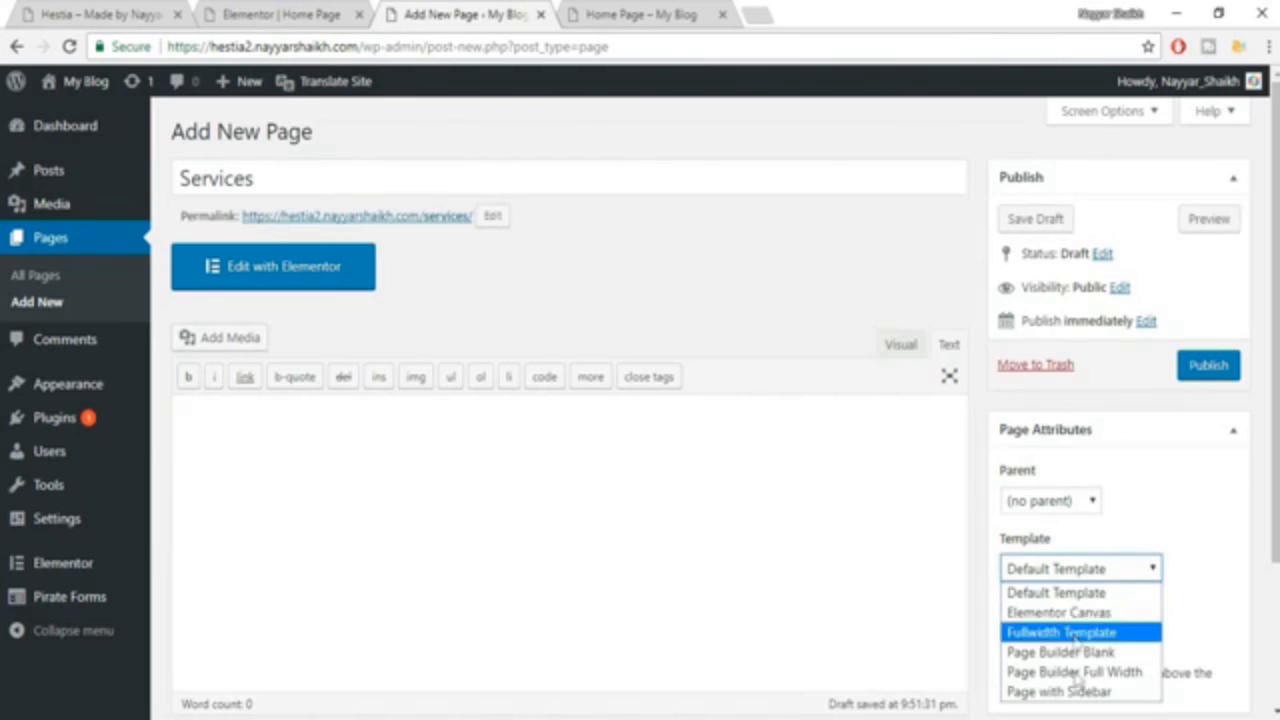
click(1074, 672)
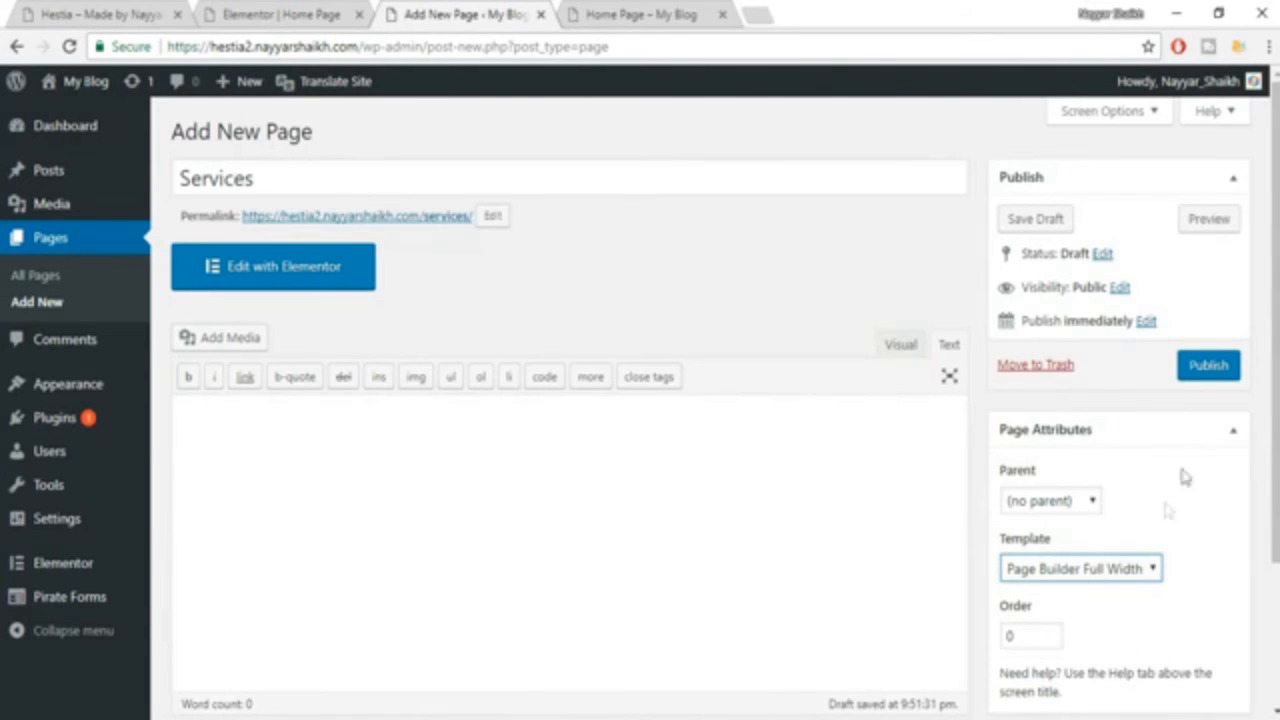
click(1210, 366)
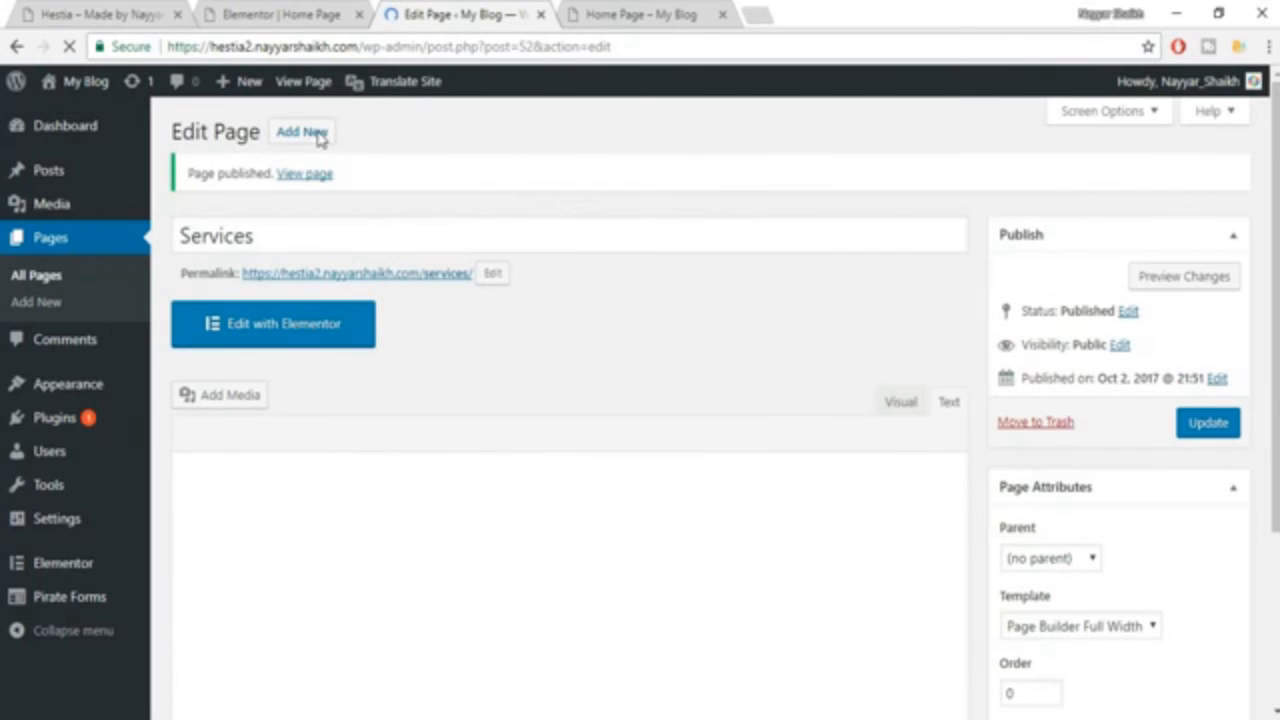
Add a page titled Contact Us with the Page Builder Full Width template and publish it.
click(302, 133)
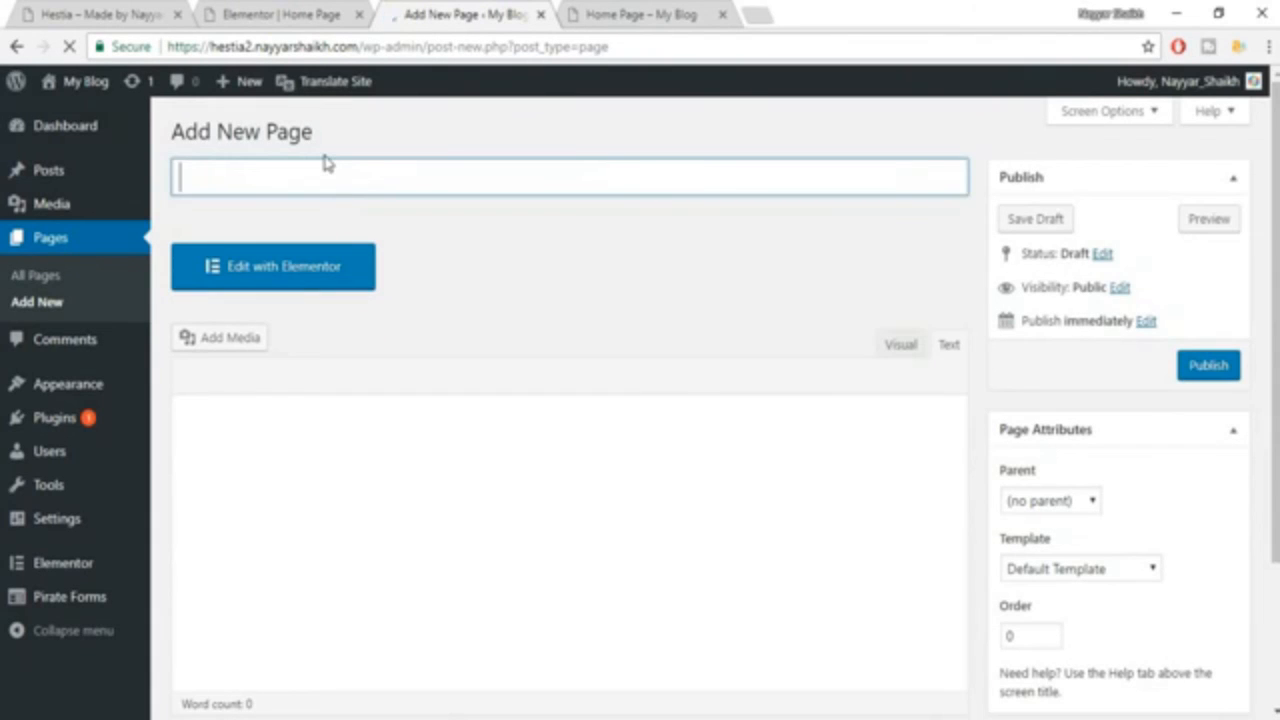
text(Contact Us)
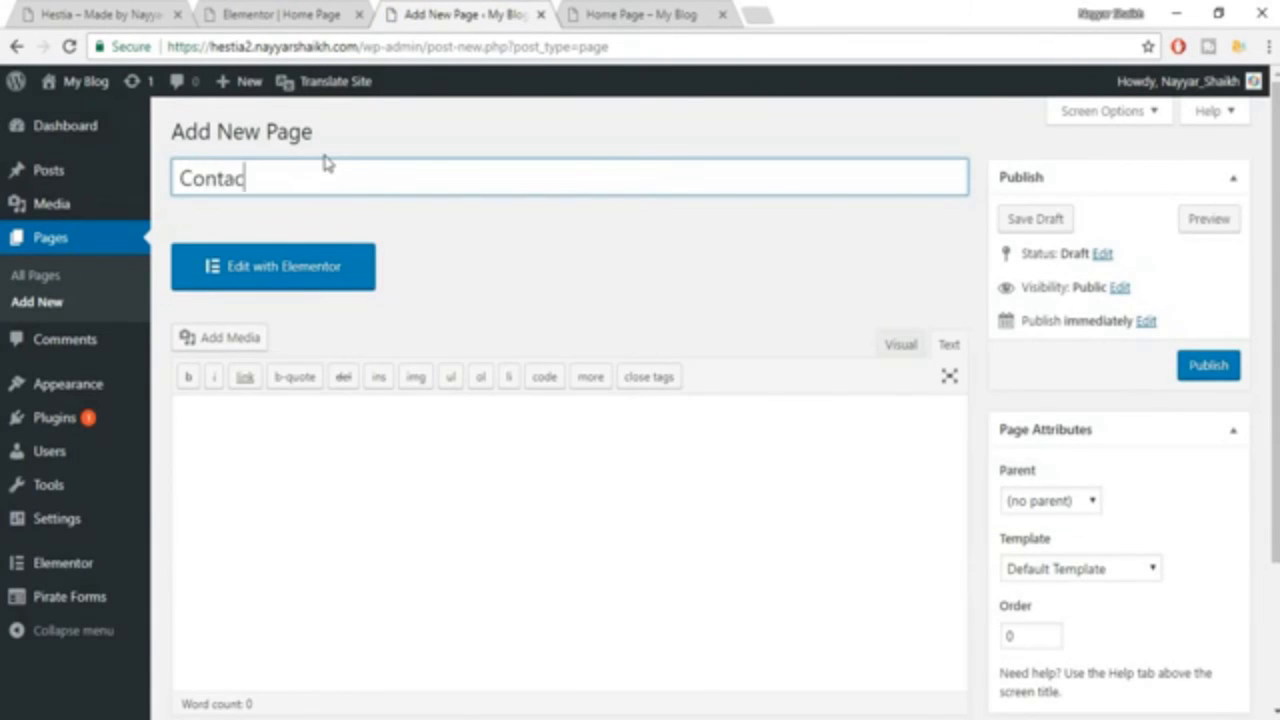
click(1065, 566)
click(1065, 671)
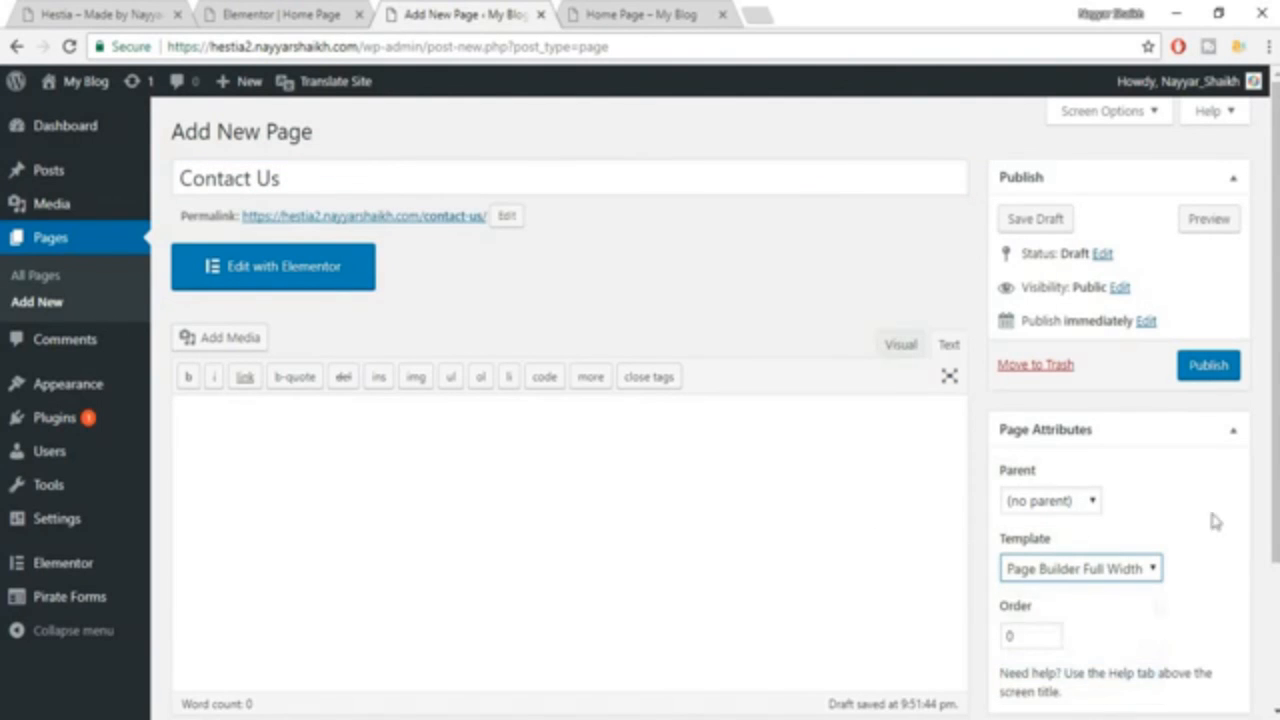
click(1204, 368)
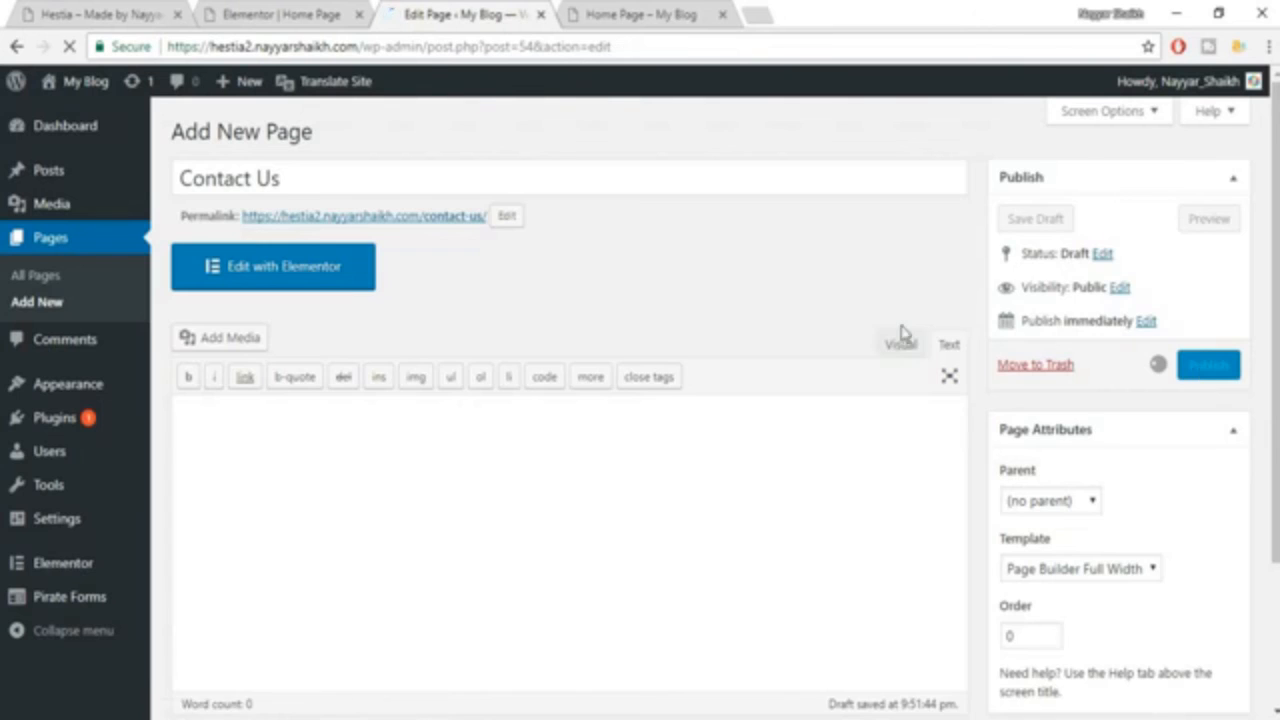
Create a new WordPress navigation menu named MainMenu.
click(600, 10)
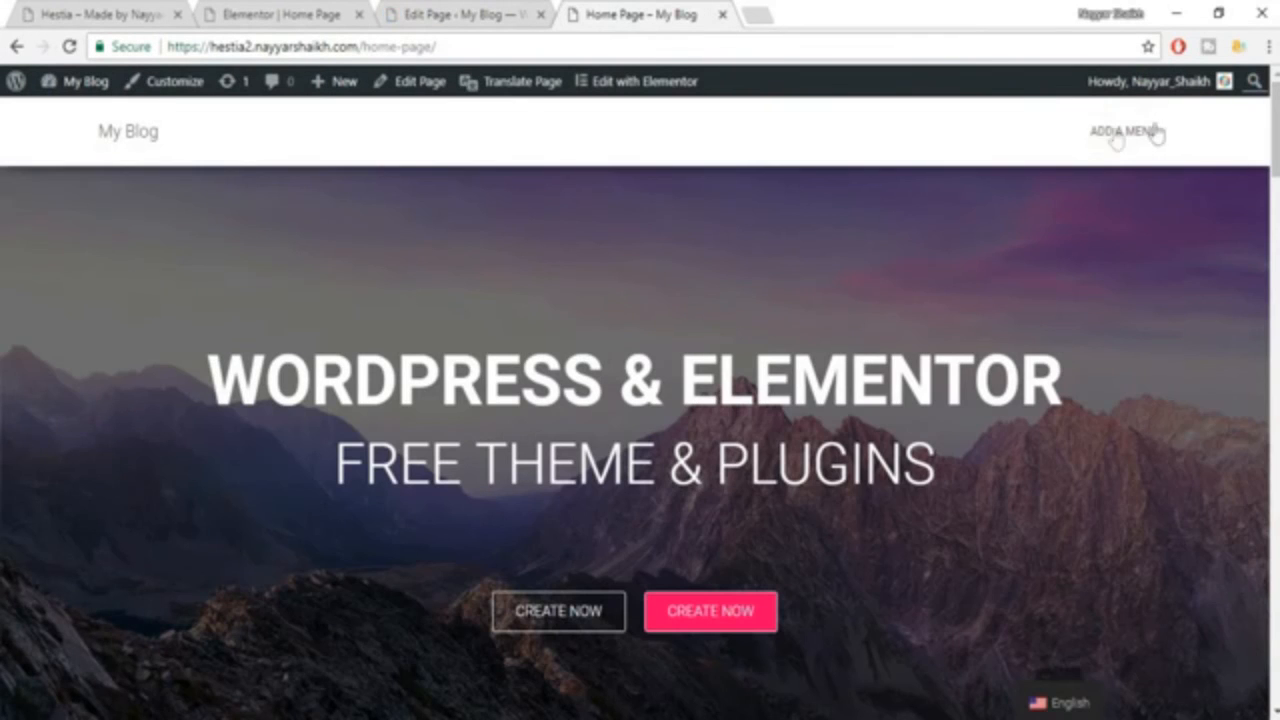
click(400, 12)
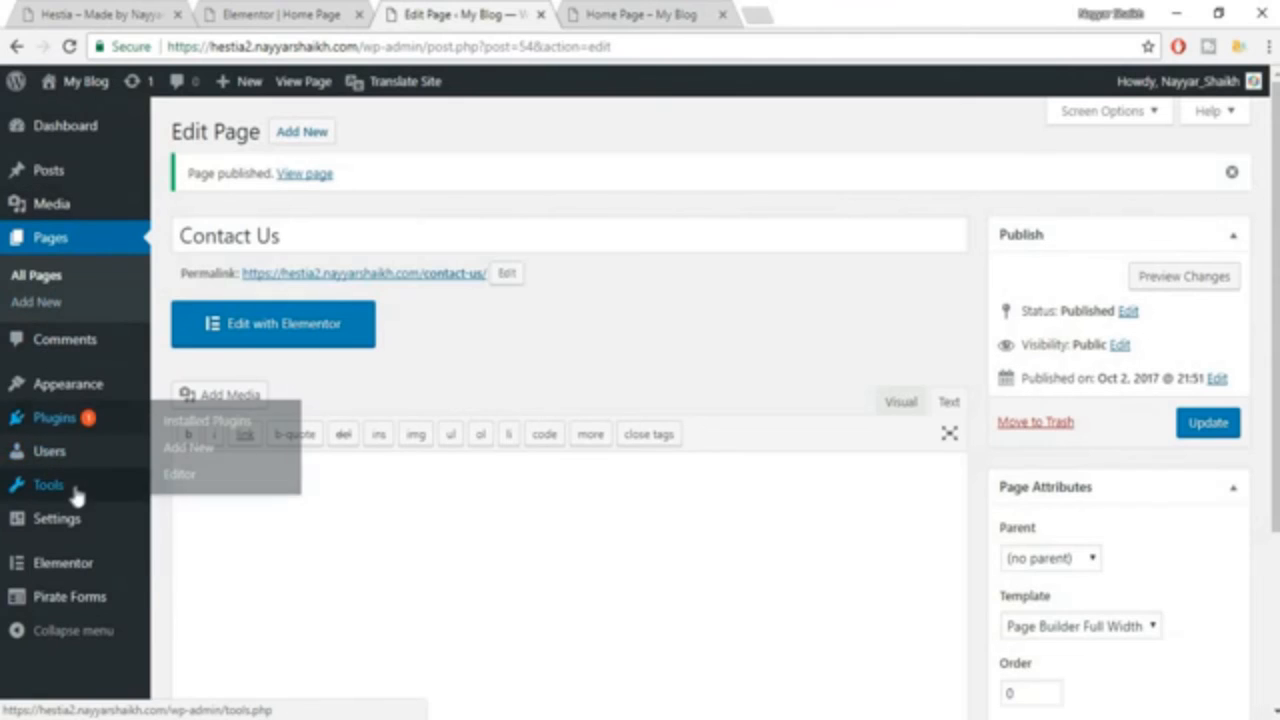
mouse_move(62, 398)
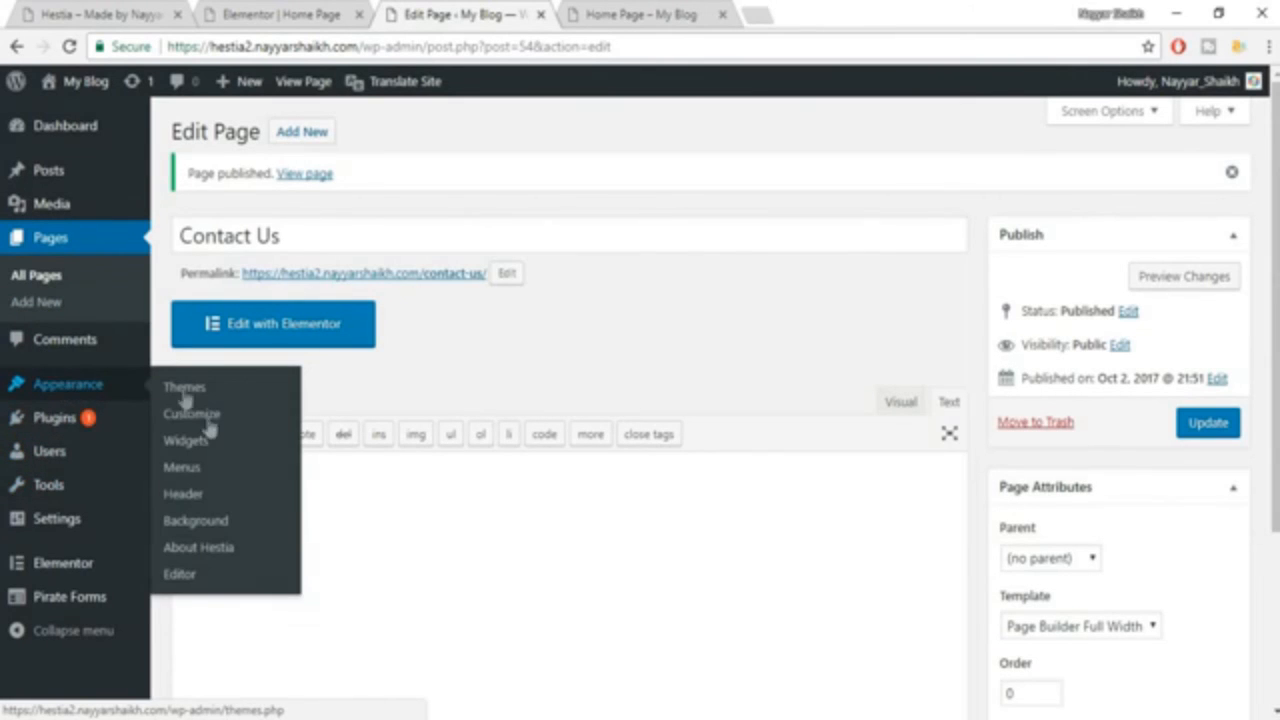
click(193, 474)
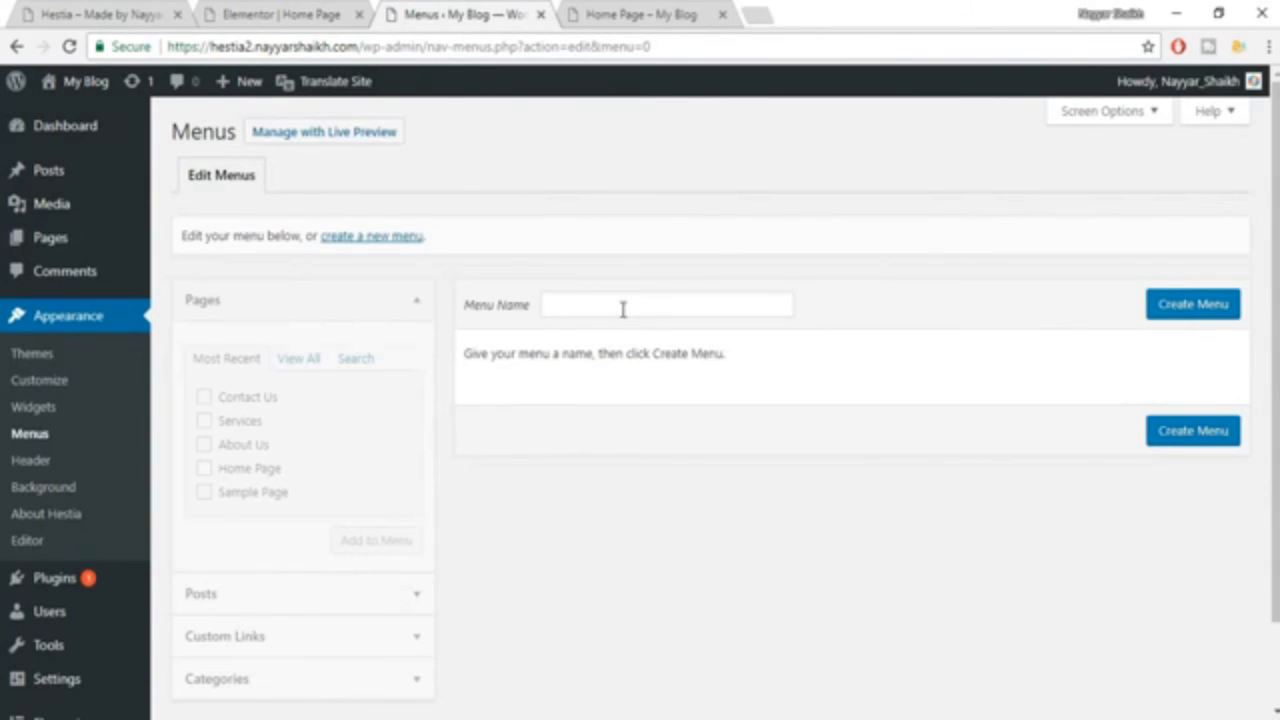
click(622, 308)
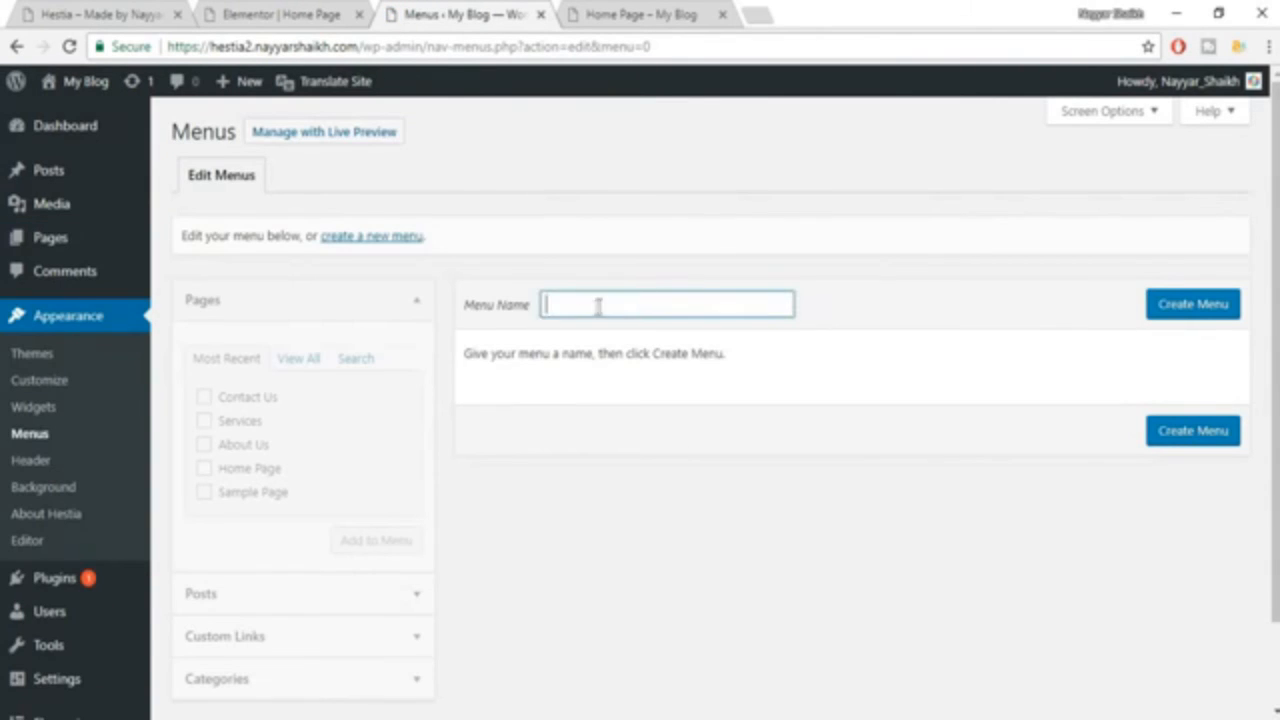
text(Main)
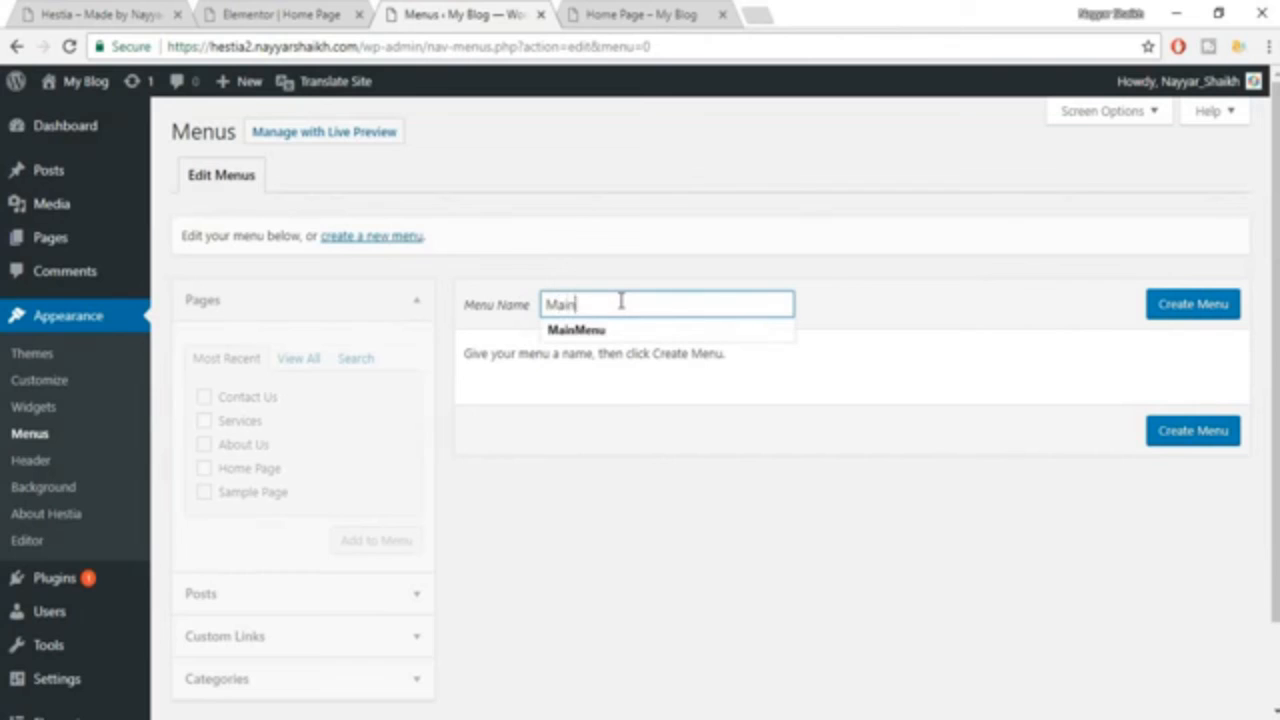
key(Down)
key(Return)
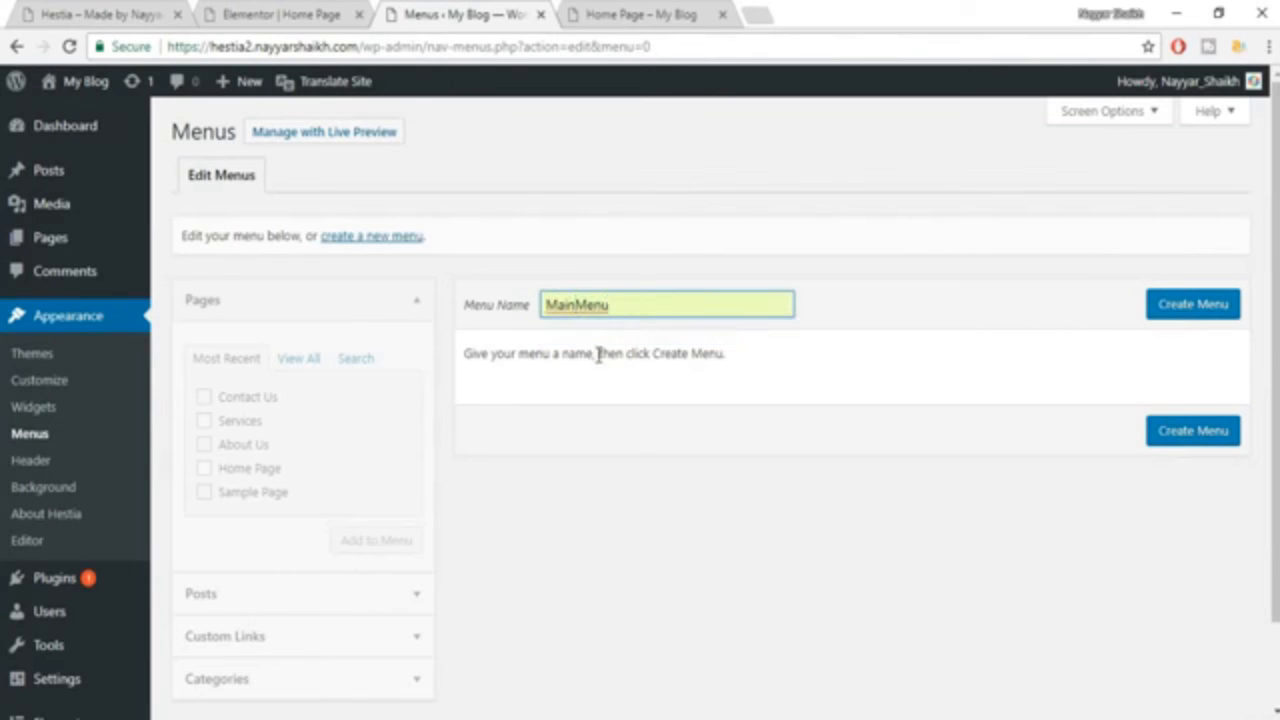
click(1180, 312)
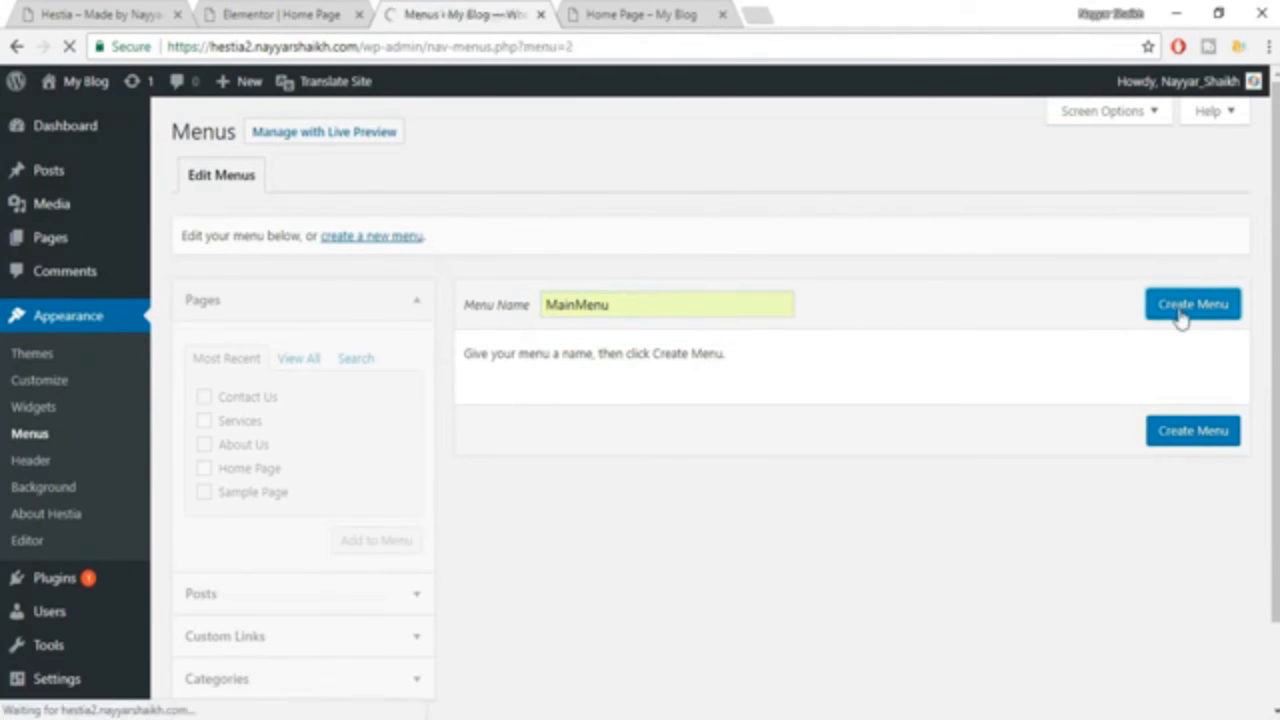
Add the Contact Us, Services, About Us and Home Page pages to MainMenu and move Home Page to first place.
click(249, 402)
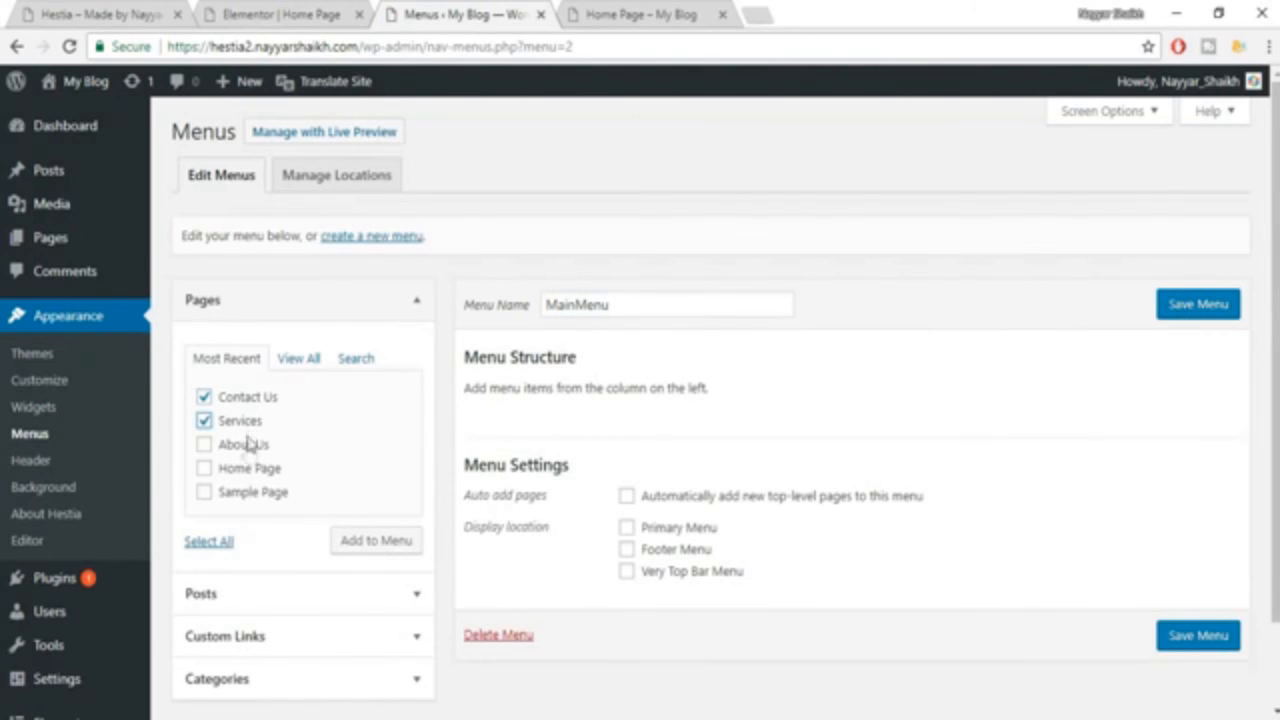
click(249, 446)
click(251, 472)
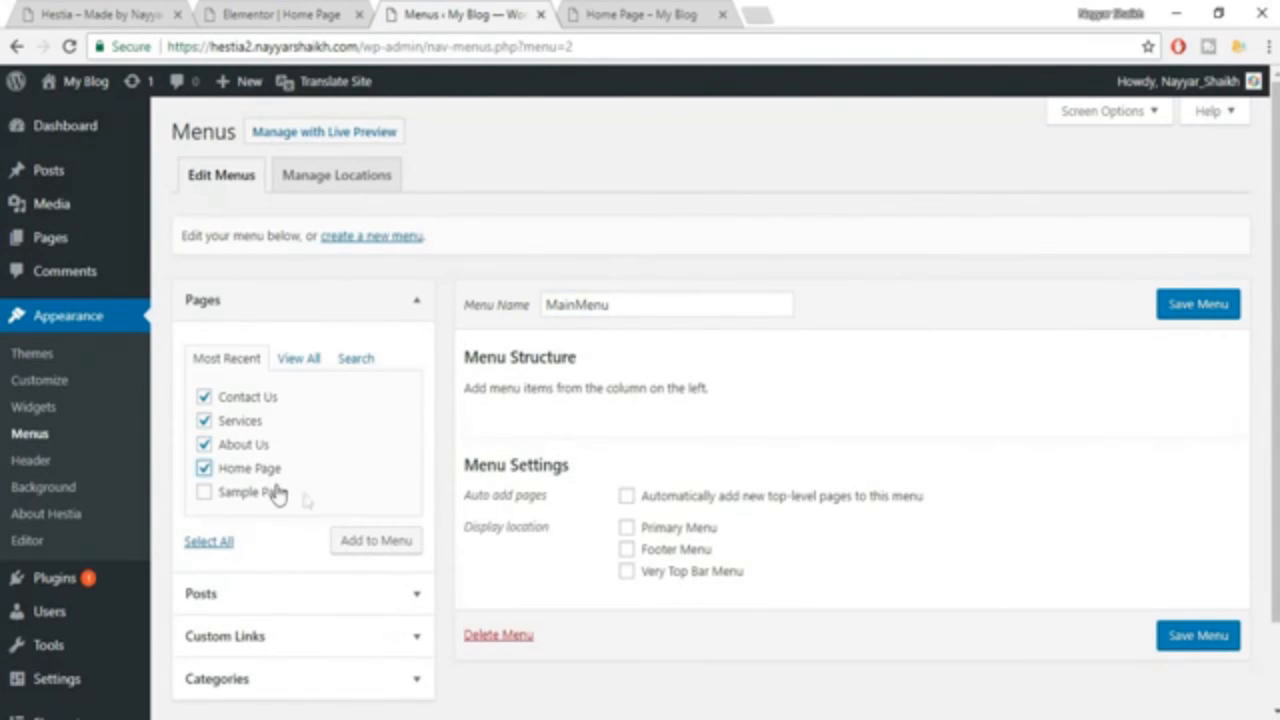
click(395, 547)
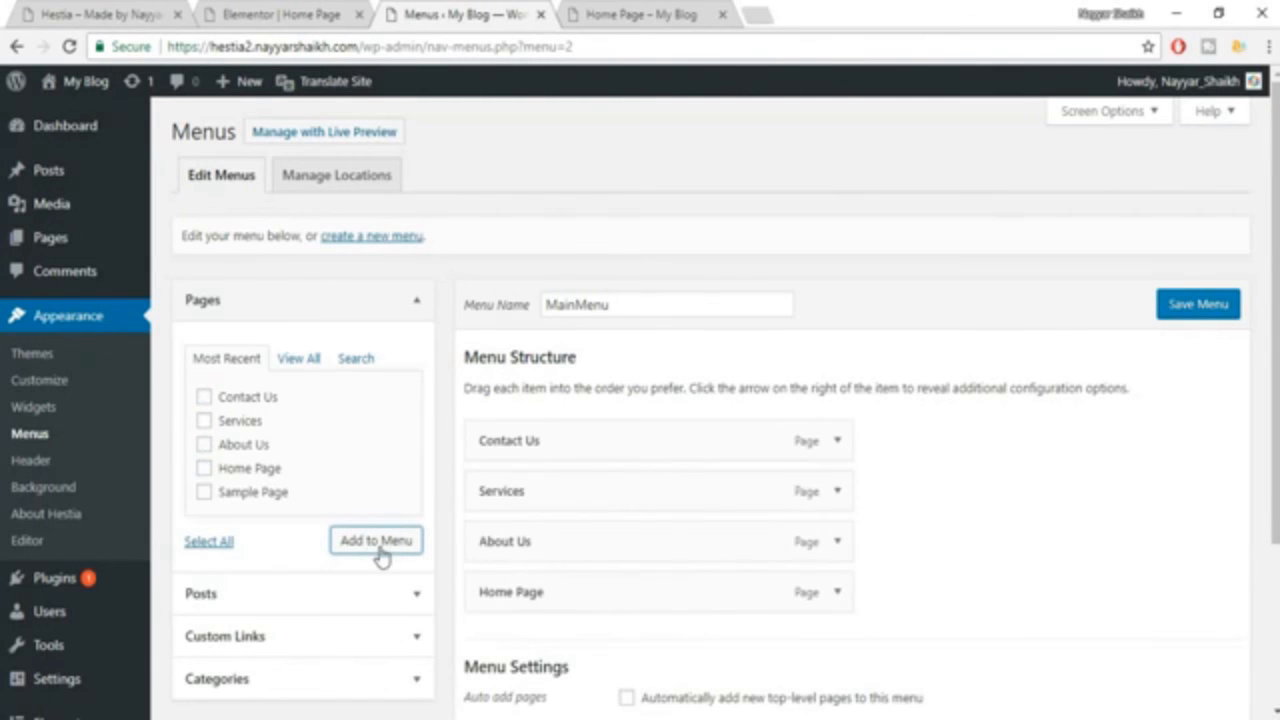
drag(540, 595, 600, 457)
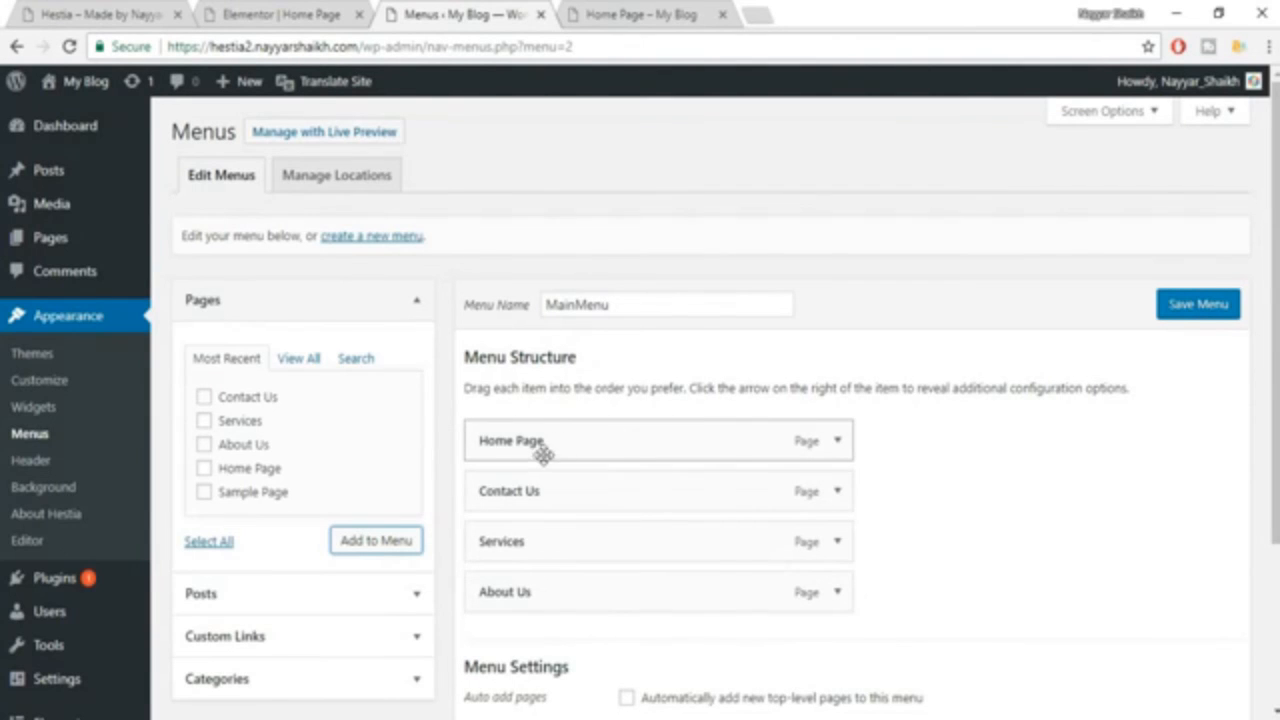
Set the navigation label of the Home Page menu item to Home.
click(837, 440)
click(553, 505)
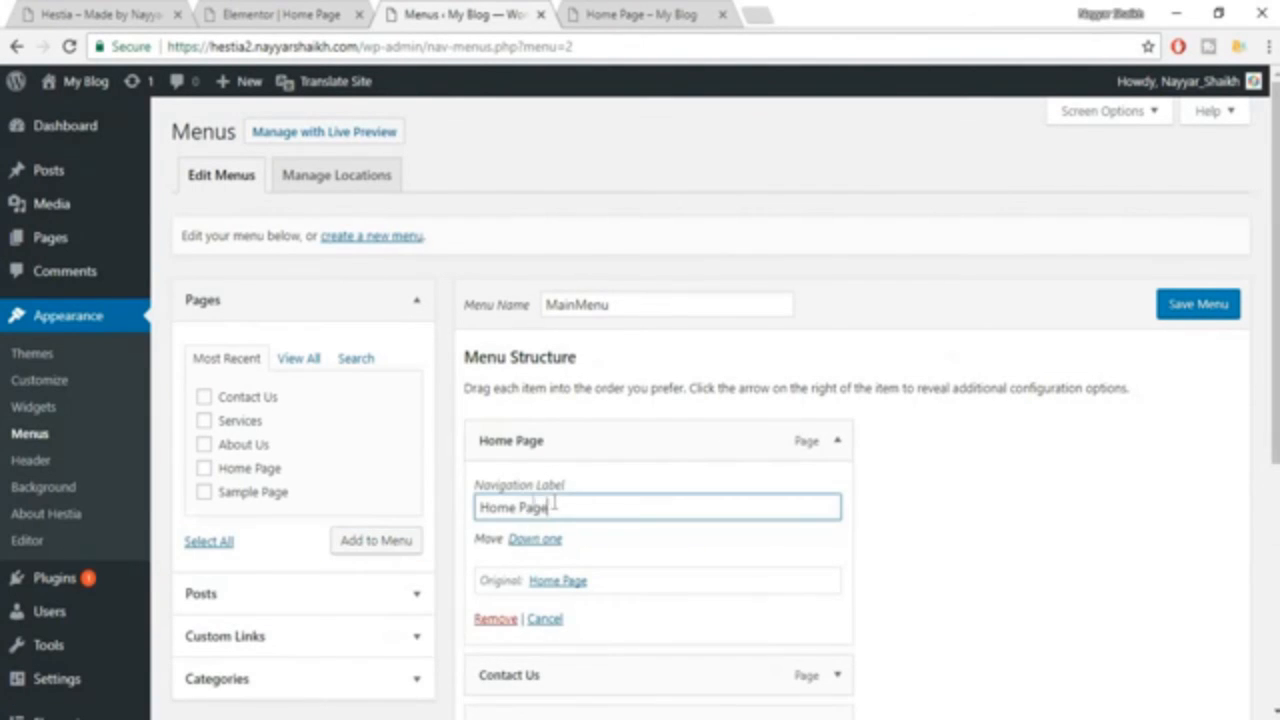
drag(553, 505, 512, 507)
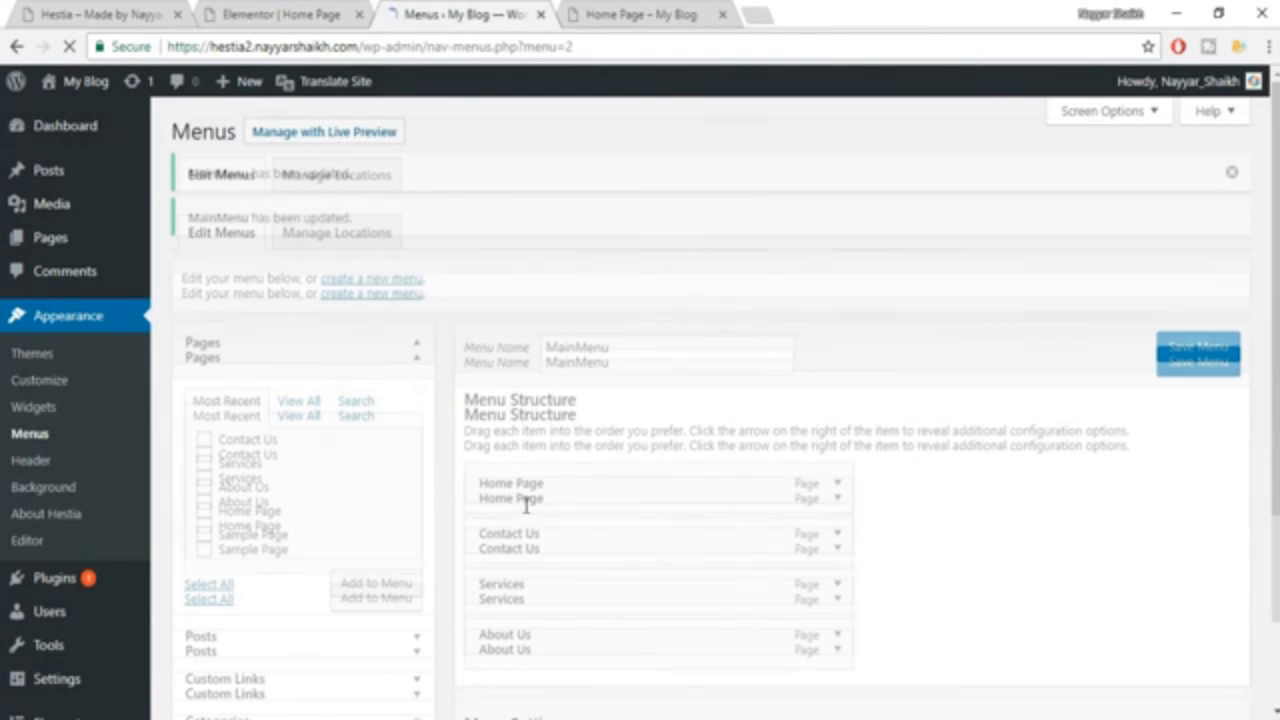
click(837, 497)
click(581, 565)
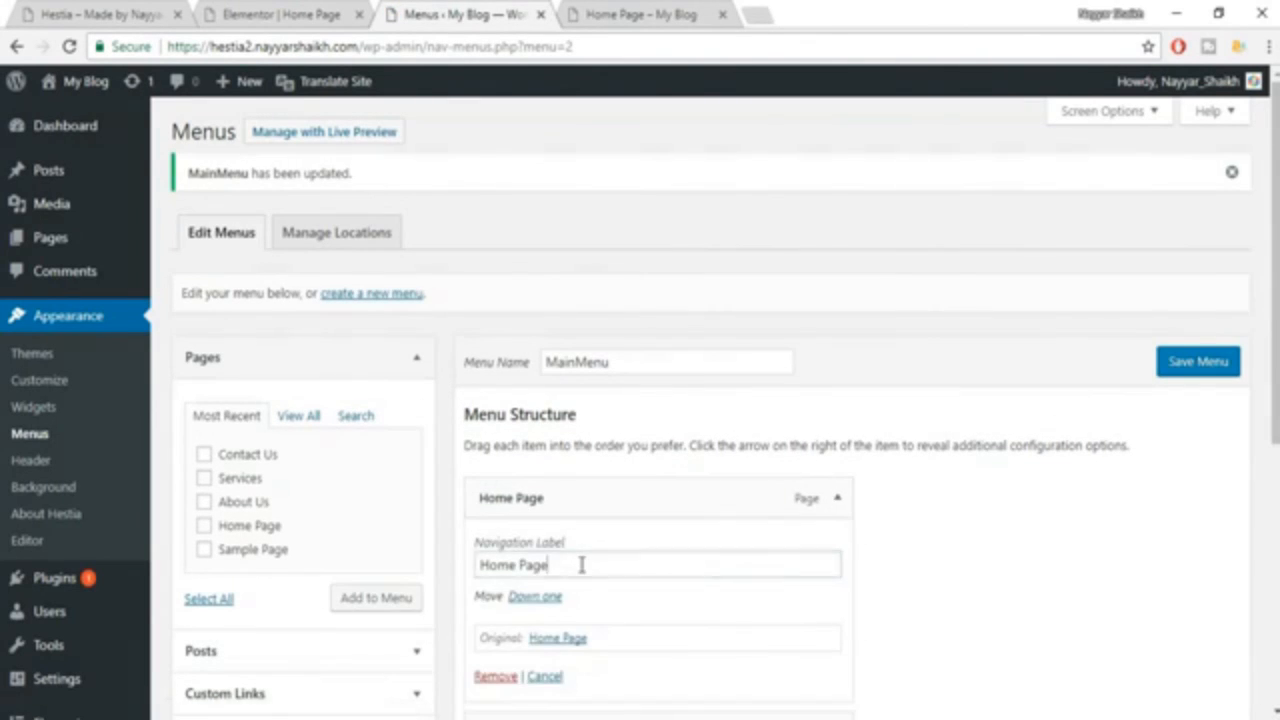
key(BackSpace)
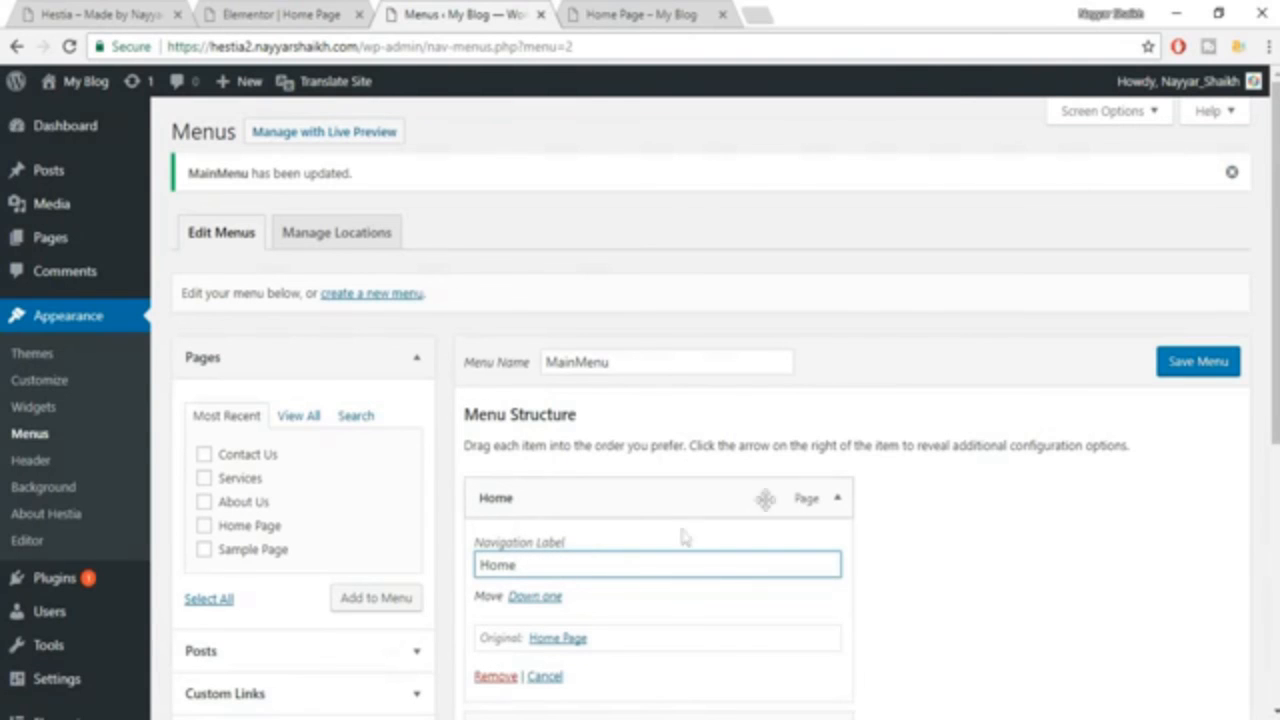
click(836, 499)
Reorder MainMenu to Home, About Us, Services, Contact Us, assign it to the Primary Menu location and save it.
scroll(675, 552, down, 1)
drag(675, 552, 626, 449)
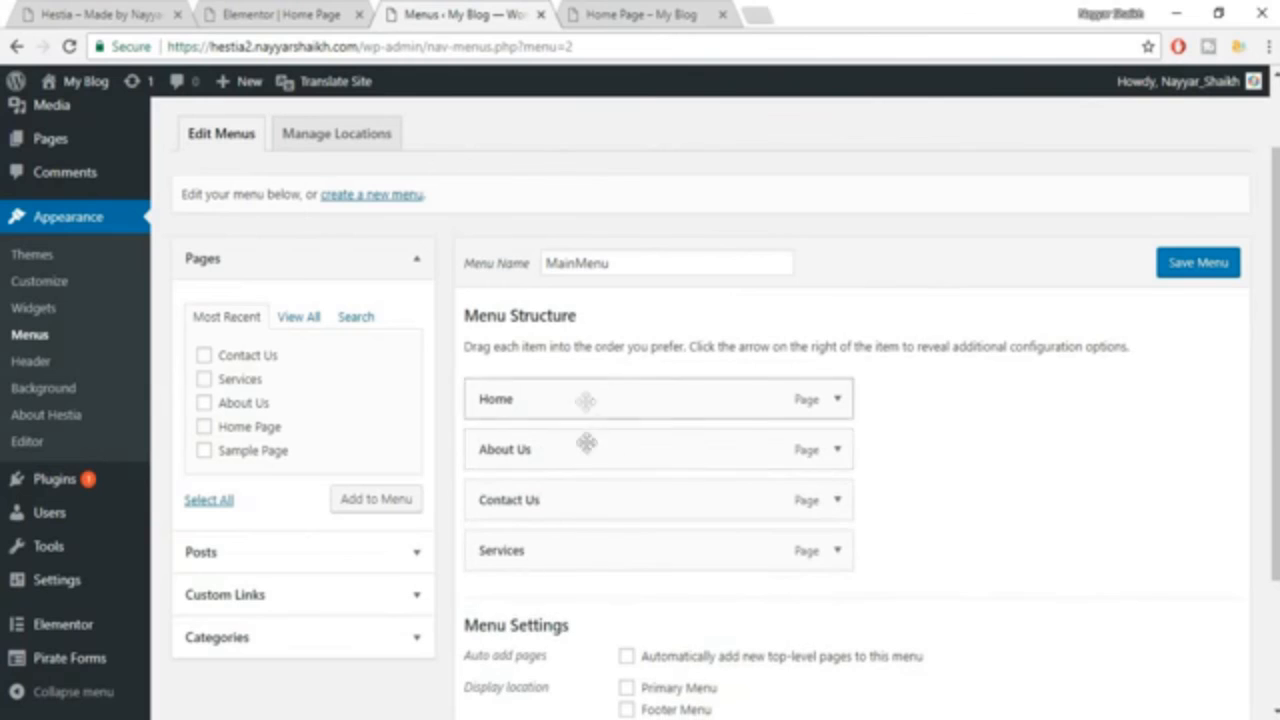
drag(577, 538, 571, 491)
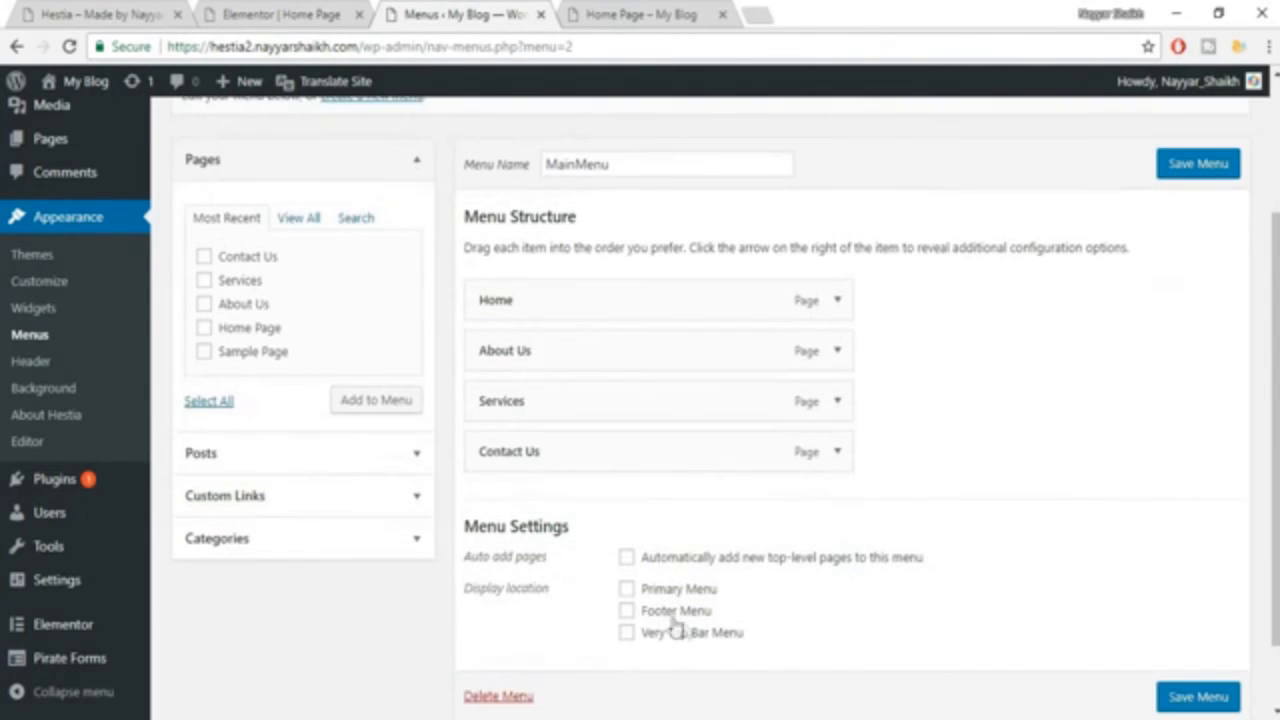
click(626, 589)
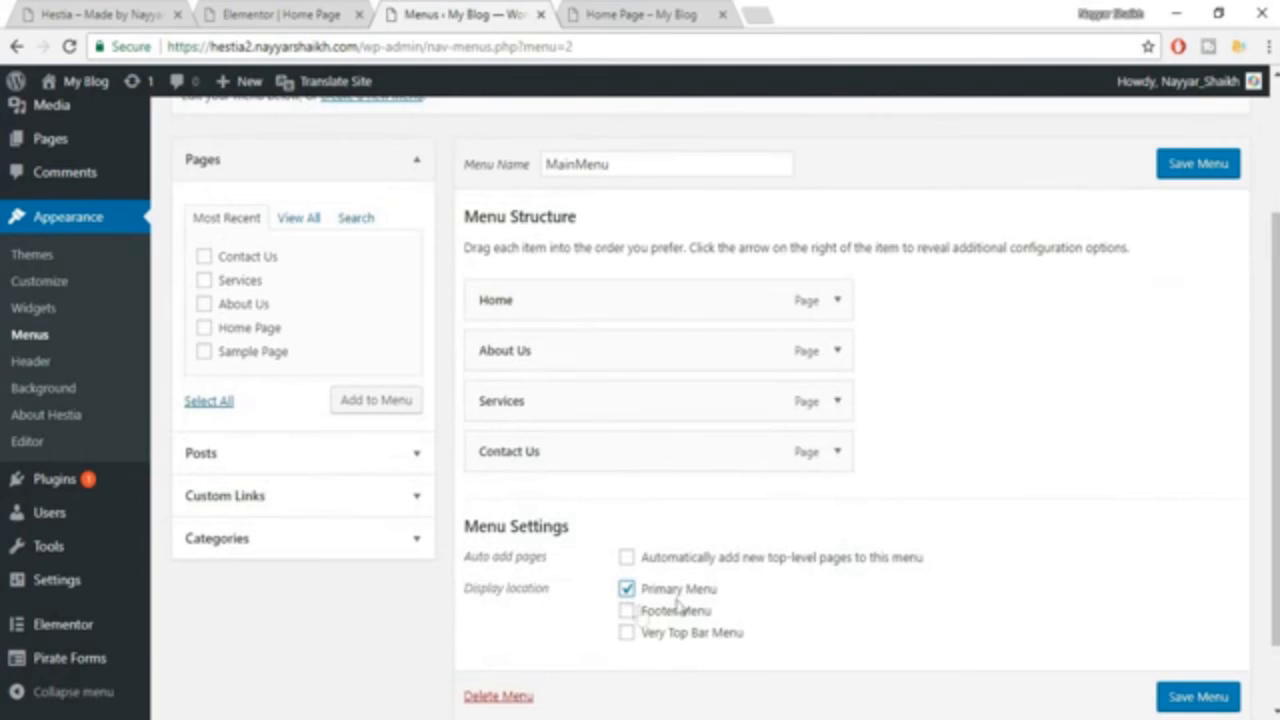
click(1198, 697)
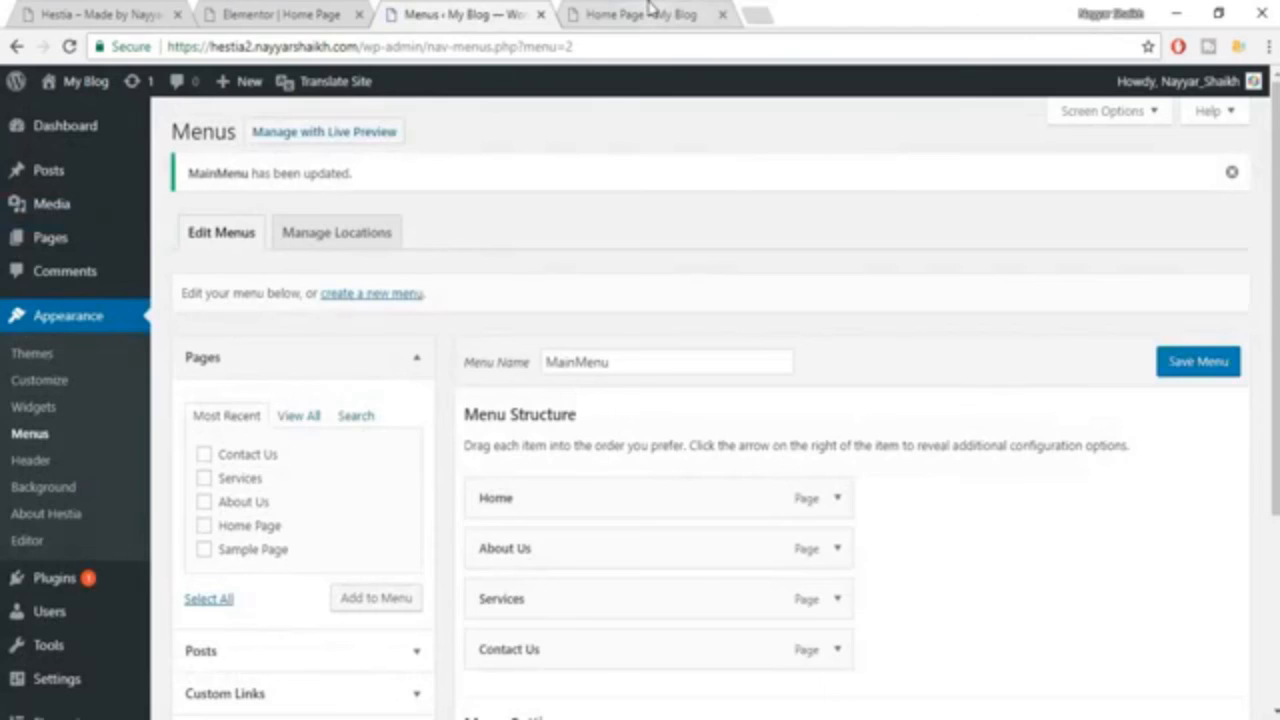
Reload the published Home Page and examine the navigation menu while going through the page's sections.
click(650, 15)
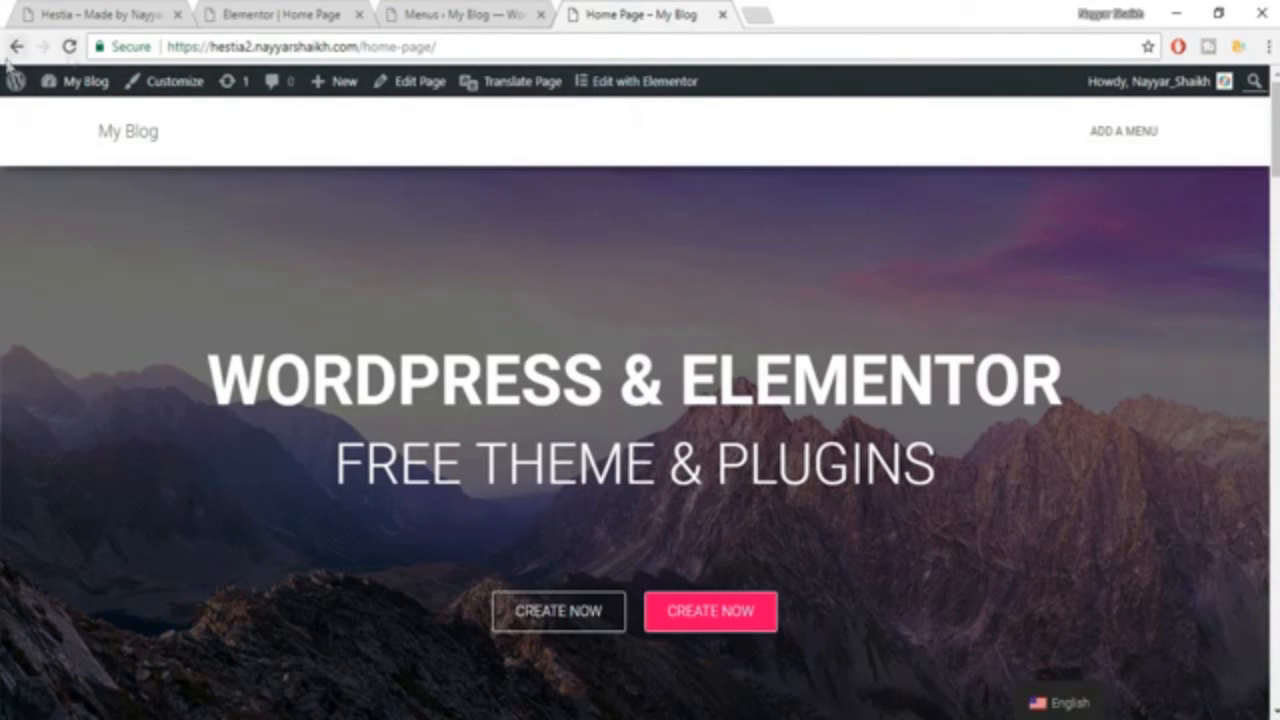
click(70, 47)
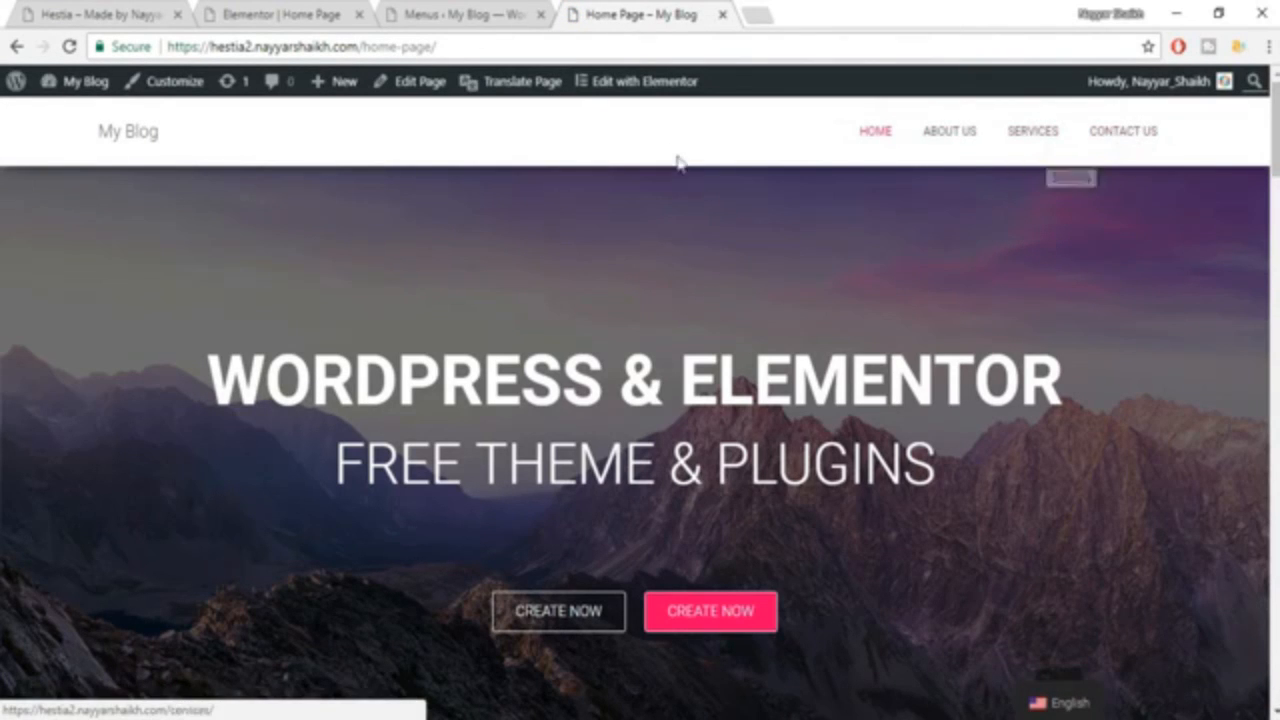
scroll(905, 360, down, 4)
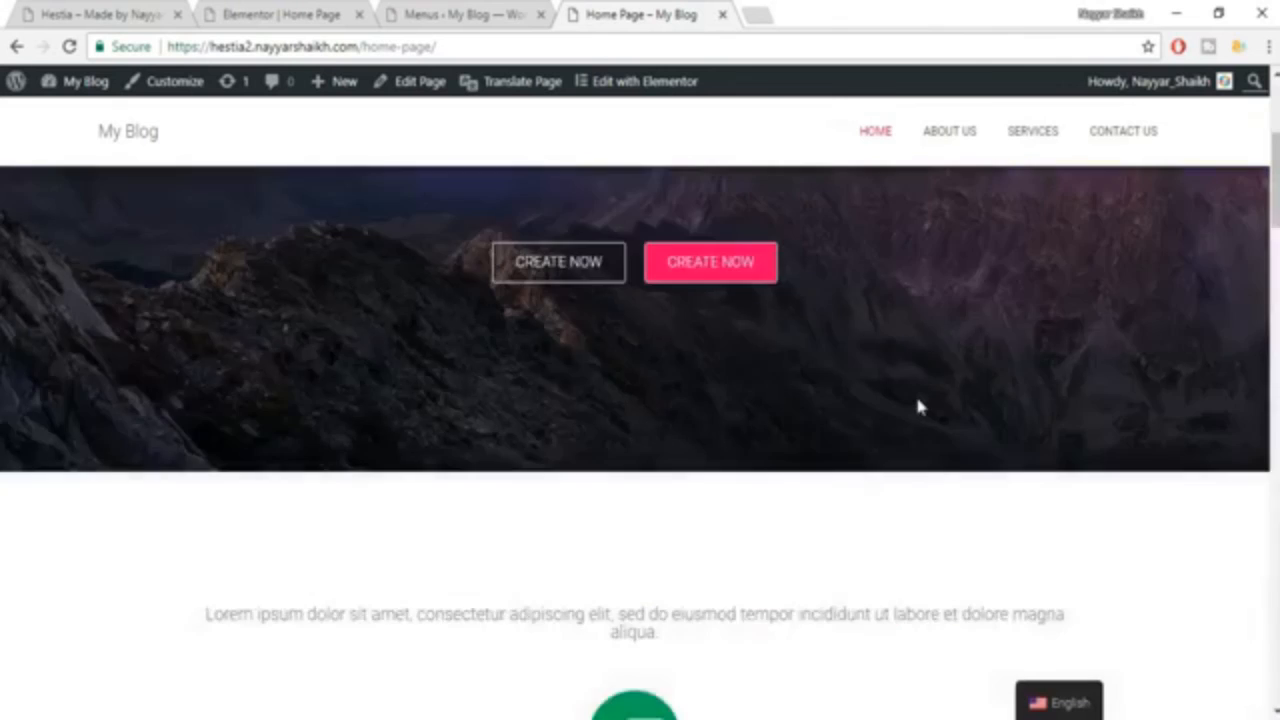
scroll(917, 406, up, 4)
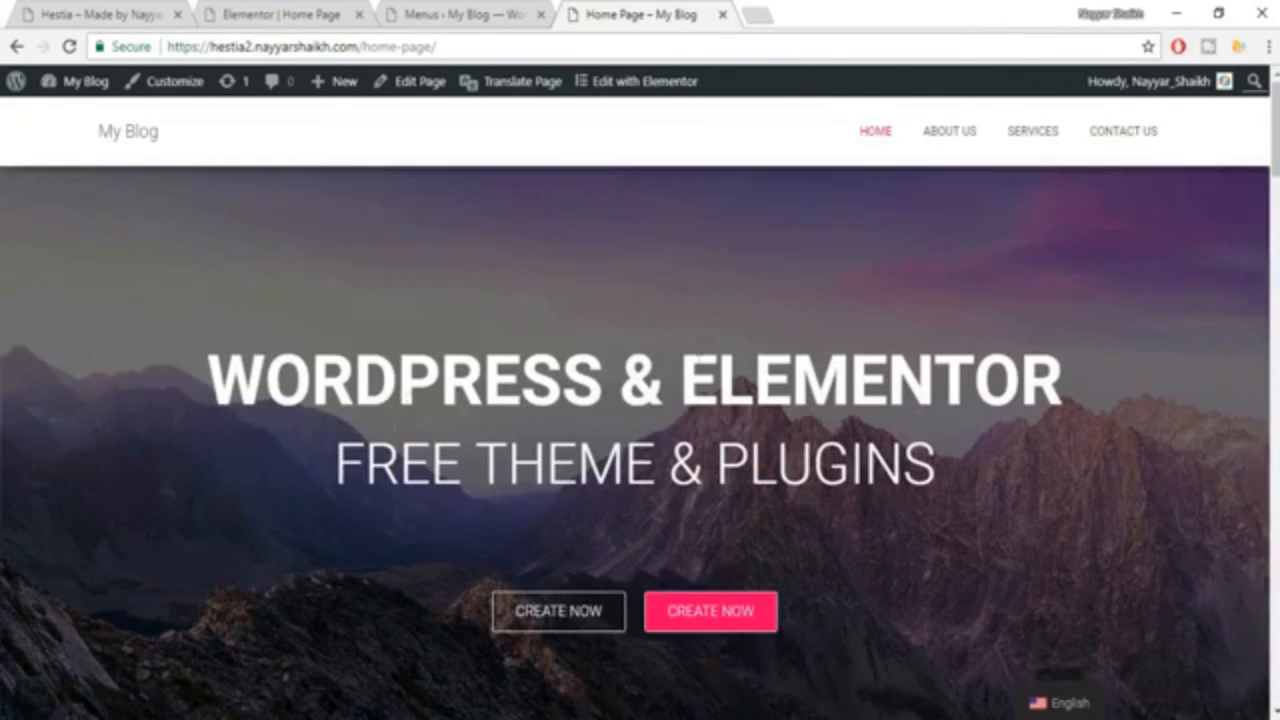
scroll(640, 440, down, 20)
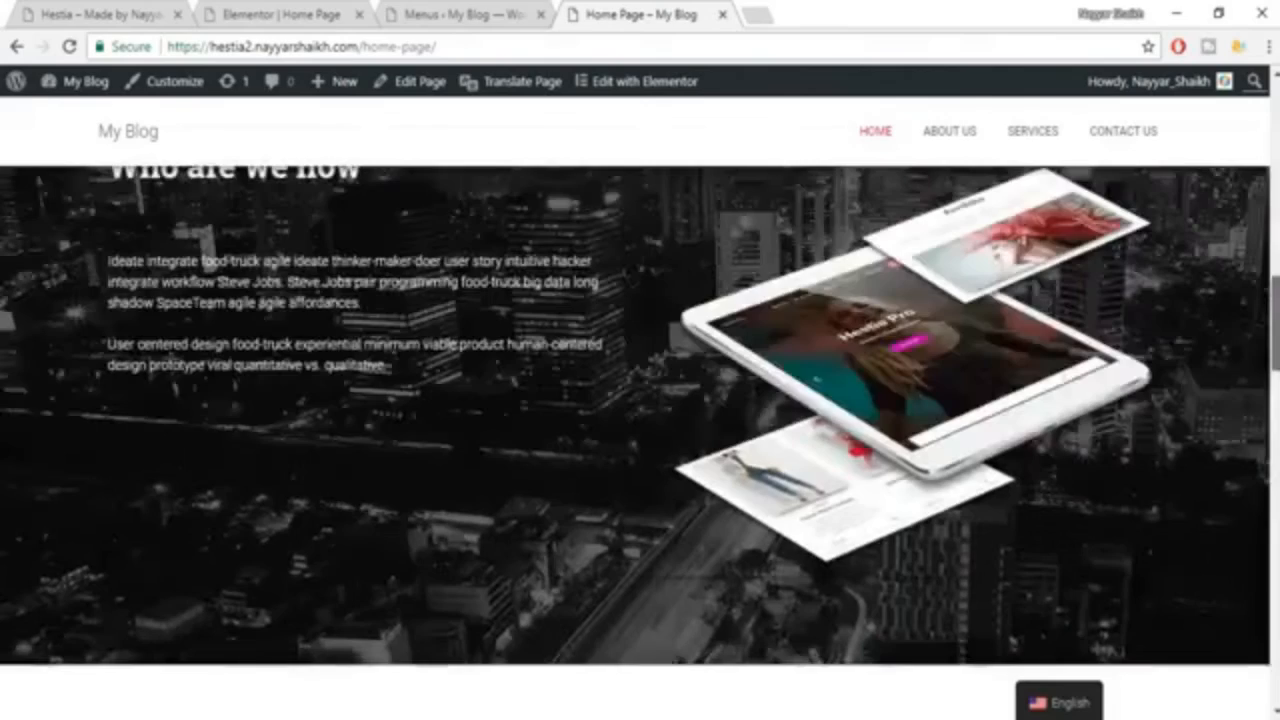
scroll(640, 440, down, 8)
scroll(640, 440, up, 15)
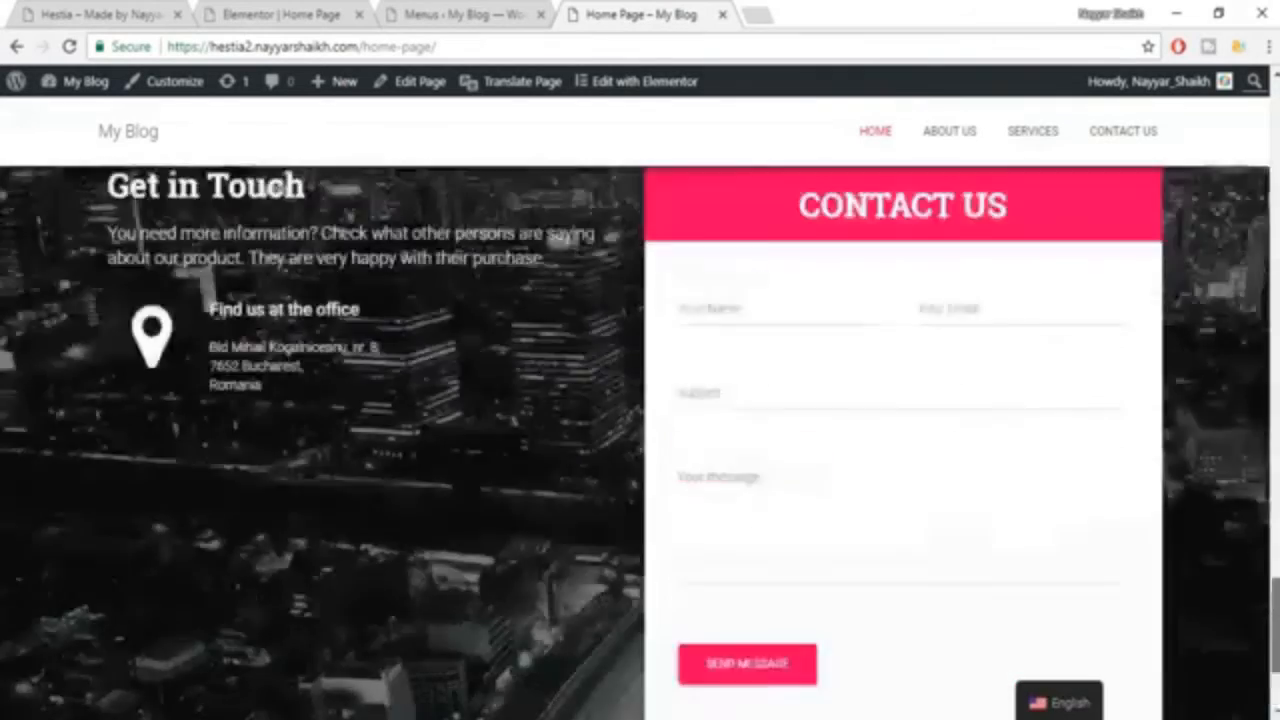
scroll(640, 440, up, 10)
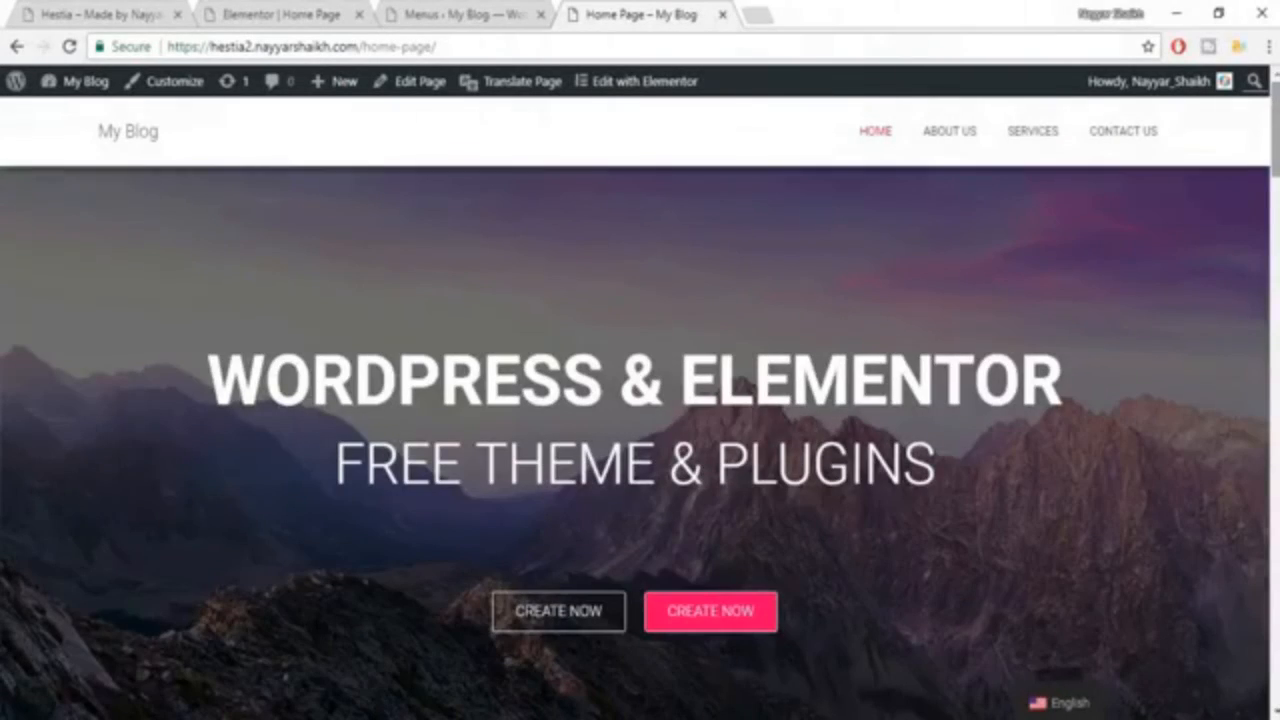
View the site's default front page through the My Blog site title, then return to Home through the navigation menu.
click(140, 142)
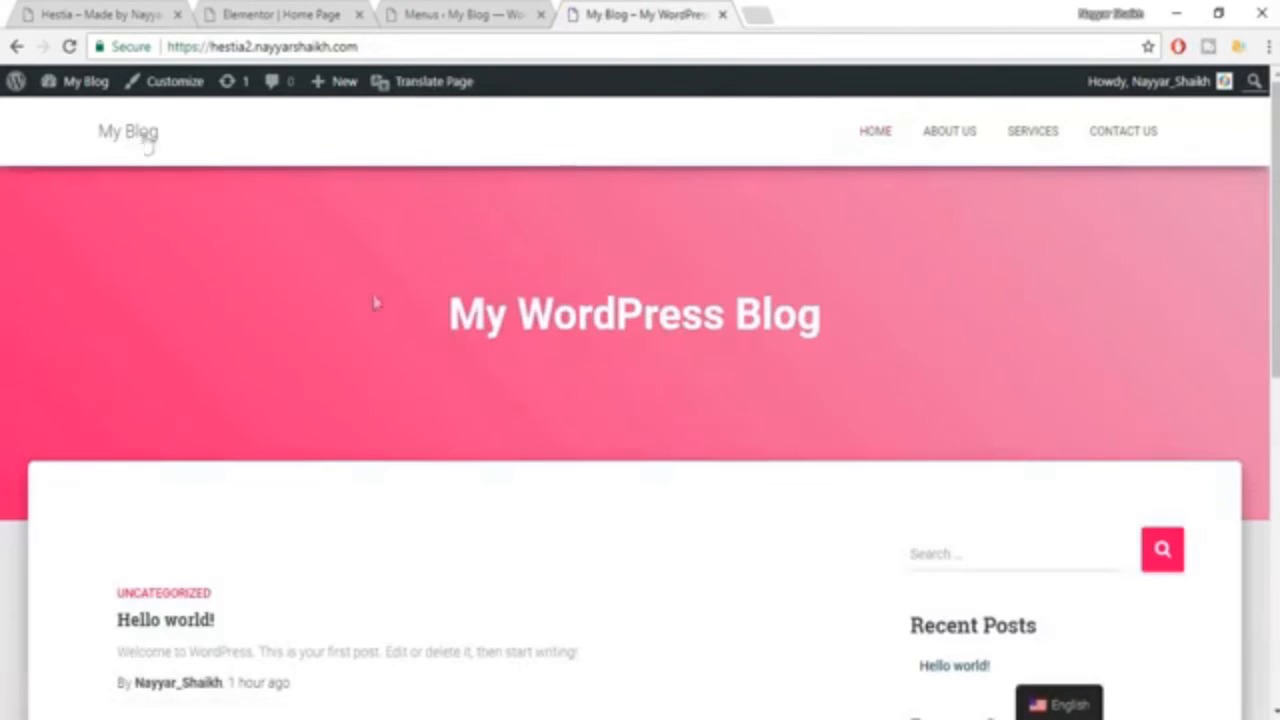
scroll(800, 510, down, 6)
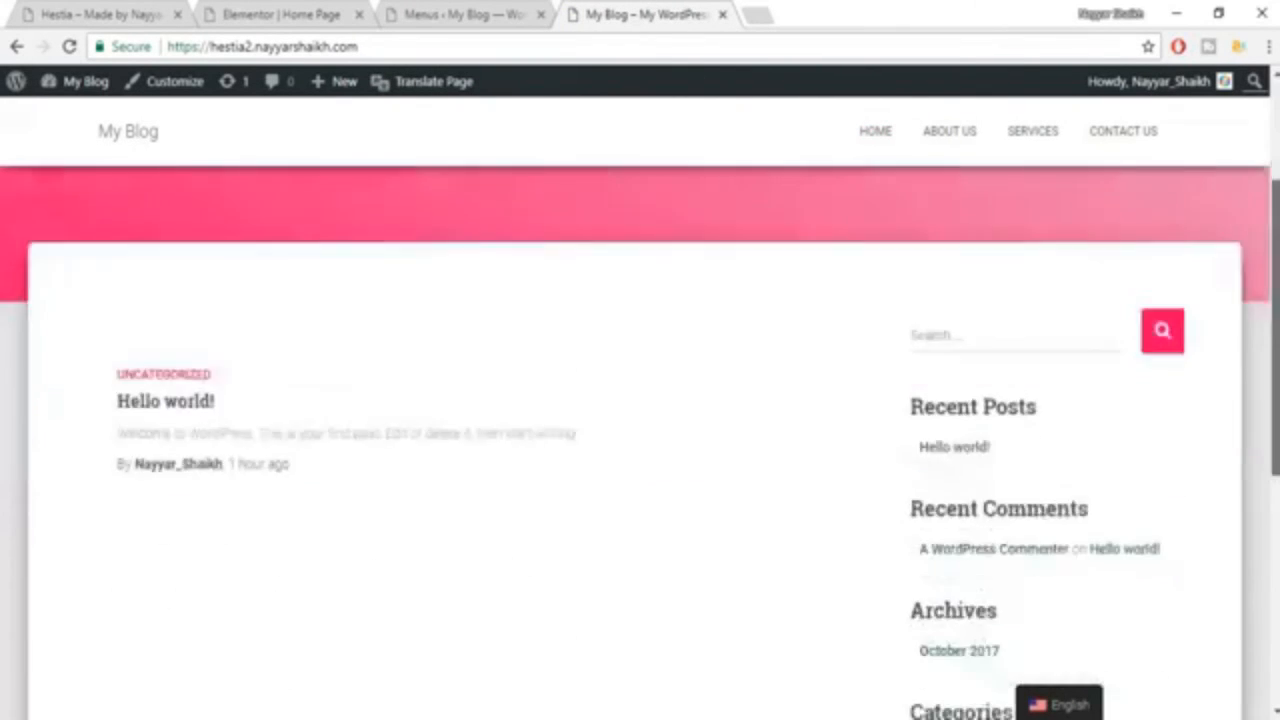
drag(1275, 422, 1273, 78)
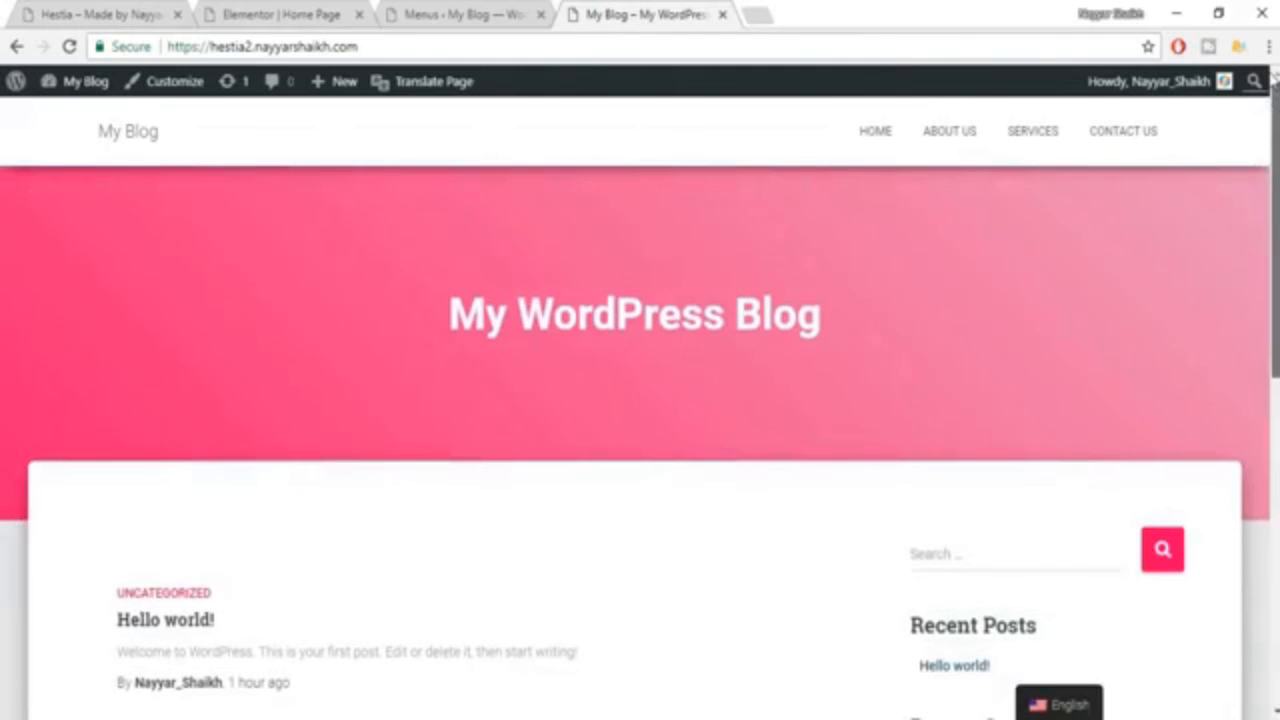
mouse_move(1275, 130)
mouse_down()
mouse_move(1275, 460)
mouse_move(1267, 121)
mouse_up()
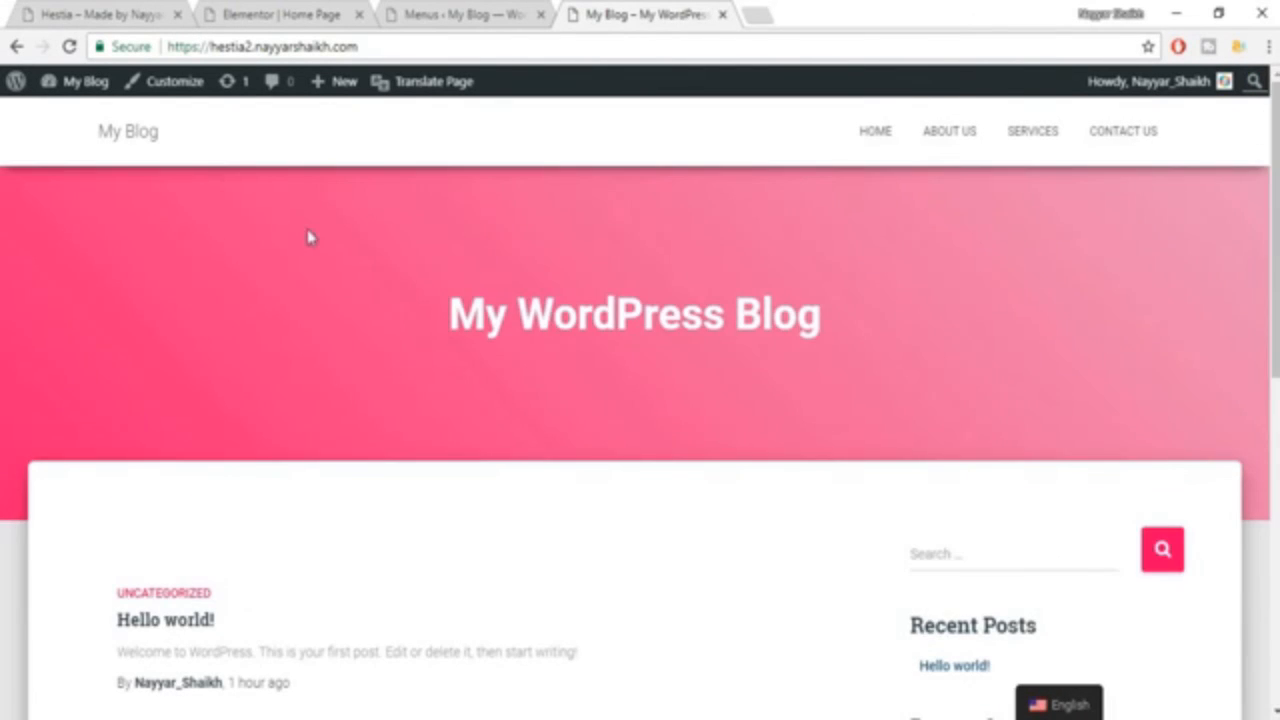
click(889, 153)
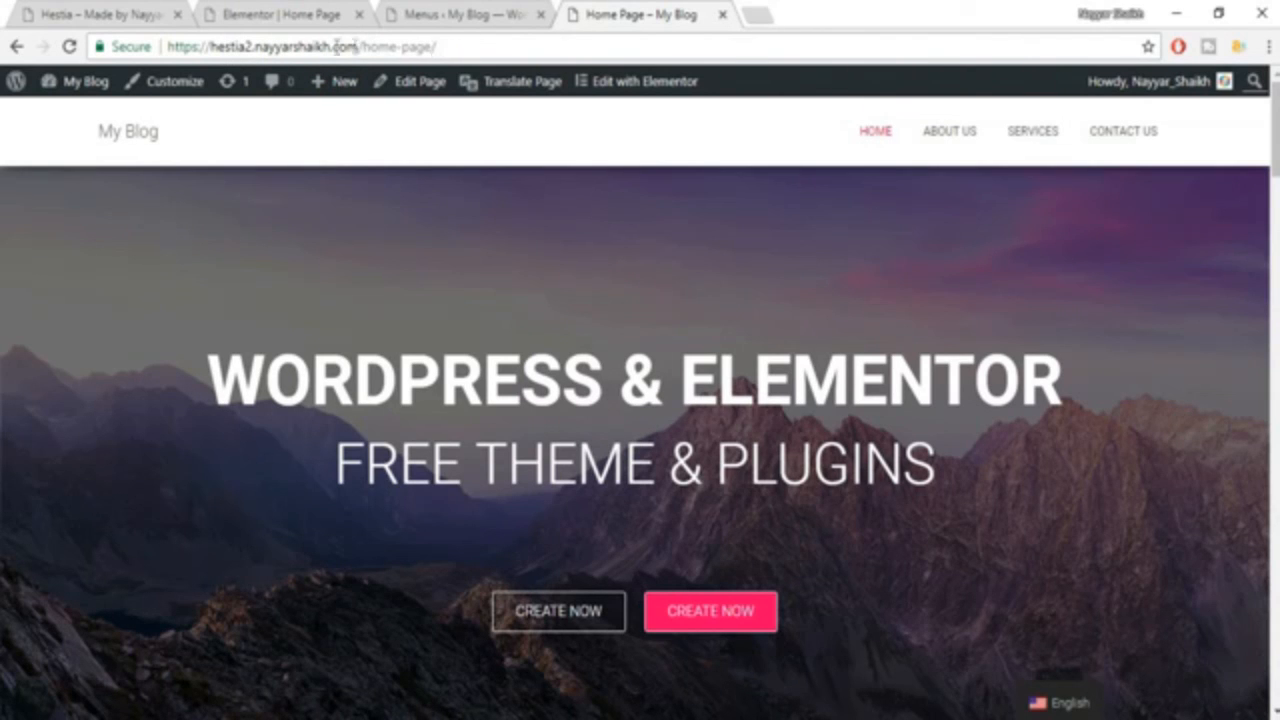
In the WordPress General Settings, set the Site Title to BloggDude.
click(505, 12)
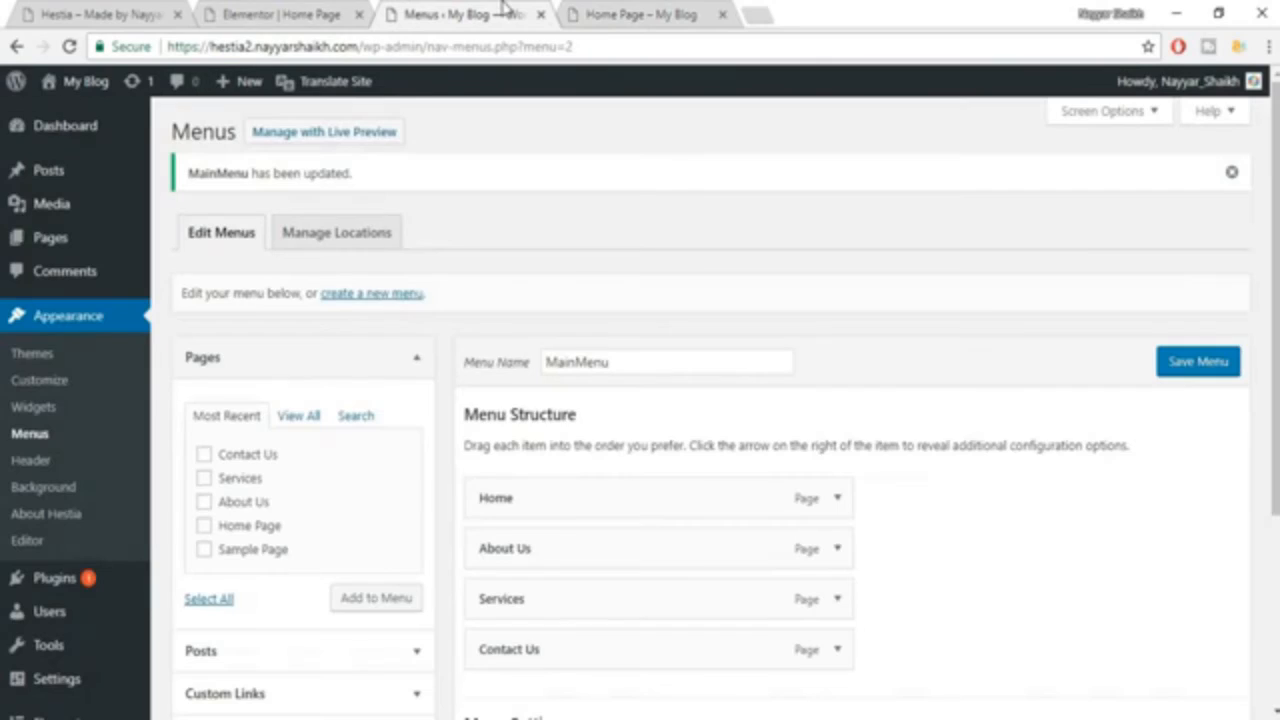
scroll(68, 580, down, 2)
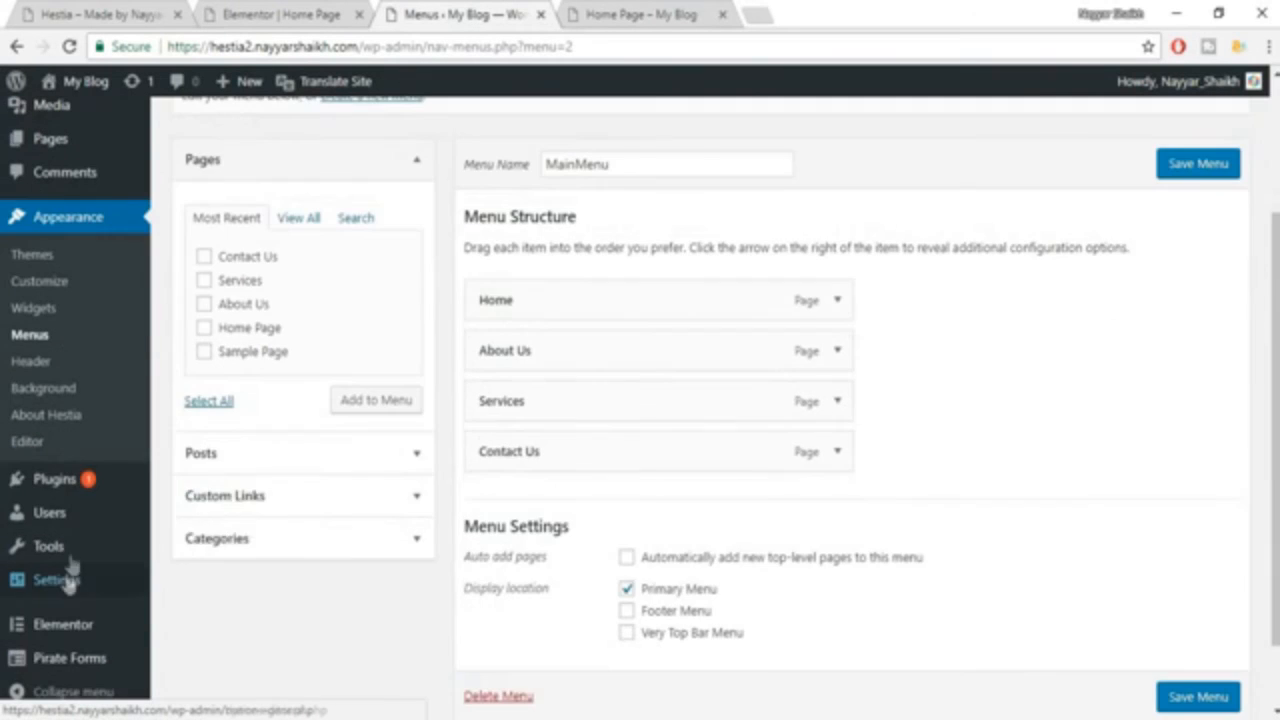
mouse_move(64, 584)
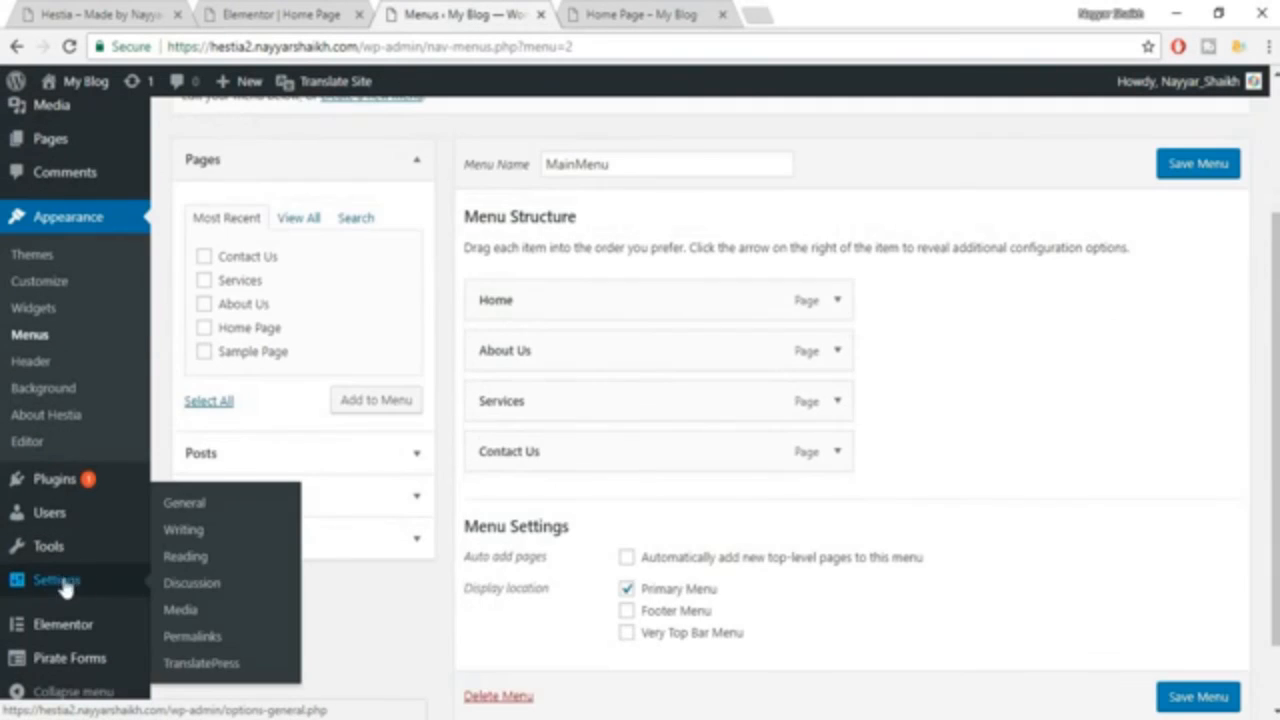
click(202, 509)
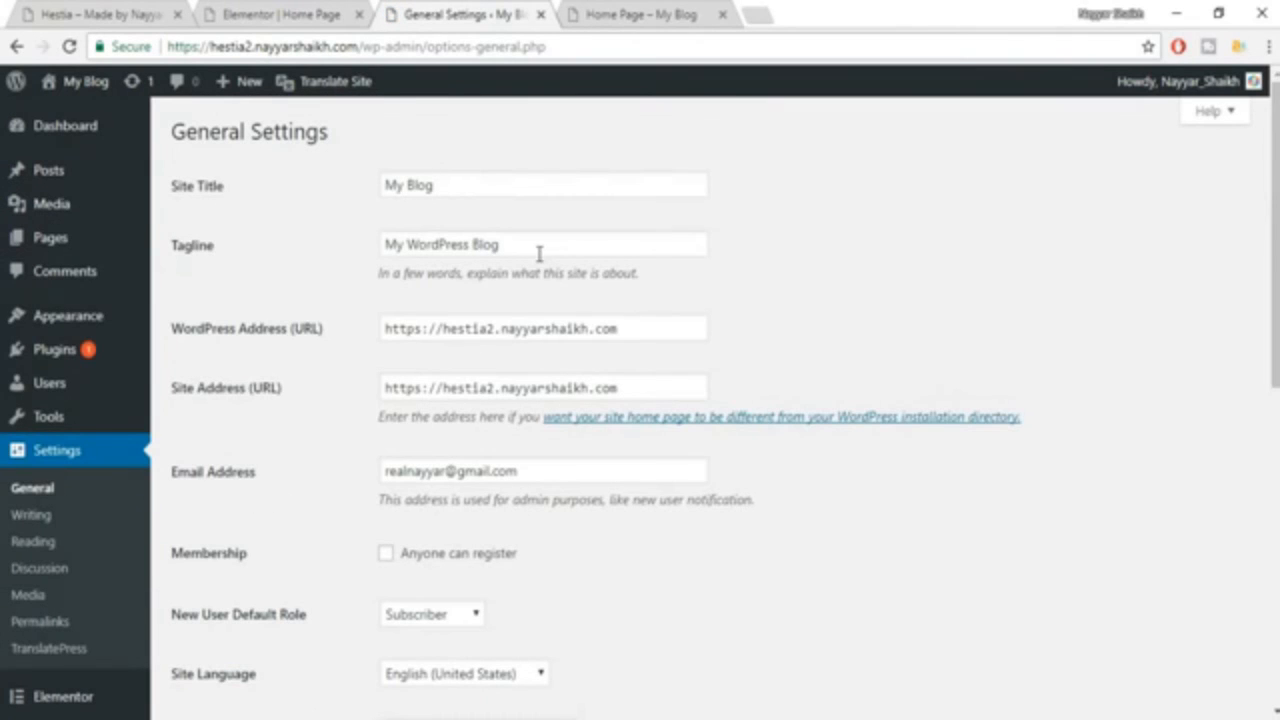
drag(468, 184, 160, 213)
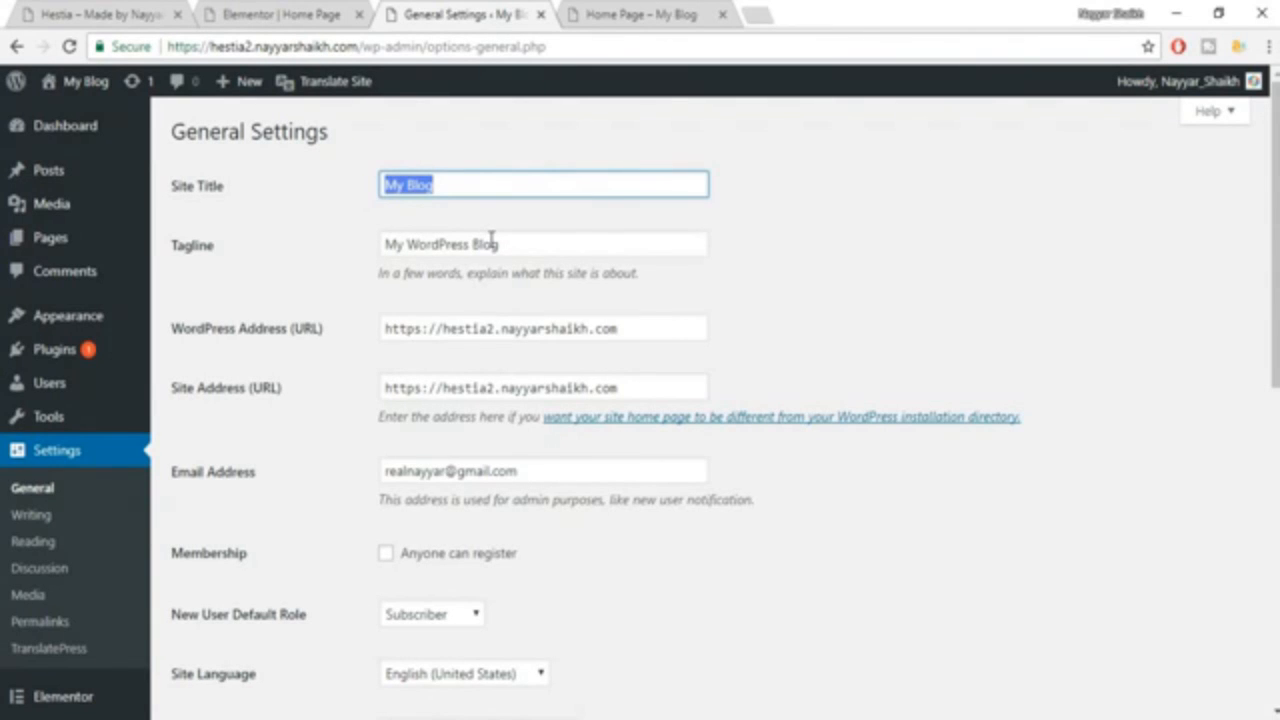
text(b)
key(BackSpace)
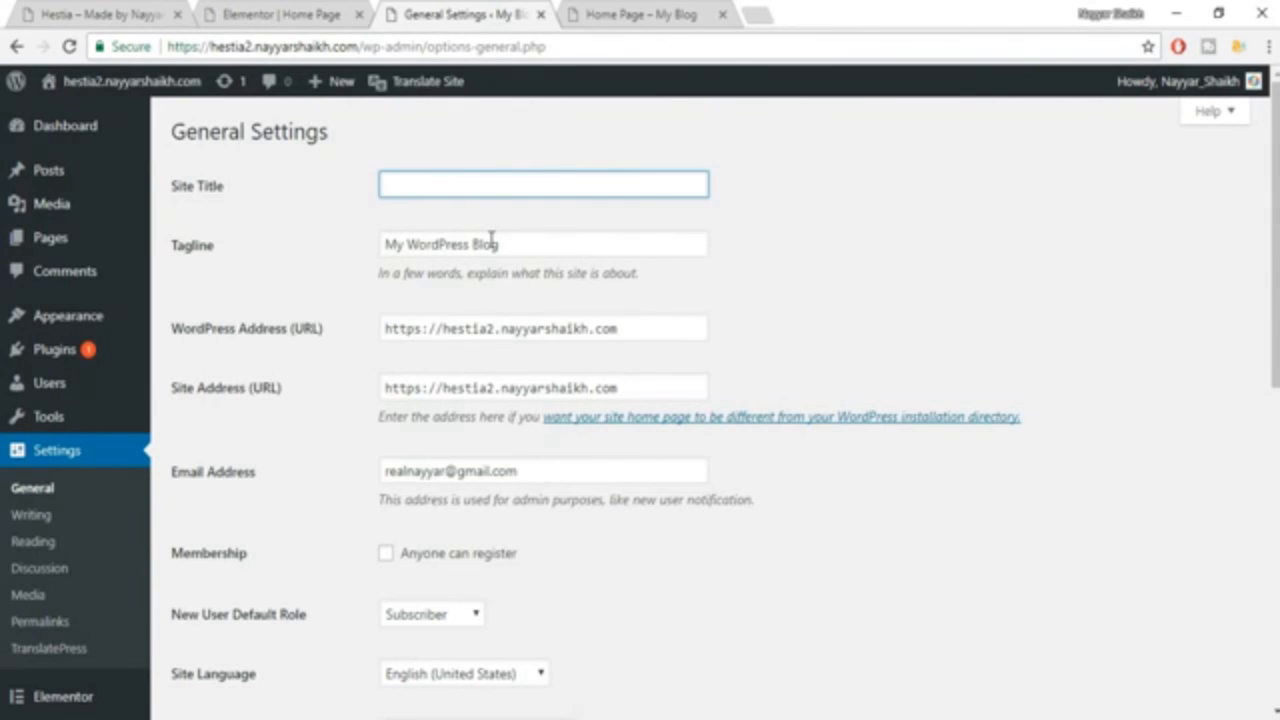
text(BloggDyude=)
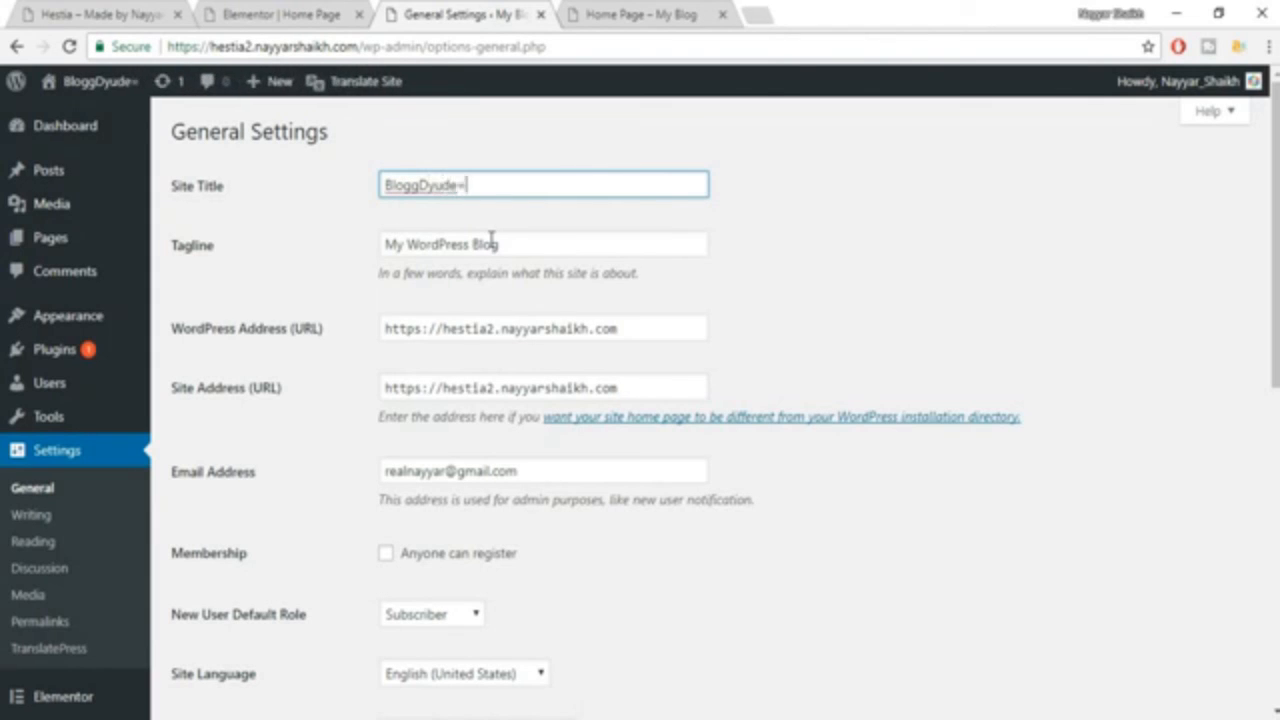
text(+)
key(BackSpace)
key(BackSpace)
key(BackSpace)
key(BackSpace)
key(BackSpace)
key(BackSpace)
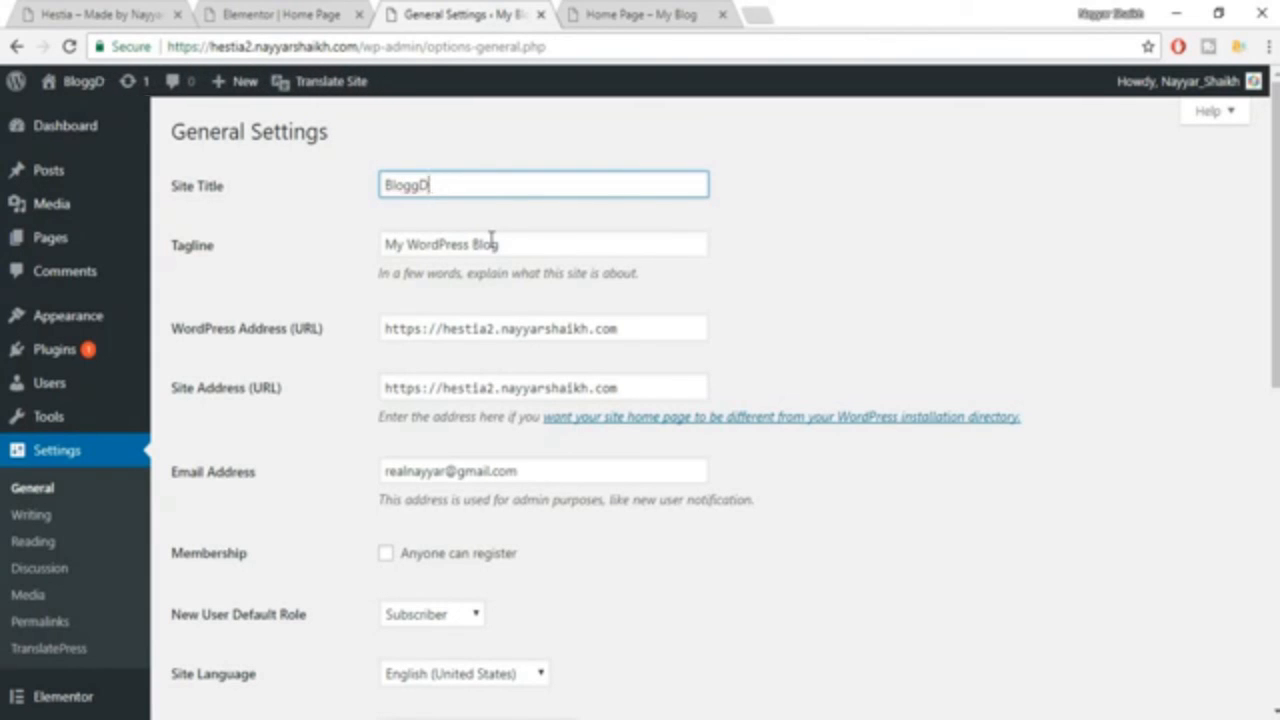
text(ude)
mouse_move(96, 106)
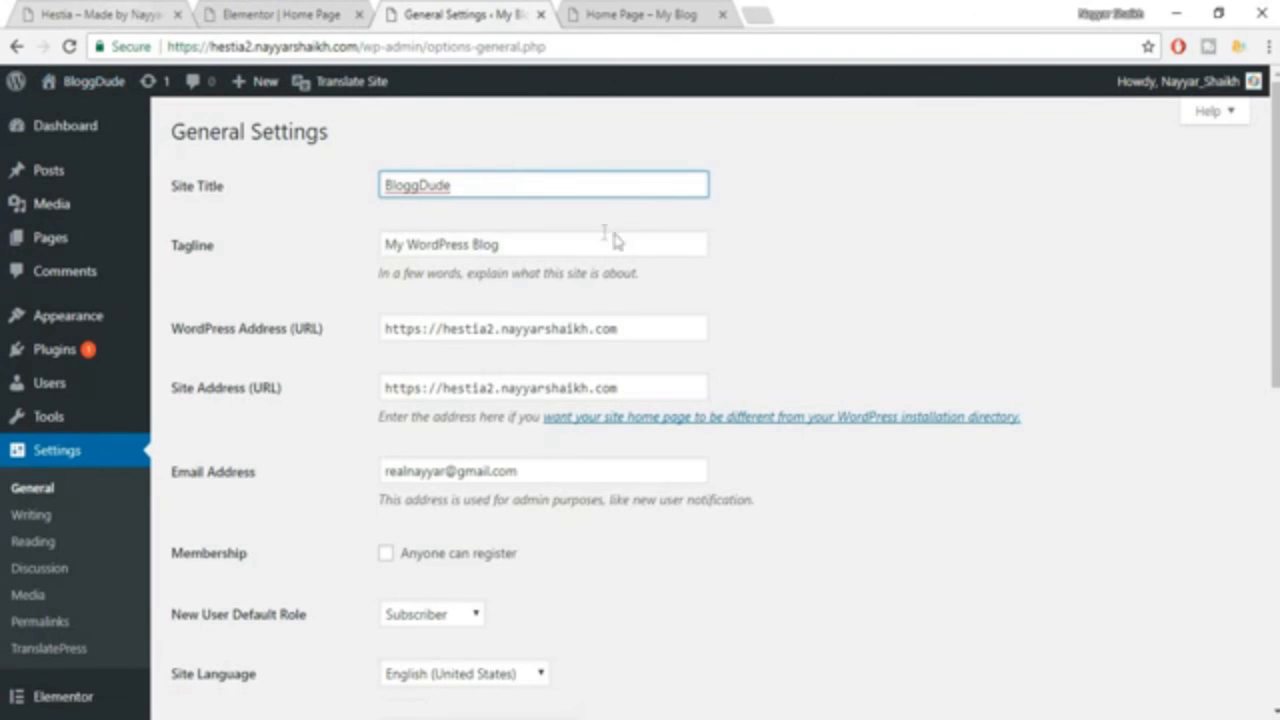
Set the Tagline to "Made by" followed by the site author's full name and save the general settings.
triple_click(558, 244)
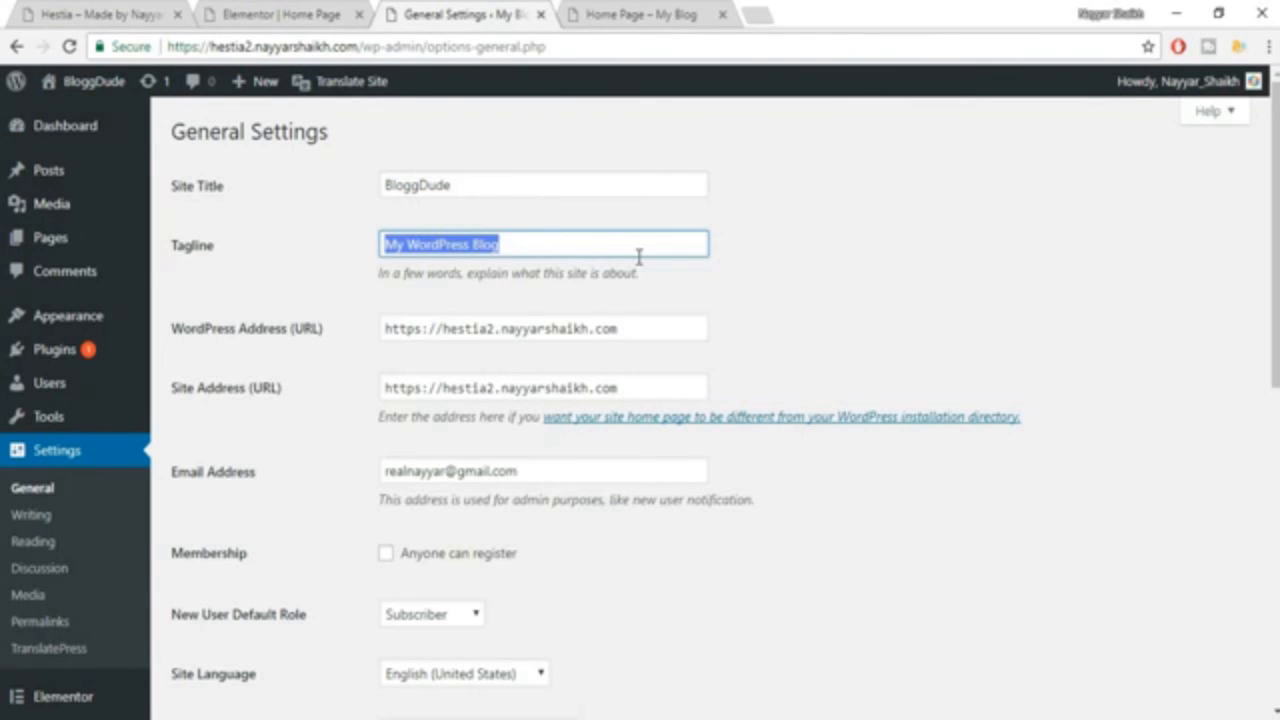
key(BackSpace)
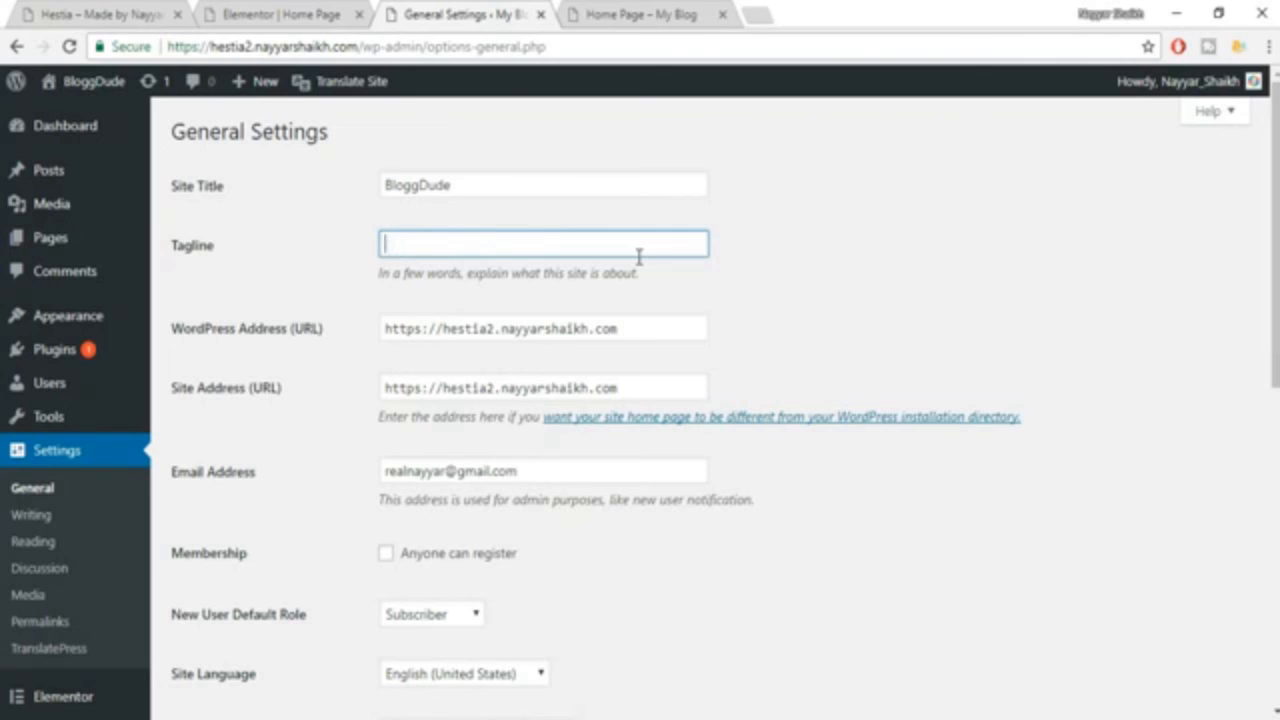
text(Made By Nayyar Shaikh)
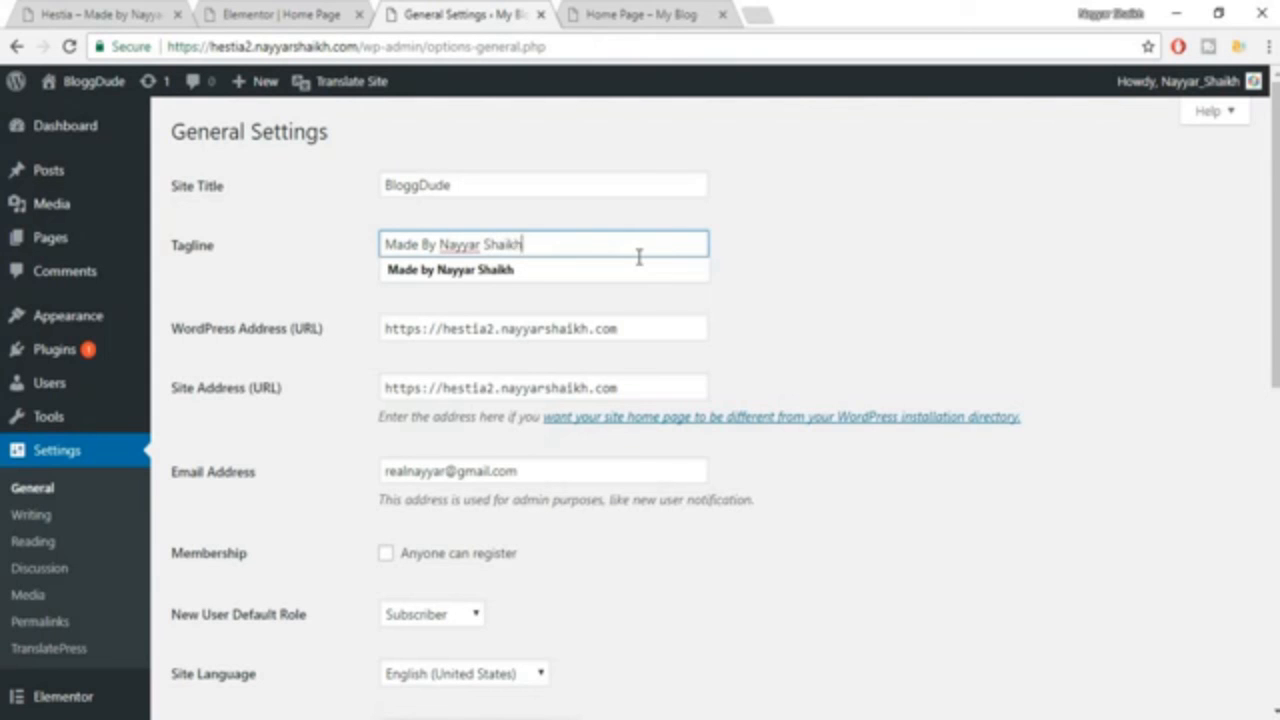
click(645, 269)
scroll(1031, 286, down, 5)
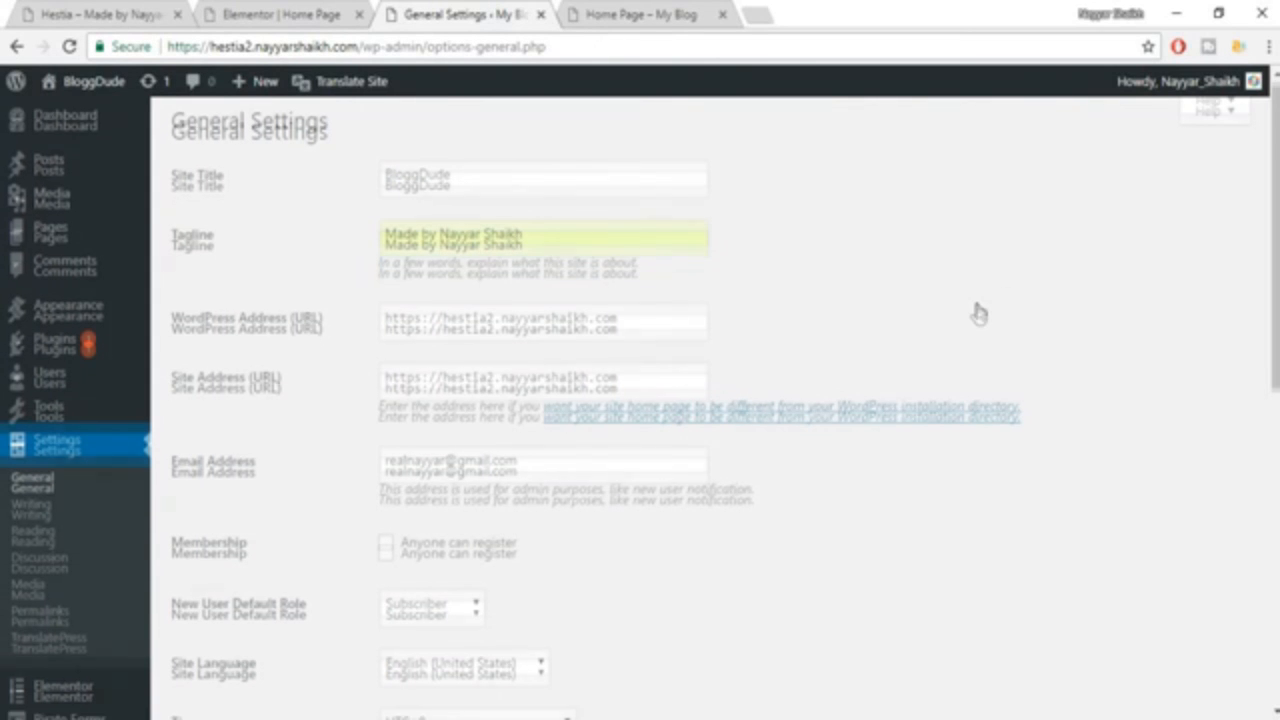
scroll(979, 314, down, 2)
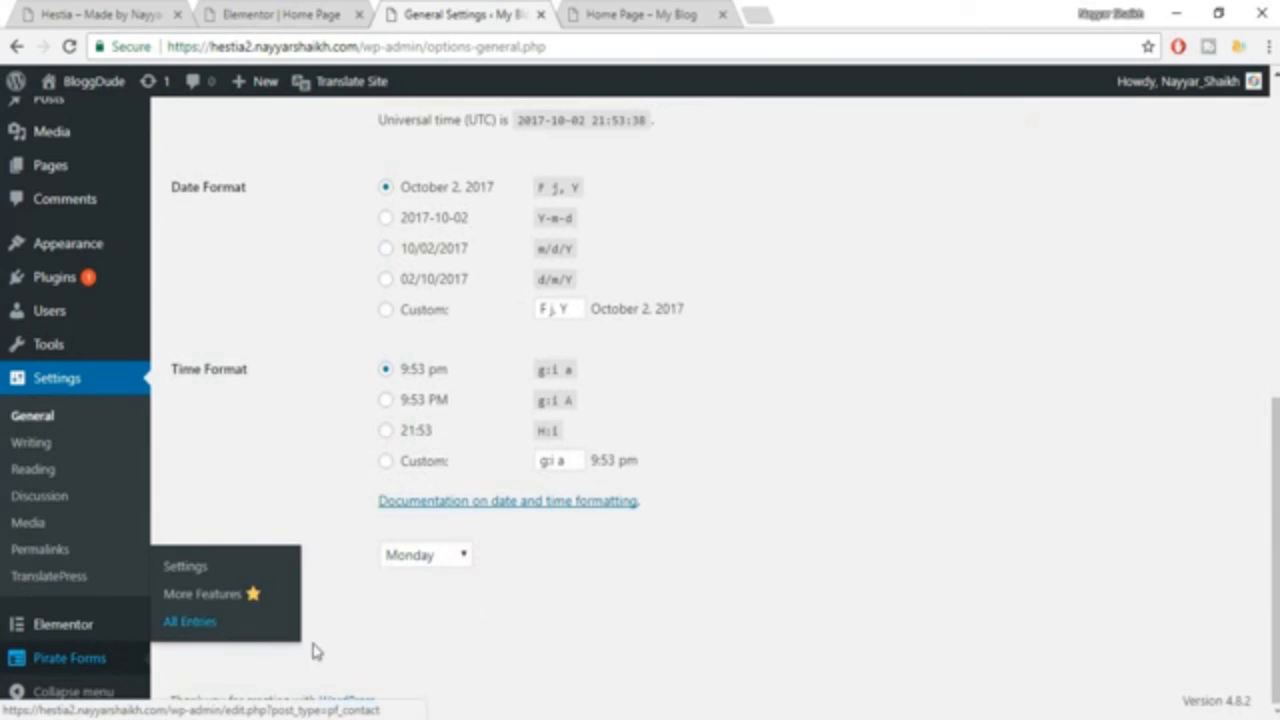
click(257, 627)
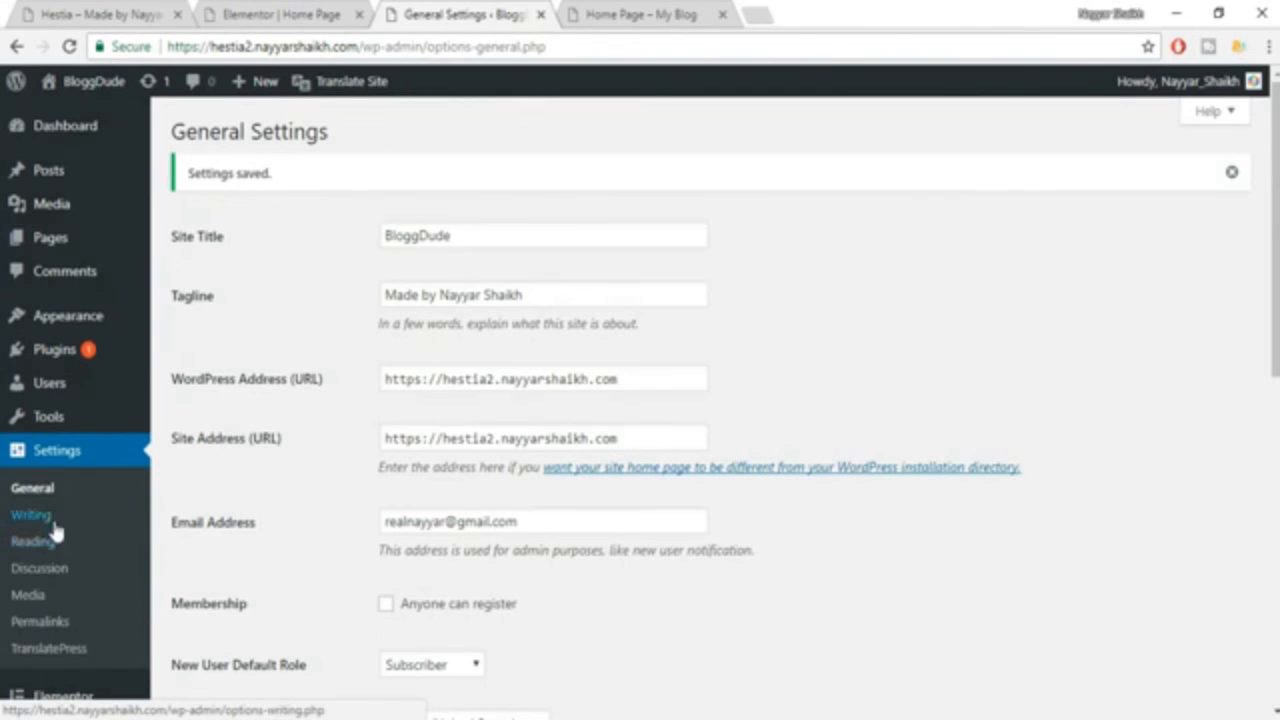
In the Reading Settings, make the front page display a static page, choose Home Page as the front page, and save.
click(54, 545)
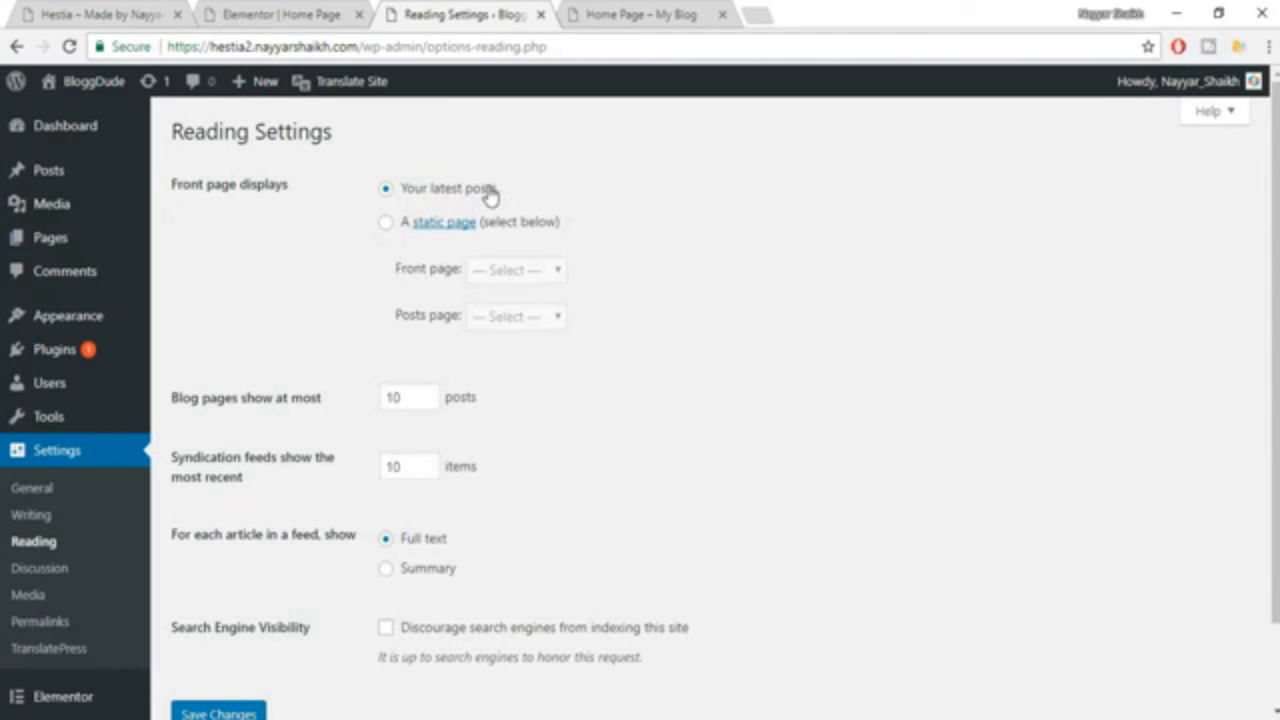
click(386, 226)
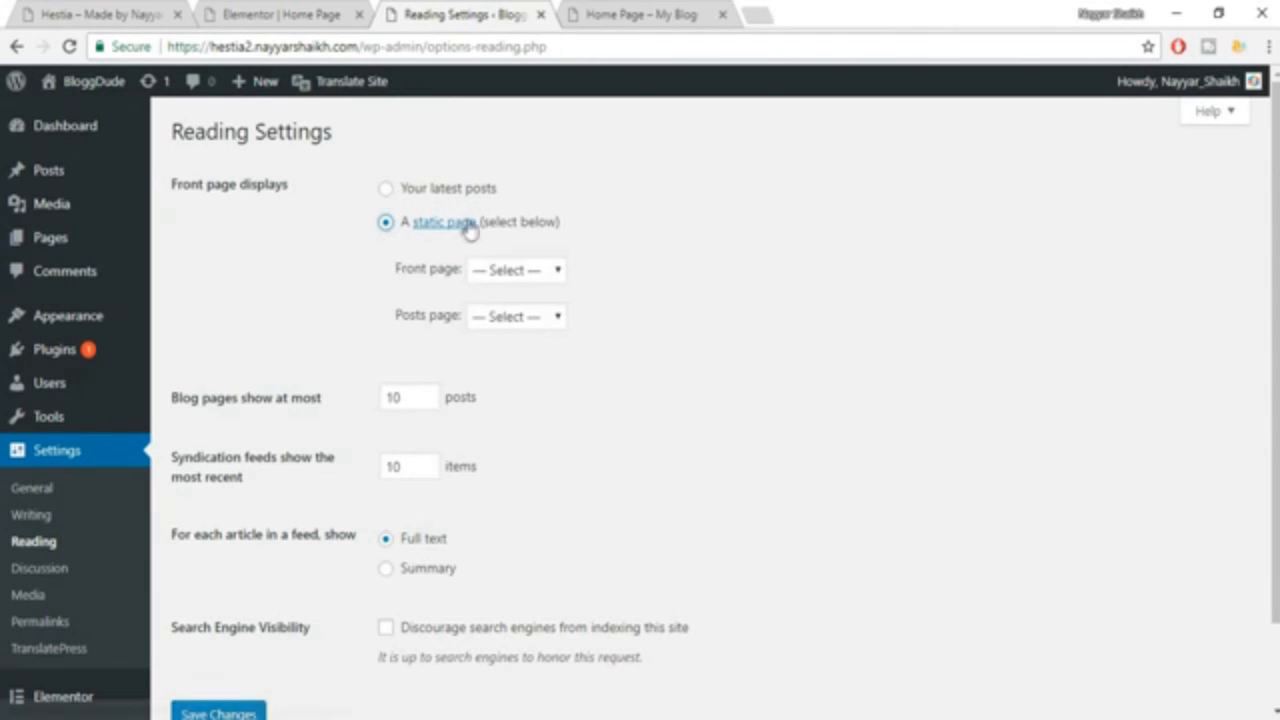
click(518, 270)
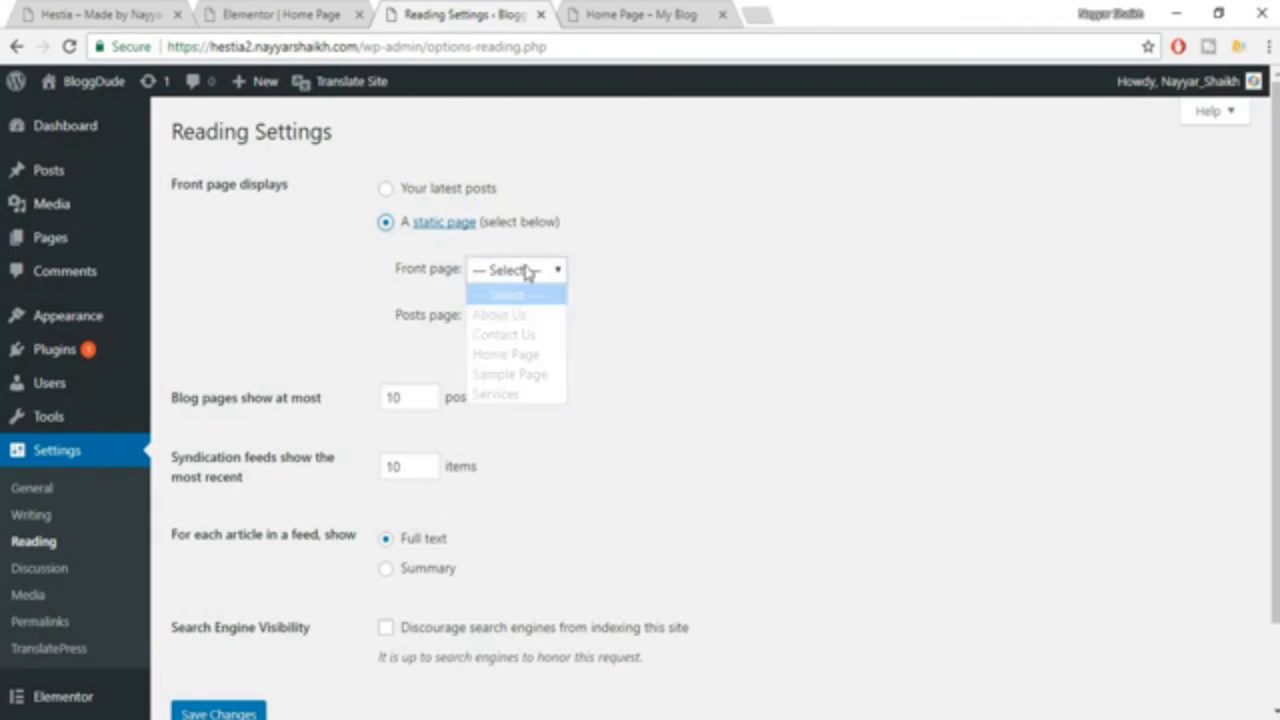
click(524, 355)
scroll(716, 383, down, 2)
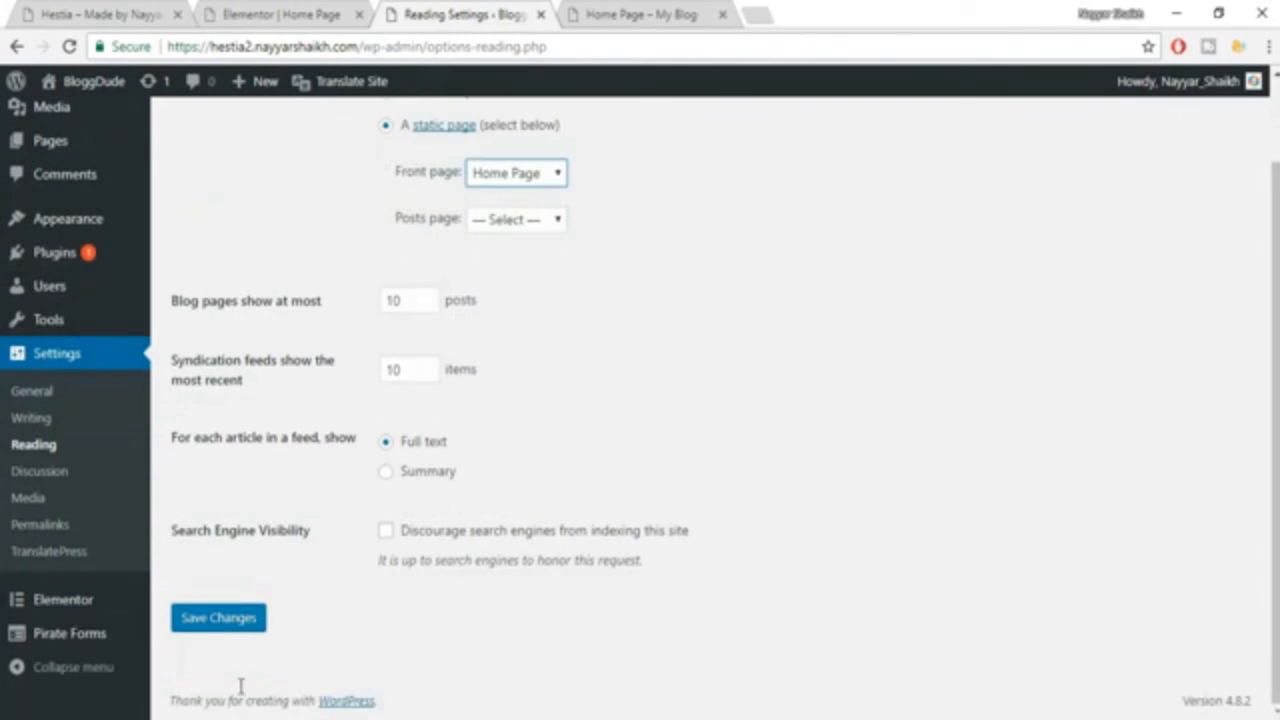
click(214, 626)
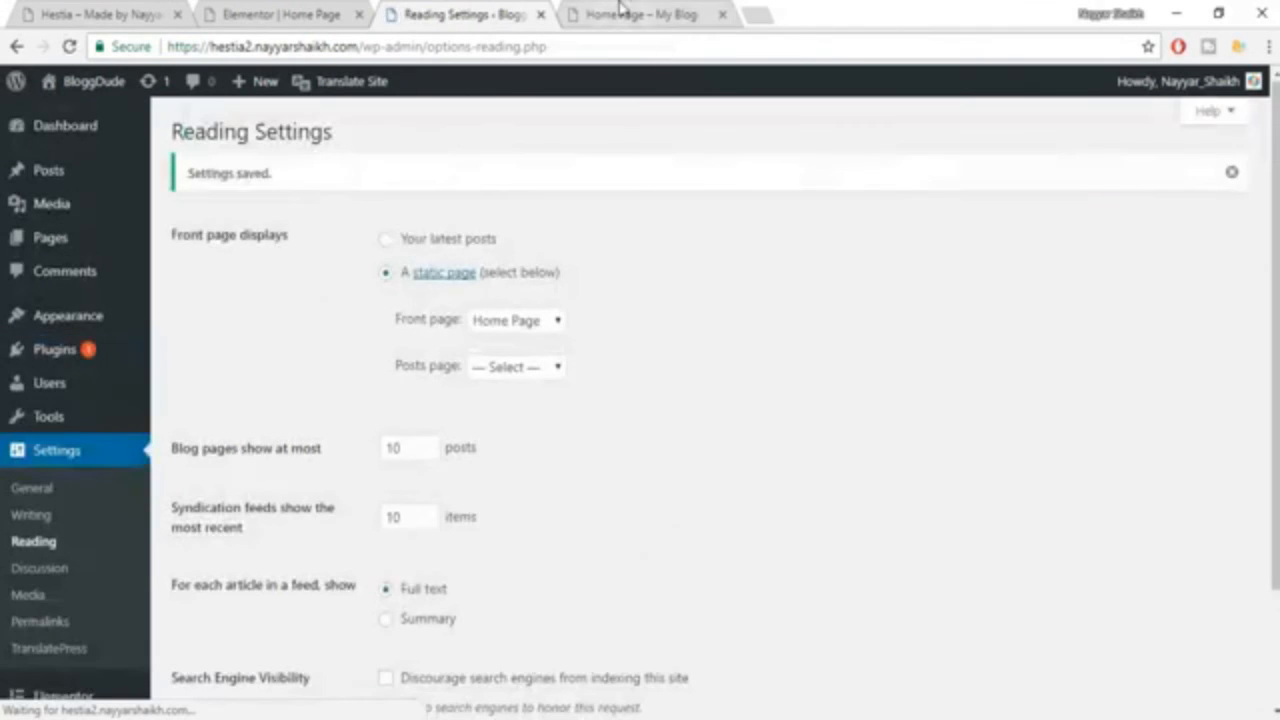
Reload Home through the published site's navigation menu, look through the front page's sections, and open the About Us page.
click(617, 14)
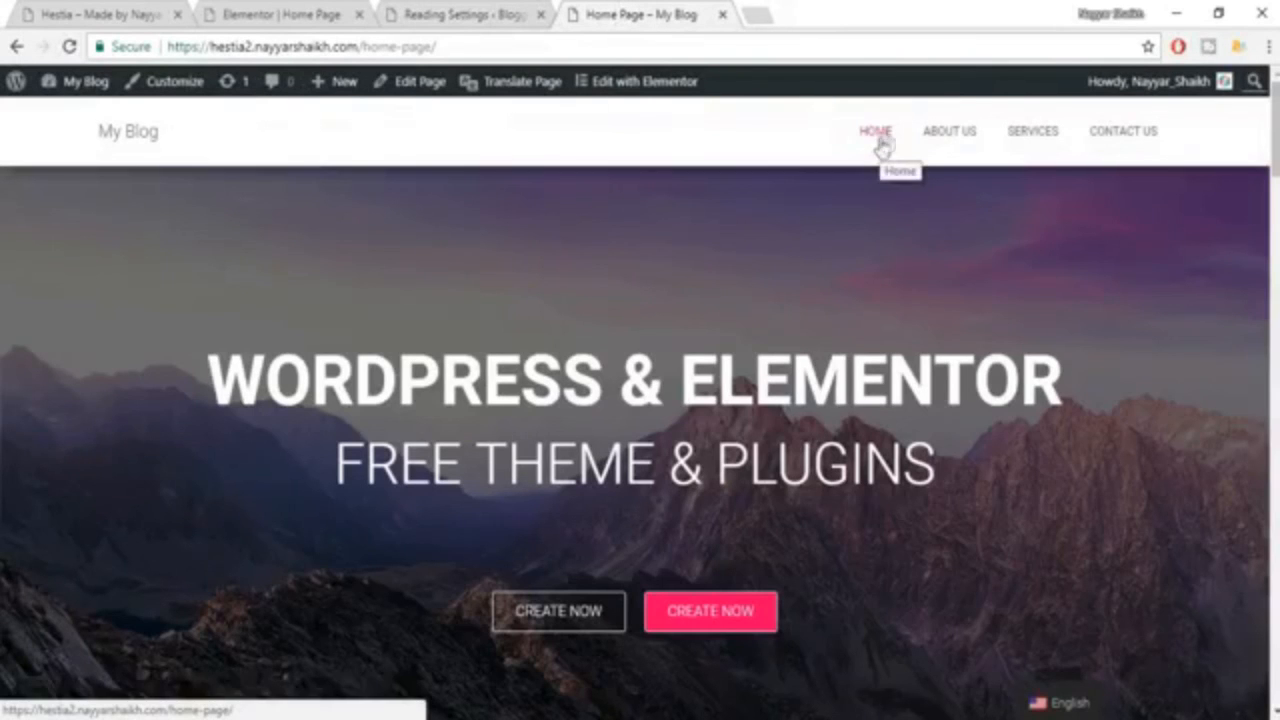
drag(481, 45, 370, 52)
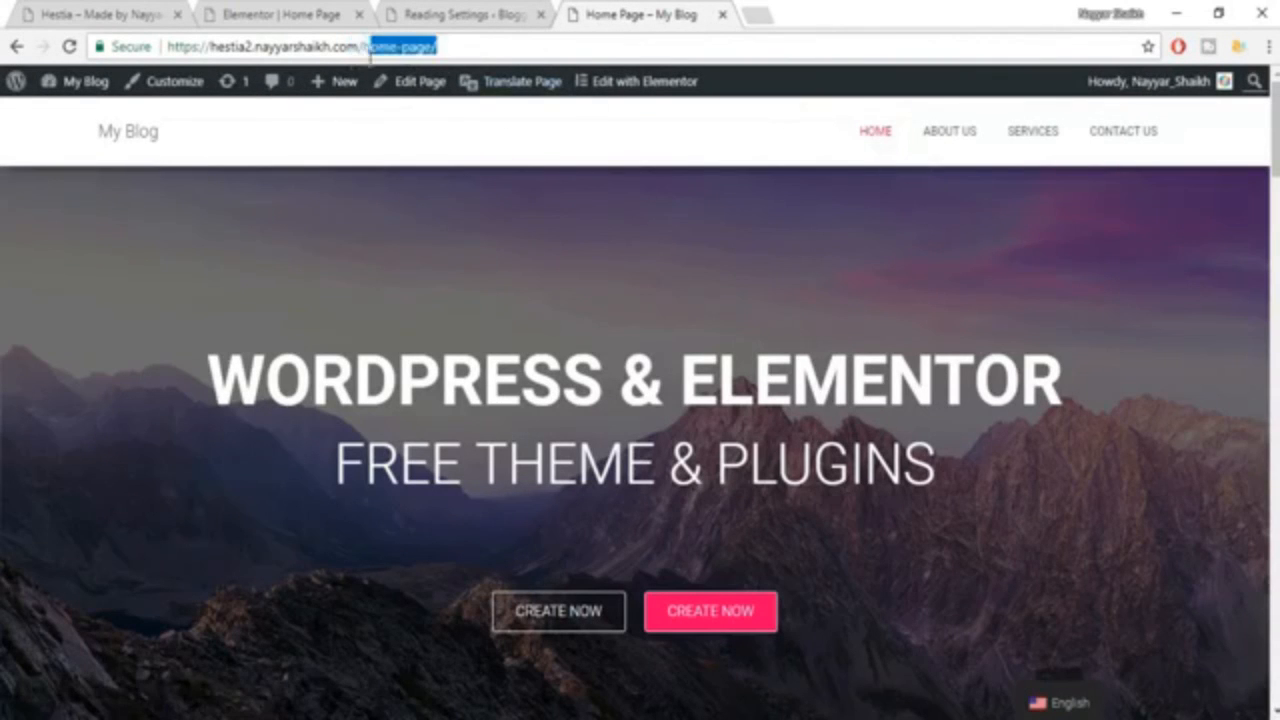
click(876, 137)
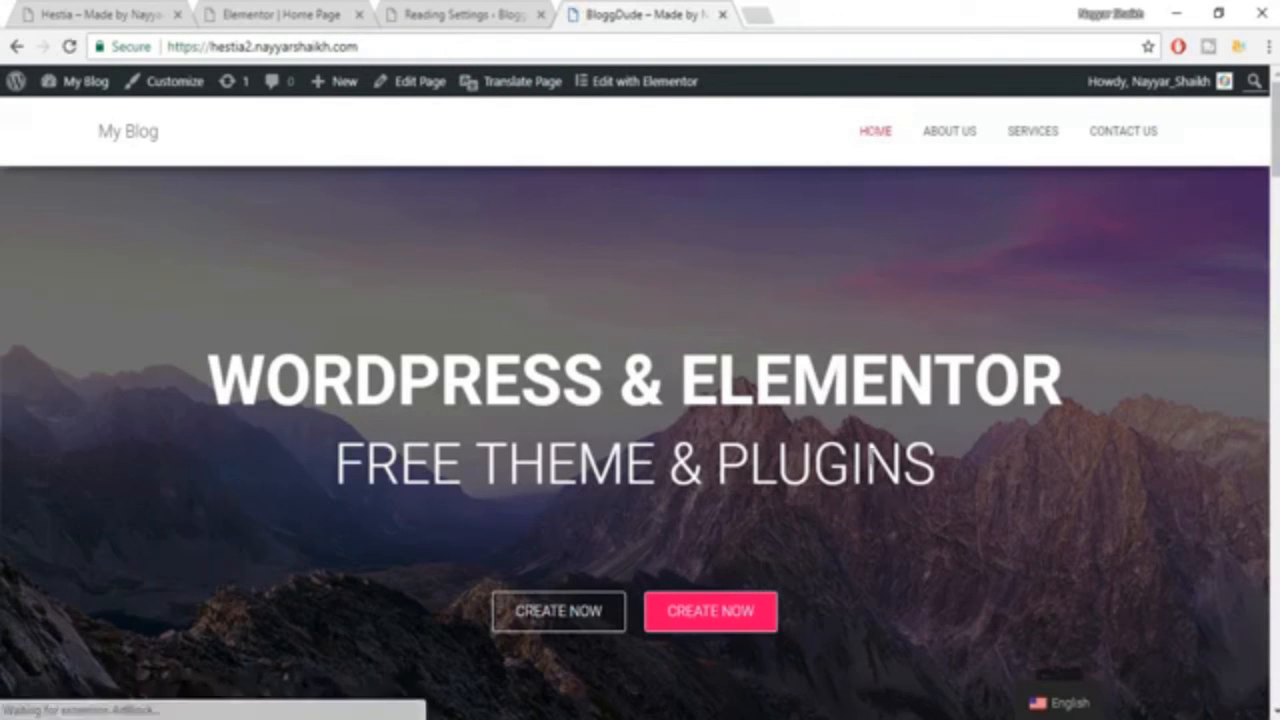
scroll(876, 490, down, 2)
scroll(876, 490, up, 3)
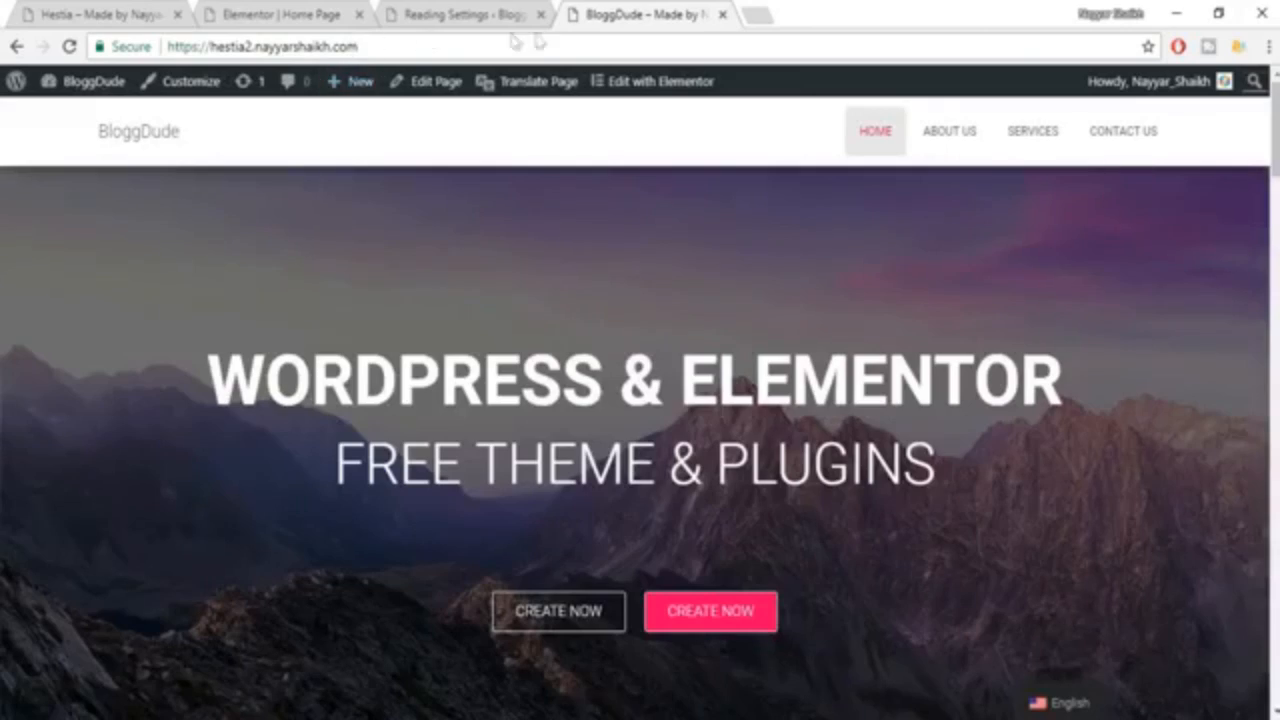
scroll(766, 451, down, 10)
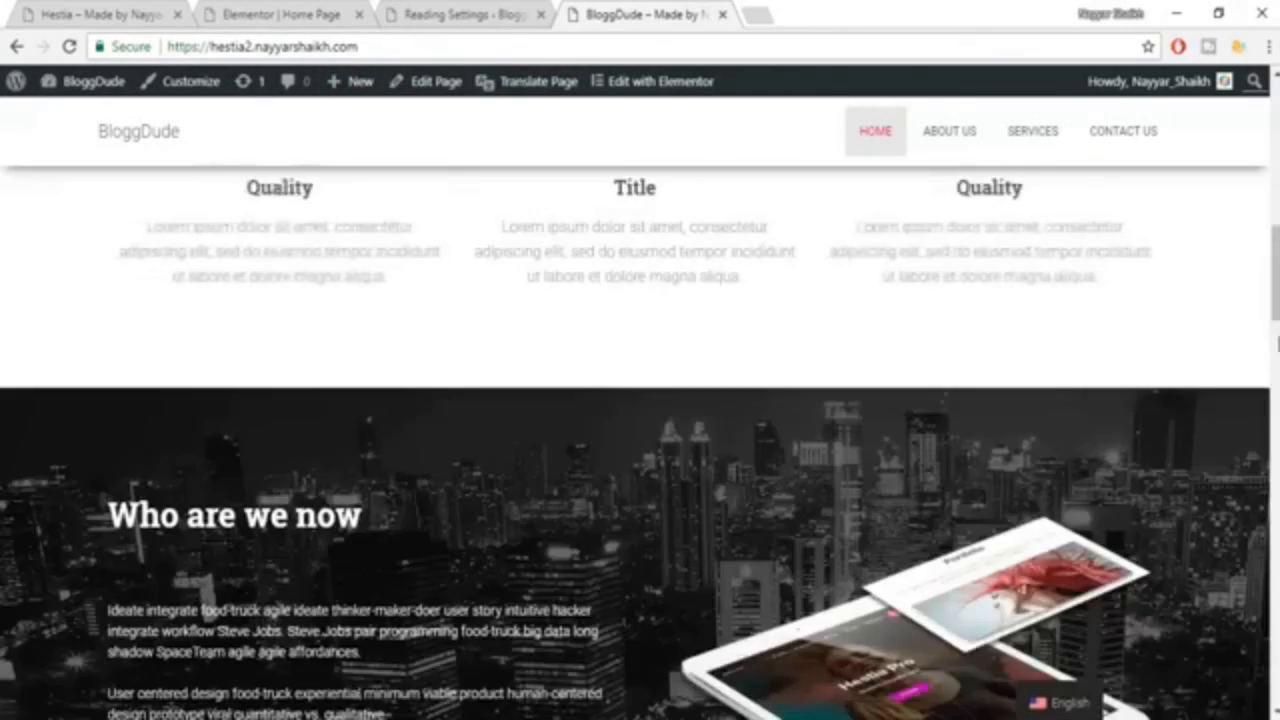
scroll(640, 442, down, 15)
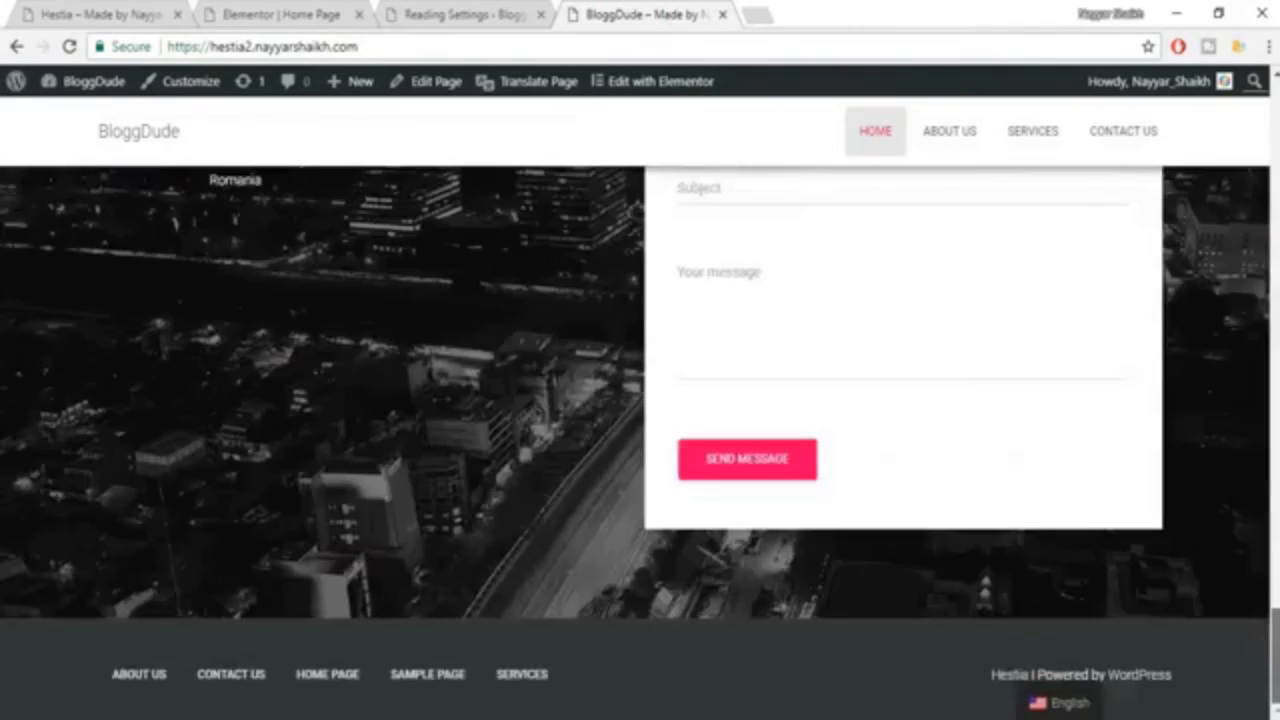
scroll(1184, 182, up, 20)
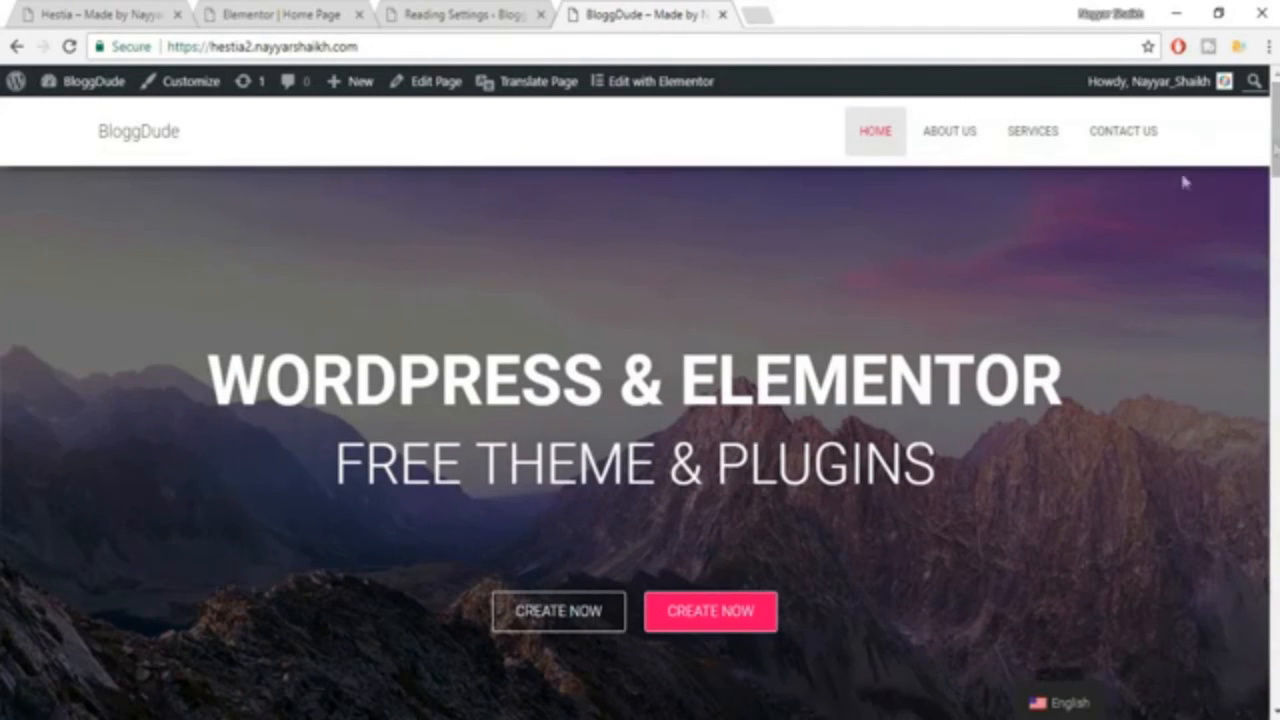
click(968, 138)
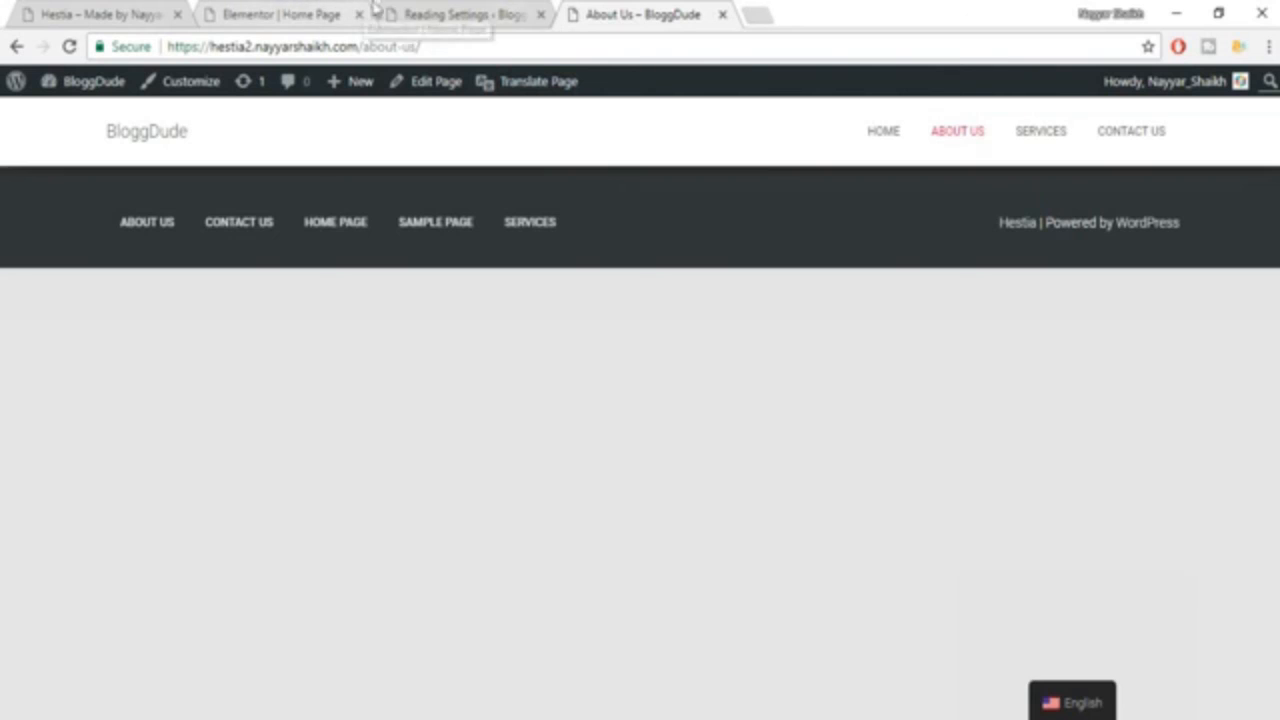
In Elementor's My Library, import the template file elementor-472-2017-10-02.json from the Layouts folder inside Desktop > Hestia.
click(478, 12)
scroll(40, 620, down, 2)
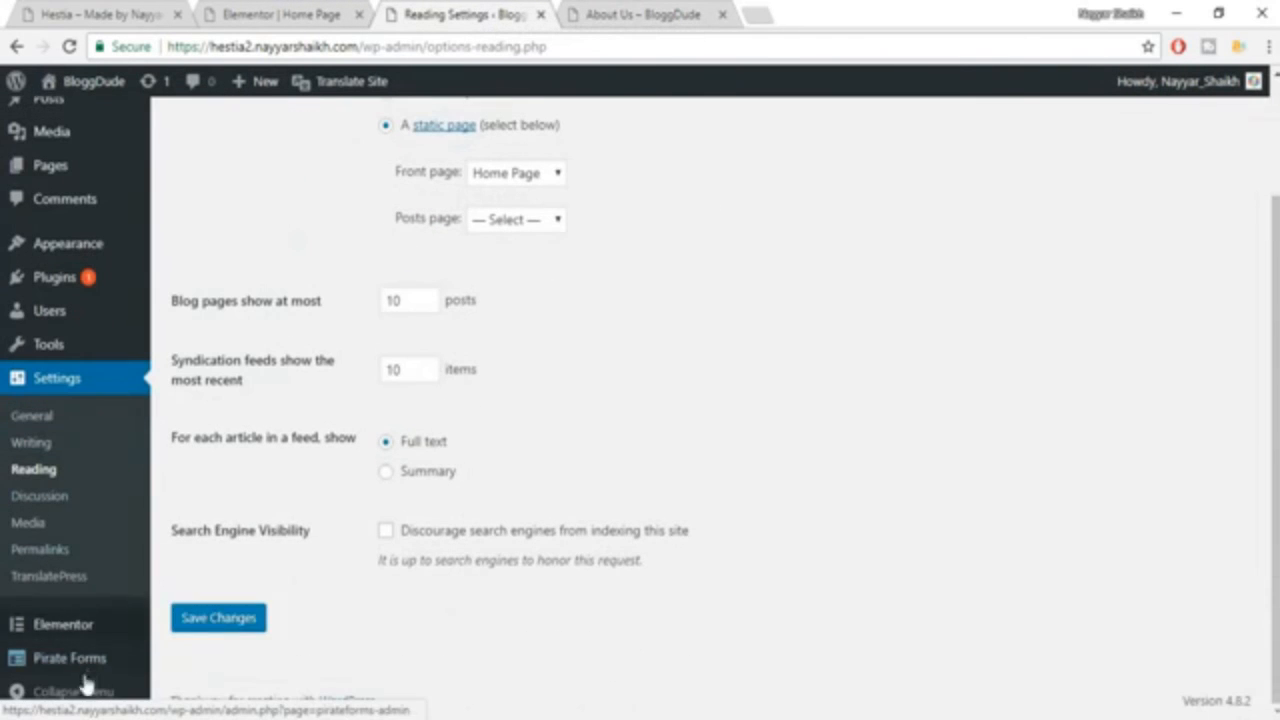
mouse_move(70, 632)
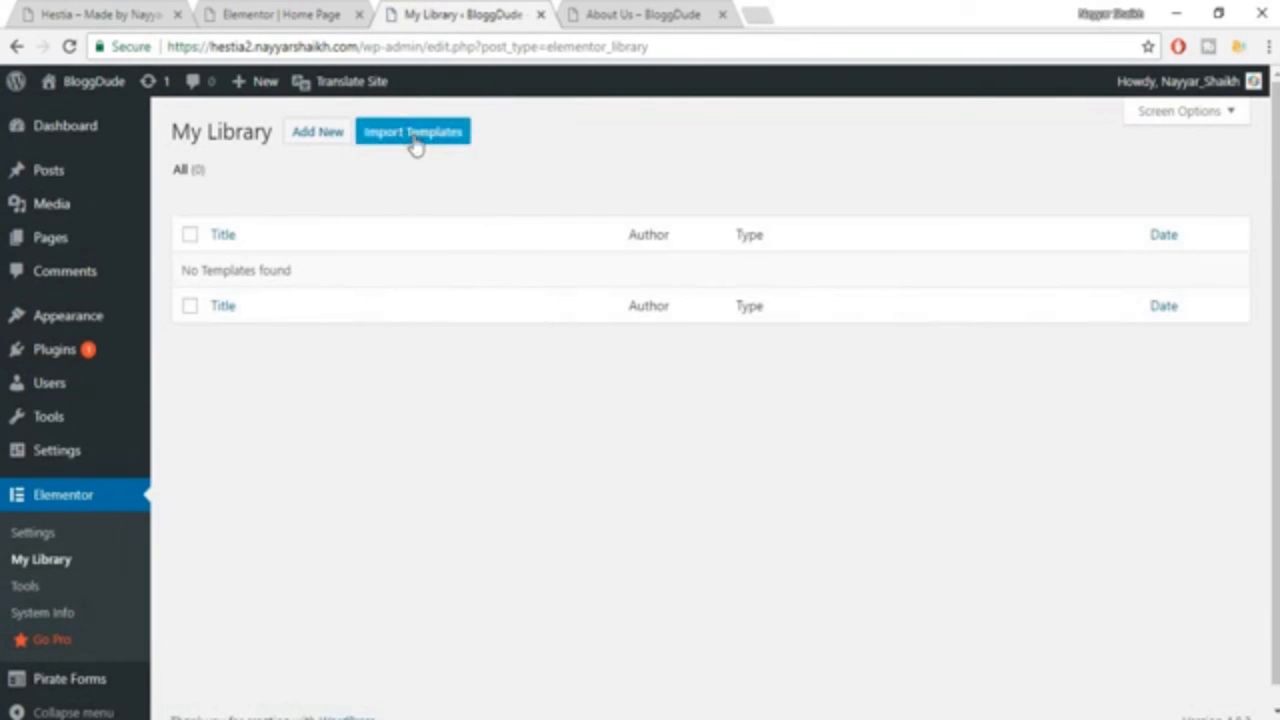
click(414, 138)
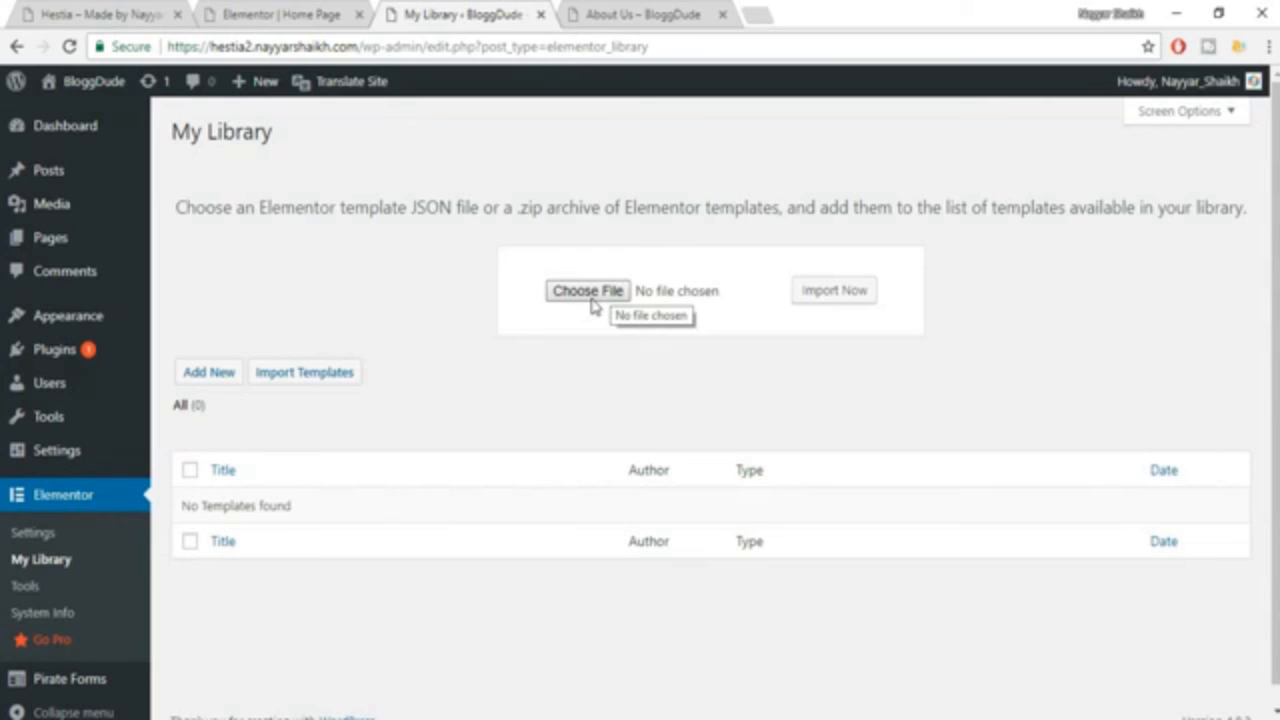
click(591, 305)
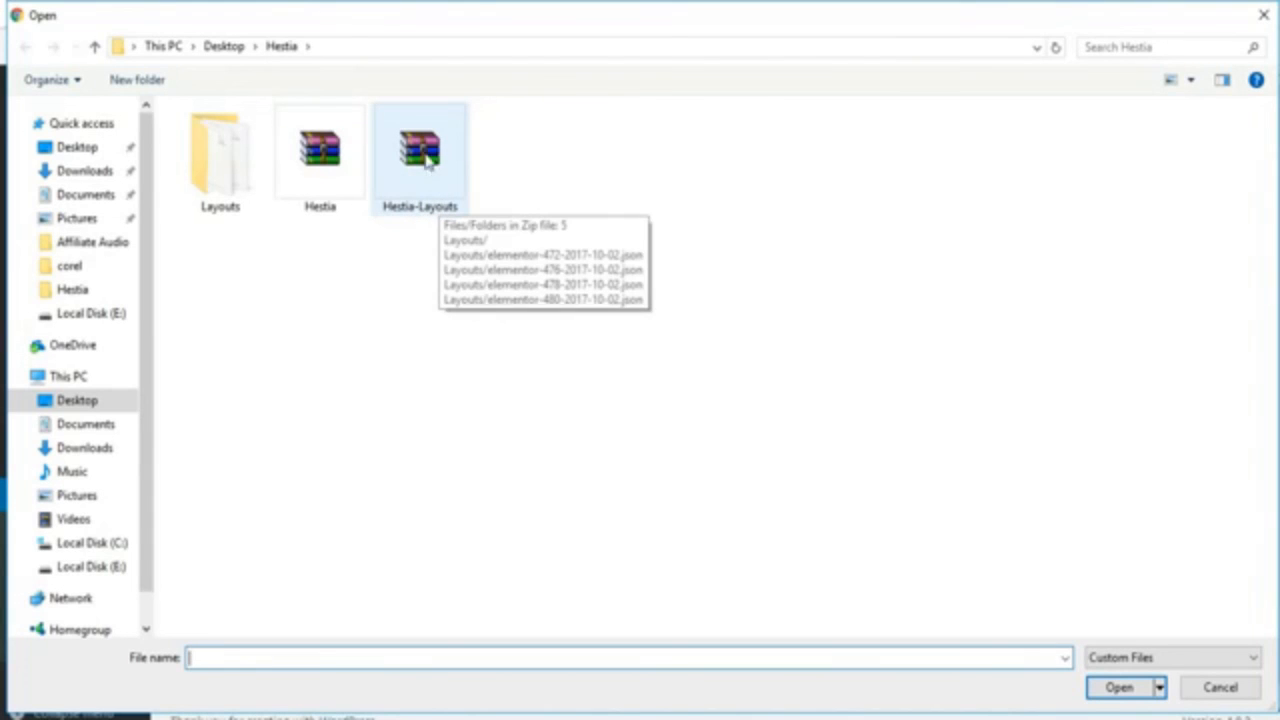
double_click(207, 188)
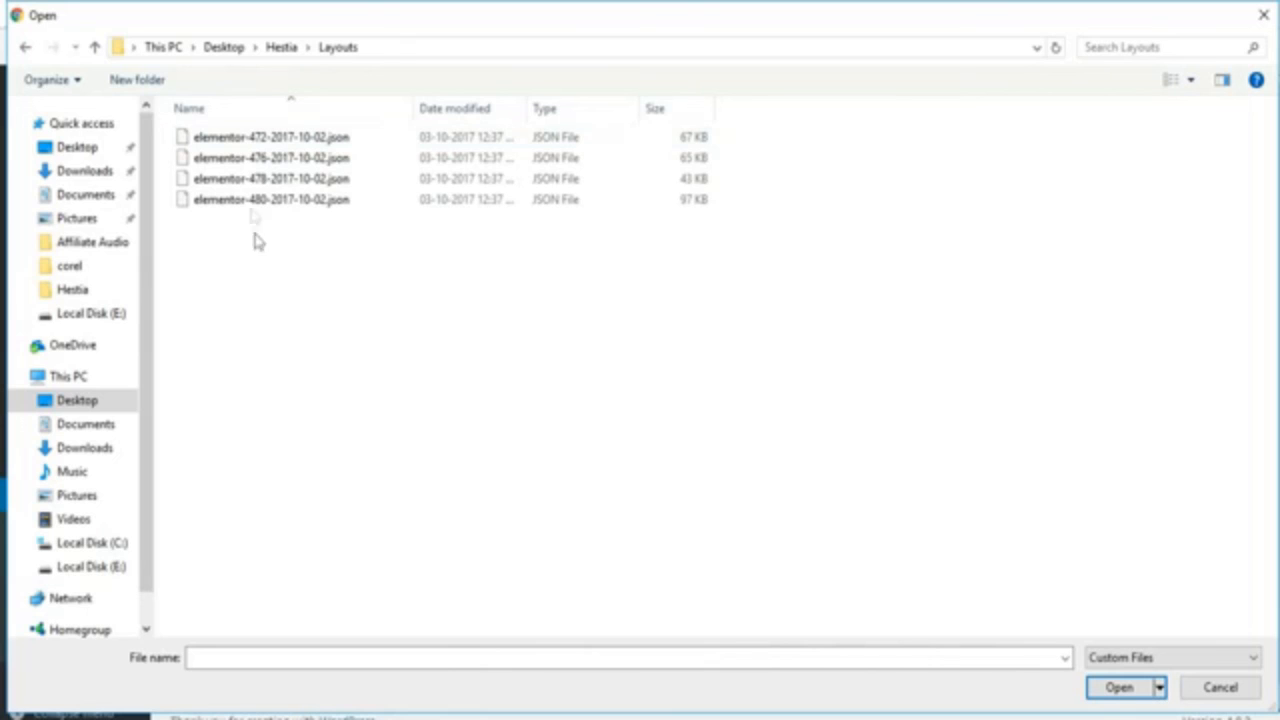
click(310, 145)
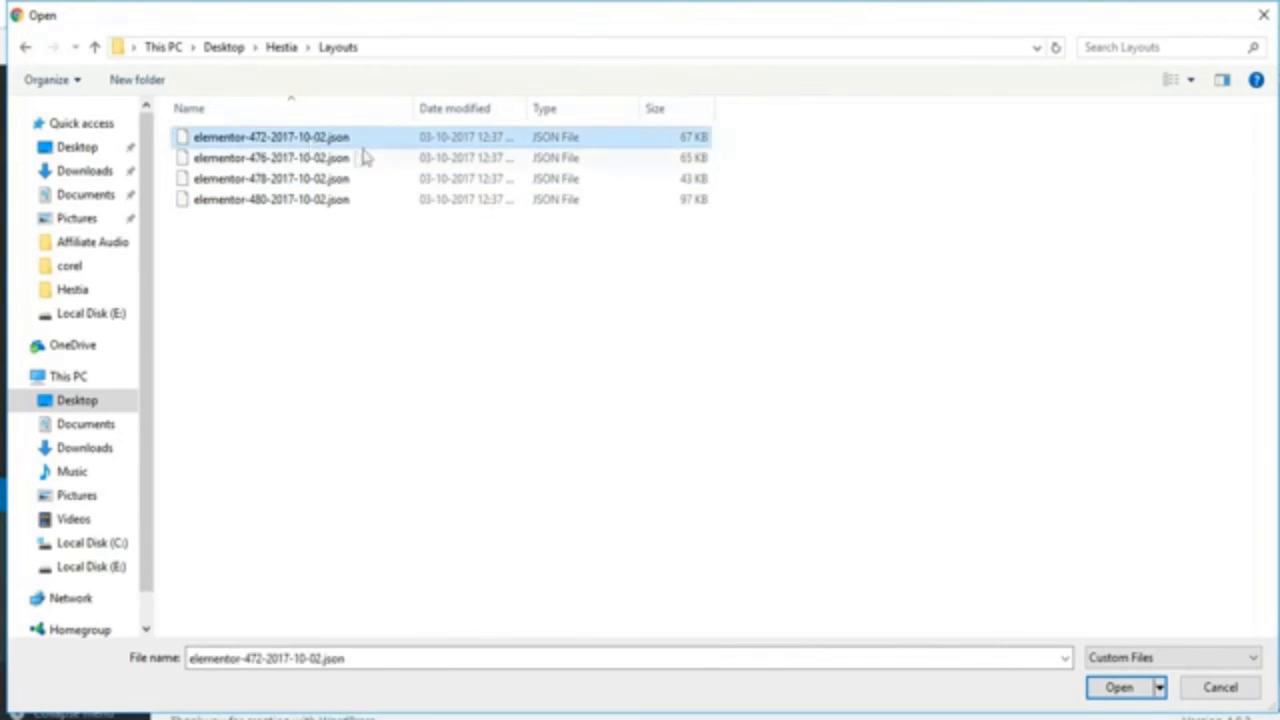
click(1117, 688)
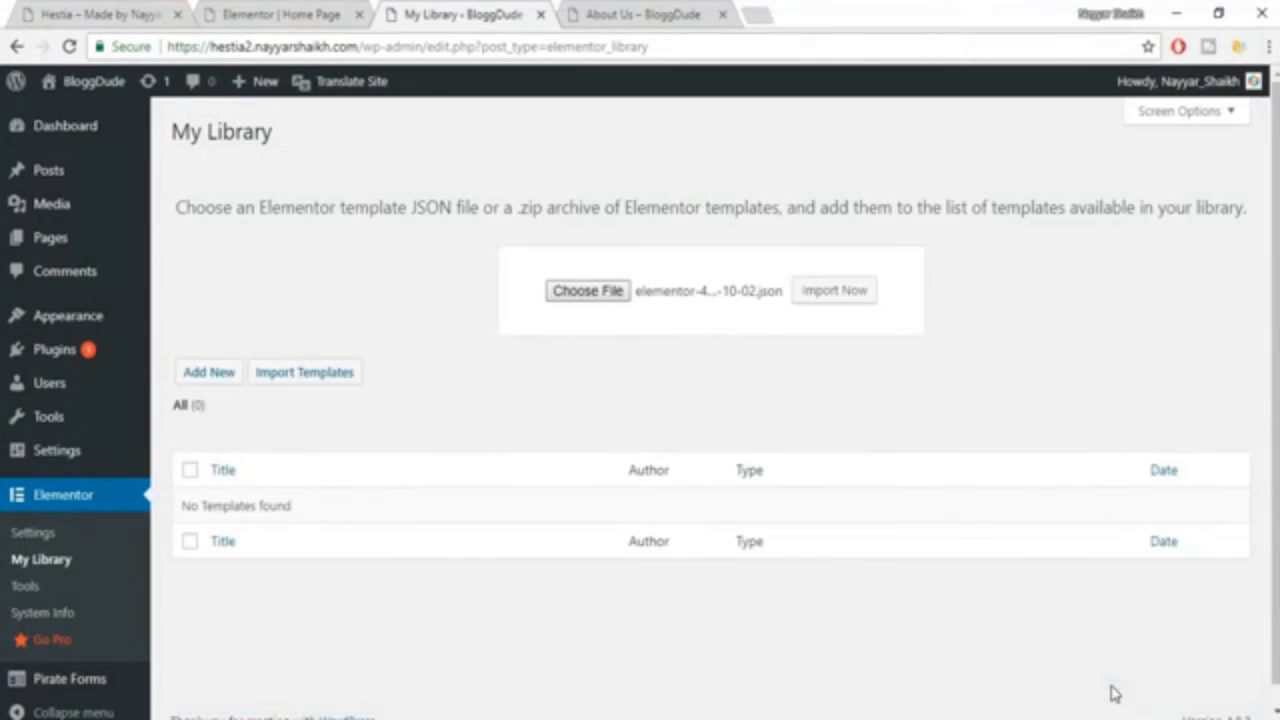
click(836, 305)
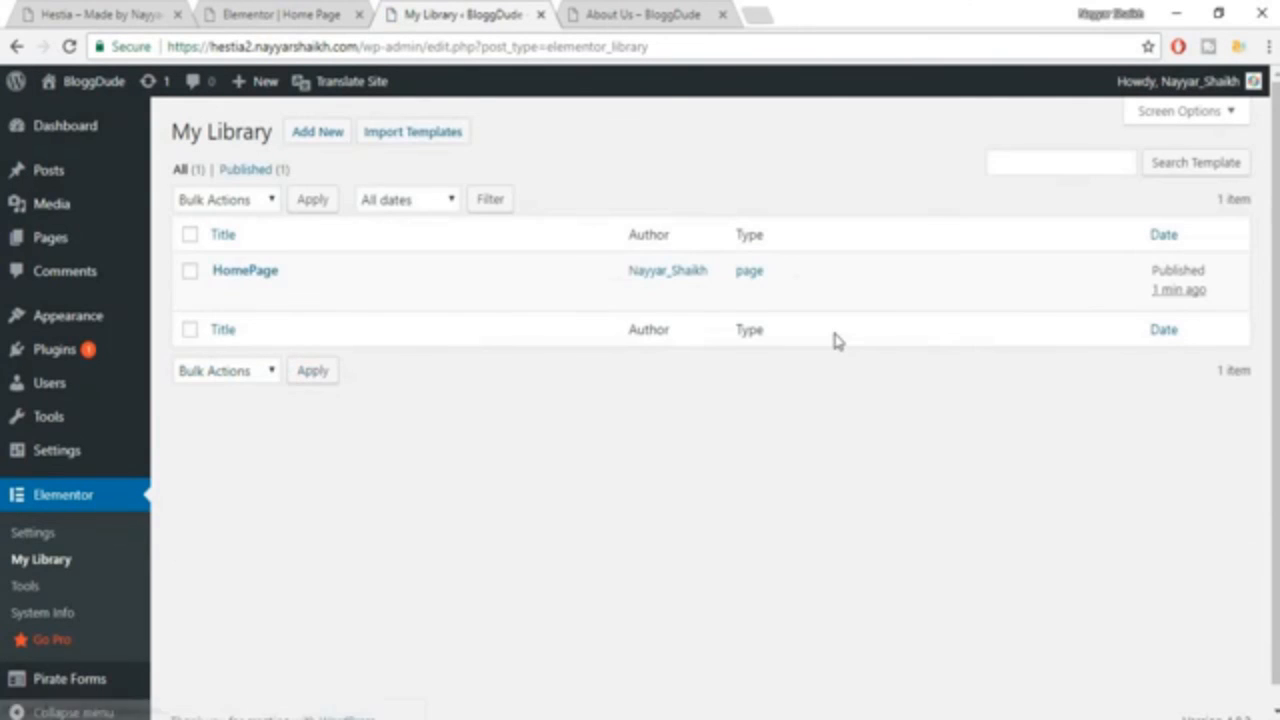
mouse_move(262, 292)
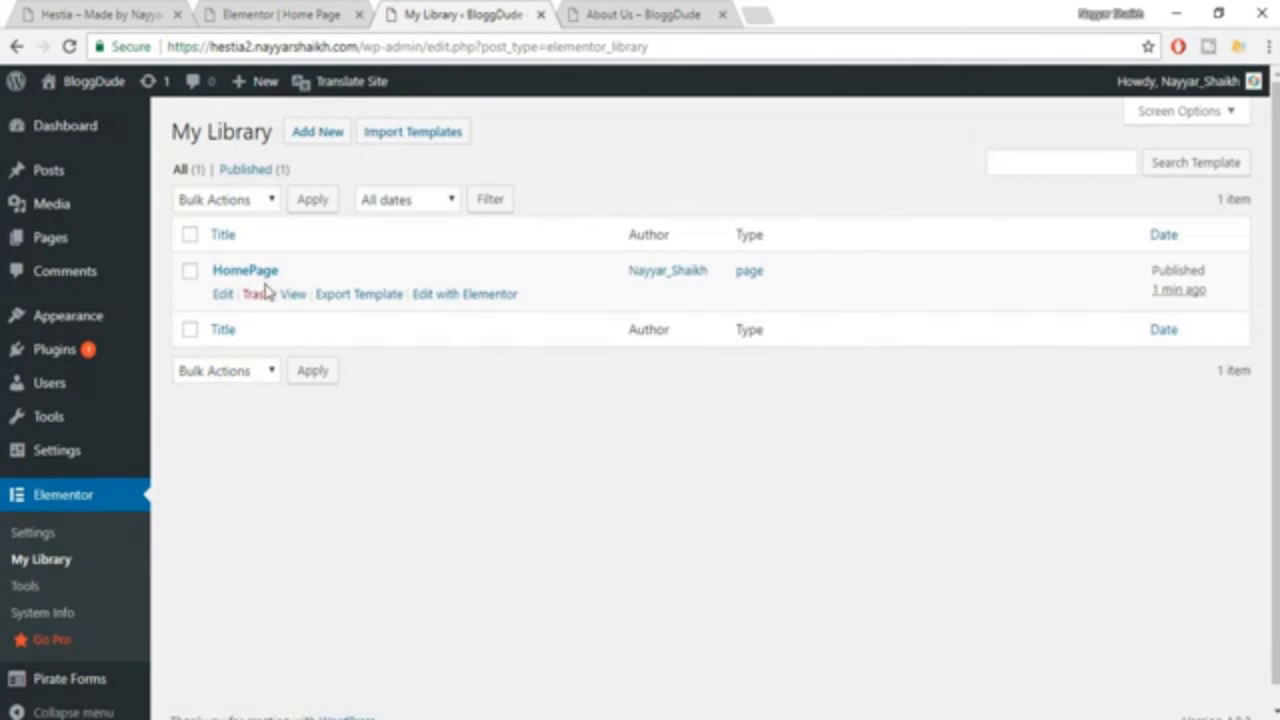
click(607, 10)
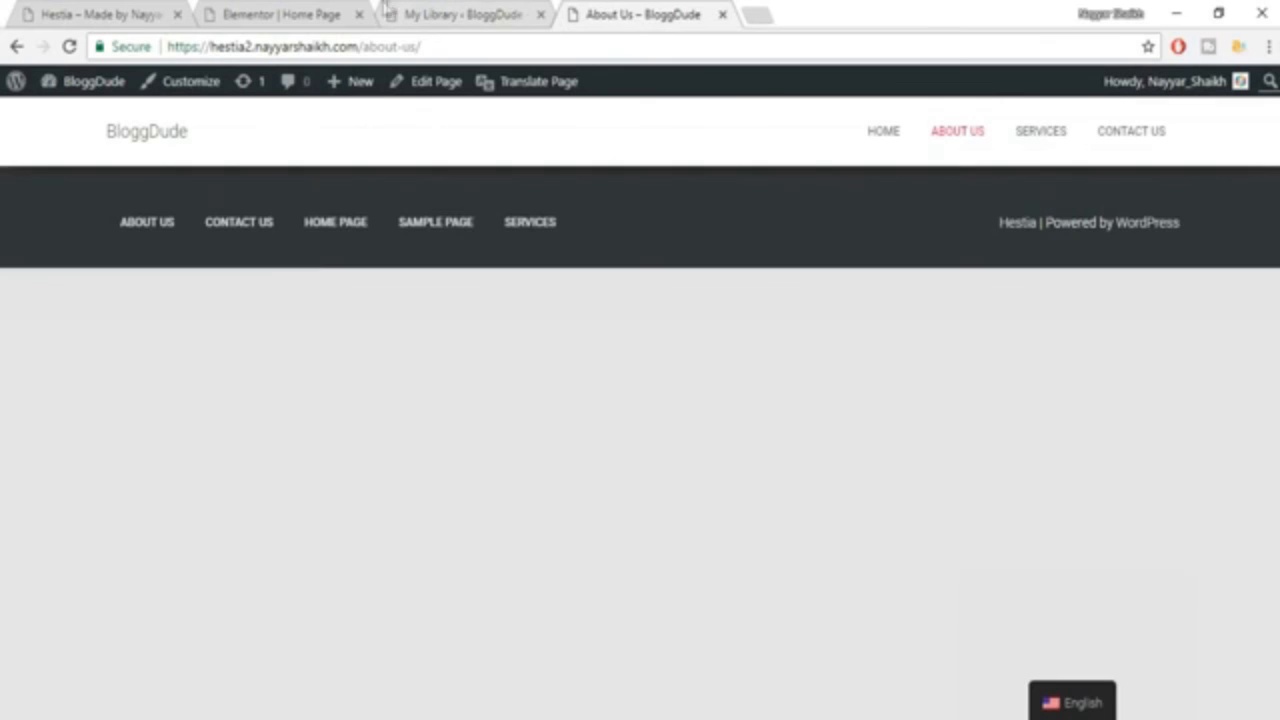
click(449, 14)
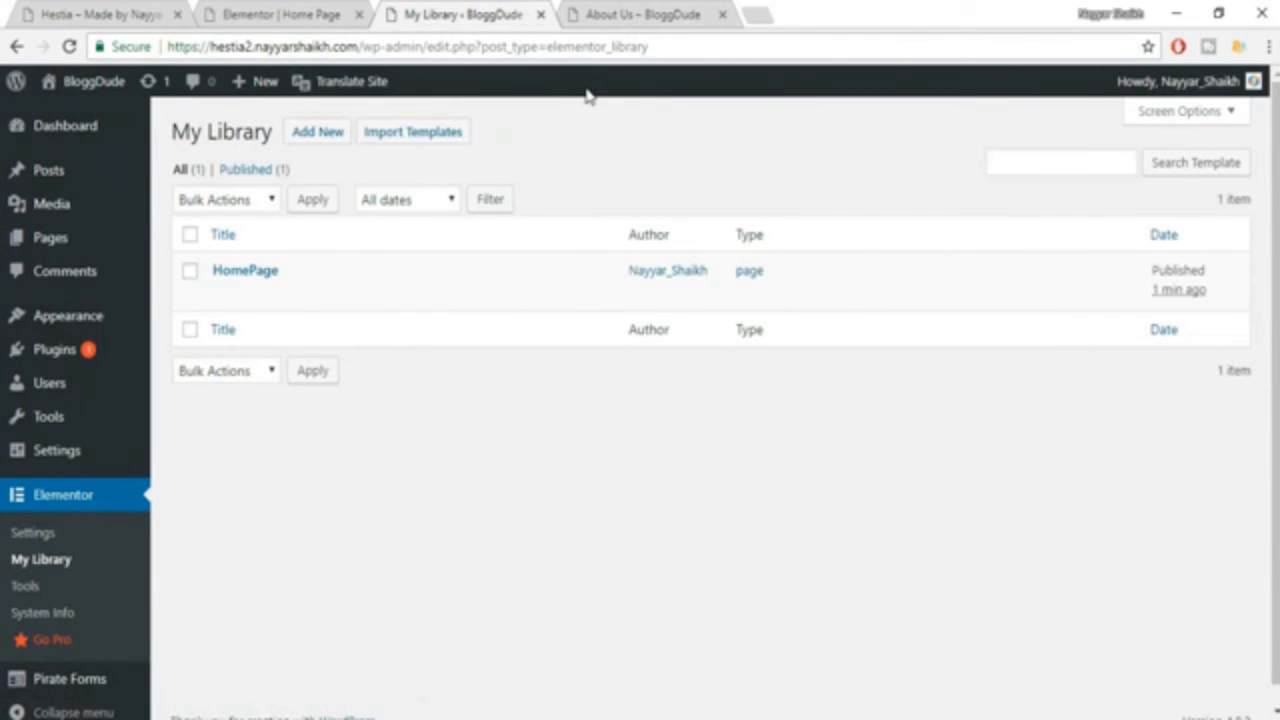
Import the template file elementor-476-2017-10-02.json from the Layouts folder into My Library.
click(388, 150)
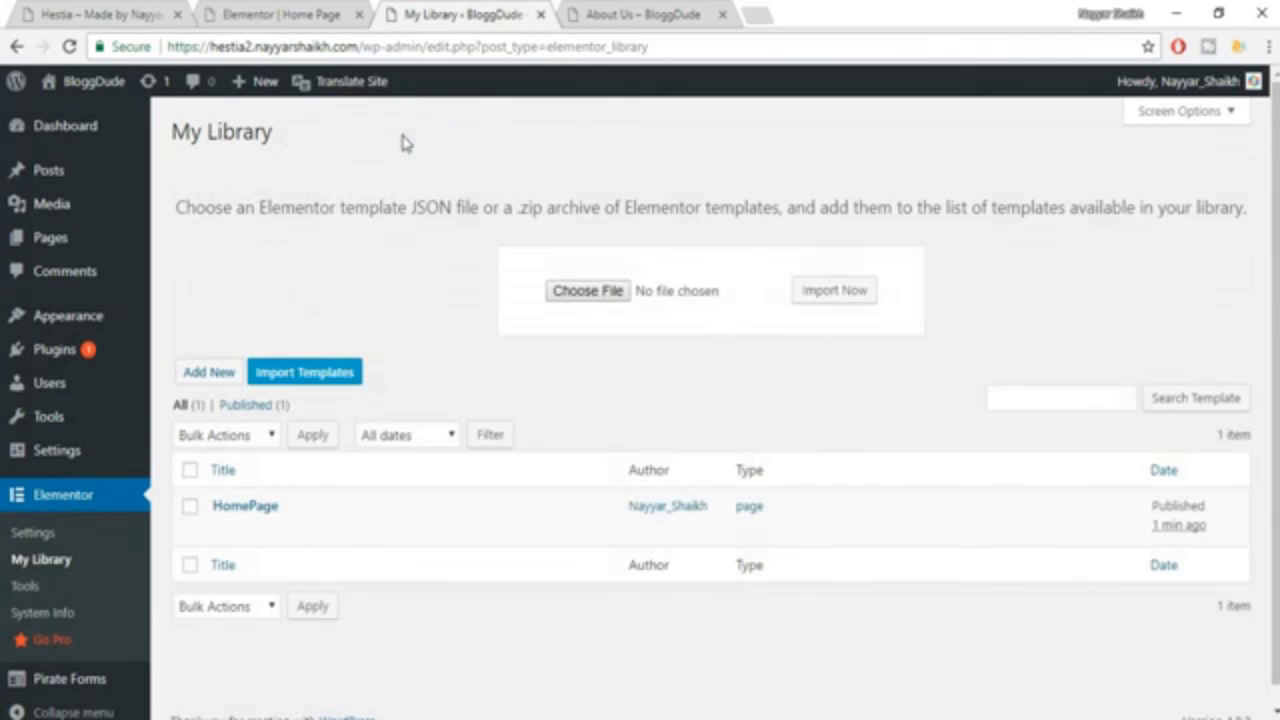
click(585, 289)
click(229, 158)
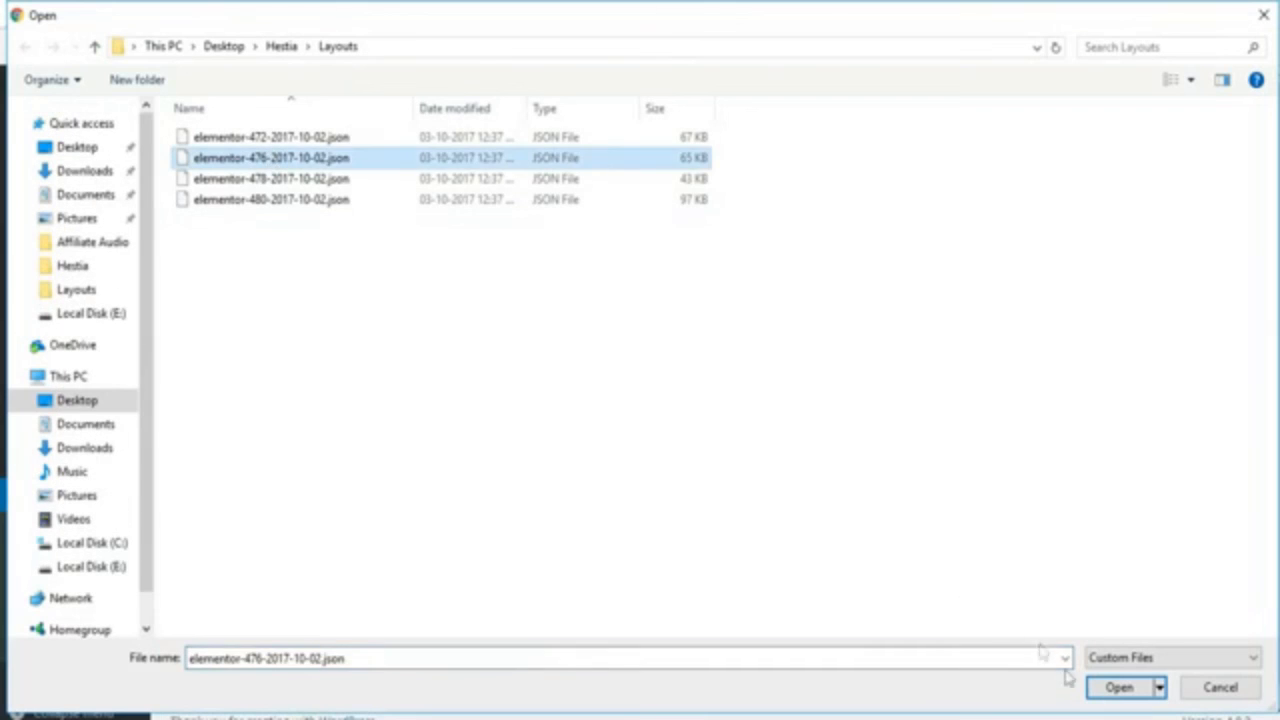
click(1117, 688)
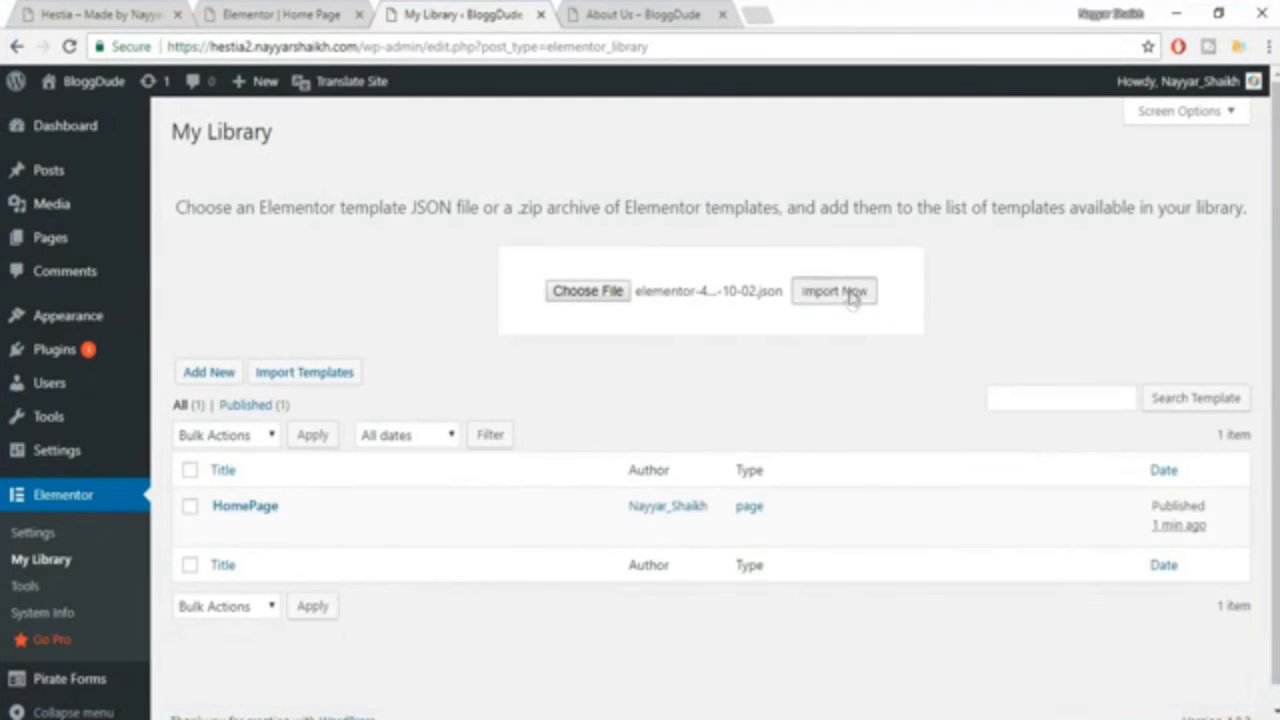
click(840, 292)
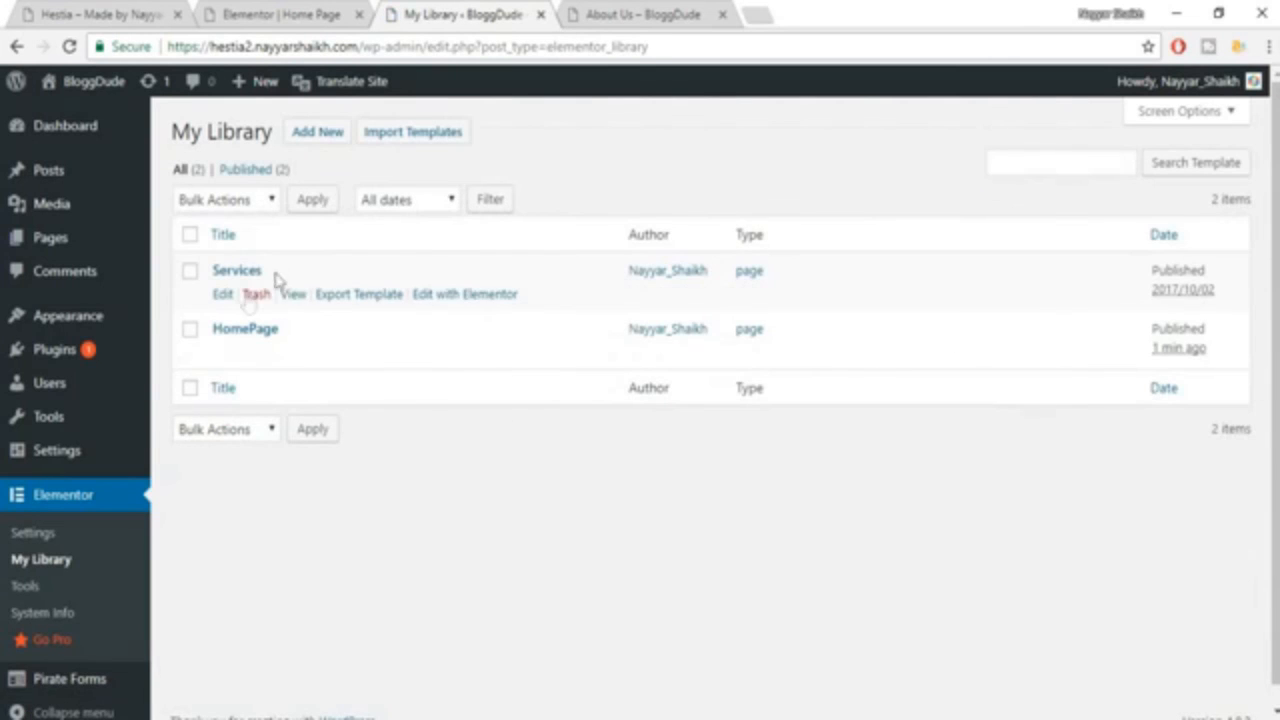
Import the template file elementor-478-2017-10-02.json from the Layouts folder into My Library.
click(428, 131)
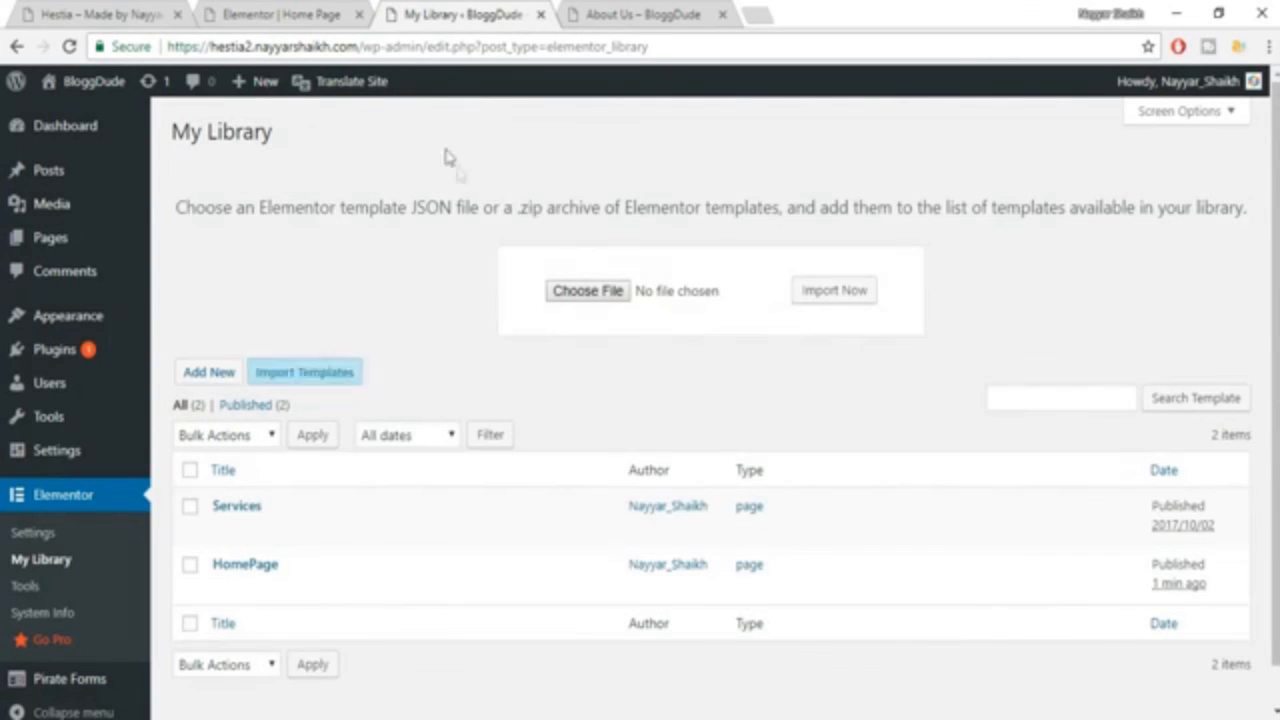
click(590, 291)
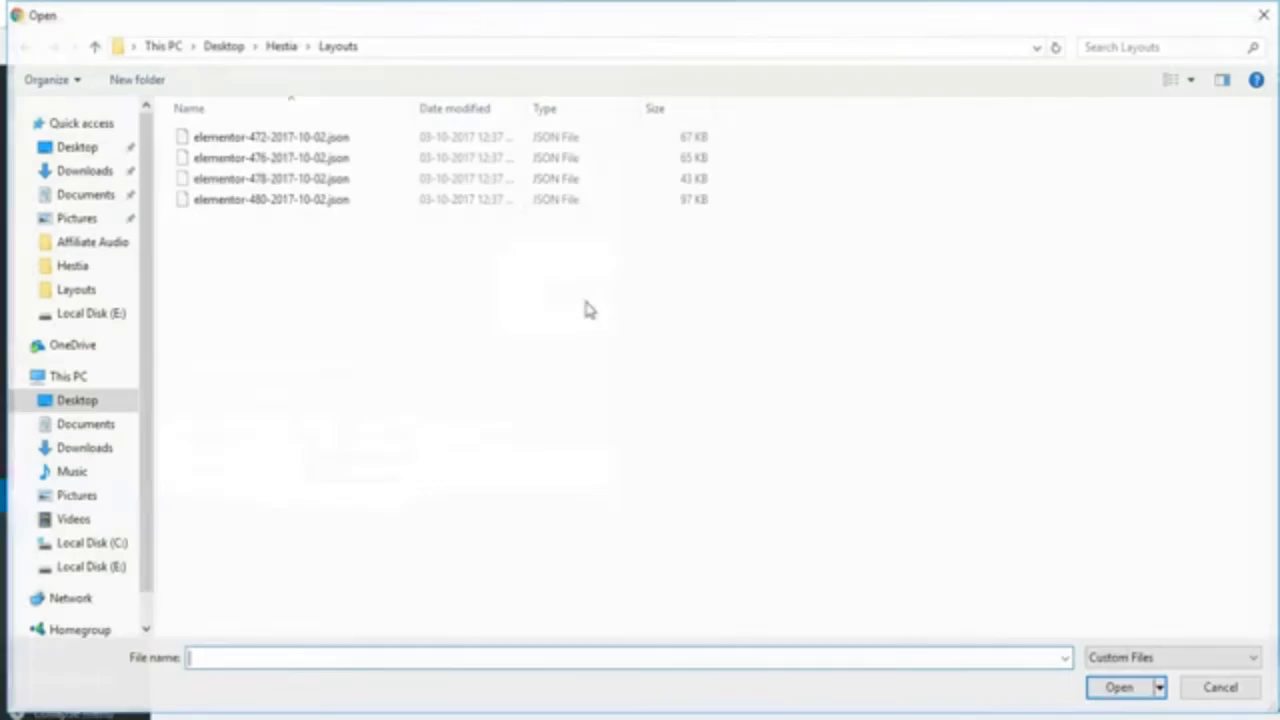
click(300, 178)
click(1117, 690)
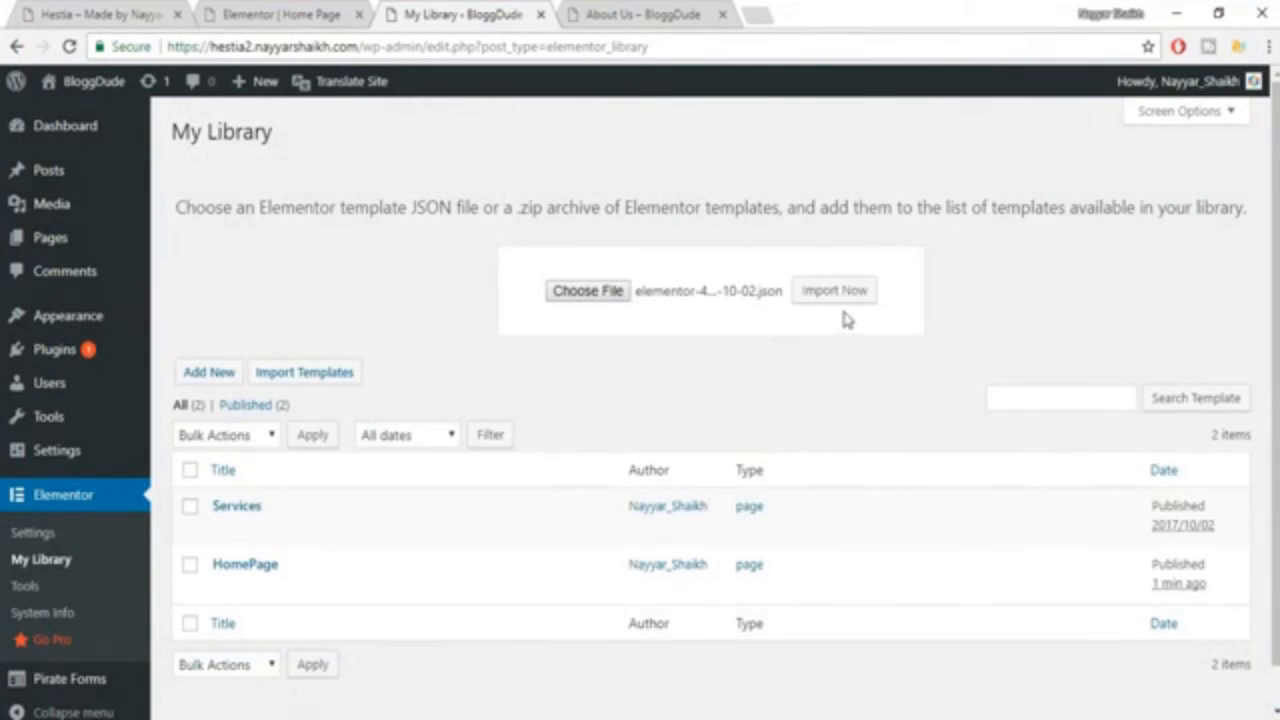
click(843, 312)
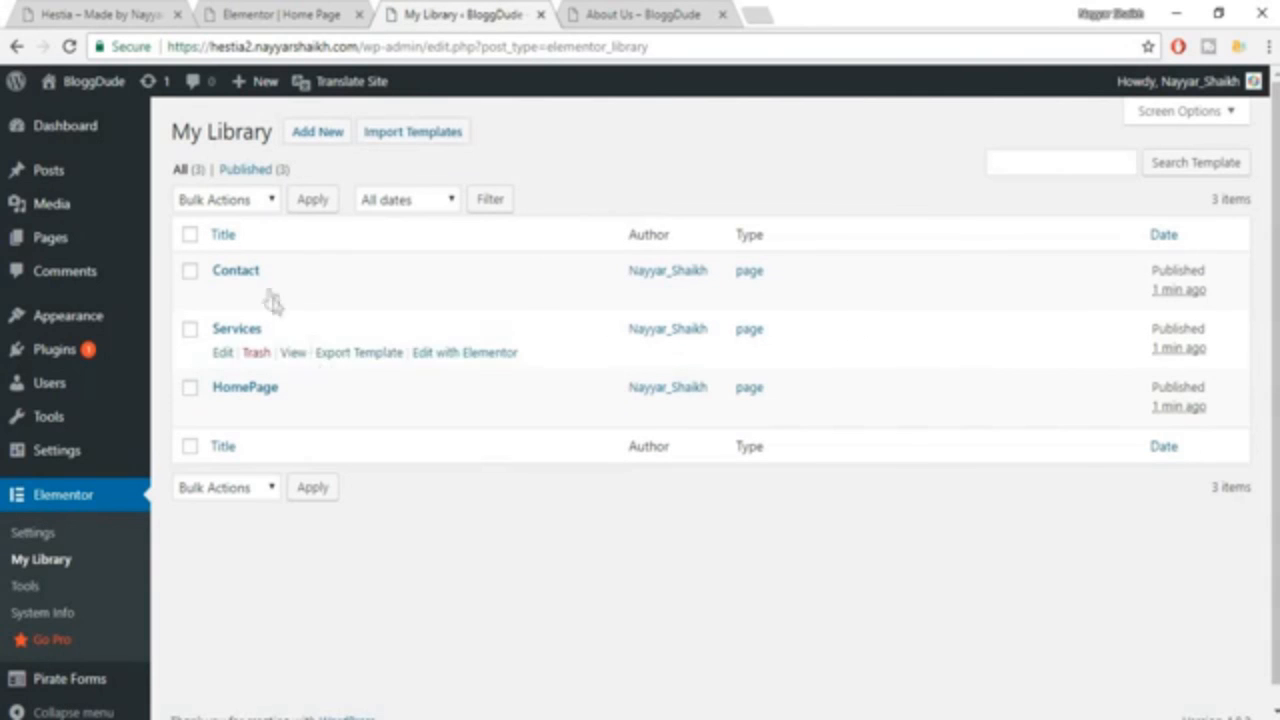
Import the template file elementor-480-2017-10-02.json from the Layouts folder into My Library.
click(416, 133)
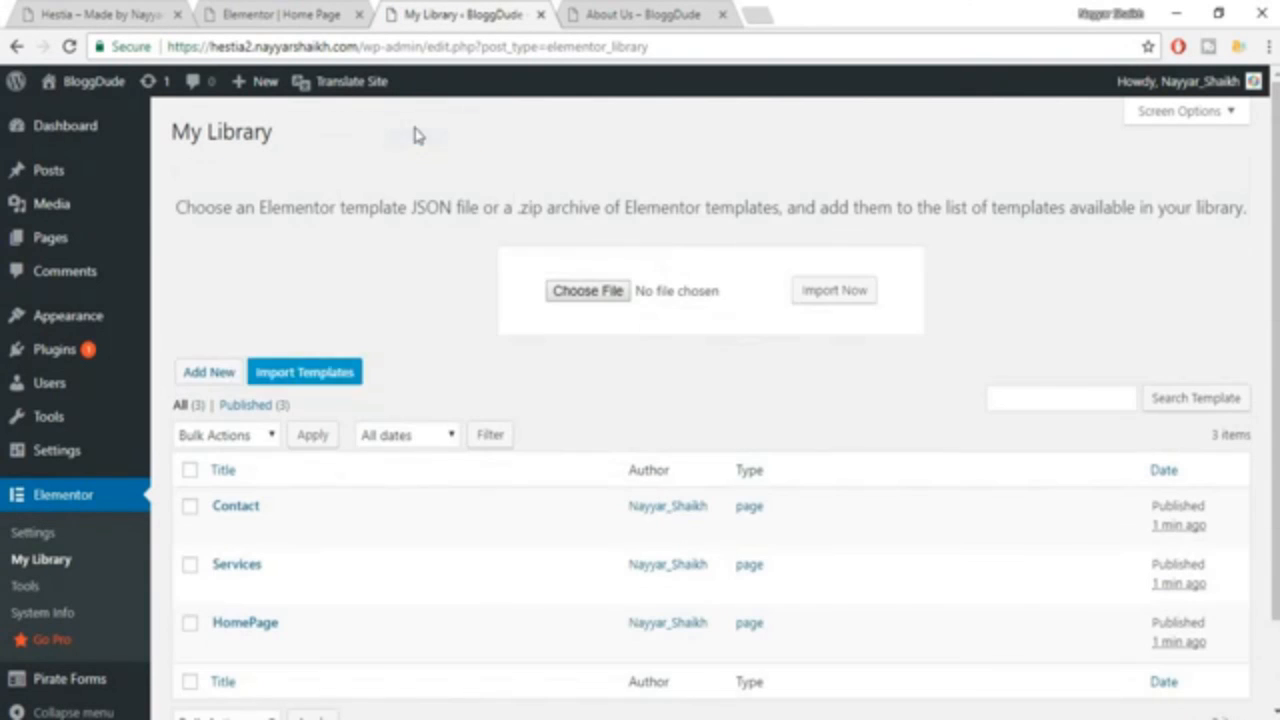
click(591, 302)
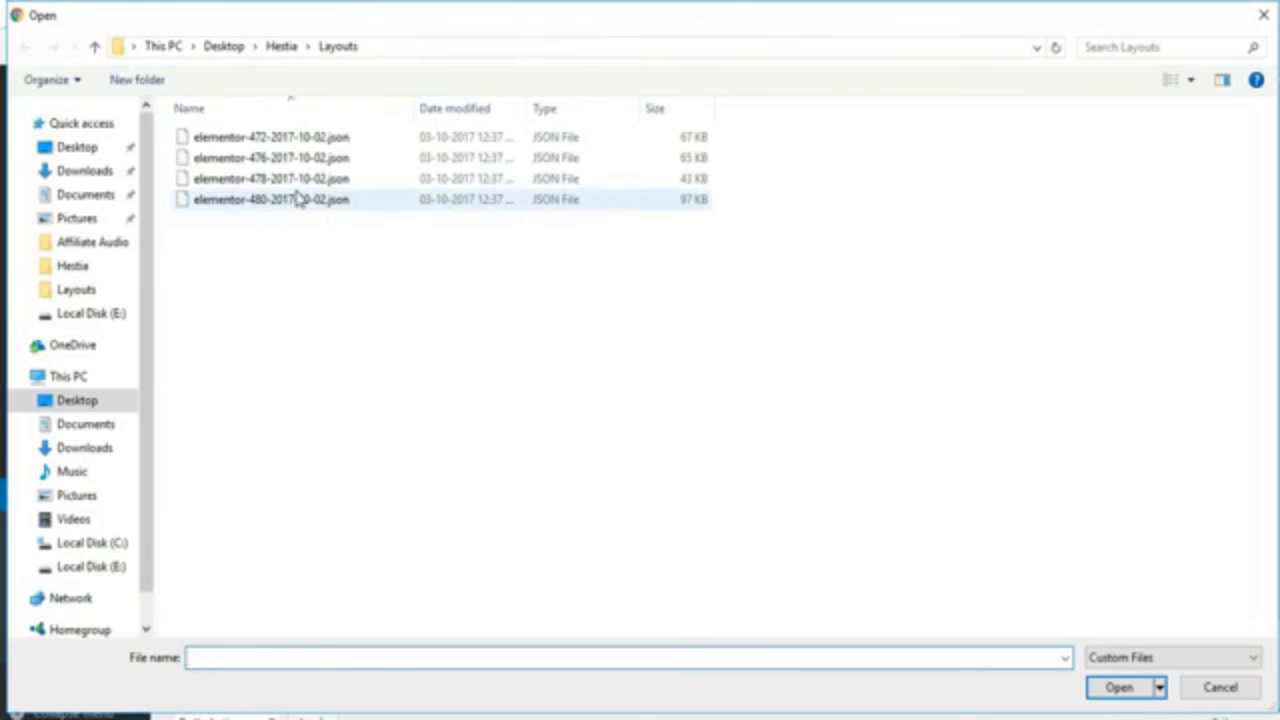
click(298, 200)
click(1119, 687)
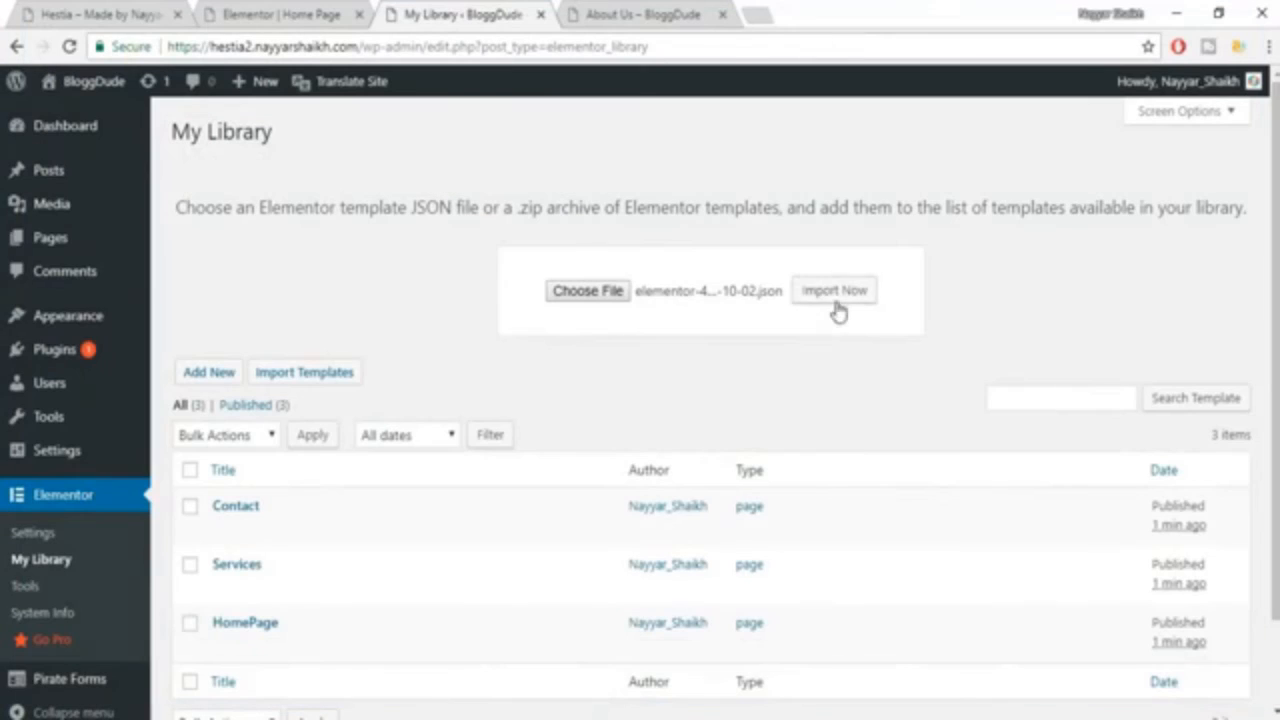
click(838, 312)
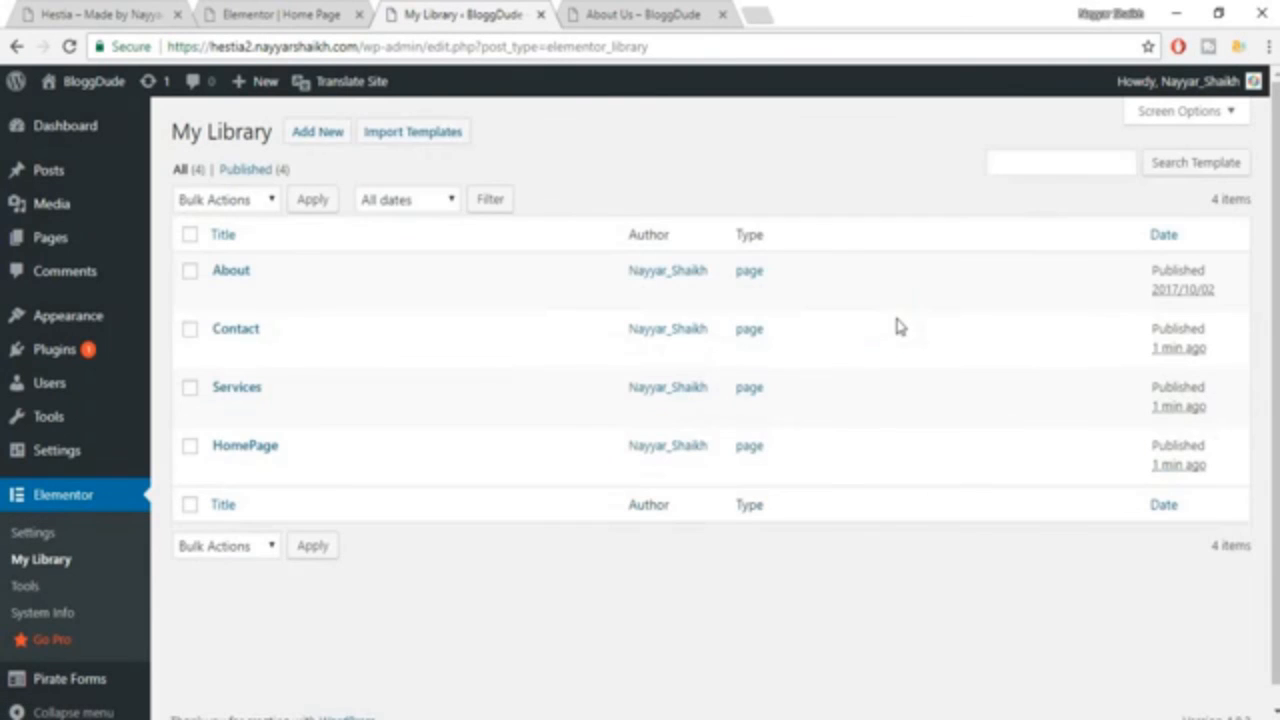
Open the BloggDude site's About Us page for editing with Elementor.
click(612, 15)
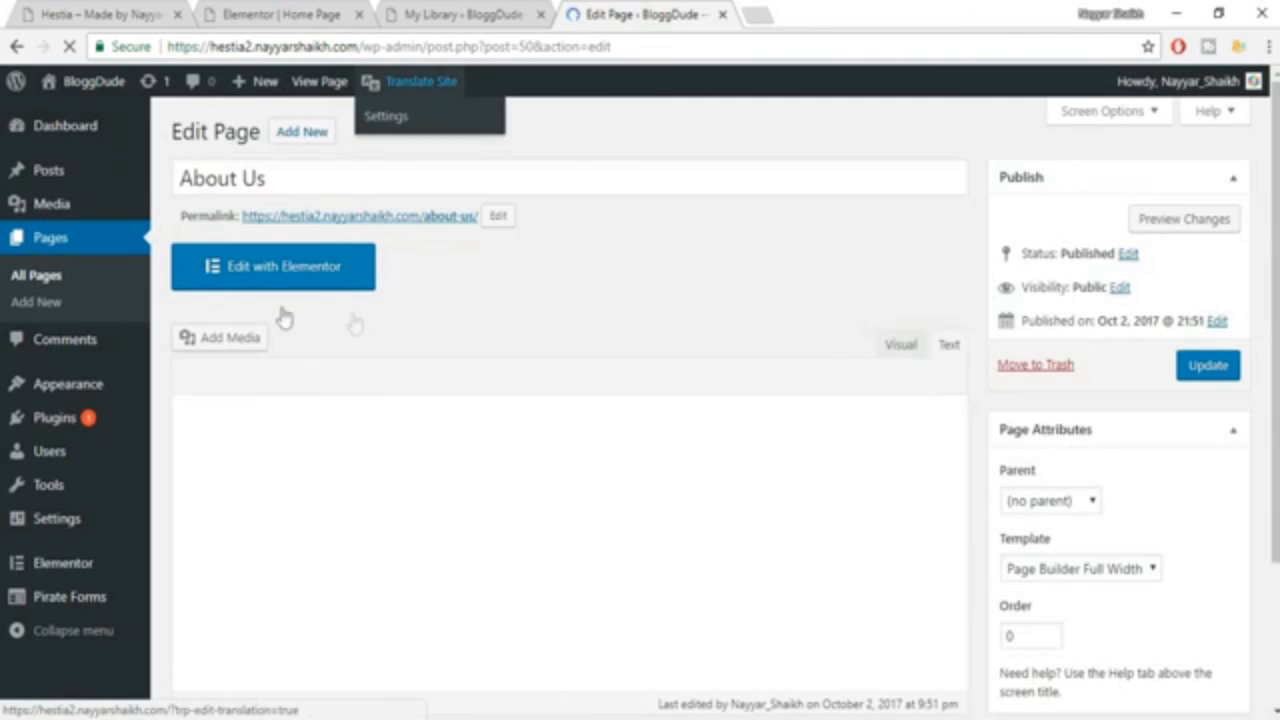
click(307, 287)
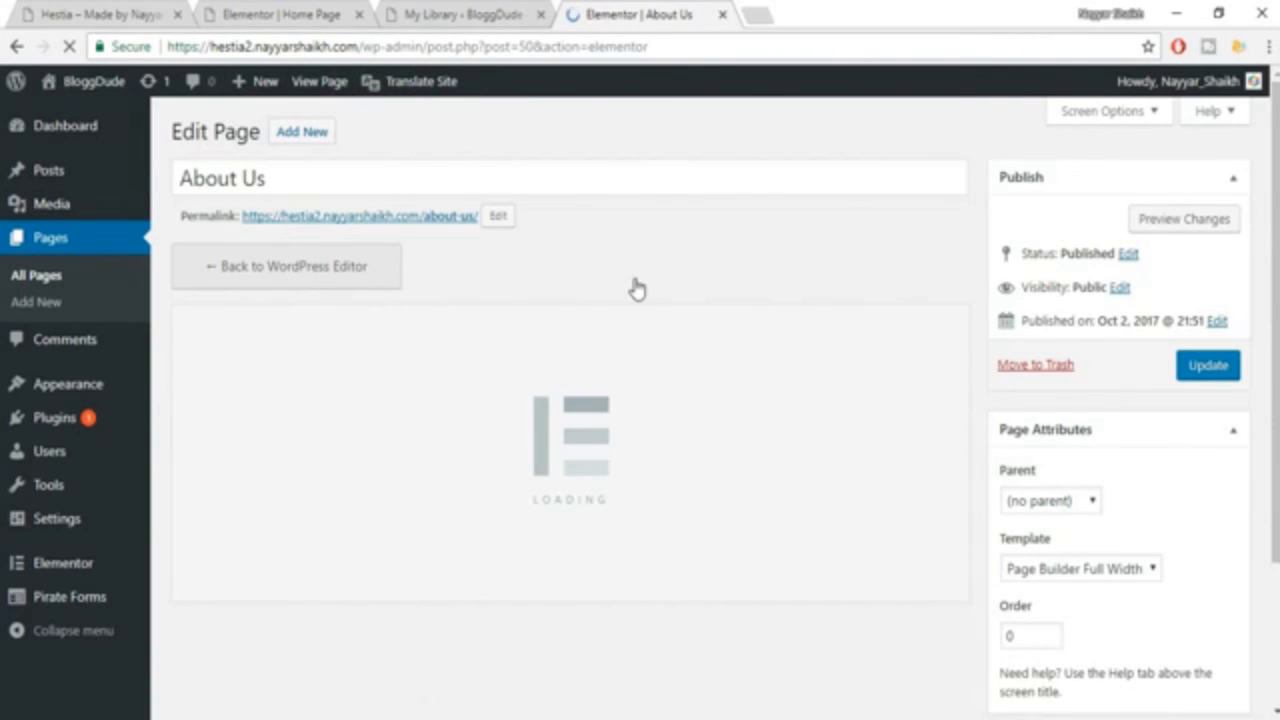
Open the About Us page of the Hestia demo site and examine its sections from the hero banner to Our Clients.
click(125, 12)
scroll(1137, 283, up, 10)
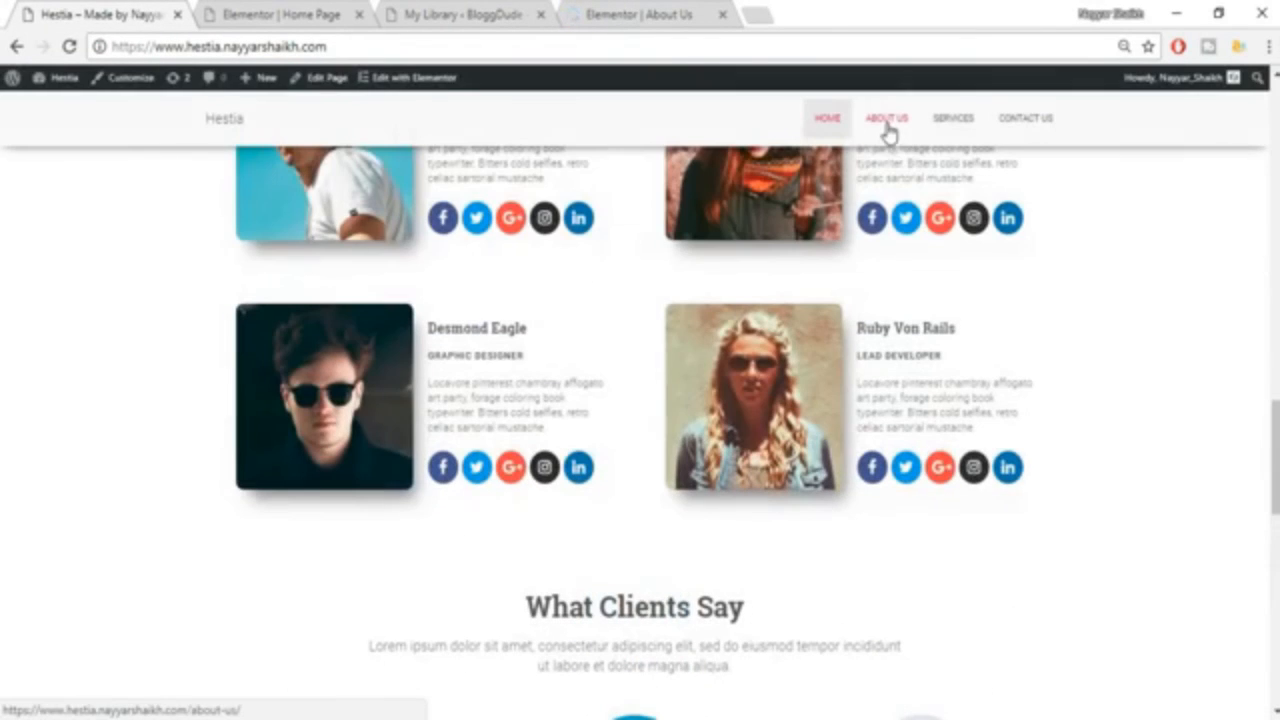
click(887, 124)
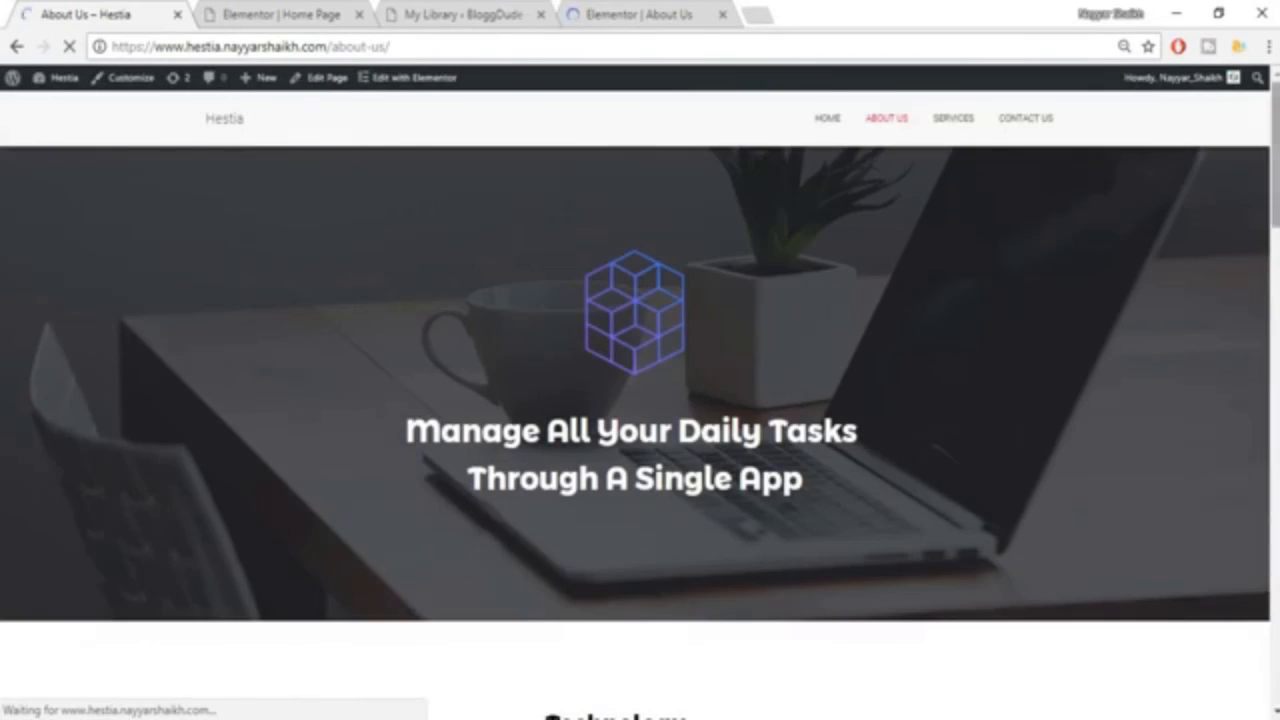
scroll(640, 430, down, 15)
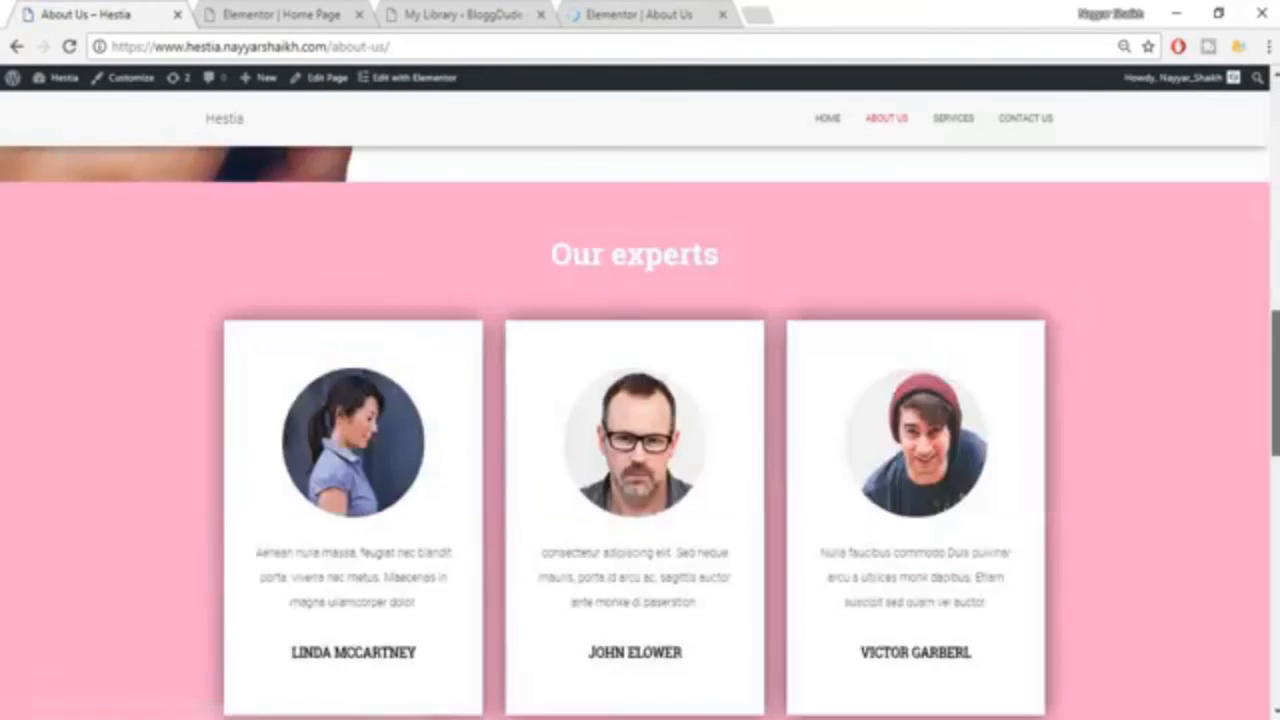
scroll(640, 430, down, 5)
scroll(640, 430, up, 10)
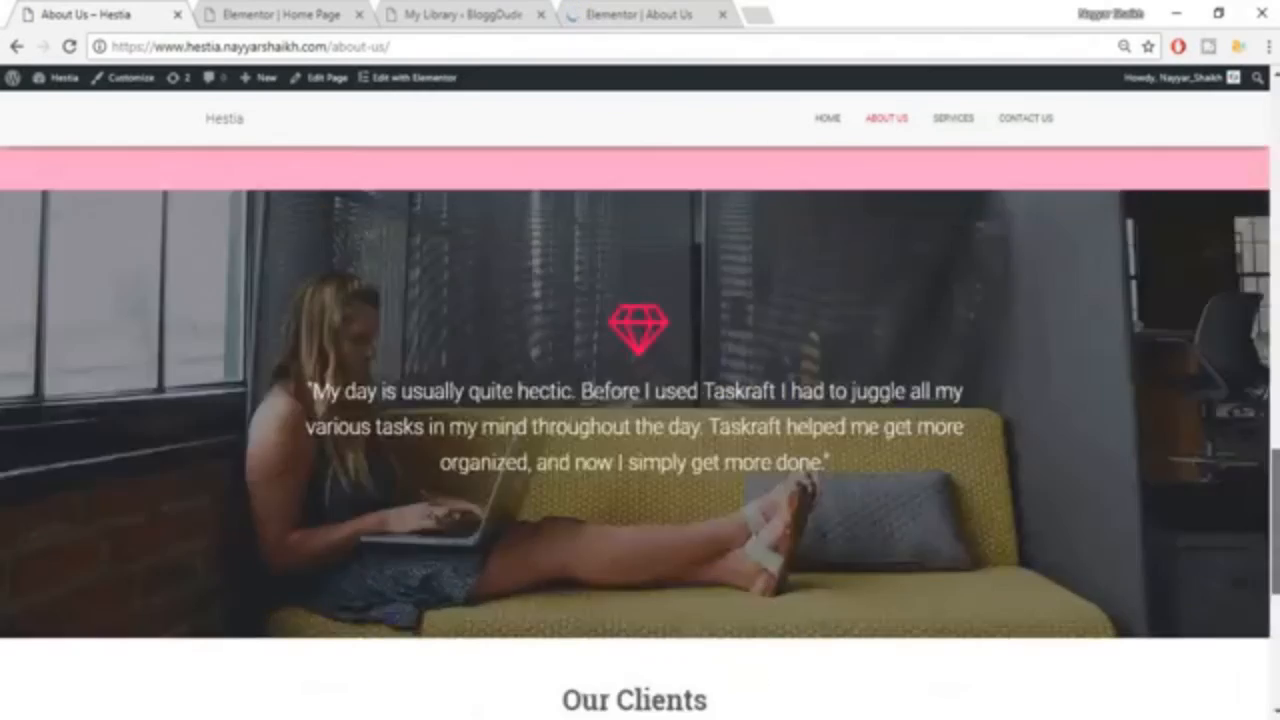
scroll(640, 430, up, 5)
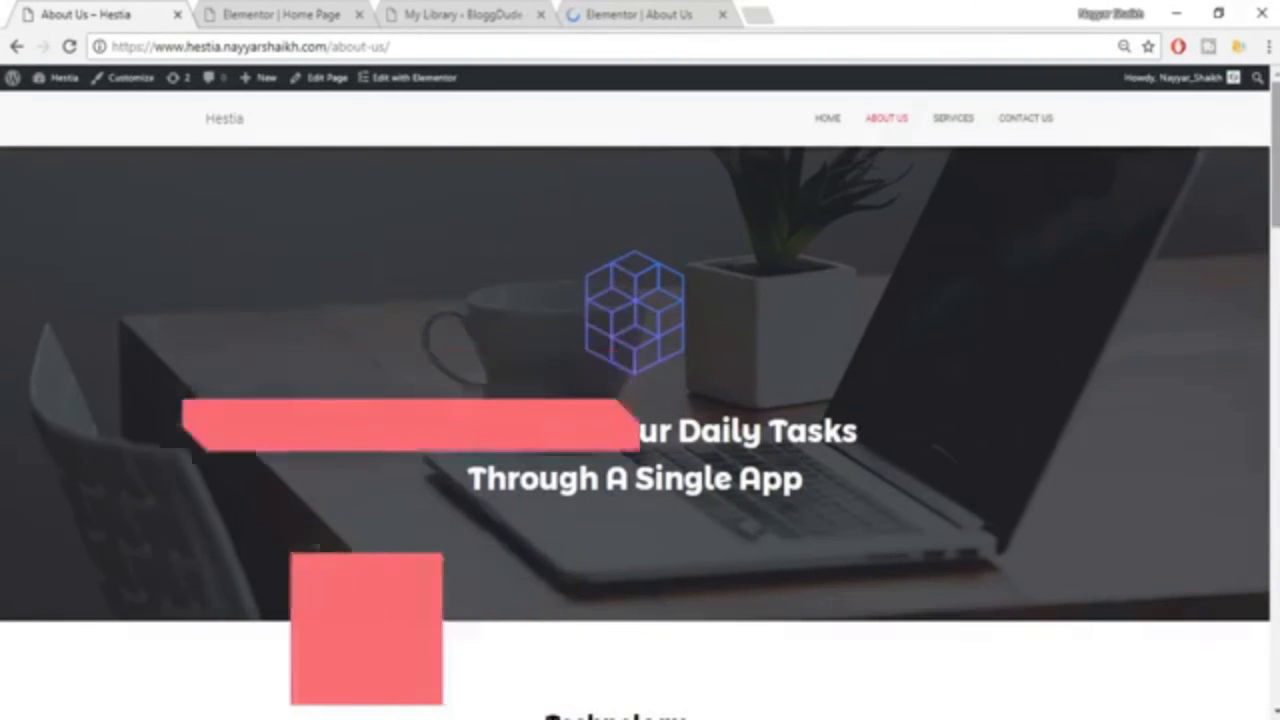
scroll(717, 243, down, 10)
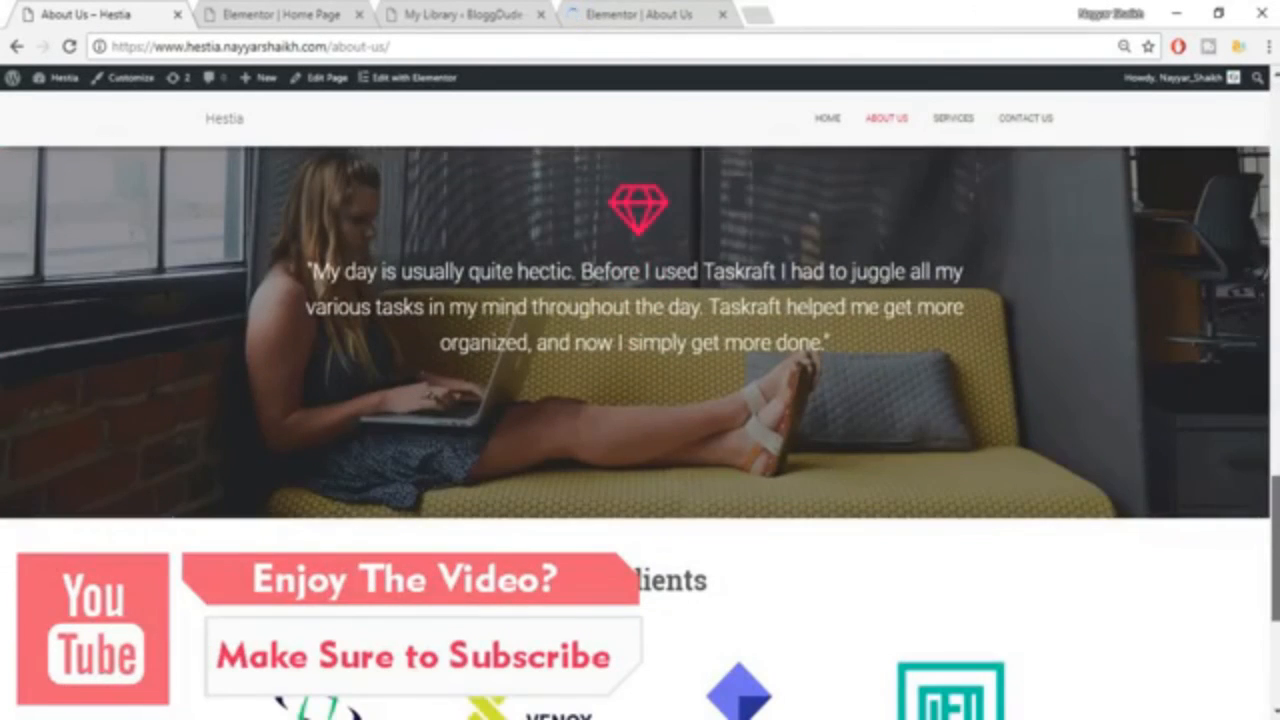
scroll(640, 430, down, 5)
scroll(640, 430, up, 10)
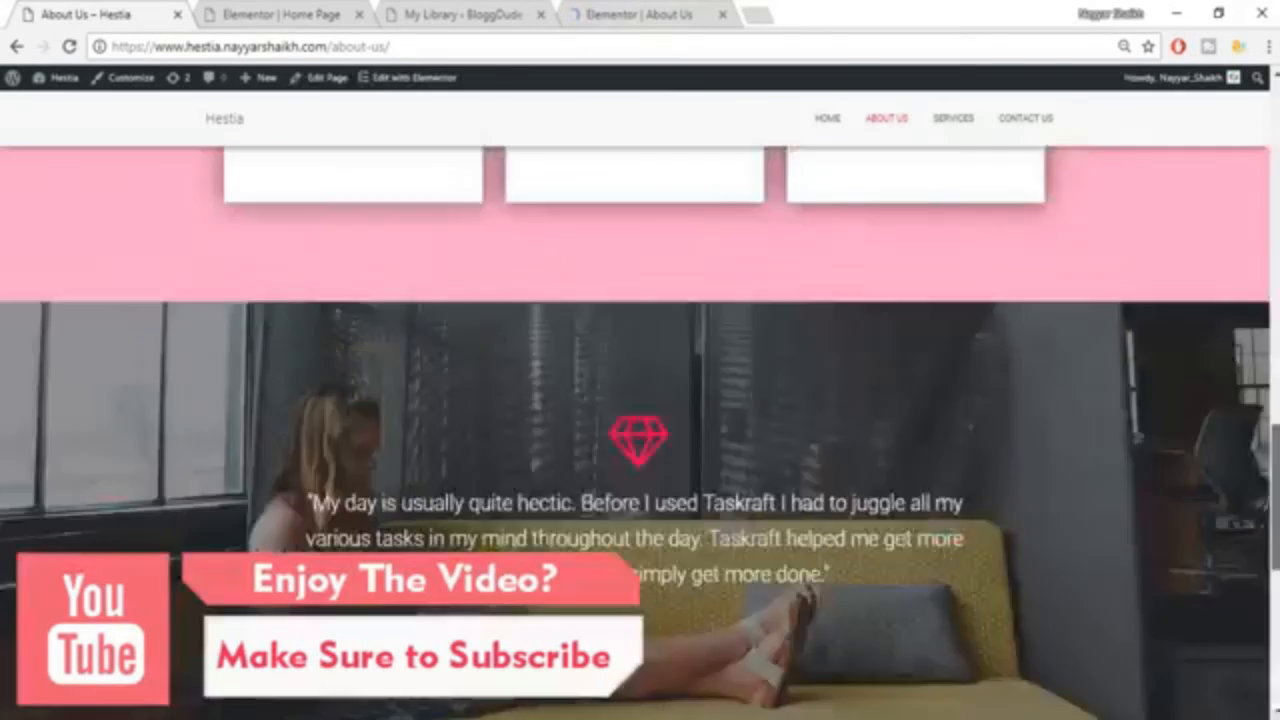
scroll(640, 430, up, 3)
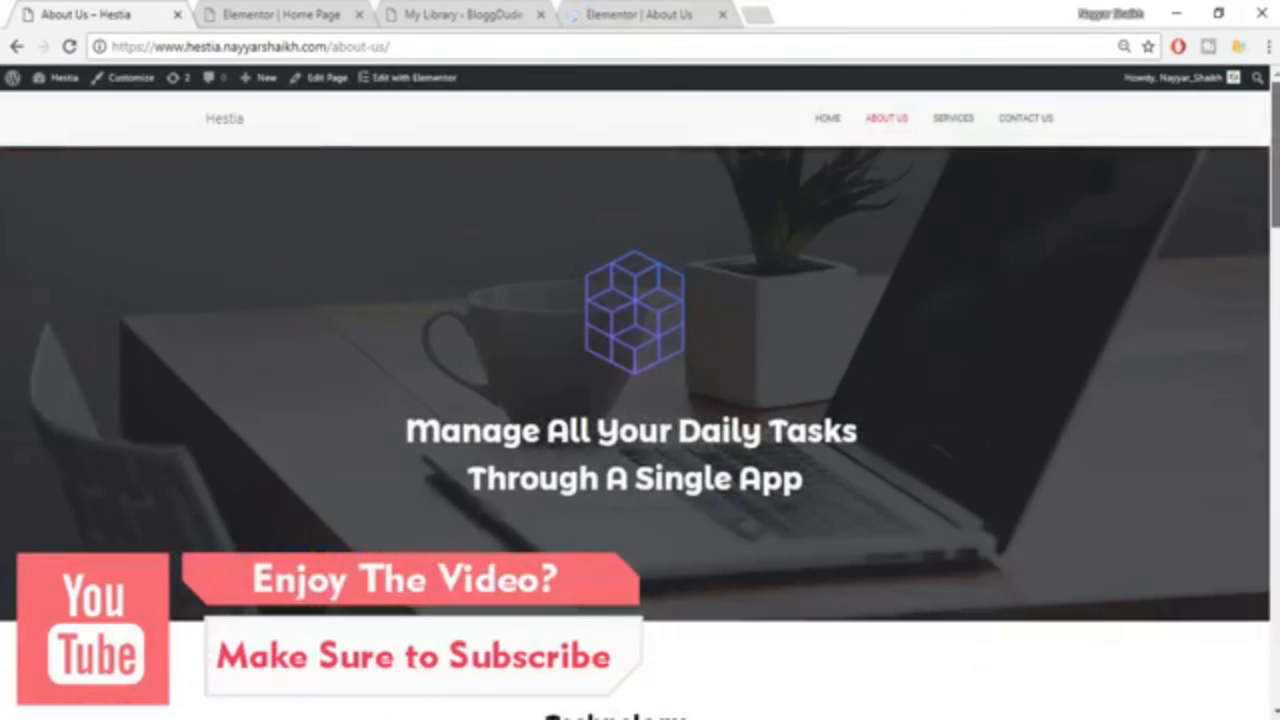
Insert the saved About page template from My Templates into the empty About Us page in Elementor.
click(607, 10)
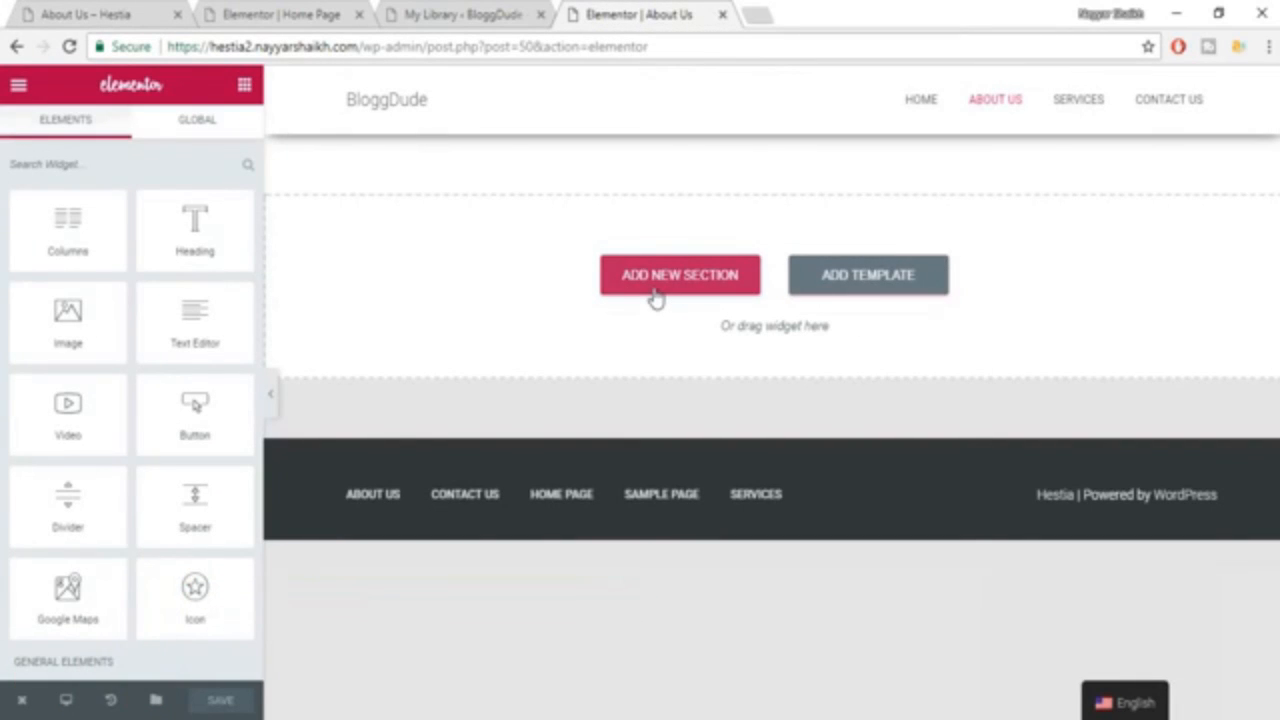
click(870, 289)
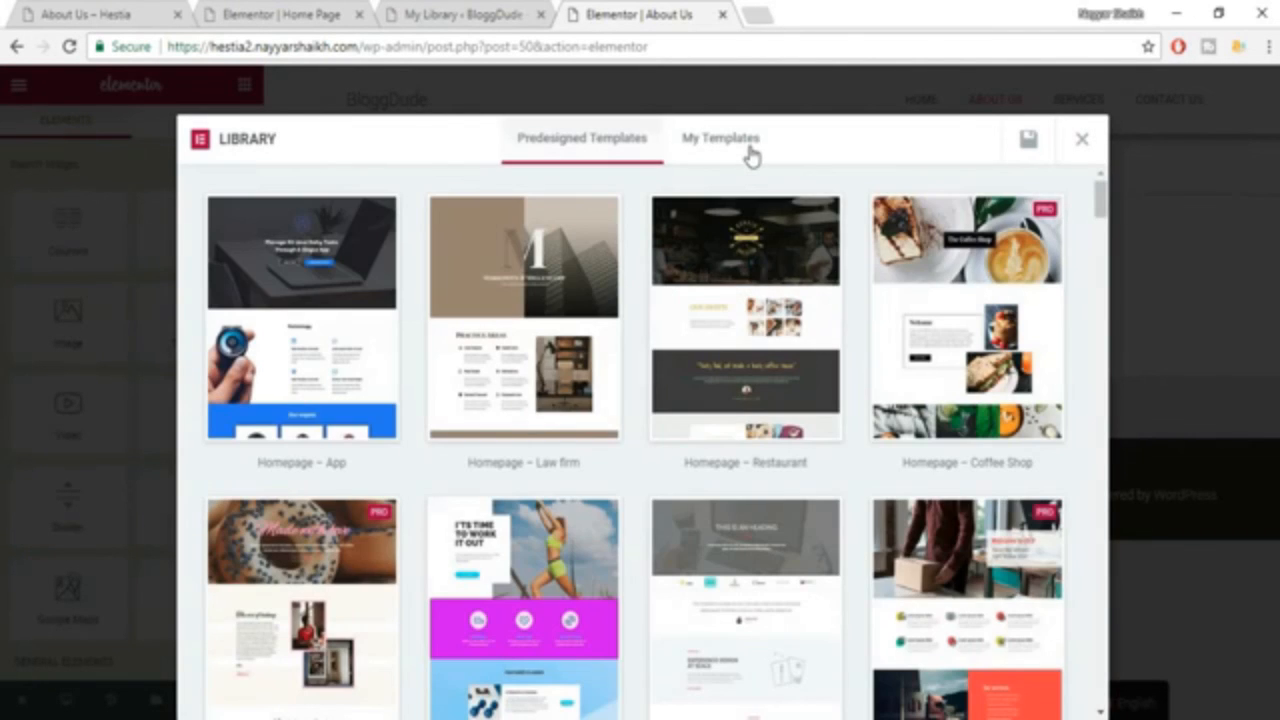
click(752, 150)
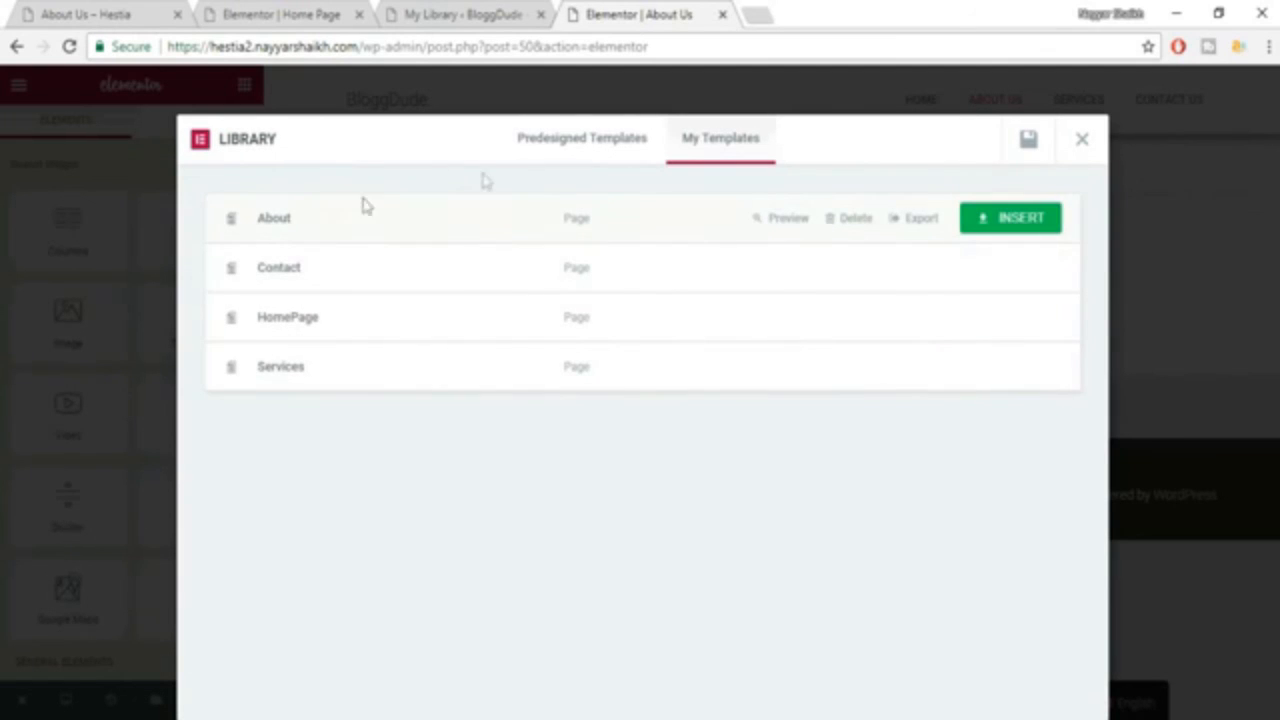
mouse_move(356, 225)
click(1000, 219)
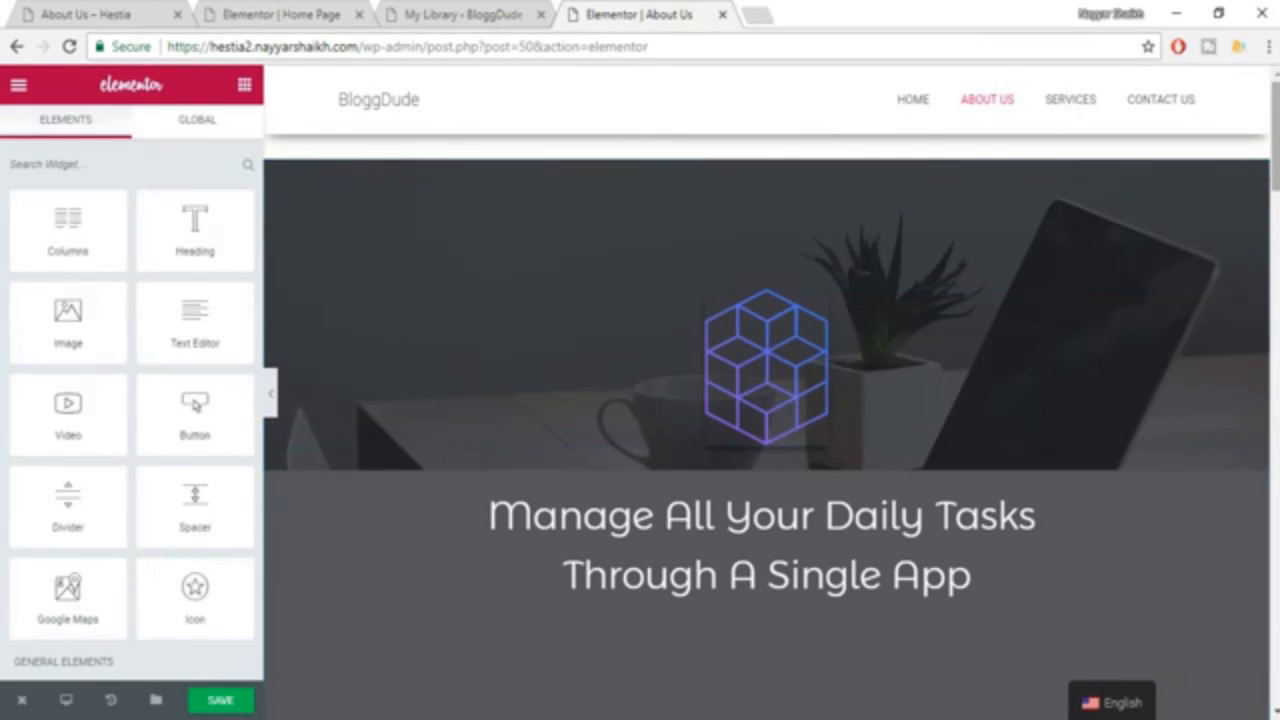
Look through the inserted layout's hero, Technology, Our experts and client logo sections.
scroll(457, 604, down, 6)
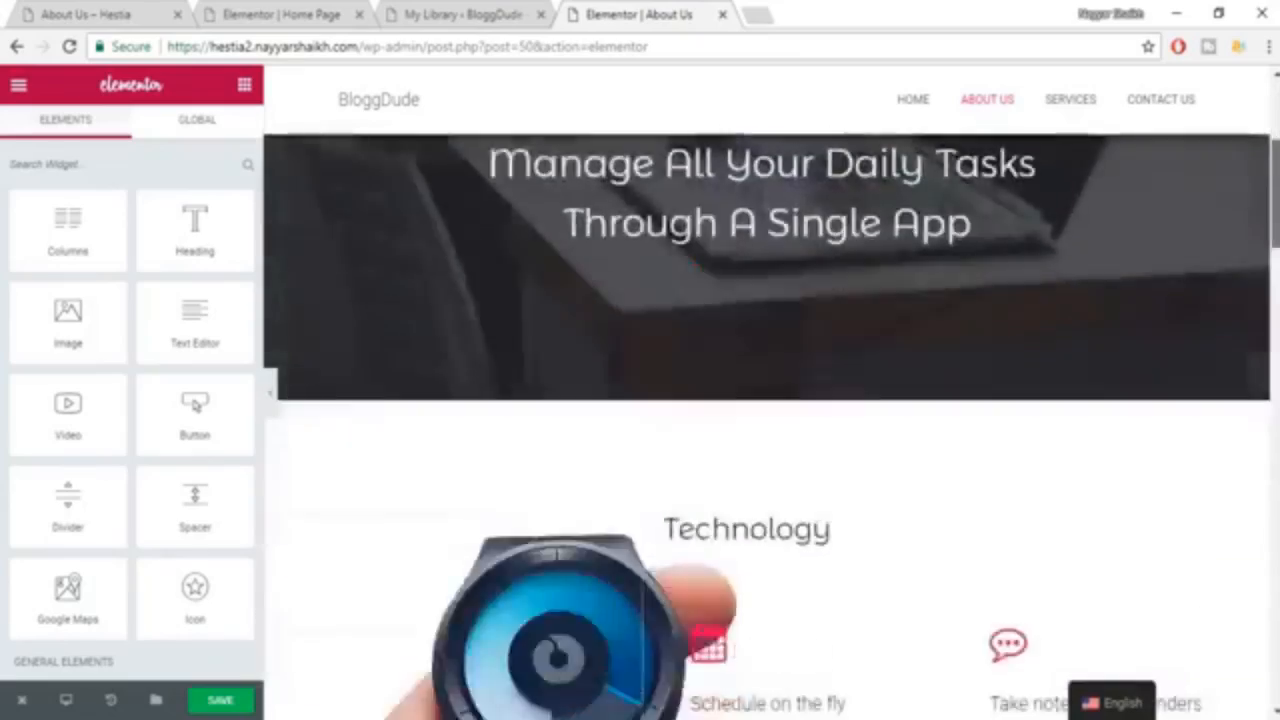
scroll(766, 426, down, 14)
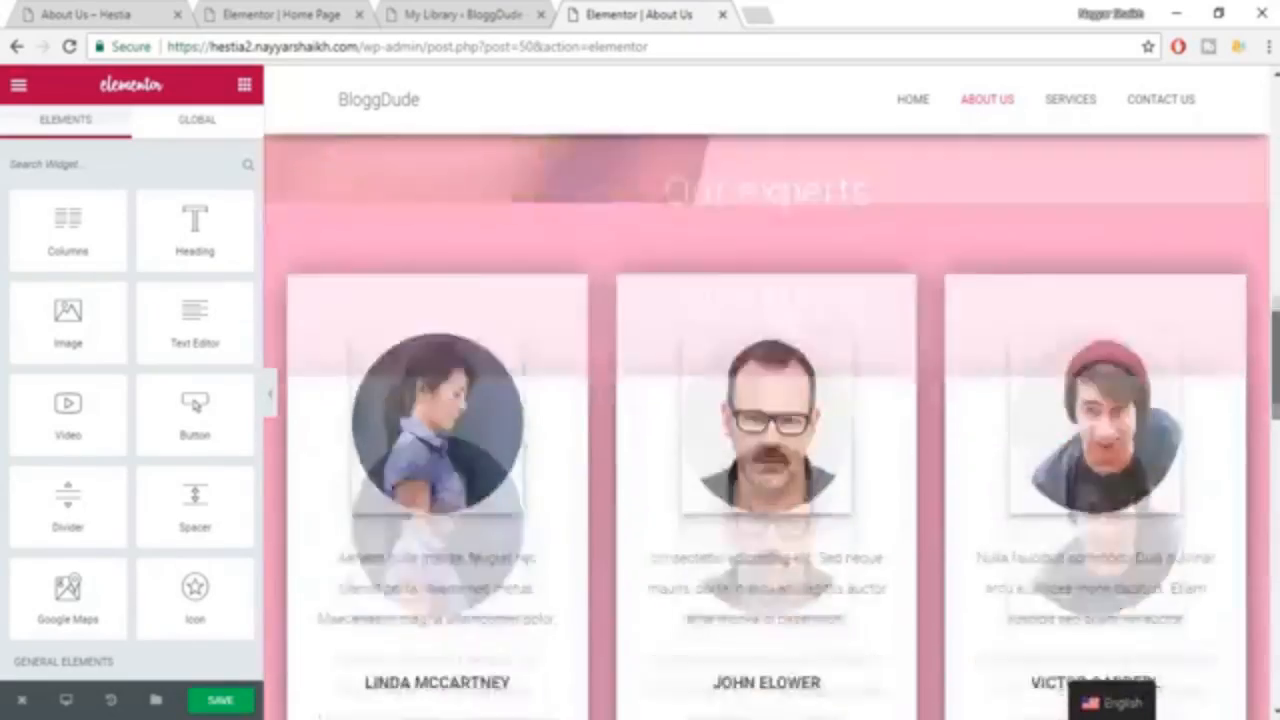
scroll(766, 426, down, 10)
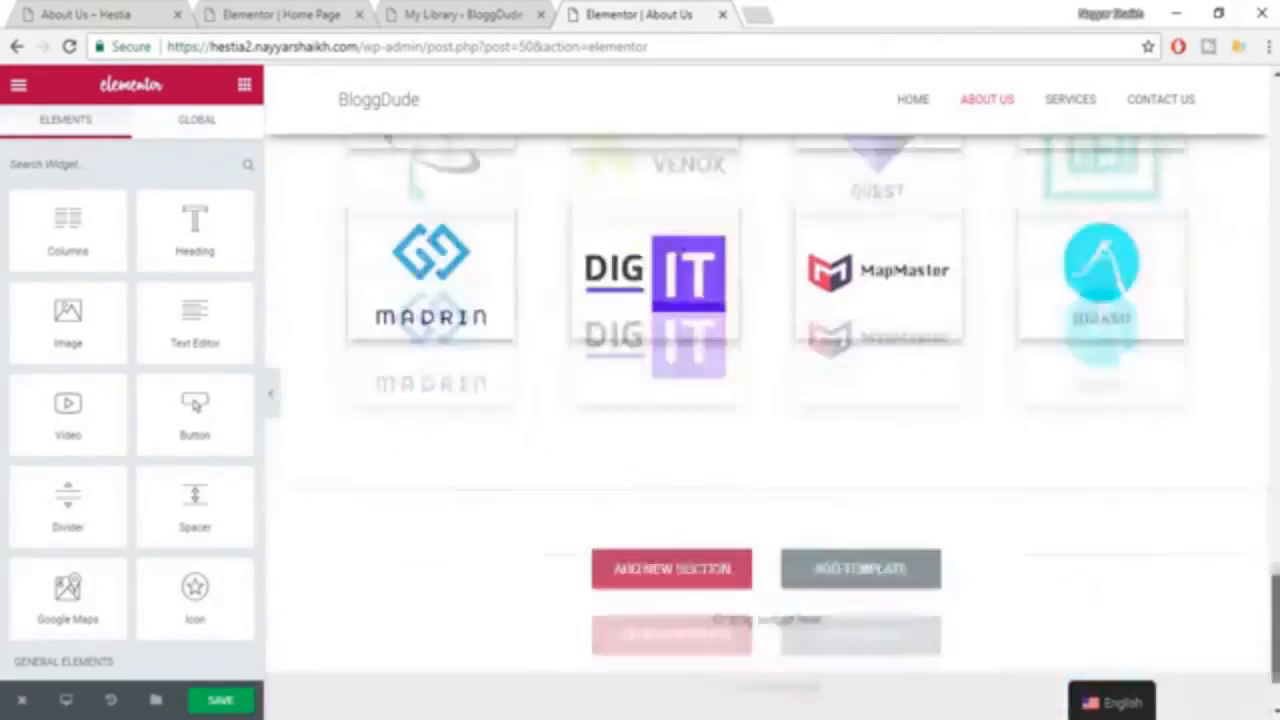
scroll(766, 426, up, 20)
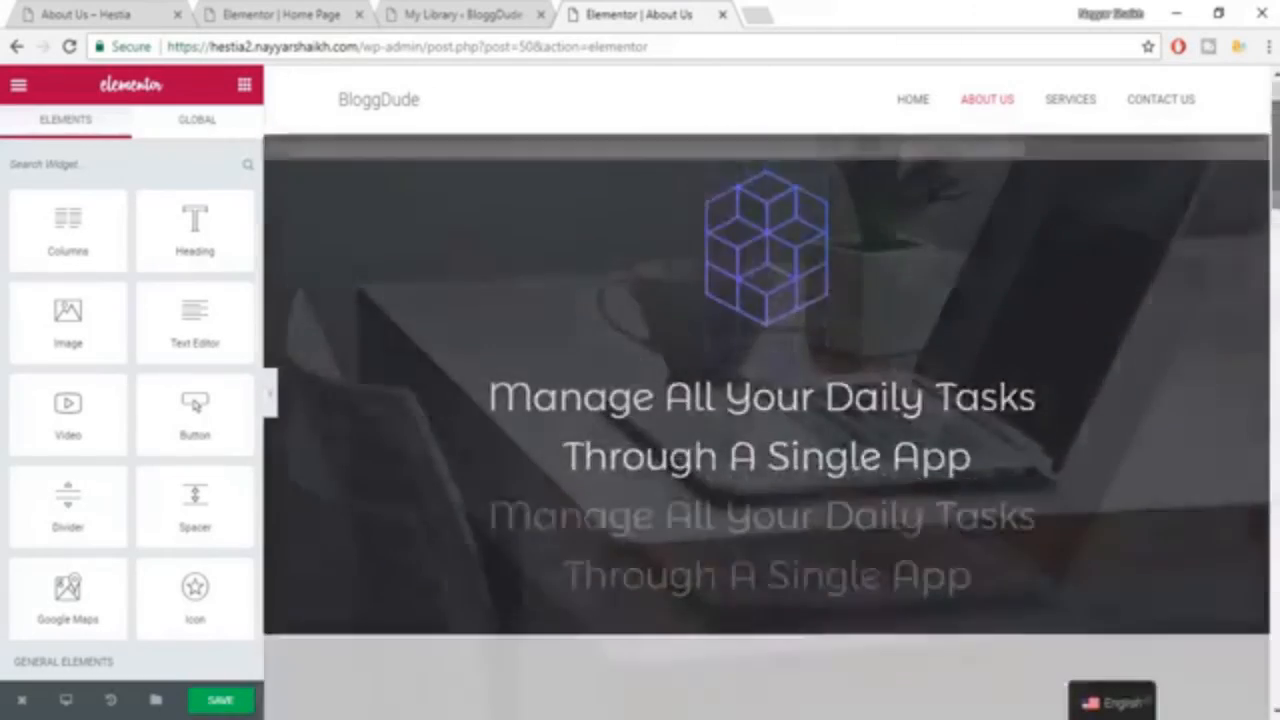
scroll(766, 426, down, 5)
scroll(766, 426, up, 5)
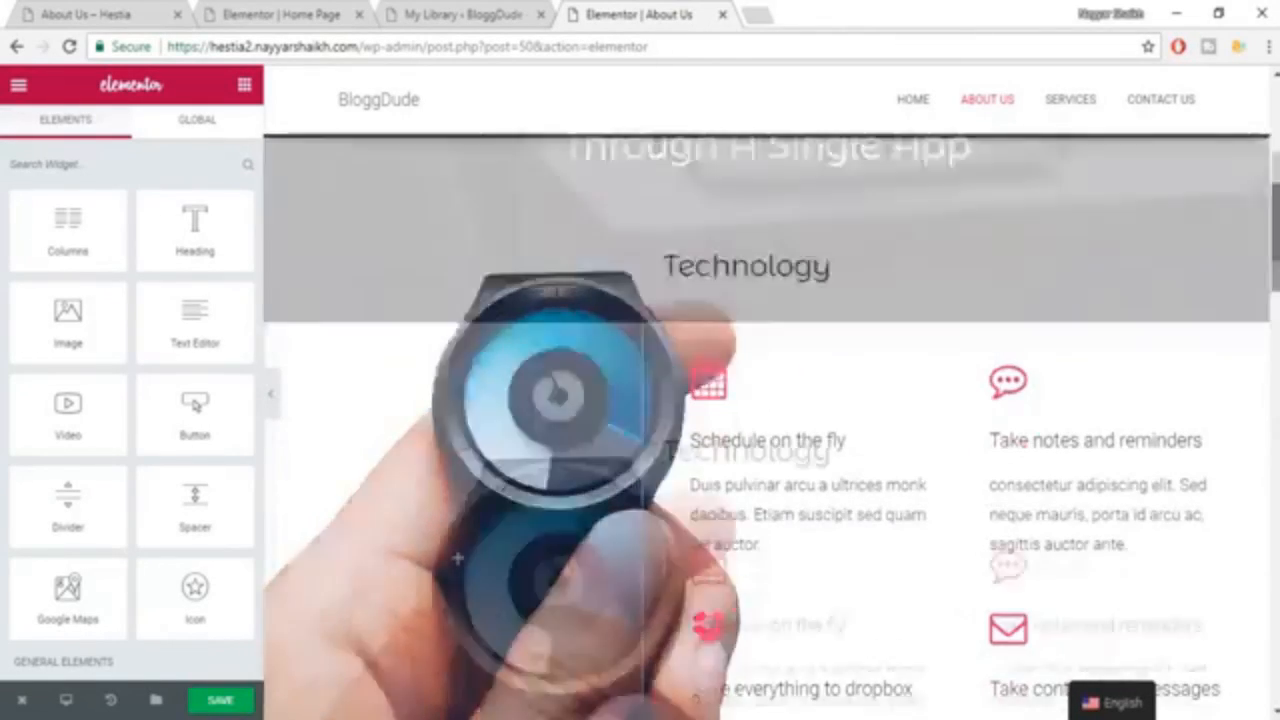
scroll(787, 412, down, 1)
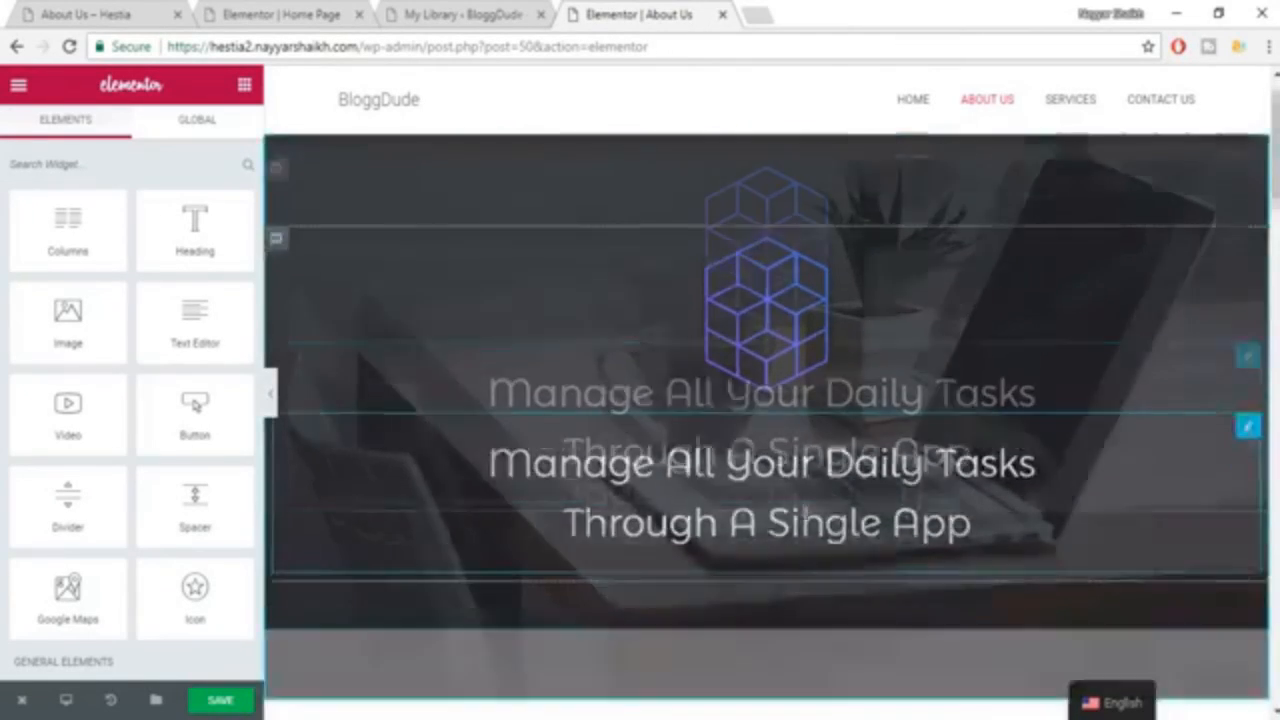
Replace the first line of the hero heading with the site owner's full name, keeping the line "Through A Single App".
click(782, 400)
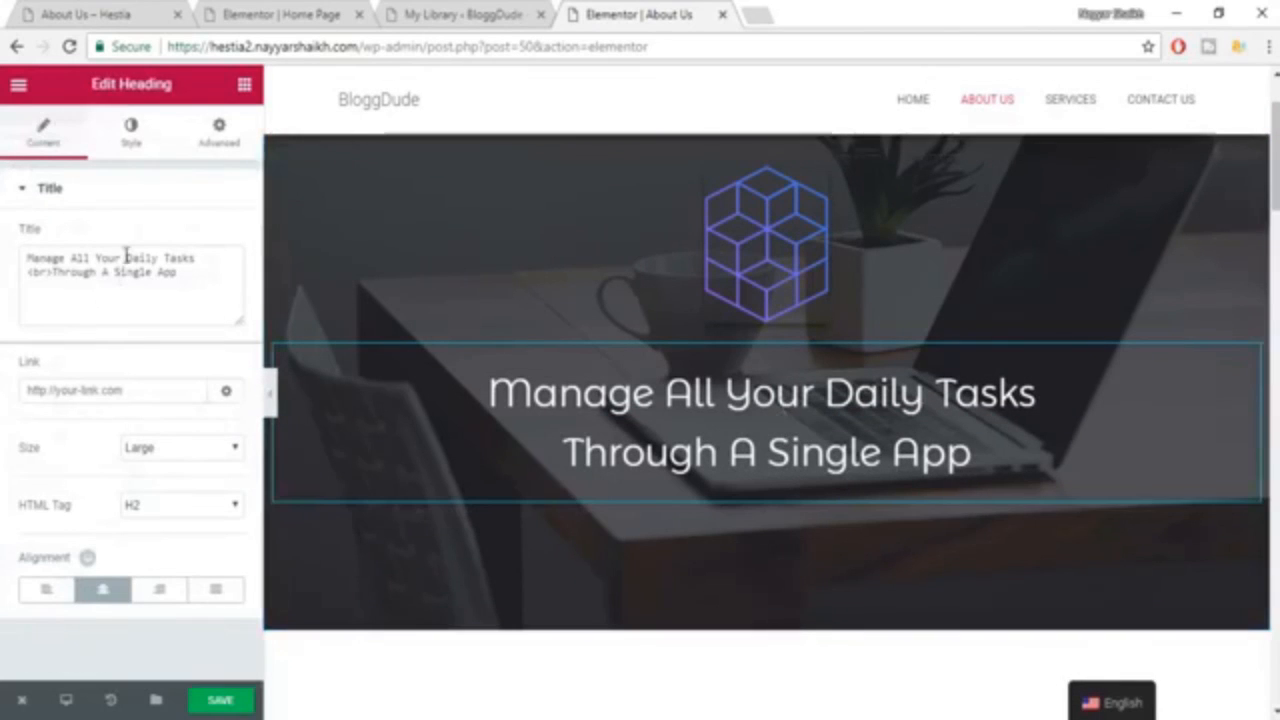
drag(196, 260, 4, 260)
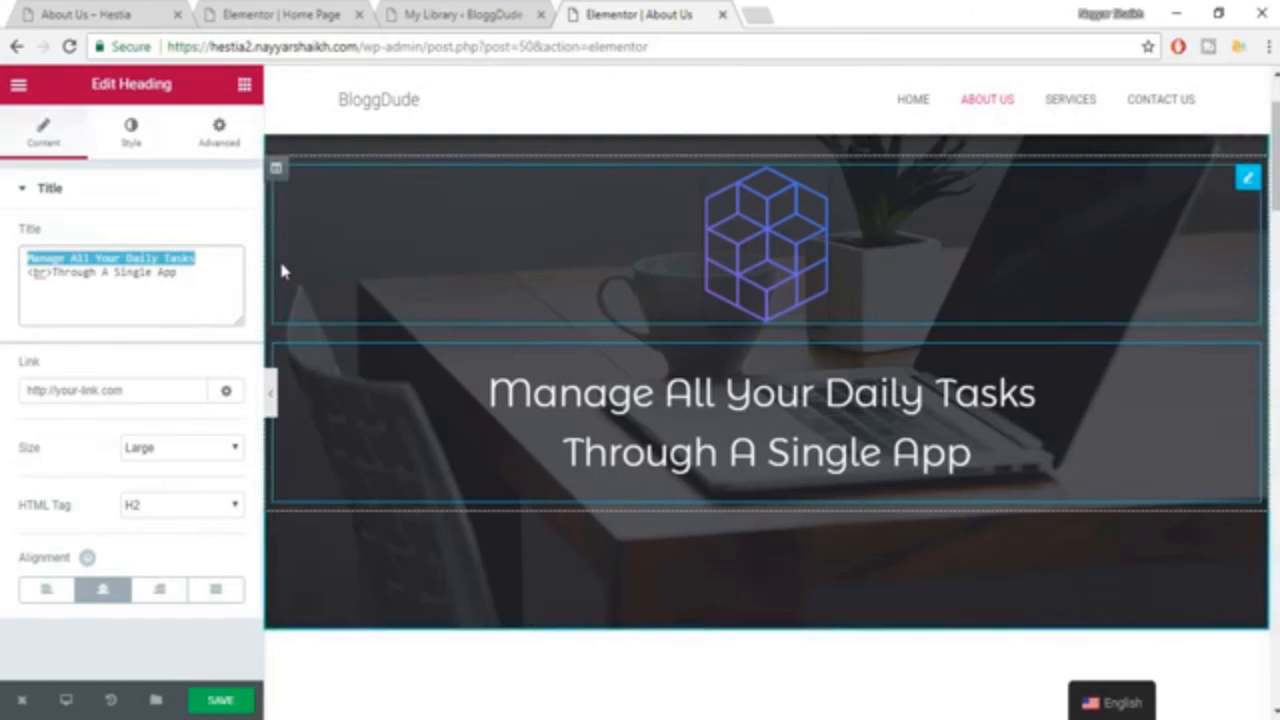
text(Nayyar S)
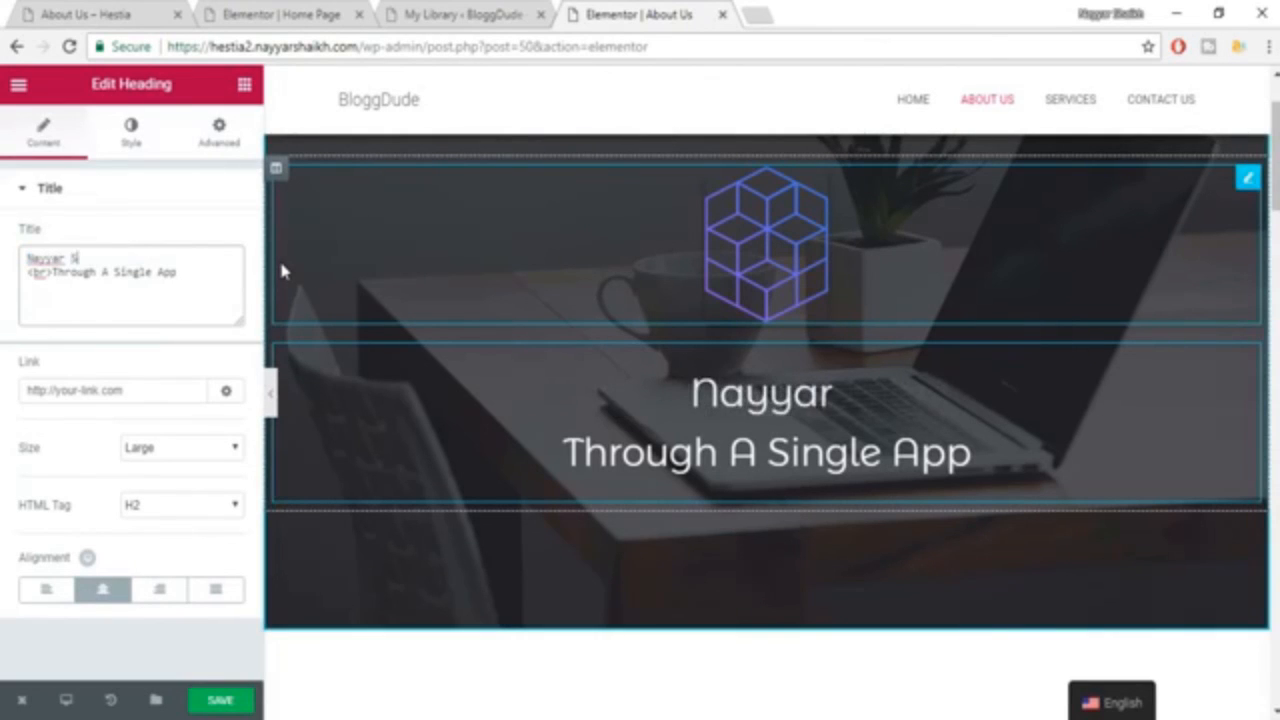
text(haikh)
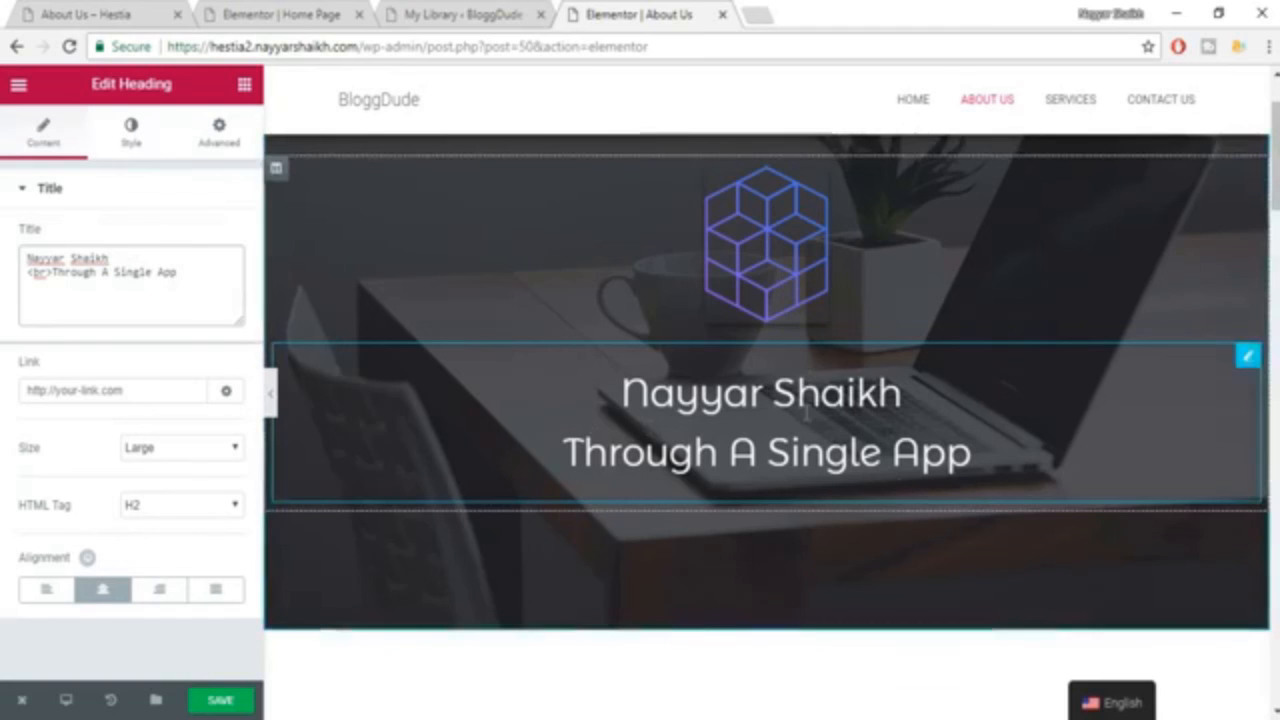
Open the settings of the calendar icon above "Schedule on the fly" in the Technology section.
scroll(907, 515, down, 4)
scroll(718, 425, down, 2)
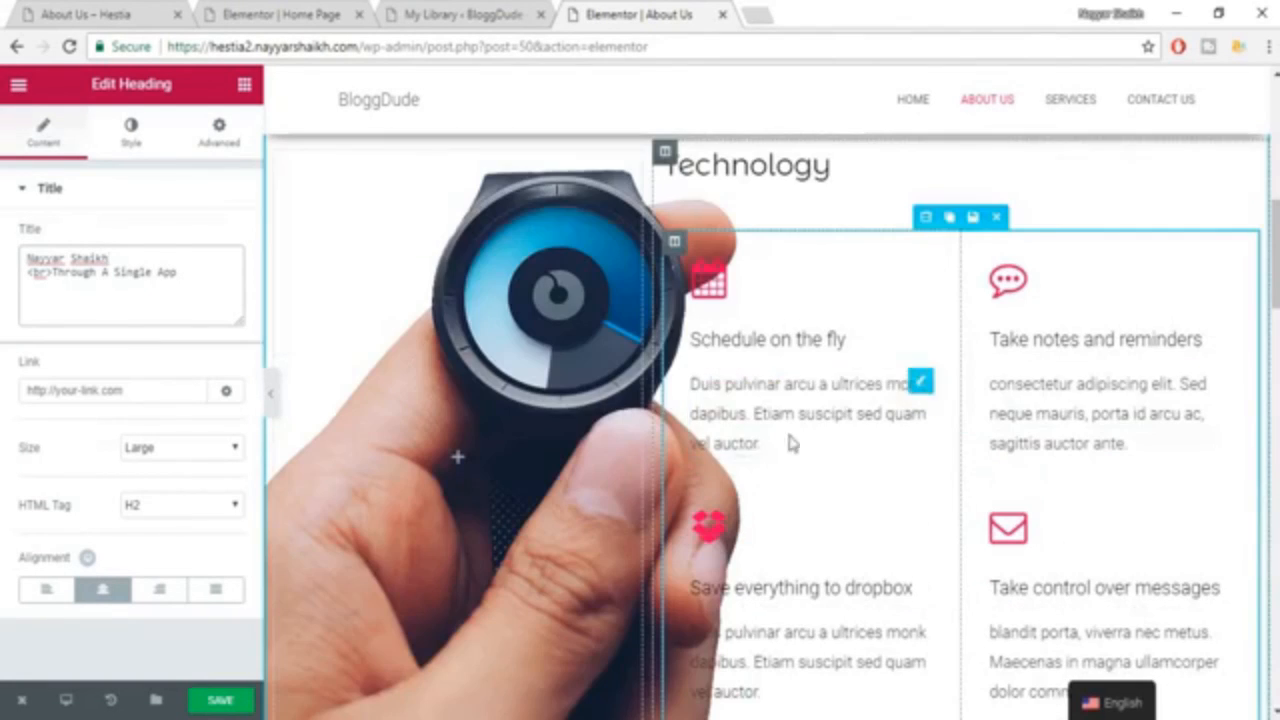
click(722, 287)
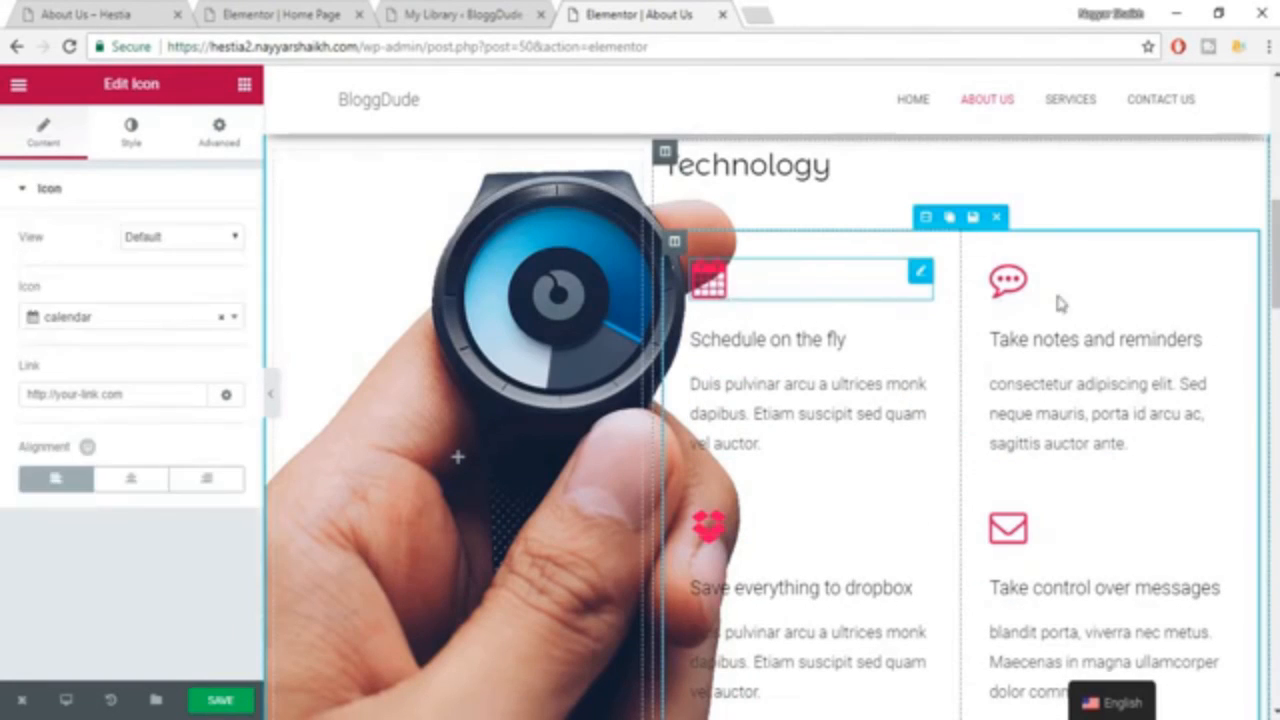
Open the image settings of the three Our experts photos in turn, and look over the rest of the page.
scroll(1058, 330, down, 6)
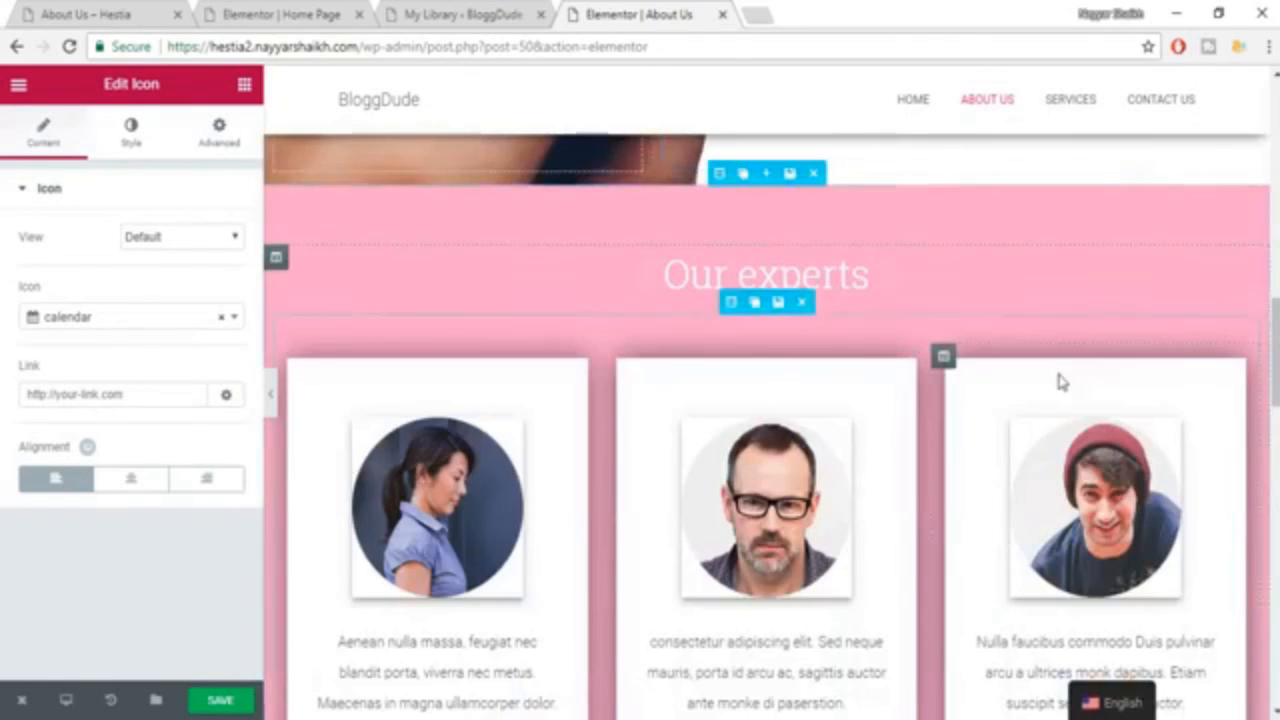
scroll(1057, 380, down, 4)
click(476, 318)
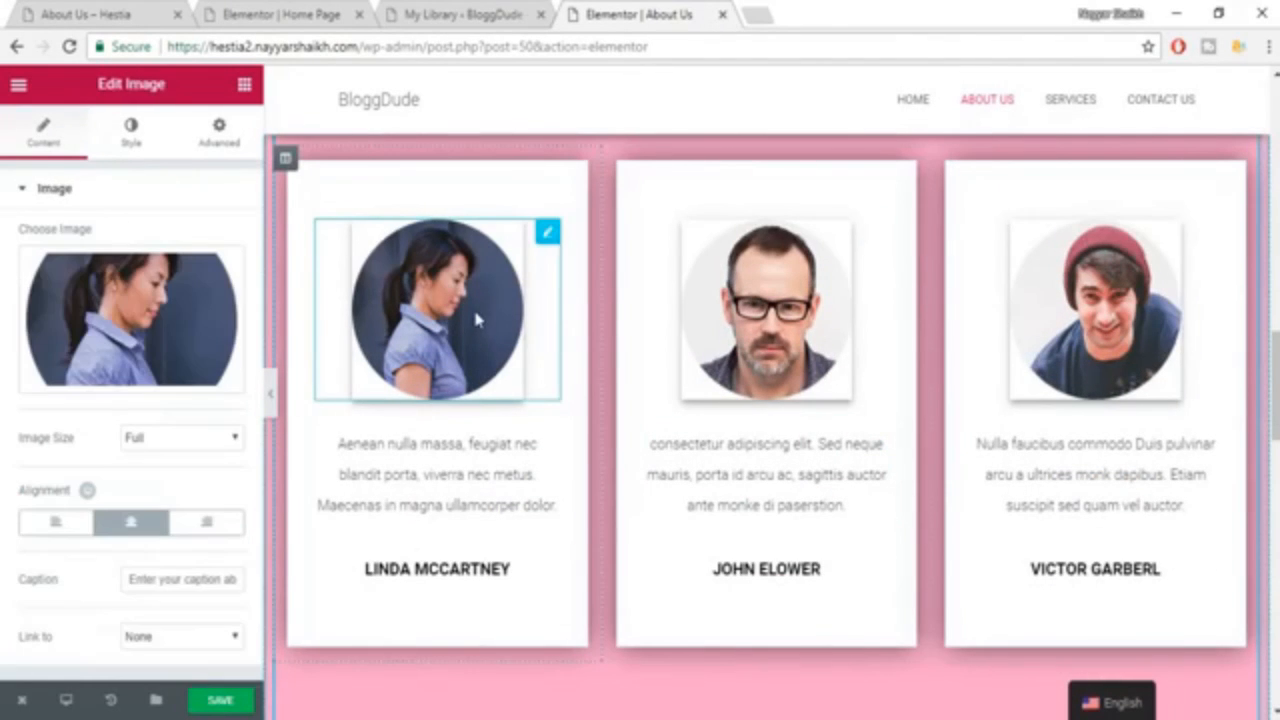
click(789, 292)
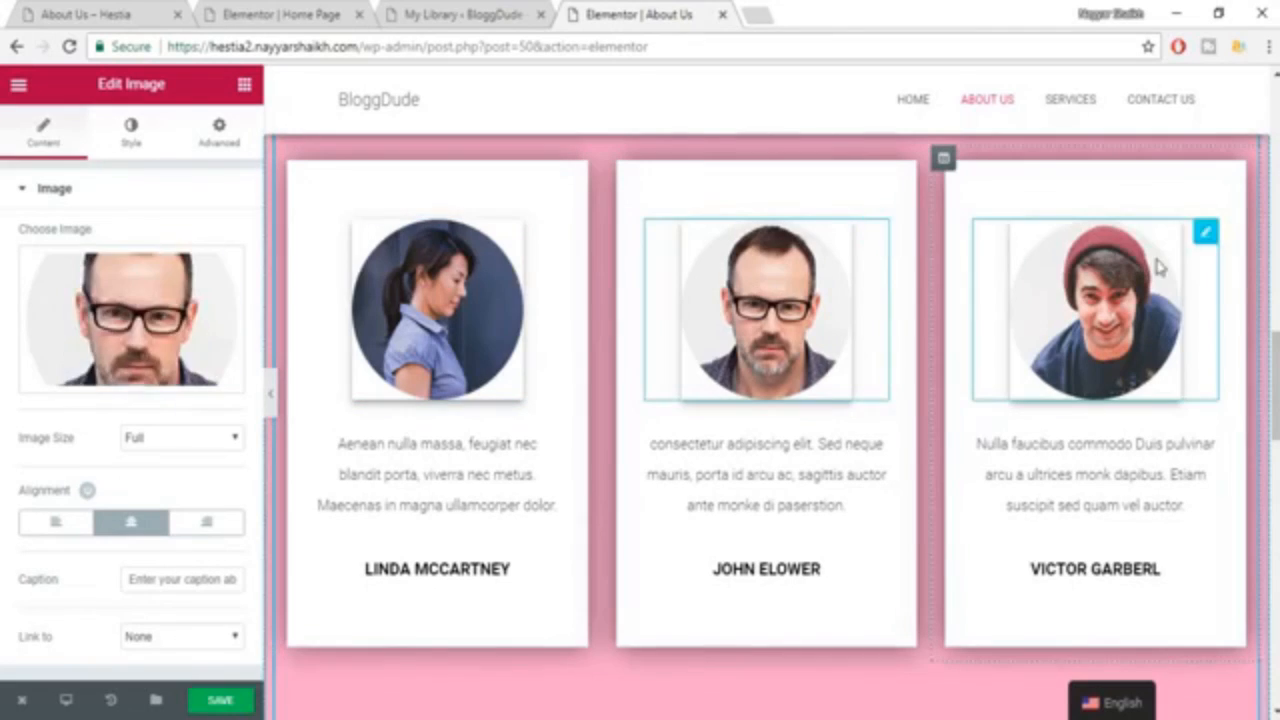
click(1157, 263)
scroll(1232, 400, down, 2)
scroll(1235, 405, down, 10)
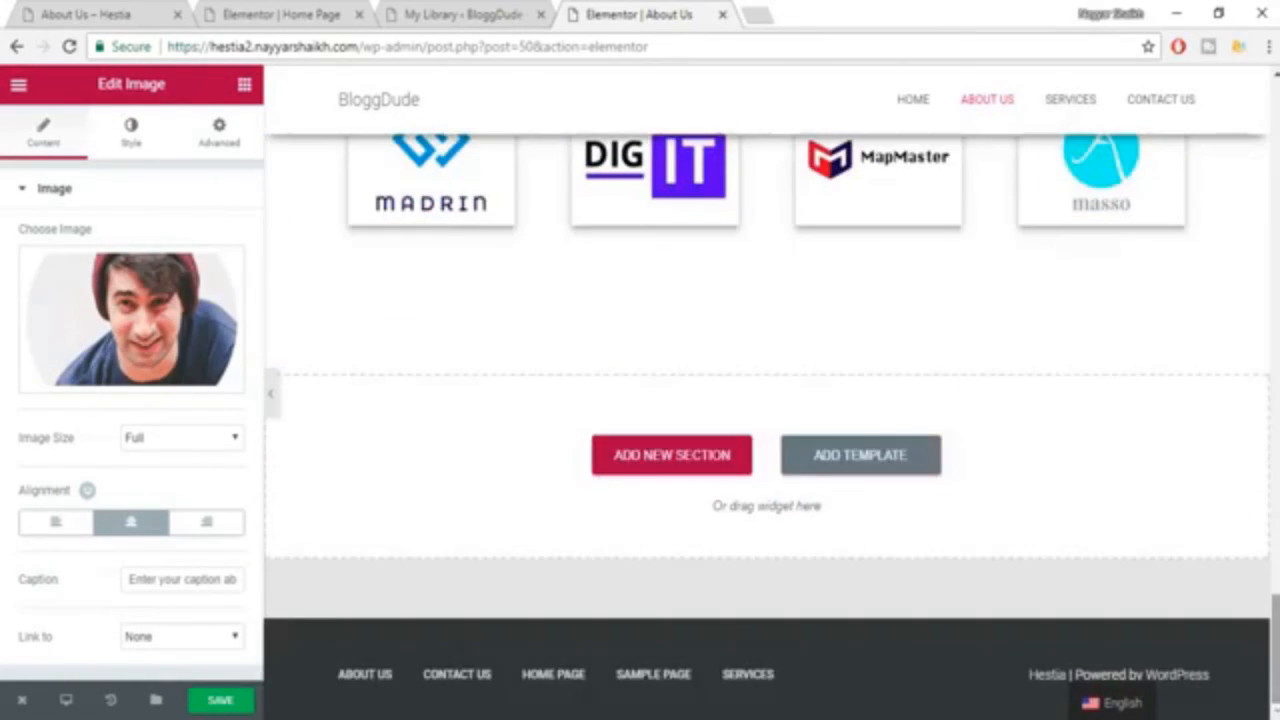
scroll(1232, 510, up, 15)
scroll(1265, 248, up, 5)
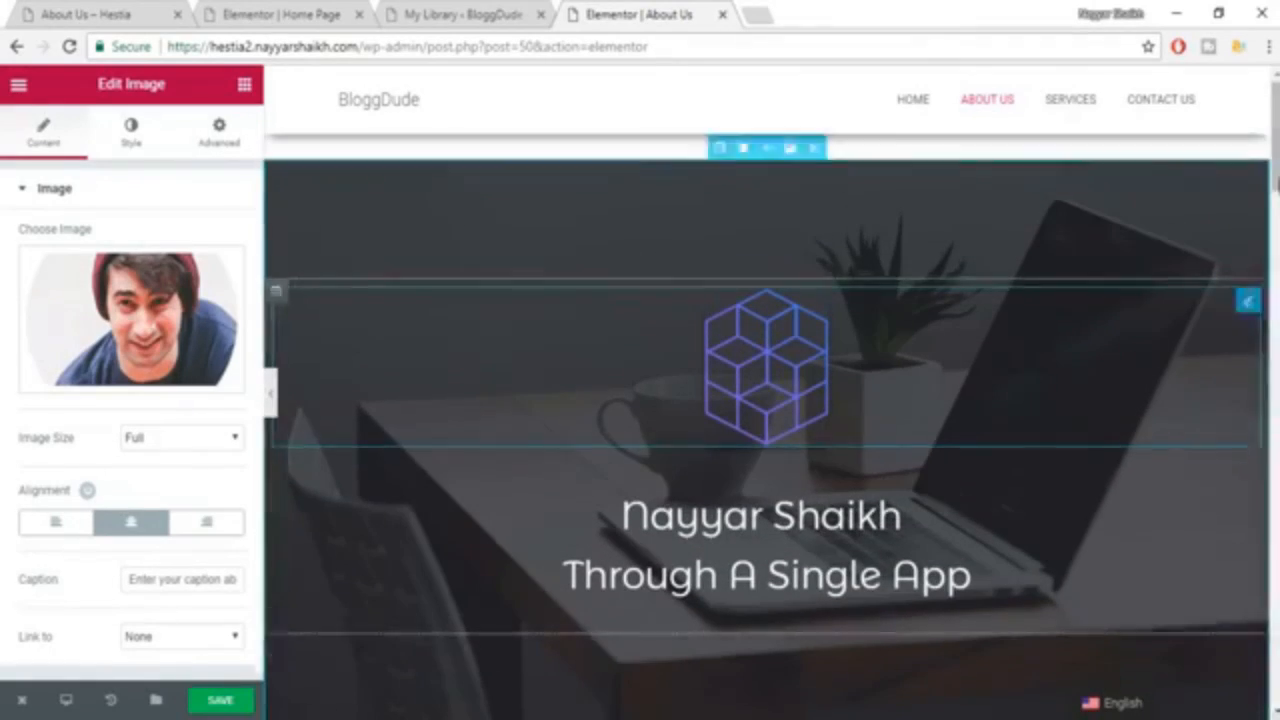
Check the About Us layout once more and save the page.
scroll(1258, 368, down, 5)
scroll(768, 425, down, 10)
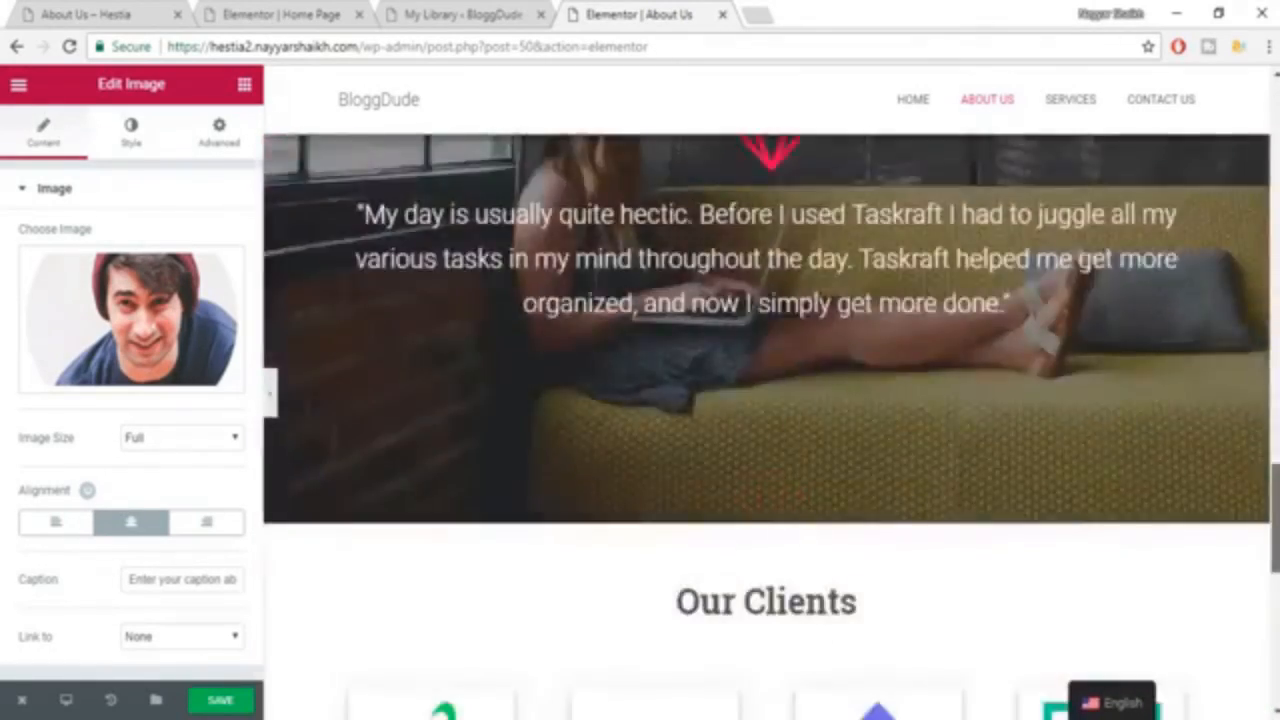
scroll(768, 425, up, 15)
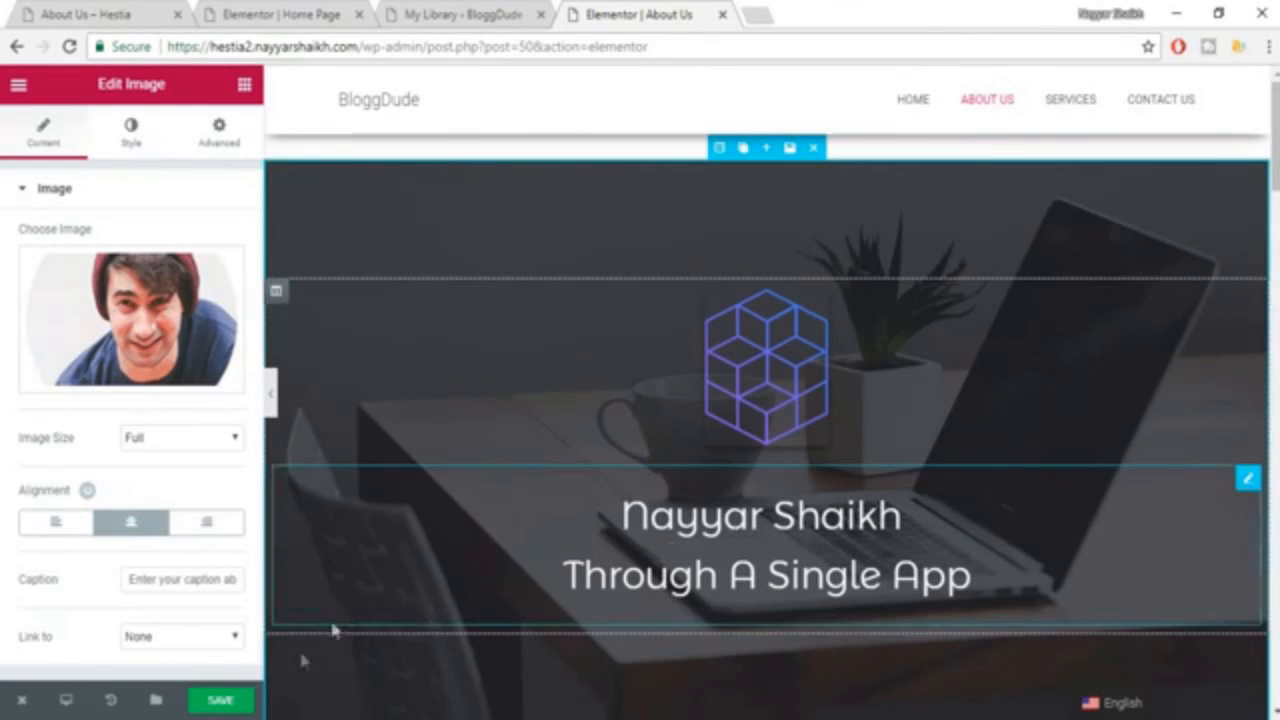
click(224, 704)
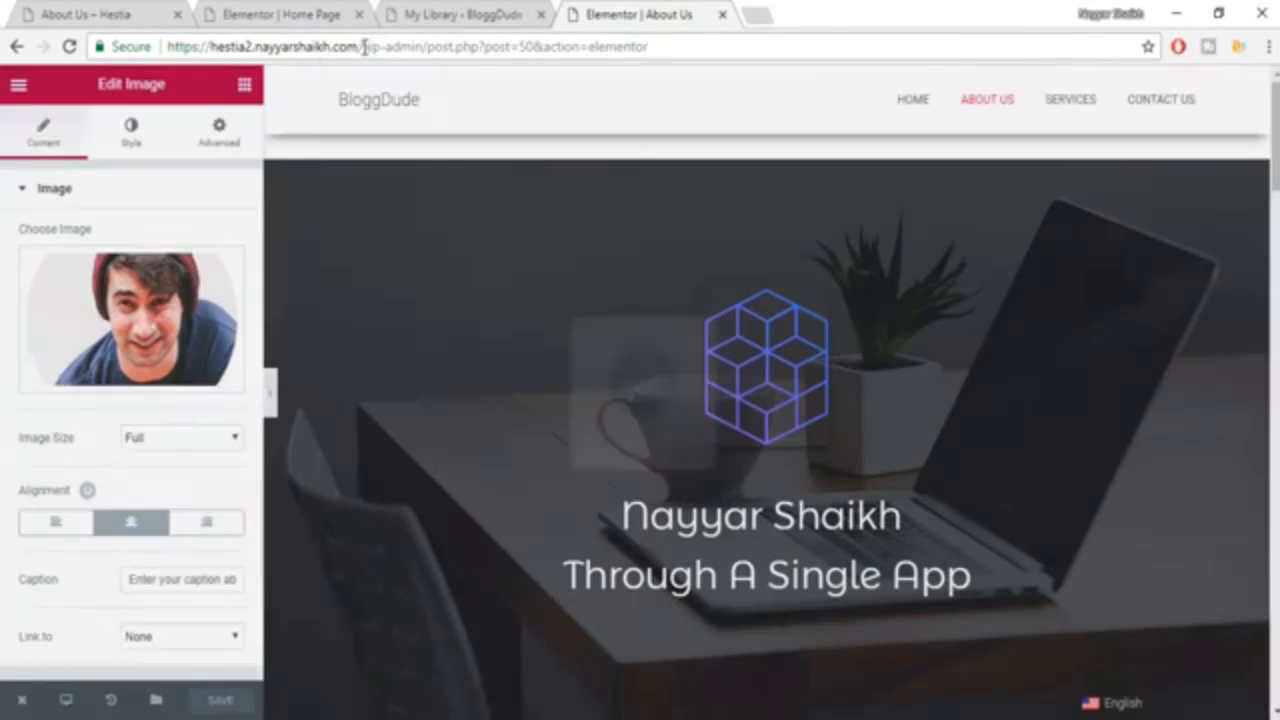
Open the live site and look over its published About Us page.
drag(364, 46, 1022, 5)
key(BackSpace)
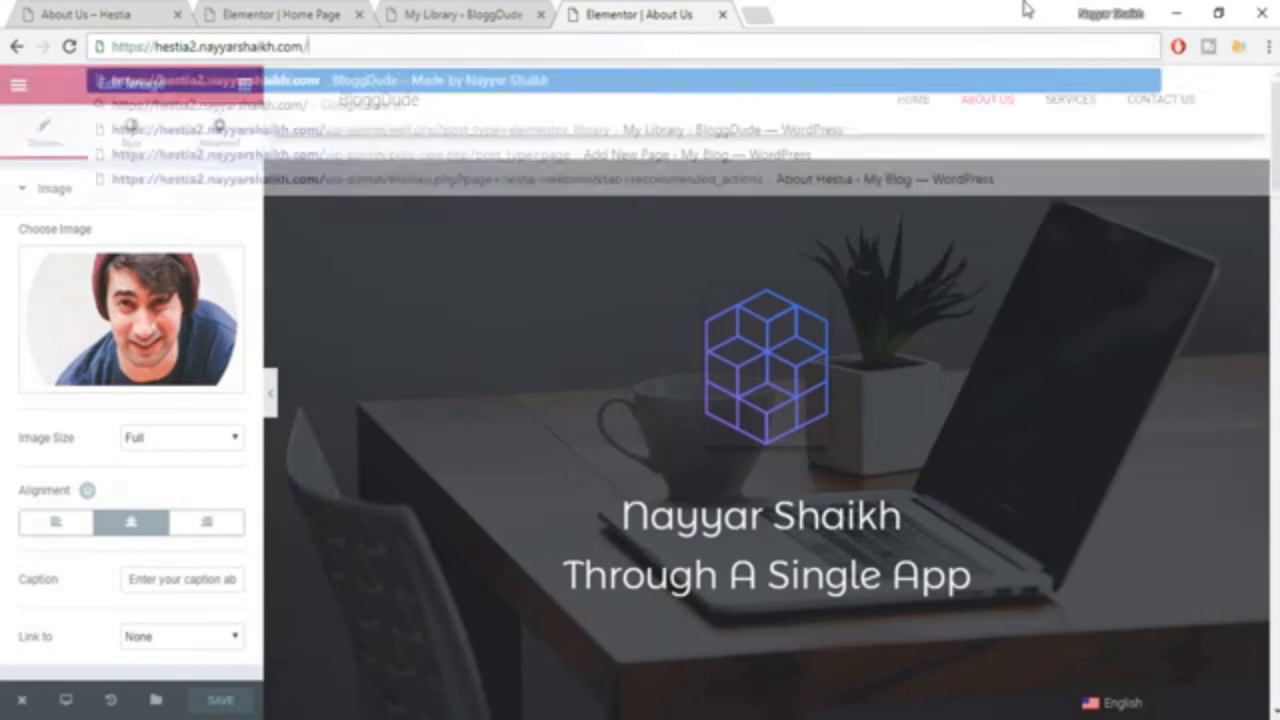
key(Return)
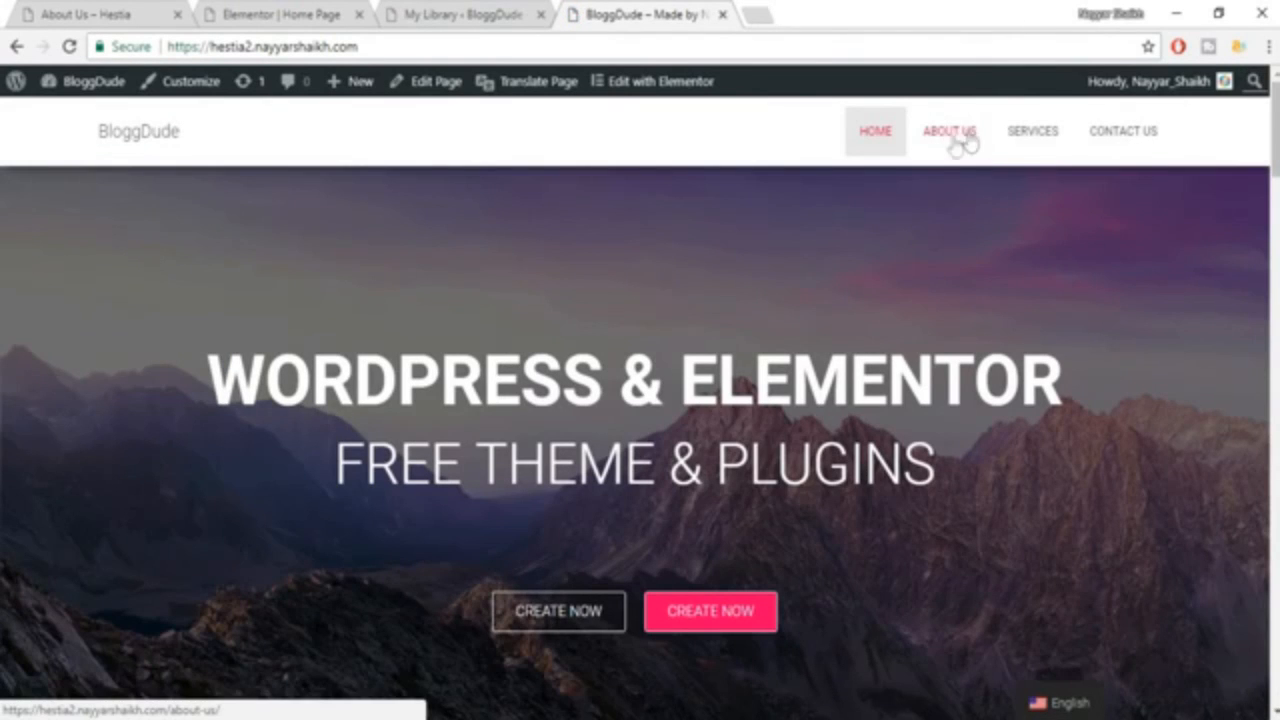
click(953, 140)
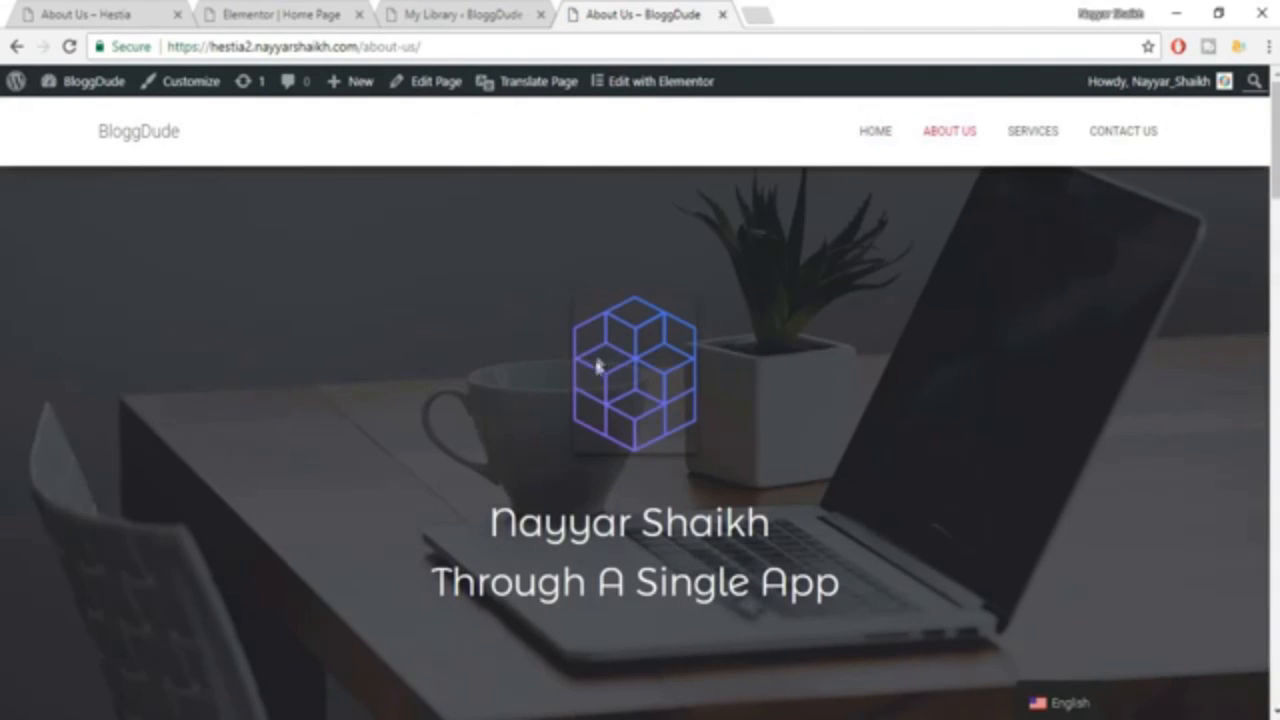
scroll(648, 440, down, 4)
scroll(665, 482, up, 4)
scroll(667, 489, down, 4)
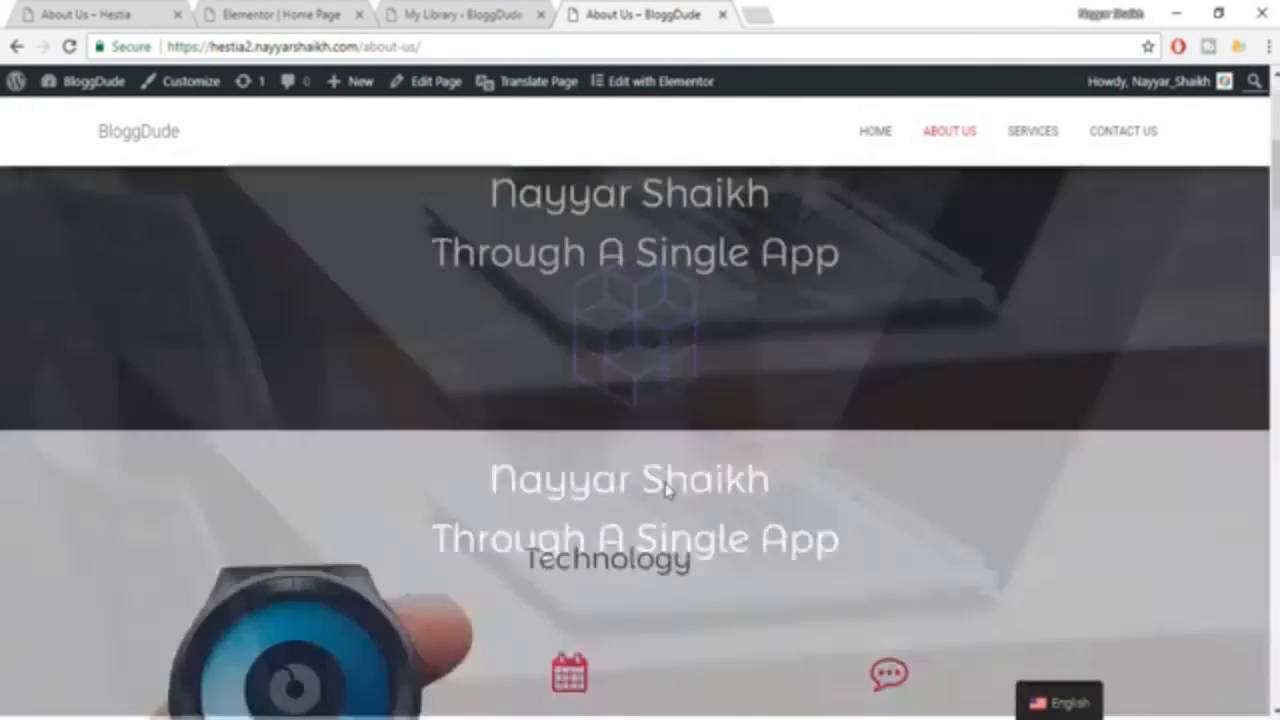
scroll(666, 485, up, 8)
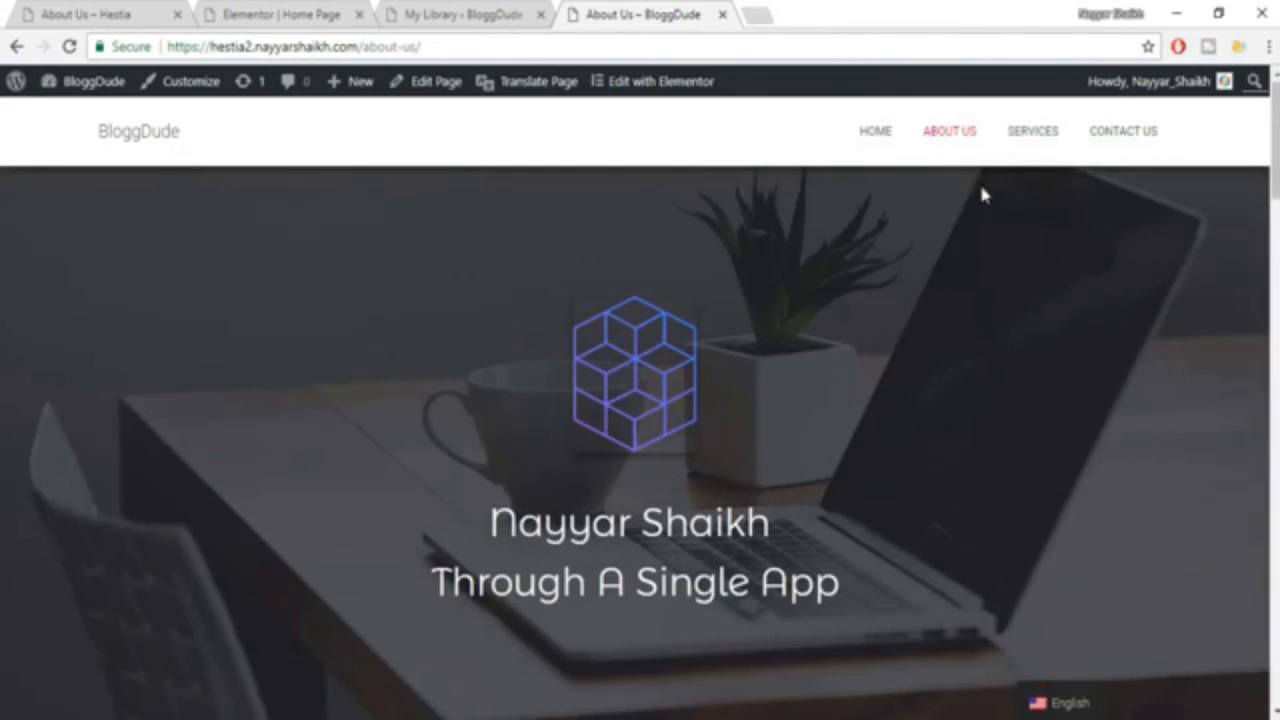
Open the Services page in the Elementor editor and insert the saved Services template.
click(1015, 141)
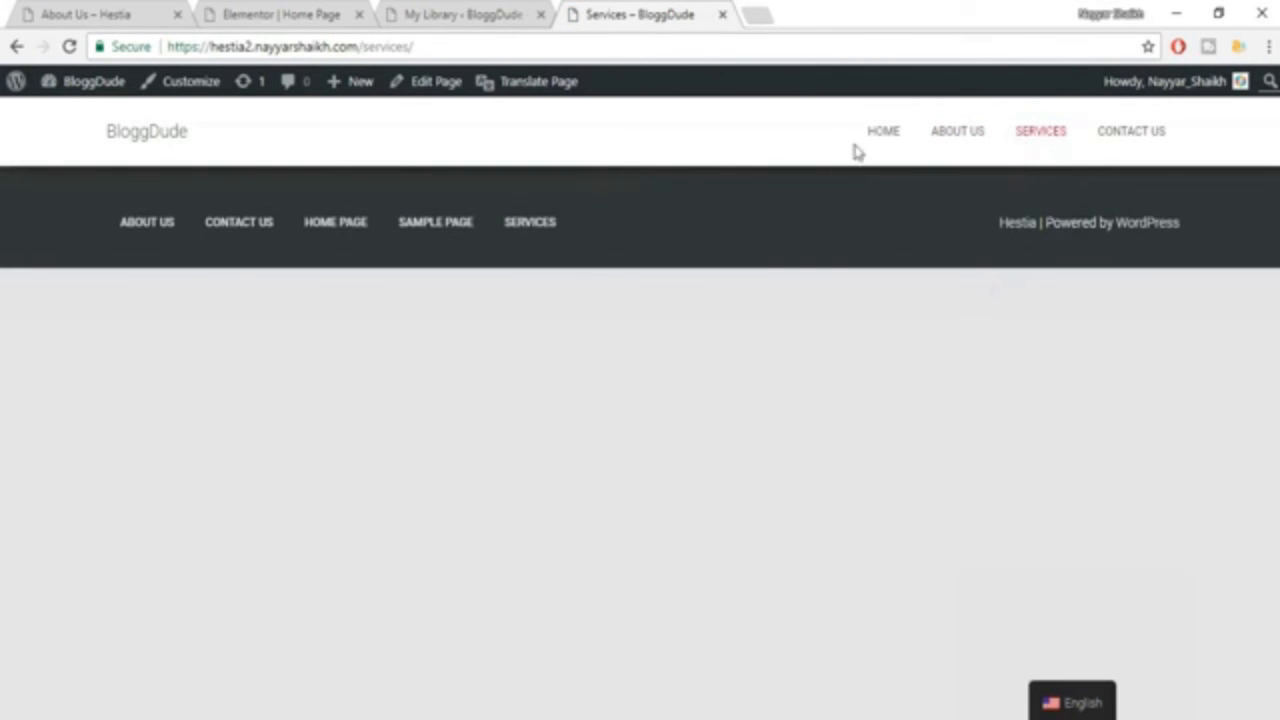
click(433, 88)
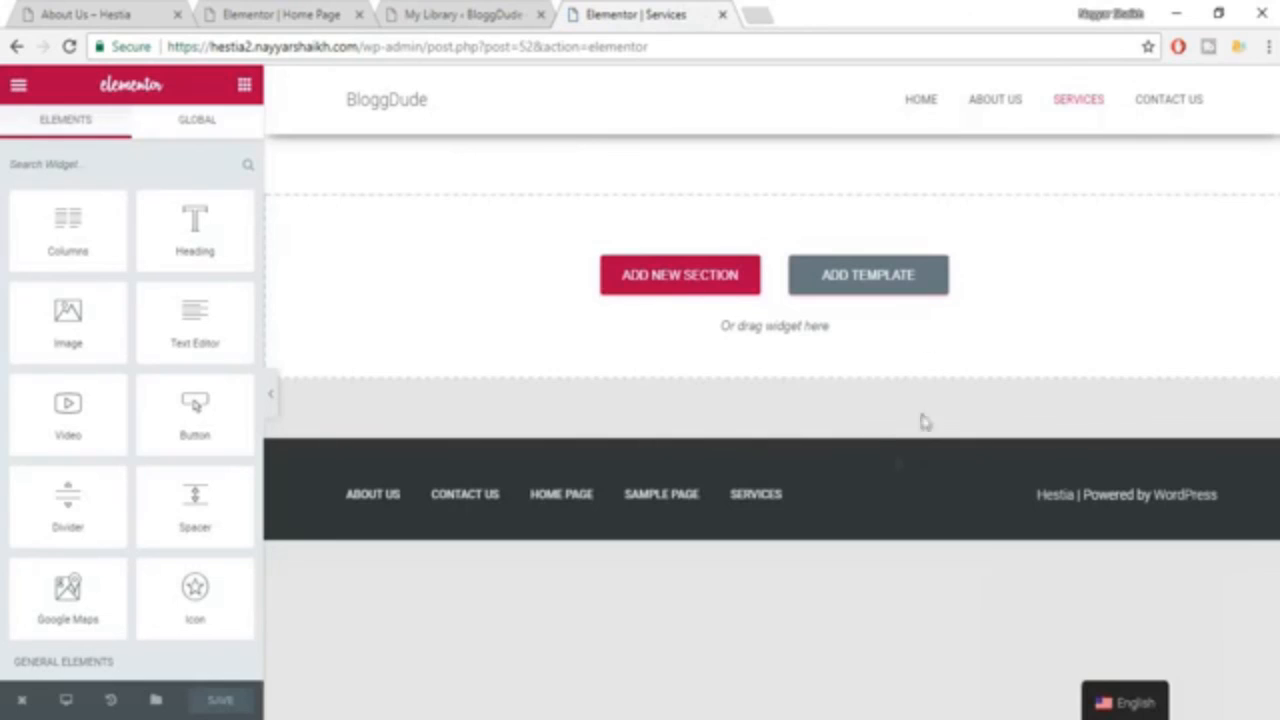
click(888, 290)
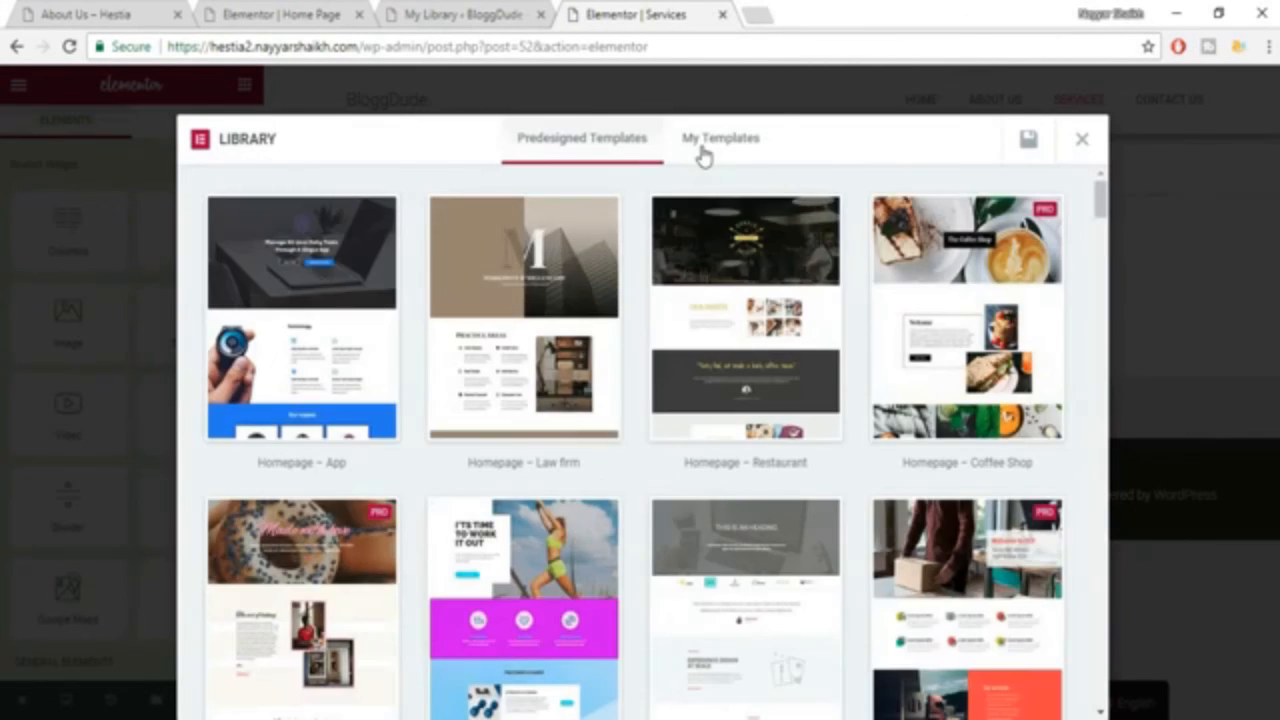
click(703, 143)
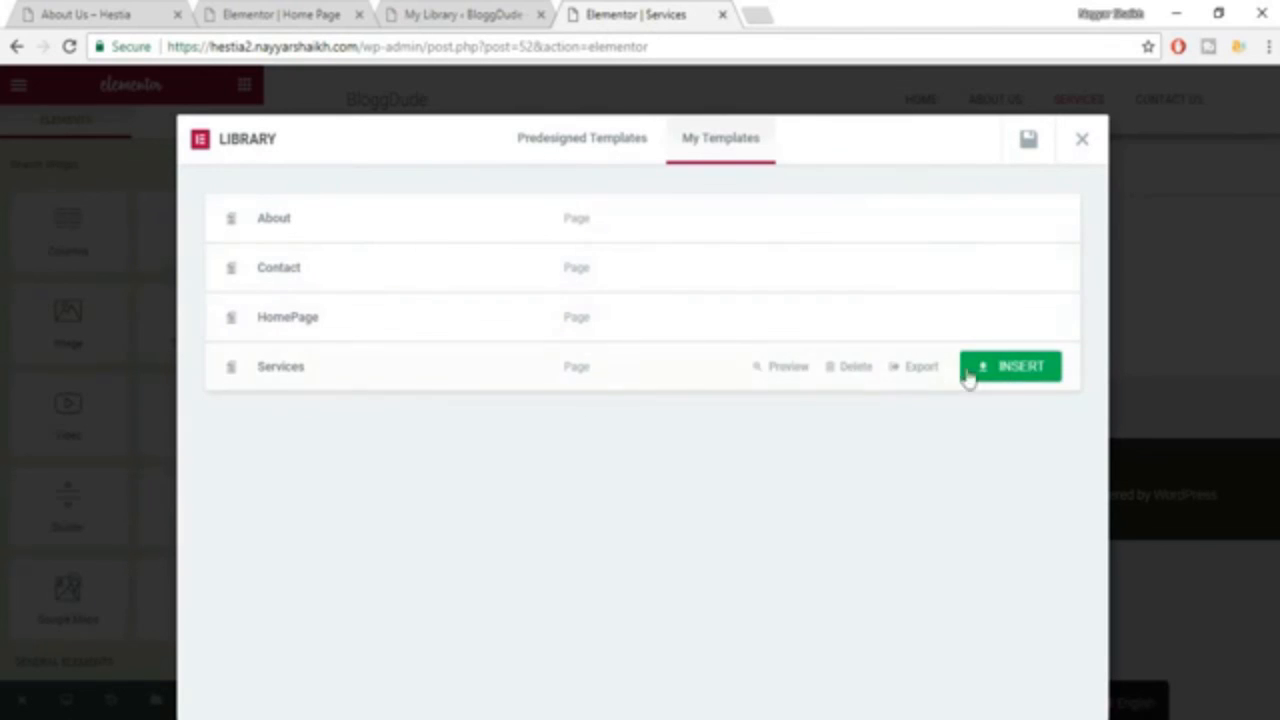
click(995, 371)
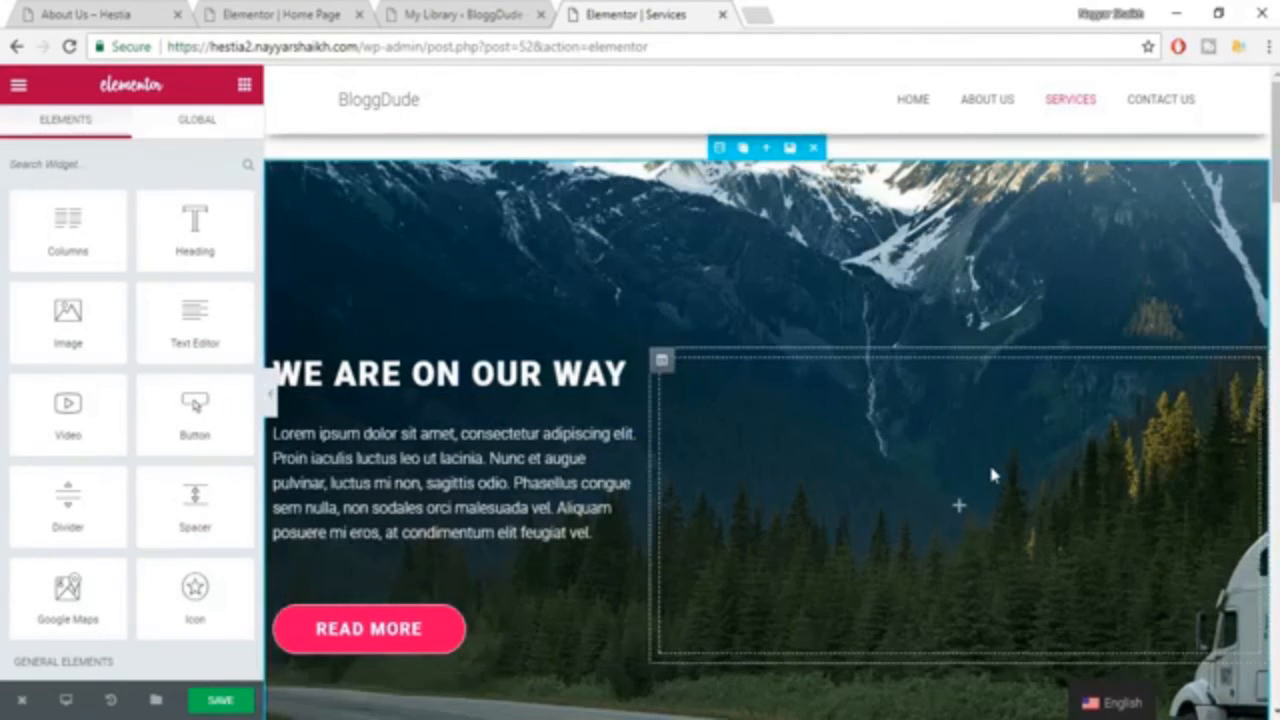
Look over the inserted Our Services section and select the title text of the "MOVING" heading.
scroll(990, 470, down, 2)
scroll(992, 476, down, 6)
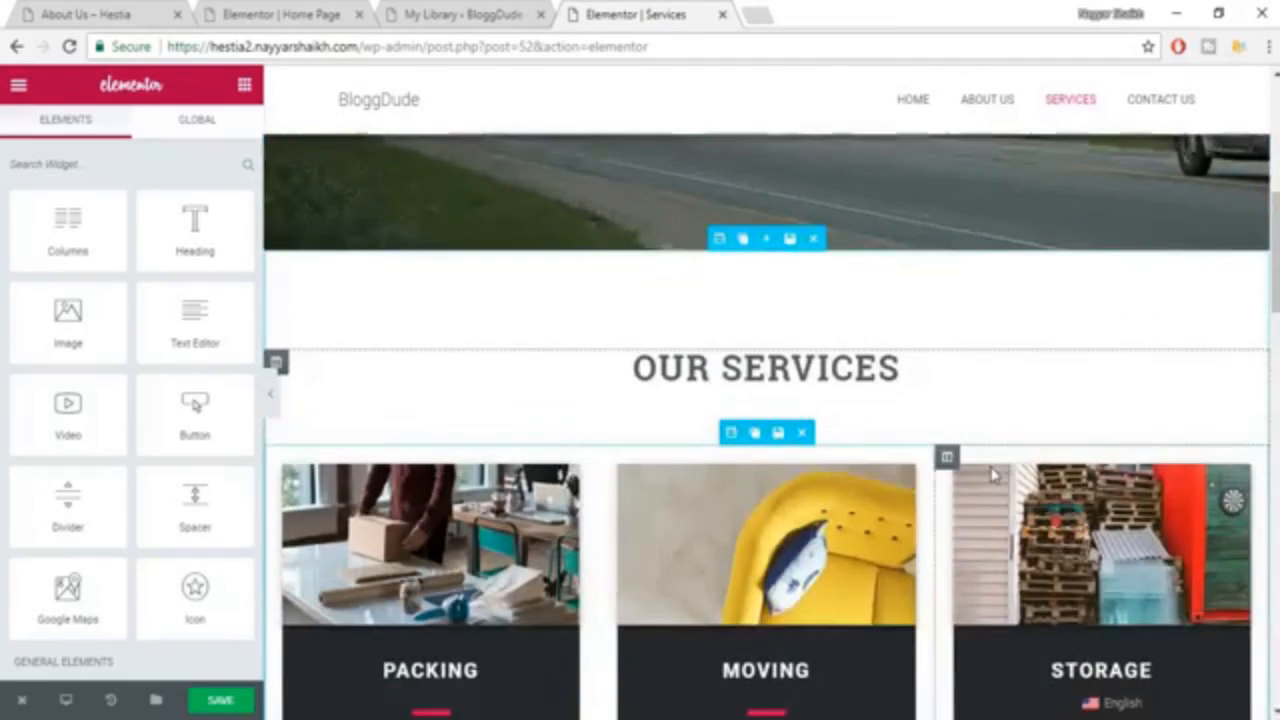
scroll(1070, 423, up, 1)
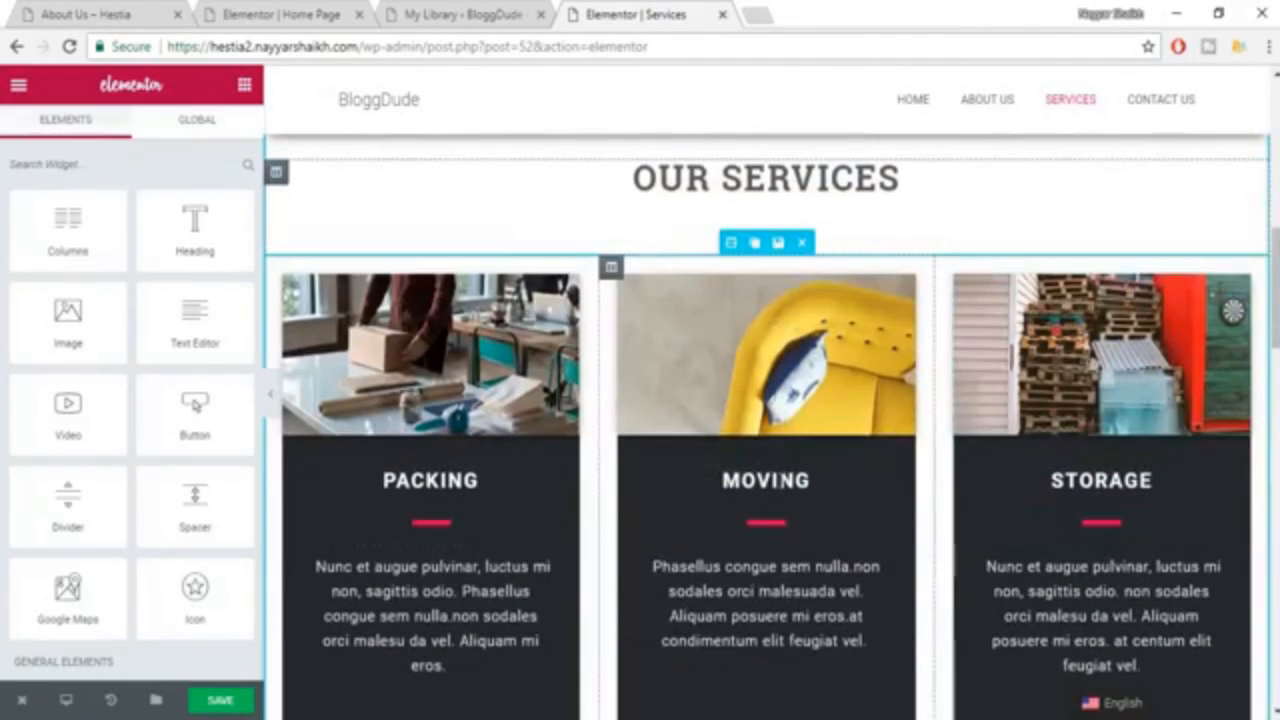
click(775, 486)
drag(77, 262, 6, 252)
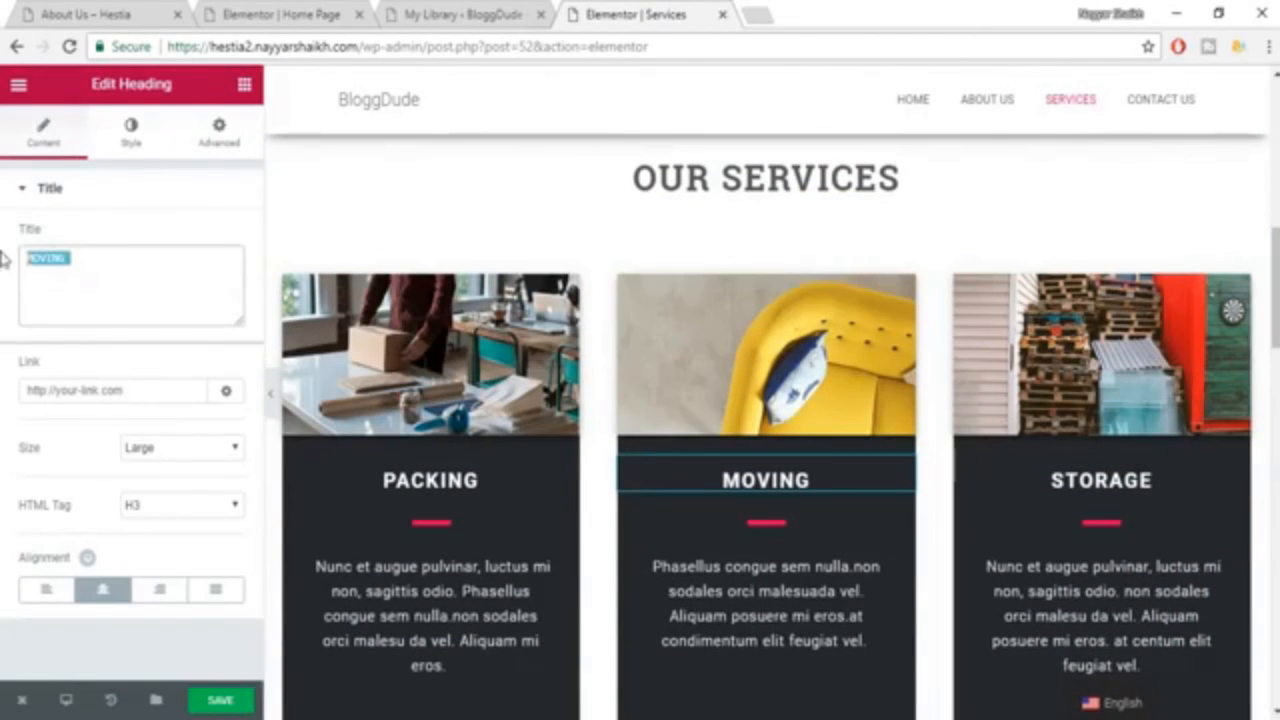
Set the divider below the "MOVING" heading to weight 4 and width 66, check the remaining sections, and save the page.
scroll(858, 522, down, 2)
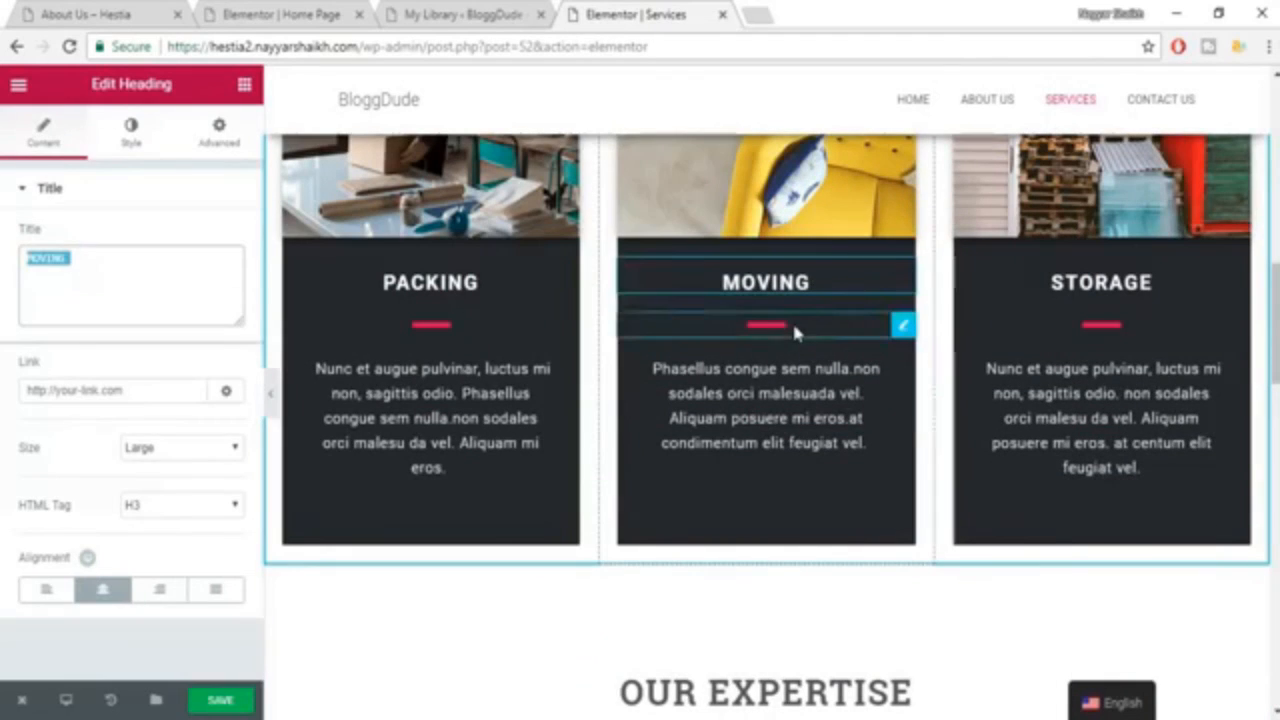
click(792, 322)
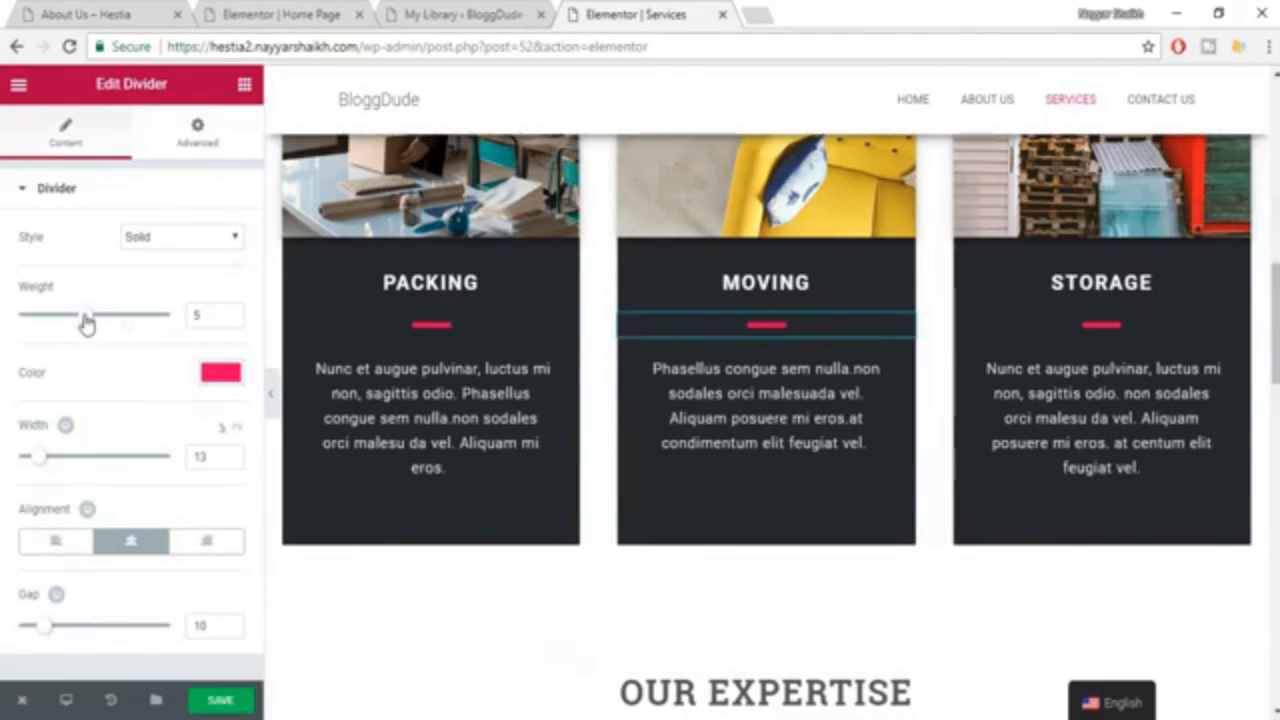
mouse_move(87, 322)
mouse_down()
mouse_move(145, 320)
mouse_move(68, 316)
mouse_up()
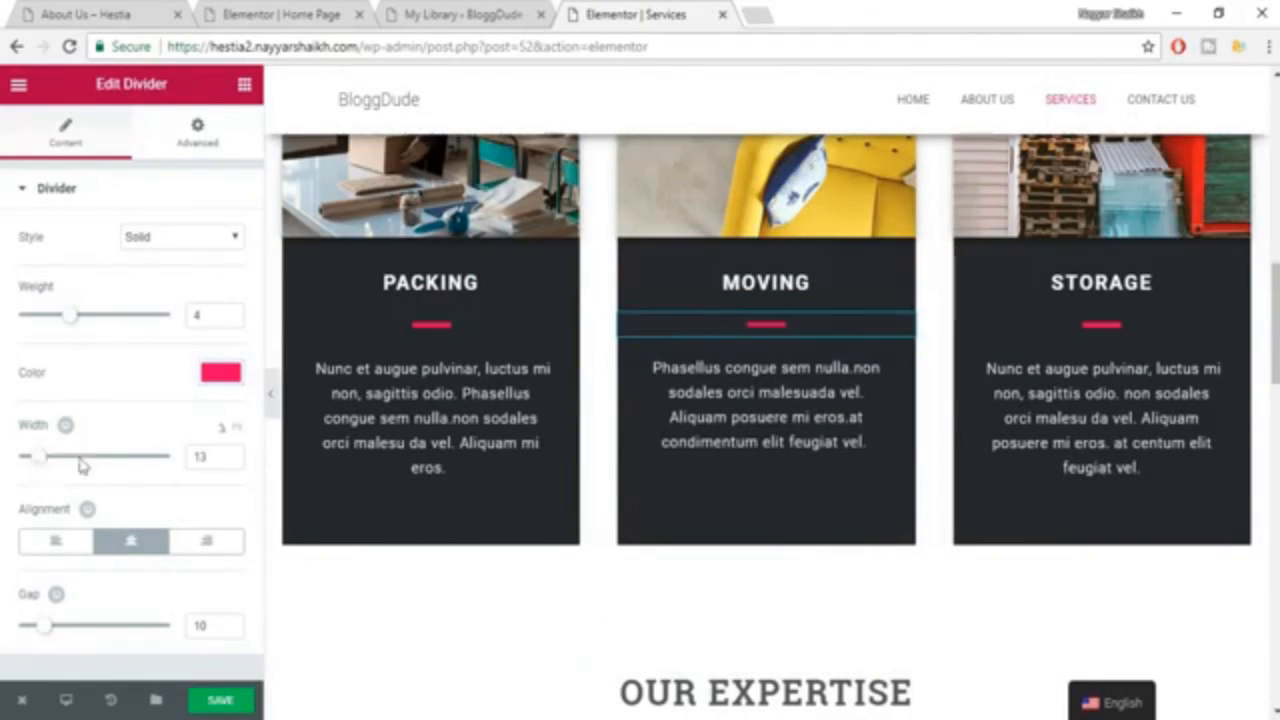
mouse_move(143, 466)
mouse_down()
mouse_move(90, 465)
mouse_move(119, 463)
mouse_up()
scroll(787, 457, down, 1)
scroll(790, 471, down, 8)
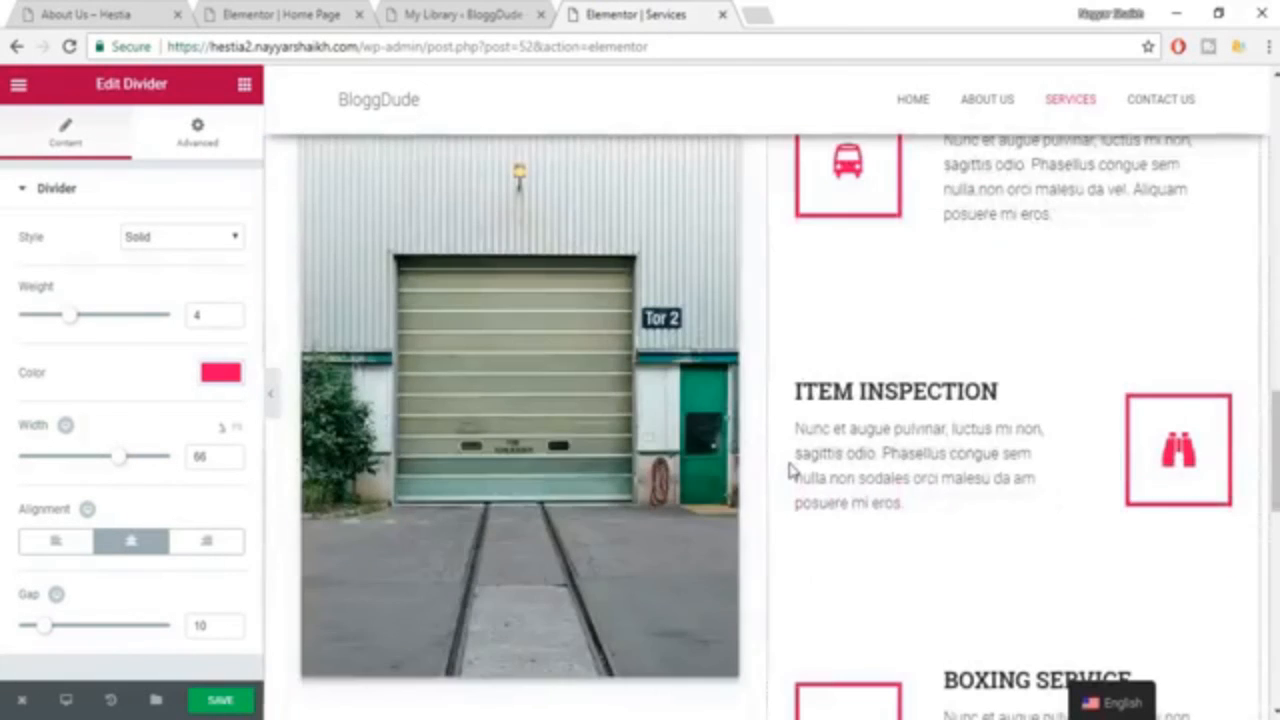
scroll(790, 471, down, 6)
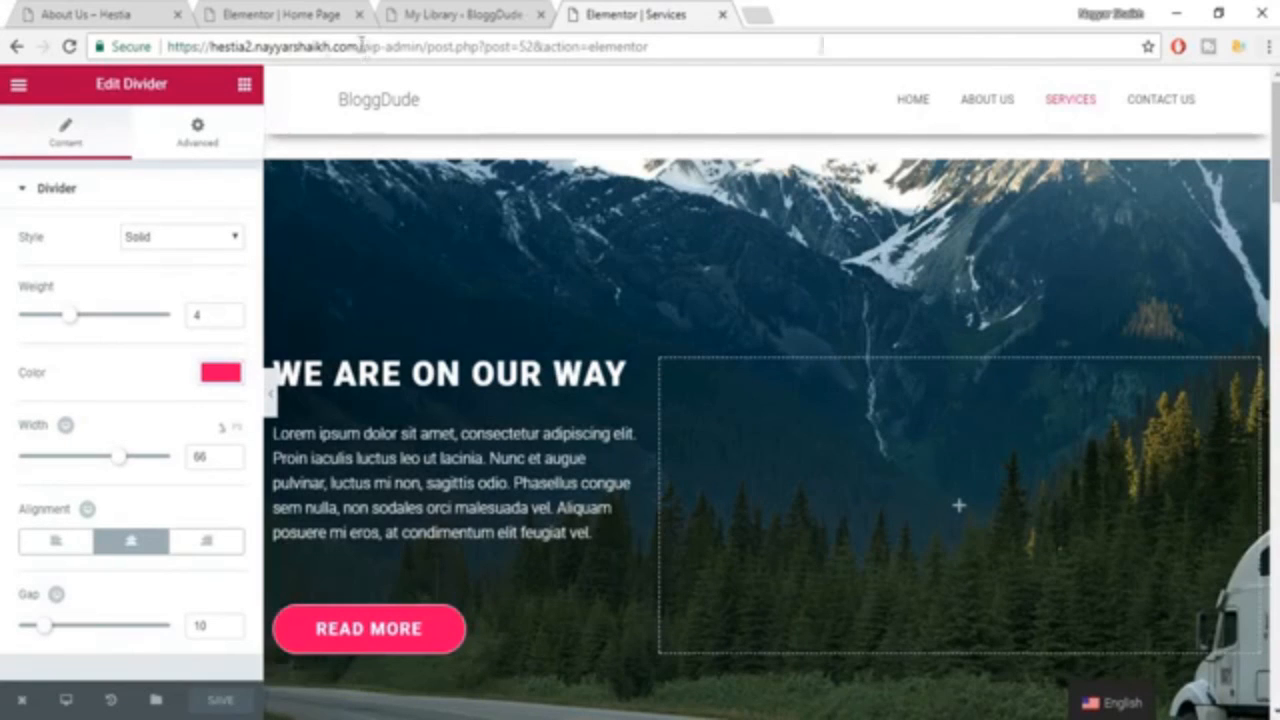
Go to the live site's Contact Us page and open it in the Elementor editor.
drag(361, 46, 985, 44)
key(BackSpace)
key(Return)
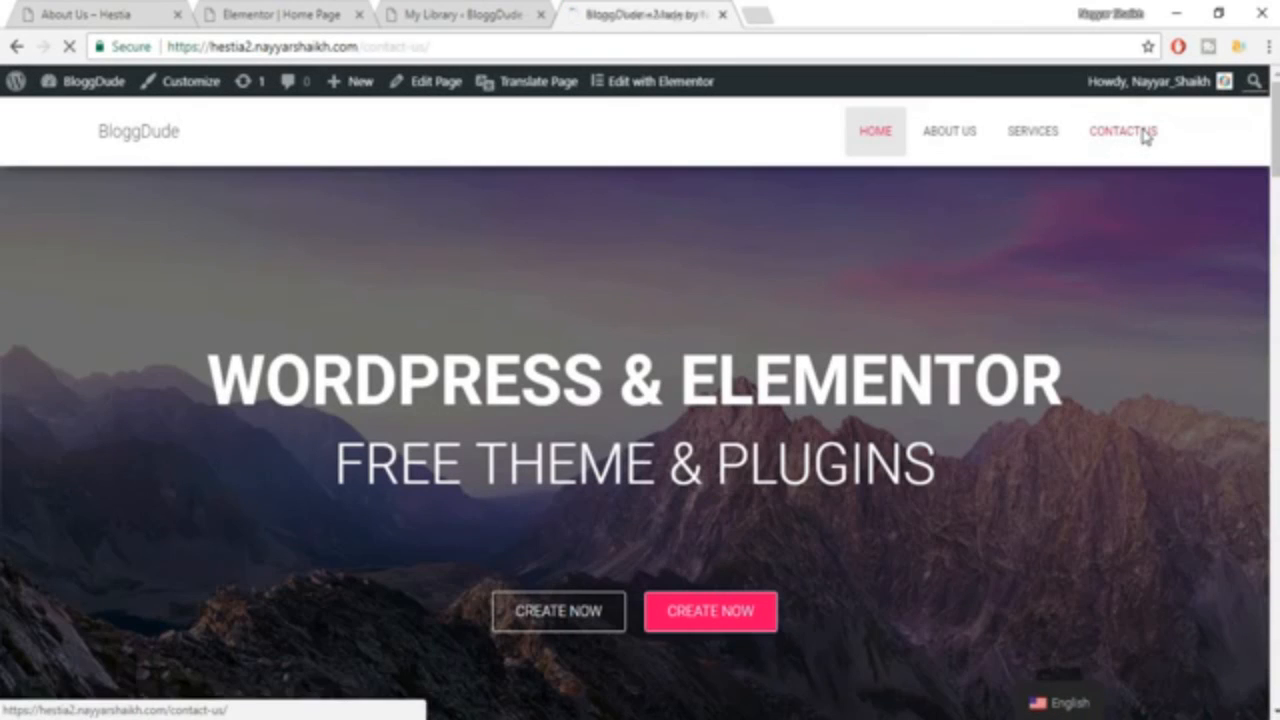
click(1143, 134)
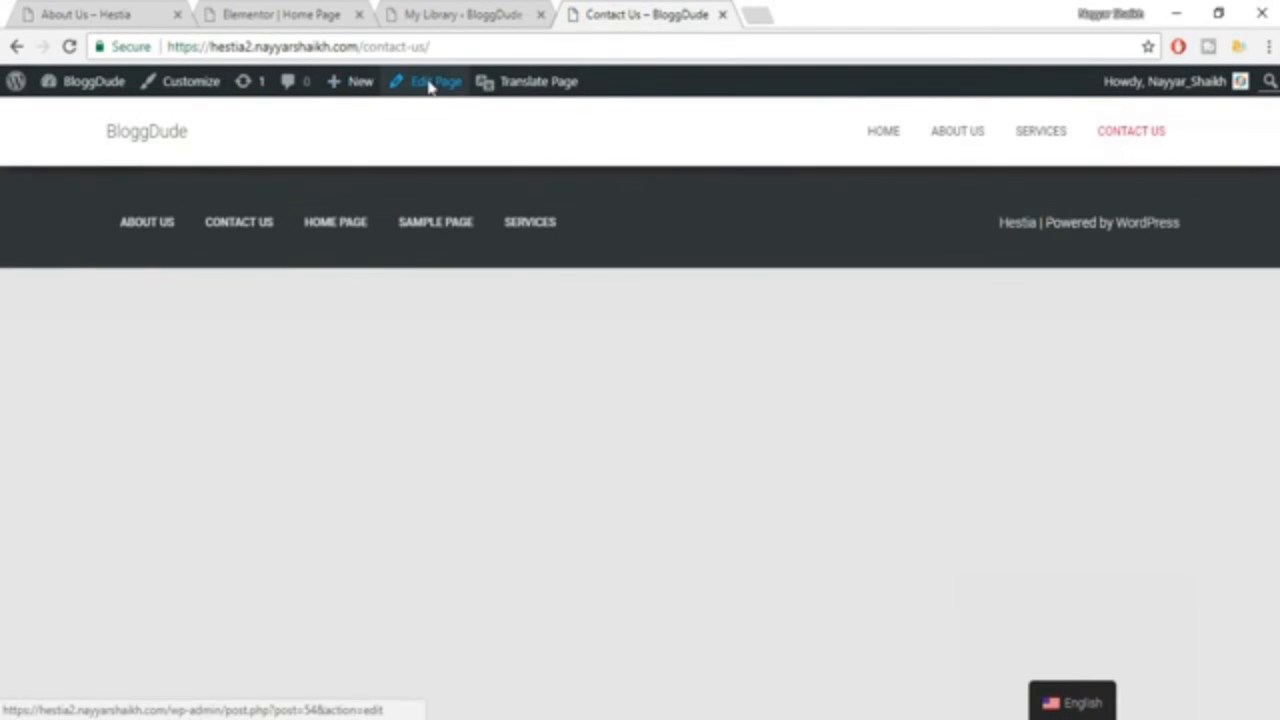
click(428, 85)
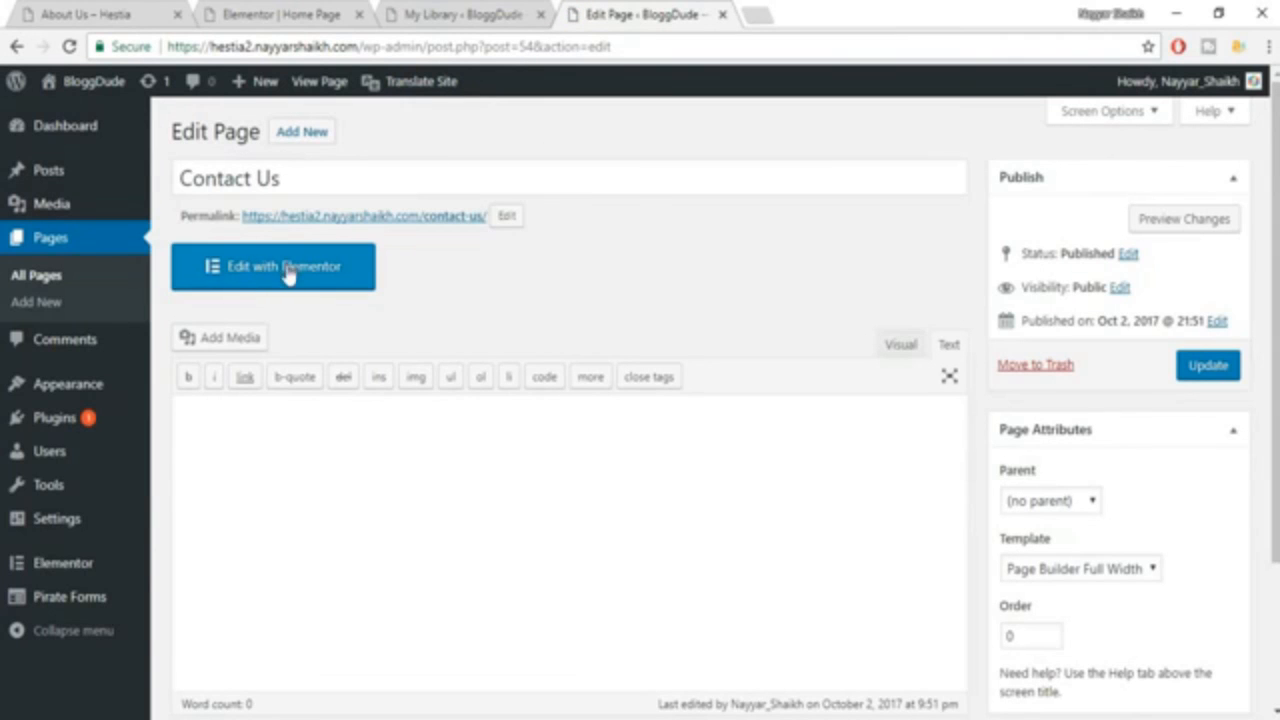
click(288, 268)
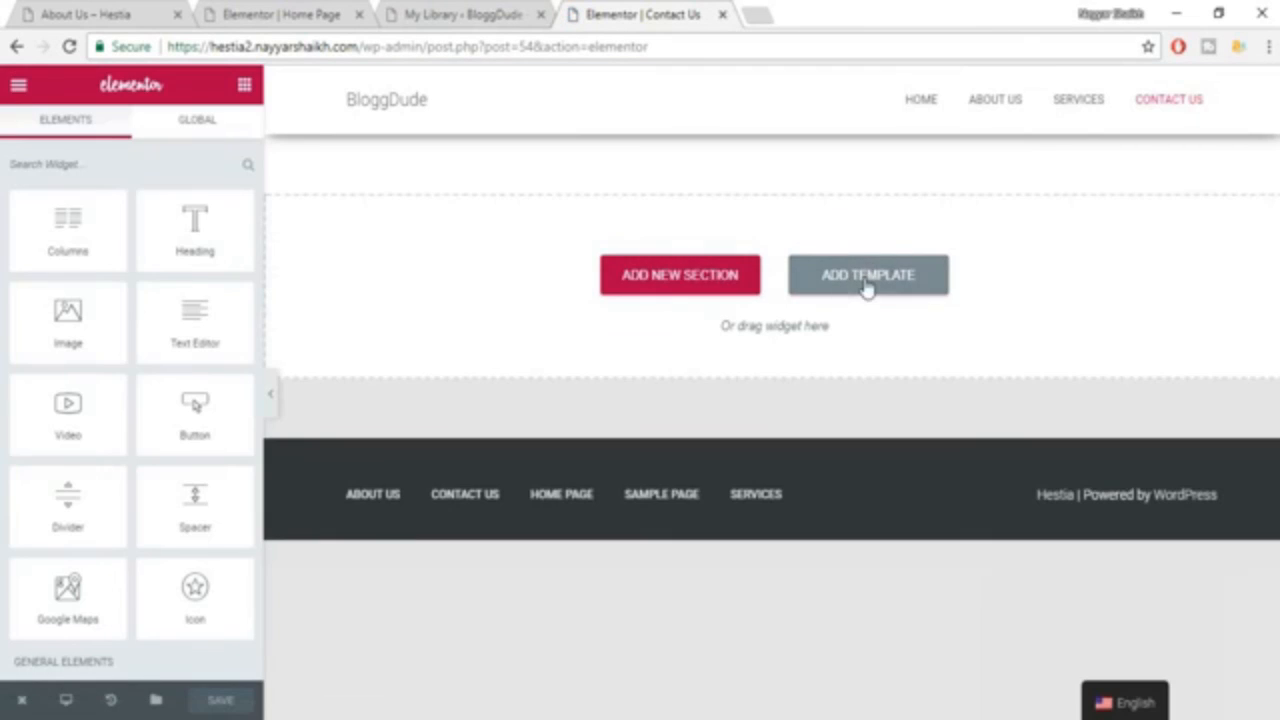
Insert the saved Contact template into the Contact Us page.
click(866, 286)
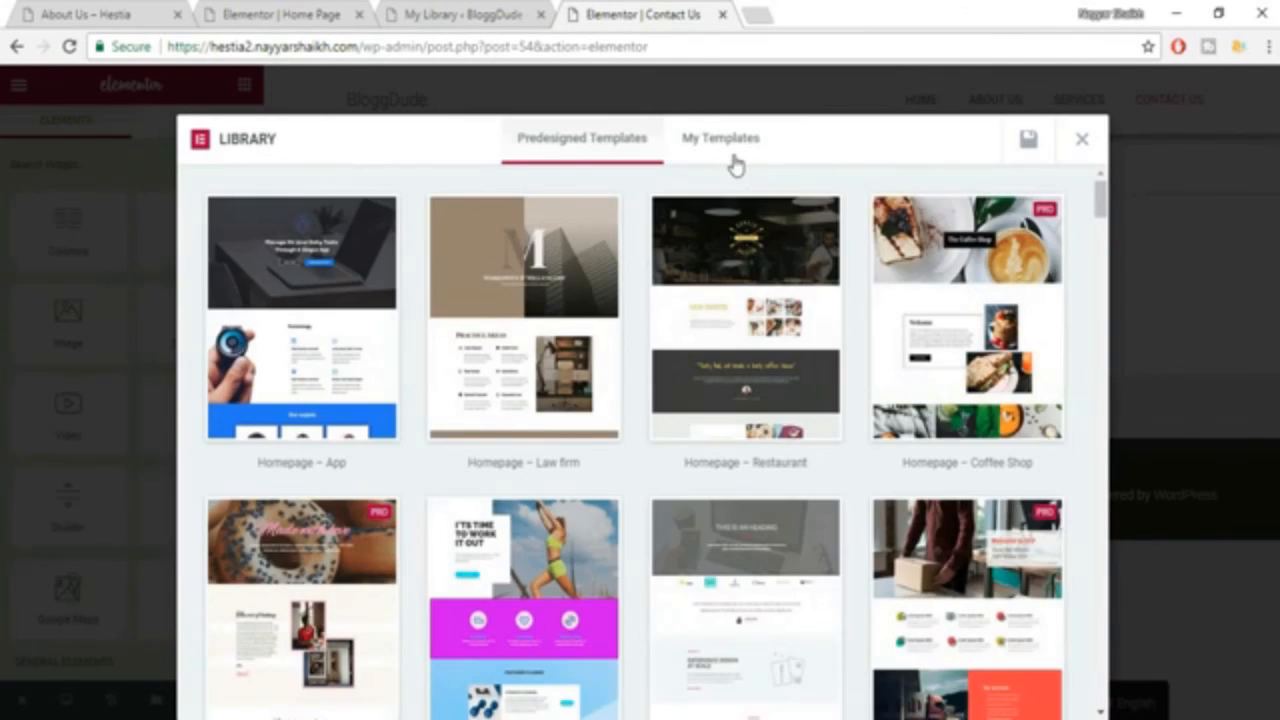
click(731, 152)
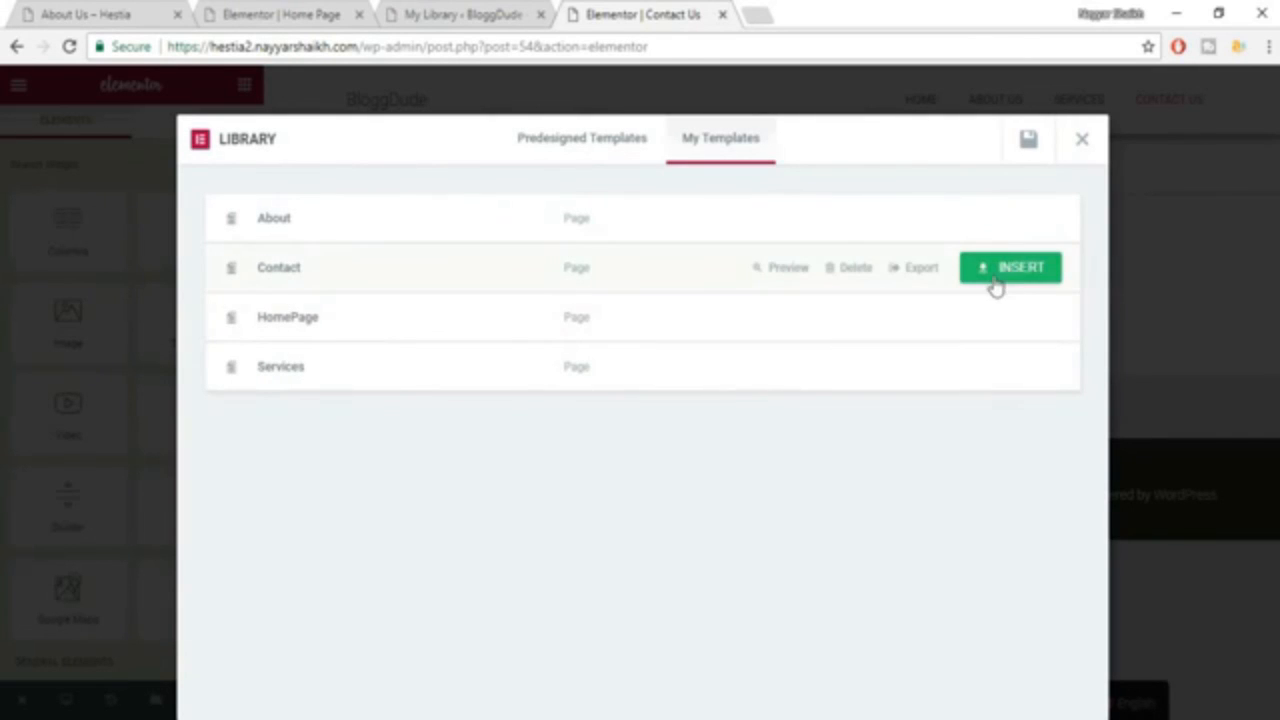
click(995, 285)
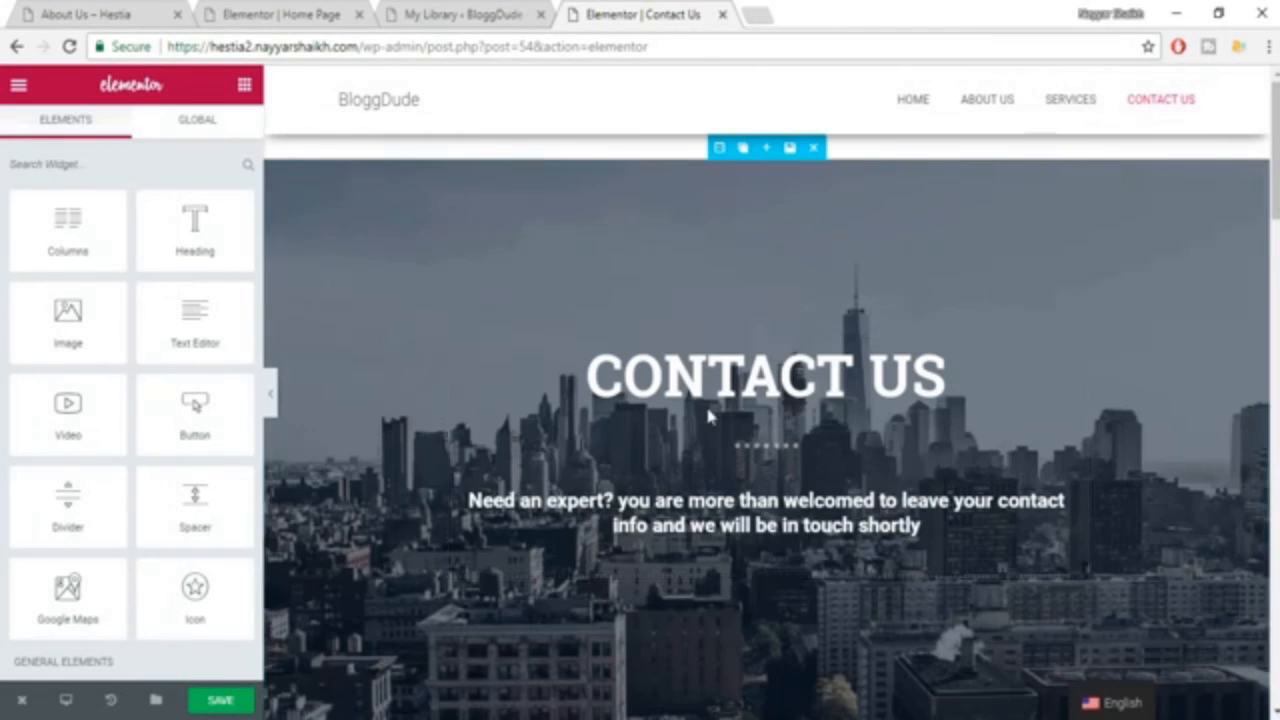
Look through the inserted contact details, contact form, map and social icon sections, and save the Contact Us page.
scroll(1231, 274, down, 3)
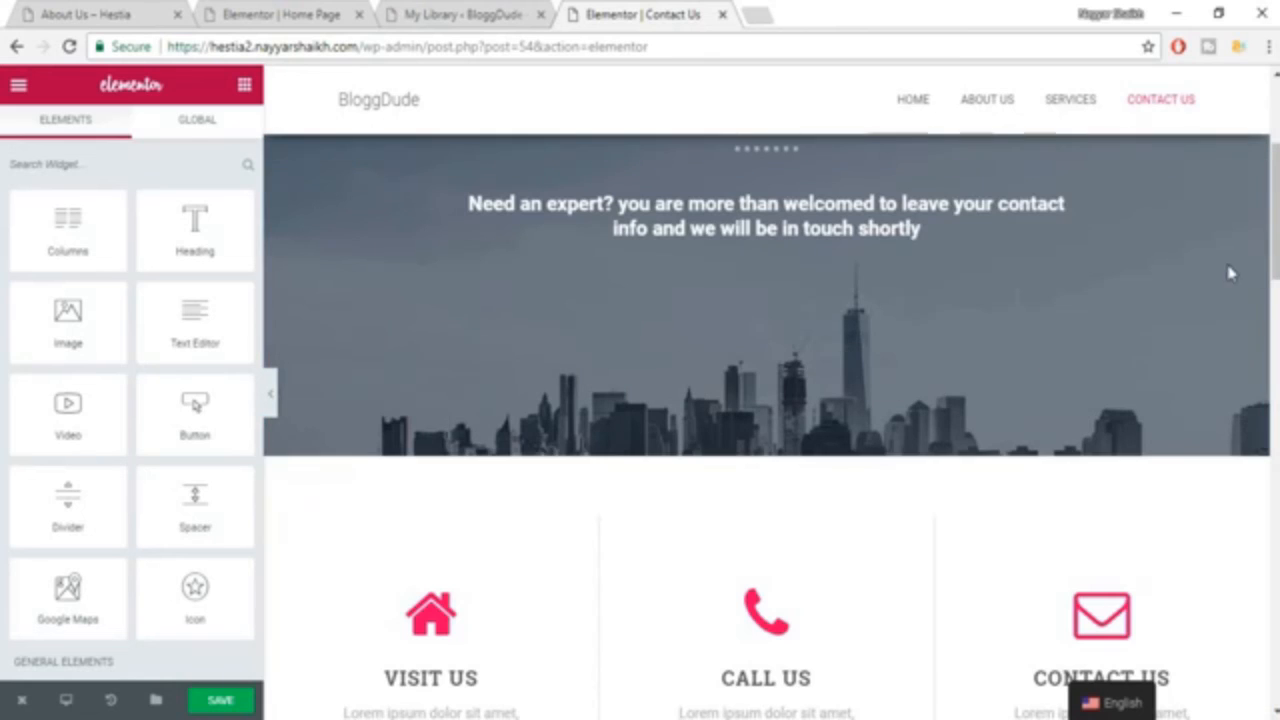
scroll(1245, 260, down, 5)
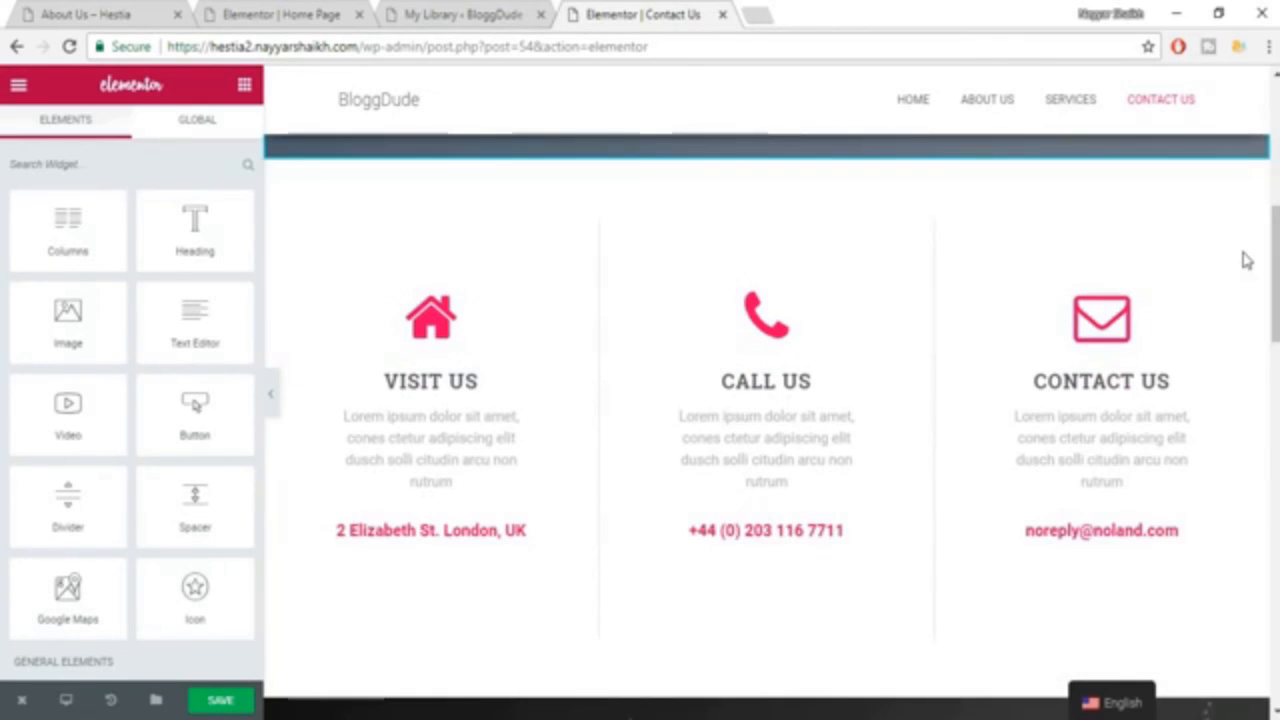
scroll(1245, 260, down, 4)
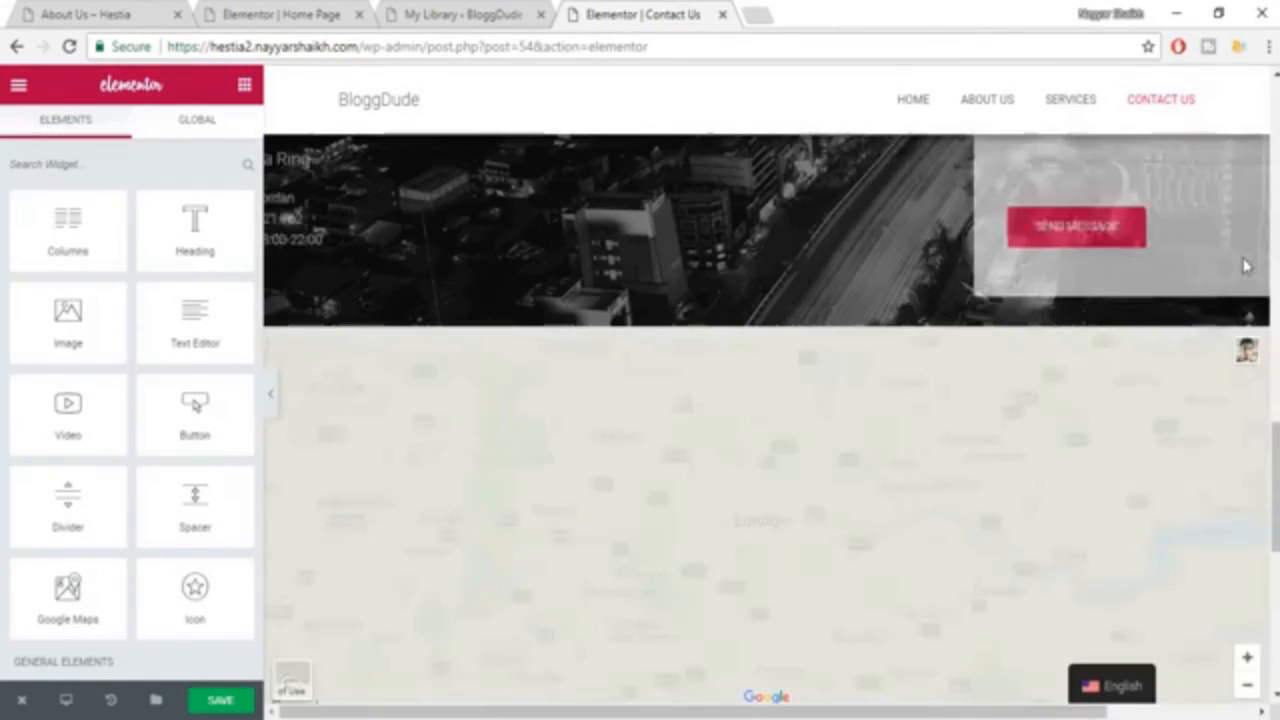
scroll(725, 430, up, 4)
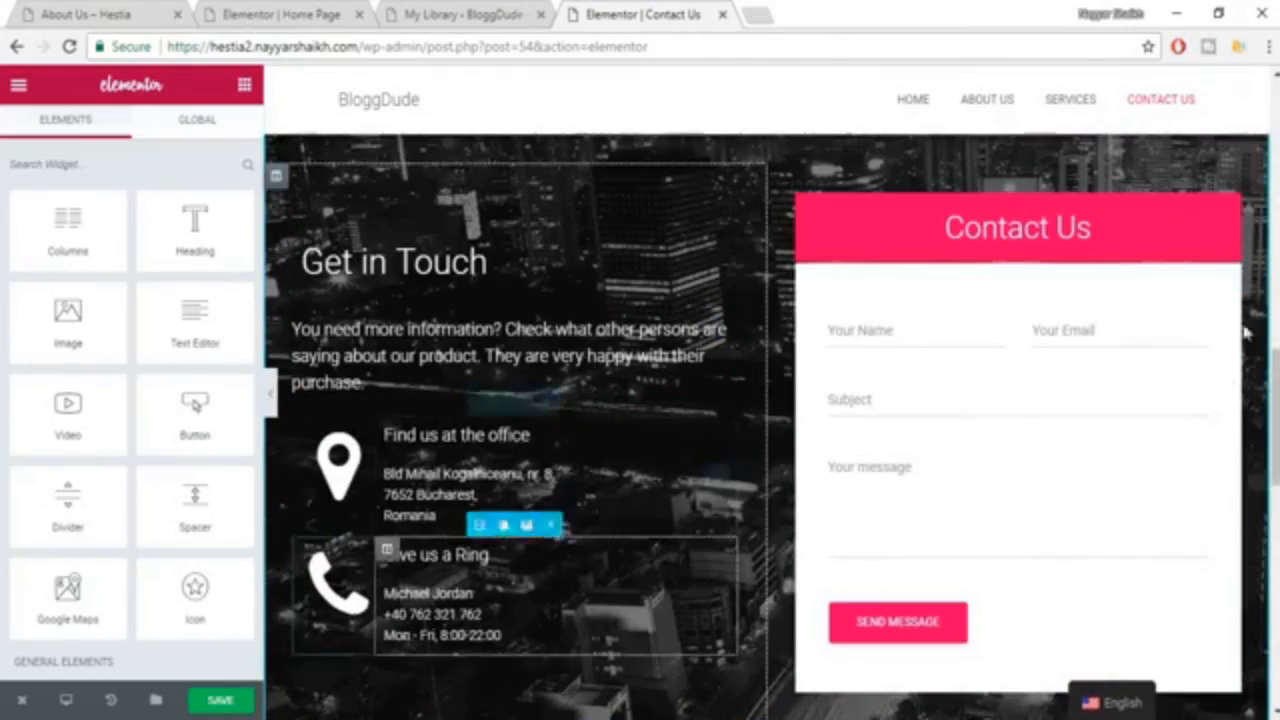
scroll(1223, 380, down, 5)
scroll(991, 343, down, 3)
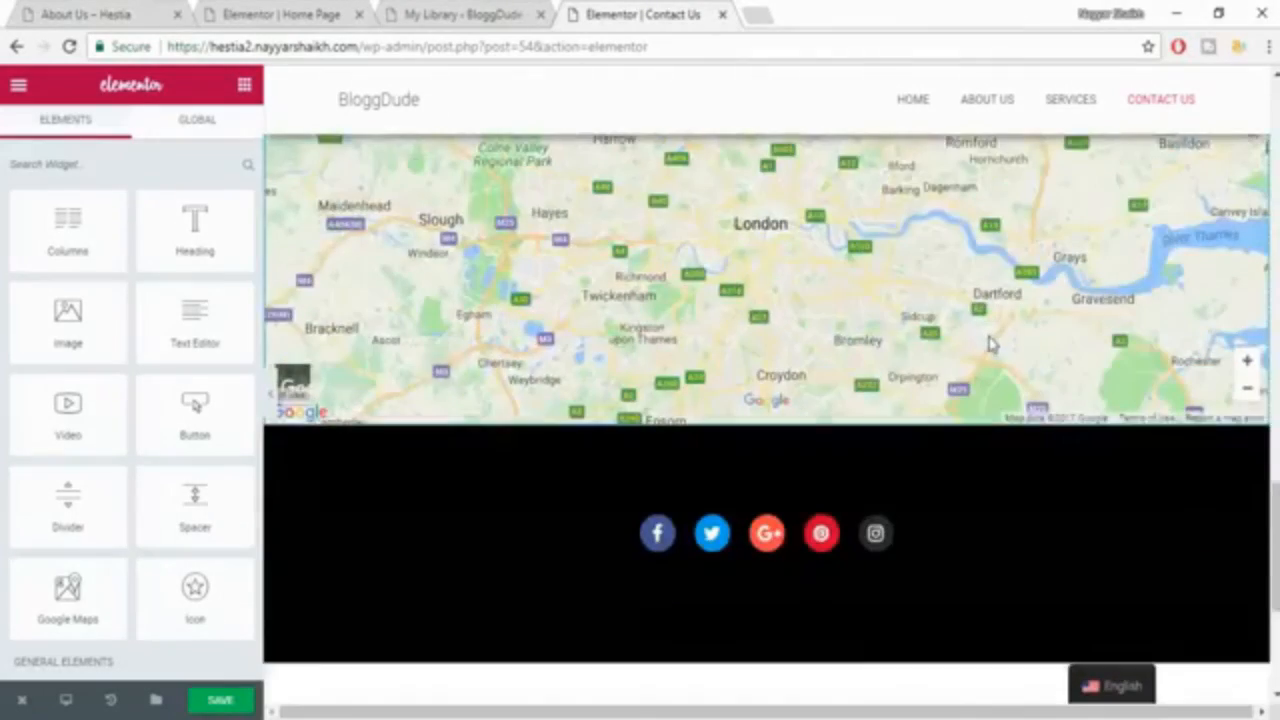
scroll(1157, 537, up, 4)
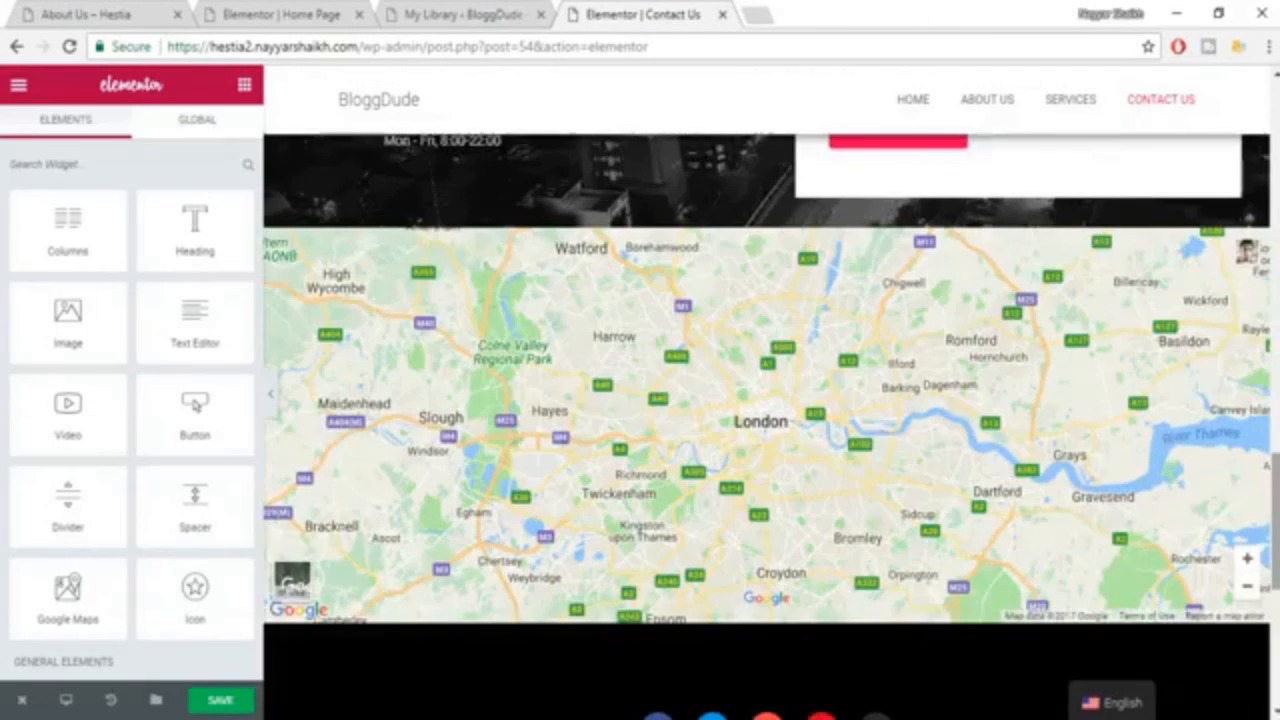
drag(1275, 520, 1275, 140)
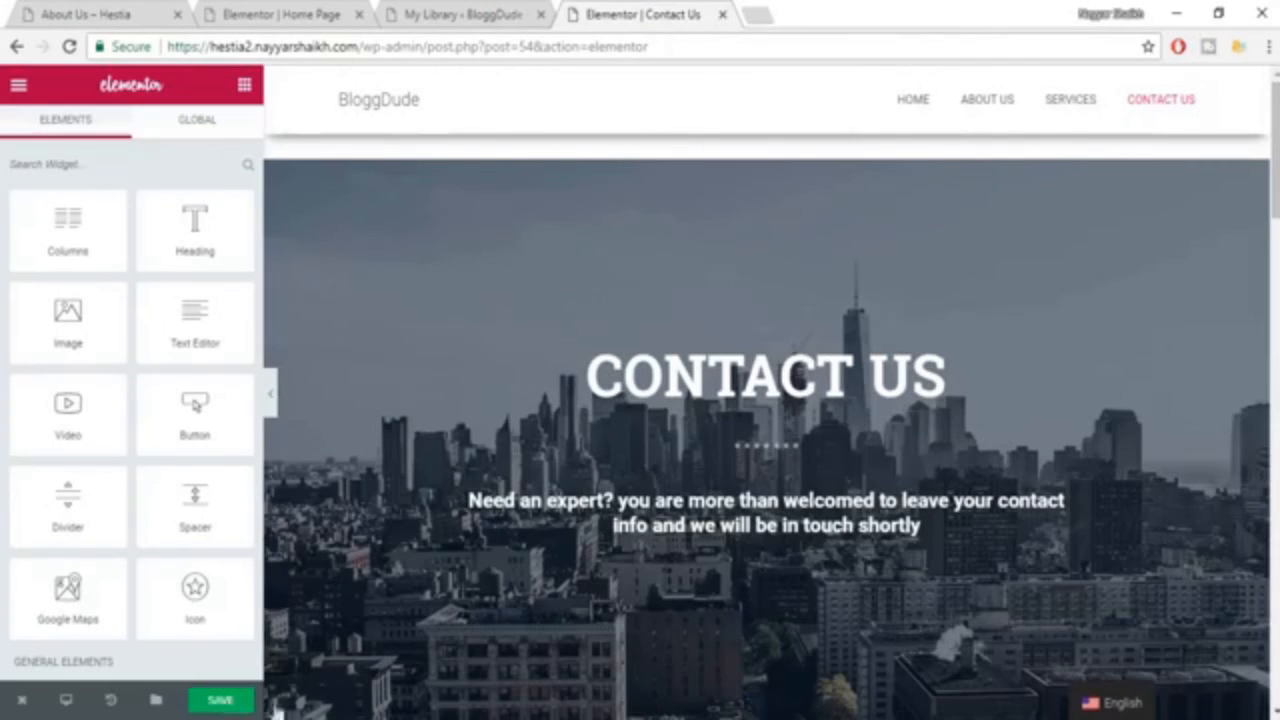
click(220, 702)
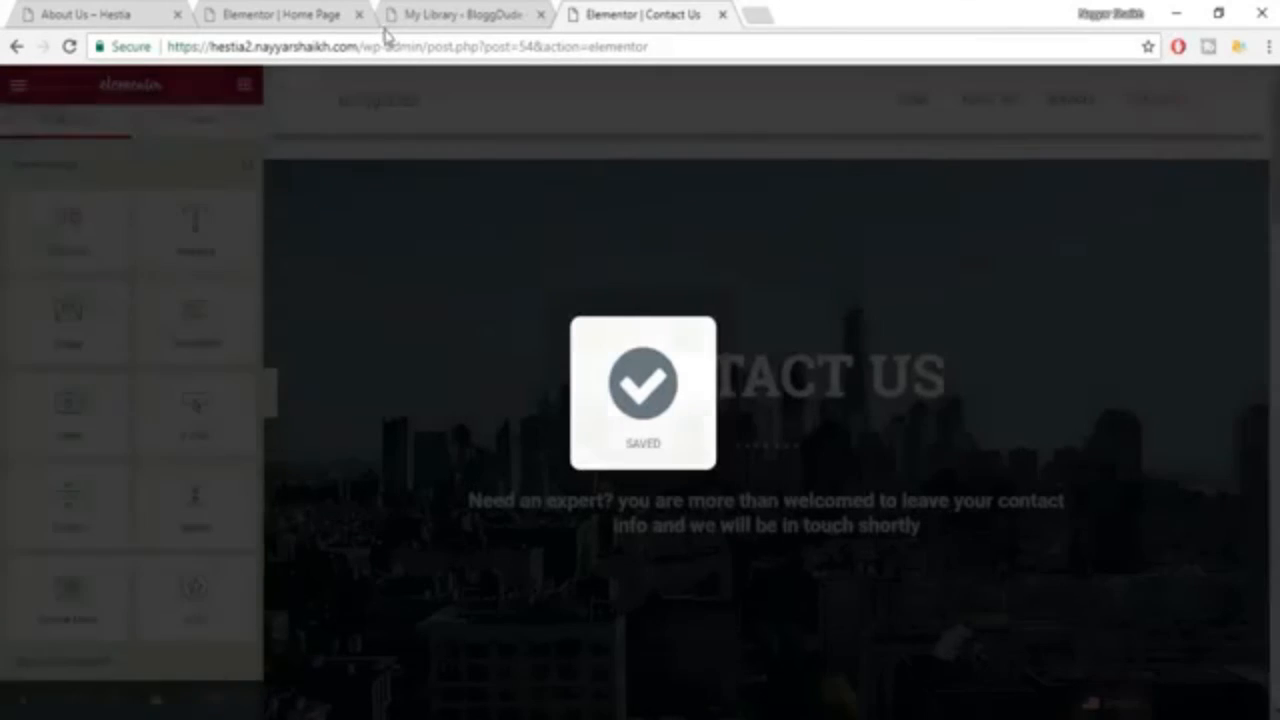
Open the live site's home page and look through its sections down to the contact form.
drag(362, 46, 1045, 44)
key(BackSpace)
key(Return)
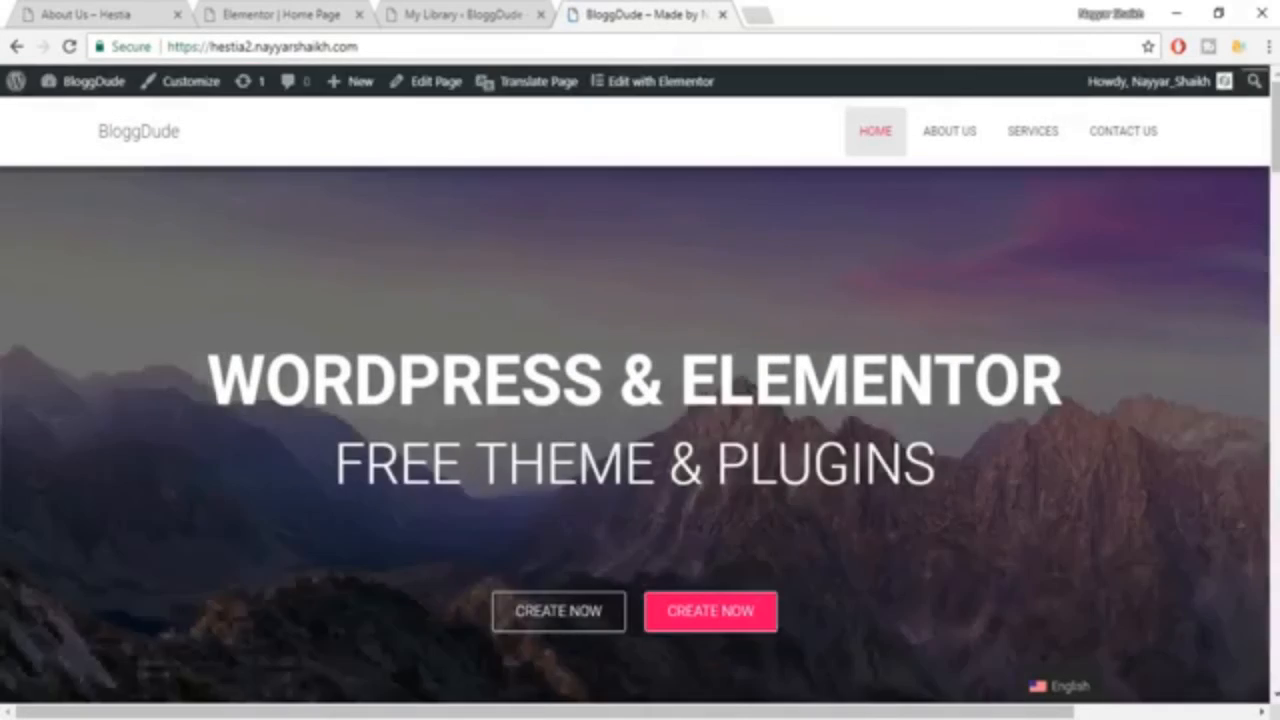
scroll(640, 440, down, 15)
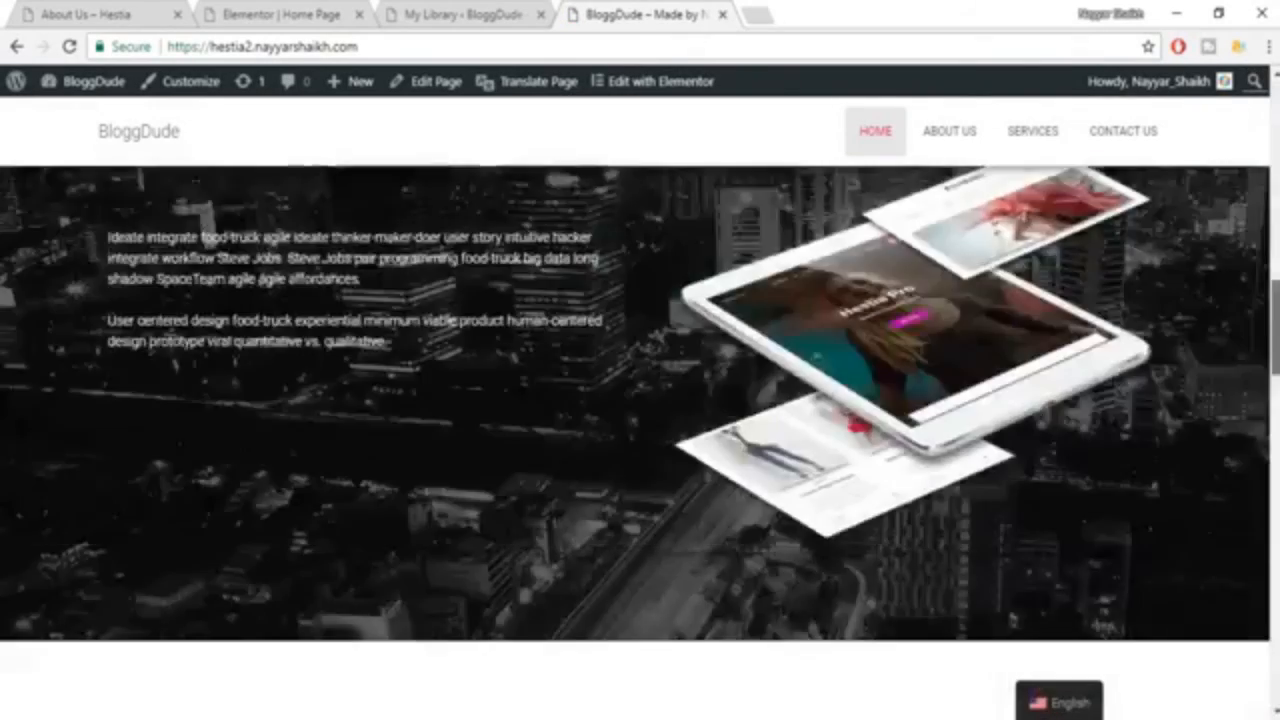
scroll(640, 440, down, 10)
scroll(640, 440, up, 5)
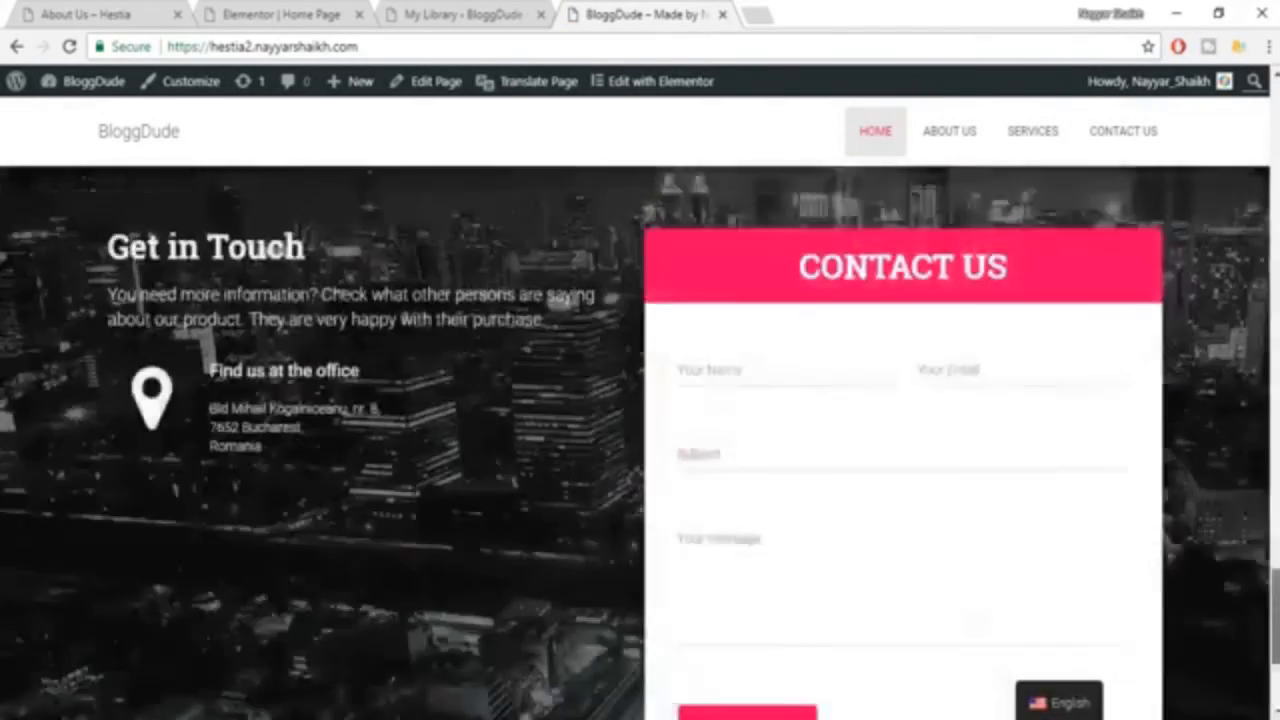
scroll(640, 440, down, 5)
drag(1277, 650, 1278, 111)
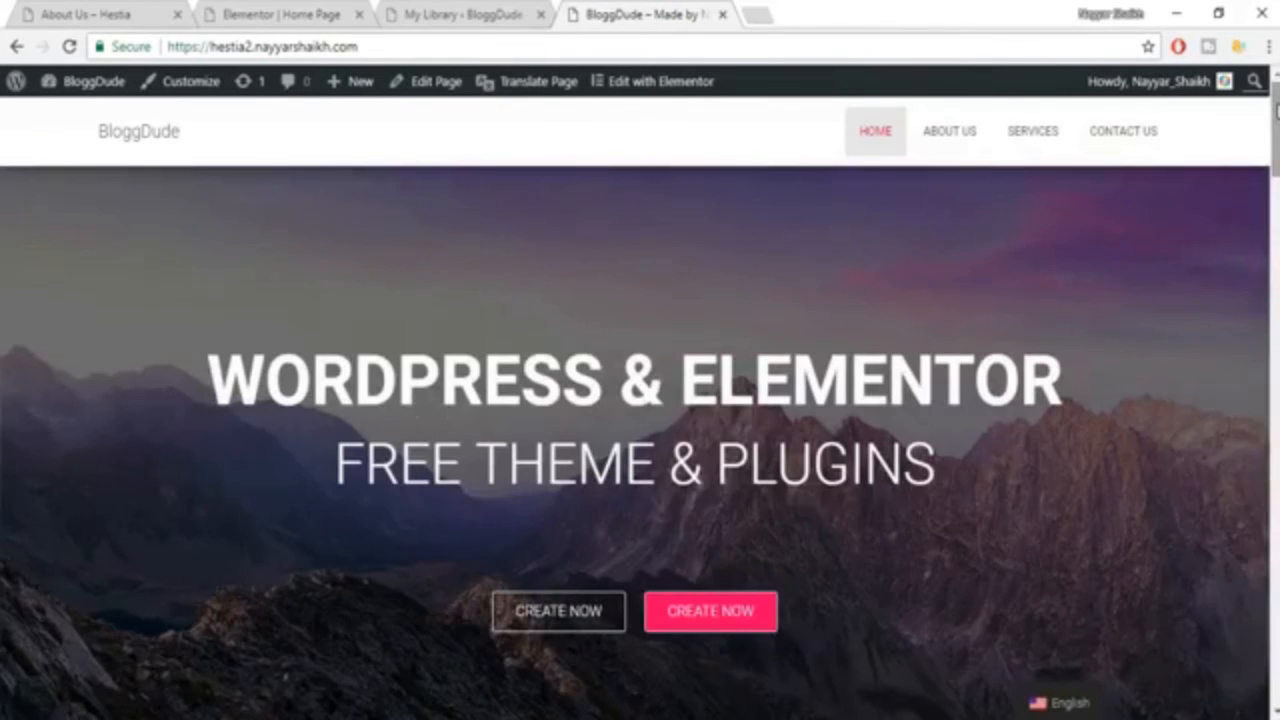